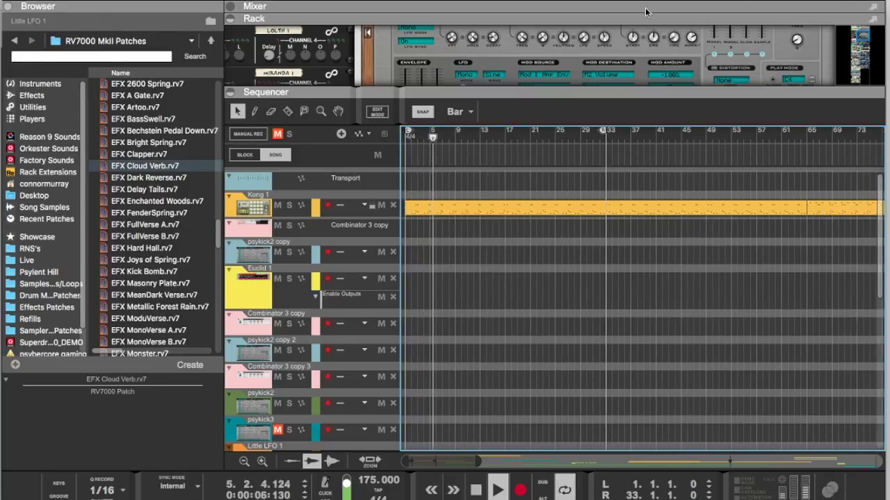
# Step: Switch to the browser and read the newest post on Facebook's Rose Red Flechette-Live @ Twitch event page from the notifications
pyautogui.hotkey('ctrl', 'Up')
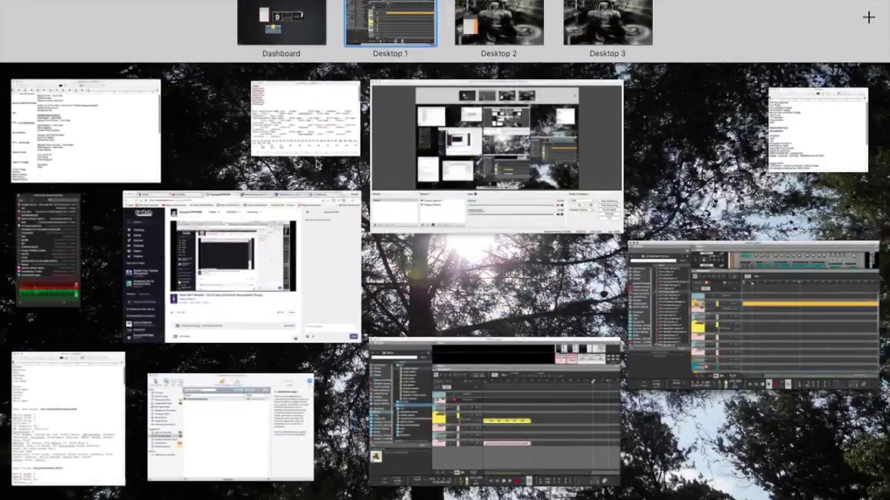
pyautogui.click(332, 278)
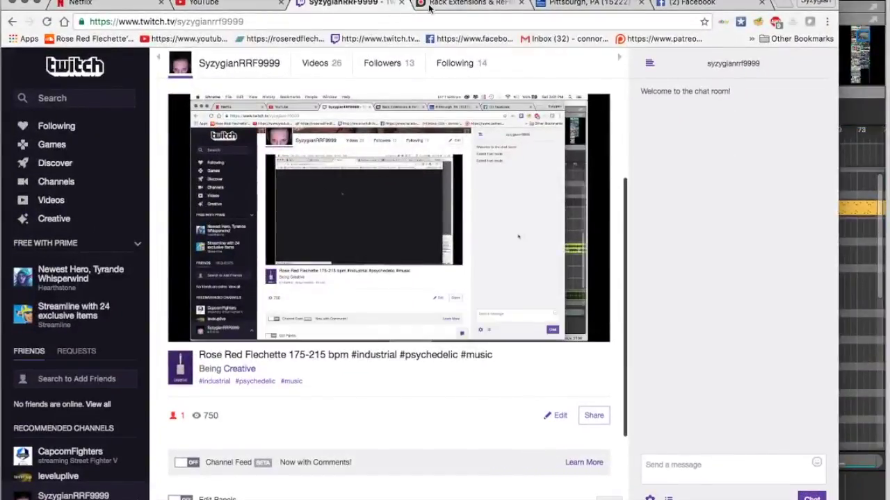
pyautogui.click(695, 4)
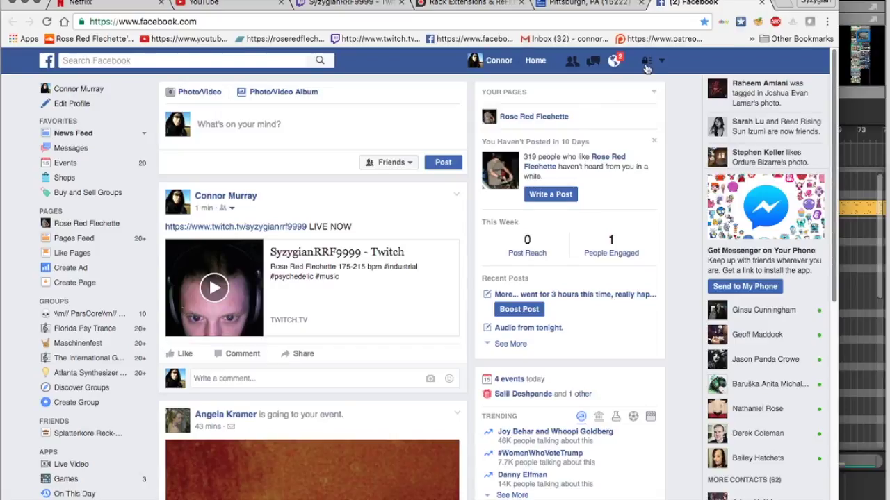
pyautogui.click(615, 61)
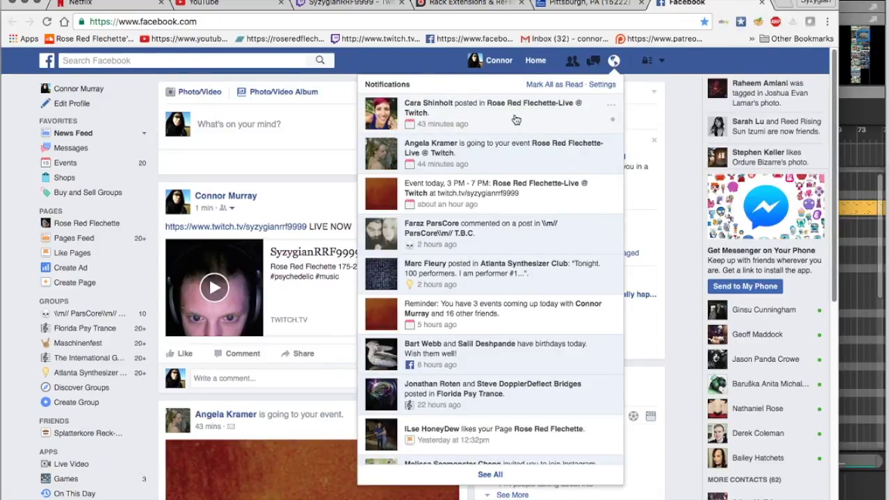
pyautogui.click(515, 120)
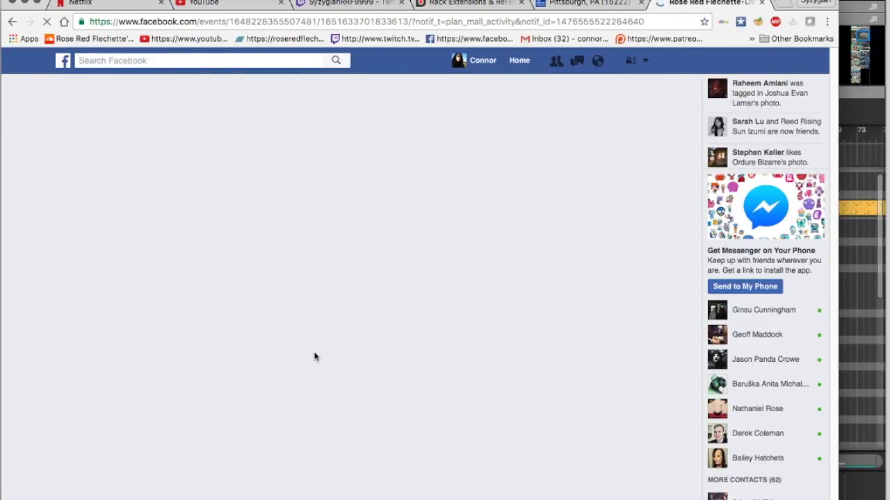
pyautogui.scroll(-4, 314, 356)
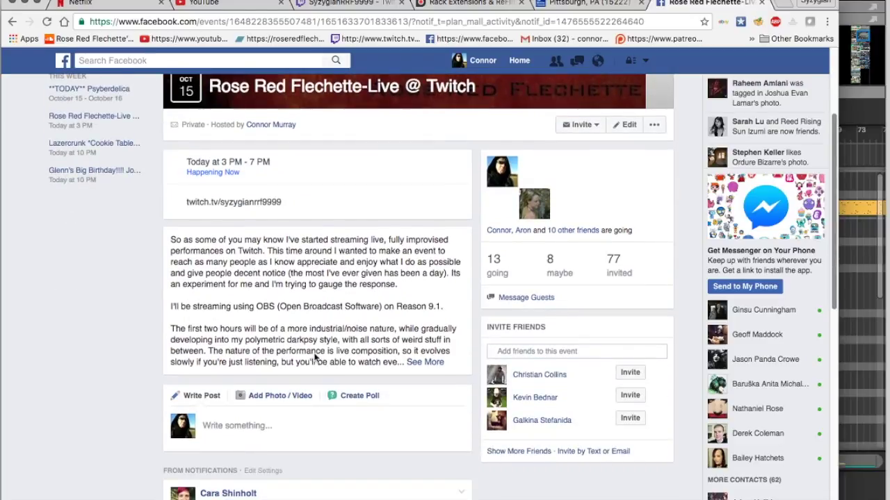
pyautogui.scroll(-5, 314, 357)
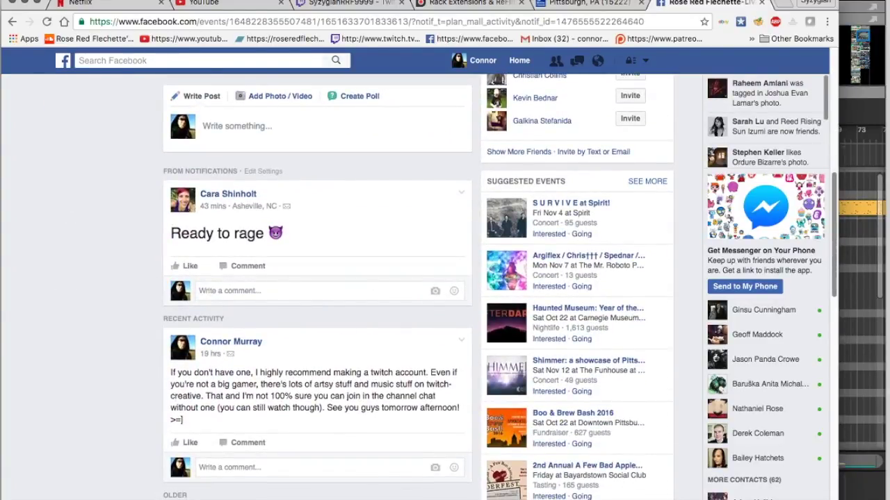
# Step: Return to Reason and place a 32-bar audio clip at bar 1 on the Redrum 1 track
pyautogui.press('super+Tab')
pyautogui.moveTo(827, 215); pyautogui.dragTo(332, 202)
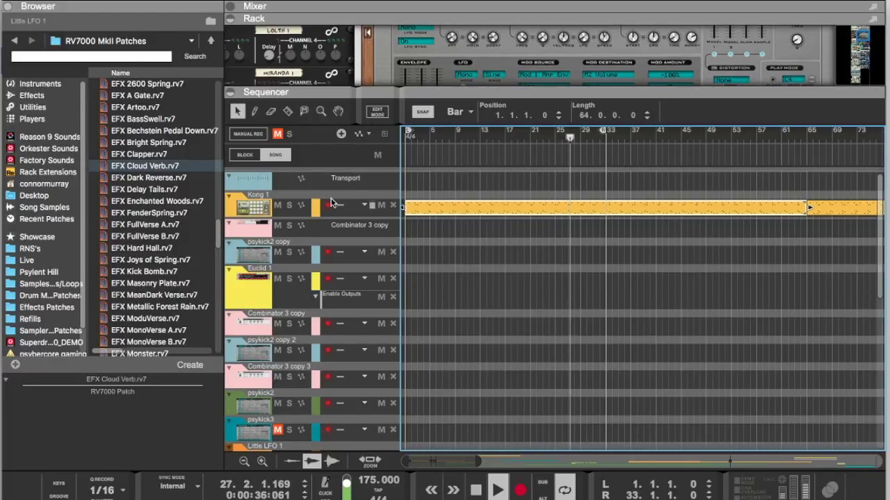
pyautogui.scroll(-10, 512, 313)
pyautogui.scroll(4, 512, 312)
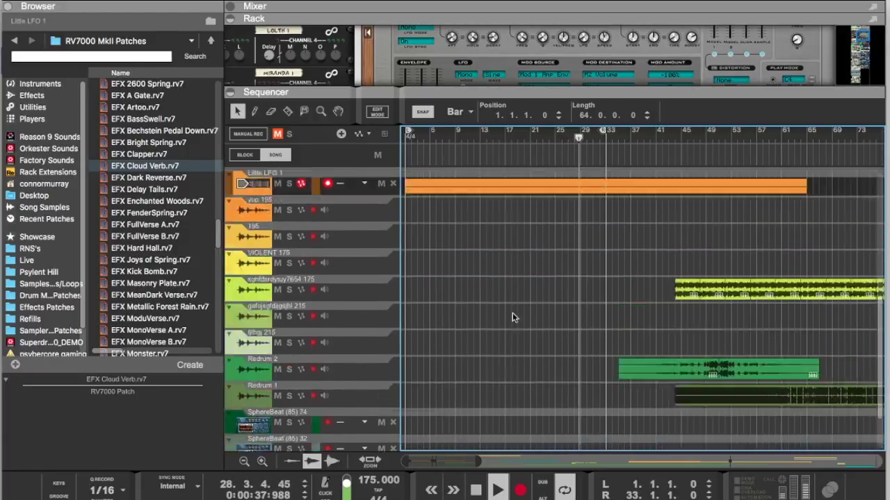
pyautogui.scroll(-4, 512, 313)
pyautogui.click(663, 316)
pyautogui.moveTo(671, 242)
pyautogui.mouseDown()
pyautogui.moveTo(681, 297)
pyautogui.moveTo(727, 314)
pyautogui.mouseUp()
pyautogui.moveTo(672, 316); pyautogui.dragTo(383, 340)
# Step: Check the live stream on the Twitch channel page and in OBS, and return to Reason
pyautogui.hotkey('ctrl', 'Up')
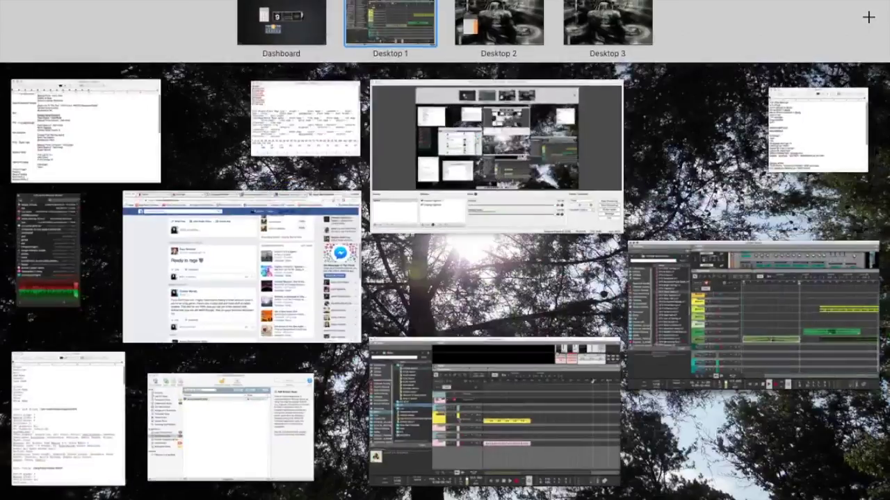
pyautogui.click(354, 323)
pyautogui.click(338, 4)
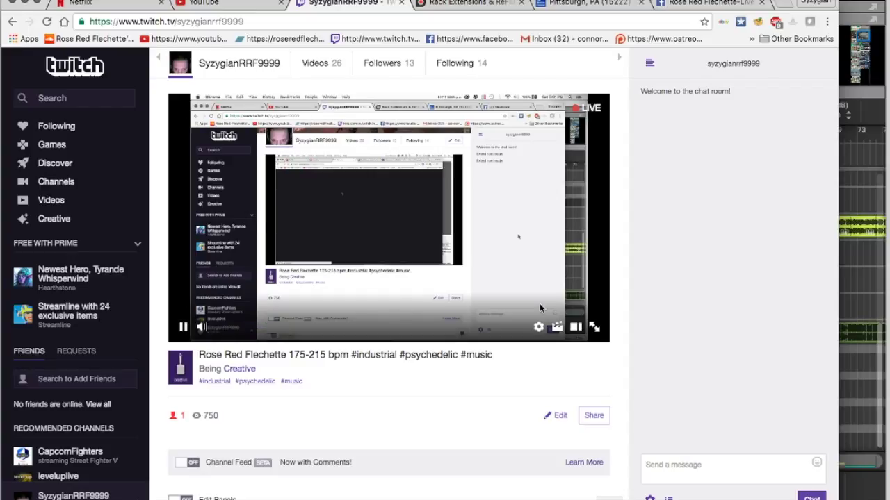
pyautogui.click(859, 304)
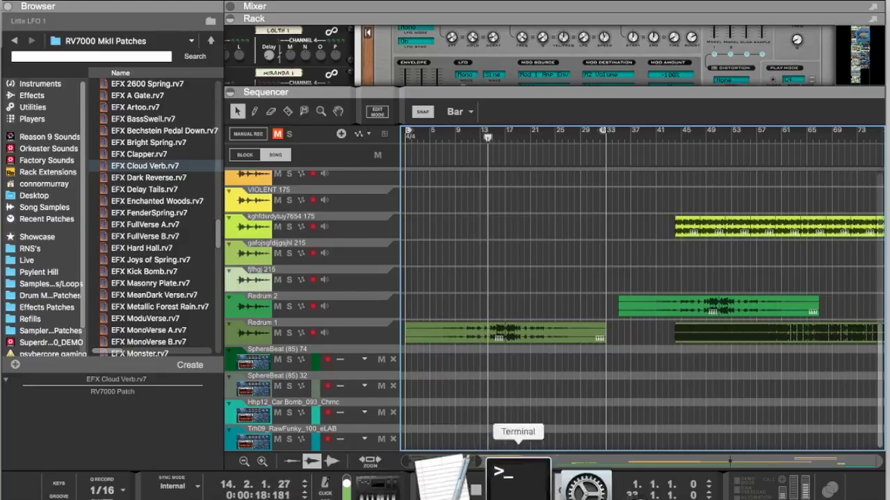
pyautogui.click(404, 469)
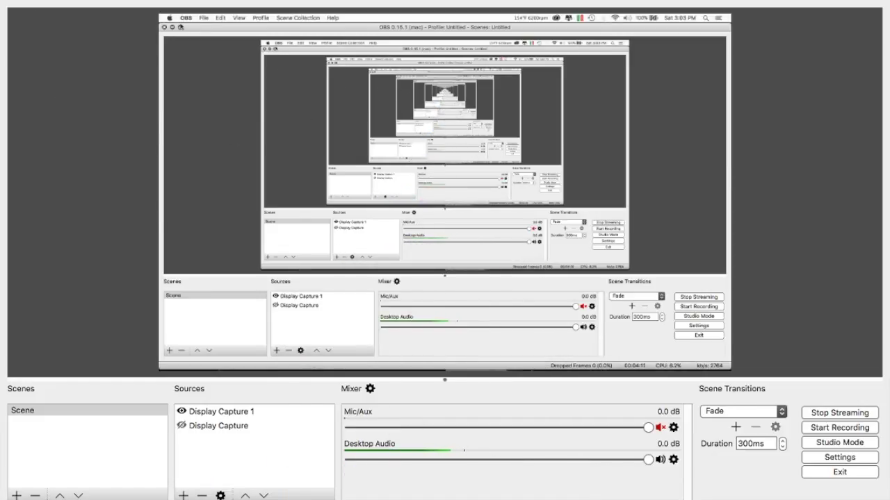
pyautogui.click(172, 28)
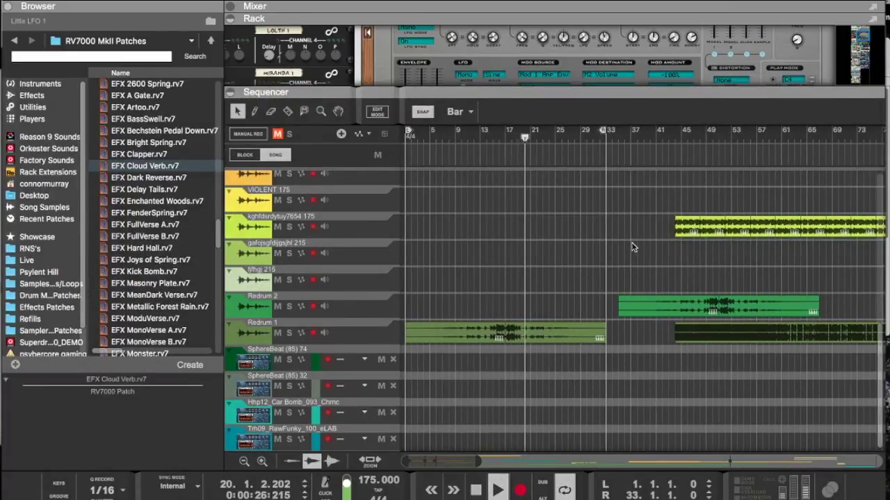
# Step: Enlarge the rack area and set the dry/wet of the EFX Cloud Verb RV7000 reverb to 38
pyautogui.scroll(3, 629, 244)
pyautogui.scroll(5, 629, 244)
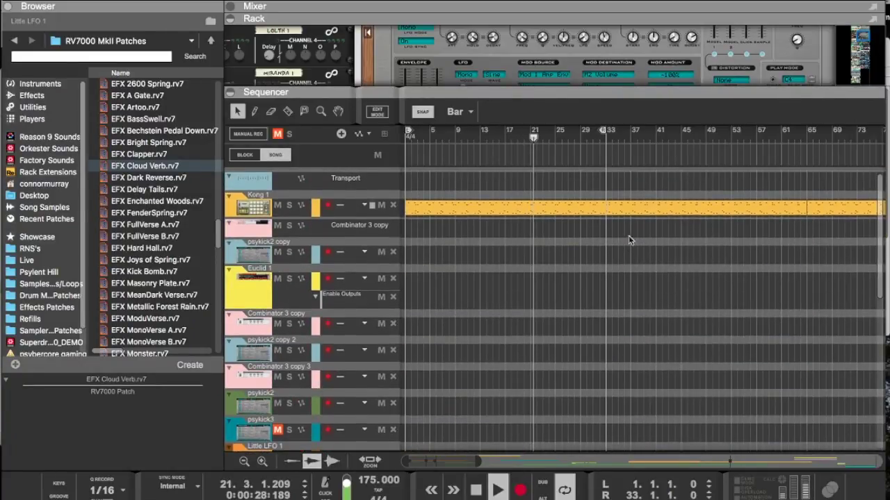
pyautogui.moveTo(613, 95); pyautogui.dragTo(613, 306)
pyautogui.scroll(-3, 594, 233)
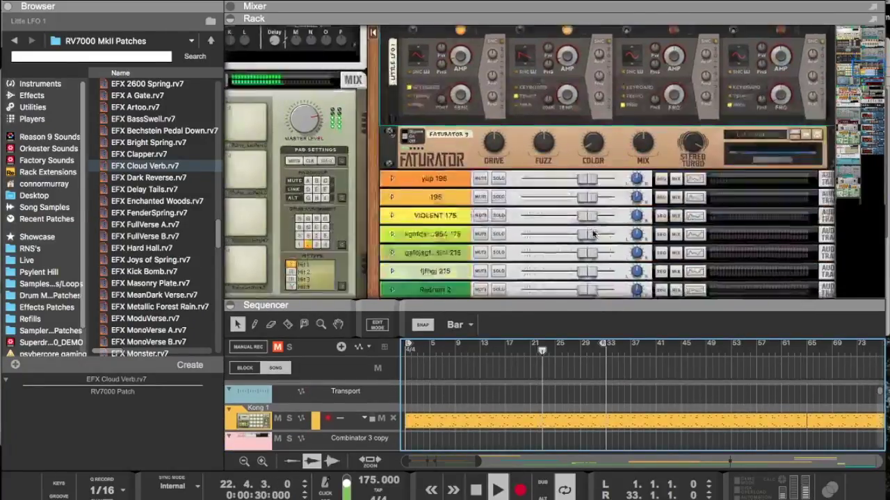
pyautogui.scroll(-5, 625, 160)
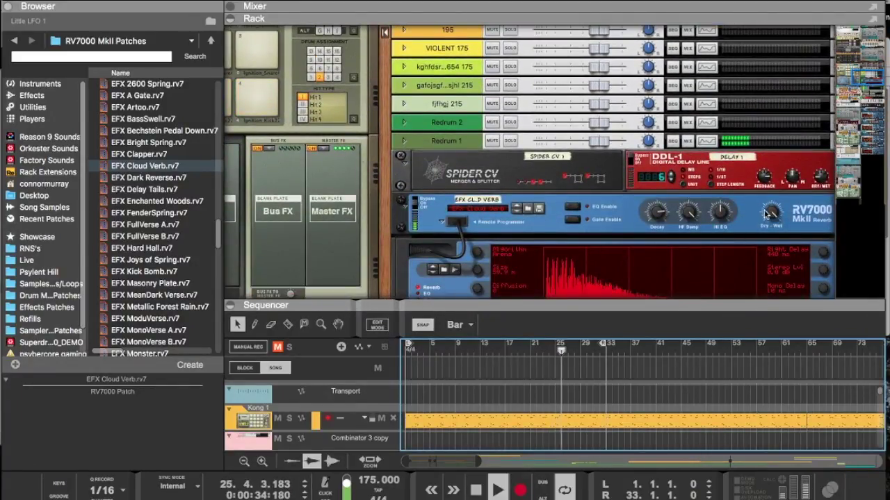
pyautogui.click(770, 212)
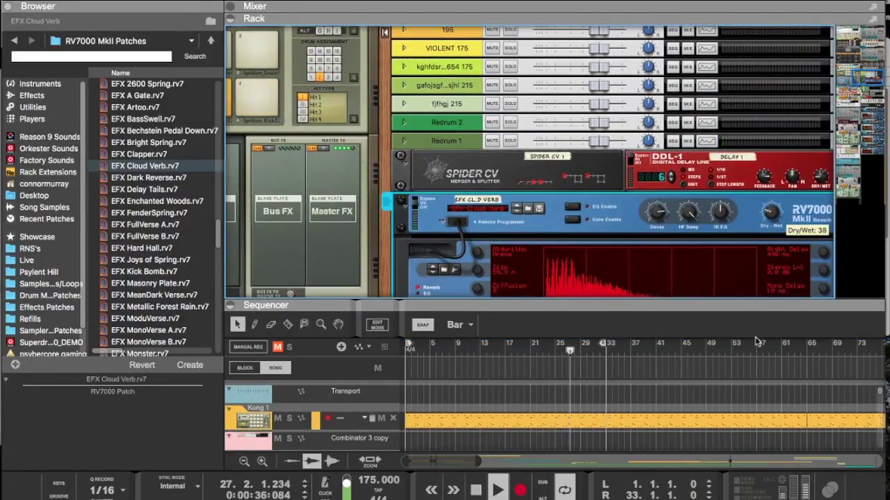
# Step: Set the LFO 1 amplitude of the Little LFO 1 device to 30%
pyautogui.scroll(5, 574, 221)
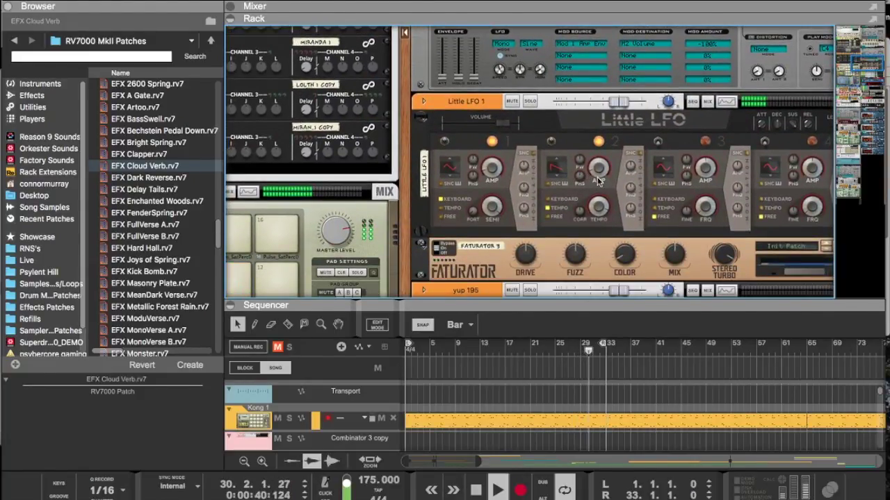
pyautogui.scroll(-1, 558, 172)
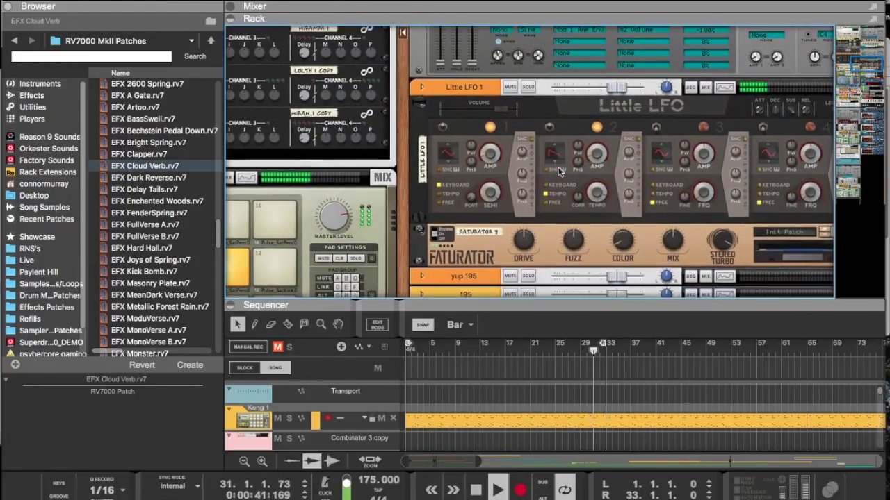
pyautogui.click(489, 157)
pyautogui.moveTo(486, 145); pyautogui.dragTo(484, 130)
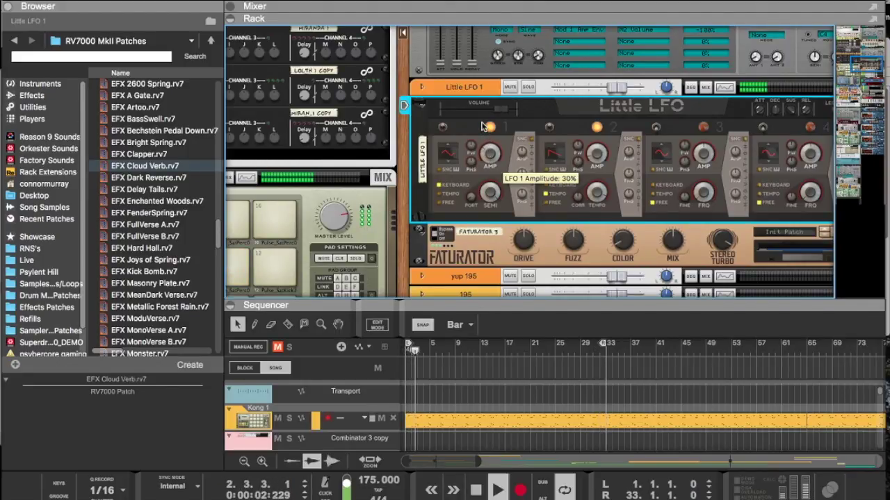
# Step: Enlarge the sequencer area, open the first Kong 1 clip for note editing and select all its Pulse_SatSnare notes
pyautogui.moveTo(539, 305); pyautogui.dragTo(535, 91)
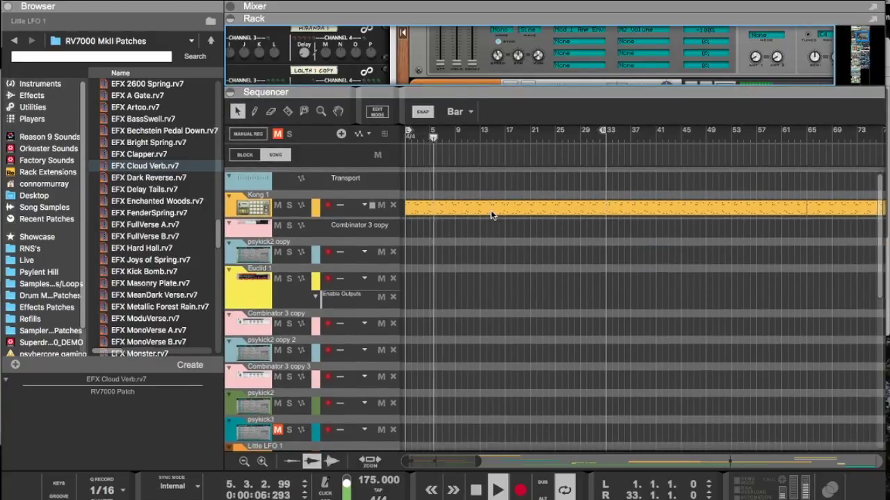
pyautogui.doubleClick(532, 213)
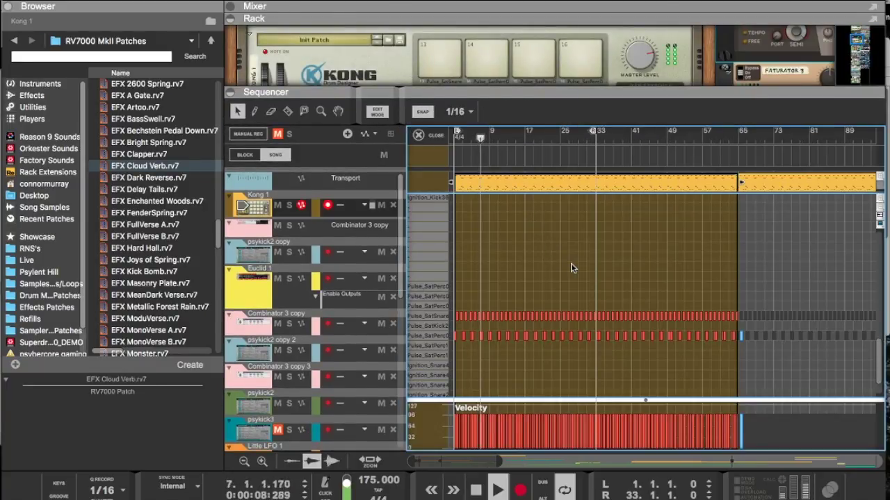
pyautogui.scroll(-2, 572, 267)
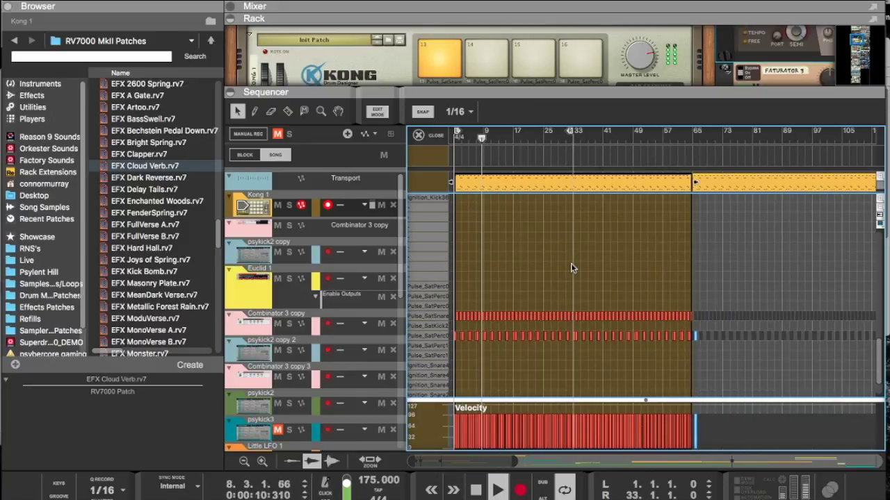
pyautogui.scroll(3, 572, 268)
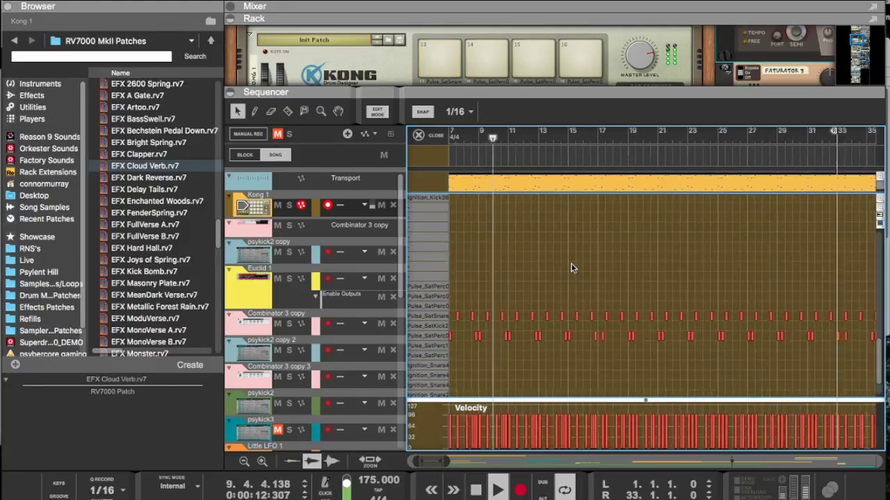
pyautogui.scroll(1, 571, 268)
pyautogui.hscroll(10, 572, 268)
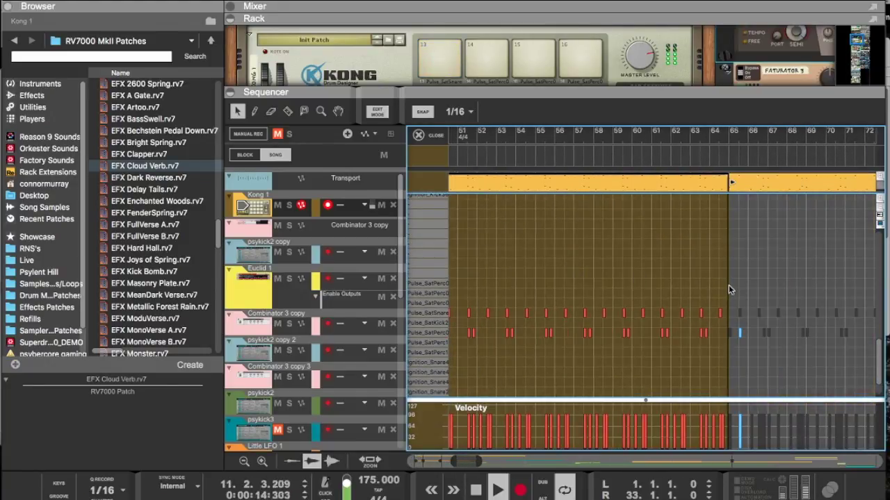
pyautogui.moveTo(234, 329); pyautogui.dragTo(188, 326)
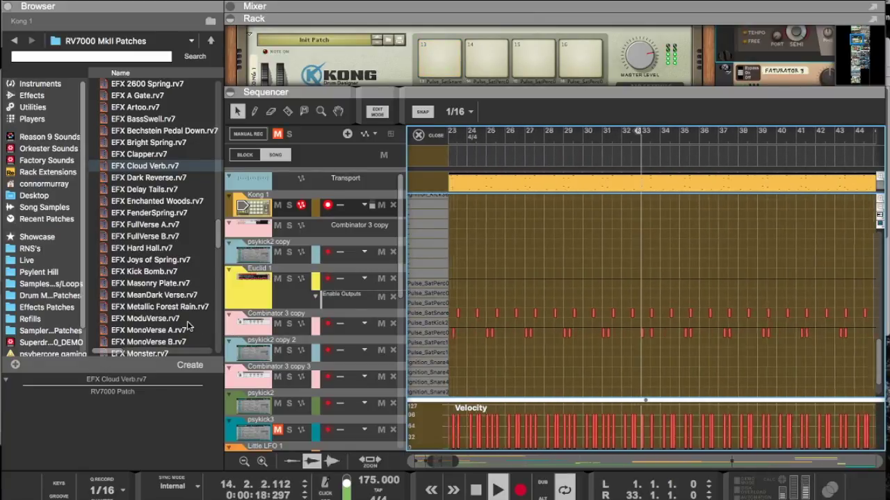
pyautogui.moveTo(187, 326); pyautogui.dragTo(187, 325)
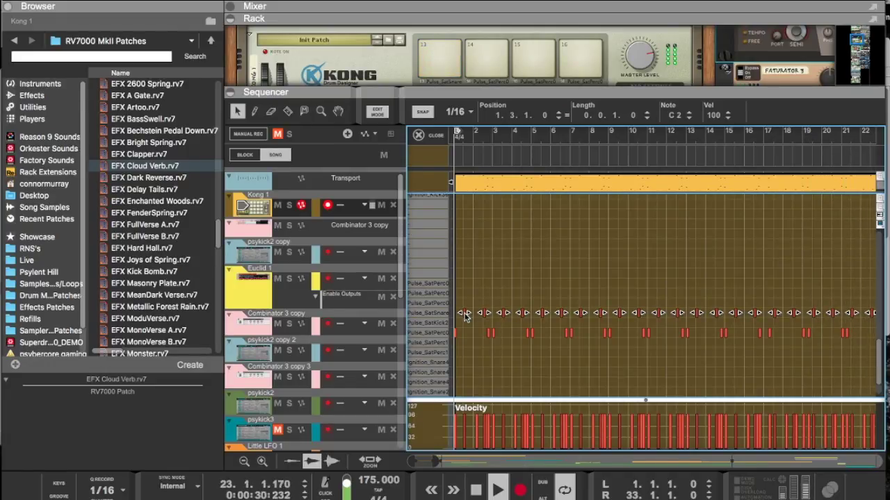
# Step: Try shifting the selected snare notes to start at 1.2.1.0 and 1.4.1.0, ending with copies on beat 4 of each bar
pyautogui.scroll(5, 464, 316)
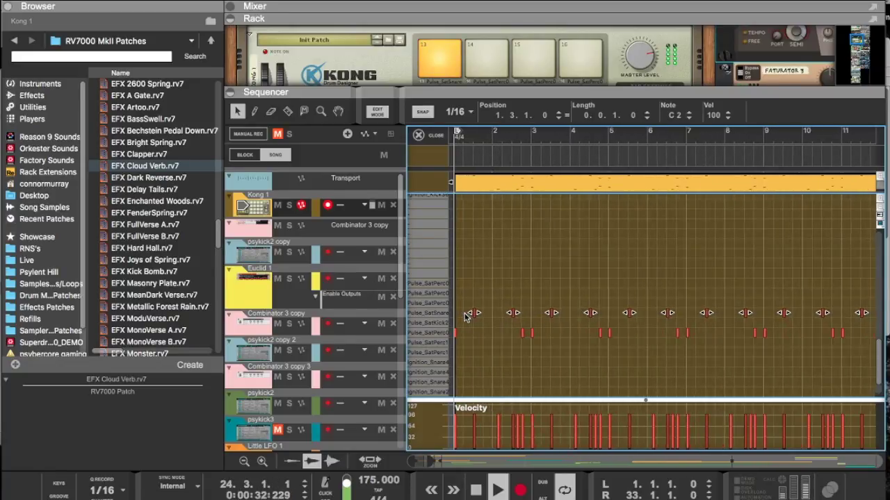
pyautogui.scroll(2, 480, 313)
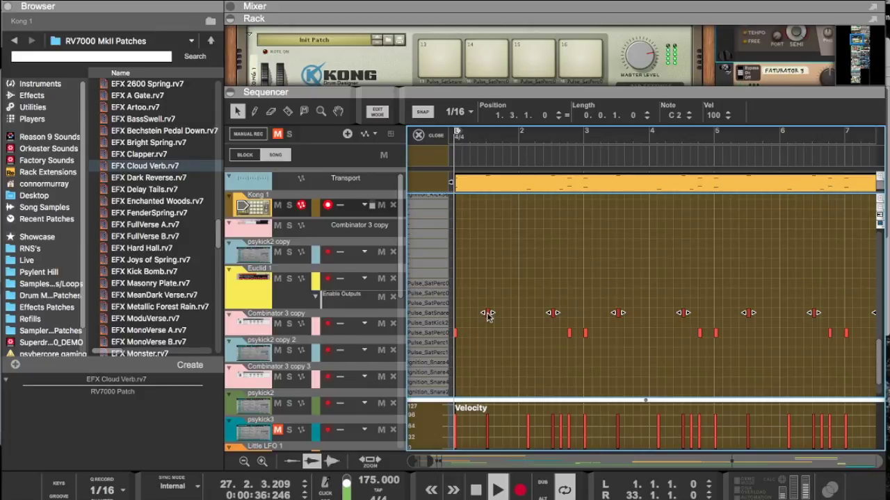
pyautogui.moveTo(487, 315); pyautogui.dragTo(470, 316)
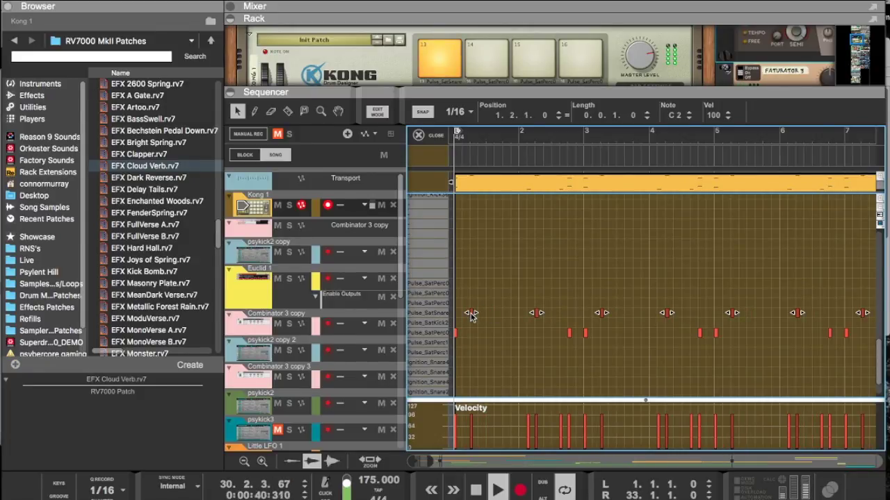
pyautogui.moveTo(471, 315); pyautogui.dragTo(501, 318)
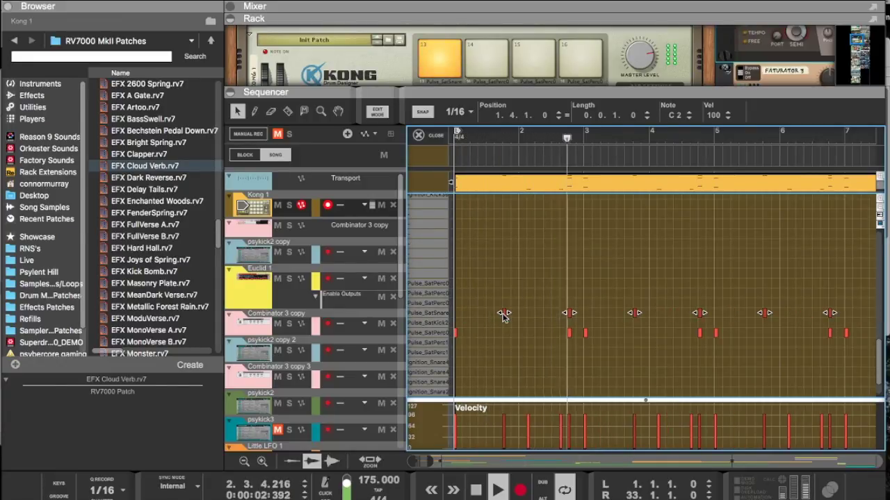
pyautogui.moveTo(503, 315); pyautogui.dragTo(472, 313)
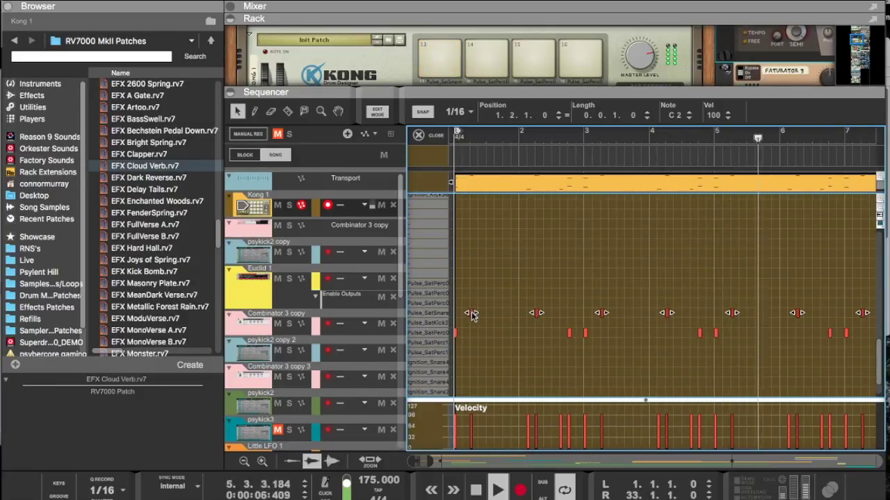
pyautogui.moveTo(473, 313); pyautogui.dragTo(504, 315)
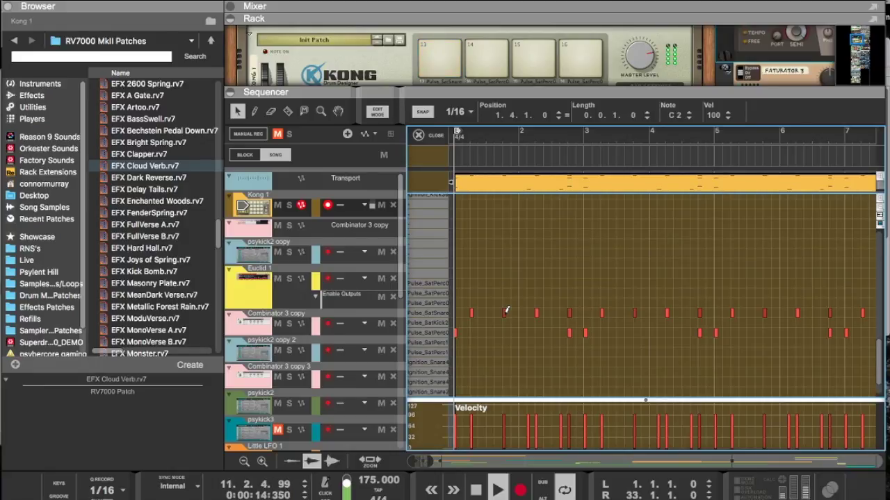
# Step: Undo the last four snare note moves and copies in the Kong 1 clip
pyautogui.press('super+z')
pyautogui.press('super+z')
pyautogui.press('super+z')
pyautogui.press('super+z')
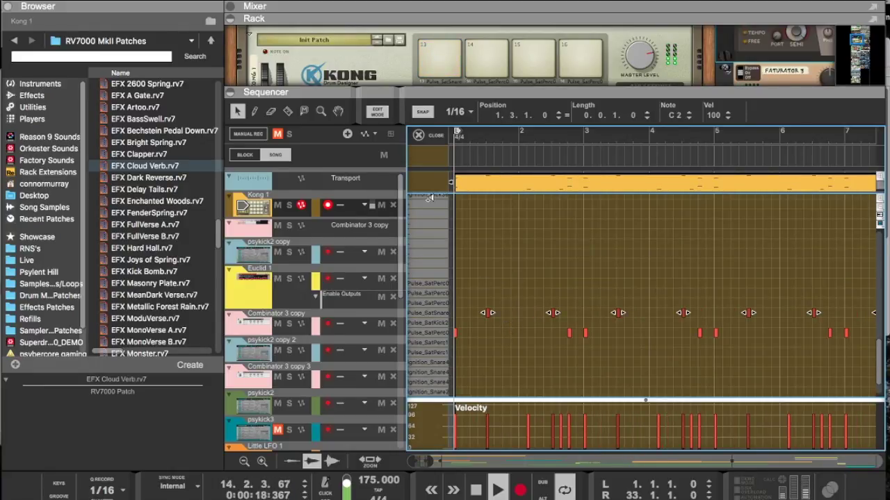
# Step: Enlarge the rack area, return to the Reason song window and close the Kong 1 clip's note editing view
pyautogui.moveTo(414, 89); pyautogui.dragTo(384, 190)
pyautogui.moveTo(1, 0)
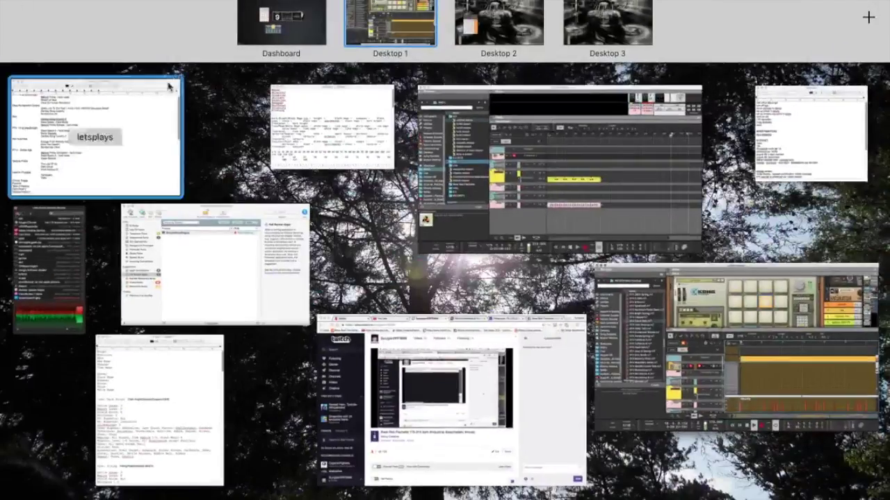
pyautogui.click(757, 362)
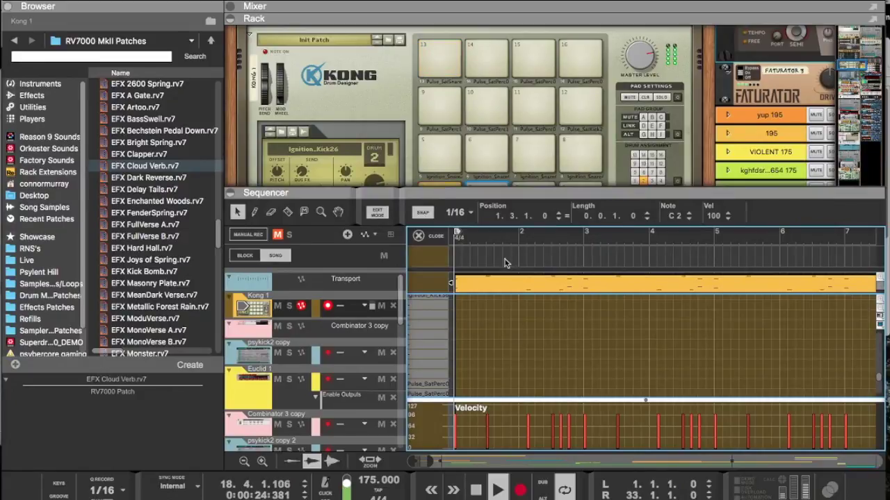
pyautogui.press('Escape')
# Step: Place copies of the four-bar audio clip on the kghfdsrdytuy7654 175 track at bars 1, 5, 9, 17 and 29
pyautogui.scroll(-15, 563, 338)
pyautogui.scroll(5, 564, 339)
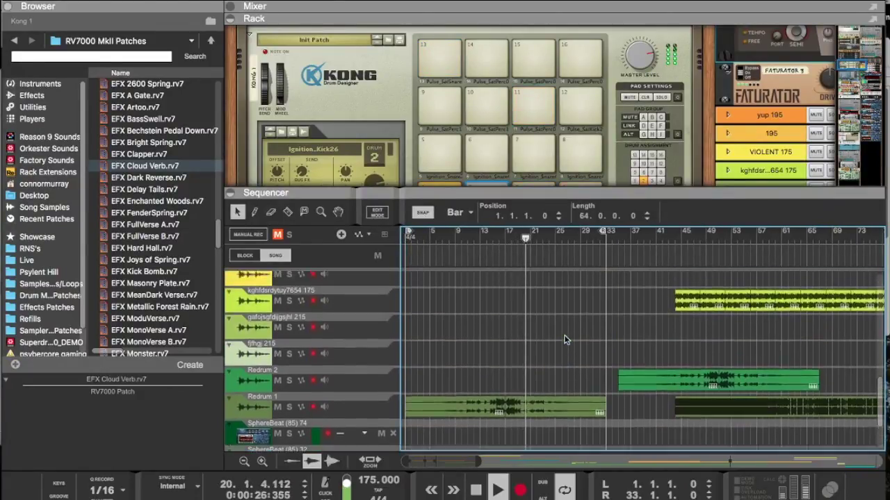
pyautogui.moveTo(681, 394); pyautogui.dragTo(594, 394)
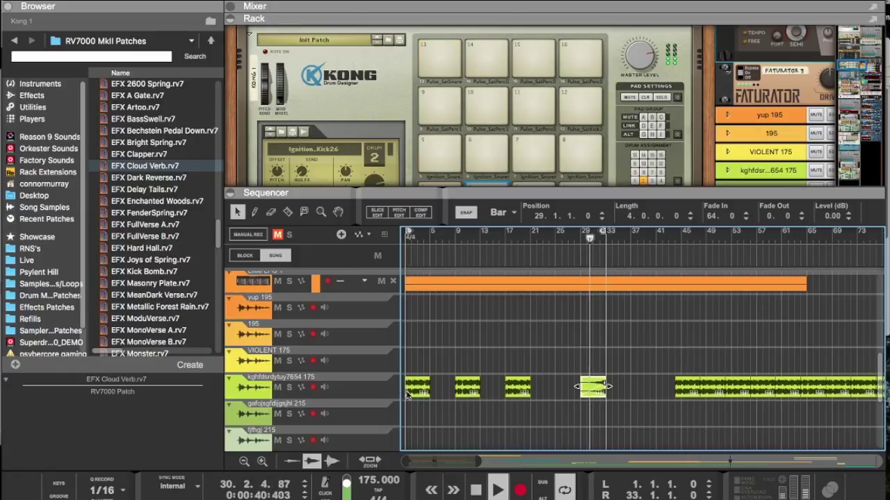
pyautogui.moveTo(415, 396); pyautogui.dragTo(443, 396)
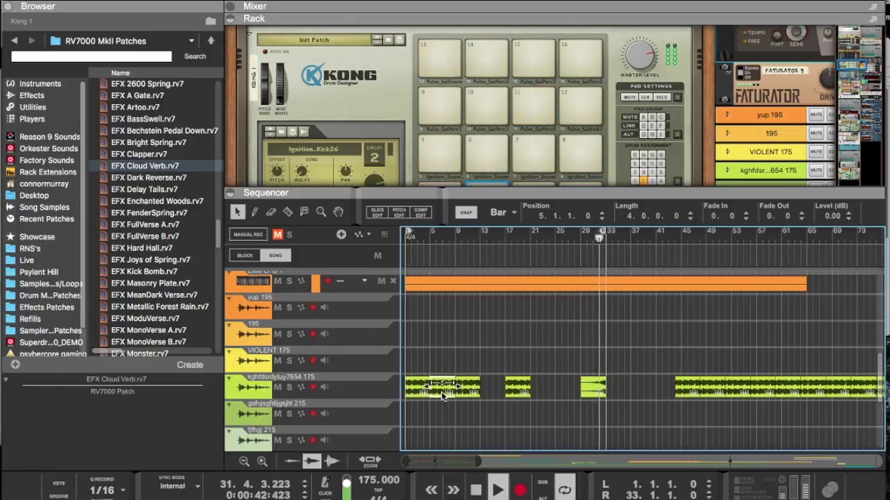
# Step: Delete the Redrum 1 audio clip that spans bars 1 to 32
pyautogui.scroll(-5, 477, 408)
pyautogui.moveTo(452, 320)
pyautogui.mouseDown()
pyautogui.moveTo(538, 400)
pyautogui.moveTo(532, 379)
pyautogui.mouseUp()
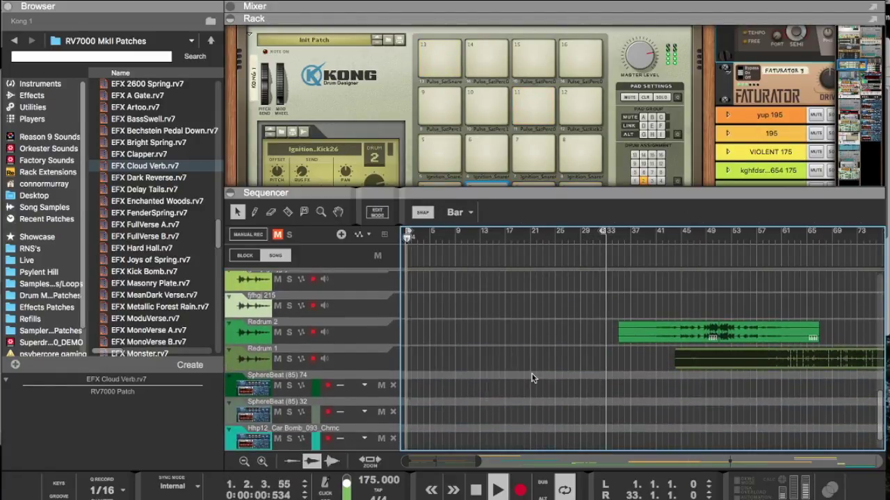
pyautogui.scroll(10, 531, 379)
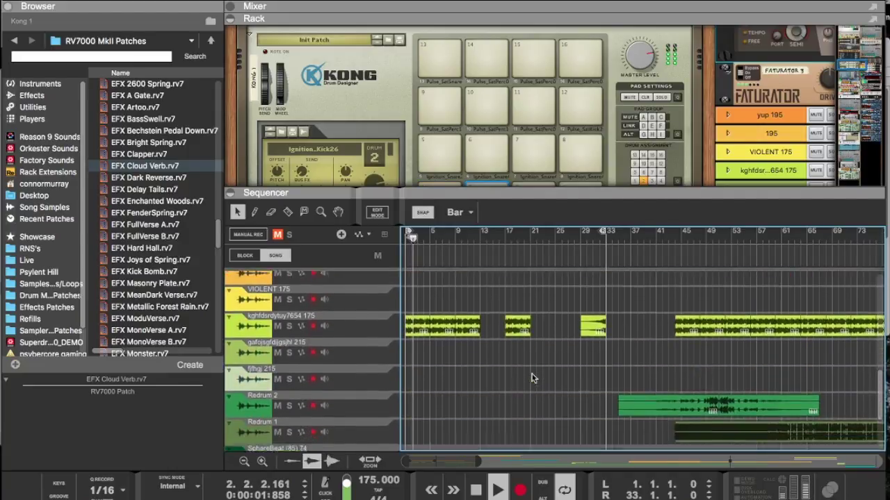
pyautogui.scroll(-10, 531, 379)
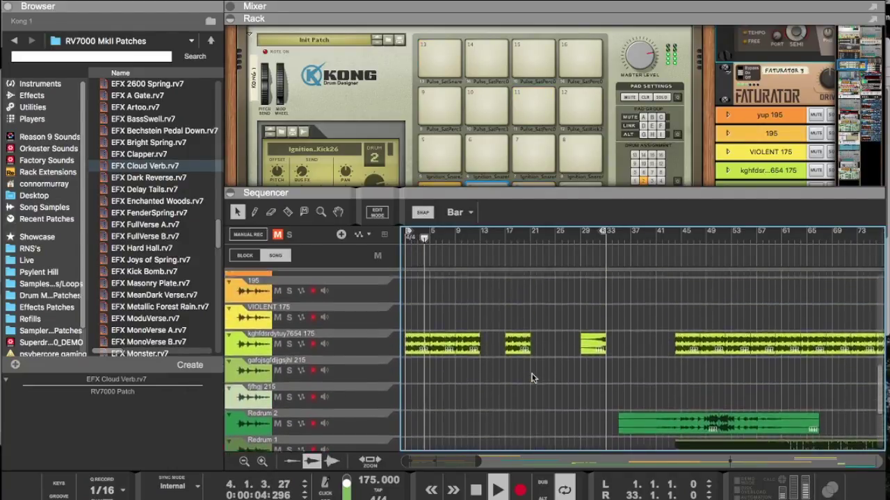
pyautogui.scroll(12, 513, 400)
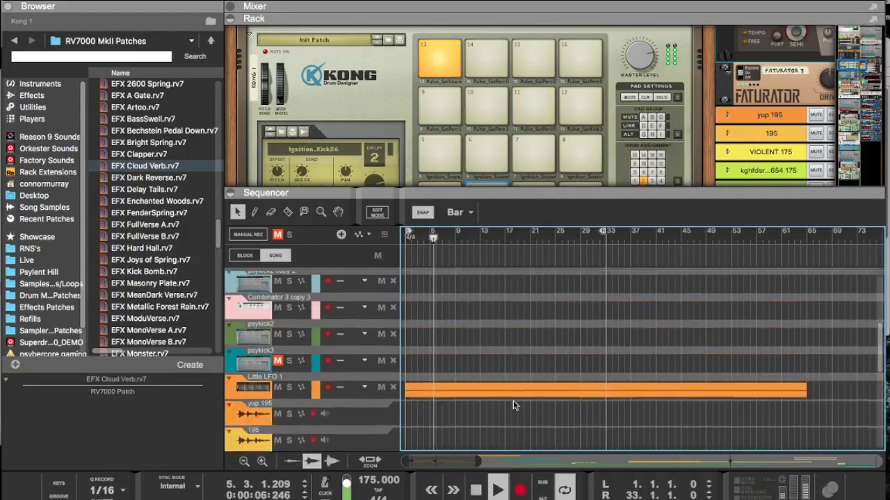
# Step: Open the first Kong 1 clip for note editing and delete the Ignition kick notes in its first 32 bars
pyautogui.doubleClick(419, 313)
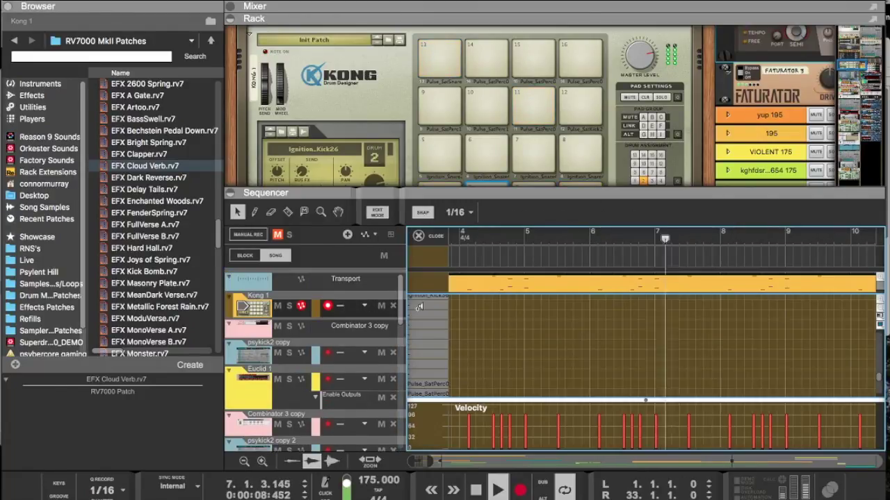
pyautogui.scroll(-5, 514, 359)
pyautogui.scroll(-2, 557, 364)
pyautogui.scroll(-5, 558, 364)
pyautogui.moveTo(728, 337); pyautogui.dragTo(417, 399)
pyautogui.press('Delete')
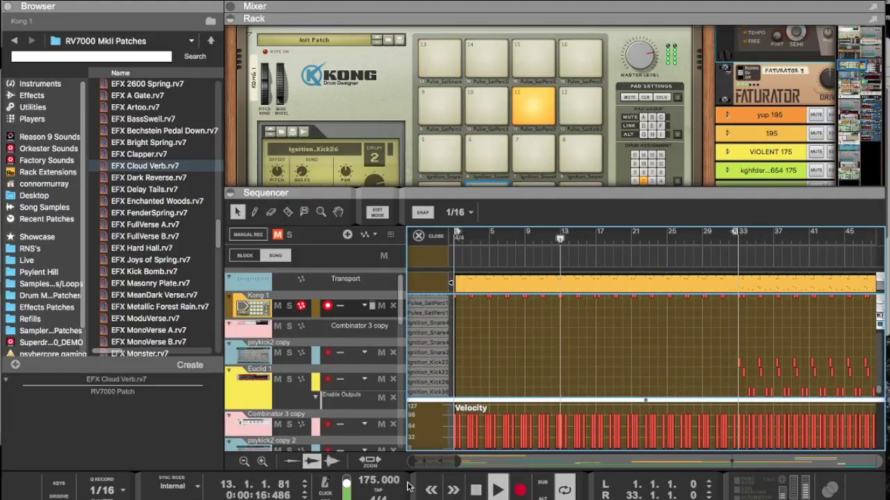
# Step: Delete the Pulse_SatPerc notes in the first 32 bars of the Kong 1 clip and return to the song arrangement
pyautogui.scroll(5, 459, 374)
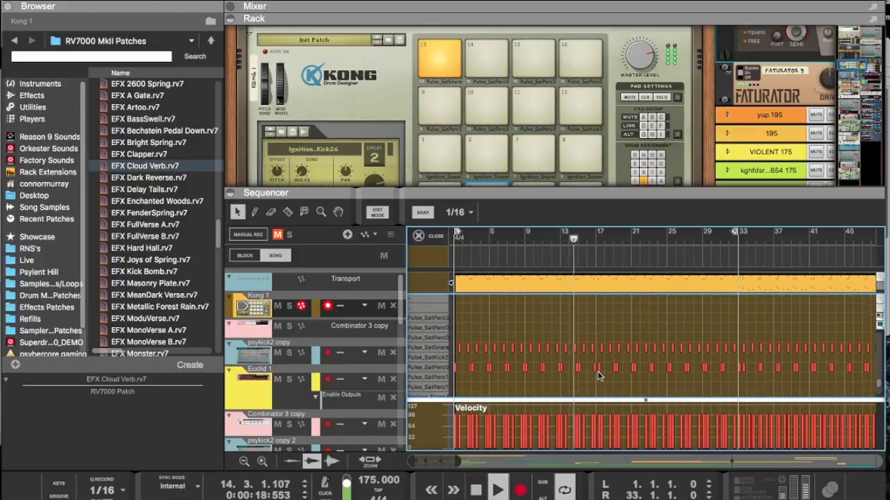
pyautogui.press('Delete')
pyautogui.press('e')
pyautogui.hotkey('ctrl', 'e')
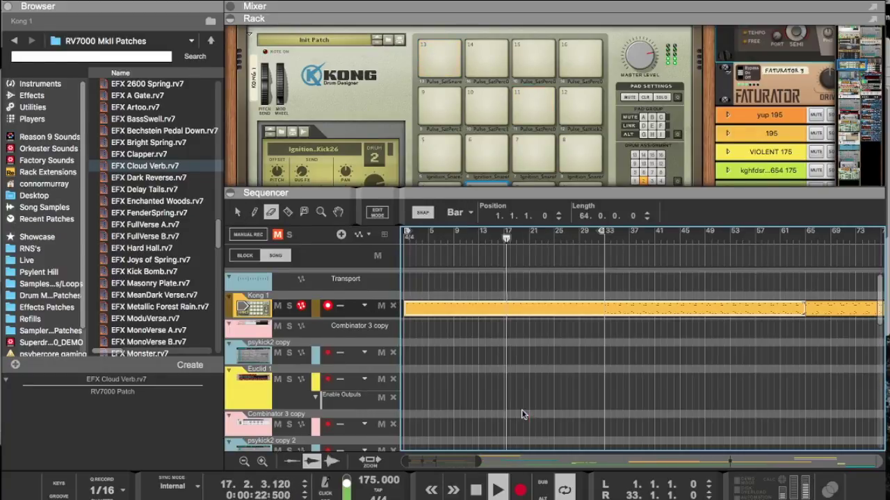
# Step: Fill the gaps on the kghfdsrdytuy7654 175 track with copies of the four-bar clips at bars 13, 21 and 25
pyautogui.scroll(-8, 369, 322)
pyautogui.scroll(-4, 369, 322)
pyautogui.click(236, 211)
pyautogui.moveTo(516, 297); pyautogui.dragTo(589, 303)
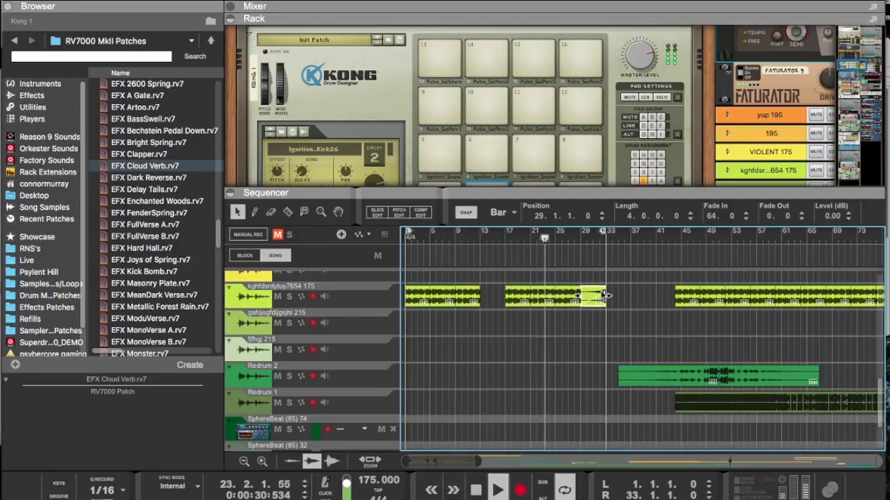
pyautogui.click(490, 299)
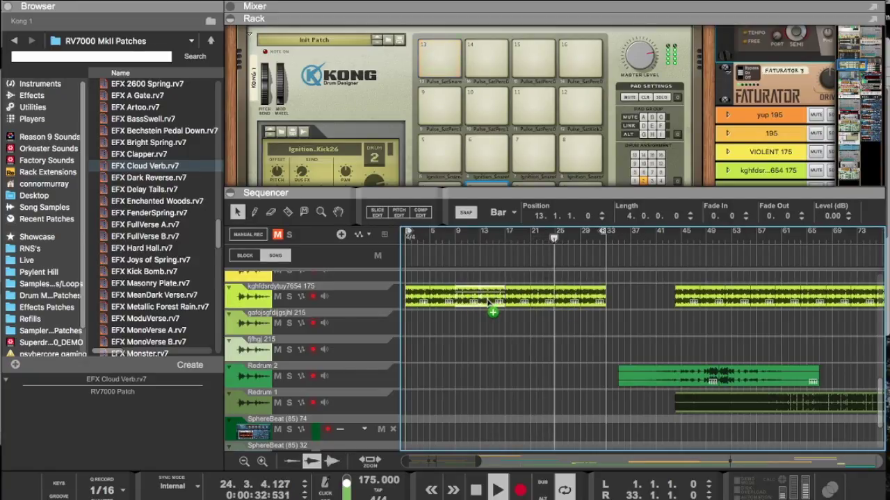
# Step: Move the Redrum 1 clip to bar 33 and the first 16-bar Redrum 2 clip to bar 59 on the fjfhgj 215 track
pyautogui.scroll(3, 489, 304)
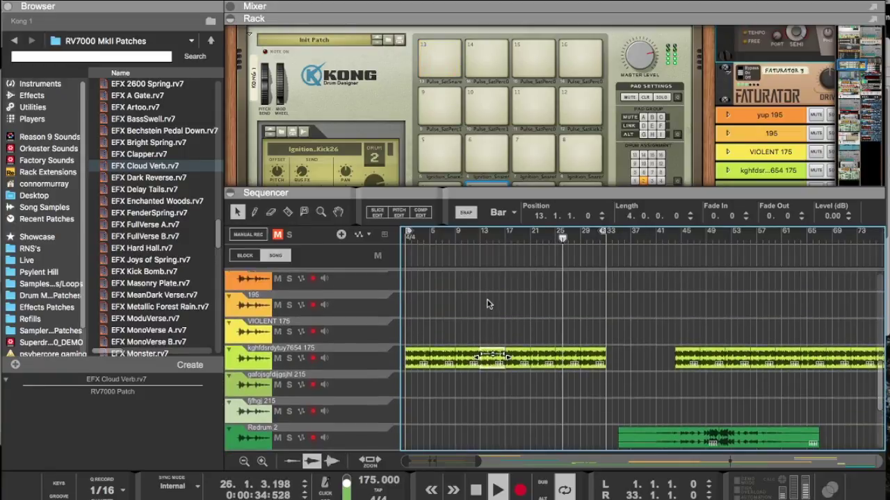
pyautogui.hscroll(2, 546, 374)
pyautogui.scroll(-5, 545, 372)
pyautogui.hscroll(-4, 545, 371)
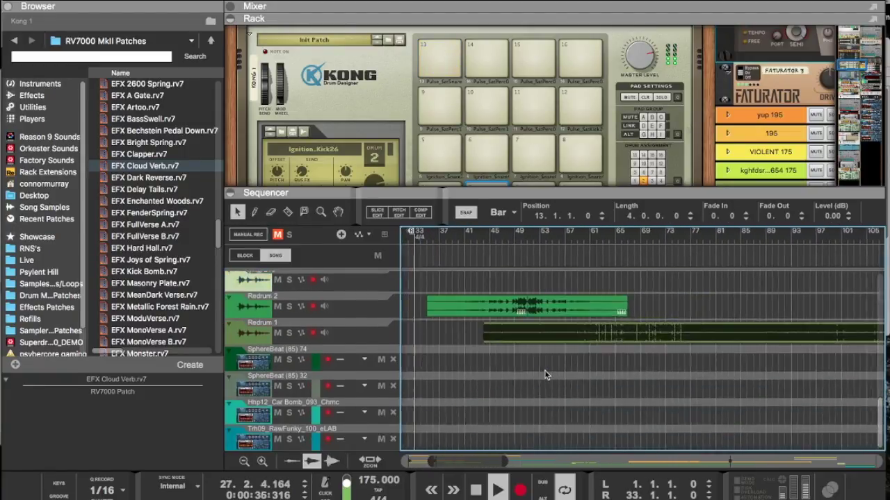
pyautogui.click(681, 339)
pyautogui.moveTo(681, 339); pyautogui.dragTo(612, 339)
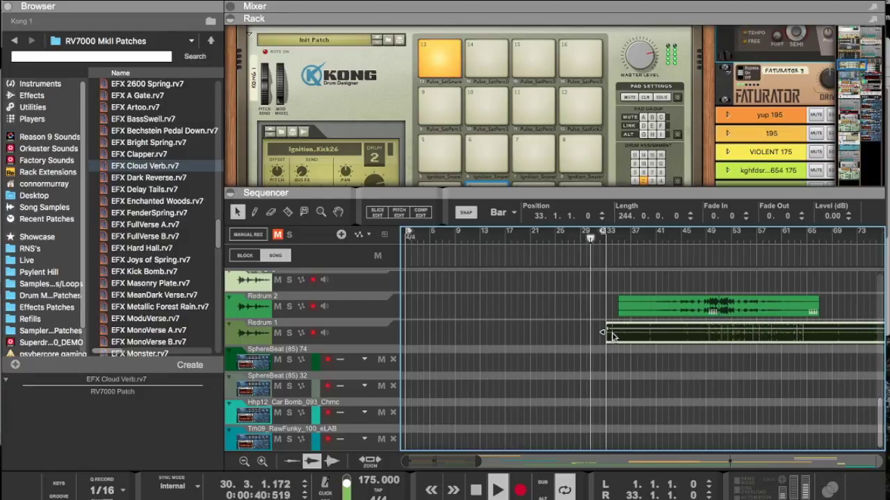
pyautogui.moveTo(648, 307); pyautogui.dragTo(784, 294)
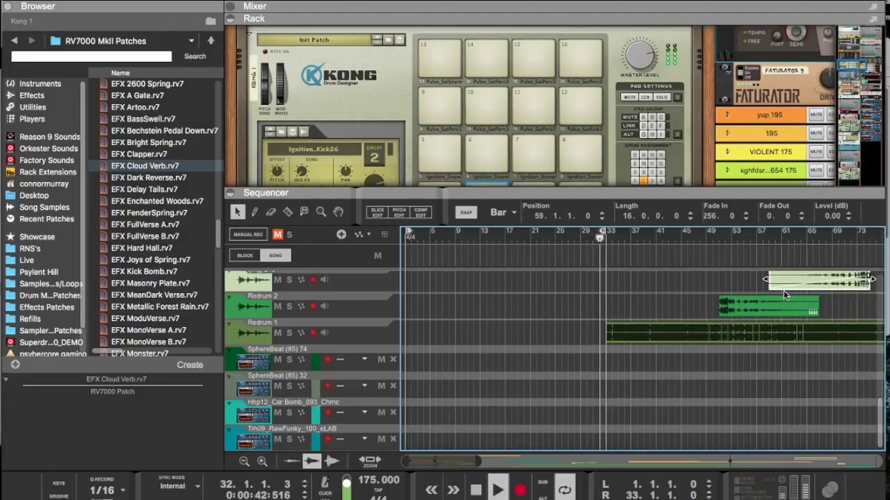
# Step: Set the left loop locator to bar 33 and the right locator to bar 17
pyautogui.scroll(5, 629, 299)
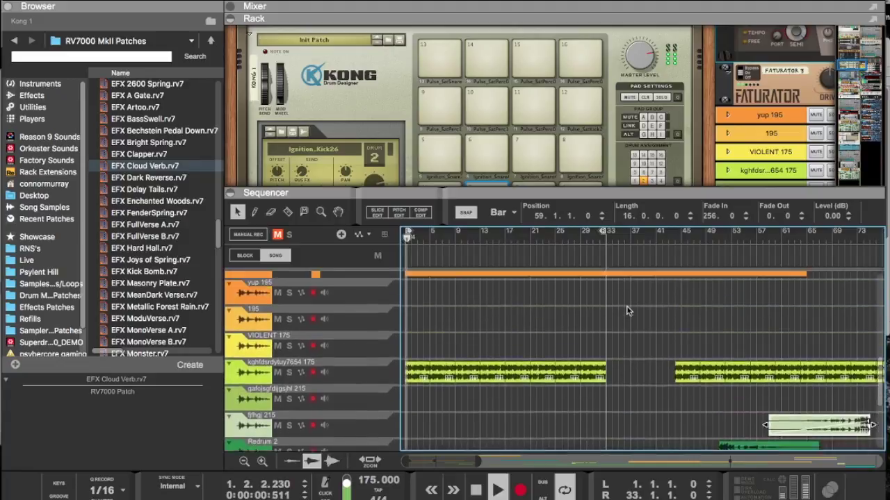
pyautogui.scroll(2, 623, 277)
pyautogui.keyDown('alt'); pyautogui.click(505, 236); pyautogui.keyUp('alt')
pyautogui.keyDown('ctrl'); pyautogui.click(505, 236); pyautogui.keyUp('ctrl')
pyautogui.keyDown('alt'); pyautogui.click(605, 242); pyautogui.keyUp('alt')
# Step: Swap the two Kong 1 clips so the first starts at bar 33 and the second at bar 1, and set the right locator to bar 33
pyautogui.scroll(10, 615, 265)
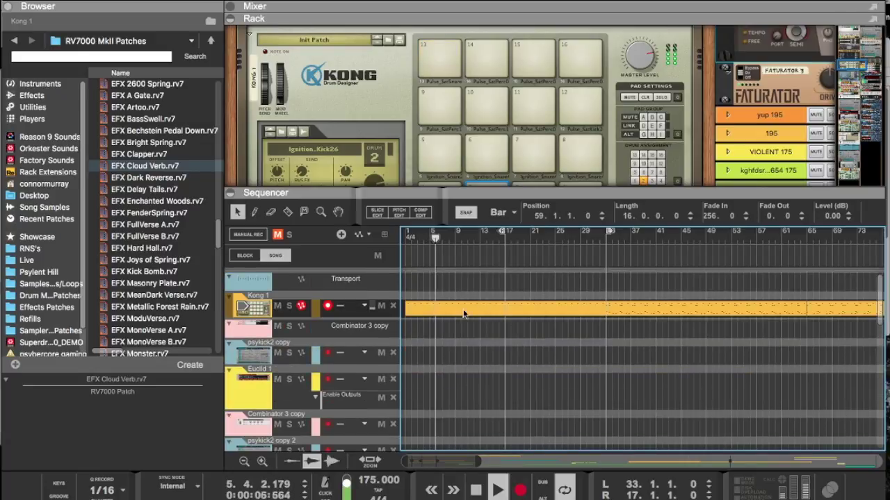
pyautogui.moveTo(424, 315); pyautogui.dragTo(623, 306)
pyautogui.moveTo(836, 308); pyautogui.dragTo(428, 323)
pyautogui.click(630, 310)
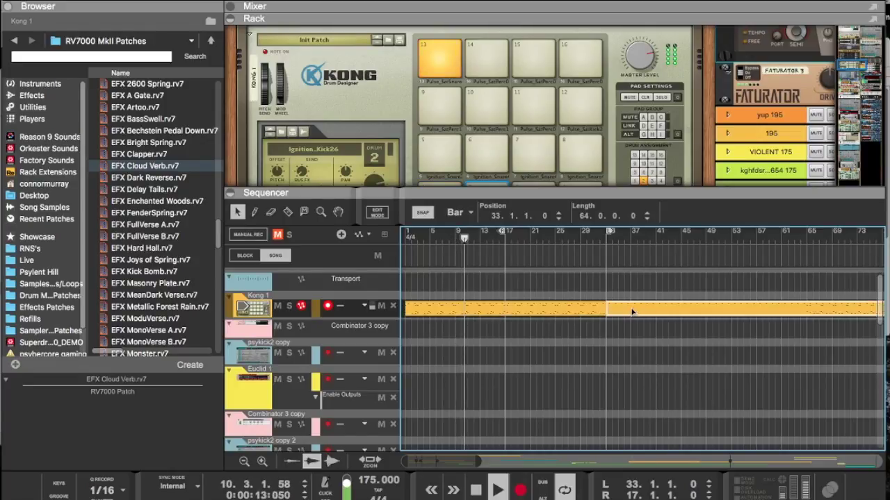
pyautogui.keyDown('super'); pyautogui.click(606, 241); pyautogui.keyUp('super')
# Step: Select the kghfdsrdytuy7654 175 clips from bar 17 to bar 33, and give the Redrum 1 clip at bar 33 a fade-in of 256
pyautogui.scroll(-8, 561, 326)
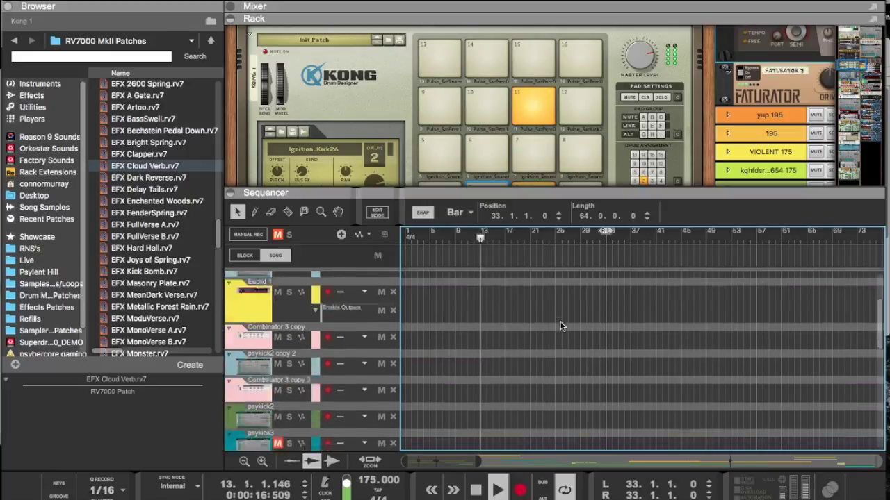
pyautogui.click(531, 345)
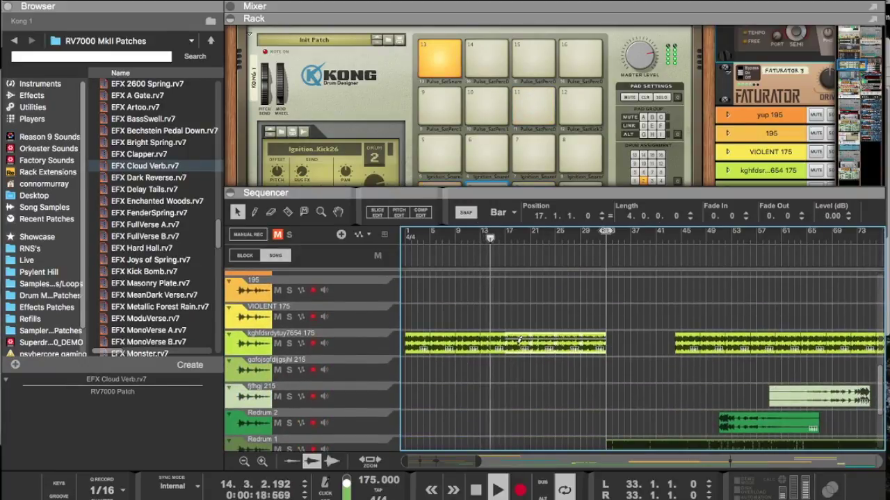
pyautogui.scroll(-4, 641, 423)
pyautogui.click(608, 332)
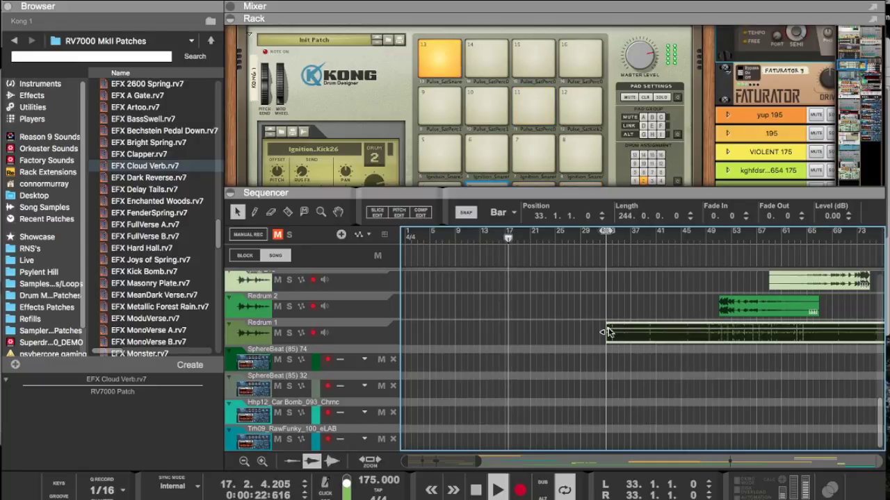
pyautogui.moveTo(605, 331); pyautogui.dragTo(706, 324)
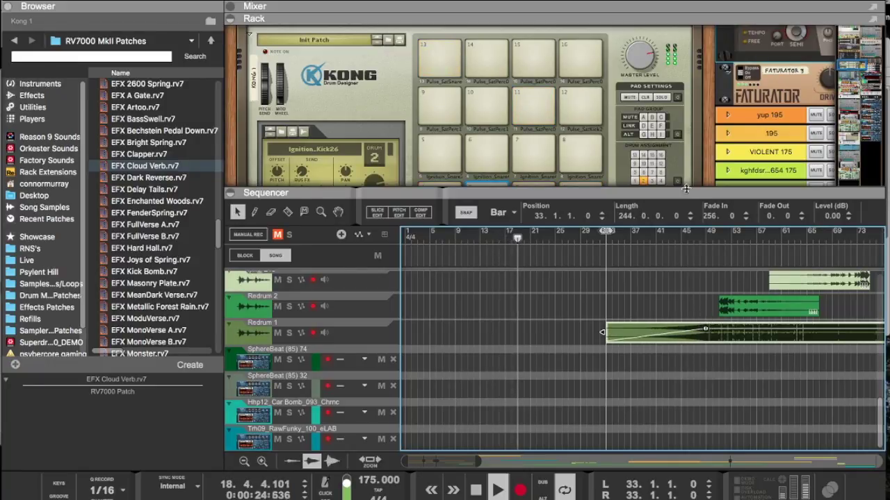
# Step: Fade out the kghfdsrdytuy7654 175 audio from bar 17 to bar 33 and delete the four four-bar clips starting at bar 44
pyautogui.scroll(10, 663, 252)
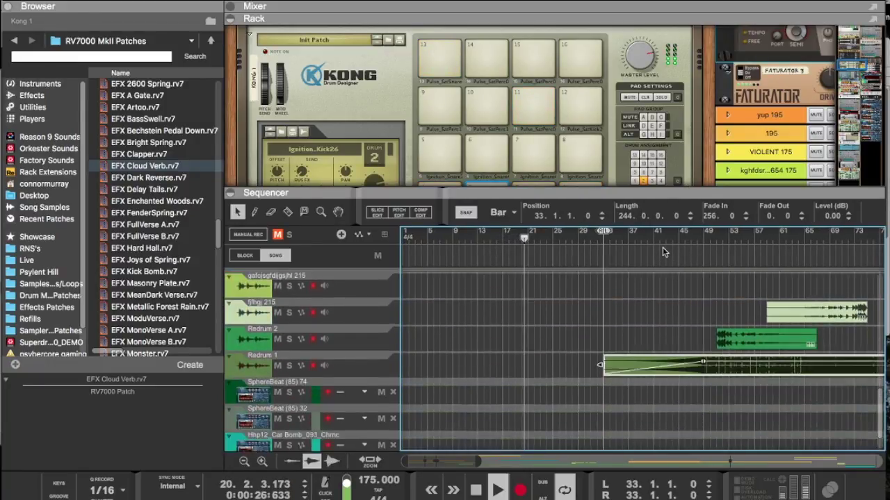
pyautogui.scroll(-8, 667, 278)
pyautogui.moveTo(653, 293); pyautogui.dragTo(760, 340)
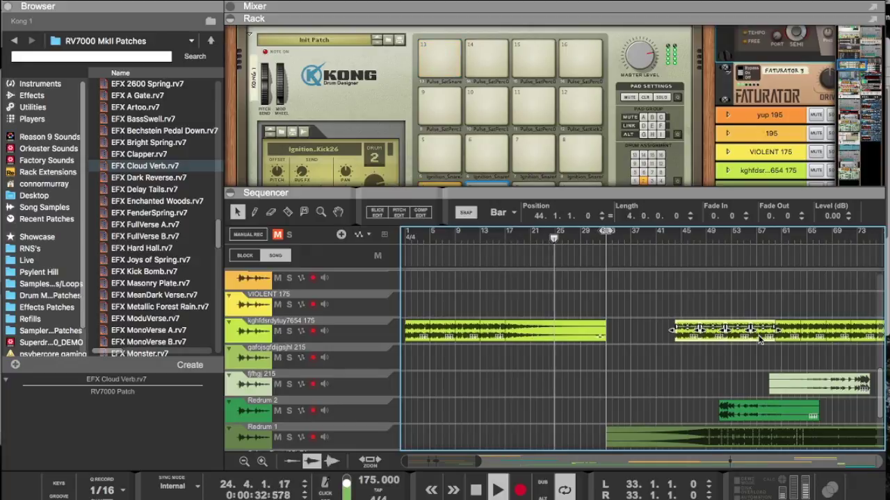
pyautogui.press('Delete')
# Step: Switch to the Chrome window showing the Twitch channel and reload the page
pyautogui.scroll(10, 690, 285)
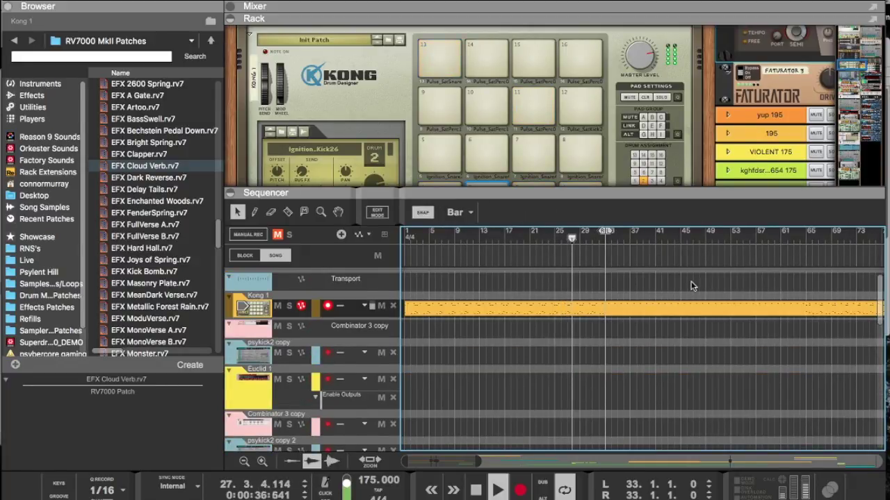
pyautogui.hotkey('ctrl', 'Up')
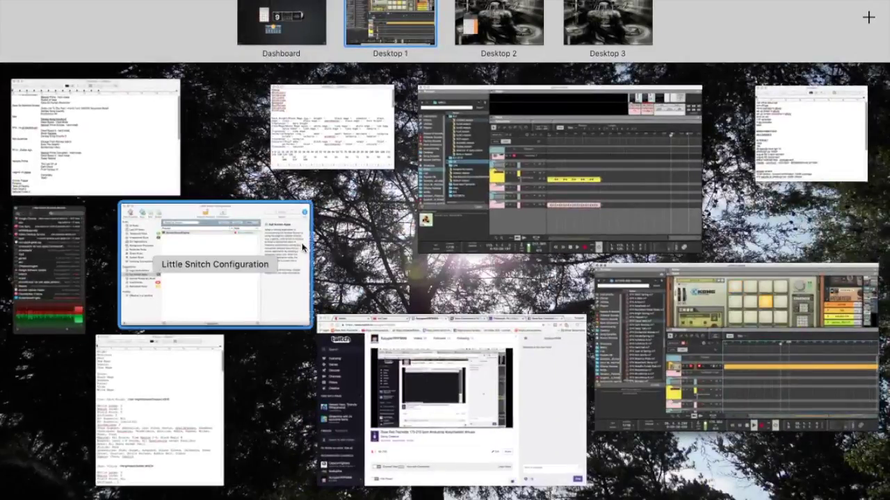
pyautogui.click(419, 392)
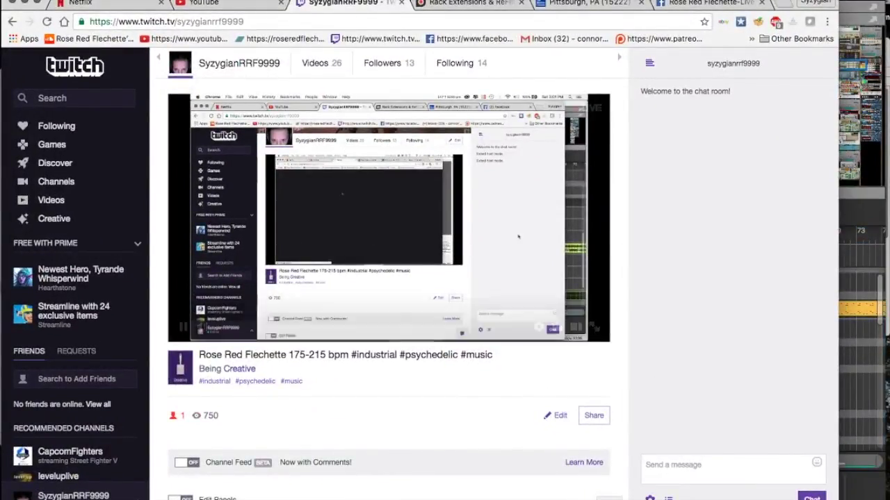
pyautogui.click(47, 22)
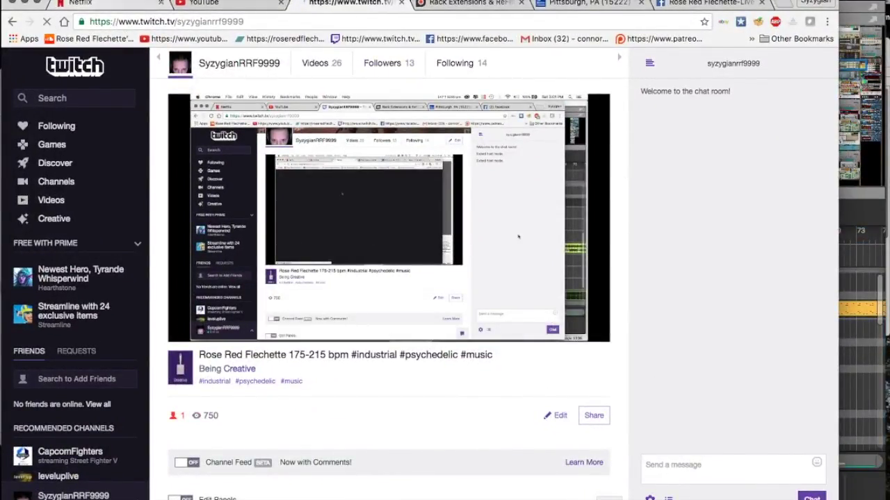
# Step: Close the Netflix, YouTube, Rack Extensions and Pittsburgh browser tabs, keeping the Twitch channel page open
pyautogui.click(163, 3)
pyautogui.click(159, 3)
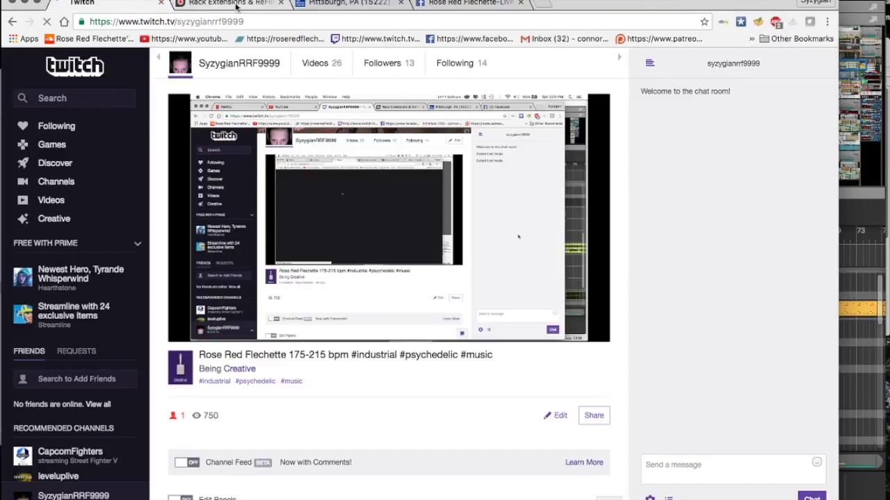
pyautogui.click(281, 6)
pyautogui.click(281, 5)
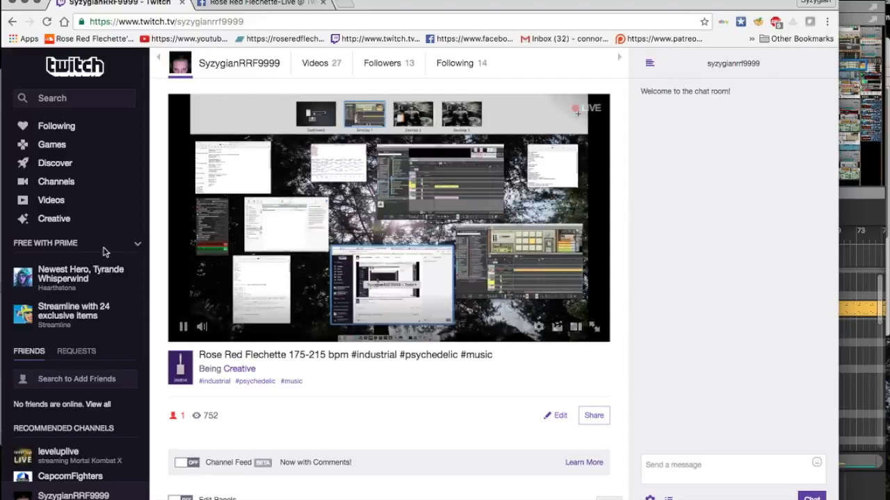
pyautogui.click(238, 327)
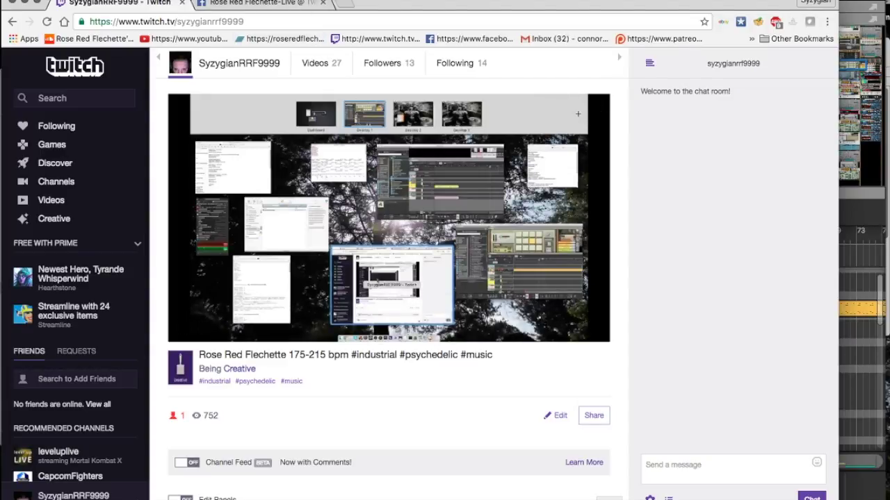
# Step: Switch back to the Reason window and restart playback from bar 33
pyautogui.click(885, 255)
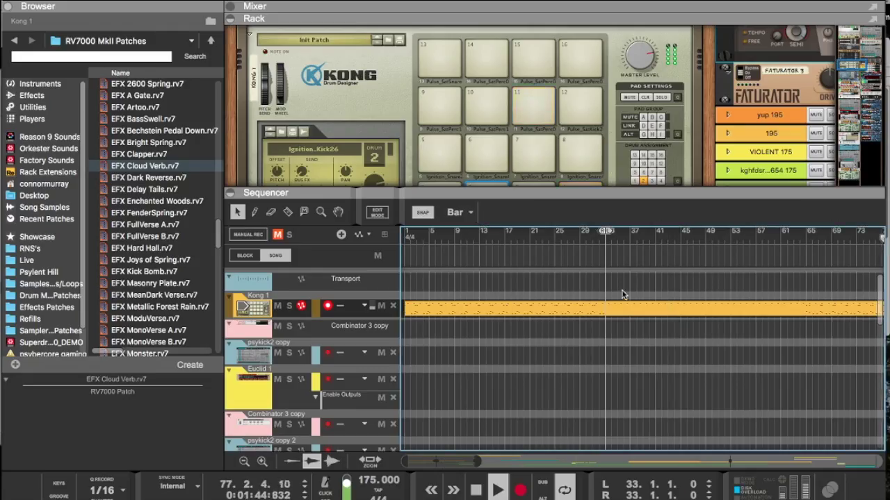
pyautogui.click(591, 238)
pyautogui.click(606, 240)
# Step: Move the faded 16-bar Redrum 2 clip to start at bar 69
pyautogui.scroll(-10, 623, 316)
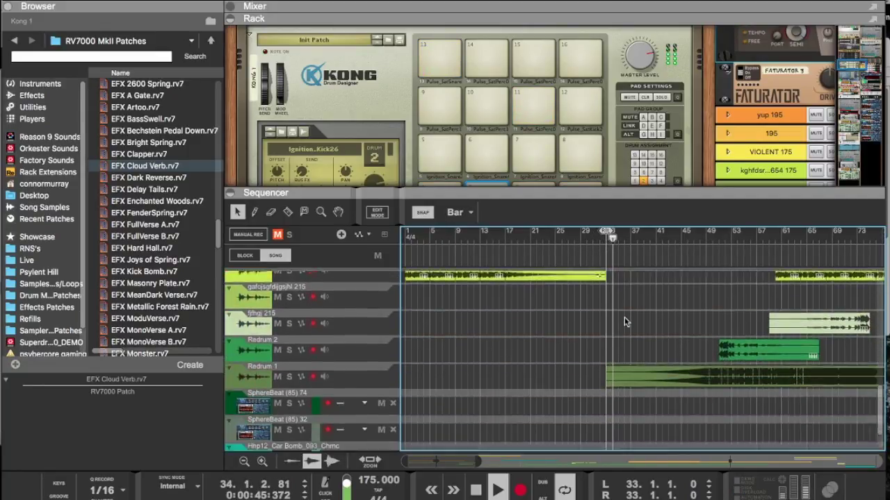
pyautogui.moveTo(754, 329); pyautogui.dragTo(867, 330)
pyautogui.scroll(10, 748, 336)
pyautogui.hscroll(5, 748, 335)
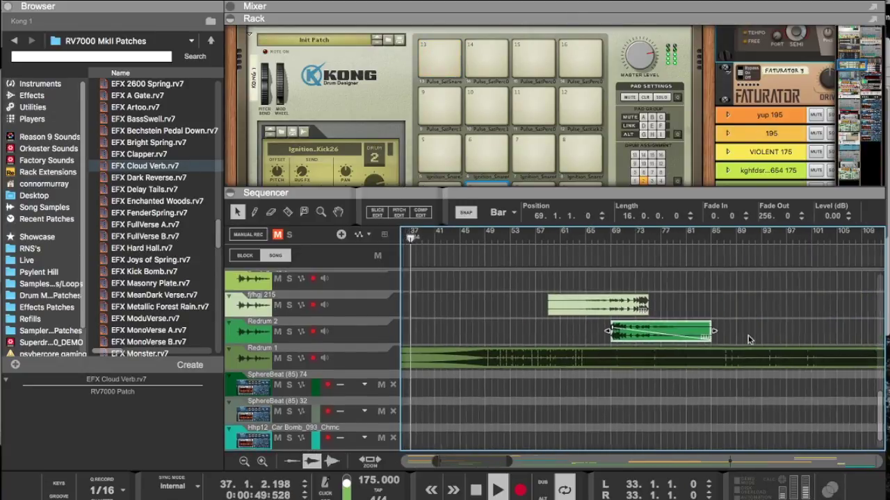
# Step: Copy the 64-bar Little LFO 1 clip so the copy starts at bar 49
pyautogui.scroll(-8, 672, 334)
pyautogui.hscroll(-1, 672, 334)
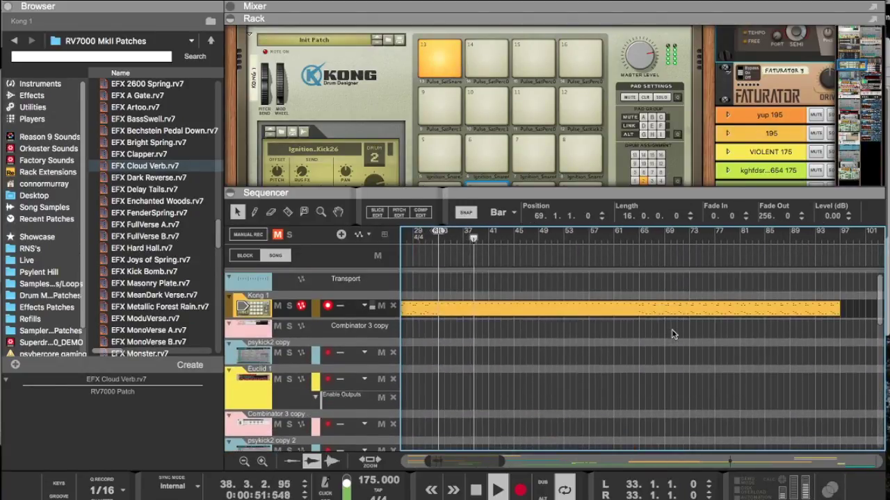
pyautogui.scroll(2, 672, 334)
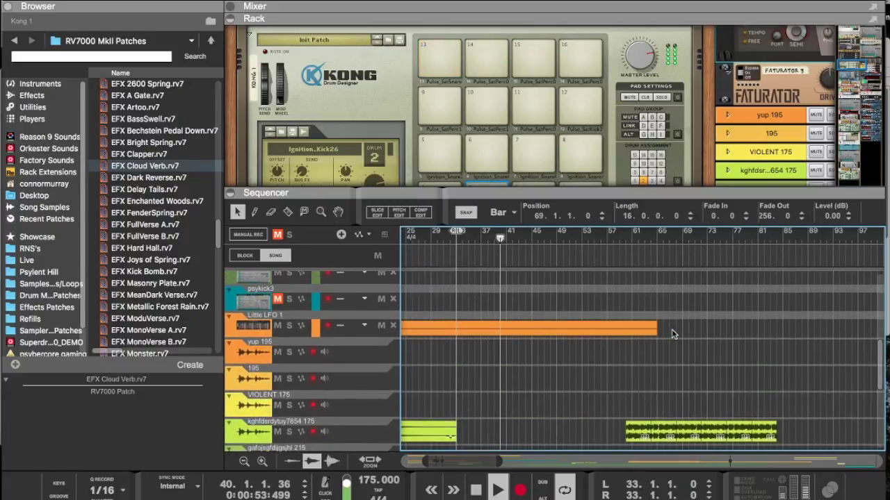
pyautogui.scroll(-6, 672, 334)
pyautogui.hscroll(-1, 672, 334)
pyautogui.scroll(5, 652, 324)
pyautogui.hscroll(-1, 651, 324)
pyautogui.scroll(2, 651, 319)
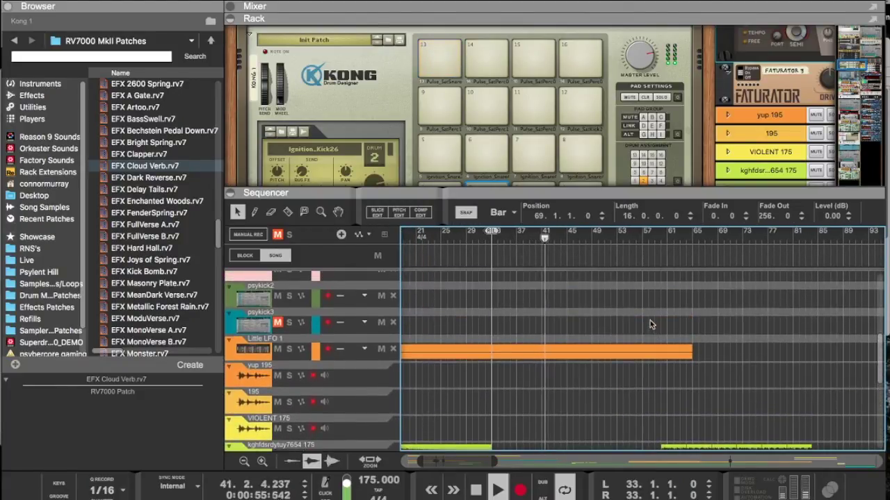
pyautogui.moveTo(555, 352); pyautogui.dragTo(768, 346)
pyautogui.moveTo(834, 340); pyautogui.dragTo(859, 342)
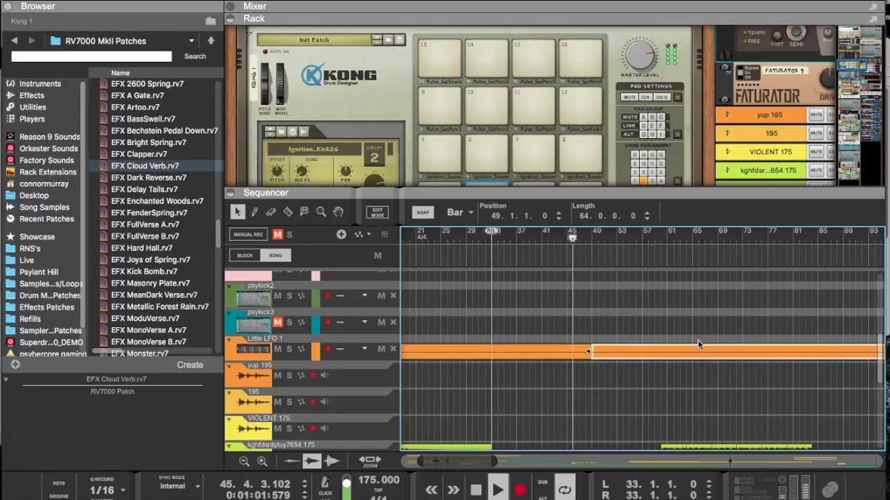
pyautogui.hscroll(4, 699, 345)
pyautogui.hscroll(4, 739, 360)
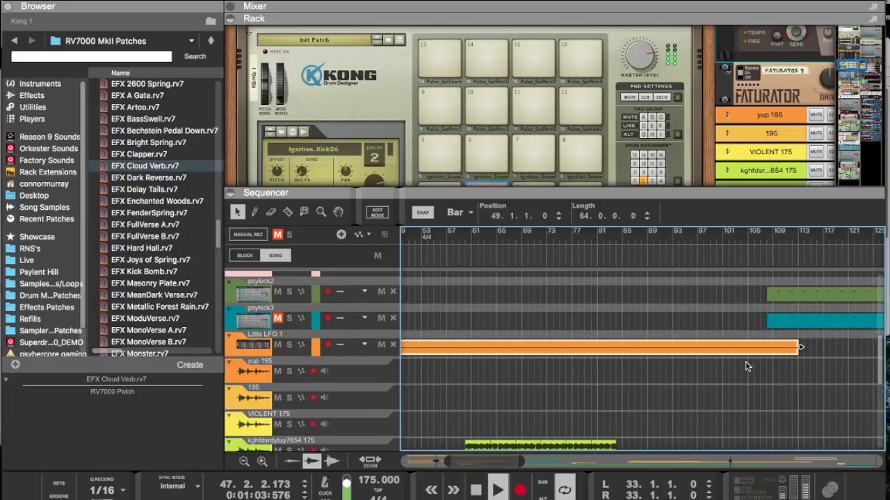
pyautogui.hscroll(-10, 714, 366)
# Step: Move the fjfhgj 215 clip to bar 61 and delete the first of the later kghfdsrdytuy7654 175 clips
pyautogui.scroll(-5, 702, 368)
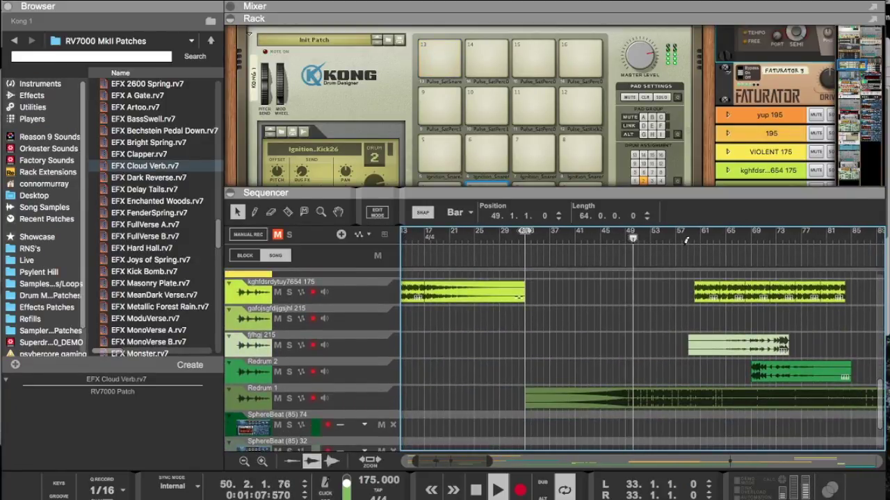
pyautogui.moveTo(699, 354); pyautogui.dragTo(710, 352)
pyautogui.click(701, 297)
pyautogui.press('Delete')
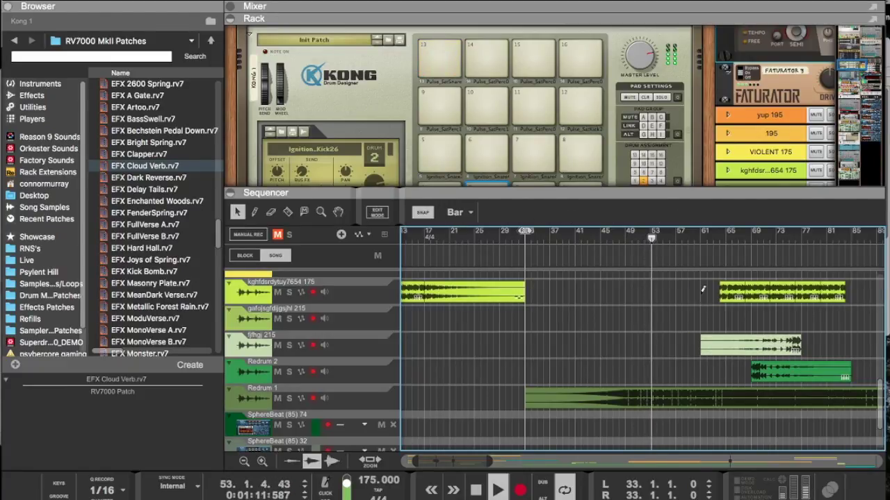
# Step: Set the loop to run from bar 49 to bar 57
pyautogui.keyDown('super'); pyautogui.click(701, 237); pyautogui.keyUp('super')
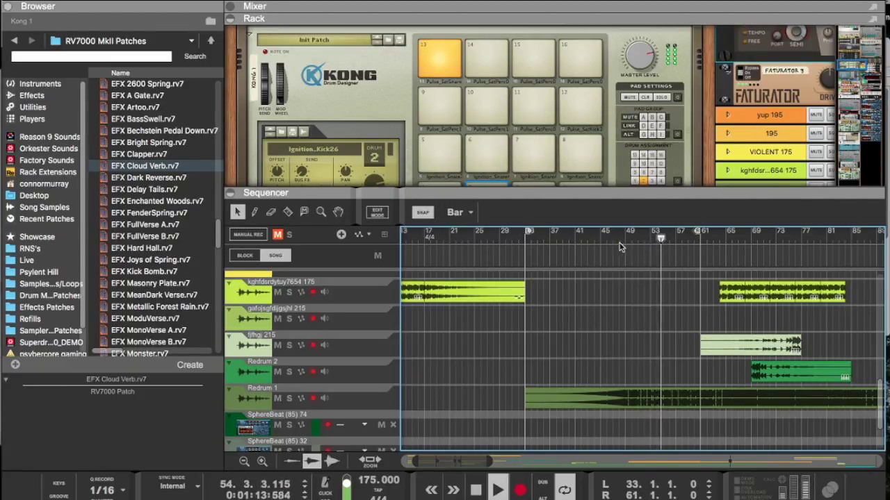
pyautogui.keyDown('super'); pyautogui.click(629, 236); pyautogui.keyUp('super')
pyautogui.keyDown('alt'); pyautogui.click(671, 237); pyautogui.keyUp('alt')
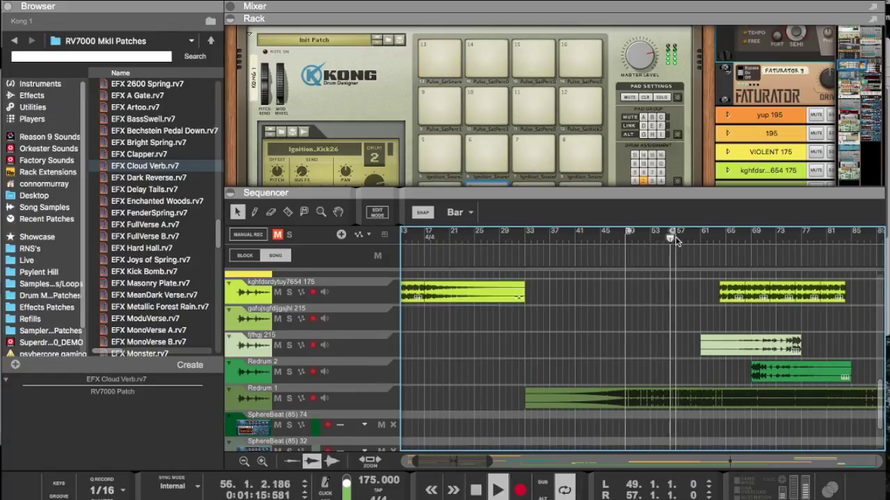
# Step: Enlarge the sequencer area over the rack and select the MClass Maximizer below the Red Rock Sound bass enhancer
pyautogui.scroll(10, 676, 240)
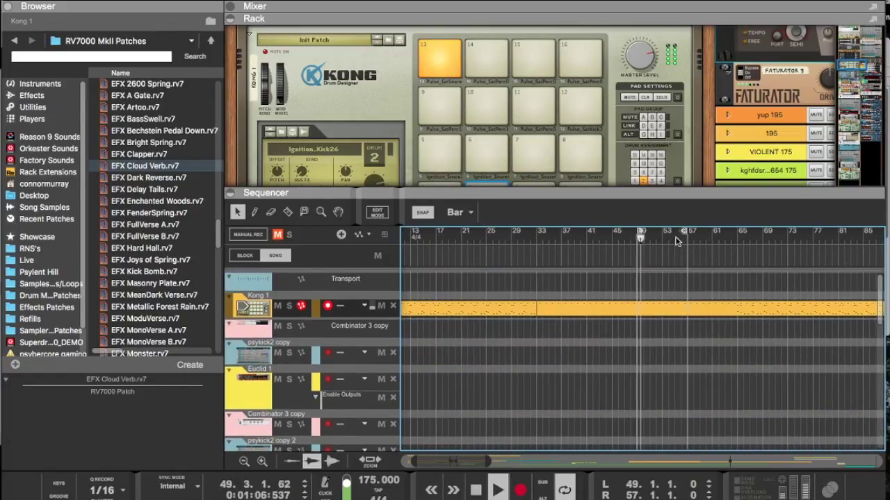
pyautogui.scroll(-10, 675, 240)
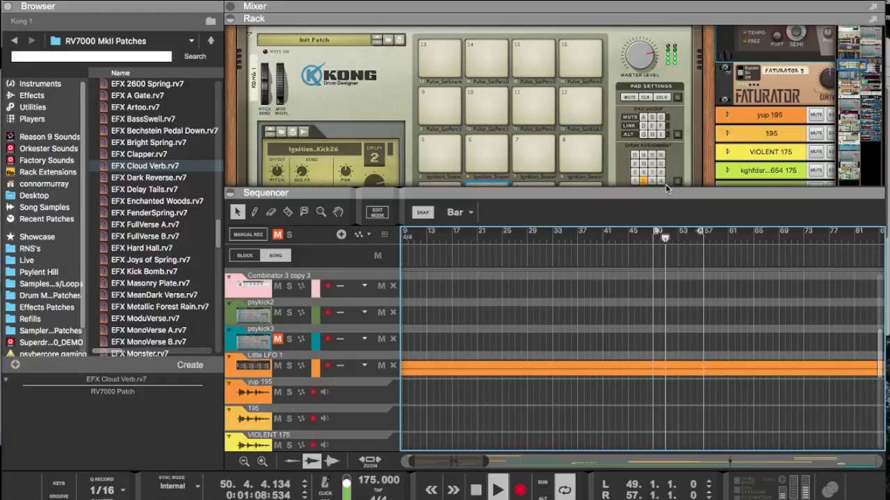
pyautogui.moveTo(665, 193); pyautogui.dragTo(665, 96)
pyautogui.scroll(-10, 602, 49)
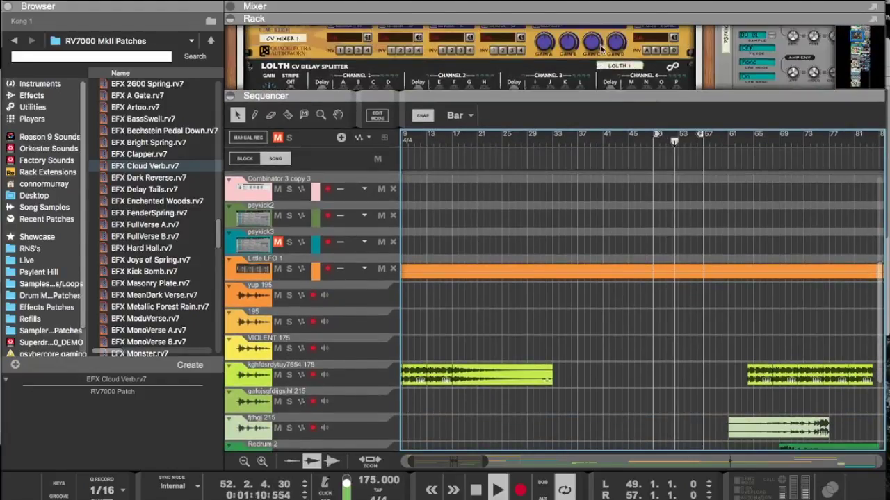
pyautogui.scroll(-15, 602, 48)
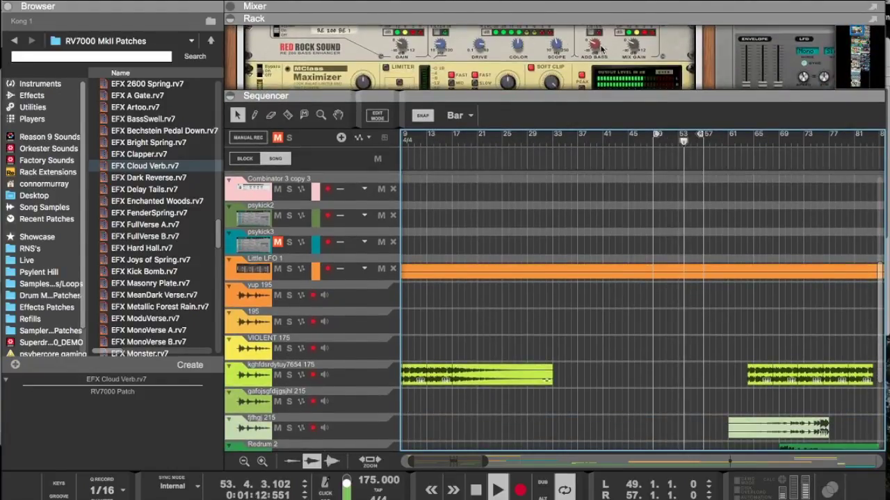
pyautogui.click(359, 82)
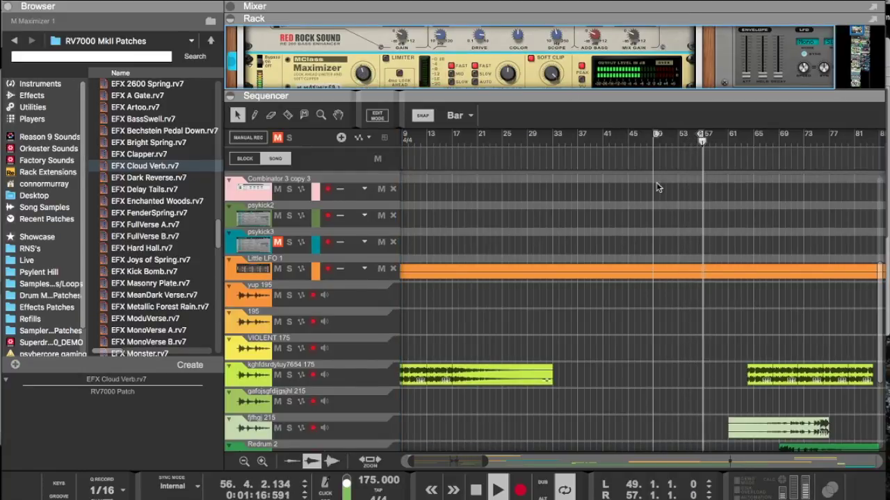
# Step: Copy the Little LFO 1 clip from bar 49 to bar 33 and shorten the clip there to 16 bars
pyautogui.scroll(-2, 663, 202)
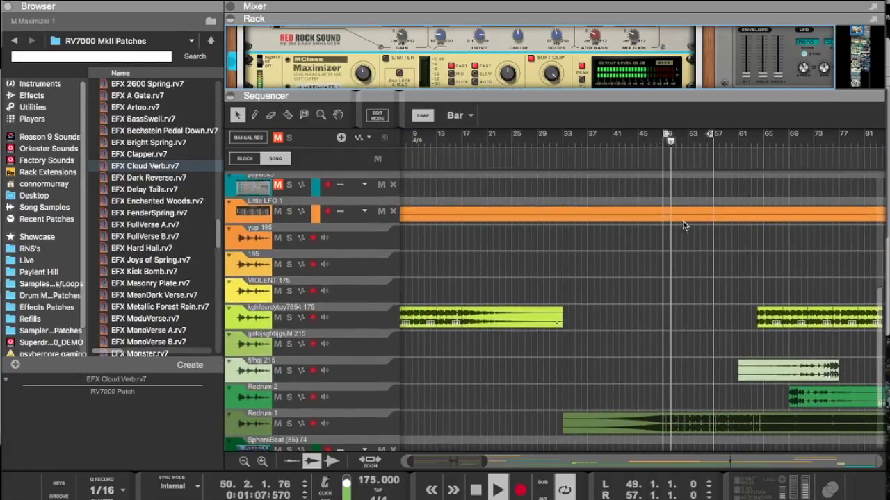
pyautogui.click(679, 217)
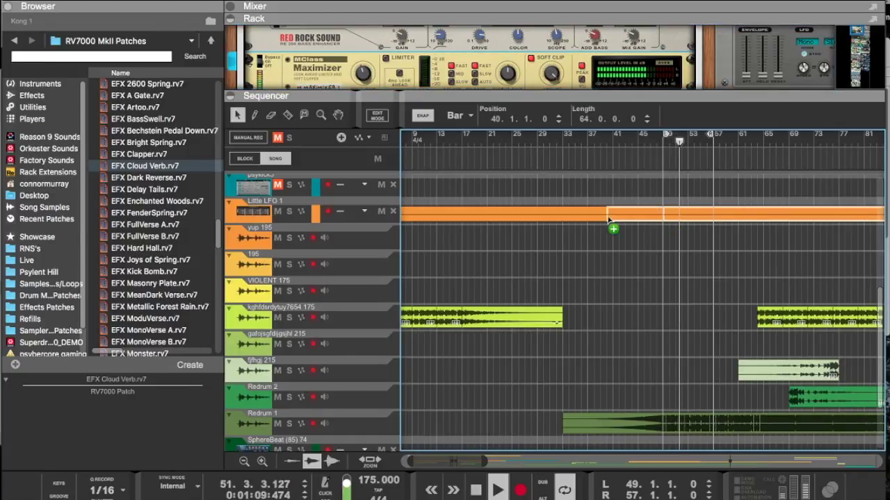
pyautogui.moveTo(571, 223); pyautogui.dragTo(575, 222)
pyautogui.click(678, 215)
pyautogui.hscroll(10, 695, 214)
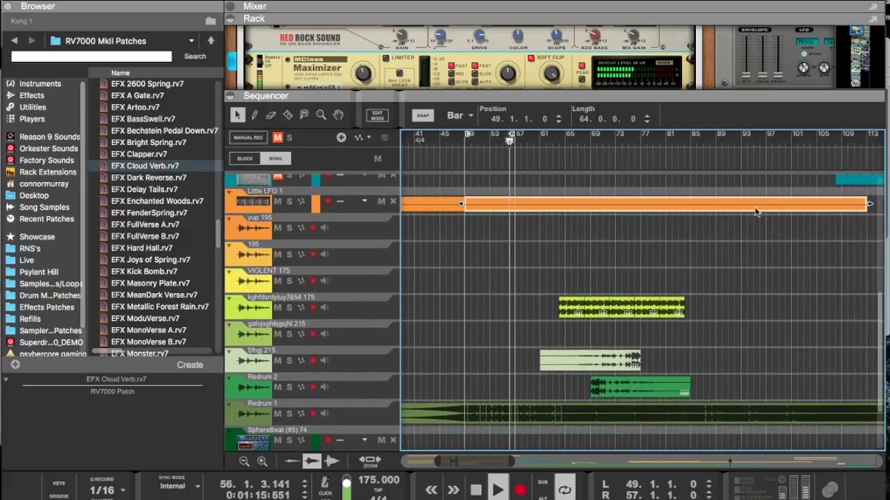
pyautogui.moveTo(871, 205); pyautogui.dragTo(469, 217)
pyautogui.hscroll(-5, 567, 202)
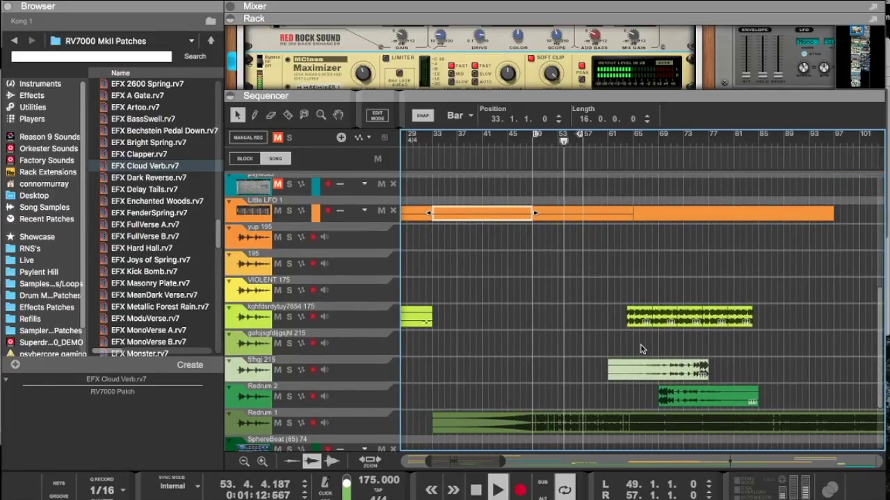
# Step: Move the fjfhgj 215 clip to bar 71 and a four-bar kghfdsrdytuy7654 175 clip to bar 87, and extend the loop end to bar 65
pyautogui.moveTo(627, 370); pyautogui.dragTo(690, 372)
pyautogui.moveTo(639, 317); pyautogui.dragTo(783, 318)
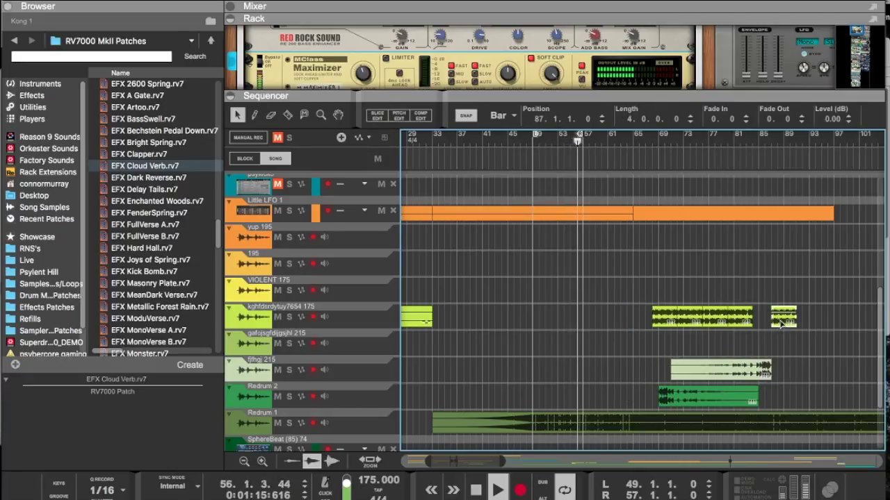
pyautogui.keyDown('super'); pyautogui.click(634, 140); pyautogui.keyUp('super')
# Step: Move the Redrum 2 clip to bar 82, the fjfhgj 215 clip to bar 87 and the four adjoining kghfdsrdytuy7654 175 clips to bar 94
pyautogui.scroll(5, 551, 232)
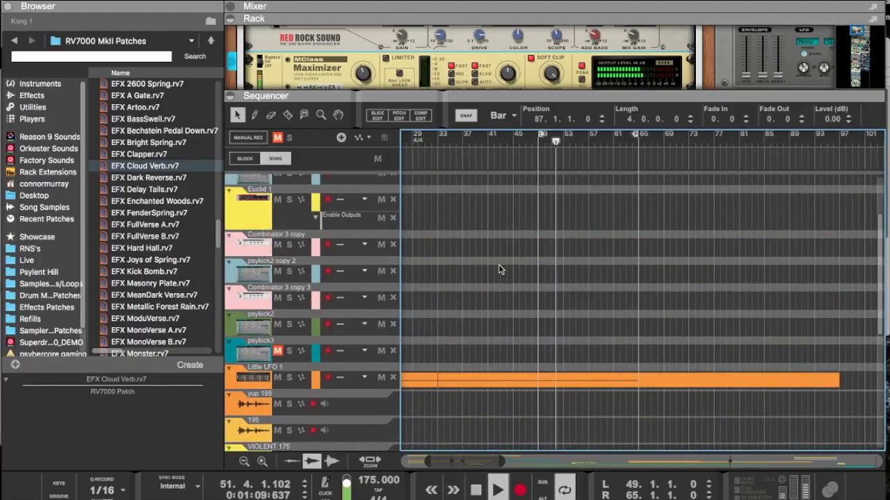
pyautogui.scroll(-8, 604, 227)
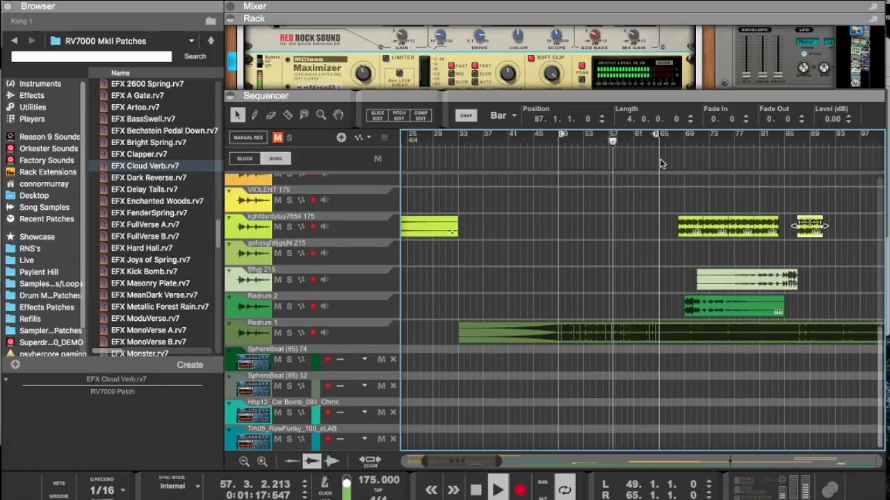
pyautogui.moveTo(709, 311); pyautogui.dragTo(871, 285)
pyautogui.moveTo(770, 265); pyautogui.dragTo(673, 214)
pyautogui.moveTo(717, 235); pyautogui.dragTo(854, 235)
# Step: Set the loop to run from bar 65 to bar 81
pyautogui.keyDown('super'); pyautogui.click(762, 143); pyautogui.keyUp('super')
pyautogui.keyDown('super'); pyautogui.click(758, 142); pyautogui.keyUp('super')
pyautogui.scroll(15, 663, 159)
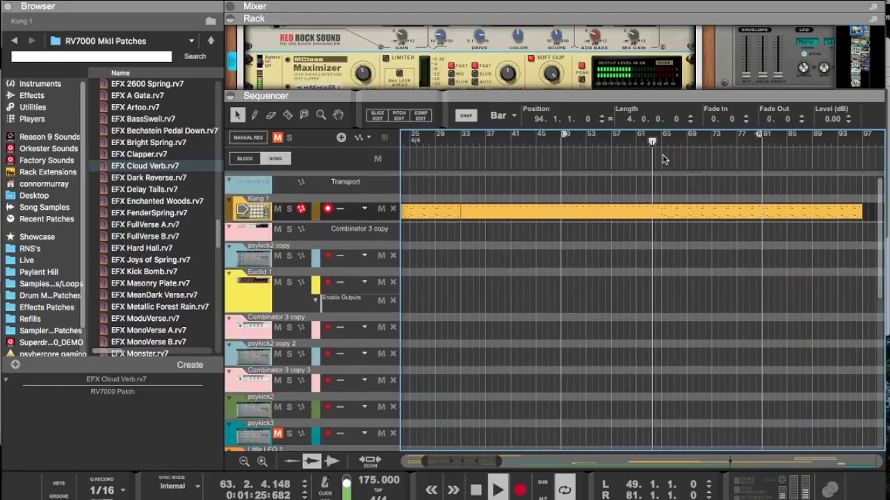
pyautogui.keyDown('ctrl'); pyautogui.click(664, 142); pyautogui.keyUp('ctrl')
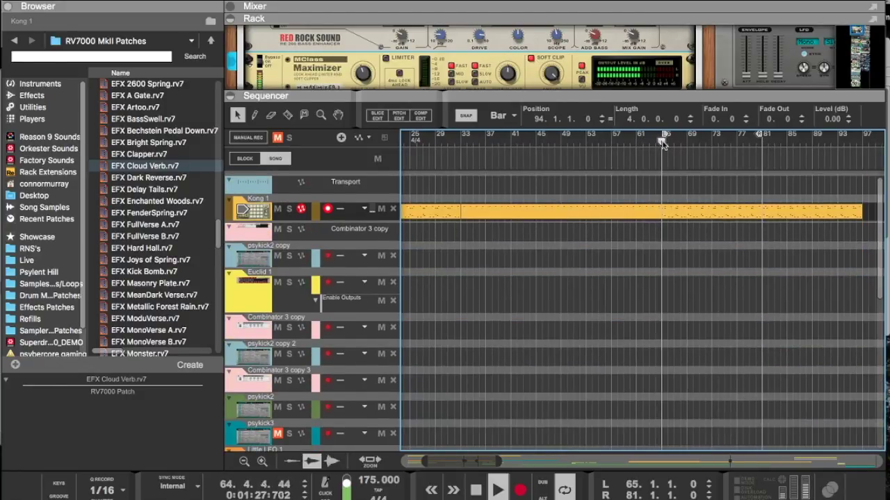
# Step: Cut the Redrum 1 audio at bars 65 and 81 with the Razor tool and delete the 16-bar section between them
pyautogui.scroll(-10, 662, 142)
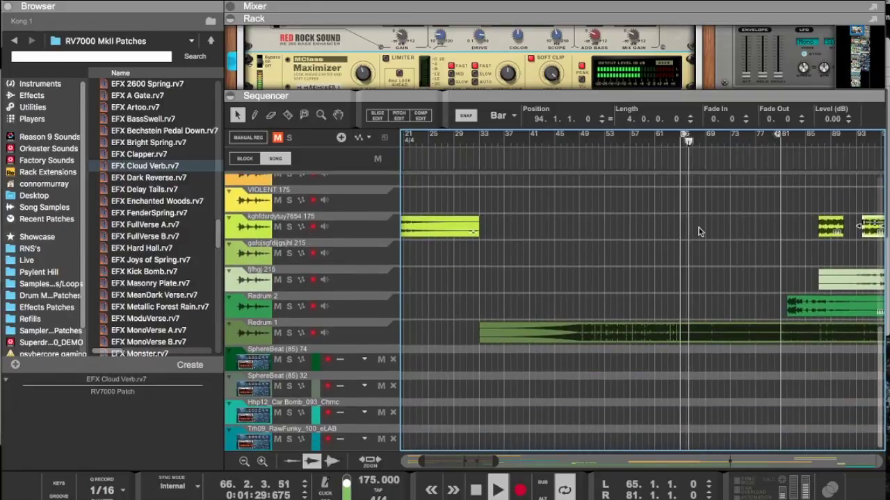
pyautogui.hscroll(10, 700, 232)
pyautogui.hscroll(-8, 695, 237)
pyautogui.scroll(2, 667, 284)
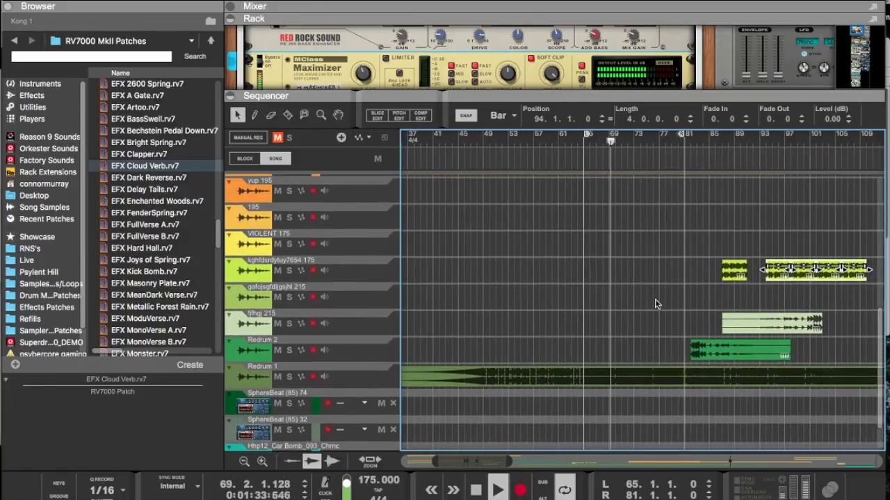
pyautogui.click(288, 115)
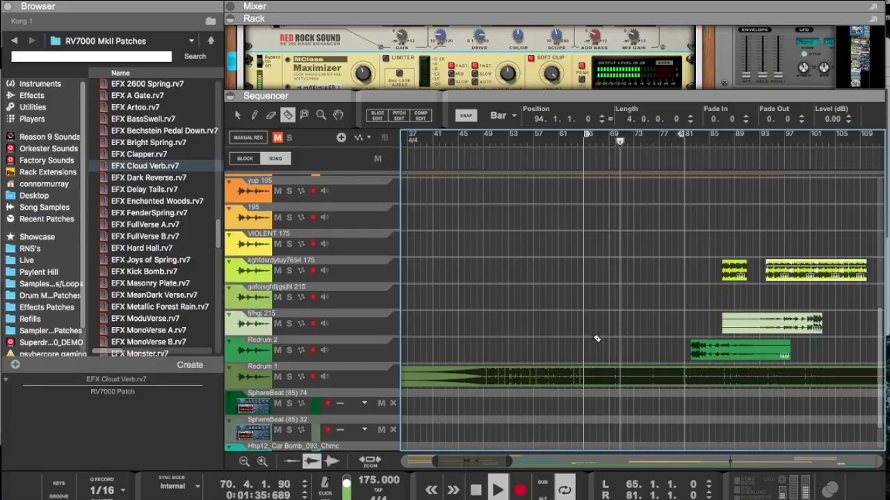
pyautogui.moveTo(585, 385); pyautogui.dragTo(684, 390)
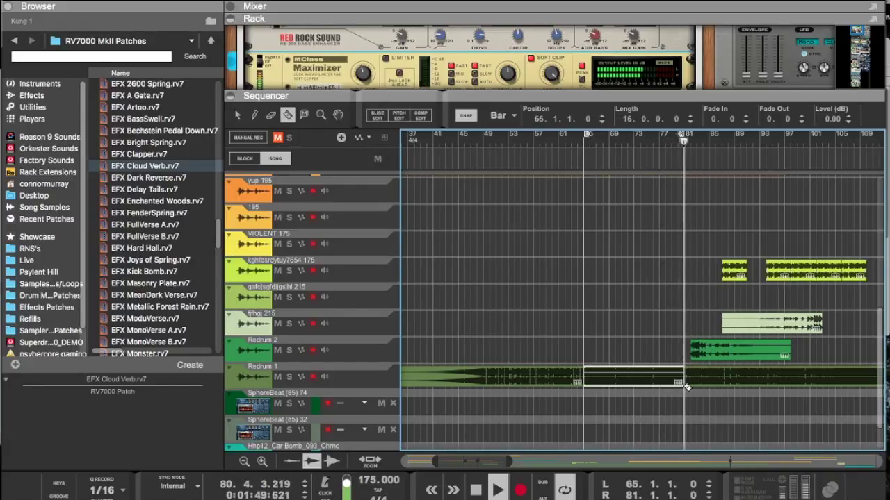
pyautogui.press('Delete')
# Step: Move the eight-bar SphereBeat (85) 74 clips from the end of the song to start at bar 65
pyautogui.hscroll(5, 661, 334)
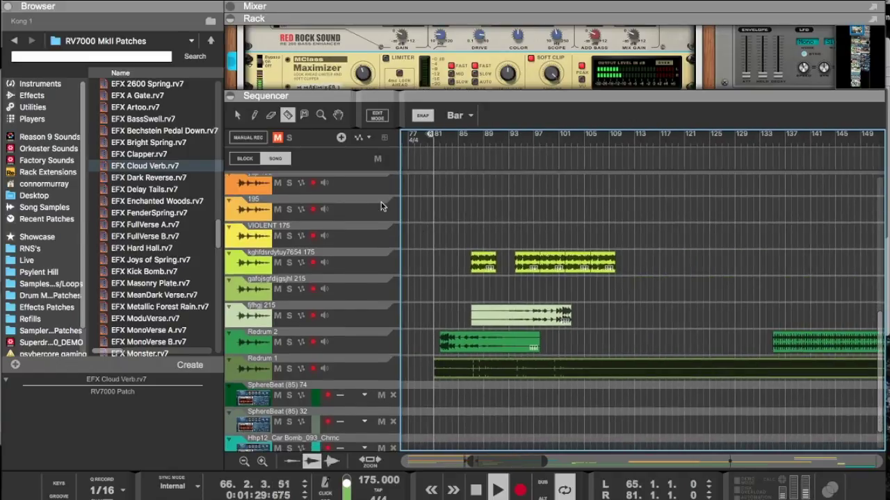
pyautogui.hscroll(10, 511, 223)
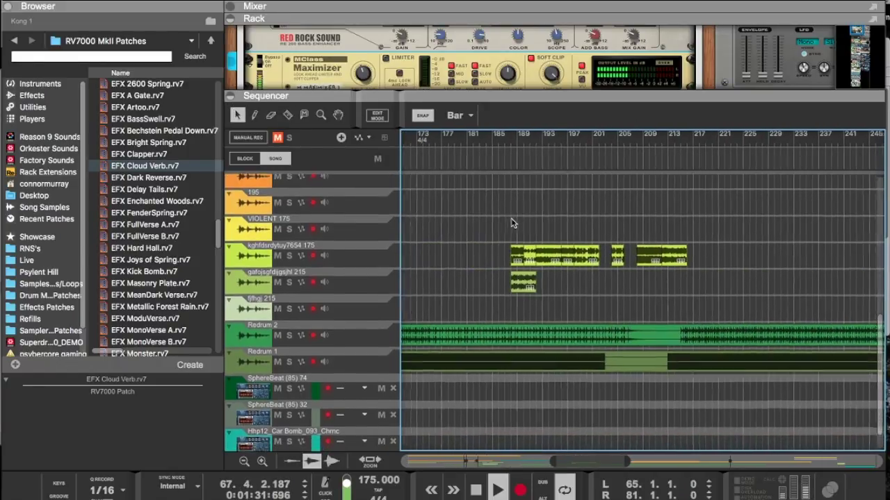
pyautogui.scroll(1, 512, 223)
pyautogui.scroll(-8, 511, 223)
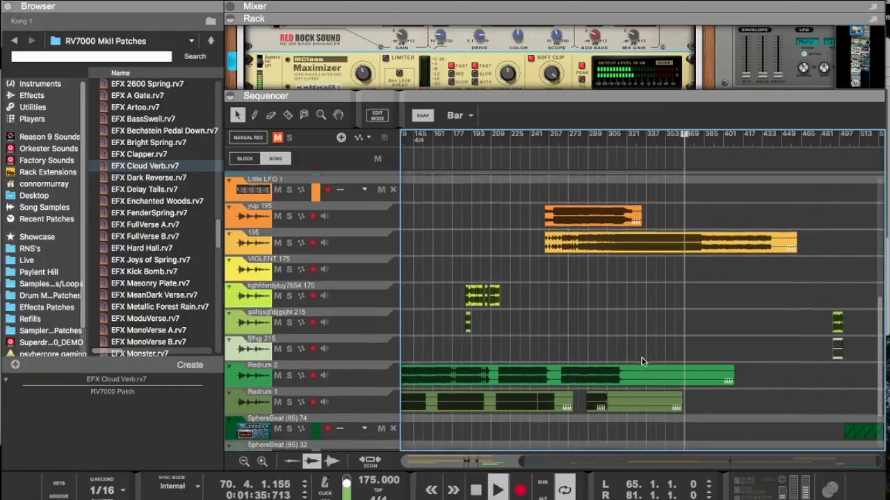
pyautogui.scroll(-3, 642, 361)
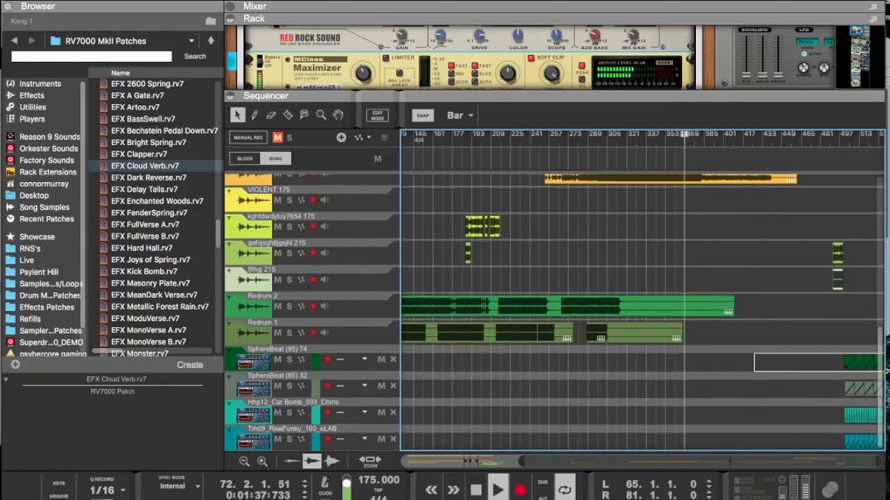
pyautogui.moveTo(878, 370); pyautogui.dragTo(485, 372)
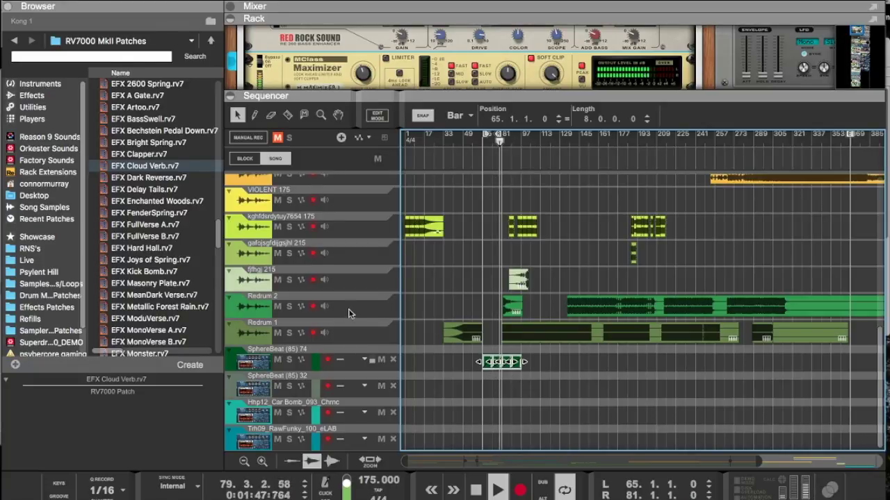
# Step: Show the SphereBeat (85) 74 loop player in the rack and set its Loop 1 Transpose to -5
pyautogui.click(255, 366)
pyautogui.moveTo(579, 101); pyautogui.dragTo(558, 326)
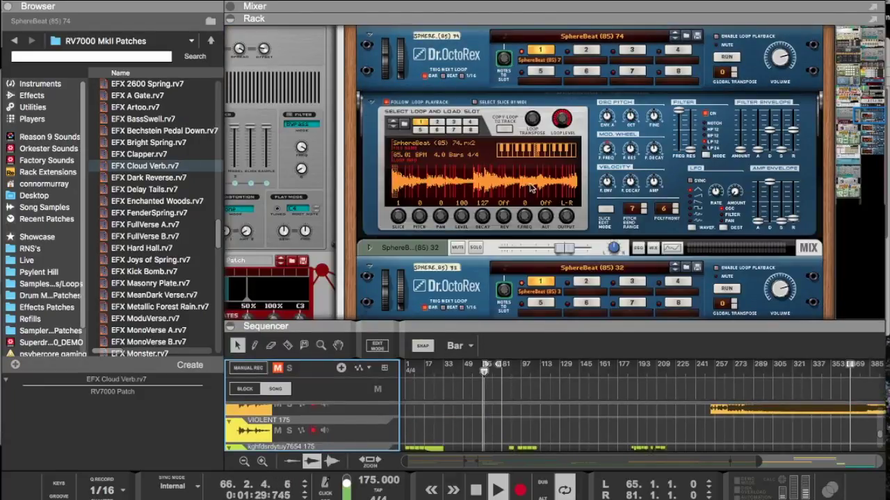
pyautogui.scroll(-3, 530, 184)
pyautogui.click(516, 184)
pyautogui.moveTo(533, 68); pyautogui.dragTo(534, 127)
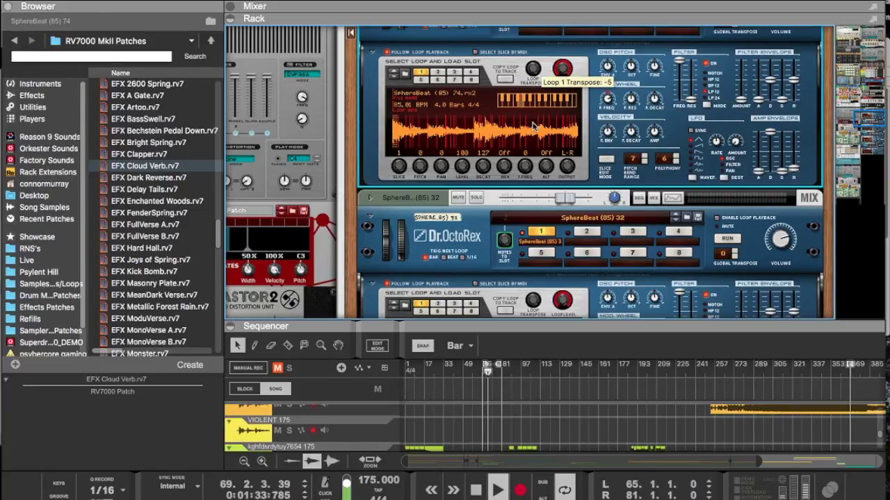
pyautogui.rightClick(517, 183)
pyautogui.moveTo(545, 234)
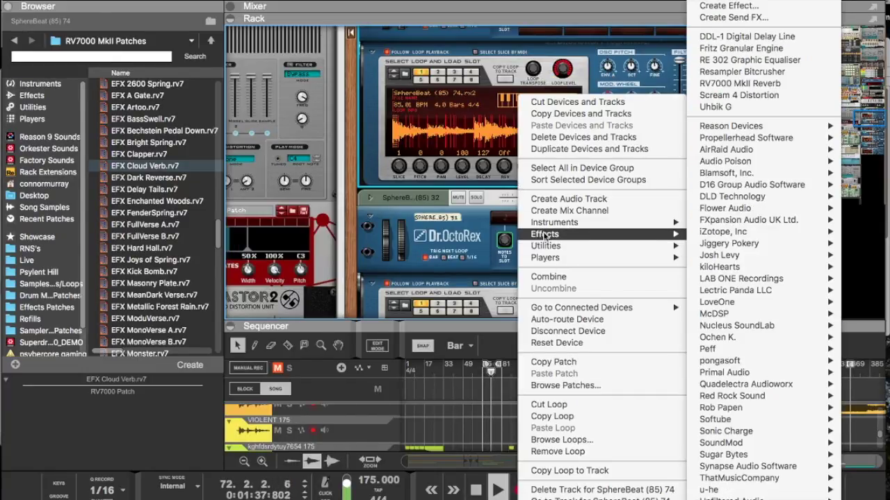
pyautogui.click(481, 185)
pyautogui.rightClick(483, 182)
pyautogui.click(470, 180)
pyautogui.click(470, 178)
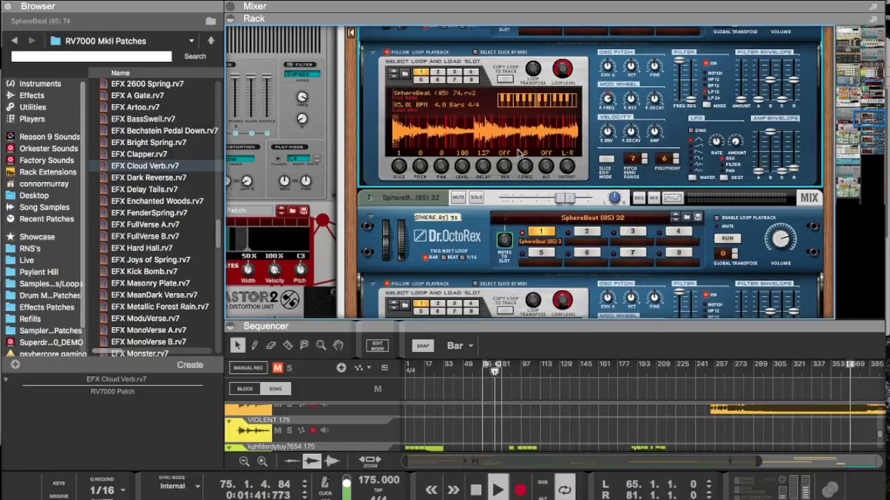
# Step: Add a u-he Uhbik-G effect after the SphereBeat (85) 74 loop player
pyautogui.rightClick(502, 187)
pyautogui.moveTo(542, 235)
pyautogui.moveTo(737, 212)
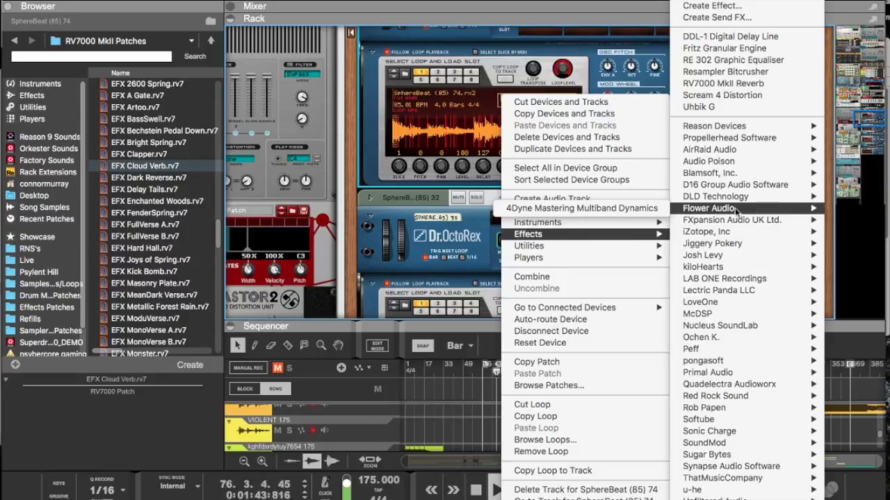
pyautogui.moveTo(560, 246)
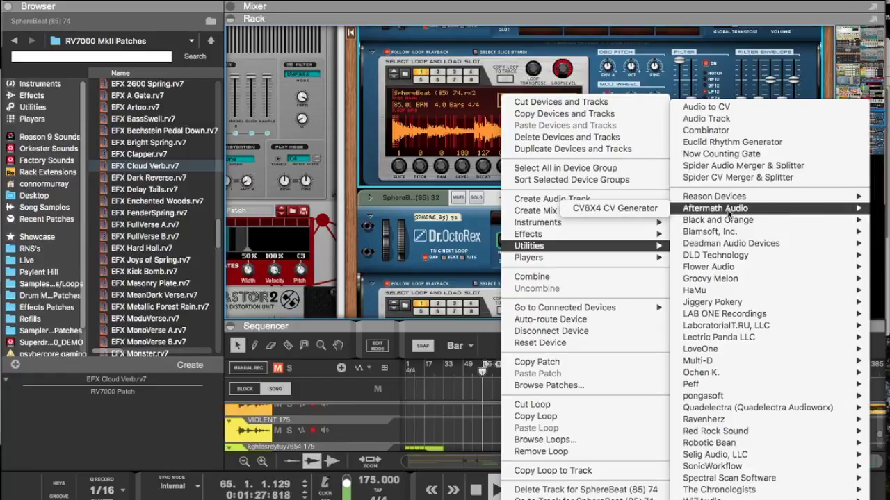
pyautogui.moveTo(611, 237)
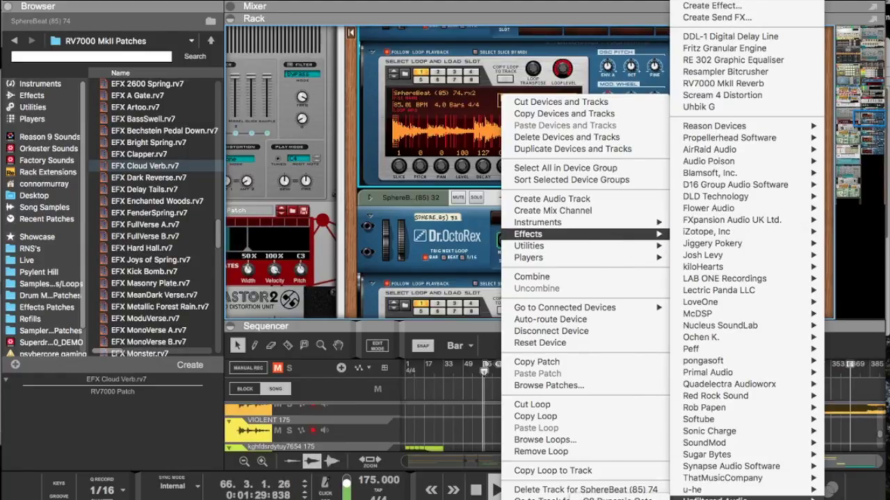
pyautogui.moveTo(688, 490)
pyautogui.click(585, 479)
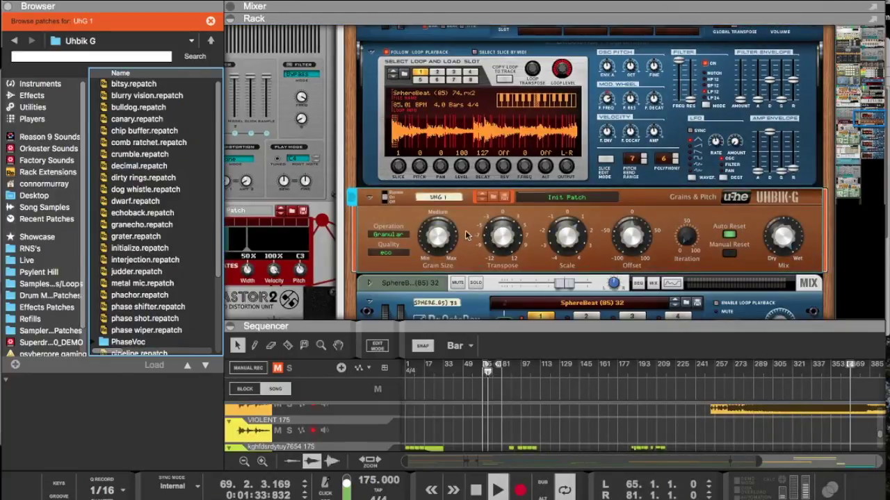
# Step: Adjust the Uhbik-G's grain size, raise Transpose to about 4.1 and set Scale to about 0.34
pyautogui.moveTo(437, 243); pyautogui.dragTo(436, 134)
pyautogui.moveTo(496, 248); pyautogui.dragTo(495, 252)
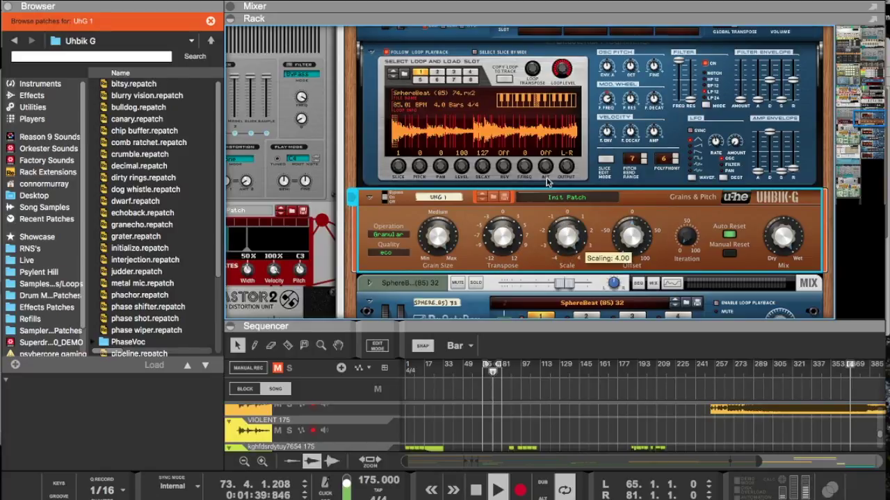
pyautogui.moveTo(488, 249); pyautogui.dragTo(511, 338)
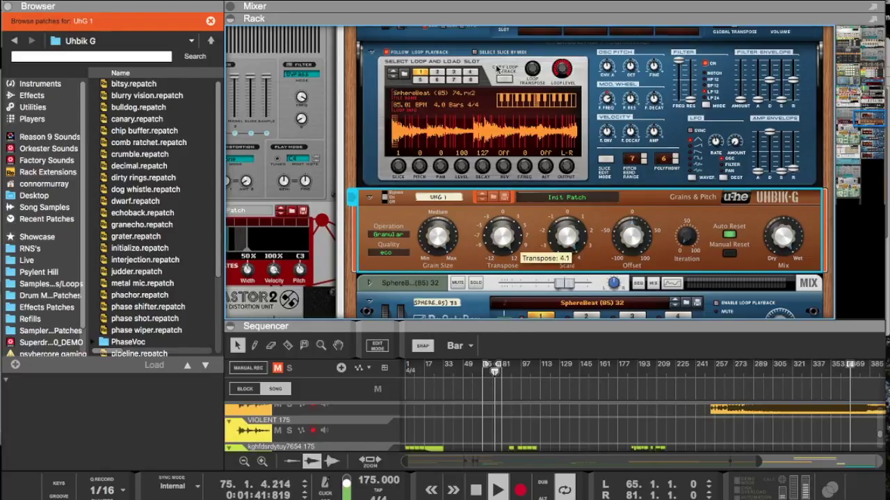
pyautogui.moveTo(567, 241); pyautogui.dragTo(567, 267)
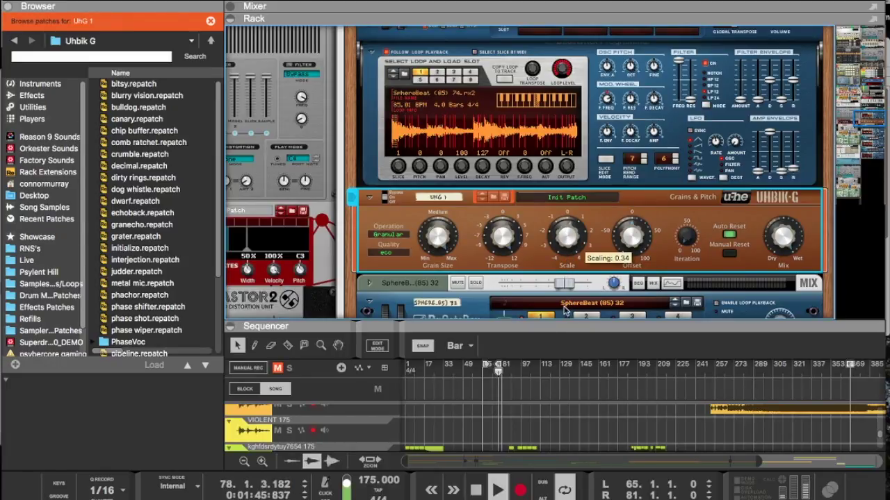
# Step: Sweep the Uhbik-G's grain size to about 5.9 and reduce its Mix to about 32.4%
pyautogui.moveTo(437, 240); pyautogui.dragTo(472, 428)
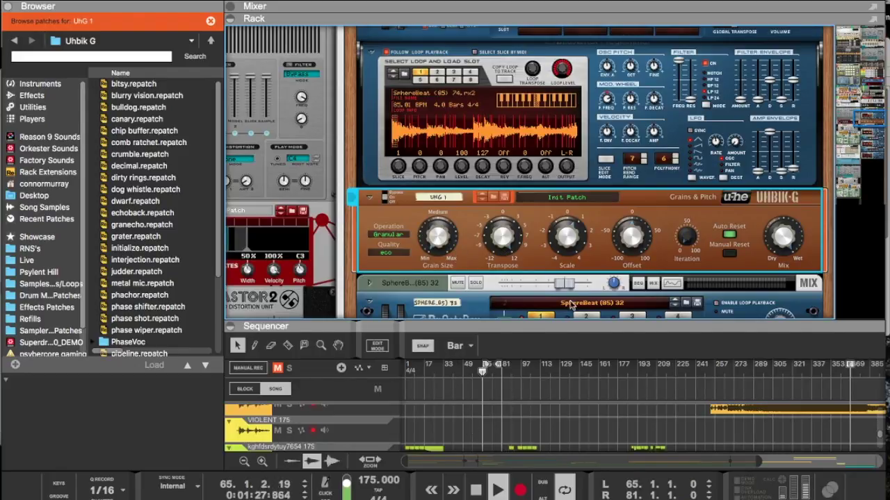
pyautogui.moveTo(427, 230); pyautogui.dragTo(416, 202)
pyautogui.moveTo(411, 167); pyautogui.dragTo(403, 24)
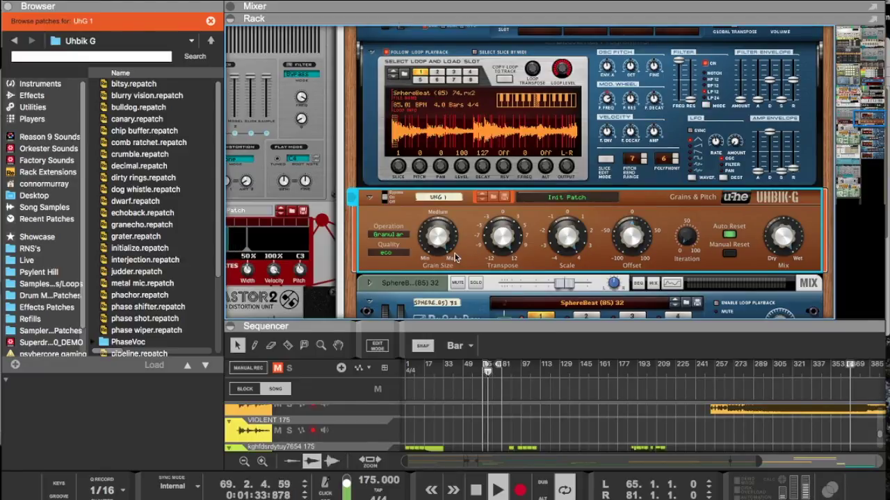
pyautogui.moveTo(439, 235); pyautogui.dragTo(438, 270)
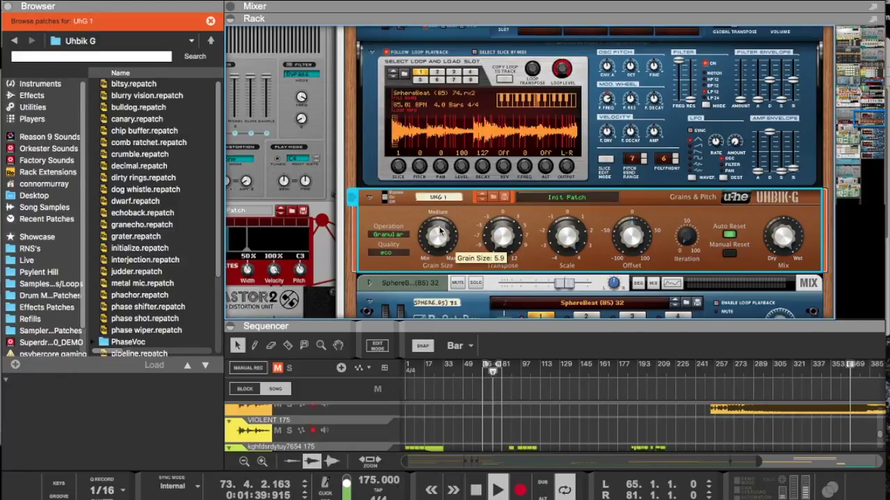
pyautogui.moveTo(783, 240); pyautogui.dragTo(778, 342)
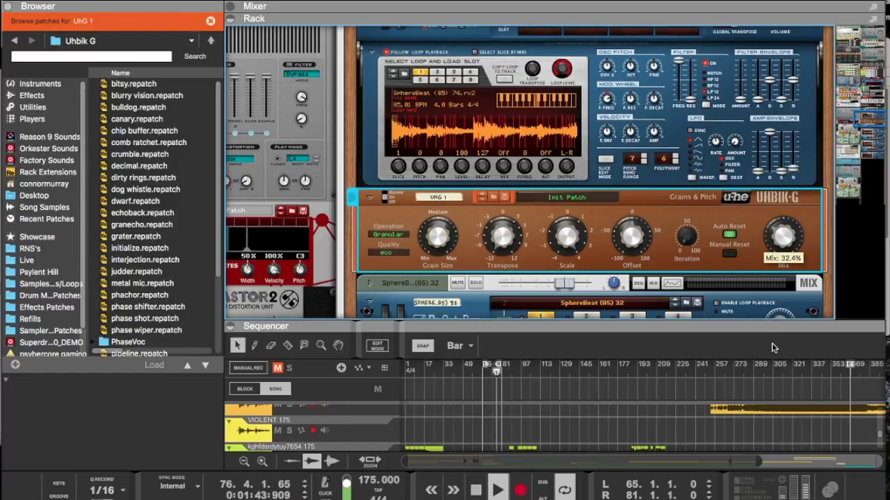
# Step: Copy the four four-bar Trh09_RawFunky_100_eLAB clips from the end of the song to start at bar 65
pyautogui.scroll(-1, 612, 215)
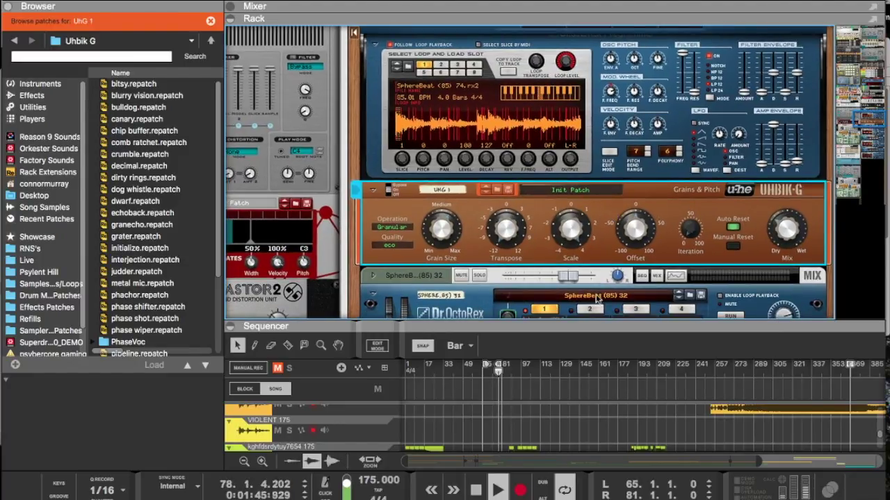
pyautogui.moveTo(594, 322); pyautogui.dragTo(578, 87)
pyautogui.hscroll(5, 644, 276)
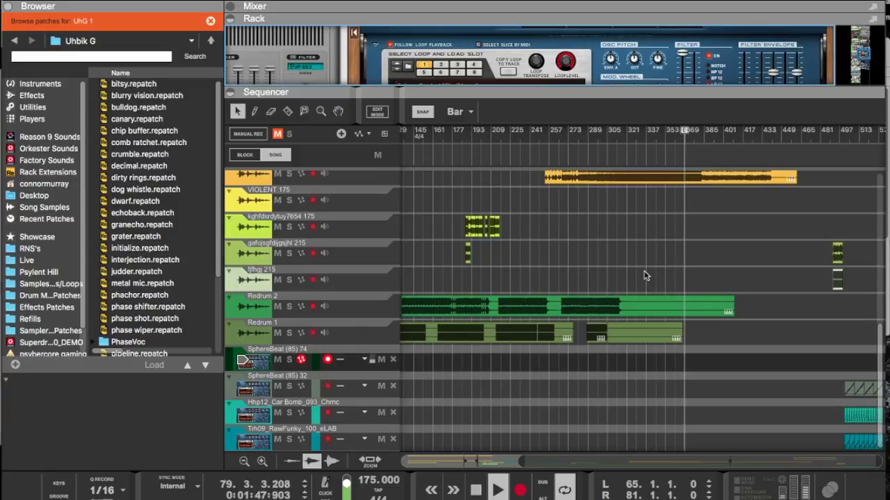
pyautogui.moveTo(818, 433); pyautogui.dragTo(462, 459)
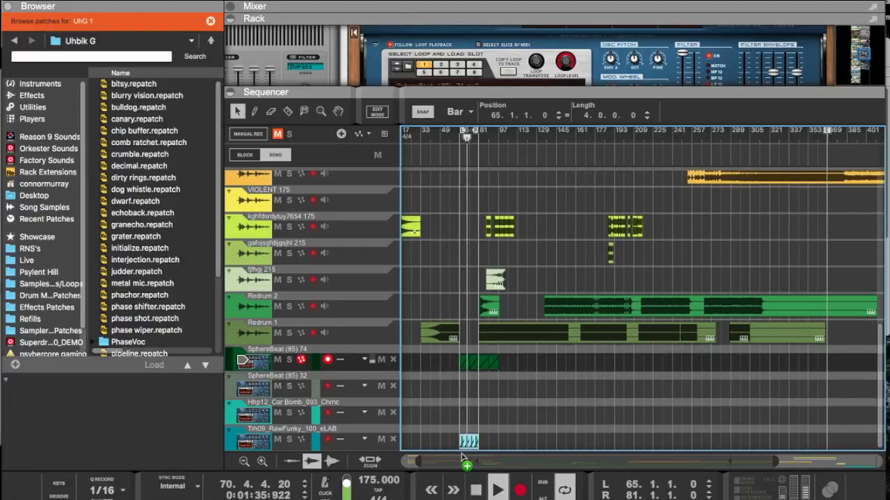
pyautogui.moveTo(462, 457); pyautogui.dragTo(462, 456)
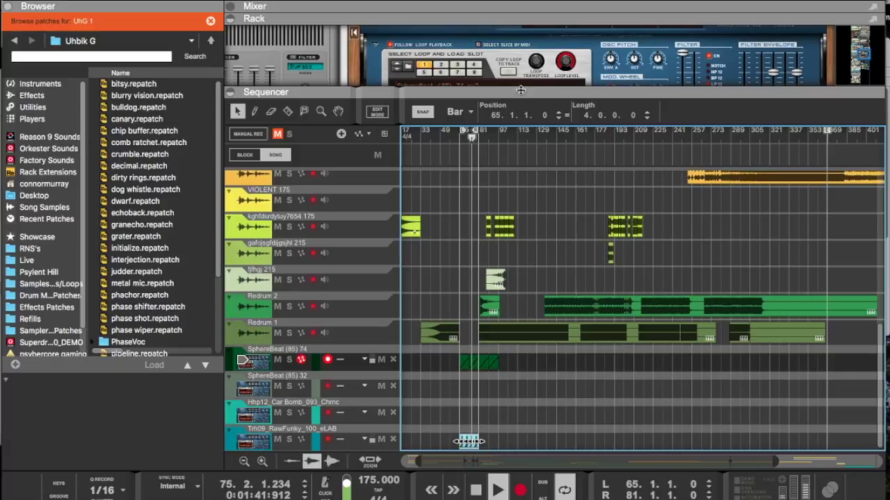
pyautogui.moveTo(520, 88); pyautogui.dragTo(497, 329)
pyautogui.scroll(-10, 504, 285)
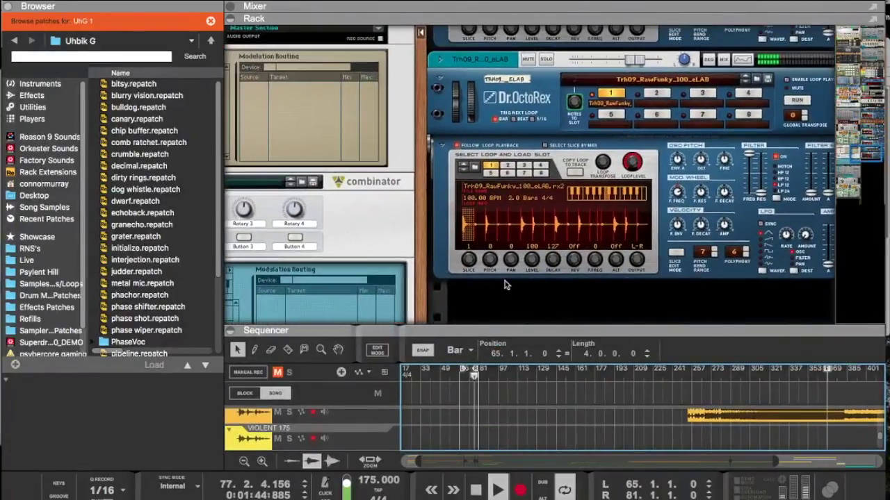
pyautogui.click(445, 283)
pyautogui.rightClick(447, 284)
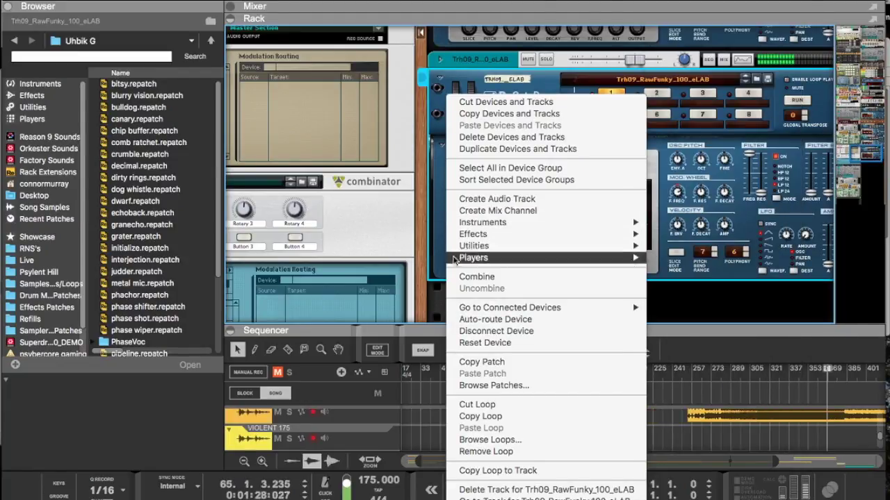
pyautogui.click(434, 268)
# Step: Look over the Little LFO 1 clip at bar 65 and the Trh09_RawFunky_100_eLAB loop player's settings in the rack
pyautogui.moveTo(499, 325); pyautogui.dragTo(490, 136)
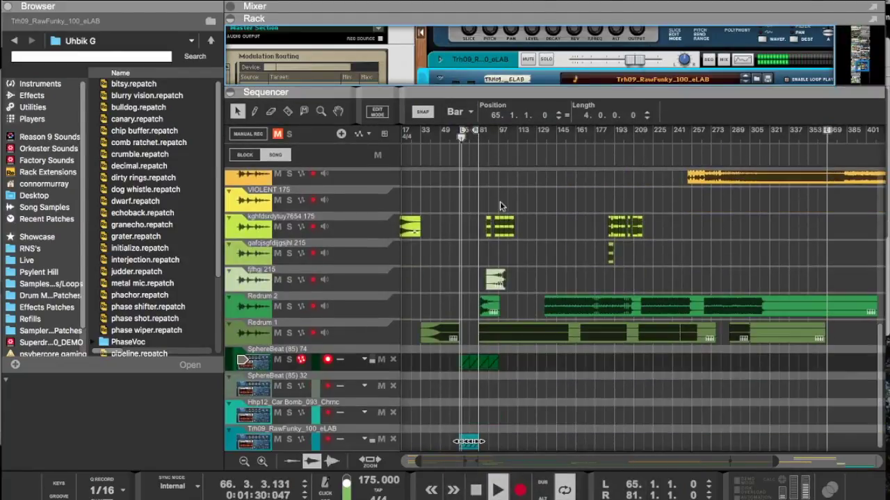
pyautogui.scroll(5, 499, 201)
pyautogui.moveTo(487, 262); pyautogui.dragTo(483, 262)
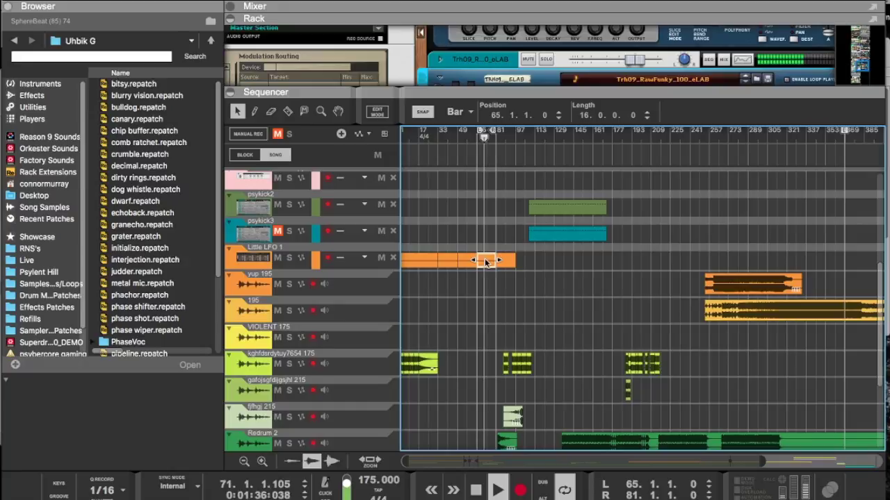
pyautogui.scroll(-5, 510, 277)
pyautogui.moveTo(543, 88); pyautogui.dragTo(526, 249)
pyautogui.scroll(-3, 554, 143)
pyautogui.scroll(-1, 555, 143)
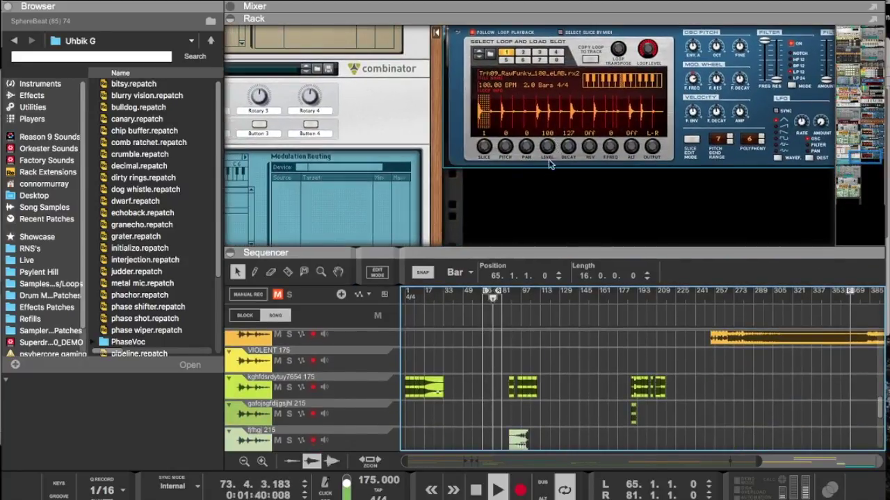
pyautogui.scroll(5, 550, 190)
pyautogui.scroll(-4, 551, 191)
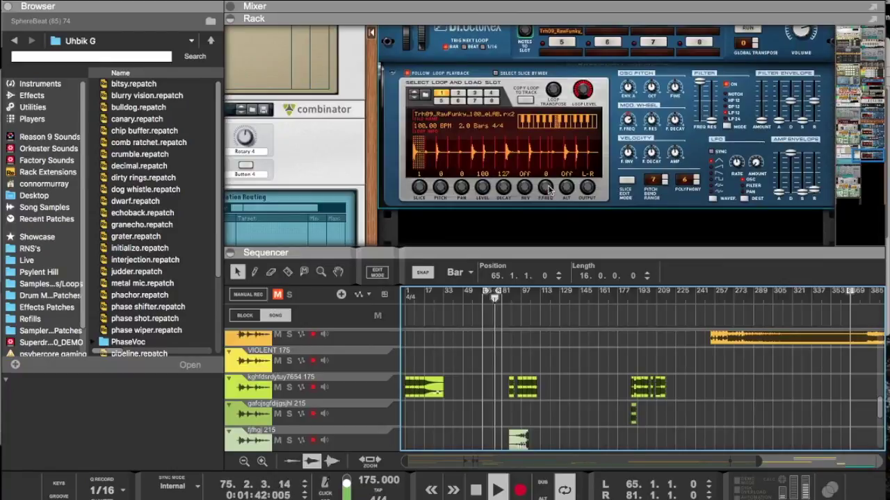
pyautogui.scroll(-1, 569, 240)
pyautogui.scroll(2, 563, 243)
pyautogui.scroll(-1, 556, 247)
# Step: Extend the loop's end to bar 97 and copy the Trh09_RawFunky_100_eLAB clips to start at bar 81
pyautogui.moveTo(551, 250); pyautogui.dragTo(595, 21)
pyautogui.scroll(8, 560, 162)
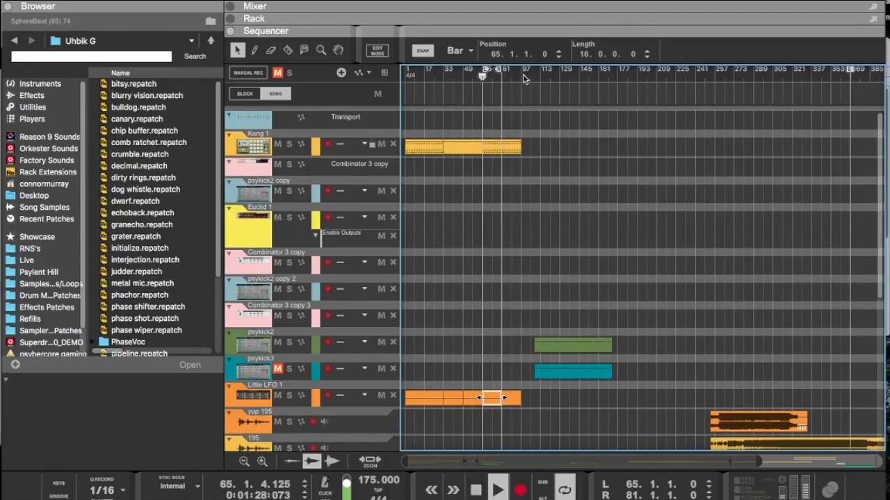
pyautogui.keyDown('super'); pyautogui.click(522, 74); pyautogui.keyUp('super')
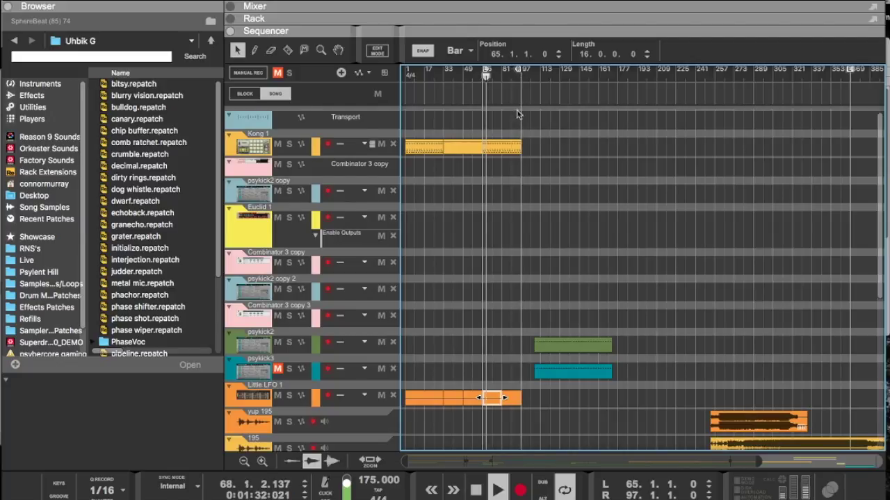
pyautogui.moveTo(505, 398); pyautogui.dragTo(506, 451)
pyautogui.scroll(-10, 523, 401)
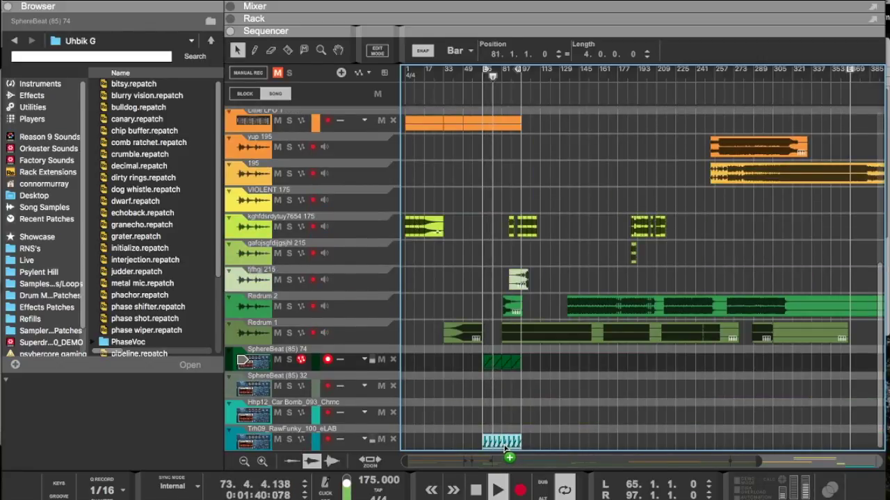
# Step: Move the Redrum 1 clip to bar 109, the fjfhgj 215 clip to bar 107 alongside the Redrum 2 clip, and the kghfdsrdytuy7654 175 clips to bar 112
pyautogui.moveTo(533, 334); pyautogui.dragTo(568, 336)
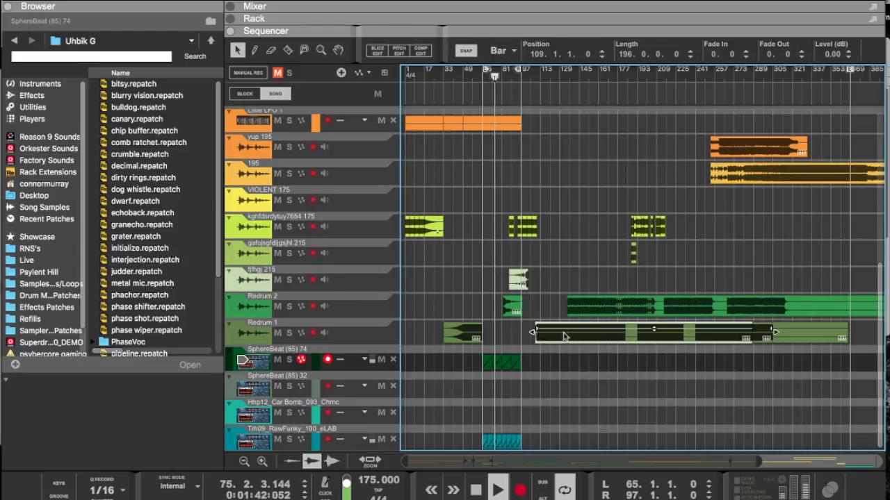
pyautogui.moveTo(514, 310); pyautogui.dragTo(541, 282)
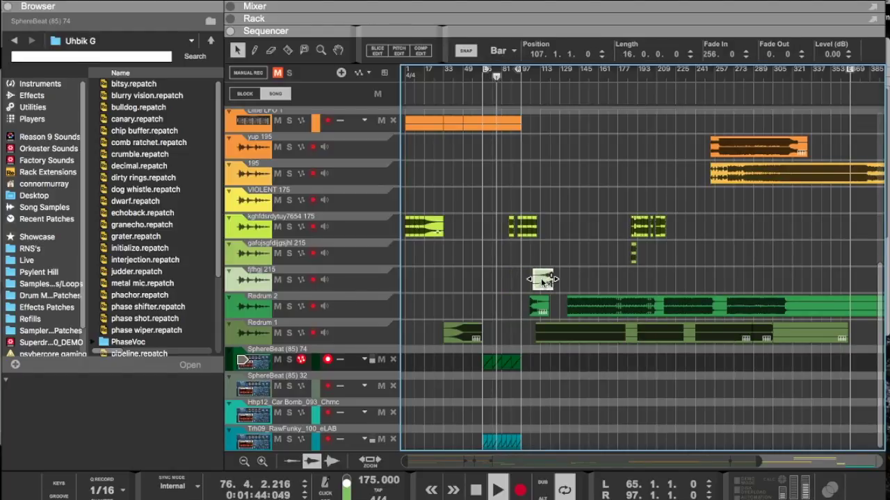
pyautogui.click(511, 228)
pyautogui.moveTo(511, 233); pyautogui.dragTo(542, 234)
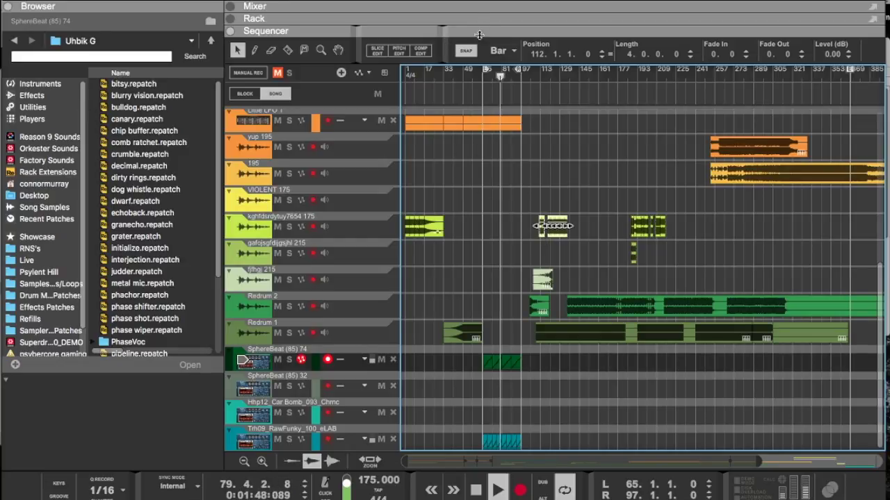
# Step: Check the Twitch channel and the Facebook event page in the web browser, and return to Reason
pyautogui.click(230, 19)
pyautogui.hotkey('ctrl', 'Up')
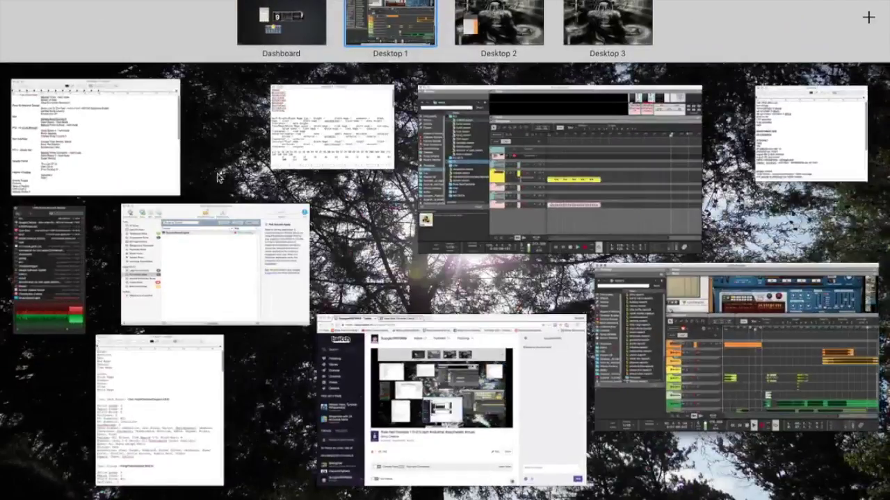
pyautogui.click(461, 449)
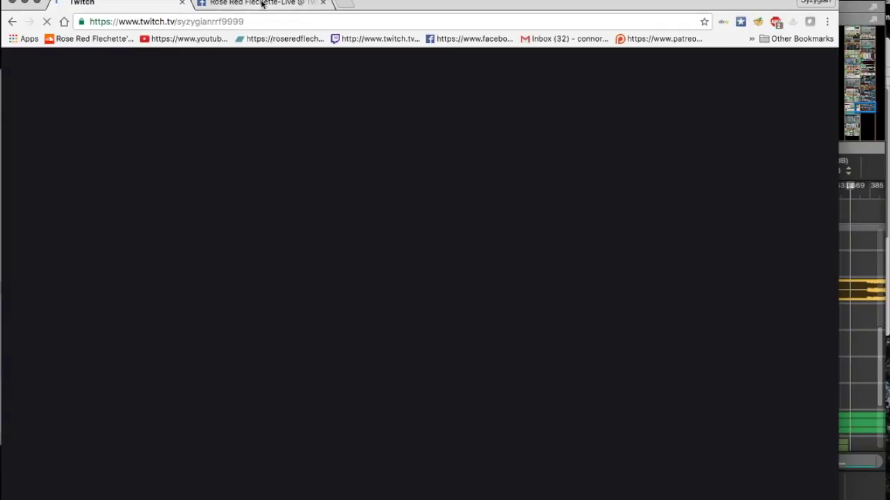
pyautogui.click(259, 3)
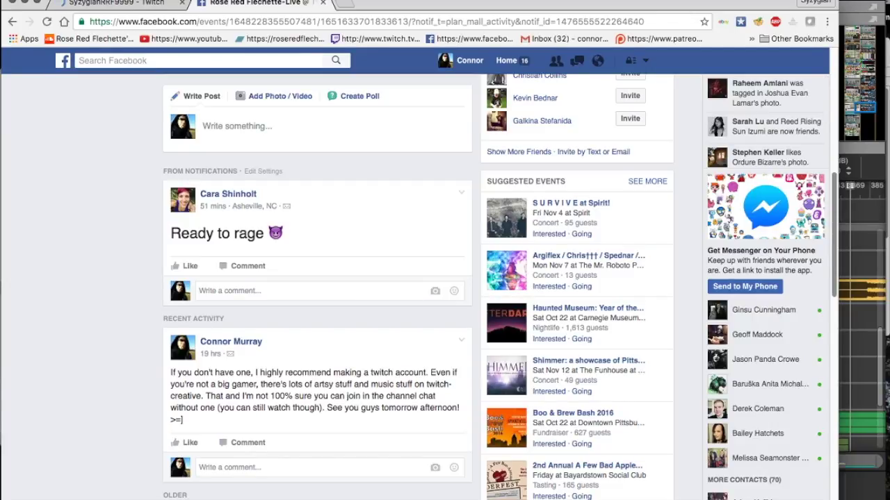
pyautogui.press('super+Tab')
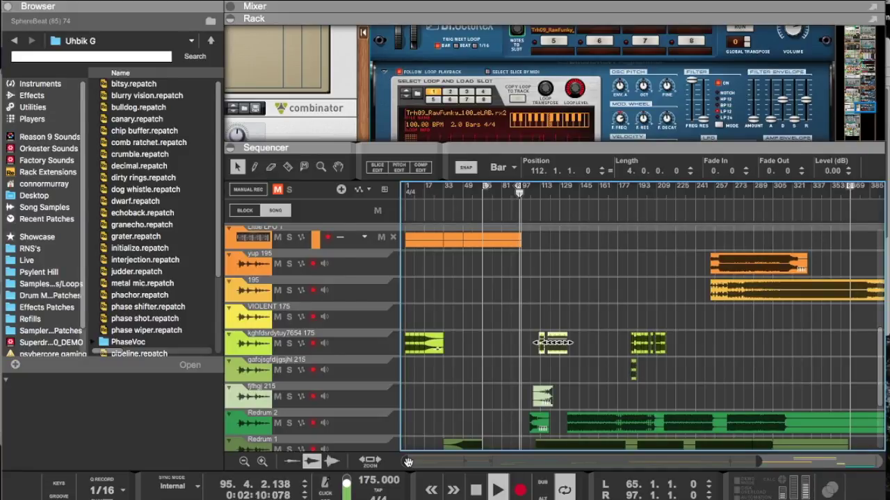
pyautogui.press('super+Tab')
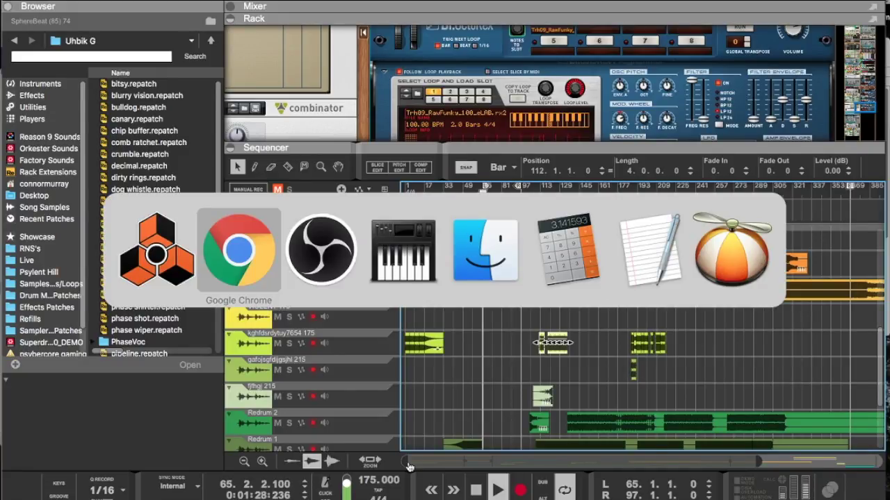
pyautogui.press('super+Tab')
pyautogui.press('super+Tab')
pyautogui.press('super+Tab')
pyautogui.press('super+Tab')
pyautogui.press('super+Tab')
pyautogui.press('super+Tab')
pyautogui.press('super+Tab')
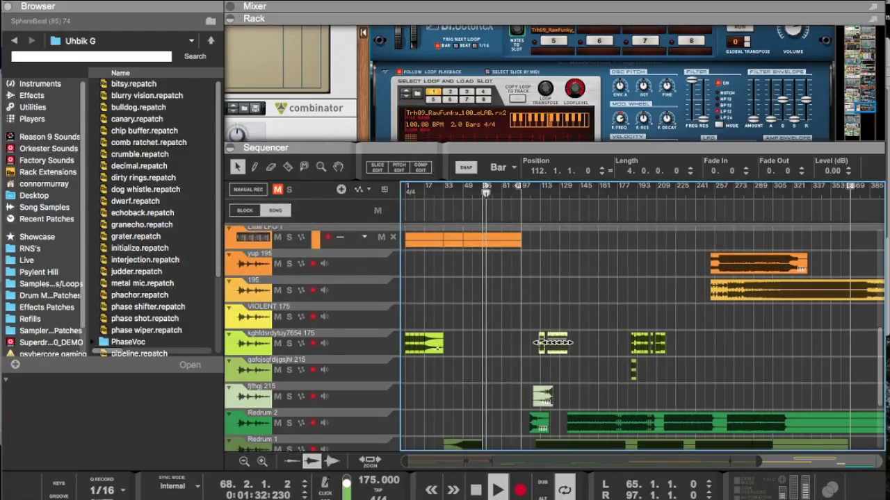
# Step: Add a Resampler Bitcrusher effect below the Trh09_RawFunky_100_eLAB loop player in the rack
pyautogui.scroll(-5, 550, 406)
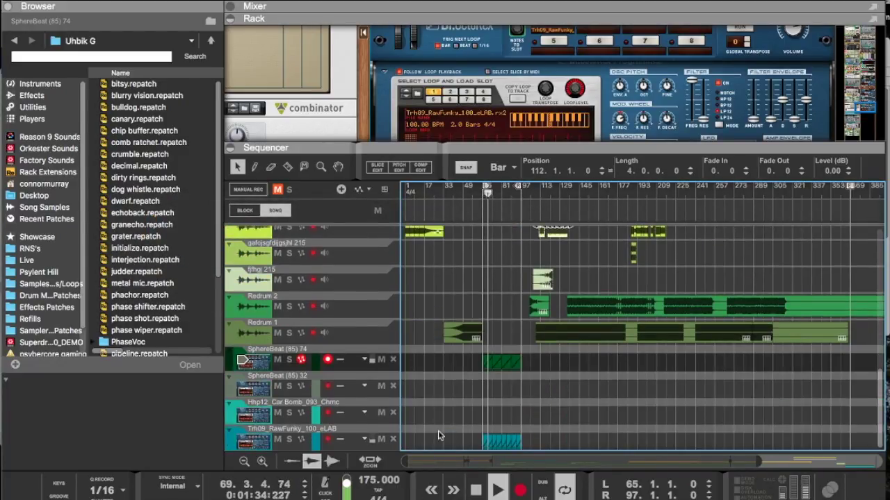
pyautogui.click(257, 442)
pyautogui.moveTo(503, 151); pyautogui.dragTo(501, 351)
pyautogui.rightClick(487, 263)
pyautogui.moveTo(530, 366)
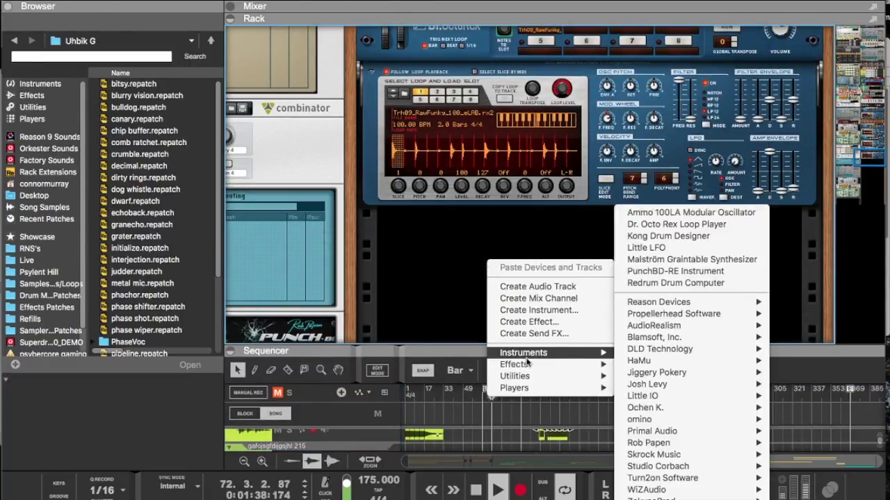
pyautogui.click(655, 72)
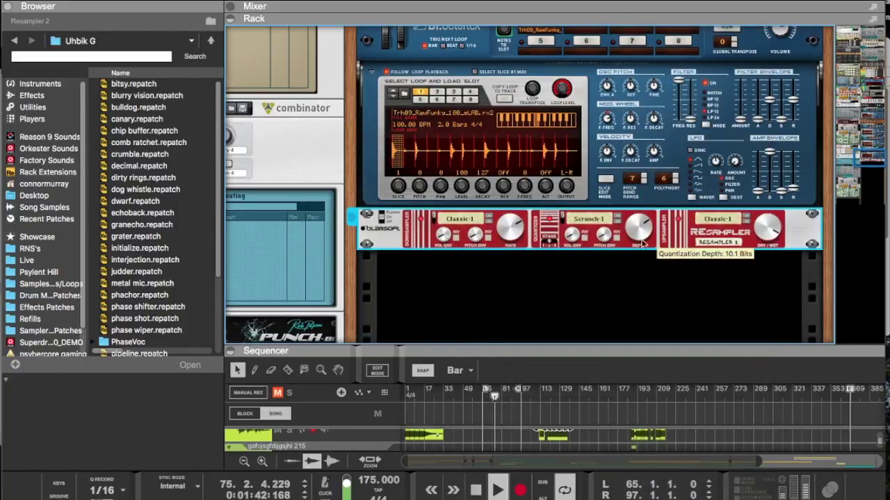
# Step: Set the Resampler's quantization depth to 2.5 bits and wet percentage to 69%, and adjust the Trh09_RawFunky_100_eLAB loop player's volume
pyautogui.moveTo(637, 224); pyautogui.dragTo(633, 210)
pyautogui.moveTo(626, 248); pyautogui.dragTo(622, 266)
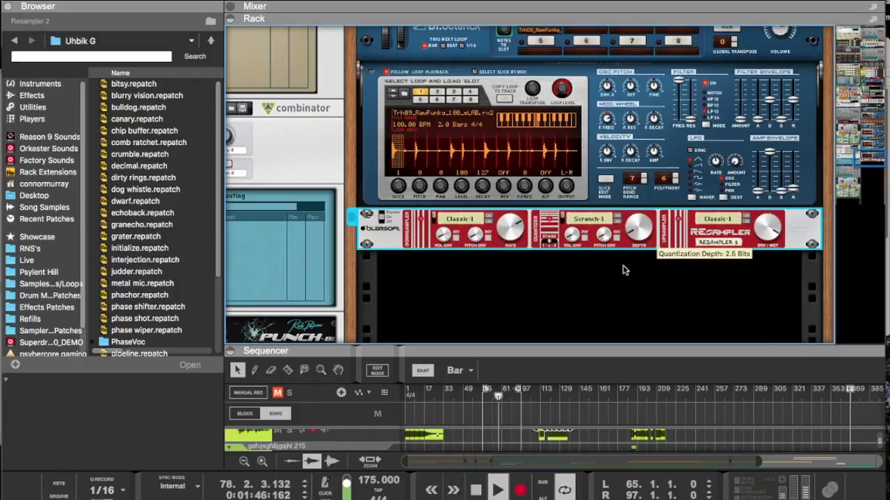
pyautogui.moveTo(759, 230); pyautogui.dragTo(759, 271)
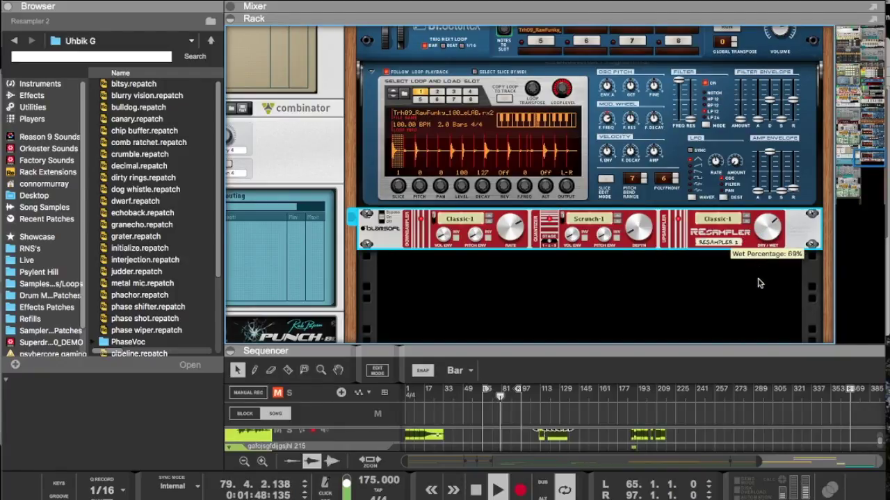
pyautogui.scroll(2, 760, 278)
pyautogui.moveTo(799, 74); pyautogui.dragTo(794, 68)
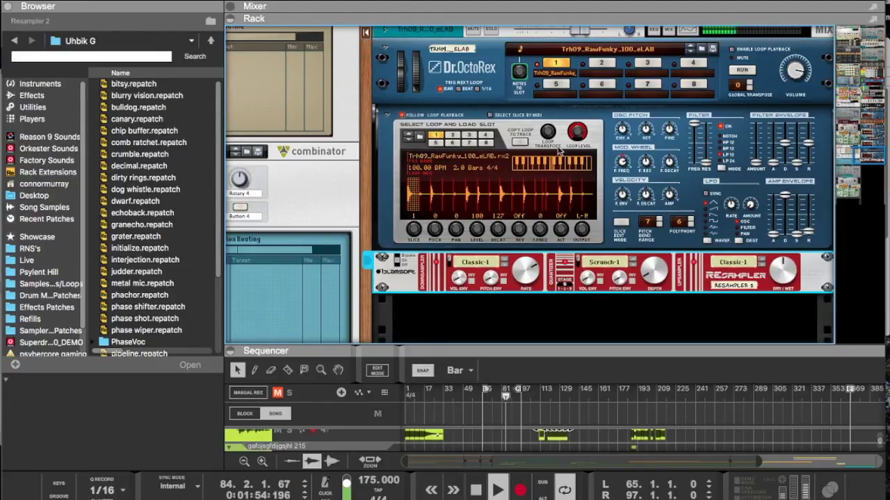
# Step: Audition the Trh09_RawFunky_100_eLAB channel in solo while setting the Resampler's downsampling rate to 100 Hz, then release the solo
pyautogui.scroll(2, 544, 185)
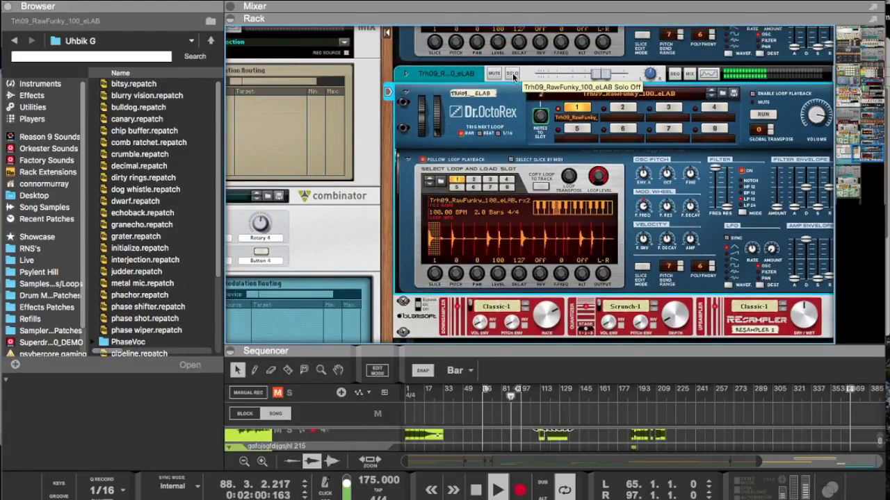
pyautogui.click(512, 73)
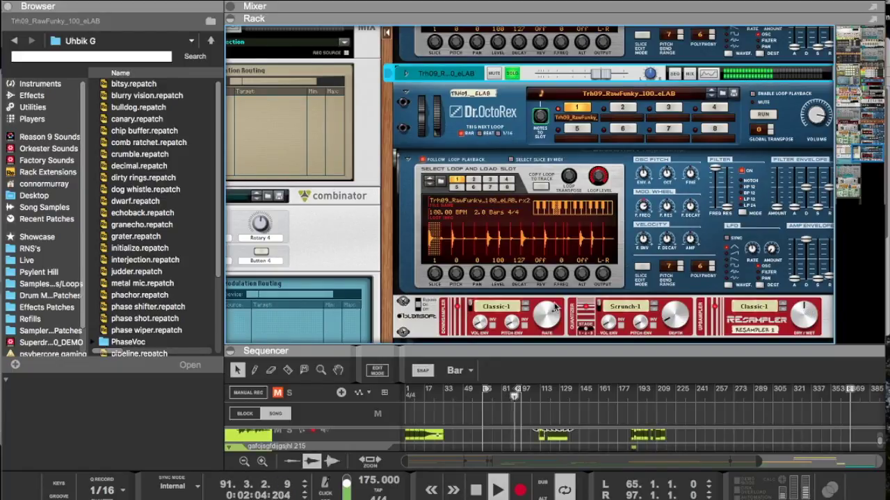
pyautogui.click(661, 315)
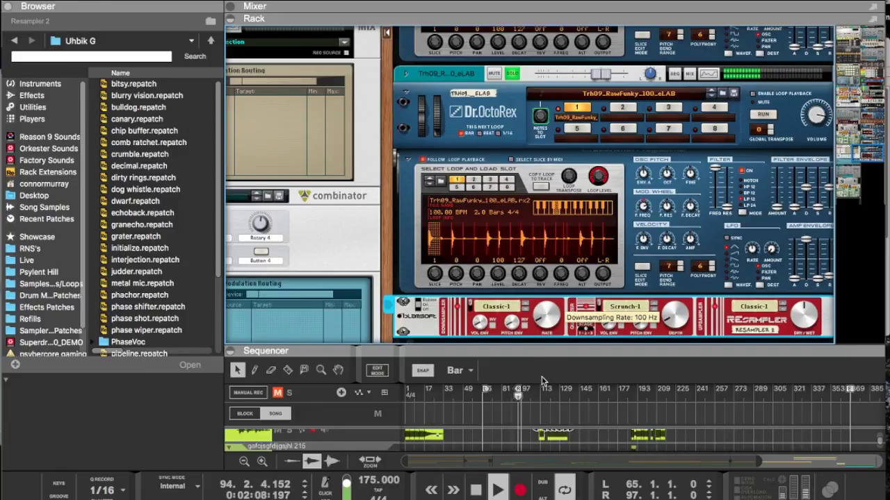
pyautogui.click(568, 179)
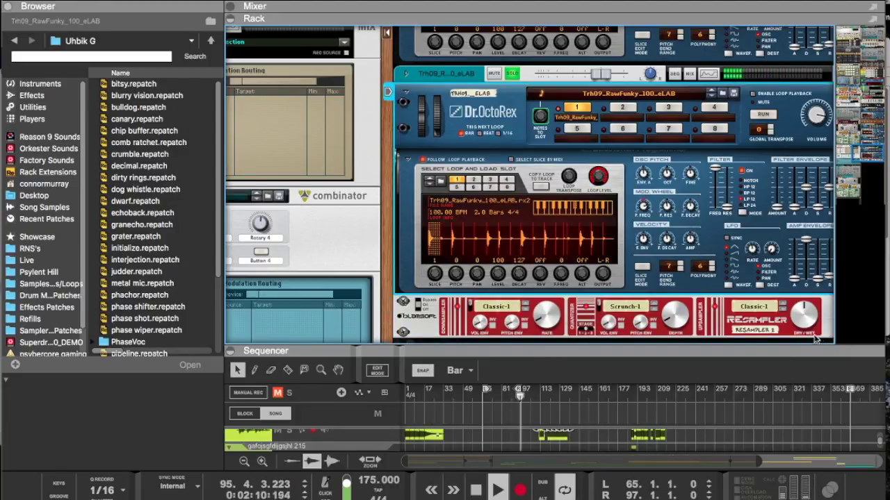
pyautogui.click(512, 74)
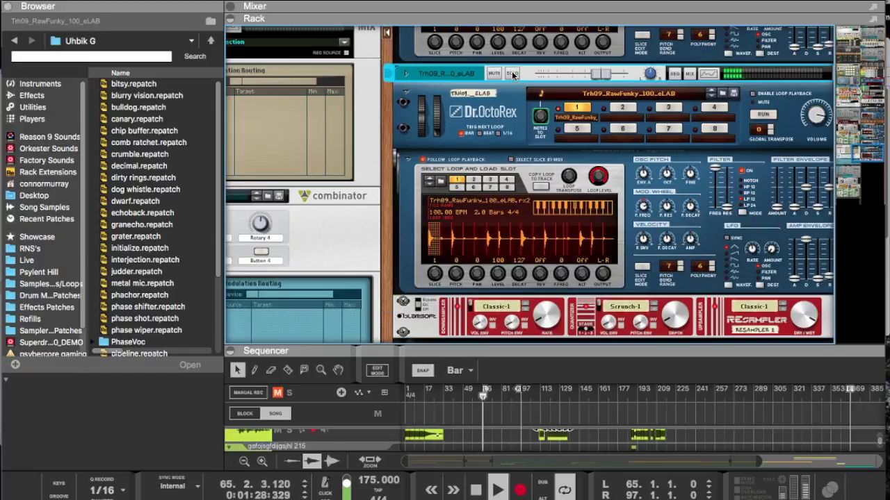
# Step: Readjust the Resampler's downsampling rate, set its wet percentage to 88%, and try the loop player's transpose setting
pyautogui.click(538, 319)
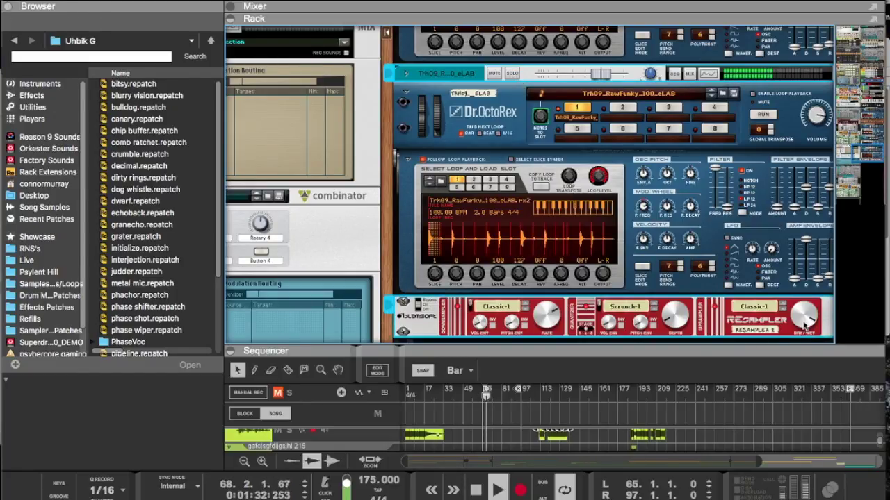
pyautogui.moveTo(804, 326); pyautogui.dragTo(799, 343)
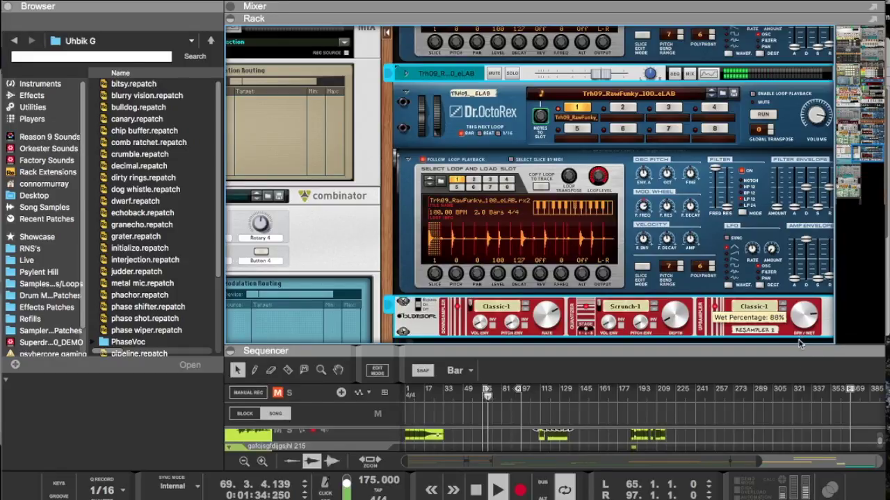
pyautogui.moveTo(568, 175); pyautogui.dragTo(560, 258)
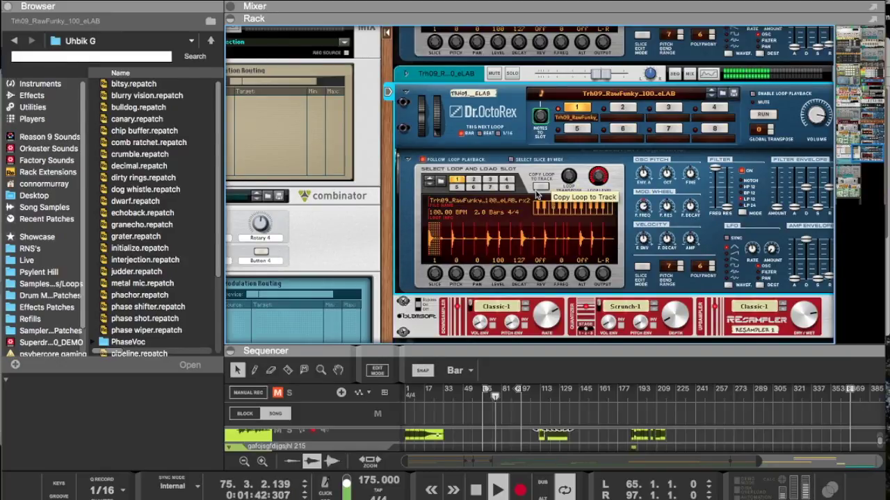
# Step: Enlarge the sequencer and copy the 64-bar Kong 1 clip from bar 33 to start at bar 65
pyautogui.scroll(-5, 503, 291)
pyautogui.scroll(-10, 503, 290)
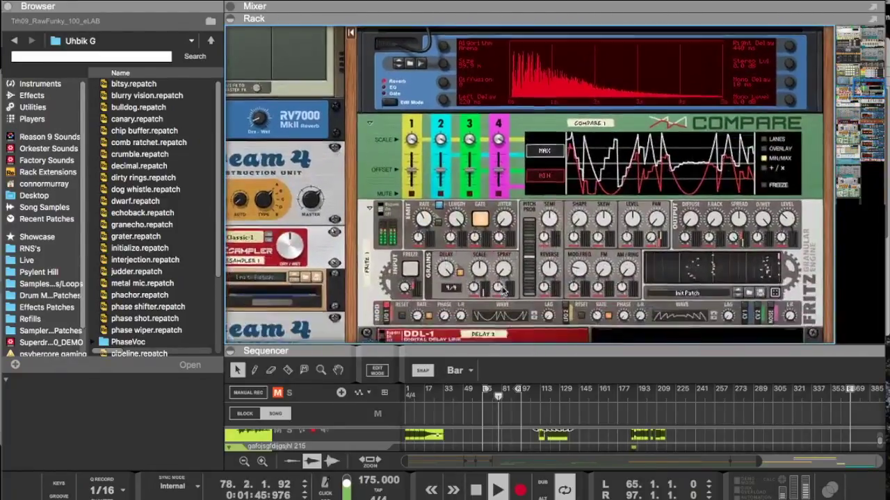
pyautogui.moveTo(542, 344); pyautogui.dragTo(545, 78)
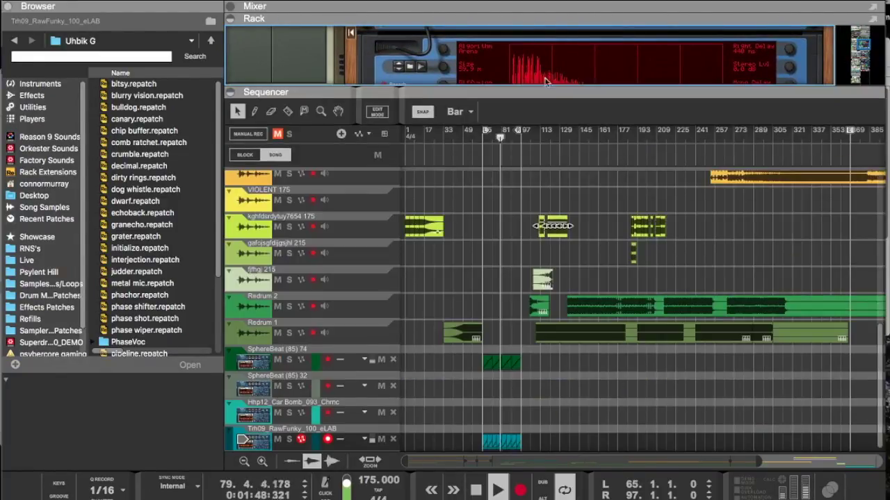
pyautogui.scroll(10, 530, 279)
pyautogui.click(528, 257)
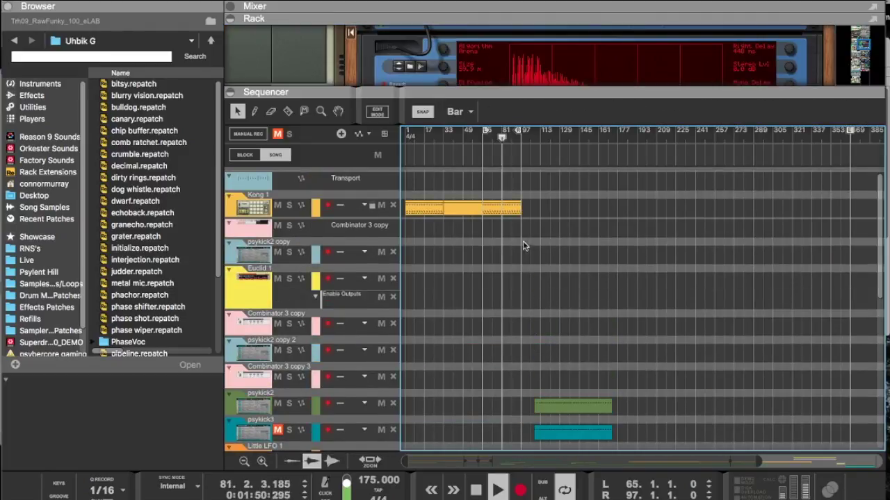
pyautogui.moveTo(505, 214); pyautogui.dragTo(544, 214)
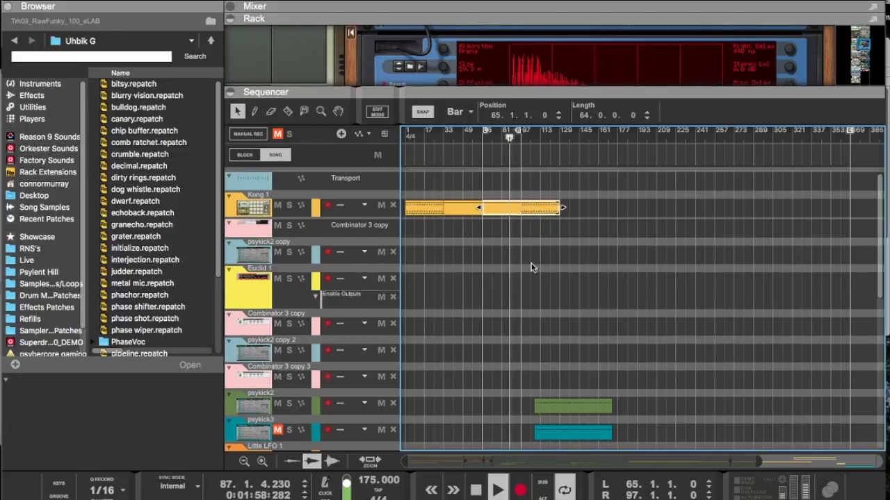
# Step: Add a Scream 4 Distortion effect below the Resampler on the Trh09_RawFunky_100_eLAB channel
pyautogui.scroll(-10, 533, 265)
pyautogui.moveTo(570, 91); pyautogui.dragTo(548, 350)
pyautogui.scroll(-15, 548, 290)
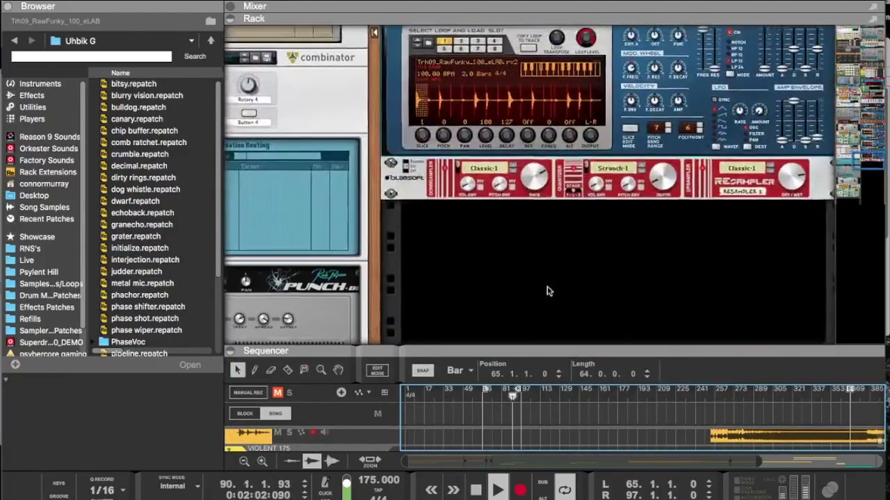
pyautogui.rightClick(539, 280)
pyautogui.moveTo(591, 367)
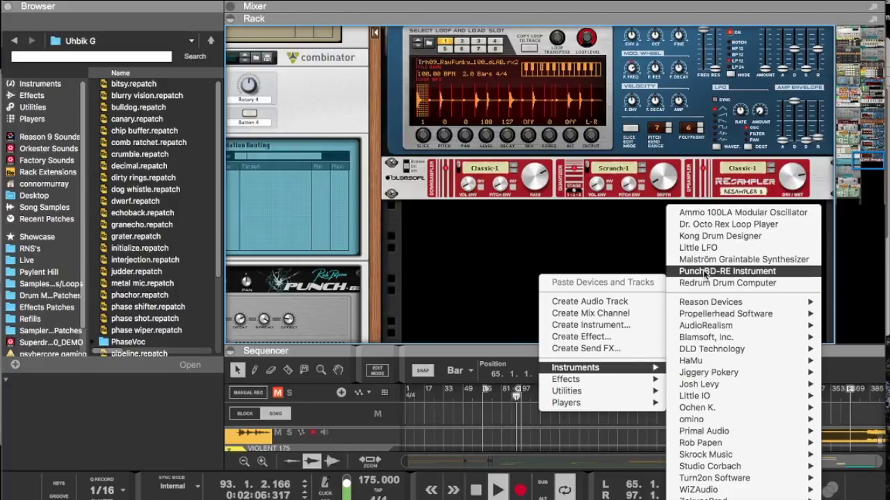
pyautogui.moveTo(609, 391)
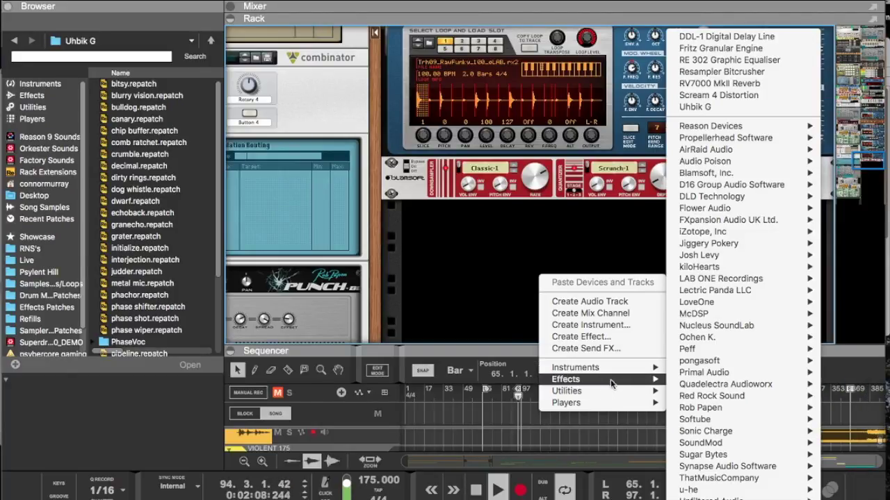
pyautogui.click(702, 96)
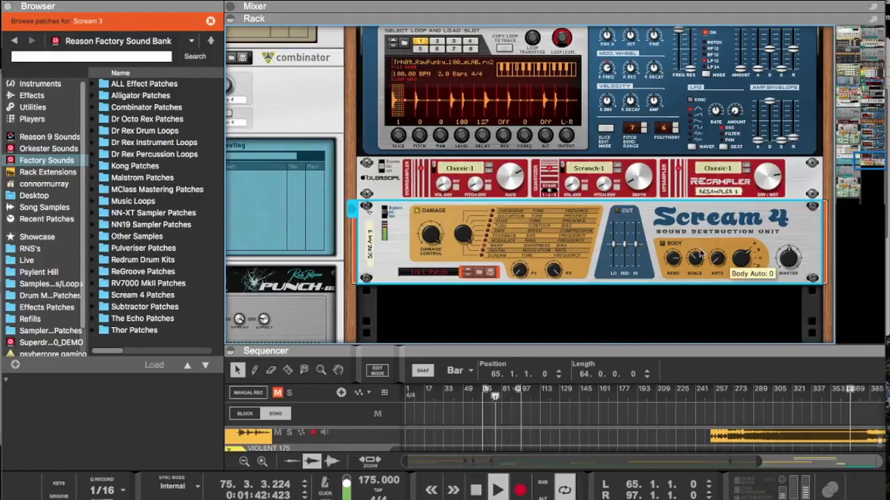
# Step: Compare the loop channels in the rack by toggling the mutes on SphereBeat (85) 32 and SphereBeat (85) 74
pyautogui.scroll(3, 497, 228)
pyautogui.scroll(5, 497, 228)
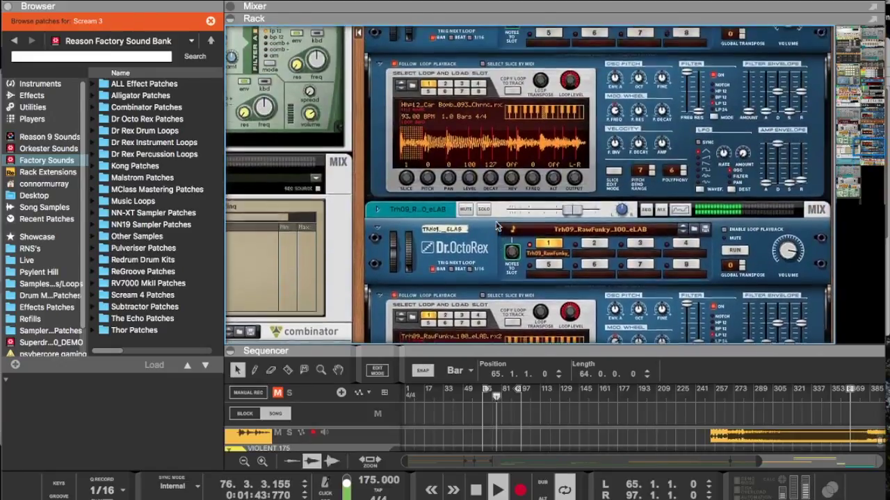
pyautogui.scroll(-5, 492, 306)
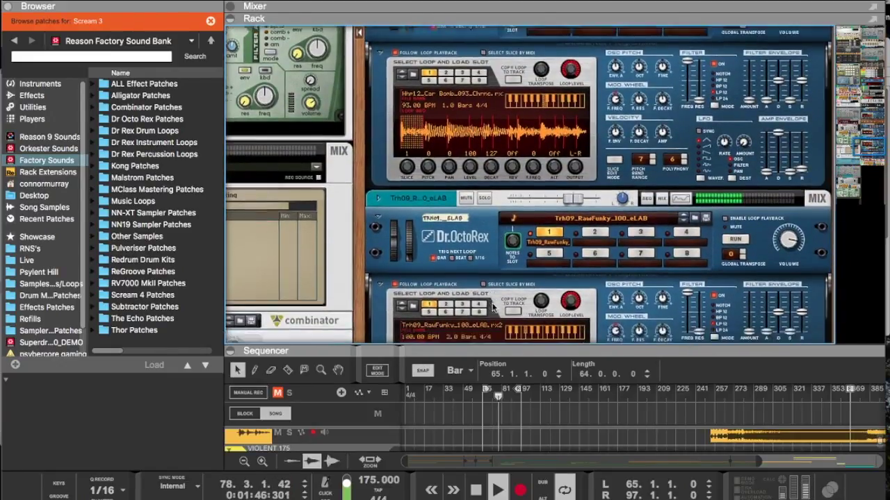
pyautogui.scroll(3, 493, 308)
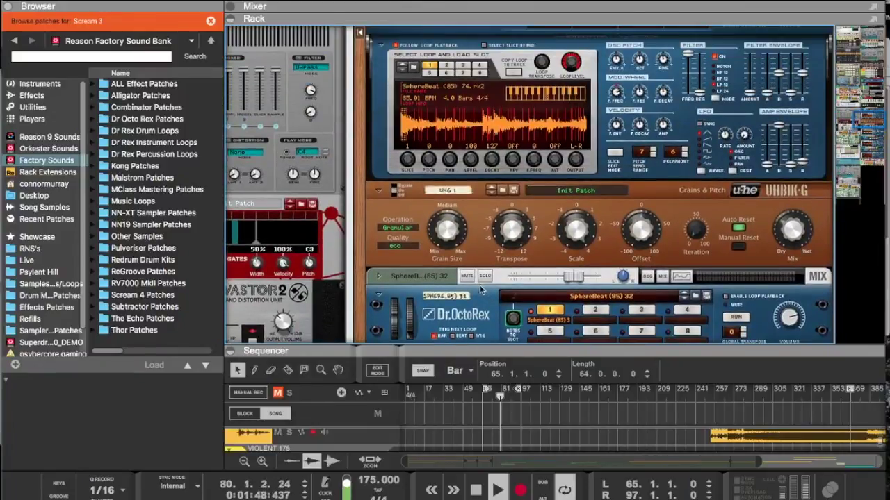
pyautogui.click(467, 277)
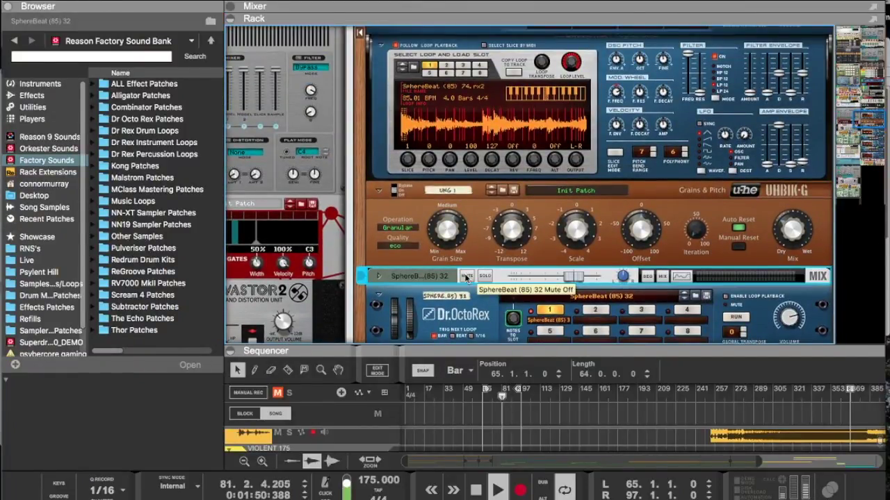
pyautogui.scroll(3, 467, 277)
pyautogui.click(467, 122)
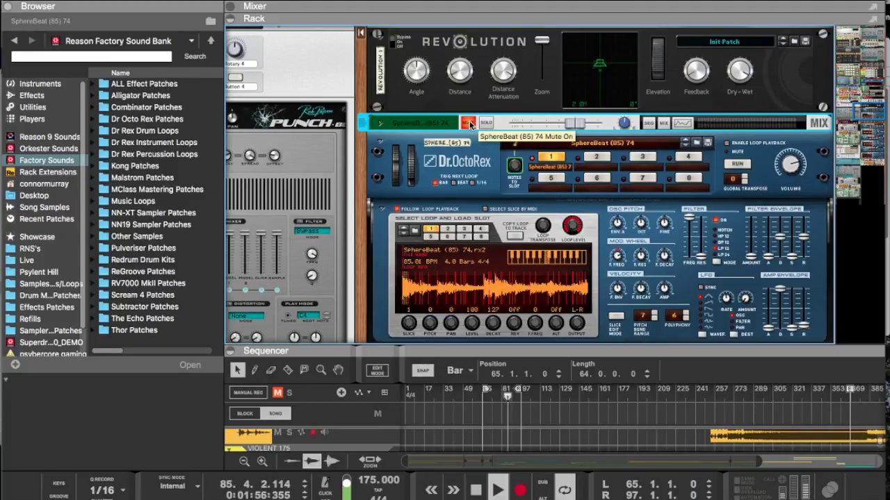
pyautogui.click(468, 123)
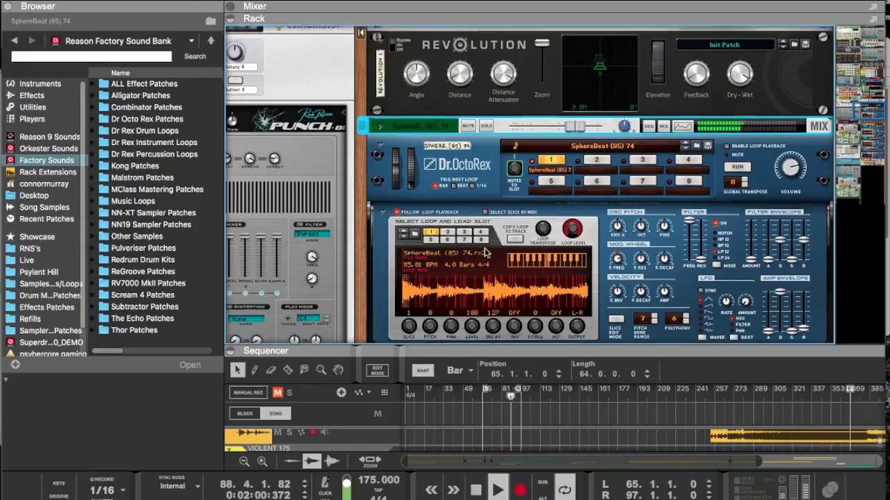
# Step: Select the four-bar clips between bars 65 and 97 on the Trh09_RawFunky_100_eLAB sequencer track
pyautogui.scroll(-10, 485, 295)
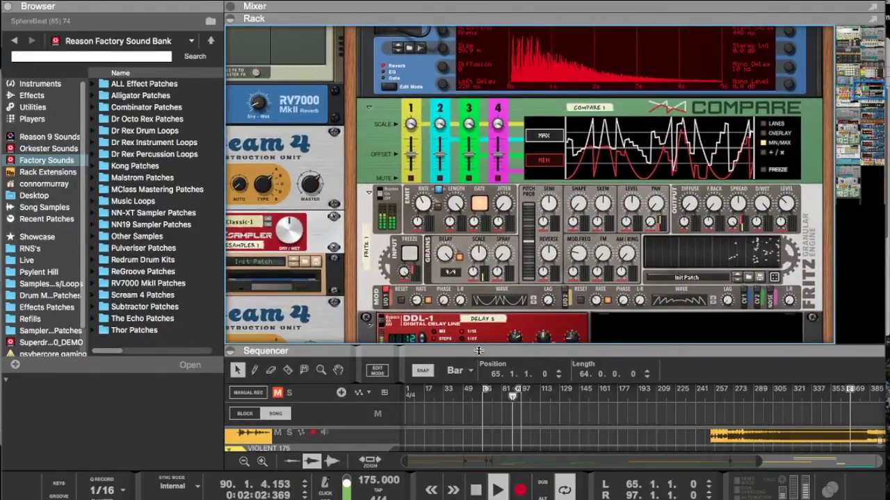
pyautogui.press('F6')
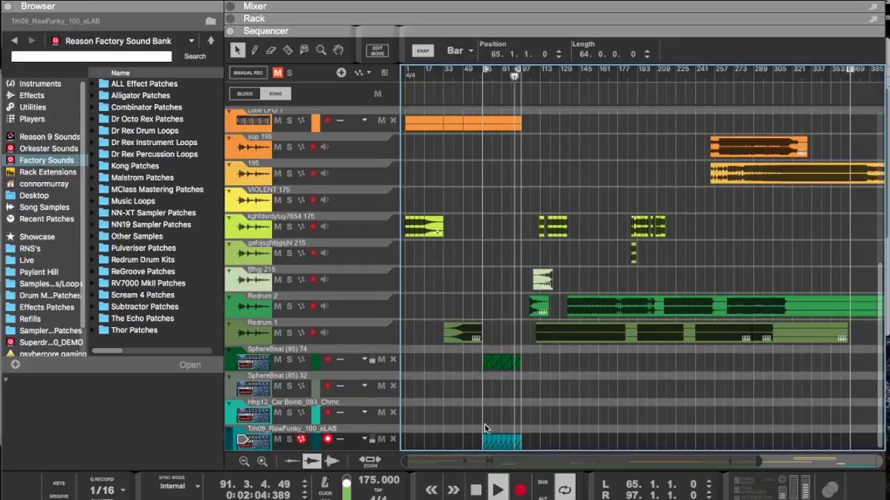
pyautogui.moveTo(472, 432); pyautogui.dragTo(529, 446)
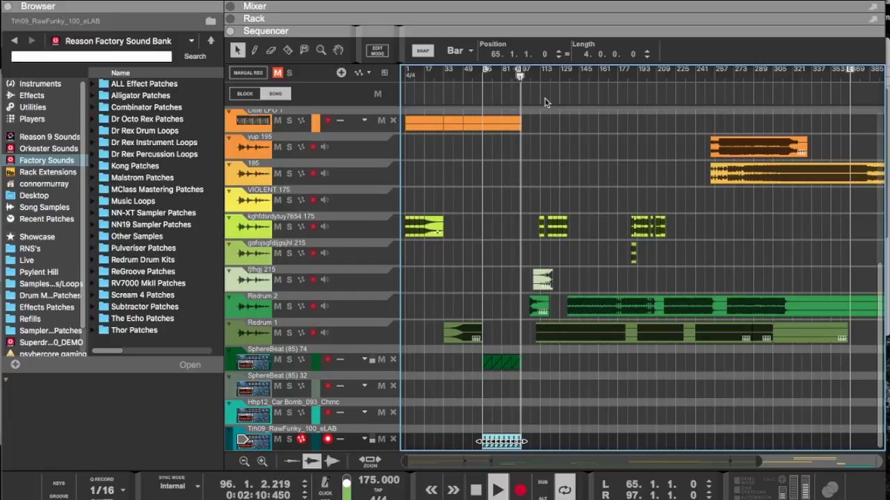
pyautogui.moveTo(529, 31); pyautogui.dragTo(510, 350)
# Step: Switch Resampler 2's quantizer to Scrunch-5, set its depth to 2.5 bits, and lower the downsampling rate
pyautogui.scroll(-15, 525, 242)
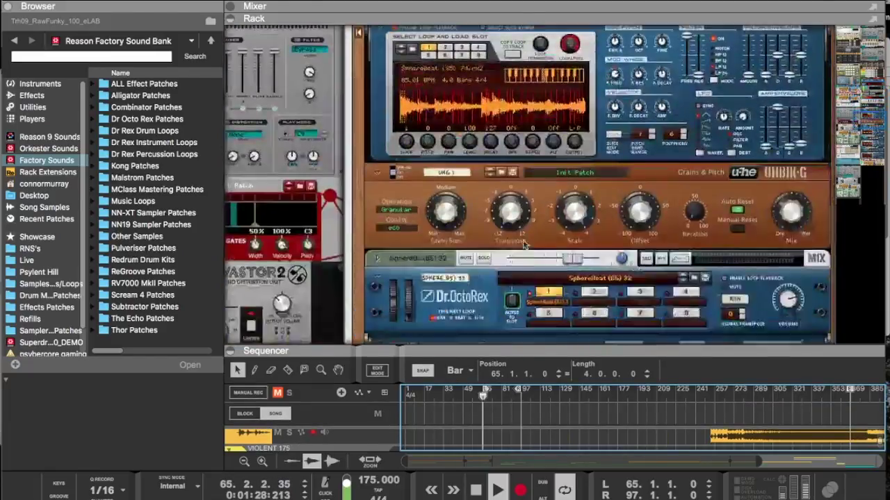
pyautogui.scroll(-10, 523, 240)
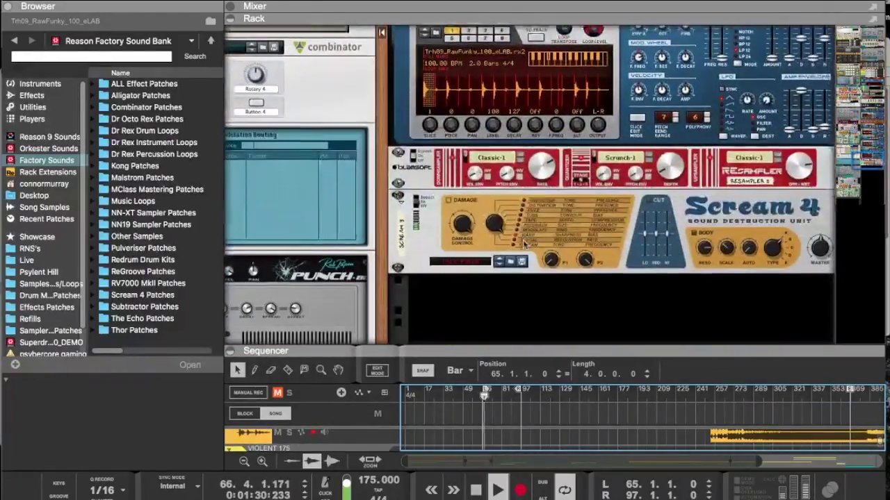
pyautogui.click(668, 160)
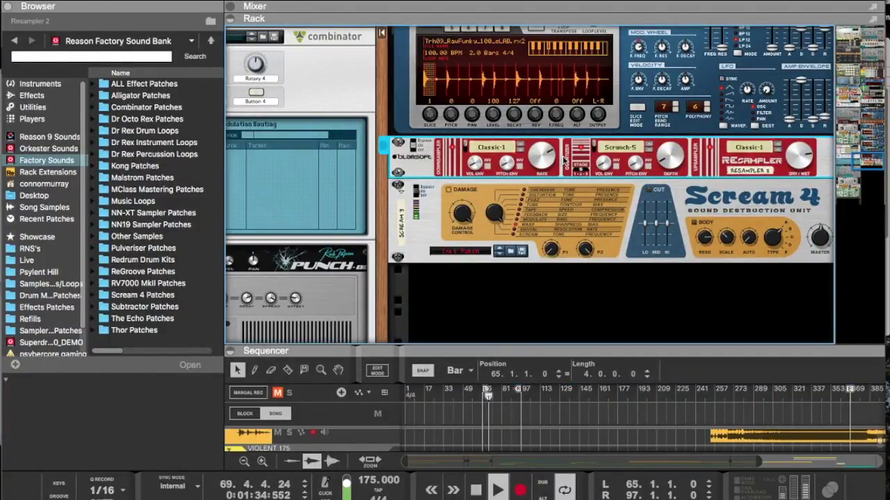
pyautogui.moveTo(548, 158); pyautogui.dragTo(533, 222)
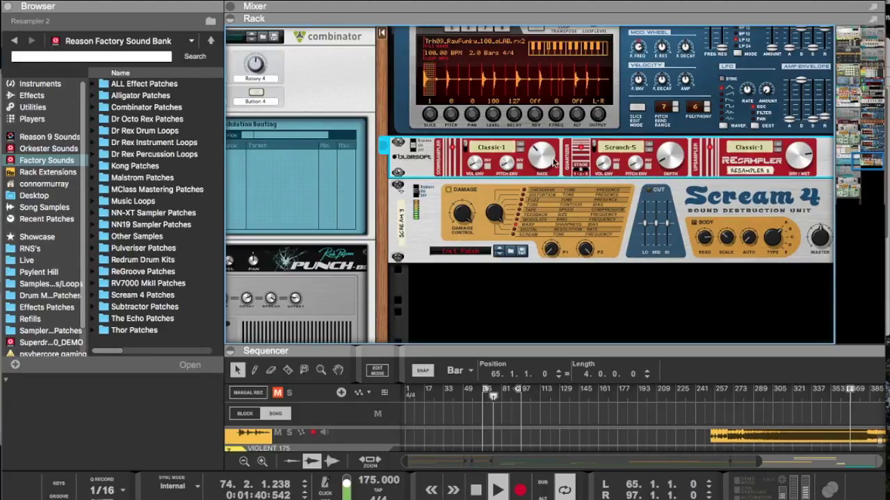
# Step: Try the loop transpose setting on the Trh09_RawFunky_100_eLAB Dr. OctoRex player
pyautogui.scroll(5, 576, 181)
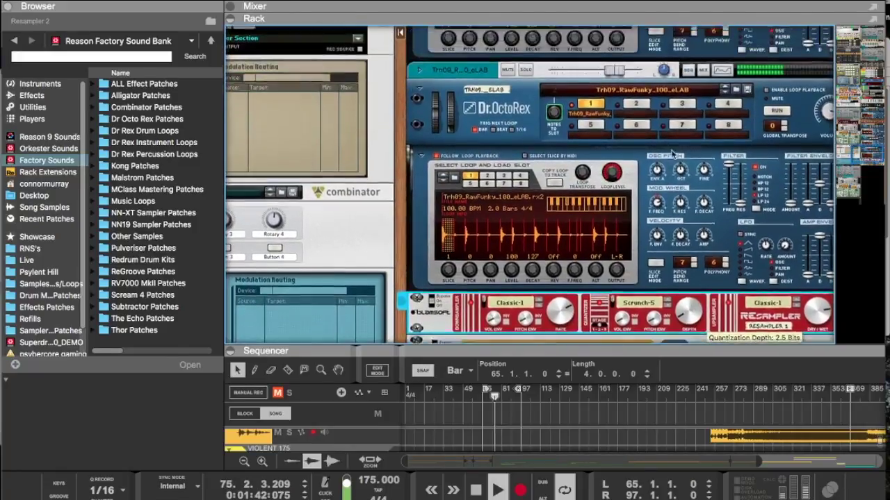
pyautogui.click(582, 191)
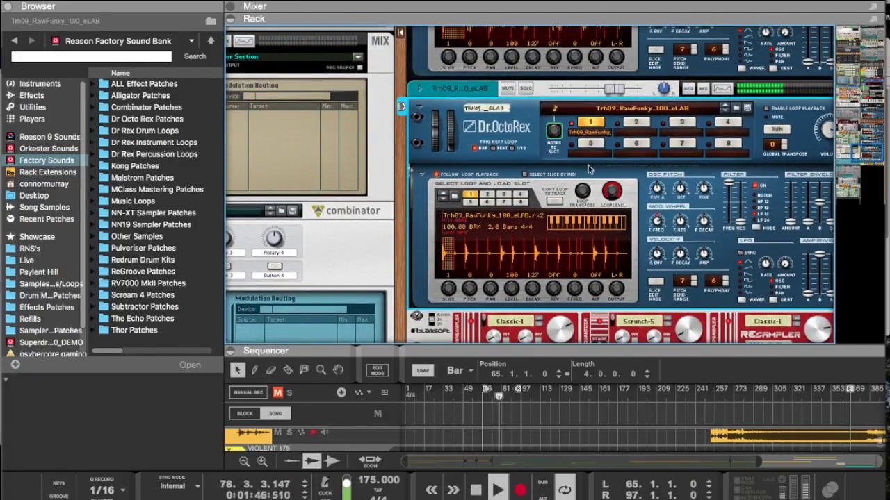
pyautogui.moveTo(582, 195)
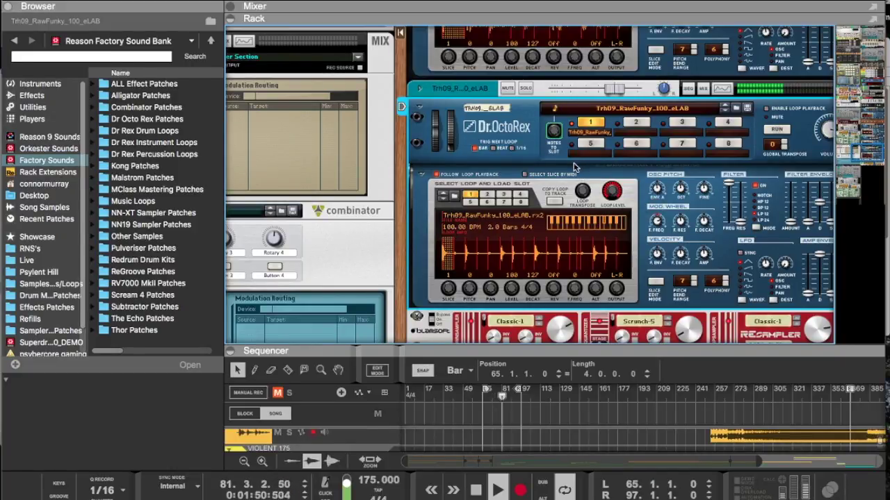
# Step: Try another modulation LFO waveform on the Fritz granular engine
pyautogui.scroll(6, 562, 235)
pyautogui.scroll(15, 561, 236)
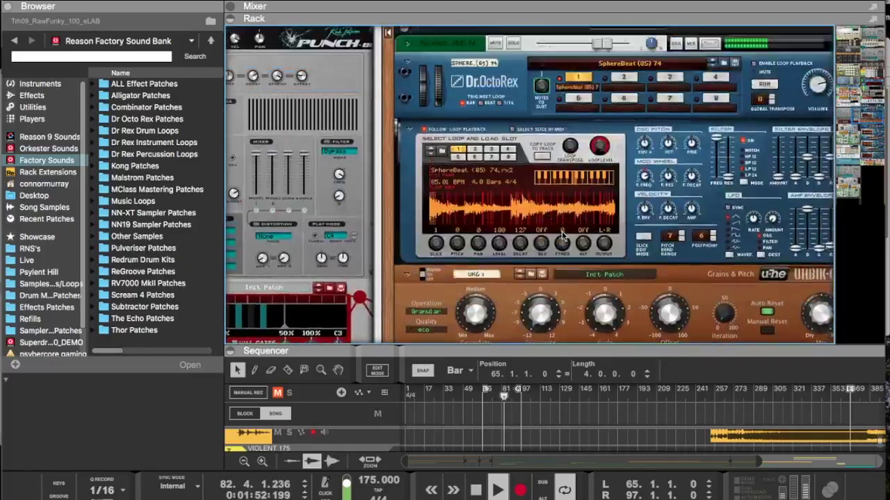
pyautogui.scroll(1, 563, 237)
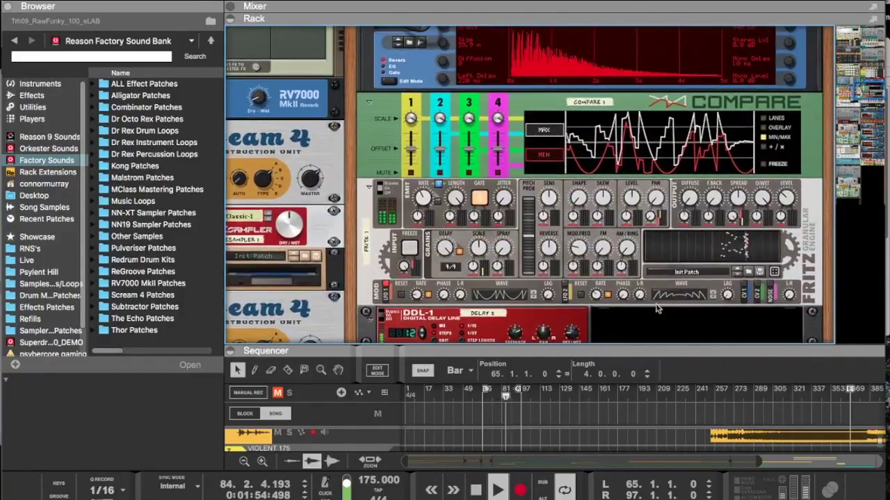
pyautogui.click(718, 297)
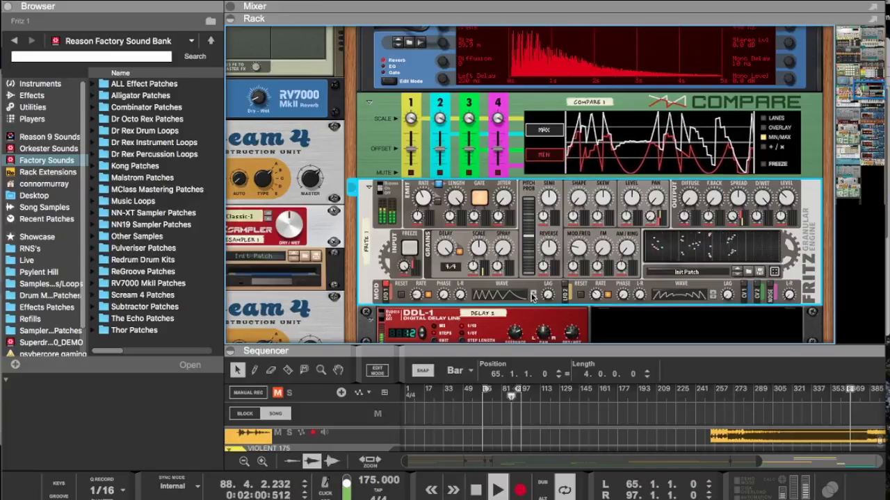
# Step: Mute the Trh09_RawFunky_100_eLAB and Kong 1 tracks in the sequencer
pyautogui.moveTo(513, 345); pyautogui.dragTo(511, 153)
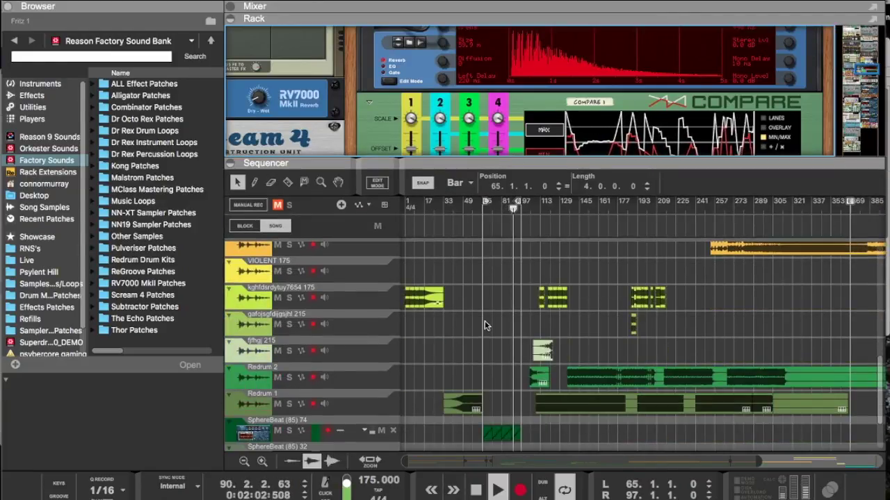
pyautogui.scroll(-5, 484, 321)
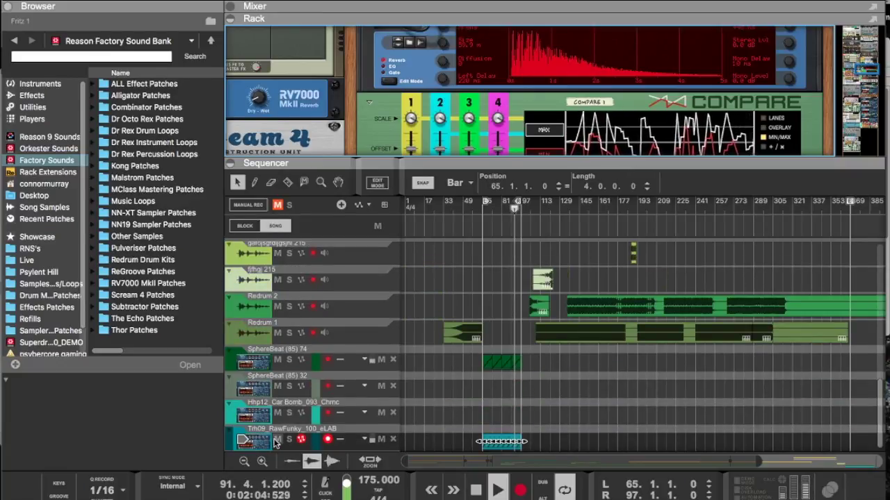
pyautogui.click(276, 443)
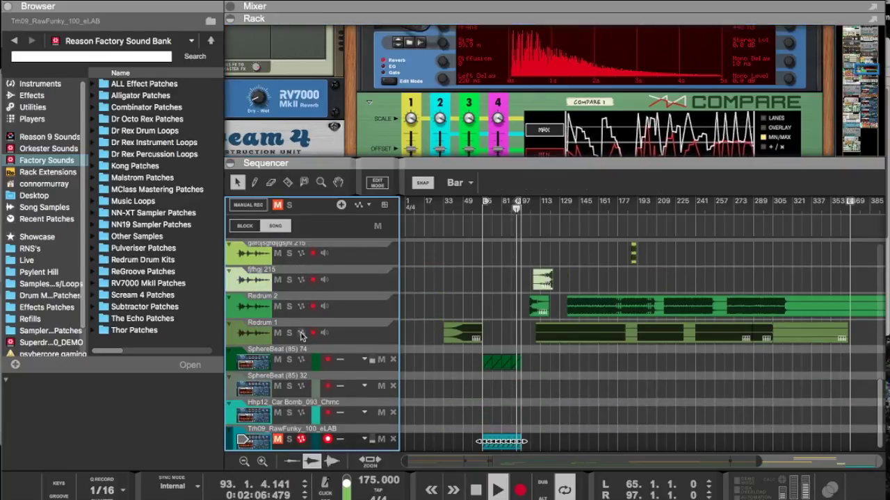
pyautogui.scroll(10, 301, 337)
pyautogui.click(277, 276)
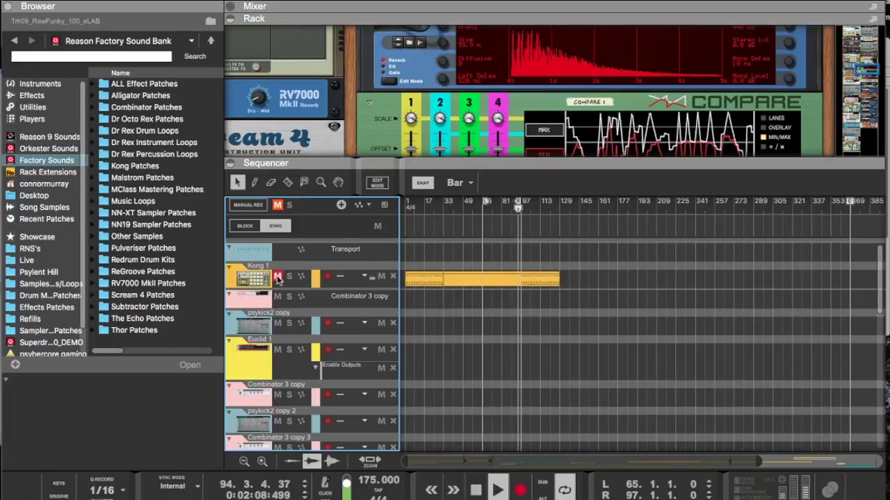
pyautogui.moveTo(504, 164); pyautogui.dragTo(511, 353)
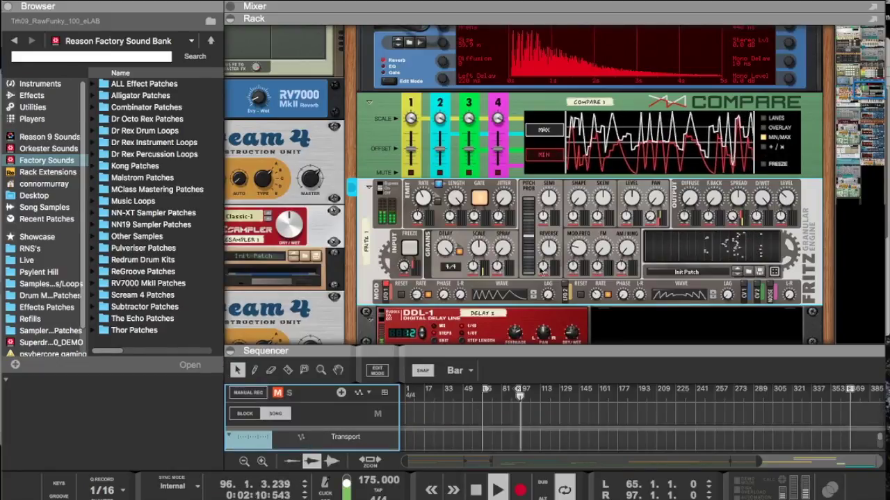
# Step: Give Fritz's LFO 1 a stepped waveform, and turn on the EQ with a low-band bell curve on the SphereBeat (85) 74 mixer channel
pyautogui.click(549, 295)
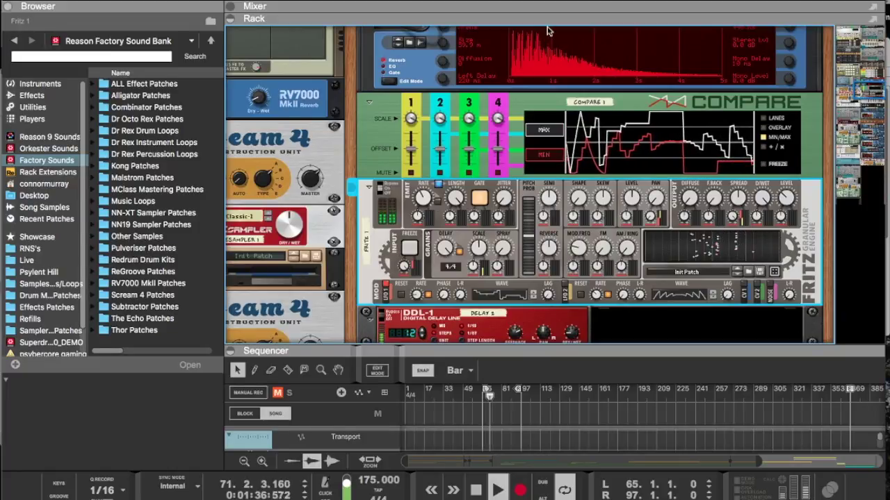
pyautogui.press('F5')
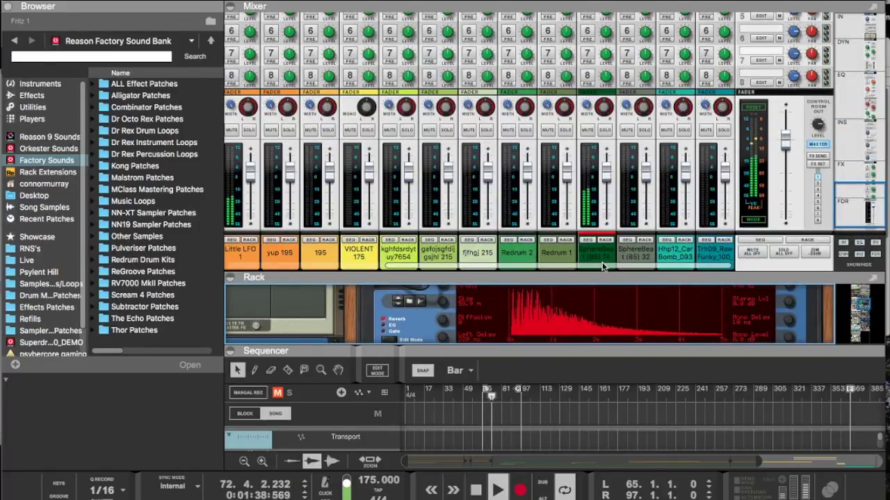
pyautogui.scroll(10, 615, 43)
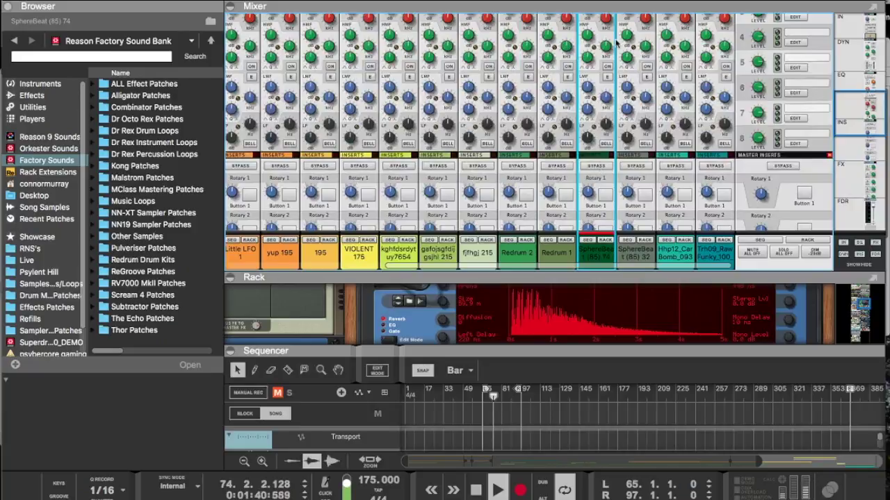
pyautogui.click(606, 67)
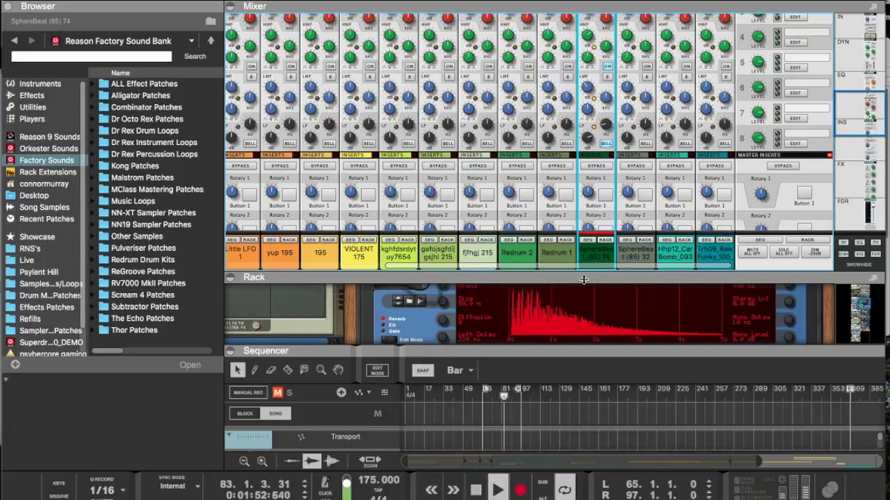
# Step: Change Fritz's LFO 1 to a descending step waveform and set its grain delay to 1/128
pyautogui.moveTo(583, 280); pyautogui.dragTo(583, 64)
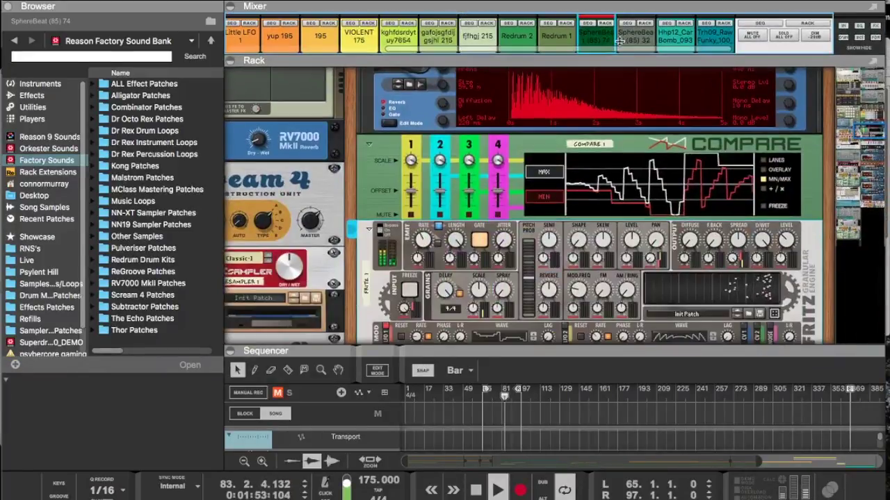
pyautogui.click(533, 336)
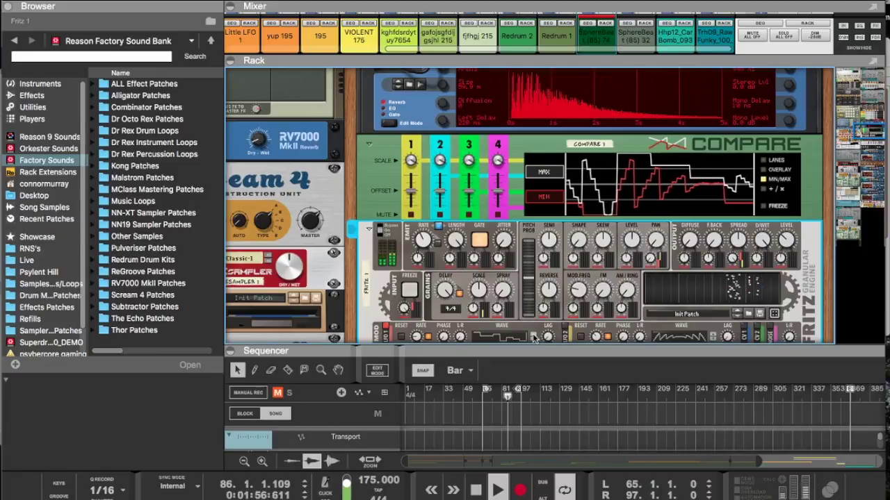
pyautogui.click(533, 339)
pyautogui.click(533, 340)
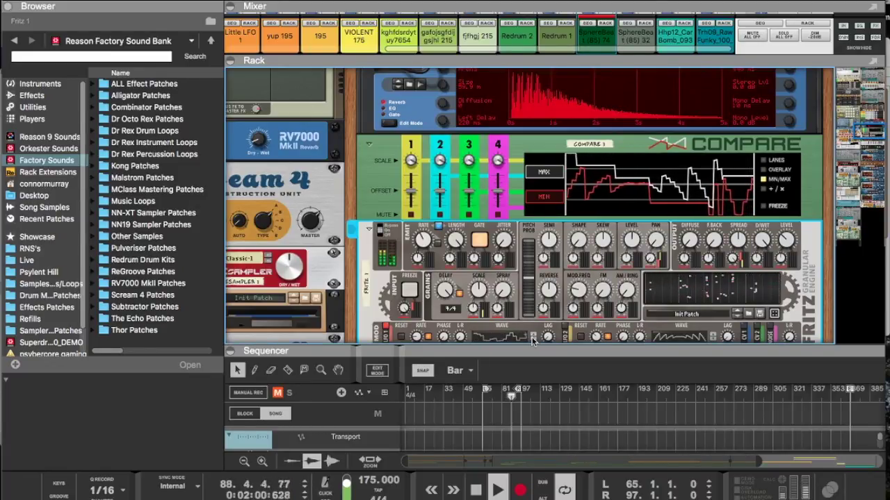
pyautogui.click(533, 341)
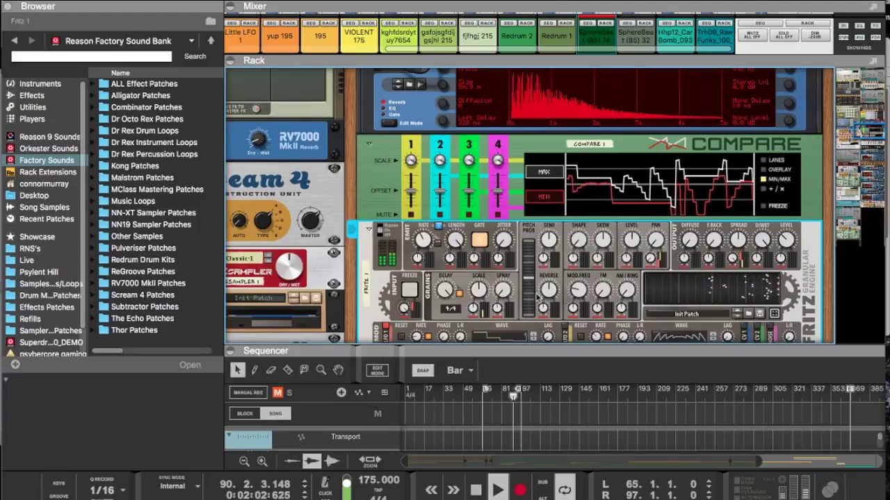
pyautogui.scroll(-2, 537, 295)
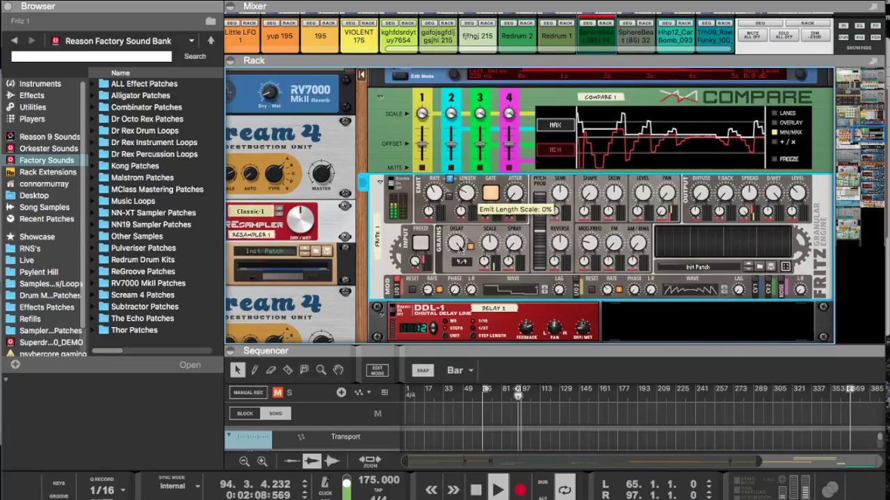
pyautogui.moveTo(456, 247); pyautogui.dragTo(434, 446)
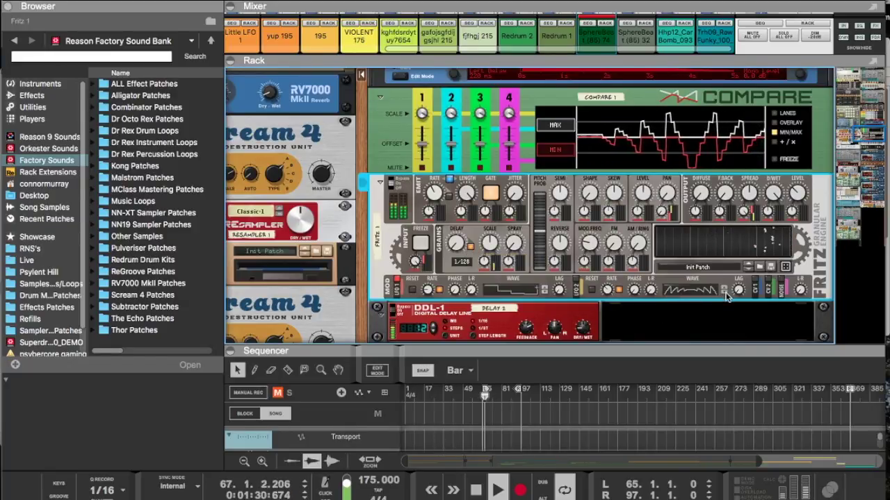
# Step: Cycle Fritz's LFO 1 through its waveforms to a dense zigzag shape
pyautogui.click(544, 295)
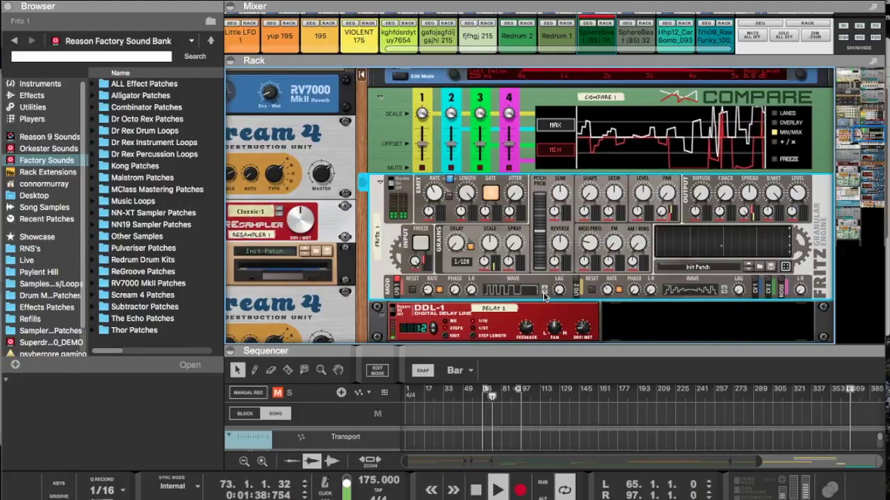
pyautogui.click(544, 293)
pyautogui.click(544, 293)
pyautogui.click(544, 293)
pyautogui.click(544, 293)
pyautogui.click(544, 293)
pyautogui.click(544, 294)
pyautogui.click(545, 295)
pyautogui.click(544, 295)
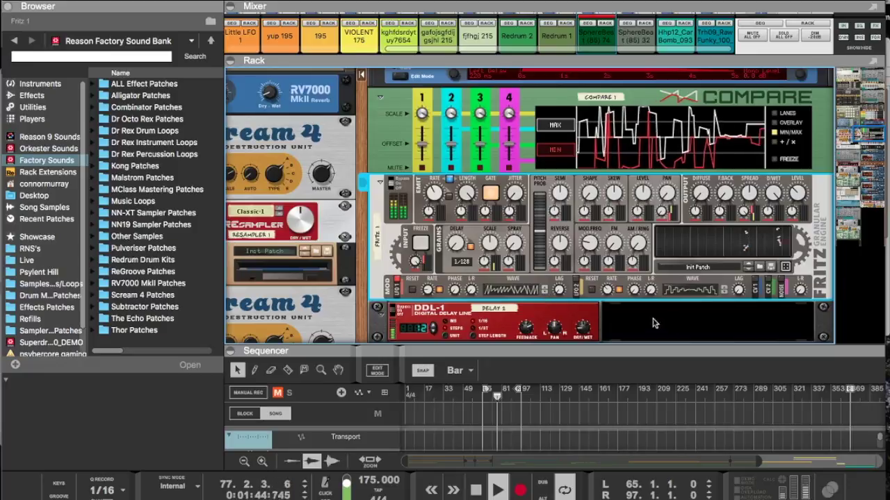
# Step: Cycle Fritz's LFO 2 through its waveforms to an irregular jagged shape
pyautogui.click(723, 292)
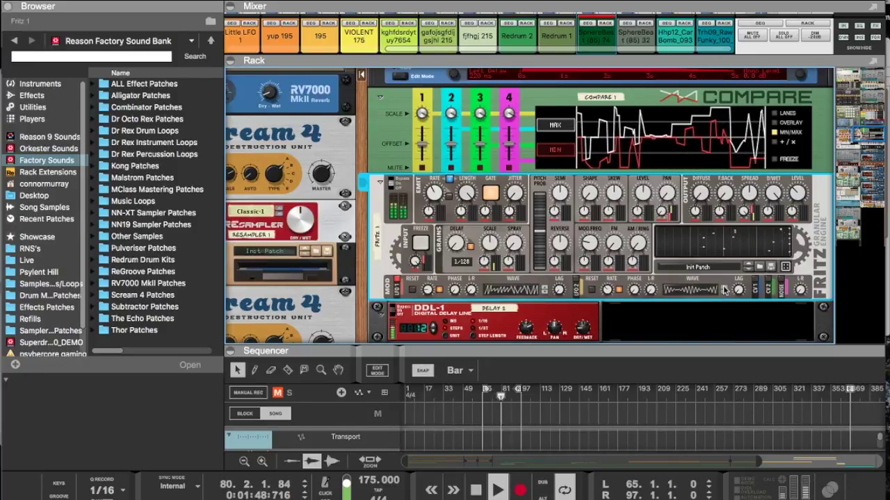
pyautogui.click(723, 293)
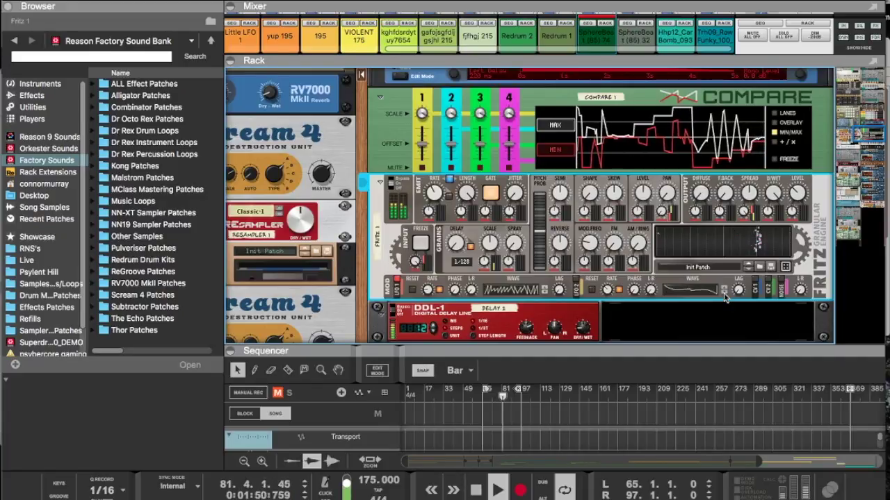
pyautogui.click(724, 292)
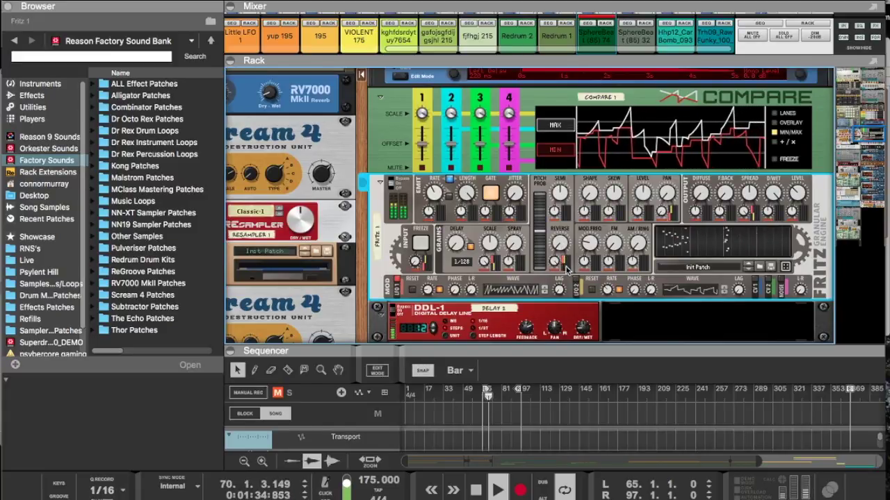
# Step: Check the cable connections on the rear of the Fritz granular engine and return to the front of the rack
pyautogui.press('Tab')
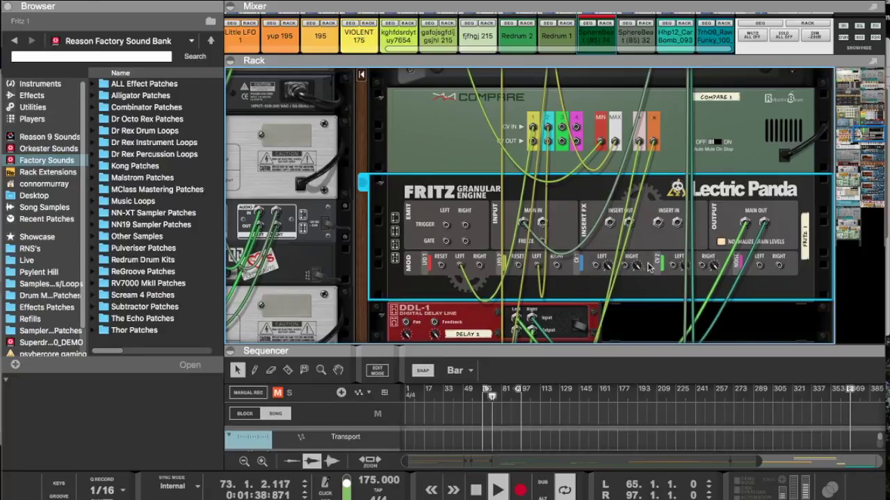
pyautogui.press('Tab')
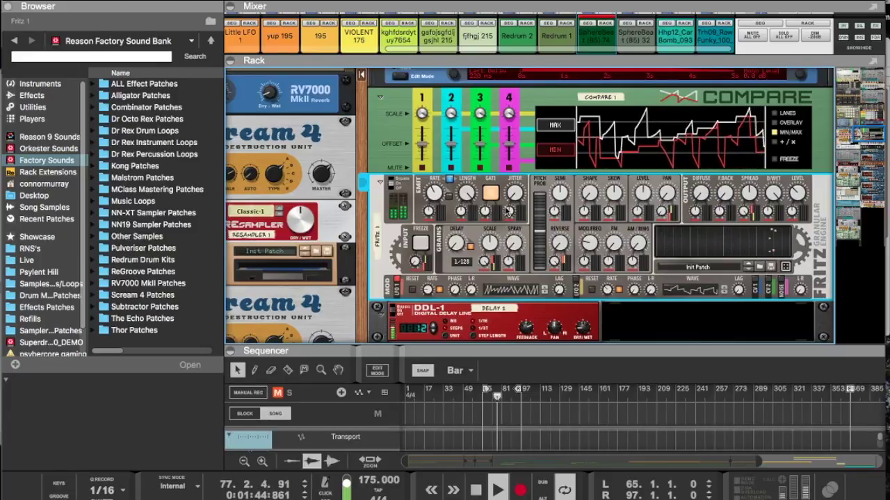
pyautogui.scroll(2, 597, 167)
pyautogui.scroll(10, 607, 157)
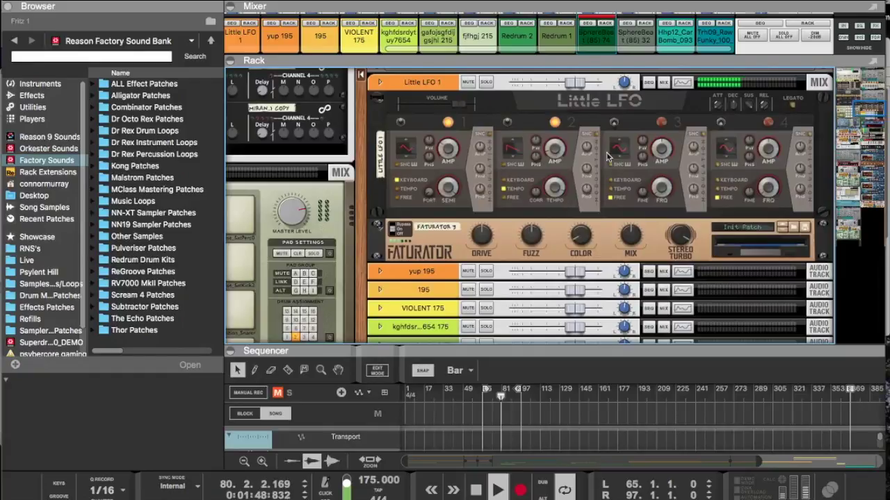
pyautogui.scroll(-10, 489, 234)
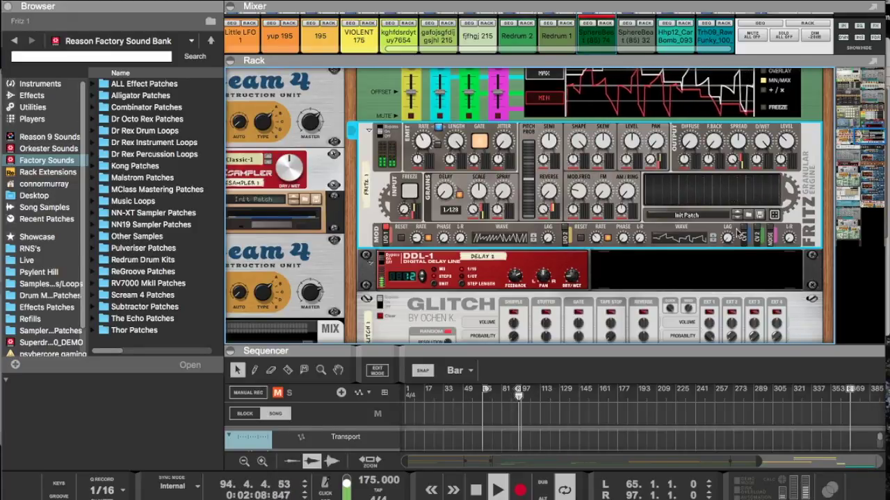
# Step: Move the Hhp12_Car Bomb loop clip from around bar 497 to bar 65, the start of the loop region
pyautogui.moveTo(582, 346); pyautogui.dragTo(519, 83)
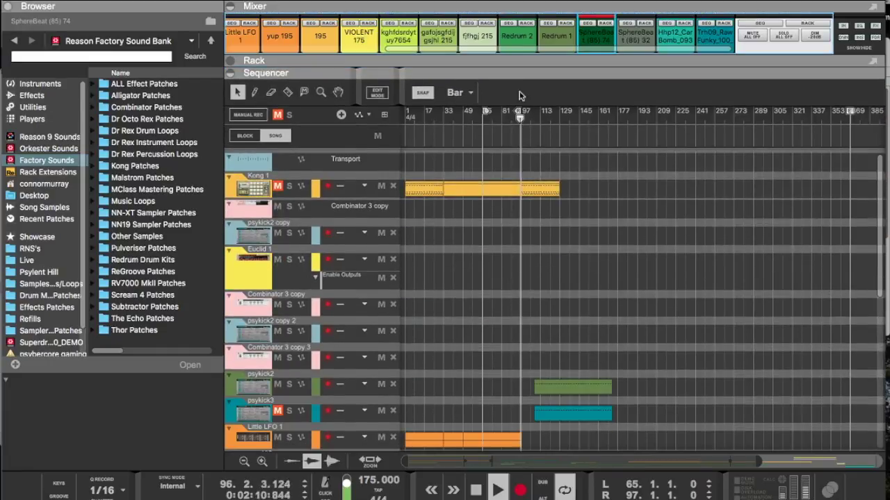
pyautogui.scroll(-10, 546, 253)
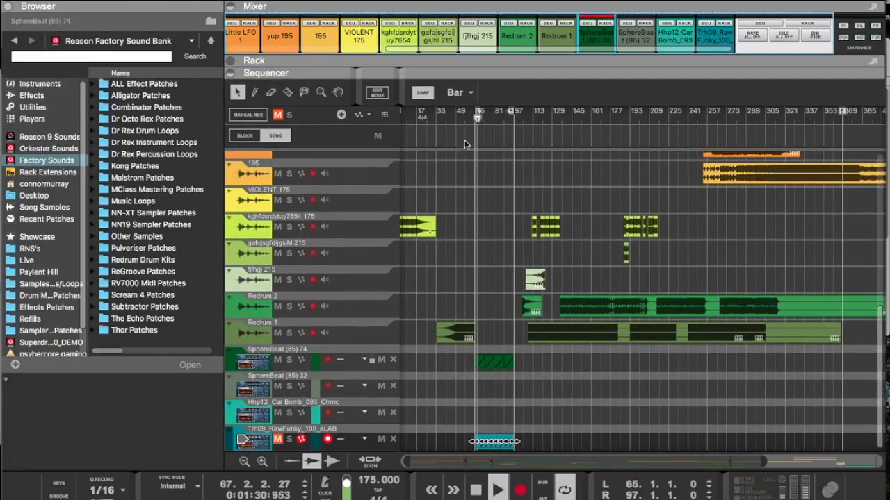
pyautogui.hscroll(5, 511, 302)
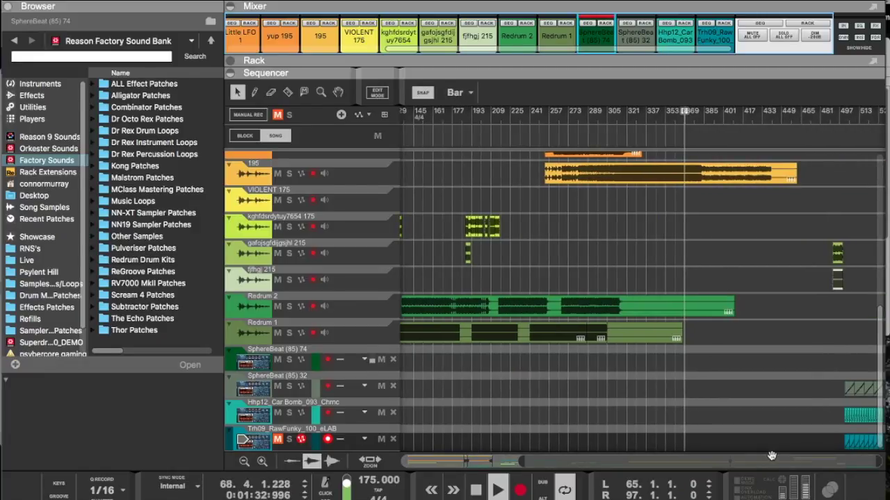
pyautogui.moveTo(817, 408); pyautogui.dragTo(860, 423)
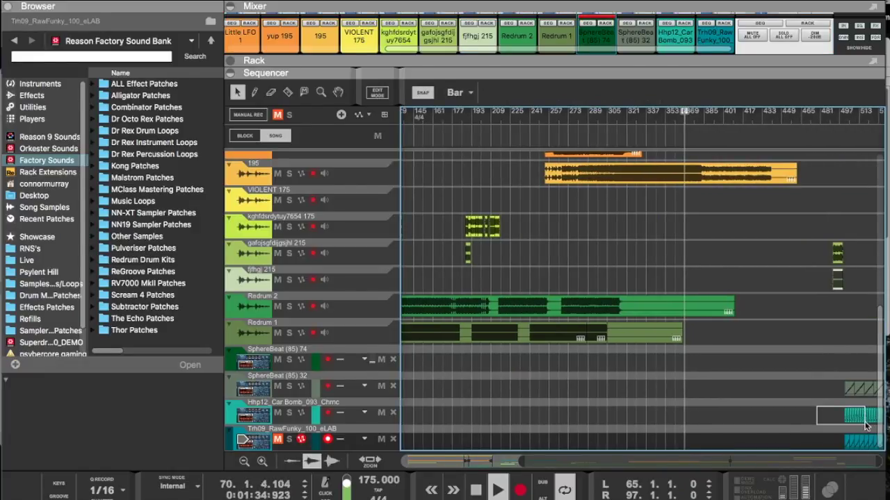
pyautogui.moveTo(862, 425); pyautogui.dragTo(751, 430)
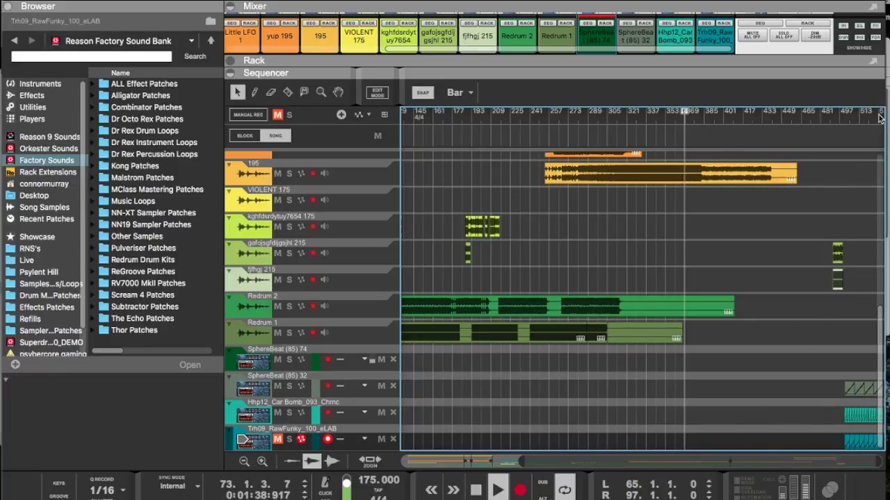
pyautogui.click(848, 417)
pyautogui.moveTo(845, 420); pyautogui.dragTo(461, 416)
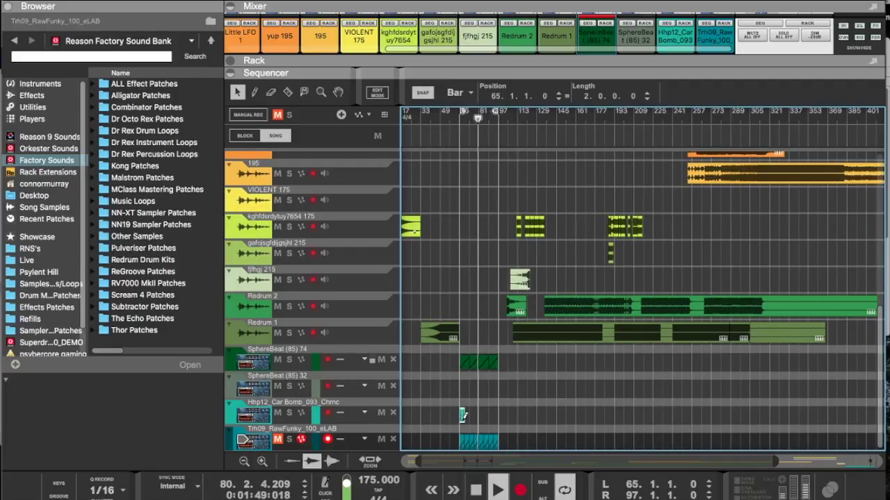
# Step: Fill the Hhp12_Car Bomb track with clip copies up to bar 97, placing the final 4-bar copy at bar 89
pyautogui.moveTo(462, 415); pyautogui.dragTo(481, 421)
pyautogui.press('h')
pyautogui.press('h')
pyautogui.press('h')
pyautogui.press('h')
pyautogui.press('h')
pyautogui.press('h')
pyautogui.press('h')
pyautogui.press('h')
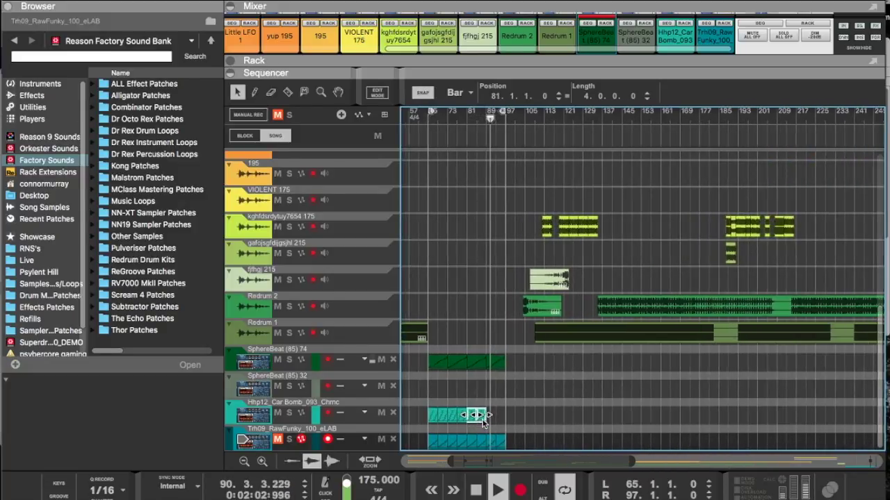
pyautogui.scroll(2, 484, 422)
pyautogui.scroll(2, 485, 421)
pyautogui.moveTo(526, 423)
pyautogui.mouseDown()
pyautogui.moveTo(483, 422)
pyautogui.moveTo(513, 419)
pyautogui.mouseUp()
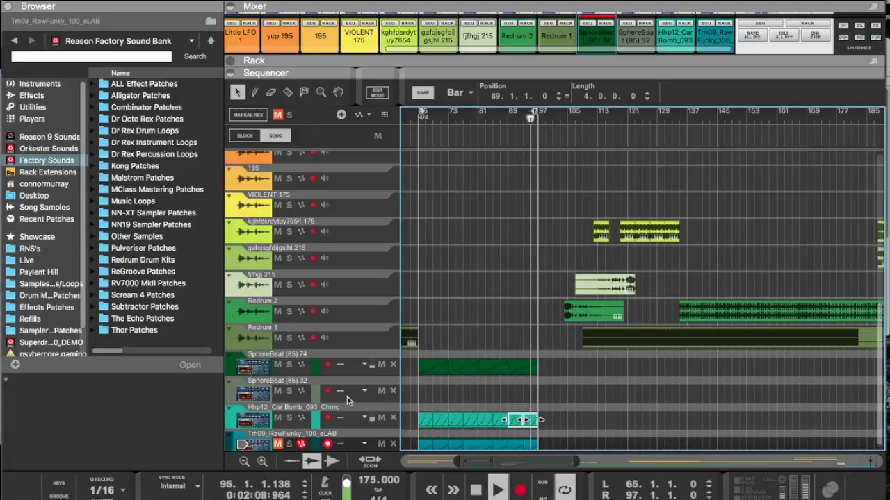
# Step: Insert a kiloHearts Faturator effect on the Hhp12_Car Bomb Dr. OctoRex
pyautogui.moveTo(467, 74); pyautogui.dragTo(445, 422)
pyautogui.scroll(-5, 493, 265)
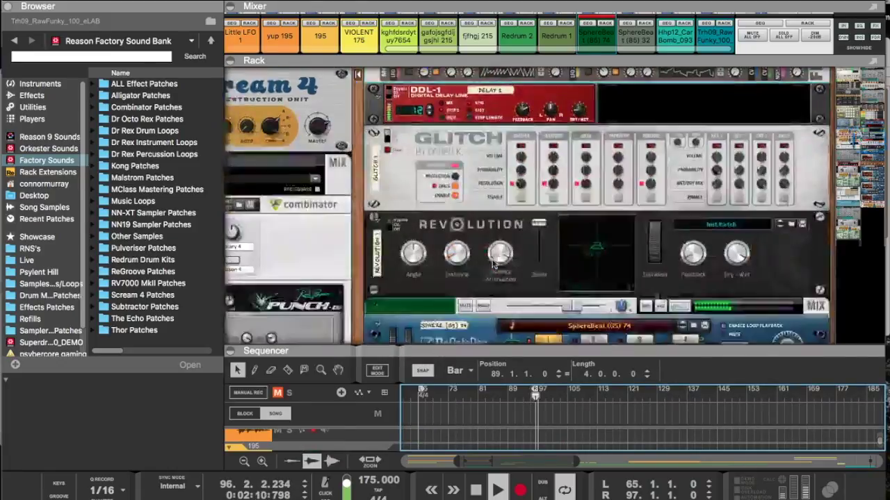
pyautogui.scroll(5, 494, 264)
pyautogui.scroll(5, 492, 260)
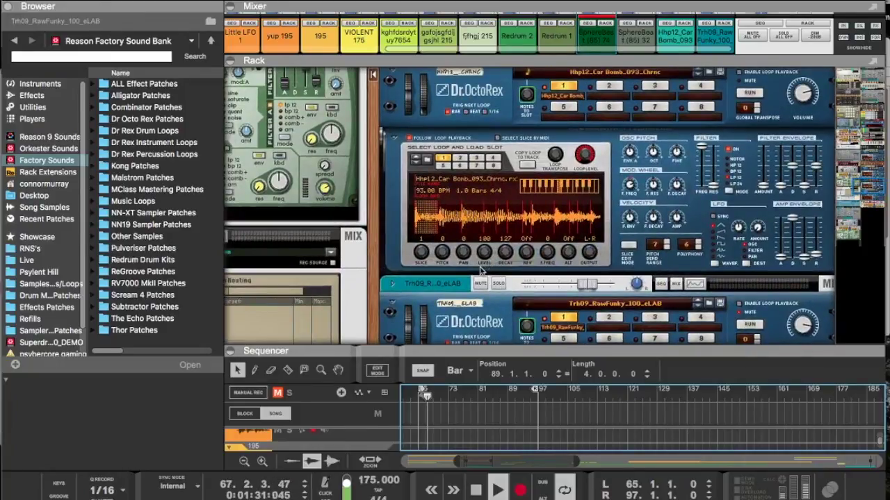
pyautogui.rightClick(479, 270)
pyautogui.moveTo(512, 237)
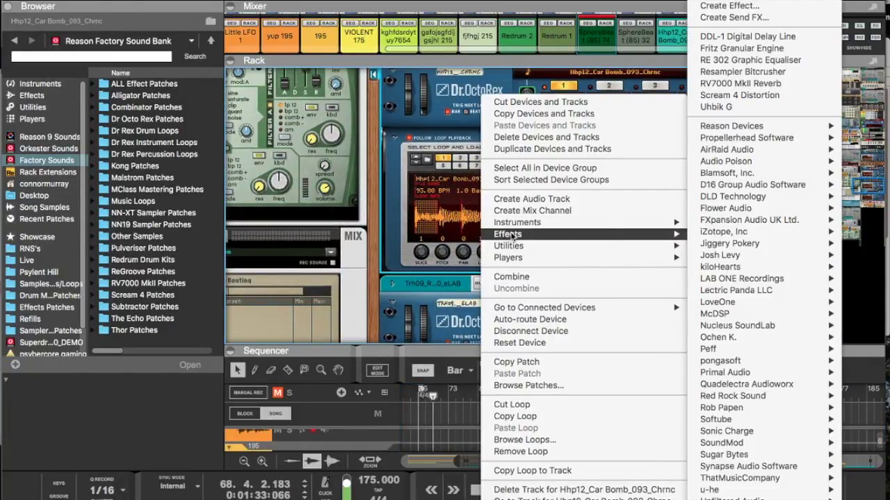
pyautogui.moveTo(606, 248)
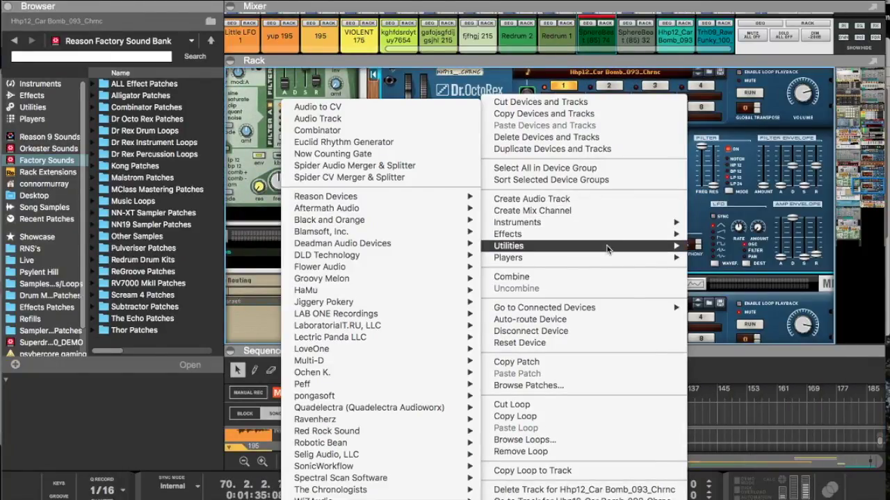
pyautogui.moveTo(563, 235)
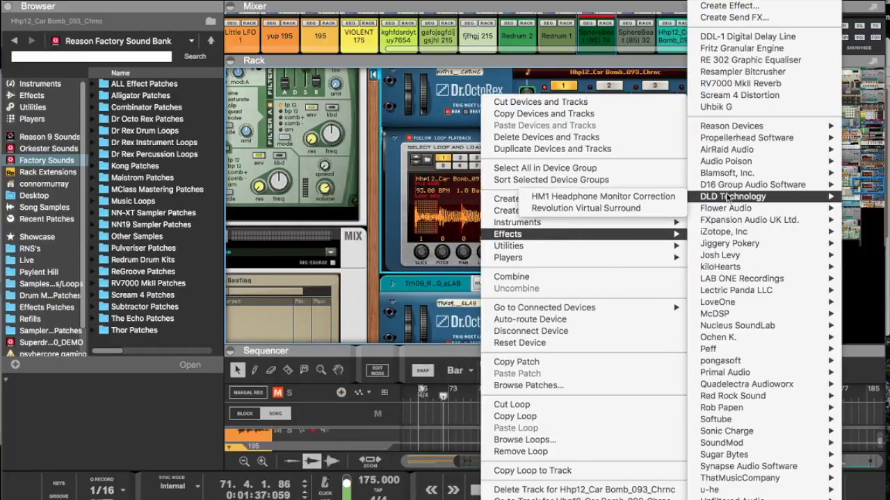
pyautogui.moveTo(719, 267)
pyautogui.click(577, 275)
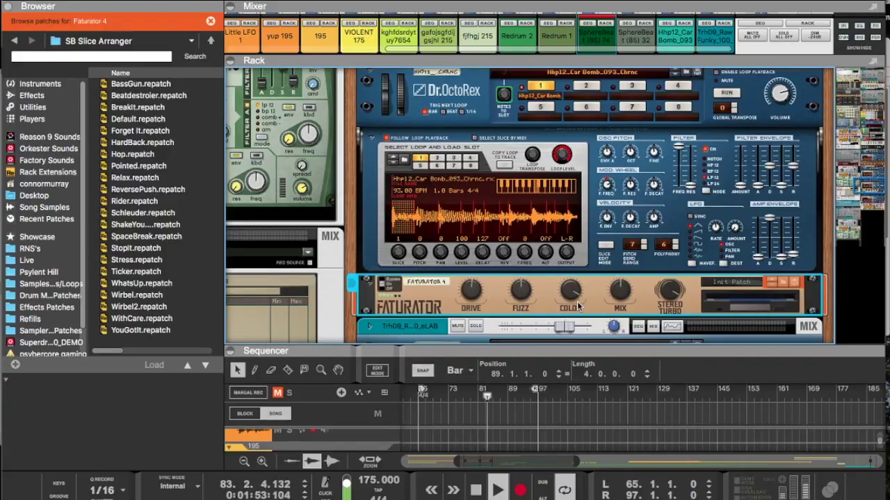
# Step: Set the mix of the Faturator under the Hhp12_Car Bomb Dr. OctoRex to 40%
pyautogui.click(776, 86)
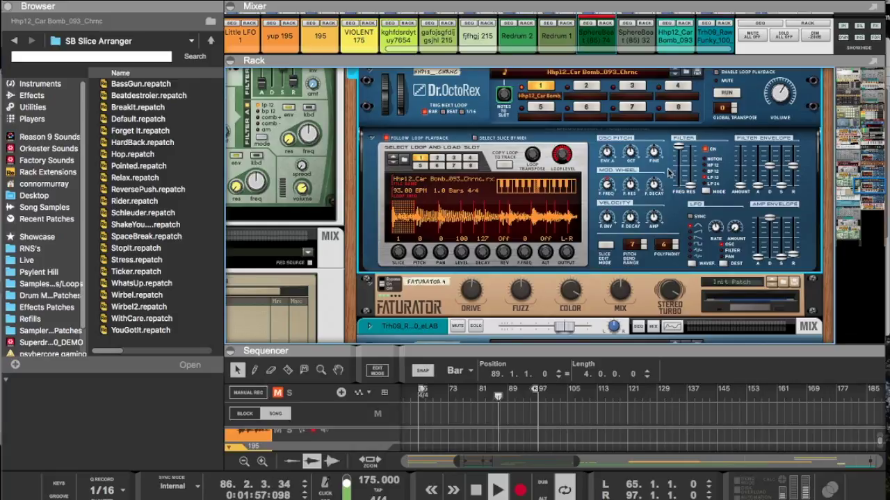
pyautogui.click(474, 300)
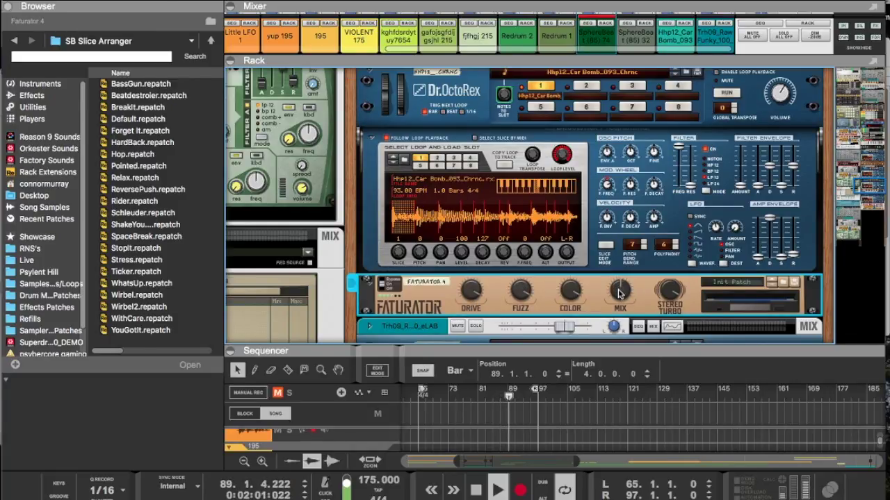
pyautogui.moveTo(619, 308)
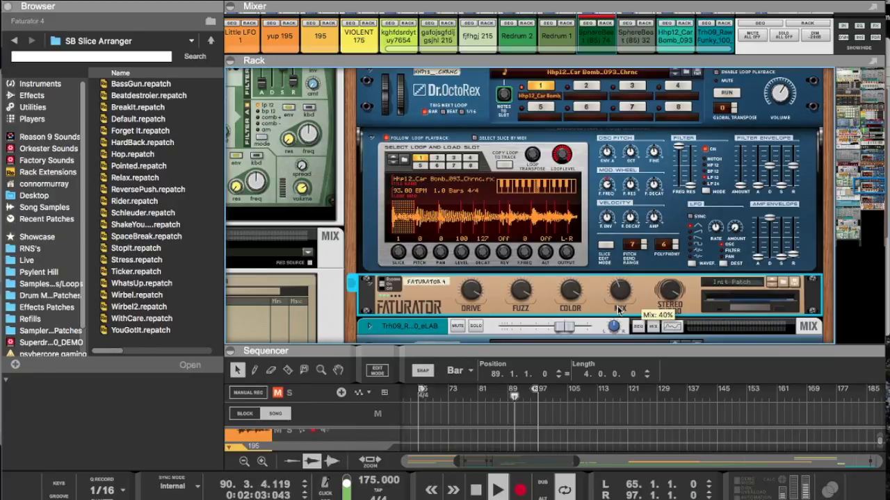
pyautogui.click(774, 97)
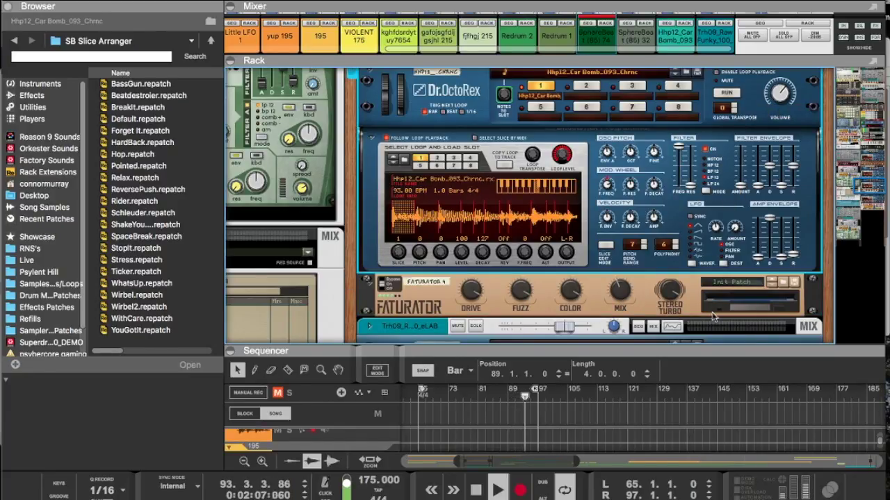
# Step: Switch on the Glitch effect below the DDL-1 delay that follows the Fritz granular engine
pyautogui.moveTo(694, 353); pyautogui.dragTo(696, 39)
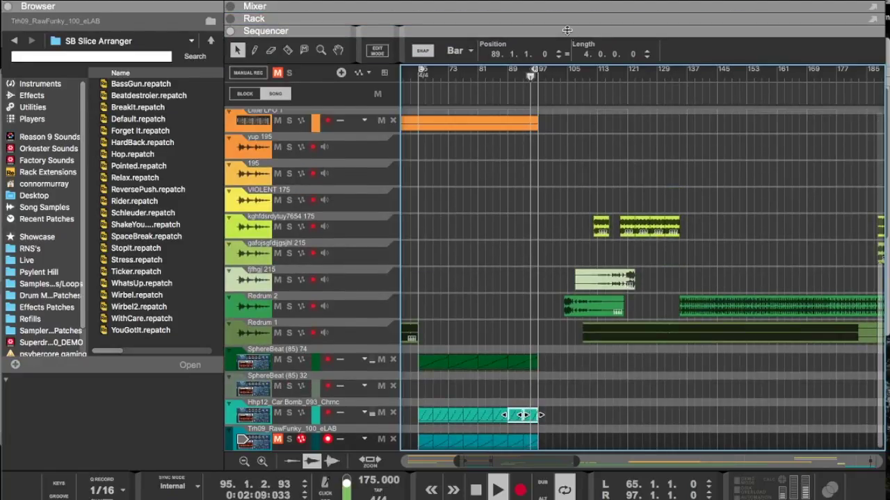
pyautogui.moveTo(569, 29); pyautogui.dragTo(565, 327)
pyautogui.scroll(15, 596, 107)
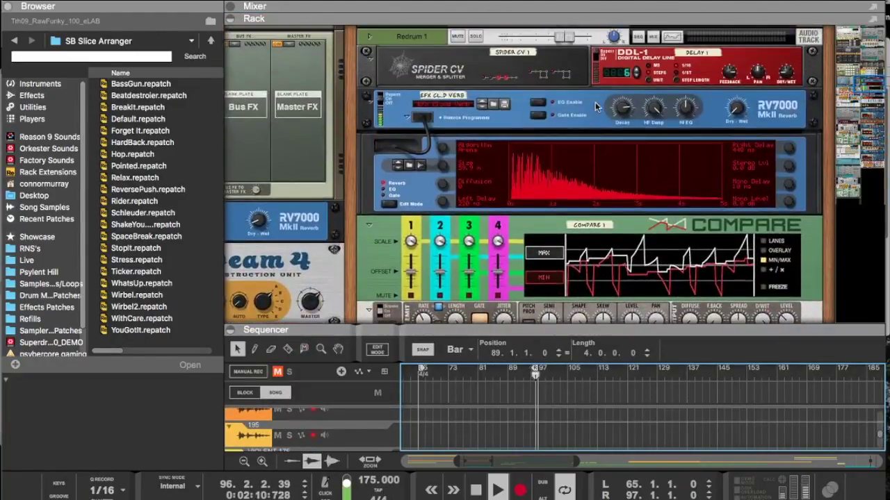
pyautogui.scroll(-3, 584, 246)
pyautogui.rightClick(566, 157)
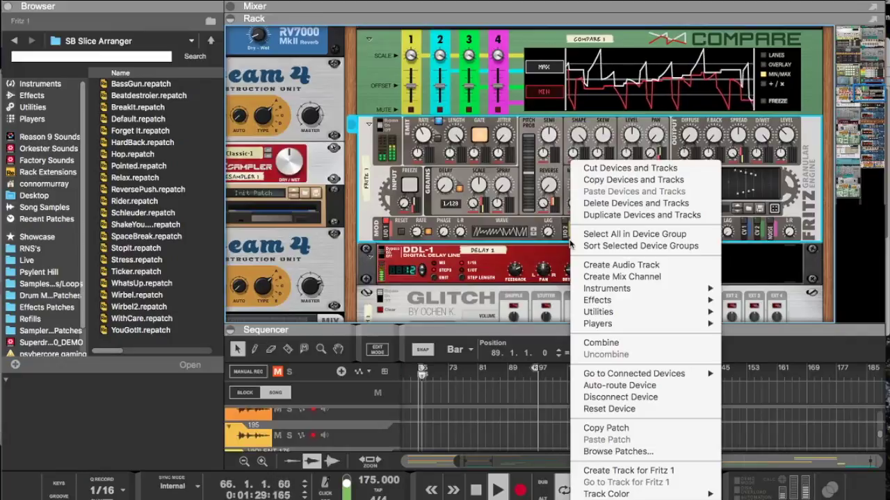
pyautogui.click(505, 258)
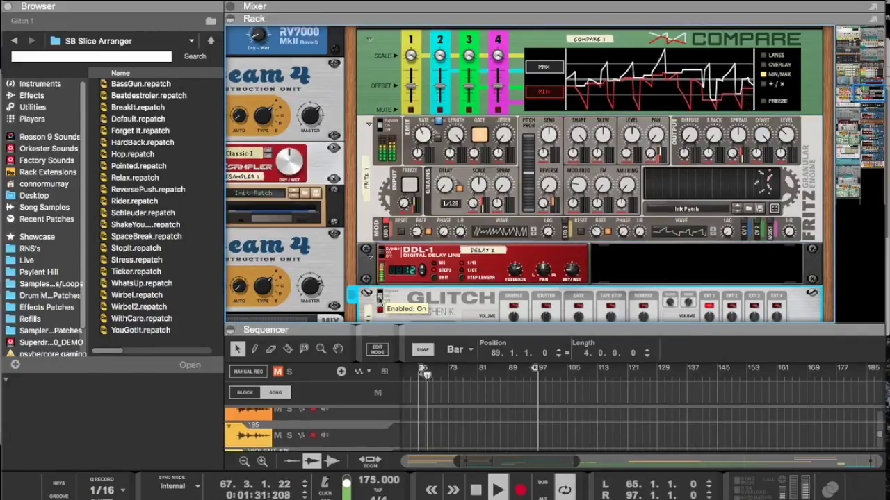
pyautogui.click(389, 296)
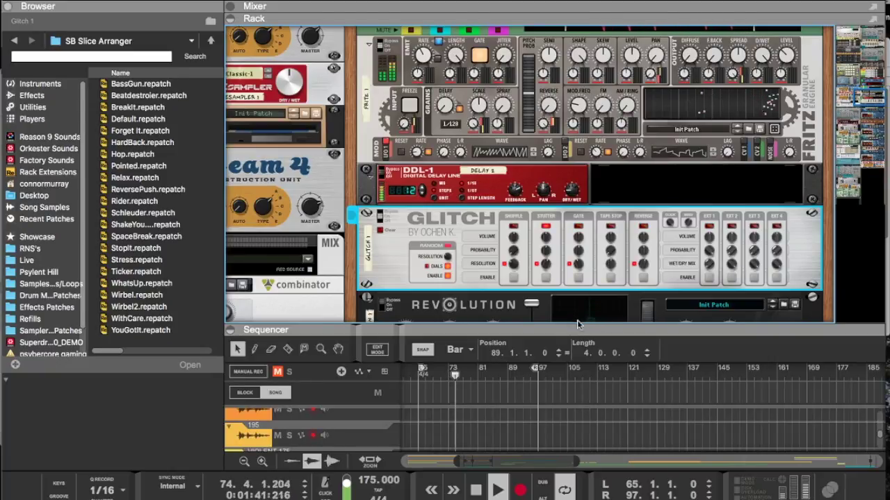
# Step: Examine the clip arrangement across the sequencer tracks around the loop region from bar 65 to 97
pyautogui.moveTo(581, 331); pyautogui.dragTo(562, 73)
pyautogui.scroll(10, 549, 197)
pyautogui.hscroll(-10, 549, 197)
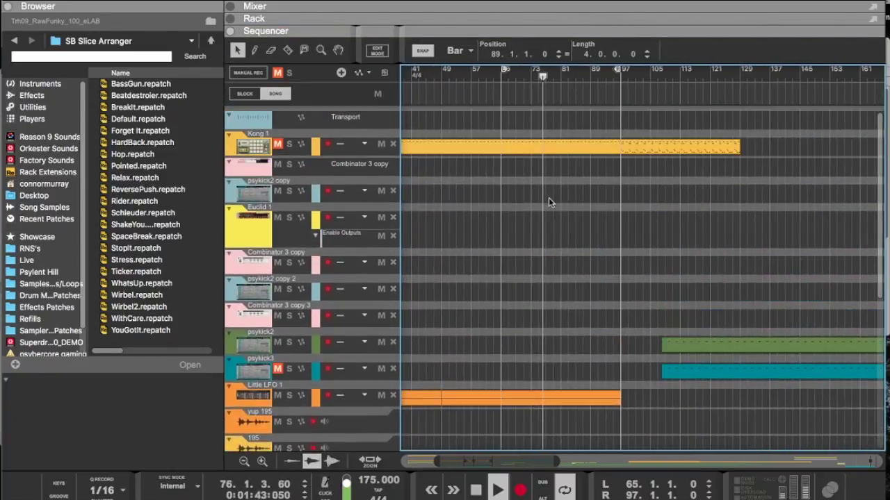
pyautogui.scroll(-8, 549, 198)
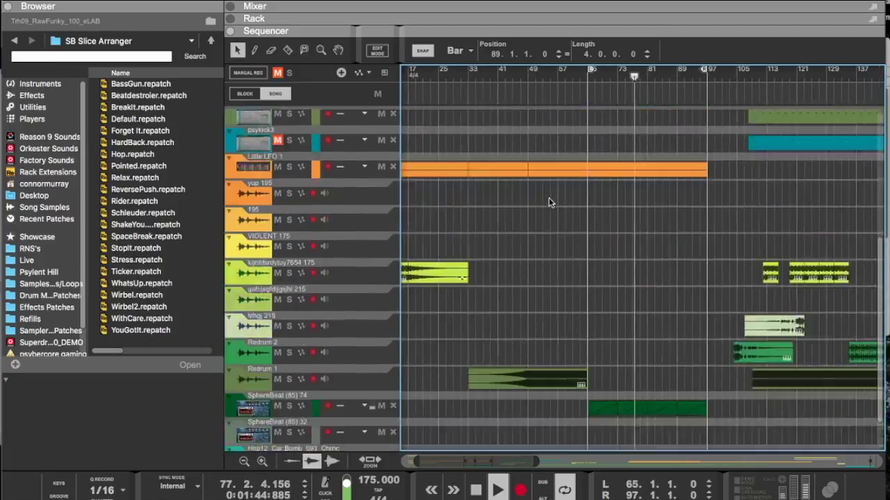
pyautogui.hscroll(10, 548, 197)
pyautogui.hscroll(7, 549, 198)
pyautogui.hscroll(-7, 548, 198)
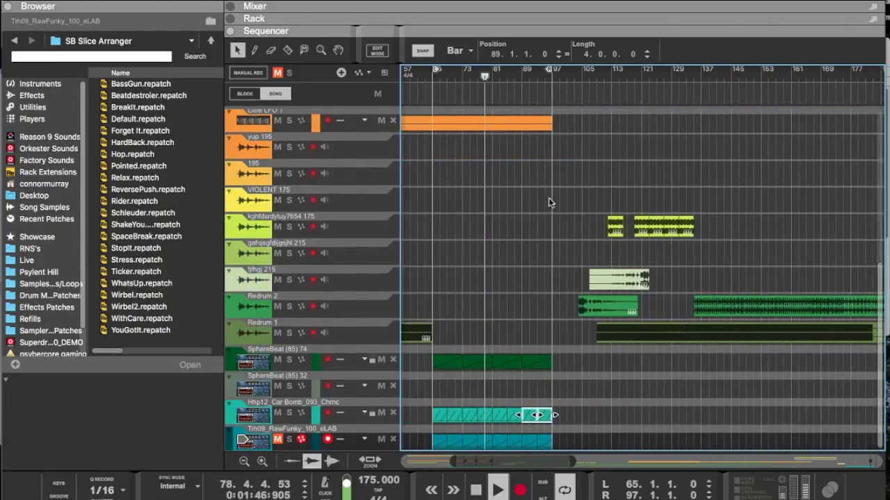
pyautogui.moveTo(549, 32); pyautogui.dragTo(535, 424)
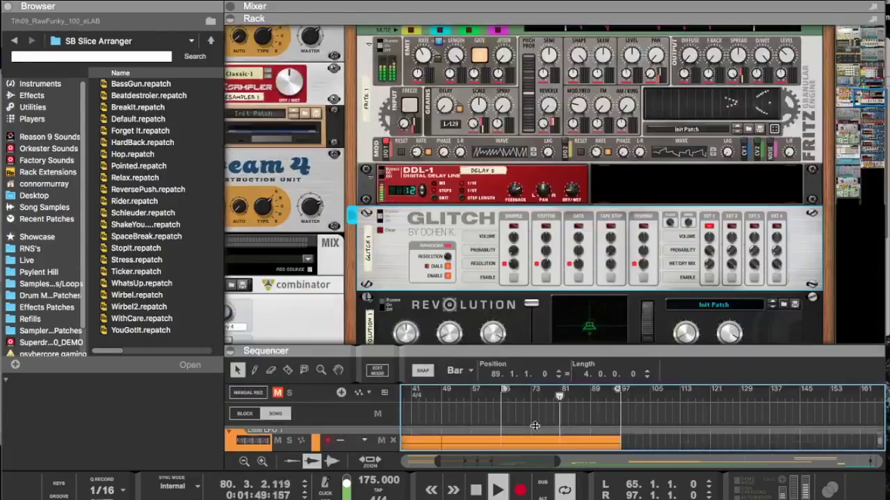
# Step: Create a PunchBD-RE instrument in the empty space at the end of the rack
pyautogui.scroll(-10, 638, 220)
pyautogui.scroll(-10, 638, 220)
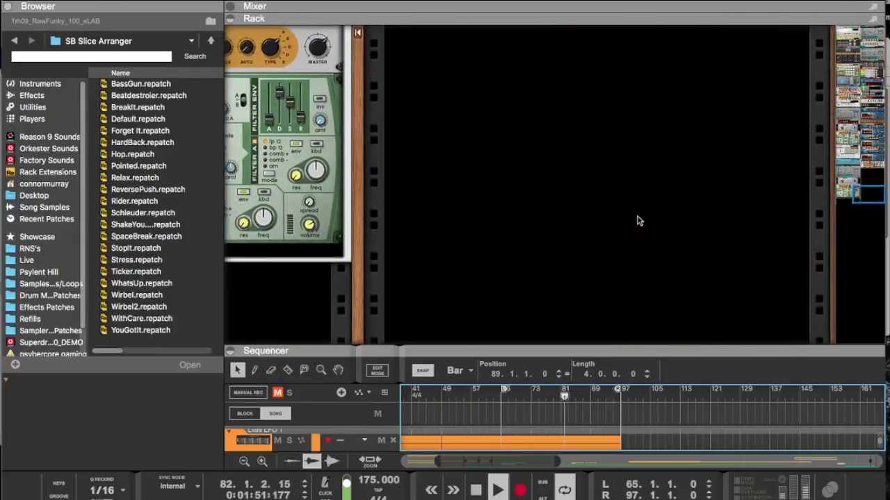
pyautogui.rightClick(638, 220)
pyautogui.moveTo(674, 314)
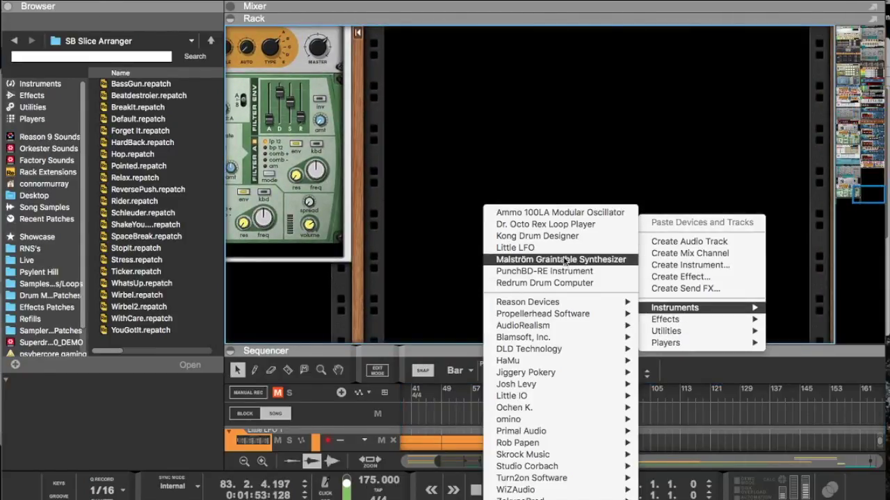
pyautogui.click(549, 276)
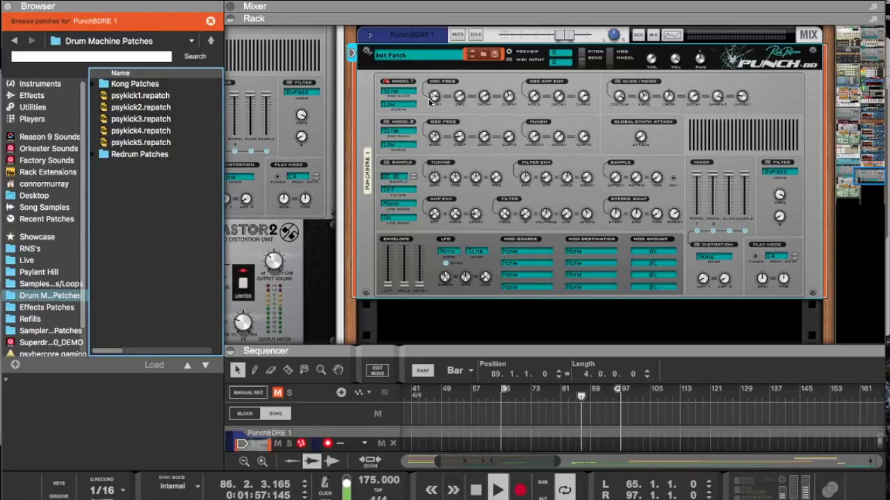
# Step: Switch on the PunchBD's Model 2 with a Square wave and route Mod 1 Amp Env to M2 Volume at -100% in the first modulation slot
pyautogui.click(395, 131)
pyautogui.click(408, 151)
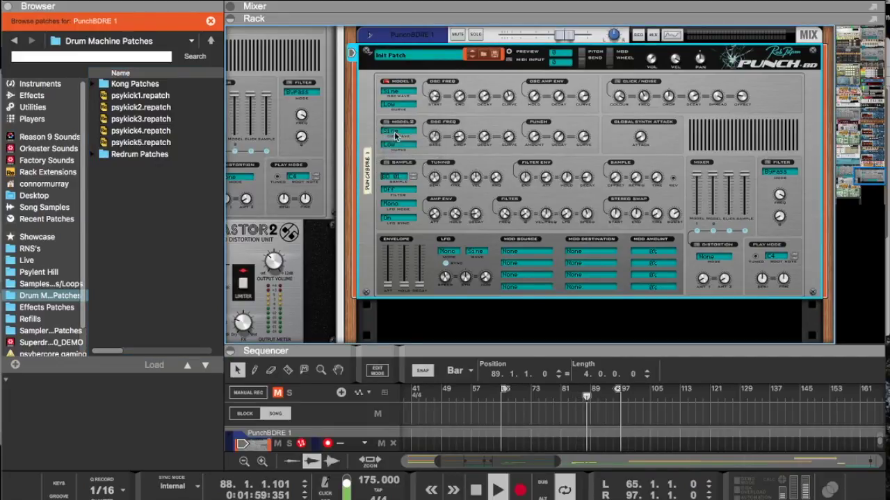
pyautogui.click(521, 250)
pyautogui.click(466, 308)
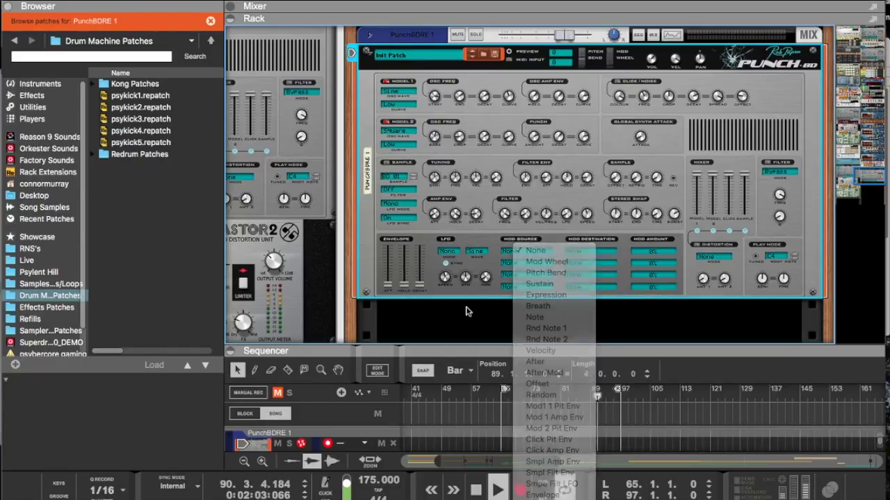
pyautogui.click(522, 252)
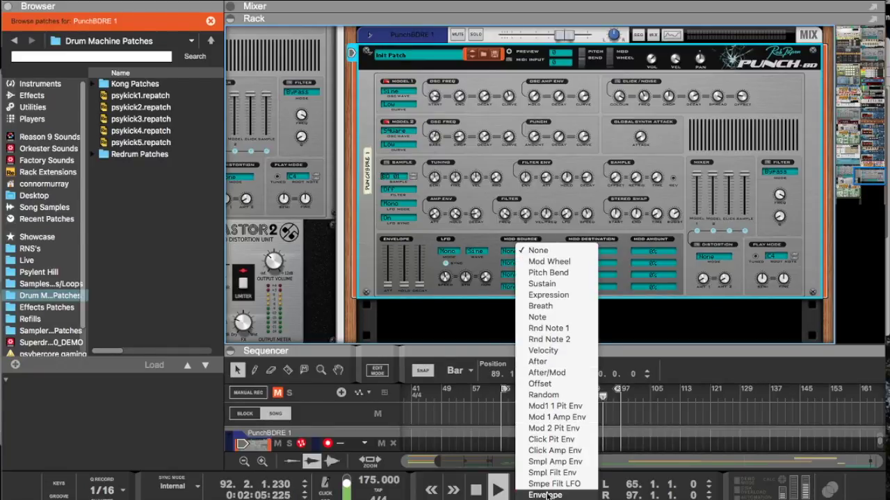
pyautogui.scroll(-2, 549, 490)
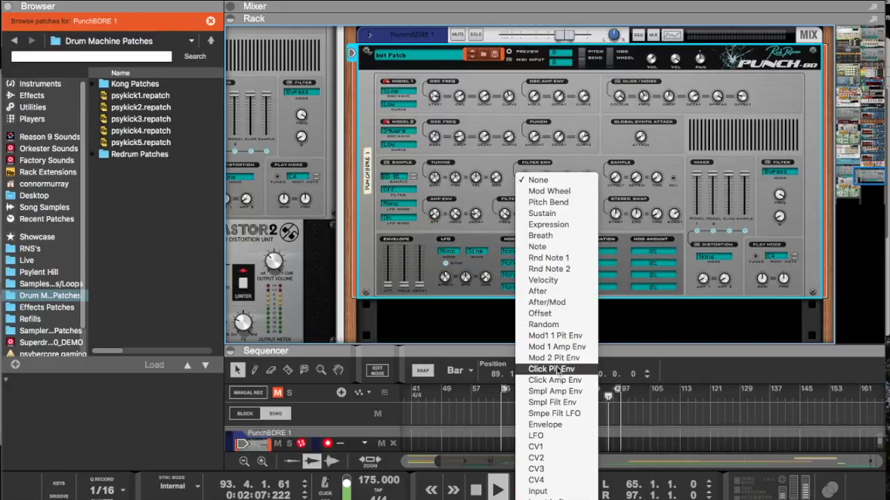
pyautogui.click(557, 347)
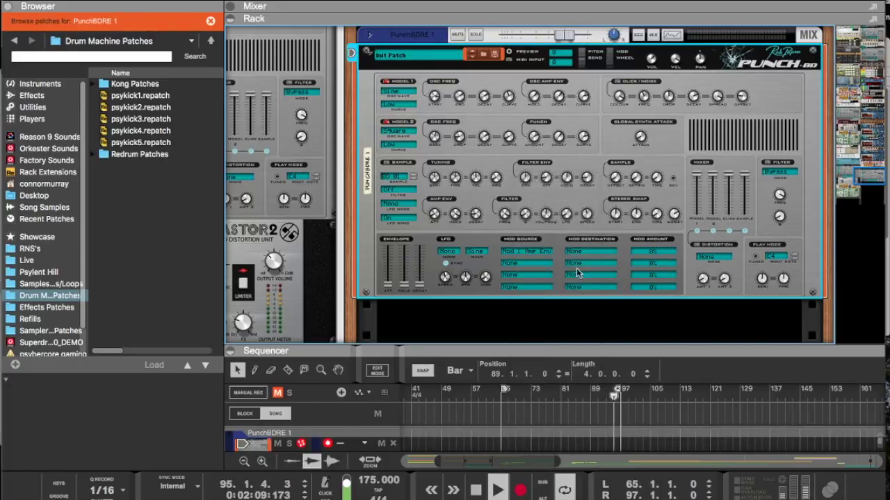
pyautogui.click(581, 255)
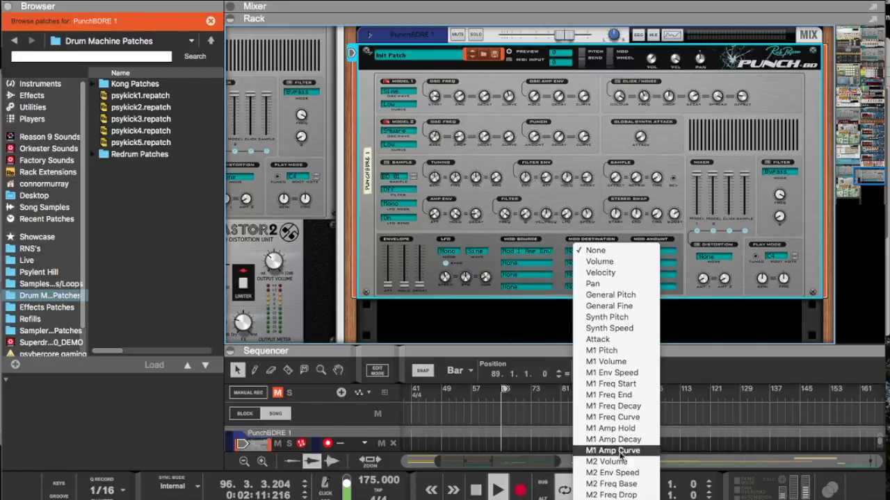
pyautogui.scroll(-3, 615, 485)
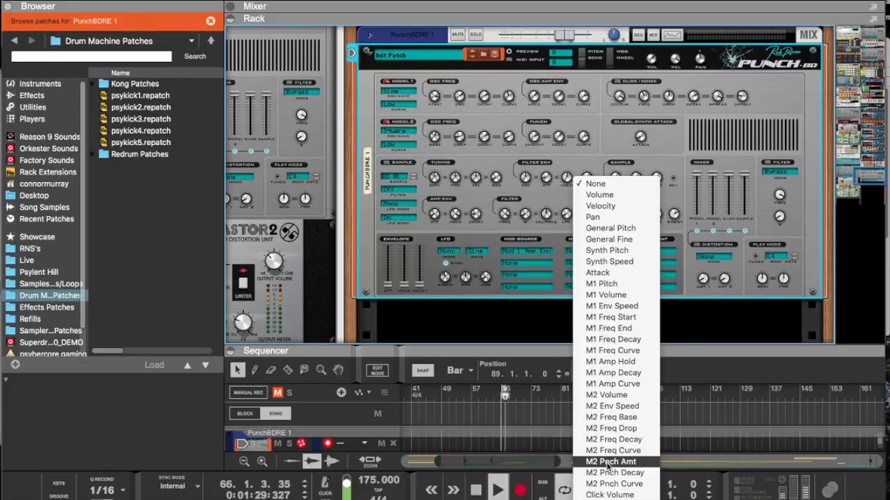
pyautogui.click(608, 395)
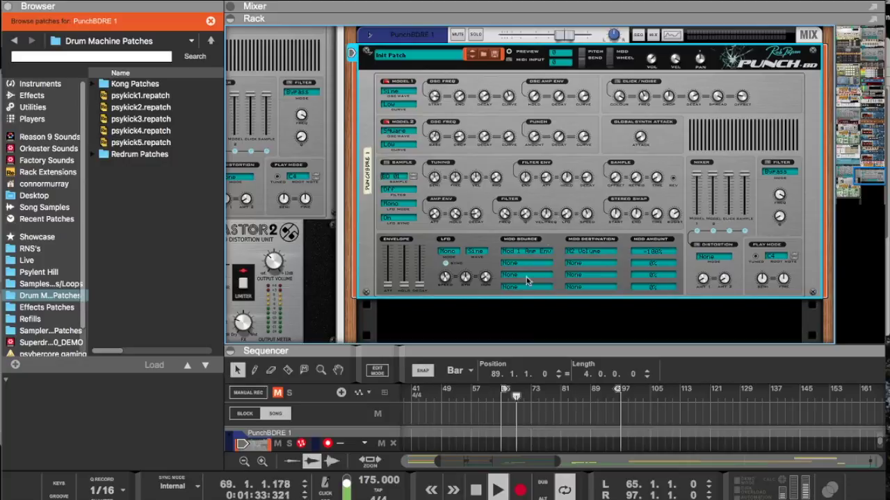
# Step: Create a Scream 4 Distortion effect in the empty rack space below the PunchBD
pyautogui.rightClick(509, 331)
pyautogui.moveTo(547, 420)
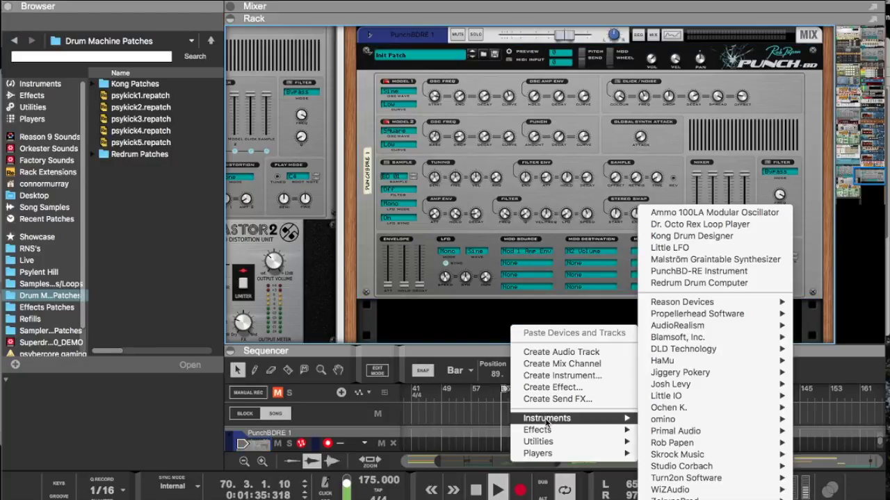
pyautogui.moveTo(665, 338)
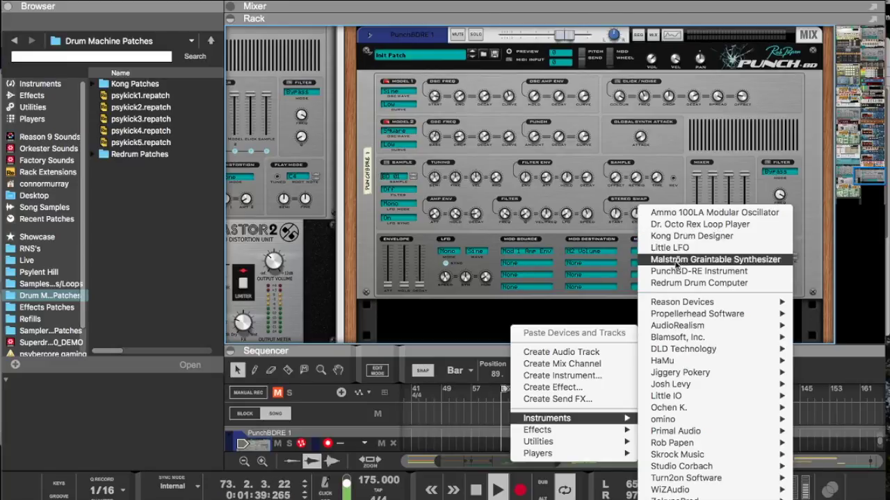
pyautogui.moveTo(598, 430)
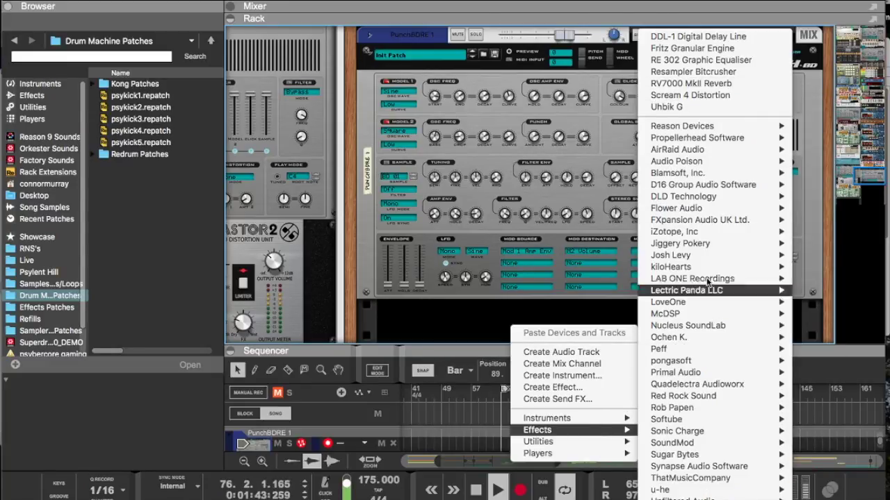
pyautogui.click(700, 95)
# Step: Draw a clip on the PunchBDRE 1 track from bar 65 to bar 97 and open it for note editing
pyautogui.press('F7')
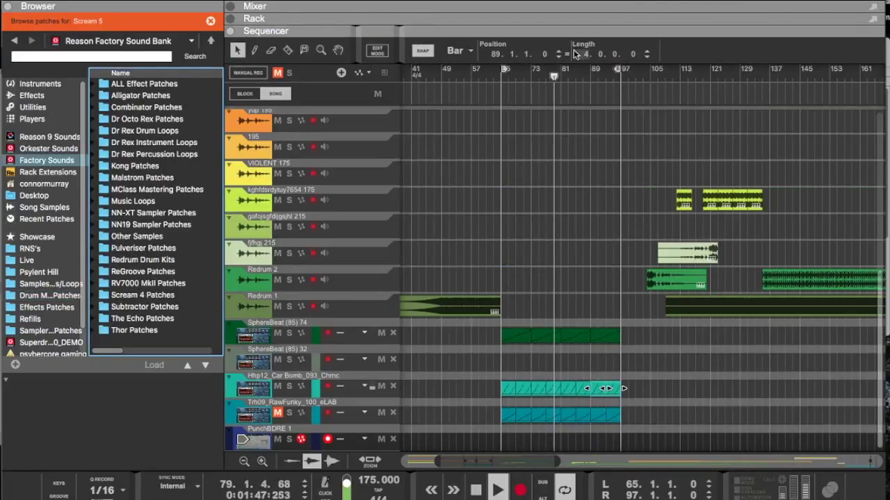
pyautogui.moveTo(503, 434)
pyautogui.mouseDown()
pyautogui.moveTo(569, 438)
pyautogui.moveTo(620, 425)
pyautogui.mouseUp()
pyautogui.doubleClick(594, 443)
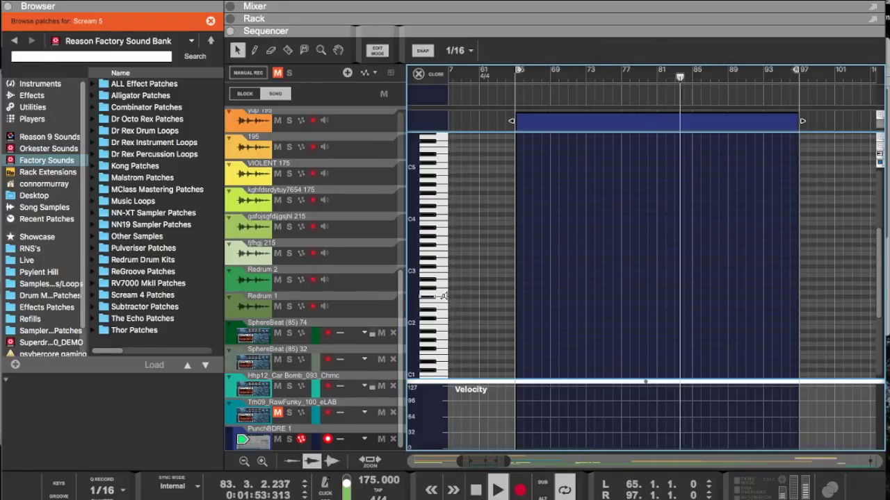
pyautogui.click(517, 293)
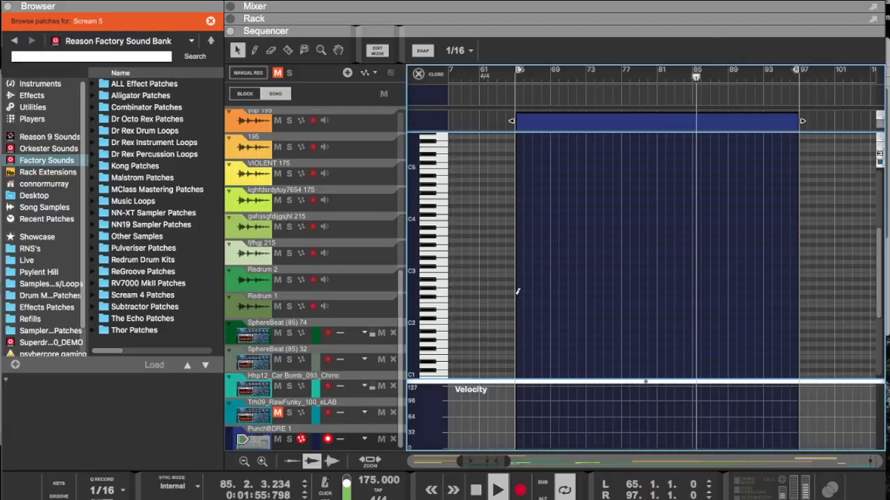
pyautogui.click(553, 295)
pyautogui.press('super+z')
pyautogui.keyDown('super'); pyautogui.click(552, 295); pyautogui.keyUp('super')
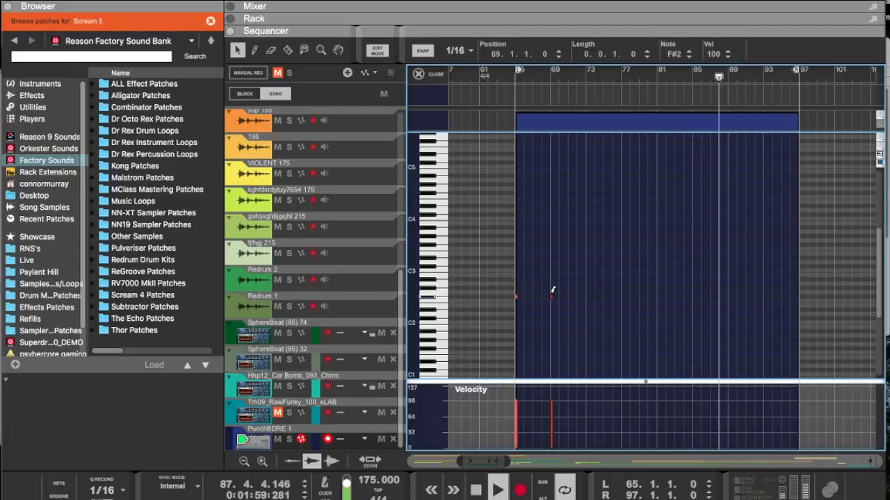
pyautogui.press('h')
pyautogui.press('h')
pyautogui.press('h')
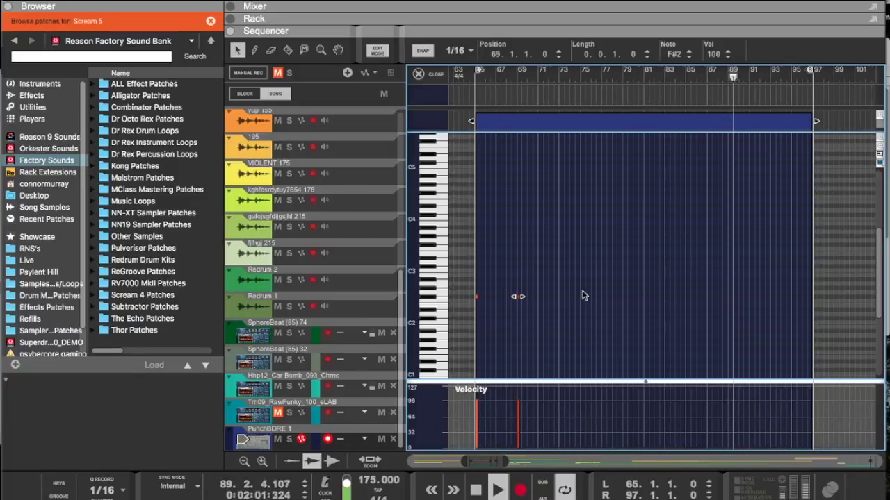
pyautogui.hscroll(-2, 578, 295)
pyautogui.moveTo(523, 313); pyautogui.dragTo(498, 298)
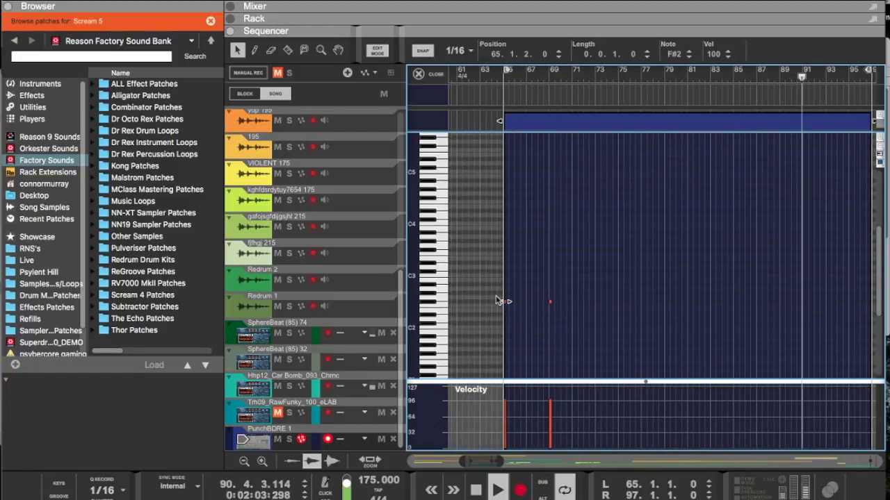
pyautogui.press('super+Left')
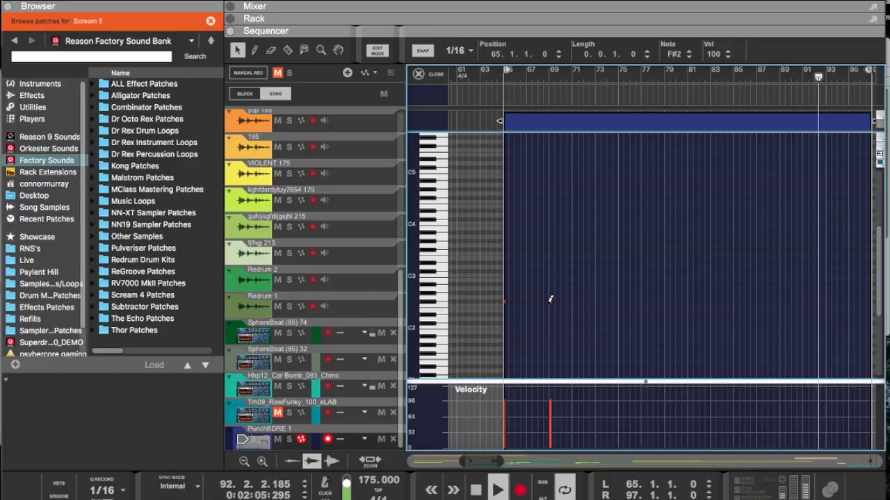
pyautogui.moveTo(562, 285); pyautogui.dragTo(471, 330)
pyautogui.press('Delete')
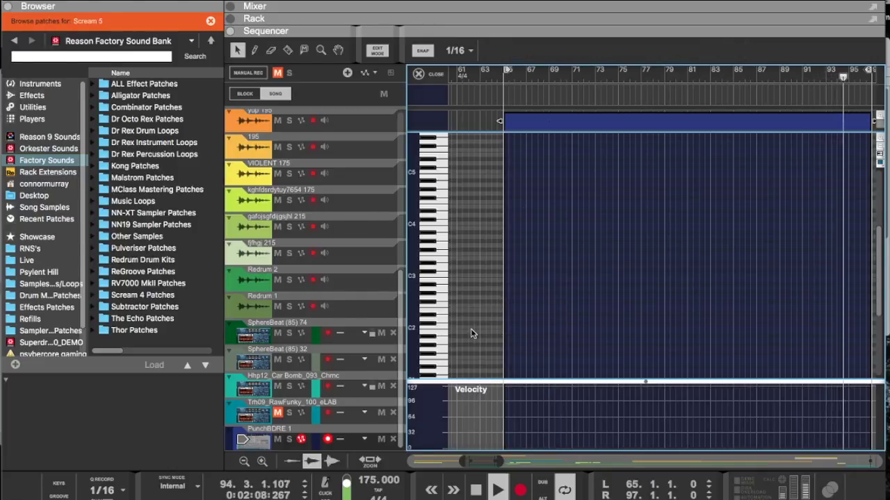
# Step: Set the snap to 1/8 and fill the PunchBD clip with F#2 notes every two bars from bar 65 to bar 95
pyautogui.click(459, 50)
pyautogui.click(455, 83)
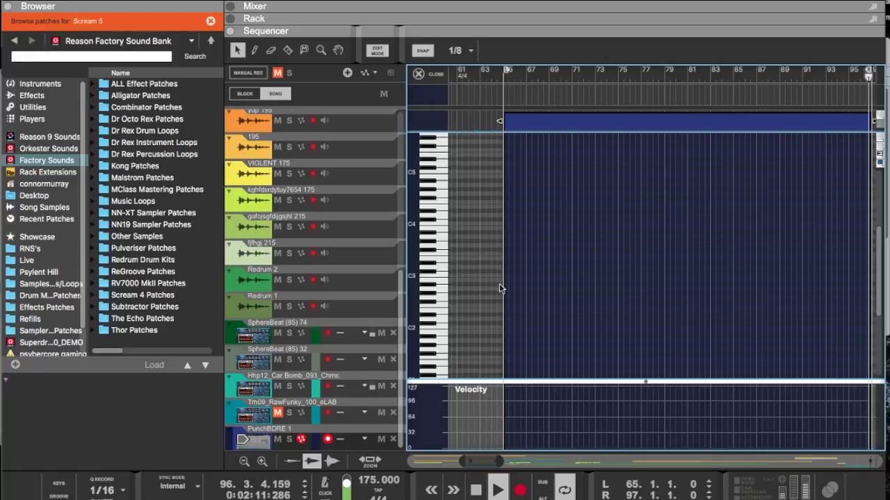
pyautogui.click(504, 301)
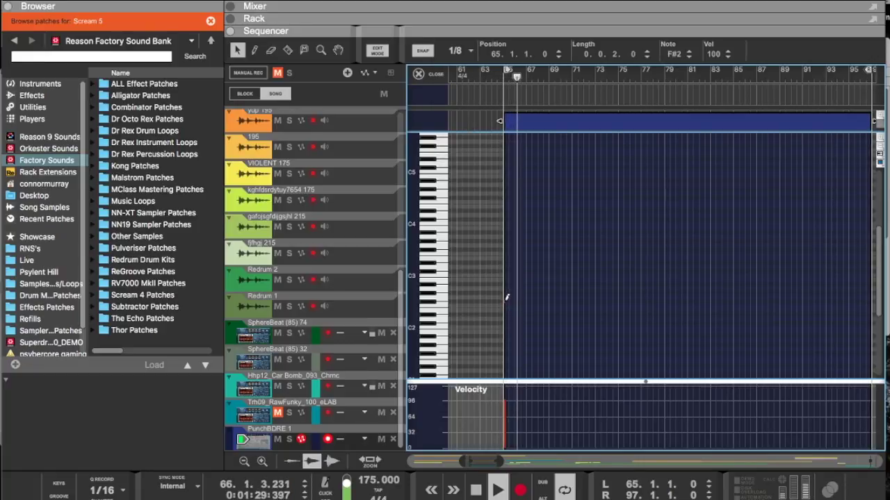
pyautogui.click(528, 301)
pyautogui.click(550, 300)
pyautogui.keyDown('super'); pyautogui.click(573, 301); pyautogui.keyUp('super')
pyautogui.moveTo(591, 297)
pyautogui.mouseDown()
pyautogui.moveTo(490, 308)
pyautogui.moveTo(705, 291)
pyautogui.moveTo(688, 303)
pyautogui.moveTo(786, 293)
pyautogui.moveTo(786, 317)
pyautogui.moveTo(780, 303)
pyautogui.mouseUp()
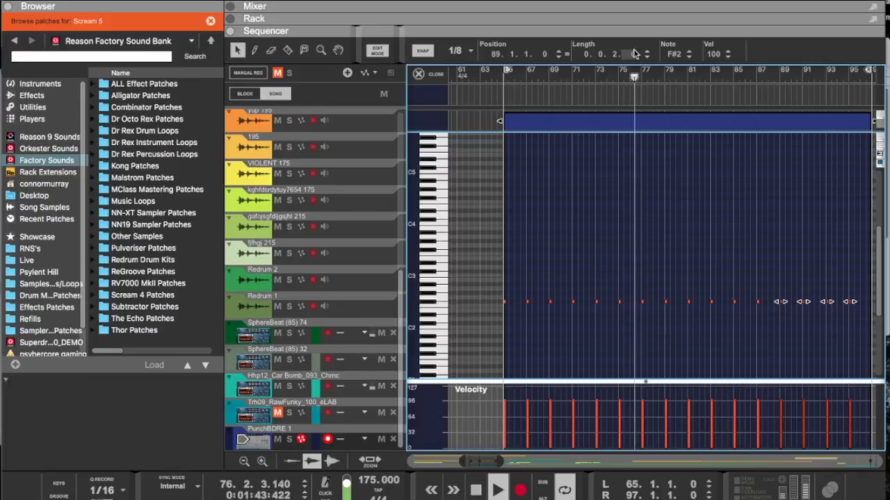
# Step: Copy the whole row of F#2 notes so the duplicates start at bar 66 and fall between the originals
pyautogui.moveTo(618, 30); pyautogui.dragTo(617, 234)
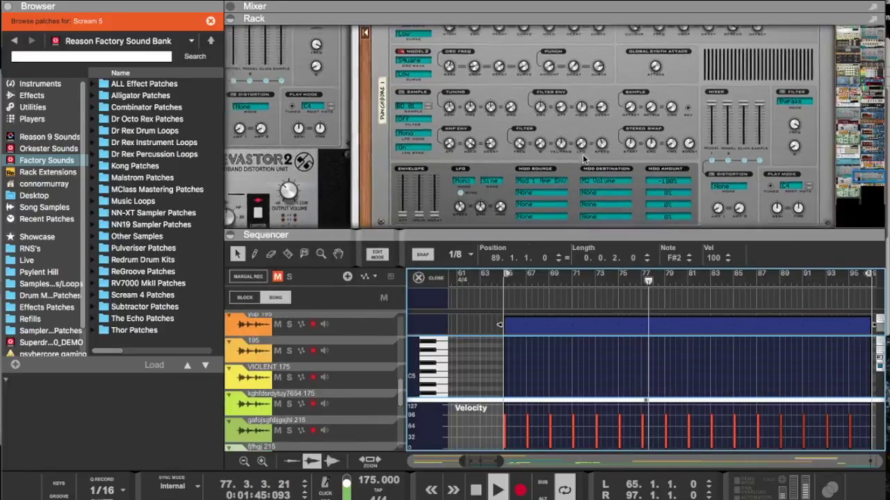
pyautogui.moveTo(599, 235); pyautogui.dragTo(597, 123)
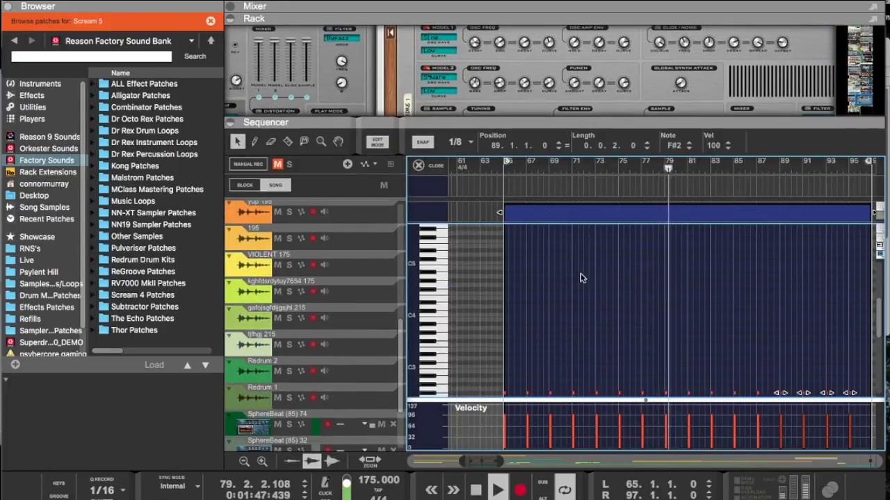
pyautogui.scroll(-4, 573, 280)
pyautogui.moveTo(492, 293); pyautogui.dragTo(853, 330)
pyautogui.moveTo(501, 318); pyautogui.dragTo(510, 318)
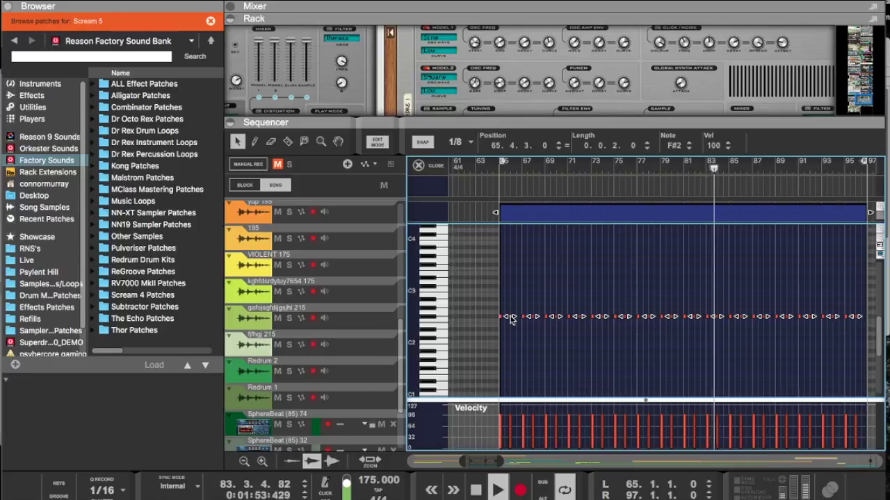
pyautogui.click(549, 348)
pyautogui.hotkey('ctrl', 'a')
# Step: Set the PunchBD's Model 2 frequency base to 15 Hz and its frequency drop to 0%
pyautogui.moveTo(539, 122); pyautogui.dragTo(539, 241)
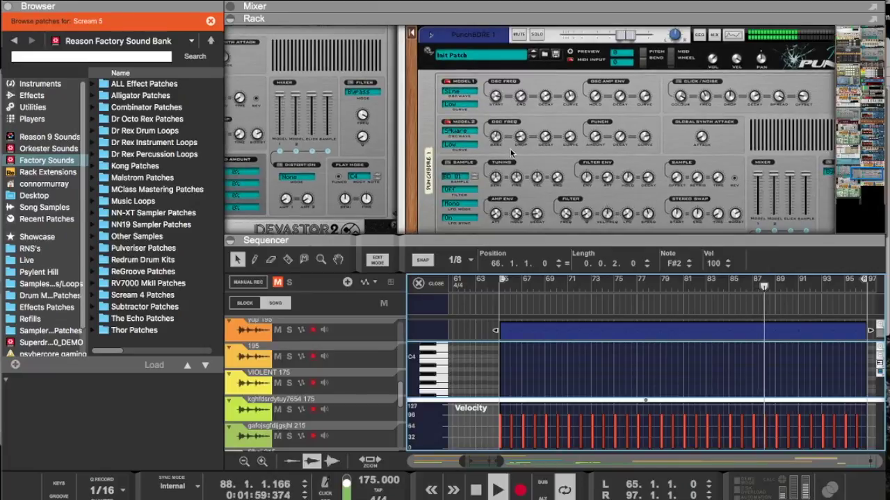
pyautogui.click(506, 142)
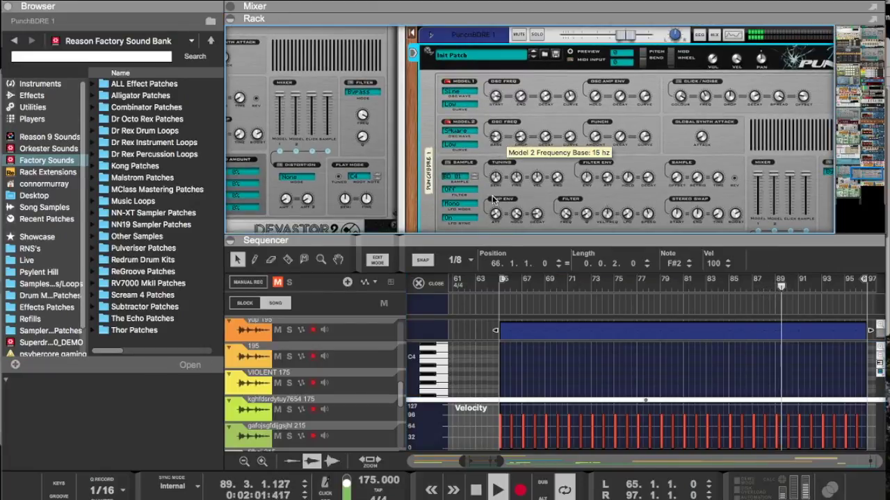
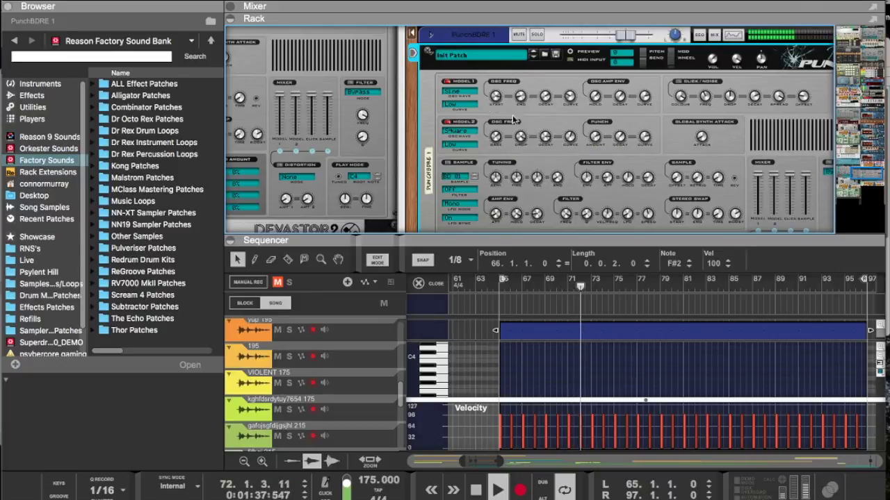
pyautogui.moveTo(520, 141); pyautogui.dragTo(520, 265)
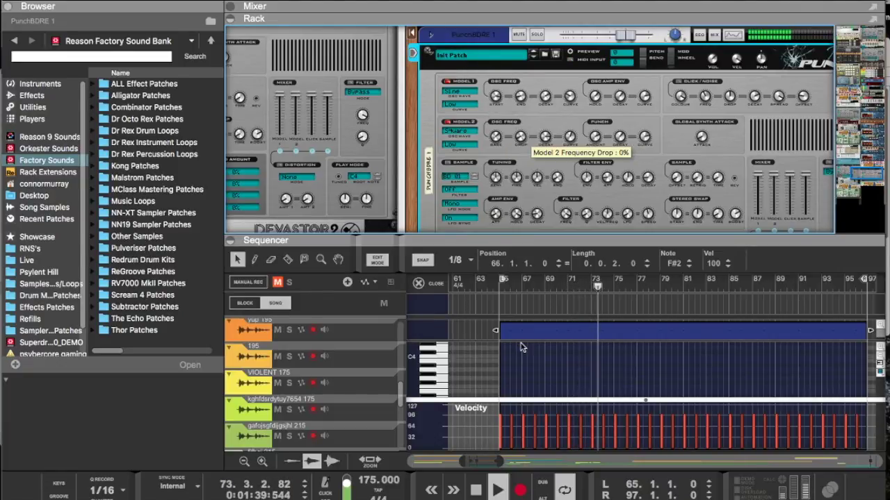
pyautogui.moveTo(496, 137); pyautogui.dragTo(493, 198)
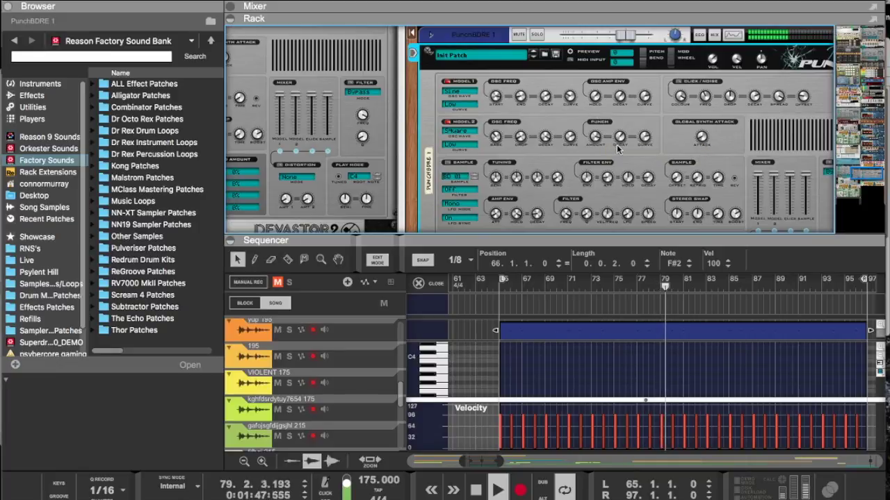
# Step: Route the PunchBD's second modulation slot from Mod 1 Amp Env to Click Volume
pyautogui.scroll(-5, 617, 148)
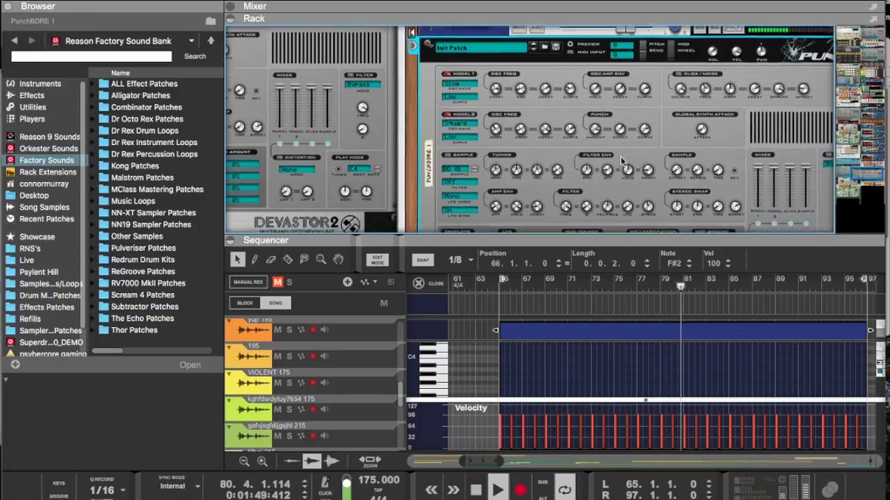
pyautogui.scroll(3, 621, 156)
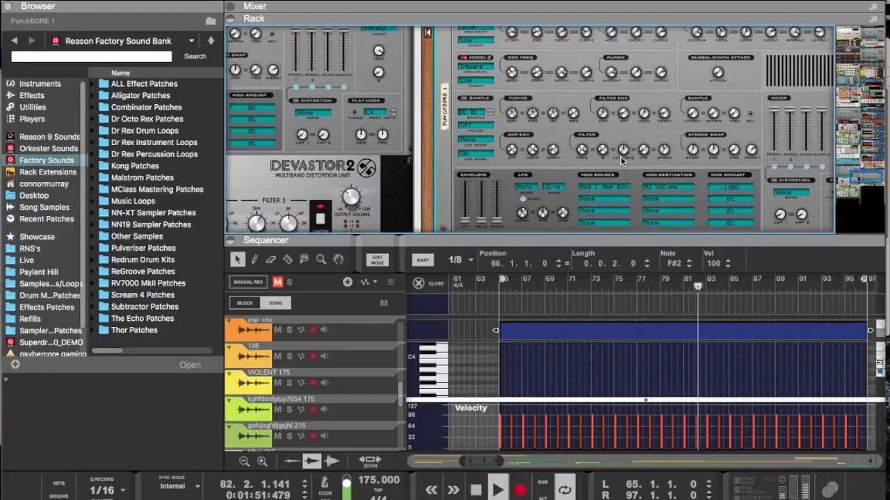
pyautogui.scroll(2, 620, 159)
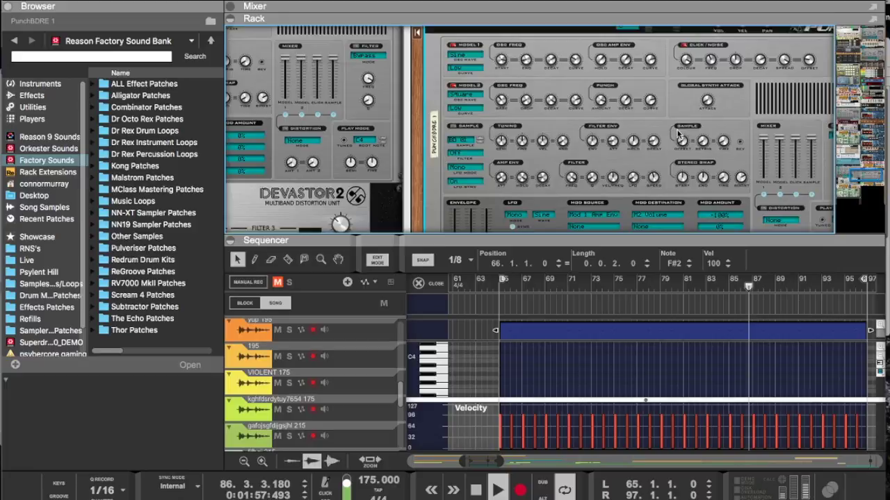
pyautogui.scroll(-4, 623, 153)
pyautogui.click(590, 152)
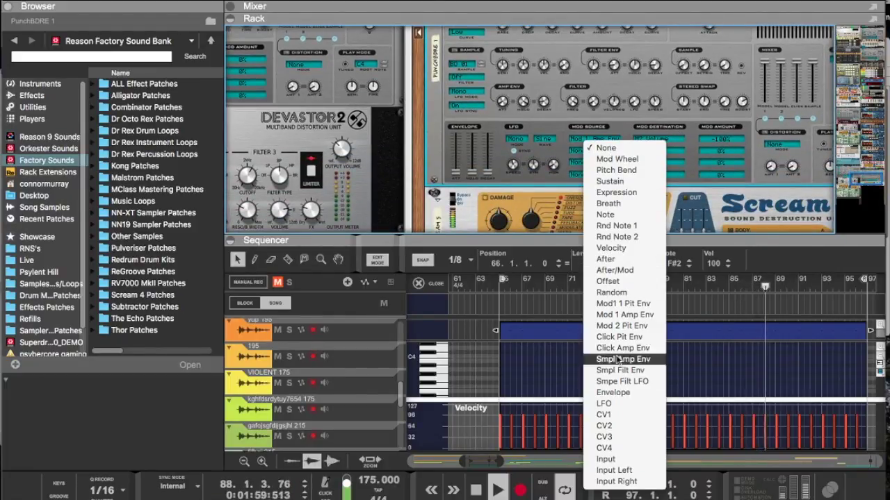
pyautogui.click(625, 315)
pyautogui.click(657, 148)
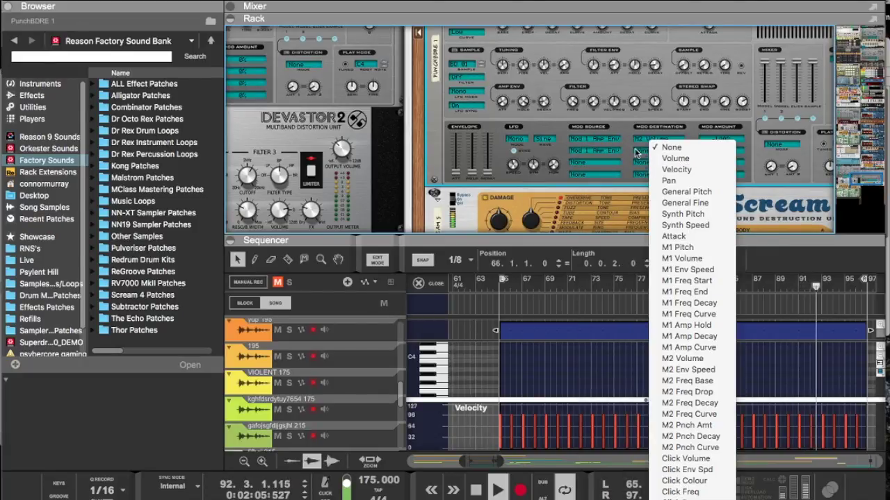
pyautogui.click(640, 153)
pyautogui.click(641, 150)
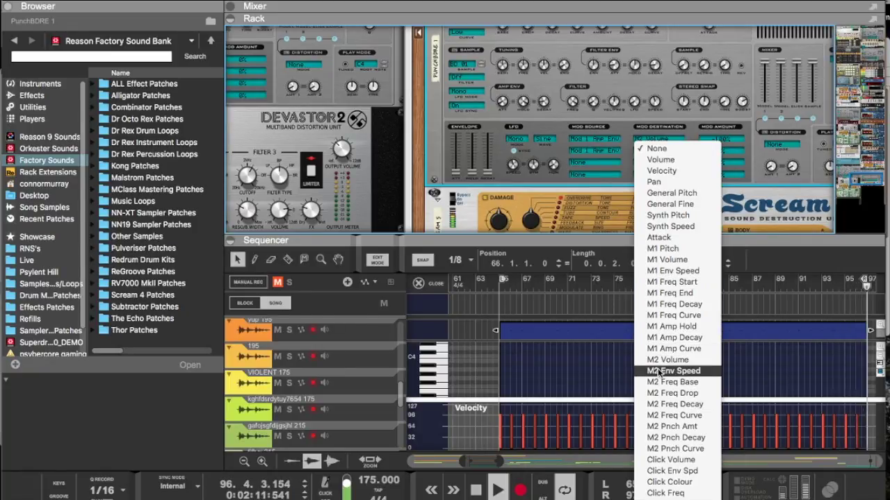
pyautogui.click(663, 460)
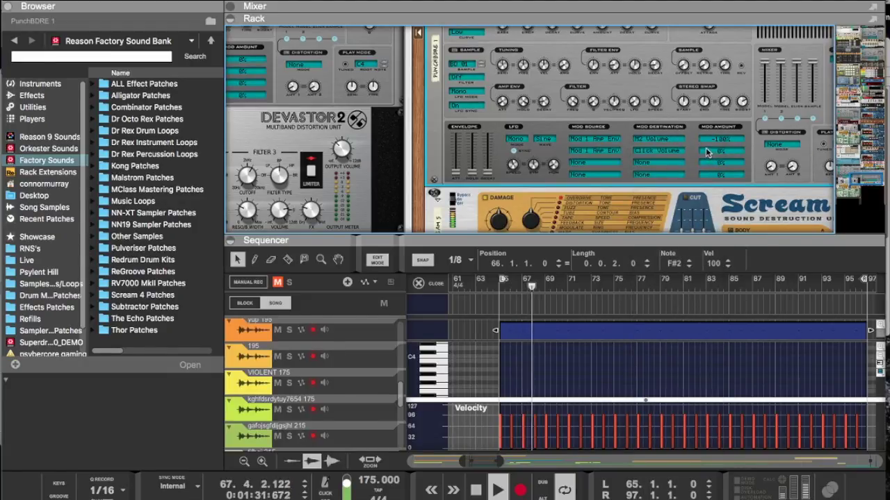
# Step: Set the second modulation slot's amount to -100% and the PunchBD's click volume to -15.2 dB
pyautogui.scroll(-5, 705, 139)
pyautogui.scroll(-1, 706, 127)
pyautogui.hscroll(2, 705, 127)
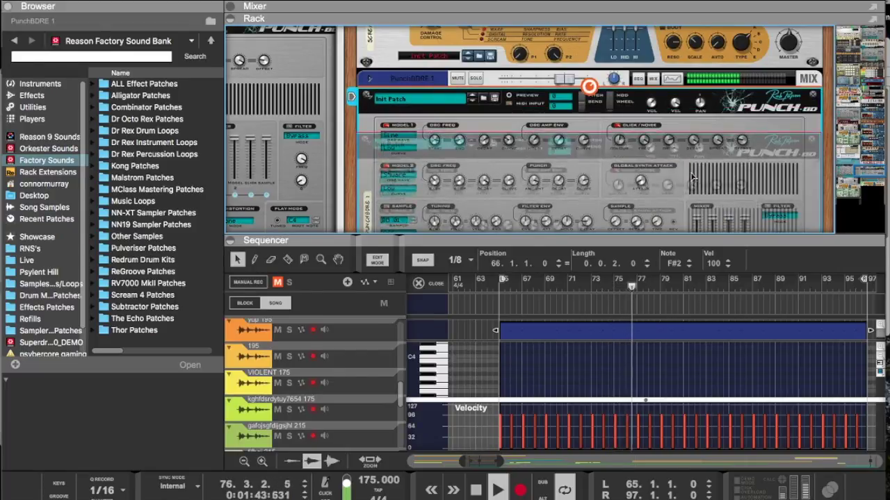
pyautogui.scroll(-1, 690, 168)
pyautogui.scroll(-4, 690, 167)
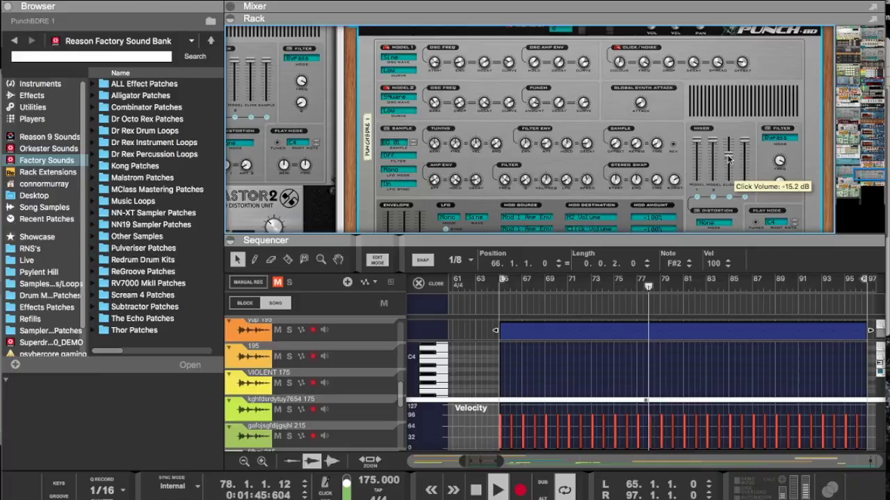
# Step: Set the Scream 4 below the PunchBD to the Warp damage type with Parameter 1 at 34
pyautogui.scroll(-12, 695, 149)
pyautogui.click(494, 114)
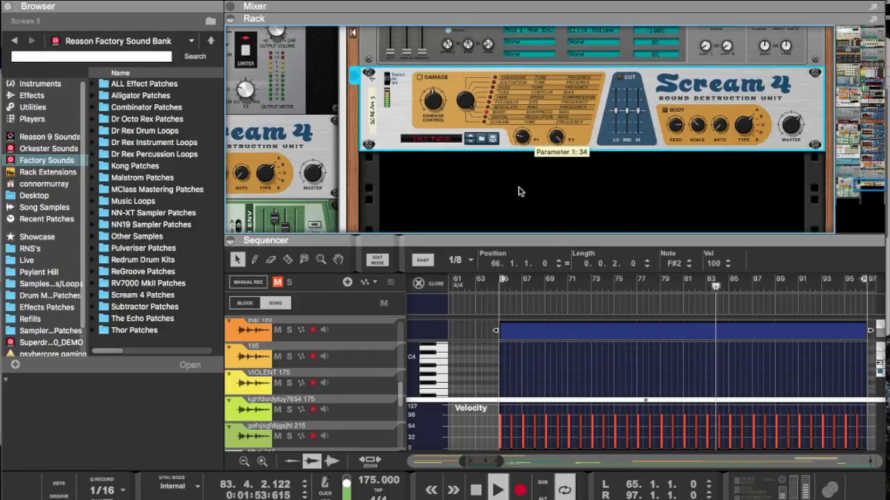
# Step: Insert Blamsoft's Resampler Bitcrusher between the PunchBD and the Scream 4 and set its wet percentage to 59%
pyautogui.rightClick(521, 58)
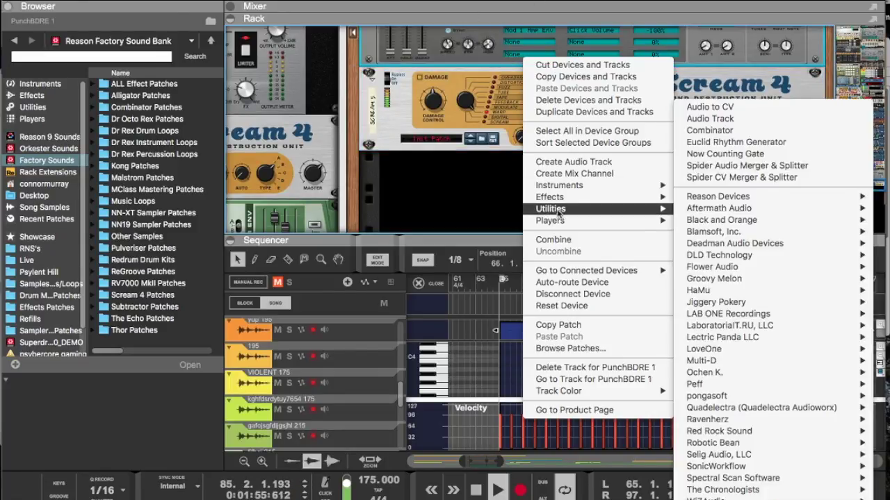
pyautogui.moveTo(556, 196)
pyautogui.moveTo(744, 220)
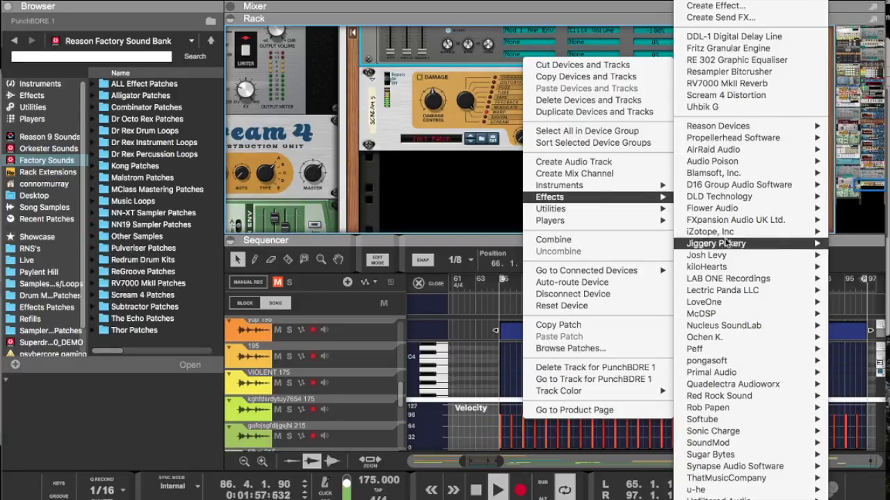
pyautogui.moveTo(728, 188)
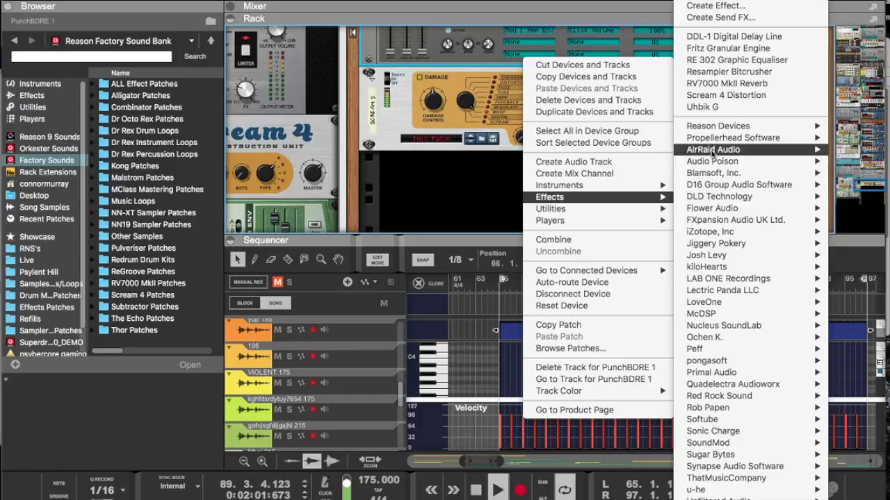
pyautogui.moveTo(708, 176)
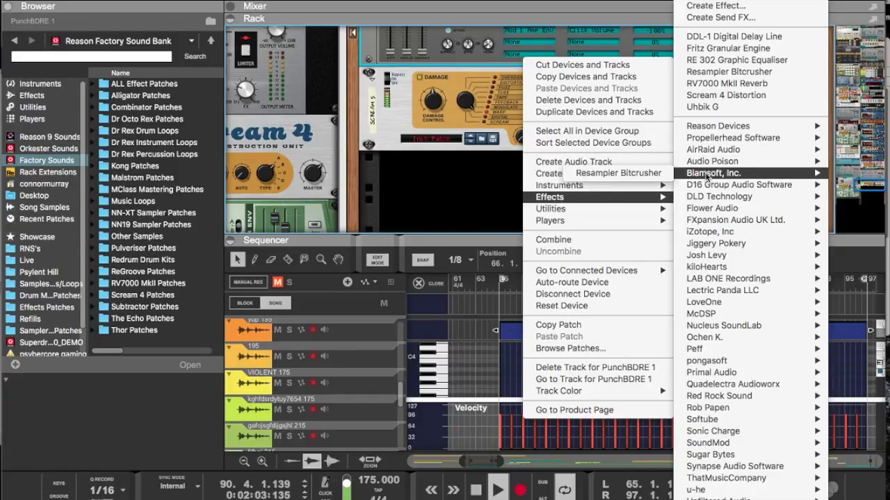
pyautogui.click(644, 176)
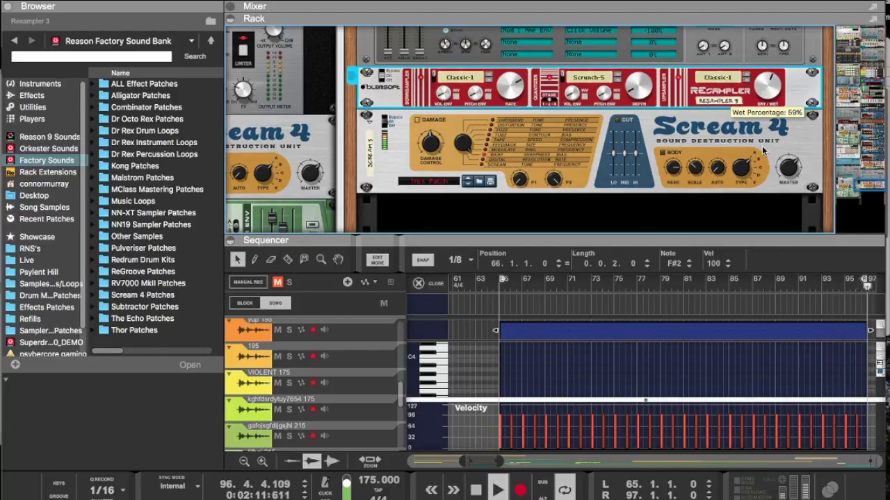
# Step: Enable the Scream 4's Cut section, raising the Lo band and setting the Hi band to 29
pyautogui.click(521, 181)
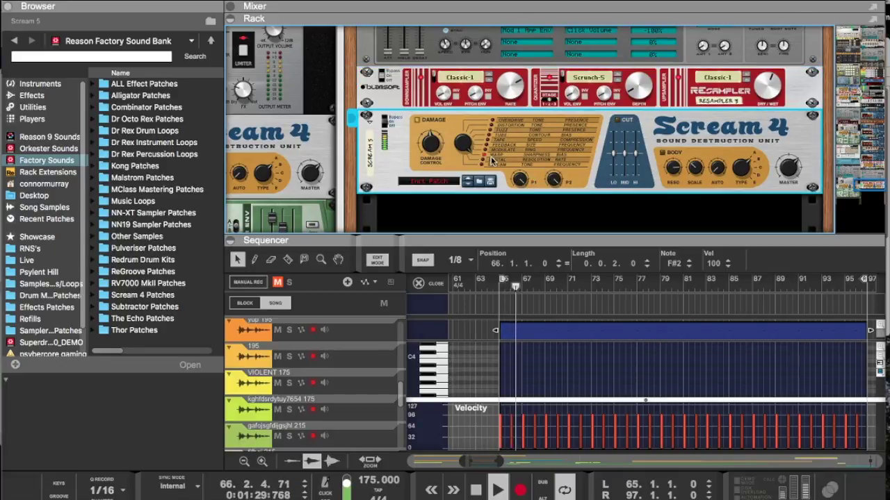
pyautogui.click(617, 120)
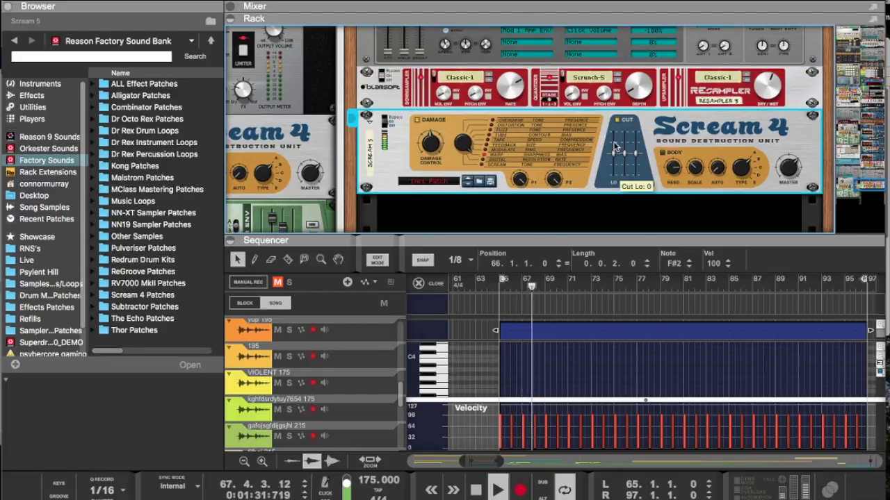
pyautogui.moveTo(635, 153); pyautogui.dragTo(636, 145)
pyautogui.moveTo(622, 154)
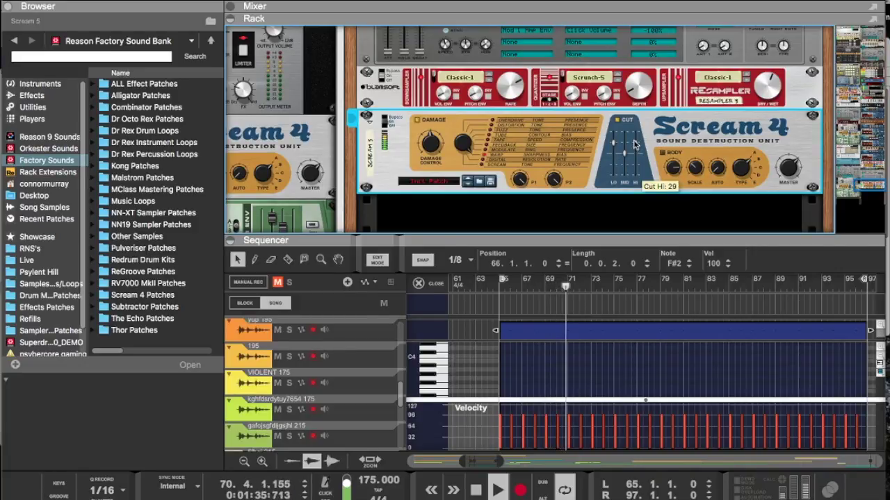
# Step: Set the Scream 4's master level to 65 and enlarge the sequencer area while keeping the rack visible
pyautogui.moveTo(791, 165)
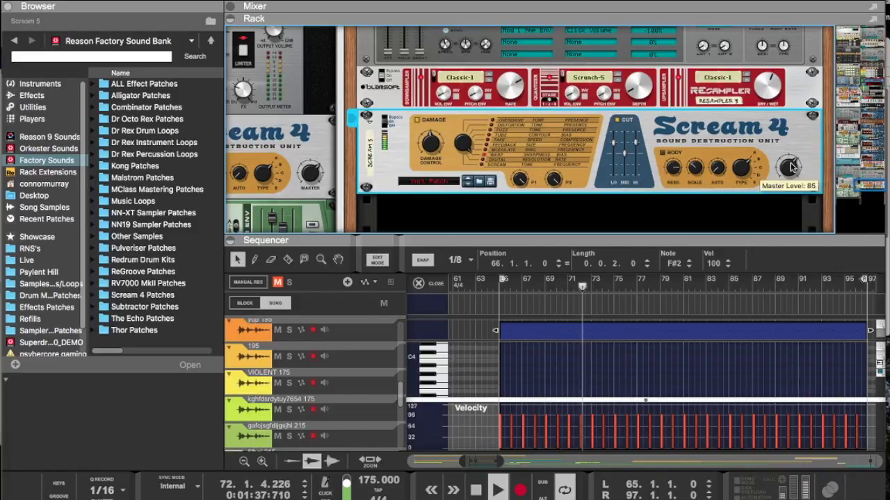
pyautogui.moveTo(770, 237); pyautogui.dragTo(751, 47)
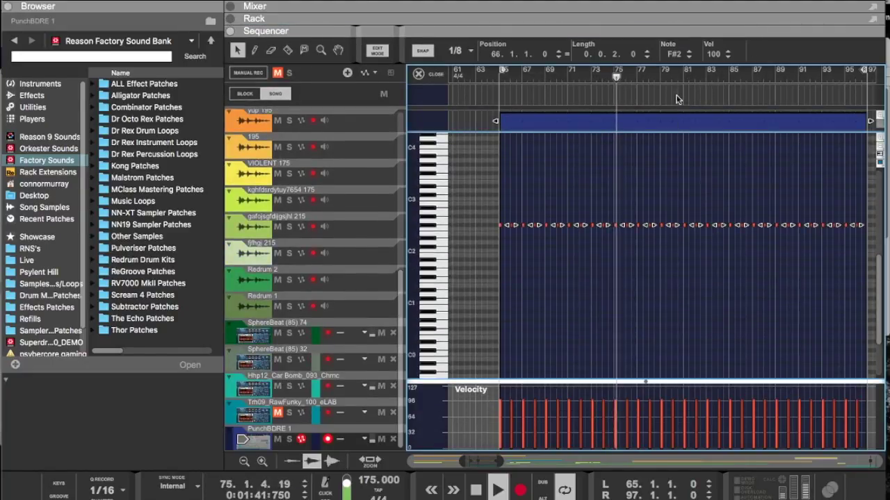
pyautogui.moveTo(677, 26); pyautogui.dragTo(671, 123)
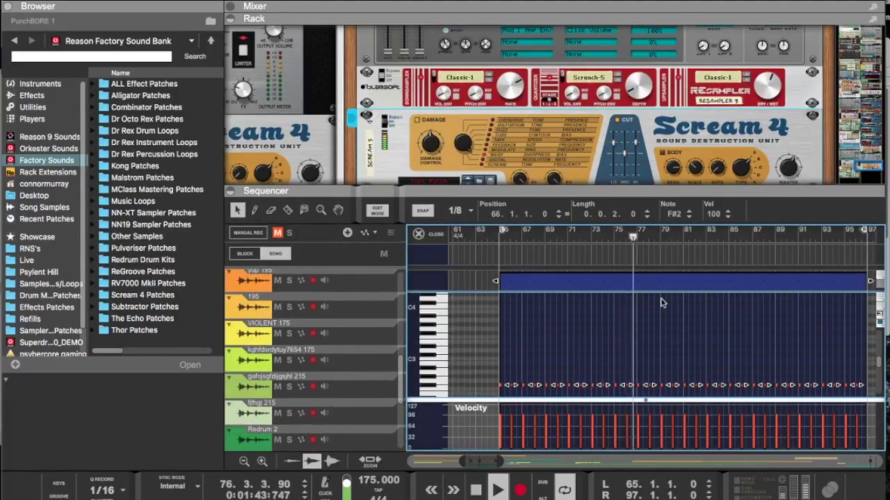
pyautogui.click(777, 127)
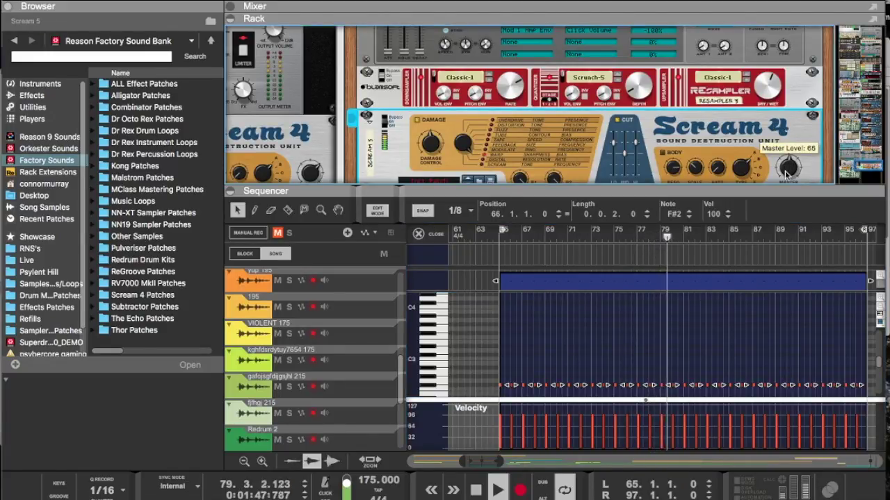
# Step: Switch to Audio MIDI Setup, check the Multi-Output Device's members and select its Built-in Output
pyautogui.moveTo(513, 497)
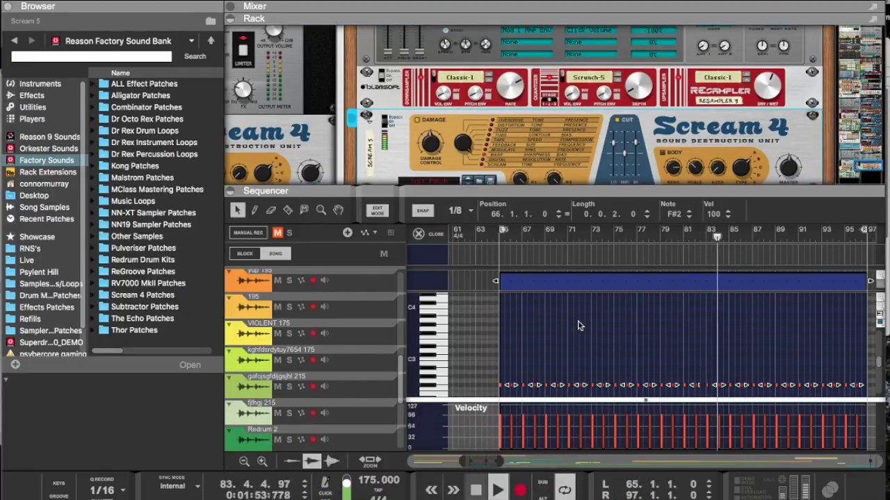
pyautogui.click(199, 2)
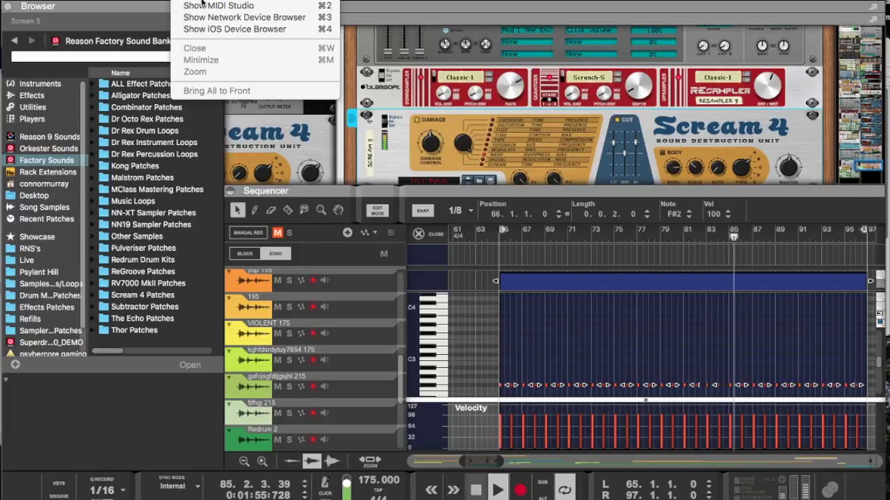
pyautogui.click(201, 1)
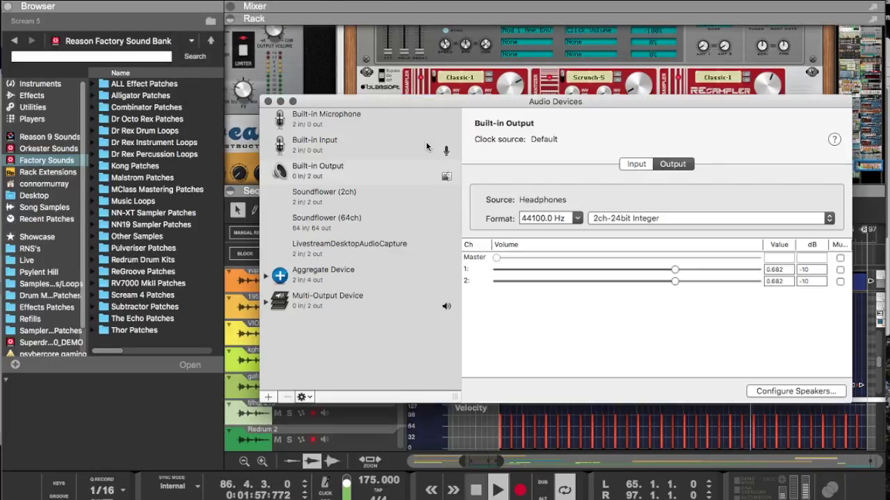
pyautogui.click(317, 306)
pyautogui.click(512, 210)
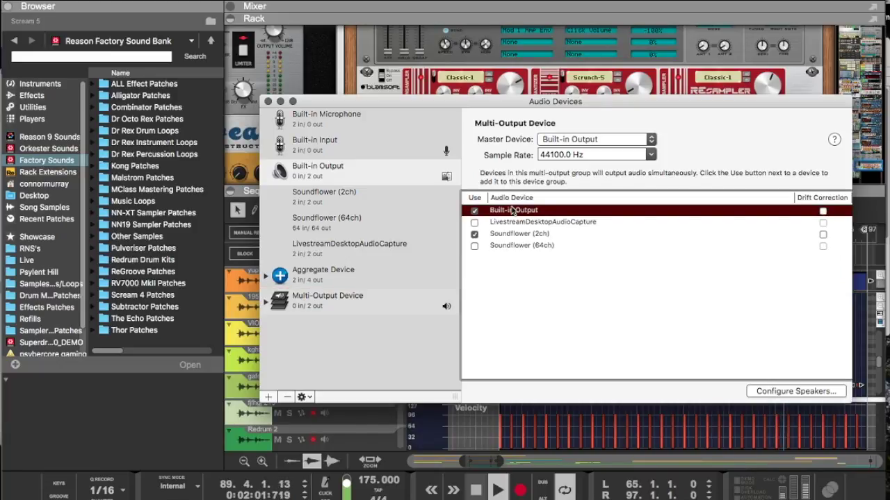
pyautogui.click(493, 235)
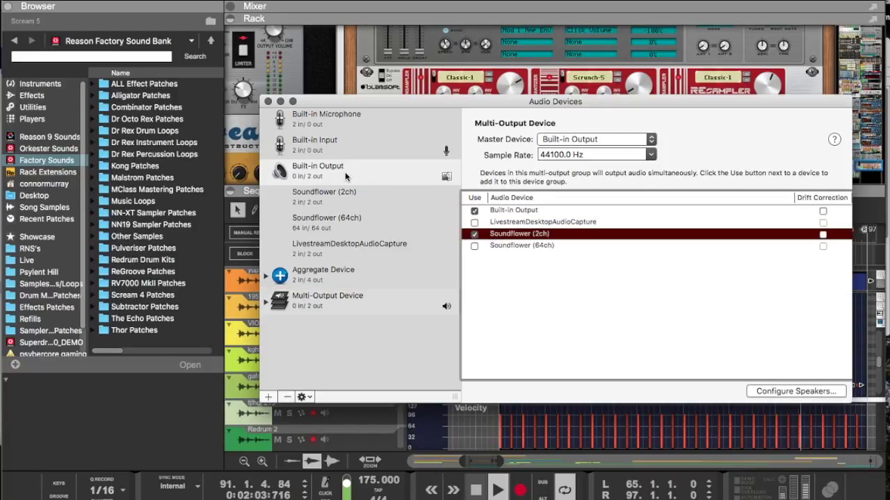
pyautogui.click(317, 301)
pyautogui.click(266, 300)
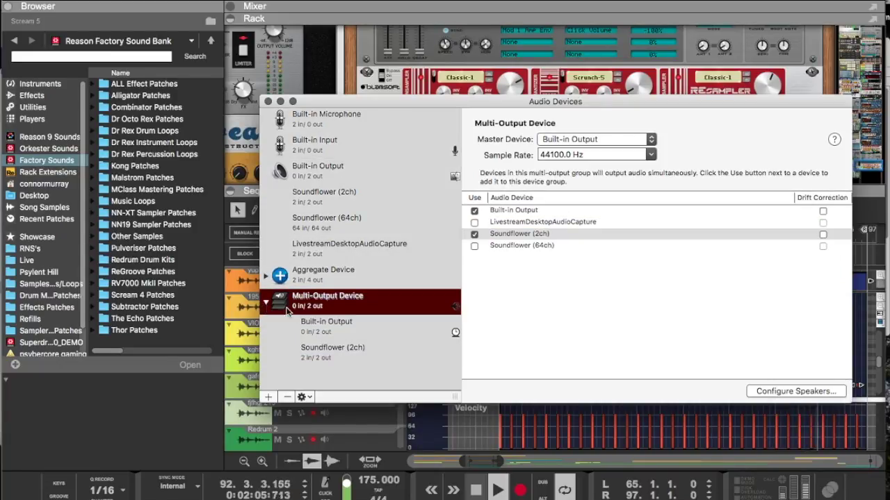
pyautogui.click(318, 325)
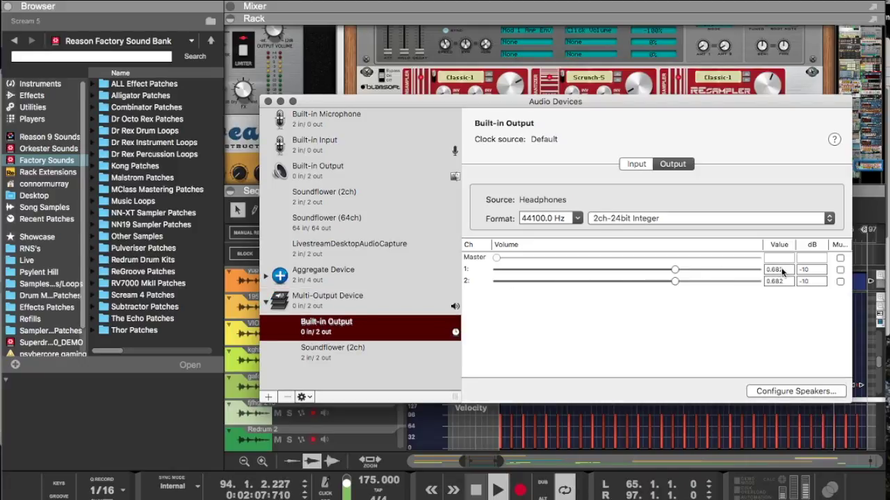
pyautogui.click(781, 270)
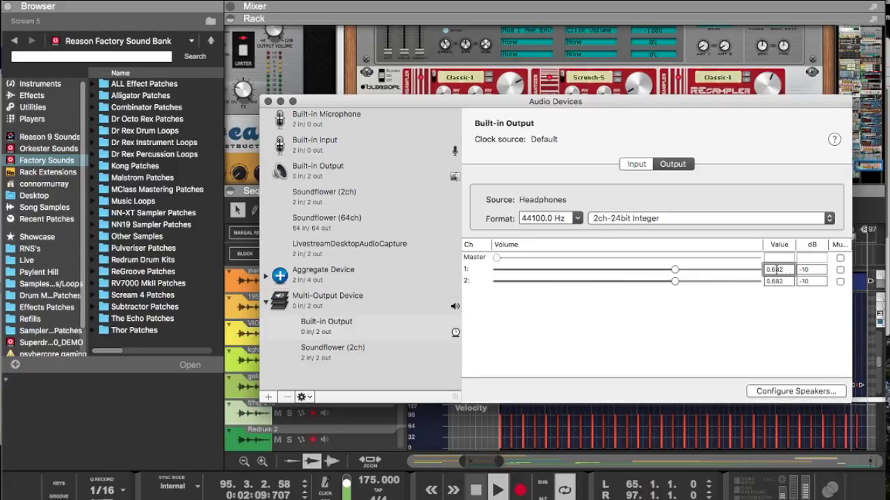
pyautogui.press('BackSpace')
pyautogui.write('4')
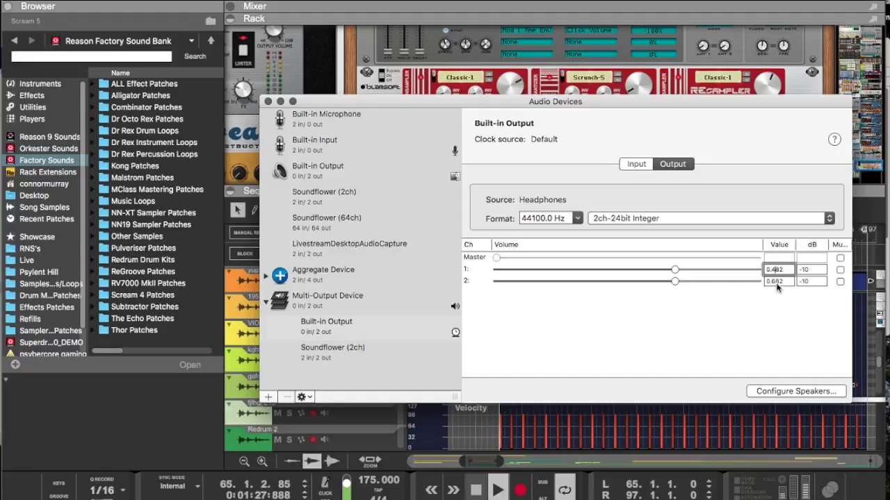
pyautogui.click(776, 282)
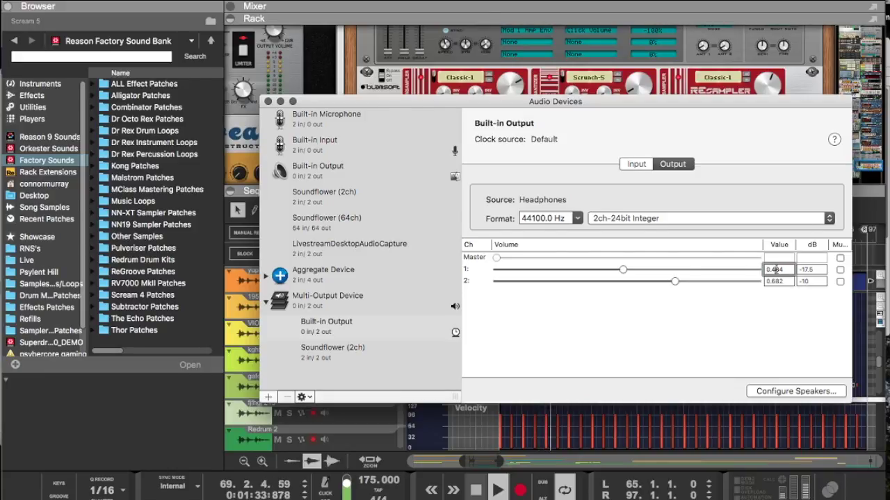
# Step: Set both Built-in Output channels to a volume of 0.756 and minimize the Audio Devices window
pyautogui.moveTo(635, 272); pyautogui.dragTo(626, 272)
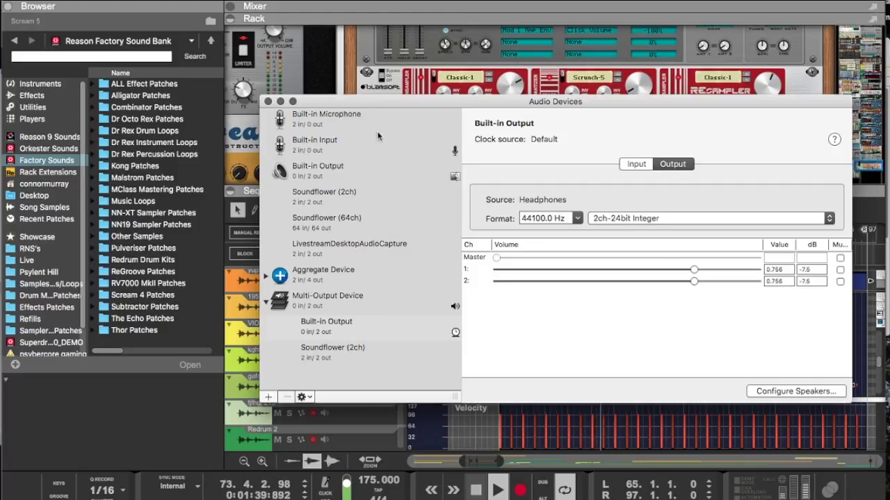
pyautogui.click(279, 101)
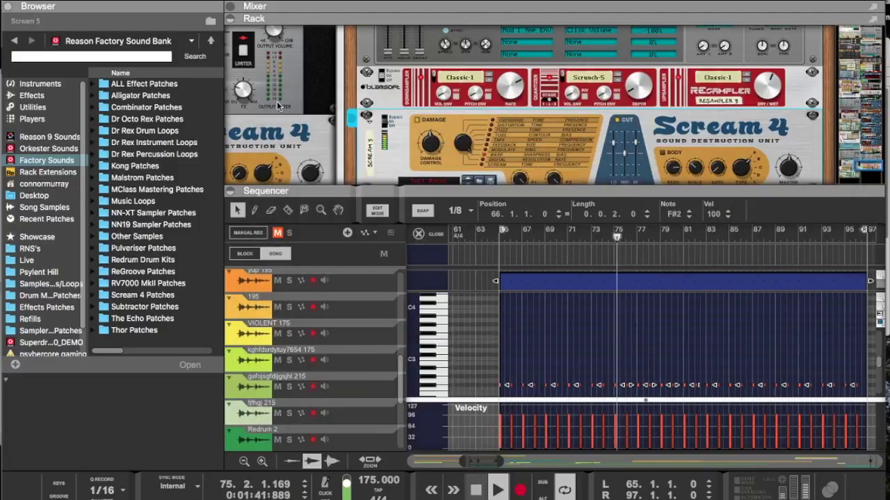
# Step: Switch to the browser, check the newest Facebook notification, reload the Twitch channel page to review the live stream and chat, and return to Reason
pyautogui.hotkey('ctrl', 'Up')
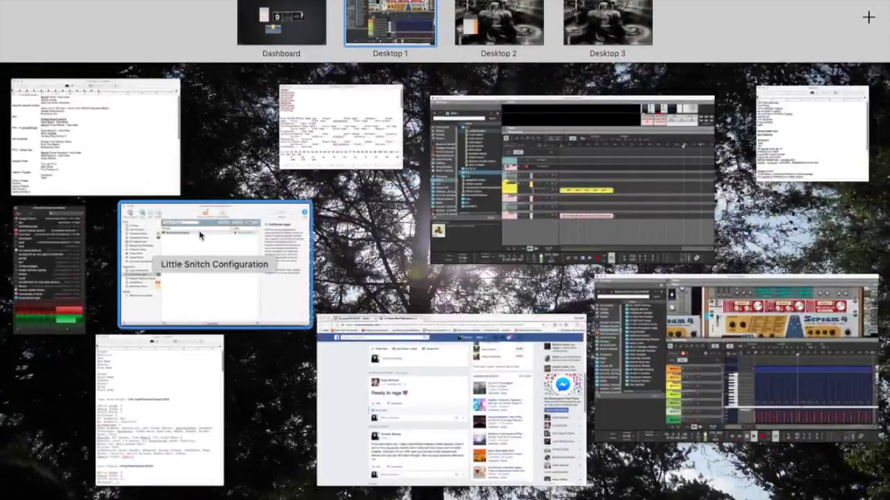
pyautogui.click(421, 433)
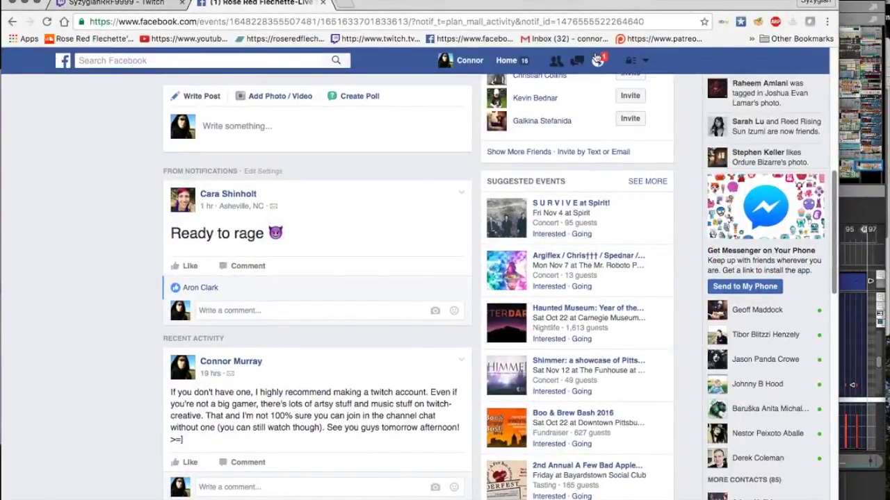
pyautogui.click(596, 60)
pyautogui.click(535, 112)
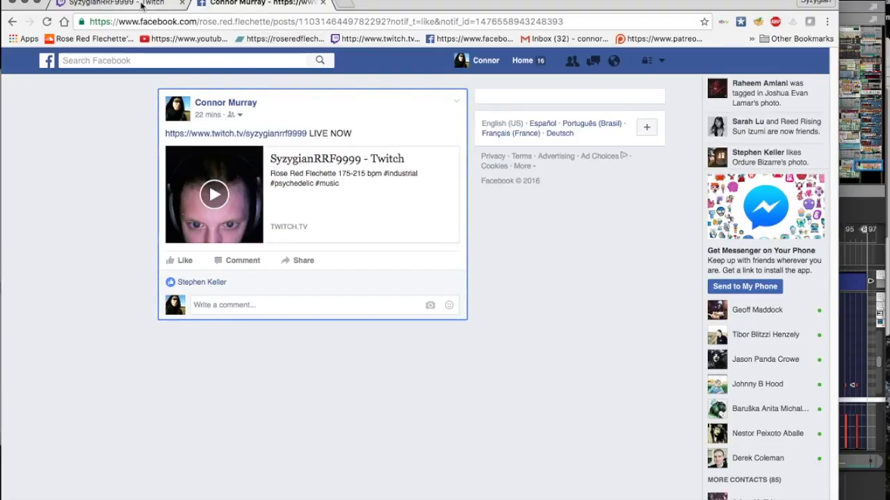
pyautogui.click(139, 4)
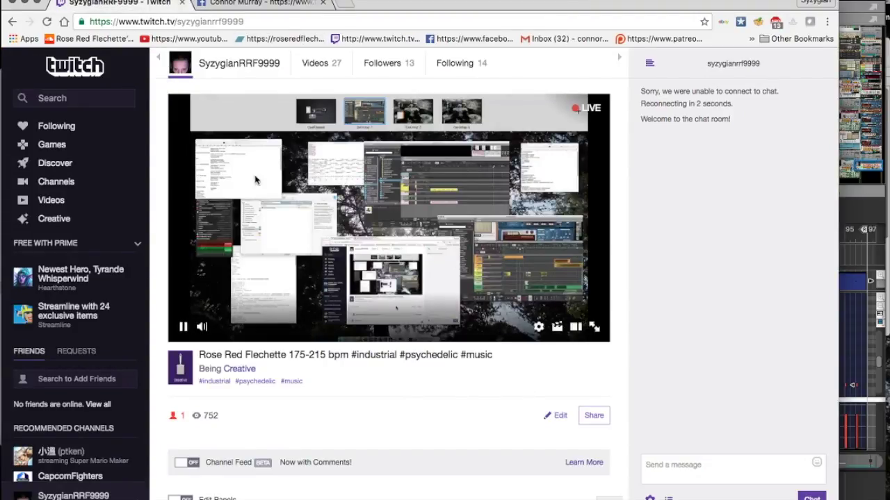
pyautogui.click(47, 23)
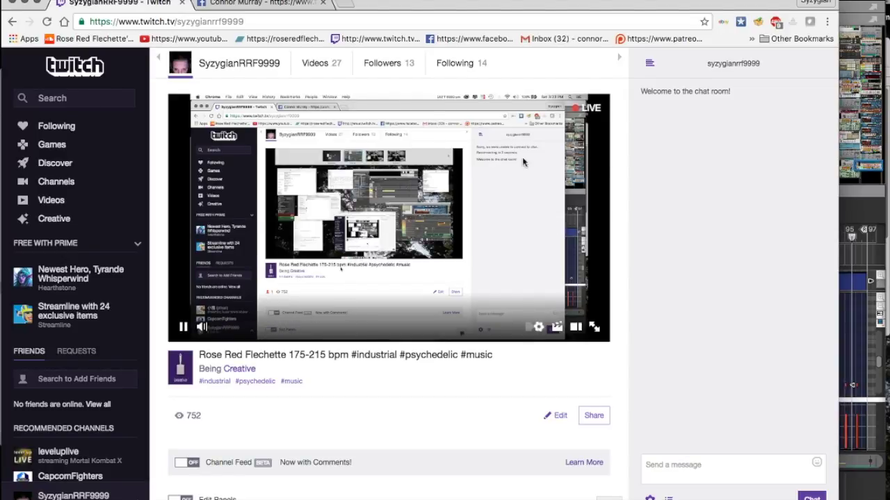
pyautogui.click(854, 209)
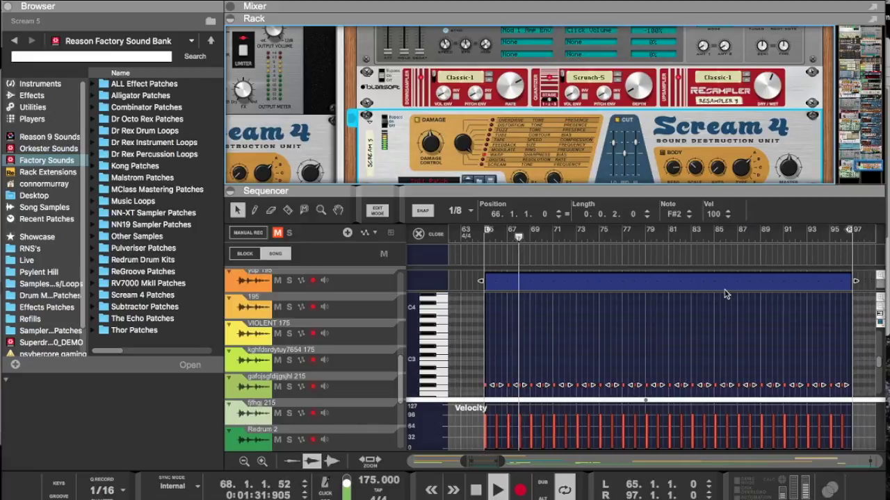
# Step: Rearrange the PunchBDRE 1 clip into 8-bar segments at bars 65, 75 and 85, plus a 2-bar segment at bar 95
pyautogui.click(699, 311)
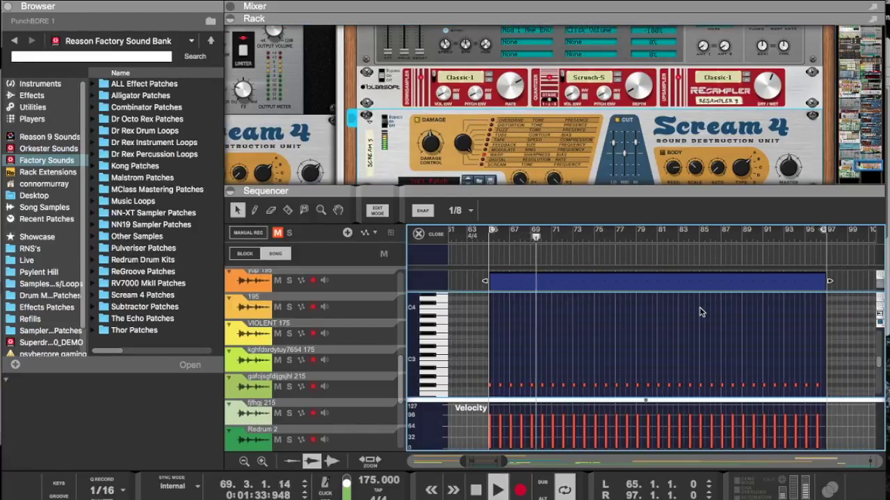
pyautogui.press('g')
pyautogui.press('g')
pyautogui.press('g')
pyautogui.press('g')
pyautogui.press('g')
pyautogui.press('g')
pyautogui.press('g')
pyautogui.press('g')
pyautogui.press('g')
pyautogui.press('g')
pyautogui.press('g')
pyautogui.press('g')
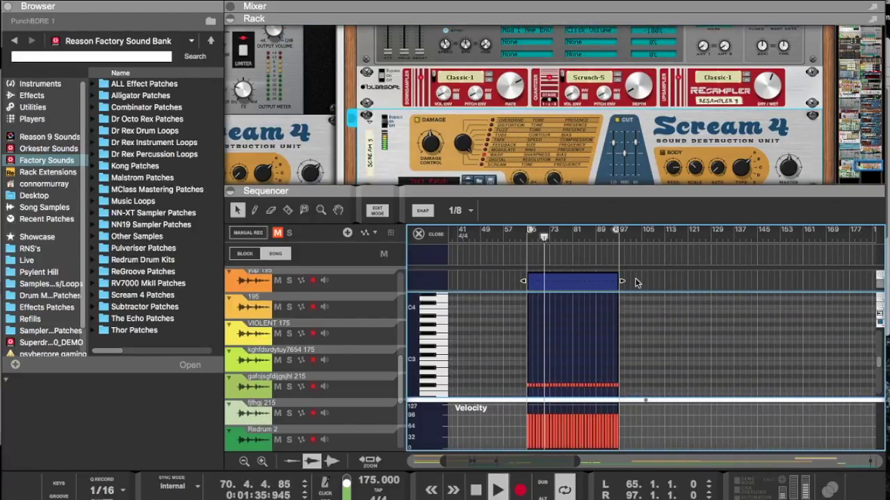
pyautogui.moveTo(620, 282); pyautogui.dragTo(598, 283)
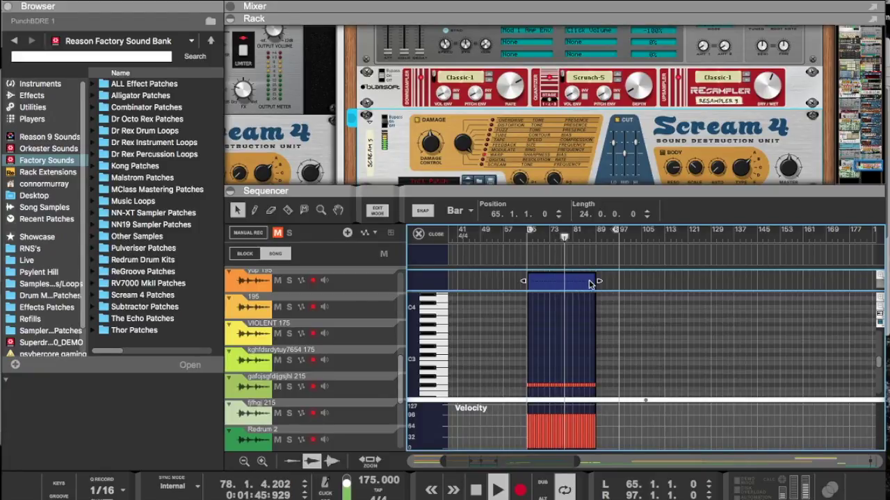
pyautogui.moveTo(599, 281); pyautogui.dragTo(619, 280)
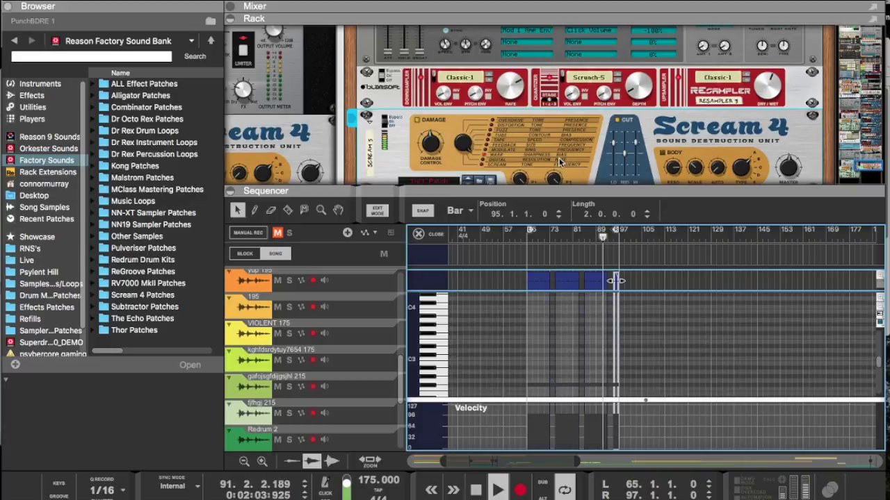
# Step: Adjust the decay of the click/noise section on the PunchBDRE 1 in the rack
pyautogui.scroll(5, 559, 162)
pyautogui.scroll(2, 558, 163)
pyautogui.scroll(-2, 558, 163)
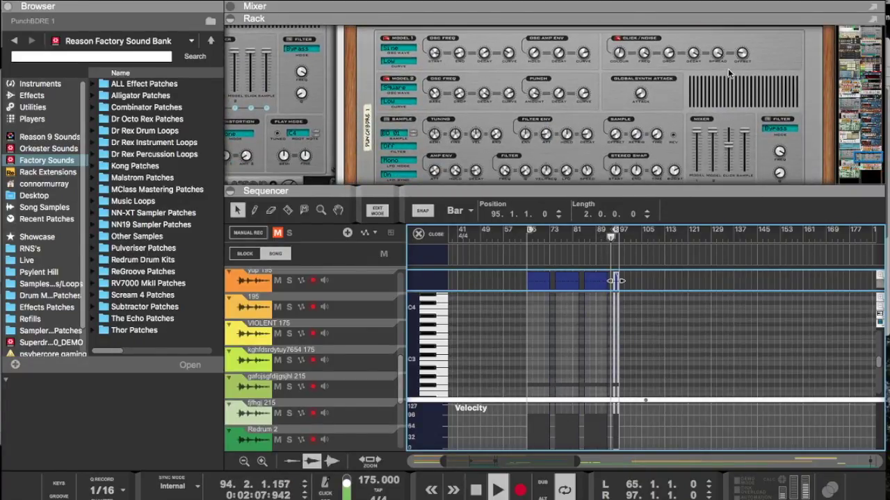
pyautogui.click(695, 57)
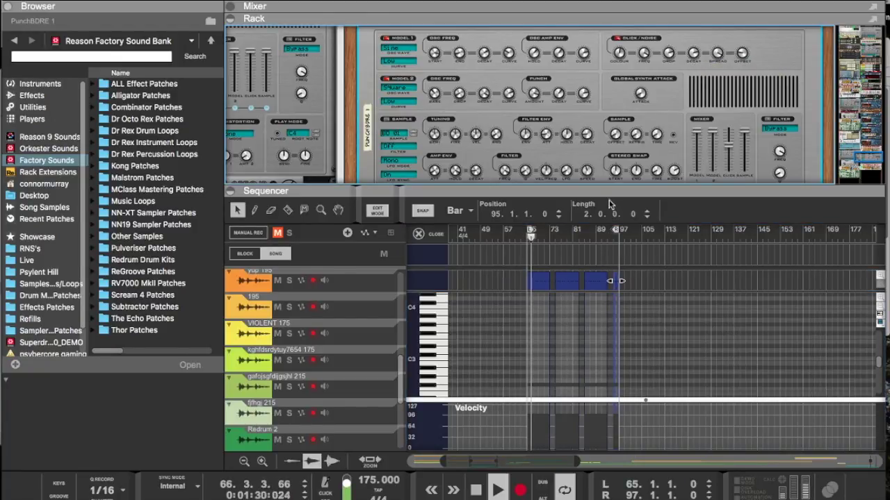
# Step: Enlarge the sequencer over the rack and unmute the Kong 1 track
pyautogui.moveTo(601, 194); pyautogui.dragTo(602, 35)
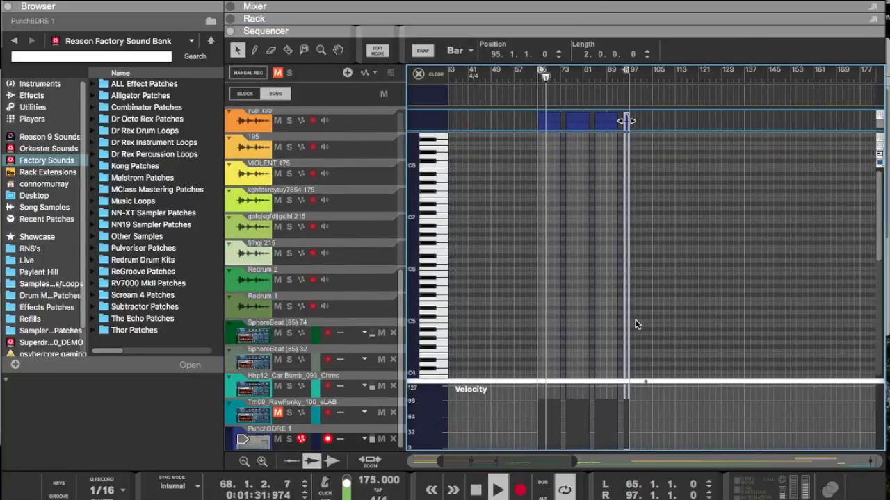
pyautogui.moveTo(647, 25); pyautogui.dragTo(605, 35)
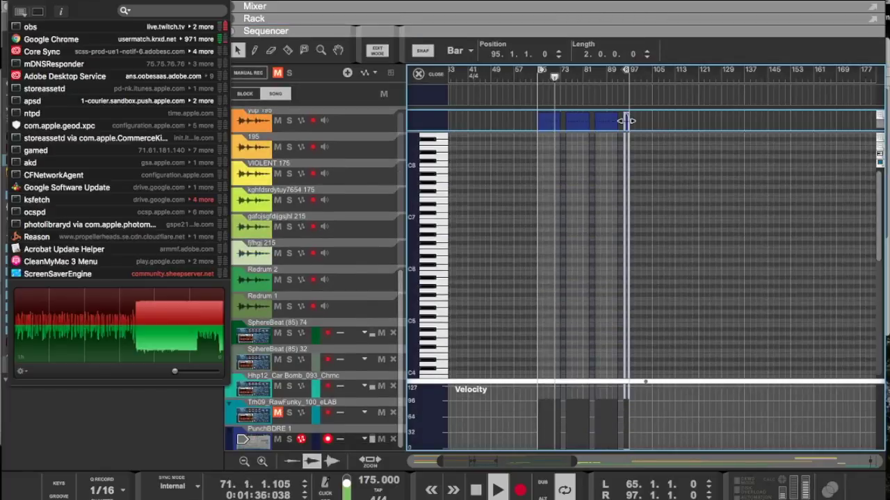
pyautogui.scroll(10, 599, 167)
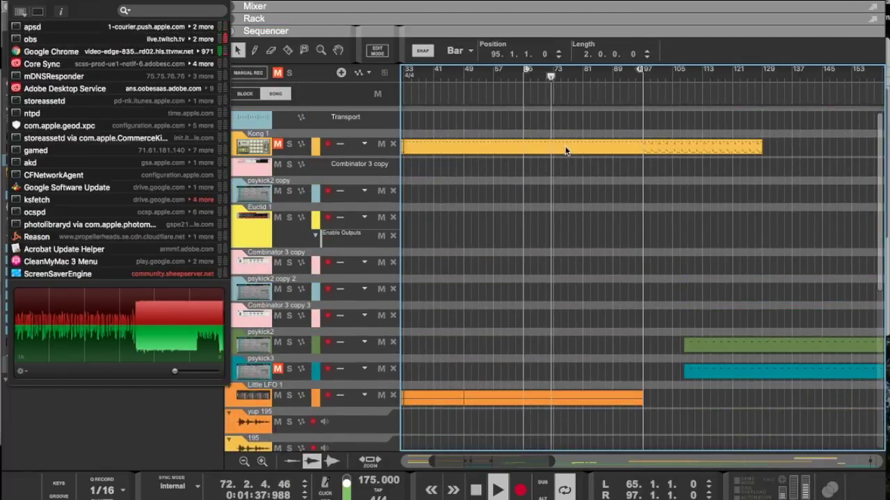
pyautogui.click(566, 150)
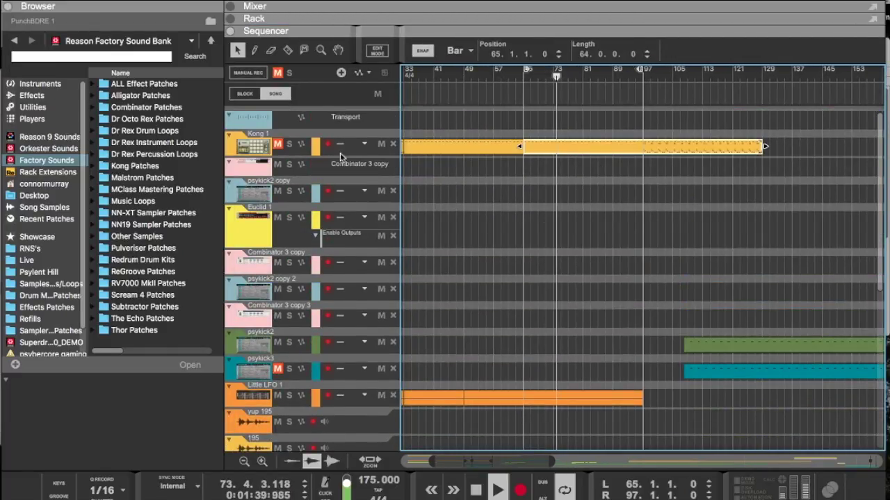
pyautogui.click(280, 145)
# Step: Delete the clips on the SphereBeat (85) 74 and Trh09_RawFunky_100_eLAB tracks between bars 65 and 97
pyautogui.scroll(-10, 591, 329)
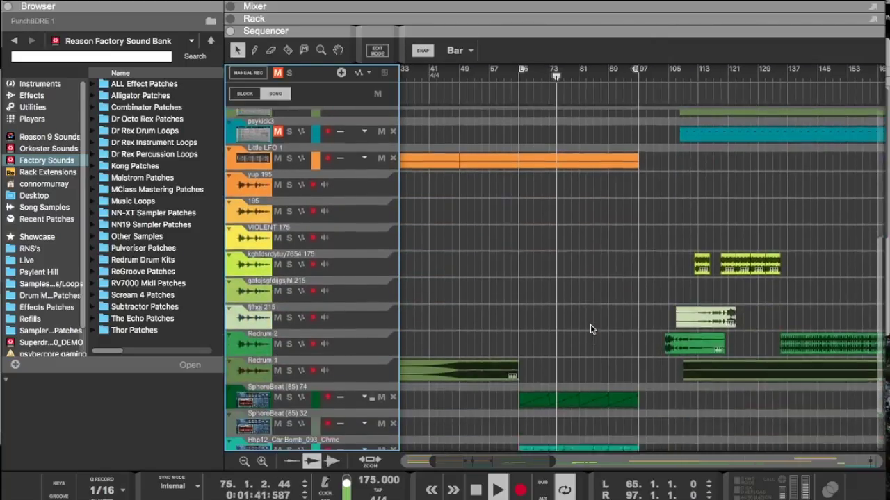
pyautogui.scroll(-1, 590, 329)
pyautogui.moveTo(643, 423); pyautogui.dragTo(549, 419)
pyautogui.moveTo(661, 369); pyautogui.dragTo(486, 323)
pyautogui.moveTo(644, 418); pyautogui.dragTo(486, 419)
pyautogui.press('Delete')
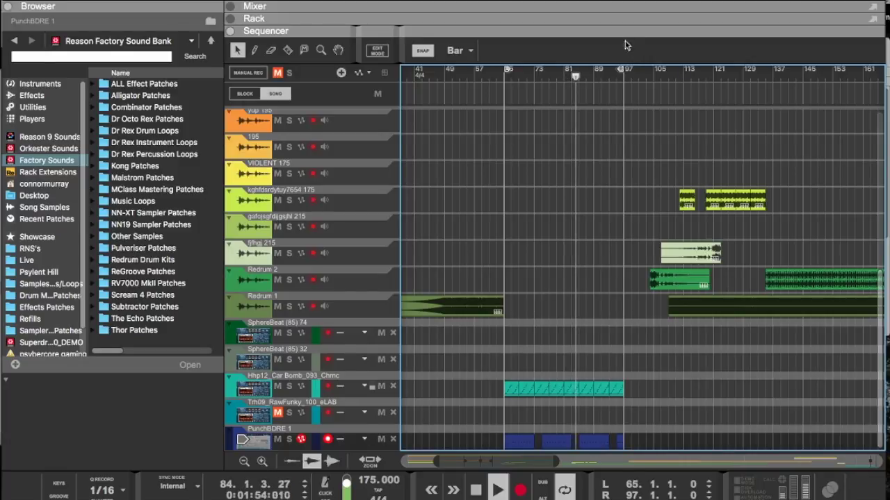
# Step: Reveal the rack and set the kick's Scream 4 to Cut Lo 32, Cut Hi 34 and master level 69
pyautogui.moveTo(611, 35); pyautogui.dragTo(612, 284)
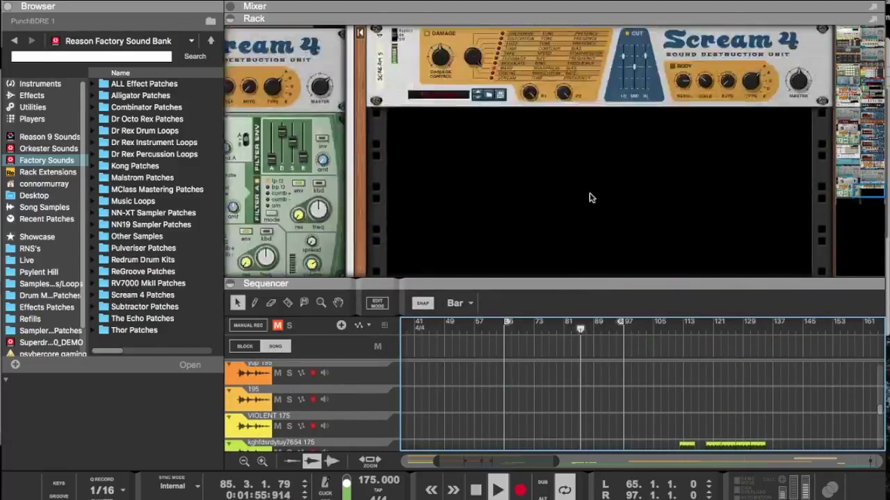
pyautogui.click(624, 197)
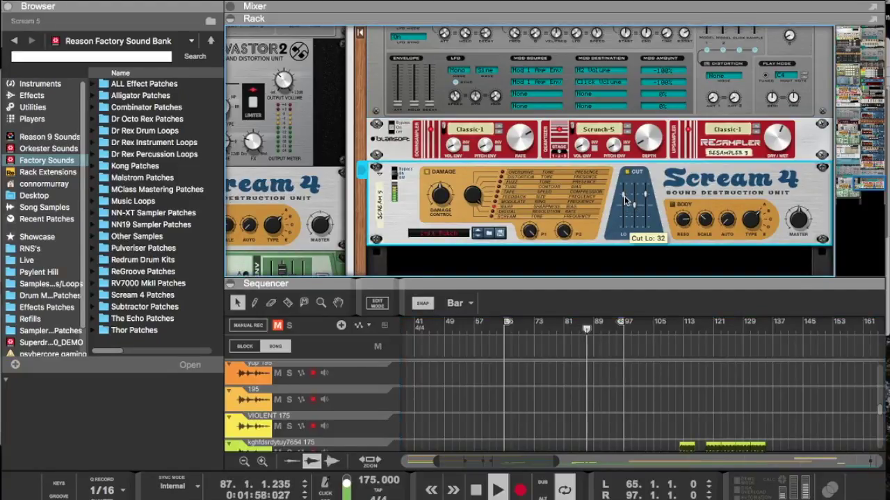
pyautogui.moveTo(642, 191)
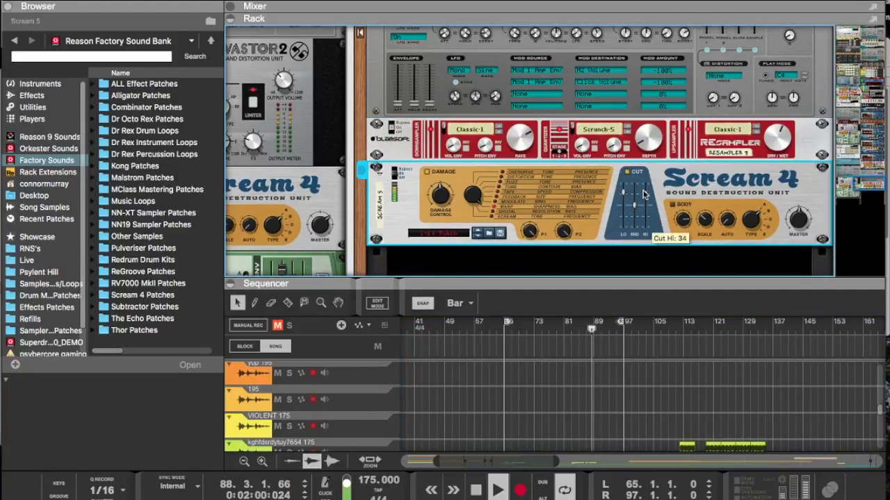
pyautogui.moveTo(792, 220)
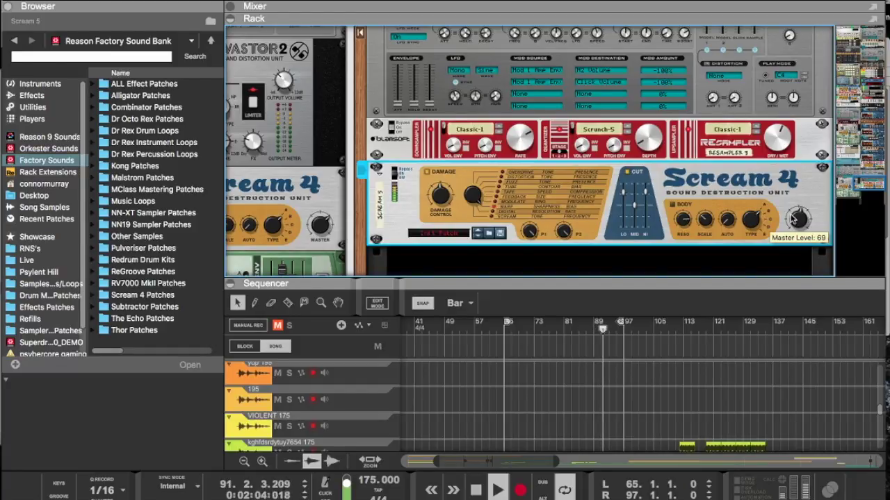
# Step: Adjust the start frequency of Model 1's oscillator on the PunchBDRE 1
pyautogui.scroll(5, 787, 219)
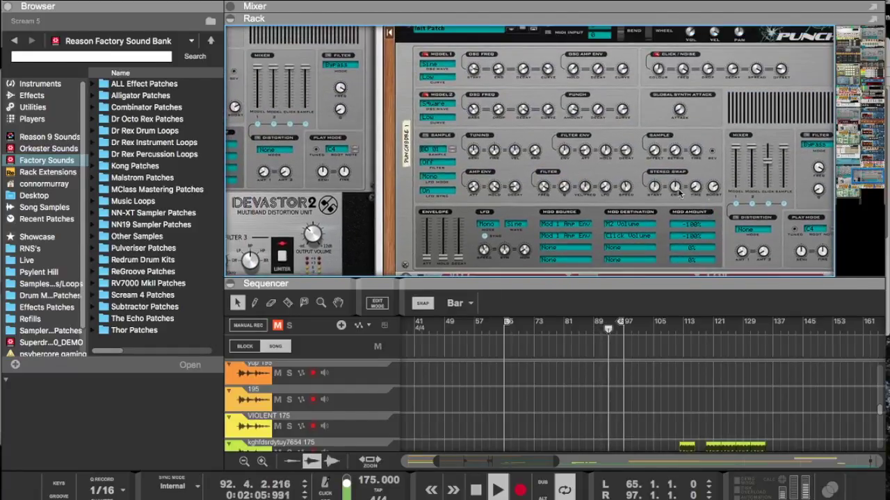
pyautogui.moveTo(477, 71); pyautogui.dragTo(514, 42)
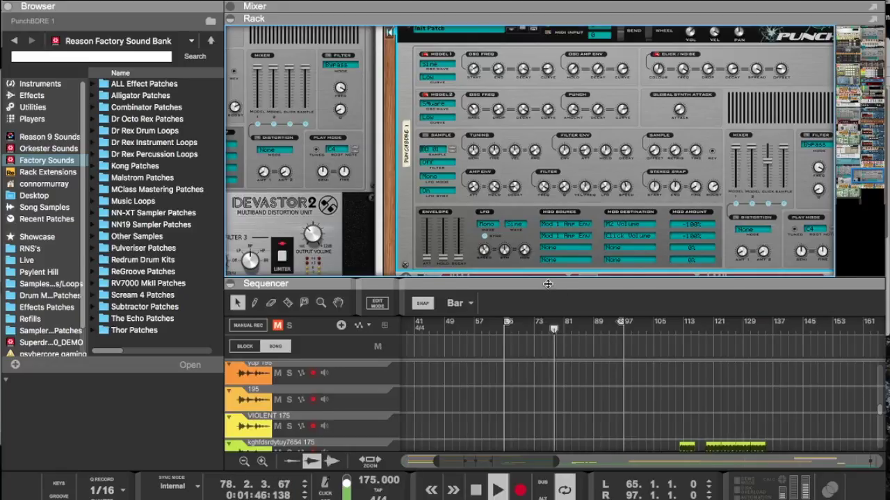
# Step: Enlarge the sequencer, open the first PunchBDRE 1 clip and add extra F#2 notes at its start and around 72.4.1
pyautogui.moveTo(548, 283); pyautogui.dragTo(534, 32)
pyautogui.hscroll(1, 533, 328)
pyautogui.doubleClick(511, 444)
pyautogui.press('h')
pyautogui.press('h')
pyautogui.press('h')
pyautogui.press('h')
pyautogui.press('h')
pyautogui.press('h')
pyautogui.press('h')
pyautogui.press('h')
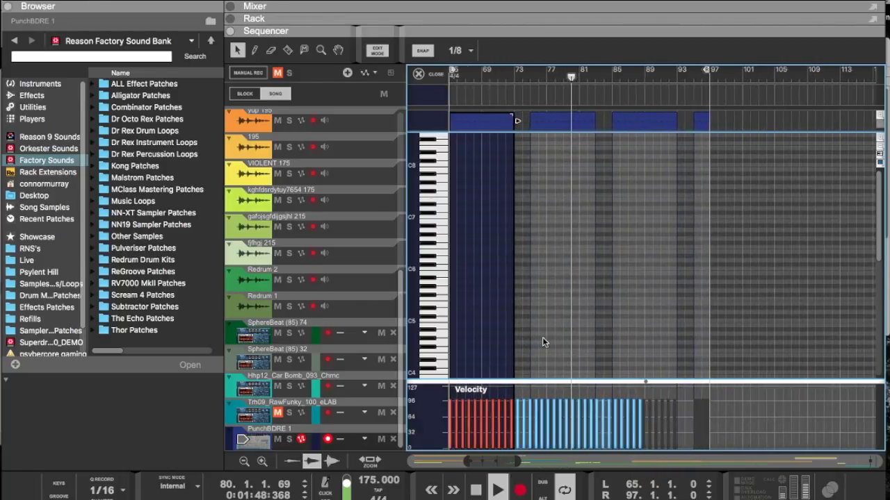
pyautogui.scroll(4, 543, 341)
pyautogui.scroll(-5, 544, 341)
pyautogui.scroll(1, 544, 341)
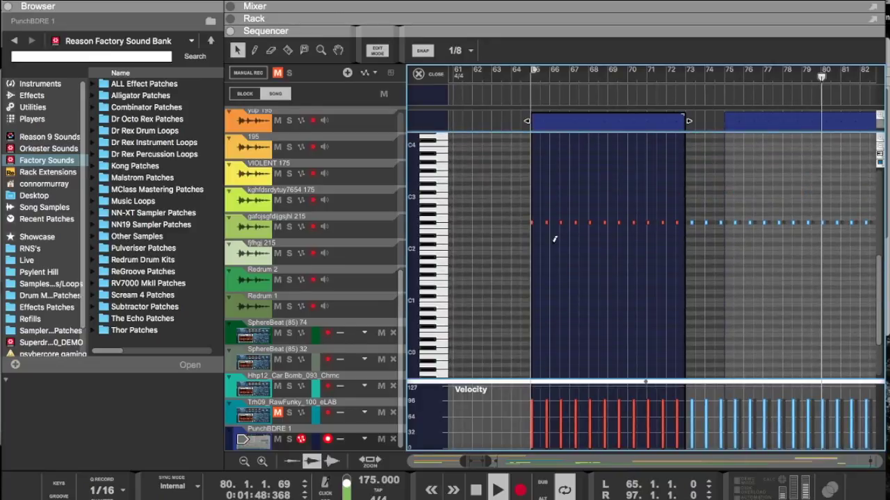
pyautogui.click(534, 220)
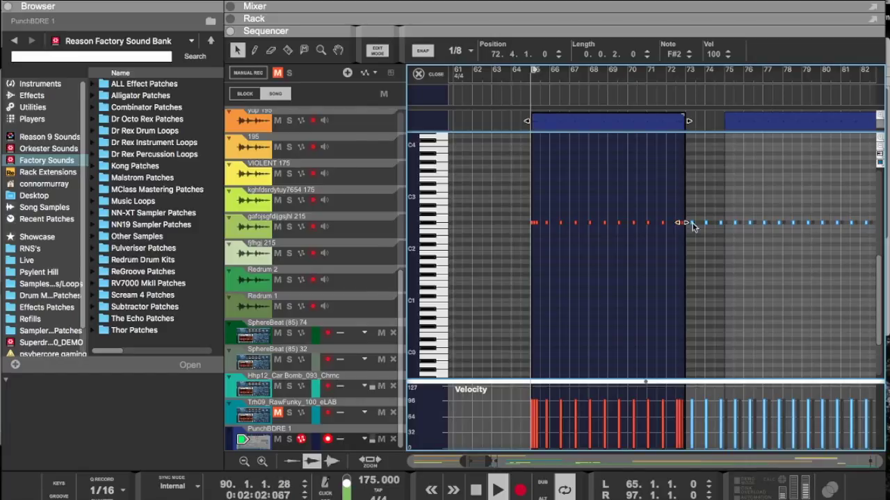
# Step: Copy the edited kick clip to bars 75 and 85, and return to the arrangement with the rack visible
pyautogui.moveTo(624, 125); pyautogui.dragTo(811, 124)
pyautogui.hscroll(5, 811, 125)
pyautogui.click(768, 127)
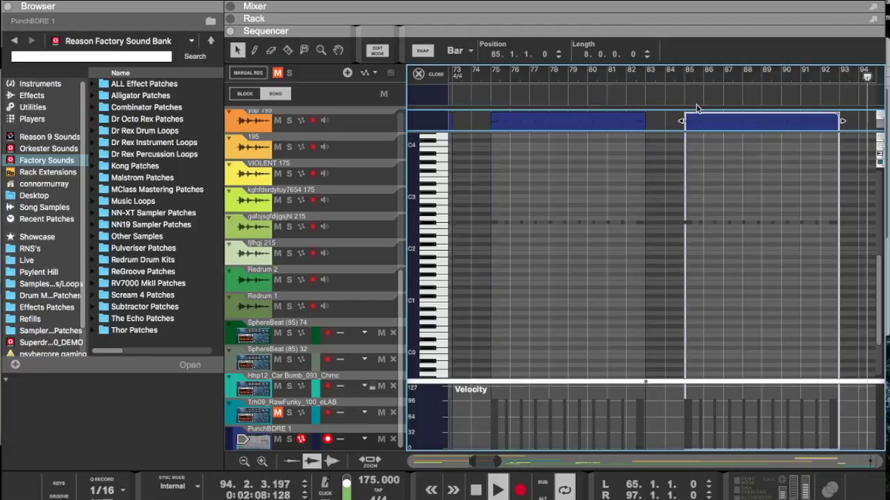
pyautogui.moveTo(669, 29); pyautogui.dragTo(624, 197)
pyautogui.hotkey('ctrl', 'e')
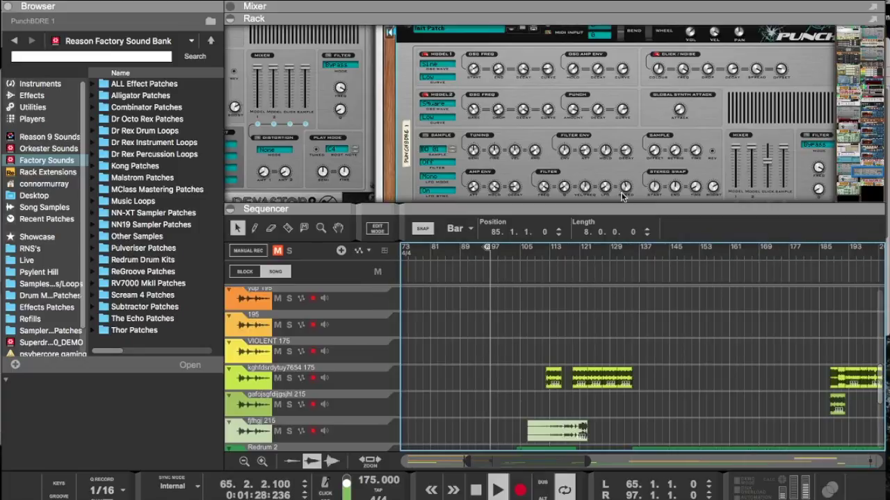
# Step: Split the Kong 1 clip at bar 81 and rework bars 65 to 97 into consecutive 8-bar clips
pyautogui.scroll(10, 541, 345)
pyautogui.hscroll(-4, 540, 346)
pyautogui.click(541, 324)
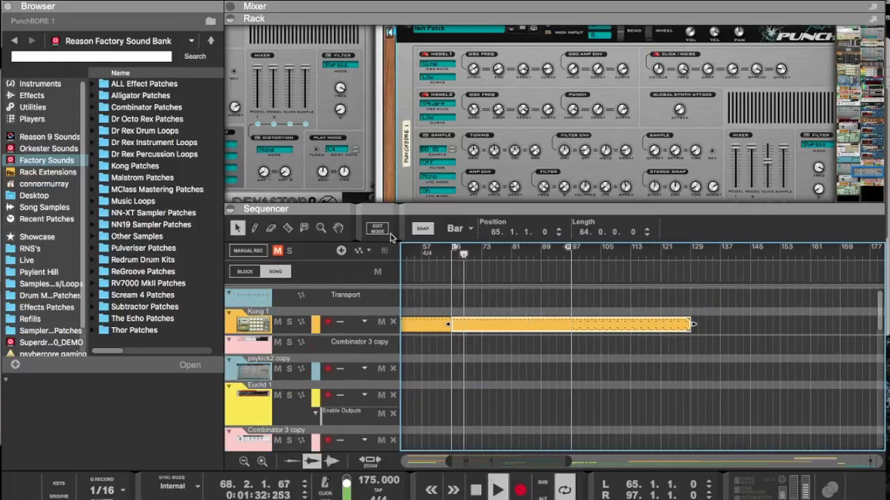
pyautogui.press('r')
pyautogui.click(515, 322)
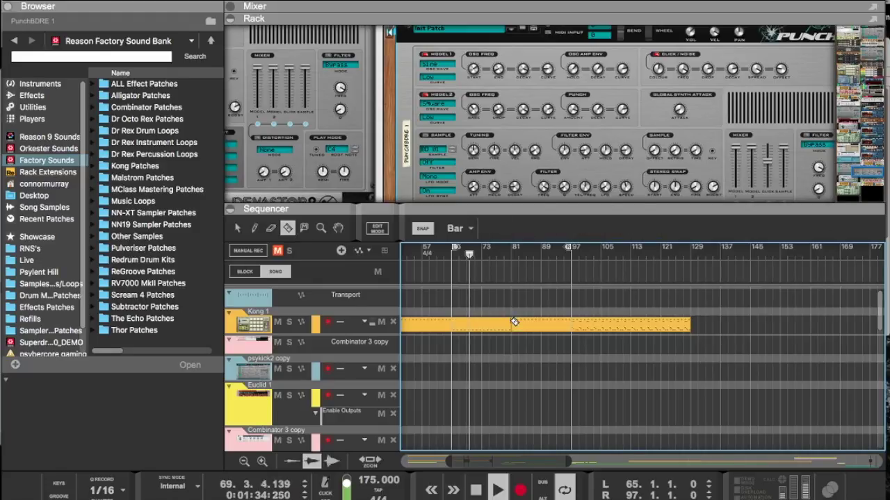
pyautogui.press('q')
pyautogui.click(490, 330)
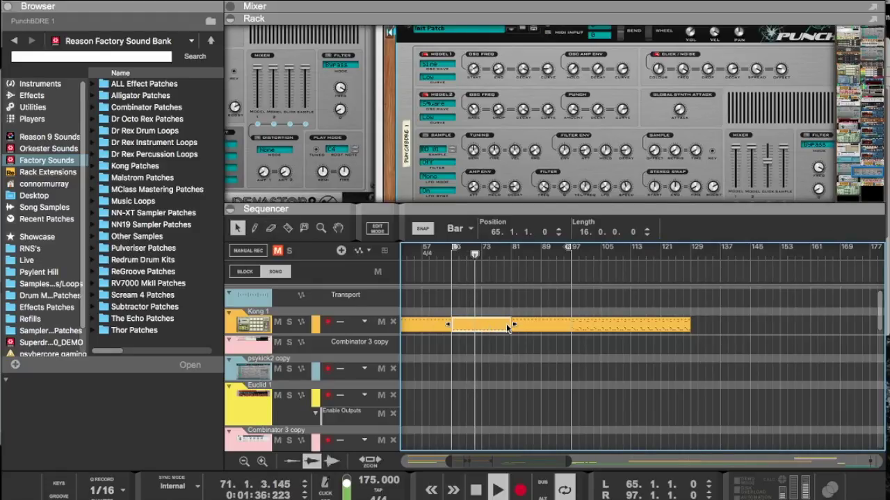
pyautogui.moveTo(515, 328); pyautogui.dragTo(556, 329)
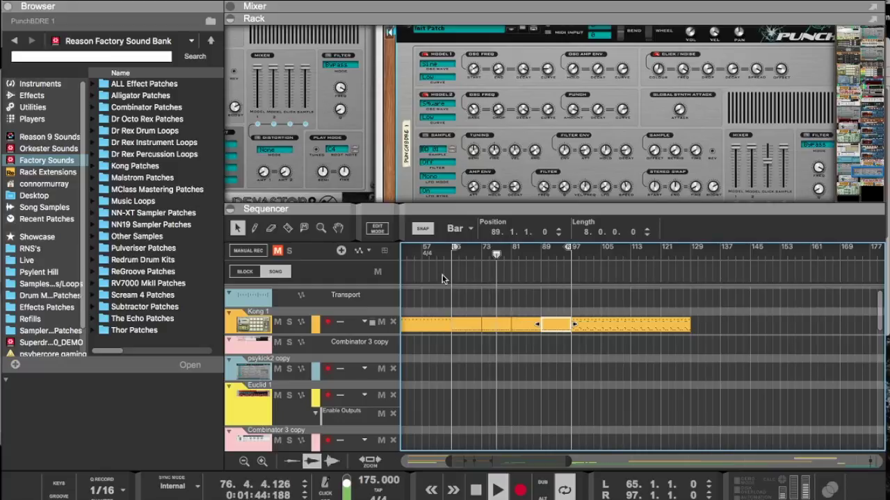
# Step: Bring the Kong 1 drum device up in the rack and select its Pulse_SatSnare01 pad, drum 13
pyautogui.click(254, 311)
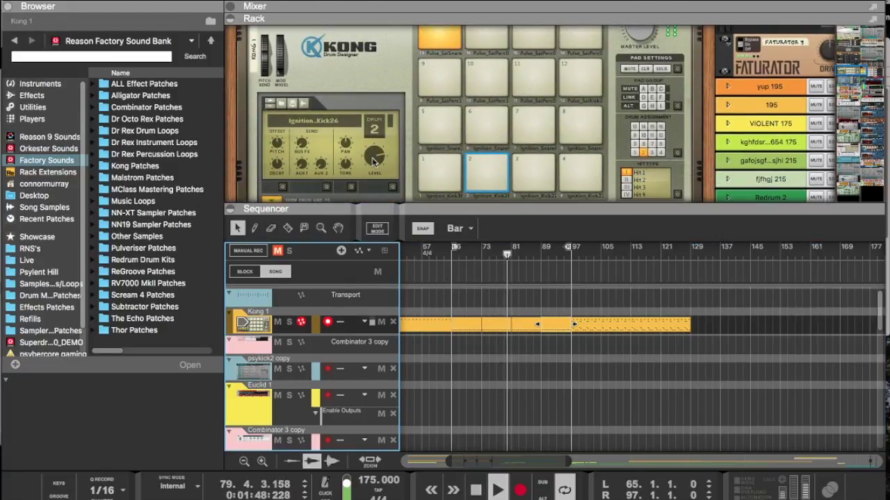
pyautogui.click(294, 162)
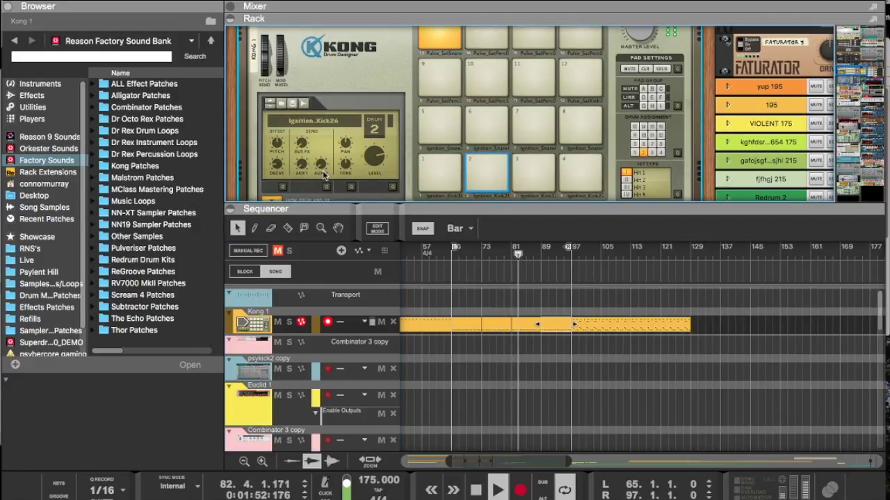
pyautogui.click(431, 46)
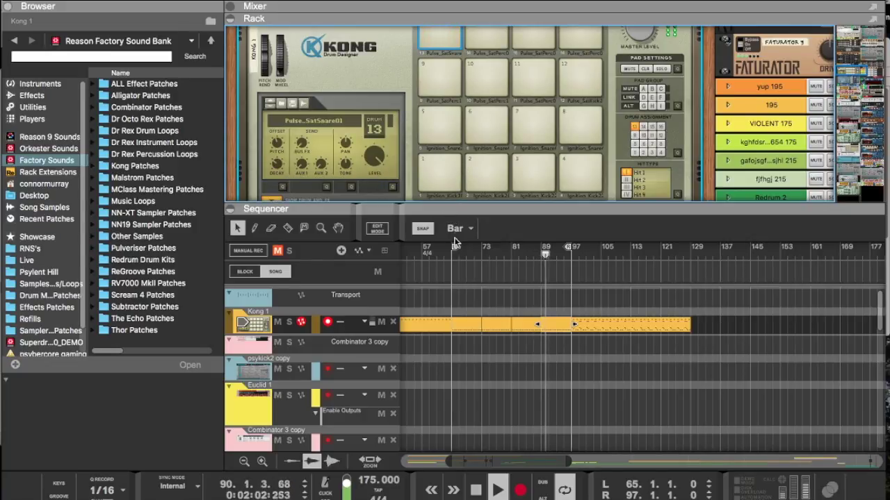
# Step: Copy the eight Hhp12_Car Bomb clips from bars 81 to 97 to bar 97 and stretch each copy to 4 bars
pyautogui.scroll(-6, 456, 363)
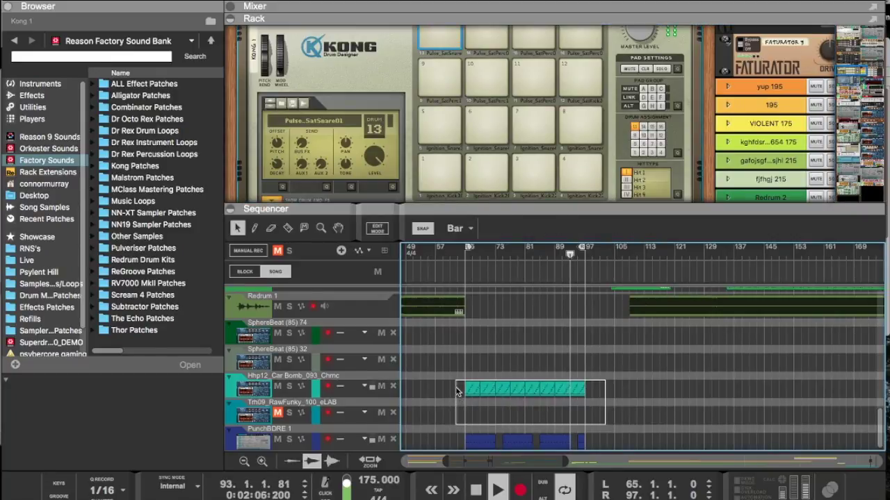
pyautogui.click(565, 389)
pyautogui.moveTo(592, 389)
pyautogui.mouseDown()
pyautogui.moveTo(537, 387)
pyautogui.moveTo(523, 399)
pyautogui.moveTo(580, 397)
pyautogui.mouseUp()
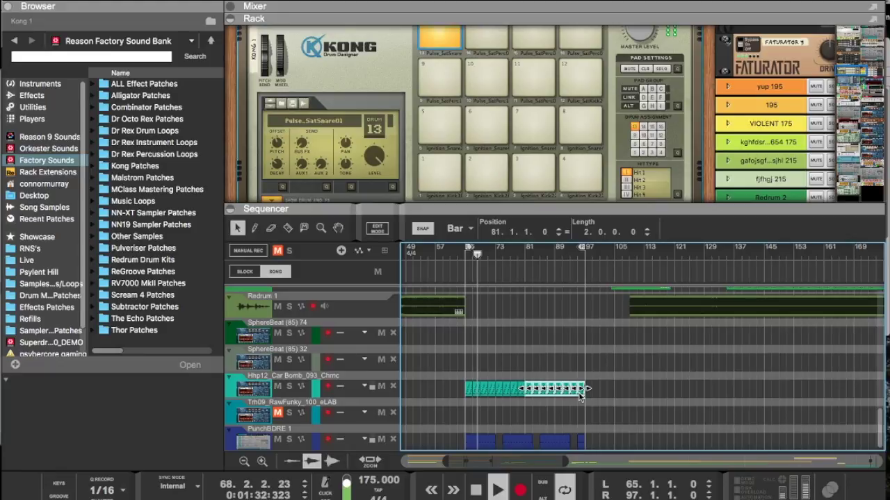
pyautogui.scroll(5, 616, 404)
pyautogui.hscroll(-1, 616, 403)
pyautogui.scroll(-5, 615, 404)
pyautogui.hscroll(5, 634, 395)
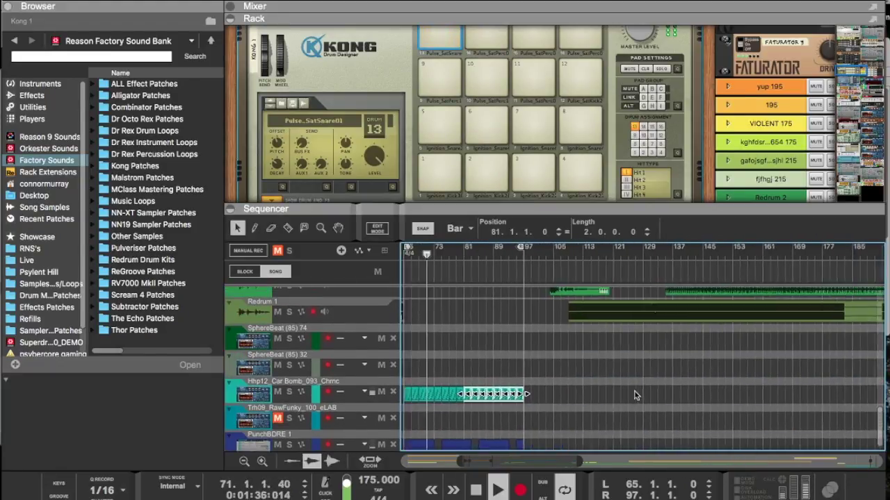
pyautogui.click(485, 408)
pyautogui.moveTo(447, 403); pyautogui.dragTo(506, 403)
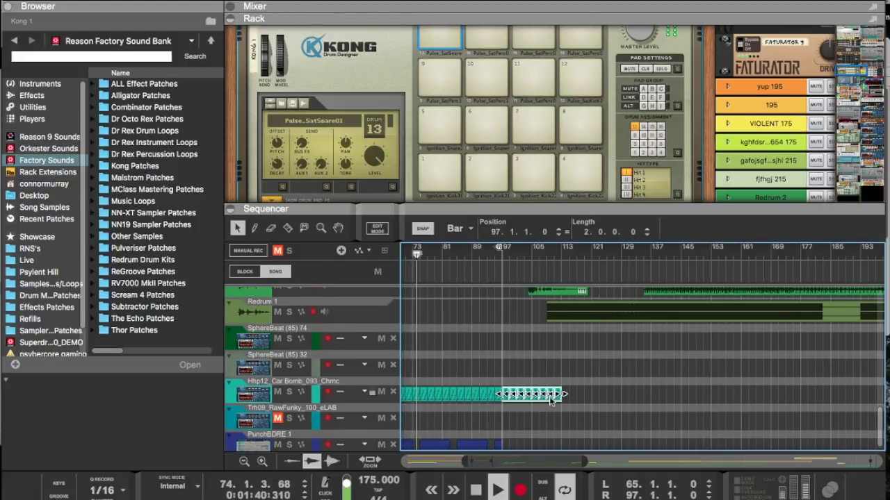
pyautogui.moveTo(565, 394); pyautogui.dragTo(624, 394)
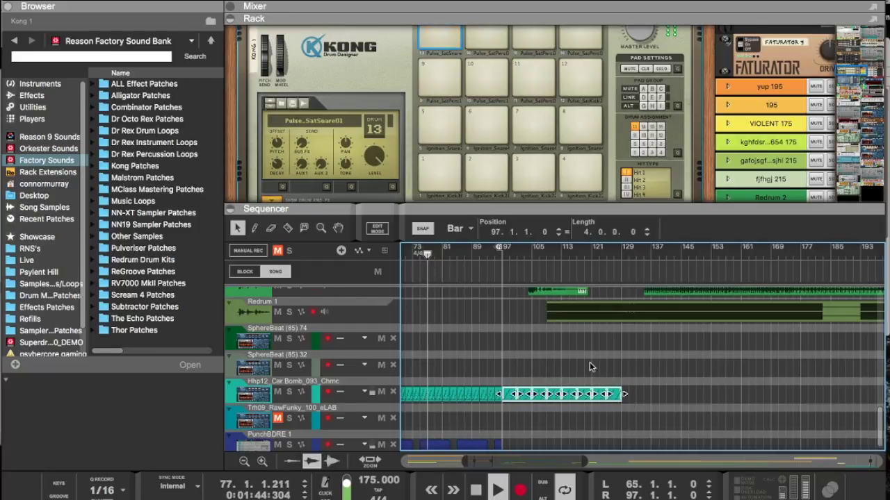
# Step: Move the short Redrum 2 audio clip with the fade-out so it starts at bar 97
pyautogui.scroll(5, 589, 366)
pyautogui.scroll(-5, 572, 419)
pyautogui.scroll(2, 563, 334)
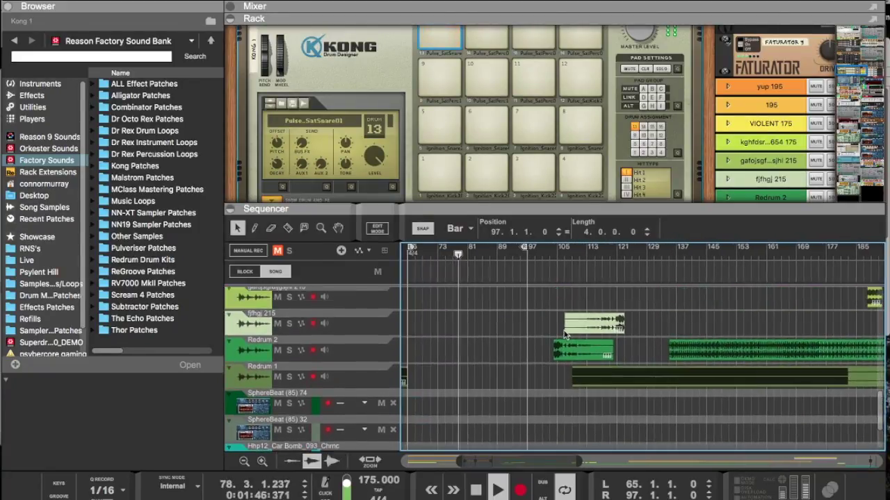
pyautogui.moveTo(567, 350); pyautogui.dragTo(539, 351)
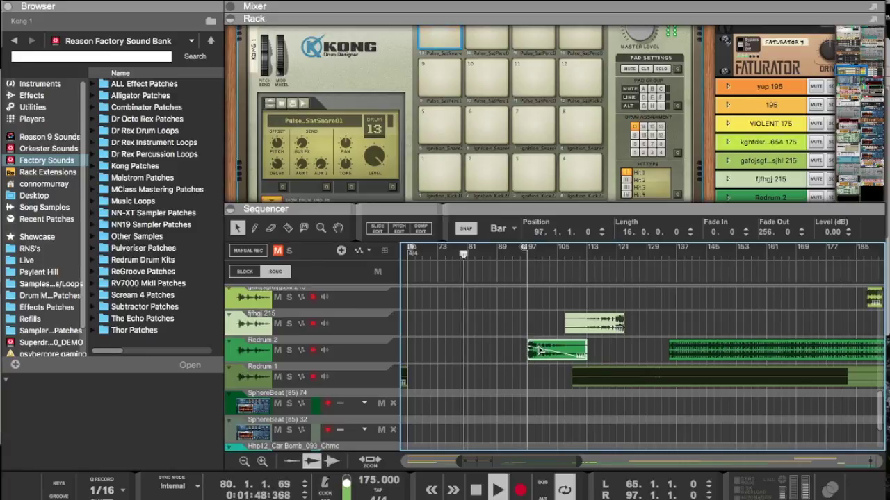
# Step: Extend the loop so its right locator sits at bar 134
pyautogui.scroll(2, 539, 351)
pyautogui.scroll(10, 539, 350)
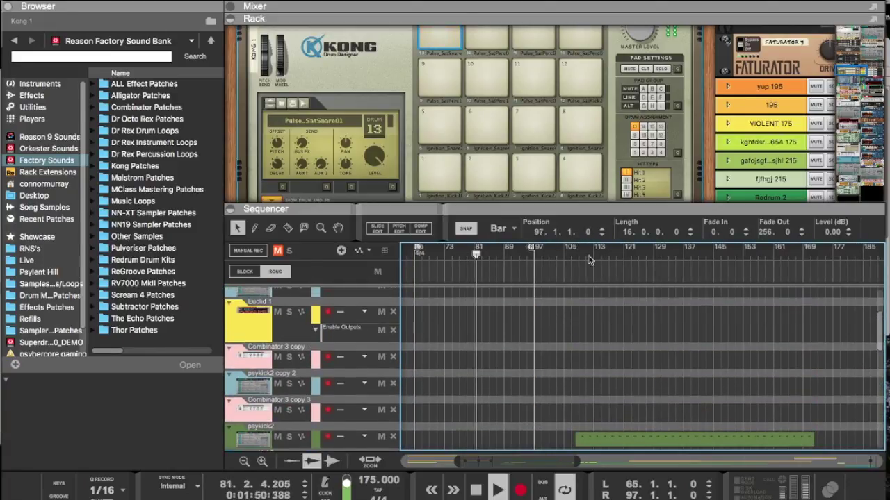
pyautogui.keyDown('alt'); pyautogui.click(655, 260); pyautogui.keyUp('alt')
pyautogui.press('super+z')
pyautogui.keyDown('super'); pyautogui.click(672, 255); pyautogui.keyUp('super')
pyautogui.scroll(-4, 557, 261)
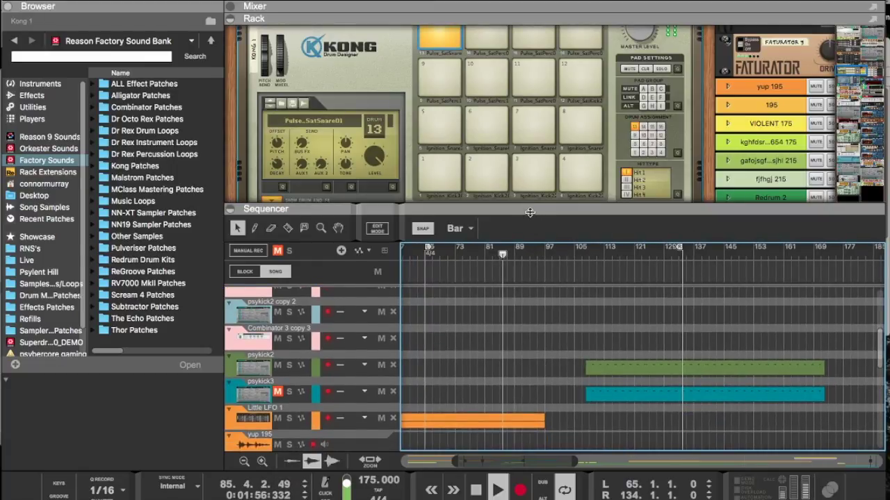
# Step: Enlarge the sequencer to full height, jump playback to about bar 93 and set the loop to bars 97 to 105
pyautogui.moveTo(529, 212); pyautogui.dragTo(528, 136)
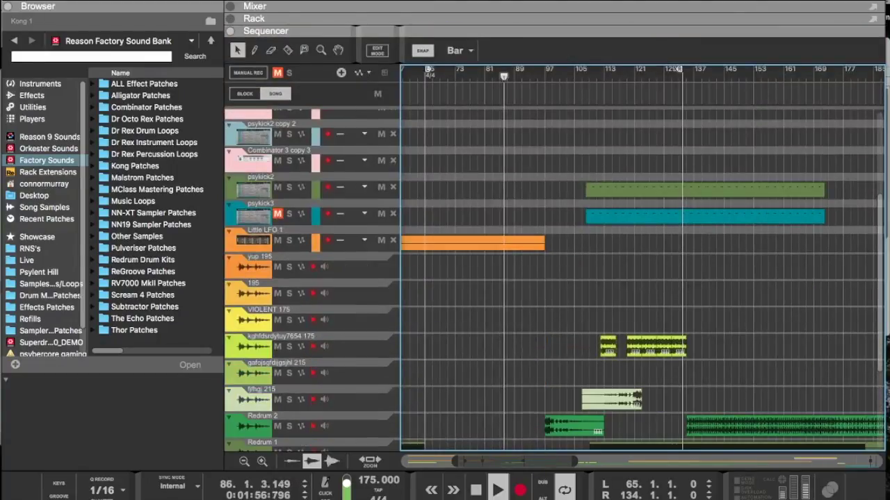
pyautogui.click(528, 72)
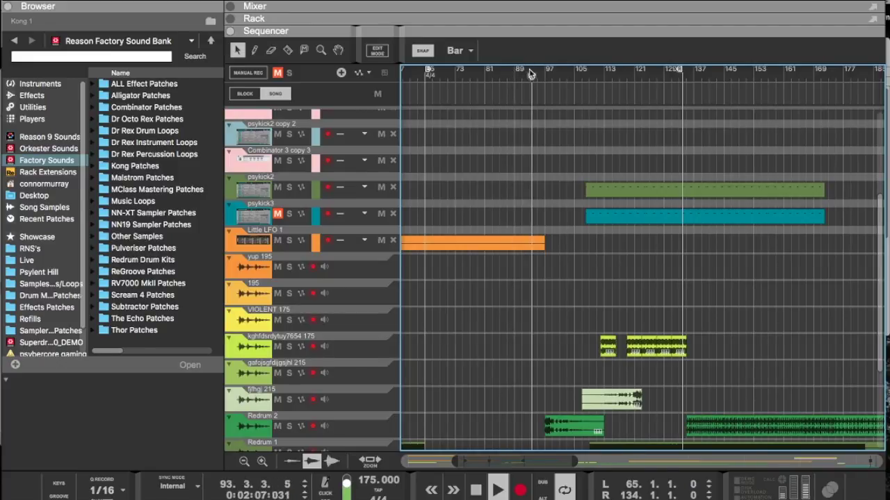
pyautogui.keyDown('alt'); pyautogui.click(548, 74); pyautogui.keyUp('alt')
pyautogui.keyDown('super'); pyautogui.click(575, 74); pyautogui.keyUp('super')
pyautogui.scroll(-4, 576, 77)
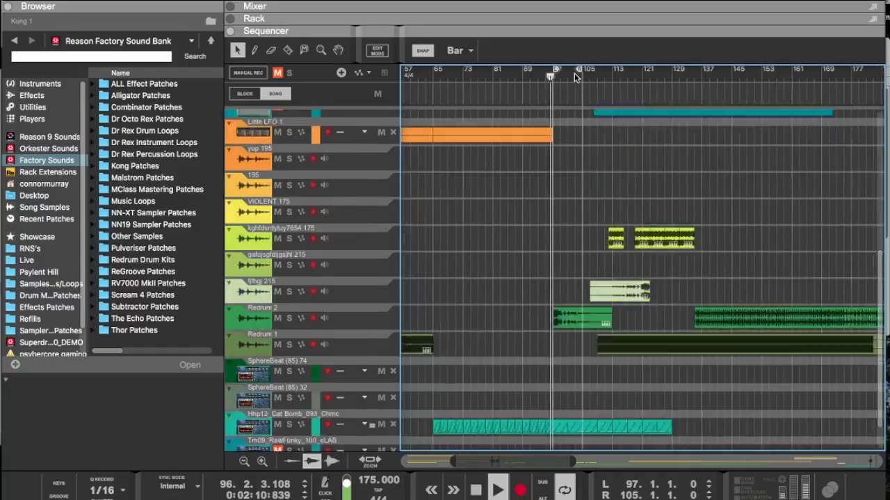
# Step: Move the fjfhgj 215 audio clip so it starts at bar 113, right after the short Redrum 2 clip
pyautogui.scroll(-2, 574, 72)
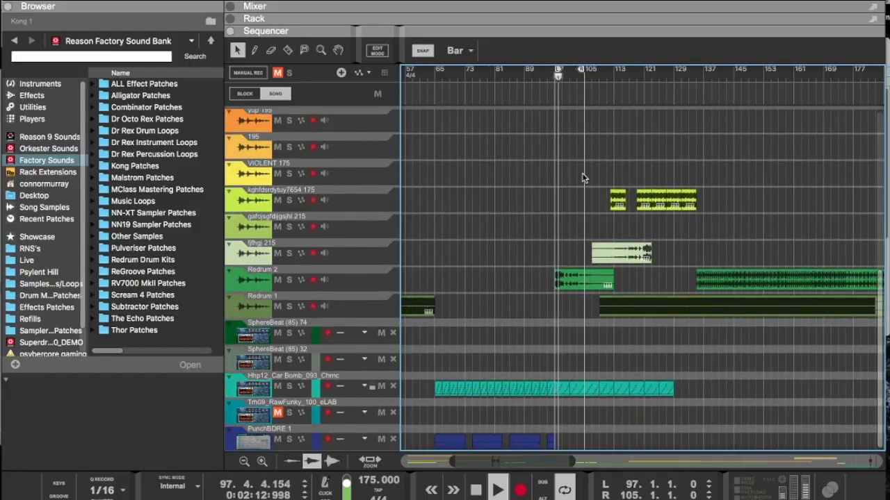
pyautogui.scroll(1, 582, 232)
pyautogui.hscroll(-1, 582, 232)
pyautogui.scroll(8, 582, 231)
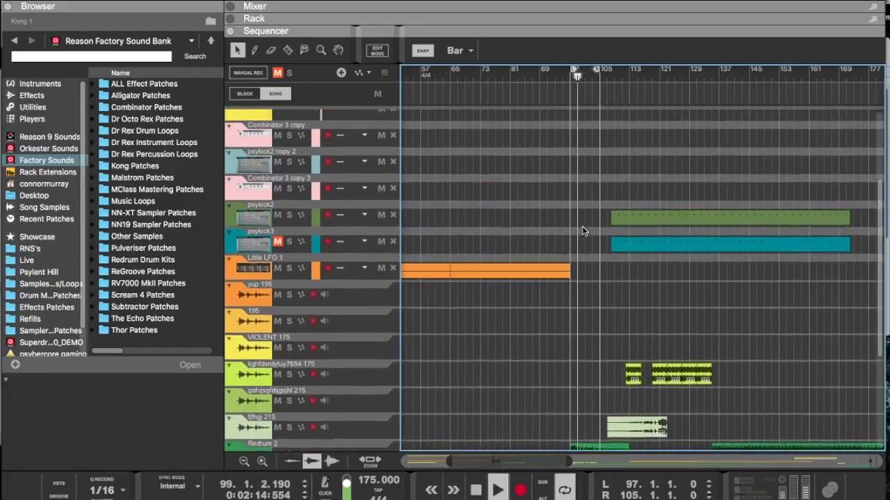
pyautogui.scroll(4, 582, 232)
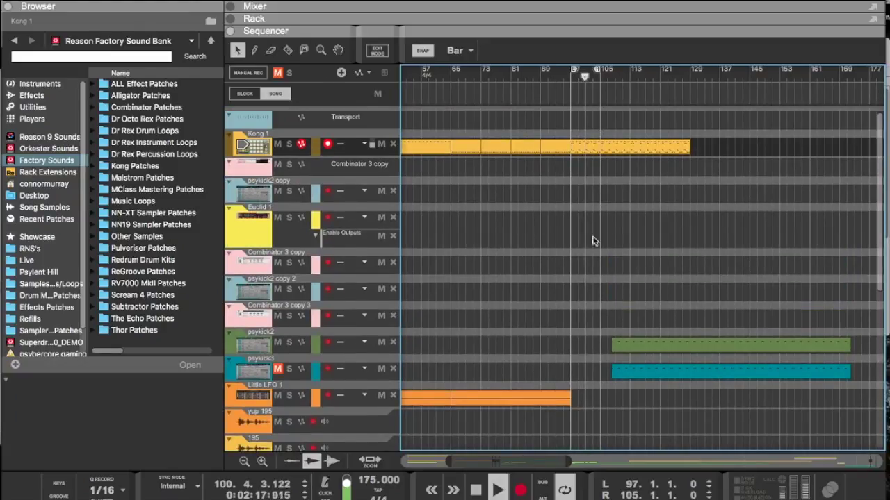
pyautogui.scroll(-7, 617, 305)
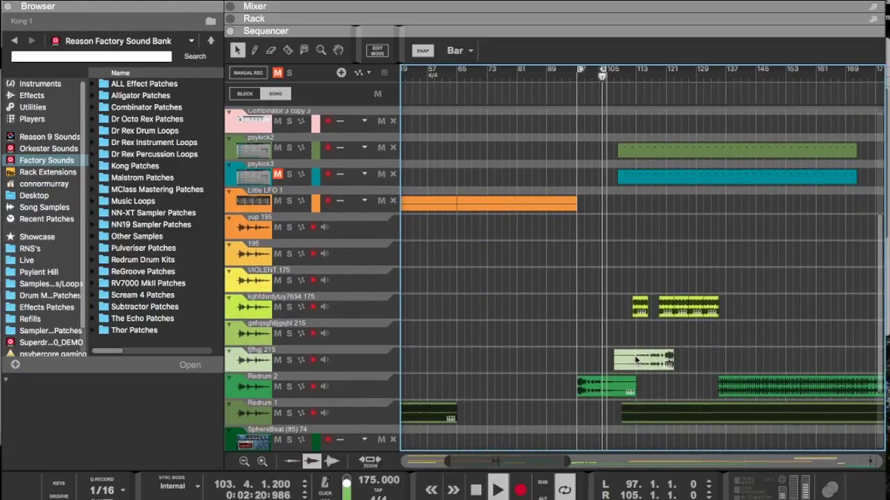
pyautogui.moveTo(623, 368); pyautogui.dragTo(649, 362)
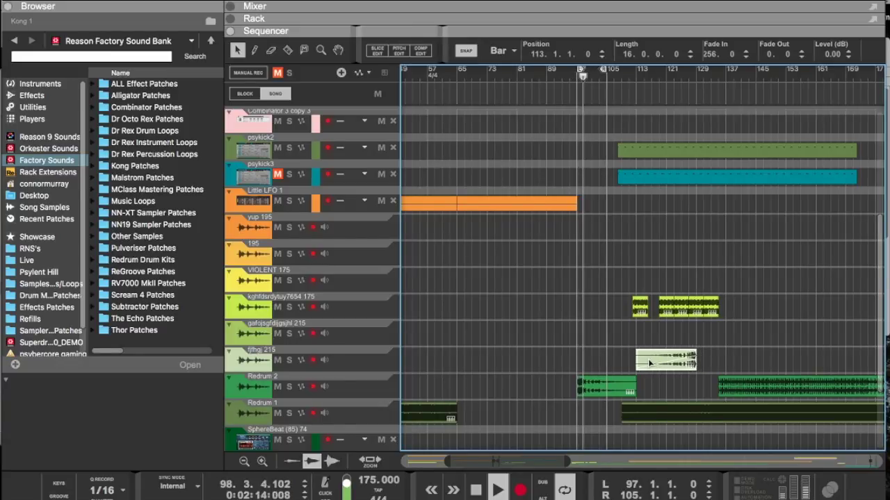
# Step: Shift the psykick and kghfdsrdytuy7654 175 clips past bar 137 and the Redrum 1 clip to bar 132, and loop bars 97 to 129
pyautogui.moveTo(805, 322); pyautogui.dragTo(771, 153)
pyautogui.keyDown('alt'); pyautogui.click(695, 78); pyautogui.keyUp('alt')
pyautogui.moveTo(654, 414); pyautogui.dragTo(735, 413)
pyautogui.scroll(-4, 715, 410)
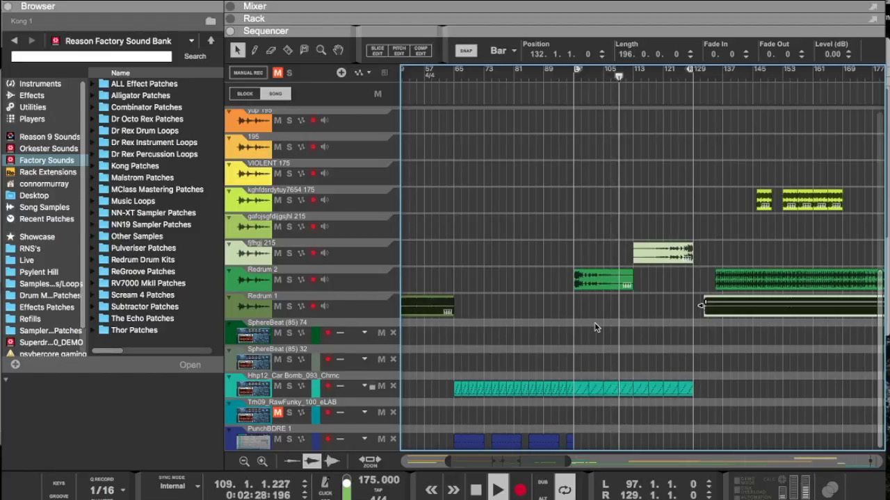
# Step: Move the 64-bar psykick2 kick clip so it starts at bar 97
pyautogui.scroll(5, 596, 326)
pyautogui.scroll(-8, 596, 326)
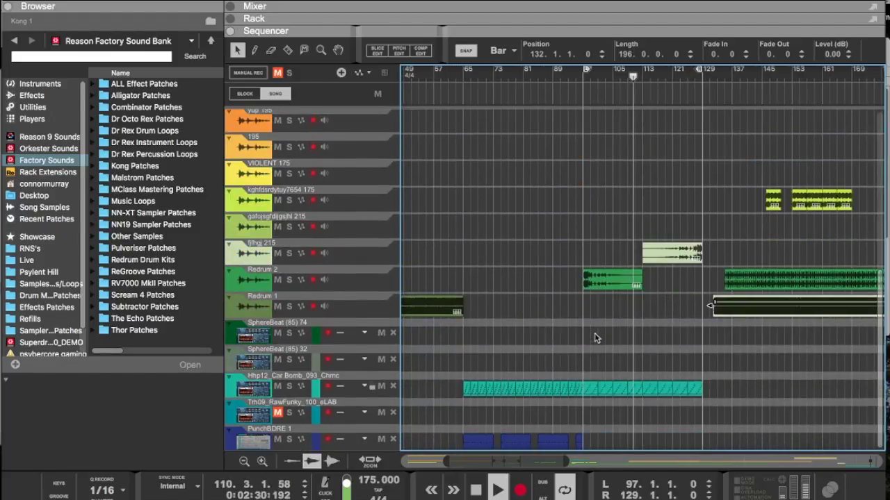
pyautogui.scroll(5, 625, 328)
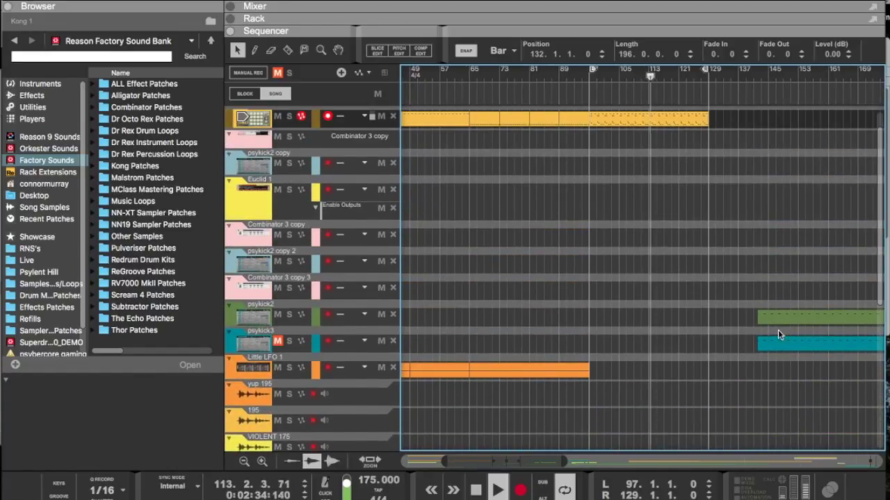
pyautogui.moveTo(775, 321); pyautogui.dragTo(607, 318)
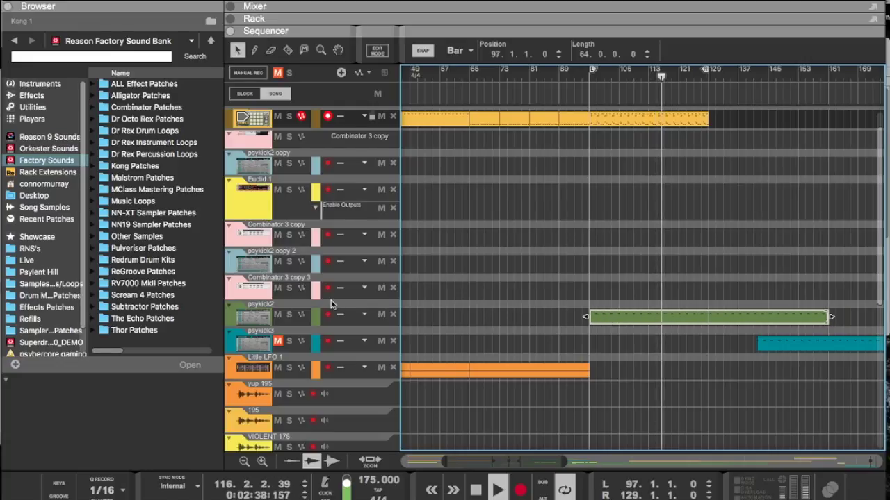
# Step: Select the psykick2 track, open the rack and examine its PunchBD device and mix channel level
pyautogui.click(505, 104)
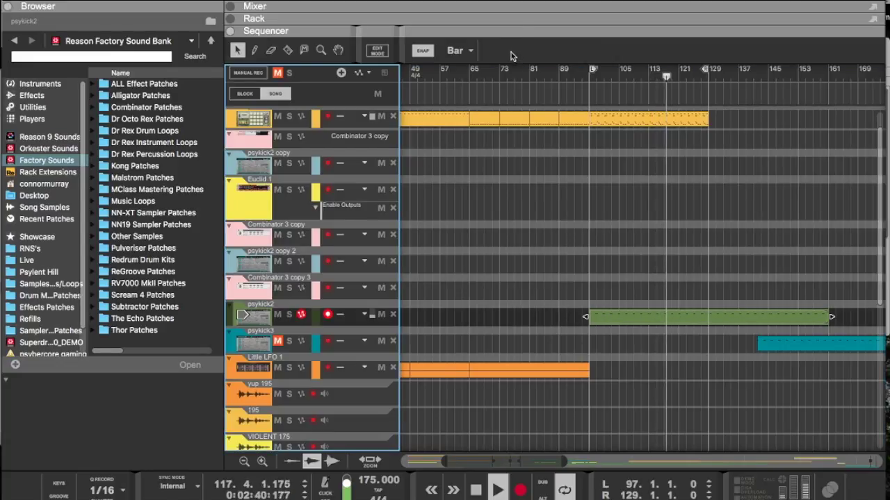
pyautogui.moveTo(523, 26); pyautogui.dragTo(497, 275)
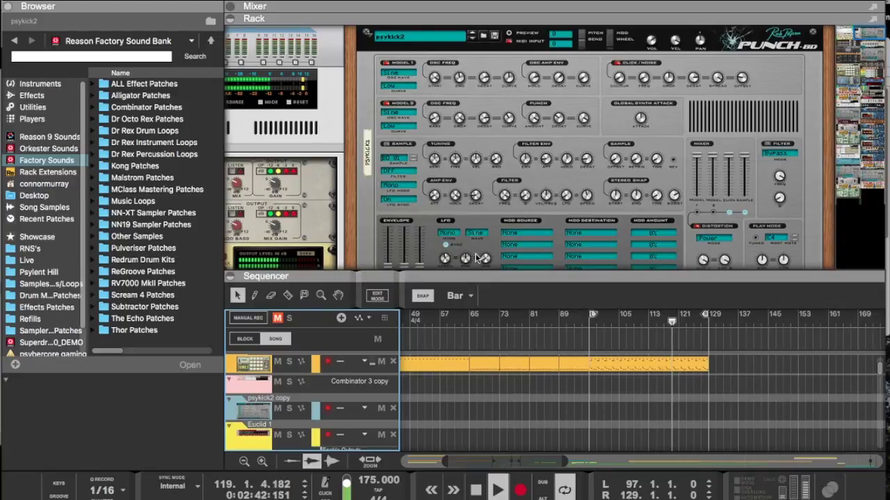
pyautogui.scroll(-8, 476, 258)
pyautogui.scroll(-10, 466, 395)
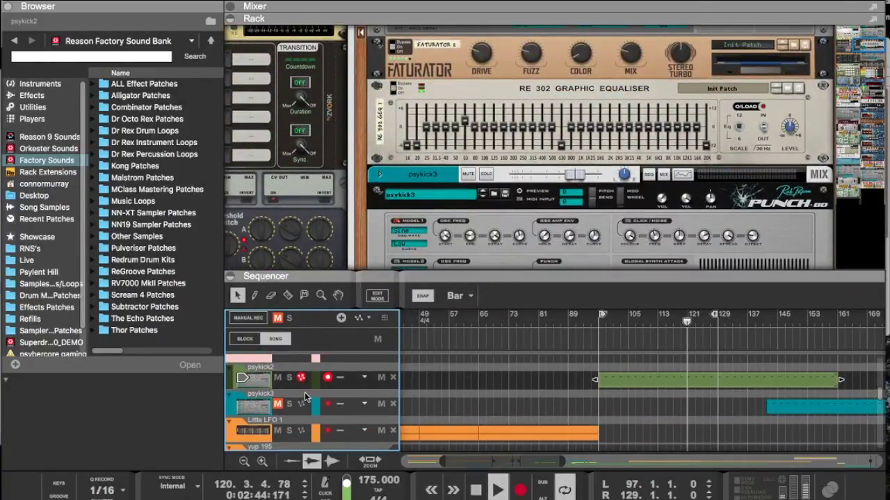
pyautogui.click(256, 380)
pyautogui.scroll(2, 519, 91)
pyautogui.click(518, 87)
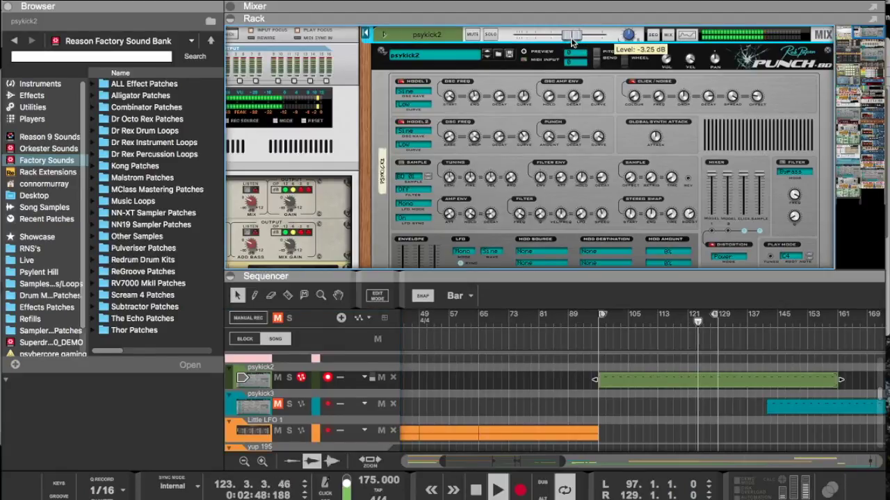
# Step: Enlarge the sequencer and delete the short Redrum 2 and fjfhgj 215 clips between bars 97 and 129
pyautogui.moveTo(637, 276); pyautogui.dragTo(637, 96)
pyautogui.scroll(5, 639, 249)
pyautogui.scroll(-10, 639, 254)
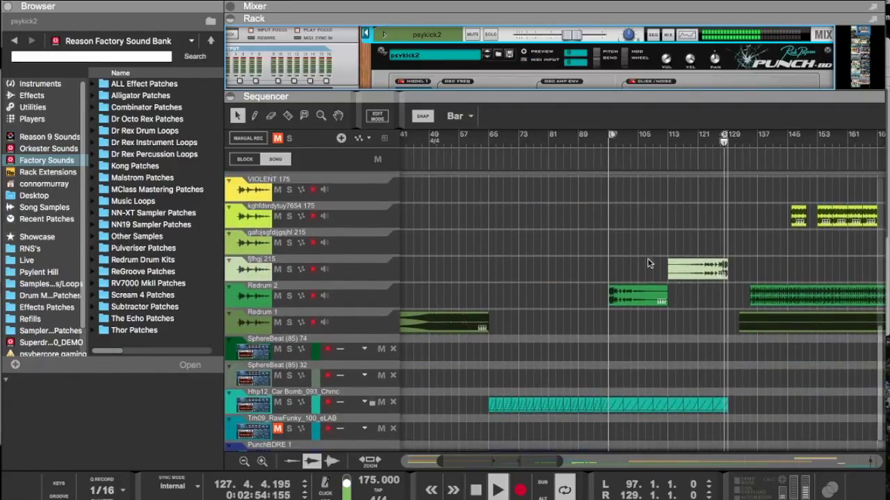
pyautogui.moveTo(710, 335); pyautogui.dragTo(619, 262)
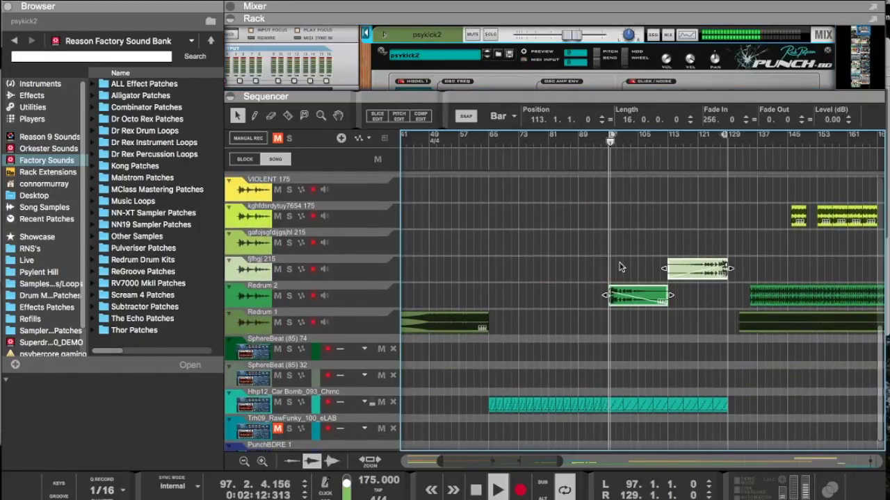
pyautogui.press('Delete')
# Step: Start the long Redrum 2 clip at bar 113 with a 16-bar fade-in
pyautogui.click(749, 301)
pyautogui.moveTo(749, 301); pyautogui.dragTo(728, 267)
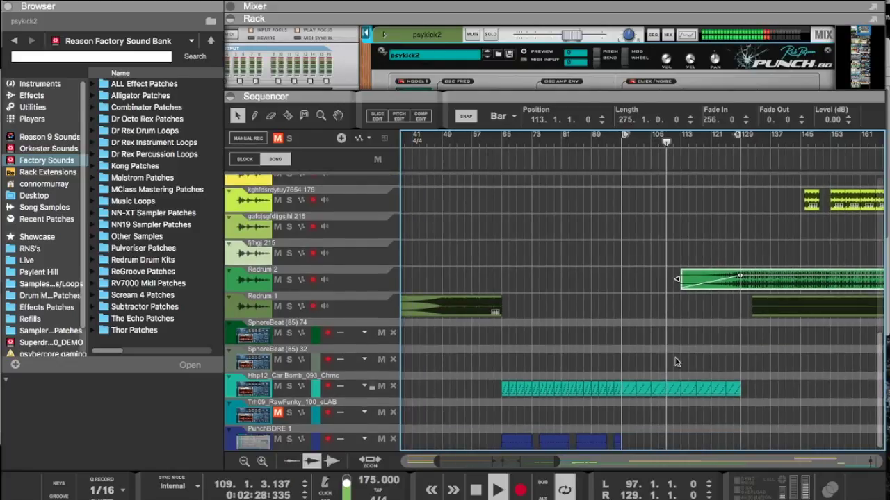
# Step: Remove the fade-in from the long Redrum 2 clip and move the clip to bar 97
pyautogui.scroll(10, 677, 362)
pyautogui.scroll(-10, 676, 362)
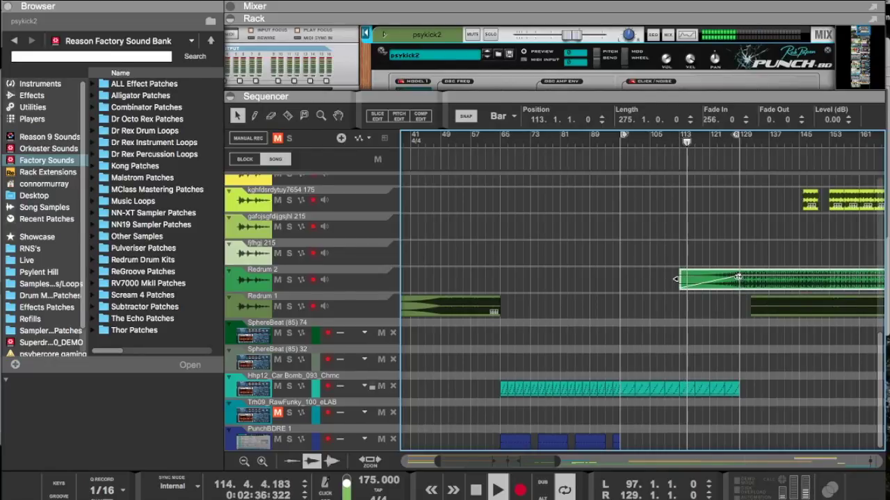
pyautogui.moveTo(737, 277); pyautogui.dragTo(677, 277)
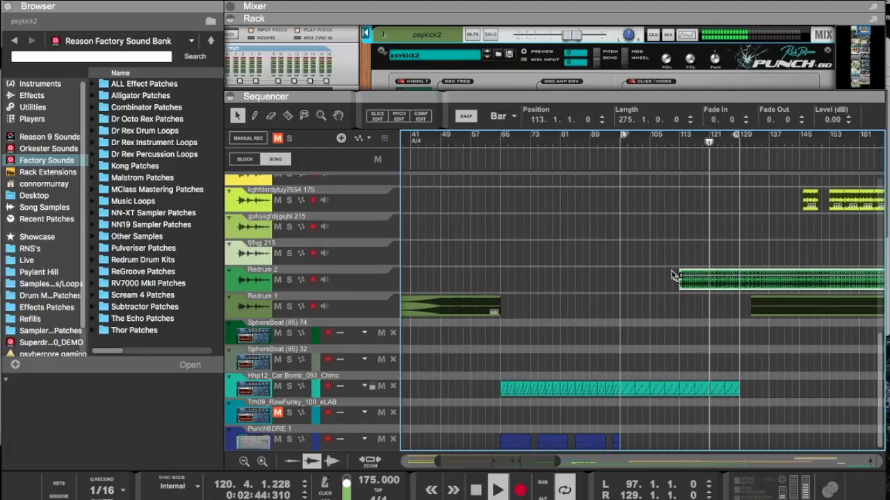
pyautogui.moveTo(704, 284); pyautogui.dragTo(645, 282)
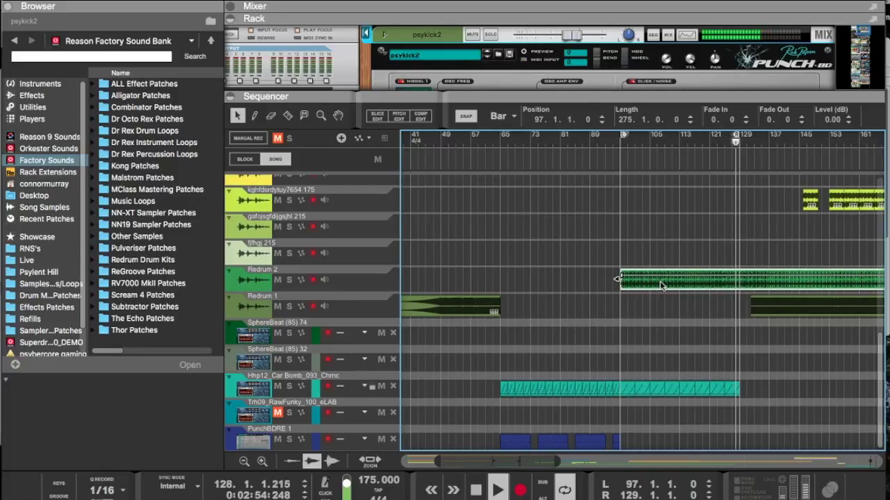
# Step: Select the Redrum 2 audio track and unfold its device in the rack with the insert FX area shown
pyautogui.doubleClick(660, 282)
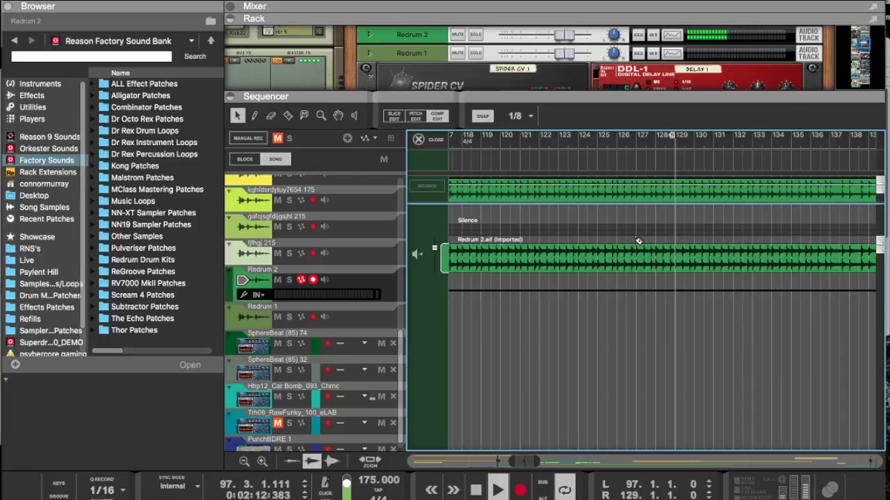
pyautogui.press('super+e')
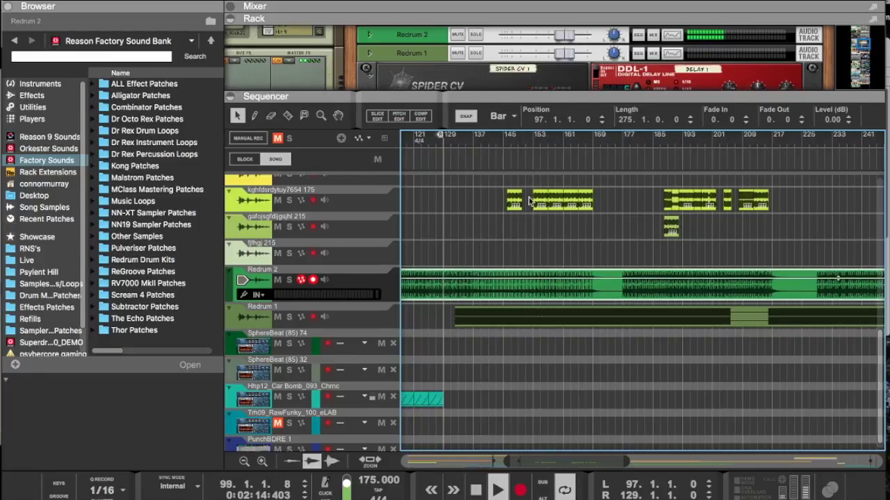
pyautogui.hscroll(-5, 520, 235)
pyautogui.click(264, 290)
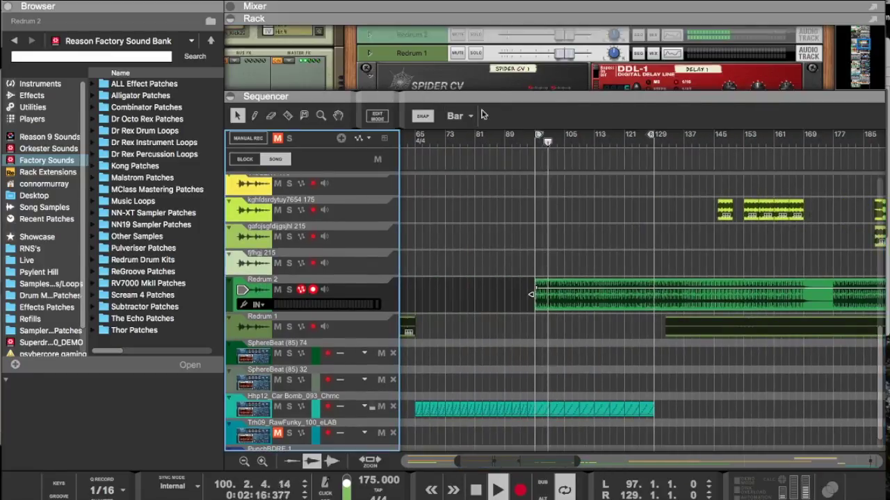
pyautogui.click(369, 35)
pyautogui.click(386, 61)
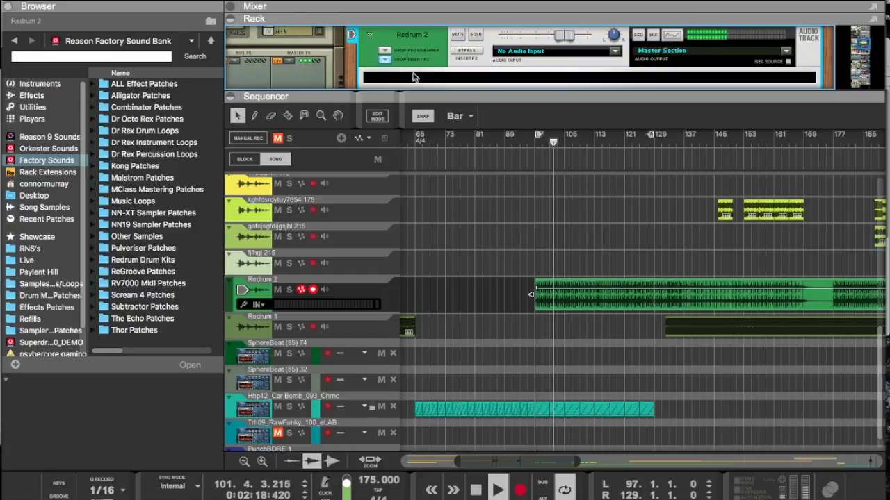
# Step: Add a u-he Uhbik G effect to the insert FX of the Redrum 2 audio track
pyautogui.rightClick(413, 76)
pyautogui.moveTo(472, 214)
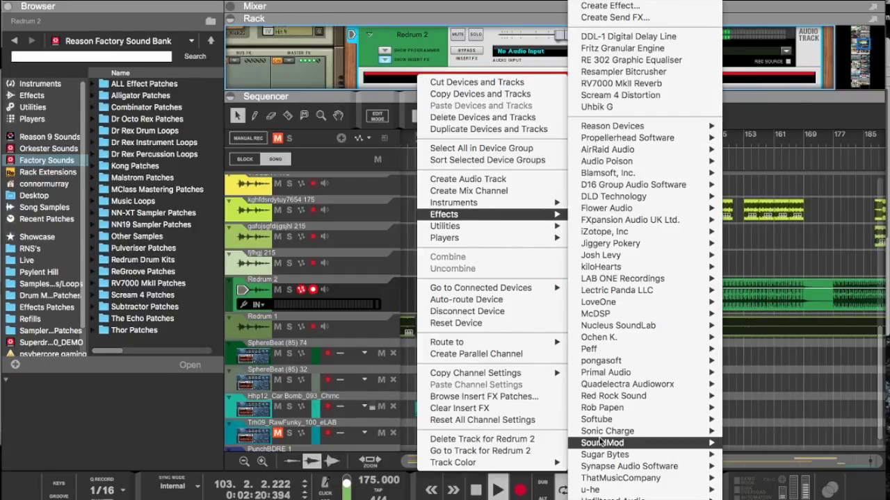
pyautogui.moveTo(604, 497)
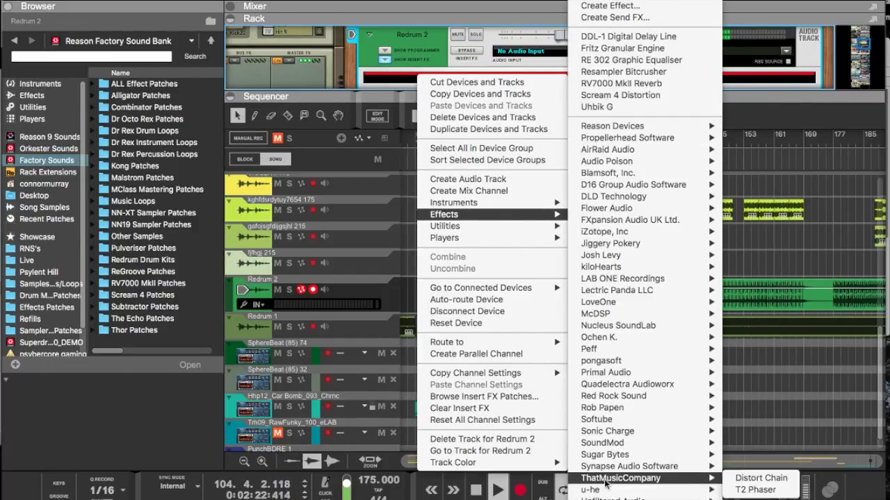
pyautogui.moveTo(697, 490)
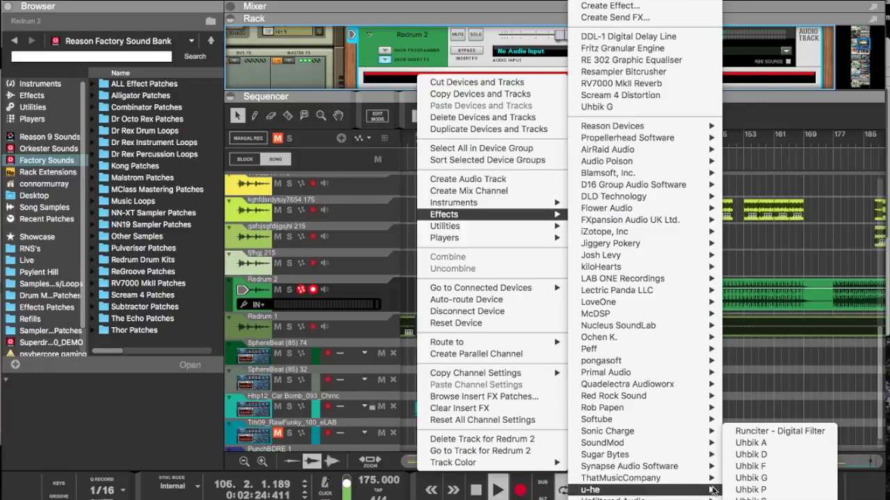
pyautogui.click(758, 473)
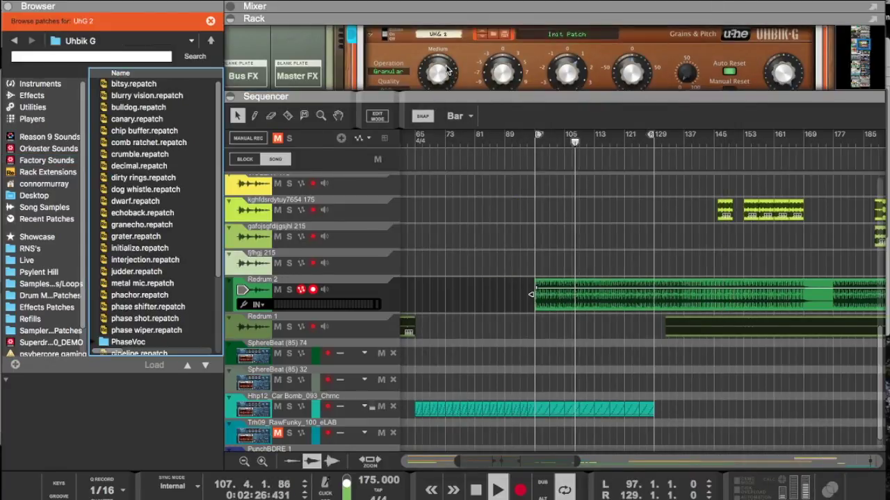
# Step: Set Uhbik G's Transpose to about -3.9 and its Scale to 0.50, and adjust its Mix
pyautogui.moveTo(502, 73); pyautogui.dragTo(501, 96)
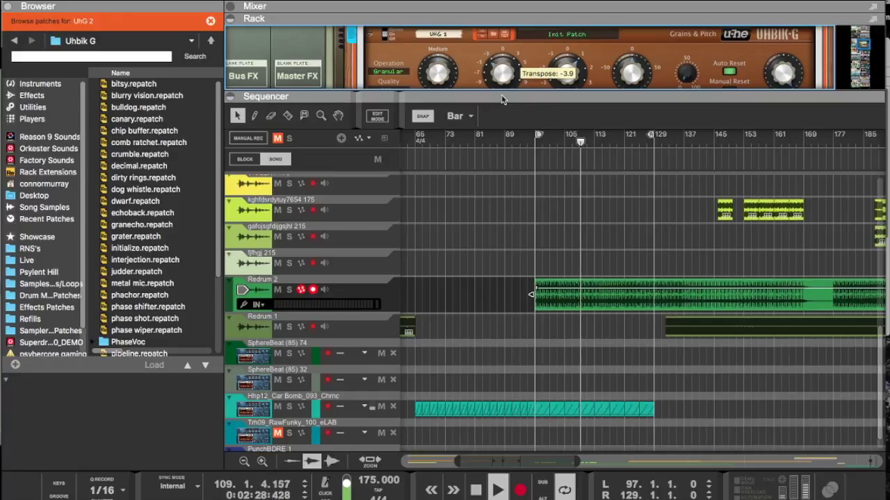
pyautogui.moveTo(568, 71); pyautogui.dragTo(568, 49)
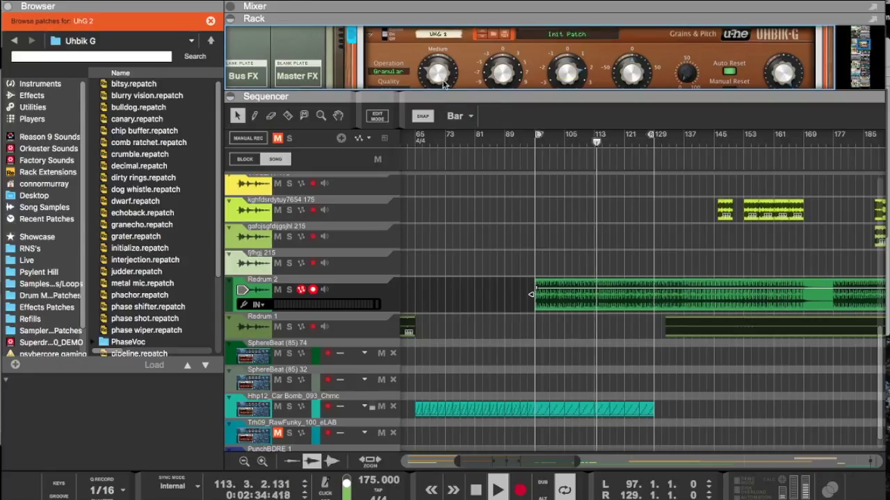
pyautogui.scroll(-1, 507, 70)
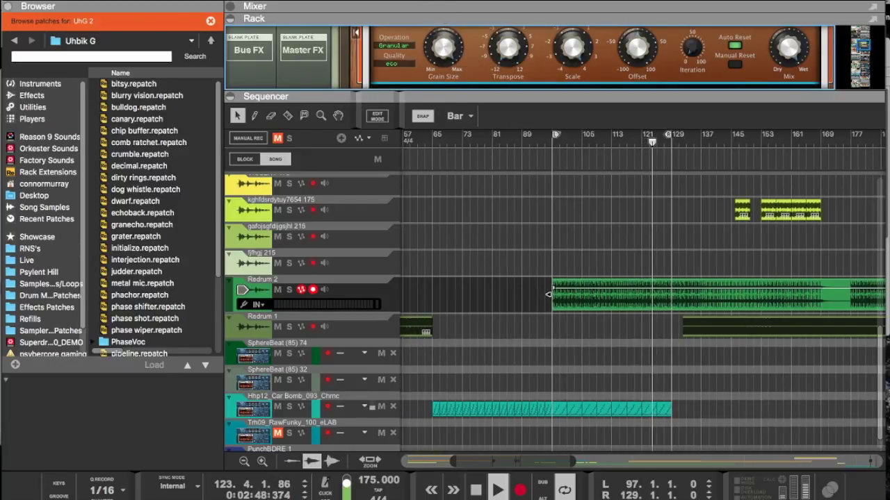
pyautogui.moveTo(512, 97); pyautogui.dragTo(511, 204)
pyautogui.scroll(3, 535, 130)
pyautogui.scroll(-4, 534, 124)
pyautogui.scroll(2, 534, 128)
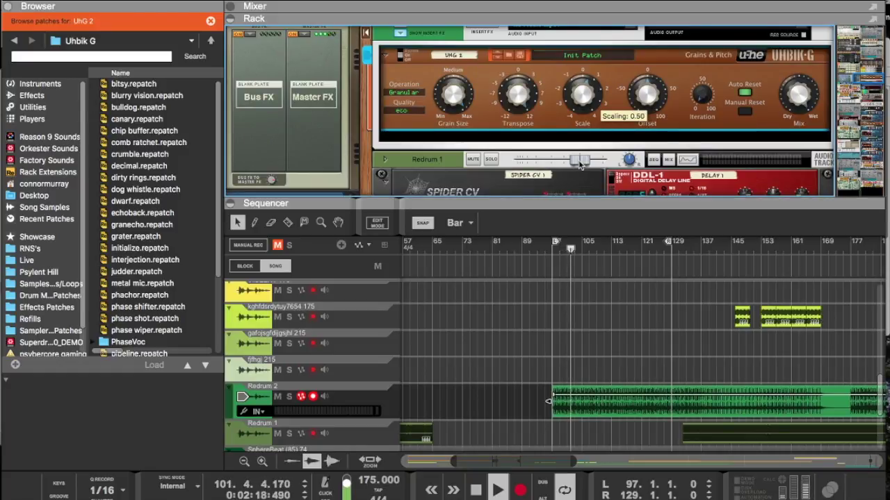
pyautogui.moveTo(799, 97); pyautogui.dragTo(795, 192)
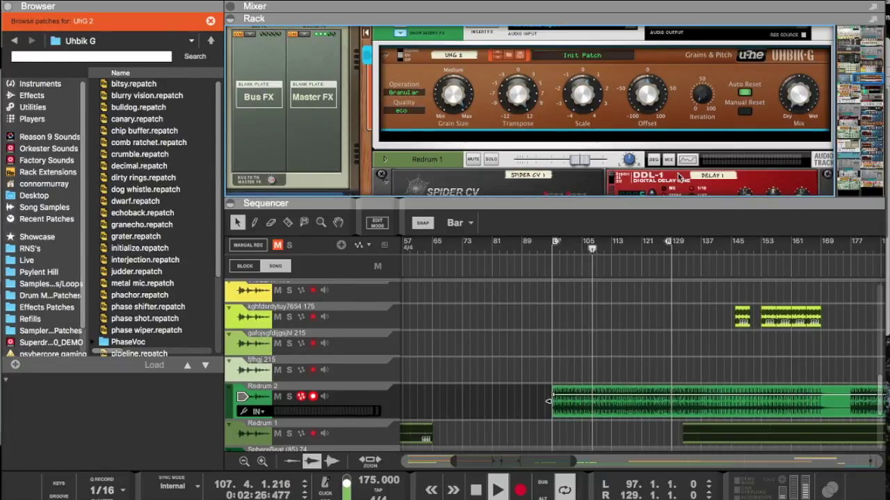
pyautogui.click(645, 136)
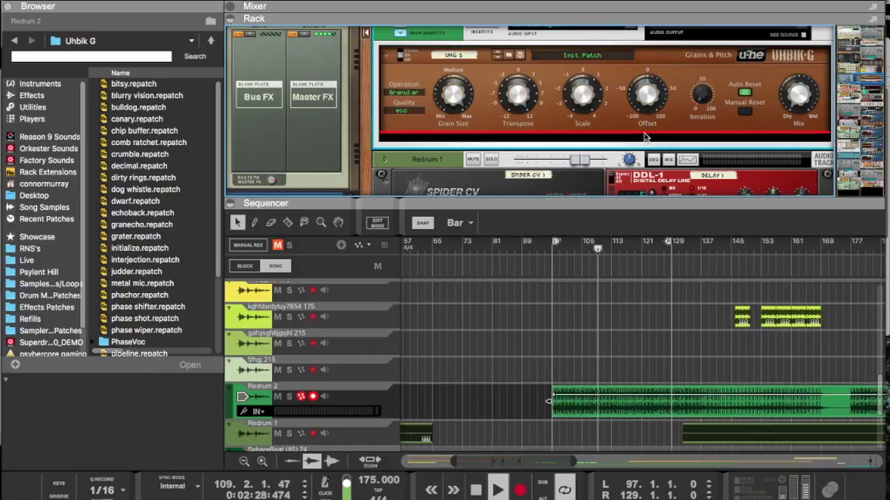
pyautogui.rightClick(645, 137)
pyautogui.moveTo(661, 267)
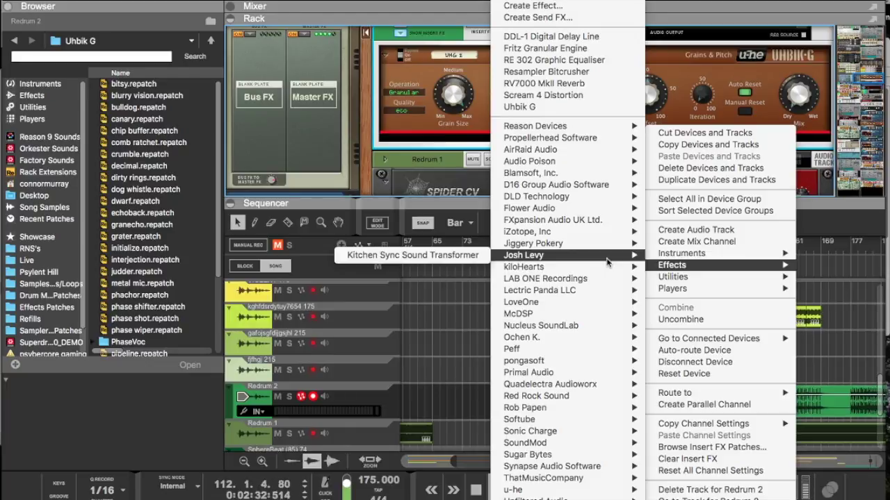
pyautogui.click(467, 344)
# Step: Readjust the Uhbik G on Redrum 2, turning up its Mix and setting Transpose to about -3.4
pyautogui.scroll(-5, 571, 350)
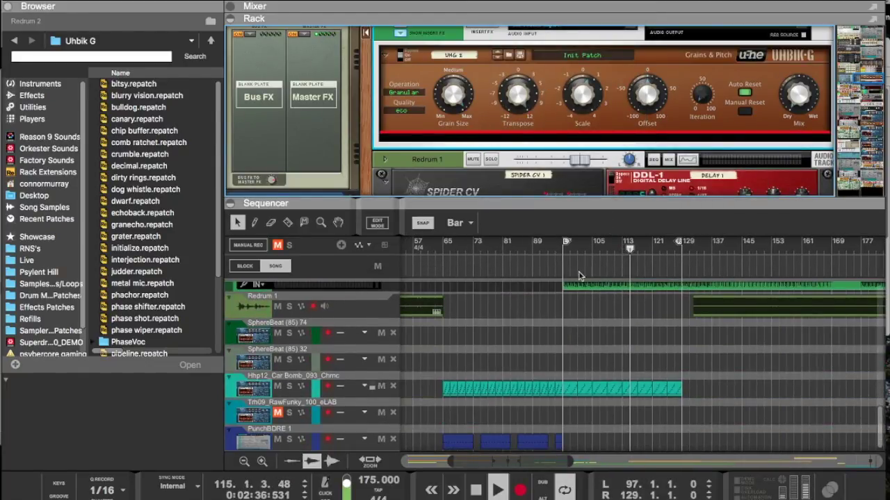
pyautogui.moveTo(617, 206); pyautogui.dragTo(615, 351)
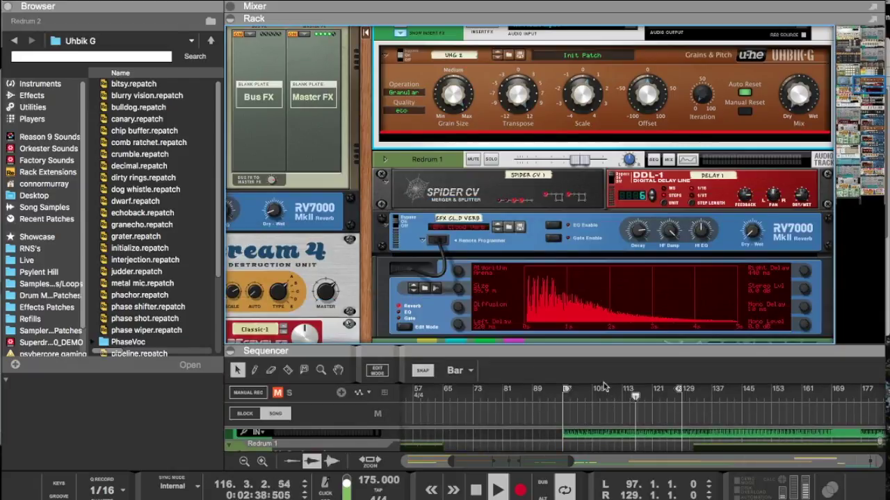
pyautogui.scroll(-5, 597, 299)
pyautogui.scroll(10, 594, 298)
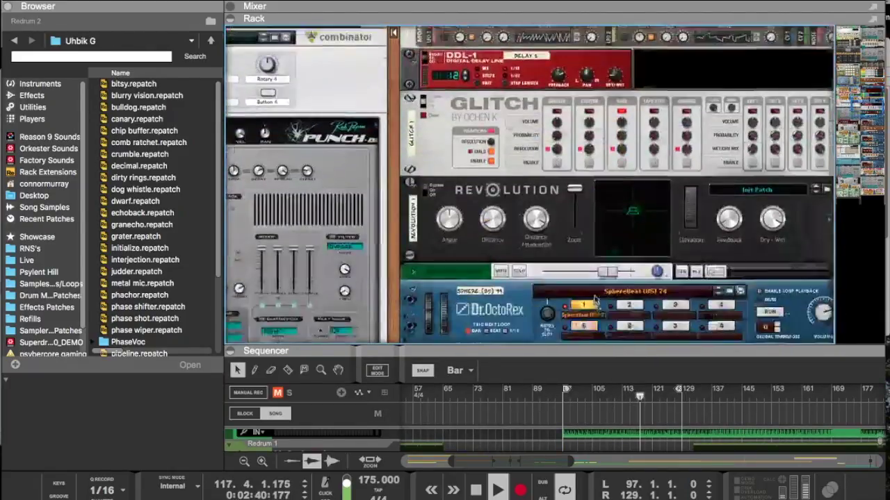
pyautogui.scroll(2, 594, 299)
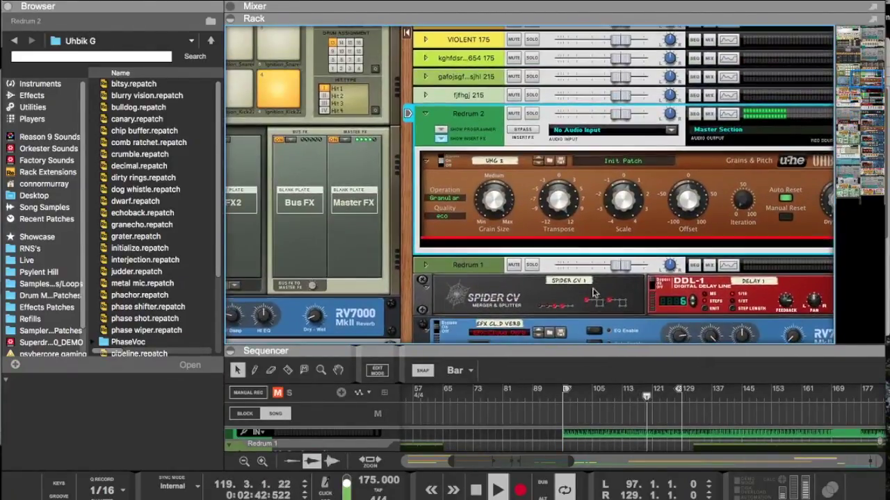
pyautogui.click(496, 204)
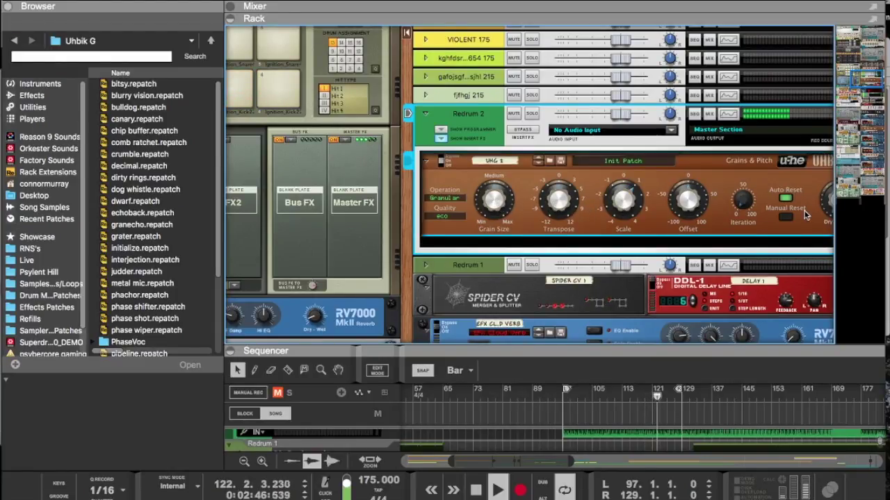
pyautogui.hscroll(3, 805, 214)
pyautogui.moveTo(786, 206); pyautogui.dragTo(785, 174)
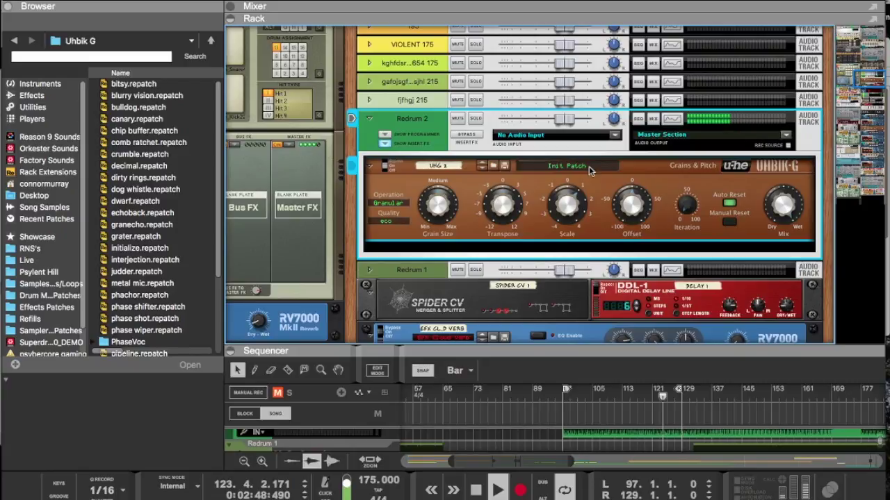
pyautogui.moveTo(505, 208); pyautogui.dragTo(497, 225)
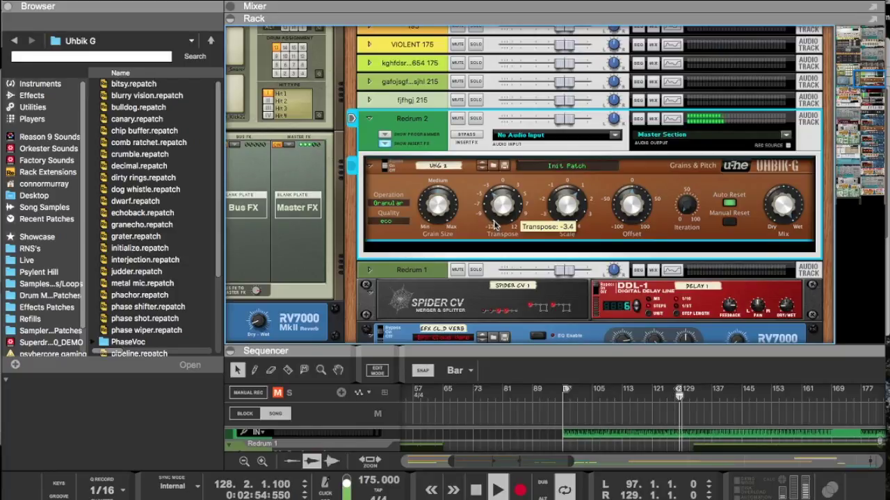
# Step: Add a Noxious Additive Synthesizer in the empty rack space below the last Scream 4
pyautogui.scroll(-15, 494, 226)
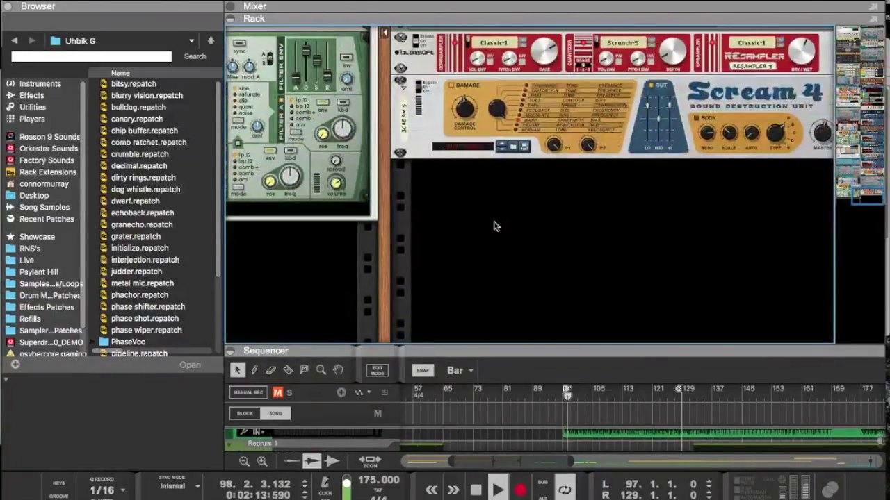
pyautogui.rightClick(494, 226)
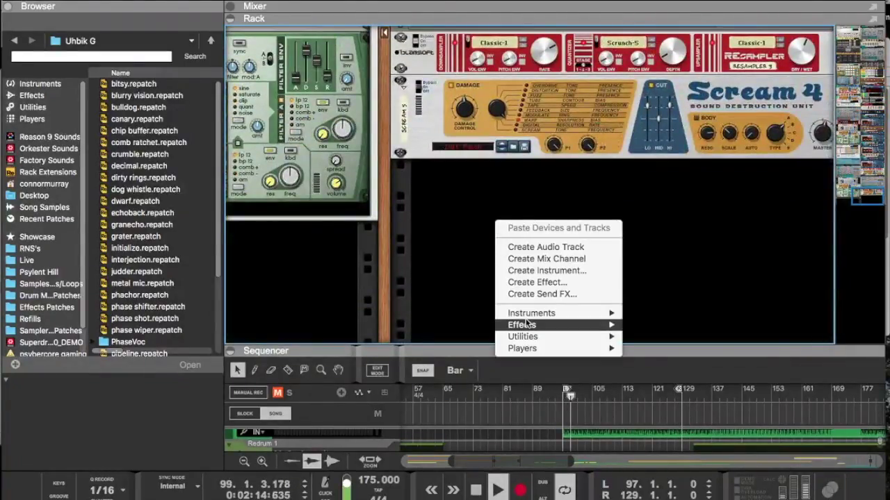
pyautogui.moveTo(556, 313)
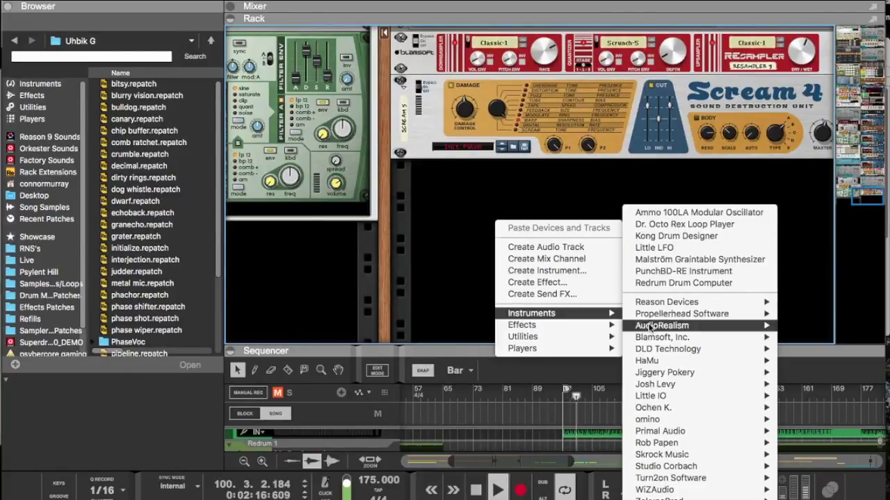
pyautogui.moveTo(567, 328)
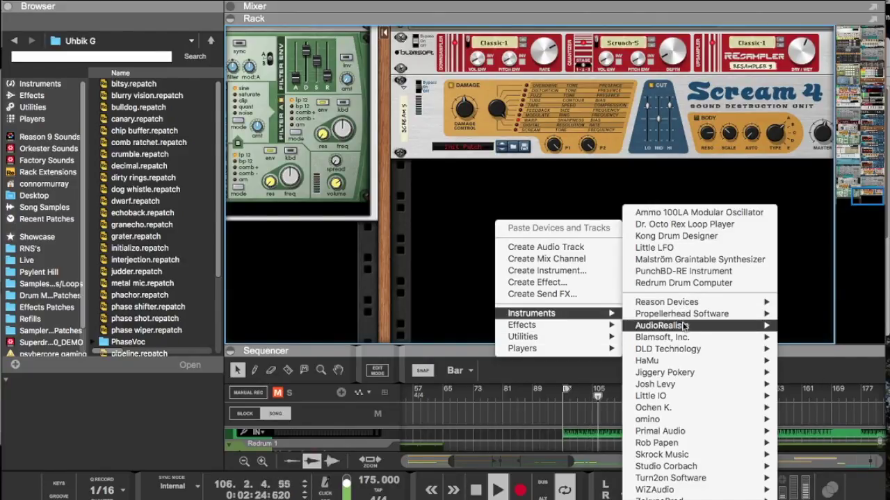
pyautogui.press('Escape')
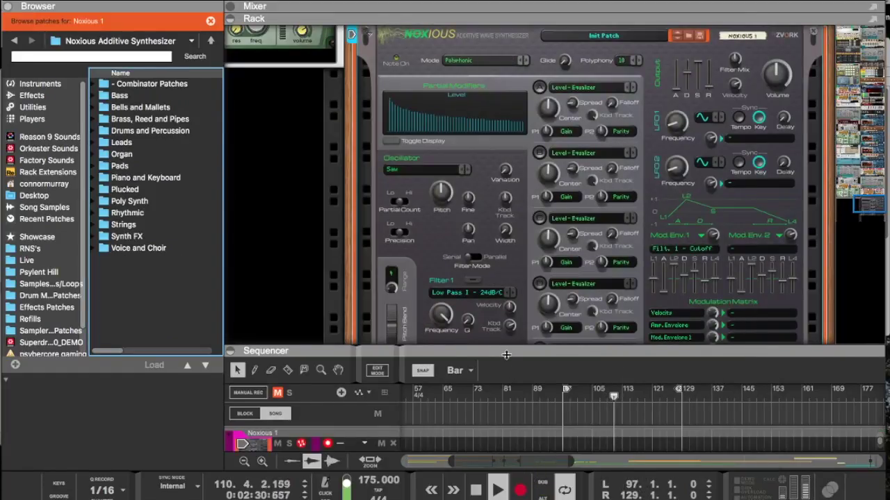
# Step: Place the 32-bar Little LFO 1 clip that starts at bar 65 on the Noxious 1 track at bar 97
pyautogui.moveTo(559, 349); pyautogui.dragTo(560, 142)
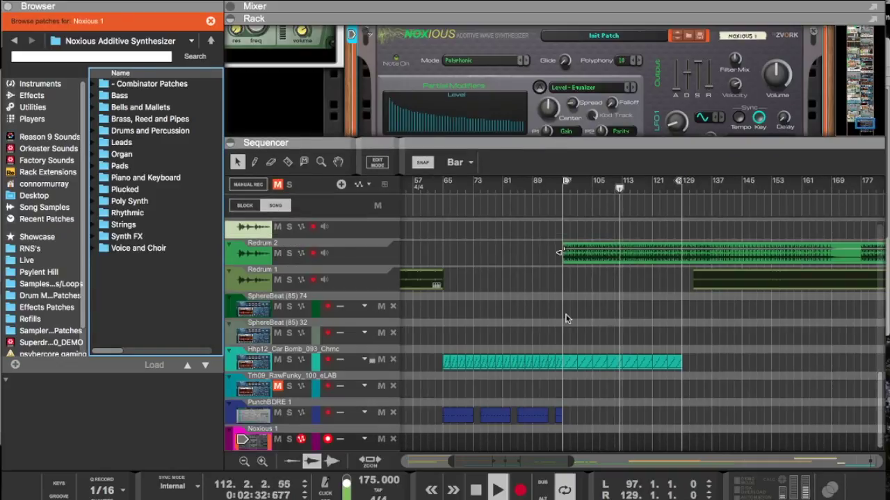
pyautogui.scroll(-5, 565, 318)
pyautogui.scroll(4, 565, 318)
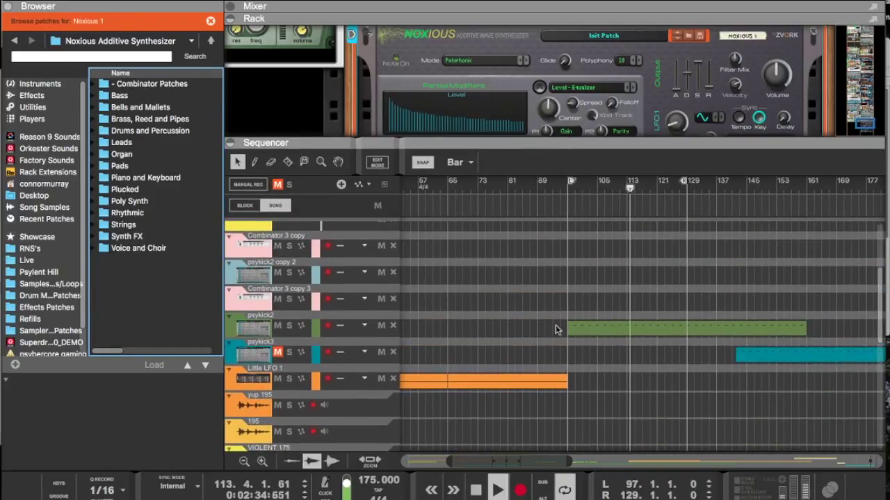
pyautogui.click(499, 385)
pyautogui.moveTo(499, 384); pyautogui.dragTo(619, 442)
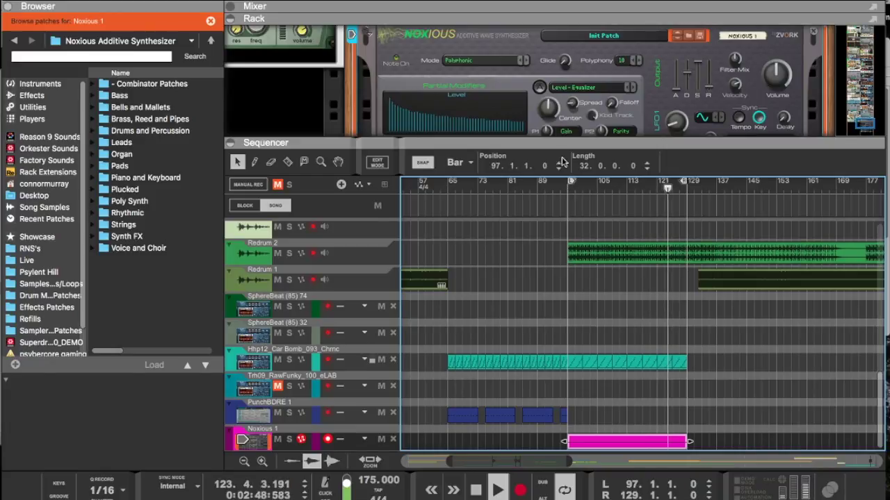
# Step: Set the Noxious synthesizer's volume to about -10 dB and its oscillator waveform to Pulse 3/10
pyautogui.moveTo(548, 142); pyautogui.dragTo(545, 246)
pyautogui.scroll(-4, 534, 325)
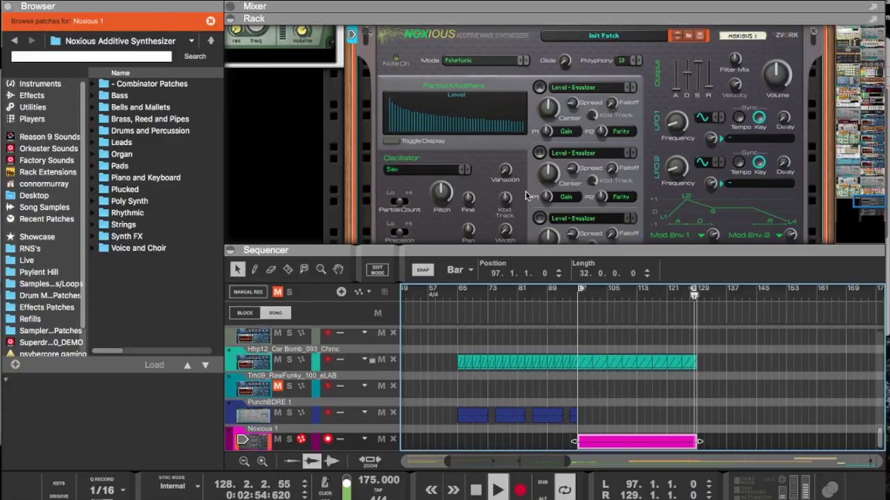
pyautogui.click(717, 93)
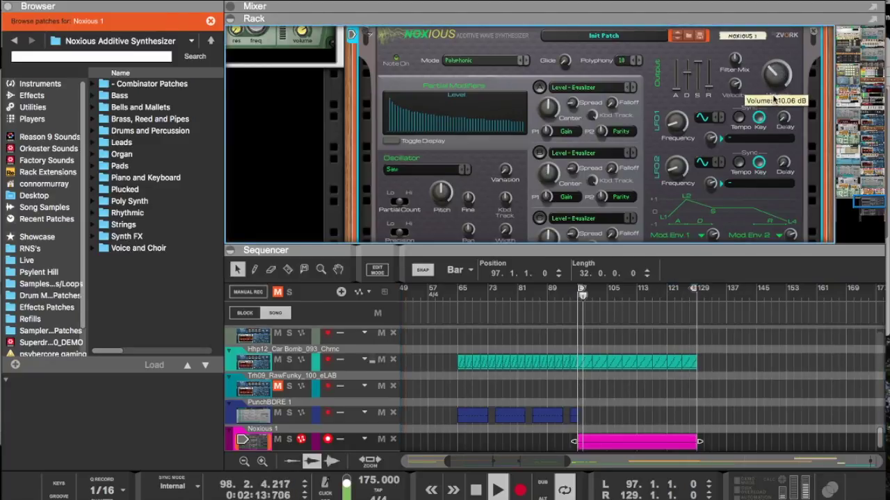
pyautogui.click(444, 172)
pyautogui.click(460, 234)
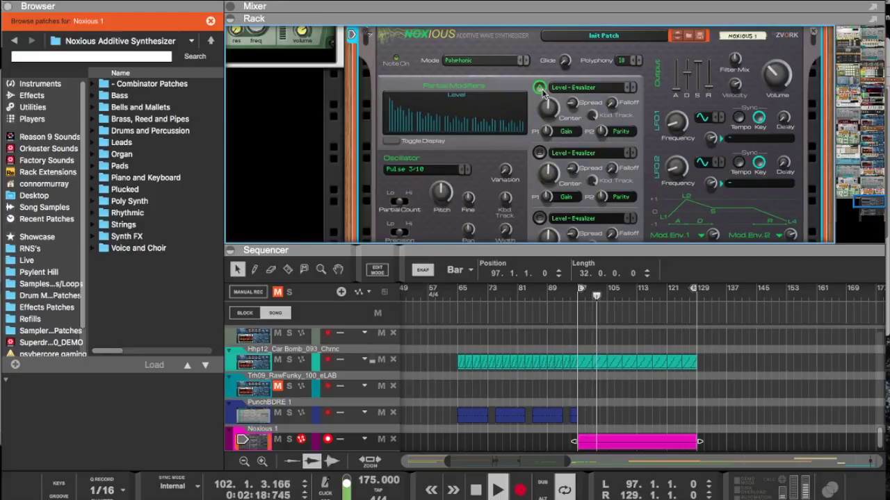
# Step: Set Noxious's first partial modifier to Level - Feedback with a Spread of 57
pyautogui.click(578, 86)
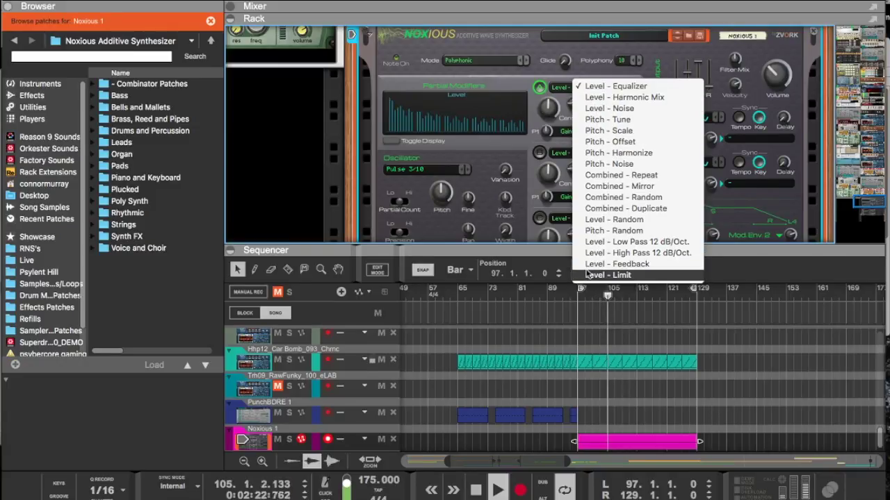
pyautogui.click(556, 162)
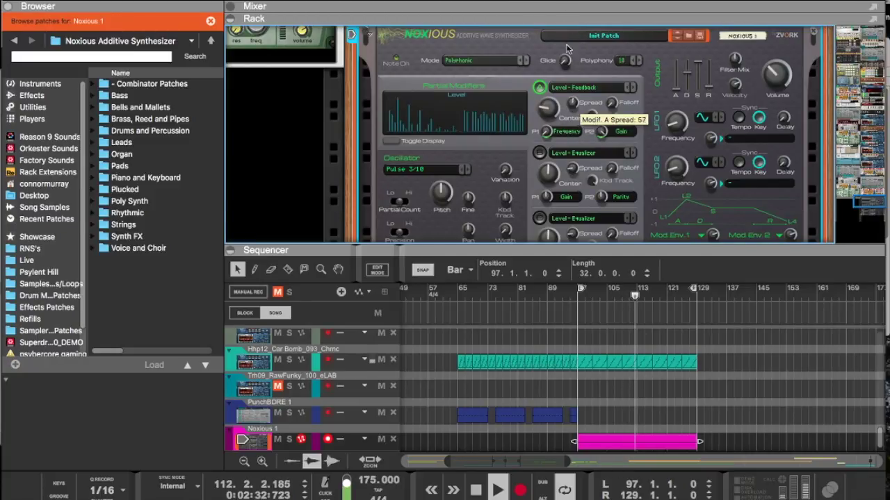
# Step: Trim the start of the Redrum 2 audio clip from bar 97 to bar 129
pyautogui.scroll(-1, 611, 122)
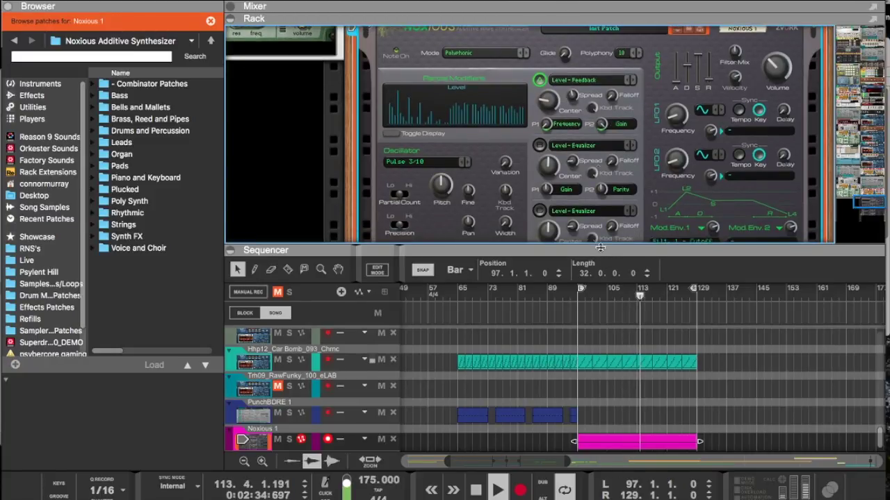
pyautogui.moveTo(600, 251); pyautogui.dragTo(600, 125)
pyautogui.scroll(5, 612, 254)
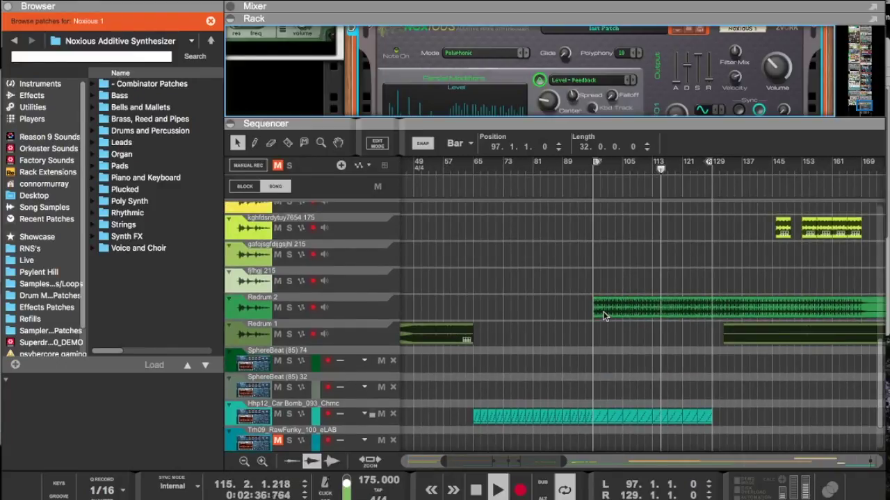
pyautogui.click(604, 316)
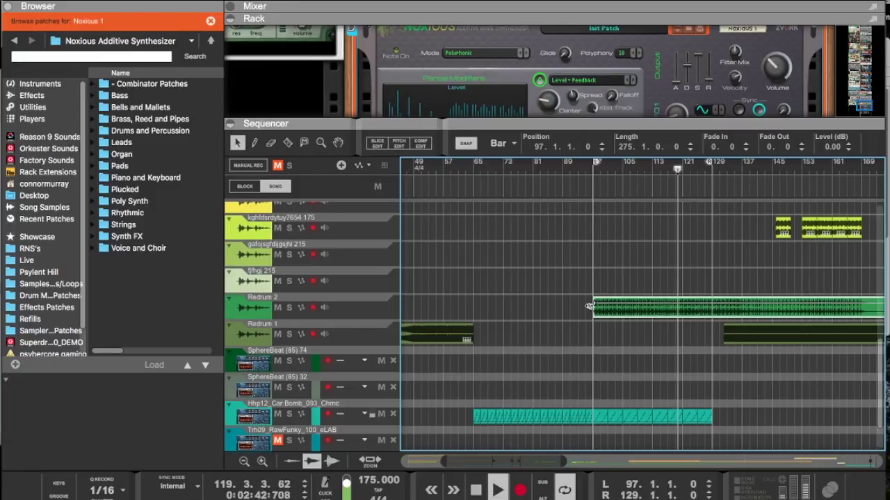
pyautogui.moveTo(589, 307); pyautogui.dragTo(709, 309)
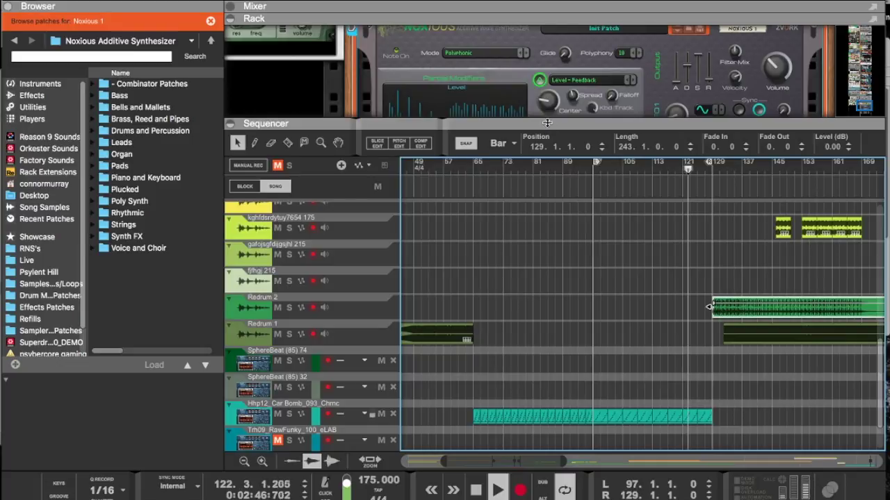
# Step: Assign Noxious's LFO 1 to modulate Modif. A Center and sync it to tempo
pyautogui.moveTo(547, 123); pyautogui.dragTo(534, 339)
pyautogui.moveTo(548, 101); pyautogui.dragTo(544, 25)
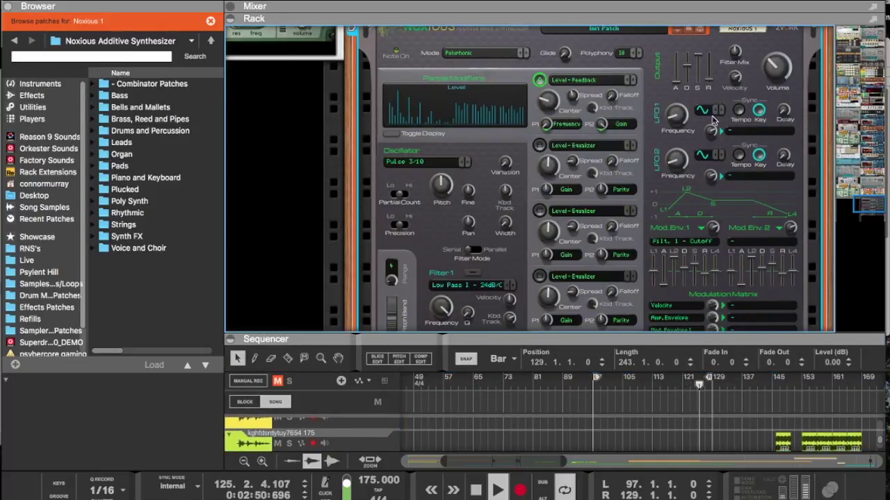
pyautogui.click(736, 128)
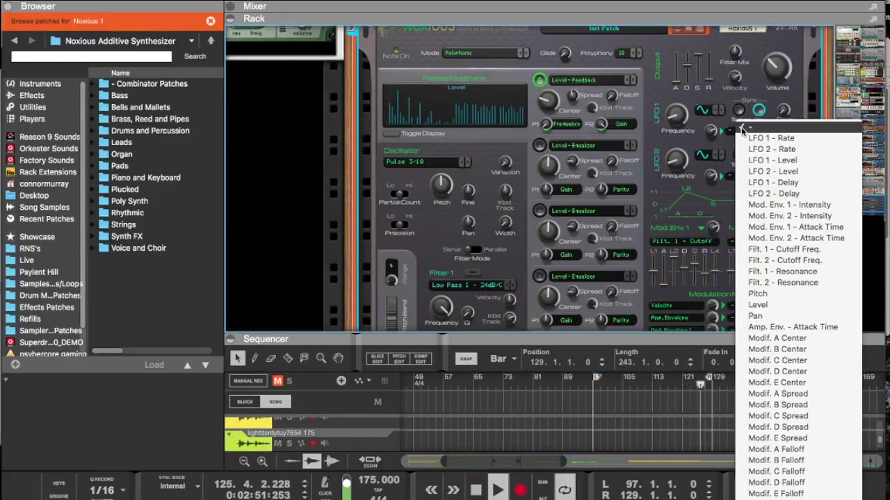
pyautogui.click(754, 340)
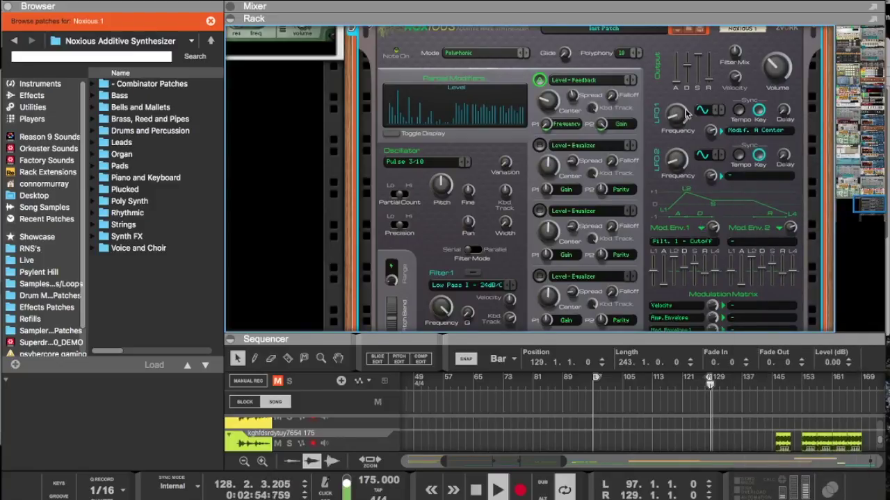
pyautogui.click(738, 110)
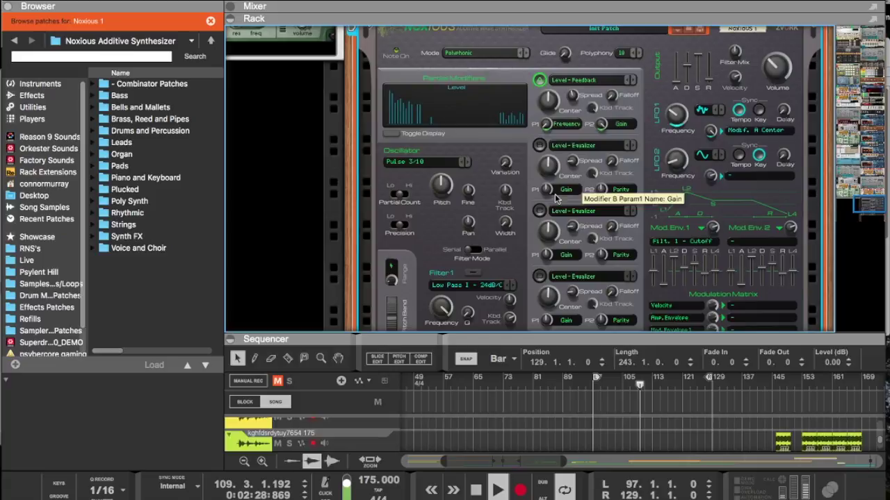
# Step: Switch on Noxious's second partial modifier and set its type to Combined - Mirror
pyautogui.click(573, 146)
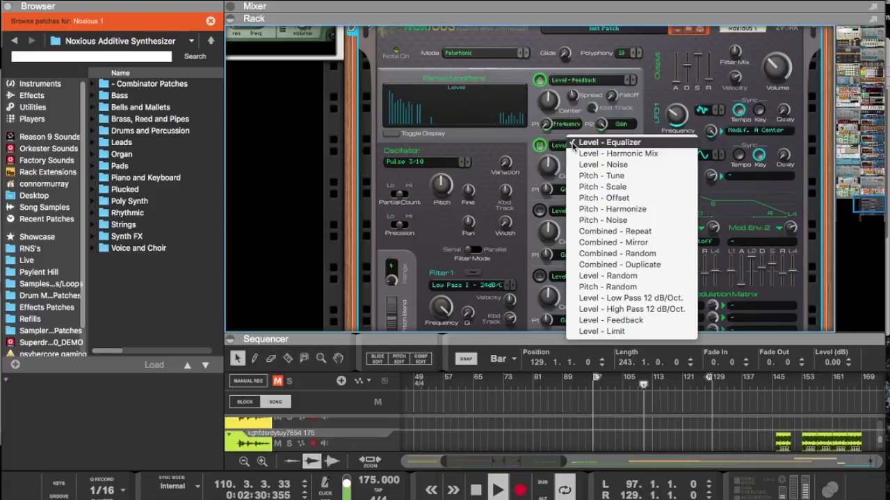
pyautogui.click(592, 265)
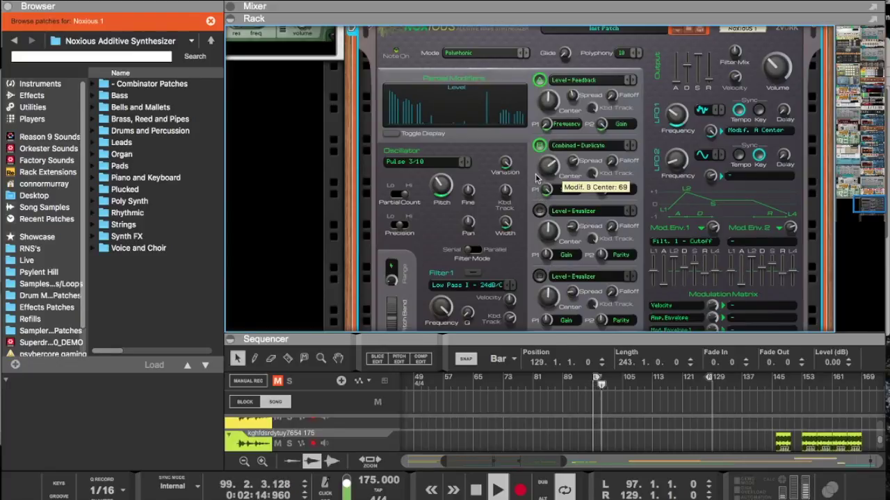
pyautogui.click(632, 146)
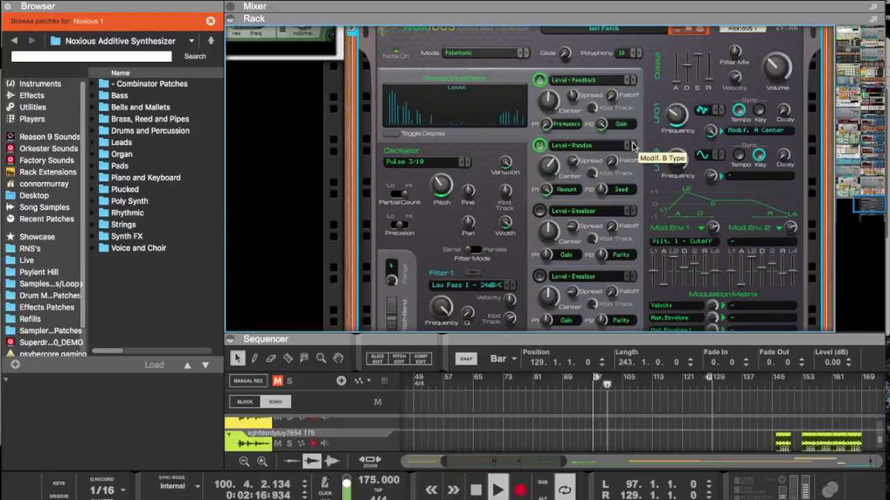
pyautogui.click(628, 146)
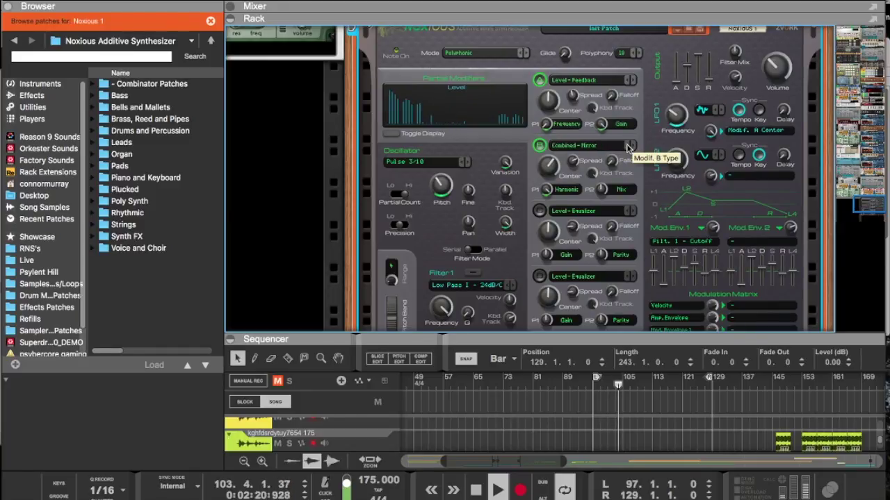
pyautogui.click(629, 147)
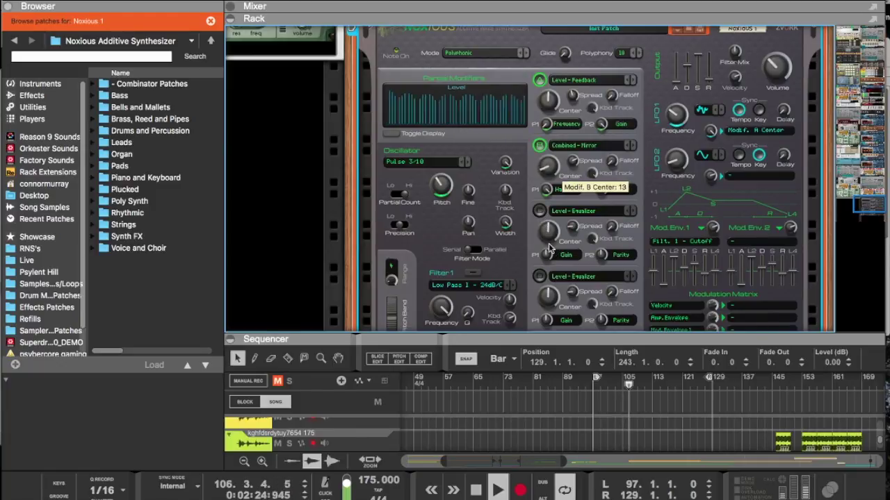
# Step: Adjust the second partial modifier's Harmonic amount, setting its Mix to -50 and its Center to 14
pyautogui.moveTo(551, 257); pyautogui.dragTo(551, 257)
pyautogui.moveTo(546, 190); pyautogui.dragTo(542, 215)
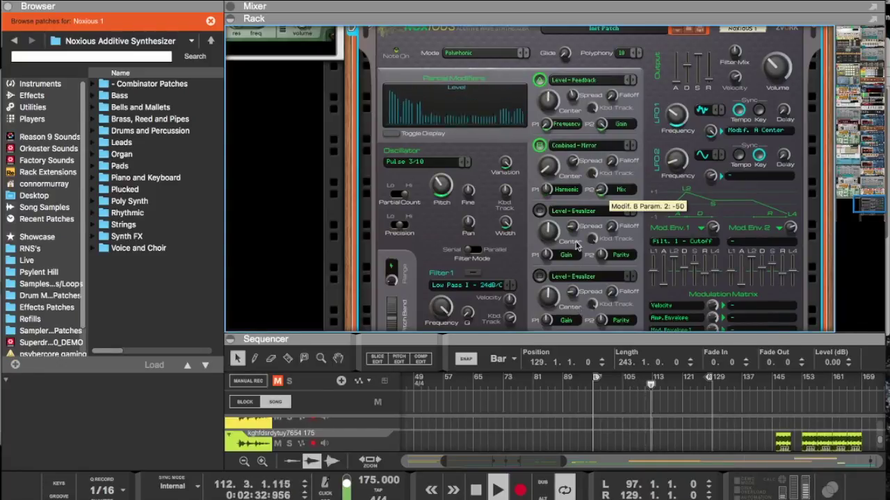
pyautogui.moveTo(545, 176); pyautogui.dragTo(542, 150)
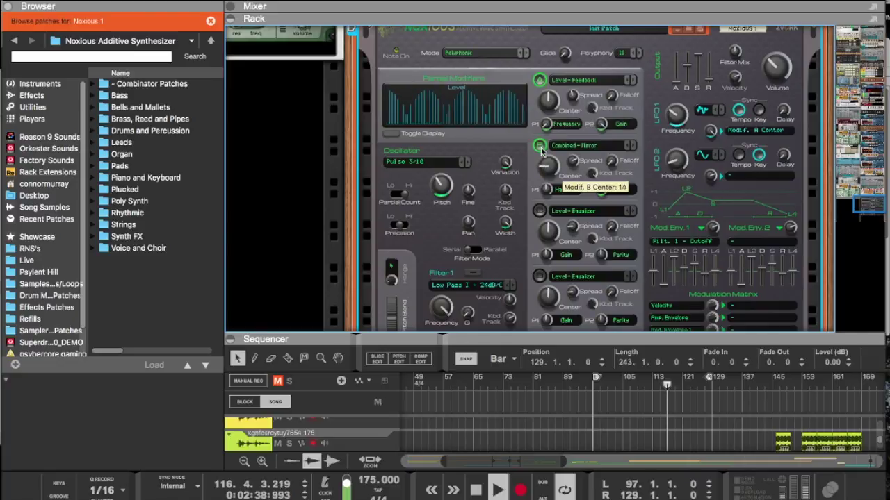
# Step: Open the Kong 1 drum clip that starts at bar 97 for note editing
pyautogui.moveTo(577, 339); pyautogui.dragTo(591, 3)
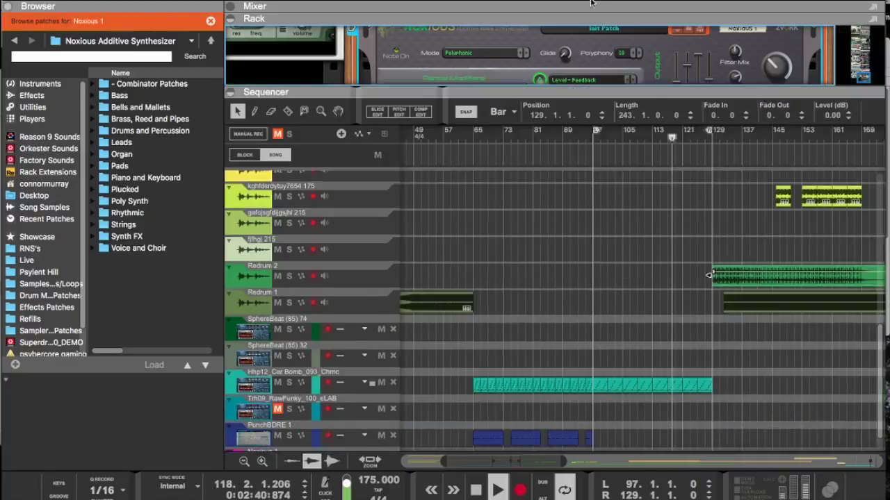
pyautogui.scroll(10, 608, 255)
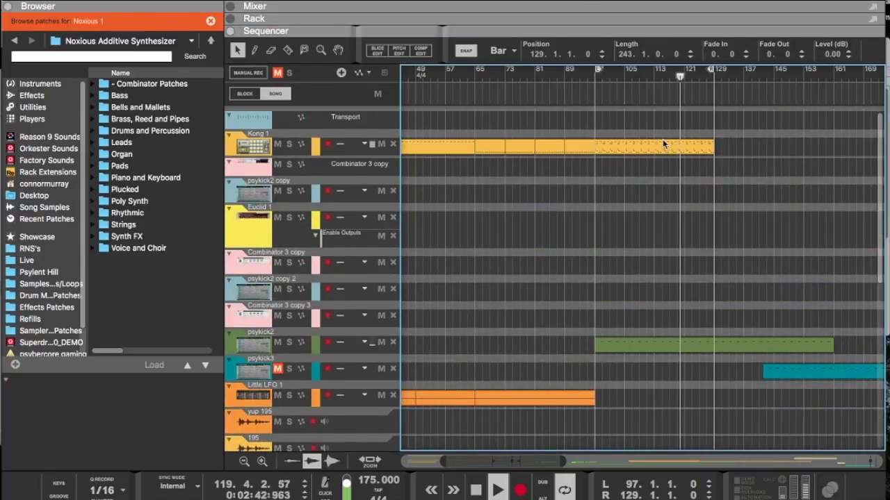
pyautogui.hscroll(-5, 622, 142)
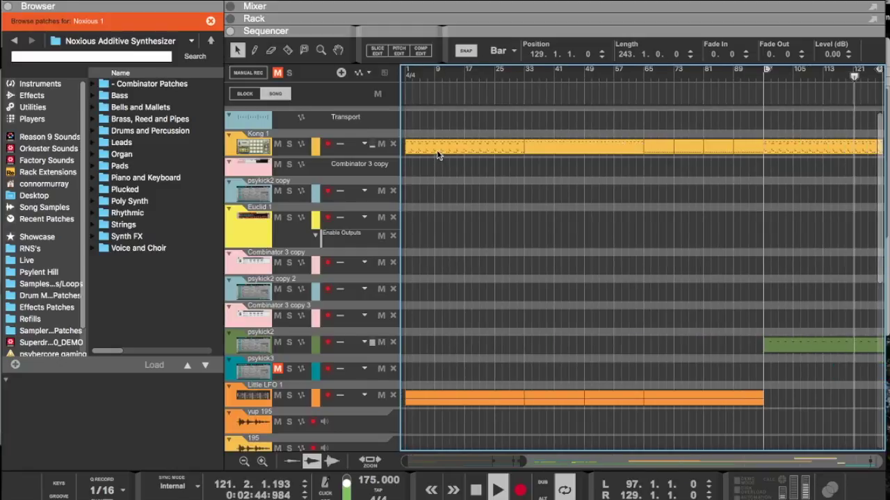
pyautogui.hscroll(12, 477, 152)
pyautogui.hscroll(-8, 478, 141)
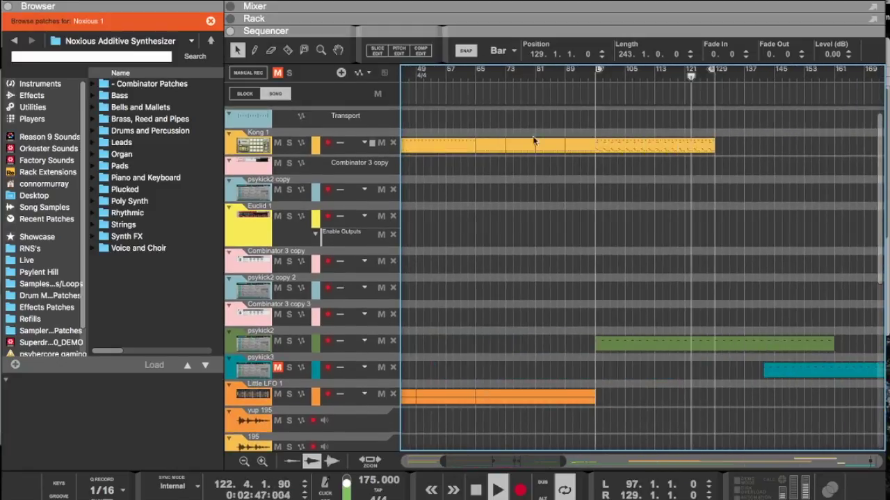
pyautogui.doubleClick(645, 142)
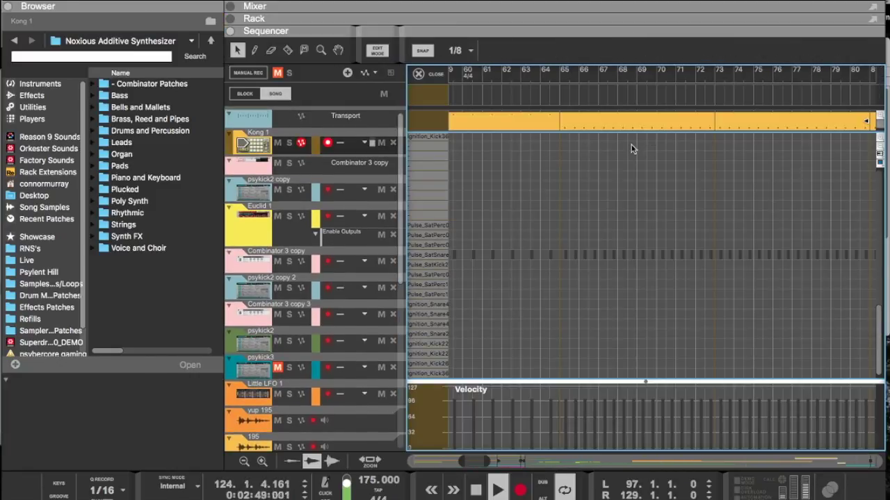
# Step: Delete all the Pulse_SatSnare hits between bars 97 and 129 of the Kong 1 clip
pyautogui.hscroll(5, 668, 166)
pyautogui.hscroll(6, 667, 193)
pyautogui.scroll(-1, 720, 209)
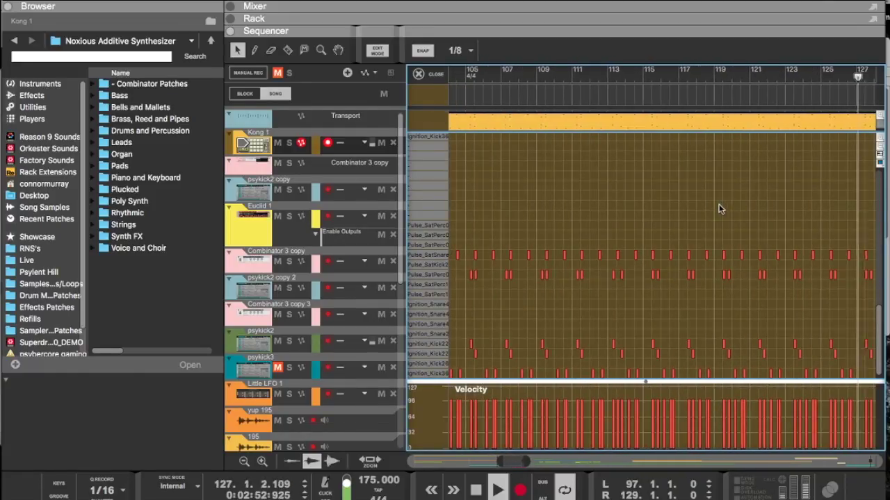
pyautogui.scroll(-5, 720, 209)
pyautogui.hscroll(2, 718, 232)
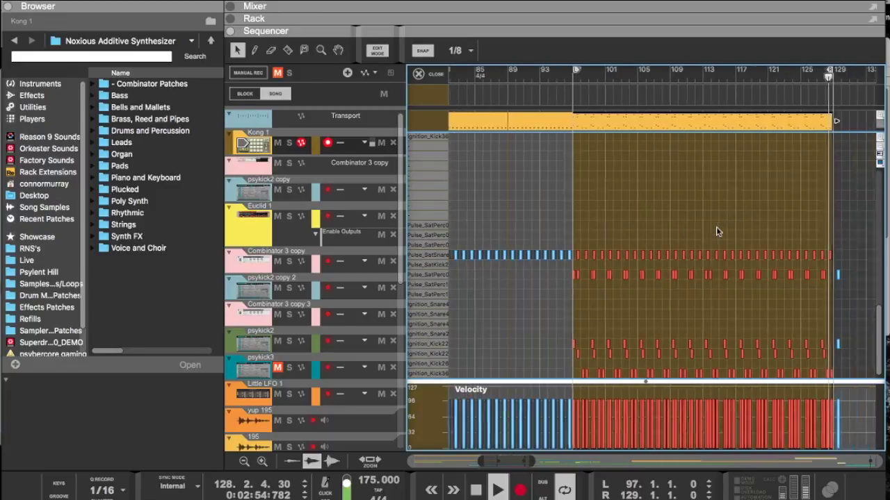
pyautogui.hscroll(2, 717, 227)
pyautogui.moveTo(767, 223); pyautogui.dragTo(512, 260)
pyautogui.press('Delete')
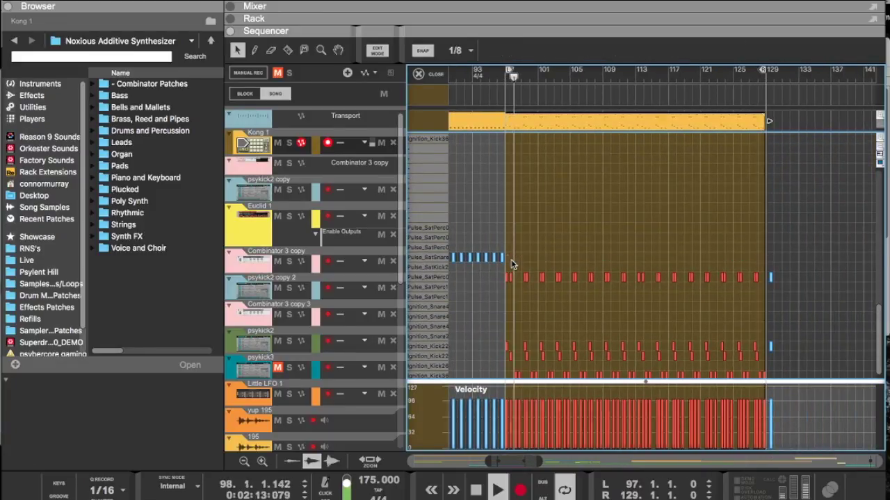
# Step: Return to the Noxious synthesizer in the rack and set its second partial modifier's Center to 4
pyautogui.press('F6')
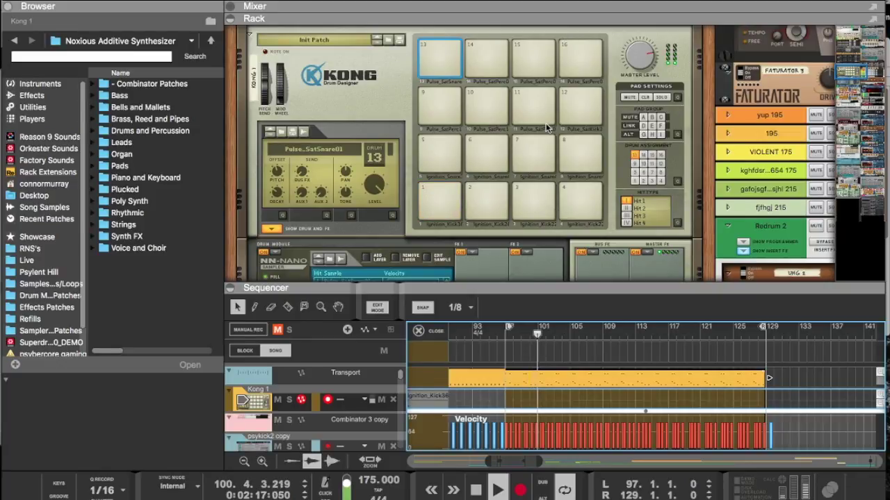
pyautogui.scroll(-5, 537, 189)
pyautogui.press('F5')
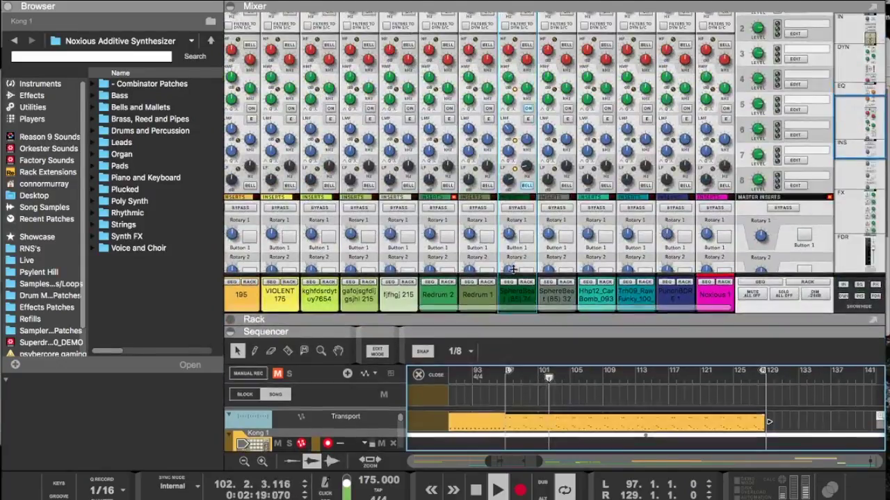
pyautogui.press('F6')
pyautogui.scroll(-10, 576, 193)
pyautogui.scroll(-8, 574, 193)
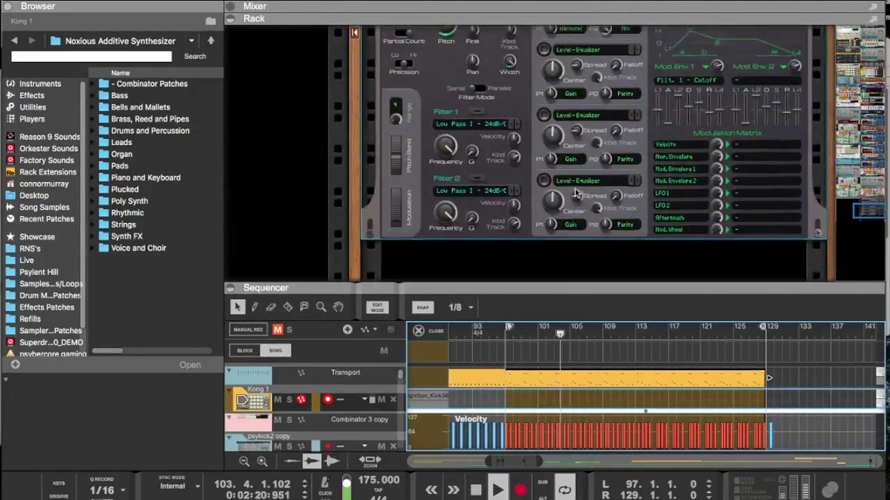
pyautogui.moveTo(566, 216); pyautogui.dragTo(557, 210)
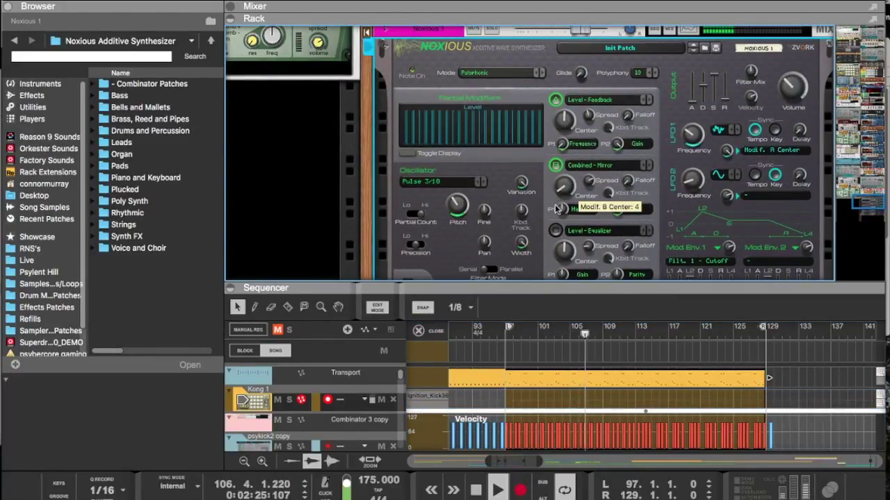
# Step: Add a Lectric Panda Fritz Granular Engine below Noxious and combine the two devices into a Combinator
pyautogui.scroll(-5, 556, 210)
pyautogui.rightClick(531, 267)
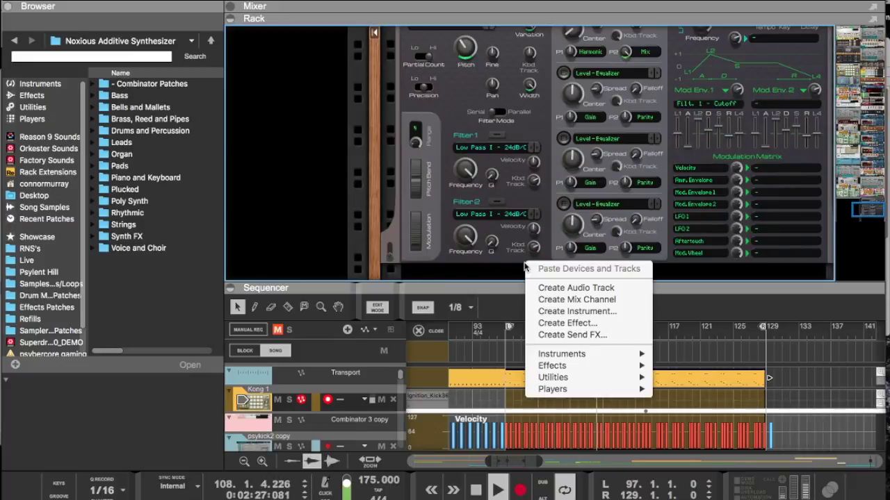
pyautogui.moveTo(584, 365)
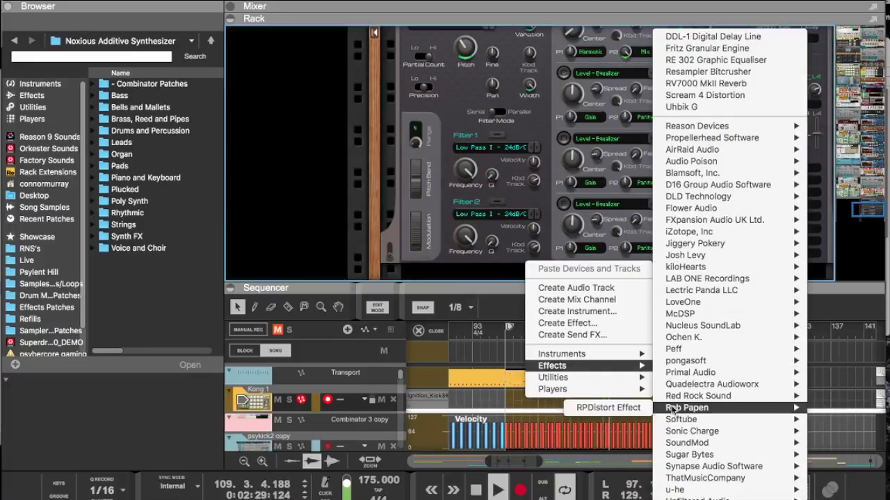
pyautogui.moveTo(680, 292)
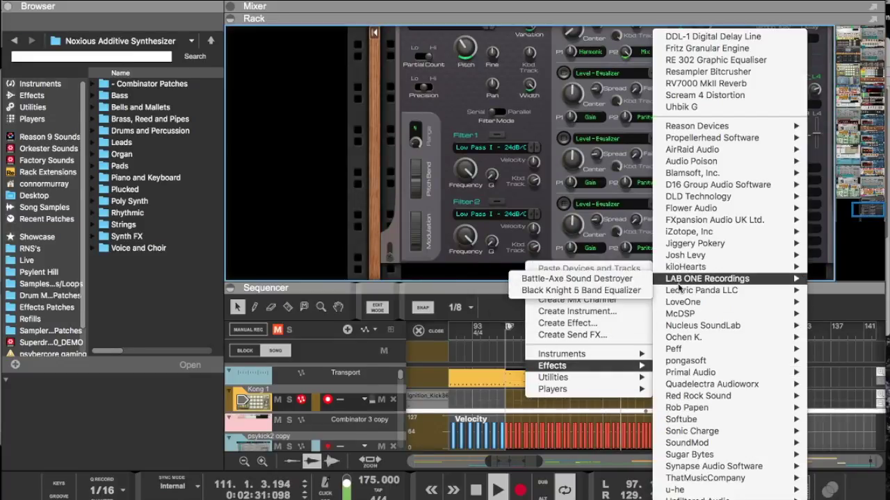
pyautogui.click(566, 287)
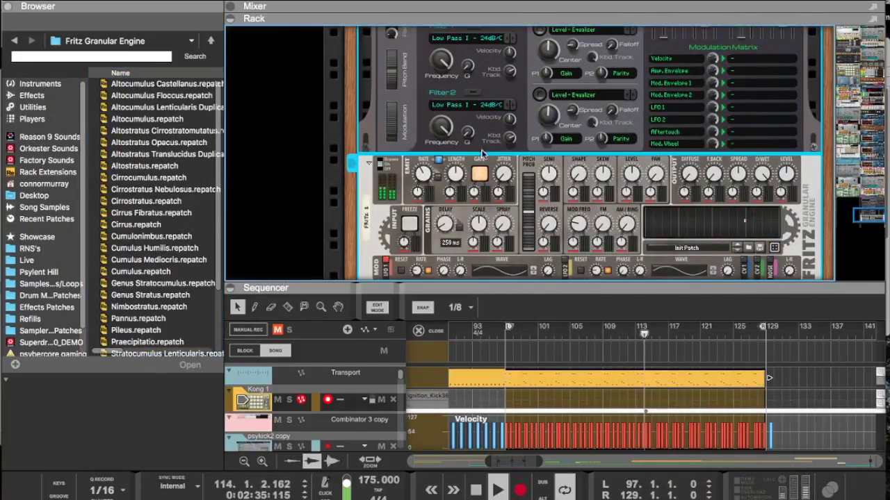
pyautogui.rightClick(484, 157)
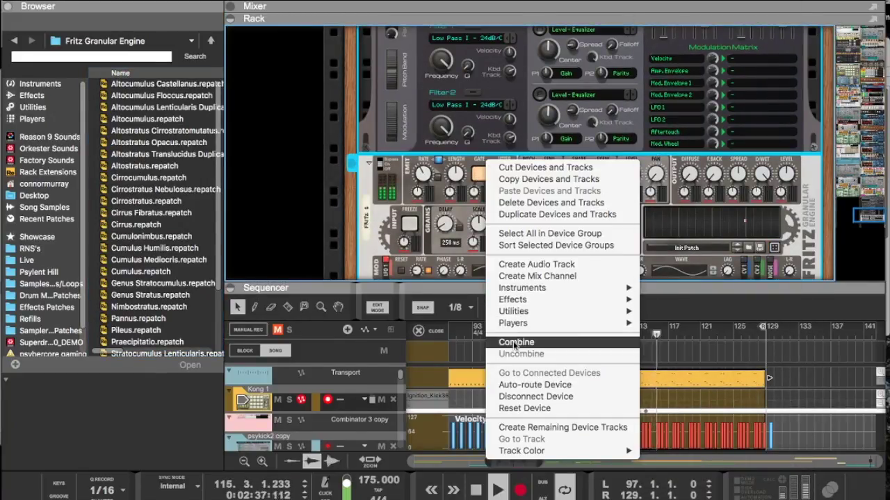
pyautogui.click(514, 342)
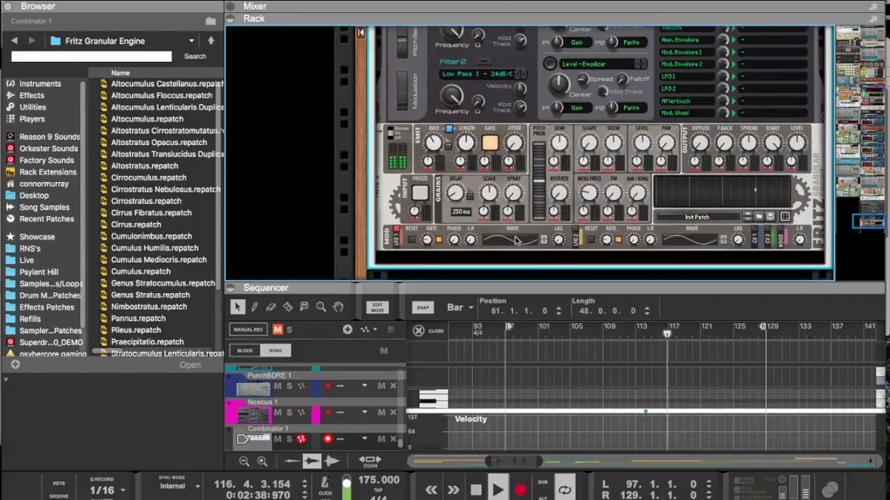
# Step: Cable a Fritz modulation output to Noxious's Pitch modulation input and change Fritz's LFO 1 to a stepped waveform
pyautogui.press('Tab')
pyautogui.moveTo(458, 218); pyautogui.dragTo(535, 109)
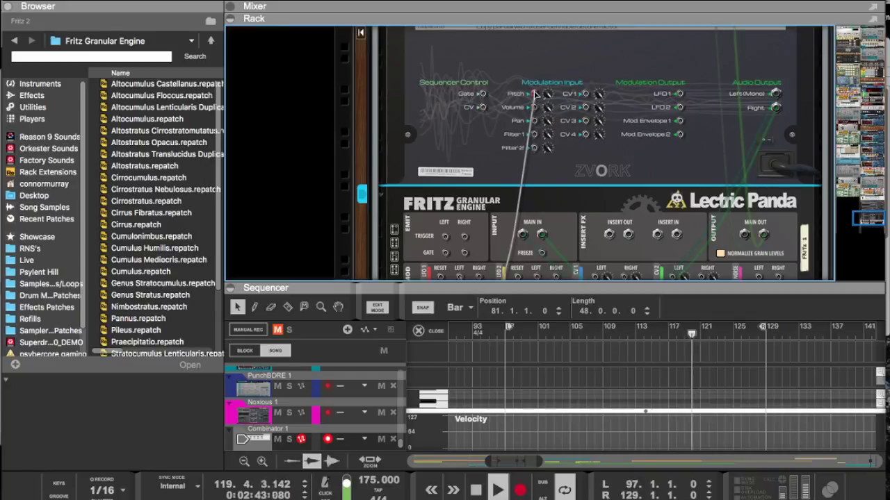
pyautogui.press('Tab')
pyautogui.moveTo(532, 200); pyautogui.dragTo(513, 82)
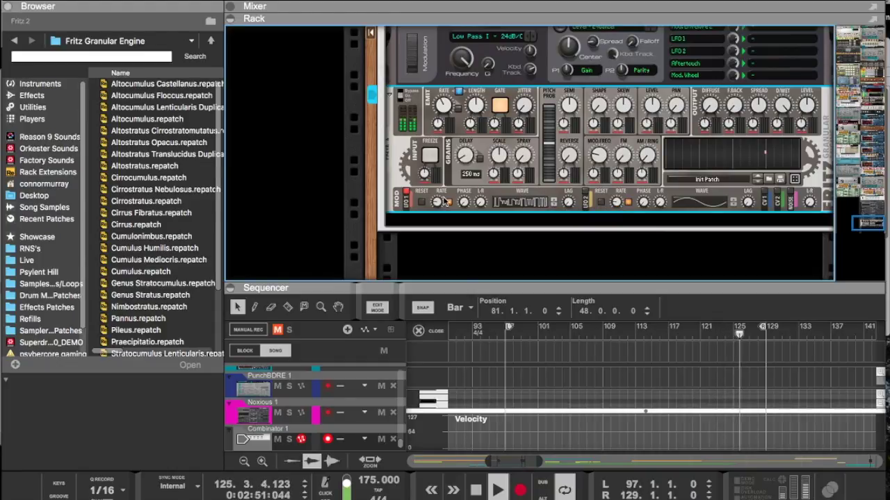
# Step: Cable Fritz's LFO 2 modulation output to the CV 1 modulation input on the back of Noxious
pyautogui.scroll(5, 672, 202)
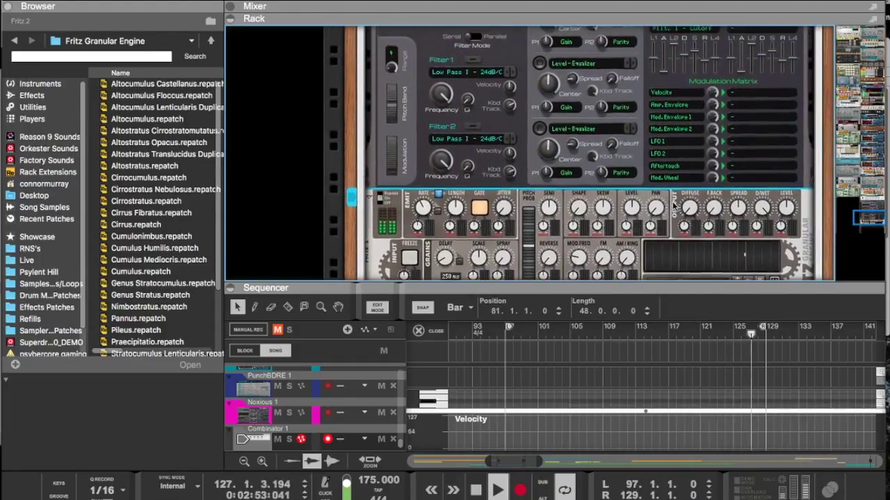
pyautogui.scroll(6, 672, 202)
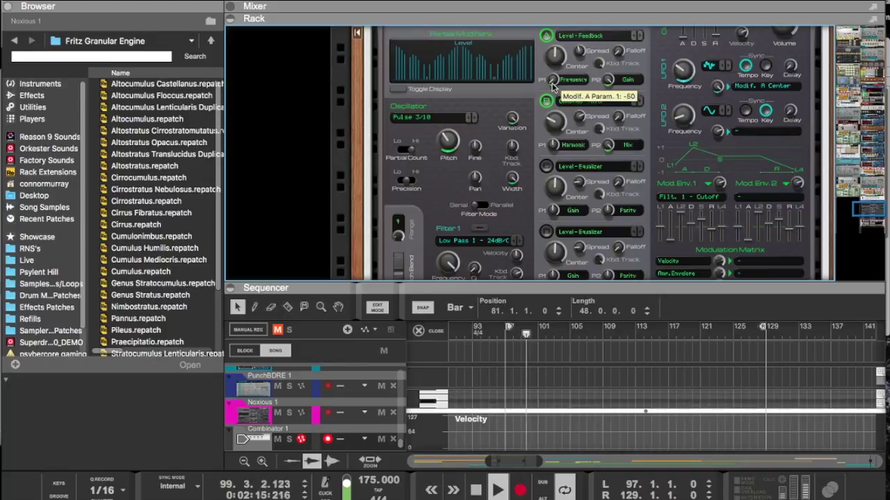
pyautogui.scroll(-3, 654, 180)
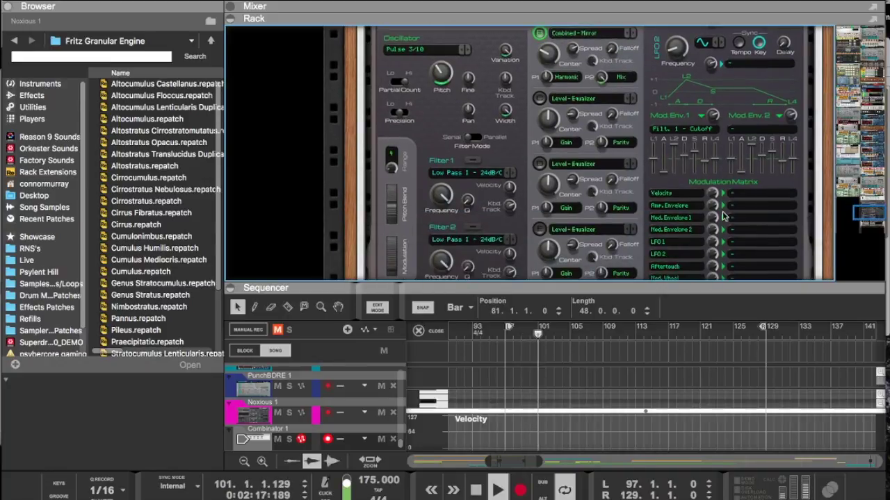
pyautogui.click(741, 227)
pyautogui.click(739, 236)
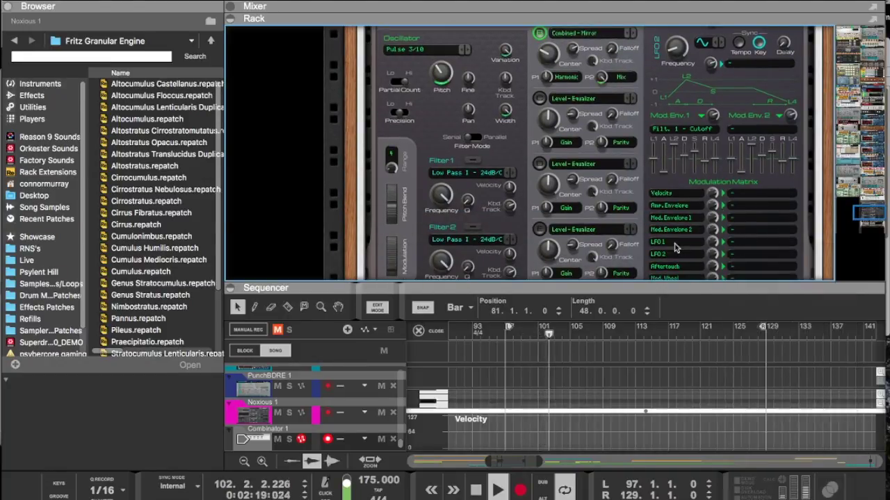
pyautogui.scroll(-5, 674, 247)
pyautogui.click(674, 246)
pyautogui.press('Tab')
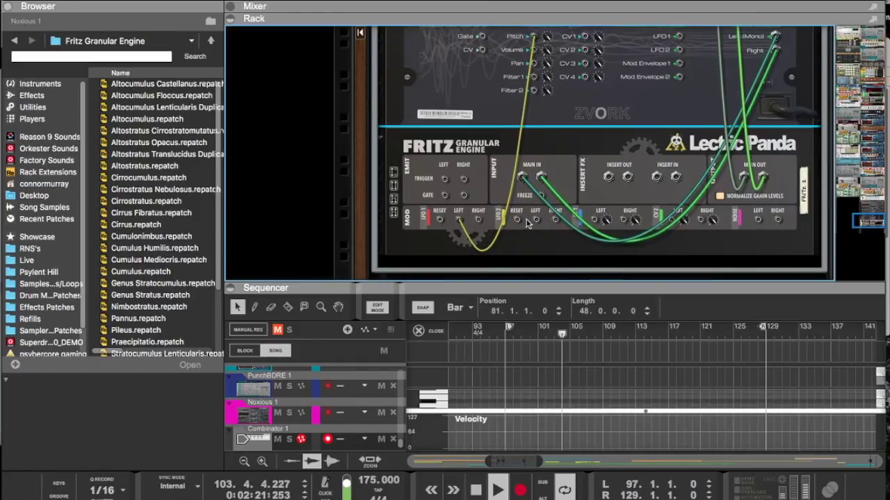
pyautogui.scroll(3, 606, 83)
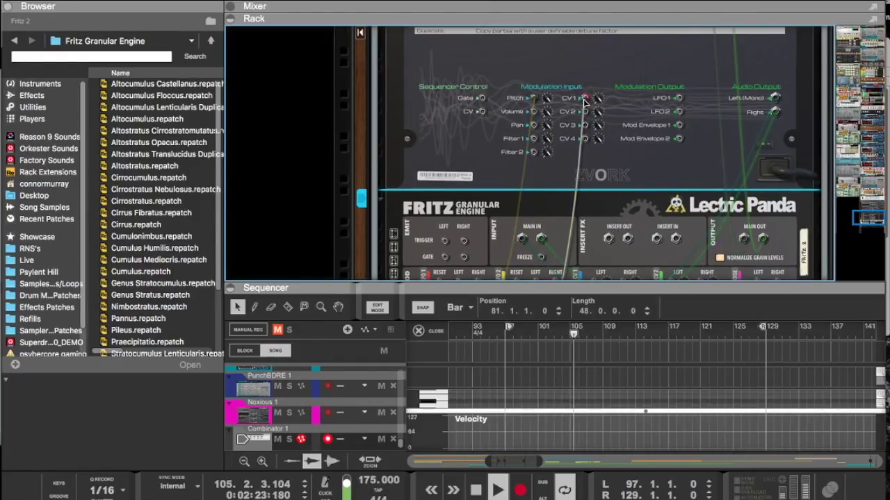
# Step: In Noxious's modulation matrix, replace the Aftertouch source with CV 1, route it to Modif. B Center and adjust its amount
pyautogui.press('Tab')
pyautogui.click(706, 168)
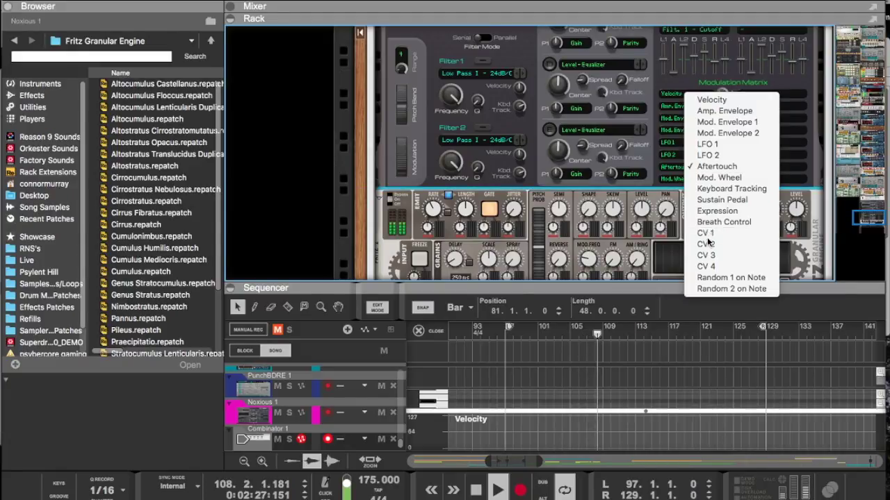
pyautogui.click(706, 234)
pyautogui.click(747, 165)
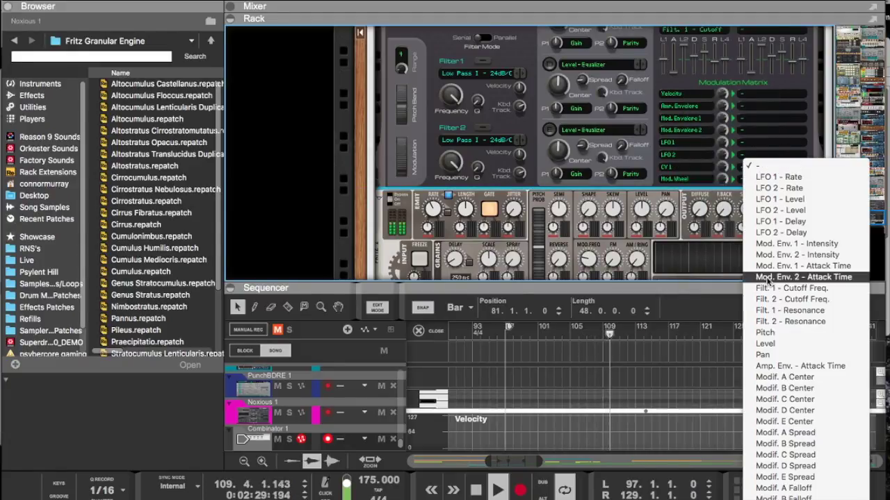
pyautogui.click(775, 389)
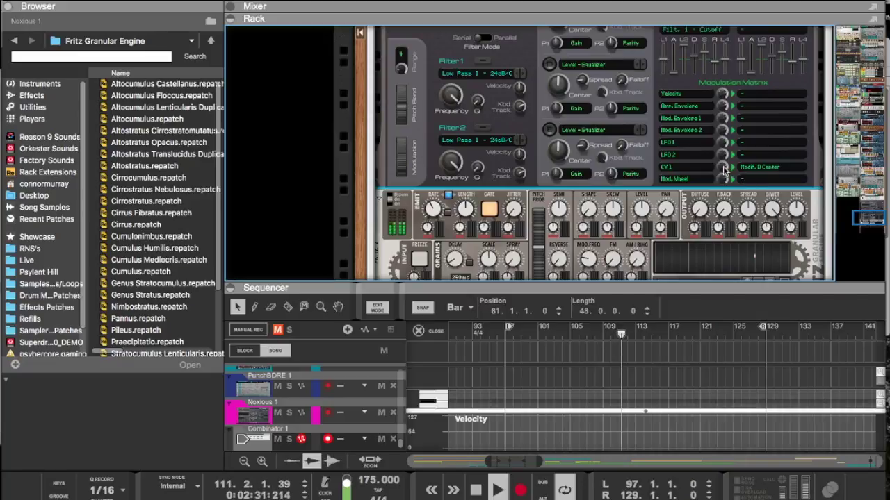
# Step: Set Noxious's third partial modifier to Pitch - Random and switch it on
pyautogui.scroll(5, 651, 185)
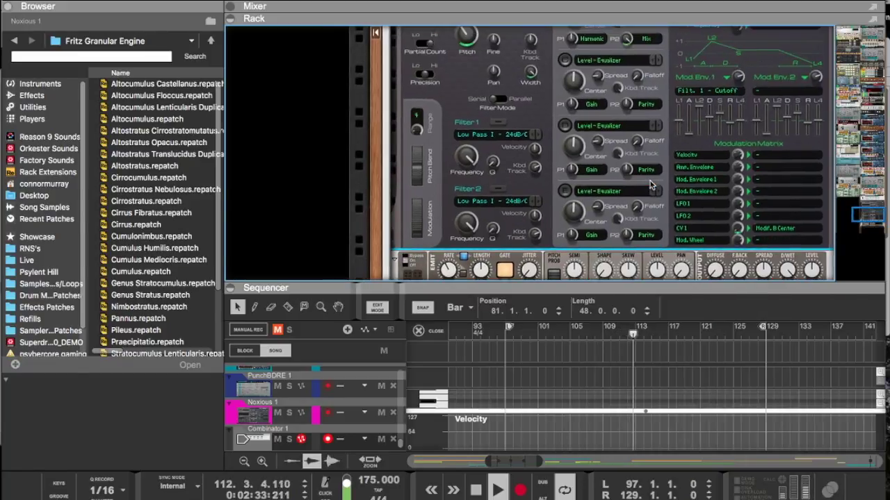
pyautogui.scroll(2, 651, 184)
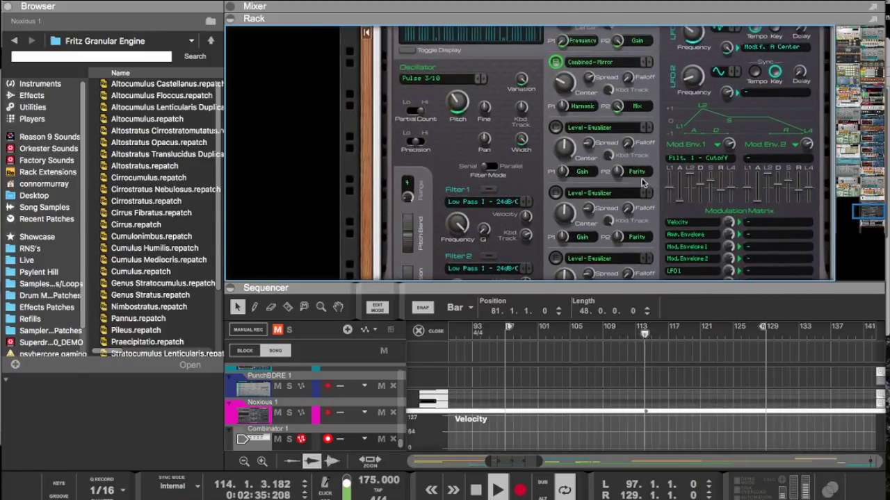
pyautogui.scroll(1, 611, 165)
pyautogui.click(602, 153)
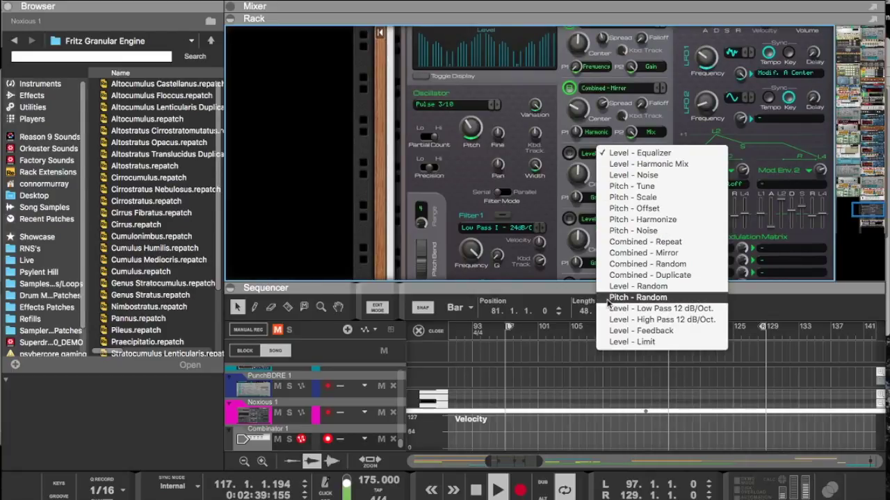
pyautogui.click(608, 298)
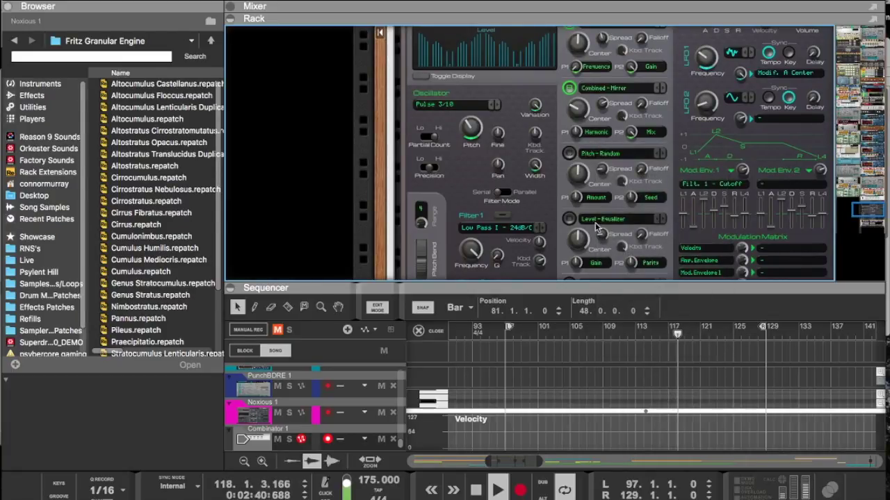
pyautogui.click(569, 153)
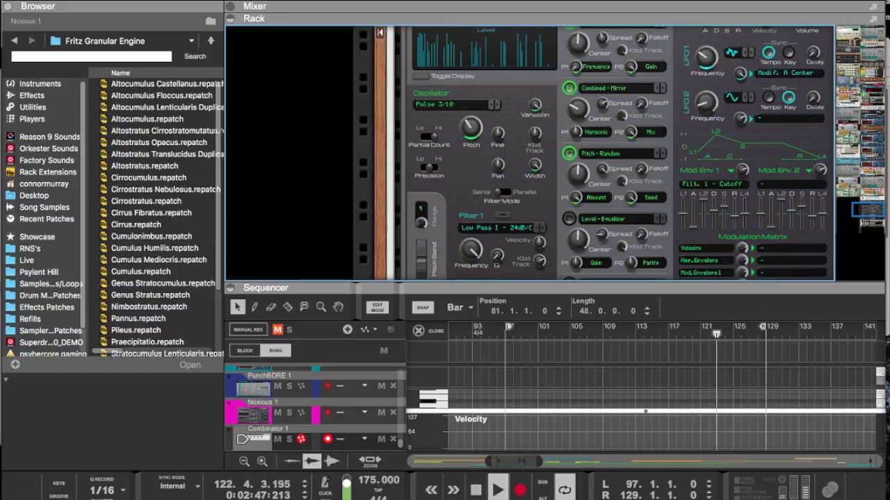
# Step: Change Fritz's LFO 2 to a humped waveform and set its synced rate to 2/4
pyautogui.scroll(-3, 606, 159)
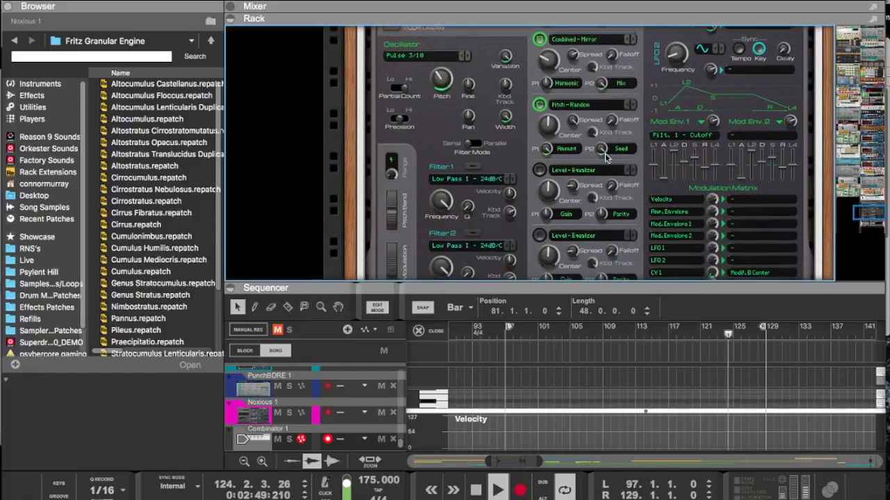
pyautogui.scroll(-5, 606, 158)
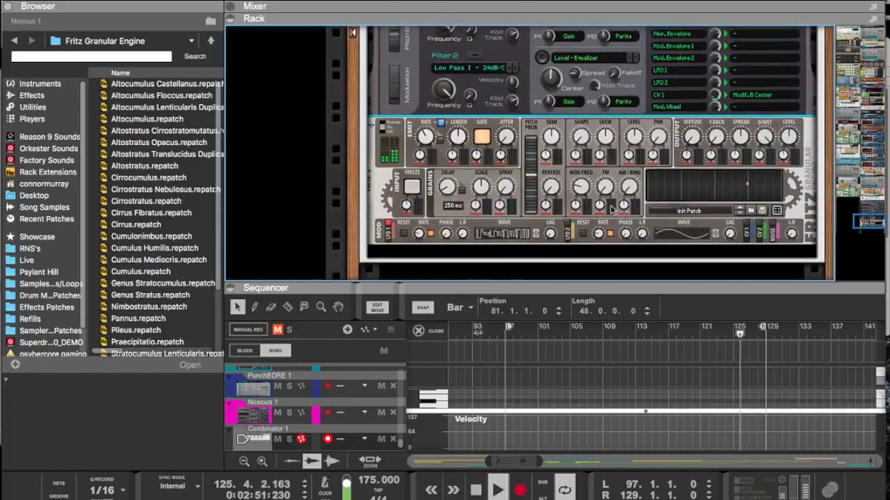
pyautogui.moveTo(646, 233); pyautogui.dragTo(666, 91)
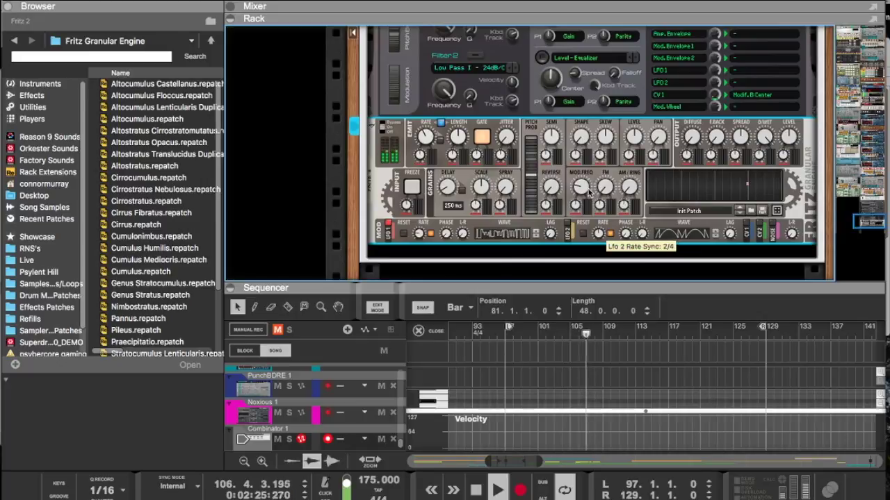
# Step: Give Noxious's LFO 2 a different waveform with tempo sync and route it to Modif. C Center
pyautogui.scroll(3, 632, 205)
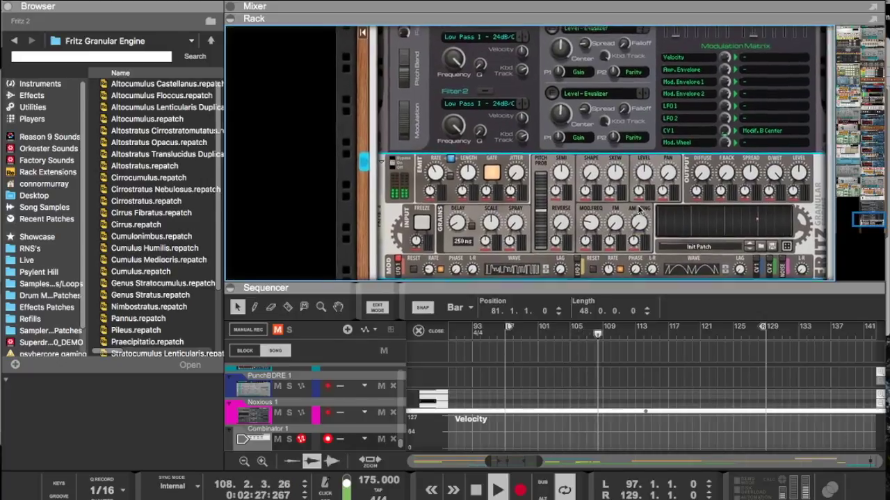
pyautogui.scroll(3, 639, 211)
pyautogui.scroll(2, 678, 205)
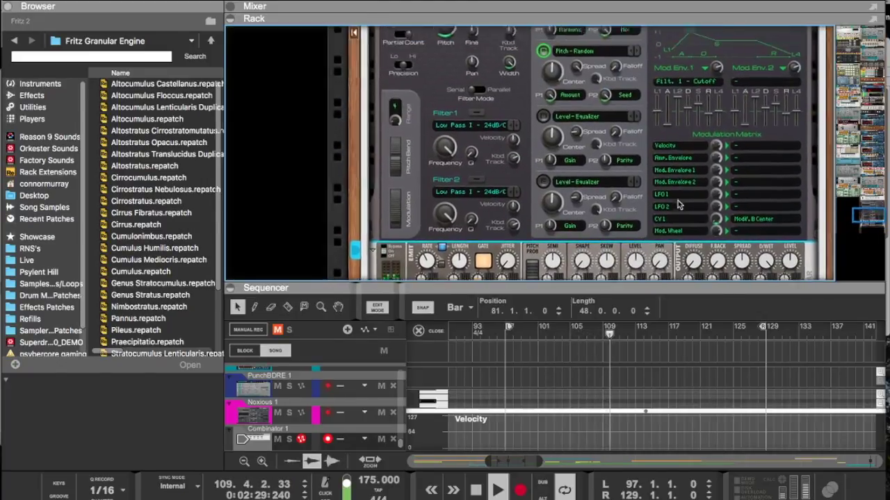
pyautogui.scroll(6, 678, 195)
pyautogui.moveTo(709, 151); pyautogui.dragTo(711, 125)
pyautogui.click(726, 150)
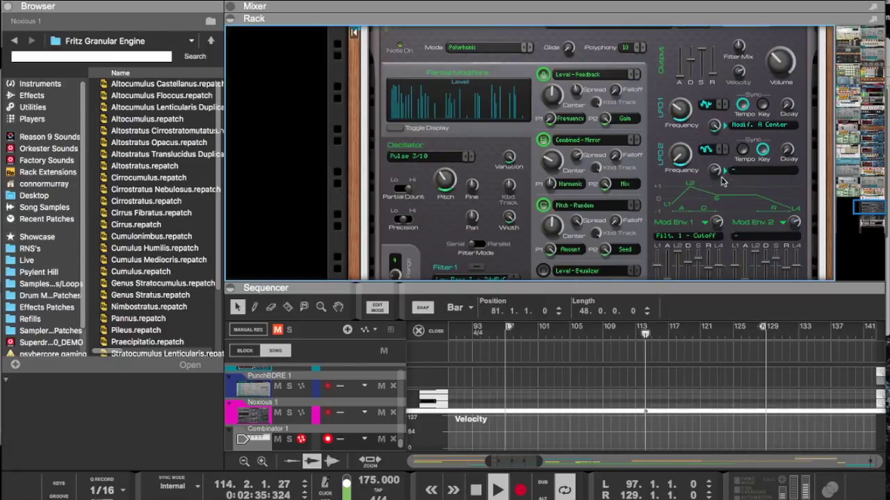
pyautogui.click(744, 150)
pyautogui.click(763, 150)
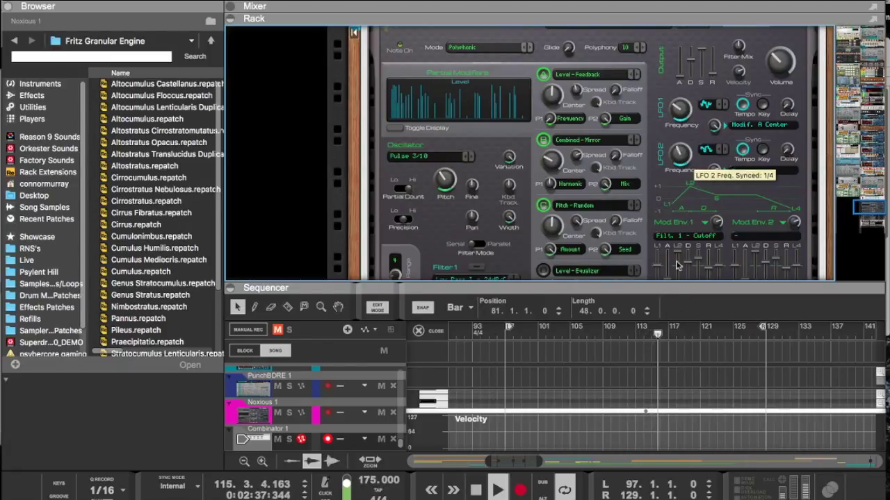
pyautogui.click(735, 171)
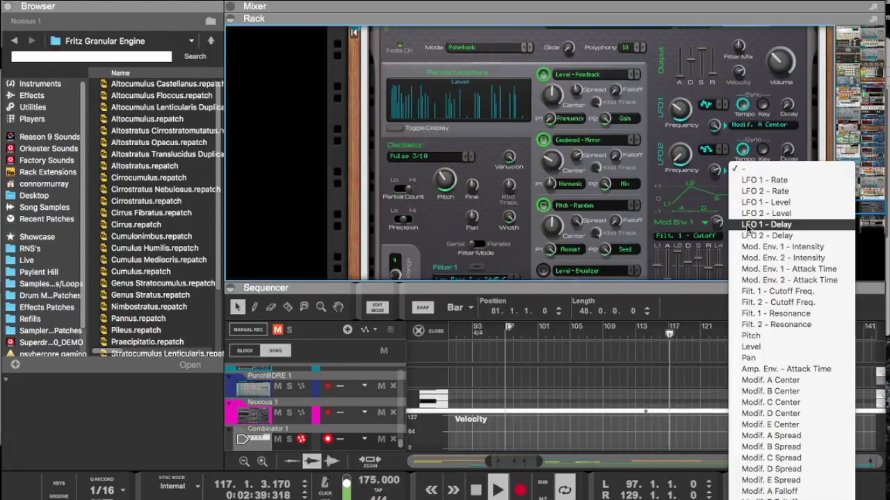
pyautogui.click(752, 403)
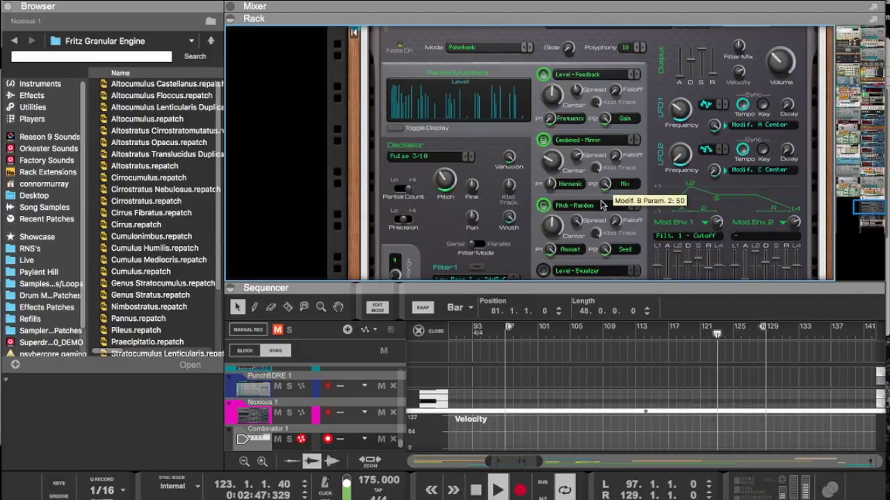
# Step: Review the Noxious settings and check the LFO rates on Fritz
pyautogui.scroll(-3, 576, 241)
pyautogui.scroll(4, 576, 238)
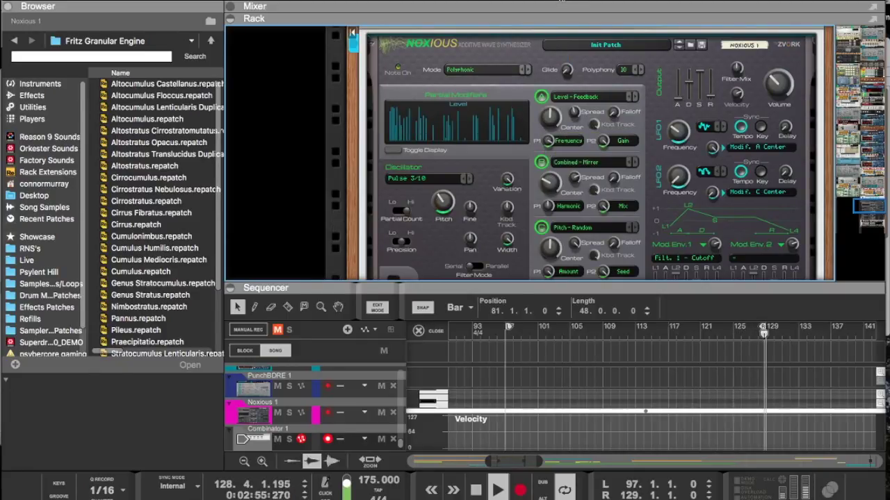
pyautogui.scroll(-5, 540, 183)
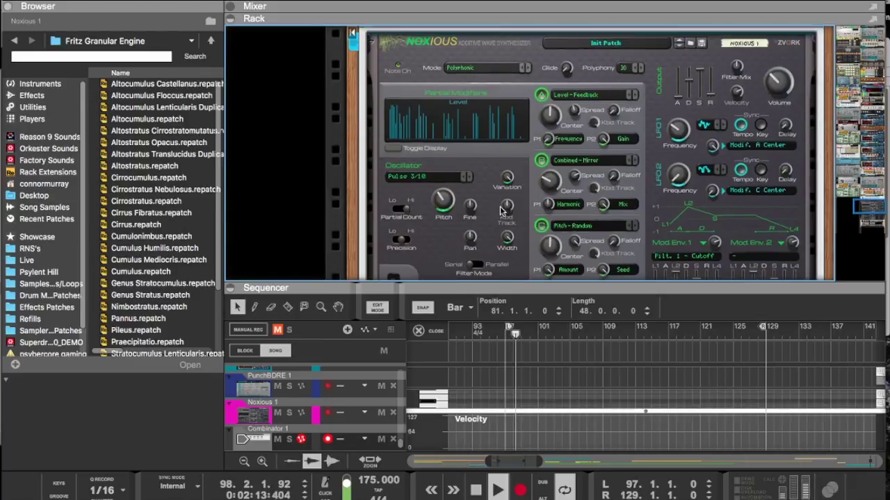
pyautogui.scroll(-7, 470, 199)
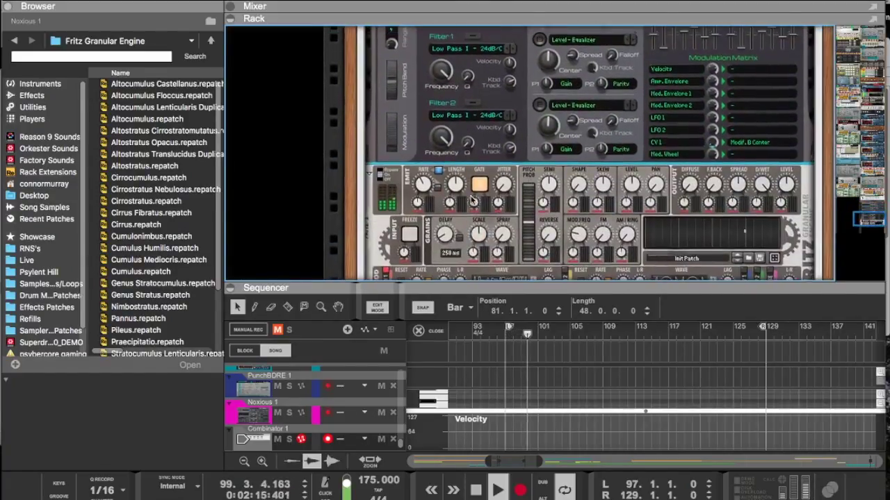
pyautogui.scroll(-5, 556, 224)
pyautogui.scroll(6, 556, 224)
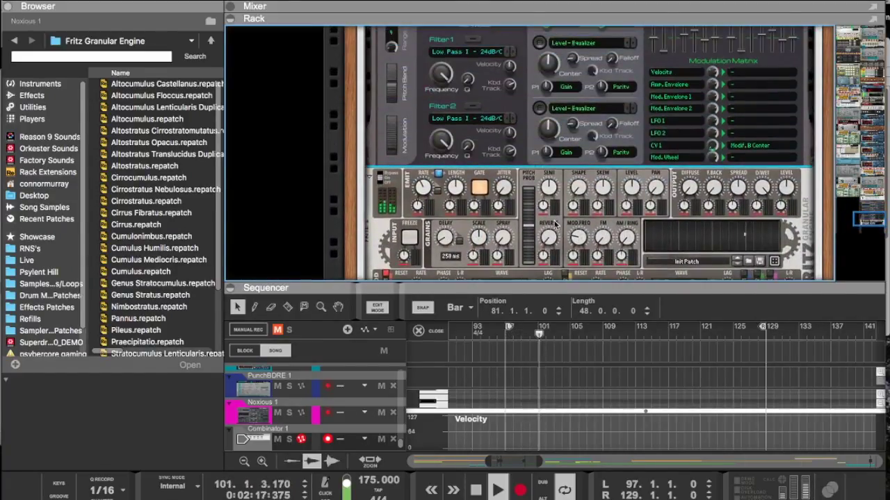
pyautogui.scroll(-4, 556, 225)
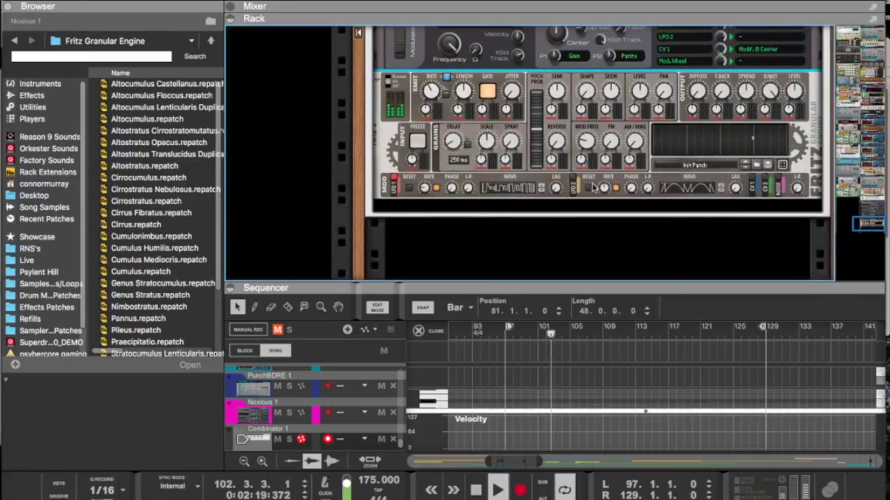
pyautogui.click(606, 193)
pyautogui.moveTo(425, 189)
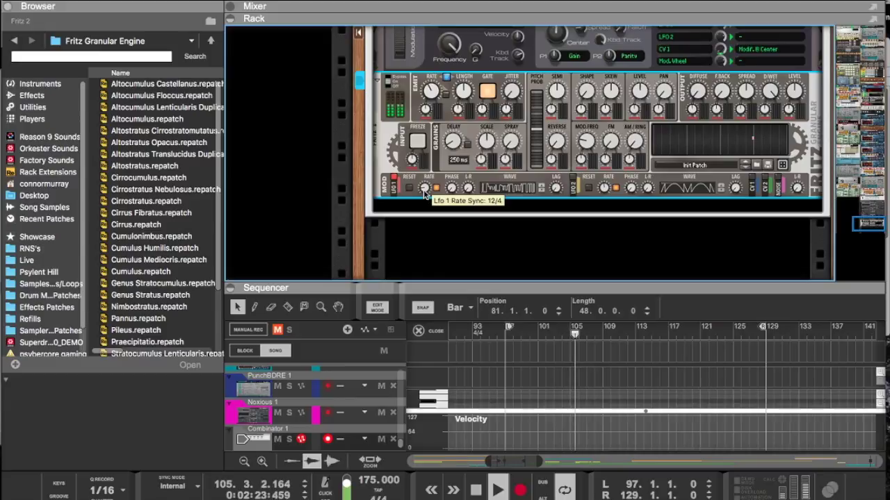
# Step: Cycle through Fritz's LFO 1 waveforms and settle on an irregular, mostly stepped shape
pyautogui.click(542, 186)
pyautogui.click(542, 187)
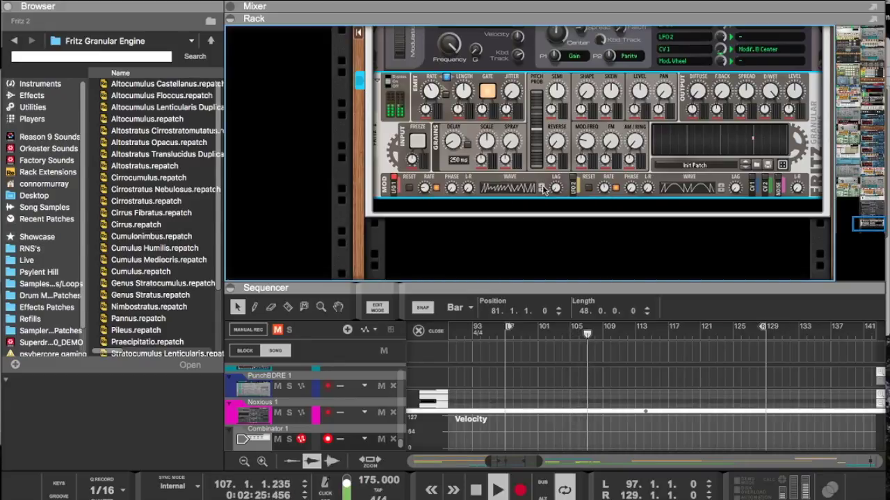
pyautogui.click(543, 188)
pyautogui.click(543, 188)
pyautogui.click(543, 188)
pyautogui.click(543, 189)
pyautogui.click(543, 189)
pyautogui.click(542, 188)
pyautogui.click(543, 189)
pyautogui.click(543, 188)
pyautogui.click(543, 188)
pyautogui.click(543, 189)
pyautogui.click(543, 188)
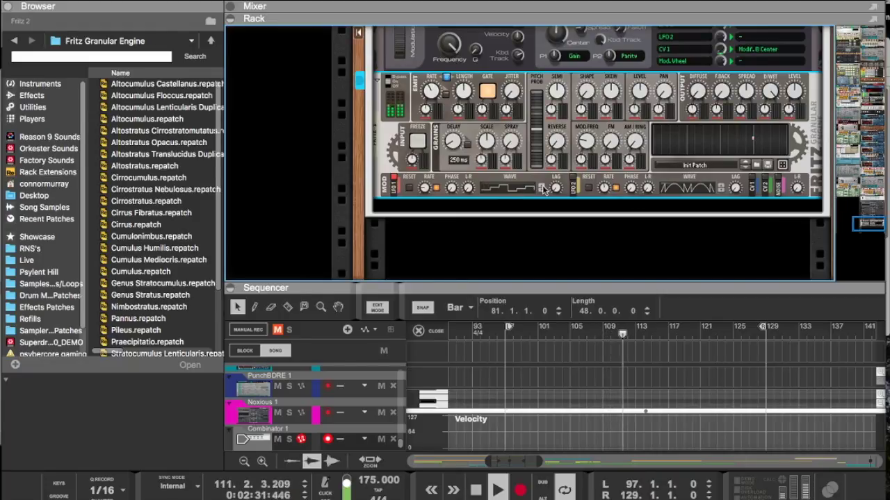
pyautogui.click(543, 188)
pyautogui.click(543, 188)
pyautogui.click(543, 188)
pyautogui.click(543, 189)
pyautogui.click(543, 188)
pyautogui.click(543, 188)
pyautogui.click(542, 189)
pyautogui.click(543, 188)
pyautogui.click(543, 188)
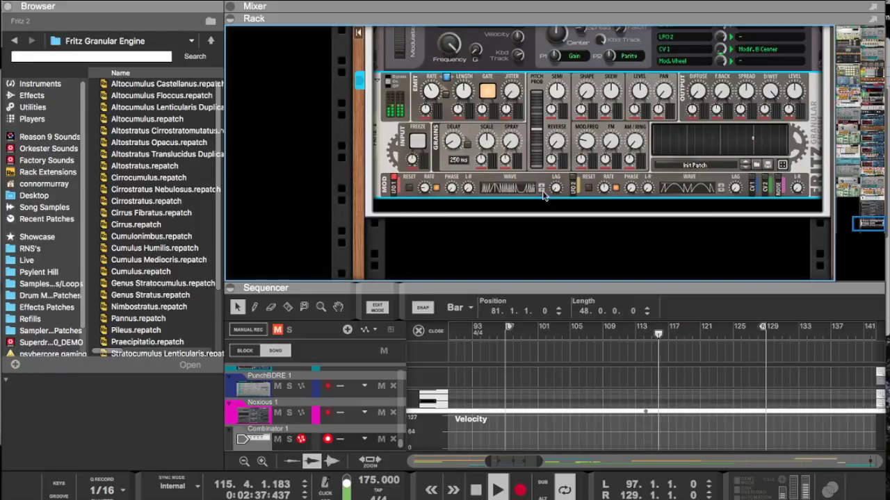
pyautogui.click(541, 188)
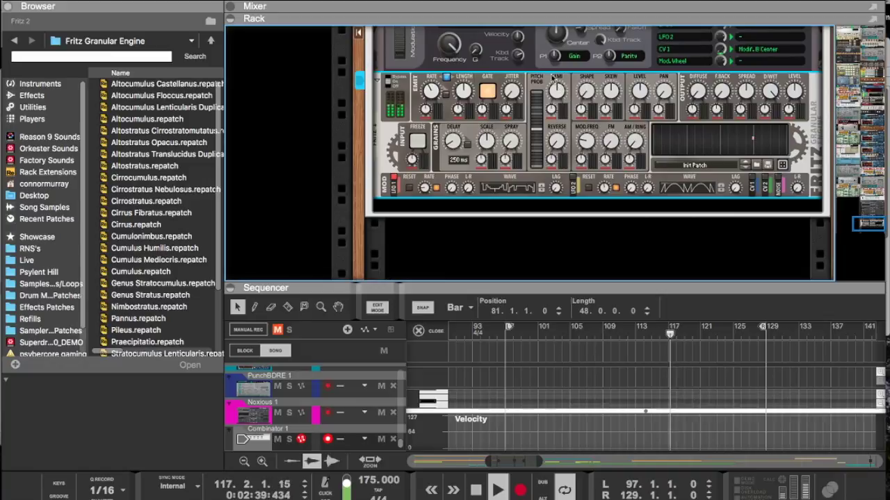
# Step: Insert a Faturator effect between Noxious and Fritz in the Combinator
pyautogui.rightClick(544, 65)
pyautogui.moveTo(566, 202)
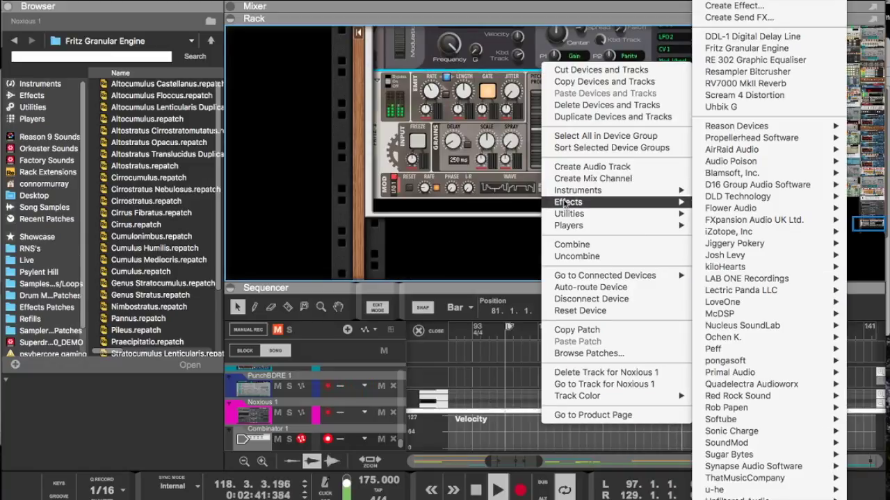
pyautogui.moveTo(715, 268)
pyautogui.click(637, 278)
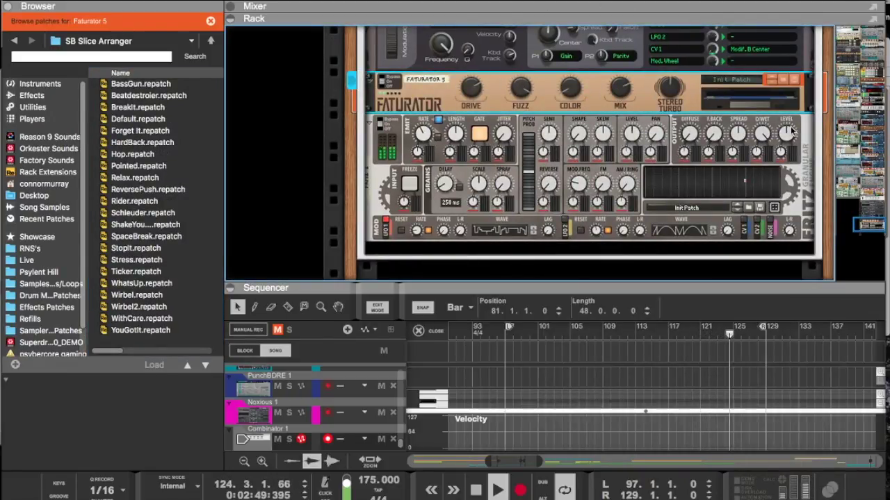
# Step: Set Noxious's Filter 2 to the Vowel type, lower its frequency and switch the filter off
pyautogui.click(791, 131)
pyautogui.click(551, 100)
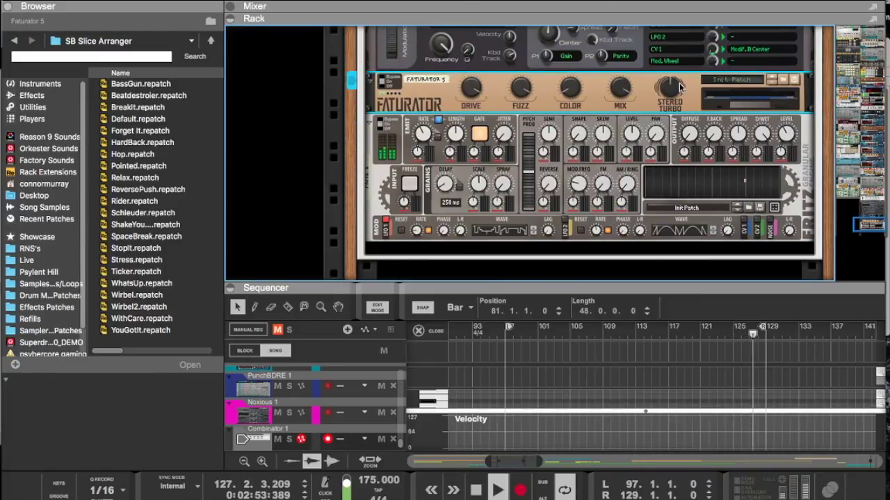
pyautogui.scroll(4, 546, 164)
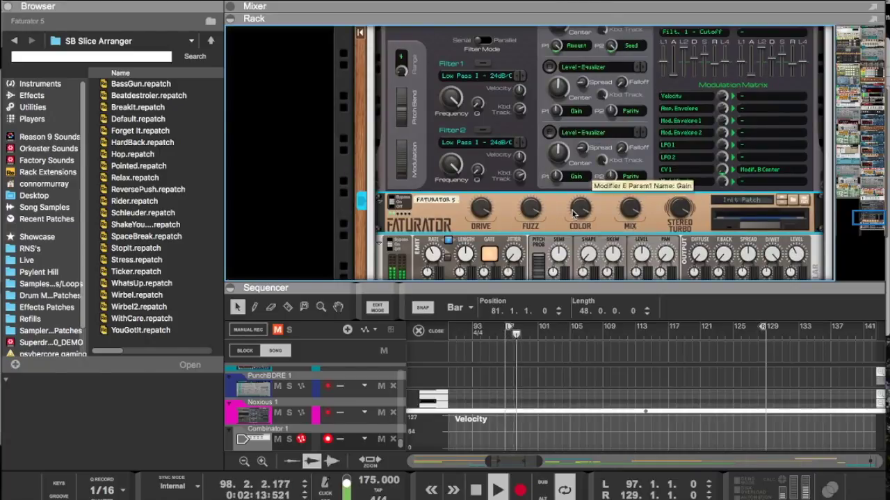
pyautogui.scroll(8, 571, 203)
pyautogui.scroll(-7, 574, 214)
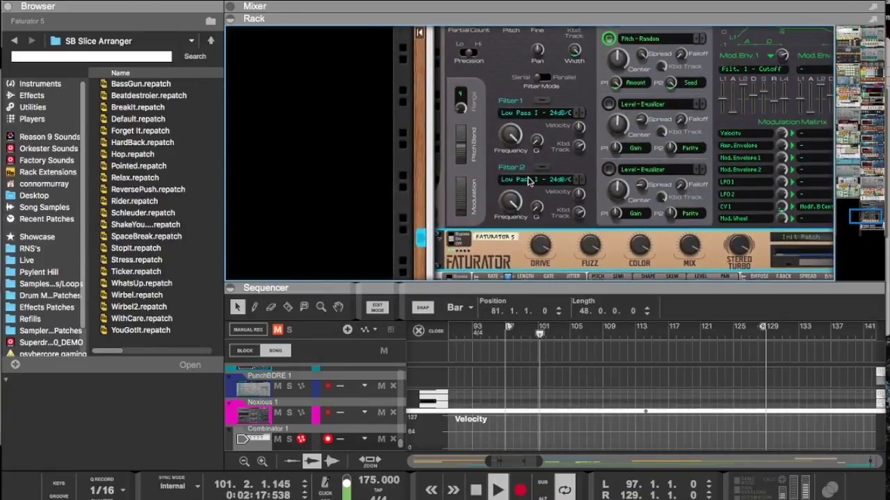
pyautogui.click(541, 178)
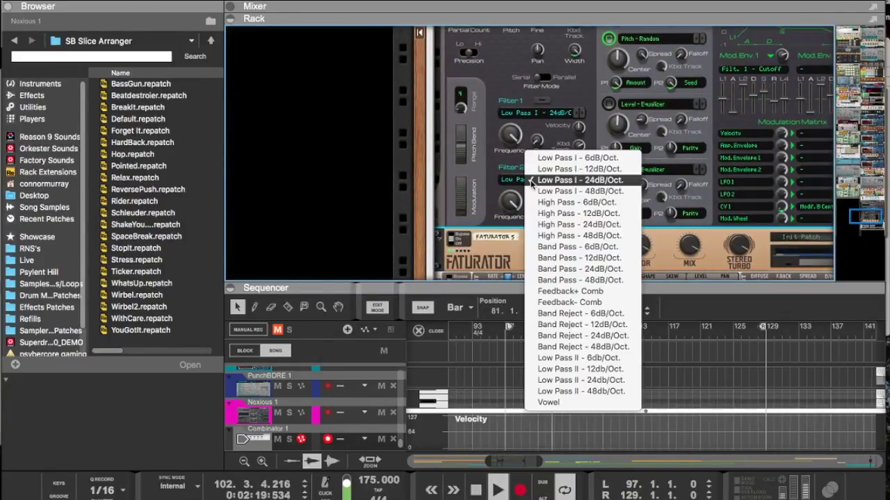
pyautogui.click(549, 402)
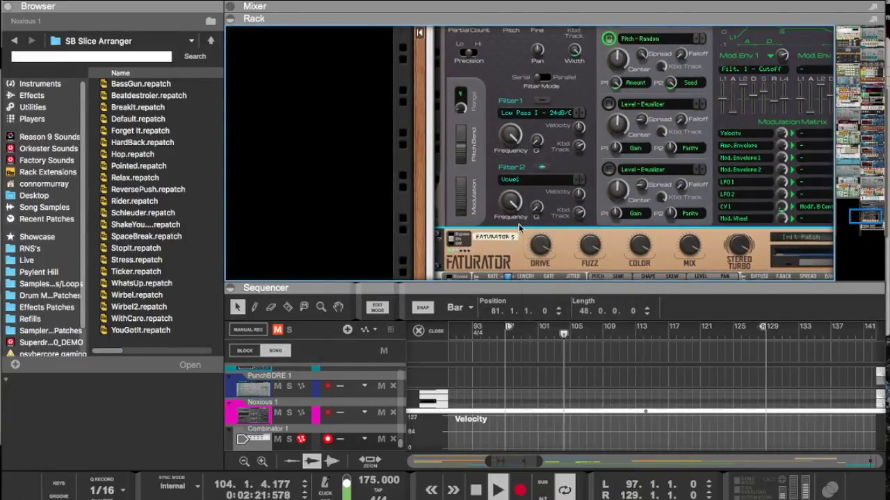
pyautogui.moveTo(507, 203); pyautogui.dragTo(508, 254)
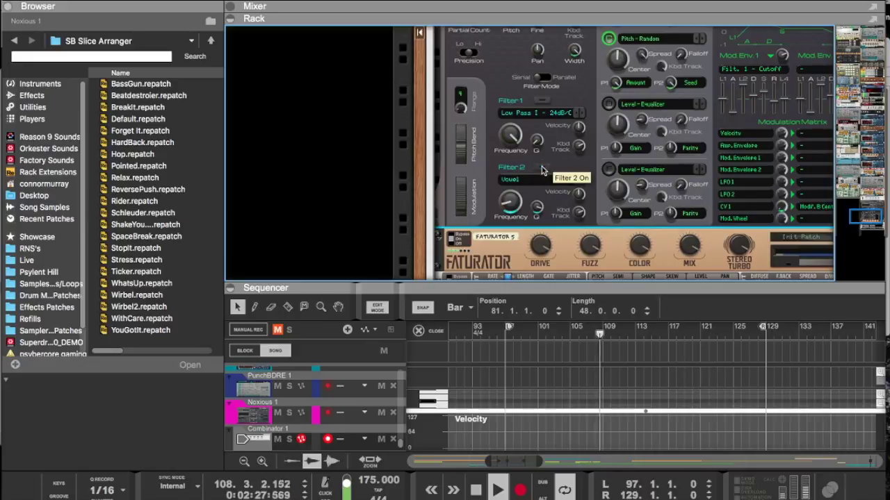
# Step: Review the modifiers and modulation matrix on Noxious and check the LFO 1 rate on Fritz
pyautogui.scroll(5, 594, 232)
pyautogui.scroll(-1, 560, 191)
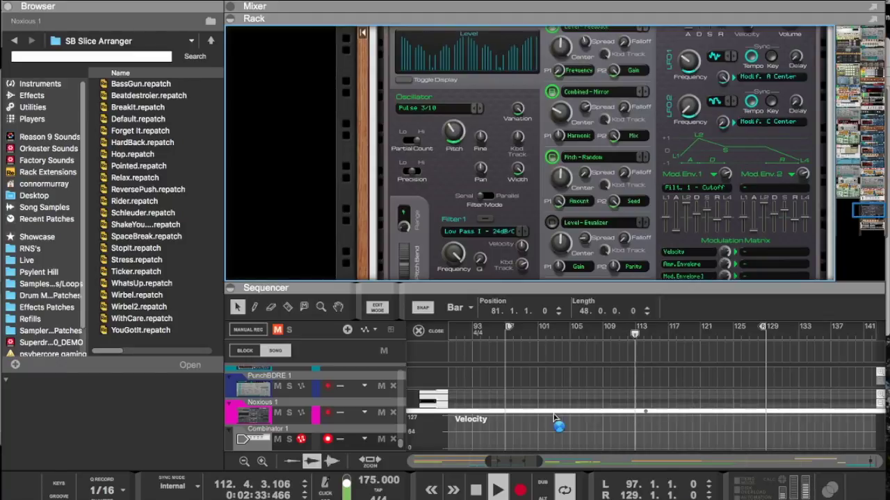
pyautogui.scroll(2, 571, 168)
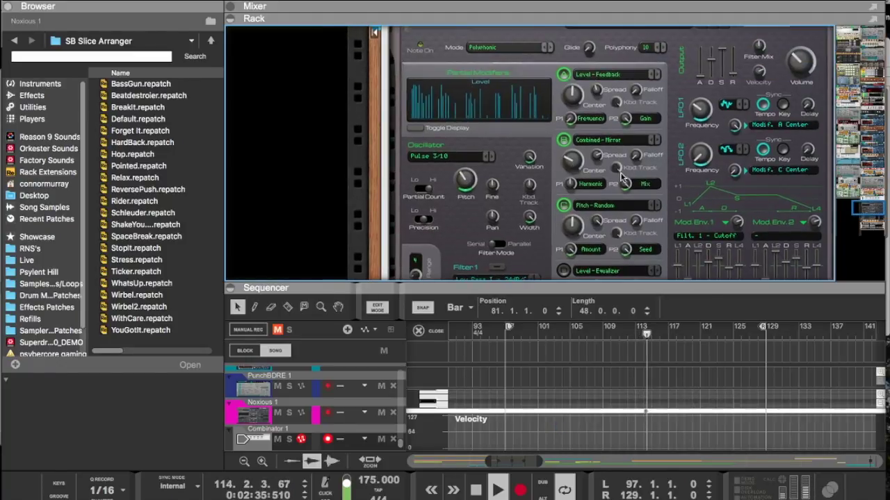
pyautogui.scroll(1, 622, 178)
pyautogui.scroll(-6, 622, 177)
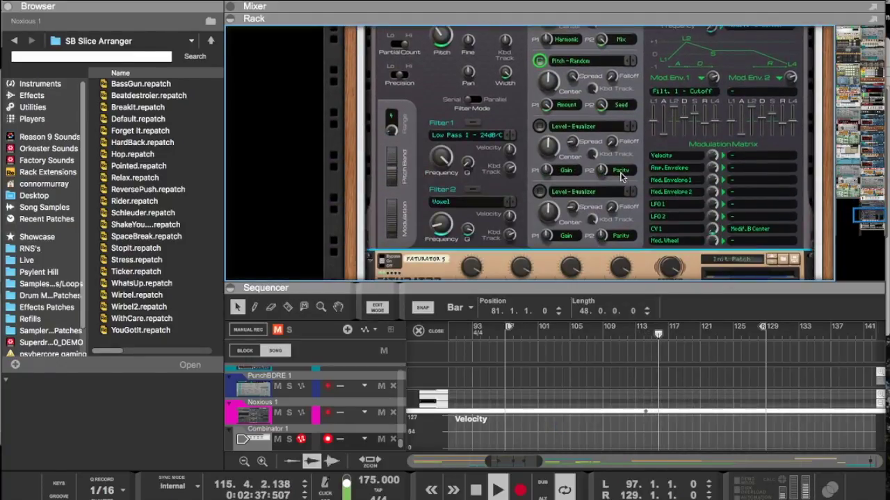
pyautogui.scroll(-7, 620, 178)
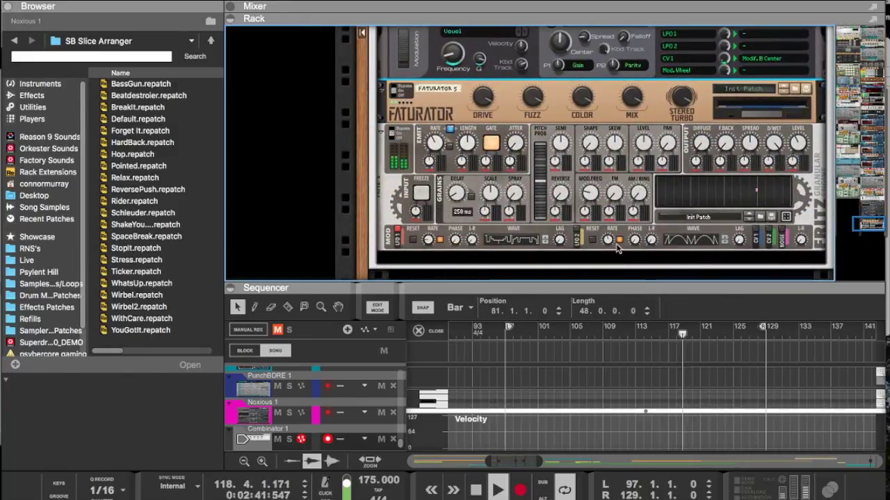
pyautogui.click(430, 242)
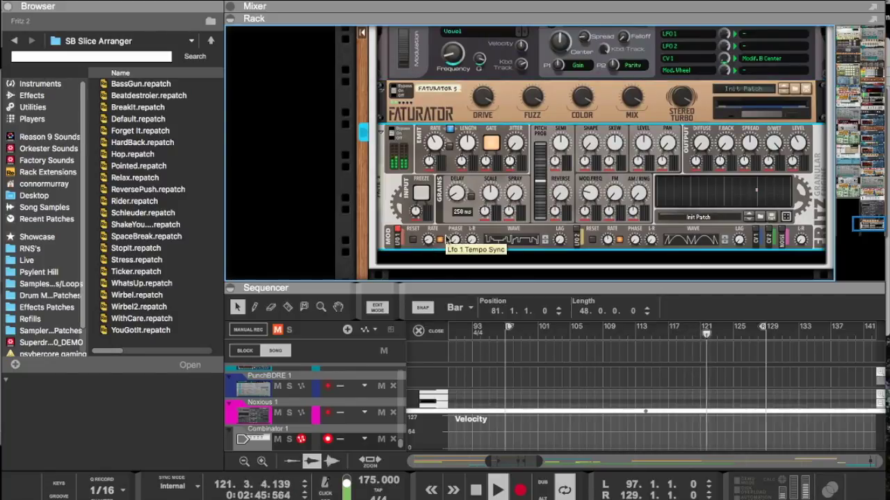
# Step: Change the LFO 2 source in Noxious's modulation matrix to CV 2
pyautogui.scroll(5, 465, 227)
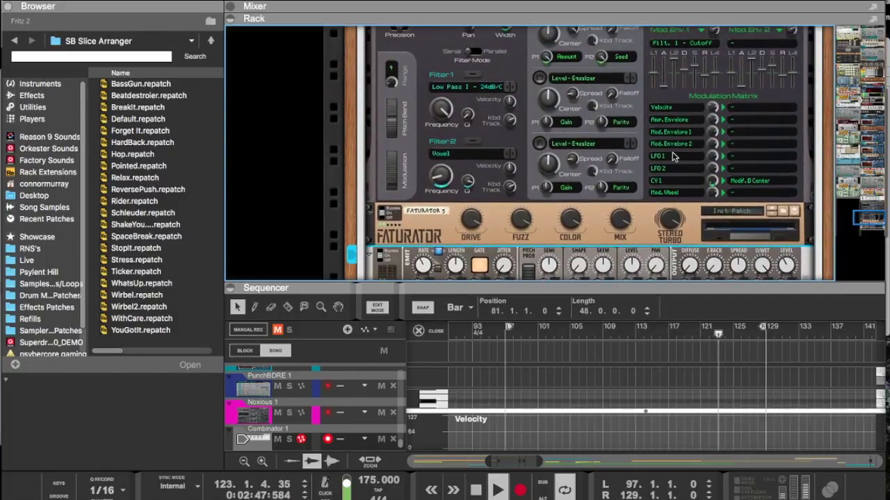
pyautogui.scroll(3, 703, 164)
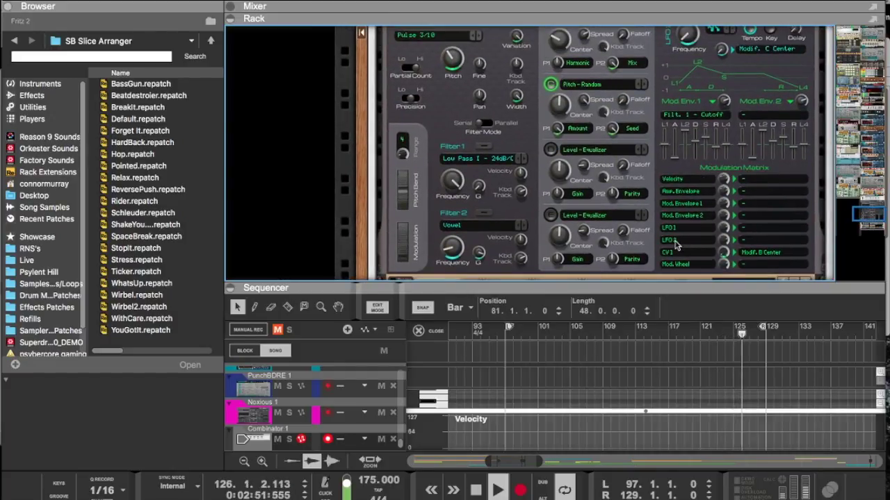
pyautogui.click(676, 246)
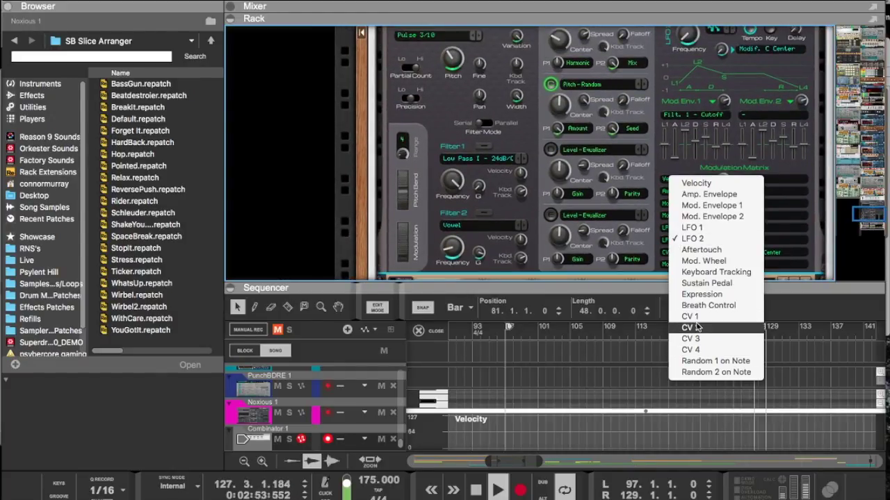
pyautogui.click(695, 328)
# Step: Patch another Fritz modulation output into Noxious's CV 2 modulation input on the back of the rack
pyautogui.scroll(-7, 643, 236)
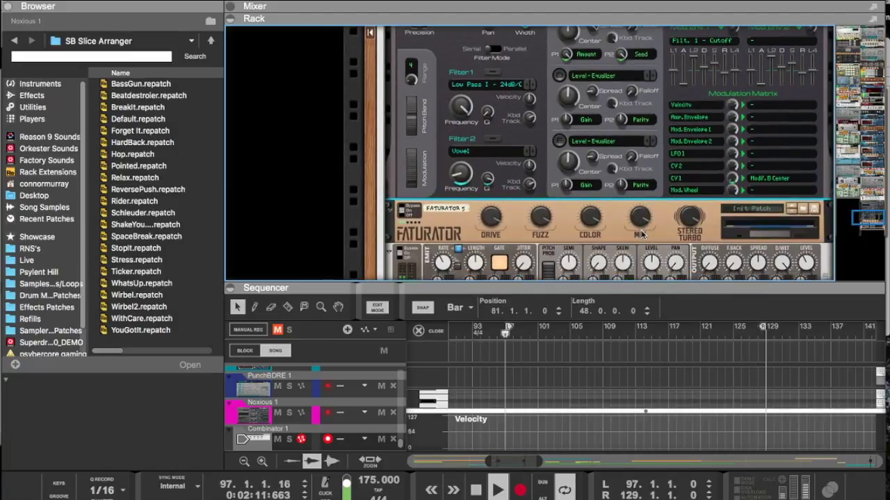
pyautogui.press('Tab')
pyautogui.scroll(5, 643, 236)
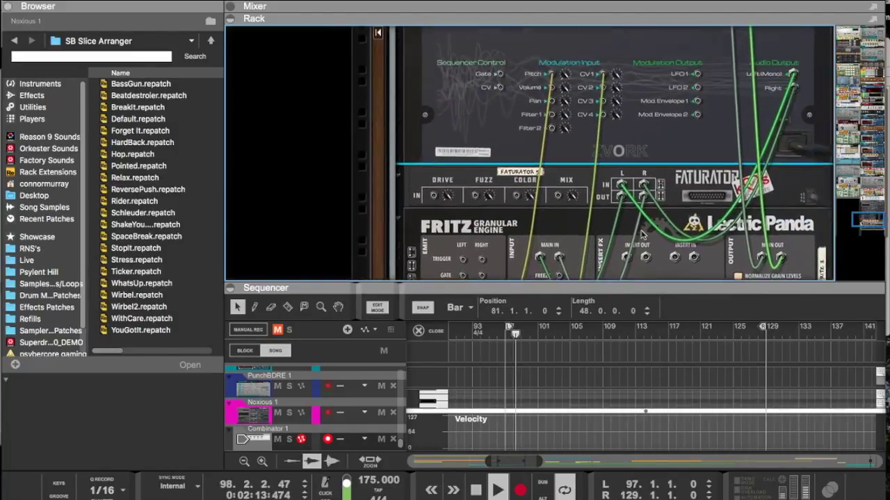
pyautogui.scroll(-5, 643, 235)
pyautogui.moveTo(511, 225); pyautogui.dragTo(617, 89)
pyautogui.press('Tab')
# Step: Route CV 2 to Modif. B Spread in Noxious's modulation matrix
pyautogui.scroll(-1, 699, 137)
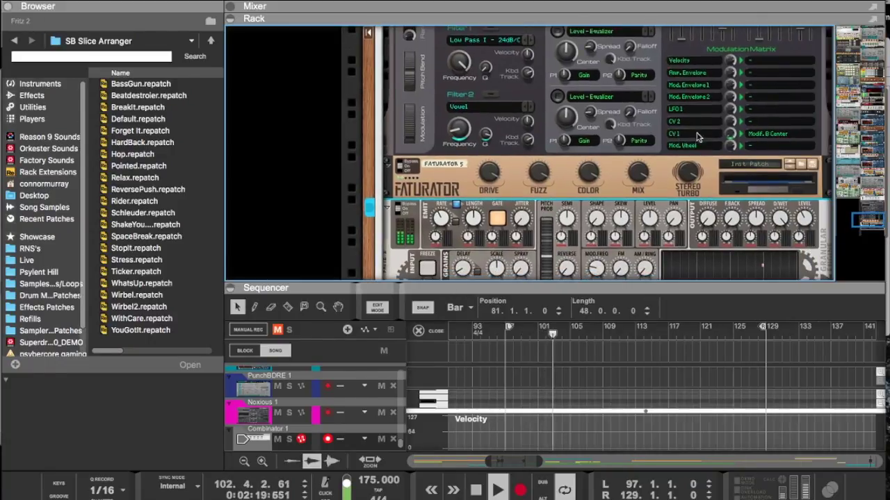
pyautogui.click(754, 121)
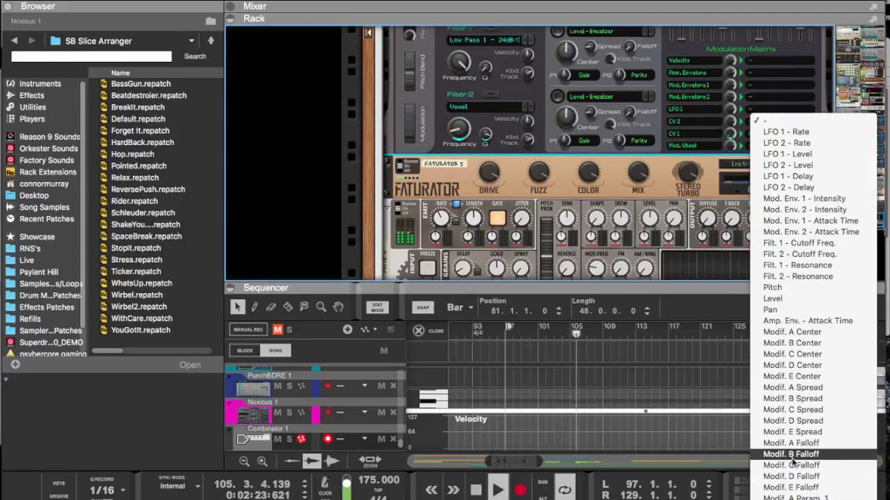
pyautogui.click(797, 398)
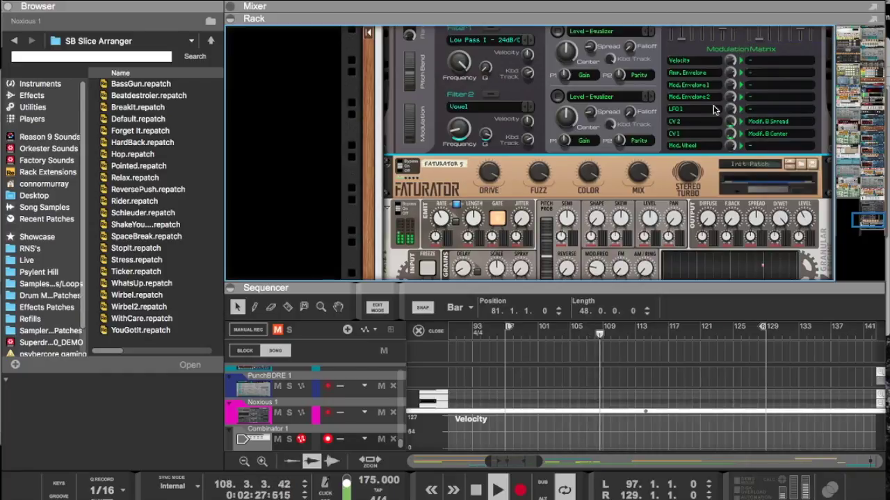
# Step: Raise Noxious's oscillator pitch, trying a high setting before settling near the middle of its range
pyautogui.scroll(3, 719, 112)
pyautogui.scroll(3, 715, 110)
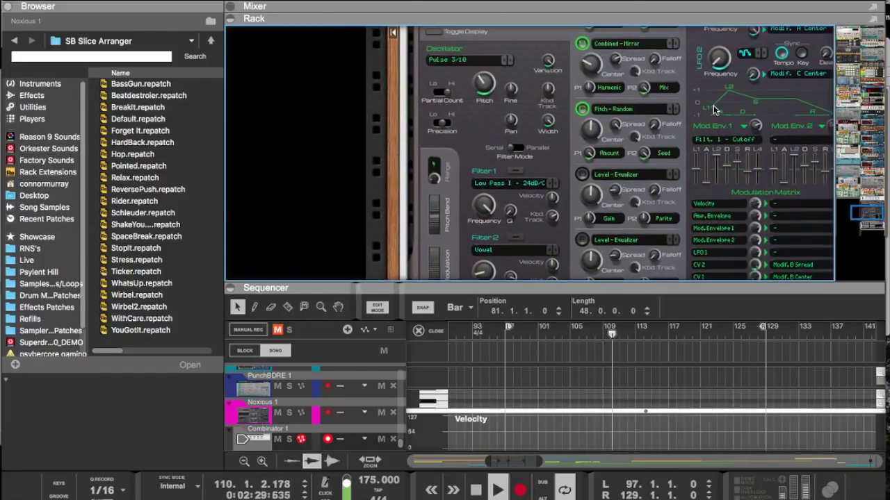
pyautogui.scroll(3, 713, 110)
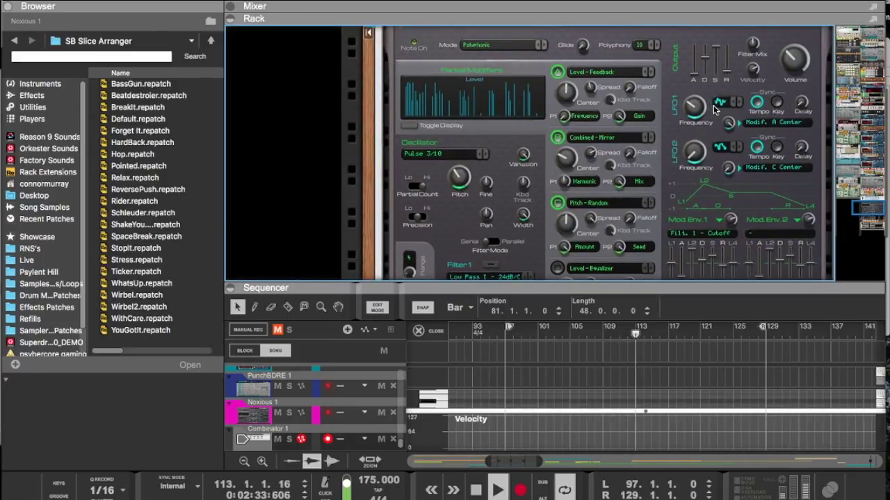
pyautogui.scroll(-2, 712, 120)
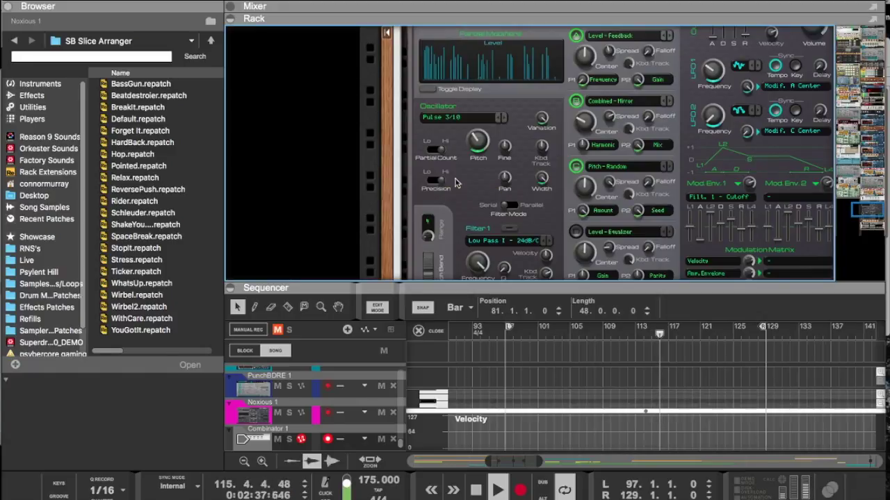
pyautogui.moveTo(479, 141); pyautogui.dragTo(486, 77)
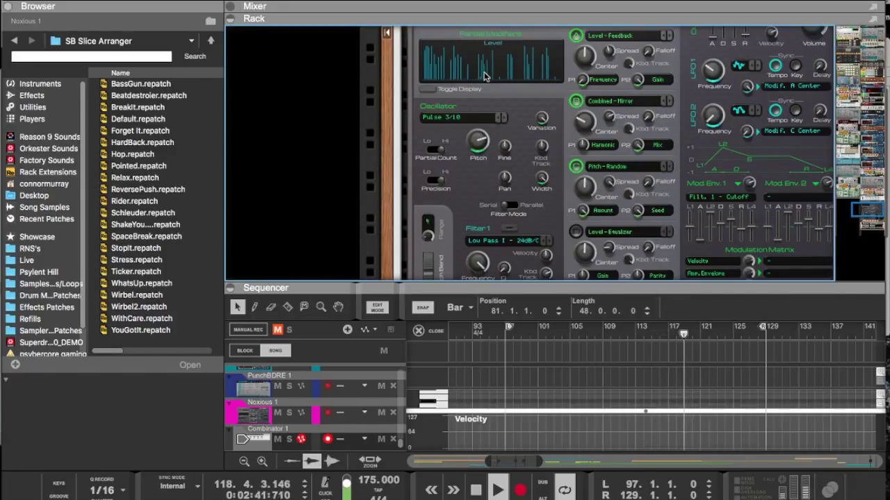
pyautogui.moveTo(474, 139); pyautogui.dragTo(471, 144)
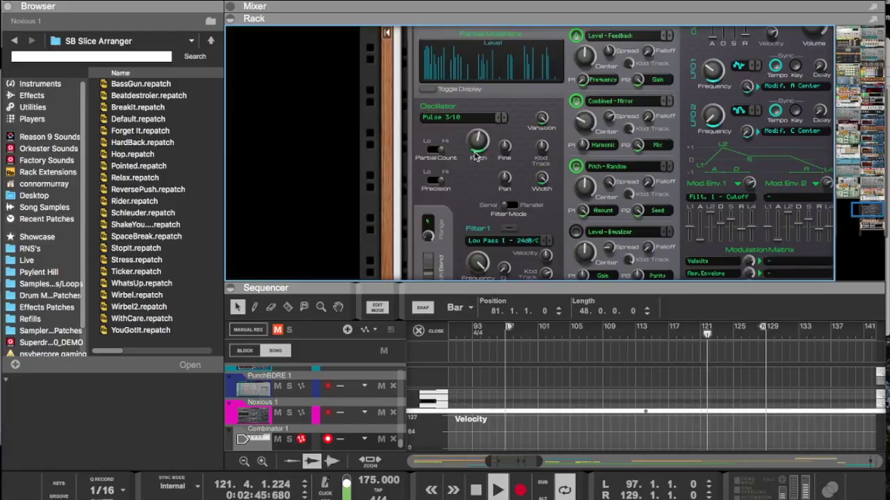
# Step: Audition other Noxious oscillator wave types, including Pulse 1/10, Triangle and Nasal
pyautogui.click(499, 118)
pyautogui.click(499, 118)
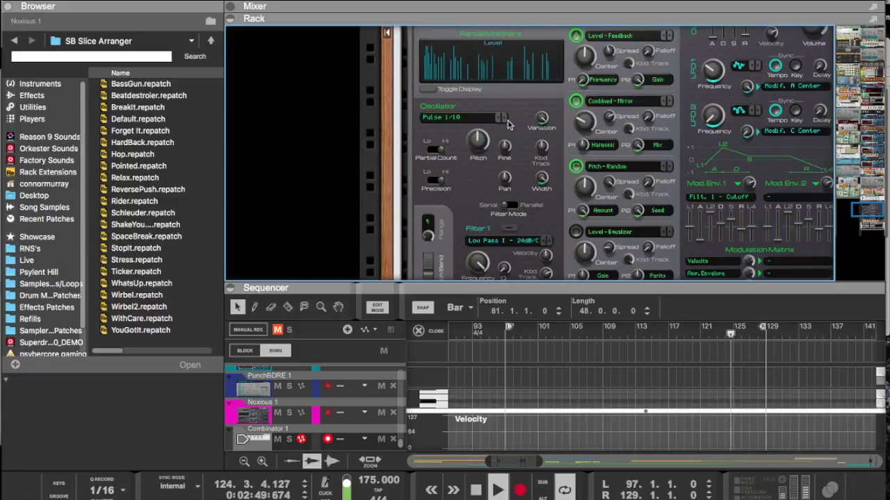
pyautogui.click(504, 119)
pyautogui.click(505, 119)
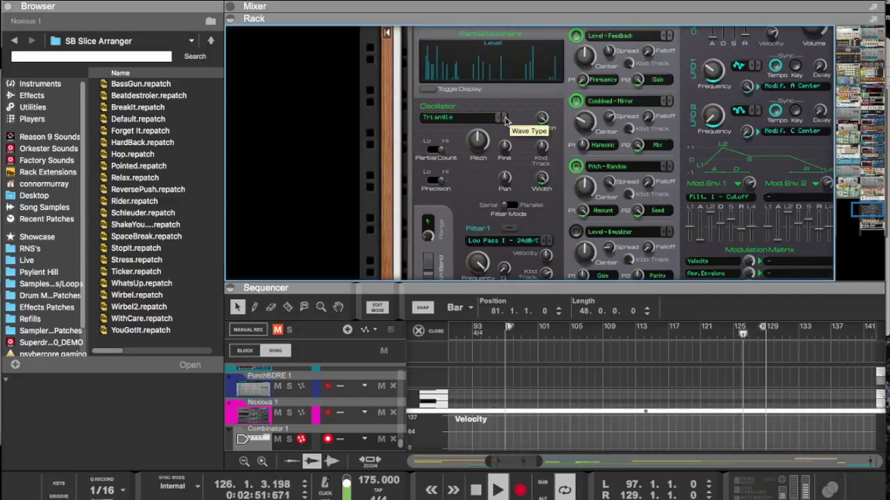
pyautogui.click(505, 120)
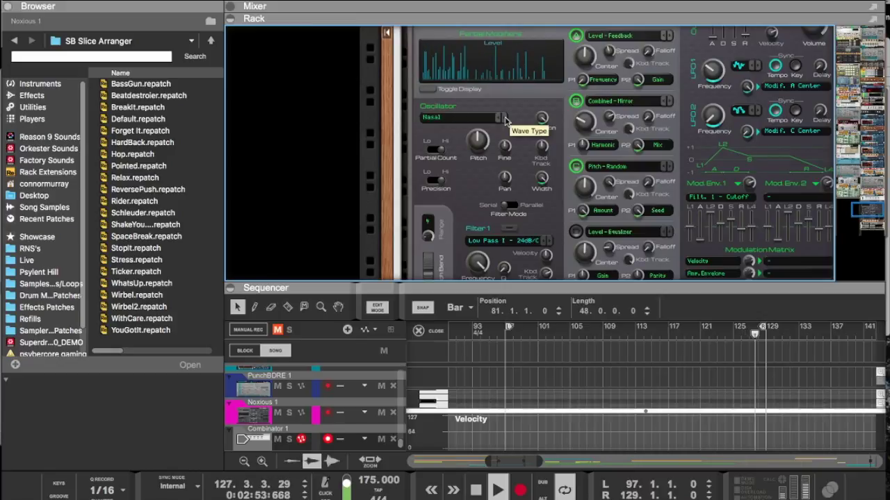
# Step: Try the Chorus Saw and Pulse 1/10 waves on Noxious's oscillator and settle on Pulse 2/10
pyautogui.click(469, 119)
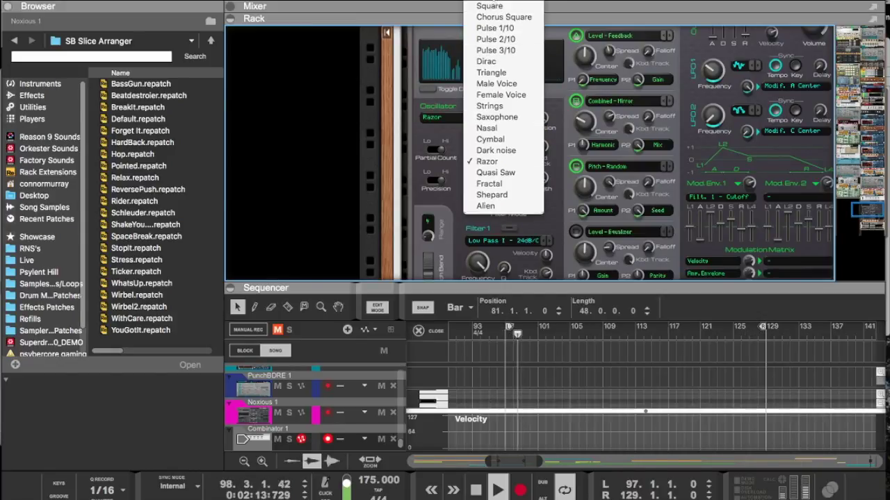
pyautogui.click(478, 28)
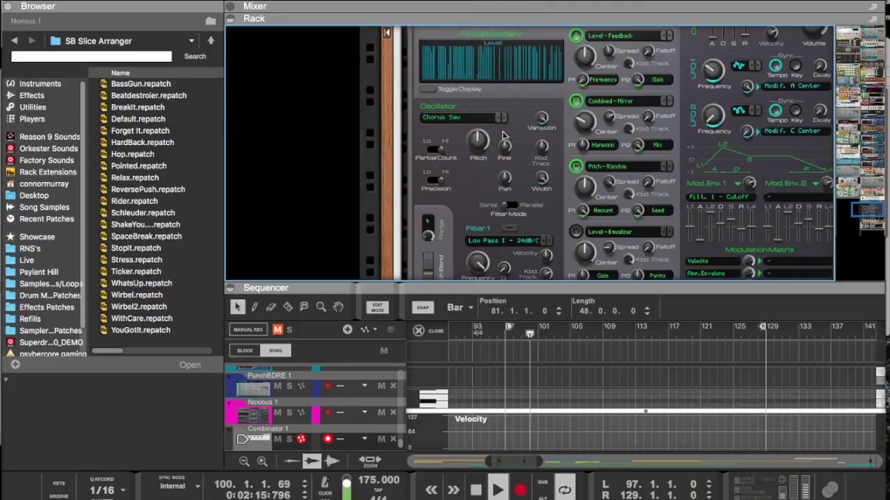
pyautogui.click(504, 122)
pyautogui.click(504, 122)
pyautogui.click(504, 122)
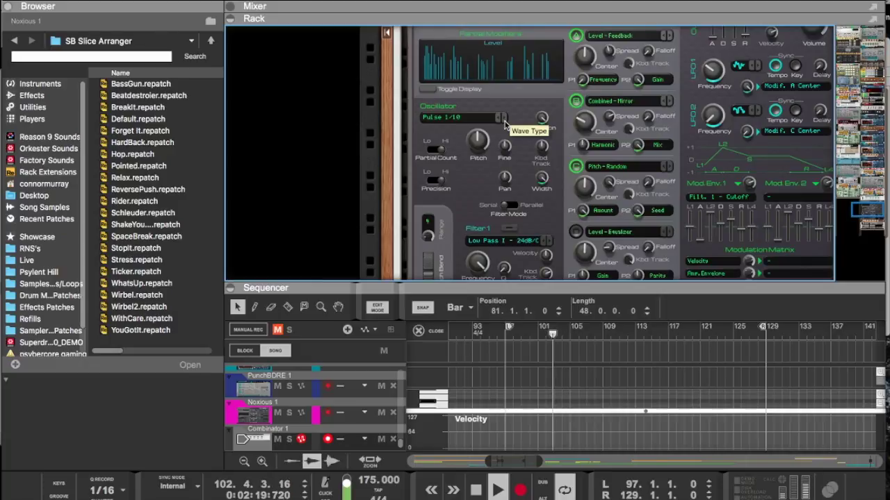
pyautogui.click(504, 121)
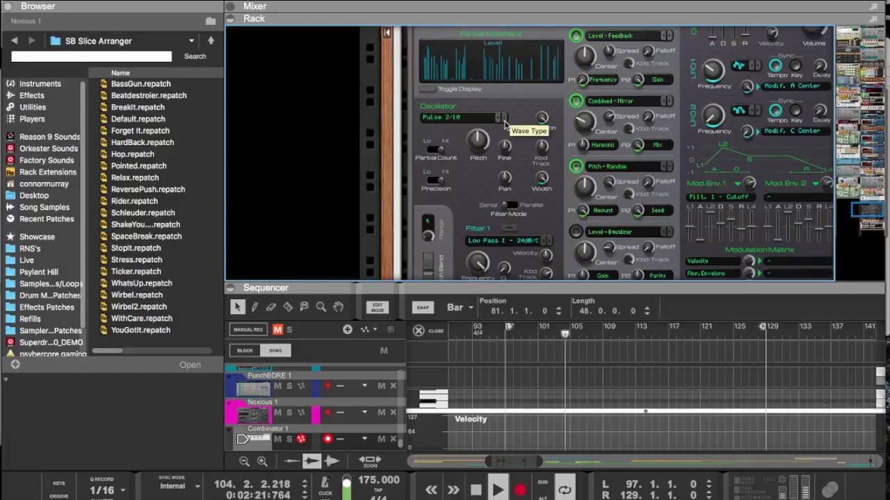
# Step: Check the Faturator and Fritz settings, and enlarge the sequencer over the rack to show the track arrangement
pyautogui.scroll(-15, 500, 97)
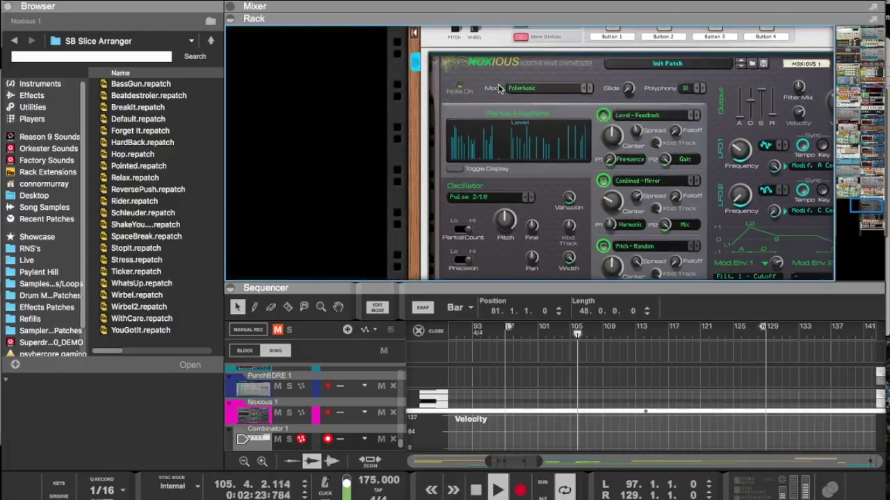
pyautogui.scroll(5, 498, 88)
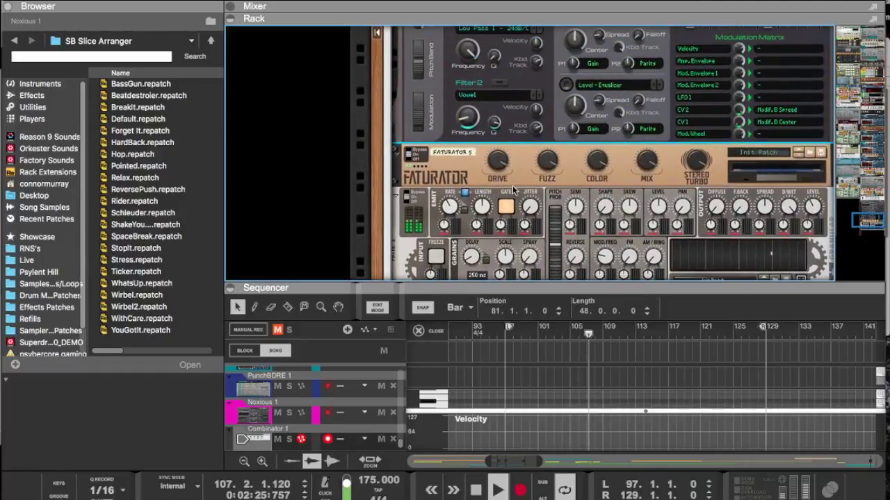
pyautogui.click(505, 171)
pyautogui.scroll(-3, 566, 173)
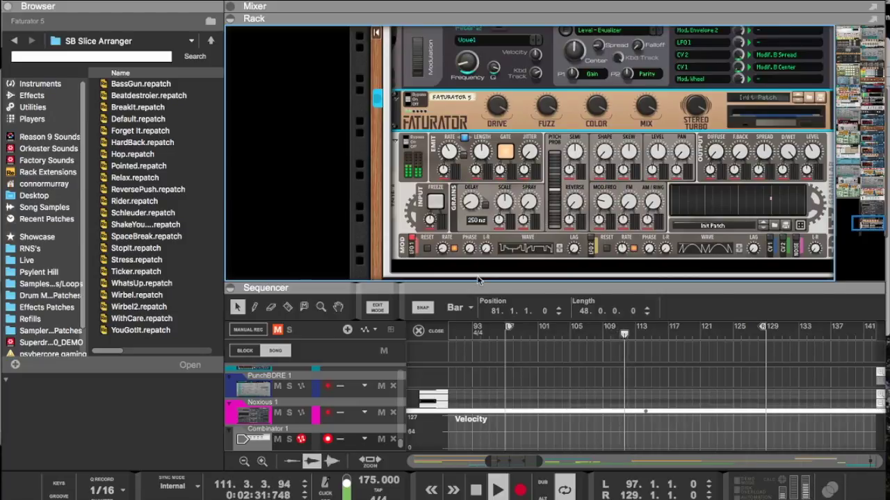
pyautogui.moveTo(465, 284); pyautogui.dragTo(553, 119)
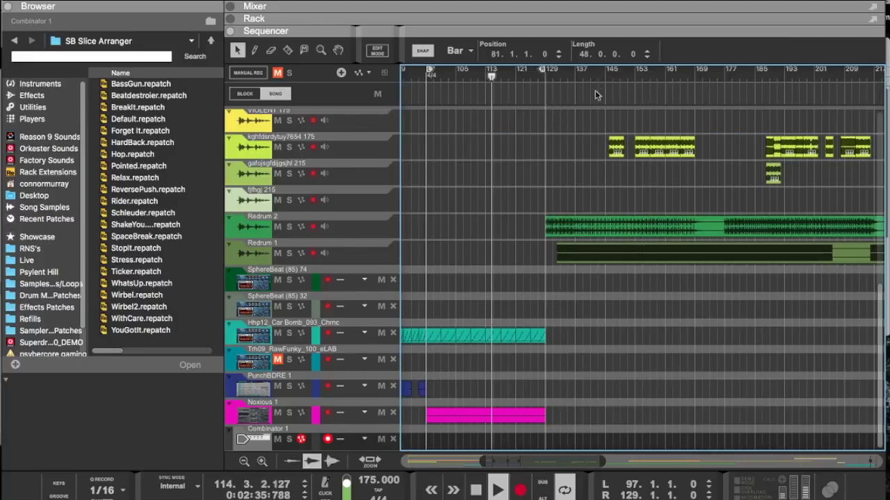
# Step: Shift the PunchBORE 1 clips to start from bar 98, trim the last one at bar 129, and add a one-bar clip at bar 97
pyautogui.hscroll(-10, 646, 243)
pyautogui.moveTo(698, 388)
pyautogui.mouseDown()
pyautogui.moveTo(545, 396)
pyautogui.moveTo(681, 392)
pyautogui.mouseUp()
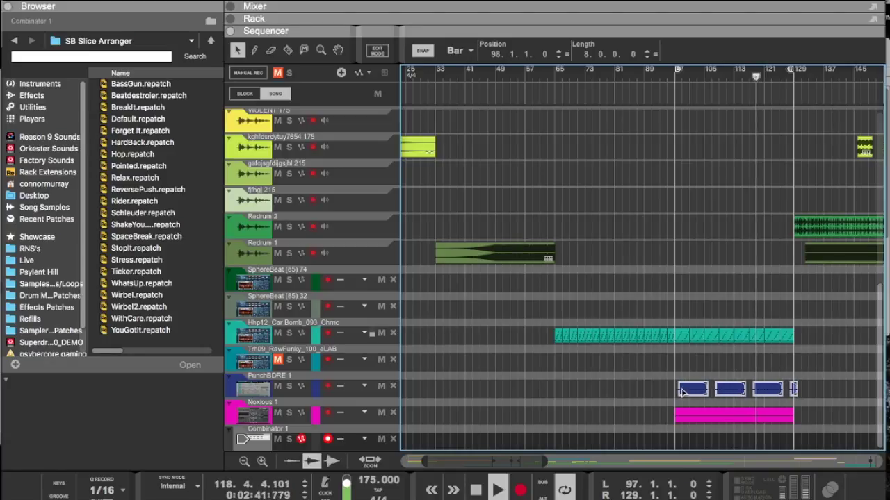
pyautogui.click(775, 369)
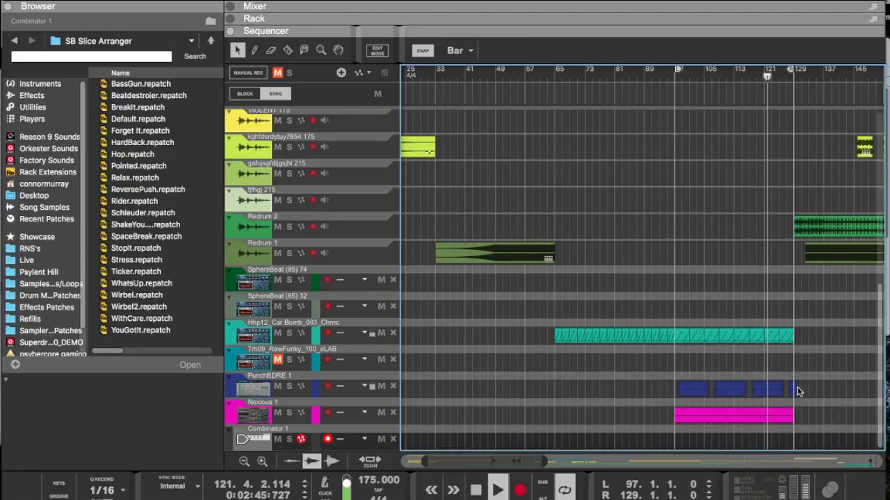
pyautogui.click(794, 389)
pyautogui.moveTo(792, 389); pyautogui.dragTo(788, 388)
pyautogui.moveTo(667, 386); pyautogui.dragTo(676, 388)
# Step: Delete the Kong 1 clip over bars 97 to 129 and copy the Kong clips from bars 33 to 97 to bar 97
pyautogui.scroll(10, 709, 367)
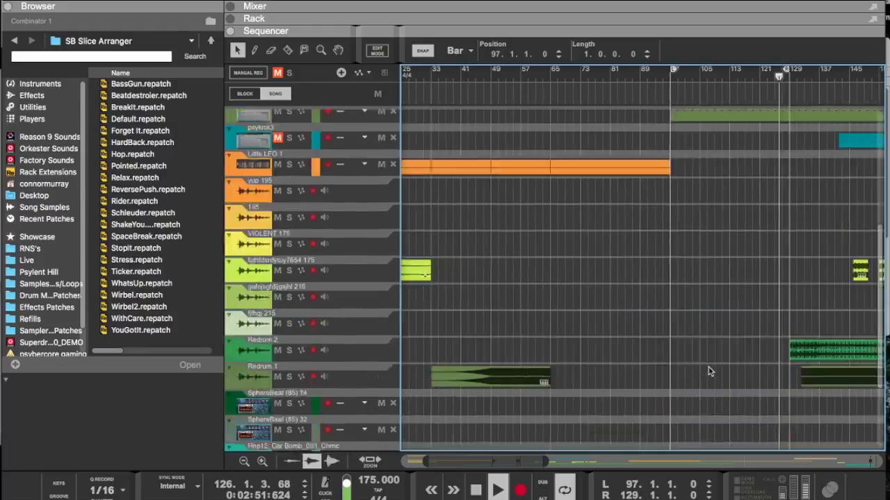
pyautogui.moveTo(774, 229); pyautogui.dragTo(675, 141)
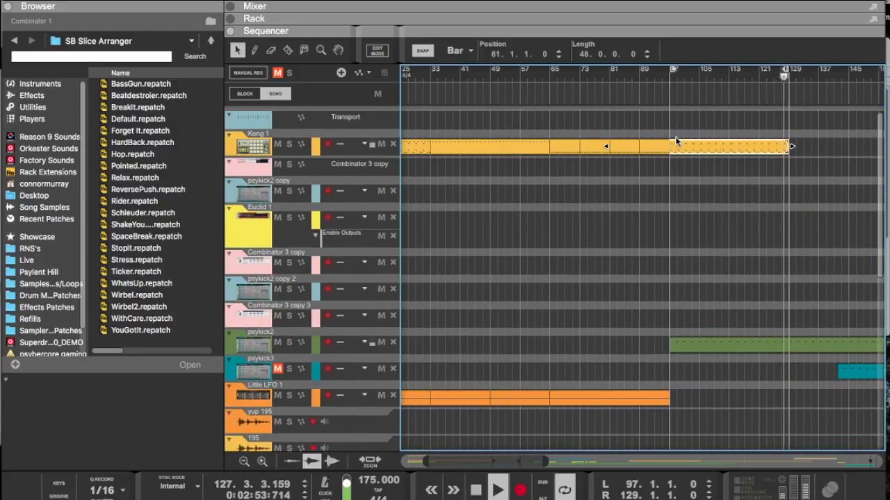
pyautogui.press('Delete')
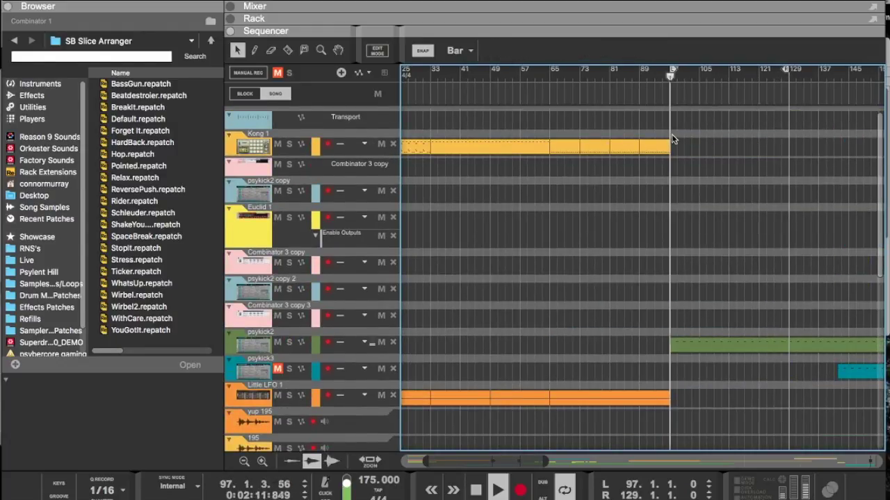
pyautogui.moveTo(671, 176); pyautogui.dragTo(632, 156)
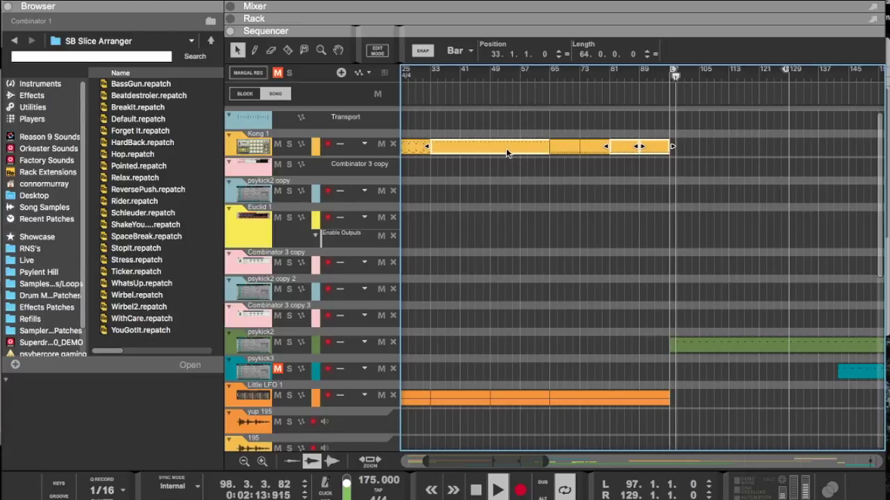
pyautogui.moveTo(506, 152); pyautogui.dragTo(723, 154)
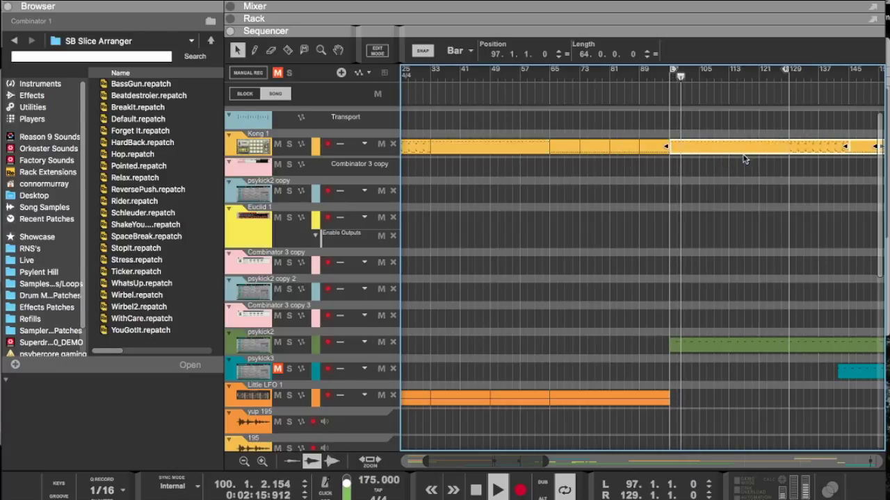
# Step: Enlarge the rack to full height and set the Fritz granular's master level to -1.56 dB
pyautogui.scroll(-10, 734, 195)
pyautogui.hscroll(5, 735, 200)
pyautogui.moveTo(657, 30); pyautogui.dragTo(606, 449)
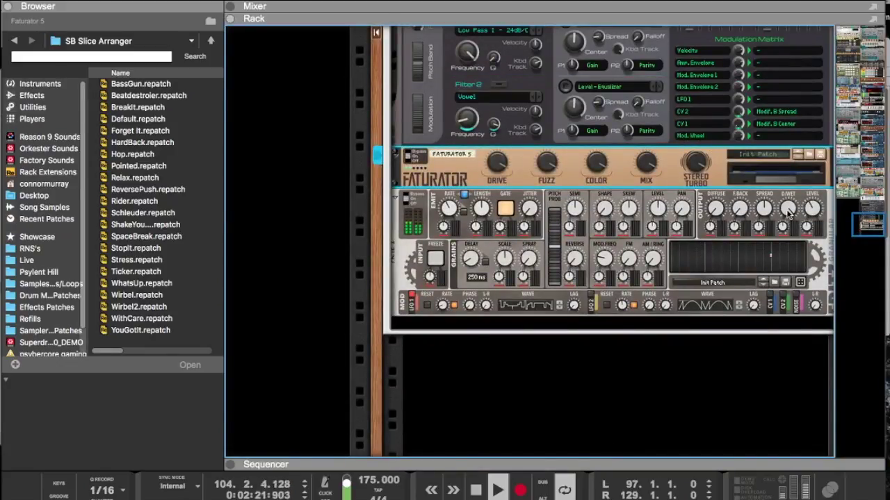
pyautogui.click(812, 208)
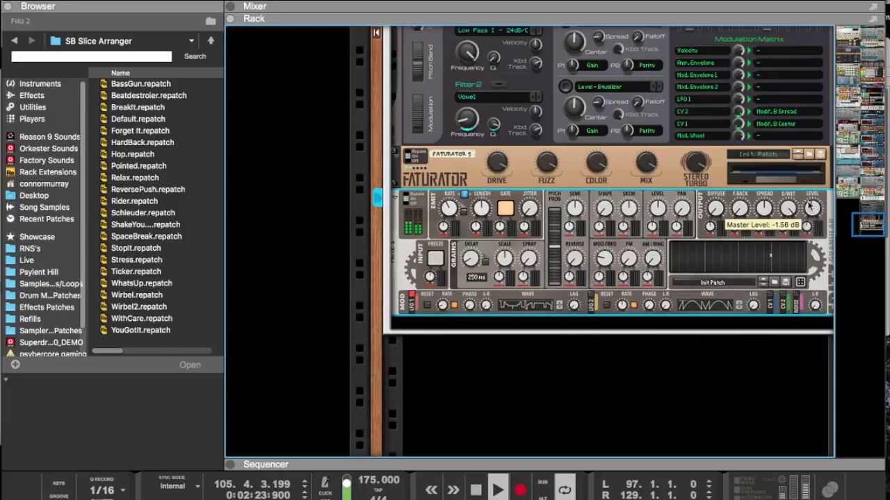
# Step: Tune PunchBORE 1's oscillators with a Model 2 frequency curve of 96% and base of 10 Hz, and a Model 1 frequency start of 3584 Hz
pyautogui.scroll(2, 810, 207)
pyautogui.scroll(20, 781, 158)
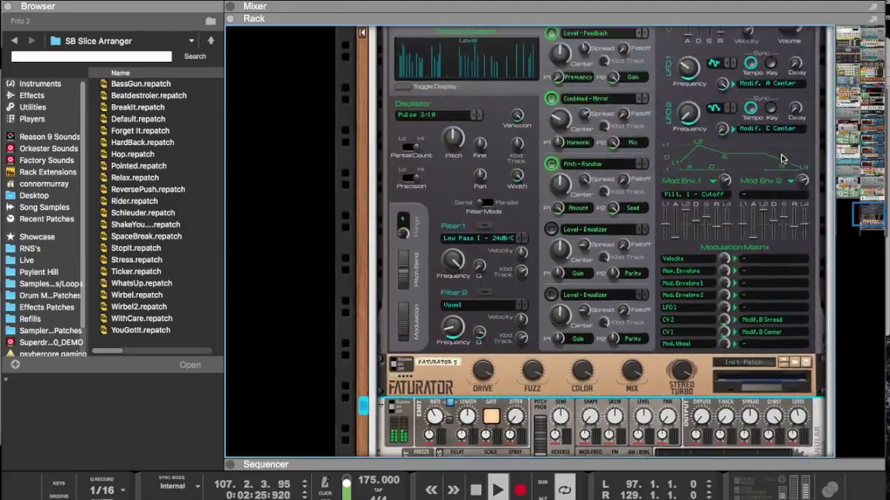
pyautogui.scroll(12, 767, 154)
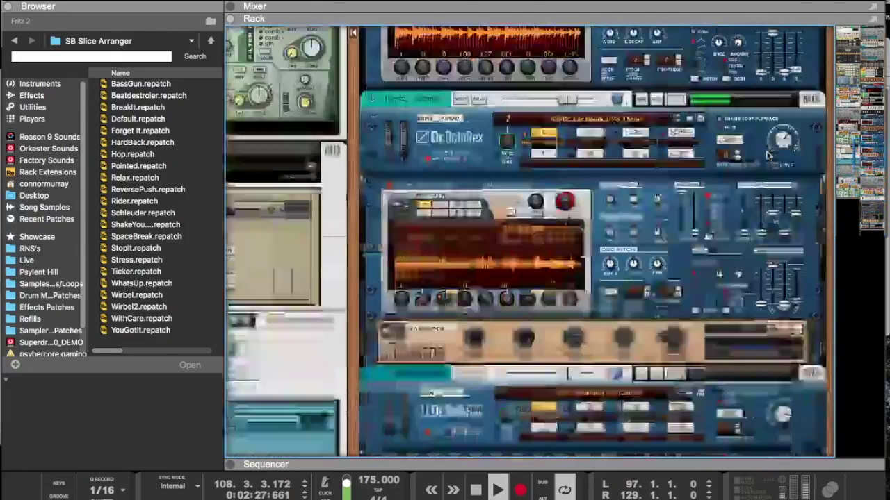
pyautogui.scroll(12, 767, 155)
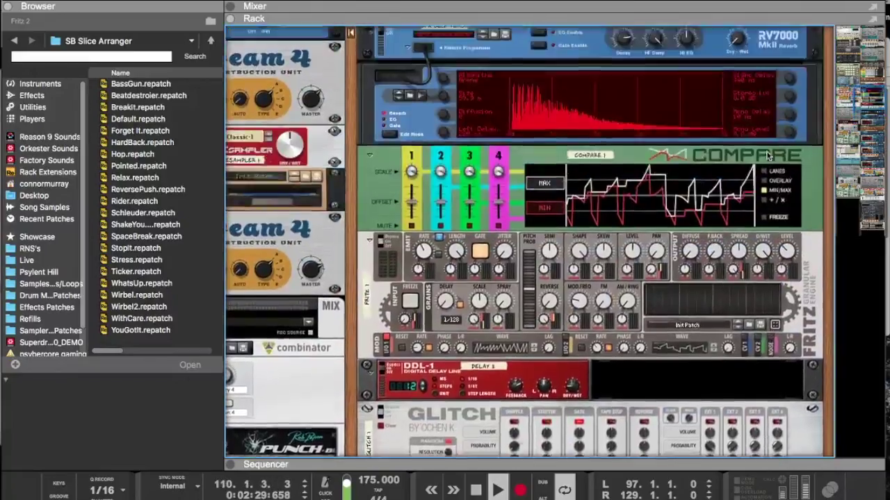
pyautogui.scroll(-12, 767, 155)
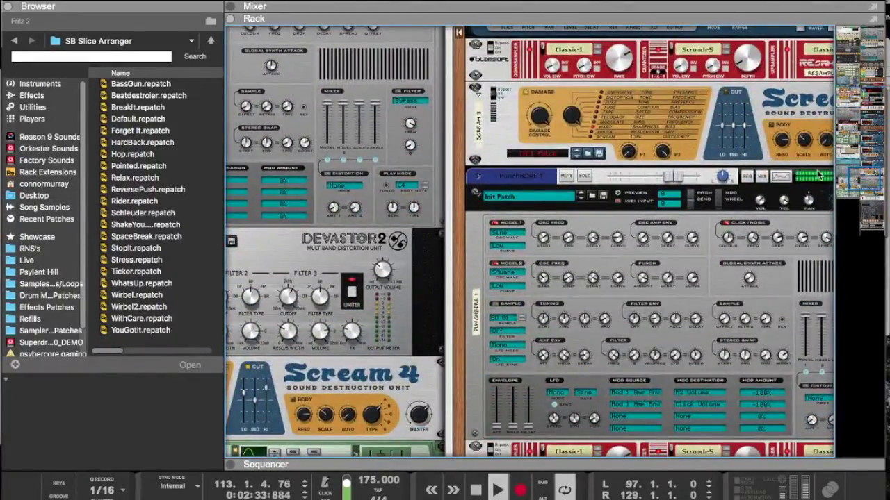
pyautogui.click(551, 278)
pyautogui.moveTo(545, 244); pyautogui.dragTo(531, 289)
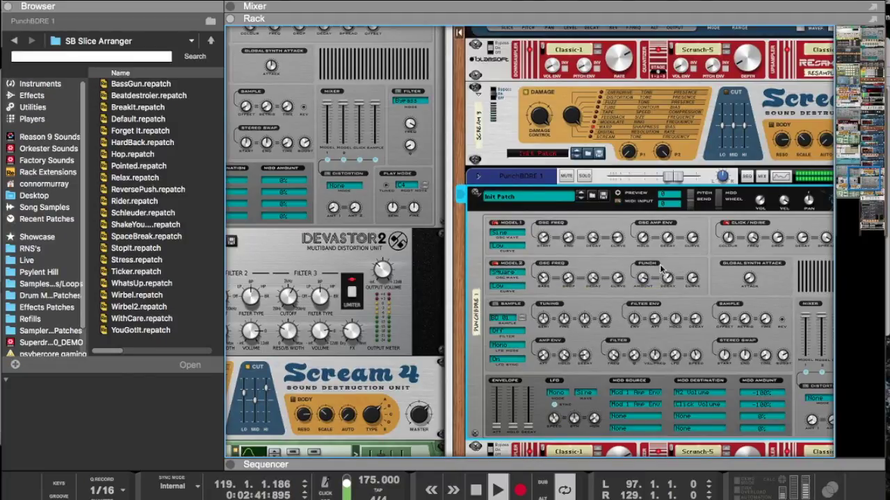
pyautogui.moveTo(619, 278); pyautogui.dragTo(617, 378)
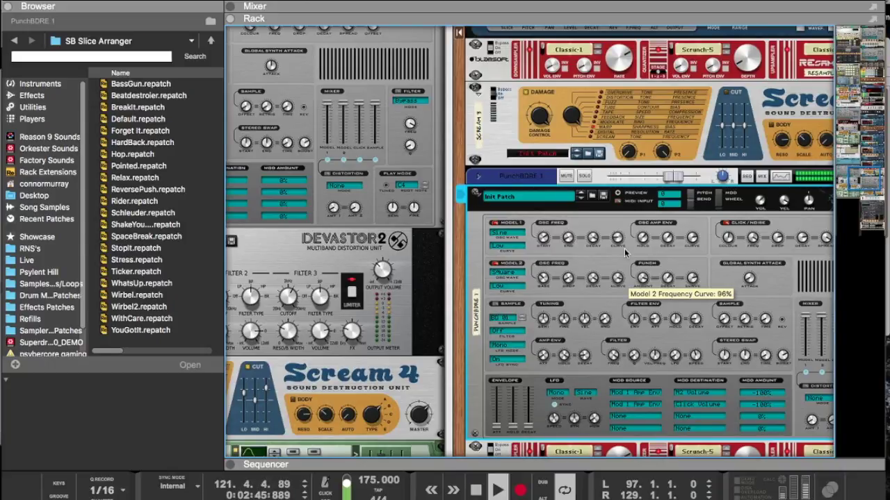
pyautogui.moveTo(568, 278); pyautogui.dragTo(569, 231)
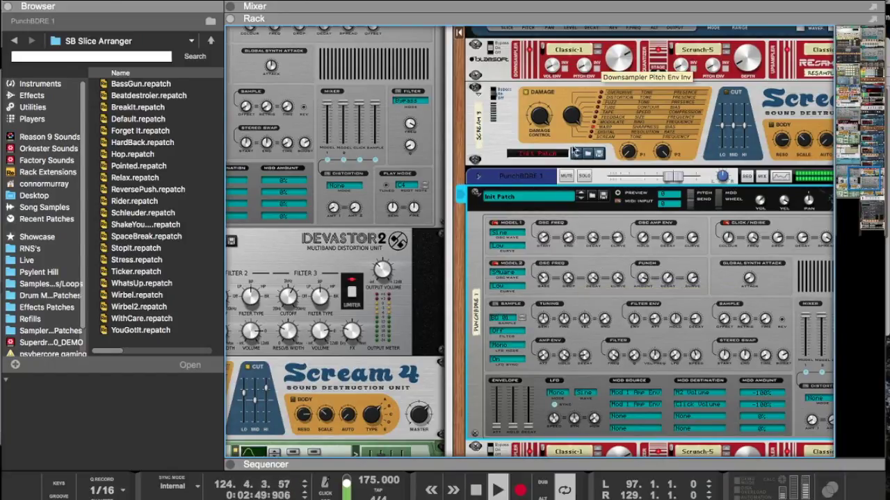
pyautogui.moveTo(543, 278); pyautogui.dragTo(544, 238)
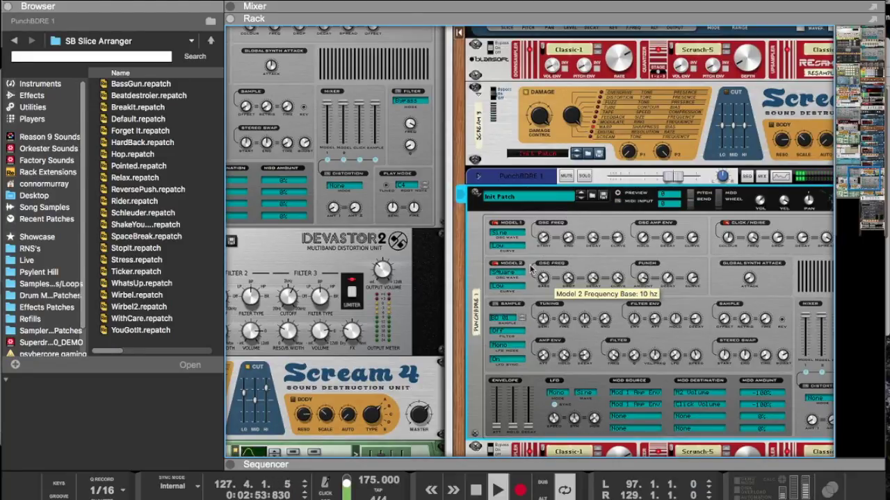
pyautogui.moveTo(542, 238); pyautogui.dragTo(546, 192)
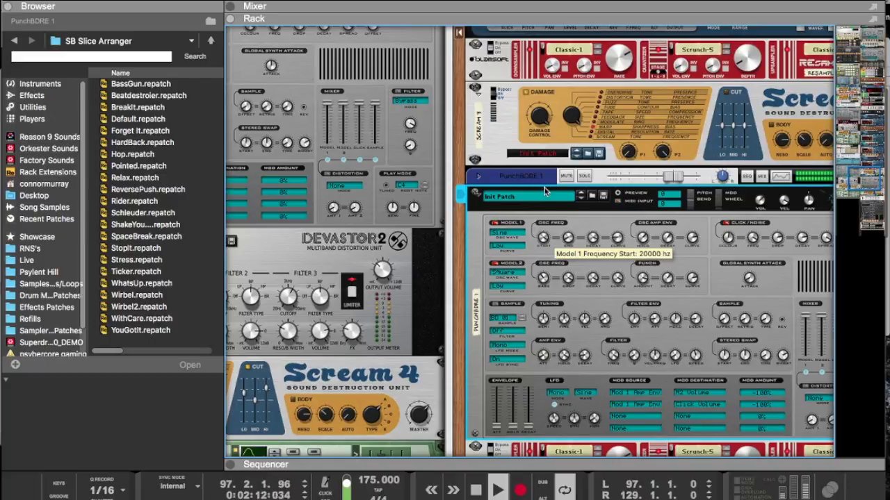
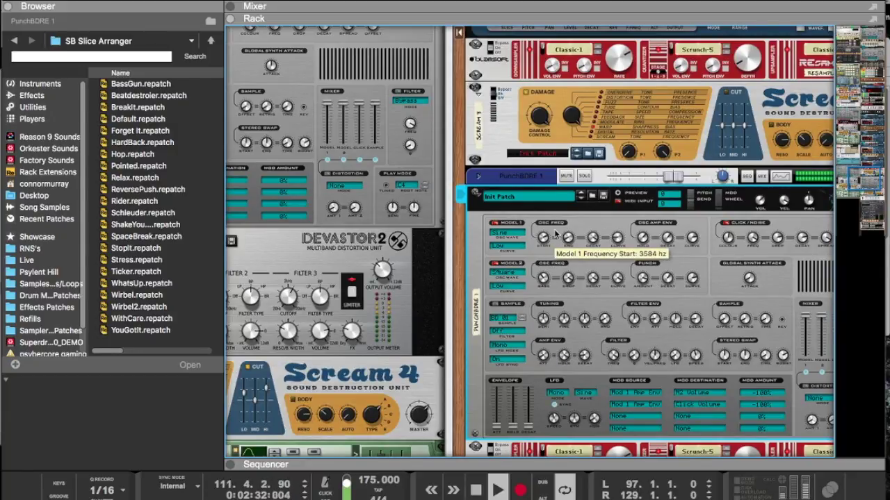
pyautogui.click(560, 200)
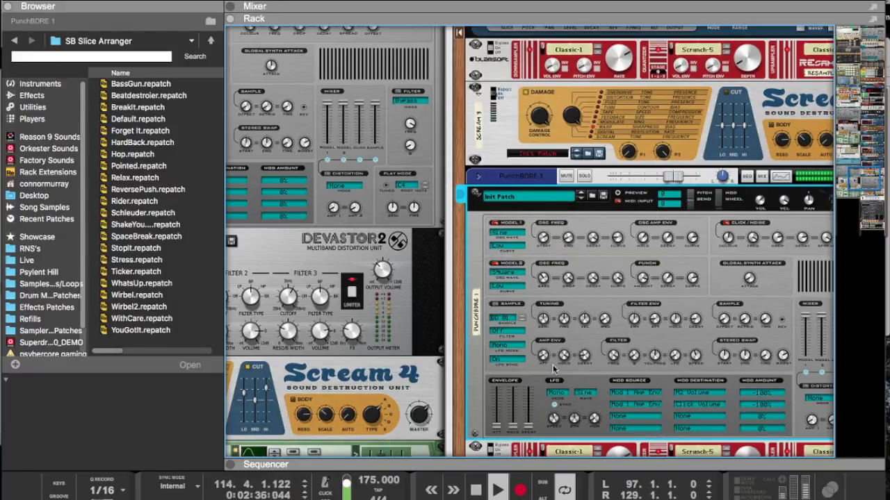
# Step: Bring the sequencer back over the rack and extend the start of the Redrum 2 audio clip back to bar 97
pyautogui.moveTo(531, 462); pyautogui.dragTo(542, 172)
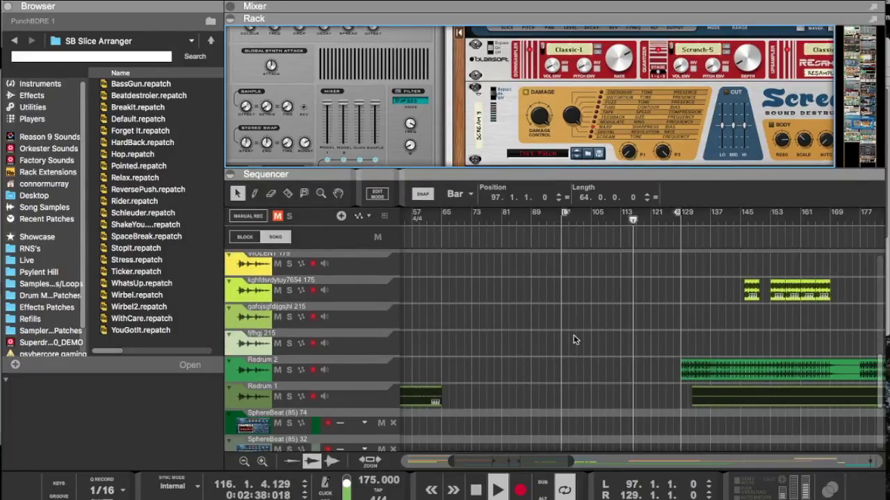
pyautogui.scroll(-5, 574, 340)
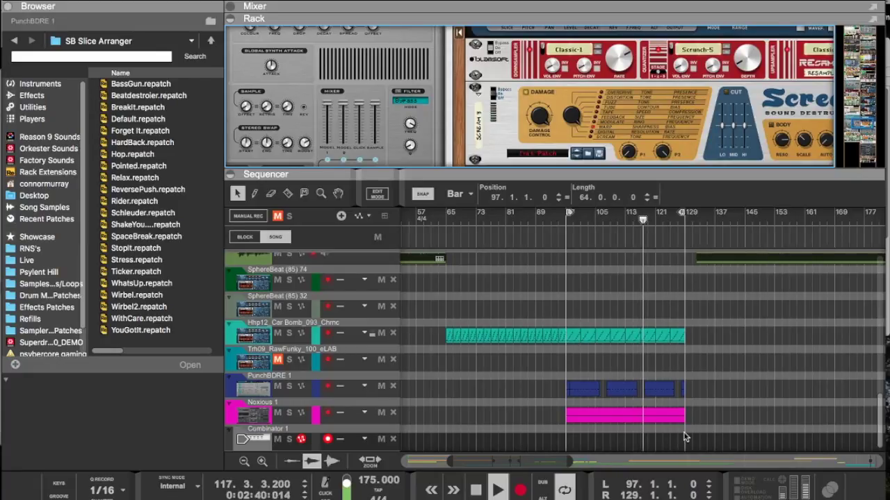
pyautogui.click(700, 384)
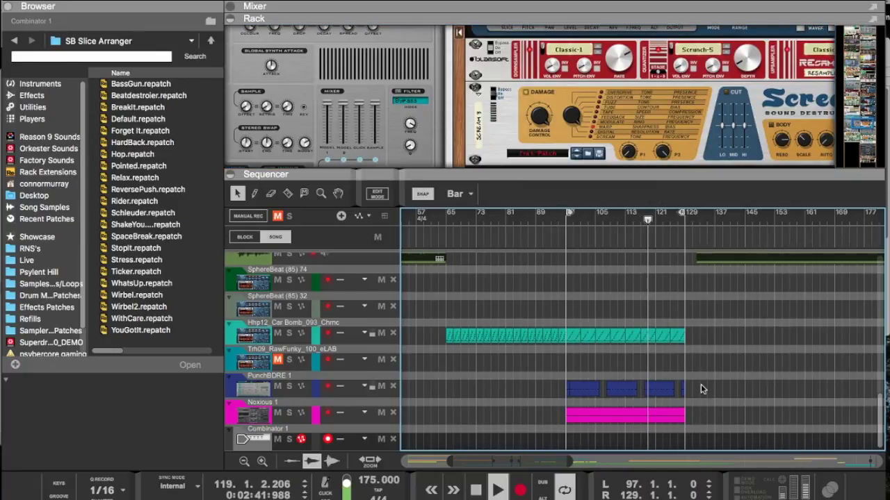
pyautogui.scroll(10, 701, 385)
pyautogui.scroll(-10, 700, 384)
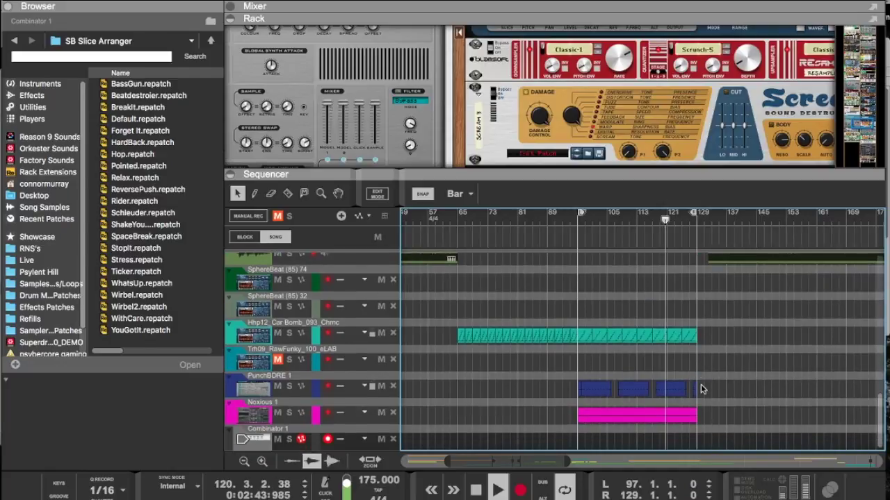
pyautogui.scroll(-5, 714, 305)
pyautogui.scroll(5, 715, 235)
pyautogui.scroll(-10, 715, 235)
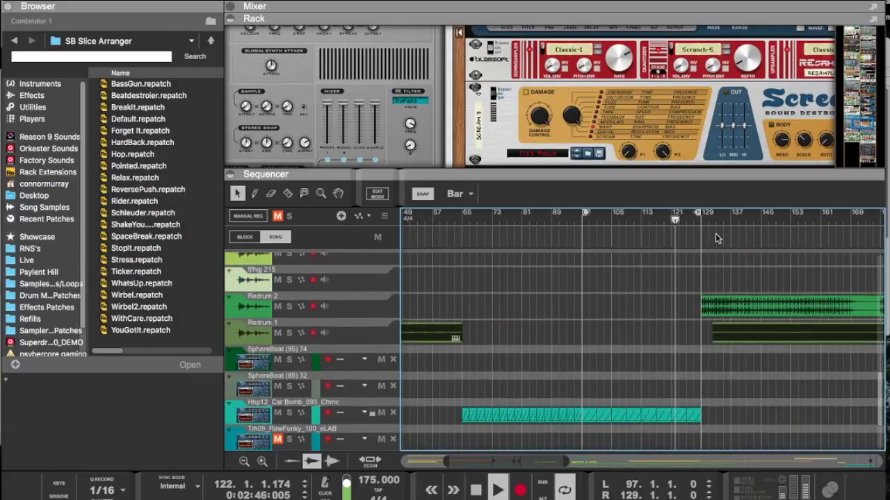
pyautogui.click(717, 310)
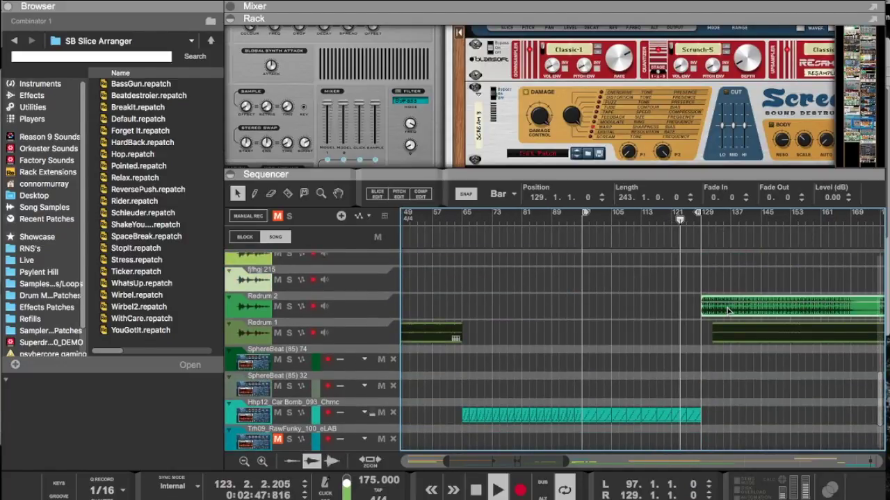
pyautogui.moveTo(698, 306); pyautogui.dragTo(583, 302)
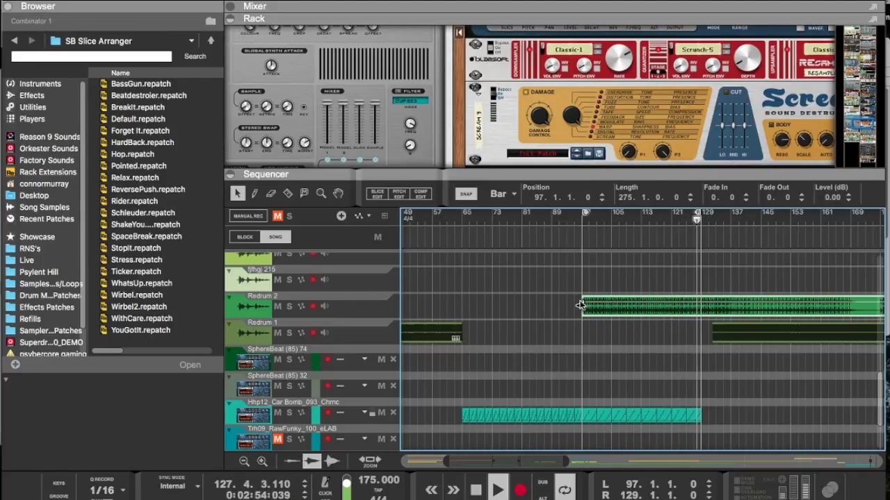
pyautogui.click(814, 273)
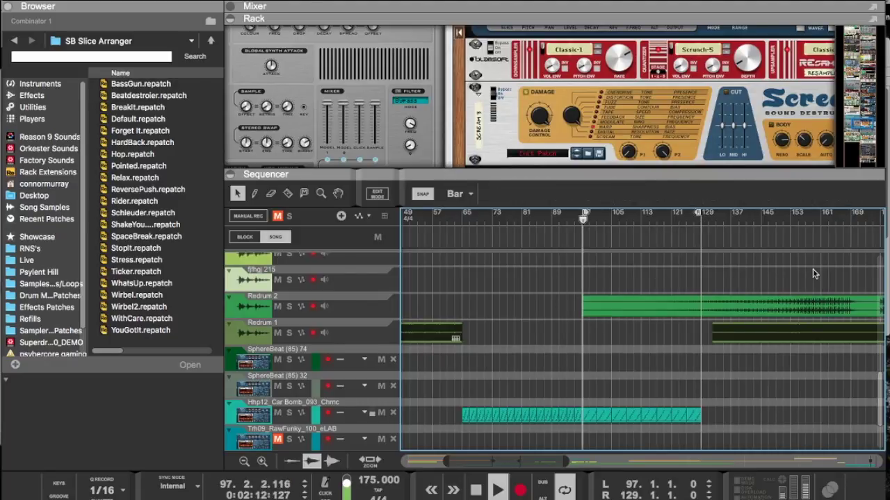
pyautogui.click(710, 314)
# Step: Enlarge the rack slightly and look through its devices around Scream 5, Combinator 1 and Noxious
pyautogui.scroll(-5, 699, 239)
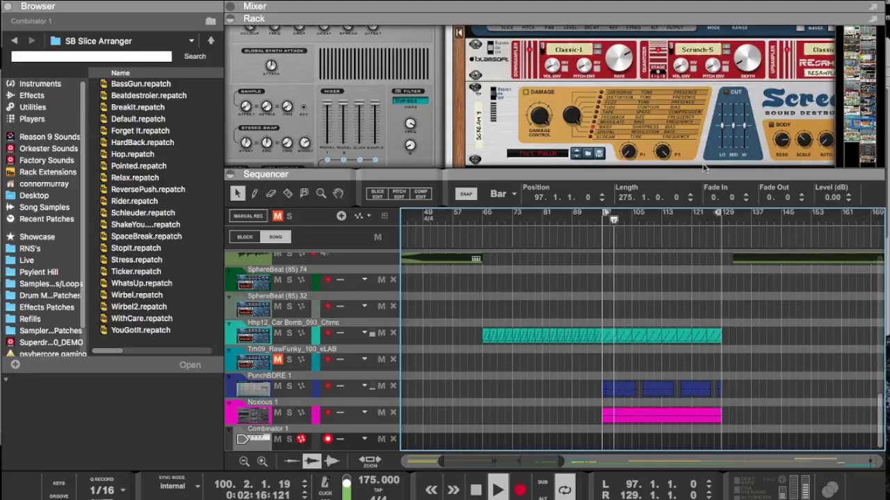
pyautogui.moveTo(702, 173); pyautogui.dragTo(701, 219)
pyautogui.hscroll(4, 723, 159)
pyautogui.scroll(3, 723, 158)
pyautogui.scroll(-1, 728, 155)
pyautogui.scroll(3, 729, 154)
pyautogui.scroll(-10, 728, 154)
pyautogui.scroll(5, 729, 155)
pyautogui.scroll(-5, 728, 154)
pyautogui.scroll(-1, 728, 153)
pyautogui.click(790, 64)
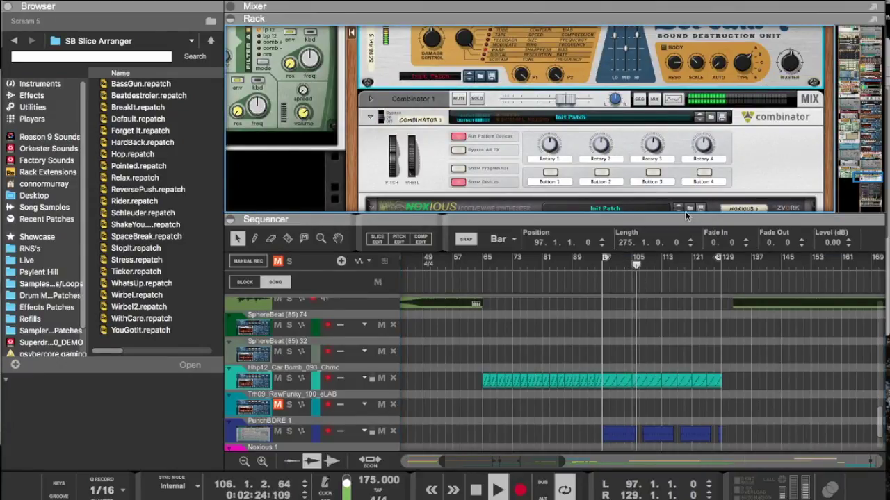
pyautogui.click(708, 159)
# Step: Show the sequencer at full height and trim the start of the Redrum 1 audio clip to about bar 154
pyautogui.press('F7')
pyautogui.hscroll(2, 708, 160)
pyautogui.hscroll(4, 683, 250)
pyautogui.click(660, 253)
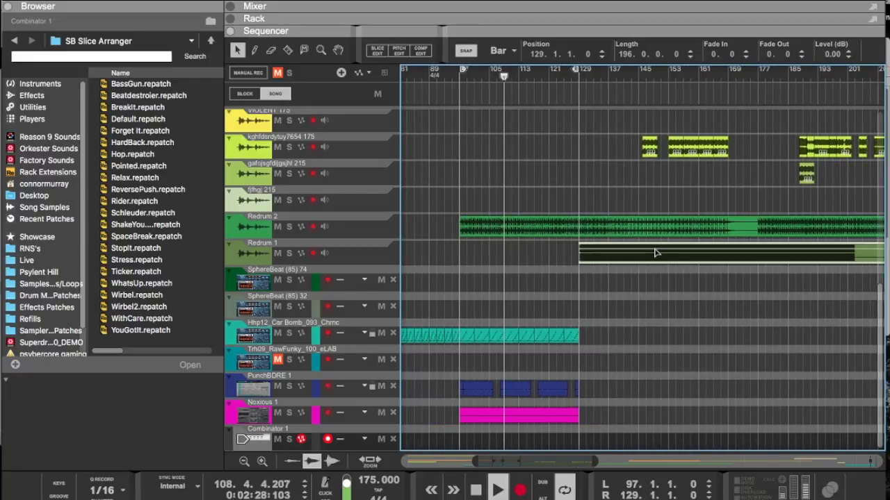
pyautogui.moveTo(578, 252); pyautogui.dragTo(672, 251)
# Step: Place the four-bar clip on the kghfdsrdytuy7654 175 track at bar 129, with a copy at bar 133
pyautogui.click(645, 153)
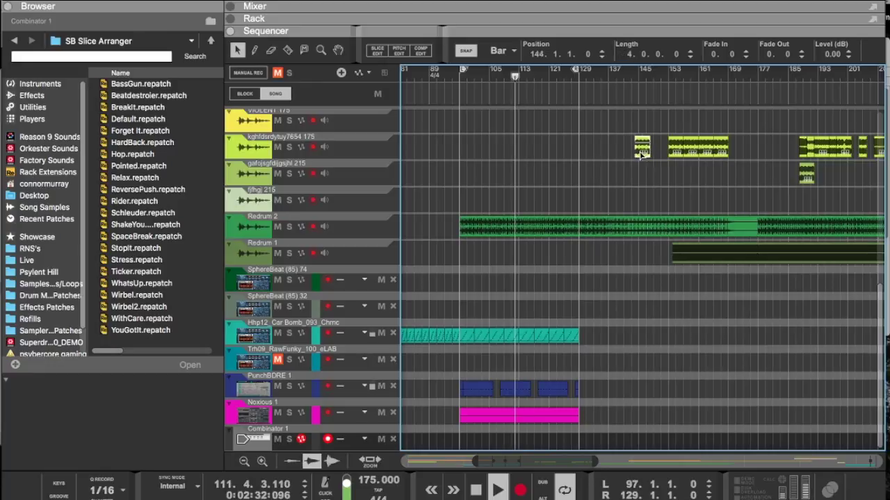
pyautogui.moveTo(590, 157); pyautogui.dragTo(603, 159)
# Step: Move the two eight-bar Kong 1 clips beyond bar 161, the second one to bar 173, and set the left loop locator to bar 129
pyautogui.scroll(10, 611, 146)
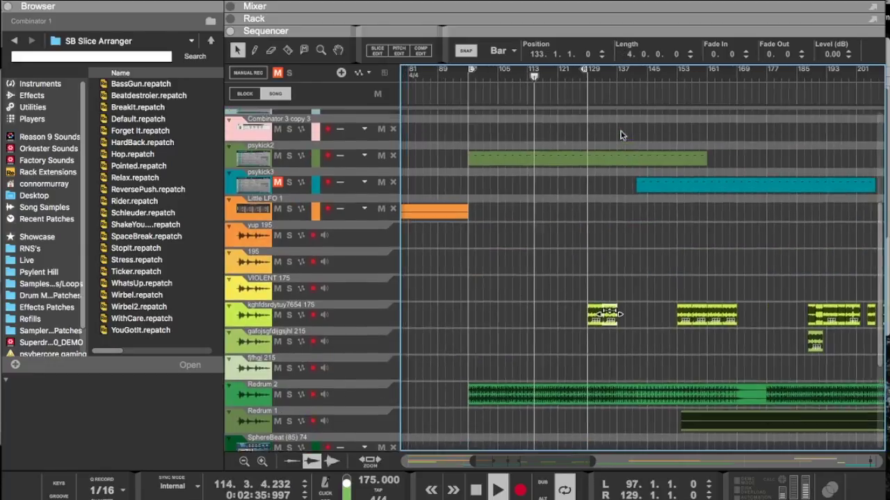
pyautogui.scroll(3, 620, 139)
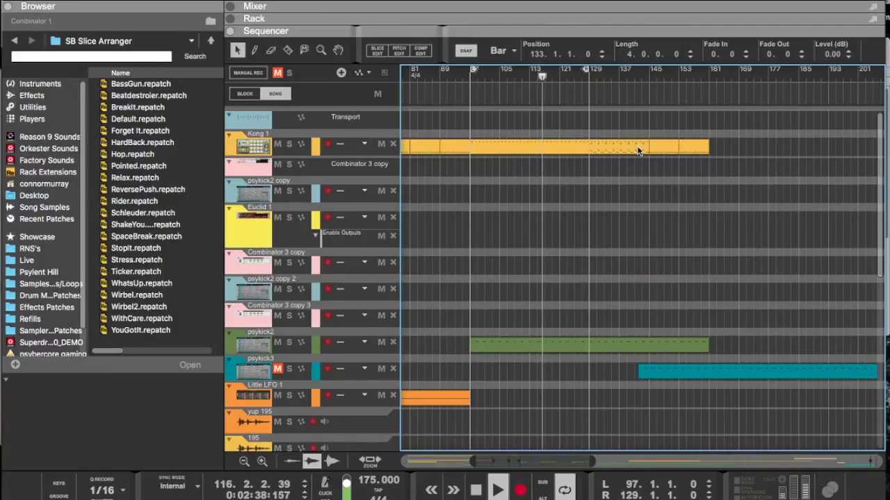
pyautogui.moveTo(616, 148); pyautogui.dragTo(745, 144)
pyautogui.moveTo(684, 148); pyautogui.dragTo(758, 148)
pyautogui.keyDown('alt'); pyautogui.click(590, 76); pyautogui.keyUp('alt')
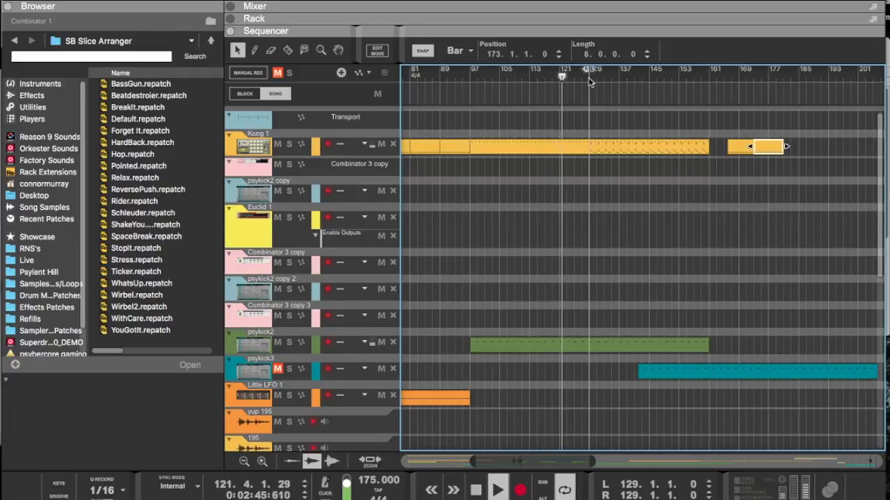
# Step: Set the right loop locator to bar 161 and delete the 64-bar Kong 1 clip that starts at bar 33
pyautogui.keyDown('super'); pyautogui.click(708, 78); pyautogui.keyUp('super')
pyautogui.hscroll(-10, 592, 139)
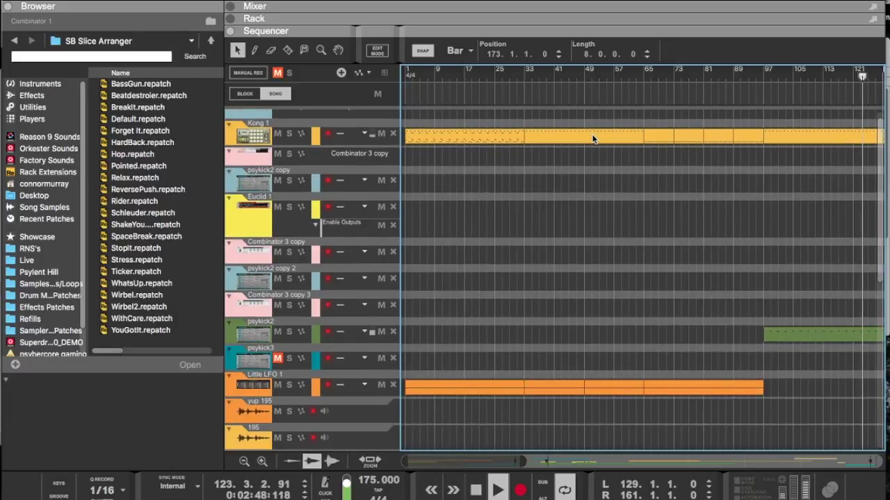
pyautogui.moveTo(538, 137); pyautogui.dragTo(537, 204)
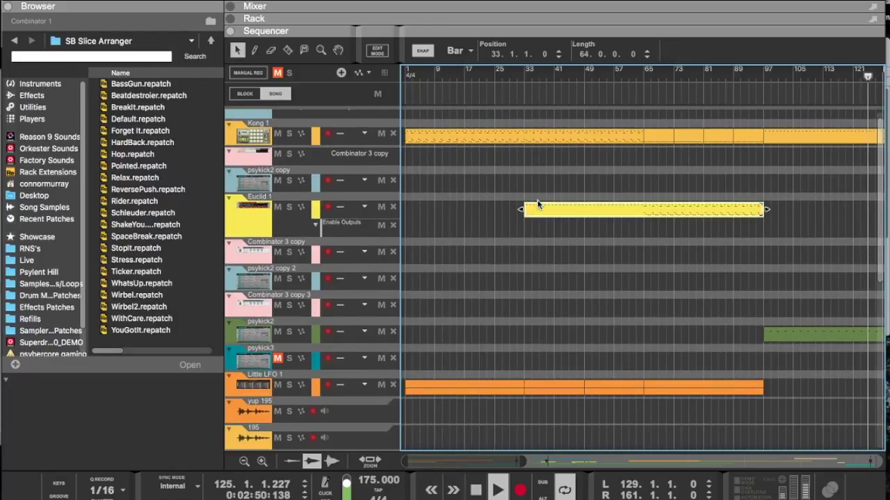
pyautogui.press('Delete')
# Step: Place the 64-bar Kong 1 clip at bar 129 and move the two eight-bar clips beyond its end, starting at bar 207
pyautogui.moveTo(481, 138); pyautogui.dragTo(782, 114)
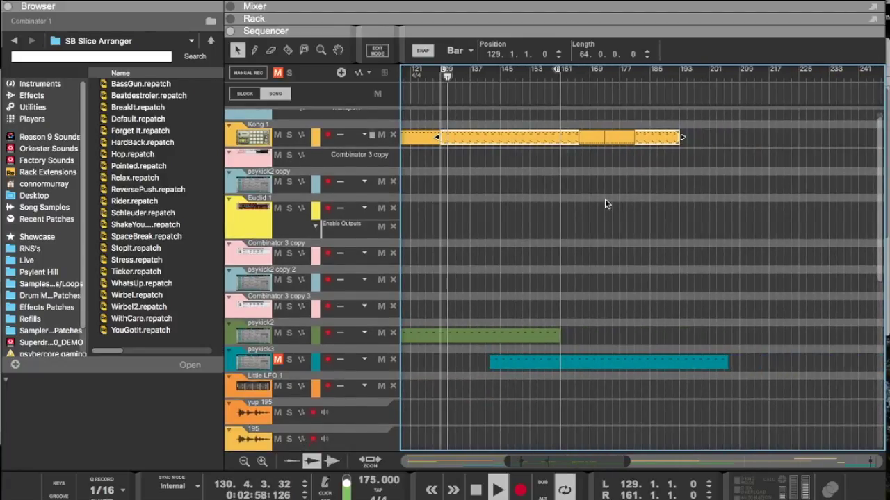
pyautogui.moveTo(595, 141); pyautogui.dragTo(723, 139)
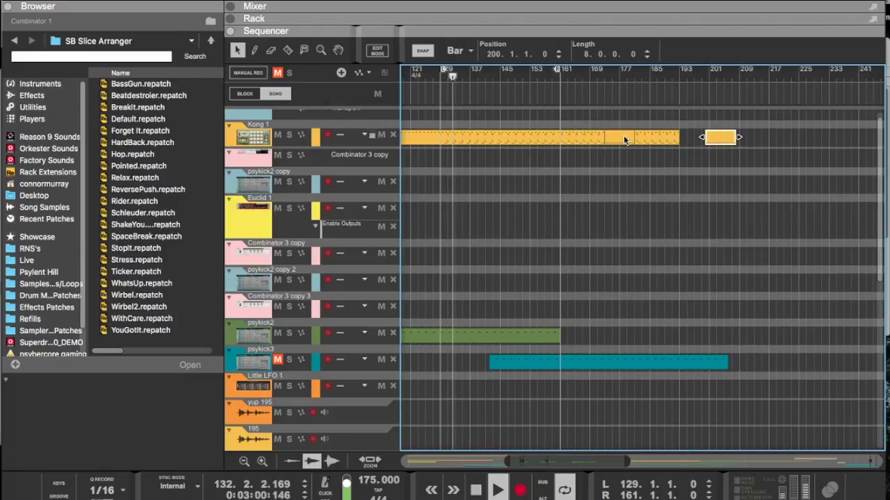
pyautogui.moveTo(624, 140); pyautogui.dragTo(747, 139)
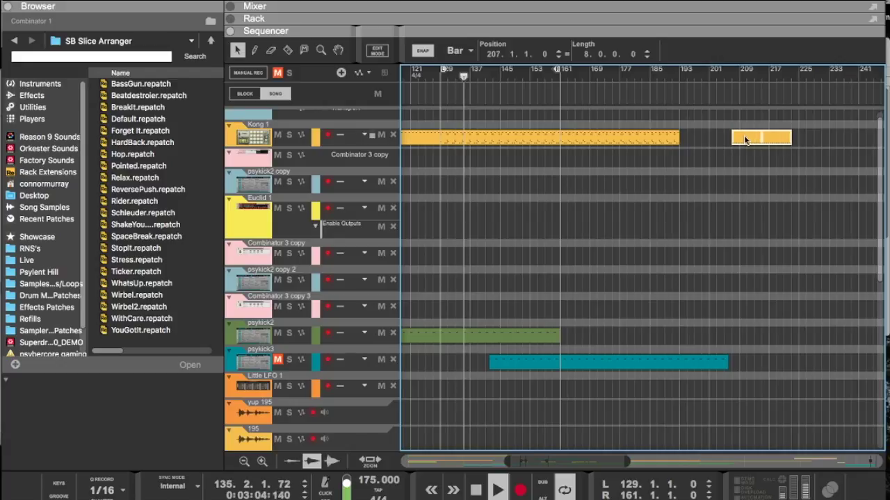
# Step: Set the right loop locator to bar 193 and arrange two 64-bar psykick2 clips back to back from bar 129
pyautogui.keyDown('alt'); pyautogui.click(683, 83); pyautogui.keyUp('alt')
pyautogui.moveTo(499, 332); pyautogui.dragTo(733, 336)
pyautogui.hscroll(-5, 733, 336)
pyautogui.scroll(-1, 735, 334)
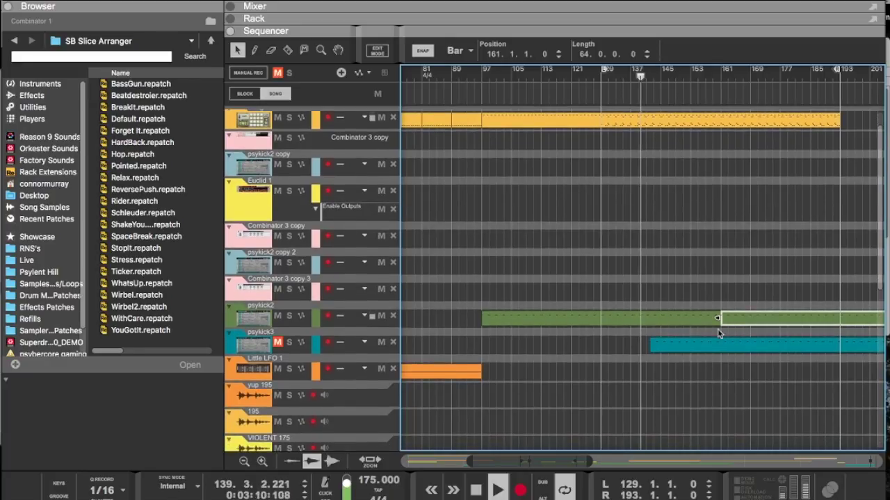
pyautogui.moveTo(662, 300); pyautogui.dragTo(751, 340)
pyautogui.moveTo(634, 282); pyautogui.dragTo(782, 320)
# Step: Delete the psykick3 track together with its device
pyautogui.scroll(-10, 750, 301)
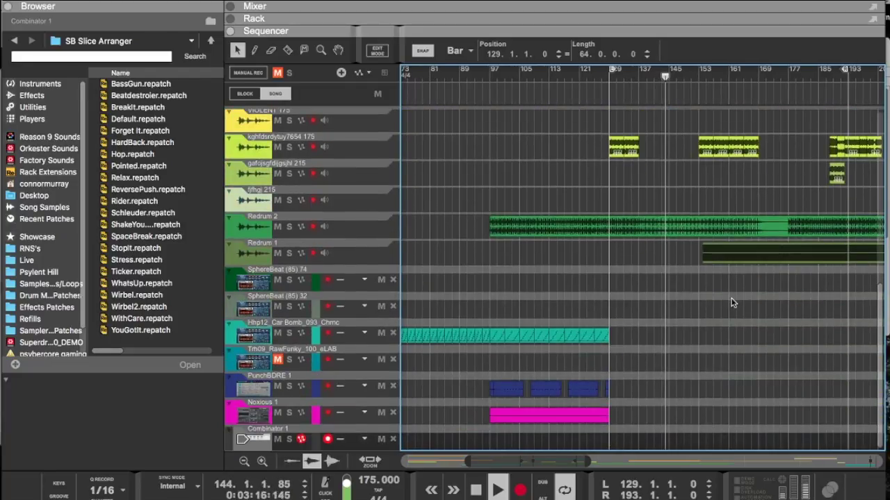
pyautogui.hscroll(1, 733, 303)
pyautogui.hscroll(1, 731, 302)
pyautogui.scroll(7, 732, 303)
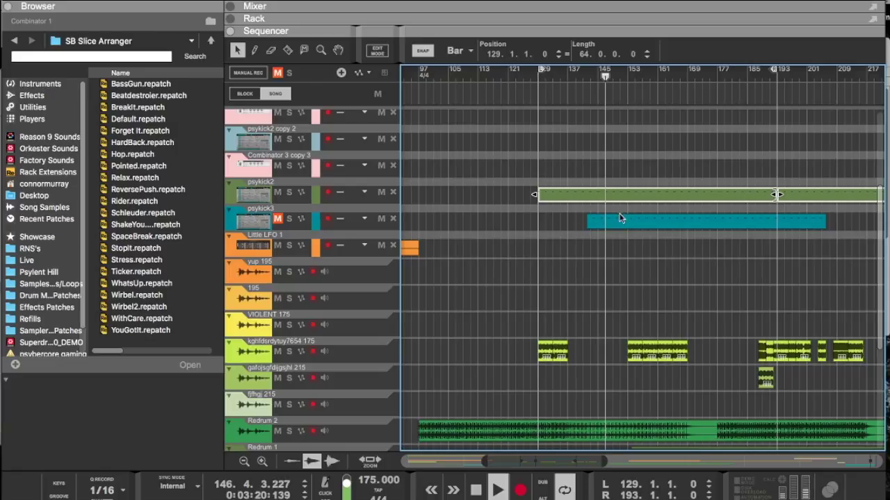
pyautogui.click(293, 208)
pyautogui.rightClick(255, 220)
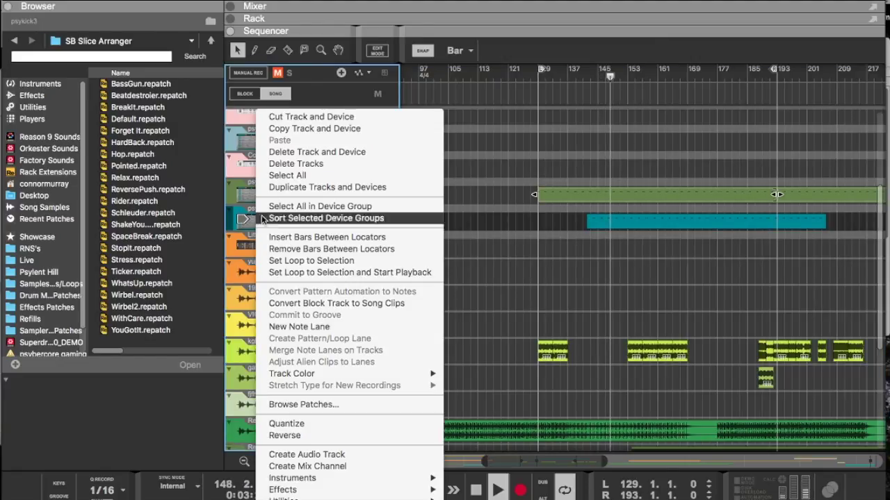
pyautogui.click(321, 151)
pyautogui.click(577, 176)
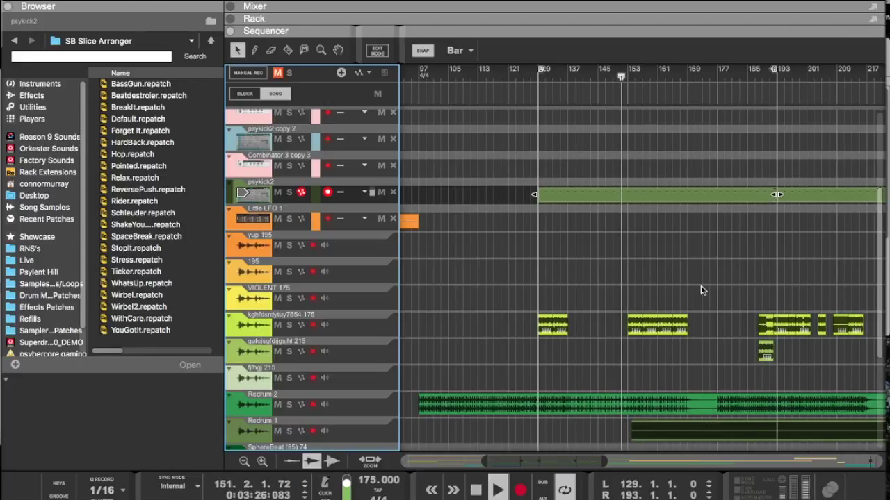
# Step: Move the long Redrum 1 audio clip so it starts at bar 196
pyautogui.moveTo(687, 438); pyautogui.dragTo(709, 436)
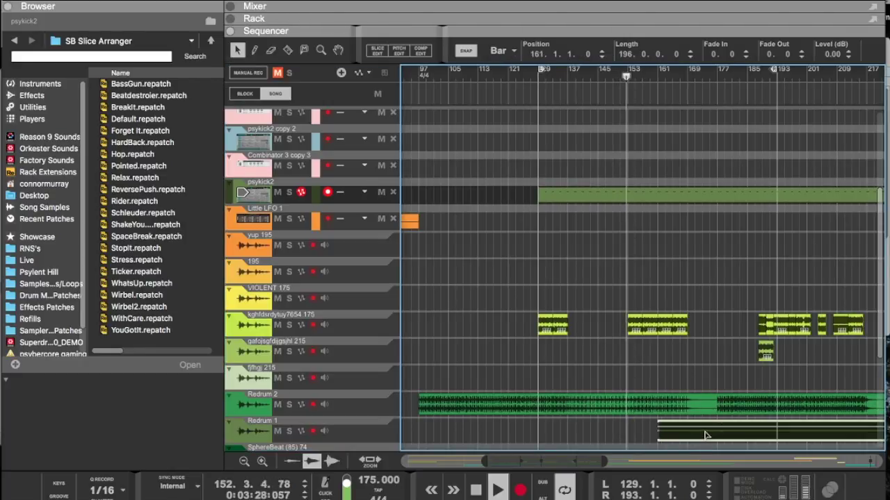
pyautogui.moveTo(707, 364); pyautogui.dragTo(626, 332)
pyautogui.moveTo(691, 436); pyautogui.dragTo(723, 438)
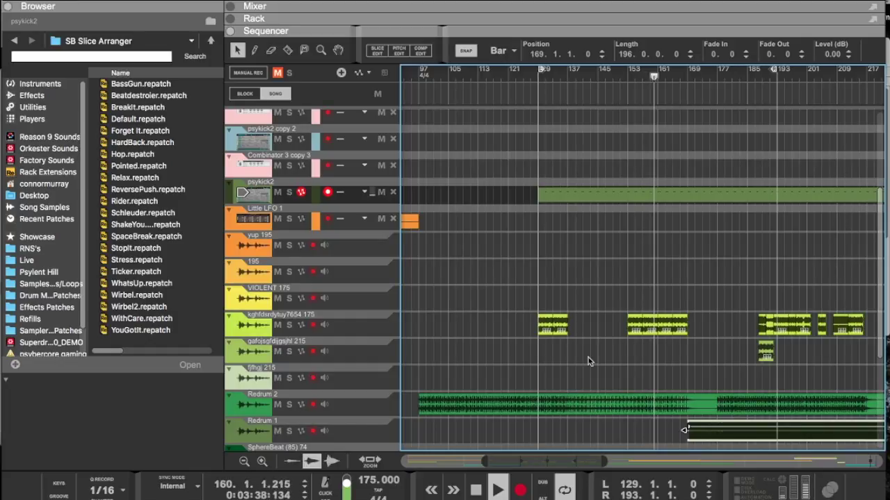
pyautogui.hscroll(5, 610, 350)
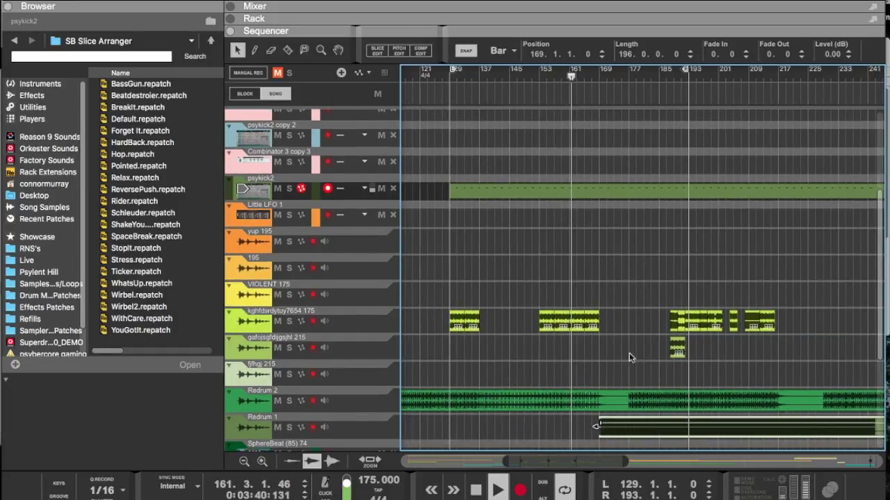
pyautogui.moveTo(610, 425); pyautogui.dragTo(710, 426)
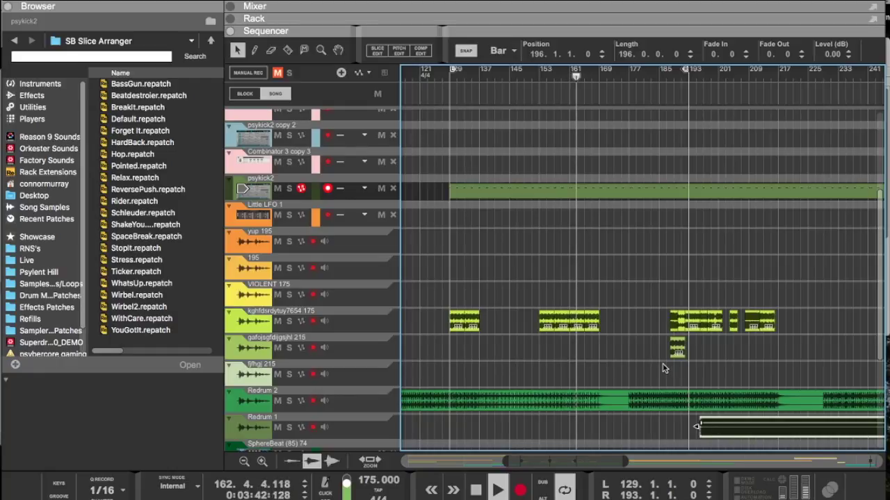
# Step: Try the four-bar clip of the gafojsgfdijgsjhl 215 track at bars 169 and 173
pyautogui.moveTo(677, 356); pyautogui.dragTo(621, 360)
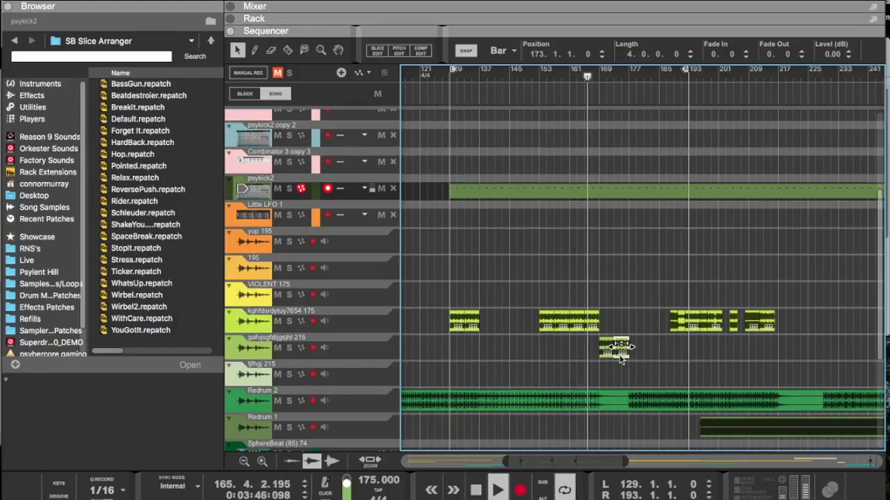
pyautogui.hscroll(15, 621, 360)
pyautogui.hscroll(-5, 621, 360)
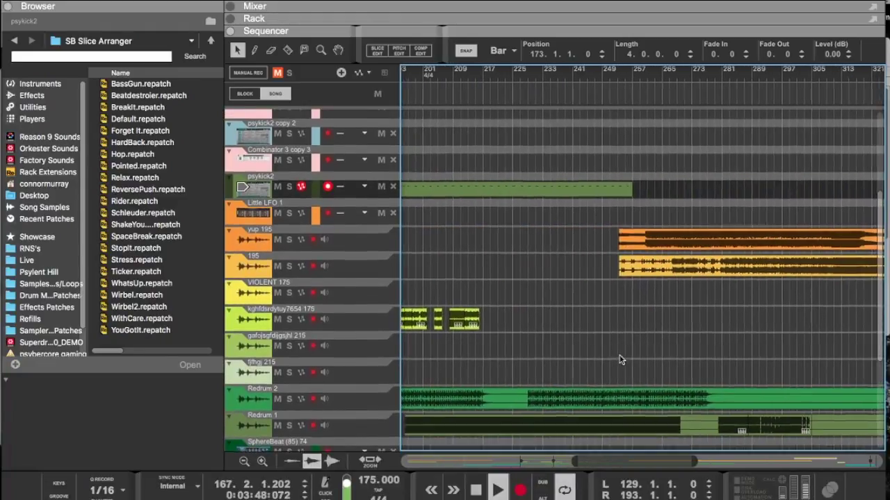
pyautogui.hscroll(-6, 620, 359)
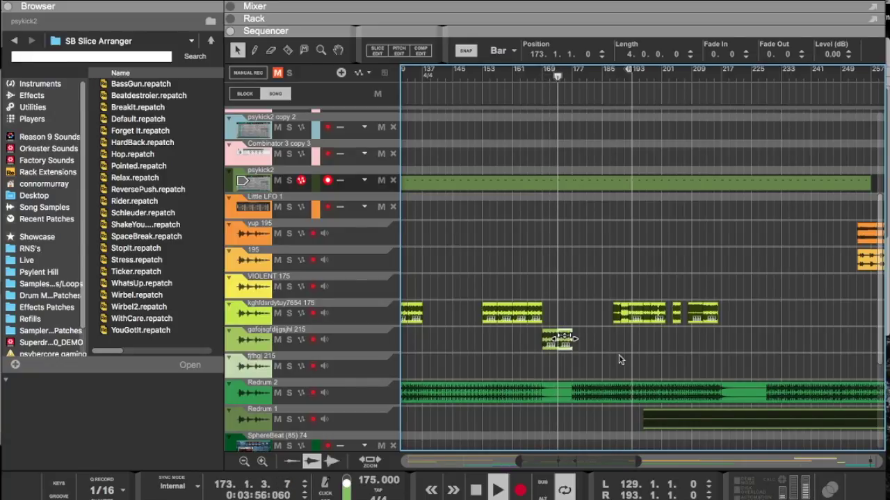
# Step: Delete the two clips on the gafojsgfdijgsjhl 215 track and set the loop to bars 169 through 177
pyautogui.click(615, 359)
pyautogui.moveTo(540, 352); pyautogui.dragTo(540, 351)
pyautogui.press('Delete')
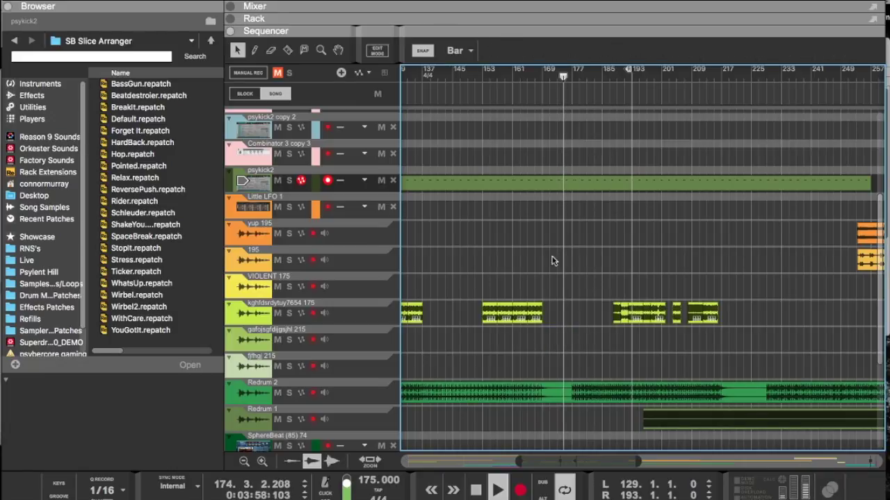
pyautogui.keyDown('alt'); pyautogui.click(574, 78); pyautogui.keyUp('alt')
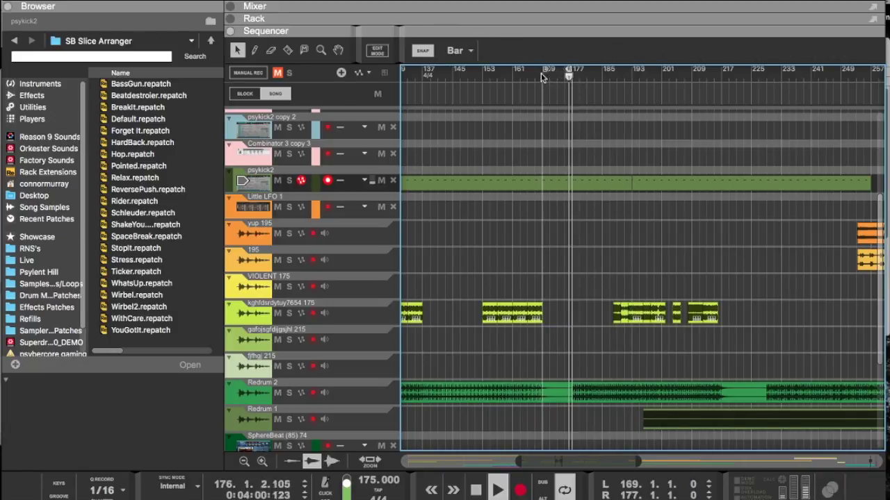
# Step: Try filling the gap from bar 169 on the kghfdsrdytuy7654 175 track with two-bar clips and a four-bar clip at bar 175
pyautogui.moveTo(623, 320); pyautogui.dragTo(544, 320)
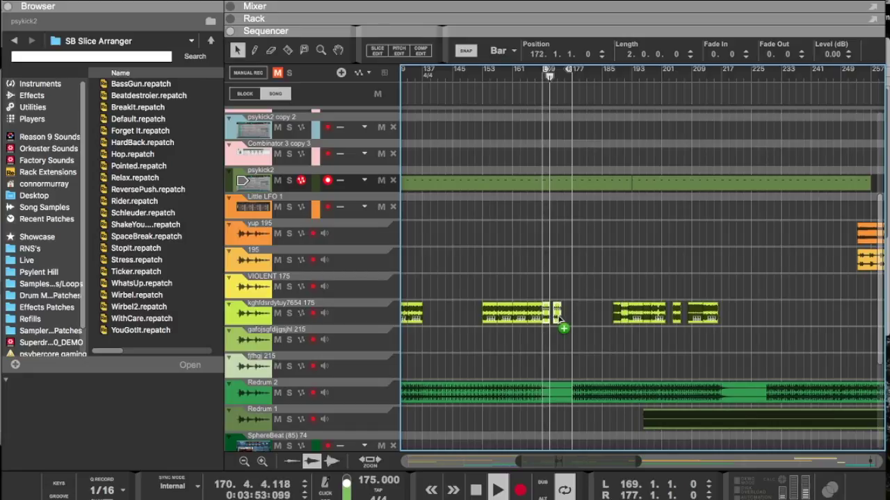
pyautogui.moveTo(554, 314); pyautogui.dragTo(569, 320)
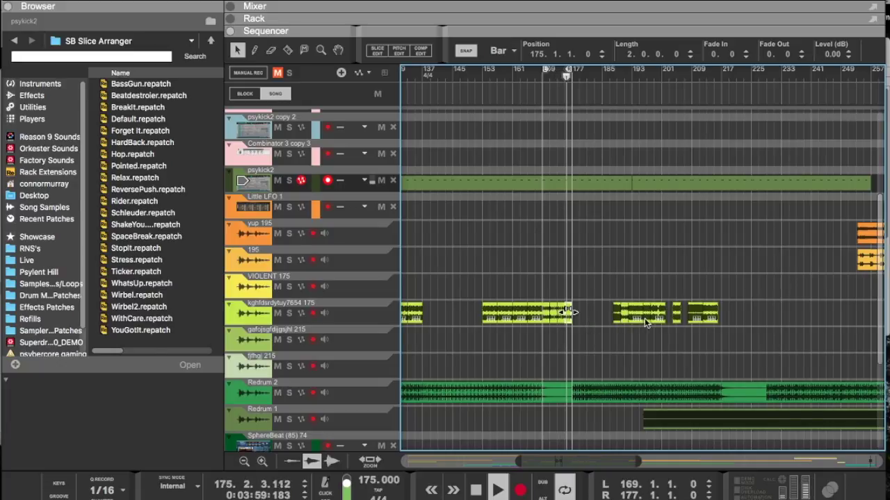
pyautogui.moveTo(637, 321); pyautogui.dragTo(570, 320)
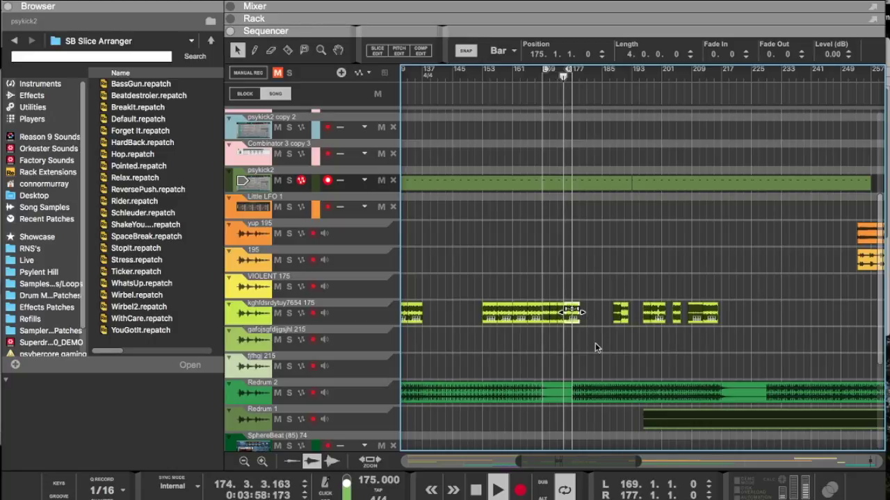
# Step: Replace the short clips from bar 169 on the kghfdsrdytuy7654 175 track with a four-bar clip at bars 169 and 173
pyautogui.click(651, 351)
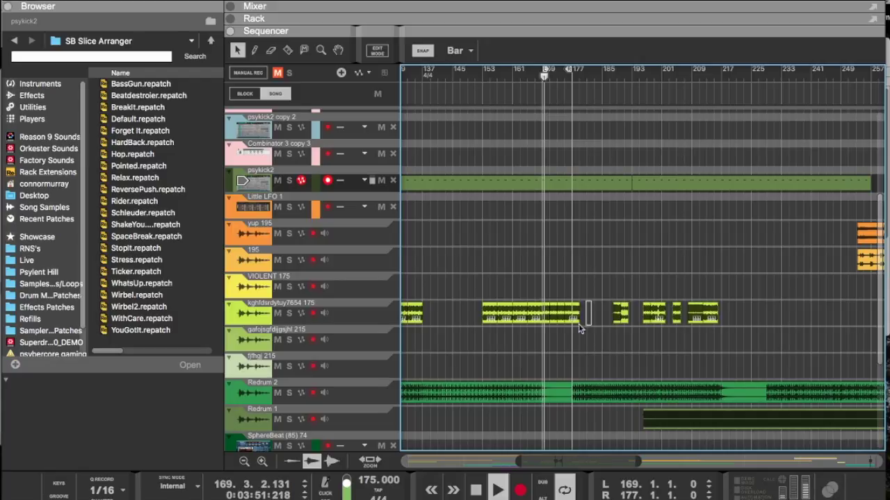
pyautogui.moveTo(546, 316); pyautogui.dragTo(545, 314)
pyautogui.press('Delete')
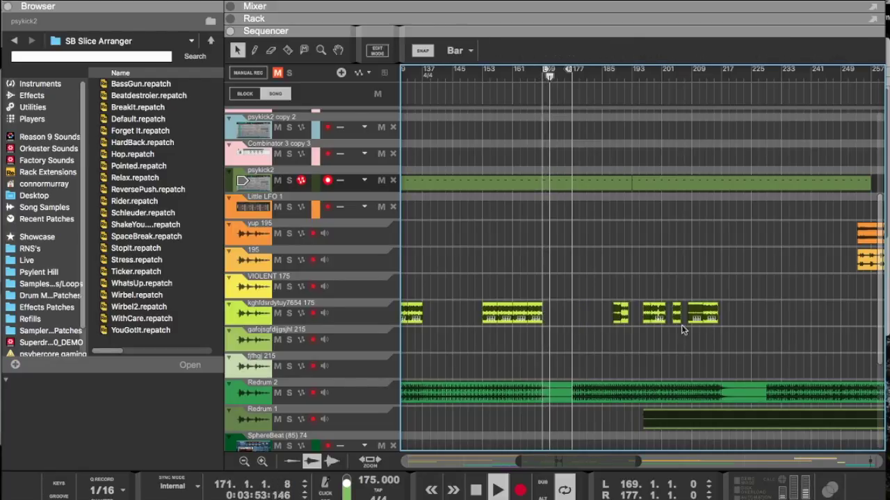
pyautogui.moveTo(658, 318); pyautogui.dragTo(564, 319)
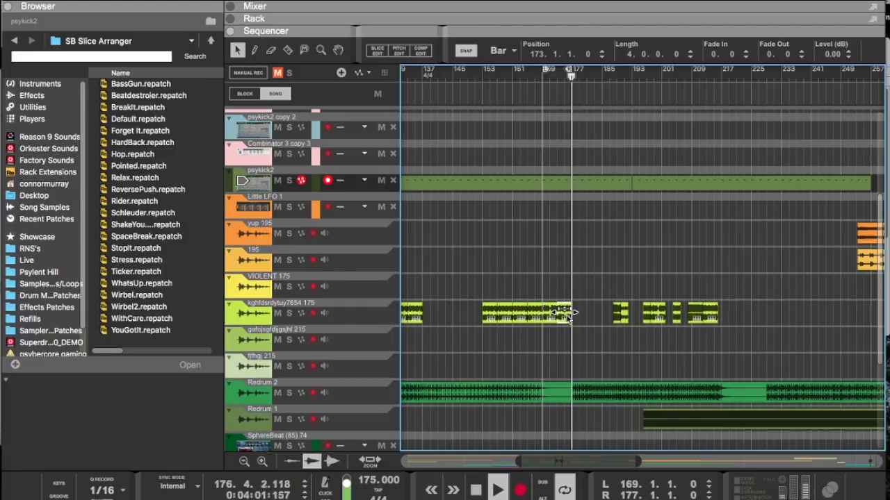
# Step: Bring the two eight-bar loop clips from far along the arrangement to bar 169 on the Hhp12_Car Bomb_093_Chrnc track
pyautogui.scroll(-5, 587, 314)
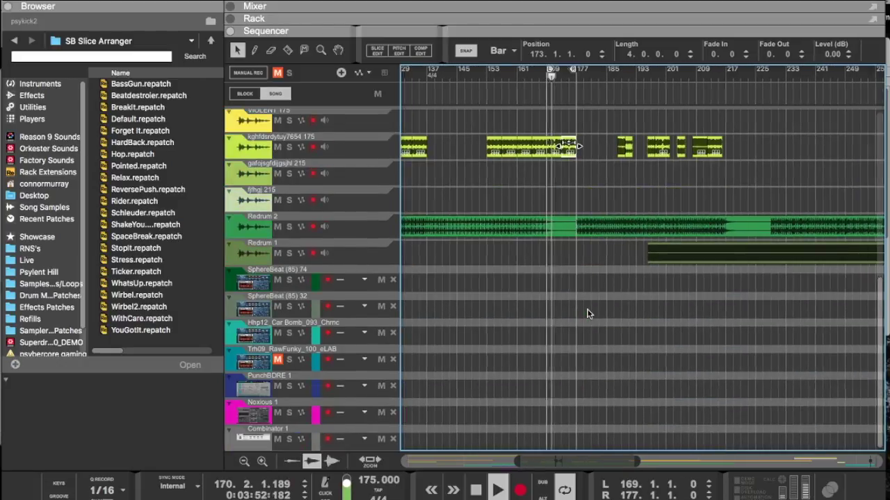
pyautogui.hscroll(-5, 587, 314)
pyautogui.hscroll(15, 604, 334)
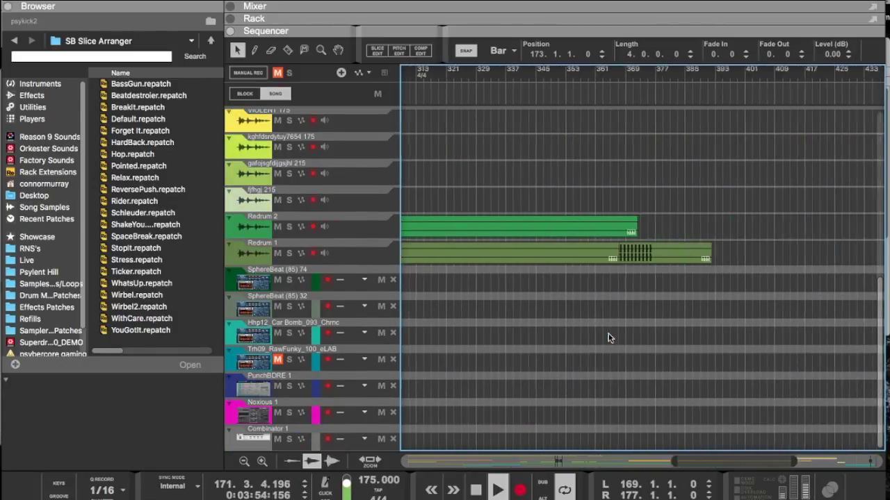
pyautogui.moveTo(729, 318); pyautogui.dragTo(501, 329)
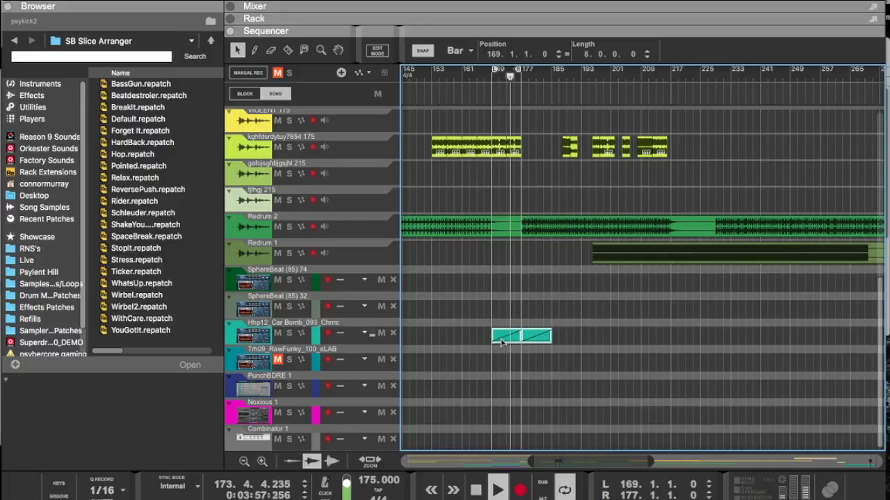
# Step: Unmute the Tm09_RawFunky_100_eLAB track, audition the two eight-bar clips on different tracks and place them on SphereBeat (85) 32 at bar 169
pyautogui.click(291, 361)
pyautogui.click(291, 359)
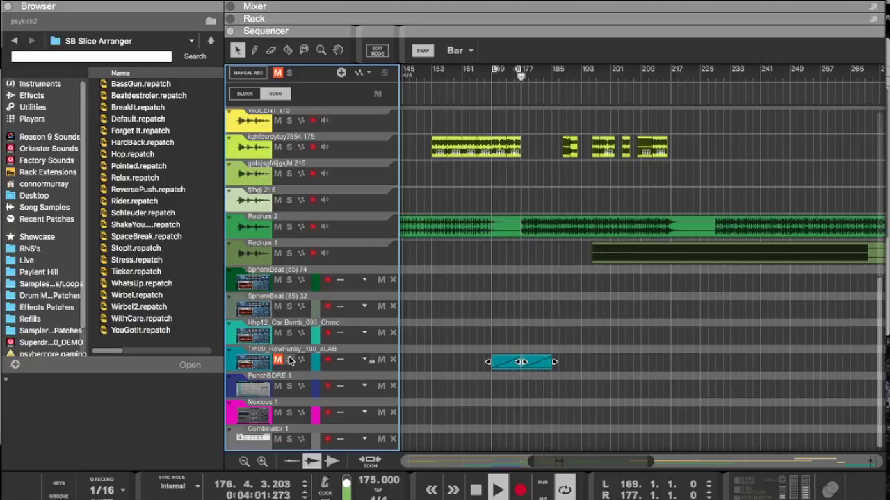
pyautogui.moveTo(599, 353); pyautogui.dragTo(504, 358)
pyautogui.click(253, 337)
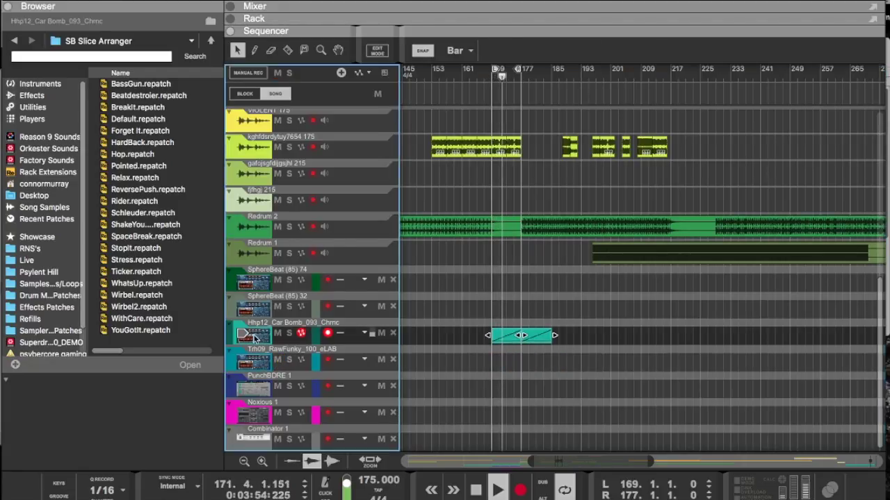
pyautogui.moveTo(490, 335); pyautogui.dragTo(496, 311)
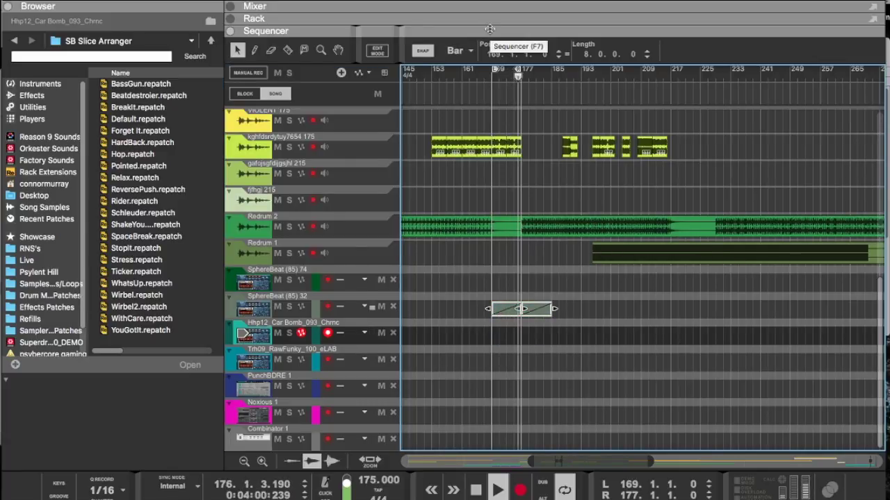
pyautogui.scroll(3, 492, 282)
pyautogui.scroll(7, 492, 281)
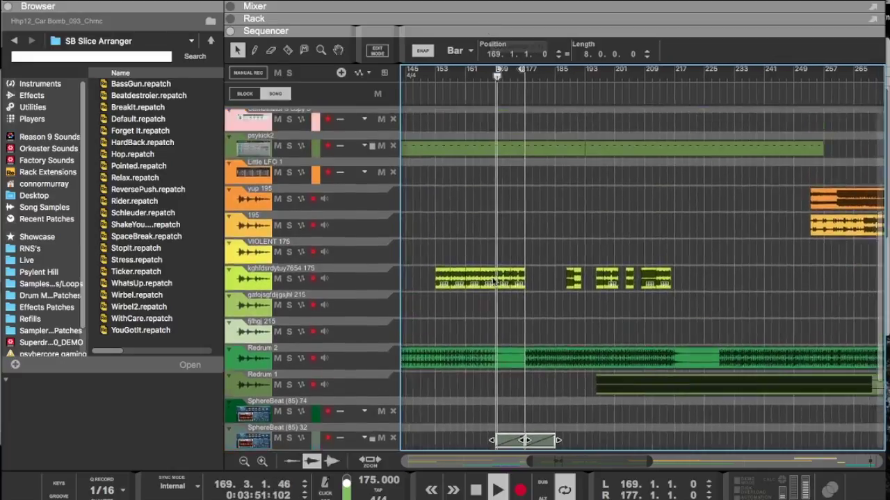
pyautogui.scroll(-10, 492, 281)
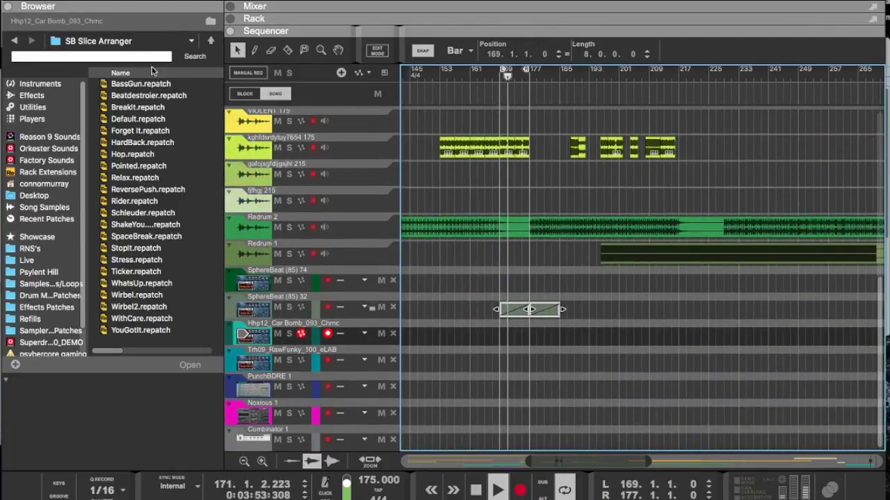
# Step: Switch to the Twitch channel page, send "<3" in its chat and return to the Reason sequencer
pyautogui.hotkey('ctrl', 'Up')
pyautogui.click(536, 386)
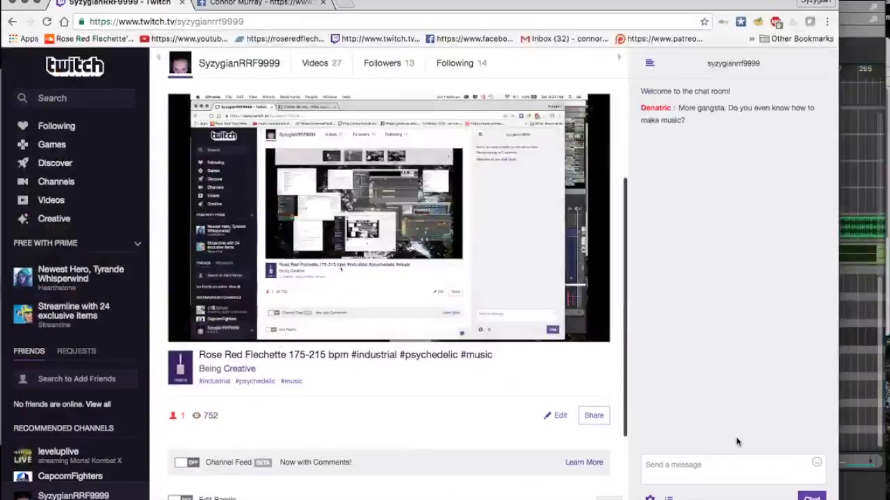
pyautogui.click(697, 468)
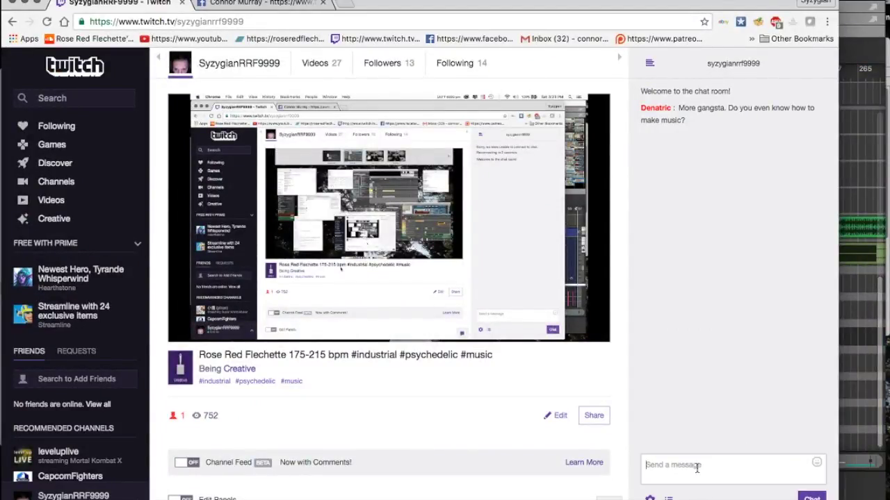
pyautogui.write('<3')
pyautogui.press('Return')
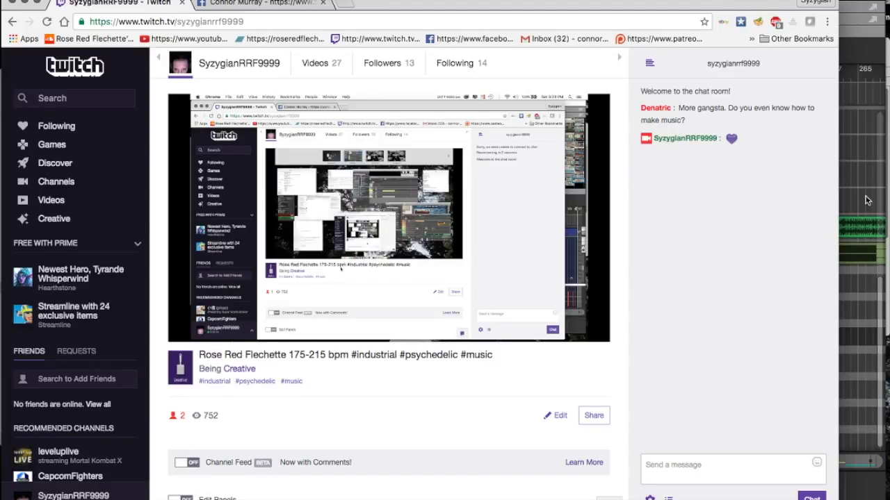
pyautogui.press('F11')
pyautogui.press('F11')
pyautogui.click(852, 8)
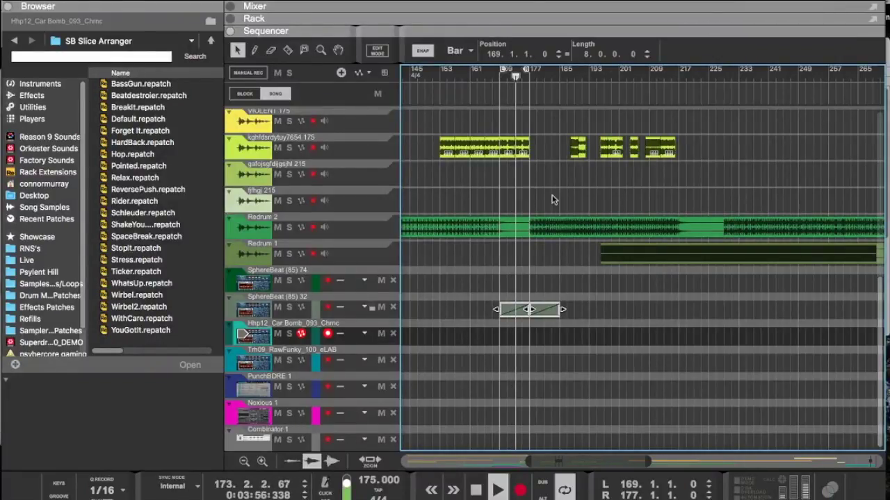
# Step: Set the loop to bars 177 to 193 and copy the eight-bar SphereBeat (85) 32 clip to bar 185
pyautogui.moveTo(526, 70); pyautogui.dragTo(560, 70)
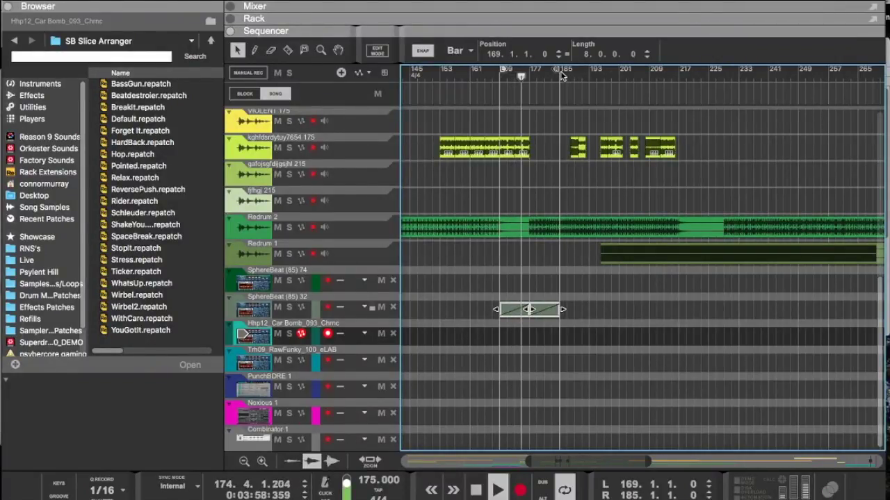
pyautogui.keyDown('alt'); pyautogui.click(530, 79); pyautogui.keyUp('alt')
pyautogui.scroll(8, 548, 192)
pyautogui.scroll(5, 548, 193)
pyautogui.scroll(-12, 548, 193)
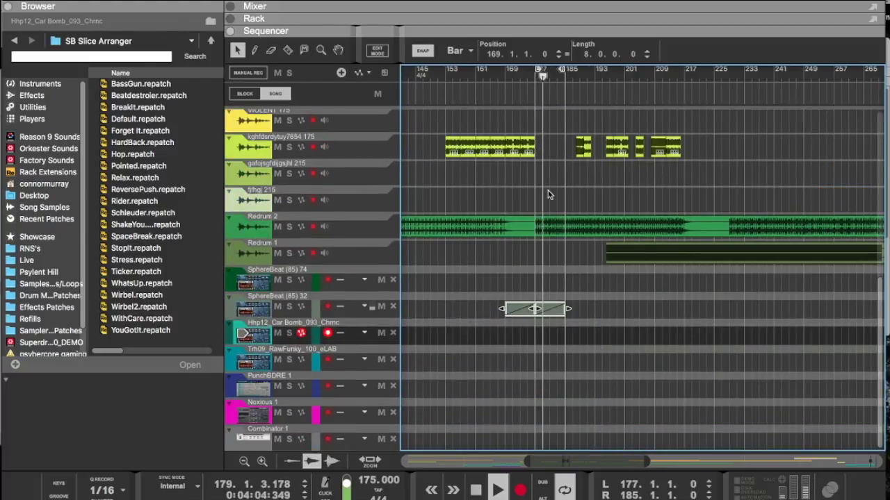
pyautogui.moveTo(552, 309); pyautogui.dragTo(586, 318)
pyautogui.keyDown('super'); pyautogui.click(594, 78); pyautogui.keyUp('super')
# Step: Delete the short clip around bar 188 on the kghfdsrdytuy7654 175 track
pyautogui.click(582, 151)
pyautogui.press('Delete')
pyautogui.scroll(5, 579, 154)
pyautogui.scroll(-5, 580, 154)
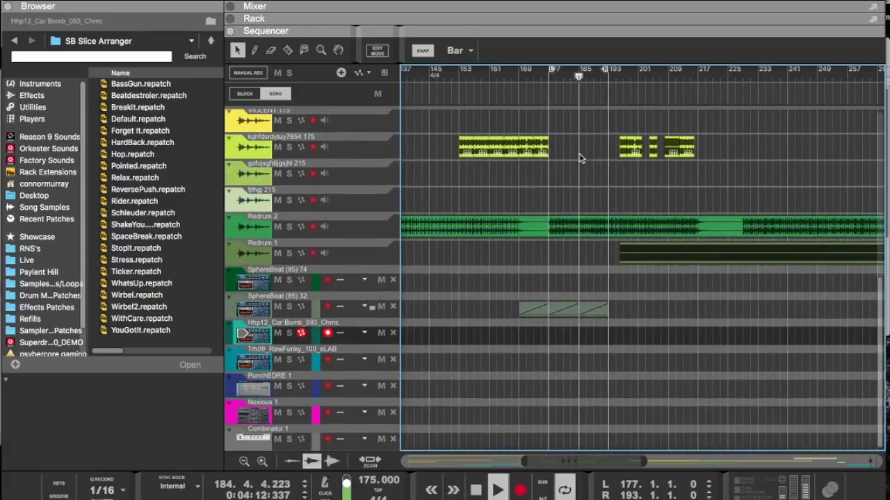
# Step: Move the 32-bar Noxious 1 clip from bar 97 to bar 177
pyautogui.scroll(10, 580, 158)
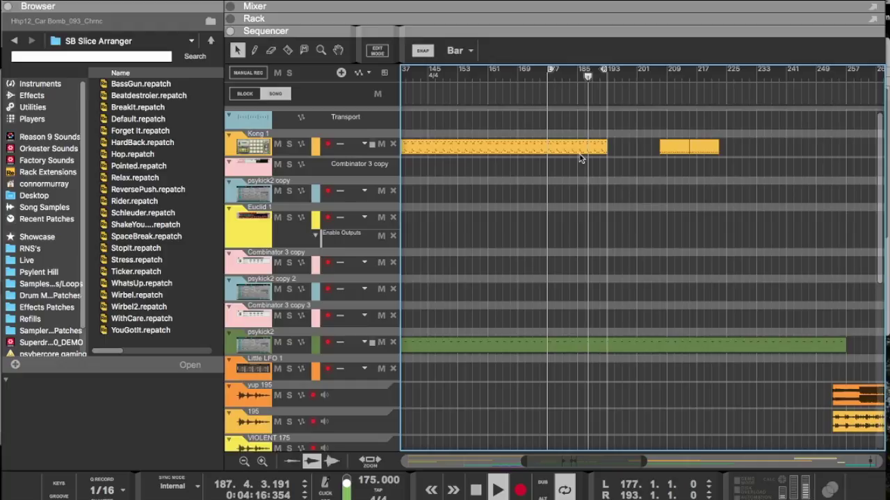
pyautogui.scroll(-8, 581, 159)
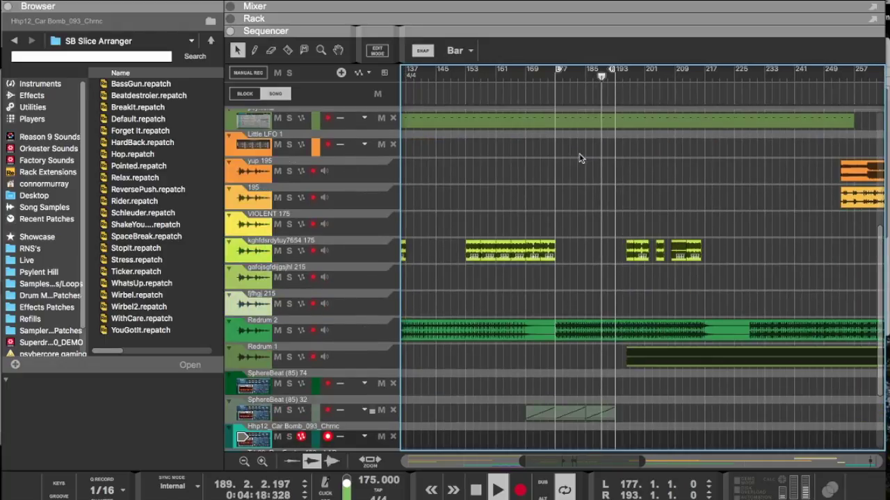
pyautogui.scroll(-4, 580, 158)
pyautogui.hscroll(-10, 580, 158)
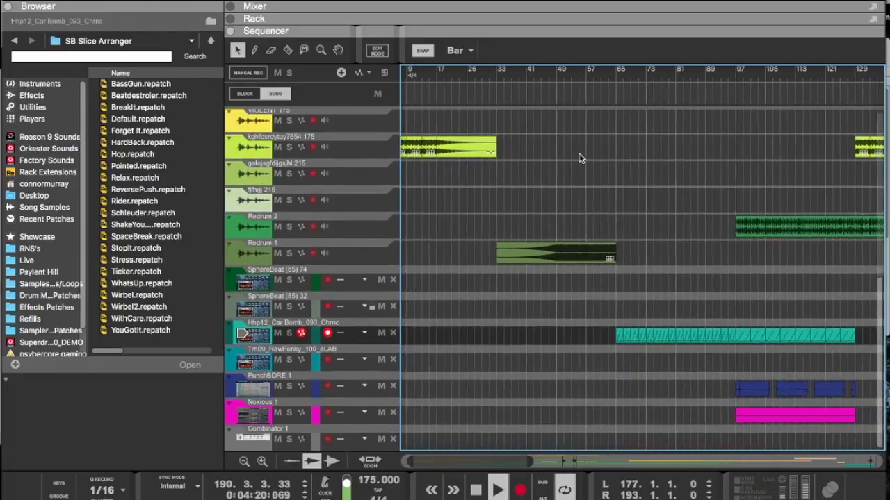
pyautogui.hscroll(8, 580, 158)
pyautogui.moveTo(468, 419); pyautogui.dragTo(765, 421)
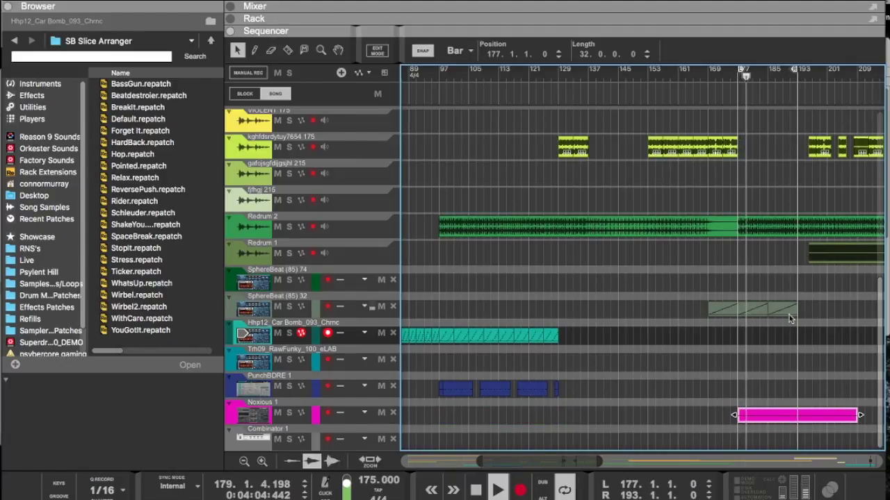
# Step: Show the rack and add a u-he Uhbik G effect directly after the Noxious 1 instrument
pyautogui.moveTo(777, 31); pyautogui.dragTo(752, 308)
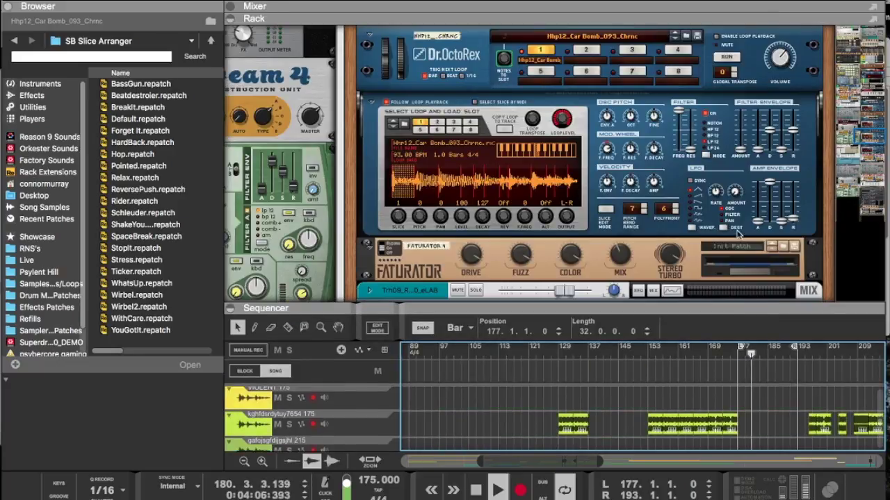
pyautogui.scroll(-15, 739, 235)
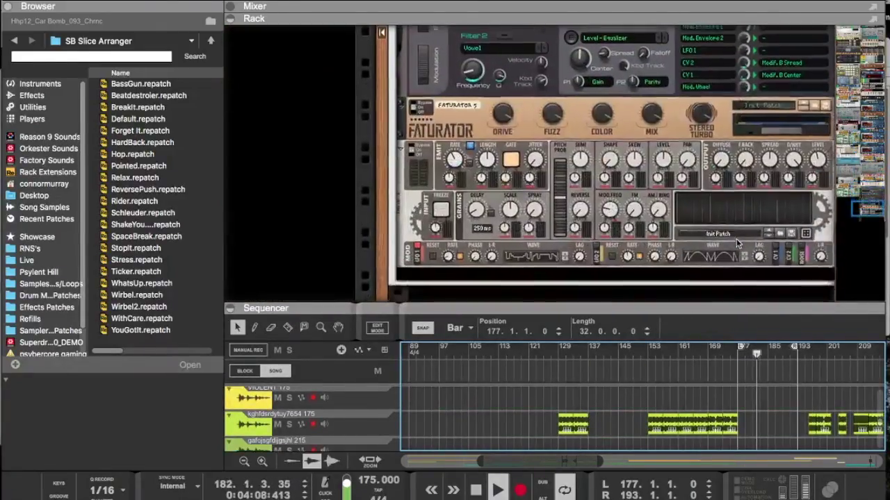
pyautogui.scroll(2, 739, 243)
pyautogui.rightClick(598, 128)
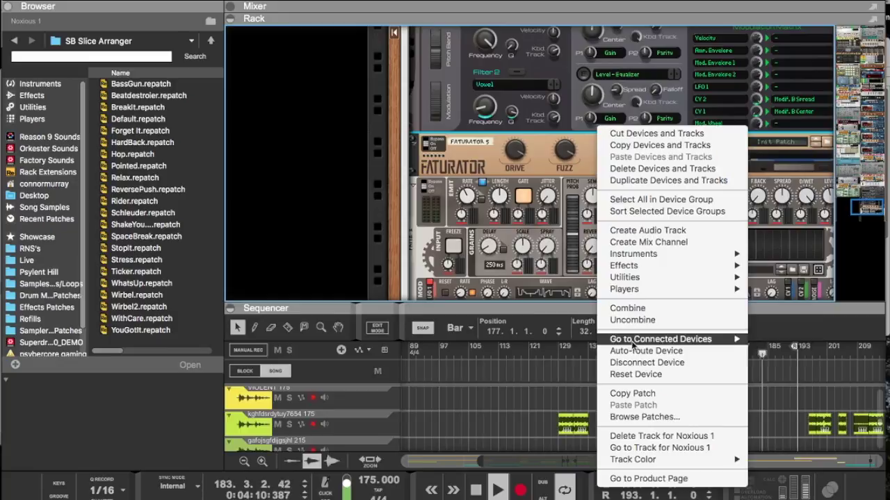
pyautogui.moveTo(626, 265)
pyautogui.moveTo(492, 490)
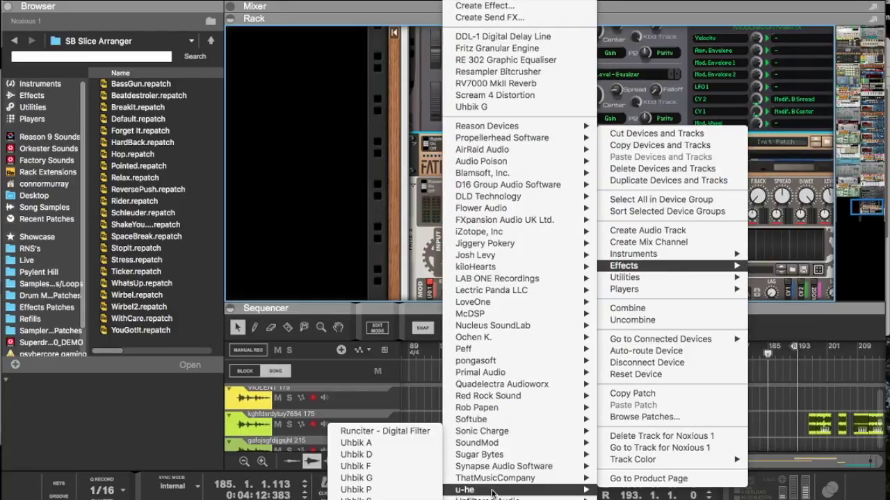
pyautogui.click(358, 478)
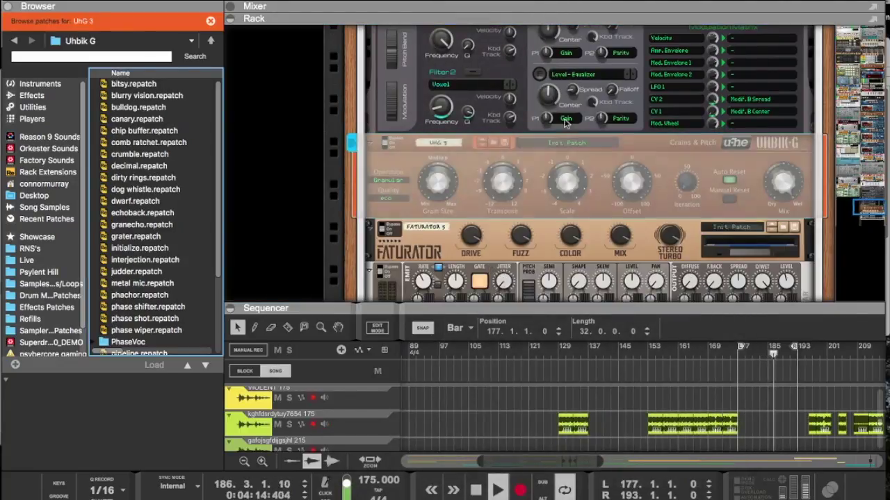
# Step: Adjust the new Uhbik-G's pitch knobs, trying Transpose at about 6.8 and Scale between about -2.78 and -1.31
pyautogui.moveTo(502, 182); pyautogui.dragTo(505, 235)
pyautogui.moveTo(571, 175); pyautogui.dragTo(561, 268)
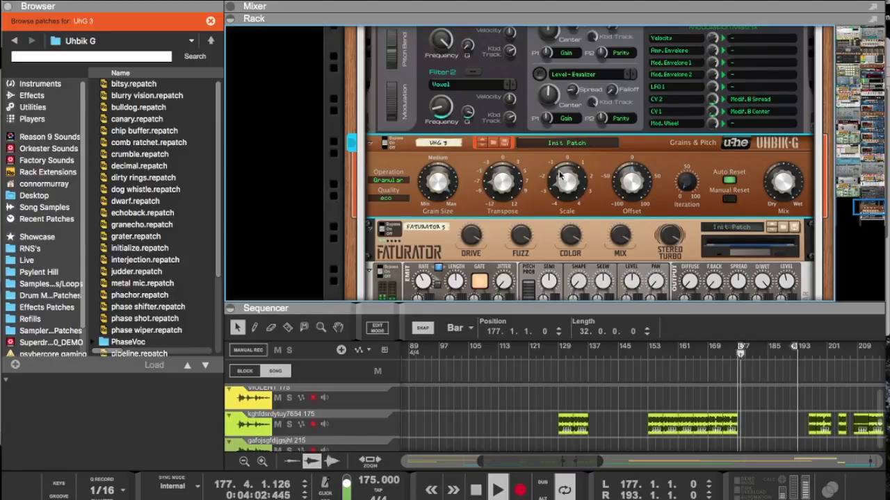
pyautogui.moveTo(559, 175)
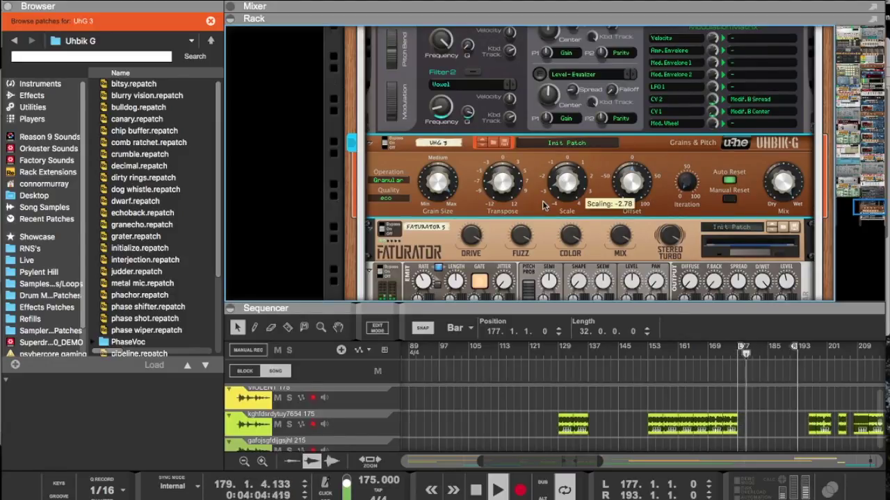
pyautogui.scroll(-2, 737, 215)
pyautogui.click(787, 254)
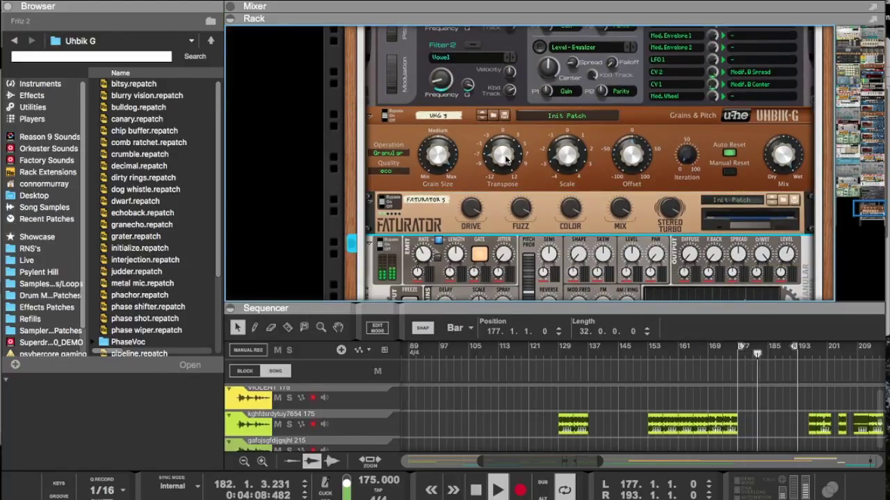
pyautogui.click(439, 157)
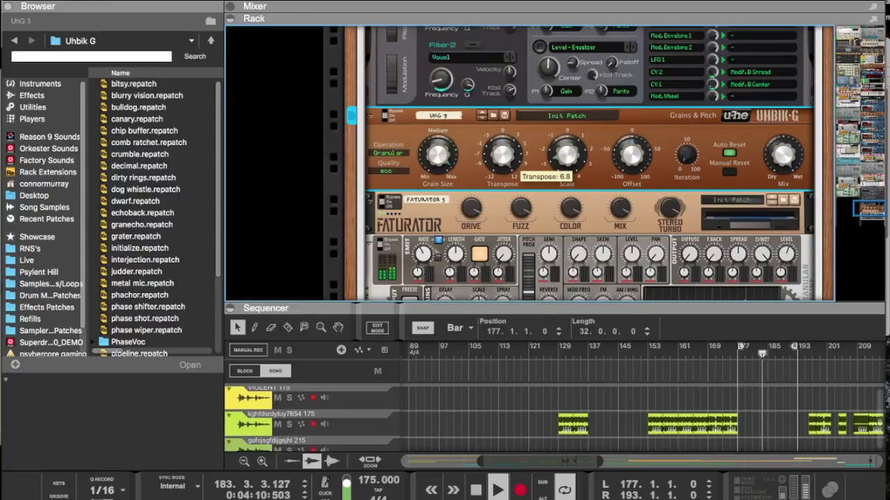
pyautogui.moveTo(576, 132); pyautogui.dragTo(568, 209)
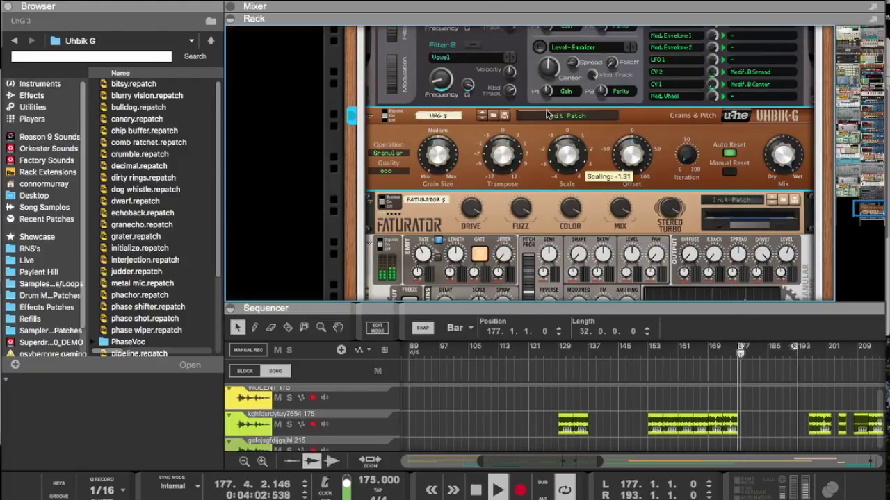
# Step: Try an Alligator gate effect after the Uhbik-G with its pattern set to 58
pyautogui.rightClick(532, 181)
pyautogui.moveTo(559, 300)
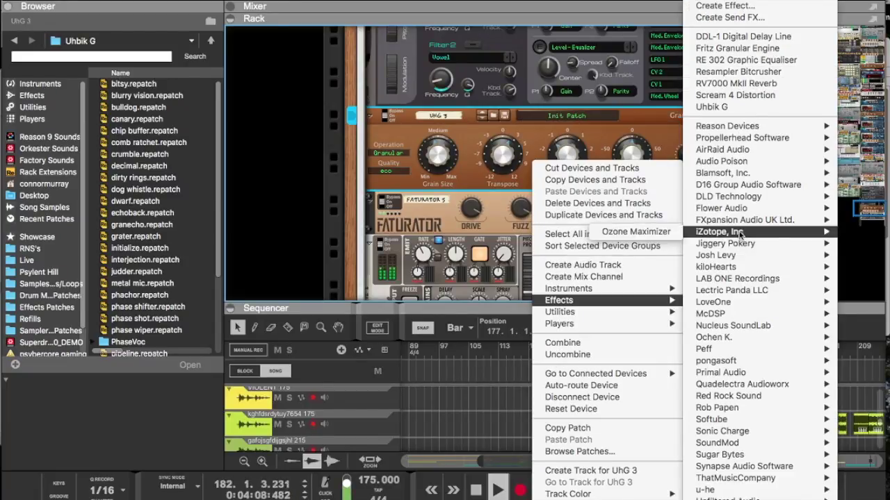
pyautogui.moveTo(743, 126)
pyautogui.click(603, 152)
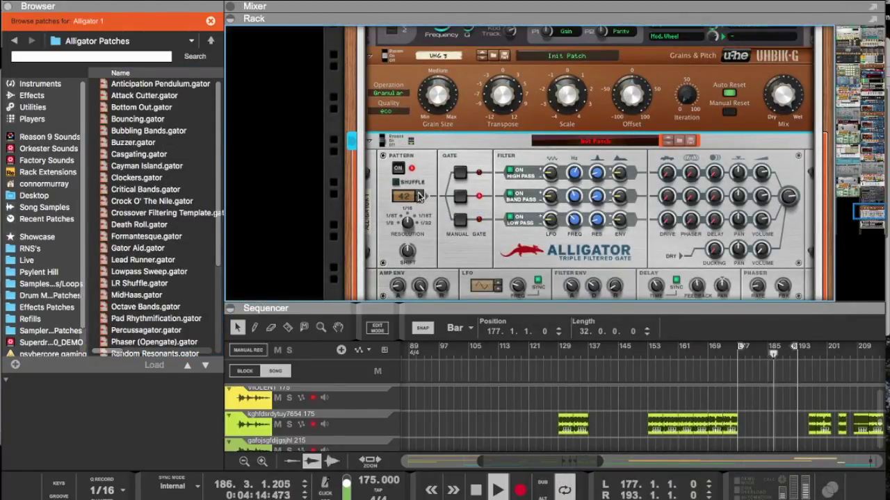
pyautogui.click(419, 200)
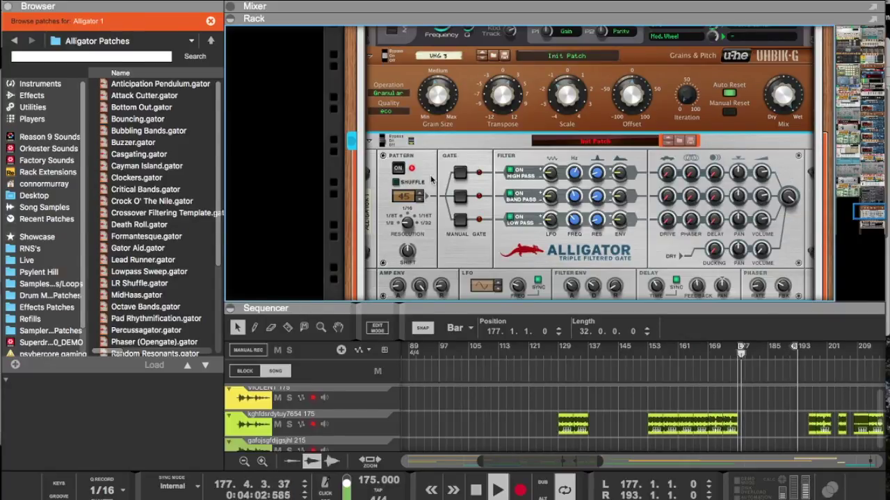
pyautogui.moveTo(406, 199); pyautogui.dragTo(405, 141)
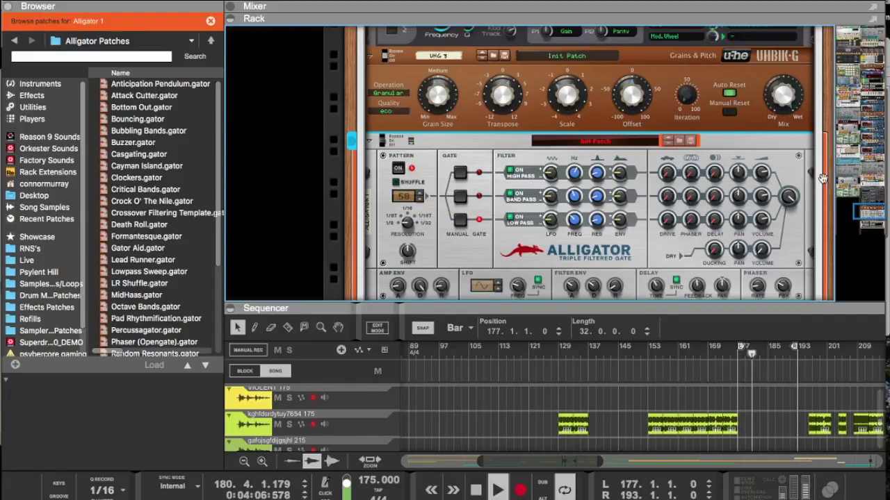
# Step: Delete the Alligator device from the Noxious 1 effect chain
pyautogui.rightClick(711, 150)
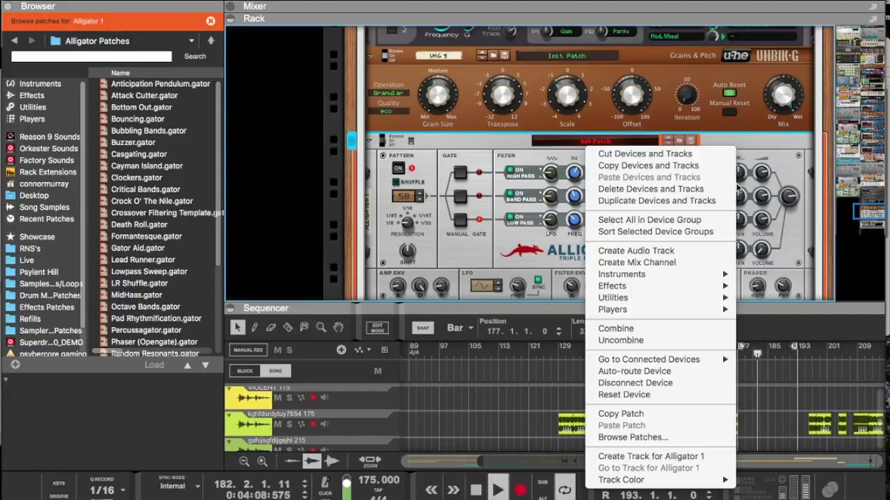
pyautogui.click(723, 194)
pyautogui.press('Return')
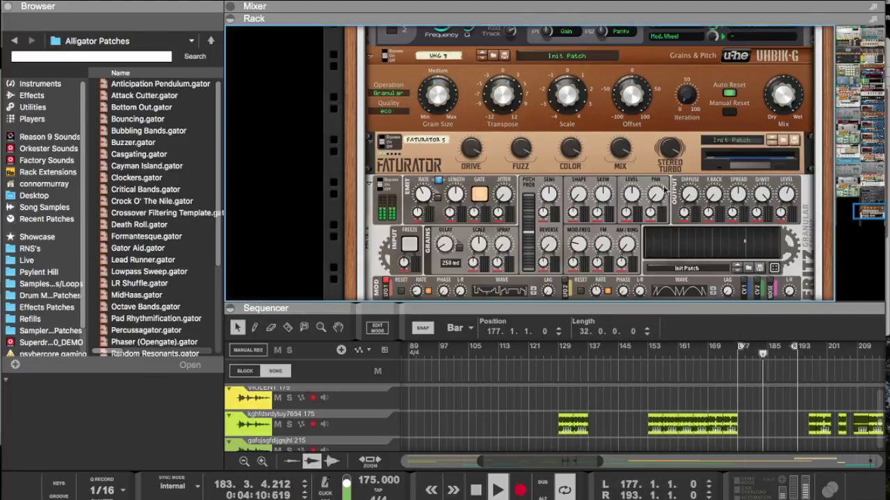
# Step: Readjust the Uhbik-G's Transpose and lower its Scale to about -2.25
pyautogui.scroll(3, 451, 165)
pyautogui.moveTo(507, 255); pyautogui.dragTo(513, 177)
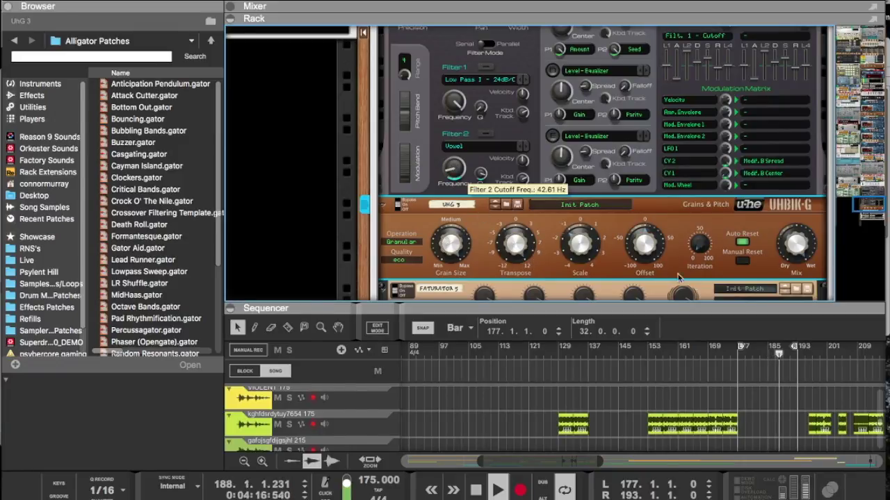
pyautogui.moveTo(579, 244); pyautogui.dragTo(581, 272)
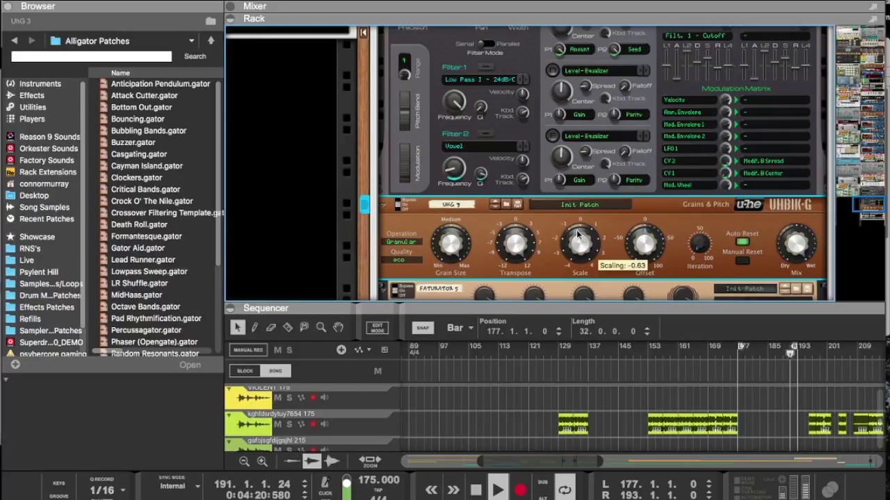
pyautogui.scroll(-5, 765, 209)
pyautogui.click(806, 179)
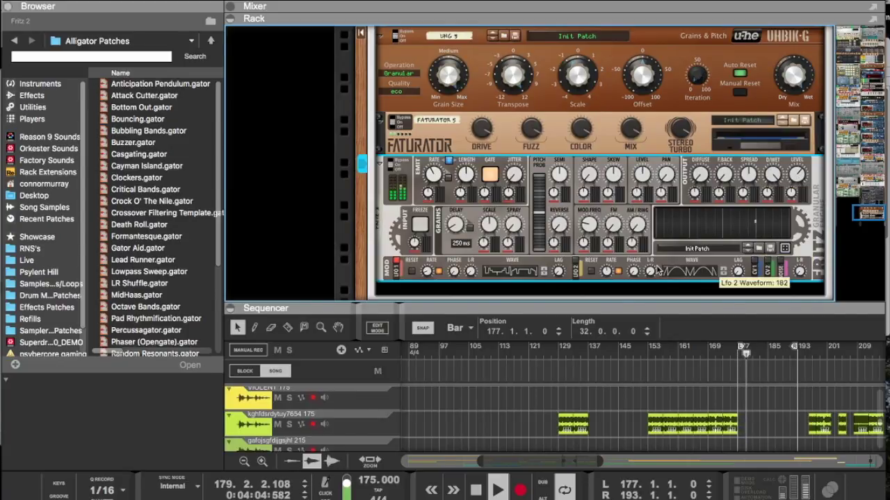
pyautogui.click(527, 82)
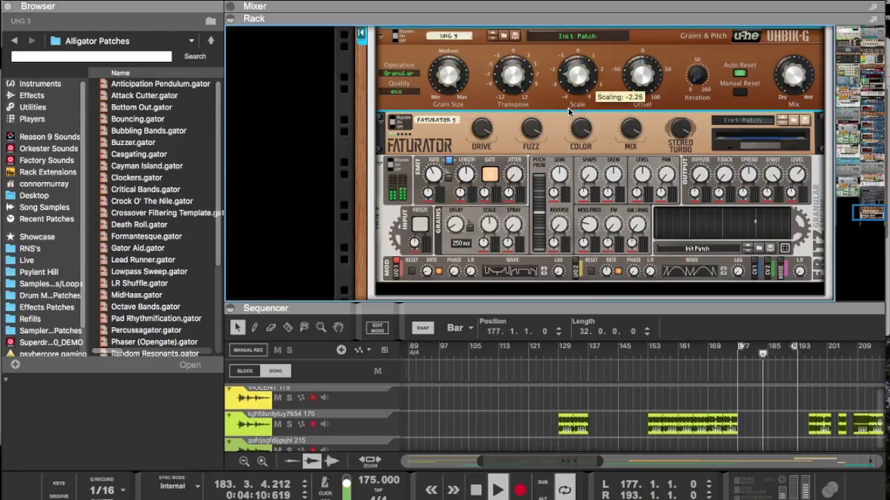
# Step: Move the 64-bar Kong 1 clip earlier to start at bar 113 and bring the rack into view above the sequencer
pyautogui.moveTo(609, 306); pyautogui.dragTo(809, 252)
pyautogui.scroll(5, 809, 253)
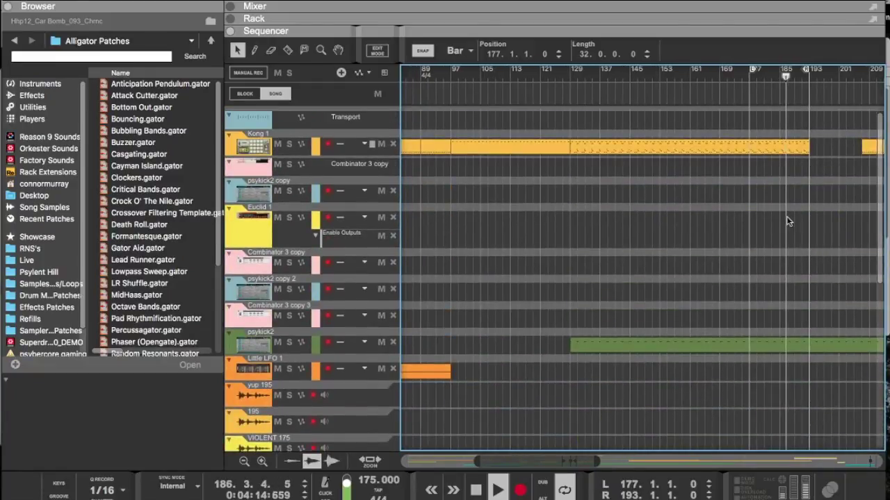
pyautogui.click(806, 147)
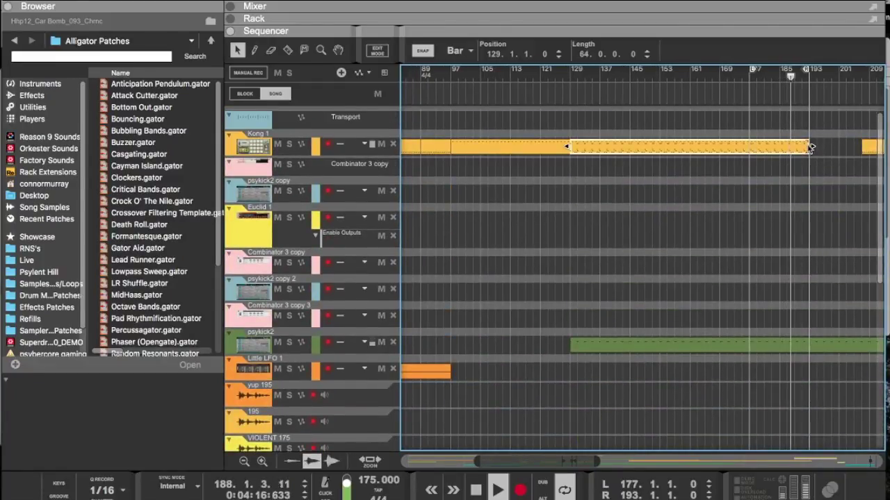
pyautogui.moveTo(802, 147); pyautogui.dragTo(731, 193)
pyautogui.moveTo(720, 156); pyautogui.dragTo(732, 146)
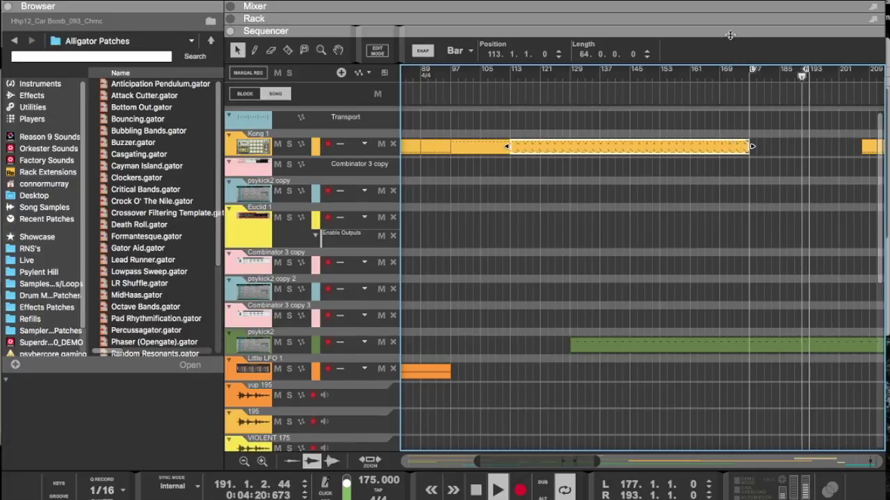
pyautogui.moveTo(729, 31); pyautogui.dragTo(716, 228)
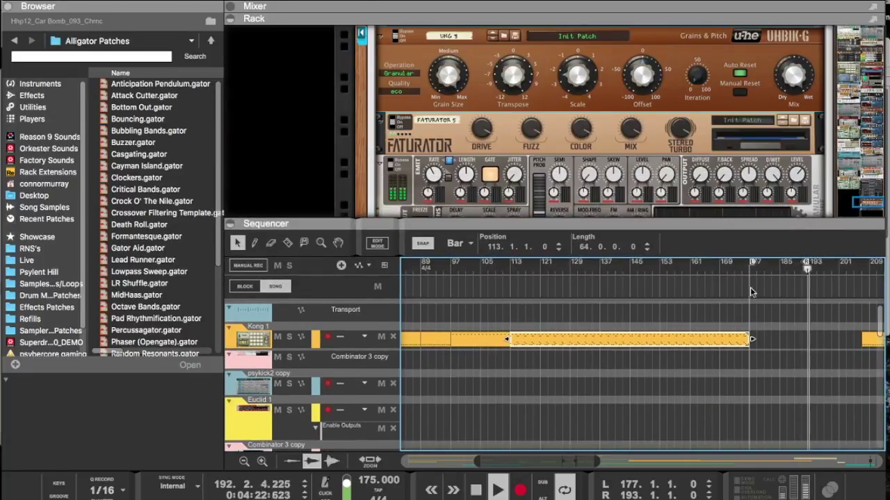
# Step: Cut the Redrum 2 audio clip at bars 177 and 193 and delete the section between them
pyautogui.scroll(-15, 751, 285)
pyautogui.scroll(5, 791, 381)
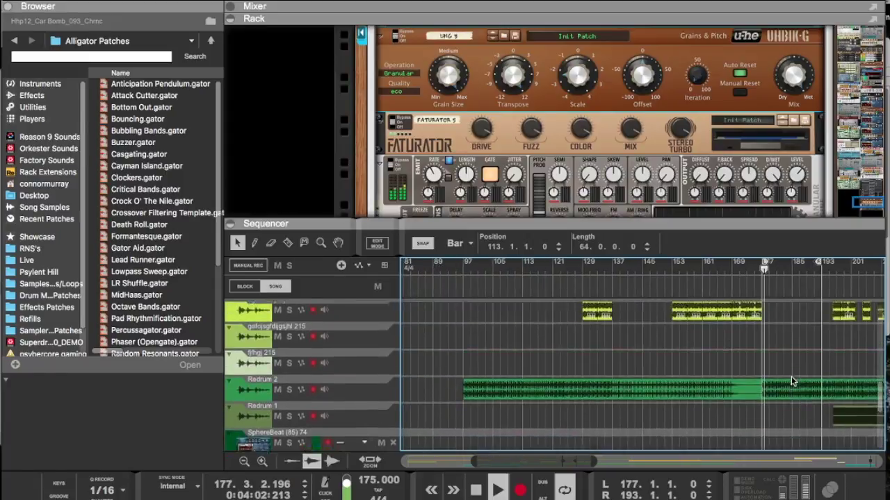
pyautogui.click(761, 405)
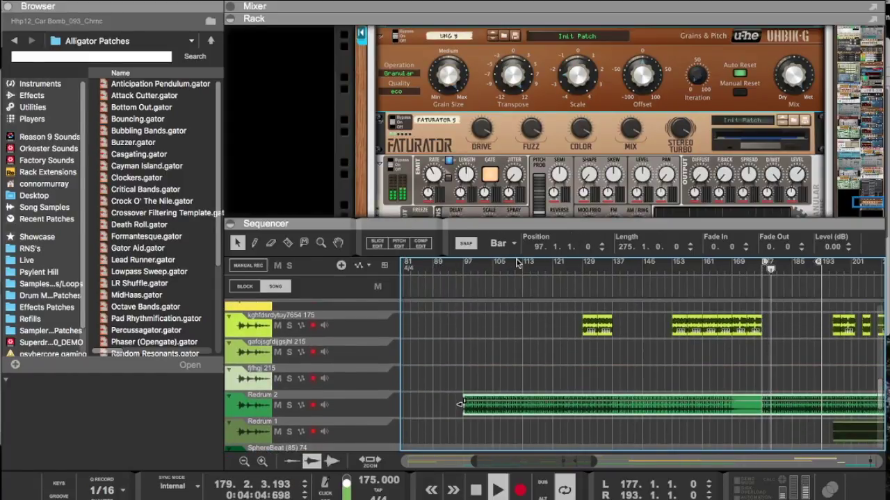
pyautogui.press('r')
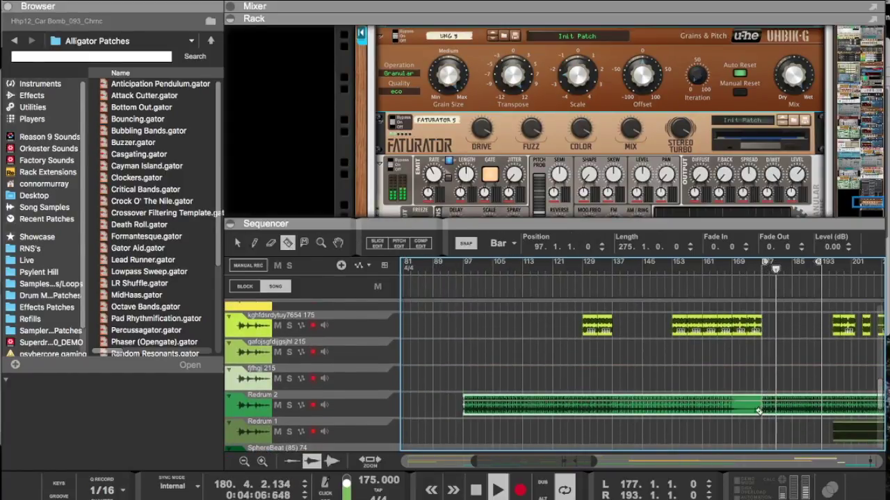
pyautogui.click(822, 412)
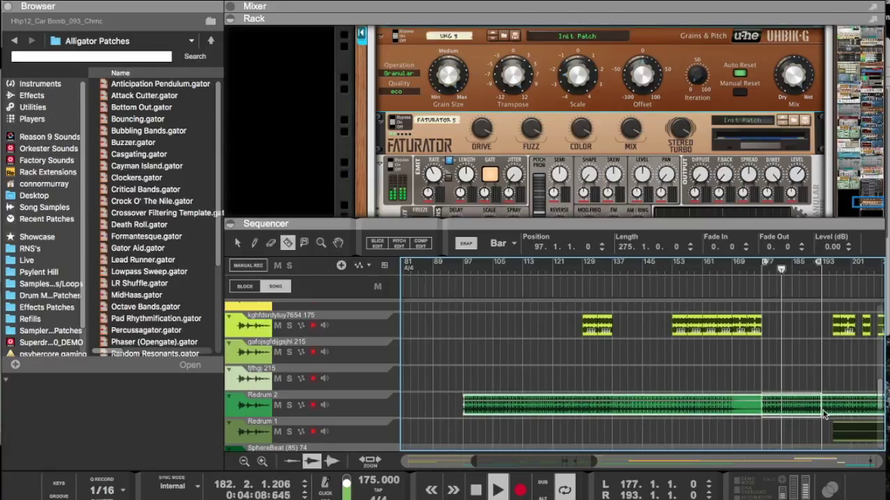
pyautogui.press('Delete')
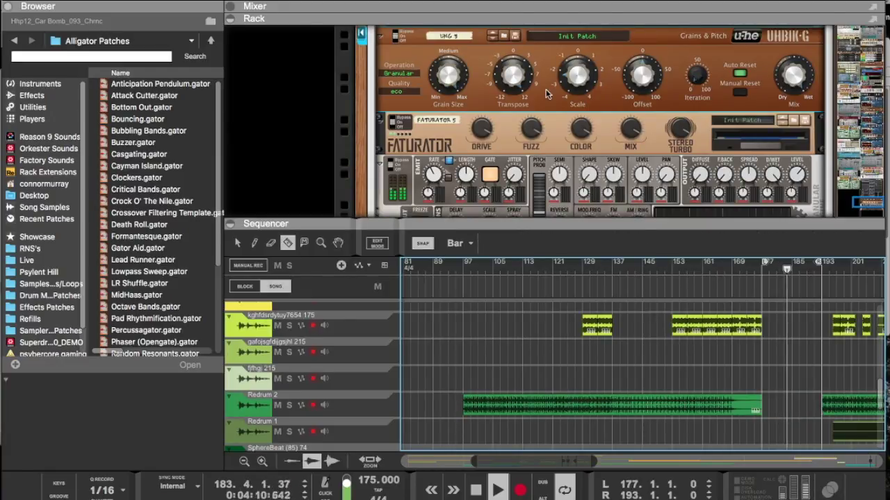
# Step: Readjust the Uhbik-G's Scale, Transpose and Grain Size while the loop plays, bringing Grain Size to about 9.1
pyautogui.click(511, 105)
pyautogui.moveTo(580, 72); pyautogui.dragTo(581, 112)
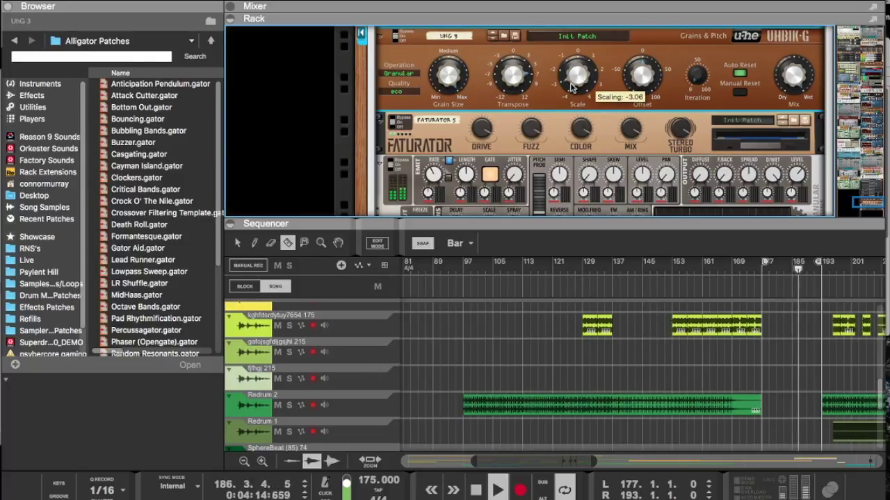
pyautogui.moveTo(577, 122); pyautogui.dragTo(557, 72)
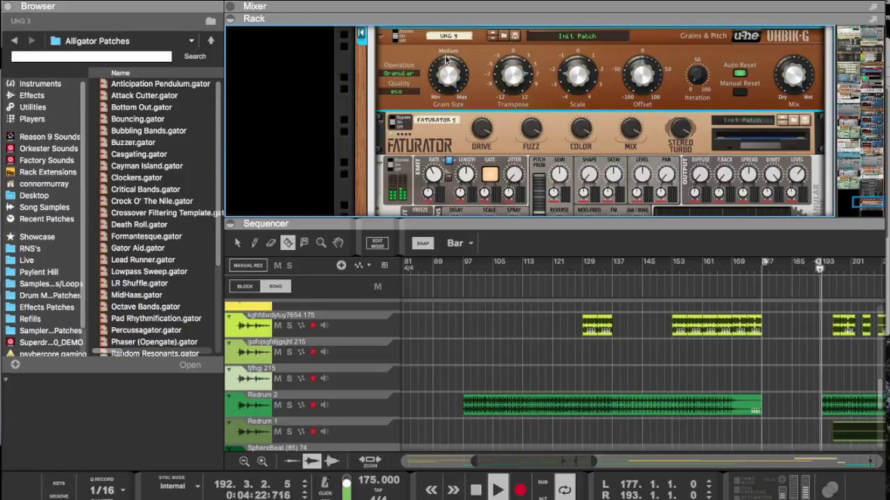
pyautogui.moveTo(446, 171); pyautogui.dragTo(444, 200)
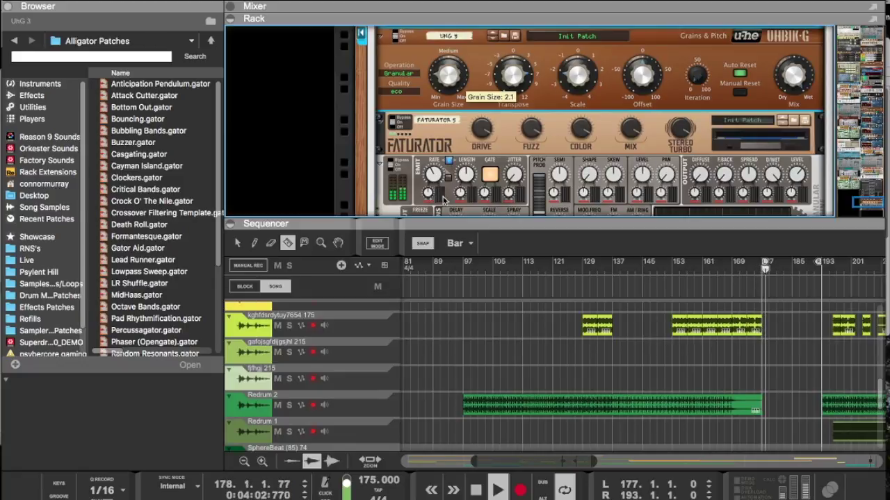
pyautogui.moveTo(581, 106); pyautogui.dragTo(574, 55)
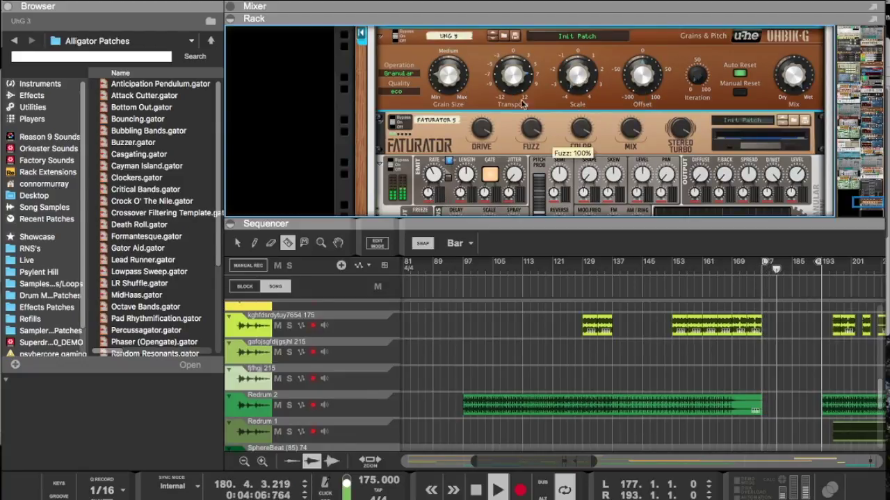
pyautogui.moveTo(508, 101); pyautogui.dragTo(495, 203)
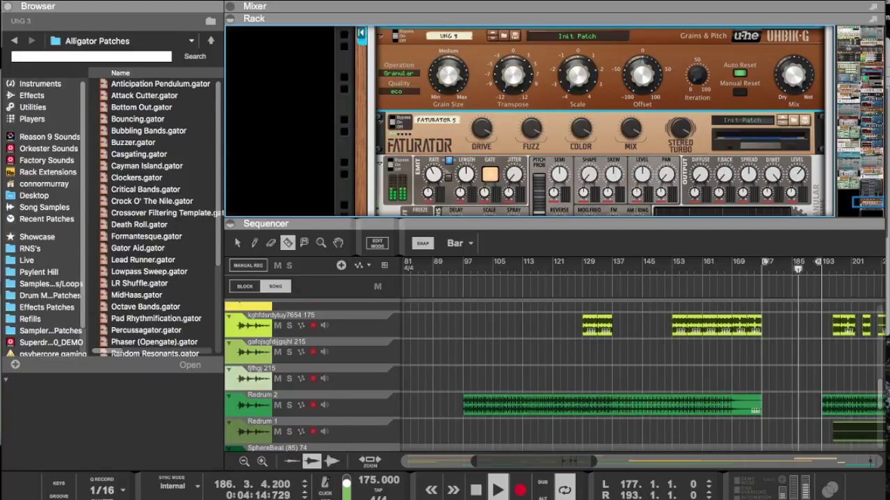
pyautogui.moveTo(453, 70)
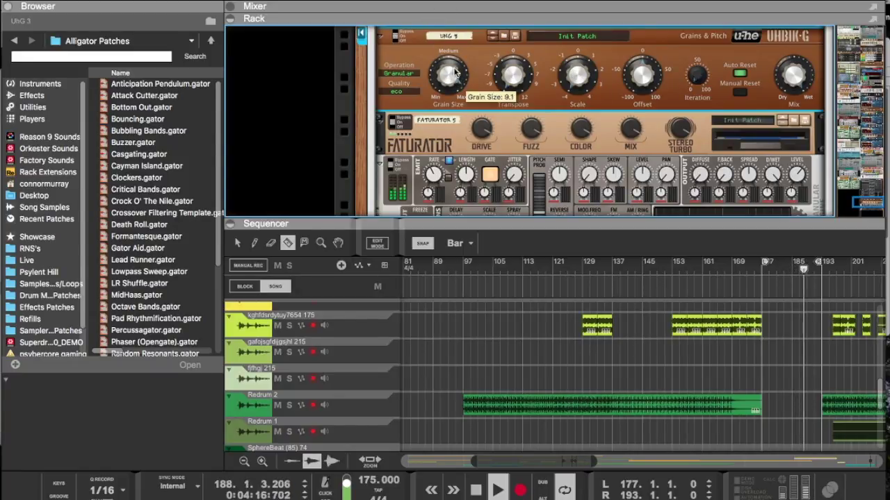
pyautogui.moveTo(453, 69); pyautogui.dragTo(450, 73)
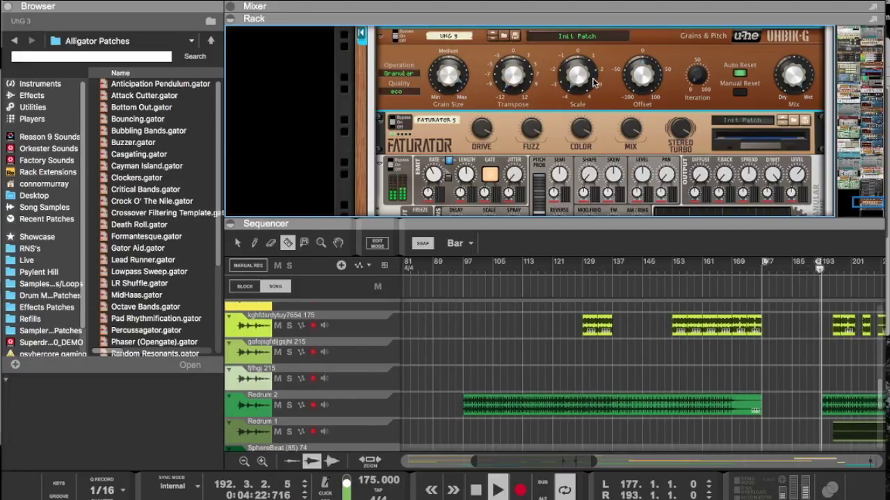
pyautogui.moveTo(588, 86); pyautogui.dragTo(583, 1)
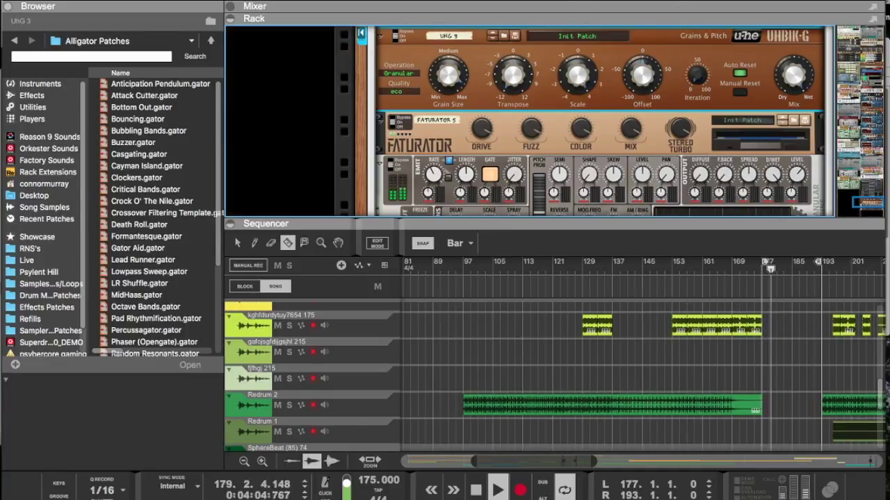
# Step: Enlarge the sequencer and copy the PunchBDRE 1 clip as 8-bar clips at bars 177 and 185
pyautogui.scroll(-5, 625, 183)
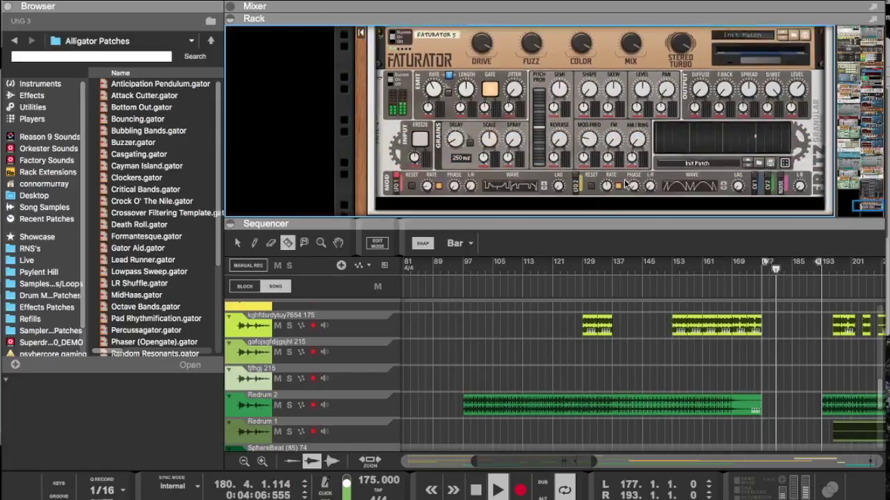
pyautogui.doubleClick(633, 224)
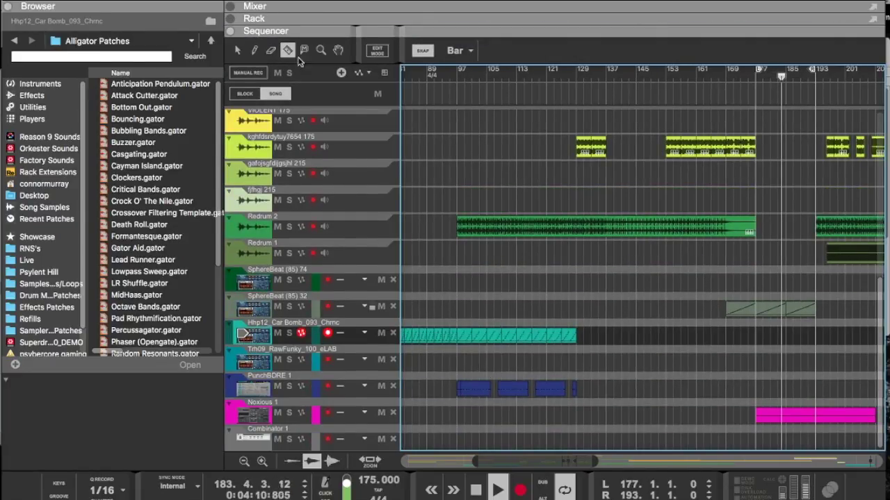
pyautogui.press('q')
pyautogui.moveTo(468, 390); pyautogui.dragTo(795, 388)
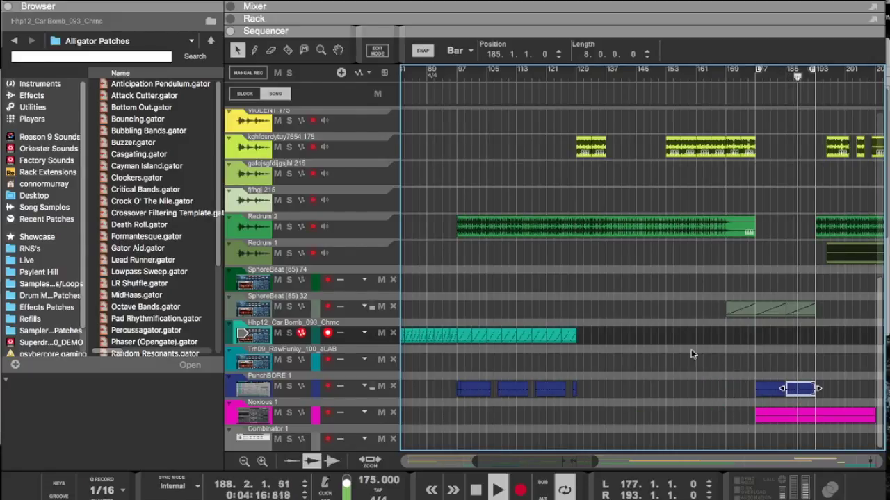
# Step: Place two consecutive 8-bar clips on the Kong 1 track to fill bars 177 to 193
pyautogui.scroll(10, 713, 321)
pyautogui.scroll(-10, 713, 321)
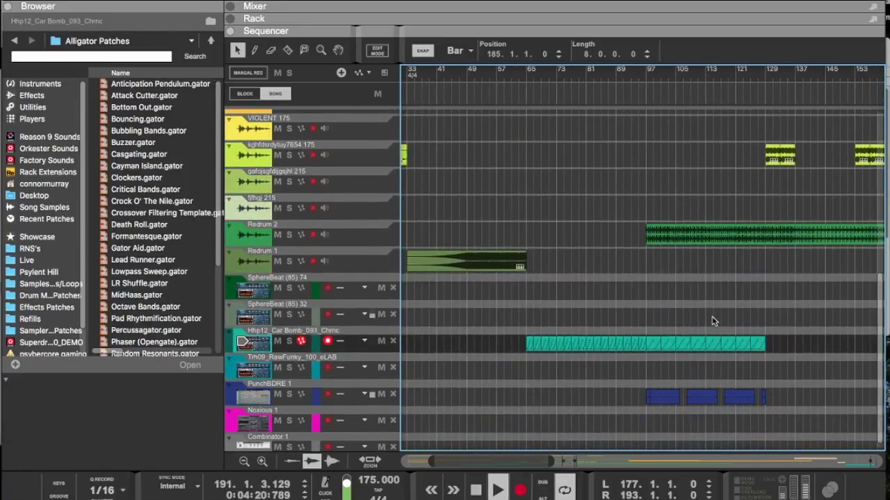
pyautogui.scroll(8, 712, 322)
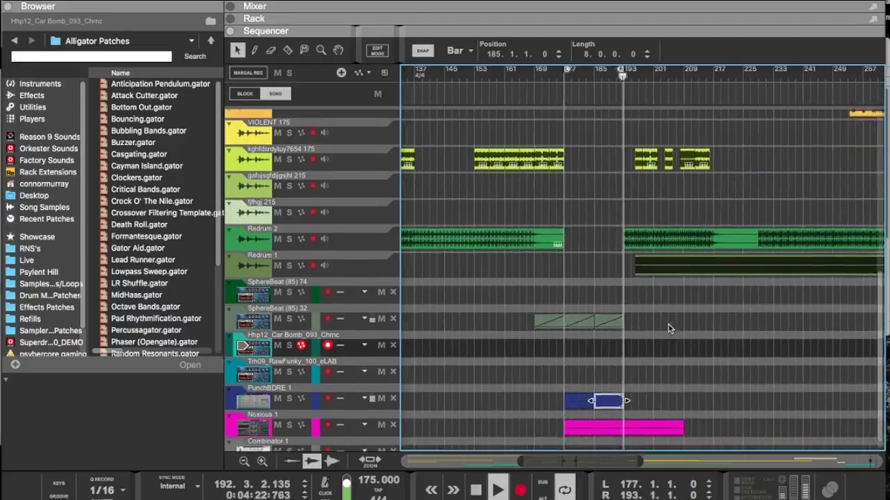
pyautogui.scroll(3, 669, 329)
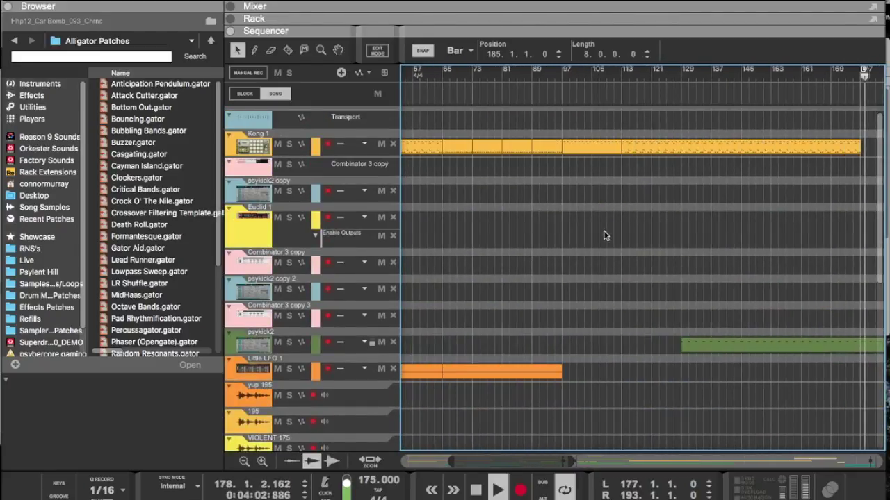
pyautogui.click(756, 148)
pyautogui.moveTo(766, 156); pyautogui.dragTo(653, 155)
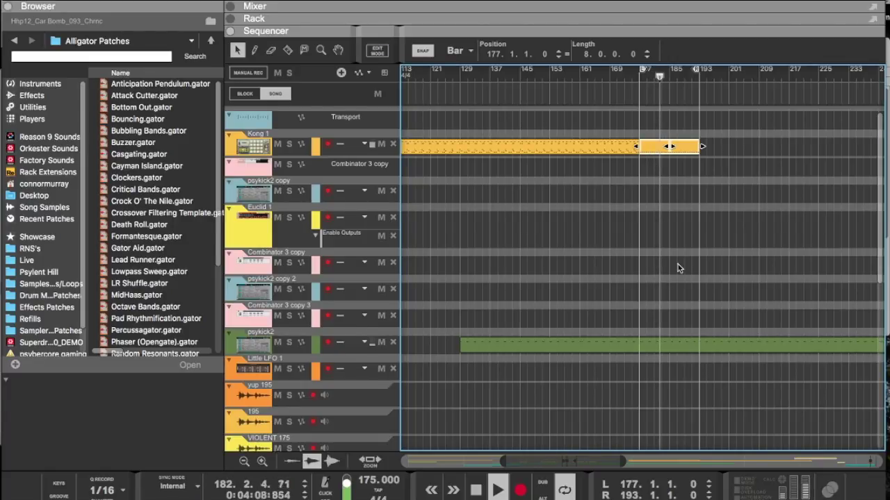
# Step: Look over the tracks playing across bars 177 to 193 while the loop runs
pyautogui.scroll(-5, 678, 264)
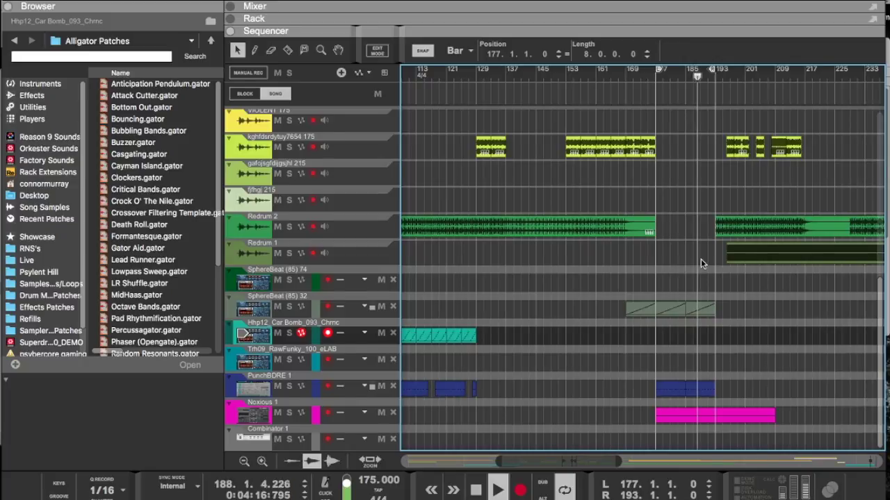
pyautogui.hscroll(5, 700, 258)
pyautogui.hscroll(1, 700, 259)
pyautogui.hscroll(-1, 700, 259)
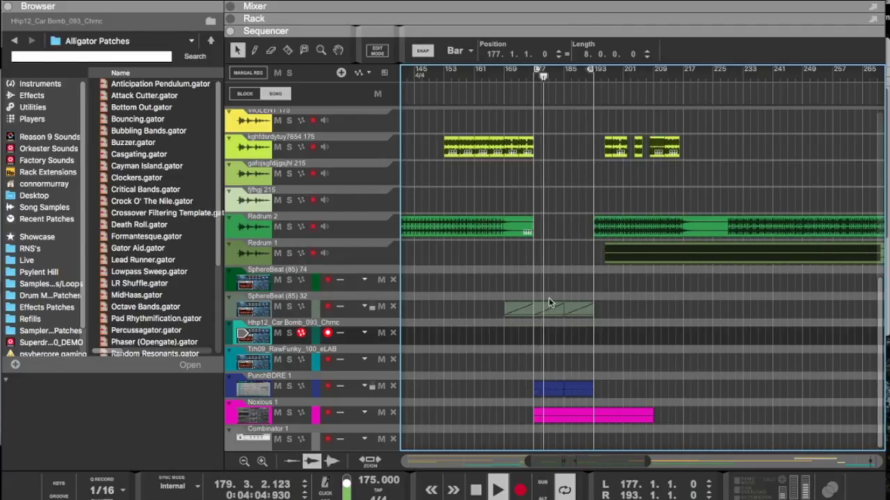
pyautogui.scroll(10, 581, 407)
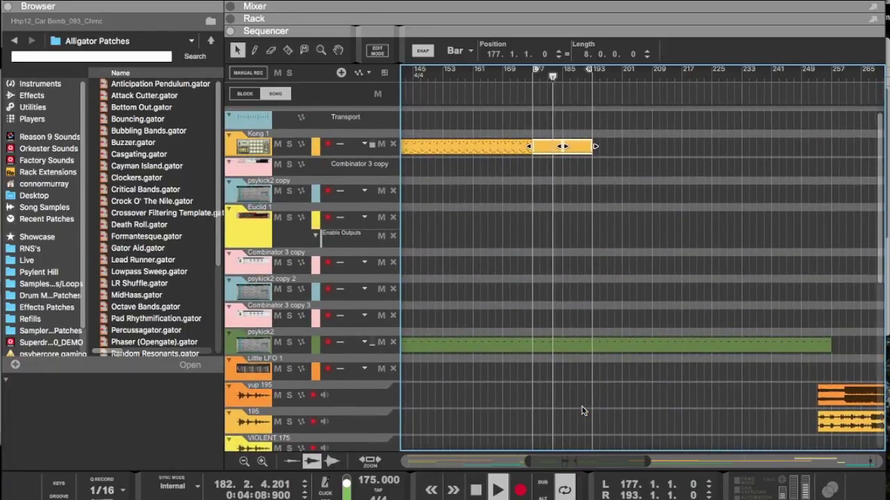
pyautogui.scroll(-10, 582, 407)
# Step: Switch to Chrome to check the Twitch channel chat and the notified Facebook event post, and return to Reason
pyautogui.hotkey('ctrl', 'Up')
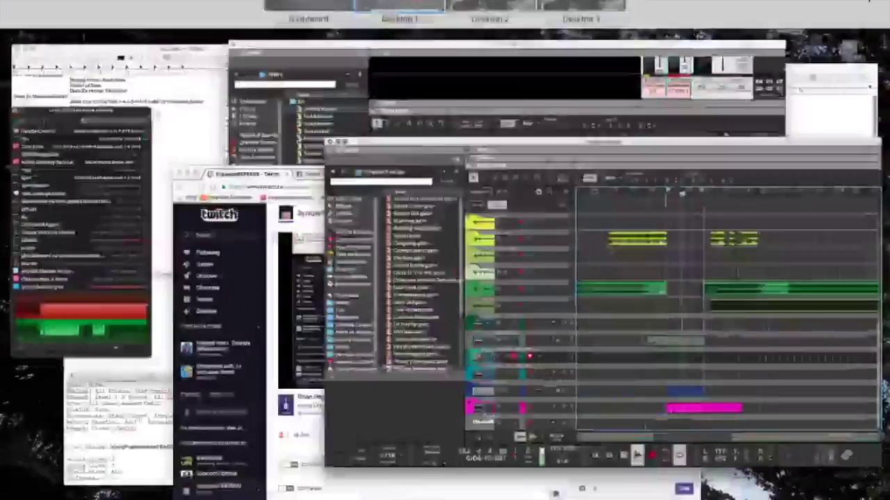
pyautogui.click(420, 358)
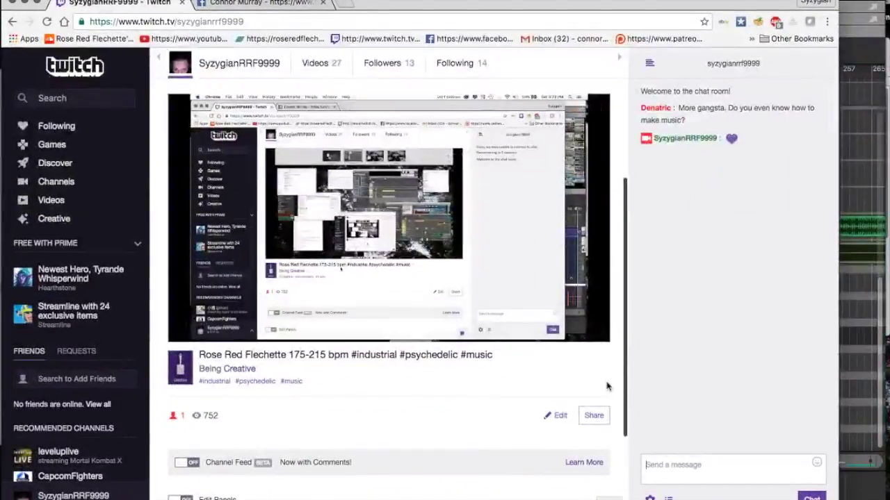
pyautogui.click(239, 4)
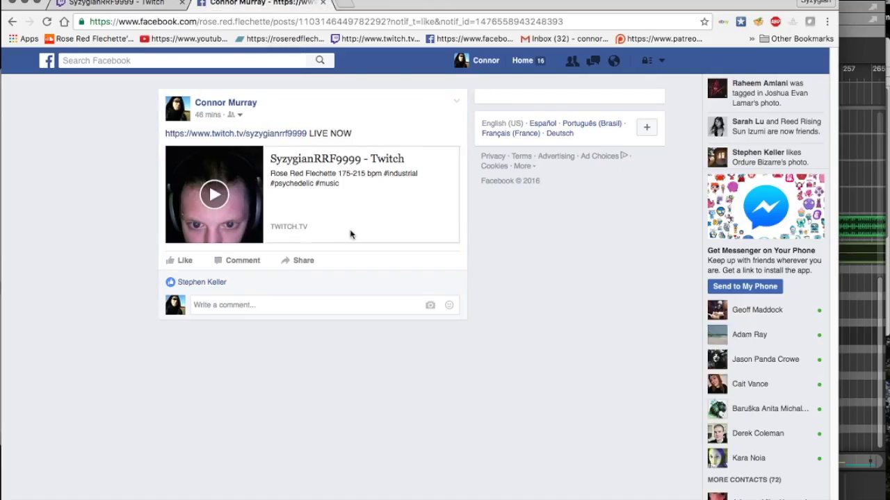
pyautogui.click(614, 62)
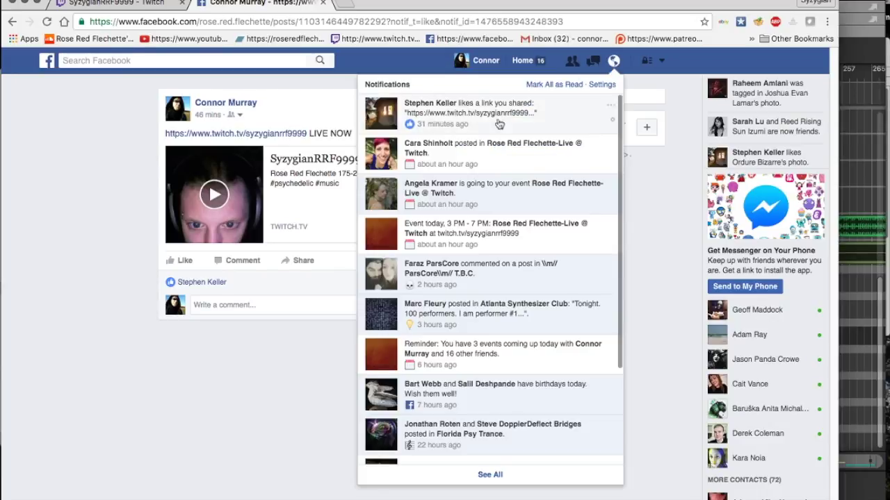
pyautogui.click(485, 146)
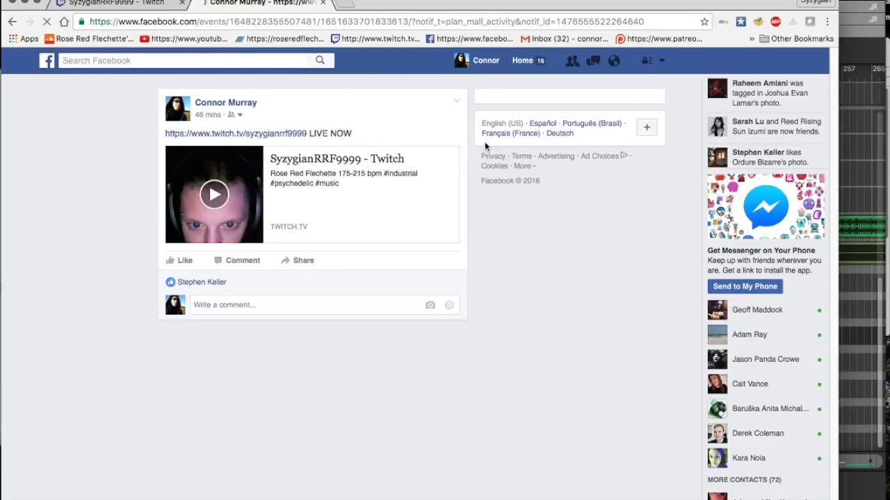
pyautogui.scroll(-5, 428, 229)
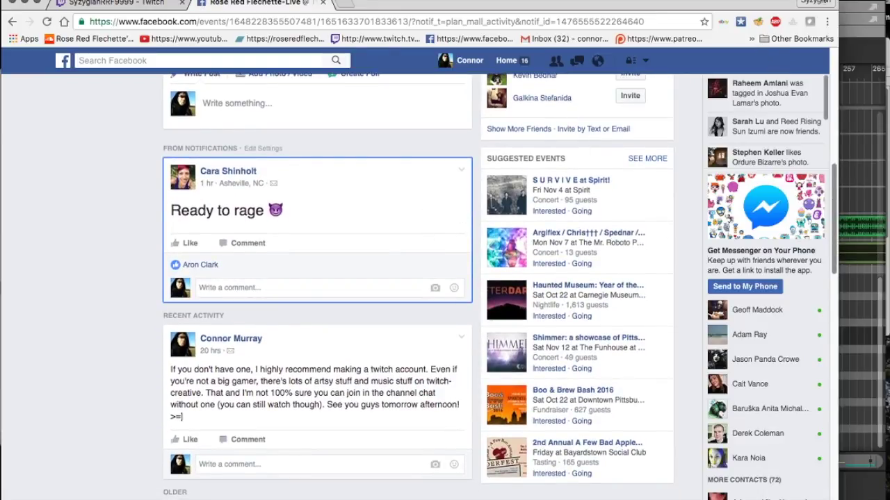
pyautogui.click(867, 43)
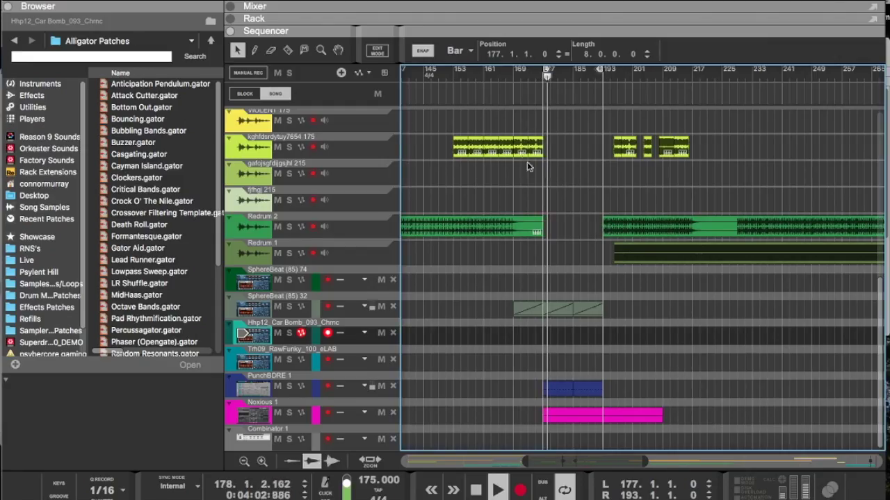
# Step: Add a Lectric Panda Fritz Granular Engine between the RE 200 BE 1 bass enhancer and the Maximizer in the rack
pyautogui.press('F6')
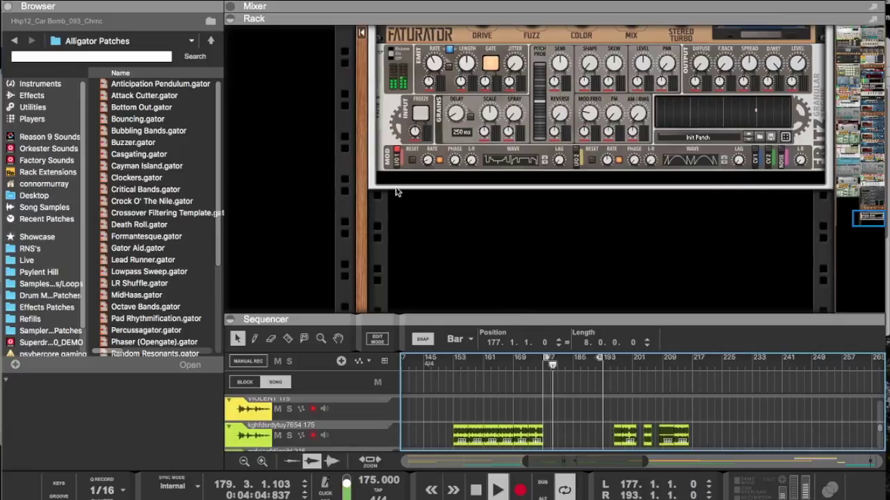
pyautogui.scroll(15, 396, 191)
pyautogui.scroll(15, 396, 189)
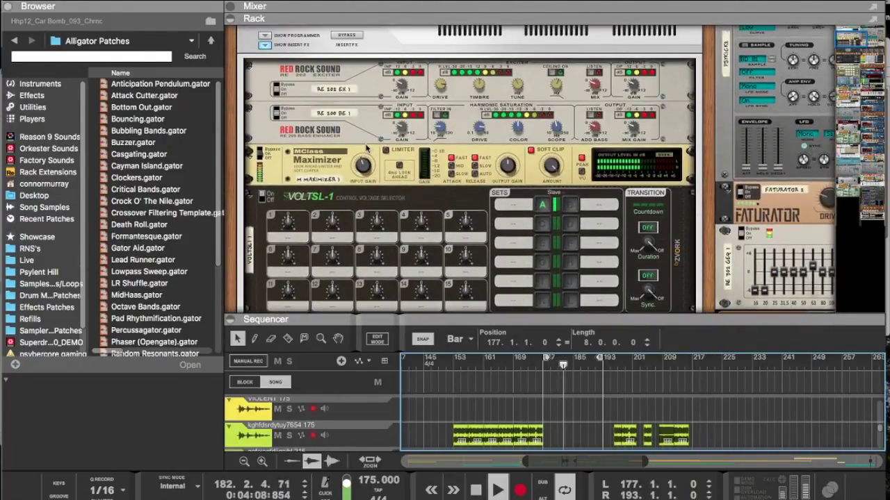
pyautogui.rightClick(363, 139)
pyautogui.moveTo(401, 294)
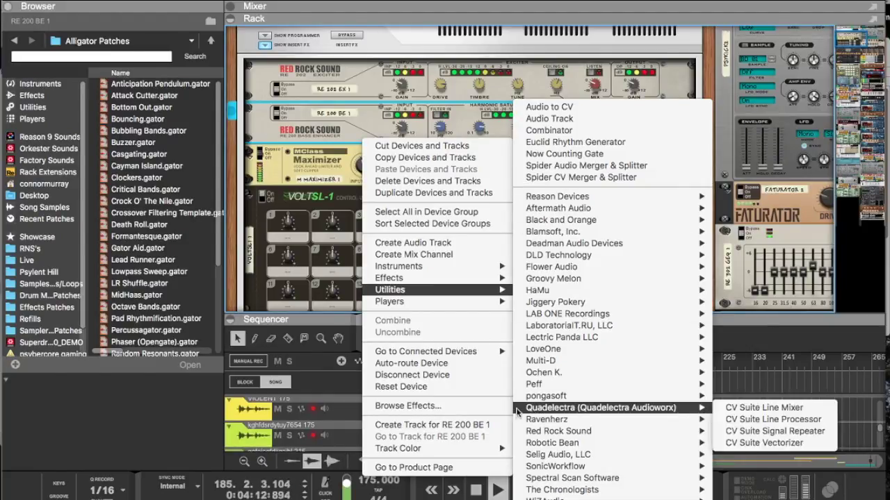
pyautogui.moveTo(549, 326)
pyautogui.moveTo(577, 337)
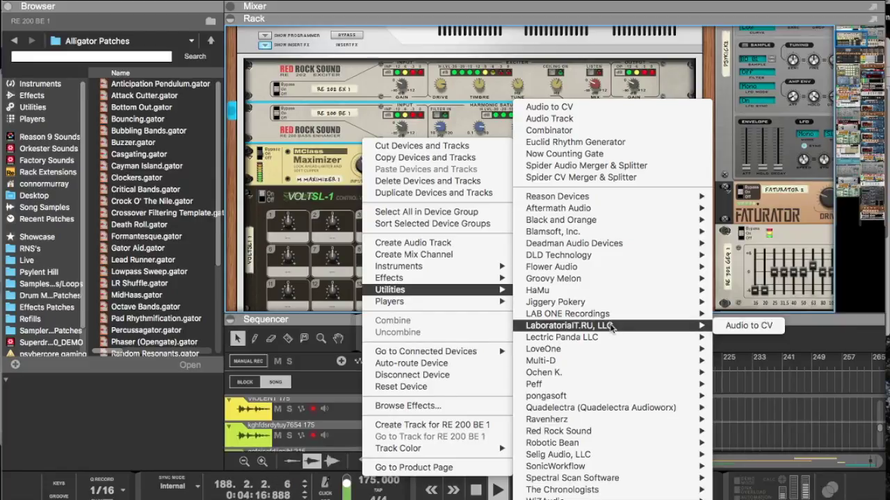
pyautogui.moveTo(486, 280)
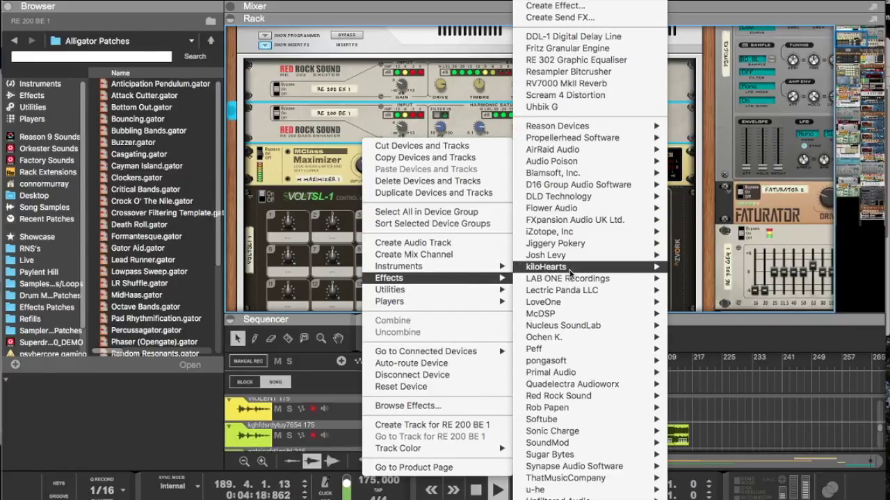
pyautogui.moveTo(574, 293)
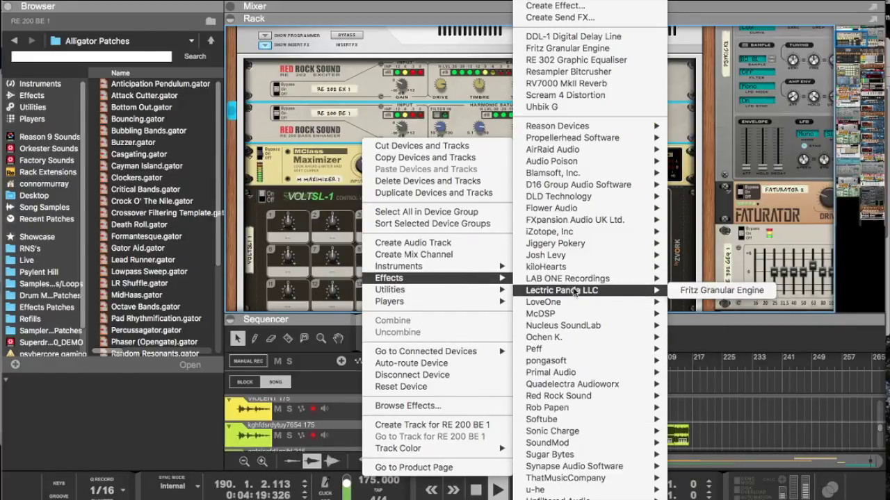
pyautogui.click(702, 291)
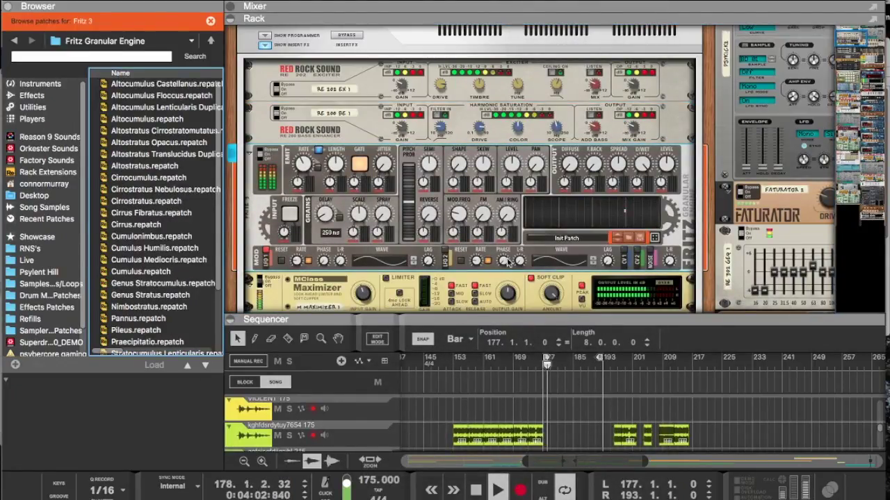
# Step: Adjust Fritz 3's emit length and add modulation to its grain scale and input freeze
pyautogui.click(569, 164)
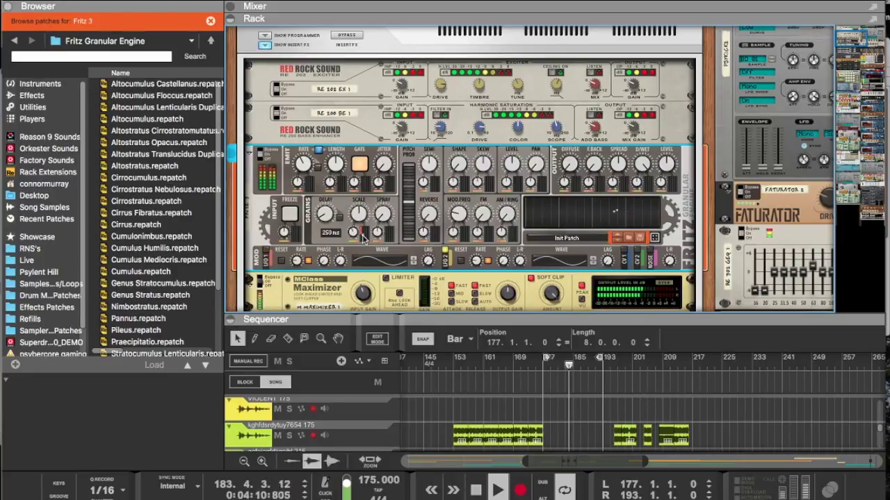
pyautogui.moveTo(335, 165)
pyautogui.mouseDown()
pyautogui.moveTo(333, 91)
pyautogui.moveTo(320, 235)
pyautogui.moveTo(323, 159)
pyautogui.mouseUp()
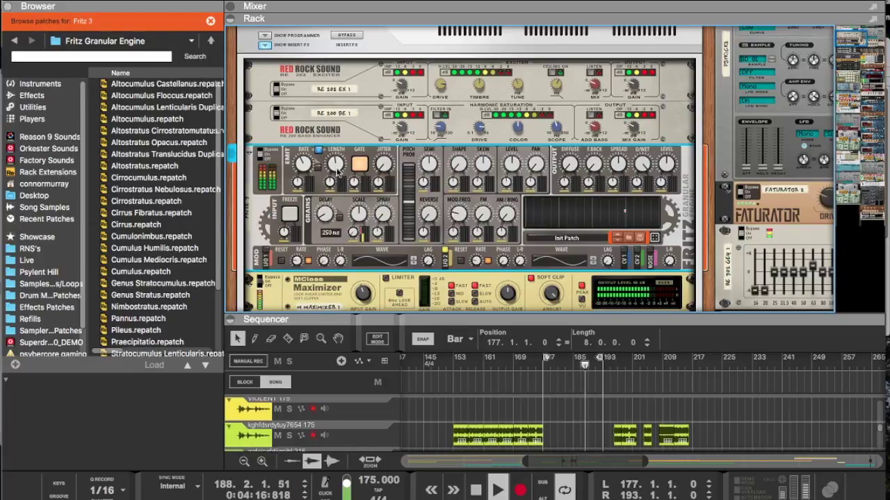
pyautogui.moveTo(338, 175)
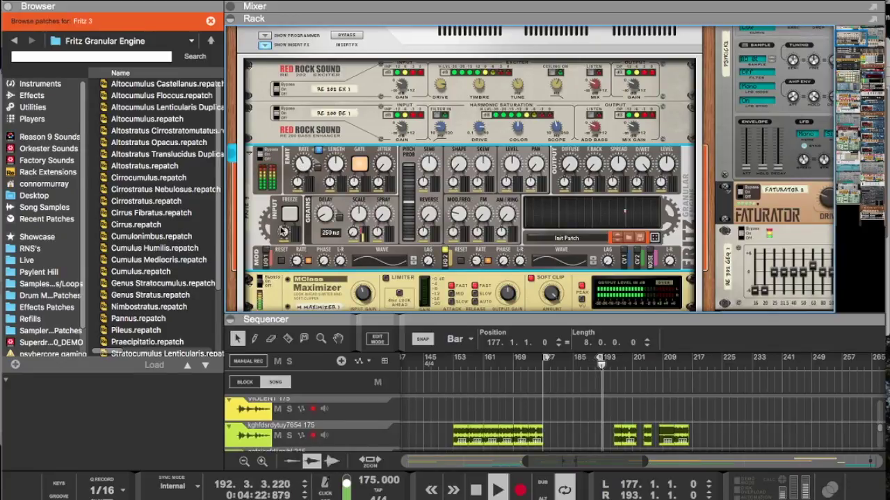
pyautogui.click(287, 220)
pyautogui.click(288, 220)
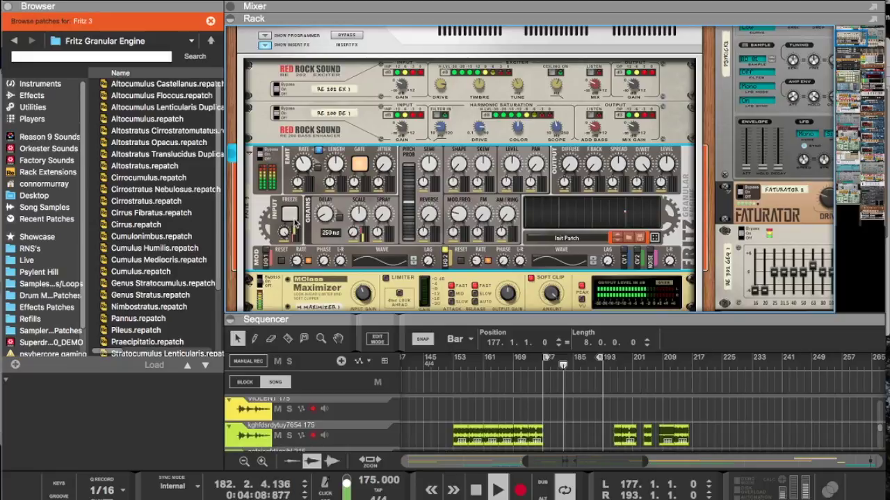
# Step: Reshape Fritz 3's LFO 1 and LFO 2 waveforms and sync its grain delay to the song tempo
pyautogui.moveTo(383, 261); pyautogui.dragTo(384, 210)
pyautogui.moveTo(557, 260); pyautogui.dragTo(551, 189)
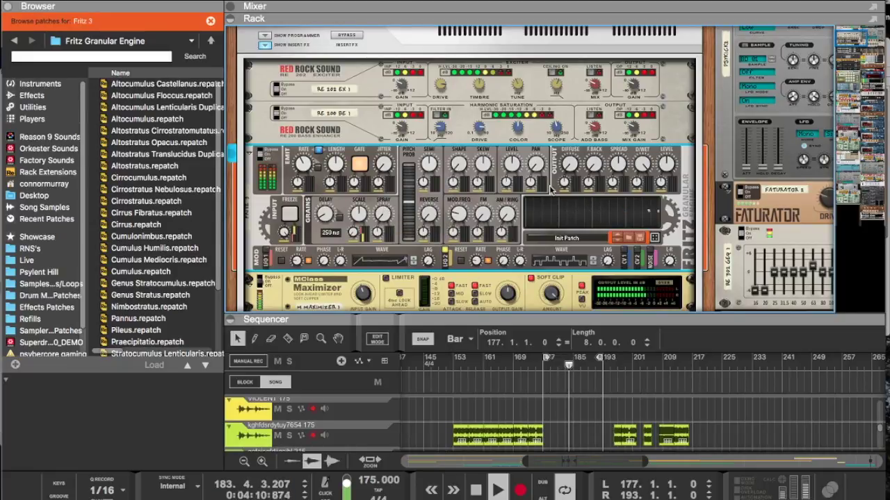
pyautogui.click(372, 265)
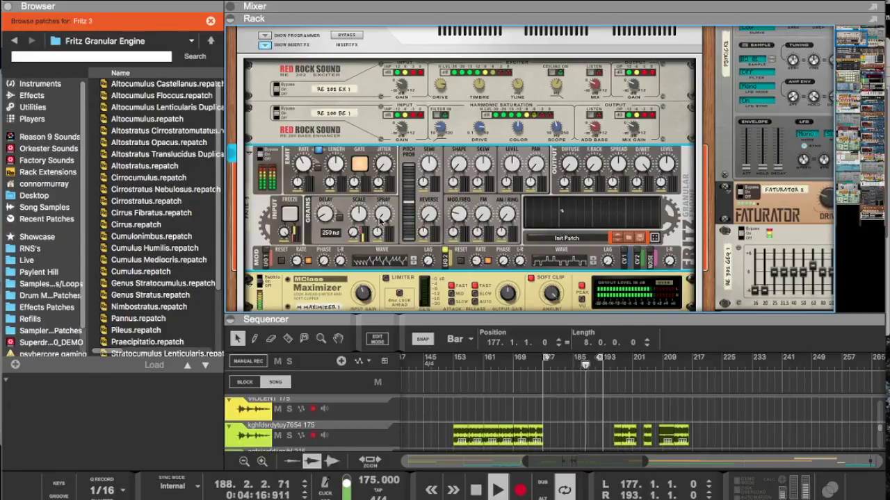
pyautogui.click(339, 218)
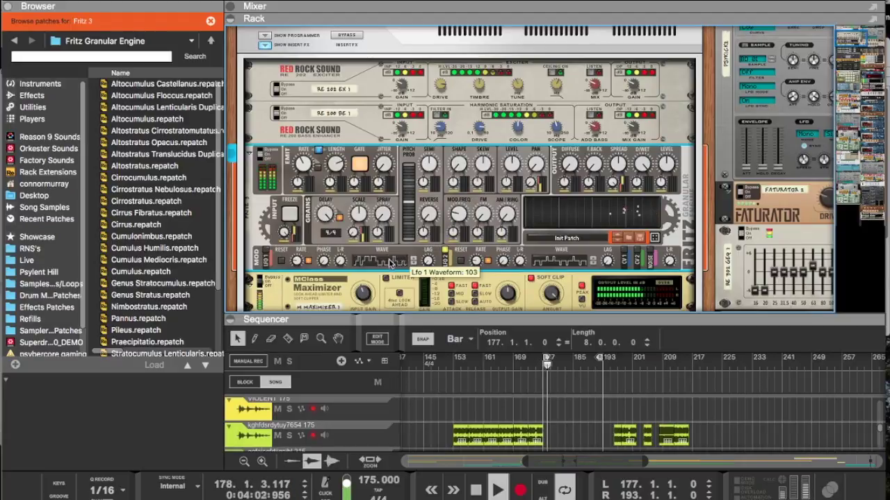
# Step: Pick another LFO 2 waveform on Fritz 3 and adjust the rate and waveform of LFO 1
pyautogui.moveTo(549, 263); pyautogui.dragTo(544, 201)
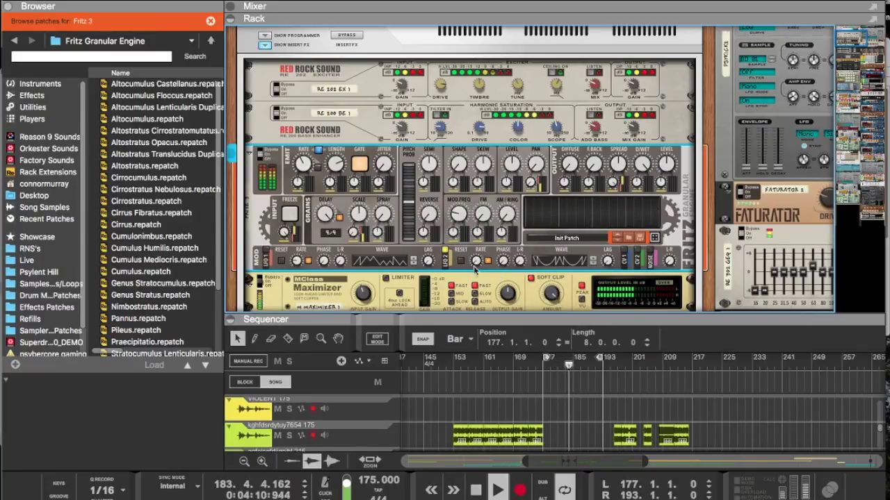
pyautogui.moveTo(299, 249); pyautogui.dragTo(294, 257)
pyautogui.moveTo(379, 261); pyautogui.dragTo(386, 216)
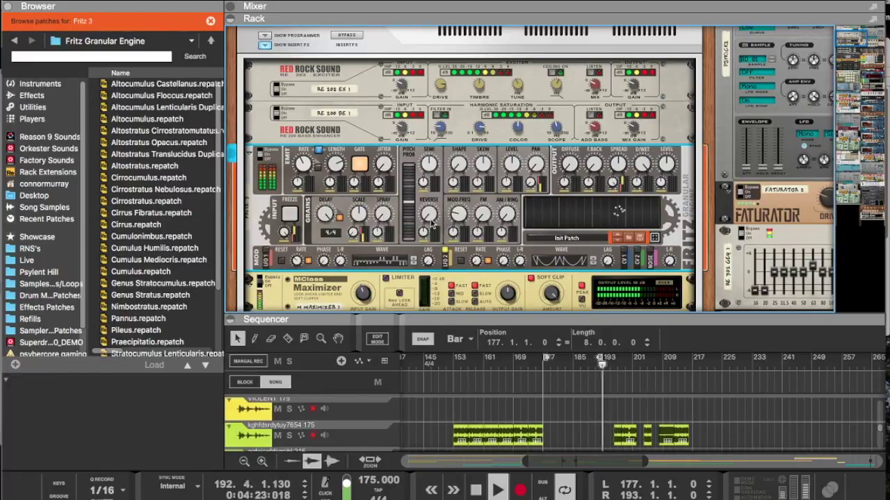
# Step: Set Fritz 3's synced grain delay to 1/128 and its LFO 1 waveform to 110
pyautogui.moveTo(326, 217); pyautogui.dragTo(319, 399)
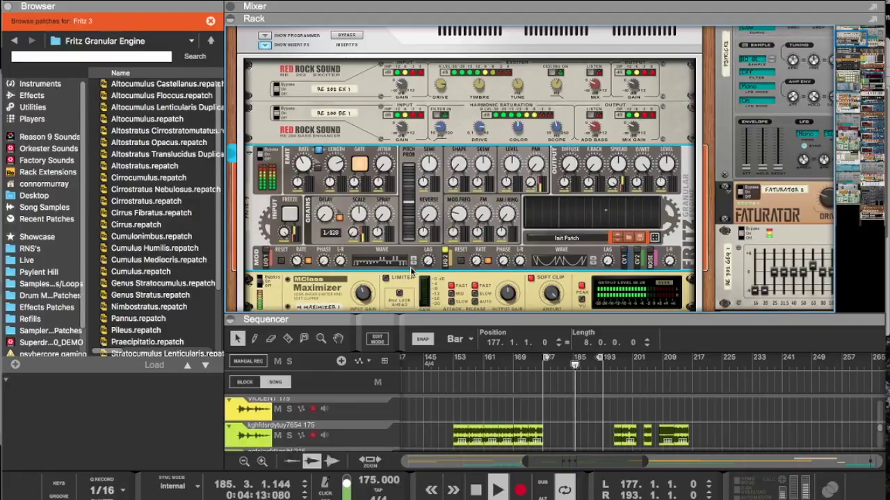
pyautogui.moveTo(398, 265); pyautogui.dragTo(400, 220)
pyautogui.moveTo(391, 278); pyautogui.dragTo(386, 302)
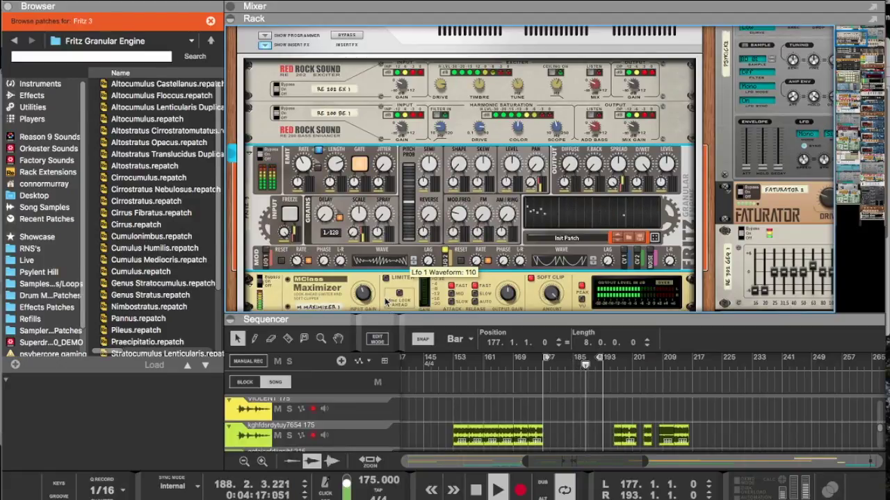
# Step: Step to a different LFO 2 waveform on Fritz 3 and add modulation to the output spread
pyautogui.click(592, 258)
pyautogui.click(592, 258)
pyautogui.moveTo(594, 262); pyautogui.dragTo(593, 267)
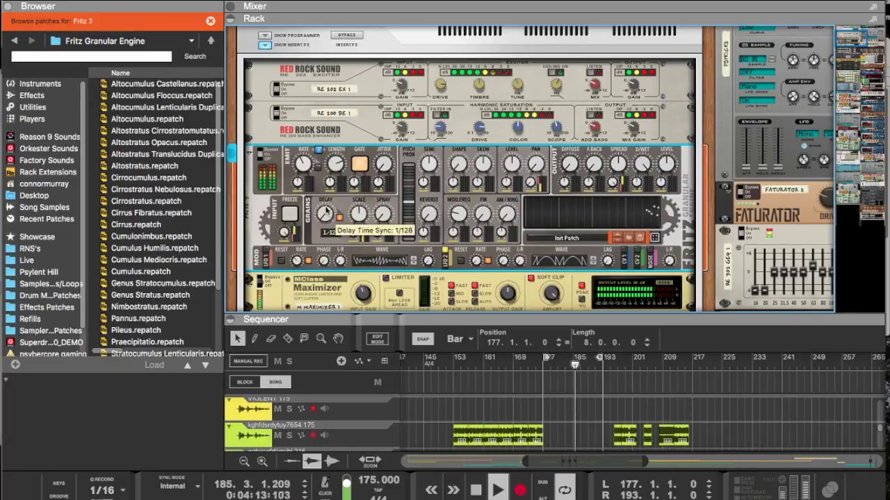
pyautogui.moveTo(326, 214); pyautogui.dragTo(327, 149)
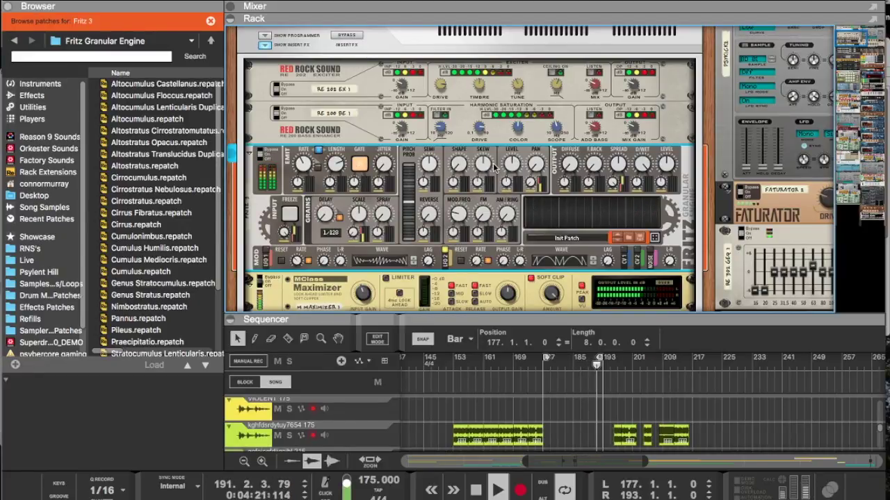
# Step: Fine-tune the Maximizer's input gain and set Fritz 3's emit length scale to 365%
pyautogui.click(367, 295)
pyautogui.moveTo(365, 298); pyautogui.dragTo(362, 300)
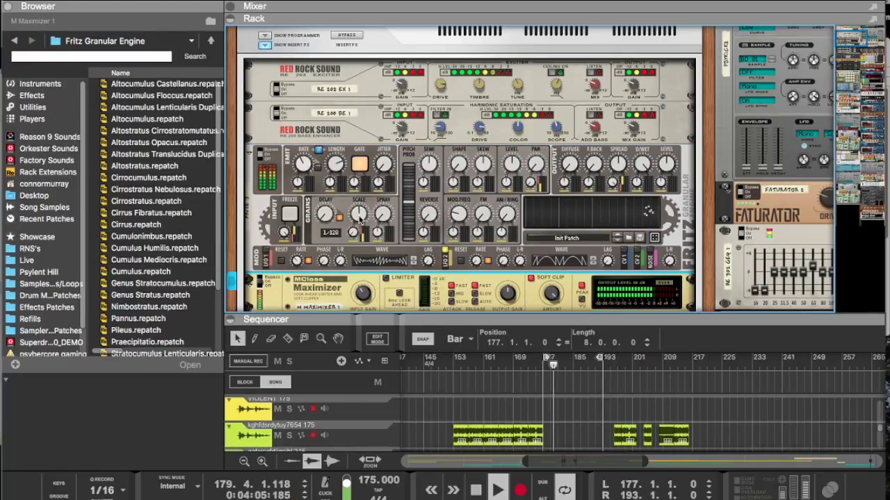
pyautogui.moveTo(335, 171)
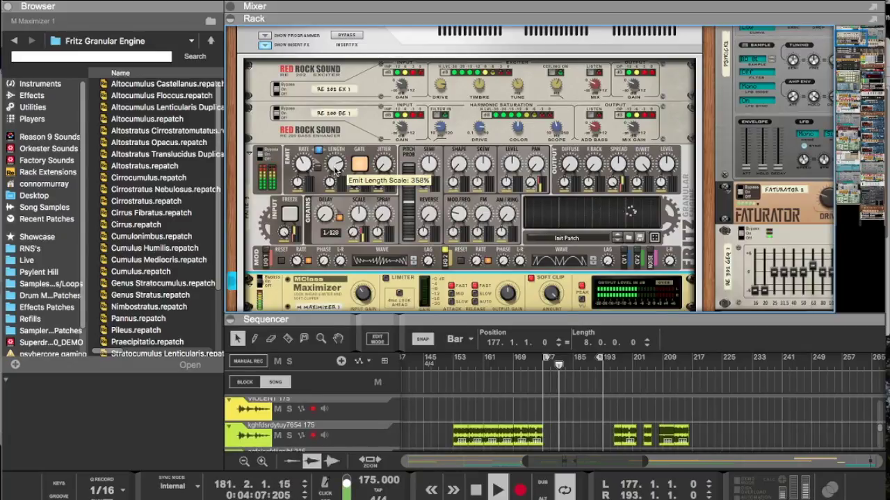
pyautogui.click(335, 170)
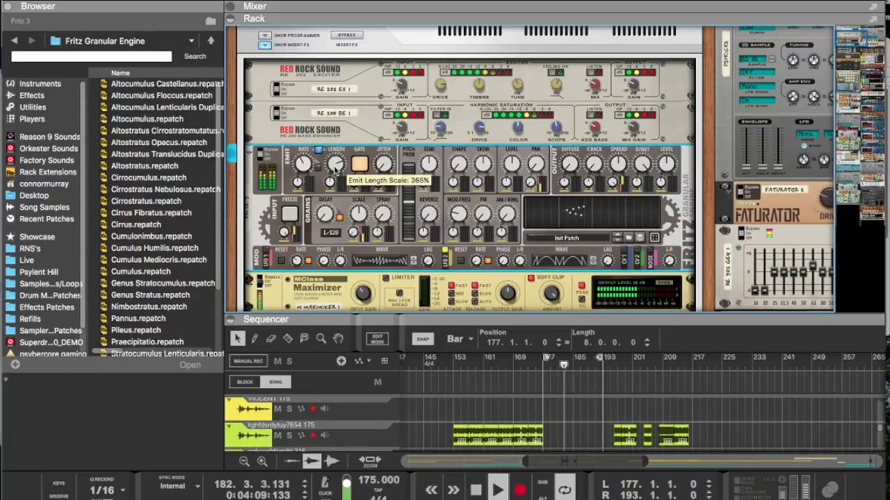
pyautogui.moveTo(323, 219)
pyautogui.mouseDown()
pyautogui.moveTo(316, 165)
pyautogui.moveTo(322, 221)
pyautogui.mouseUp()
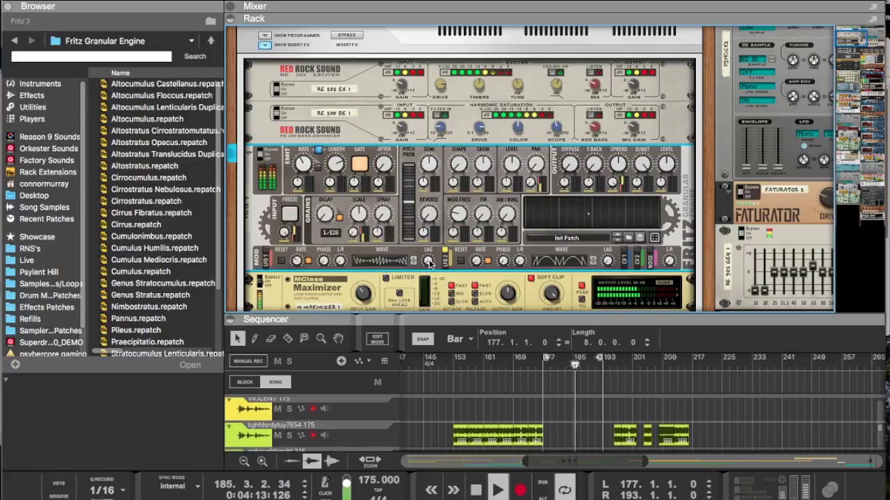
# Step: Set Fritz 3's LFO 2 waveform to 119, adjust its rate, and choose a new LFO 1 waveform
pyautogui.moveTo(560, 266); pyautogui.dragTo(560, 302)
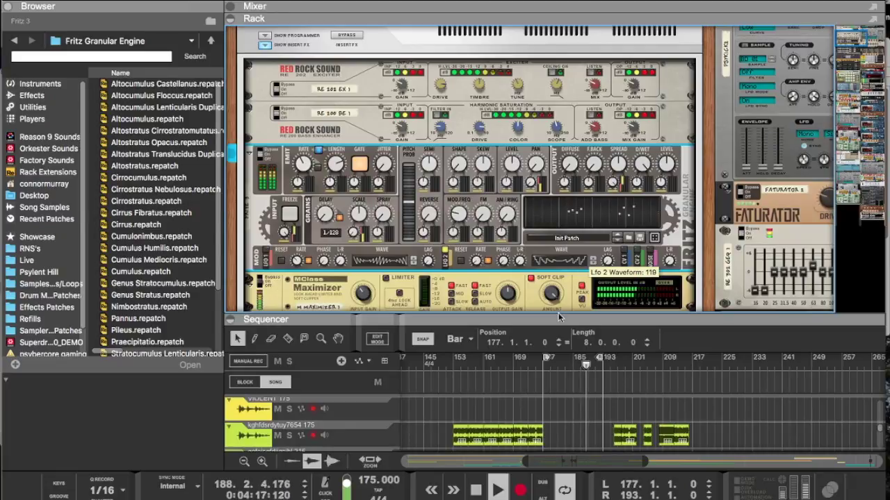
pyautogui.moveTo(476, 261); pyautogui.dragTo(476, 194)
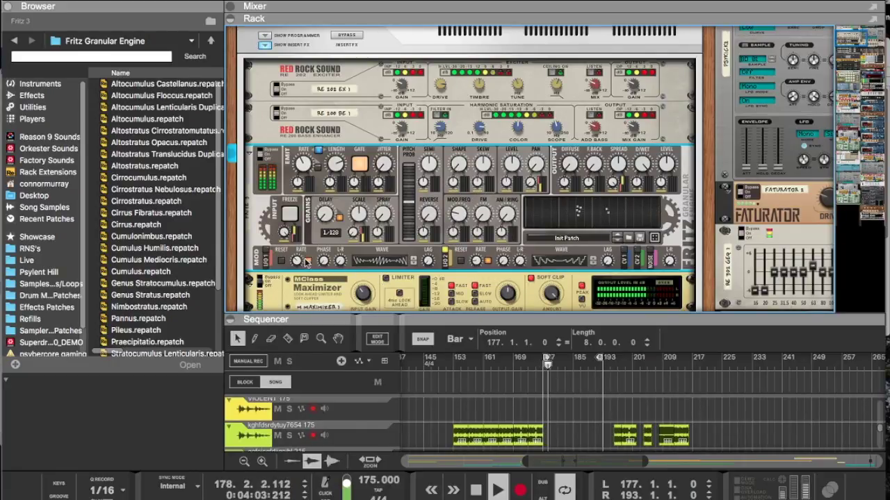
pyautogui.moveTo(390, 262); pyautogui.dragTo(400, 264)
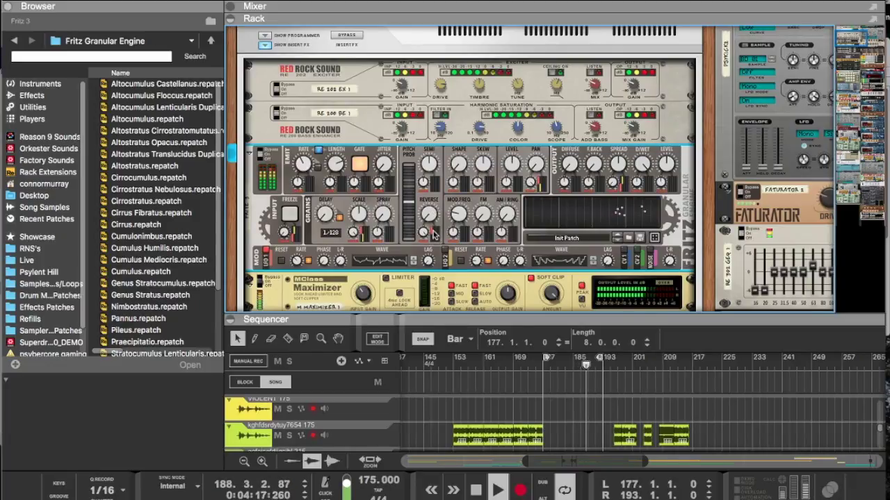
# Step: Add modulation to Fritz 3's pitch reverse and set its synced grain delay to 4/4
pyautogui.moveTo(434, 212)
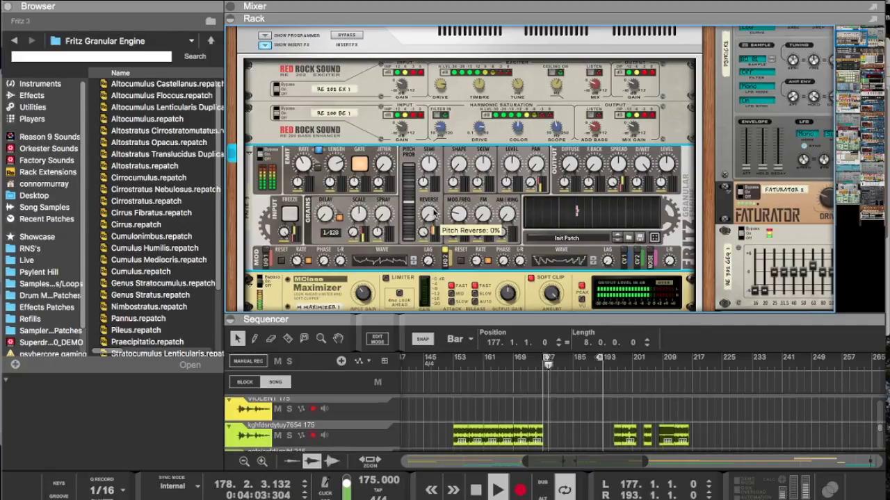
pyautogui.moveTo(331, 217)
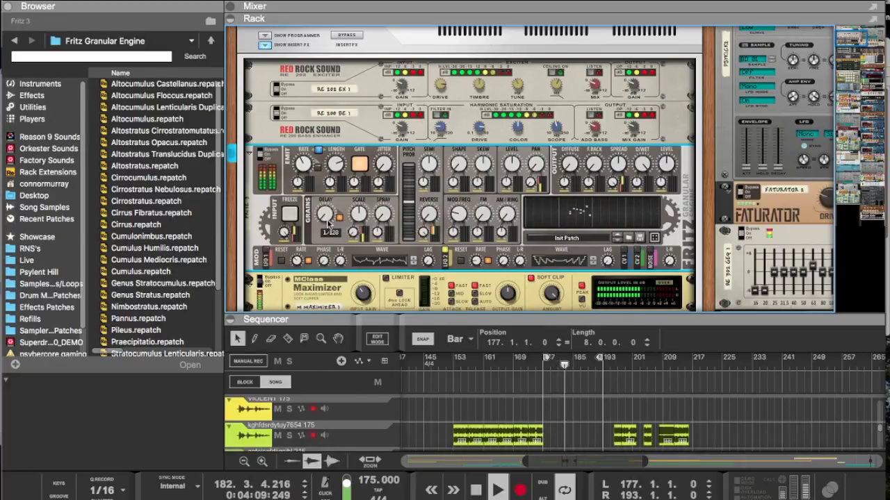
pyautogui.moveTo(324, 214); pyautogui.dragTo(320, 165)
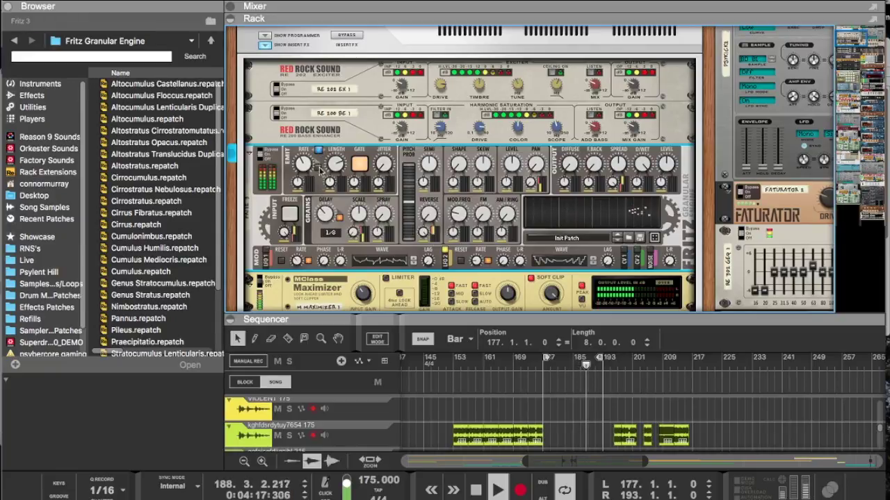
pyautogui.moveTo(316, 218); pyautogui.dragTo(347, 21)
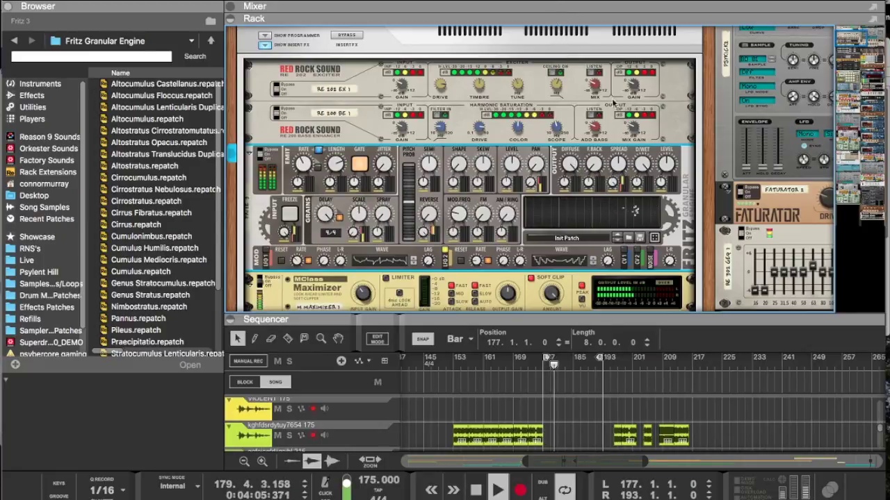
# Step: Adjust Fritz 3's master level and set its dry/wet mix to 99%
pyautogui.moveTo(662, 183)
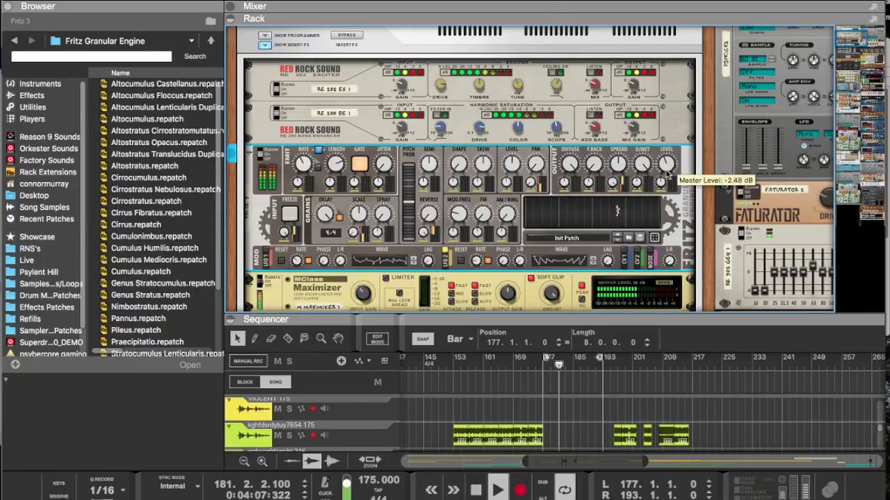
pyautogui.moveTo(661, 183); pyautogui.dragTo(662, 180)
pyautogui.moveTo(640, 154); pyautogui.dragTo(641, 160)
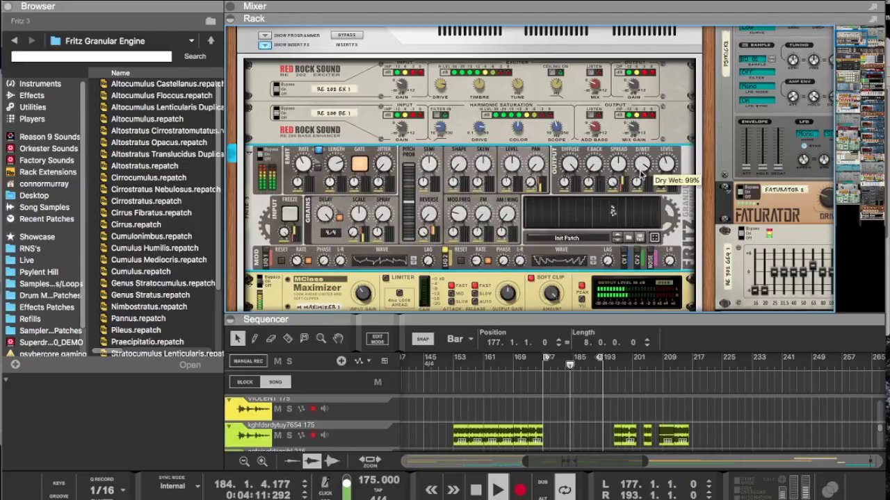
# Step: Enlarge the sequencer and make the long Redrum 1 audio clip start at bar 193
pyautogui.moveTo(632, 227); pyautogui.dragTo(651, 61)
pyautogui.scroll(2, 677, 264)
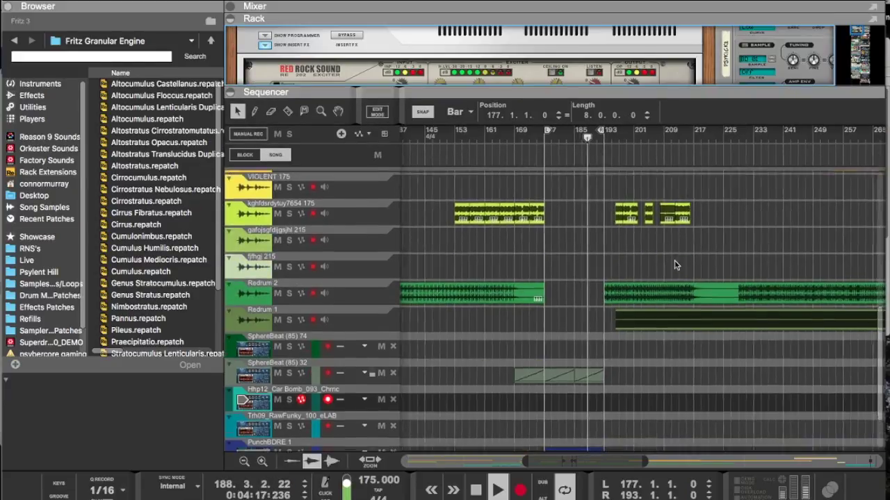
pyautogui.click(646, 356)
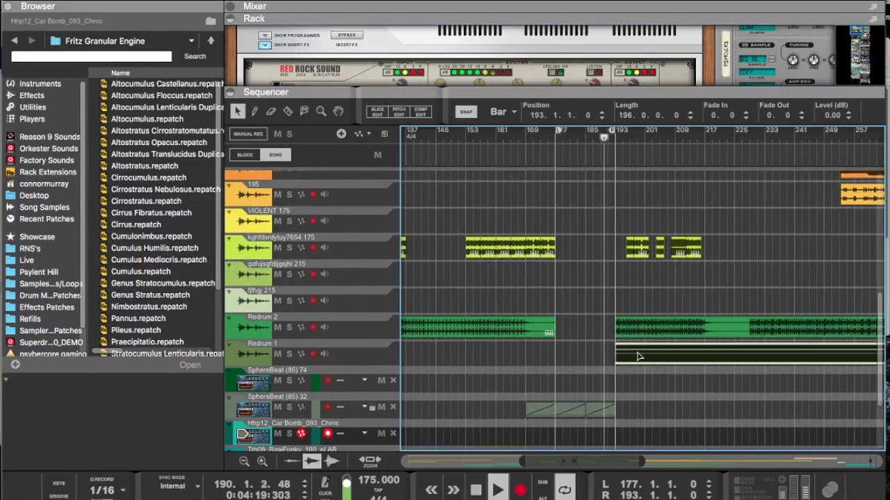
# Step: Delete the two PunchBDRE 1 clips between bars 177 and 193
pyautogui.scroll(-5, 637, 353)
pyautogui.moveTo(652, 386); pyautogui.dragTo(568, 393)
pyautogui.hscroll(-5, 567, 393)
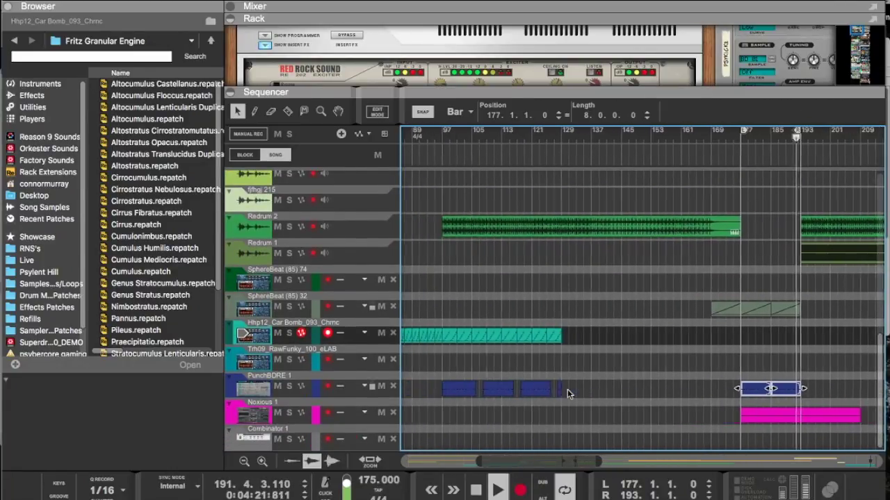
pyautogui.click(659, 392)
pyautogui.hscroll(4, 676, 395)
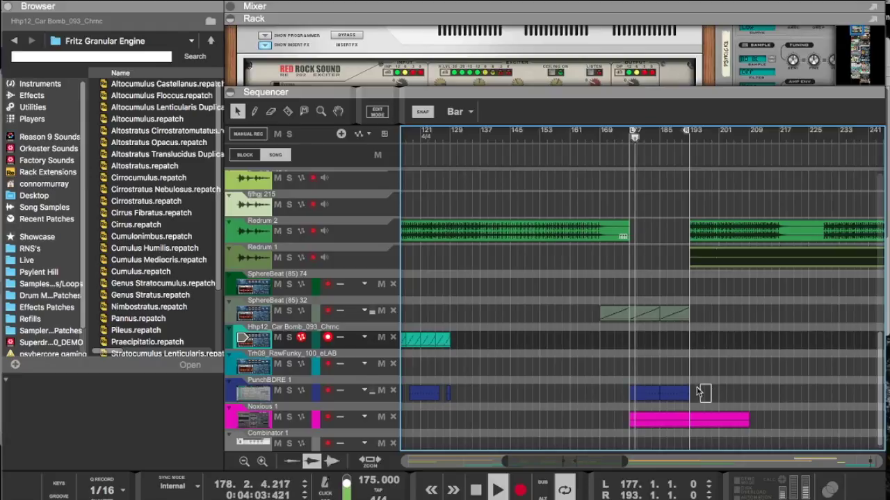
pyautogui.click(643, 394)
pyautogui.press('Delete')
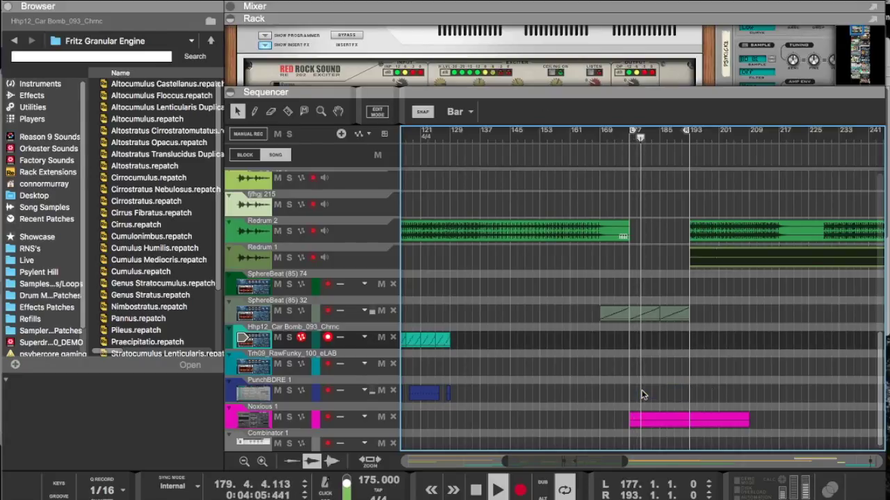
# Step: Copy the group of PunchBDRE 1 clips starting at bar 97 to bar 193
pyautogui.hscroll(-4, 642, 394)
pyautogui.hscroll(-5, 643, 395)
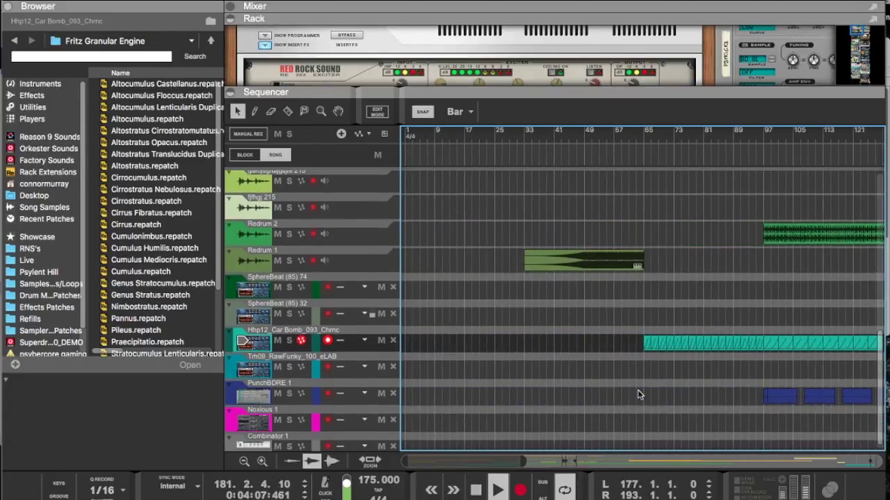
pyautogui.hscroll(5, 642, 395)
pyautogui.scroll(-1, 643, 395)
pyautogui.moveTo(643, 394); pyautogui.dragTo(768, 389)
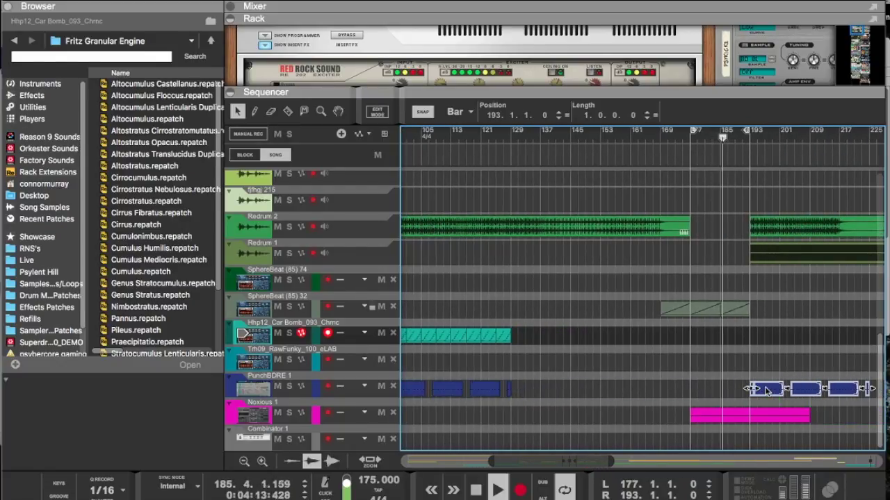
# Step: Copy the 32-bar Noxious 1 clip to bar 193 and set the loop to bars 193–225
pyautogui.hscroll(6, 665, 326)
pyautogui.keyDown('super'); pyautogui.click(625, 132); pyautogui.keyUp('super')
pyautogui.moveTo(498, 417); pyautogui.dragTo(557, 422)
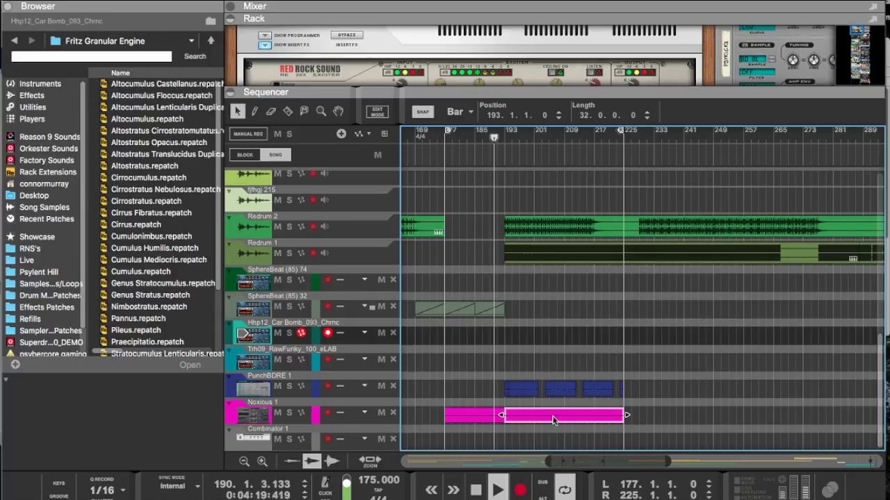
pyautogui.keyDown('ctrl'); pyautogui.click(498, 132); pyautogui.keyUp('ctrl')
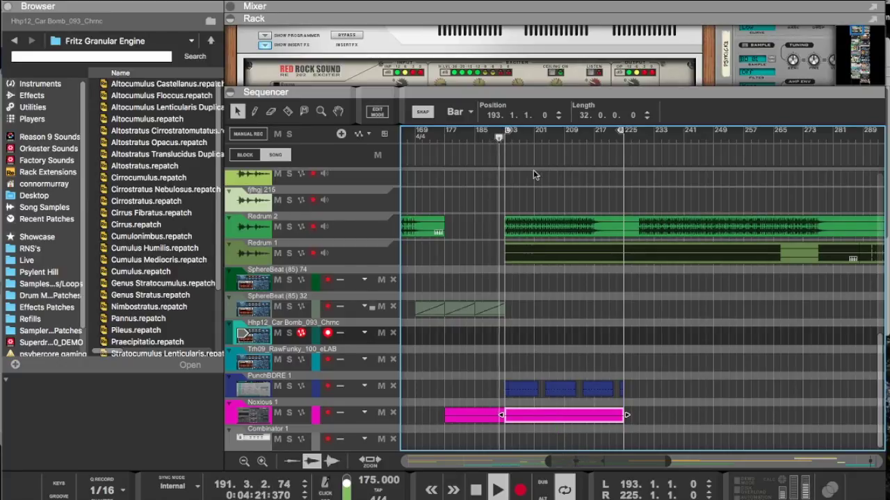
# Step: Move the kghfdsrdytuy7654 175 audio clips to about bar 225
pyautogui.scroll(5, 547, 202)
pyautogui.scroll(-5, 547, 201)
pyautogui.moveTo(630, 254); pyautogui.dragTo(638, 222)
# Step: Delete the PunchBDRE 1 clips from bar 193 onward
pyautogui.scroll(-2, 636, 243)
pyautogui.moveTo(657, 368); pyautogui.dragTo(518, 387)
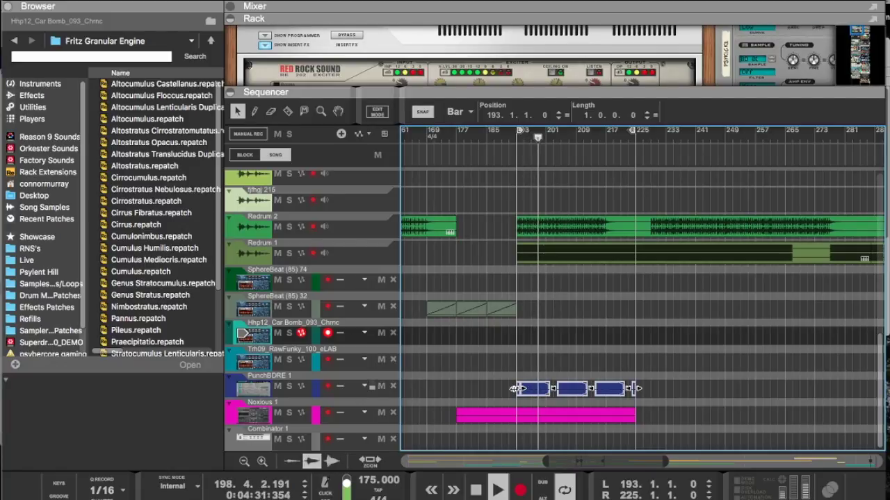
pyautogui.press('Delete')
# Step: Raise the level of the Redrum 1 audio clip at bar 193 to 5.94 dB
pyautogui.scroll(6, 543, 314)
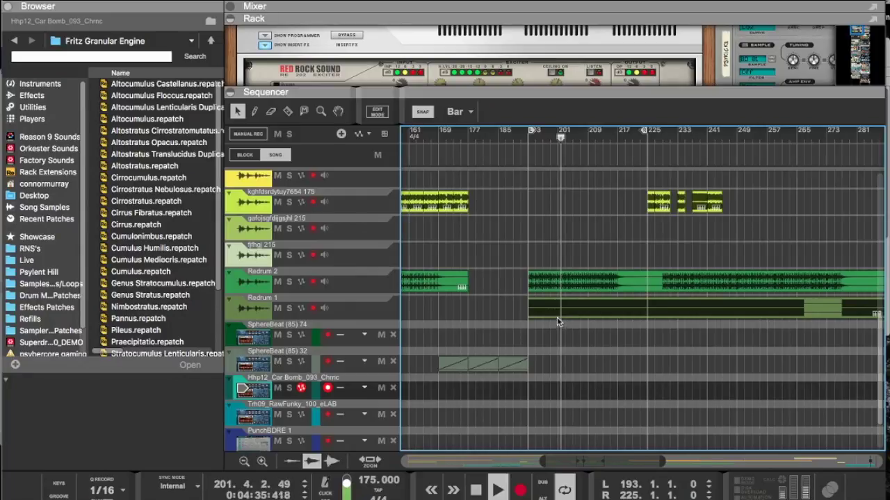
pyautogui.scroll(10, 559, 313)
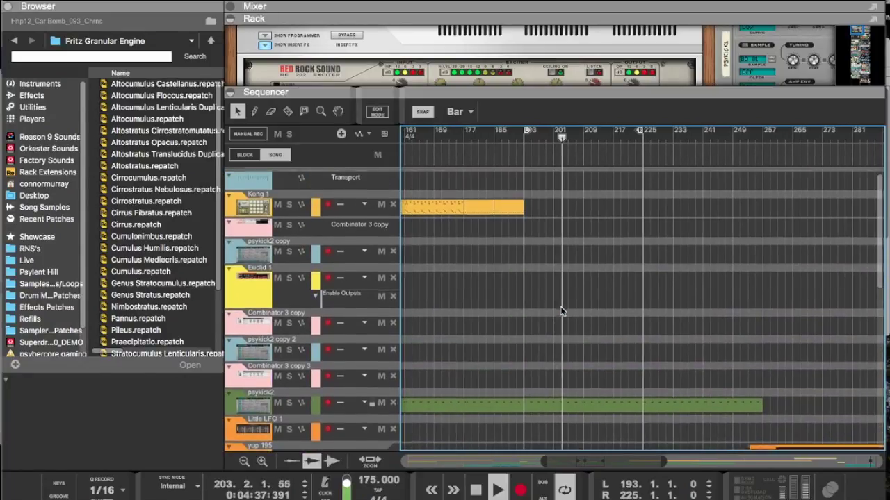
pyautogui.scroll(-1, 562, 310)
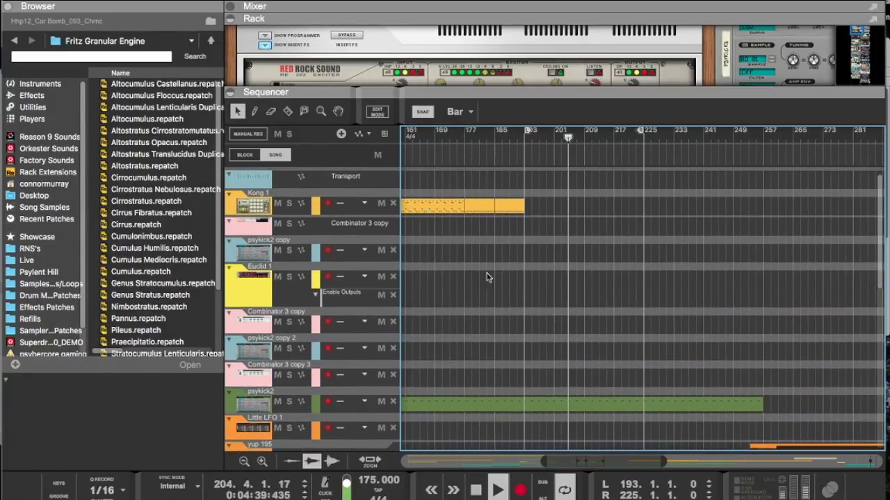
pyautogui.scroll(-10, 498, 296)
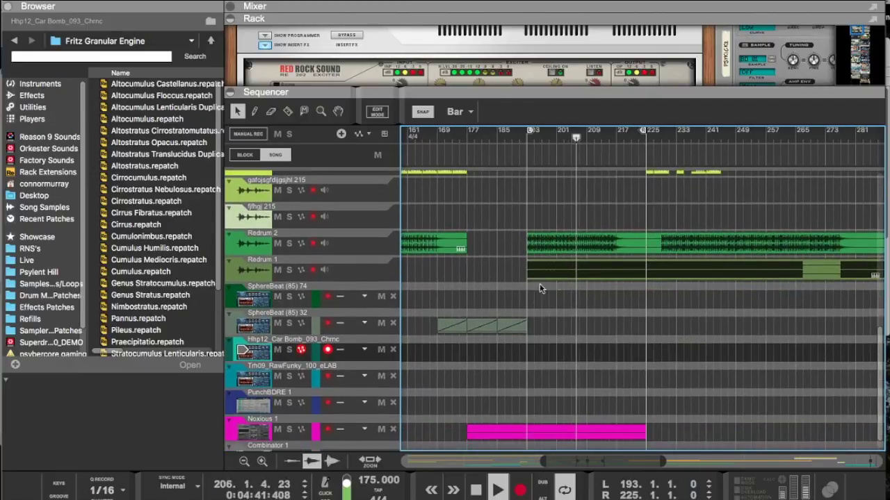
pyautogui.click(573, 272)
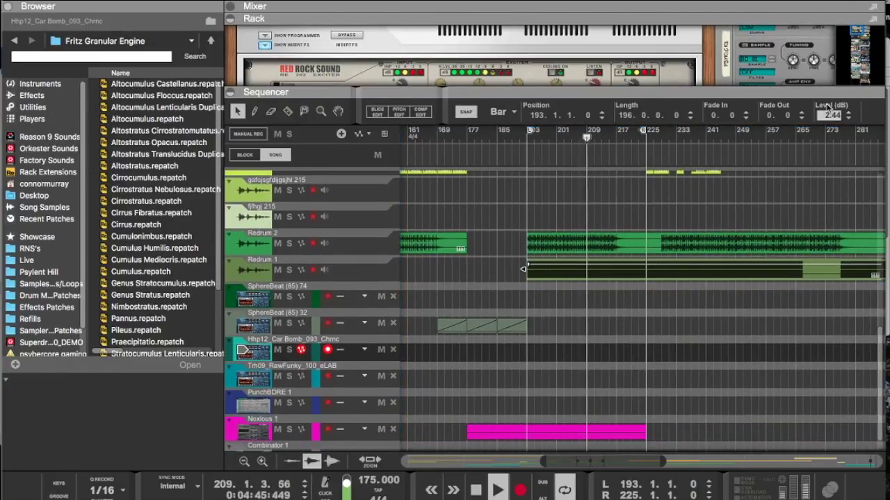
pyautogui.moveTo(828, 116); pyautogui.dragTo(826, 98)
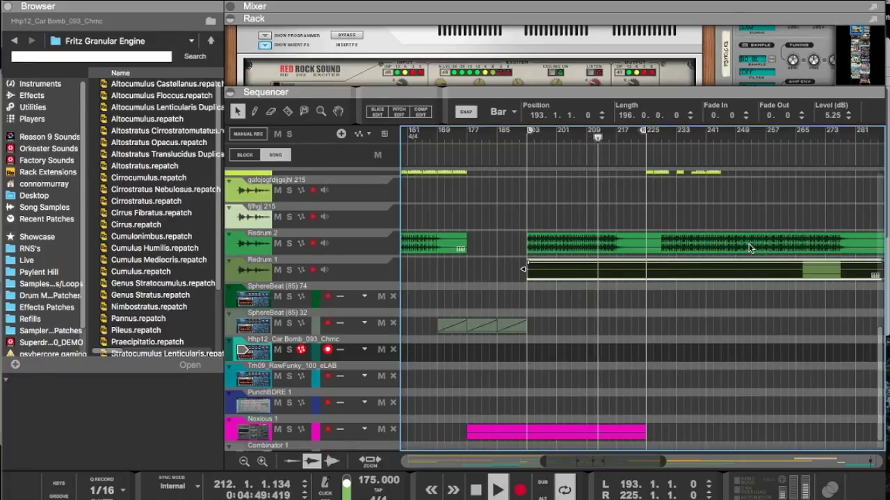
pyautogui.scroll(-5, 727, 288)
pyautogui.scroll(5, 715, 299)
pyautogui.scroll(-1, 710, 312)
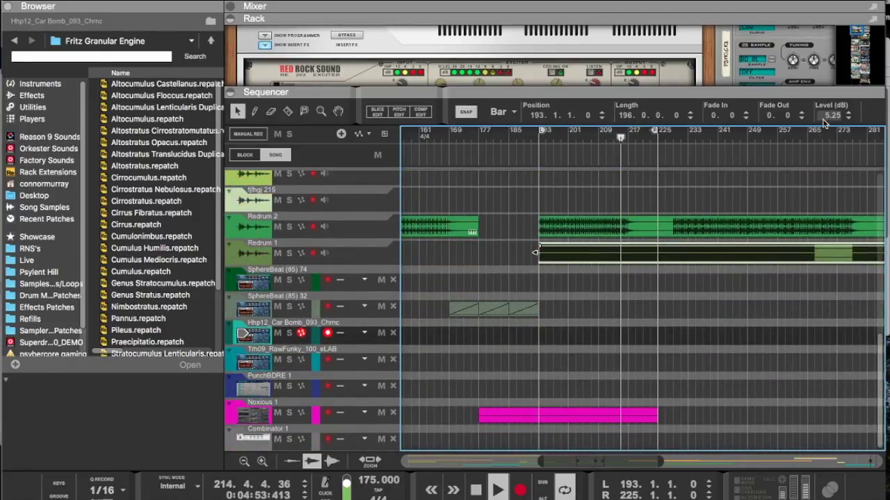
pyautogui.moveTo(824, 117); pyautogui.dragTo(825, 113)
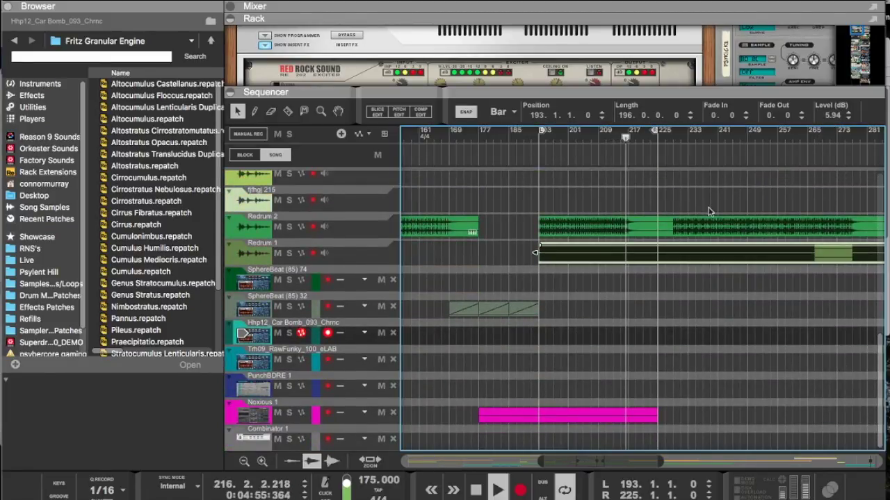
# Step: Copy the last 32-bar Noxious 1 clip to bar 225 and set the loop to bars 229–257
pyautogui.keyDown('super'); pyautogui.click(632, 133); pyautogui.keyUp('super')
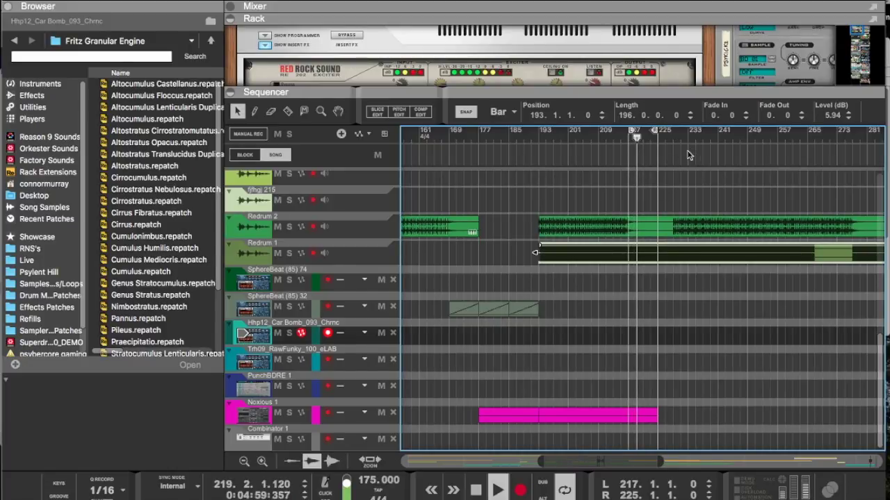
pyautogui.moveTo(605, 417); pyautogui.dragTo(721, 420)
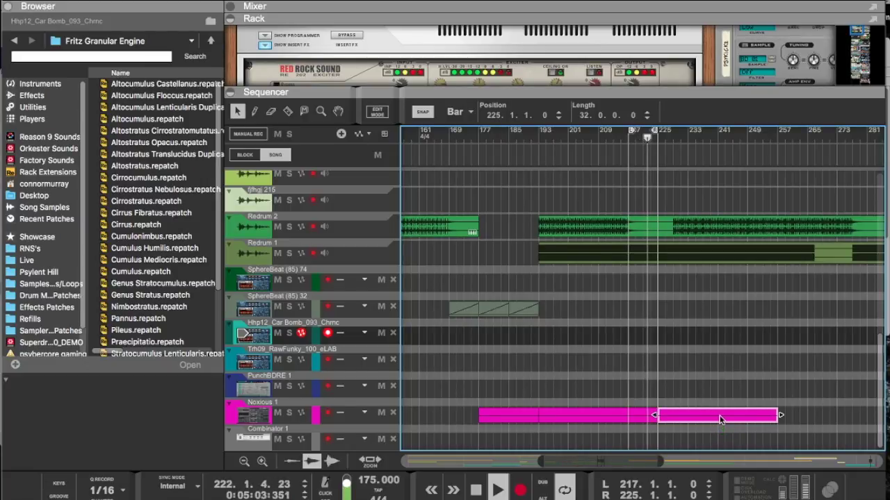
pyautogui.keyDown('alt'); pyautogui.click(778, 134); pyautogui.keyUp('alt')
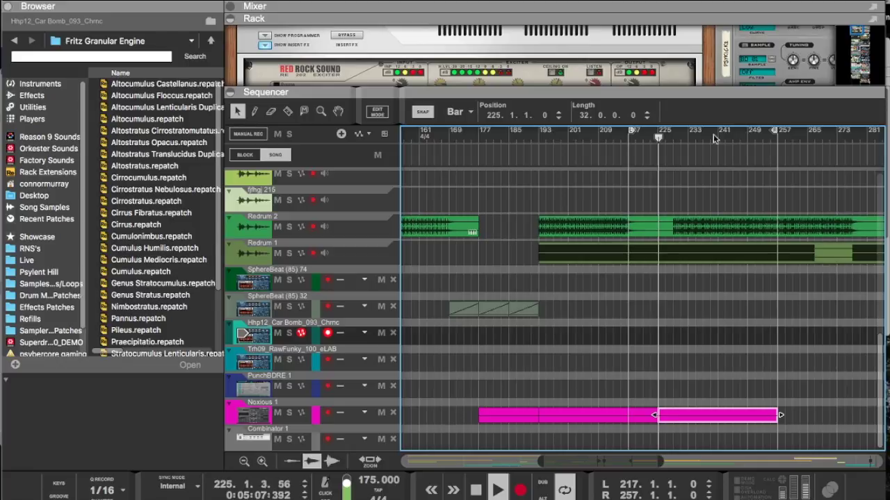
pyautogui.keyDown('ctrl'); pyautogui.click(673, 138); pyautogui.keyUp('ctrl')
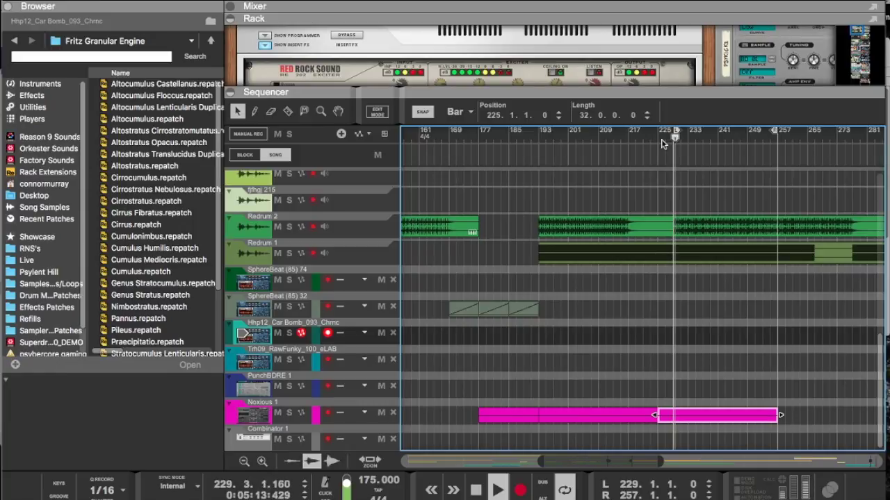
# Step: Try moving the long Redrum 1 audio clip earlier to bar 155, and undo the move
pyautogui.hscroll(3, 662, 144)
pyautogui.hscroll(8, 661, 144)
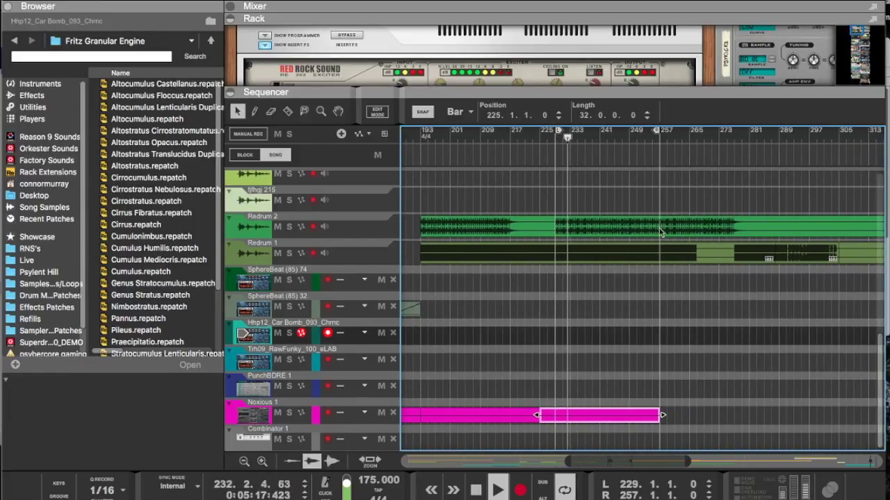
pyautogui.moveTo(657, 251); pyautogui.dragTo(515, 253)
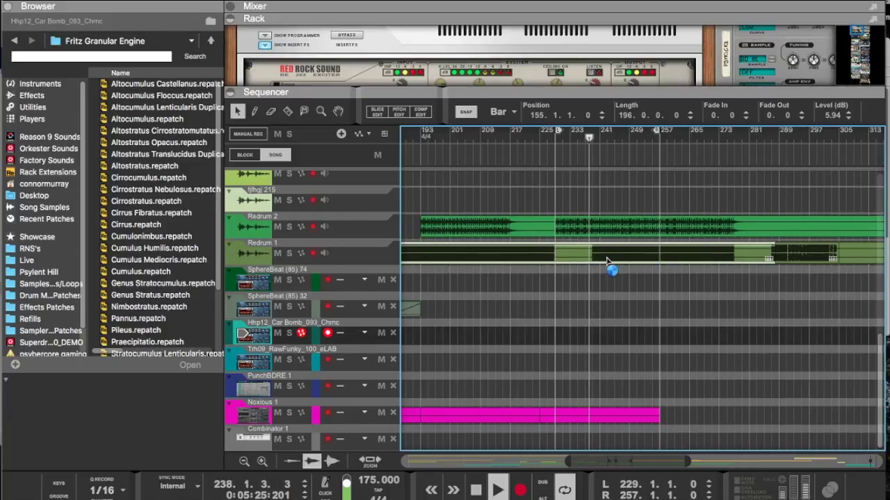
pyautogui.hotkey('ctrl', 'z')
# Step: Resume playback from bar 227 and move the kghfdsrdytuy7654 175 audio clips to bar 268
pyautogui.click(566, 141)
pyautogui.click(548, 142)
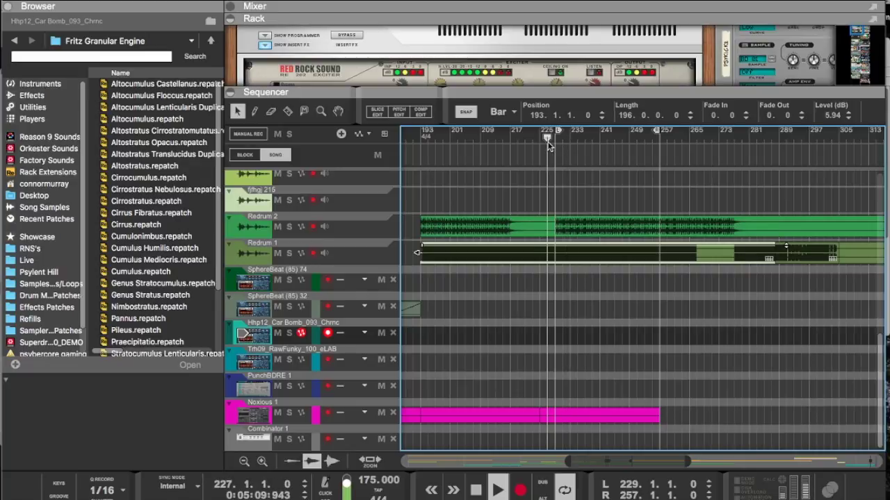
pyautogui.scroll(5, 584, 178)
pyautogui.moveTo(654, 243); pyautogui.dragTo(713, 256)
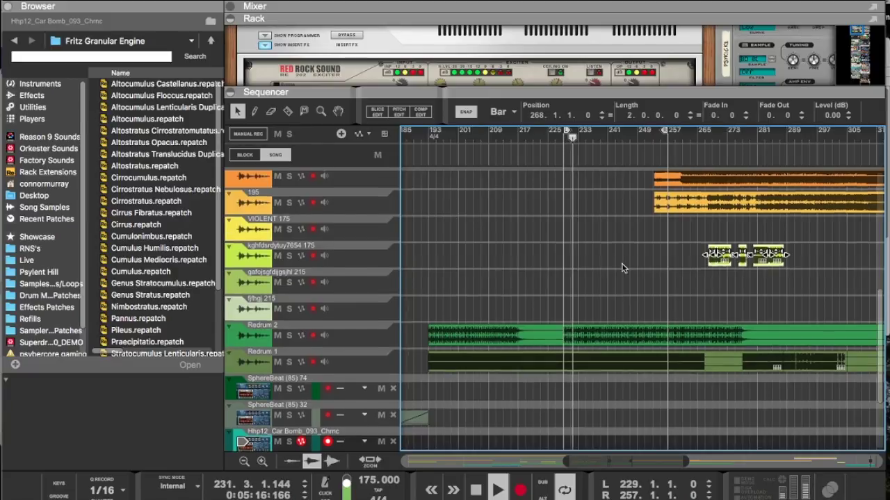
# Step: Move the last Noxious 1 clip to bar 233 and set the loop to bars 233–265
pyautogui.scroll(-4, 622, 264)
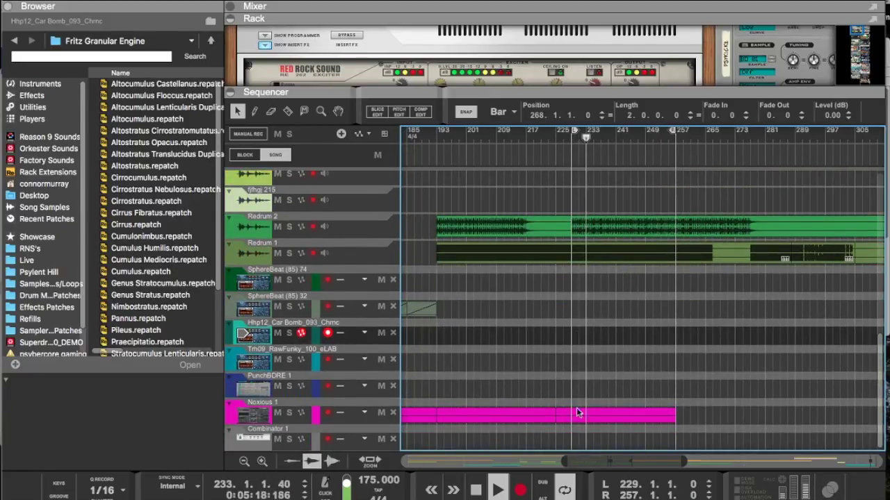
pyautogui.moveTo(576, 419); pyautogui.dragTo(606, 417)
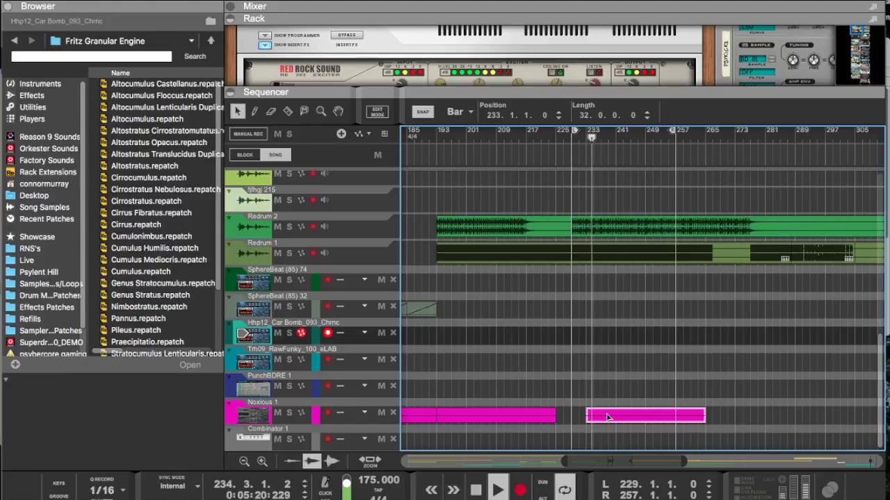
pyautogui.keyDown('alt'); pyautogui.click(588, 140); pyautogui.keyUp('alt')
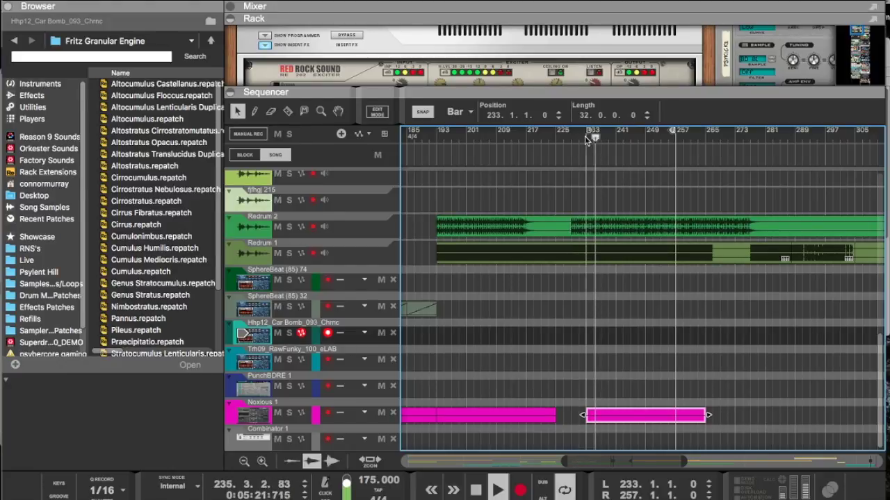
pyautogui.keyDown('ctrl'); pyautogui.click(691, 138); pyautogui.keyUp('ctrl')
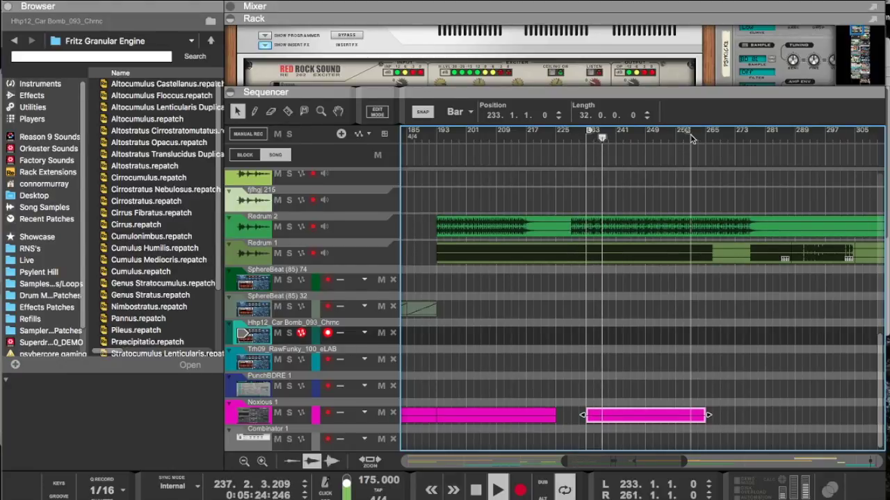
pyautogui.moveTo(691, 137); pyautogui.dragTo(701, 136)
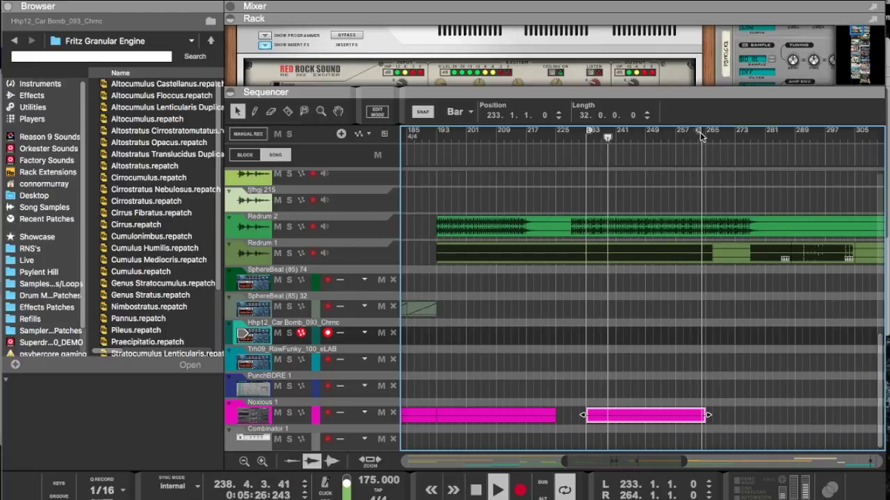
pyautogui.keyDown('ctrl'); pyautogui.click(706, 136); pyautogui.keyUp('ctrl')
# Step: Move the long Redrum 2 audio clip at bar 193 so that it starts at bar 146
pyautogui.moveTo(542, 217); pyautogui.dragTo(421, 221)
pyautogui.scroll(5, 566, 292)
pyautogui.scroll(-5, 566, 292)
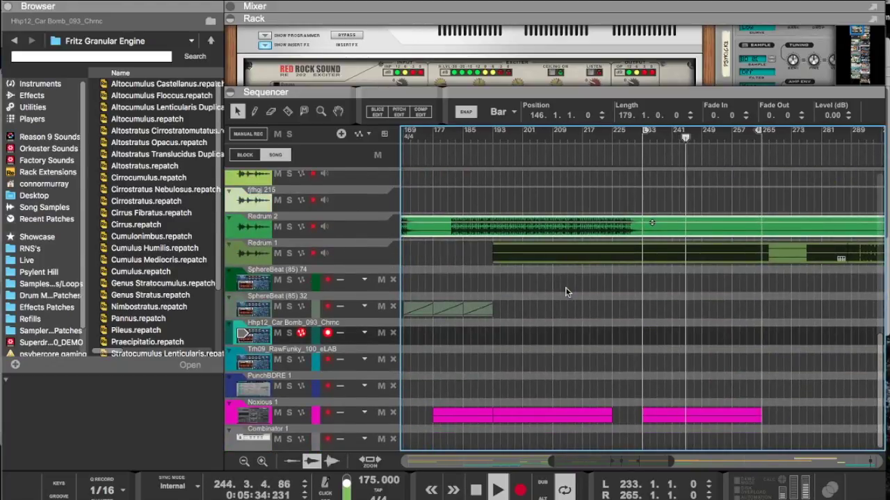
# Step: Place Hhp12_Car Bomb_093_Chrnc and Trh09_RawFunky_100_eLAB clips from the section after bar 497 at bars 257–265
pyautogui.click(483, 308)
pyautogui.hscroll(15, 526, 307)
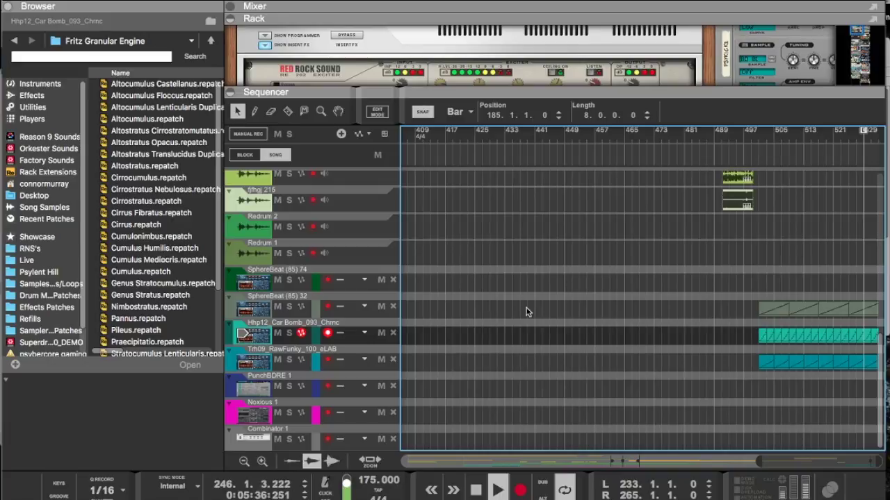
pyautogui.moveTo(712, 328); pyautogui.dragTo(491, 351)
pyautogui.hscroll(-5, 430, 396)
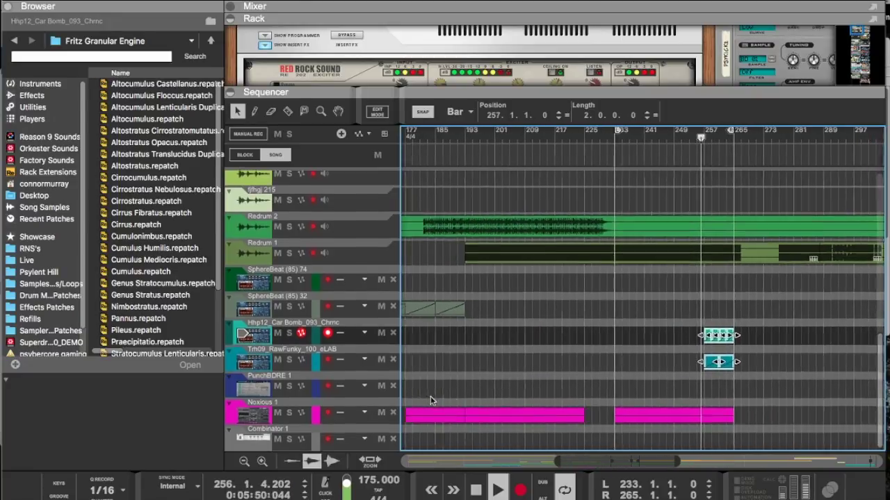
# Step: Split the long Redrum 1 audio clip at bar 257 and select the part after the cut
pyautogui.click(287, 112)
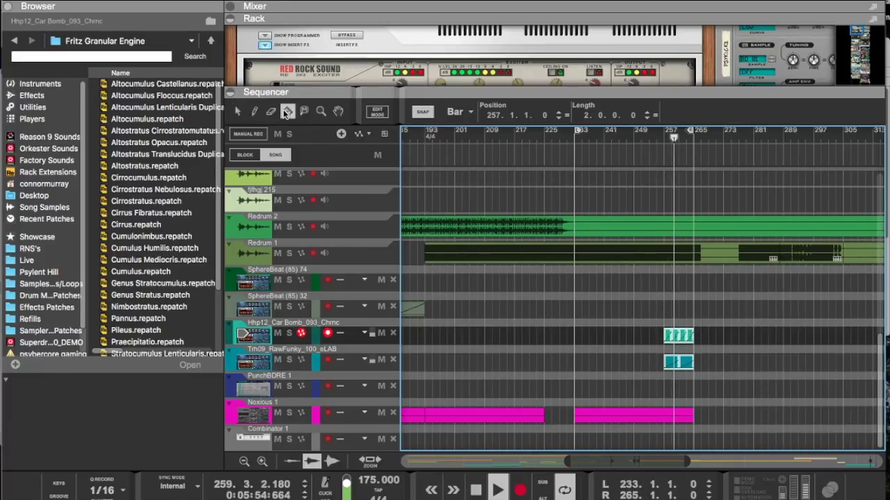
pyautogui.click(666, 252)
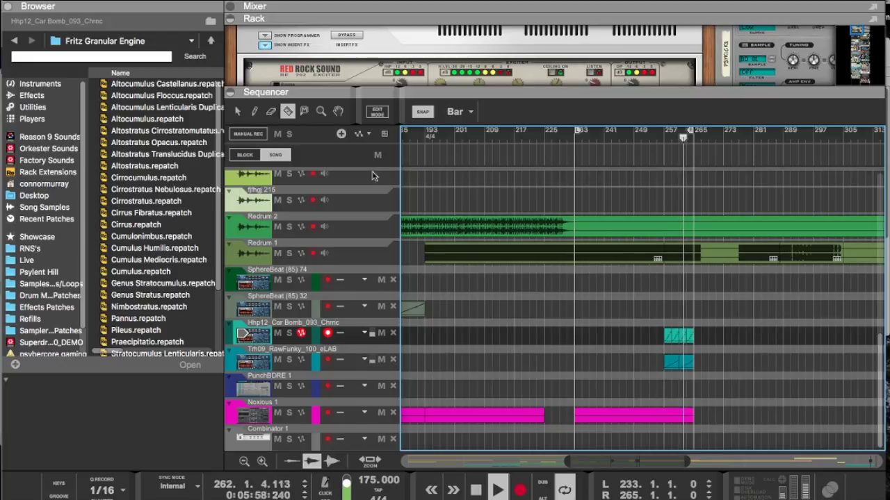
pyautogui.press('q')
pyautogui.click(675, 254)
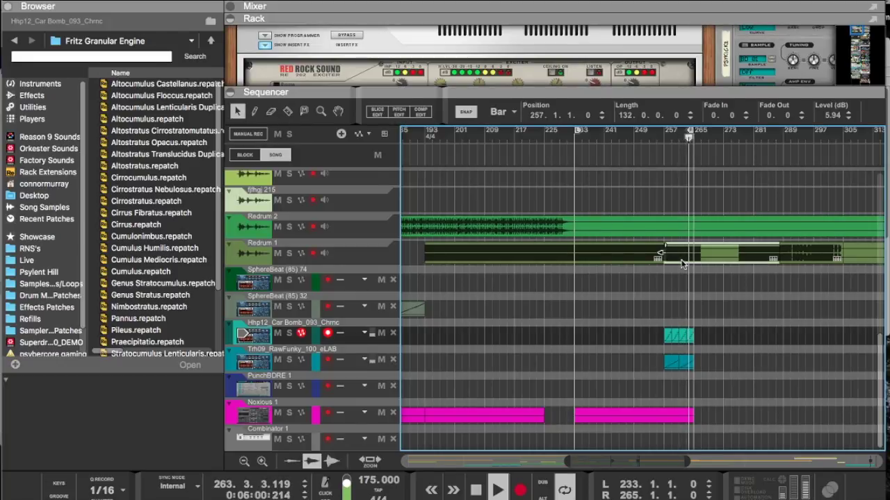
# Step: Delete the selected part of the Redrum 1 audio clip that starts at bar 257
pyautogui.press('Delete')
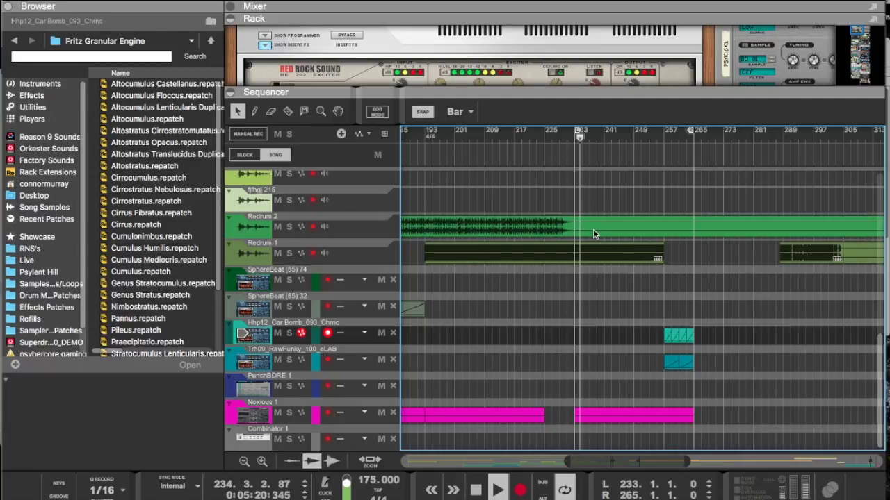
# Step: Fill bars 233–265 with Hhp12_Car Bomb_093_Chrnc clips and move the Trh09_RawFunky_100_eLAB clips to about bar 270
pyautogui.moveTo(636, 325); pyautogui.dragTo(583, 365)
pyautogui.press('Delete')
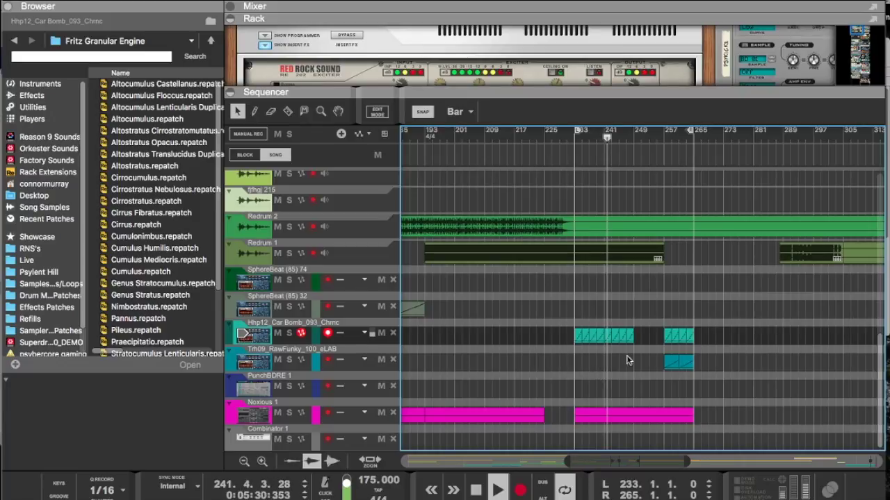
pyautogui.moveTo(708, 338); pyautogui.dragTo(652, 367)
pyautogui.press('Delete')
# Step: Bring the Hhp12_Car Bomb_093_Chrnc Dr. OctoRex into view in the rack and raise its volume slightly
pyautogui.click(248, 336)
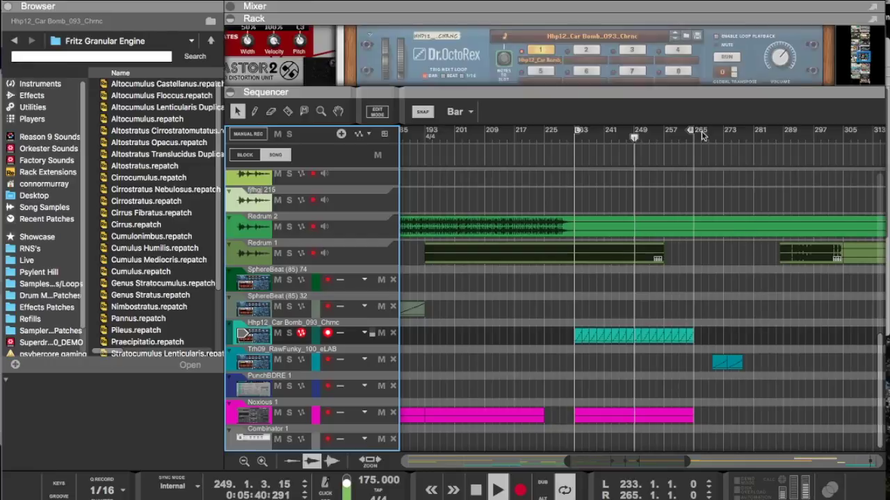
pyautogui.moveTo(779, 64); pyautogui.dragTo(780, 58)
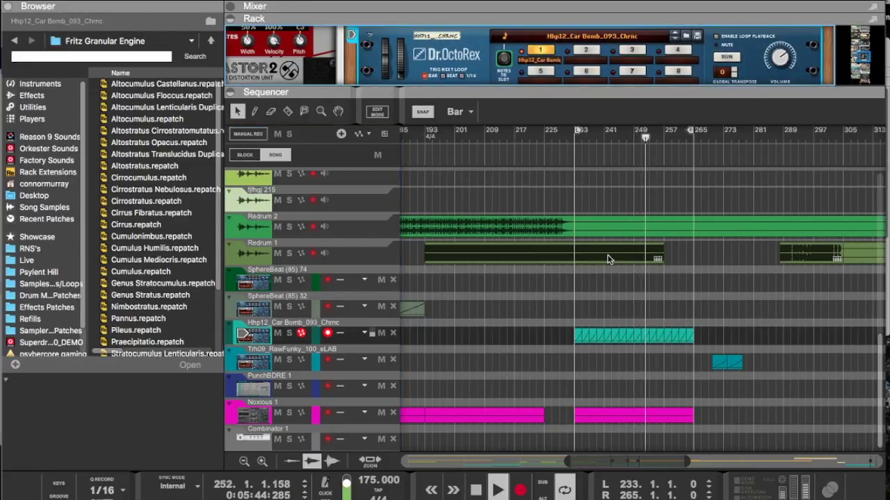
# Step: Split the Redrum 1 audio clip at bar 233 and shorten the part after the cut to 22 bars
pyautogui.click(287, 111)
pyautogui.click(568, 253)
pyautogui.click(237, 111)
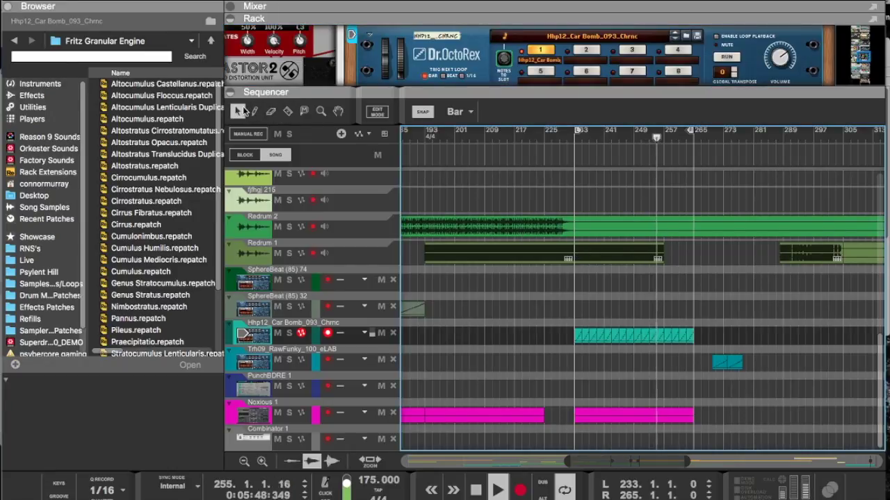
pyautogui.click(659, 257)
pyautogui.moveTo(667, 252); pyautogui.dragTo(659, 252)
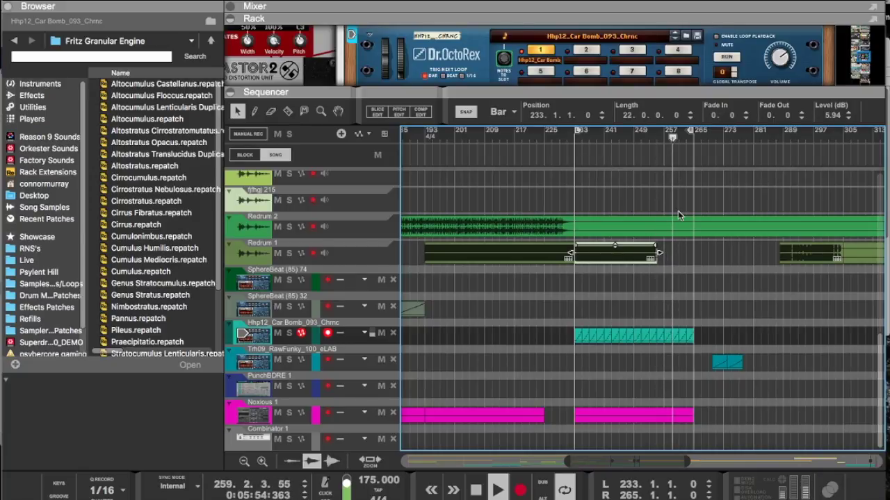
# Step: Move the yup 195 and 195 audio clips together so that they start at about bar 275
pyautogui.scroll(6, 653, 248)
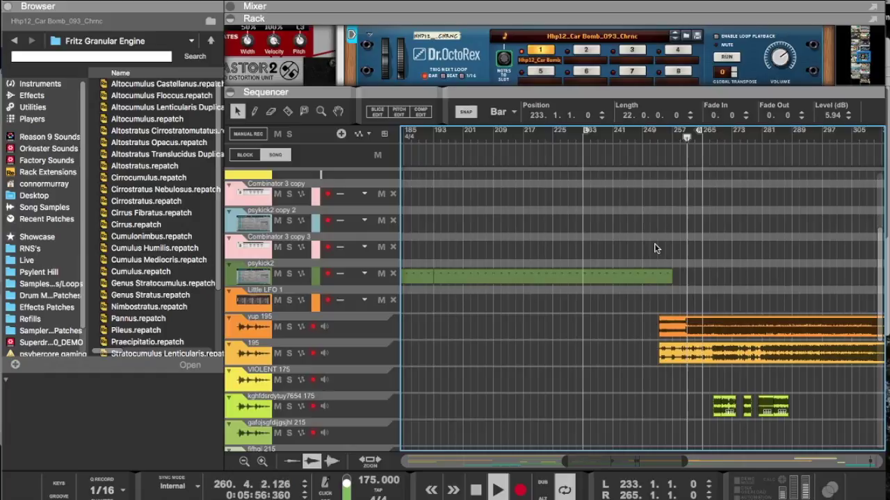
pyautogui.moveTo(638, 337); pyautogui.dragTo(711, 369)
pyautogui.moveTo(710, 330); pyautogui.dragTo(790, 330)
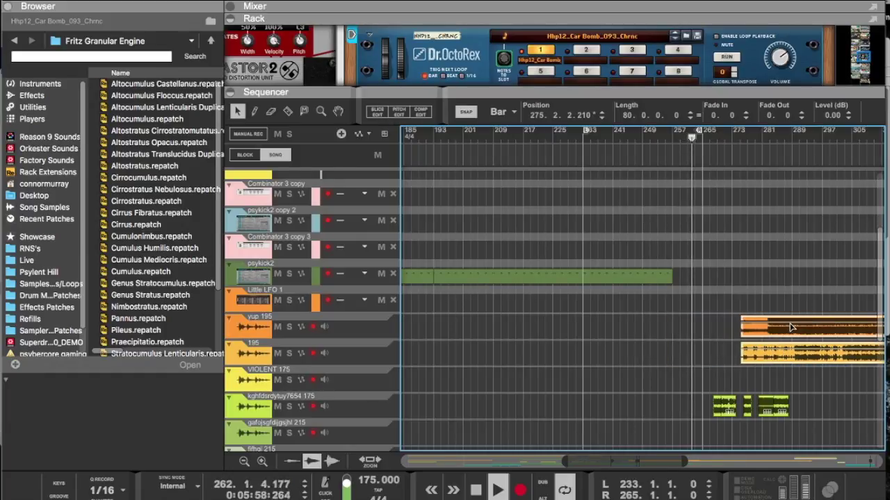
# Step: Lengthen the Redrum 1 clip at bar 233 to 32 bars so that it ends at bar 265
pyautogui.scroll(-5, 713, 328)
pyautogui.scroll(2, 701, 320)
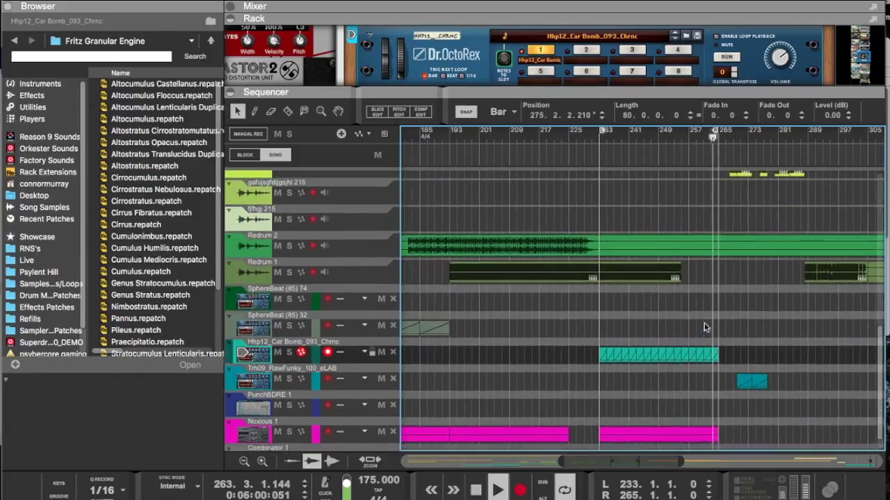
pyautogui.click(678, 292)
pyautogui.moveTo(683, 291); pyautogui.dragTo(720, 292)
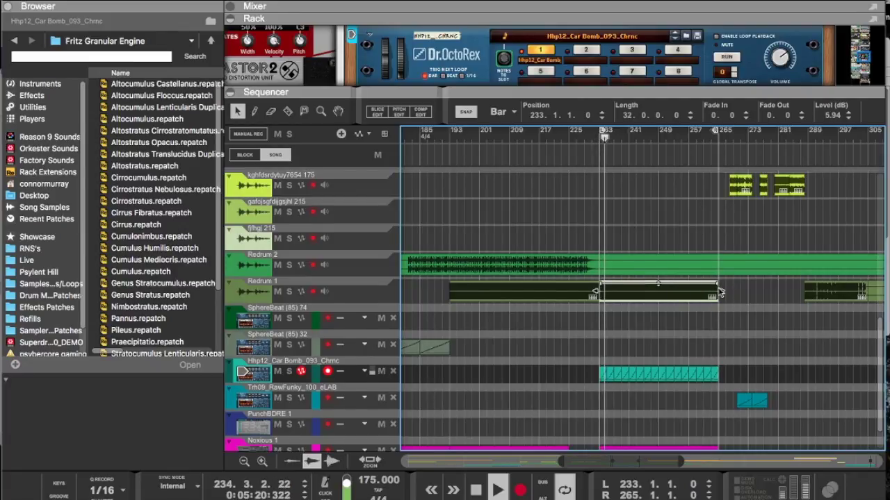
# Step: Move the yup 195 and 195 audio clips further along the timeline to about bar 339
pyautogui.scroll(-2, 720, 292)
pyautogui.scroll(15, 720, 292)
pyautogui.scroll(-4, 720, 292)
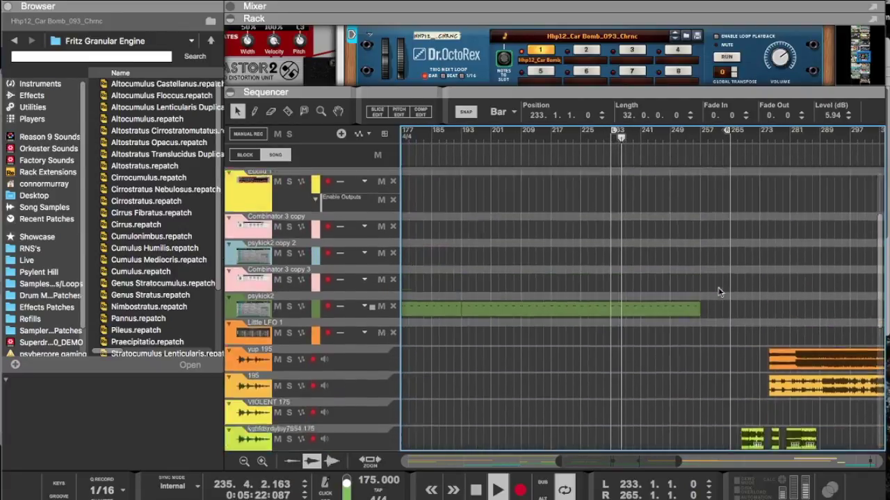
pyautogui.scroll(-3, 720, 278)
pyautogui.moveTo(720, 249); pyautogui.dragTo(812, 318)
pyautogui.moveTo(802, 285); pyautogui.dragTo(884, 285)
# Step: Move the 64-bar psykick2 clip so that it starts at bar 233
pyautogui.scroll(-8, 672, 310)
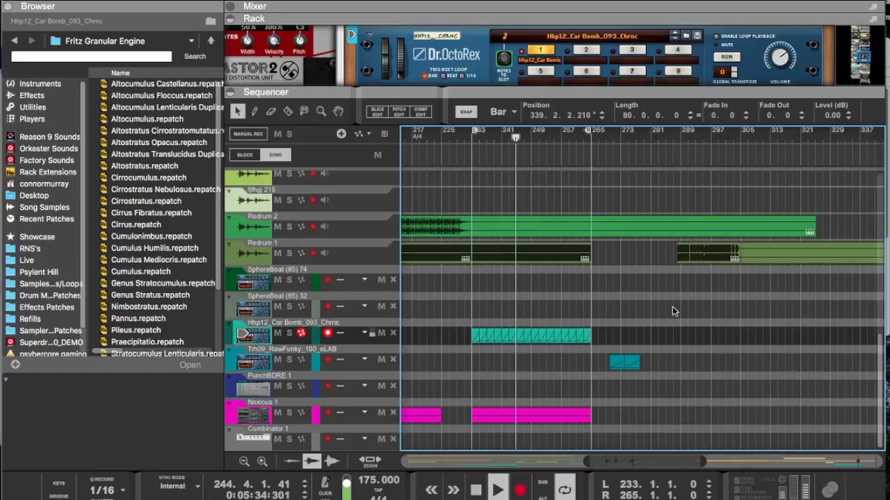
pyautogui.press('XF86AudioRaiseVolume')
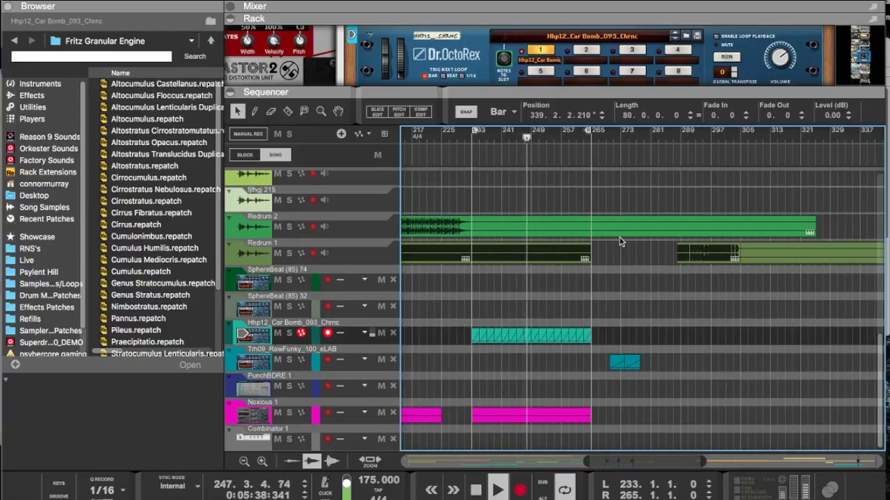
pyautogui.hscroll(-1, 582, 237)
pyautogui.scroll(5, 583, 236)
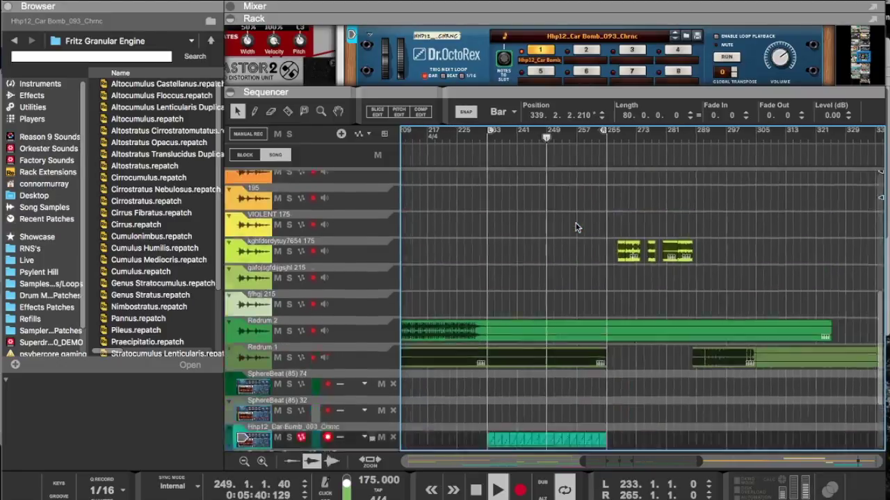
pyautogui.scroll(-5, 575, 223)
pyautogui.hscroll(-2, 576, 222)
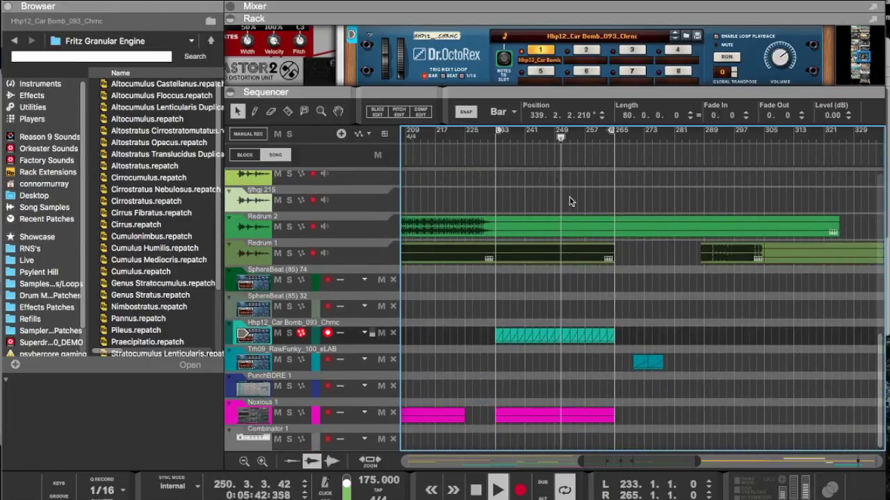
pyautogui.scroll(5, 569, 197)
pyautogui.scroll(-1, 570, 207)
pyautogui.hscroll(-1, 566, 248)
pyautogui.scroll(-2, 567, 248)
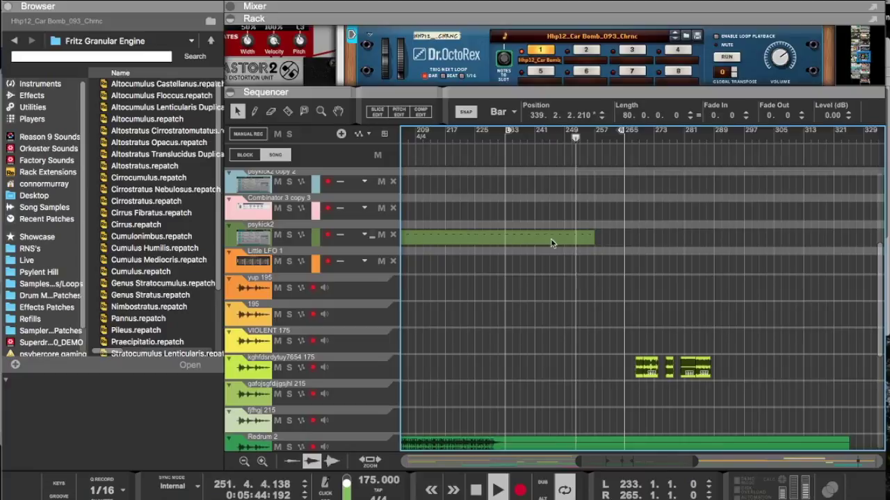
pyautogui.moveTo(546, 239); pyautogui.dragTo(698, 239)
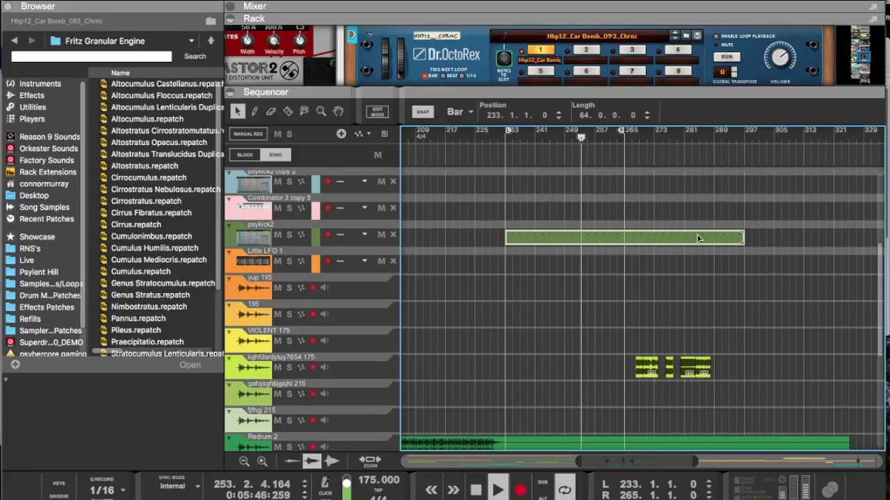
# Step: Adjust the volume of the Hhp12_Car Bomb_093_Chrnc Dr. OctoRex
pyautogui.scroll(-7, 698, 239)
pyautogui.hscroll(-1, 698, 239)
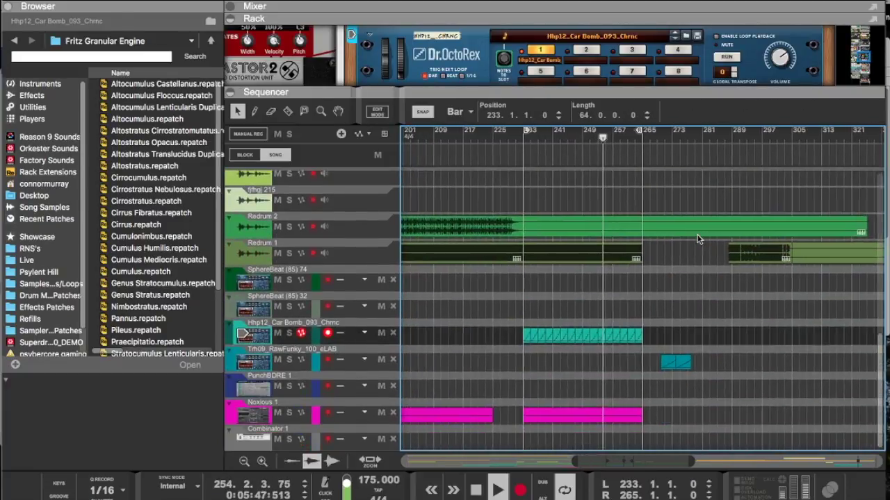
pyautogui.hscroll(-1, 698, 238)
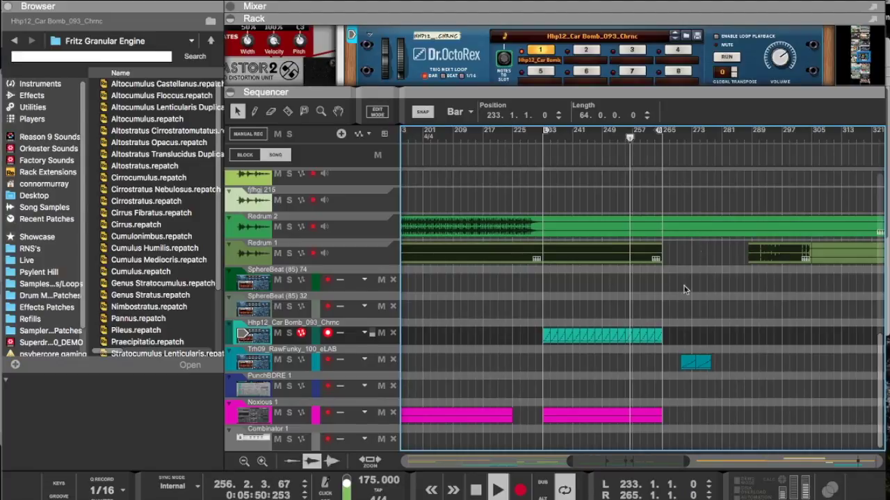
pyautogui.click(776, 54)
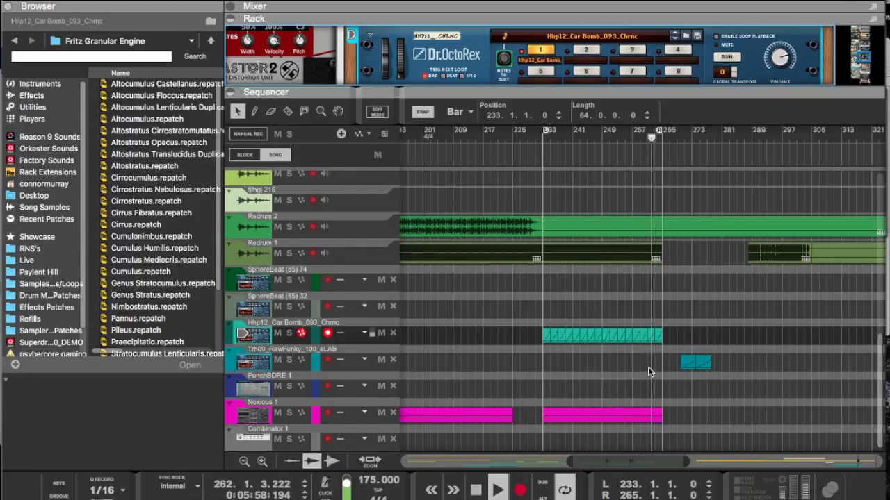
pyautogui.hscroll(10, 647, 369)
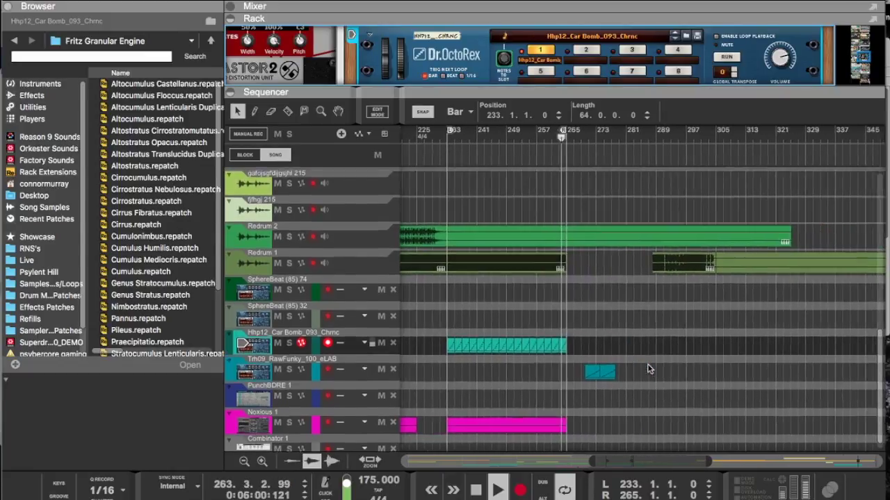
pyautogui.hscroll(-20, 648, 369)
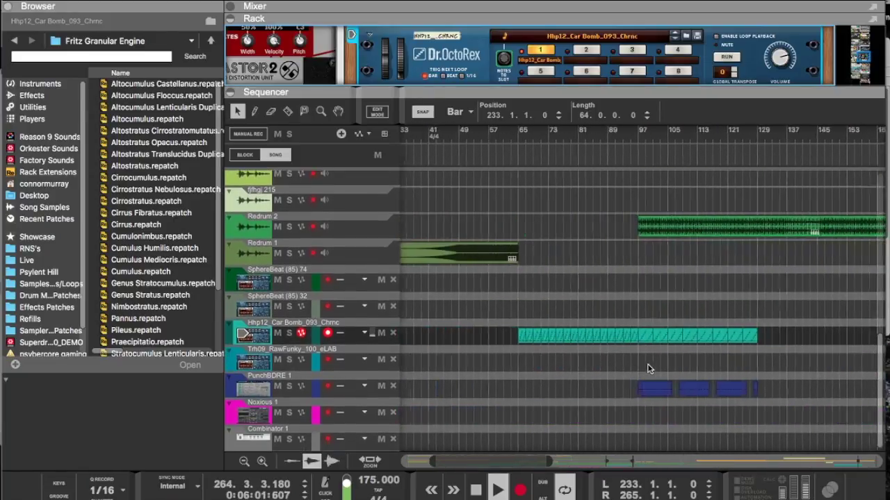
pyautogui.hscroll(5, 648, 369)
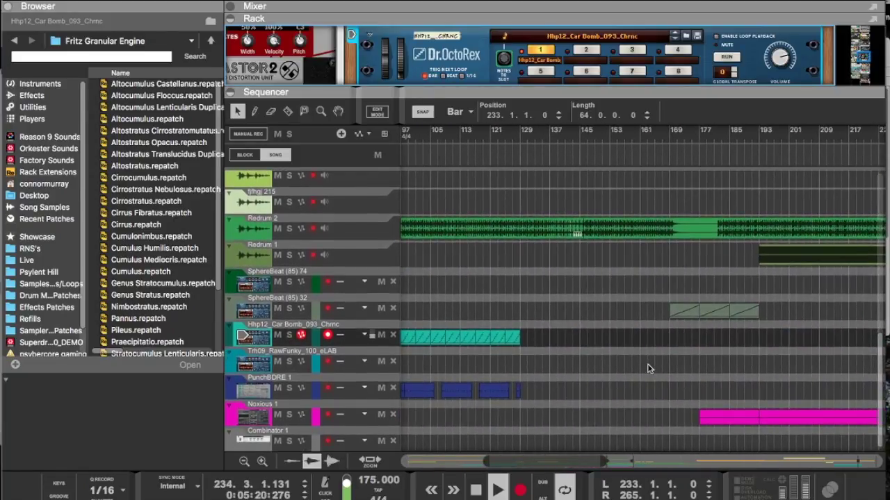
pyautogui.hscroll(5, 648, 369)
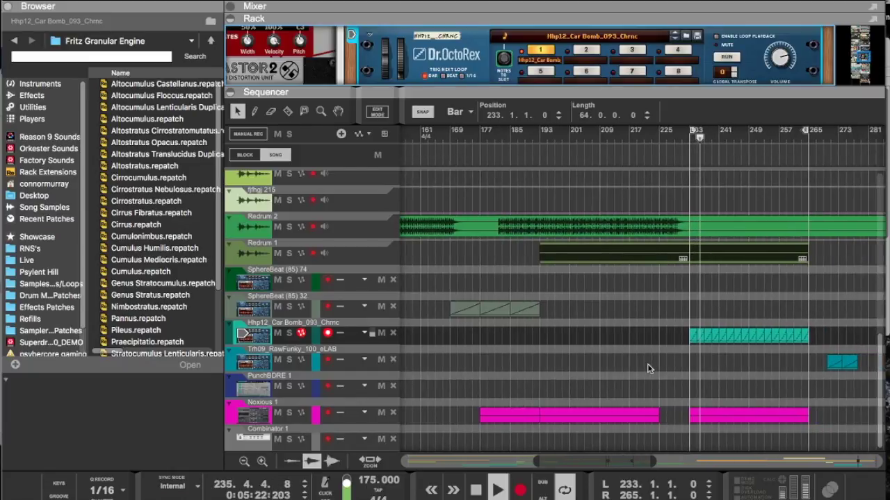
pyautogui.hscroll(2, 647, 369)
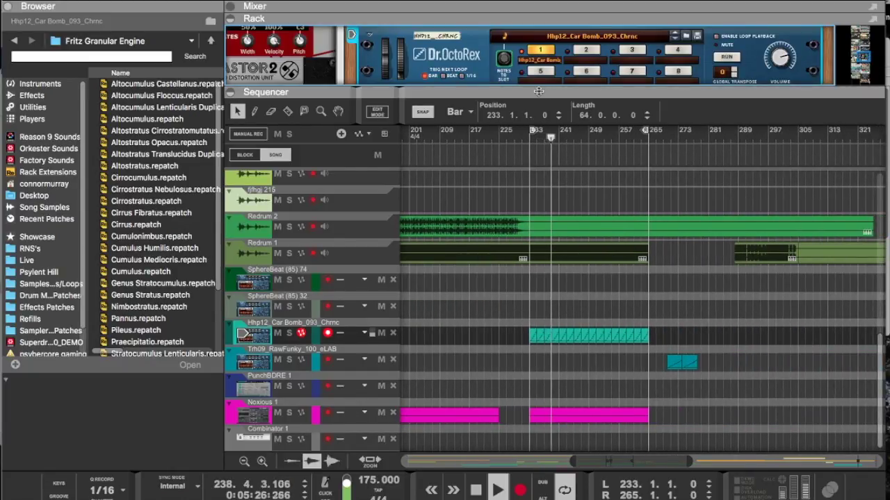
# Step: Enlarge the rack area, bring up the derp-o.reason song and close it without saving its changes
pyautogui.moveTo(539, 91); pyautogui.dragTo(539, 168)
pyautogui.click(218, 0)
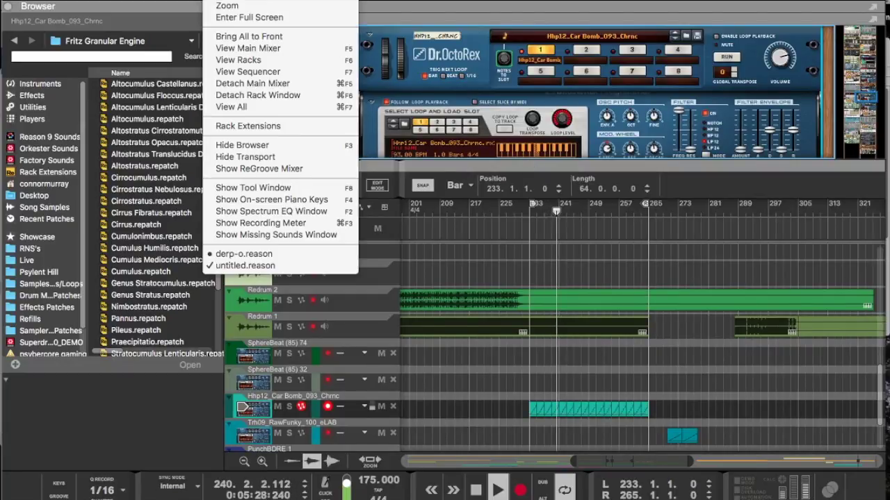
pyautogui.click(226, 254)
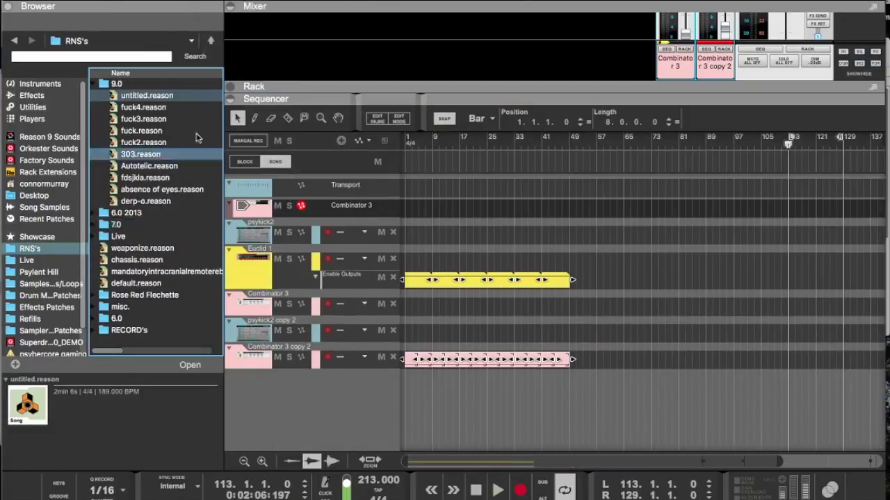
pyautogui.click(10, 2)
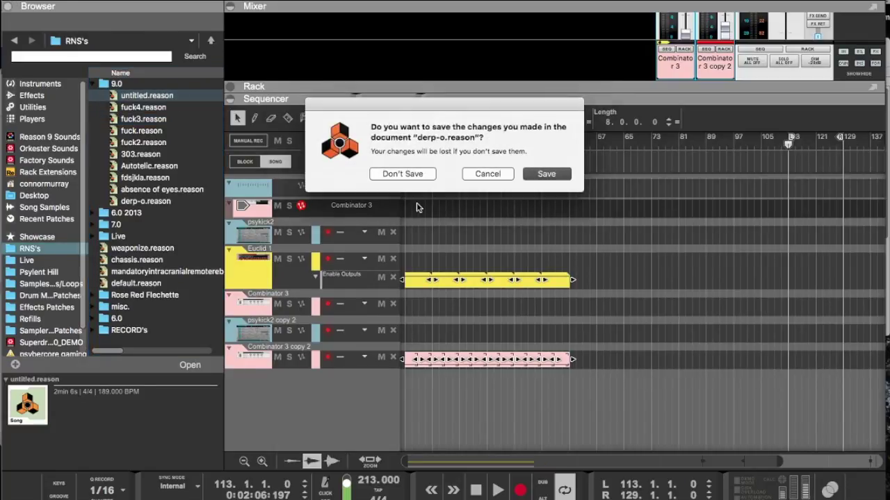
pyautogui.click(414, 178)
pyautogui.click(412, 175)
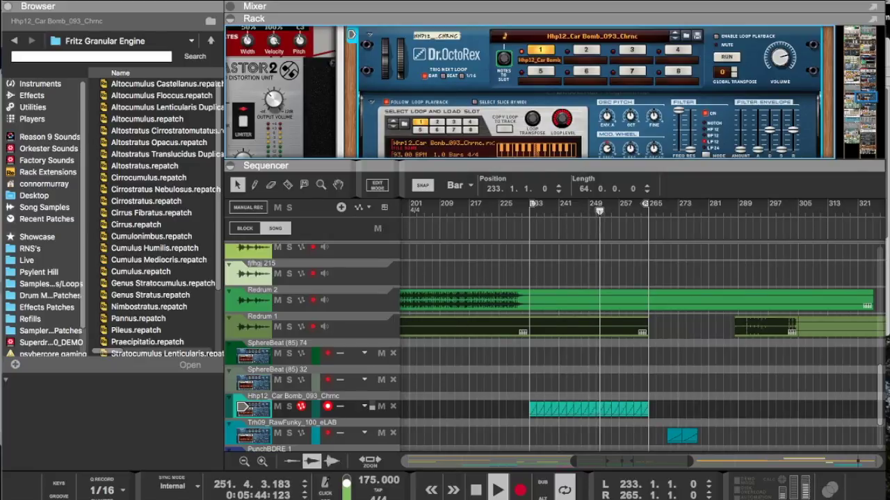
# Step: Switch to the browser, check the Facebook notifications and the Twitch channel page, and return to Reason
pyautogui.press('super+Tab')
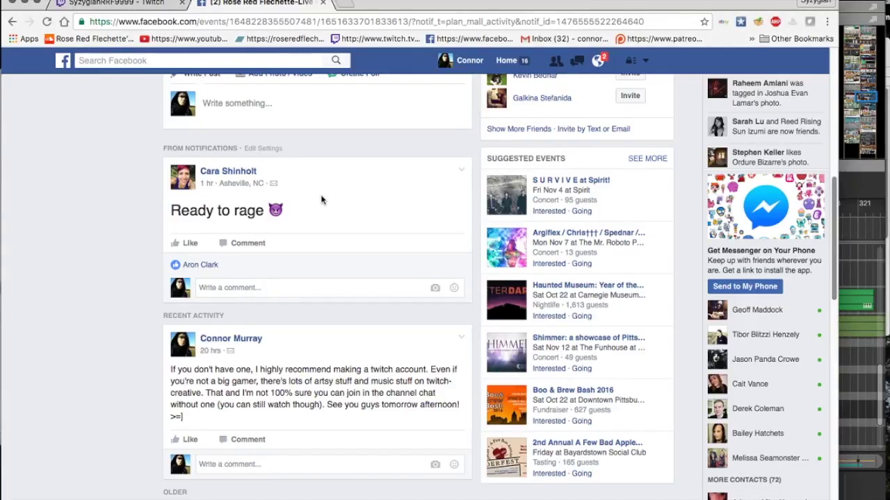
pyautogui.click(591, 63)
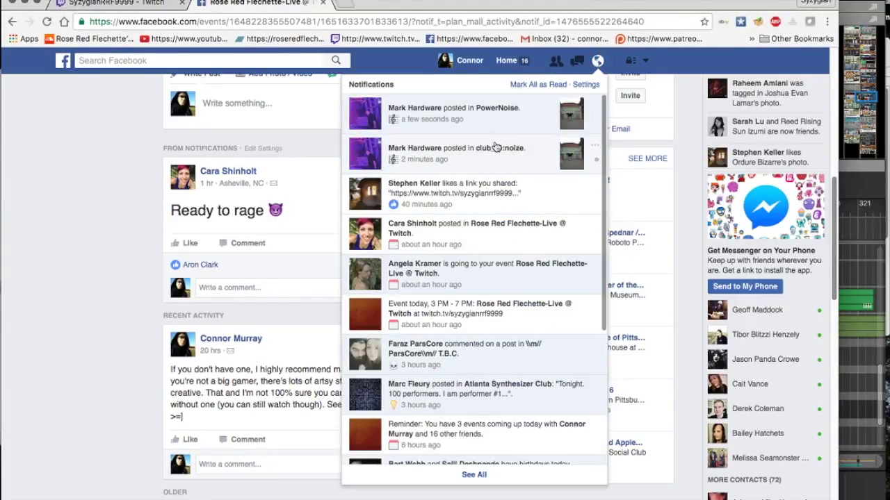
pyautogui.click(119, 4)
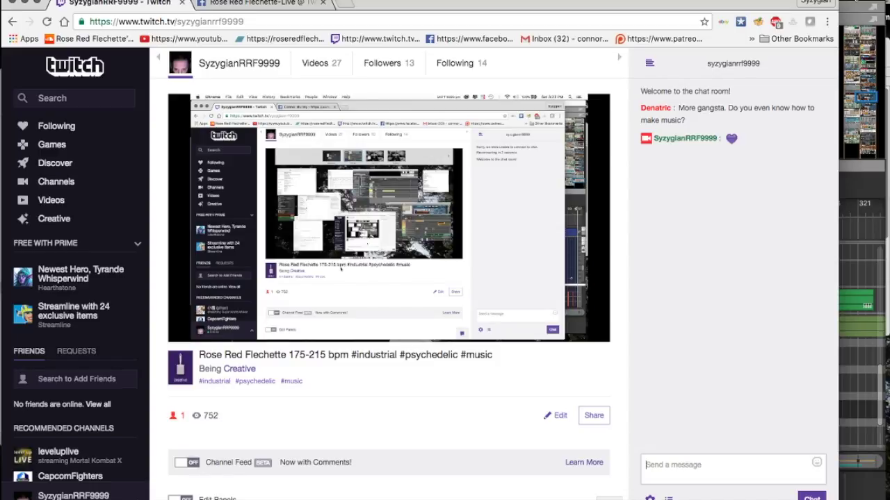
pyautogui.press('super+Tab')
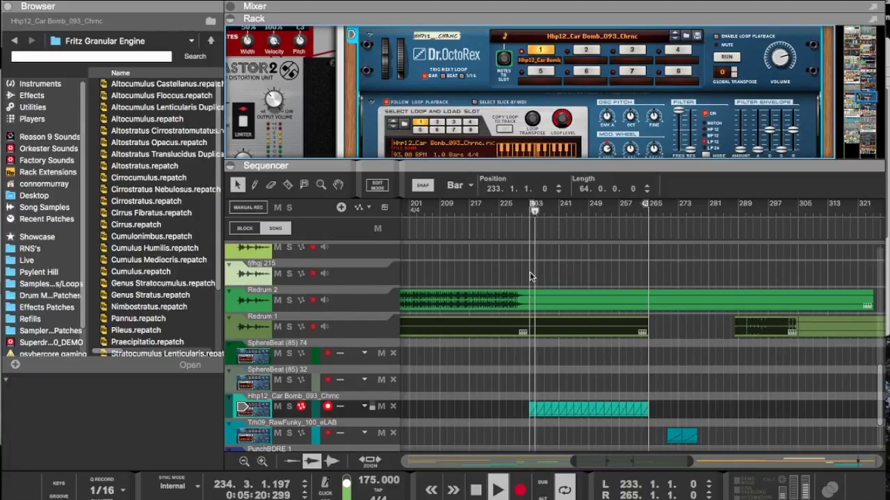
# Step: Select the Redrum 1 track and enlarge the rack area to show more of its effect devices
pyautogui.scroll(3, 546, 313)
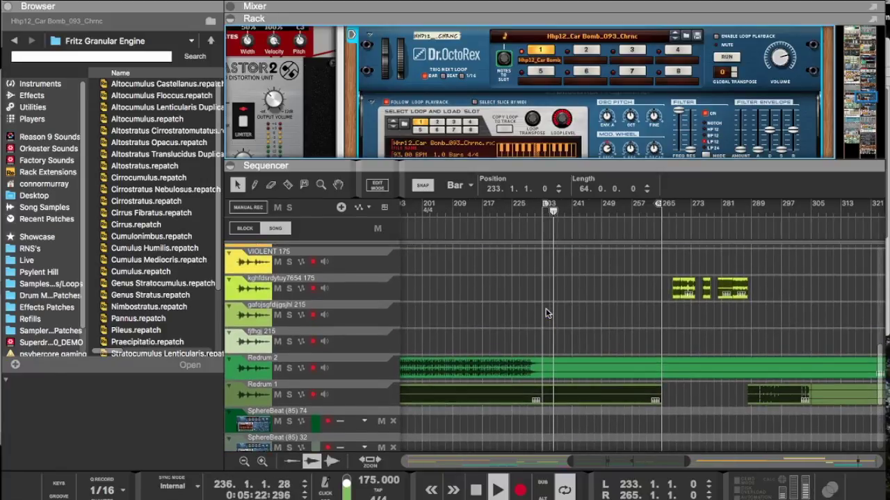
pyautogui.click(380, 399)
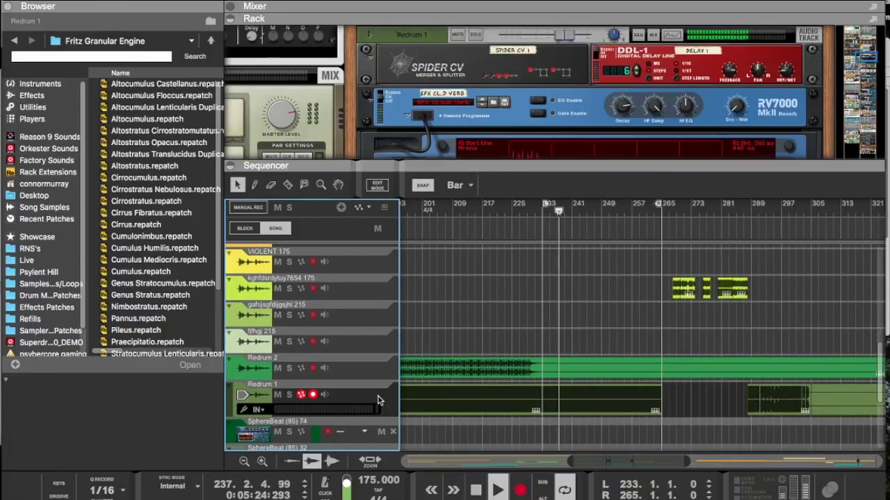
pyautogui.click(475, 330)
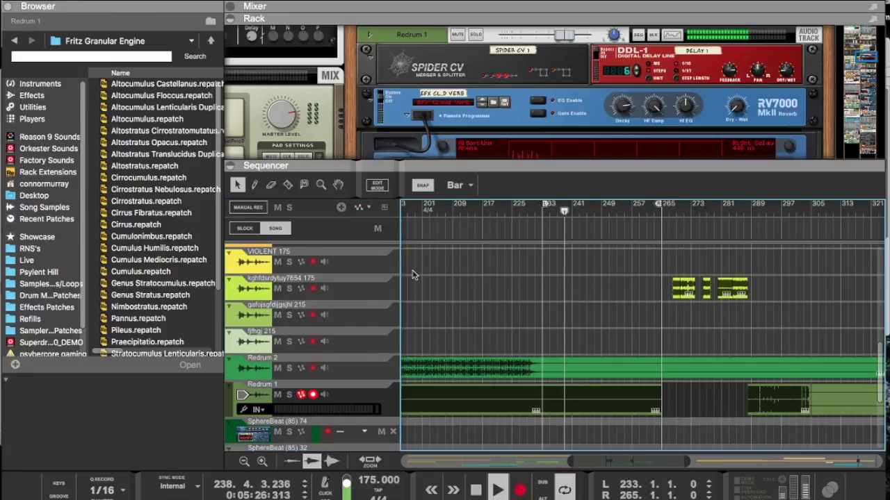
pyautogui.moveTo(495, 167); pyautogui.dragTo(496, 213)
# Step: Move the long Redrum 2 audio clip to the right so that it starts at bar 197
pyautogui.hscroll(-5, 561, 313)
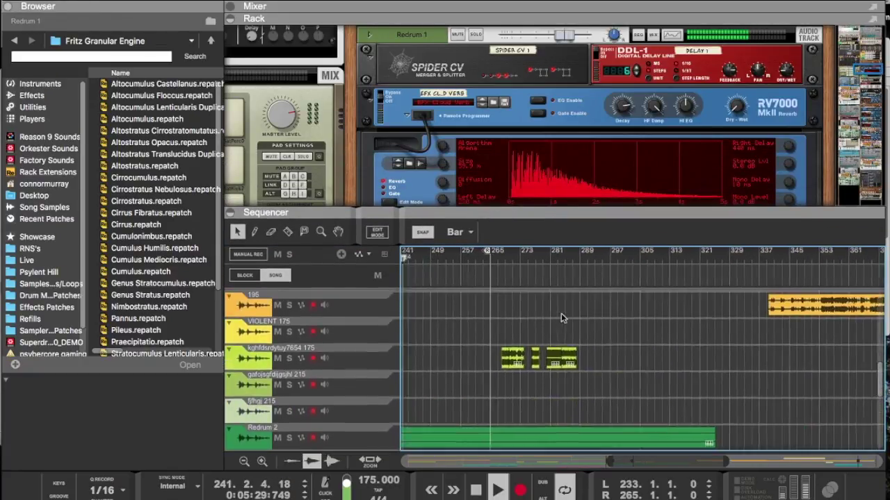
pyautogui.hscroll(-1, 561, 312)
pyautogui.scroll(-5, 561, 313)
pyautogui.moveTo(536, 320); pyautogui.dragTo(739, 321)
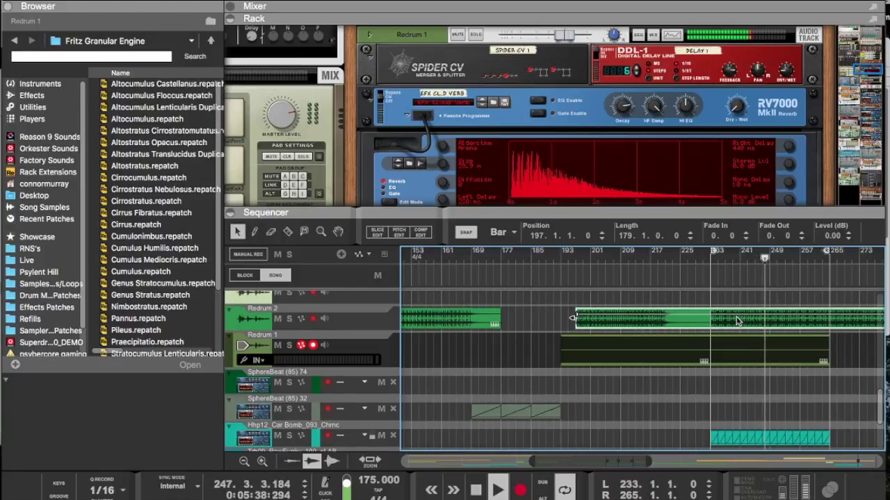
# Step: Move the 32-bar Redrum 1 clip from bar 233 to bar 201
pyautogui.hscroll(6, 738, 320)
pyautogui.scroll(-1, 738, 321)
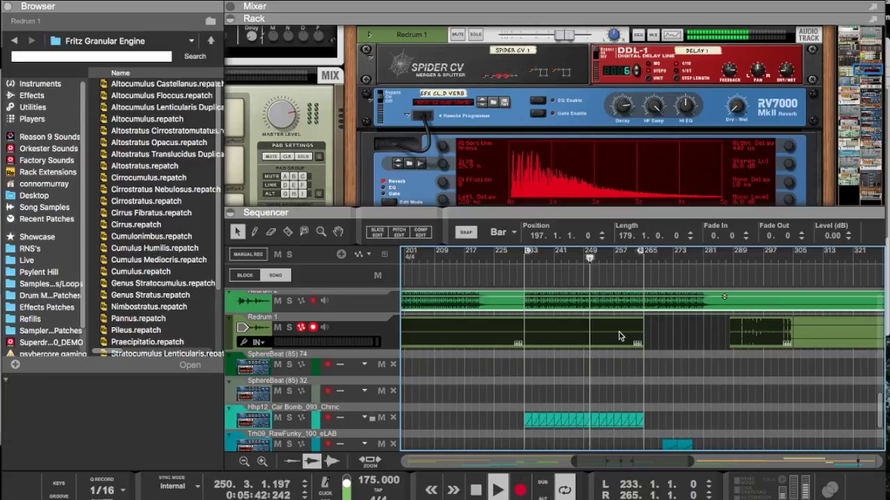
pyautogui.moveTo(622, 333); pyautogui.dragTo(508, 333)
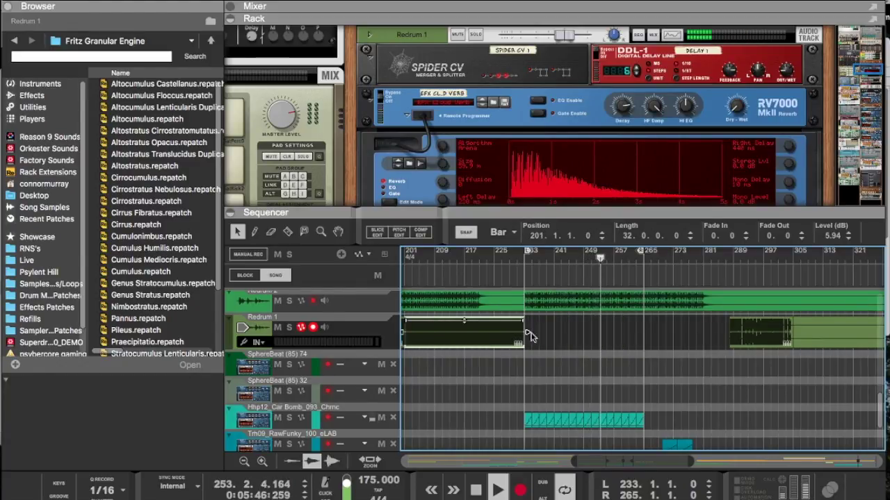
# Step: Move the 17-bar Redrum 1 clip near bar 288 earlier so that it starts at bar 248
pyautogui.hscroll(4, 728, 344)
pyautogui.scroll(-1, 728, 343)
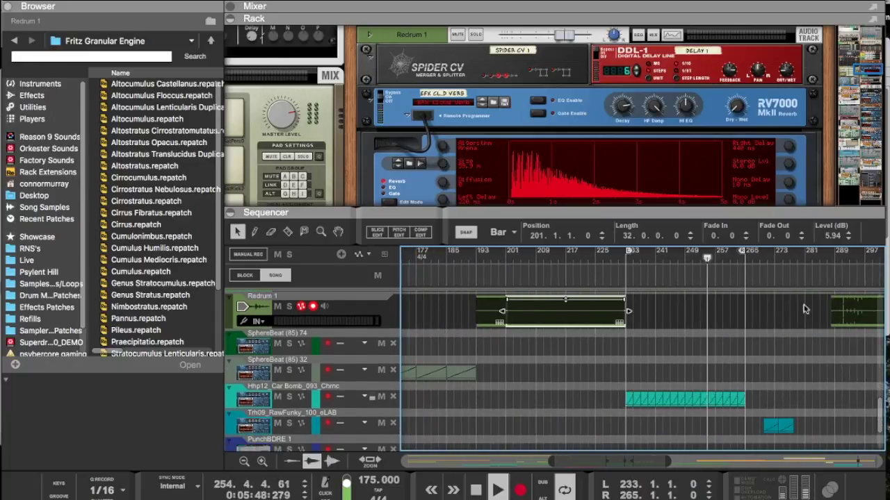
pyautogui.hscroll(-8, 728, 344)
pyautogui.scroll(1, 728, 343)
pyautogui.click(849, 352)
pyautogui.moveTo(849, 352); pyautogui.dragTo(723, 353)
# Step: Delete the 32-bar clip overlapping the earlier Redrum 1 audio, and move the 17-bar clip to start at bar 233
pyautogui.moveTo(613, 358); pyautogui.dragTo(523, 357)
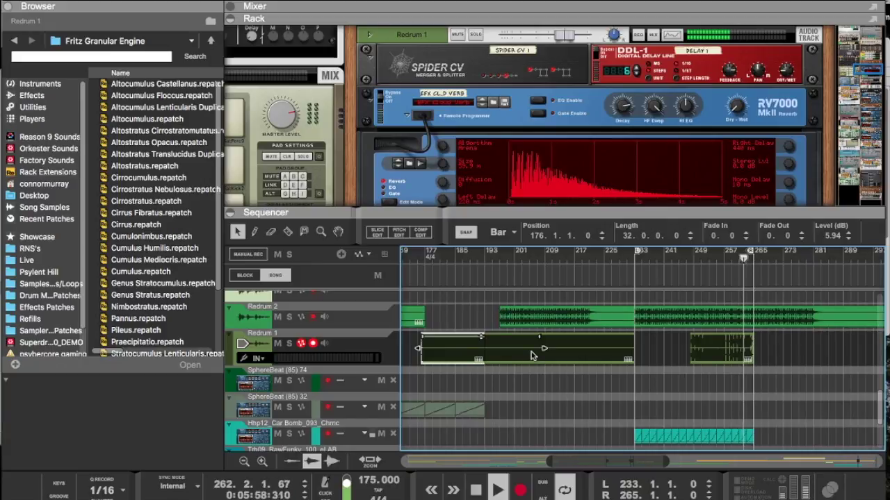
pyautogui.press('Delete')
pyautogui.click(708, 355)
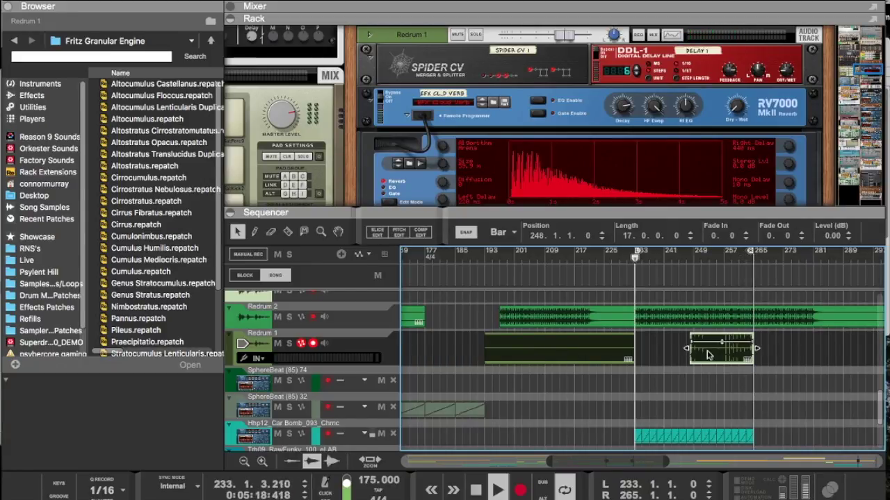
pyautogui.moveTo(712, 356); pyautogui.dragTo(669, 348)
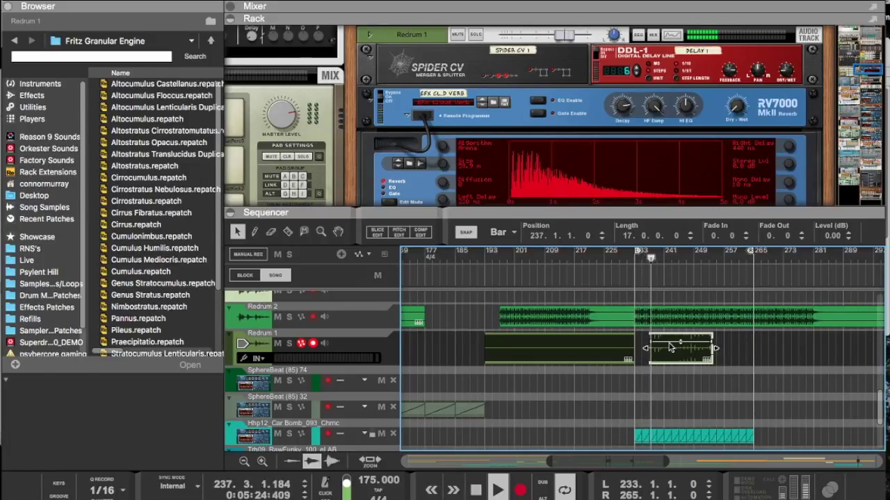
pyautogui.moveTo(691, 350); pyautogui.dragTo(678, 349)
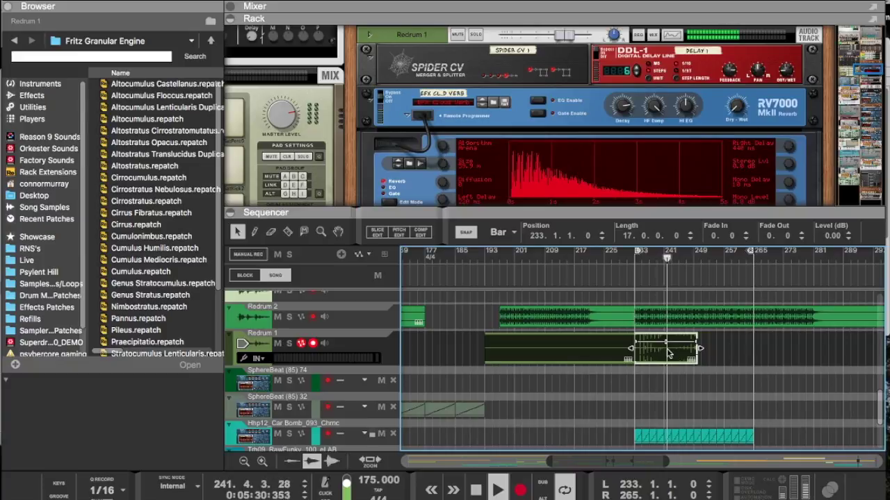
# Step: Extend the selected Redrum 1 clip to 65 bars and move it to start at bar 249
pyautogui.moveTo(699, 349); pyautogui.dragTo(767, 348)
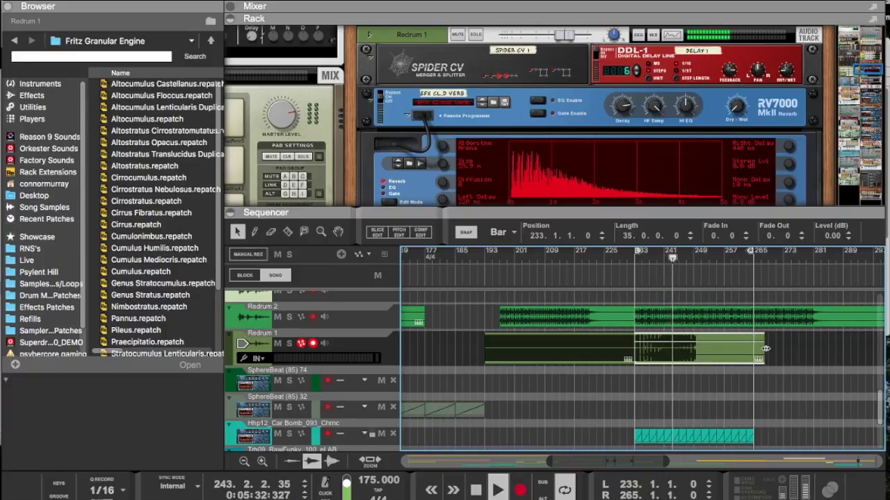
pyautogui.moveTo(639, 357); pyautogui.dragTo(696, 347)
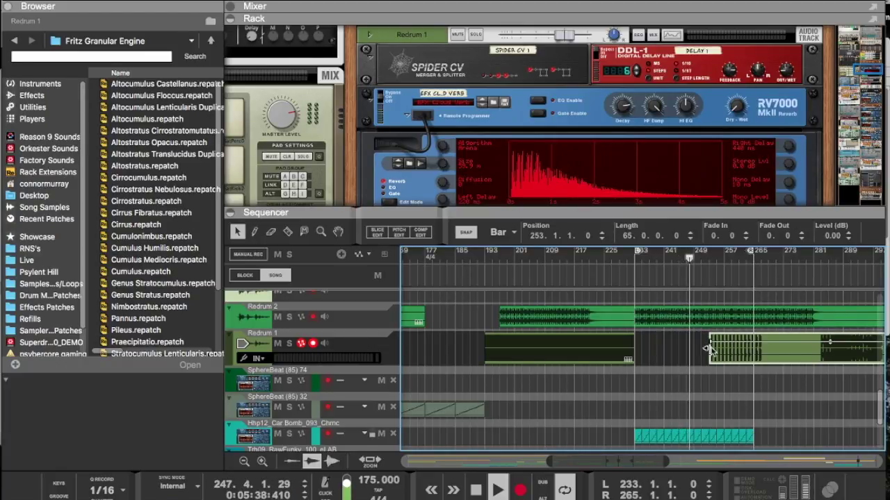
pyautogui.moveTo(709, 348); pyautogui.dragTo(700, 352)
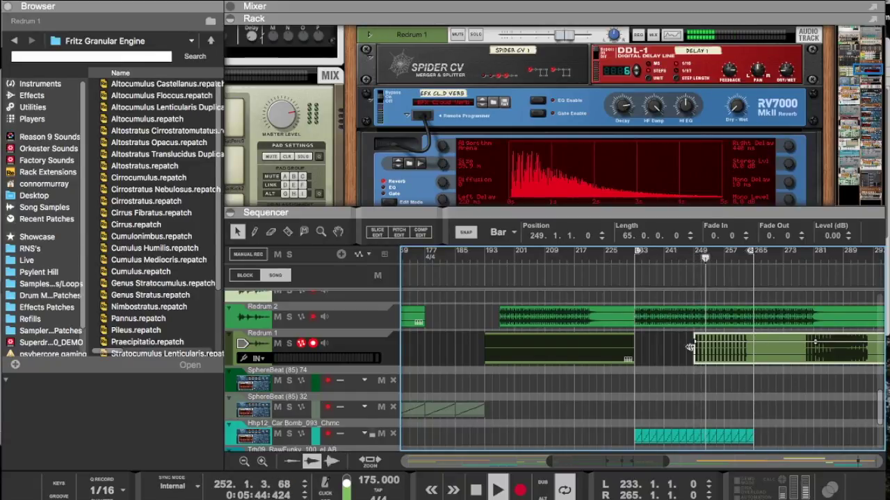
# Step: Extend the start of the Redrum 1 clip and shift it two bars right, ending with a start at bar 233 and an 83-bar length
pyautogui.moveTo(689, 348); pyautogui.dragTo(633, 346)
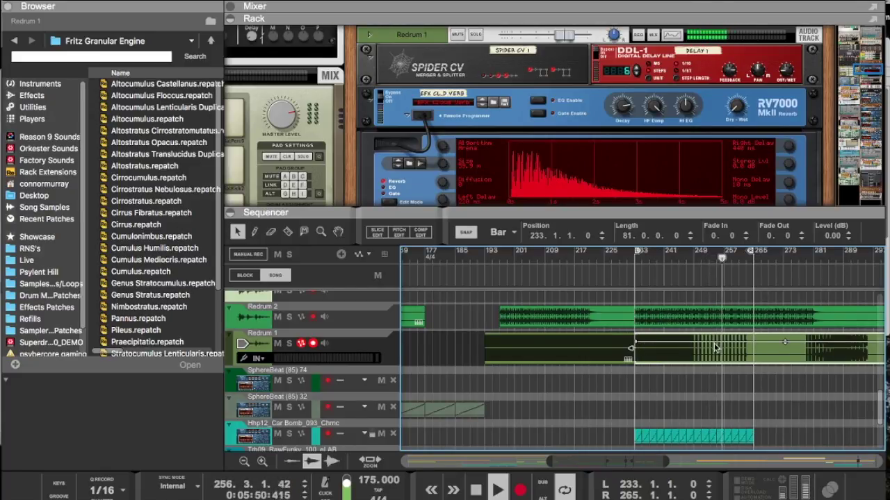
pyautogui.moveTo(753, 357); pyautogui.dragTo(758, 358)
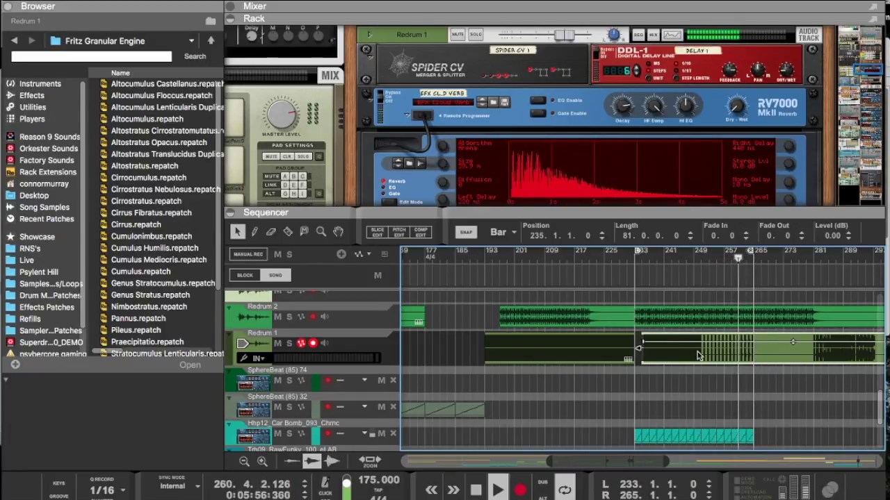
pyautogui.moveTo(638, 347); pyautogui.dragTo(631, 347)
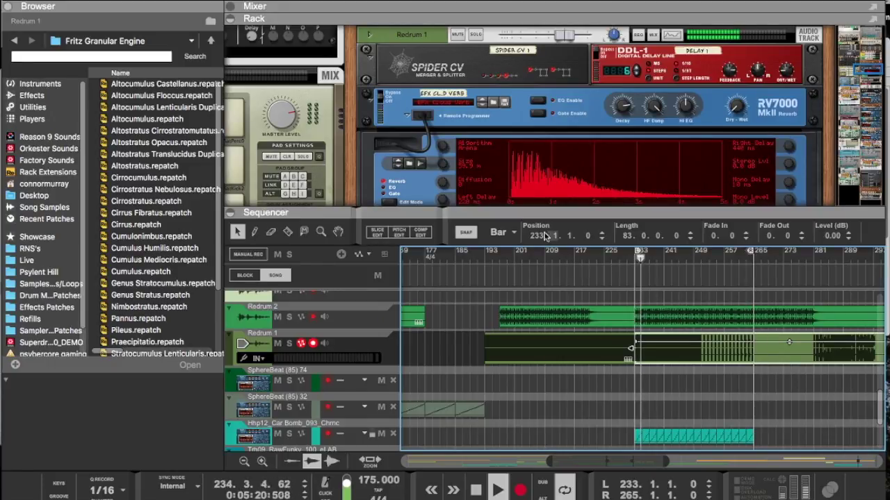
# Step: Cut the Redrum 1 clip at bars 249 and 265 with the Razor tool and delete the section between
pyautogui.click(291, 232)
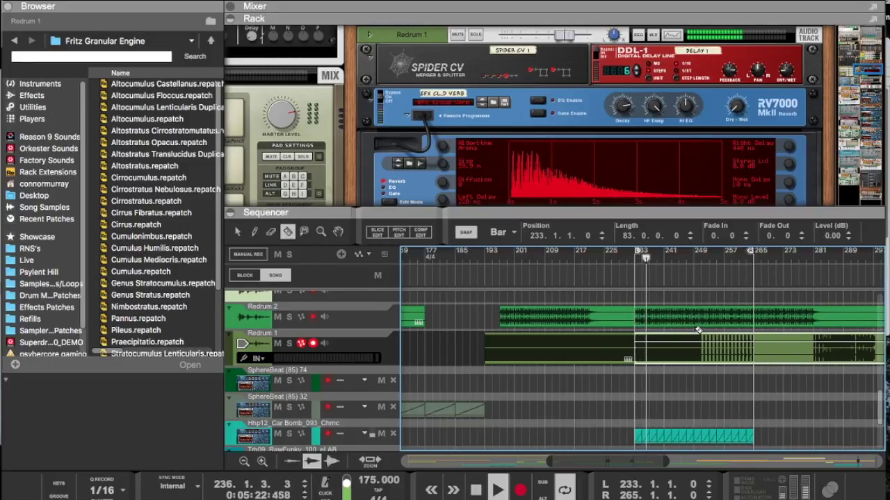
pyautogui.moveTo(694, 342); pyautogui.dragTo(757, 344)
pyautogui.press('Delete')
pyautogui.press('q')
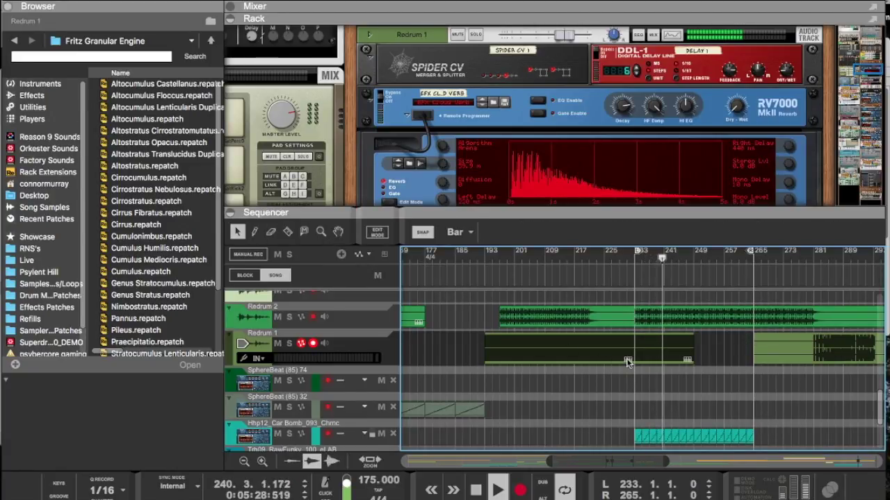
# Step: Use the Redrum 1 clip at bar 233 to fill the gap before bar 265, placing an 8-bar clip at bar 257
pyautogui.click(668, 357)
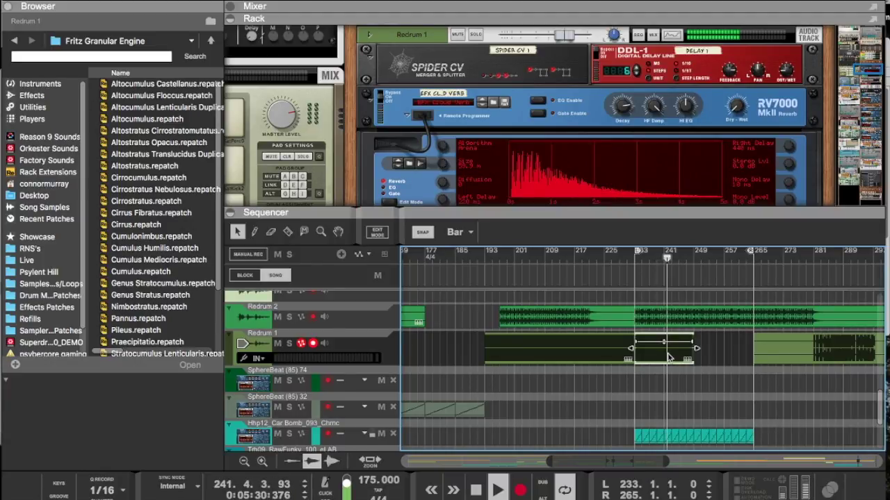
pyautogui.moveTo(697, 349); pyautogui.dragTo(738, 354)
pyautogui.scroll(5, 738, 354)
pyautogui.scroll(-8, 738, 354)
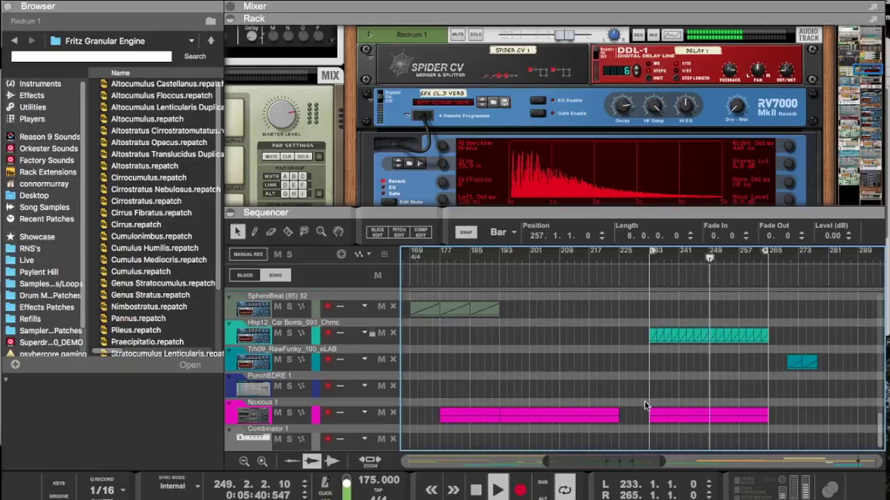
# Step: Select the Noxious 1 track and set its UHG 3 granular effect to Bypass in the rack
pyautogui.click(263, 417)
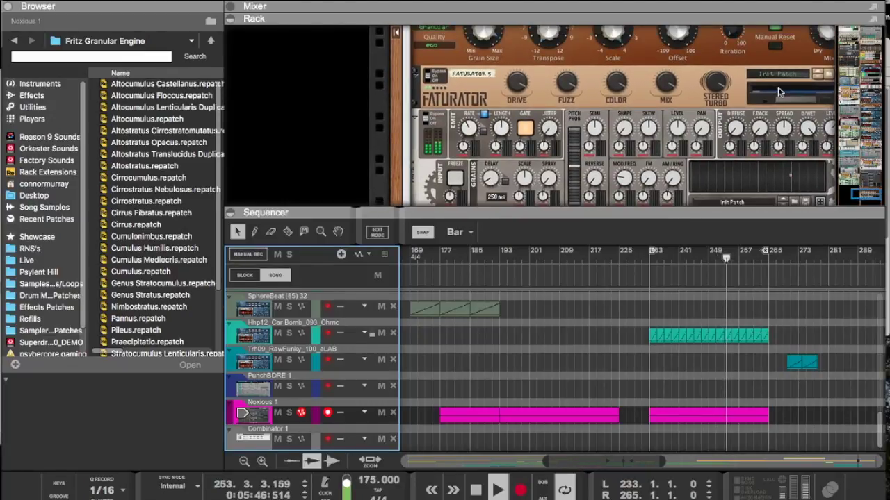
pyautogui.click(823, 129)
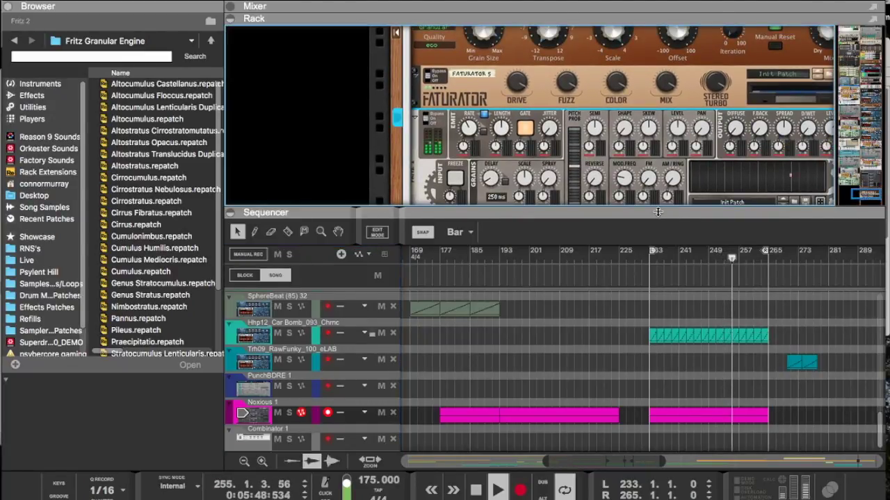
pyautogui.scroll(5, 621, 150)
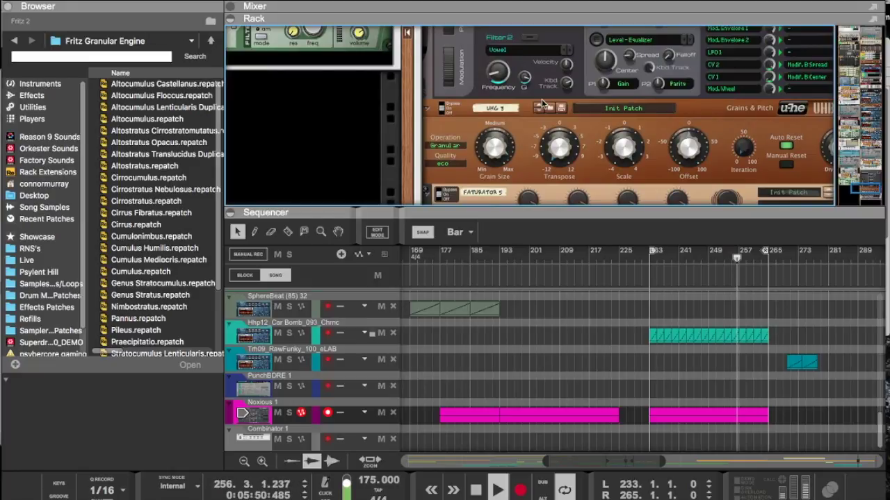
pyautogui.click(442, 110)
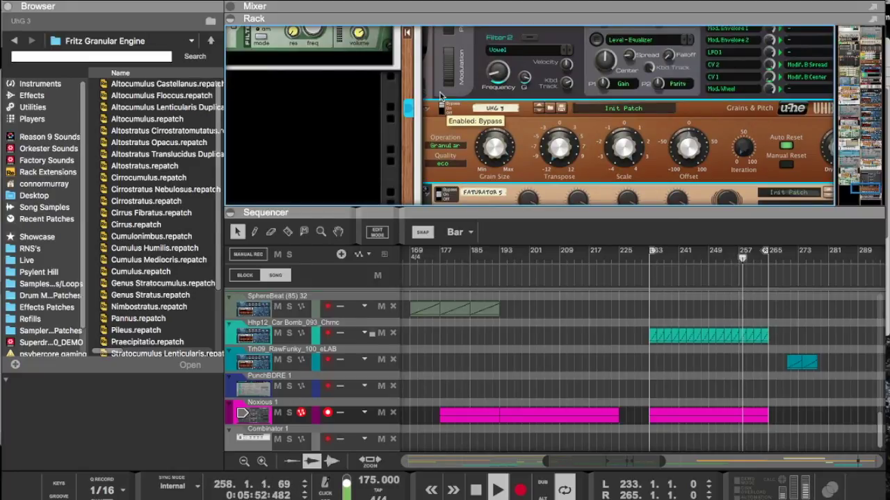
pyautogui.hscroll(2, 501, 168)
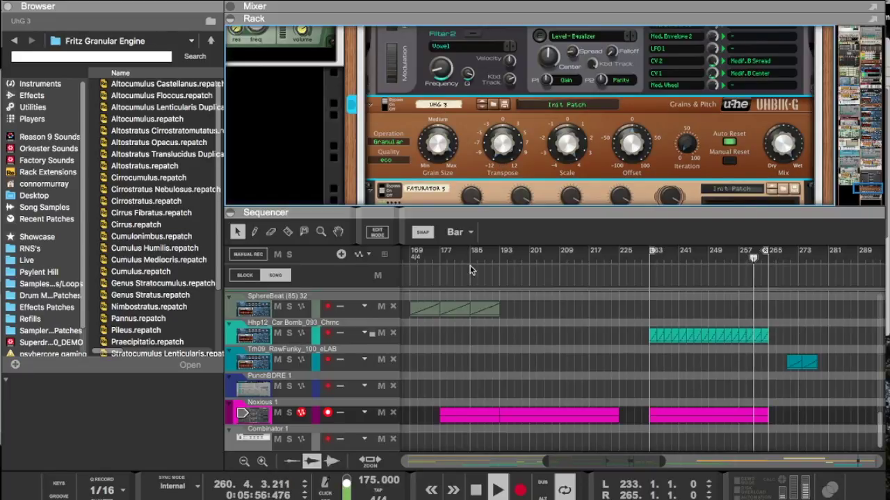
# Step: Move the Redrum 2 clip from the loop area earlier in the song, giving a start at bar 145 and a length of 179 bars
pyautogui.hscroll(2, 590, 334)
pyautogui.scroll(5, 632, 363)
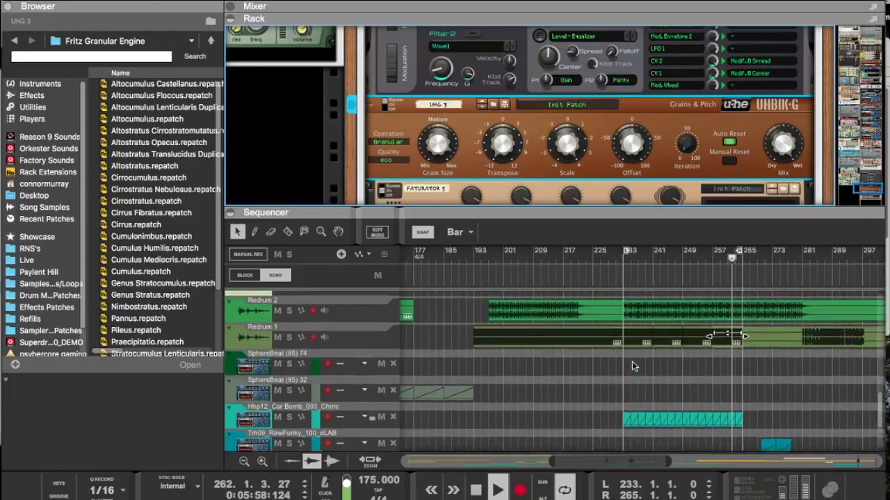
pyautogui.scroll(-5, 631, 361)
pyautogui.hscroll(1, 632, 361)
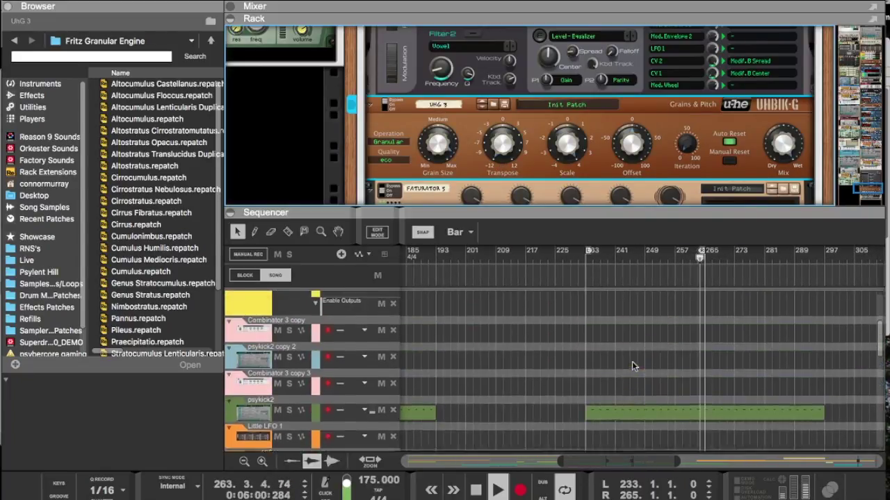
pyautogui.scroll(5, 632, 362)
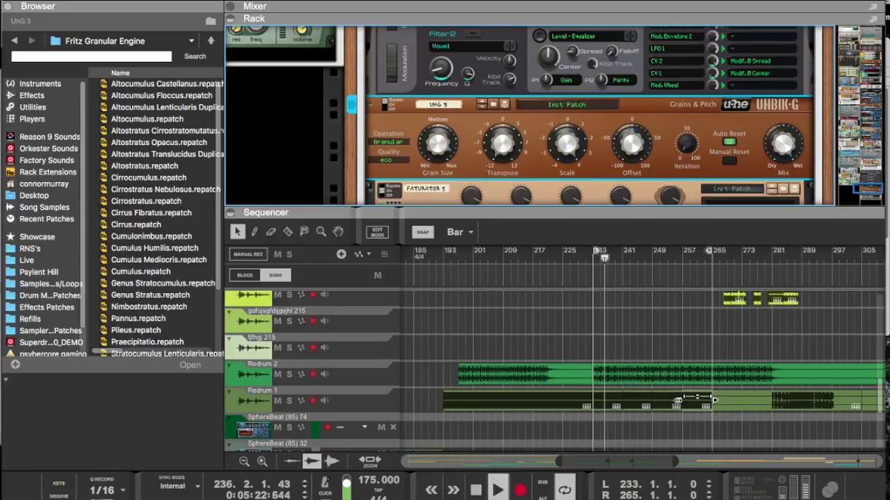
pyautogui.moveTo(609, 376); pyautogui.dragTo(417, 376)
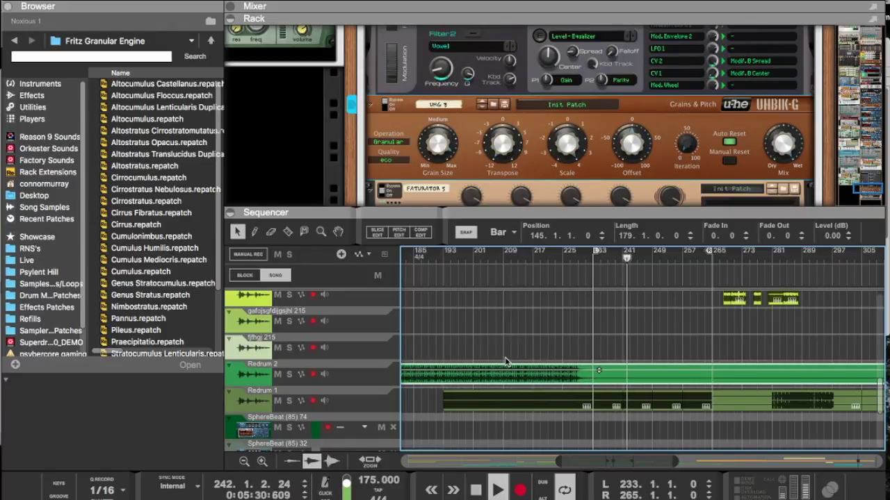
# Step: Shift the 2-bar clip on the kghfdsrdytuy7654 175 track two bars right to start at bar 282
pyautogui.scroll(5, 505, 358)
pyautogui.scroll(-5, 506, 358)
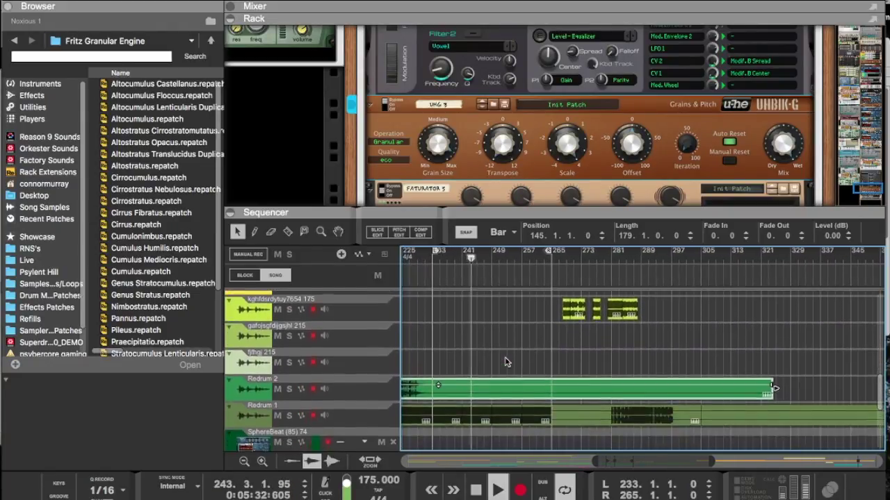
pyautogui.scroll(5, 529, 356)
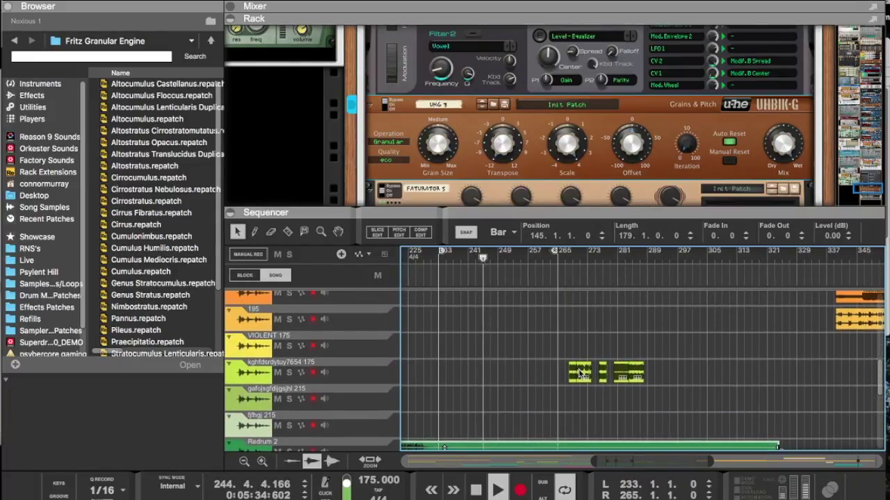
pyautogui.moveTo(617, 374)
pyautogui.mouseDown()
pyautogui.moveTo(563, 372)
pyautogui.moveTo(624, 375)
pyautogui.mouseUp()
# Step: Copy the last two 2-bar clips of the Hhp12_Car Bomb track to bar 265 and set the loop to bars 265–269
pyautogui.scroll(-10, 575, 340)
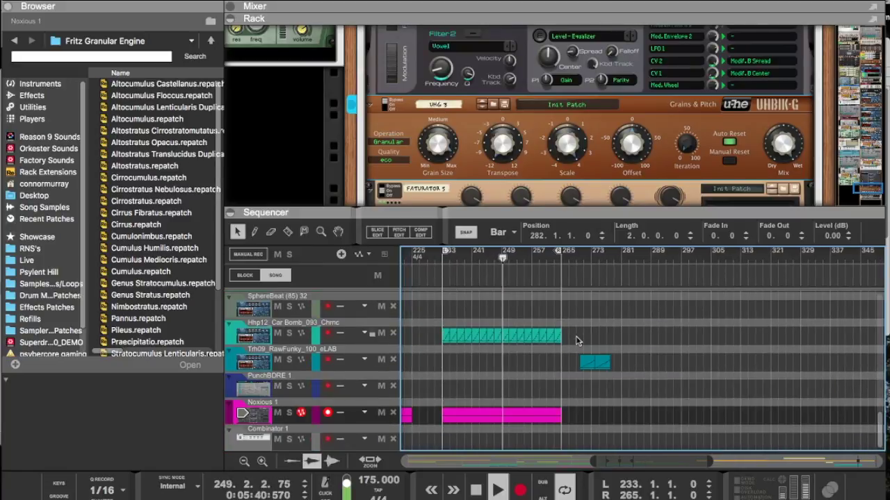
pyautogui.moveTo(577, 361)
pyautogui.mouseDown()
pyautogui.moveTo(631, 362)
pyautogui.moveTo(567, 362)
pyautogui.moveTo(586, 363)
pyautogui.mouseUp()
pyautogui.click(551, 338)
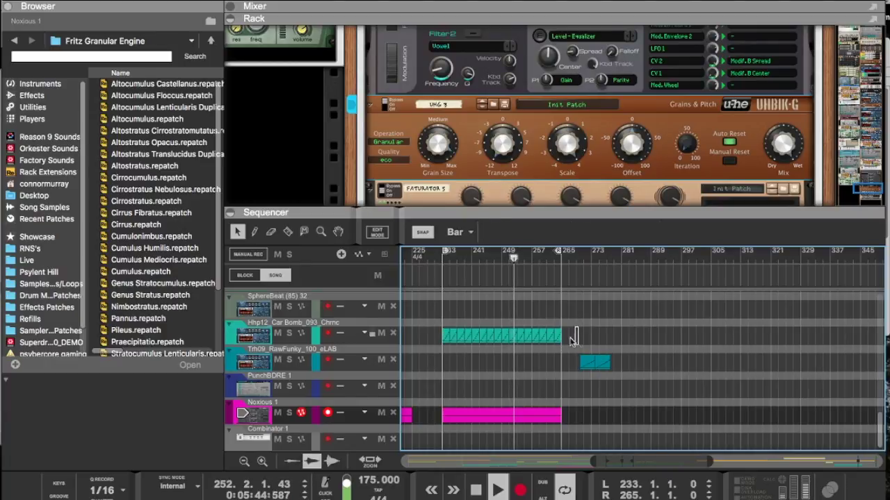
pyautogui.moveTo(549, 338); pyautogui.dragTo(563, 340)
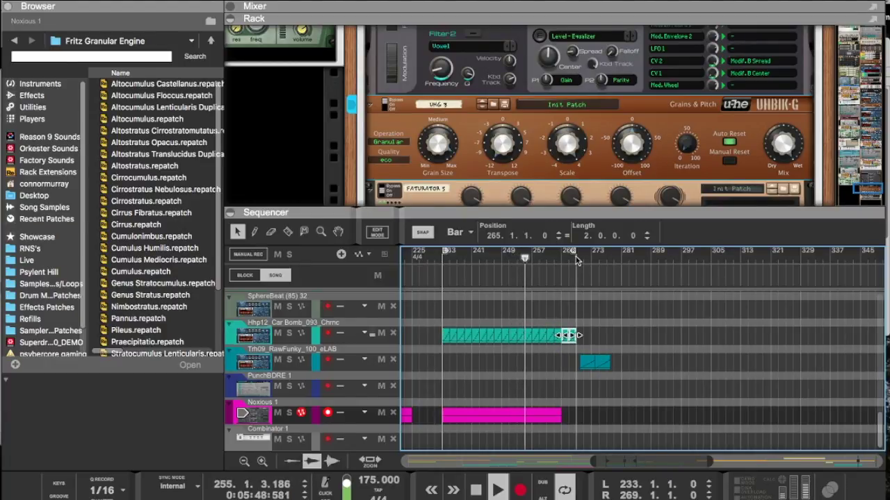
pyautogui.scroll(10, 565, 289)
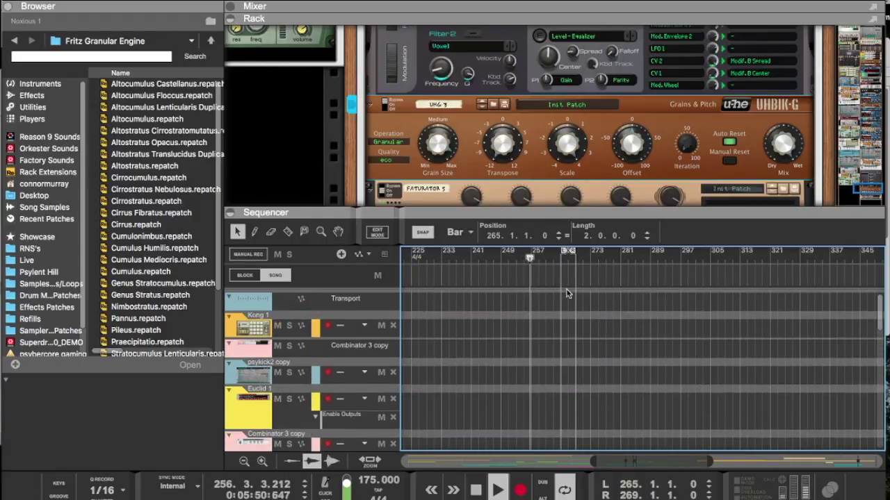
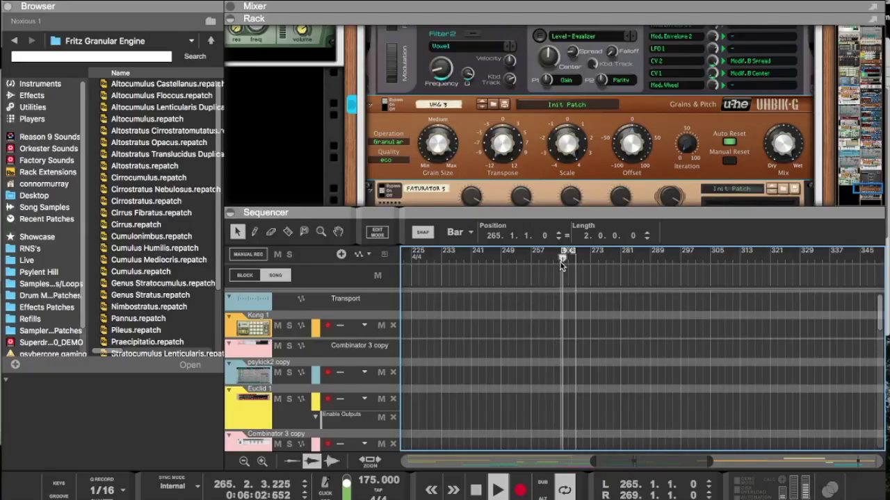
# Step: Rearrange the kghfdsrdytuy7654 175 clips after bar 265, moving one to bar 298 and placing a 4-bar clip at bar 273
pyautogui.scroll(-10, 558, 319)
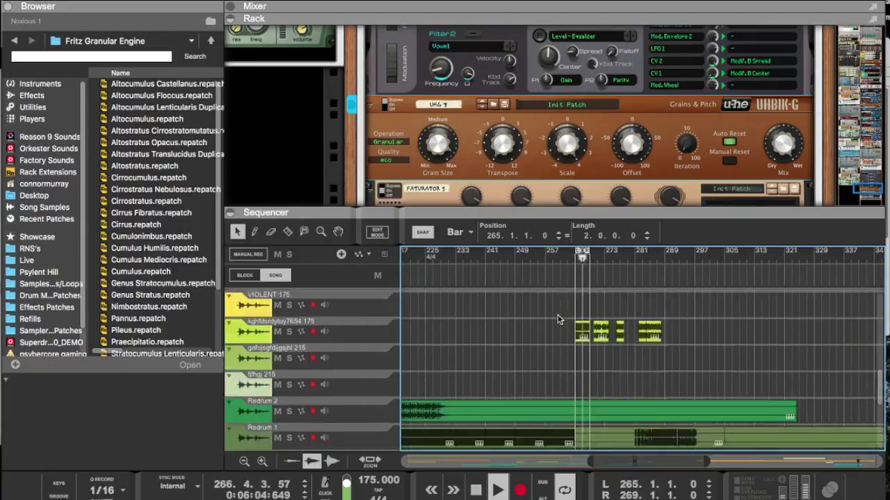
pyautogui.scroll(-15, 574, 338)
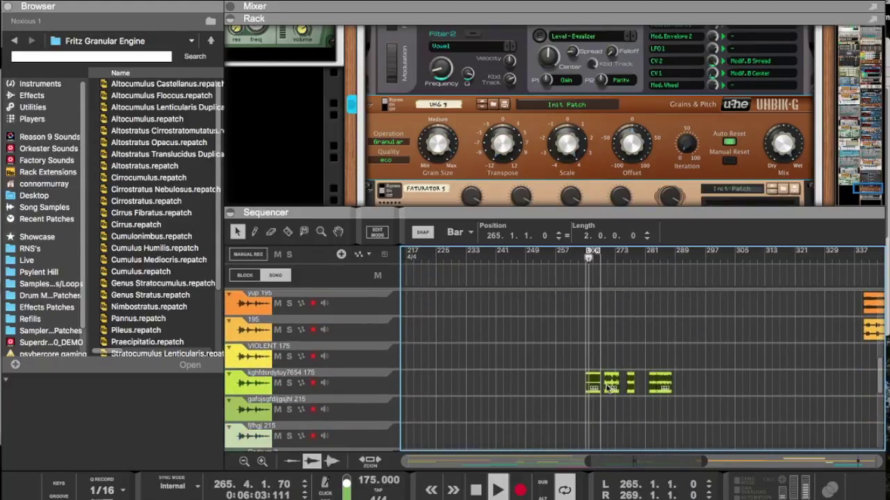
pyautogui.moveTo(607, 388); pyautogui.dragTo(704, 386)
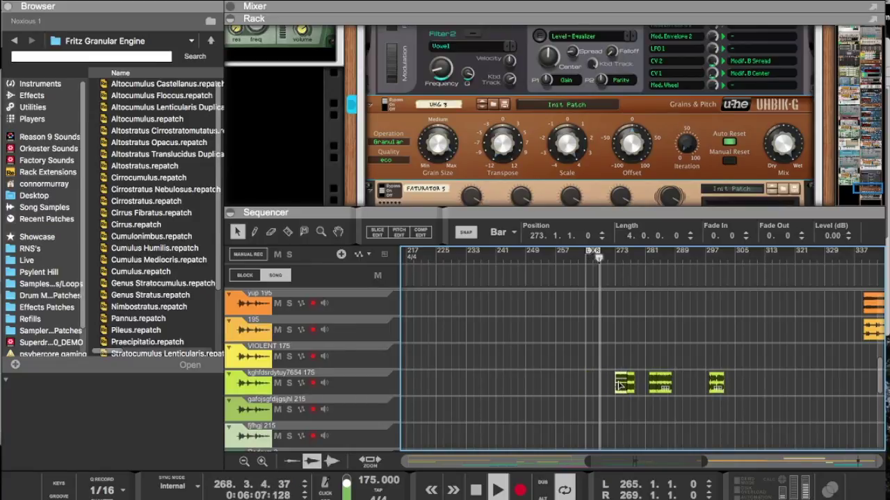
# Step: Draw a 4-bar clip at bar 265 on the Kong 1 track and open it for note editing
pyautogui.scroll(10, 612, 369)
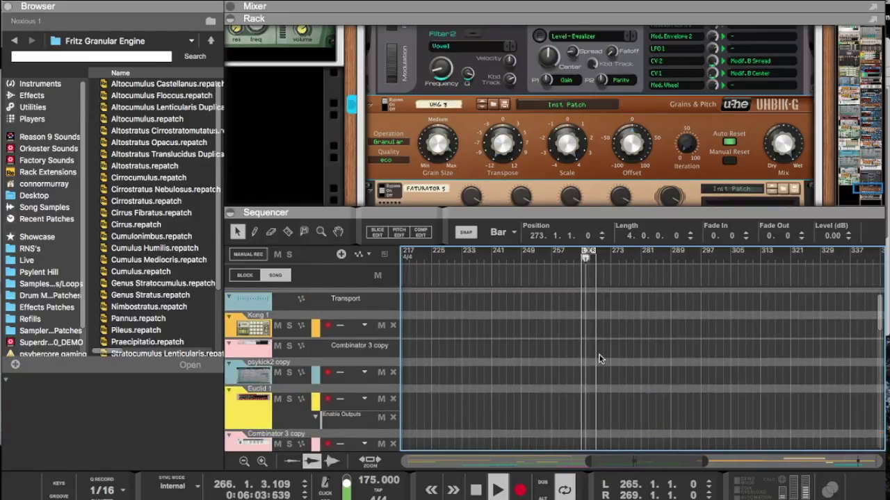
pyautogui.scroll(5, 601, 360)
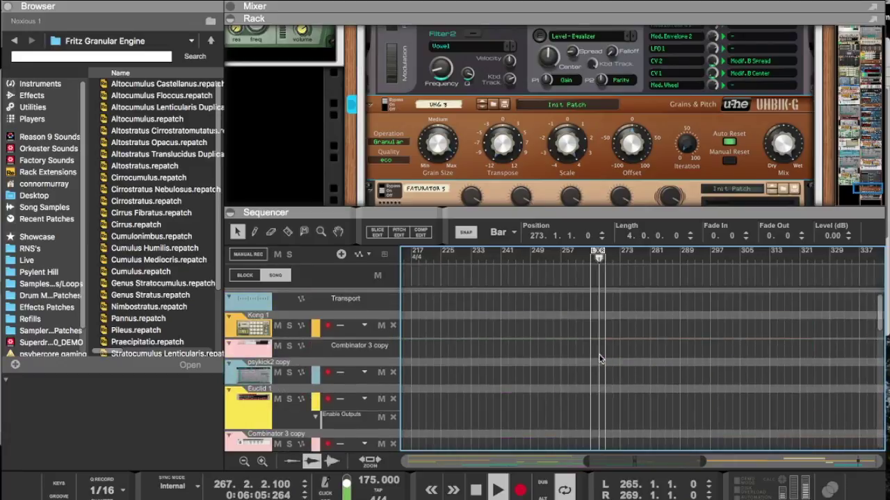
pyautogui.moveTo(595, 324); pyautogui.dragTo(599, 324)
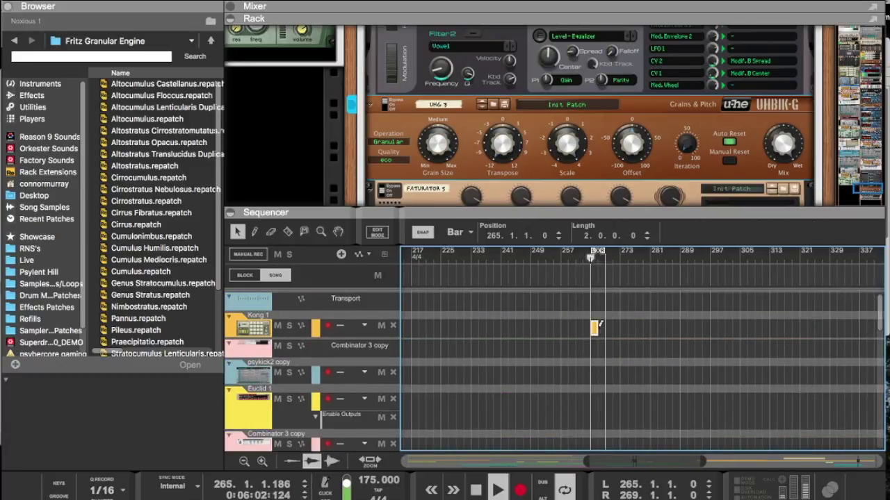
pyautogui.doubleClick(598, 328)
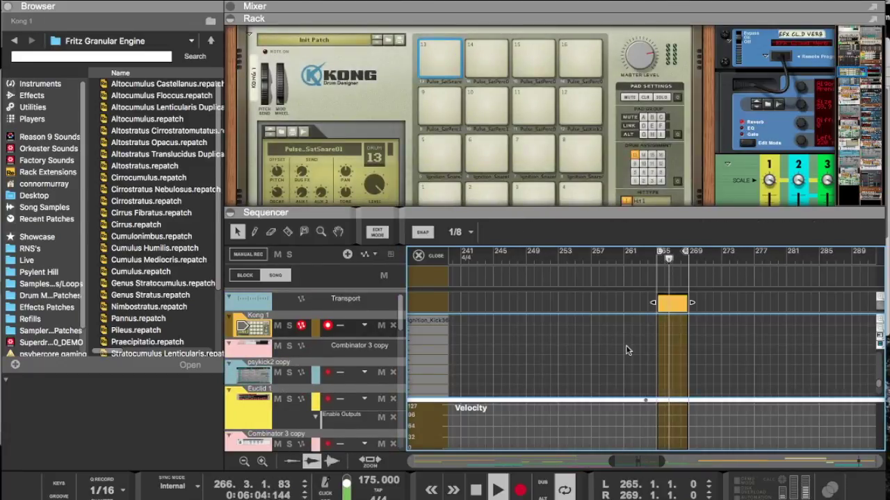
# Step: Remove the C#3 trial note and place a D#3 kick note at 265.1.1.0 in the Kong 1 clip
pyautogui.click(660, 360)
pyautogui.moveTo(661, 358); pyautogui.dragTo(661, 354)
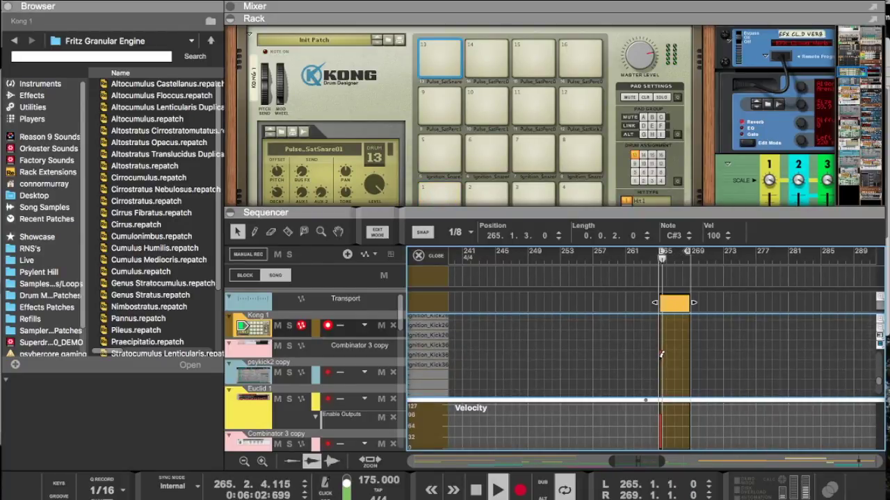
pyautogui.press('Delete')
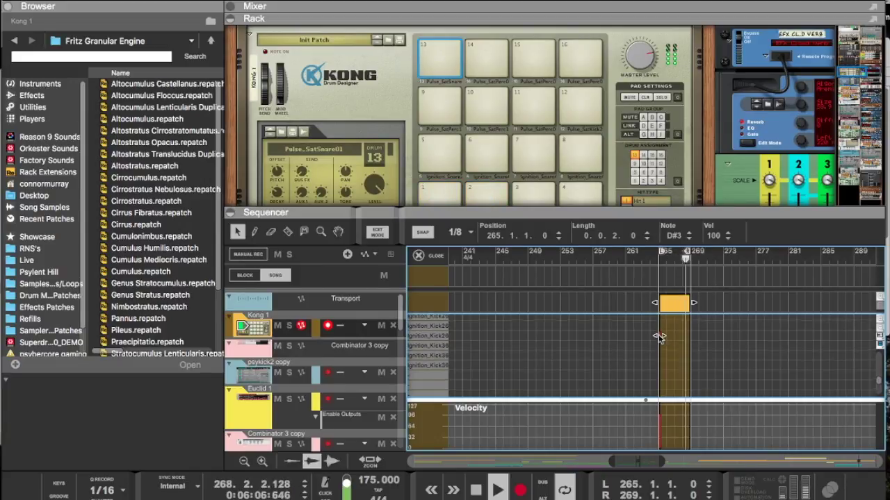
# Step: Enlarge the sequencer over the rack to show more of the Kong 1 drum lanes
pyautogui.scroll(3, 658, 336)
pyautogui.hscroll(1, 658, 337)
pyautogui.moveTo(638, 214); pyautogui.dragTo(638, 33)
pyautogui.hscroll(-1, 642, 227)
pyautogui.scroll(-3, 642, 226)
pyautogui.scroll(5, 642, 227)
pyautogui.hscroll(2, 641, 227)
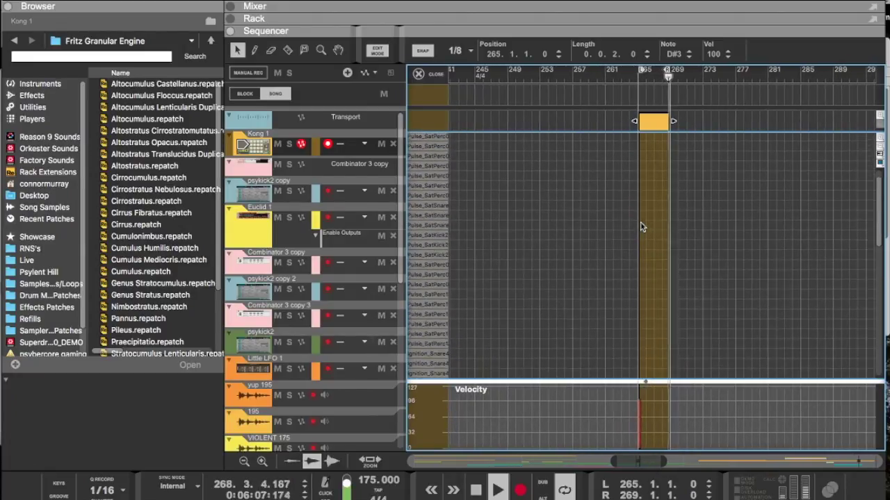
# Step: Switch the Kong 1 note lane to Key Edit and back to Drum Edit
pyautogui.hscroll(-1, 642, 227)
pyautogui.scroll(-2, 641, 227)
pyautogui.scroll(-3, 642, 226)
pyautogui.hscroll(-1, 641, 226)
pyautogui.click(878, 153)
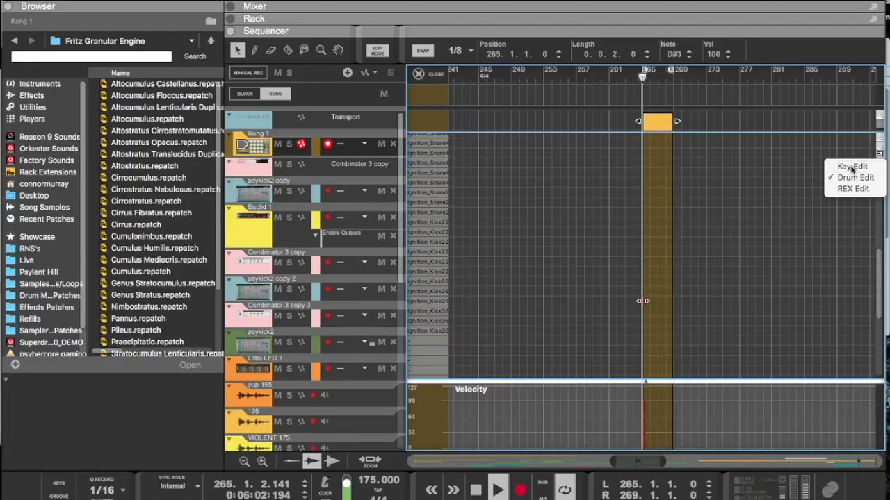
pyautogui.click(852, 167)
pyautogui.click(879, 154)
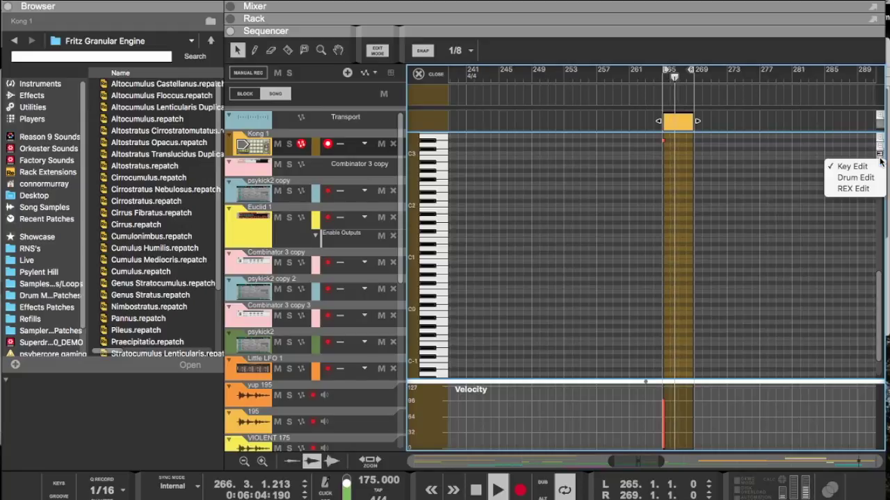
pyautogui.click(868, 177)
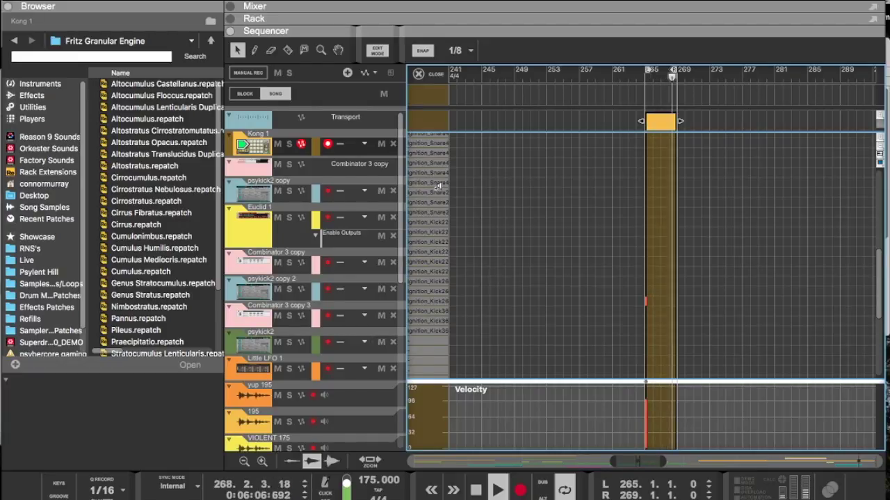
# Step: Place a D4 snare note in bar 265 of the Kong 1 clip and undo the extra note
pyautogui.click(651, 188)
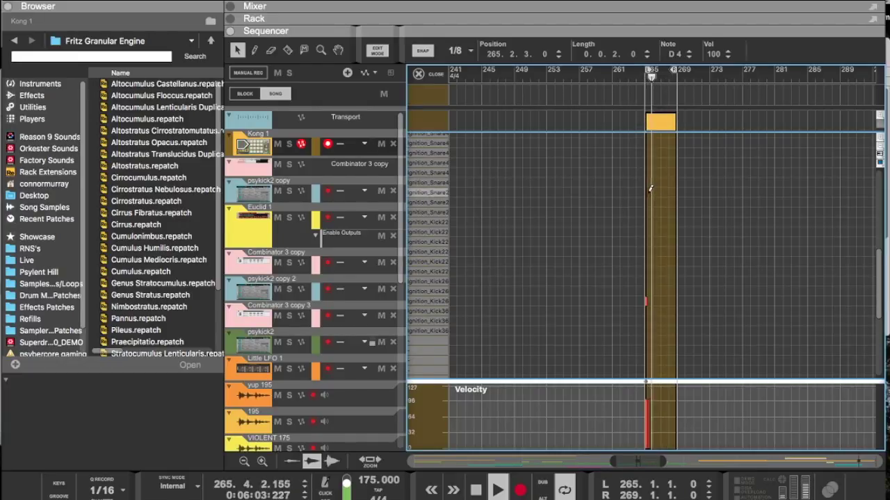
pyautogui.keyDown('super'); pyautogui.click(650, 192); pyautogui.keyUp('super')
pyautogui.click(659, 189)
pyautogui.press('super+z')
pyautogui.scroll(6, 659, 195)
pyautogui.scroll(2, 659, 196)
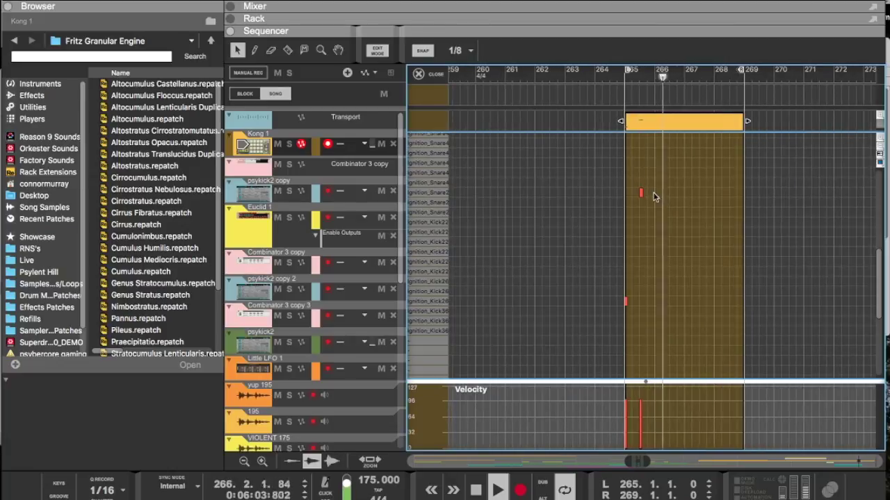
# Step: Move the D4 snare note to beat 2 of bar 265 and add another D4 snare note at 266.2.1.0
pyautogui.moveTo(643, 197); pyautogui.dragTo(634, 194)
pyautogui.click(663, 190)
pyautogui.click(663, 191)
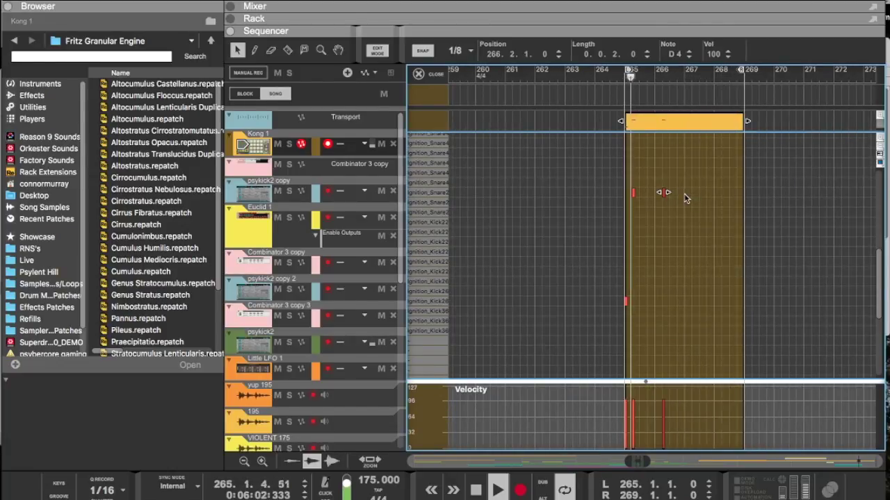
pyautogui.moveTo(628, 32)
pyautogui.mouseDown()
pyautogui.moveTo(626, 232)
pyautogui.moveTo(621, 35)
pyautogui.mouseUp()
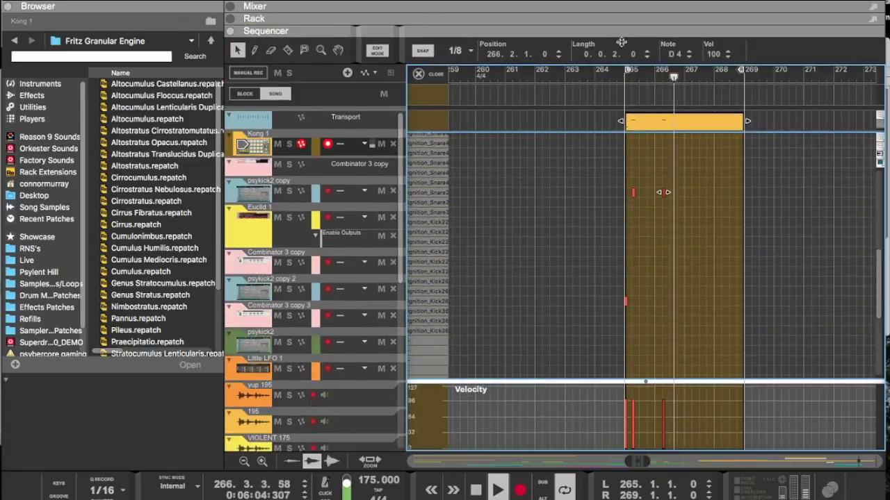
# Step: Leave the Kong 1 clip, shorten the psykick2 clip at bar 233 to 36 bars, and open it for note editing
pyautogui.press('super+e')
pyautogui.hscroll(-5, 606, 146)
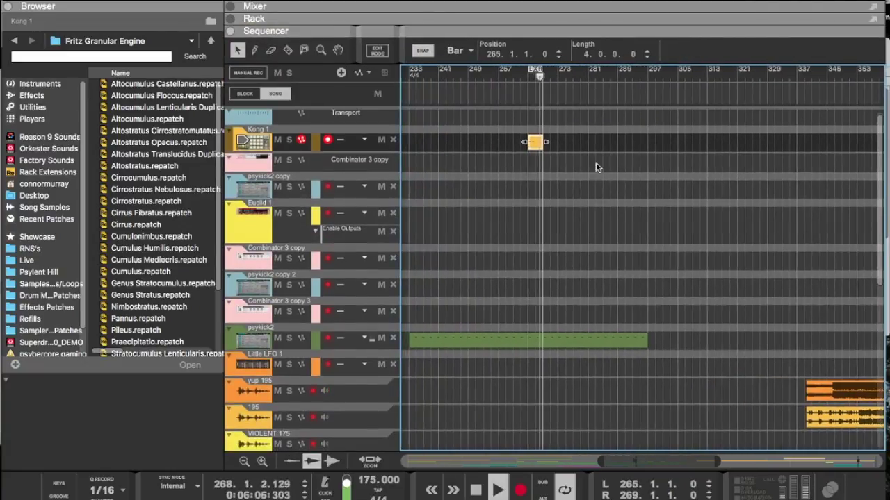
pyautogui.click(563, 341)
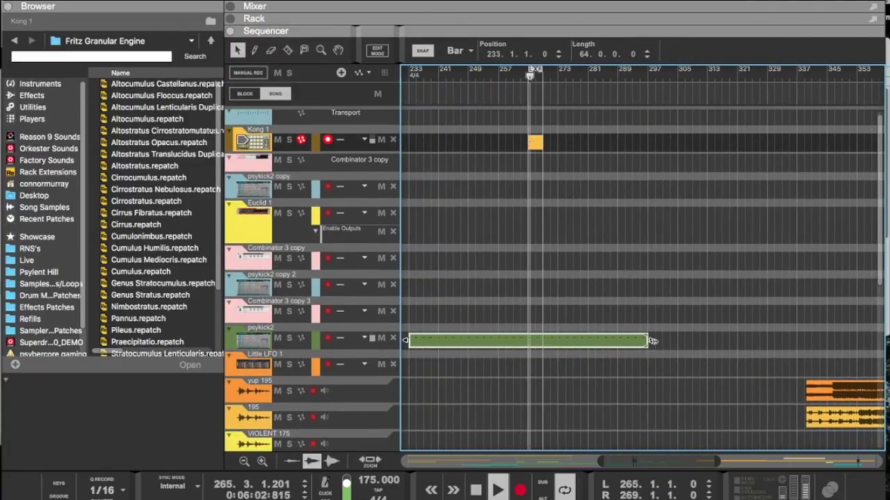
pyautogui.moveTo(635, 340); pyautogui.dragTo(545, 341)
pyautogui.doubleClick(535, 341)
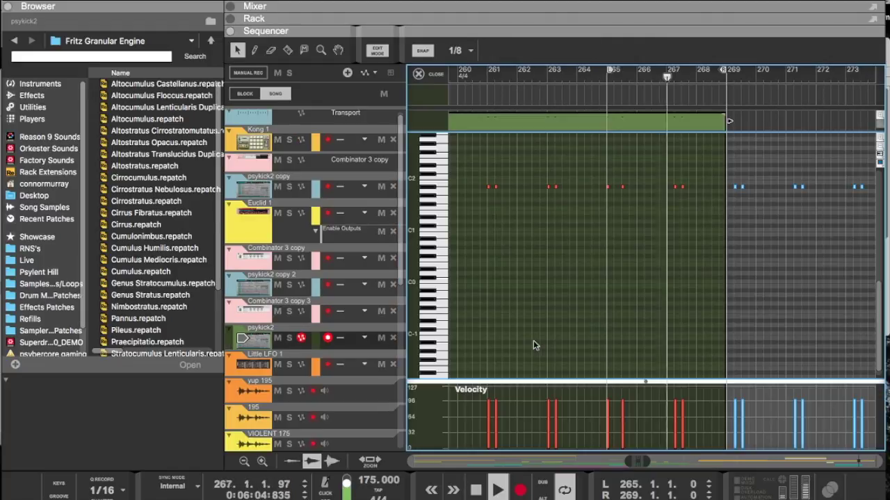
# Step: Rework the psykick2 clip's final four bars to one A#1 kick on the first beat of each bar from 265 to 268
pyautogui.moveTo(650, 208); pyautogui.dragTo(699, 189)
pyautogui.press('Delete')
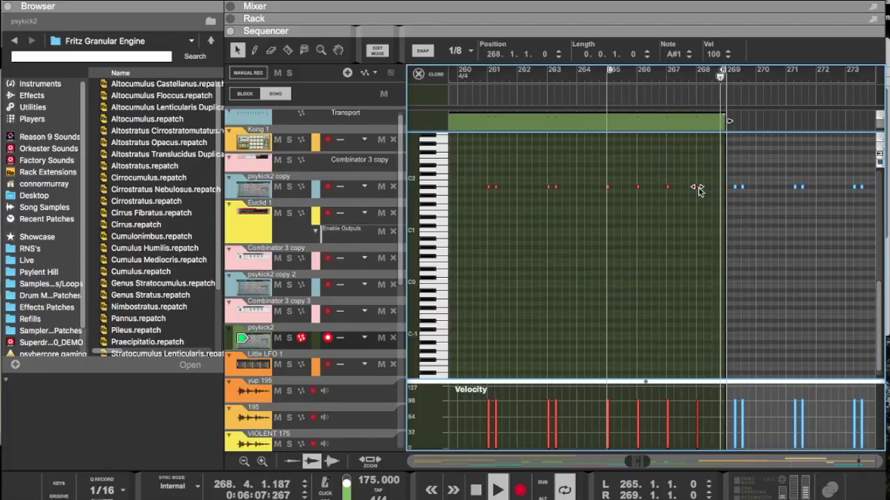
pyautogui.press('super+e')
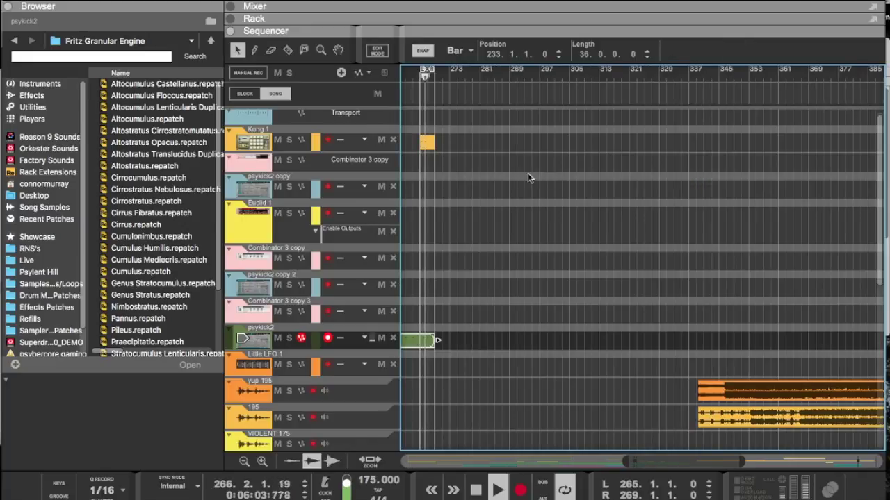
# Step: Reopen the Kong 1 clip and move its second D4 snare note to 266.3.1.0
pyautogui.doubleClick(428, 143)
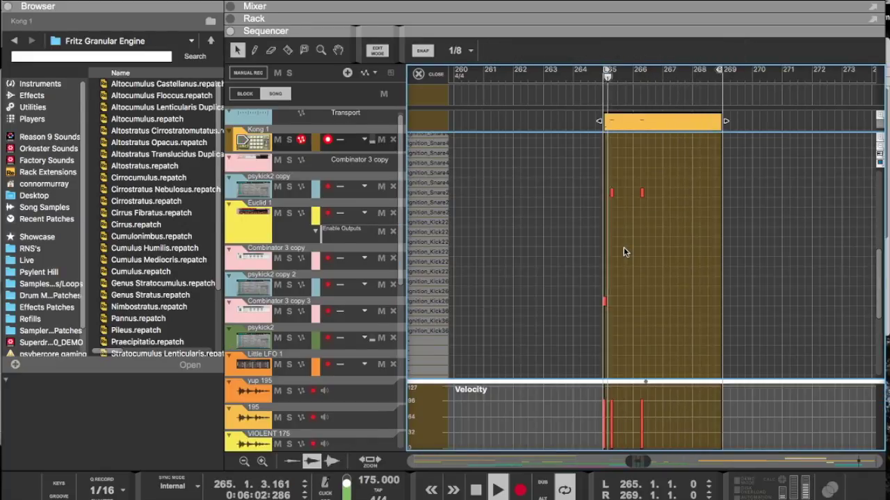
pyautogui.moveTo(652, 205); pyautogui.dragTo(633, 182)
pyautogui.press('super+Right')
pyautogui.press('super+Right')
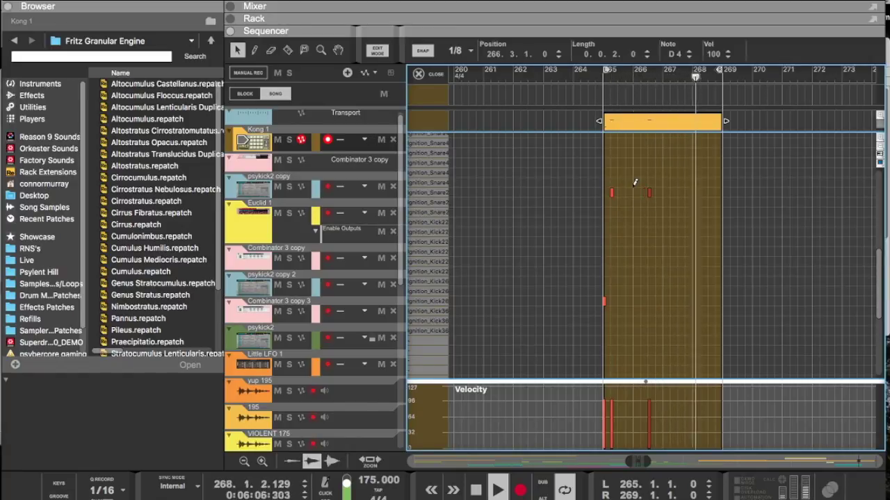
# Step: Add two more D4 snare notes in the Kong 1 clip at 267.4.1.0 and 268.3.1.0
pyautogui.click(687, 192)
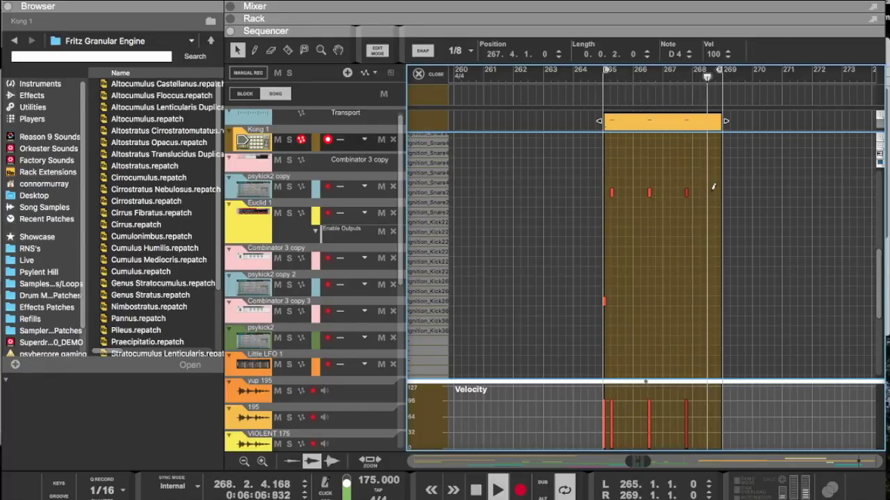
pyautogui.click(710, 193)
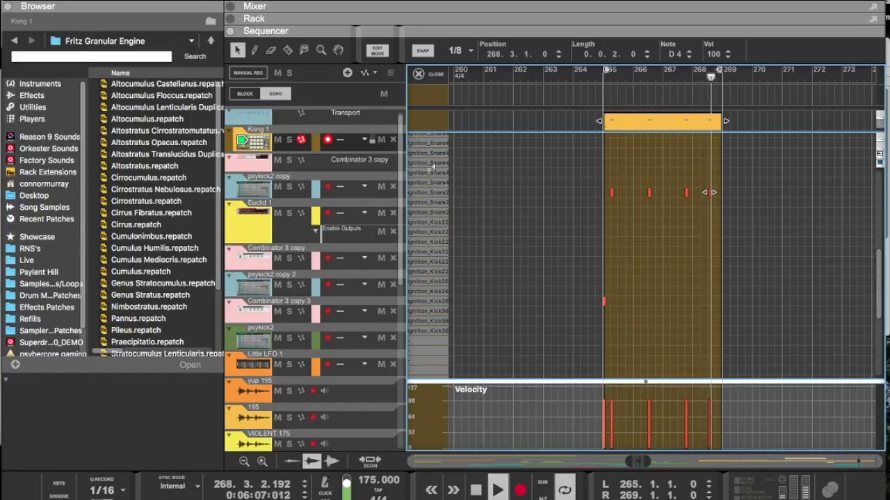
# Step: Draw E5 percussion notes every three eighths from 265.1.1.0 to 266.4.3.0 and copy them to start at 267.1.1.0
pyautogui.scroll(5, 429, 199)
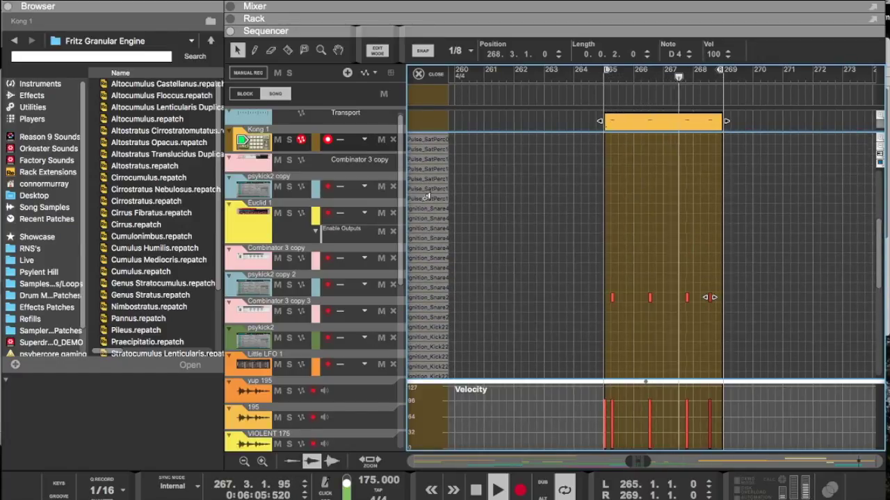
pyautogui.scroll(3, 425, 171)
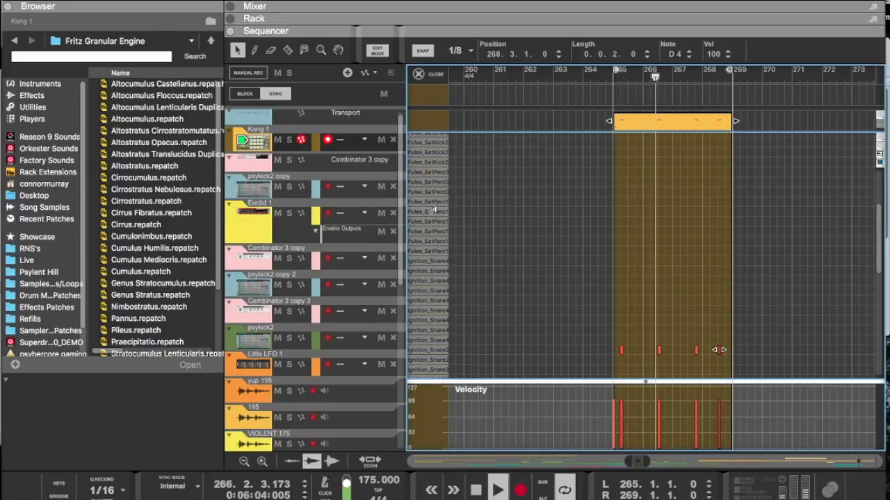
pyautogui.click(615, 210)
pyautogui.click(625, 210)
pyautogui.click(636, 210)
pyautogui.click(652, 210)
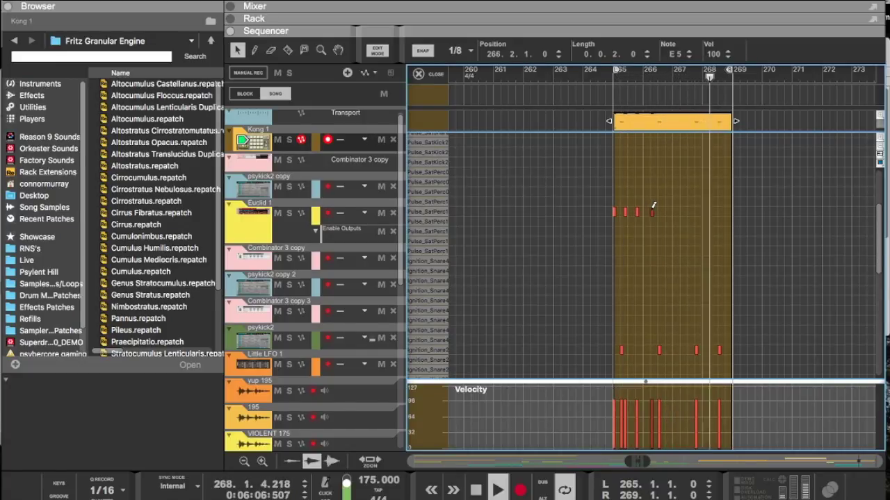
pyautogui.press('super+z')
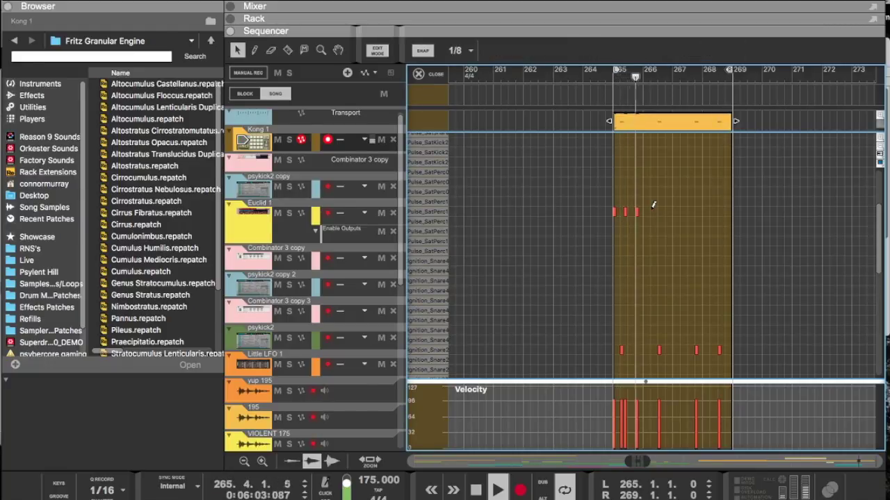
pyautogui.click(652, 210)
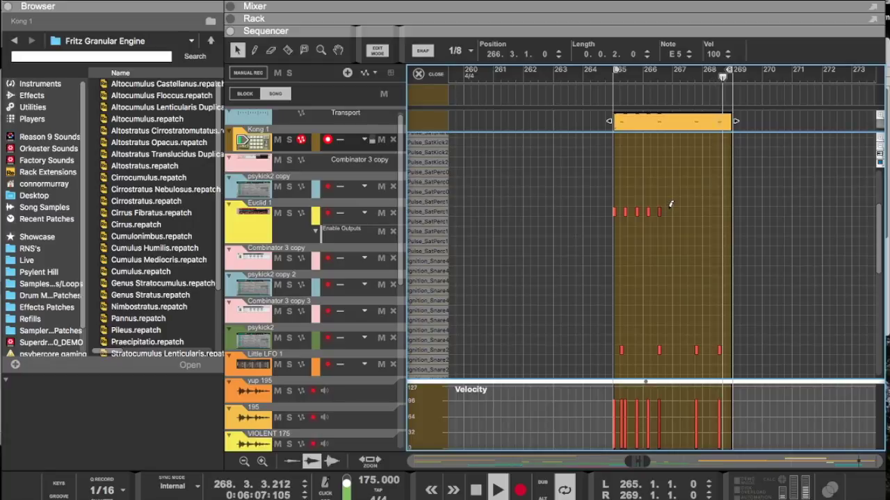
pyautogui.click(671, 211)
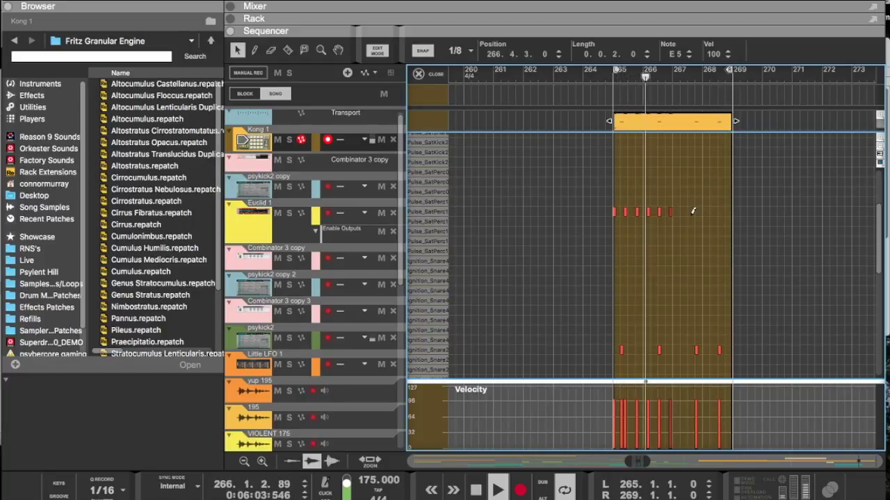
pyautogui.moveTo(692, 221); pyautogui.dragTo(671, 211)
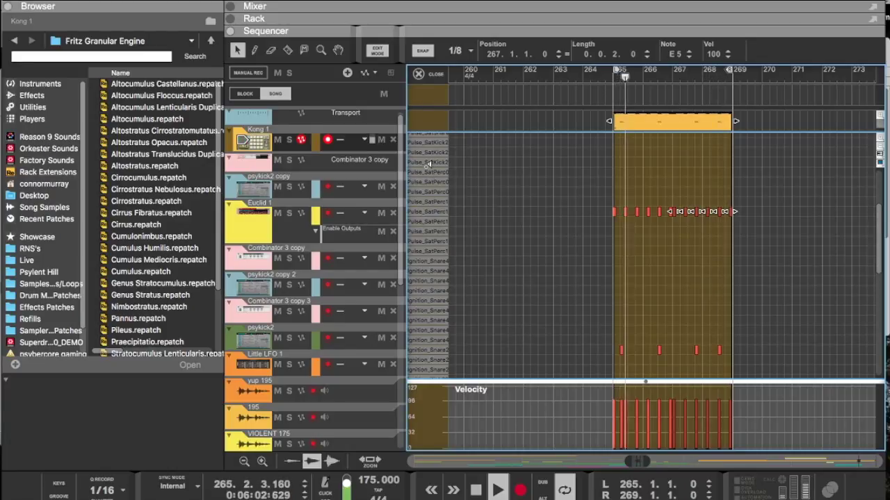
# Step: Move the whole E5 pattern to 269.1.1.0 and add F#5 percussion notes at 265.1.1.0, 266.1.1.0 and 268.1.1.0
pyautogui.moveTo(768, 187); pyautogui.dragTo(735, 216)
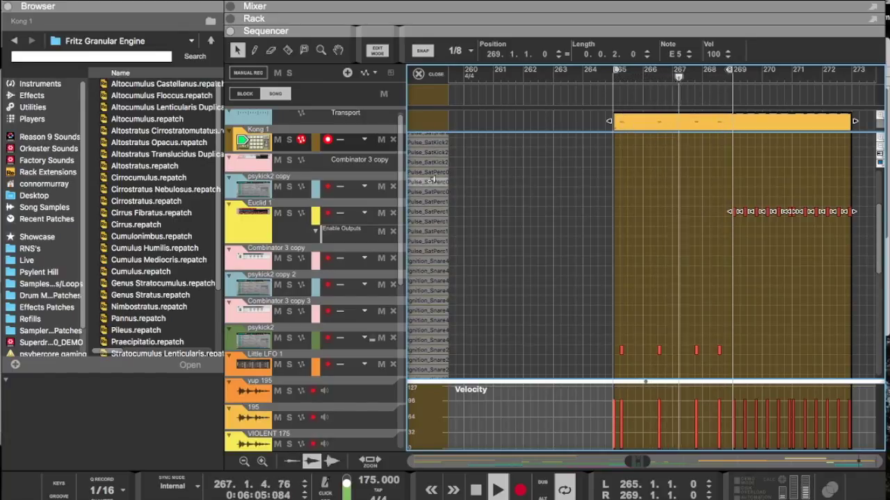
pyautogui.click(630, 198)
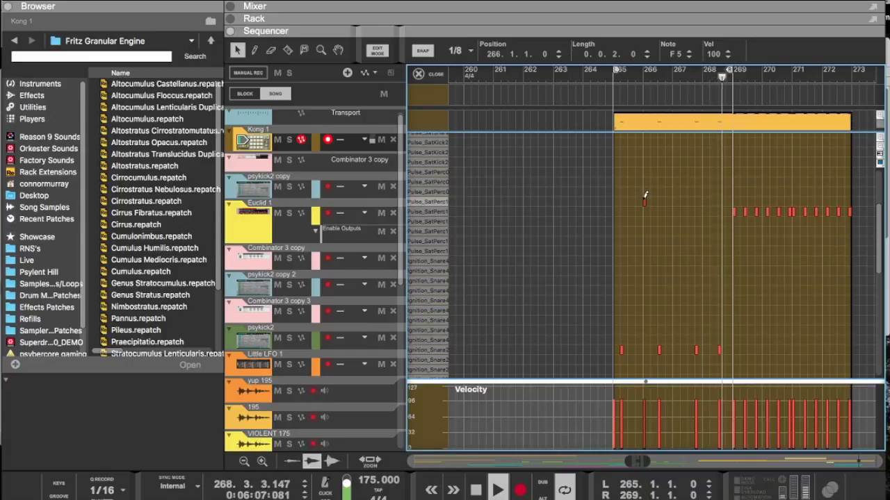
pyautogui.click(641, 194)
pyautogui.moveTo(643, 192); pyautogui.dragTo(646, 189)
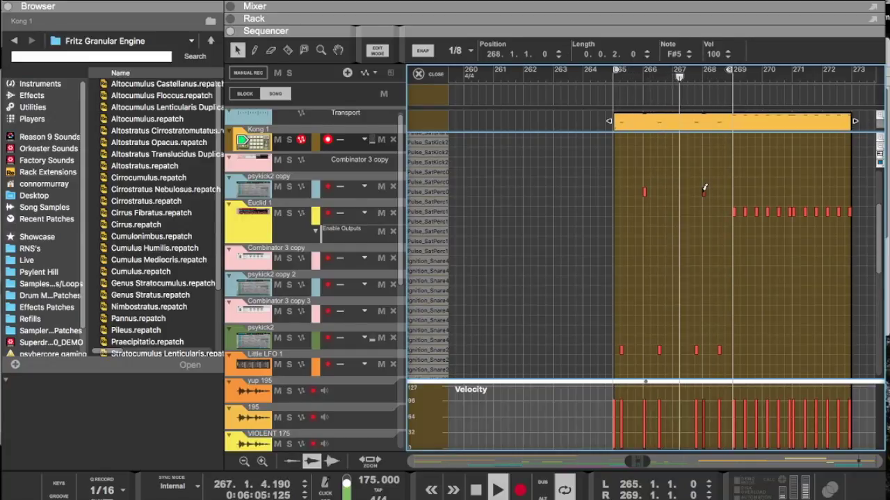
pyautogui.click(614, 192)
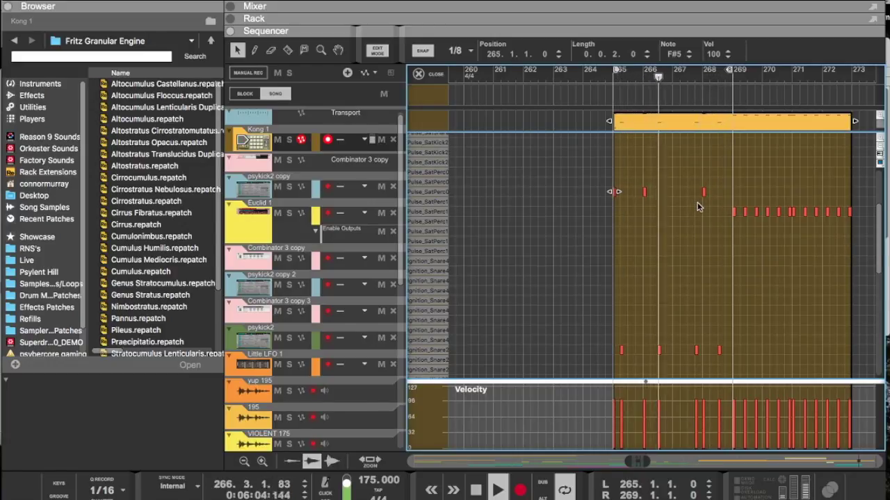
# Step: Try the first two F#5 notes an eighth note later and return the first one to 265.1.1.0
pyautogui.doubleClick(719, 191)
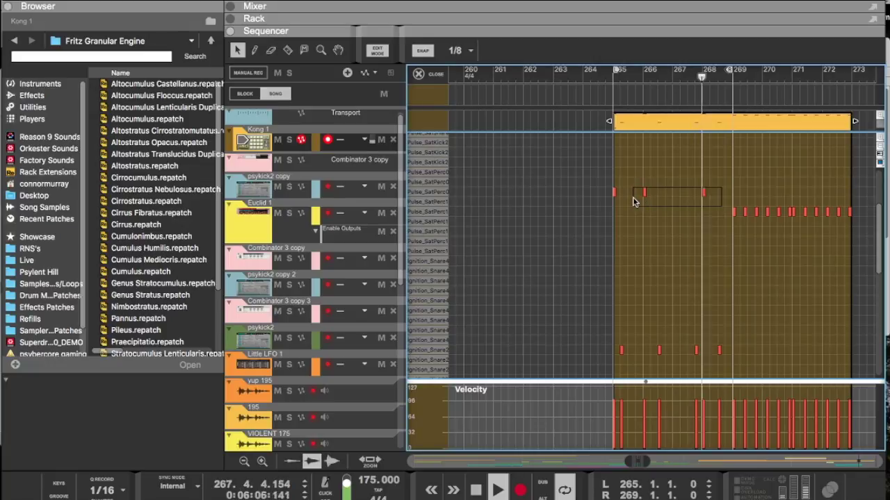
pyautogui.moveTo(632, 197); pyautogui.dragTo(635, 198)
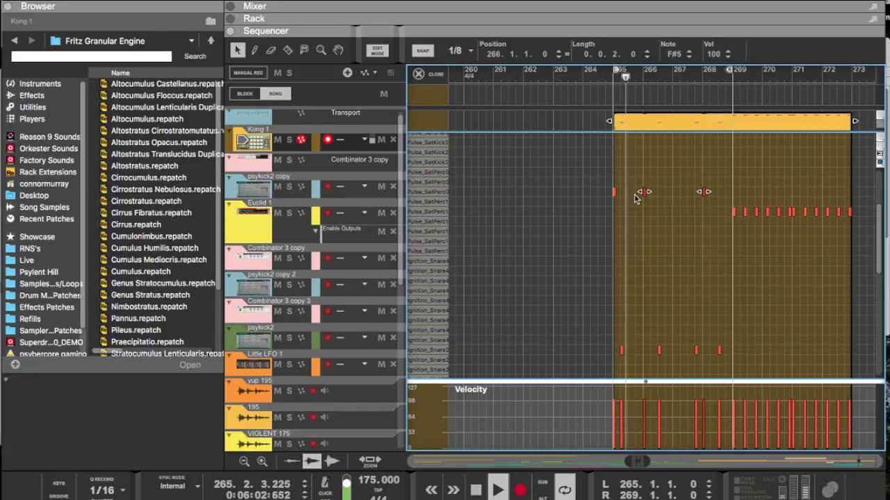
pyautogui.scroll(2, 635, 199)
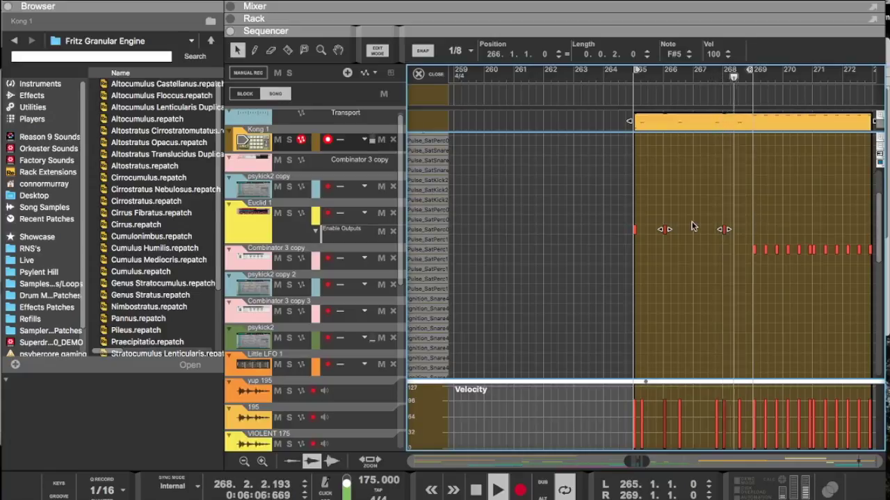
pyautogui.moveTo(682, 244); pyautogui.dragTo(635, 204)
pyautogui.press('super+Right')
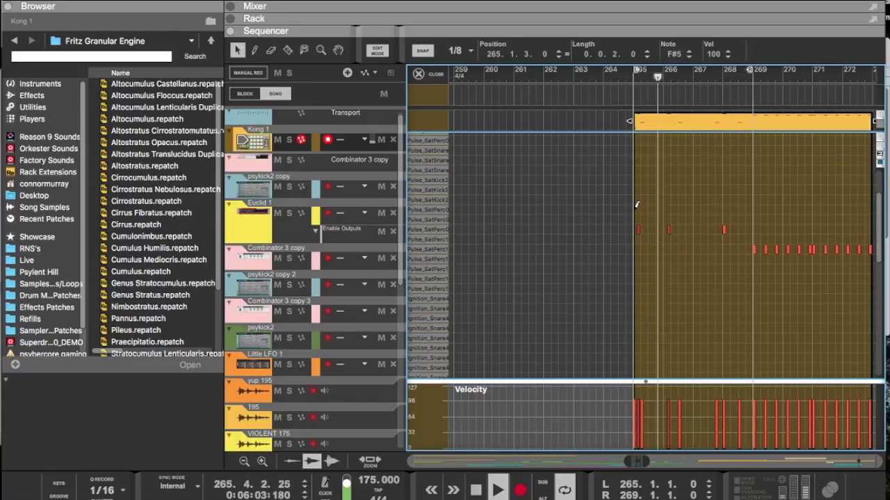
pyautogui.click(659, 255)
pyautogui.click(639, 231)
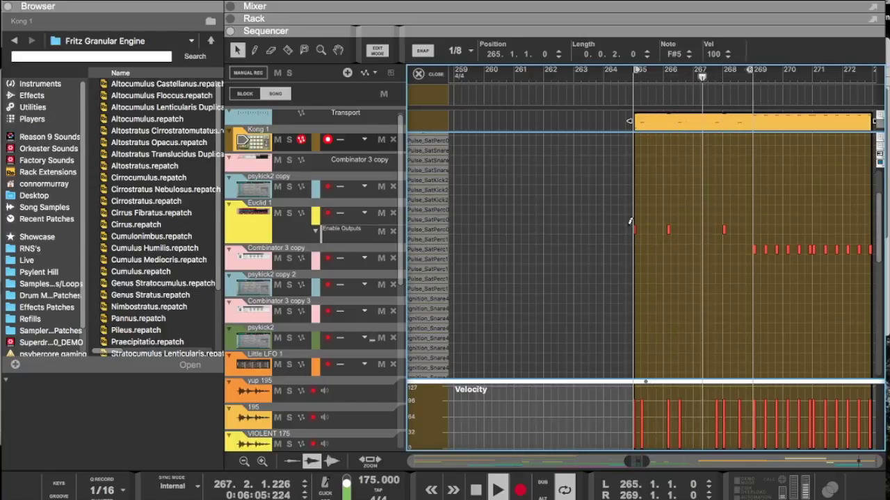
# Step: Move the second F#5 note to 266.2.1.0
pyautogui.moveTo(682, 264); pyautogui.dragTo(653, 213)
pyautogui.press('super+Right')
pyautogui.press('super+Right')
pyautogui.press('super+Right')
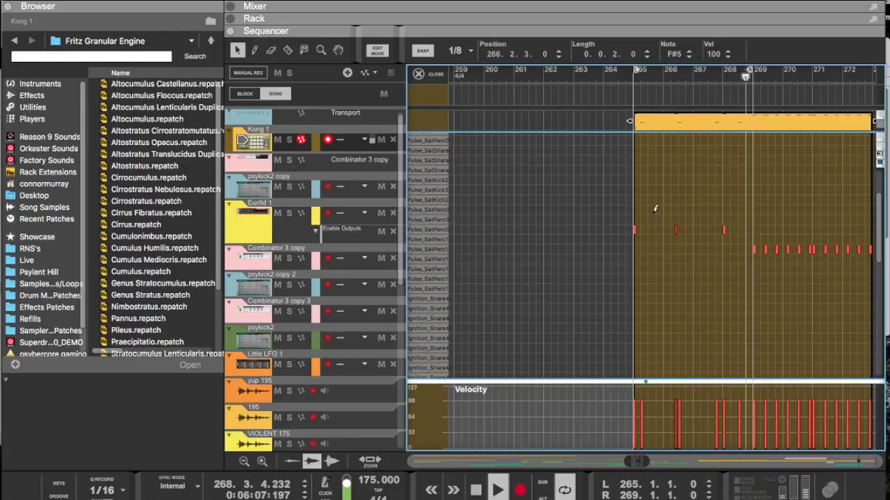
pyautogui.press('super+Left')
pyautogui.scroll(-5, 652, 212)
pyautogui.scroll(2, 652, 212)
pyautogui.scroll(3, 652, 213)
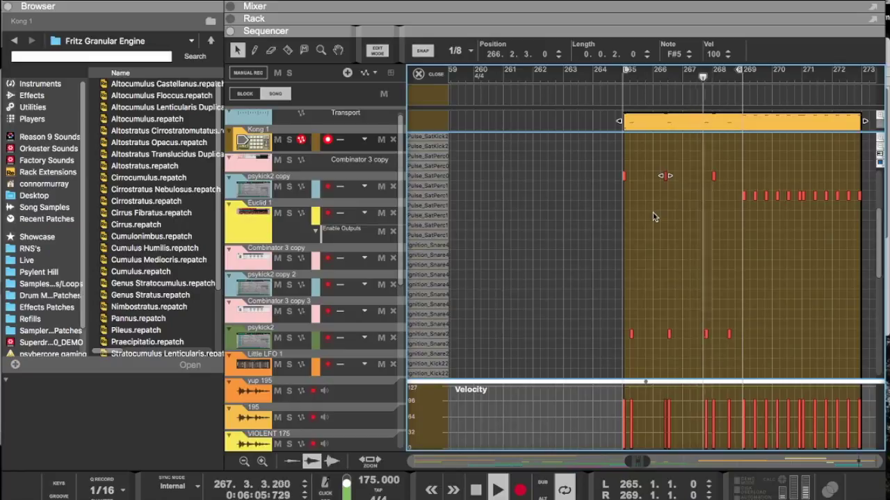
# Step: Add F6 percussion notes at 265.2.1.0, 266.1.1.0 and 267.4.3.0
pyautogui.scroll(6, 653, 213)
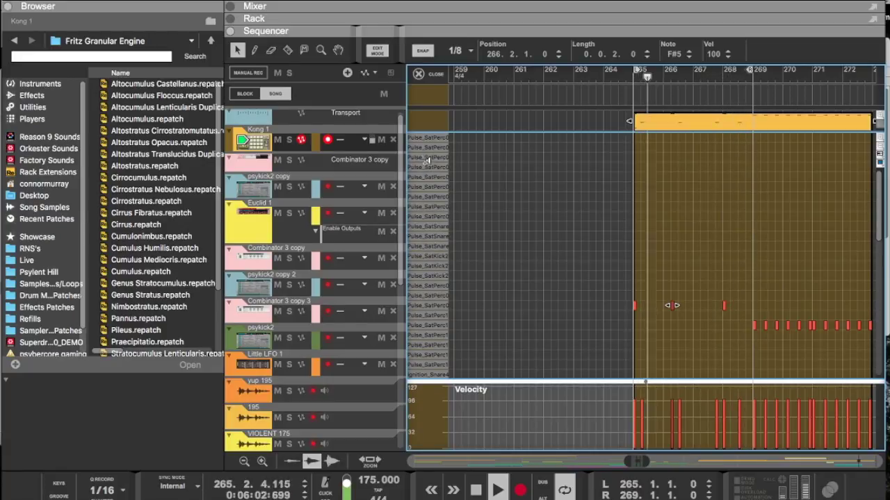
pyautogui.click(642, 196)
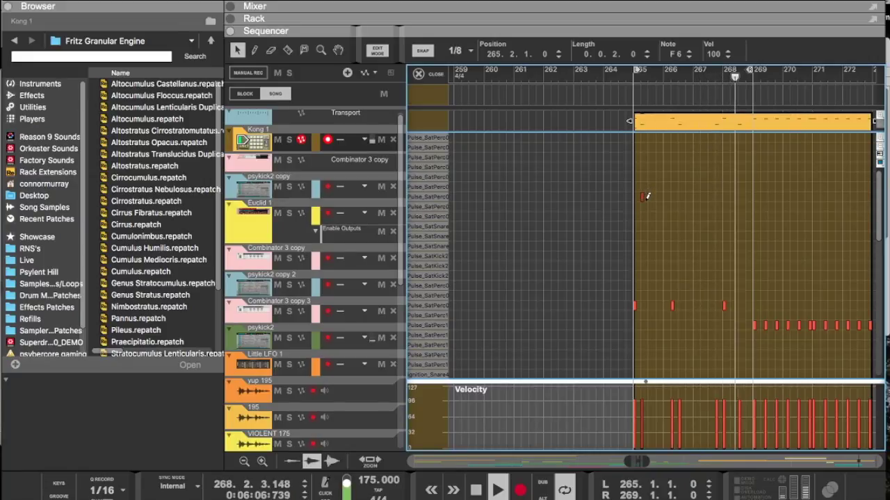
pyautogui.click(655, 210)
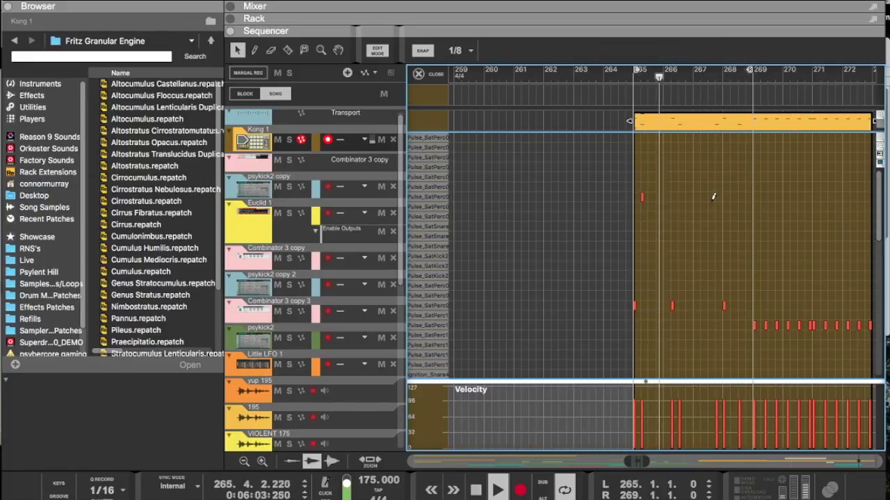
pyautogui.click(715, 197)
pyautogui.click(665, 197)
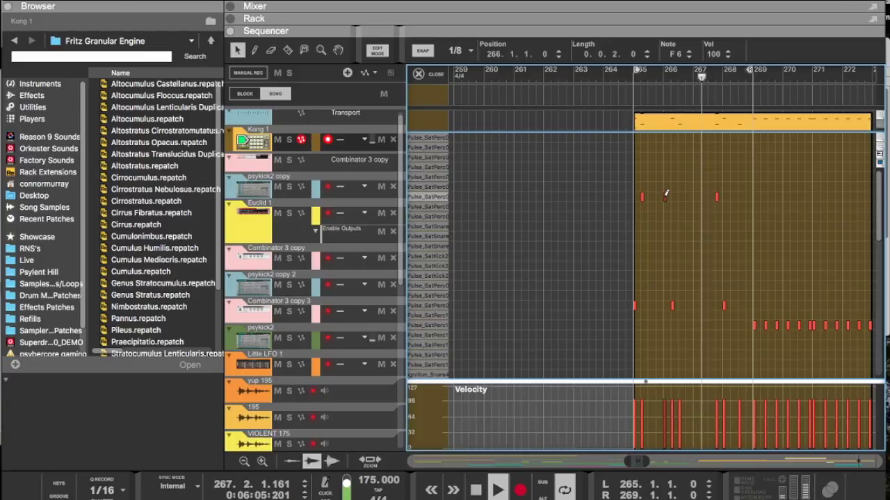
pyautogui.moveTo(741, 220); pyautogui.dragTo(708, 197)
pyautogui.press('super+Right')
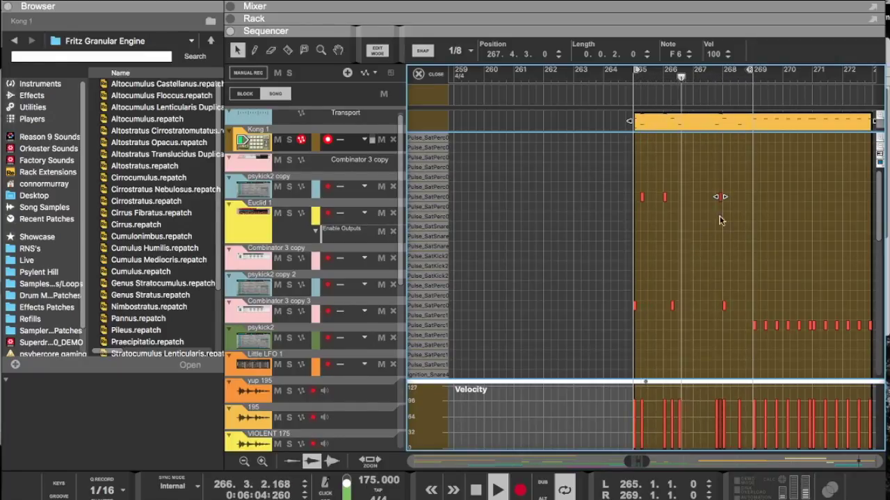
# Step: Add C#6 snare notes on beat 3 of each bar from 265 to 268, plus one at 268.4.3.0
pyautogui.click(649, 236)
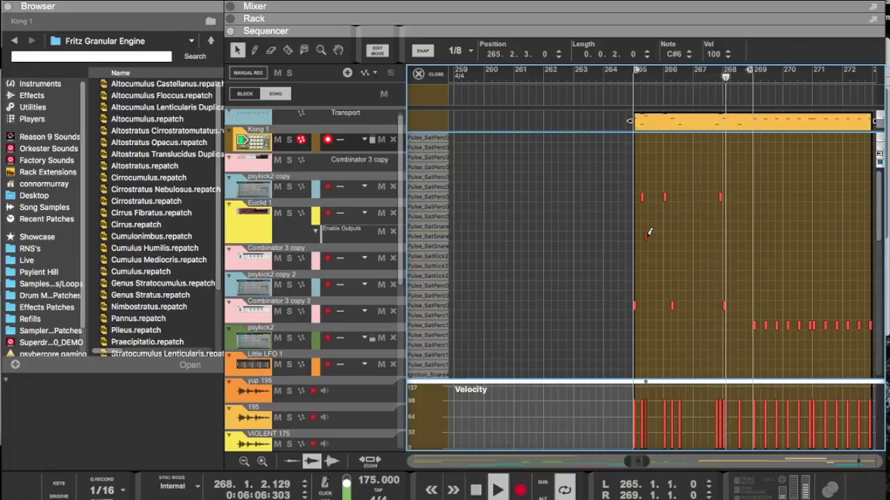
pyautogui.click(681, 236)
pyautogui.click(709, 235)
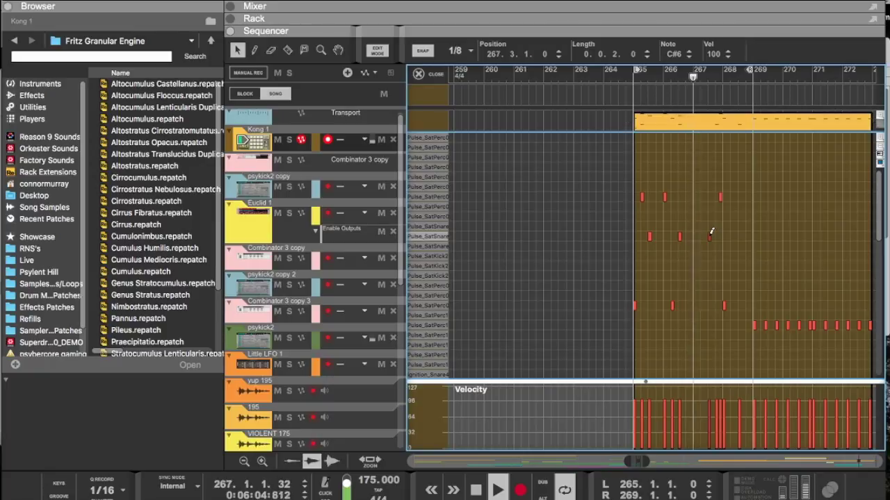
pyautogui.click(740, 235)
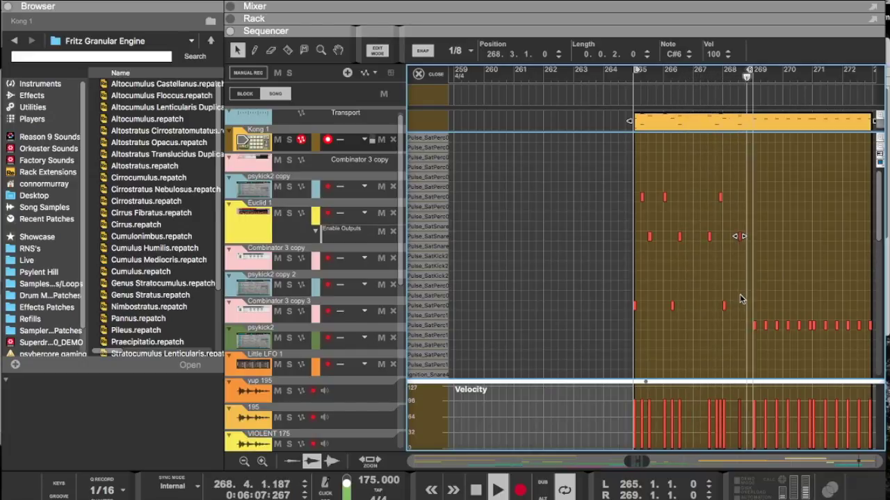
pyautogui.keyDown('alt'); pyautogui.click(750, 237); pyautogui.keyUp('alt')
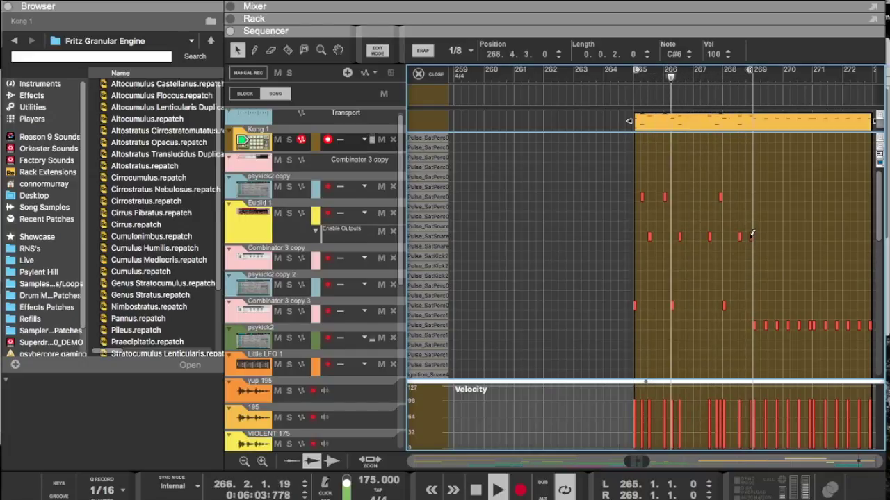
# Step: Move the E5 pattern back to 265.1.1.0, leave the Kong 1 clip, and open the psykick2 clip for note editing
pyautogui.moveTo(747, 312)
pyautogui.mouseDown()
pyautogui.moveTo(748, 324)
pyautogui.moveTo(867, 333)
pyautogui.moveTo(722, 327)
pyautogui.moveTo(754, 326)
pyautogui.mouseUp()
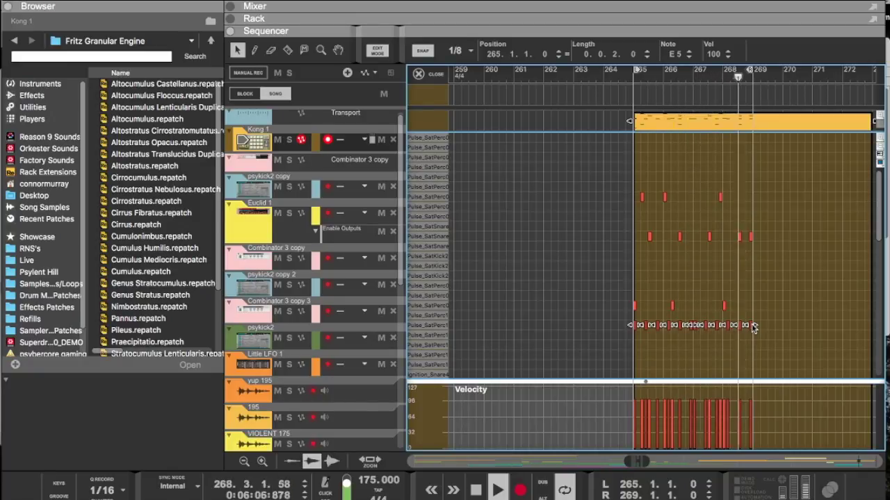
pyautogui.hotkey('ctrl', 'e')
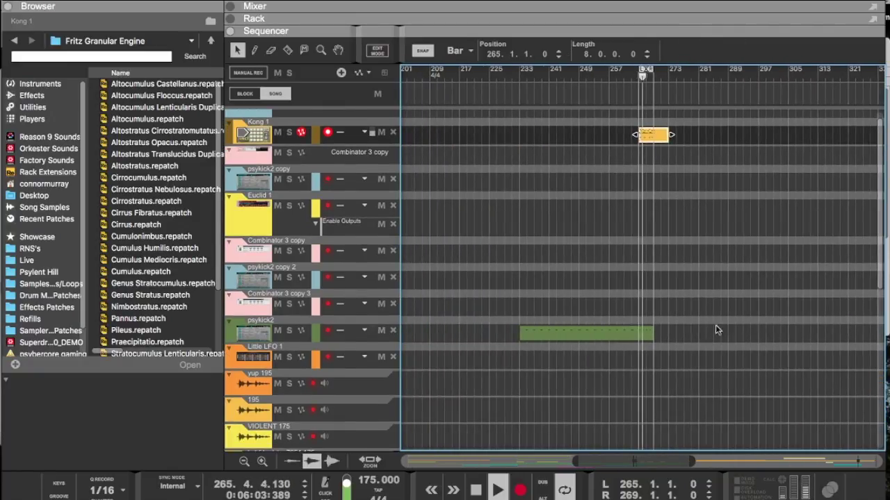
pyautogui.doubleClick(649, 339)
# Step: Duplicate the A#1 kicks in bars 265 to 268 so that one falls on every beat
pyautogui.moveTo(719, 224); pyautogui.dragTo(622, 186)
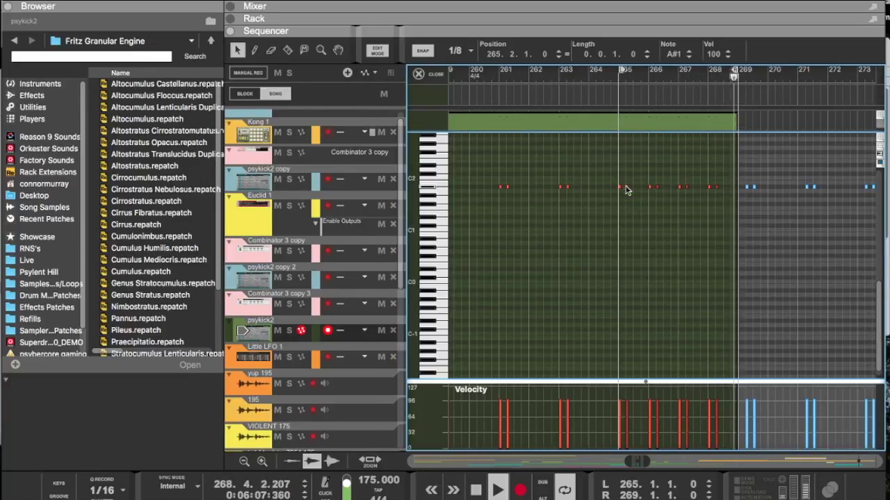
pyautogui.moveTo(627, 189)
pyautogui.mouseDown()
pyautogui.moveTo(649, 197)
pyautogui.moveTo(642, 191)
pyautogui.mouseUp()
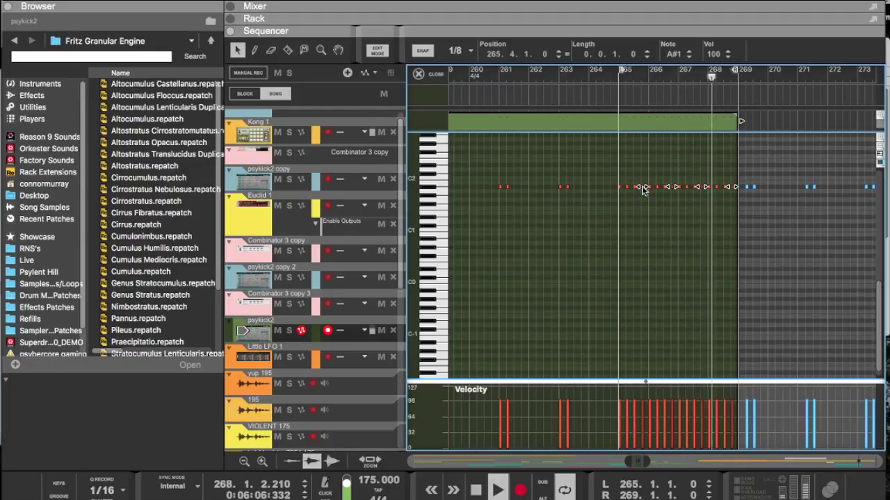
pyautogui.click(680, 211)
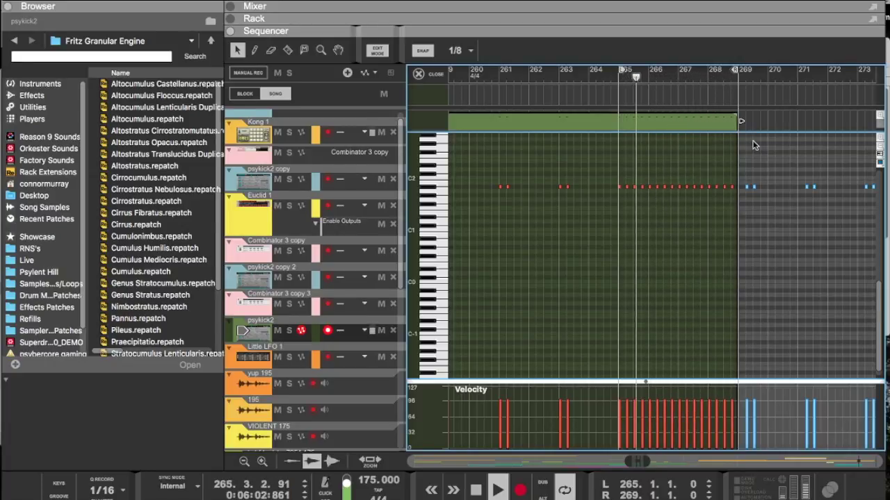
# Step: Replace the A#1 kicks in bars 265 to 268 with hits on each downbeat and at 3.3 of bars 265 to 267
pyautogui.moveTo(734, 182); pyautogui.dragTo(603, 199)
pyautogui.press('Delete')
pyautogui.keyDown('super'); pyautogui.click(619, 187); pyautogui.keyUp('super')
pyautogui.keyDown('super'); pyautogui.click(639, 185); pyautogui.keyUp('super')
pyautogui.keyDown('alt'); pyautogui.click(650, 187); pyautogui.keyUp('alt')
pyautogui.keyDown('alt'); pyautogui.click(669, 186); pyautogui.keyUp('alt')
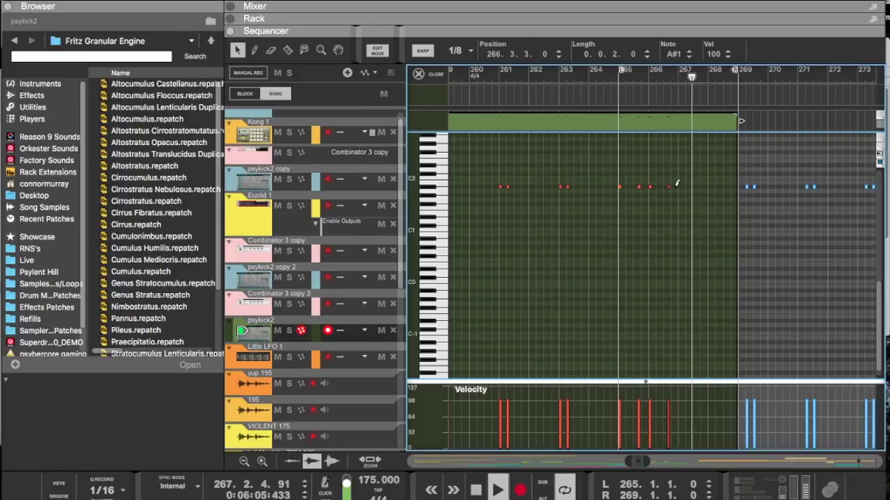
pyautogui.keyDown('alt'); pyautogui.click(680, 186); pyautogui.keyUp('alt')
pyautogui.keyDown('alt'); pyautogui.click(699, 186); pyautogui.keyUp('alt')
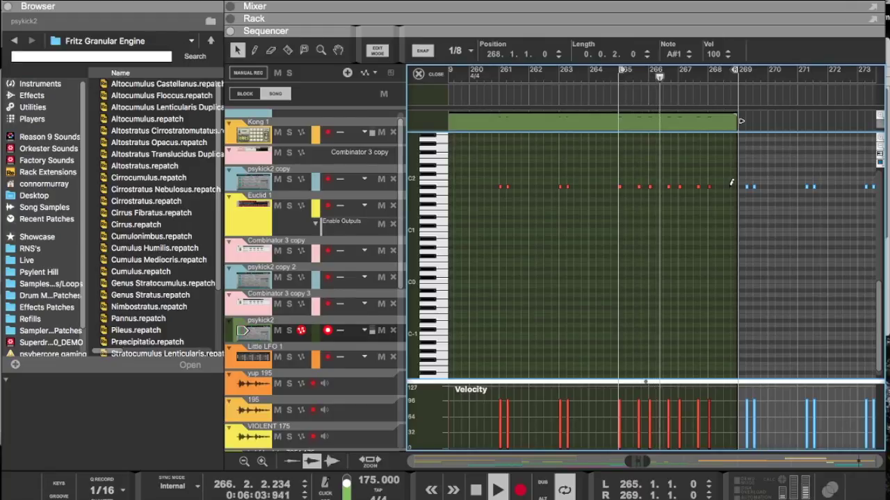
# Step: Leave the psykick2 clip and place the two-bar Hhp12_Car Bomb clips starting at 269.1.1.0
pyautogui.press('super+e')
pyautogui.hscroll(-5, 659, 278)
pyautogui.scroll(1, 655, 162)
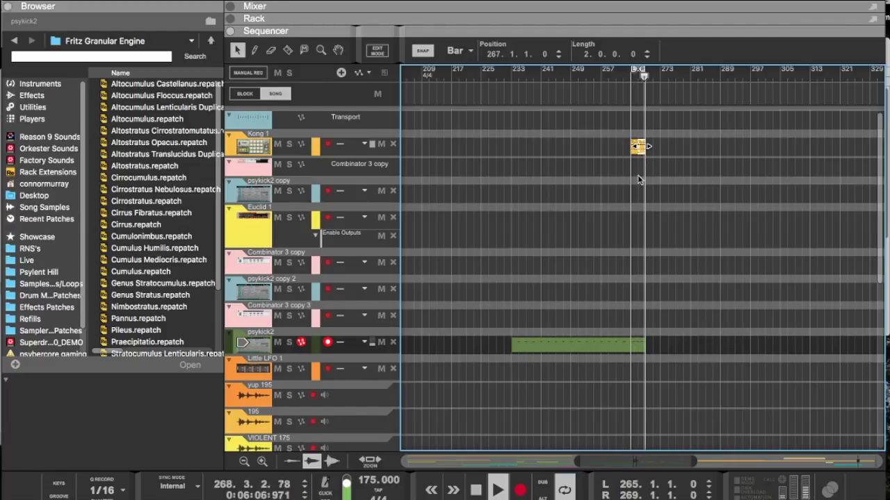
pyautogui.scroll(-9, 639, 171)
pyautogui.moveTo(667, 438); pyautogui.dragTo(663, 429)
pyautogui.click(643, 435)
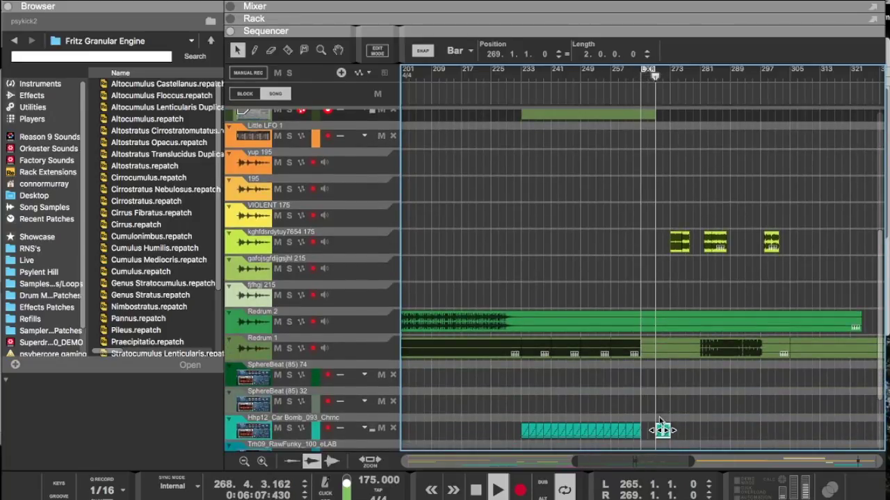
# Step: Delete the E5 percussion pattern from both Kong 1 clips between bars 265 and 269, and leave note editing
pyautogui.scroll(8, 676, 192)
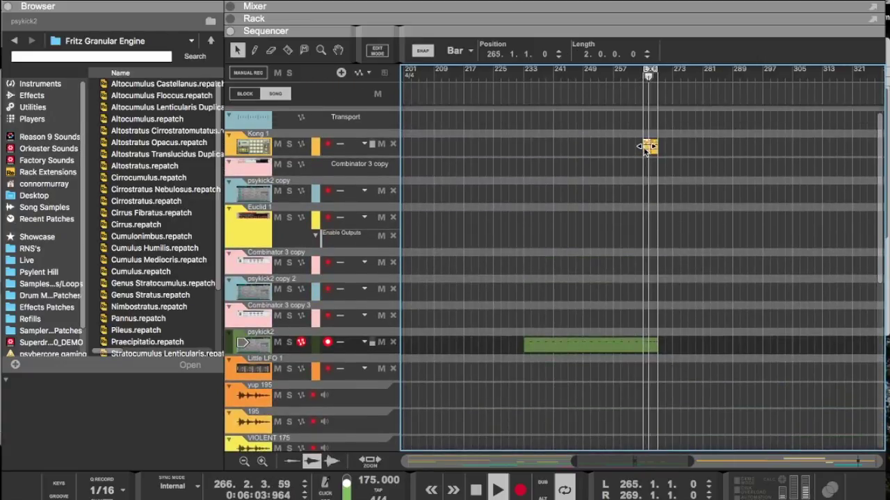
pyautogui.doubleClick(644, 149)
pyautogui.moveTo(593, 317); pyautogui.dragTo(697, 330)
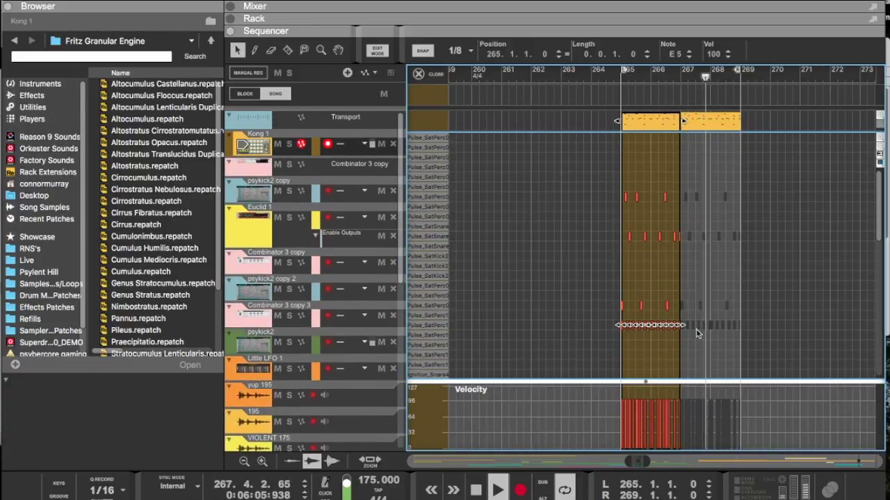
pyautogui.click(695, 332)
pyautogui.moveTo(770, 339); pyautogui.dragTo(672, 327)
pyautogui.press('Delete')
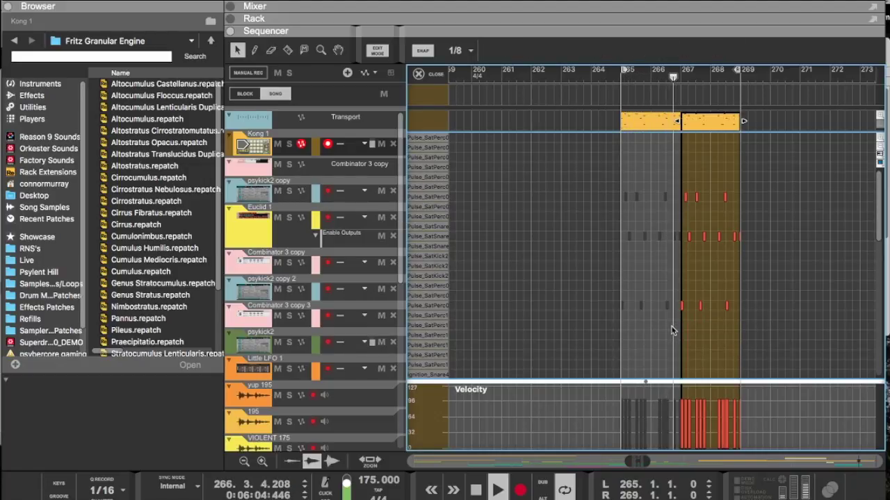
pyautogui.hotkey('ctrl', 'e')
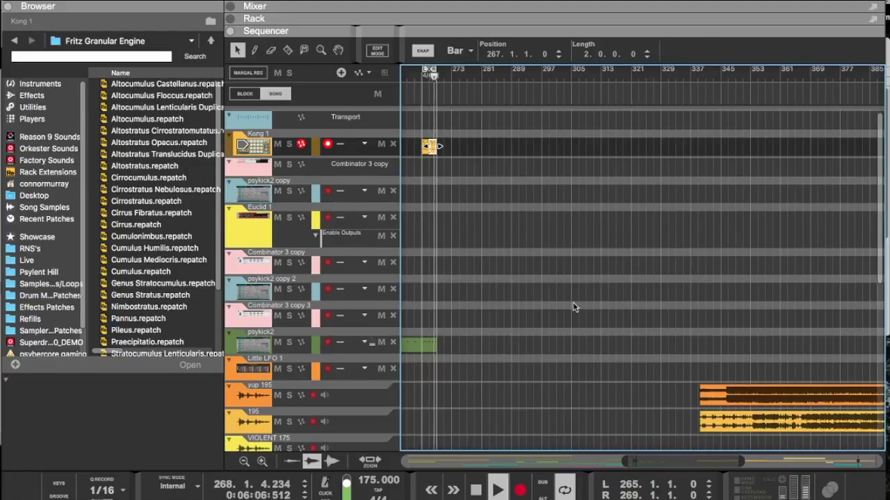
# Step: Place the three eight-bar SphereBeat (85) 74 clips end to end from 265.1.1.0
pyautogui.scroll(-10, 573, 307)
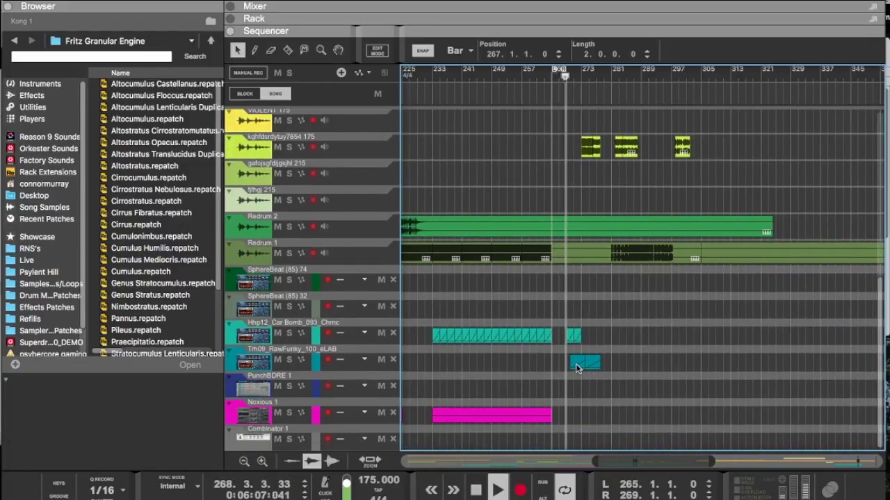
pyautogui.hscroll(10, 576, 368)
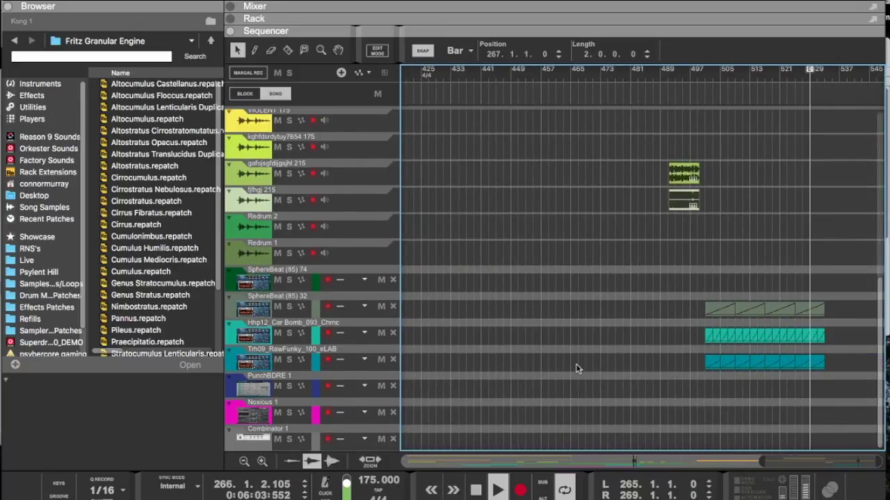
pyautogui.hscroll(-14, 576, 368)
pyautogui.hscroll(1, 583, 363)
pyautogui.moveTo(637, 325); pyautogui.dragTo(869, 281)
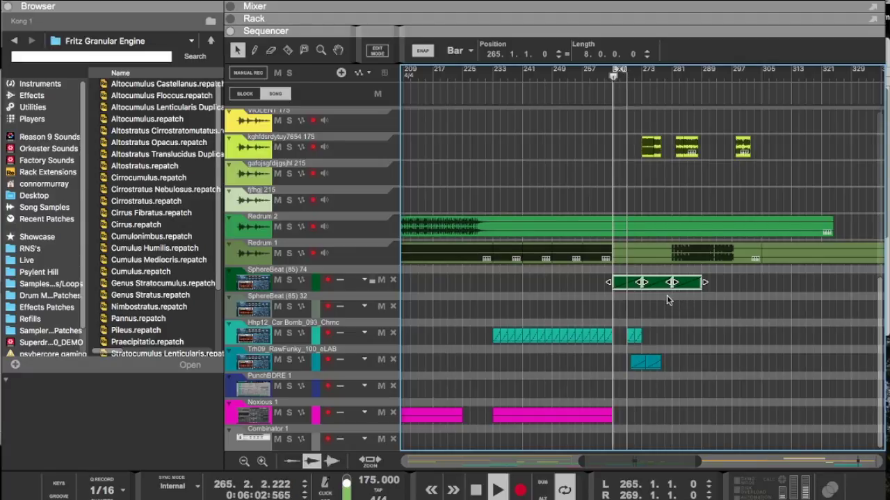
# Step: Bring the SphereBeat (85) 32 clips back from the end of the song to the new section and delete them
pyautogui.hscroll(10, 653, 303)
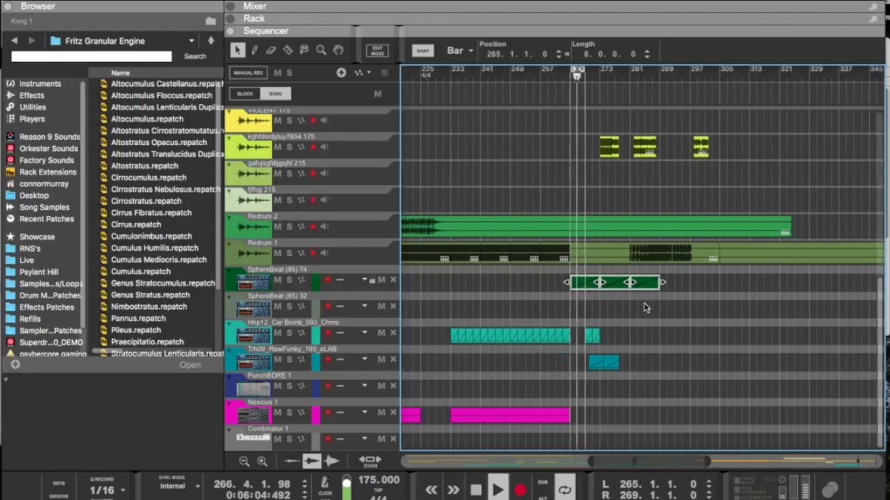
pyautogui.hscroll(7, 645, 308)
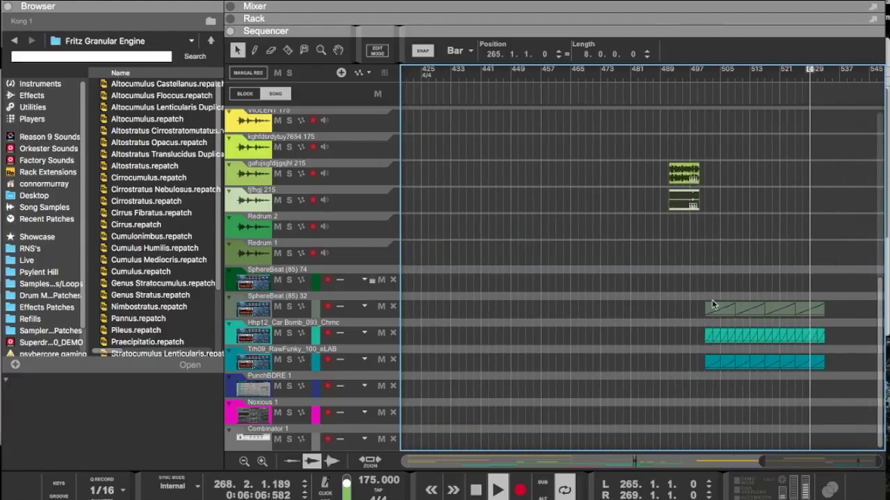
pyautogui.hscroll(-6, 341, 309)
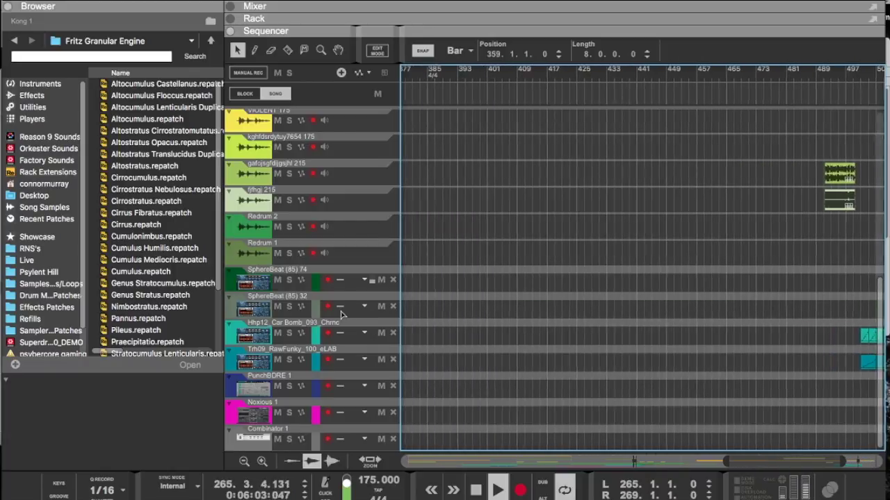
pyautogui.hscroll(-7, 342, 314)
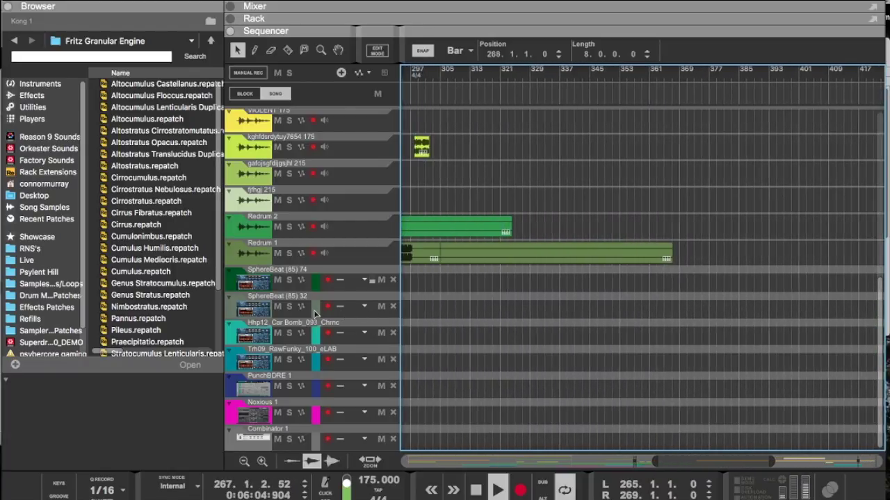
pyautogui.moveTo(317, 314); pyautogui.dragTo(512, 286)
pyautogui.press('Delete')
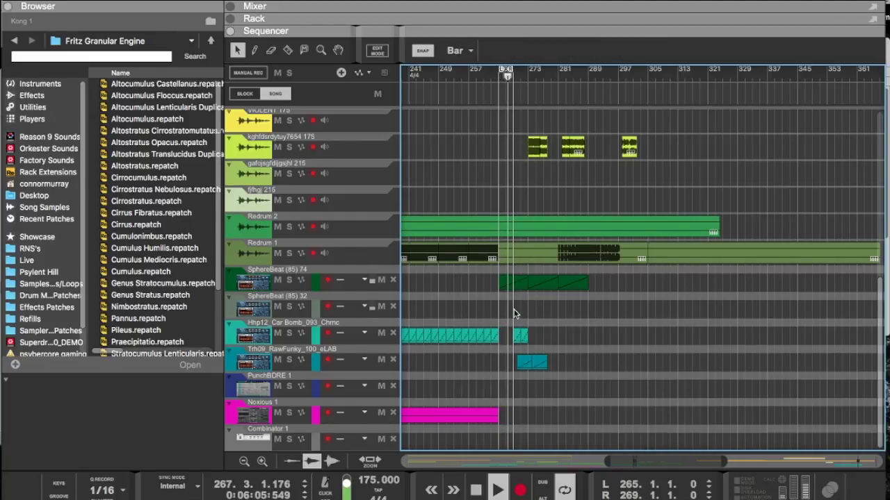
# Step: Check the slice notes of the first SphereBeat (85) 74 clip and delete that track's clips from bar 265 onward
pyautogui.doubleClick(509, 286)
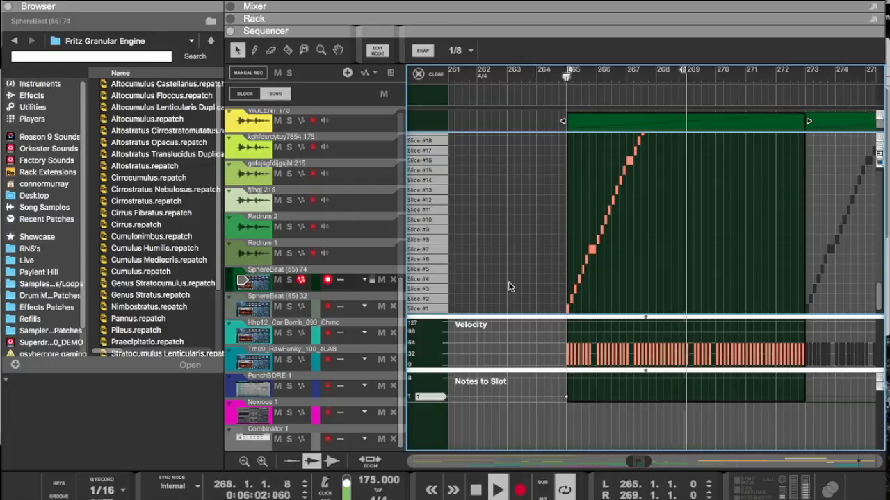
pyautogui.press('super+e')
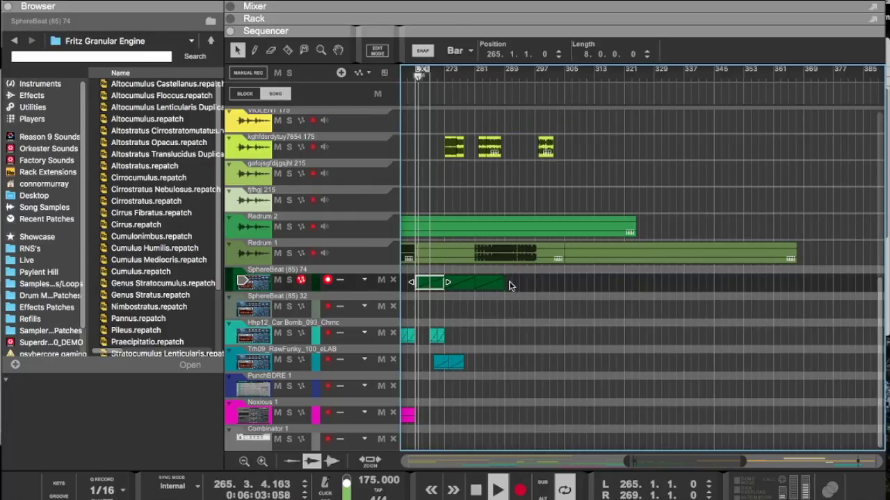
pyautogui.click(431, 288)
pyautogui.press('Delete')
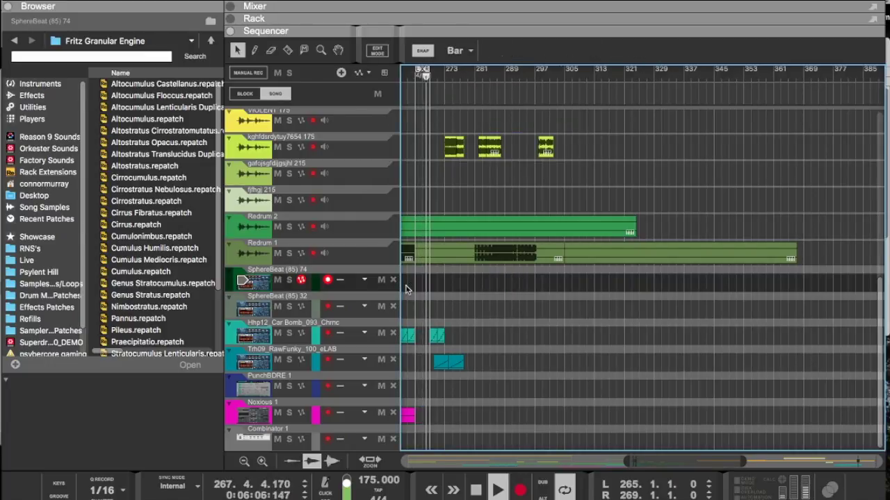
# Step: Copy the SphereBeat (85) 74 loop from Dr.OctoRex to its track at bar 265 and stretch the clip to 8 bars
pyautogui.click(282, 268)
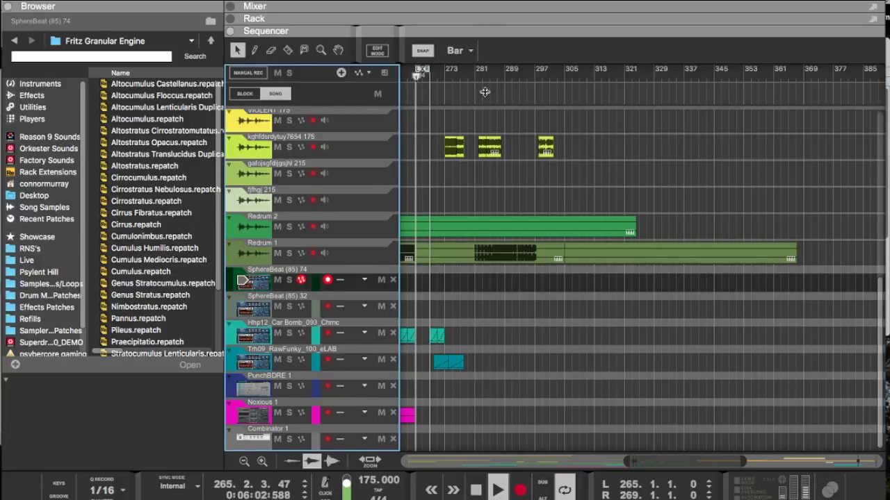
pyautogui.moveTo(473, 25); pyautogui.dragTo(448, 320)
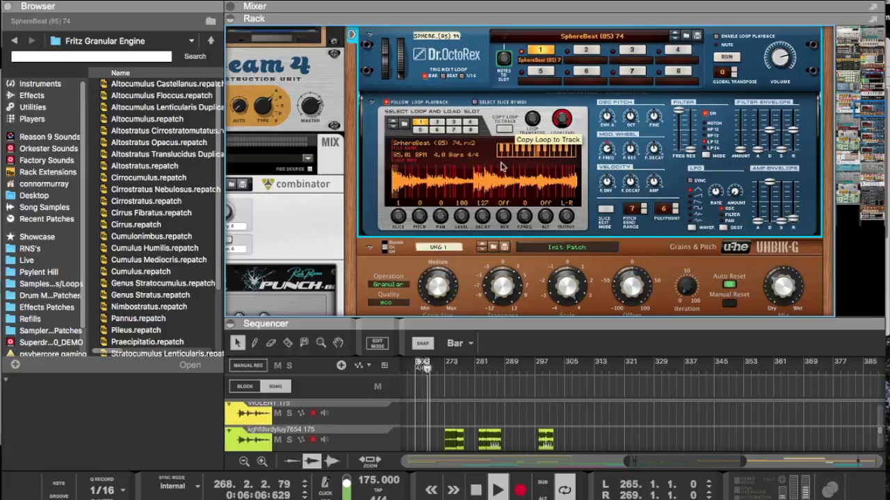
pyautogui.moveTo(498, 323); pyautogui.dragTo(498, 177)
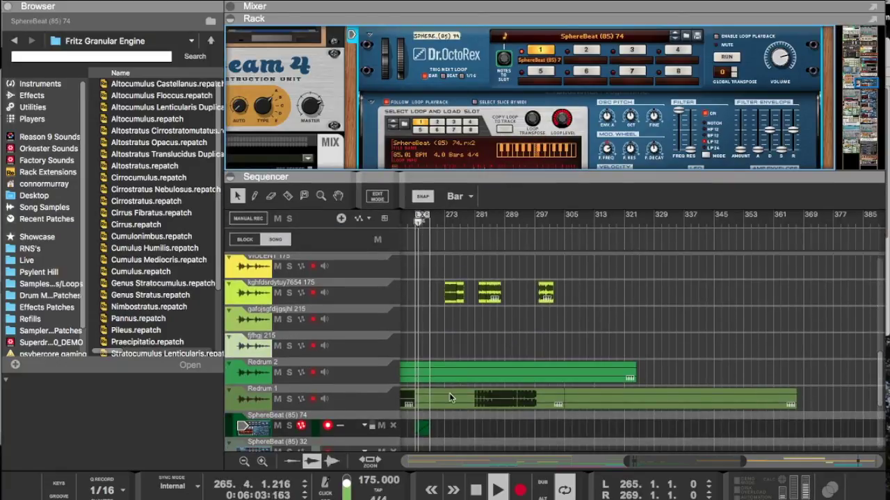
pyautogui.click(422, 427)
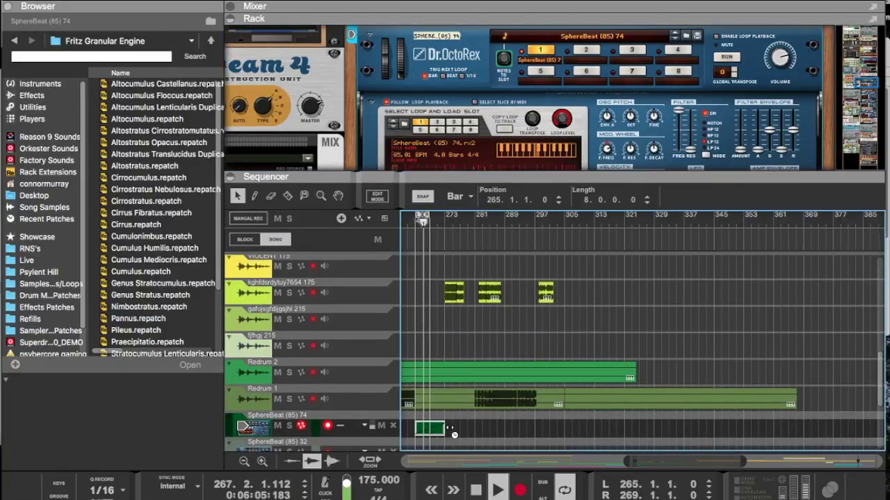
pyautogui.moveTo(448, 427); pyautogui.dragTo(572, 419)
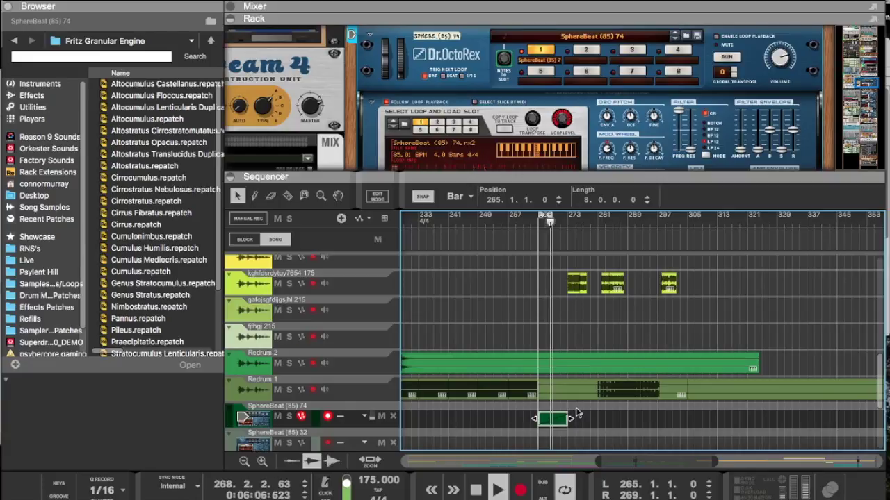
# Step: Add a four-bar copy of the Kong 1 pattern at 269.1.1.0 and set the loop range to bars 269 to 273
pyautogui.keyDown('super'); pyautogui.click(567, 219); pyautogui.keyUp('super')
pyautogui.scroll(15, 568, 218)
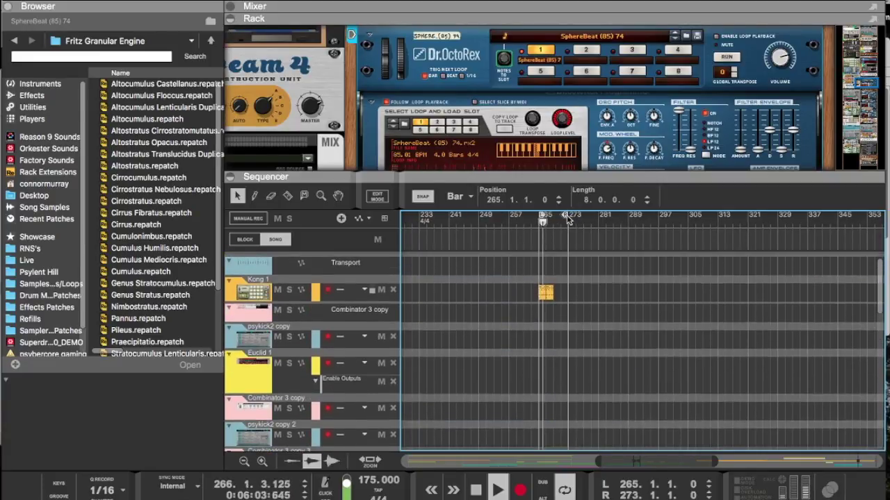
pyautogui.moveTo(558, 284); pyautogui.dragTo(554, 300)
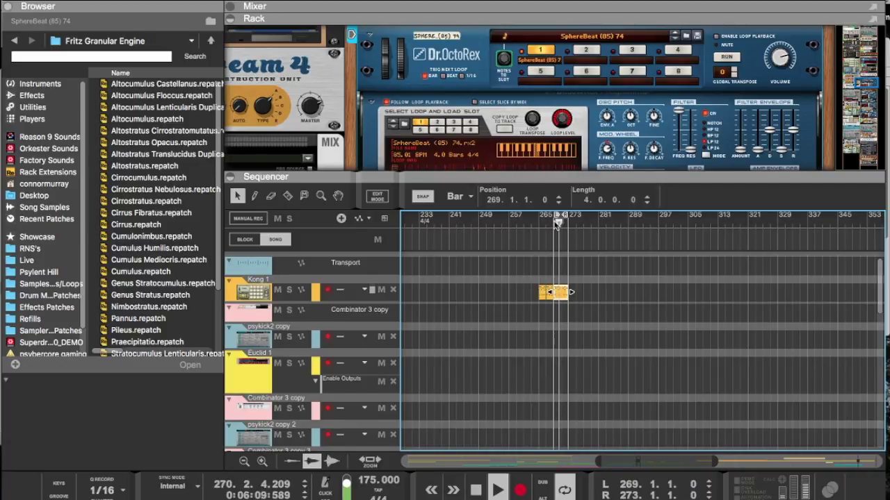
# Step: Move the first Trh09_RawFunky clip to bar 269 and set its Dr.OctoRex loop 1 transpose to -4
pyautogui.scroll(-10, 554, 271)
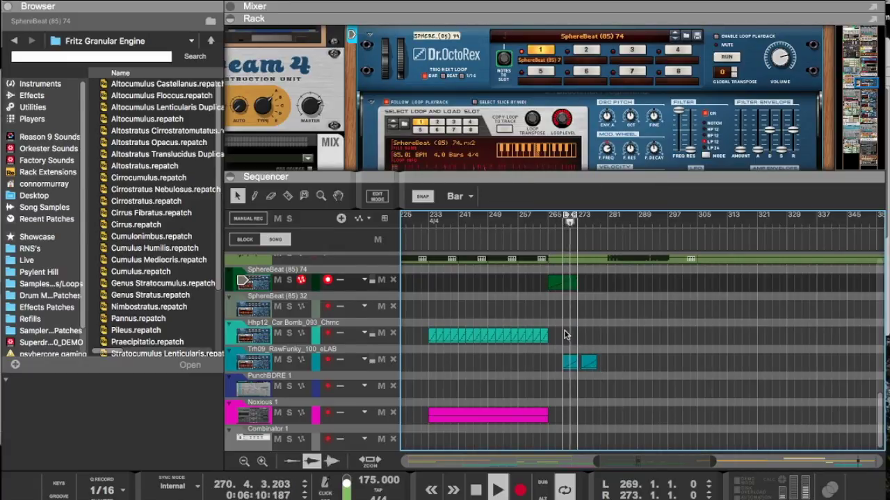
pyautogui.click(251, 364)
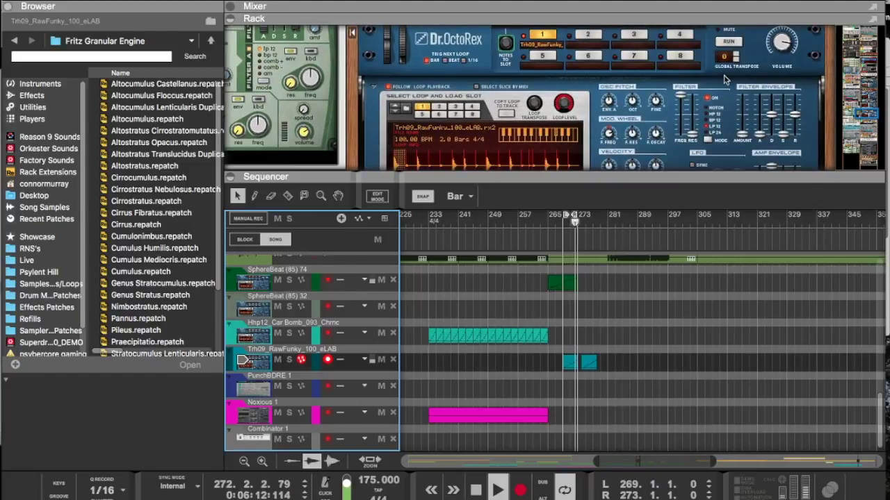
pyautogui.scroll(-3, 724, 80)
pyautogui.scroll(2, 562, 44)
pyautogui.click(556, 53)
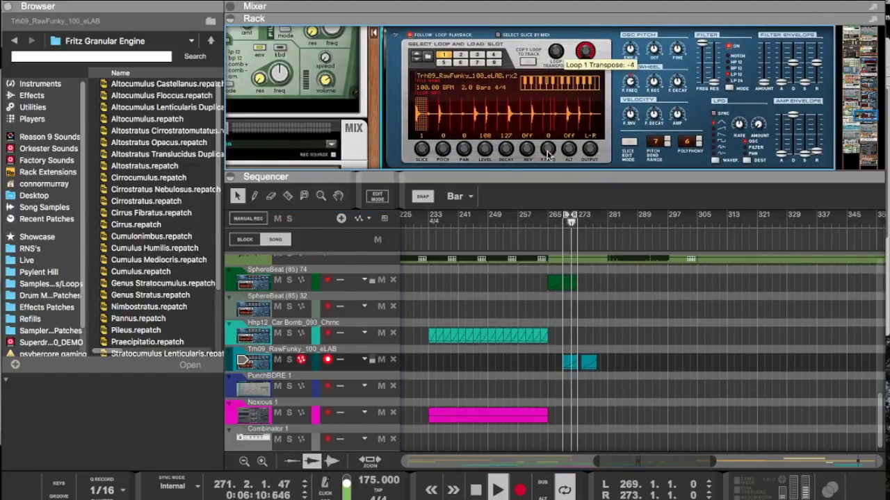
pyautogui.click(552, 84)
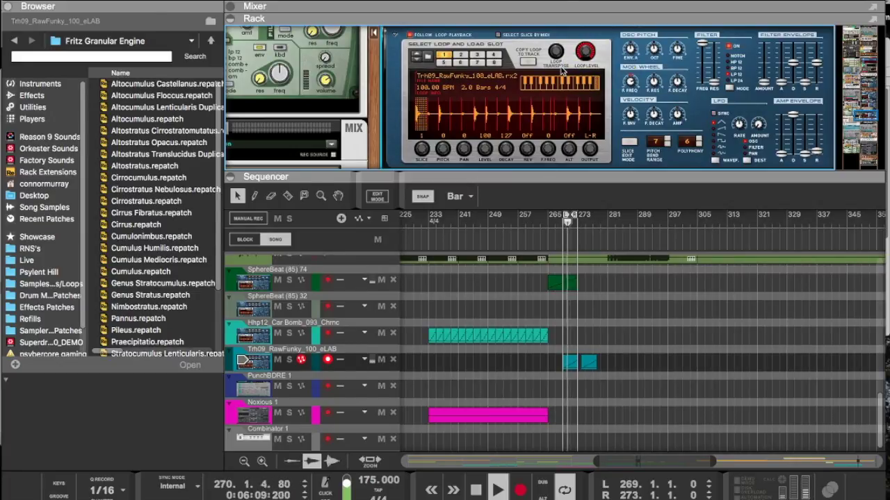
# Step: Set the Scream 4 master level to 57 in the Trh09_RawFunky effect chain and restore the full sequencer view
pyautogui.moveTo(554, 175); pyautogui.dragTo(556, 296)
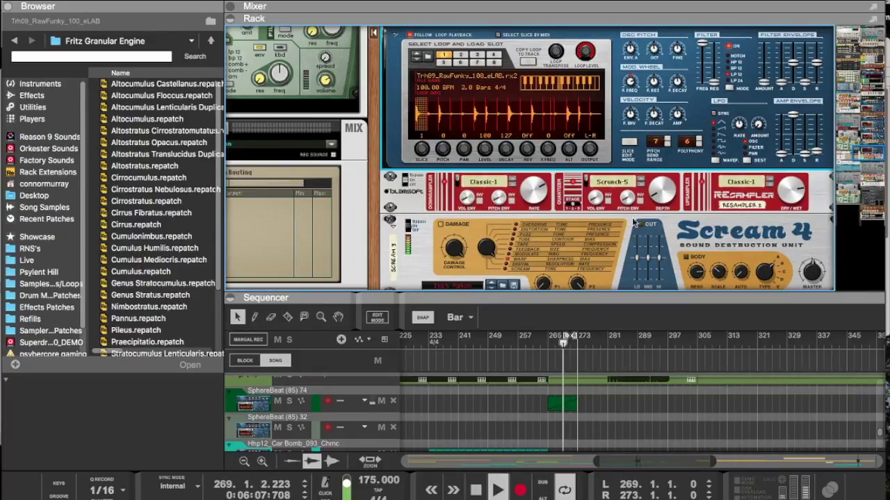
pyautogui.click(531, 197)
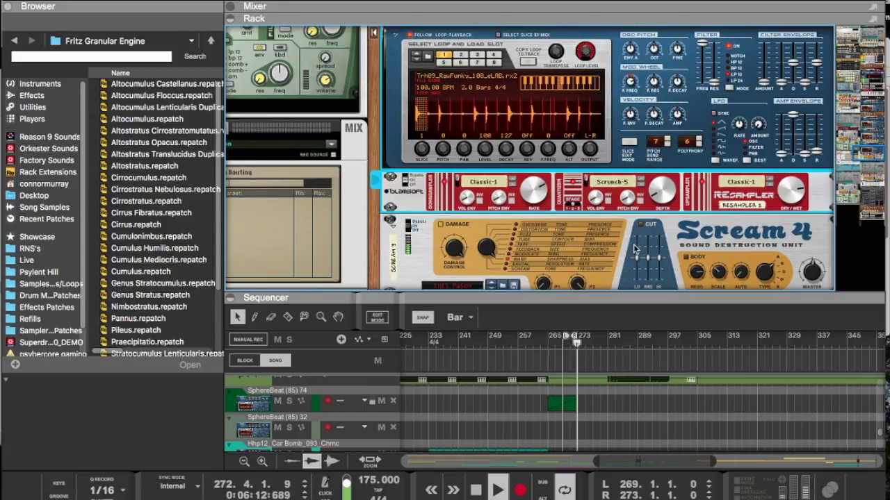
pyautogui.click(816, 273)
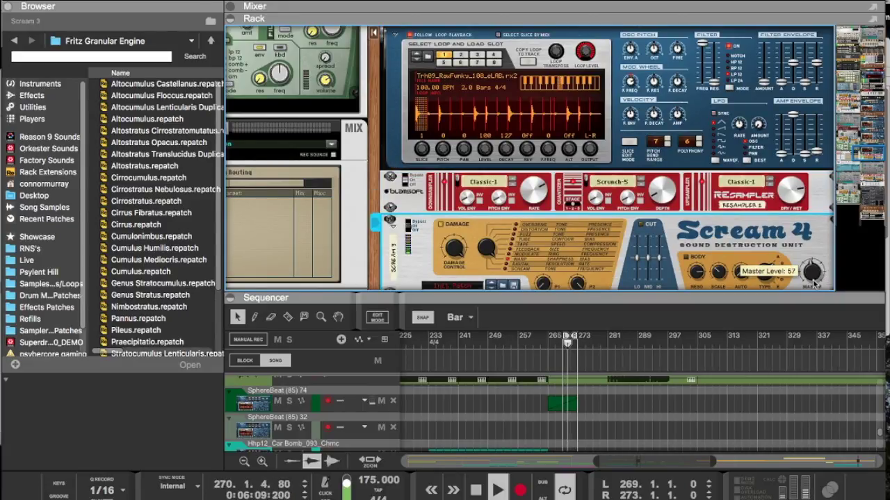
pyautogui.moveTo(774, 298); pyautogui.dragTo(741, 11)
# Step: Remove a trial copy of the Noxious 1 clip at bar 265 and place a 32-bar copy at 269.1.1.0 instead
pyautogui.moveTo(471, 420); pyautogui.dragTo(591, 421)
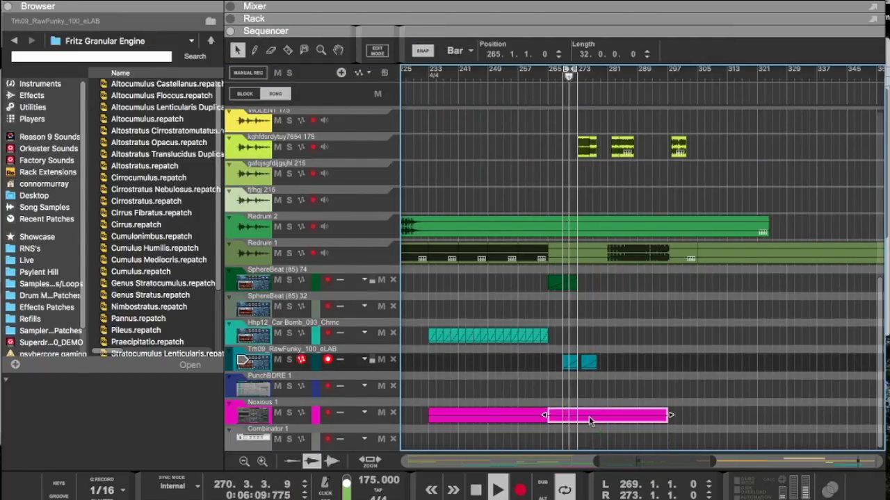
pyautogui.press('Delete')
pyautogui.moveTo(511, 421); pyautogui.dragTo(636, 196)
pyautogui.scroll(-5, 634, 194)
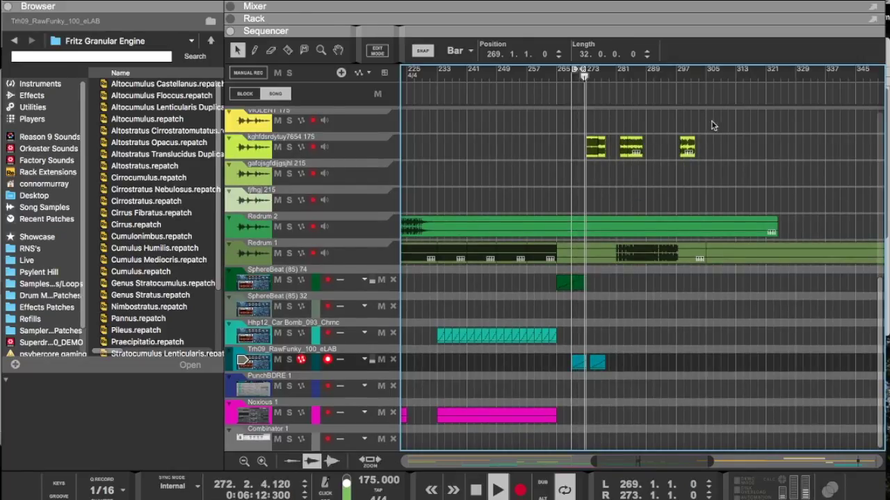
# Step: Move the kghfdsrdytuy7654 175 audio clips to start from bar 297 and the second Trh09_RawFunky clip to bar 292
pyautogui.moveTo(588, 166); pyautogui.dragTo(679, 153)
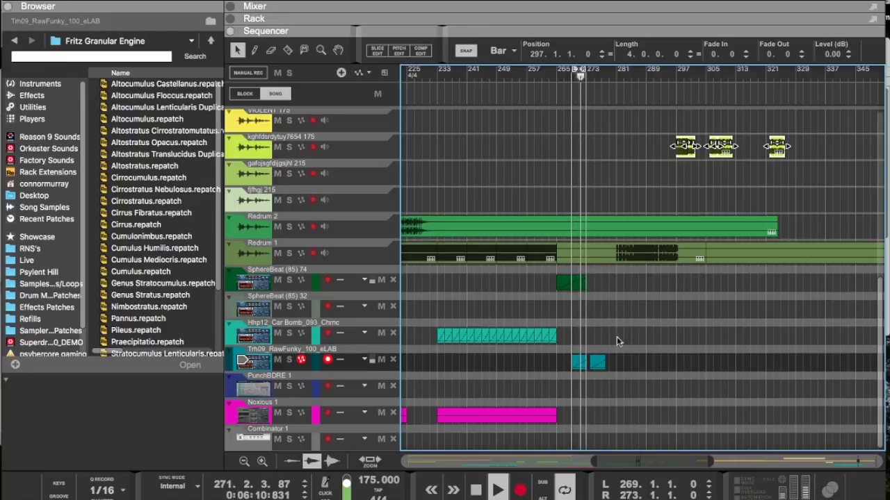
pyautogui.moveTo(598, 367); pyautogui.dragTo(663, 360)
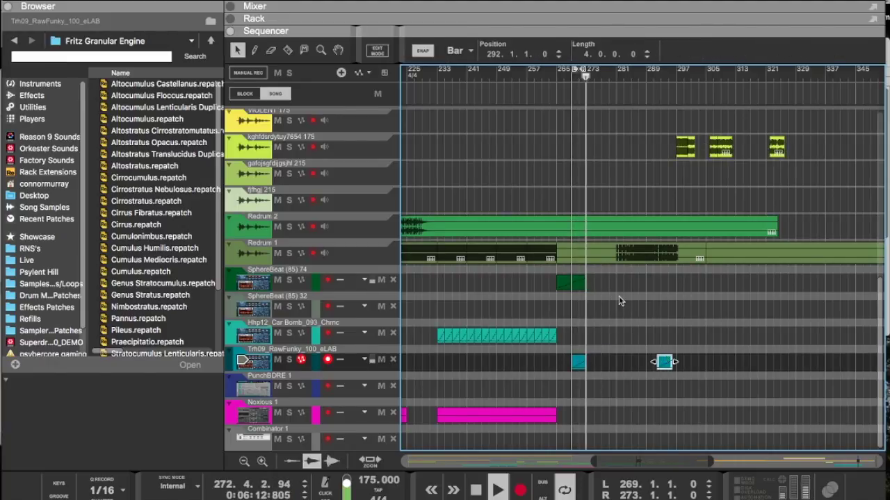
# Step: Extend the loop range to bar 281 and repeat the SphereBeat (85) 74 and Trh09_RawFunky clips across bars 269 to 285
pyautogui.moveTo(584, 71); pyautogui.dragTo(615, 79)
pyautogui.moveTo(603, 399); pyautogui.dragTo(607, 286)
pyautogui.click(636, 340)
pyautogui.moveTo(626, 327); pyautogui.dragTo(584, 289)
# Step: Shift the Redrum 1 audio to start at bar 269 and set the loop end to bar 285
pyautogui.click(633, 258)
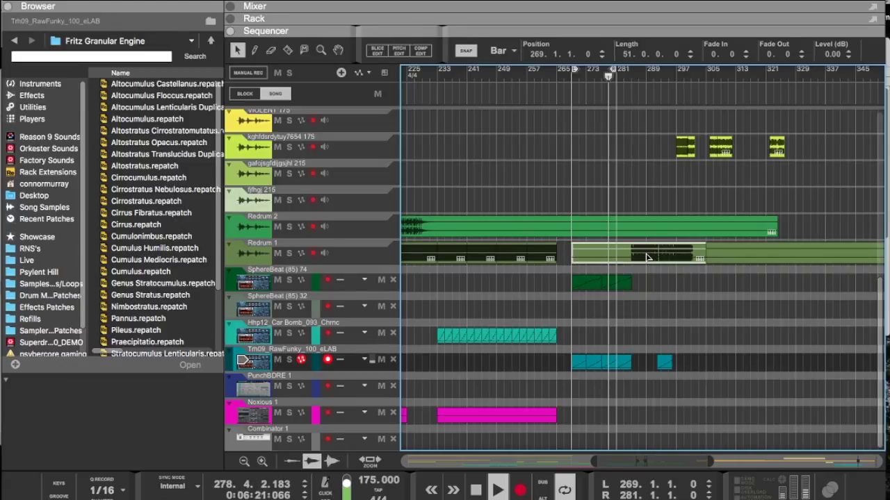
pyautogui.moveTo(614, 70); pyautogui.dragTo(630, 72)
# Step: Add trial four-bar copies of the Kong 1 pattern up to bar 285 and delete all Kong 1 clips from bar 269 onward
pyautogui.scroll(10, 609, 139)
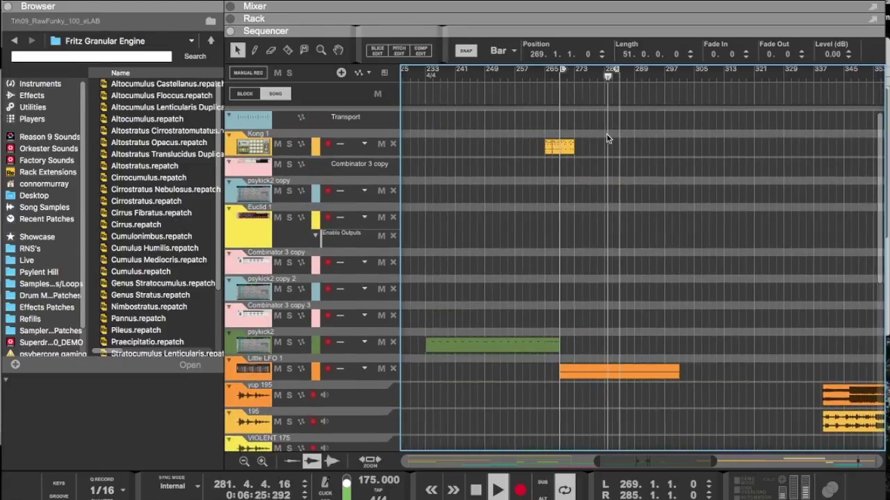
pyautogui.moveTo(570, 149); pyautogui.dragTo(612, 153)
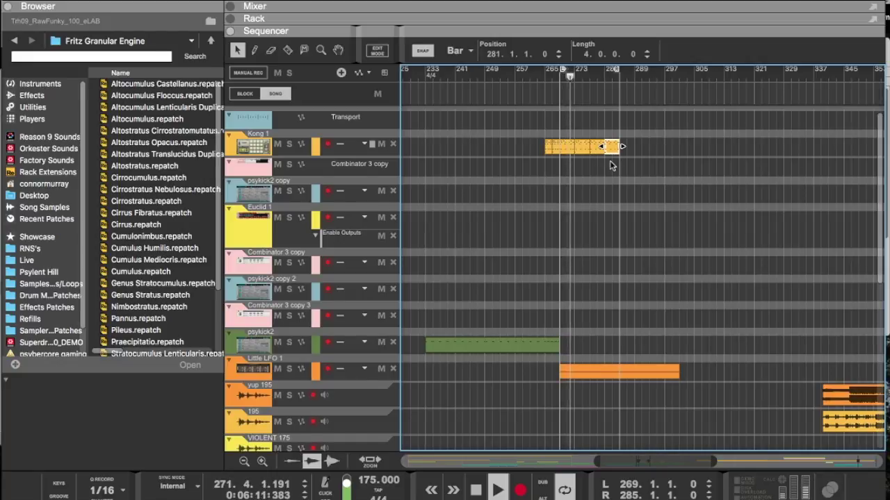
pyautogui.moveTo(608, 164); pyautogui.dragTo(568, 157)
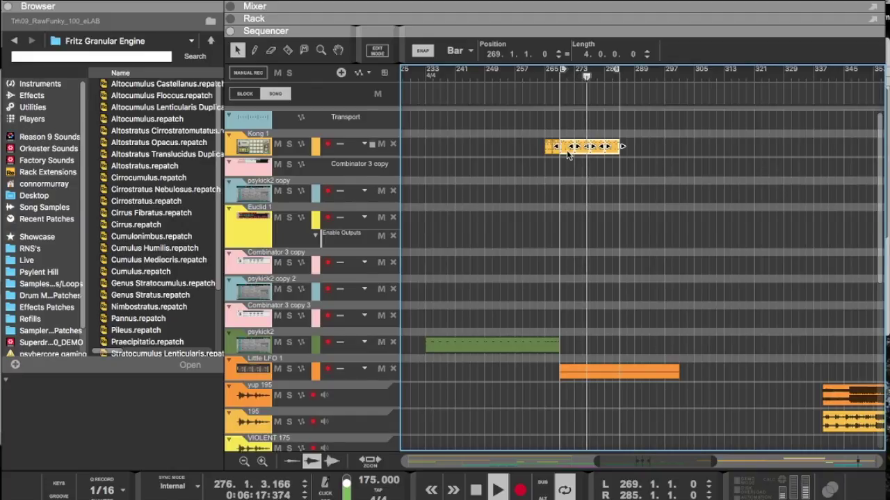
pyautogui.click(568, 157)
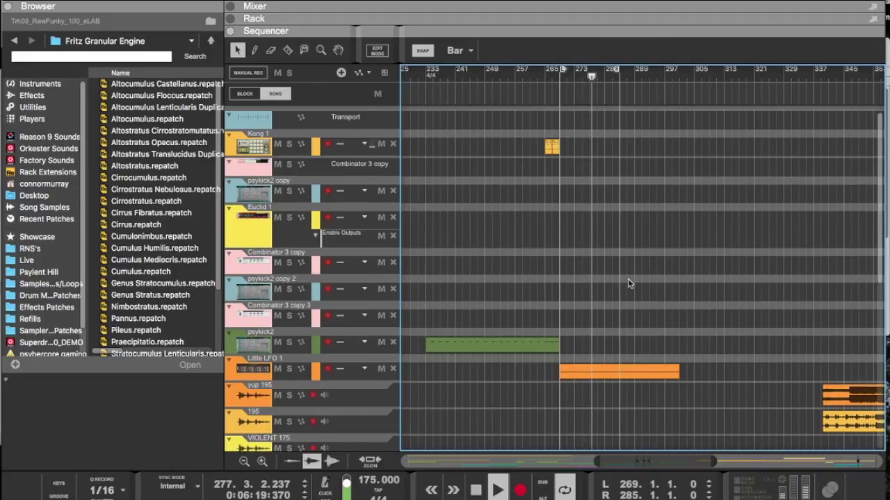
# Step: Copy an eight-bar PunchBDRE 1 clip from the earlier part of the song to bar 269
pyautogui.scroll(-5, 628, 283)
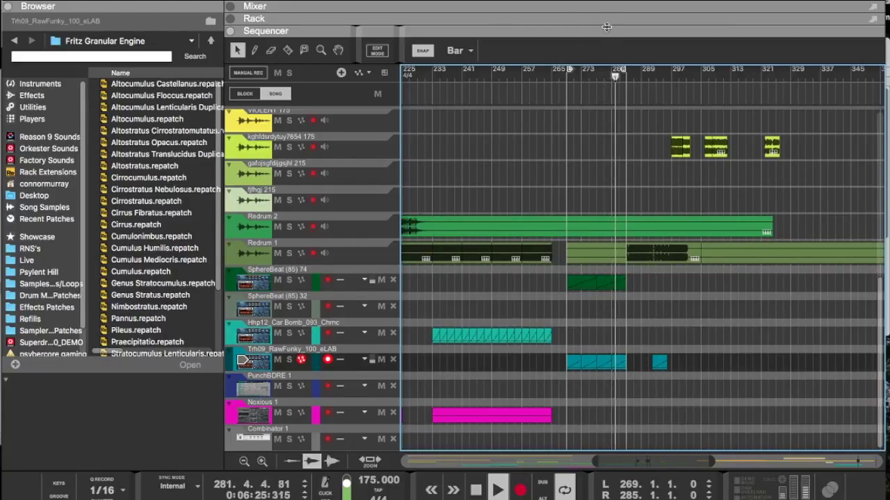
pyautogui.hscroll(-5, 590, 389)
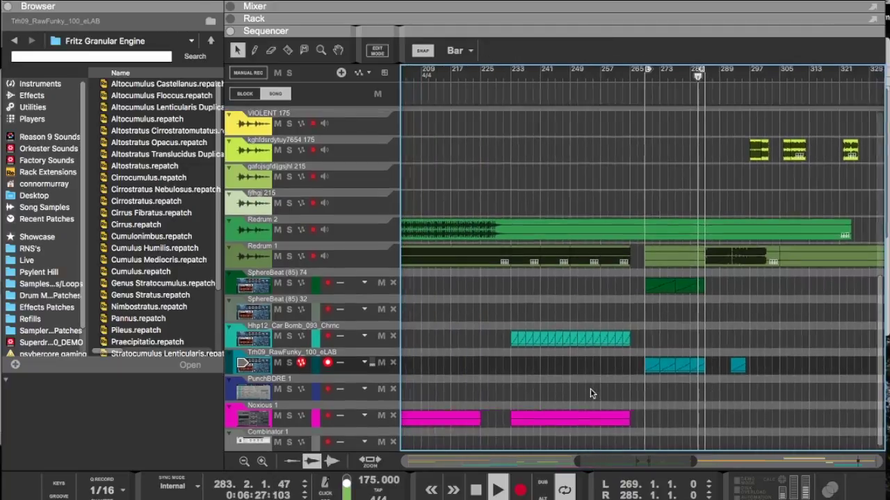
pyautogui.hscroll(-15, 590, 389)
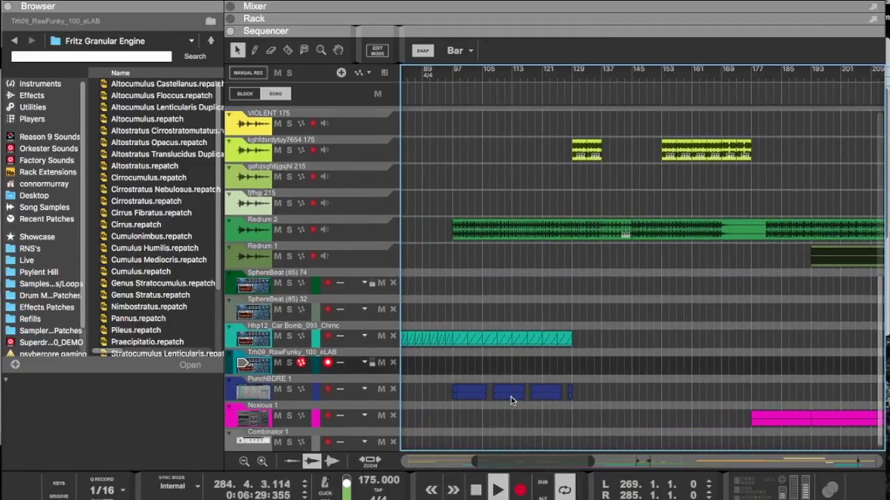
pyautogui.moveTo(750, 419); pyautogui.dragTo(793, 392)
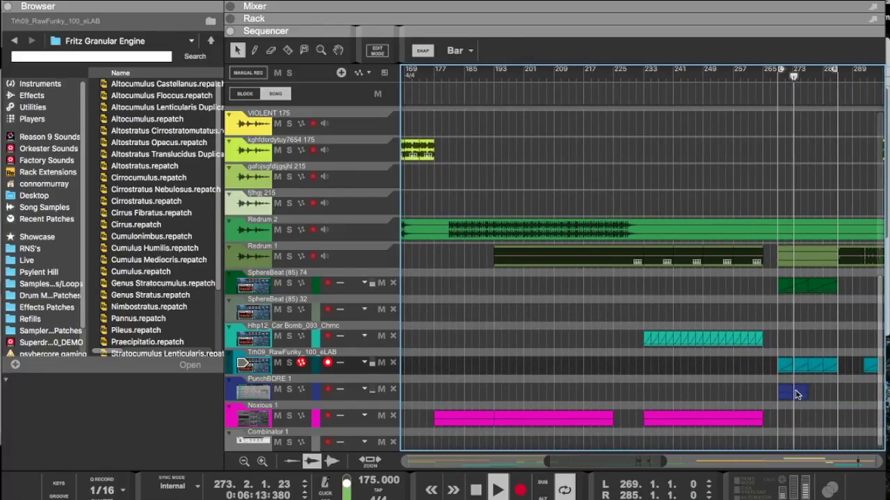
# Step: Place a second PunchBDRE 1 clip of eight bars at 277.1.1.0 and shorten the first one to six bars
pyautogui.moveTo(795, 394); pyautogui.dragTo(834, 393)
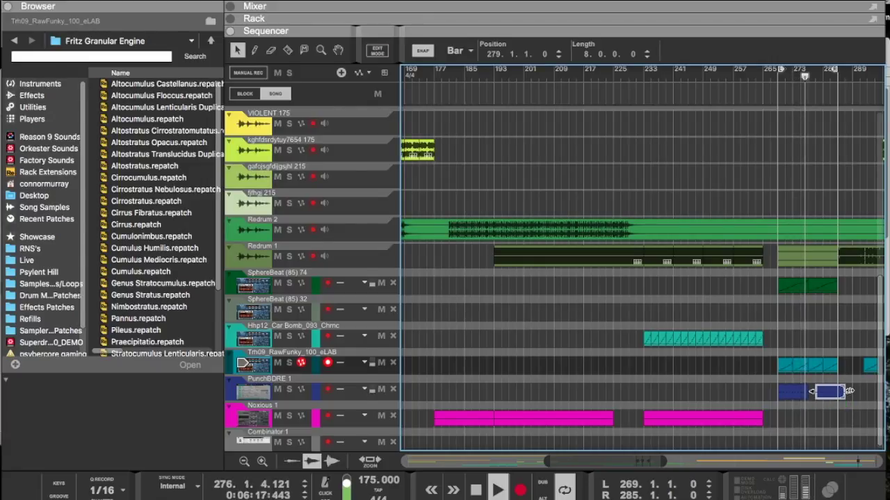
pyautogui.moveTo(849, 391); pyautogui.dragTo(838, 391)
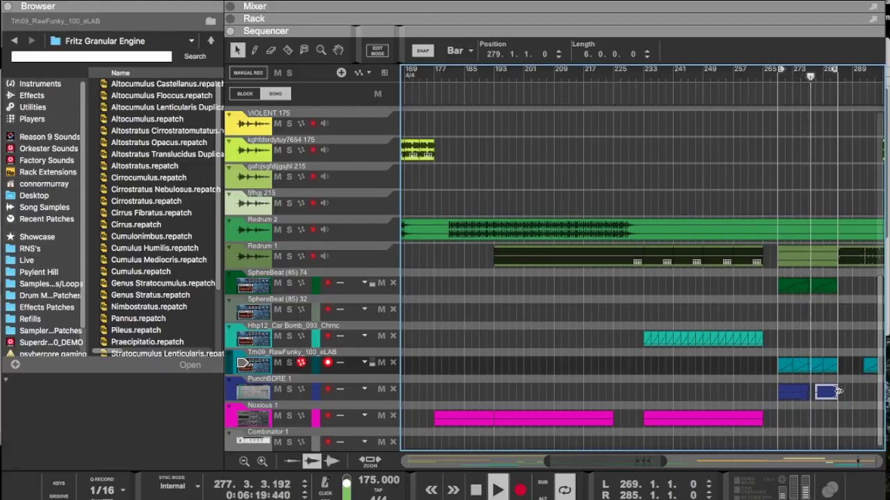
pyautogui.hscroll(5, 837, 398)
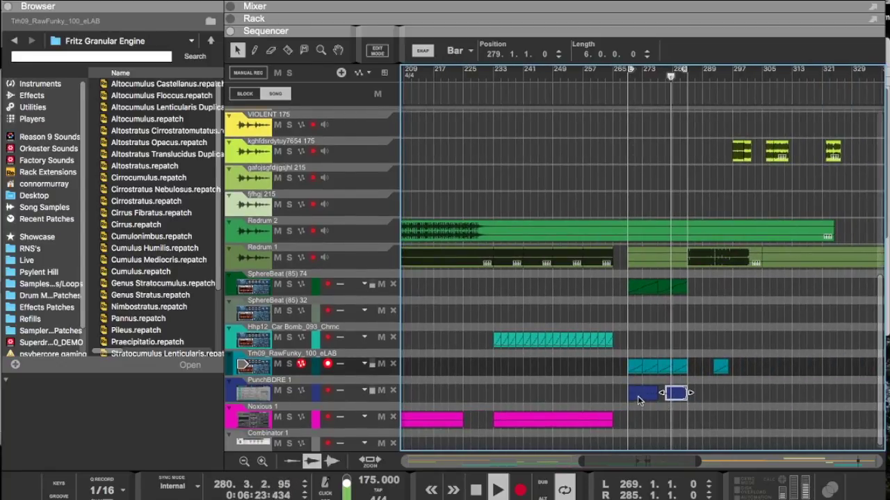
pyautogui.moveTo(638, 396); pyautogui.dragTo(669, 396)
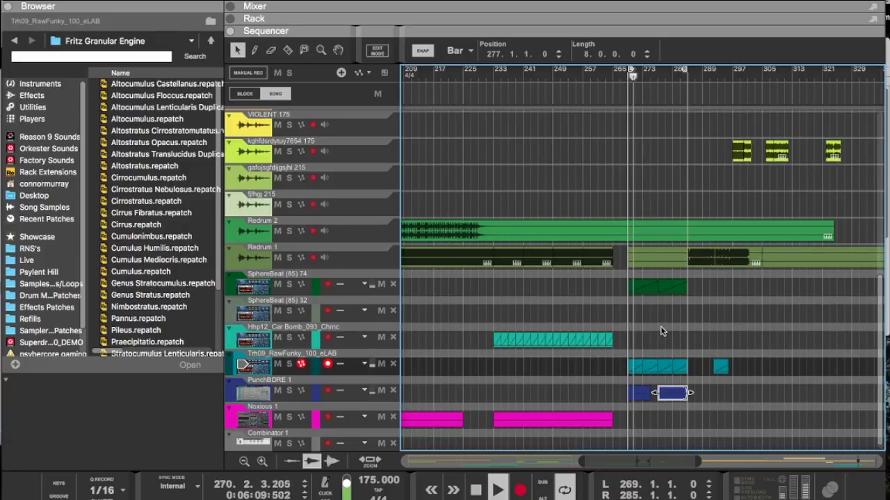
# Step: Enlarge the rack and adjust the Model 1 start frequency of PunchBDRE 1
pyautogui.moveTo(610, 32); pyautogui.dragTo(604, 281)
pyautogui.scroll(-10, 621, 183)
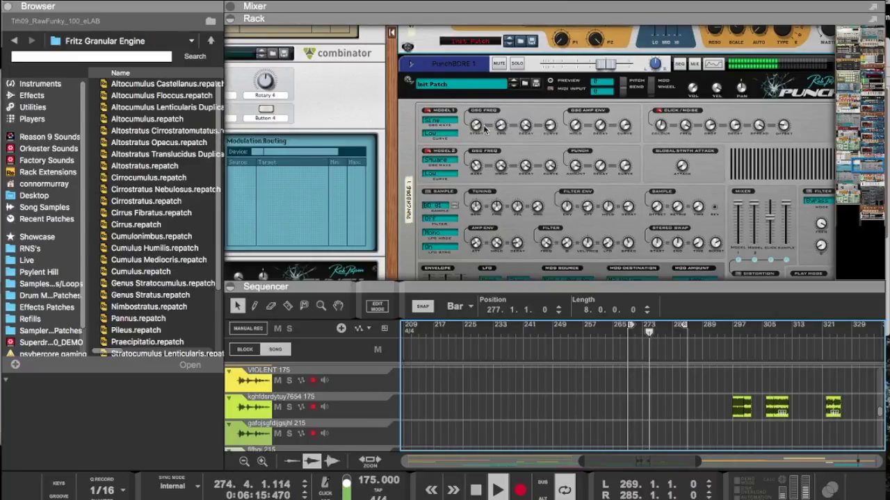
pyautogui.moveTo(475, 128); pyautogui.dragTo(476, 162)
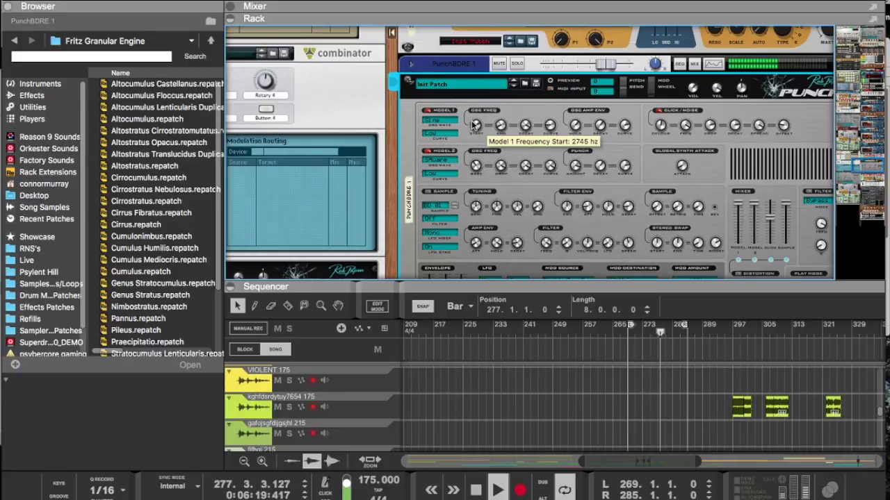
pyautogui.moveTo(476, 149); pyautogui.dragTo(476, 112)
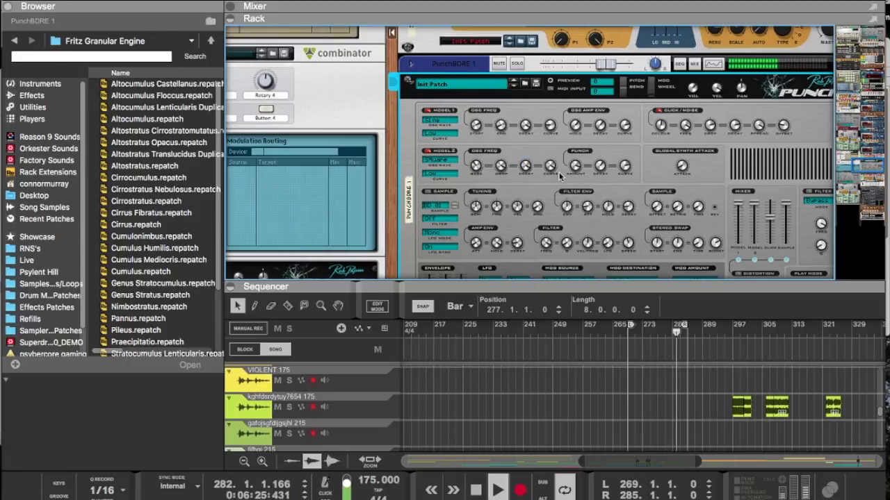
# Step: Create a new Kong Drum Designer in the empty rack space below the existing devices
pyautogui.scroll(-15, 601, 222)
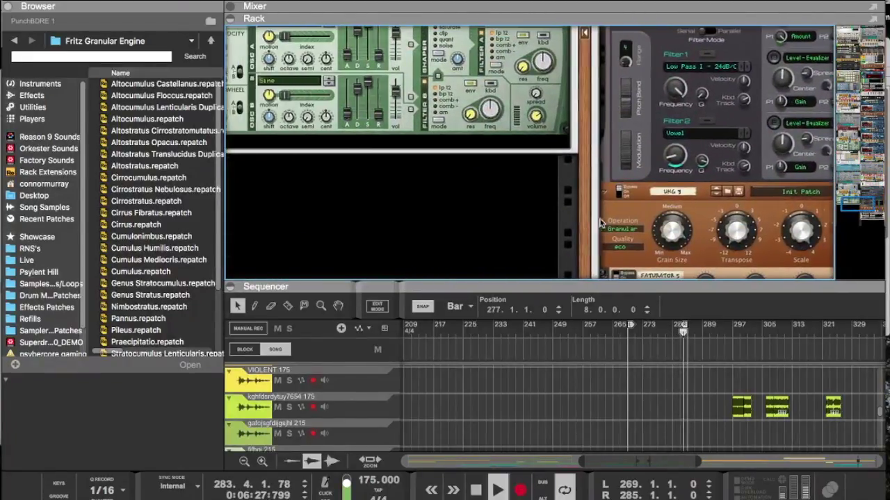
pyautogui.rightClick(491, 221)
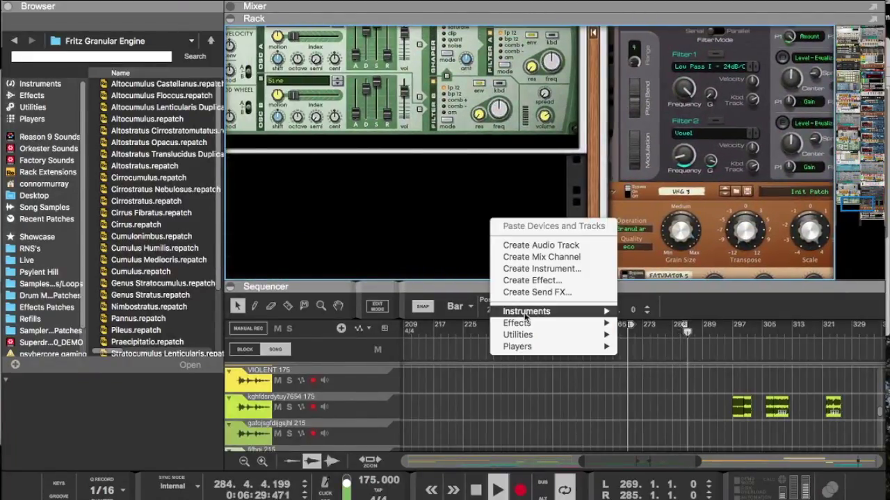
pyautogui.moveTo(526, 311)
pyautogui.click(681, 240)
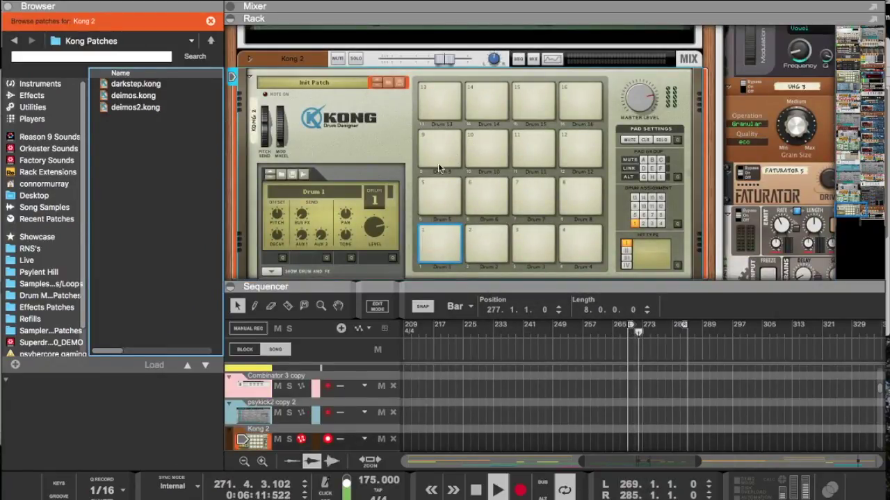
# Step: Load darkstep.kong into the new Kong, search all user locations for its missing sounds and close the missing sounds window
pyautogui.click(136, 83)
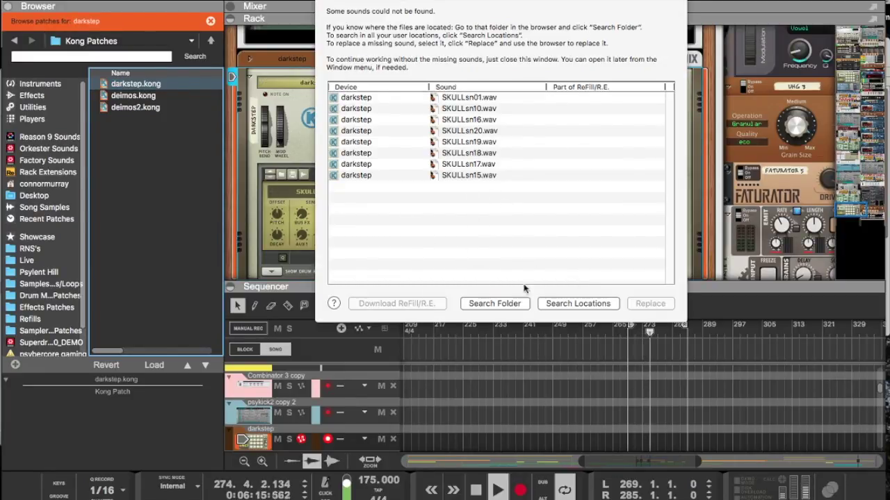
pyautogui.click(563, 304)
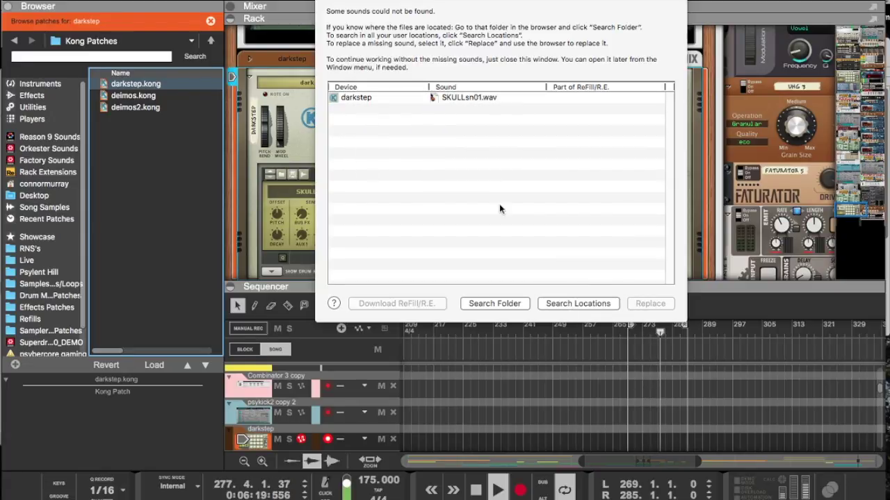
pyautogui.click(323, 1)
# Step: Lower the master level of the darkstep Kong and enlarge the sequencer area
pyautogui.scroll(-3, 373, 135)
pyautogui.moveTo(625, 62); pyautogui.dragTo(624, 89)
pyautogui.moveTo(630, 283); pyautogui.dragTo(631, 125)
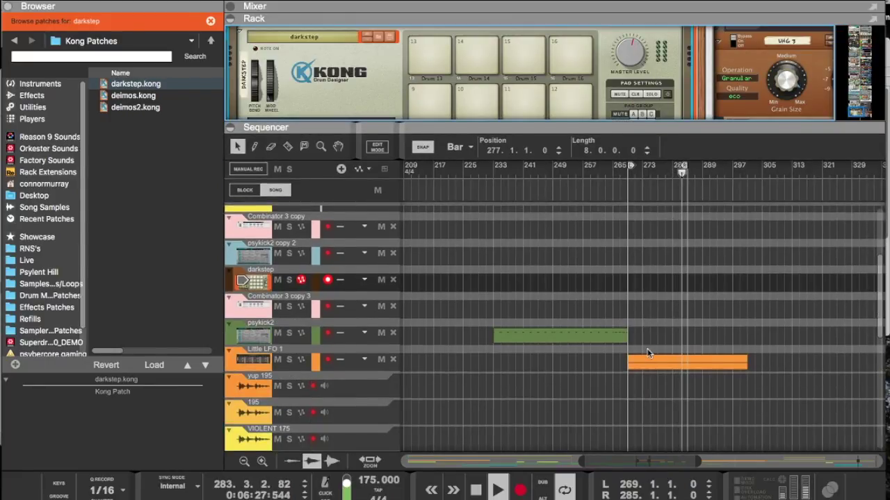
# Step: Draw a 16-bar clip at 269.1.1.0 on the darkstep track and open it for note editing
pyautogui.click(633, 279)
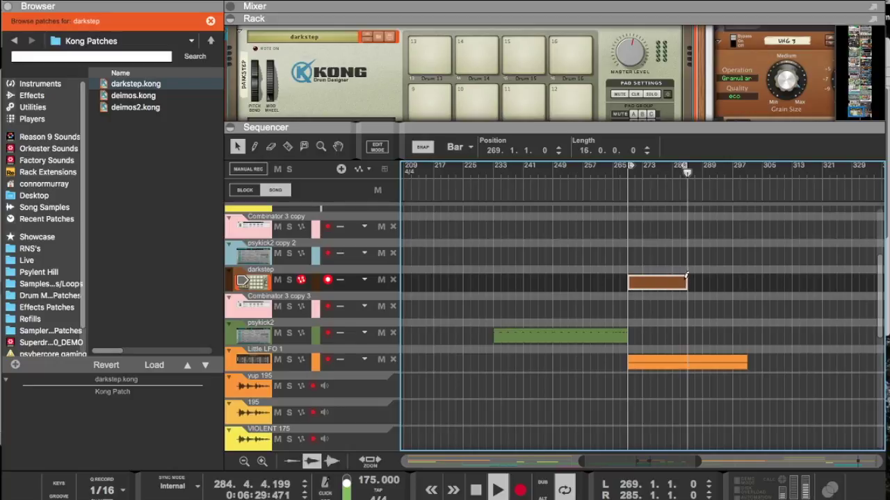
pyautogui.doubleClick(683, 282)
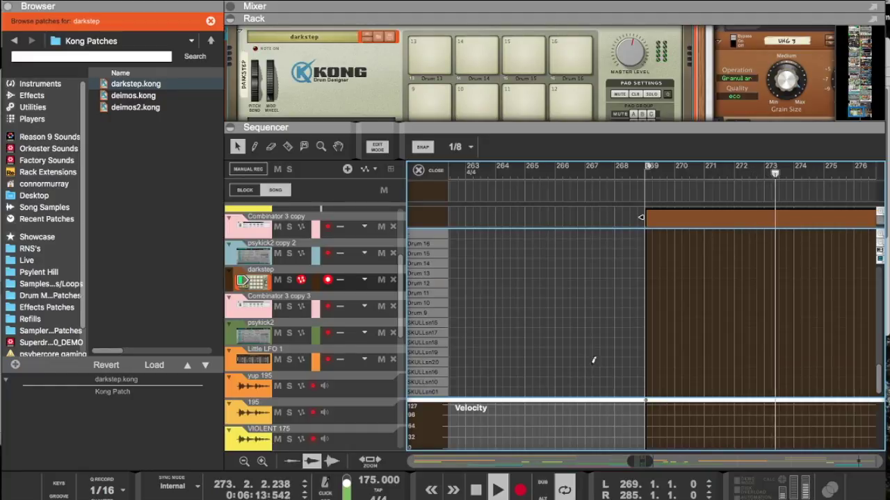
# Step: Enter 1/8-note SKULLsn16 hits on beats 2 and 4 of every bar and repeat them through to bar 285
pyautogui.click(655, 372)
pyautogui.click(669, 372)
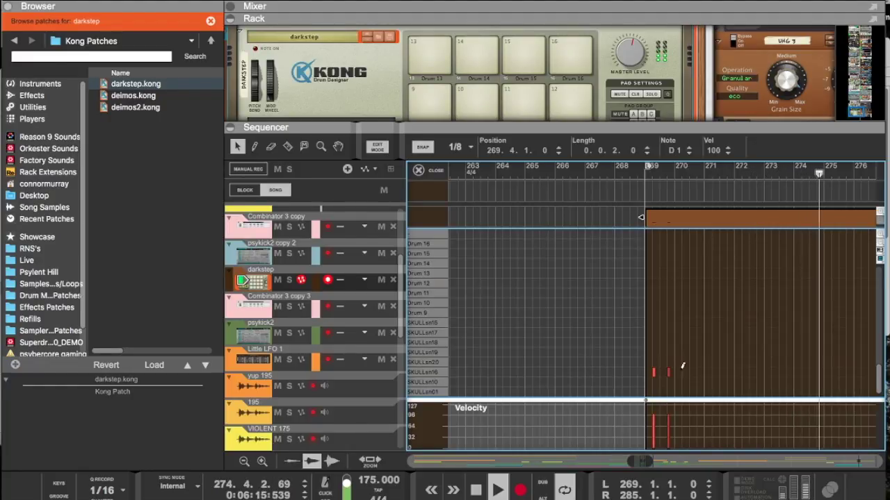
pyautogui.keyDown('super'); pyautogui.click(684, 370); pyautogui.keyUp('super')
pyautogui.keyDown('super'); pyautogui.click(699, 370); pyautogui.keyUp('super')
pyautogui.moveTo(715, 368)
pyautogui.mouseDown()
pyautogui.moveTo(651, 380)
pyautogui.moveTo(727, 385)
pyautogui.moveTo(714, 377)
pyautogui.moveTo(831, 374)
pyautogui.mouseUp()
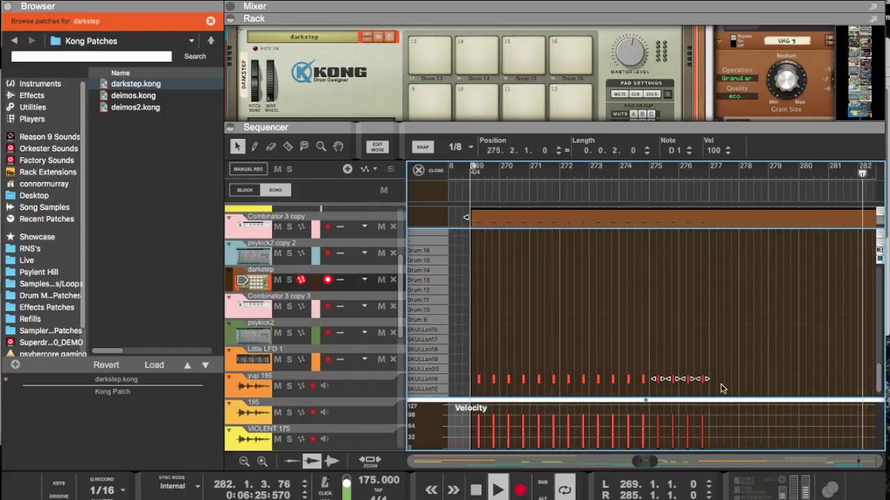
pyautogui.moveTo(747, 374); pyautogui.dragTo(839, 375)
pyautogui.hscroll(3, 839, 375)
pyautogui.moveTo(734, 375); pyautogui.dragTo(806, 378)
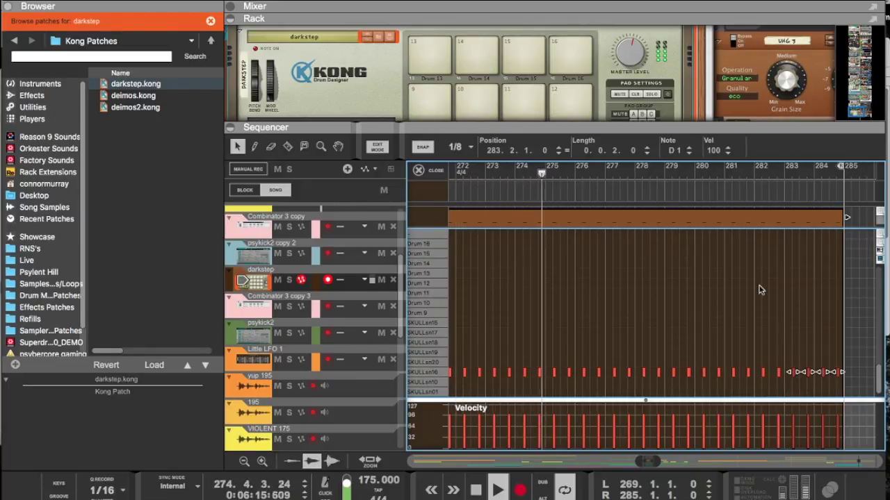
# Step: Adjust the decay offset of darkstep's drum 3, SKULLsn16, and set its tone to 32
pyautogui.moveTo(528, 132); pyautogui.dragTo(529, 195)
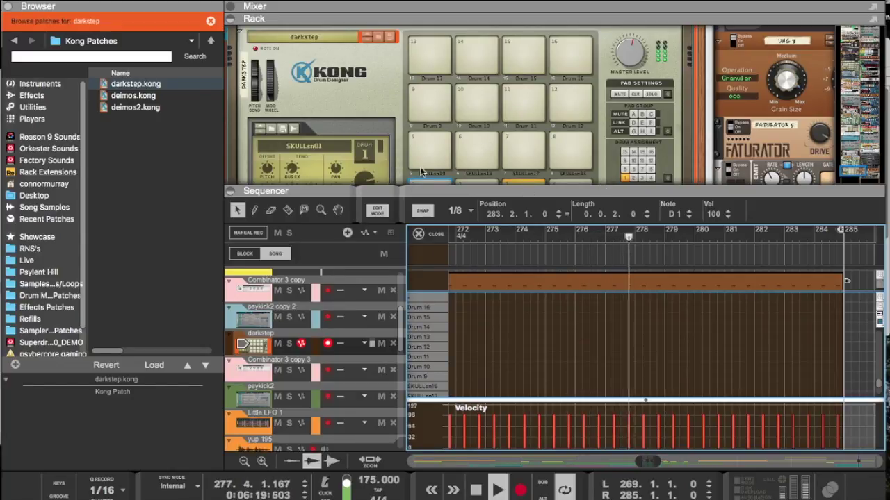
pyautogui.scroll(-2, 427, 167)
pyautogui.click(506, 103)
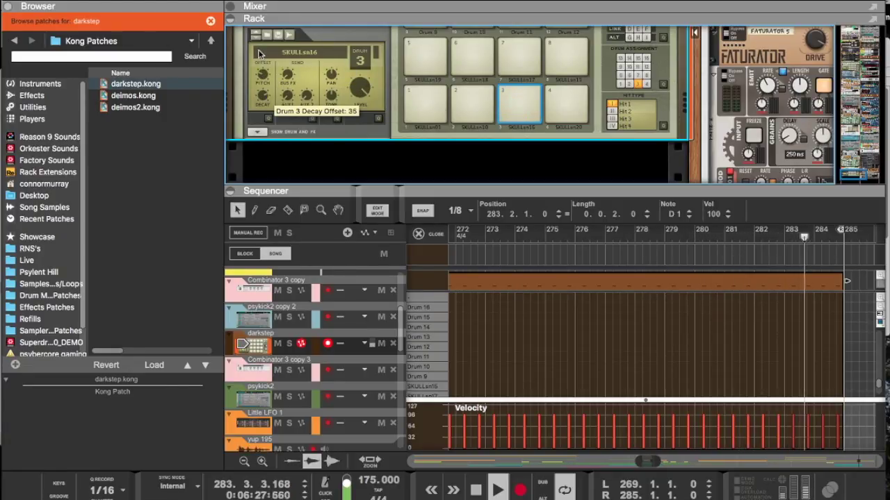
pyautogui.moveTo(259, 53); pyautogui.dragTo(261, 111)
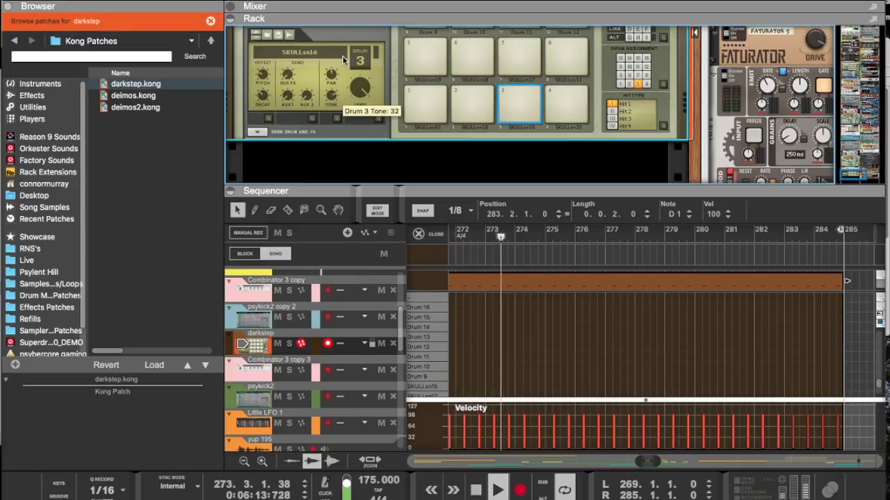
# Step: Leave the darkstep clip, enlarge the sequencer and return to the arrangement around the loop from bar 269 to 285
pyautogui.scroll(5, 629, 143)
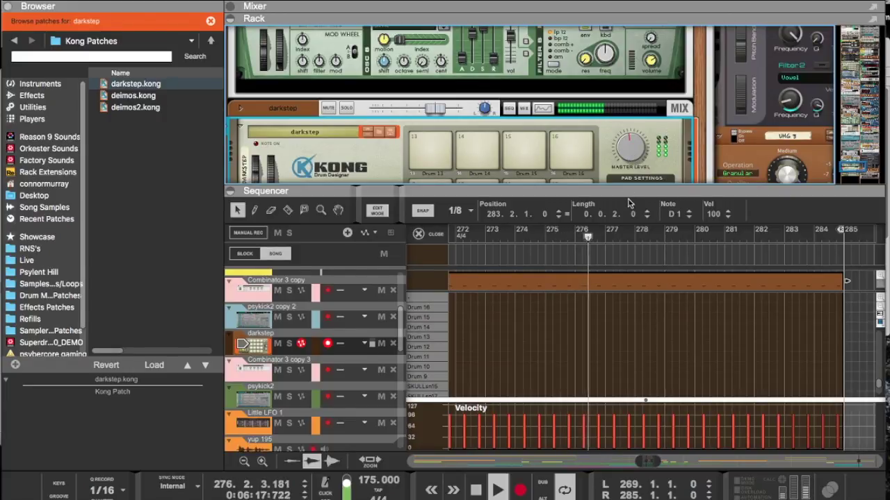
pyautogui.moveTo(623, 178); pyautogui.dragTo(622, 64)
pyautogui.hotkey('ctrl', 'e')
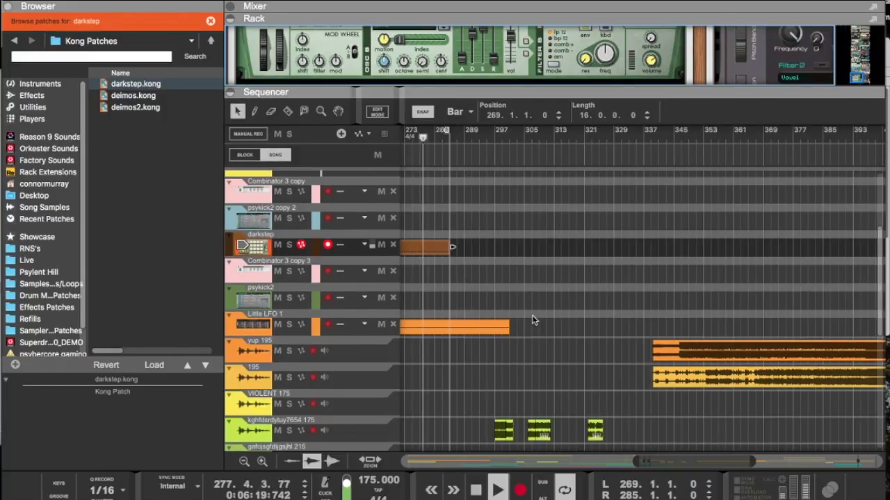
pyautogui.hscroll(-5, 532, 320)
pyautogui.scroll(-10, 533, 320)
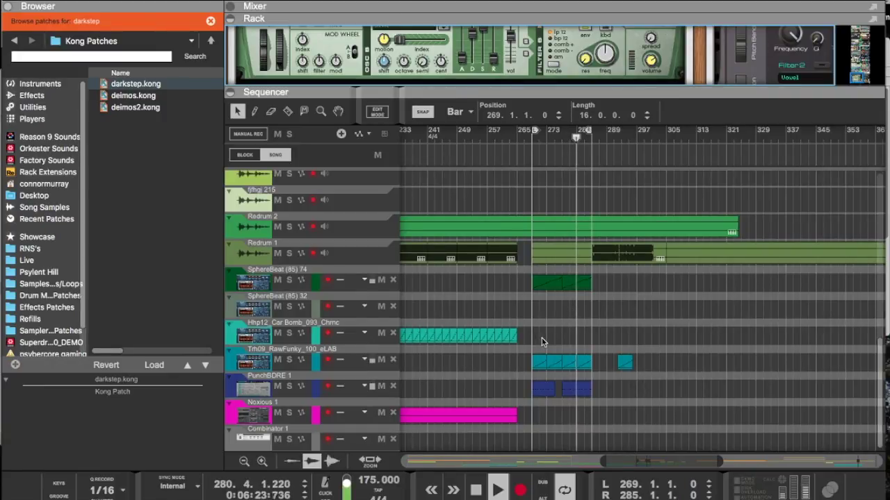
# Step: Copy two 8-bar SphereBeat clips onto the SphereBeat (85) 32 track at bar 269 and move the four RawFunky clips to bar 296
pyautogui.hscroll(20, 607, 312)
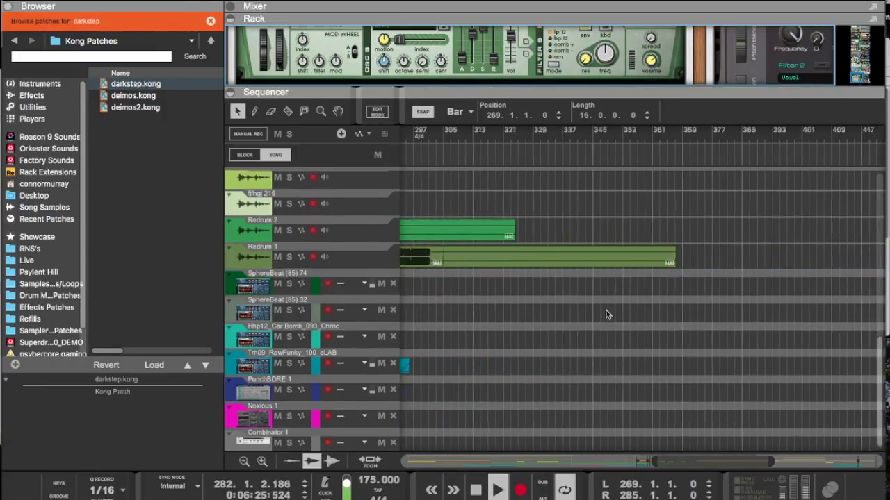
pyautogui.moveTo(607, 312); pyautogui.dragTo(522, 298)
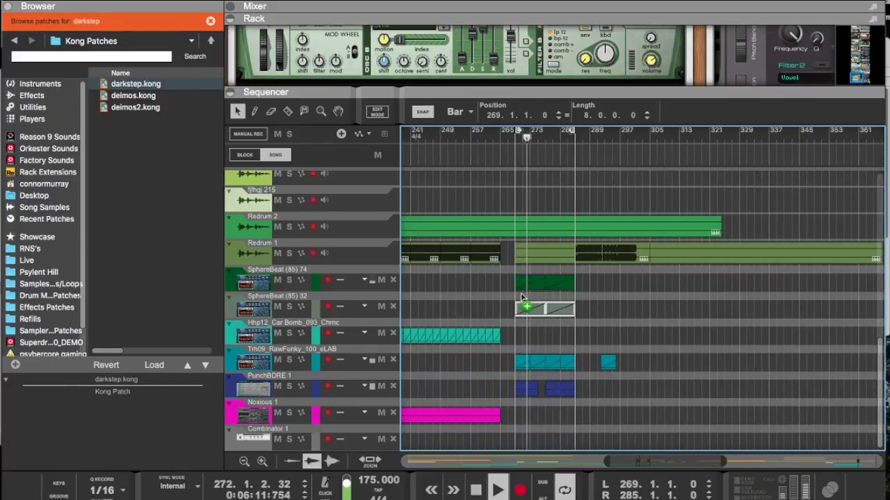
pyautogui.moveTo(578, 327); pyautogui.dragTo(632, 367)
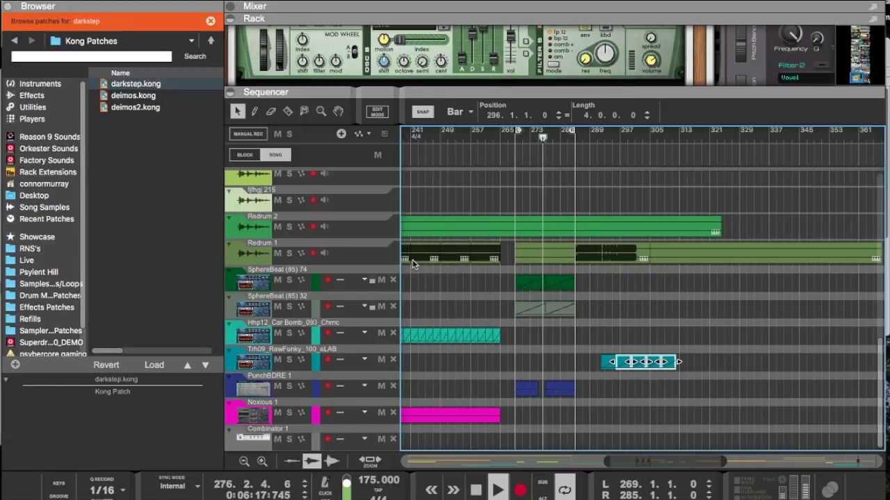
# Step: Examine the SphereBeat (85) 32 loop player and neighbouring devices in the rack, and the tracks around the bar 269 to 285 loop
pyautogui.click(272, 310)
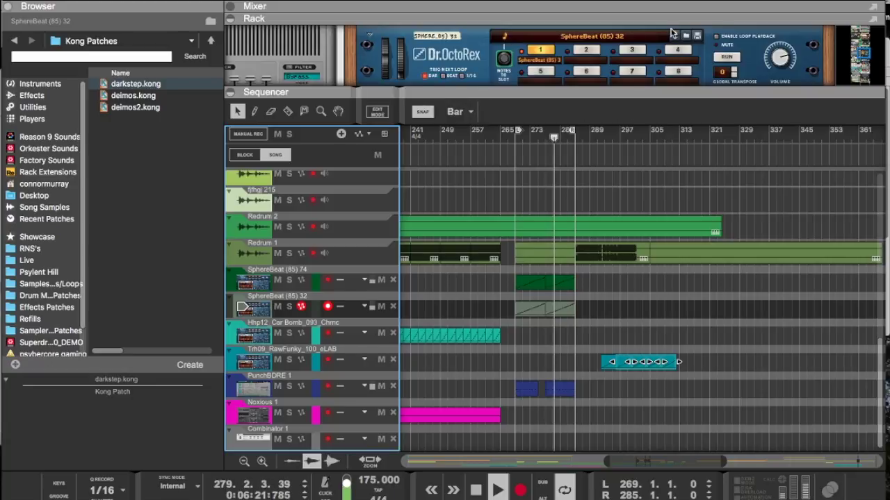
pyautogui.click(777, 64)
pyautogui.moveTo(762, 95); pyautogui.dragTo(738, 228)
pyautogui.scroll(-4, 684, 139)
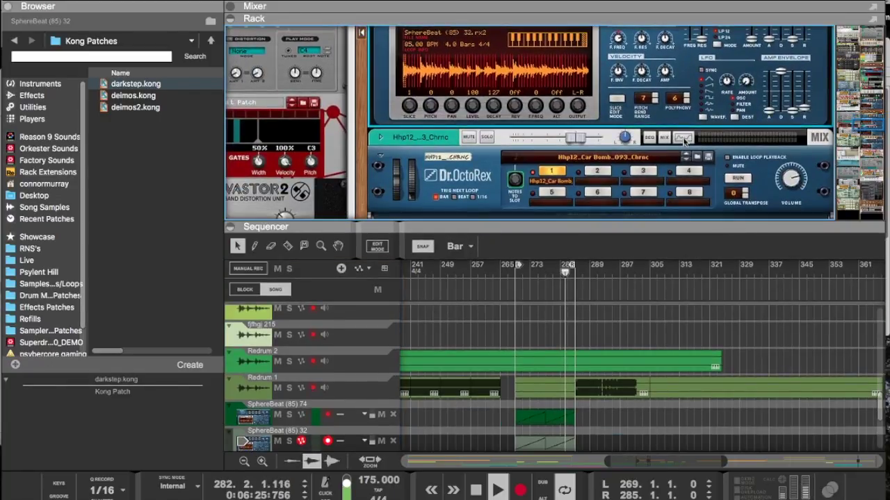
pyautogui.moveTo(621, 226); pyautogui.dragTo(629, 30)
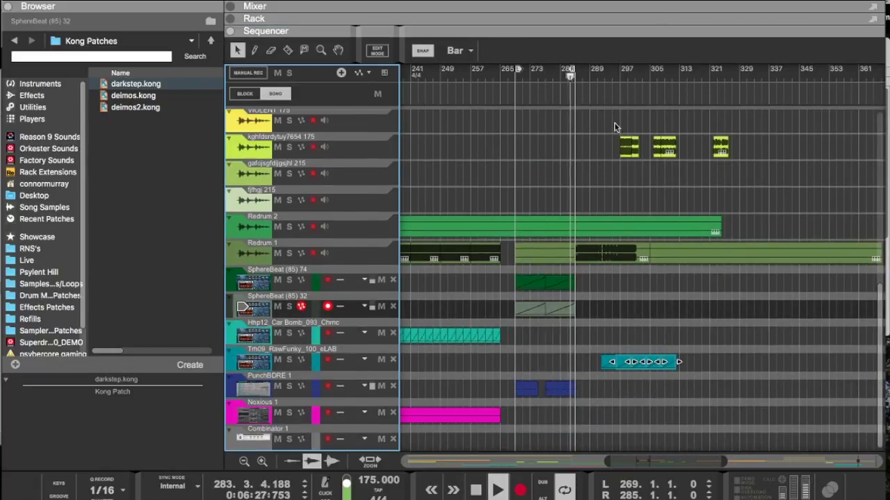
pyautogui.scroll(5, 575, 304)
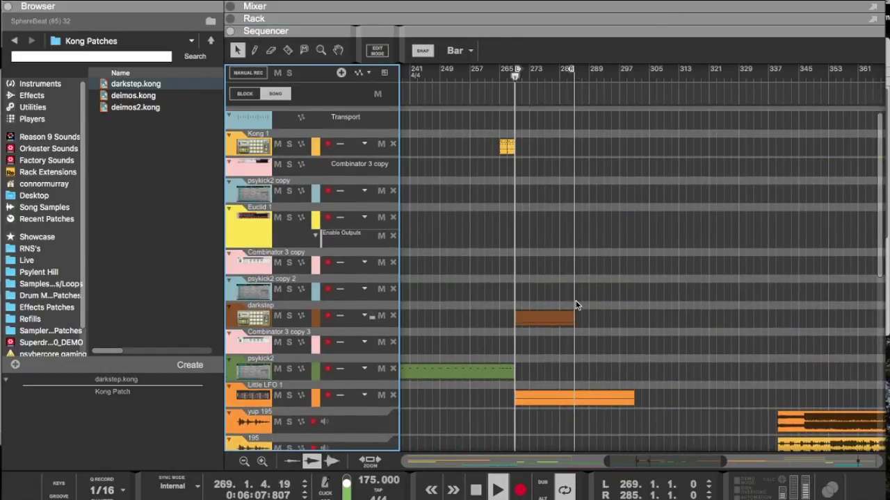
# Step: Locate PunchBDRE 1 in the rack and set its Model 1 frequency start to about 16779 Hz and frequency curve to about 35%
pyautogui.moveTo(570, 31); pyautogui.dragTo(555, 260)
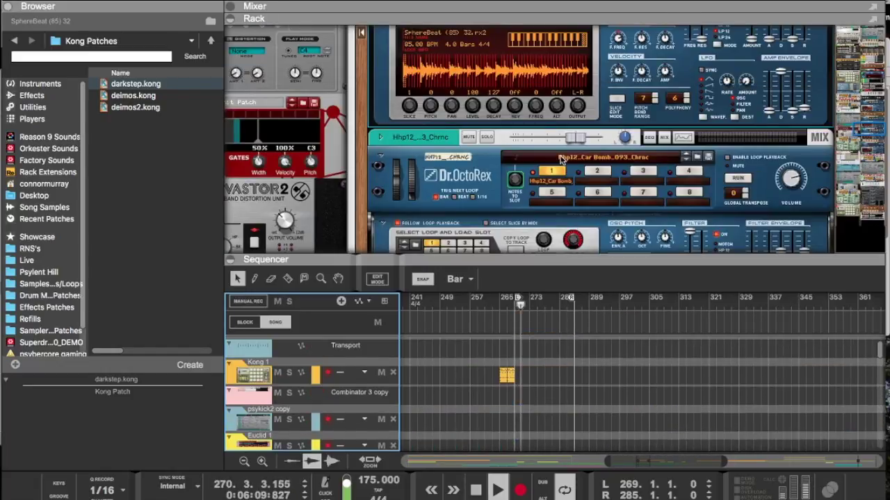
pyautogui.scroll(15, 560, 157)
pyautogui.scroll(1, 560, 160)
pyautogui.click(489, 114)
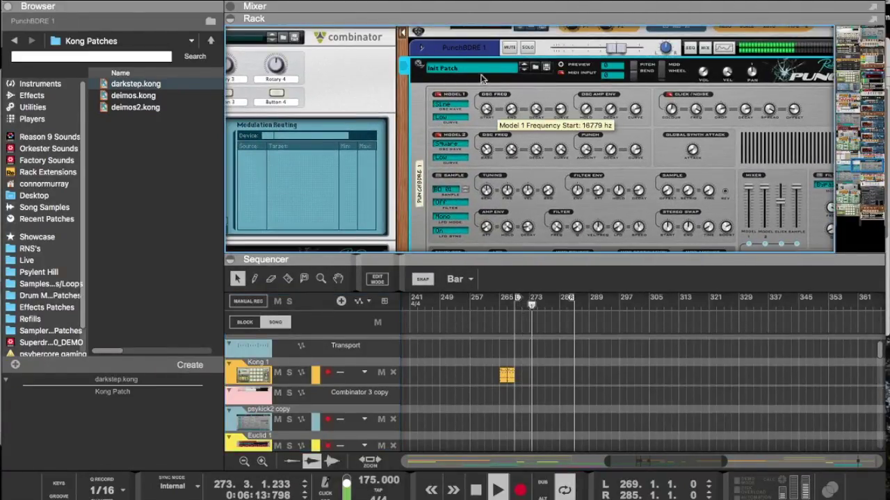
pyautogui.moveTo(543, 187); pyautogui.dragTo(541, 152)
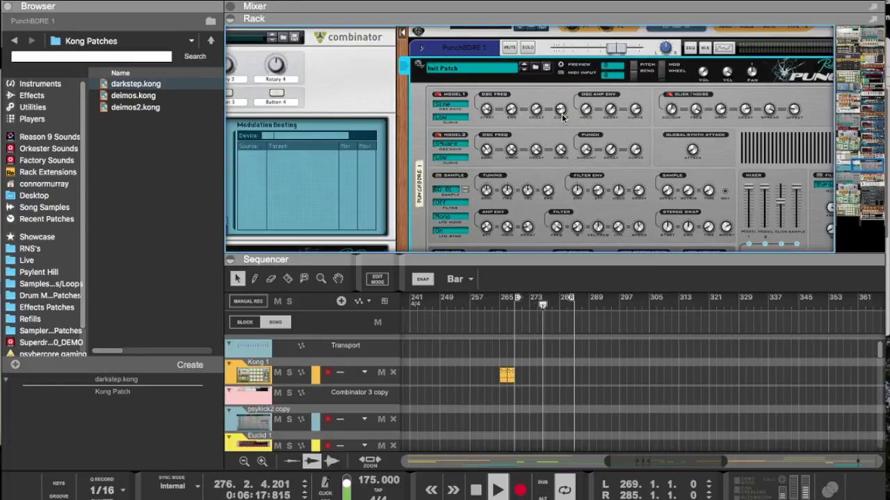
pyautogui.moveTo(560, 108); pyautogui.dragTo(560, 78)
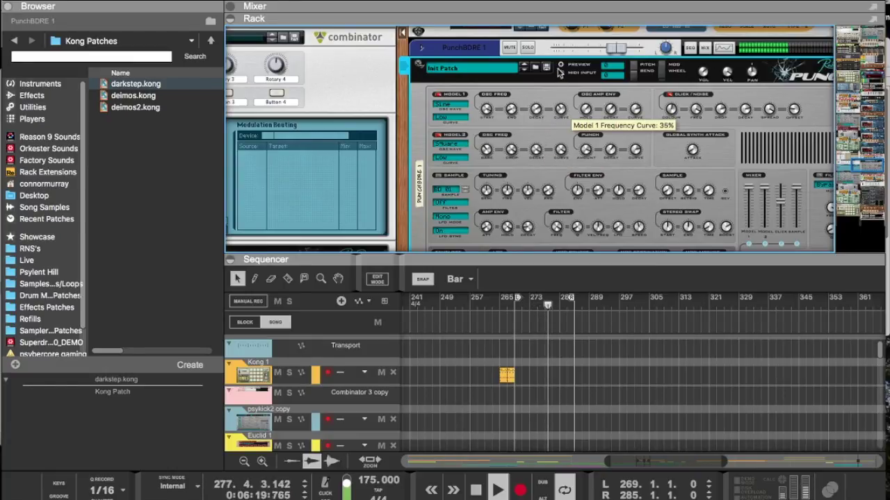
# Step: Readjust PunchBDRE 1's Model 1 frequency decay and start, and set its frequency end to 15 Hz
pyautogui.moveTo(576, 0); pyautogui.dragTo(576, 1)
pyautogui.moveTo(538, 111); pyautogui.dragTo(526, 75)
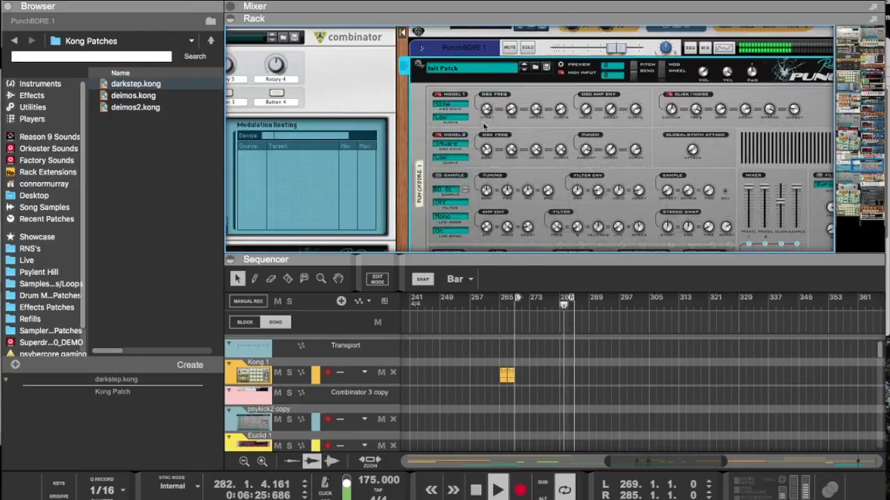
pyautogui.moveTo(484, 116); pyautogui.dragTo(486, 147)
pyautogui.moveTo(535, 109); pyautogui.dragTo(535, 123)
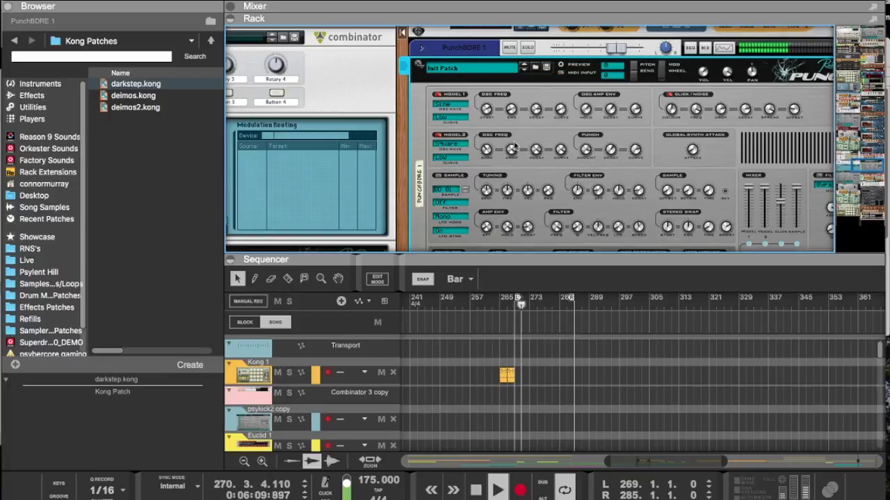
pyautogui.moveTo(512, 107)
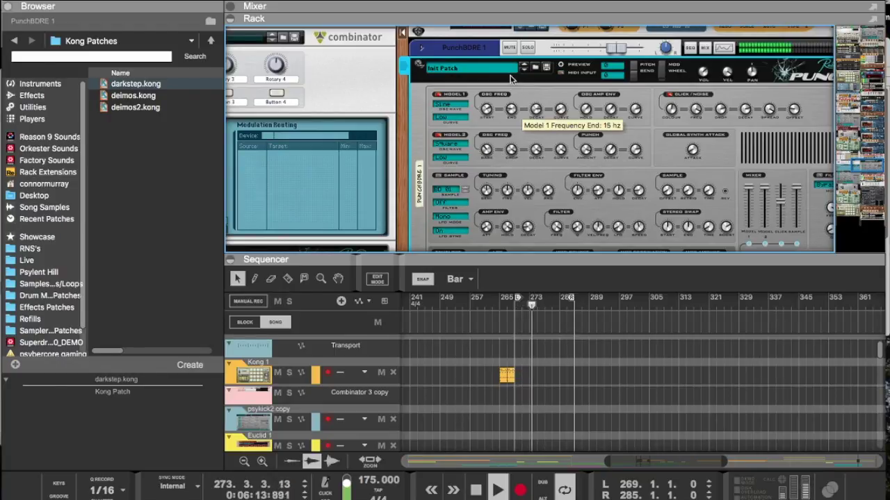
# Step: Insert a CF-101 Chorus/Flanger between PunchBDRE 1 and the Resampler
pyautogui.scroll(-5, 513, 139)
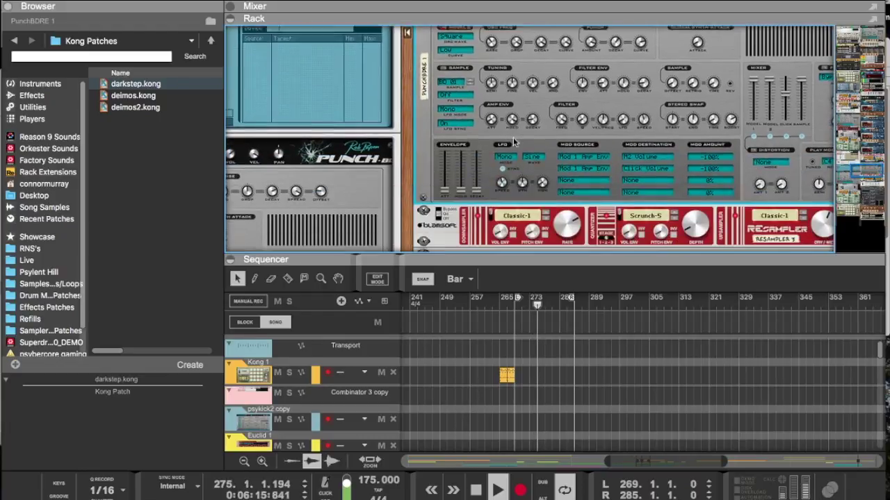
pyautogui.scroll(-1, 514, 142)
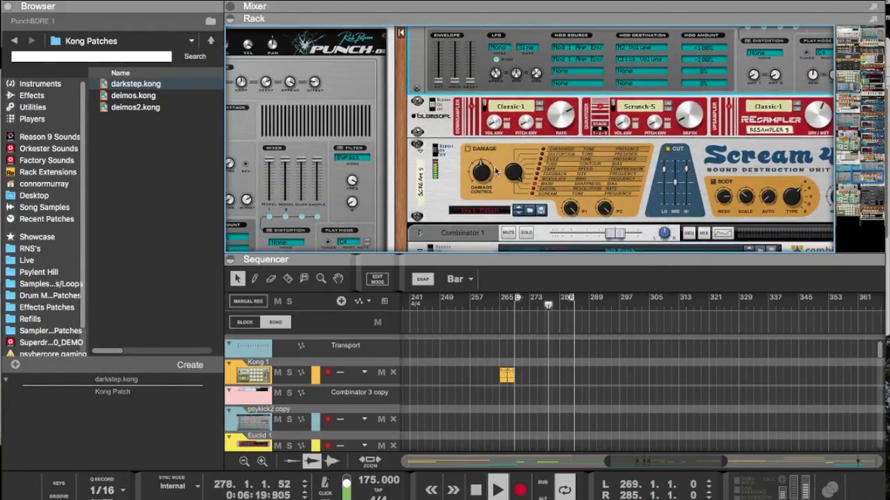
pyautogui.click(513, 173)
pyautogui.hscroll(2, 509, 143)
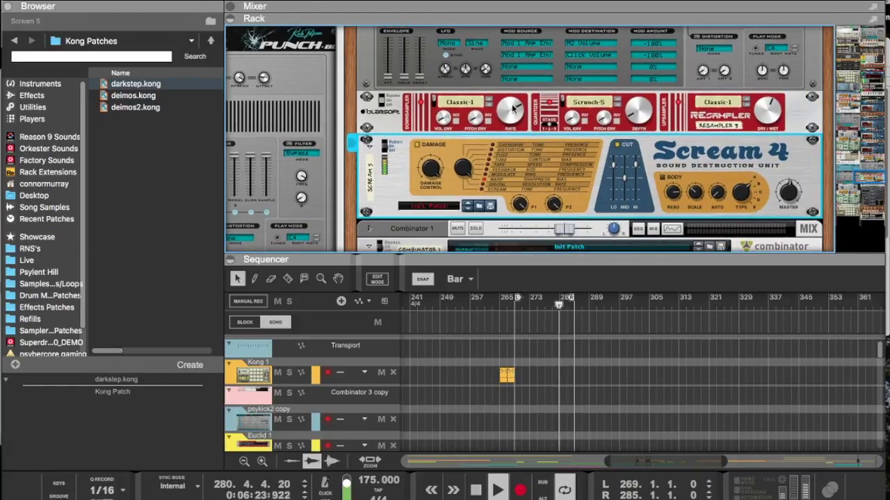
pyautogui.rightClick(491, 89)
pyautogui.moveTo(529, 224)
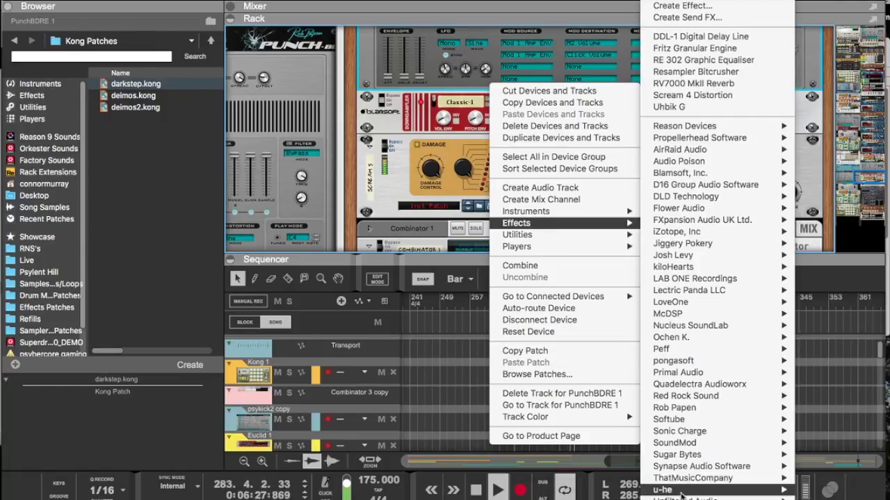
pyautogui.moveTo(684, 126)
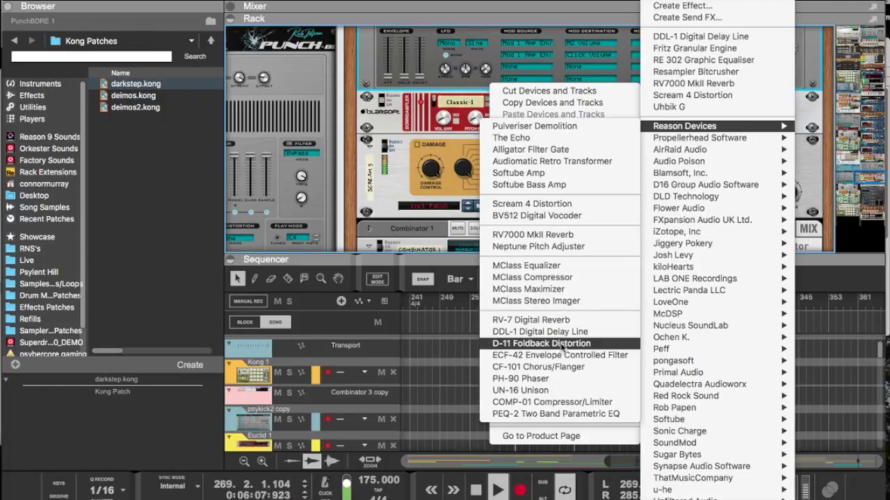
pyautogui.click(528, 367)
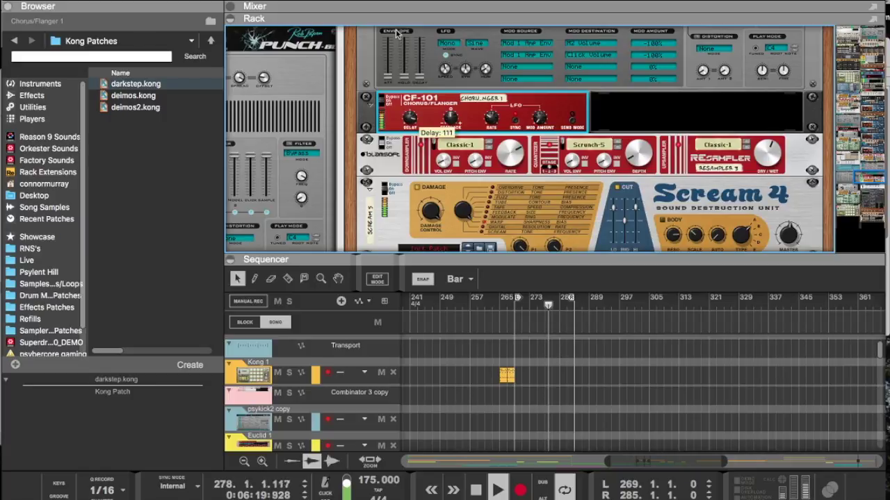
# Step: Vary the CF-101's delay and sweep its feedback between -64 and 63
pyautogui.moveTo(395, 85); pyautogui.dragTo(373, 23)
pyautogui.moveTo(409, 118); pyautogui.dragTo(376, 28)
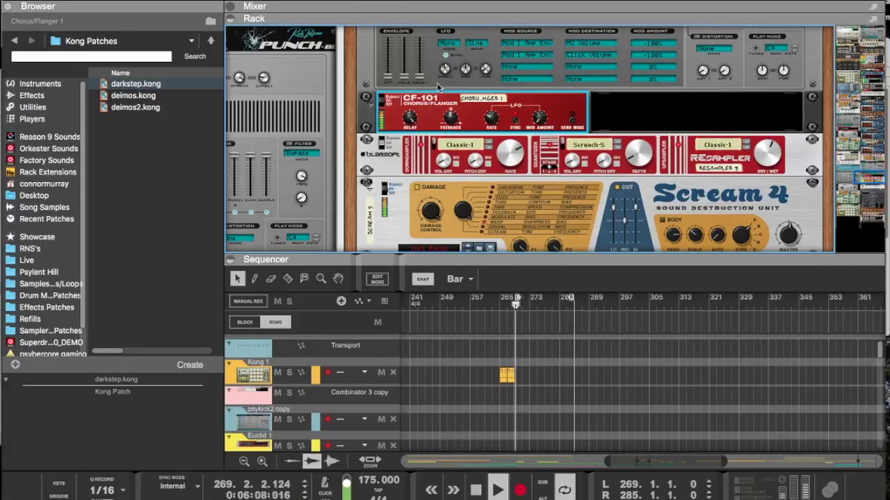
pyautogui.moveTo(451, 119); pyautogui.dragTo(426, 86)
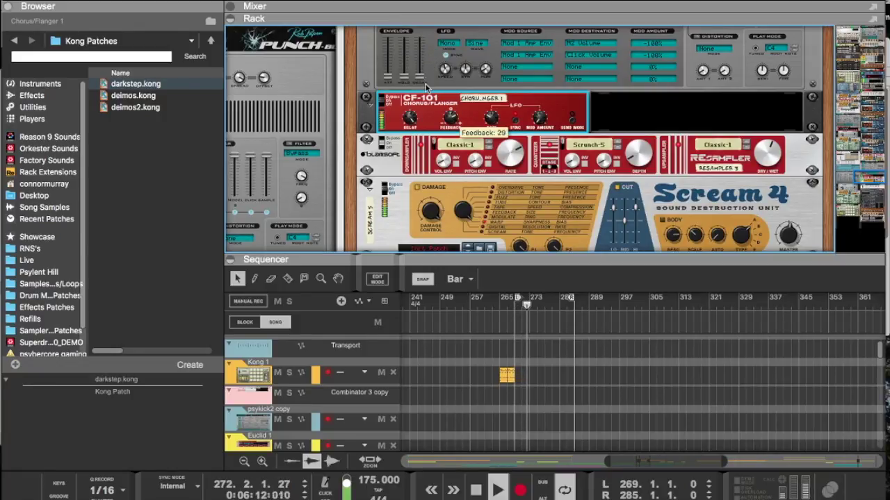
pyautogui.moveTo(428, 132); pyautogui.dragTo(435, 218)
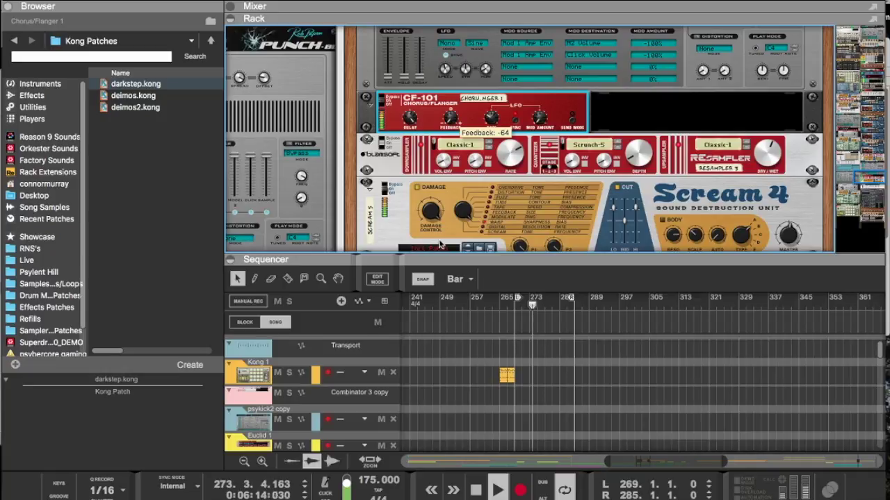
pyautogui.moveTo(437, 199); pyautogui.dragTo(462, 38)
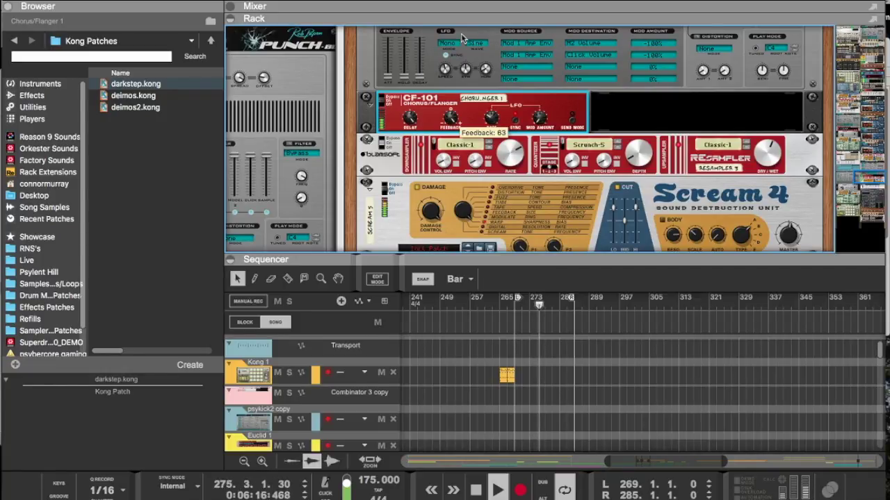
# Step: Delete the CF-101 Chorus/Flanger from the PunchBDRE 1 effect chain
pyautogui.rightClick(430, 120)
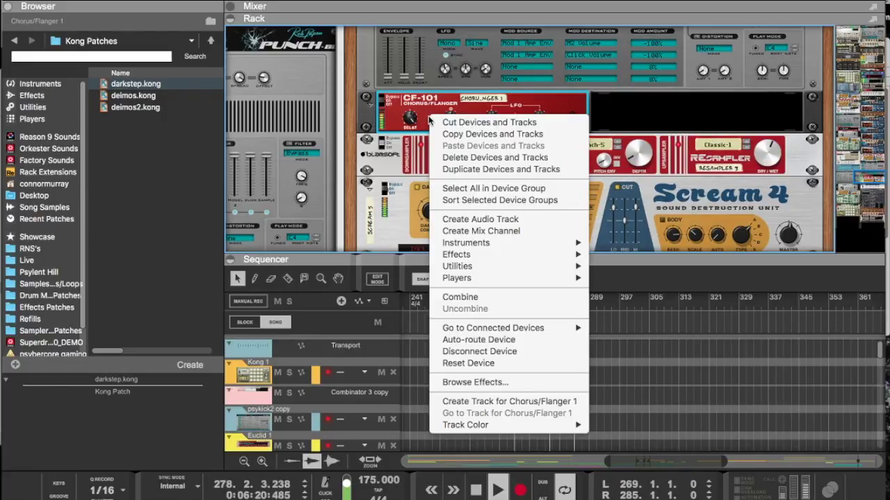
pyautogui.click(460, 158)
pyautogui.press('Return')
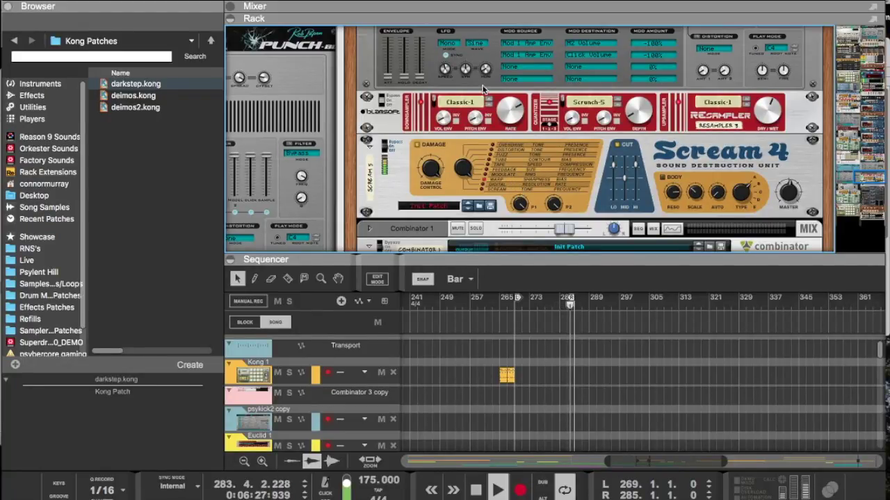
# Step: Add Ochen K.'s Glitch Effect after Scream 5 in the PunchBDRE chain and turn on its random dials and enable options
pyautogui.rightClick(484, 86)
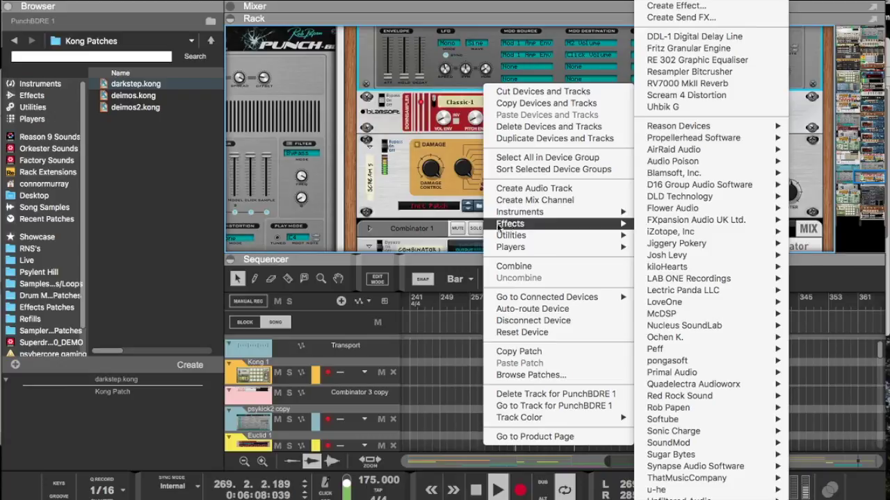
pyautogui.click(452, 221)
pyautogui.rightClick(448, 182)
pyautogui.moveTo(488, 326)
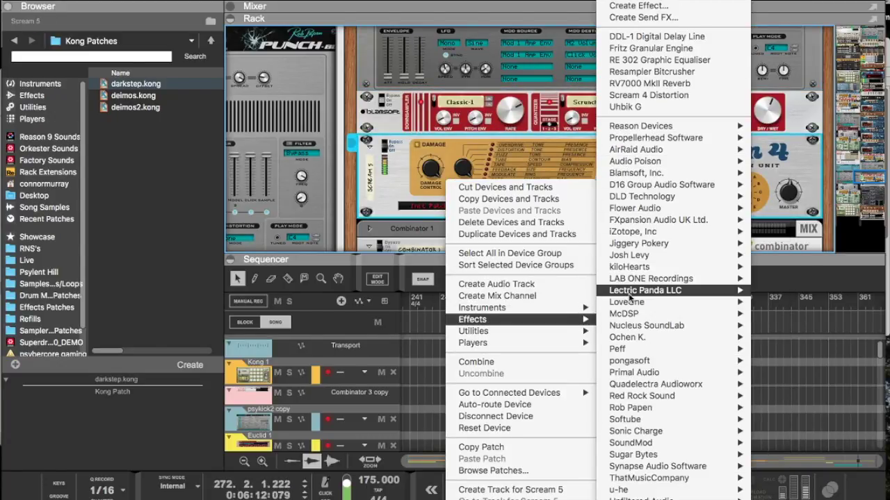
pyautogui.moveTo(627, 337)
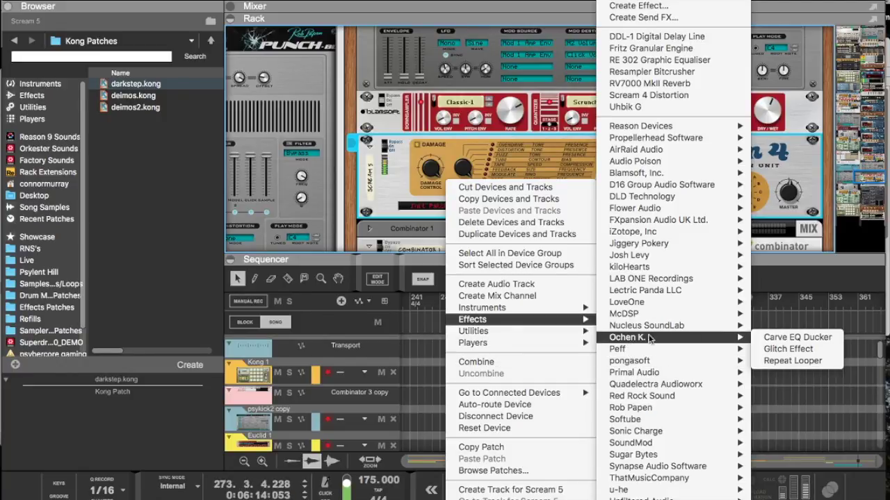
pyautogui.click(782, 349)
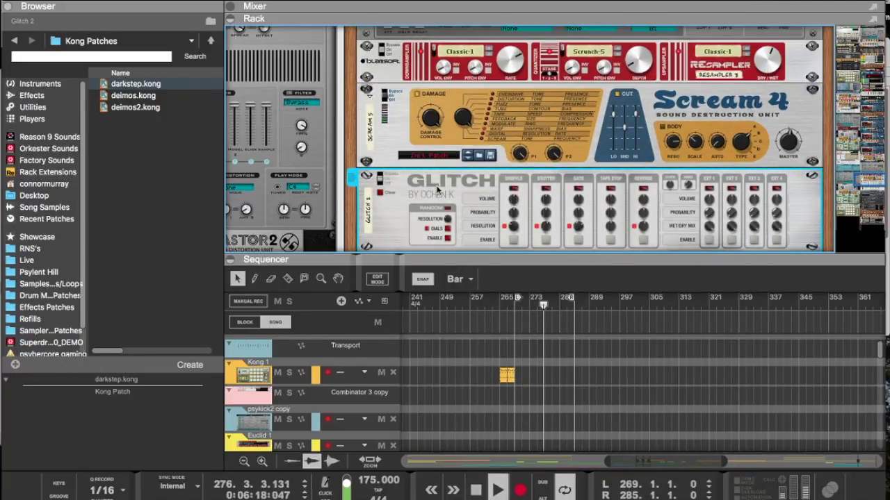
pyautogui.click(446, 236)
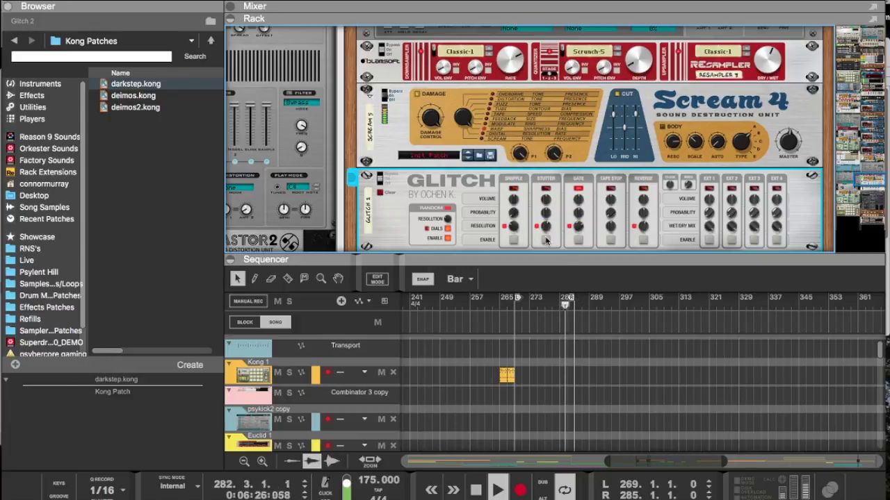
# Step: Enlarge the rack, set PunchBDRE 1's Model 1 frequency decay to 94.8 ms and return to the Glitch effect
pyautogui.moveTo(537, 259); pyautogui.dragTo(537, 320)
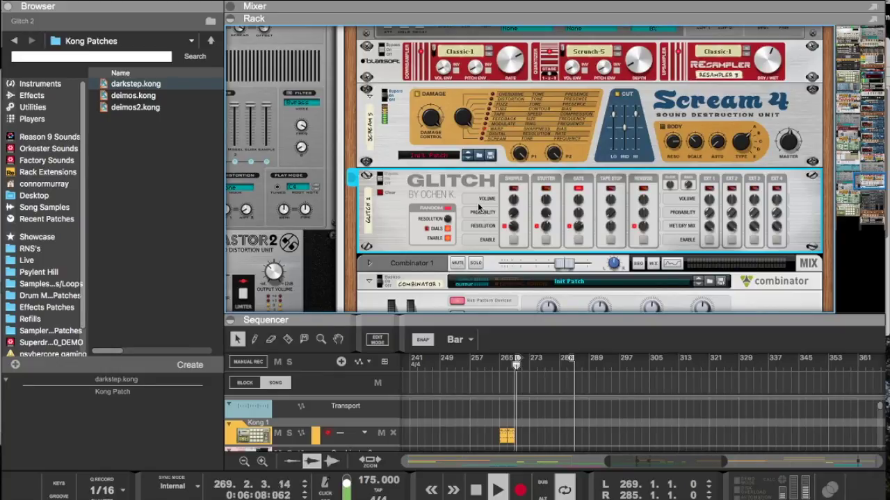
pyautogui.scroll(3, 478, 207)
pyautogui.hscroll(-10, 478, 203)
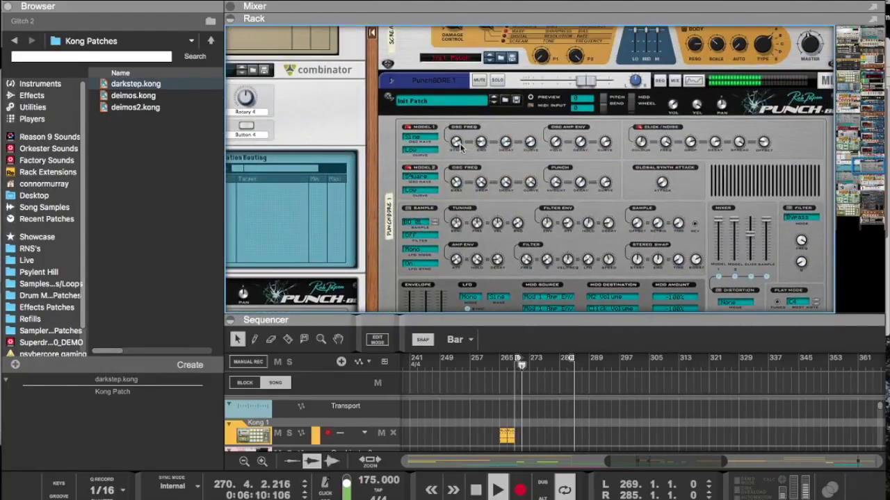
pyautogui.click(511, 146)
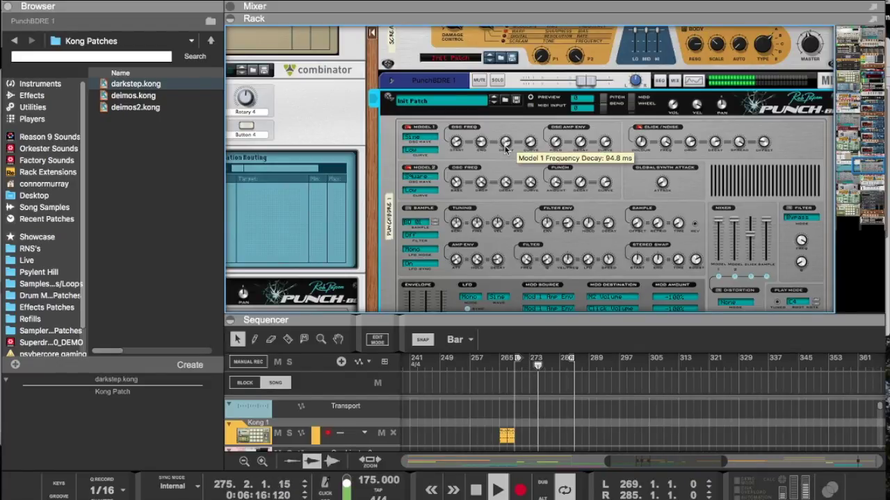
pyautogui.scroll(-5, 506, 148)
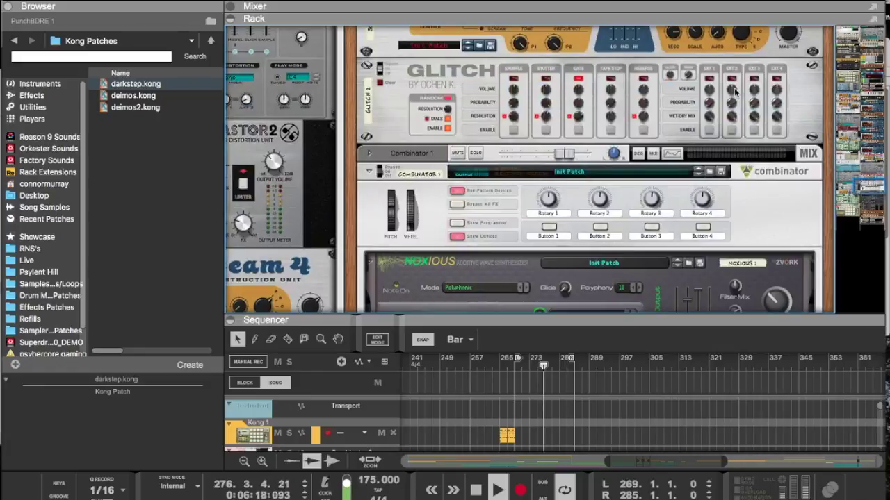
# Step: Switch to Chrome to check the Twitch stream chat and the Facebook notifications, and return to Reason
pyautogui.click(707, 122)
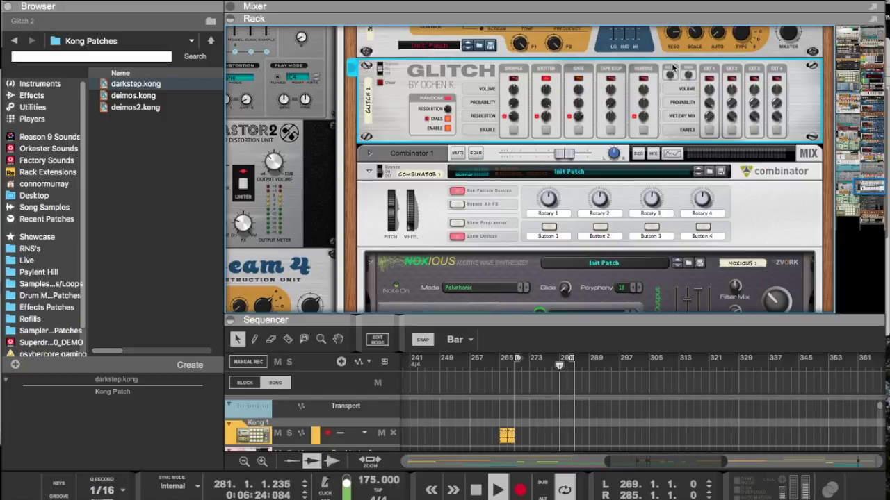
pyautogui.scroll(2, 669, 90)
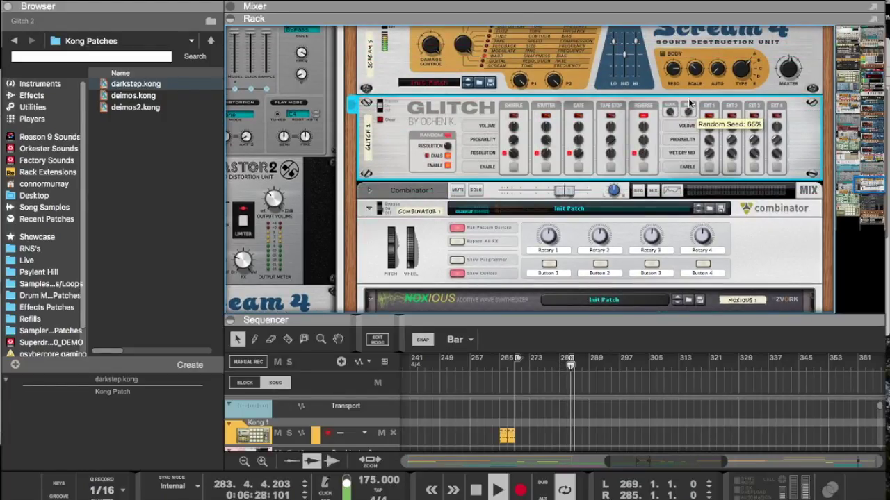
pyautogui.hotkey('ctrl', 'Up')
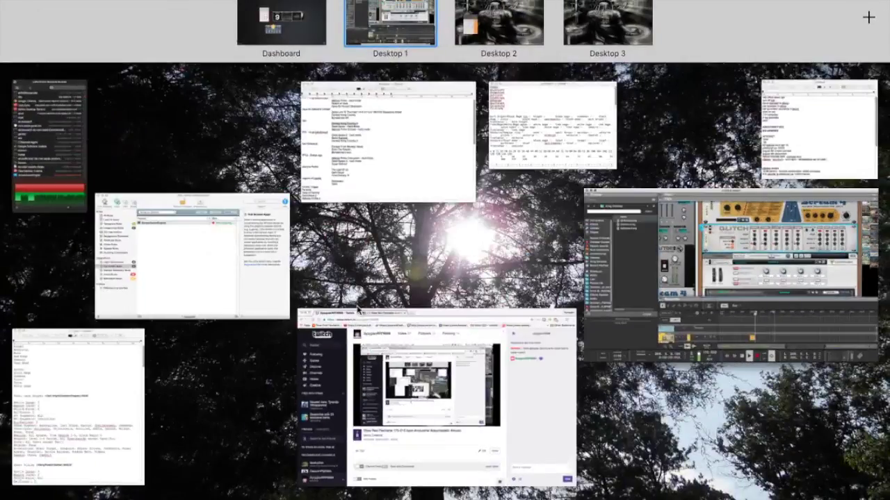
pyautogui.click(384, 333)
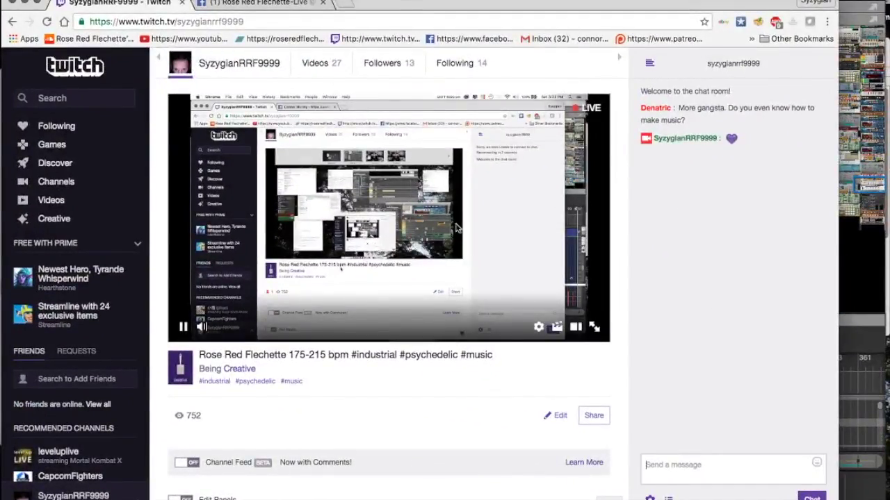
pyautogui.click(255, 3)
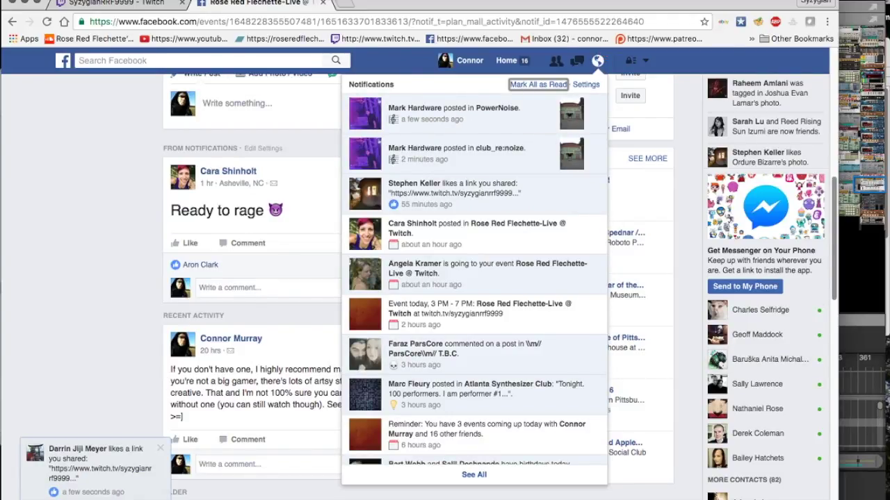
pyautogui.click(867, 22)
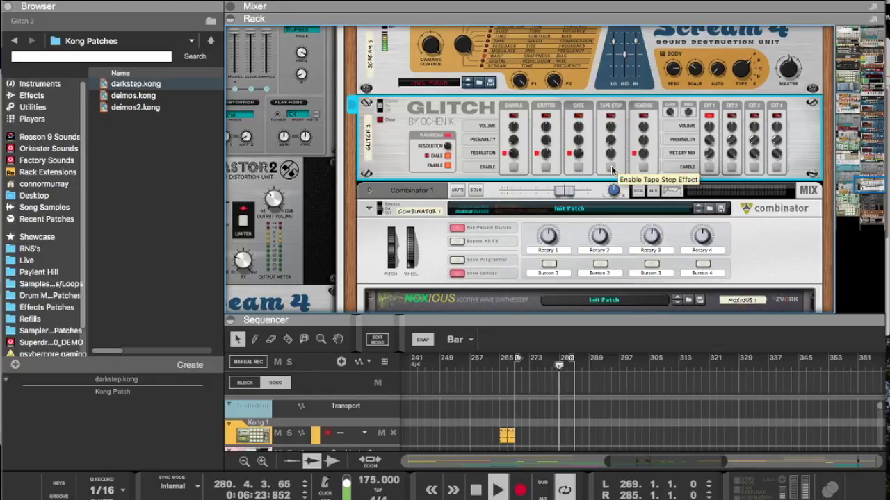
pyautogui.doubleClick(572, 320)
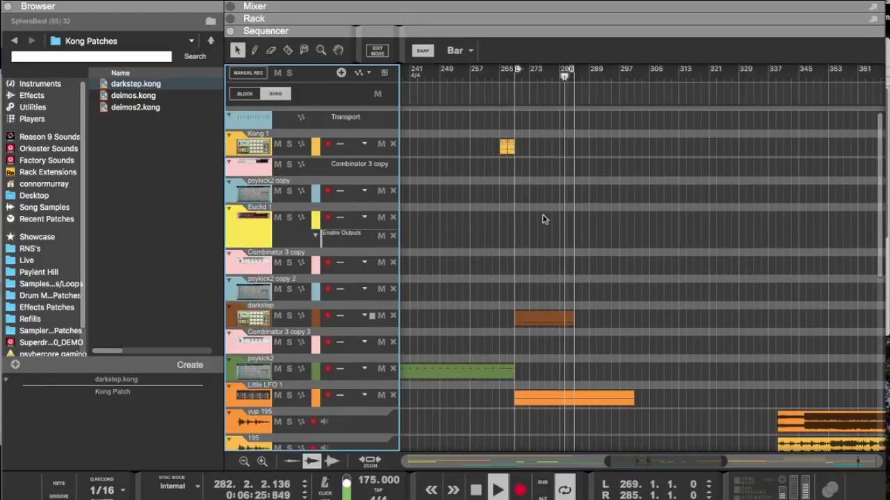
pyautogui.scroll(-1, 542, 219)
pyautogui.scroll(-5, 542, 218)
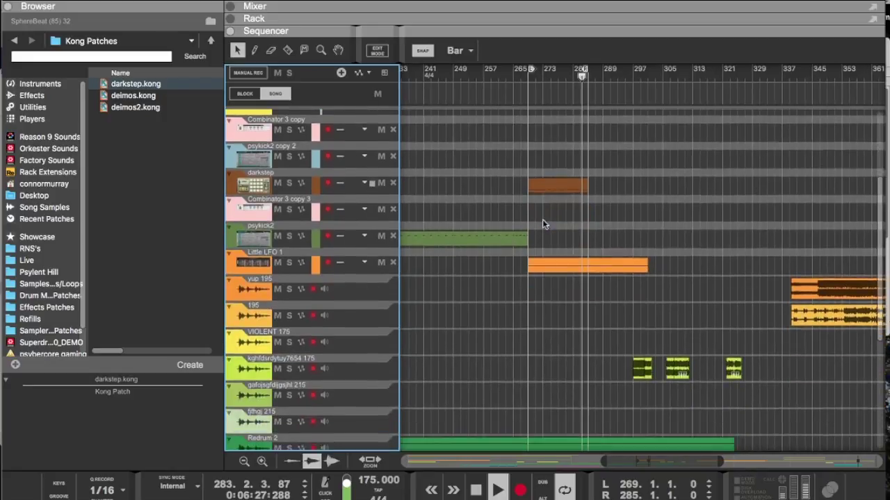
pyautogui.click(280, 187)
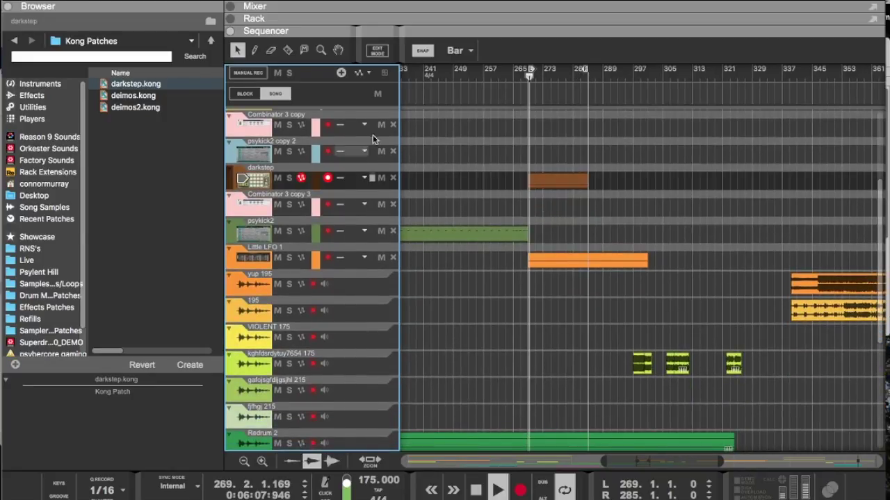
pyautogui.press('F6')
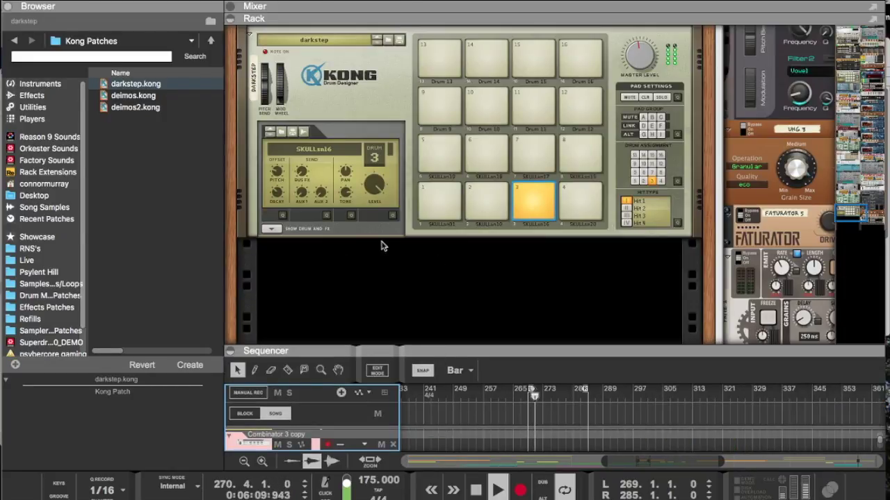
pyautogui.rightClick(382, 274)
pyautogui.moveTo(417, 381)
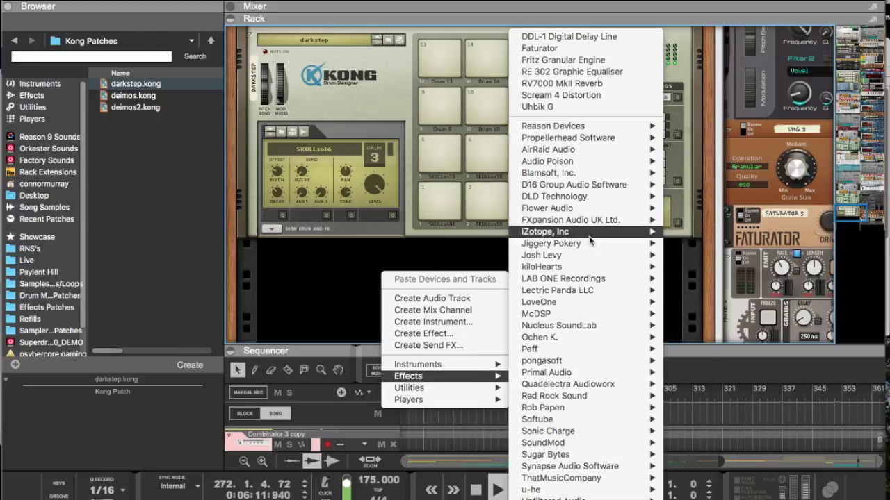
pyautogui.click(353, 282)
pyautogui.moveTo(409, 353); pyautogui.dragTo(415, 30)
# Step: Delete the Redrum 1 and Redrum 2 audio tracks together with their devices
pyautogui.hscroll(5, 552, 344)
pyautogui.scroll(-5, 549, 344)
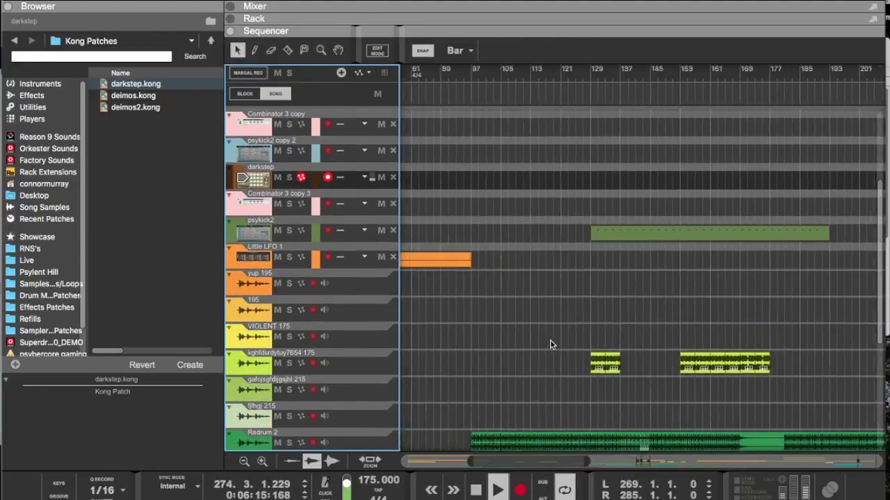
pyautogui.hscroll(-10, 550, 344)
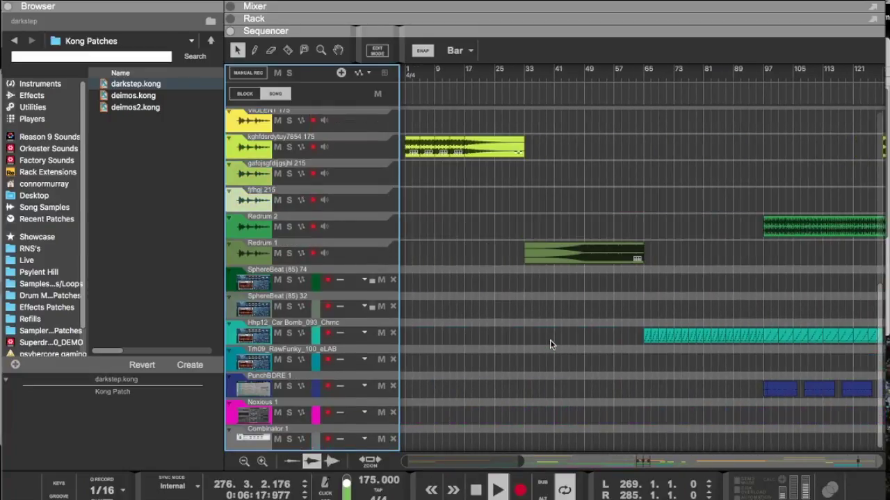
pyautogui.click(246, 262)
pyautogui.click(245, 232)
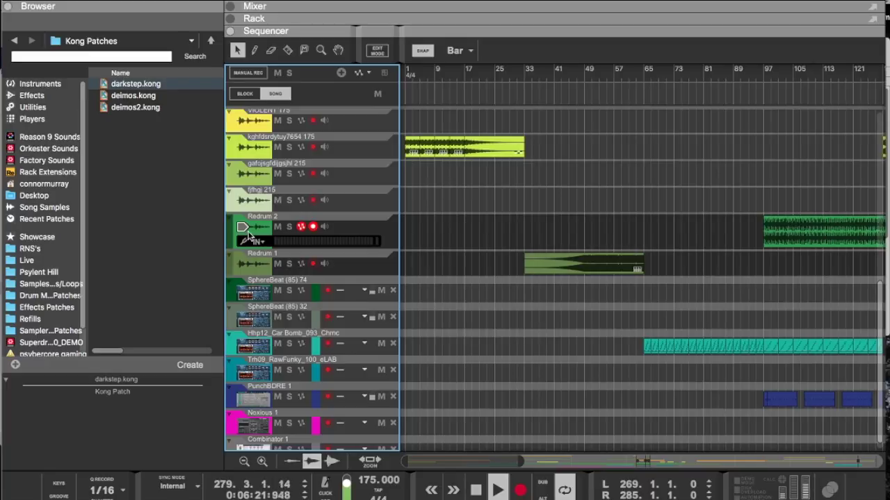
pyautogui.rightClick(247, 233)
pyautogui.click(283, 148)
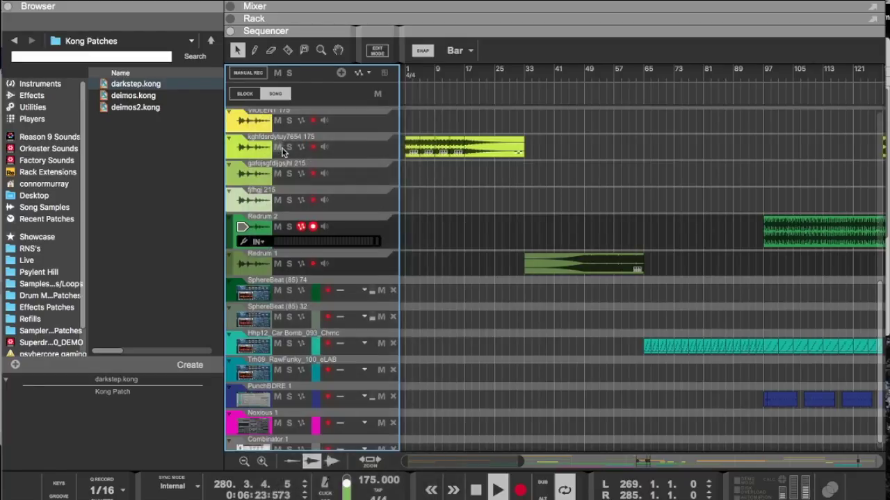
pyautogui.press('Return')
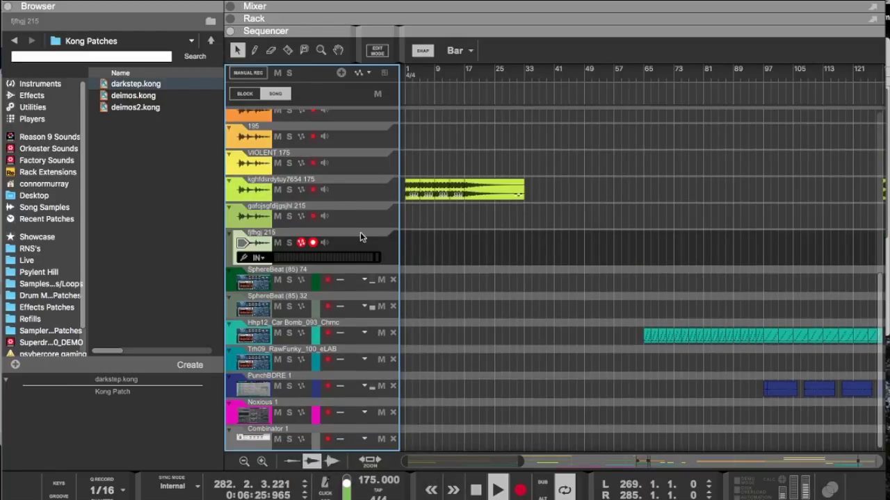
# Step: Delete the kghfdsrdytuy7654 175 audio track together with its device
pyautogui.scroll(10, 360, 237)
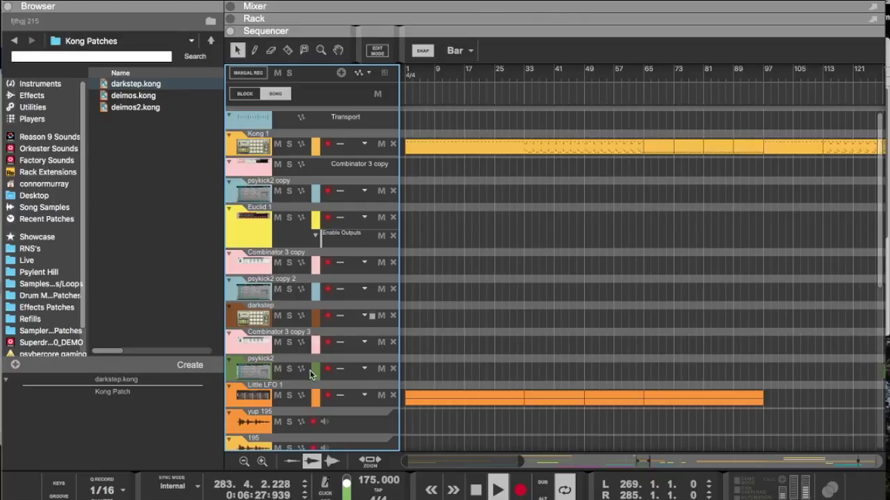
pyautogui.scroll(-1, 266, 319)
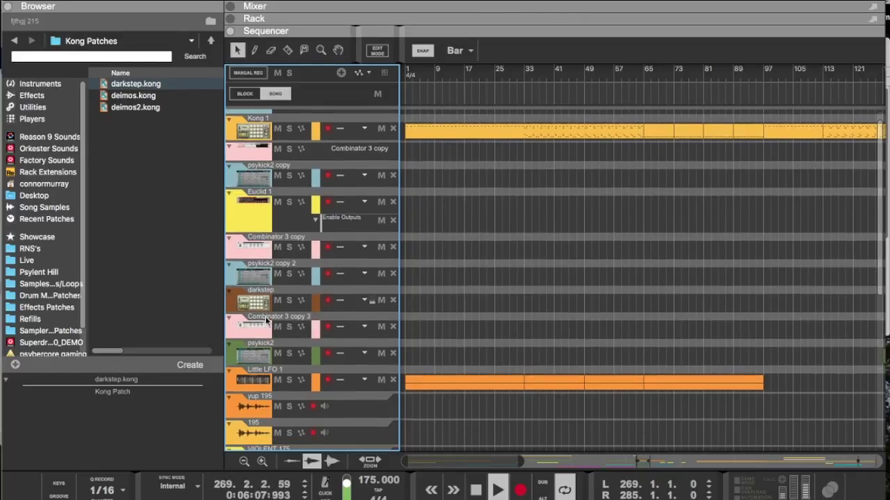
pyautogui.hscroll(15, 434, 394)
pyautogui.hscroll(-5, 485, 375)
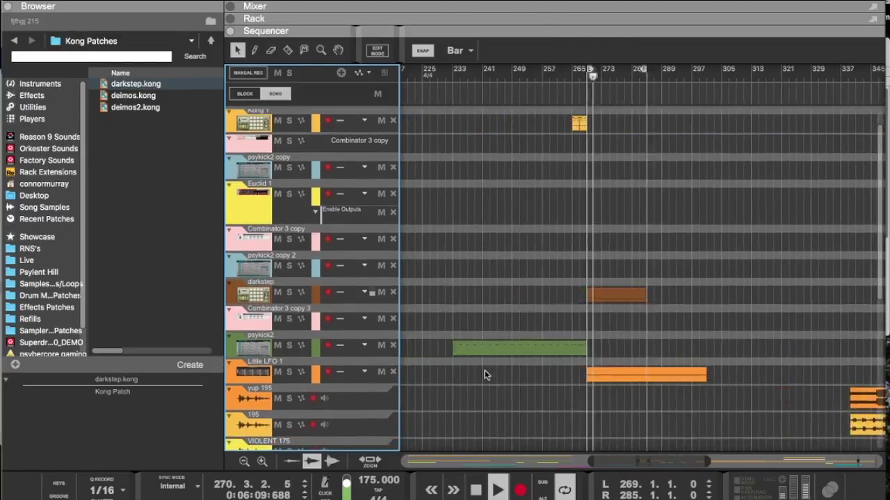
pyautogui.scroll(-10, 751, 189)
pyautogui.hscroll(4, 751, 189)
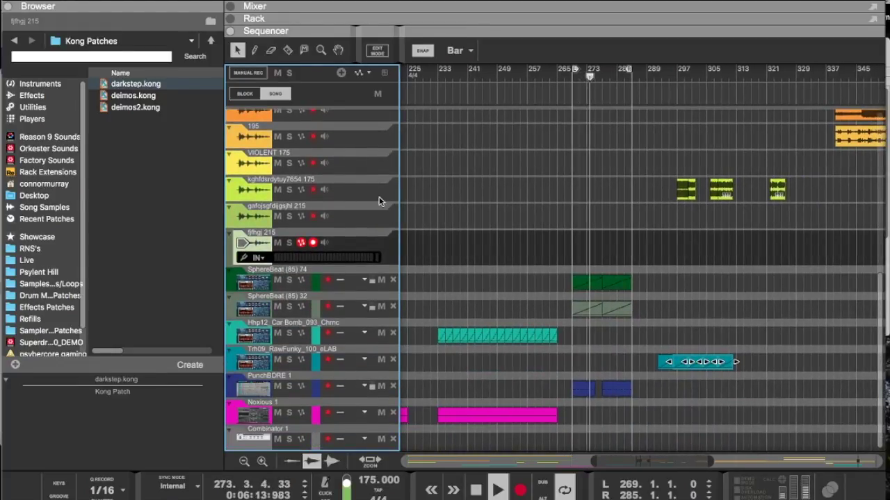
pyautogui.click(366, 194)
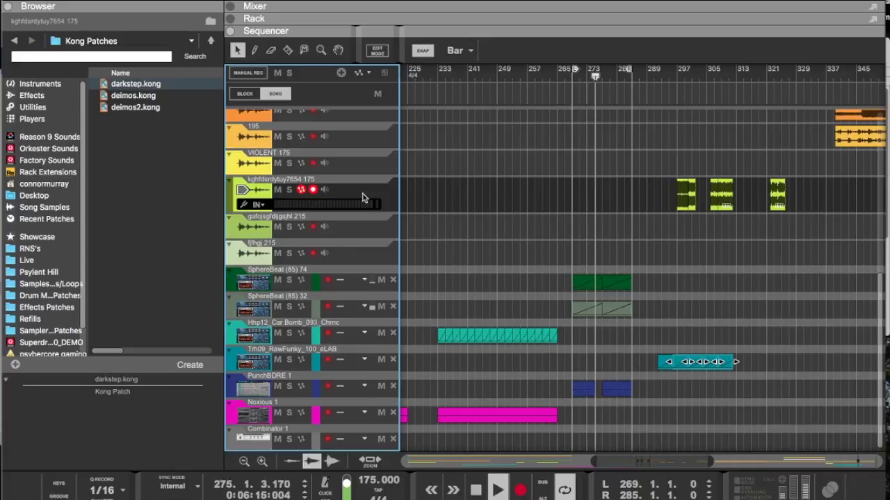
pyautogui.rightClick(362, 198)
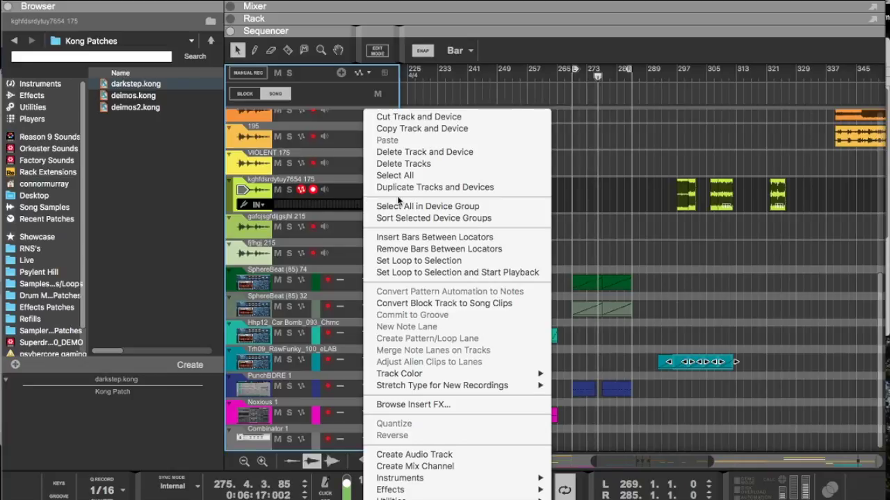
pyautogui.click(398, 151)
pyautogui.press('Return')
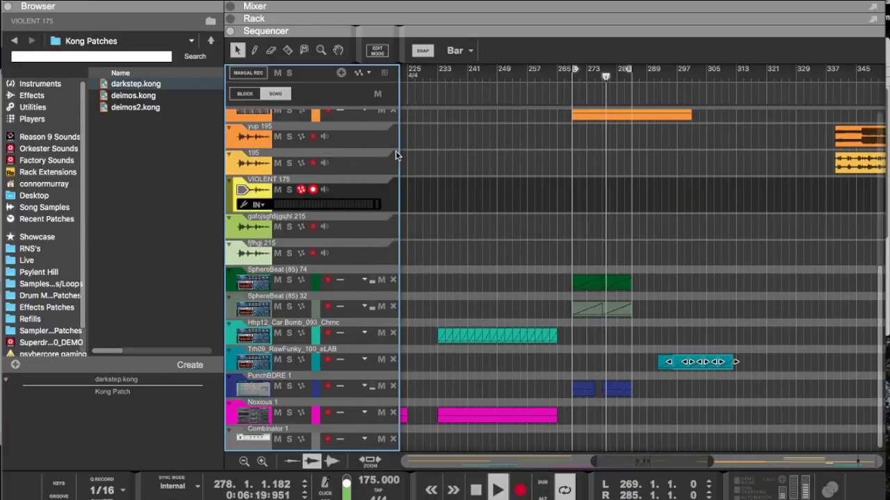
# Step: Try to trim the start of the audio clip on the 195 track
pyautogui.scroll(5, 560, 234)
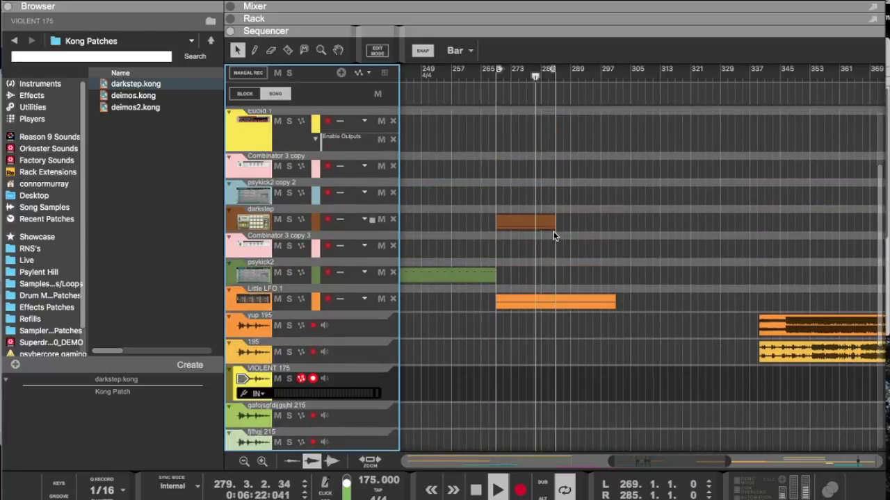
pyautogui.scroll(-3, 554, 236)
pyautogui.scroll(-1, 554, 236)
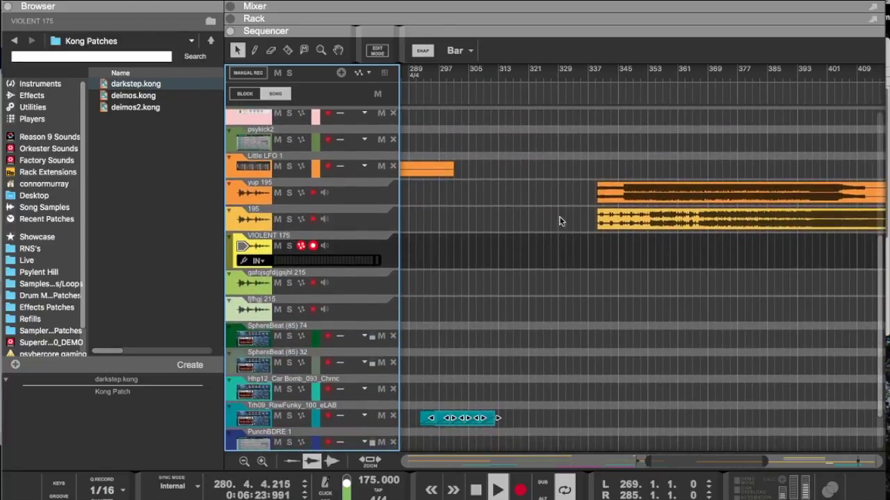
pyautogui.click(599, 219)
pyautogui.moveTo(598, 218)
pyautogui.mouseDown()
pyautogui.moveTo(492, 220)
pyautogui.moveTo(607, 219)
pyautogui.mouseUp()
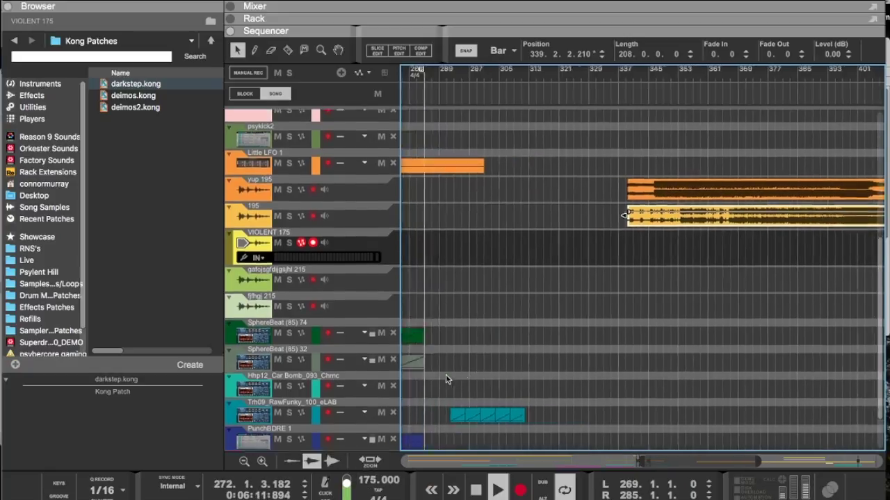
# Step: Copy a 64-bar Kong 1 clip to bar 285 and two 32-bar Noxious 1 clips to bars 285 and 317
pyautogui.scroll(10, 447, 378)
pyautogui.hscroll(-10, 447, 379)
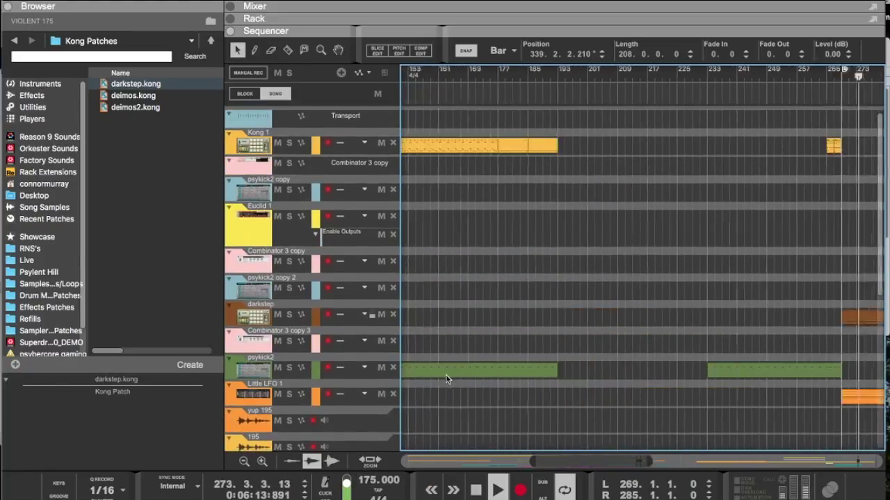
pyautogui.hscroll(-7, 463, 247)
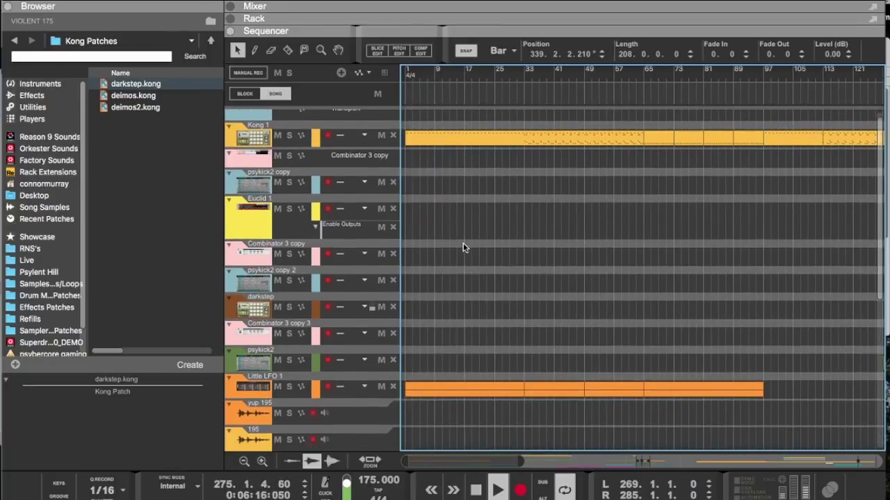
pyautogui.hscroll(7, 463, 242)
pyautogui.click(555, 146)
pyautogui.moveTo(554, 146); pyautogui.dragTo(667, 141)
pyautogui.scroll(-10, 765, 132)
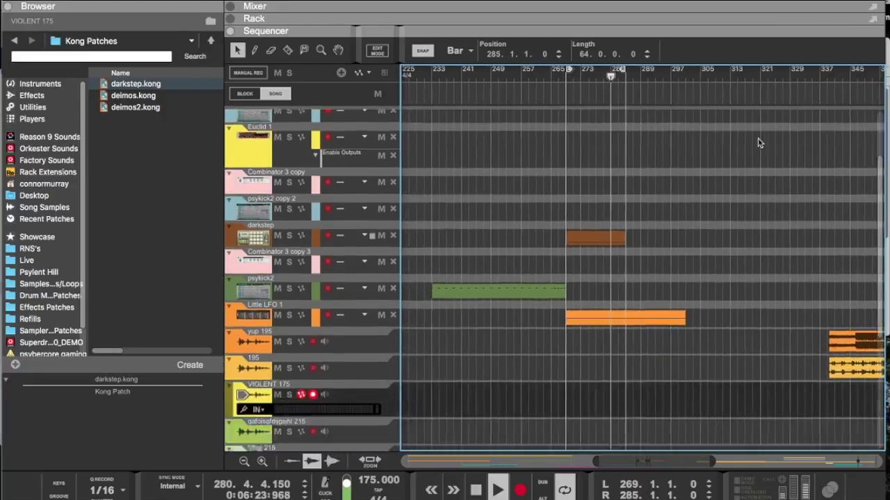
pyautogui.moveTo(521, 418); pyautogui.dragTo(827, 414)
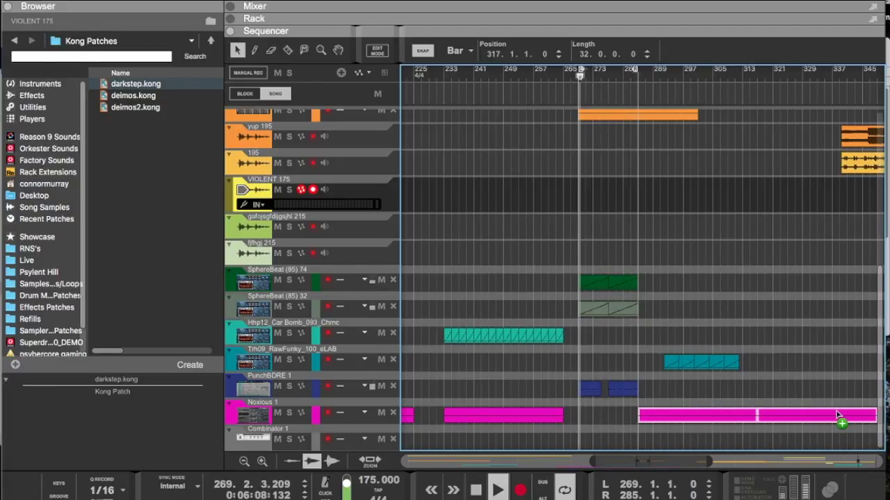
# Step: Move the four-bar Trh09_RawFunky_100_eLAB clips to bar 239 and place two-bar Hhp12_Car Bomb_093_Chrnc clips at bar 309
pyautogui.moveTo(761, 353); pyautogui.dragTo(450, 367)
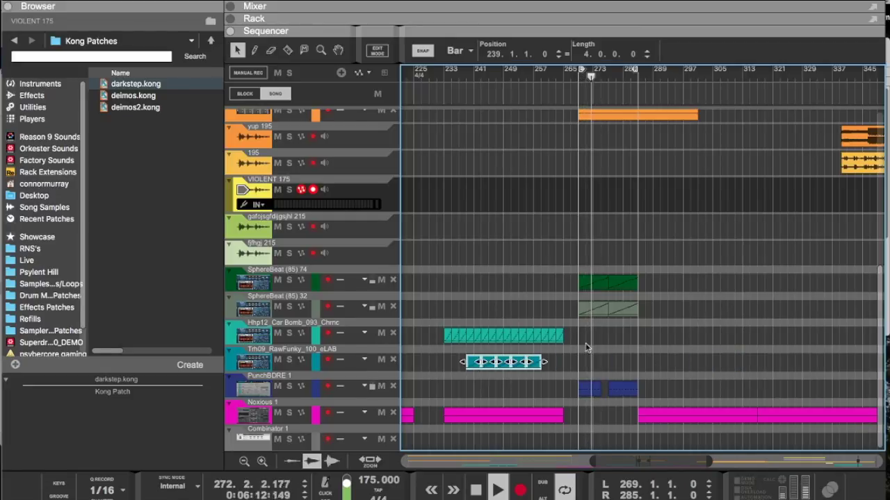
pyautogui.moveTo(605, 326); pyautogui.dragTo(734, 341)
# Step: Shorten the Little LFO 1 clip at bar 269 to 16 bars so it ends at bar 285
pyautogui.scroll(5, 729, 219)
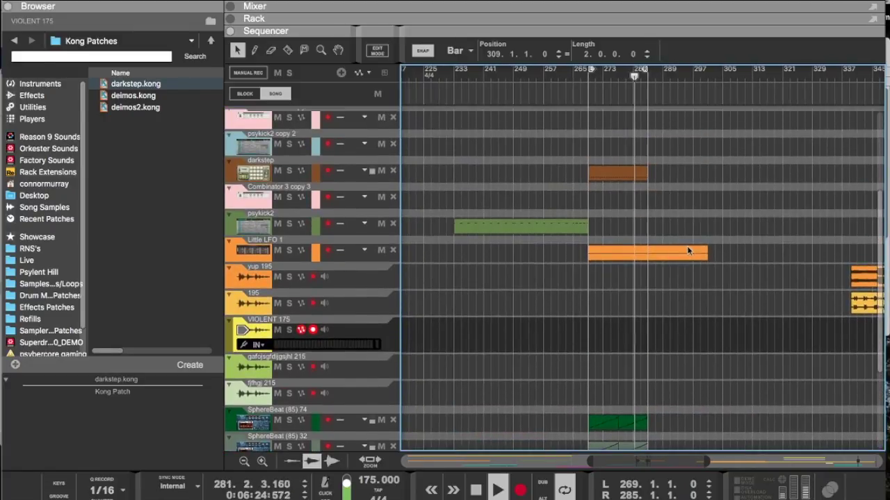
pyautogui.moveTo(706, 254); pyautogui.dragTo(649, 255)
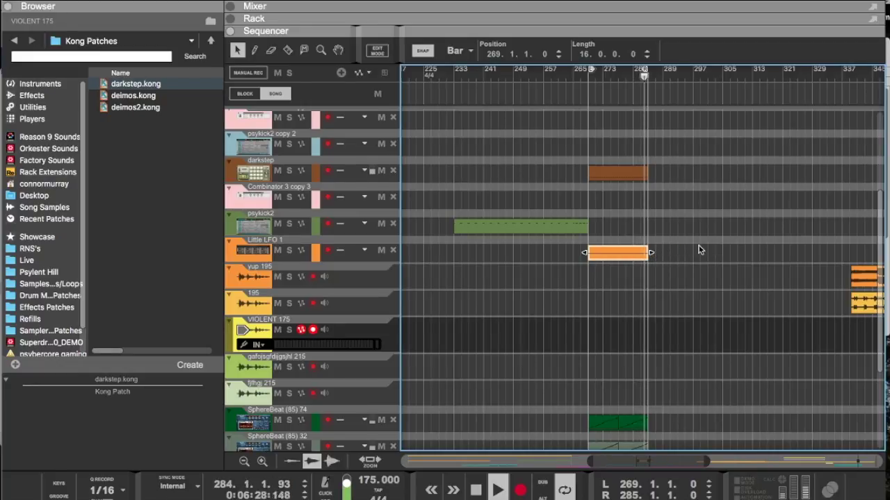
# Step: Set the loop locators around the copied Kong 1 clip, from bar 285 to bar 349
pyautogui.scroll(5, 699, 248)
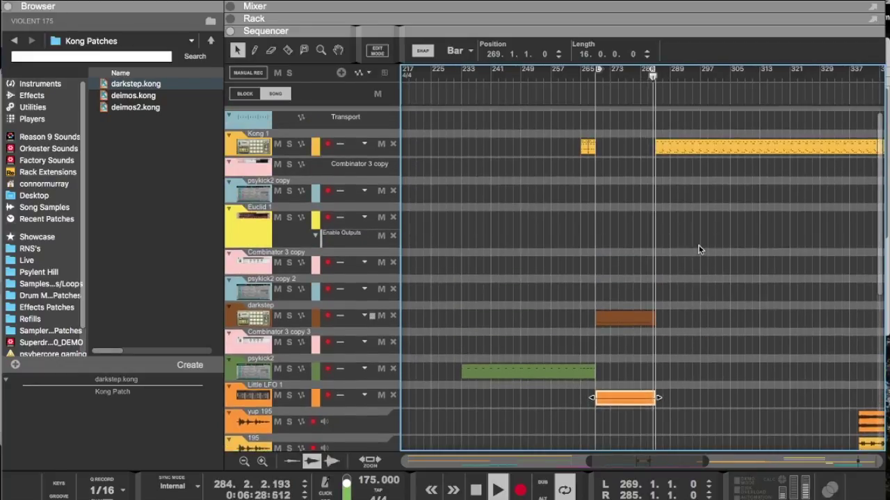
pyautogui.hscroll(4, 846, 80)
pyautogui.keyDown('super'); pyautogui.click(802, 74); pyautogui.keyUp('super')
pyautogui.keyDown('ctrl'); pyautogui.click(563, 78); pyautogui.keyUp('ctrl')
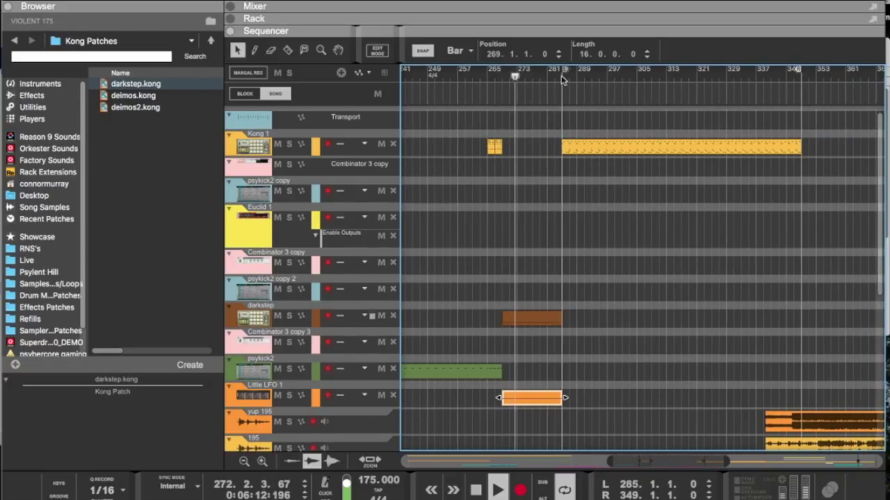
# Step: Move the yup 195 and 195 audio clips together to bar 358, beyond the 64-bar section
pyautogui.scroll(-6, 735, 308)
pyautogui.hscroll(4, 736, 308)
pyautogui.moveTo(656, 199); pyautogui.dragTo(702, 272)
pyautogui.moveTo(720, 239); pyautogui.dragTo(788, 236)
# Step: Duplicate the row of two-bar Hhp12_Car Bomb_093_Chrnc clips to bar 317 so it fills up to bar 349
pyautogui.scroll(-3, 626, 292)
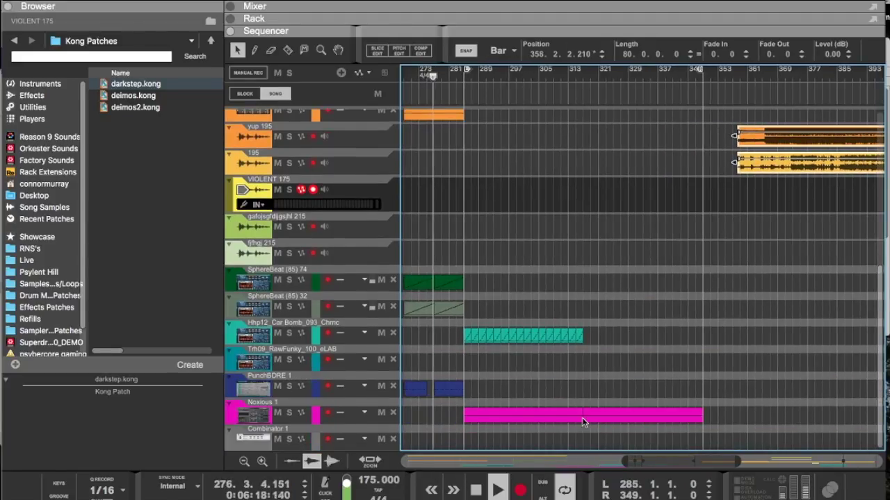
pyautogui.moveTo(630, 344); pyautogui.dragTo(586, 340)
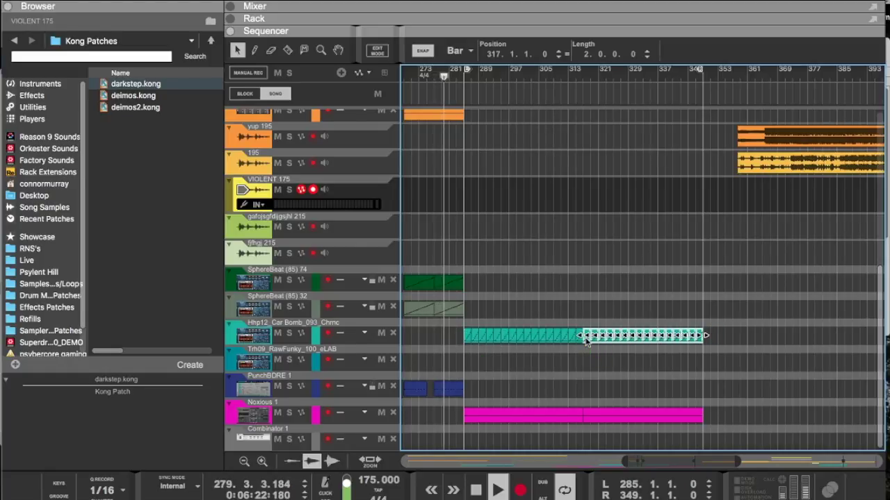
# Step: Set the song tempo to 195 BPM
pyautogui.click(367, 483)
pyautogui.scroll(2, 366, 483)
pyautogui.moveTo(366, 478); pyautogui.dragTo(364, 435)
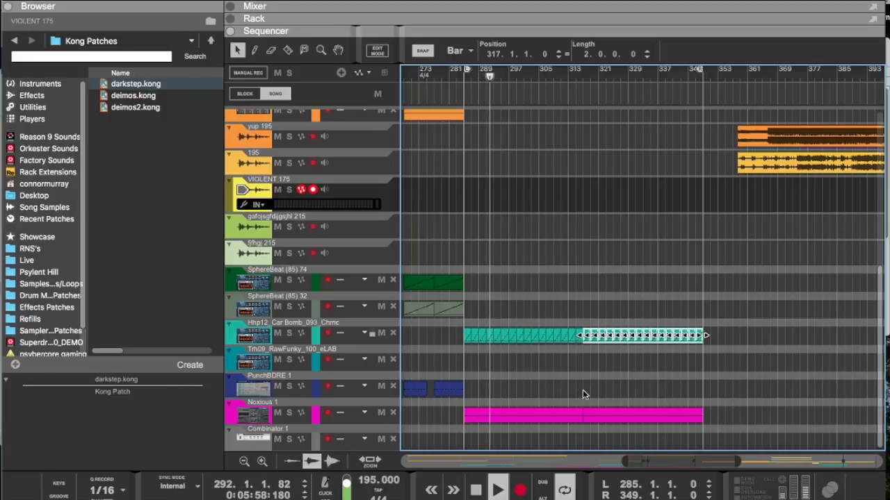
# Step: Show the Kong 1 drum device in the rack, audition pad 13, and return to the full sequencer
pyautogui.scroll(10, 582, 394)
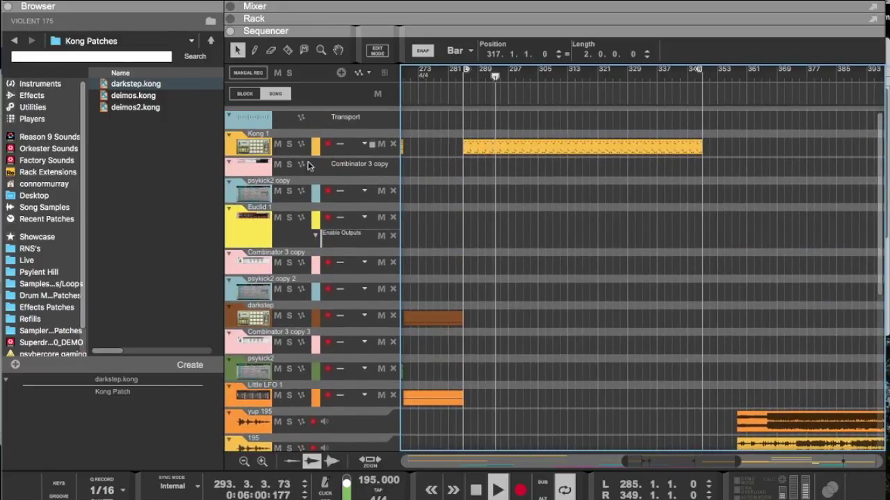
pyautogui.click(251, 146)
pyautogui.moveTo(478, 31); pyautogui.dragTo(426, 252)
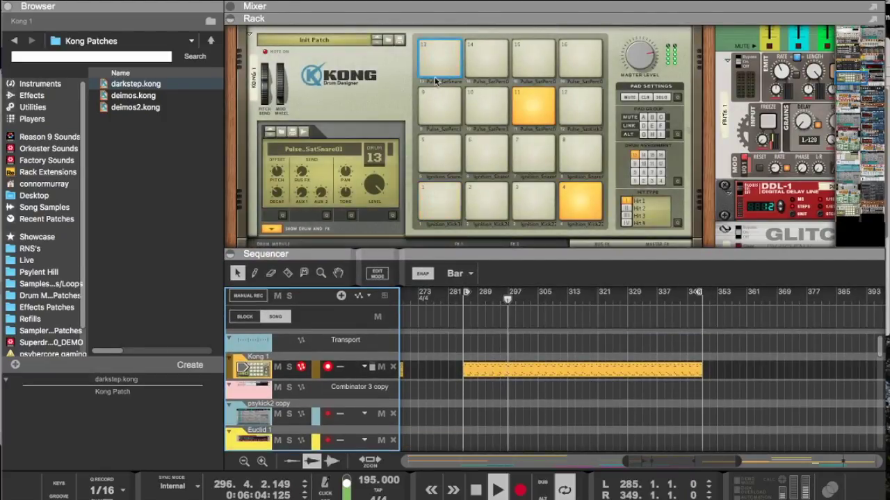
pyautogui.click(438, 75)
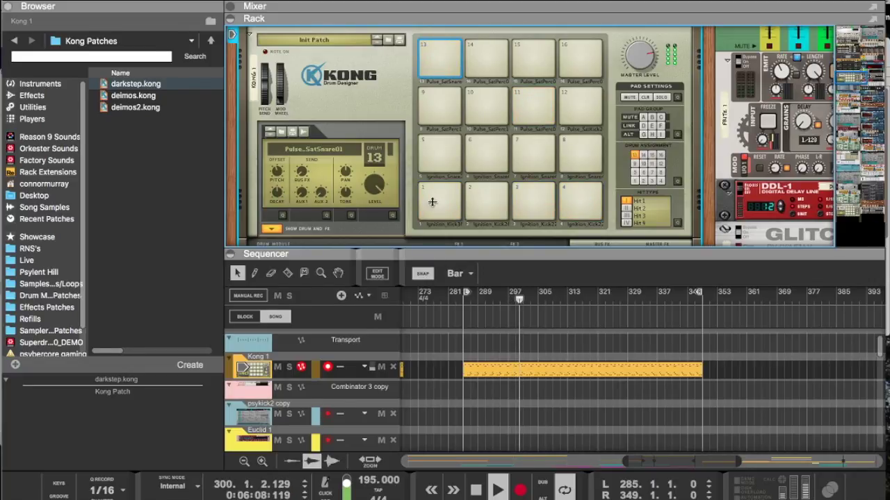
pyautogui.press('F7')
pyautogui.scroll(-8, 502, 175)
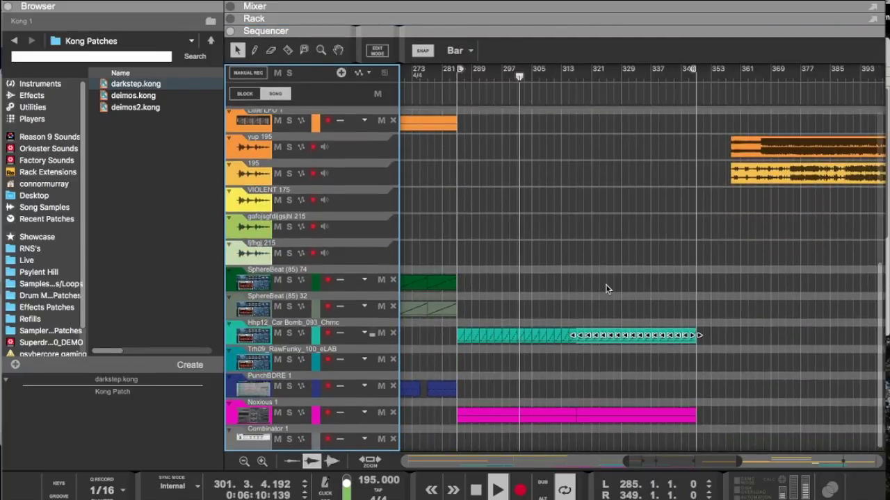
pyautogui.scroll(10, 605, 289)
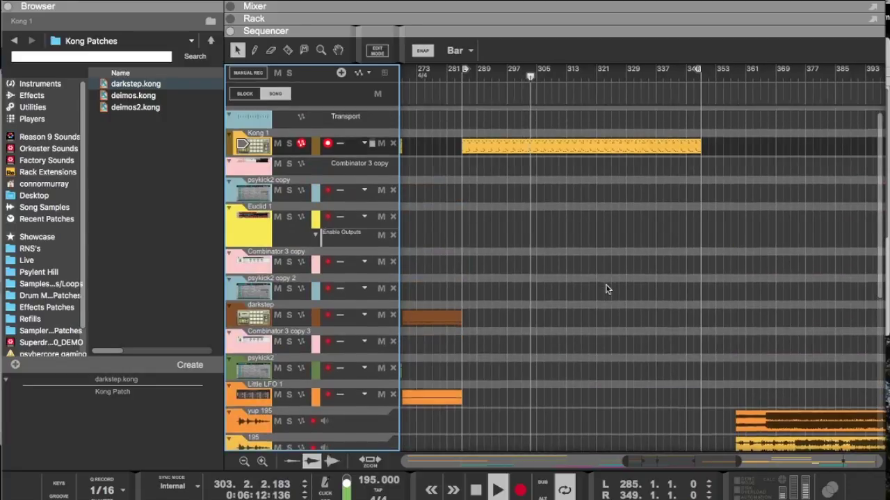
# Step: Move the 195 audio clip back to bar 349 and split it at bar 365
pyautogui.scroll(-9, 605, 289)
pyautogui.scroll(2, 605, 289)
pyautogui.moveTo(709, 264); pyautogui.dragTo(671, 267)
pyautogui.click(287, 50)
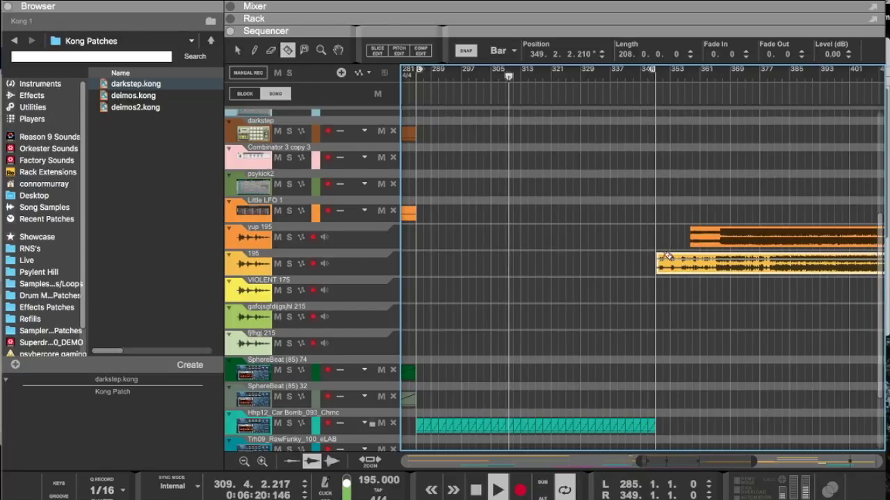
pyautogui.click(715, 268)
pyautogui.click(236, 50)
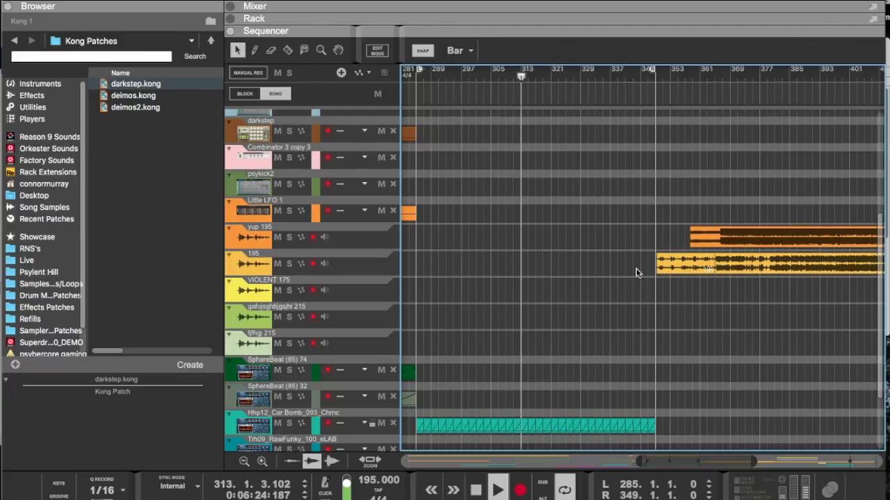
# Step: Move the first piece of the 195 clip to bar 285 and set its position to exactly 285.1.1.0
pyautogui.moveTo(679, 273); pyautogui.dragTo(437, 275)
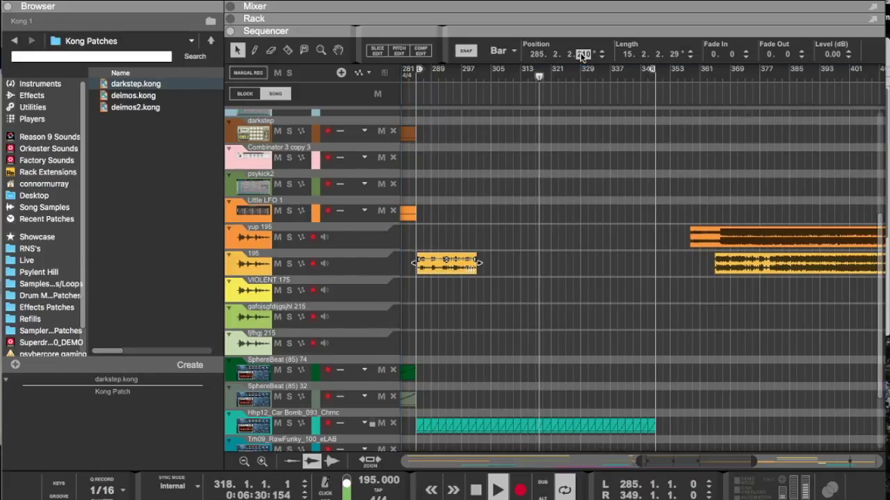
pyautogui.press('Left')
pyautogui.press('Left')
pyautogui.write('0')
pyautogui.press('Left')
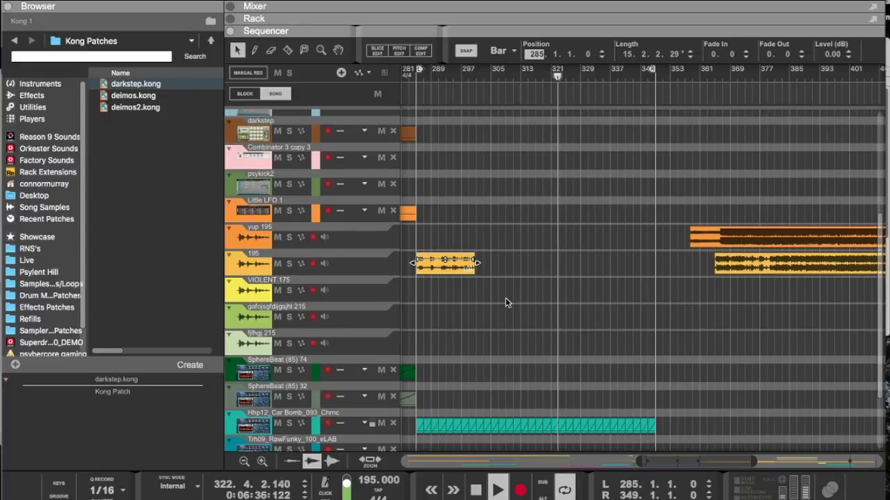
# Step: Review the clips on all tracks in the section from bar 285 to bar 349 during playback
pyautogui.scroll(5, 505, 302)
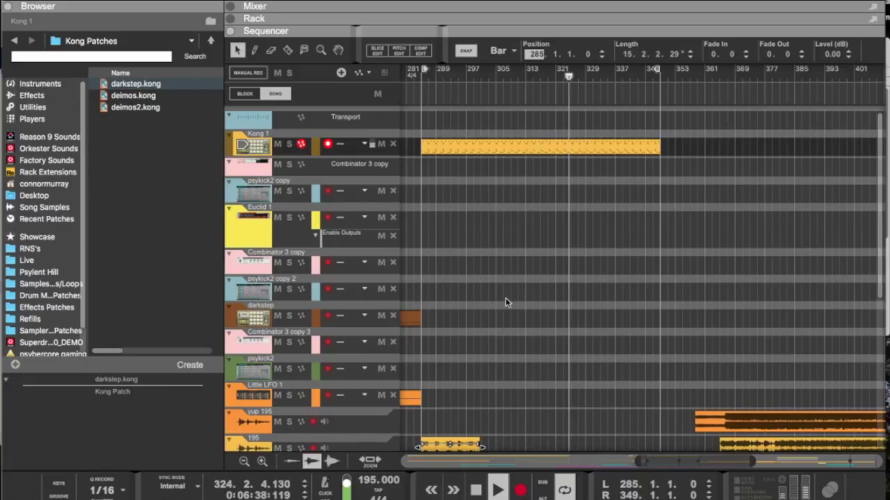
pyautogui.scroll(-7, 507, 292)
pyautogui.scroll(2, 510, 275)
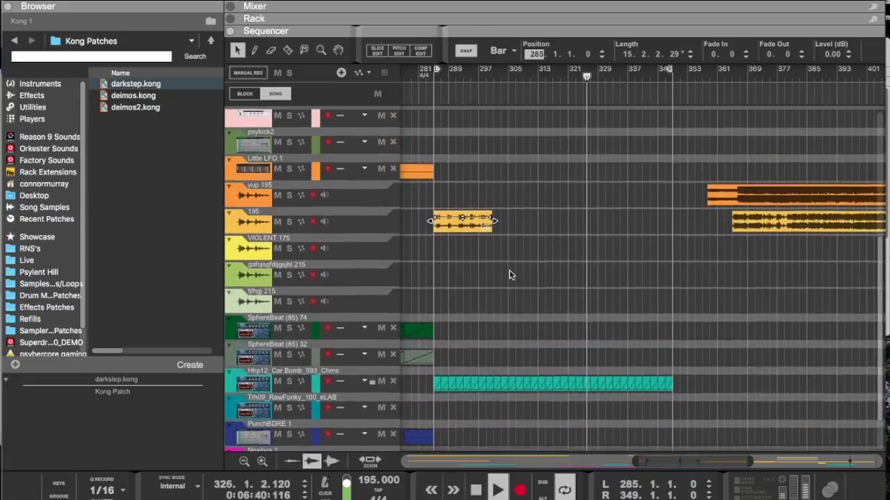
pyautogui.scroll(-2, 509, 275)
pyautogui.hscroll(-1, 509, 276)
pyautogui.scroll(7, 509, 276)
pyautogui.hscroll(-1, 510, 276)
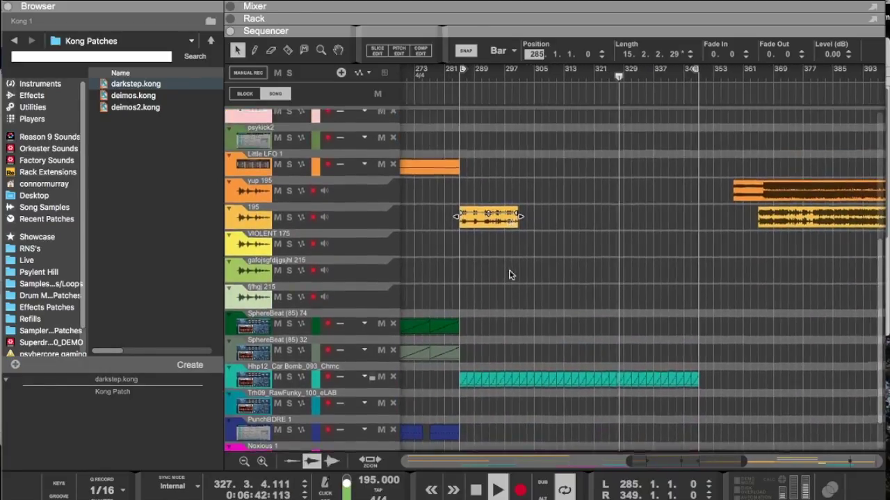
pyautogui.scroll(-5, 509, 280)
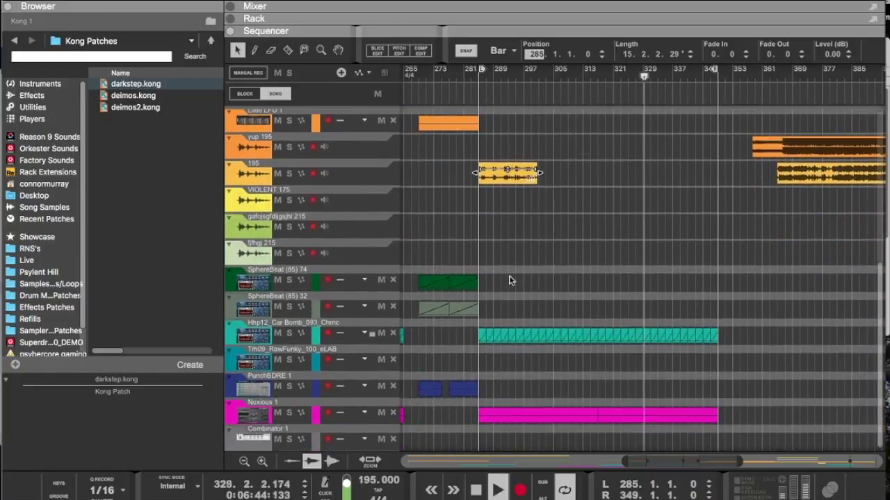
pyautogui.scroll(7, 509, 280)
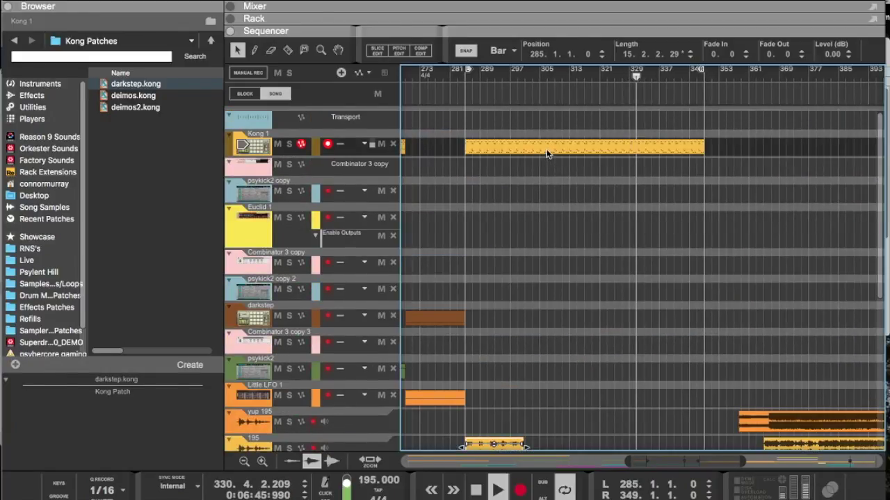
# Step: Adjust the Dry/Wet amount of the RV7000 reverb below Kong 1 in the rack, then restore the full sequencer view
pyautogui.click(611, 146)
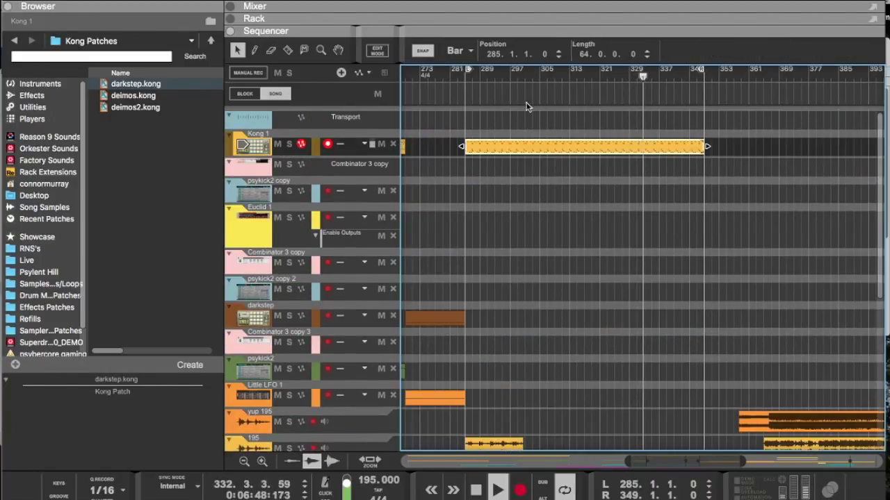
pyautogui.click(259, 146)
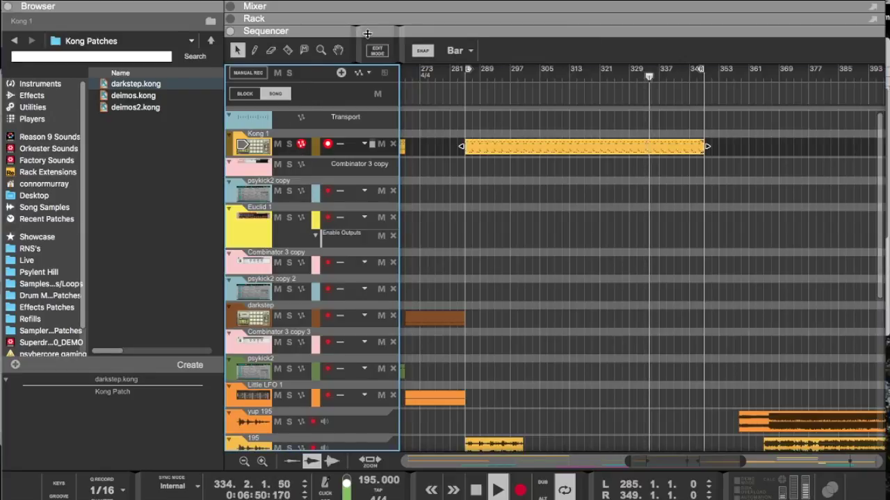
pyautogui.moveTo(367, 34); pyautogui.dragTo(334, 254)
pyautogui.scroll(-3, 350, 199)
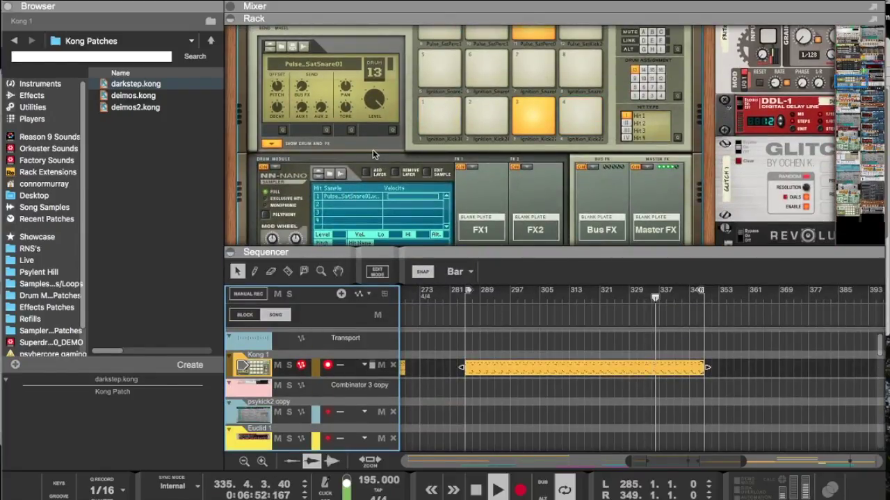
pyautogui.scroll(-4, 372, 155)
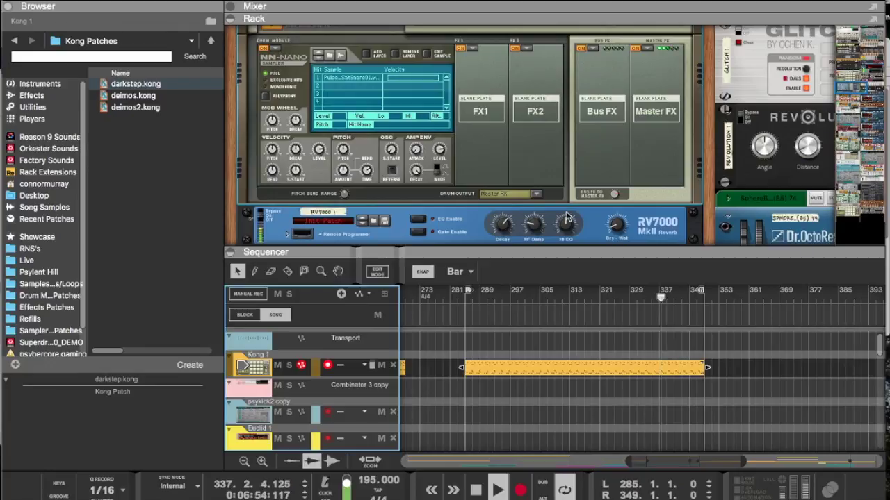
pyautogui.scroll(-4, 567, 217)
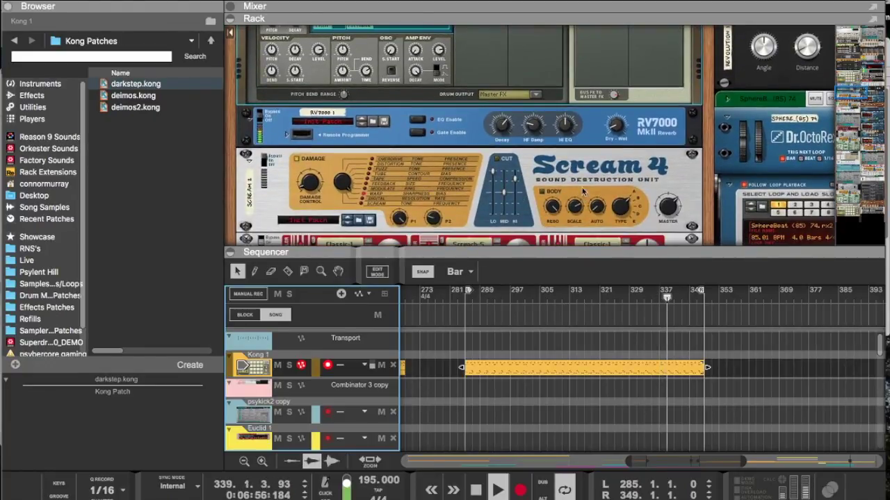
pyautogui.click(615, 130)
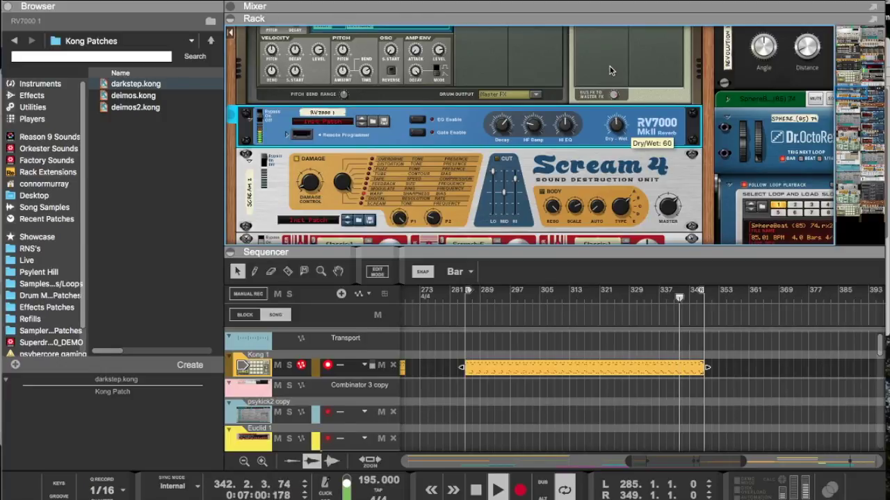
pyautogui.moveTo(615, 129); pyautogui.dragTo(615, 117)
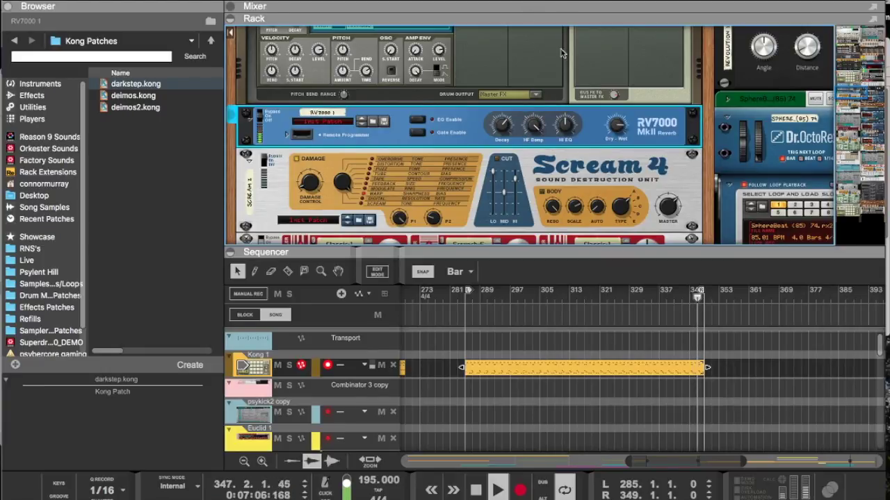
pyautogui.scroll(-5, 516, 218)
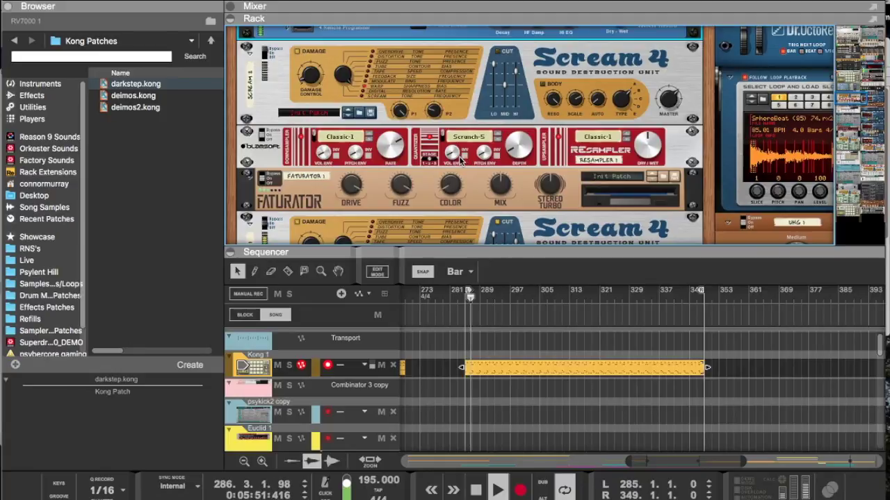
pyautogui.moveTo(443, 252); pyautogui.dragTo(446, 69)
# Step: Split the yup 195 audio clip at bar 365 and move its first piece to bar 301
pyautogui.scroll(-5, 490, 393)
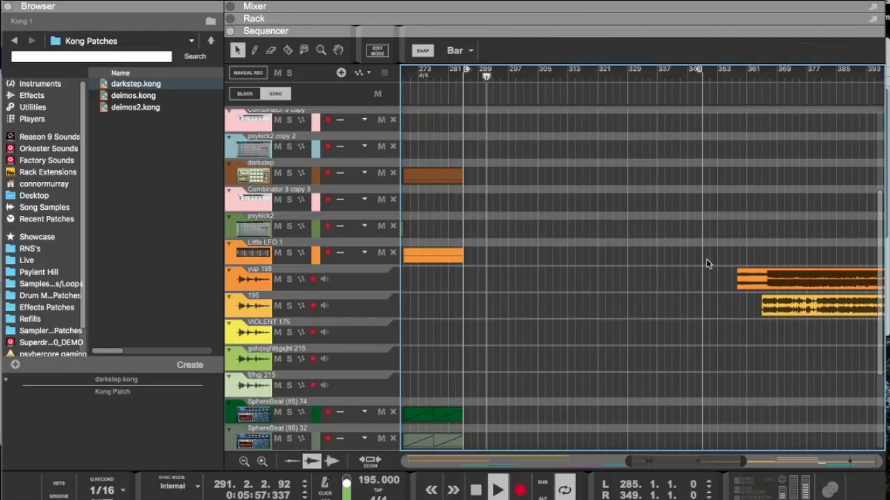
pyautogui.click(285, 50)
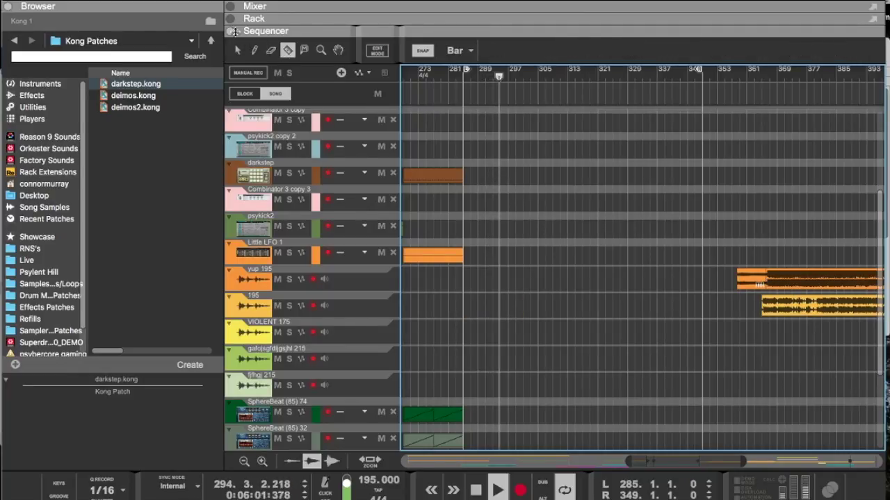
pyautogui.press('q')
pyautogui.moveTo(745, 284); pyautogui.dragTo(530, 287)
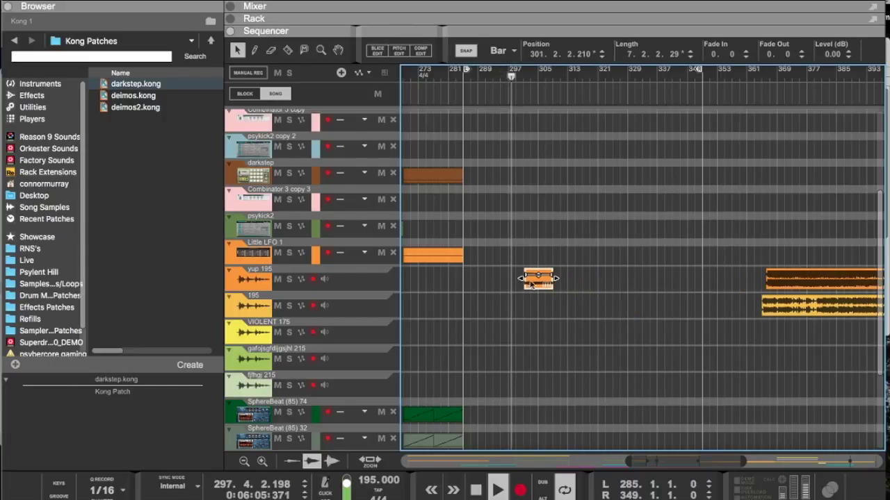
# Step: Set the position of the moved yup 195 piece to exactly 301.1.1.0
pyautogui.write('0')
pyautogui.press('Left')
pyautogui.write('1')
pyautogui.press('Left')
pyautogui.write('1')
pyautogui.press('Left')
pyautogui.click(638, 207)
# Step: Duplicate the yup 195 piece to bar 309 and move the copy to bar 321
pyautogui.moveTo(544, 285); pyautogui.dragTo(572, 287)
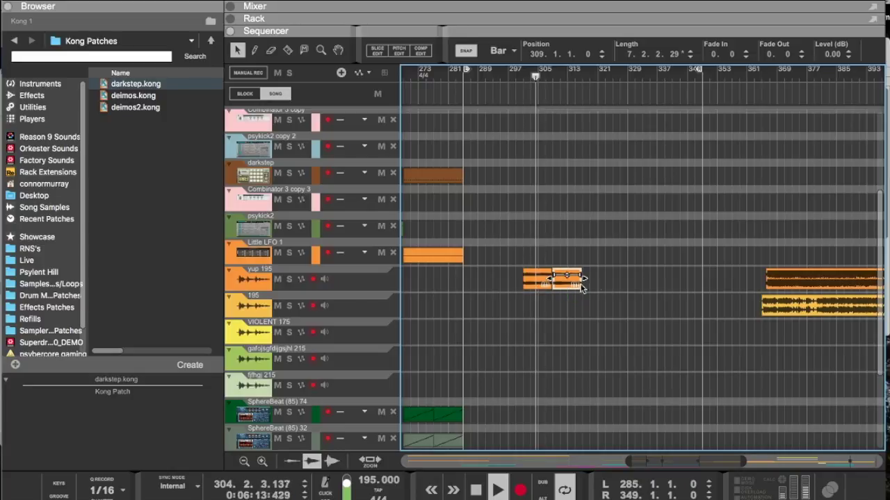
pyautogui.scroll(3, 584, 285)
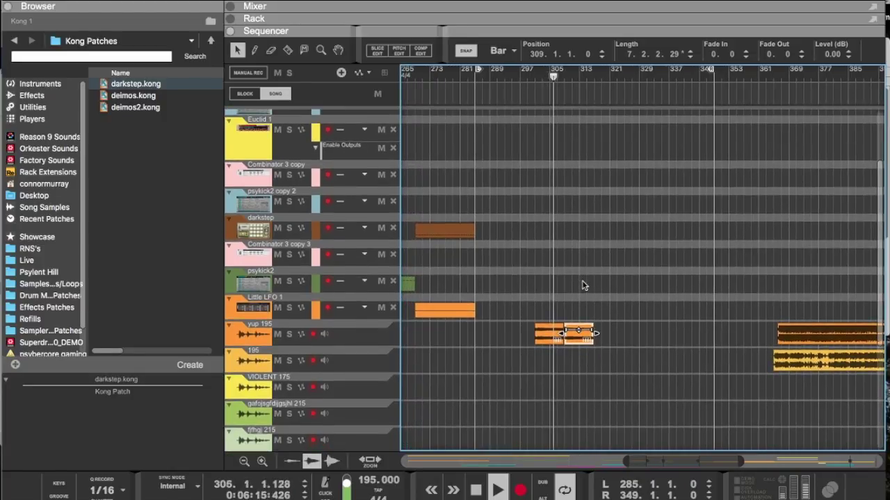
pyautogui.moveTo(590, 334); pyautogui.dragTo(633, 333)
# Step: Trim the yup 195 piece at bar 301 to seven bars and arrange both pieces back to back from bar 317 to 333
pyautogui.click(559, 337)
pyautogui.moveTo(564, 334); pyautogui.dragTo(564, 334)
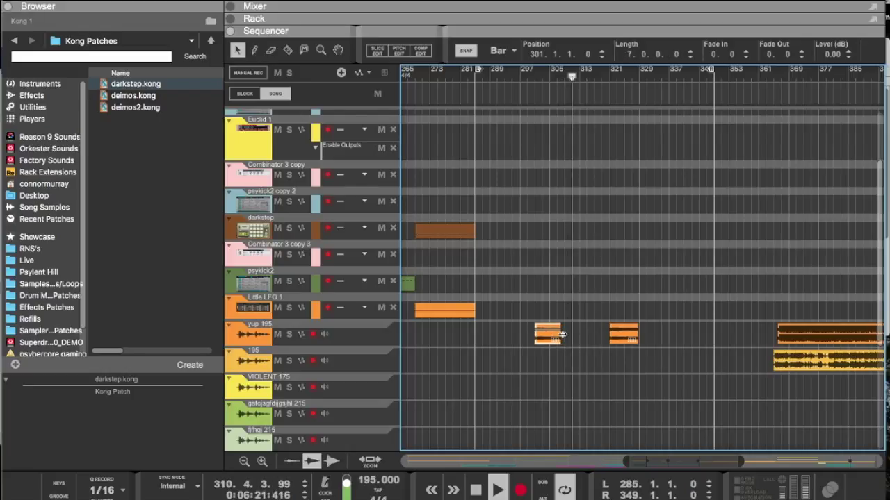
pyautogui.moveTo(624, 342); pyautogui.dragTo(616, 342)
pyautogui.moveTo(541, 342); pyautogui.dragTo(569, 344)
pyautogui.moveTo(647, 300); pyautogui.dragTo(603, 345)
# Step: Set the downsampling rate of Resampler 1 in the Kong 1 effects chain to 1542 Hz
pyautogui.scroll(3, 597, 306)
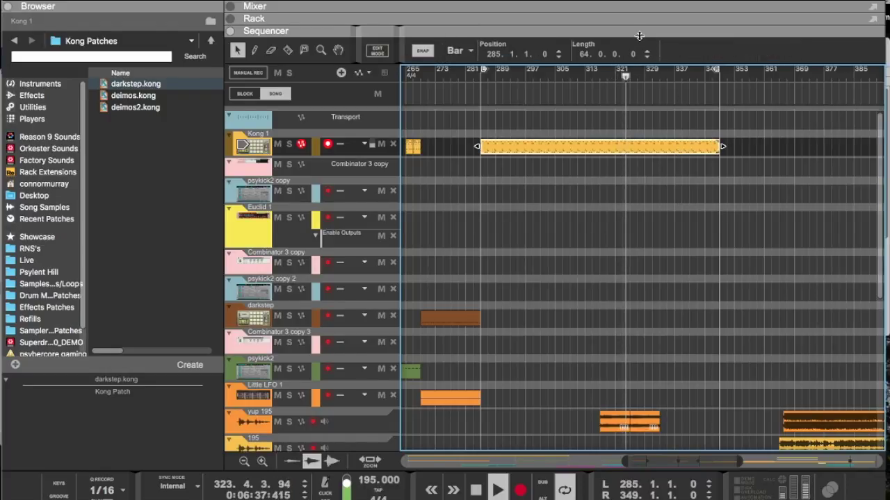
pyautogui.press('F6')
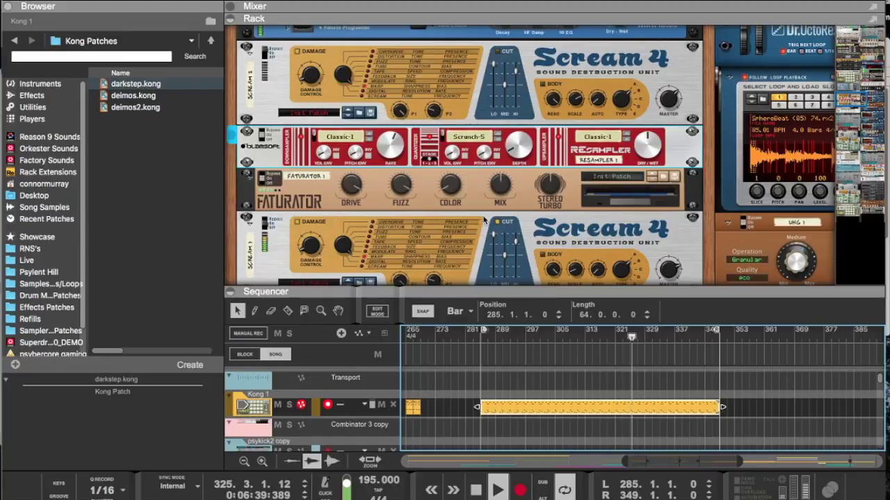
pyautogui.click(384, 144)
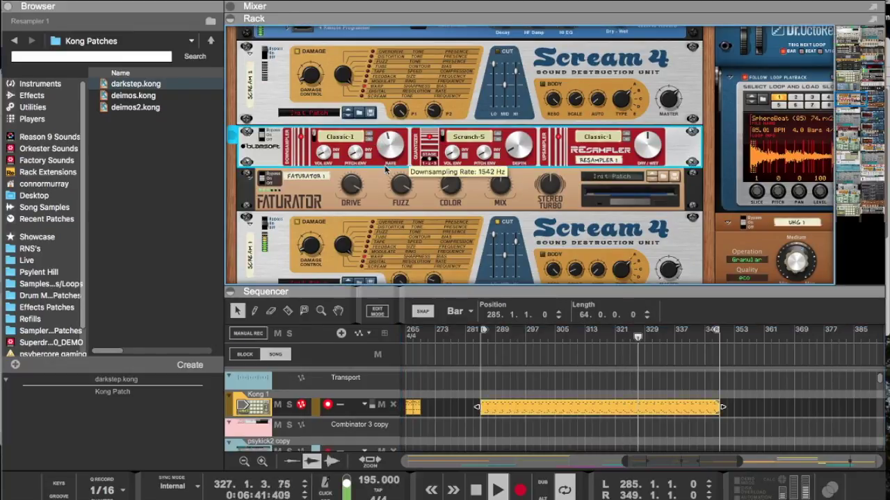
pyautogui.scroll(-3, 387, 213)
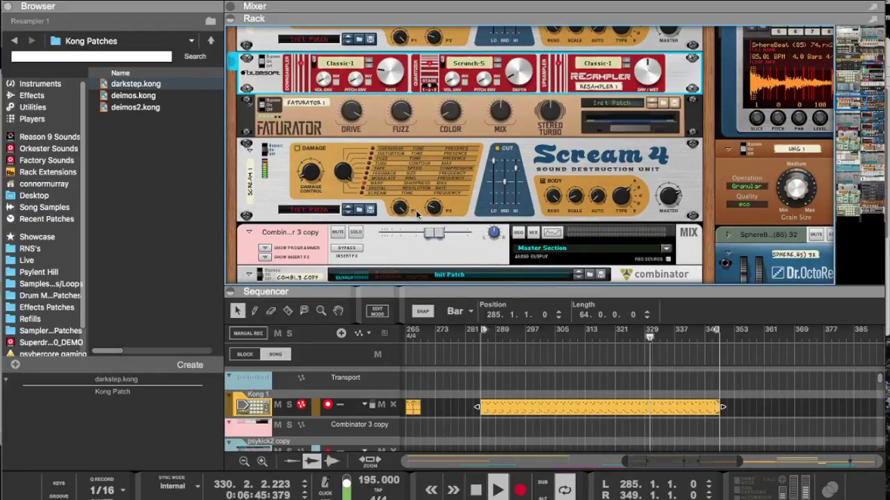
# Step: Examine the Scream 4 and Resampler devices in the Kong 1 effects chain during playback
pyautogui.click(430, 212)
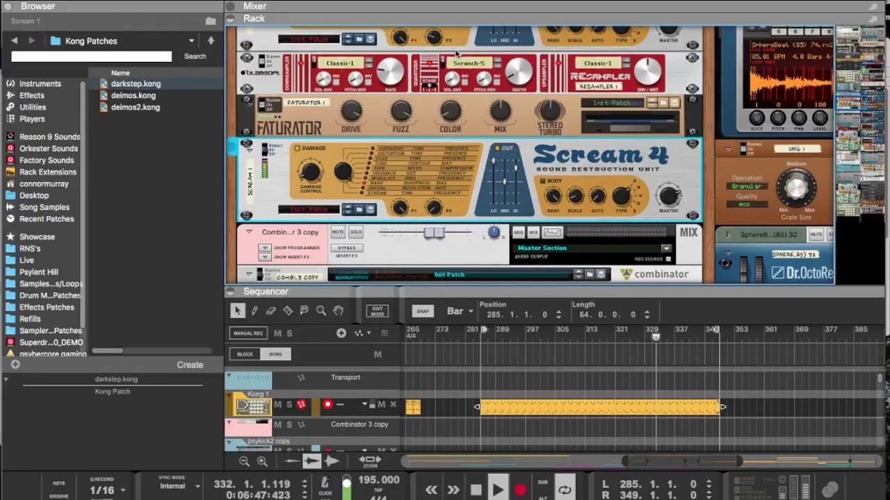
pyautogui.click(434, 36)
pyautogui.scroll(7, 464, 216)
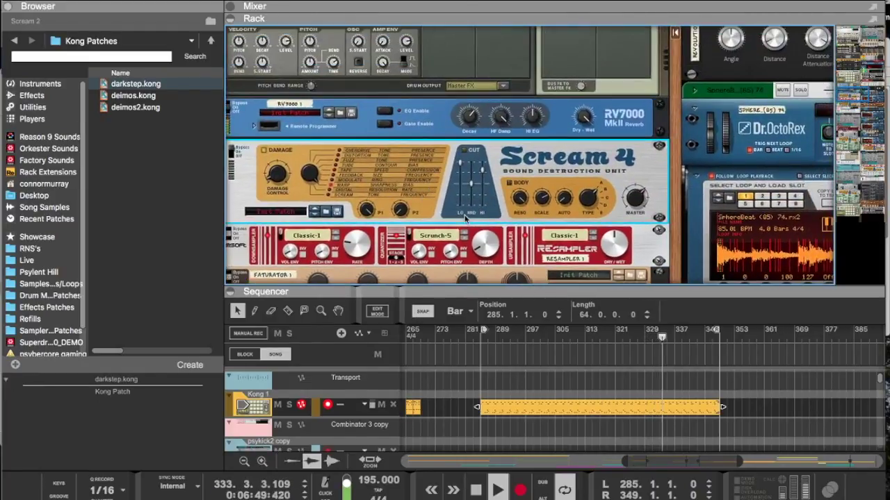
pyautogui.scroll(-6, 465, 216)
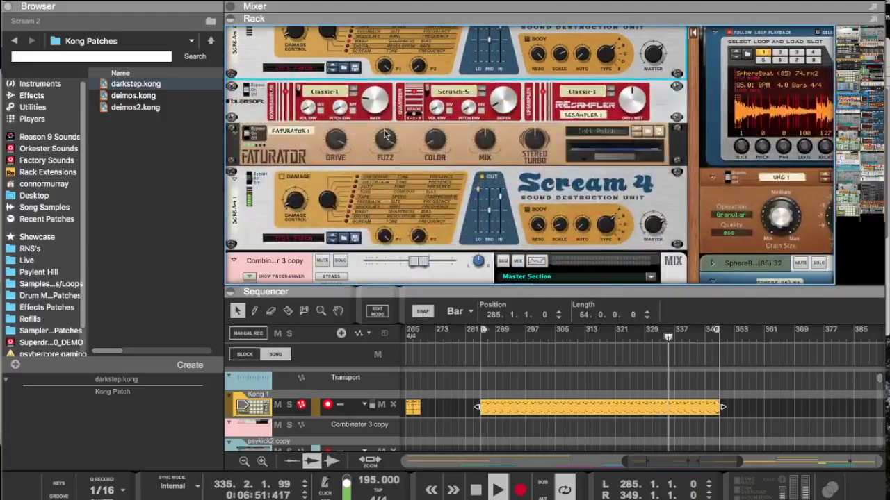
pyautogui.click(376, 112)
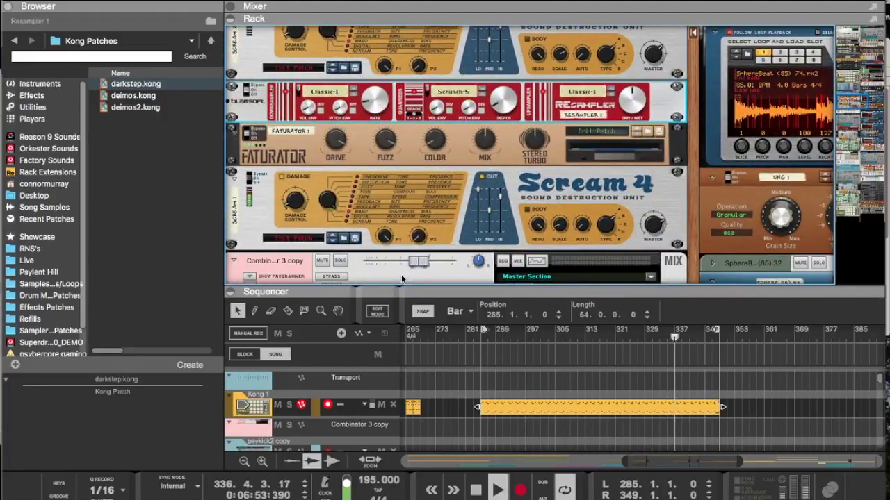
# Step: Duplicate the two 8-bar yup 195 pieces to bar 333 so they run up to bar 349
pyautogui.moveTo(404, 284); pyautogui.dragTo(404, 28)
pyautogui.scroll(-10, 665, 224)
pyautogui.moveTo(671, 238)
pyautogui.mouseDown()
pyautogui.moveTo(611, 142)
pyautogui.moveTo(664, 149)
pyautogui.mouseUp()
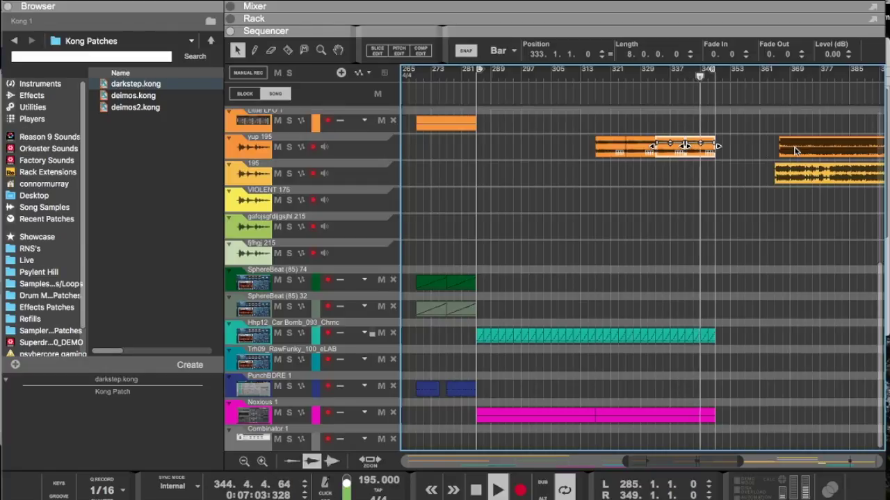
# Step: Extend the start of the long yup 195 clip back to bar 353
pyautogui.moveTo(786, 146); pyautogui.dragTo(746, 145)
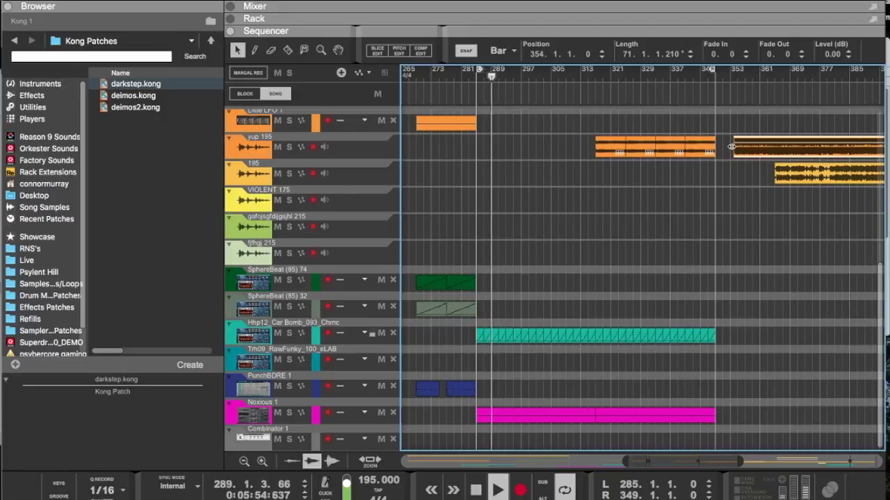
pyautogui.press('h')
pyautogui.press('h')
pyautogui.press('h')
pyautogui.press('h')
pyautogui.press('h')
pyautogui.press('h')
pyautogui.press('h')
pyautogui.press('h')
pyautogui.press('h')
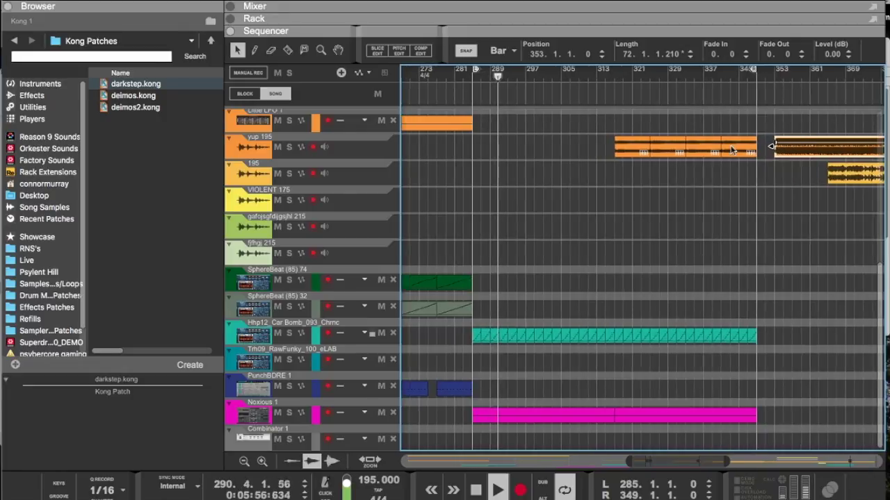
pyautogui.hscroll(10, 741, 152)
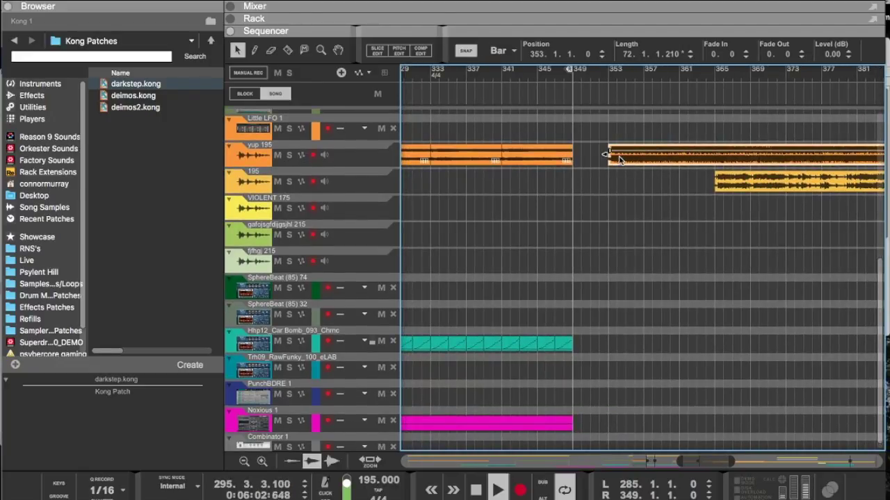
# Step: Lengthen the long yup 195 clip at its start to 80.1.1.210 and move it to bar 349
pyautogui.moveTo(621, 161); pyautogui.dragTo(831, 127)
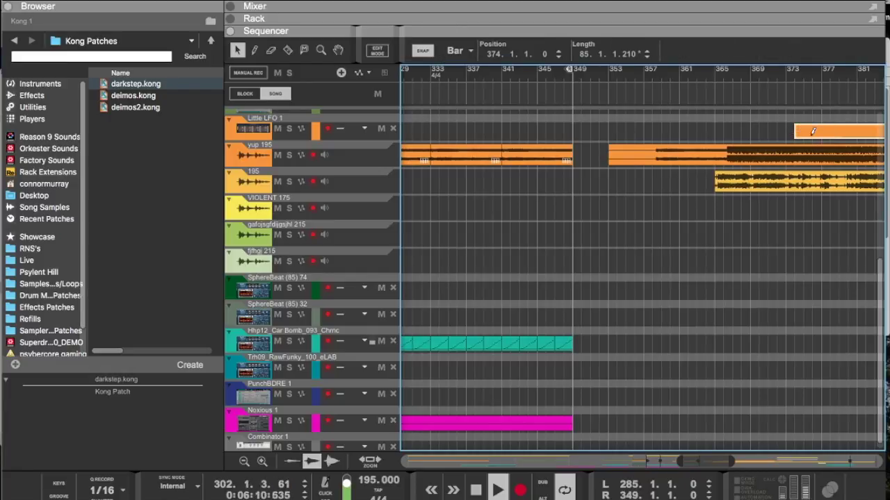
pyautogui.press('super+z')
pyautogui.moveTo(671, 165); pyautogui.dragTo(886, 212)
pyautogui.moveTo(860, 242); pyautogui.dragTo(858, 195)
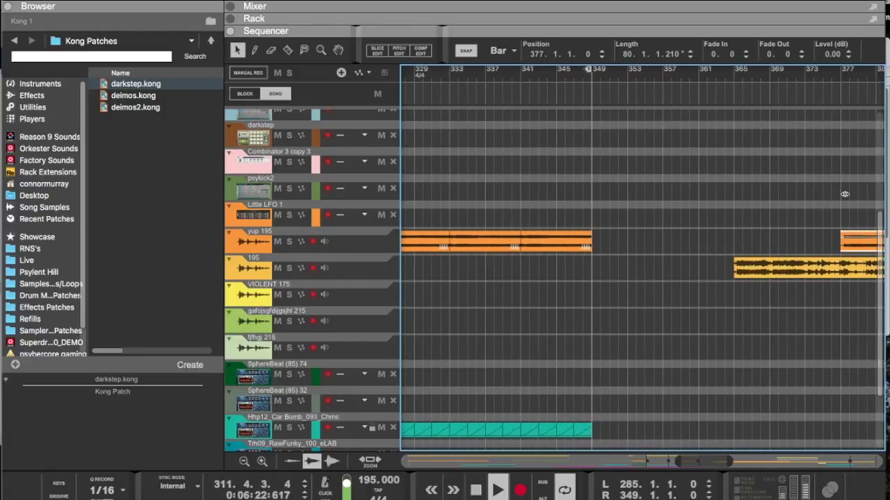
pyautogui.hscroll(-3, 845, 197)
pyautogui.hscroll(5, 844, 199)
pyautogui.scroll(-1, 844, 198)
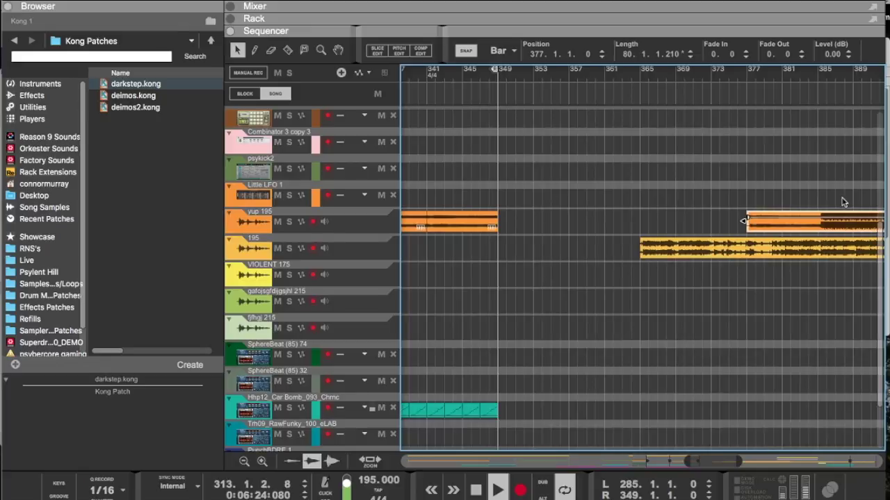
pyautogui.moveTo(797, 229); pyautogui.dragTo(549, 231)
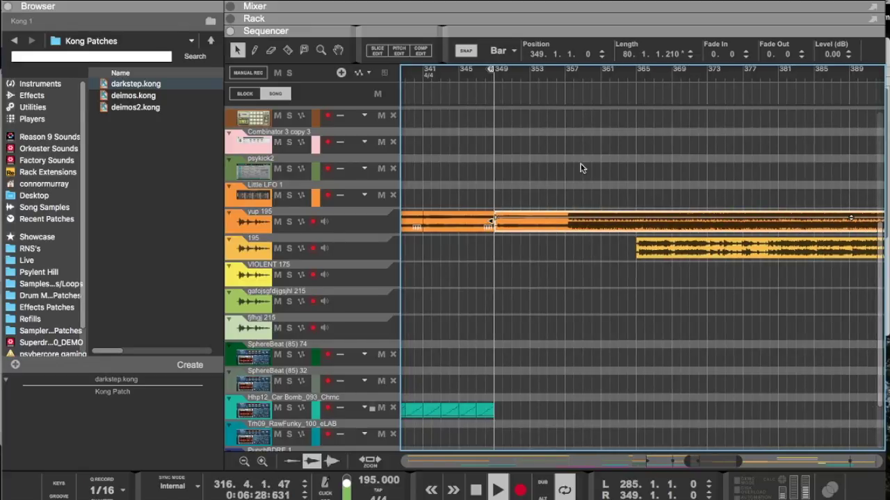
# Step: Split the long yup 195 clip at bar 357 with the Razor tool
pyautogui.click(672, 54)
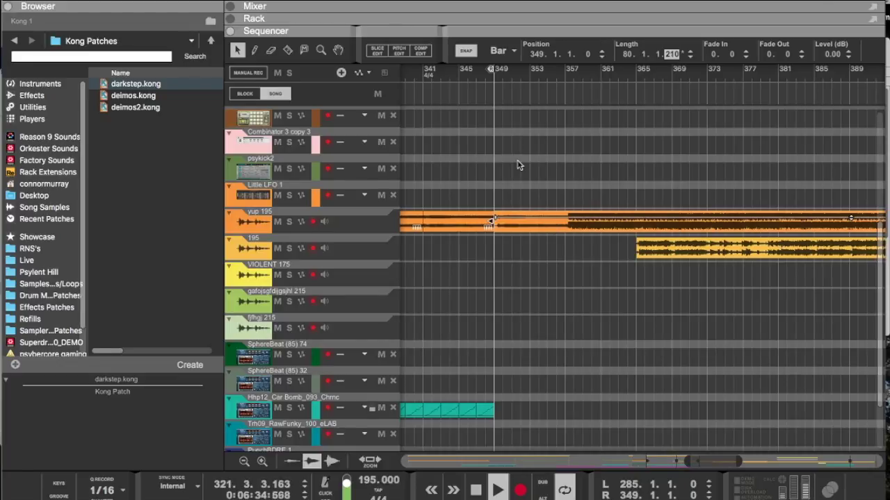
pyautogui.hscroll(-5, 475, 212)
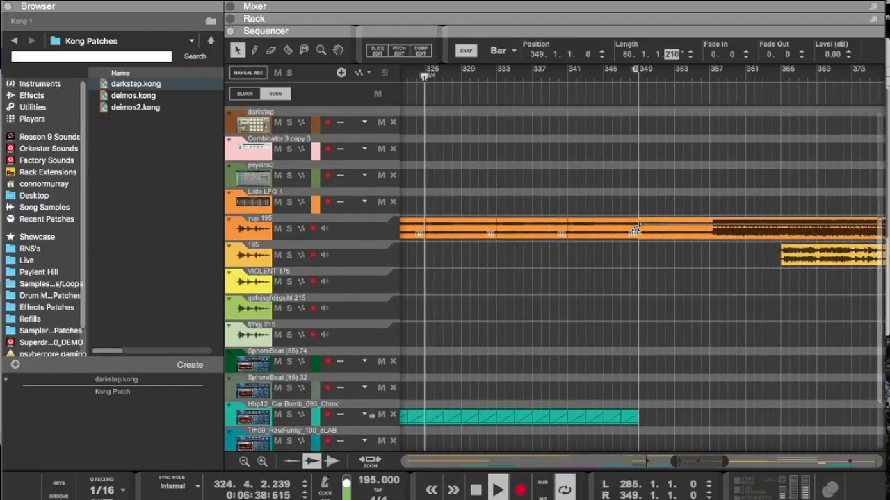
pyautogui.moveTo(639, 230); pyautogui.dragTo(639, 219)
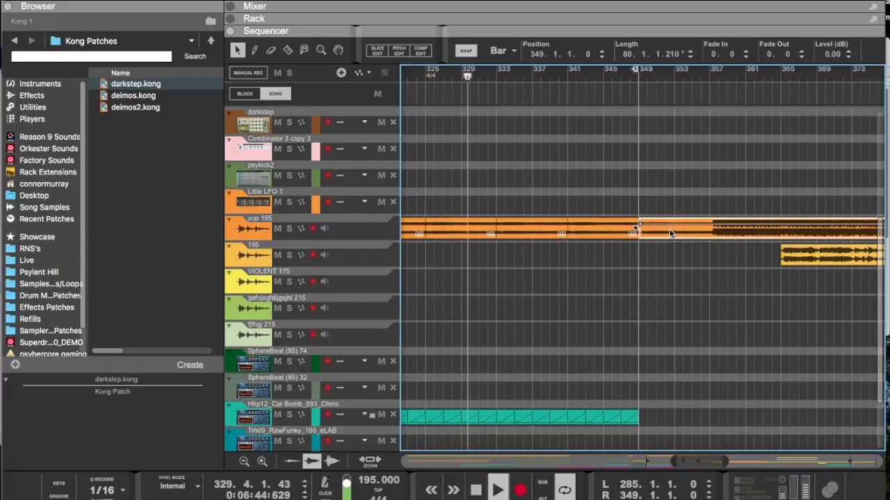
pyautogui.click(287, 50)
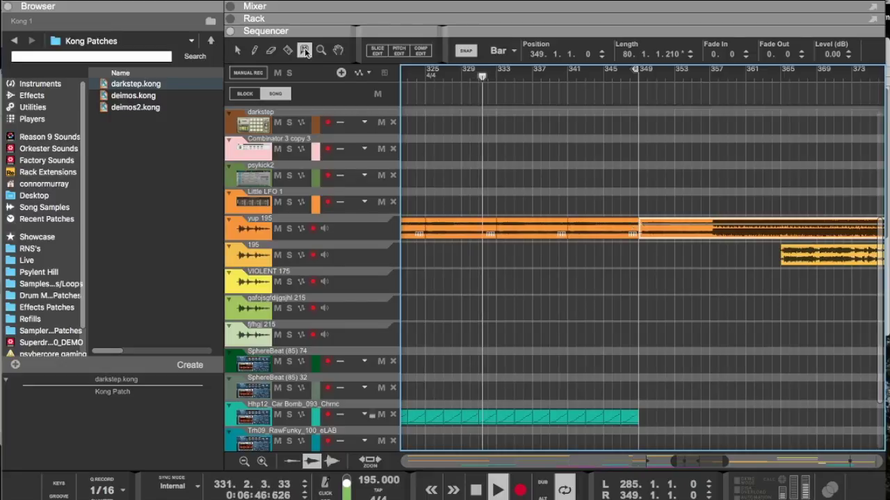
pyautogui.click(715, 226)
pyautogui.press('h')
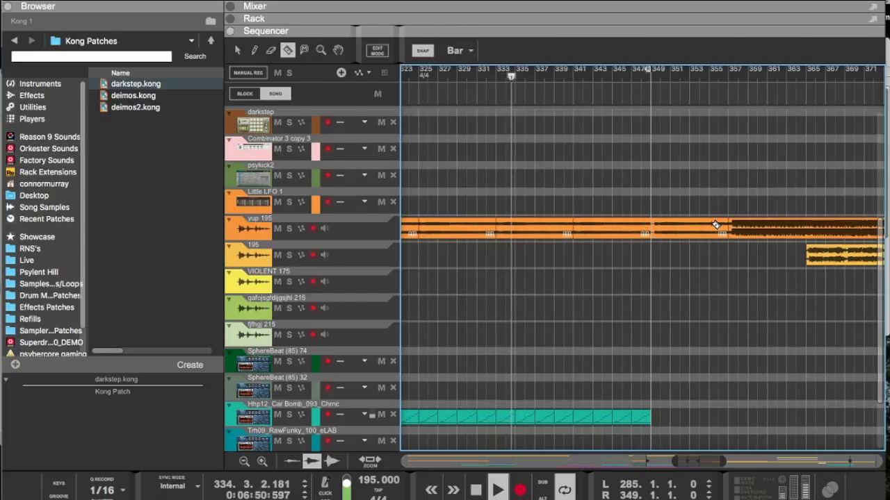
pyautogui.hscroll(5, 715, 225)
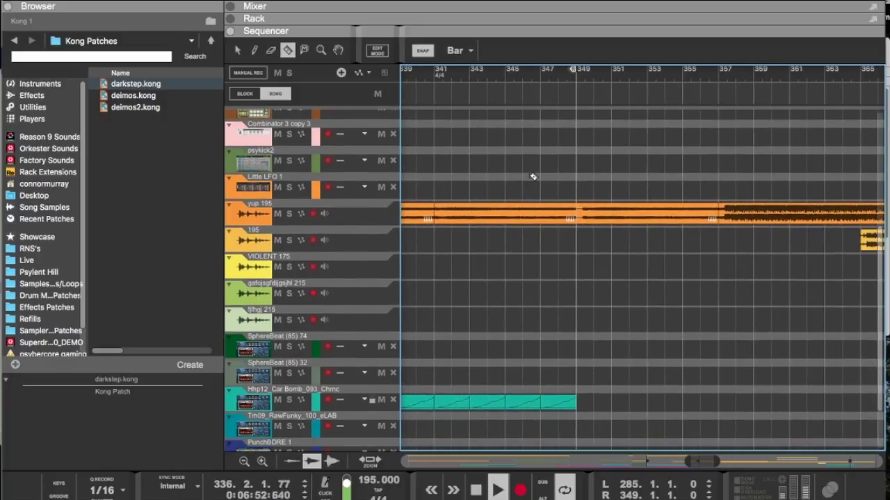
# Step: Set the snap value to 1/16 and split the yup 195 clip just after bar 357, where the dense waveform begins
pyautogui.click(462, 53)
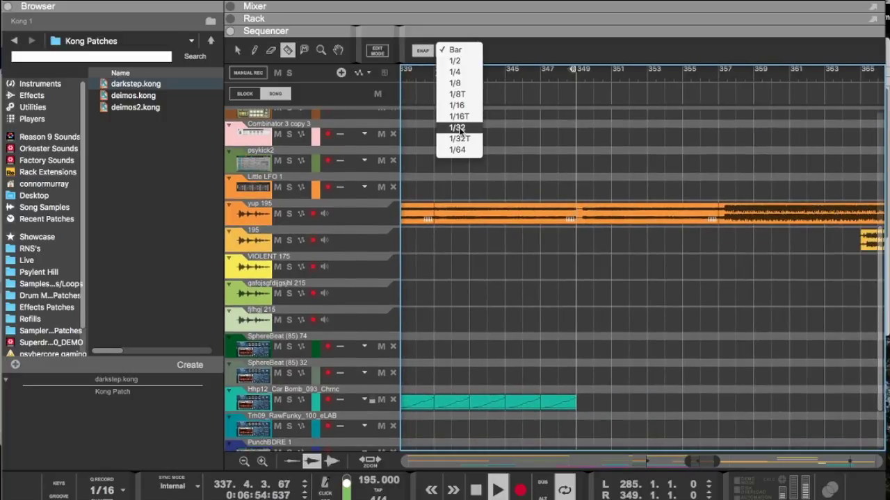
pyautogui.click(458, 105)
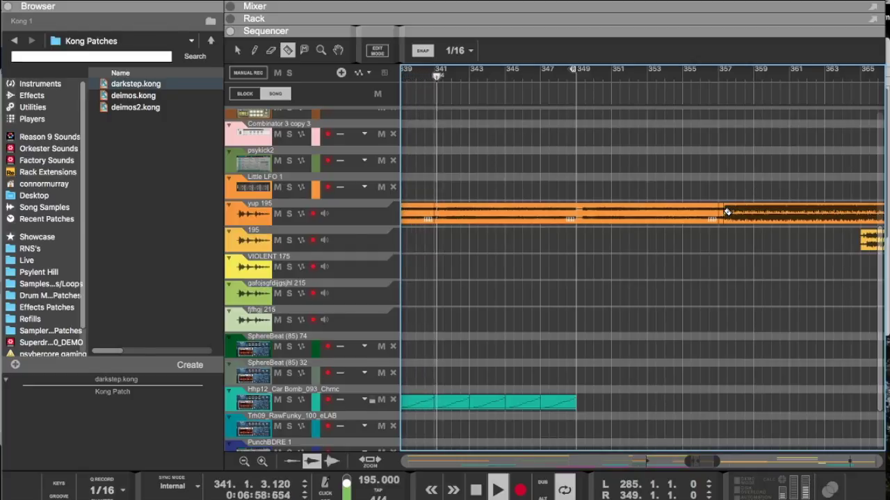
pyautogui.press('h')
pyautogui.press('h')
pyautogui.press('h')
pyautogui.press('h')
pyautogui.press('h')
pyautogui.press('h')
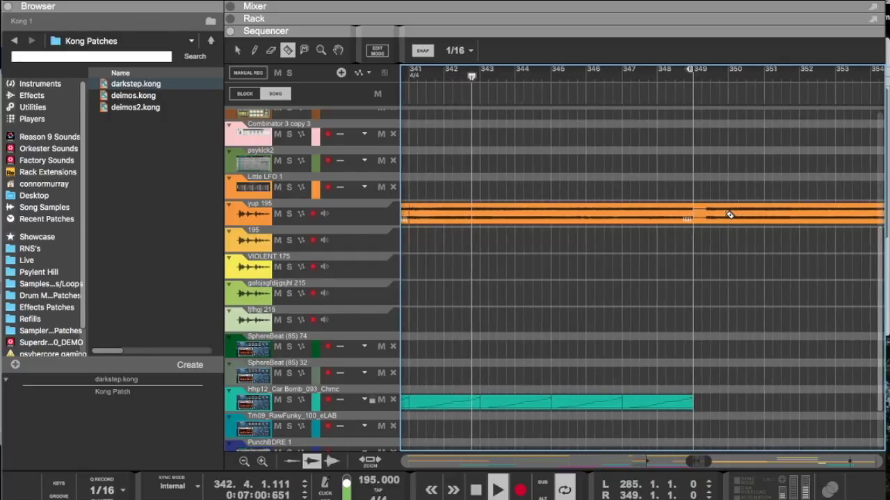
pyautogui.hscroll(6, 729, 214)
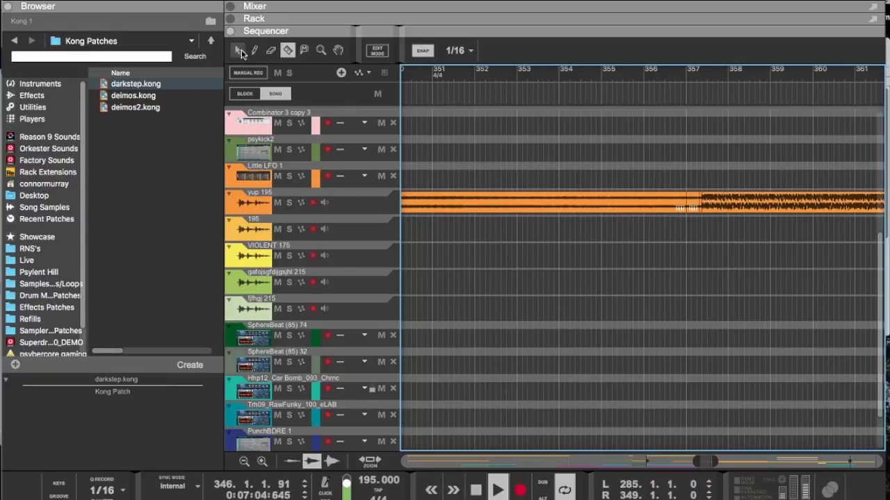
# Step: Delete the two yup 195 pieces before the dense waveform and move the remaining long clip to bar 349
pyautogui.moveTo(694, 209); pyautogui.dragTo(688, 208)
pyautogui.click(646, 205)
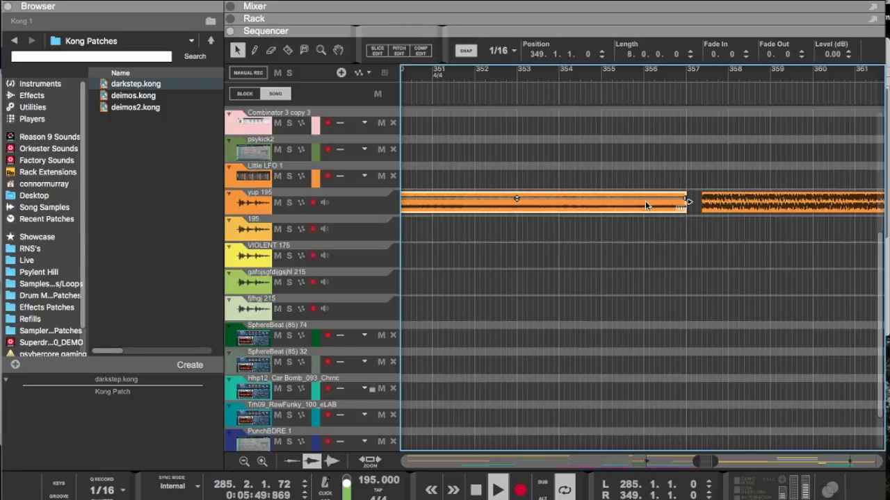
pyautogui.press('Delete')
pyautogui.hscroll(-5, 646, 205)
pyautogui.hscroll(3, 645, 205)
pyautogui.moveTo(775, 198); pyautogui.dragTo(432, 192)
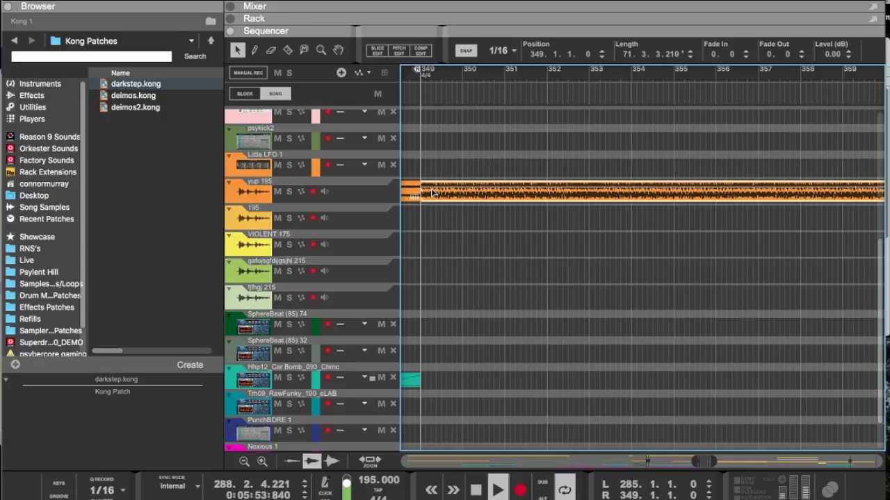
# Step: Examine the arrangement around the loop section and the clips following bar 349
pyautogui.hscroll(2, 570, 107)
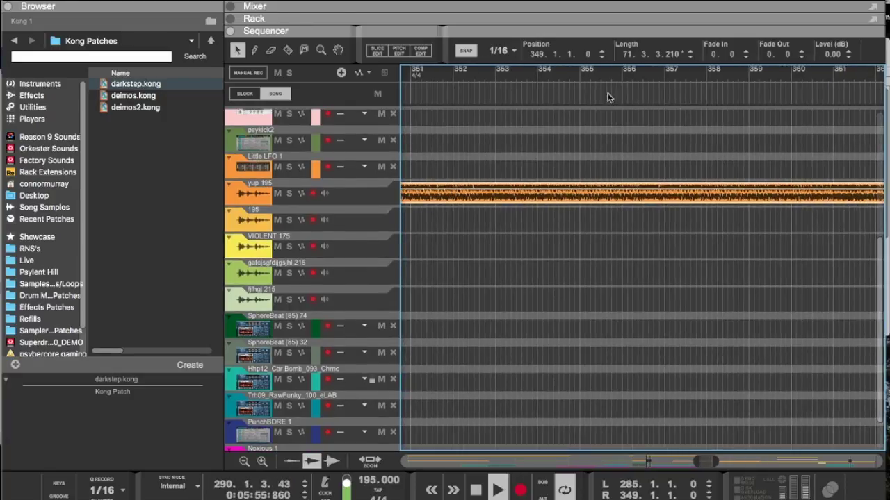
pyautogui.hscroll(10, 719, 151)
pyautogui.scroll(-2, 719, 151)
pyautogui.hscroll(-15, 719, 151)
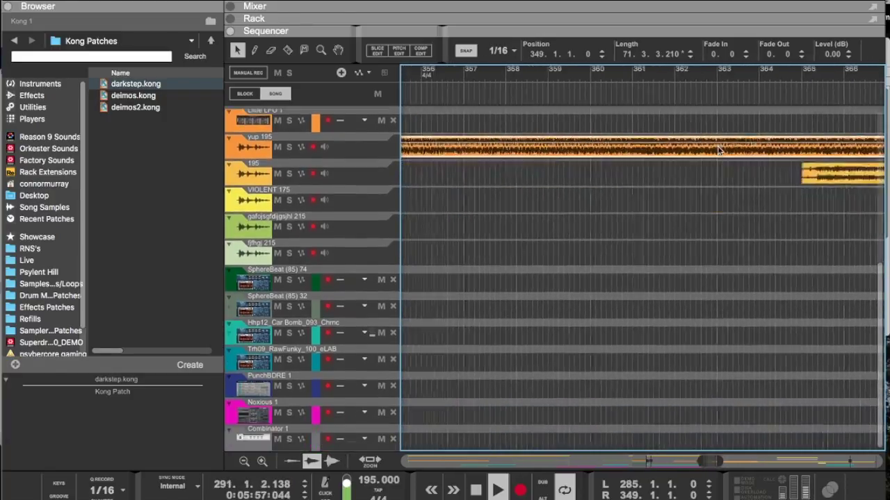
pyautogui.hscroll(-4, 720, 150)
pyautogui.scroll(1, 719, 151)
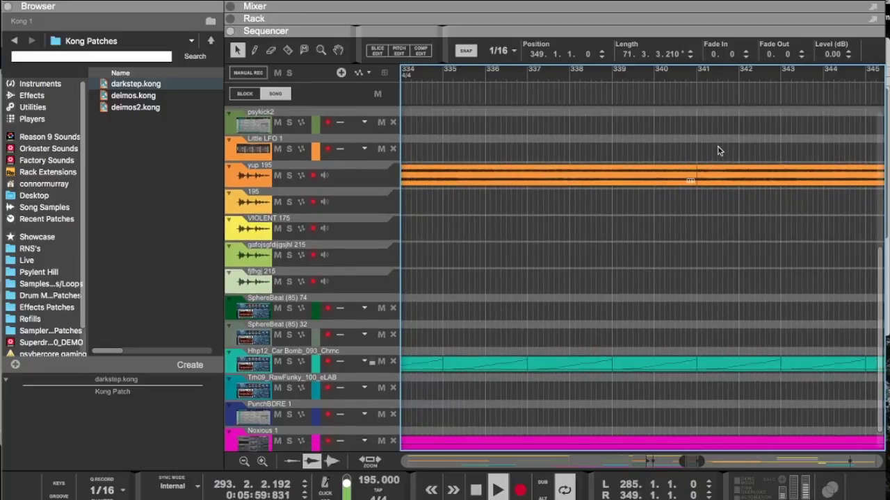
pyautogui.scroll(-5, 719, 151)
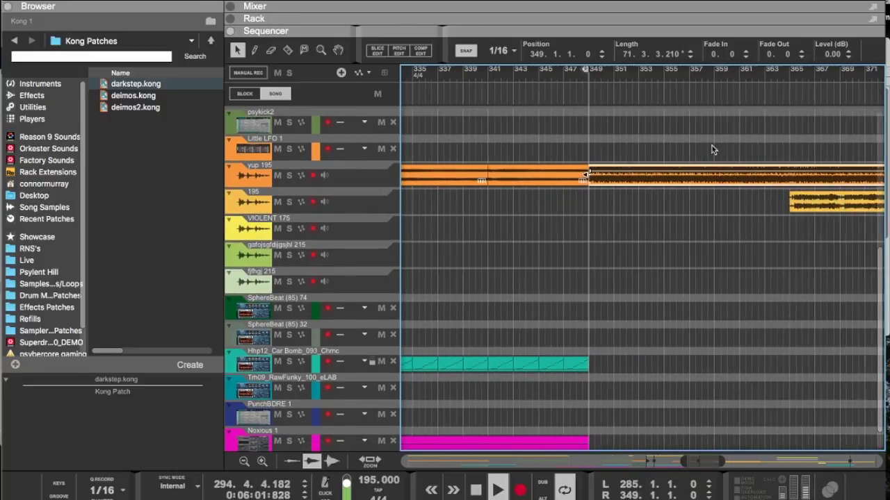
pyautogui.scroll(-4, 606, 34)
pyautogui.hscroll(-10, 539, 220)
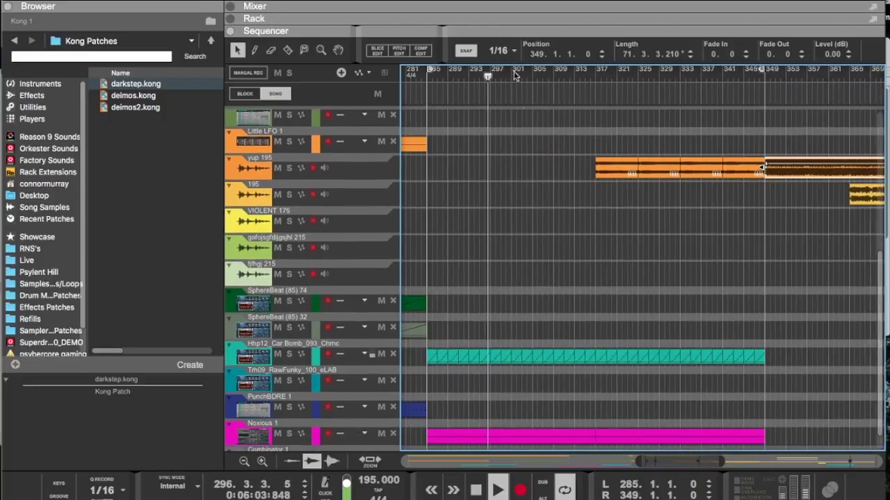
# Step: Review the Kong 1 effects chain and the master level of Scream 1 in the rack
pyautogui.moveTo(509, 36); pyautogui.dragTo(509, 284)
pyautogui.scroll(2, 628, 196)
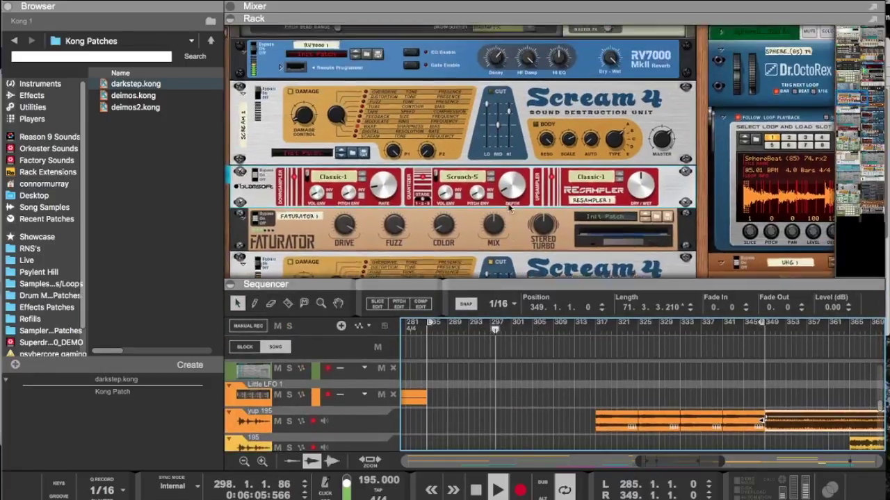
pyautogui.scroll(5, 628, 197)
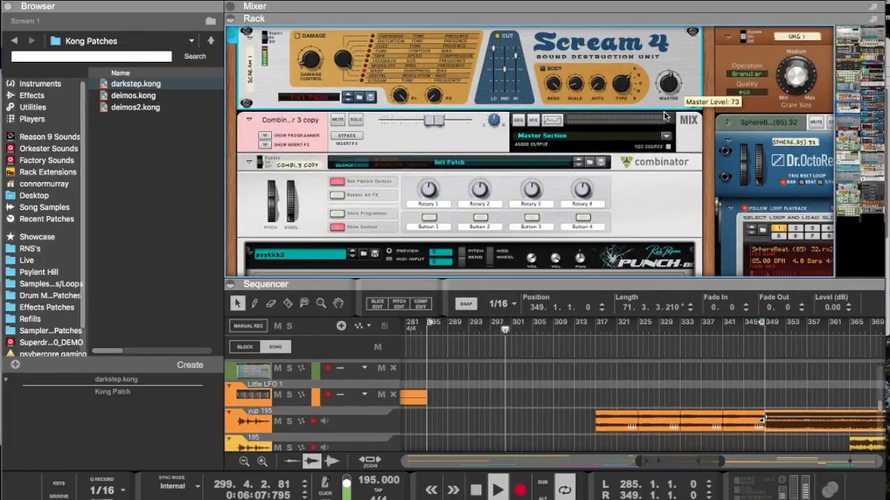
pyautogui.moveTo(645, 285); pyautogui.dragTo(637, 108)
# Step: With snap set to Bar, move the 8-bar yup 195 pieces onto the tracks below from bar 349 and place the long clip at bar 317
pyautogui.moveTo(792, 171); pyautogui.dragTo(629, 175)
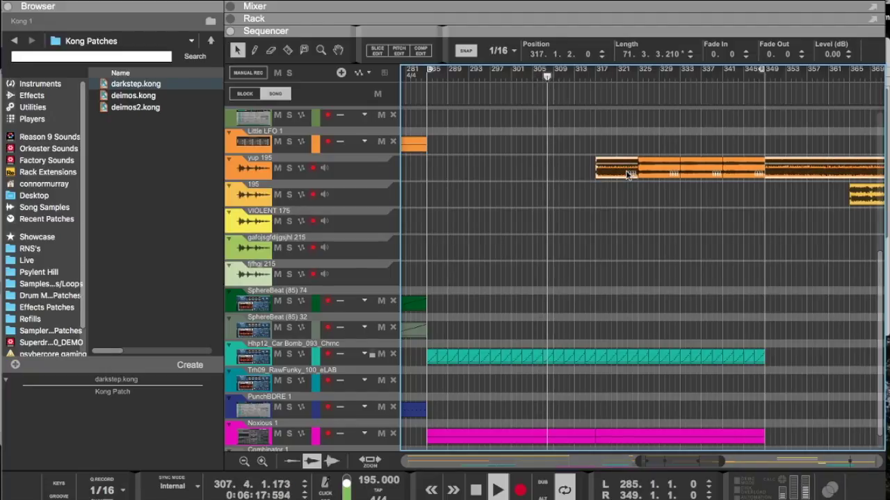
pyautogui.press('super+z')
pyautogui.click(504, 52)
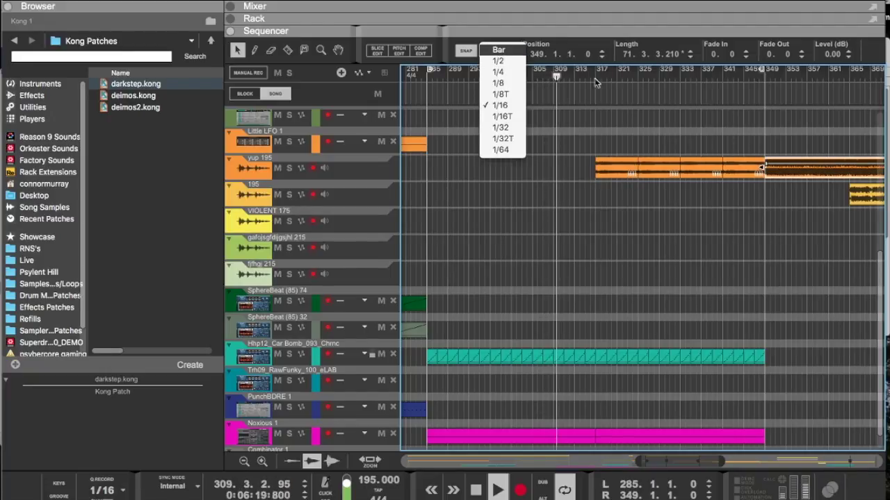
pyautogui.click(499, 50)
pyautogui.moveTo(812, 173); pyautogui.dragTo(816, 193)
pyautogui.moveTo(696, 172); pyautogui.dragTo(778, 224)
pyautogui.click(667, 169)
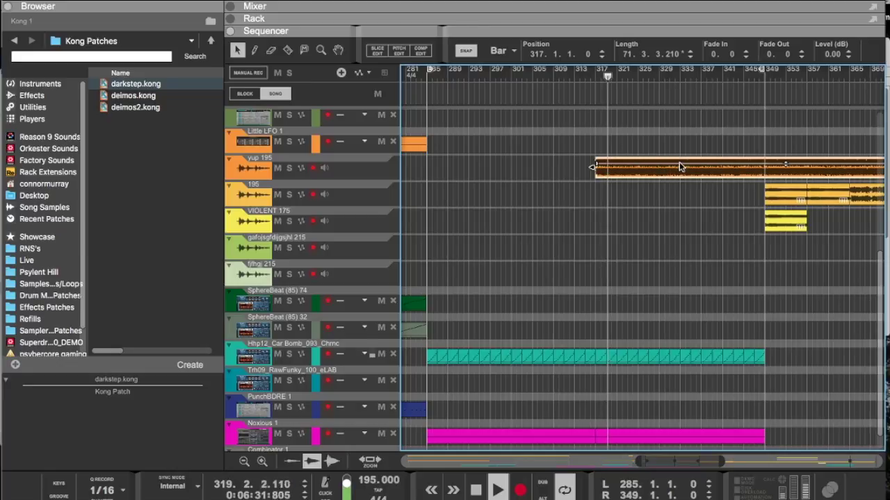
# Step: Raise the level of the long yup 195 clip at bar 317 to 3.58 dB
pyautogui.press('F5')
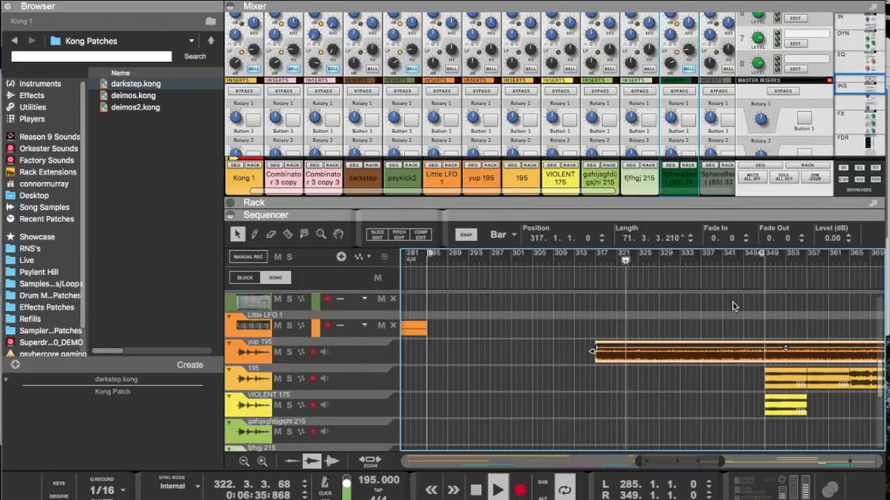
pyautogui.moveTo(824, 241); pyautogui.dragTo(823, 224)
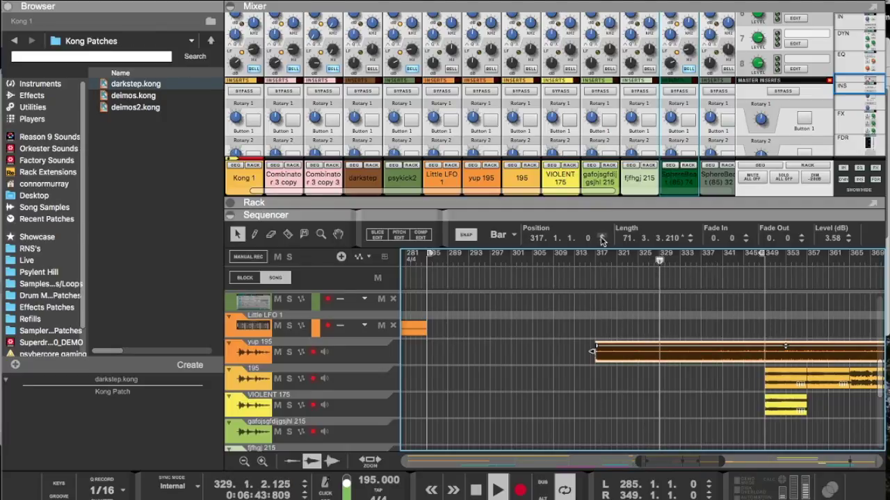
pyautogui.scroll(-5, 600, 296)
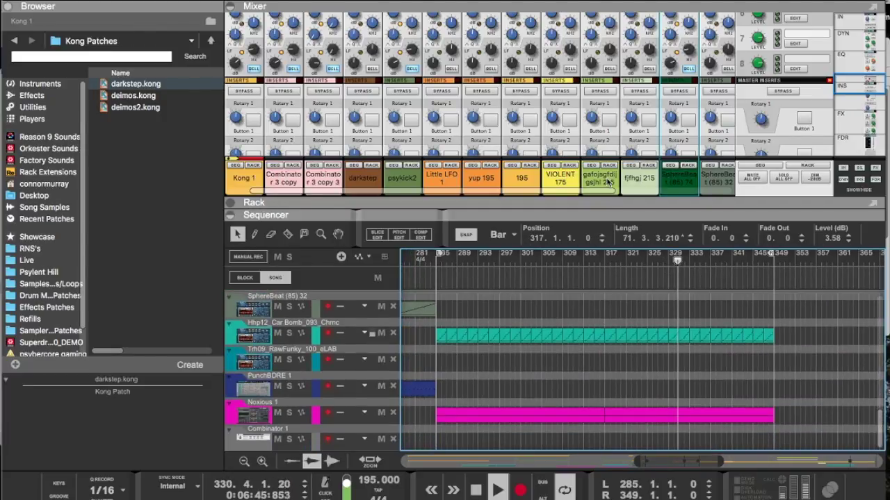
pyautogui.scroll(-10, 643, 326)
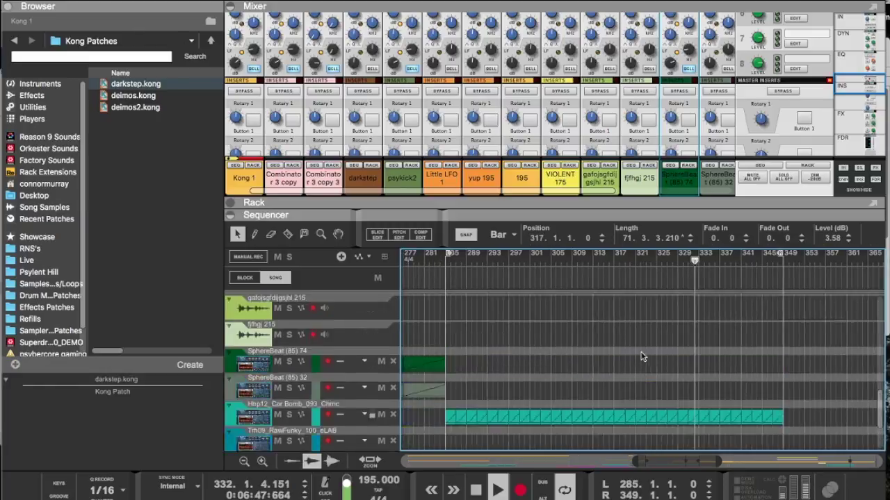
pyautogui.rightClick(656, 351)
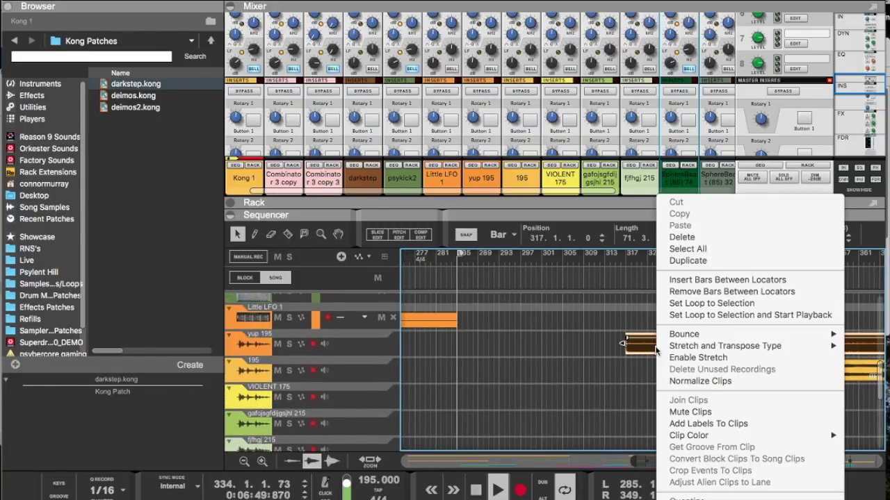
pyautogui.click(617, 419)
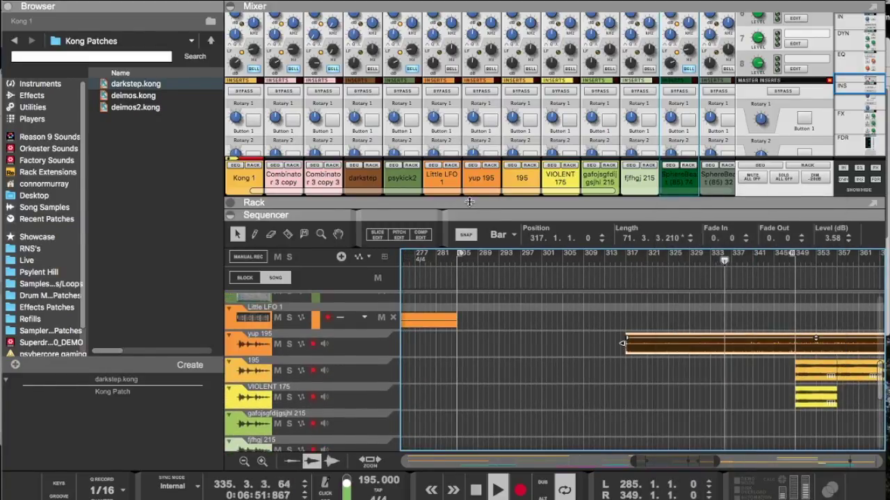
# Step: Adjust the mixer fader levels of the Combinator 1 and Hhp12_Car Bomb channels
pyautogui.scroll(-10, 367, 151)
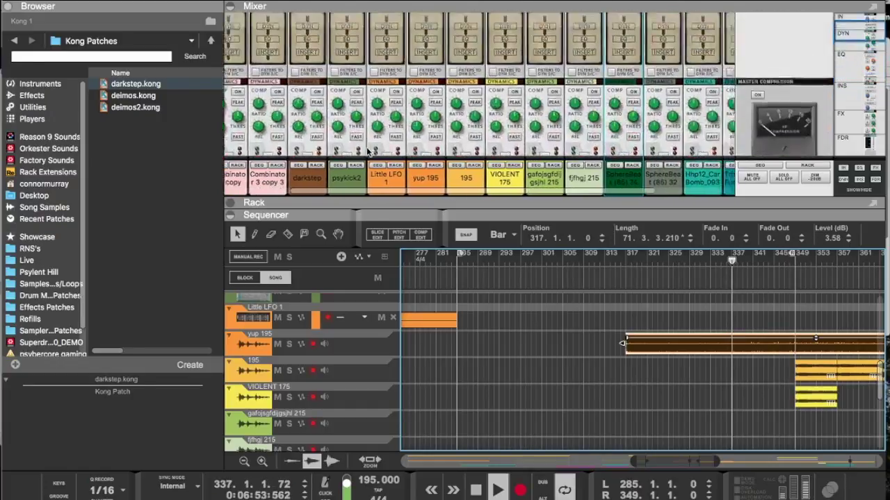
pyautogui.hscroll(4, 367, 151)
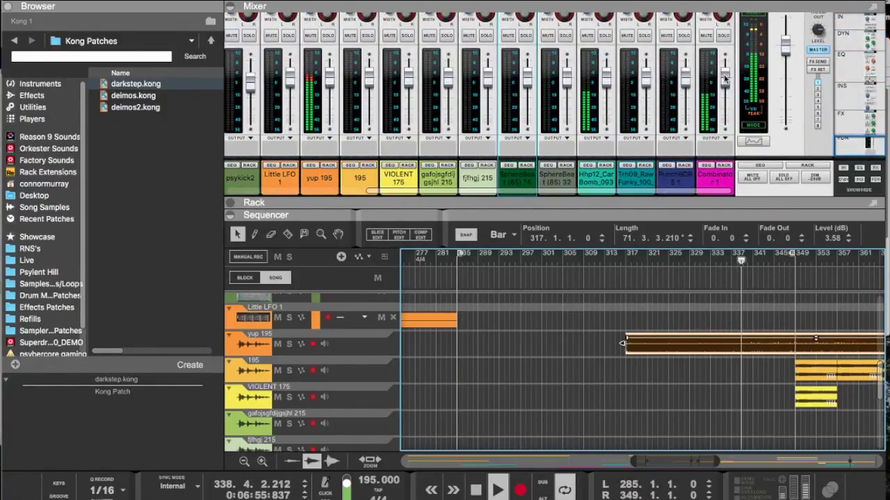
pyautogui.click(725, 78)
pyautogui.click(604, 81)
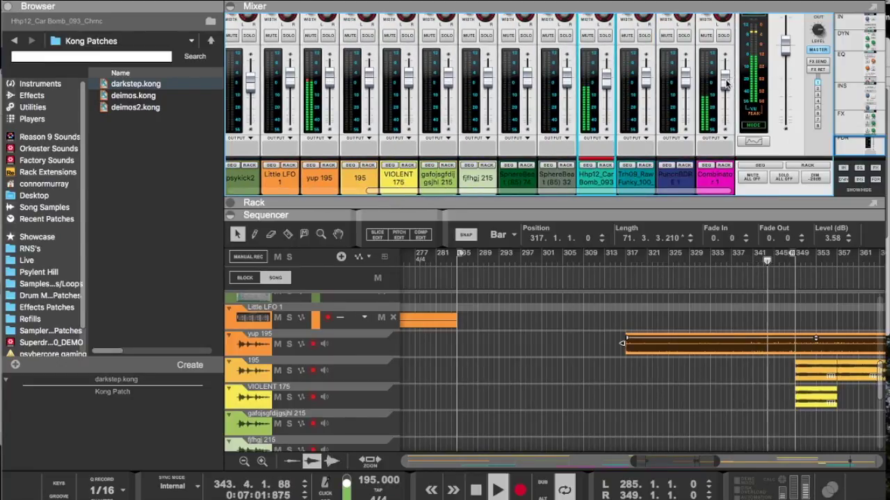
pyautogui.click(725, 84)
# Step: Set the loop to run from bar 317 to bar 349 in a full-height sequencer
pyautogui.moveTo(682, 215); pyautogui.dragTo(709, 6)
pyautogui.keyDown('super'); pyautogui.click(626, 72); pyautogui.keyUp('super')
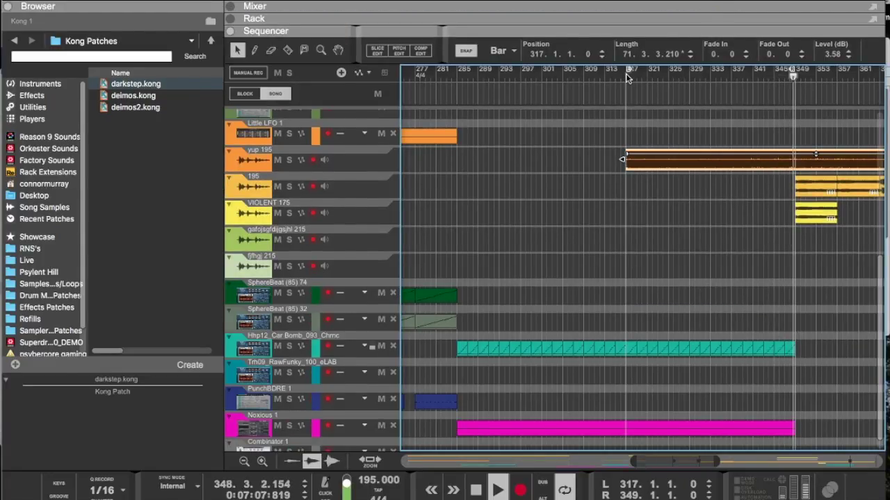
pyautogui.scroll(-1, 769, 244)
pyautogui.hscroll(1, 769, 244)
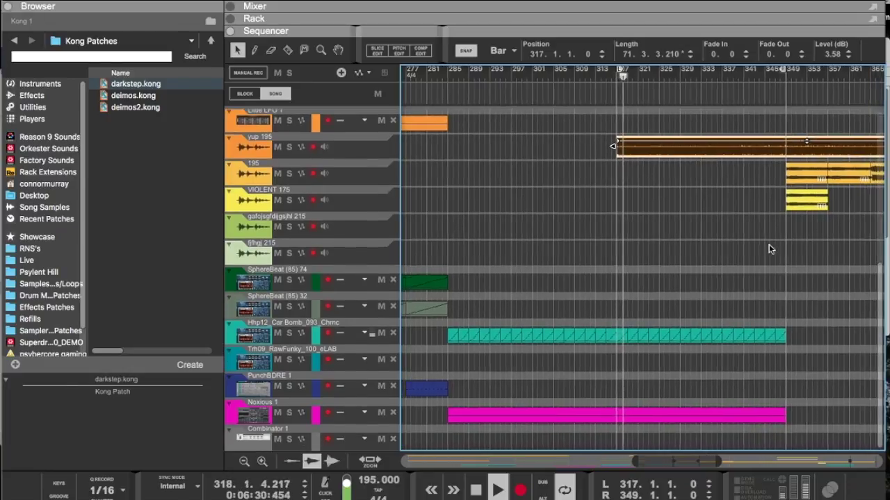
# Step: Delete the Noxious 1 clip and the Hhp12_Car Bomb clips between bars 317 and 349
pyautogui.moveTo(803, 273); pyautogui.dragTo(639, 420)
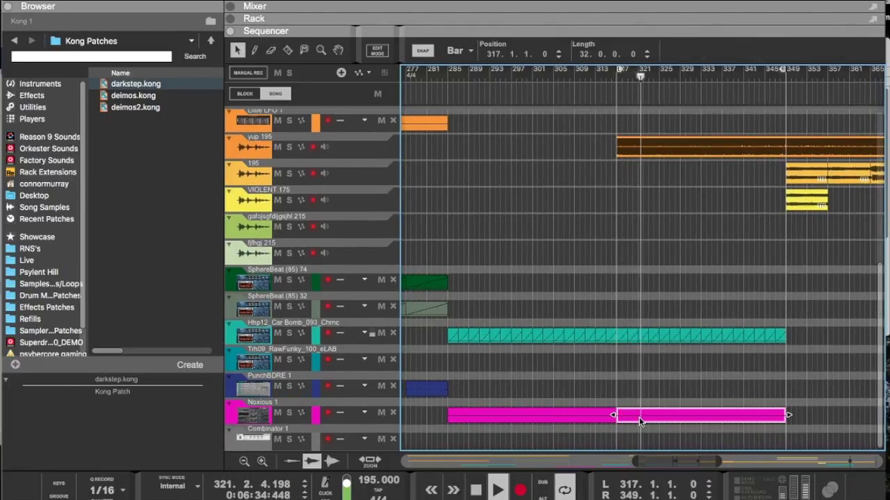
pyautogui.press('Delete')
pyautogui.moveTo(813, 372); pyautogui.dragTo(624, 334)
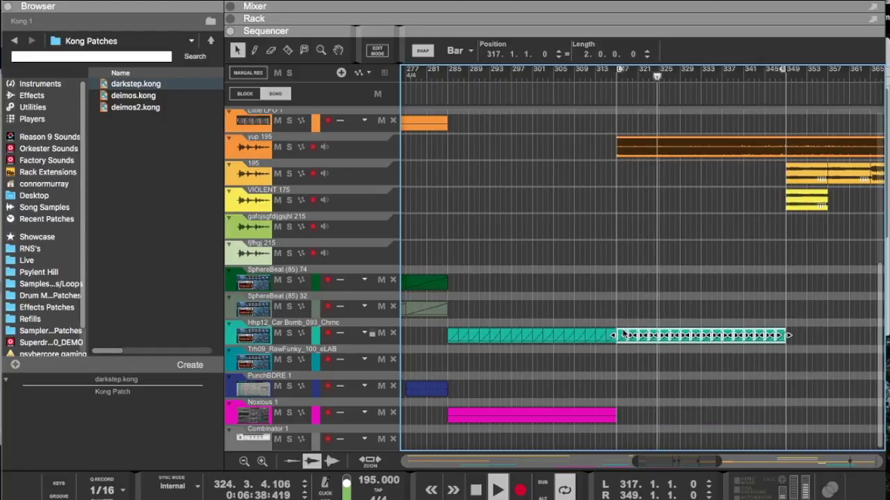
pyautogui.press('Delete')
# Step: Move the clips on the 195 and VIOLENT 175 tracks from bar 349 to bar 395
pyautogui.scroll(3, 623, 330)
pyautogui.hscroll(3, 623, 330)
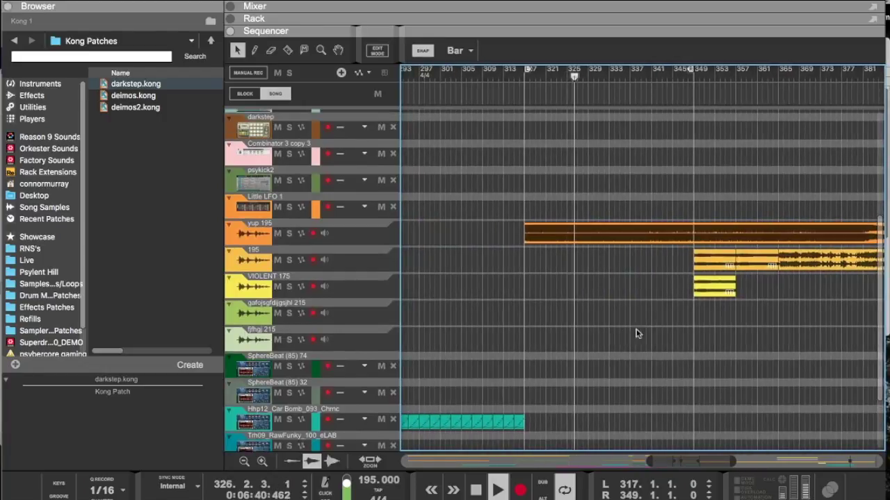
pyautogui.hscroll(3, 695, 328)
pyautogui.scroll(1, 695, 328)
pyautogui.moveTo(631, 335); pyautogui.dragTo(882, 269)
# Step: Copy the 6-bar PunchBDRE 1 clip from bar 269 to bar 317 and repeat it back to back through the copy at bar 347
pyautogui.hscroll(-10, 611, 290)
pyautogui.scroll(-4, 611, 290)
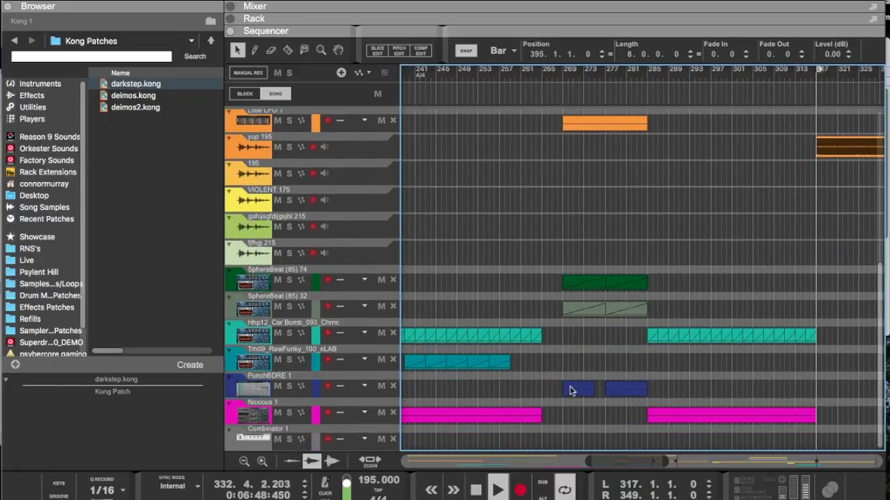
pyautogui.moveTo(570, 391); pyautogui.dragTo(740, 381)
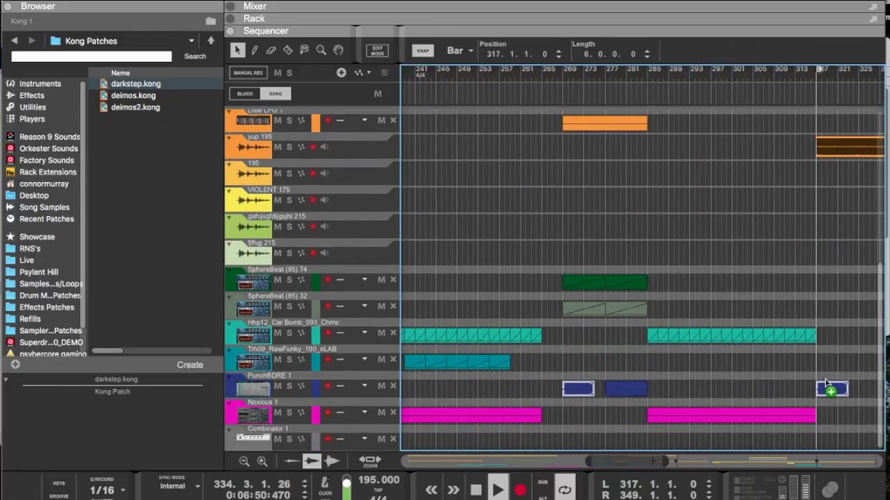
pyautogui.moveTo(826, 384); pyautogui.dragTo(820, 382)
pyautogui.moveTo(558, 393); pyautogui.dragTo(588, 398)
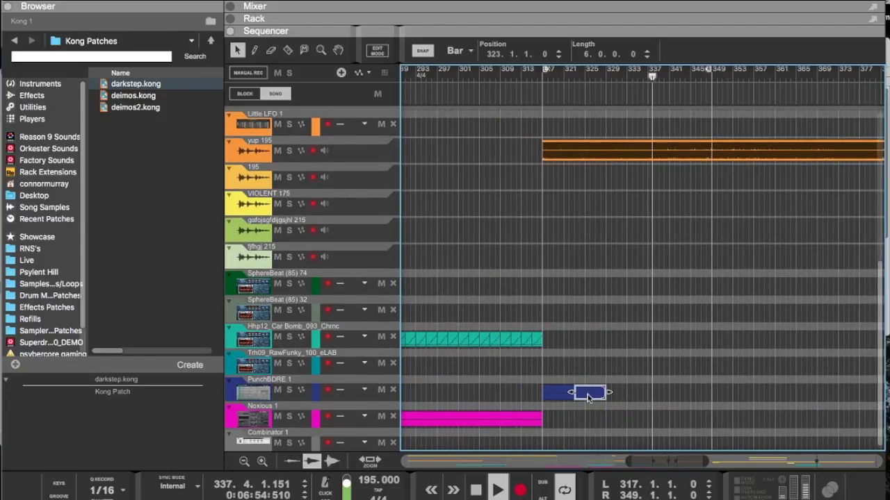
pyautogui.moveTo(588, 398); pyautogui.dragTo(718, 395)
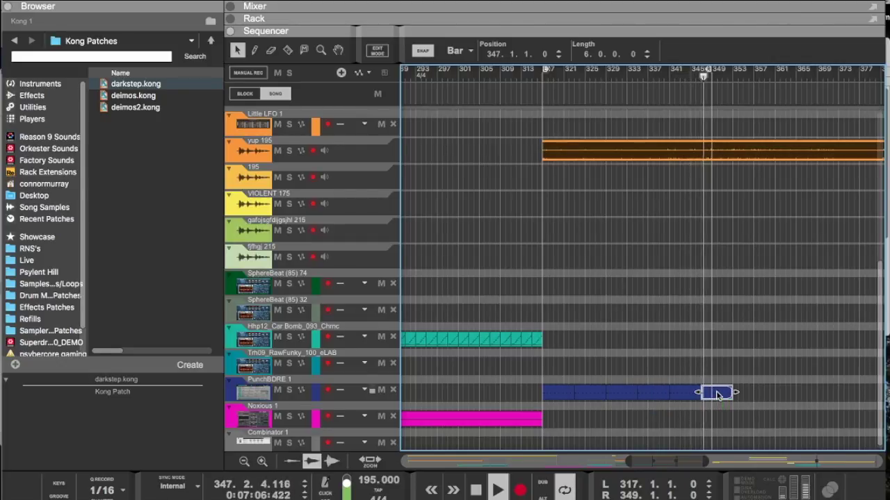
# Step: Set the master level of Scream 5 in the PunchBDRE 1 effects chain to 63
pyautogui.moveTo(566, 32); pyautogui.dragTo(560, 182)
pyautogui.scroll(-5, 505, 284)
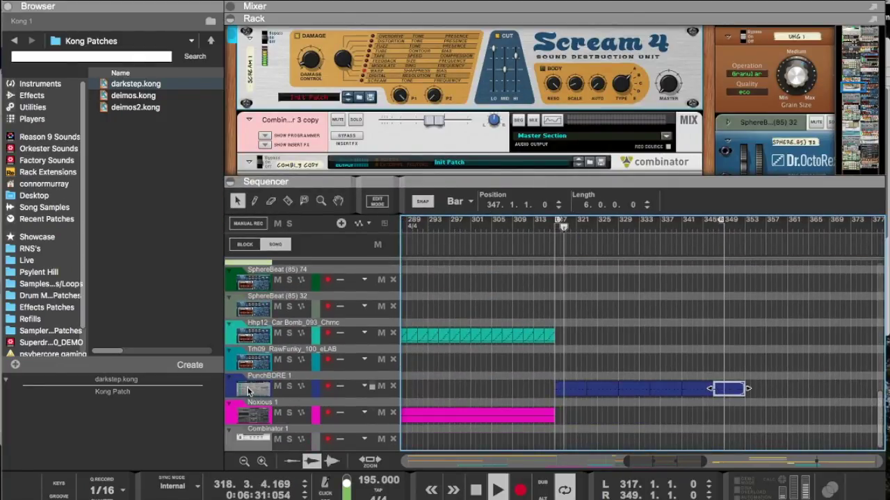
pyautogui.click(351, 394)
pyautogui.scroll(-3, 693, 82)
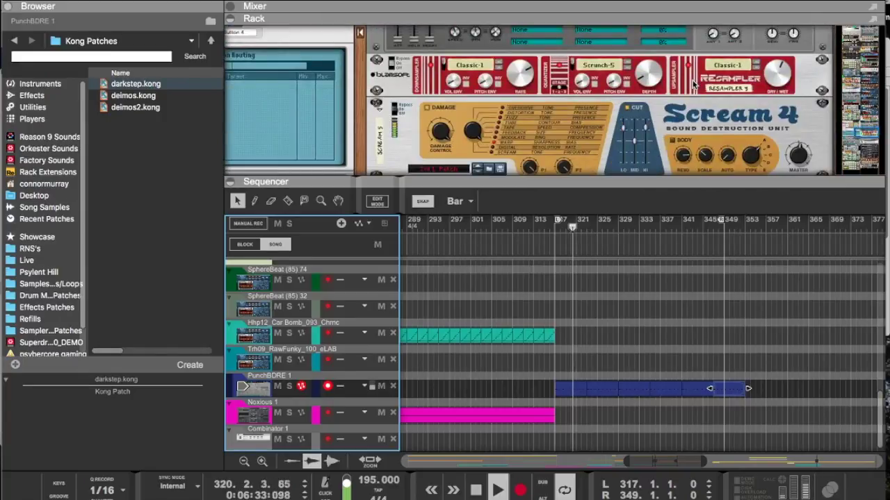
pyautogui.click(793, 135)
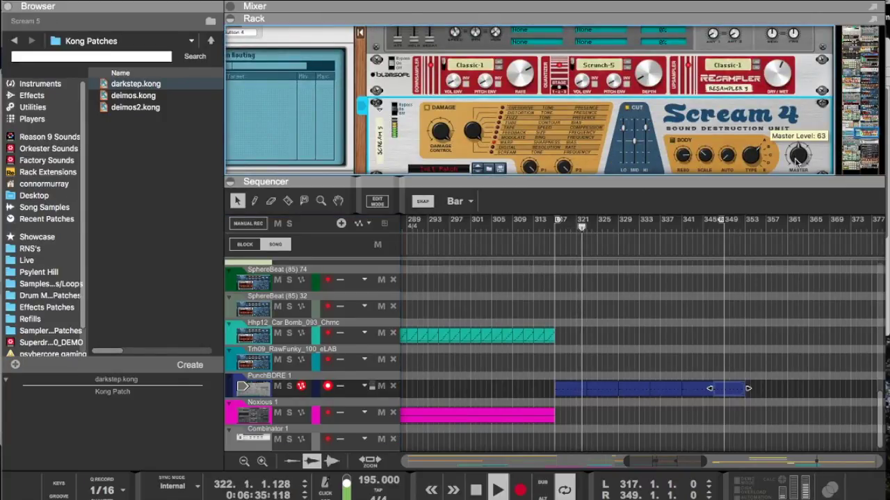
pyautogui.press('F7')
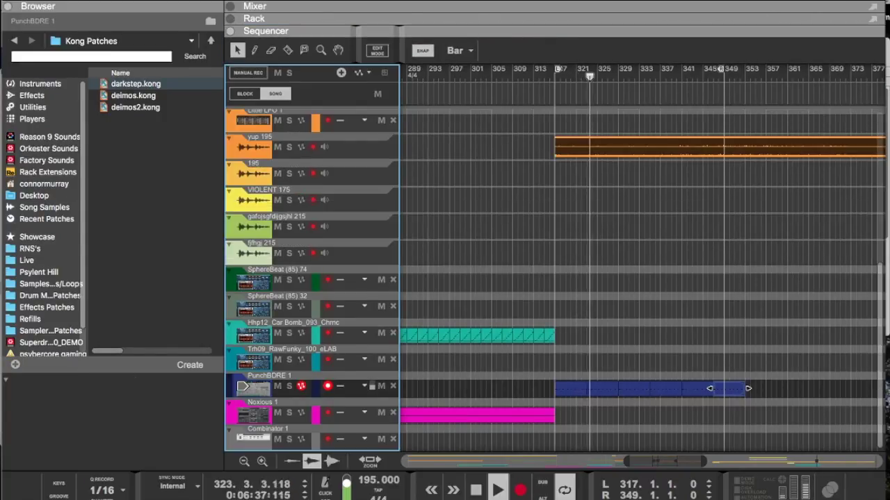
# Step: Examine the darkstep clip at bar 269 and the arrangement on all tracks from bar 317 onward
pyautogui.hscroll(-2, 660, 336)
pyautogui.scroll(8, 660, 337)
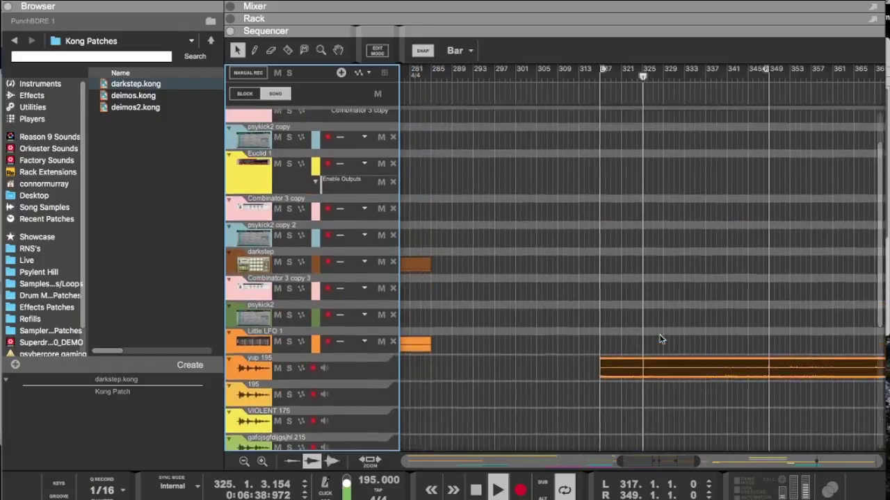
pyautogui.hscroll(-10, 646, 333)
pyautogui.moveTo(583, 312); pyautogui.dragTo(563, 317)
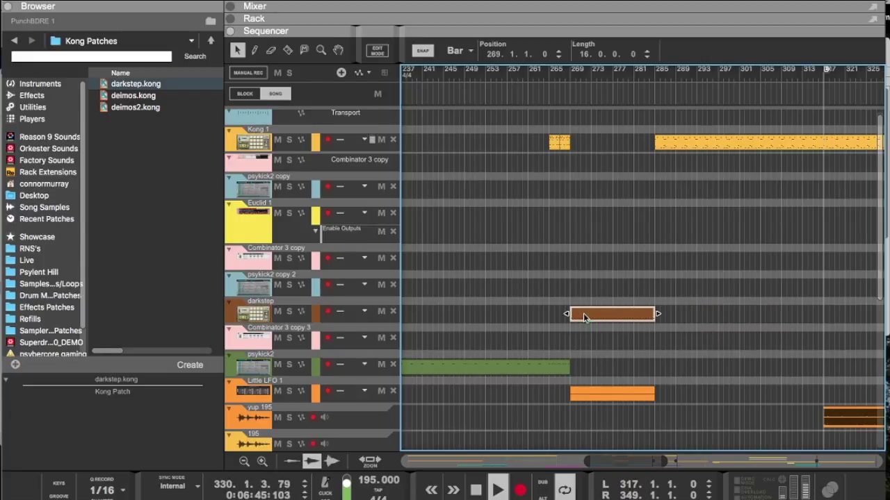
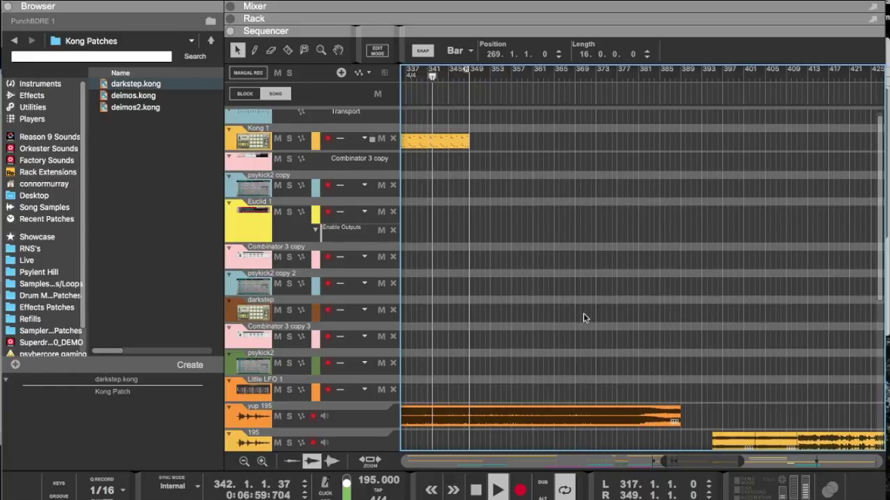
pyautogui.hscroll(-5, 584, 316)
pyautogui.hscroll(-1, 590, 319)
pyautogui.scroll(-3, 590, 319)
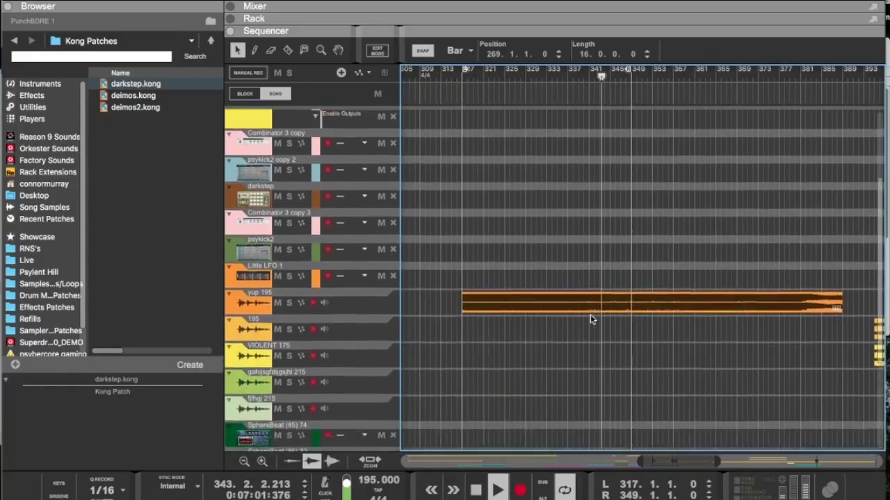
pyautogui.scroll(5, 590, 319)
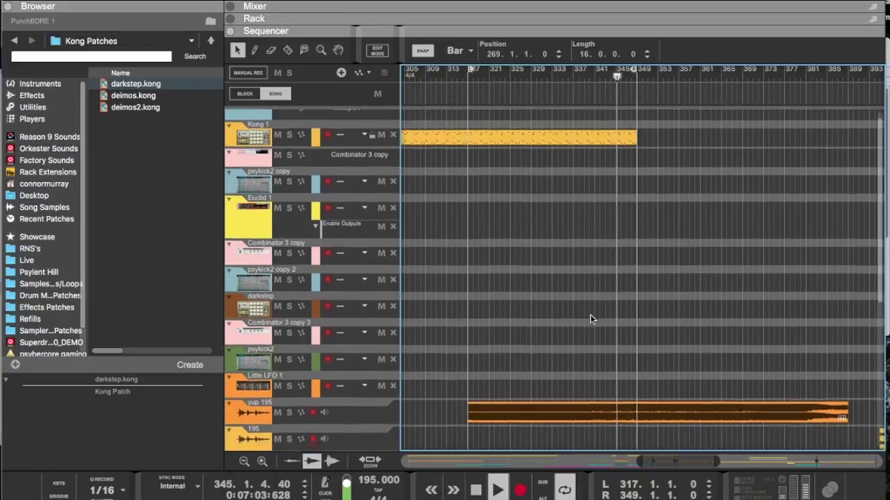
pyautogui.scroll(-5, 590, 319)
pyautogui.hscroll(-1, 590, 319)
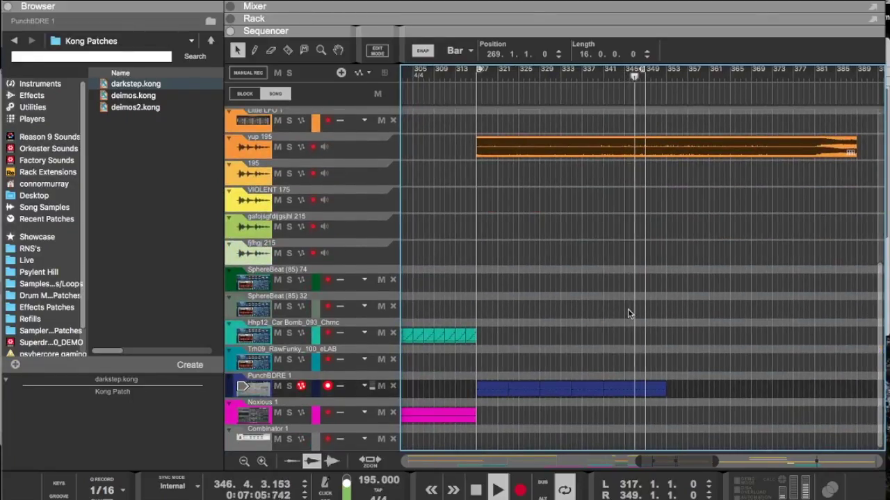
# Step: Set the loop to run from bar 349 to bar 357
pyautogui.keyDown('super'); pyautogui.click(801, 78); pyautogui.keyUp('super')
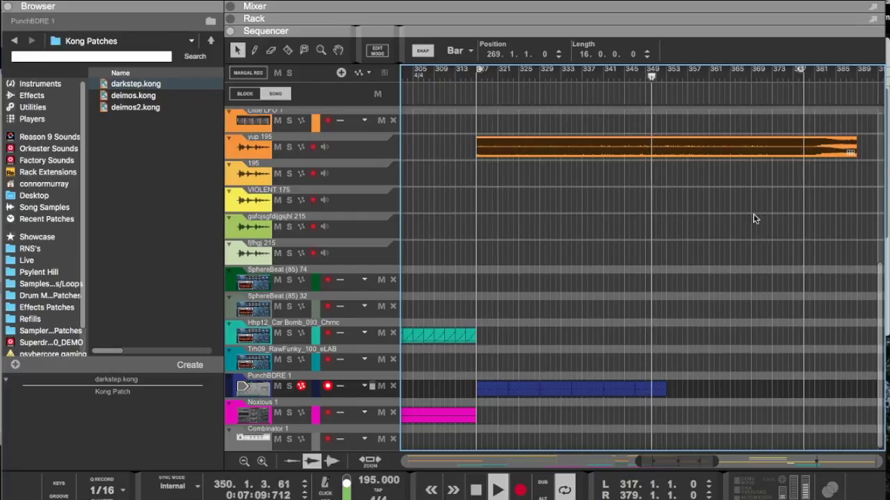
pyautogui.scroll(5, 727, 155)
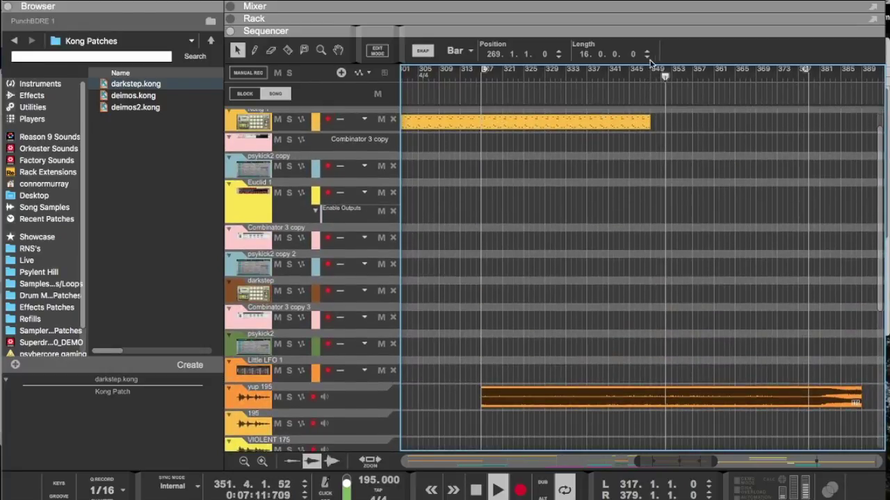
pyautogui.keyDown('alt'); pyautogui.click(652, 73); pyautogui.keyUp('alt')
pyautogui.keyDown('super'); pyautogui.click(695, 76); pyautogui.keyUp('super')
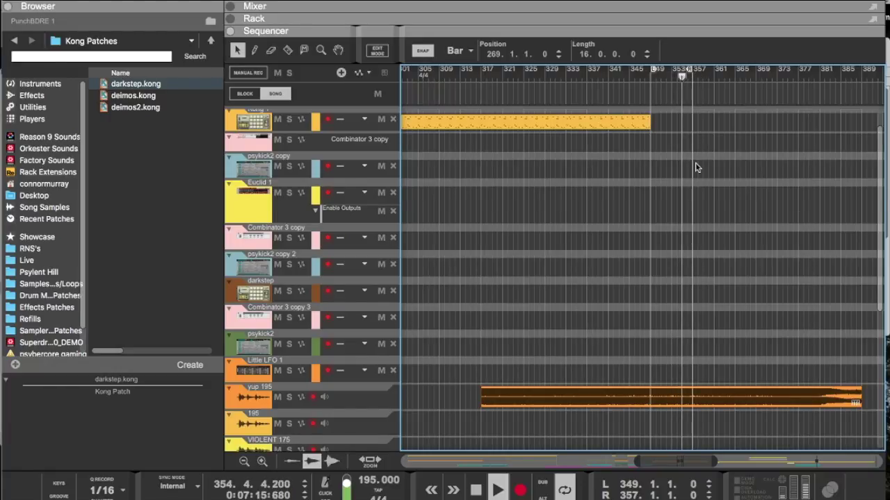
# Step: Set the loop to run from bar 353 to bar 361
pyautogui.scroll(-5, 662, 271)
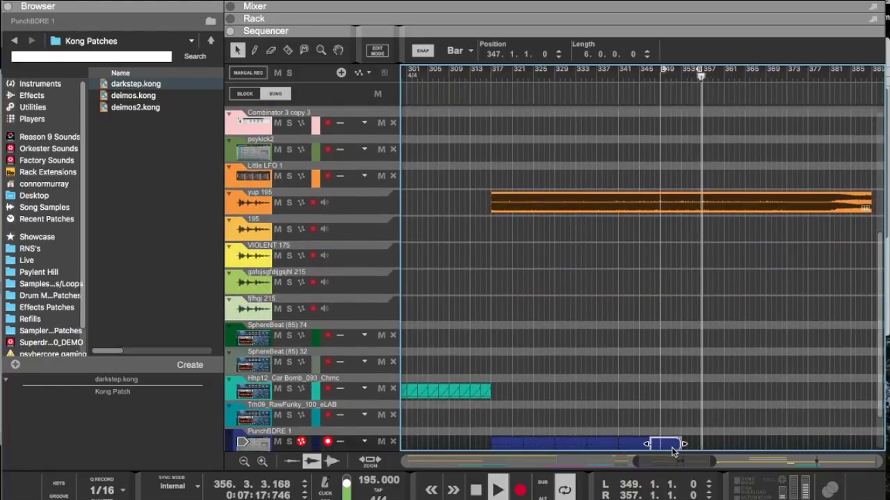
pyautogui.scroll(6, 671, 345)
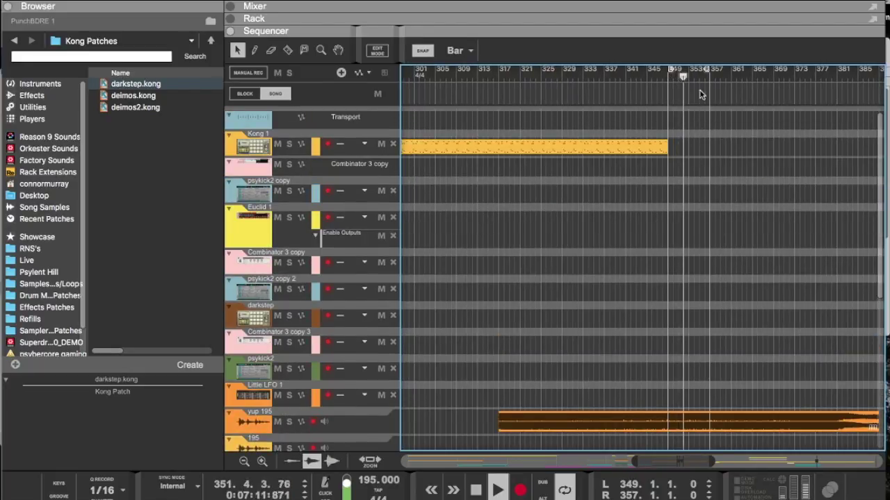
pyautogui.keyDown('alt'); pyautogui.click(733, 73); pyautogui.keyUp('alt')
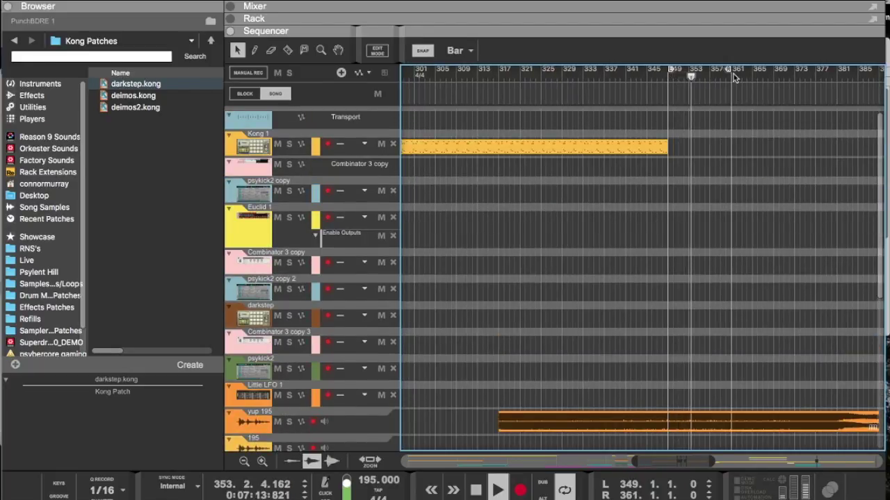
pyautogui.keyDown('ctrl'); pyautogui.click(690, 73); pyautogui.keyUp('ctrl')
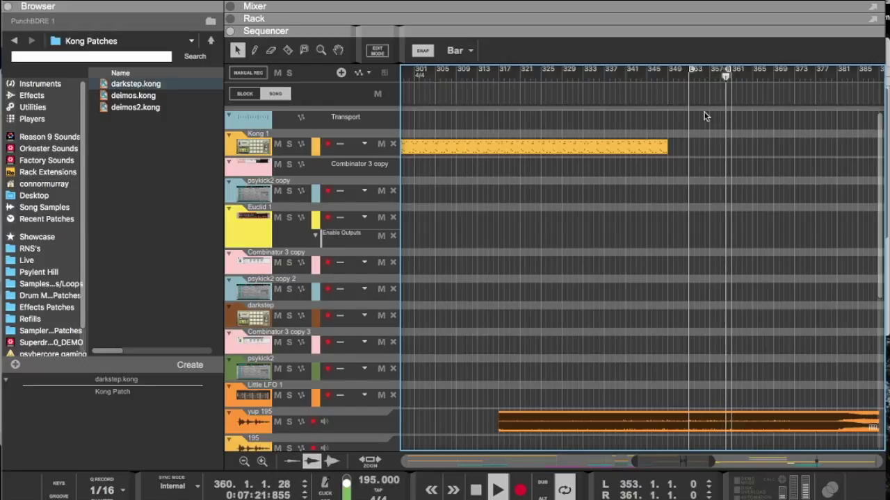
# Step: Extend the loop to end at bar 369 and copy the last eight Hhp12_Car Bomb clips before bar 317 to bar 353
pyautogui.moveTo(727, 74); pyautogui.dragTo(771, 79)
pyautogui.hscroll(2, 750, 142)
pyautogui.scroll(-5, 748, 147)
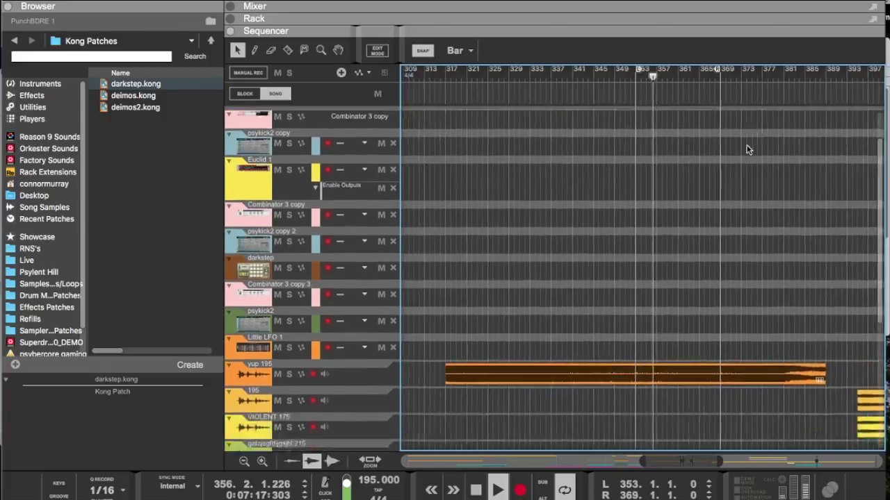
pyautogui.scroll(-3, 748, 149)
pyautogui.hscroll(-7, 744, 169)
pyautogui.moveTo(694, 301); pyautogui.dragTo(784, 337)
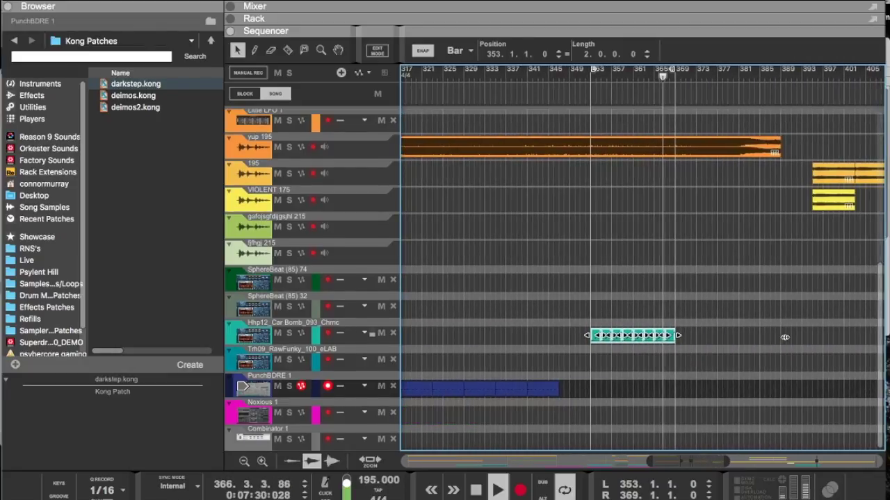
# Step: Examine the arrangement on all tracks before and after the looped section for material to use from bar 353
pyautogui.scroll(8, 784, 337)
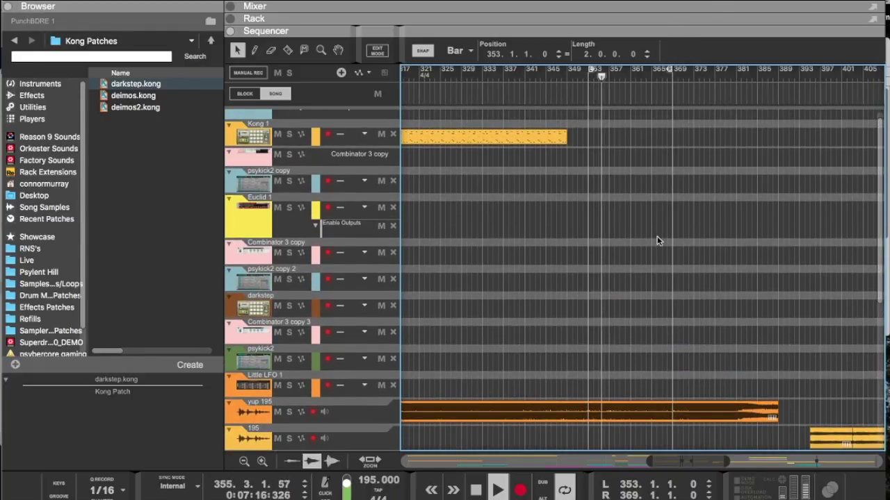
pyautogui.scroll(-8, 638, 285)
pyautogui.hscroll(-8, 639, 285)
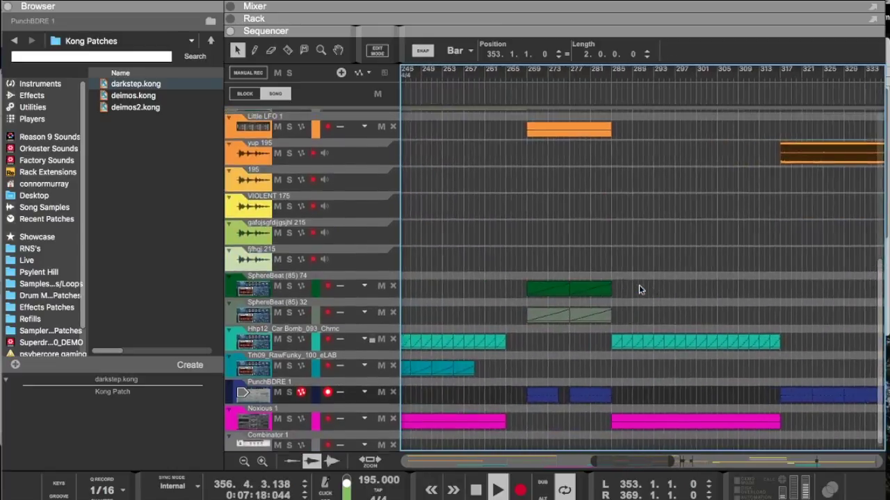
pyautogui.scroll(8, 638, 285)
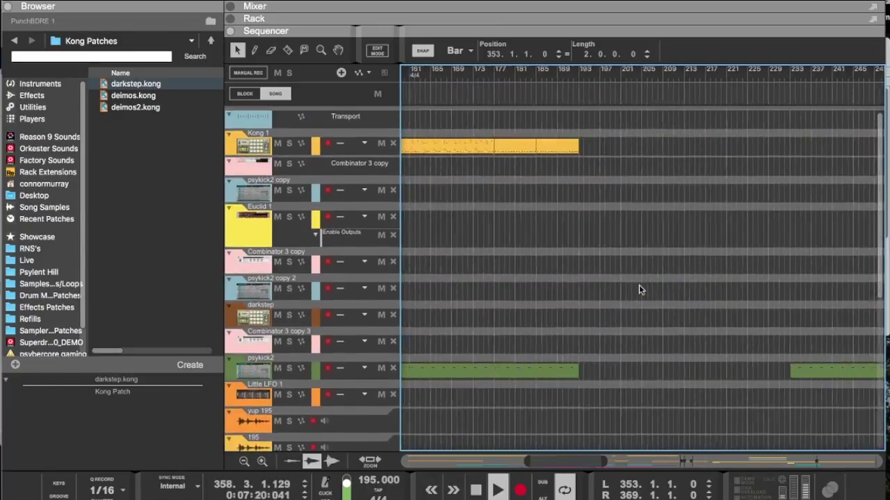
pyautogui.hscroll(12, 639, 284)
pyautogui.scroll(-5, 638, 285)
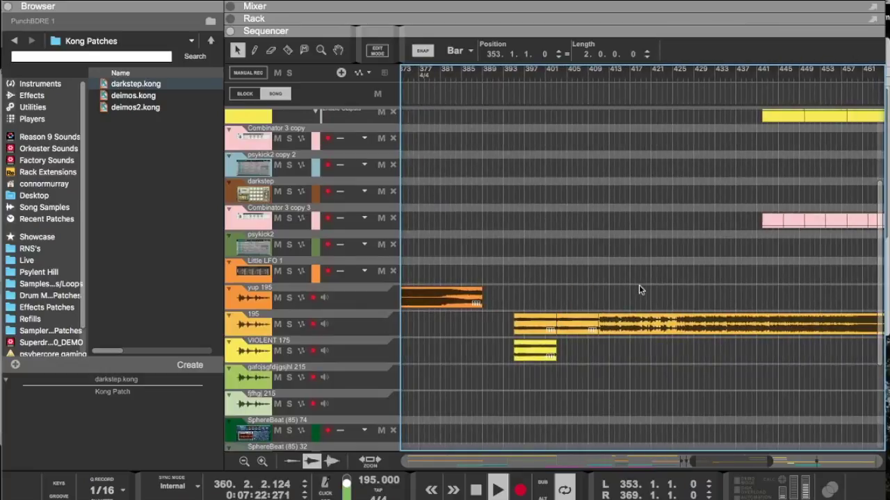
pyautogui.scroll(-4, 639, 285)
pyautogui.hscroll(-5, 638, 285)
pyautogui.hscroll(3, 639, 285)
pyautogui.scroll(2, 639, 285)
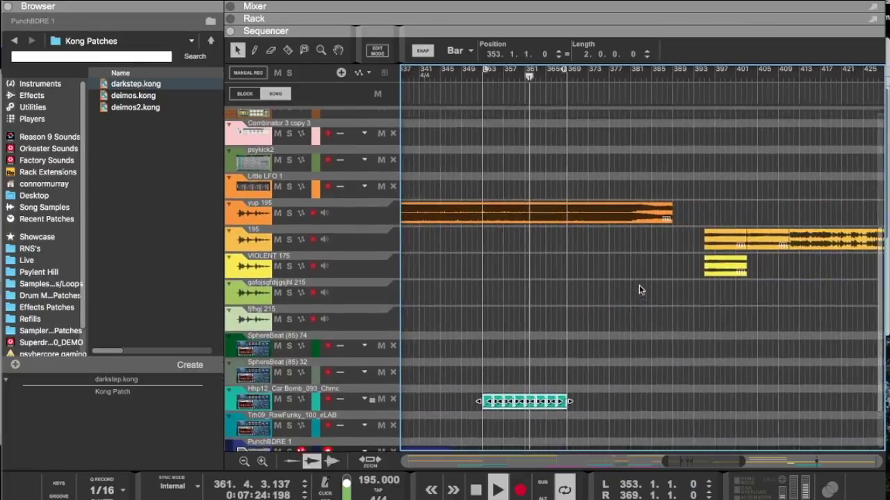
pyautogui.scroll(2, 638, 285)
pyautogui.hscroll(-5, 639, 285)
pyautogui.hscroll(7, 638, 281)
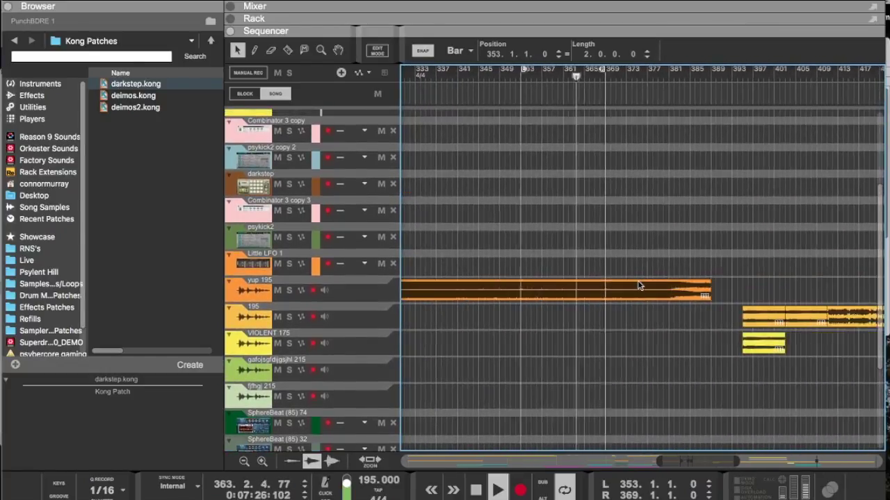
# Step: Move the Euclid 1 and Combinator 3 copy 3 clips from bar 442 to bar 604
pyautogui.hscroll(6, 638, 281)
pyautogui.scroll(4, 645, 285)
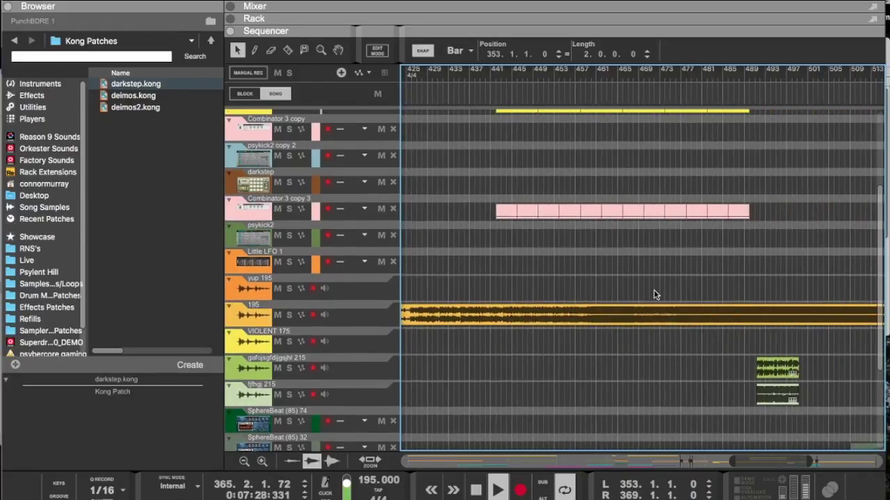
pyautogui.scroll(1, 654, 295)
pyautogui.hscroll(-1, 654, 294)
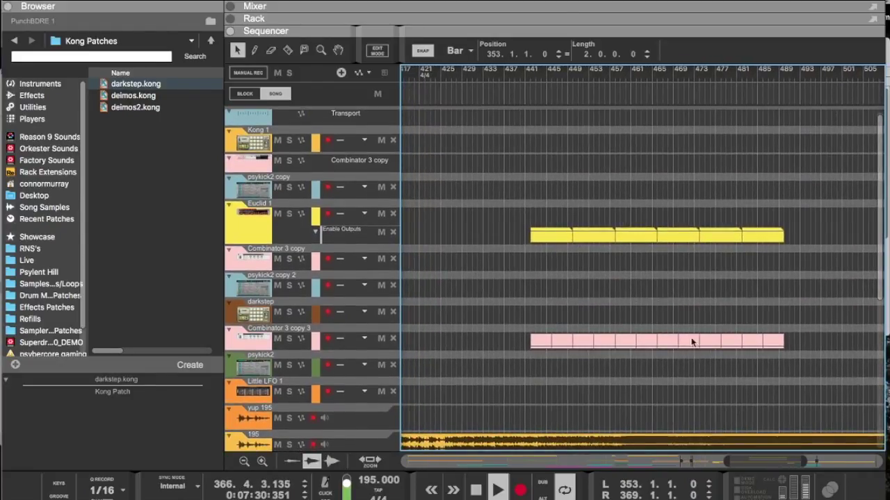
pyautogui.moveTo(803, 346); pyautogui.dragTo(593, 240)
pyautogui.moveTo(530, 236); pyautogui.dragTo(530, 237)
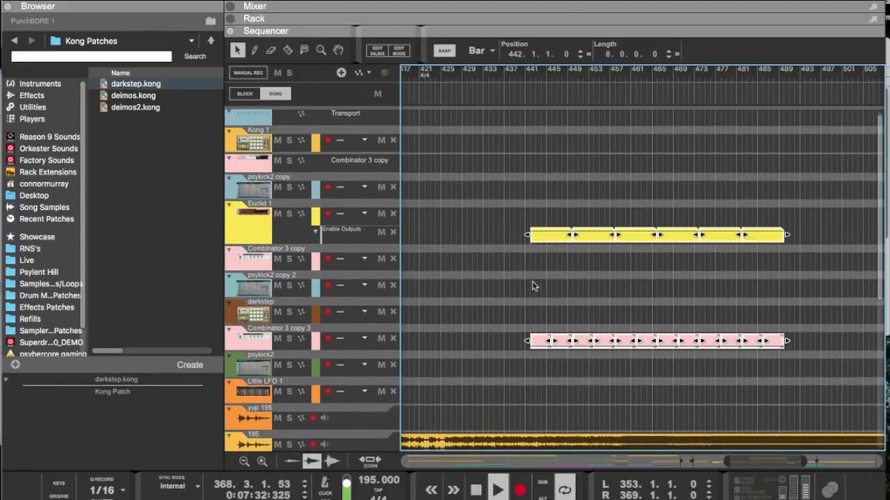
pyautogui.moveTo(539, 345); pyautogui.dragTo(881, 338)
# Step: Delete the VIOLENT 175 audio track together with its device
pyautogui.hscroll(-20, 756, 351)
pyautogui.scroll(-3, 755, 350)
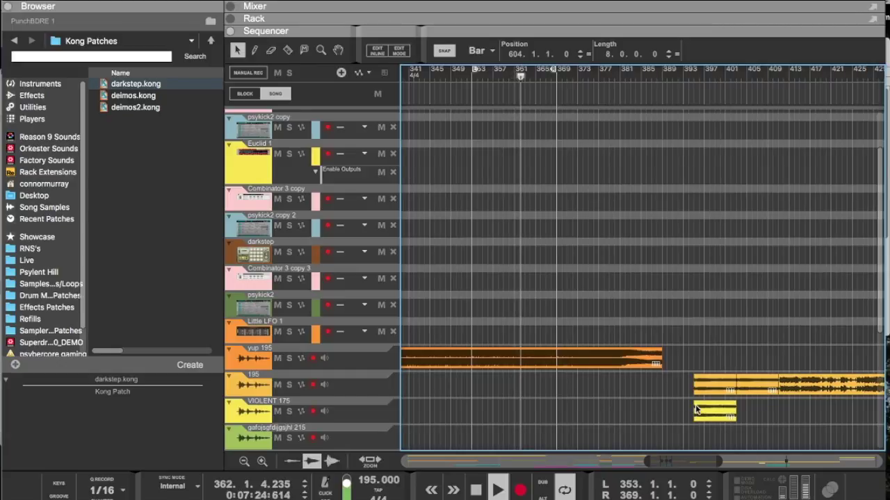
pyautogui.click(382, 401)
pyautogui.rightClick(355, 407)
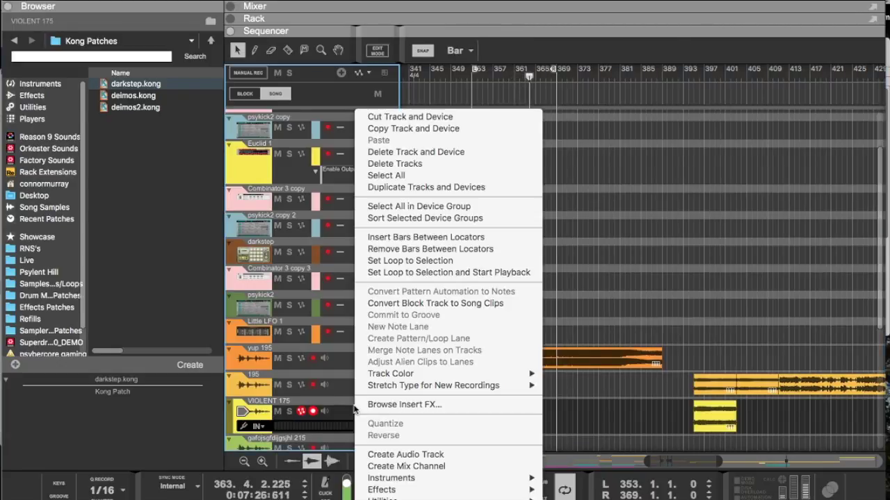
pyautogui.click(395, 153)
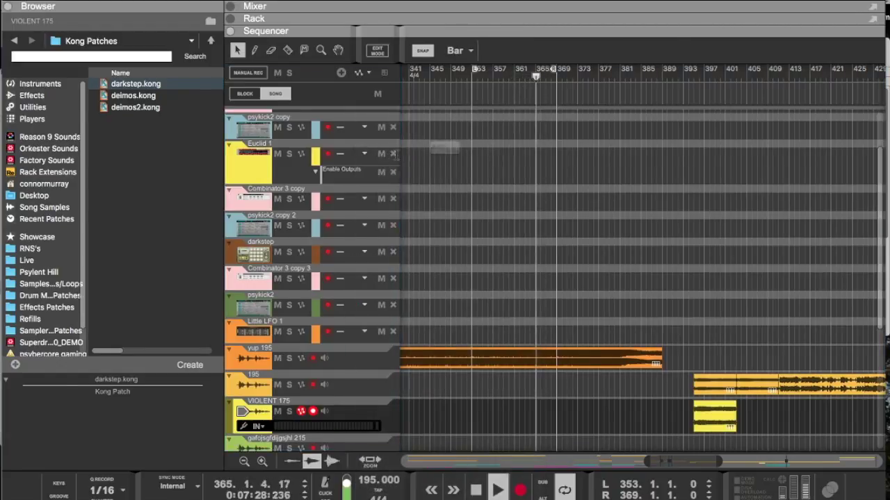
pyautogui.press('Return')
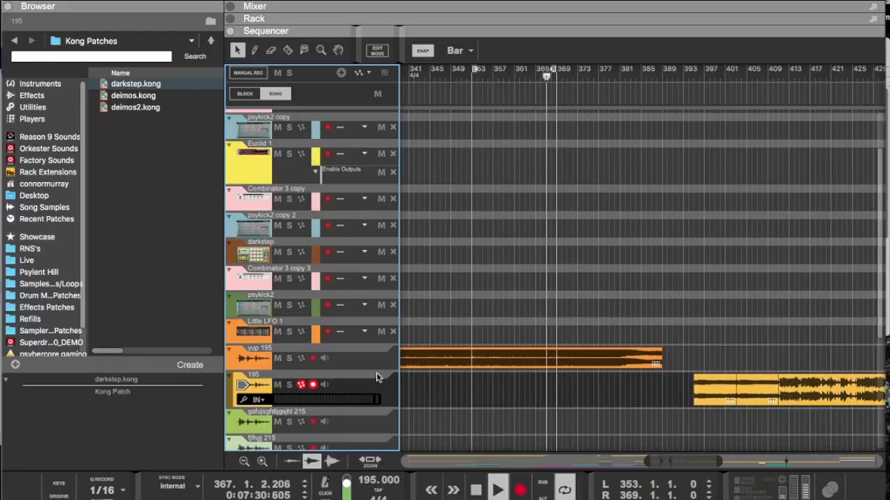
# Step: Reveal the rack above the sequencer by shrinking the sequencer area to about half height
pyautogui.scroll(-3, 374, 392)
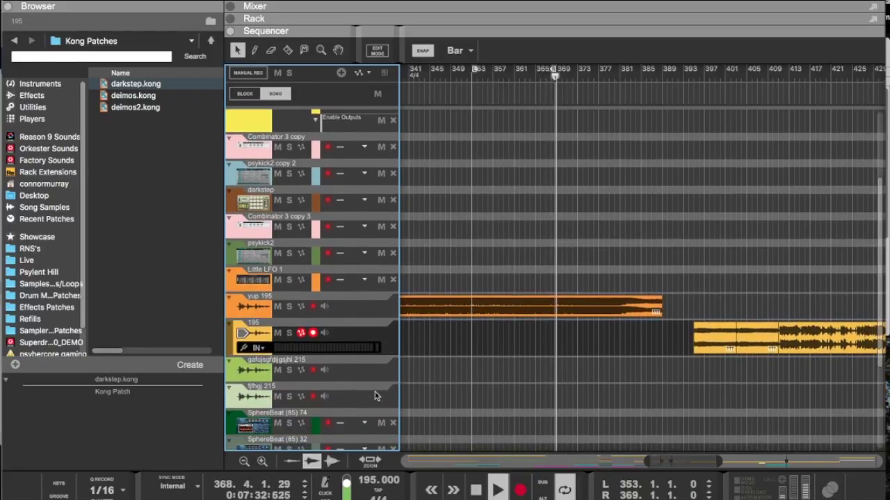
pyautogui.scroll(-9, 374, 392)
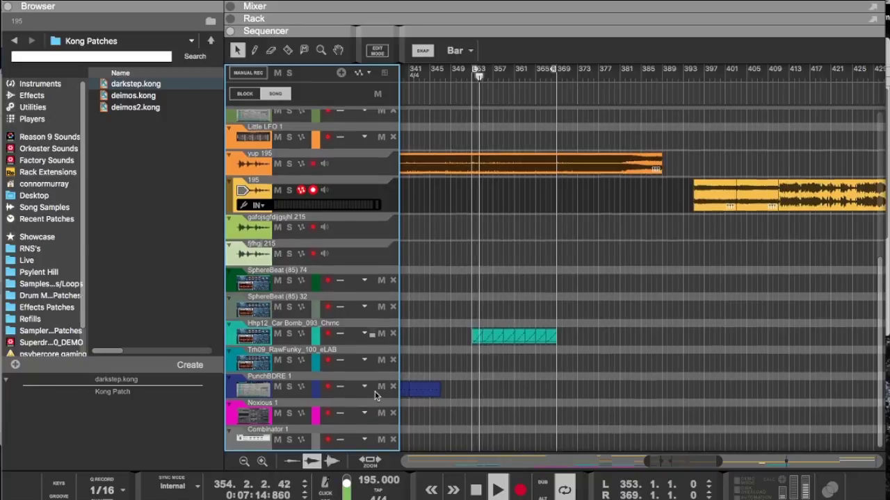
pyautogui.scroll(7, 375, 392)
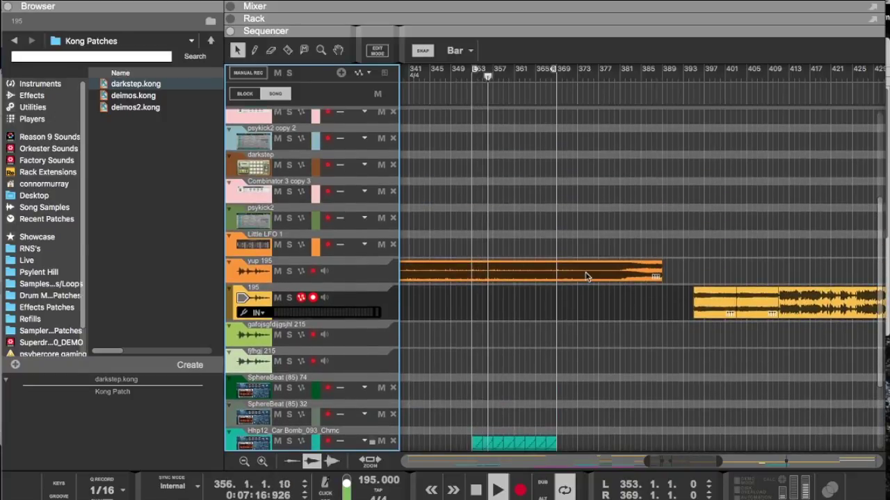
pyautogui.scroll(10, 503, 232)
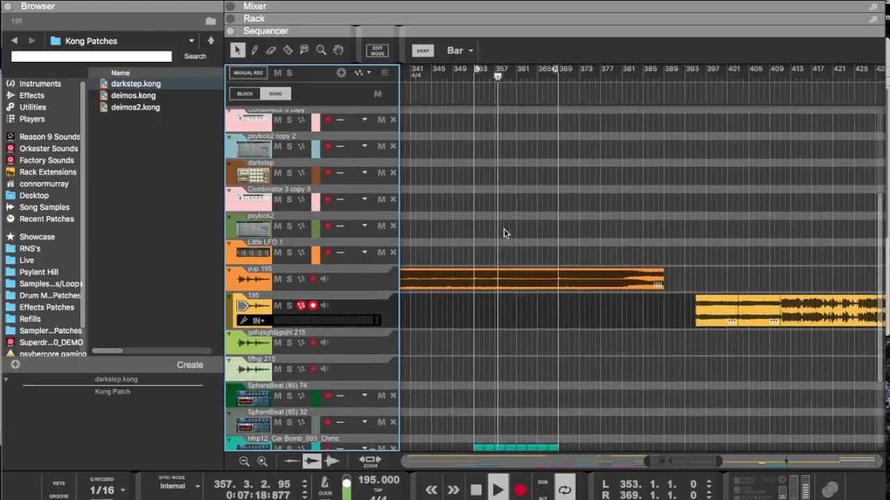
pyautogui.moveTo(517, 30); pyautogui.dragTo(503, 294)
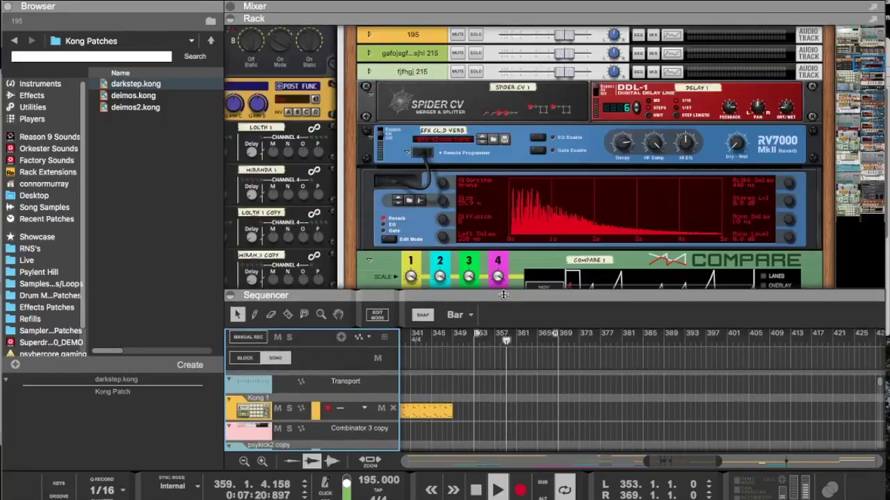
# Step: Expand the sequencer to full height and delete the Noxious 1 track together with its device
pyautogui.scroll(-5, 506, 266)
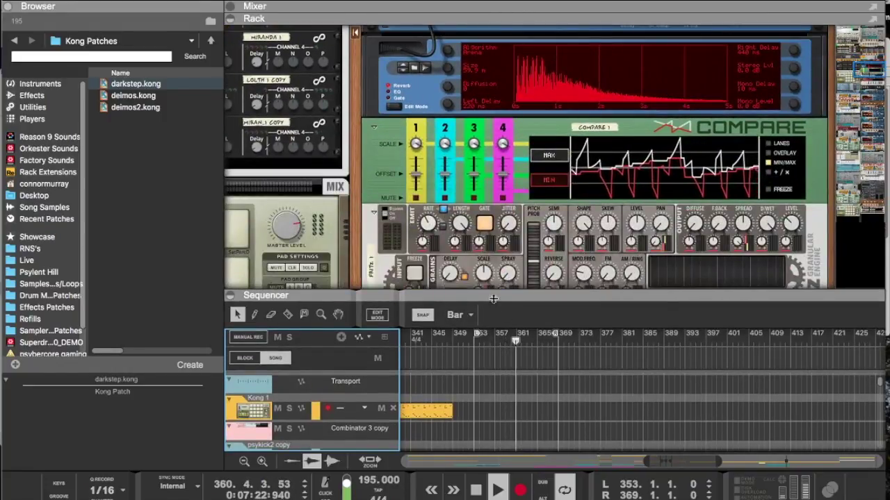
pyautogui.moveTo(494, 297); pyautogui.dragTo(498, 29)
pyautogui.scroll(-5, 519, 329)
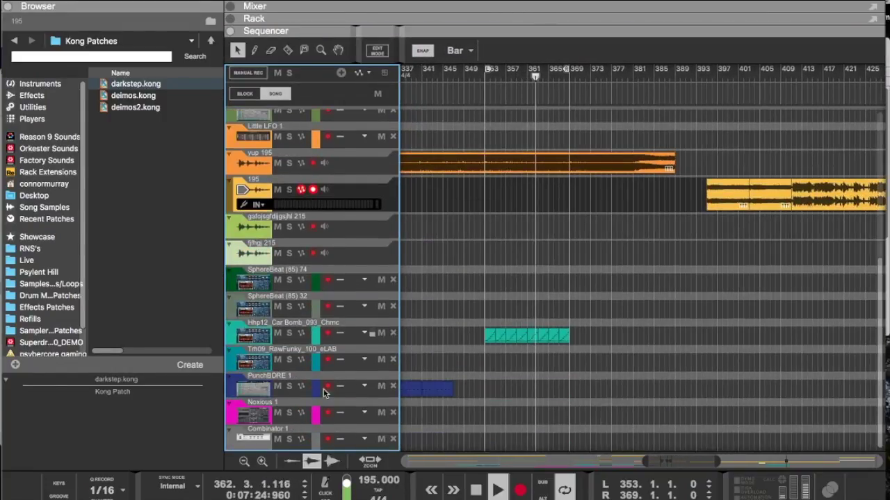
pyautogui.click(258, 424)
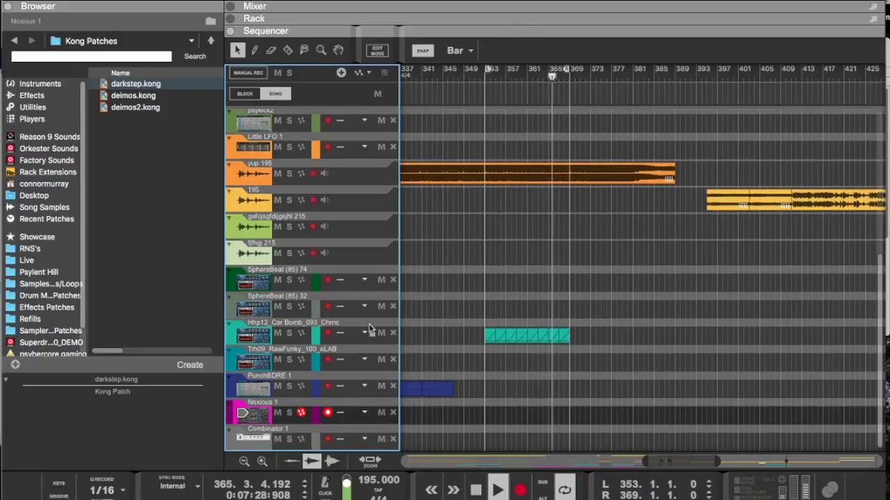
pyautogui.rightClick(253, 417)
pyautogui.click(344, 152)
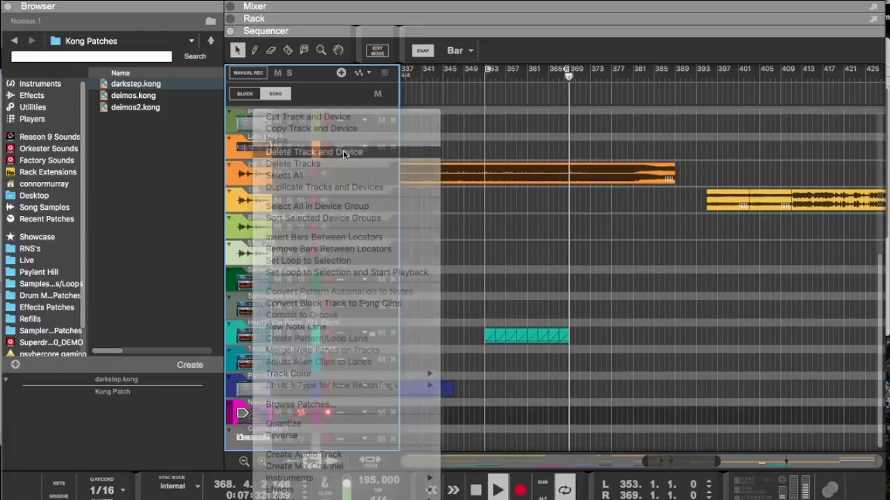
pyautogui.press('Return')
# Step: Delete the Little LFO 1 track together with its device
pyautogui.scroll(8, 259, 241)
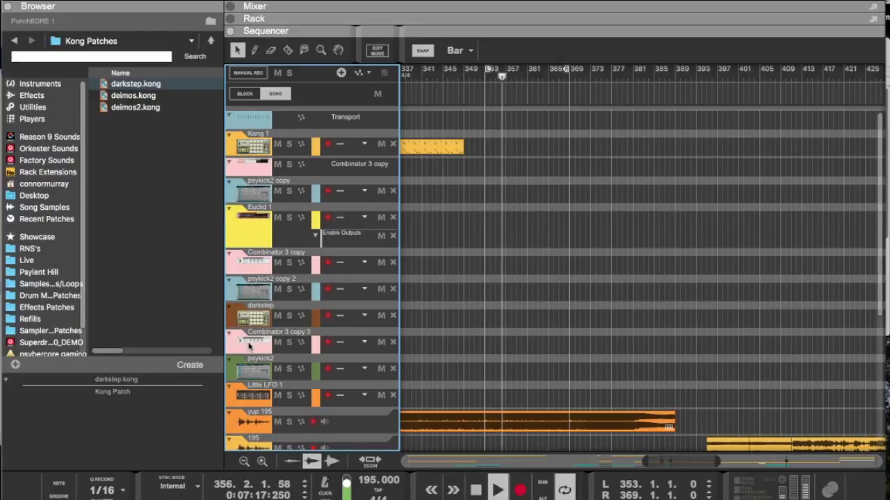
pyautogui.rightClick(245, 394)
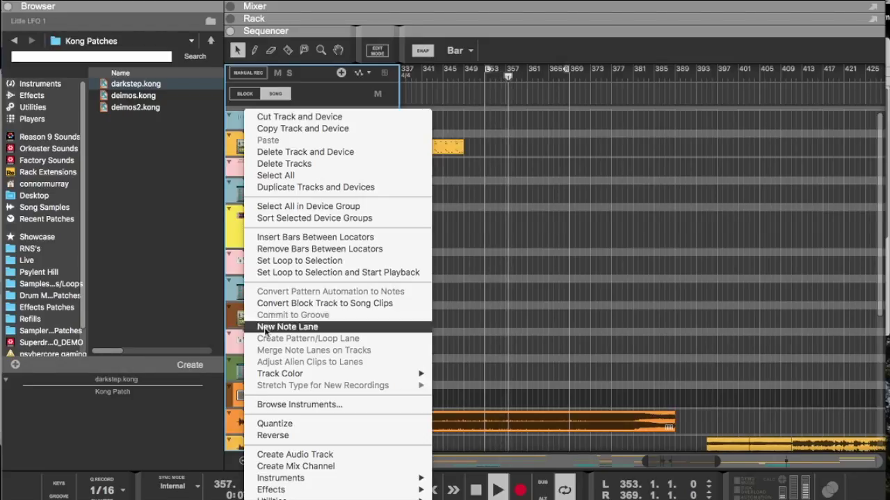
pyautogui.click(309, 154)
pyautogui.click(369, 175)
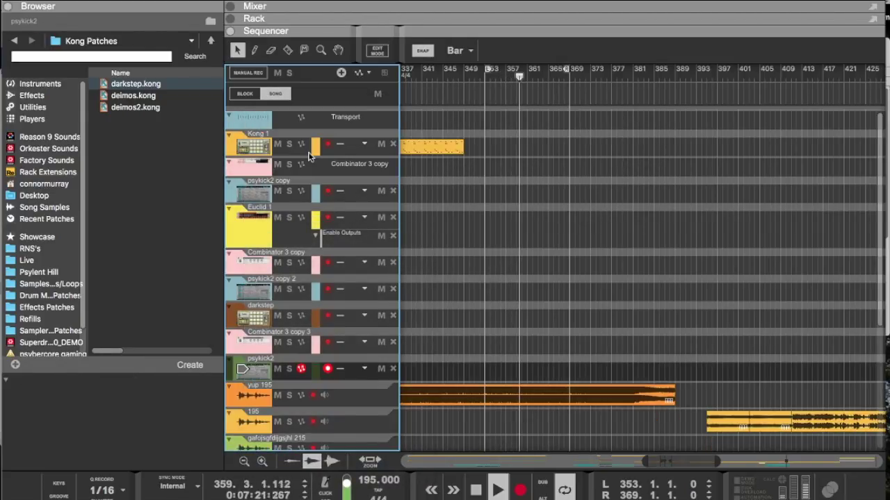
# Step: Select the Combinator 1 track and reopen the rack above the sequencer, showing the empty rack space after the last device
pyautogui.scroll(-5, 362, 243)
pyautogui.click(253, 445)
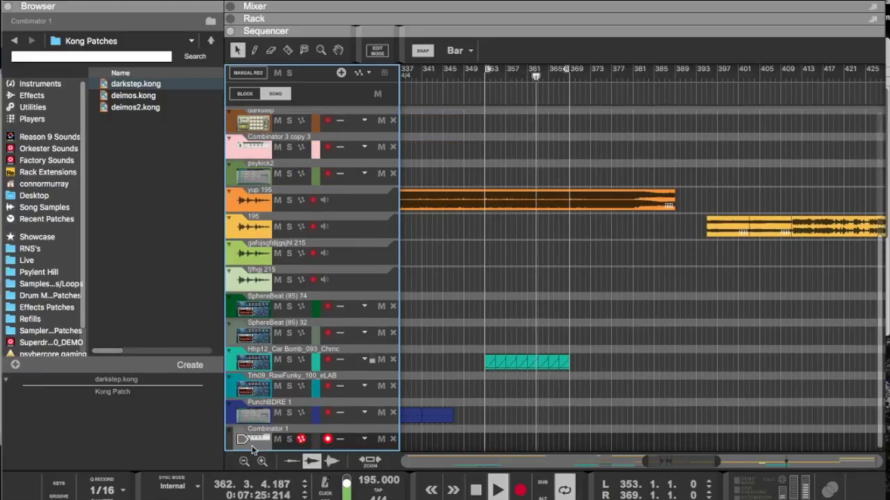
pyautogui.scroll(4, 389, 243)
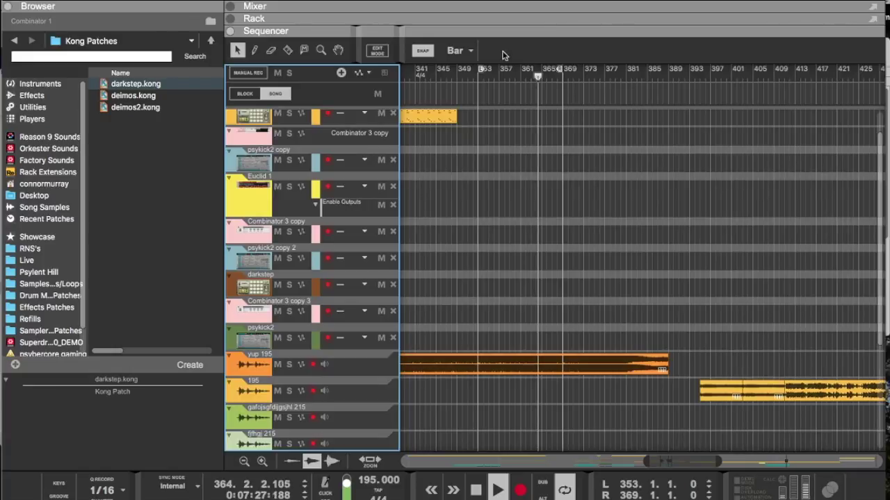
pyautogui.moveTo(513, 35); pyautogui.dragTo(474, 248)
pyautogui.scroll(-5, 511, 201)
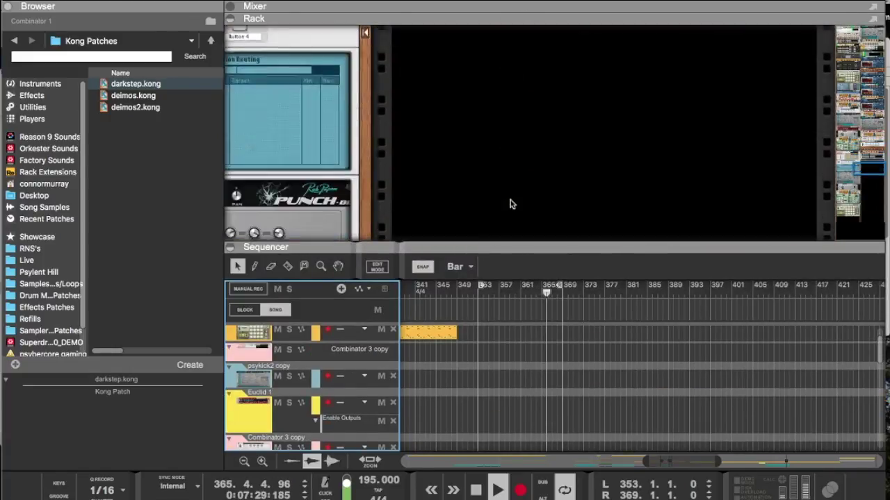
pyautogui.rightClick(497, 201)
pyautogui.moveTo(523, 221)
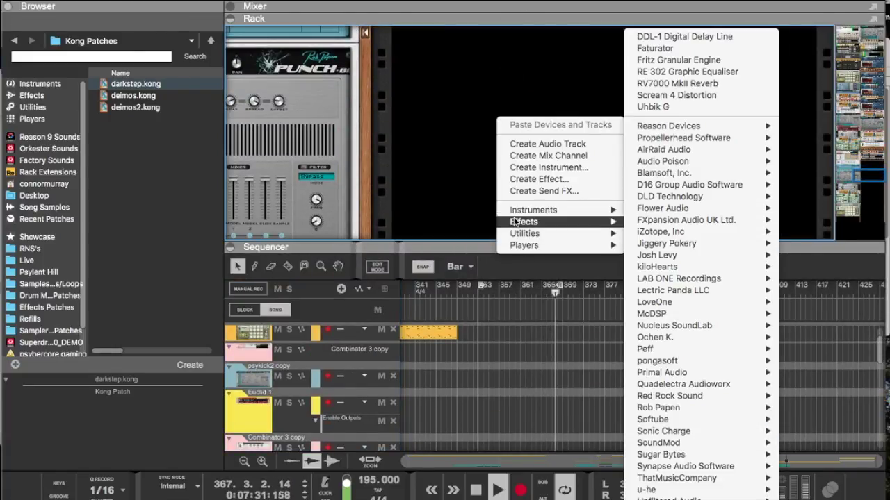
pyautogui.moveTo(685, 173)
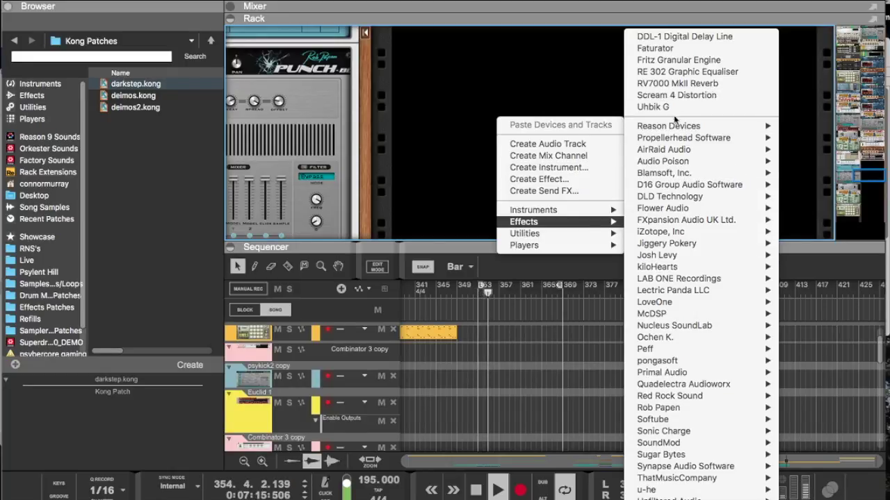
pyautogui.moveTo(646, 348)
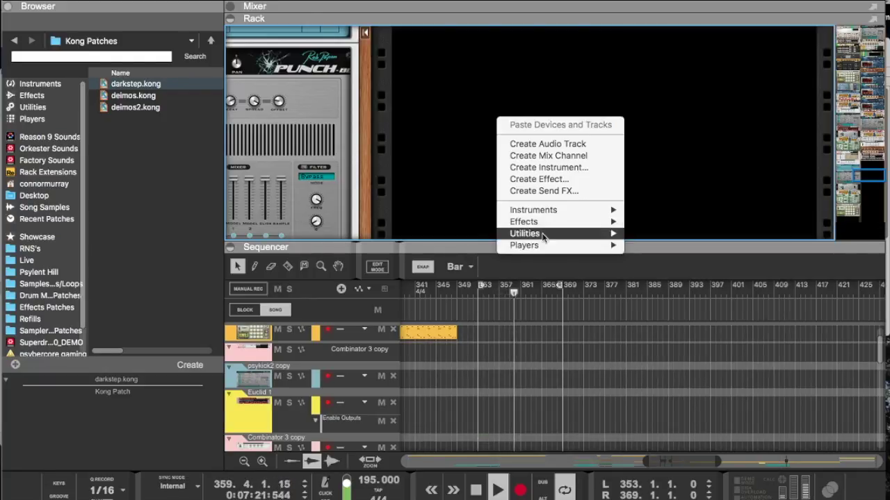
pyautogui.click(32, 85)
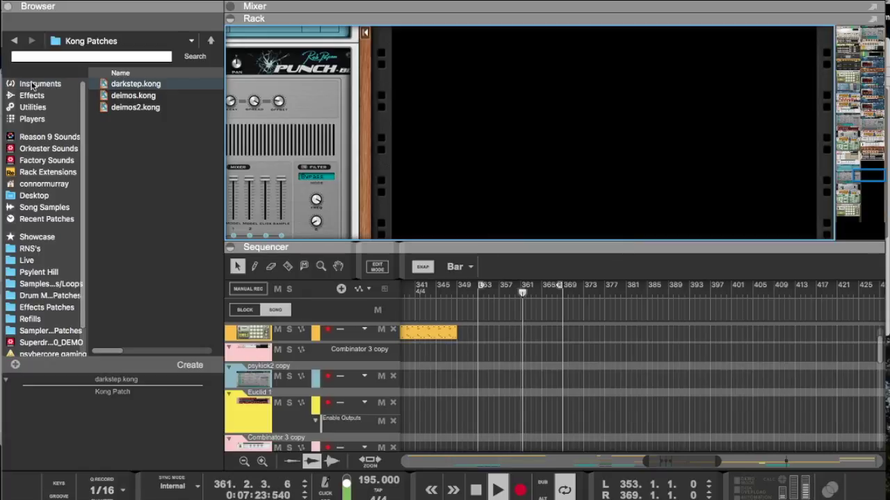
# Step: Find the 4MER WaveShaper Synth among the instrument devices and add it to the empty rack space
pyautogui.click(32, 85)
pyautogui.scroll(-10, 131, 224)
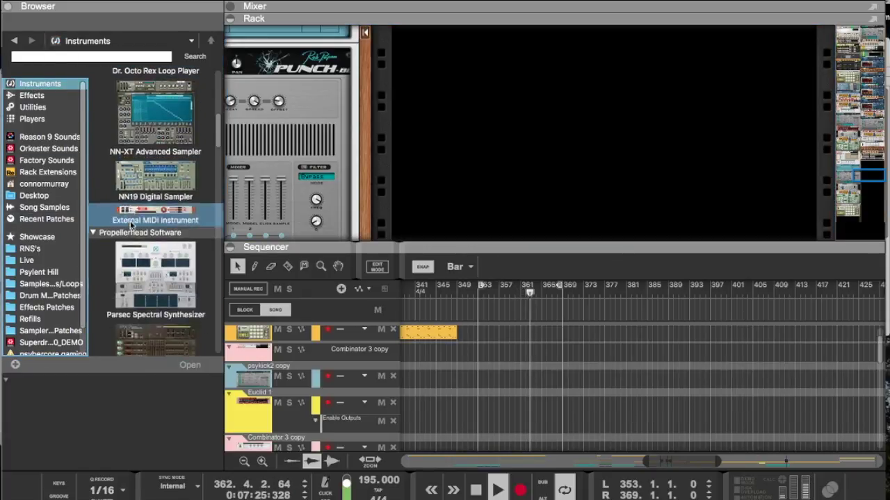
pyautogui.scroll(-15, 130, 225)
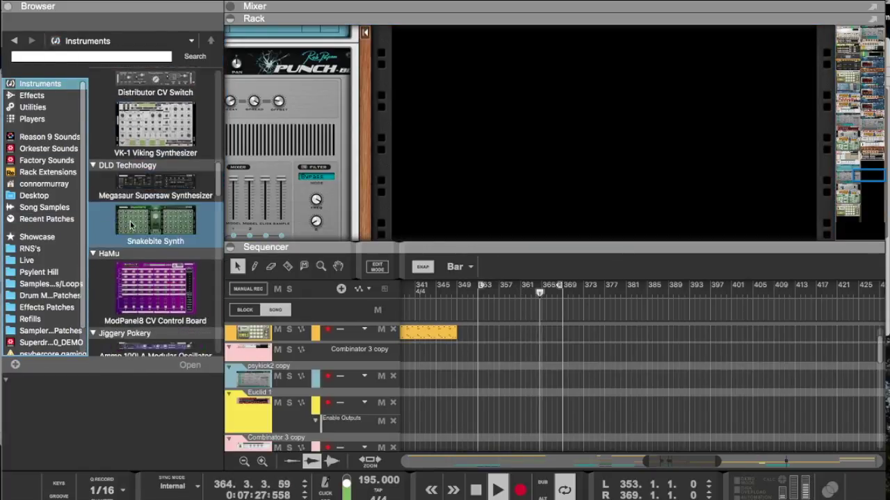
pyautogui.scroll(-15, 131, 225)
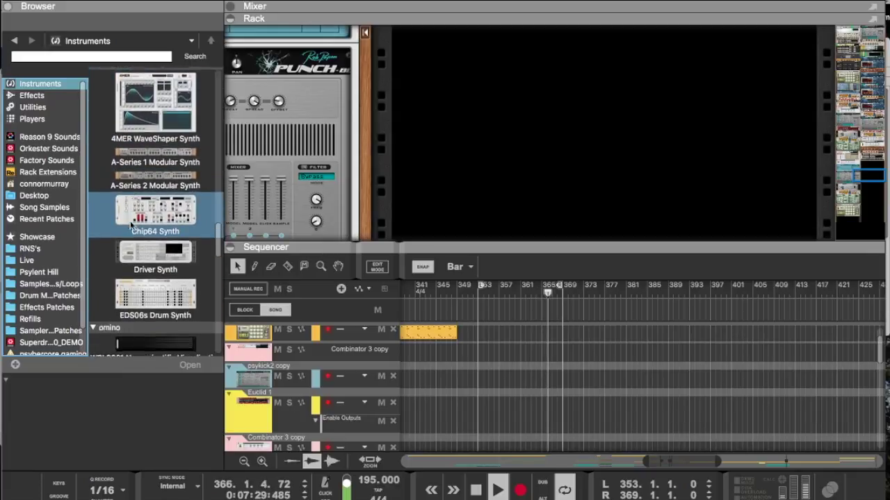
pyautogui.scroll(-1, 130, 224)
pyautogui.scroll(-12, 131, 225)
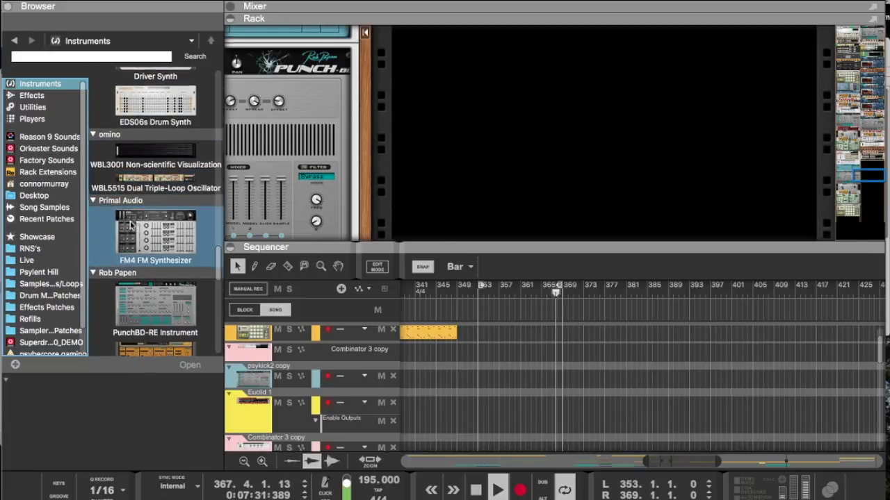
pyautogui.scroll(-12, 130, 224)
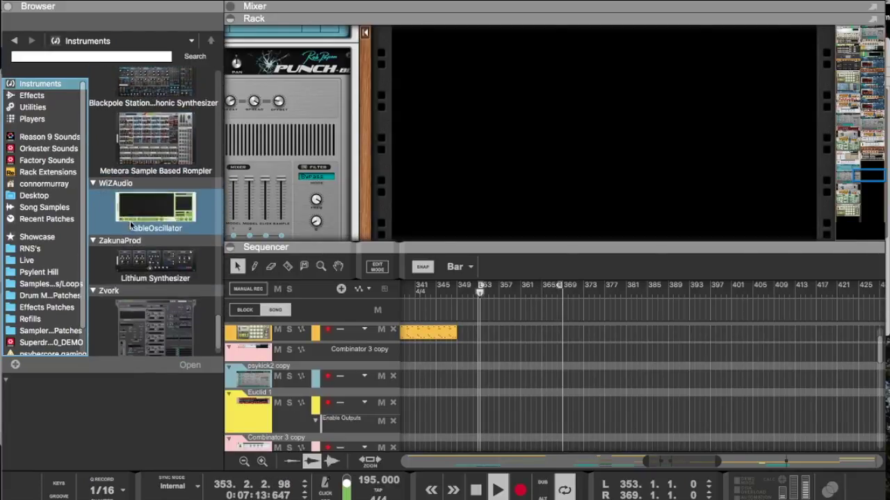
pyautogui.scroll(20, 131, 225)
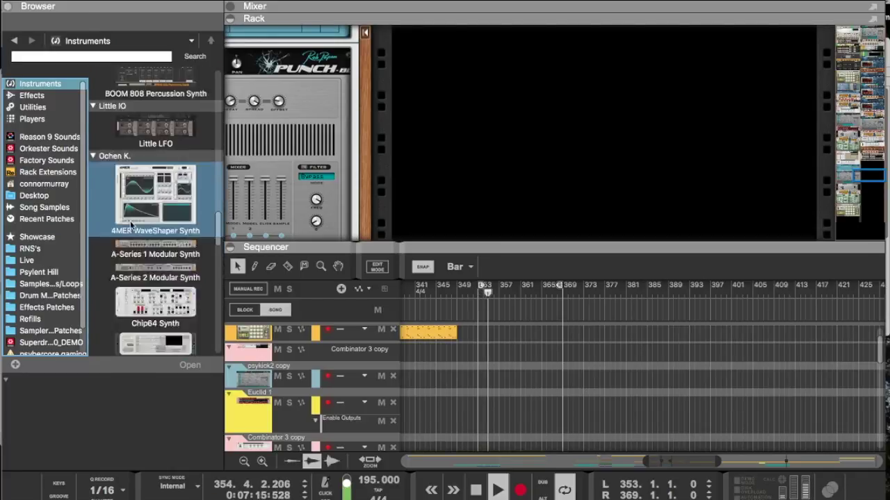
pyautogui.scroll(10, 130, 225)
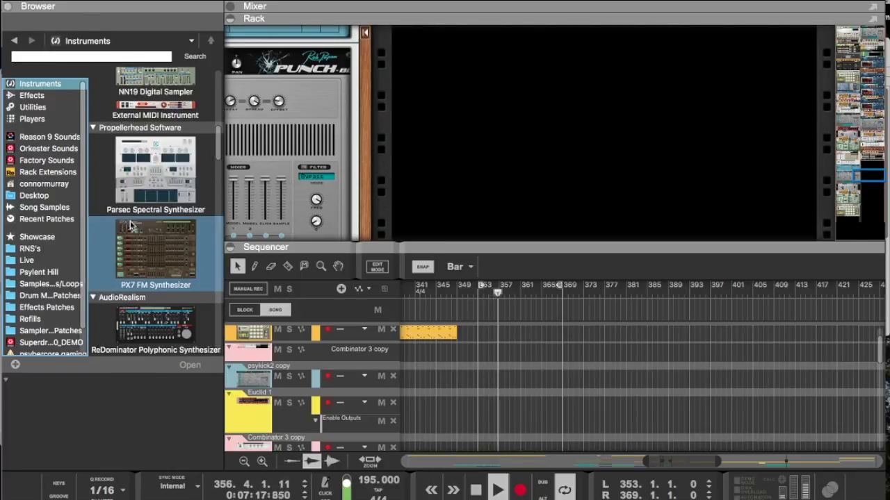
pyautogui.scroll(2, 131, 225)
pyautogui.scroll(2, 131, 225)
pyautogui.scroll(-6, 131, 224)
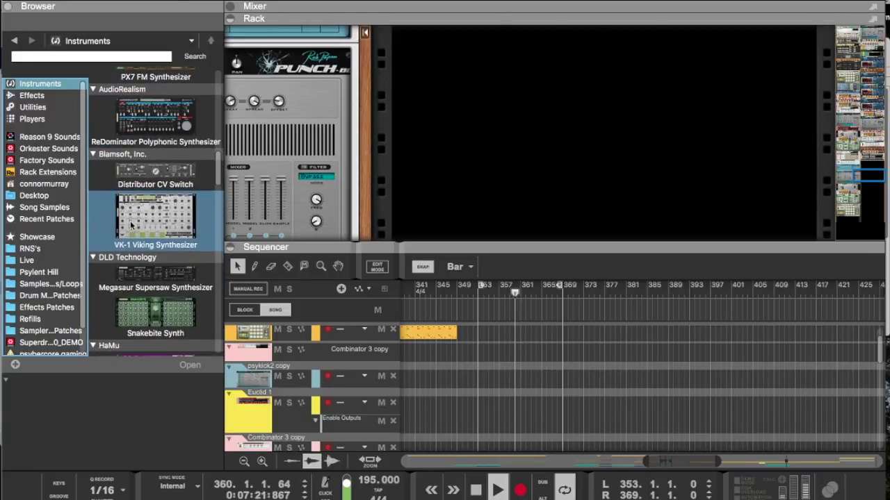
pyautogui.scroll(-10, 125, 292)
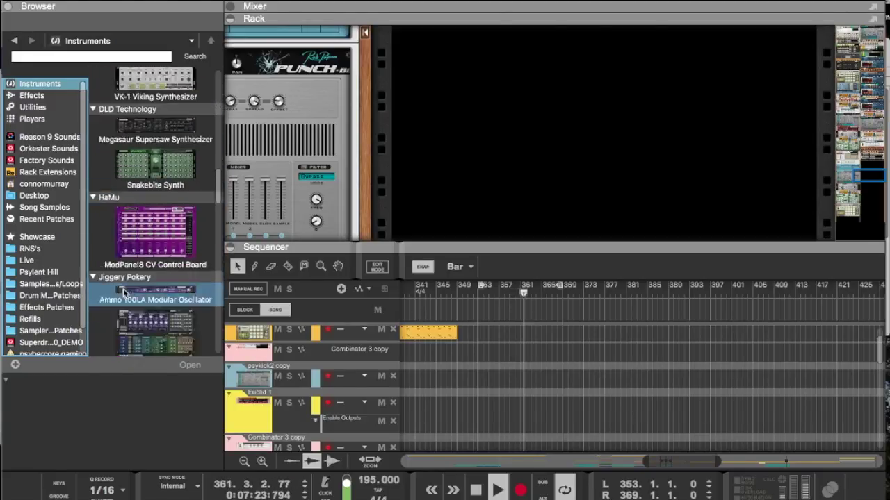
pyautogui.scroll(1, 126, 292)
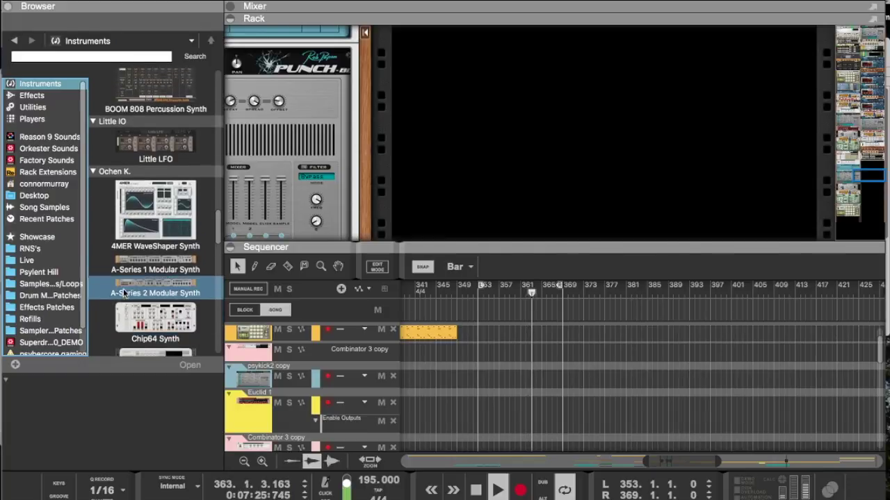
pyautogui.moveTo(145, 218); pyautogui.dragTo(464, 176)
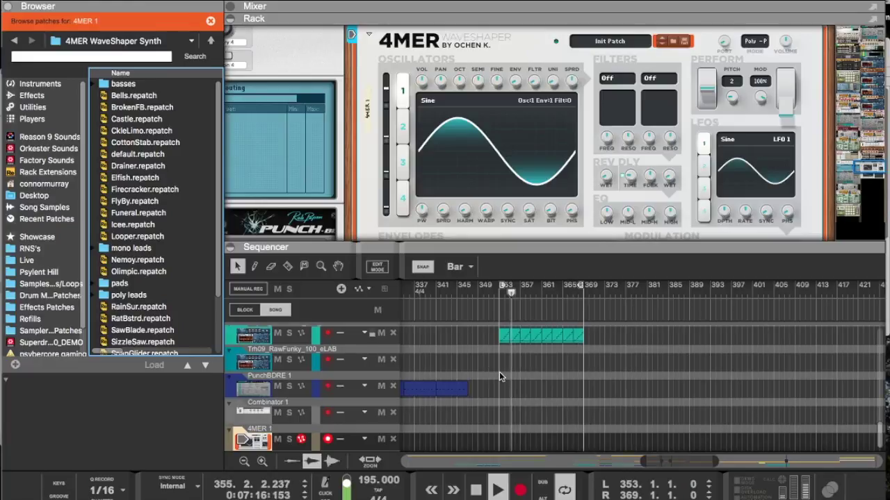
# Step: Draw a 16-bar clip at bar 353 on the 4MER 1 track and fill it with a single 16-bar F#1 note
pyautogui.moveTo(501, 436); pyautogui.dragTo(571, 434)
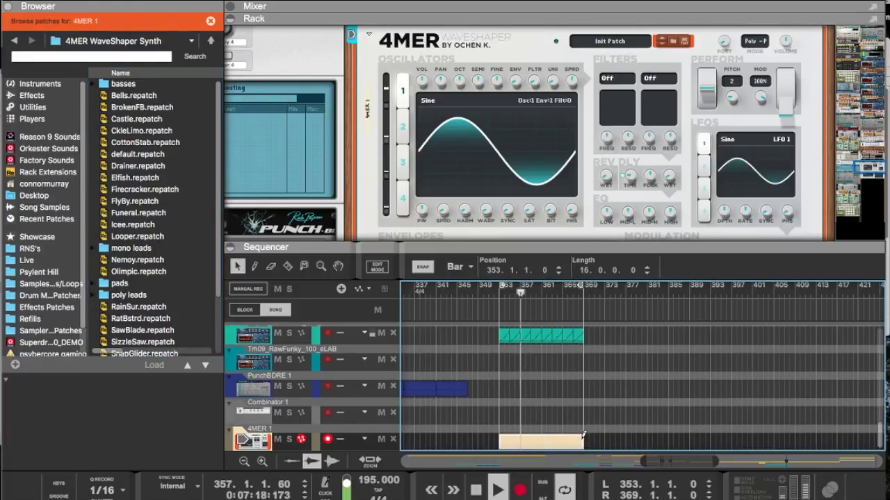
pyautogui.doubleClick(571, 442)
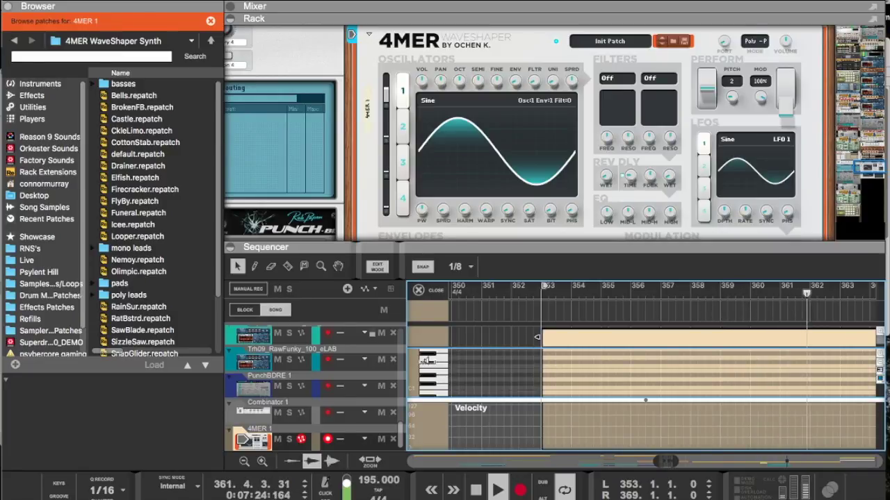
pyautogui.click(543, 357)
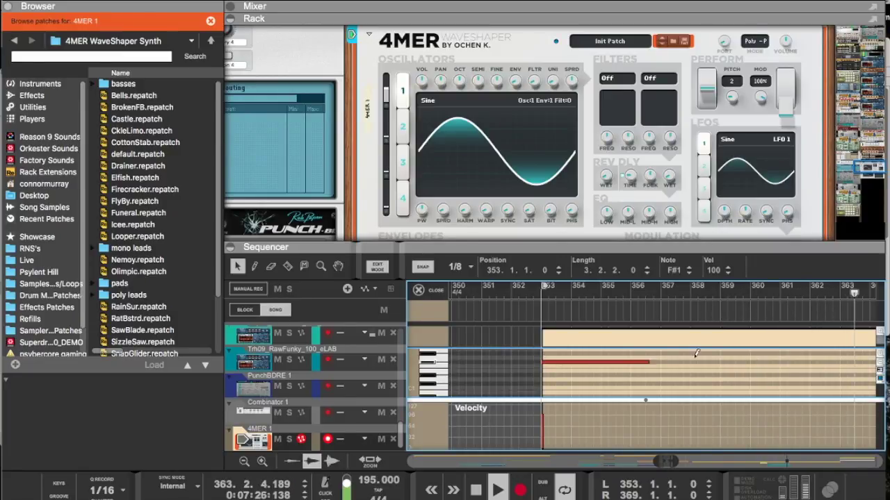
pyautogui.moveTo(859, 362); pyautogui.dragTo(777, 358)
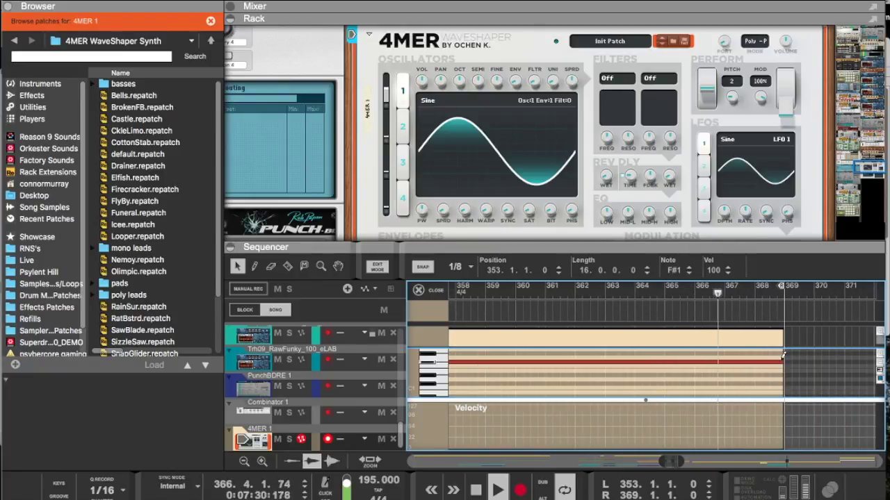
# Step: Enlarge the rack, raise oscillator 2's pulse width to 100%, and lower oscillator 3's to skew its sine the opposite way
pyautogui.moveTo(686, 239); pyautogui.dragTo(686, 317)
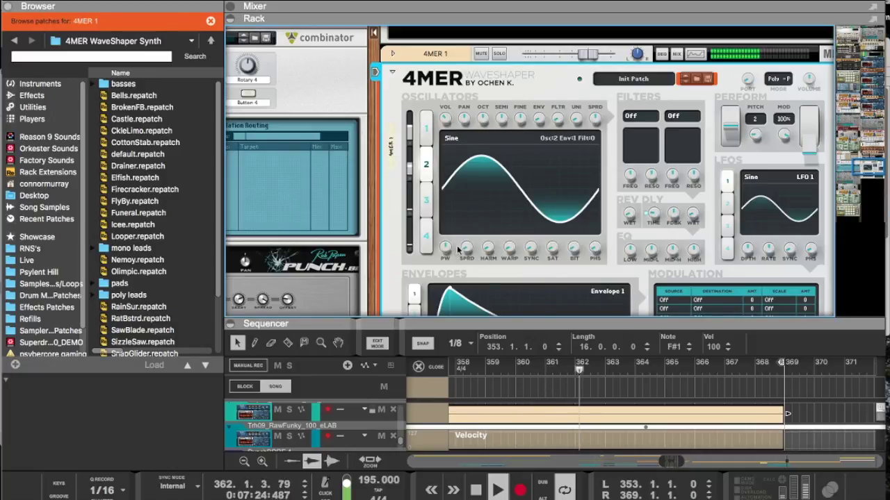
pyautogui.moveTo(446, 255); pyautogui.dragTo(449, 164)
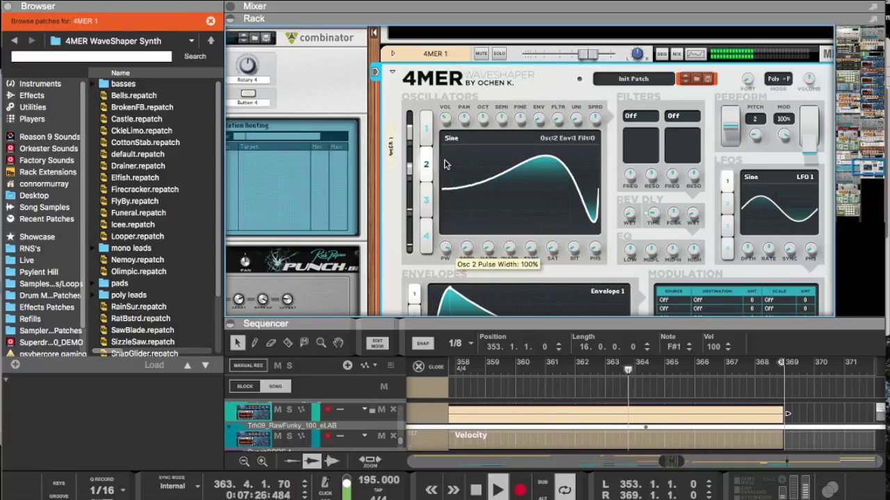
pyautogui.click(424, 206)
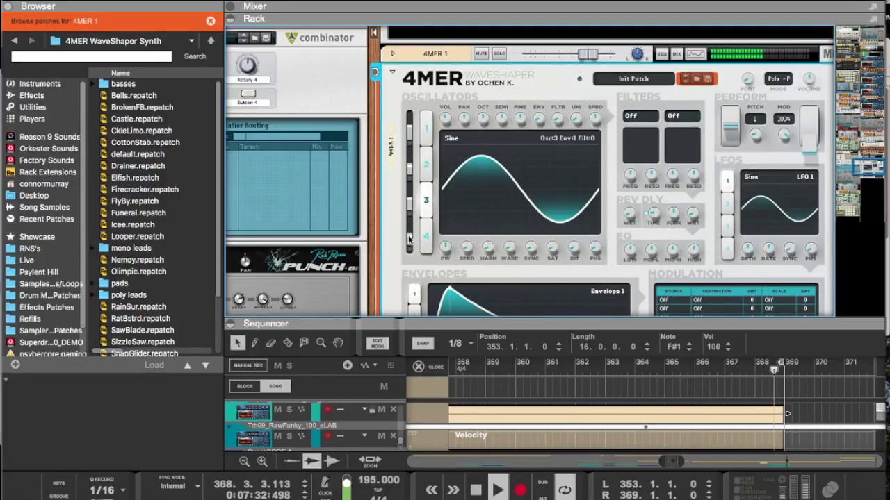
pyautogui.moveTo(446, 256); pyautogui.dragTo(423, 452)
# Step: Route LFO 1 to Osc 1 Warp with an amount of +100 in the first row of the 4MER modulation matrix
pyautogui.scroll(-3, 581, 220)
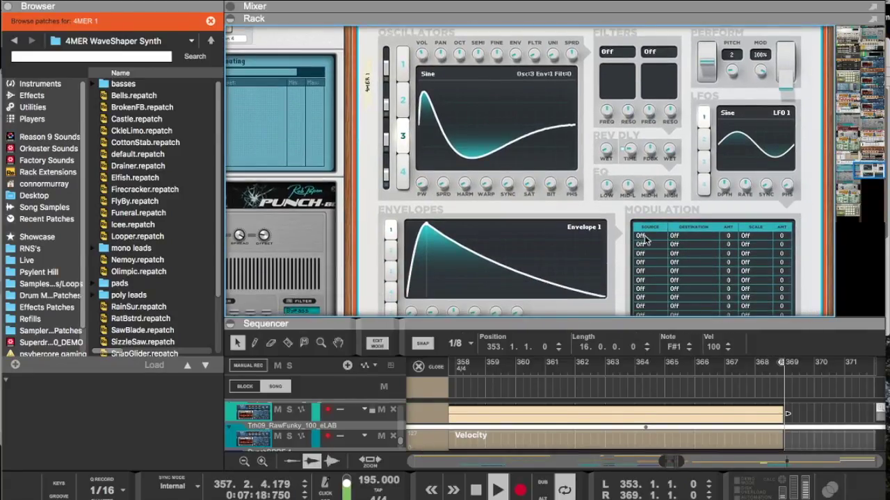
pyautogui.click(644, 239)
pyautogui.click(663, 244)
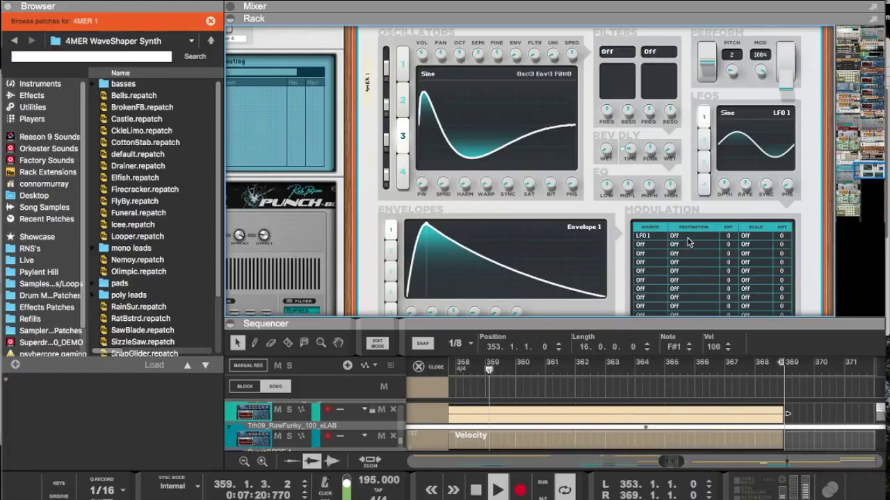
pyautogui.click(688, 244)
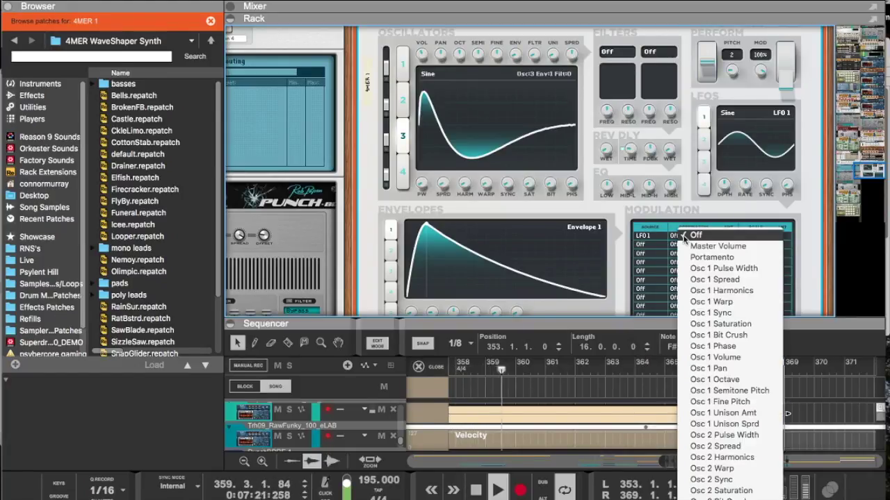
pyautogui.click(711, 301)
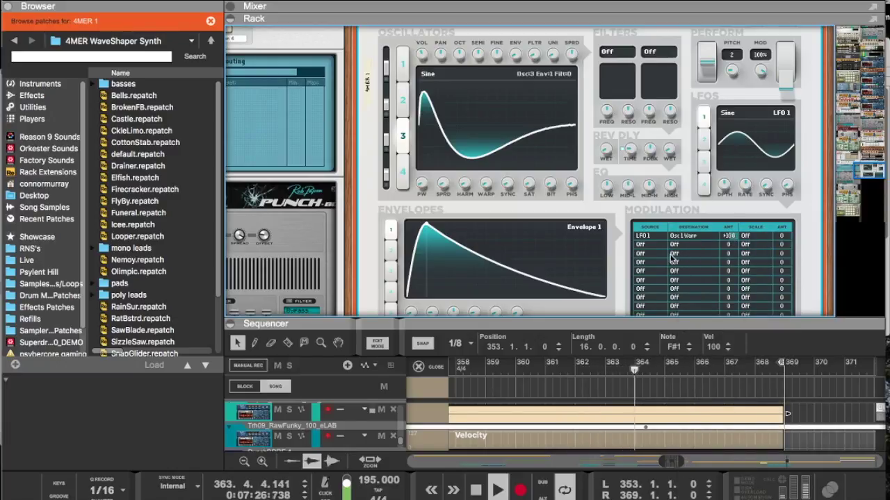
# Step: Browse the effect devices and add a Fritz Granular Engine in the empty rack space below the 4MER
pyautogui.scroll(-5, 615, 179)
pyautogui.rightClick(514, 258)
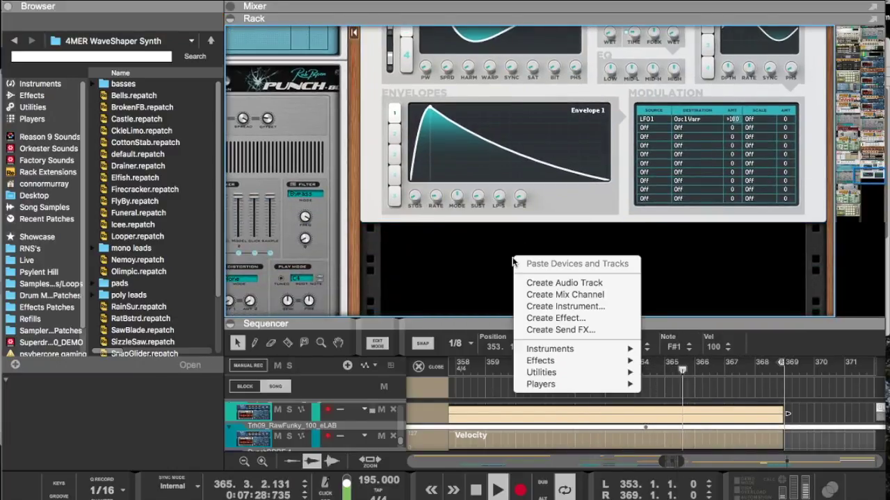
pyautogui.moveTo(549, 351)
pyautogui.moveTo(700, 327)
pyautogui.moveTo(678, 398)
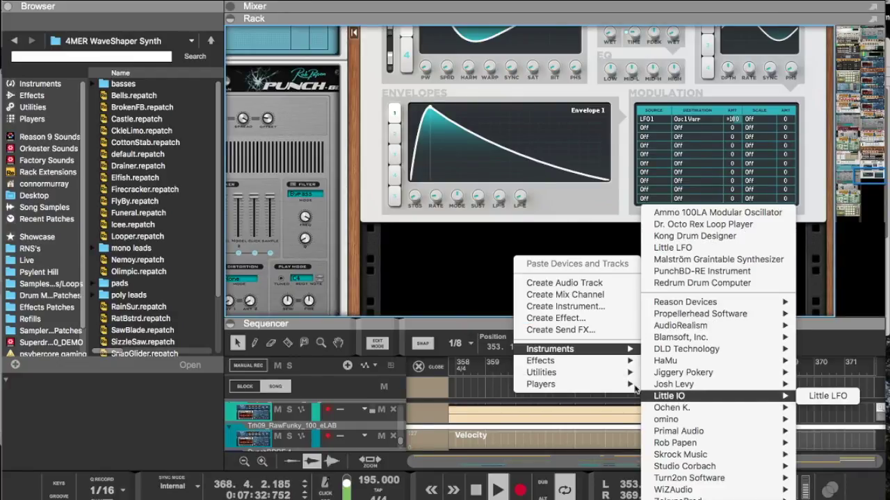
pyautogui.moveTo(598, 367)
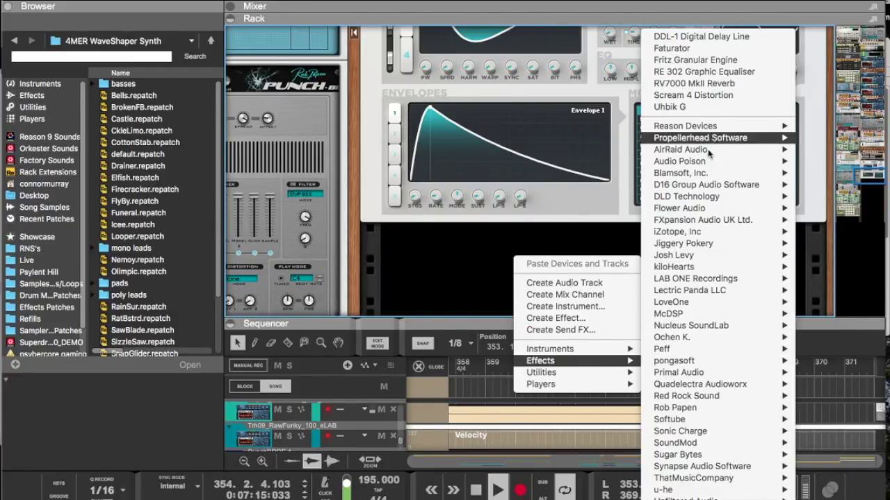
pyautogui.moveTo(679, 281)
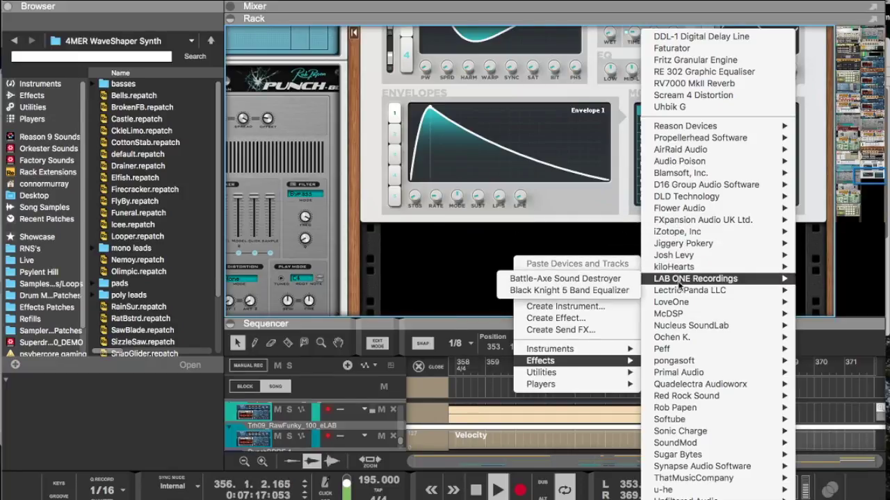
pyautogui.click(589, 291)
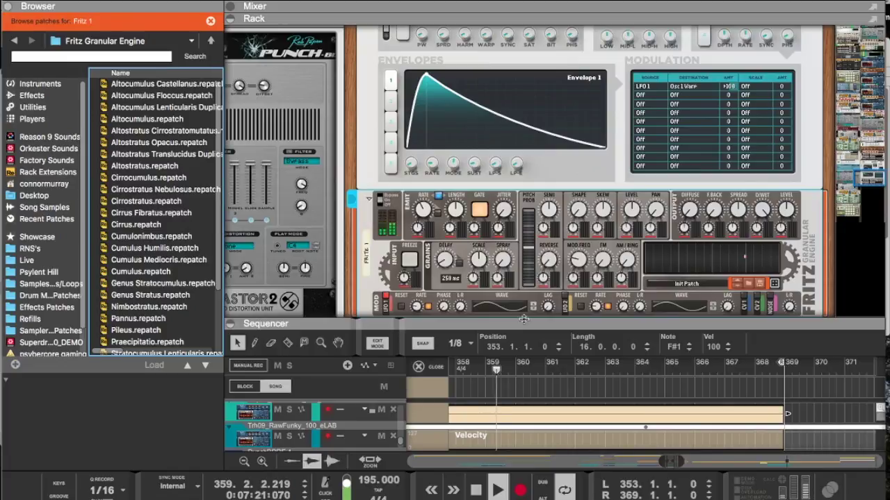
# Step: Cable Fritz's left LFO 1 and LFO 2 outputs into the 4MER's CV inputs and give both LFOs stepped waves
pyautogui.press('Tab')
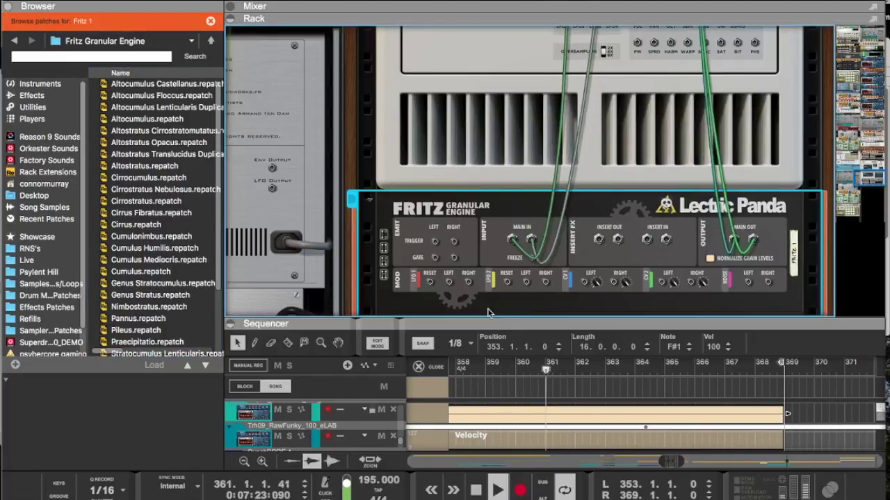
pyautogui.moveTo(440, 285); pyautogui.dragTo(527, 207)
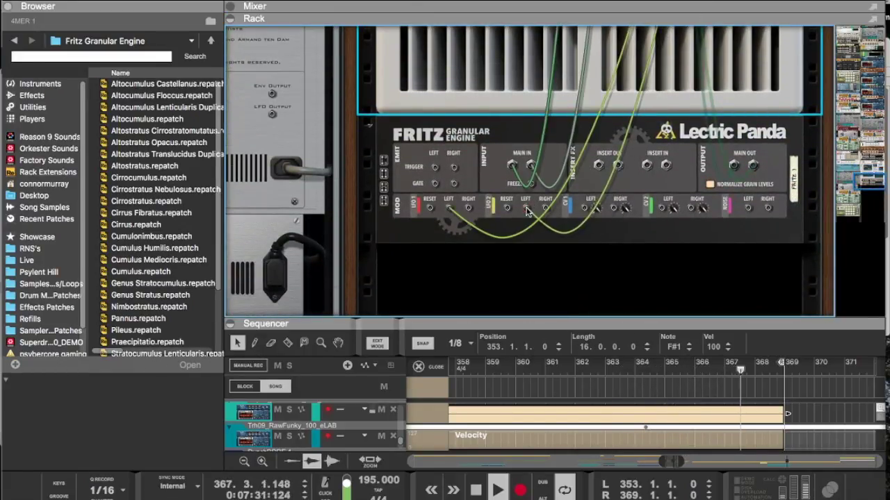
pyautogui.press('Tab')
pyautogui.scroll(2, 578, 210)
pyautogui.scroll(-1, 578, 210)
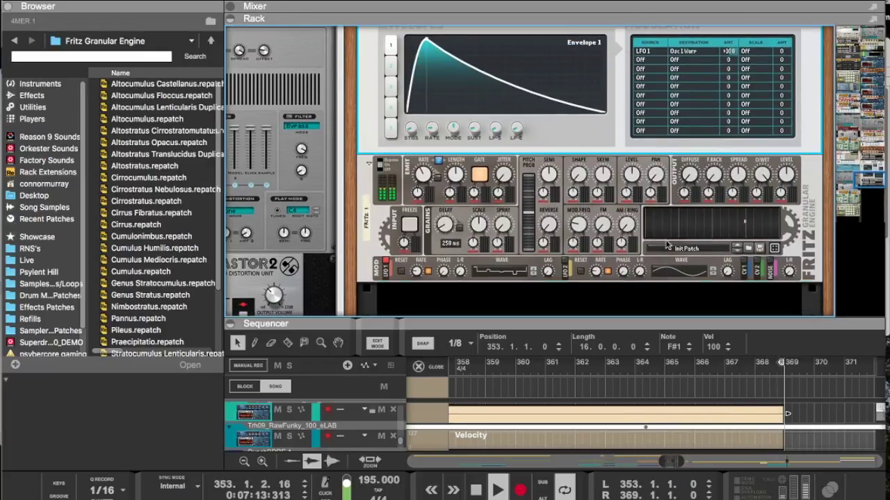
pyautogui.click(667, 273)
# Step: Set the sources of the fifth and sixth 4MER modulation rows to CV In 1 and CV In 2
pyautogui.click(642, 89)
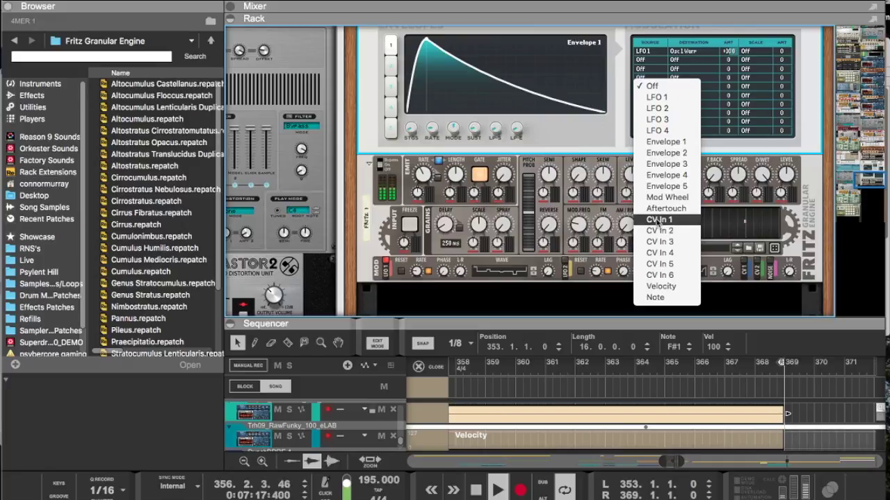
pyautogui.click(658, 221)
pyautogui.click(643, 96)
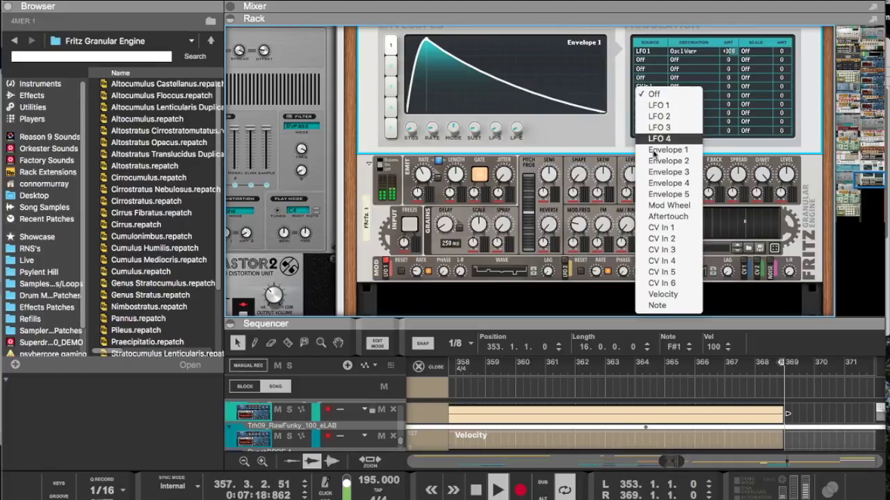
pyautogui.click(660, 238)
# Step: Route CV In 1 to Osc 2 Pulse Width with an amount of -100 and display oscillator 2's wave
pyautogui.scroll(5, 679, 107)
pyautogui.scroll(-1, 681, 111)
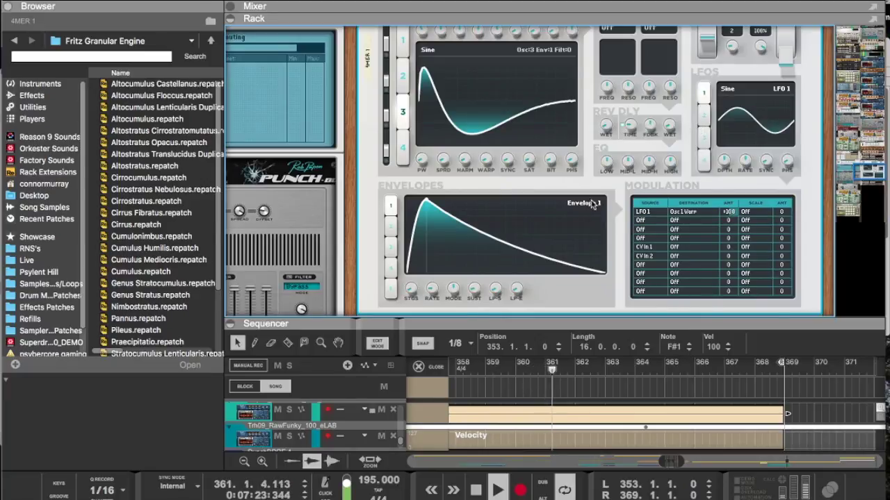
pyautogui.click(399, 80)
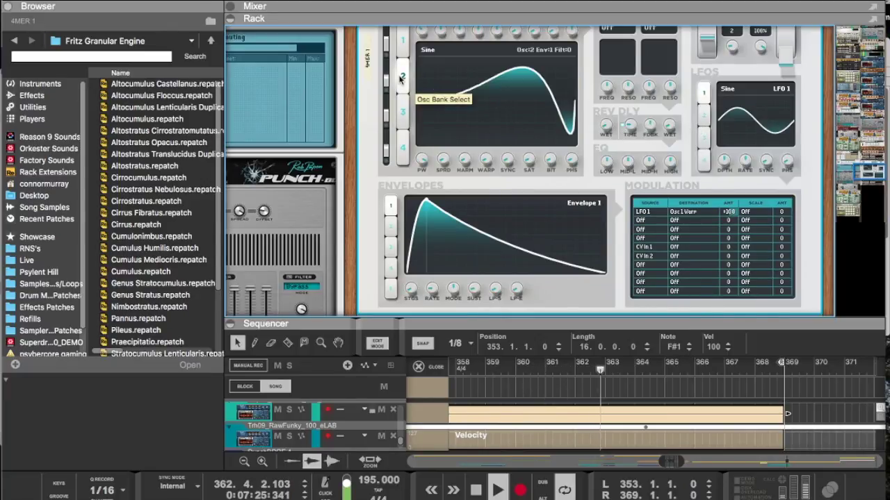
pyautogui.click(402, 39)
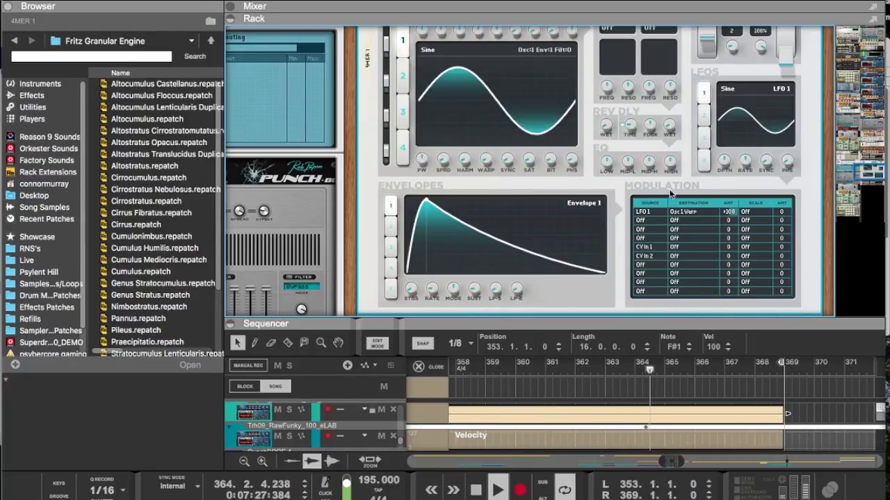
pyautogui.click(680, 250)
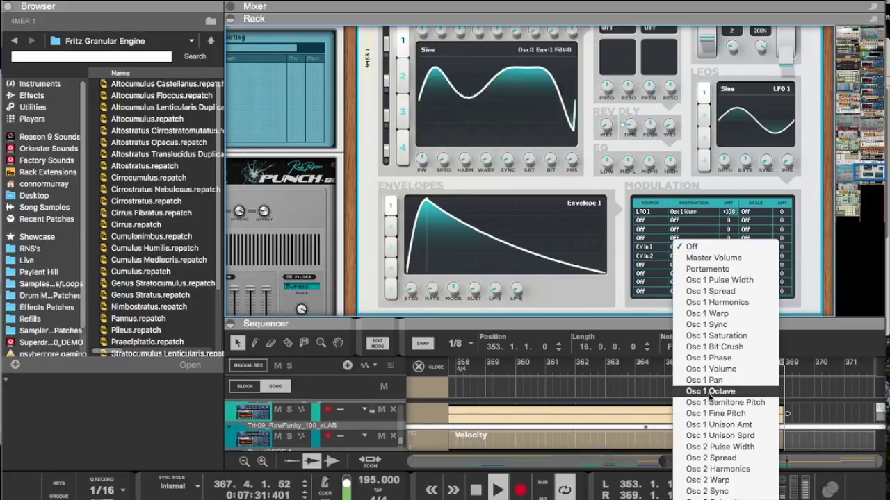
pyautogui.click(710, 447)
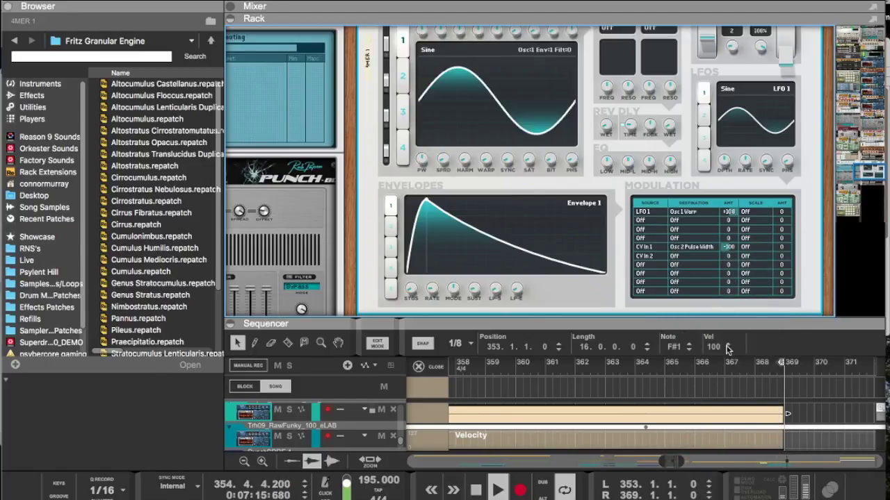
pyautogui.click(401, 78)
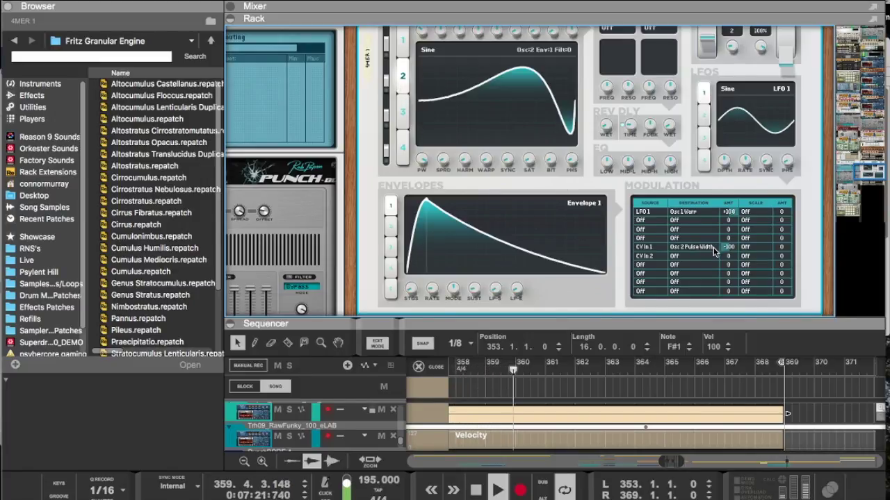
# Step: Change the wave shape of the Fritz Granular Engine's LFO 1 to a more jagged one
pyautogui.scroll(-5, 724, 252)
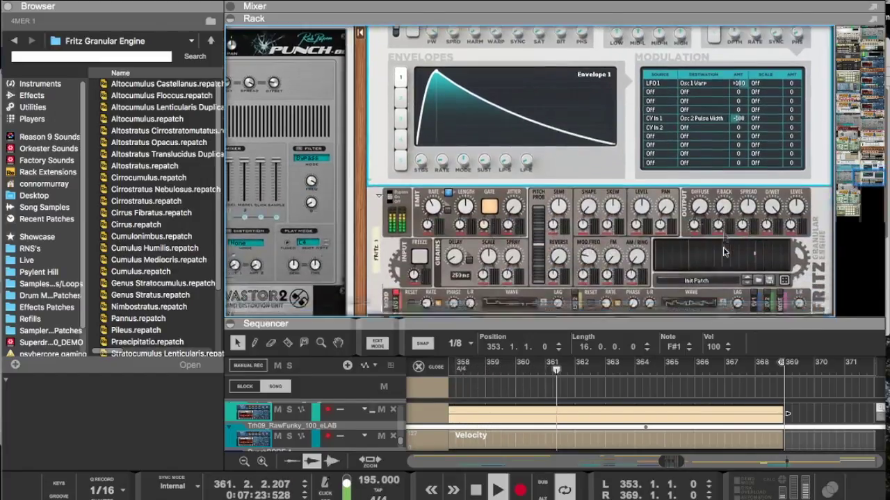
pyautogui.click(502, 284)
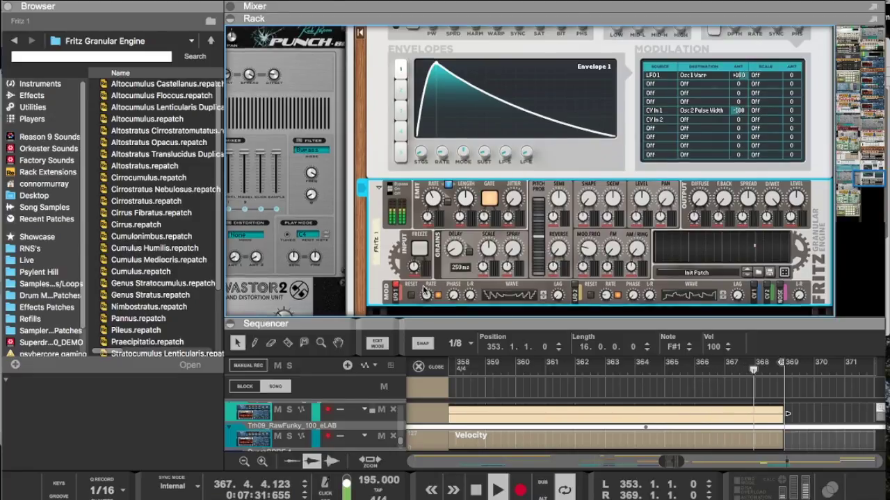
pyautogui.scroll(5, 425, 290)
pyautogui.scroll(-1, 429, 282)
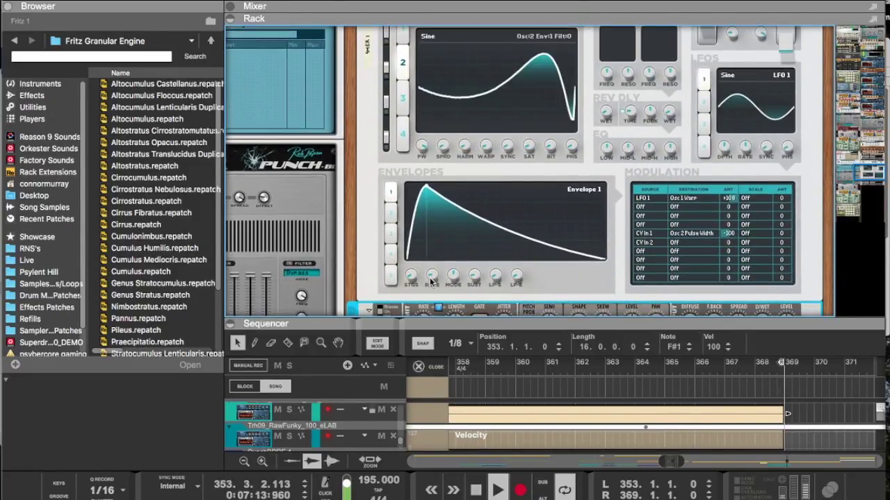
# Step: Enlarge the rack area over the sequencer and examine oscillator 2's modulated wave on the 4MER
pyautogui.moveTo(535, 325); pyautogui.dragTo(524, 460)
pyautogui.scroll(4, 507, 365)
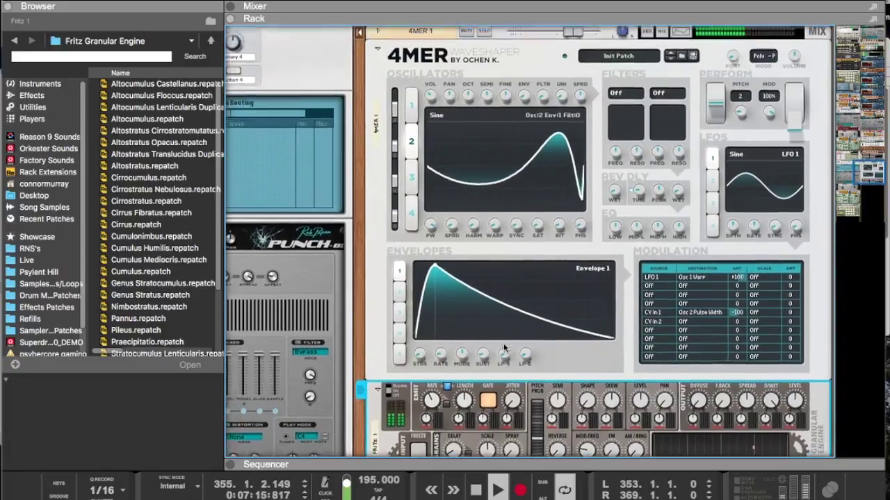
pyautogui.click(394, 168)
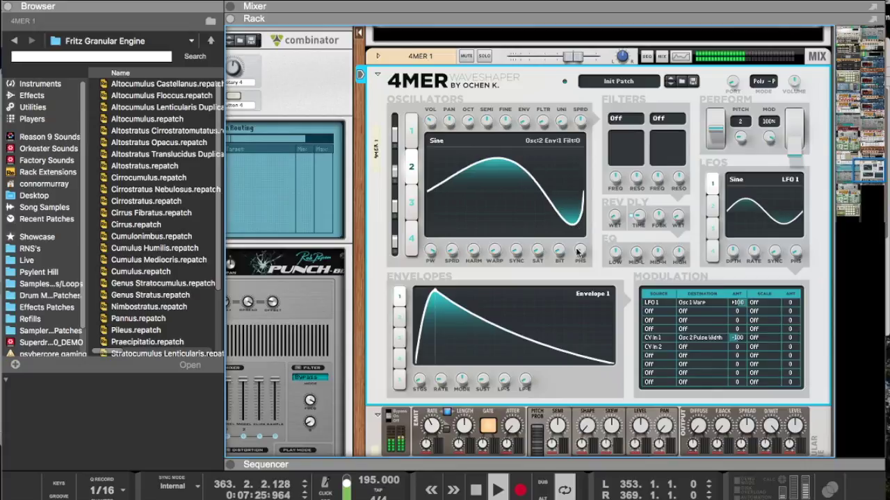
pyautogui.scroll(-3, 545, 314)
pyautogui.scroll(3, 611, 250)
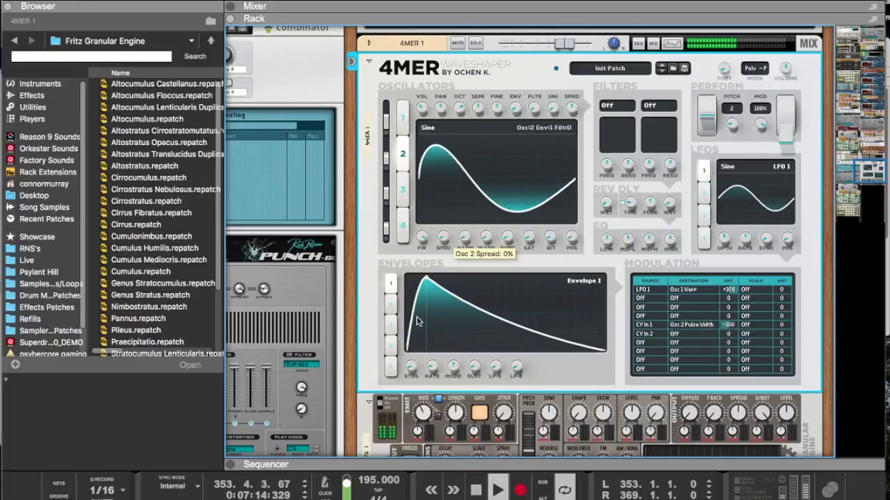
# Step: Display oscillator 4 and route CV In 2 to Osc 2 Bit Crush with an amount of +100
pyautogui.click(400, 225)
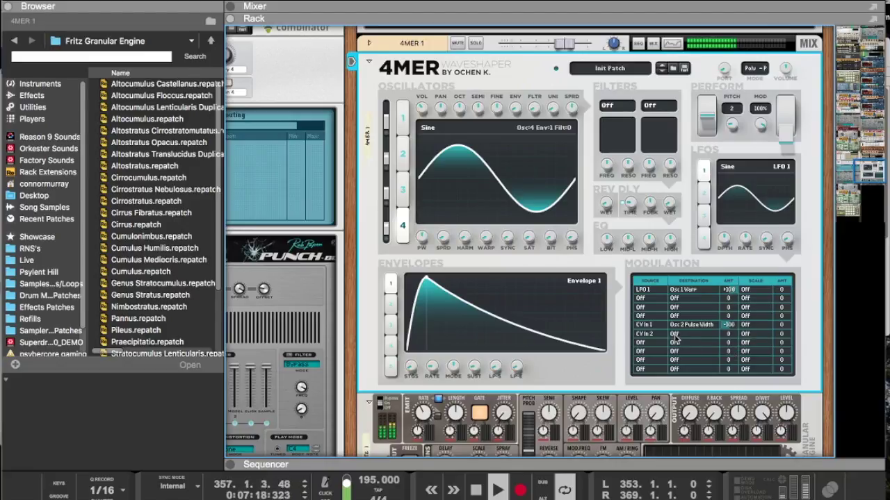
pyautogui.click(674, 336)
pyautogui.scroll(-5, 705, 458)
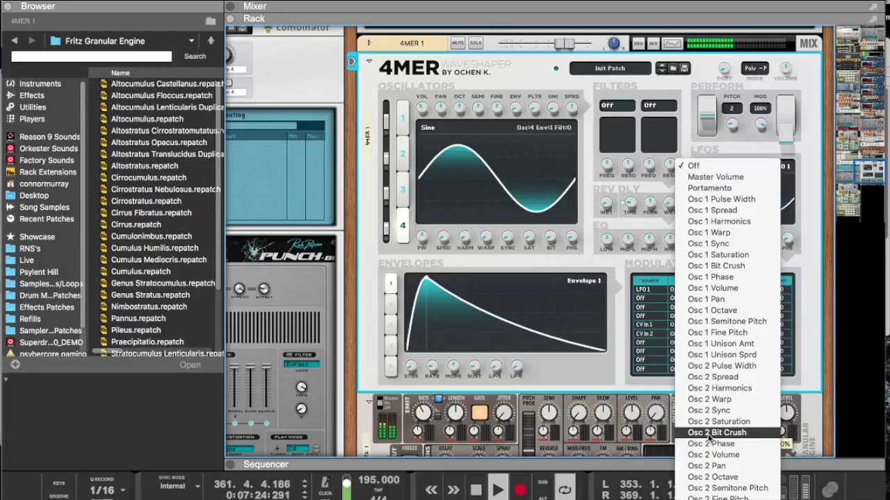
pyautogui.click(709, 432)
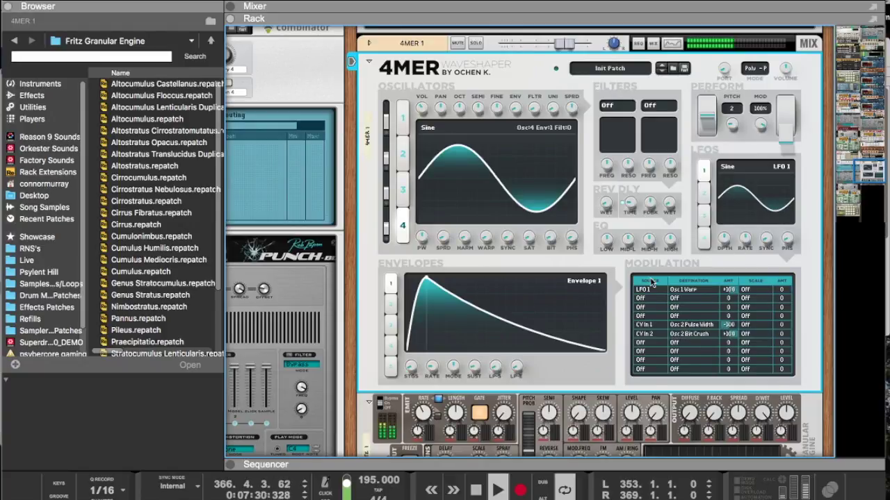
# Step: Change CV In 2's destination to Osc 4 Bit Crush and adjust oscillator 4's volume
pyautogui.click(679, 335)
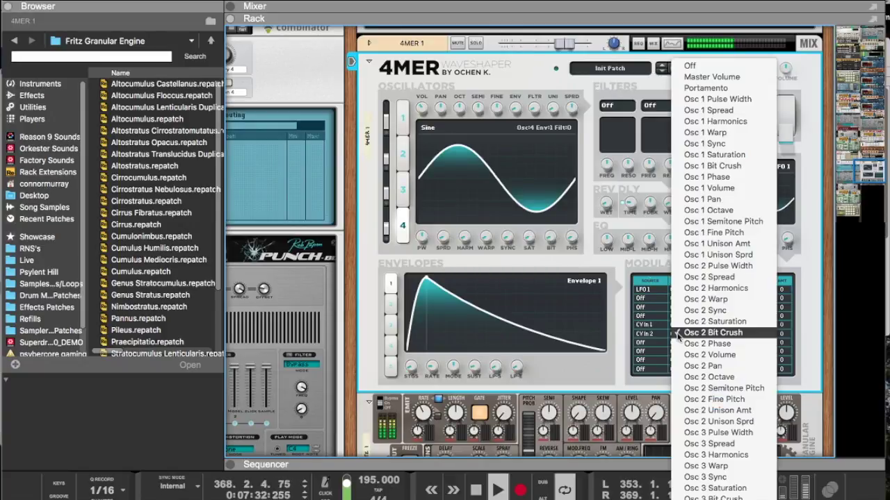
pyautogui.scroll(-10, 695, 379)
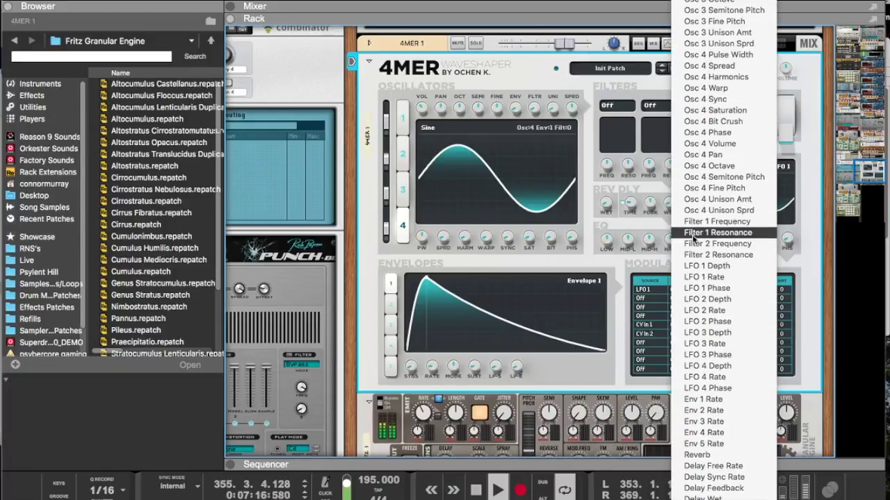
pyautogui.click(709, 121)
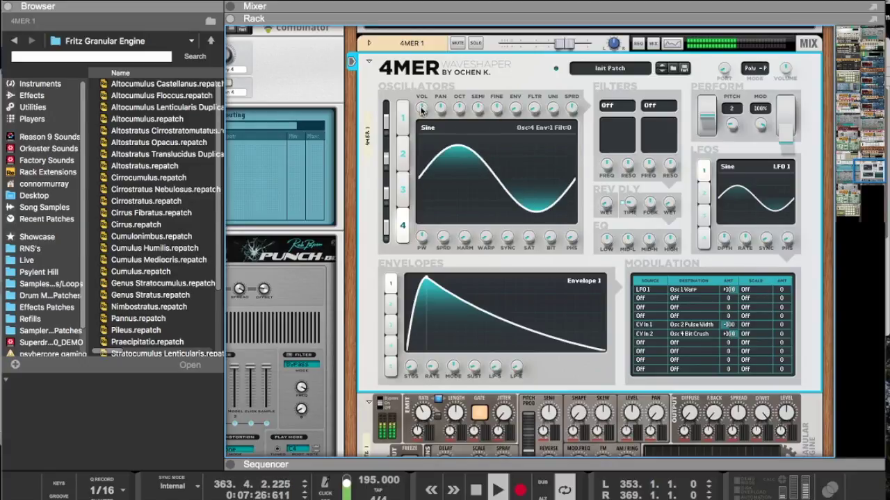
pyautogui.moveTo(421, 64); pyautogui.dragTo(421, 24)
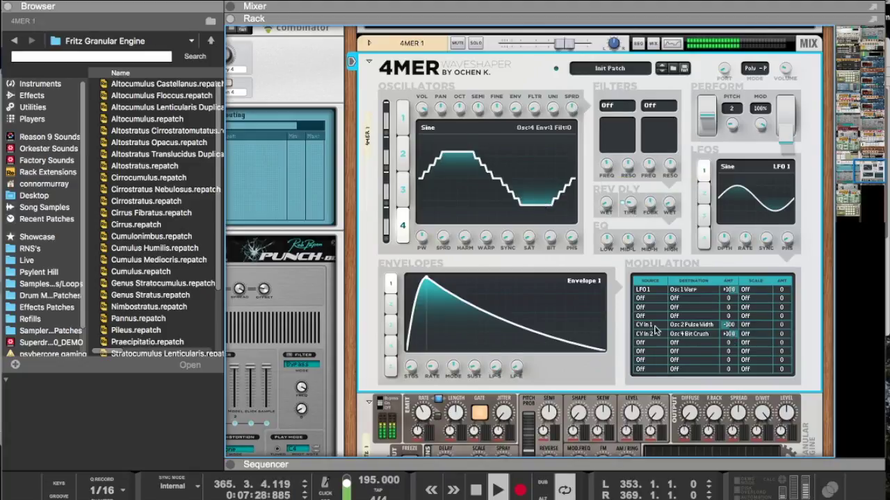
# Step: Cable the Fritz Granular Engine's LFO 1 right output to the 4MER's Osc 1 Semi CV input and LFO 2 right output to CV 4
pyautogui.scroll(-5, 653, 331)
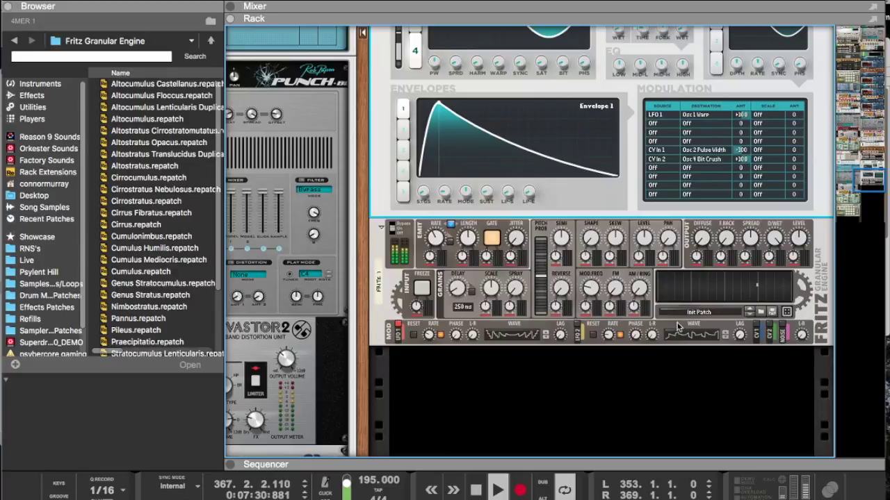
pyautogui.scroll(1, 679, 326)
pyautogui.press('Tab')
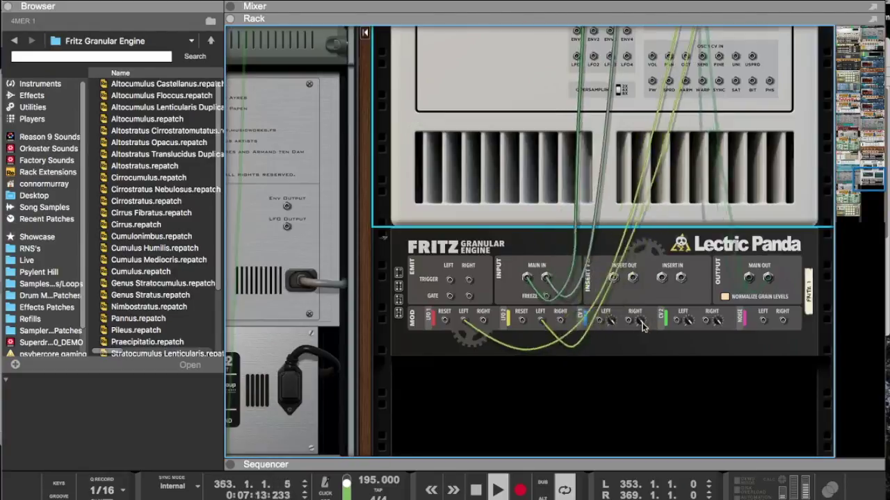
pyautogui.click(472, 324)
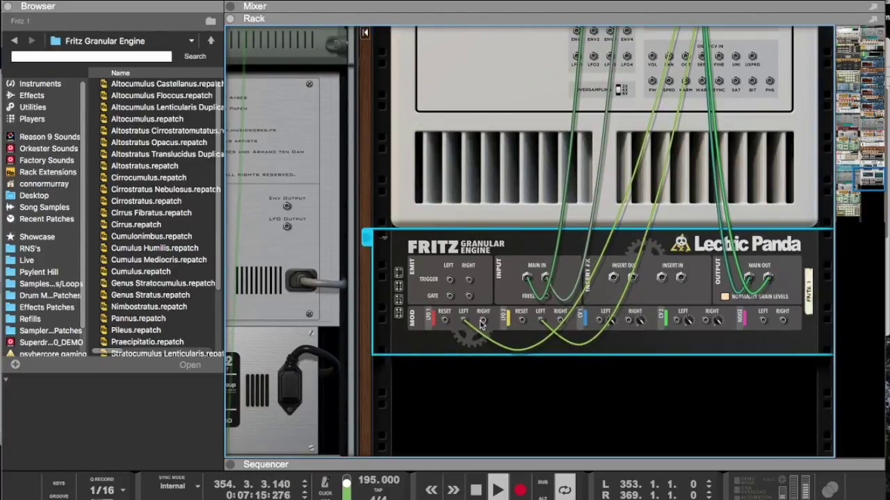
pyautogui.moveTo(480, 324); pyautogui.dragTo(702, 142)
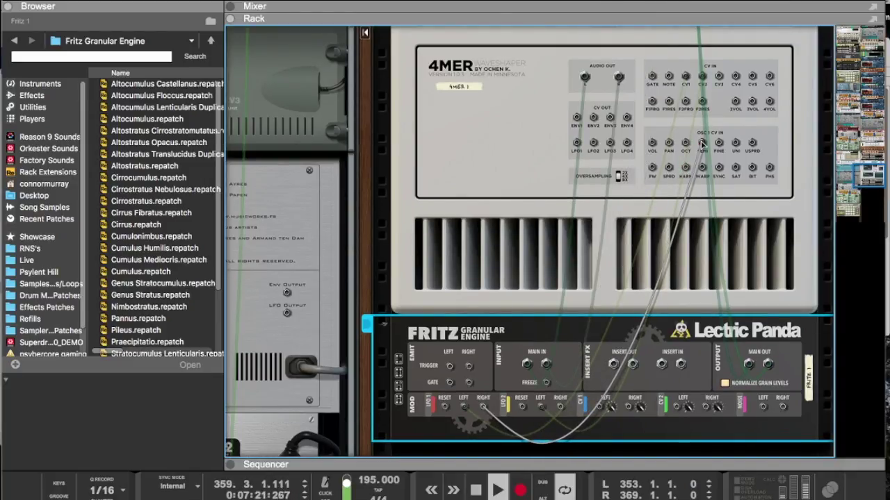
pyautogui.moveTo(702, 143); pyautogui.dragTo(702, 143)
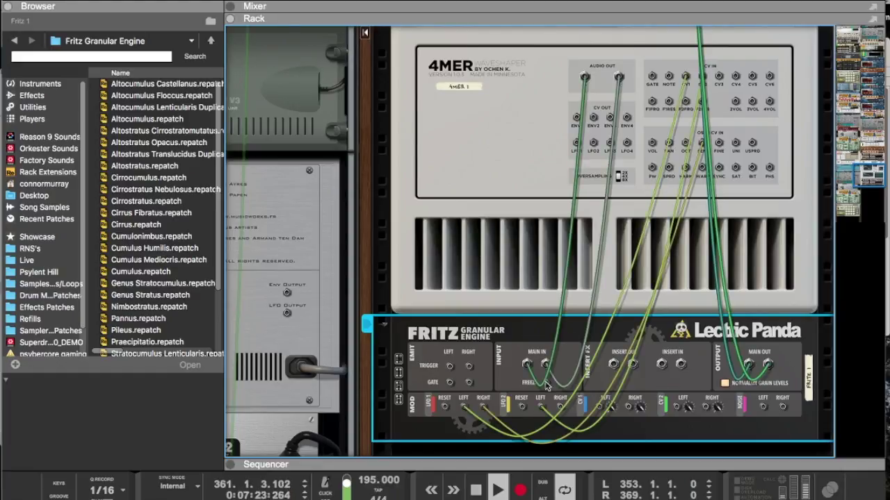
pyautogui.moveTo(560, 410); pyautogui.dragTo(738, 77)
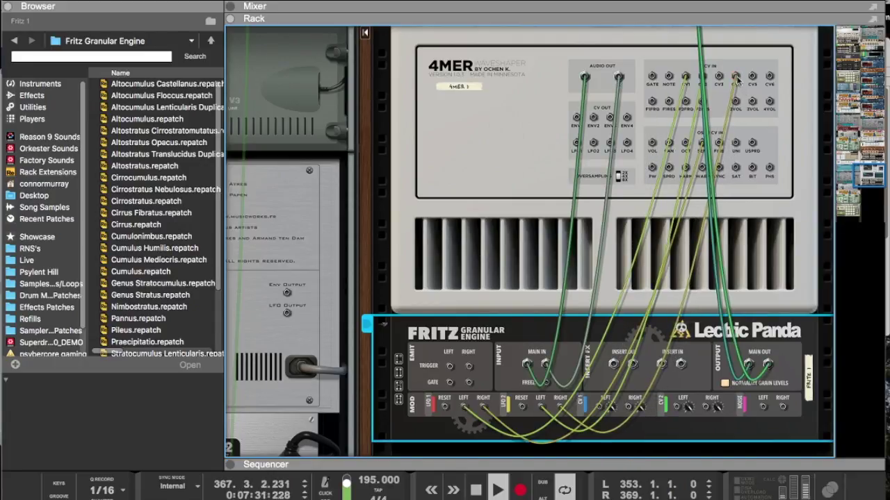
# Step: Add a 4MER modulation routing from CV In 4 to Osc 4 Octave with an amount of +100
pyautogui.press('Tab')
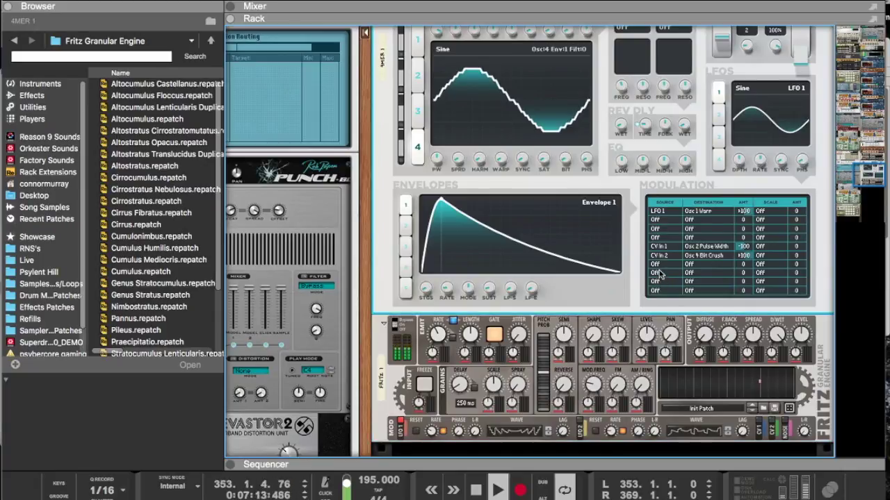
pyautogui.click(660, 266)
pyautogui.click(672, 436)
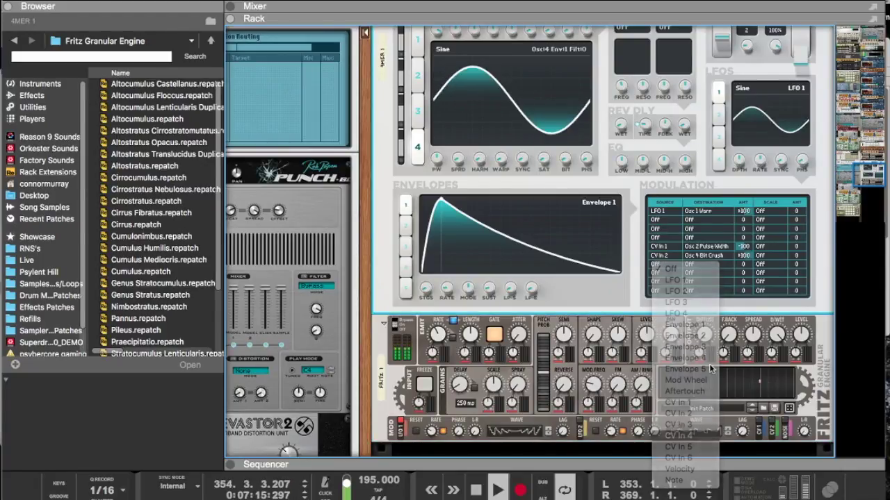
pyautogui.click(716, 273)
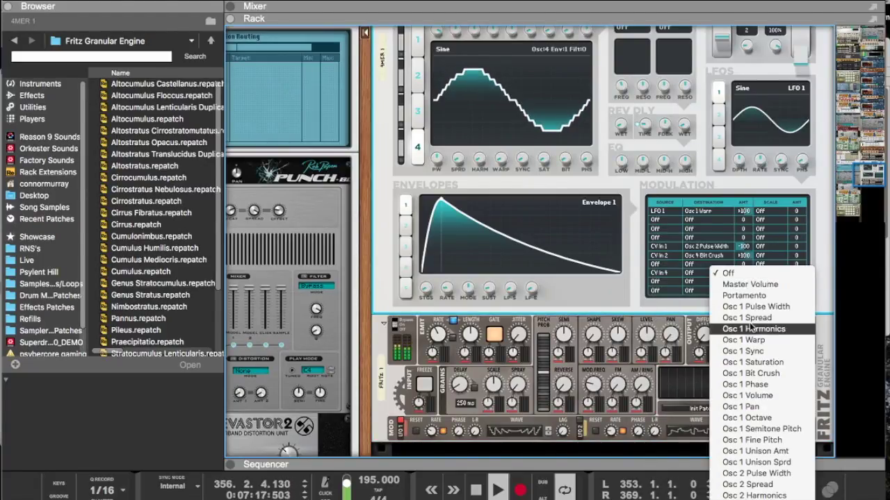
pyautogui.scroll(-10, 750, 311)
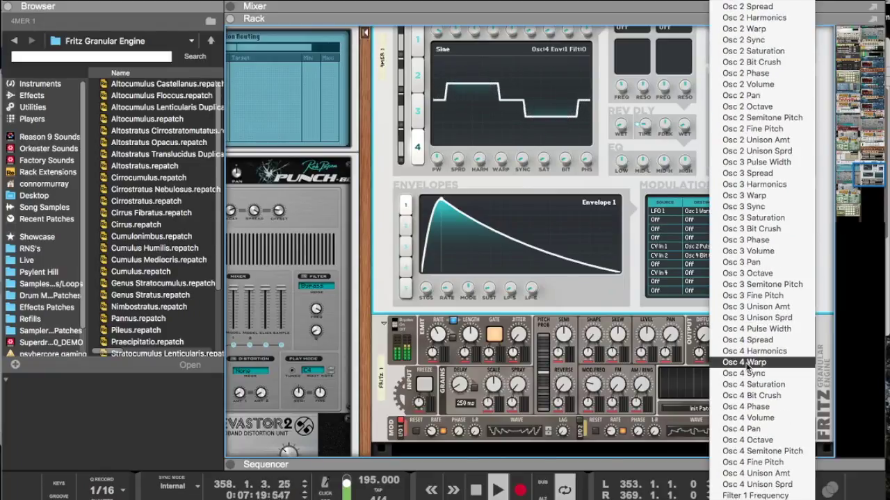
pyautogui.scroll(-15, 742, 473)
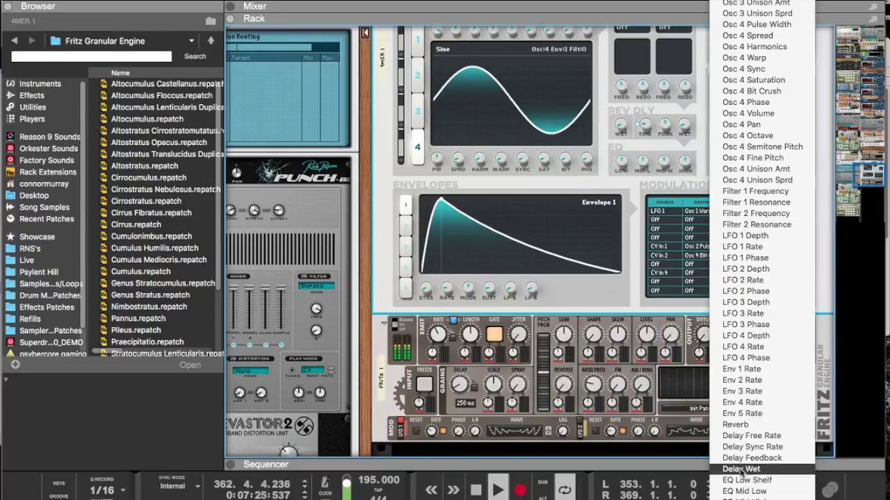
pyautogui.scroll(15, 742, 458)
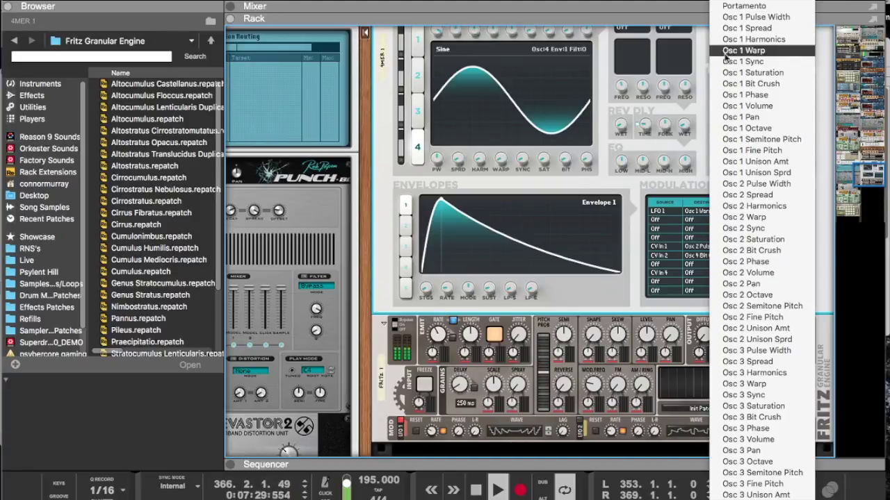
pyautogui.scroll(-8, 726, 147)
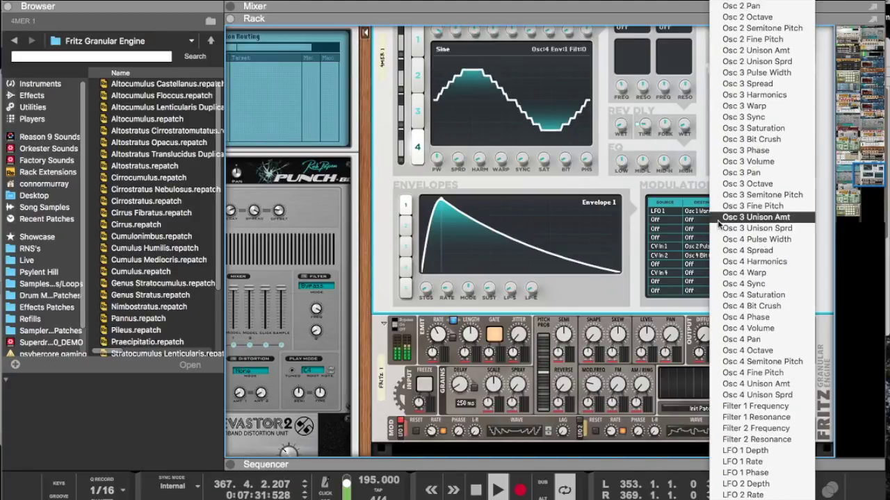
pyautogui.scroll(-6, 726, 224)
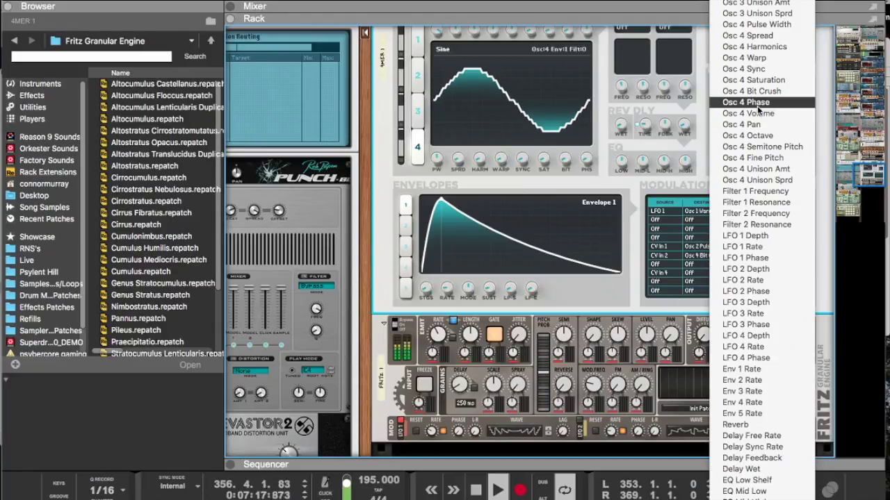
pyautogui.click(747, 136)
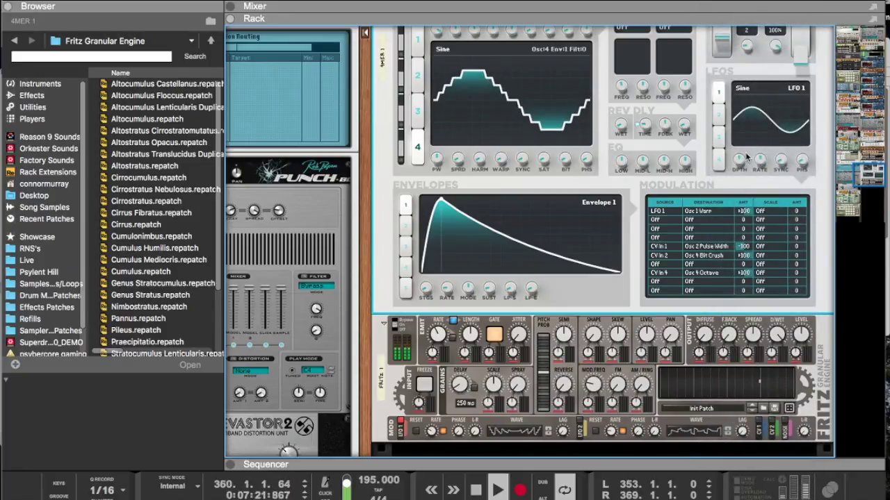
# Step: Raise the 4MER's pitch bend range to 12
pyautogui.press('Tab')
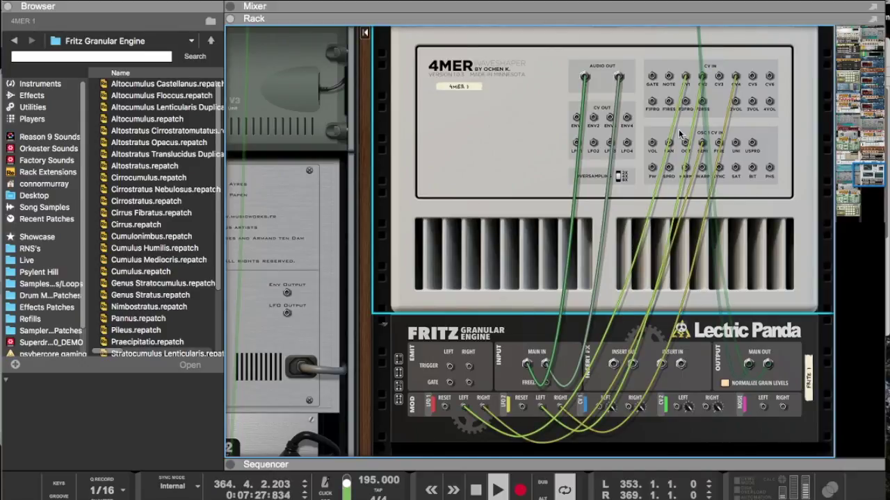
pyautogui.press('Tab')
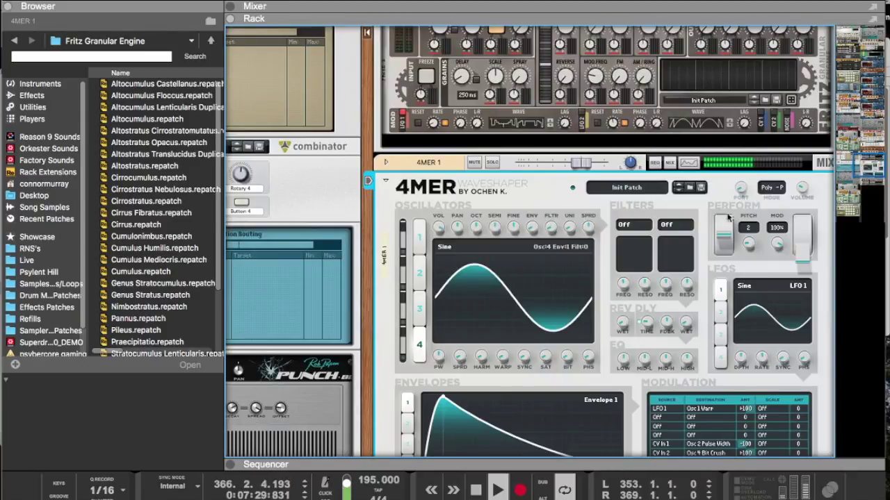
pyautogui.moveTo(747, 227); pyautogui.dragTo(741, 55)
pyautogui.scroll(-5, 705, 334)
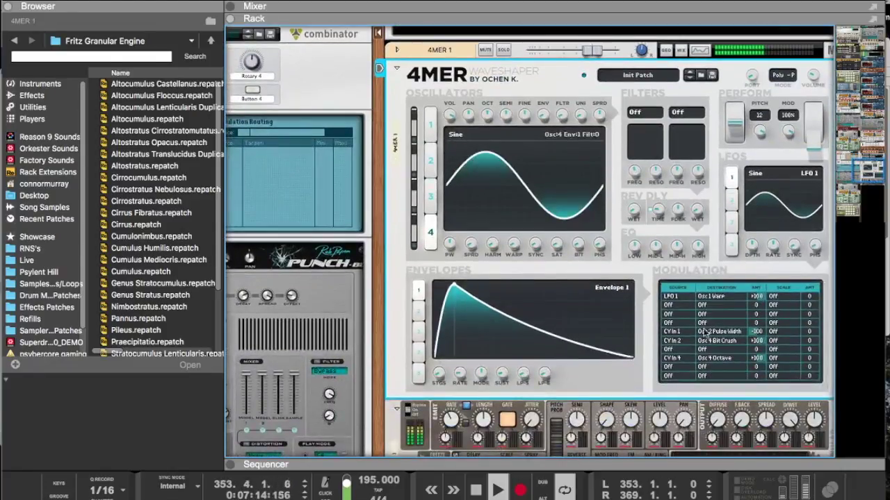
pyautogui.click(703, 306)
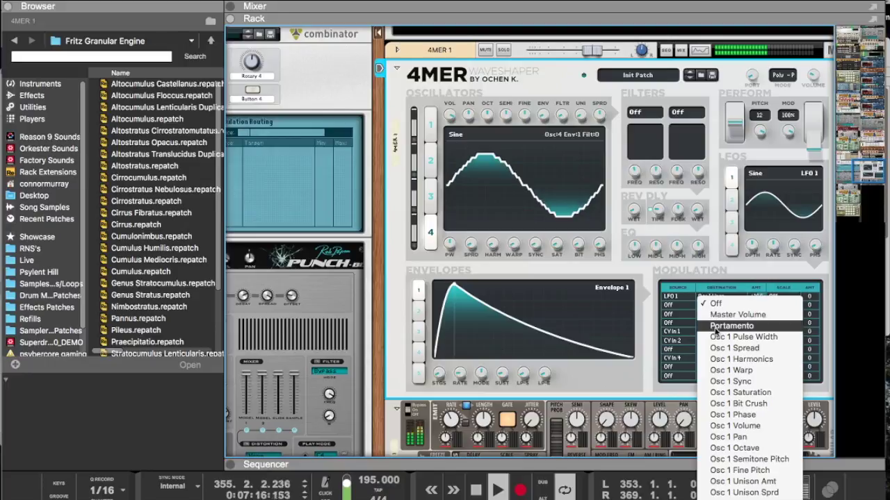
pyautogui.scroll(-10, 714, 389)
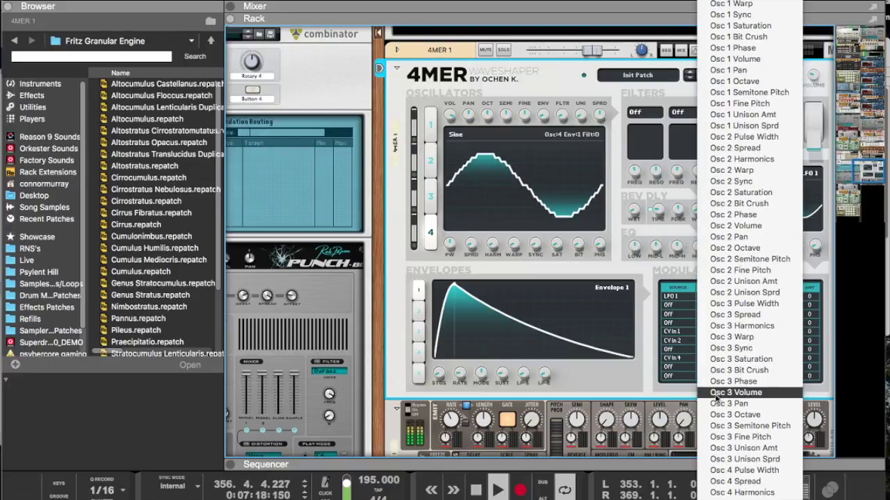
pyautogui.scroll(-9, 715, 396)
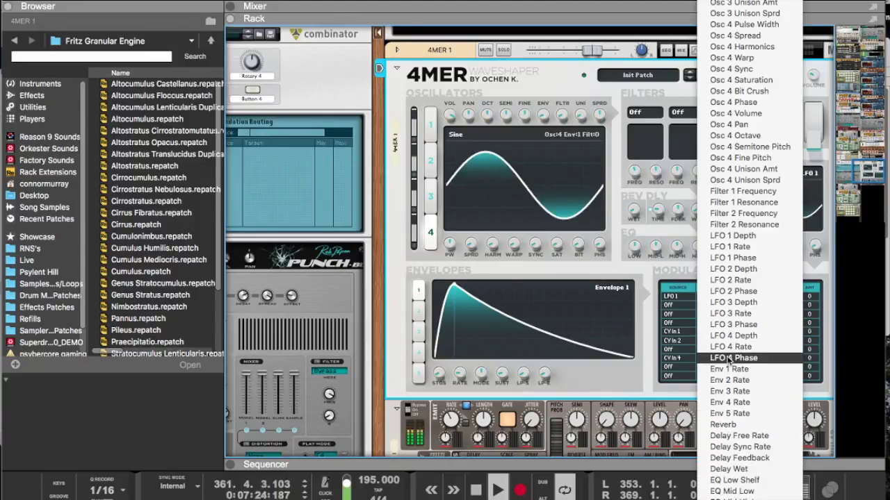
pyautogui.click(683, 280)
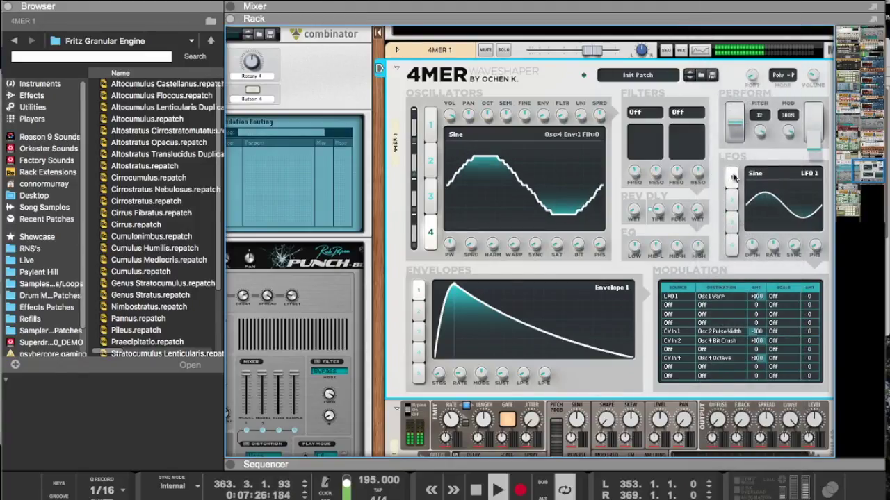
# Step: Audition the 4MER's pitch bend fully down to -100% and fully up to 100%
pyautogui.moveTo(740, 106); pyautogui.dragTo(737, 222)
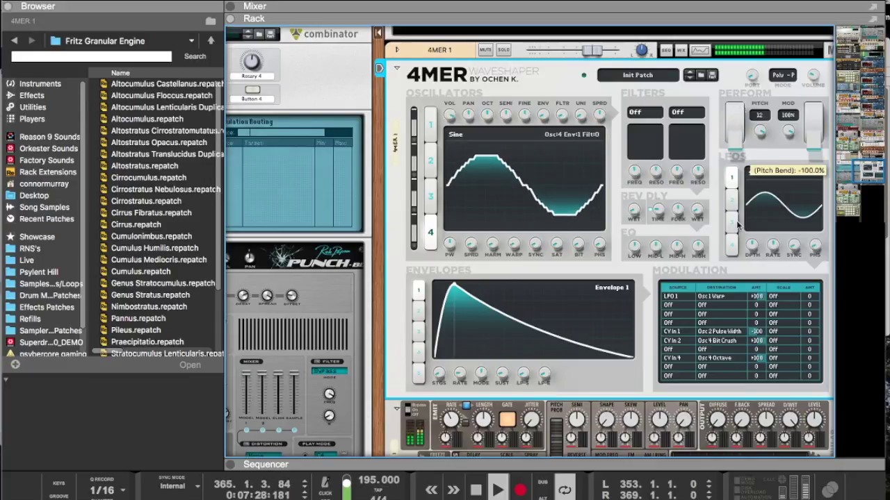
pyautogui.moveTo(731, 179); pyautogui.dragTo(741, 28)
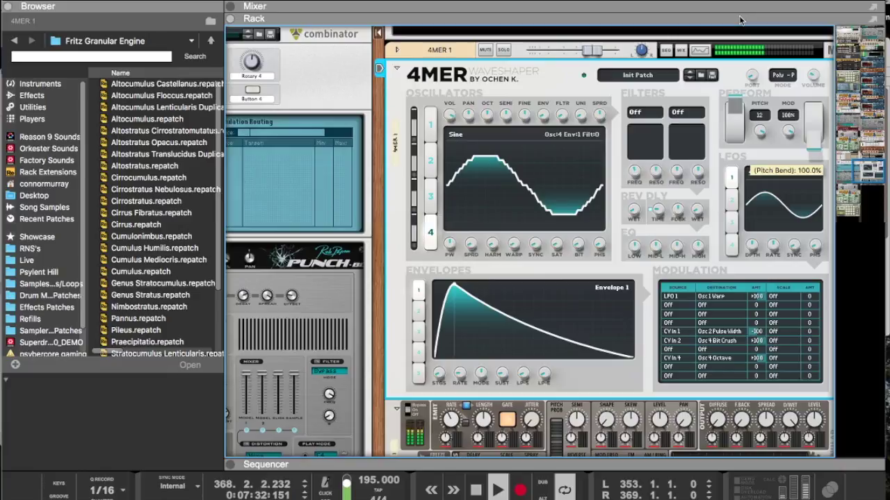
pyautogui.moveTo(740, 19); pyautogui.dragTo(738, 21)
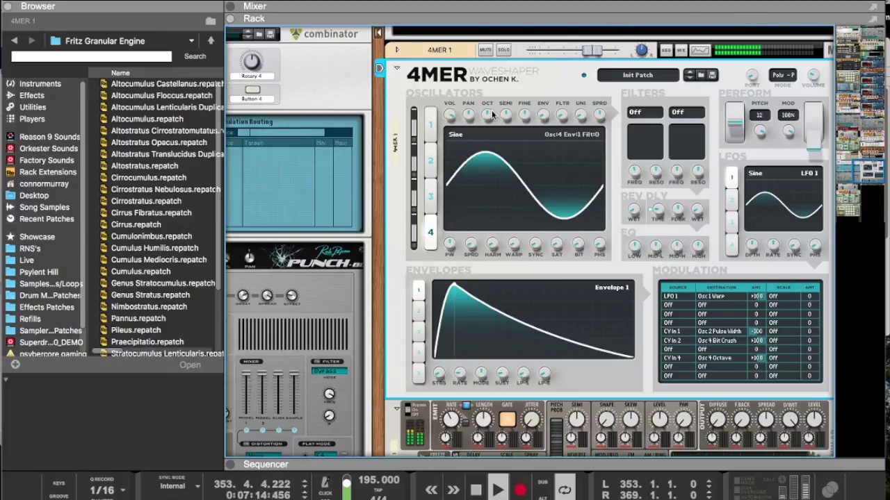
# Step: Check the octave setting of oscillator 4, compare oscillators 2 and 3, and return to oscillator 4
pyautogui.moveTo(490, 111)
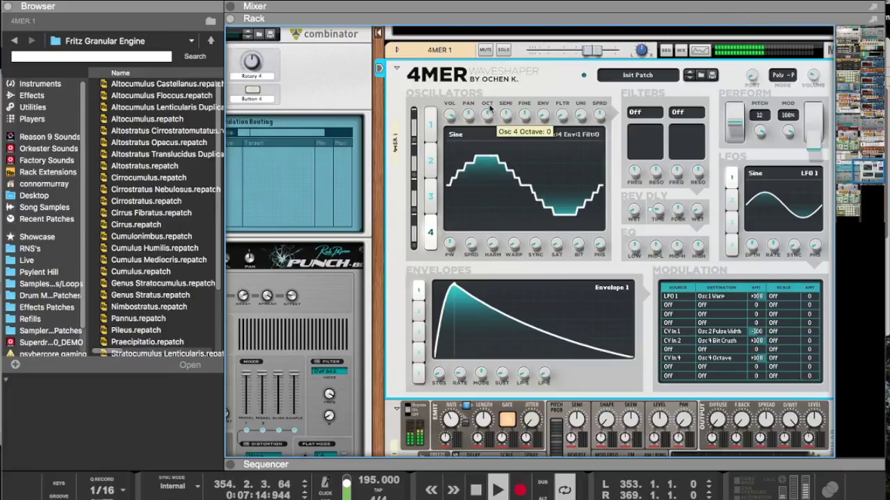
pyautogui.click(430, 160)
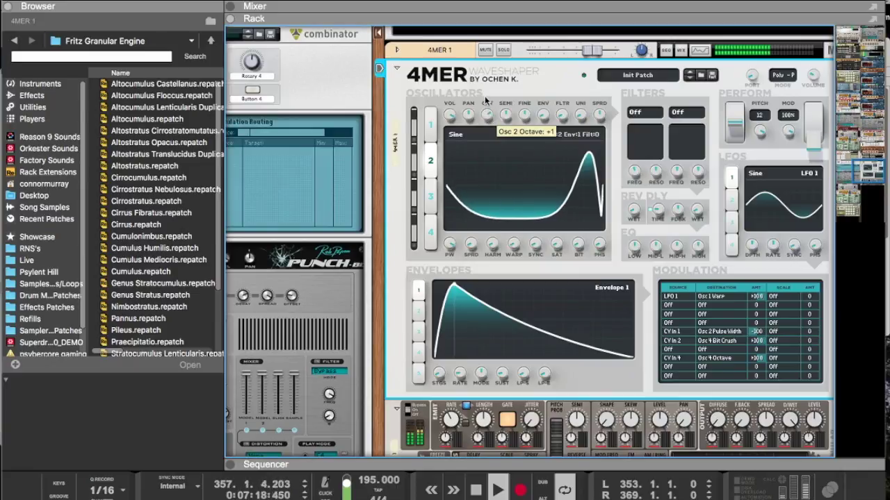
pyautogui.click(430, 197)
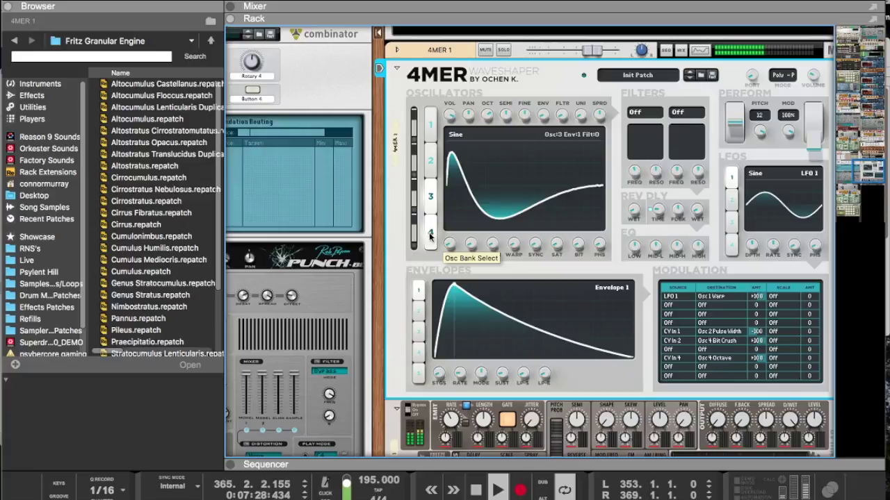
pyautogui.click(431, 232)
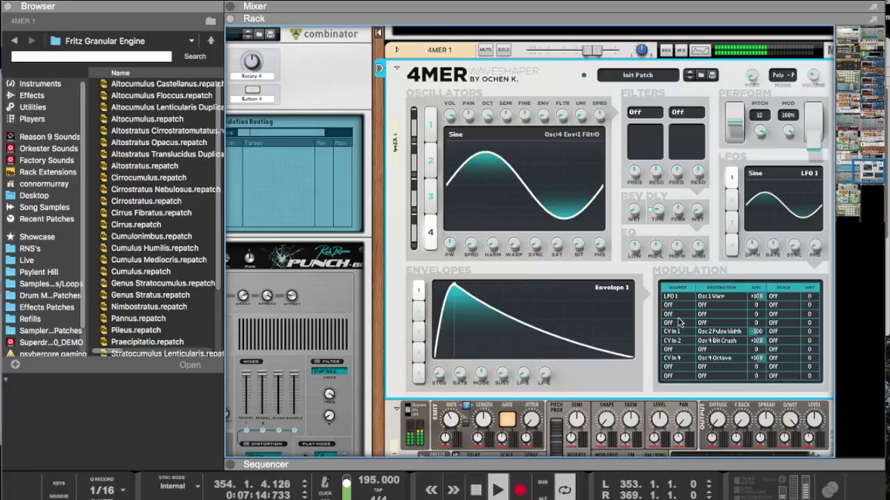
# Step: Set the Fritz Granular Engine's LFO 2 synced rate to 3/16
pyautogui.scroll(-5, 639, 377)
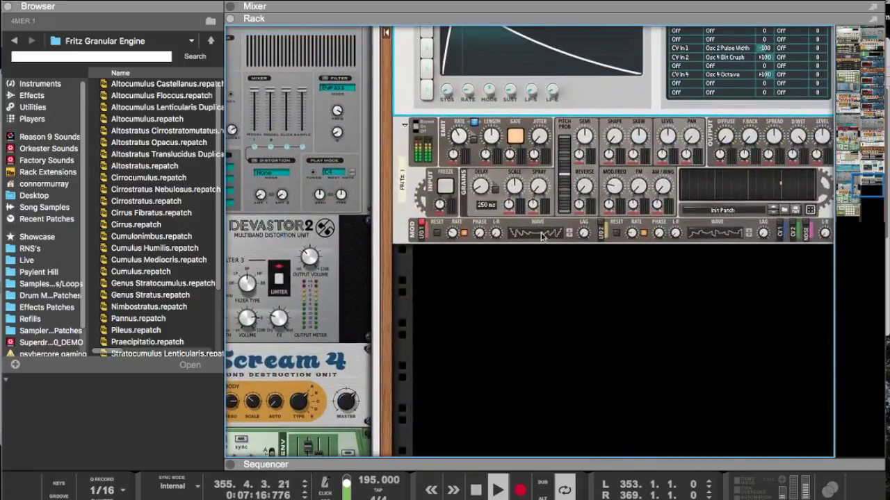
pyautogui.click(632, 232)
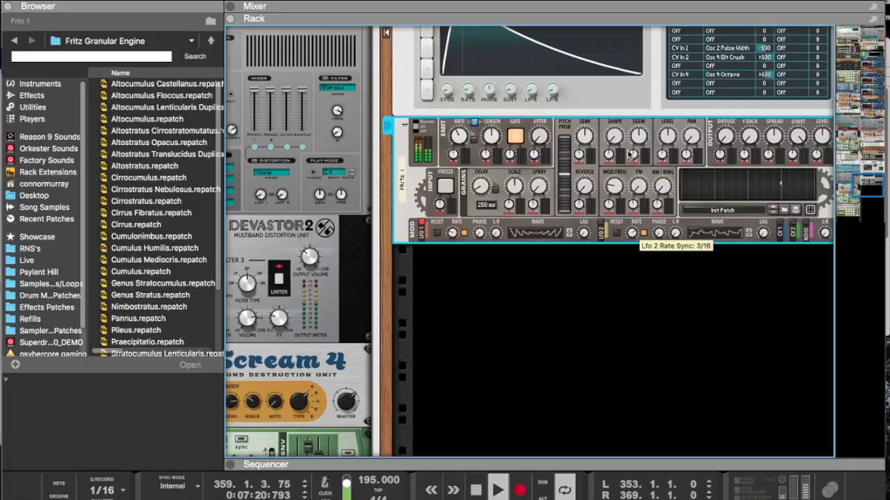
# Step: Set the source of the 4MER's second modulation row to LFO 2
pyautogui.scroll(3, 666, 216)
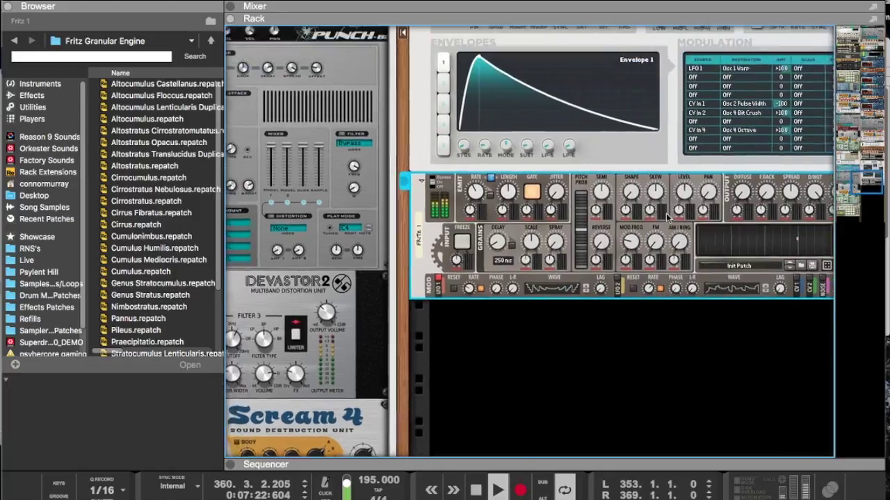
pyautogui.scroll(3, 615, 182)
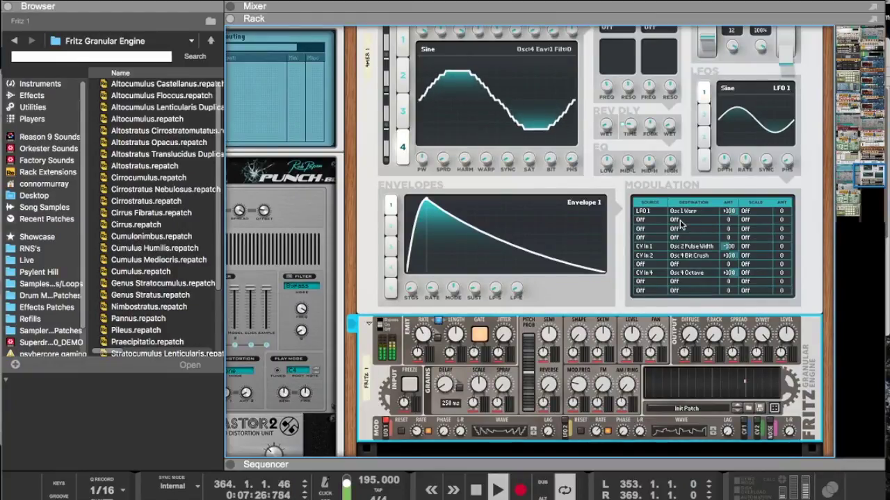
pyautogui.click(646, 219)
pyautogui.click(650, 220)
pyautogui.click(651, 221)
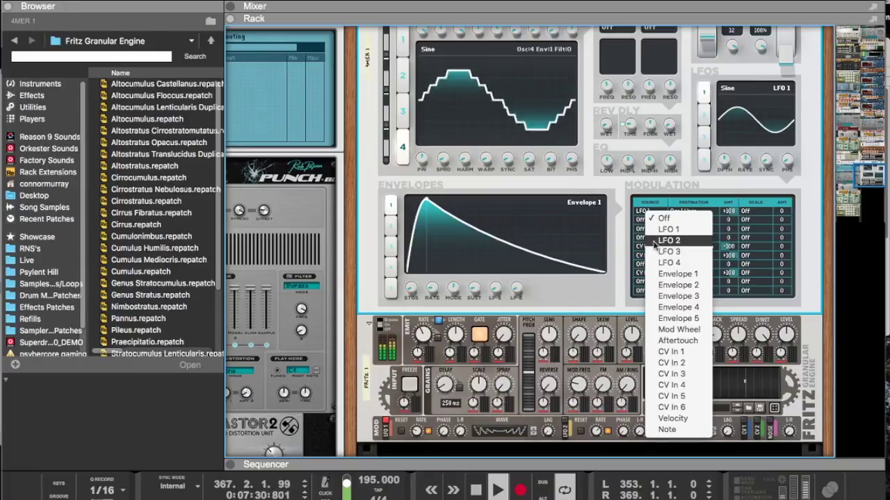
pyautogui.click(664, 241)
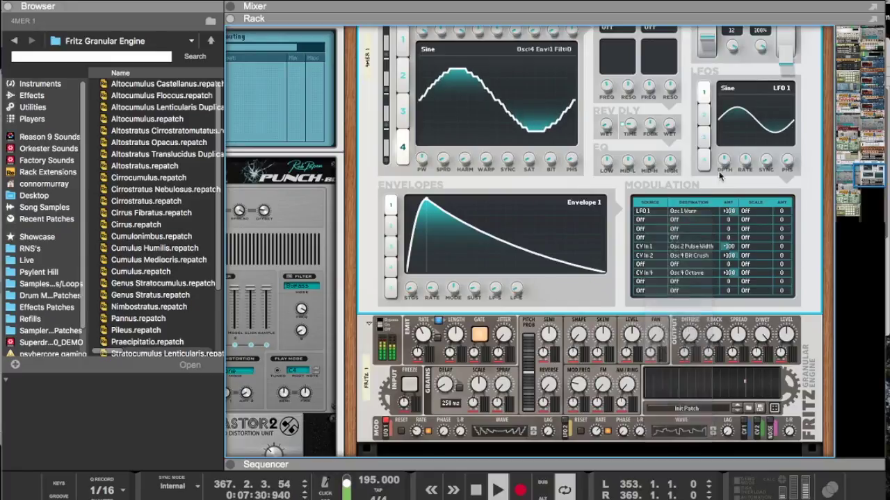
# Step: Set the third modulation row's source to CV In 2 and the fourth row's to CV In 1, with the fourth row's amount at +100
pyautogui.click(642, 232)
pyautogui.click(666, 377)
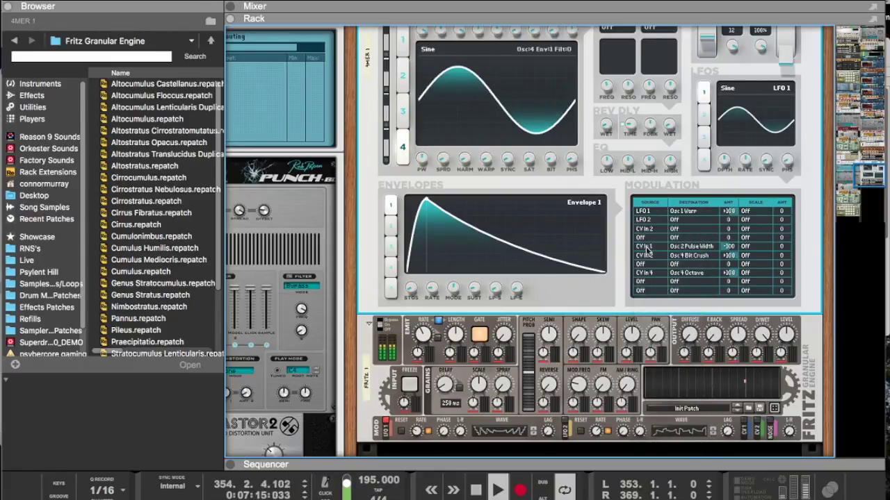
pyautogui.click(641, 238)
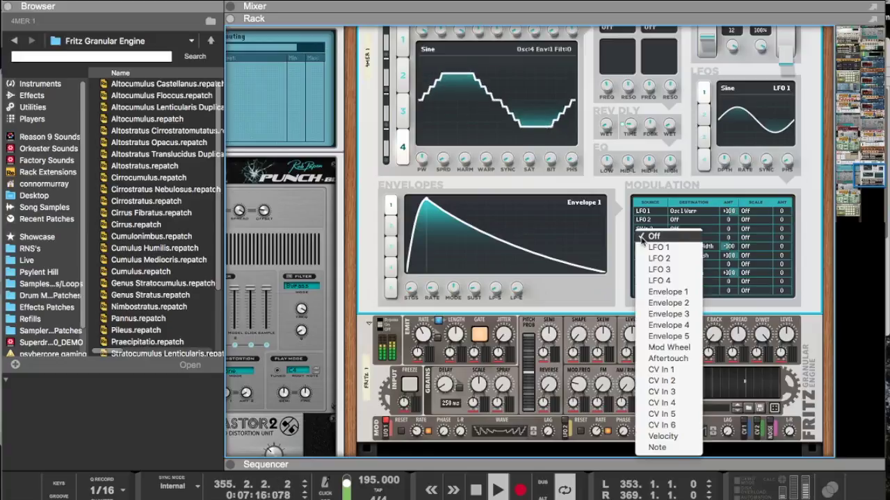
pyautogui.click(666, 372)
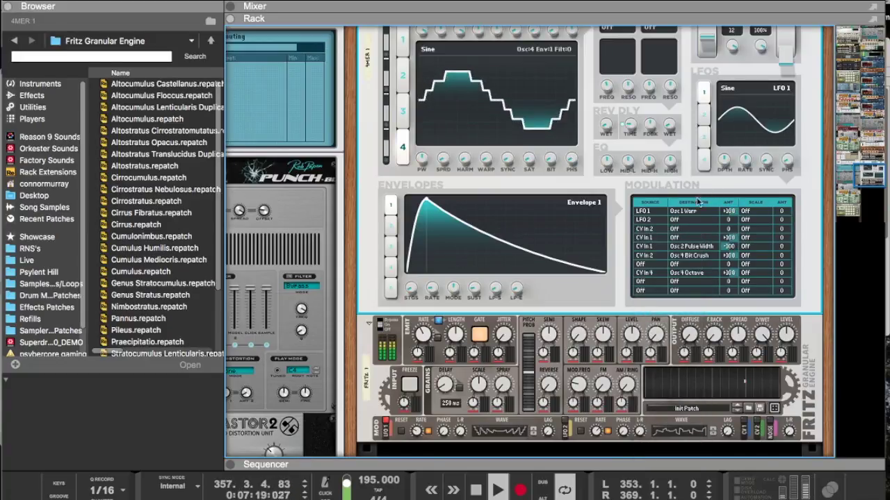
# Step: Route CV In 1 in the fourth row to LFO 2 Depth, and CV In 2 in the third row to LFO 1 Rate at -100
pyautogui.click(672, 241)
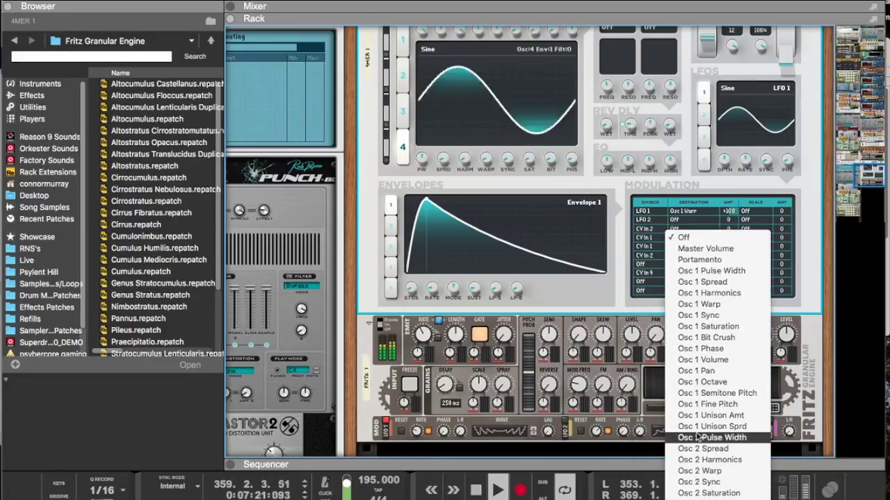
pyautogui.scroll(-15, 697, 455)
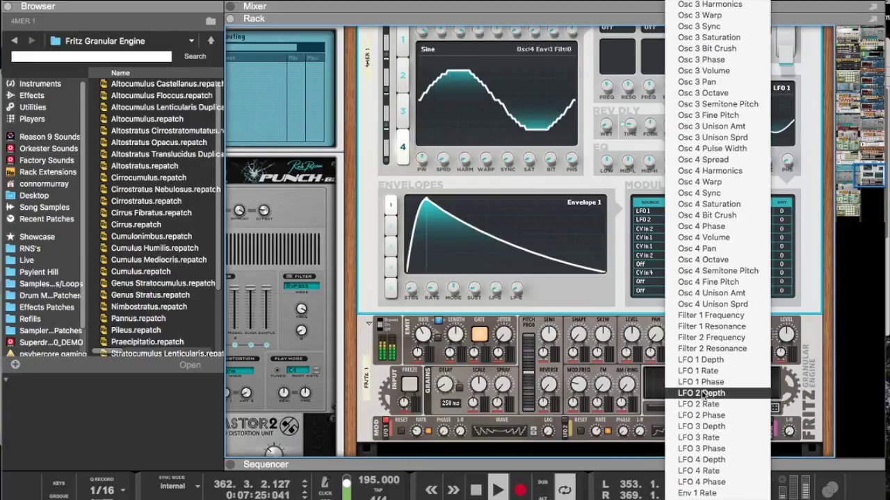
pyautogui.click(703, 394)
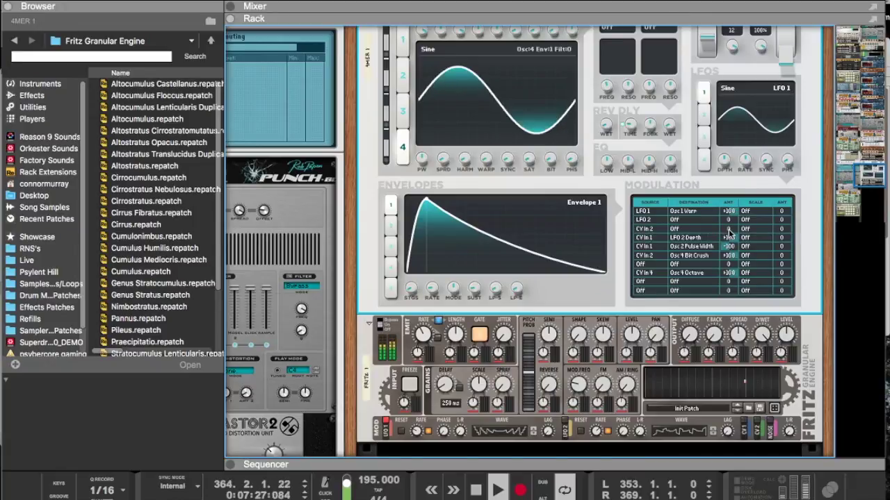
pyautogui.click(679, 238)
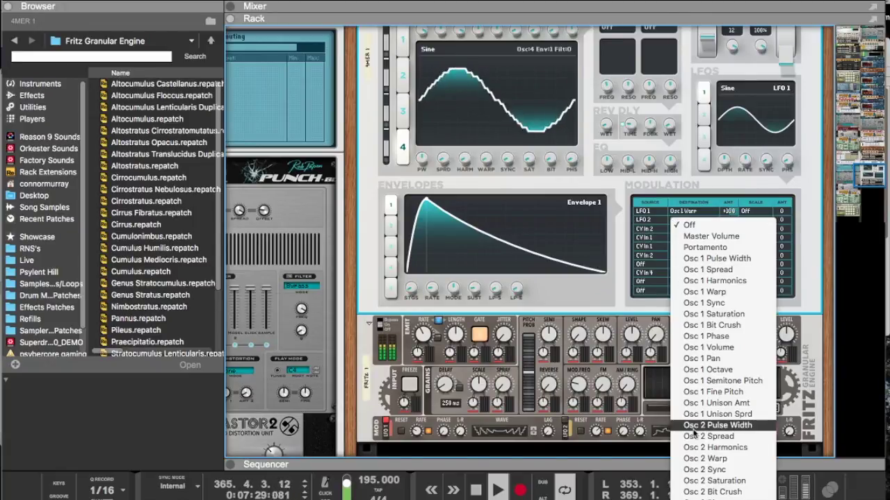
pyautogui.scroll(-10, 688, 421)
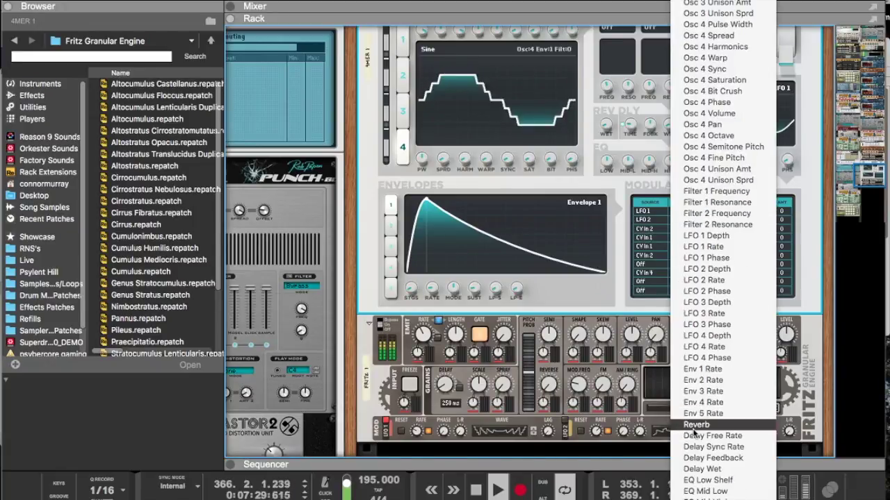
pyautogui.click(706, 269)
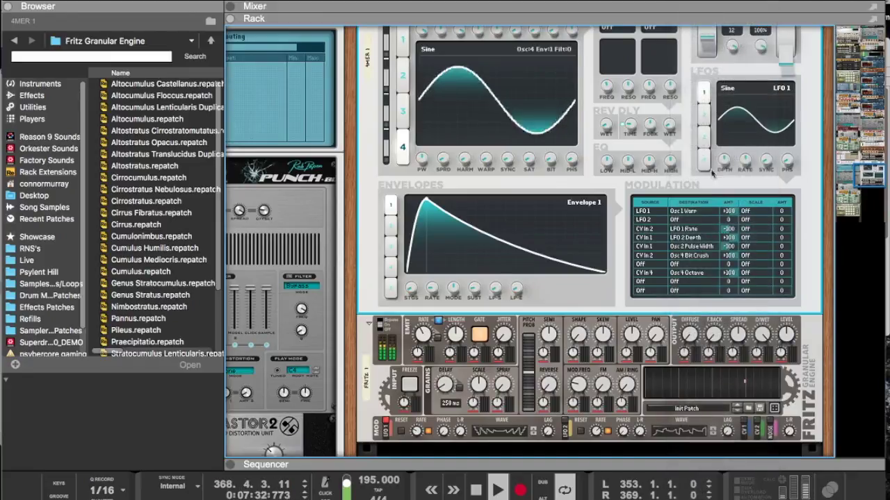
# Step: Change the waveforms of the 4MER's LFO 2 and LFO 1 to Random S&H
pyautogui.click(704, 117)
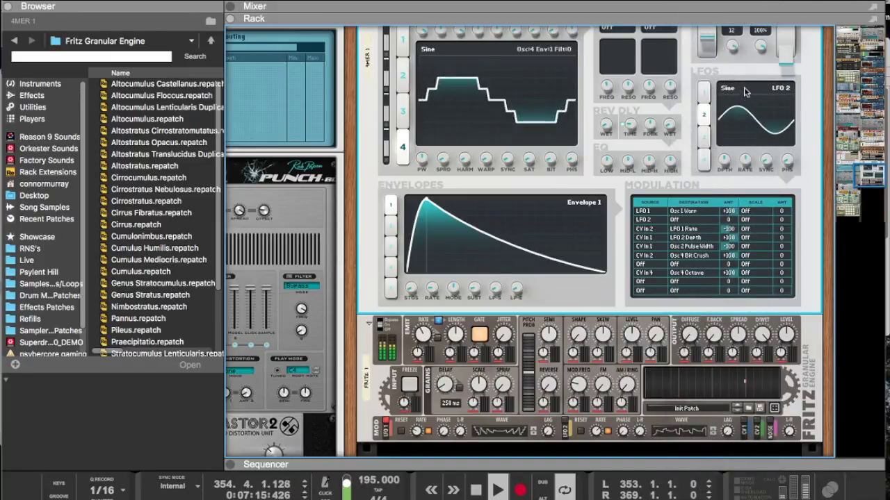
pyautogui.click(732, 112)
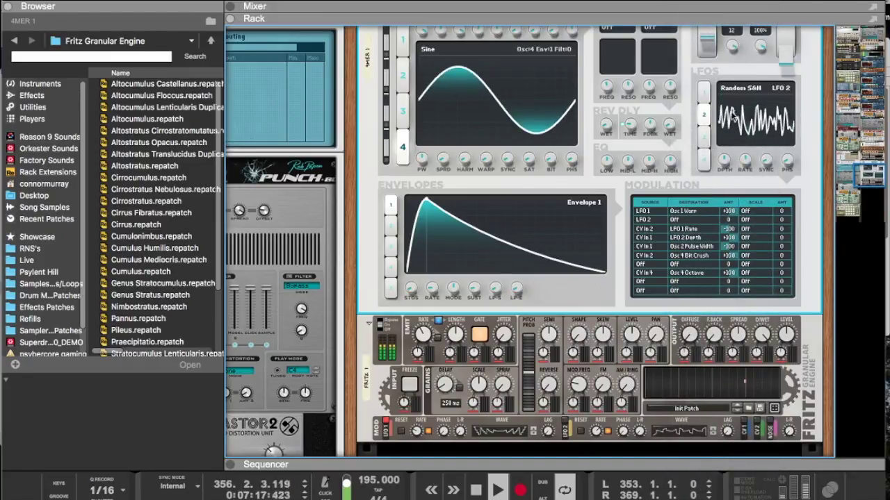
pyautogui.click(704, 94)
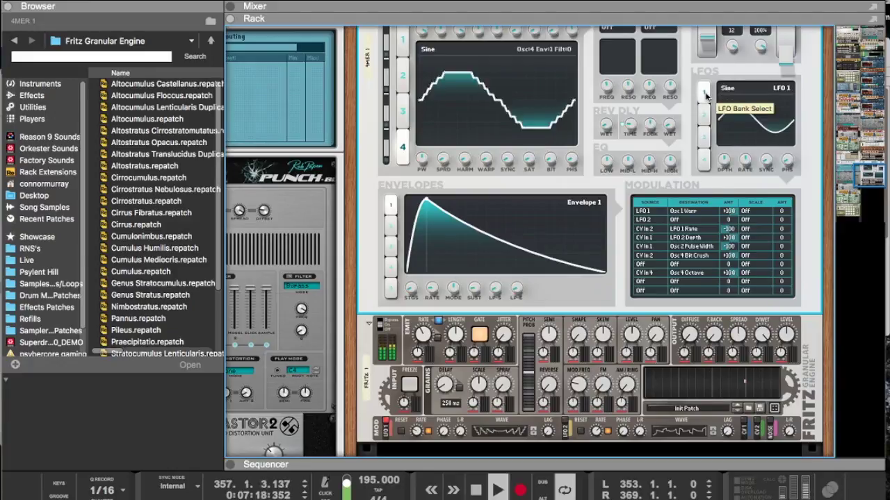
pyautogui.click(748, 91)
pyautogui.click(737, 108)
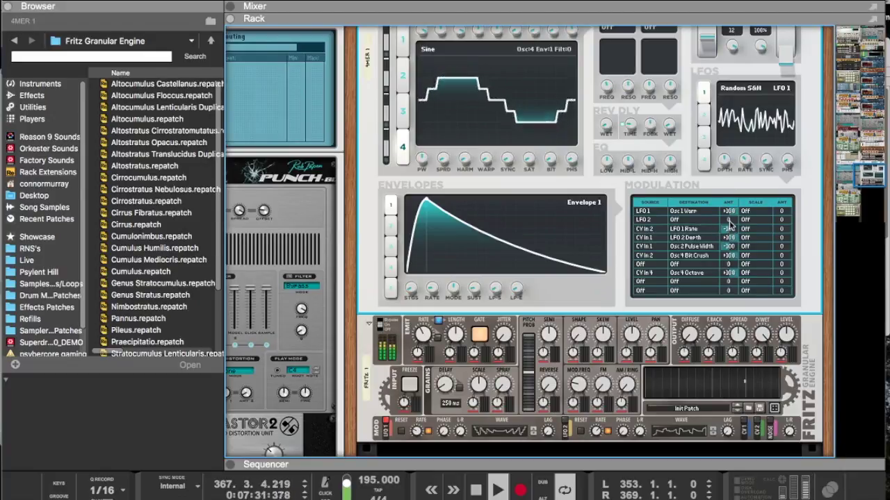
# Step: Route LFO 2 to Osc 2 Phase with an amount of +100 in the second modulation row
pyautogui.click(694, 219)
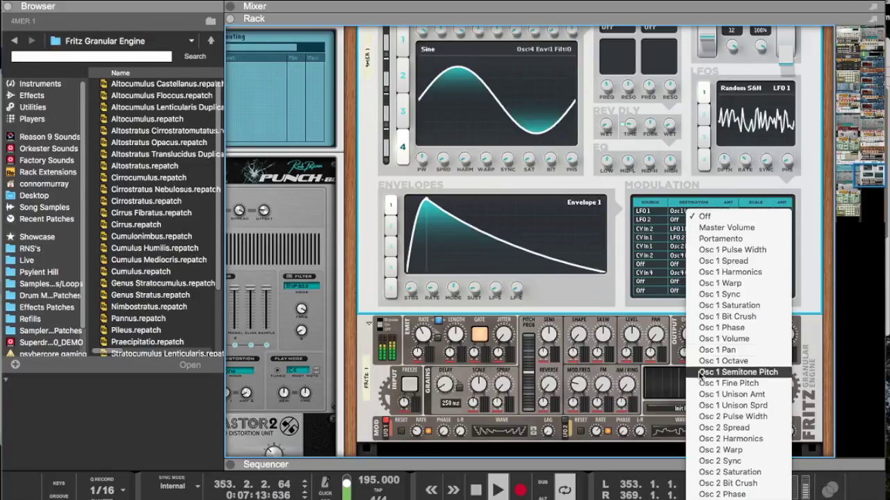
pyautogui.scroll(-8, 699, 476)
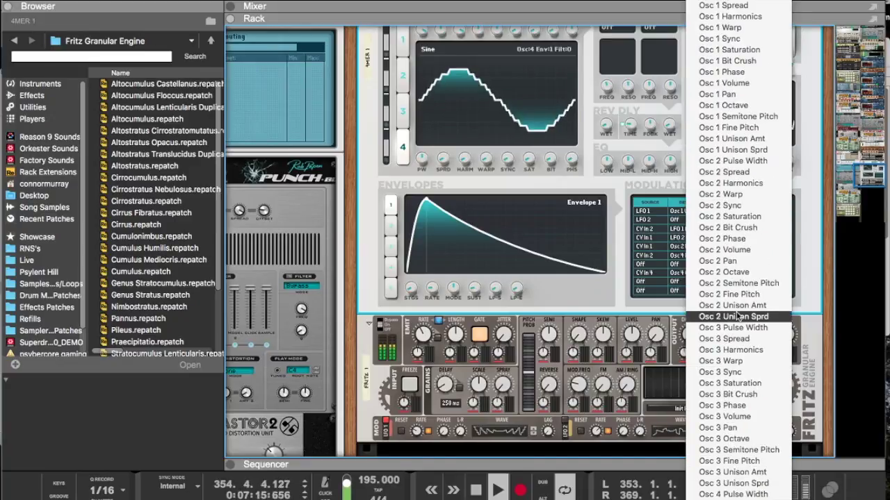
pyautogui.click(716, 239)
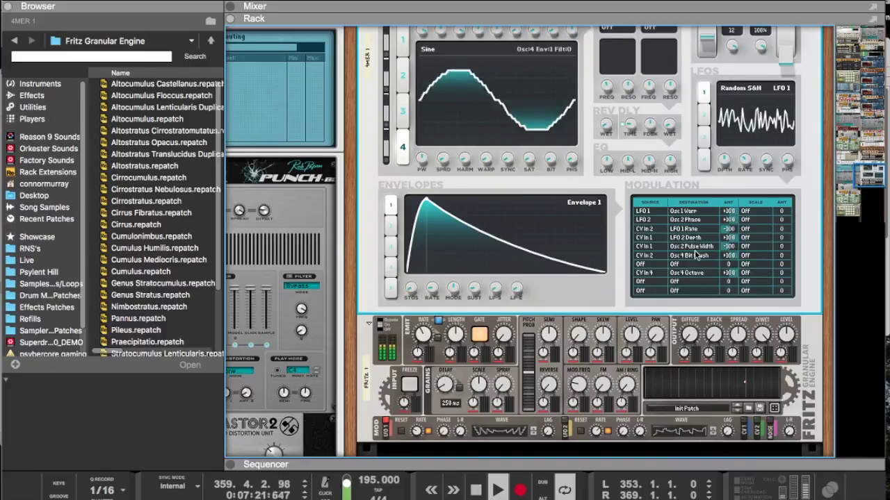
# Step: Route CV In 2 to Osc 3 Sync with an amount of -100 in the seventh modulation row
pyautogui.click(653, 263)
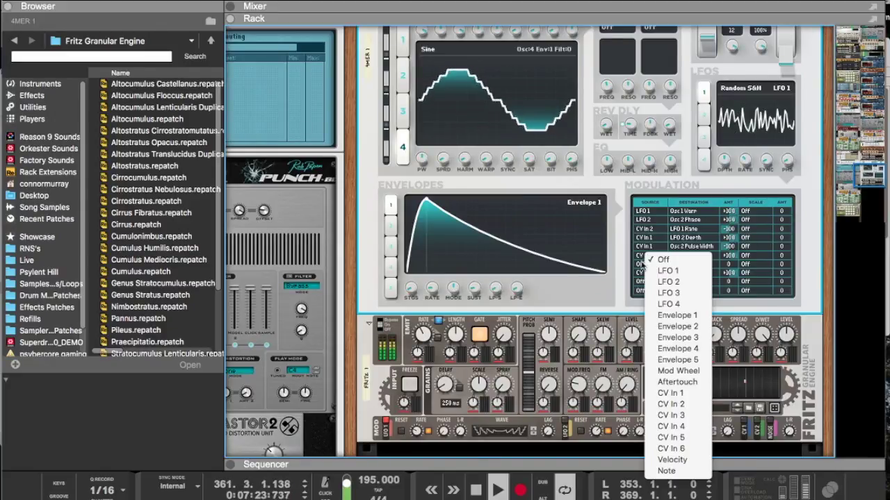
pyautogui.click(641, 265)
pyautogui.click(644, 264)
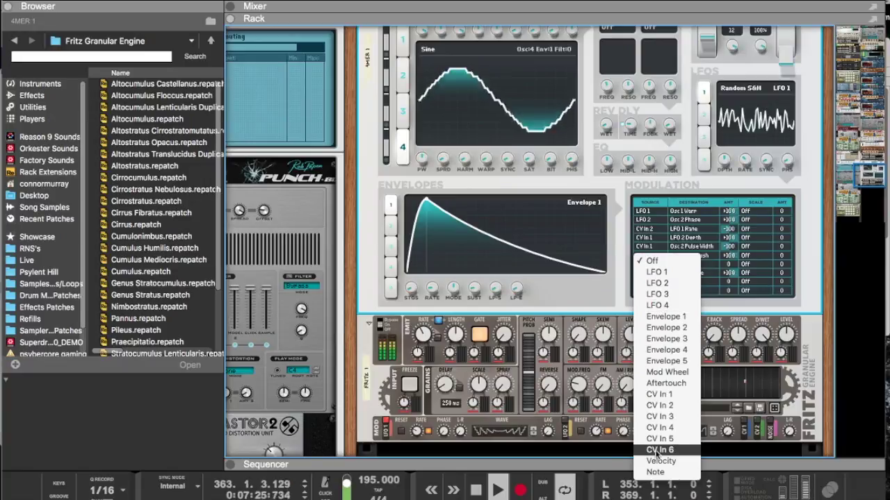
pyautogui.click(657, 417)
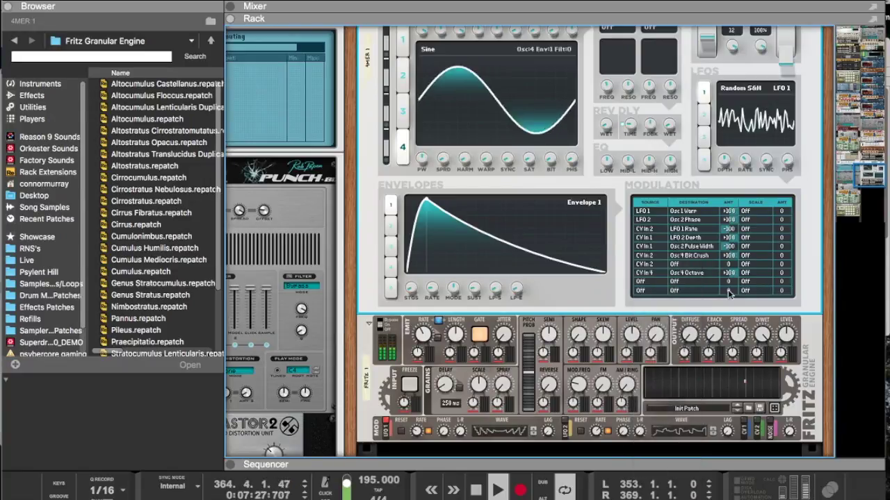
pyautogui.click(691, 263)
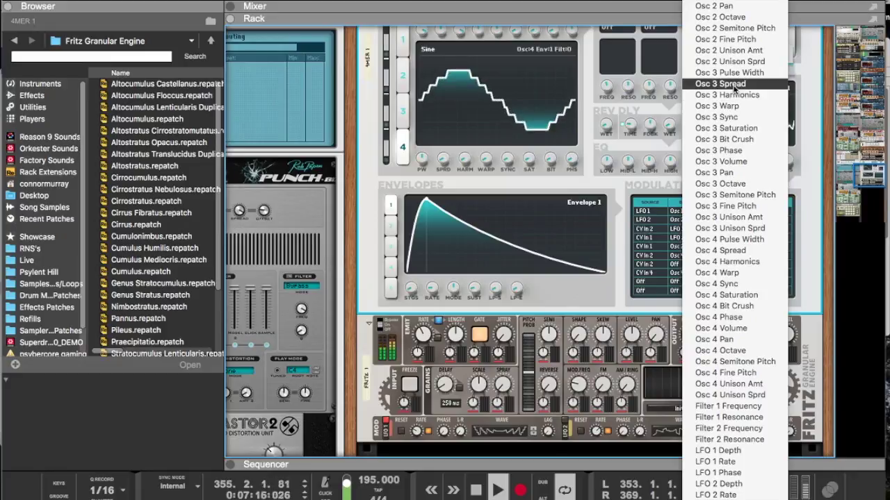
pyautogui.click(719, 117)
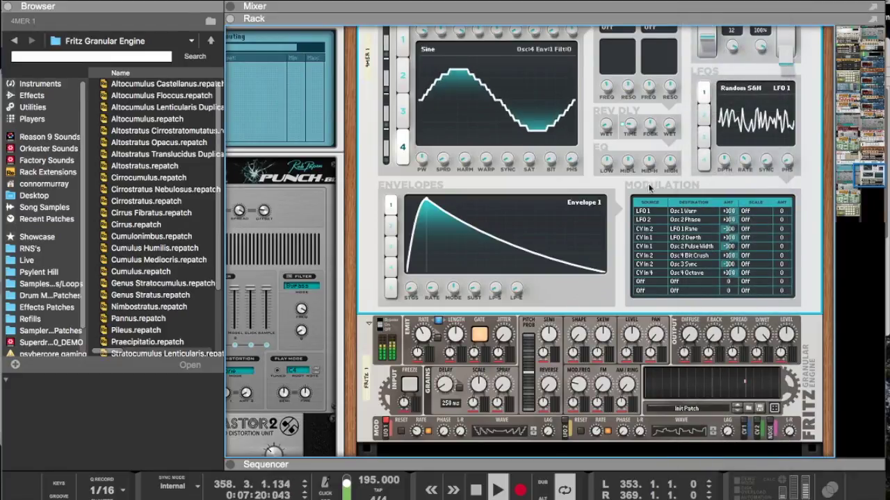
# Step: Select oscillator 1 on the 4MER and review its modulated waveform
pyautogui.click(402, 114)
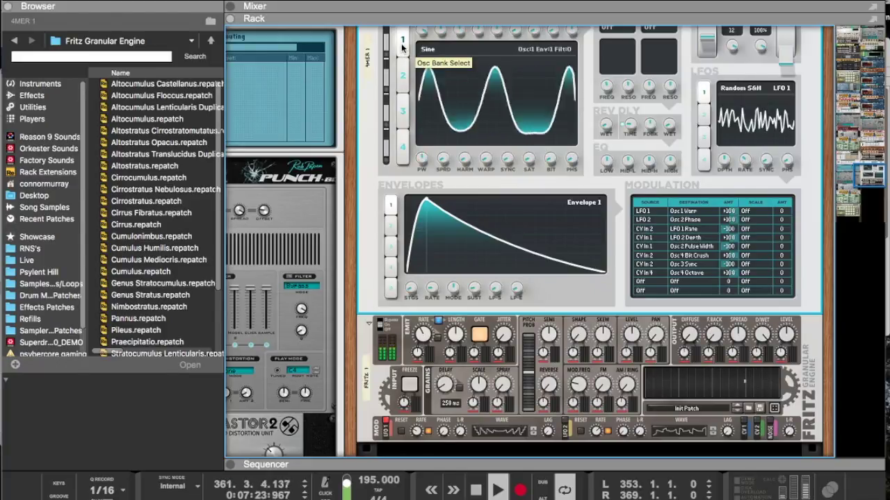
pyautogui.scroll(-1, 408, 115)
pyautogui.scroll(3, 410, 112)
pyautogui.hscroll(-1, 410, 112)
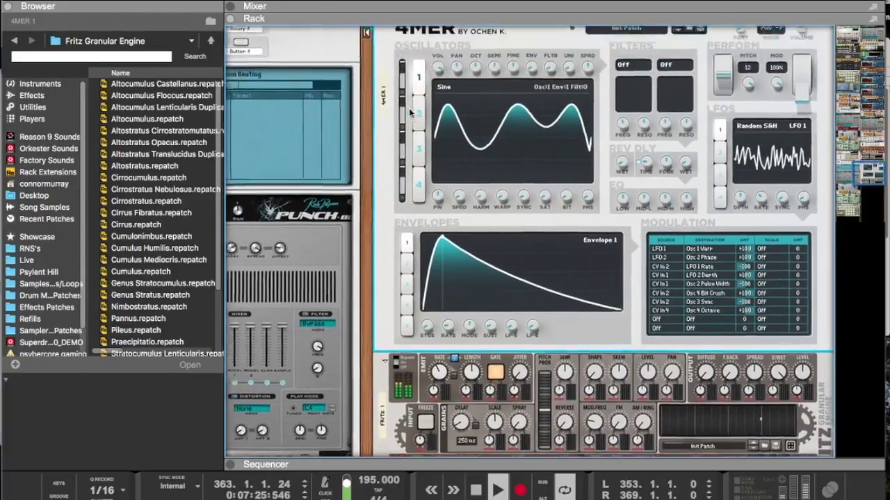
pyautogui.scroll(2, 410, 112)
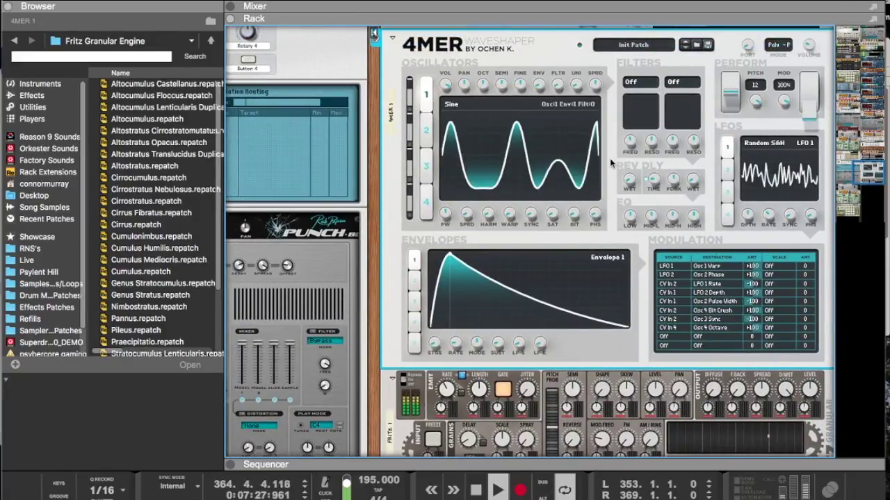
# Step: Set the Fritz Granular Engine's LFO 1 waveform to 133, choose another LFO 2 waveform, and set LFO 2's synced rate to 16/4
pyautogui.scroll(-3, 689, 260)
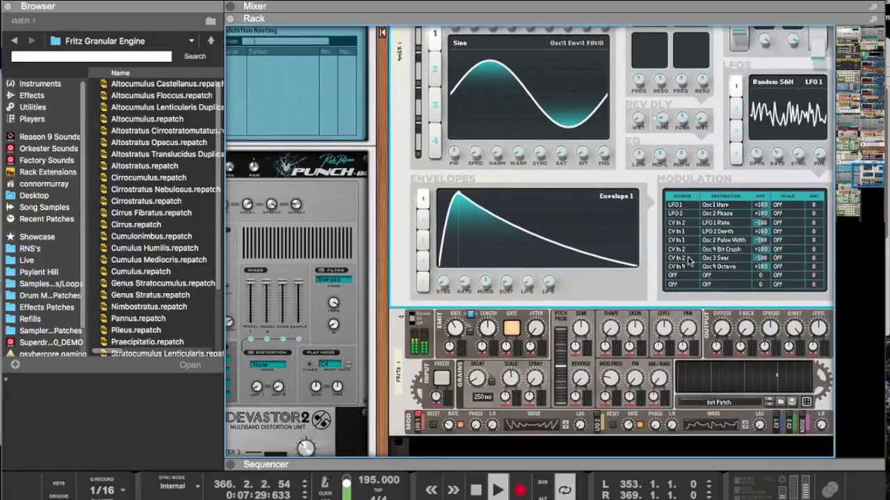
pyautogui.scroll(-5, 529, 353)
pyautogui.moveTo(549, 317); pyautogui.dragTo(546, 301)
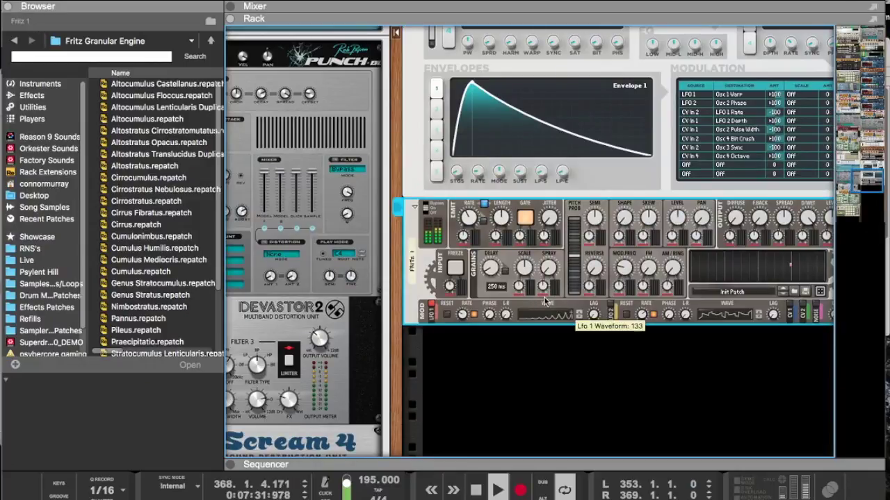
pyautogui.moveTo(714, 312); pyautogui.dragTo(717, 290)
pyautogui.moveTo(646, 317); pyautogui.dragTo(642, 357)
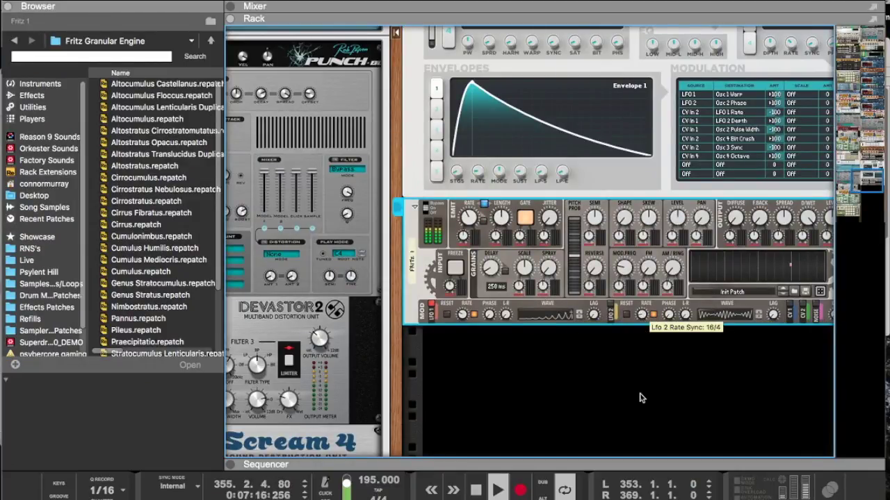
# Step: Change the waveform of the 4MER's oscillator 1 to Sine Hitch
pyautogui.scroll(6, 640, 392)
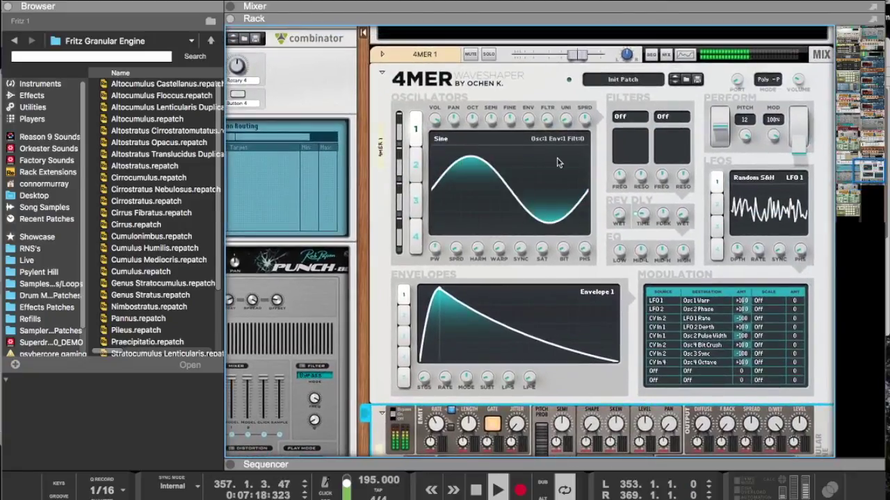
pyautogui.click(438, 141)
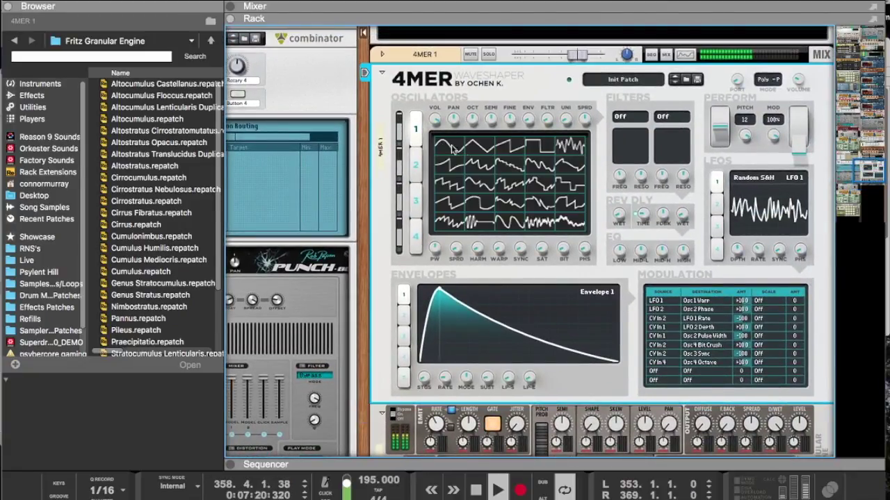
pyautogui.click(514, 207)
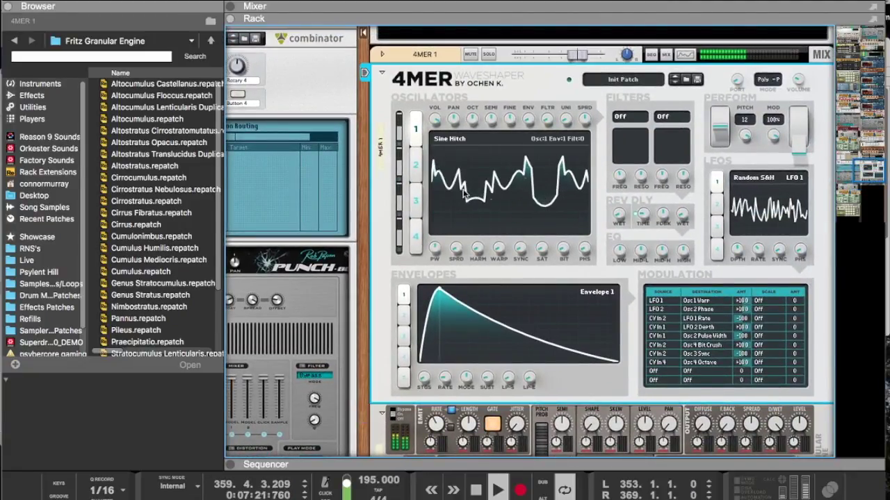
# Step: Try the Triangle waveform on oscillators 2 and 3 of the 4MER
pyautogui.click(416, 165)
pyautogui.click(478, 141)
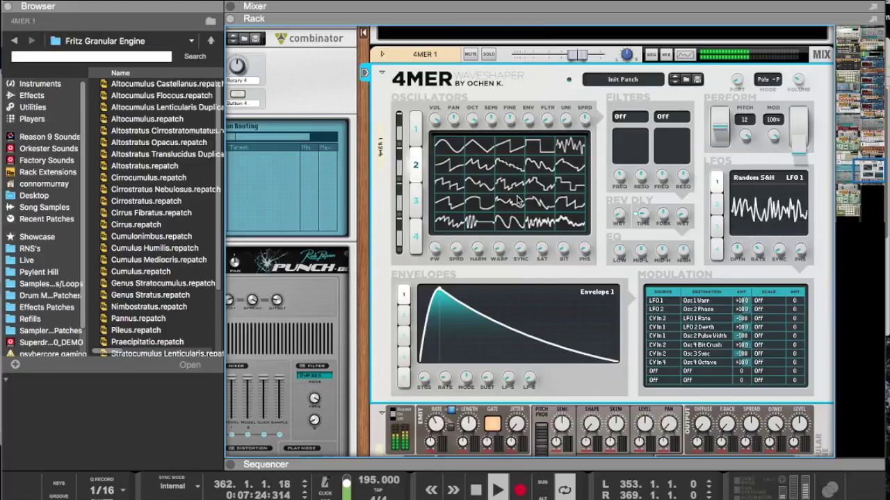
pyautogui.click(496, 155)
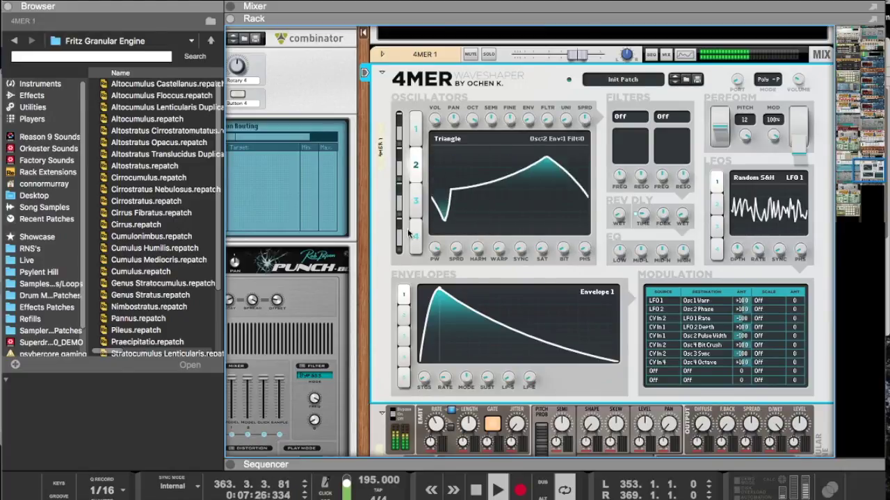
pyautogui.click(416, 201)
pyautogui.click(482, 169)
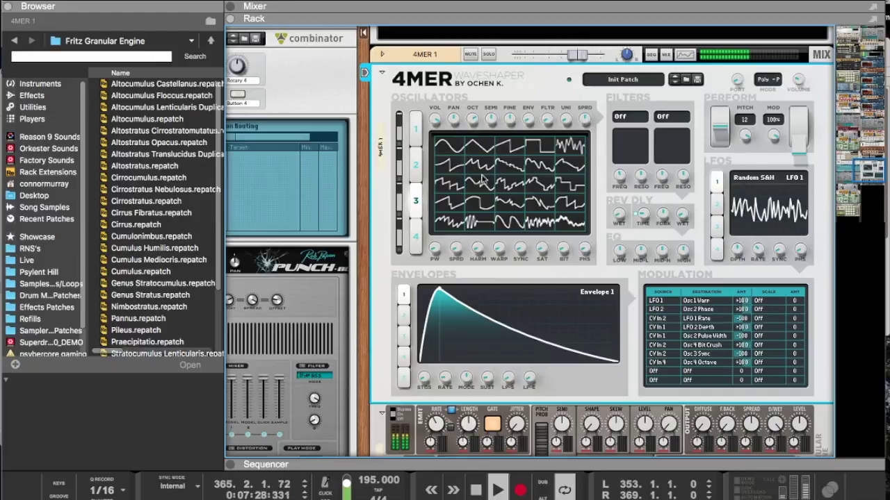
pyautogui.click(491, 153)
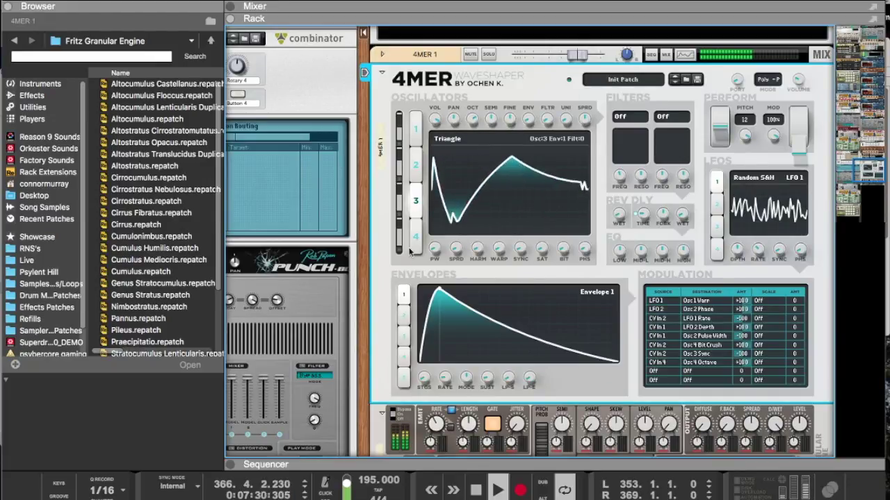
# Step: Change the waveforms of the 4MER's oscillators 2, 3 and 4 to Saw
pyautogui.click(415, 166)
pyautogui.click(439, 141)
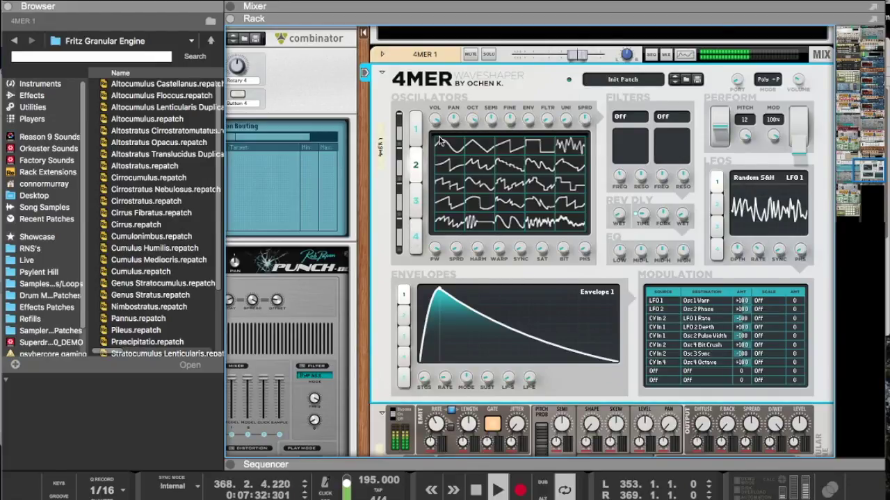
pyautogui.click(505, 144)
pyautogui.click(415, 133)
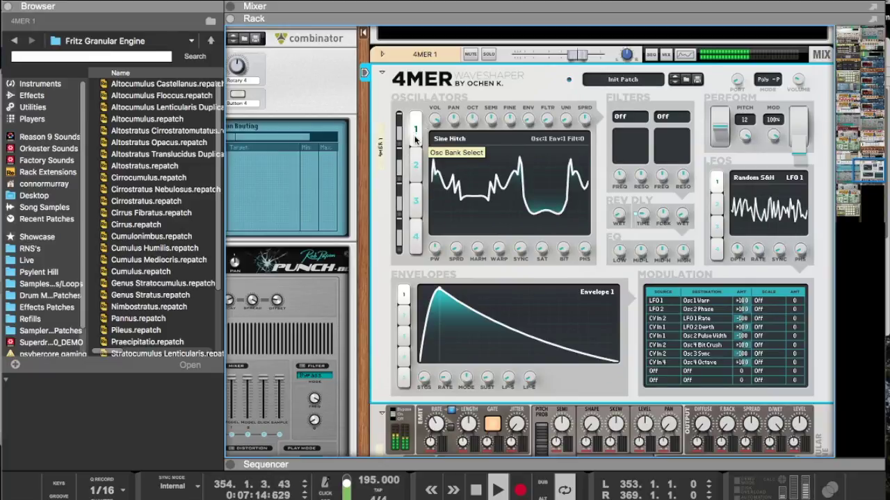
pyautogui.click(421, 207)
pyautogui.click(479, 142)
pyautogui.click(506, 145)
pyautogui.click(415, 233)
pyautogui.click(493, 143)
pyautogui.click(515, 148)
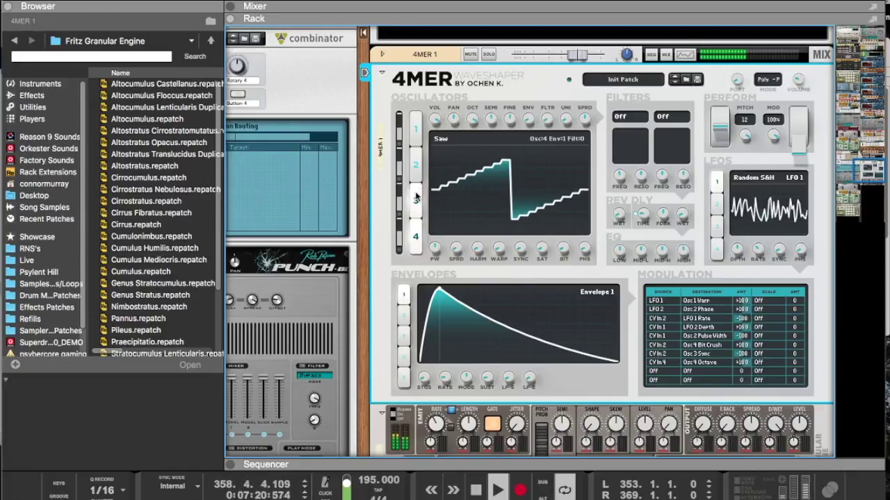
# Step: Select the 4MER's oscillator 2 again and open its waveform choices
pyautogui.click(416, 209)
pyautogui.click(416, 179)
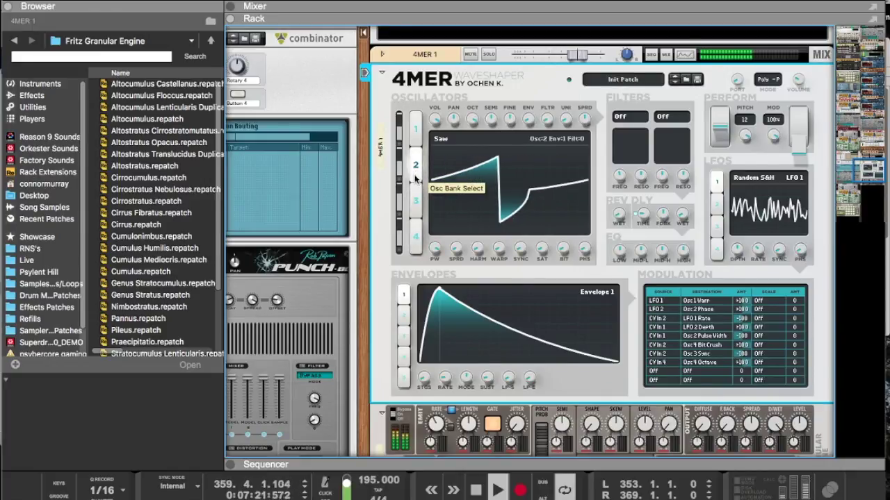
pyautogui.click(459, 144)
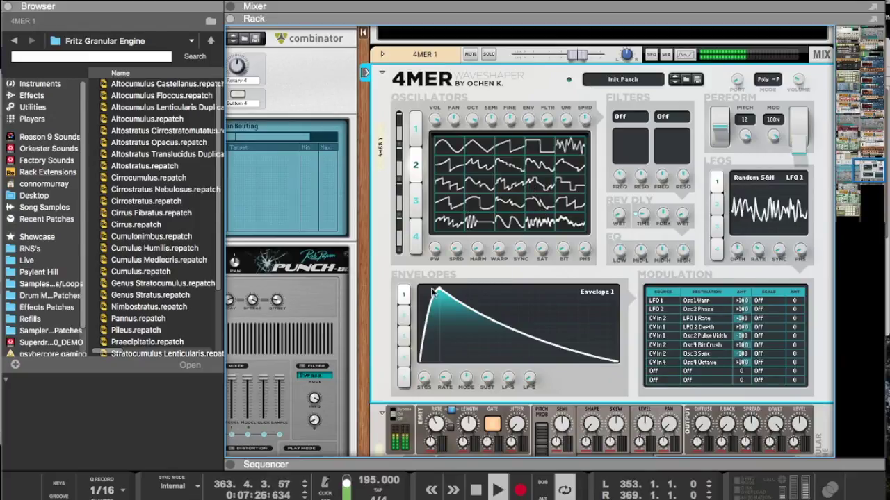
pyautogui.scroll(-5, 420, 269)
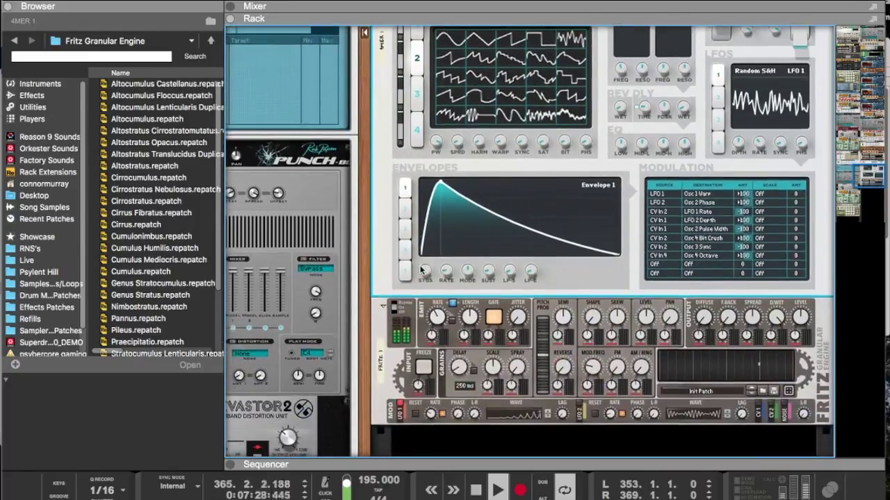
pyautogui.scroll(5, 419, 269)
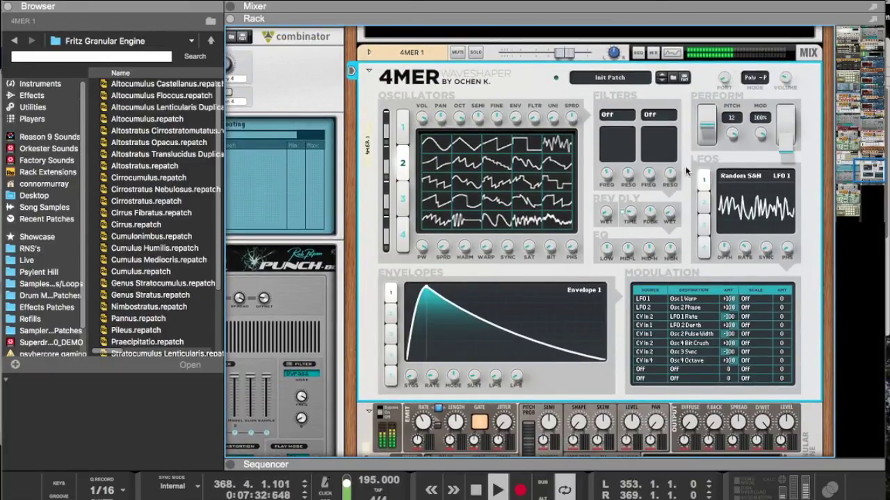
pyautogui.click(658, 368)
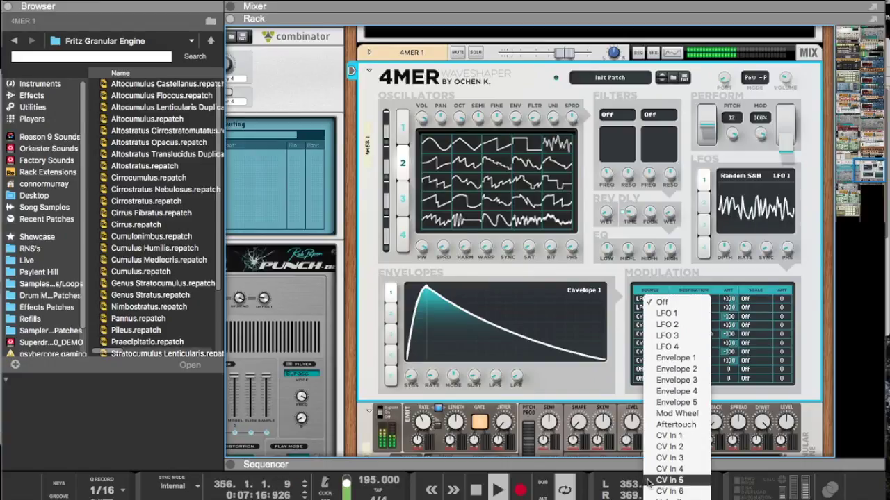
pyautogui.click(622, 394)
pyautogui.press('Tab')
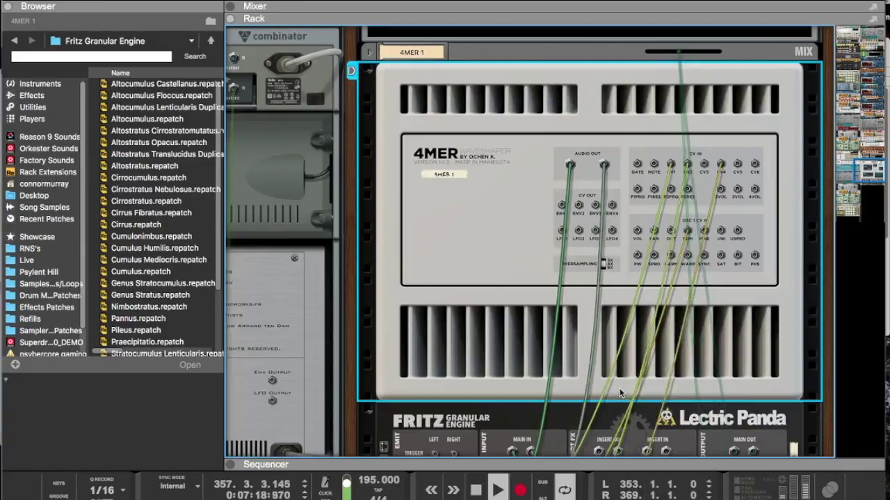
pyautogui.scroll(-5, 622, 393)
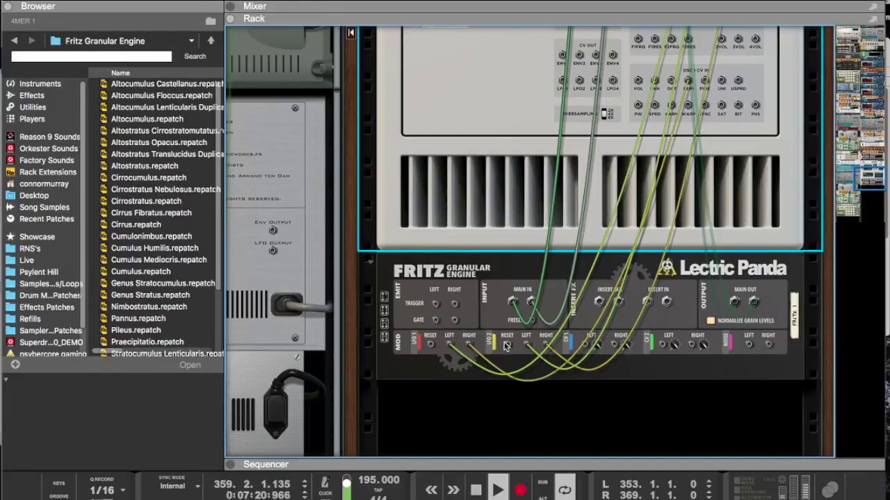
pyautogui.click(506, 346)
pyautogui.moveTo(435, 308); pyautogui.dragTo(654, 86)
pyautogui.click(645, 94)
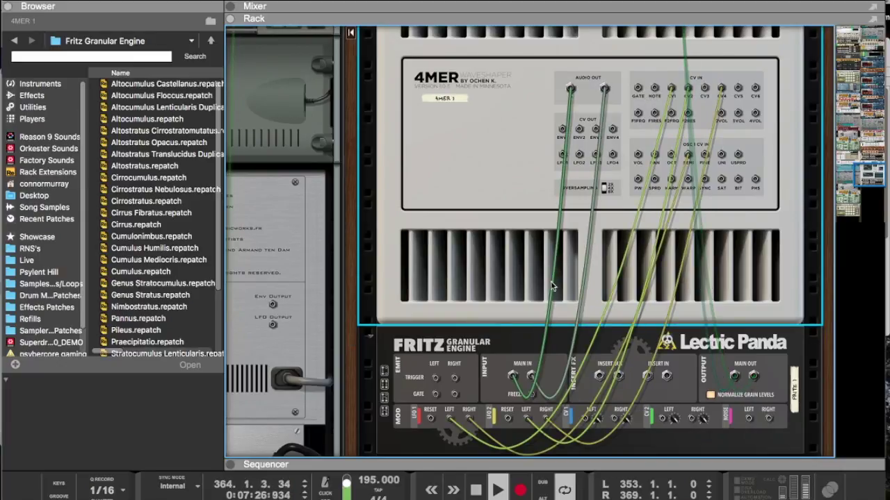
pyautogui.rightClick(539, 307)
pyautogui.moveTo(566, 326)
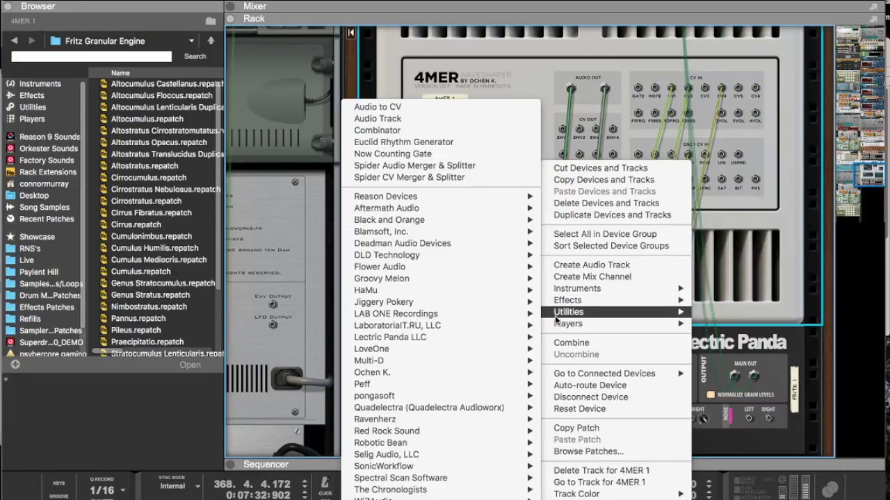
pyautogui.click(779, 216)
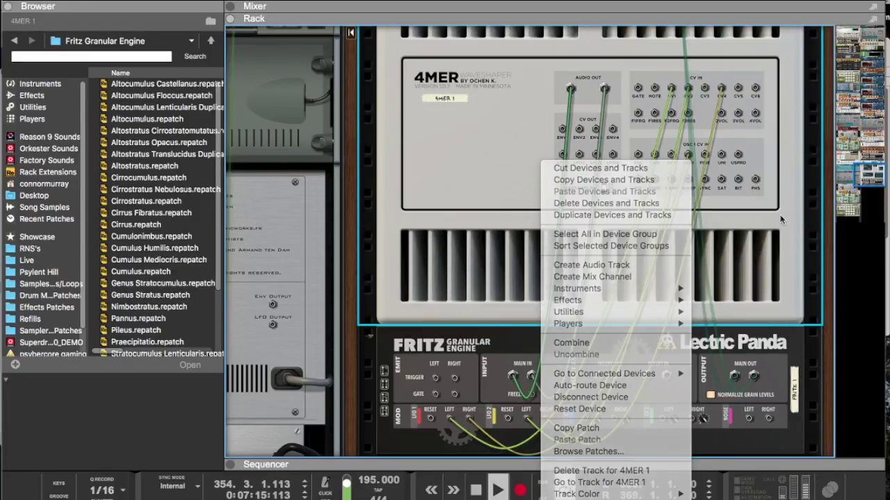
pyautogui.press('Tab')
pyautogui.scroll(4, 677, 169)
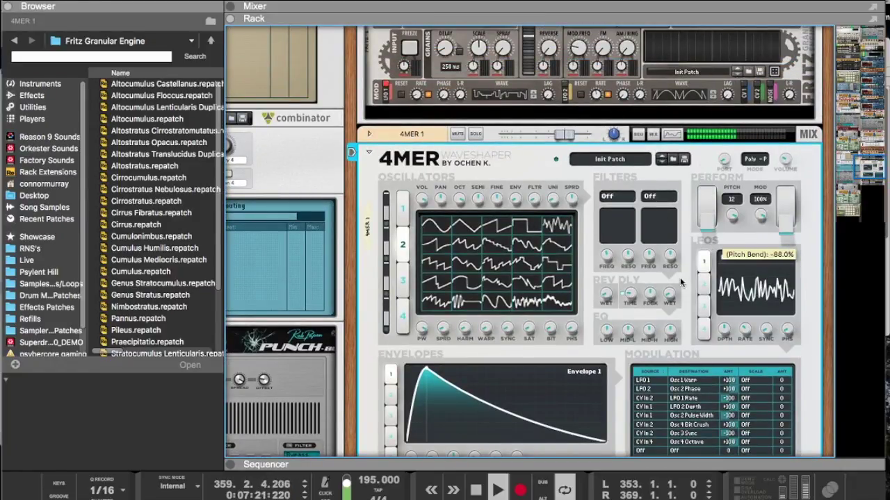
# Step: Add a Spider CV Merger & Splitter between the 4MER and the Fritz Granular Engine, working from the rack's rear
pyautogui.press('Tab')
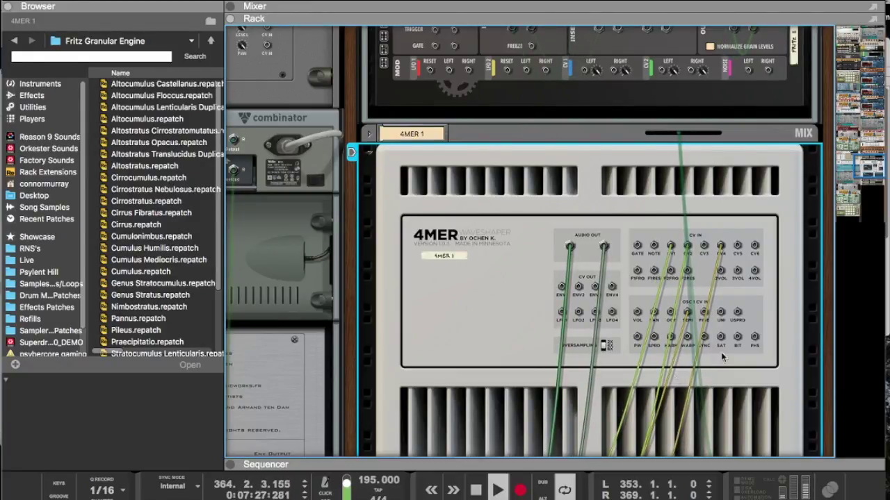
pyautogui.moveTo(654, 337); pyautogui.dragTo(614, 391)
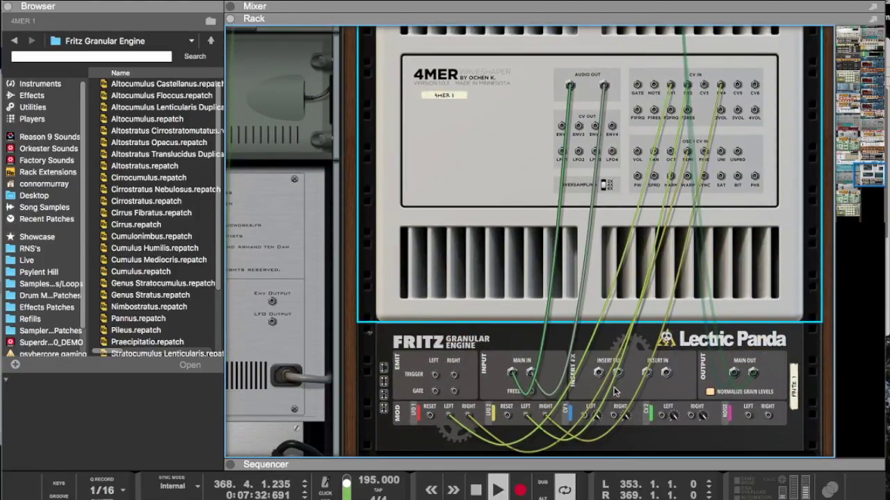
pyautogui.rightClick(595, 338)
pyautogui.moveTo(624, 318)
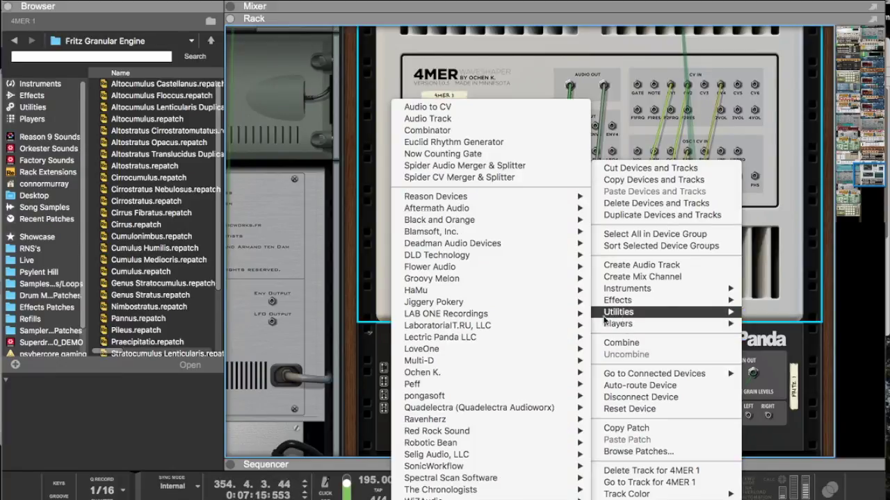
pyautogui.click(508, 177)
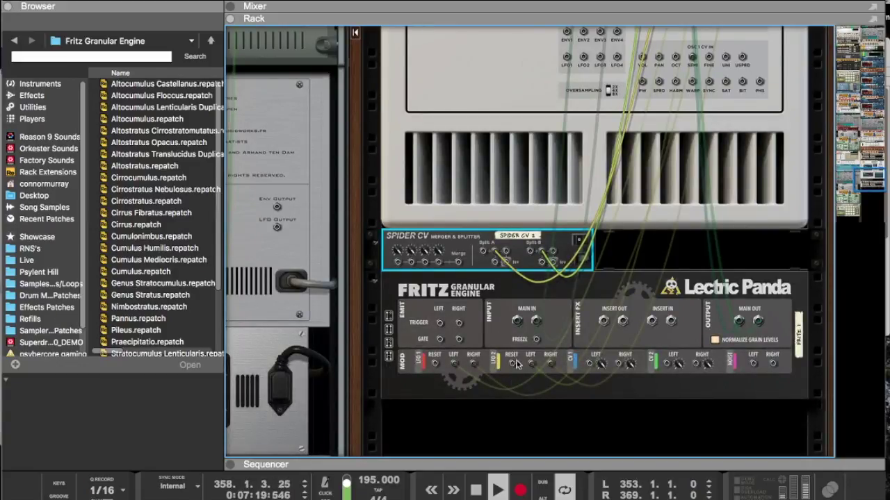
# Step: Feed Fritz's LFO 2 left output through Spider CV Split A and its LFO 1 left output through Split B
pyautogui.click(533, 366)
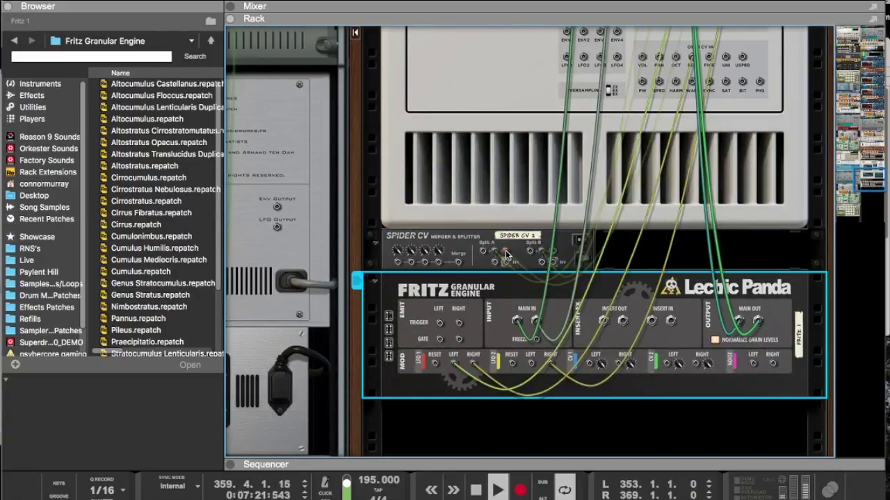
pyautogui.moveTo(483, 252); pyautogui.dragTo(531, 364)
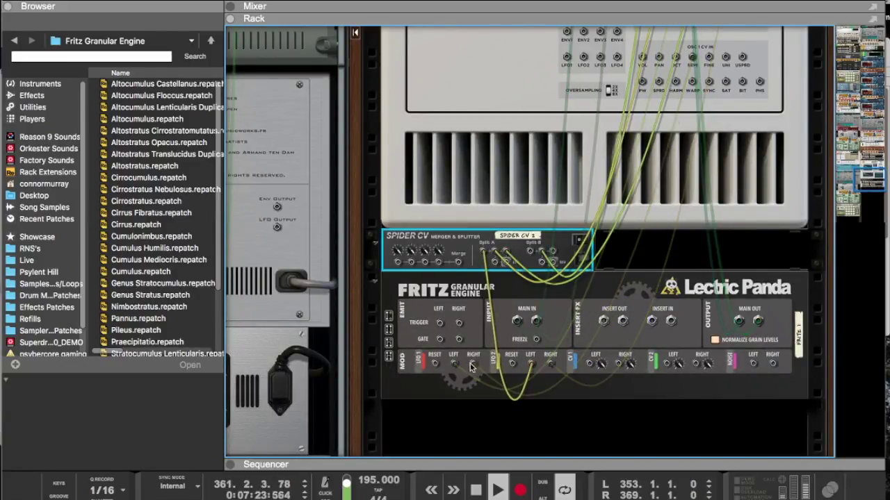
pyautogui.moveTo(464, 367)
pyautogui.mouseDown()
pyautogui.moveTo(532, 295)
pyautogui.moveTo(464, 359)
pyautogui.mouseUp()
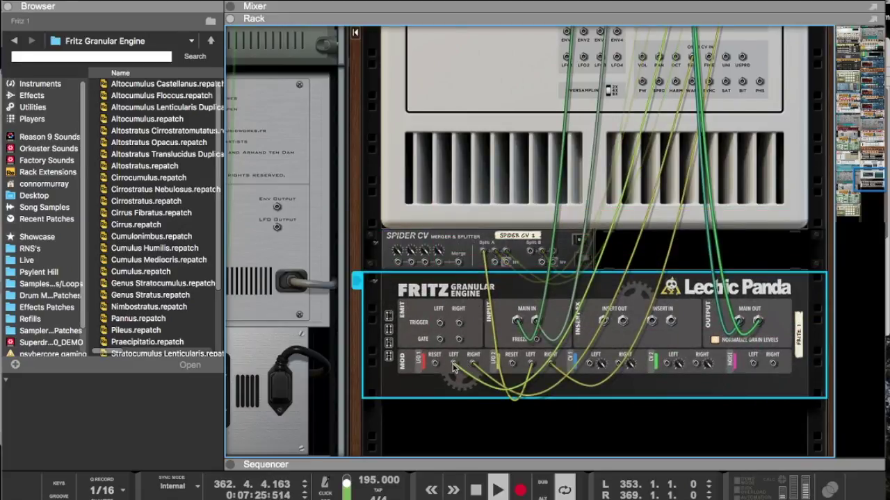
pyautogui.moveTo(531, 255); pyautogui.dragTo(455, 369)
# Step: Examine the Spider CV wiring between Fritz and the 4MER, comparing the rack's front and rear
pyautogui.press('Tab')
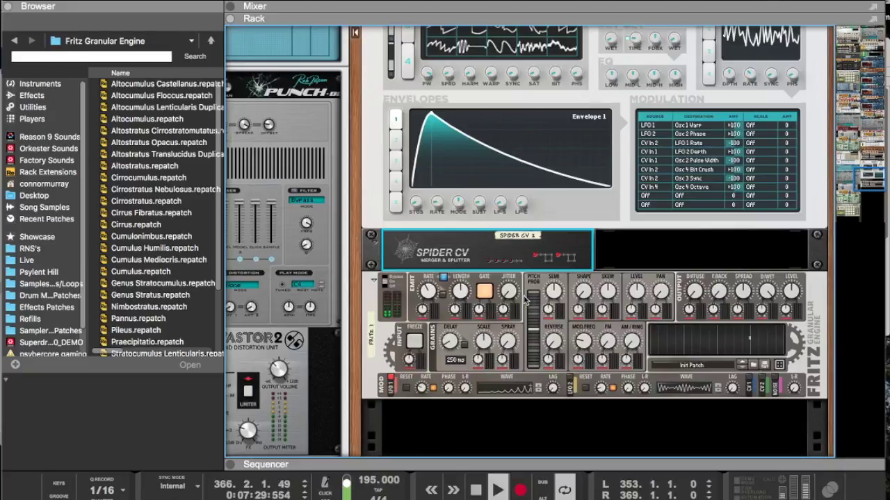
pyautogui.press('Tab')
pyautogui.scroll(3, 522, 263)
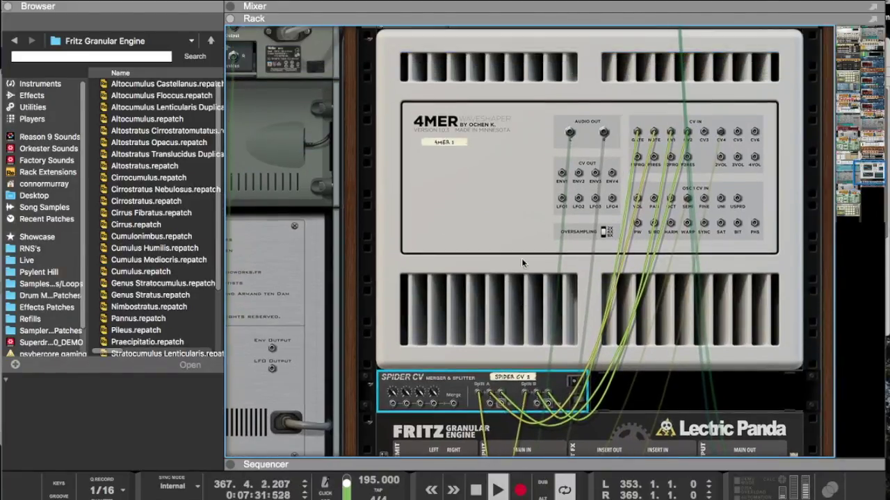
pyautogui.scroll(-1, 517, 271)
pyautogui.moveTo(497, 313); pyautogui.dragTo(537, 322)
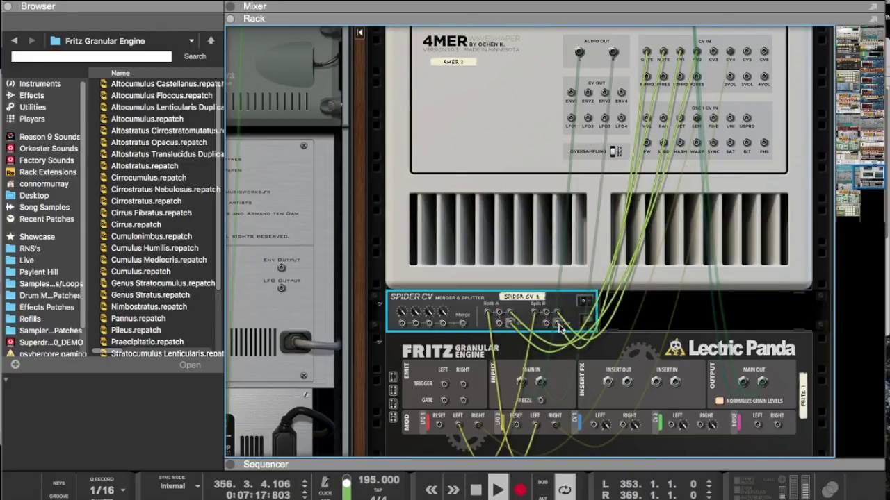
pyautogui.press('Tab')
pyautogui.scroll(3, 560, 329)
pyautogui.scroll(5, 560, 329)
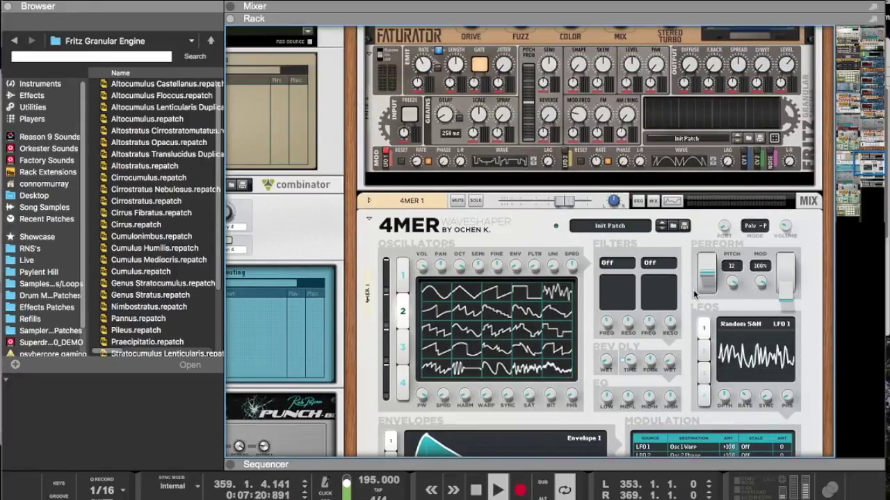
pyautogui.press('Tab')
pyautogui.press('Tab')
pyautogui.moveTo(700, 288); pyautogui.dragTo(707, 202)
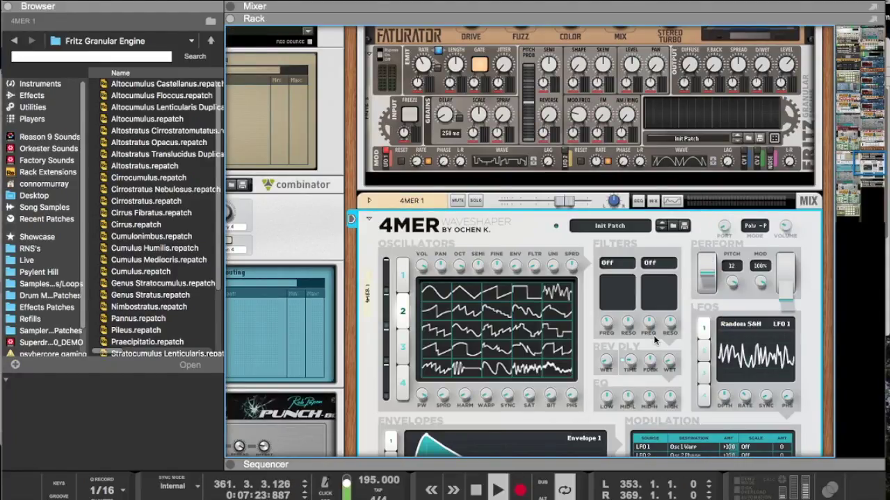
# Step: Repatch the auto-connected Spider CV cables at the 4MER's rear CV inputs and return to the rack's front
pyautogui.press('Tab')
pyautogui.moveTo(661, 224); pyautogui.dragTo(710, 315)
pyautogui.press('Tab')
pyautogui.press('Tab')
pyautogui.moveTo(647, 231)
pyautogui.mouseDown()
pyautogui.moveTo(670, 330)
pyautogui.moveTo(688, 318)
pyautogui.moveTo(652, 316)
pyautogui.moveTo(751, 313)
pyautogui.moveTo(737, 291)
pyautogui.moveTo(749, 279)
pyautogui.moveTo(743, 229)
pyautogui.moveTo(624, 280)
pyautogui.moveTo(585, 271)
pyautogui.moveTo(568, 290)
pyautogui.moveTo(648, 240)
pyautogui.moveTo(649, 221)
pyautogui.moveTo(659, 223)
pyautogui.mouseUp()
pyautogui.press('Tab')
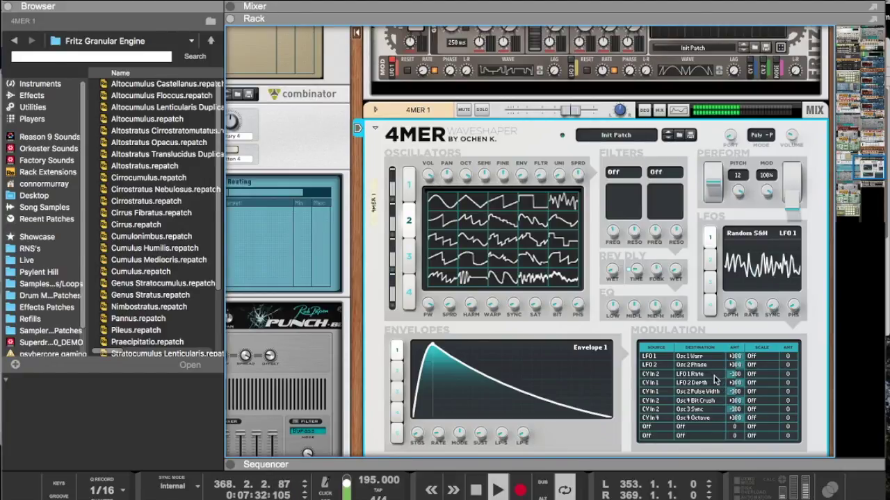
# Step: Route LFO 1 to Osc 2 Semitone Pitch with an amount of -100 in the ninth modulation row
pyautogui.click(652, 428)
pyautogui.click(667, 431)
pyautogui.click(700, 427)
pyautogui.scroll(-5, 723, 445)
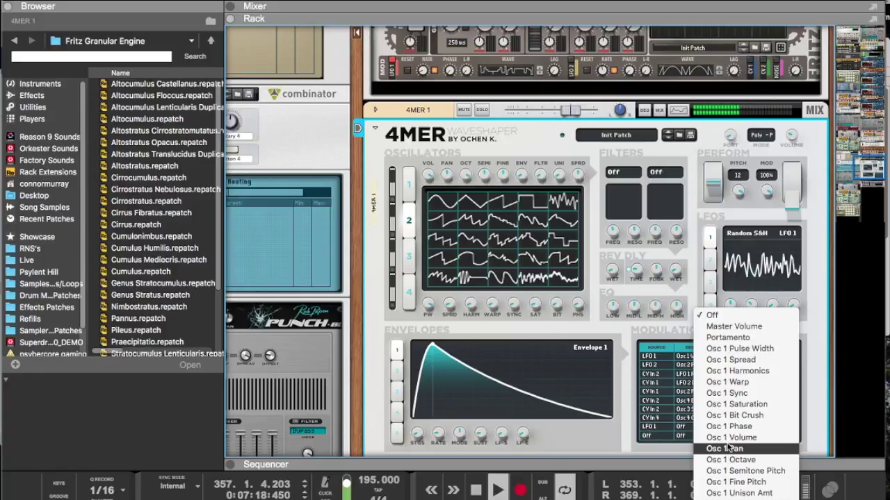
pyautogui.scroll(-5, 725, 450)
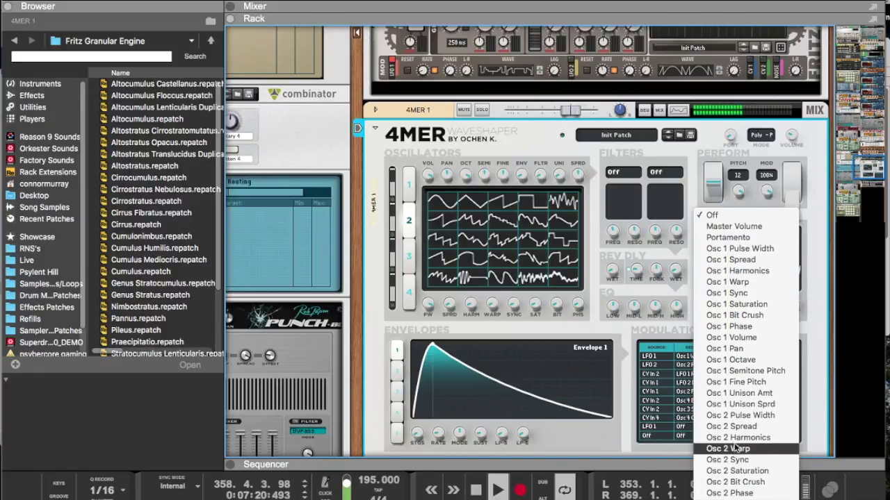
pyautogui.scroll(-3, 730, 470)
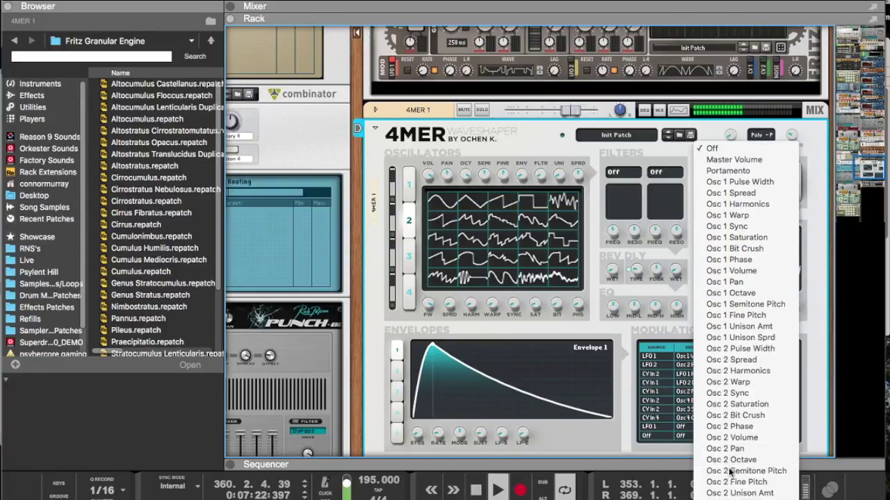
pyautogui.click(730, 472)
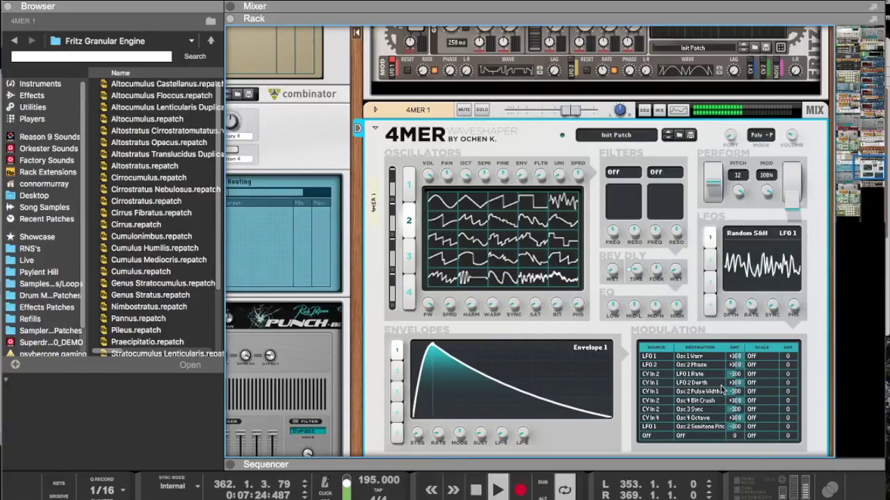
# Step: Route CV In 2 to Osc 3 Semitone Pitch with an amount of +100 in the tenth modulation row
pyautogui.press('Tab')
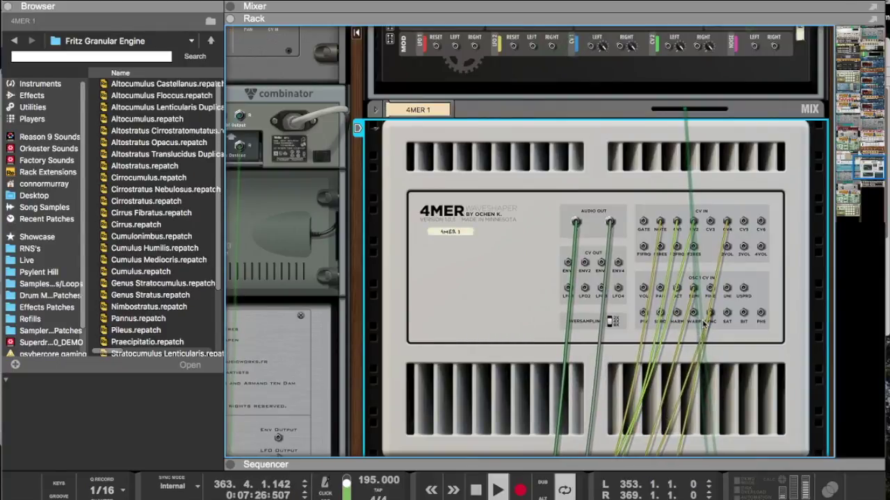
pyautogui.press('Tab')
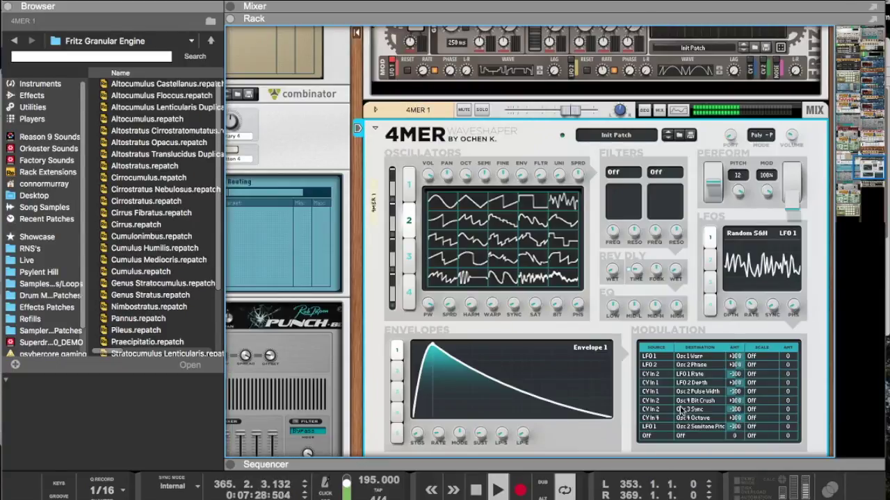
pyautogui.click(651, 435)
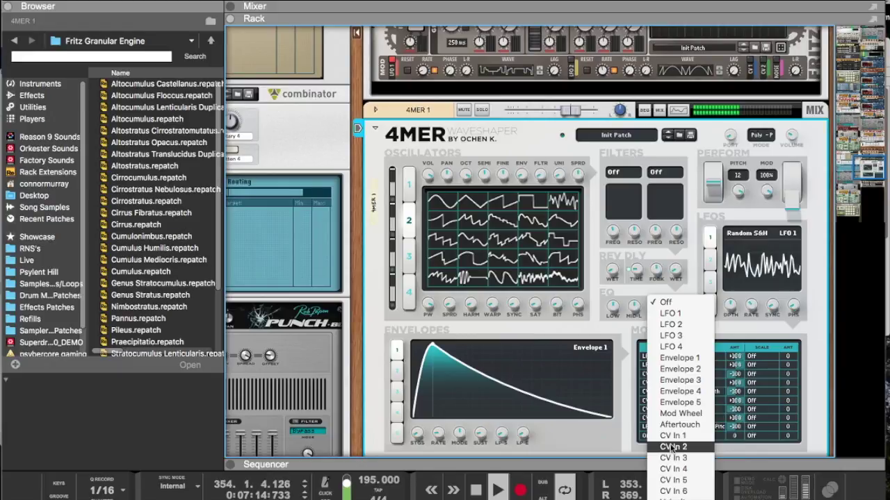
pyautogui.click(673, 446)
pyautogui.click(695, 436)
pyautogui.moveTo(709, 499)
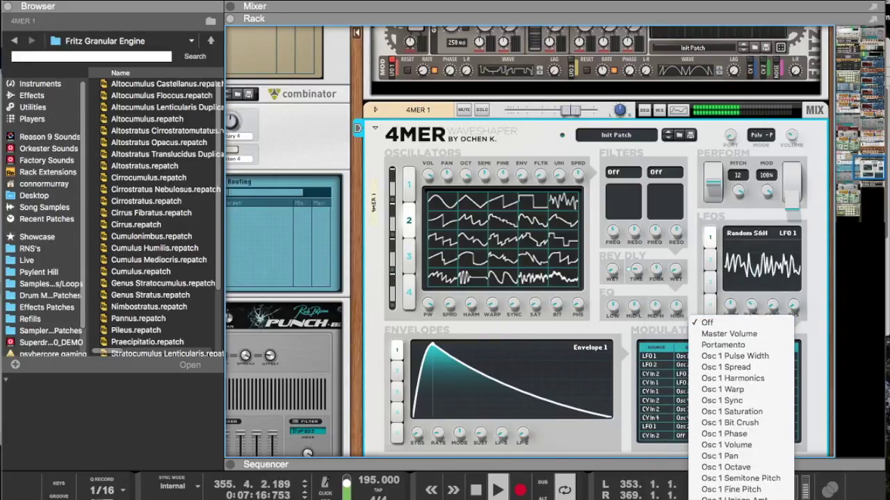
pyautogui.scroll(-10, 726, 471)
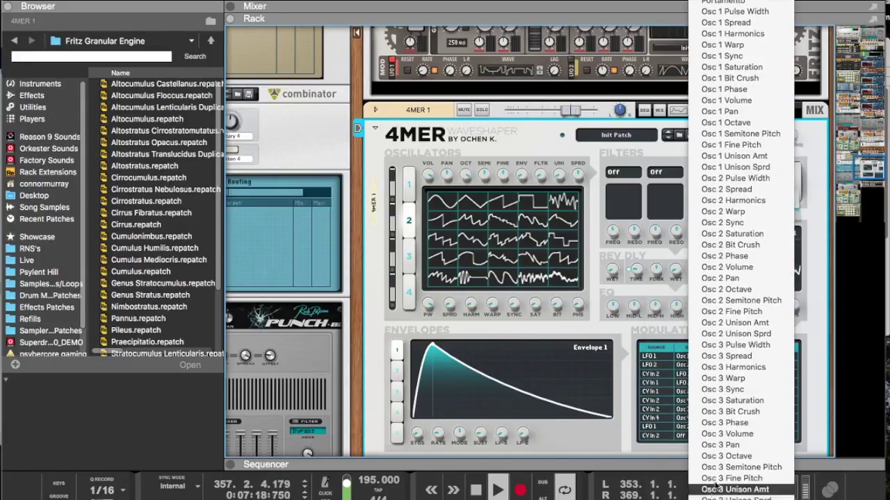
pyautogui.click(727, 467)
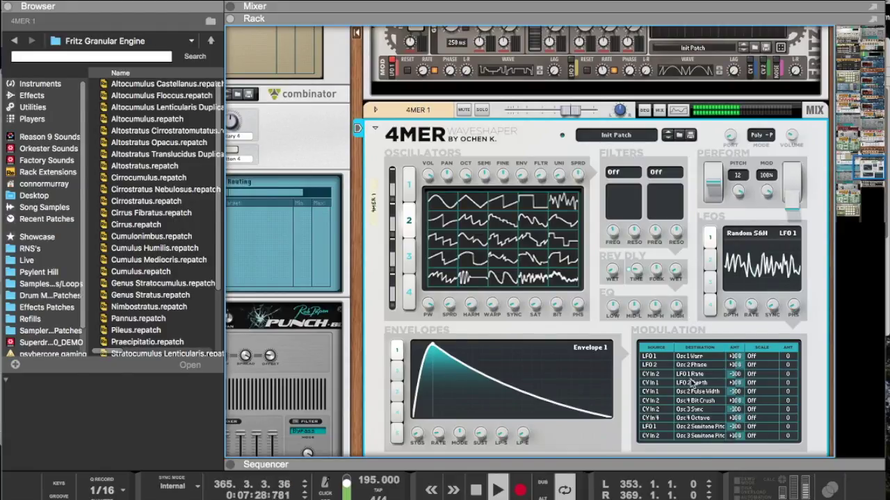
pyautogui.click(758, 385)
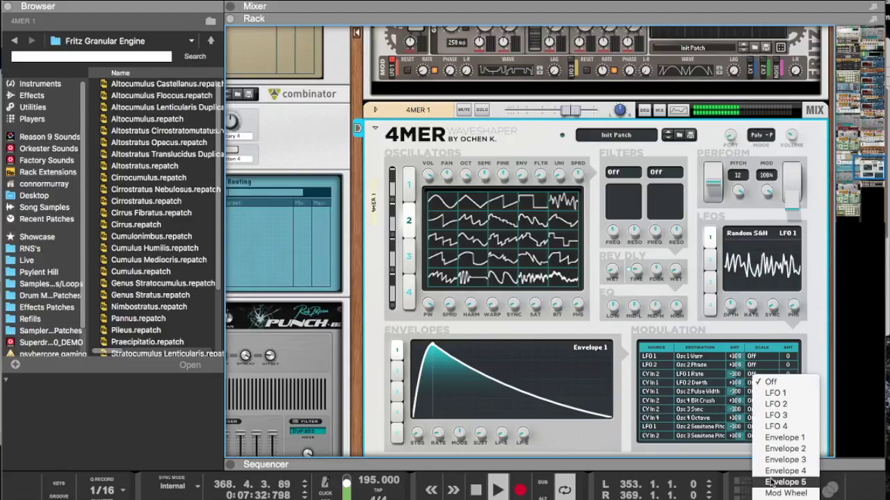
pyautogui.scroll(-3, 771, 483)
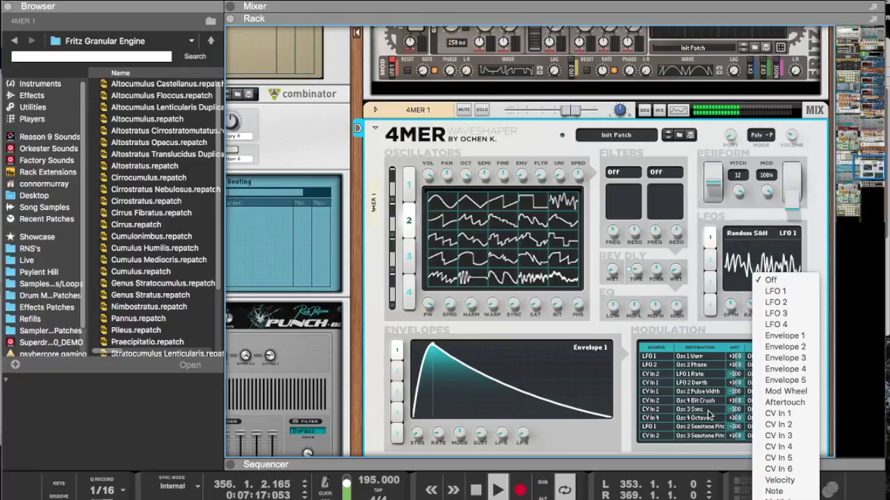
pyautogui.click(683, 389)
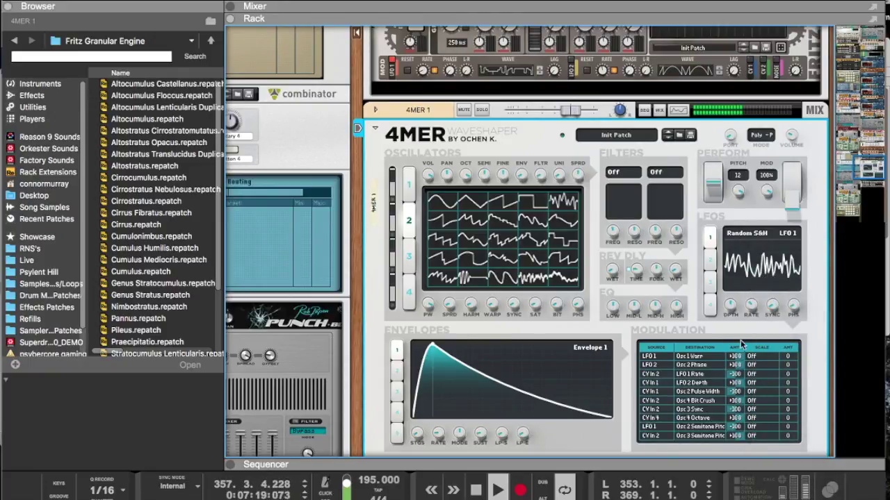
# Step: Patch further Spider CV split outputs into the 4MER's rear Osc 1 CV inputs, including pulse width, and return to the rack's front
pyautogui.scroll(1, 741, 342)
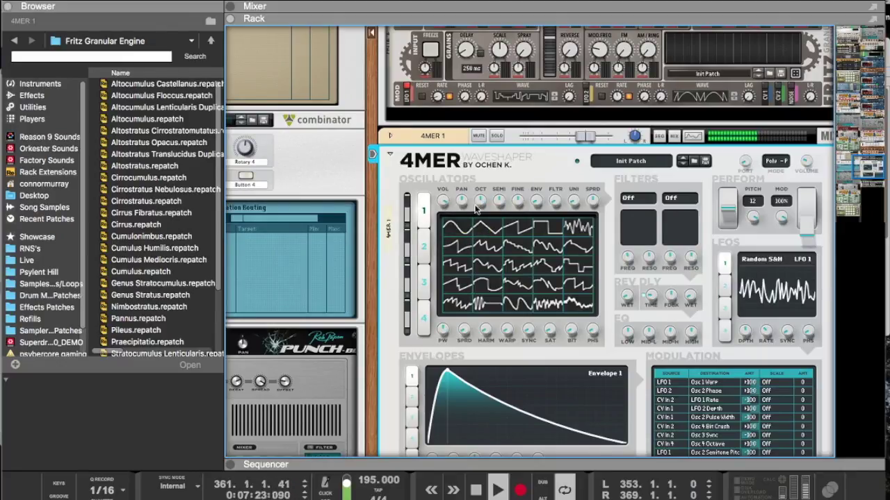
pyautogui.click(423, 318)
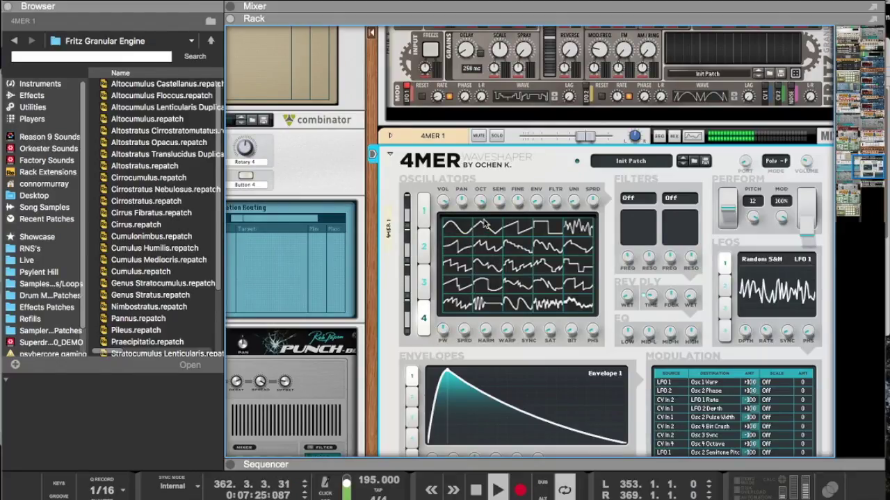
pyautogui.press('Tab')
pyautogui.press('Tab')
pyautogui.press('Tab')
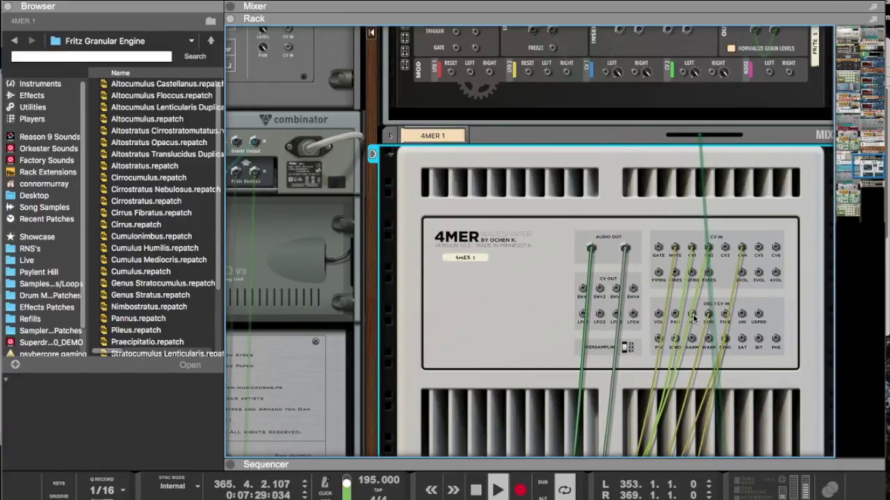
pyautogui.scroll(-5, 692, 317)
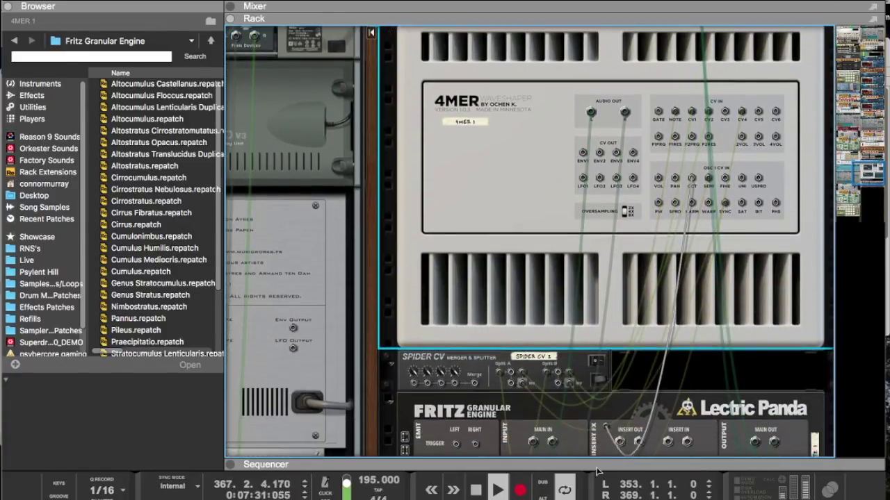
pyautogui.moveTo(562, 393); pyautogui.dragTo(659, 191)
pyautogui.moveTo(557, 360); pyautogui.dragTo(708, 191)
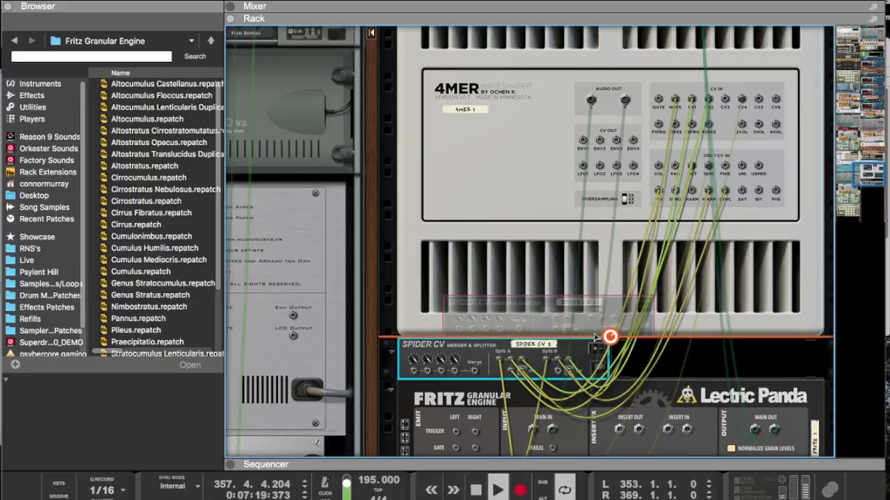
pyautogui.moveTo(557, 373); pyautogui.dragTo(759, 192)
pyautogui.press('Tab')
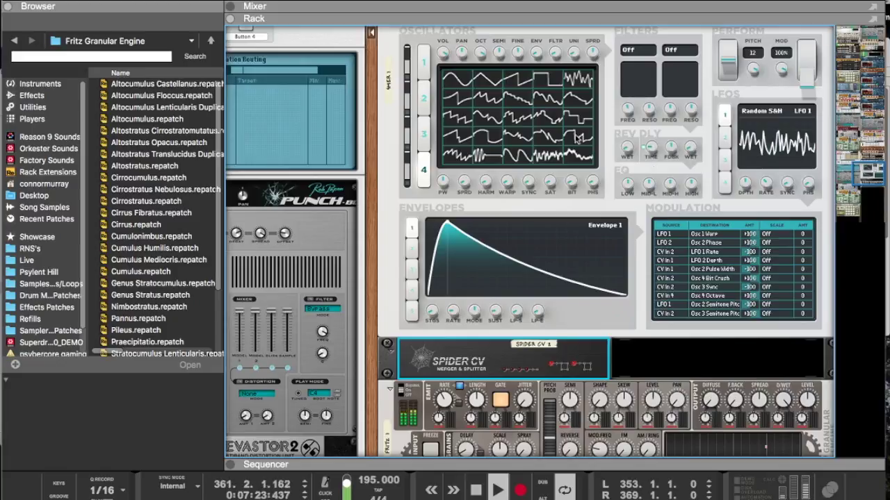
# Step: Choose the Sine Hitch waveform for the 4MER's oscillator 1 from the waveform grid
pyautogui.click(425, 68)
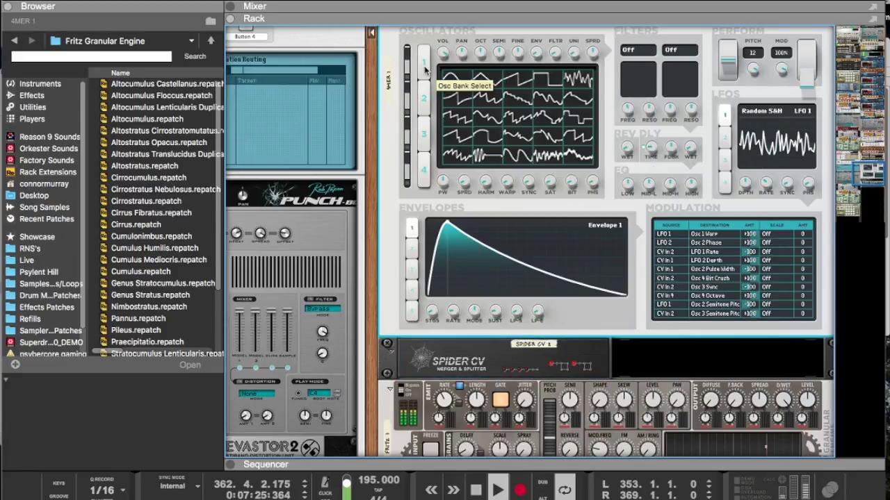
pyautogui.click(425, 70)
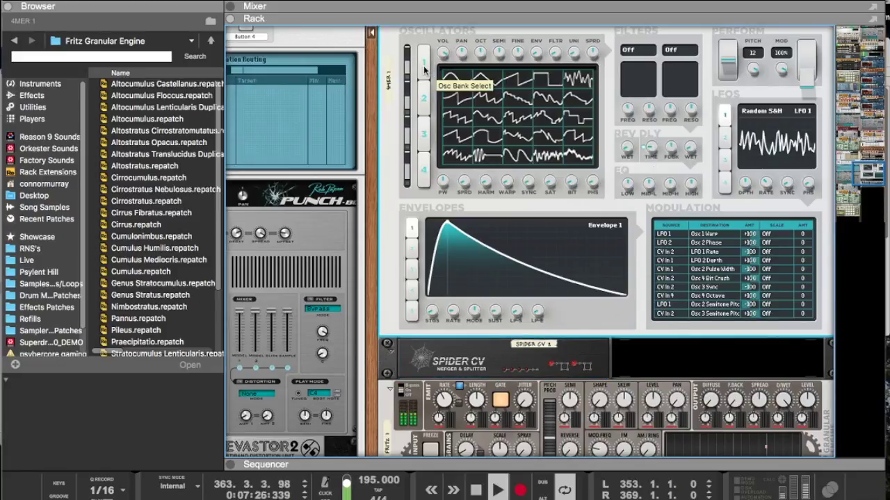
pyautogui.click(521, 125)
pyautogui.click(469, 74)
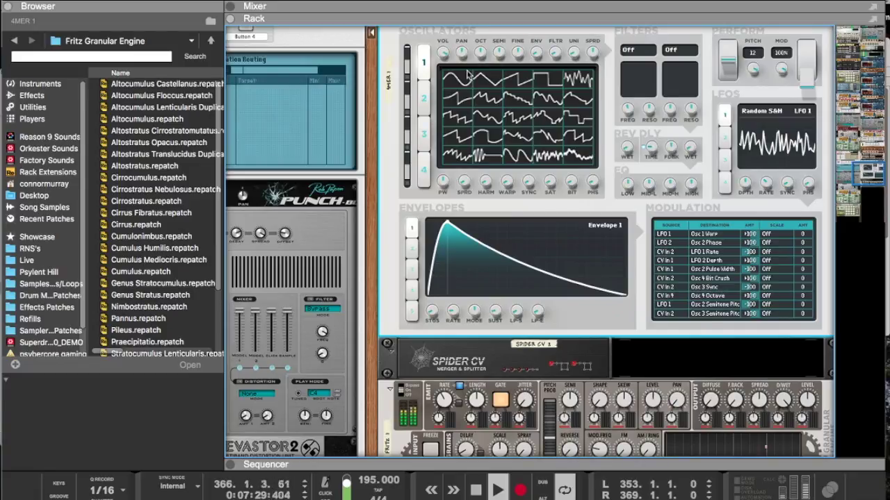
pyautogui.moveTo(523, 132)
pyautogui.mouseDown()
pyautogui.moveTo(519, 87)
pyautogui.moveTo(455, 87)
pyautogui.mouseUp()
# Step: Examine the modulated waveforms of the 4MER's four oscillators, ending on oscillator 1
pyautogui.click(423, 98)
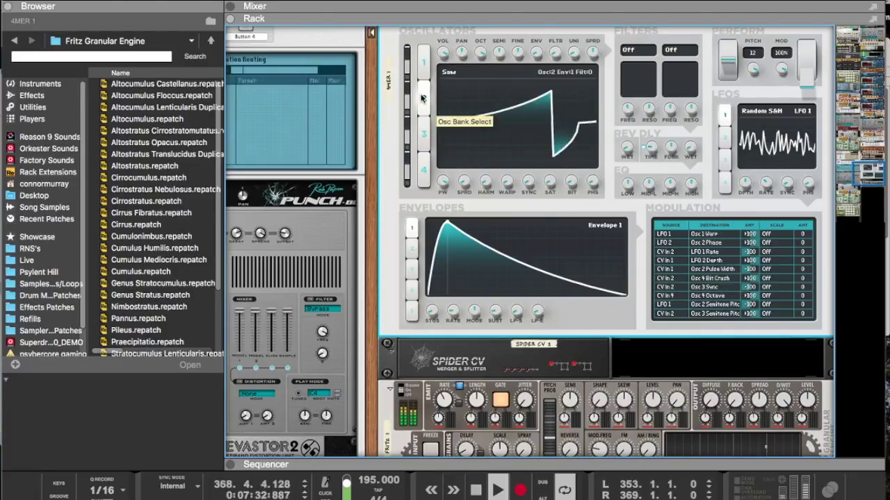
pyautogui.click(421, 135)
pyautogui.click(424, 170)
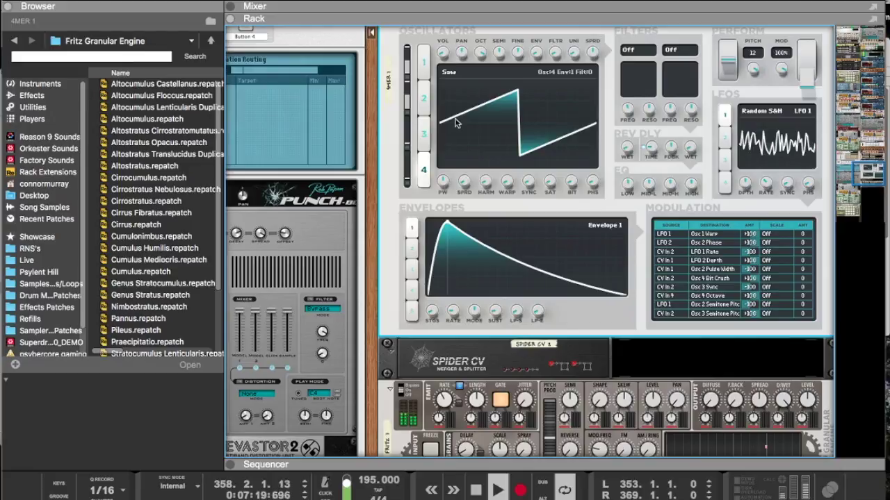
pyautogui.scroll(3, 500, 104)
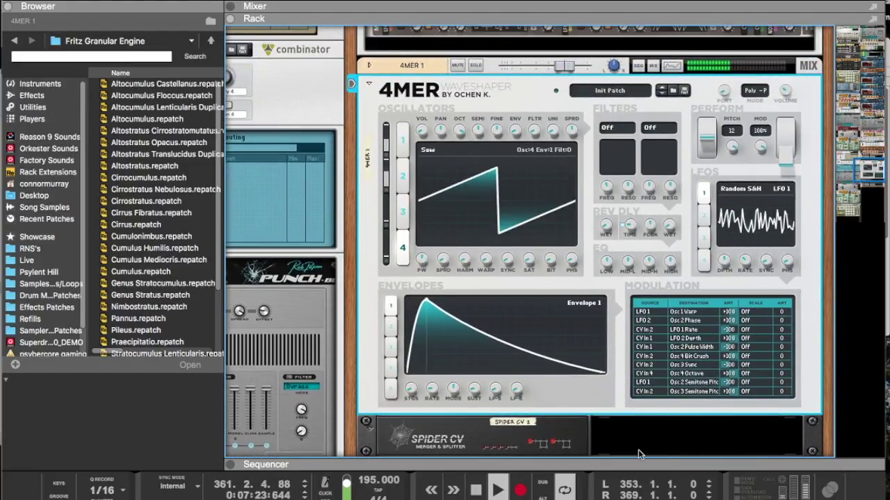
pyautogui.click(401, 177)
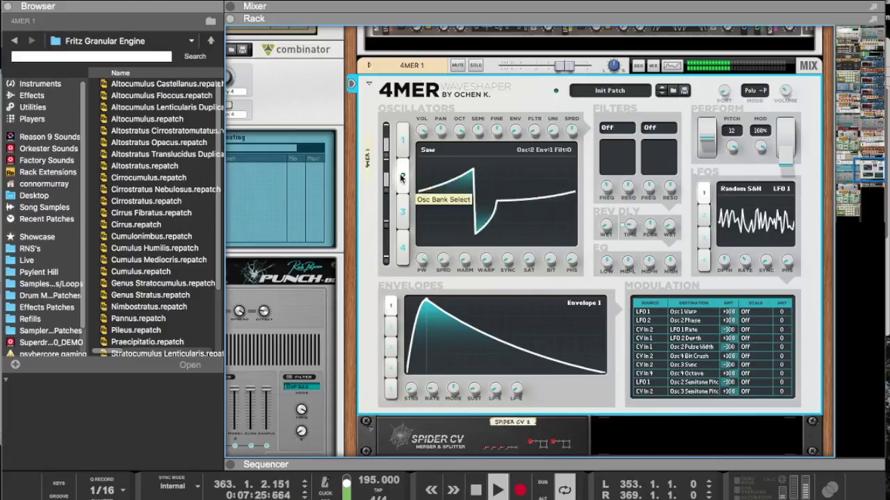
pyautogui.click(404, 141)
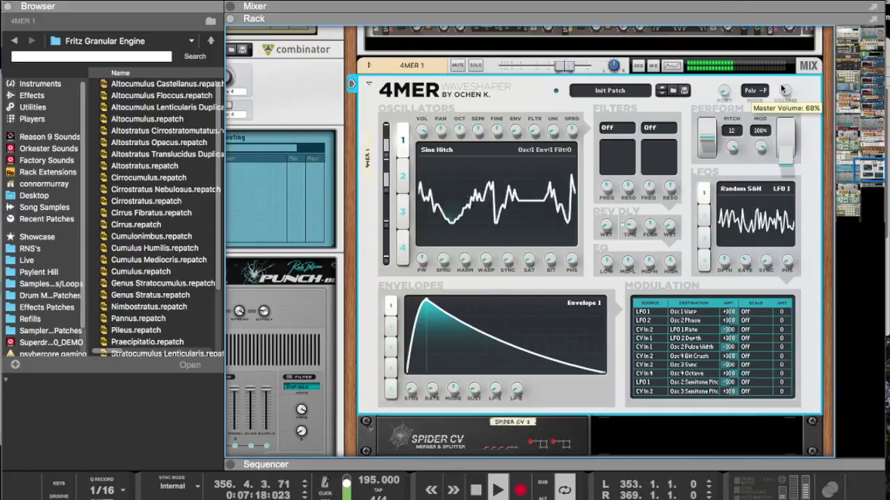
# Step: Enlarge the sequencer and transpose the sustained 4MER note up one octave to F#2
pyautogui.moveTo(658, 459); pyautogui.dragTo(669, 153)
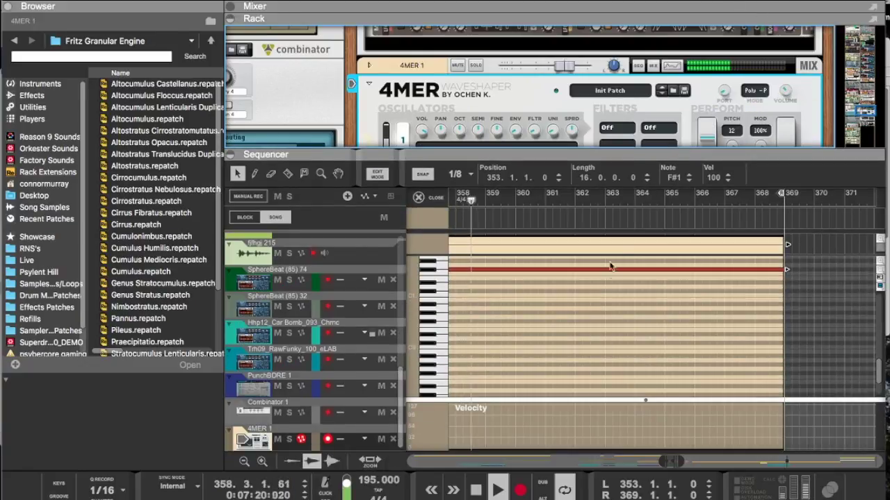
pyautogui.hscroll(-10, 607, 278)
pyautogui.hscroll(6, 606, 279)
pyautogui.scroll(3, 567, 271)
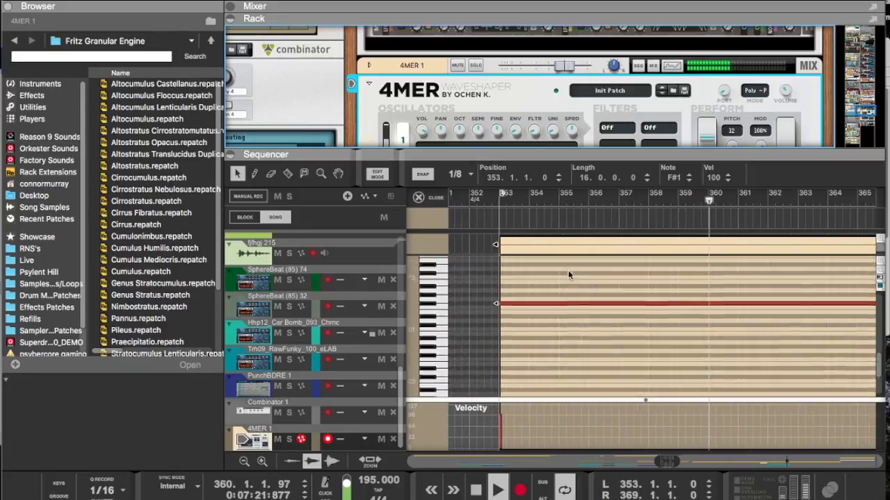
pyautogui.moveTo(521, 314); pyautogui.dragTo(515, 264)
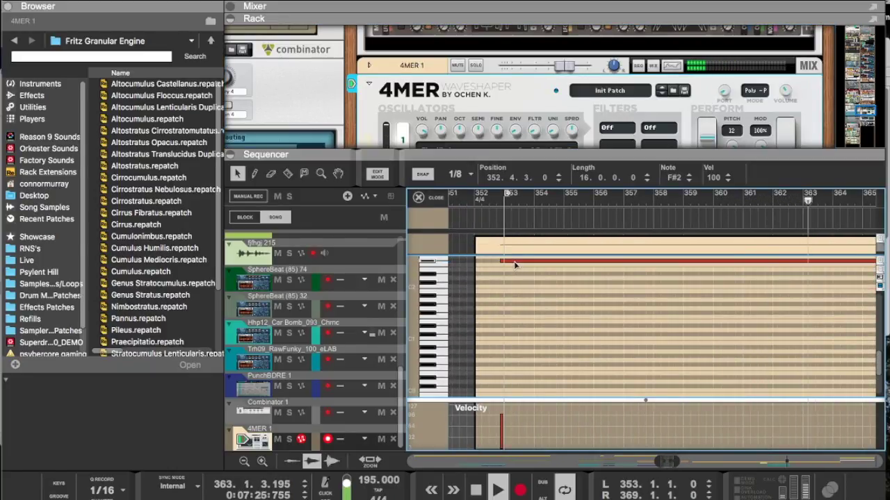
# Step: Realign the 16-bar 4MER clip to start at position 353.1.1.0 and give the rack more height again
pyautogui.click(469, 243)
pyautogui.moveTo(501, 240); pyautogui.dragTo(511, 241)
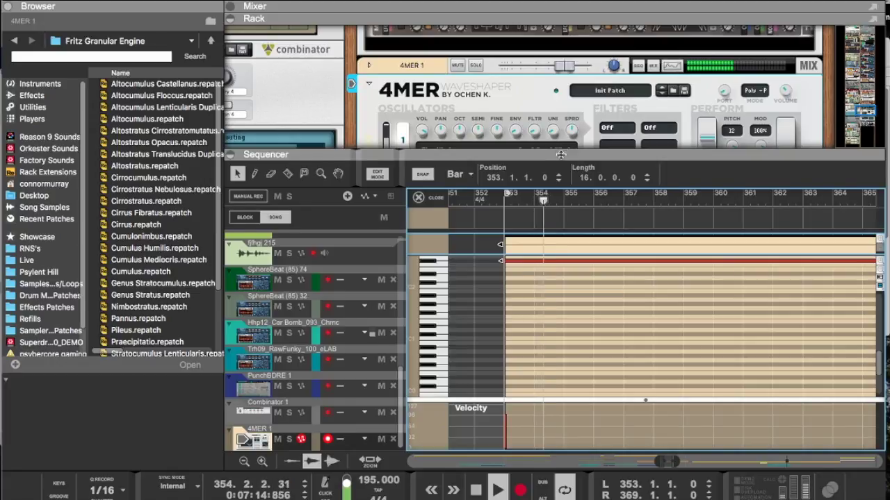
pyautogui.moveTo(560, 153); pyautogui.dragTo(560, 322)
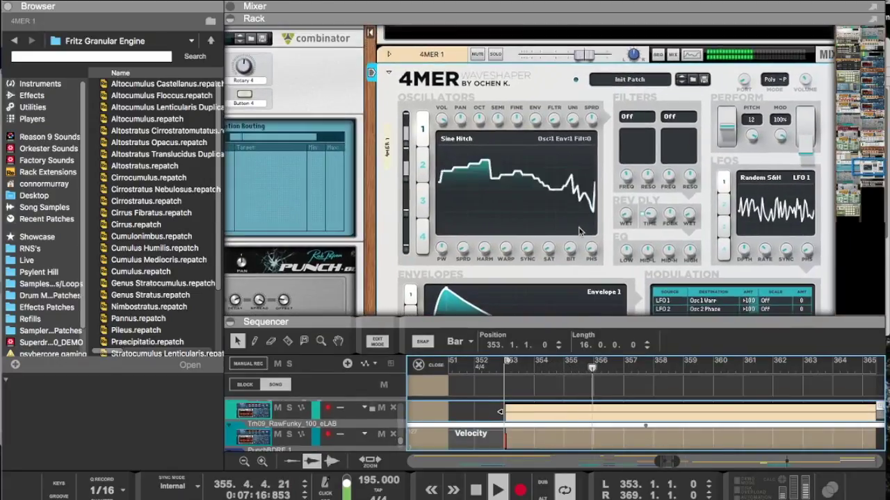
# Step: Compare the waveforms of oscillators 1 and 2 and raise Osc 2 Saturation to about 62%
pyautogui.click(422, 167)
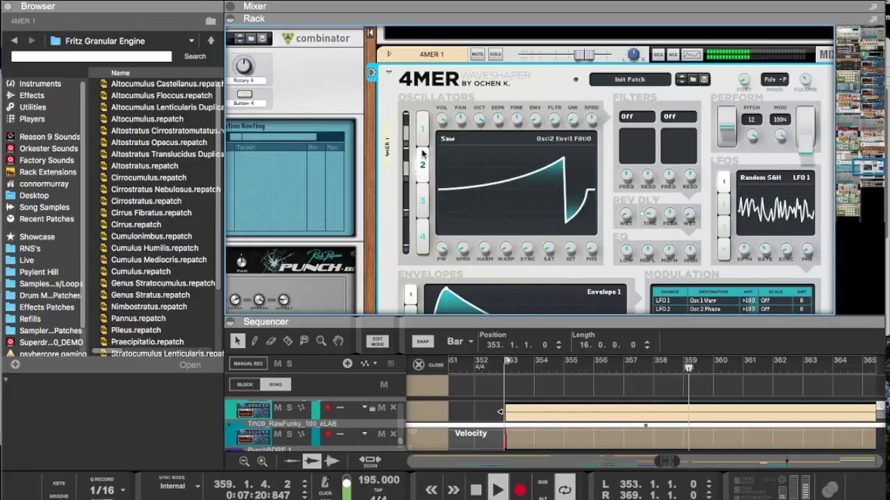
pyautogui.click(422, 128)
pyautogui.scroll(-3, 469, 187)
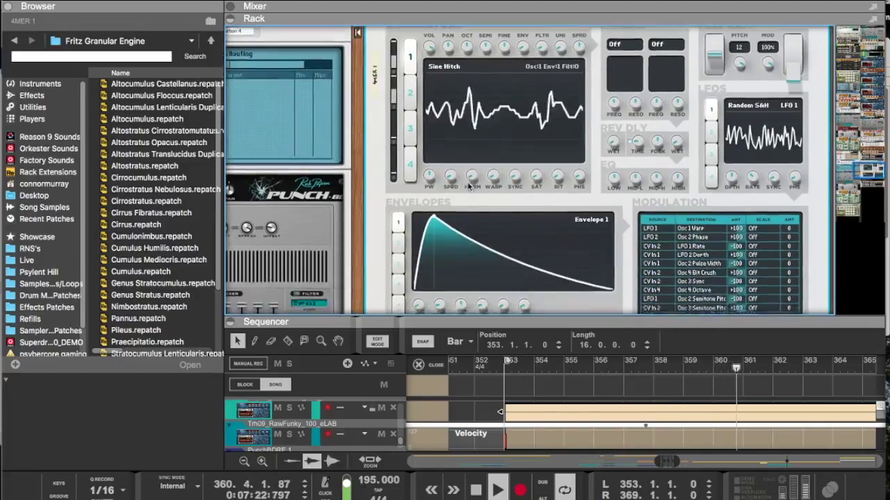
pyautogui.scroll(-1, 469, 186)
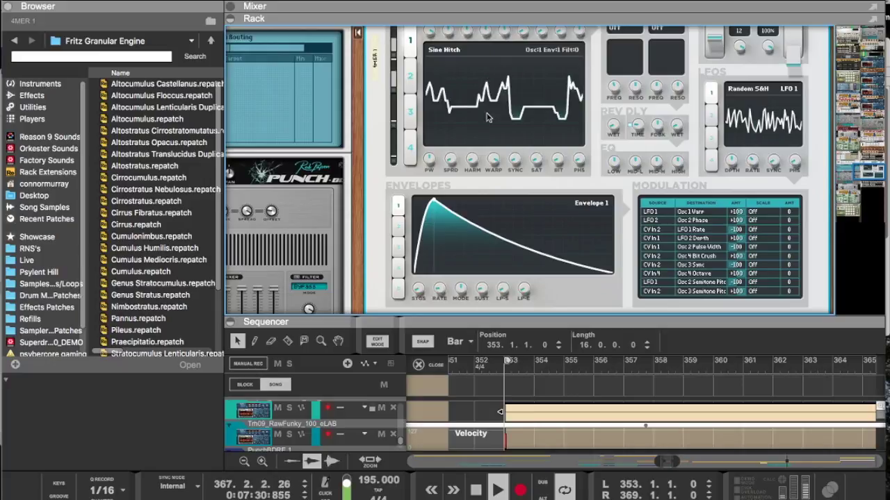
pyautogui.scroll(2, 504, 174)
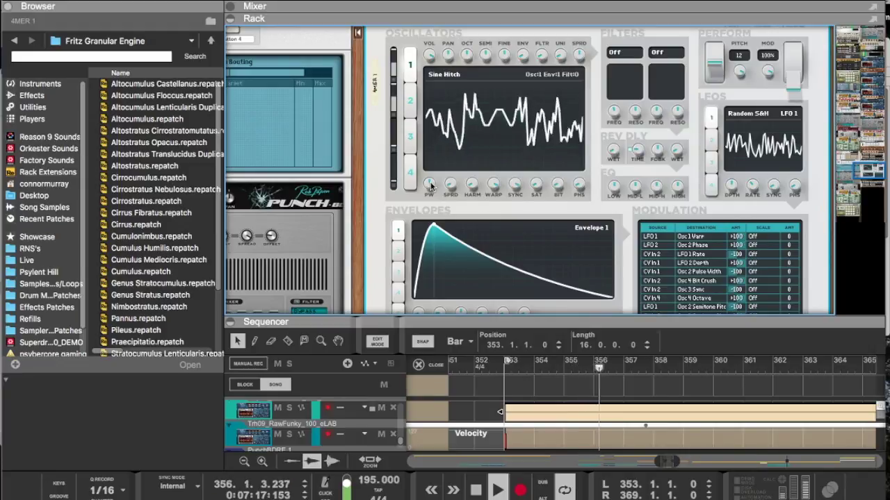
pyautogui.moveTo(430, 186)
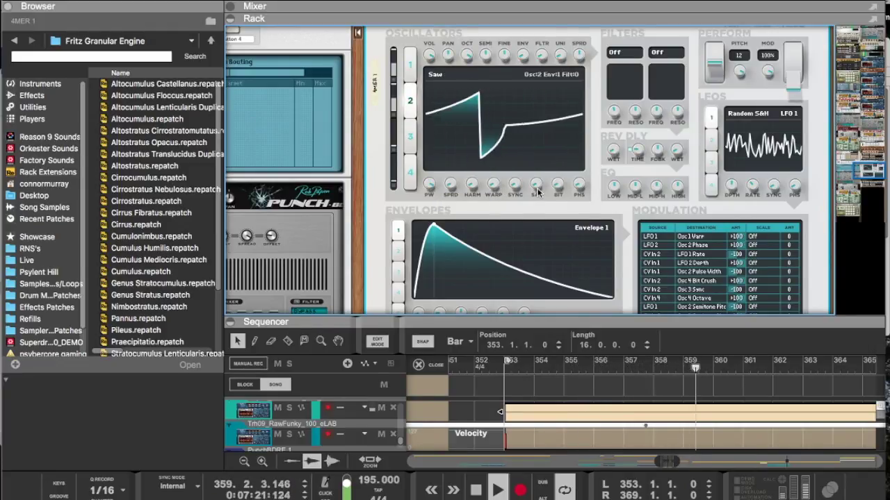
pyautogui.moveTo(537, 184); pyautogui.dragTo(532, 132)
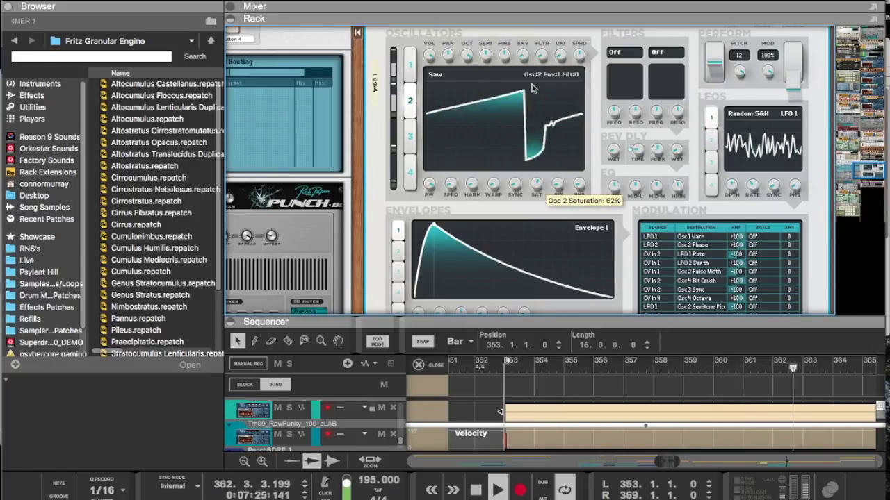
pyautogui.scroll(-8, 592, 189)
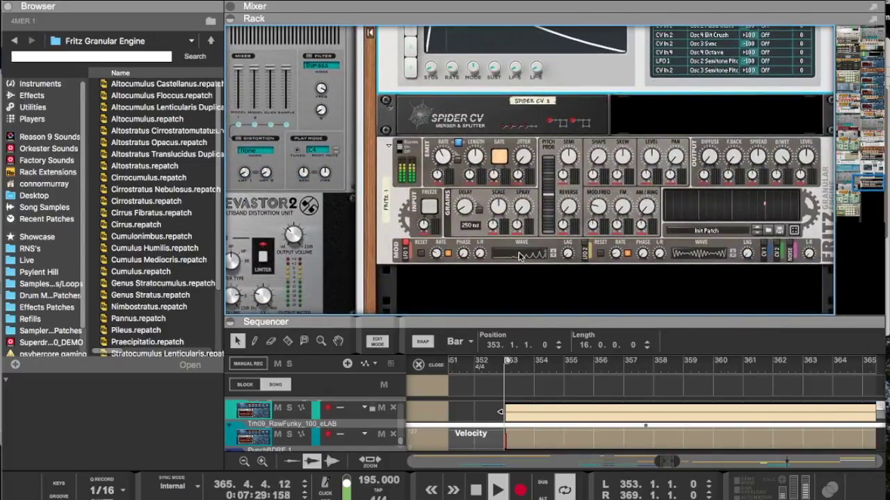
# Step: Choose new modulation waveforms for LFO 1 and LFO 2 on the Fritz 1 device
pyautogui.moveTo(519, 256); pyautogui.dragTo(520, 210)
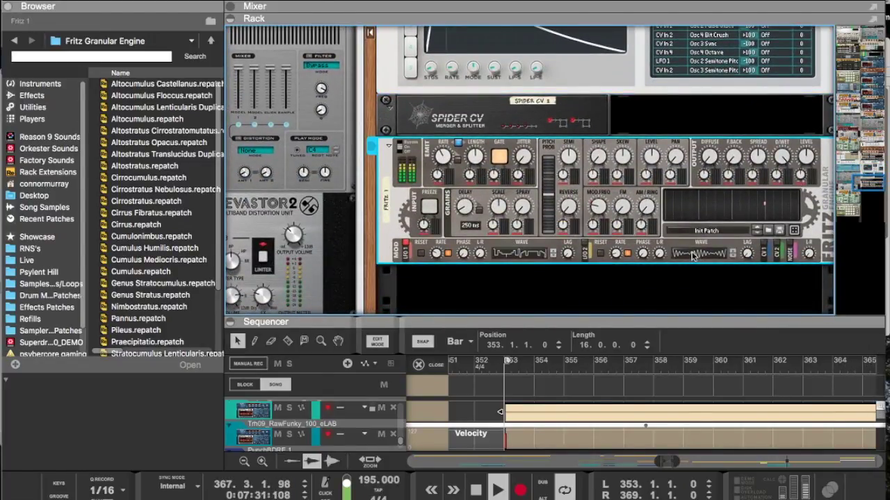
pyautogui.moveTo(693, 256); pyautogui.dragTo(693, 227)
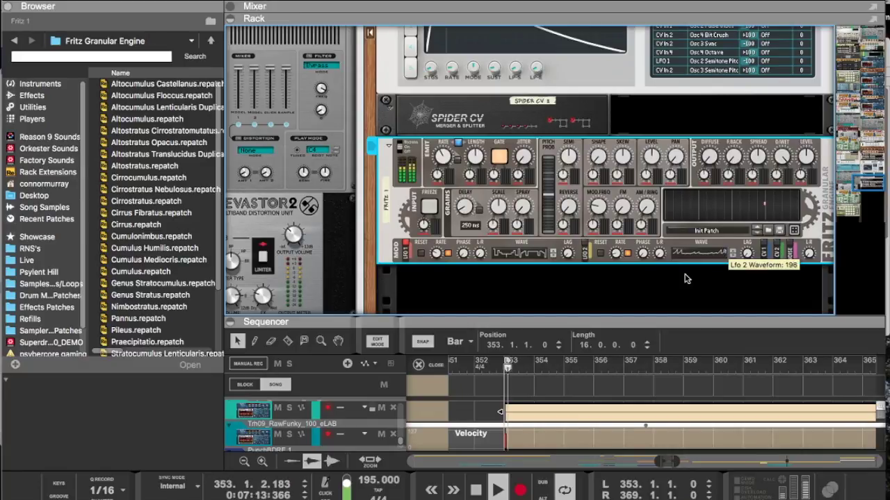
pyautogui.moveTo(681, 299); pyautogui.dragTo(681, 310)
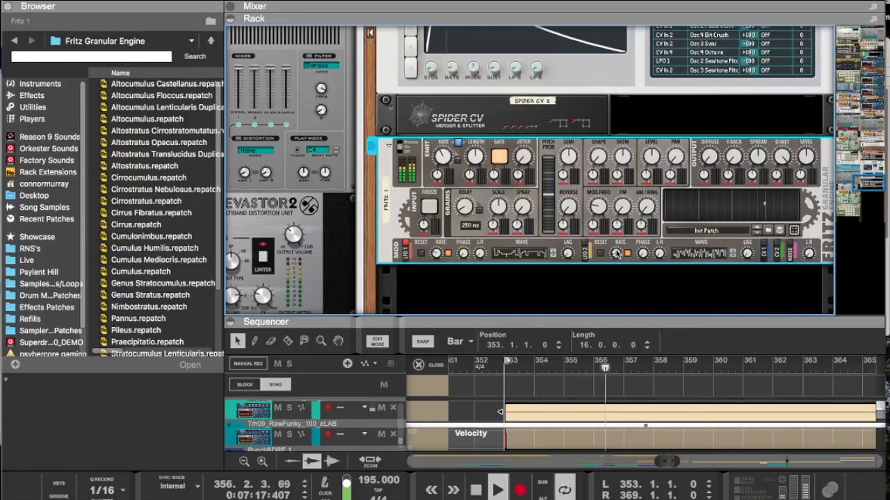
pyautogui.click(733, 255)
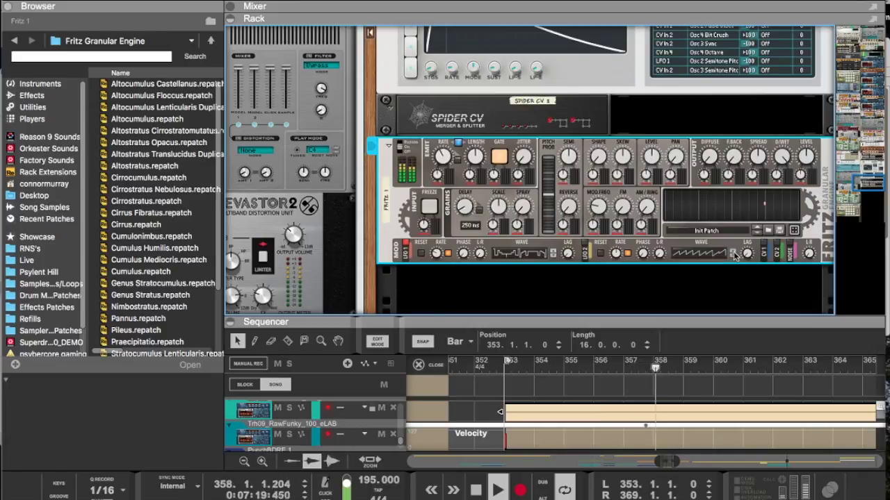
# Step: Enlarge the sequencer, close the 4MER note clip and bring the yup 195 audio track into view
pyautogui.moveTo(645, 323); pyautogui.dragTo(645, 31)
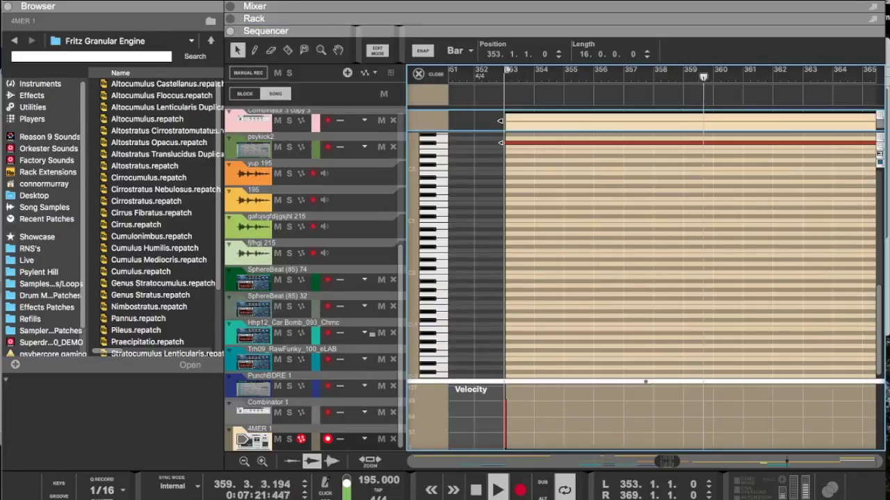
pyautogui.moveTo(739, 127); pyautogui.dragTo(715, 114)
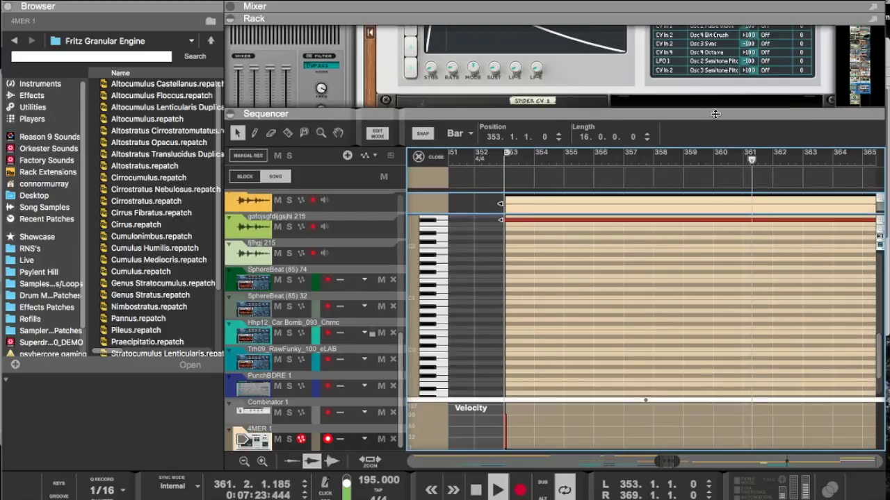
pyautogui.press('Escape')
pyautogui.scroll(5, 573, 255)
pyautogui.hscroll(-3, 573, 255)
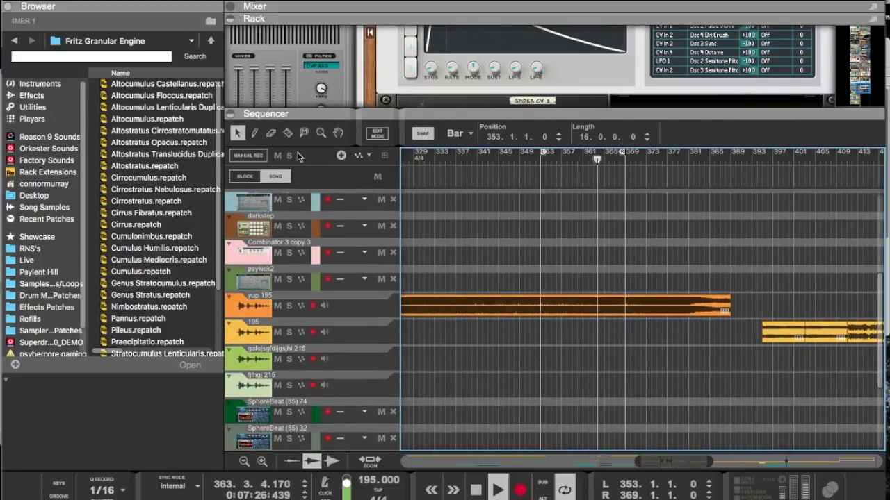
# Step: Cut and delete one-bar slices from the yup 195 audio at bars 354, 357, 360, 364 and 367
pyautogui.click(287, 132)
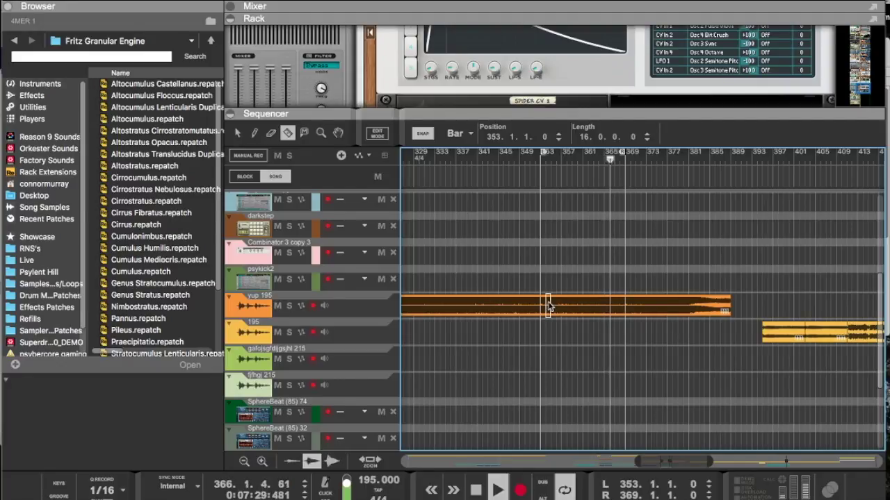
pyautogui.click(550, 303)
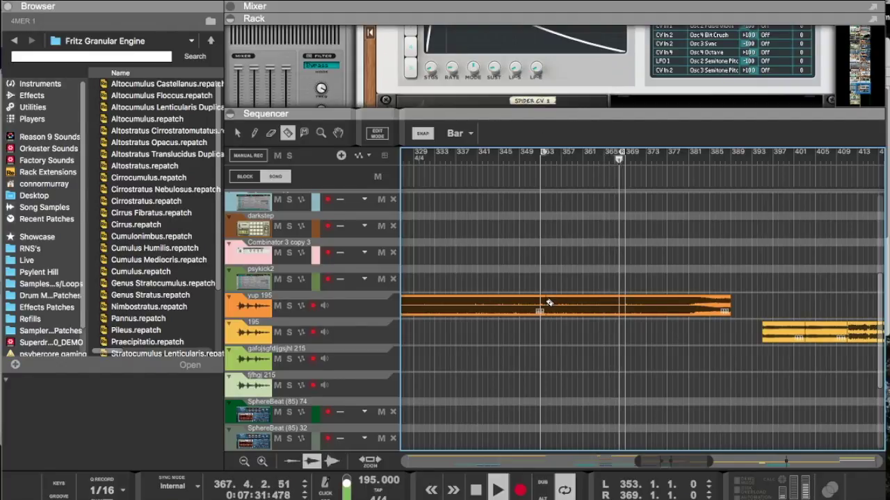
pyautogui.click(549, 302)
pyautogui.press('Delete')
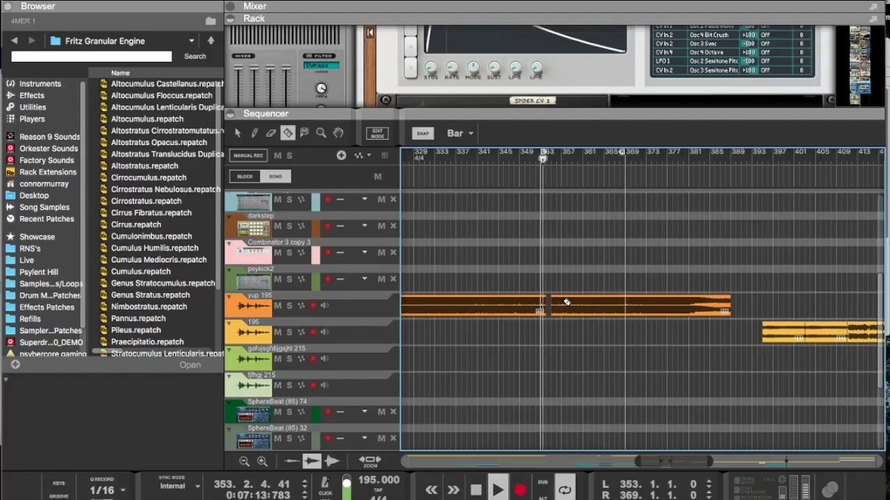
pyautogui.click(563, 305)
pyautogui.press('Delete')
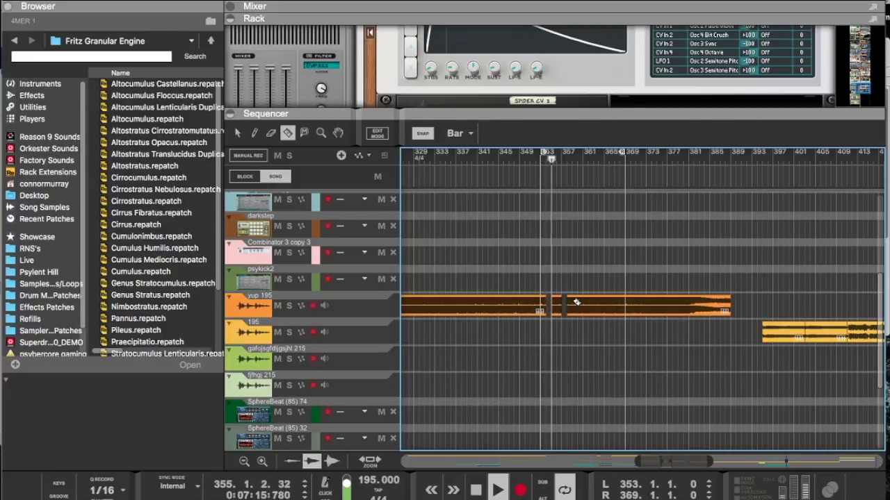
pyautogui.click(590, 302)
pyautogui.press('Delete')
pyautogui.click(600, 303)
pyautogui.press('Delete')
pyautogui.moveTo(615, 303); pyautogui.dragTo(618, 303)
pyautogui.press('Delete')
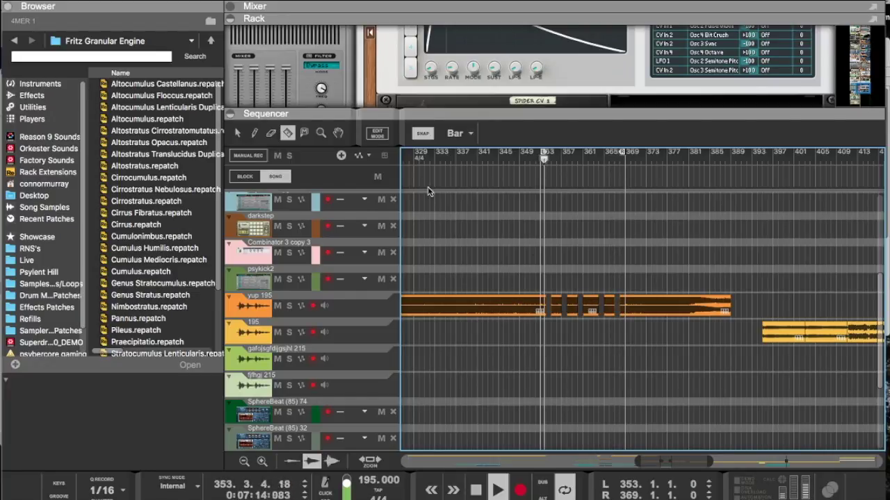
# Step: Split the first yup 195 clip at bar 353 so its last bar becomes a separate slice
pyautogui.click(234, 135)
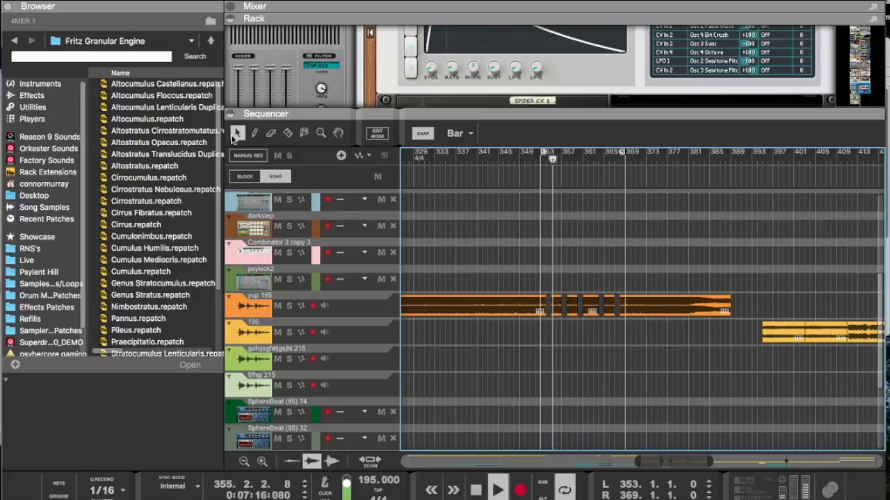
pyautogui.click(545, 308)
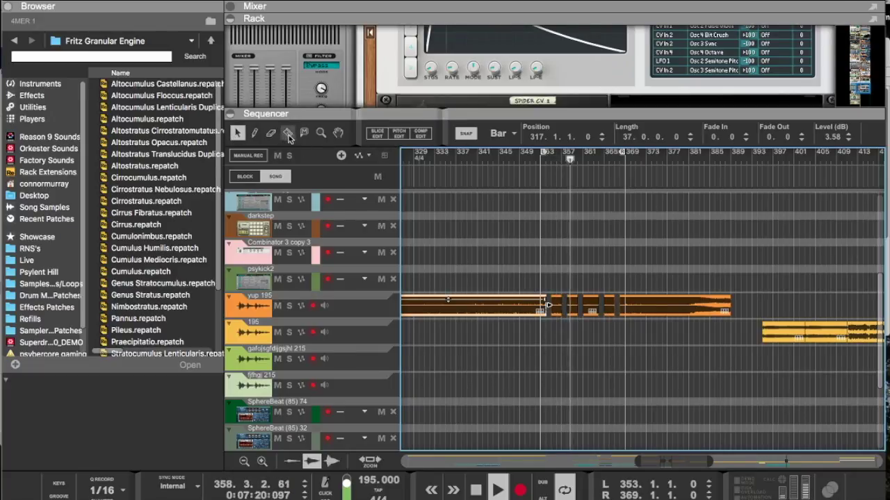
pyautogui.press('r')
pyautogui.click(542, 306)
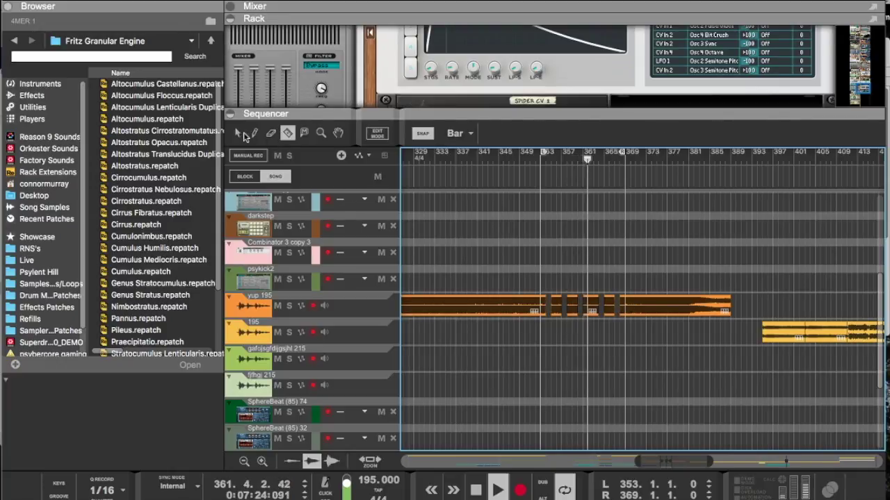
# Step: Copy the one-bar yup 195 slice at bar 368 into the gap at bar 367
pyautogui.click(240, 133)
pyautogui.click(615, 307)
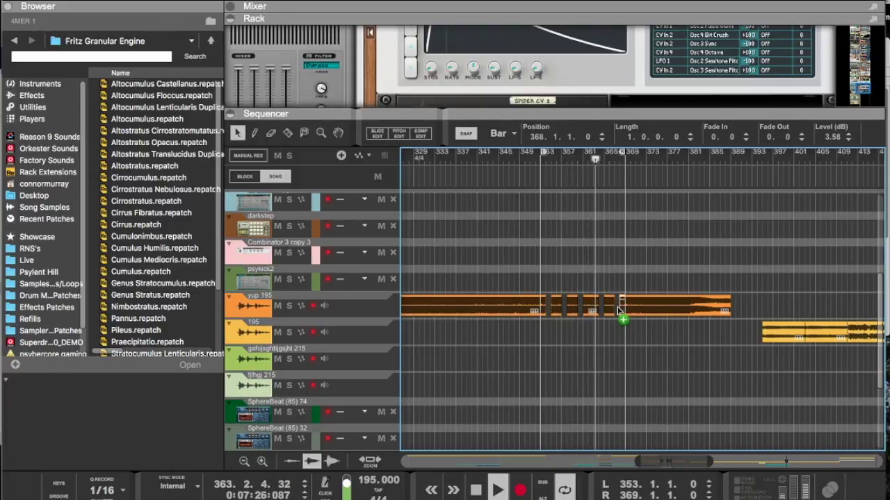
pyautogui.rightClick(617, 310)
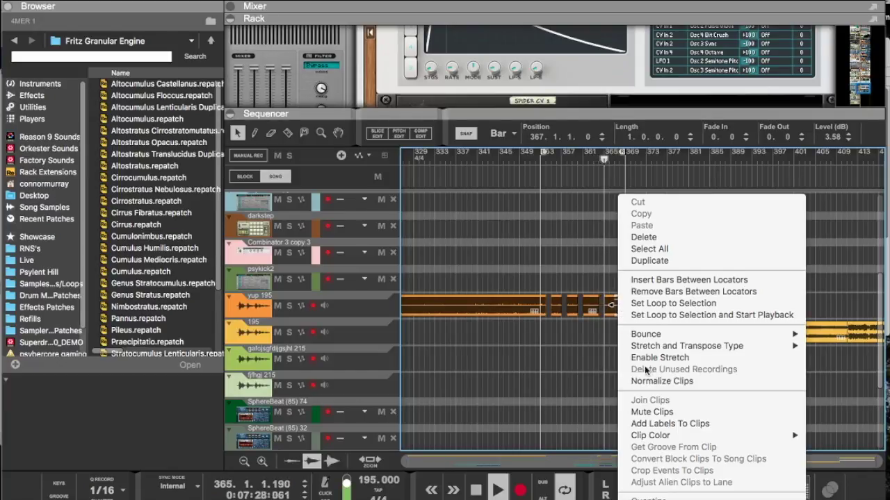
pyautogui.click(616, 361)
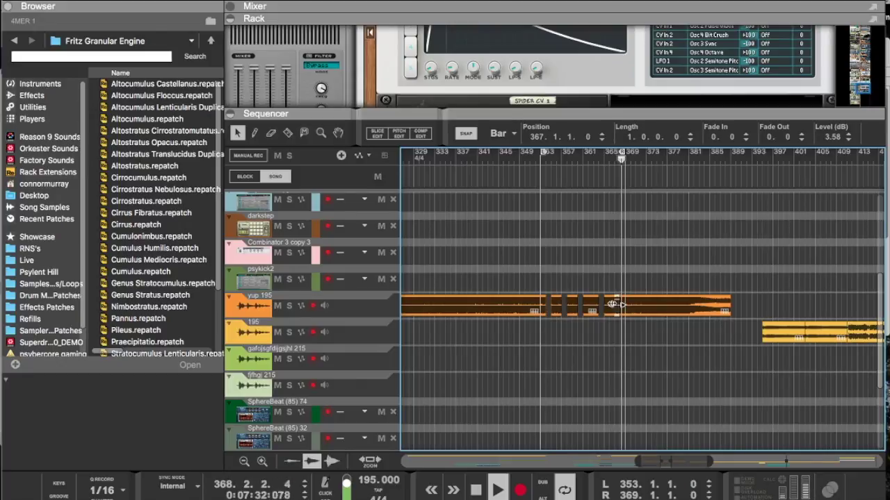
# Step: Give the bar 367 slice a full-length fade-in and copy it into the gap at bar 364
pyautogui.press('h')
pyautogui.press('h')
pyautogui.press('h')
pyautogui.press('h')
pyautogui.press('h')
pyautogui.press('h')
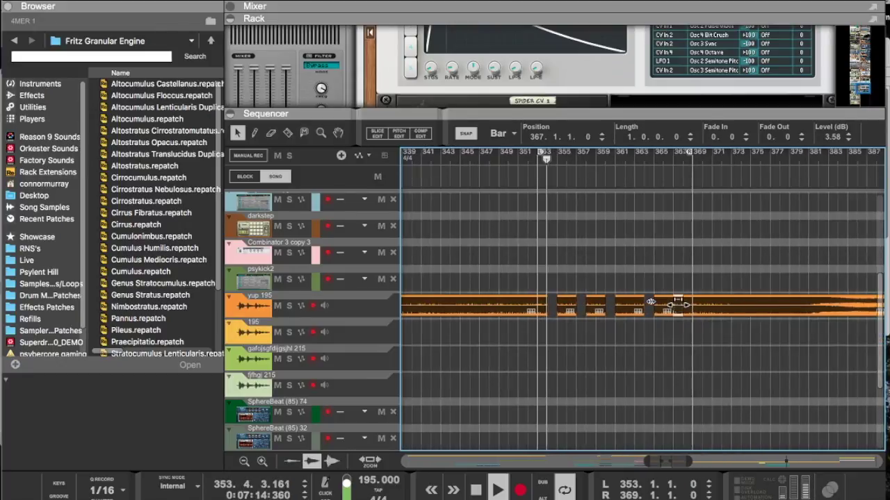
pyautogui.moveTo(783, 303); pyautogui.dragTo(735, 308)
# Step: Copy the one-bar yup 195 slice at bar 353 into the gap at bar 354
pyautogui.rightClick(534, 311)
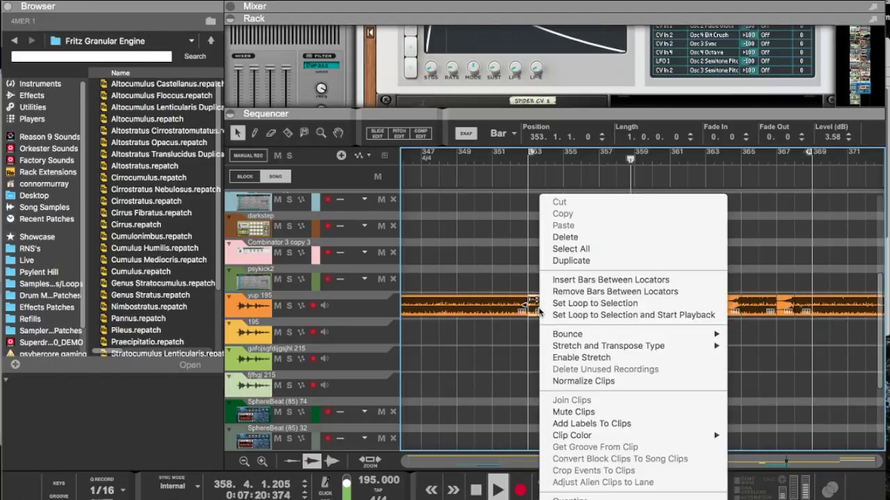
pyautogui.press('Escape')
pyautogui.moveTo(536, 316); pyautogui.dragTo(561, 318)
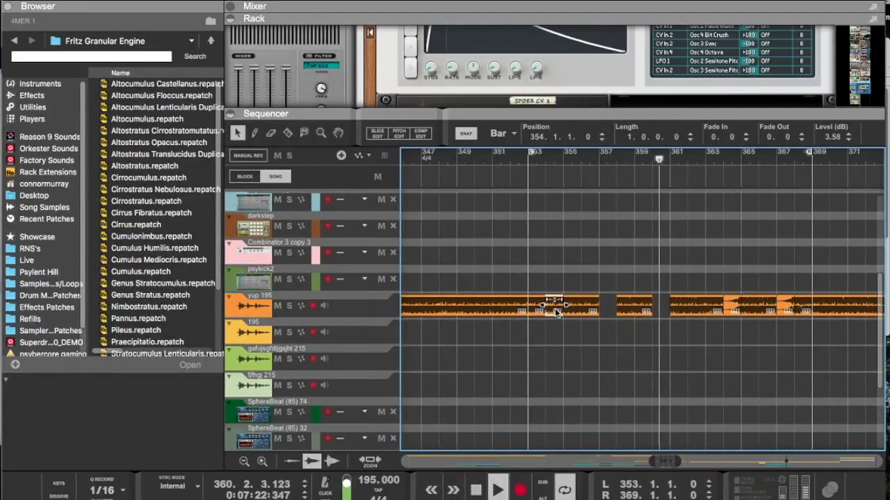
# Step: Fade in the bar 354 slice over its full length and copy it into the gaps at bars 357 and 360
pyautogui.rightClick(562, 317)
pyautogui.click(554, 334)
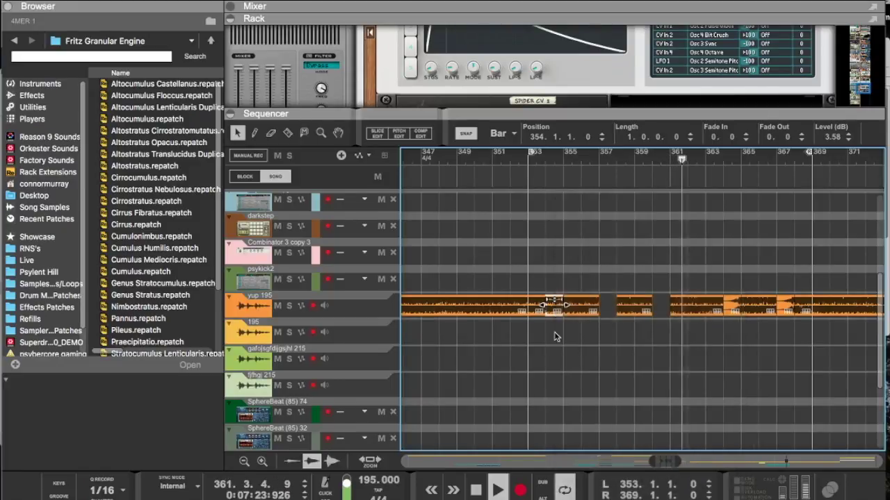
pyautogui.moveTo(548, 301); pyautogui.dragTo(659, 312)
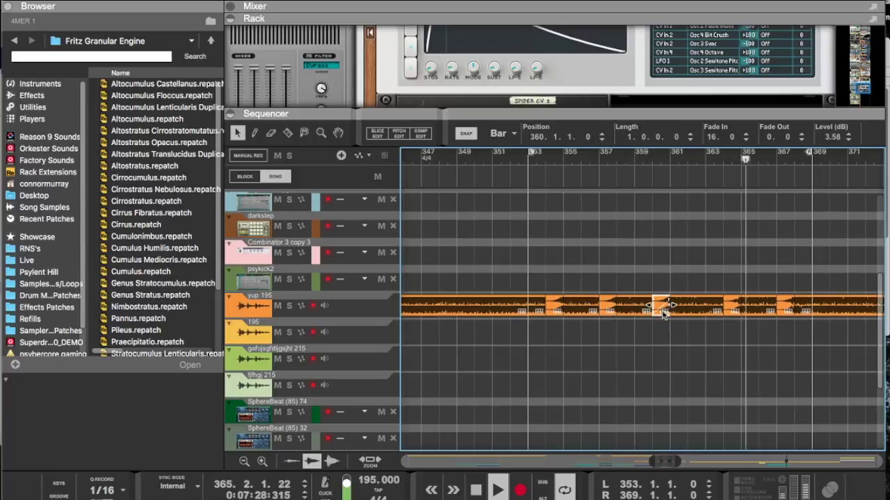
# Step: Give the rack more height, return to the 4MER oscillators and set Osc 2 Octave to +1
pyautogui.moveTo(634, 114); pyautogui.dragTo(633, 262)
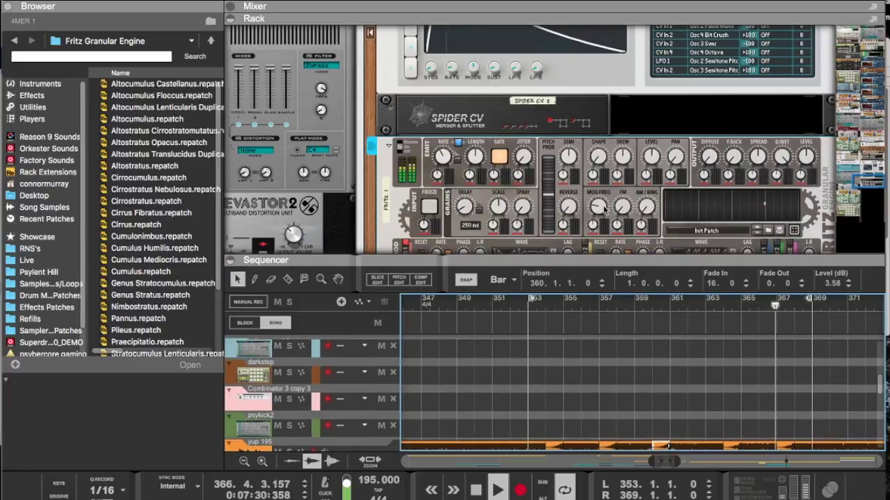
pyautogui.scroll(10, 604, 209)
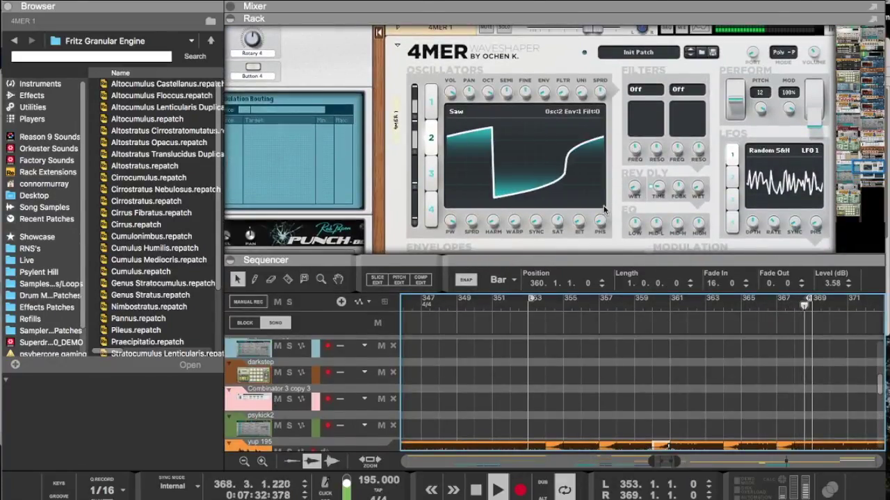
pyautogui.click(432, 102)
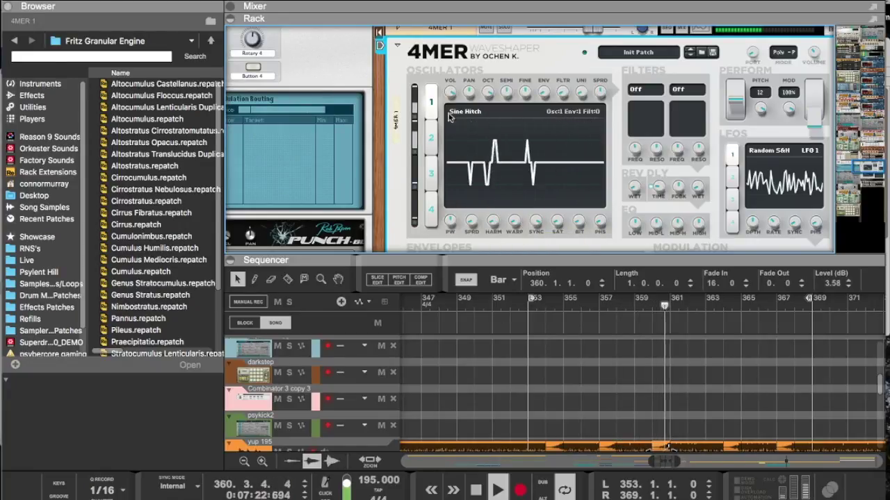
pyautogui.click(431, 138)
pyautogui.moveTo(489, 92); pyautogui.dragTo(482, 115)
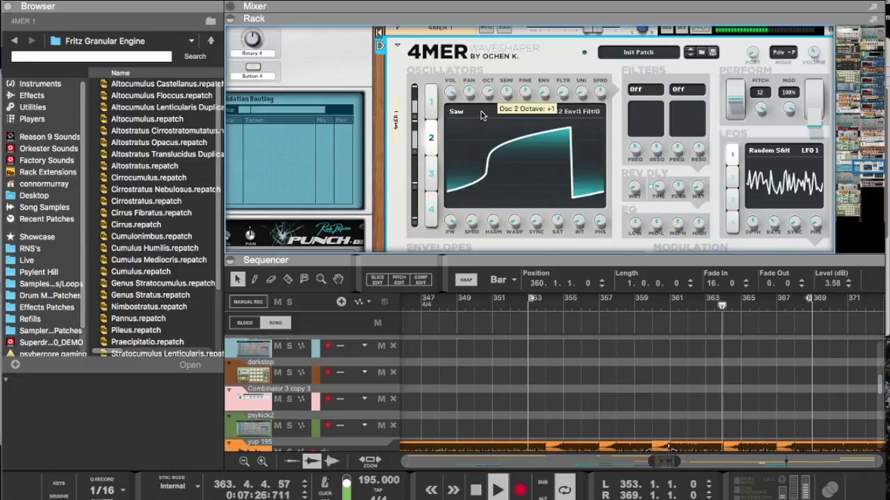
# Step: Set the 4MER's Delay Sync Rate to 6/16 and raise Delay Wet to 71%
pyautogui.scroll(-5, 497, 166)
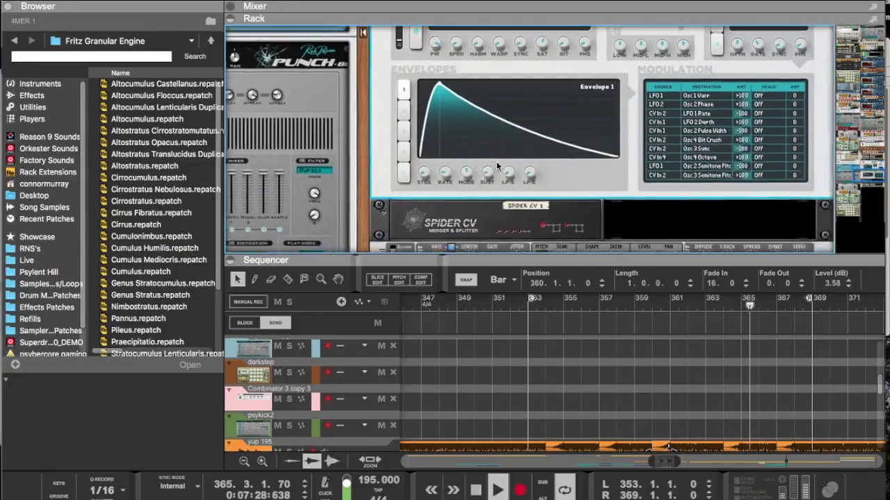
pyautogui.scroll(5, 496, 164)
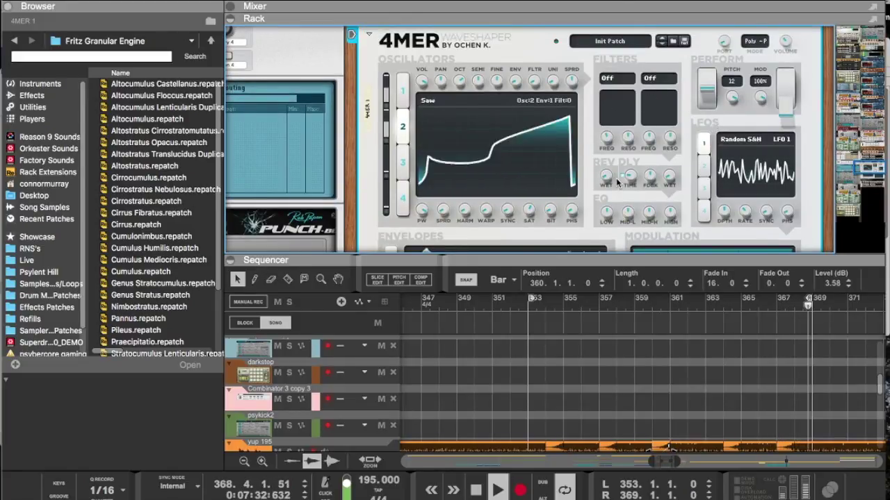
pyautogui.moveTo(639, 179)
pyautogui.moveTo(637, 178); pyautogui.dragTo(626, 146)
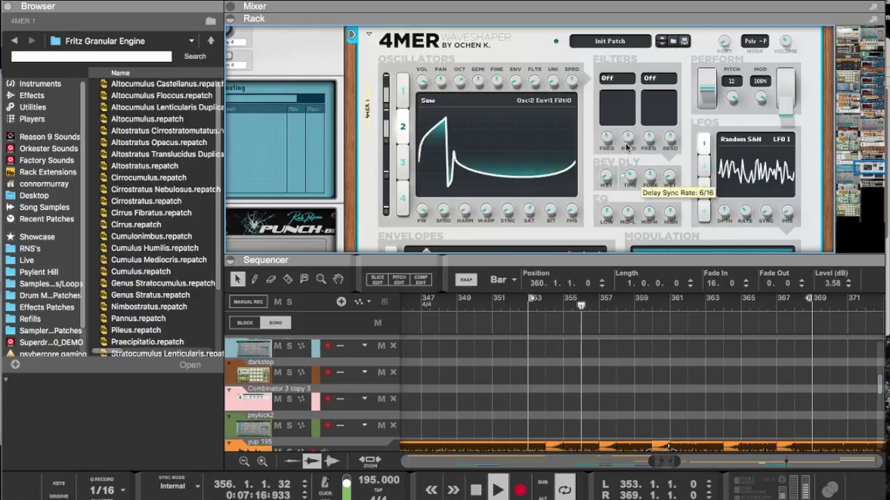
pyautogui.moveTo(671, 181); pyautogui.dragTo(690, 71)
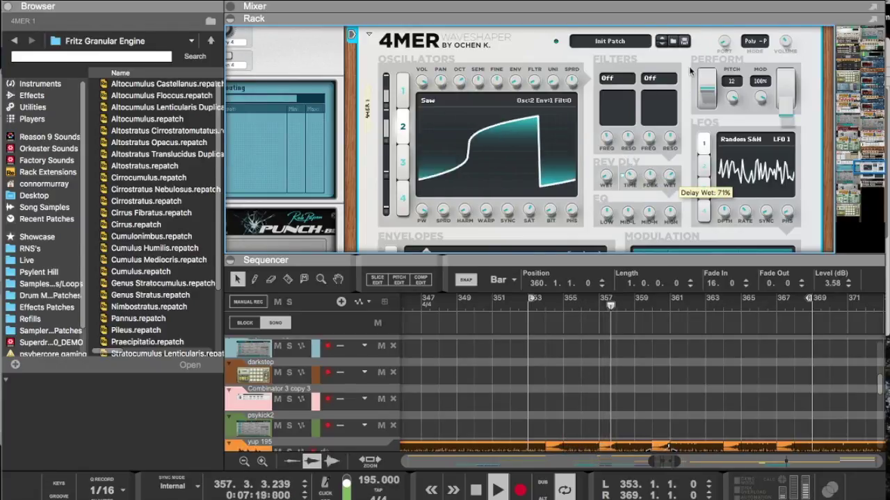
# Step: Raise the 4MER's Delay Feedback to 89% and bring Delay Wet down to 23%
pyautogui.moveTo(648, 192)
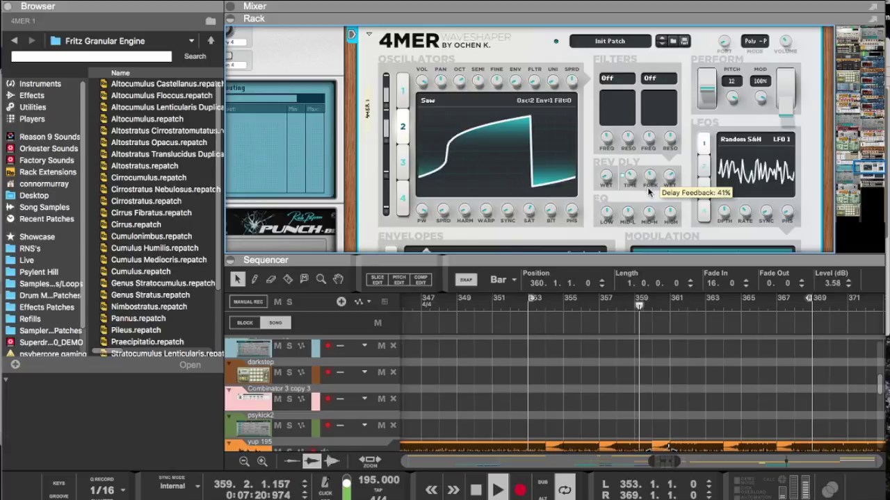
pyautogui.moveTo(670, 185); pyautogui.dragTo(669, 277)
pyautogui.moveTo(650, 176); pyautogui.dragTo(645, 102)
pyautogui.moveTo(669, 176); pyautogui.dragTo(666, 161)
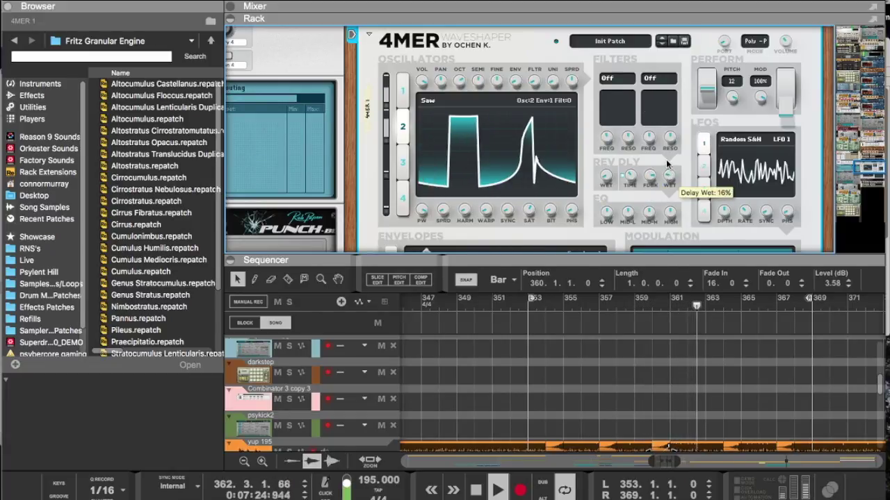
pyautogui.scroll(5, 666, 161)
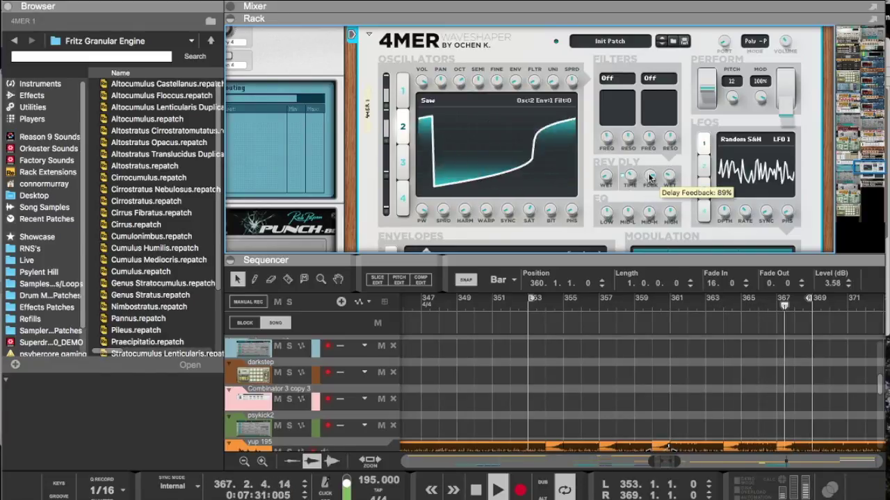
pyautogui.scroll(1, 671, 176)
pyautogui.scroll(1, 672, 177)
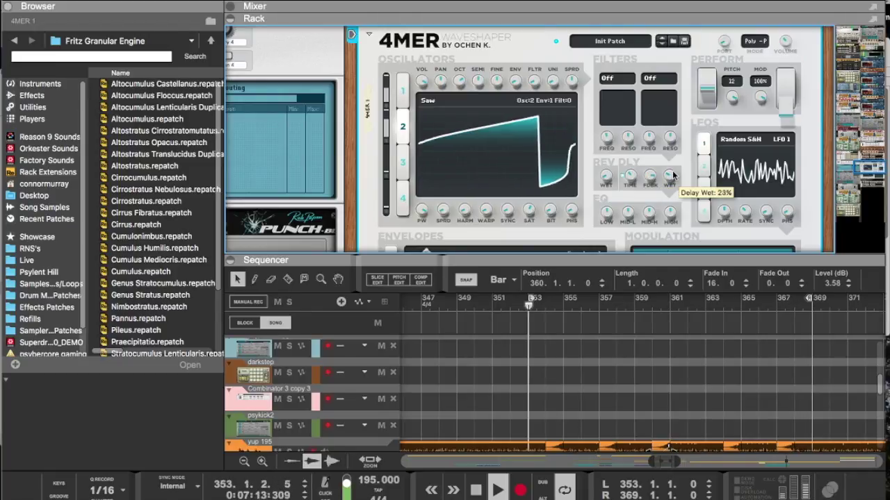
# Step: On the Fritz granular engine beneath the 4MER, set LFO 2 Rate Sync to 16/4 and lower the LFO 1 Rate
pyautogui.scroll(1, 672, 176)
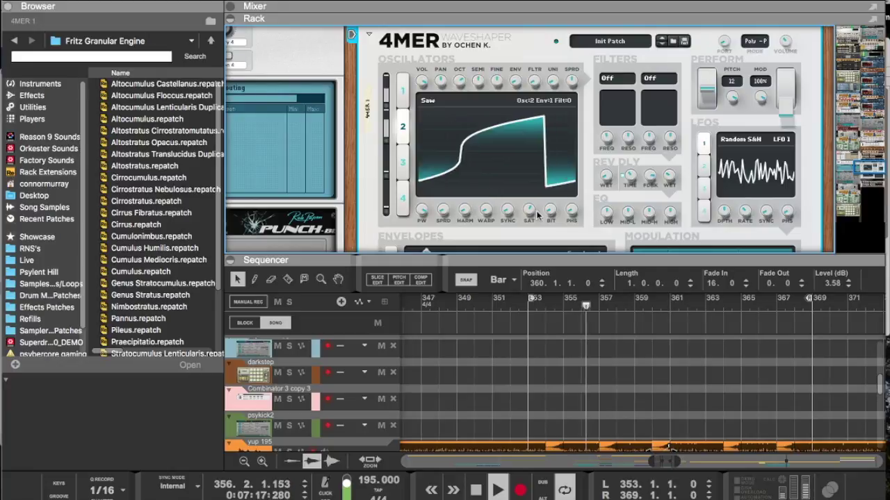
pyautogui.scroll(-5, 487, 153)
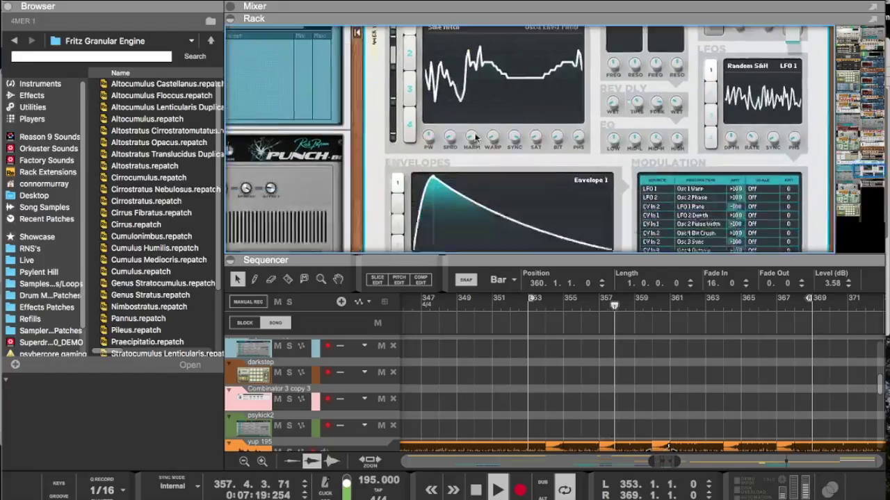
pyautogui.moveTo(605, 226); pyautogui.dragTo(604, 287)
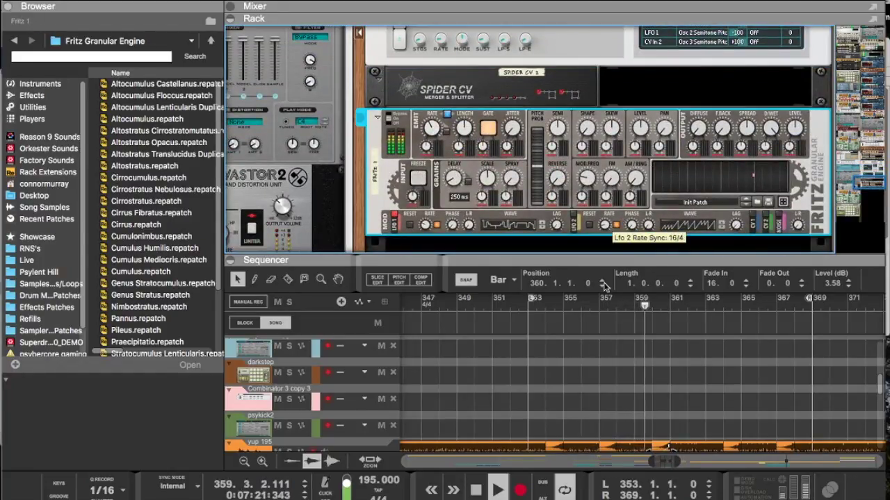
pyautogui.moveTo(431, 226); pyautogui.dragTo(427, 250)
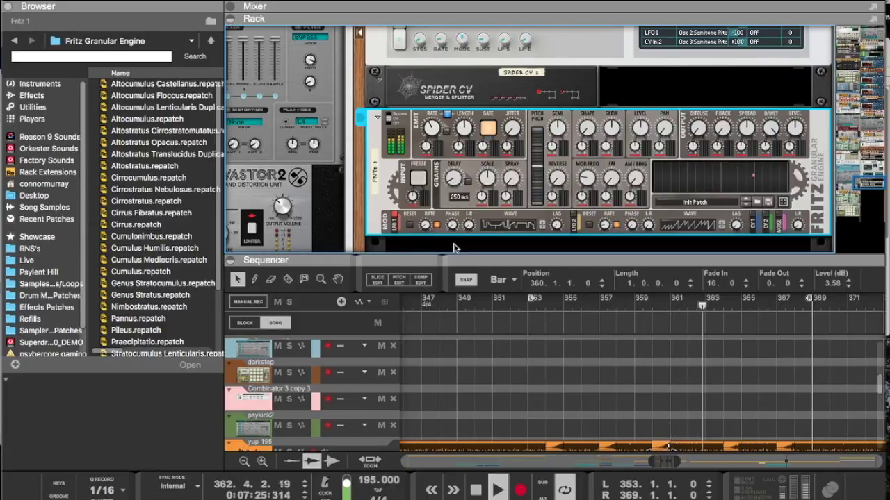
# Step: Cycle through Fritz's LFO 1 waveforms, settling on an uneven stepped shape, and switch LFO 2 to a dense zigzag waveform
pyautogui.moveTo(603, 227)
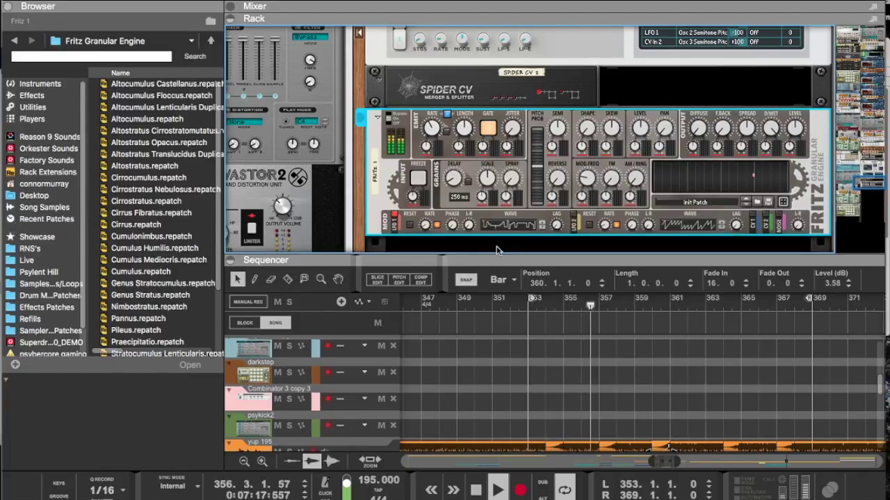
pyautogui.click(543, 226)
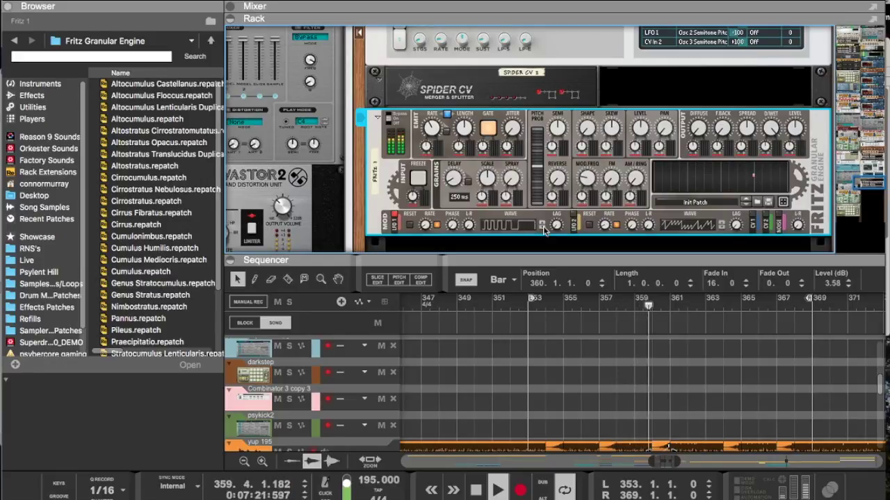
pyautogui.click(542, 226)
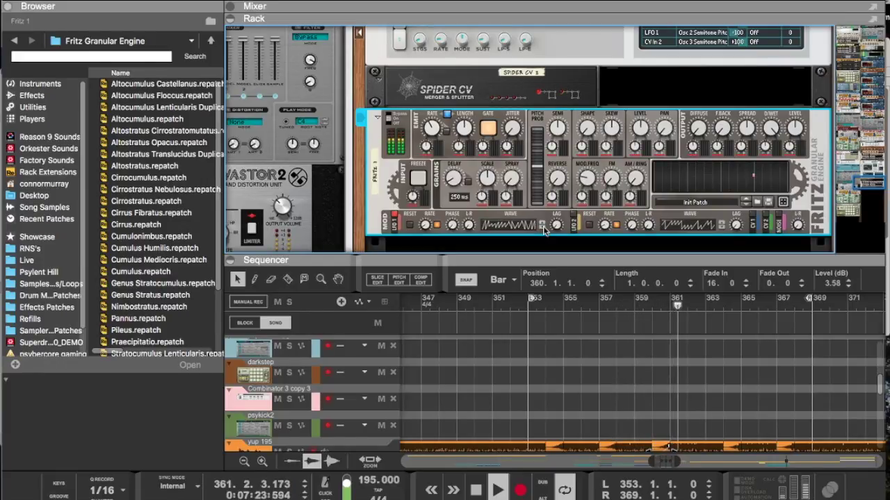
pyautogui.click(543, 226)
pyautogui.click(543, 226)
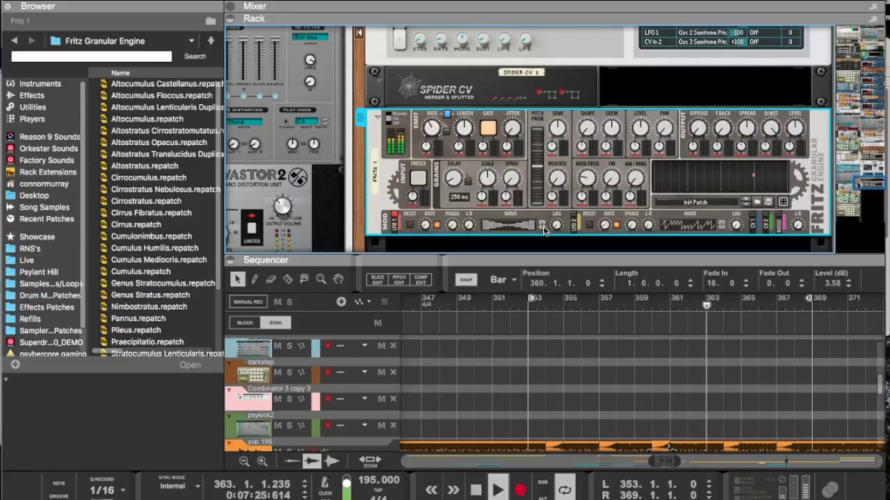
pyautogui.click(543, 226)
pyautogui.click(543, 226)
pyautogui.click(542, 226)
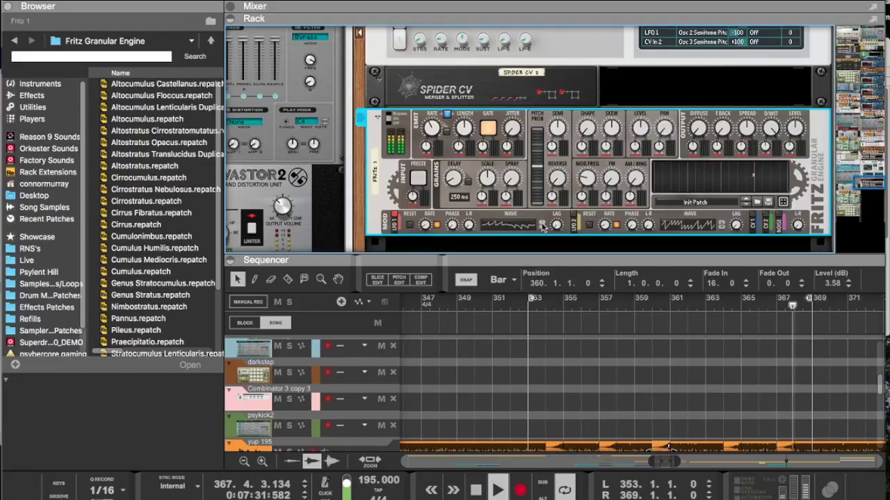
pyautogui.click(543, 226)
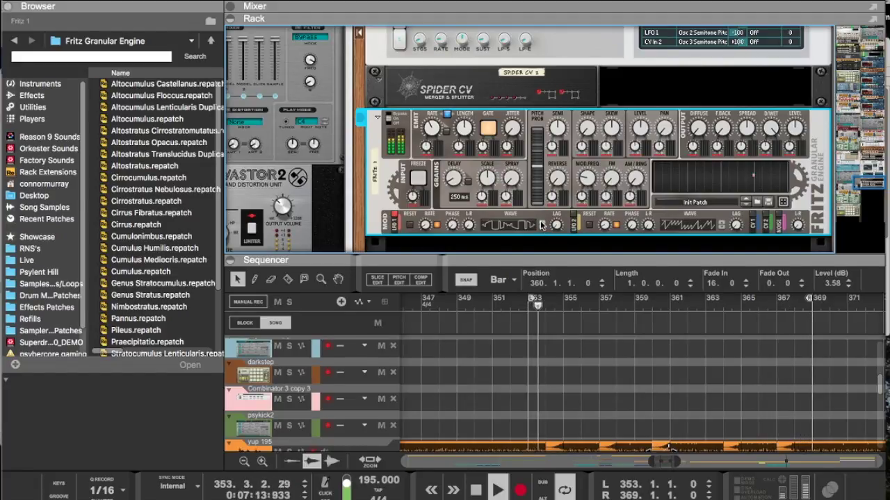
pyautogui.click(721, 228)
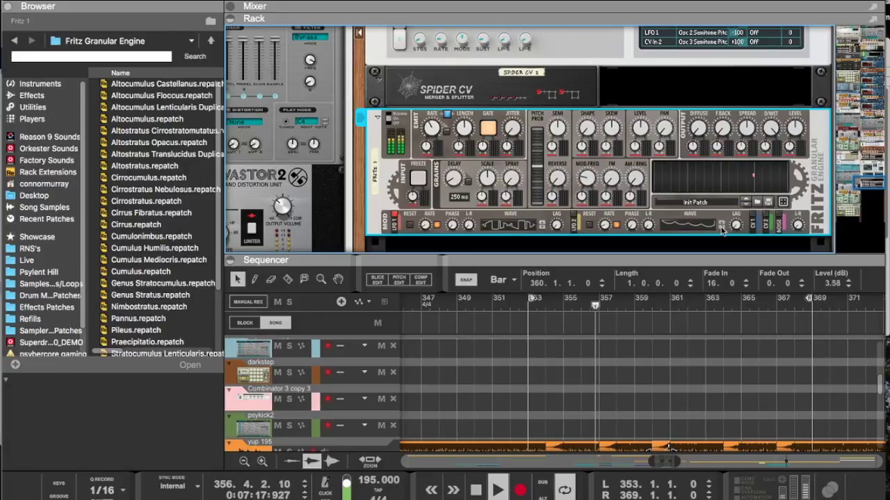
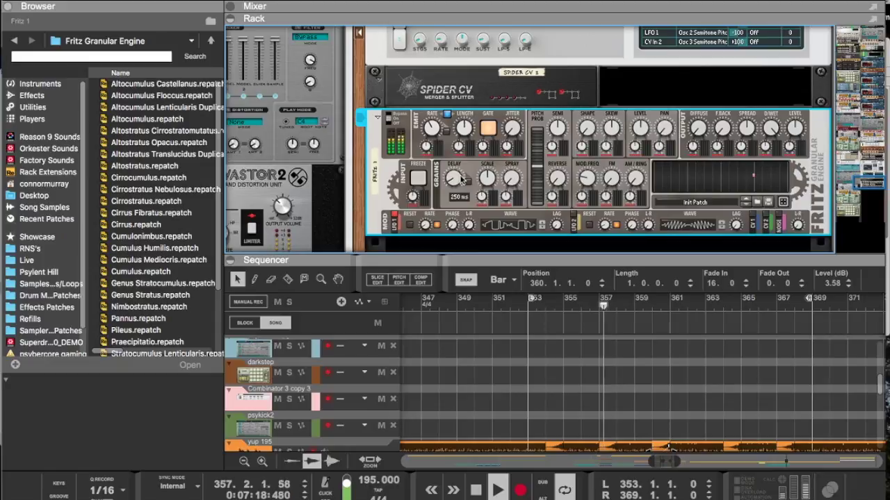
# Step: On the 4MER, set Osc 1 Octave to +2 and change the Osc 1 waveform to Stuttered Sine
pyautogui.scroll(10, 444, 160)
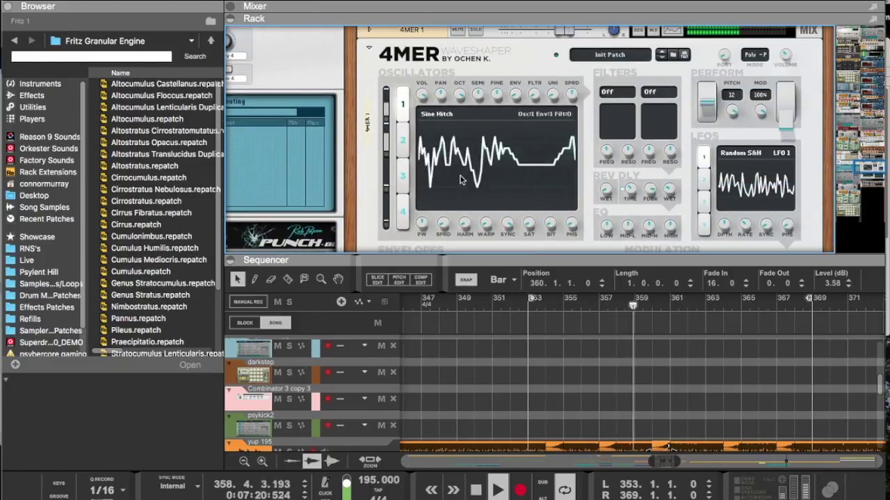
pyautogui.click(402, 139)
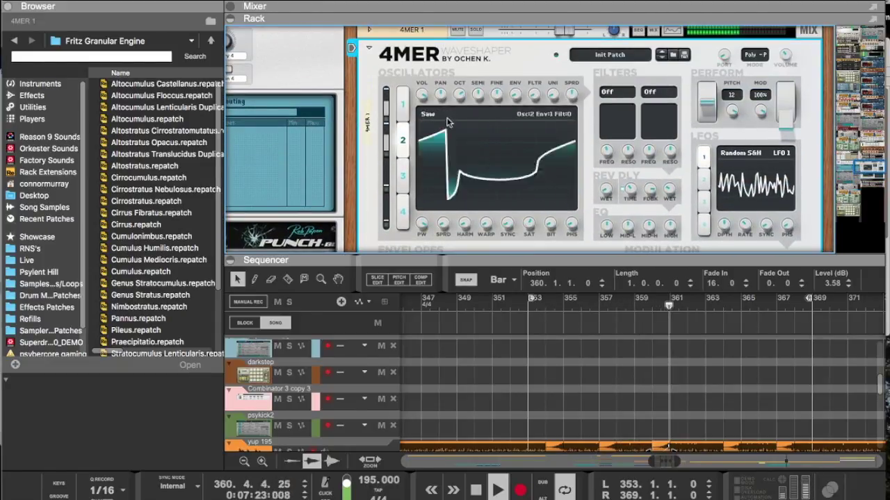
pyautogui.click(404, 105)
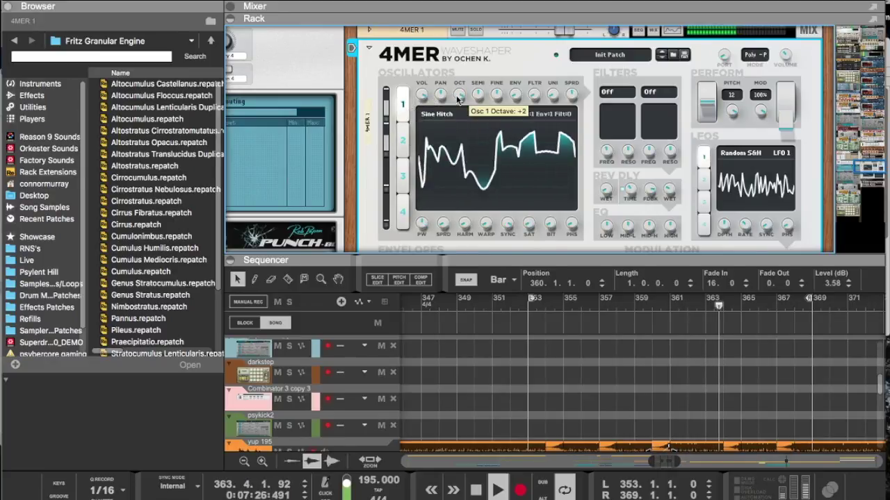
pyautogui.moveTo(457, 105); pyautogui.dragTo(451, 117)
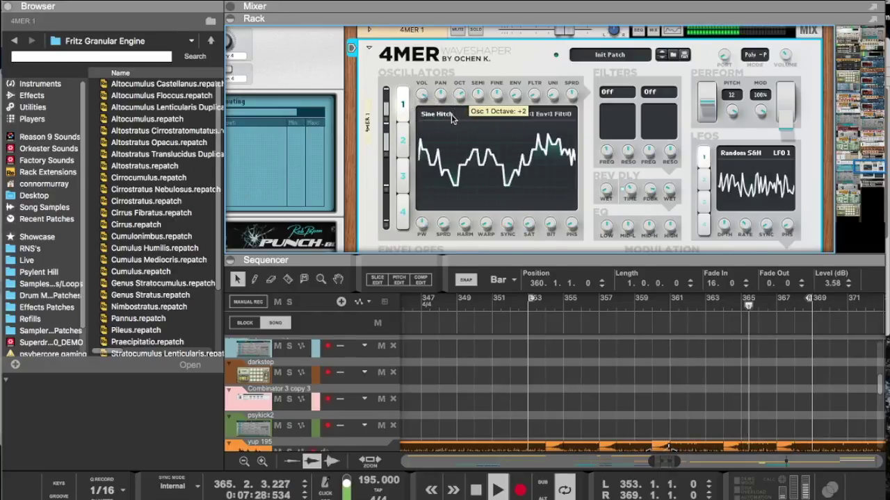
pyautogui.click(486, 143)
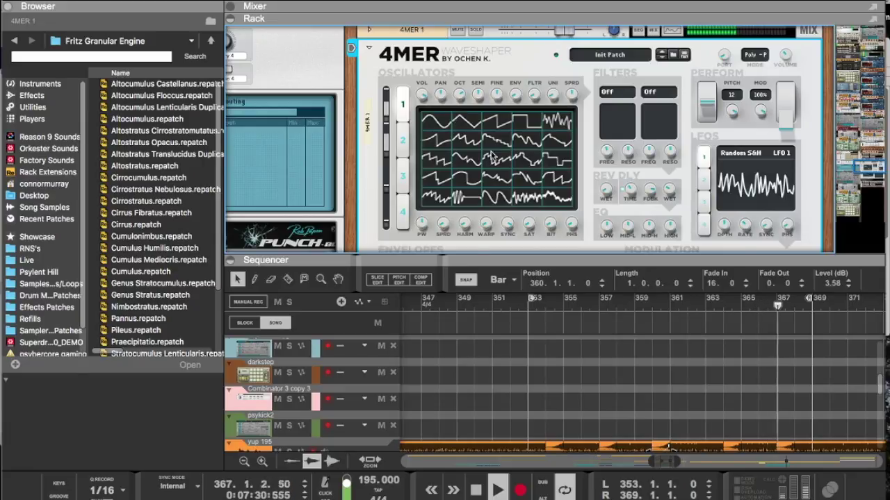
pyautogui.click(534, 182)
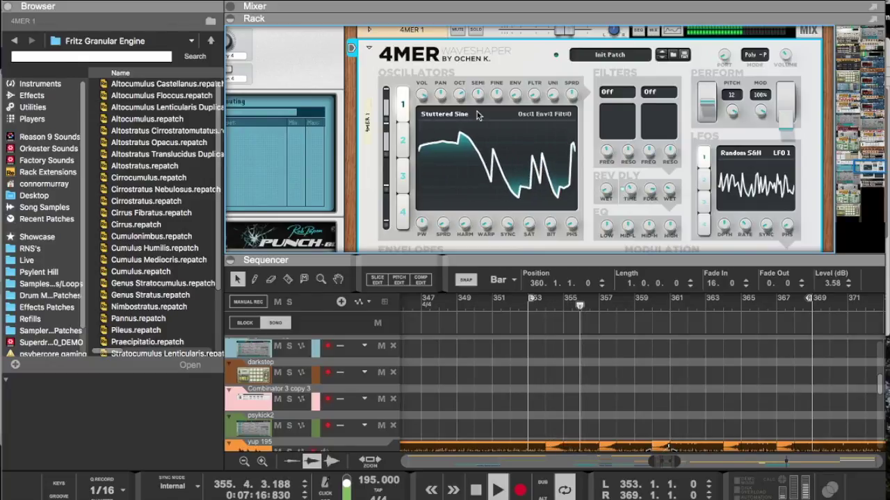
# Step: Select all yup 195 clips between bars 353 and 369 and raise their level to 4.79 dB
pyautogui.moveTo(547, 258); pyautogui.dragTo(549, 146)
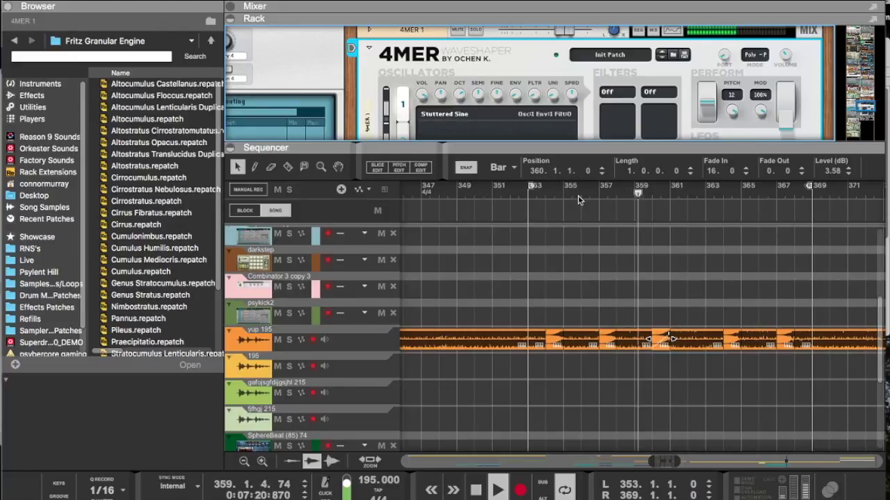
pyautogui.moveTo(534, 307); pyautogui.dragTo(808, 378)
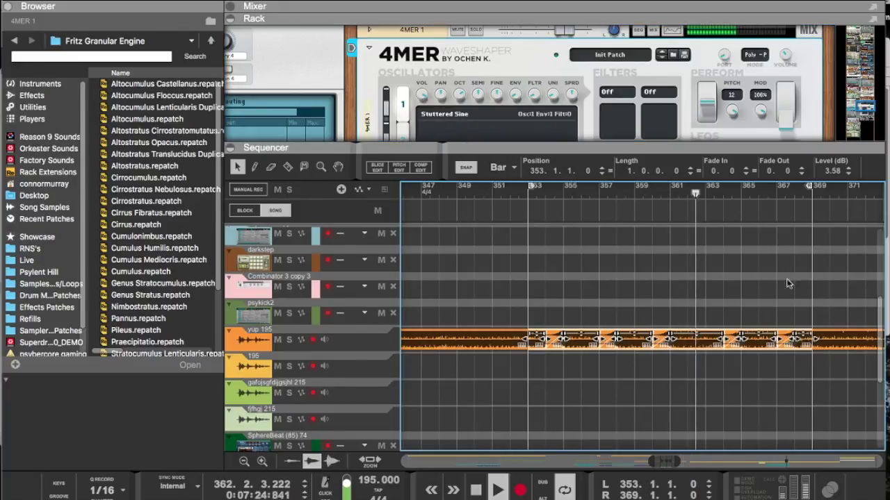
pyautogui.moveTo(829, 171); pyautogui.dragTo(829, 170)
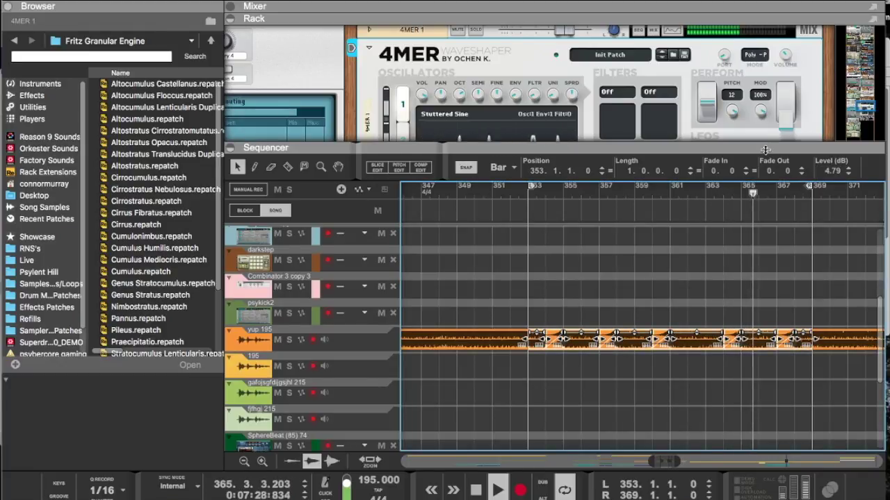
# Step: Look over the rack space below Fritz and the sequencer tracks from yup 195 down to 4MER 1
pyautogui.moveTo(754, 147); pyautogui.dragTo(747, 297)
pyautogui.scroll(-10, 720, 241)
pyautogui.scroll(-5, 720, 238)
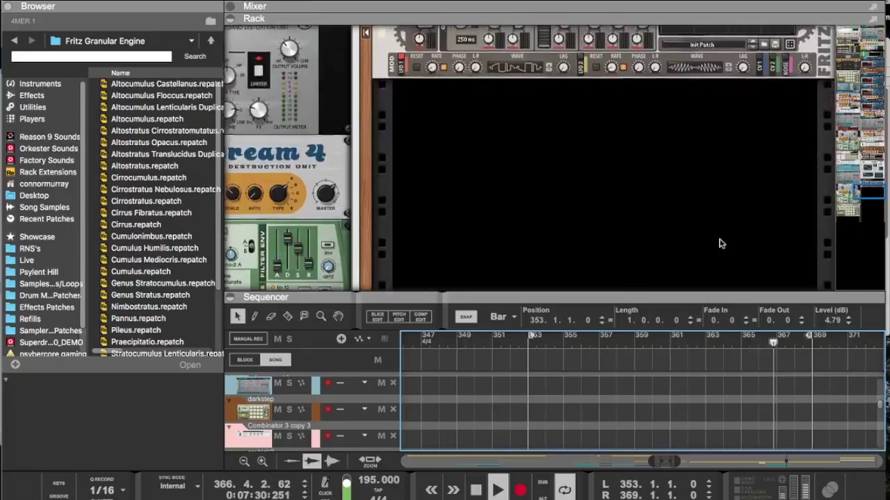
pyautogui.scroll(3, 719, 240)
pyautogui.scroll(-3, 705, 251)
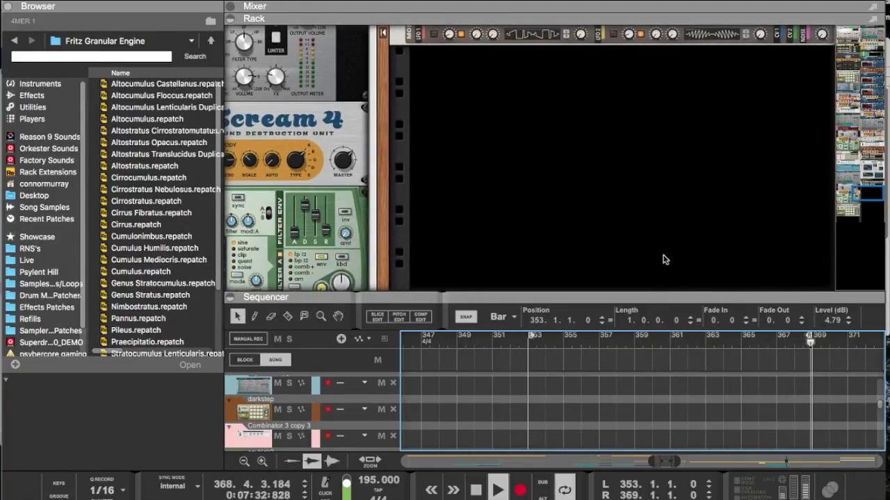
pyautogui.moveTo(649, 290); pyautogui.dragTo(644, 100)
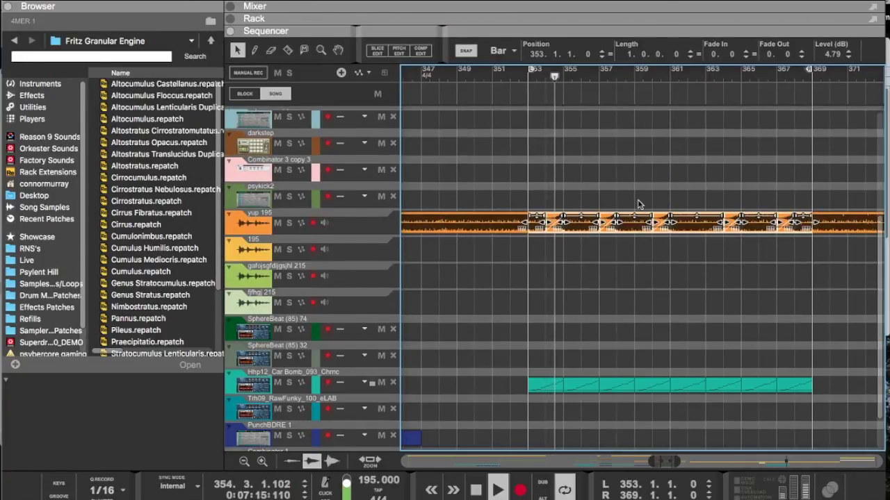
pyautogui.scroll(-3, 637, 261)
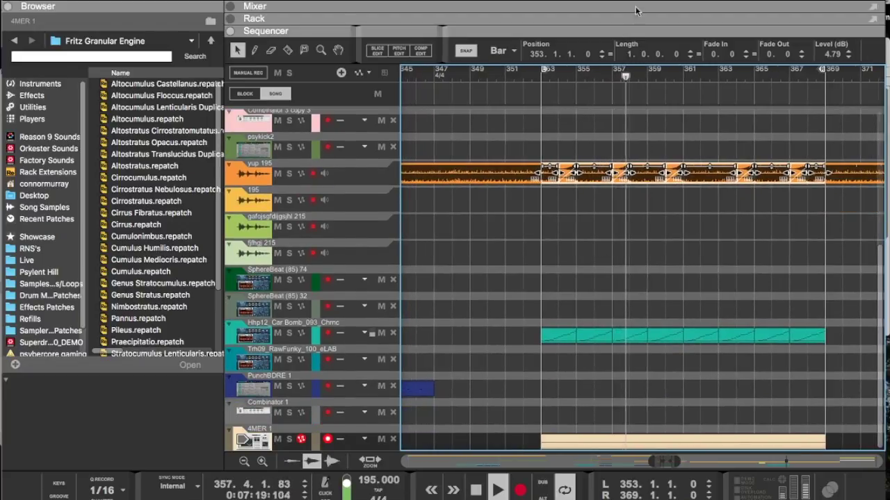
pyautogui.moveTo(618, 34); pyautogui.dragTo(600, 186)
pyautogui.scroll(-3, 601, 155)
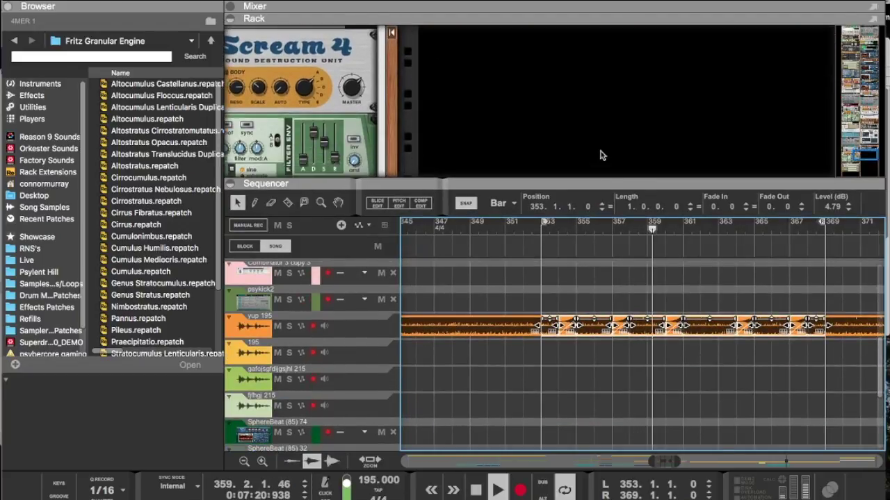
# Step: Look over the audio and drum tracks between bars 289 and 513 to compare the yup 195, 195 and 215 clips
pyautogui.scroll(-5, 557, 406)
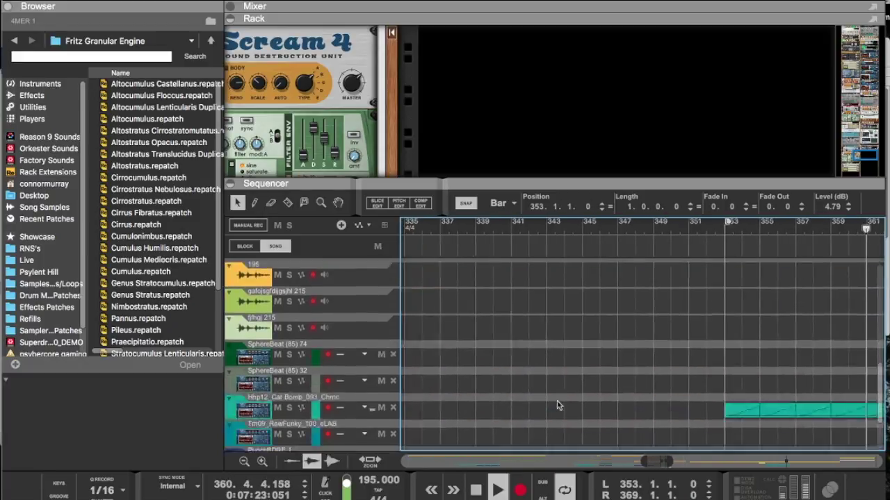
pyautogui.scroll(3, 556, 405)
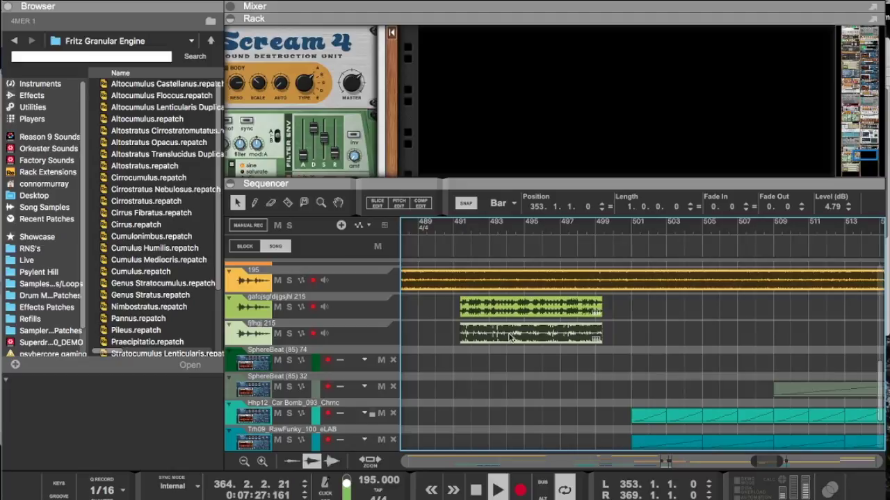
pyautogui.hscroll(-10, 612, 411)
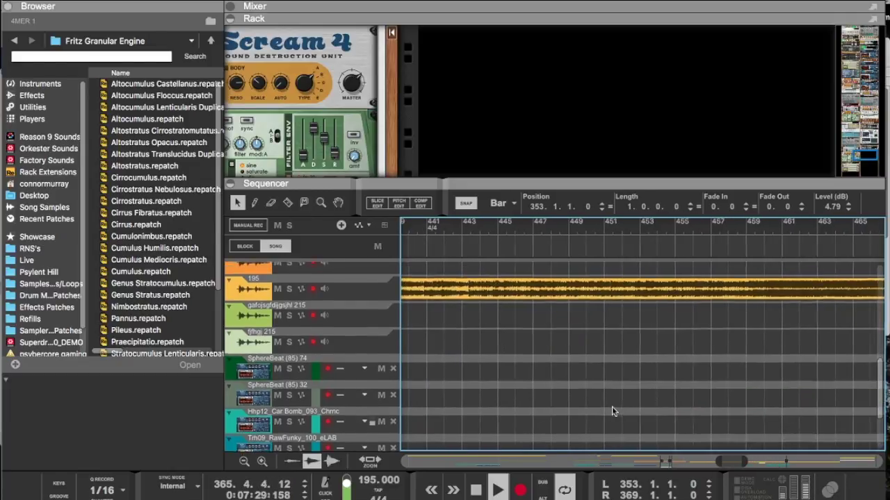
pyautogui.scroll(-3, 612, 411)
pyautogui.scroll(-5, 612, 411)
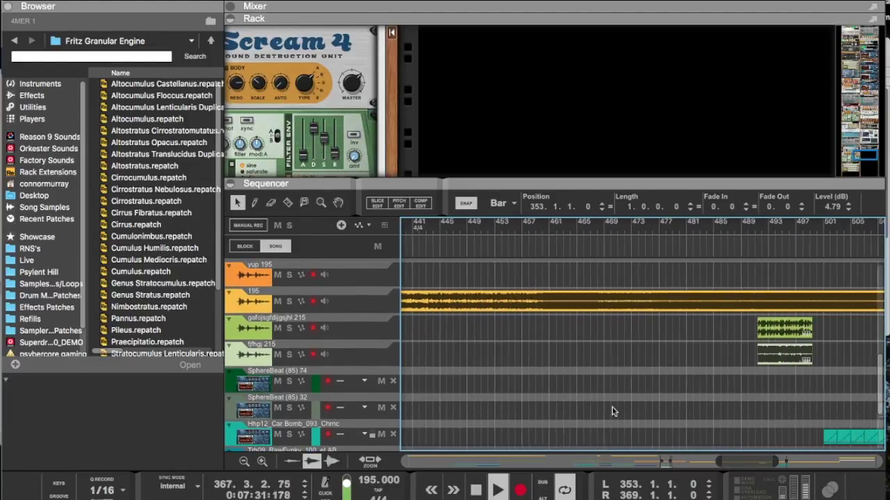
pyautogui.hscroll(-5, 613, 411)
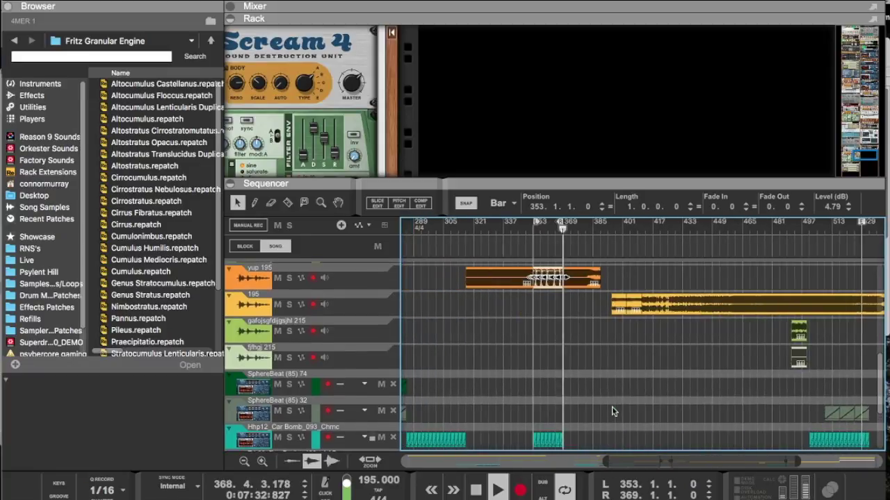
pyautogui.hscroll(5, 612, 411)
pyautogui.hscroll(-3, 470, 347)
pyautogui.scroll(1, 471, 347)
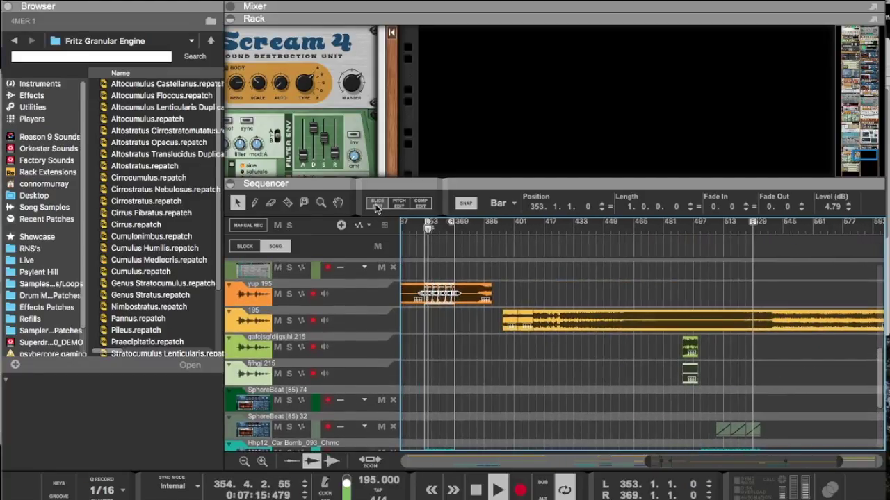
# Step: Move the 195 audio clip to start at bar 389 and push the song end marker beyond the end of that clip
pyautogui.press('r')
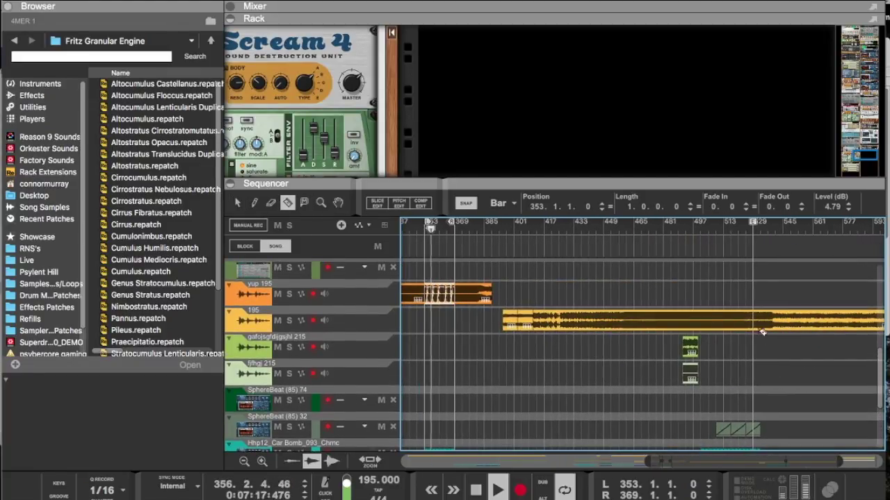
pyautogui.click(239, 204)
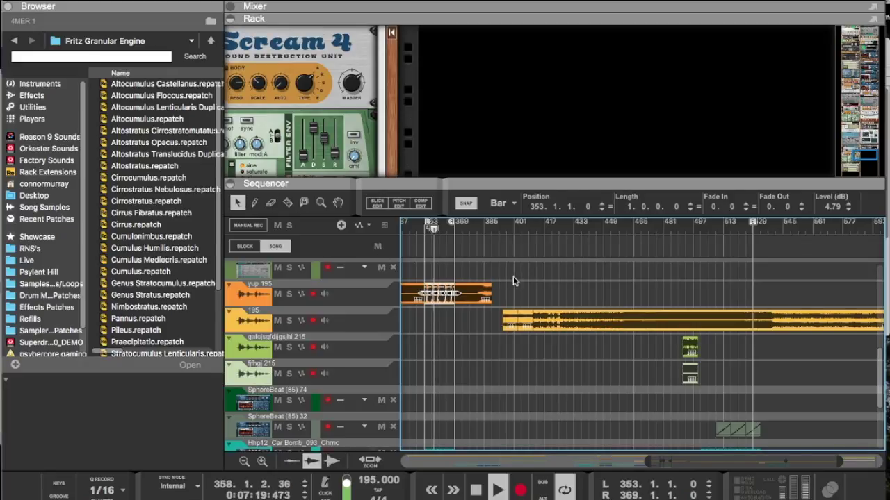
pyautogui.click(552, 330)
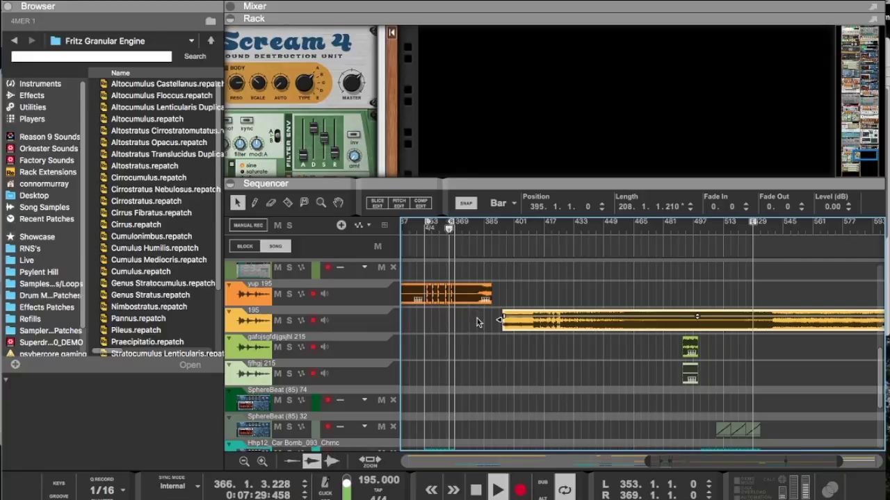
pyautogui.moveTo(553, 324); pyautogui.dragTo(543, 330)
pyautogui.moveTo(752, 222); pyautogui.dragTo(887, 231)
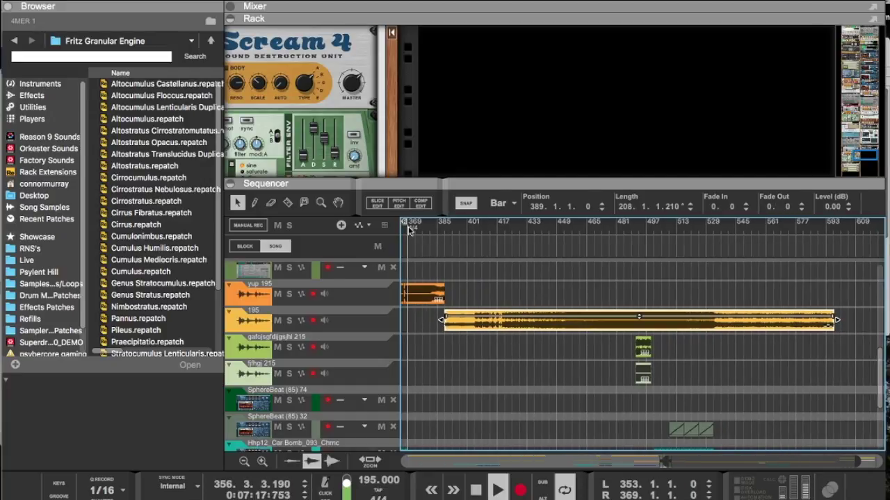
# Step: Split the 195 clip at bar 533 and move the second part onto the gafojsgfdijgsjhl 215 track at bar 369
pyautogui.click(287, 203)
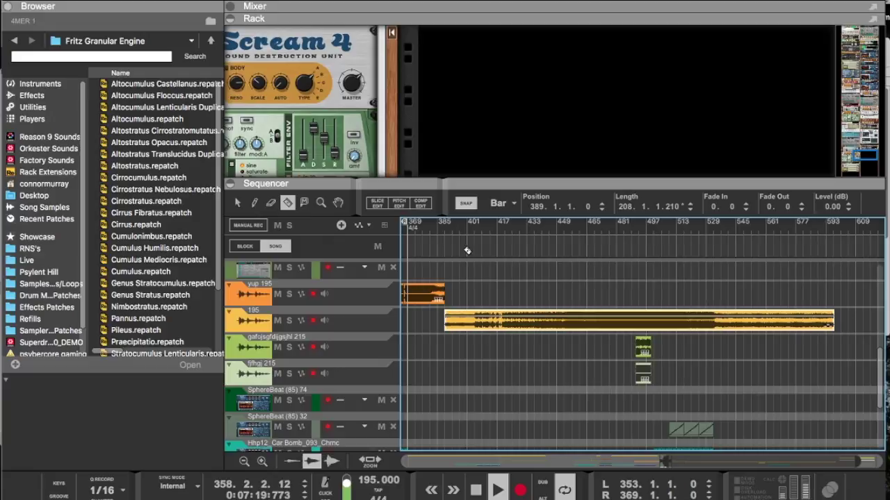
pyautogui.click(715, 317)
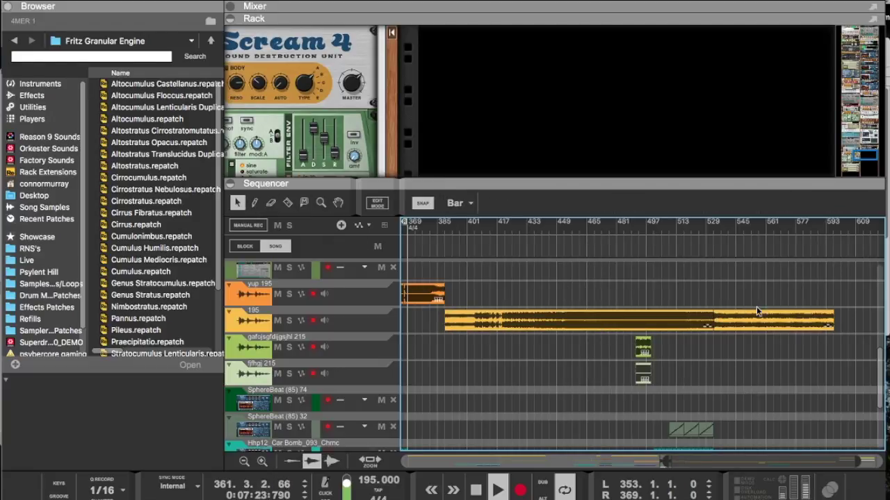
pyautogui.moveTo(749, 319); pyautogui.dragTo(448, 356)
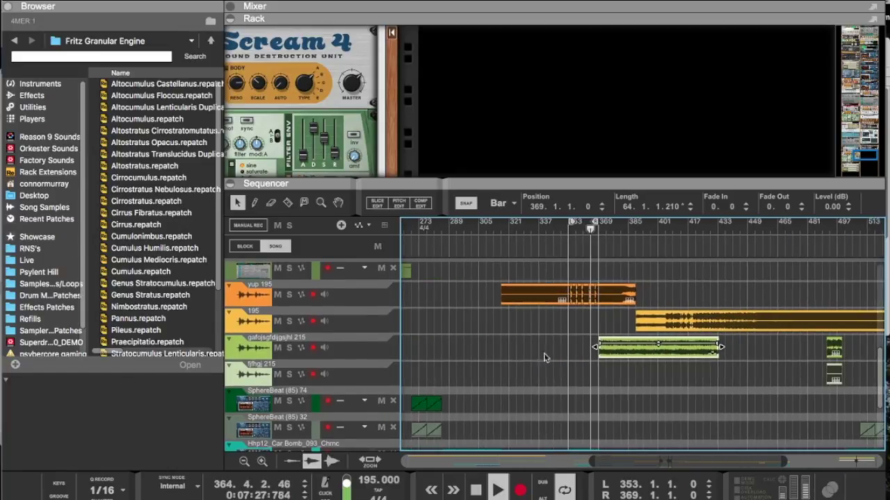
# Step: Move the long clip on the gafojsgfdijgsjhl 215 track to bar 353 and give it a fade-in of 320
pyautogui.rightClick(638, 351)
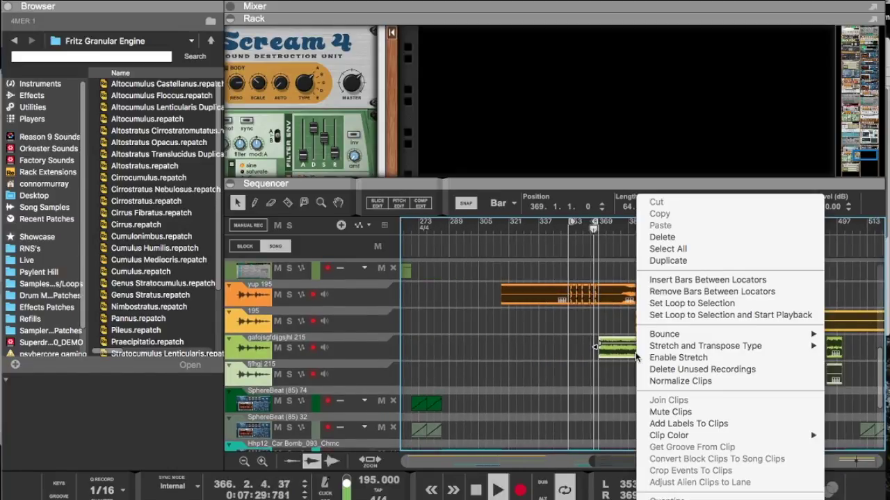
pyautogui.click(657, 497)
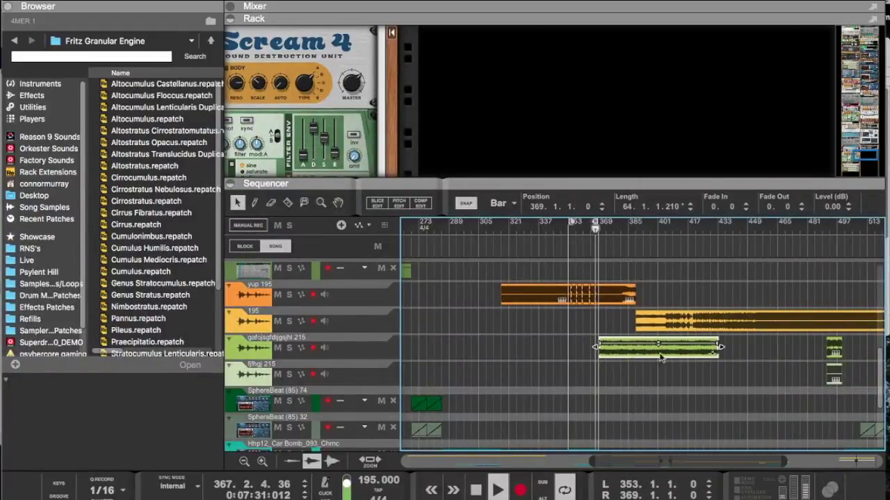
pyautogui.moveTo(665, 355); pyautogui.dragTo(686, 355)
pyautogui.moveTo(621, 343); pyautogui.dragTo(607, 356)
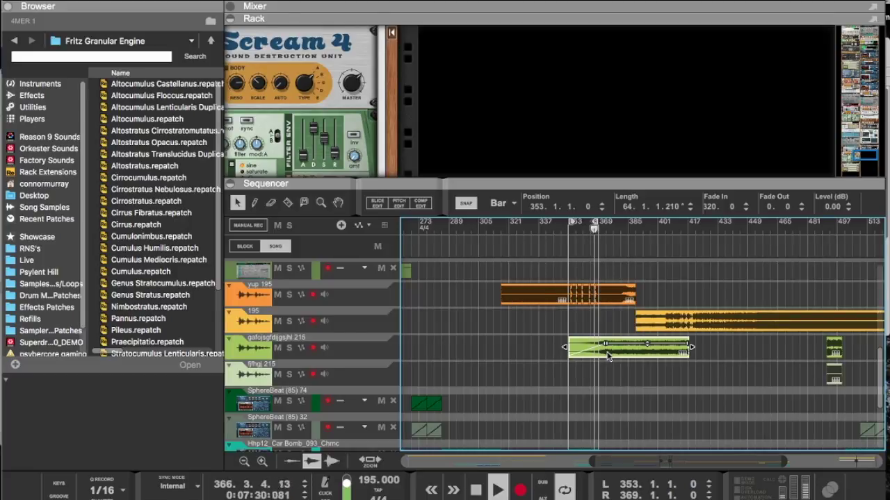
# Step: Move the 16-bar 4MER 1 clip to start at bar 369
pyautogui.scroll(-5, 605, 352)
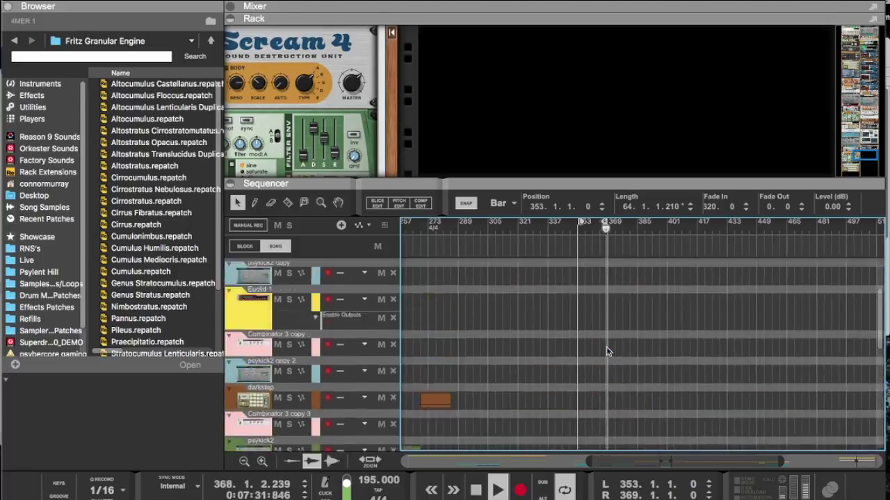
pyautogui.moveTo(594, 436); pyautogui.dragTo(627, 446)
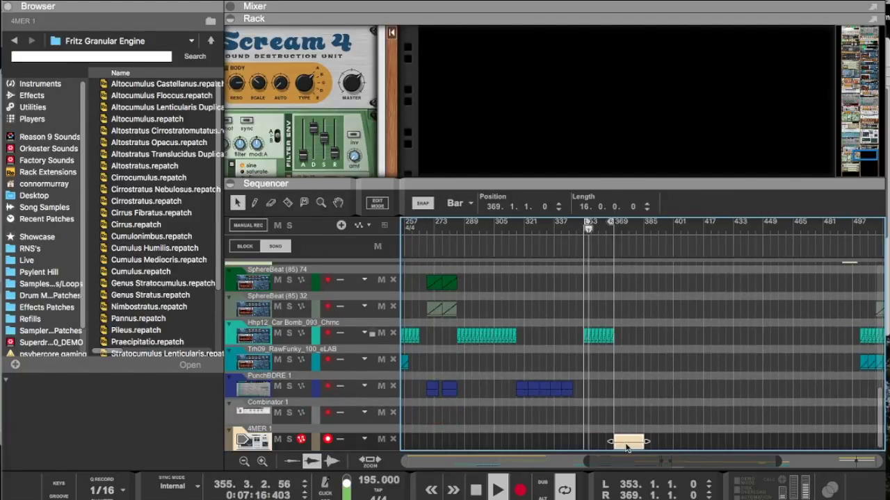
# Step: Shorten the fade-in of the long gafojsgfdijgsjhl 215 clip to 256, and finally remove the fade-in completely
pyautogui.scroll(4, 617, 379)
pyautogui.click(627, 338)
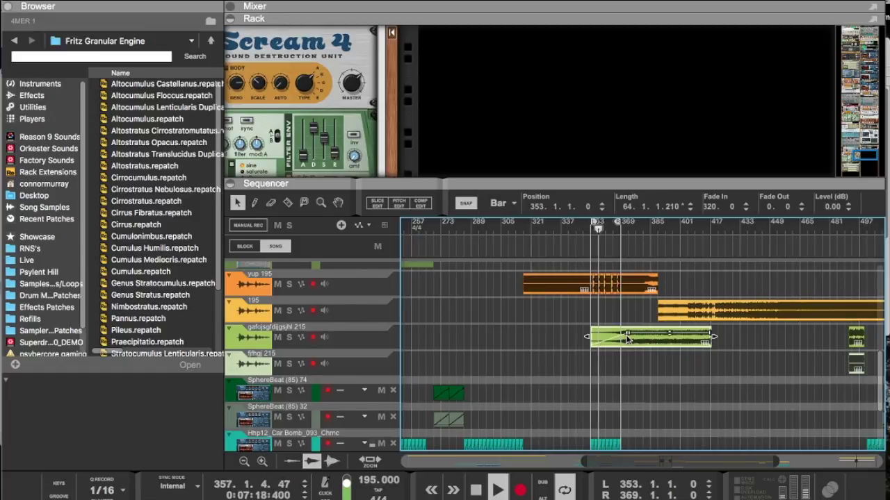
pyautogui.moveTo(627, 334); pyautogui.dragTo(620, 332)
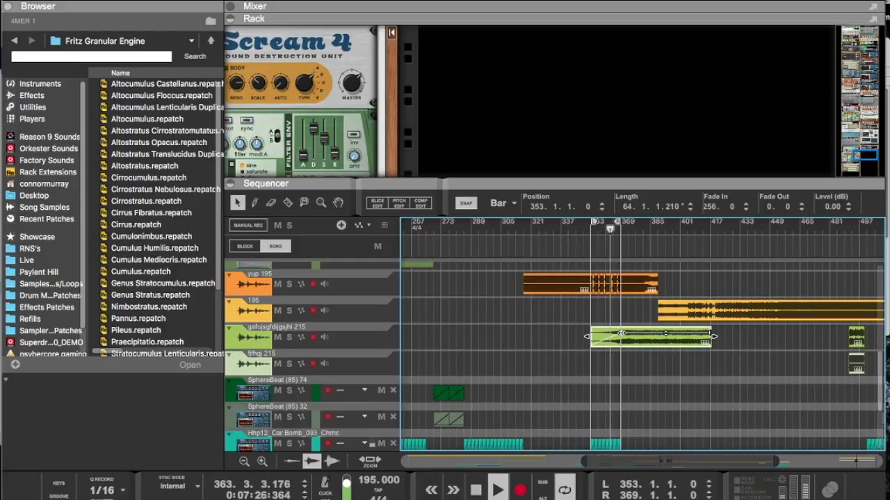
pyautogui.moveTo(622, 333); pyautogui.dragTo(586, 332)
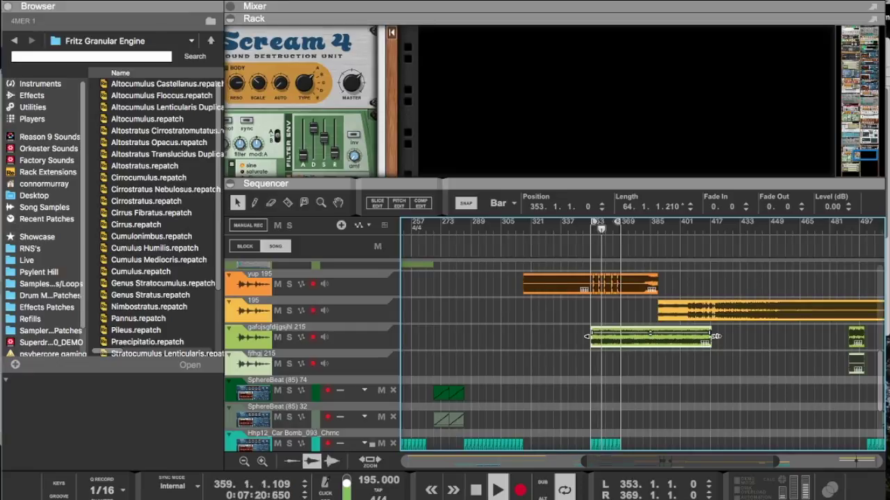
# Step: Move the last yup 195 clip to bar 447 and shift the 4MER 1 clip past bar 417
pyautogui.moveTo(645, 284); pyautogui.dragTo(790, 282)
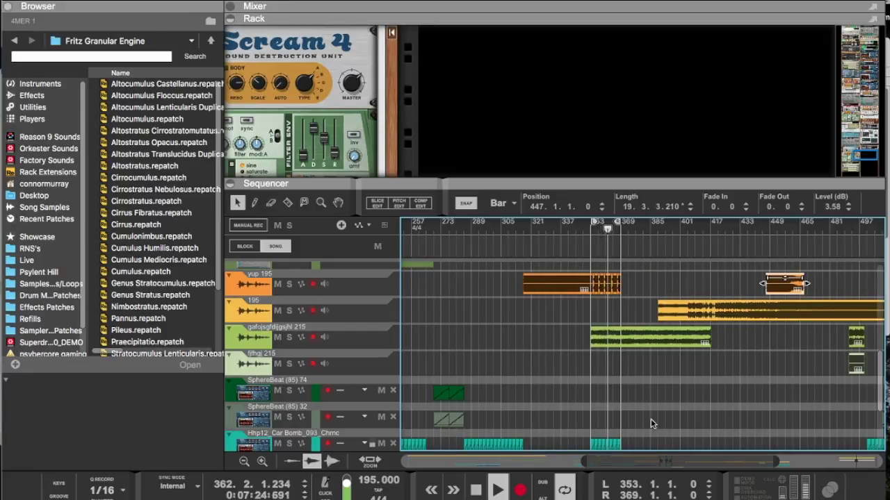
pyautogui.scroll(-3, 650, 418)
pyautogui.click(659, 398)
pyautogui.moveTo(645, 438); pyautogui.dragTo(791, 441)
# Step: Repeat the Hhp12 Car Bomb clips so they fill bars 353 to 417, and move the 195 clip to bar 443
pyautogui.moveTo(664, 326); pyautogui.dragTo(691, 342)
pyautogui.scroll(10, 686, 317)
pyautogui.scroll(-6, 686, 317)
pyautogui.moveTo(672, 297); pyautogui.dragTo(779, 296)
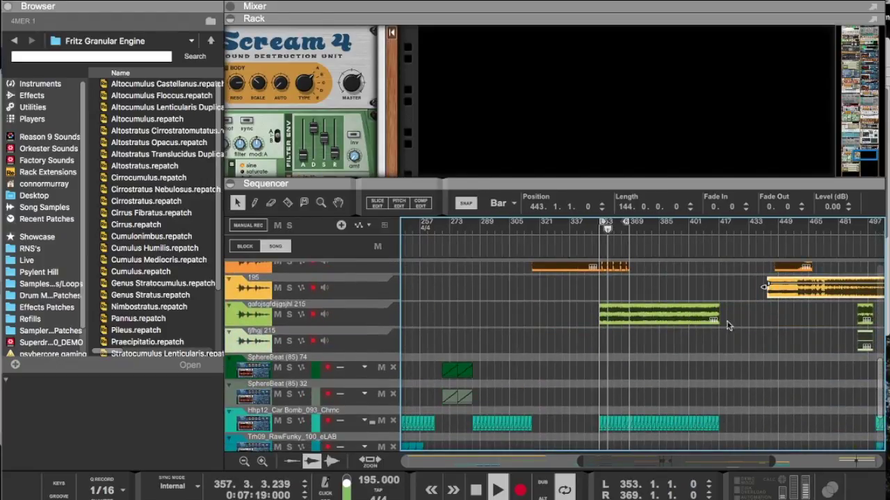
# Step: Copy the yup 195 slices of bars 353 to 369 repeatedly up to bar 417 and set the loop's right locator to bar 417
pyautogui.scroll(2, 672, 305)
pyautogui.moveTo(671, 305); pyautogui.dragTo(612, 310)
pyautogui.scroll(4, 611, 310)
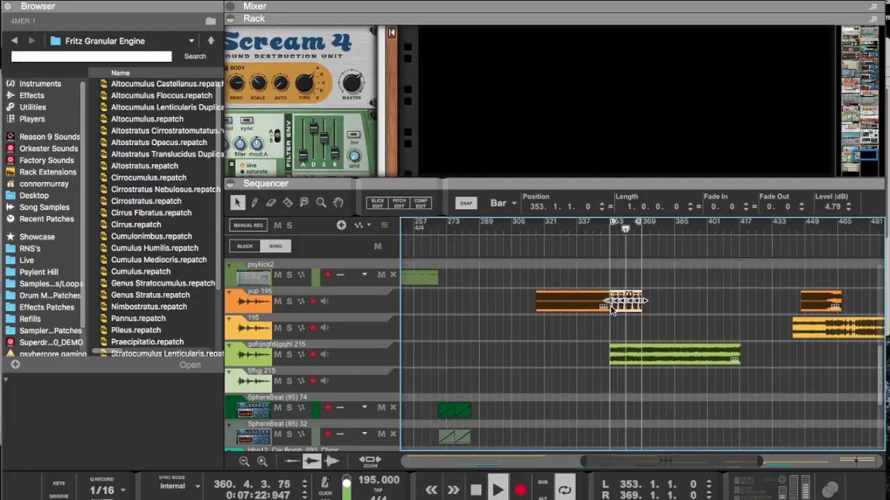
pyautogui.moveTo(597, 310); pyautogui.dragTo(789, 312)
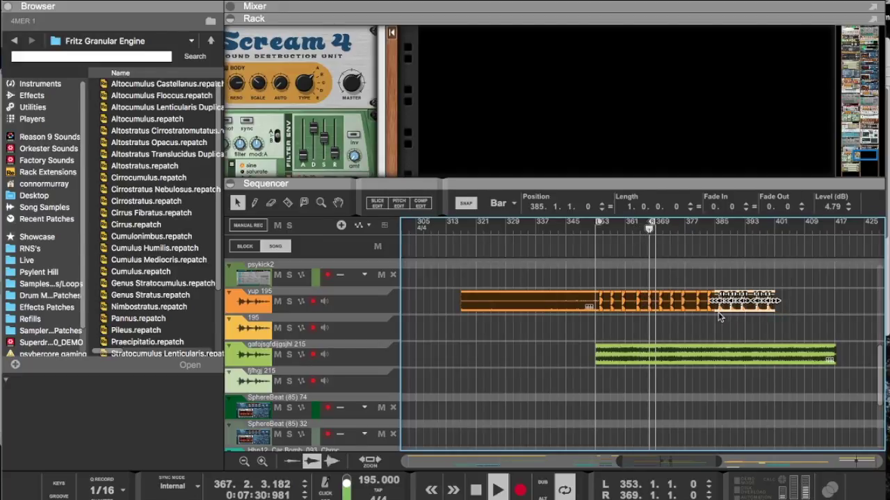
pyautogui.moveTo(717, 313); pyautogui.dragTo(778, 311)
pyautogui.keyDown('super'); pyautogui.click(836, 230); pyautogui.keyUp('super')
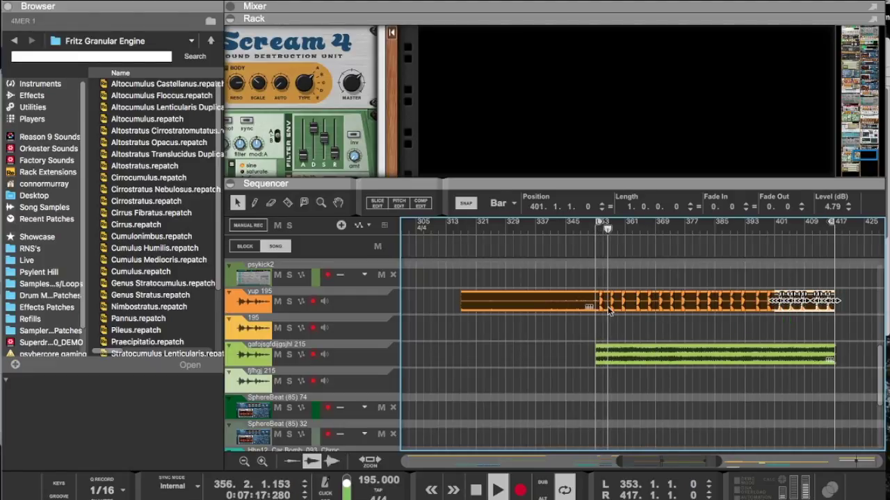
# Step: Try resizing the yup 195 slices at bars 371 and 377, shortening the one at bar 377 to 1 bar
pyautogui.click(667, 307)
pyautogui.moveTo(673, 301); pyautogui.dragTo(677, 301)
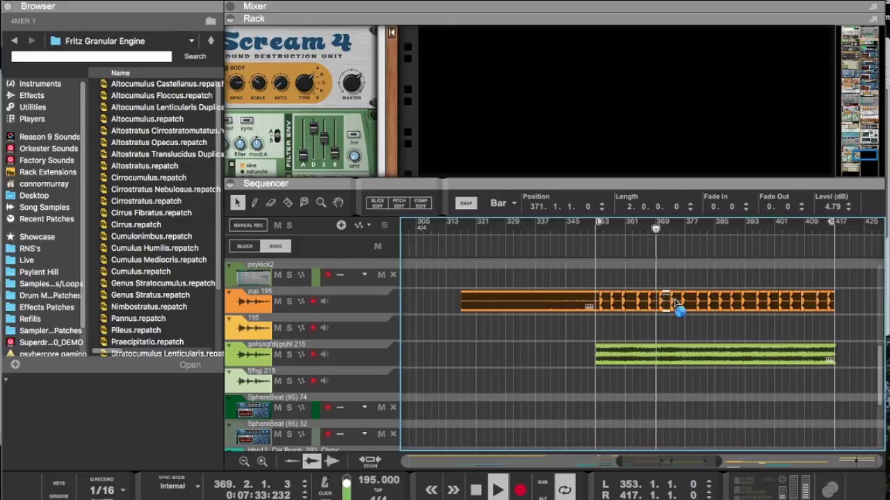
pyautogui.moveTo(677, 301); pyautogui.dragTo(674, 304)
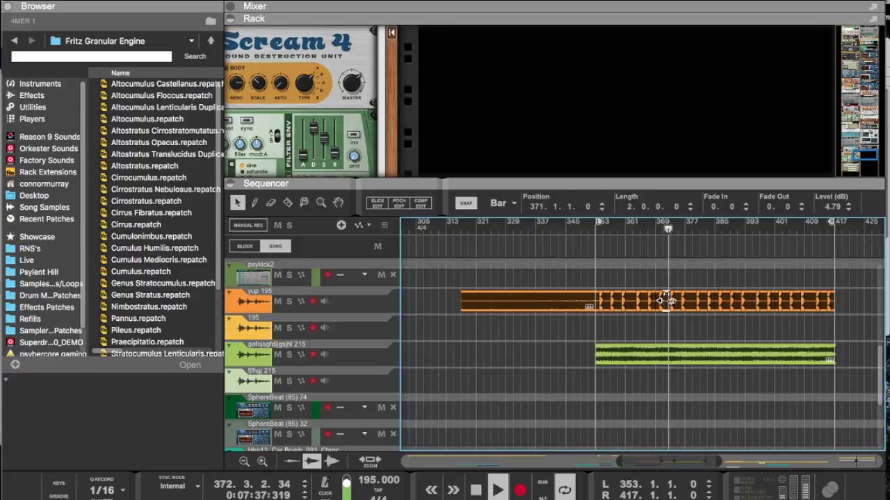
pyautogui.click(689, 305)
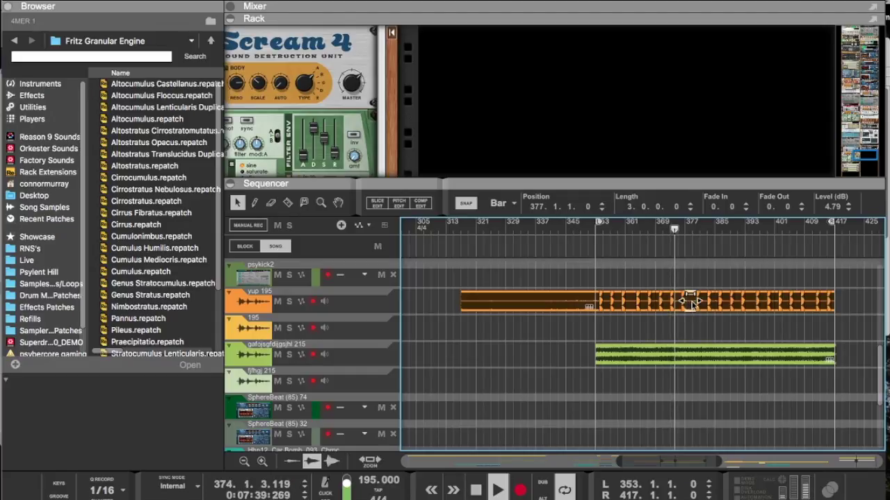
pyautogui.moveTo(697, 303); pyautogui.dragTo(694, 302)
pyautogui.click(693, 302)
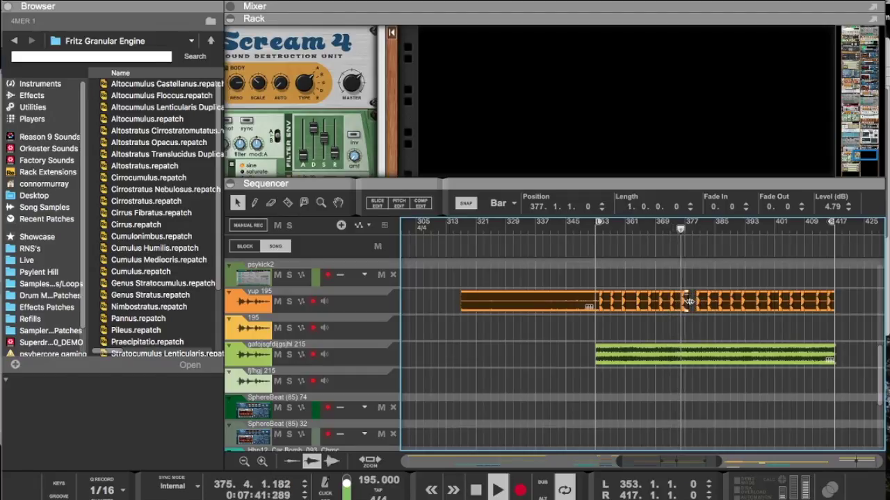
pyautogui.click(690, 301)
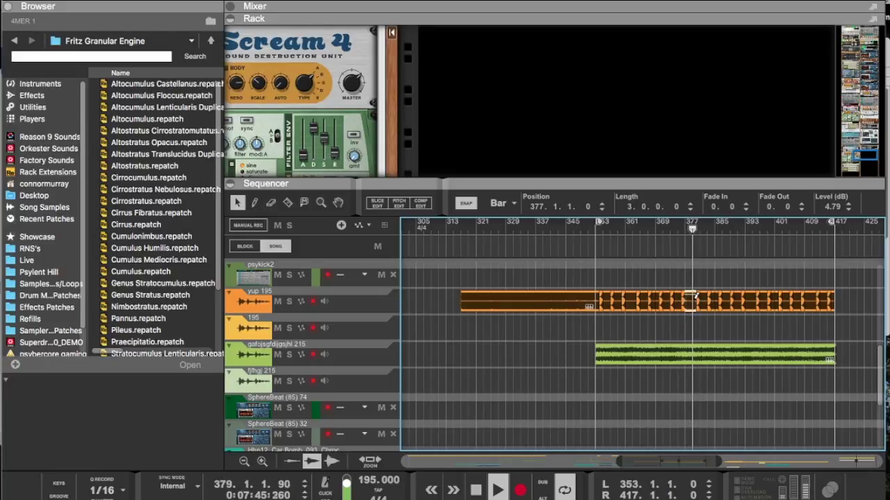
# Step: Select all yup 195 slices between bars 353 and 417, enable stretch for them, and clear the selection
pyautogui.moveTo(855, 290); pyautogui.dragTo(599, 313)
pyautogui.rightClick(599, 312)
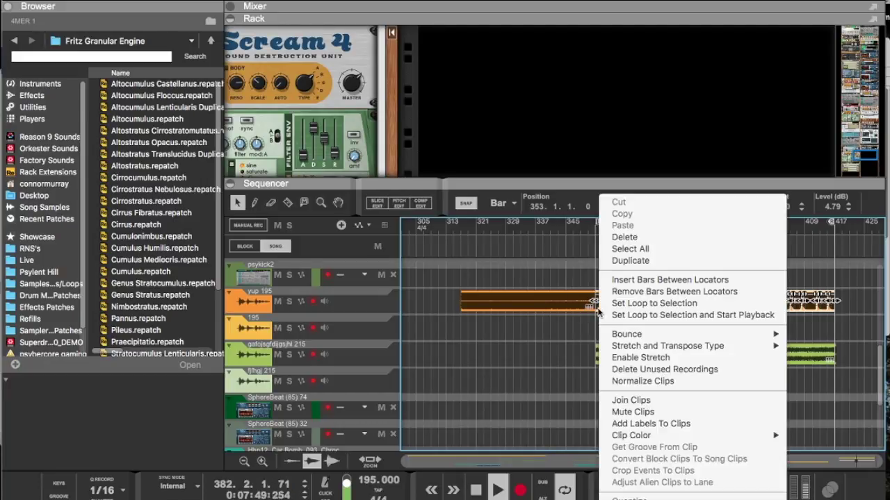
pyautogui.click(630, 357)
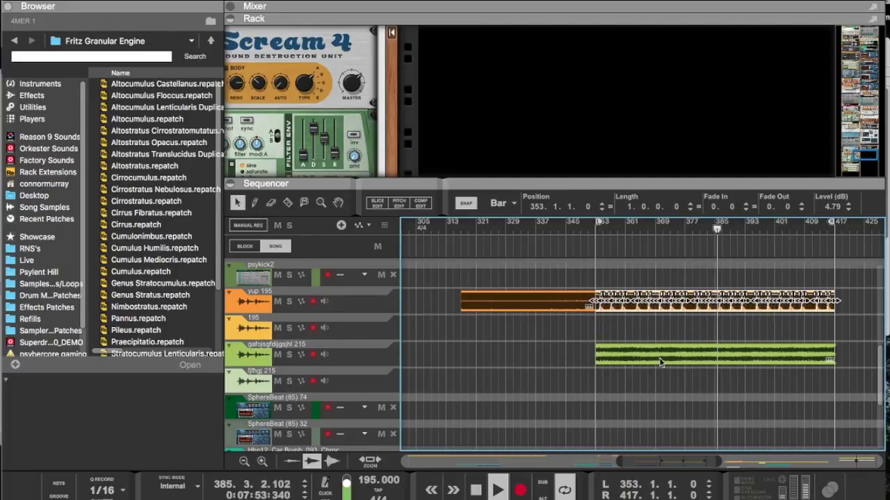
pyautogui.click(718, 334)
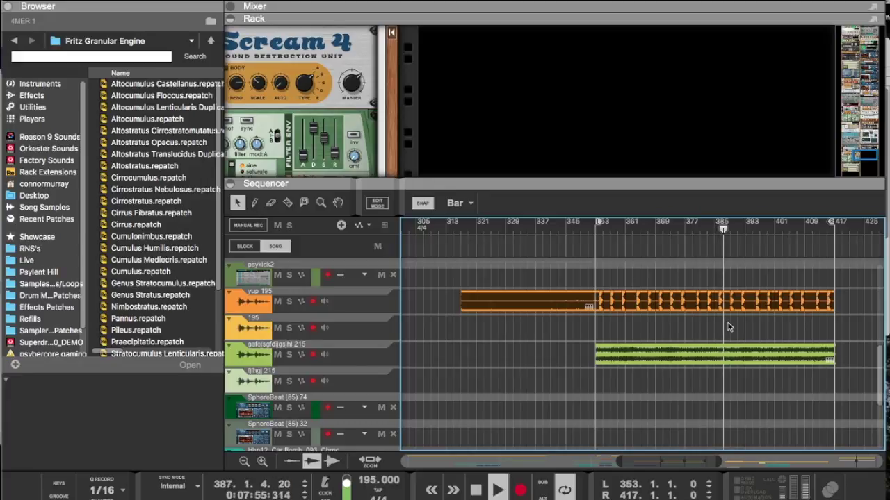
# Step: Delete the yup 195 slices from bar 385 to bar 417
pyautogui.click(727, 304)
pyautogui.moveTo(726, 304); pyautogui.dragTo(741, 302)
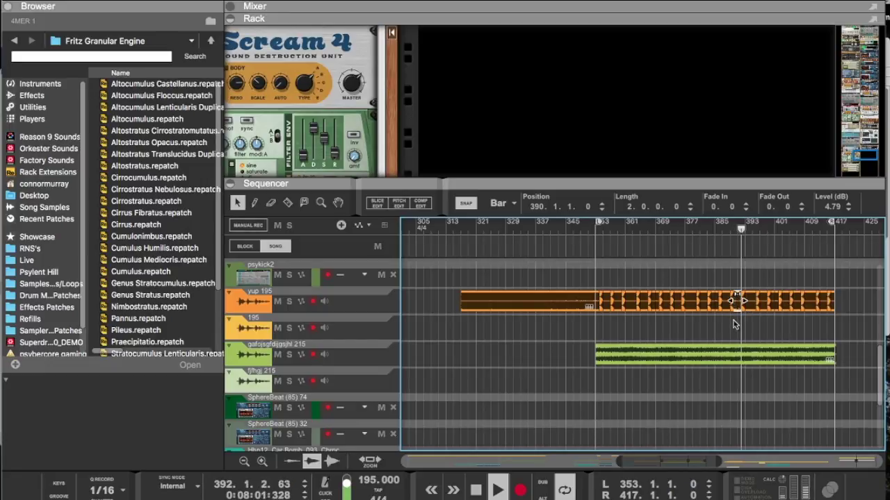
pyautogui.moveTo(870, 289); pyautogui.dragTo(658, 314)
pyautogui.press('Delete')
# Step: Try shortening the yup 195 slices at bars 371 and 374 to 1 bar each
pyautogui.click(665, 319)
pyautogui.click(666, 306)
pyautogui.keyDown('shift'); pyautogui.click(678, 305); pyautogui.keyUp('shift')
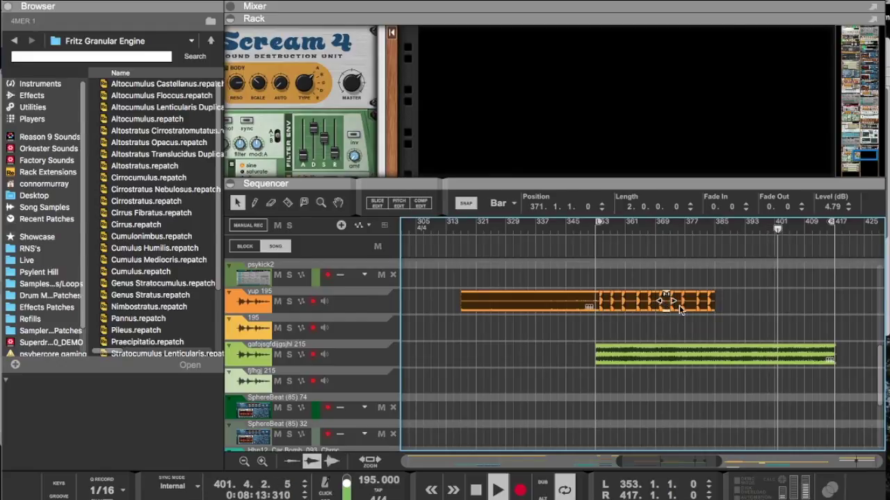
pyautogui.moveTo(684, 302); pyautogui.dragTo(679, 302)
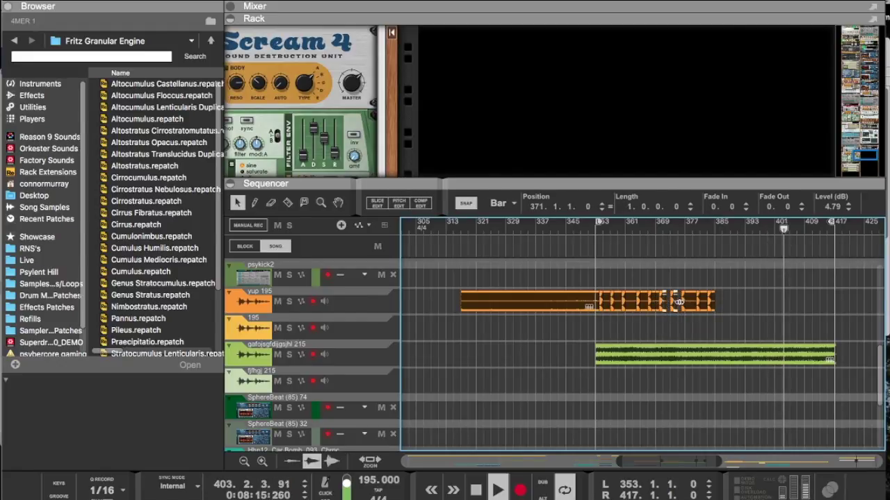
pyautogui.moveTo(684, 302); pyautogui.dragTo(681, 301)
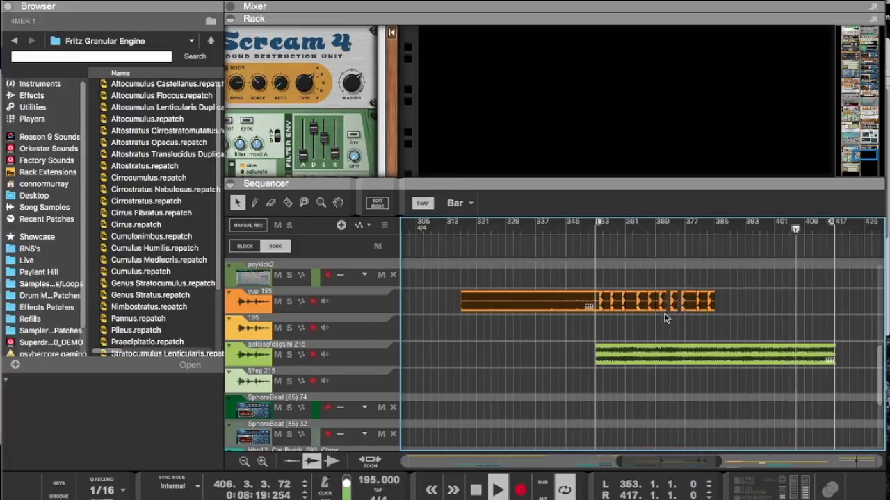
pyautogui.moveTo(671, 301); pyautogui.dragTo(687, 307)
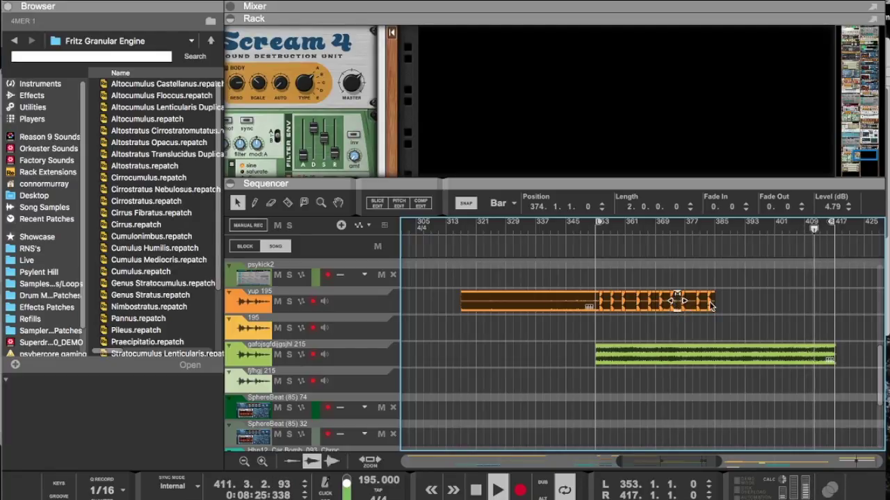
# Step: Lengthen the yup 195 slice at bar 384 to 3 bars and copy the slices from bar 353 onward to bar 387
pyautogui.click(712, 306)
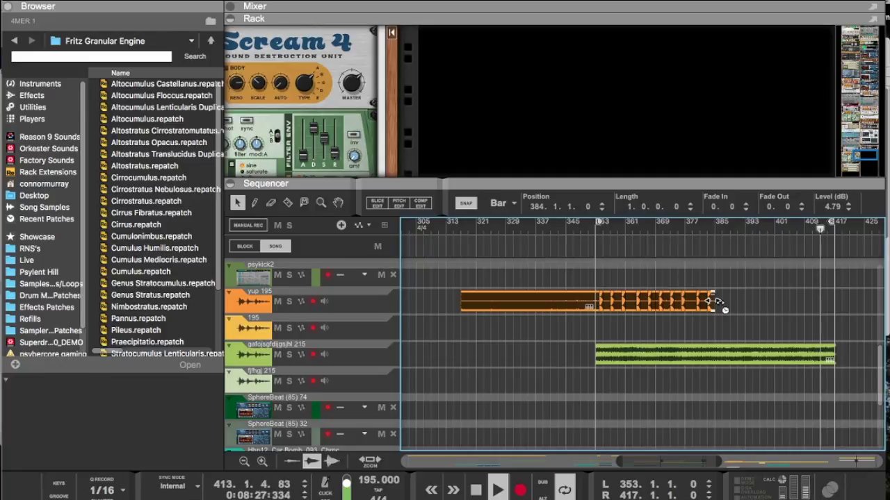
pyautogui.moveTo(723, 304); pyautogui.dragTo(723, 301)
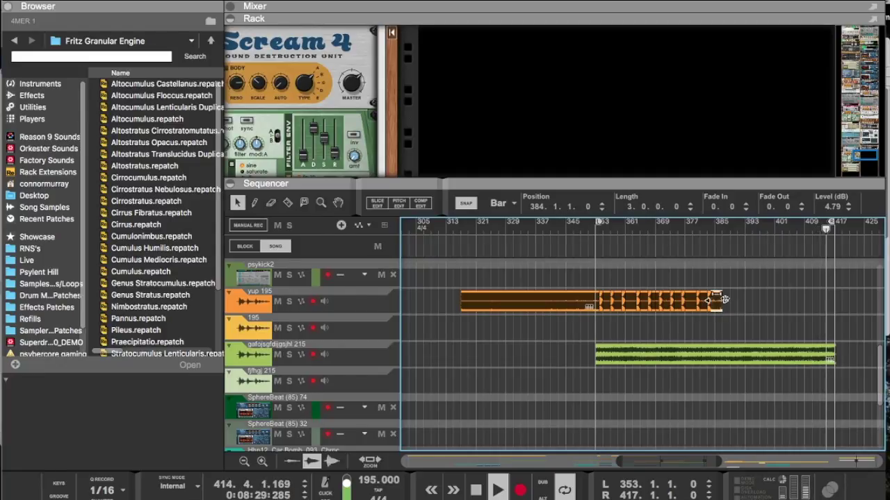
pyautogui.click(606, 310)
pyautogui.moveTo(606, 309); pyautogui.dragTo(728, 306)
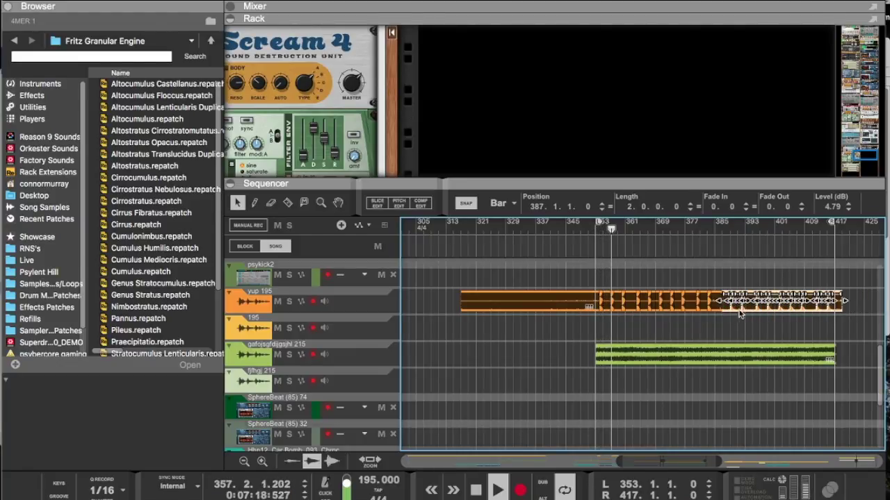
# Step: Fit the copied yup 195 slices up to bar 417 and place a 1-bar slice at bar 416
pyautogui.moveTo(869, 341); pyautogui.dragTo(728, 306)
pyautogui.press('Delete')
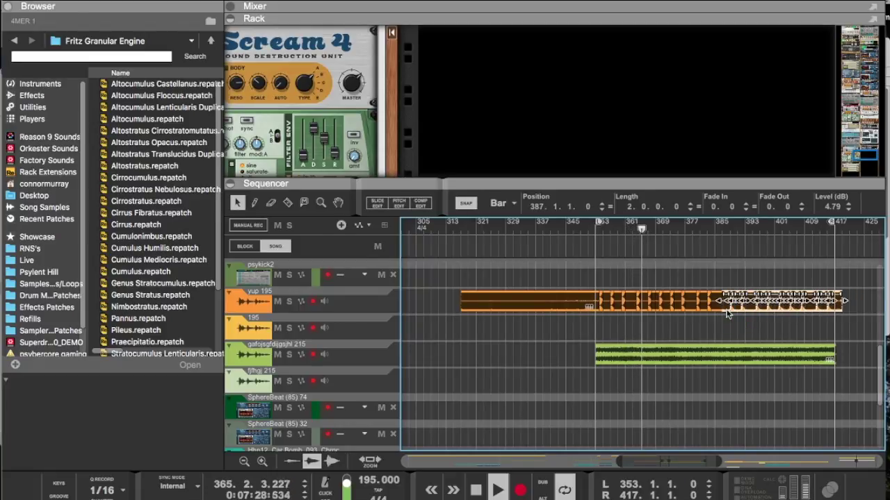
pyautogui.click(849, 325)
pyautogui.click(833, 302)
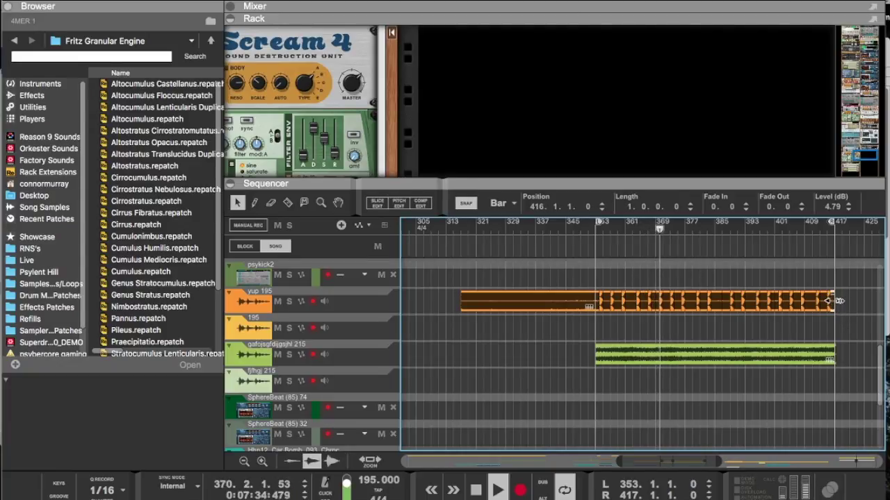
pyautogui.click(837, 308)
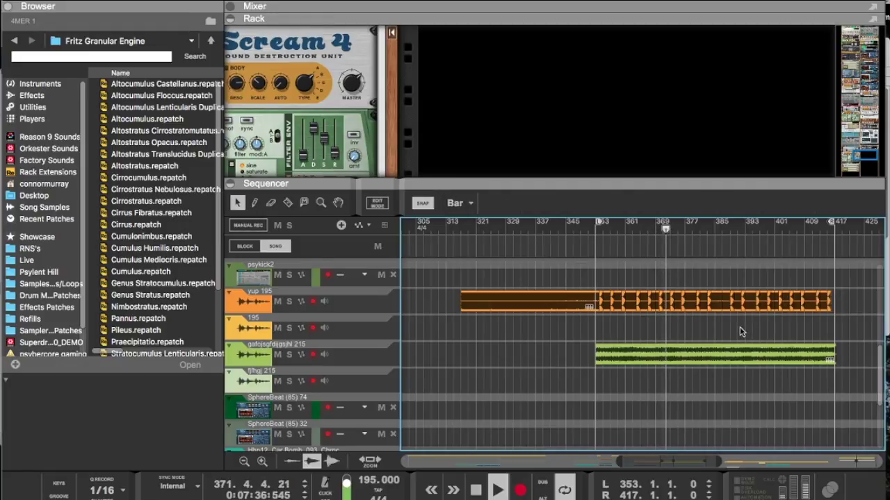
pyautogui.moveTo(657, 311); pyautogui.dragTo(833, 306)
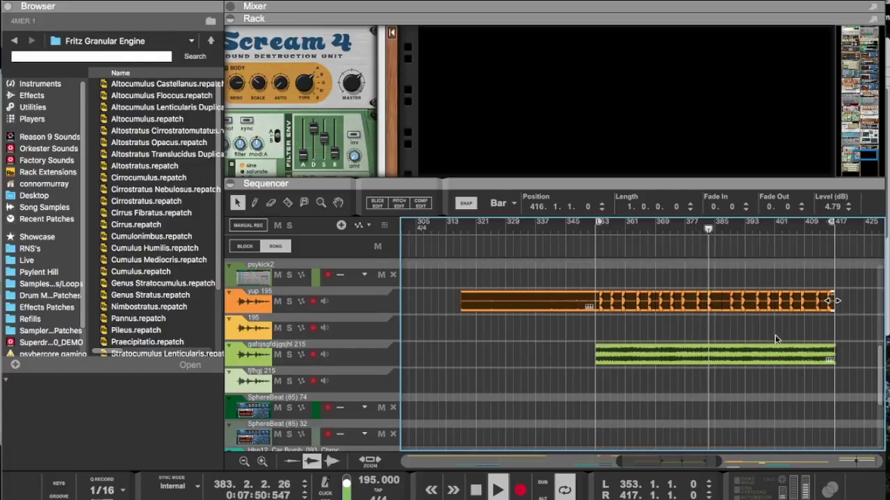
pyautogui.click(734, 362)
pyautogui.rightClick(734, 363)
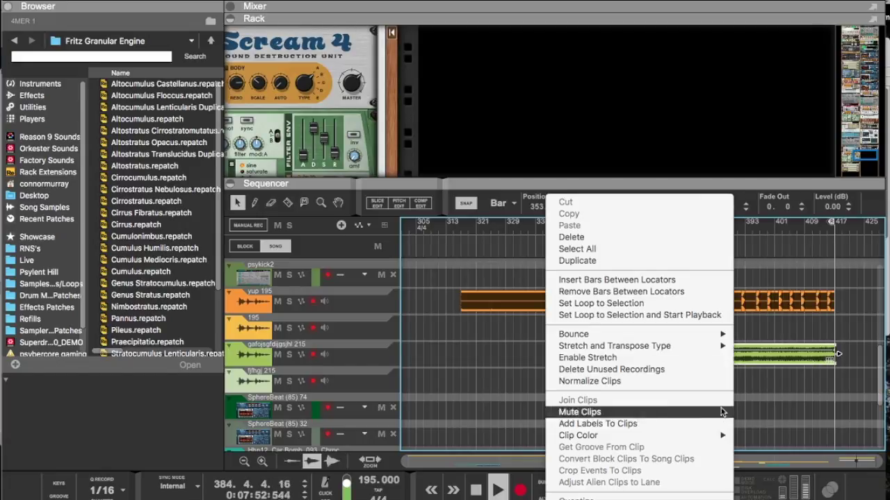
pyautogui.press('Escape')
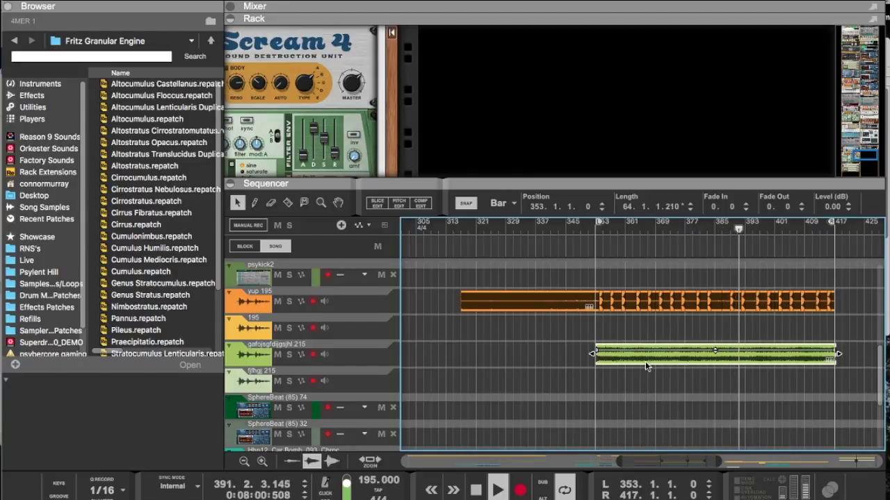
# Step: Try extending the end of the long green 215 clip to bar 418 for a length of 65 bars
pyautogui.press('h')
pyautogui.press('h')
pyautogui.press('h')
pyautogui.press('h')
pyautogui.press('h')
pyautogui.press('h')
pyautogui.press('h')
pyautogui.press('h')
pyautogui.press('h')
pyautogui.press('h')
pyautogui.press('h')
pyautogui.press('h')
pyautogui.press('h')
pyautogui.press('h')
pyautogui.press('h')
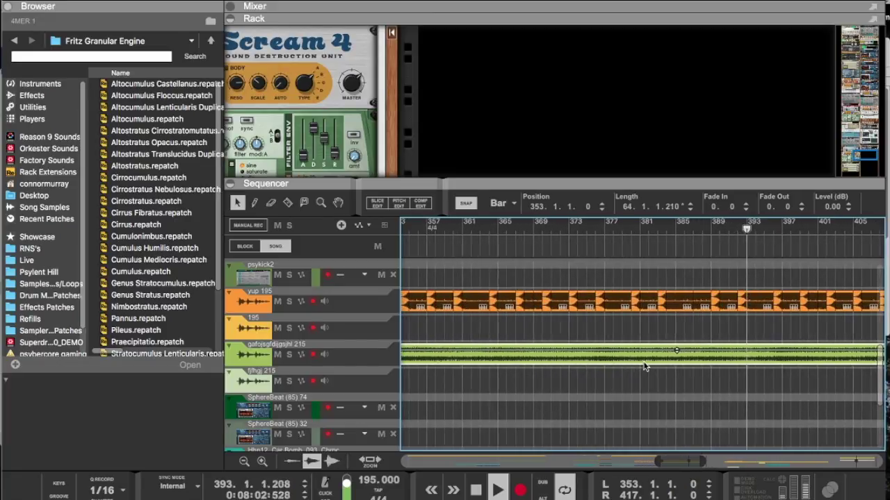
pyautogui.scroll(5, 644, 366)
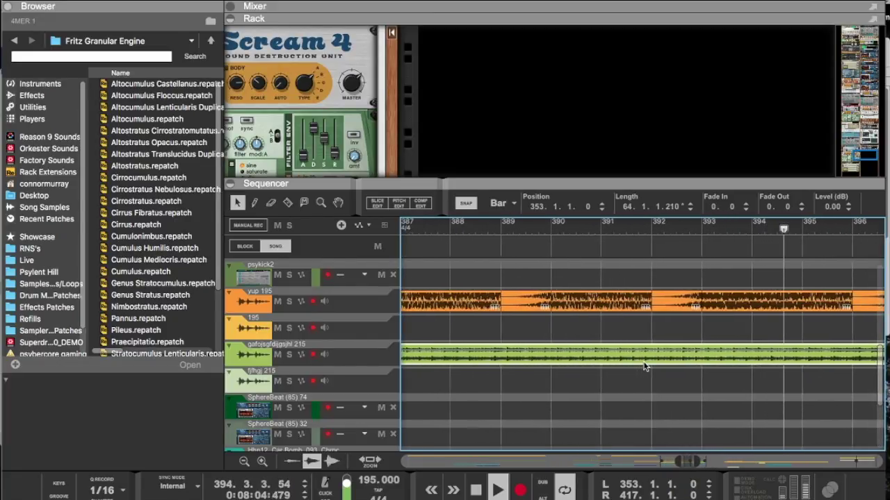
pyautogui.press('h')
pyautogui.hscroll(10, 645, 366)
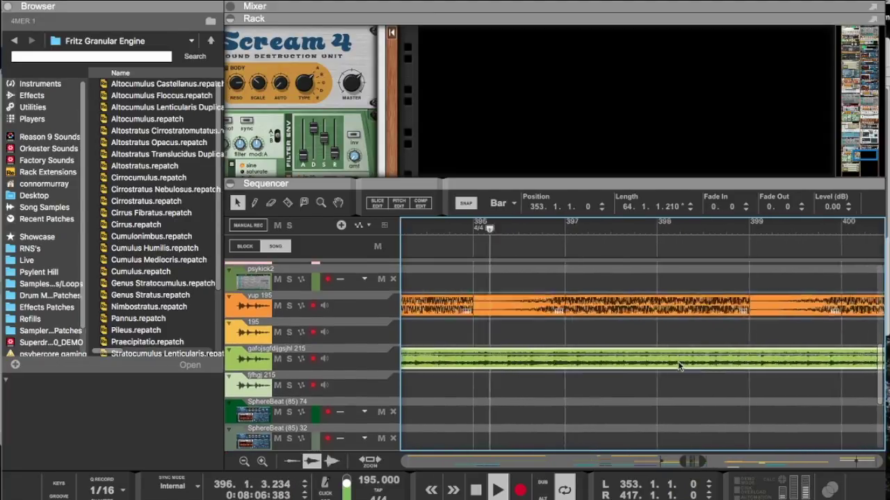
pyautogui.hscroll(20, 699, 366)
pyautogui.scroll(-2, 700, 366)
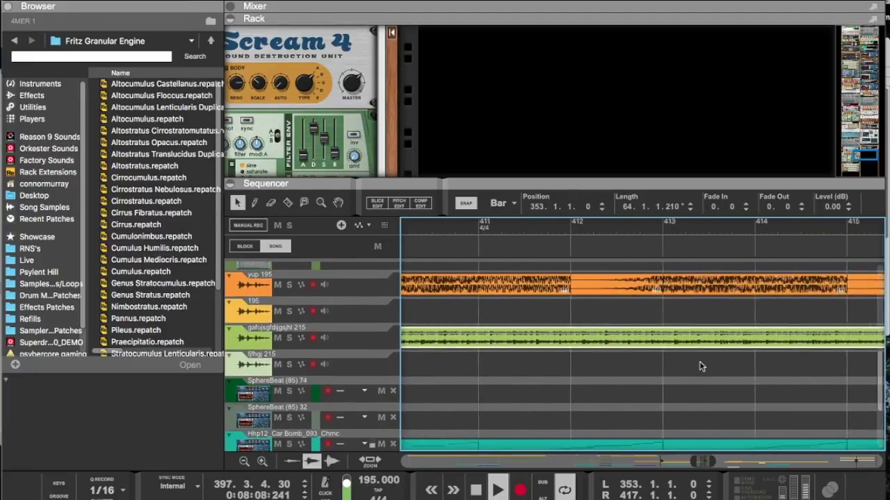
pyautogui.hscroll(-5, 700, 366)
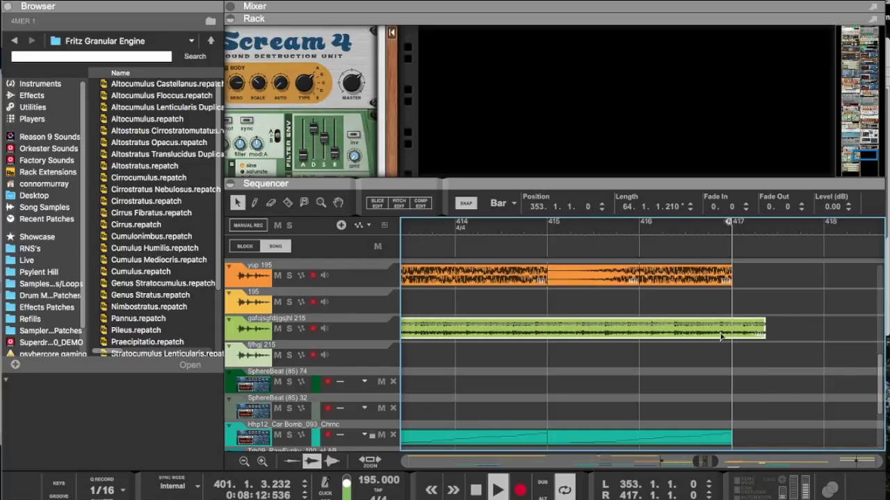
pyautogui.moveTo(768, 327); pyautogui.dragTo(824, 328)
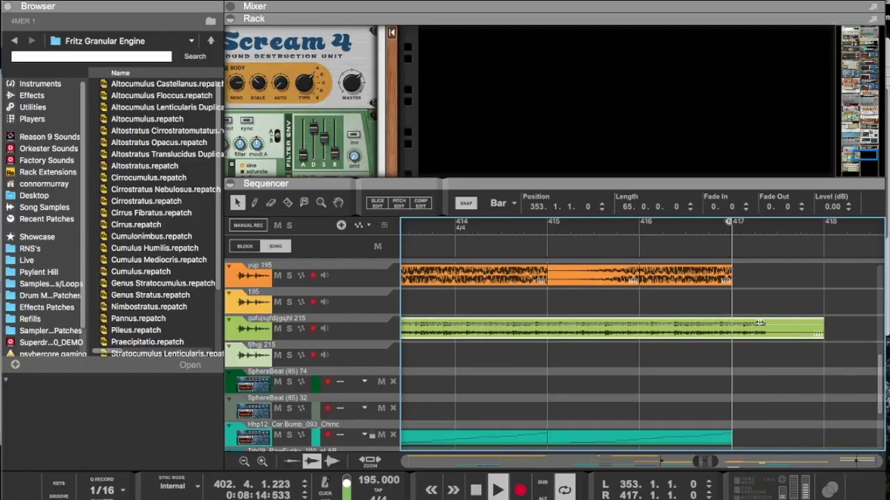
pyautogui.moveTo(745, 323)
pyautogui.mouseDown()
pyautogui.moveTo(730, 324)
pyautogui.moveTo(750, 322)
pyautogui.mouseUp()
pyautogui.moveTo(751, 318); pyautogui.dragTo(764, 333)
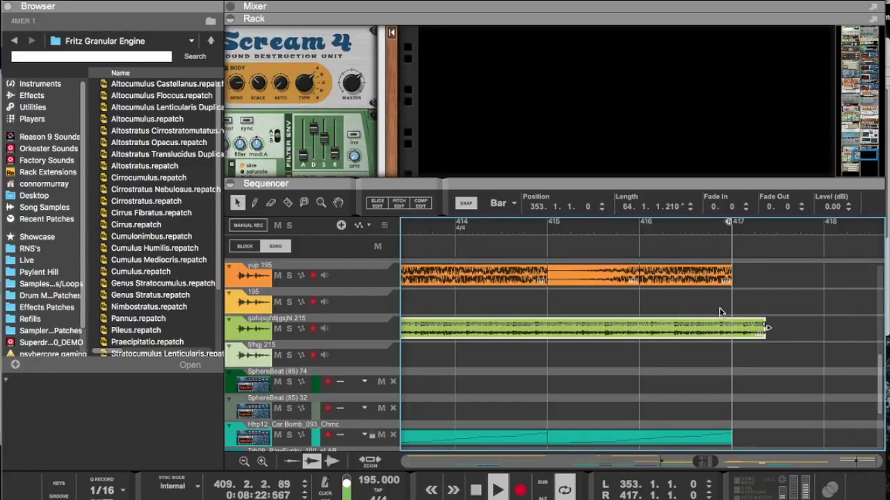
# Step: Shift the long green 215 clip earlier by setting its position to 352.3.3.0
pyautogui.doubleClick(583, 209)
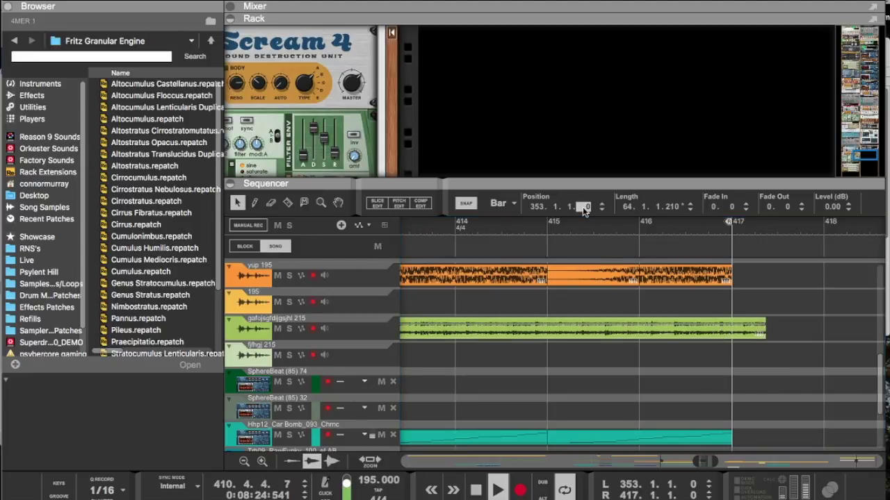
pyautogui.moveTo(578, 261); pyautogui.dragTo(563, 481)
pyautogui.moveTo(583, 208); pyautogui.dragTo(572, 499)
pyautogui.moveTo(580, 256); pyautogui.dragTo(581, 429)
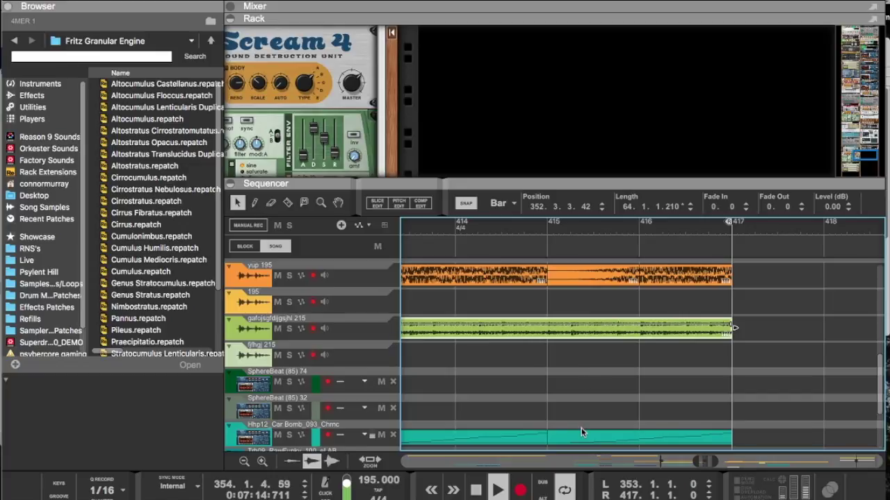
pyautogui.press('Return')
pyautogui.click(569, 208)
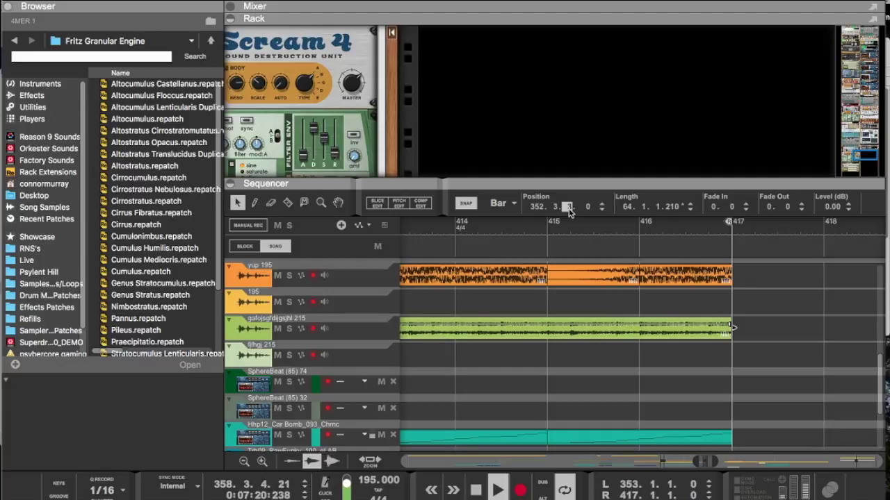
pyautogui.click(680, 208)
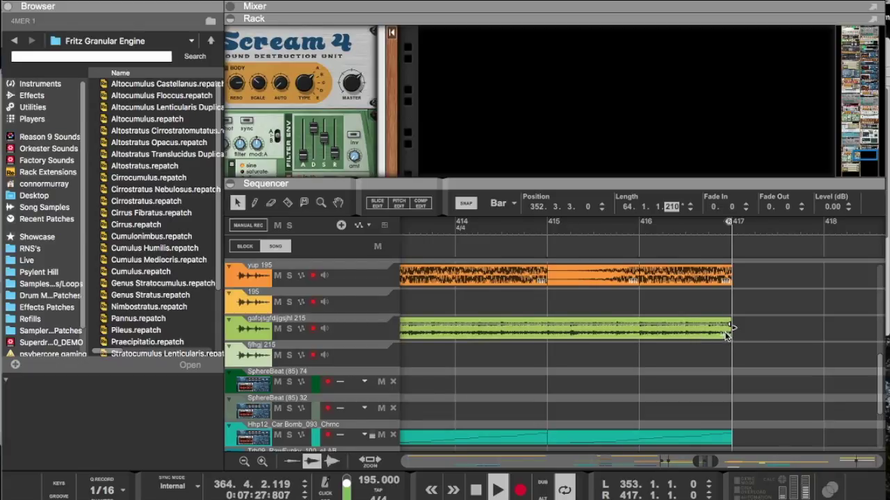
# Step: Check the long 215 clip's end against bar 417 and set its position to 352.3.3.27
pyautogui.click(725, 335)
pyautogui.press('h')
pyautogui.press('h')
pyautogui.press('h')
pyautogui.press('h')
pyautogui.press('h')
pyautogui.press('h')
pyautogui.press('h')
pyautogui.press('h')
pyautogui.press('h')
pyautogui.press('h')
pyautogui.press('h')
pyautogui.press('h')
pyautogui.press('h')
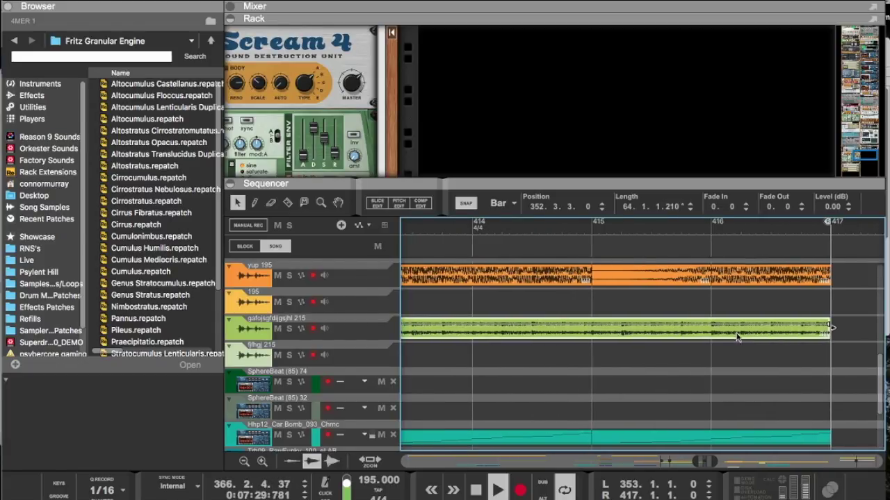
pyautogui.scroll(-2, 784, 340)
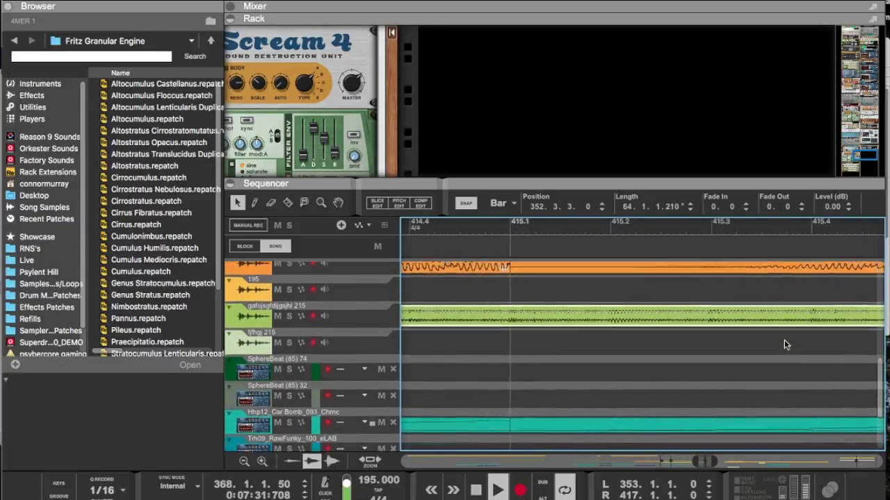
pyautogui.hscroll(1, 784, 340)
pyautogui.scroll(-1, 784, 340)
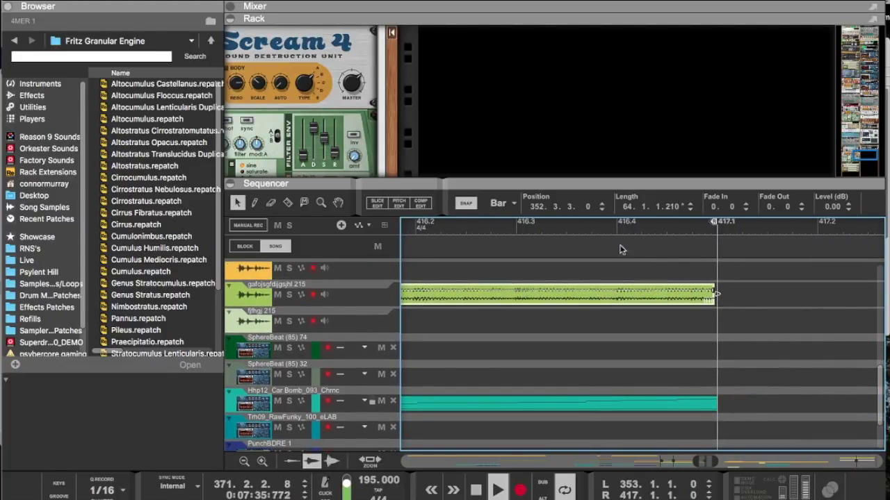
pyautogui.doubleClick(588, 207)
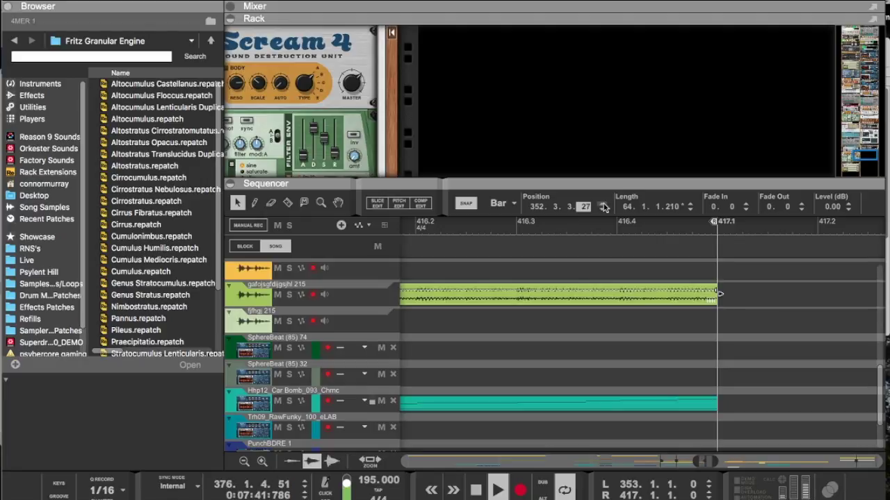
# Step: Fine-tune the long 215 clip's position to 352.3.3.30 so its end reaches bar 417
pyautogui.hscroll(-2, 608, 216)
pyautogui.scroll(8, 663, 282)
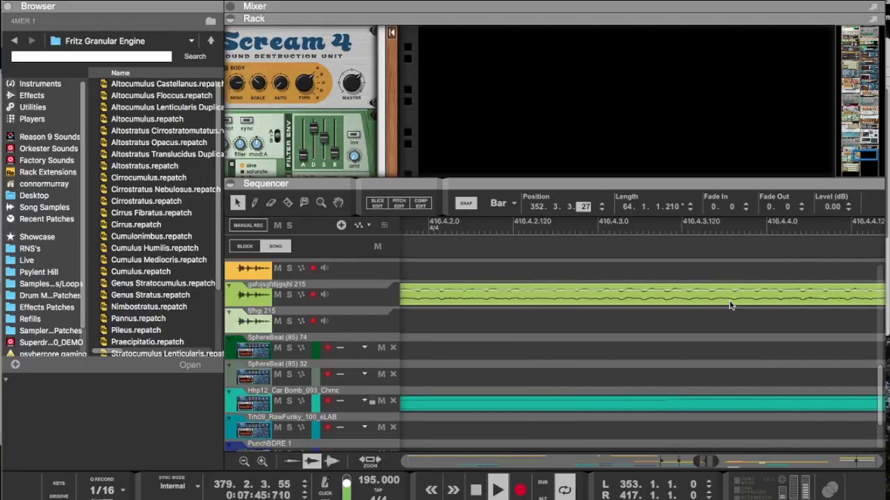
pyautogui.scroll(3, 730, 305)
pyautogui.scroll(-1, 730, 305)
pyautogui.hscroll(6, 730, 305)
pyautogui.hscroll(-3, 730, 305)
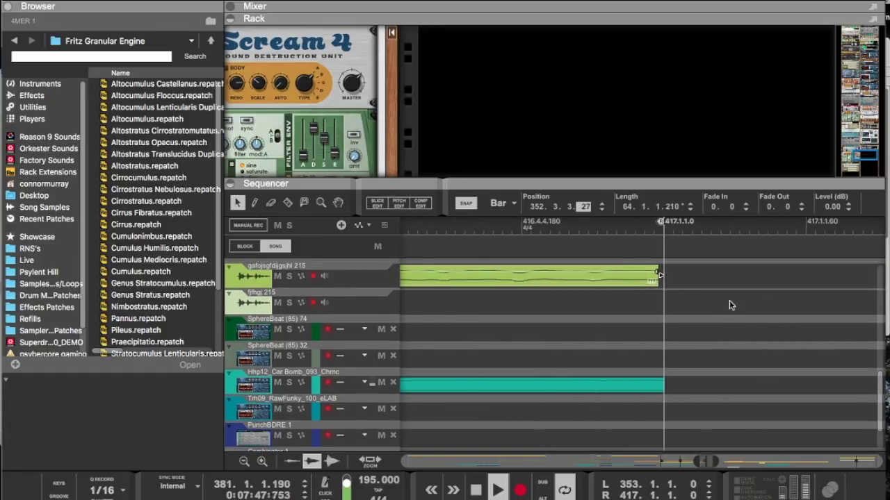
pyautogui.scroll(6, 730, 305)
pyautogui.hscroll(5, 730, 305)
pyautogui.hscroll(-1, 729, 305)
pyautogui.scroll(1, 730, 306)
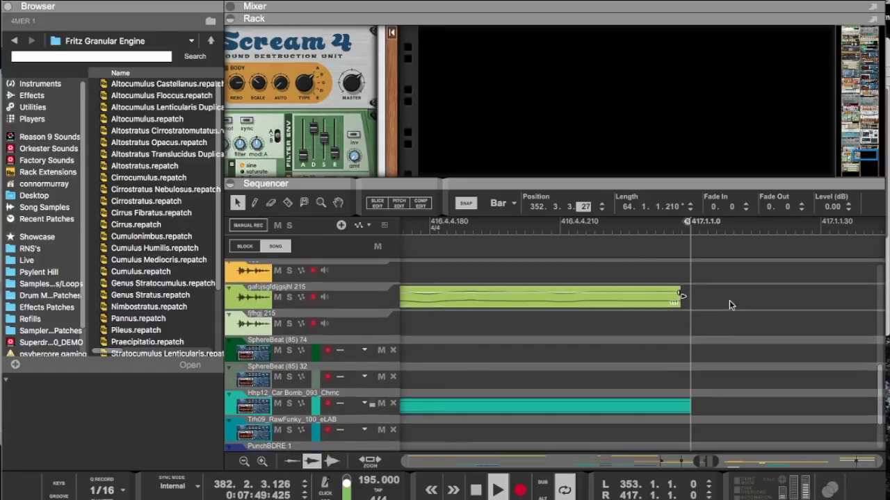
pyautogui.scroll(3, 729, 301)
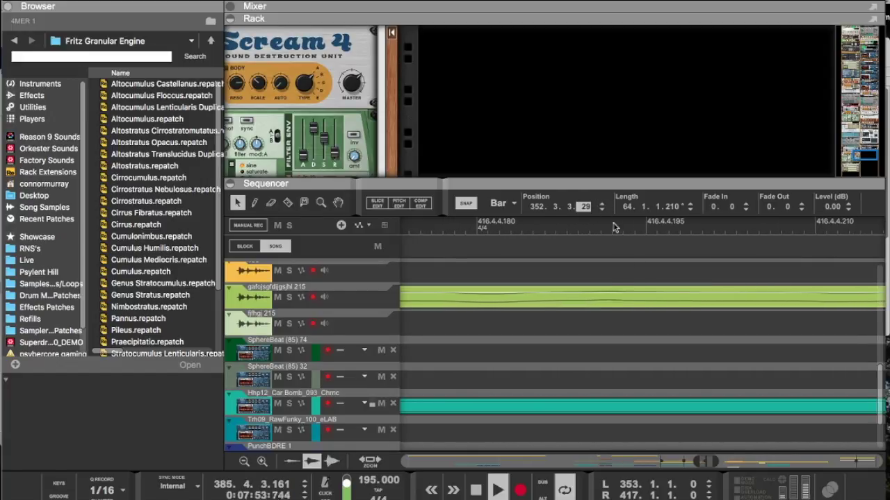
pyautogui.scroll(2, 650, 278)
pyautogui.hscroll(5, 650, 278)
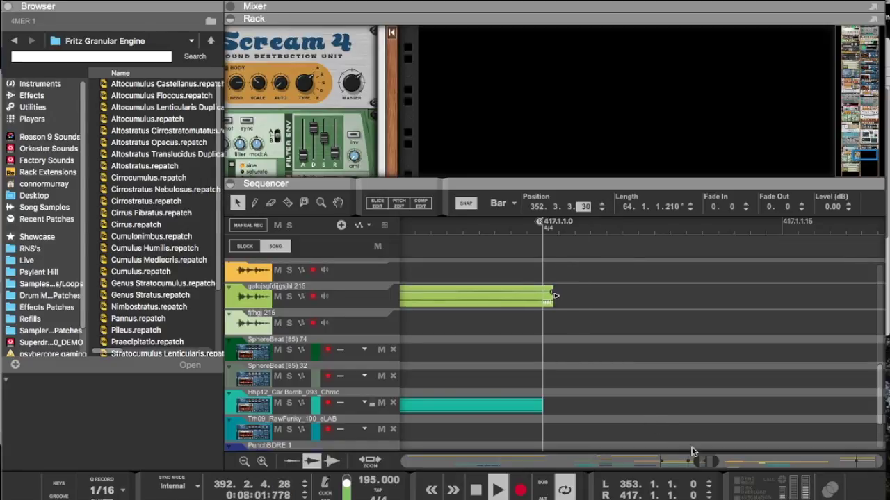
# Step: Trim the start of the long green 215 clip to bar 353 for a length of 64 bars
pyautogui.moveTo(706, 461); pyautogui.dragTo(660, 437)
pyautogui.hscroll(-10, 590, 377)
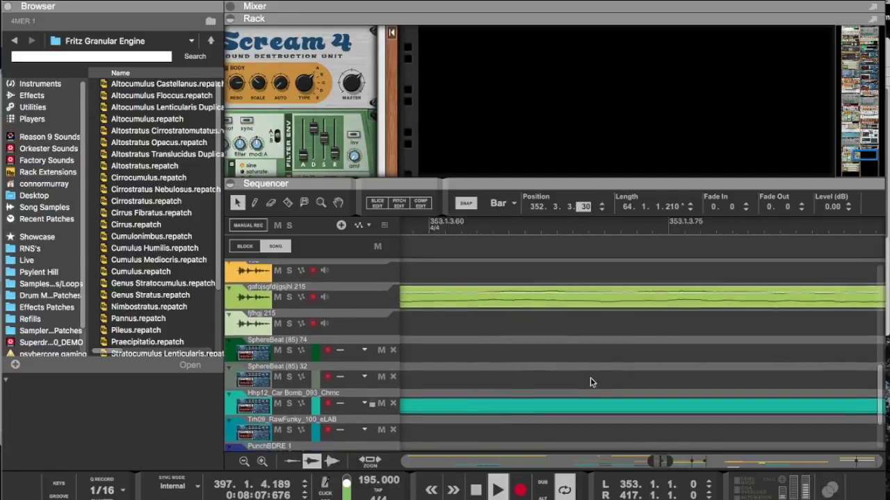
pyautogui.scroll(-2, 590, 377)
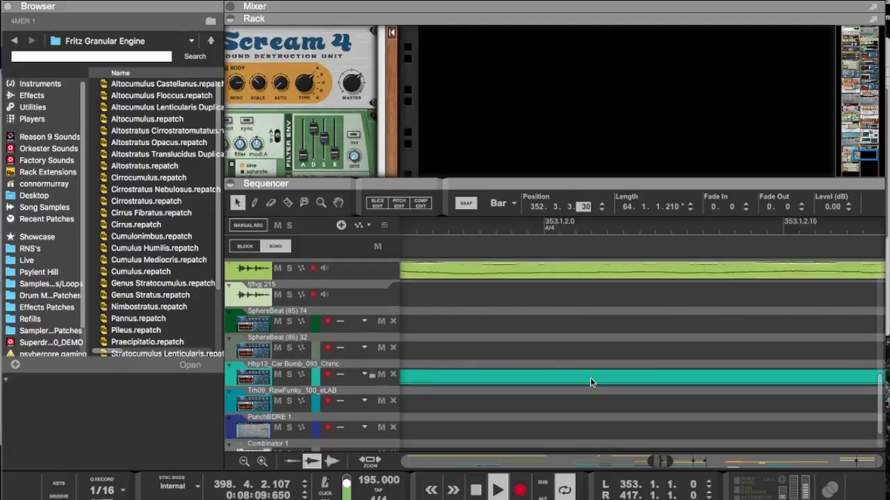
pyautogui.scroll(3, 590, 377)
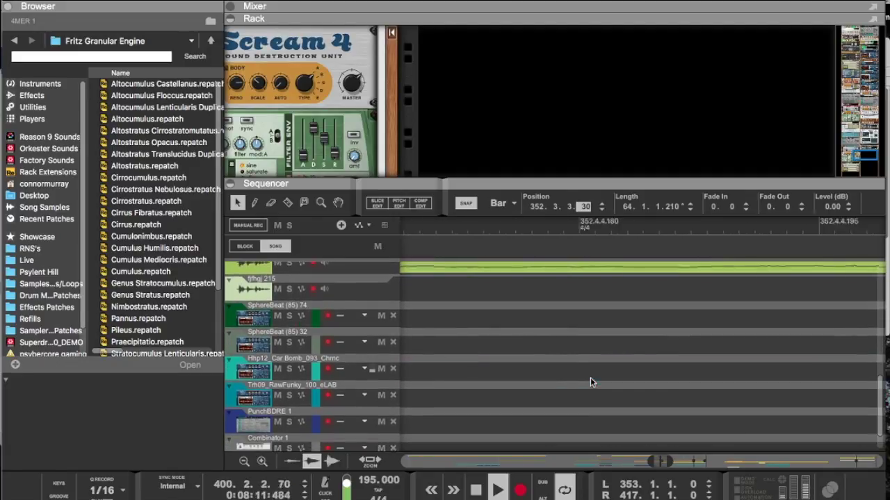
pyautogui.hscroll(-2, 590, 377)
pyautogui.hscroll(4, 624, 370)
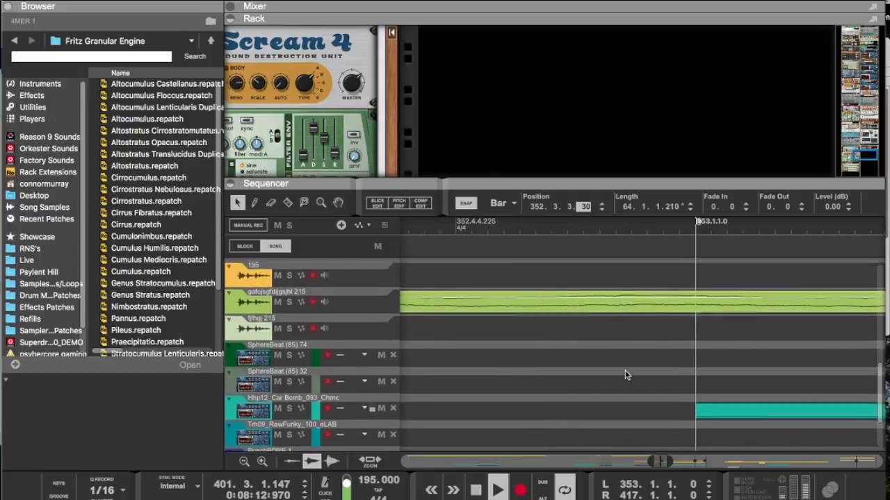
pyautogui.scroll(-8, 624, 370)
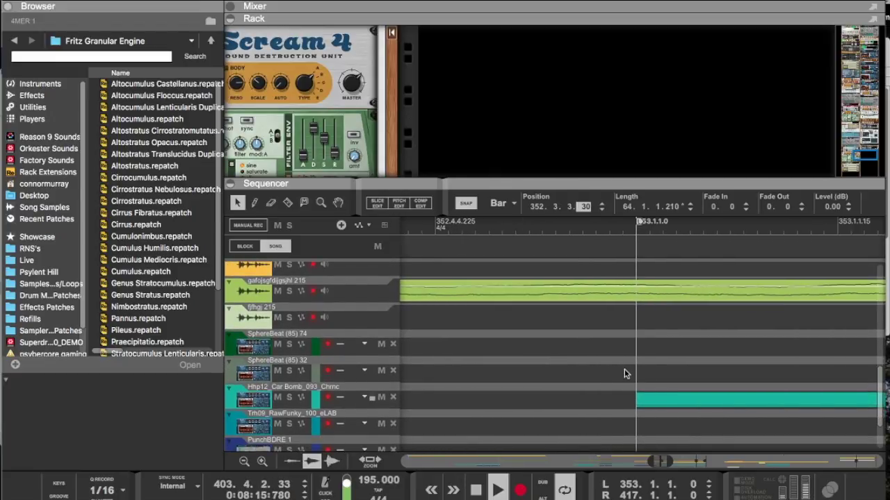
pyautogui.scroll(-4, 624, 373)
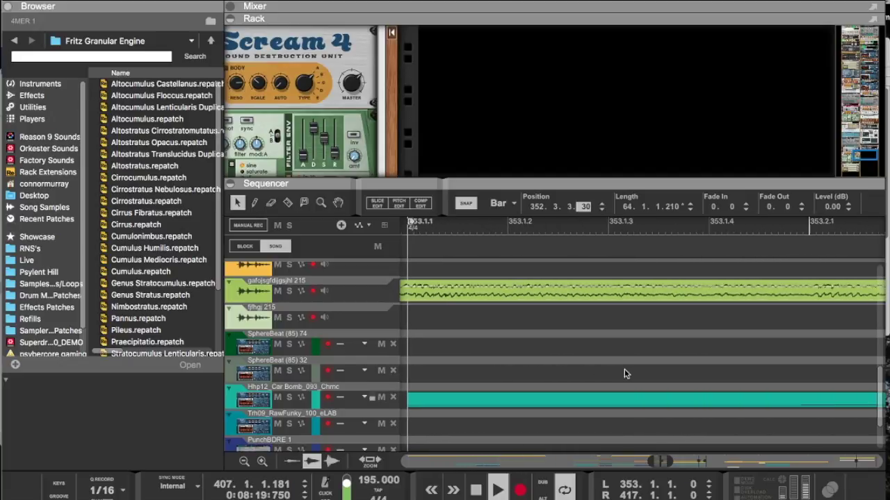
pyautogui.scroll(-3, 624, 373)
pyautogui.scroll(-4, 624, 373)
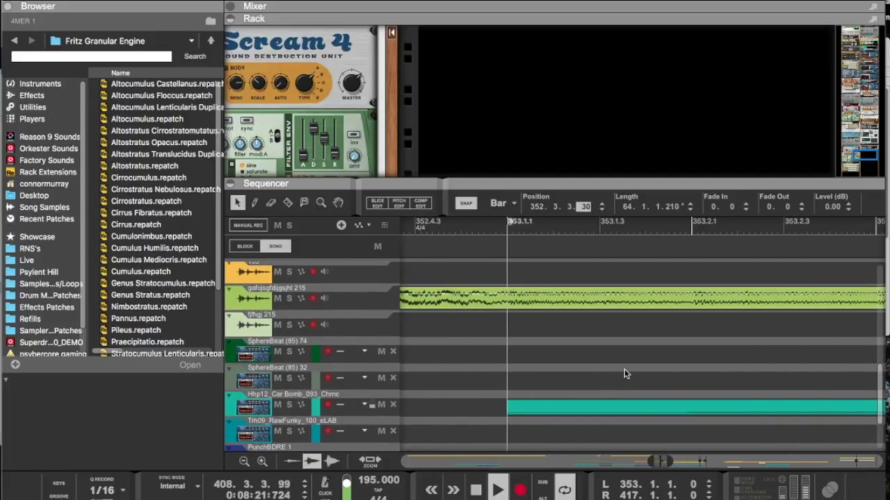
pyautogui.scroll(-5, 624, 373)
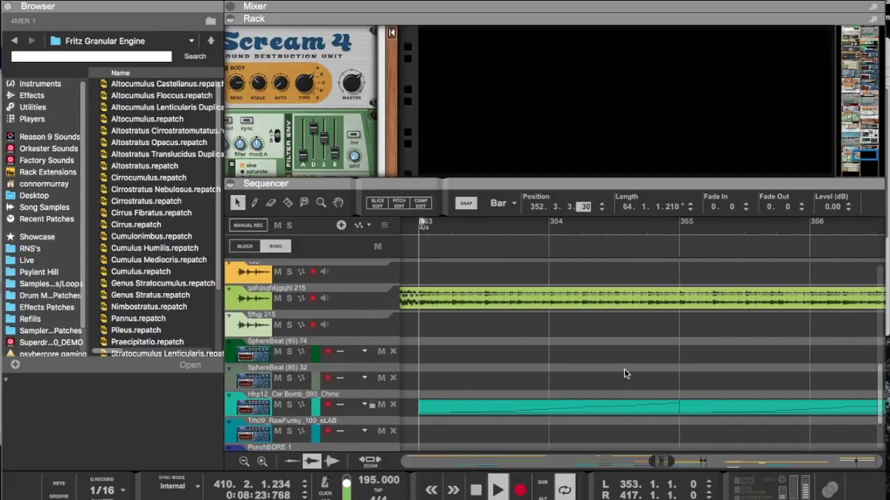
pyautogui.hscroll(-1, 624, 369)
pyautogui.click(530, 289)
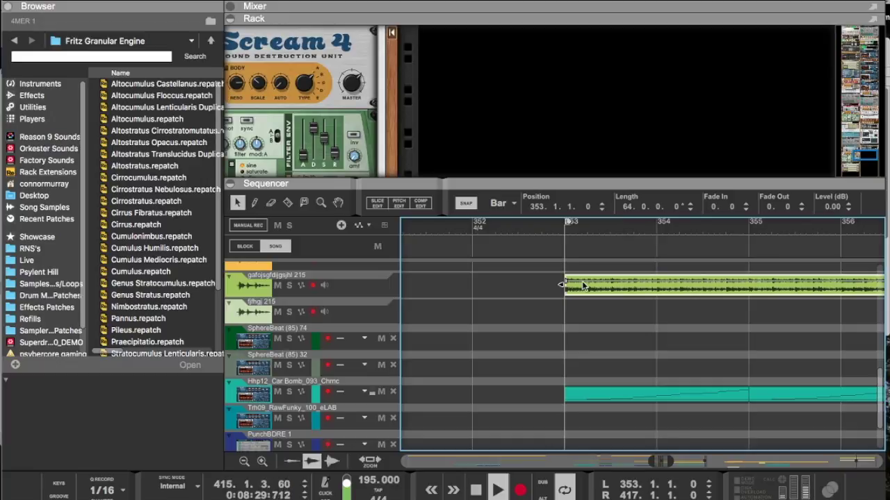
# Step: Raise the level of the long green 215 clip to 1.72 dB
pyautogui.scroll(3, 641, 265)
pyautogui.hscroll(1, 641, 264)
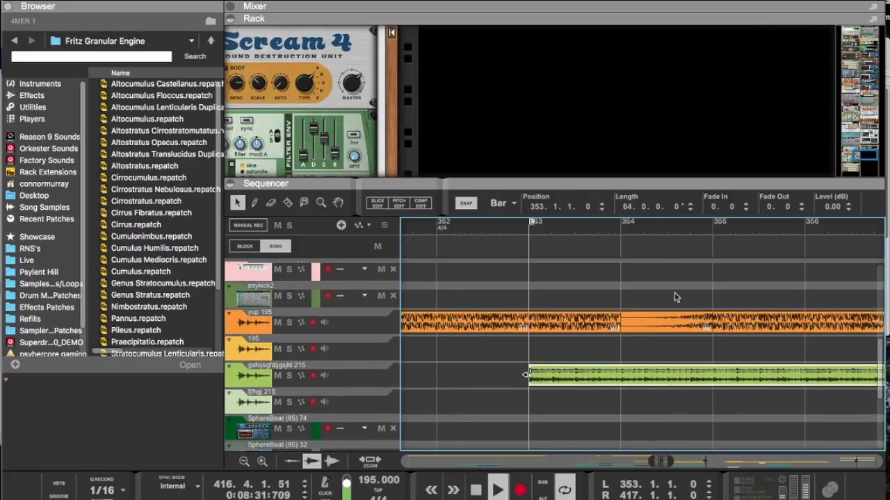
pyautogui.scroll(-5, 772, 275)
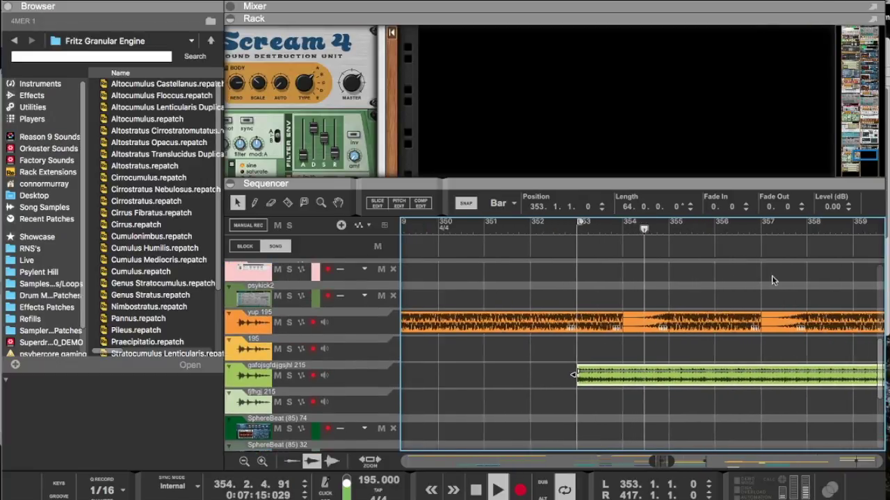
pyautogui.scroll(-5, 771, 278)
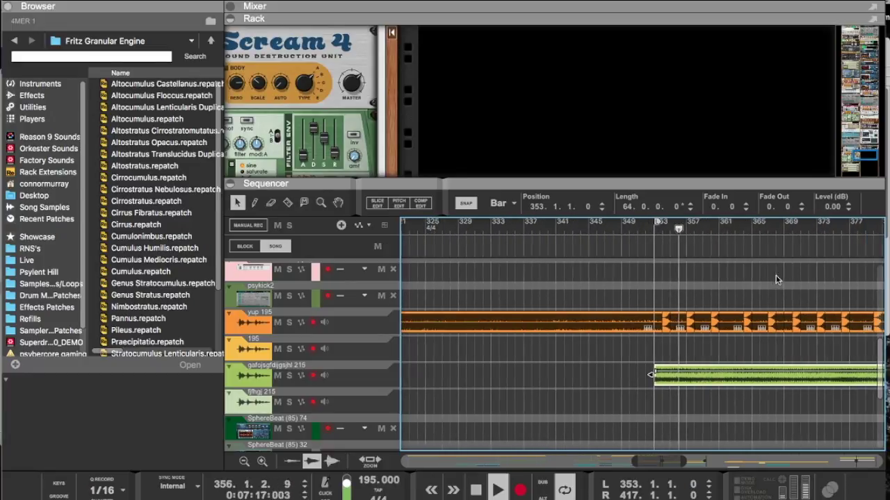
pyautogui.hscroll(10, 764, 382)
pyautogui.scroll(1, 764, 382)
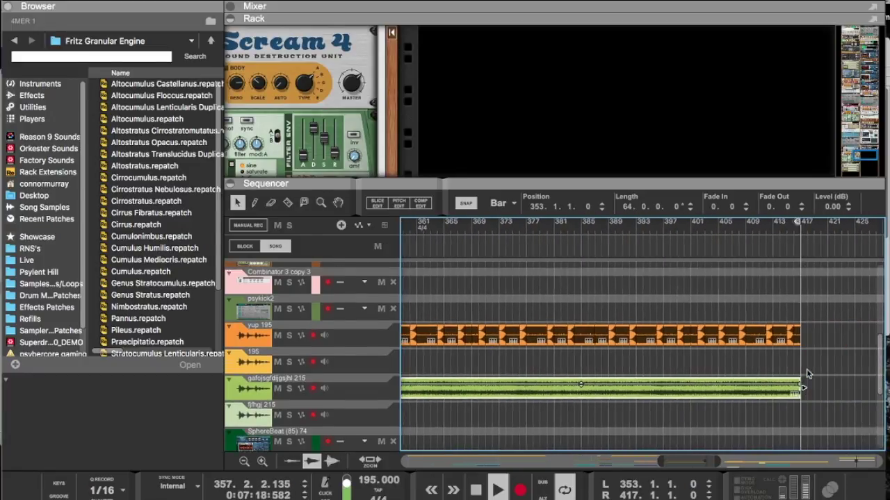
pyautogui.moveTo(582, 384); pyautogui.dragTo(582, 381)
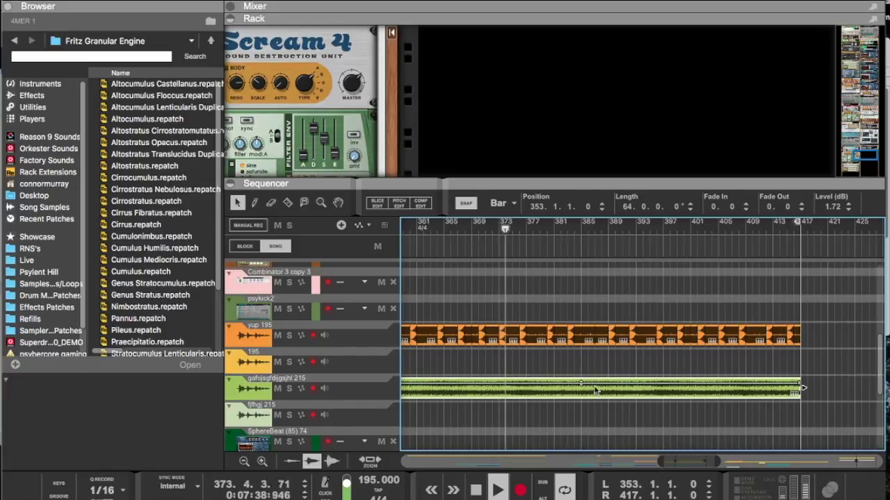
# Step: Time-stretch the audio in the yup 195 slice at bar 374, leaving the slice 2 bars long
pyautogui.hscroll(-2, 539, 375)
pyautogui.scroll(1, 539, 375)
pyautogui.hscroll(-1, 540, 376)
pyautogui.scroll(1, 540, 376)
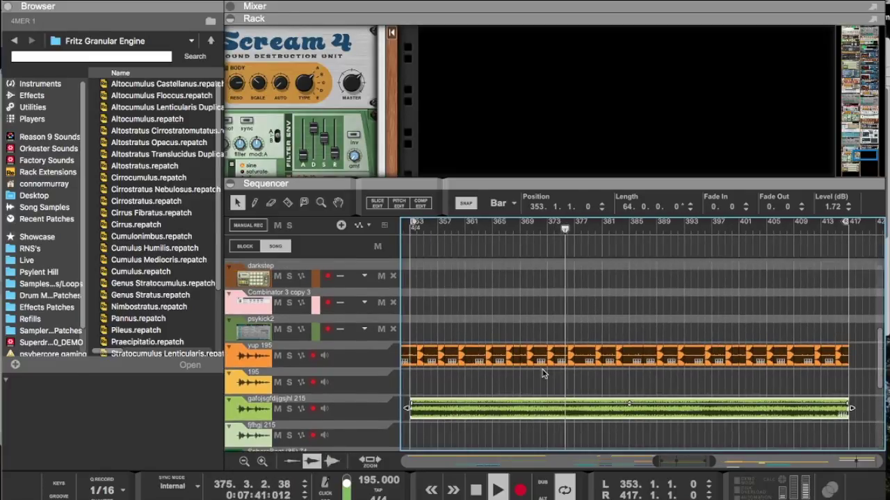
pyautogui.click(564, 356)
pyautogui.moveTo(570, 357); pyautogui.dragTo(558, 358)
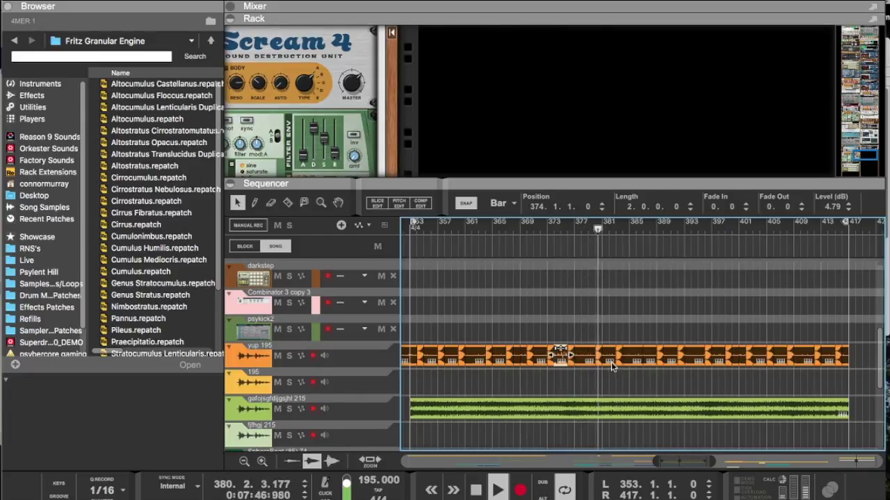
# Step: Time-stretch the audio in the yup 195 slice at bar 384, leaving the slice 3 bars long
pyautogui.scroll(-5, 636, 367)
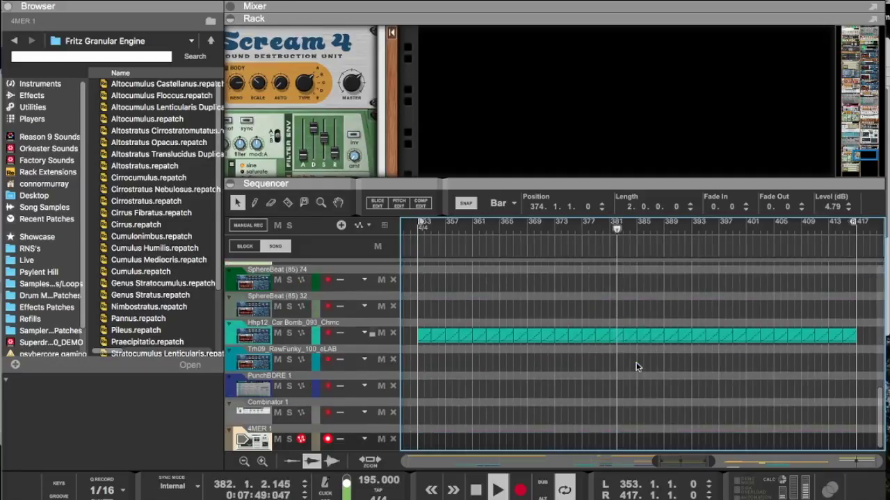
pyautogui.scroll(5, 636, 366)
pyautogui.scroll(1, 636, 367)
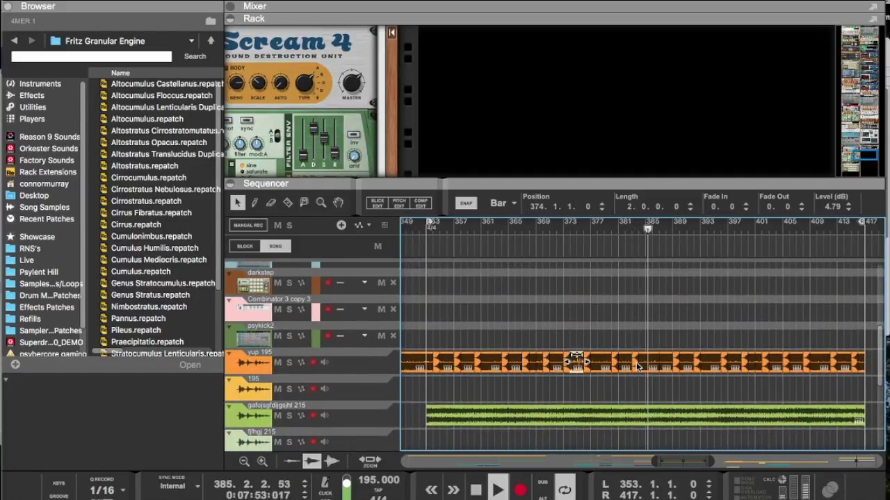
pyautogui.click(653, 365)
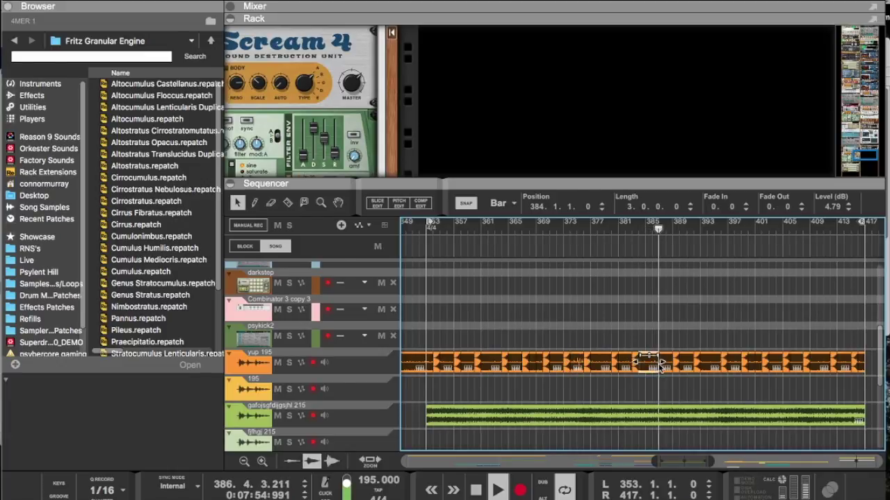
pyautogui.moveTo(649, 364); pyautogui.dragTo(656, 363)
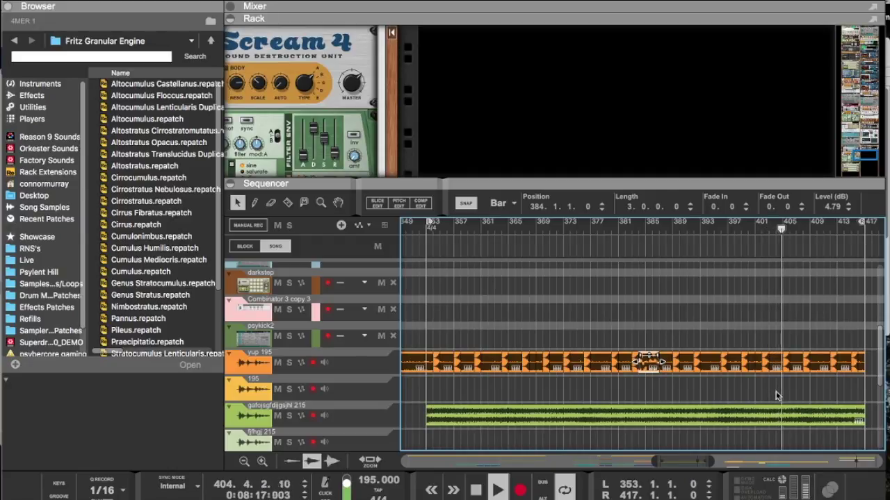
# Step: Time-stretch the audio in the yup 195 slices at bars 403 and 406, leaving each slice 2 bars long
pyautogui.click(773, 363)
pyautogui.moveTo(781, 363); pyautogui.dragTo(771, 362)
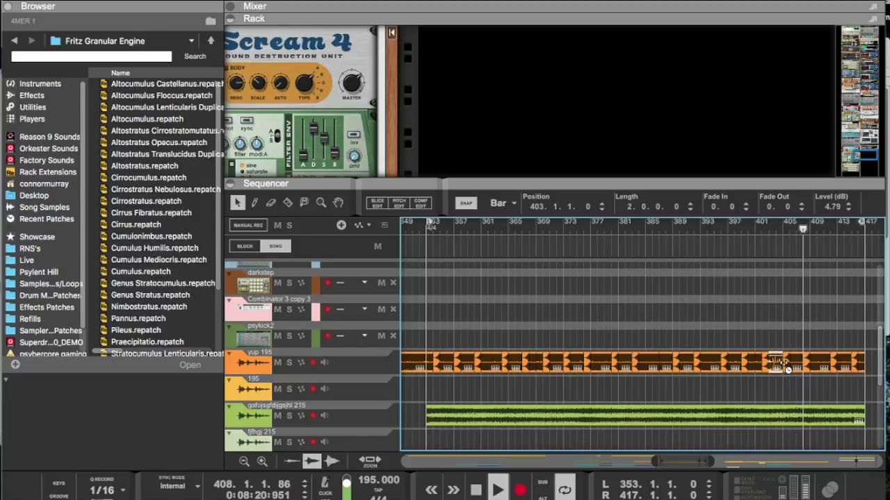
pyautogui.moveTo(785, 362); pyautogui.dragTo(802, 363)
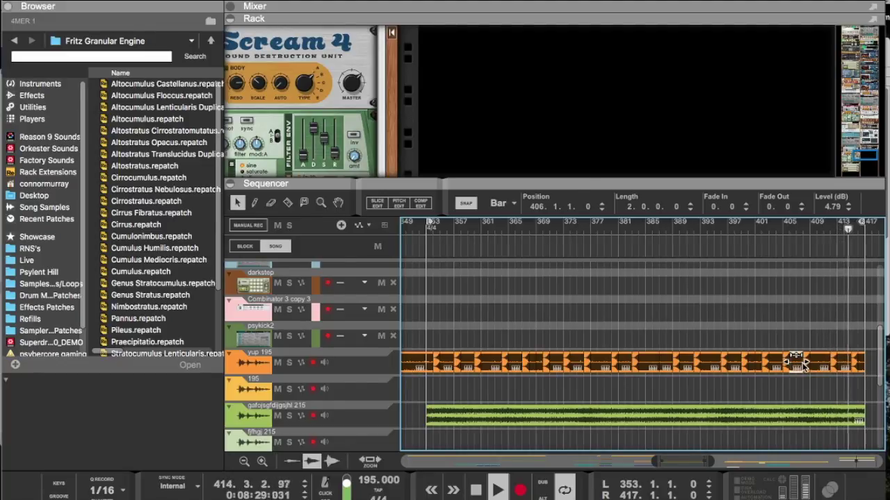
# Step: Switch to the Twitch channel page in Chrome to check its chat and return to Reason
pyautogui.hotkey('ctrl', 'Up')
pyautogui.click(470, 403)
pyautogui.click(117, 5)
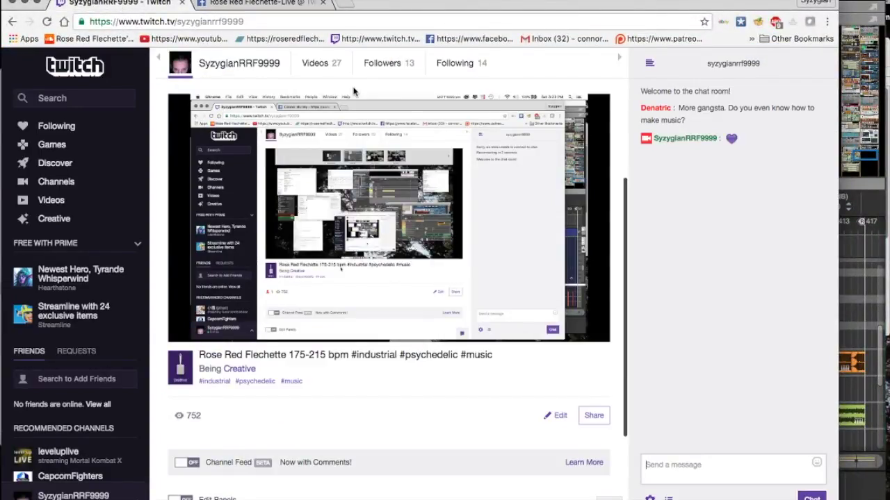
pyautogui.click(850, 4)
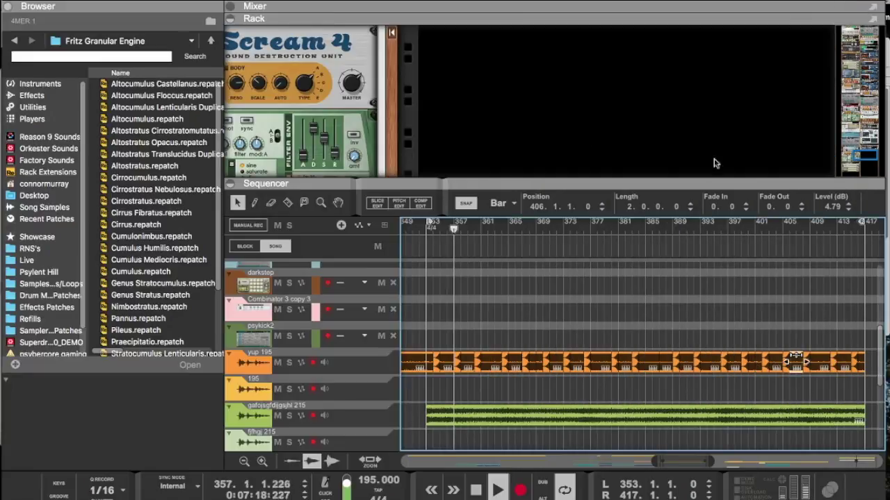
# Step: Expand the sequencer over the rack and look over the clips beyond bar 417
pyautogui.doubleClick(684, 183)
pyautogui.hscroll(12, 715, 229)
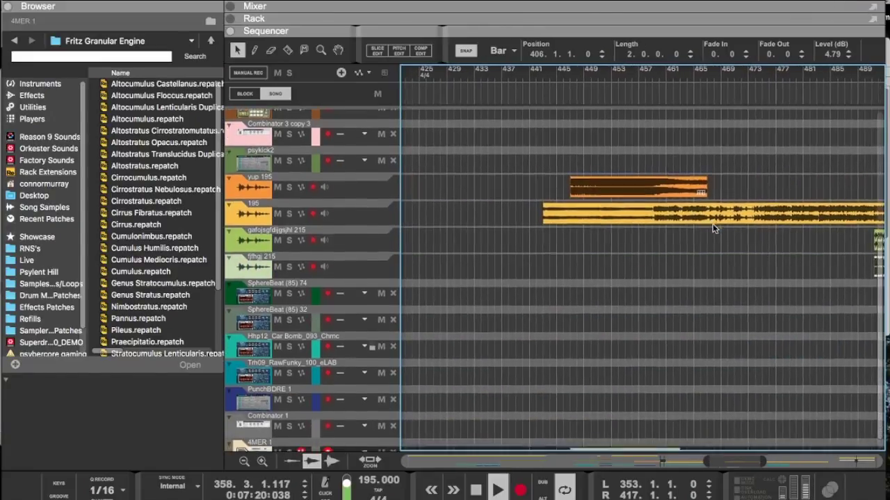
pyautogui.hscroll(-15, 695, 264)
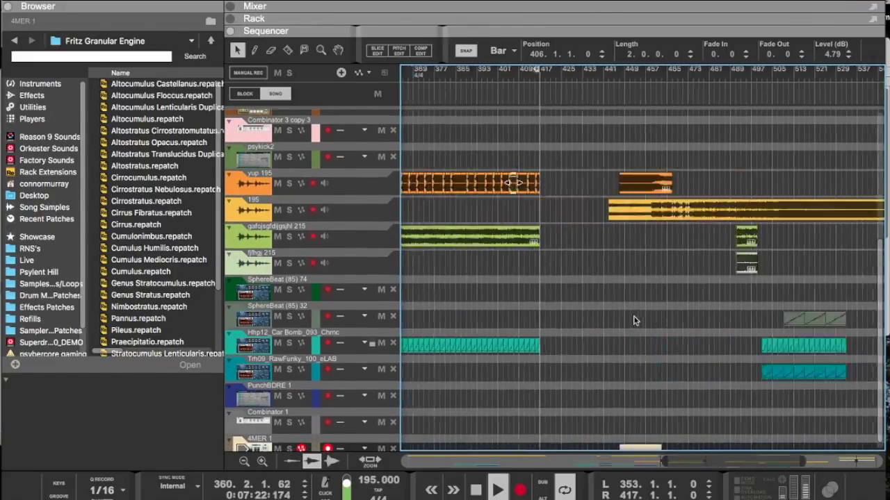
# Step: Fill the SphereBeat (85) 74 track from bar 353 to 417 with copies of its earlier pair of 8-bar clips
pyautogui.hscroll(5, 633, 320)
pyautogui.click(470, 292)
pyautogui.moveTo(470, 292); pyautogui.dragTo(752, 293)
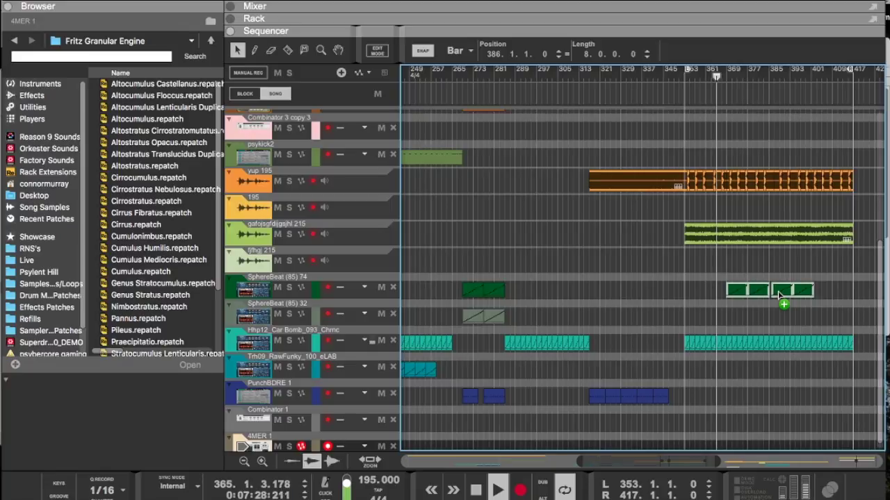
pyautogui.moveTo(819, 294); pyautogui.dragTo(819, 295)
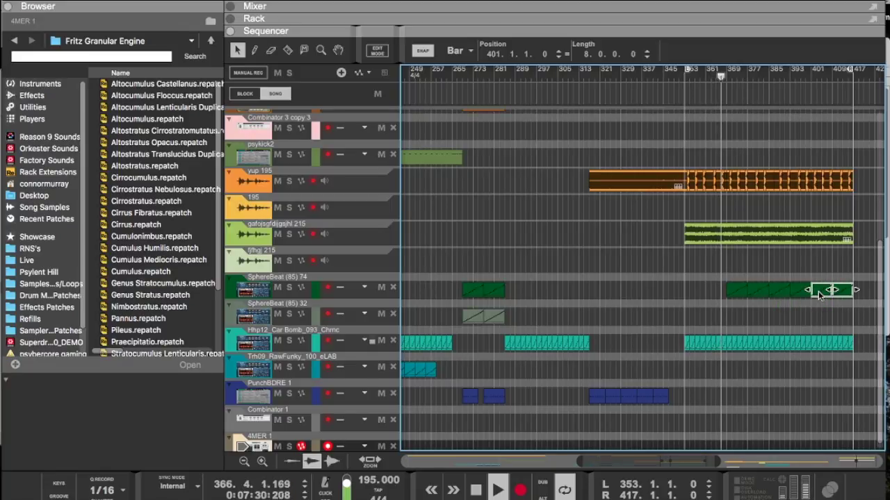
pyautogui.moveTo(690, 301); pyautogui.dragTo(683, 298)
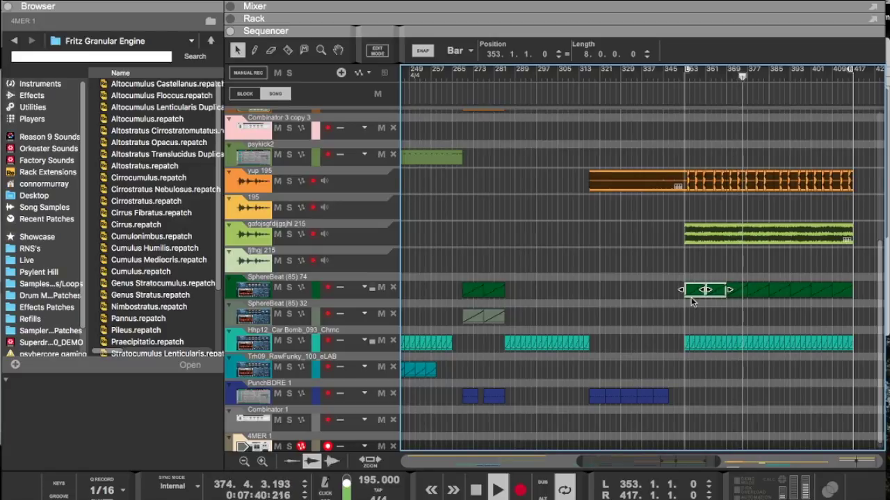
# Step: Review the layered clips between bars 353 and 417 during playback, including the yup 195 slice at bar 403
pyautogui.scroll(10, 739, 310)
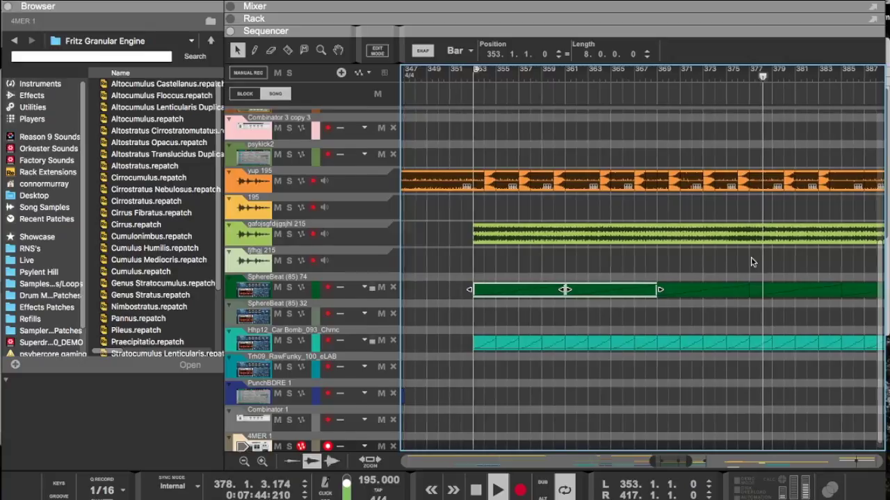
pyautogui.hscroll(5, 751, 259)
pyautogui.hscroll(-5, 693, 285)
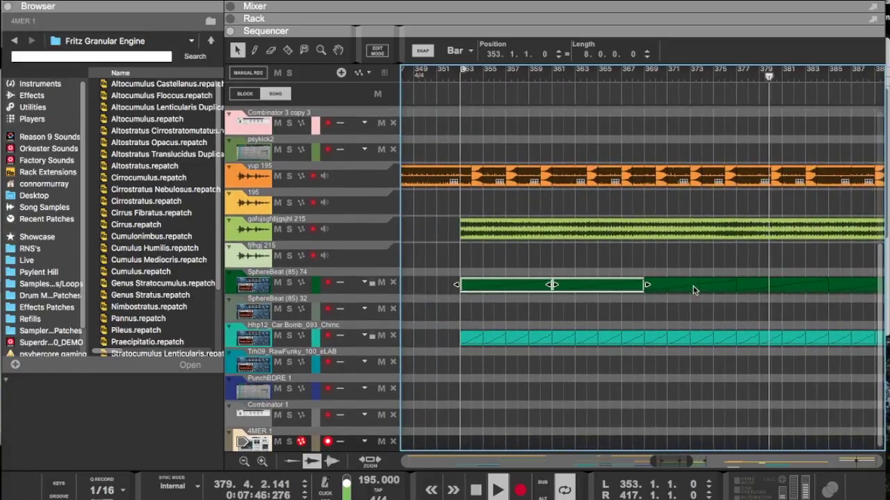
pyautogui.hscroll(6, 693, 286)
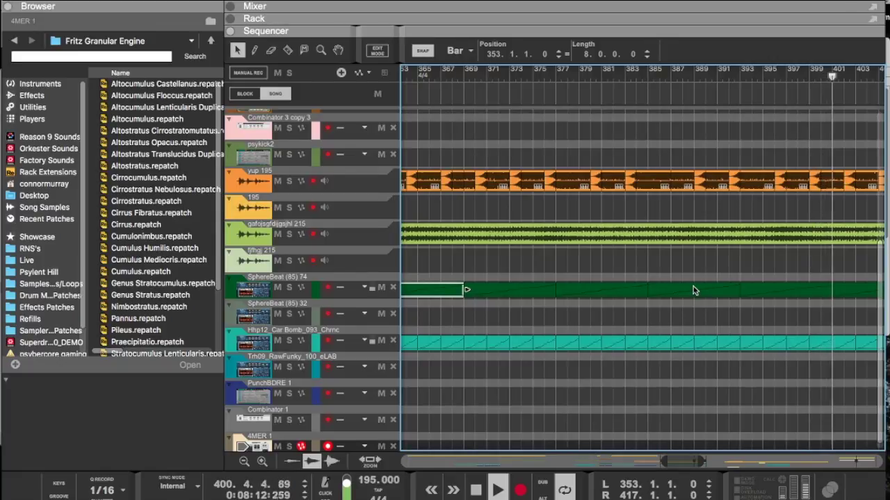
pyautogui.hscroll(6, 692, 286)
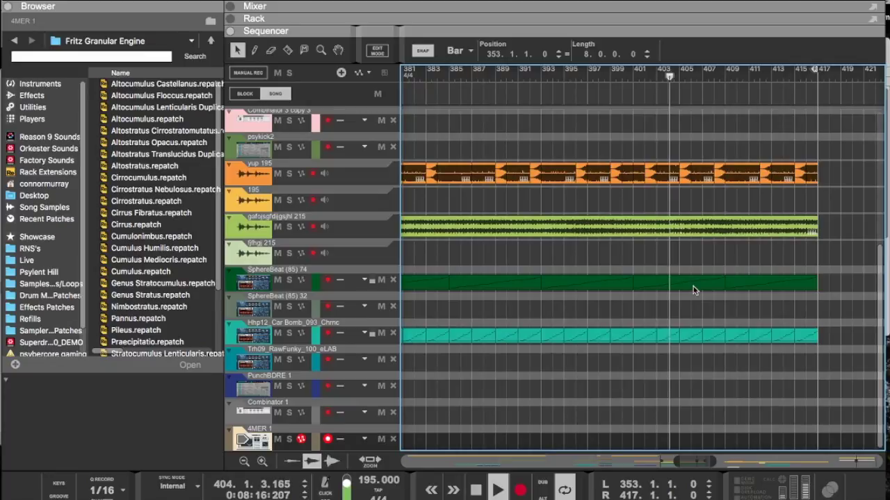
pyautogui.click(671, 172)
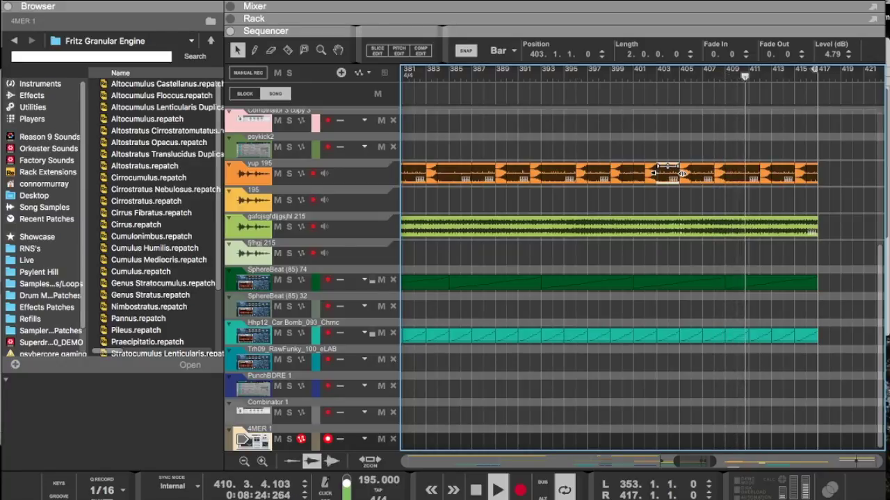
pyautogui.hscroll(-2, 725, 179)
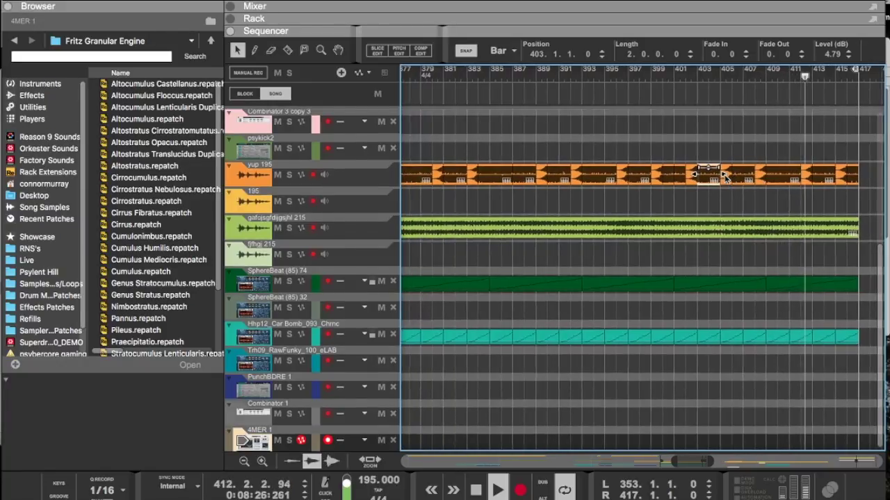
pyautogui.hscroll(-5, 725, 179)
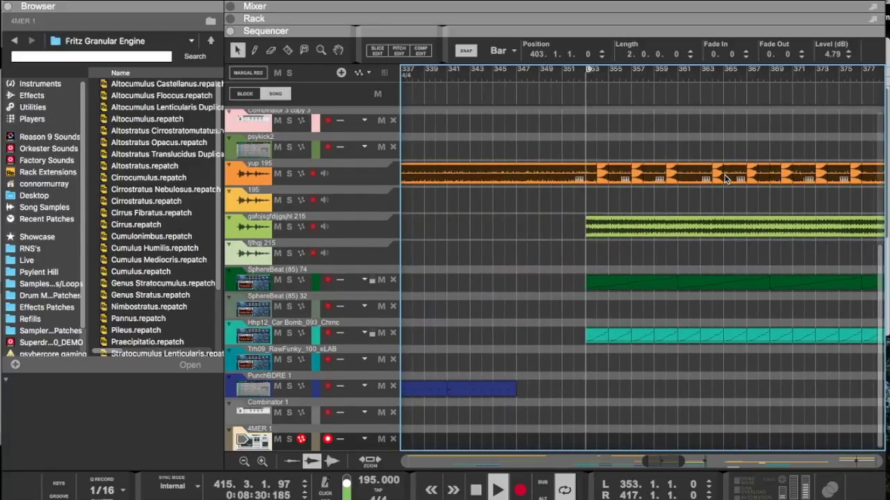
# Step: Time-stretch the audio in the yup 195 slice at bar 371, leaving the slice 2 bars long
pyautogui.hscroll(1, 725, 179)
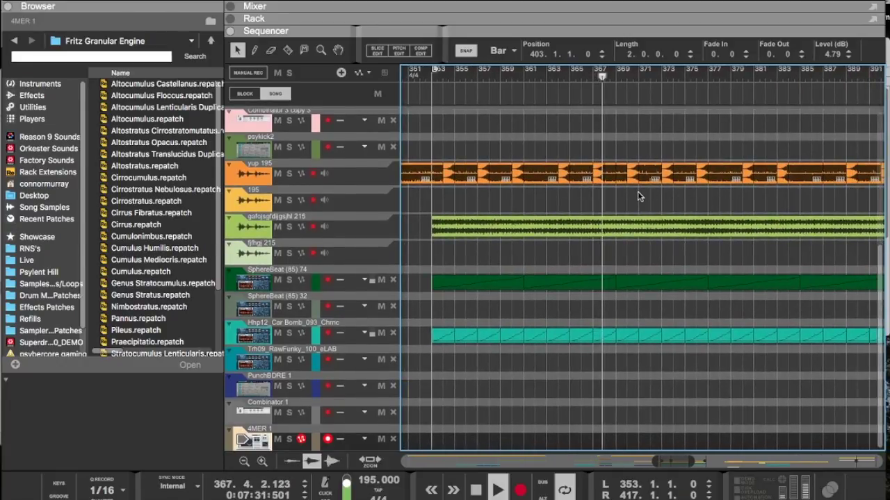
pyautogui.click(650, 182)
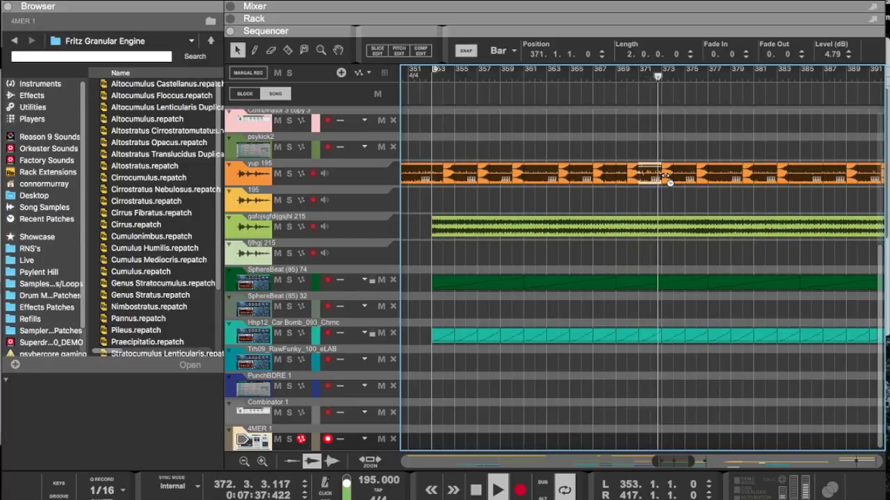
pyautogui.moveTo(665, 178); pyautogui.dragTo(660, 178)
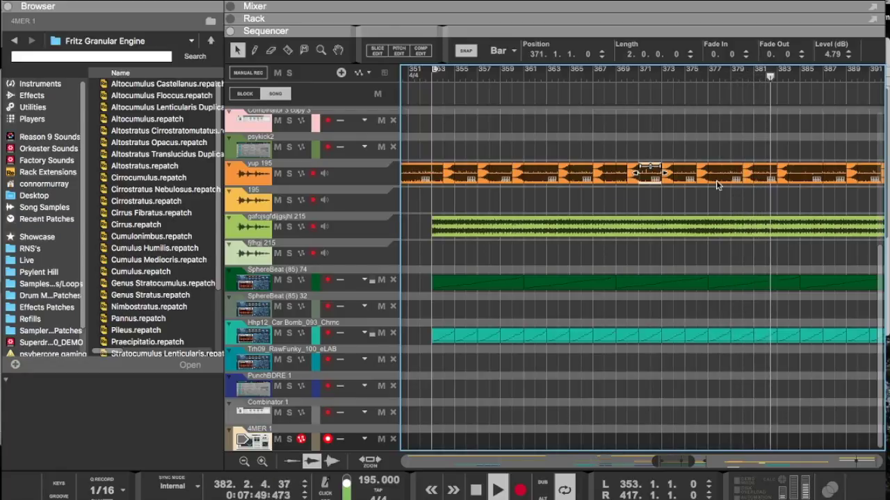
# Step: Examine the wider arrangement around the looped bars 353 to 417, comparing the clips on all tracks
pyautogui.press('g')
pyautogui.press('g')
pyautogui.press('g')
pyautogui.press('g')
pyautogui.press('g')
pyautogui.press('g')
pyautogui.press('g')
pyautogui.press('g')
pyautogui.press('g')
pyautogui.press('g')
pyautogui.press('g')
pyautogui.press('g')
pyautogui.press('g')
pyautogui.press('g')
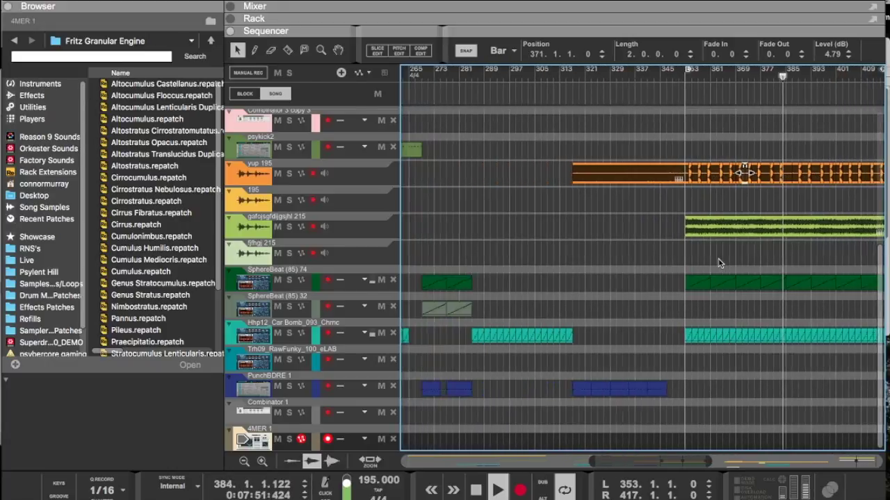
pyautogui.scroll(-6, 719, 259)
pyautogui.click(802, 202)
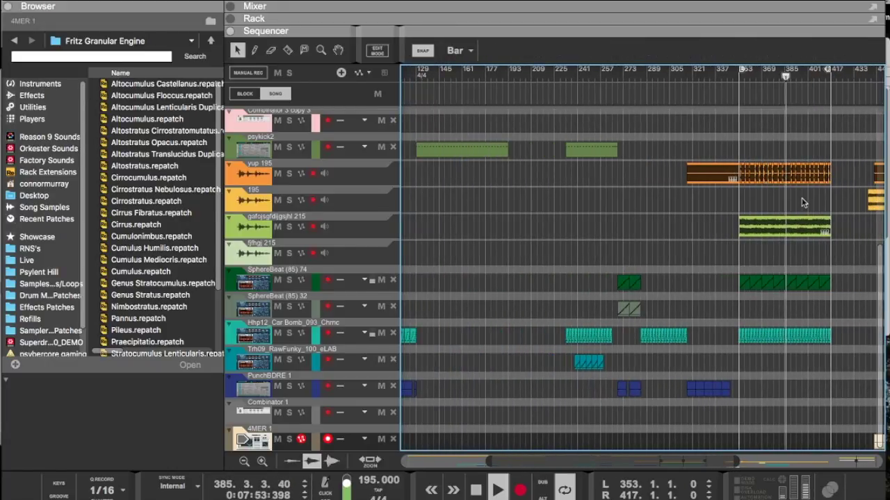
pyautogui.hscroll(5, 825, 198)
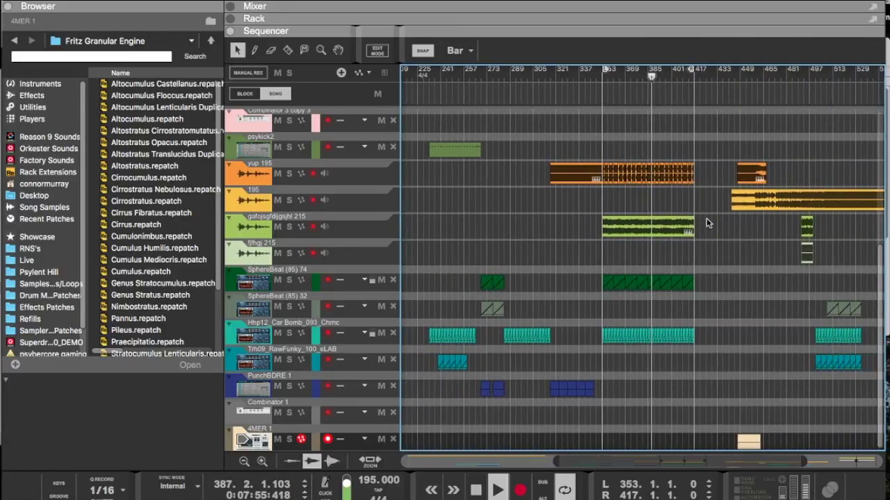
pyautogui.hscroll(1, 699, 227)
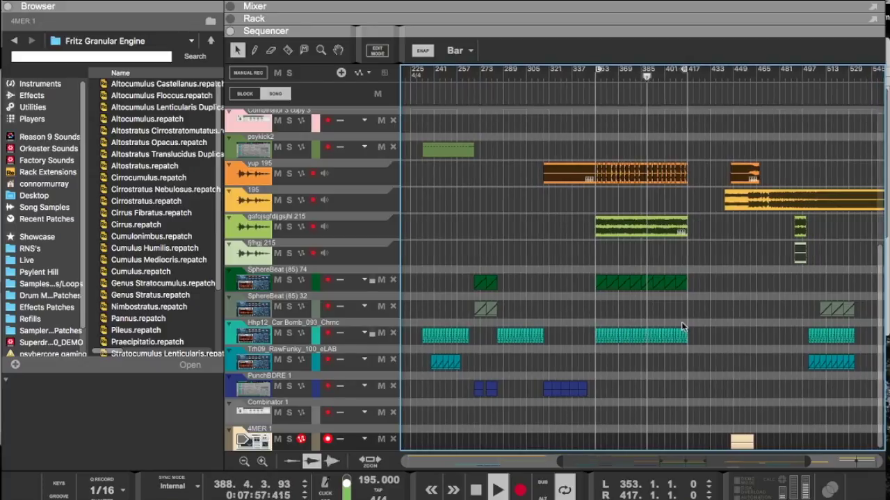
pyautogui.hscroll(-1, 682, 330)
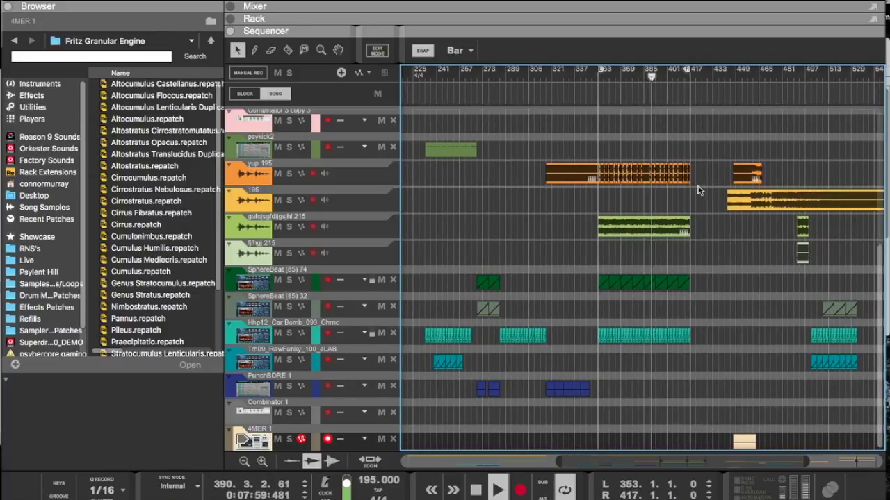
# Step: Select the short yup 195 clips in bars 353 to 417 and mute the yup 195 and Hhp12_Car Bomb tracks
pyautogui.moveTo(698, 163); pyautogui.dragTo(598, 182)
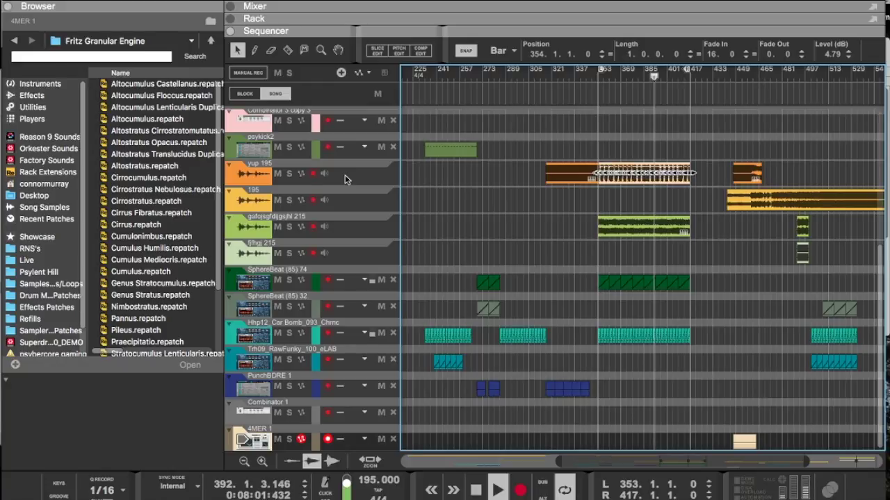
pyautogui.click(278, 173)
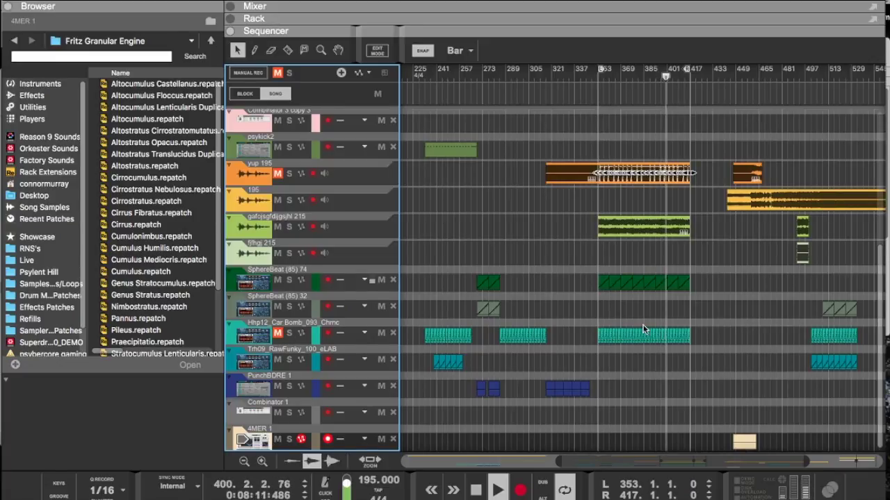
pyautogui.click(287, 50)
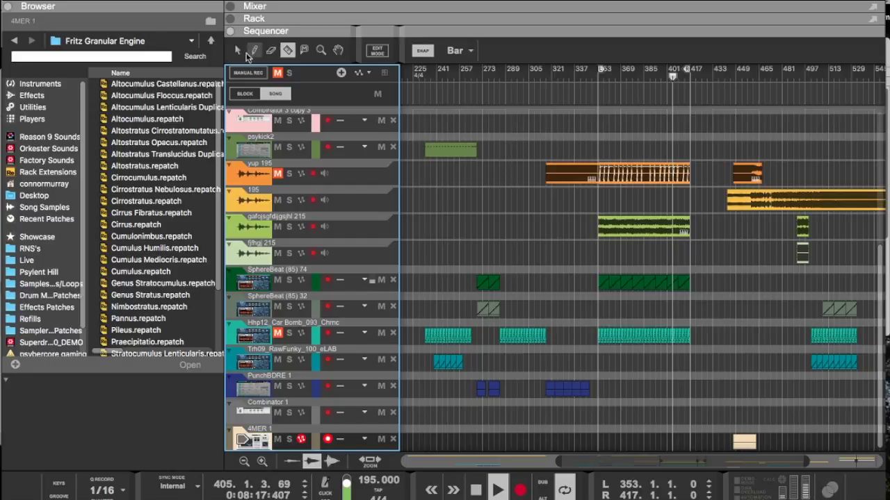
# Step: Copy the earlier SphereBeat (85) 32 clips along their own track until they fill the loop from bar 353 to bar 417
pyautogui.click(239, 52)
pyautogui.moveTo(549, 336); pyautogui.dragTo(475, 310)
pyautogui.moveTo(531, 311); pyautogui.dragTo(650, 316)
pyautogui.moveTo(646, 316); pyautogui.dragTo(671, 316)
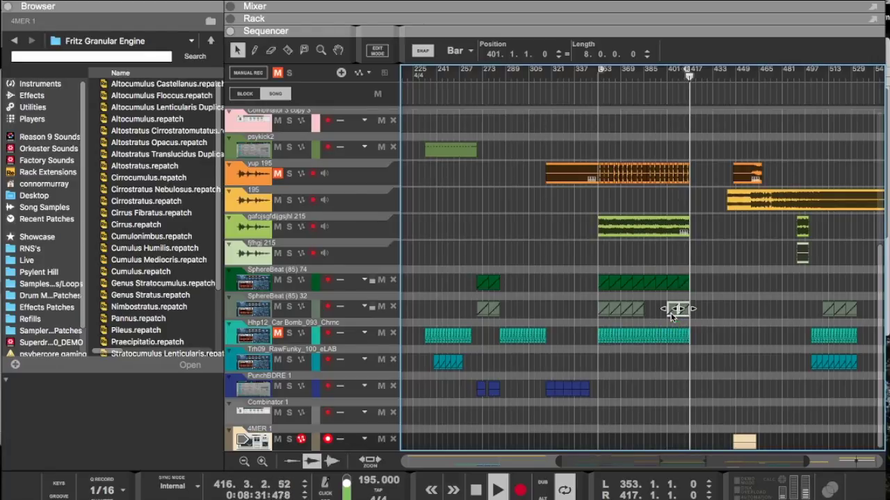
pyautogui.moveTo(672, 318); pyautogui.dragTo(648, 316)
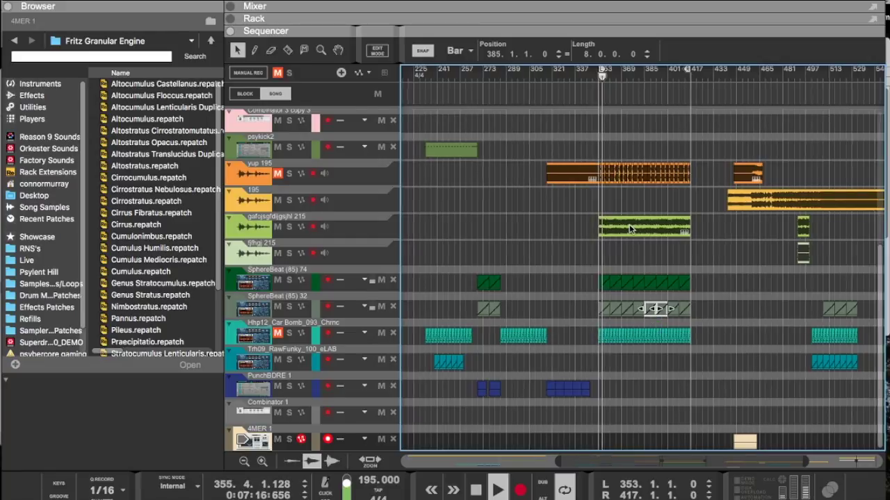
# Step: Duplicate the 64-bar Kong 1 clip on its own track so that the copy starts at bar 353
pyautogui.hscroll(-2, 631, 230)
pyautogui.scroll(8, 631, 229)
pyautogui.scroll(1, 630, 230)
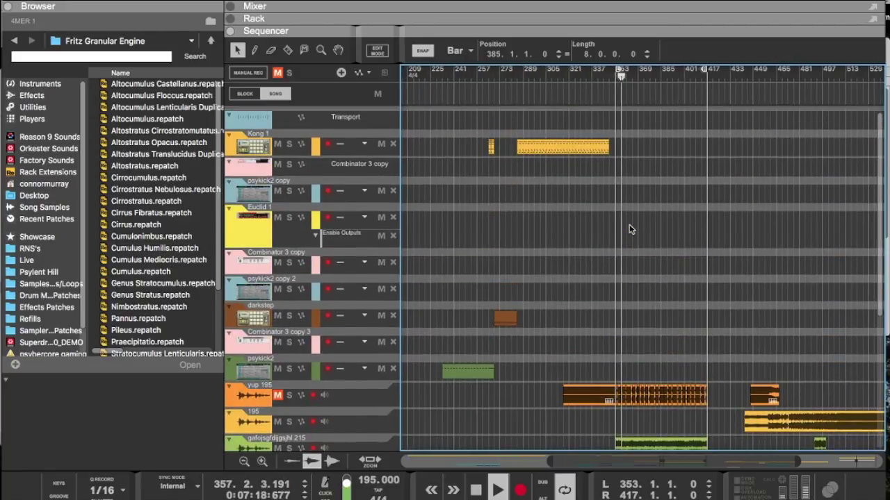
pyautogui.moveTo(546, 157); pyautogui.dragTo(638, 152)
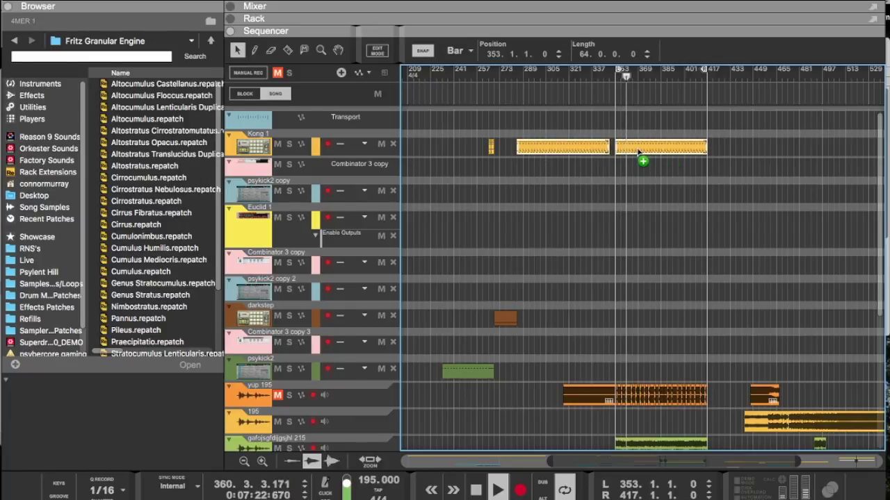
pyautogui.moveTo(638, 151); pyautogui.dragTo(637, 151)
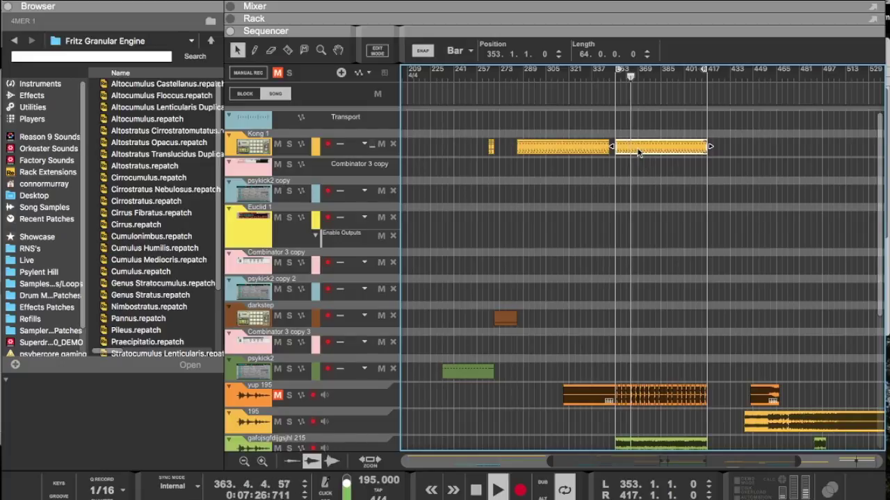
# Step: Bring up the Kong 1 devices in an enlarged rack and set the master level of the Scream 4 below the RV7000 to 79
pyautogui.moveTo(381, 31); pyautogui.dragTo(354, 155)
pyautogui.click(250, 267)
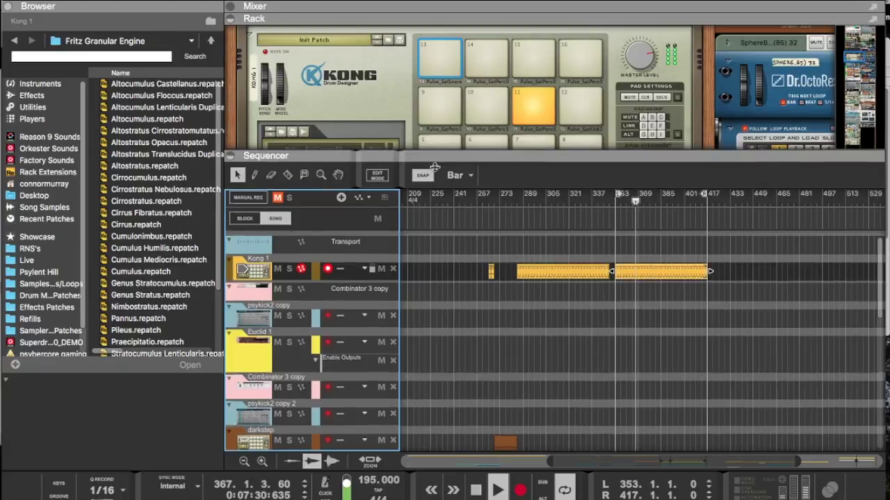
pyautogui.moveTo(435, 154); pyautogui.dragTo(436, 297)
pyautogui.scroll(-5, 442, 240)
pyautogui.scroll(-3, 441, 238)
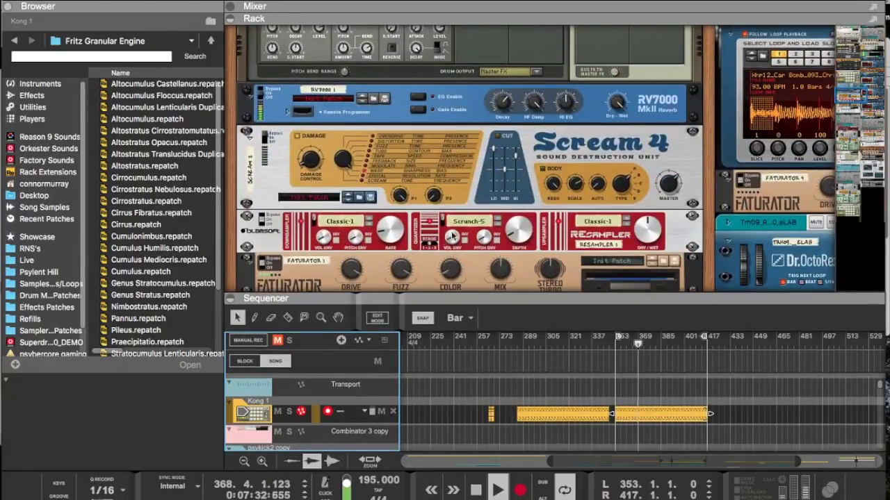
pyautogui.click(671, 184)
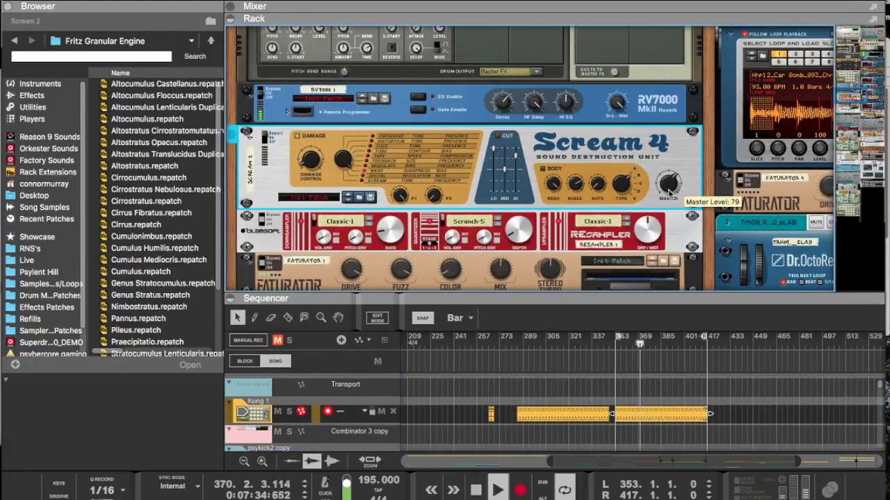
# Step: Set the master level of the Scream 4 below Faturator 1 in the Kong 1 chain to 94
pyautogui.scroll(-3, 648, 220)
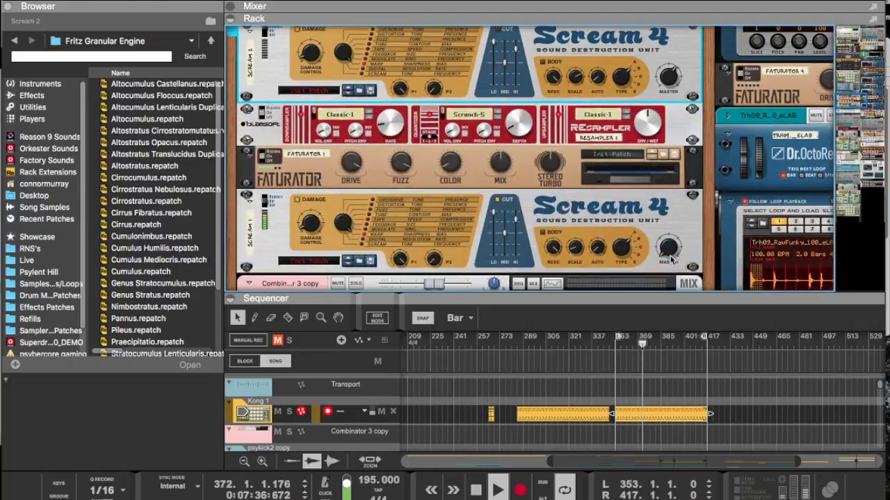
pyautogui.click(672, 260)
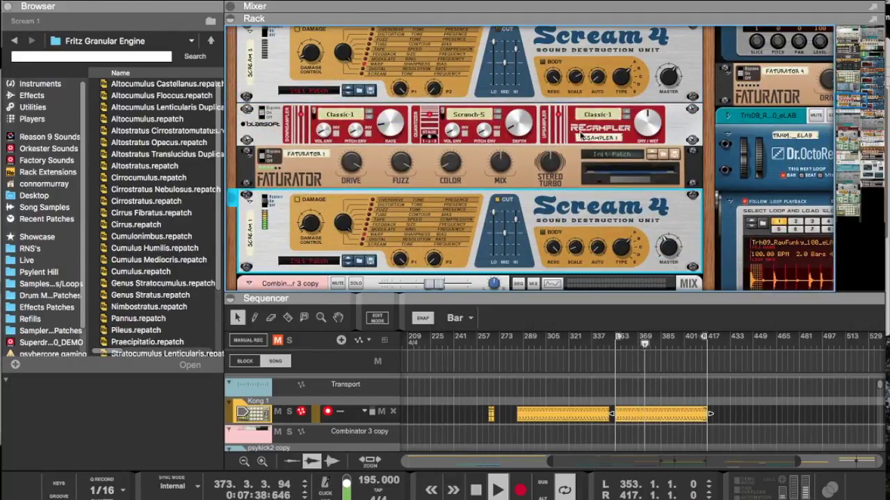
pyautogui.scroll(6, 385, 132)
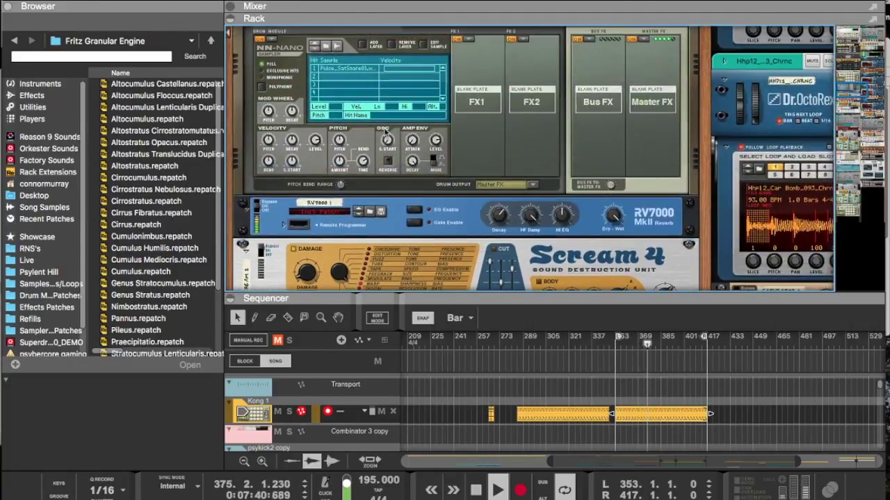
pyautogui.click(262, 206)
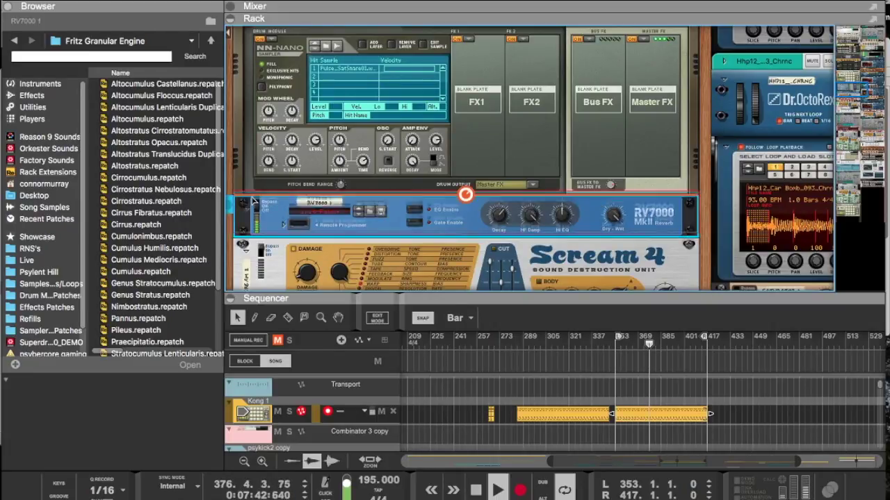
pyautogui.scroll(-5, 342, 244)
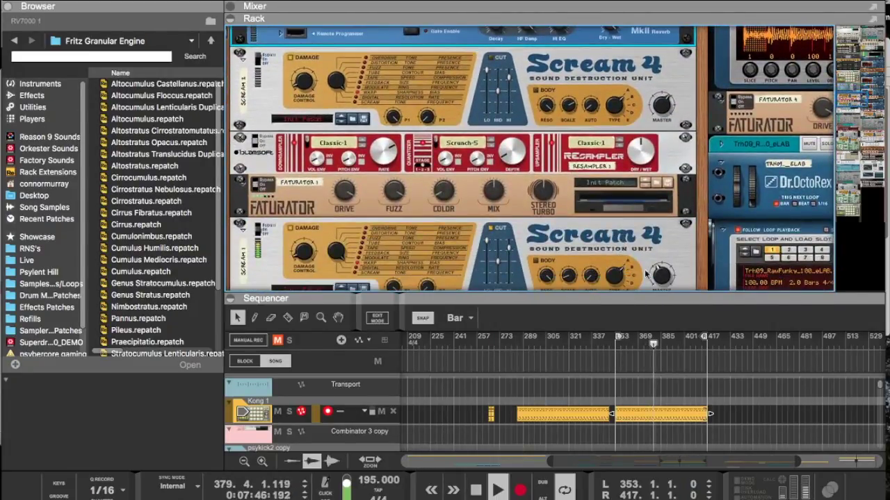
pyautogui.click(673, 284)
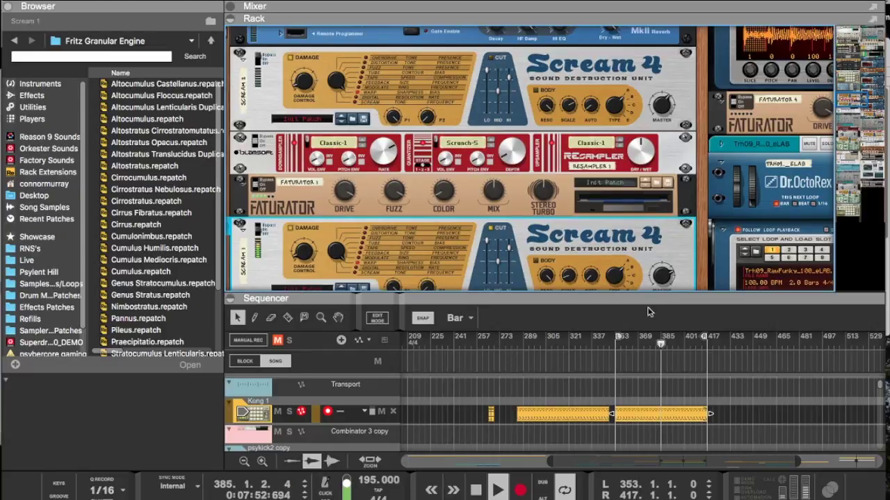
# Step: Make more room for the sequencer below the rack and readjust the master level of the Scream 4 below Faturator 1
pyautogui.scroll(-6, 665, 279)
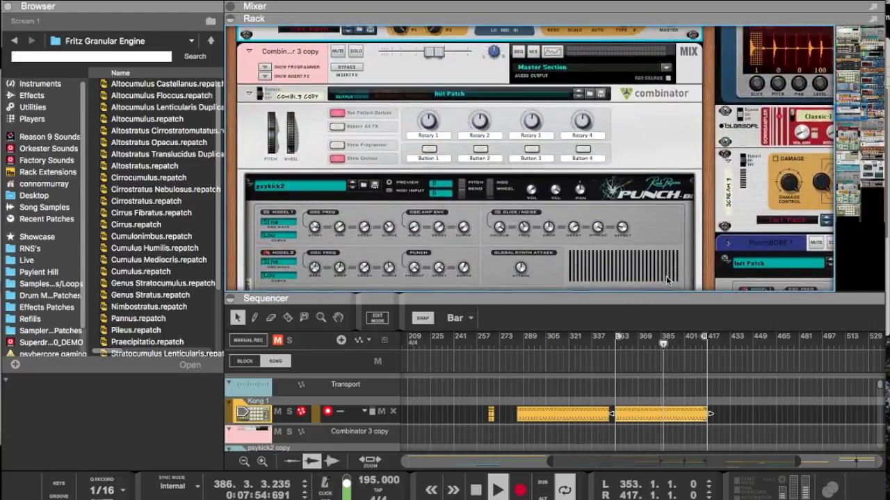
pyautogui.scroll(3, 663, 182)
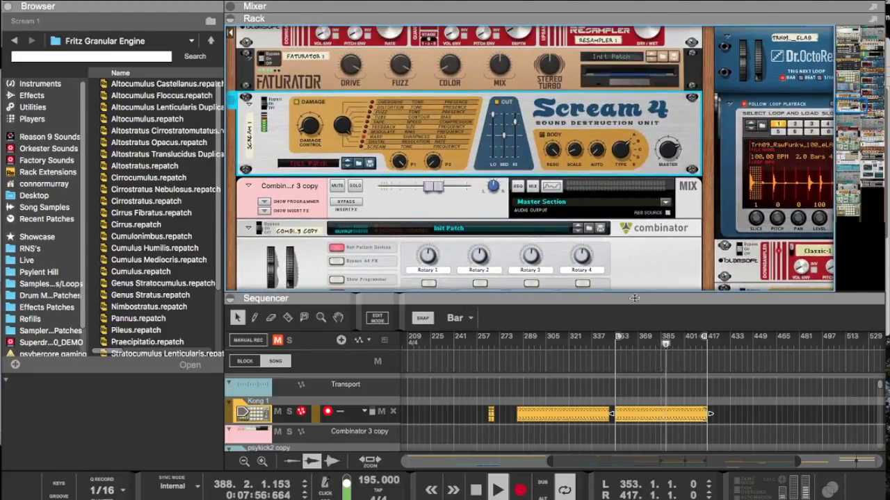
pyautogui.moveTo(635, 302); pyautogui.dragTo(635, 219)
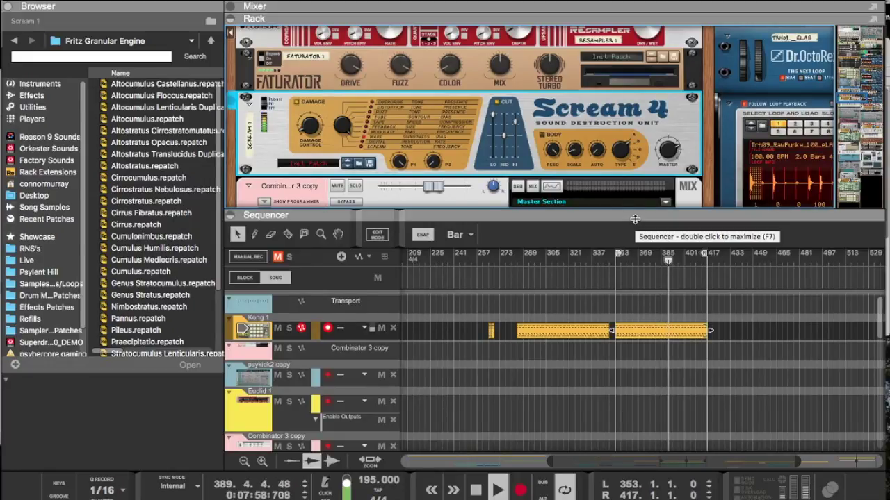
pyautogui.moveTo(667, 150)
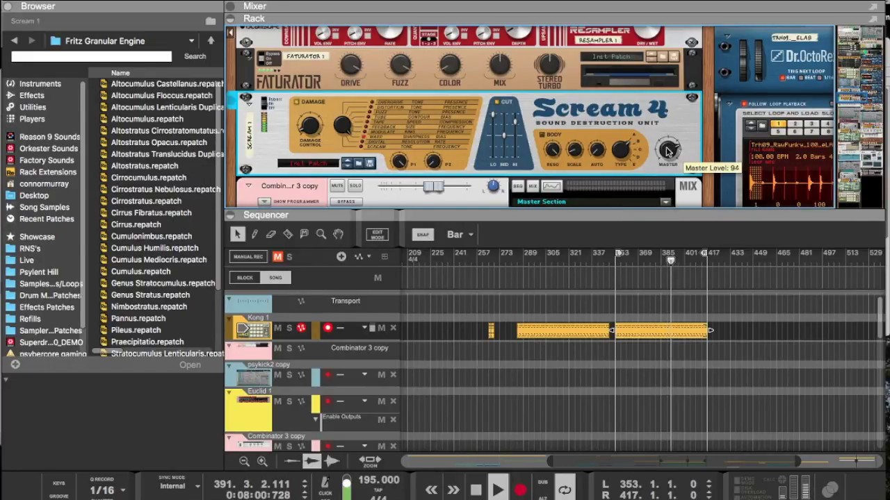
pyautogui.moveTo(668, 159); pyautogui.dragTo(657, 303)
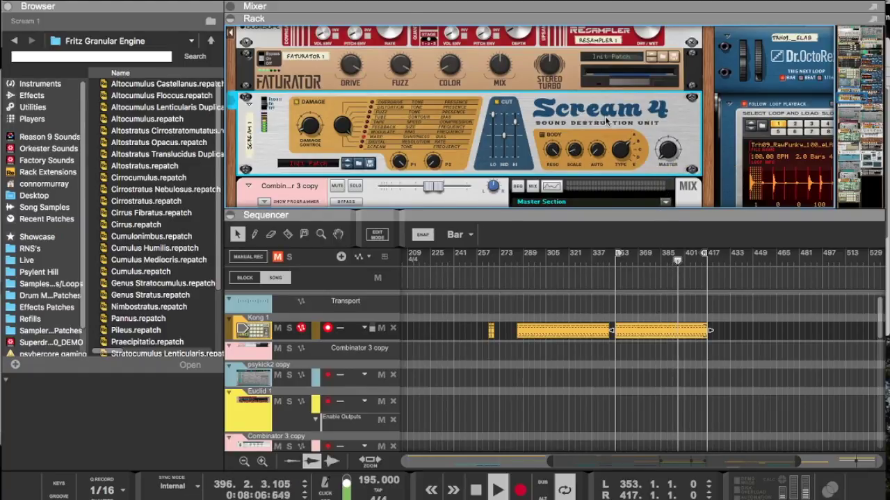
# Step: Raise the dry/wet mix of the Fritz granular effect above the MClass Maximizer to about 41%
pyautogui.scroll(15, 606, 120)
pyautogui.scroll(20, 606, 120)
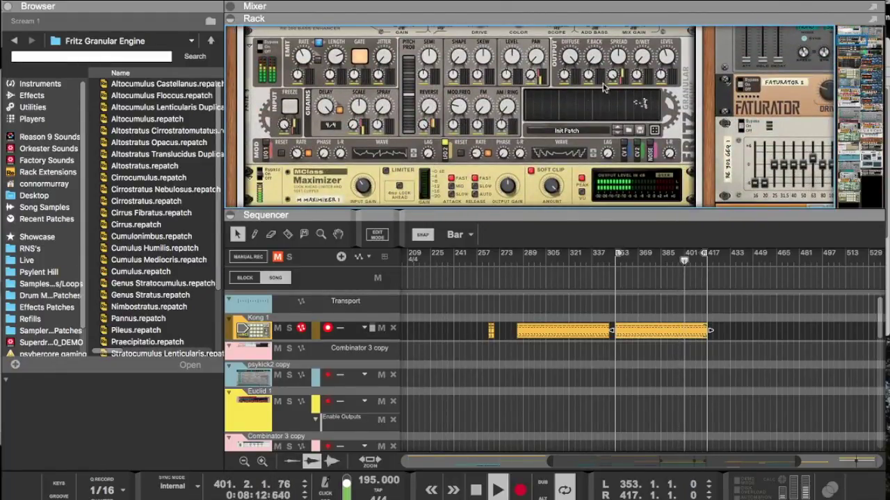
pyautogui.click(643, 63)
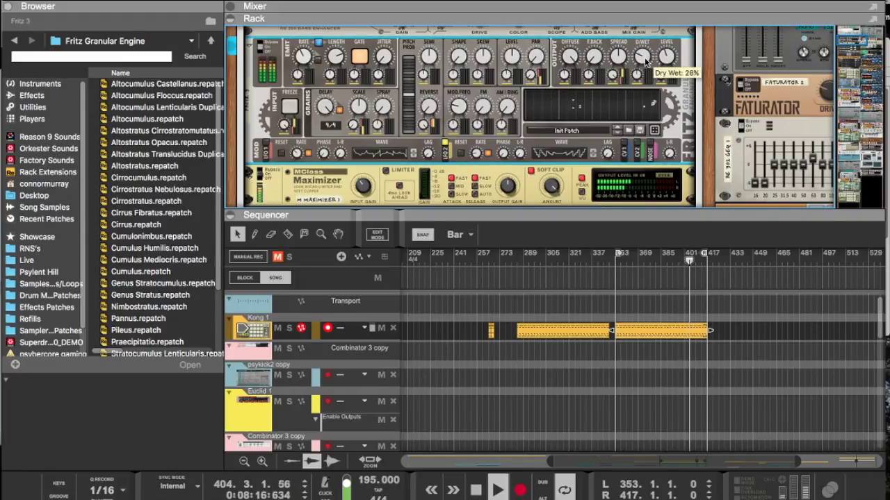
pyautogui.scroll(5, 644, 52)
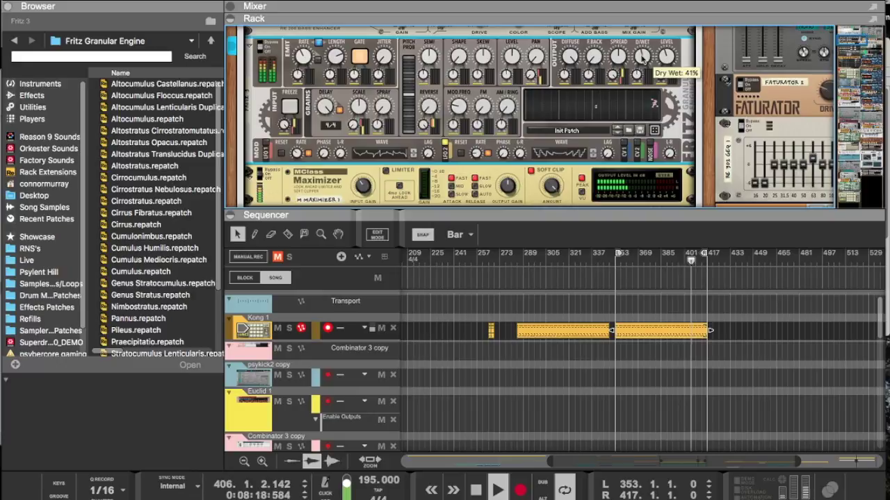
pyautogui.scroll(7, 642, 51)
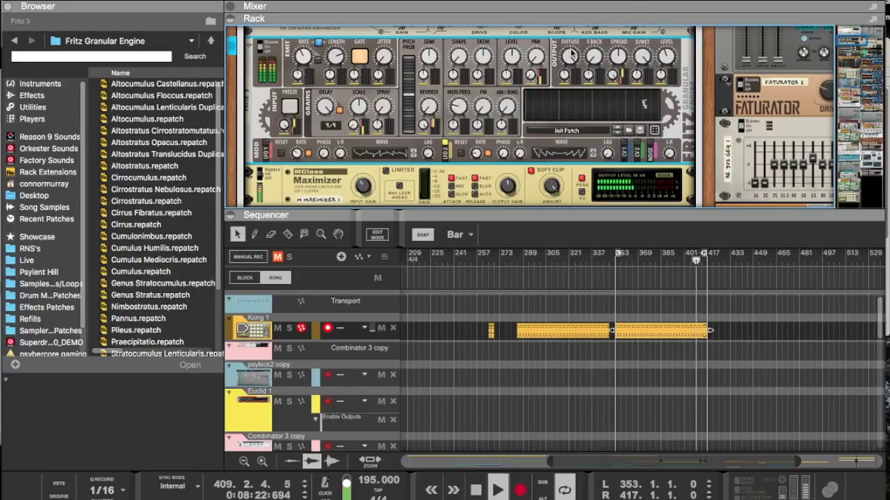
# Step: Adjust the Diffuse amount of the Fritz granular effect and set its grain delay to 2/4
pyautogui.moveTo(571, 70); pyautogui.dragTo(586, 212)
pyautogui.moveTo(589, 250); pyautogui.dragTo(588, 250)
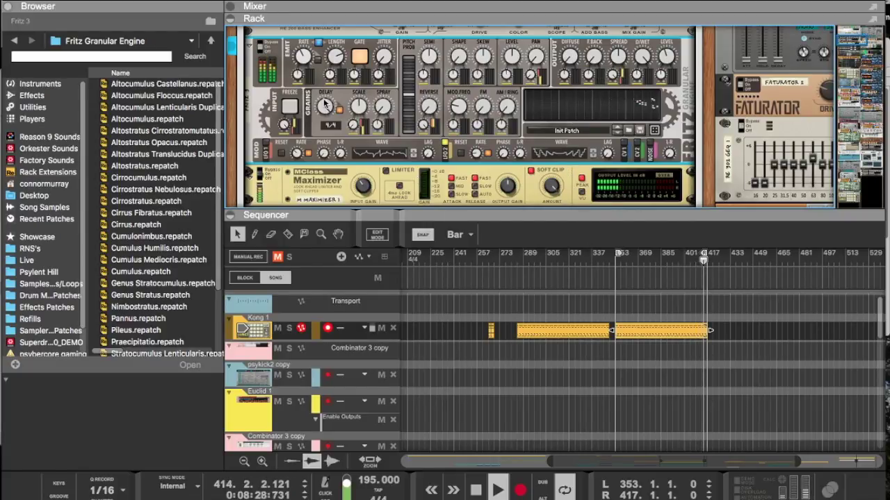
pyautogui.moveTo(324, 103); pyautogui.dragTo(336, 304)
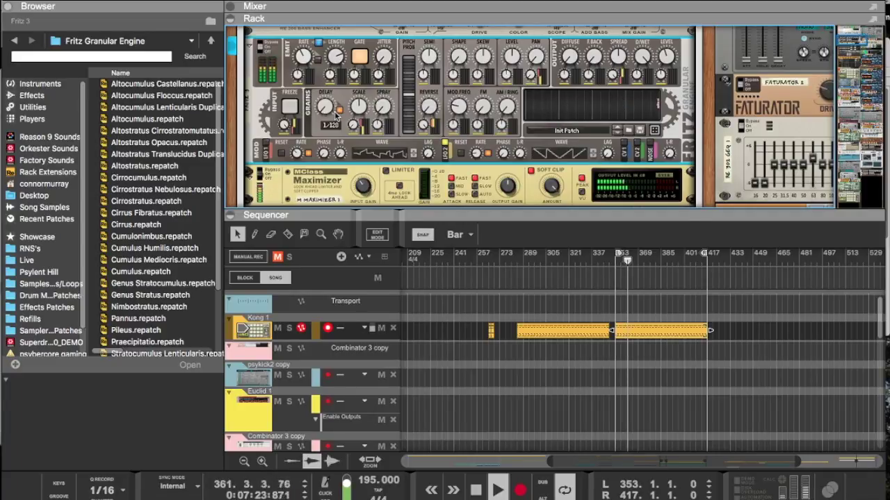
pyautogui.moveTo(325, 106); pyautogui.dragTo(311, 2)
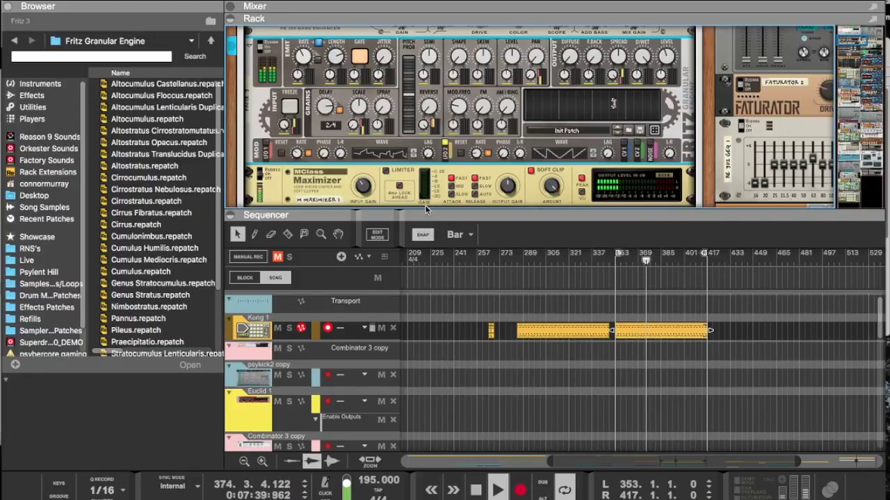
pyautogui.moveTo(415, 211); pyautogui.dragTo(414, 83)
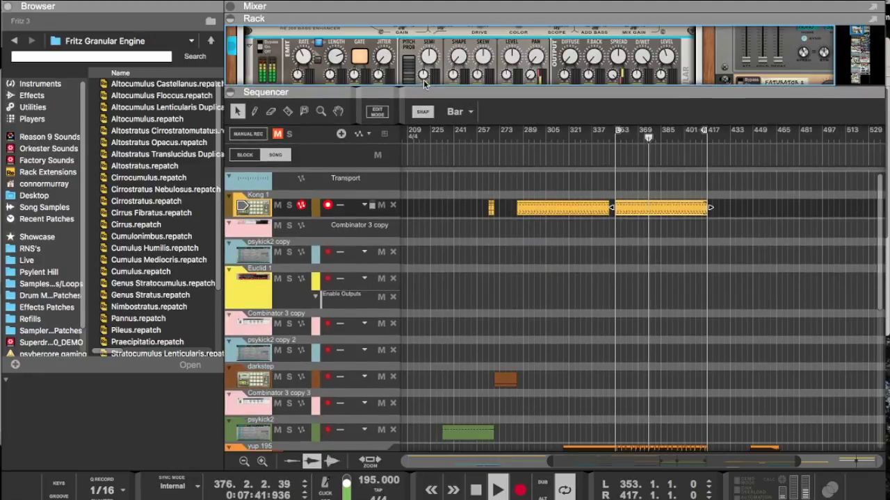
# Step: Enlarge the sequencer to full height and move the audio clip on the 195 track to start at bar 417
pyautogui.hscroll(-1, 755, 172)
pyautogui.hscroll(1, 753, 171)
pyautogui.moveTo(746, 88); pyautogui.dragTo(745, 33)
pyautogui.hscroll(-1, 762, 152)
pyautogui.scroll(-5, 761, 148)
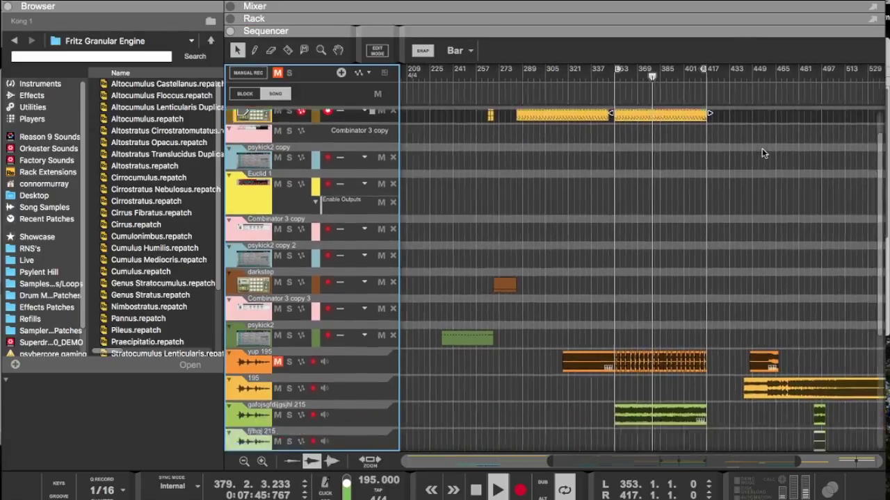
pyautogui.hscroll(-5, 761, 148)
pyautogui.scroll(-3, 762, 148)
pyautogui.hscroll(3, 763, 148)
pyautogui.hscroll(3, 726, 243)
pyautogui.hscroll(2, 726, 243)
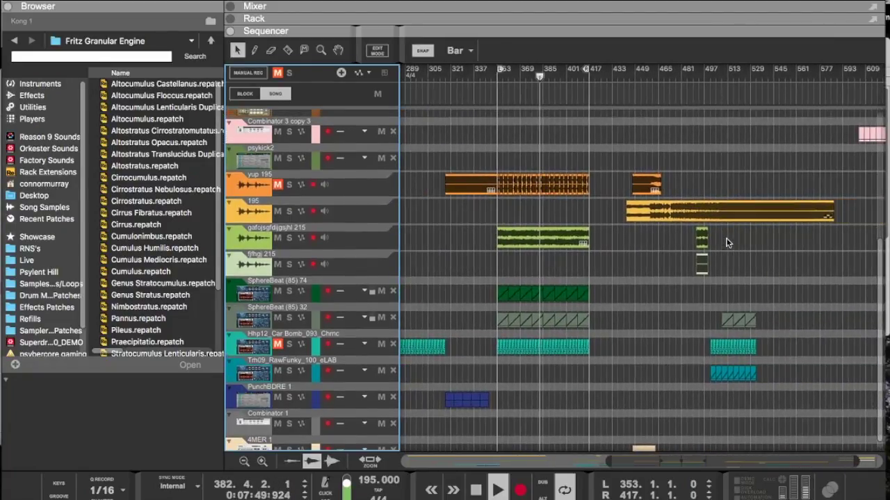
pyautogui.moveTo(637, 221); pyautogui.dragTo(600, 221)
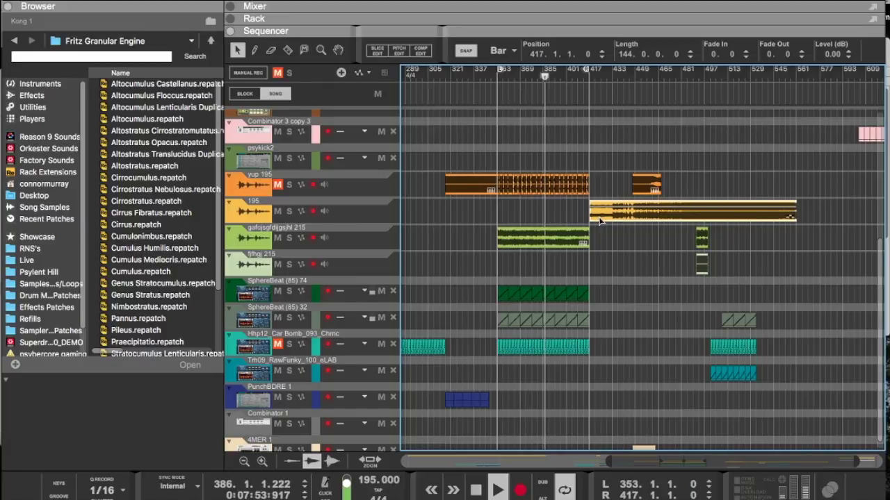
# Step: Move the short yup 195 clip to bar 572 and the remaining drum, 4MER and green audio clips past bar 590
pyautogui.moveTo(647, 184); pyautogui.dragTo(827, 180)
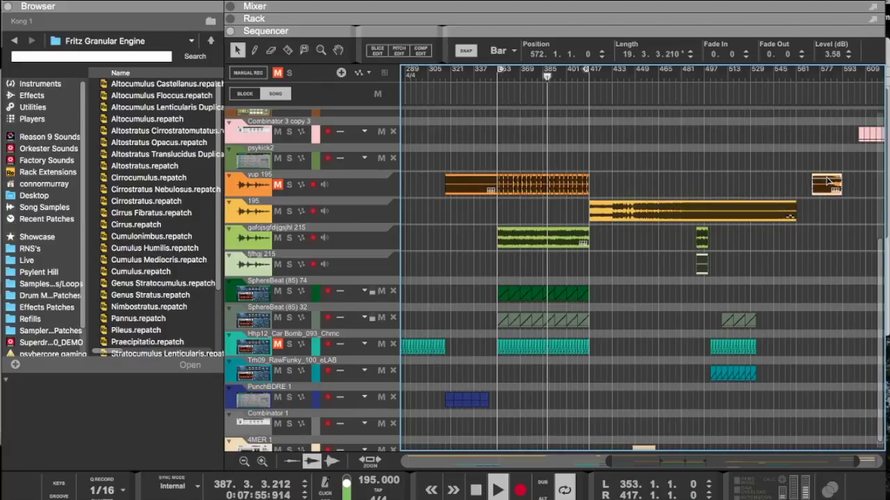
pyautogui.scroll(-1, 687, 332)
pyautogui.moveTo(653, 301); pyautogui.dragTo(771, 445)
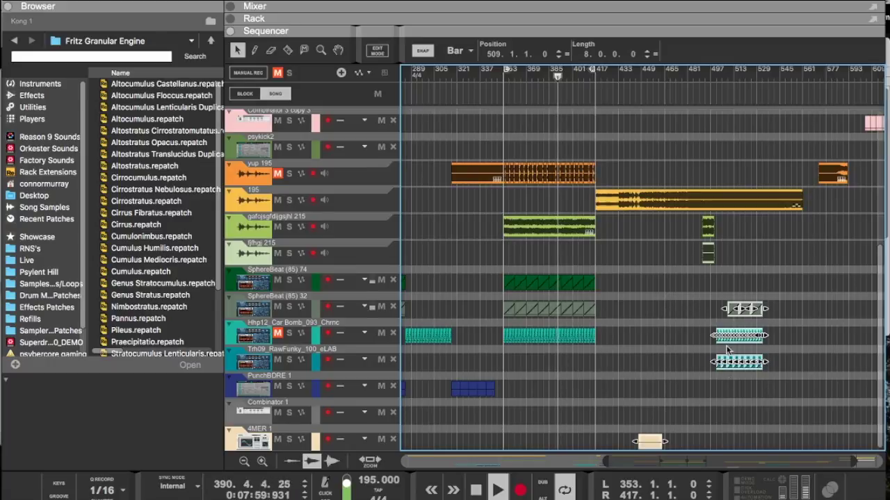
pyautogui.moveTo(728, 314); pyautogui.dragTo(881, 312)
pyautogui.moveTo(697, 275); pyautogui.dragTo(875, 235)
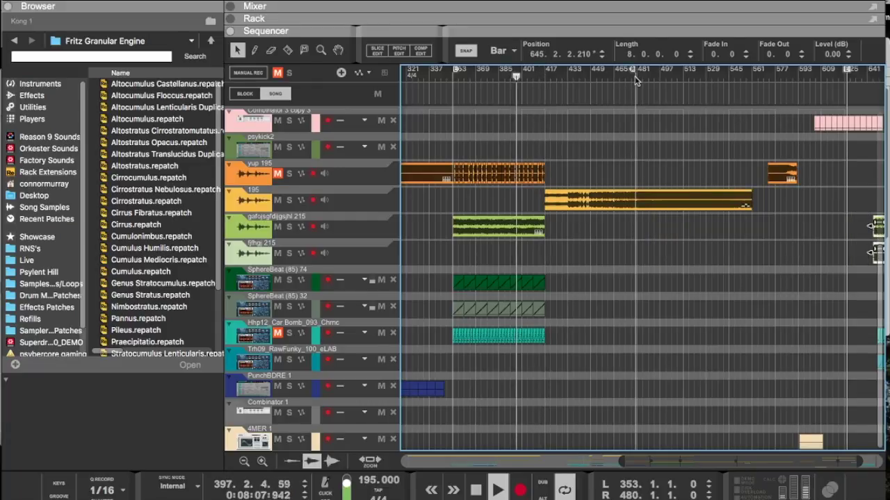
# Step: Set the loop locators to span bars 417 to 481
pyautogui.scroll(3, 634, 91)
pyautogui.scroll(2, 604, 148)
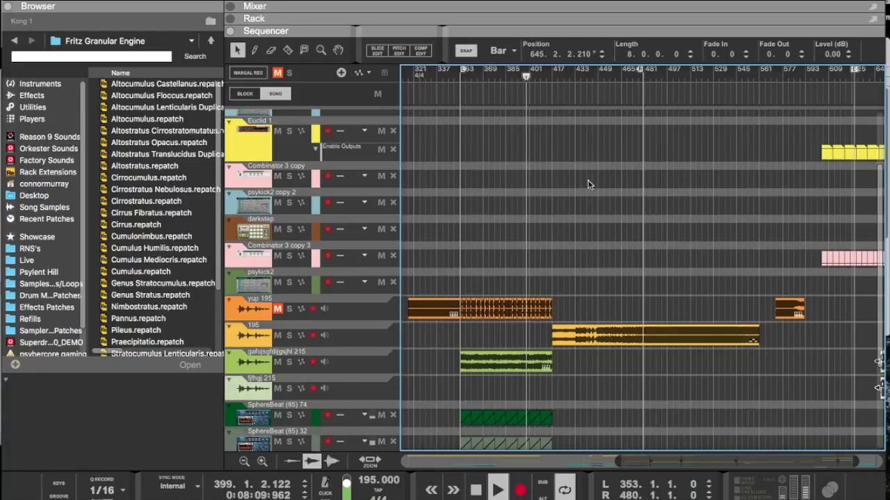
pyautogui.moveTo(641, 81); pyautogui.dragTo(645, 81)
pyautogui.keyDown('alt'); pyautogui.click(554, 81); pyautogui.keyUp('alt')
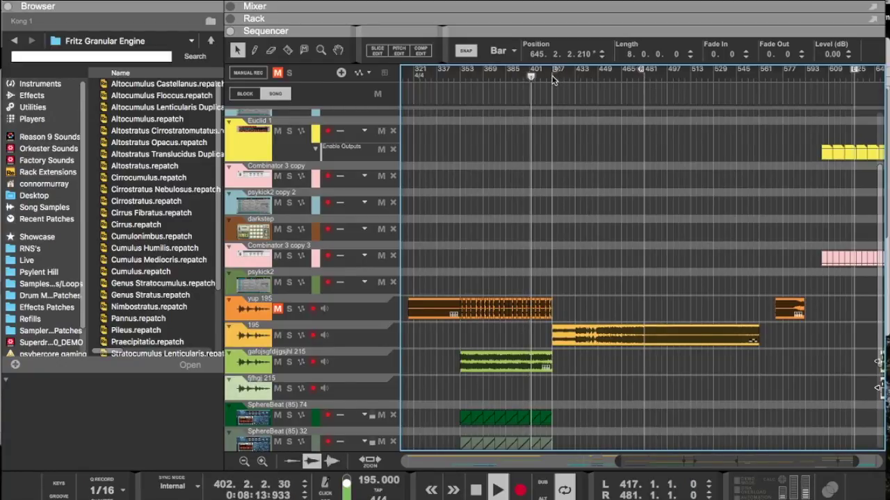
# Step: Look over the track clips around the loop start at bar 417, close up and in the wider arrangement
pyautogui.scroll(-5, 554, 140)
pyautogui.scroll(8, 553, 141)
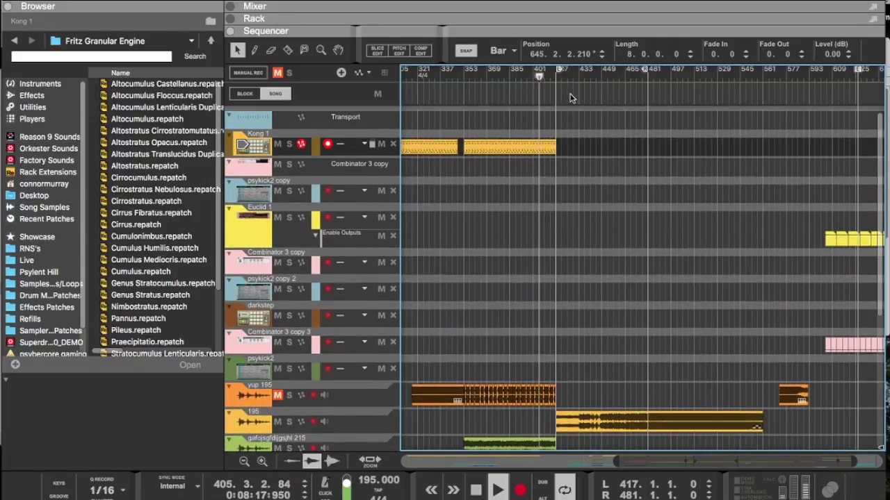
pyautogui.scroll(-1, 555, 162)
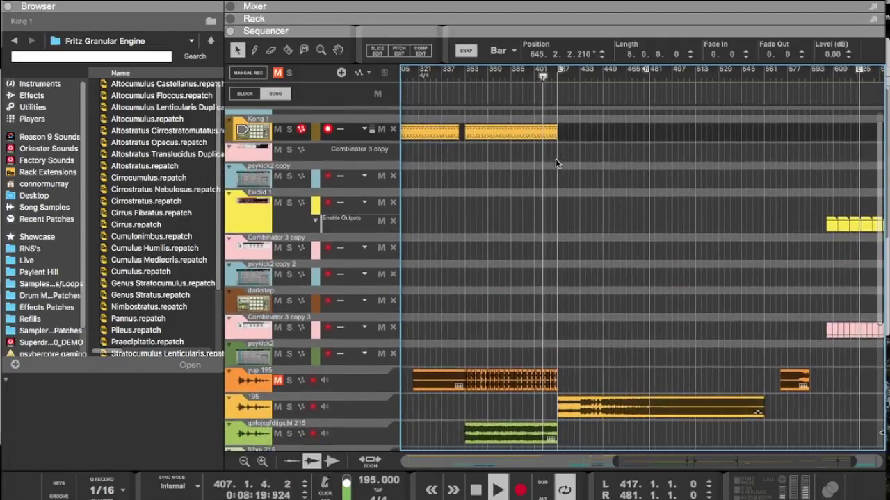
pyautogui.scroll(-12, 556, 152)
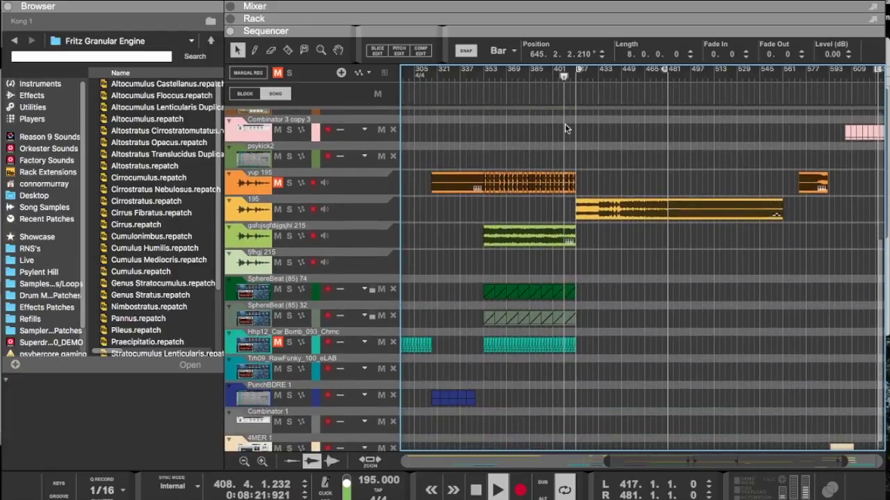
pyautogui.press('h')
pyautogui.press('h')
pyautogui.press('h')
pyautogui.press('h')
pyautogui.scroll(3, 609, 156)
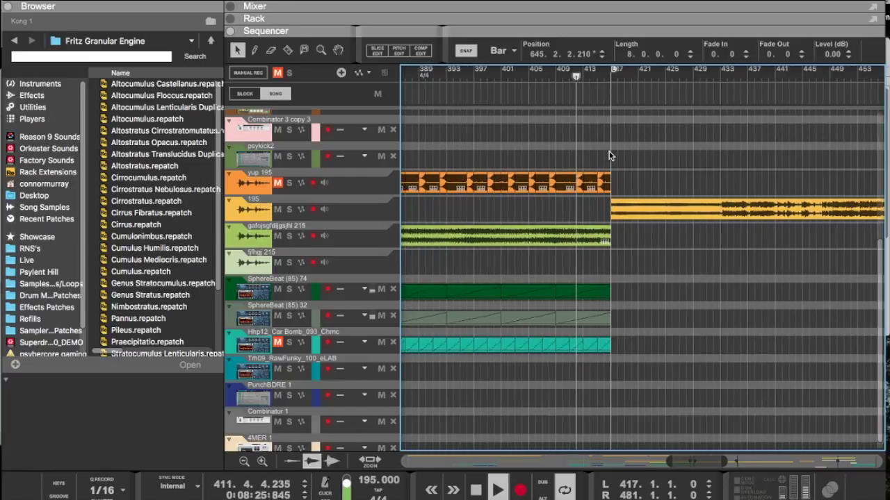
pyautogui.scroll(-4, 609, 154)
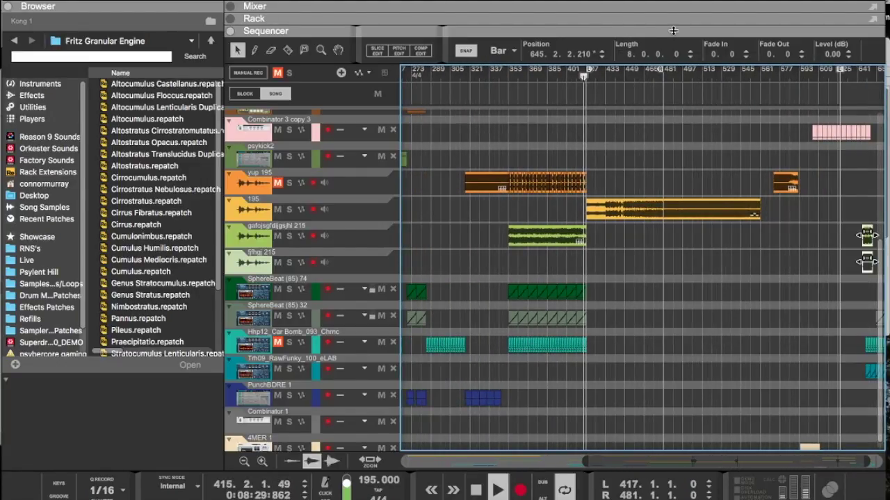
# Step: Bring the rack back into view and lower the dry/wet mix of the Fritz granular effect above the MClass Maximizer
pyautogui.moveTo(647, 34); pyautogui.dragTo(628, 261)
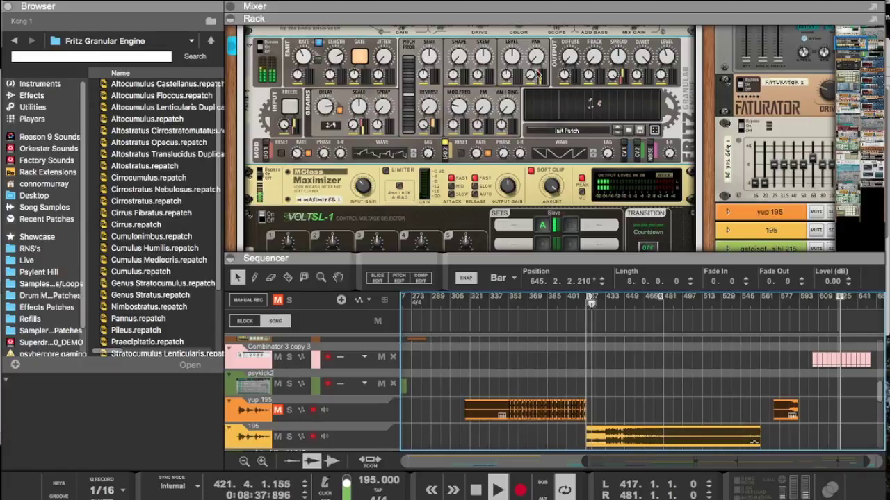
pyautogui.moveTo(642, 54); pyautogui.dragTo(611, 283)
# Step: Move the loop's start locator to bar 449
pyautogui.scroll(-5, 632, 371)
pyautogui.scroll(4, 632, 371)
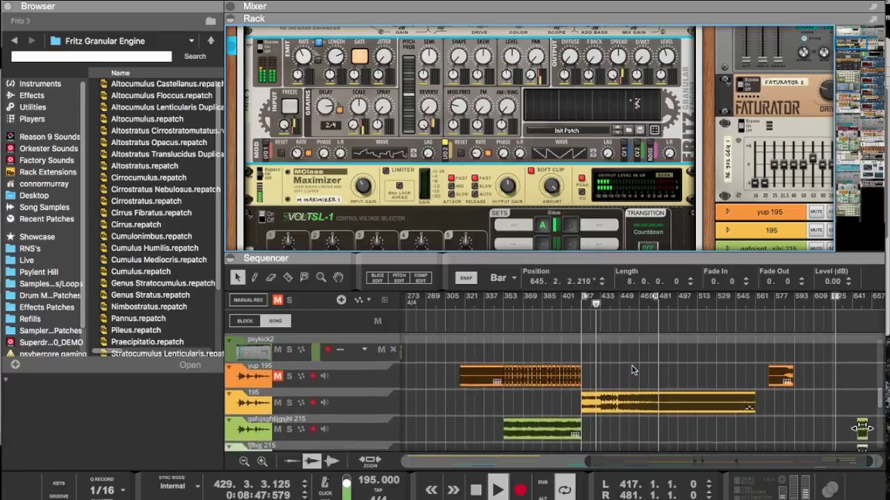
pyautogui.scroll(-6, 685, 357)
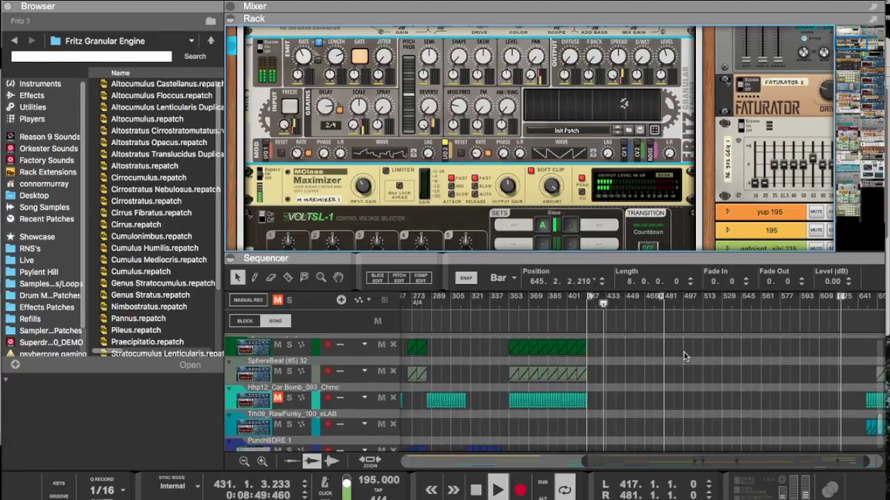
pyautogui.scroll(5, 677, 348)
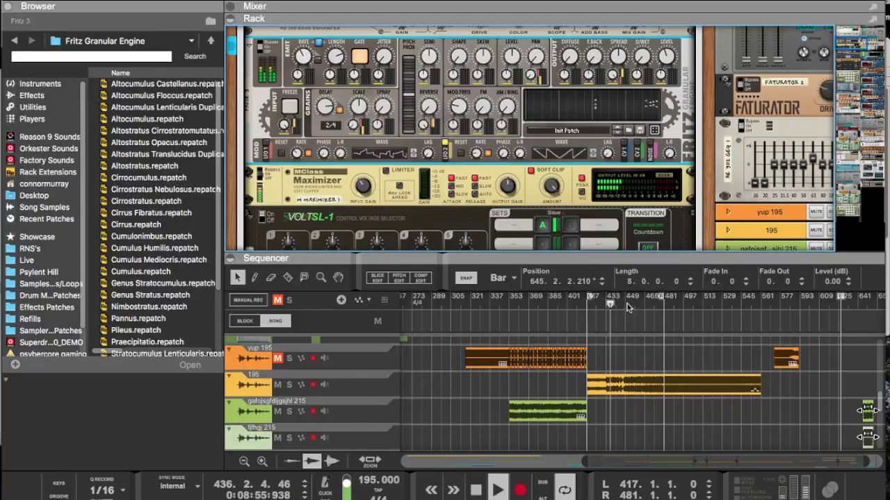
pyautogui.keyDown('alt'); pyautogui.click(626, 301); pyautogui.keyUp('alt')
pyautogui.keyDown('super'); pyautogui.click(625, 305); pyautogui.keyUp('super')
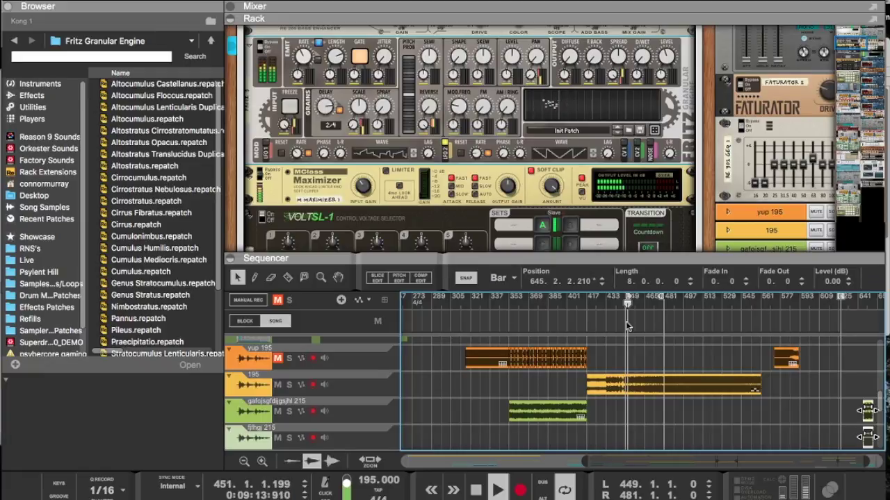
# Step: Set the snap value to 1/16 and nudge the audio clip on the 195 track back to position 416.3.4
pyautogui.scroll(6, 629, 326)
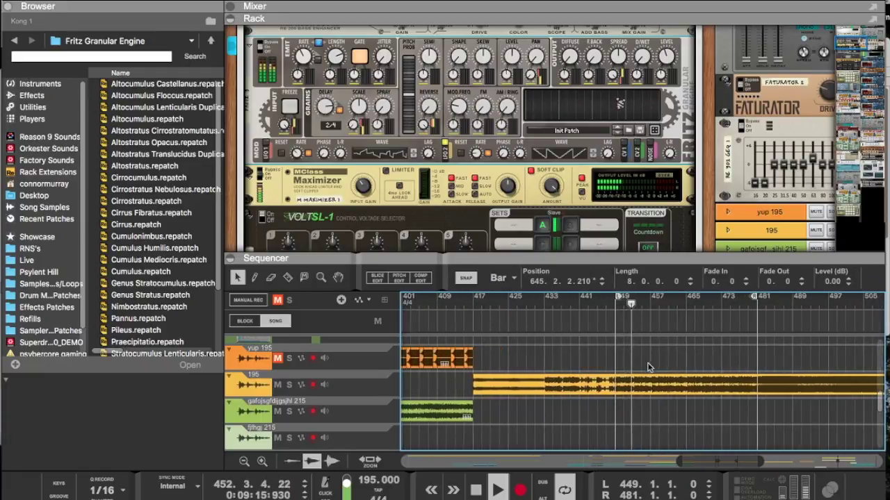
pyautogui.scroll(8, 639, 372)
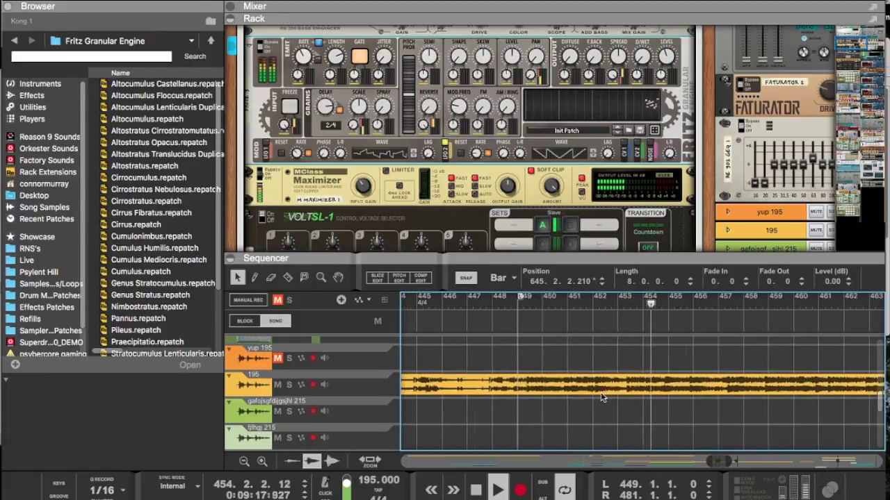
pyautogui.click(581, 400)
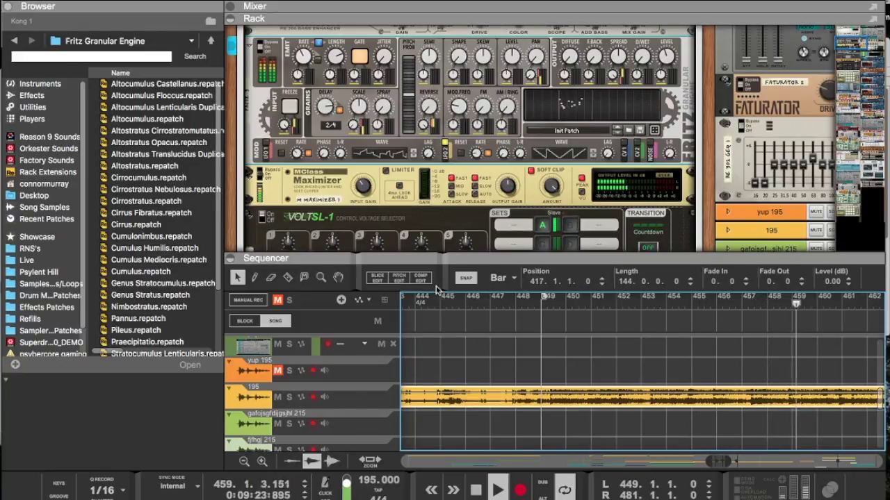
pyautogui.click(506, 279)
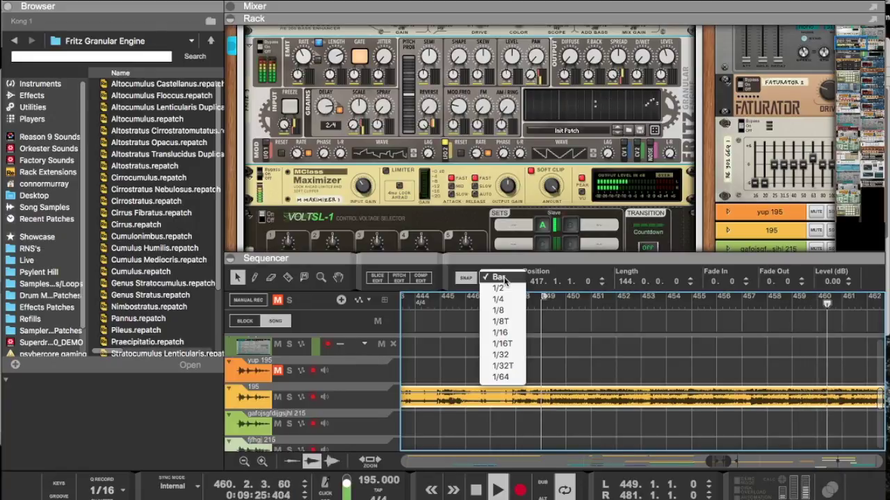
pyautogui.click(504, 333)
pyautogui.moveTo(570, 405); pyautogui.dragTo(563, 403)
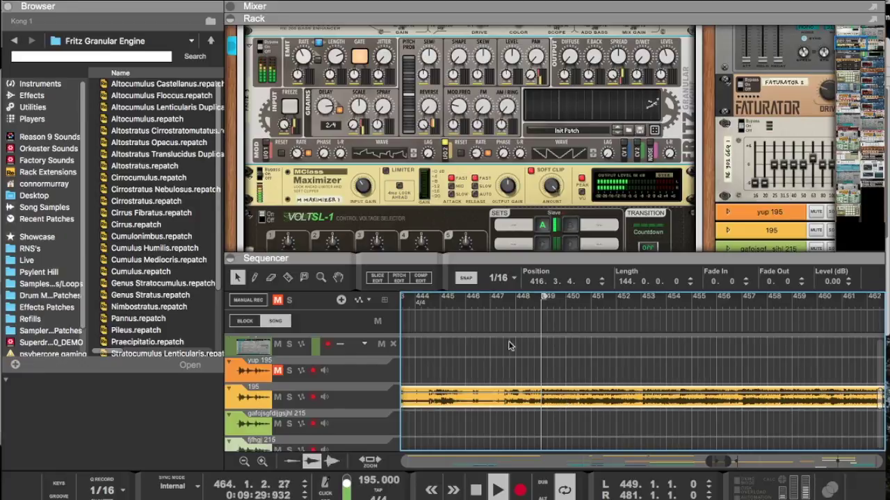
# Step: Inspect the 195 track's audio clip near bar 449, its start, and its end relative to the neighbouring clips
pyautogui.press('h')
pyautogui.press('h')
pyautogui.press('h')
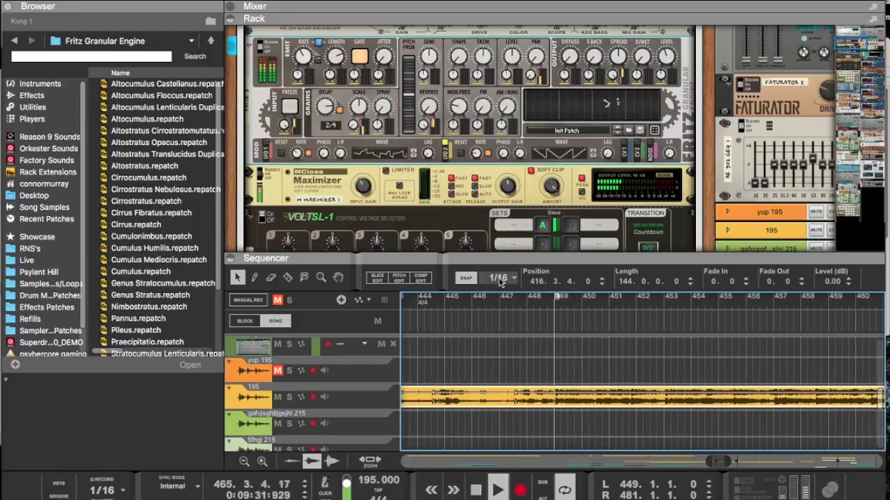
pyautogui.press('g')
pyautogui.press('g')
pyautogui.press('g')
pyautogui.press('g')
pyautogui.press('g')
pyautogui.press('g')
pyautogui.press('g')
pyautogui.press('g')
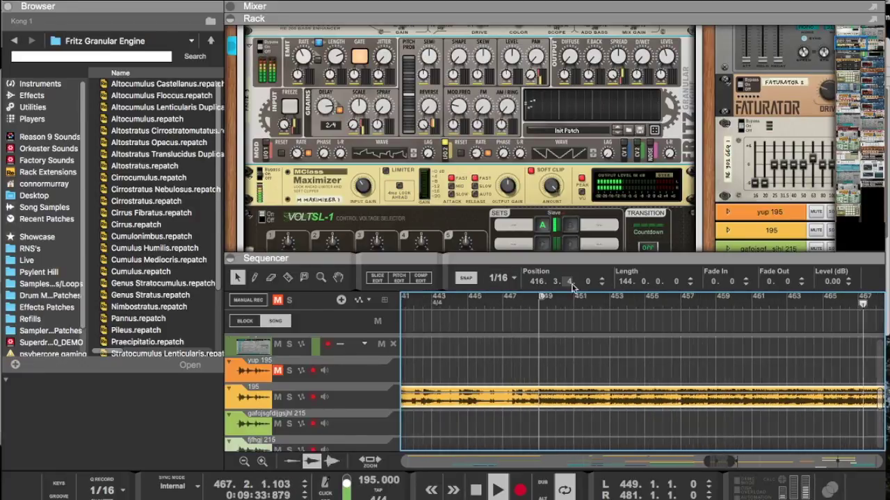
pyautogui.press('g')
pyautogui.press('g')
pyautogui.press('g')
pyautogui.press('g')
pyautogui.press('g')
pyautogui.press('g')
pyautogui.press('g')
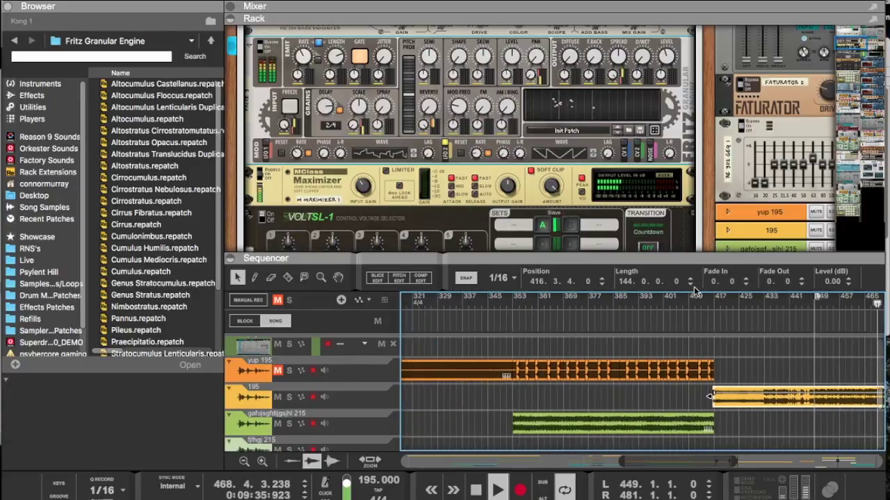
pyautogui.hscroll(3, 766, 304)
pyautogui.hscroll(5, 764, 304)
pyautogui.hscroll(-2, 765, 305)
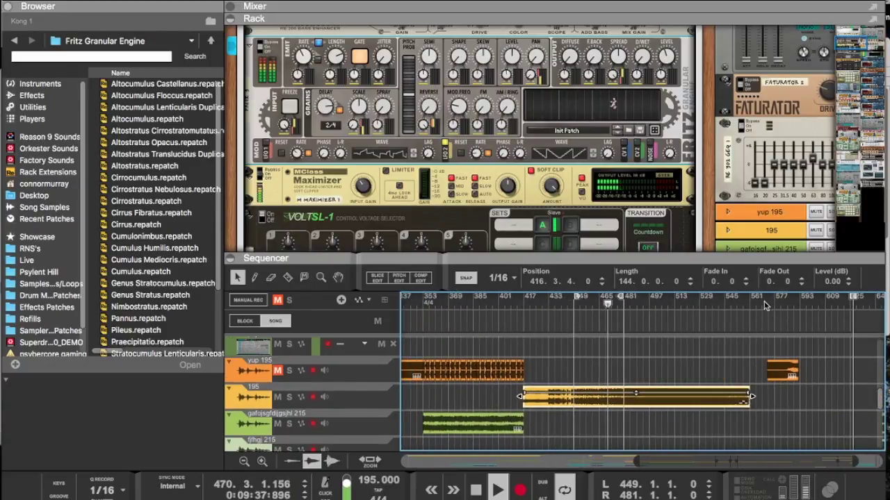
# Step: Enlarge the sequencer and move the Euclid 1 and Combinator 3 copy 3 clips together to position 545.4.1
pyautogui.scroll(5, 764, 305)
pyautogui.scroll(-4, 764, 305)
pyautogui.scroll(-2, 764, 304)
pyautogui.scroll(6, 764, 304)
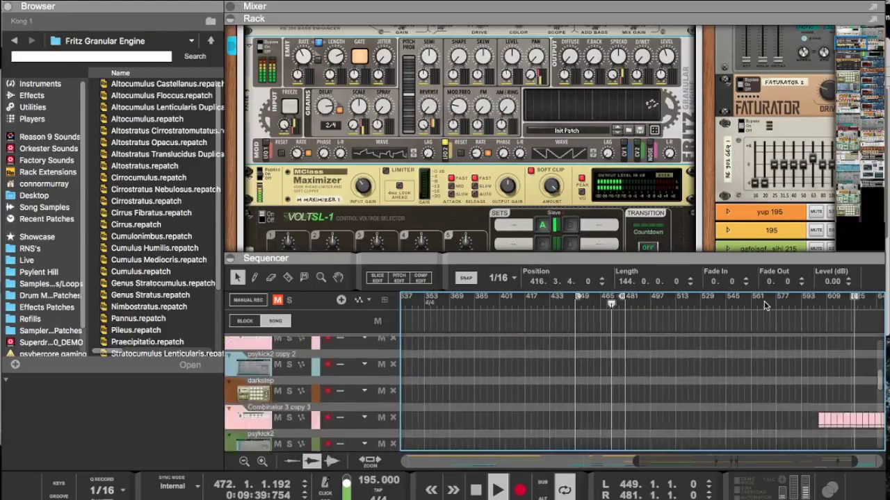
pyautogui.scroll(-3, 764, 305)
pyautogui.moveTo(763, 254); pyautogui.dragTo(738, 27)
pyautogui.scroll(5, 727, 159)
pyautogui.scroll(-2, 726, 159)
pyautogui.hscroll(2, 727, 159)
pyautogui.scroll(-1, 727, 158)
pyautogui.moveTo(705, 140); pyautogui.dragTo(840, 277)
pyautogui.moveTo(768, 172); pyautogui.dragTo(672, 165)
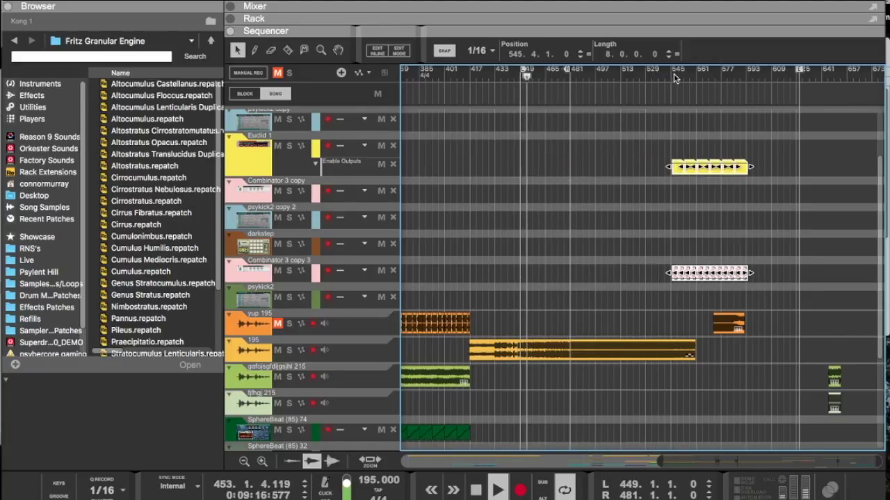
# Step: Set the loop end to 561.2.3 and move the selected Euclid 1 and Combinator 3 copy 3 clips to 561.3.1
pyautogui.keyDown('alt'); pyautogui.click(696, 73); pyautogui.keyUp('alt')
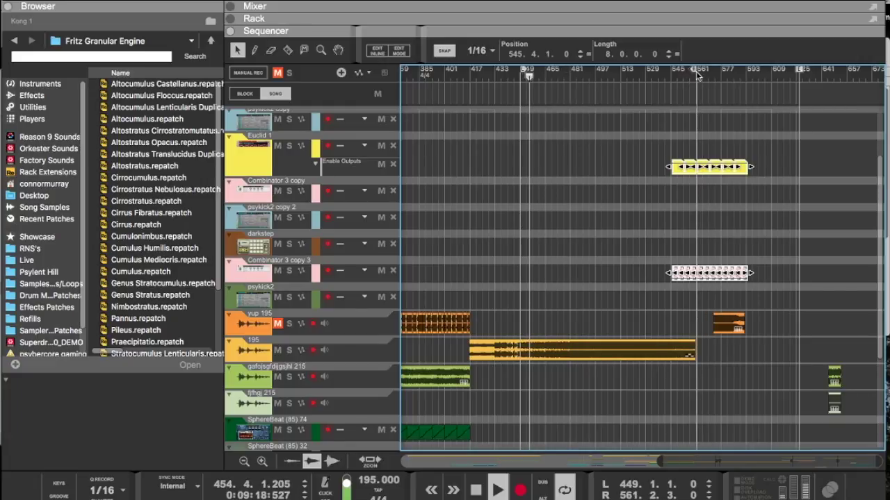
pyautogui.moveTo(674, 172); pyautogui.dragTo(700, 167)
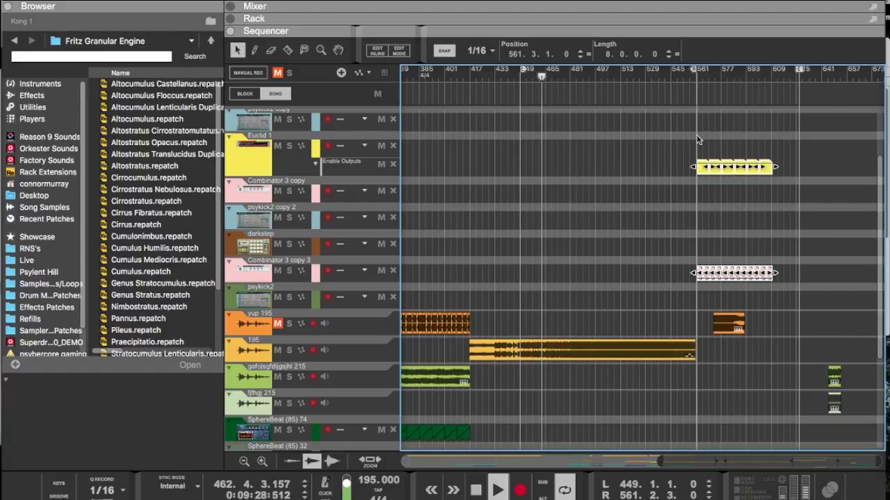
# Step: Set the level of the 195 track's audio clip to 1.04 dB
pyautogui.click(604, 350)
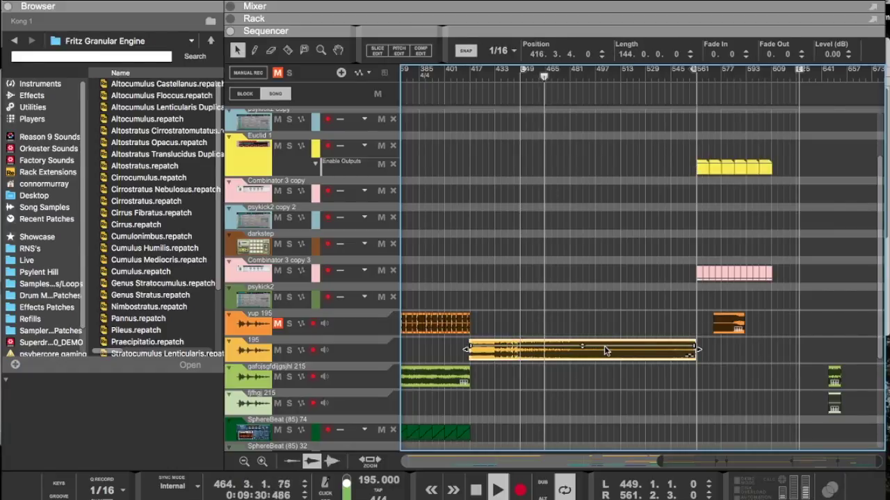
pyautogui.moveTo(581, 346); pyautogui.dragTo(580, 343)
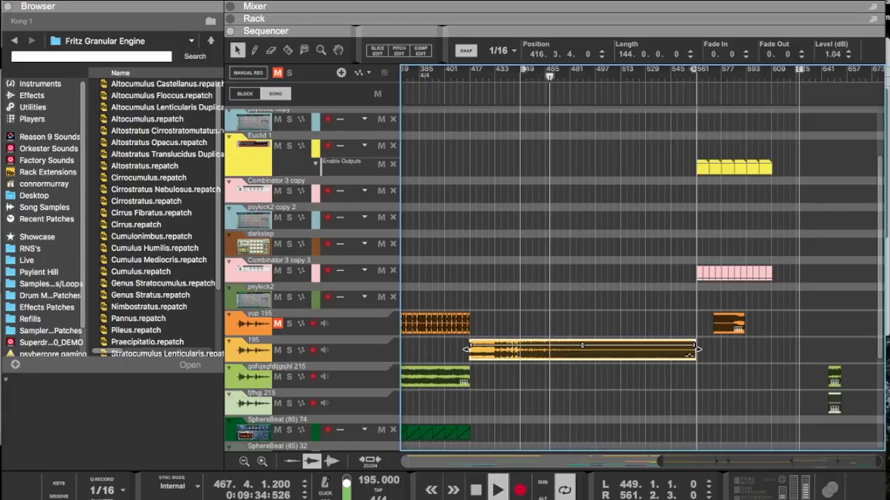
# Step: Switch to the web browser, check the Twitch channel page and its chat, and show the Facebook event page
pyautogui.hotkey('ctrl', 'Up')
pyautogui.click(442, 388)
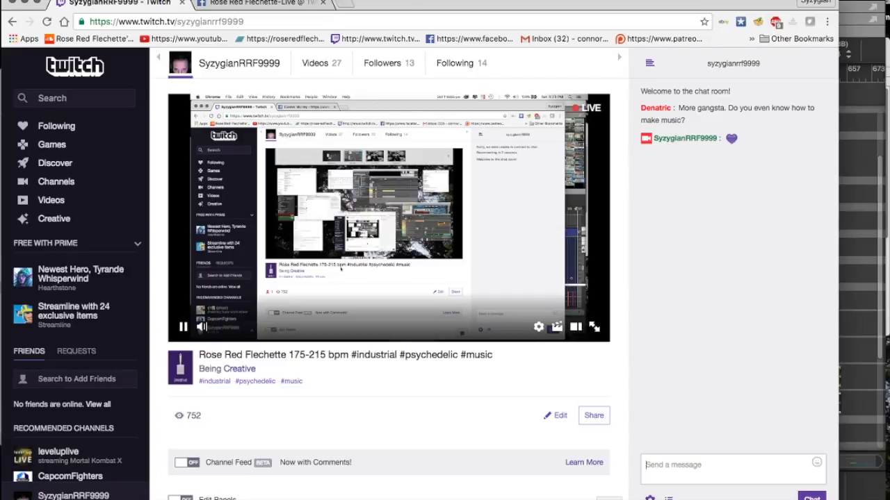
pyautogui.click(295, 4)
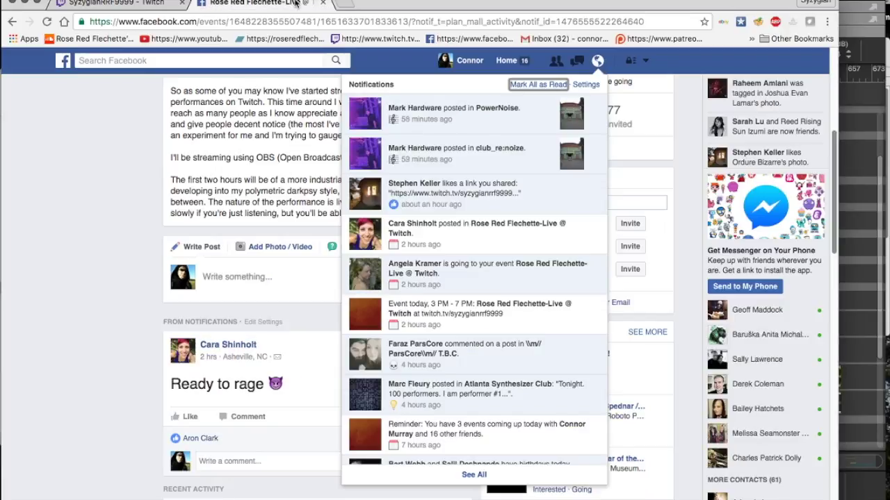
# Step: Open the Facebook news feed, check the Twitch channel page again and switch back to Reason
pyautogui.click(514, 61)
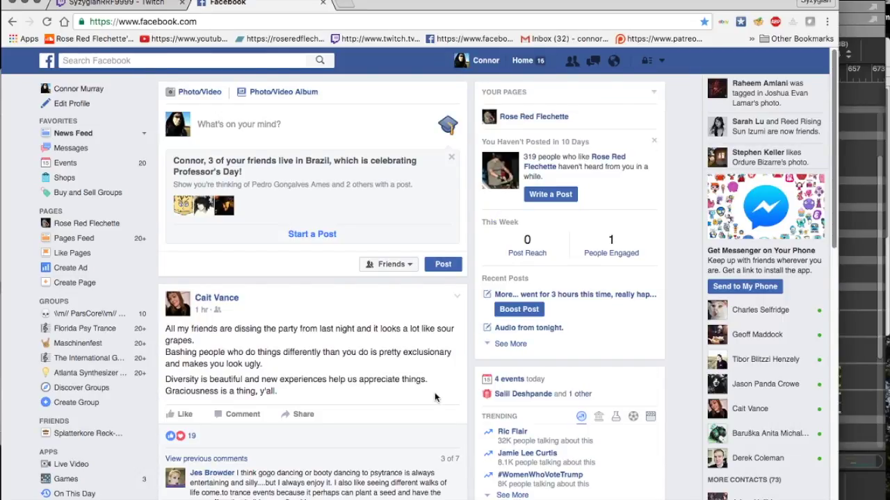
pyautogui.click(118, 4)
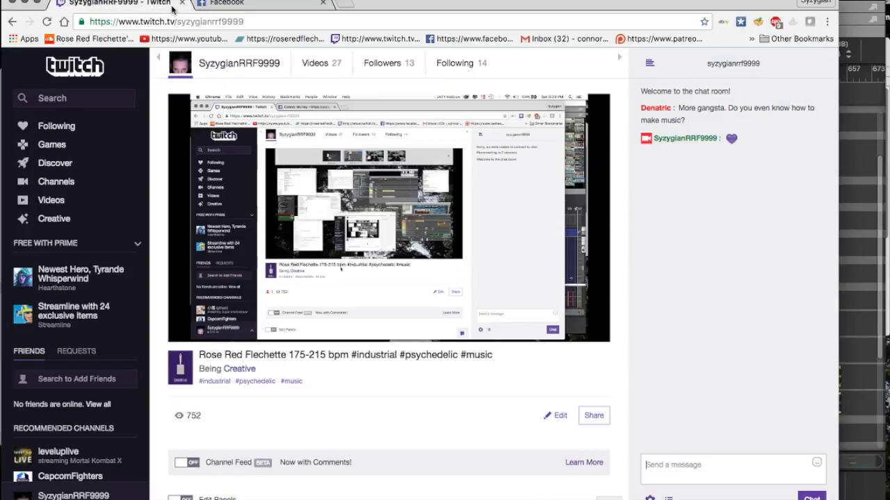
pyautogui.hotkey('ctrl', 'Up')
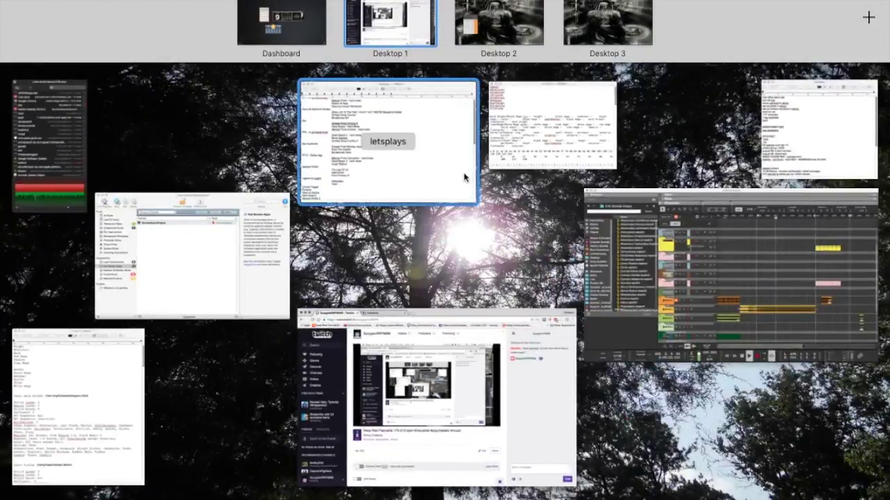
pyautogui.click(783, 223)
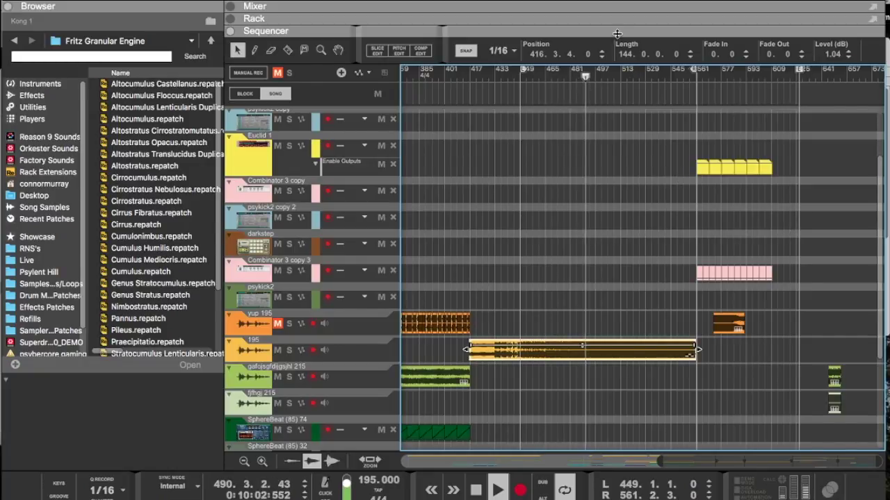
# Step: Enlarge the rack above the sequencer and set the loop start to 497.3.3
pyautogui.moveTo(618, 31); pyautogui.dragTo(615, 92)
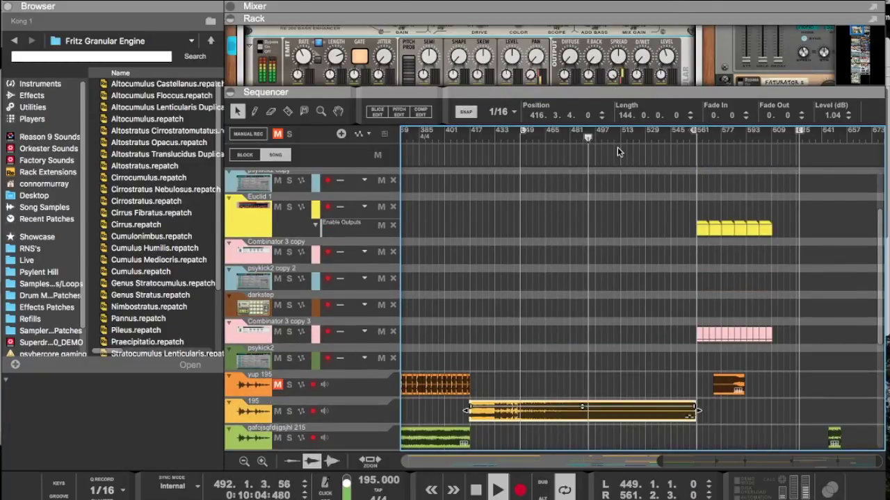
pyautogui.keyDown('super'); pyautogui.click(597, 139); pyautogui.keyUp('super')
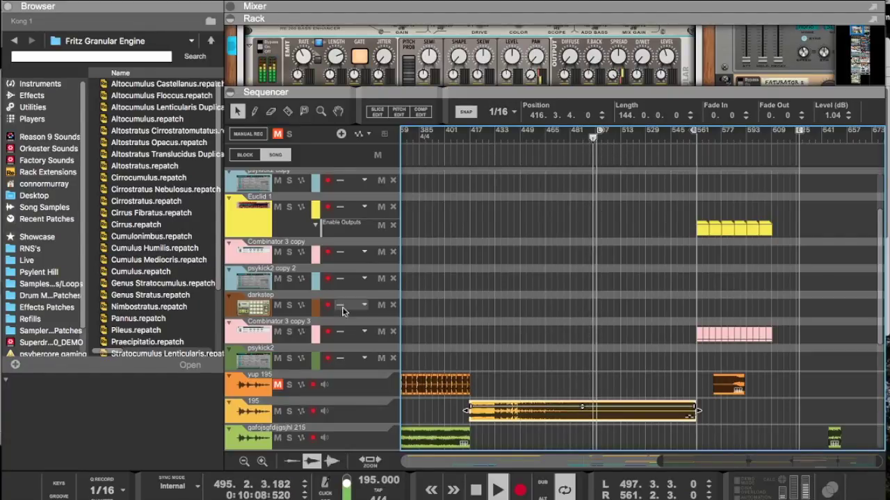
# Step: Show the 195 track's channel in the mixer and switch on its high-pass filter with the frequency at 663.8 Hz
pyautogui.click(352, 419)
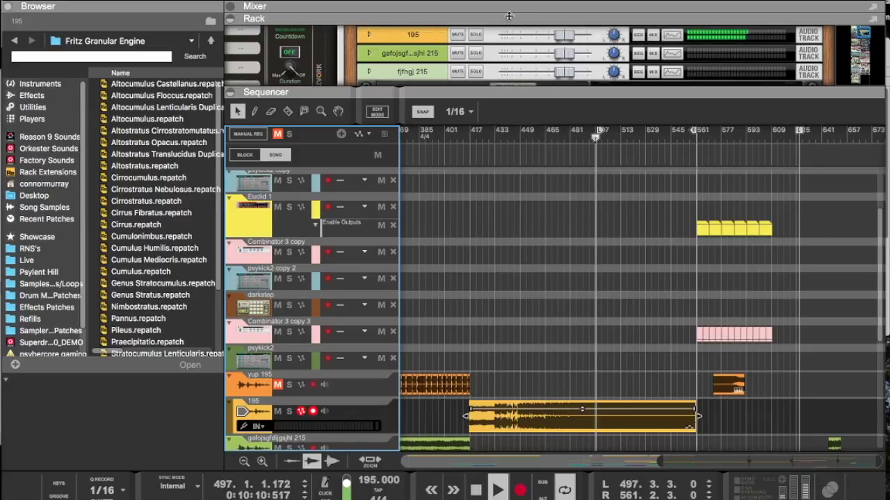
pyautogui.moveTo(508, 14); pyautogui.dragTo(499, 214)
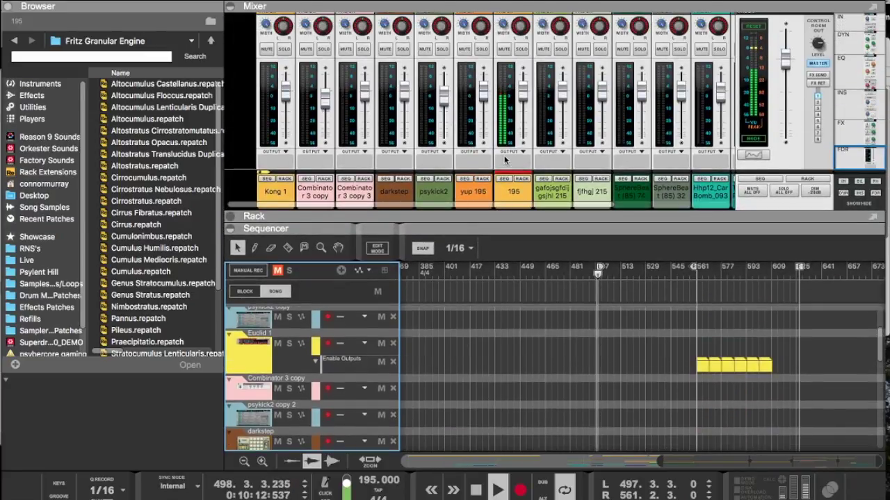
pyautogui.scroll(10, 504, 161)
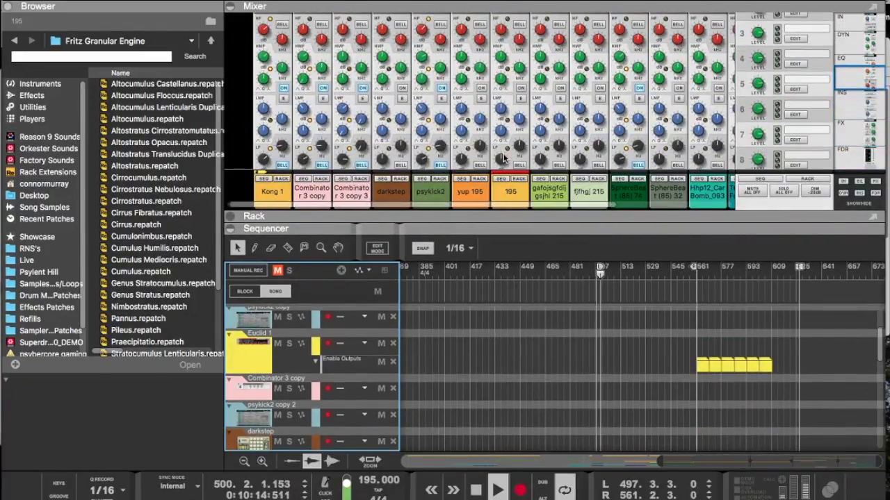
pyautogui.scroll(4, 504, 150)
pyautogui.click(516, 59)
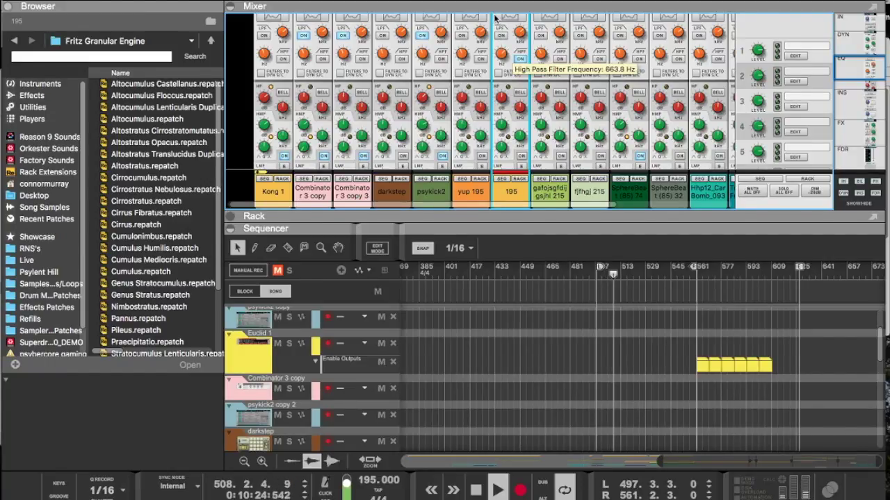
# Step: Select the Euclid 1 and Combinator 3 copy 3 clips together and try placing them at 513.1.3 and at 568.3.2
pyautogui.scroll(3, 743, 295)
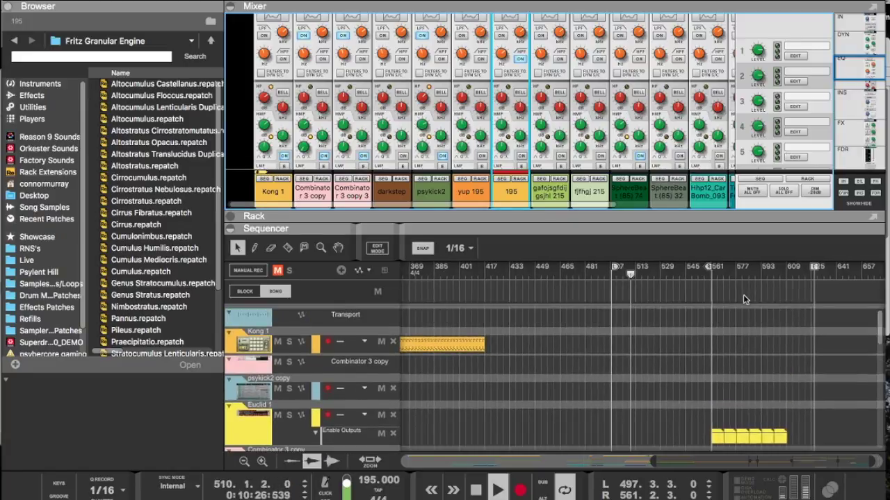
pyautogui.scroll(-5, 743, 295)
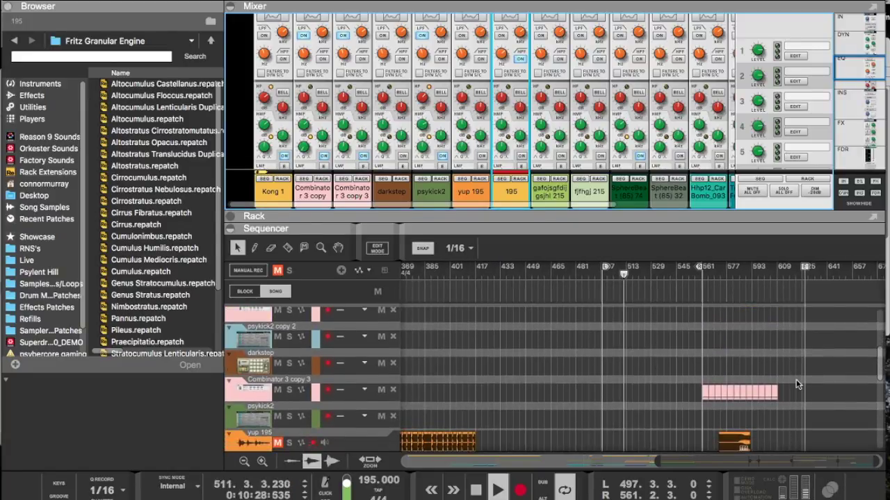
pyautogui.scroll(-4, 795, 401)
pyautogui.click(701, 404)
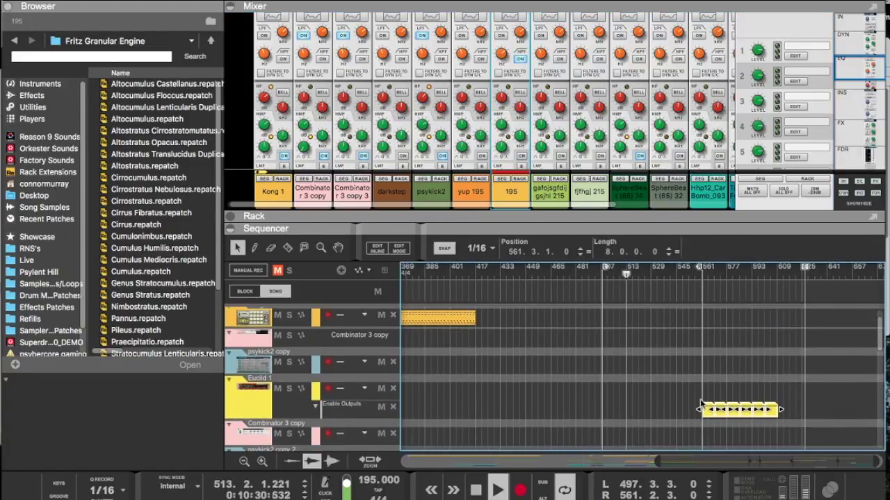
pyautogui.moveTo(709, 411); pyautogui.dragTo(631, 411)
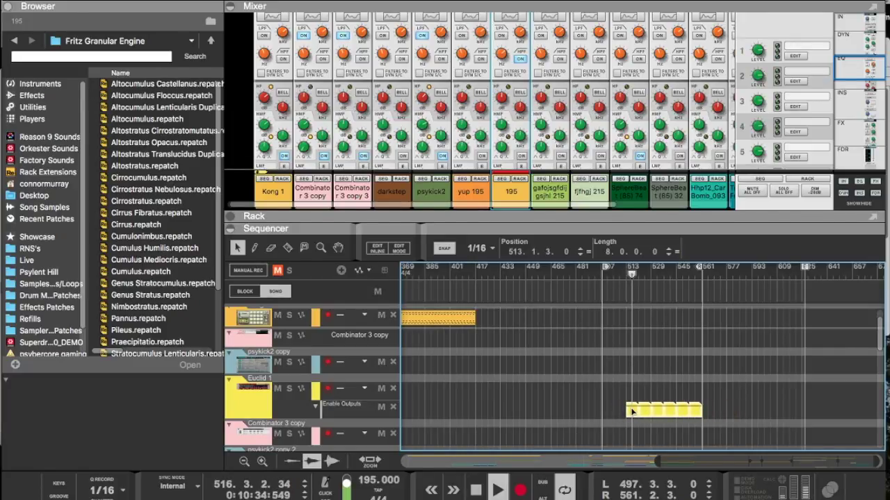
pyautogui.moveTo(631, 412); pyautogui.dragTo(716, 409)
# Step: Set the sequencer snap to Bar and move the selected Euclid 1 and Combinator 3 copy 3 clips to 513.3.2
pyautogui.click(478, 248)
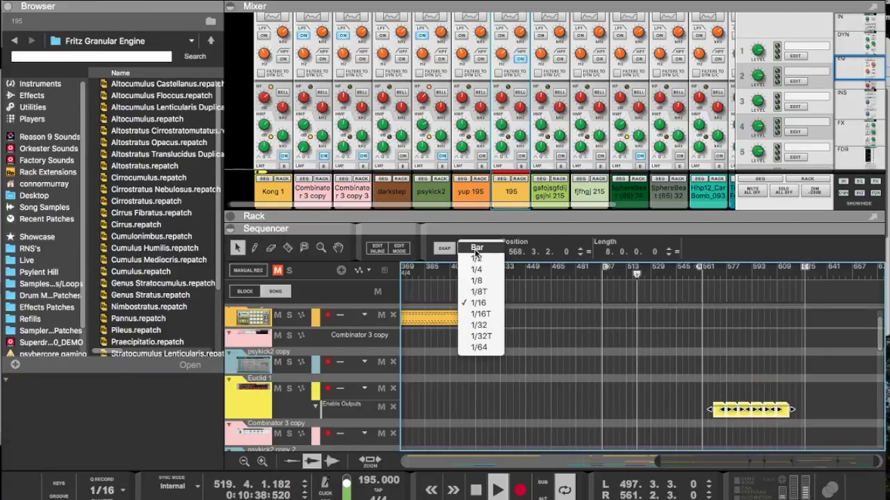
pyautogui.click(477, 249)
pyautogui.moveTo(717, 416); pyautogui.dragTo(634, 410)
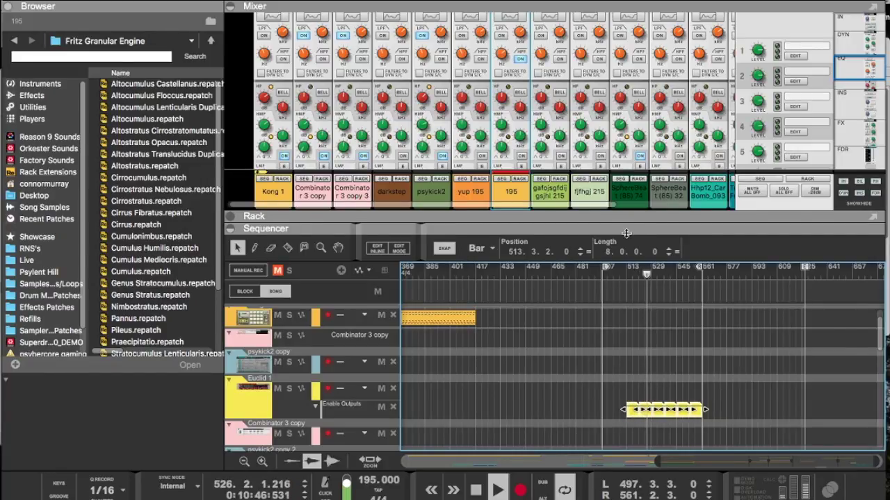
# Step: Duplicate the selected Euclid 1 and Combinator 3 copy 3 clips to 497.3.2 and move the loop start to 497.1.1
pyautogui.moveTo(625, 233); pyautogui.dragTo(636, 95)
pyautogui.moveTo(632, 272); pyautogui.dragTo(606, 274)
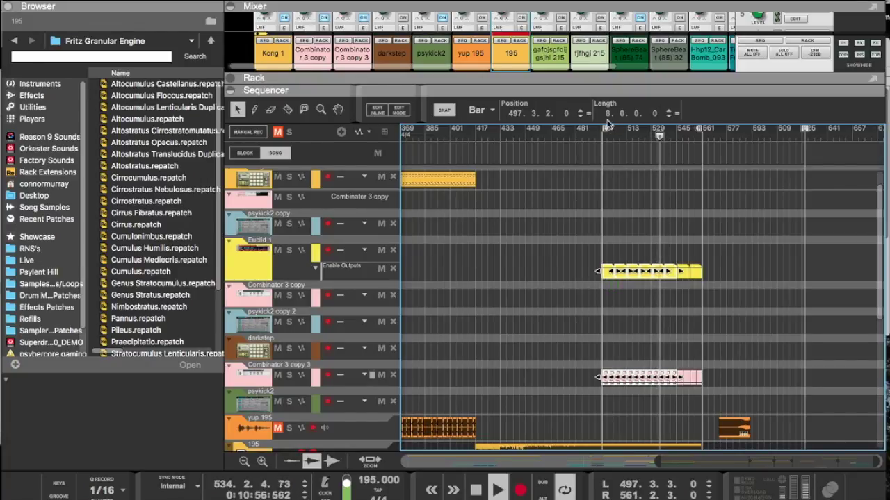
pyautogui.moveTo(605, 132); pyautogui.dragTo(604, 132)
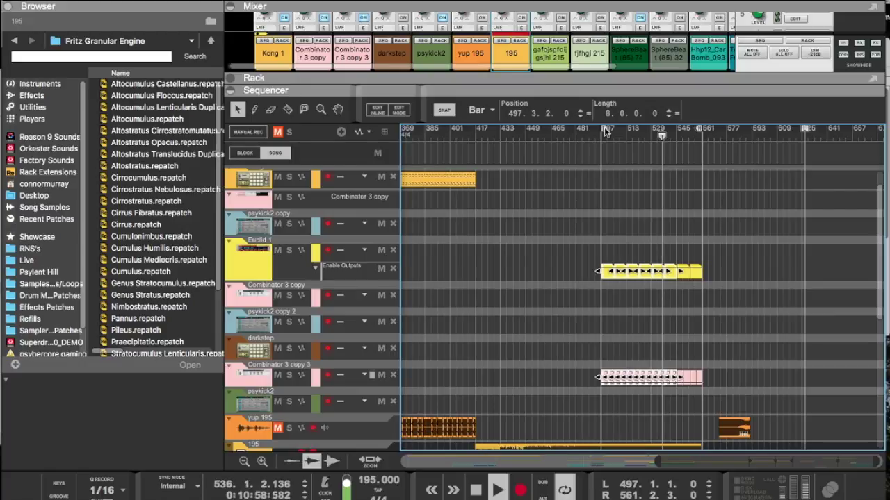
pyautogui.click(662, 217)
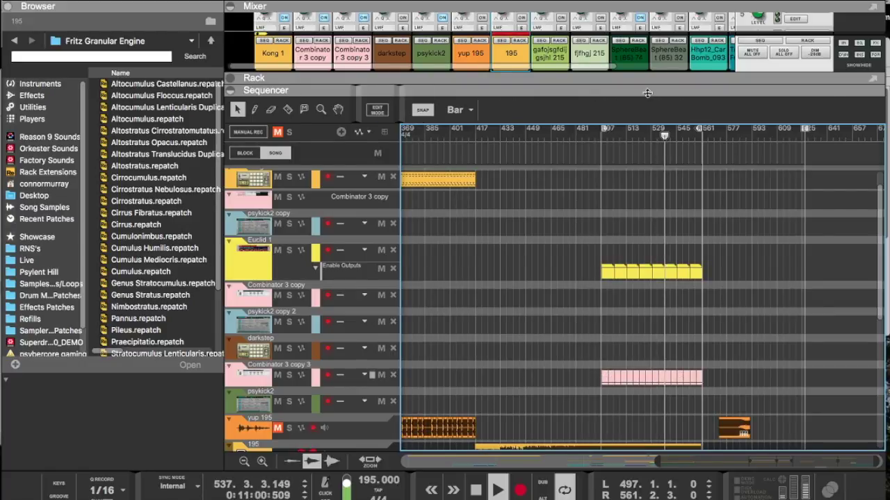
# Step: Enlarge the rack and select the Combinator 3 copy track to bring its devices into view
pyautogui.moveTo(647, 91); pyautogui.dragTo(646, 268)
pyautogui.scroll(-5, 541, 325)
pyautogui.moveTo(472, 271); pyautogui.dragTo(461, 212)
pyautogui.scroll(3, 343, 394)
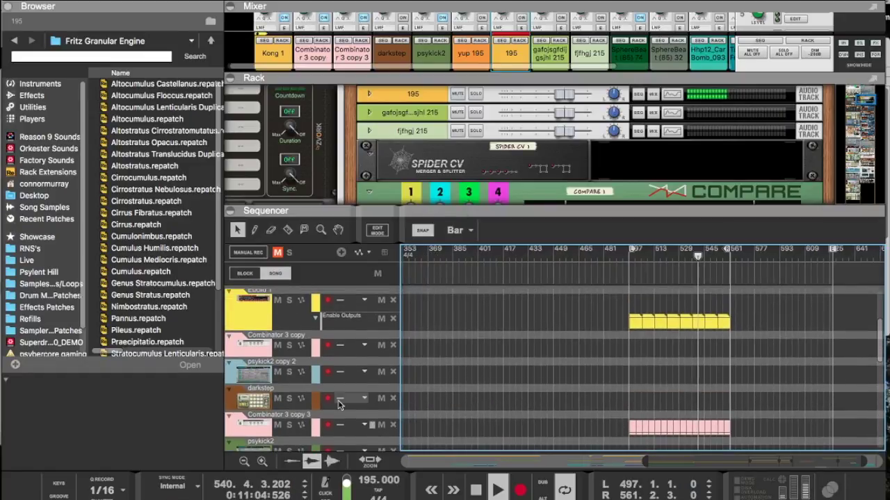
pyautogui.click(251, 432)
pyautogui.click(253, 344)
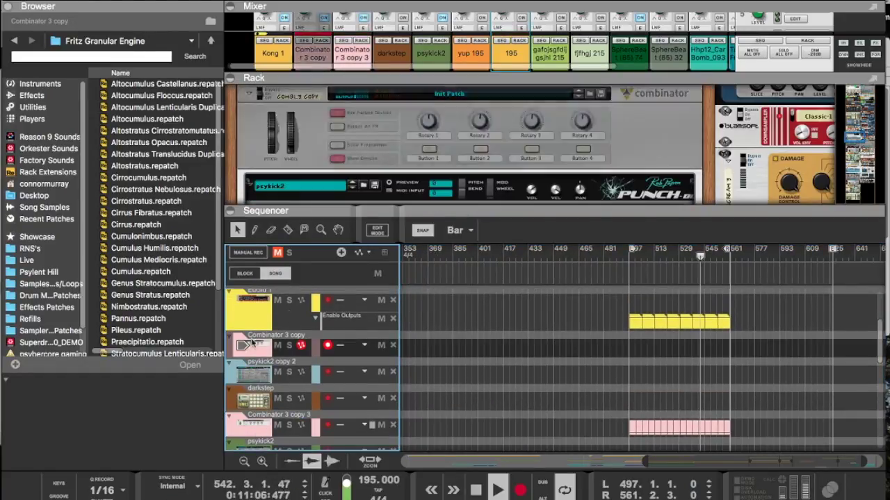
pyautogui.moveTo(401, 223); pyautogui.dragTo(406, 363)
# Step: Examine the front panels and rear cabling of the devices in Combinator 3 copy and Combinator 3 copy 3
pyautogui.scroll(-10, 422, 257)
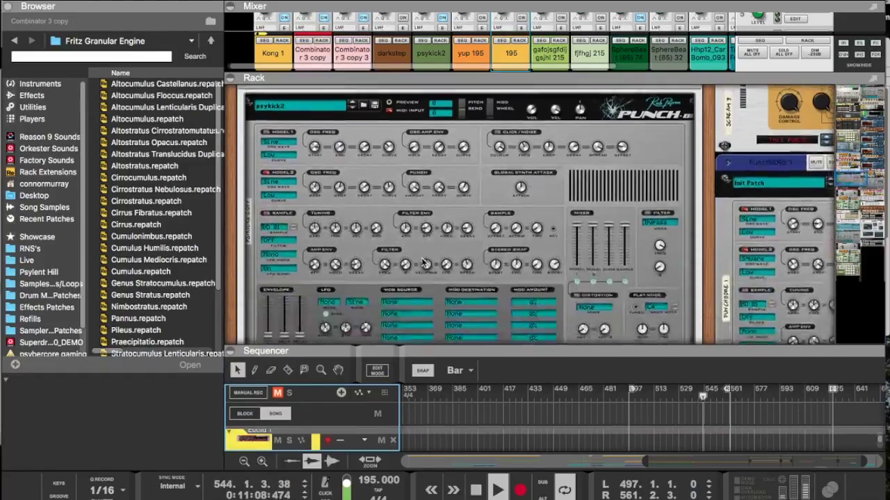
pyautogui.scroll(-10, 421, 257)
pyautogui.press('Tab')
pyautogui.scroll(-10, 421, 257)
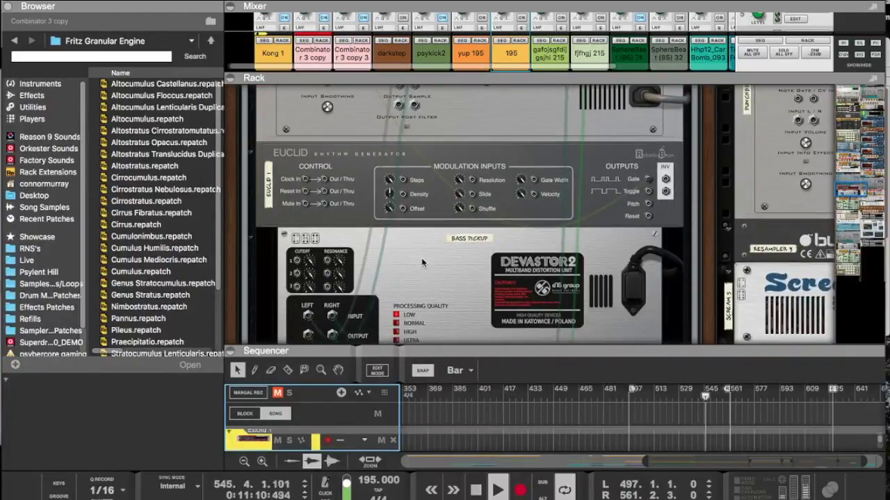
pyautogui.scroll(-8, 422, 263)
pyautogui.scroll(10, 423, 263)
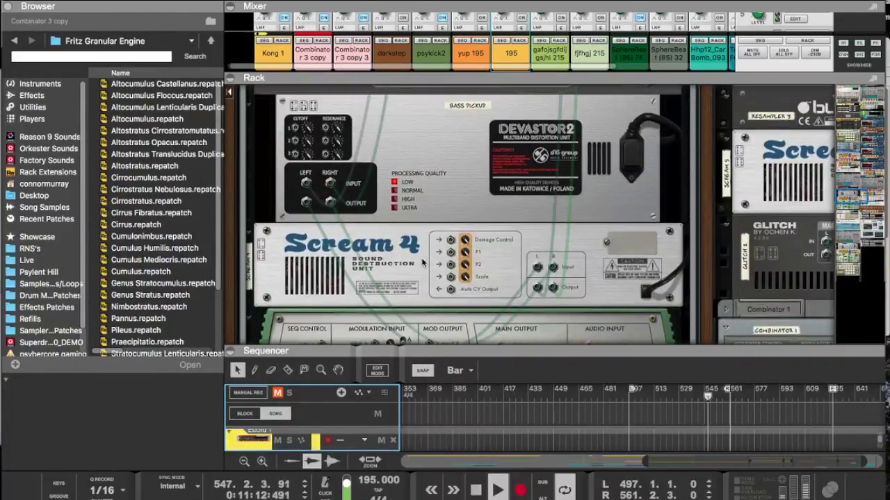
pyautogui.scroll(-5, 423, 263)
pyautogui.scroll(8, 422, 262)
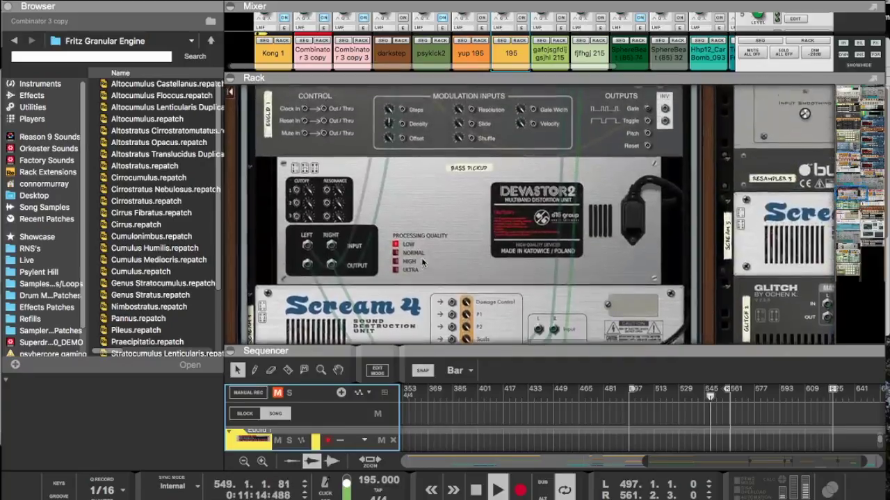
pyautogui.scroll(3, 421, 261)
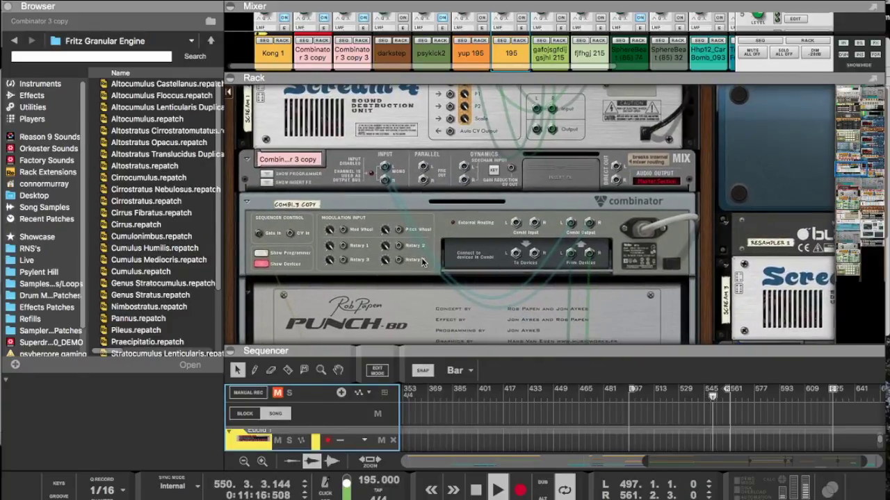
pyautogui.press('Tab')
pyautogui.scroll(-10, 400, 244)
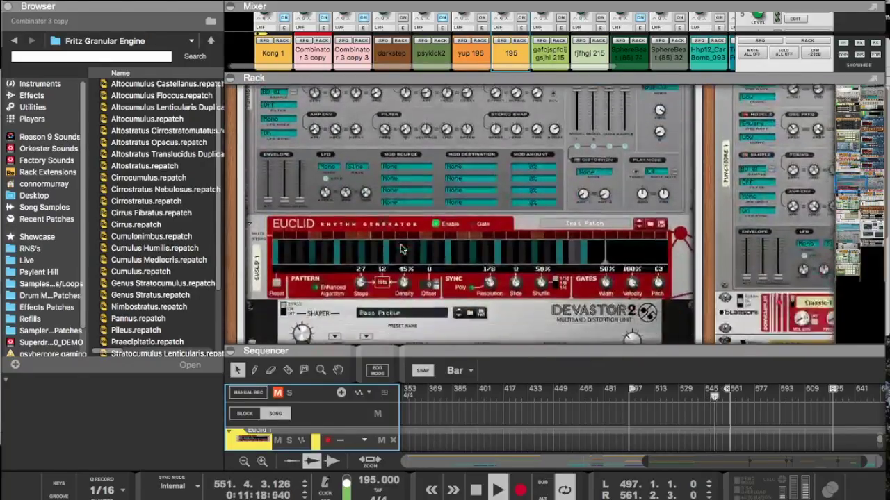
pyautogui.scroll(-10, 401, 248)
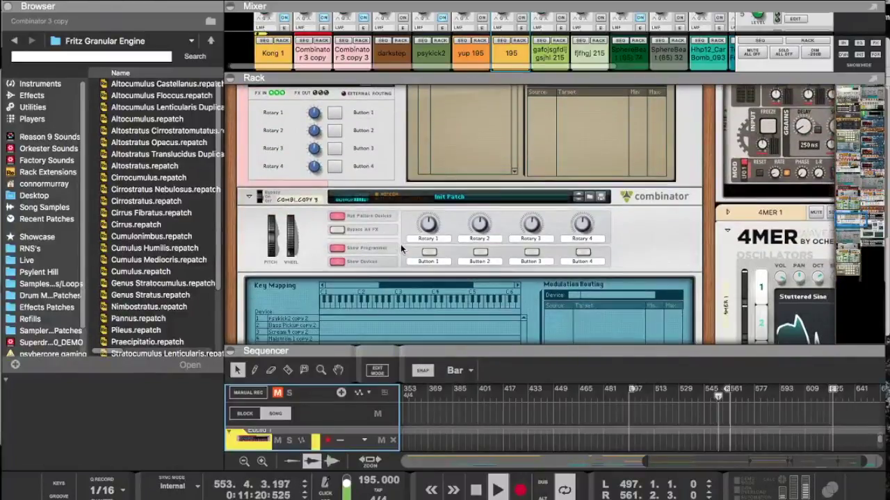
pyautogui.scroll(3, 400, 244)
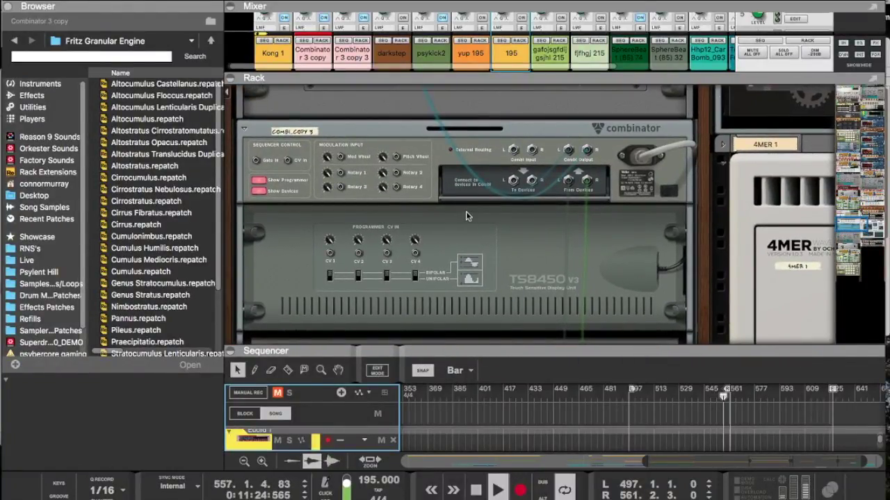
pyautogui.scroll(6, 283, 162)
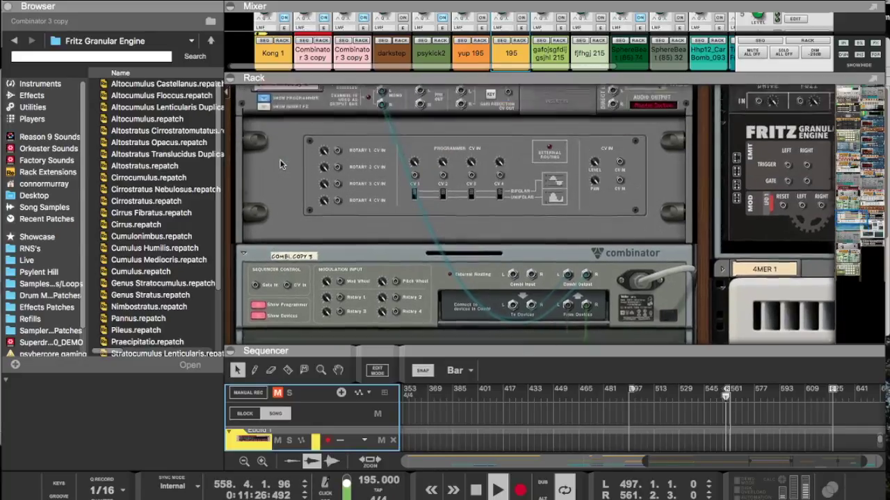
# Step: Patch channel 2 of Lolth 1 copy between the Malström's mod A output and the level CV input of Combinator 3 copy 3
pyautogui.moveTo(620, 182); pyautogui.dragTo(503, 1)
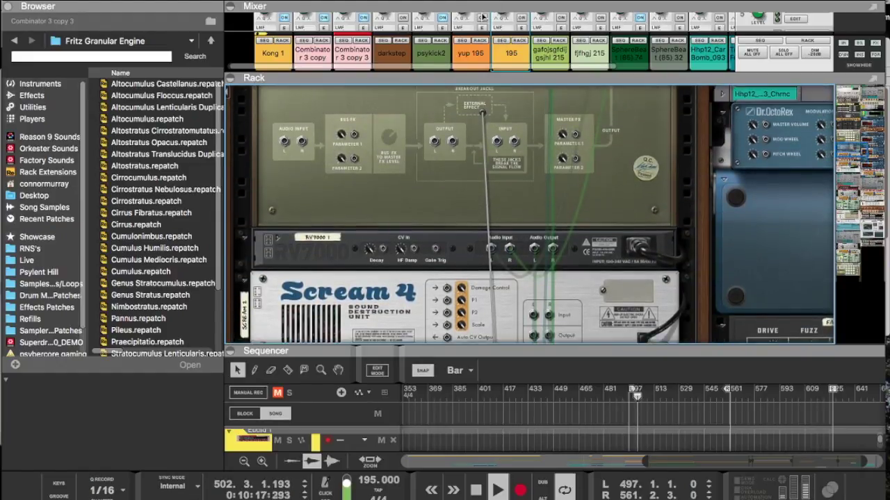
pyautogui.moveTo(481, 19); pyautogui.dragTo(431, 226)
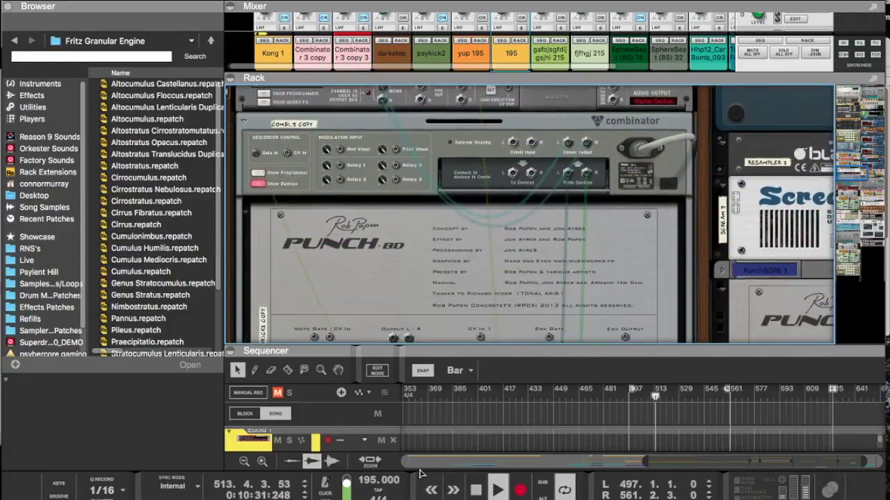
pyautogui.moveTo(425, 434); pyautogui.dragTo(430, 29)
pyautogui.scroll(10, 429, 111)
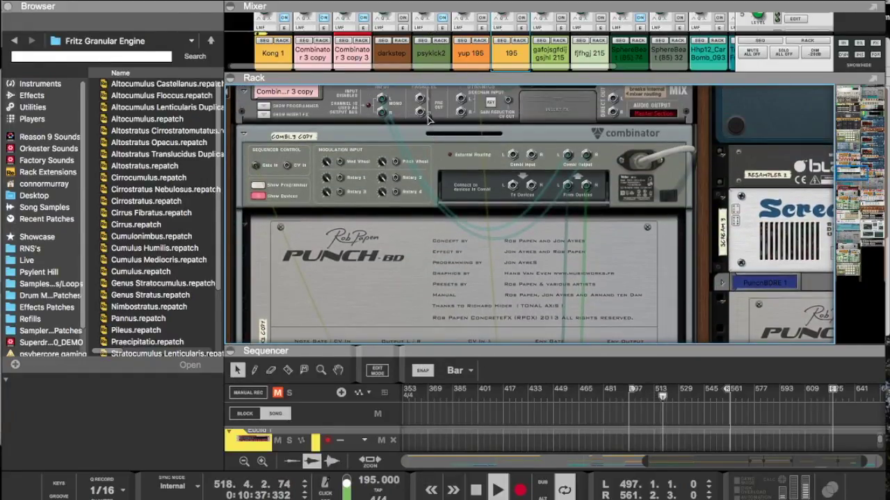
pyautogui.scroll(-8, 452, 216)
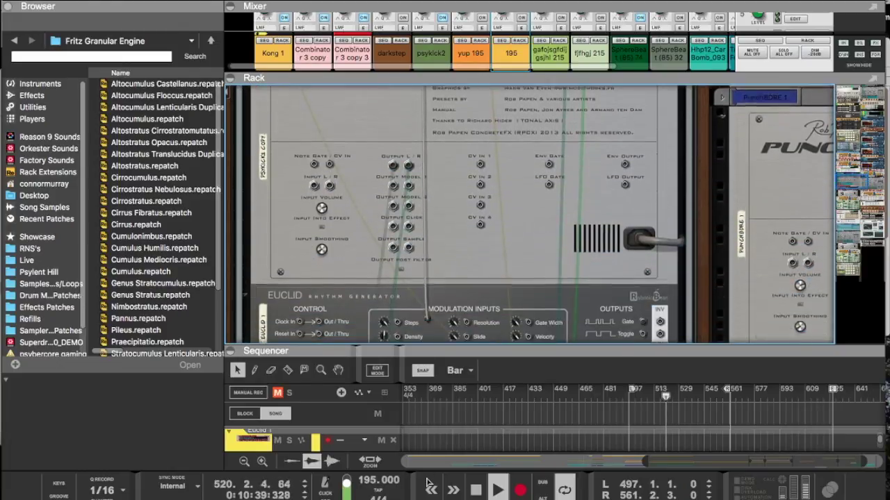
pyautogui.scroll(-10, 427, 221)
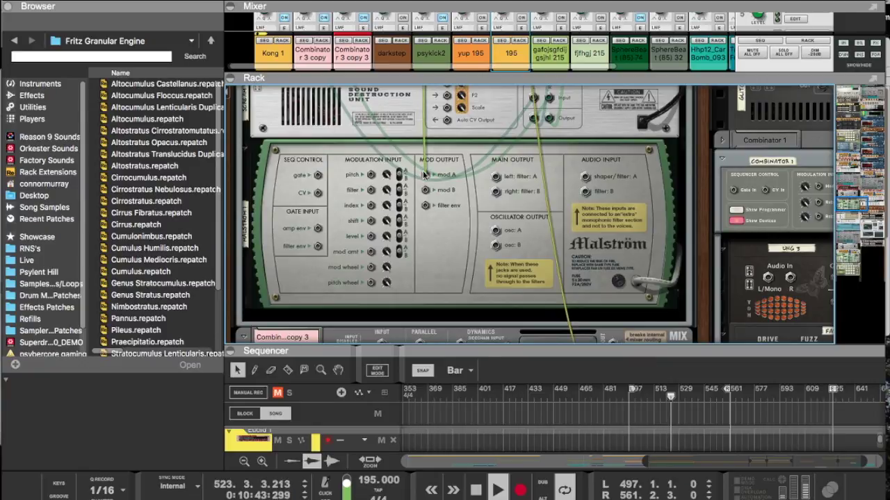
# Step: Examine the Malström's front panel and rear modulation jacks, and return to the Lolth and Miranda CV devices
pyautogui.press('Tab')
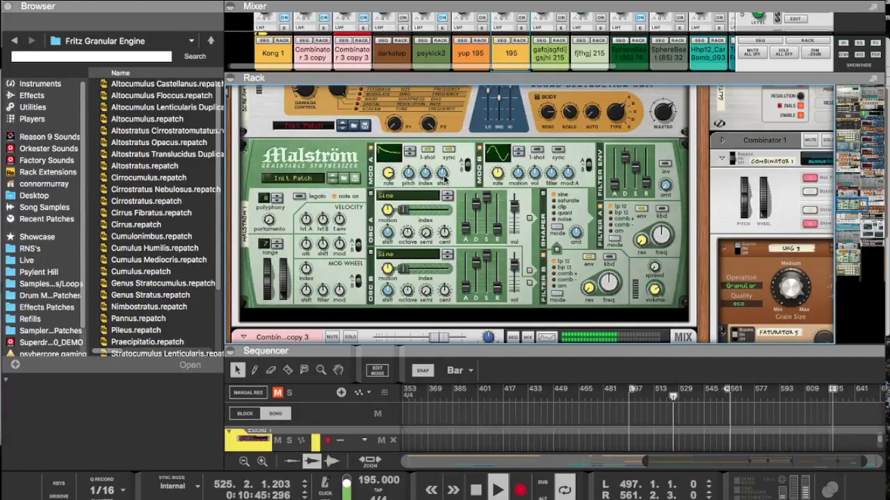
pyautogui.scroll(-2, 445, 195)
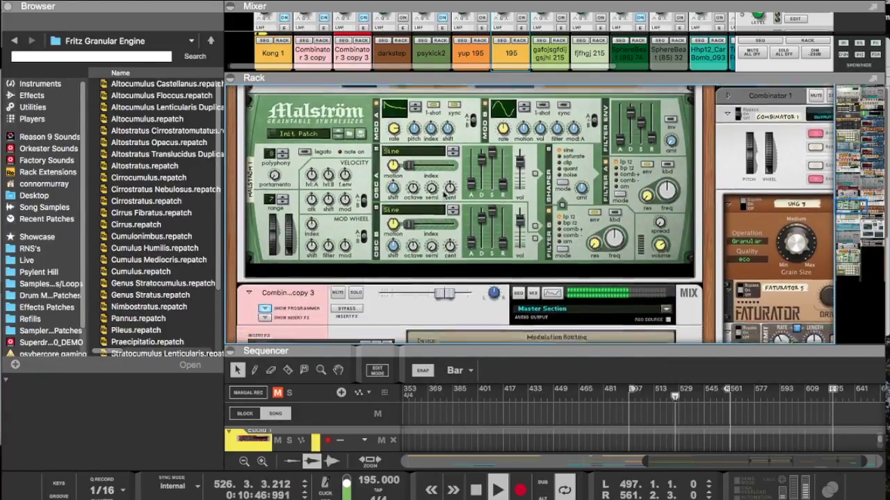
pyautogui.press('Tab')
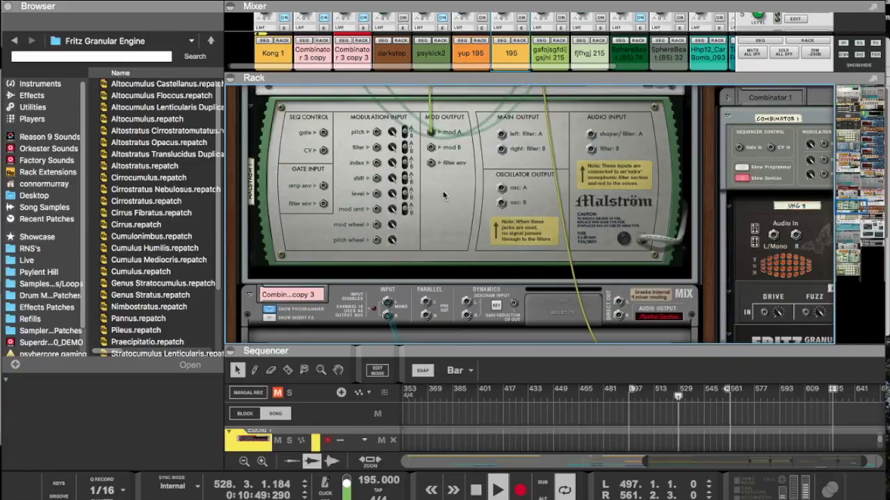
pyautogui.scroll(-2, 445, 196)
pyautogui.scroll(5, 442, 191)
pyautogui.scroll(-8, 443, 191)
pyautogui.scroll(-2, 447, 193)
pyautogui.scroll(6, 447, 193)
pyautogui.scroll(10, 448, 192)
pyautogui.scroll(-2, 440, 201)
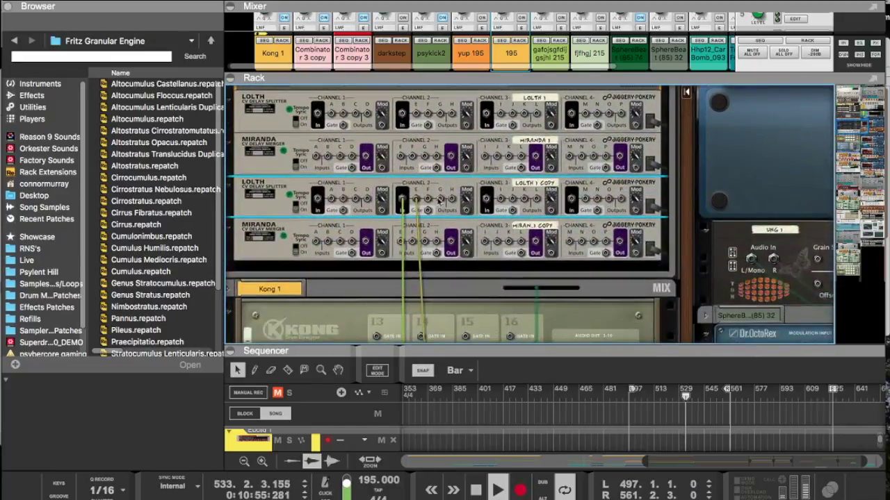
pyautogui.moveTo(417, 201); pyautogui.dragTo(441, 247)
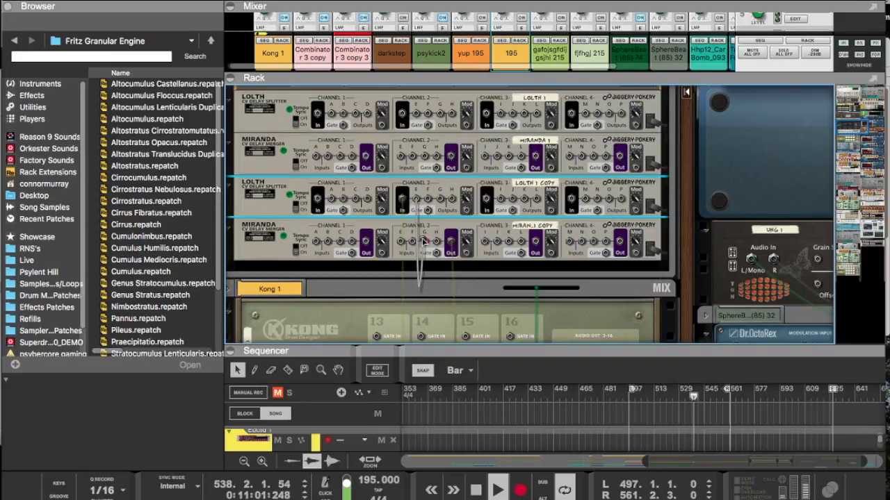
pyautogui.moveTo(422, 241); pyautogui.dragTo(425, 242)
pyautogui.press('Tab')
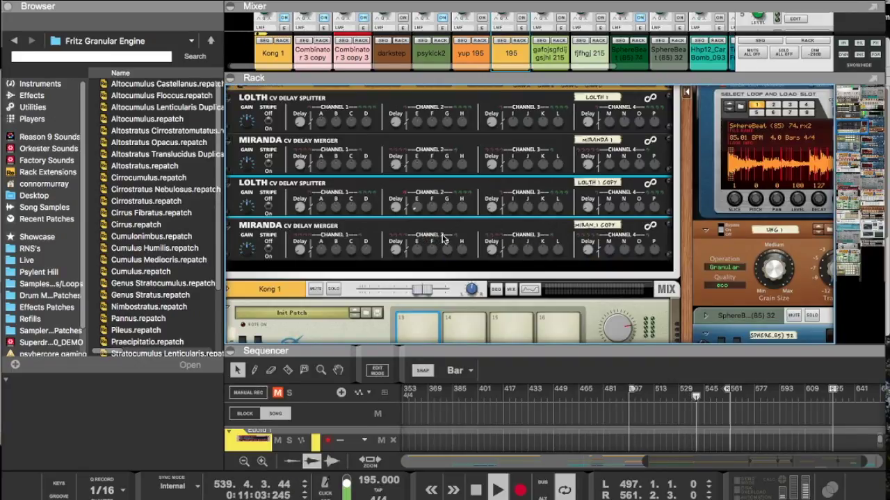
pyautogui.press('Tab')
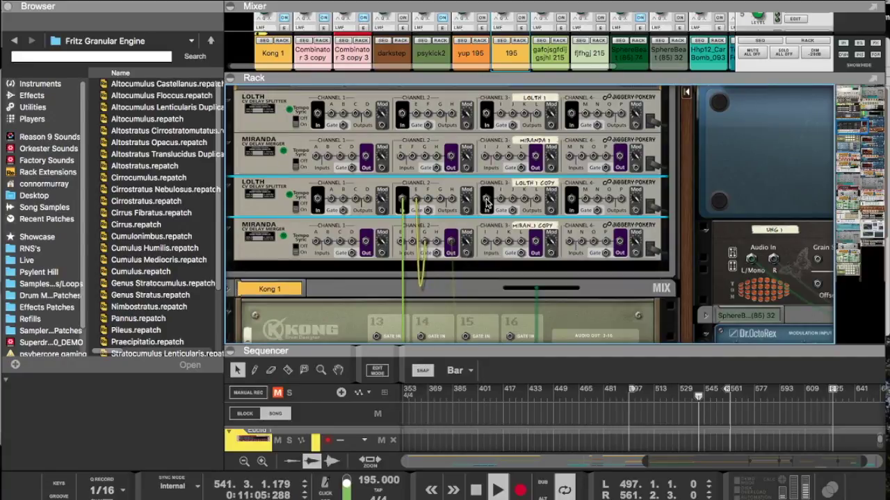
pyautogui.moveTo(499, 199); pyautogui.dragTo(442, 244)
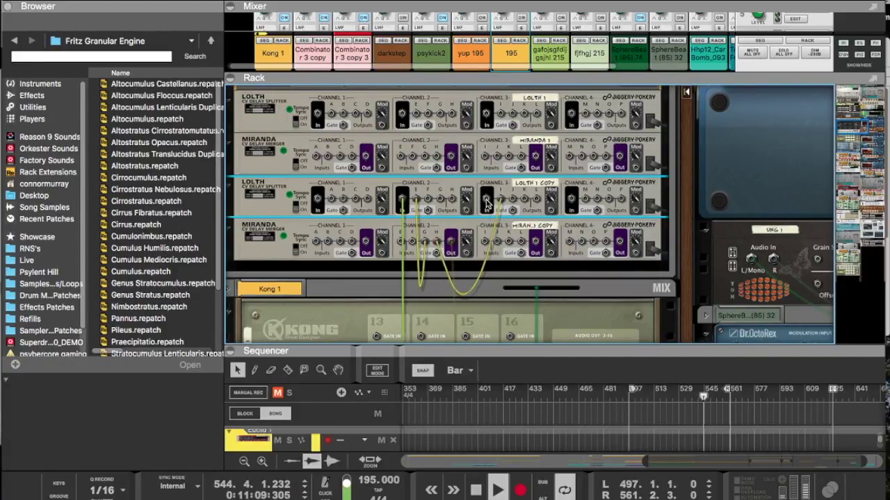
# Step: Connect the channel 3 input of Lolth 1 copy to an output of the Euclid 1 rhythm generator
pyautogui.scroll(-10, 486, 202)
pyautogui.moveTo(444, 345); pyautogui.dragTo(625, 186)
pyautogui.press('Tab')
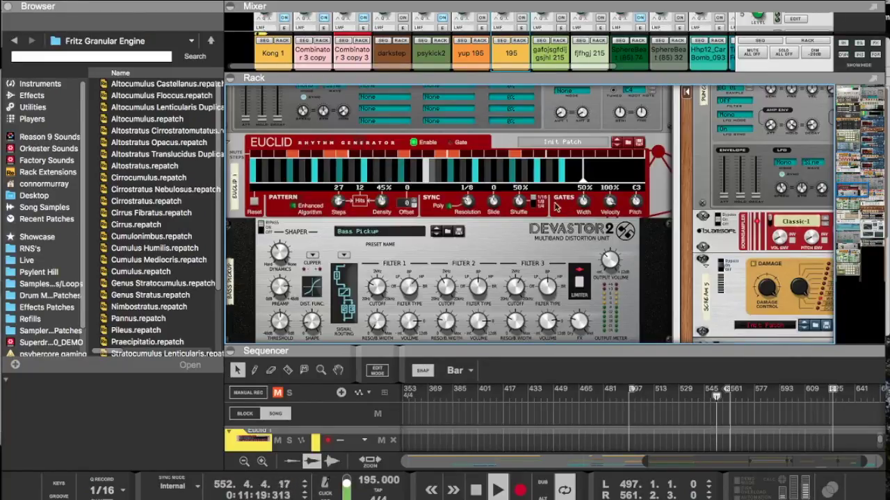
# Step: Compare the front controls and rear cabling of Lolth 1 copy and Miranda 1 copy
pyautogui.scroll(5, 515, 229)
pyautogui.scroll(-10, 509, 231)
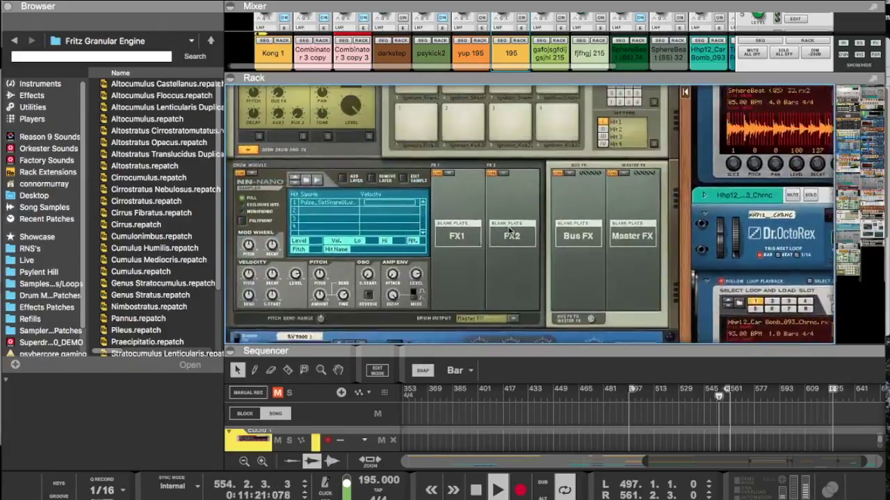
pyautogui.press('Tab')
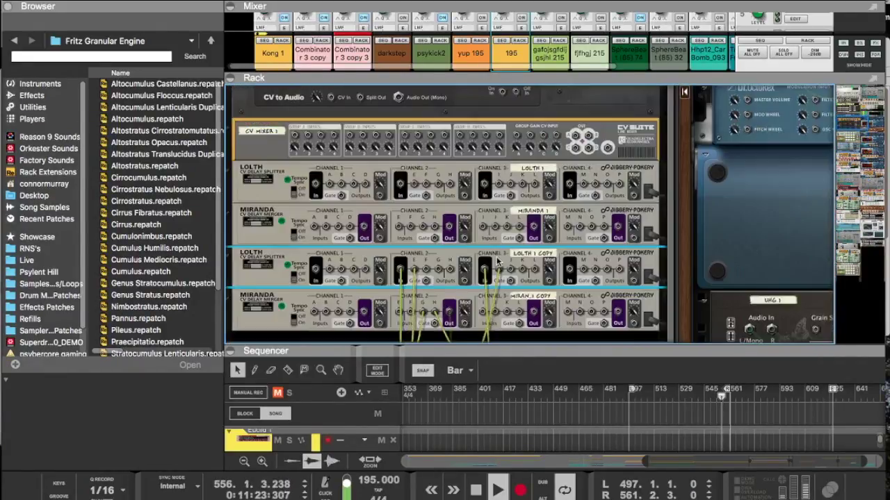
pyautogui.press('Tab')
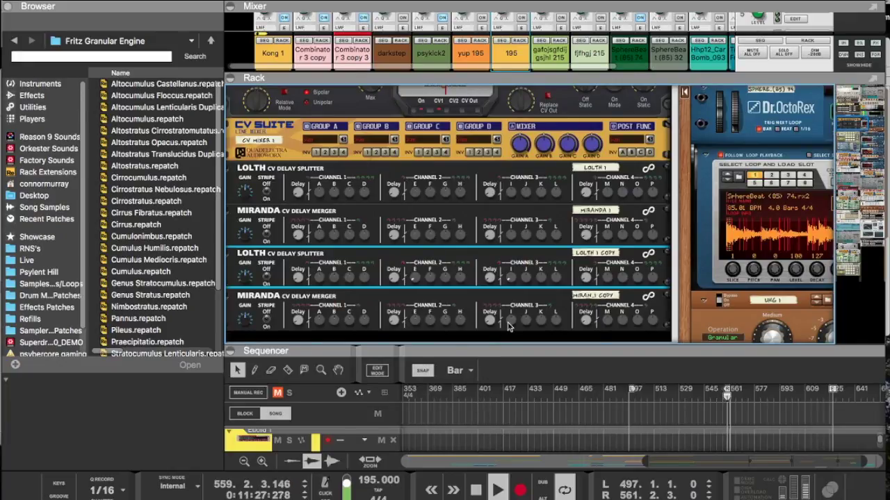
pyautogui.press('Tab')
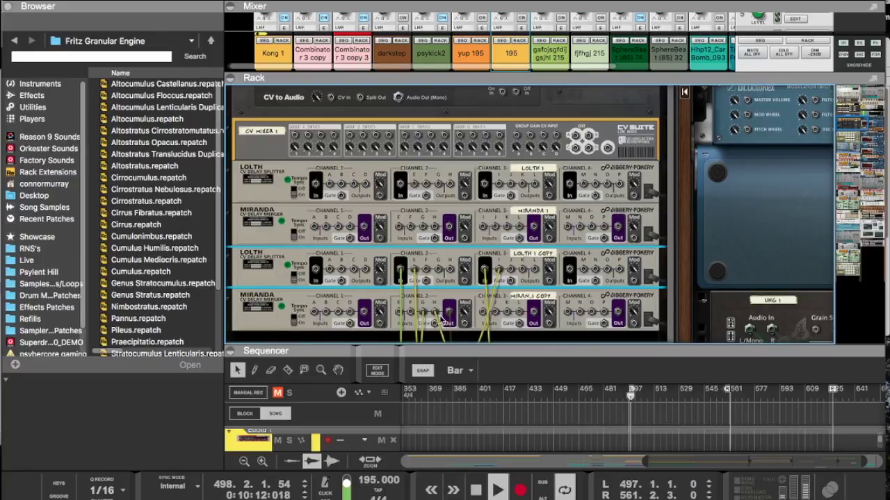
pyautogui.press('Tab')
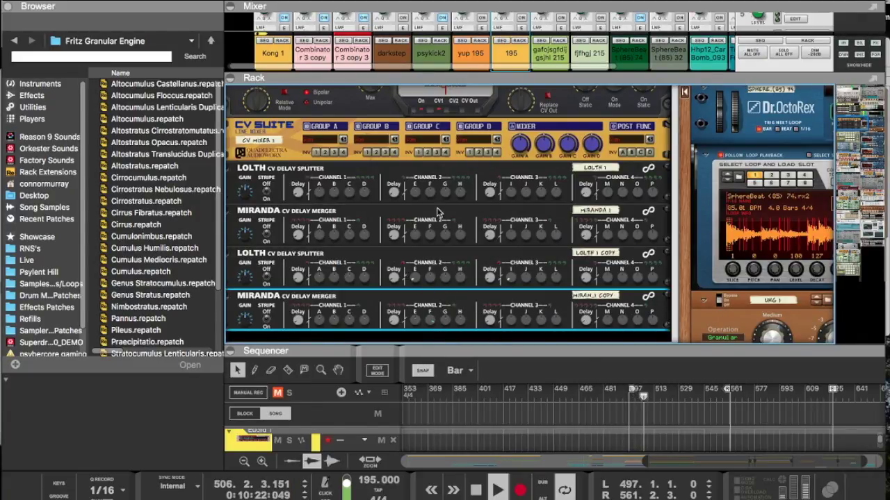
pyautogui.scroll(-4, 438, 300)
pyautogui.press('Tab')
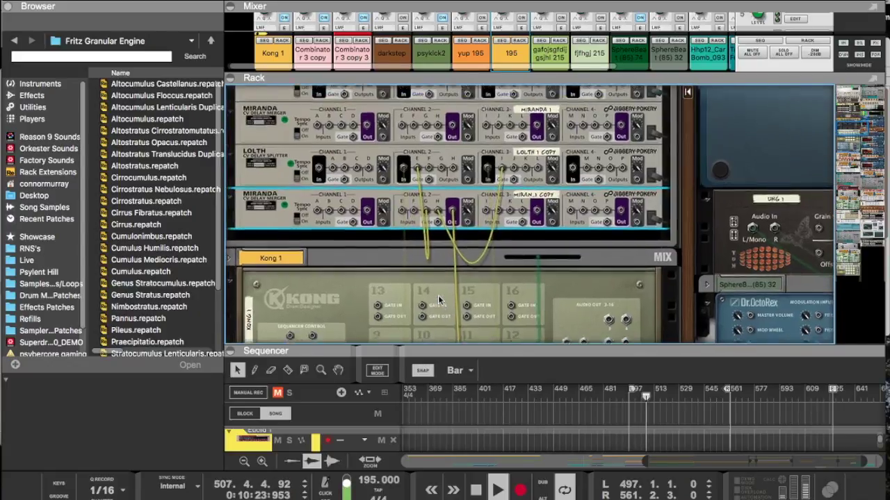
# Step: Trace the CV cable down to Combinator 3 copy 3's level input and check the jack connections on Lolth 1 copy
pyautogui.scroll(-3, 438, 300)
pyautogui.scroll(-10, 438, 295)
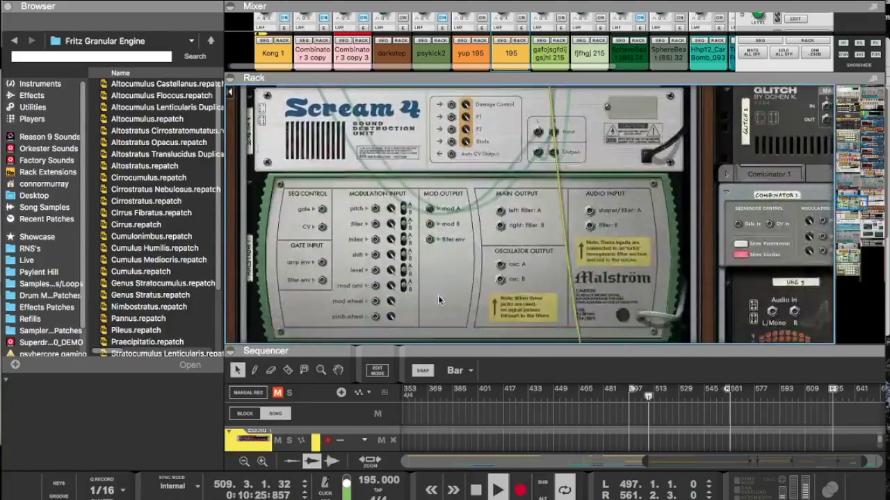
pyautogui.press('Tab')
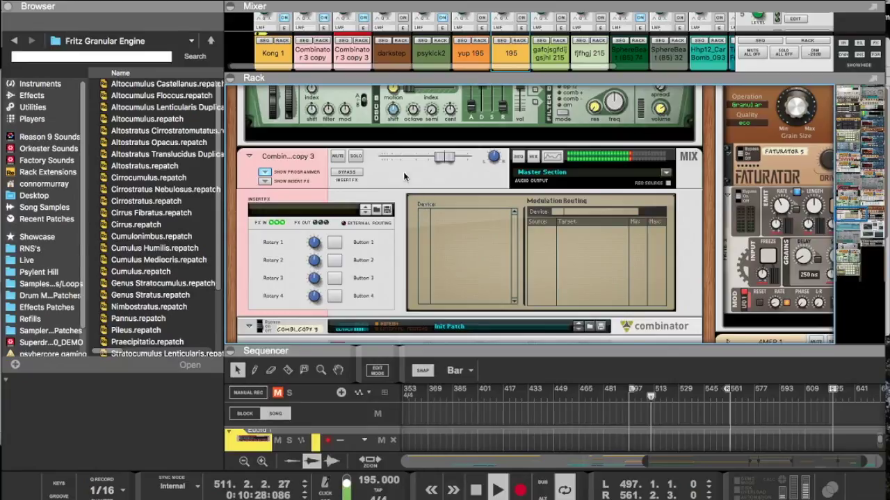
pyautogui.press('Tab')
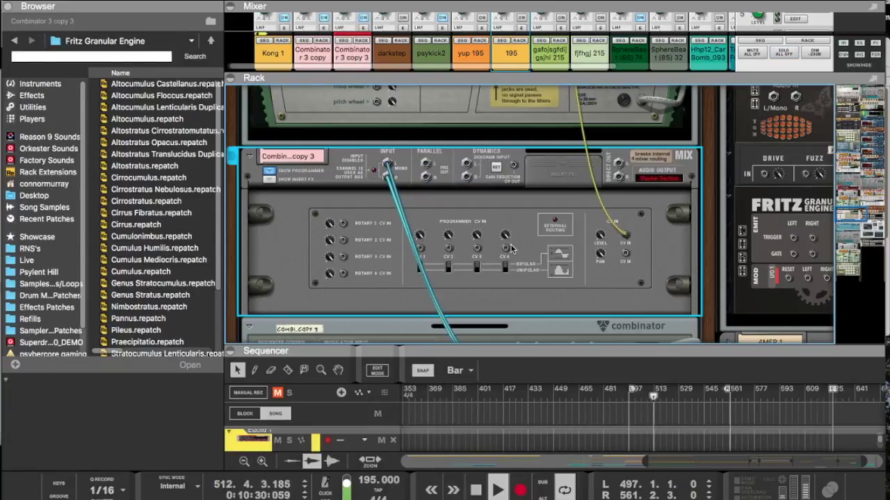
pyautogui.scroll(5, 511, 248)
pyautogui.scroll(-3, 510, 249)
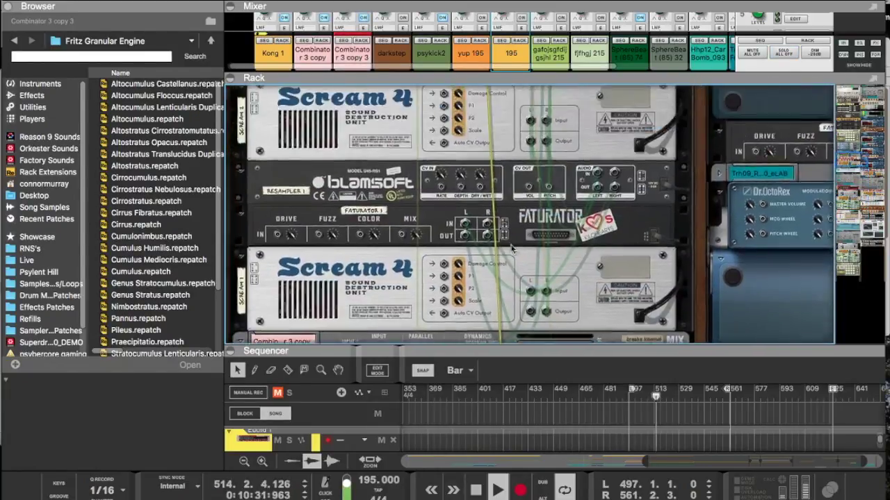
pyautogui.scroll(5, 511, 248)
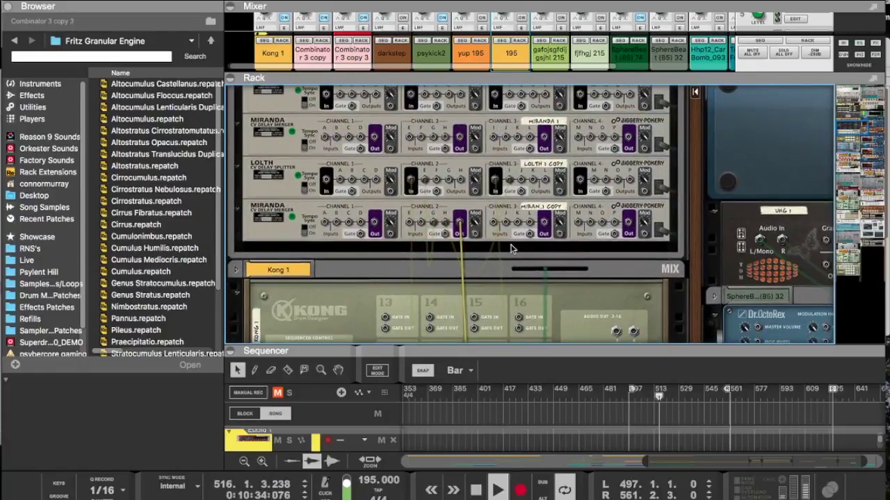
pyautogui.click(494, 182)
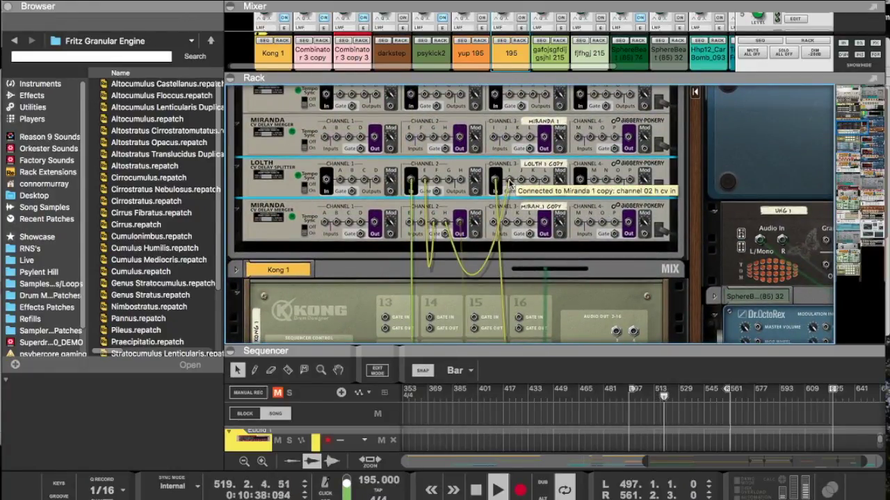
# Step: Adjust the channel 2 input H knob on Miranda 1 copy, comparing the front panel with its rear connections
pyautogui.press('Tab')
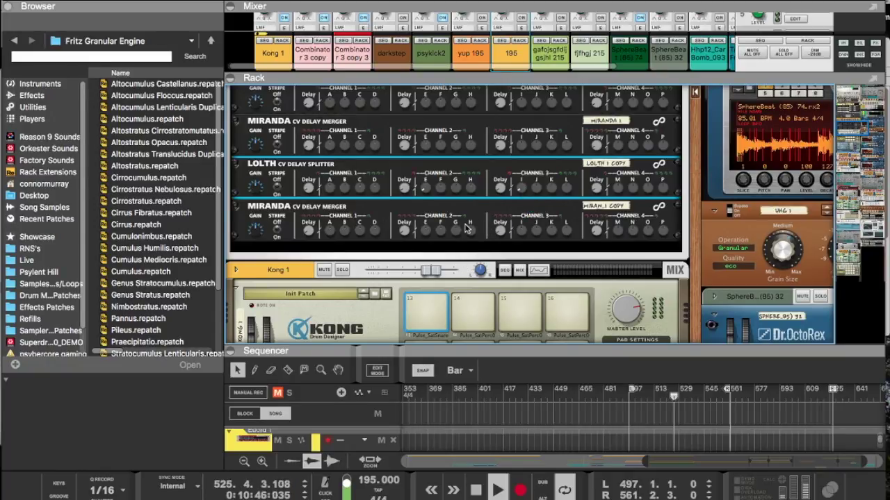
pyautogui.press('Tab')
pyautogui.press('Tab')
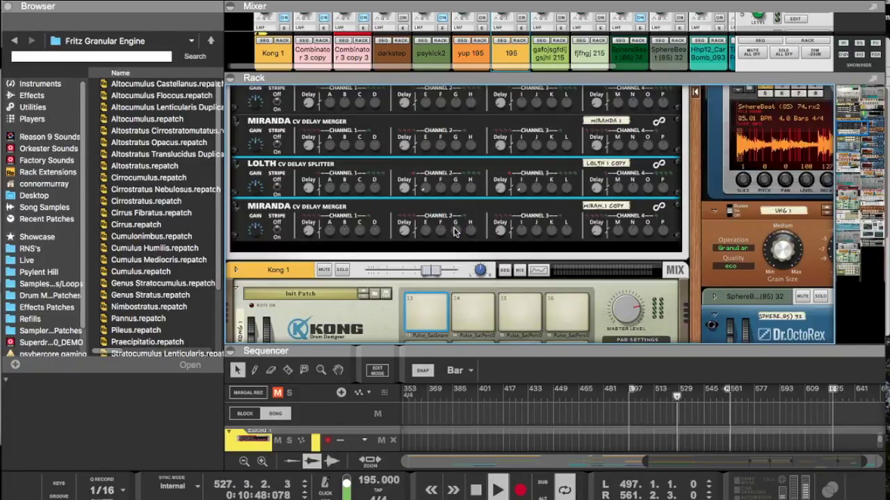
pyautogui.press('Tab')
pyautogui.press('Tab')
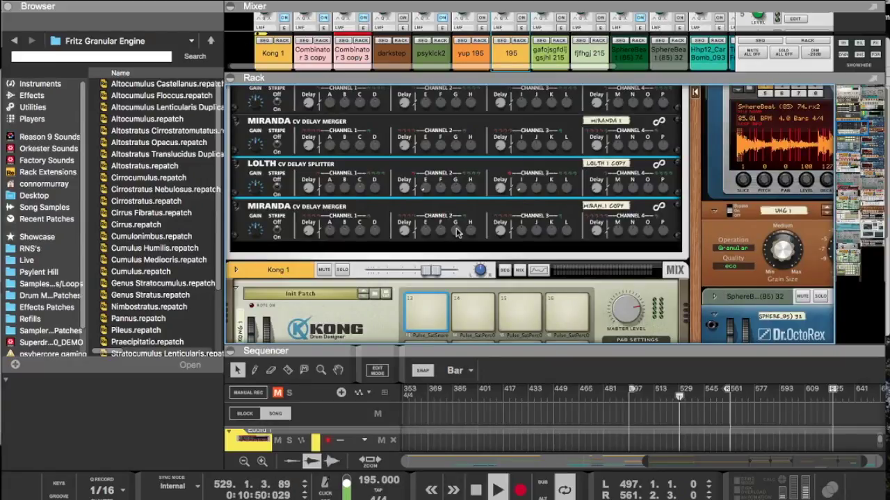
pyautogui.click(457, 232)
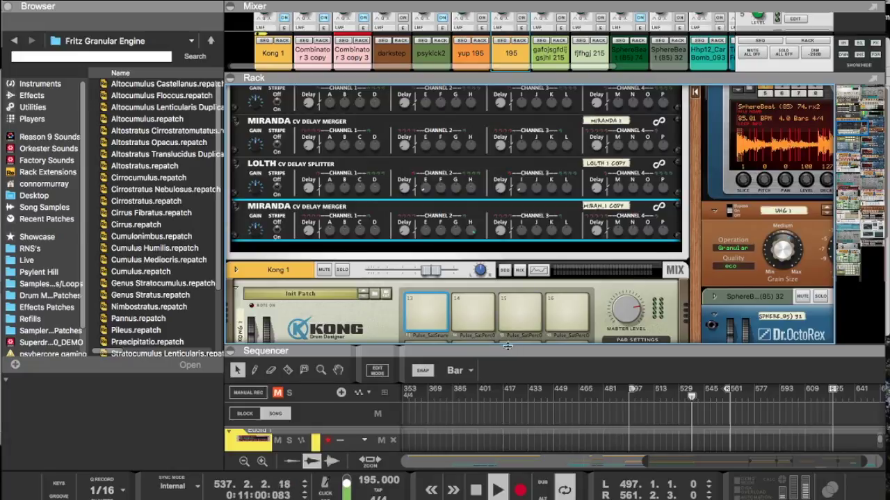
# Step: Enlarge the sequencer and duplicate Hhp12_Car Bomb_093_Chrnc clips to position 545.1.1
pyautogui.moveTo(508, 352); pyautogui.dragTo(514, 30)
pyautogui.hscroll(-2, 560, 408)
pyautogui.scroll(-1, 560, 408)
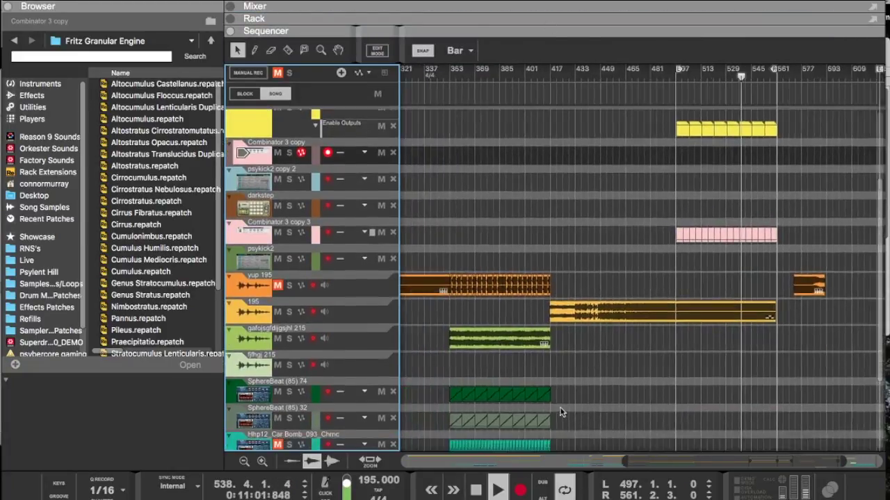
pyautogui.scroll(-1, 560, 409)
pyautogui.hscroll(-1, 560, 409)
pyautogui.moveTo(589, 431); pyautogui.dragTo(762, 430)
pyautogui.scroll(5, 744, 360)
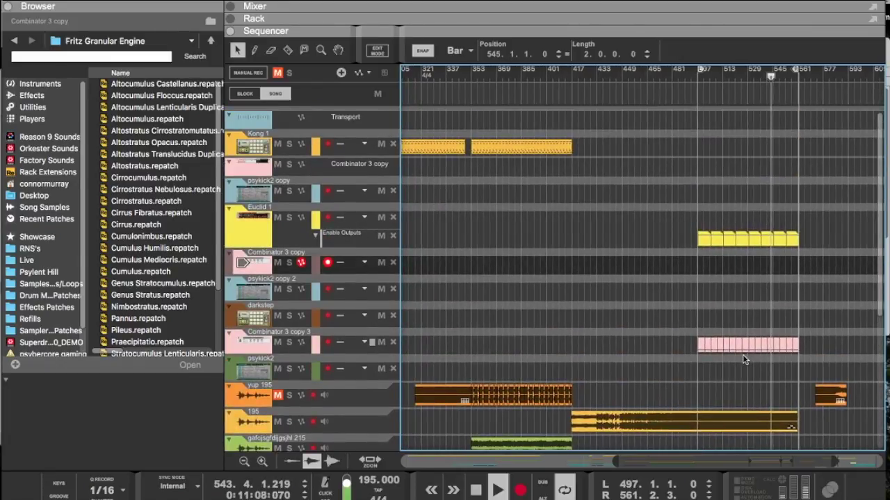
# Step: Unmute the Hhp12_Car Bomb_093_Chrnc track and leave it unsoloed
pyautogui.scroll(-8, 744, 359)
pyautogui.scroll(2, 745, 359)
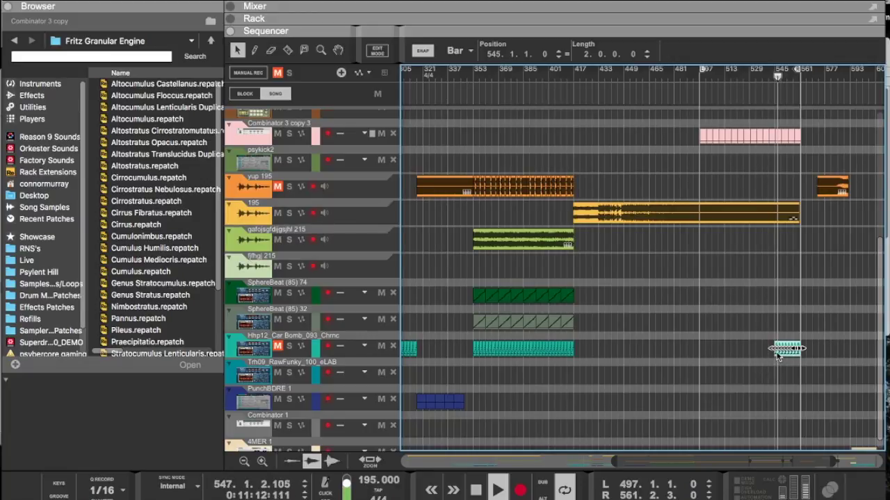
pyautogui.click(278, 346)
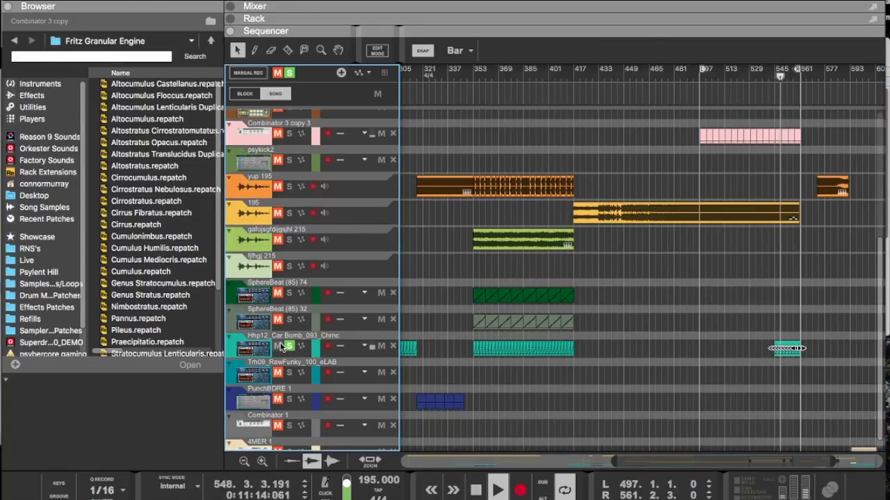
pyautogui.click(278, 346)
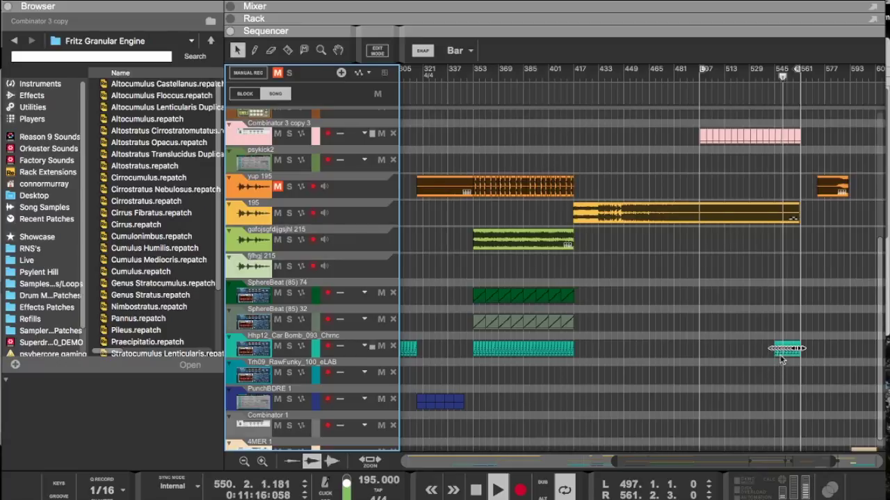
# Step: Duplicate the Hhp12_Car Bomb_093_Chrnc clips to fill bars 497 to 561, checking the clip edges against both loop locators
pyautogui.moveTo(777, 356); pyautogui.dragTo(751, 357)
pyautogui.scroll(3, 733, 311)
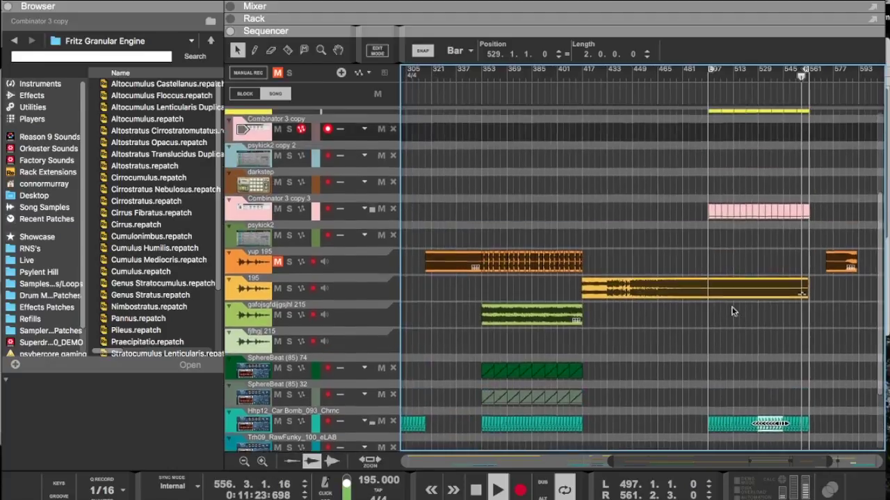
pyautogui.press('h')
pyautogui.press('h')
pyautogui.press('h')
pyautogui.press('h')
pyautogui.scroll(6, 801, 310)
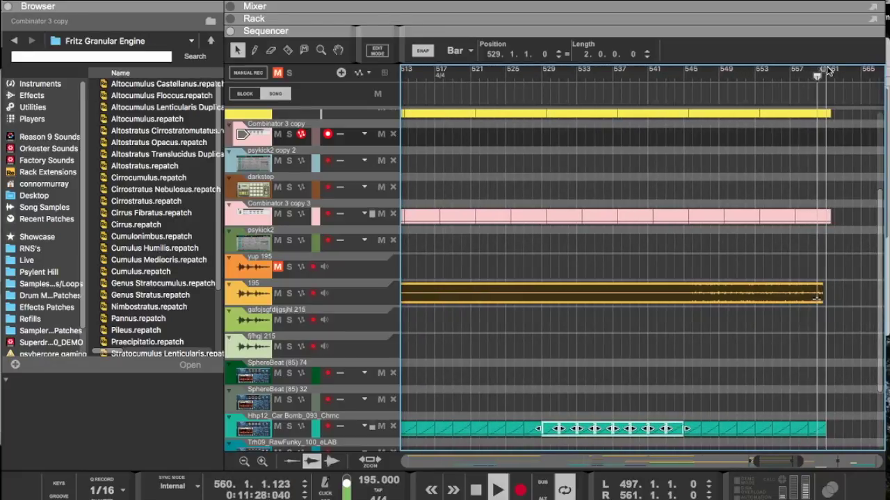
pyautogui.hscroll(-5, 830, 298)
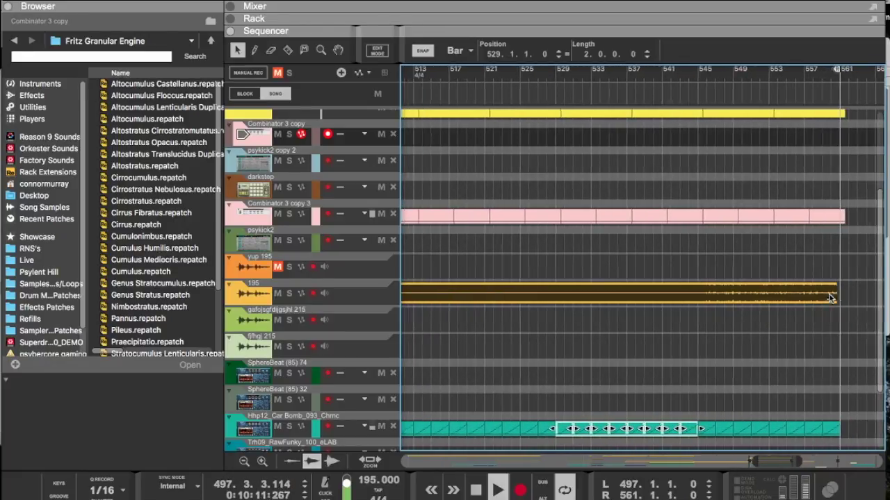
pyautogui.hscroll(2, 830, 298)
pyautogui.hscroll(-10, 756, 318)
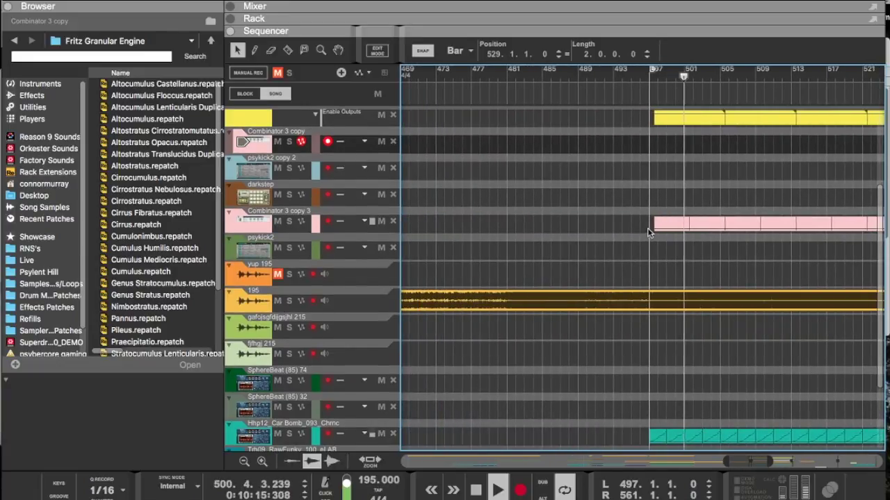
# Step: Select the Euclid 1 automation clips and the Combinator 3 copy 3 clips in the loop and set their start position to 497.1.1.0
pyautogui.moveTo(664, 228); pyautogui.dragTo(665, 227)
pyautogui.click(665, 274)
pyautogui.scroll(5, 702, 233)
pyautogui.hscroll(12, 702, 233)
pyautogui.moveTo(883, 111); pyautogui.dragTo(881, 111)
pyautogui.hscroll(-12, 727, 132)
pyautogui.hscroll(3, 722, 139)
pyautogui.scroll(-2, 722, 139)
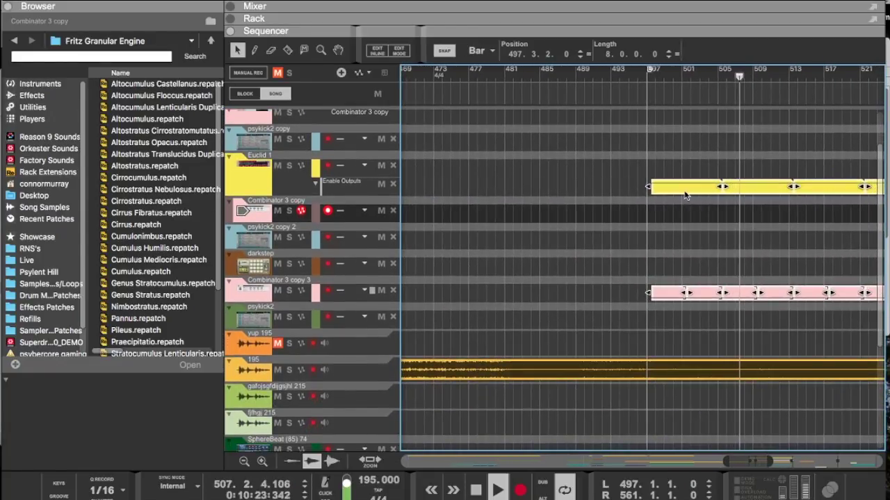
pyautogui.click(546, 54)
pyautogui.write('1')
pyautogui.press('Left')
pyautogui.write('1')
pyautogui.press('Return')
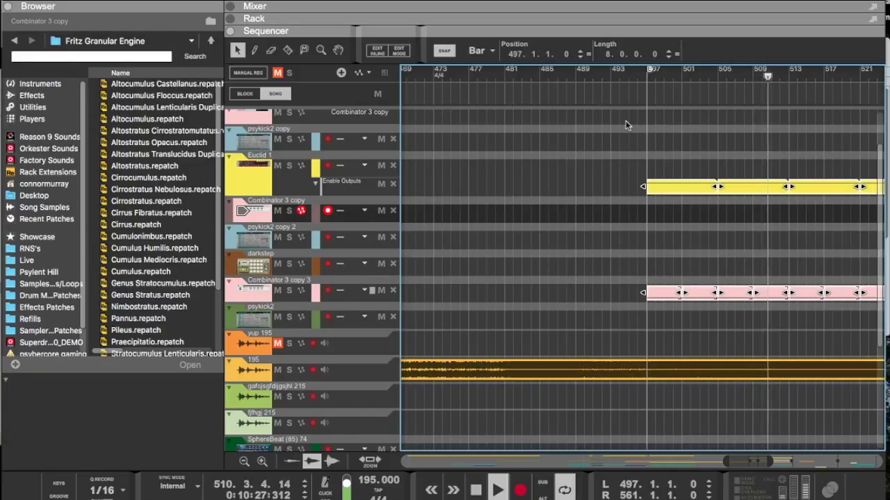
# Step: Extend the end of the 195 audio clip to the right loop locator at bar 561
pyautogui.hscroll(10, 625, 223)
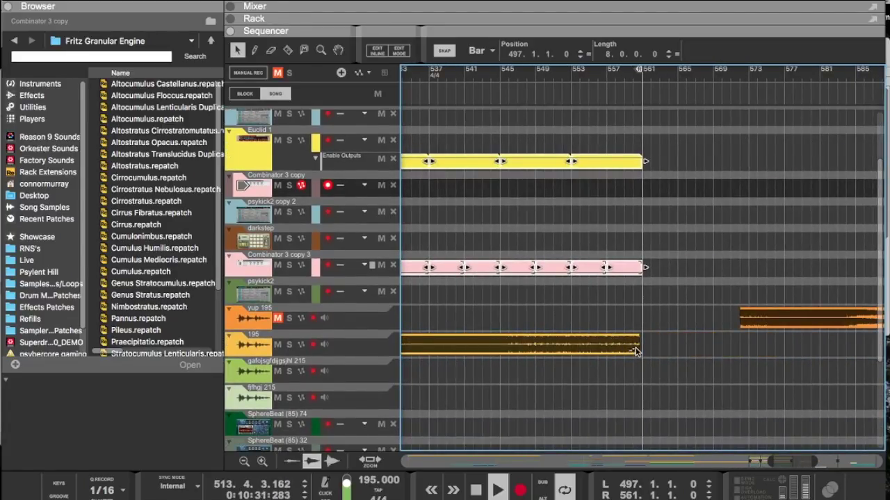
pyautogui.moveTo(635, 351); pyautogui.dragTo(693, 339)
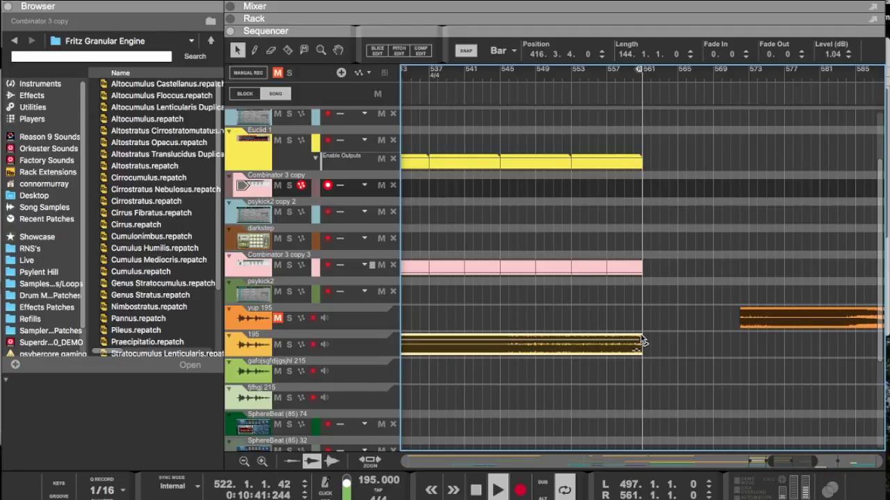
pyautogui.scroll(-6, 641, 341)
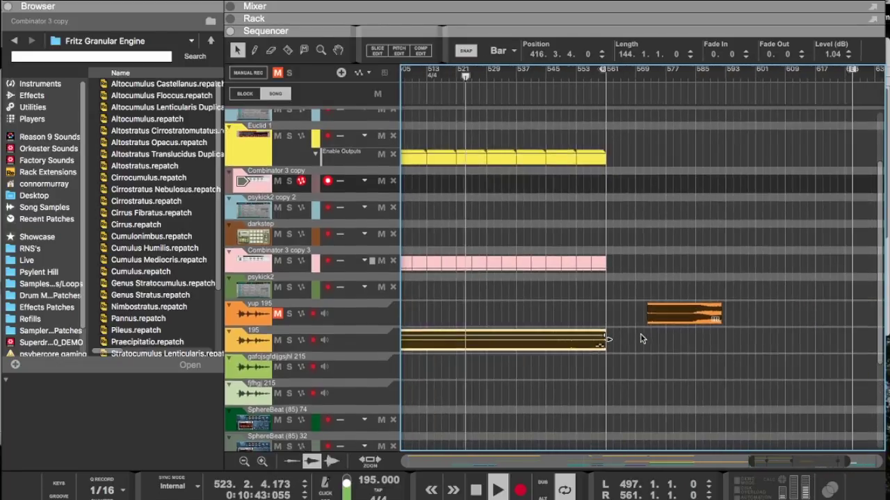
# Step: Set the snap value to 1/16 and shift the 195 audio clip back to position 416.3.3.0
pyautogui.scroll(7, 641, 339)
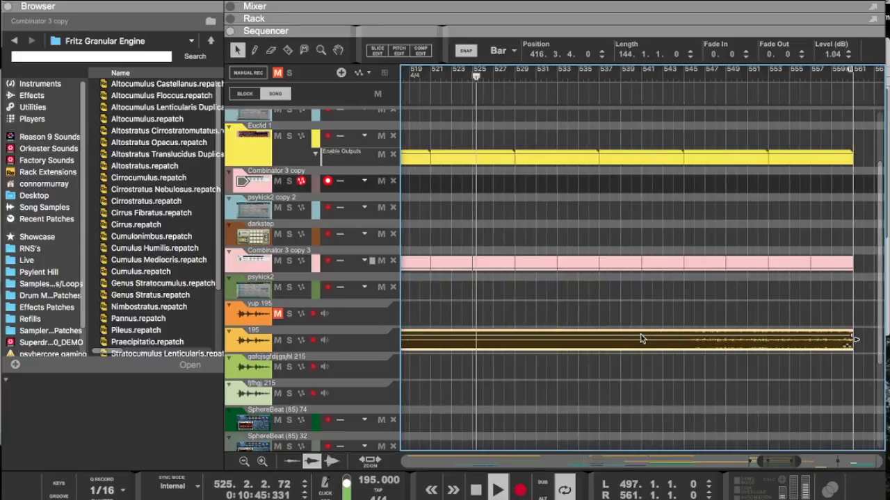
pyautogui.scroll(4, 641, 339)
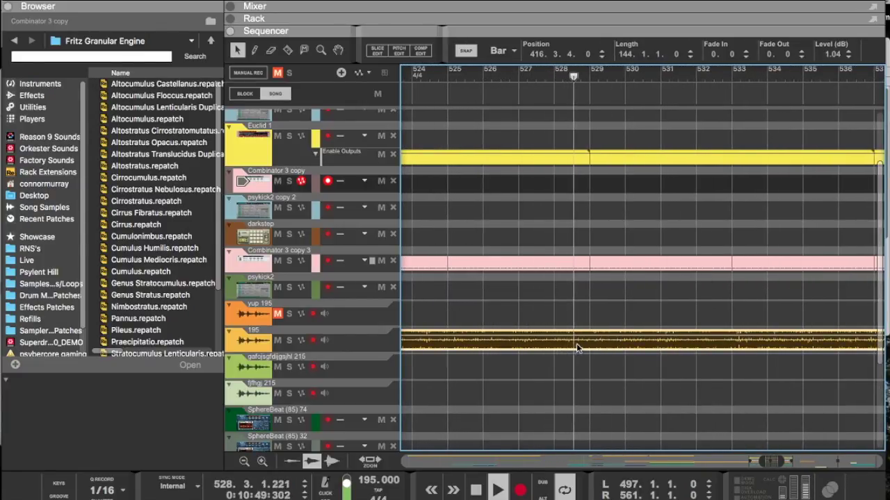
pyautogui.hscroll(10, 577, 343)
pyautogui.scroll(-1, 695, 338)
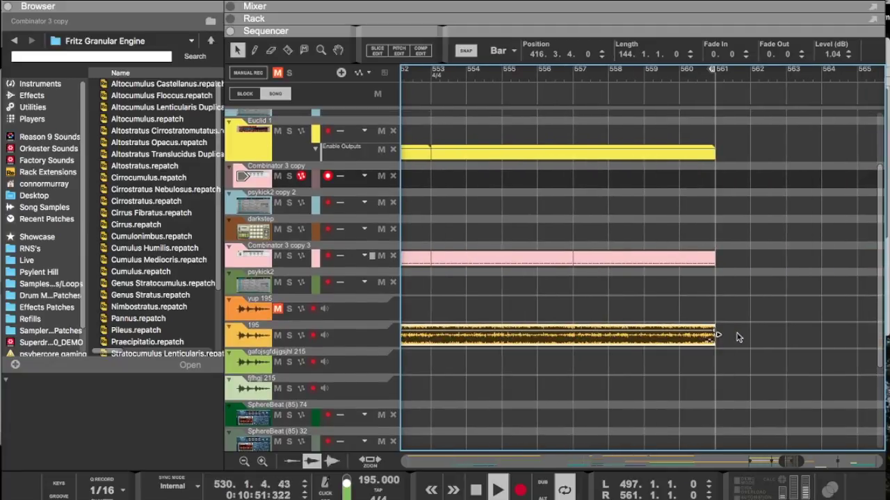
pyautogui.scroll(4, 737, 339)
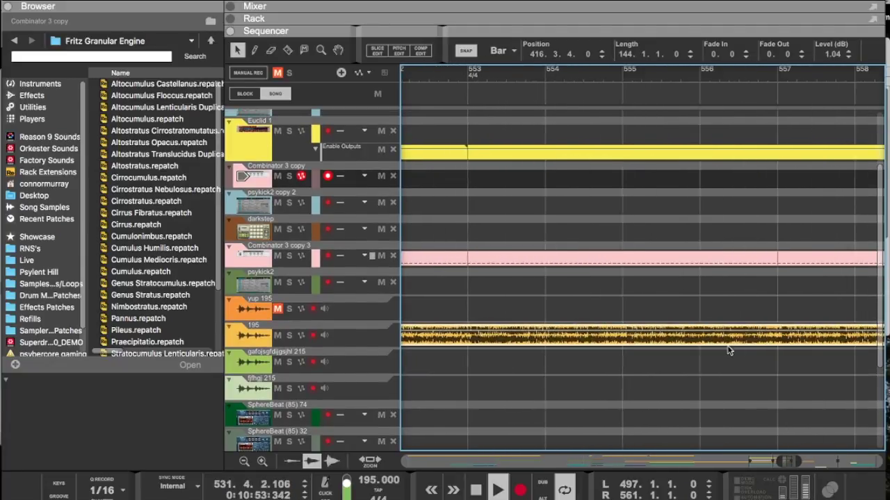
pyautogui.scroll(2, 728, 351)
pyautogui.scroll(-2, 730, 351)
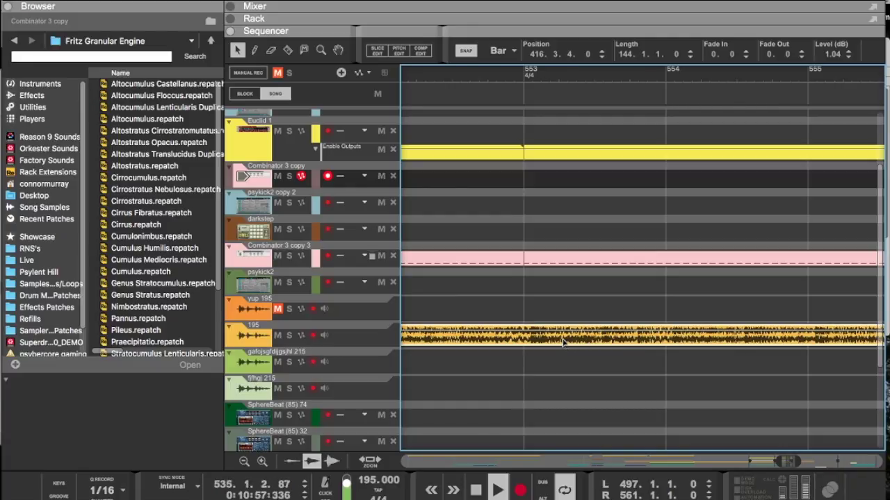
pyautogui.click(511, 54)
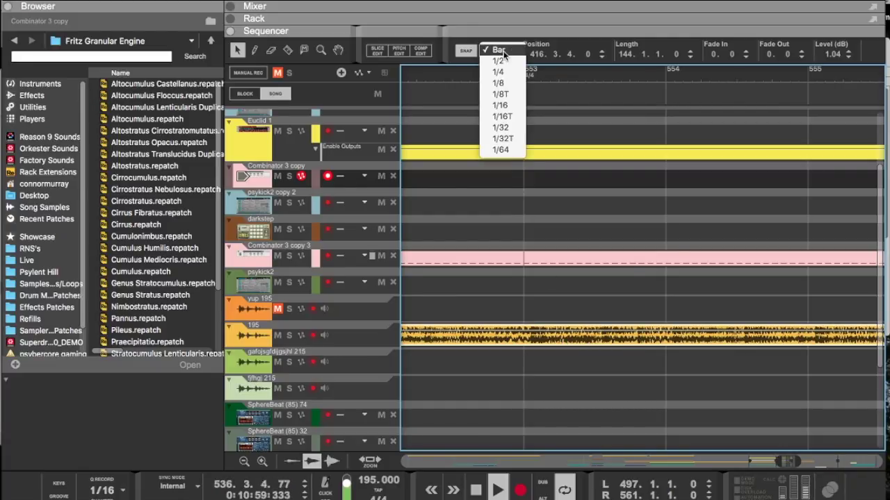
pyautogui.click(500, 95)
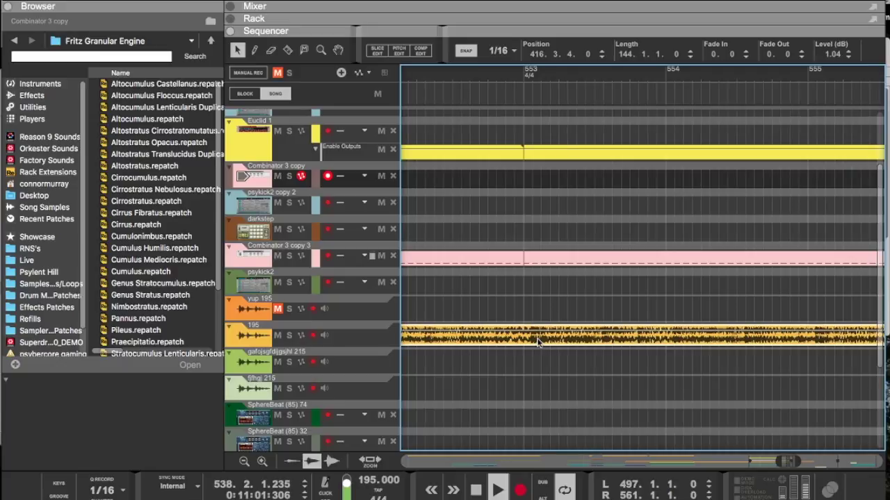
pyautogui.moveTo(535, 341); pyautogui.dragTo(532, 341)
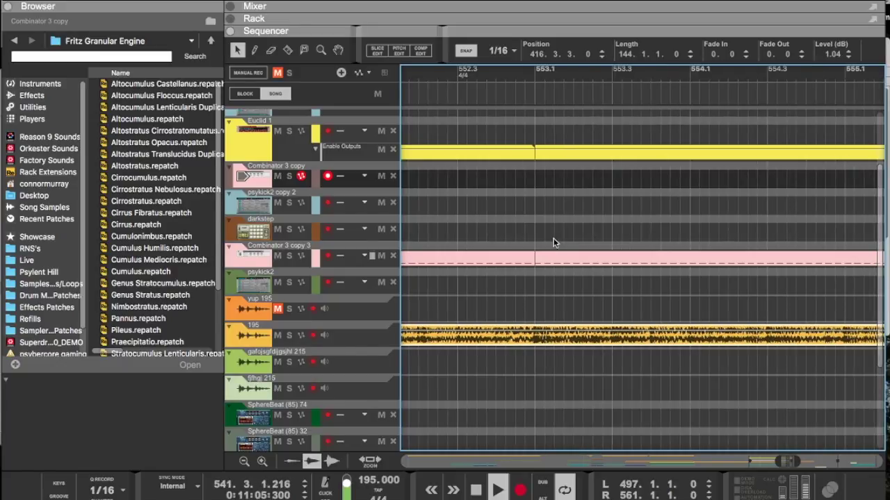
# Step: Lengthen the 195 audio clip to 144.1.2.0 so its end meets bar 561
pyautogui.press('g')
pyautogui.press('g')
pyautogui.press('g')
pyautogui.press('g')
pyautogui.press('g')
pyautogui.press('g')
pyautogui.press('g')
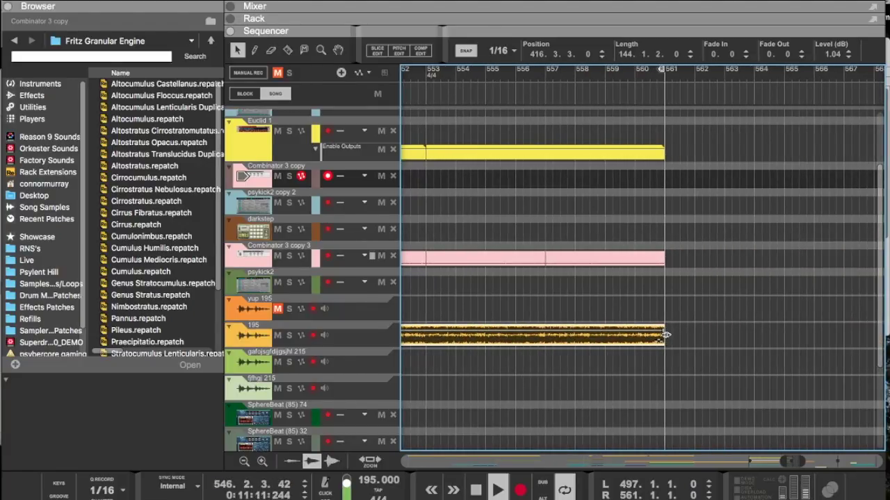
# Step: Try to copy the 4MER 1 clip to the loop start near bar 497 with 1/16 snap, and undo the copy
pyautogui.scroll(-8, 665, 335)
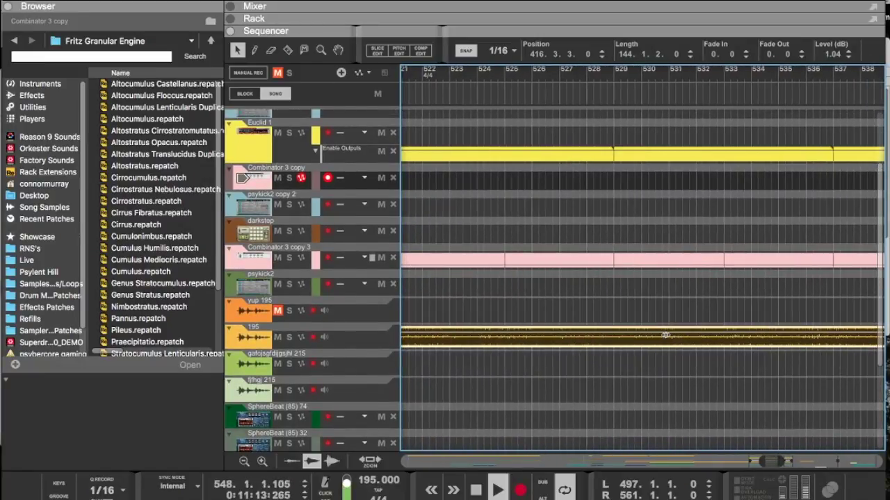
pyautogui.scroll(-5, 665, 335)
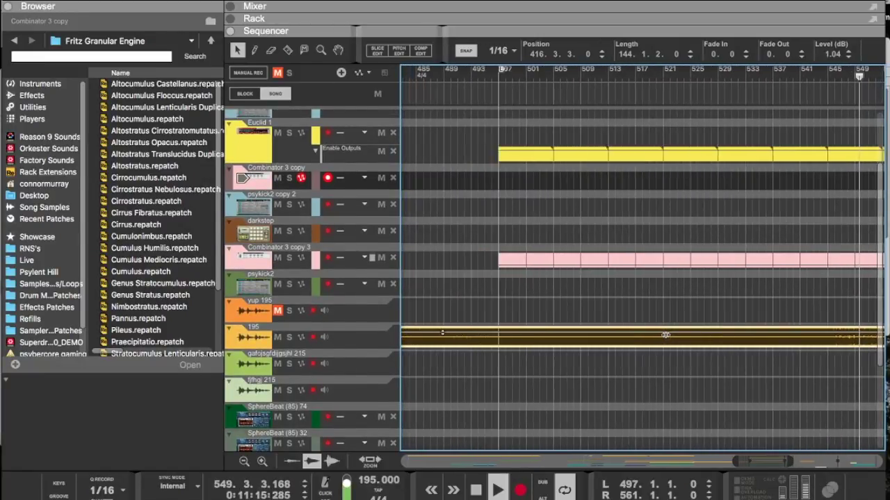
pyautogui.scroll(-2, 665, 335)
pyautogui.hscroll(-2, 665, 335)
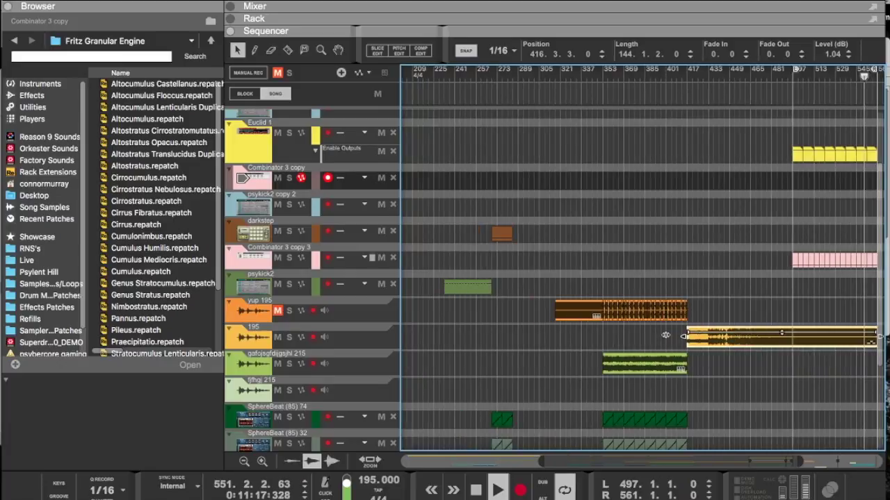
pyautogui.scroll(-5, 665, 338)
pyautogui.hscroll(5, 667, 341)
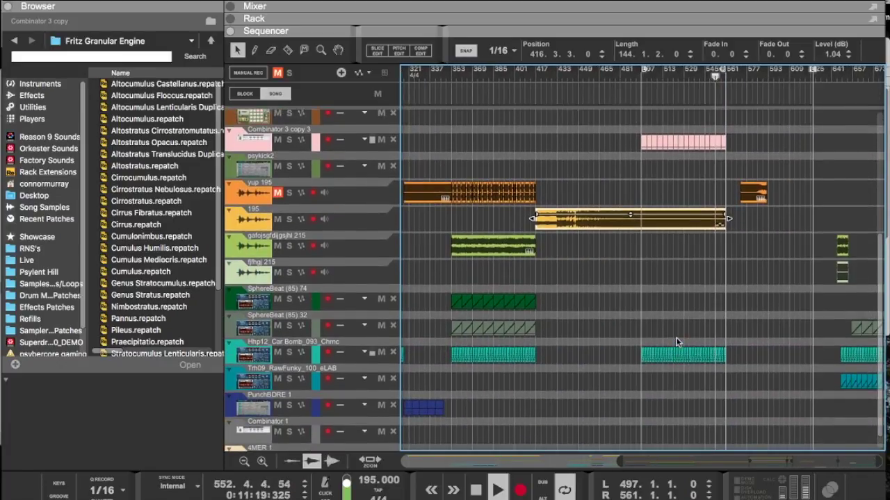
pyautogui.scroll(-1, 677, 342)
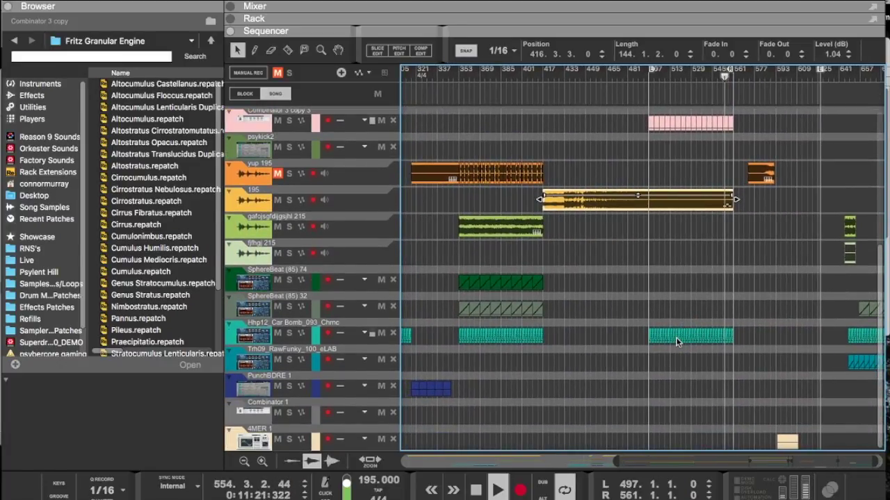
pyautogui.moveTo(779, 436); pyautogui.dragTo(654, 452)
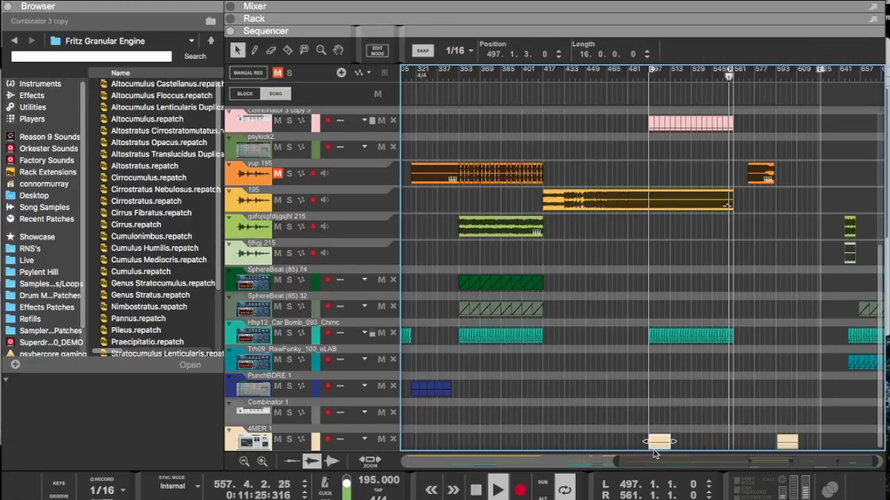
pyautogui.press('super+z')
# Step: Set the snap value to Bar and duplicate the 4MER 1 clip repeatedly to fill bars 497 to 561
pyautogui.click(458, 52)
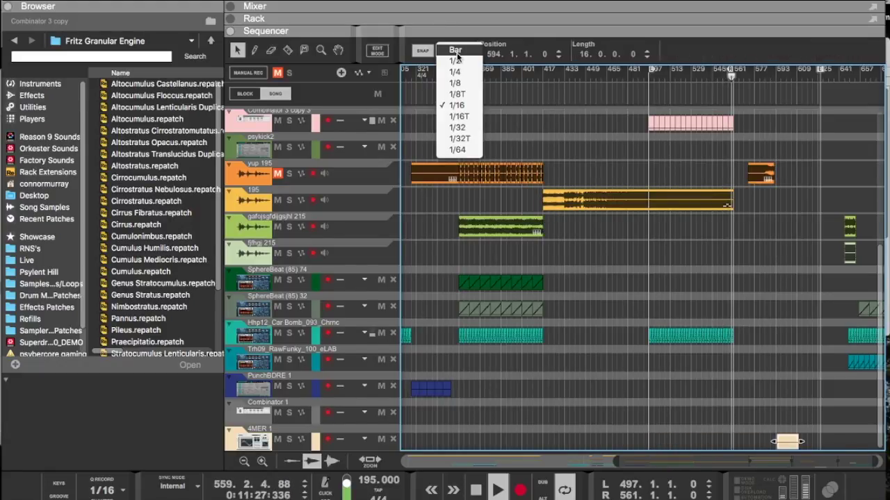
pyautogui.click(460, 47)
pyautogui.moveTo(785, 442); pyautogui.dragTo(724, 446)
pyautogui.press('h')
pyautogui.press('h')
pyautogui.press('h')
pyautogui.press('h')
pyautogui.press('h')
pyautogui.press('h')
pyautogui.press('h')
pyautogui.press('h')
pyautogui.press('h')
pyautogui.press('h')
pyautogui.press('h')
pyautogui.press('h')
pyautogui.press('h')
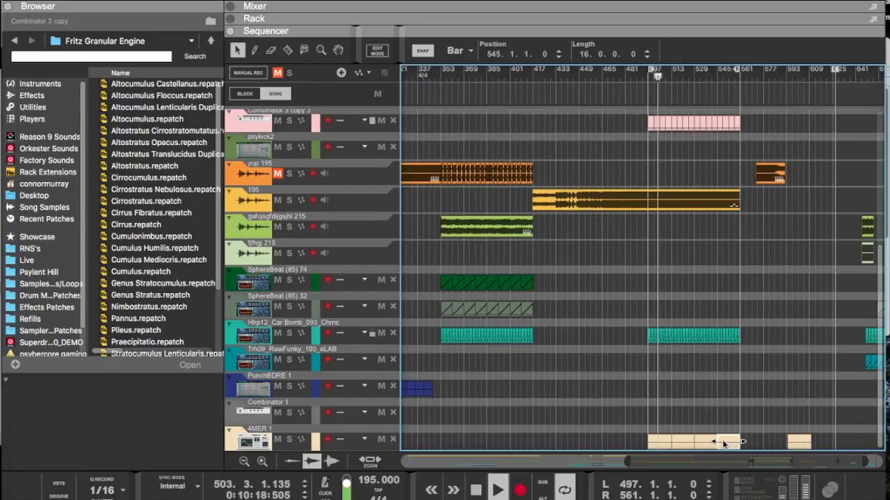
# Step: Bring the rack into view, find the 4MER 1 synth and add a Scream 4 Distortion effect to it
pyautogui.hscroll(5, 775, 427)
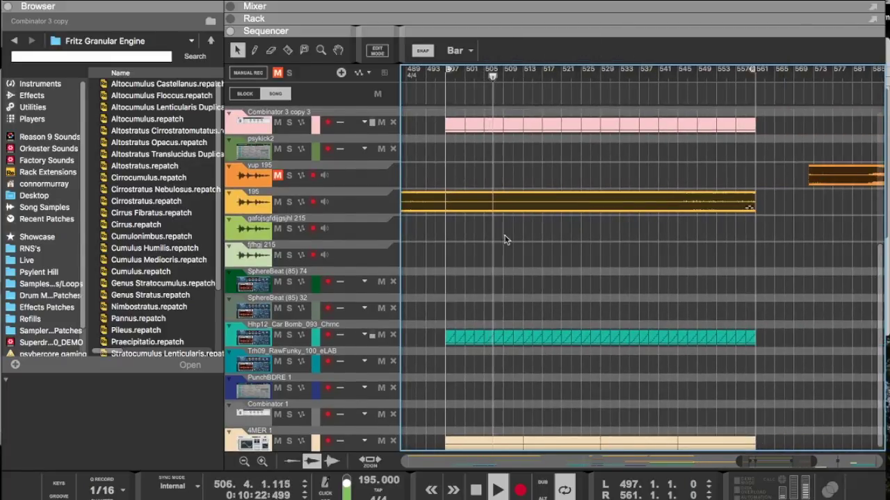
pyautogui.press('F6')
pyautogui.hscroll(5, 497, 212)
pyautogui.scroll(5, 497, 212)
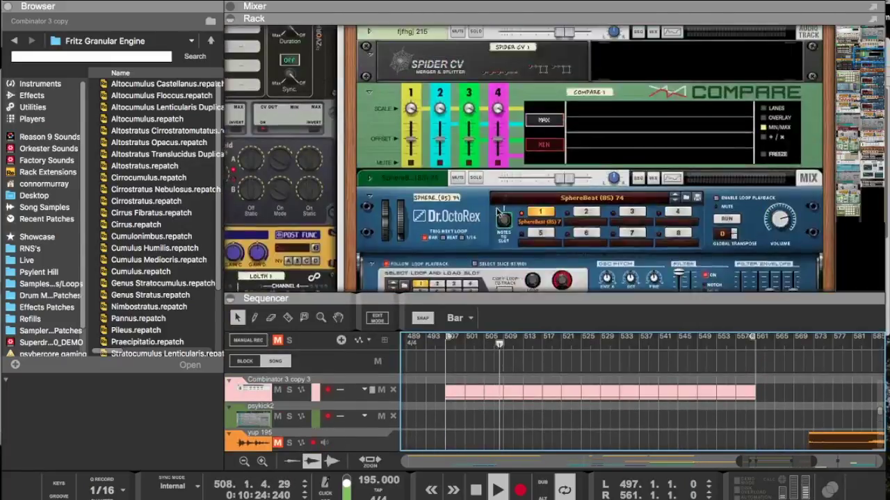
pyautogui.scroll(-12, 497, 212)
pyautogui.scroll(-10, 497, 212)
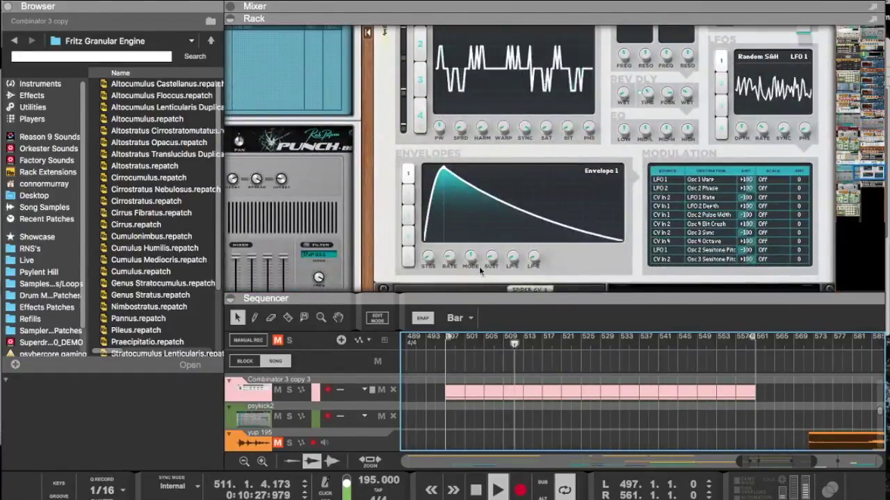
pyautogui.rightClick(479, 266)
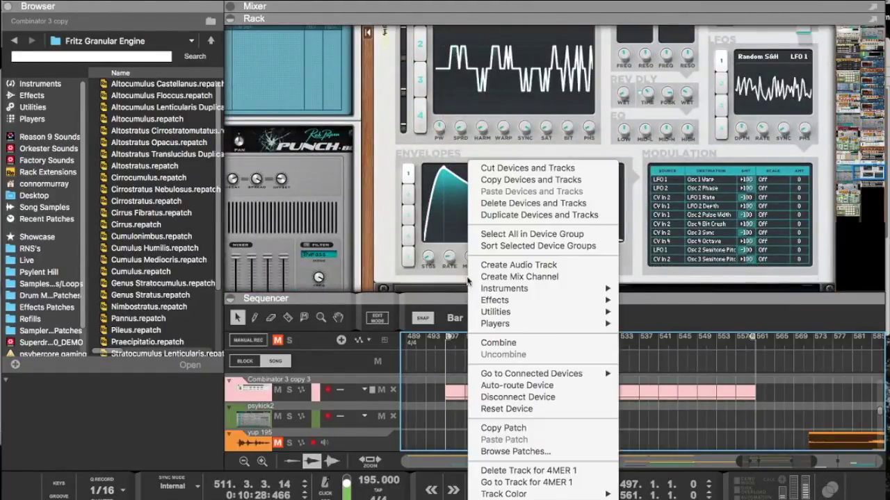
pyautogui.moveTo(514, 300)
pyautogui.moveTo(706, 162)
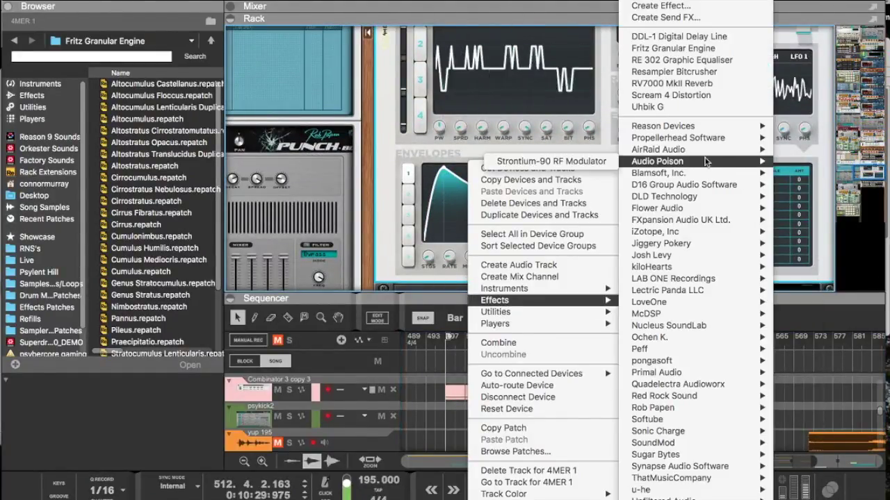
pyautogui.click(671, 94)
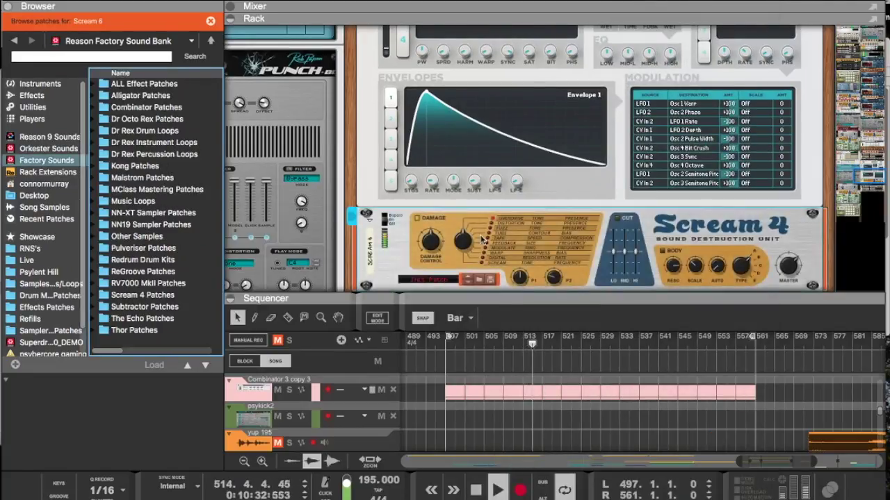
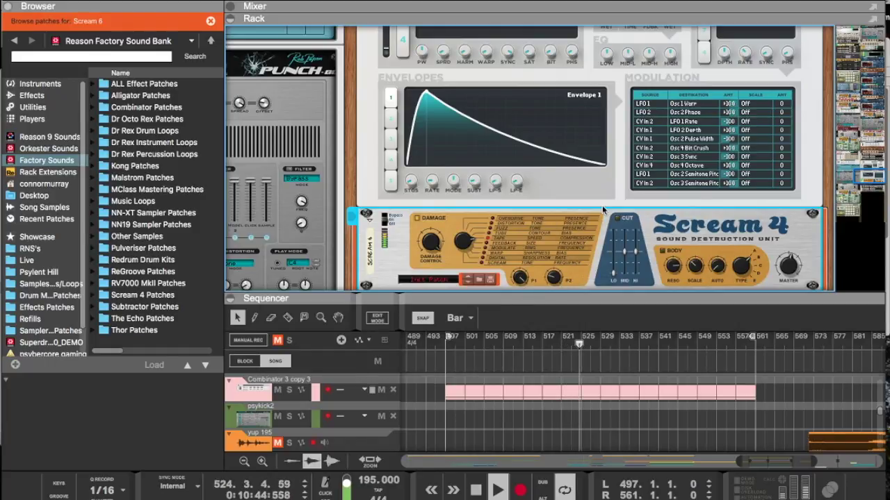
# Step: Enable the Cut section on the new Scream 4 and set Cut Hi to 40 and Cut Mid to 22
pyautogui.click(619, 226)
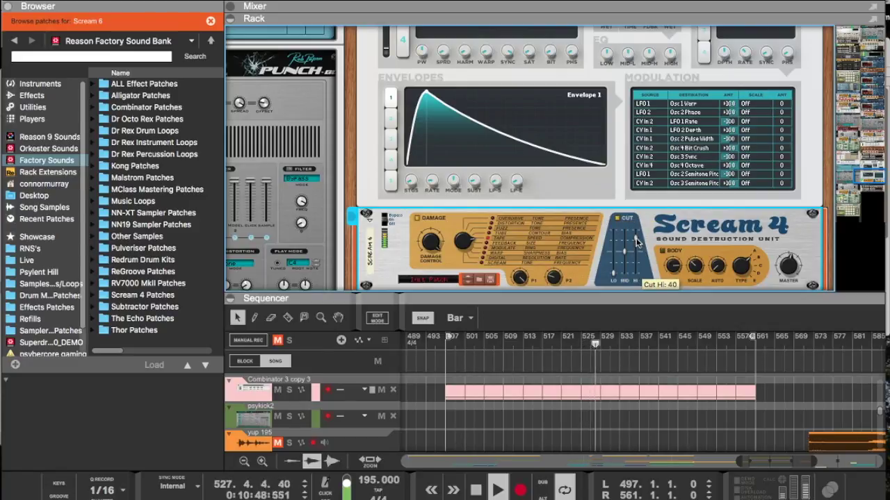
pyautogui.moveTo(628, 248)
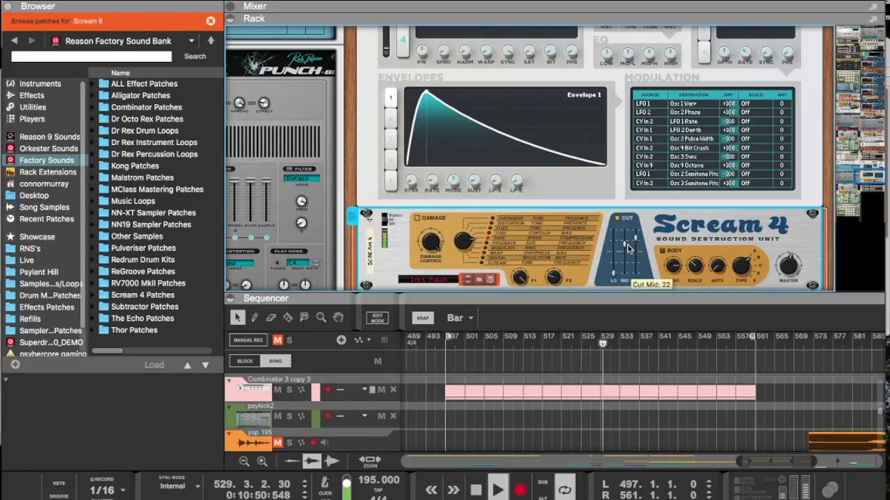
# Step: Set Cut Mid on the new Scream 4 to 16 and add a Uhbik G effect to the 4MER 1 synth
pyautogui.moveTo(790, 266)
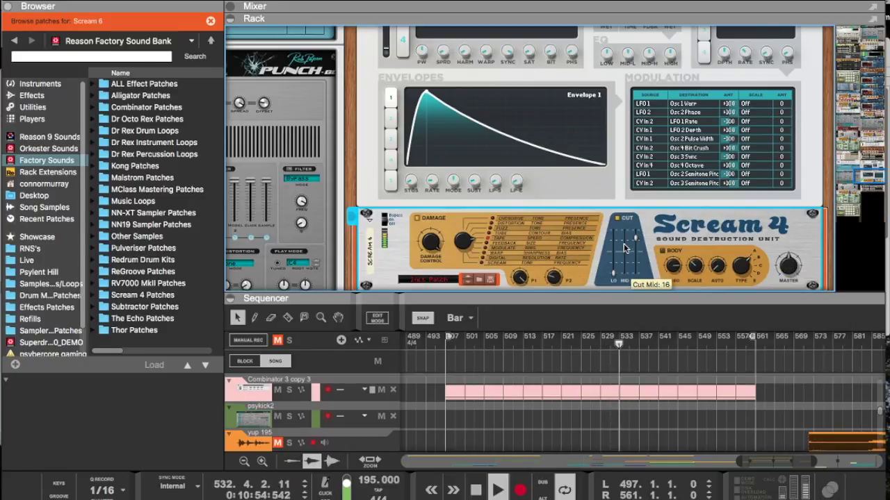
pyautogui.scroll(1, 536, 232)
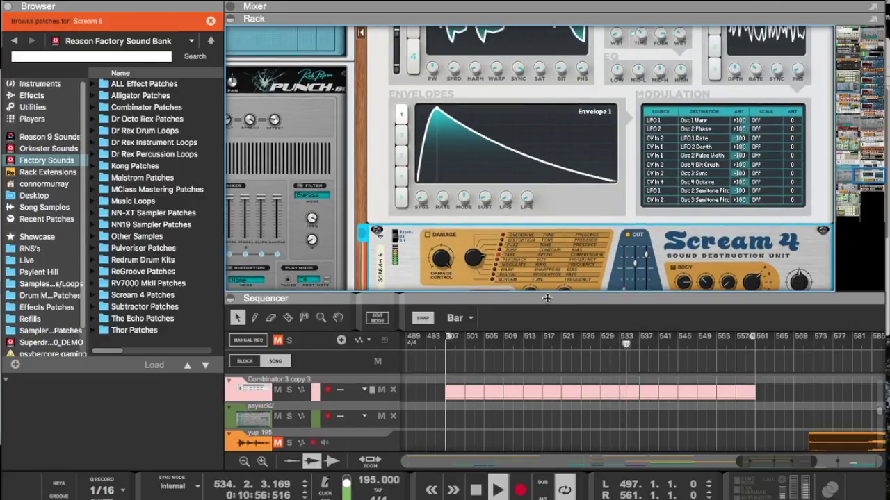
pyautogui.moveTo(539, 299); pyautogui.dragTo(539, 245)
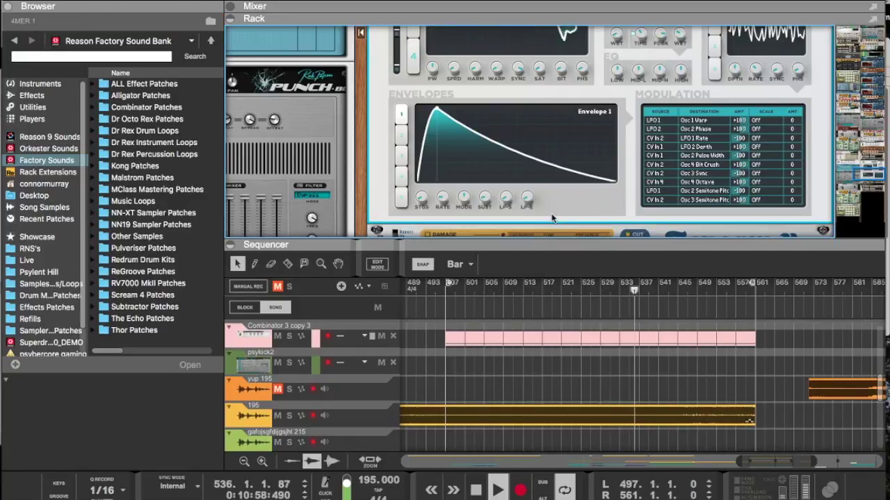
pyautogui.rightClick(553, 162)
pyautogui.moveTo(660, 300)
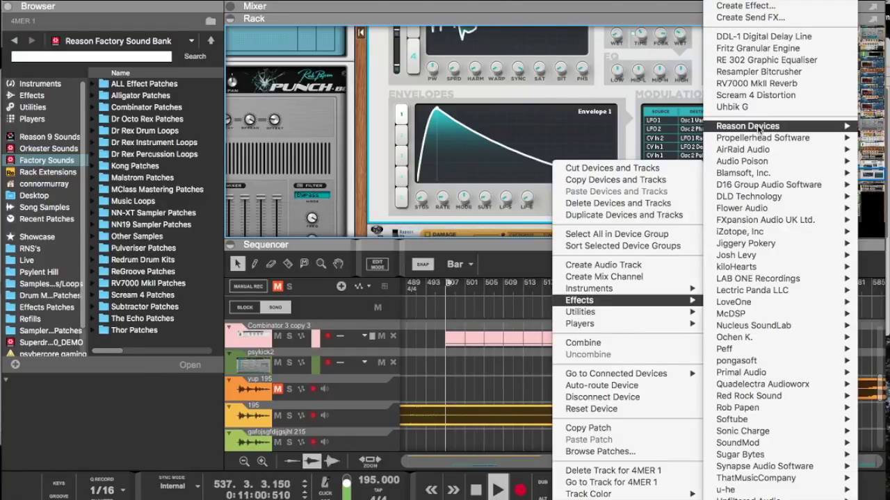
pyautogui.click(732, 106)
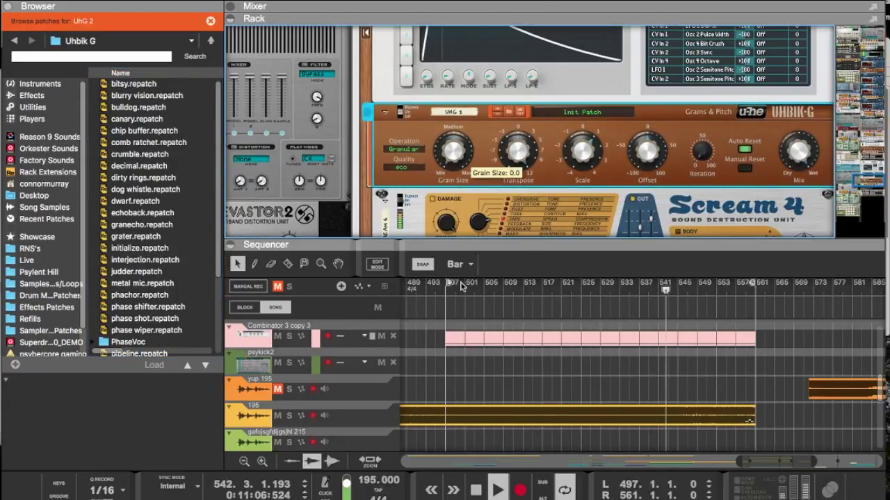
# Step: Set the Scream 4 Master Level to 56 and raise the 4MER 1 Delay Feedback to 93%
pyautogui.scroll(-3, 797, 157)
pyautogui.click(797, 157)
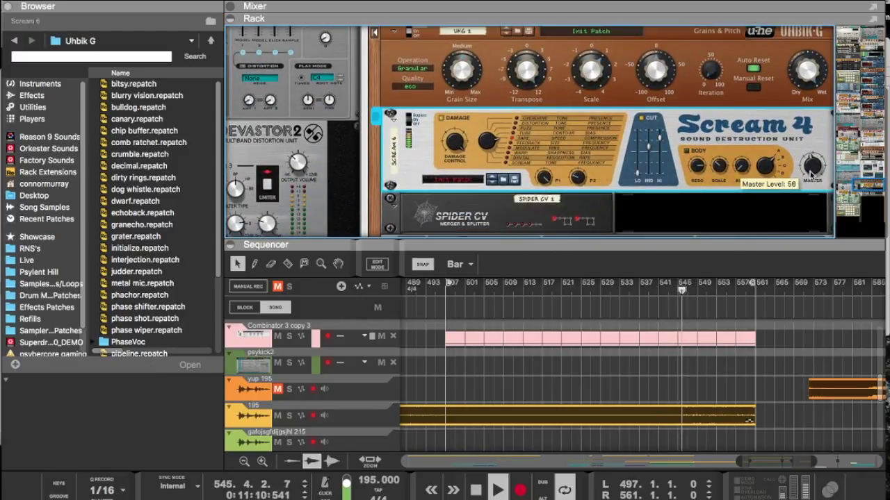
pyautogui.scroll(6, 785, 157)
pyautogui.scroll(2, 783, 155)
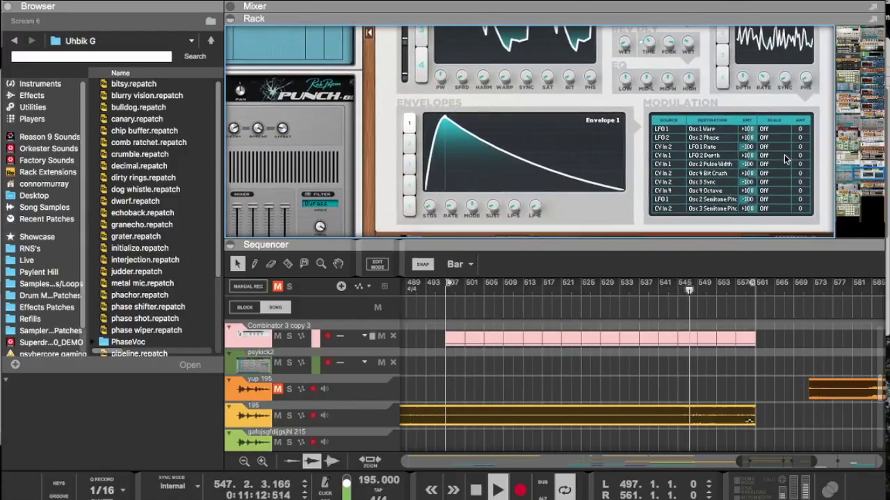
pyautogui.click(671, 46)
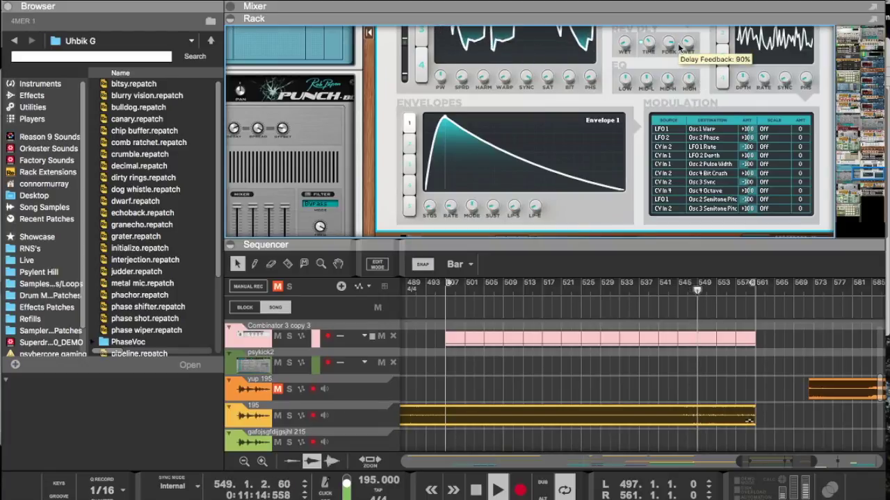
pyautogui.moveTo(686, 45); pyautogui.dragTo(686, 41)
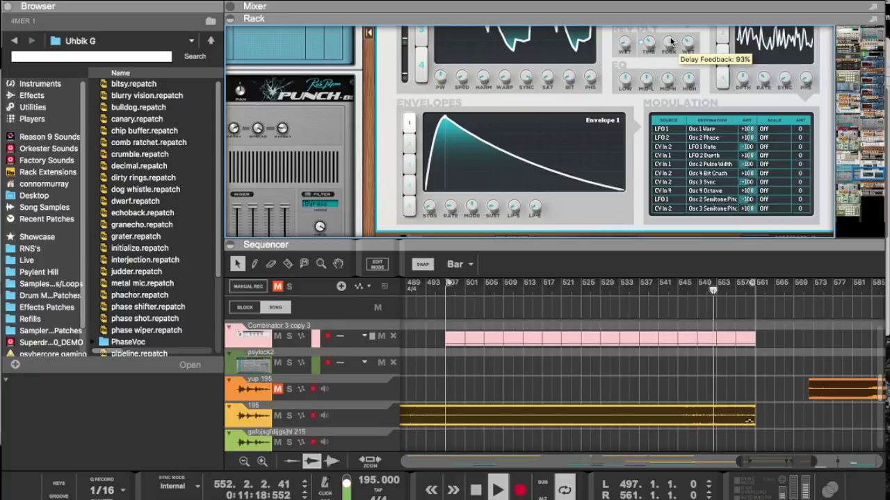
pyautogui.moveTo(670, 42); pyautogui.dragTo(670, 38)
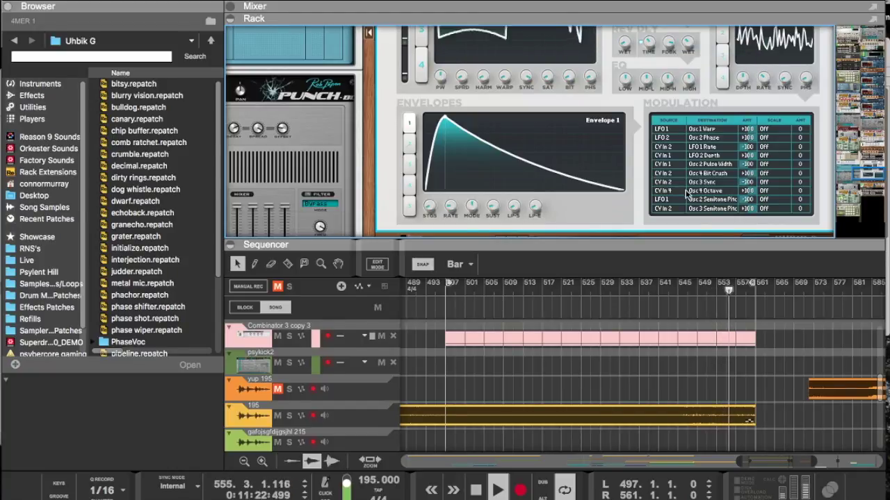
# Step: On the Fritz granular effect, set Emit Length Scale to 1000% and tempo-sync the grain delay at 1/128
pyautogui.scroll(-10, 643, 173)
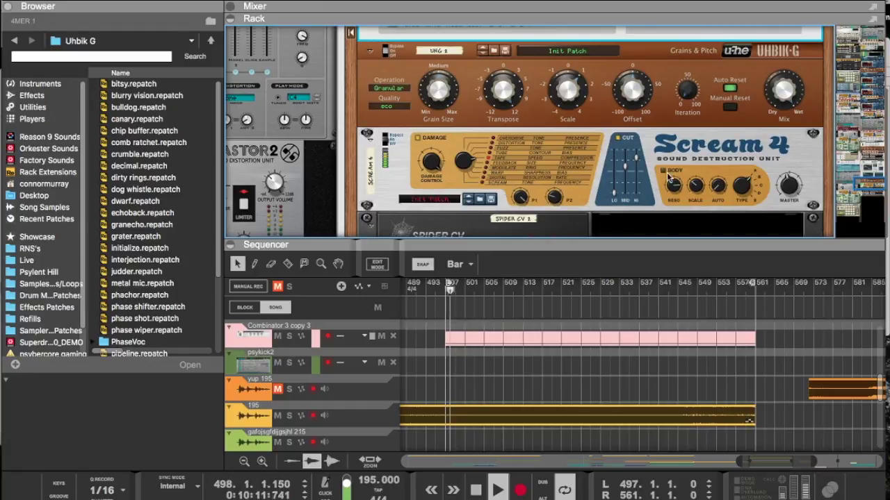
pyautogui.scroll(-5, 665, 174)
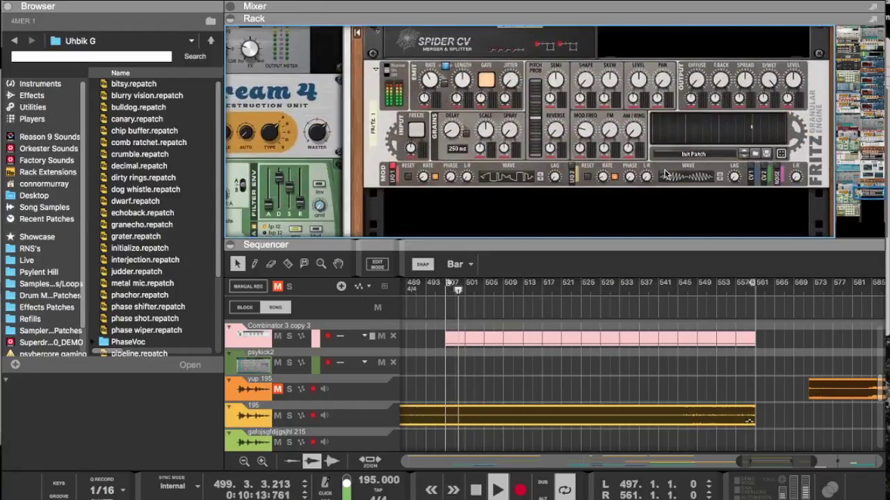
pyautogui.scroll(1, 665, 174)
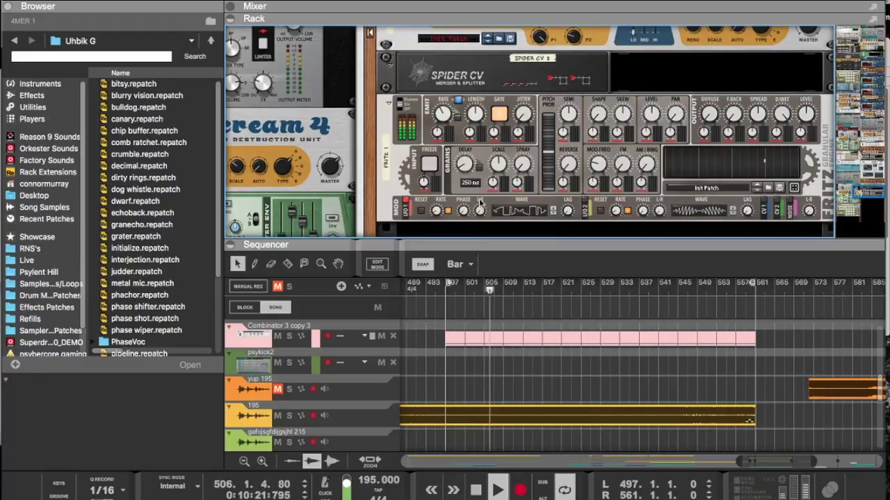
pyautogui.click(500, 187)
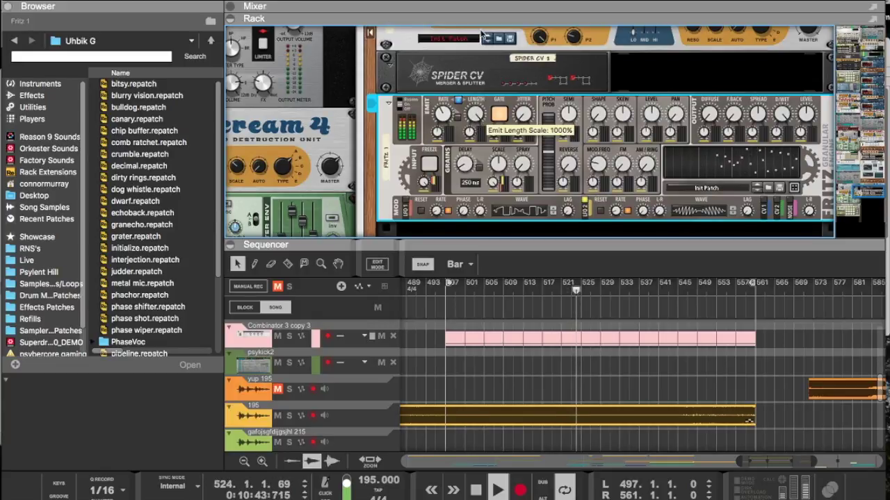
pyautogui.click(478, 167)
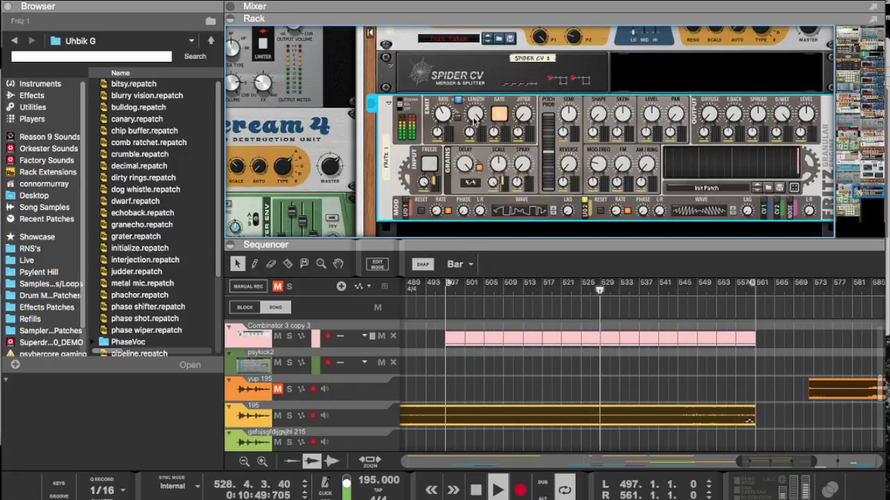
pyautogui.moveTo(464, 163); pyautogui.dragTo(464, 230)
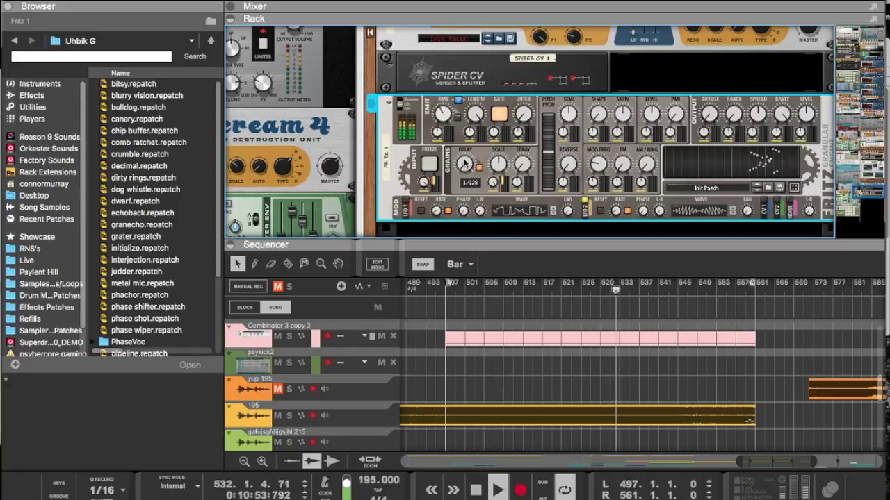
# Step: Cycle the Fritz LFO 1 waveform to a decaying sawtooth shape and change the LFO 2 waveform to a smoother curve
pyautogui.click(551, 210)
pyautogui.click(553, 211)
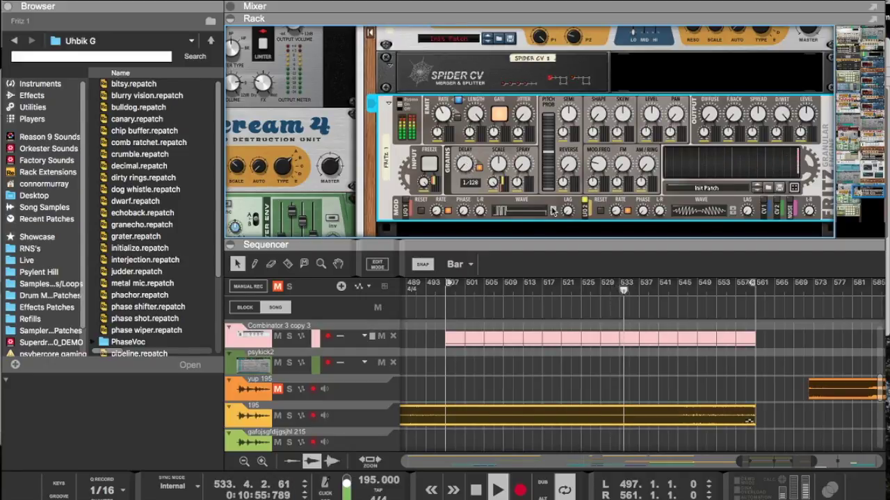
pyautogui.click(552, 211)
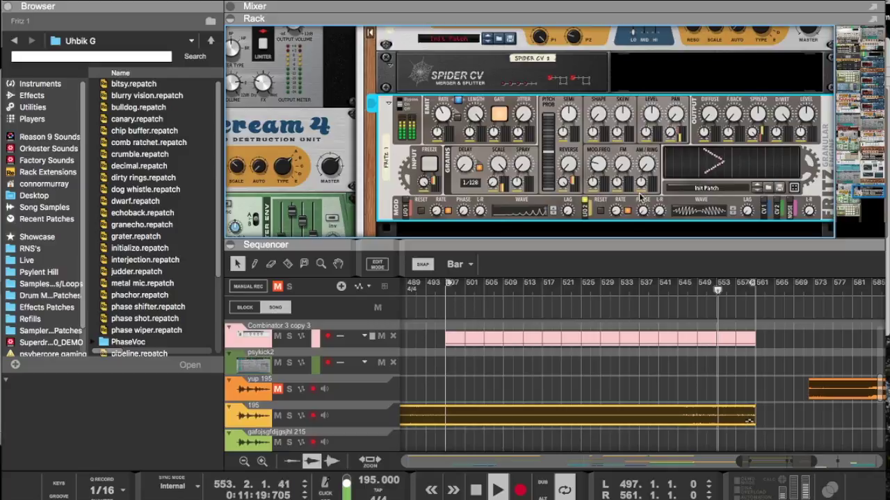
pyautogui.click(554, 209)
pyautogui.click(554, 208)
pyautogui.click(554, 209)
pyautogui.click(554, 209)
pyautogui.click(554, 210)
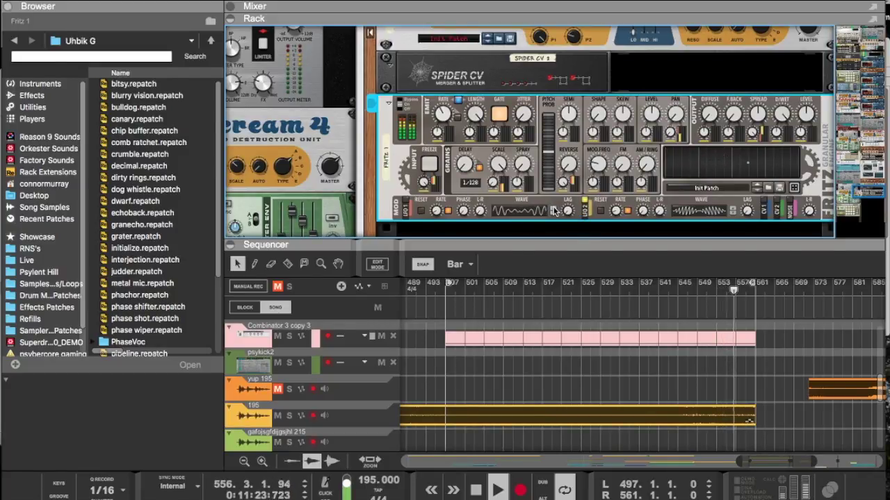
pyautogui.click(554, 215)
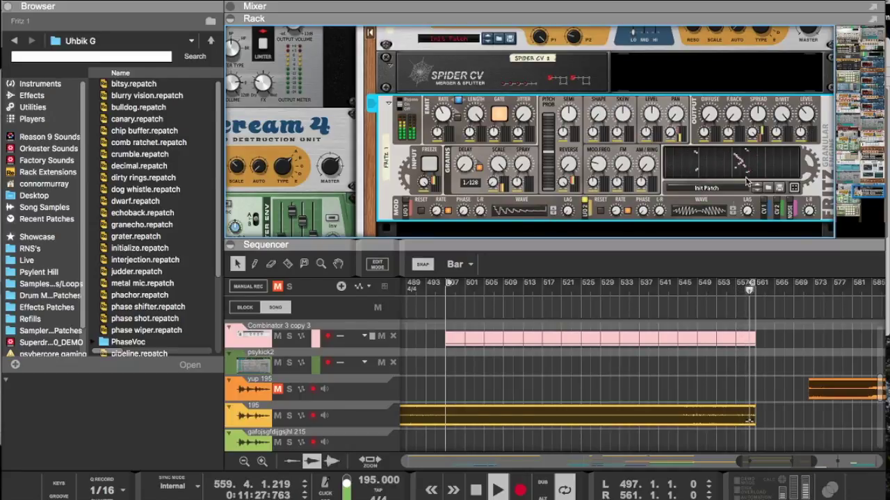
pyautogui.moveTo(705, 212); pyautogui.dragTo(704, 175)
# Step: Enlarge the rack area and look through the devices around 4MER 1, Euclid 1, Devastor 2, Scream 4 and Glitch
pyautogui.moveTo(688, 244); pyautogui.dragTo(688, 115)
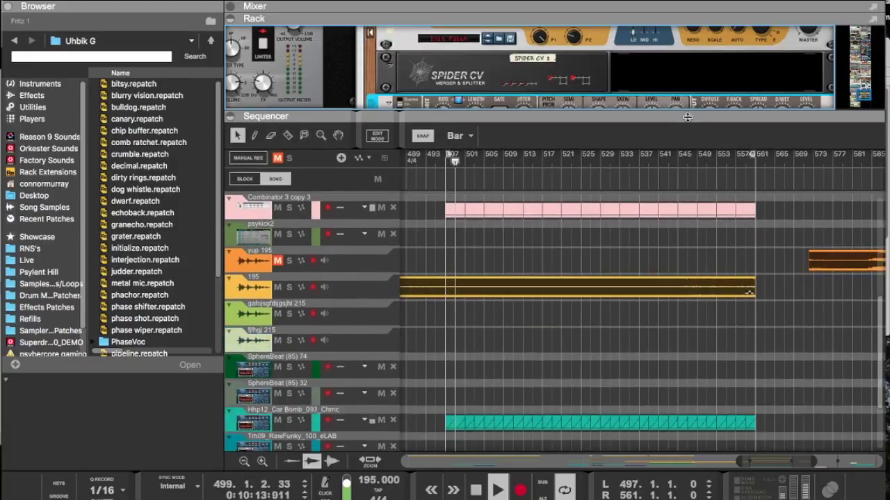
pyautogui.scroll(5, 317, 314)
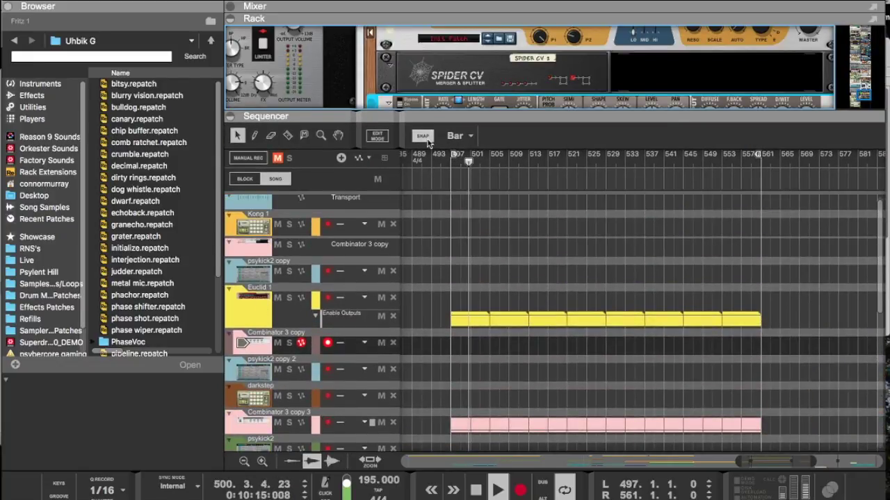
pyautogui.moveTo(421, 114); pyautogui.dragTo(421, 324)
pyautogui.scroll(20, 464, 287)
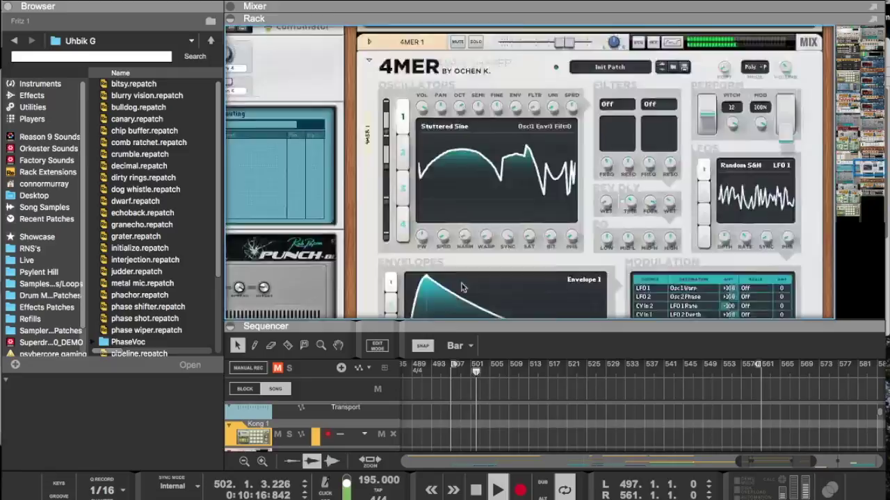
pyautogui.scroll(10, 464, 287)
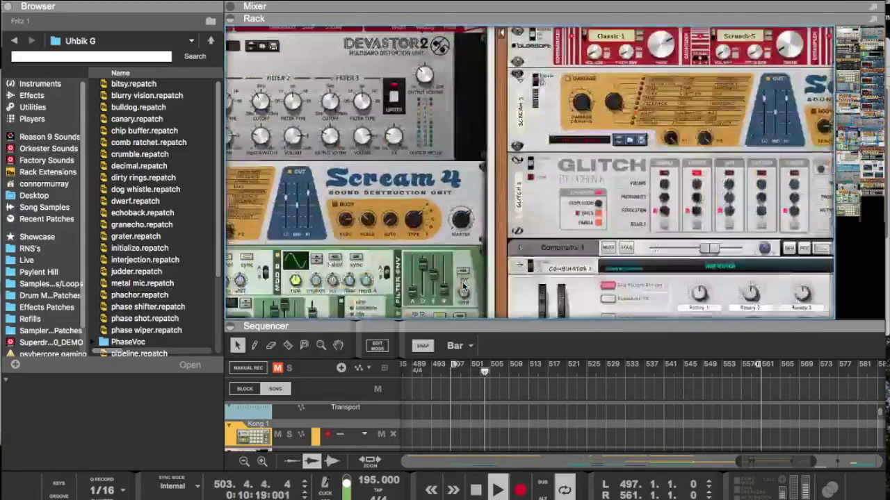
pyautogui.scroll(1, 463, 287)
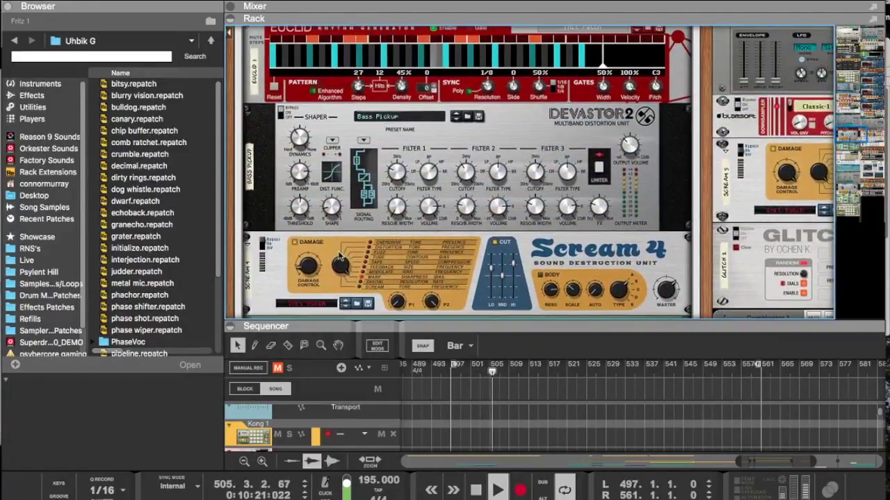
pyautogui.scroll(-20, 486, 290)
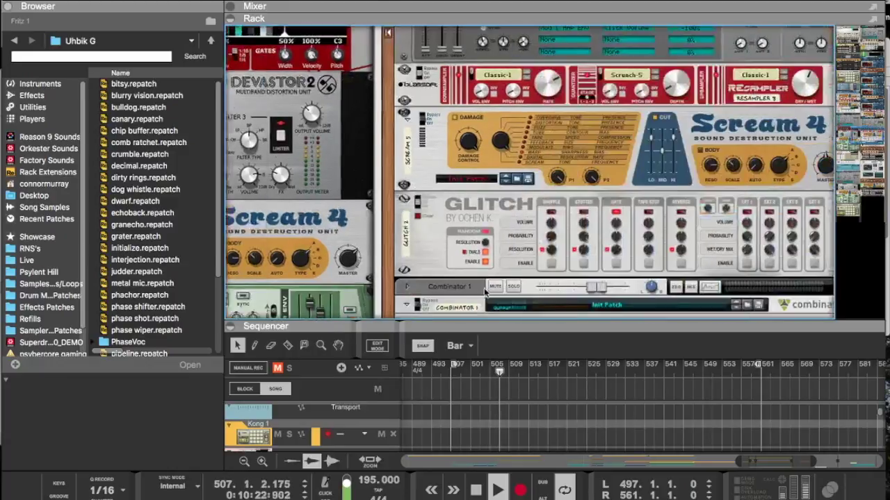
pyautogui.scroll(-1, 495, 290)
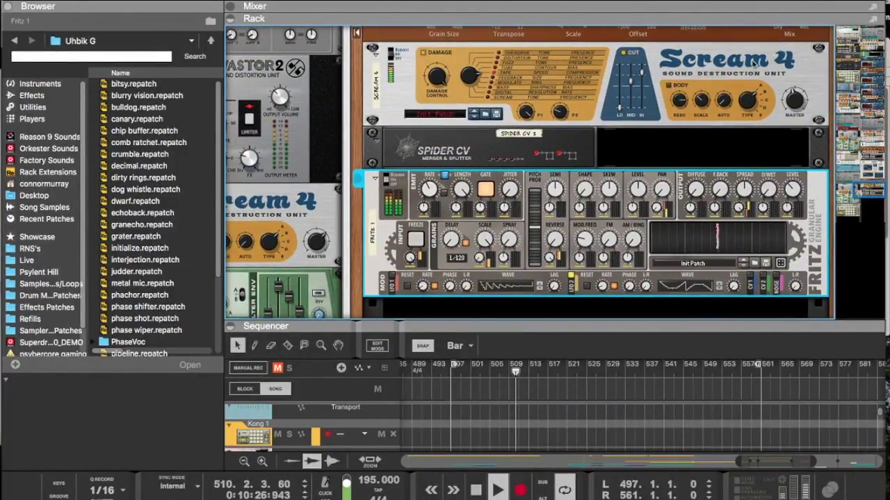
# Step: Adjust the master level of the Scream 4 after 4MER 1 and the Uhbik-G Scale, with the Uhbik-G Mix at 100%
pyautogui.click(796, 99)
pyautogui.scroll(4, 742, 153)
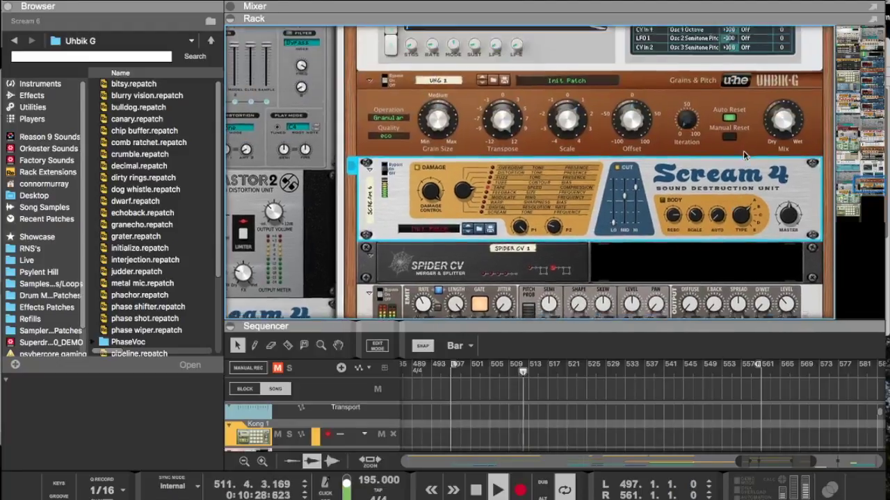
pyautogui.click(553, 131)
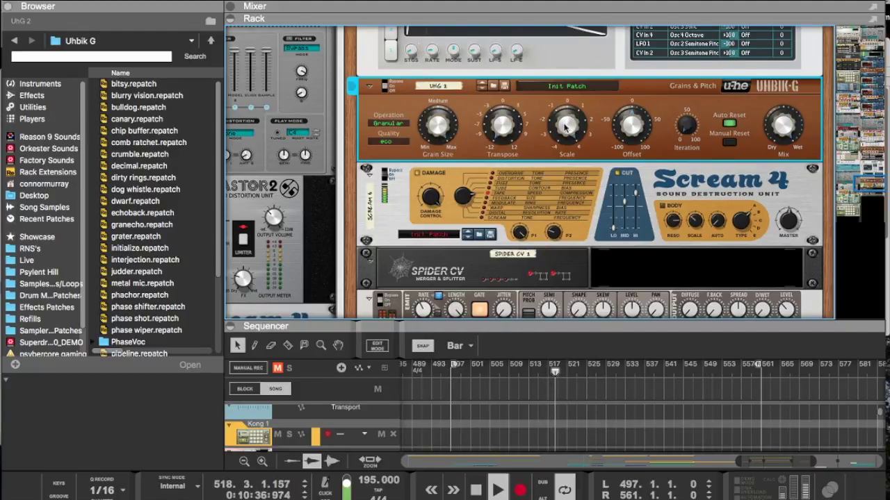
pyautogui.scroll(3, 566, 127)
pyautogui.scroll(-2, 565, 130)
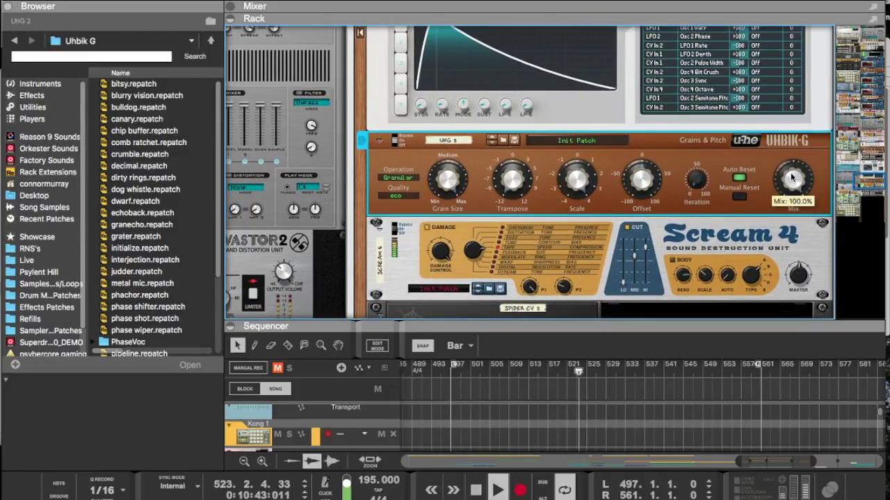
# Step: Set the Octave of oscillators 1 and 2 on the 4MER 1 synth to +2
pyautogui.scroll(5, 791, 178)
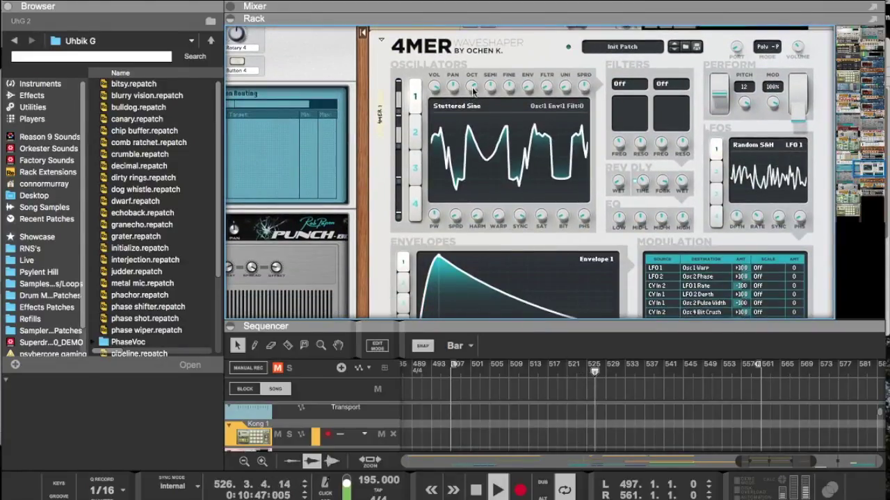
pyautogui.click(414, 133)
pyautogui.click(415, 97)
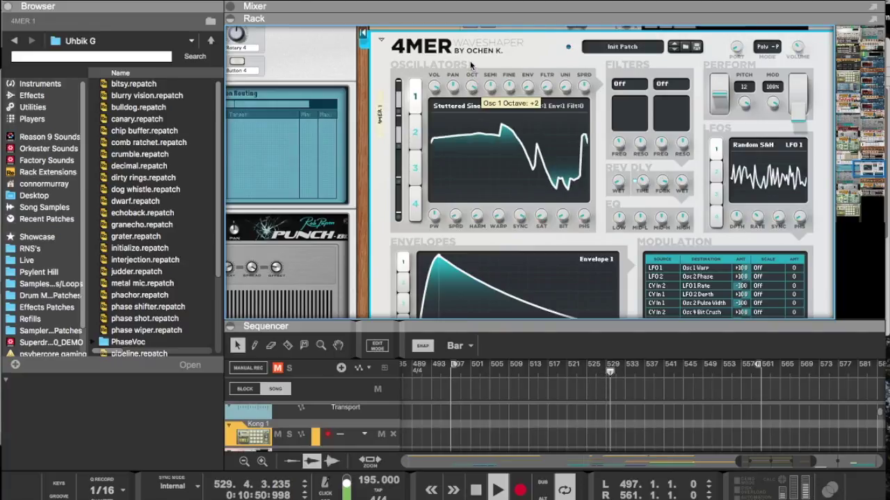
pyautogui.click(415, 132)
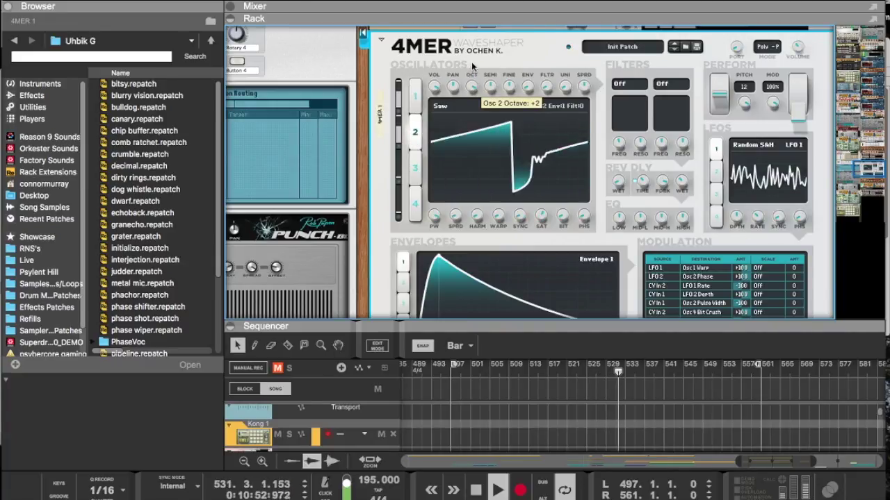
pyautogui.scroll(-10, 472, 66)
pyautogui.scroll(15, 471, 130)
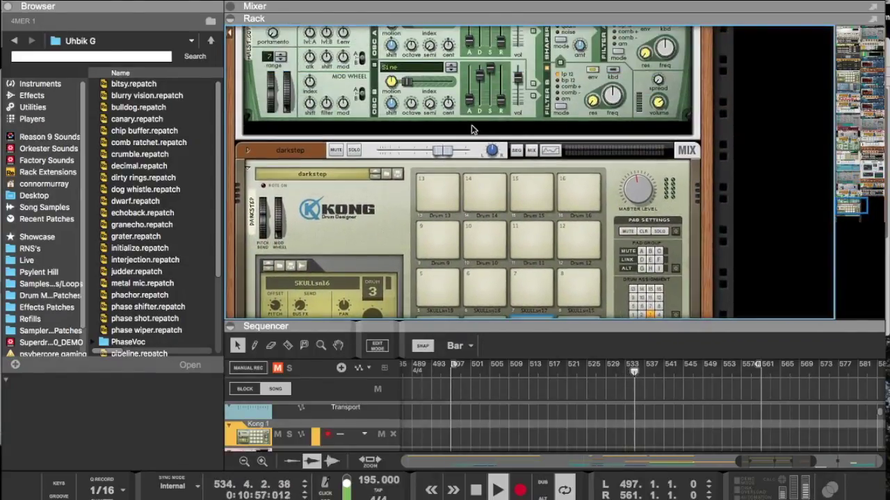
pyautogui.scroll(-10, 471, 130)
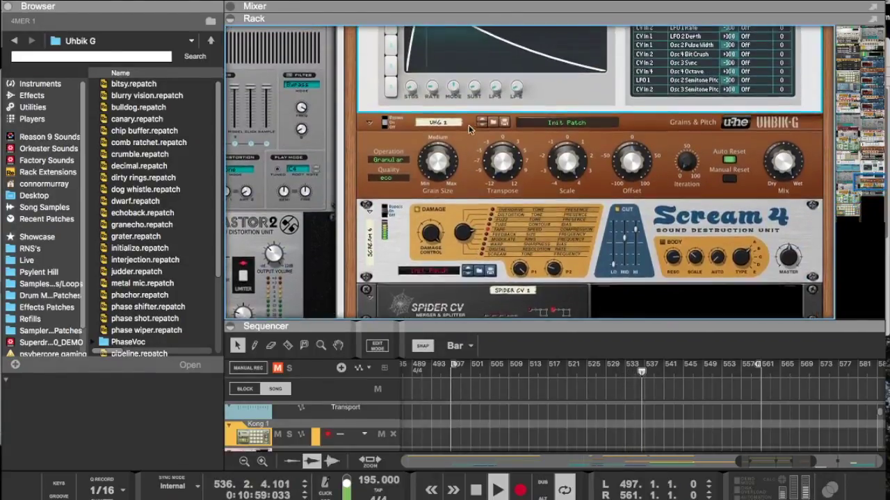
# Step: Switch on the Scream 4 between the copied Devastor 2 and the Malström synthesizer
pyautogui.scroll(-5, 471, 125)
pyautogui.scroll(8, 469, 126)
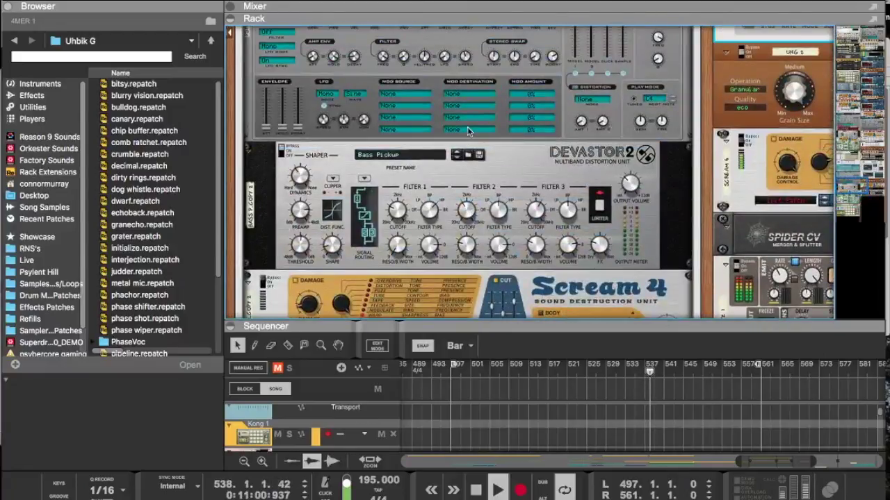
pyautogui.scroll(-5, 467, 126)
pyautogui.scroll(3, 466, 128)
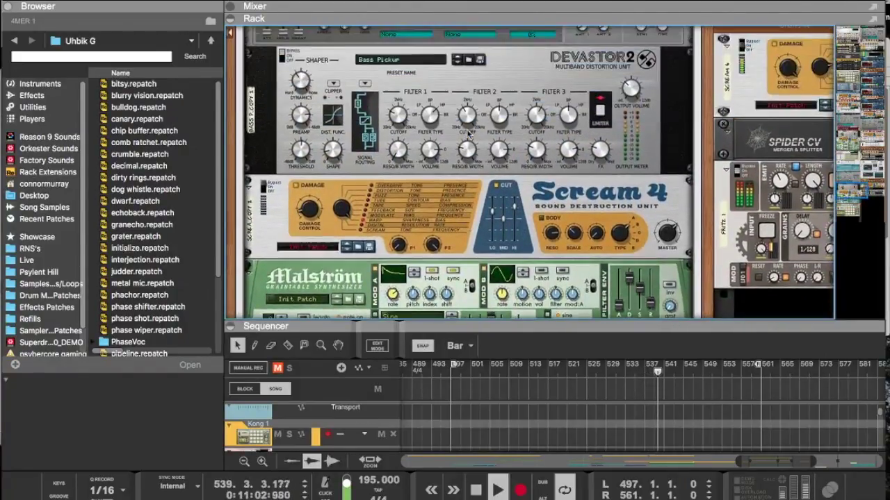
pyautogui.scroll(1, 443, 218)
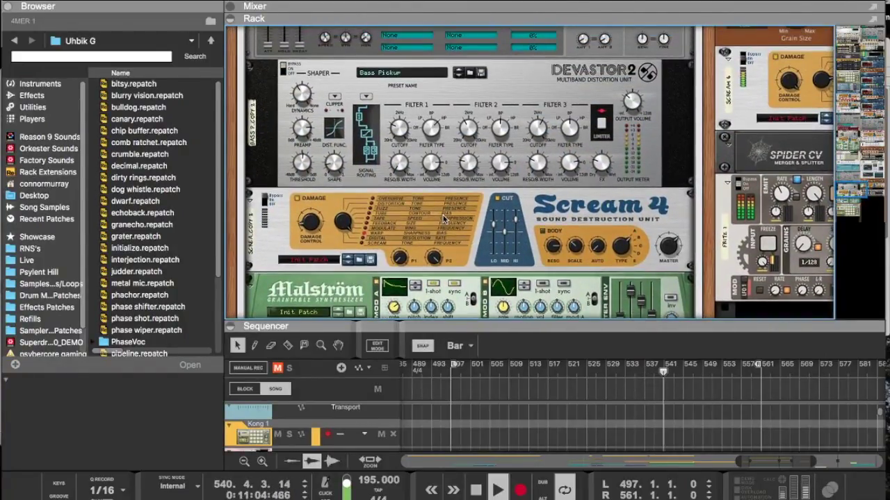
pyautogui.click(267, 202)
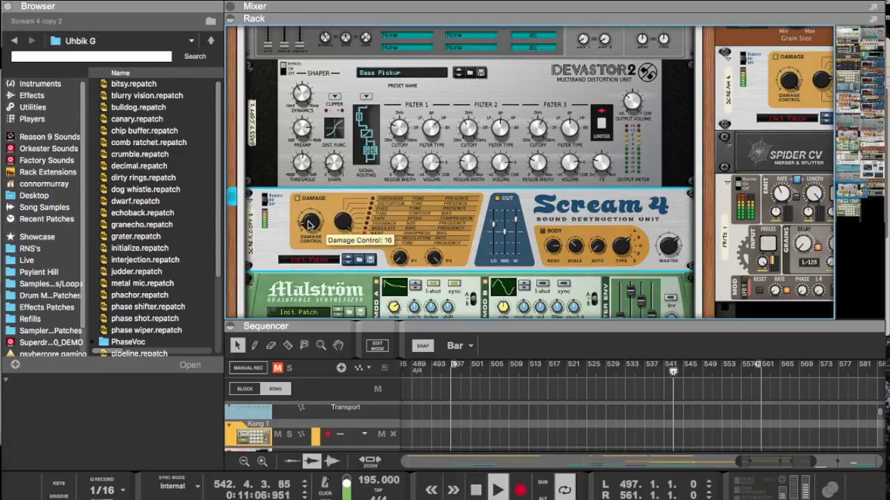
# Step: Switch on the Scream 4 that follows the Euclid 1 and Bass Pickup Devastor 2, and set that Devastor 2 to Bypass
pyautogui.scroll(-5, 309, 223)
pyautogui.scroll(6, 310, 222)
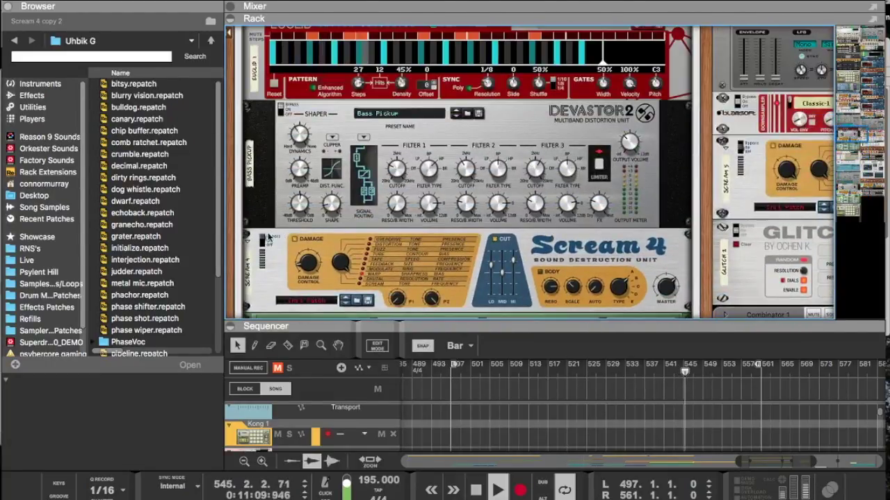
pyautogui.click(265, 239)
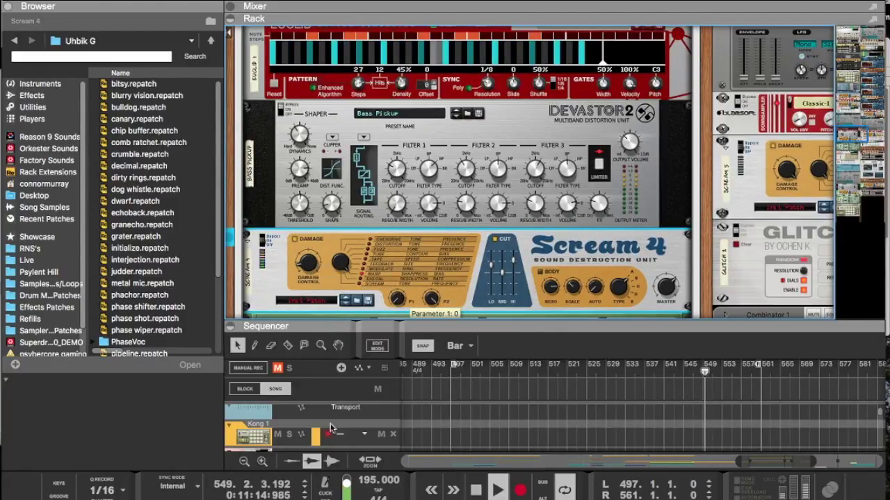
pyautogui.click(282, 115)
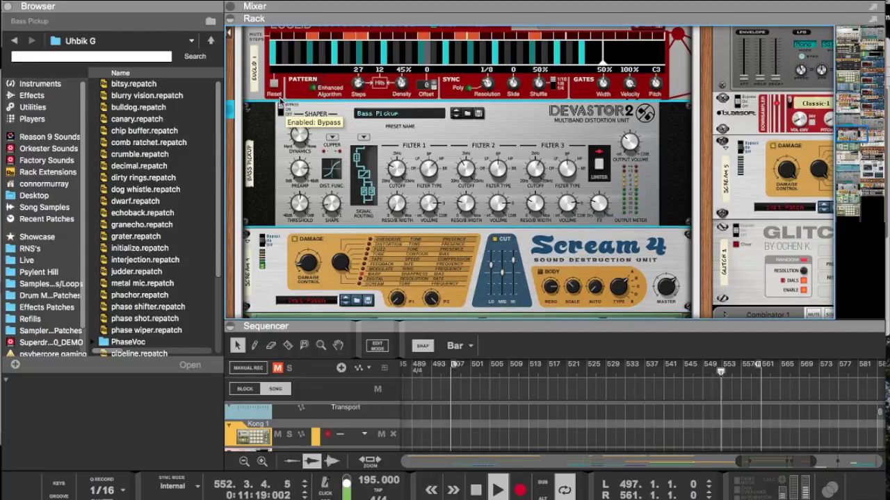
# Step: Raise the low band of the Cut section and adjust the Damage Control on the Scream 4 below the bypassed Devastor 2
pyautogui.click(489, 265)
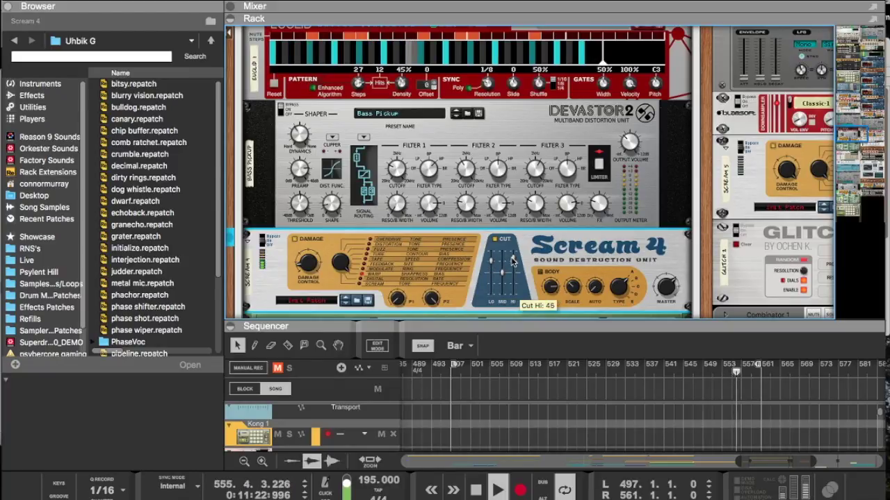
pyautogui.moveTo(302, 247); pyautogui.dragTo(299, 254)
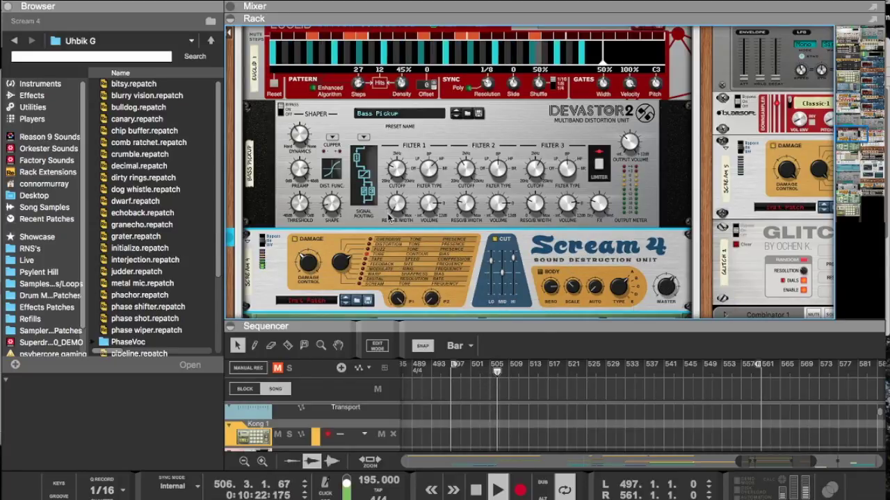
# Step: Raise the density of the Euclid 1 rhythm generator to 75%, giving 20 hits over 27 steps
pyautogui.scroll(5, 487, 257)
pyautogui.scroll(-3, 389, 218)
pyautogui.moveTo(400, 151); pyautogui.dragTo(404, 106)
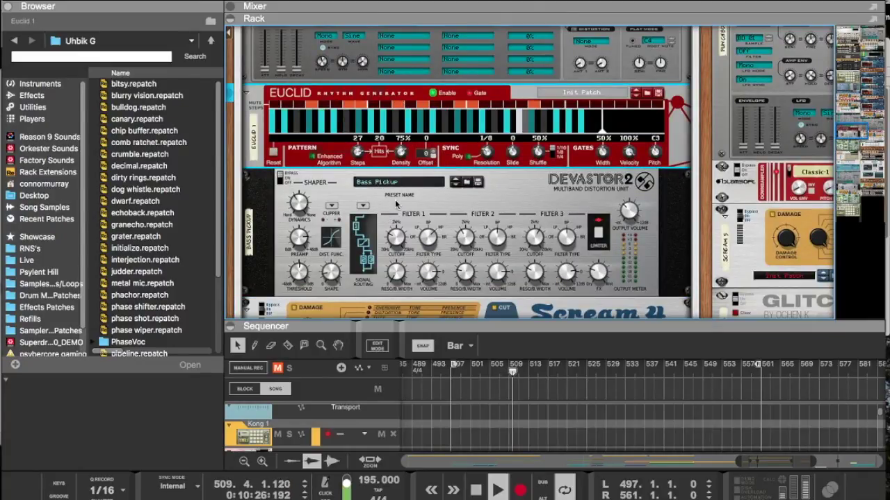
pyautogui.press('XF86AudioLowerVolume')
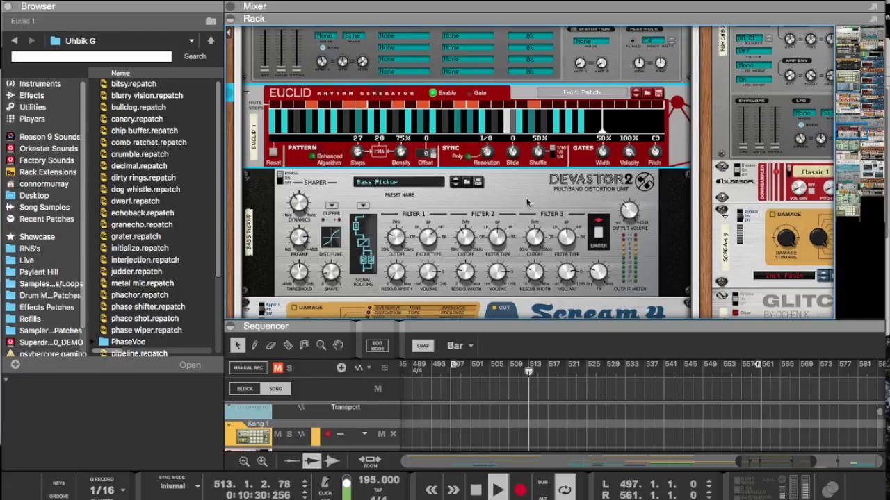
# Step: Set the Grain Size of the Uhbik-G above Faturator 5 to 9.3
pyautogui.scroll(-5, 556, 201)
pyautogui.hscroll(3, 701, 195)
pyautogui.scroll(-5, 700, 194)
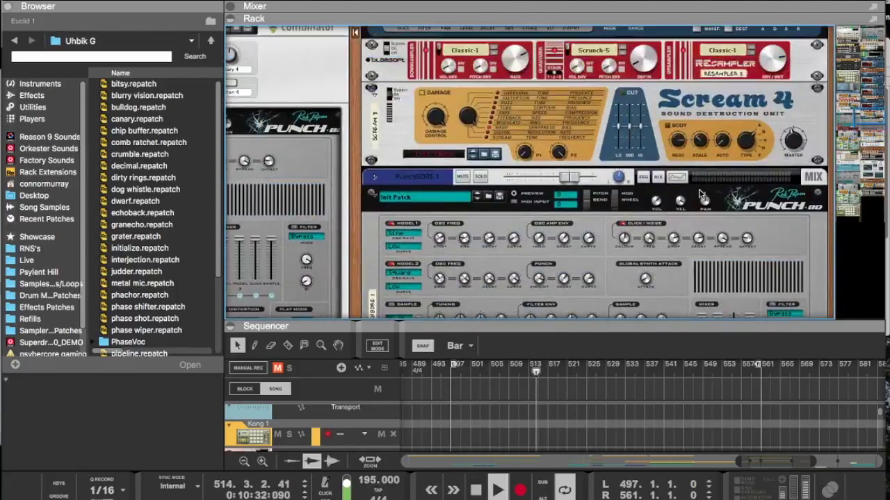
pyautogui.scroll(-3, 702, 197)
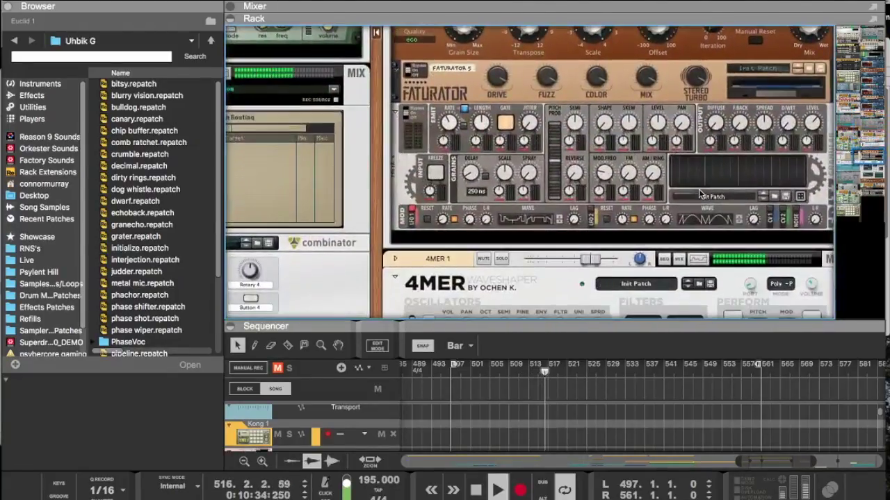
pyautogui.scroll(4, 499, 148)
pyautogui.hscroll(1, 499, 148)
pyautogui.scroll(-2, 499, 148)
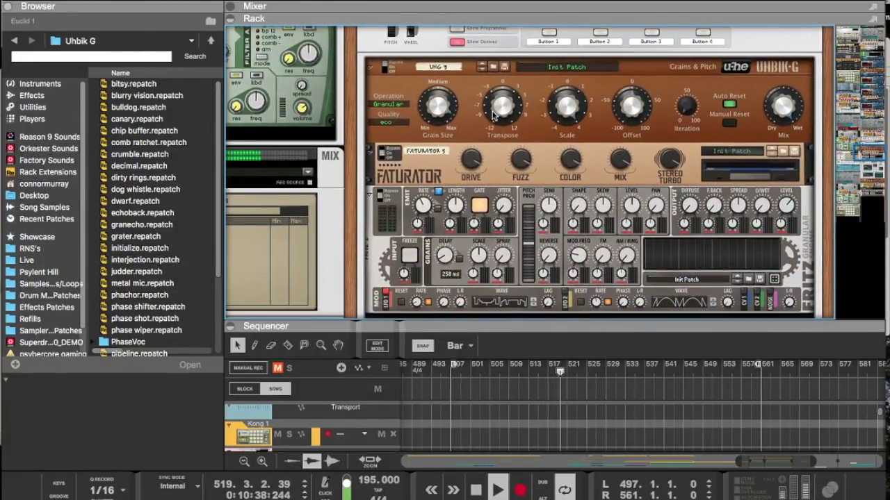
pyautogui.click(438, 103)
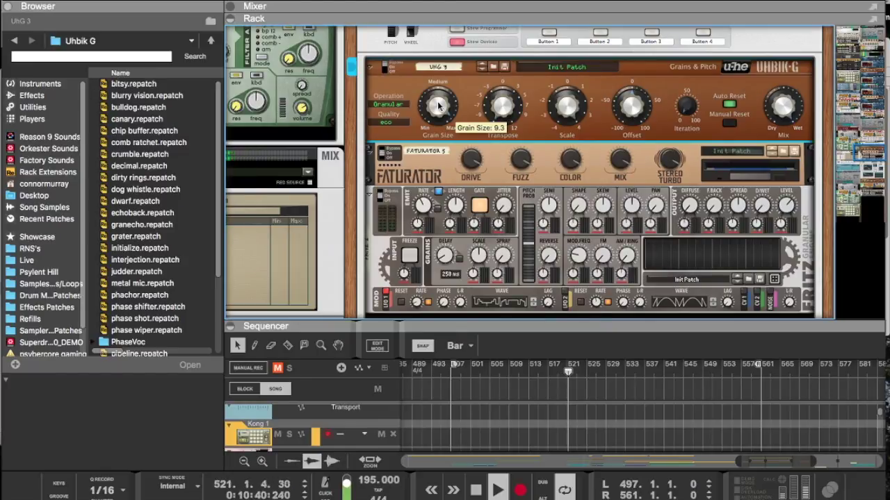
# Step: Look through the rack devices around the Punch-BD synths, the Dr. OctoRex loop players and their Uhbik-G effects
pyautogui.scroll(15, 439, 104)
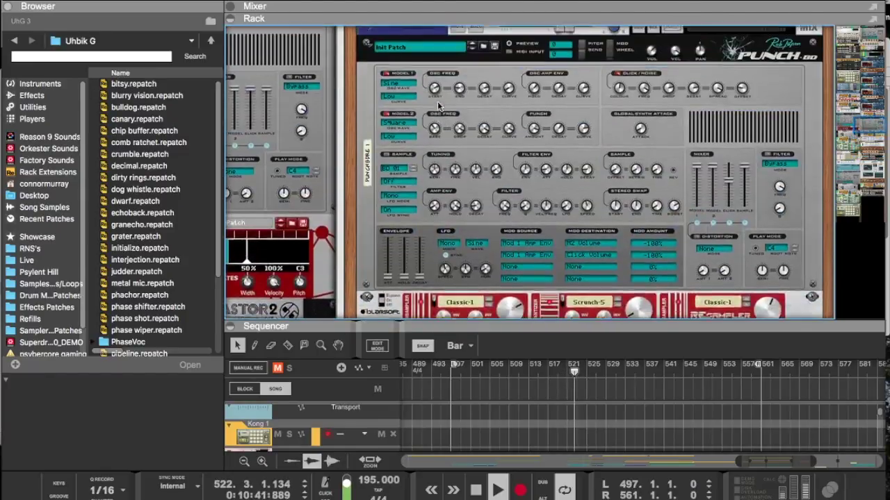
pyautogui.scroll(5, 438, 104)
pyautogui.scroll(-10, 439, 104)
pyautogui.scroll(10, 439, 104)
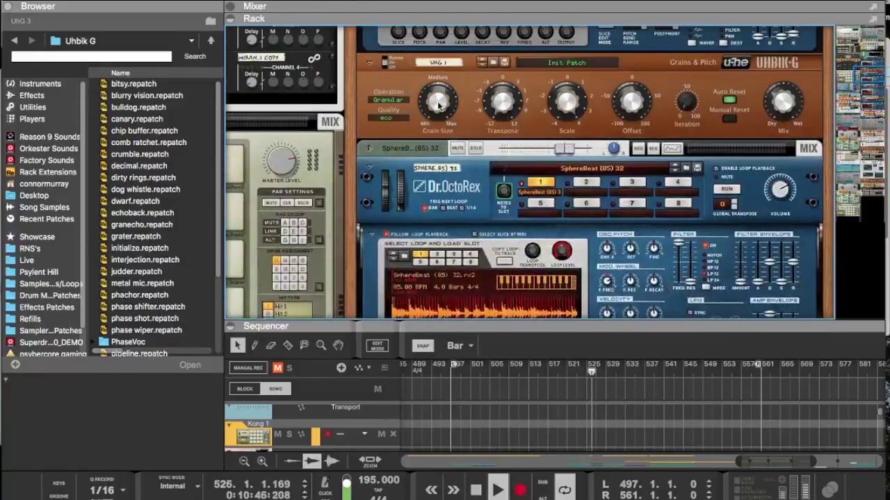
pyautogui.scroll(10, 437, 101)
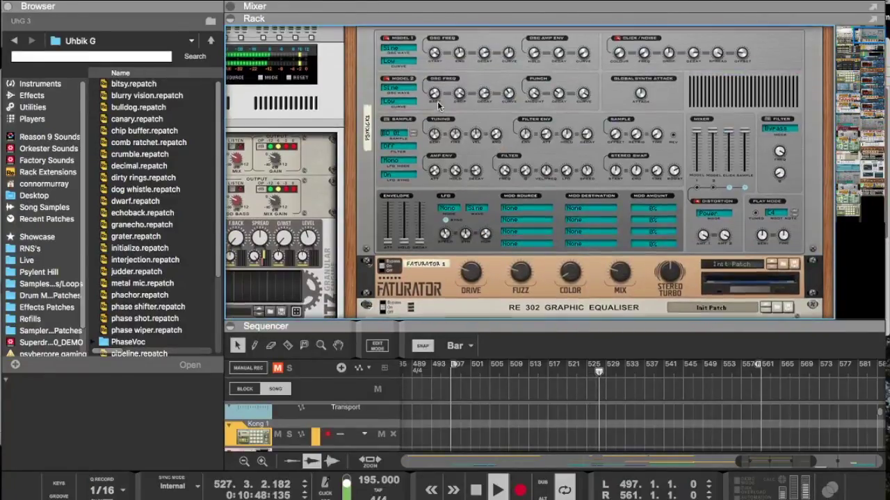
pyautogui.scroll(5, 437, 102)
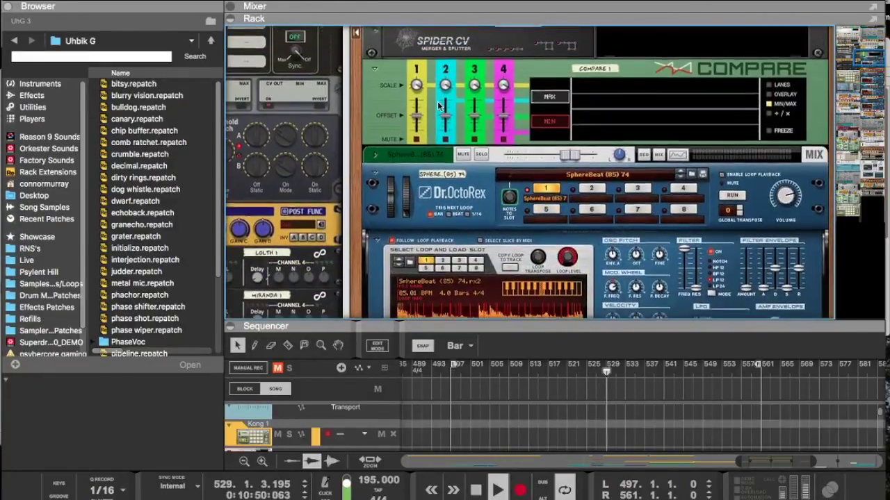
pyautogui.scroll(-10, 437, 102)
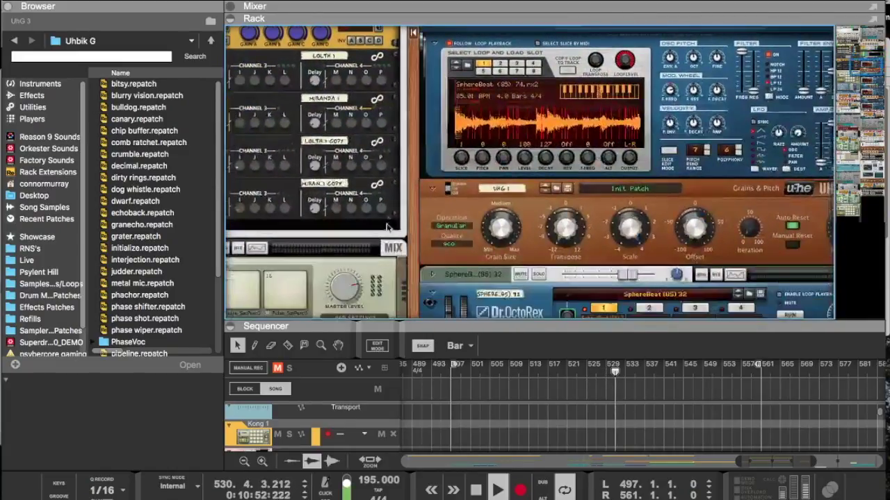
pyautogui.scroll(-15, 425, 202)
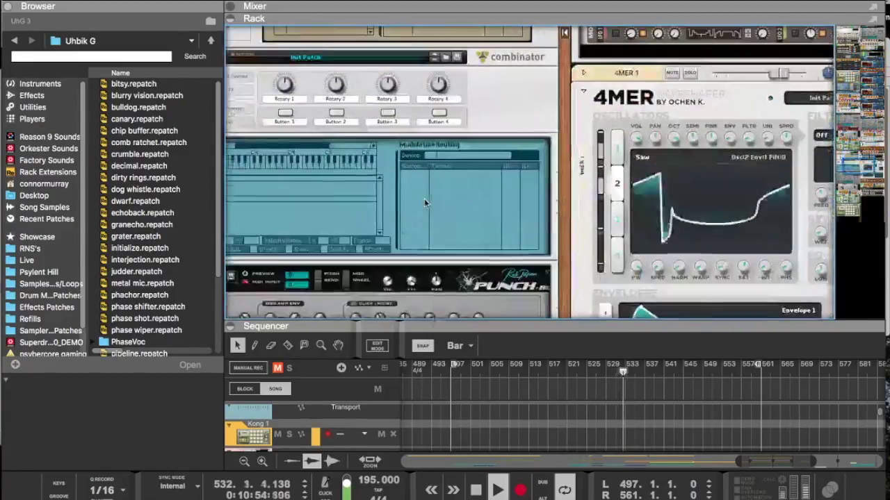
# Step: Adjust the Grain Size of the Uhbik-G directly below the 4MER 1 synth
pyautogui.hscroll(3, 425, 203)
pyautogui.scroll(3, 424, 202)
pyautogui.scroll(4, 426, 202)
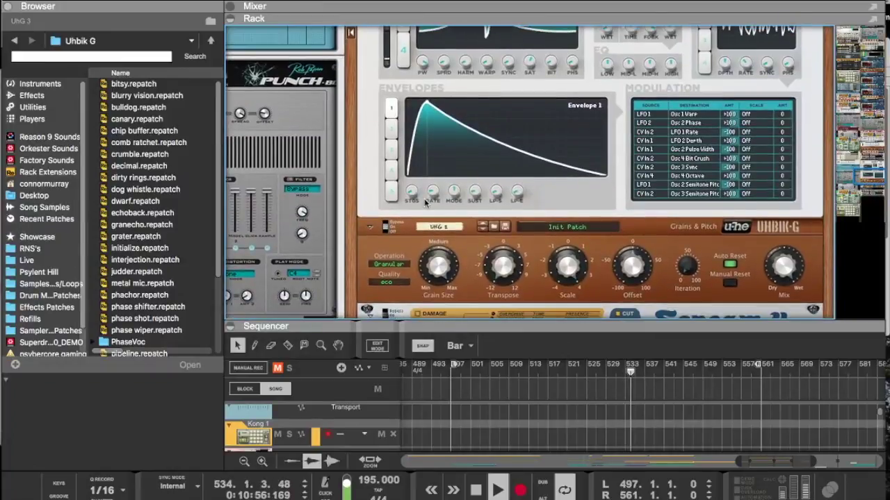
pyautogui.scroll(-2, 451, 286)
pyautogui.moveTo(441, 251); pyautogui.dragTo(438, 307)
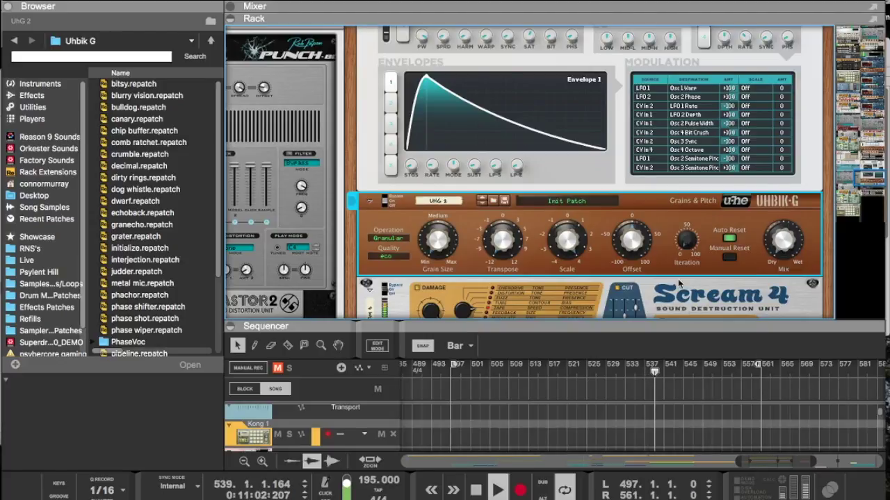
# Step: Load the BrokenFB patch on the 4MER synth and set the master level of the Scream 4 after it to 91
pyautogui.scroll(6, 678, 278)
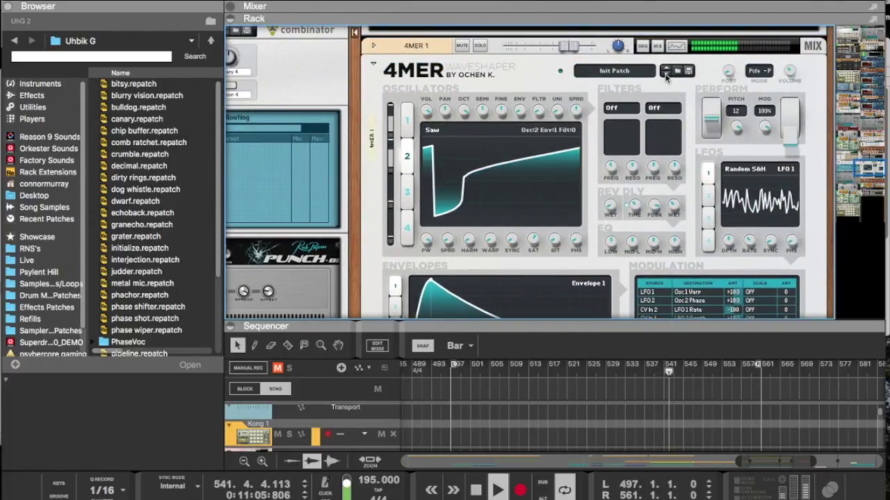
pyautogui.click(665, 71)
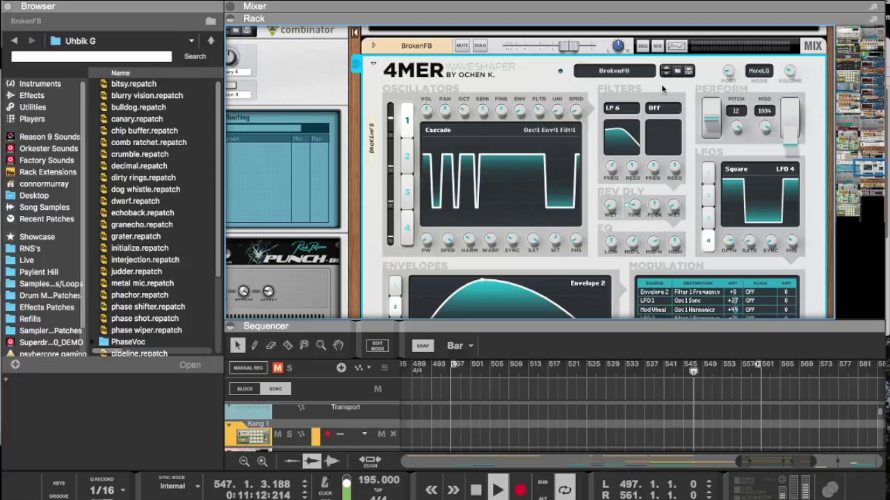
pyautogui.scroll(-10, 661, 84)
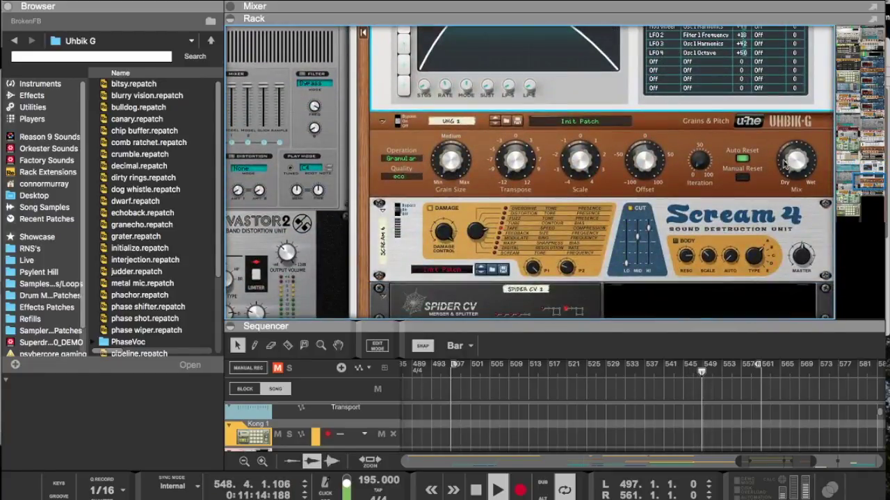
pyautogui.click(800, 231)
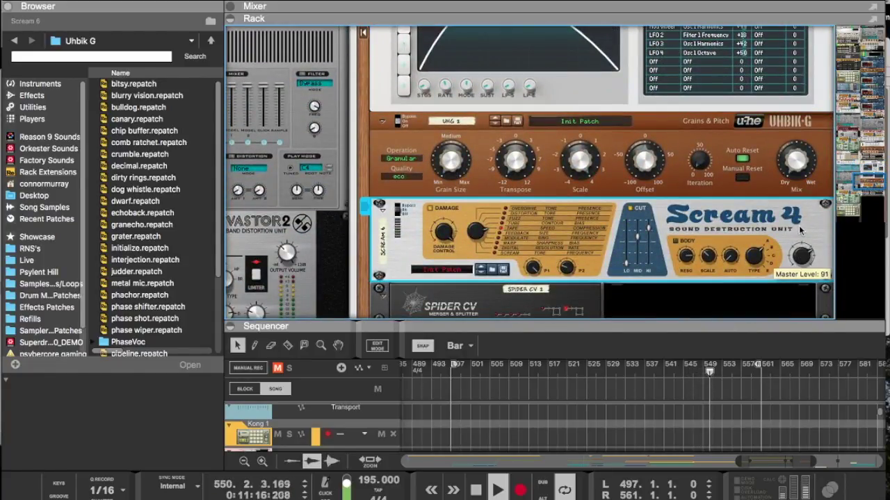
# Step: Step the 4MER synth through the patches Castle and CkieLimo to CottonStab
pyautogui.scroll(8, 775, 257)
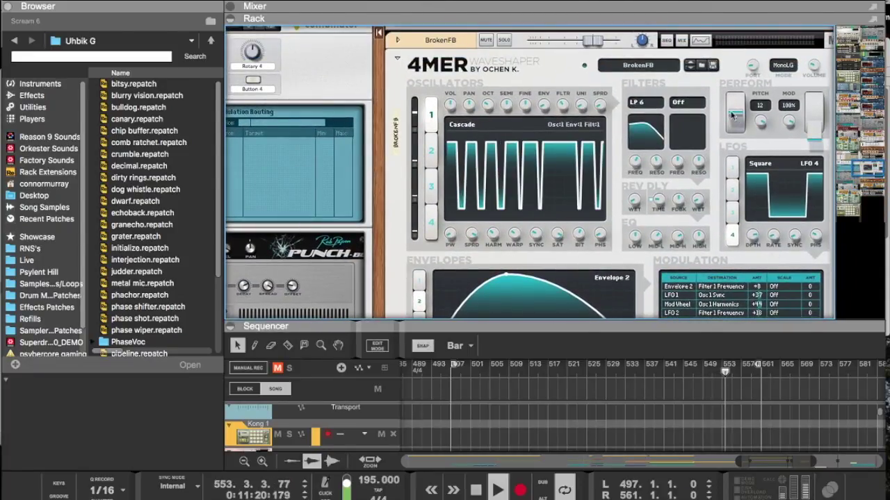
pyautogui.click(689, 67)
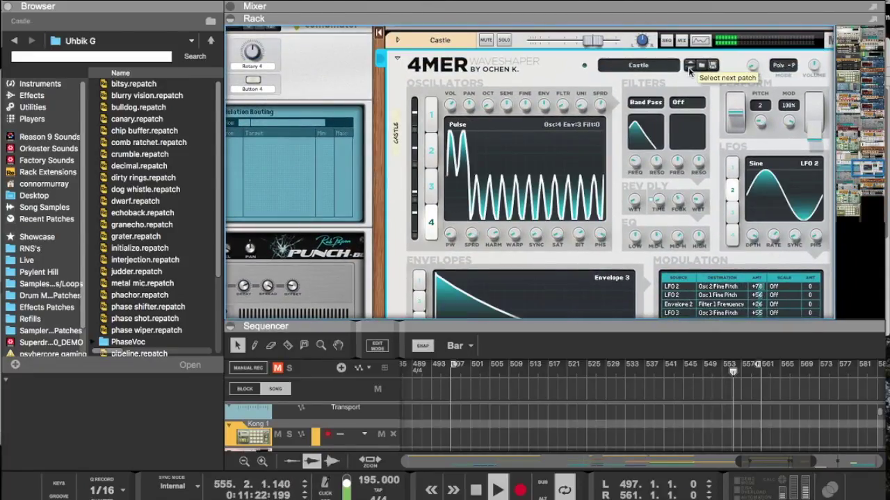
pyautogui.click(690, 67)
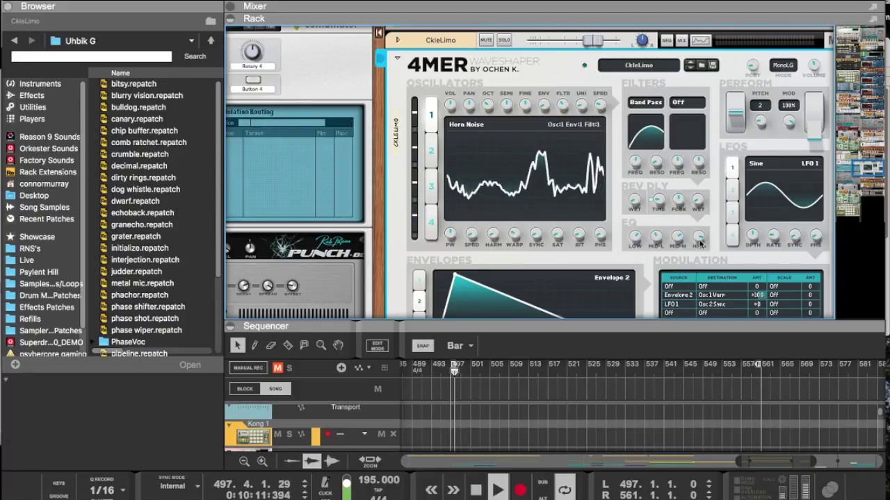
pyautogui.click(689, 65)
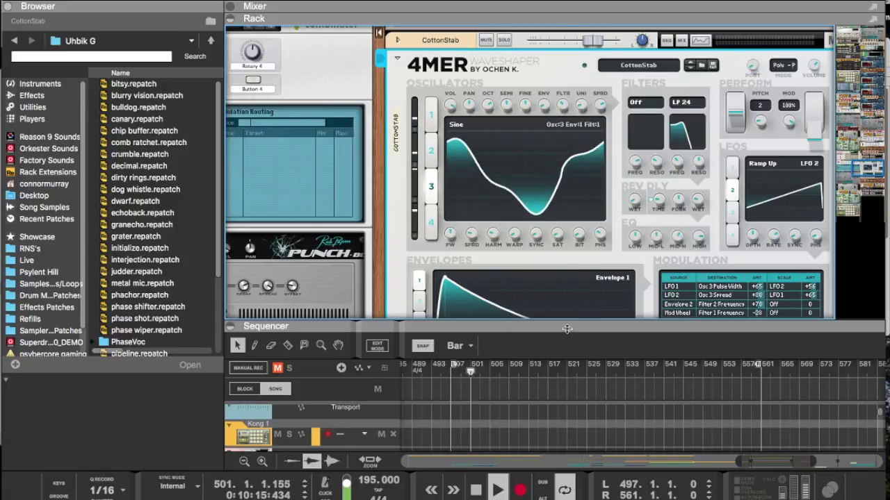
# Step: Enlarge the sequencer, select the CottonStab clips from bar 545 and align their end with bar 561, then enlarge the rack again
pyautogui.moveTo(575, 329); pyautogui.dragTo(575, 169)
pyautogui.scroll(-5, 604, 376)
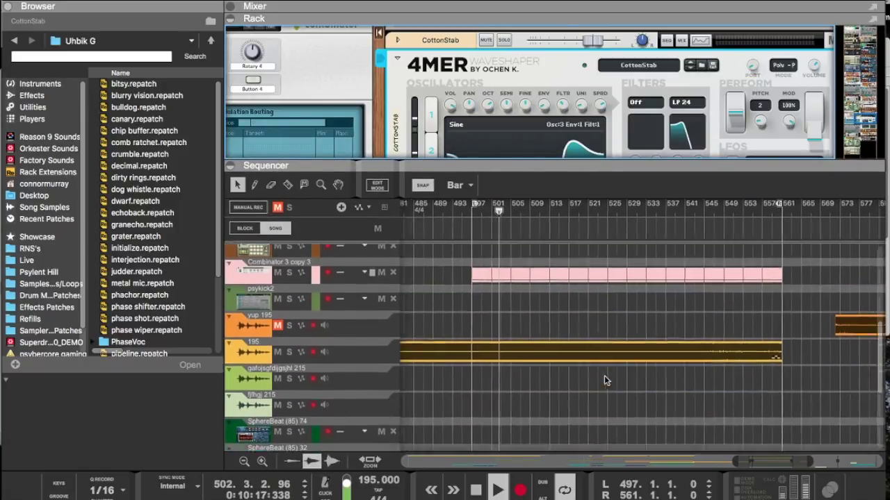
pyautogui.scroll(-5, 695, 347)
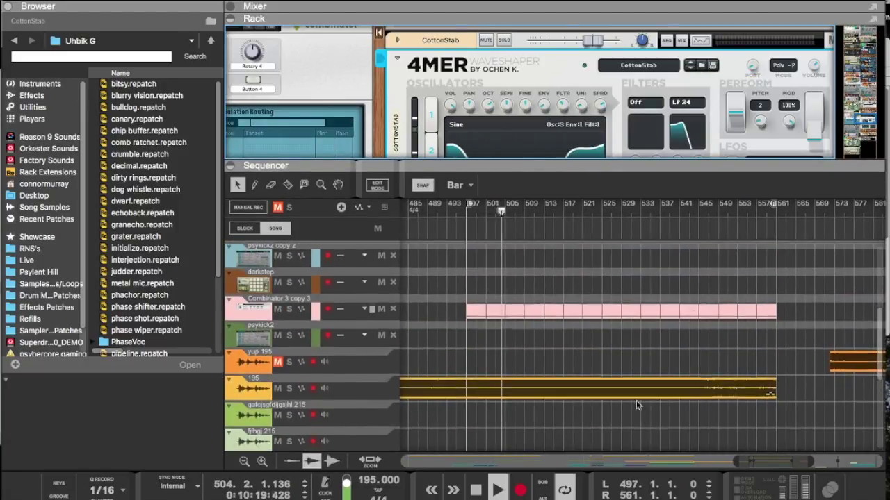
pyautogui.moveTo(787, 407); pyautogui.dragTo(503, 440)
pyautogui.moveTo(798, 443)
pyautogui.mouseDown()
pyautogui.moveTo(582, 446)
pyautogui.moveTo(791, 444)
pyautogui.mouseUp()
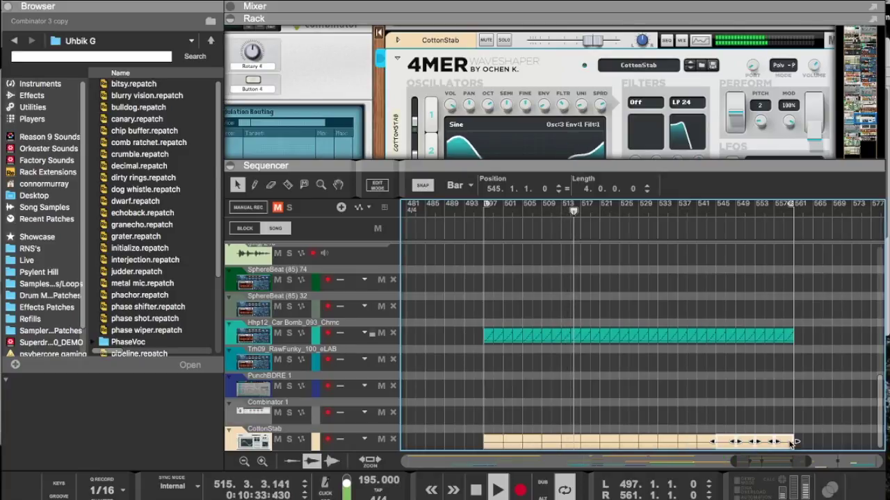
pyautogui.moveTo(674, 165); pyautogui.dragTo(674, 281)
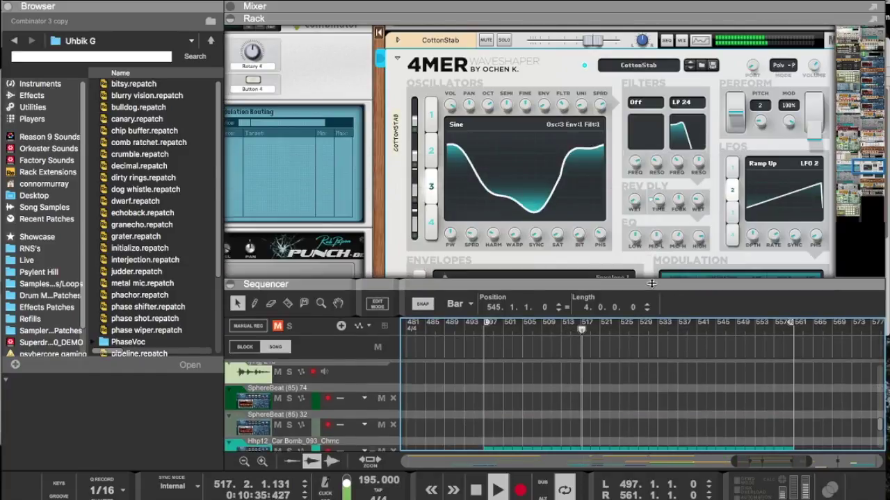
# Step: Load the Drainer patch on the 4MER synth and set the Transpose of the Uhbik-G below it to -12
pyautogui.click(688, 66)
pyautogui.click(688, 66)
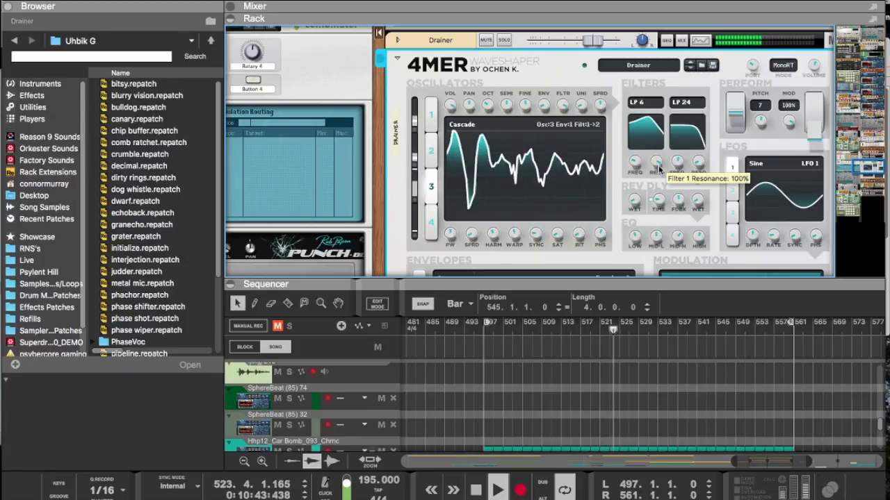
pyautogui.scroll(-5, 659, 169)
pyautogui.scroll(-7, 656, 161)
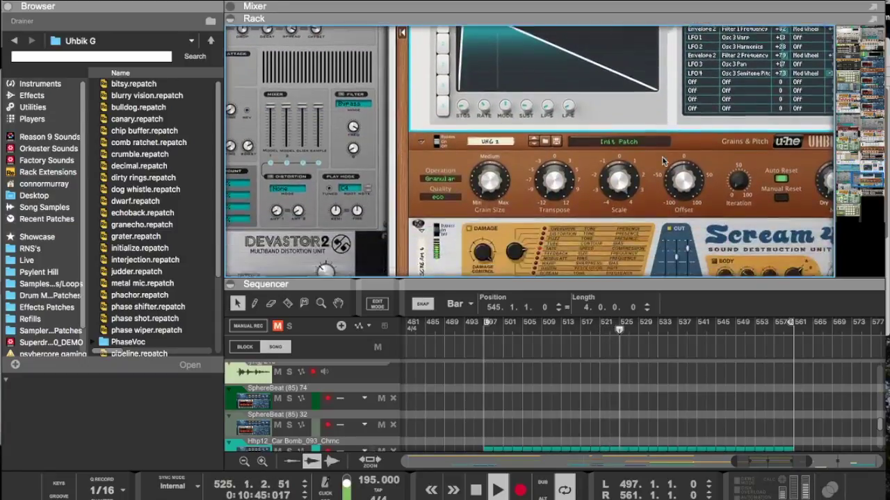
pyautogui.scroll(3, 641, 161)
pyautogui.moveTo(568, 170); pyautogui.dragTo(550, 175)
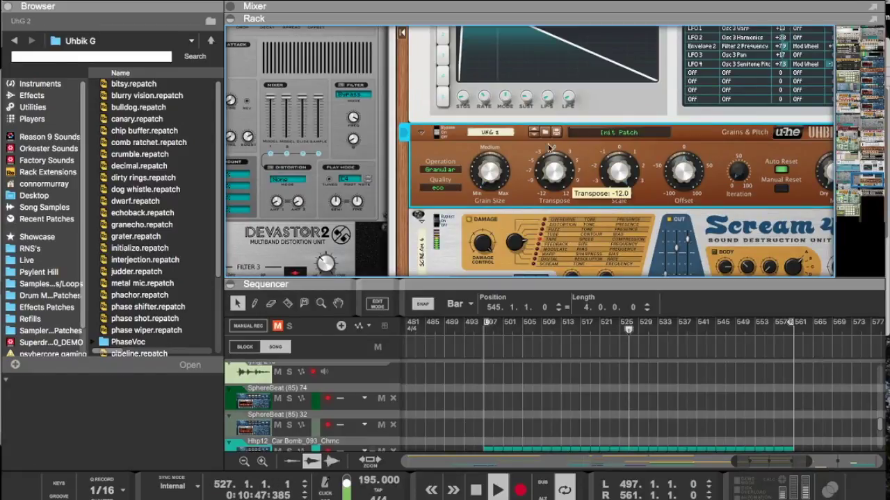
pyautogui.hscroll(2, 672, 216)
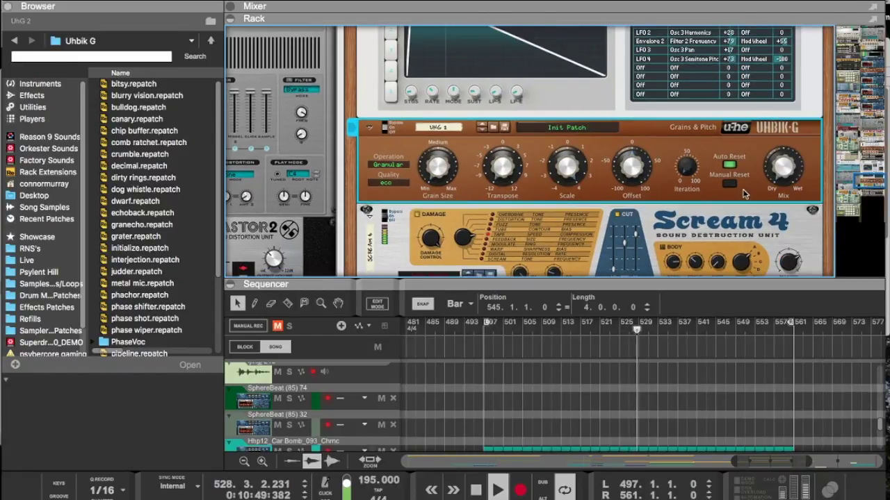
# Step: Adjust the output dry/wet controls of the Fritz granular engine below the Spider CV
pyautogui.scroll(-4, 744, 194)
pyautogui.scroll(-5, 516, 179)
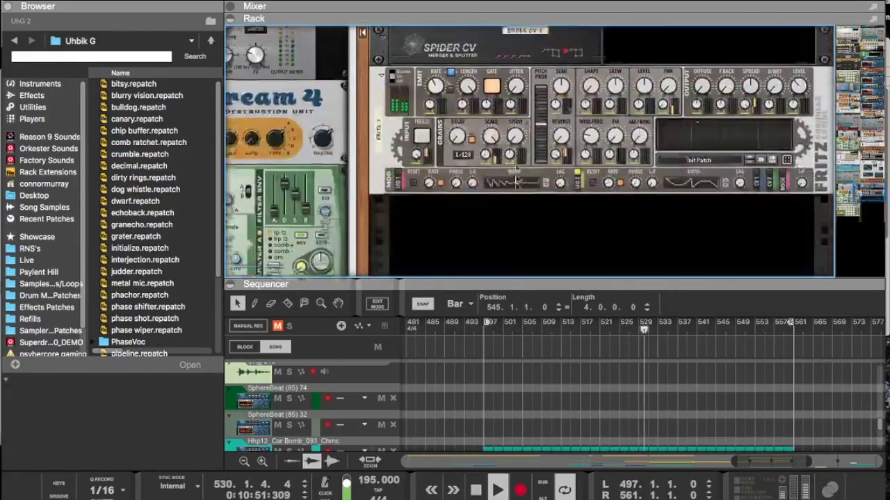
pyautogui.scroll(3, 584, 170)
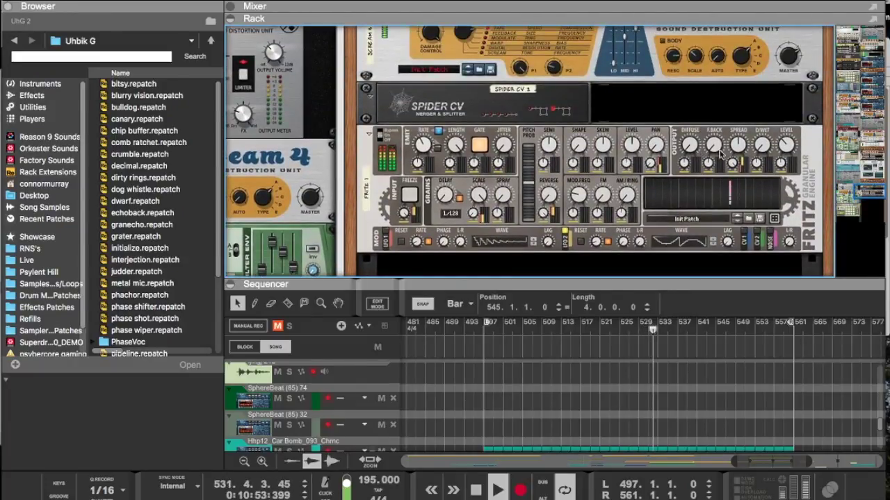
pyautogui.click(767, 153)
pyautogui.moveTo(763, 121); pyautogui.dragTo(784, 158)
pyautogui.moveTo(762, 86); pyautogui.dragTo(774, 46)
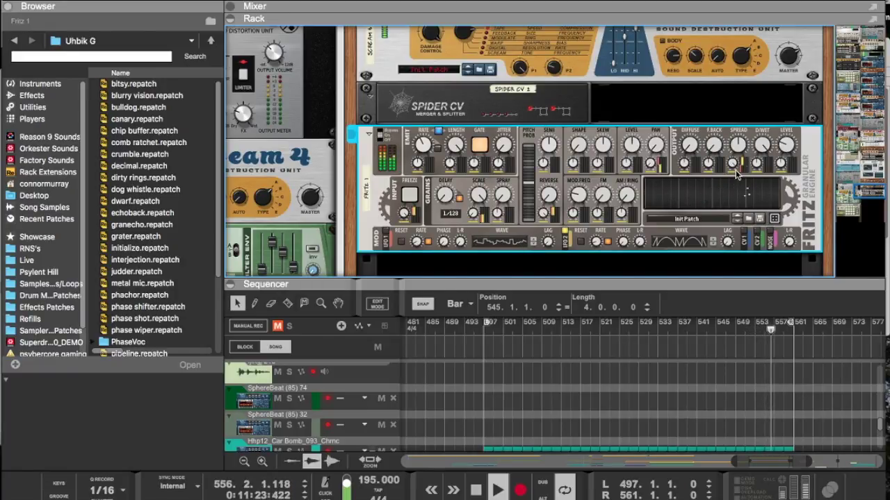
# Step: Sweep the Fritz grain Delay up to 4/4 and back to 1/128, and adjust the Pan
pyautogui.moveTo(779, 134)
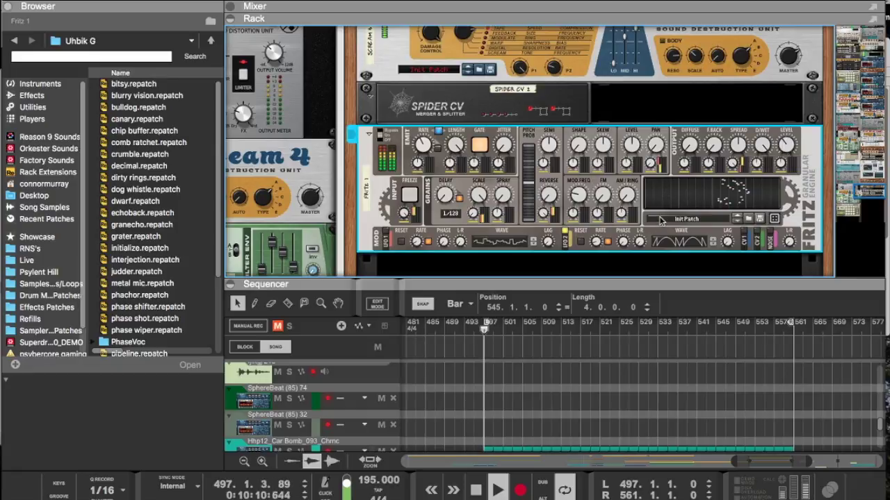
pyautogui.moveTo(449, 201); pyautogui.dragTo(456, 19)
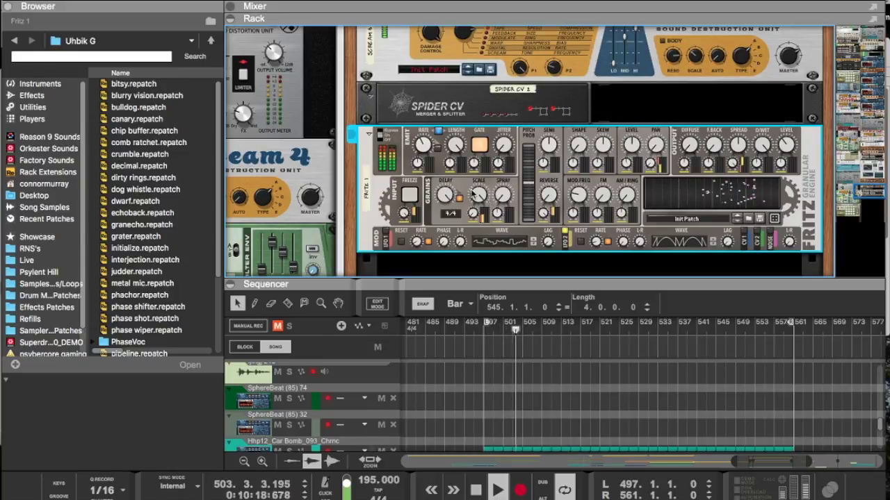
pyautogui.moveTo(446, 199); pyautogui.dragTo(428, 422)
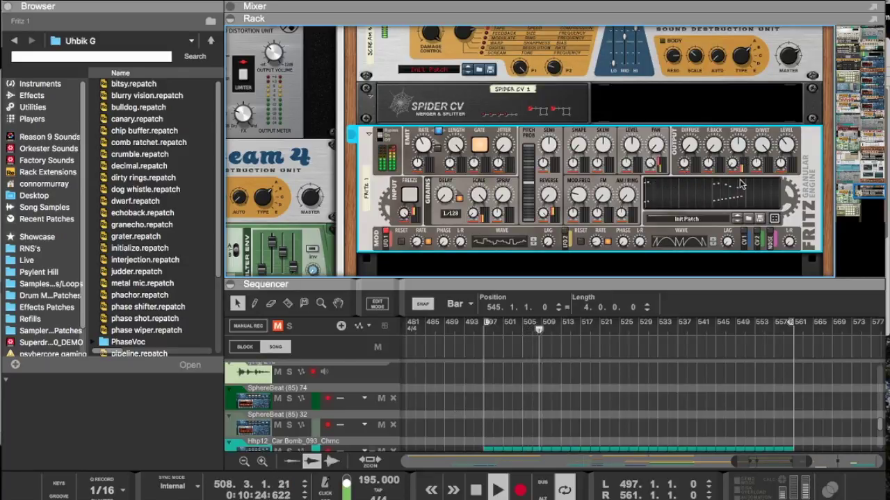
pyautogui.moveTo(740, 146)
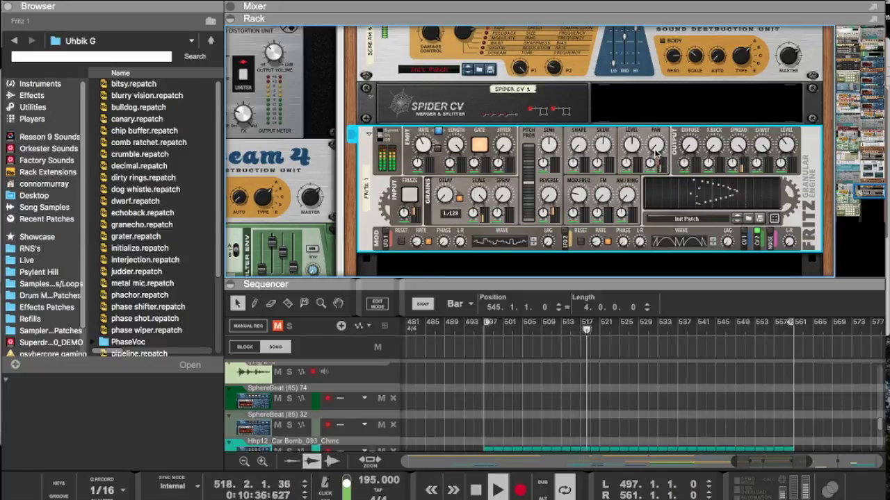
pyautogui.moveTo(655, 152); pyautogui.dragTo(656, 30)
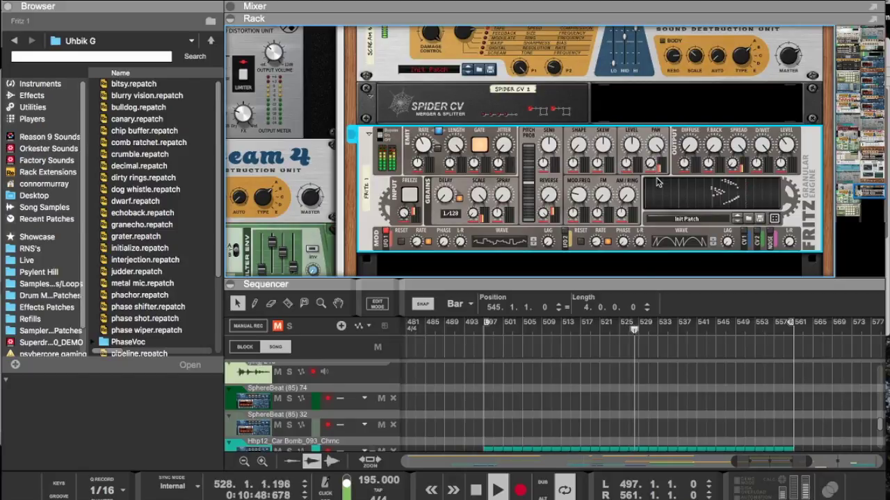
# Step: On the Euclid rhythm generator above the Devastor2, set the Resolution to 1/16 and the Density to 46%
pyautogui.hscroll(-5, 459, 270)
pyautogui.scroll(10, 459, 270)
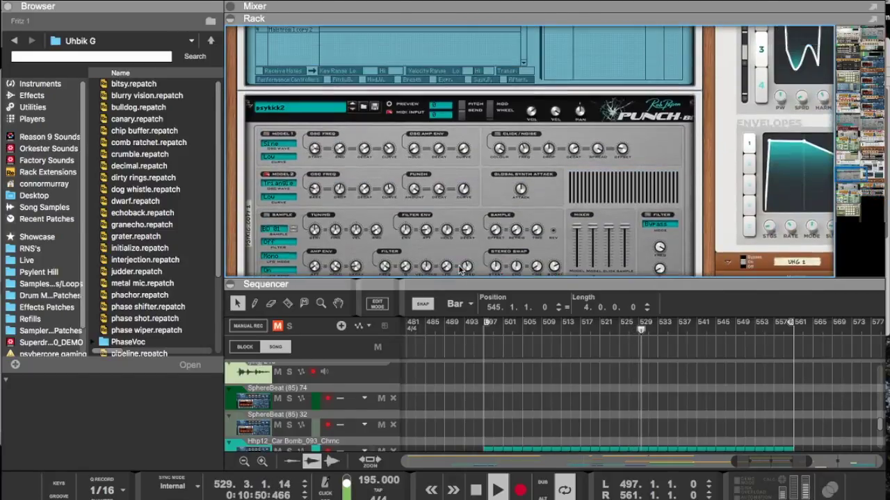
pyautogui.scroll(-10, 458, 271)
pyautogui.scroll(-10, 458, 271)
pyautogui.scroll(20, 459, 270)
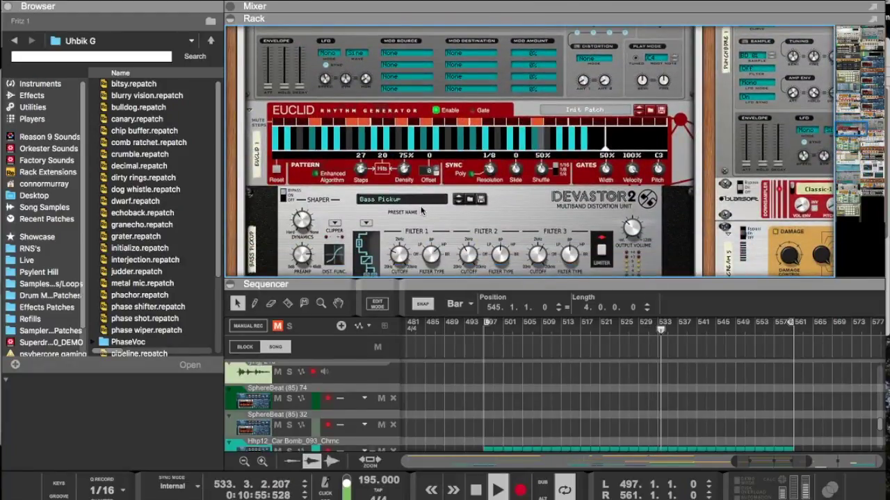
pyautogui.moveTo(404, 170); pyautogui.dragTo(404, 158)
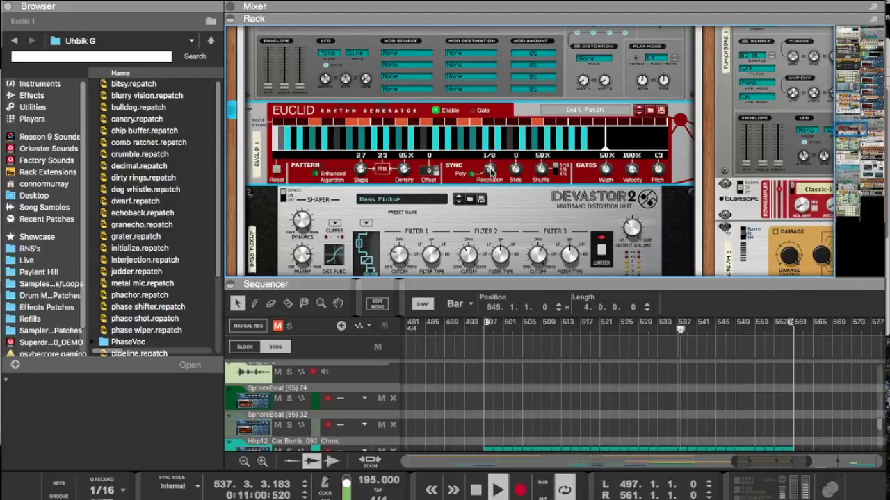
pyautogui.moveTo(491, 172)
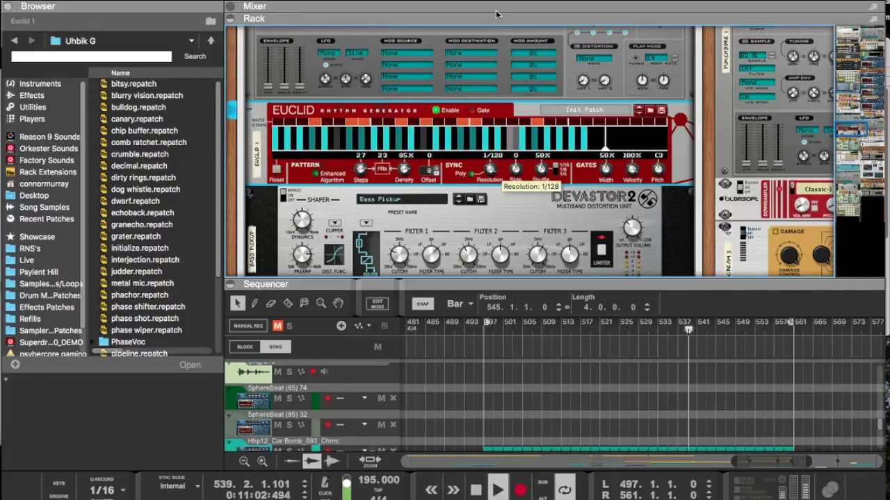
pyautogui.moveTo(491, 169); pyautogui.dragTo(475, 134)
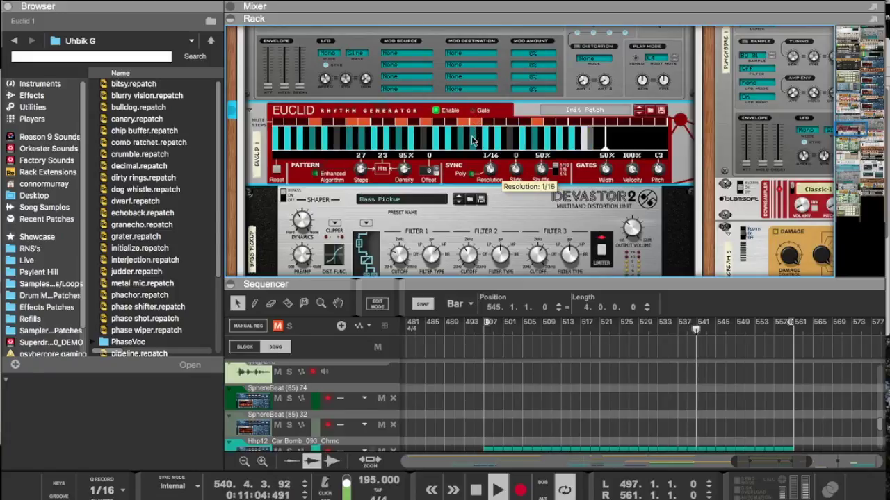
pyautogui.moveTo(476, 134); pyautogui.dragTo(405, 213)
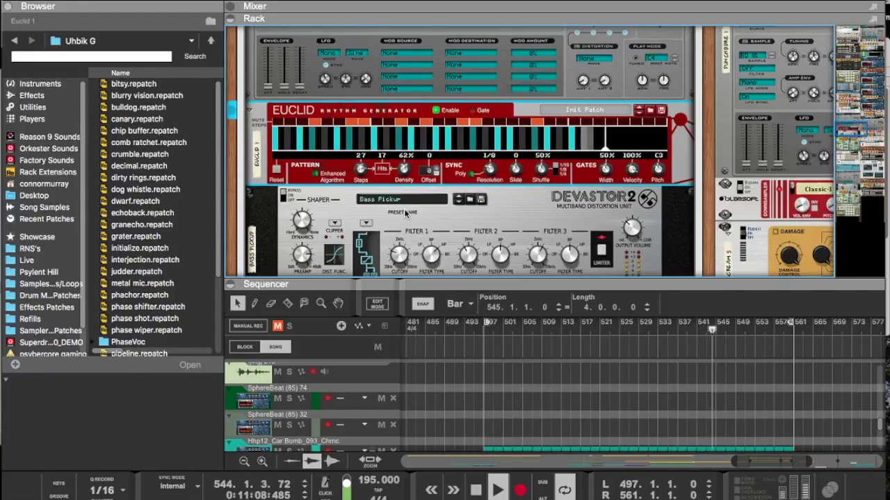
pyautogui.moveTo(395, 155); pyautogui.dragTo(401, 200)
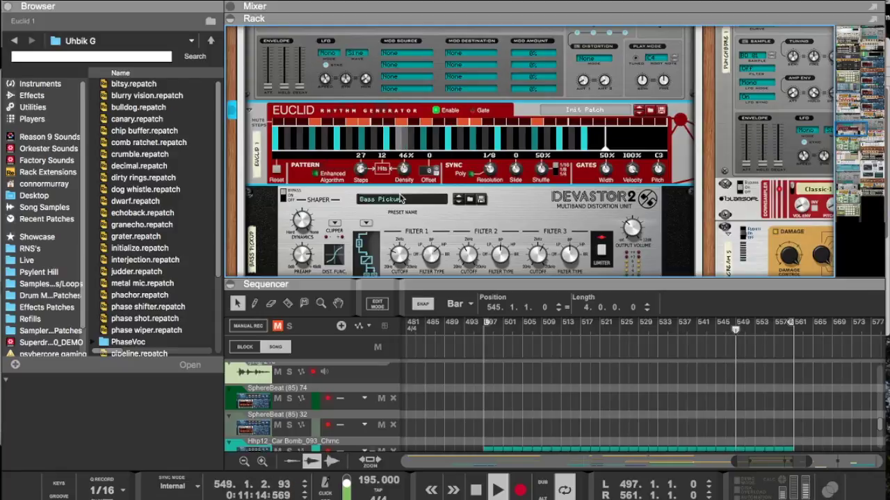
# Step: Set the Damage Control of the Scream 4 between the Devastor2 and the Malström to 55
pyautogui.scroll(-5, 436, 174)
pyautogui.scroll(-1, 437, 174)
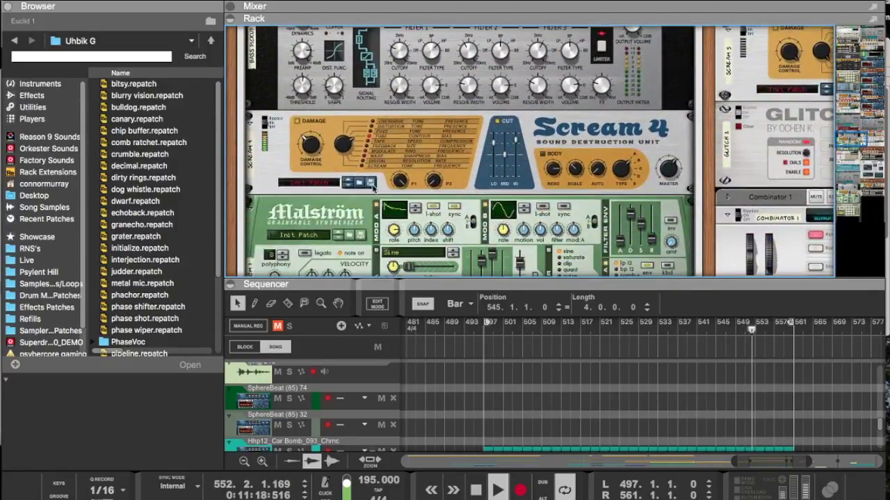
pyautogui.click(308, 139)
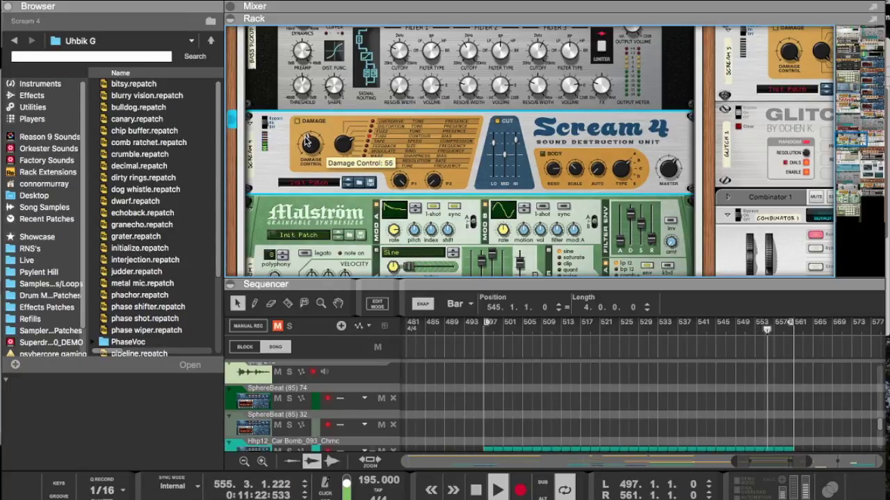
# Step: Switch to the Twitch channel page in Chrome to check the stream chat, and return to Reason
pyautogui.moveTo(1, 0)
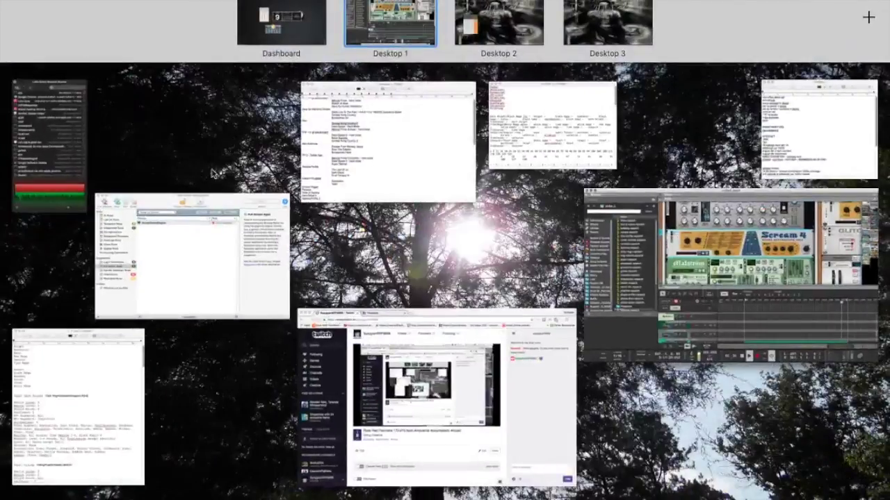
pyautogui.click(372, 340)
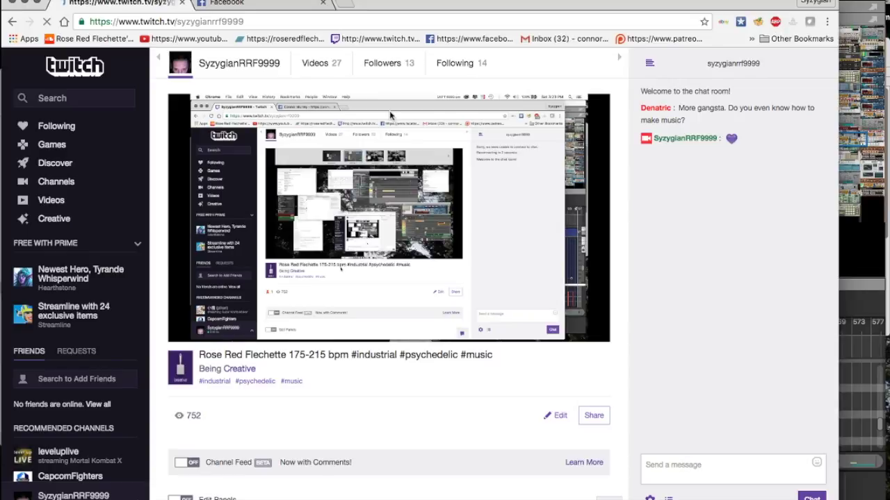
pyautogui.click(850, 3)
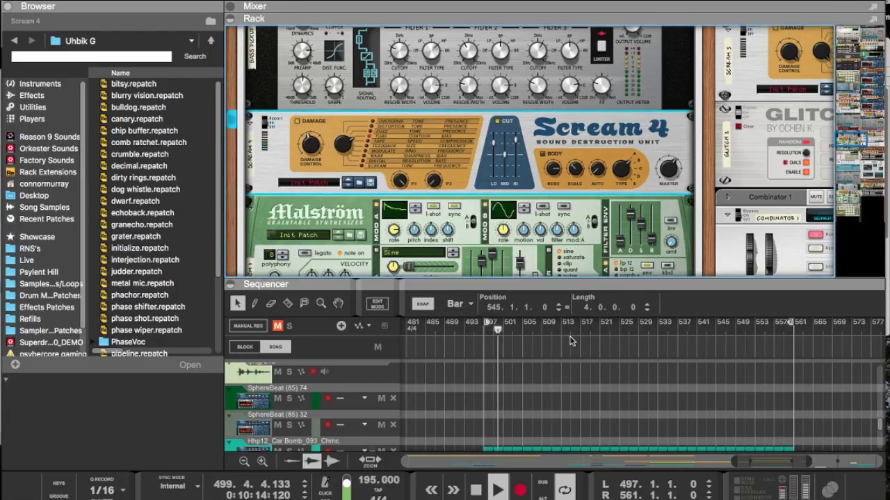
# Step: Restart playback from bar 497 and look over the Fritz, 4MER, Malström and Kong devices in the rack
pyautogui.click(484, 334)
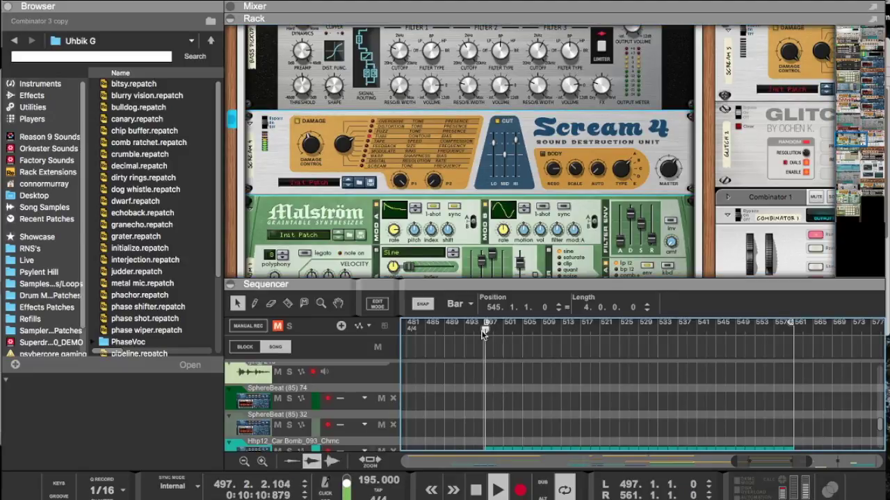
pyautogui.scroll(-14, 675, 205)
pyautogui.hscroll(5, 675, 205)
pyautogui.scroll(1, 675, 204)
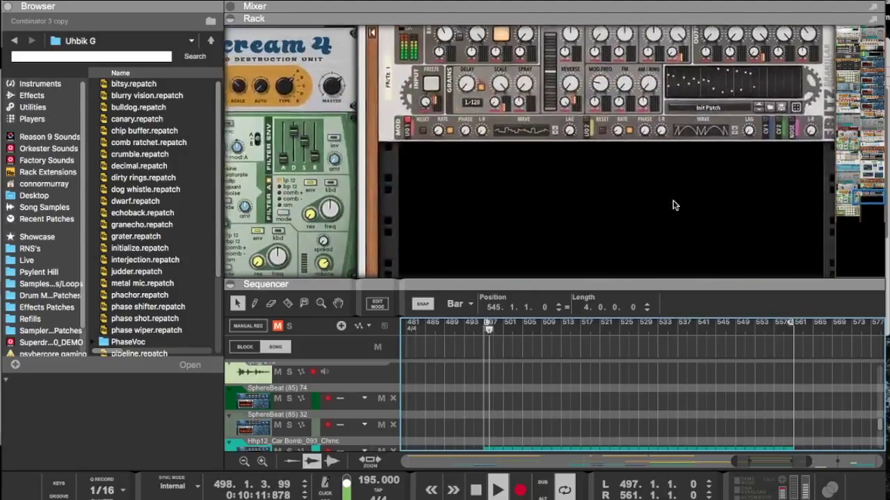
pyautogui.scroll(12, 673, 204)
pyautogui.hscroll(-2, 674, 205)
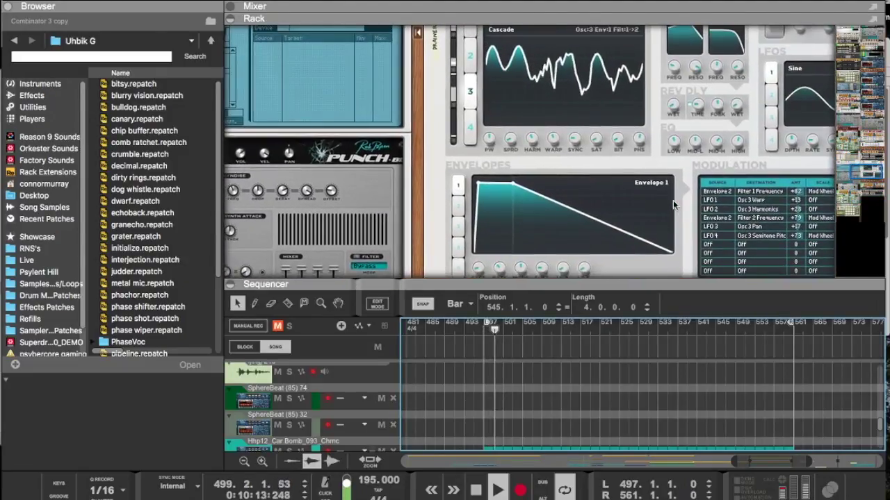
pyautogui.scroll(-5, 674, 205)
pyautogui.scroll(-10, 672, 205)
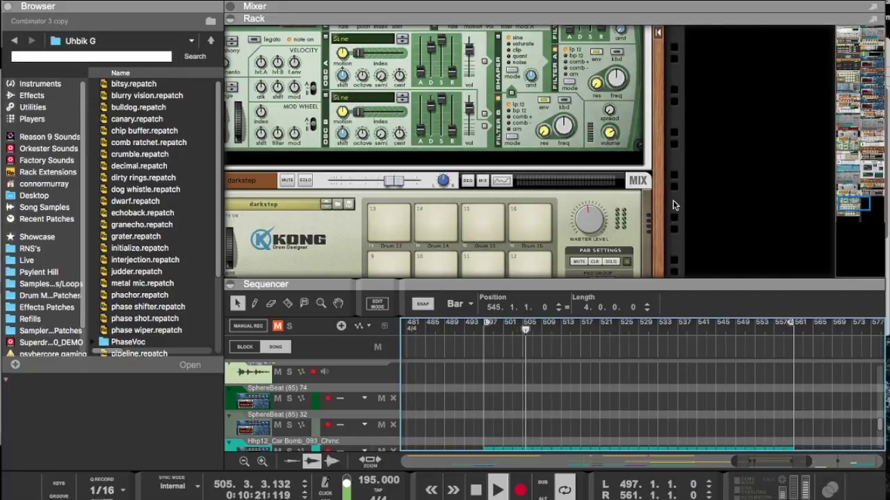
# Step: Enlarge the sequencer to examine the track clips, and give most of the height back to the rack around the Uhbik-G
pyautogui.moveTo(604, 282); pyautogui.dragTo(604, 35)
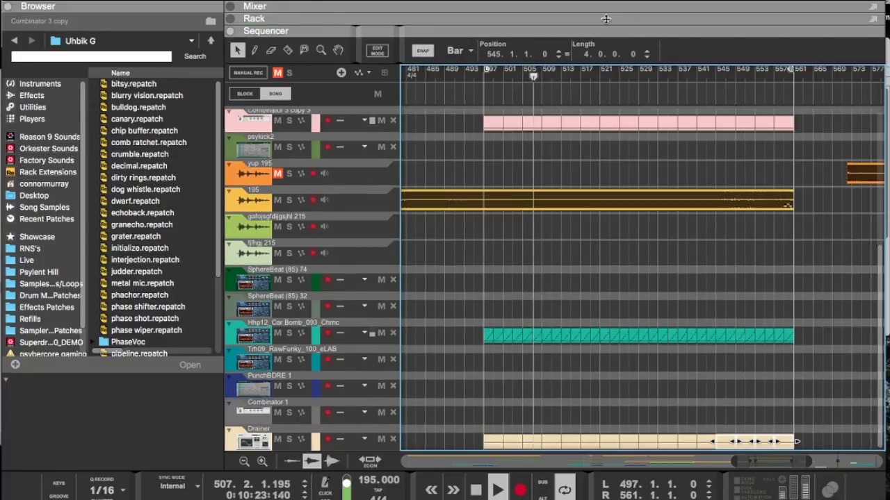
pyautogui.moveTo(577, 32); pyautogui.dragTo(539, 381)
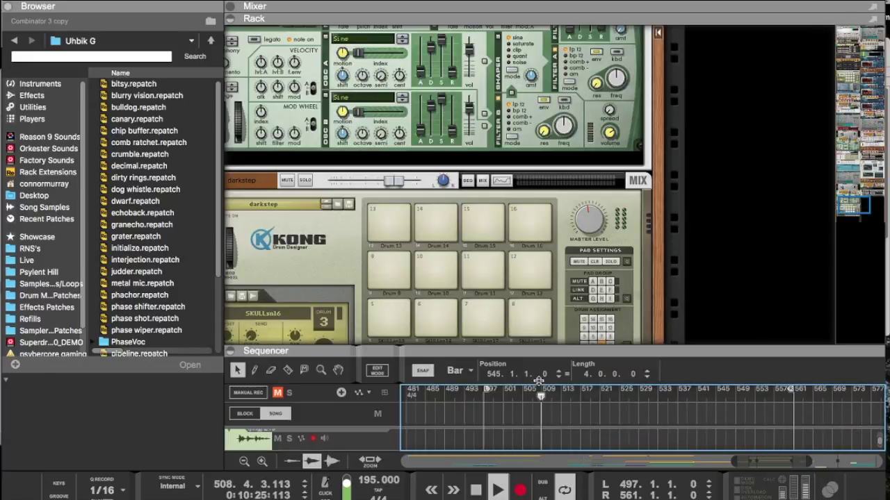
pyautogui.scroll(10, 589, 280)
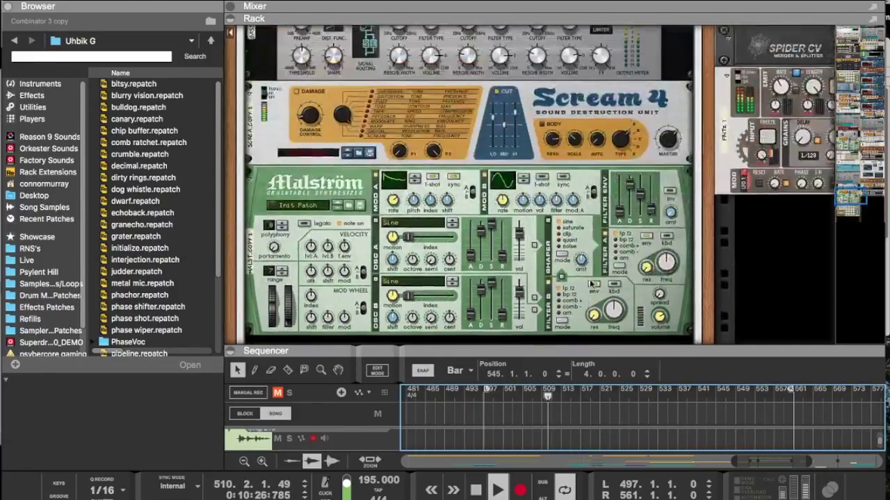
pyautogui.scroll(10, 590, 285)
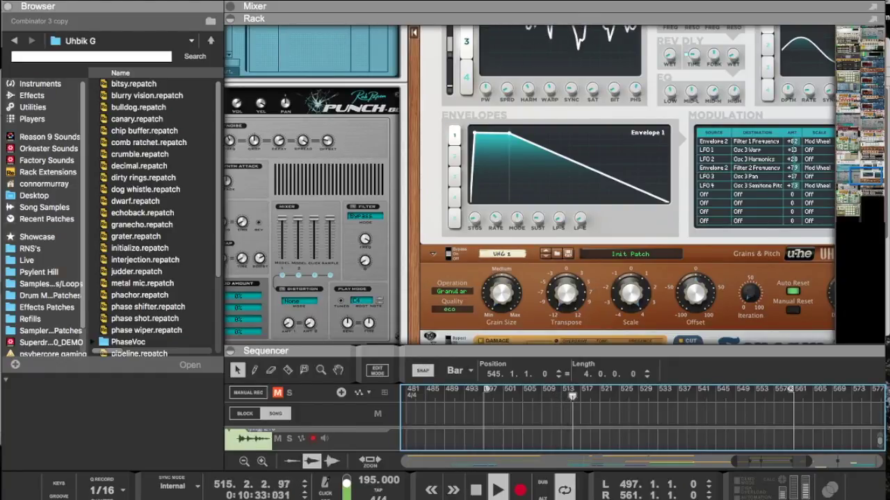
pyautogui.click(227, 0)
pyautogui.press('Escape')
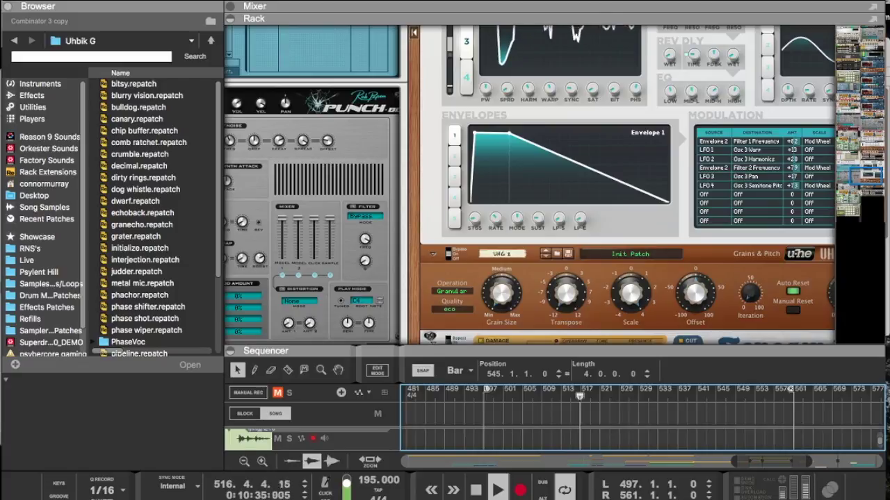
pyautogui.press('super+Tab')
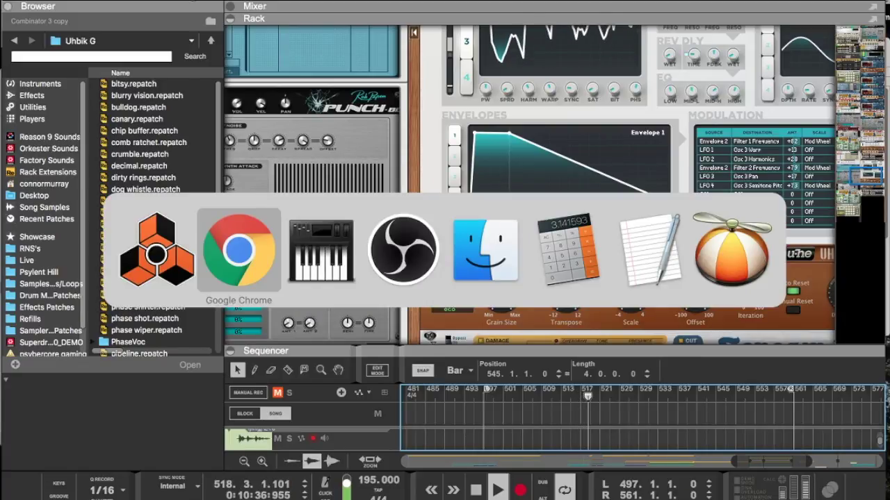
pyautogui.press('super+Tab')
pyautogui.press('super+Tab')
pyautogui.press('super+Tab')
pyautogui.press('super+Tab')
pyautogui.press('super+Tab')
pyautogui.press('super+Tab')
pyautogui.press('super+Tab')
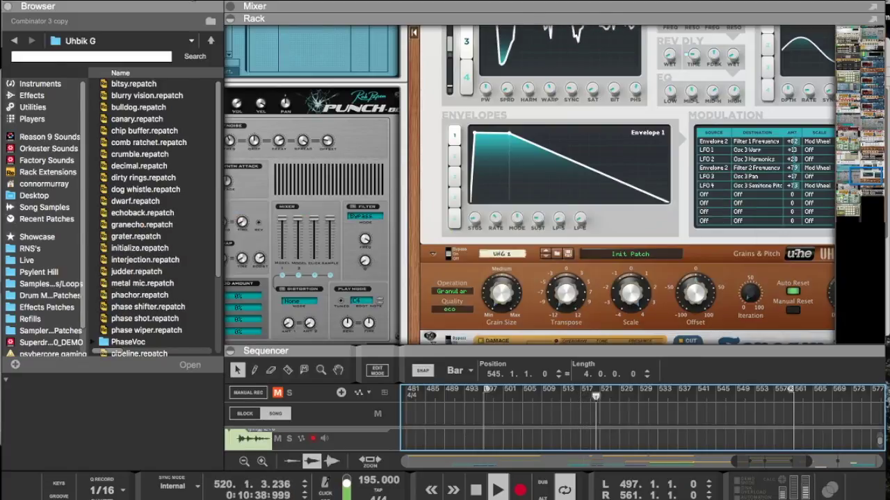
# Step: Enlarge the sequencer and delete the Kong 1 track together with everything in its device group
pyautogui.scroll(-8, 363, 156)
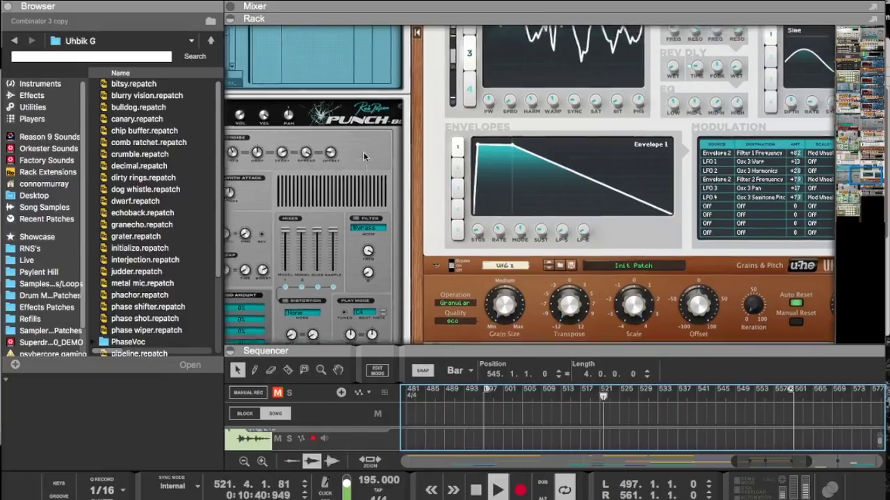
pyautogui.scroll(3, 363, 155)
pyautogui.scroll(3, 363, 156)
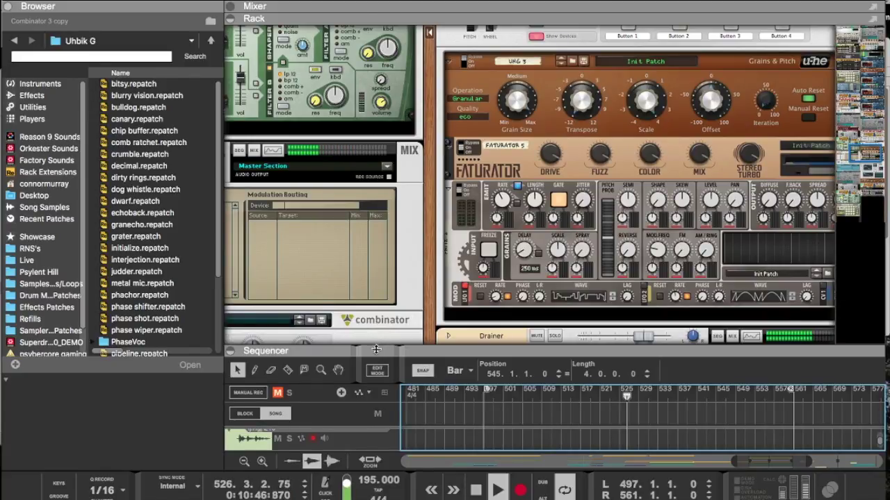
pyautogui.moveTo(375, 349); pyautogui.dragTo(375, 31)
pyautogui.scroll(5, 460, 186)
pyautogui.hscroll(-1, 461, 186)
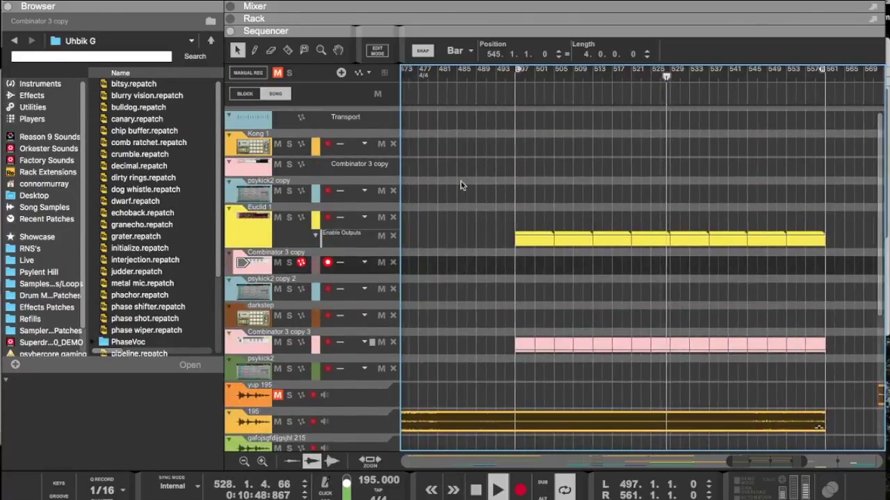
pyautogui.hscroll(-6, 461, 186)
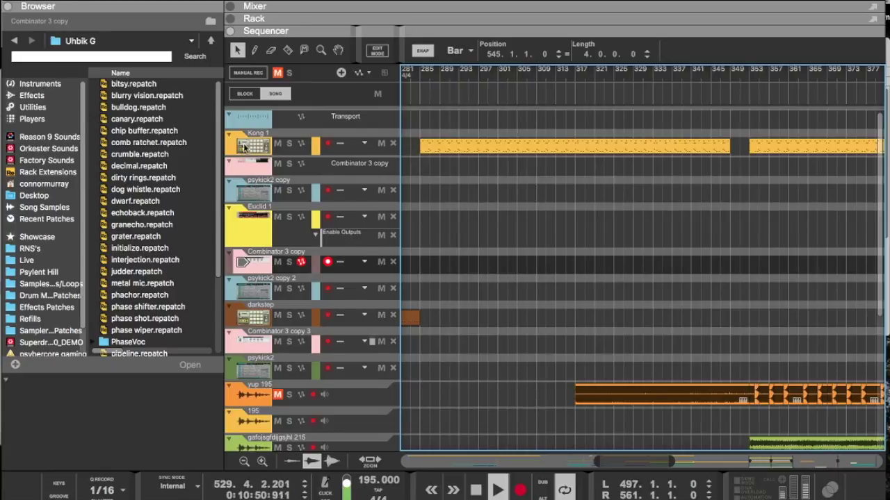
pyautogui.click(245, 148)
pyautogui.rightClick(244, 147)
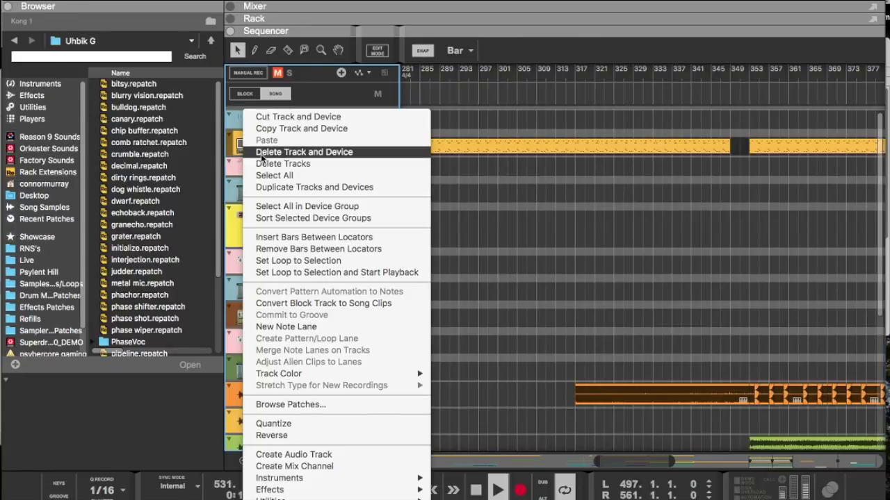
pyautogui.click(261, 155)
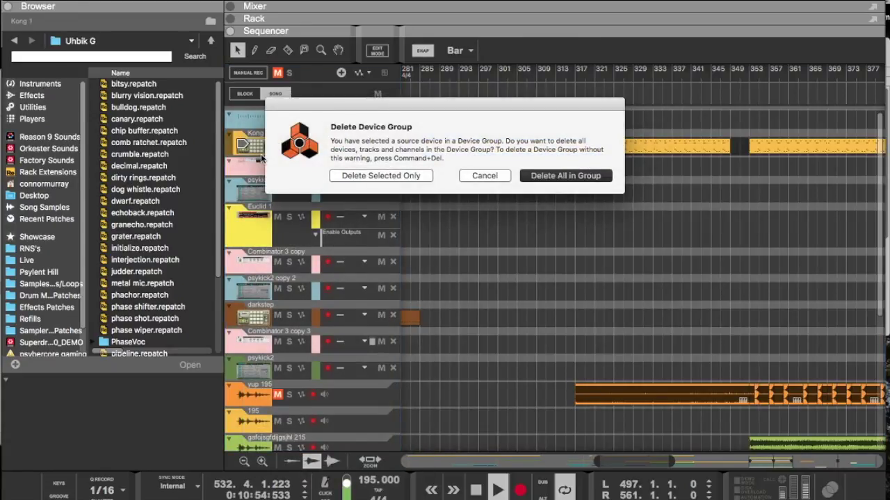
pyautogui.press('Return')
# Step: Delete the green psykick2 track above yup 195 together with everything in its device group
pyautogui.scroll(-7, 262, 222)
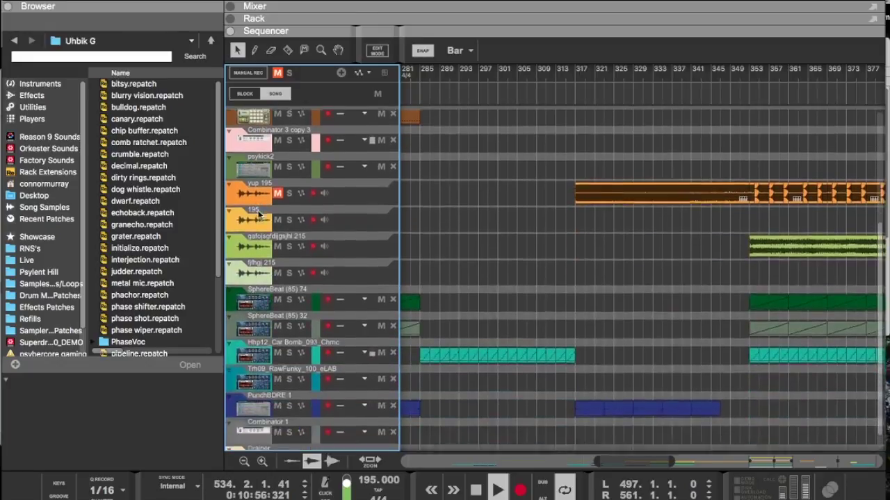
pyautogui.scroll(5, 499, 214)
pyautogui.hscroll(-10, 499, 214)
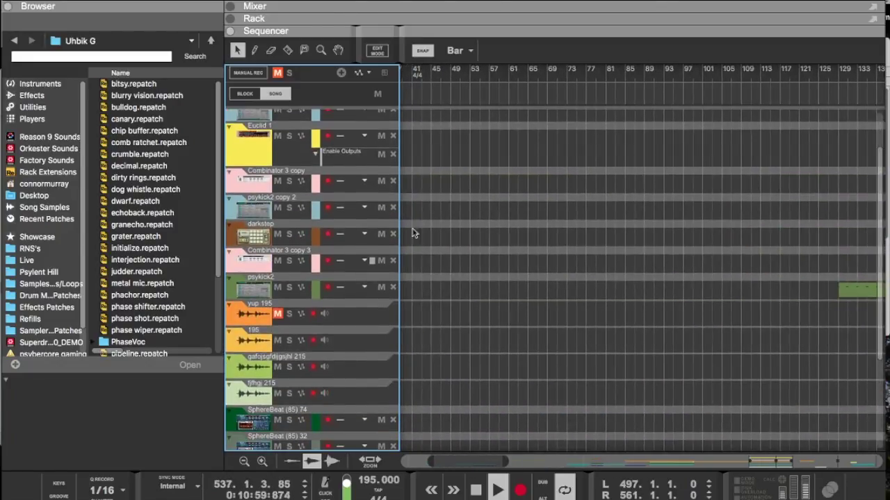
pyautogui.click(248, 287)
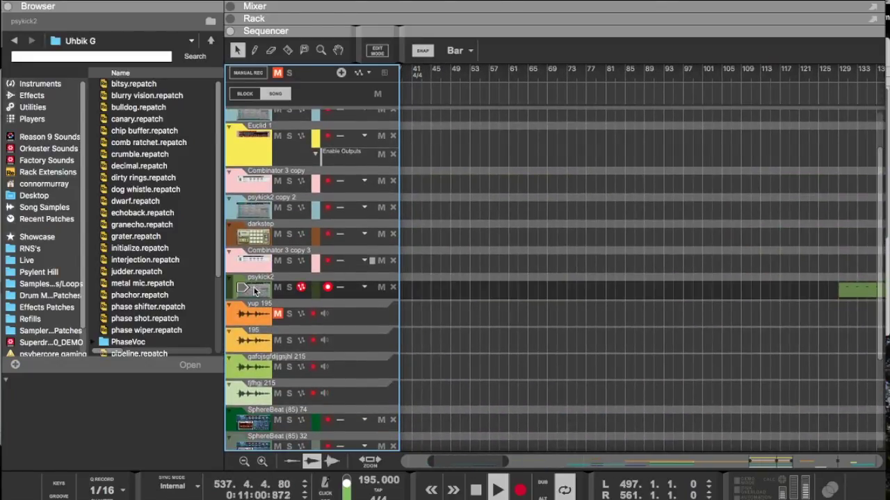
pyautogui.rightClick(252, 288)
pyautogui.click(304, 152)
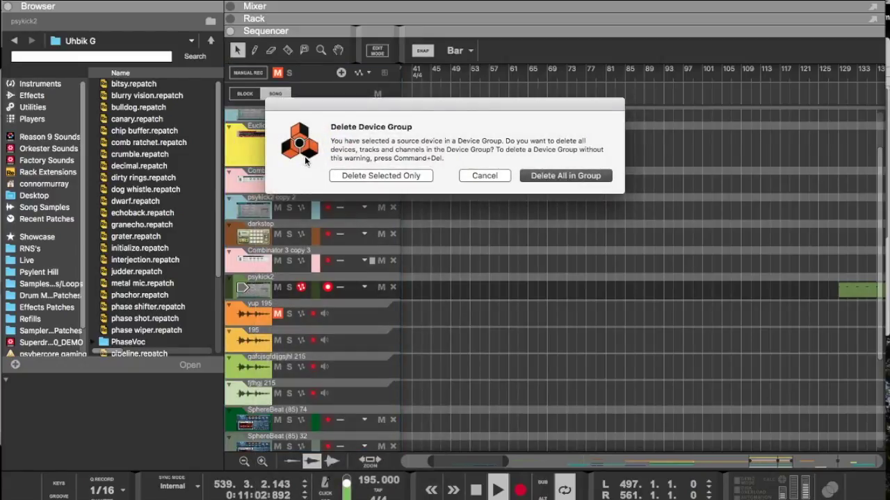
pyautogui.press('Return')
# Step: Give most of the height back to the rack and lower the Density of the Euclid 1 above the Devastor2
pyautogui.scroll(-2, 506, 215)
pyautogui.hscroll(3, 506, 216)
pyautogui.hscroll(20, 629, 214)
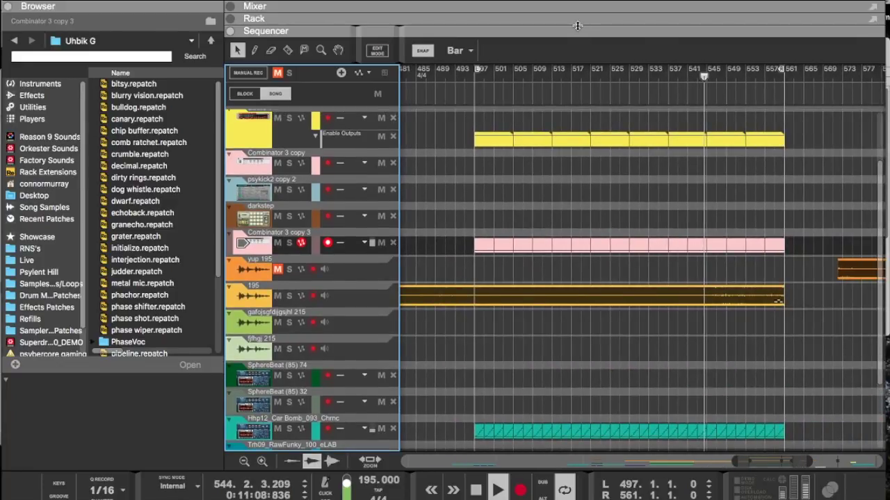
pyautogui.moveTo(577, 26); pyautogui.dragTo(574, 316)
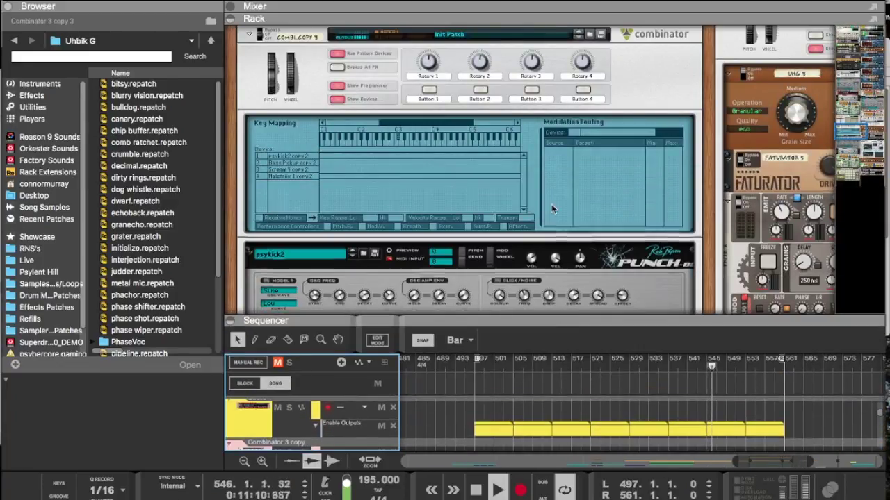
pyautogui.scroll(-5, 551, 204)
pyautogui.scroll(-10, 320, 152)
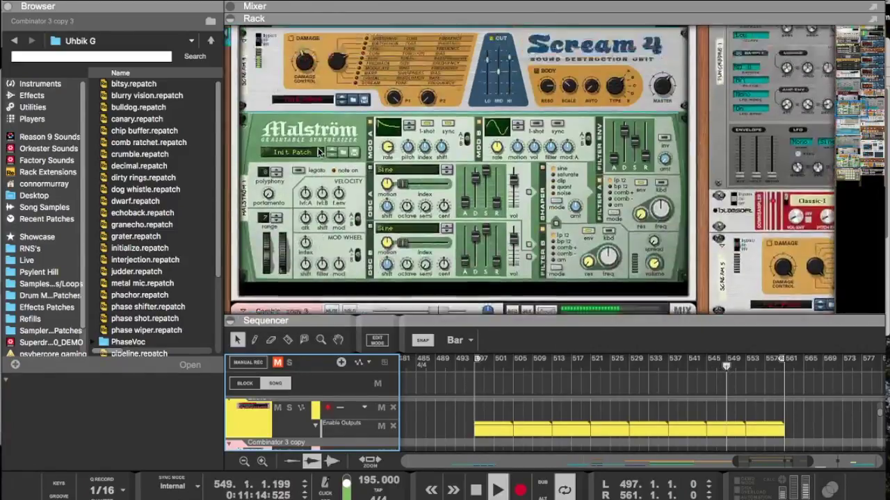
pyautogui.scroll(5, 320, 152)
pyautogui.moveTo(392, 131); pyautogui.dragTo(397, 162)
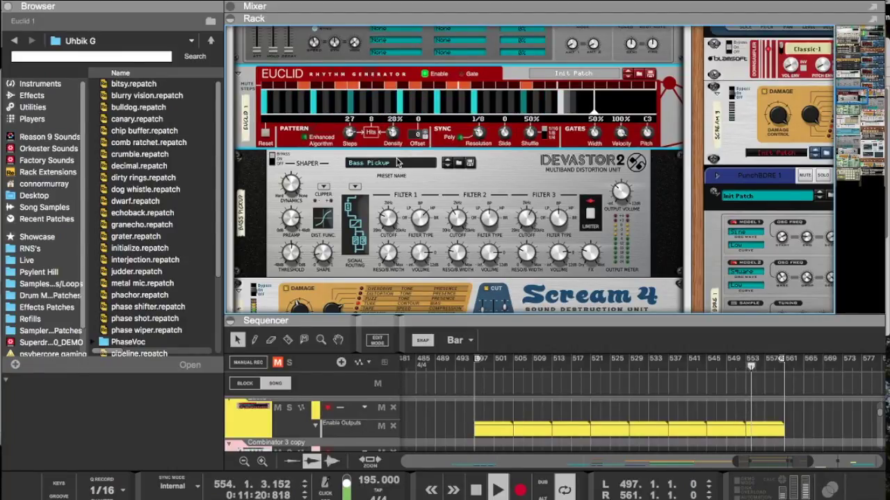
# Step: Enlarge the sequencer and delete the long audio clip on the 195 track that ends at bar 561
pyautogui.moveTo(295, 320); pyautogui.dragTo(306, 31)
pyautogui.click(609, 292)
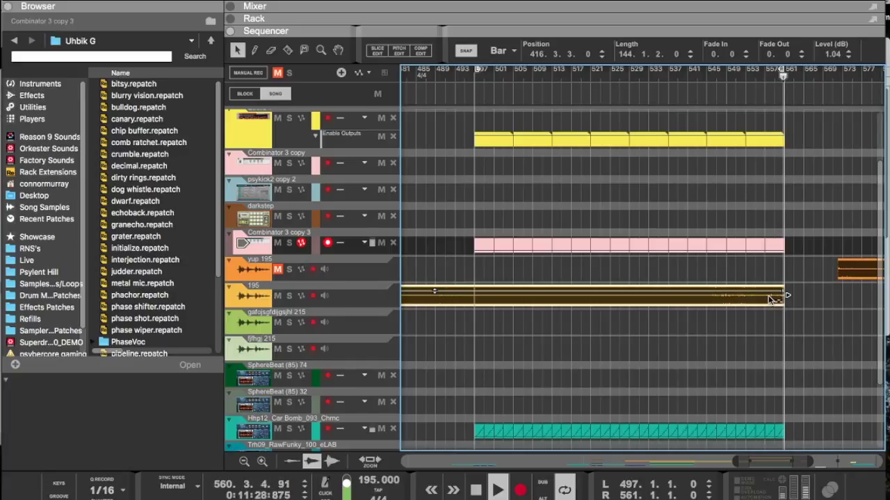
pyautogui.press('Delete')
# Step: Copy the 64-bar clip on the light-green audio track directly below the 195 track to bar 497
pyautogui.hscroll(-10, 657, 324)
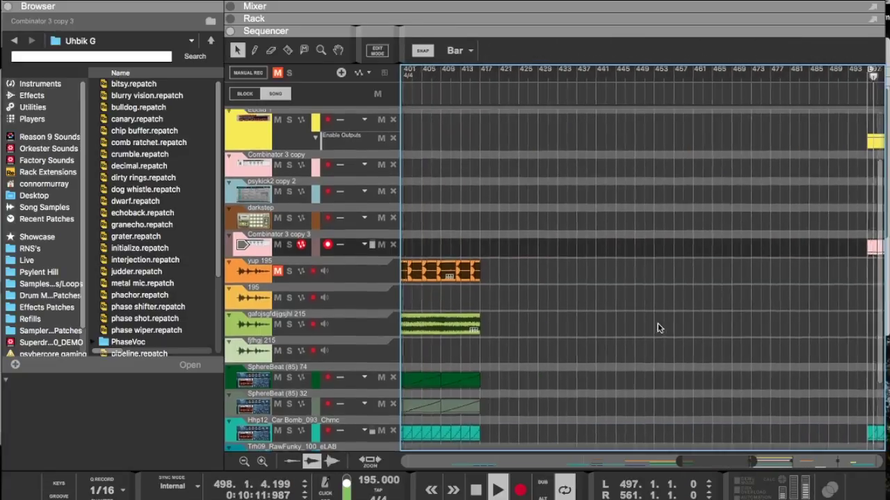
pyautogui.moveTo(601, 324); pyautogui.dragTo(889, 270)
pyautogui.hscroll(5, 642, 278)
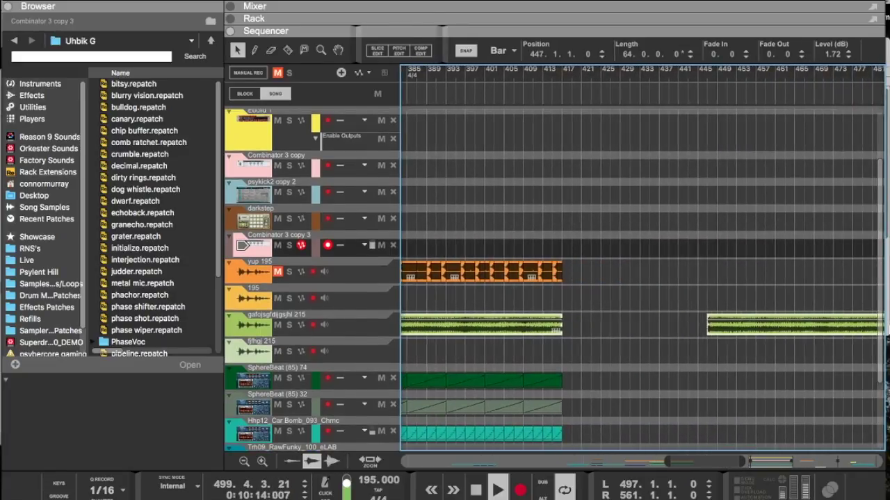
pyautogui.moveTo(888, 327); pyautogui.dragTo(839, 328)
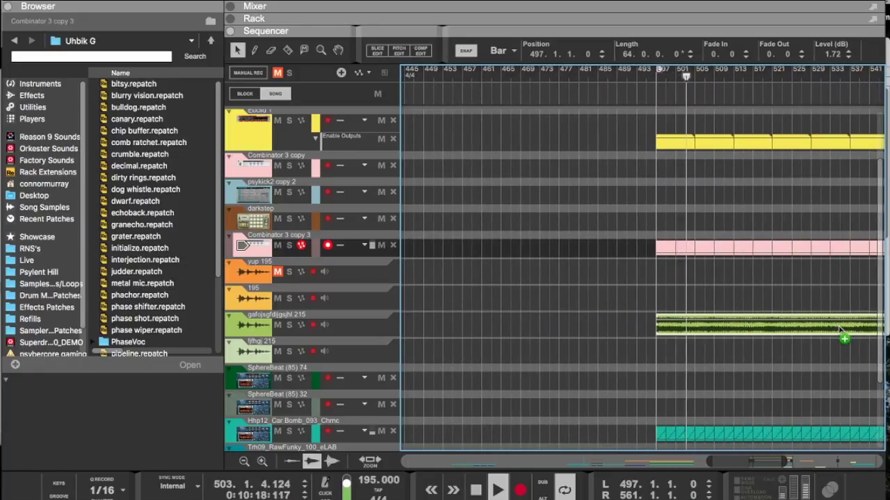
pyautogui.moveTo(841, 332); pyautogui.dragTo(841, 333)
# Step: Look over the clips on all tracks in and around the bar 497–561 loop
pyautogui.hscroll(10, 818, 348)
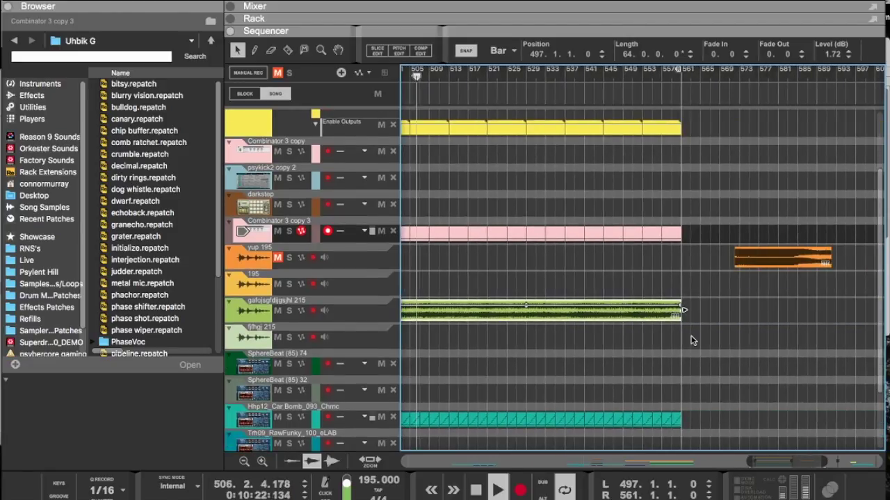
pyautogui.hscroll(-6, 591, 350)
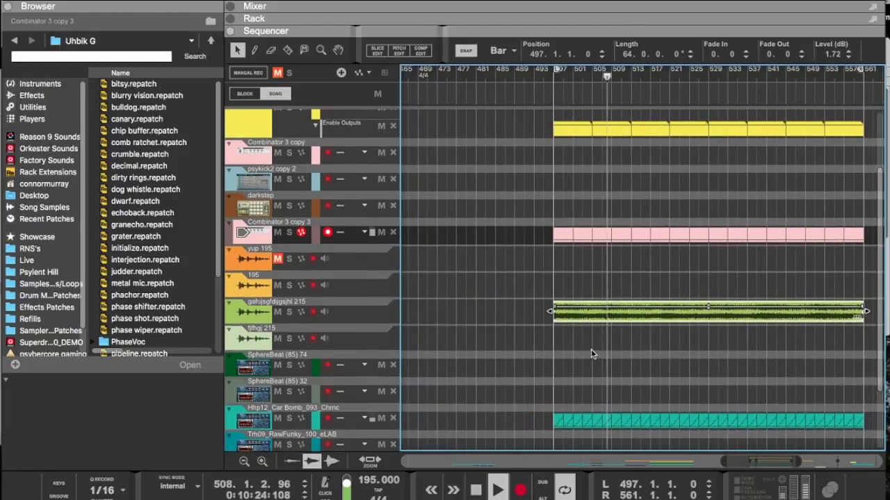
pyautogui.hscroll(4, 591, 348)
pyautogui.scroll(3, 591, 348)
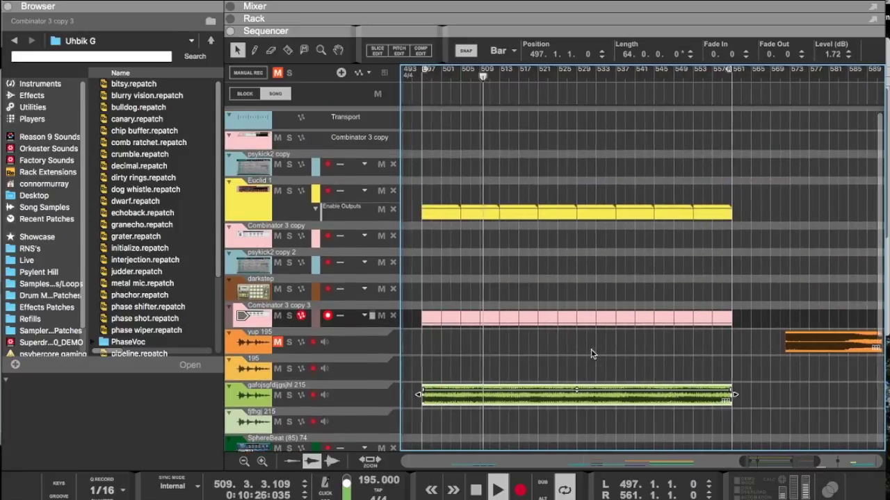
pyautogui.scroll(-6, 591, 349)
pyautogui.hscroll(1, 590, 349)
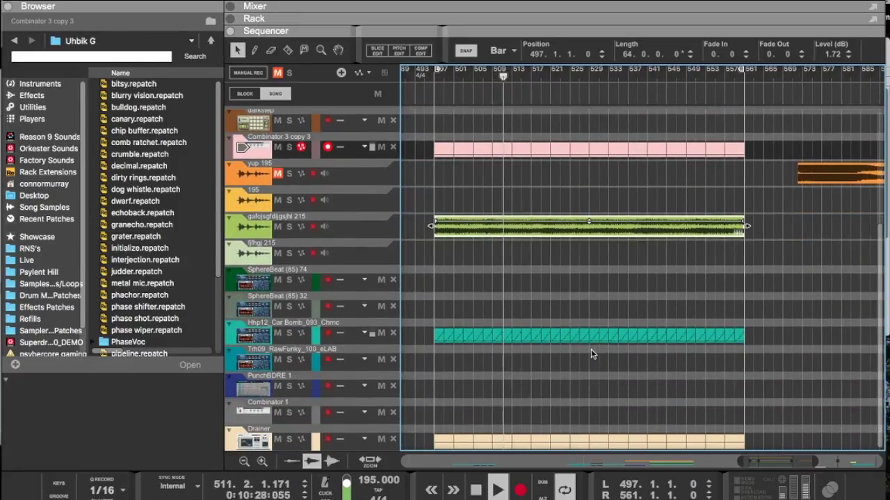
pyautogui.scroll(5, 591, 349)
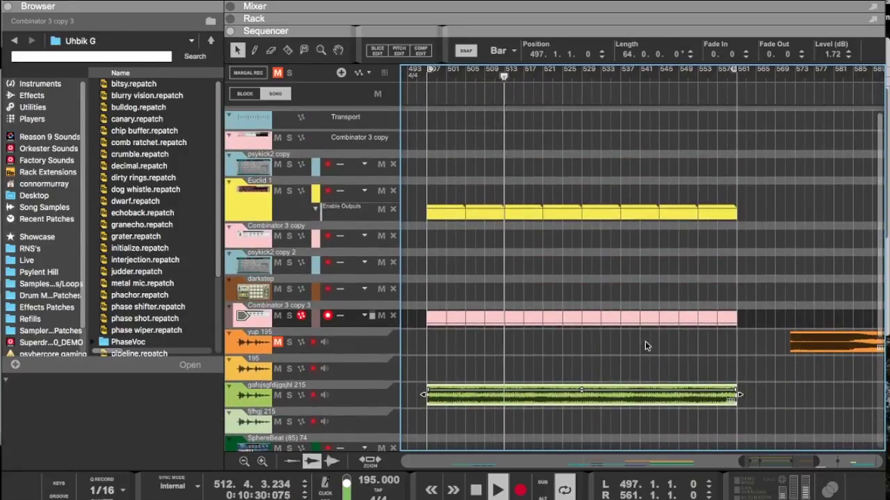
pyautogui.hscroll(-1, 646, 340)
pyautogui.scroll(-6, 650, 341)
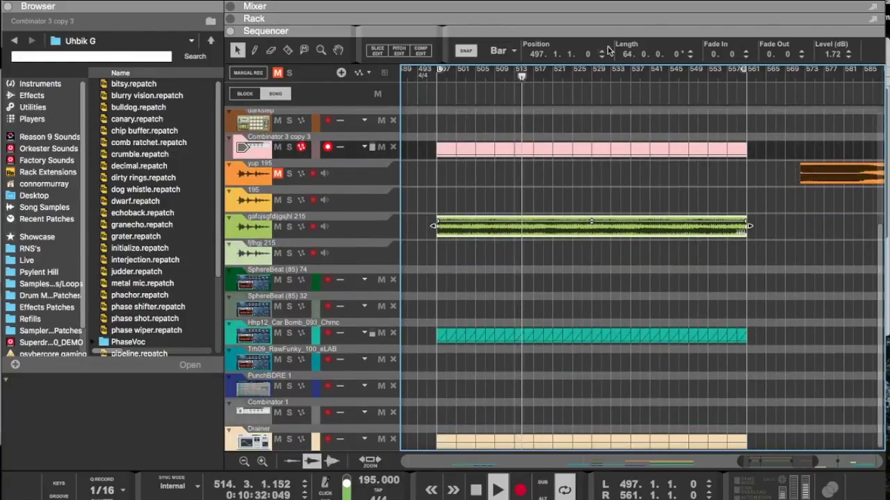
# Step: Give most of the height back to the rack and select the Fritz 1 below the Spider CV
pyautogui.moveTo(599, 33); pyautogui.dragTo(586, 357)
pyautogui.scroll(-20, 592, 276)
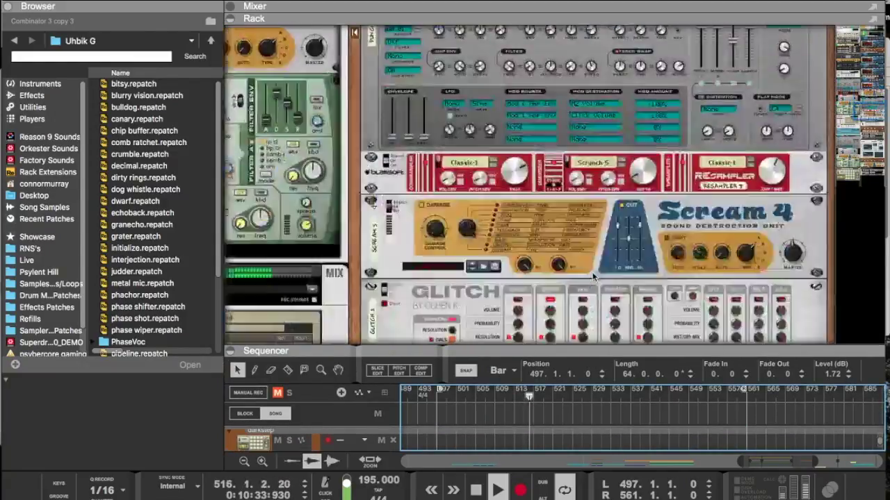
pyautogui.scroll(-4, 593, 275)
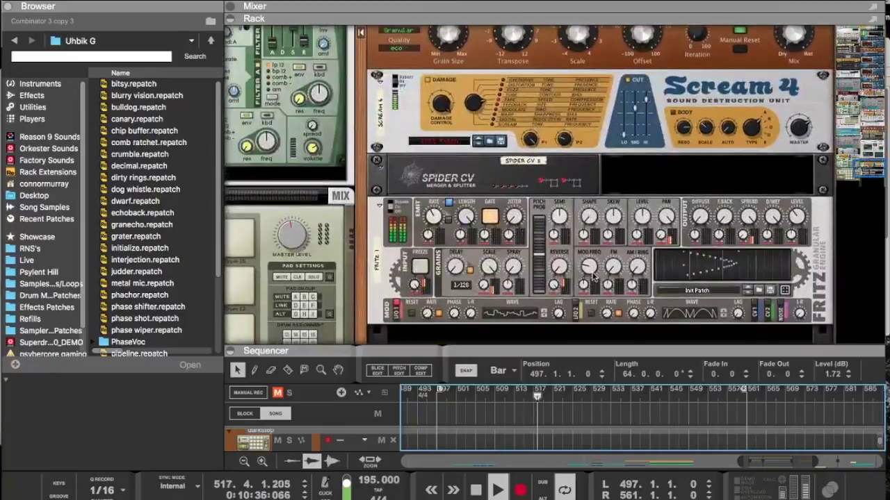
pyautogui.click(731, 191)
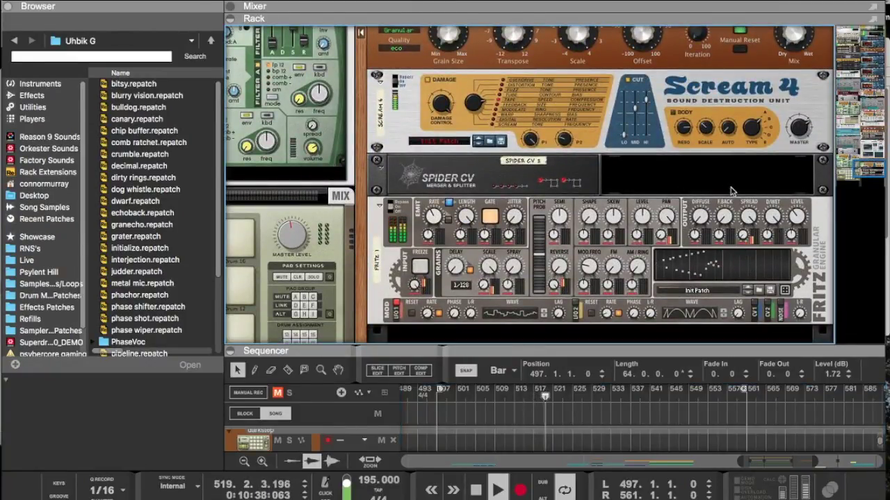
pyautogui.click(777, 218)
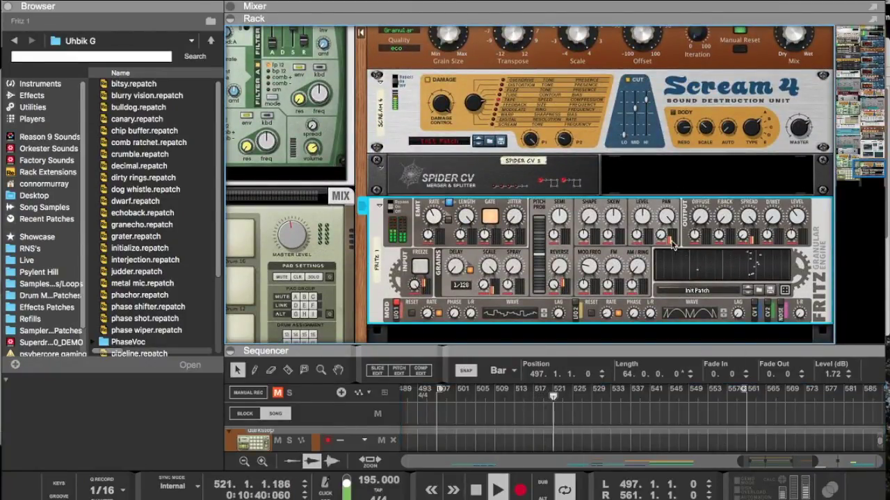
# Step: Step the 4MER's patch forward from Drainer past Firecracker to FlyBy
pyautogui.scroll(-10, 673, 244)
pyautogui.scroll(7, 672, 244)
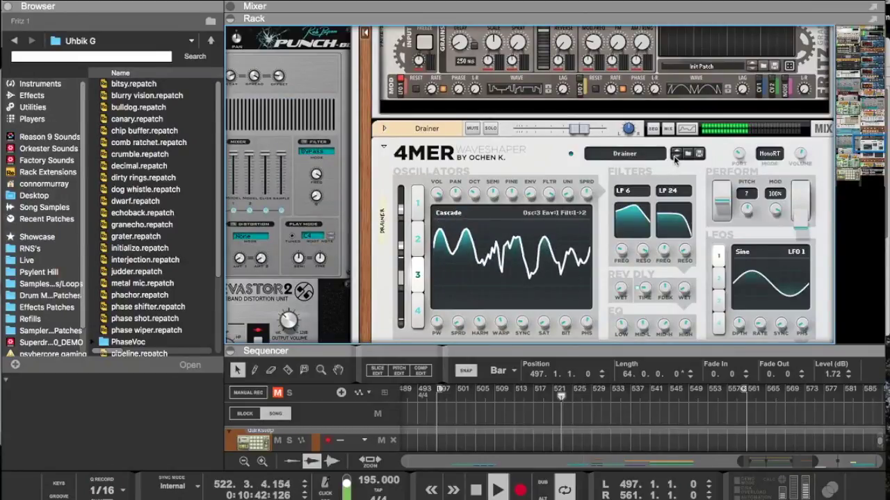
pyautogui.click(674, 159)
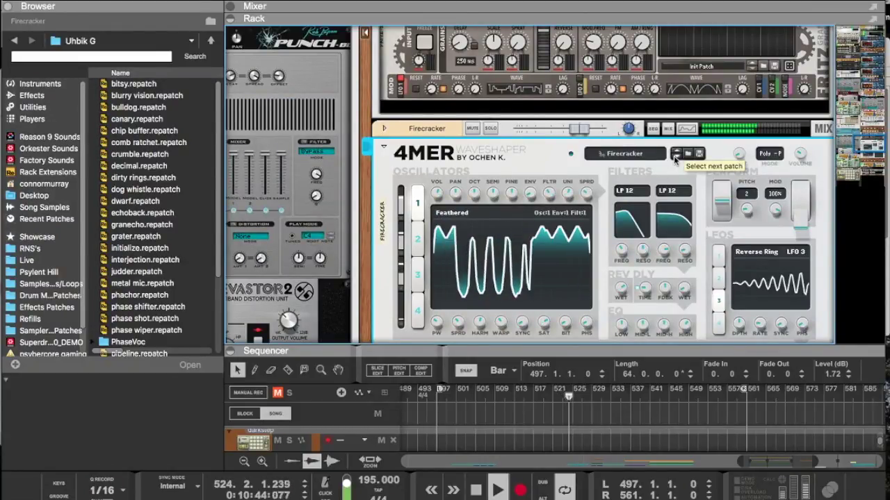
pyautogui.click(674, 159)
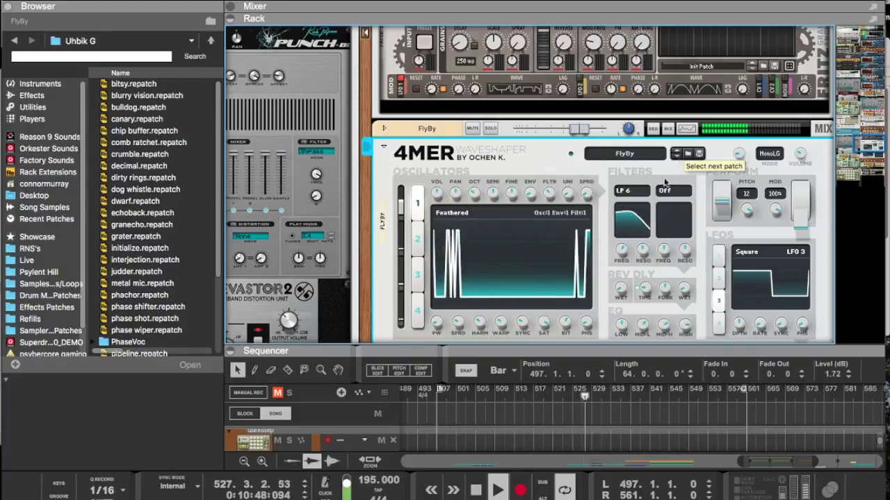
# Step: Select the Uhbik-G below the 4MER and examine its settings alongside the Scream 4 and Fritz
pyautogui.scroll(-10, 649, 226)
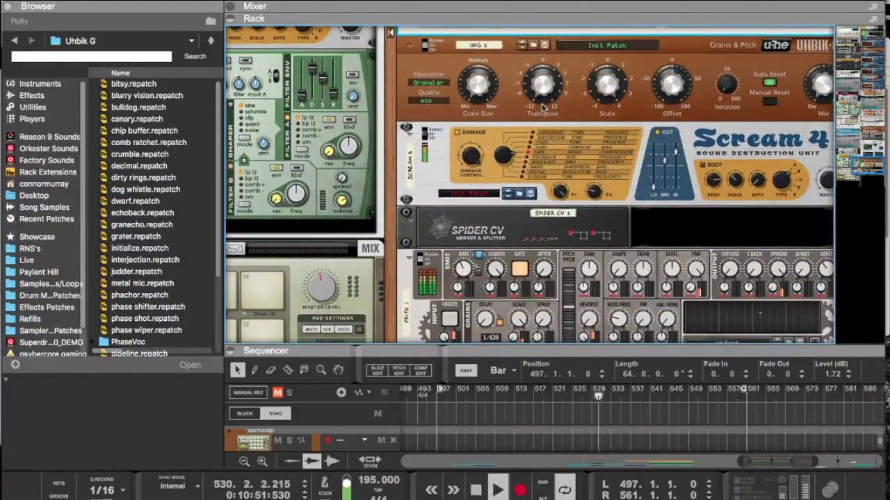
pyautogui.click(543, 105)
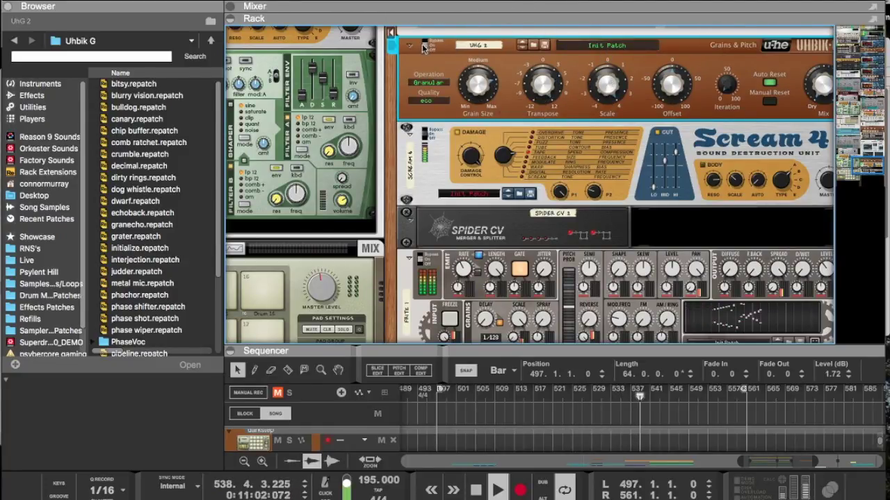
pyautogui.scroll(3, 471, 128)
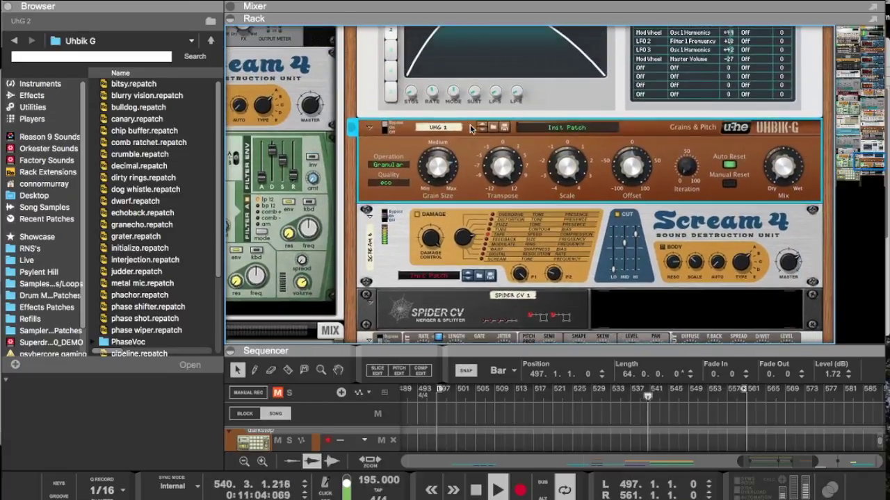
pyautogui.scroll(-3, 519, 169)
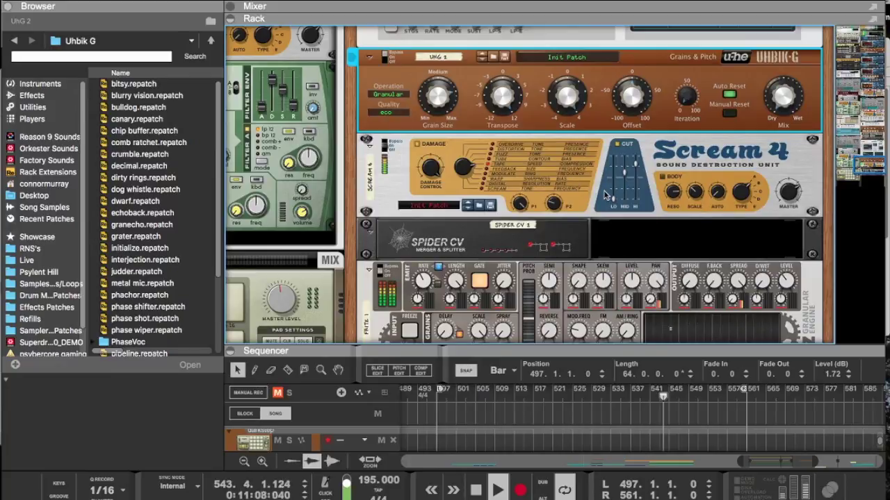
# Step: Raise the Fritz 1's dry/wet mix and lengthen its synced grain delay
pyautogui.scroll(-3, 676, 221)
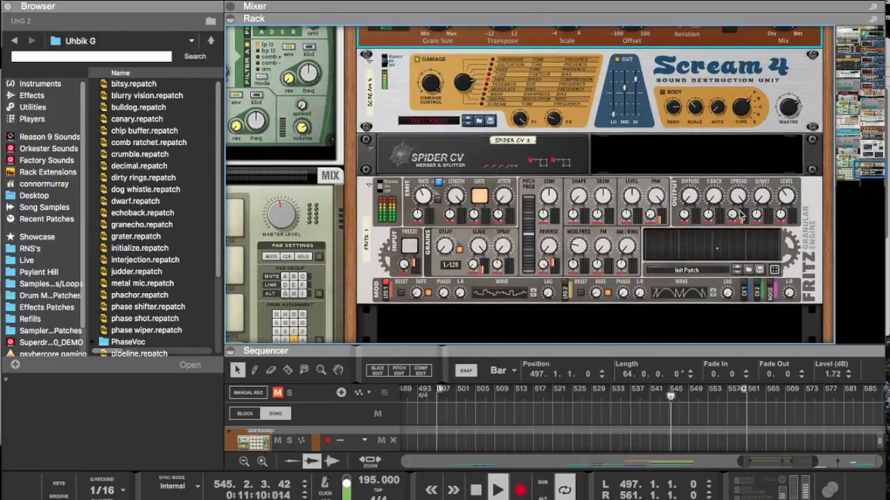
pyautogui.click(770, 203)
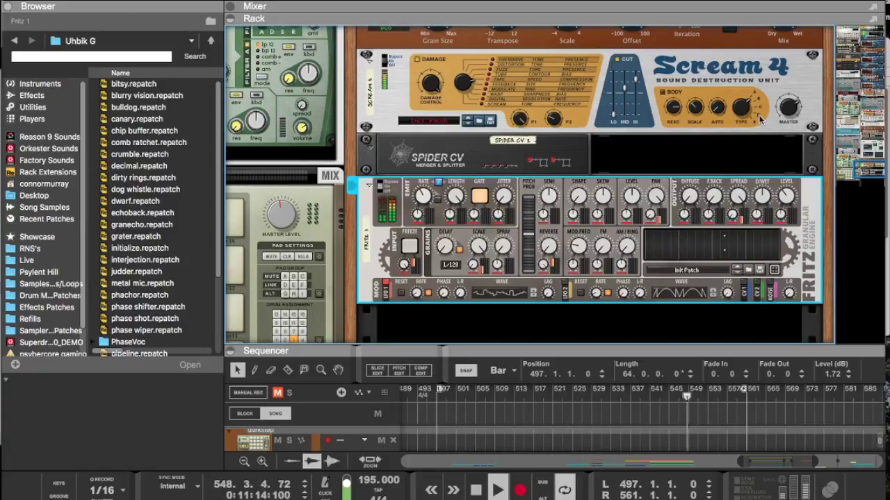
pyautogui.moveTo(763, 202); pyautogui.dragTo(743, 105)
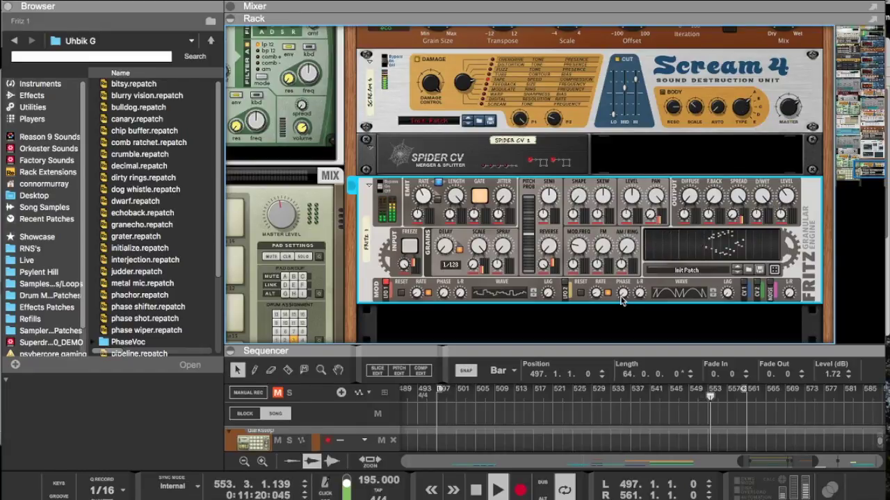
pyautogui.moveTo(455, 250); pyautogui.dragTo(437, 108)
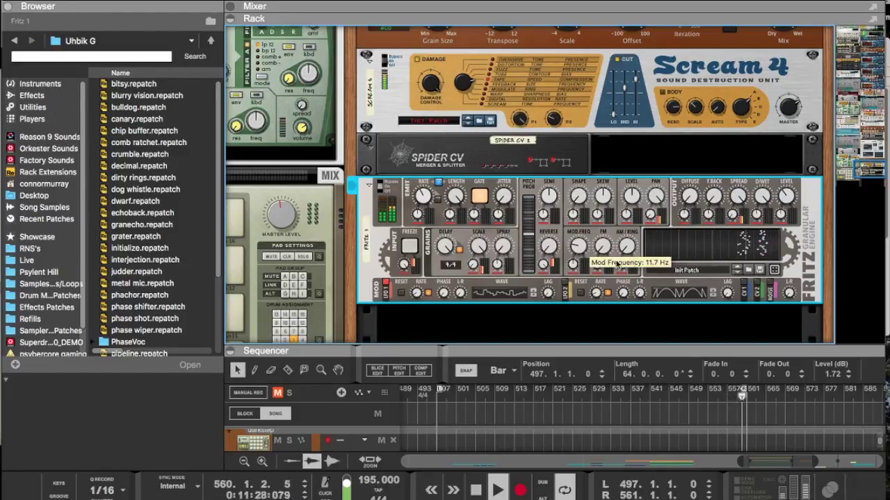
# Step: Step the Fritz 1's LFO 1 through its waveforms and settle on a jagged, rising sawtooth shape
pyautogui.click(532, 296)
pyautogui.click(532, 296)
pyautogui.click(533, 296)
pyautogui.click(533, 297)
pyautogui.click(534, 297)
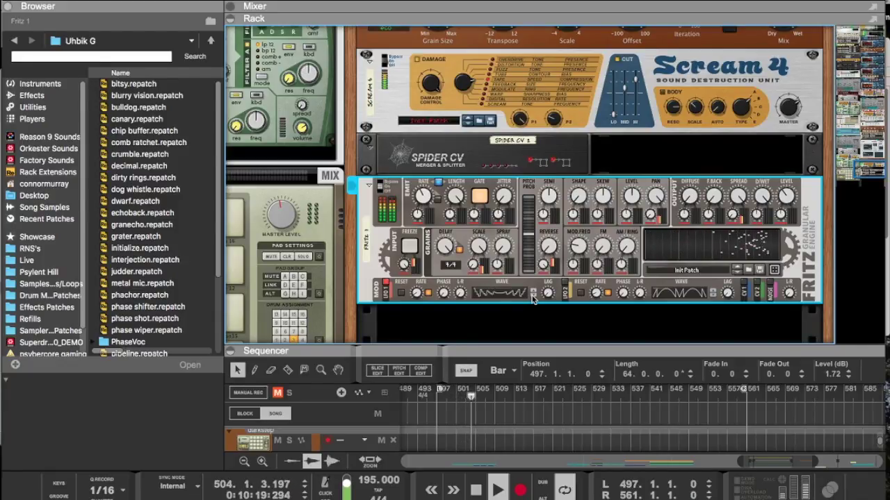
pyautogui.click(533, 297)
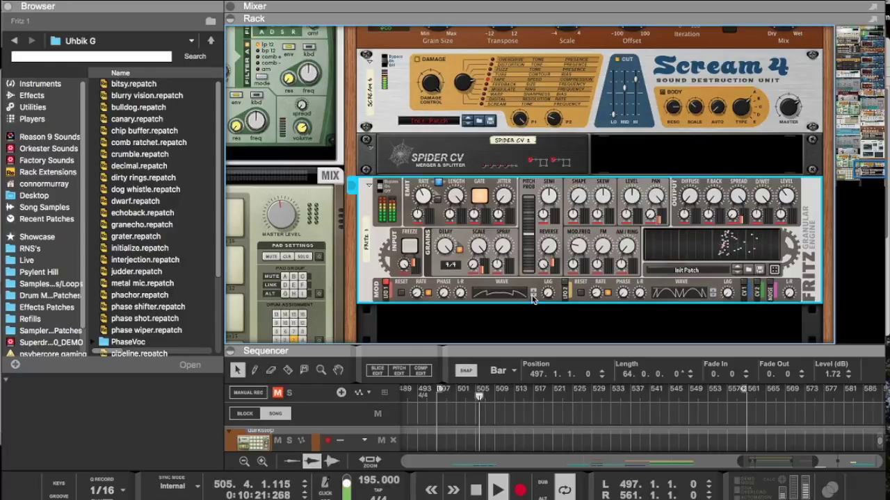
pyautogui.click(533, 297)
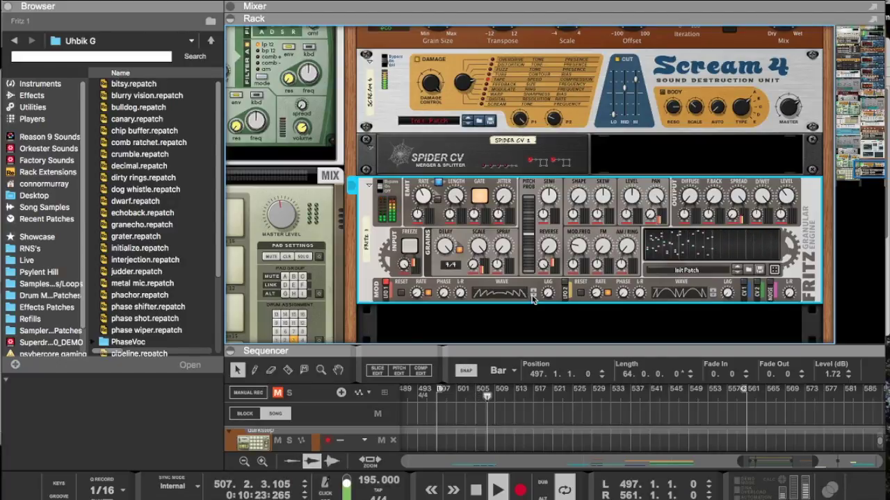
# Step: Change the Fritz 1's LFO 2 to a dense, spiky waveform and adjust its synced rate
pyautogui.click(712, 294)
pyautogui.click(713, 295)
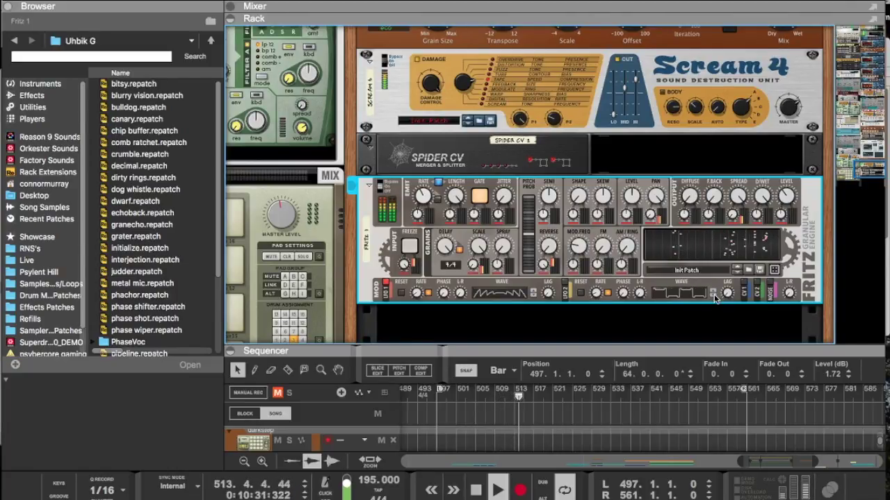
pyautogui.click(712, 294)
pyautogui.click(713, 295)
pyautogui.click(713, 295)
pyautogui.click(712, 295)
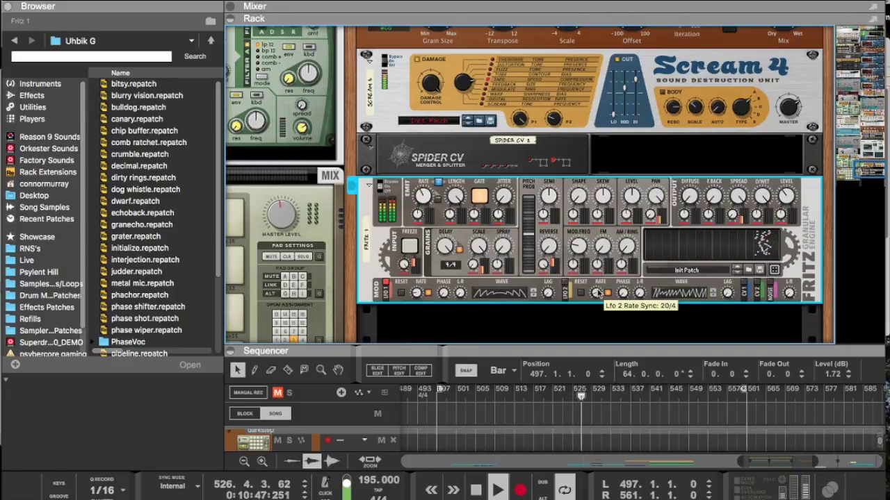
pyautogui.moveTo(595, 293); pyautogui.dragTo(597, 299)
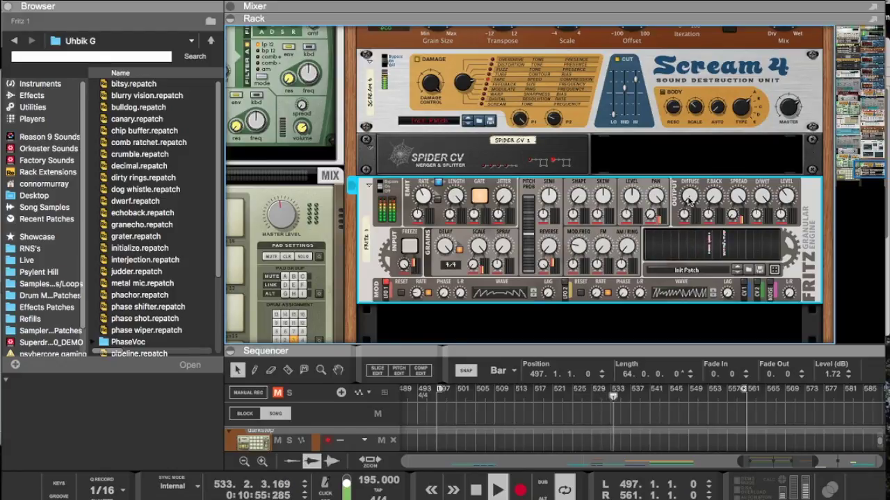
# Step: Add a DDL-1 Digital Delay Line in the empty rack space below the Fritz 1
pyautogui.scroll(-5, 684, 209)
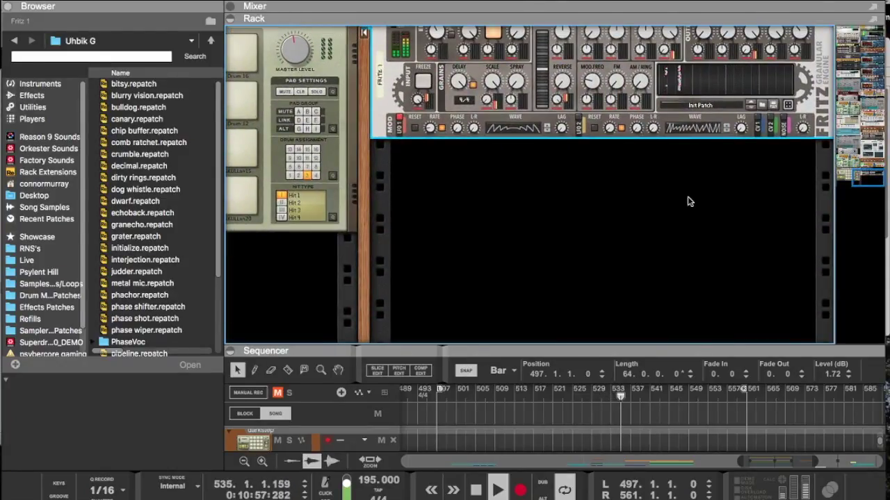
pyautogui.rightClick(688, 202)
pyautogui.moveTo(718, 306)
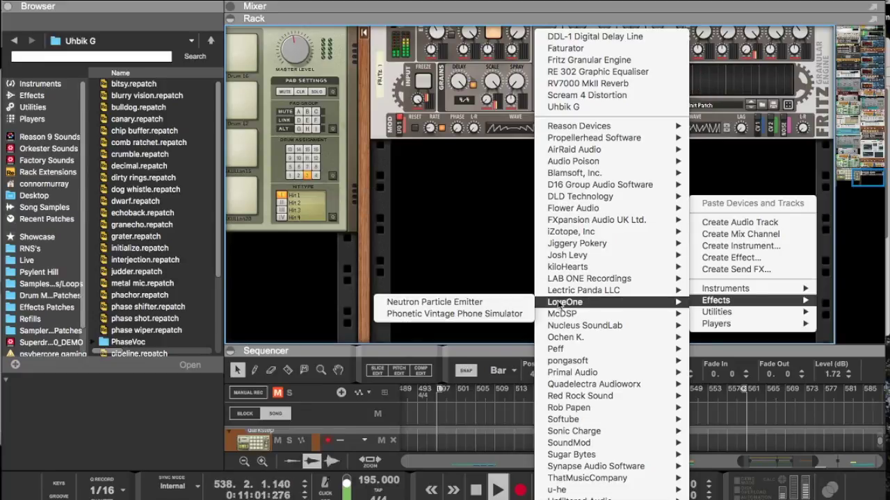
pyautogui.moveTo(611, 228)
pyautogui.moveTo(640, 127)
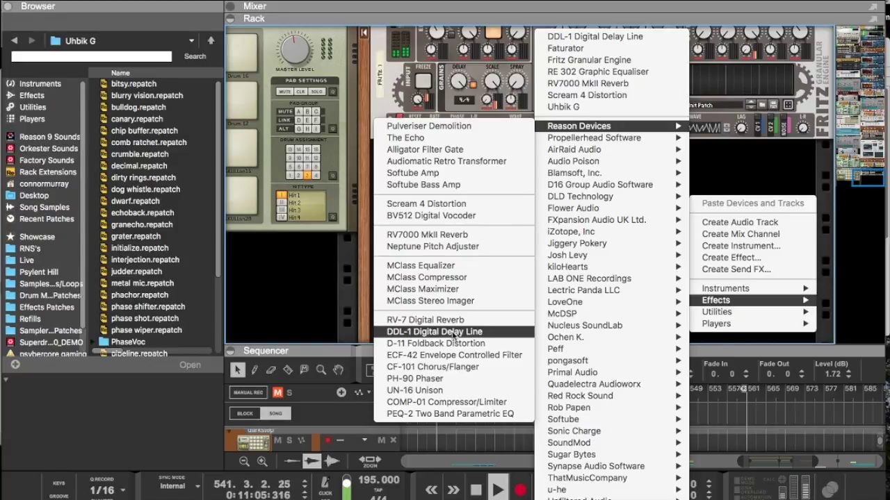
pyautogui.click(454, 334)
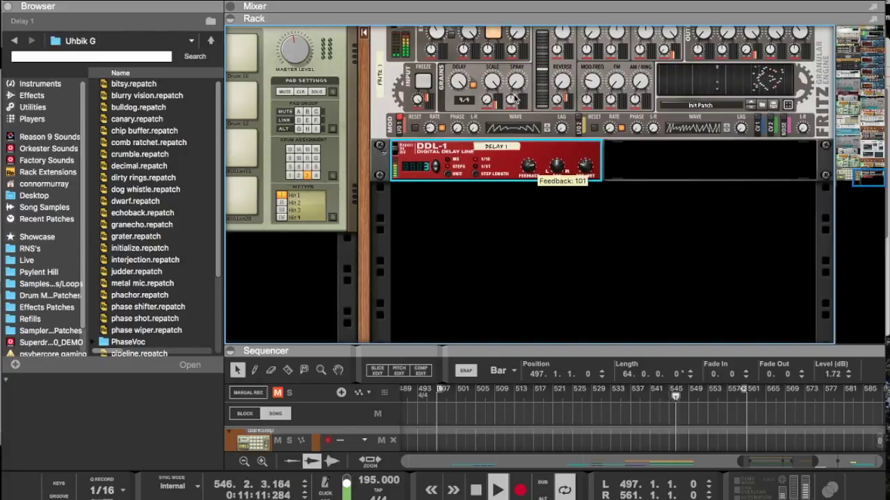
# Step: Set the DDL-1's delay time to 12 steps and its dry/wet balance to 24
pyautogui.click(436, 163)
pyautogui.click(435, 164)
pyautogui.click(436, 163)
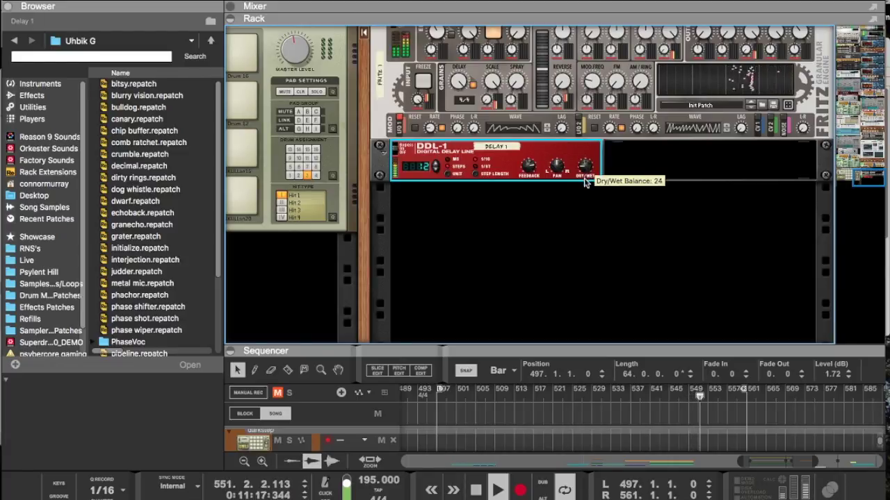
# Step: Set the Fritz 1's dry/wet mix to 6%
pyautogui.scroll(3, 528, 165)
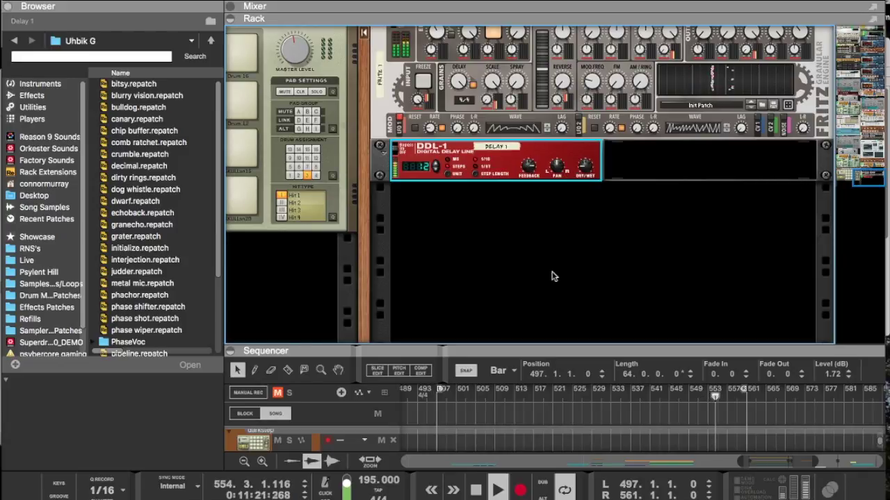
pyautogui.press('F7')
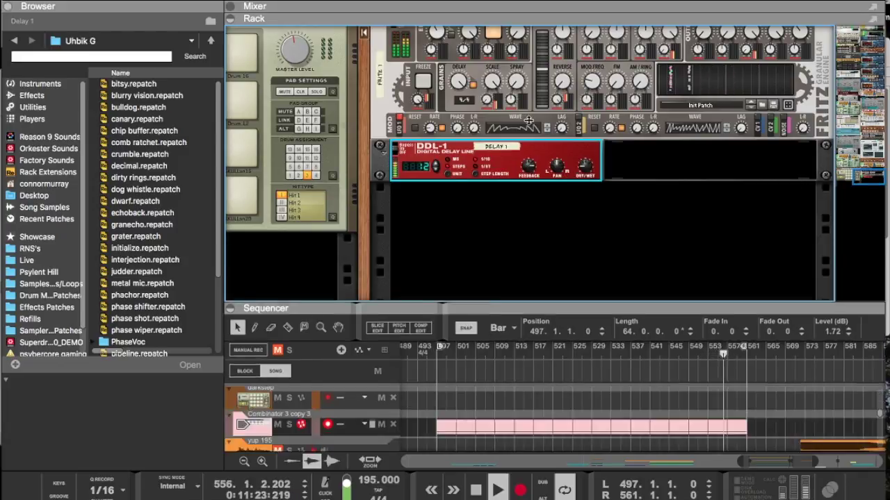
pyautogui.press('F6')
pyautogui.scroll(8, 561, 280)
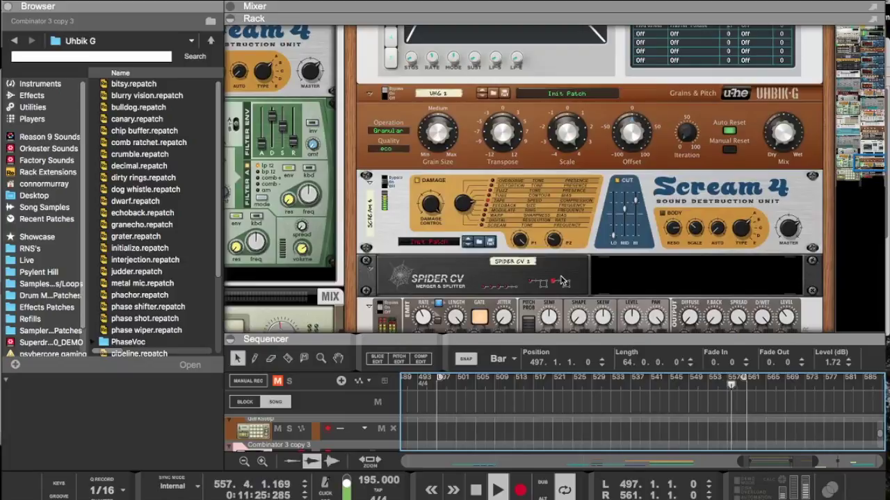
pyautogui.scroll(-1, 562, 280)
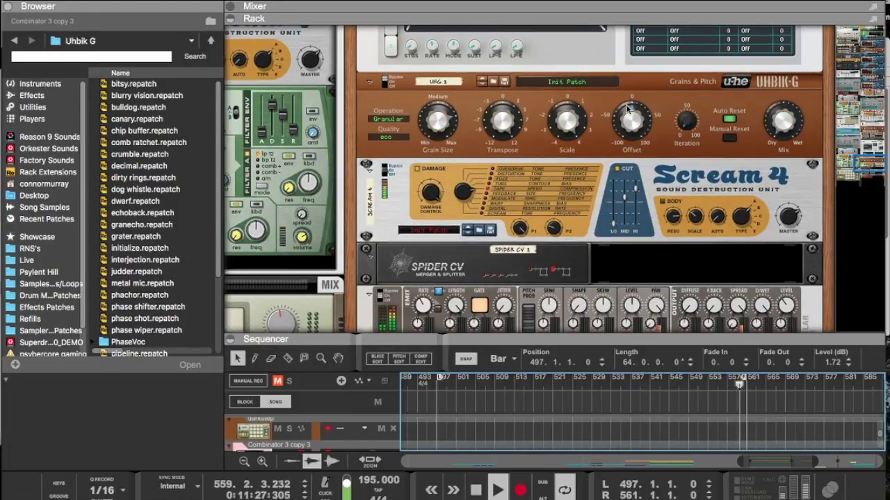
pyautogui.scroll(-5, 638, 117)
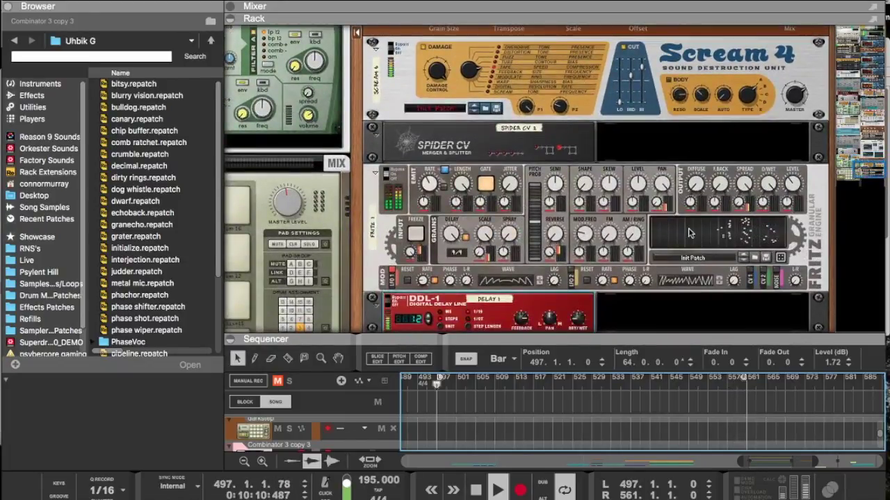
pyautogui.click(770, 181)
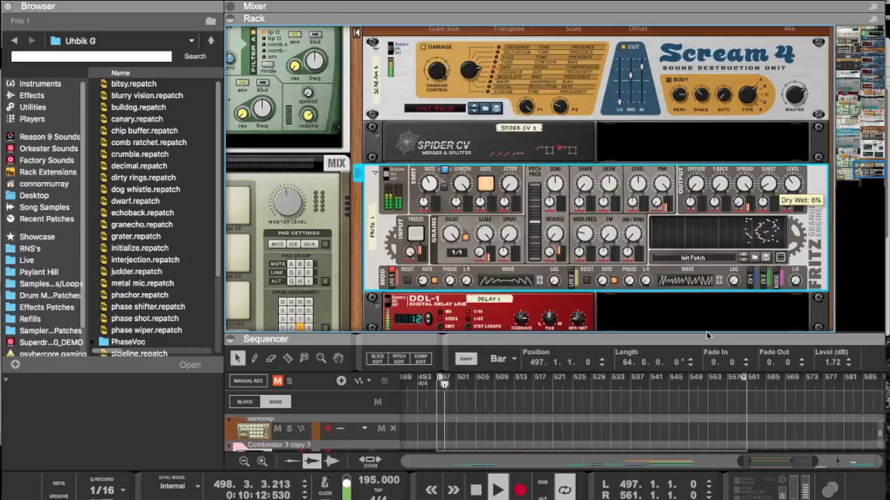
# Step: Set the Uhbik-G's mix to 100% and grain size to 2.3, and the Scream 4's master level to 78
pyautogui.scroll(10, 680, 291)
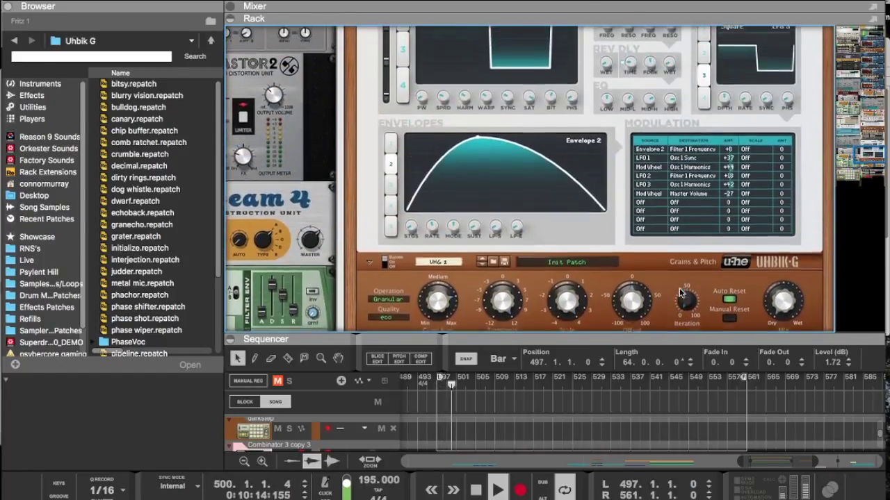
pyautogui.scroll(3, 680, 292)
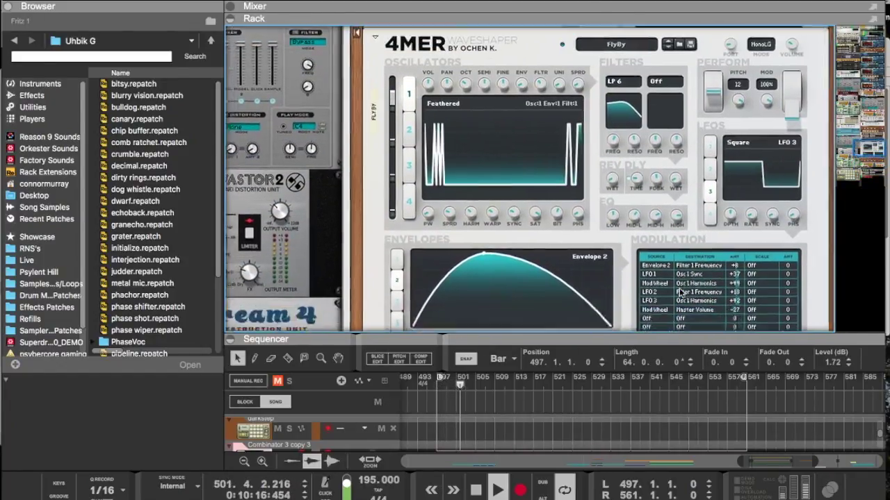
pyautogui.scroll(-8, 679, 292)
pyautogui.scroll(-1, 680, 292)
pyautogui.click(410, 183)
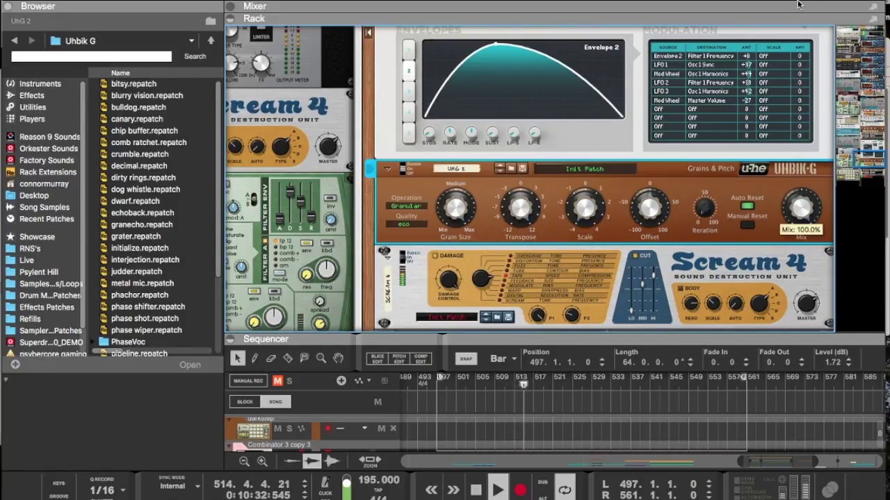
pyautogui.moveTo(528, 208); pyautogui.dragTo(498, 419)
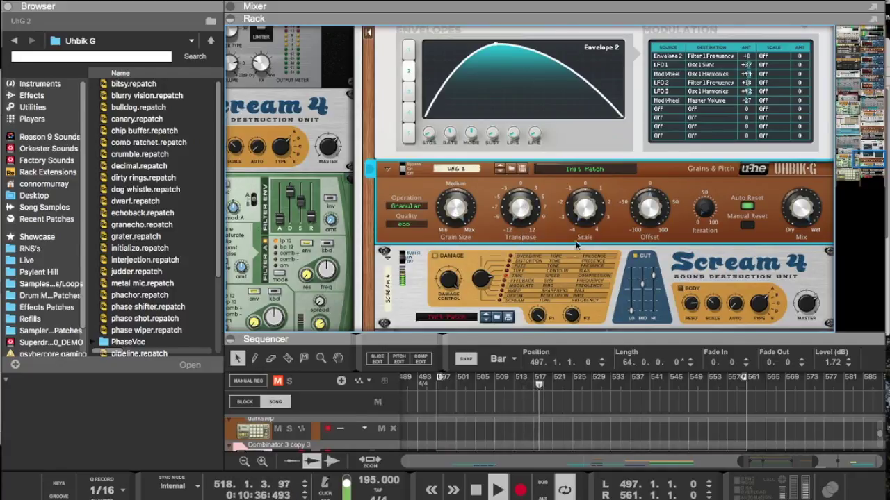
pyautogui.click(784, 320)
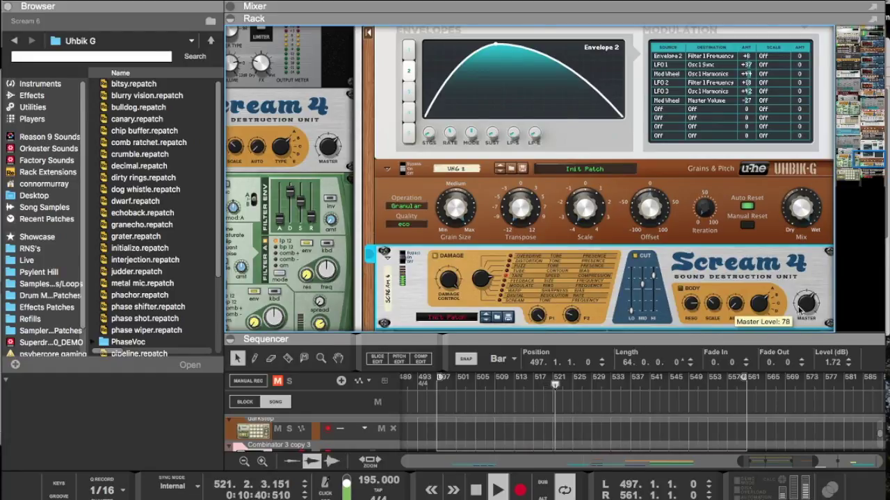
pyautogui.click(460, 217)
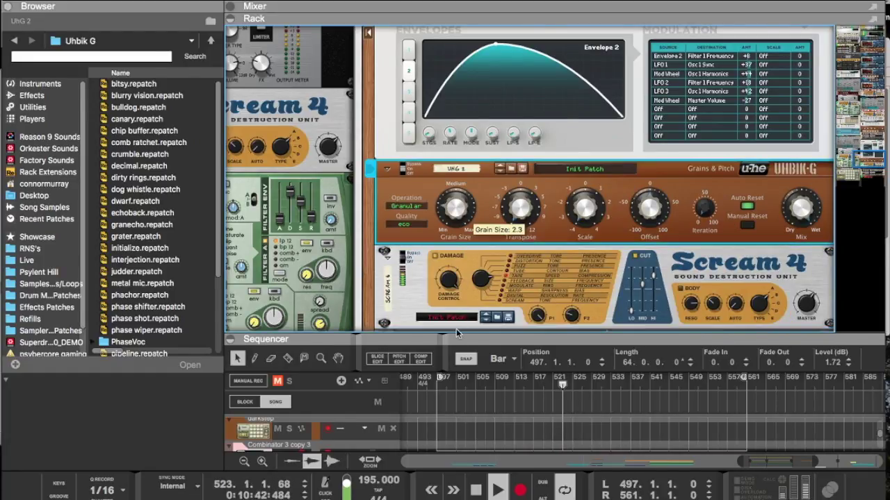
# Step: Check the channel strips' EQ and insert sections in the mixer and return to the Uhbik-G in the rack
pyautogui.moveTo(573, 20); pyautogui.dragTo(531, 313)
pyautogui.scroll(-10, 542, 265)
pyautogui.scroll(2, 543, 264)
pyautogui.scroll(10, 544, 263)
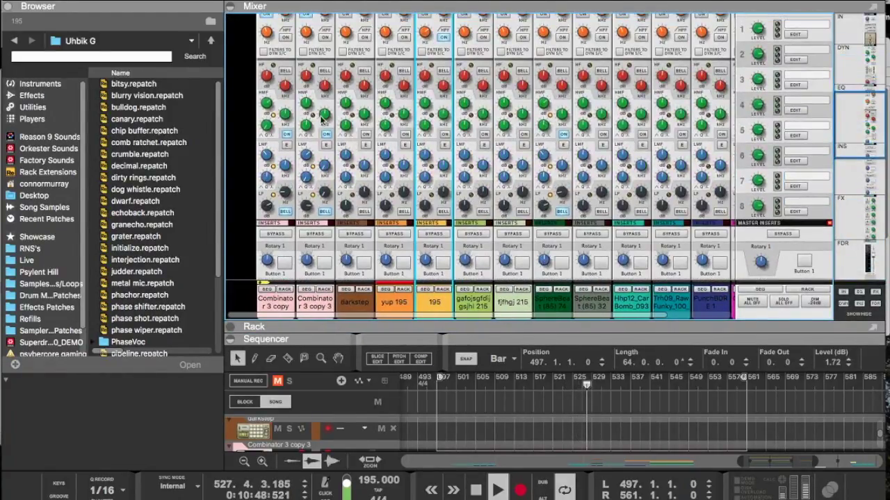
pyautogui.moveTo(341, 327); pyautogui.dragTo(444, 19)
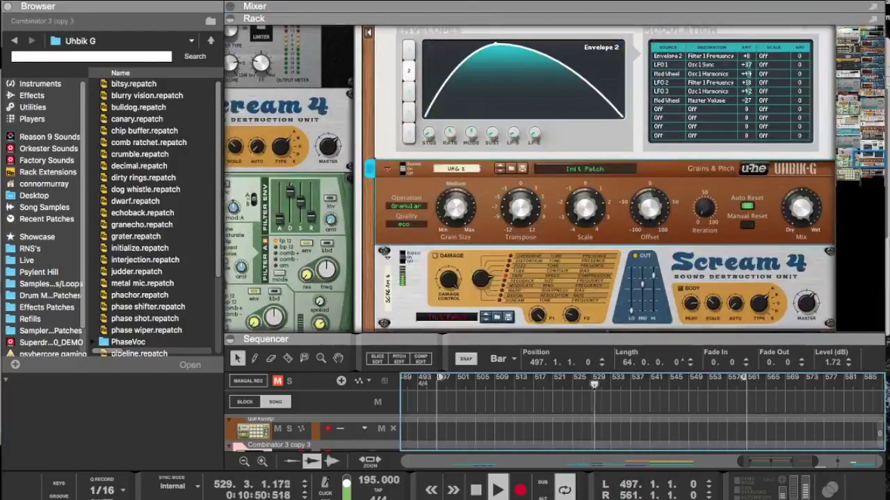
# Step: Sweep the Uhbik-G's transpose and grain size and readjust the Scream 4's master level
pyautogui.moveTo(530, 208); pyautogui.dragTo(577, 1)
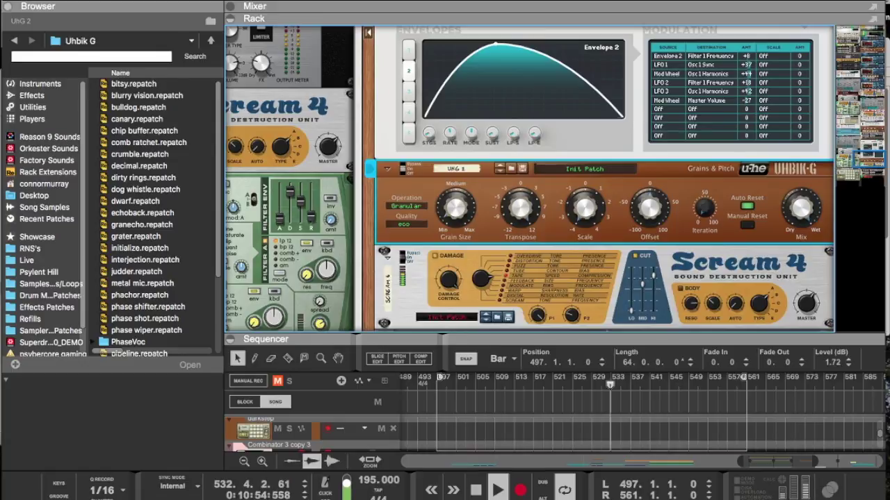
pyautogui.click(802, 308)
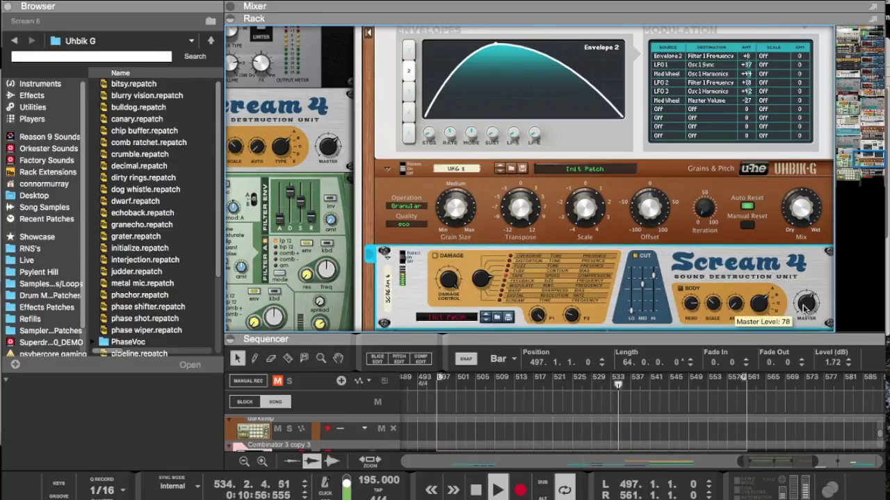
pyautogui.moveTo(456, 221); pyautogui.dragTo(451, 184)
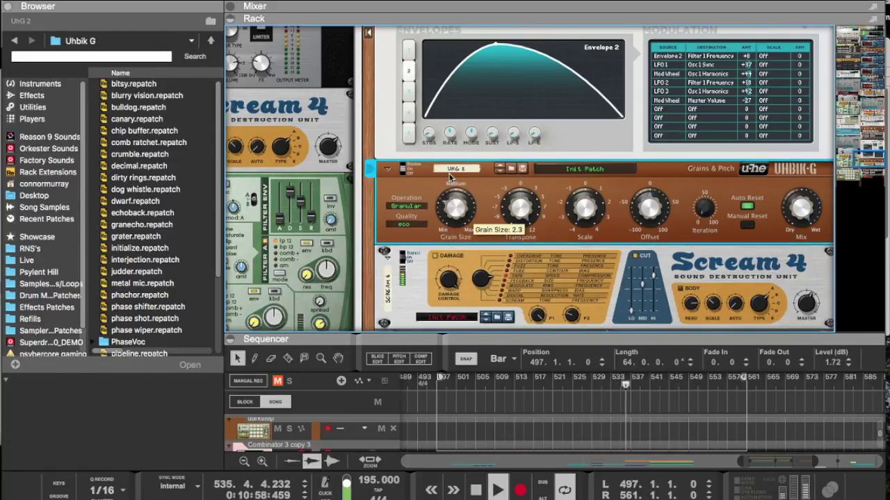
pyautogui.moveTo(449, 148); pyautogui.dragTo(453, 52)
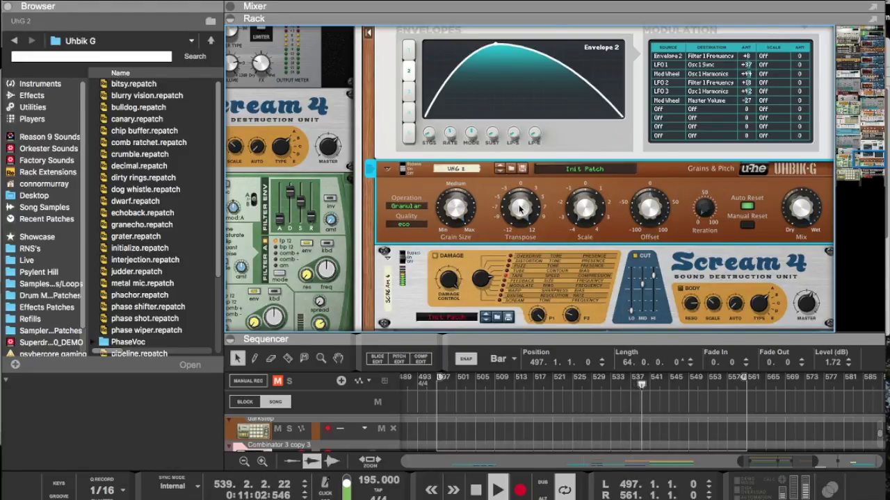
# Step: On the rear of the rack, patch a Spider CV split output to the Uhbik-G's grain size CV input
pyautogui.press('Tab')
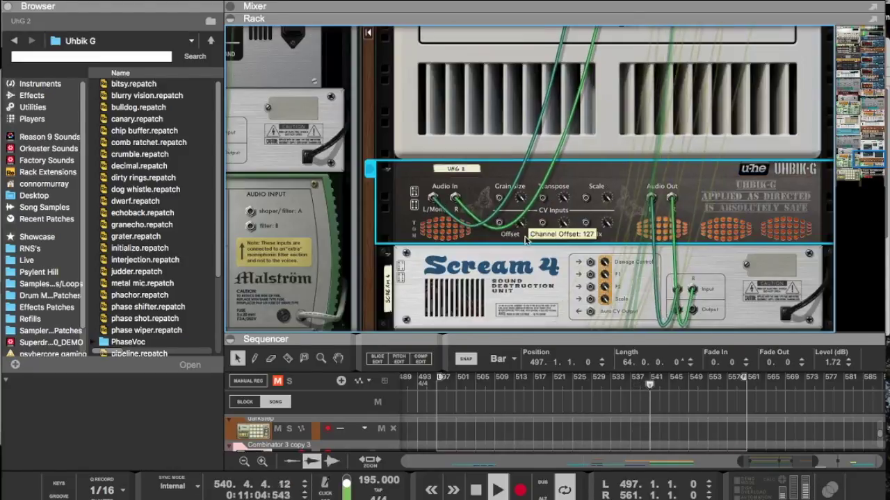
pyautogui.scroll(-3, 520, 210)
pyautogui.moveTo(514, 452); pyautogui.dragTo(505, 243)
pyautogui.moveTo(507, 230); pyautogui.dragTo(557, 219)
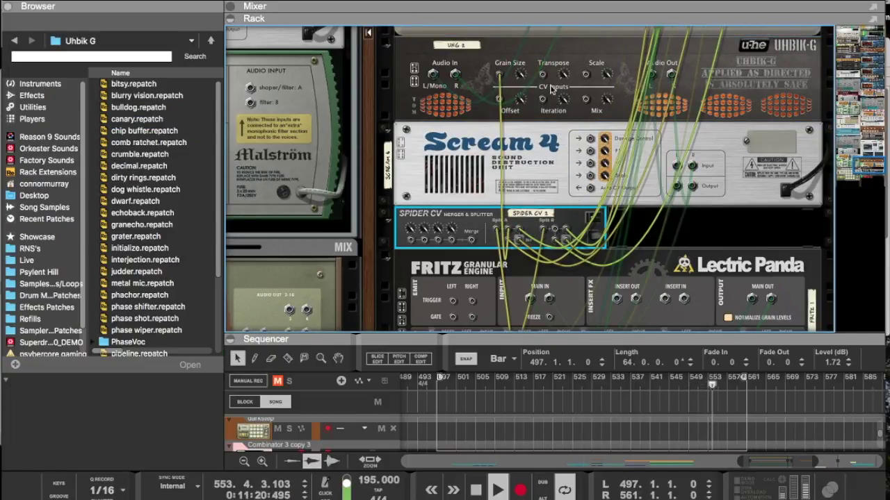
# Step: Patch Spider CV split outputs to the Uhbik-G's transpose and scale CV inputs and return to the front of the rack
pyautogui.click(544, 76)
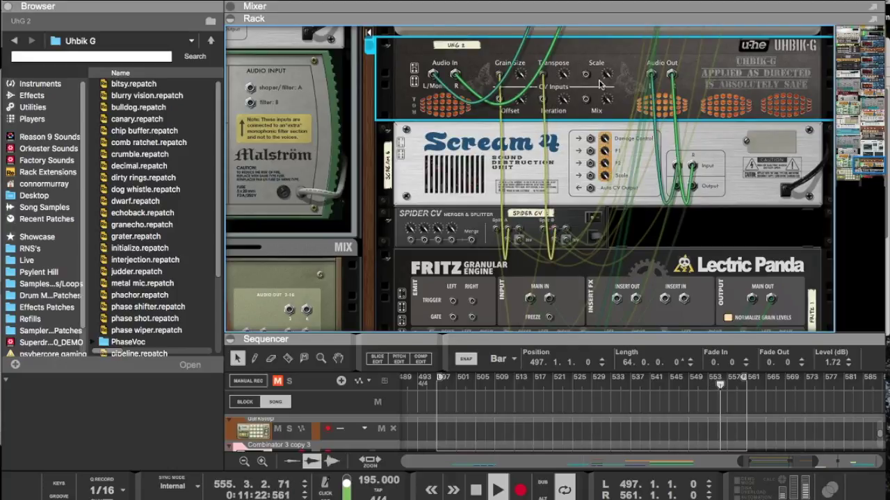
pyautogui.moveTo(584, 75); pyautogui.dragTo(522, 240)
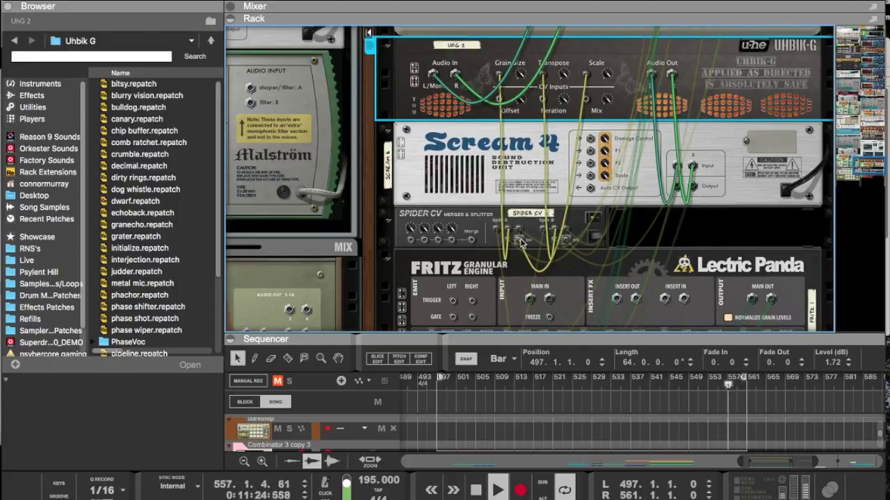
pyautogui.press('Tab')
# Step: Review the Uhbik-G, Scream 4, Spider CV, Fritz and DDL-1 settings on the front of the rack
pyautogui.scroll(3, 520, 238)
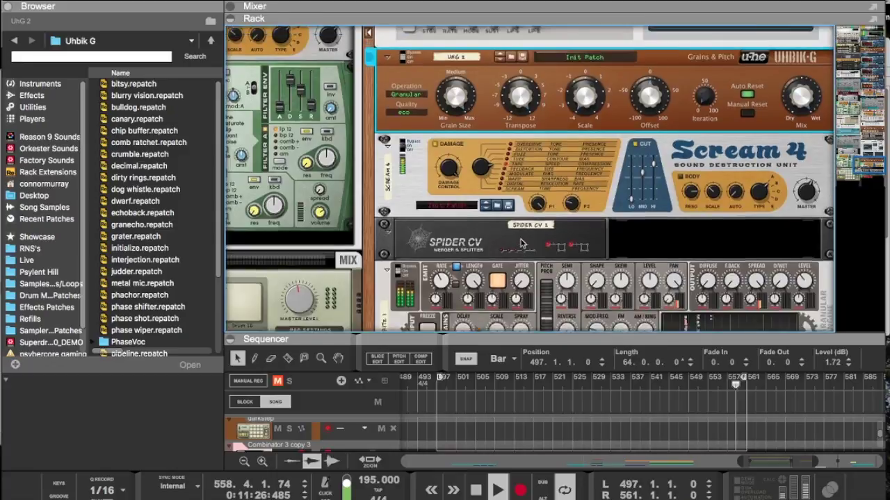
pyautogui.scroll(-5, 520, 239)
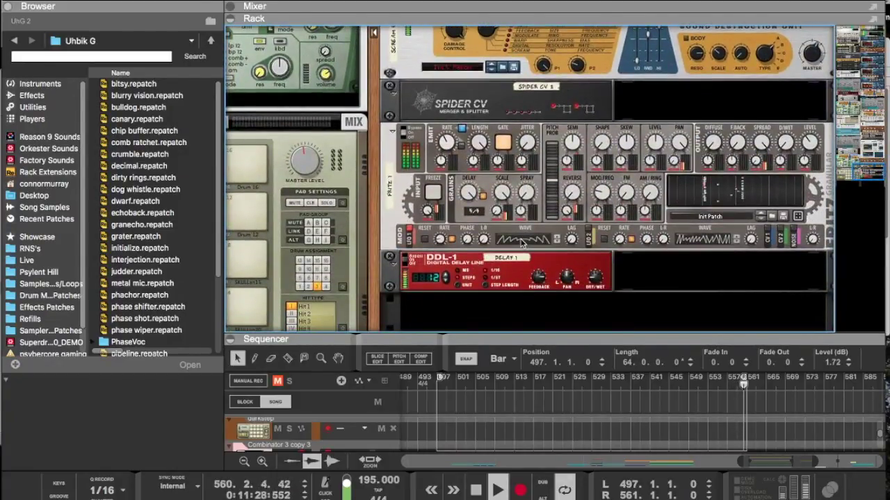
pyautogui.scroll(10, 520, 238)
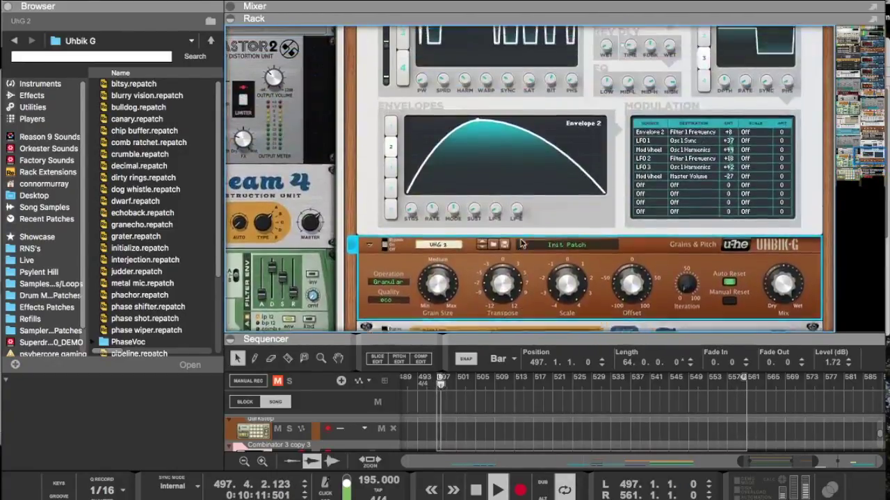
pyautogui.scroll(-5, 521, 241)
pyautogui.scroll(-4, 521, 242)
pyautogui.scroll(8, 521, 241)
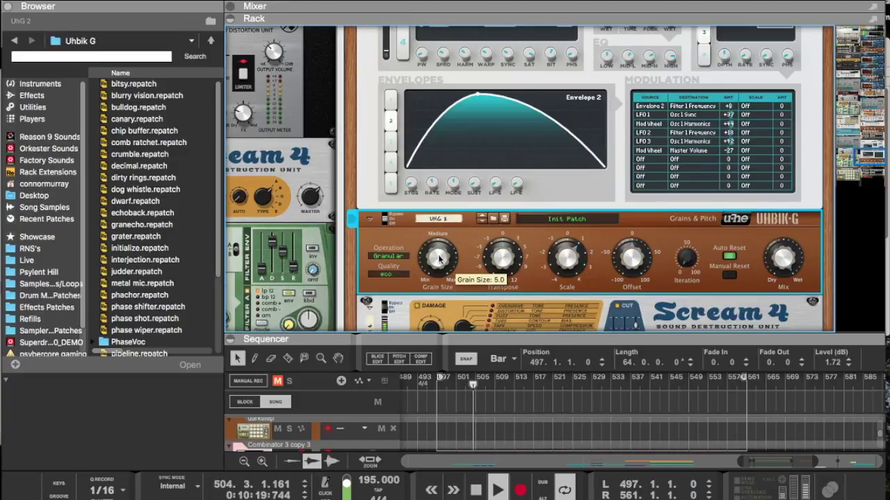
pyautogui.scroll(-5, 428, 252)
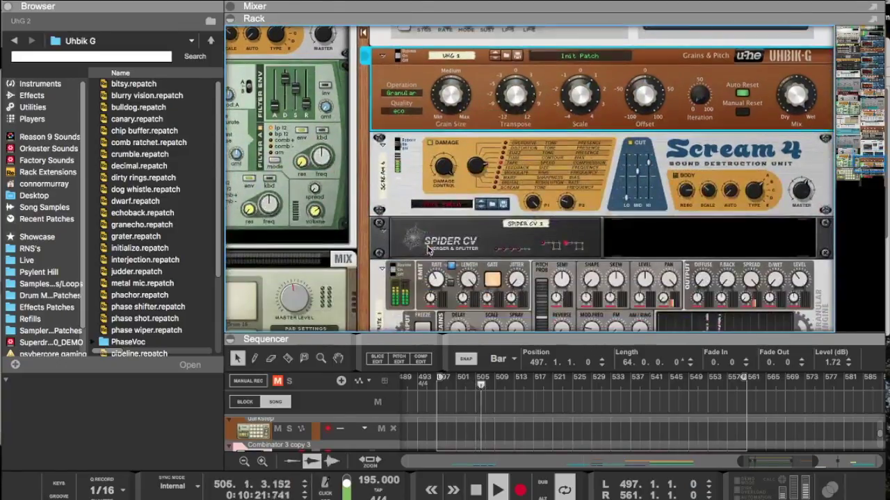
# Step: Select the Combinator 3 copy 3 track and raise the Euclid rhythm generator's density to 81% in the rack
pyautogui.moveTo(423, 340); pyautogui.dragTo(422, 300)
pyautogui.click(422, 297)
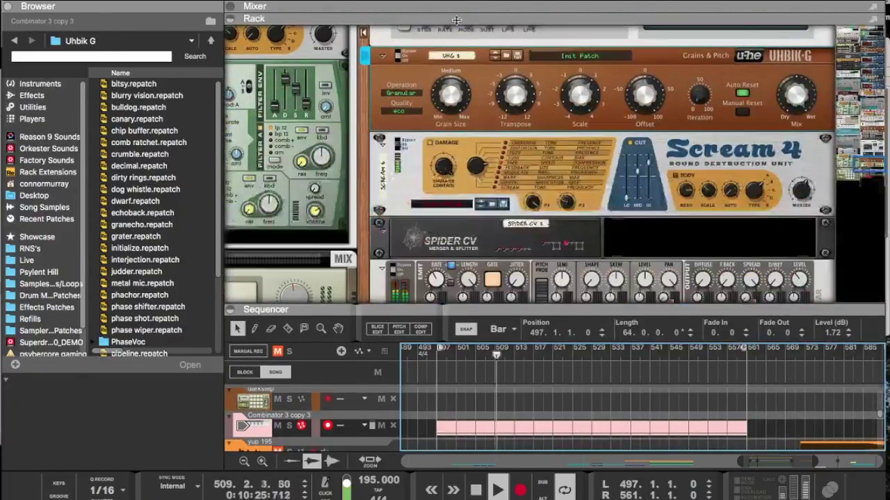
pyautogui.hscroll(-10, 447, 186)
pyautogui.scroll(-8, 447, 187)
pyautogui.hscroll(10, 447, 186)
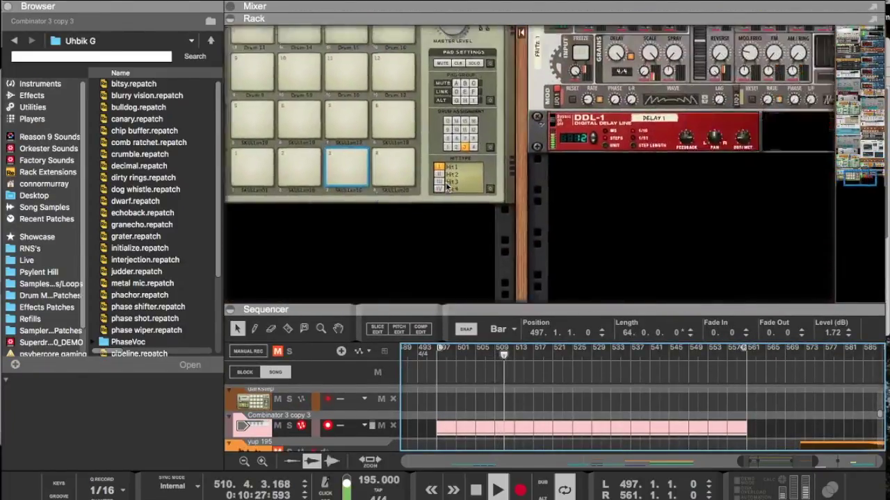
pyautogui.scroll(10, 447, 186)
pyautogui.scroll(8, 447, 186)
pyautogui.hscroll(-8, 447, 186)
pyautogui.scroll(12, 447, 186)
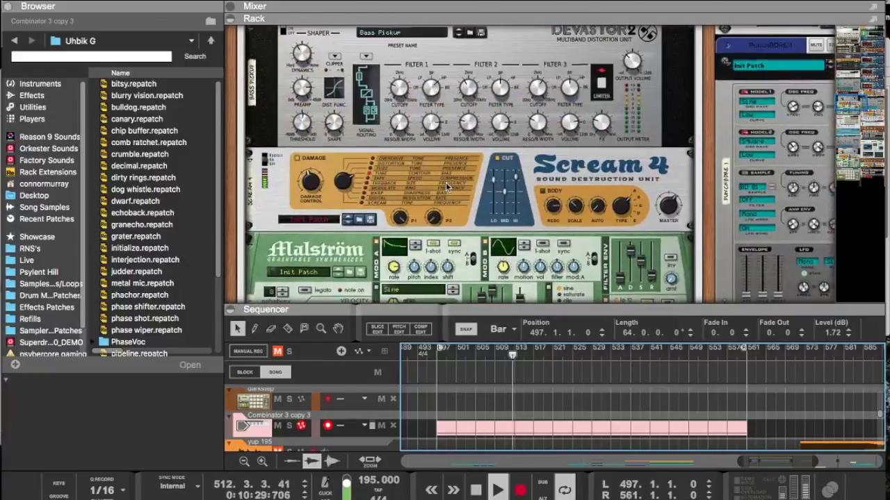
pyautogui.scroll(-6, 447, 186)
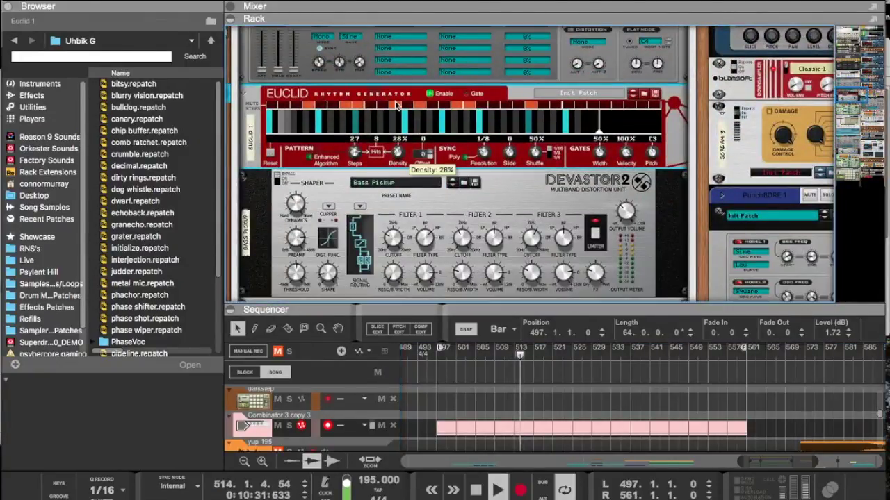
pyautogui.moveTo(393, 94); pyautogui.dragTo(391, 75)
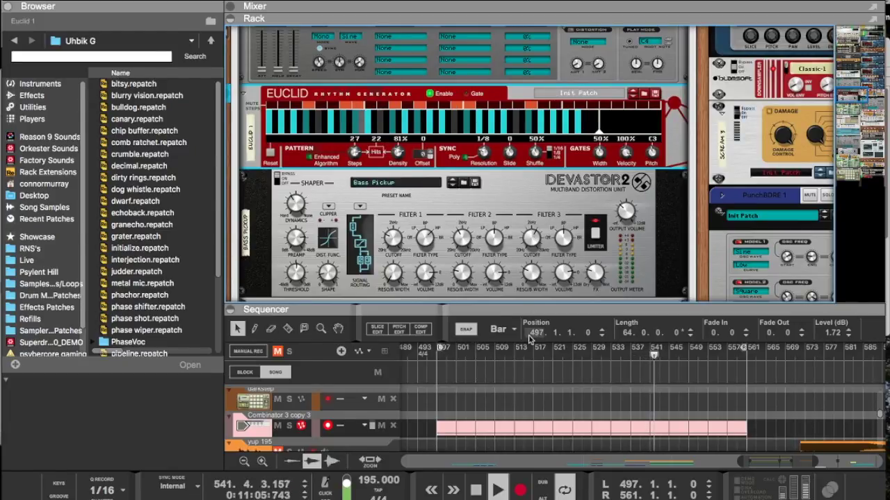
# Step: Enlarge the sequencer and select the green 215 audio track whose clip spans bars 497 to 561
pyautogui.moveTo(549, 305); pyautogui.dragTo(561, 104)
pyautogui.hscroll(1, 561, 104)
pyautogui.hscroll(-3, 560, 104)
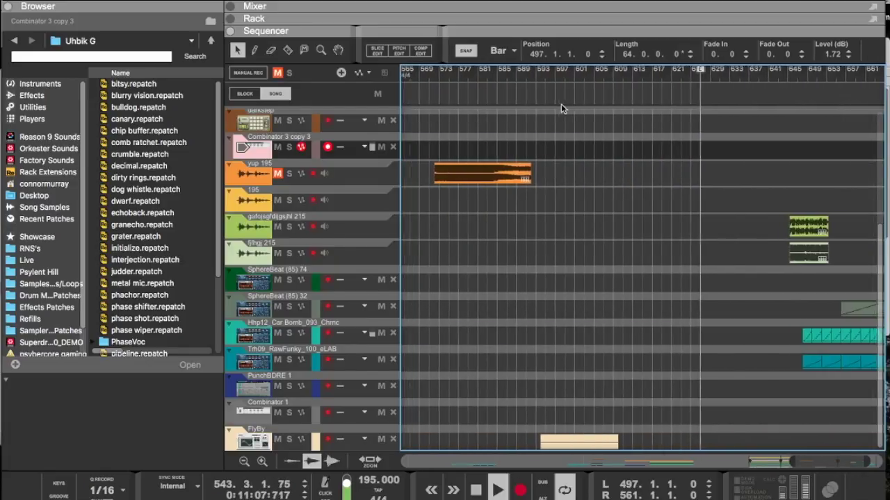
pyautogui.rightClick(620, 233)
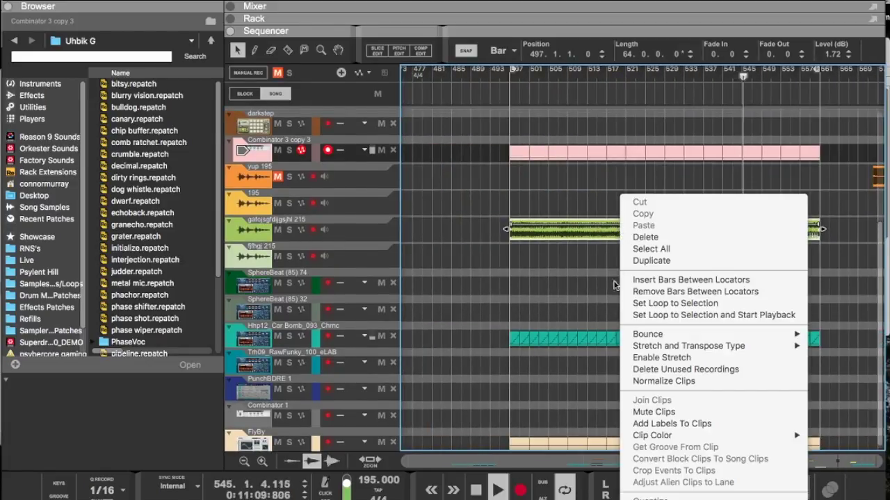
pyautogui.click(555, 283)
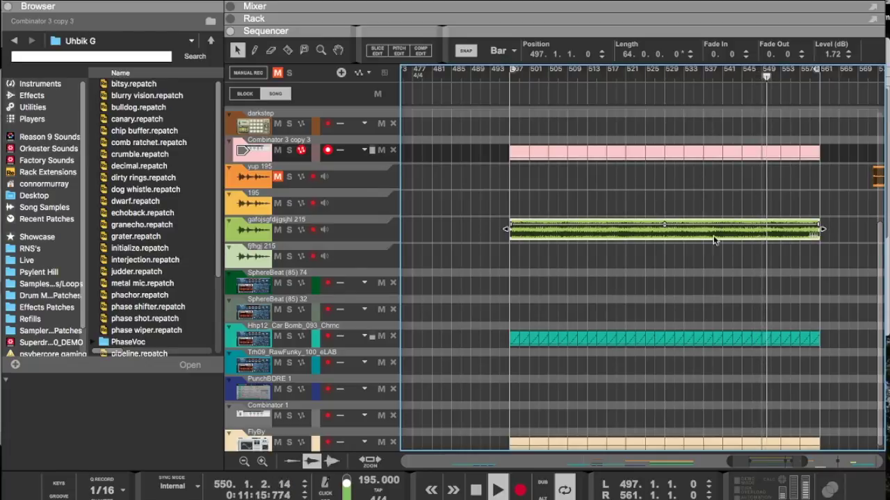
pyautogui.click(351, 234)
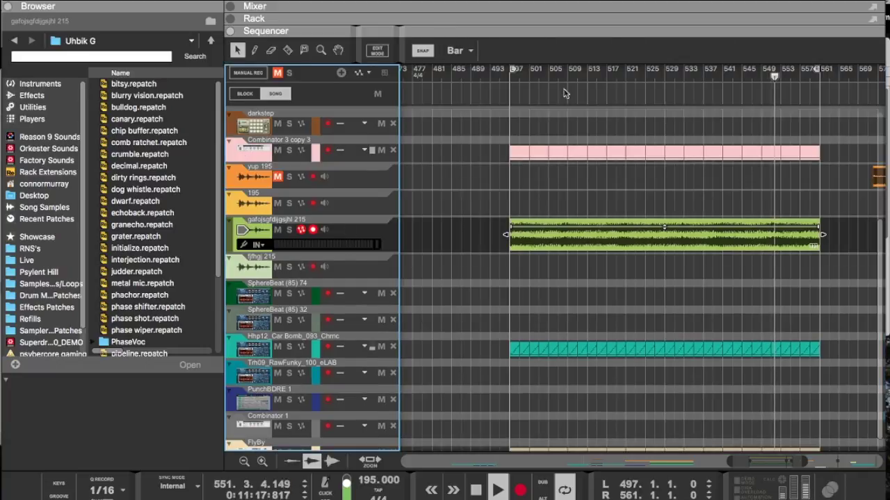
# Step: Bring the rack back into view, unfold the green 215 audio track's device and show its insert FX section
pyautogui.moveTo(561, 36); pyautogui.dragTo(538, 265)
pyautogui.scroll(-2, 407, 336)
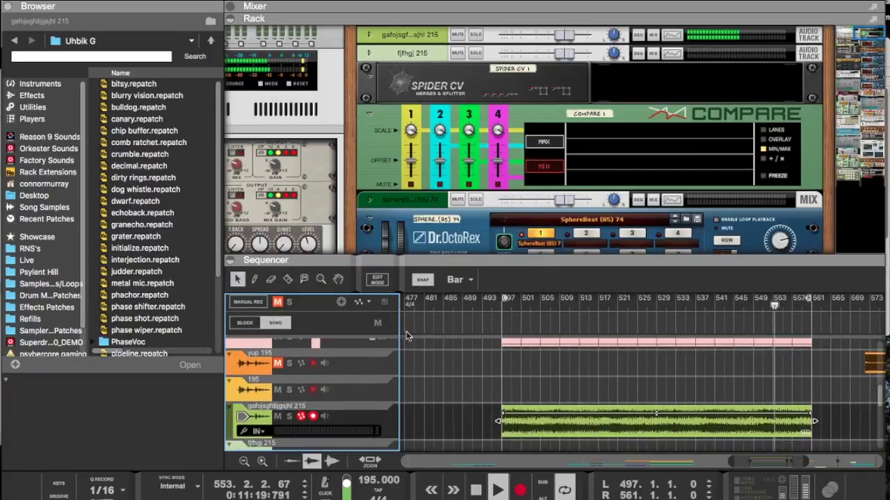
pyautogui.click(367, 33)
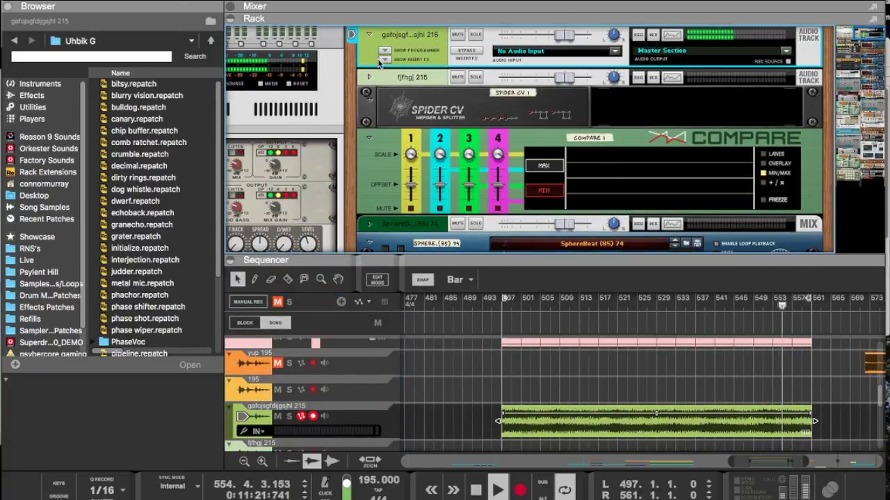
pyautogui.click(380, 60)
pyautogui.rightClick(401, 74)
pyautogui.moveTo(448, 205)
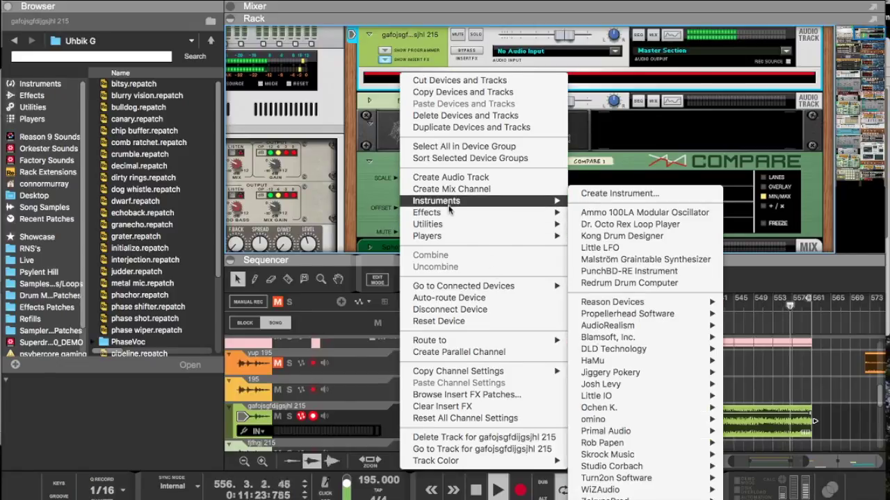
pyautogui.moveTo(664, 173)
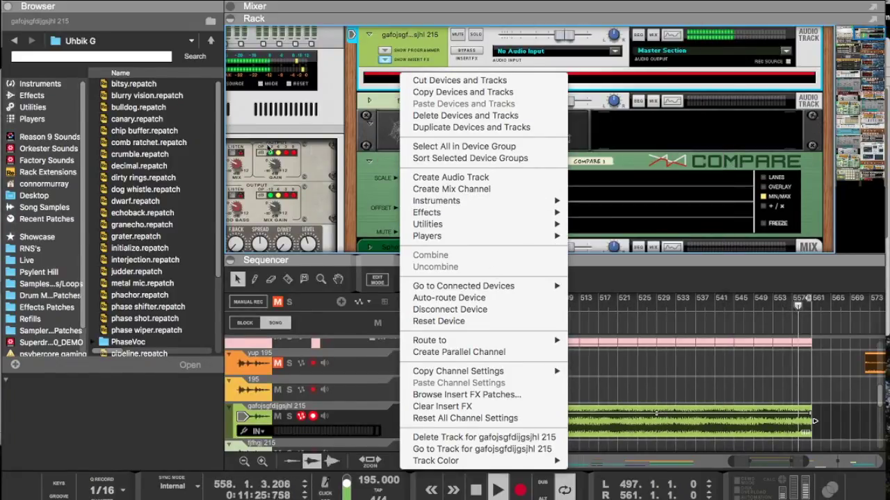
pyautogui.click(374, 106)
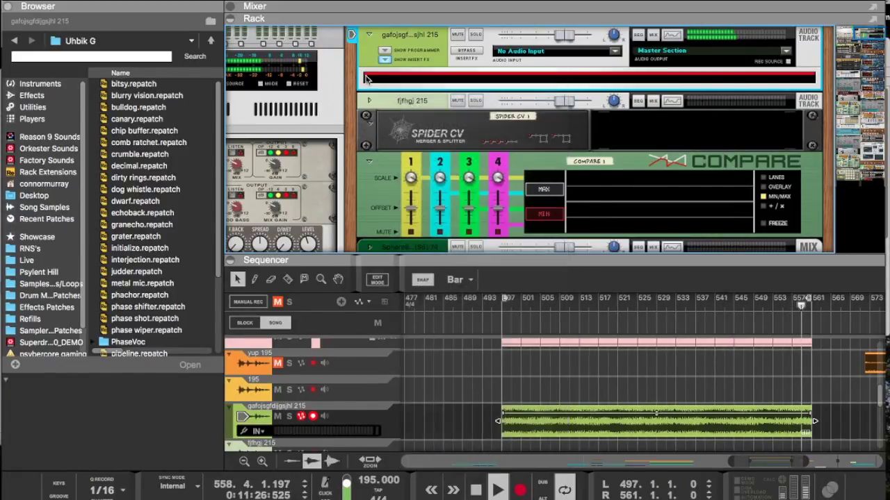
# Step: Browse the effects devices for one to add to the green 215 audio track's insert FX
pyautogui.click(32, 97)
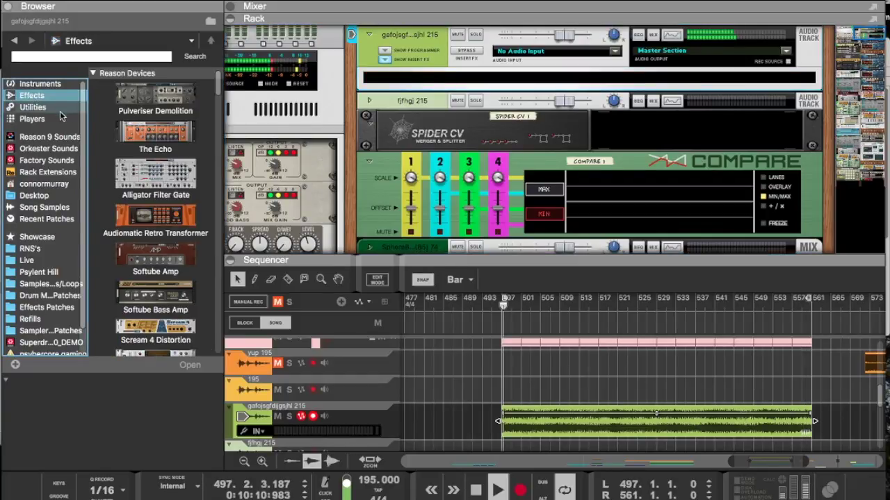
pyautogui.scroll(-10, 114, 141)
pyautogui.scroll(-15, 114, 141)
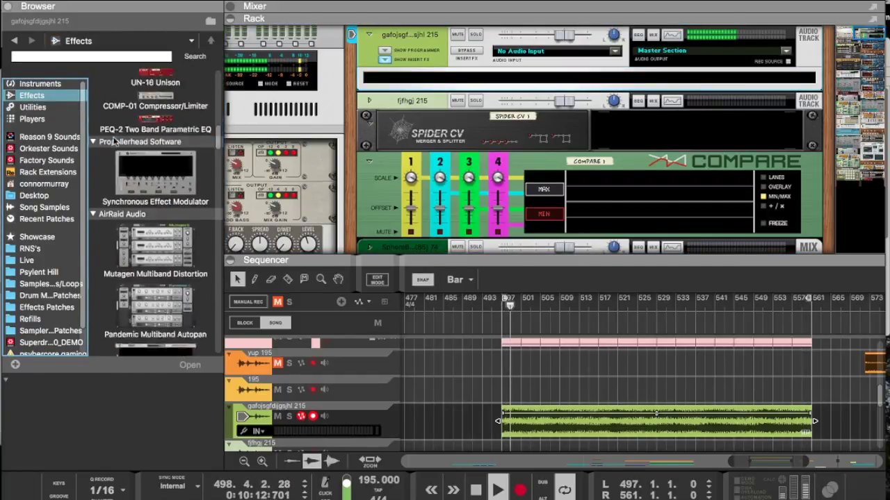
pyautogui.scroll(-15, 115, 141)
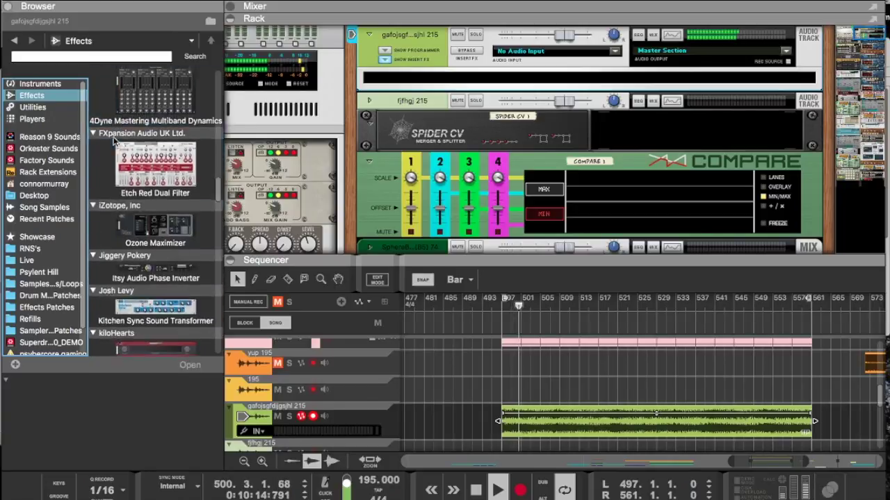
# Step: Add a Bitspeek LPC Vocoder as an insert effect on the gafojsgfdijgsjhl 215 audio track
pyautogui.scroll(-15, 114, 141)
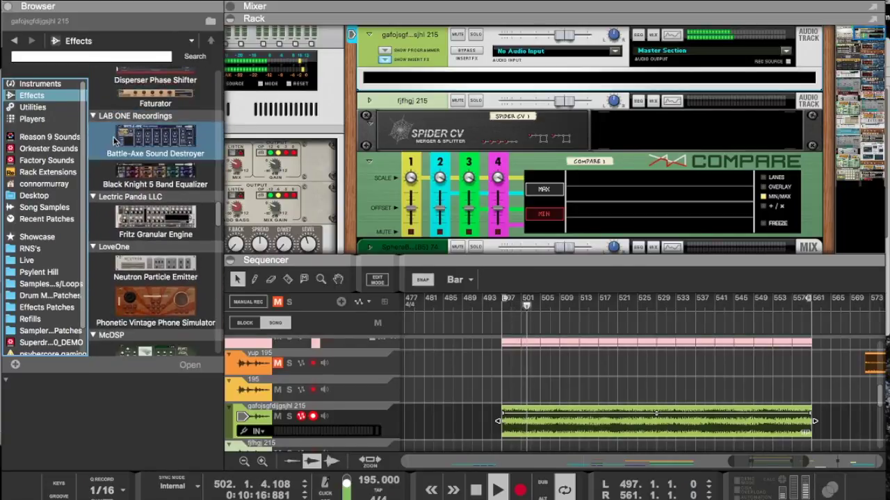
pyautogui.scroll(-15, 115, 141)
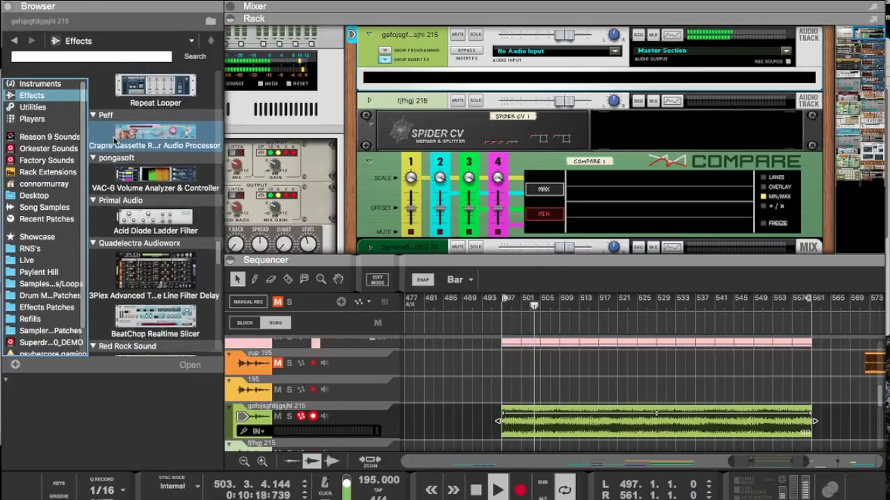
pyautogui.scroll(-1, 115, 141)
pyautogui.moveTo(116, 128); pyautogui.dragTo(369, 82)
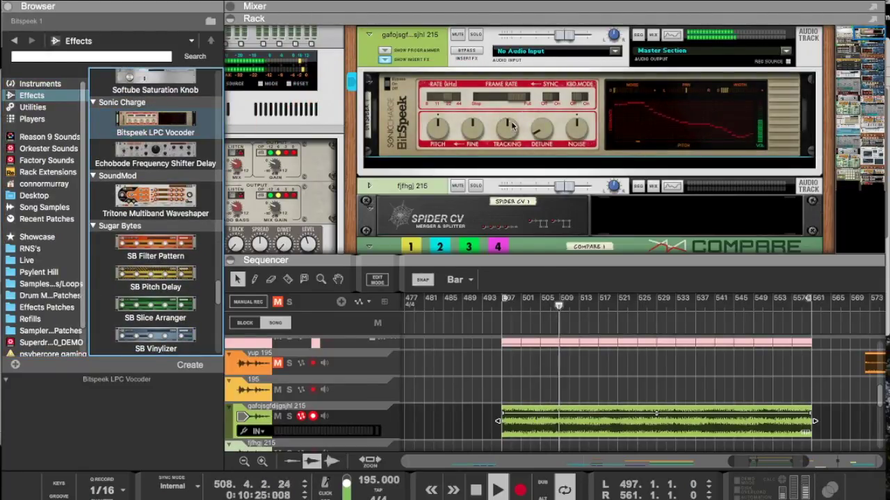
# Step: Raise Bitspeek's Pitch and Tracking, set Noise Adjust to -100%, and set the audio track's level to about 4.9 dB
pyautogui.moveTo(507, 128); pyautogui.dragTo(505, 39)
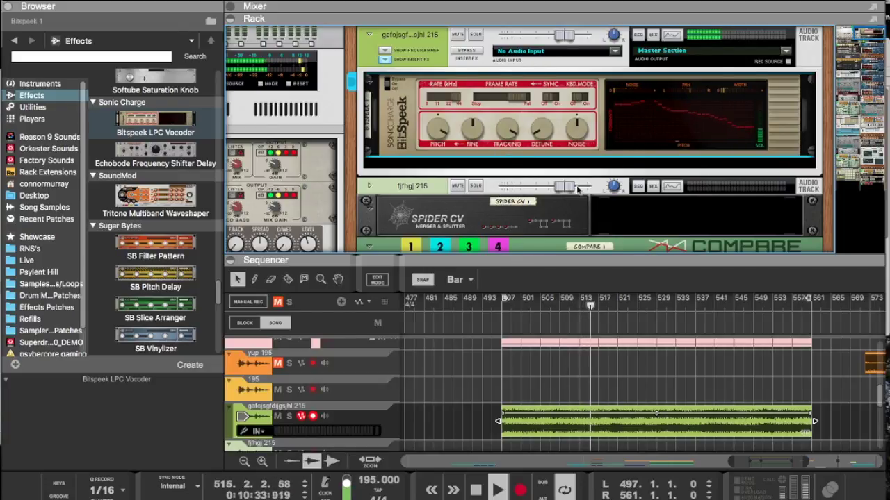
pyautogui.moveTo(574, 40); pyautogui.dragTo(586, 39)
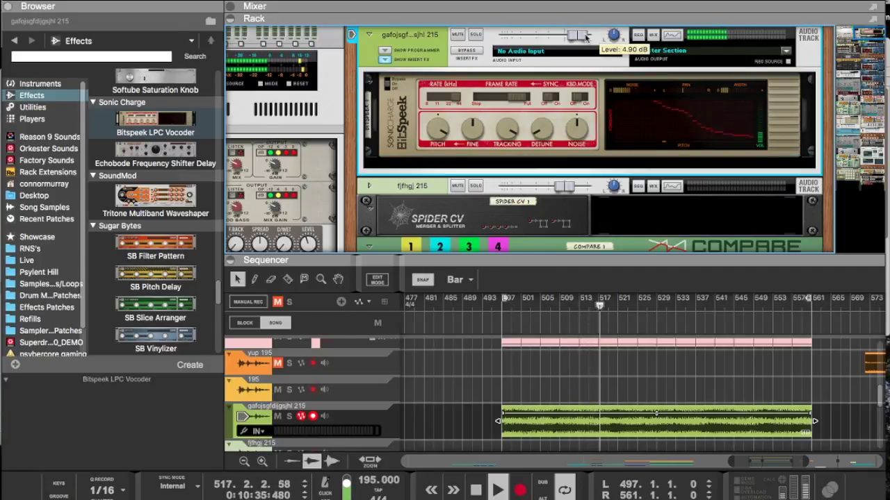
pyautogui.click(572, 127)
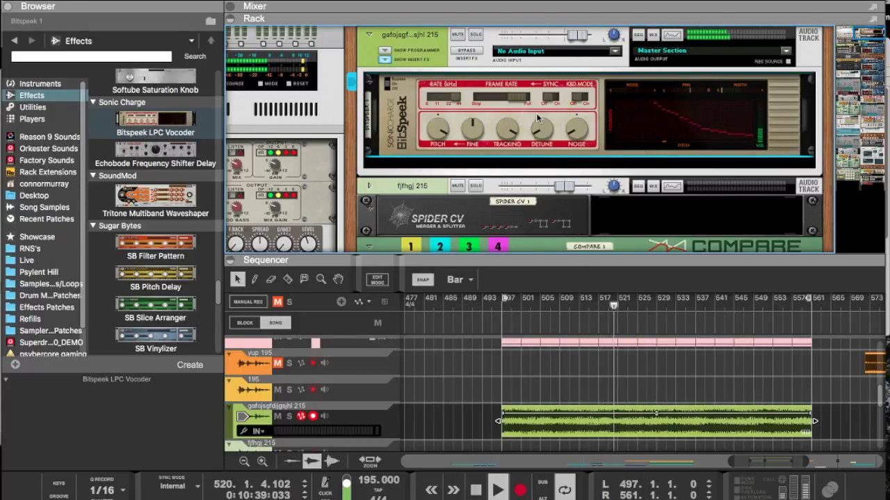
# Step: Switch Bitspeek's frame rate to tempo sync at 1/64 and rebalance the gafojsgfdijgsjhl 215 track's level
pyautogui.moveTo(508, 99)
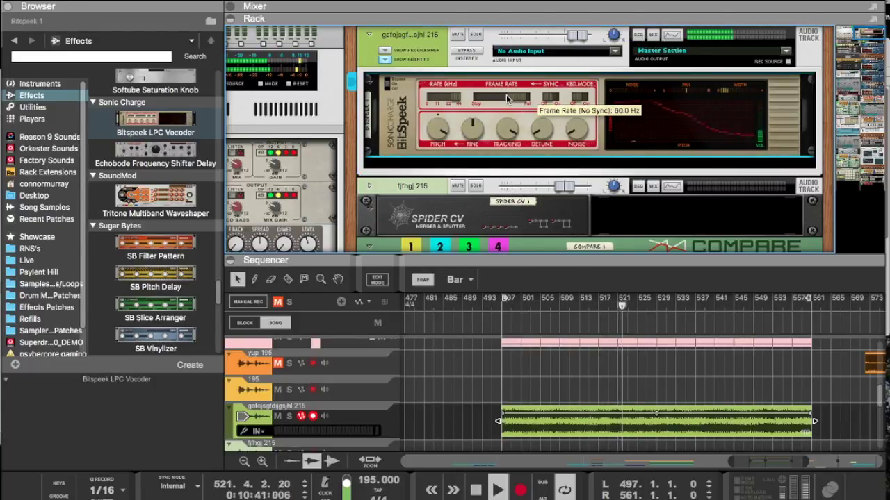
pyautogui.click(547, 98)
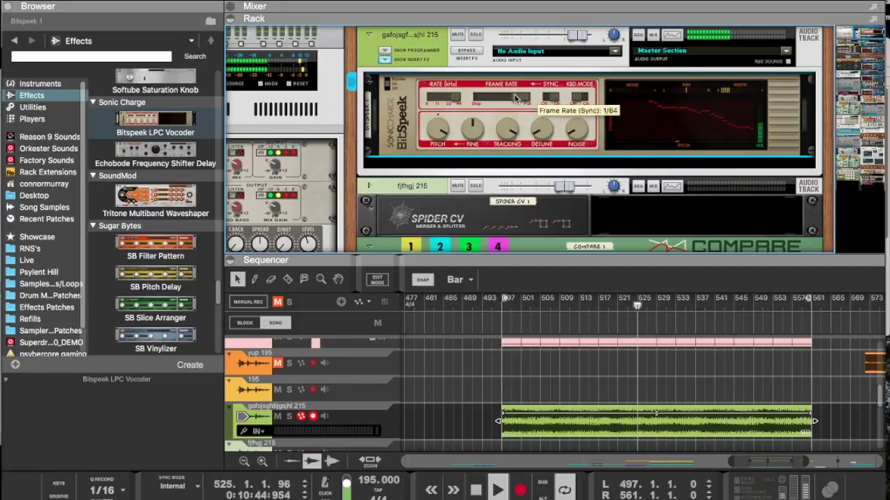
pyautogui.moveTo(442, 104)
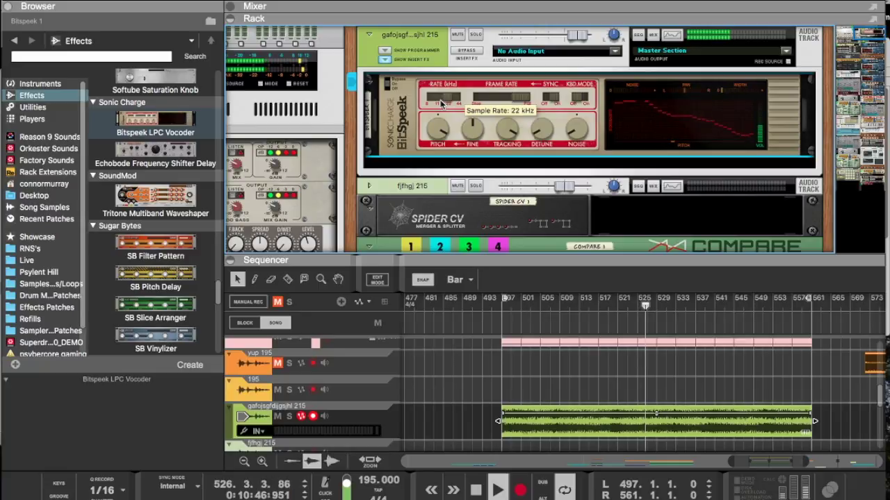
pyautogui.moveTo(581, 42); pyautogui.dragTo(590, 42)
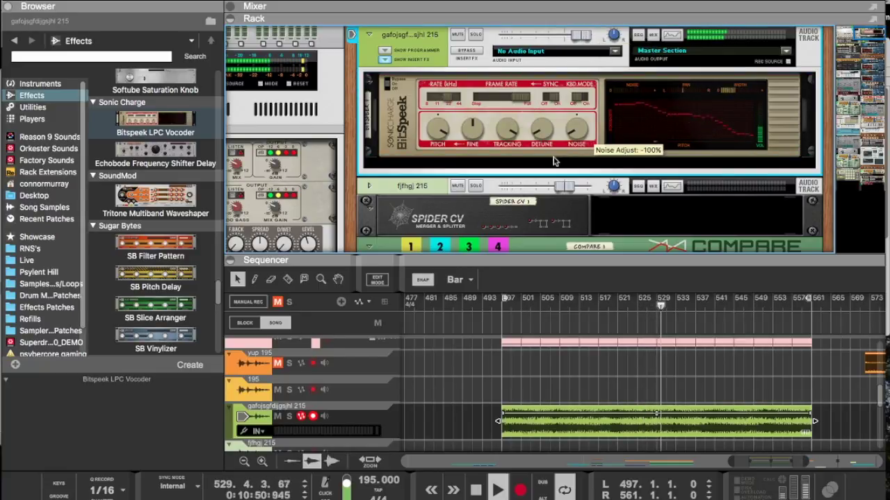
pyautogui.moveTo(578, 50); pyautogui.dragTo(579, 67)
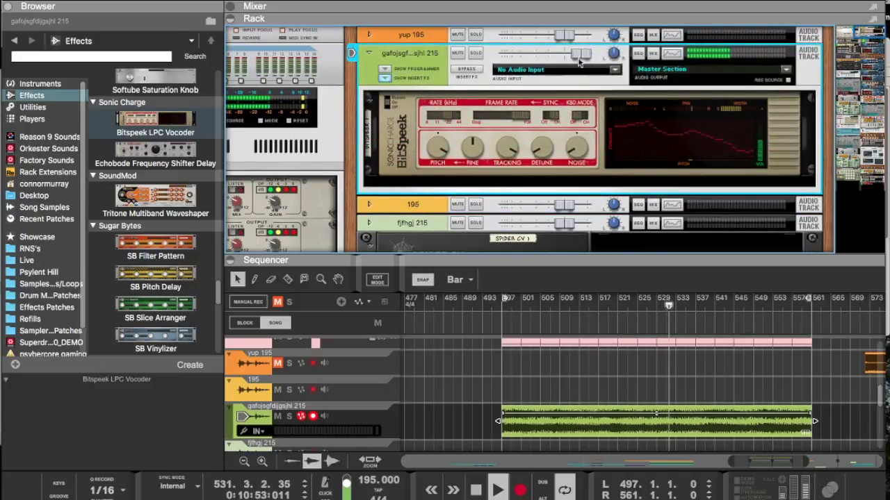
# Step: Add a Scream 4 Distortion below Bitspeek in the track's insert effects
pyautogui.rightClick(557, 186)
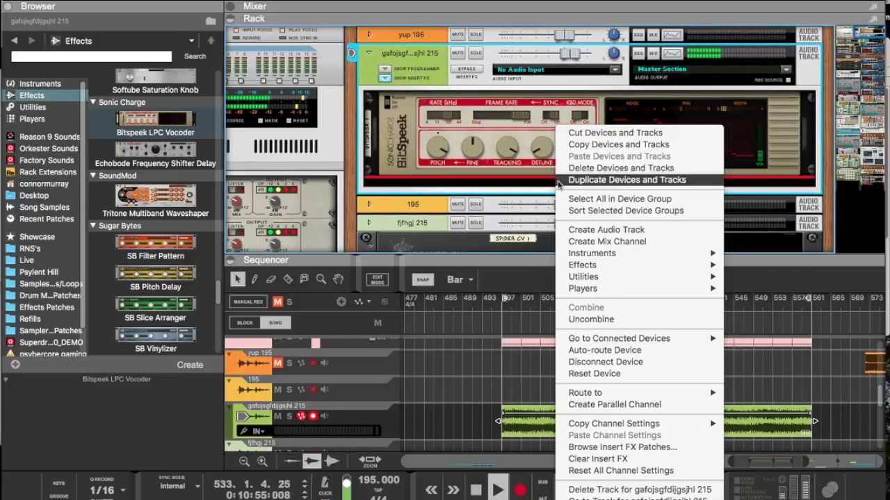
pyautogui.moveTo(626, 265)
pyautogui.click(775, 95)
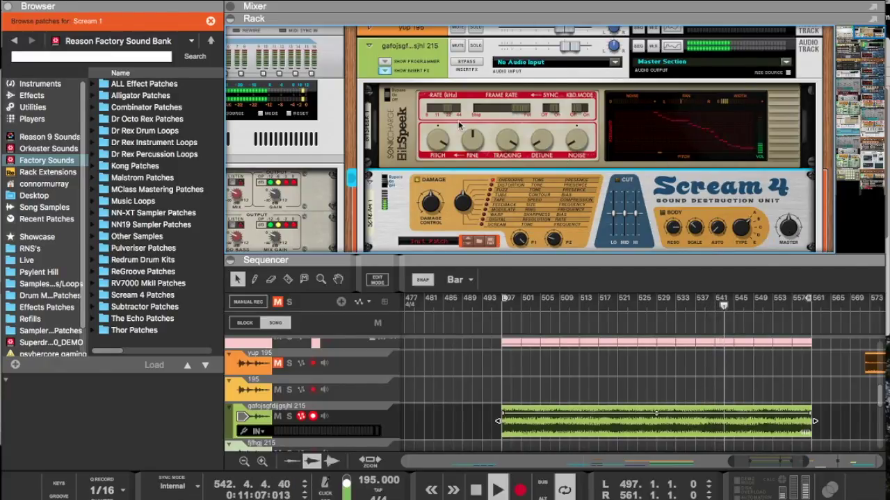
# Step: Adjust Bitspeek's bypass switch and sample rate, and toggle Scream 4's Body section
pyautogui.click(387, 93)
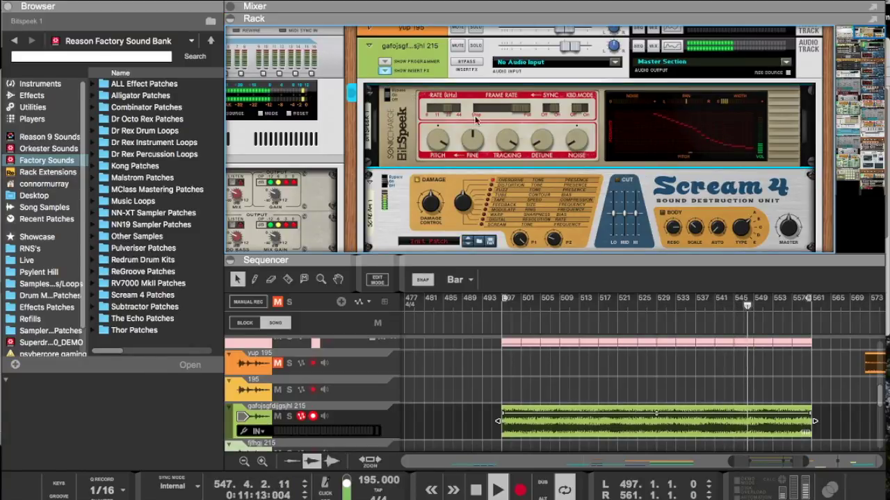
pyautogui.moveTo(450, 113); pyautogui.dragTo(438, 113)
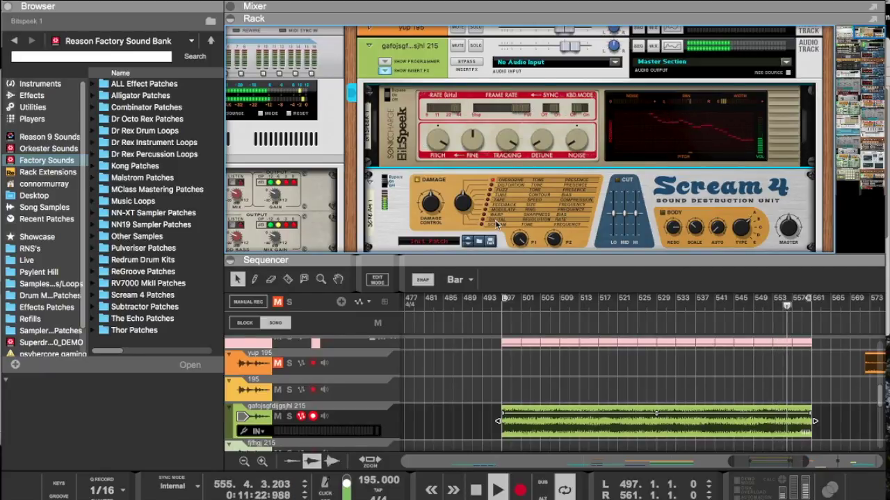
pyautogui.click(660, 215)
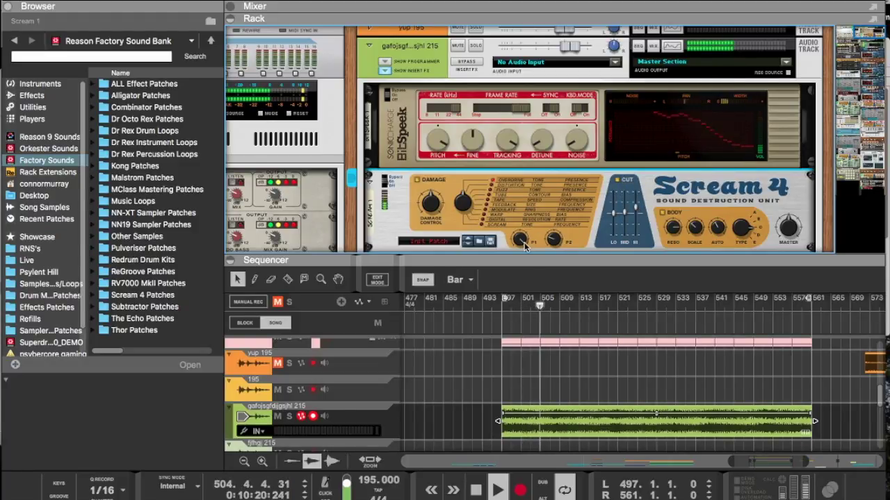
pyautogui.scroll(-2, 545, 236)
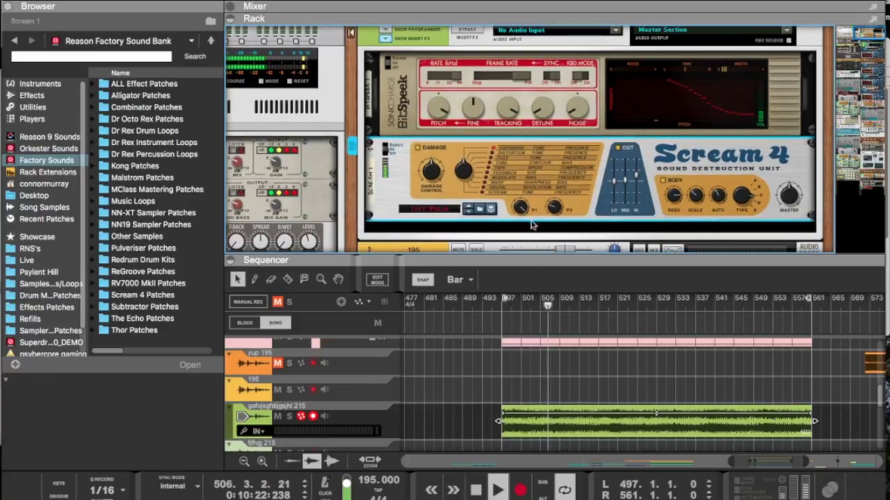
pyautogui.rightClick(529, 224)
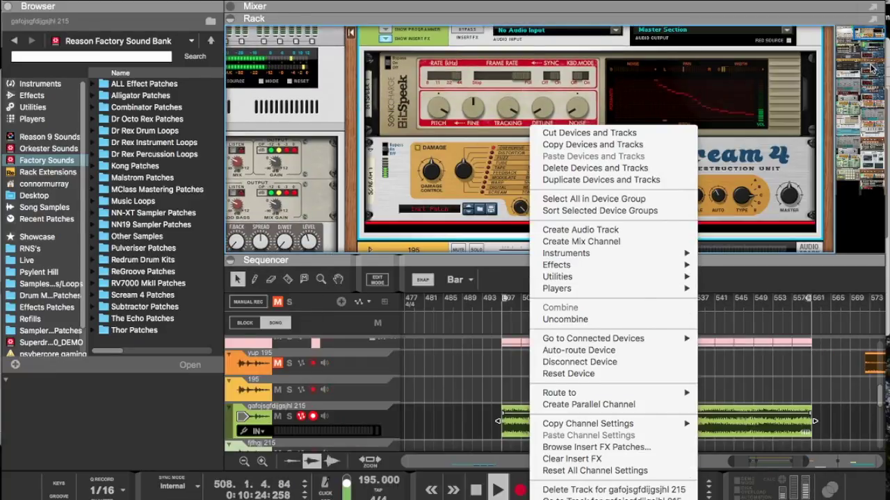
pyautogui.moveTo(659, 267)
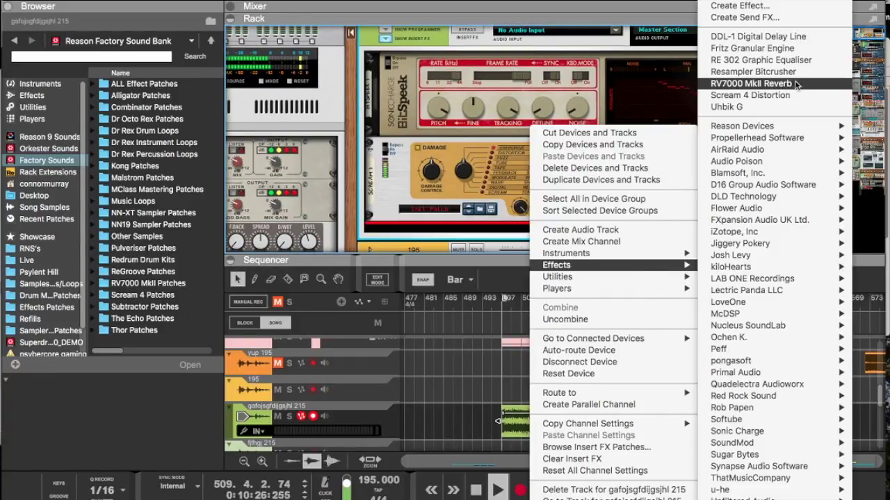
pyautogui.moveTo(738, 493)
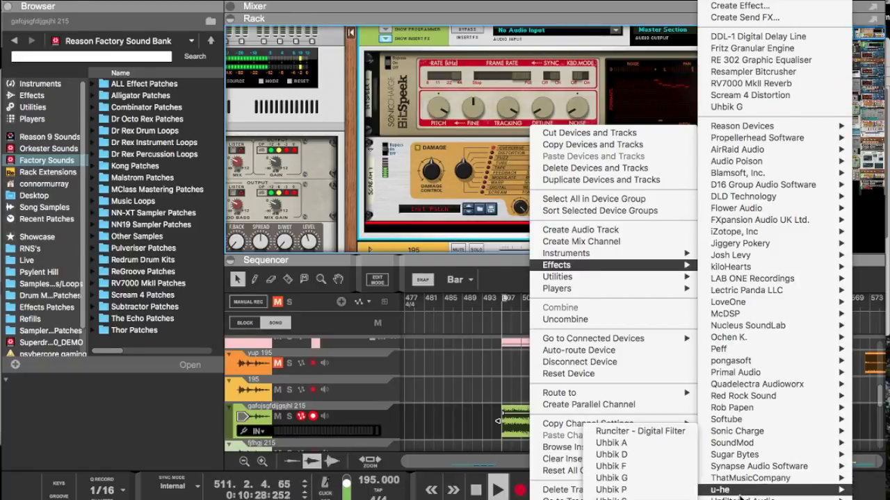
pyautogui.click(482, 380)
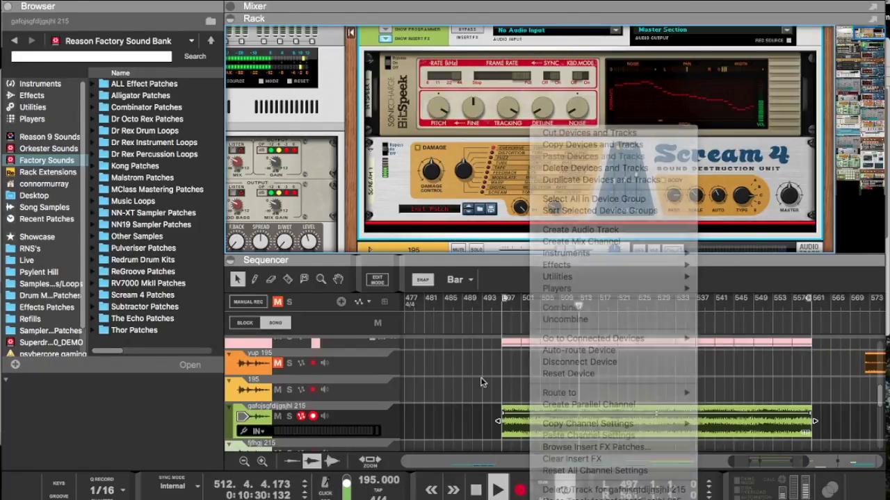
# Step: Move the Combinator 3 copy 3 clips out of the loop so they start at bar 561
pyautogui.moveTo(593, 259); pyautogui.dragTo(592, 30)
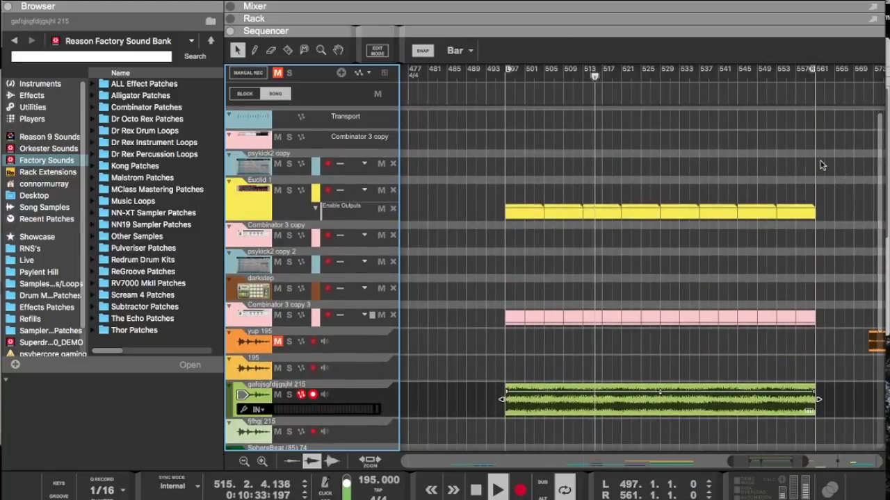
pyautogui.moveTo(822, 165); pyautogui.dragTo(818, 323)
pyautogui.scroll(-5, 780, 316)
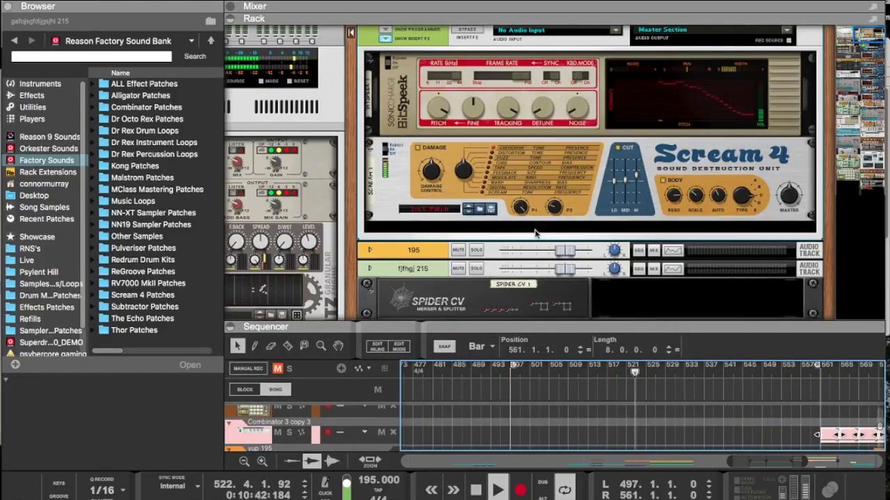
# Step: Add Ochen K.'s Glitch Effect below Scream 4 and turn on its Random options for Dials and Enable
pyautogui.rightClick(535, 233)
pyautogui.moveTo(566, 270)
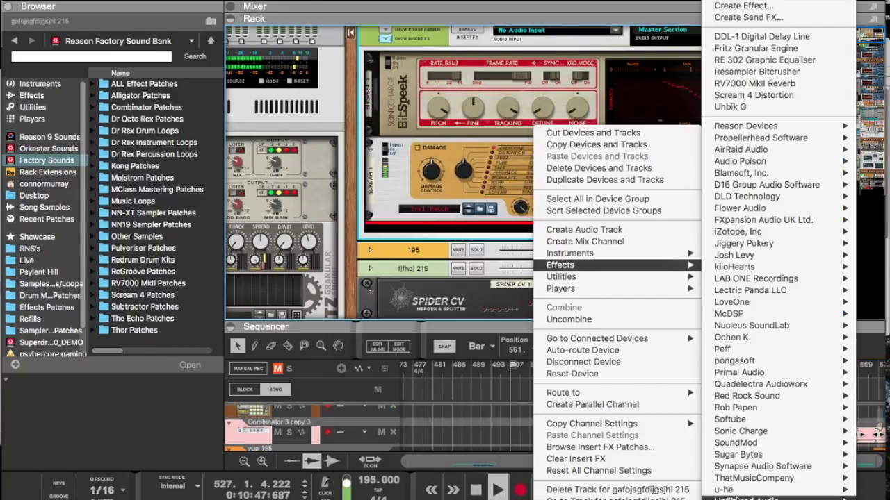
pyautogui.moveTo(730, 491)
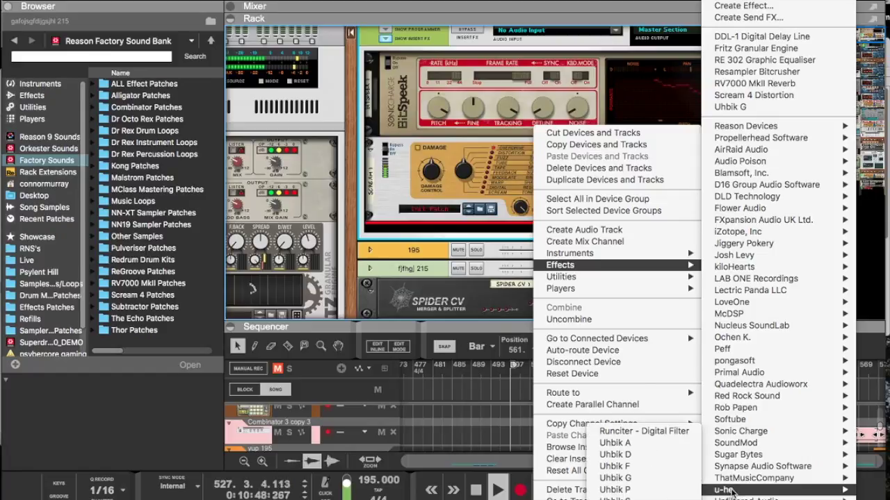
pyautogui.moveTo(743, 339)
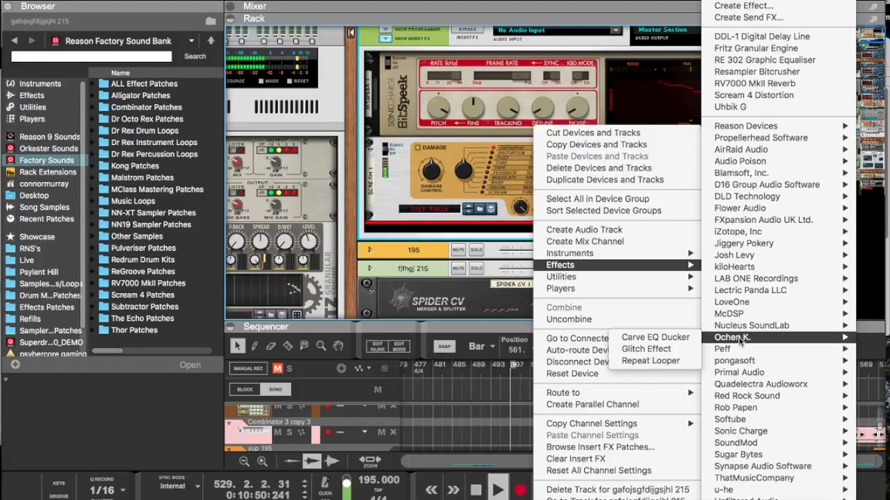
pyautogui.click(650, 351)
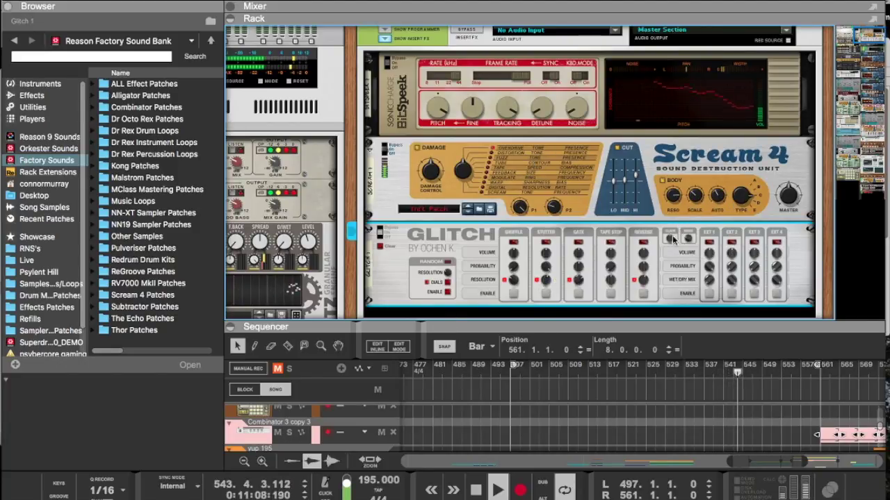
pyautogui.click(448, 293)
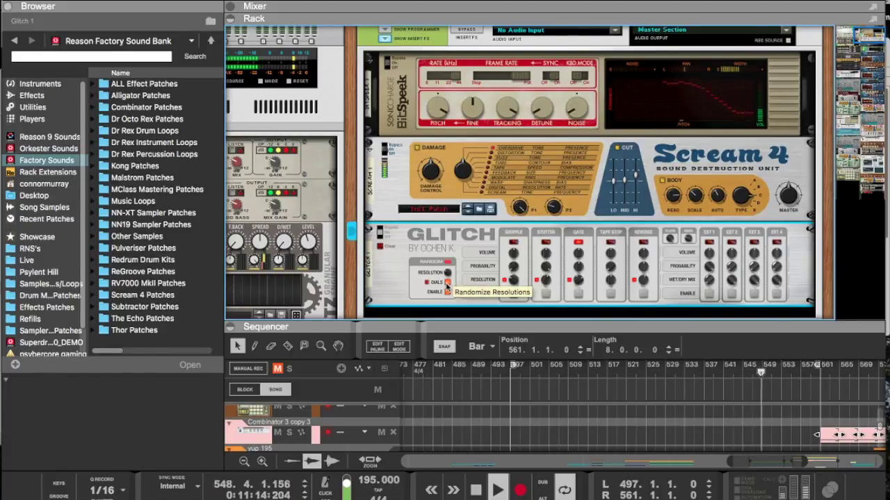
pyautogui.click(447, 283)
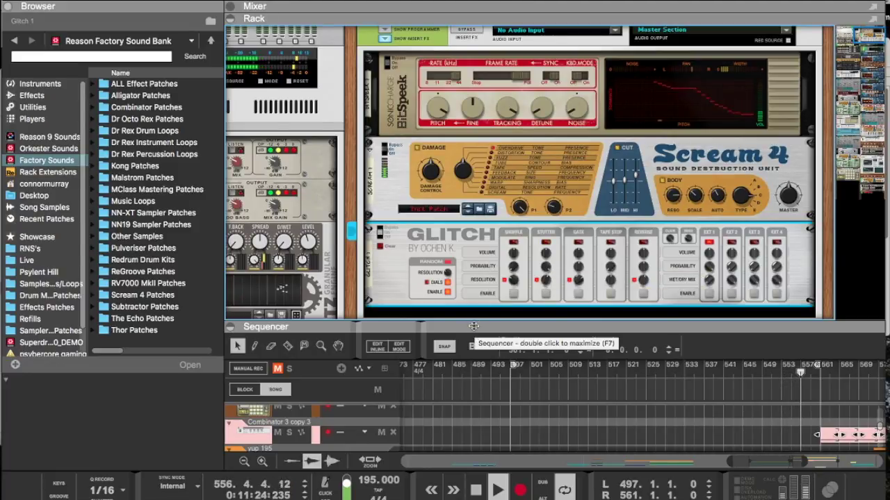
# Step: Delete all Hhp12_Car Bomb_093_Chrnc clips between bars 497 and 561
pyautogui.moveTo(473, 326); pyautogui.dragTo(480, 232)
pyautogui.scroll(-5, 545, 333)
pyautogui.moveTo(504, 339); pyautogui.dragTo(845, 333)
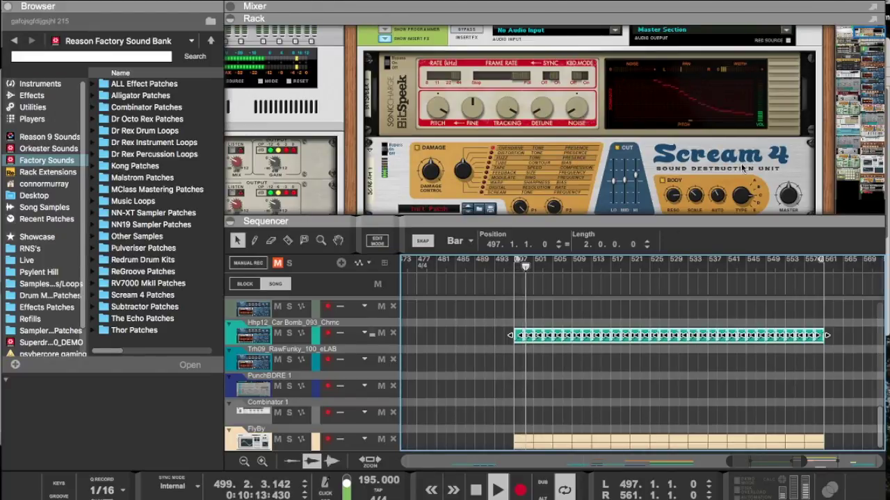
pyautogui.moveTo(720, 218); pyautogui.dragTo(720, 28)
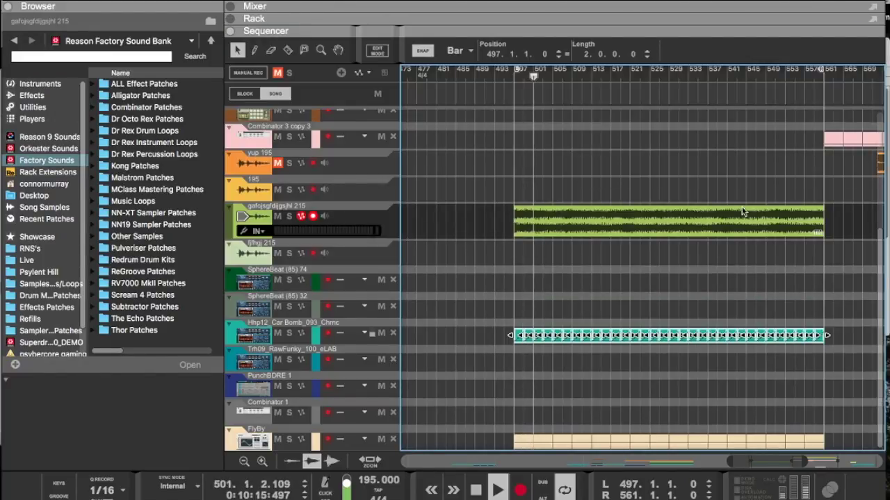
pyautogui.press('Delete')
# Step: Place the Trh09_RawFunky_100_eLAB clips from bar 497 and fill the gap at bar 513 with another 4-bar clip
pyautogui.hscroll(-10, 574, 344)
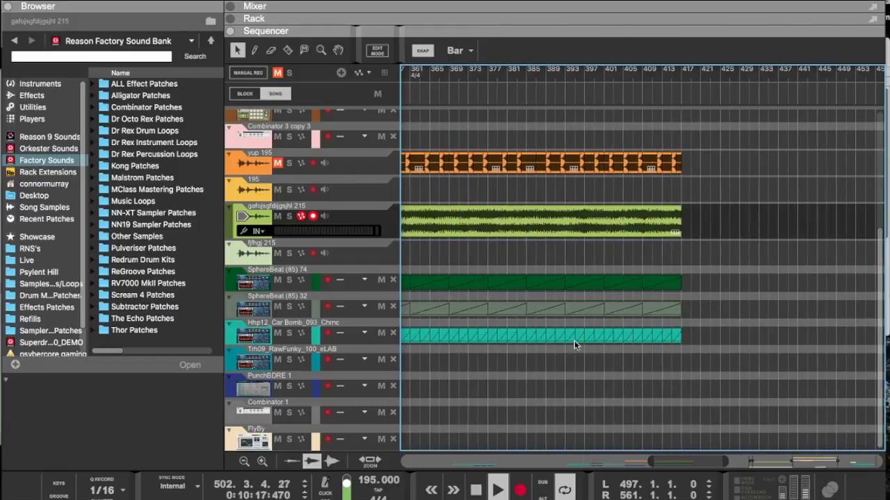
pyautogui.hscroll(15, 576, 341)
pyautogui.moveTo(612, 370); pyautogui.dragTo(788, 366)
pyautogui.moveTo(725, 366); pyautogui.dragTo(464, 363)
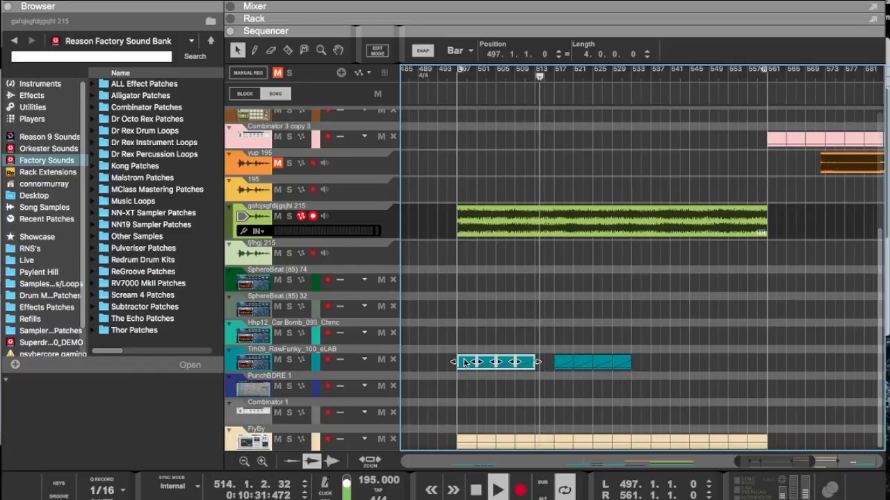
pyautogui.moveTo(559, 367); pyautogui.dragTo(546, 369)
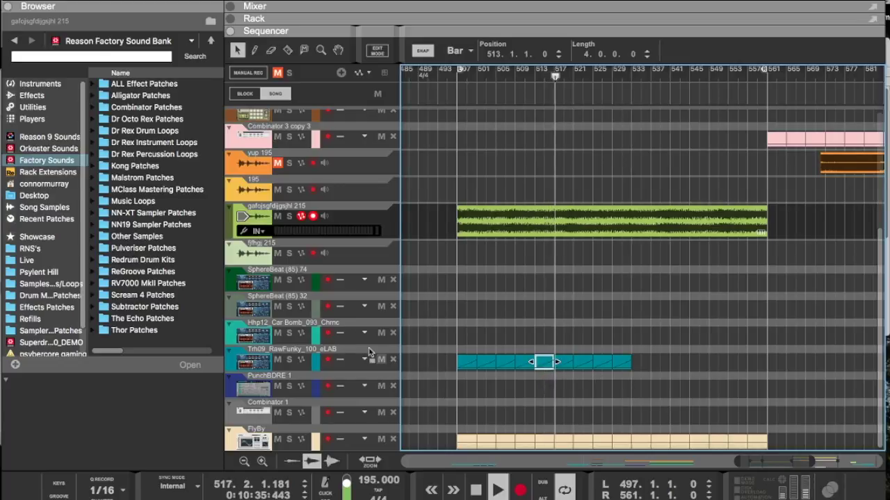
# Step: Adjust the Resampler's downsampling rate on the Trh09_RawFunky_100_eLAB loop player and disable Scream 3 below it
pyautogui.click(269, 367)
pyautogui.moveTo(506, 31); pyautogui.dragTo(498, 308)
pyautogui.scroll(-5, 529, 241)
pyautogui.scroll(3, 529, 241)
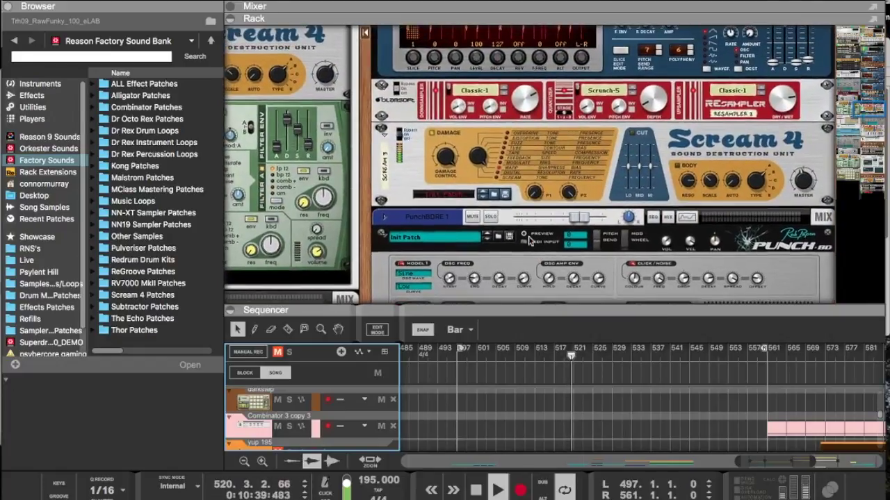
pyautogui.scroll(4, 530, 240)
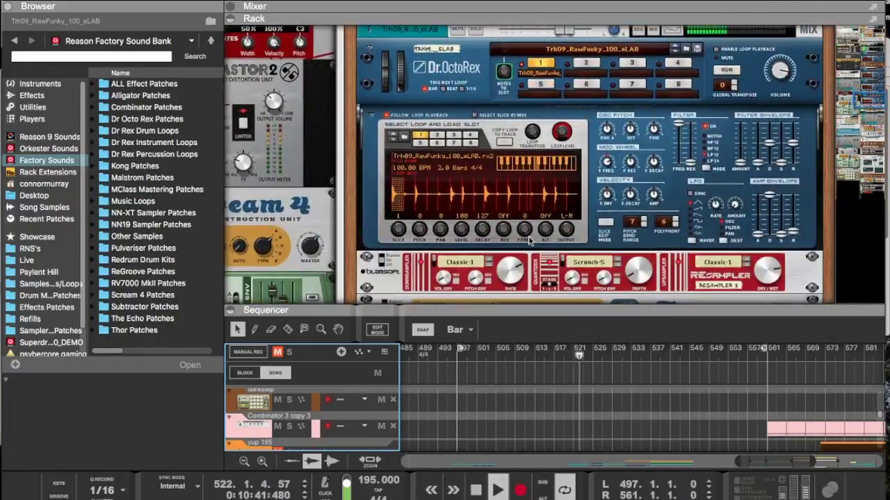
pyautogui.scroll(-3, 530, 240)
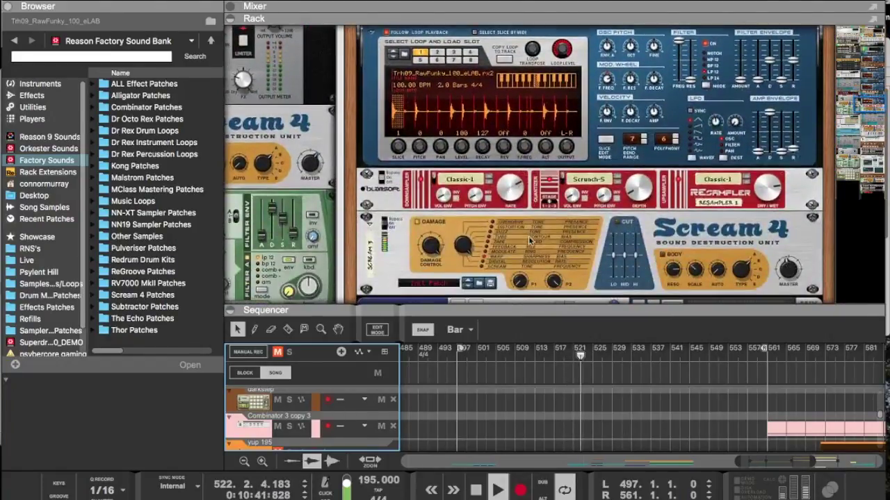
pyautogui.click(532, 48)
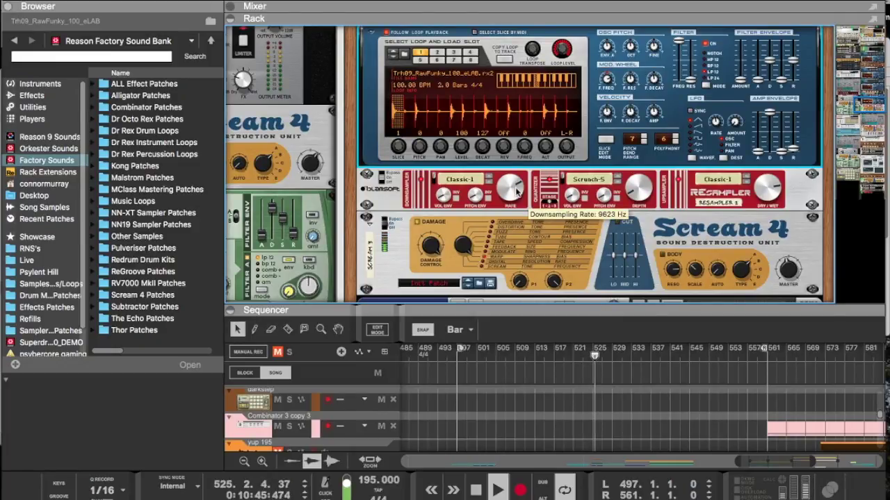
pyautogui.moveTo(509, 191); pyautogui.dragTo(512, 169)
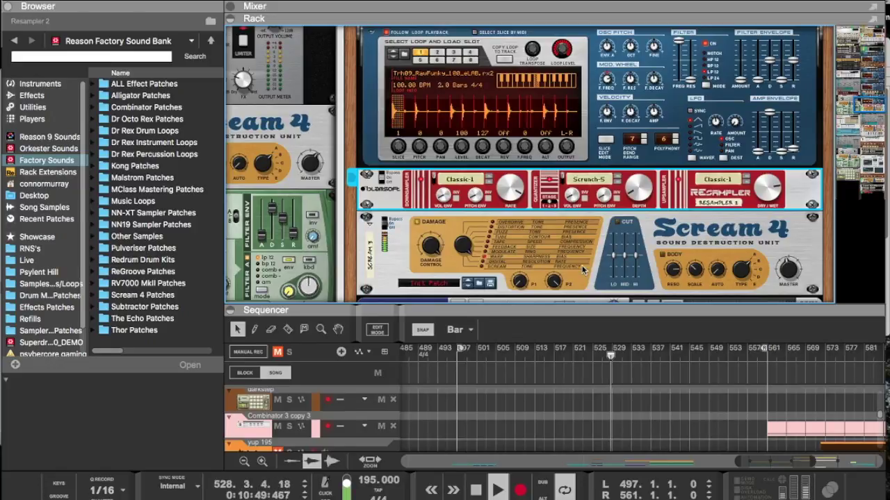
pyautogui.click(383, 224)
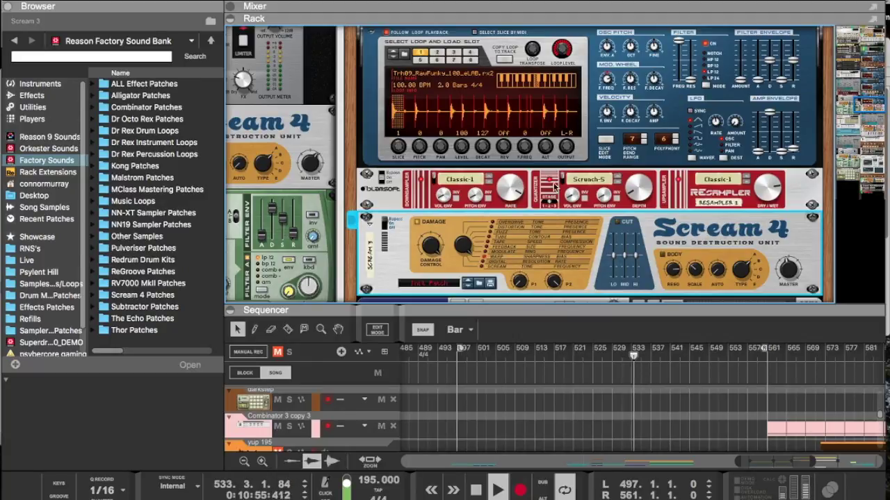
# Step: Extend the Trh09_RawFunky_100_eLAB clips so they fill the loop up to bar 561
pyautogui.moveTo(579, 311); pyautogui.dragTo(579, 129)
pyautogui.scroll(-3, 626, 403)
pyautogui.moveTo(677, 373); pyautogui.dragTo(722, 366)
pyautogui.hotkey('ctrl', 'z')
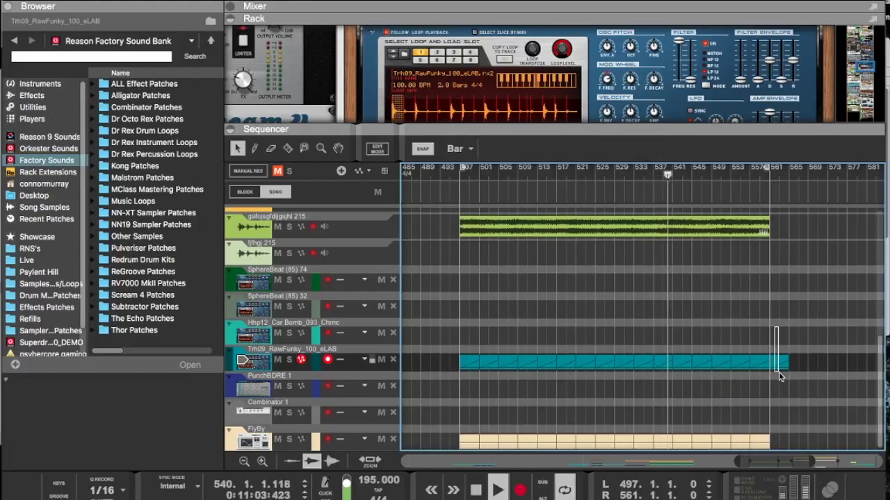
# Step: Enable Scream 3 and set its Damage Control to 20
pyautogui.moveTo(560, 126); pyautogui.dragTo(558, 261)
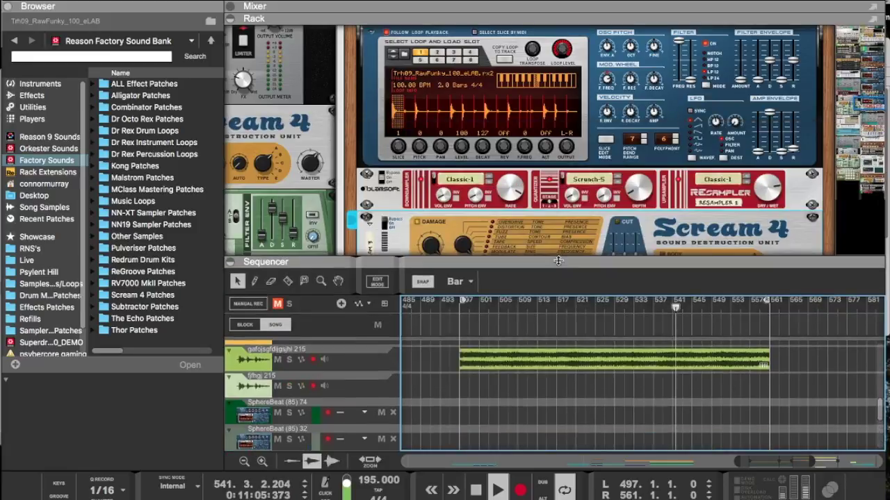
pyautogui.scroll(-4, 459, 167)
pyautogui.click(392, 139)
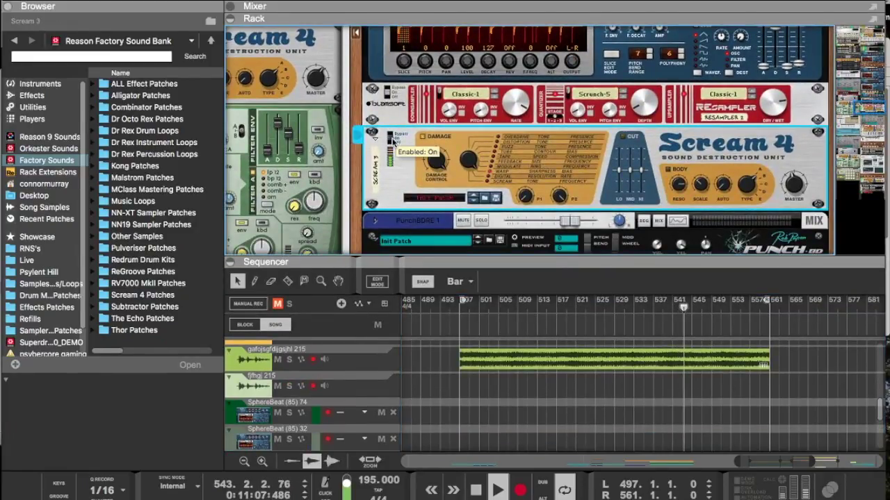
pyautogui.moveTo(445, 153); pyautogui.dragTo(464, 167)
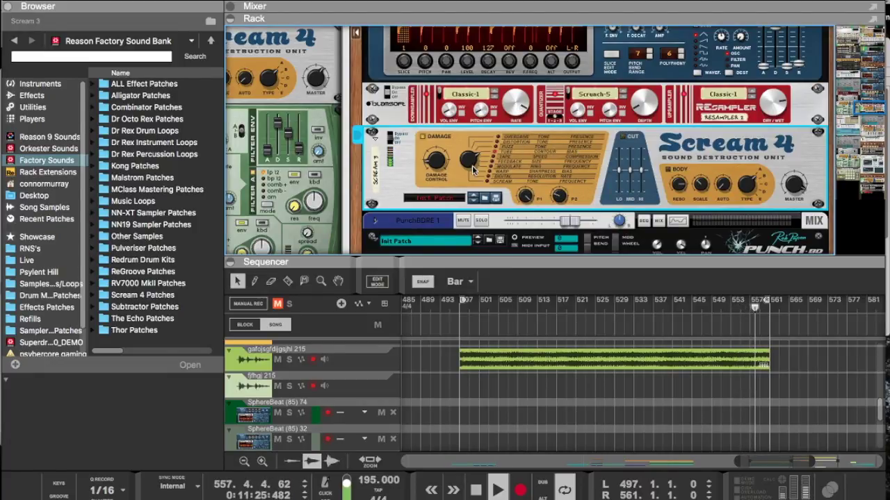
pyautogui.moveTo(438, 164)
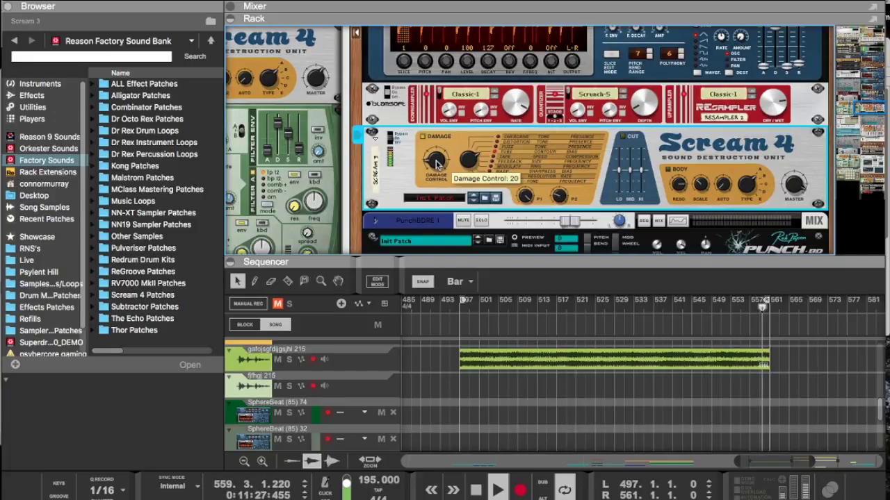
# Step: Set Scream 3's Master level to 115, turn on its Cut section and set Cut Hi to 11
pyautogui.moveTo(804, 187)
pyautogui.moveTo(804, 186); pyautogui.dragTo(803, 184)
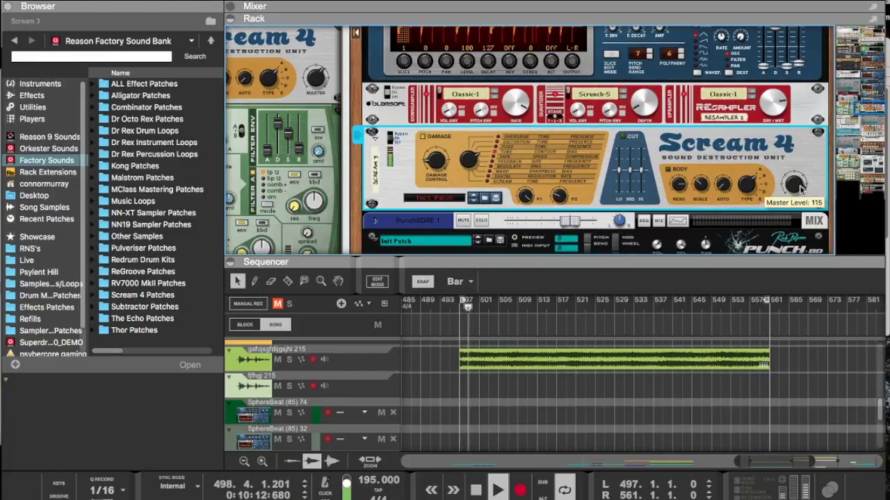
pyautogui.click(623, 135)
pyautogui.moveTo(621, 173)
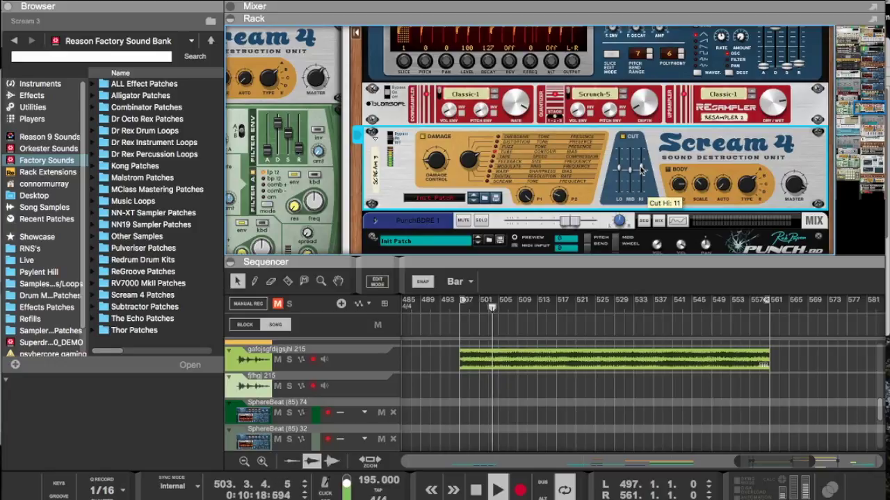
# Step: Copy the SphereBeat (85) 74 clips from the section starting at bar 353 into bars 497 to 561
pyautogui.moveTo(617, 260); pyautogui.dragTo(614, 23)
pyautogui.hscroll(10, 621, 164)
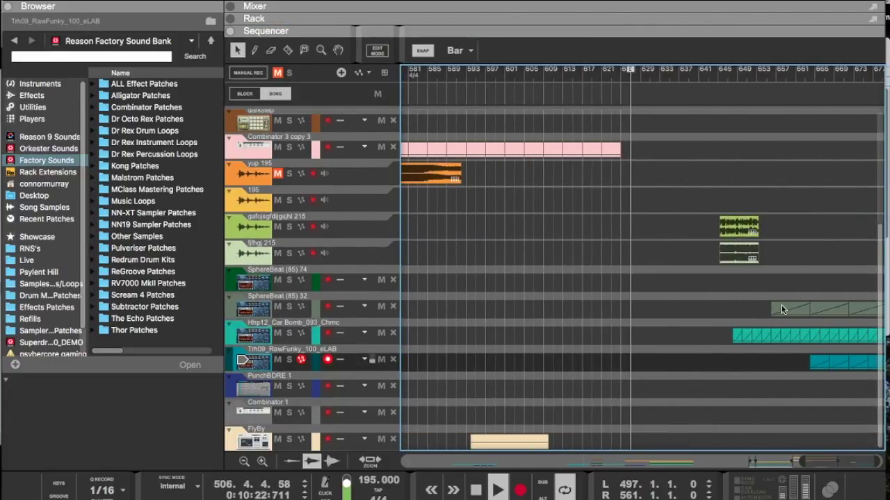
pyautogui.hscroll(-12, 782, 308)
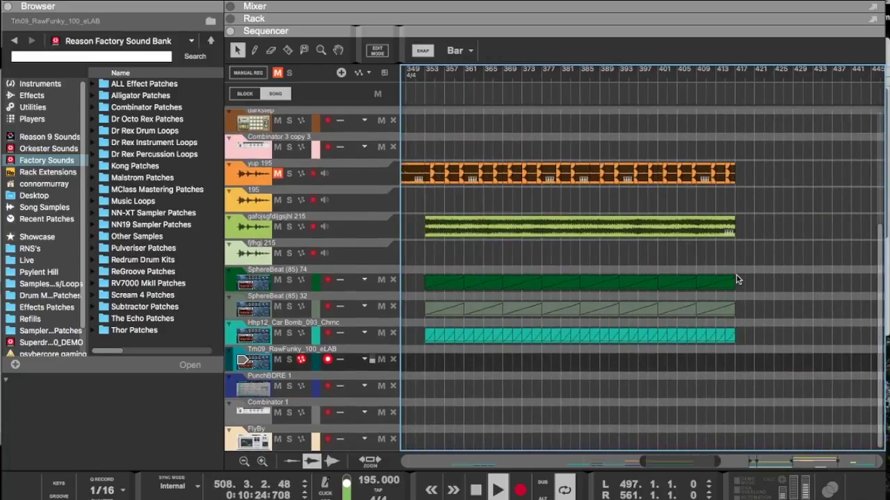
pyautogui.moveTo(663, 281); pyautogui.dragTo(786, 290)
pyautogui.hscroll(5, 786, 290)
pyautogui.moveTo(598, 286); pyautogui.dragTo(729, 292)
# Step: Adjust the Euclid pattern's Density and move the Euclid 1 and Combinator 3 copy 3 clips from bar 561 to bar 497
pyautogui.scroll(5, 729, 291)
pyautogui.moveTo(704, 204)
pyautogui.mouseDown()
pyautogui.moveTo(836, 278)
pyautogui.moveTo(884, 326)
pyautogui.mouseUp()
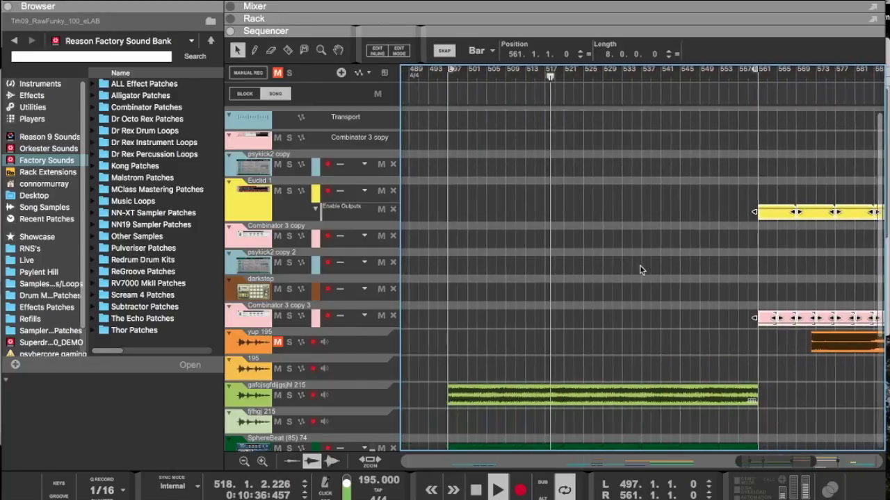
pyautogui.moveTo(529, 31); pyautogui.dragTo(526, 292)
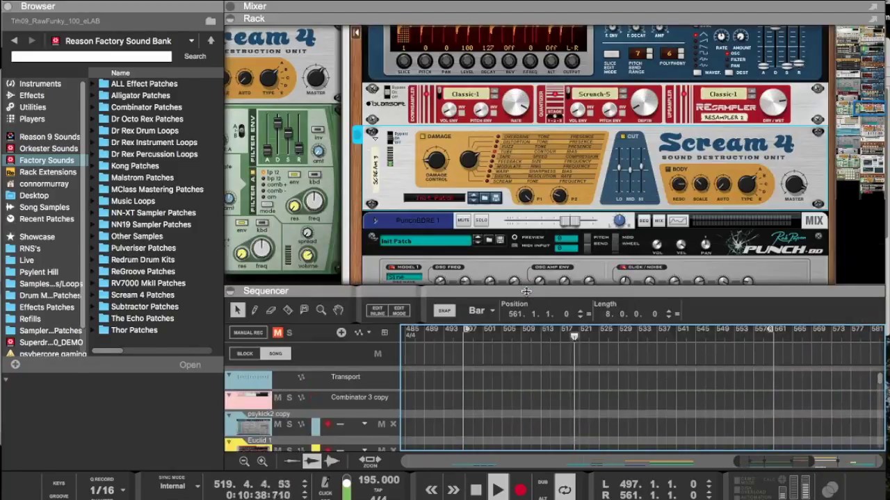
pyautogui.scroll(-15, 443, 160)
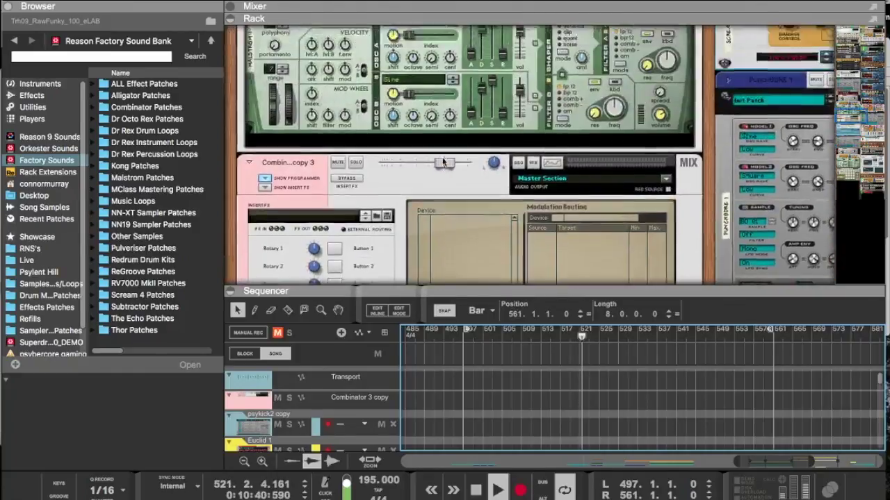
pyautogui.scroll(-3, 443, 161)
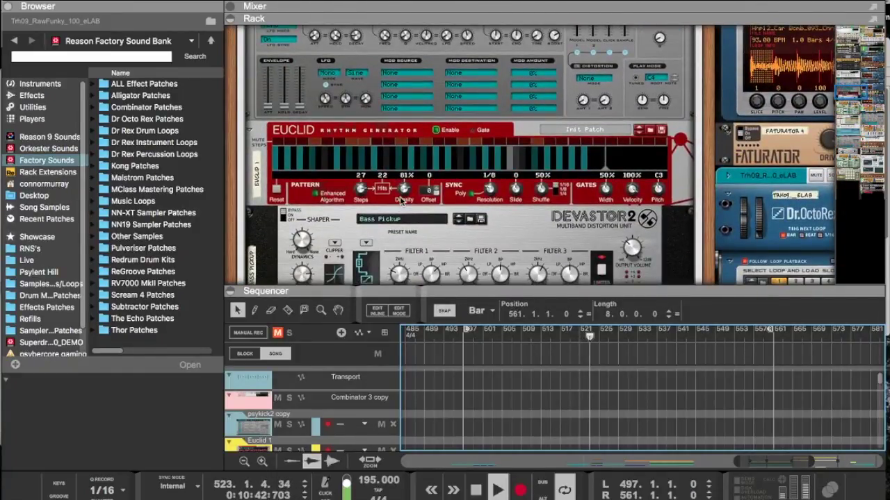
pyautogui.moveTo(404, 191); pyautogui.dragTo(445, 73)
pyautogui.moveTo(790, 276); pyautogui.dragTo(481, 284)
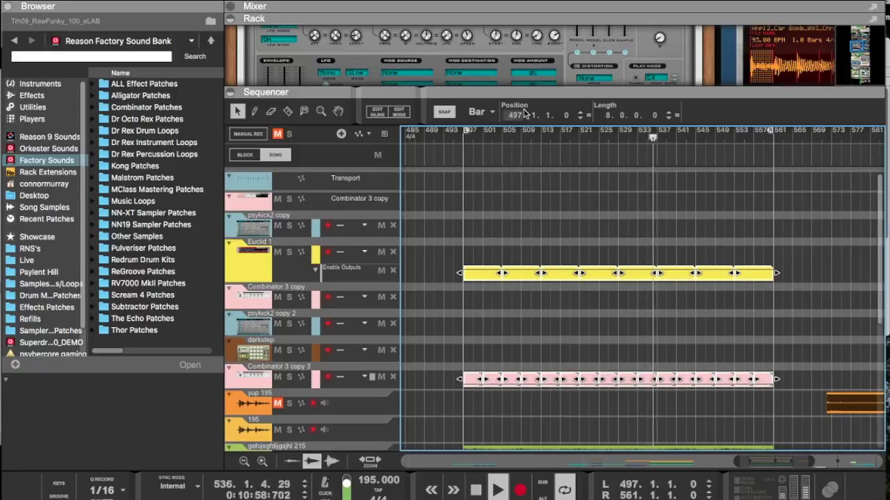
# Step: Adjust the dry/wet mix and output Level of the Fritz granular engine
pyautogui.moveTo(520, 87); pyautogui.dragTo(511, 202)
pyautogui.hscroll(10, 514, 202)
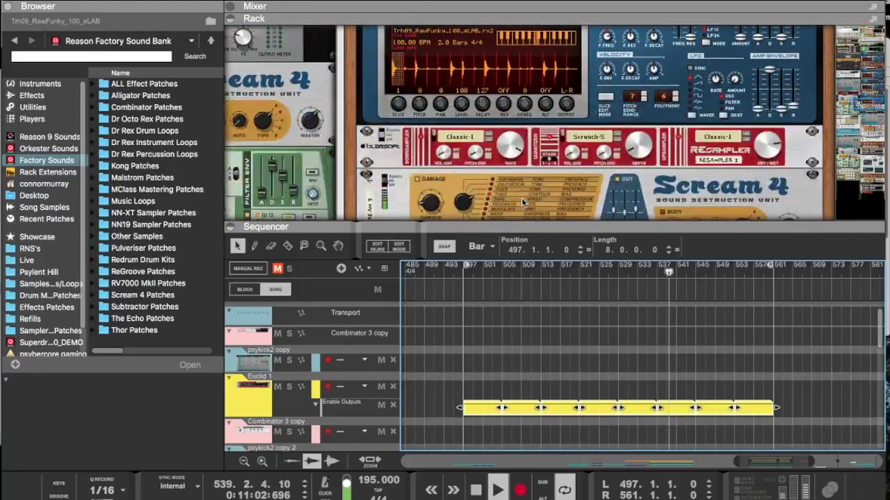
pyautogui.moveTo(521, 226); pyautogui.dragTo(521, 30)
pyautogui.scroll(-5, 580, 320)
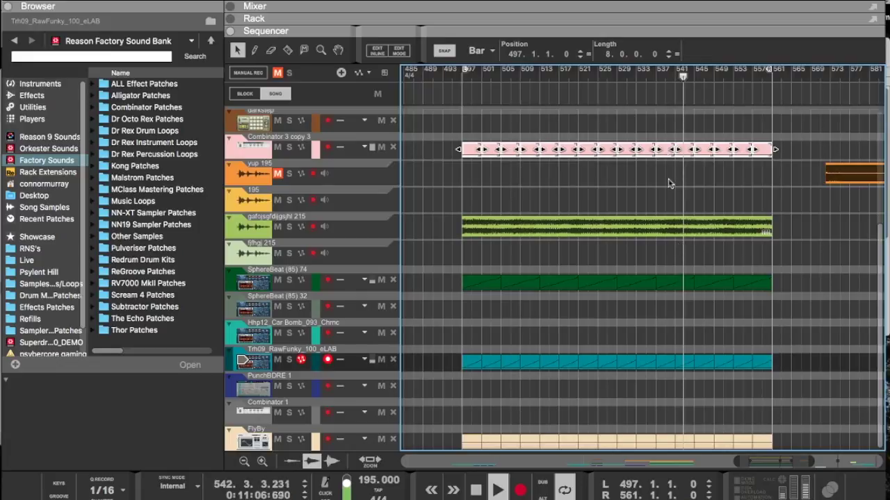
pyautogui.moveTo(660, 32); pyautogui.dragTo(647, 351)
pyautogui.scroll(-15, 669, 232)
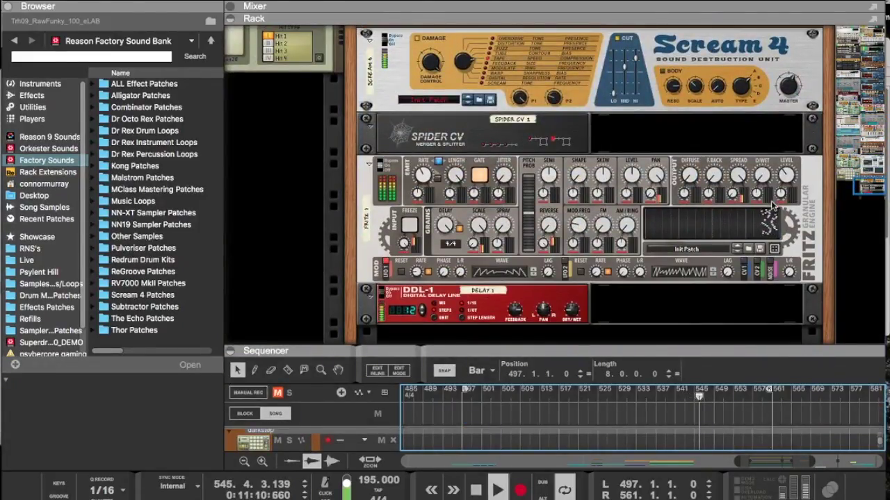
pyautogui.click(761, 179)
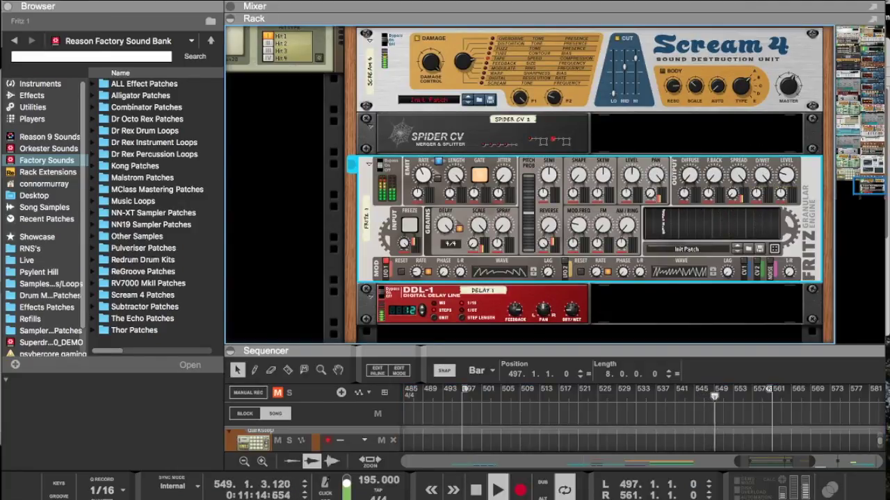
pyautogui.moveTo(786, 149); pyautogui.dragTo(786, 176)
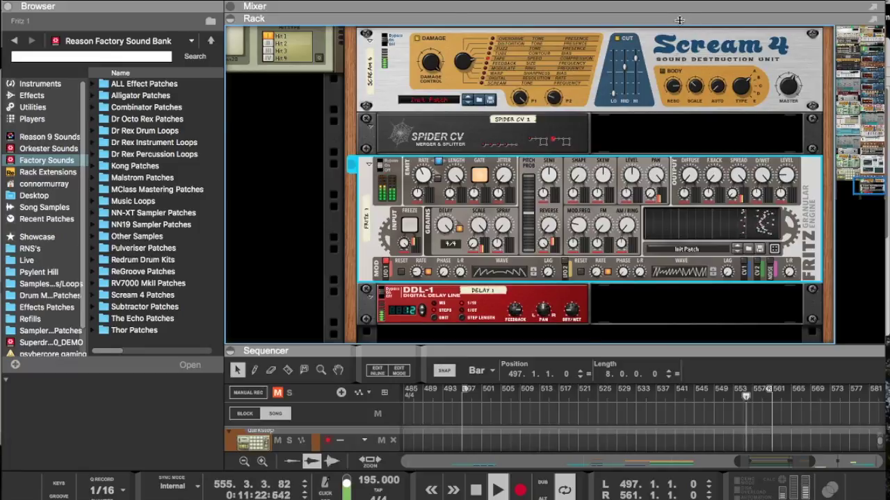
# Step: Set the mixer input gain to -8.00 dB on Combinator 3 copy 3 and 2.00 dB on Combinator 3 copy
pyautogui.moveTo(678, 12); pyautogui.dragTo(679, 186)
pyautogui.scroll(-5, 524, 120)
pyautogui.scroll(10, 525, 119)
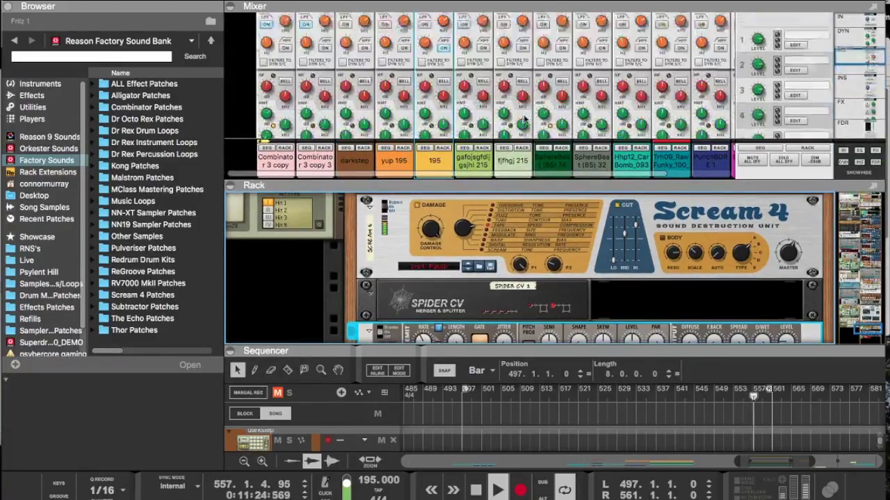
pyautogui.scroll(-10, 354, 81)
pyautogui.scroll(-3, 354, 80)
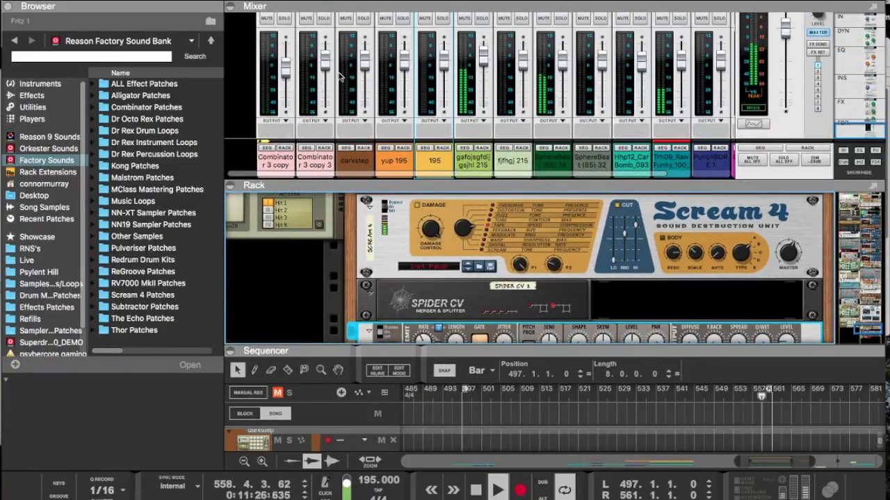
pyautogui.scroll(6, 312, 64)
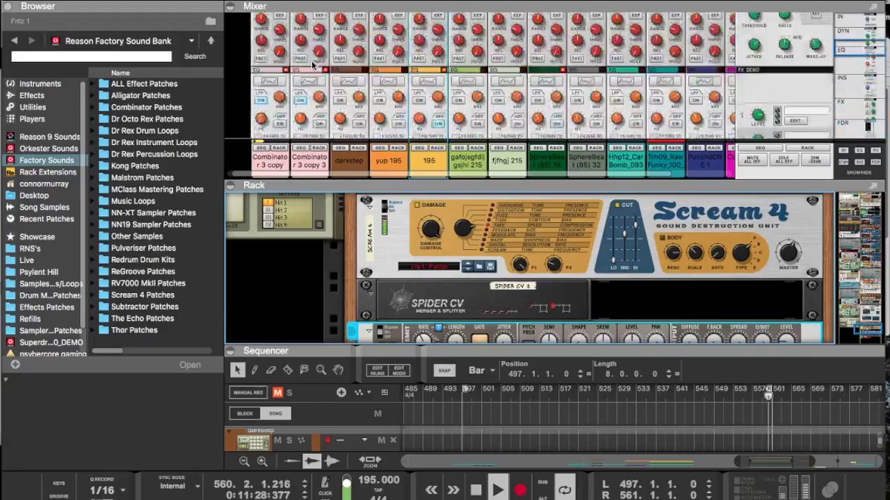
pyautogui.click(304, 31)
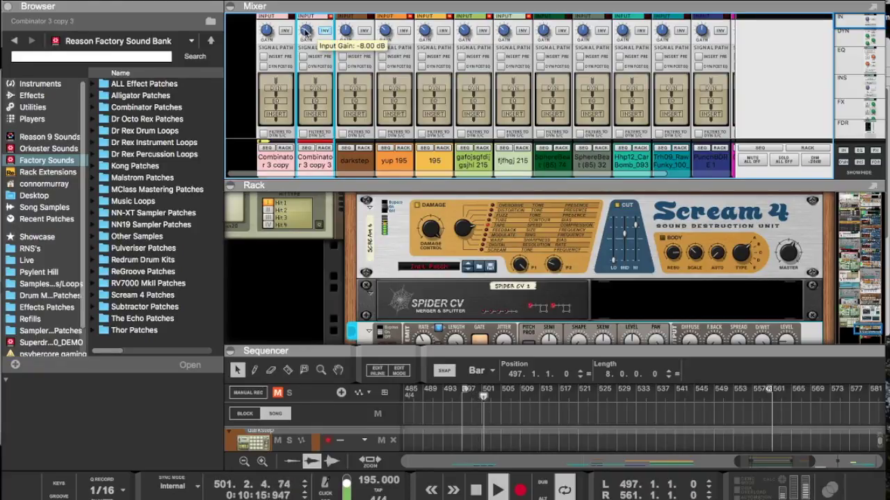
pyautogui.click(268, 31)
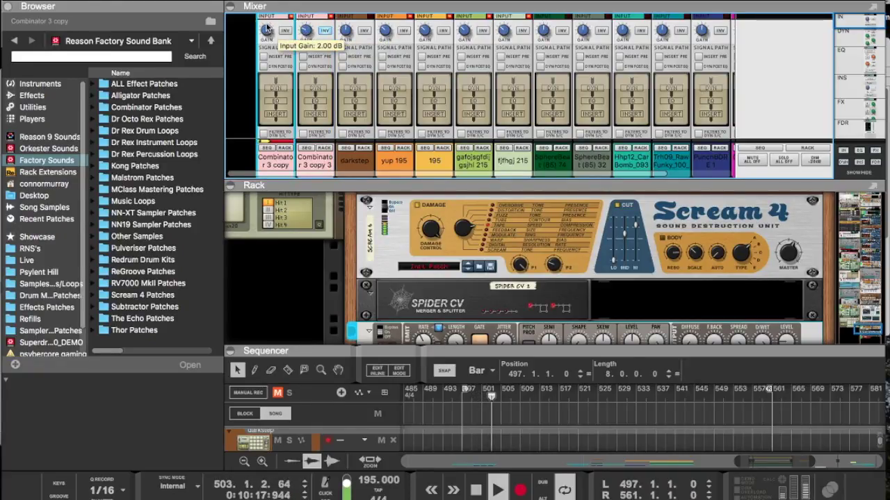
# Step: Set the Master Level of the SphereBeat (85) 74 Dr.OctoRex to 103
pyautogui.moveTo(372, 182); pyautogui.dragTo(371, 19)
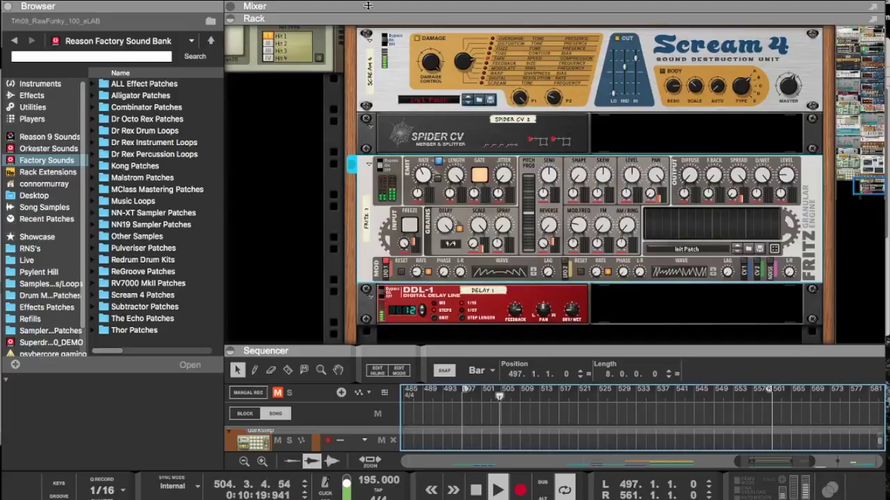
pyautogui.moveTo(494, 349); pyautogui.dragTo(485, 54)
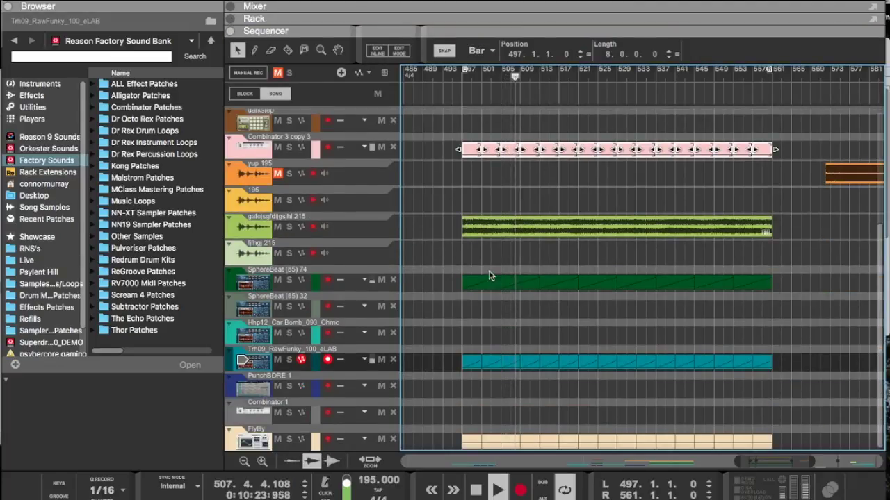
pyautogui.moveTo(497, 35); pyautogui.dragTo(498, 247)
pyautogui.scroll(-5, 367, 353)
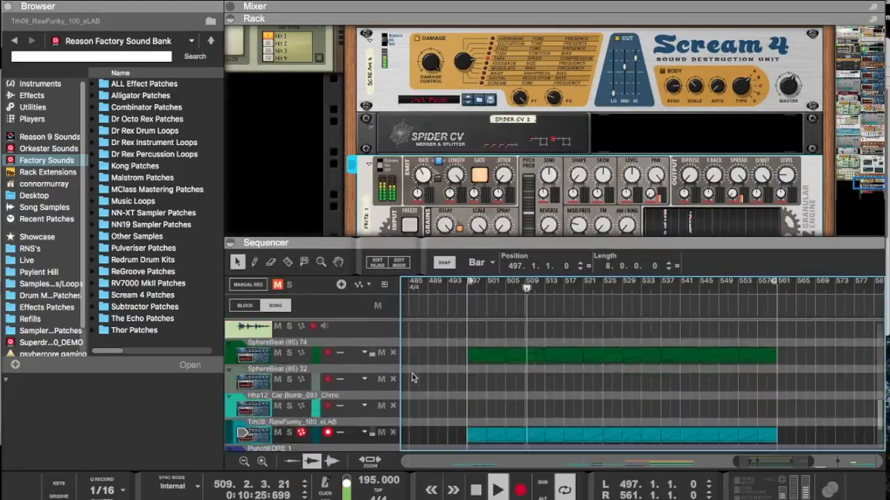
pyautogui.click(367, 354)
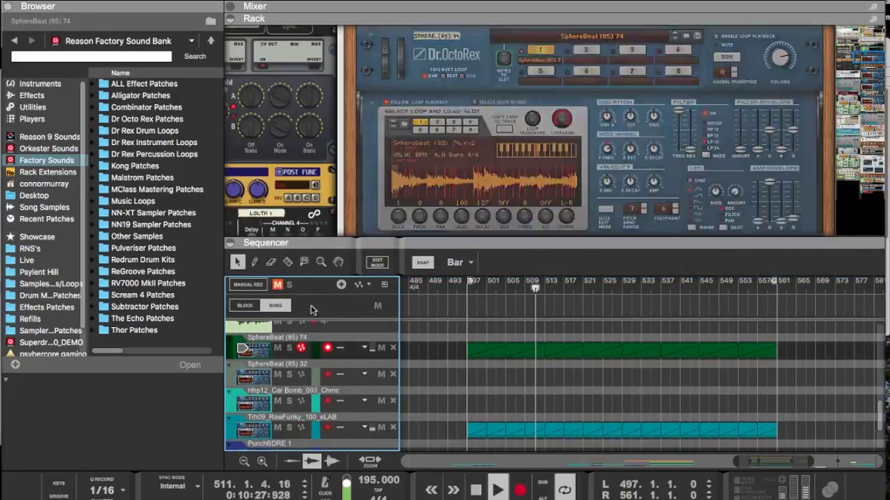
pyautogui.click(784, 61)
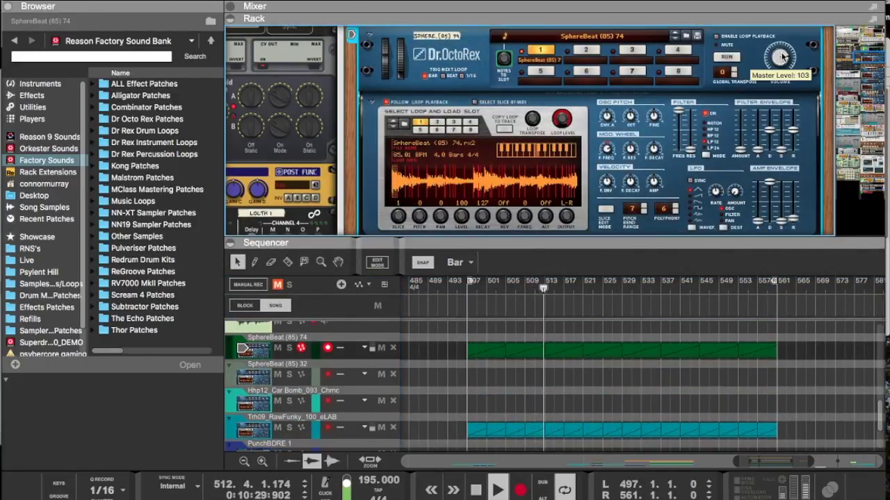
pyautogui.scroll(-5, 764, 104)
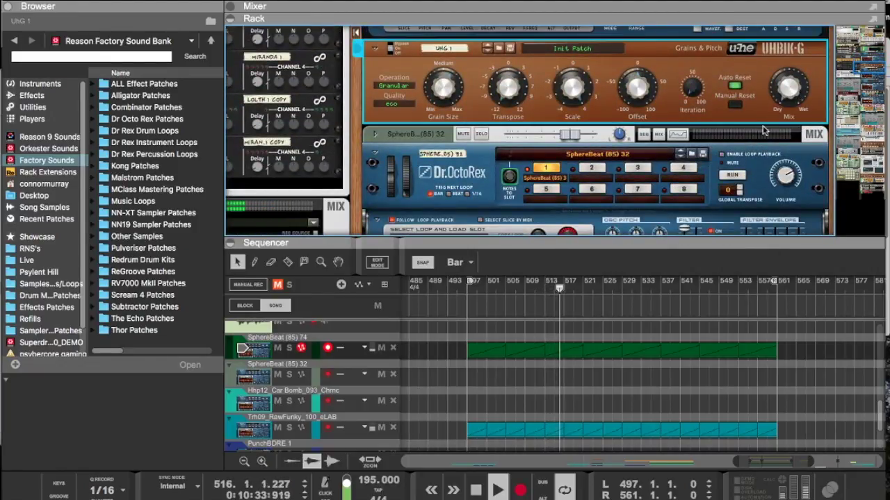
pyautogui.click(770, 102)
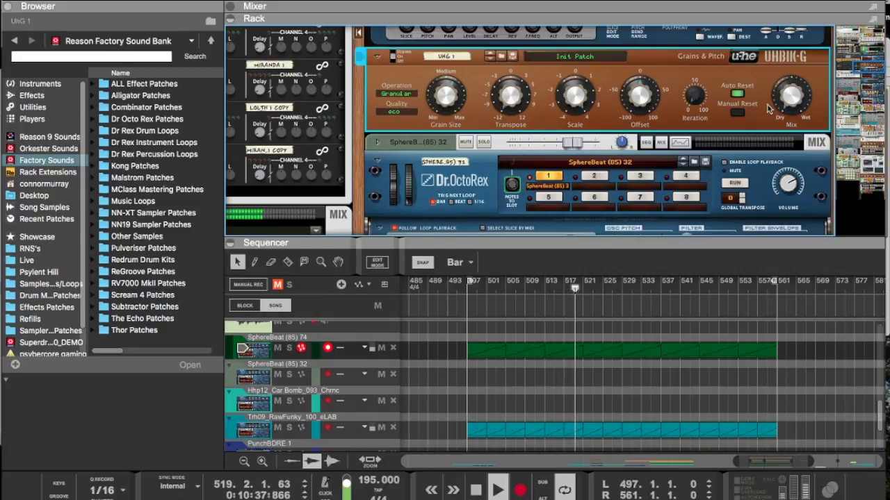
pyautogui.scroll(1, 768, 108)
pyautogui.scroll(3, 767, 105)
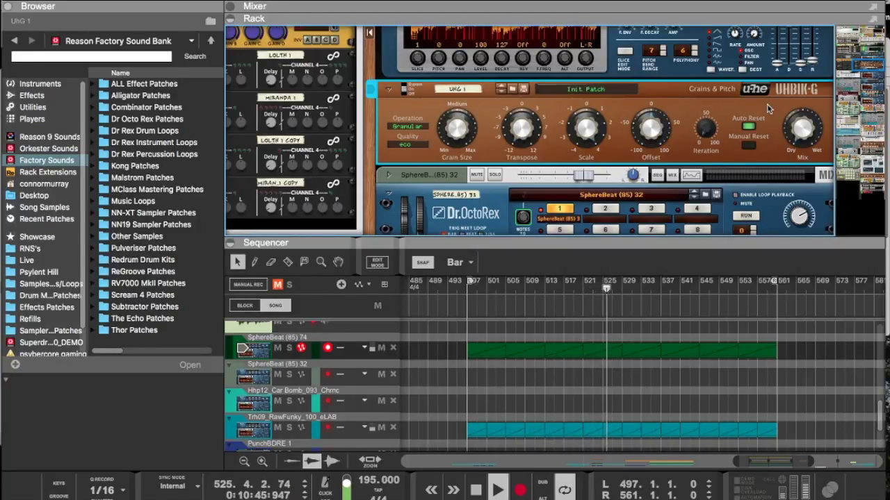
# Step: Try adding The Echo delay below the Glitch effect in the audio track's insert section, then undo it
pyautogui.scroll(-15, 624, 88)
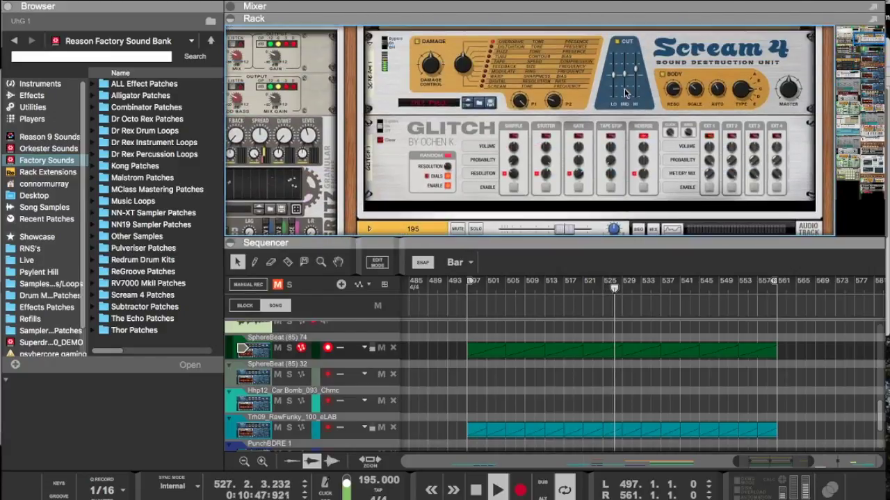
pyautogui.rightClick(581, 160)
pyautogui.moveTo(598, 265)
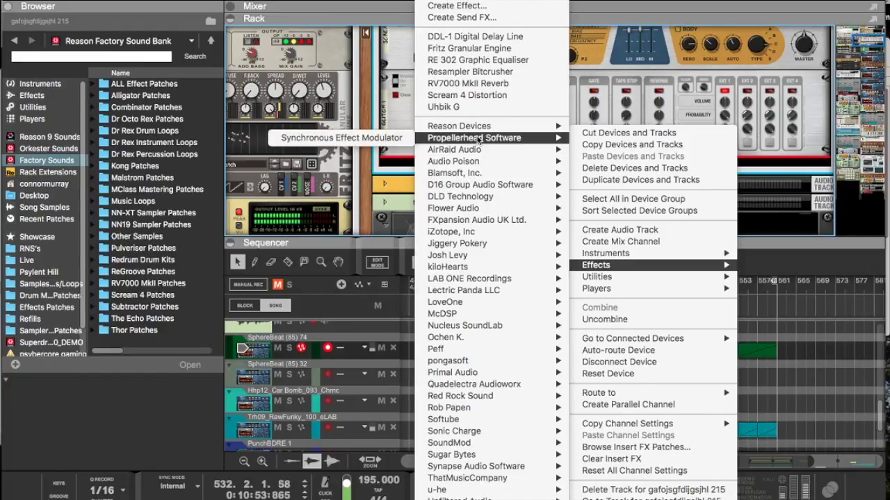
pyautogui.moveTo(473, 359)
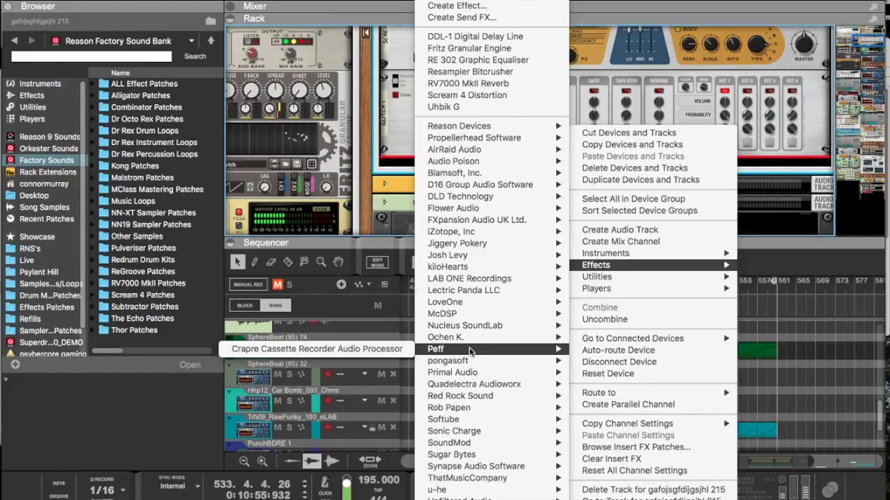
pyautogui.click(18, 98)
pyautogui.moveTo(137, 134); pyautogui.dragTo(430, 165)
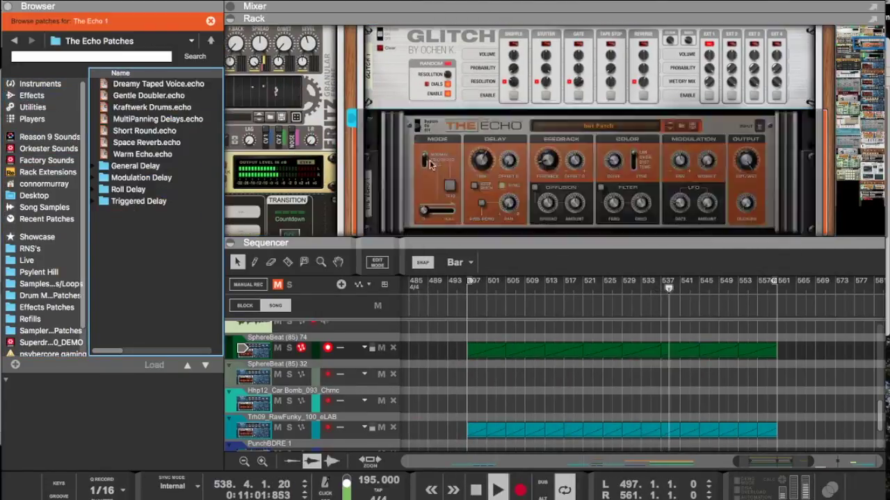
pyautogui.press('super+z')
pyautogui.rightClick(475, 153)
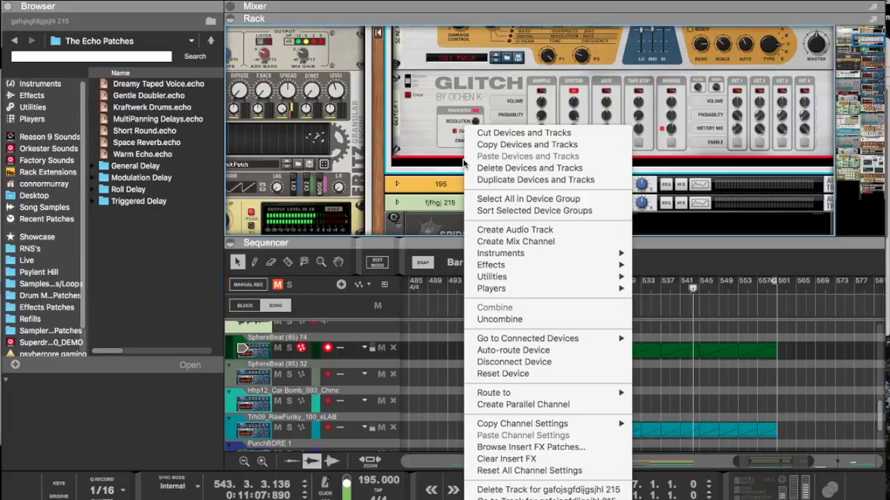
pyautogui.moveTo(502, 264)
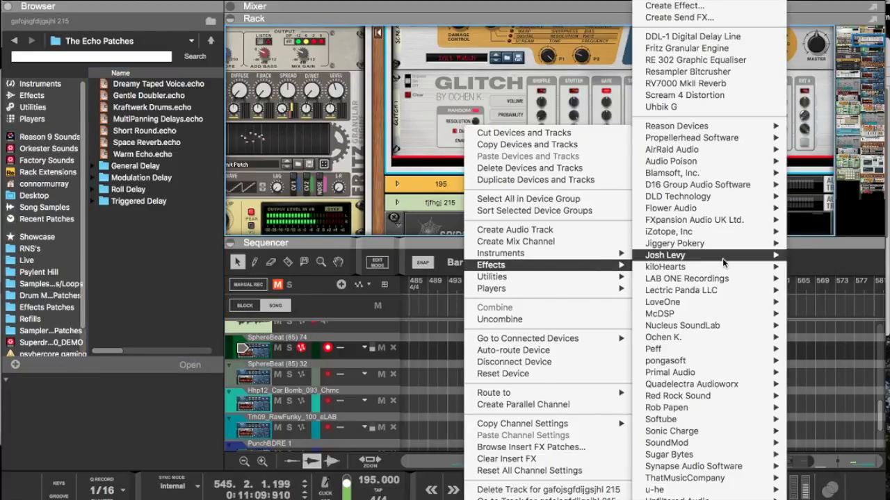
pyautogui.click(411, 163)
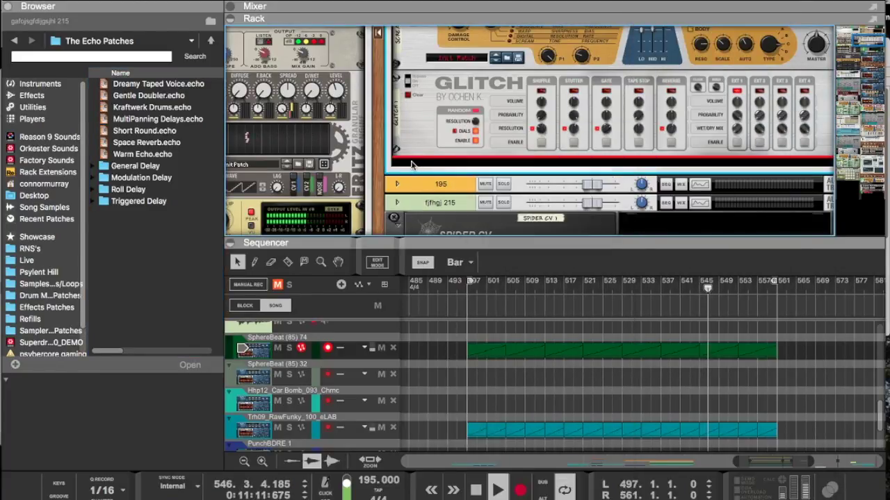
# Step: Insert the 3Plex Advanced Triple Line Filter Delay below the Glitch effect in the audio track's insert effects
pyautogui.click(27, 96)
pyautogui.scroll(-15, 173, 251)
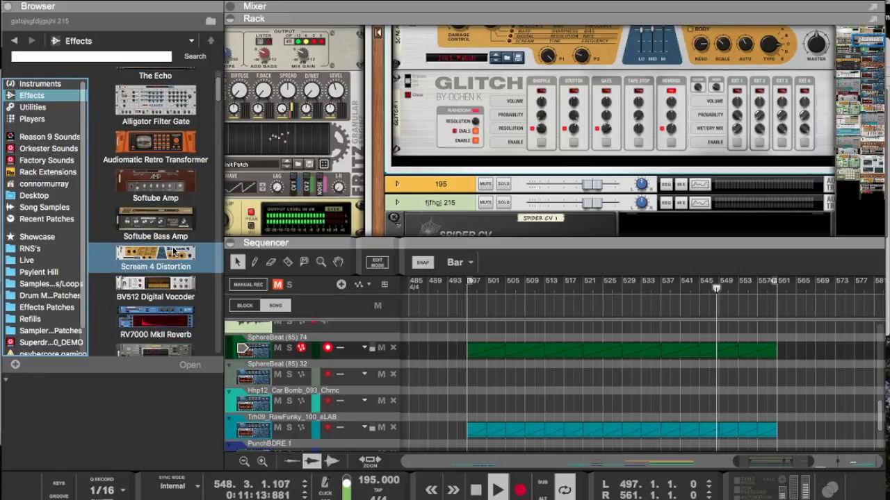
pyautogui.scroll(-15, 173, 251)
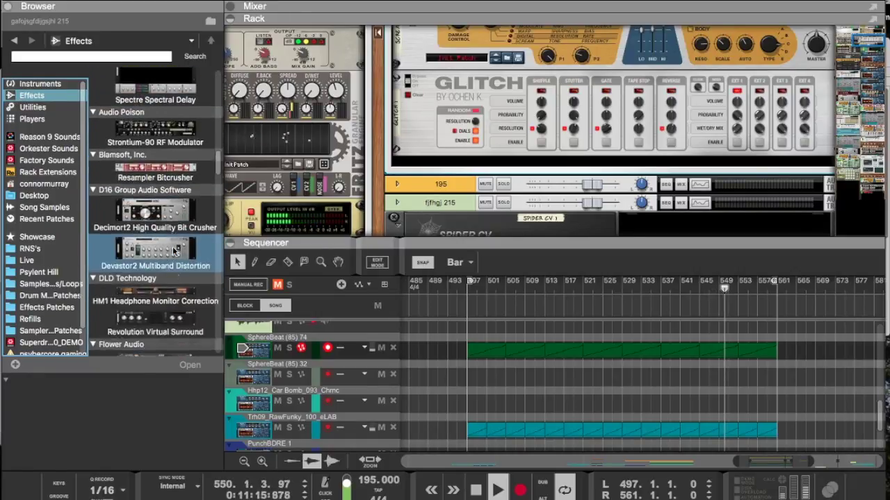
pyautogui.scroll(-12, 173, 251)
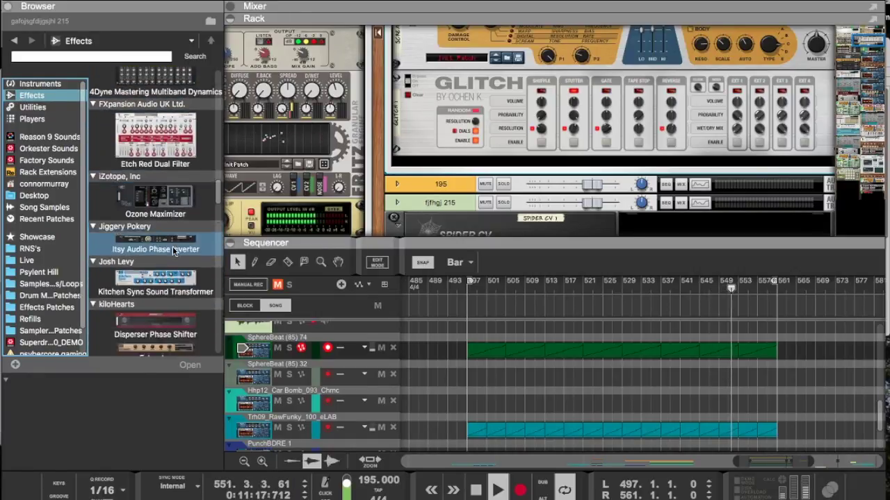
pyautogui.scroll(-10, 173, 251)
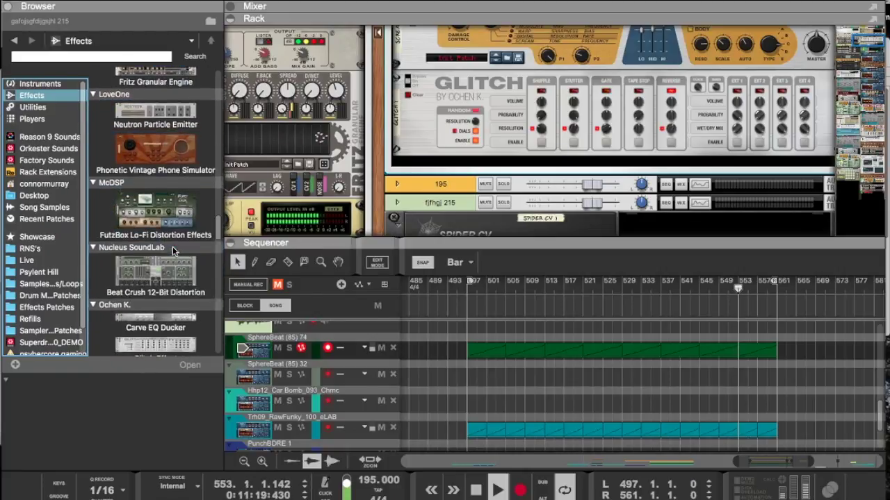
pyautogui.scroll(-5, 172, 246)
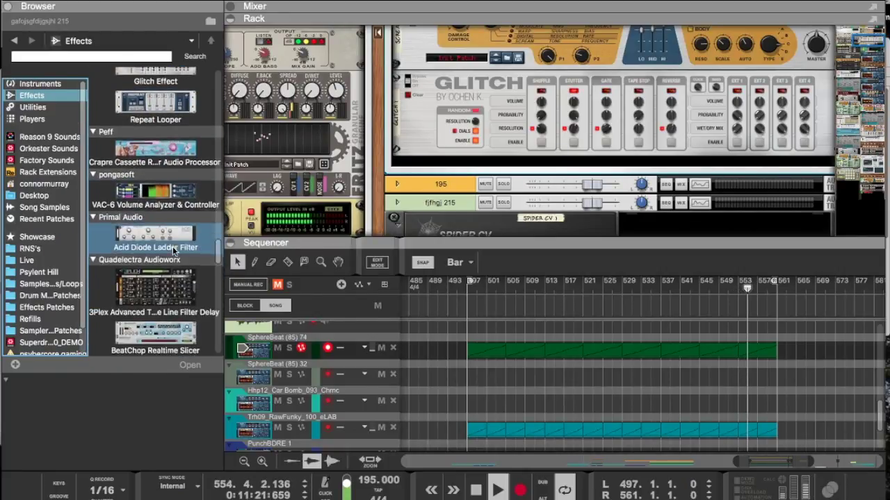
pyautogui.moveTo(172, 246); pyautogui.dragTo(485, 156)
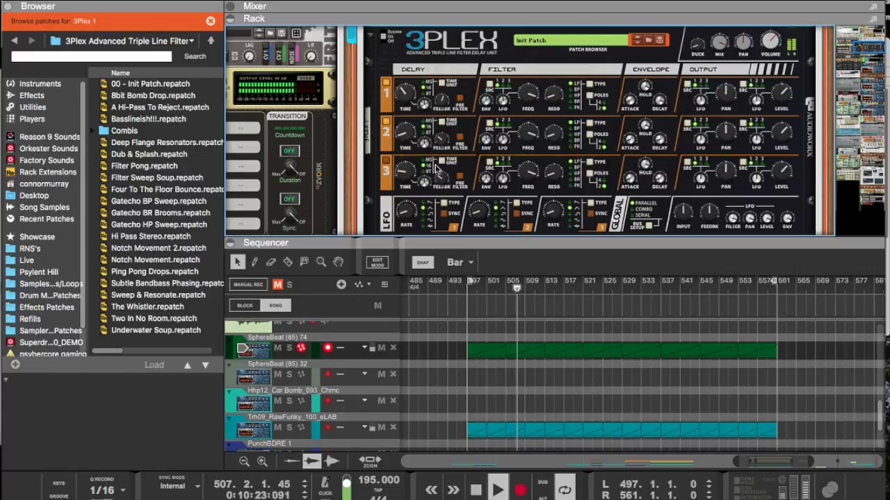
# Step: Adjust the delay time, feedback and panning on lines 1 and 3 of the 3Plex delay
pyautogui.moveTo(398, 120); pyautogui.dragTo(404, 66)
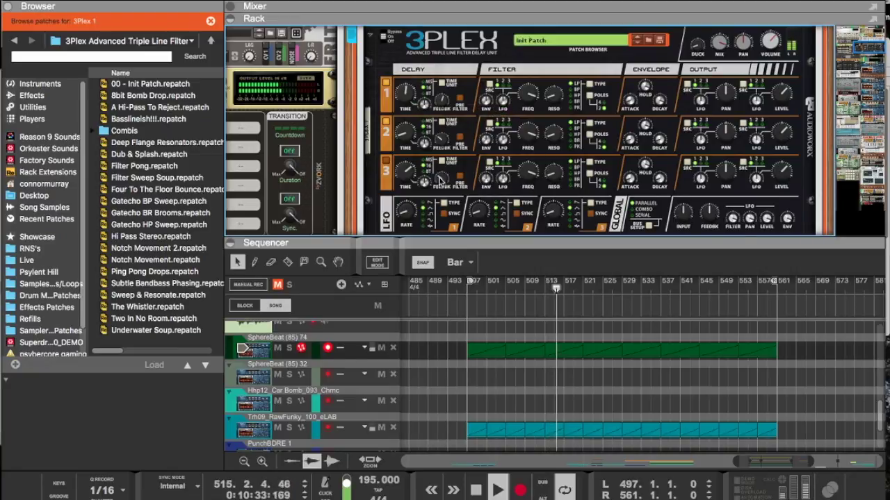
pyautogui.moveTo(442, 99); pyautogui.dragTo(441, 79)
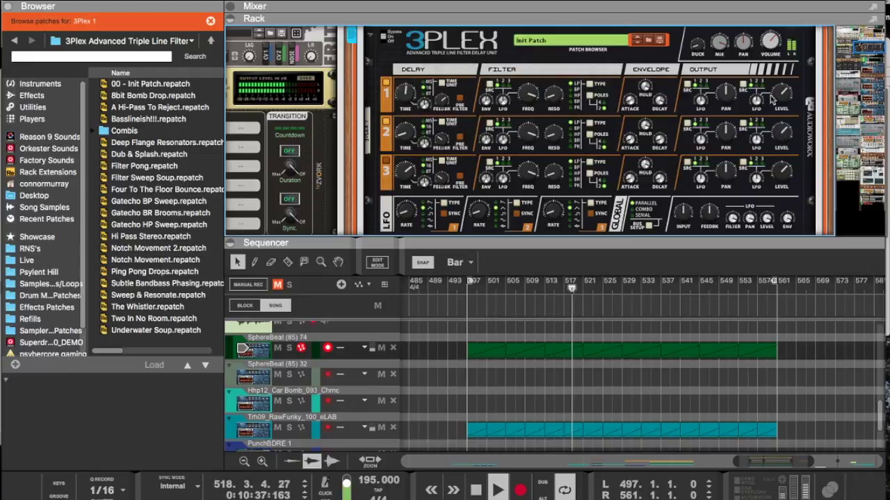
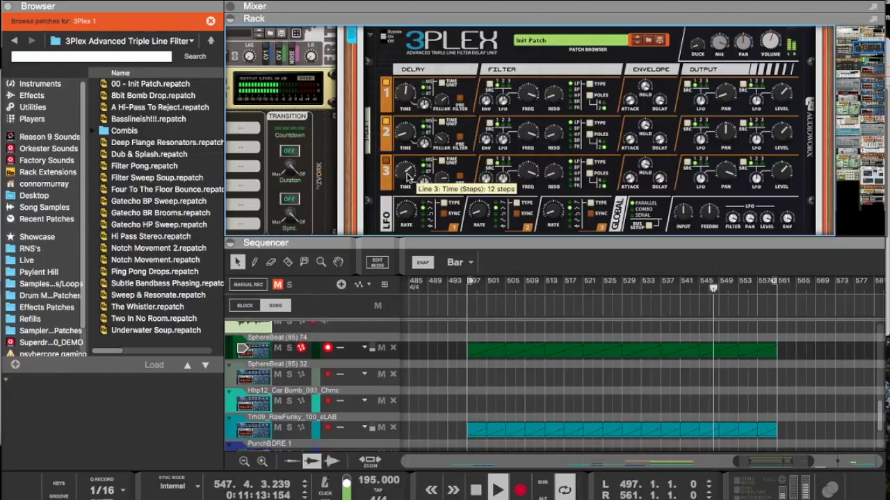
pyautogui.moveTo(442, 183); pyautogui.dragTo(441, 181)
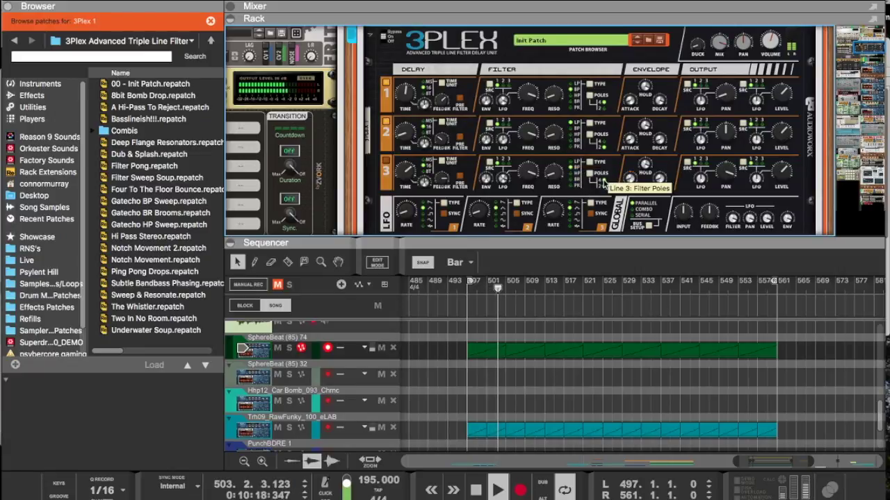
# Step: Change the waveforms of 3Plex LFO 1 and LFO 2, sync both to tempo and set LFO 2's rate to 1t
pyautogui.scroll(-3, 532, 219)
pyautogui.scroll(-1, 532, 220)
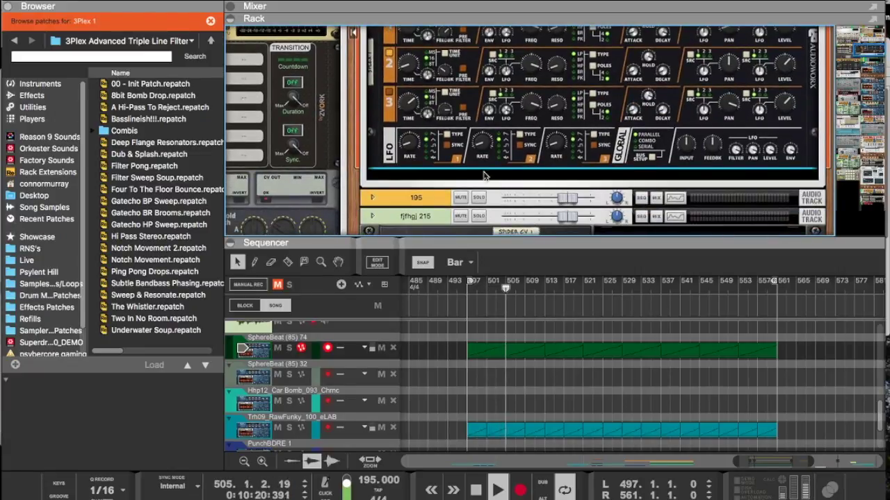
pyautogui.click(427, 157)
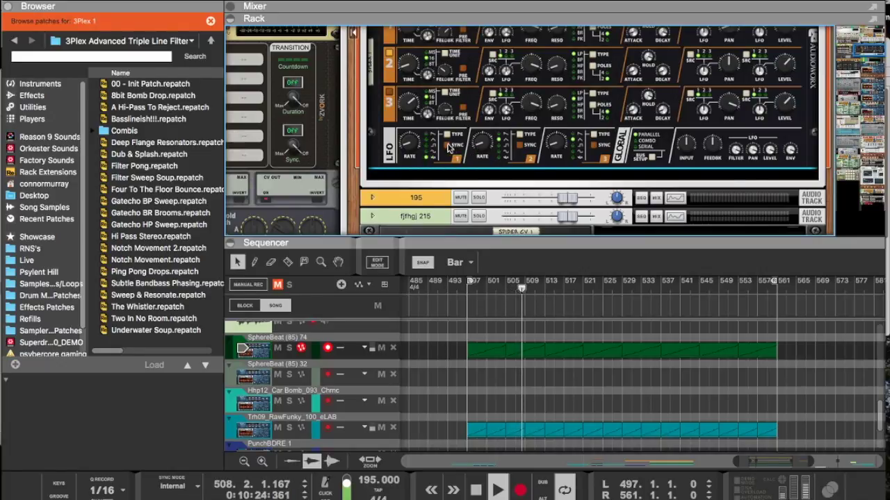
pyautogui.moveTo(405, 205)
pyautogui.mouseDown()
pyautogui.moveTo(405, 221)
pyautogui.moveTo(400, 202)
pyautogui.mouseUp()
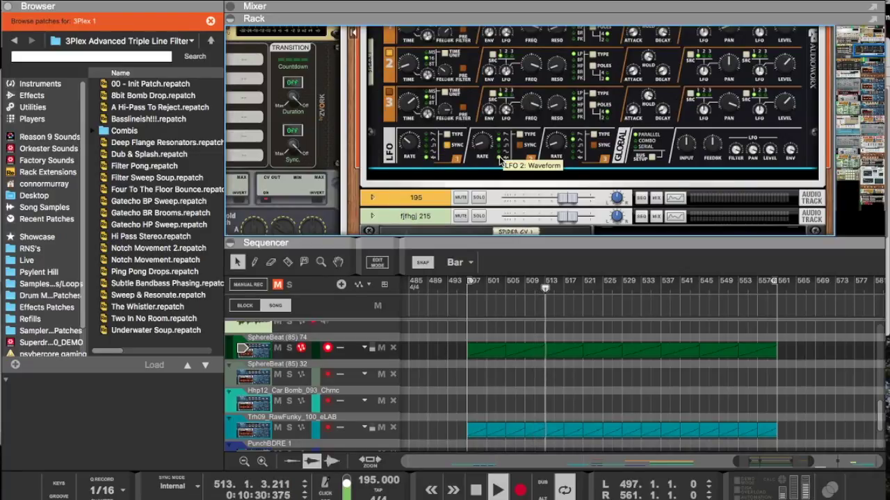
pyautogui.click(515, 144)
pyautogui.moveTo(482, 143); pyautogui.dragTo(481, 204)
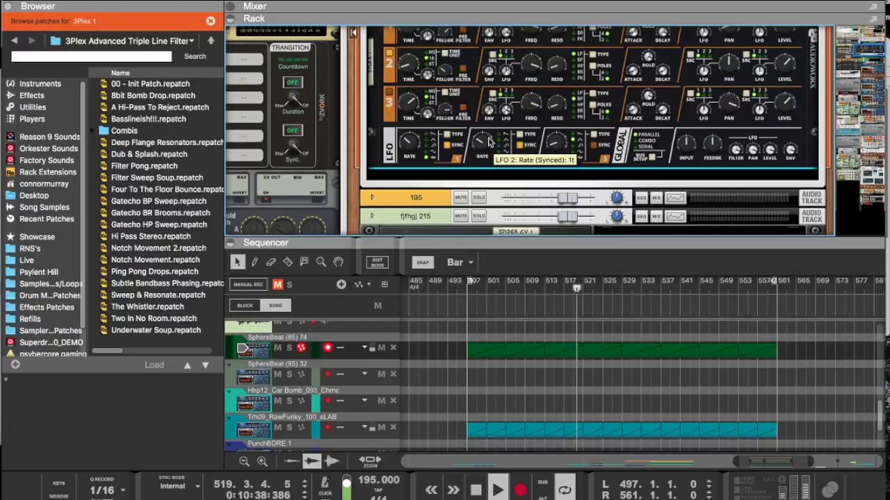
pyautogui.scroll(2, 489, 142)
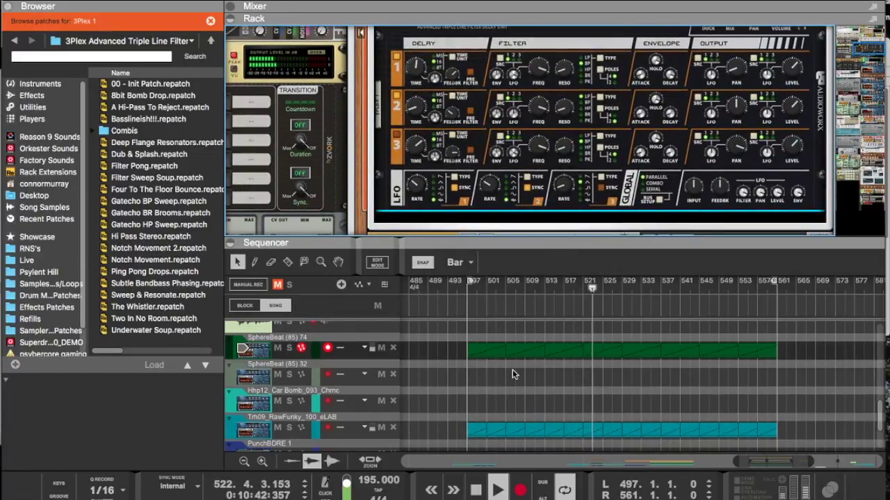
# Step: Adjust the Damage Control of the Scream 3 distortion unit and set its Damage Type to Fuzz
pyautogui.scroll(-10, 579, 206)
pyautogui.scroll(-10, 580, 207)
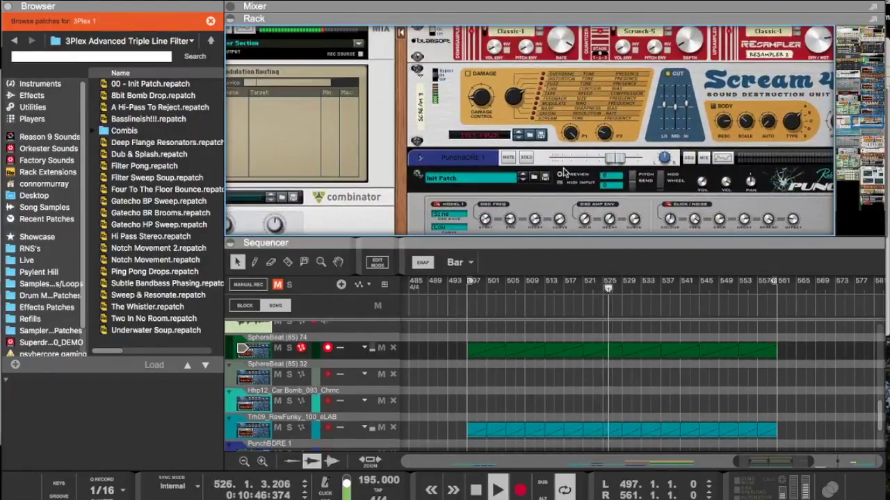
pyautogui.scroll(2, 564, 173)
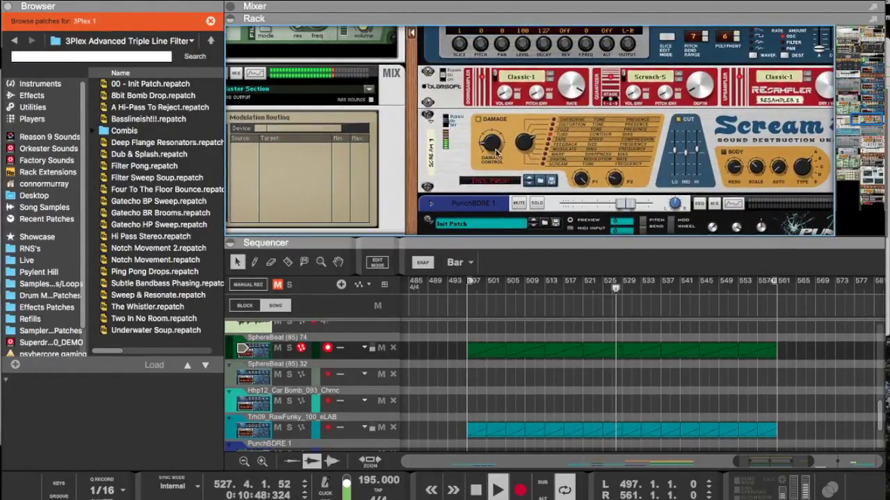
pyautogui.moveTo(491, 143); pyautogui.dragTo(491, 118)
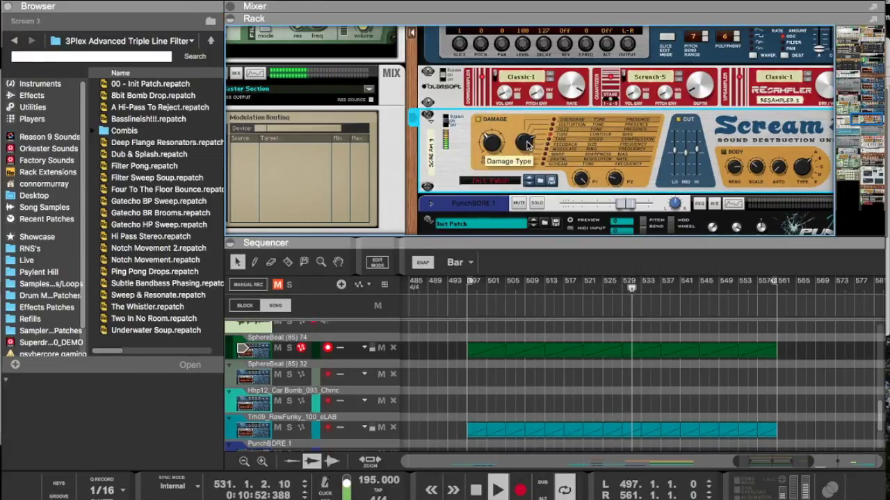
pyautogui.moveTo(501, 152)
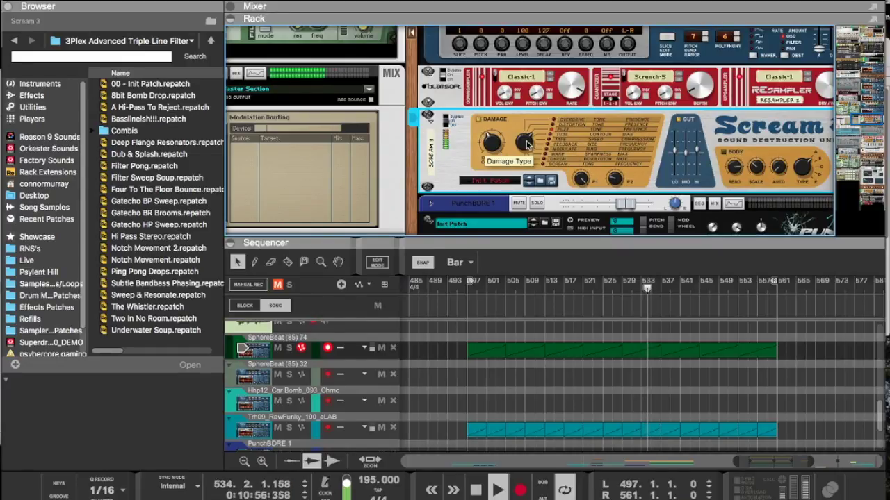
# Step: Set Cut Hi and Cut Lo to 11 on the Scream 3 distortion unit and adjust its Master Level
pyautogui.moveTo(674, 163)
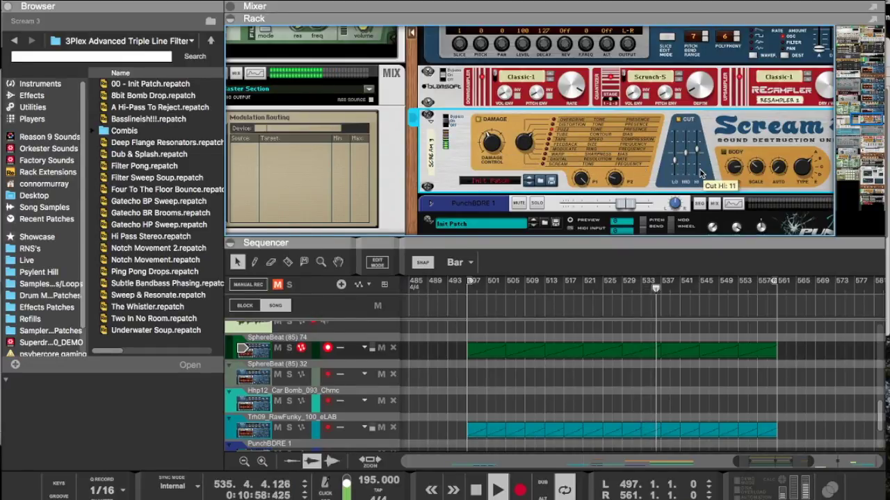
pyautogui.hscroll(2, 723, 169)
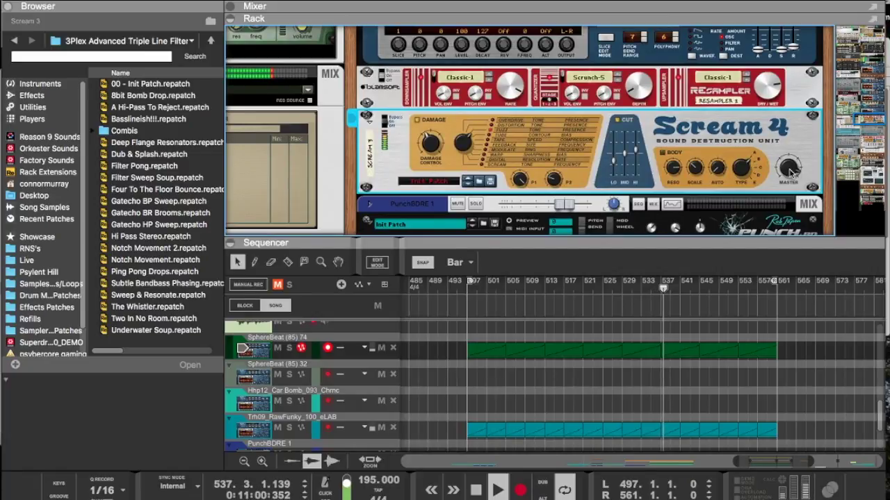
pyautogui.moveTo(790, 185)
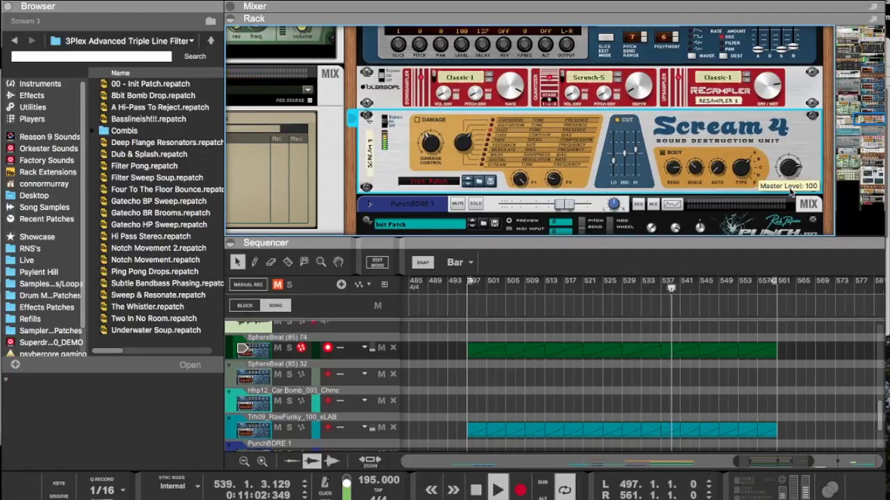
pyautogui.moveTo(611, 146)
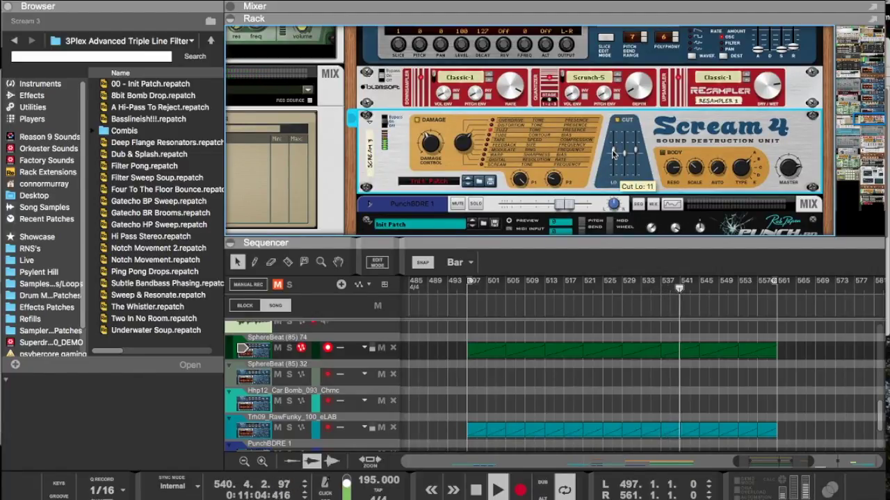
pyautogui.moveTo(781, 172); pyautogui.dragTo(781, 175)
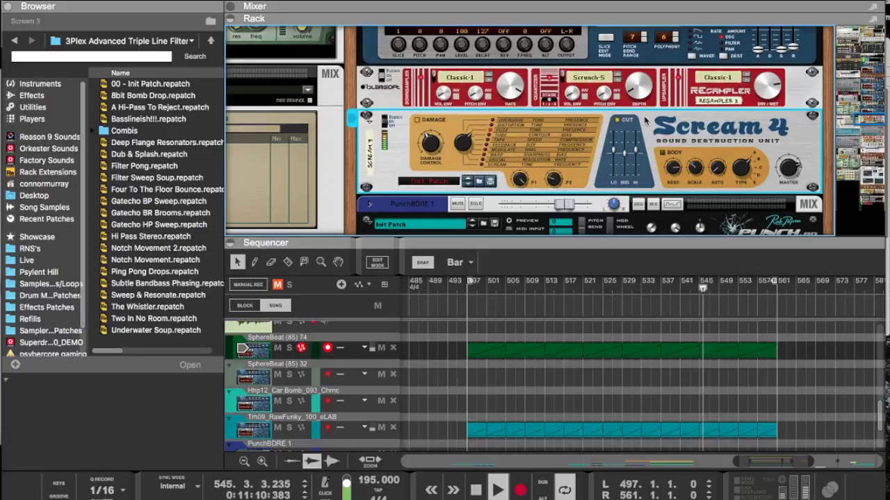
pyautogui.scroll(-10, 470, 131)
pyautogui.scroll(10, 471, 131)
pyautogui.scroll(-5, 479, 120)
pyautogui.scroll(1, 484, 113)
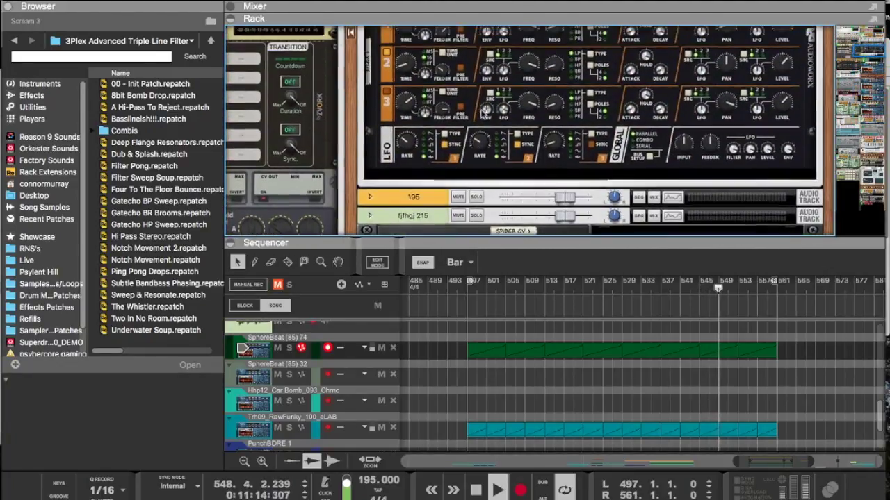
# Step: Adjust the overall Mix of the 3Plex delay unit
pyautogui.scroll(2, 484, 114)
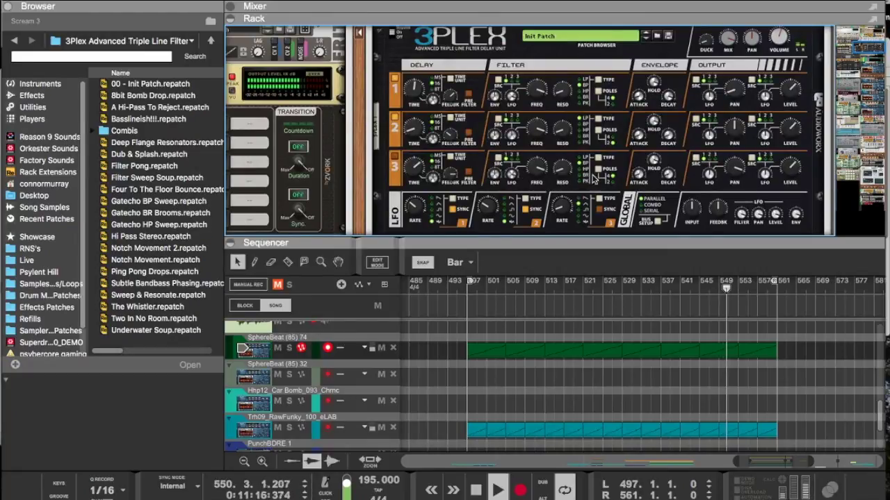
pyautogui.scroll(1, 756, 90)
pyautogui.moveTo(738, 64); pyautogui.dragTo(735, 47)
# Step: Raise the density of the Euclid rhythm generator to 84%
pyautogui.scroll(-2, 637, 133)
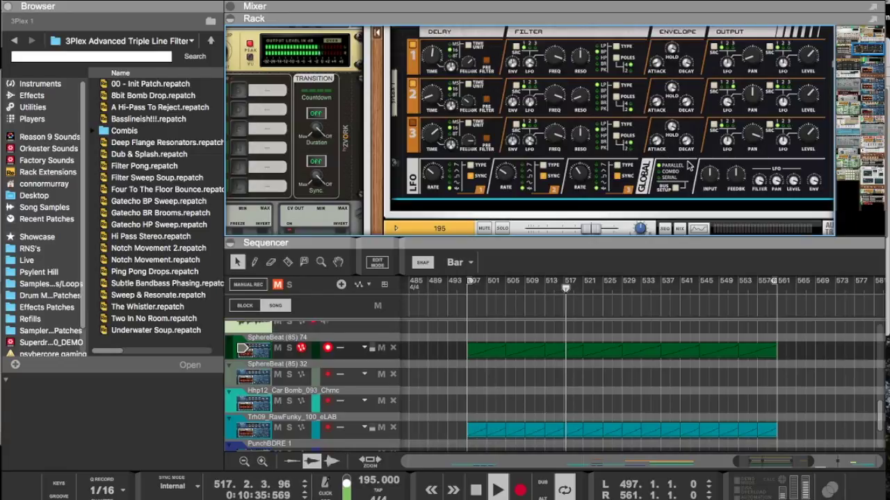
pyautogui.scroll(-15, 586, 130)
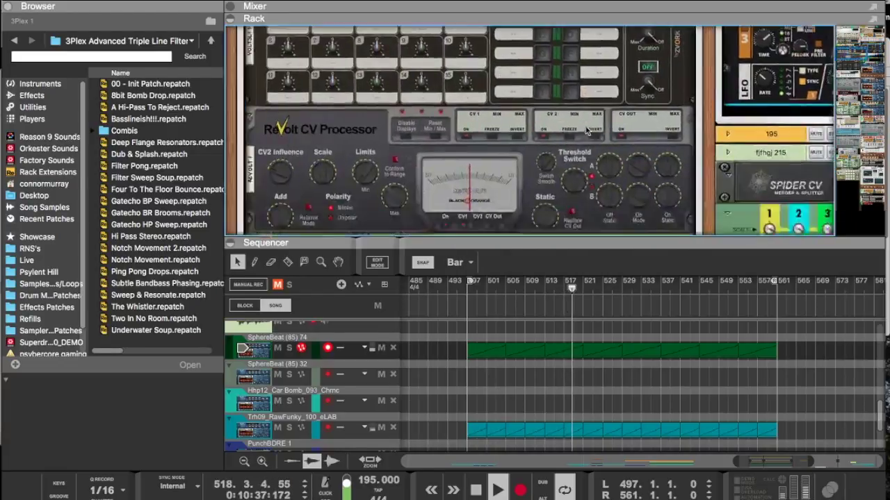
pyautogui.scroll(3, 586, 130)
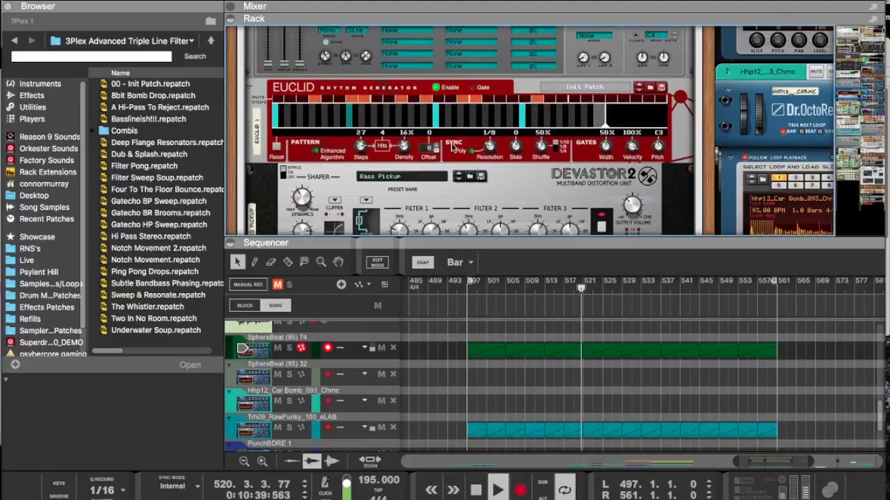
pyautogui.moveTo(398, 79); pyautogui.dragTo(415, 37)
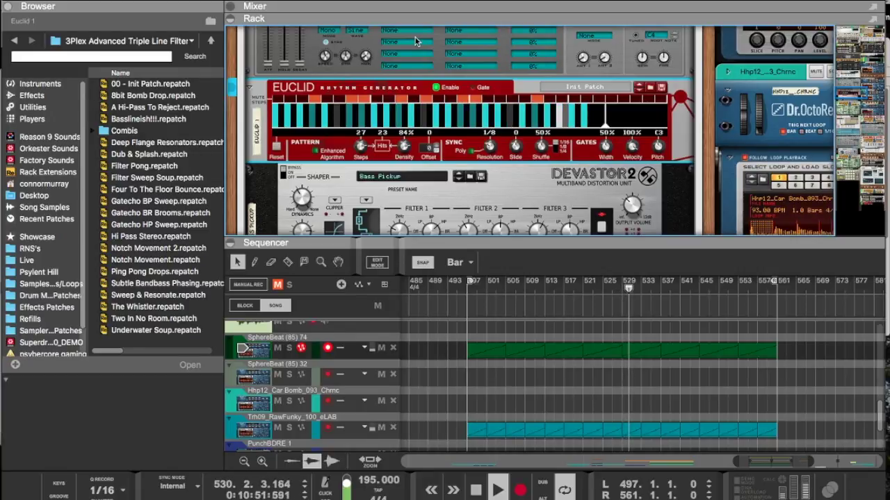
# Step: Enlarge the sequencer and inspect the notes inside the first clip of the Combinator 3 copy 3 track
pyautogui.scroll(-12, 415, 41)
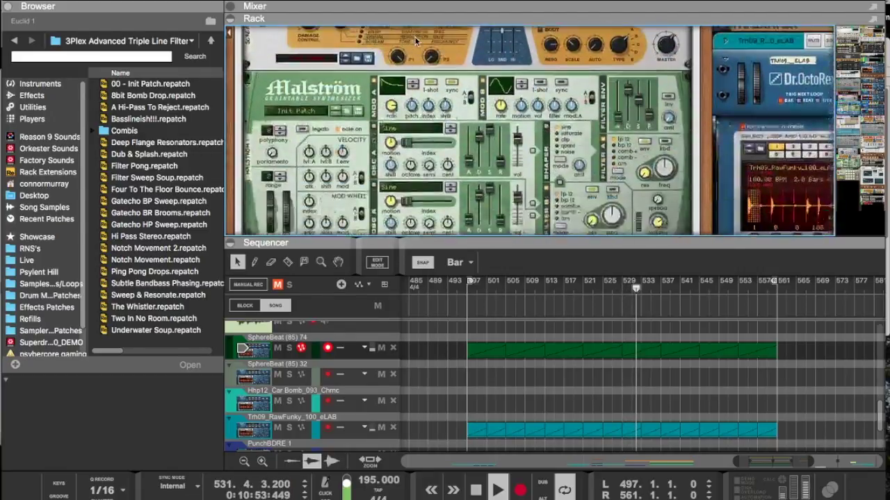
pyautogui.scroll(-15, 415, 40)
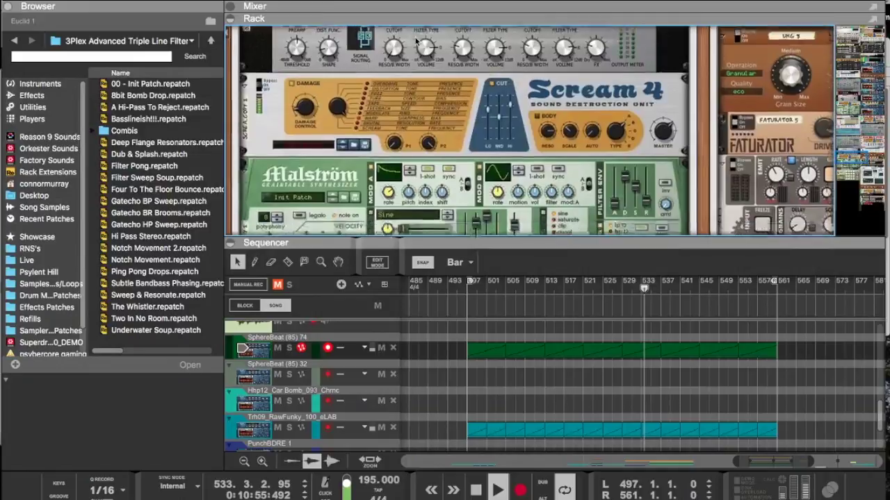
pyautogui.scroll(-10, 416, 40)
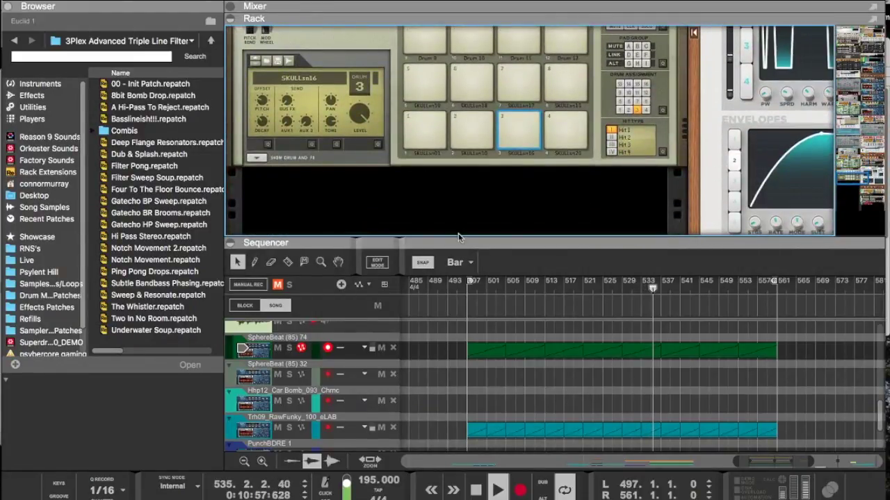
pyautogui.moveTo(458, 244); pyautogui.dragTo(459, 35)
pyautogui.scroll(5, 500, 276)
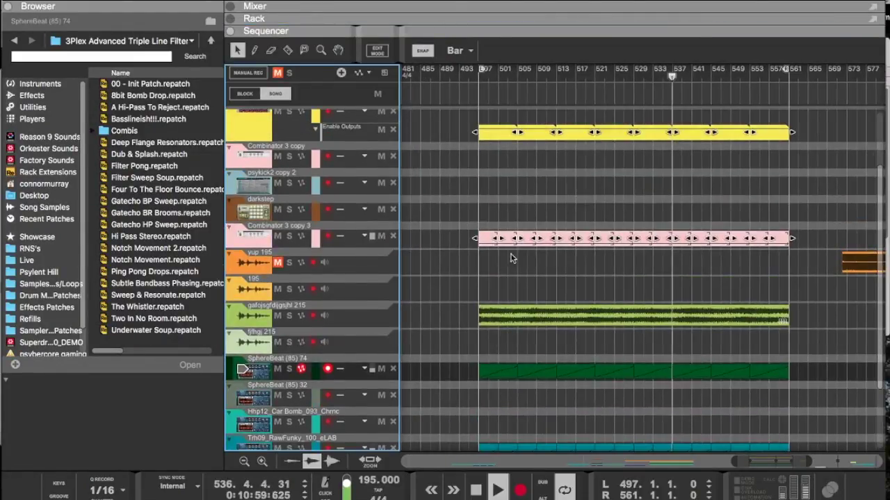
pyautogui.click(492, 238)
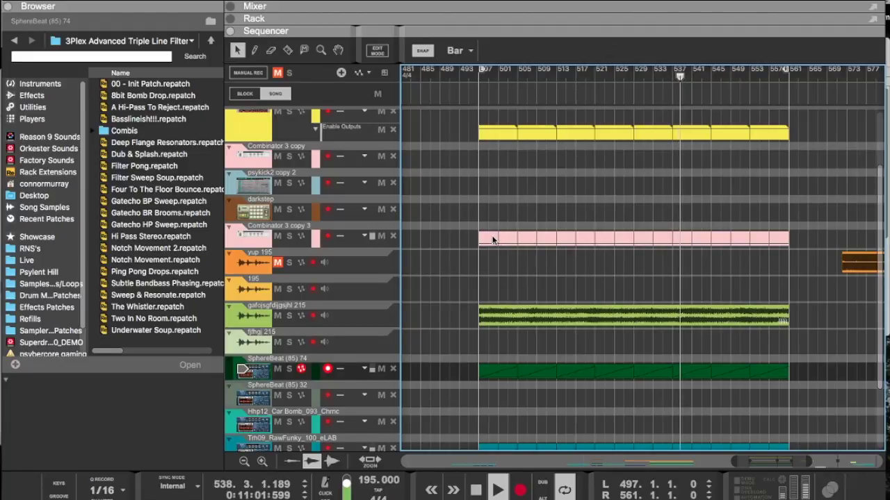
pyautogui.doubleClick(492, 238)
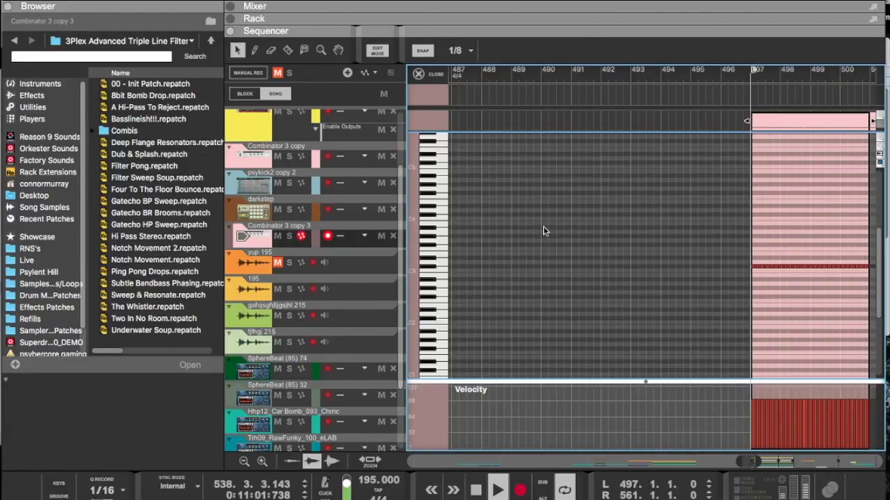
pyautogui.press('Escape')
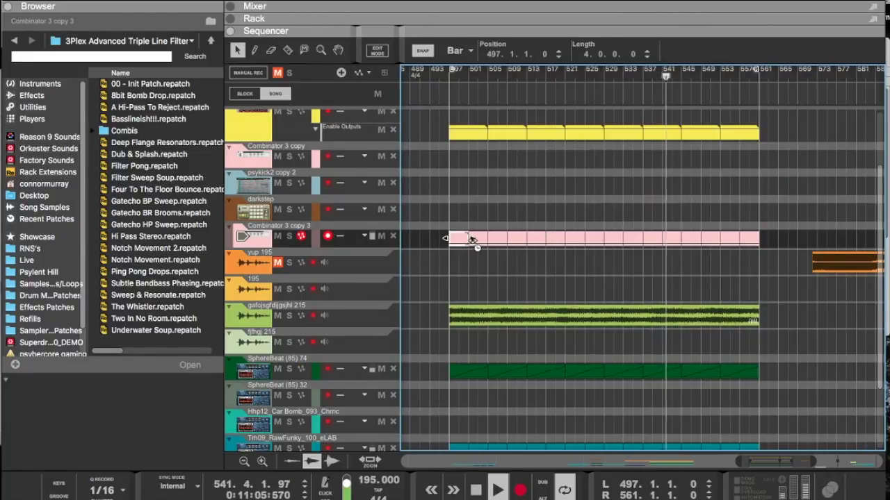
# Step: Set the sequencer snap to 1/2 and shorten the first Combinator 3 copy 3 clip to two bars
pyautogui.click(455, 51)
pyautogui.click(449, 63)
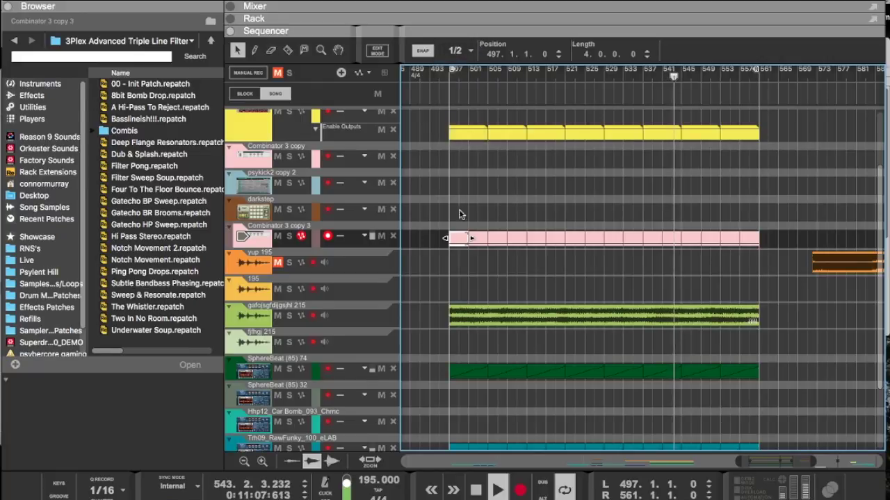
pyautogui.moveTo(472, 239); pyautogui.dragTo(465, 241)
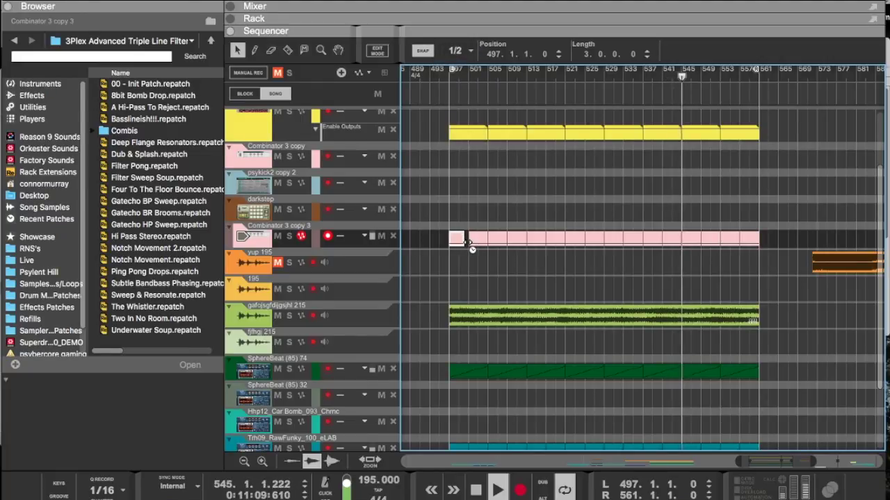
pyautogui.moveTo(473, 242); pyautogui.dragTo(464, 241)
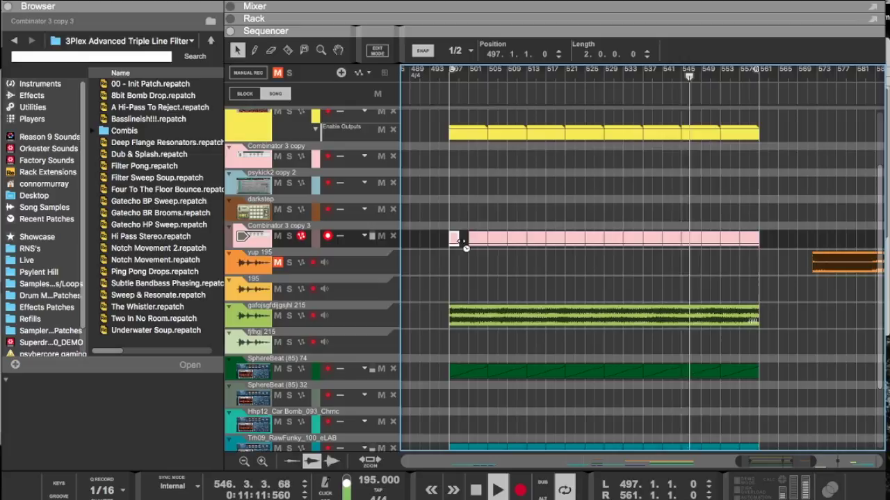
# Step: Place two-bar clip copies at bar 499 and along the Combinator 3 copy 3 track, finishing with one-bar clips up to bar 561
pyautogui.moveTo(452, 238); pyautogui.dragTo(477, 215)
pyautogui.click(467, 241)
pyautogui.press('Delete')
pyautogui.moveTo(468, 218); pyautogui.dragTo(470, 238)
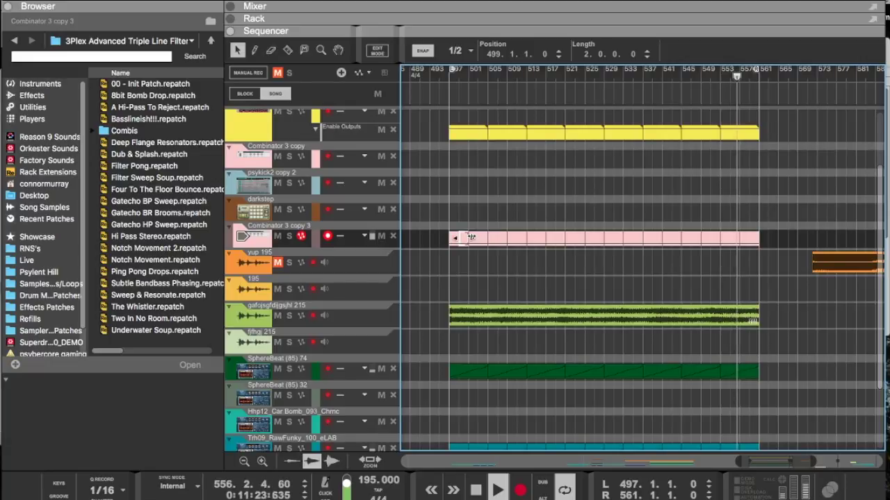
pyautogui.moveTo(455, 258); pyautogui.dragTo(745, 242)
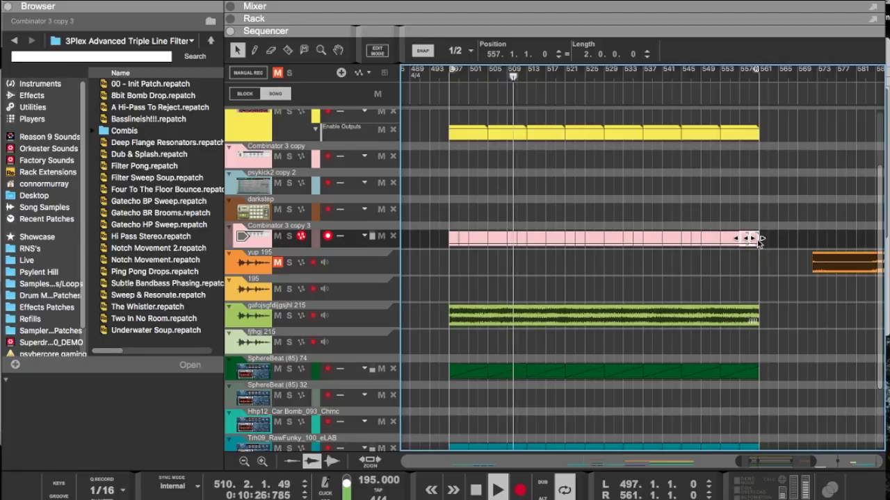
pyautogui.moveTo(748, 240); pyautogui.dragTo(755, 243)
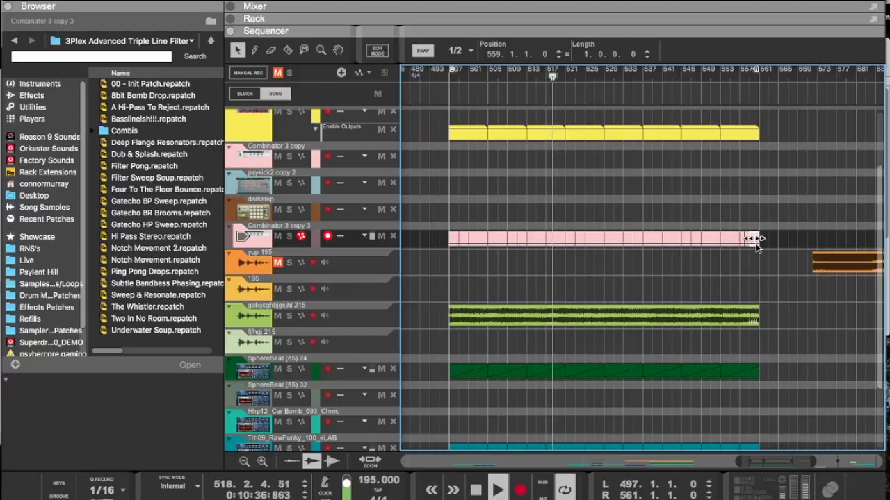
# Step: Move the FlyBy clips at bars 497 to 561 earlier so that they start at bar 433
pyautogui.scroll(-3, 688, 304)
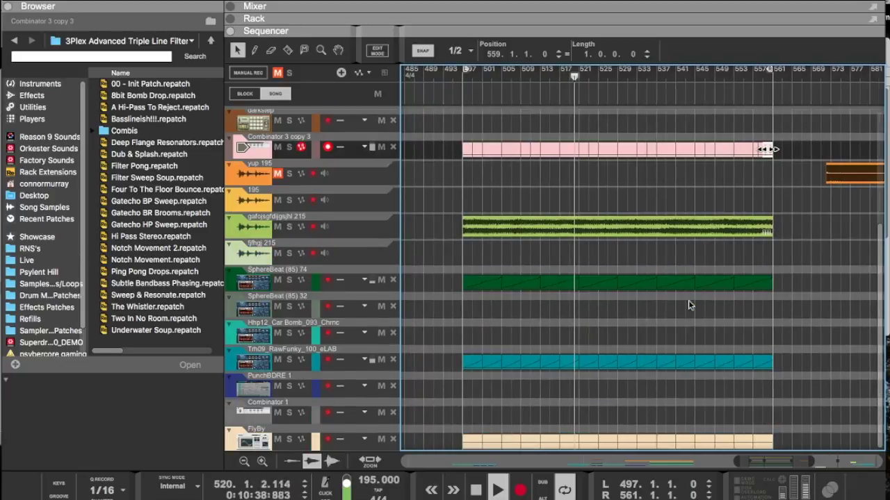
pyautogui.hscroll(-1, 689, 305)
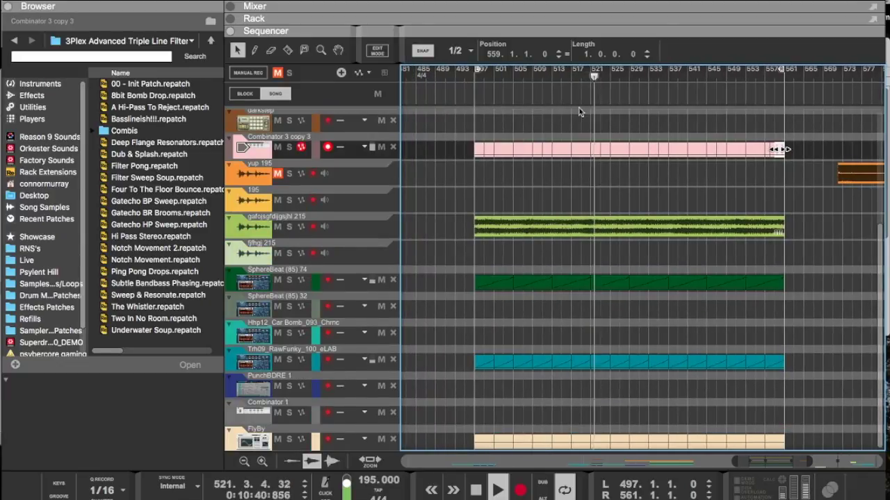
pyautogui.click(778, 444)
pyautogui.moveTo(781, 449); pyautogui.dragTo(467, 450)
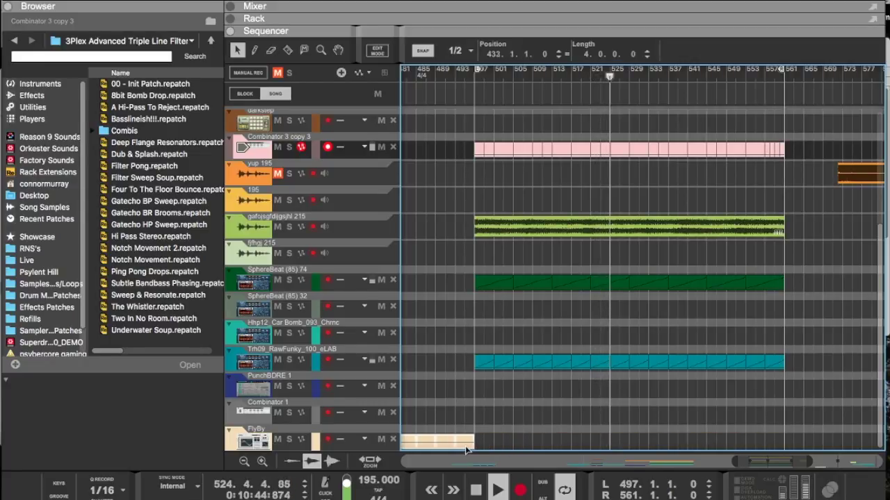
pyautogui.scroll(5, 554, 235)
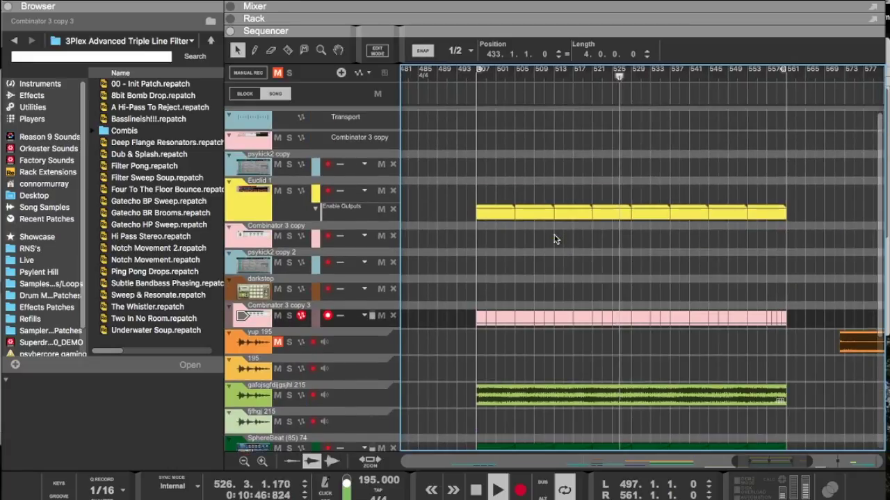
pyautogui.hscroll(10, 568, 101)
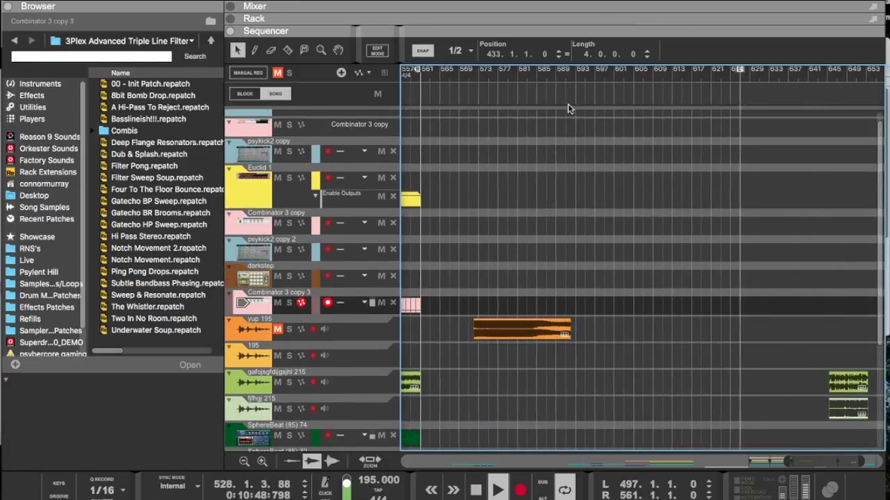
pyautogui.hscroll(-10, 568, 104)
pyautogui.scroll(-6, 568, 106)
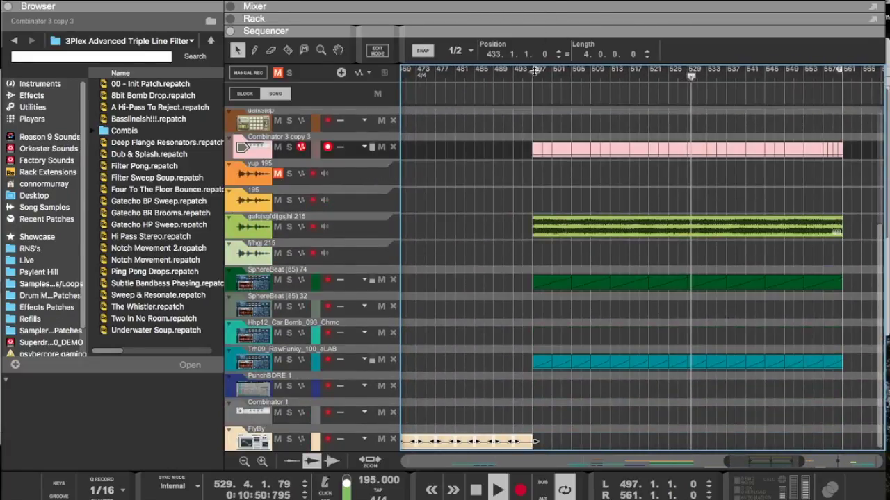
# Step: Bring the rack back into view and try the Euclid rhythm generator's density at 100% and 52%
pyautogui.moveTo(524, 31); pyautogui.dragTo(520, 260)
pyautogui.scroll(-15, 435, 167)
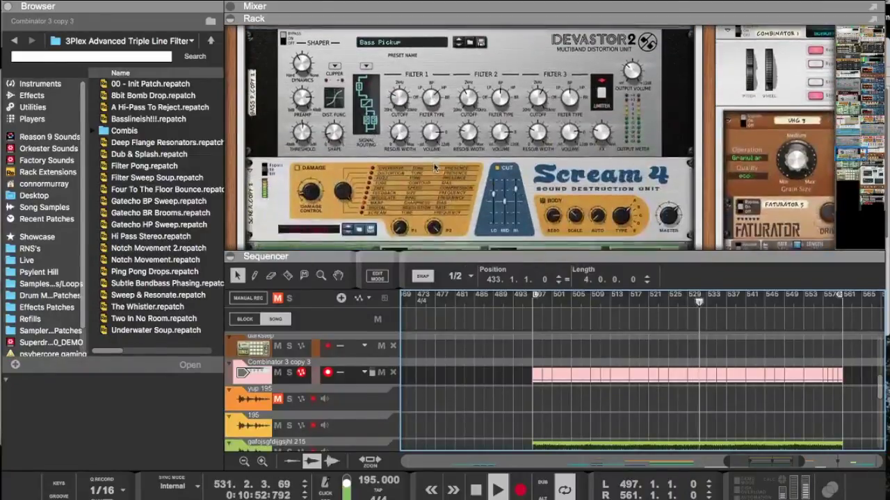
pyautogui.scroll(-10, 435, 167)
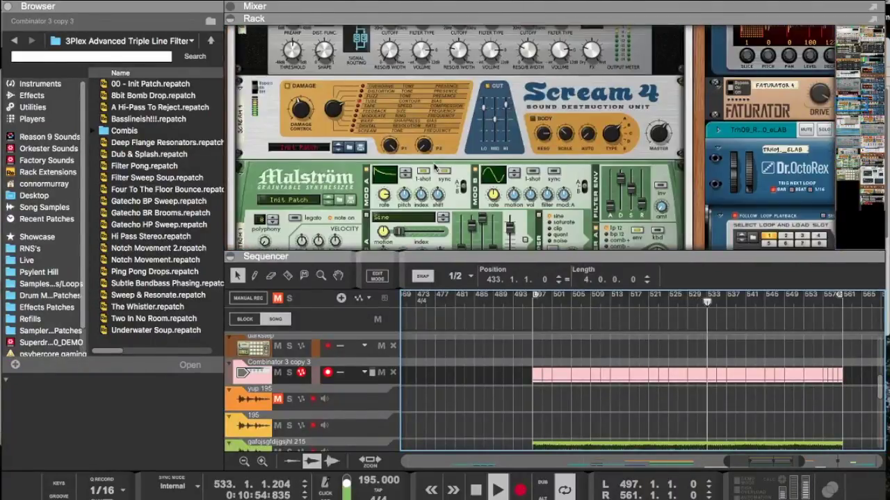
pyautogui.scroll(-4, 434, 167)
pyautogui.scroll(1, 432, 168)
pyautogui.moveTo(401, 167); pyautogui.dragTo(394, 131)
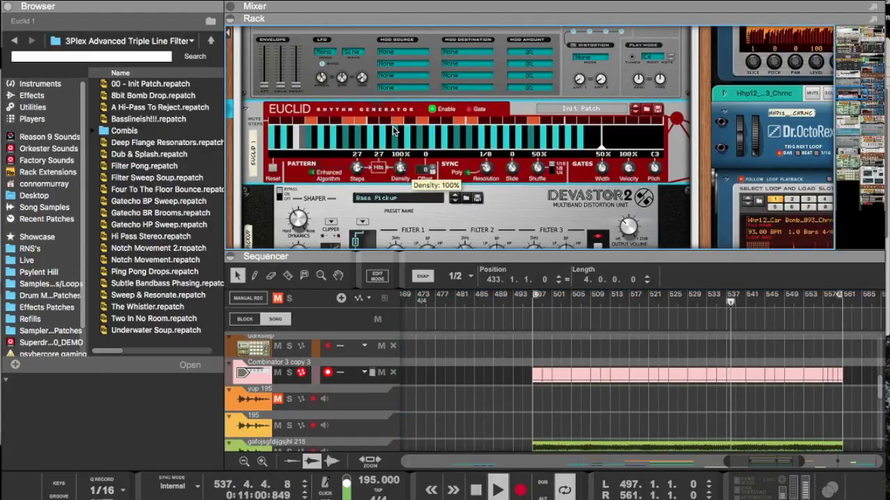
pyautogui.moveTo(394, 131); pyautogui.dragTo(398, 164)
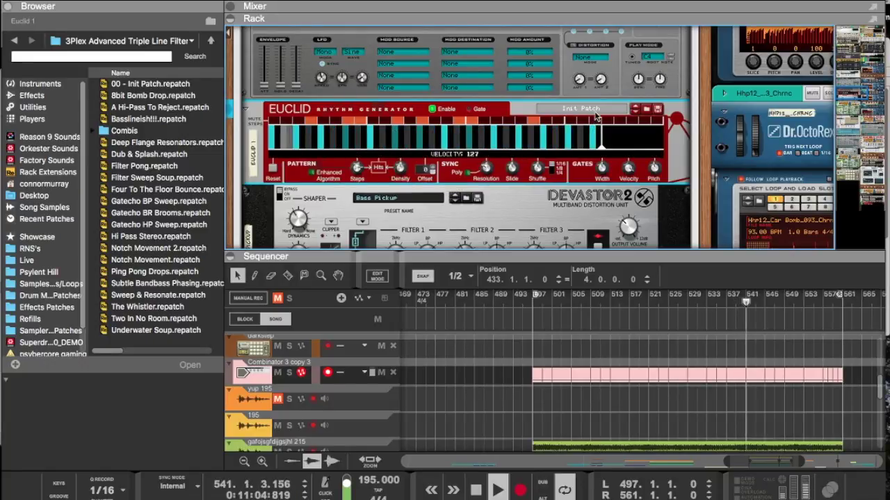
# Step: Try Euclid's resolution at 1/16T and 1/16, with the density at 100% and 78%
pyautogui.moveTo(486, 168); pyautogui.dragTo(484, 144)
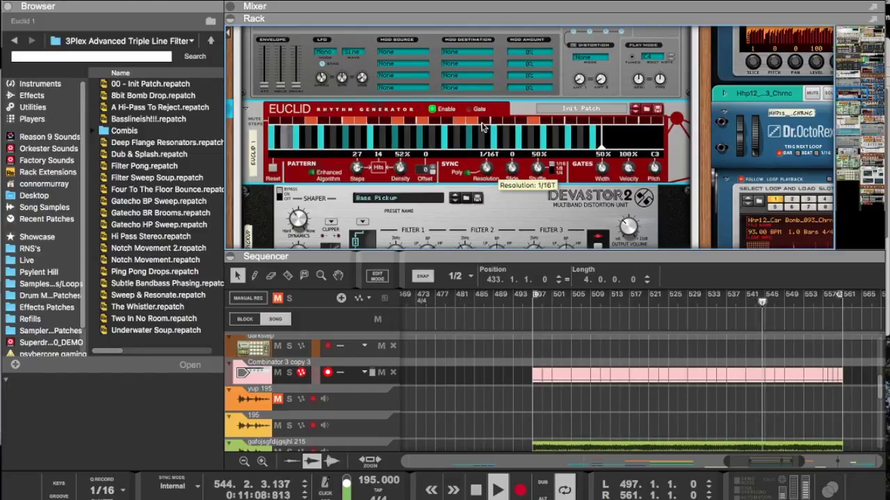
pyautogui.moveTo(485, 144); pyautogui.dragTo(466, 159)
pyautogui.moveTo(409, 168); pyautogui.dragTo(407, 161)
pyautogui.moveTo(401, 168); pyautogui.dragTo(393, 63)
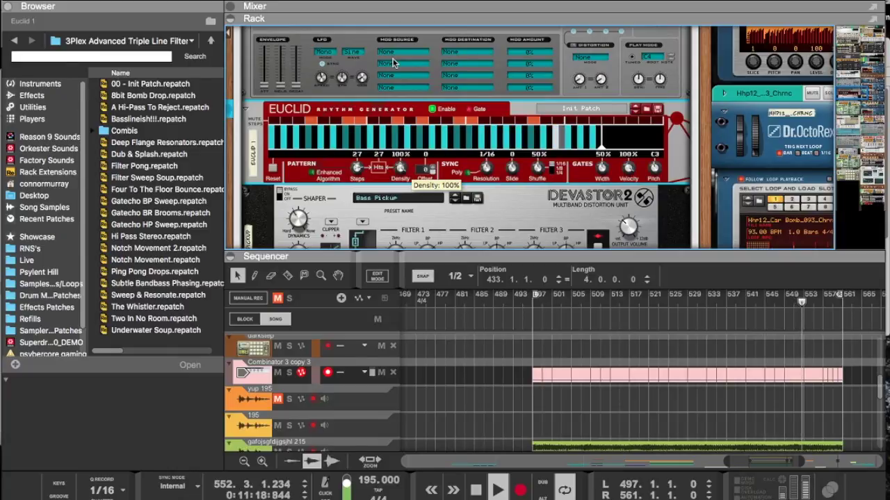
pyautogui.moveTo(373, 133)
pyautogui.mouseDown()
pyautogui.moveTo(387, 166)
pyautogui.moveTo(387, 131)
pyautogui.mouseUp()
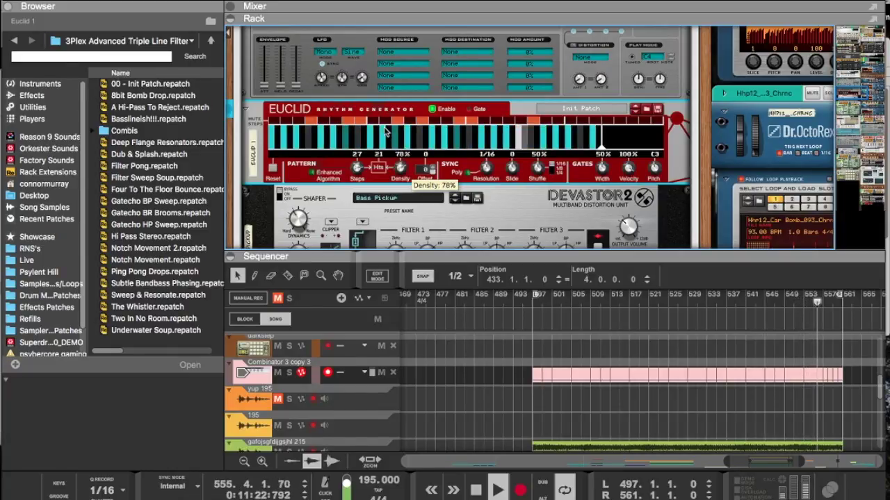
# Step: Set Euclid's resolution to 1/8 and its density to 71%
pyautogui.moveTo(486, 168); pyautogui.dragTo(485, 211)
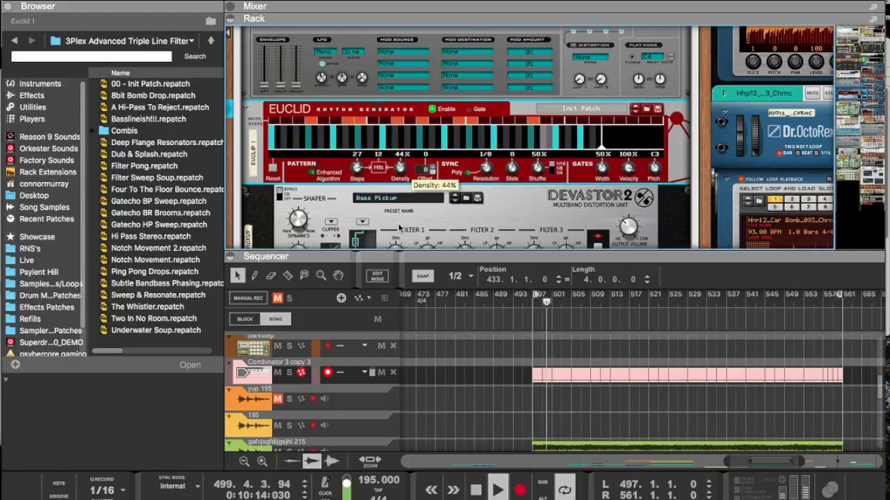
pyautogui.moveTo(399, 199); pyautogui.dragTo(400, 185)
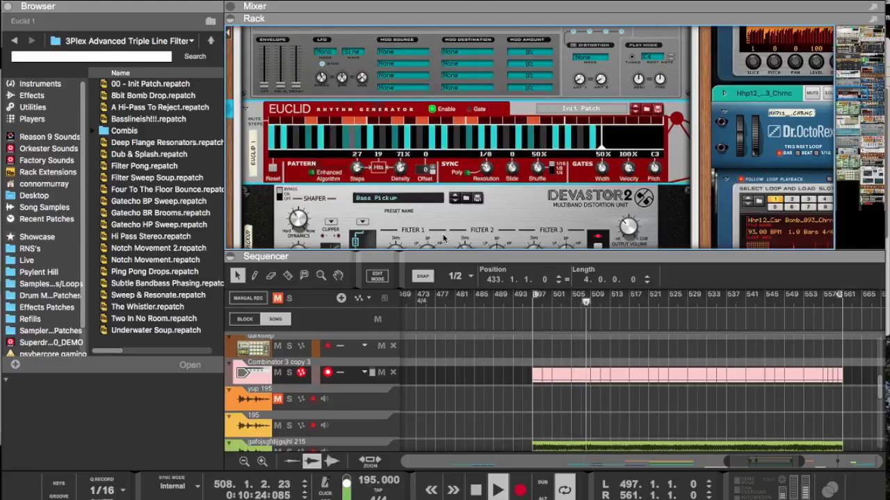
# Step: Enlarge the sequencer and look over the tracks around the end of the section at bar 561
pyautogui.doubleClick(440, 255)
pyautogui.scroll(5, 582, 166)
pyautogui.hscroll(10, 583, 166)
pyautogui.scroll(-5, 582, 166)
pyautogui.hscroll(-5, 582, 166)
pyautogui.hscroll(-3, 582, 166)
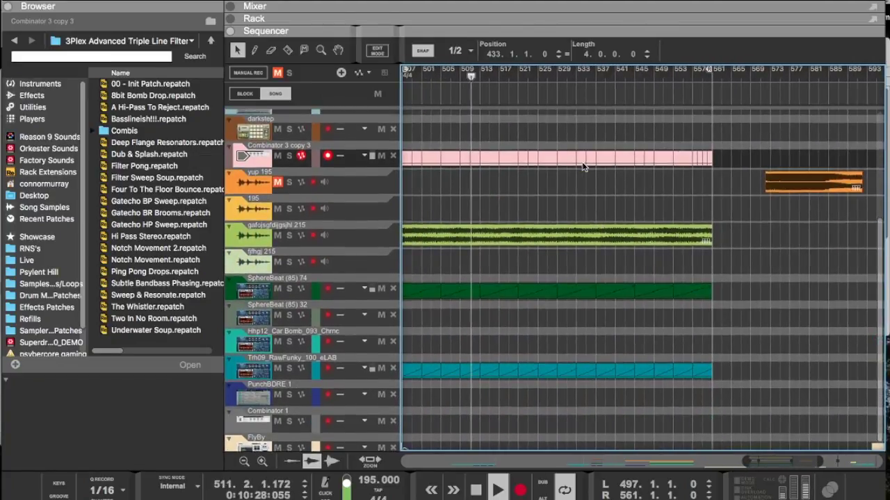
pyautogui.scroll(5, 598, 170)
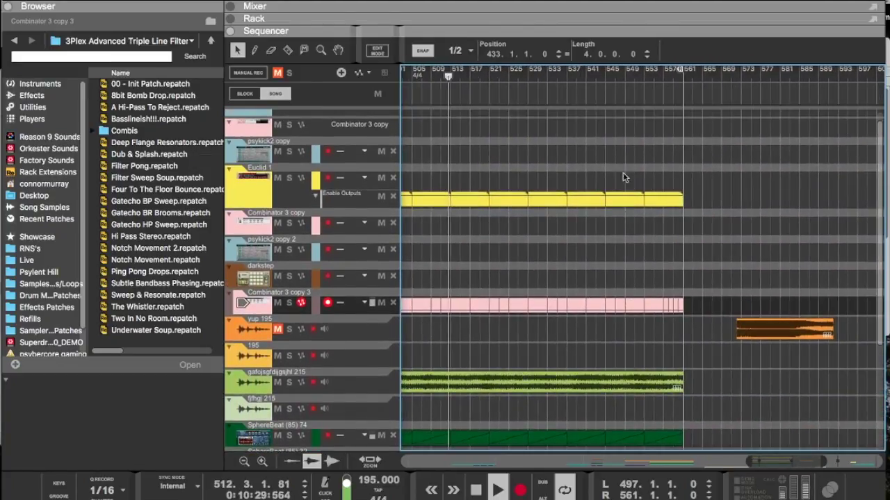
# Step: Move the yup 195 track's orange clip further along the song and the gafojsgfdijgsjhl 215 clip to bar 561
pyautogui.moveTo(755, 327); pyautogui.dragTo(882, 334)
pyautogui.moveTo(628, 387); pyautogui.dragTo(838, 384)
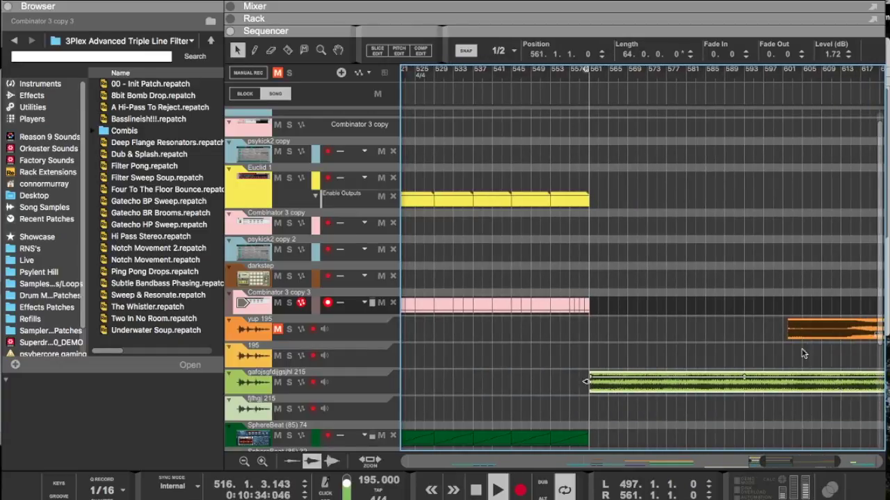
pyautogui.press('Up')
pyautogui.press('Up')
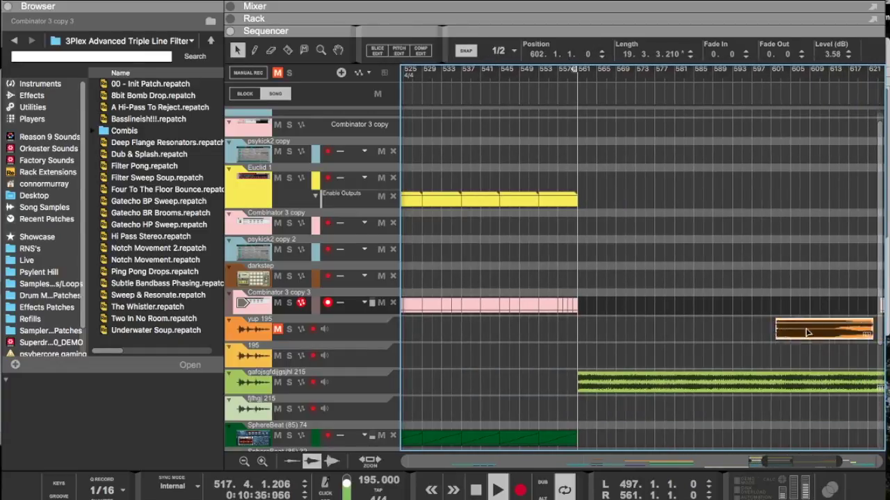
# Step: Duplicate the Euclid 1 and Combinator 3 copy 3 clips so the copies start at bar 561, and move the leftover Combinator clip to bar 642
pyautogui.moveTo(685, 314); pyautogui.dragTo(429, 203)
pyautogui.moveTo(431, 203); pyautogui.dragTo(740, 205)
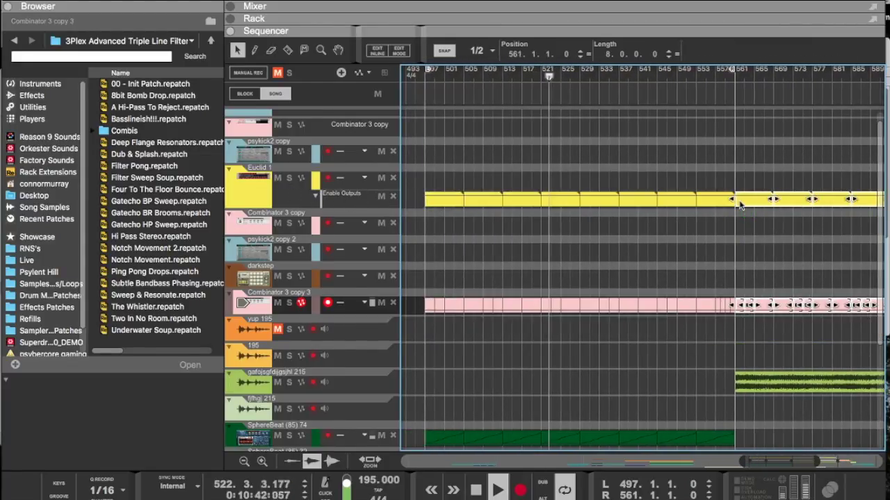
pyautogui.hscroll(10, 687, 143)
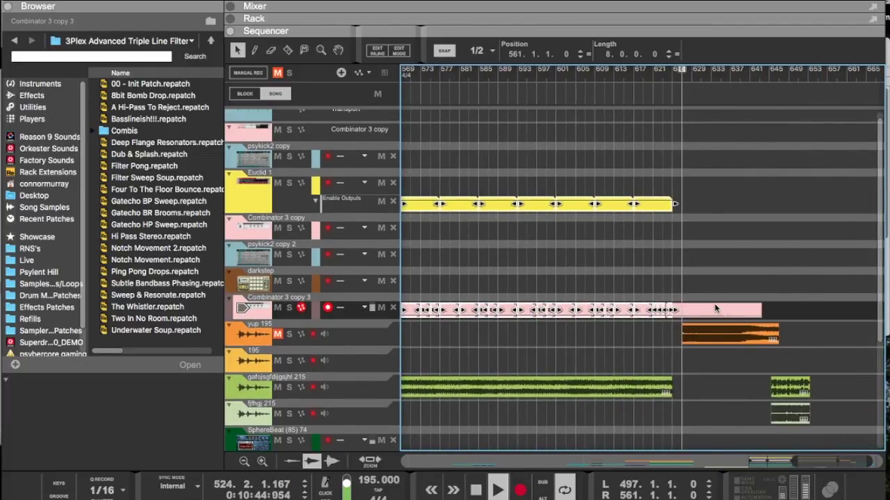
pyautogui.moveTo(715, 308); pyautogui.dragTo(804, 299)
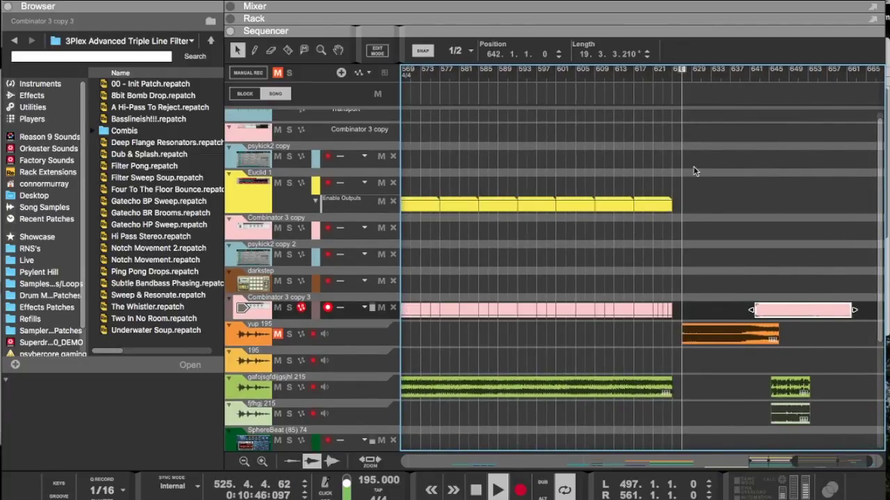
# Step: Set the loop to run from bar 561 to bar 625
pyautogui.keyDown('alt'); pyautogui.click(671, 68); pyautogui.keyUp('alt')
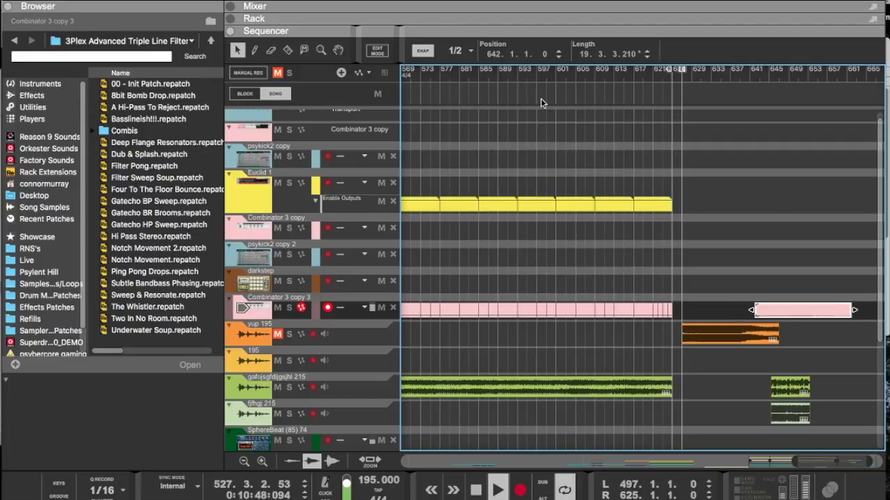
pyautogui.hscroll(-5, 540, 98)
pyautogui.scroll(1, 540, 98)
pyautogui.keyDown('ctrl'); pyautogui.click(471, 73); pyautogui.keyUp('ctrl')
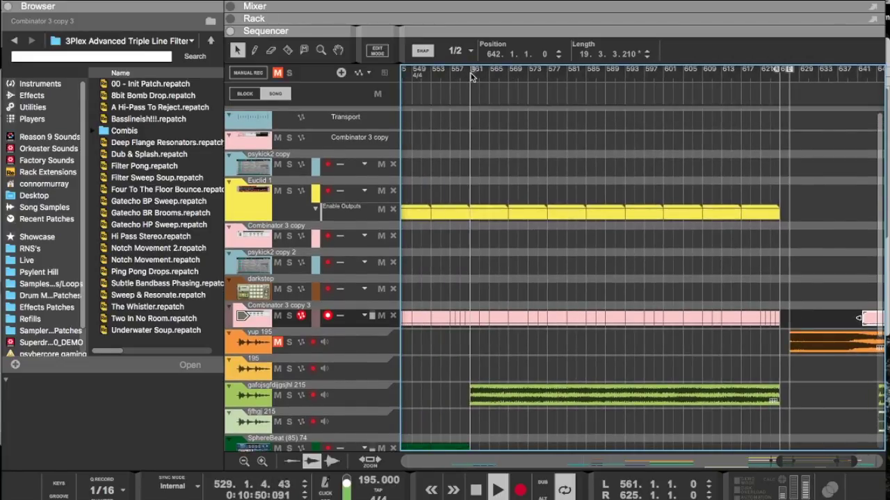
# Step: Bring the rack into view, adjust the damage control of the first Scream 4 and switch the unit to bypass
pyautogui.moveTo(488, 33); pyautogui.dragTo(478, 339)
pyautogui.scroll(-4, 476, 272)
pyautogui.scroll(-5, 476, 273)
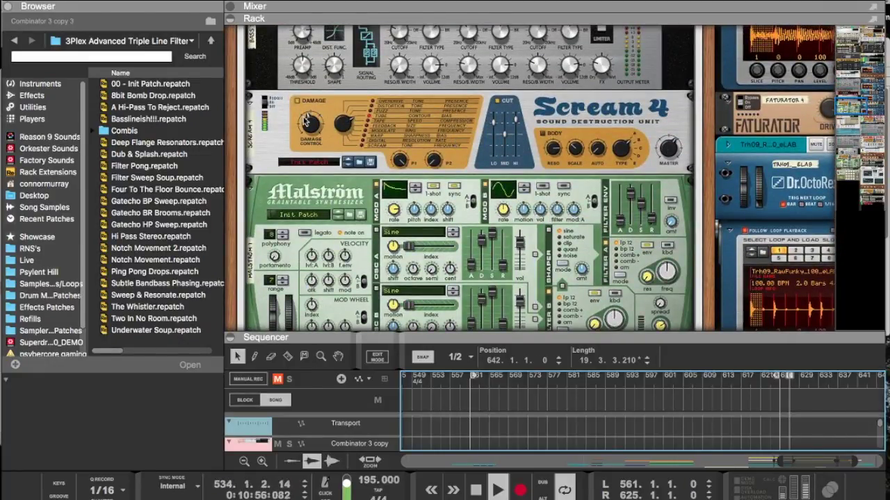
pyautogui.click(305, 120)
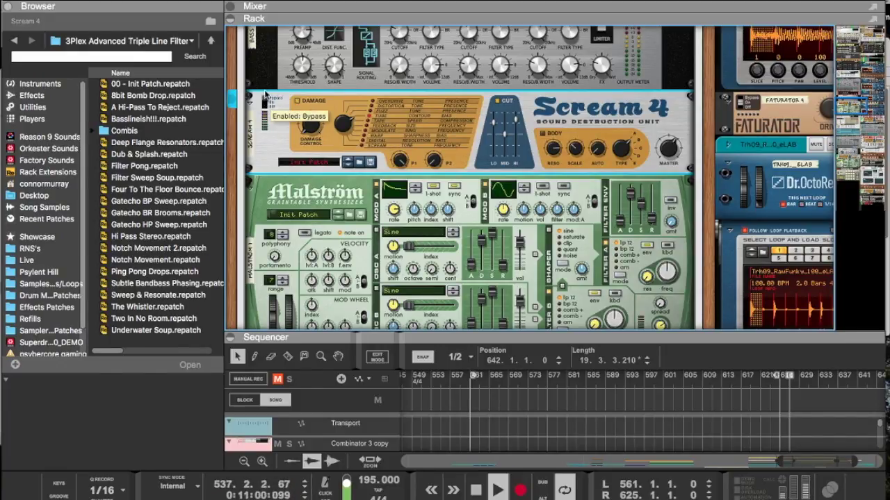
pyautogui.scroll(10, 449, 210)
pyautogui.scroll(-8, 450, 215)
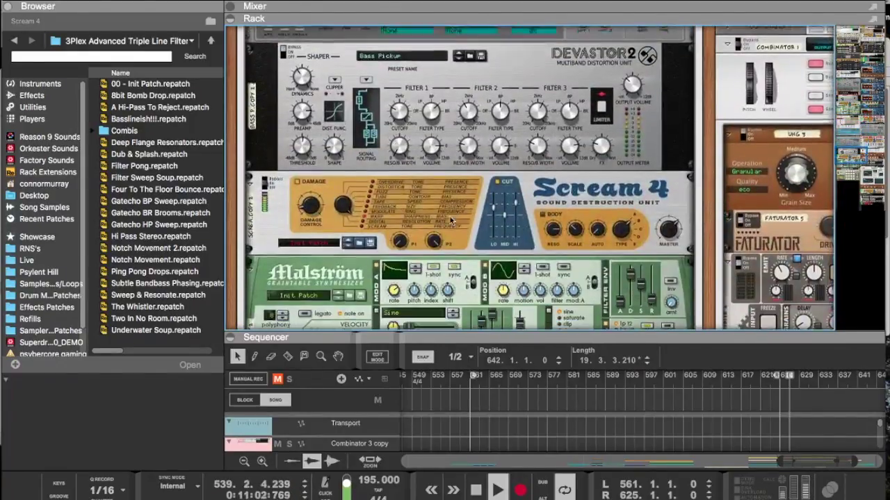
# Step: Set the master level of Scream 4 copy 2 to 90 and adjust the master level of the first Scream 4
pyautogui.click(311, 231)
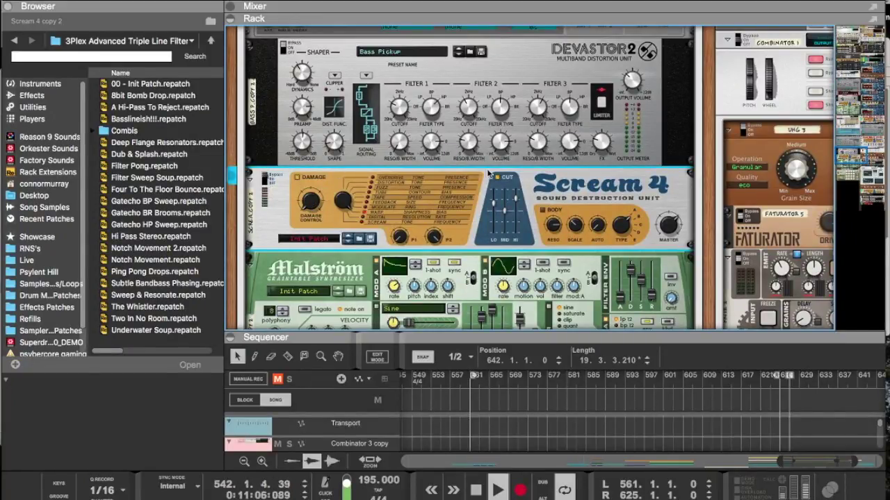
pyautogui.moveTo(669, 227)
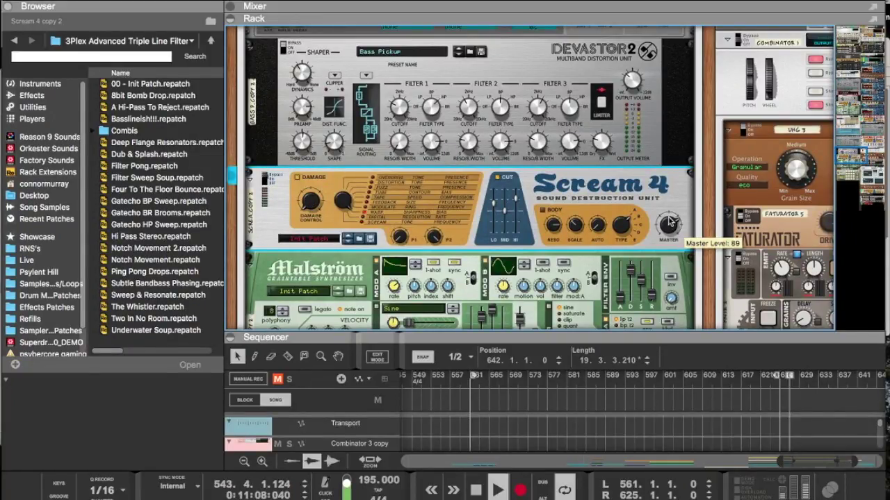
pyautogui.scroll(-10, 667, 224)
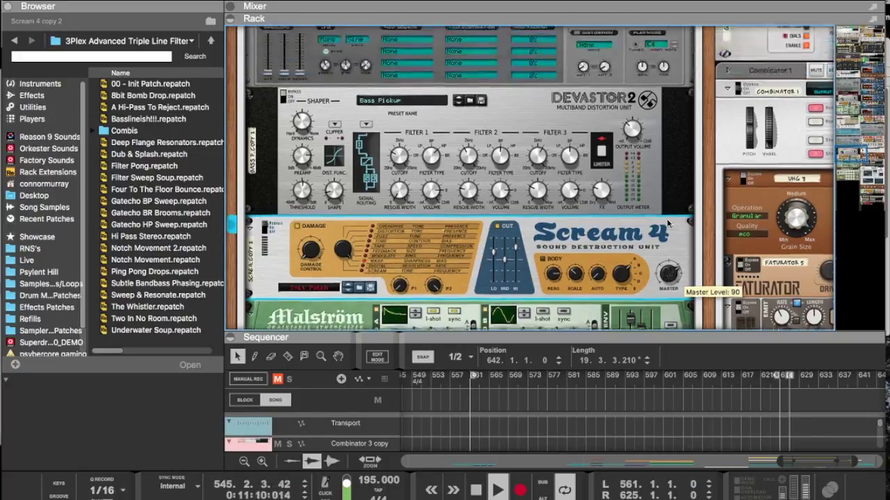
pyautogui.scroll(10, 666, 218)
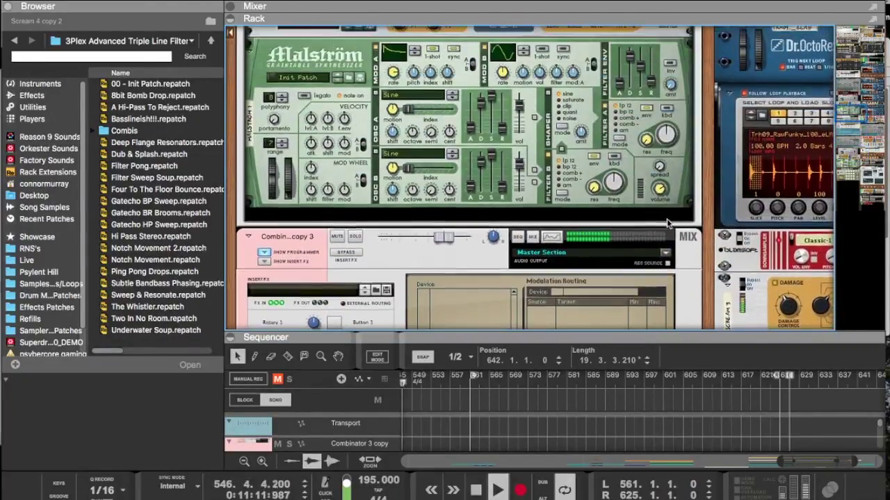
pyautogui.click(671, 239)
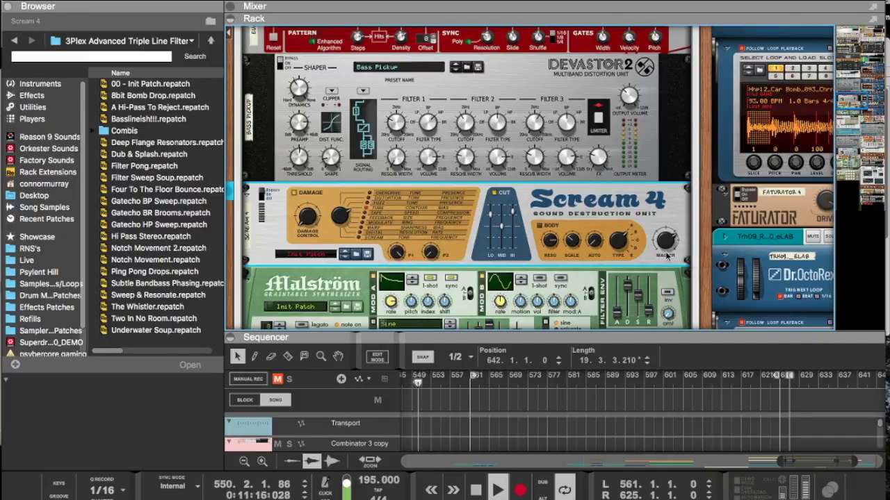
pyautogui.scroll(5, 627, 226)
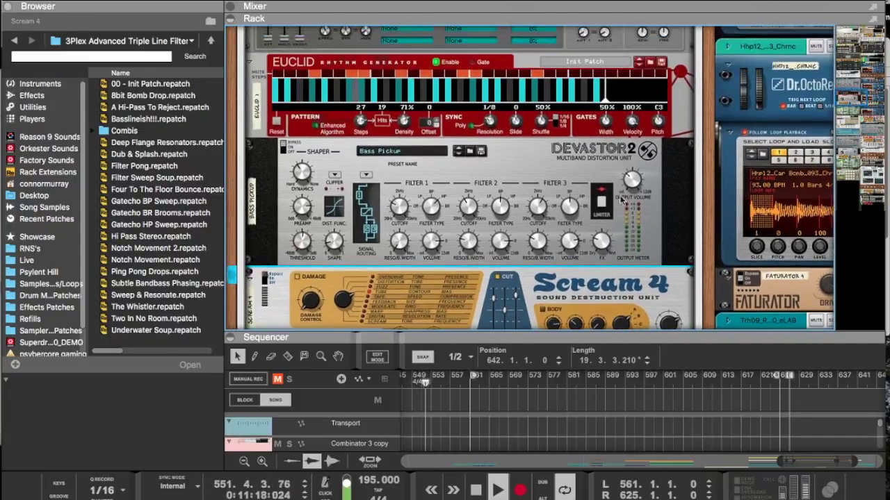
# Step: Set the mix channel level of Combinator 3 copy to -3.45 dB and that of Combinator 3 copy 3 to 1.48 dB
pyautogui.scroll(10, 631, 179)
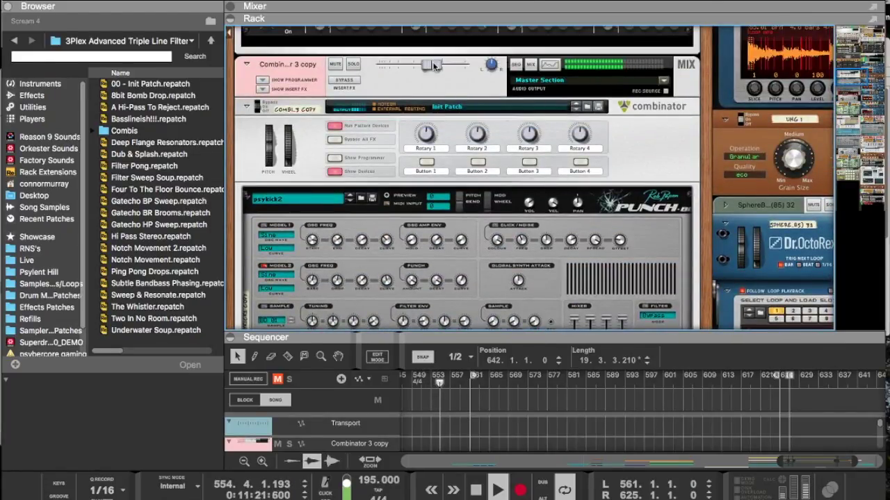
pyautogui.click(435, 65)
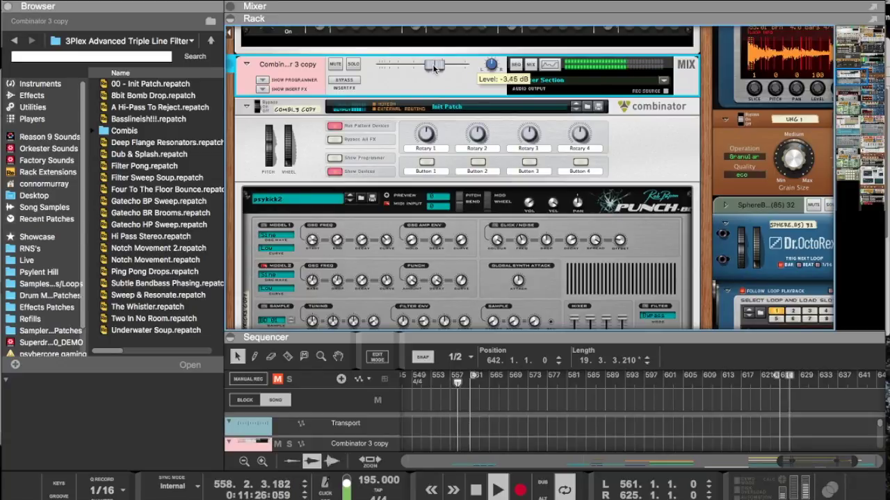
pyautogui.scroll(-10, 434, 69)
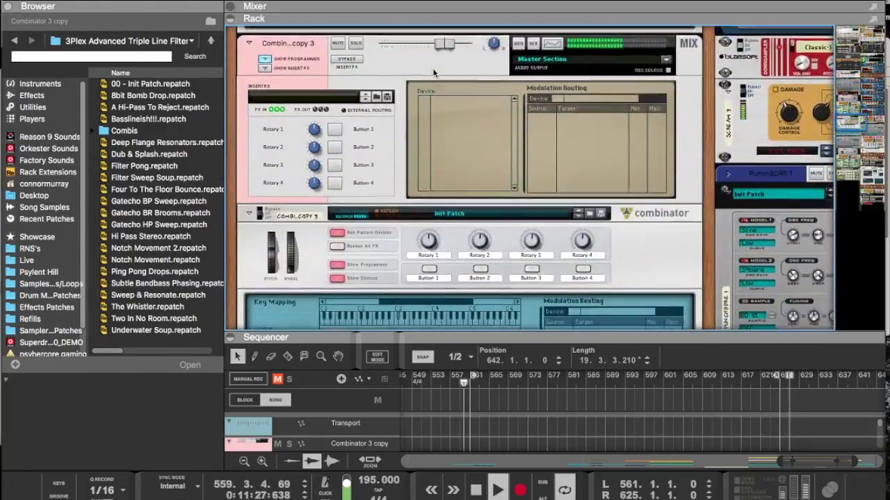
pyautogui.scroll(-1, 434, 73)
pyautogui.scroll(2, 433, 73)
pyautogui.click(441, 64)
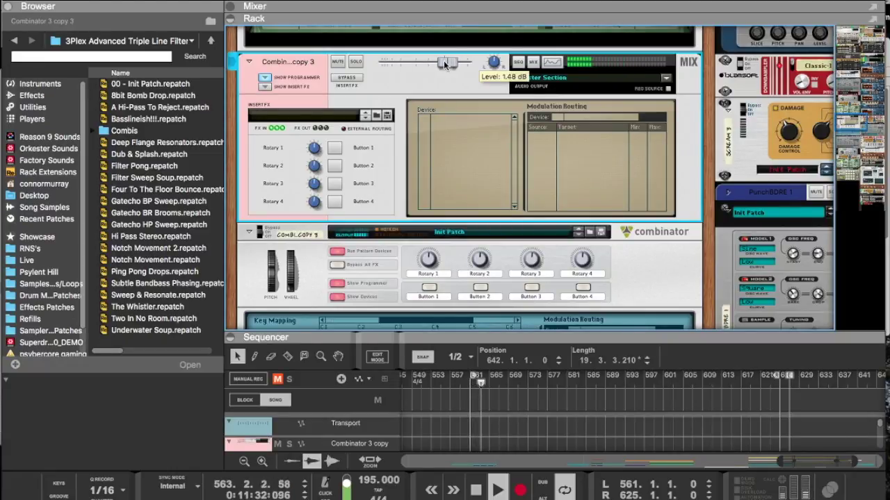
# Step: Select the gafojsgfdijgsjhl 215 audio track, show its insert effects in the rack and adjust BitSpeek's pitch
pyautogui.moveTo(473, 342); pyautogui.dragTo(473, 89)
pyautogui.press('XF86AudioRaiseVolume')
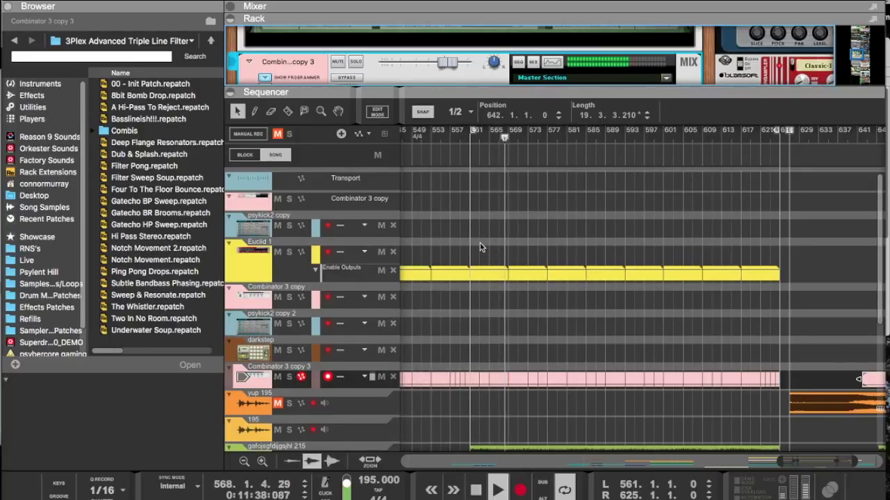
pyautogui.scroll(-4, 479, 247)
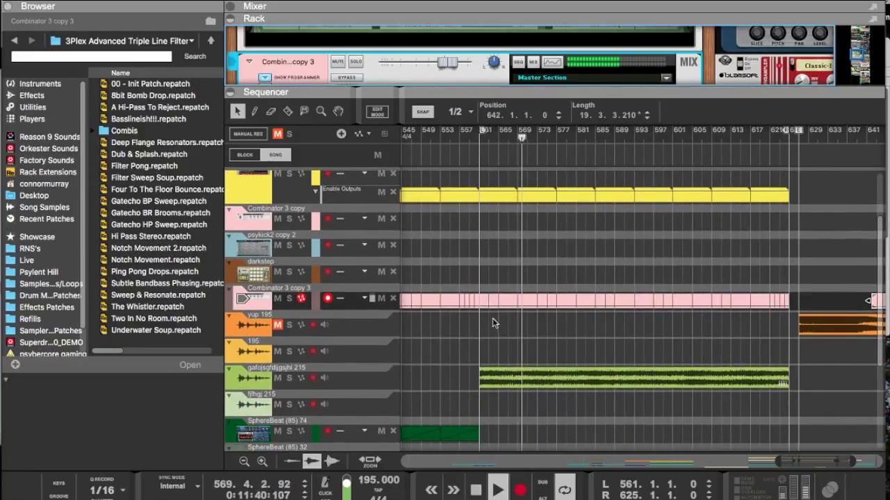
pyautogui.click(340, 383)
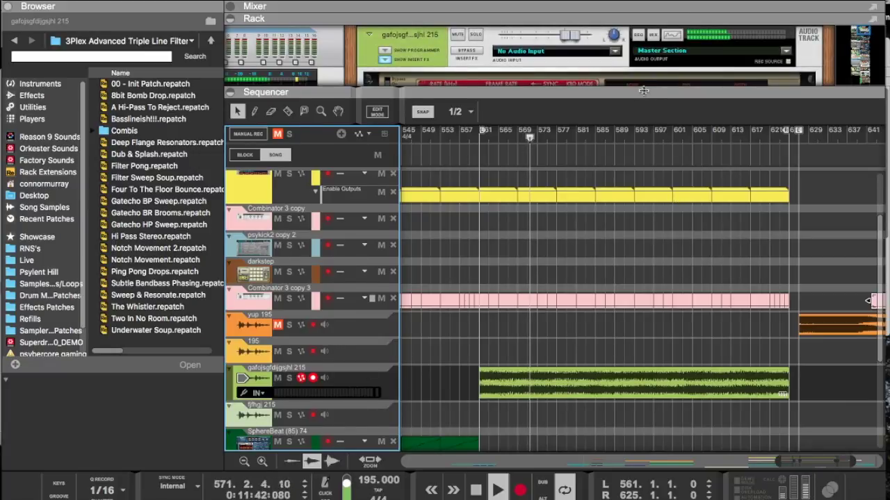
pyautogui.moveTo(621, 89); pyautogui.dragTo(621, 325)
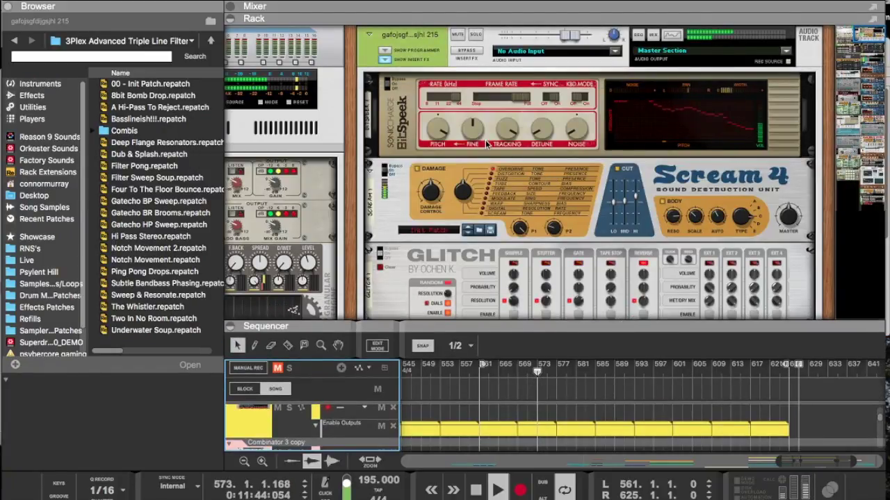
pyautogui.click(441, 127)
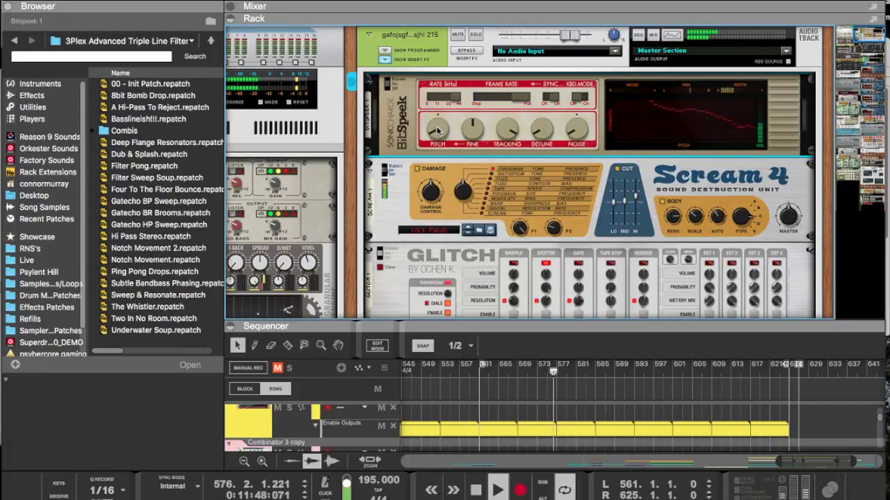
pyautogui.moveTo(438, 127)
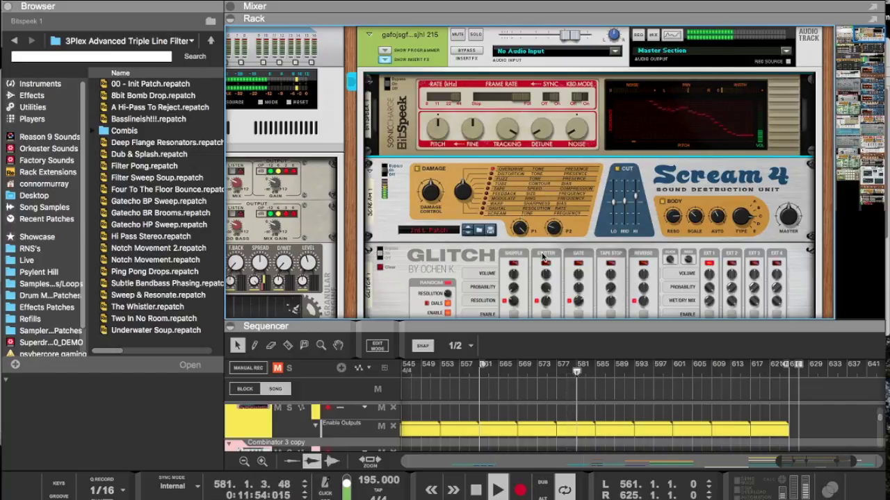
# Step: Enlarge the sequencer and move the 16-bar clip on the lower tracks out of the section to bar 643
pyautogui.moveTo(512, 327); pyautogui.dragTo(511, 165)
pyautogui.scroll(-3, 511, 176)
pyautogui.scroll(-1, 511, 181)
pyautogui.scroll(1, 512, 181)
pyautogui.scroll(5, 511, 181)
pyautogui.scroll(-5, 511, 180)
pyautogui.moveTo(676, 443); pyautogui.dragTo(867, 455)
pyautogui.scroll(8, 796, 391)
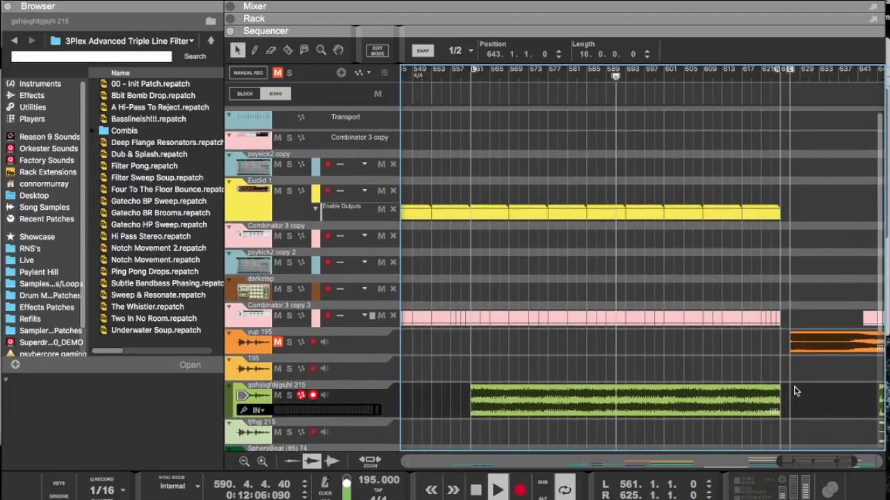
pyautogui.hscroll(-1, 512, 235)
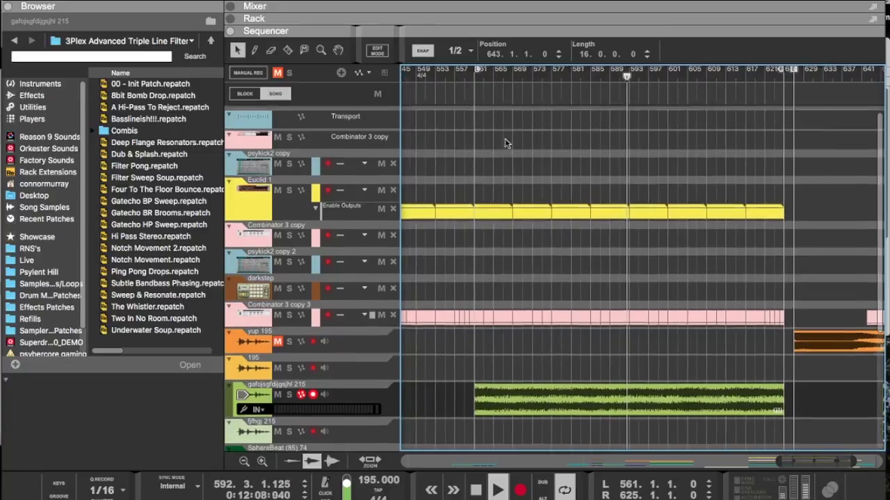
pyautogui.scroll(-1, 506, 181)
# Step: Bring the rack back into view and set the Euclid rhythm generator's density to 39%
pyautogui.moveTo(505, 29); pyautogui.dragTo(503, 298)
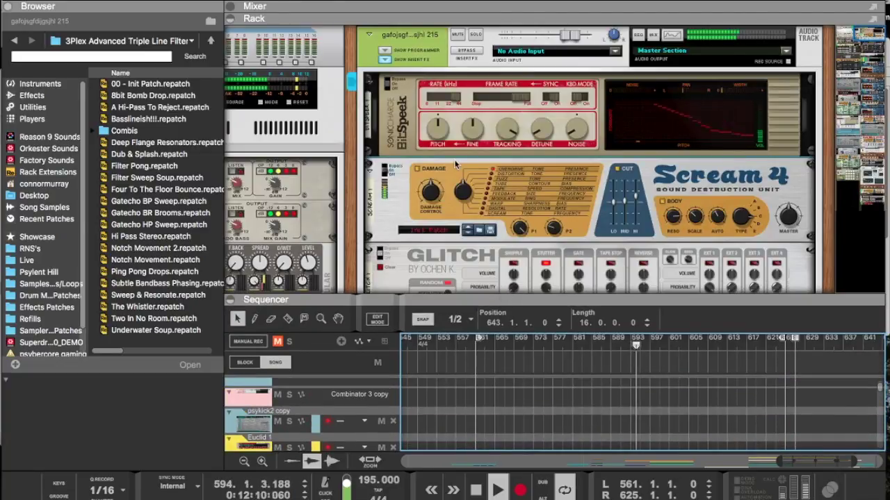
pyautogui.hscroll(-5, 456, 164)
pyautogui.scroll(-10, 456, 164)
pyautogui.scroll(10, 455, 164)
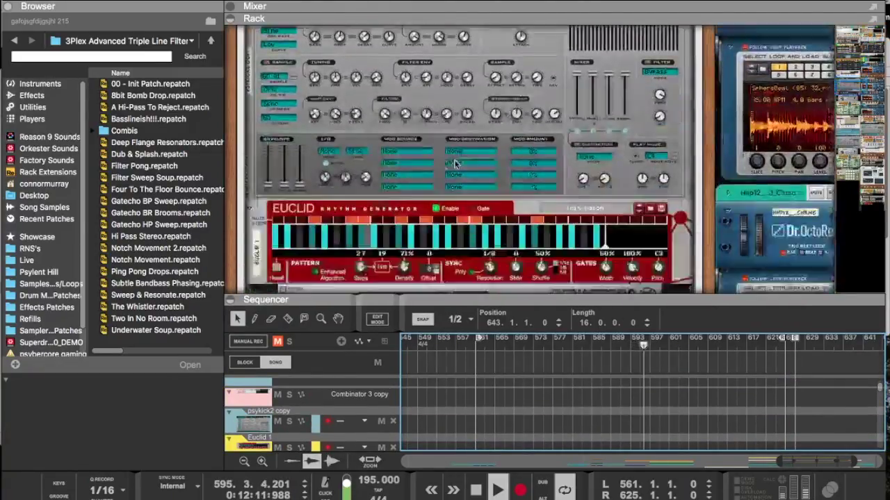
pyautogui.scroll(-4, 455, 163)
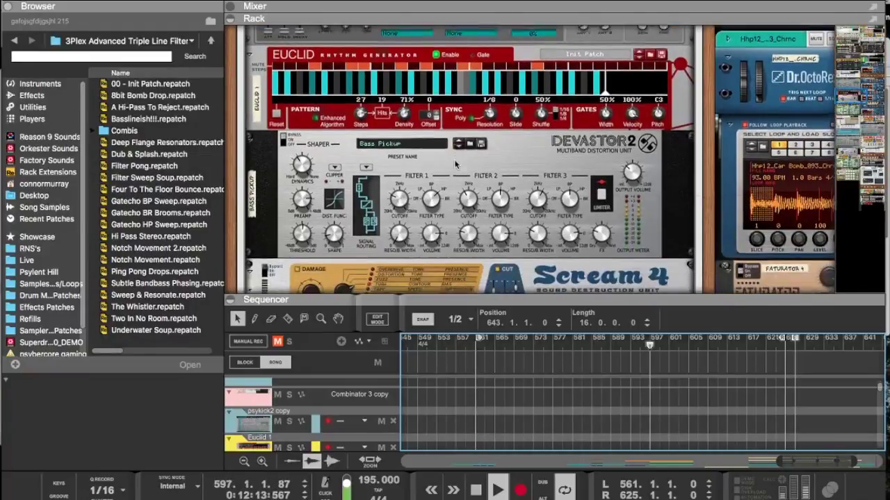
pyautogui.scroll(4, 366, 136)
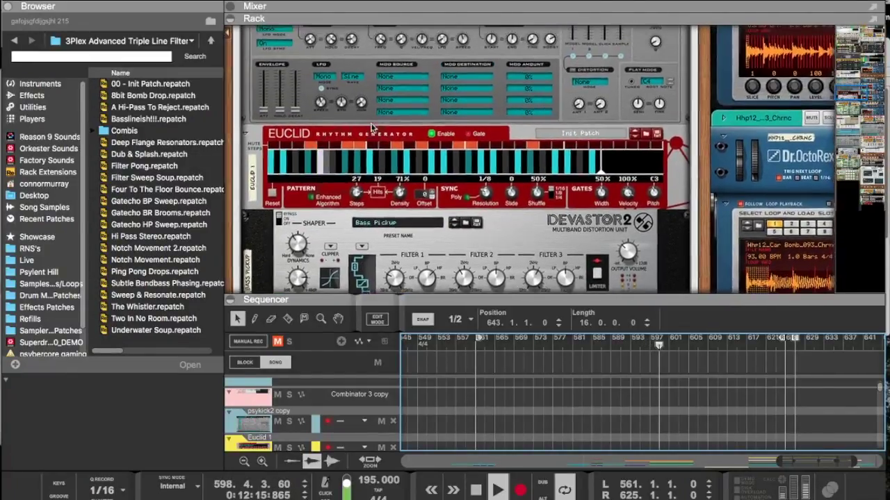
pyautogui.moveTo(379, 213); pyautogui.dragTo(362, 267)
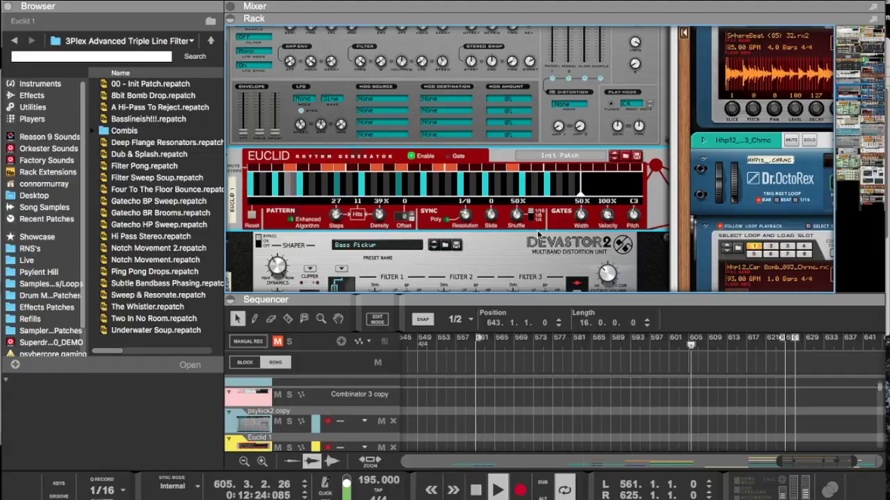
# Step: Lower the oscillator frequency drop of Model 2 in the psykick2 Punch-BD drum synthesizer
pyautogui.scroll(3, 537, 235)
pyautogui.scroll(5, 537, 235)
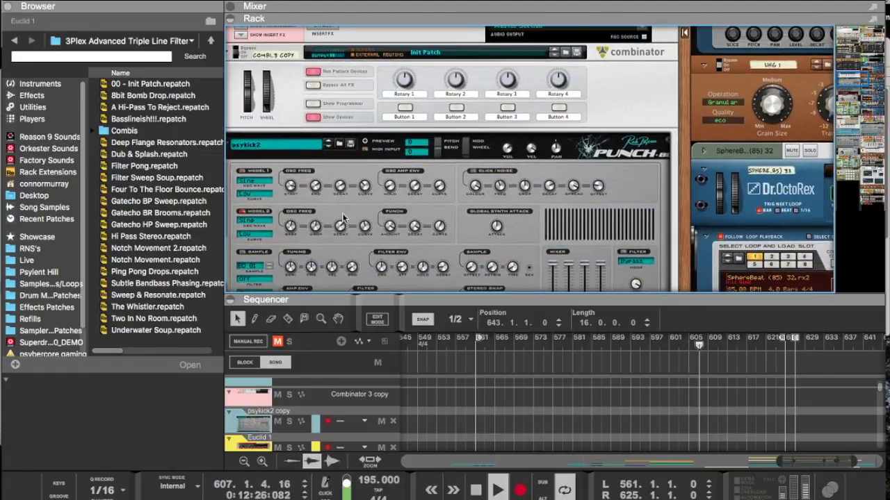
pyautogui.moveTo(316, 227); pyautogui.dragTo(313, 258)
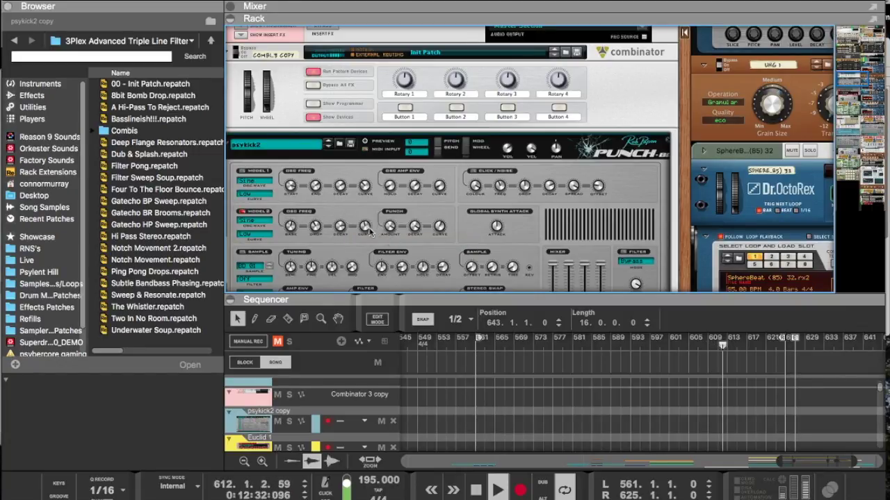
# Step: Adjust the oscillator frequency curve and base of Model 2 in the psykick2 copy drum synthesizer
pyautogui.moveTo(370, 230); pyautogui.dragTo(370, 288)
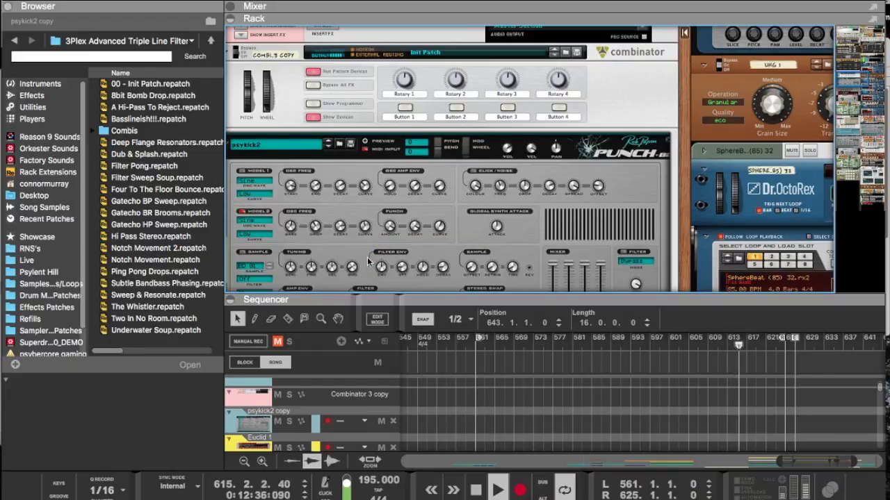
pyautogui.moveTo(364, 230); pyautogui.dragTo(361, 270)
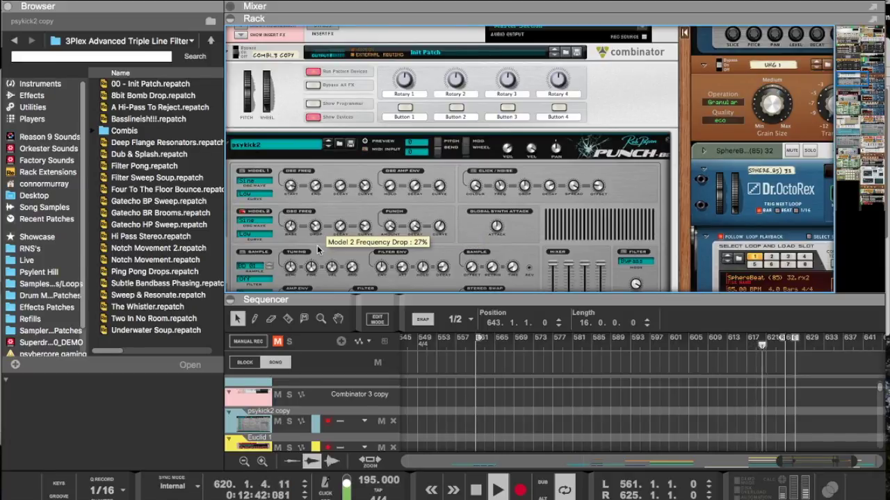
pyautogui.moveTo(291, 232); pyautogui.dragTo(290, 210)
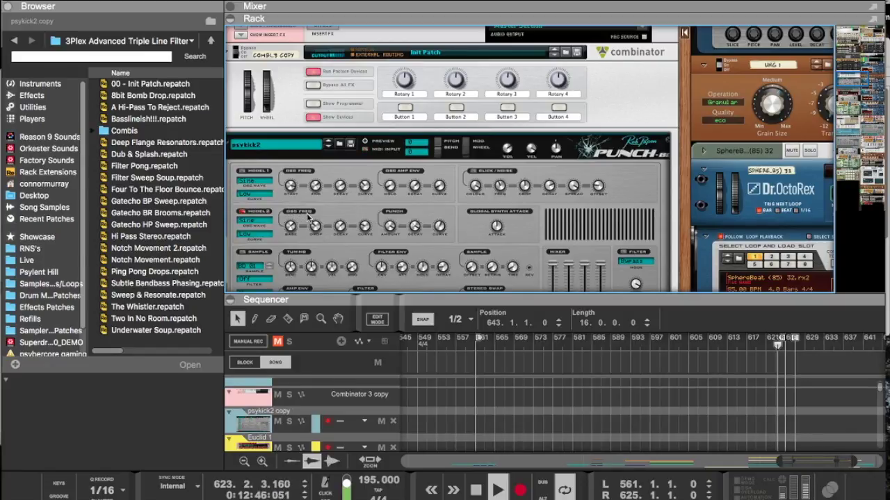
pyautogui.moveTo(510, 148)
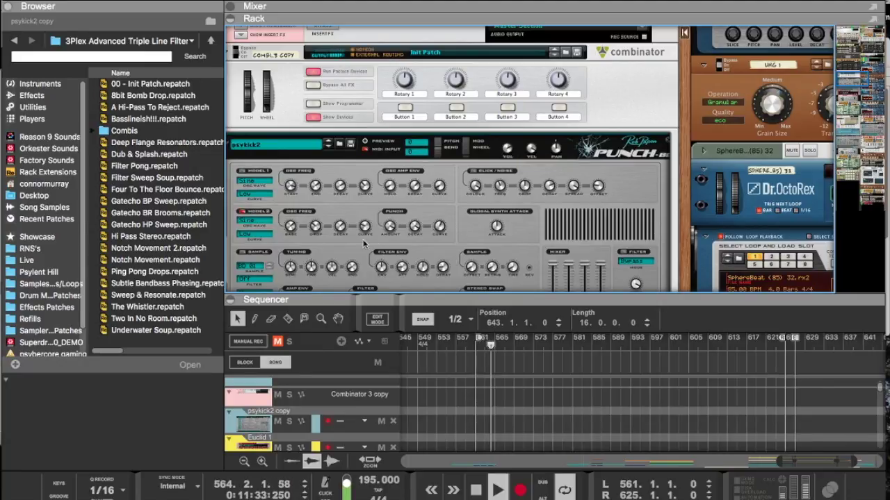
pyautogui.moveTo(339, 233)
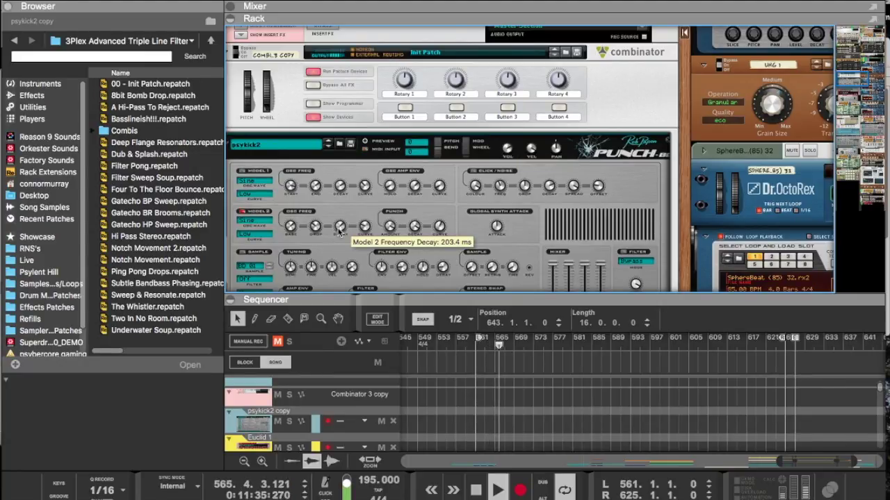
# Step: Set Model 2's frequency decay to 197.5 ms in the psykick2 copy 2 Punch-BD drum synthesizer
pyautogui.scroll(-10, 358, 286)
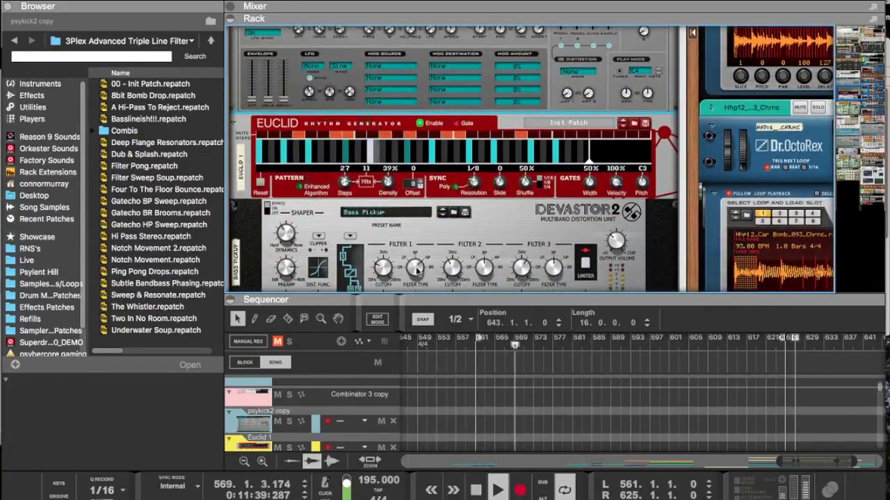
pyautogui.scroll(10, 416, 274)
pyautogui.scroll(-5, 416, 278)
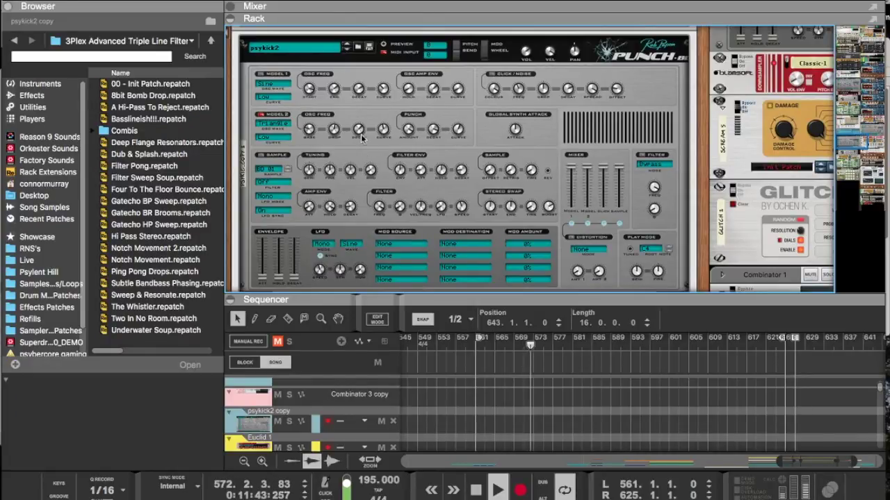
pyautogui.moveTo(360, 130); pyautogui.dragTo(359, 130)
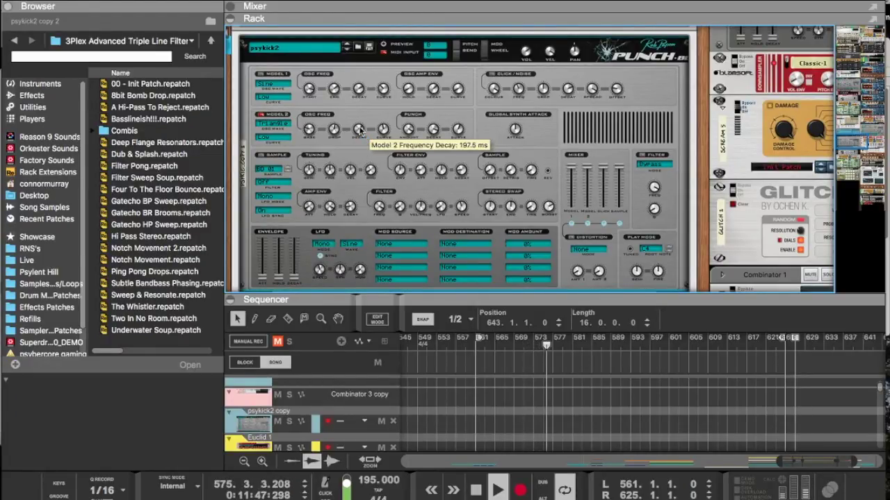
pyautogui.moveTo(335, 132)
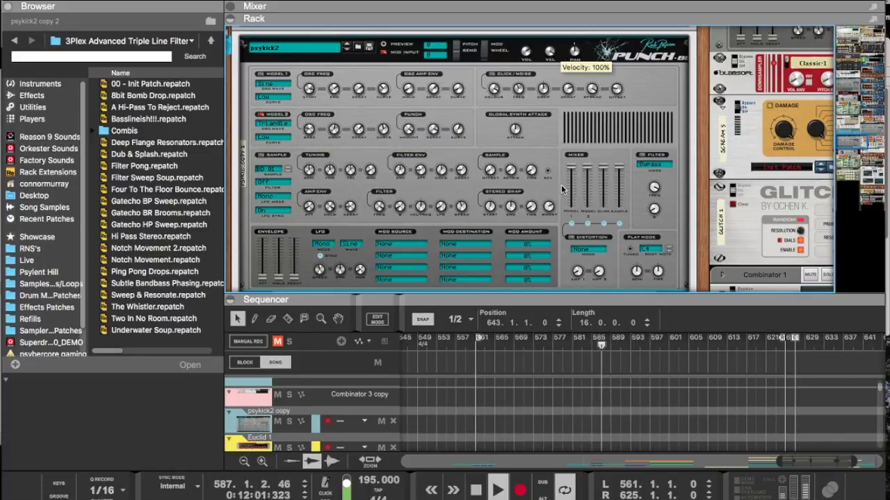
# Step: Enlarge the sequencer and replace the Combinator 3 copy 3 clips at bars 561 to 625 with repeated 4-bar clips
pyautogui.moveTo(544, 300); pyautogui.dragTo(543, 92)
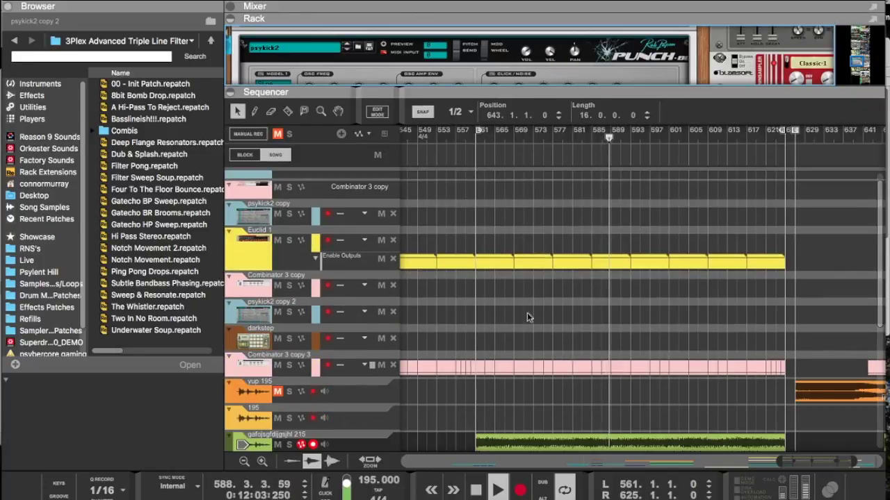
pyautogui.moveTo(483, 352); pyautogui.dragTo(500, 373)
pyautogui.moveTo(515, 393); pyautogui.dragTo(496, 387)
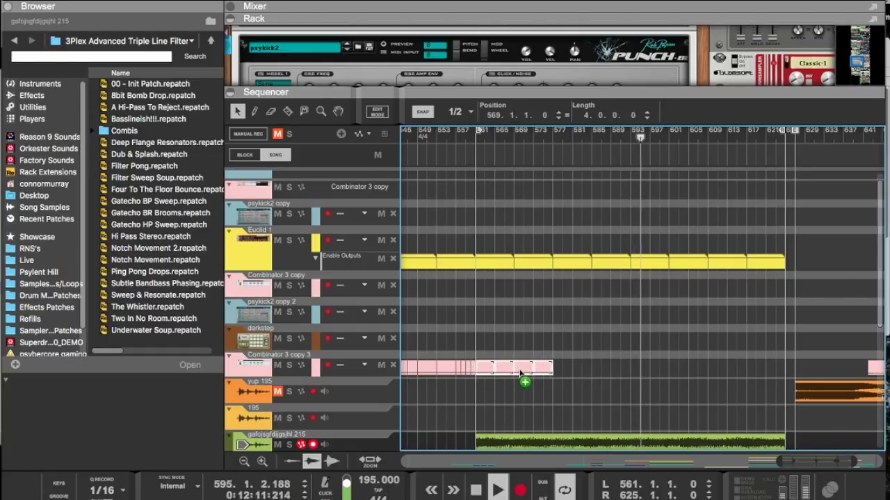
pyautogui.click(484, 365)
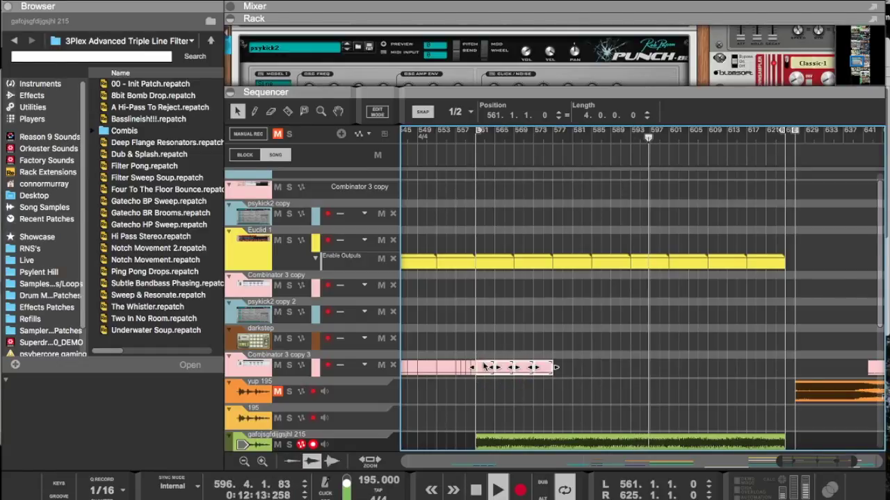
pyautogui.moveTo(534, 369); pyautogui.dragTo(715, 366)
# Step: Copy two 16-bar clips from earlier on the darkstep track to bars 561 to 593
pyautogui.scroll(-6, 715, 366)
pyautogui.hscroll(-20, 715, 367)
pyautogui.scroll(15, 715, 366)
pyautogui.hscroll(-10, 715, 367)
pyautogui.hscroll(15, 715, 366)
pyautogui.moveTo(608, 349); pyautogui.dragTo(864, 352)
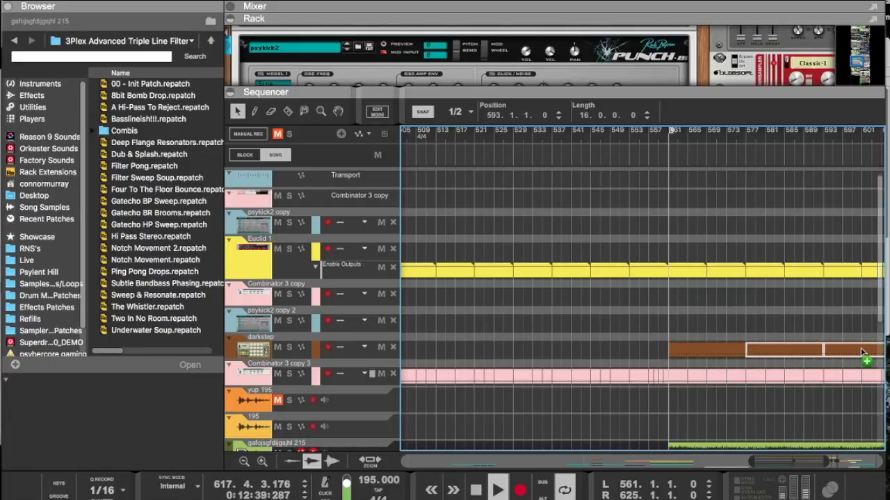
pyautogui.hscroll(5, 862, 353)
pyautogui.moveTo(640, 351); pyautogui.dragTo(700, 349)
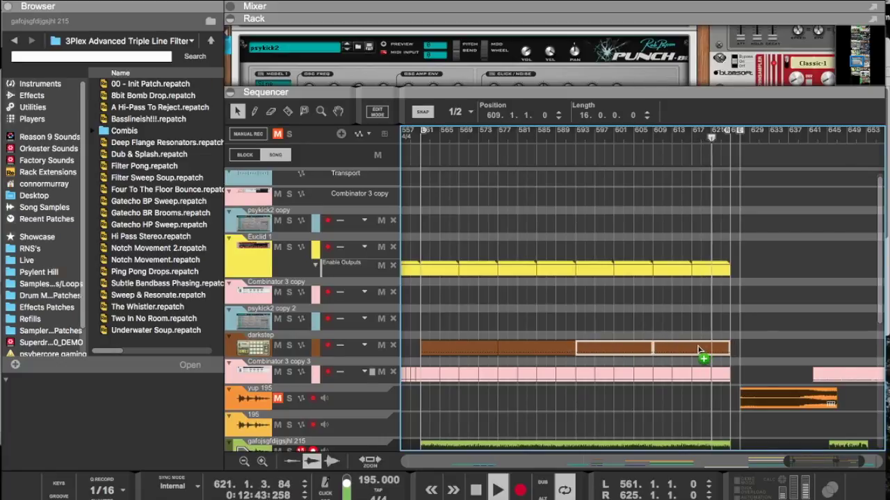
pyautogui.moveTo(700, 350); pyautogui.dragTo(700, 349)
pyautogui.moveTo(758, 354); pyautogui.dragTo(588, 346)
pyautogui.press('Delete')
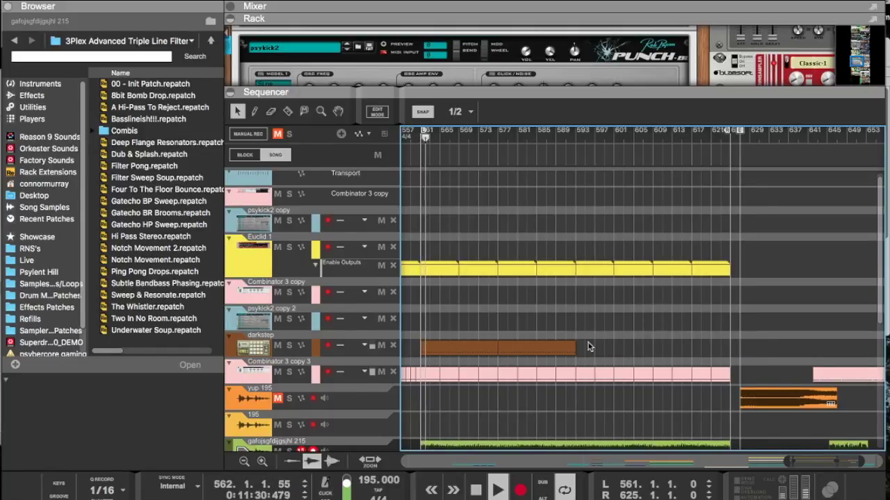
# Step: Stretch the two darkstep clips to 32 bars each so they span bars 561 to 625
pyautogui.click(575, 347)
pyautogui.moveTo(580, 350); pyautogui.dragTo(733, 352)
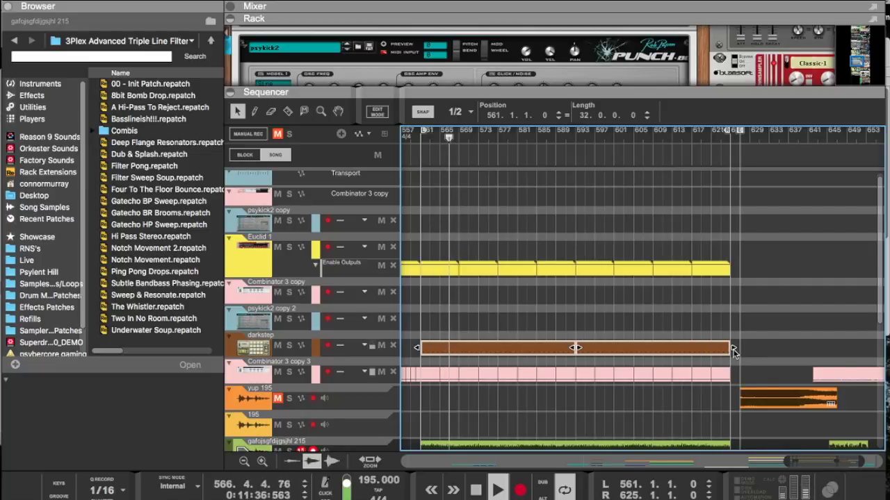
# Step: Look through the rack's Dr. OctoRex, Resampler, Scream 4 and PunchBDRE 1 devices and return to the arrangement
pyautogui.moveTo(727, 95); pyautogui.dragTo(665, 359)
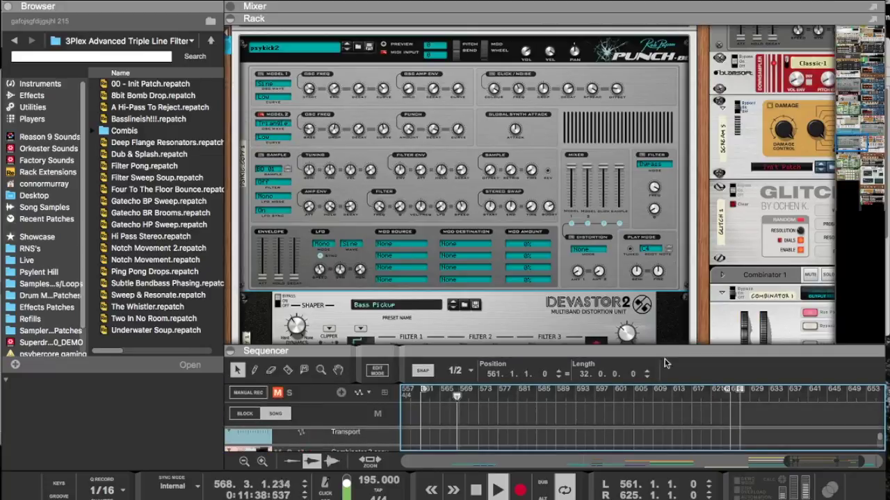
pyautogui.scroll(-10, 653, 251)
pyautogui.hscroll(10, 720, 235)
pyautogui.scroll(-15, 719, 235)
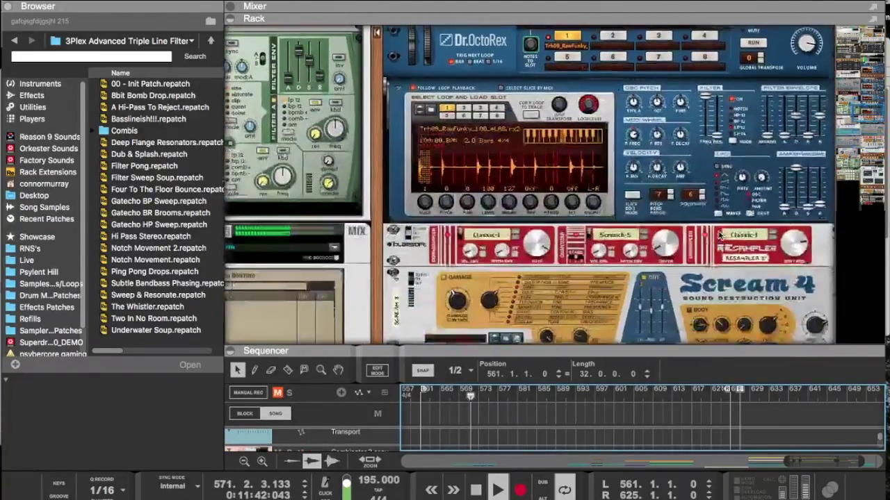
pyautogui.scroll(-3, 719, 235)
pyautogui.hscroll(3, 720, 234)
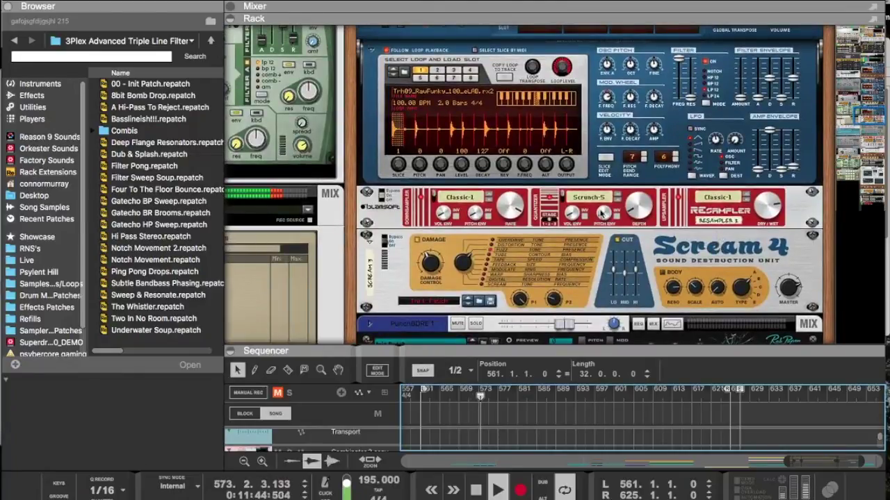
pyautogui.scroll(-5, 595, 235)
pyautogui.hscroll(5, 596, 235)
pyautogui.hscroll(-5, 612, 239)
pyautogui.scroll(4, 611, 240)
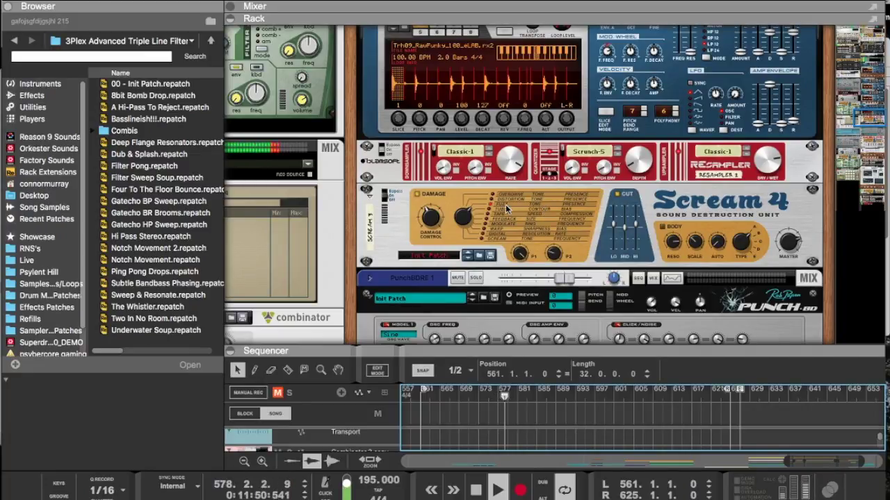
pyautogui.scroll(-5, 511, 205)
pyautogui.hscroll(-1, 511, 205)
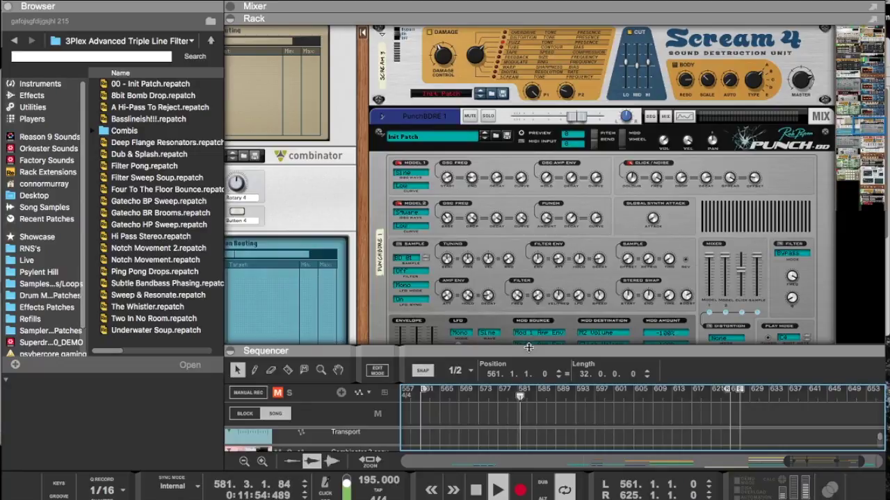
pyautogui.moveTo(536, 357); pyautogui.dragTo(568, 123)
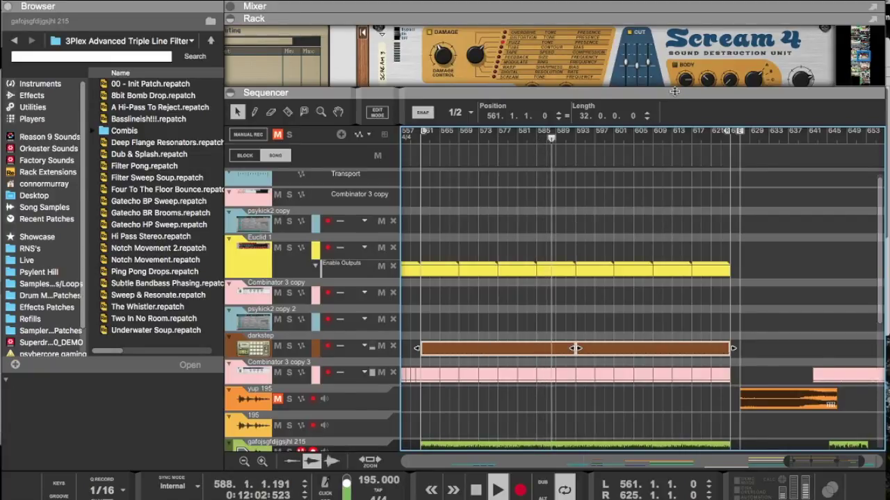
# Step: Bring the rack back into view and delete the whole FlyBy device group, including its 4MER synthesizer and track
pyautogui.moveTo(670, 92); pyautogui.dragTo(629, 354)
pyautogui.scroll(-10, 626, 287)
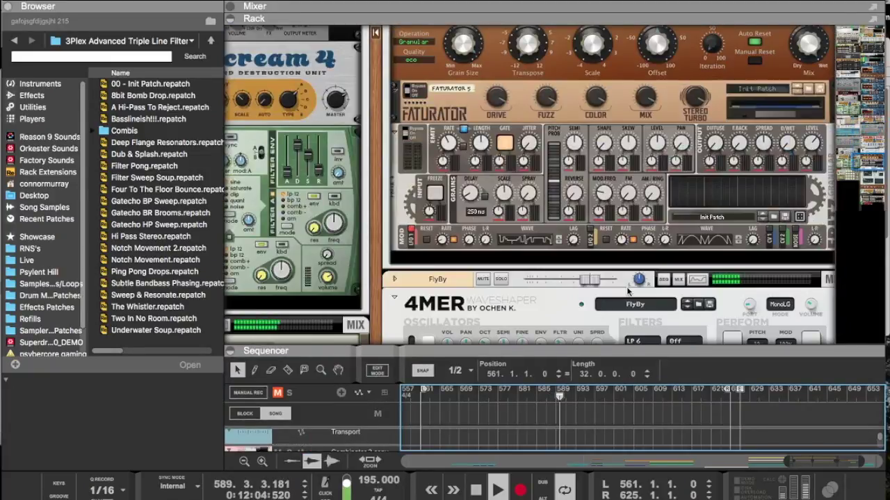
pyautogui.scroll(-5, 626, 287)
pyautogui.scroll(5, 626, 286)
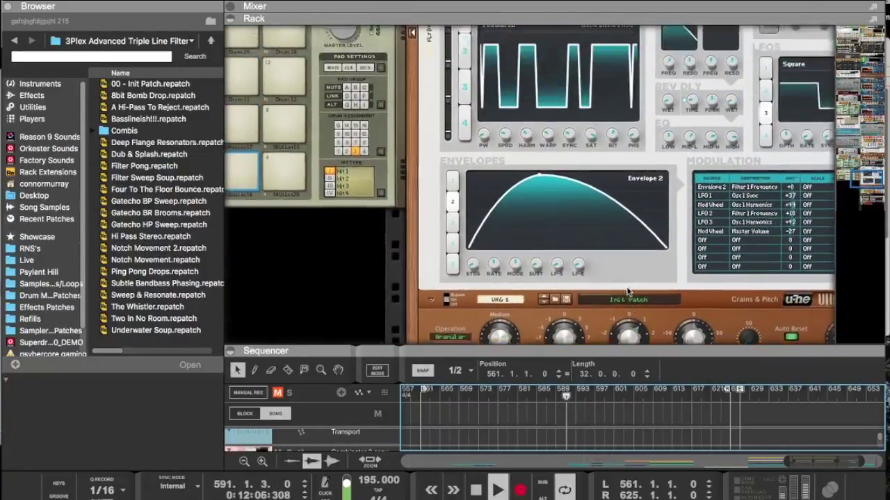
pyautogui.rightClick(459, 106)
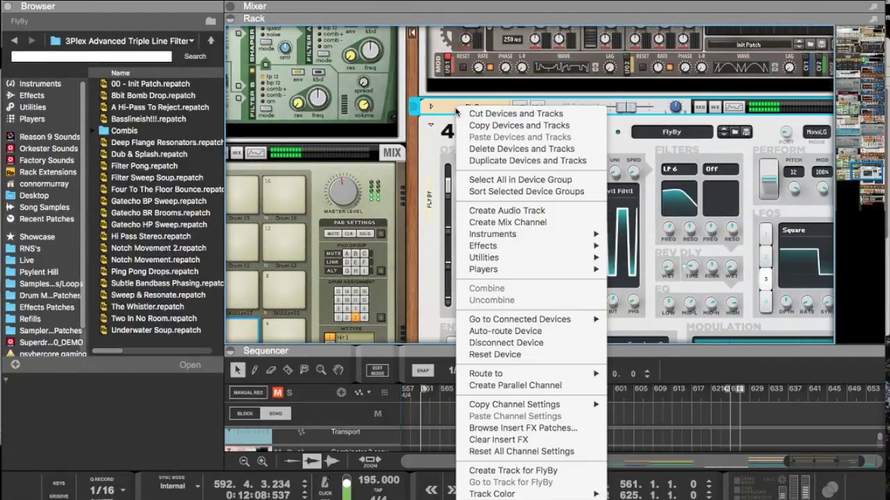
pyautogui.click(484, 145)
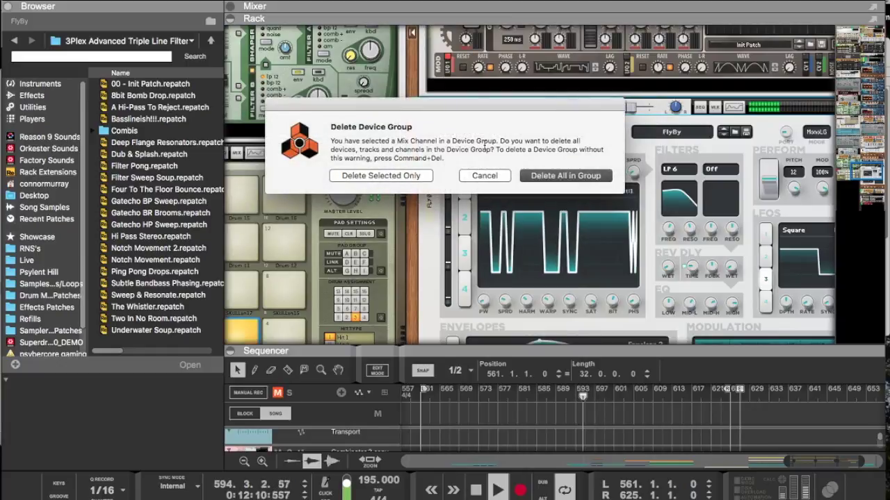
pyautogui.click(565, 178)
# Step: Check the lower sequencer tracks and create a Malström Graintable Synthesizer in the empty rack space where FlyBy was
pyautogui.moveTo(526, 349); pyautogui.dragTo(546, 91)
pyautogui.scroll(-10, 500, 229)
pyautogui.hscroll(-5, 501, 229)
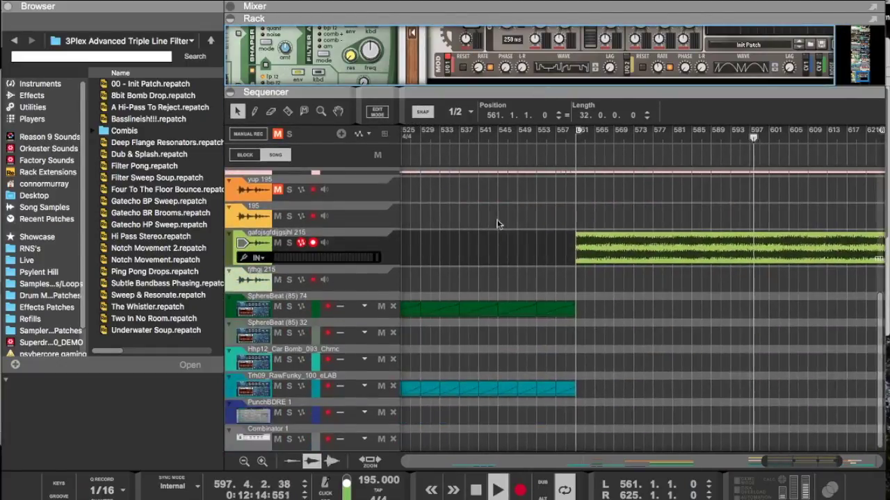
pyautogui.moveTo(478, 91); pyautogui.dragTo(478, 315)
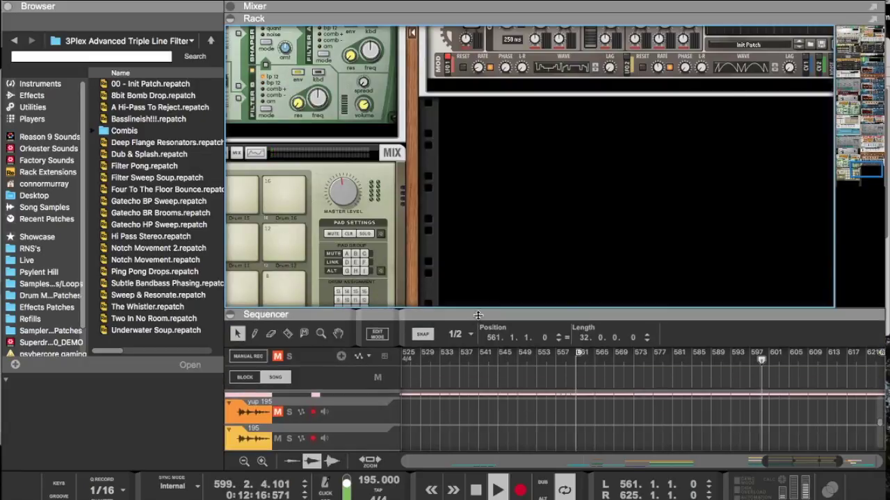
pyautogui.rightClick(520, 146)
pyautogui.moveTo(555, 237)
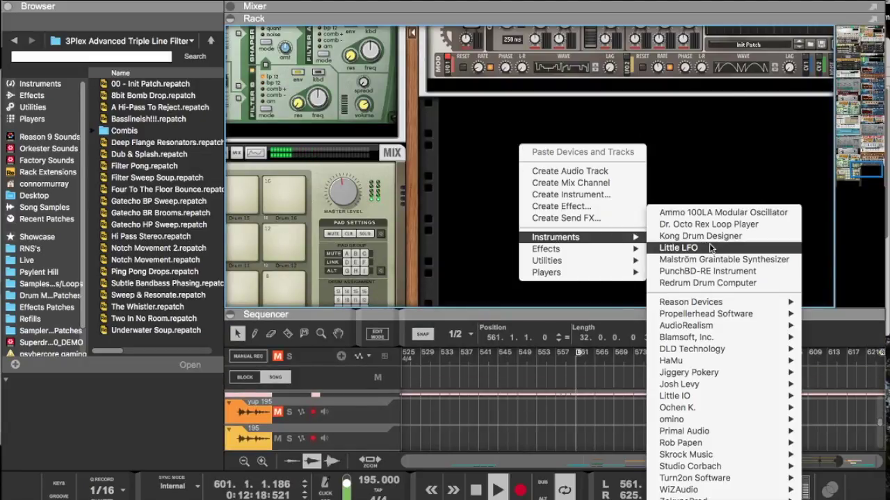
pyautogui.click(702, 259)
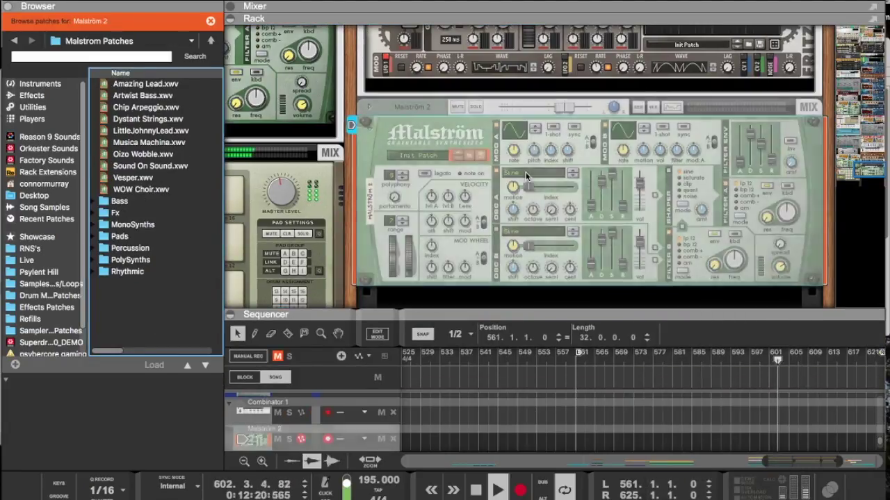
# Step: Set the new Malström's oscillator A to Wind: Bottle and oscillator B to Perc: AnvilHammer
pyautogui.click(527, 171)
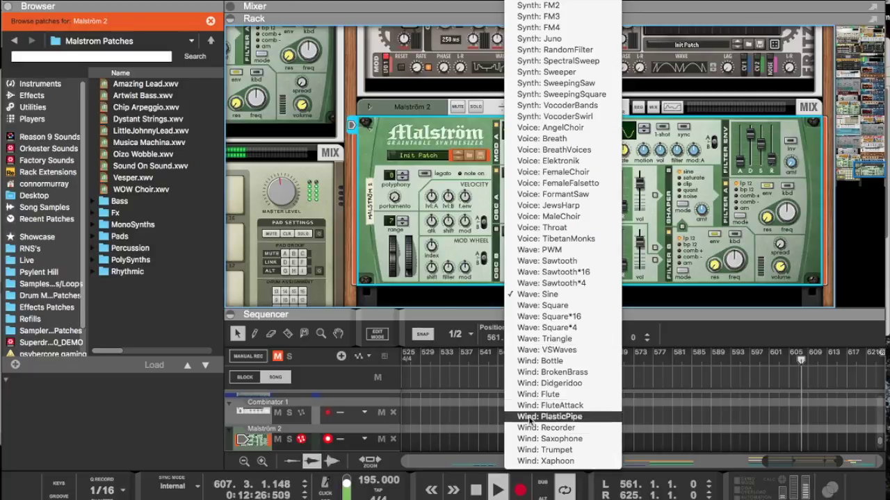
pyautogui.click(532, 361)
pyautogui.click(534, 230)
pyautogui.scroll(5, 534, 231)
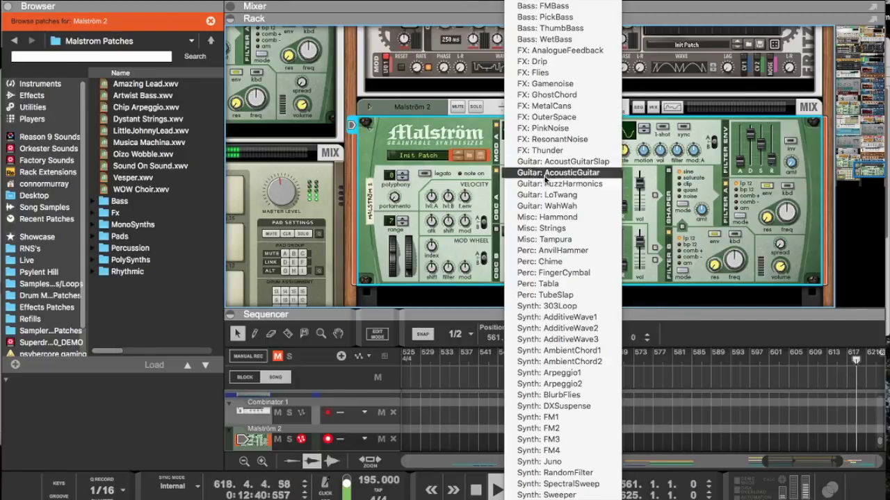
pyautogui.click(536, 252)
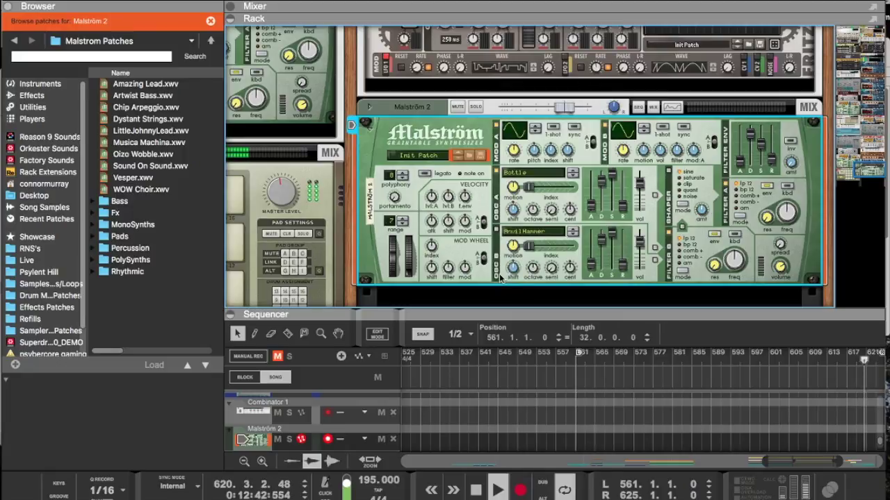
# Step: Enlarge the sequencer and survey the upper and lower tracks around the section at bars 561 to 625
pyautogui.moveTo(521, 313); pyautogui.dragTo(525, 117)
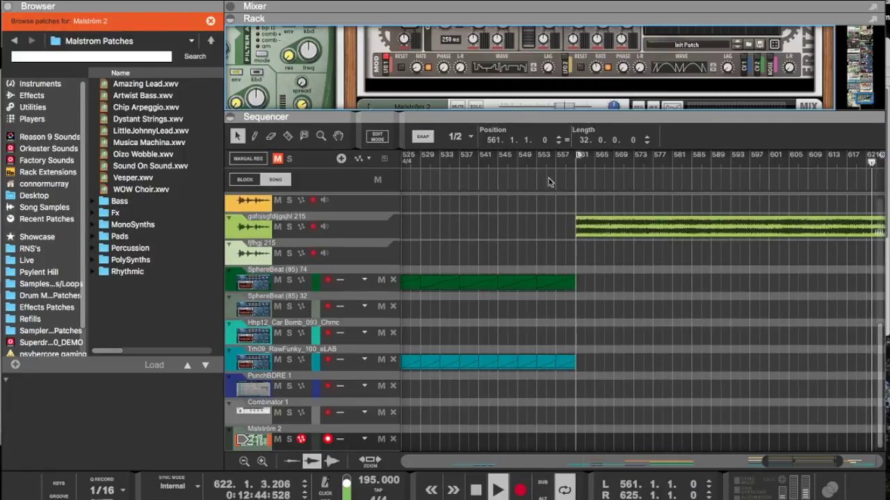
pyautogui.scroll(5, 627, 300)
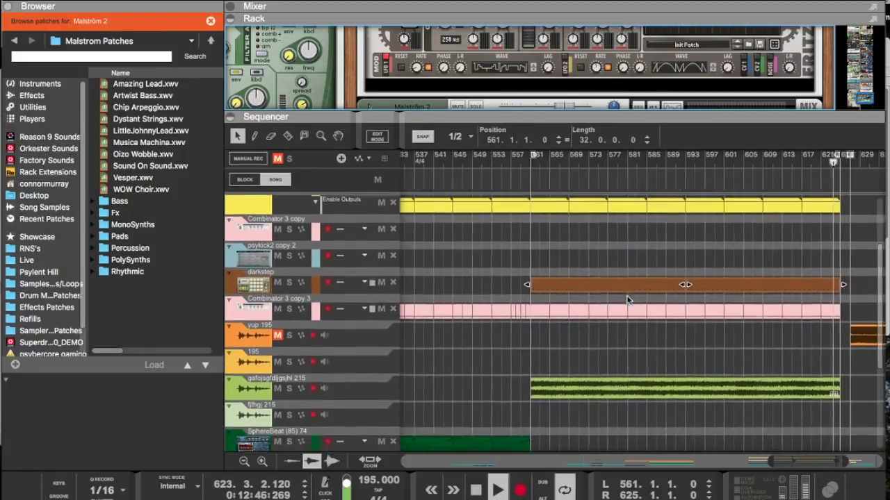
pyautogui.scroll(-4, 758, 351)
pyautogui.hscroll(-10, 758, 351)
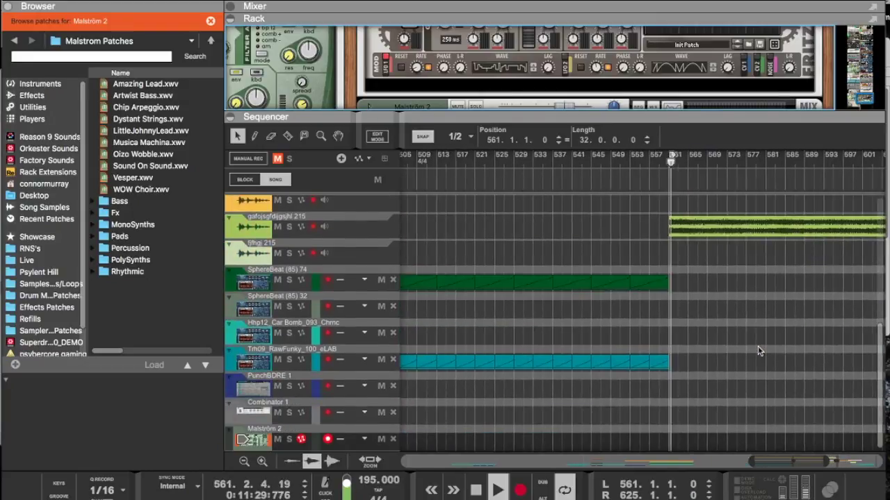
pyautogui.scroll(4, 758, 350)
pyautogui.hscroll(8, 758, 351)
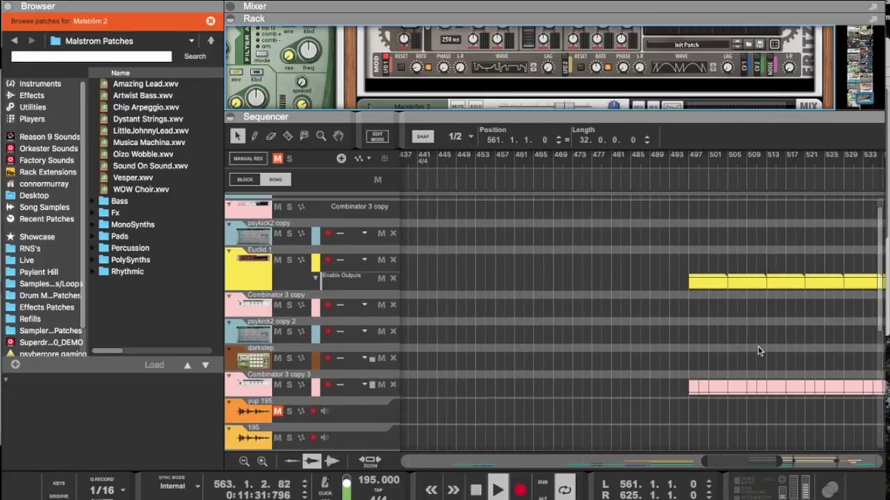
pyautogui.hscroll(2, 758, 350)
pyautogui.scroll(-6, 799, 423)
pyautogui.hscroll(2, 799, 423)
pyautogui.scroll(1, 807, 426)
pyautogui.scroll(-3, 605, 457)
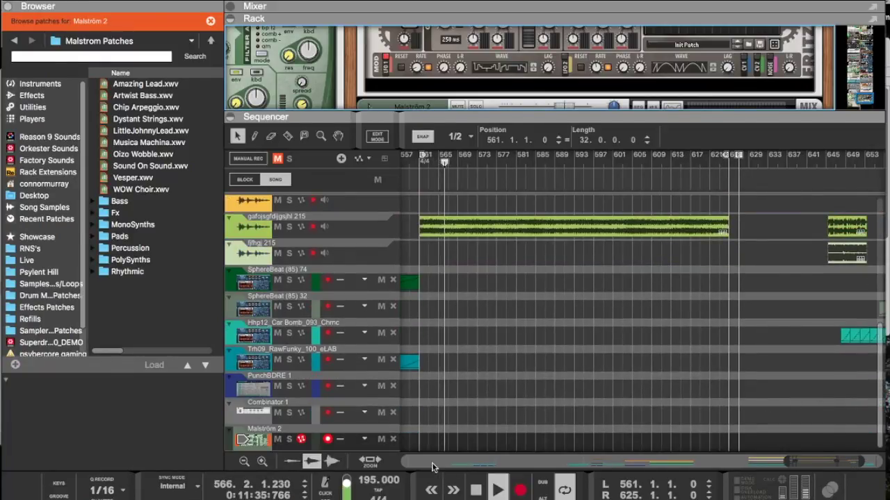
# Step: Draw a four-bar clip at bar 561 on the Malström 2 track and fill it with one sustained F#2 note
pyautogui.click(420, 439)
pyautogui.moveTo(420, 439); pyautogui.dragTo(429, 448)
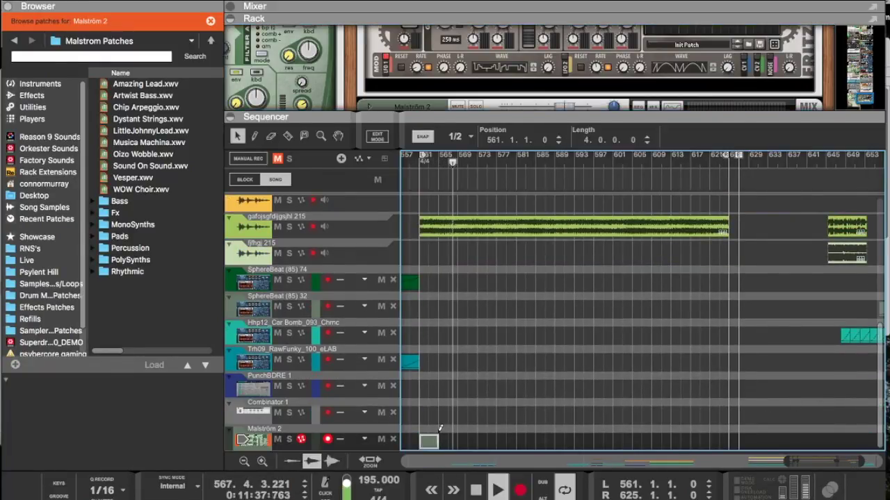
pyautogui.doubleClick(428, 444)
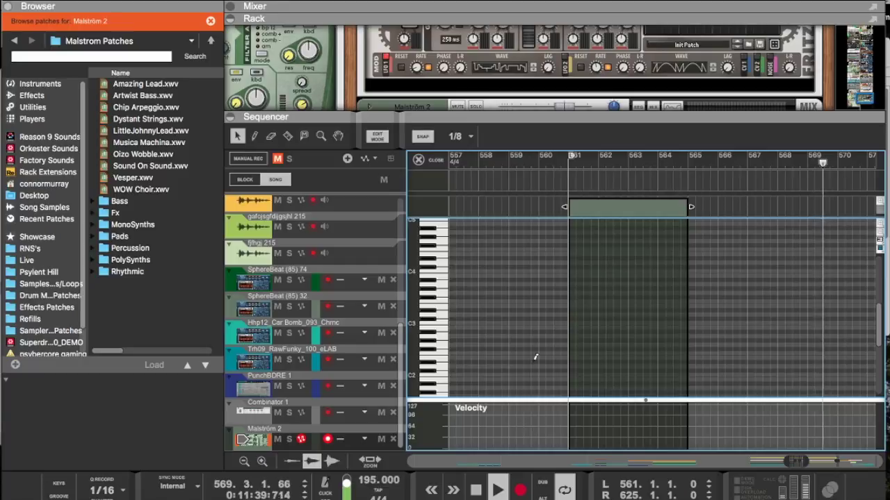
pyautogui.moveTo(572, 345); pyautogui.dragTo(686, 335)
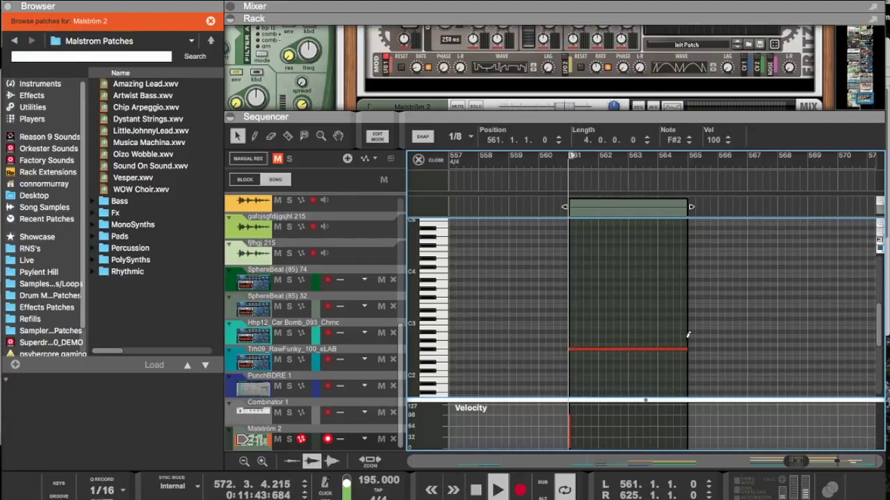
# Step: Stretch the Malström 2 clip to a length of 64 bars and restart playback from bar 561
pyautogui.press('super+e')
pyautogui.moveTo(440, 444); pyautogui.dragTo(734, 449)
pyautogui.click(421, 167)
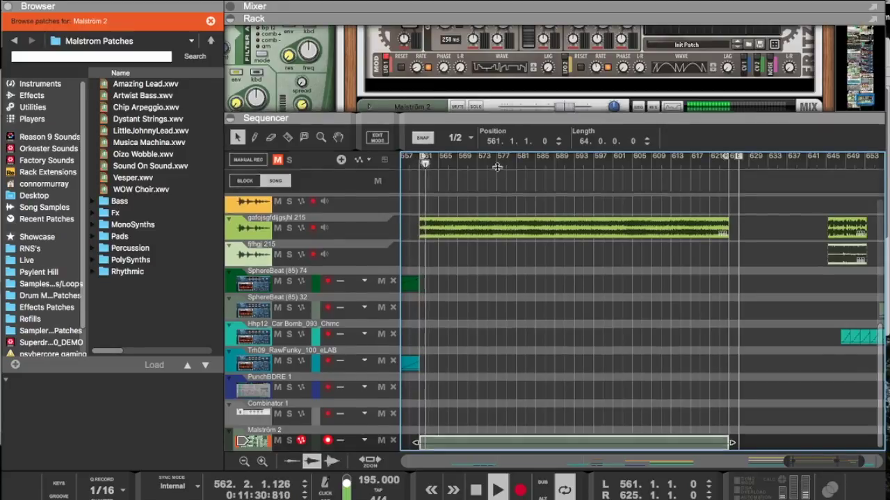
# Step: Enlarge the rack area to show the whole Malström and set oscillator A's motion to 35
pyautogui.moveTo(486, 113); pyautogui.dragTo(486, 241)
pyautogui.scroll(-3, 523, 113)
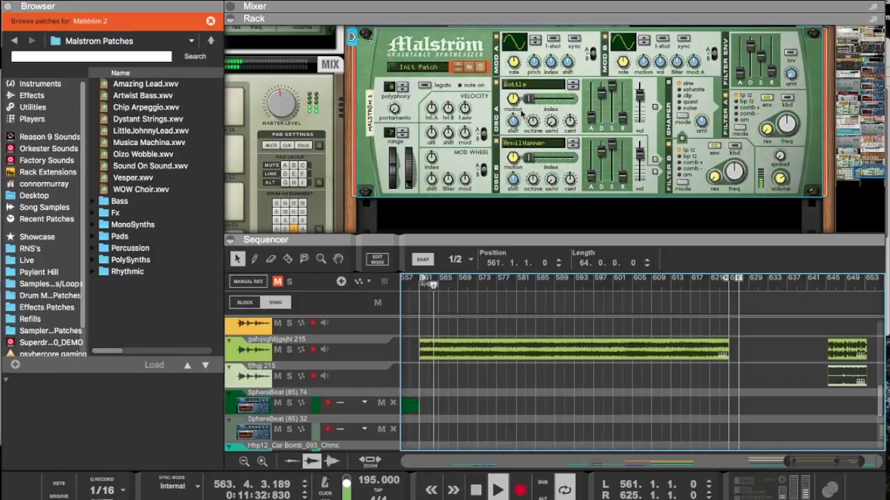
pyautogui.moveTo(512, 101)
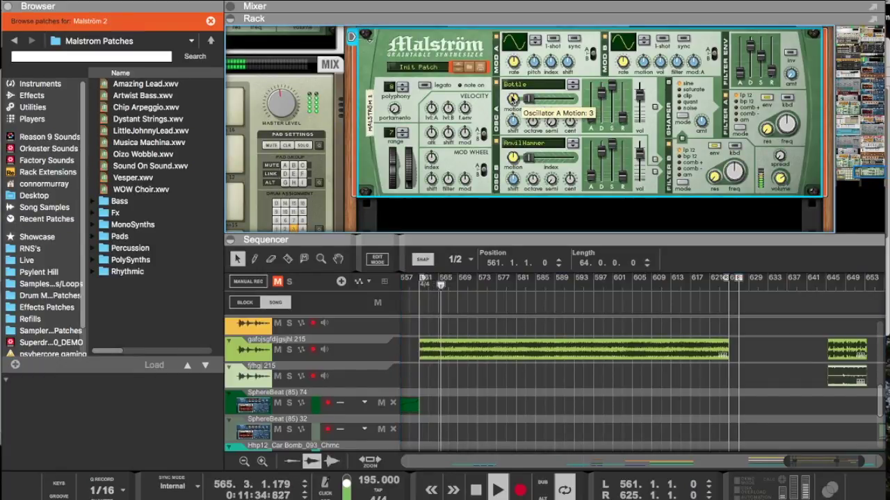
pyautogui.moveTo(516, 35); pyautogui.dragTo(512, 59)
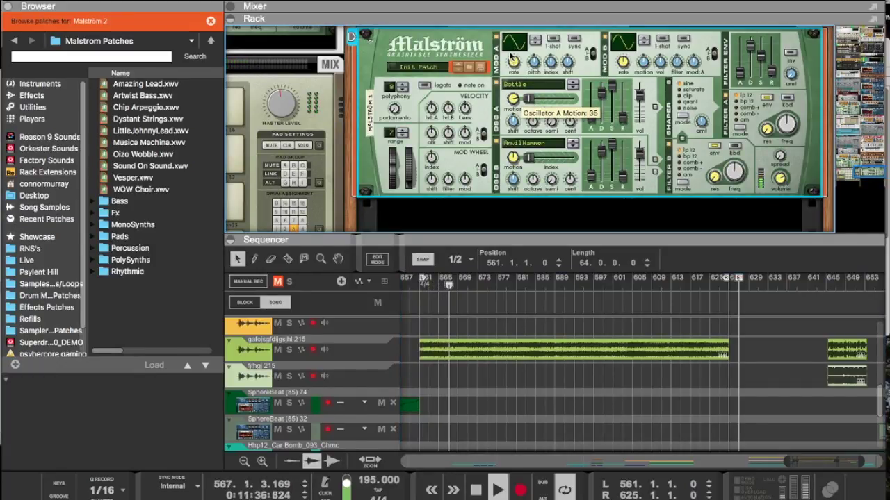
# Step: Give both Malström modulators stepped, synced curves, adjust modulator B's motion amount, and set modulator A's rate to 12/4
pyautogui.moveTo(623, 43); pyautogui.dragTo(621, 12)
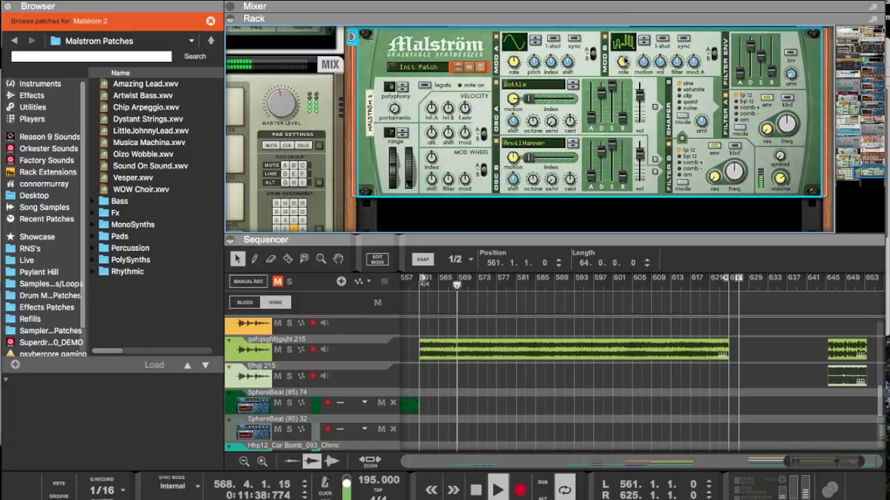
pyautogui.moveTo(624, 74)
pyautogui.click(683, 39)
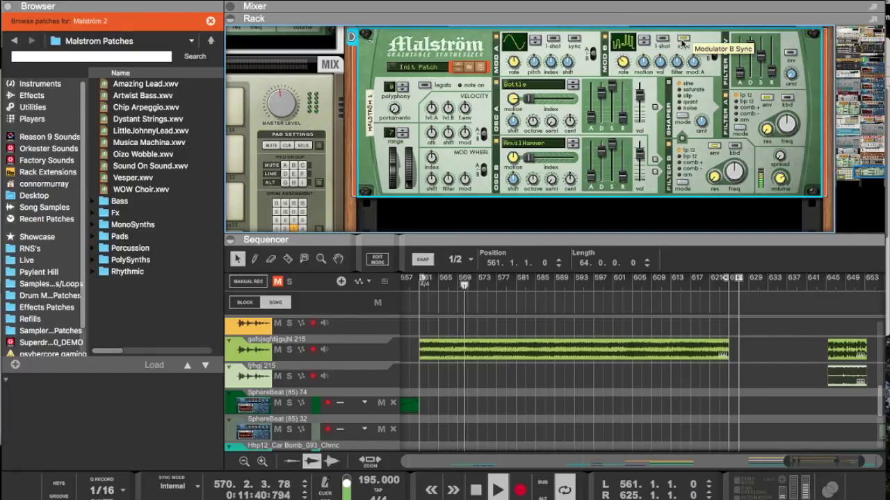
pyautogui.moveTo(643, 63); pyautogui.dragTo(643, 54)
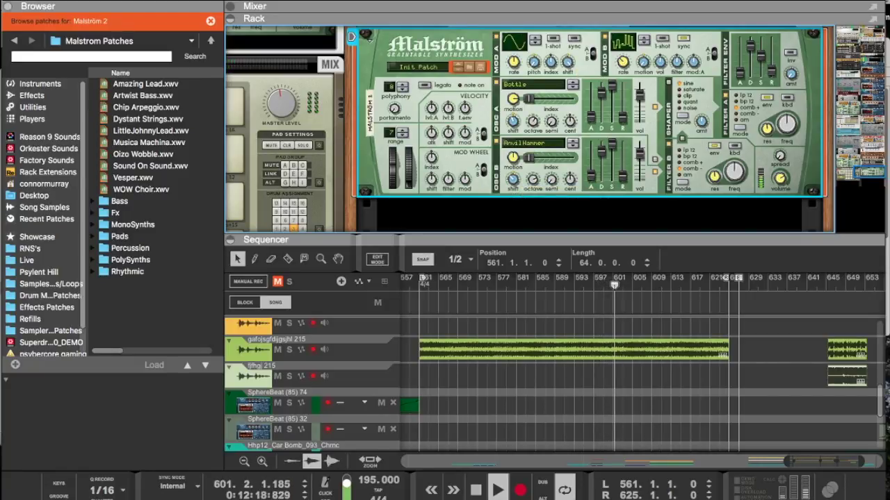
pyautogui.moveTo(521, 43); pyautogui.dragTo(516, 2)
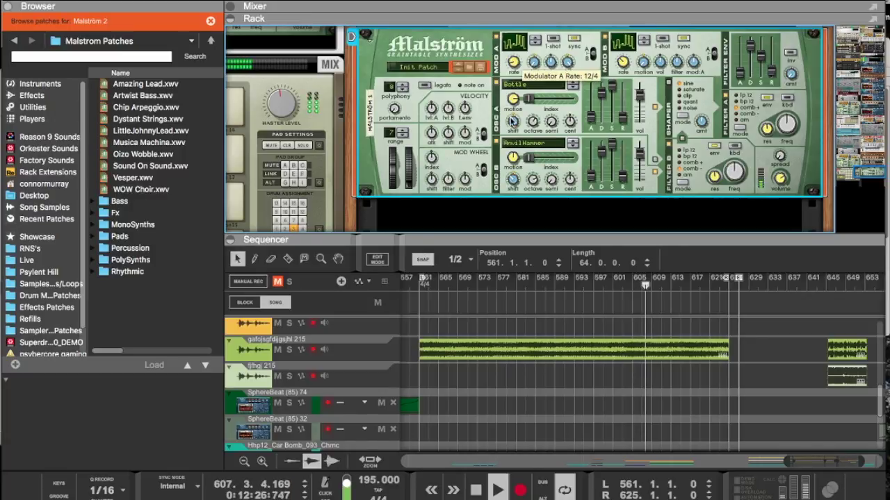
# Step: Create a Fritz Granular Engine effect below the Malström and lower its dry/wet mix
pyautogui.rightClick(500, 223)
pyautogui.moveTo(535, 327)
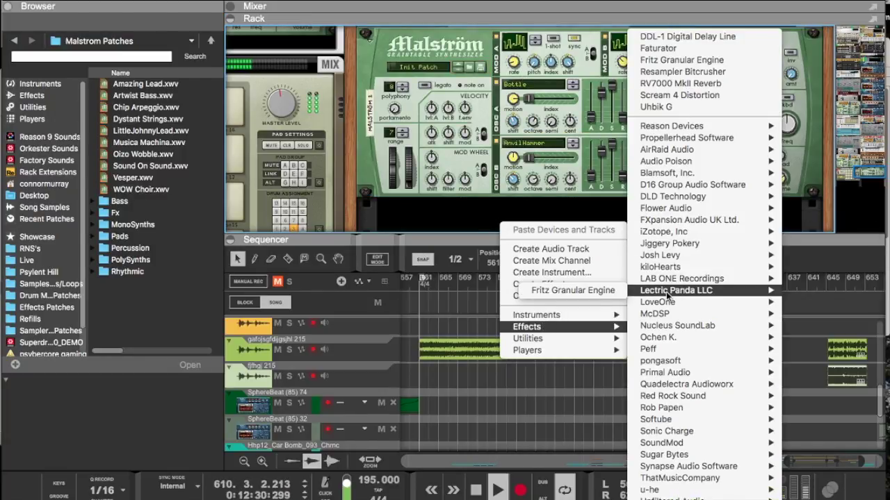
pyautogui.click(571, 291)
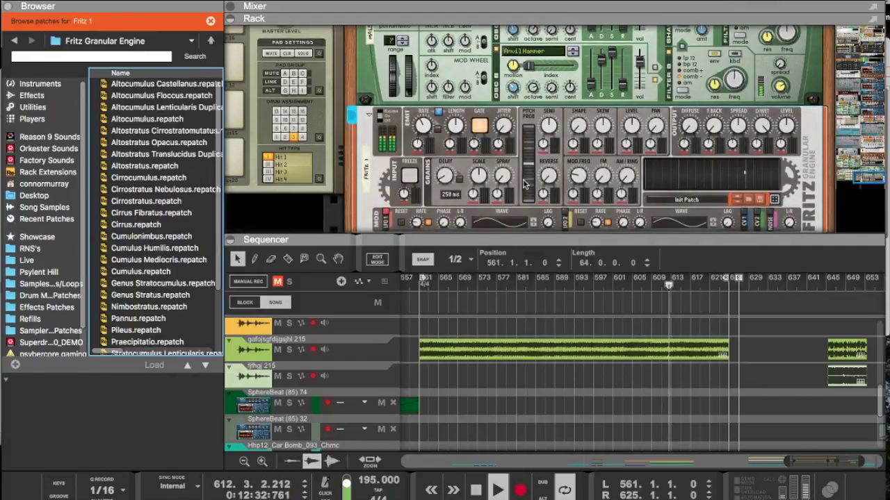
pyautogui.moveTo(762, 127); pyautogui.dragTo(642, 411)
# Step: Flip the rack around, patch modulation cabling at the Malström's rear modulation inputs, and return to the front view
pyautogui.press('Tab')
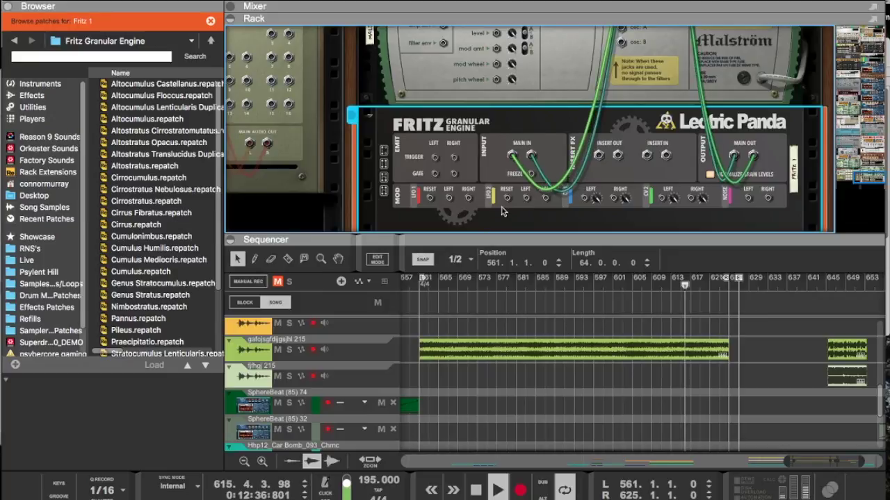
pyautogui.moveTo(510, 53); pyautogui.dragTo(494, 110)
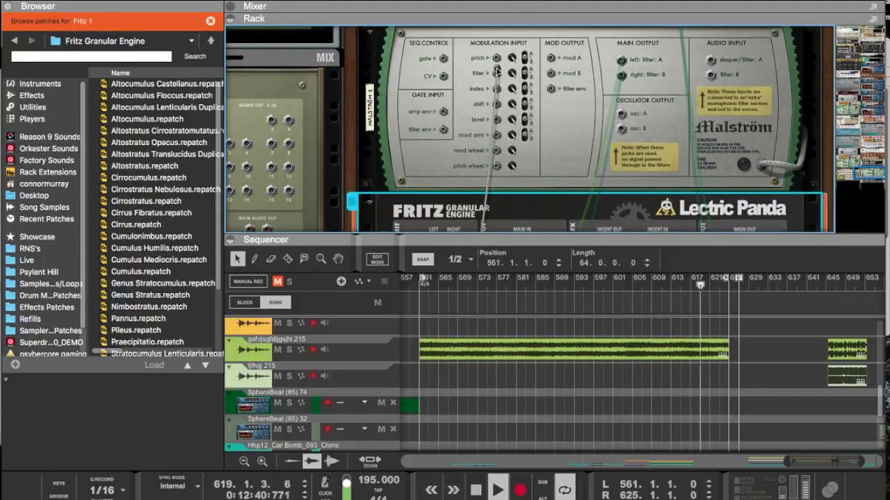
pyautogui.moveTo(496, 60); pyautogui.dragTo(546, 150)
pyautogui.press('Tab')
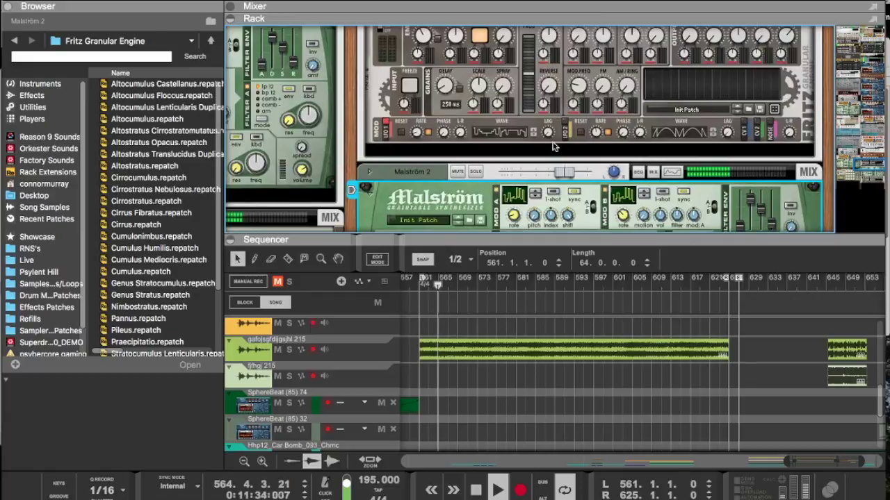
# Step: Set the Malström's filter A frequency to 64 and modulator B's filter amount to -59
pyautogui.scroll(-3, 553, 146)
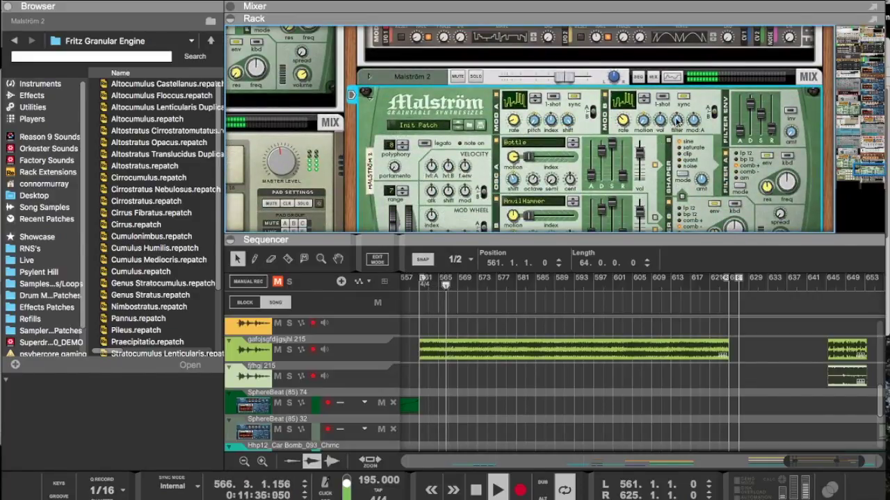
pyautogui.scroll(-3, 677, 122)
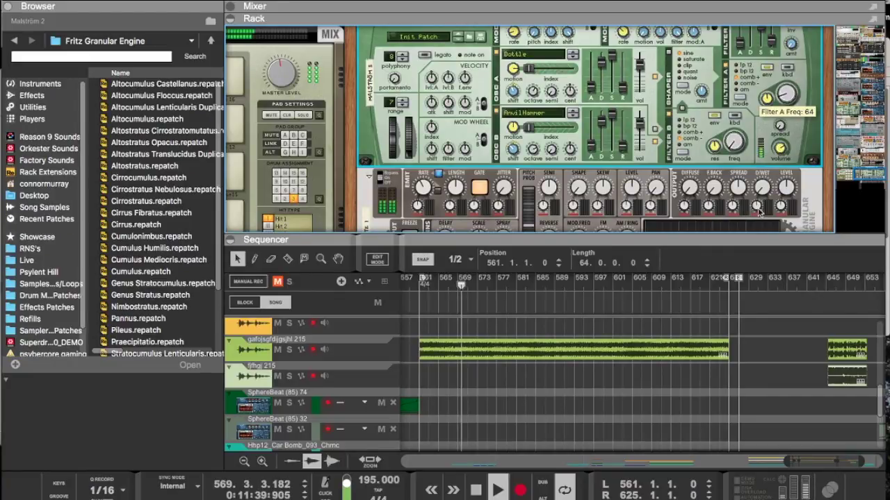
pyautogui.scroll(-1, 723, 197)
pyautogui.scroll(5, 722, 197)
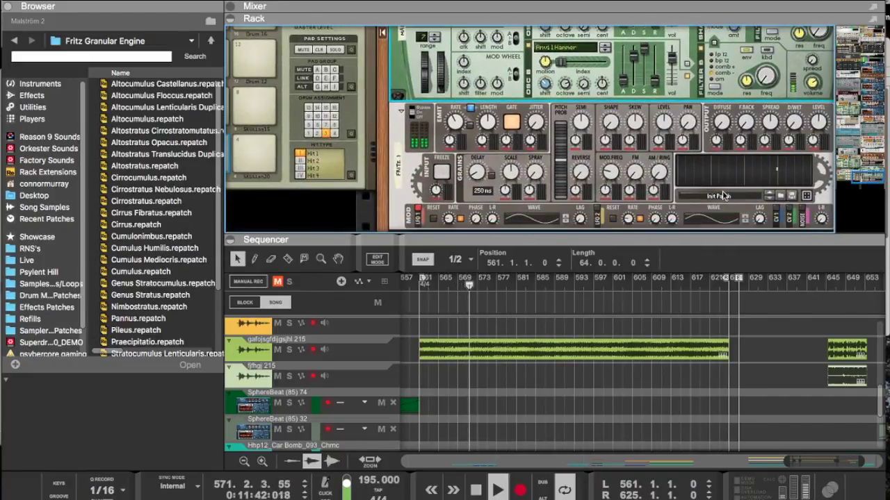
pyautogui.scroll(-1, 723, 197)
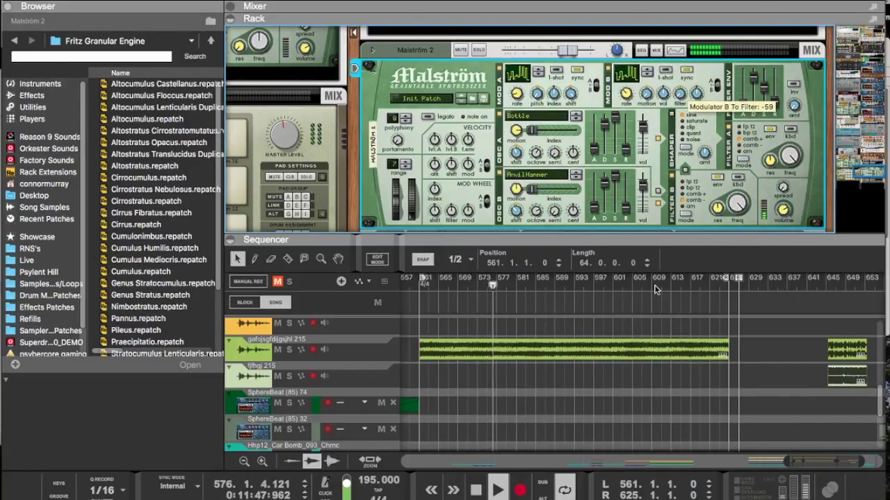
# Step: Give Fritz's LFO 1 a stepped waveform and LFO 2 a jagged one, and set LFO 2's synced rate to 32/4
pyautogui.scroll(-6, 603, 174)
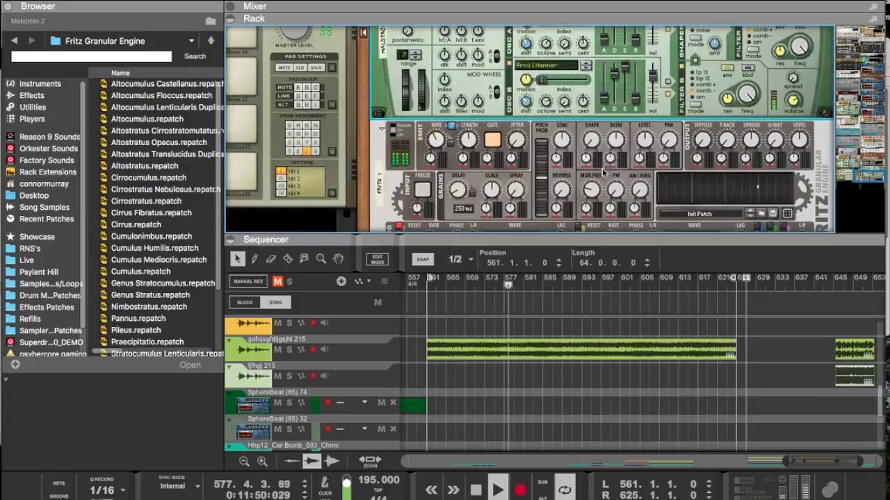
pyautogui.click(612, 214)
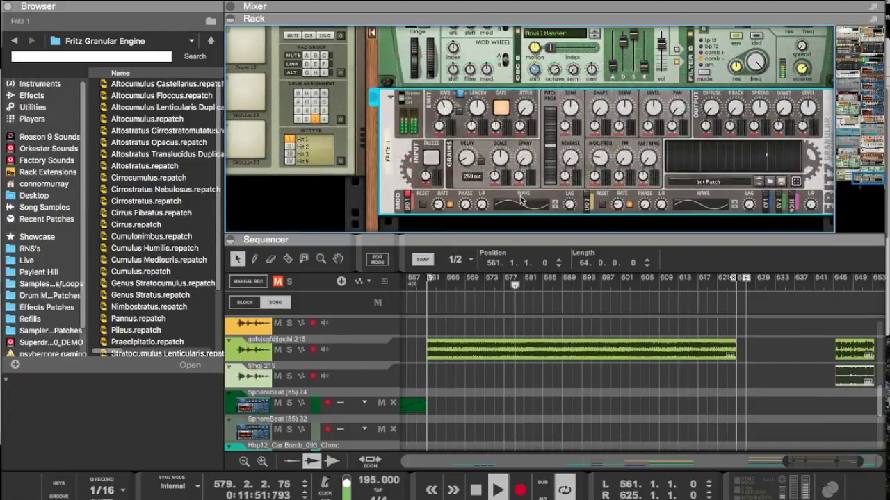
pyautogui.moveTo(518, 202); pyautogui.dragTo(527, 141)
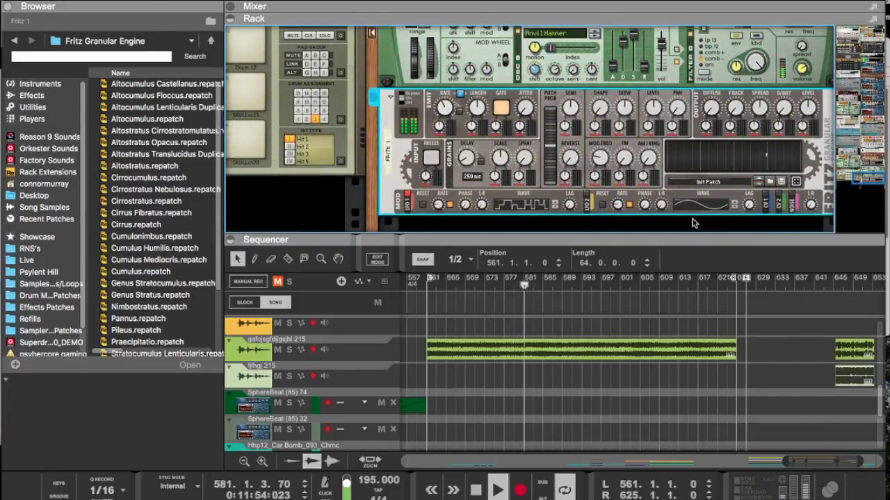
pyautogui.moveTo(700, 204); pyautogui.dragTo(688, 143)
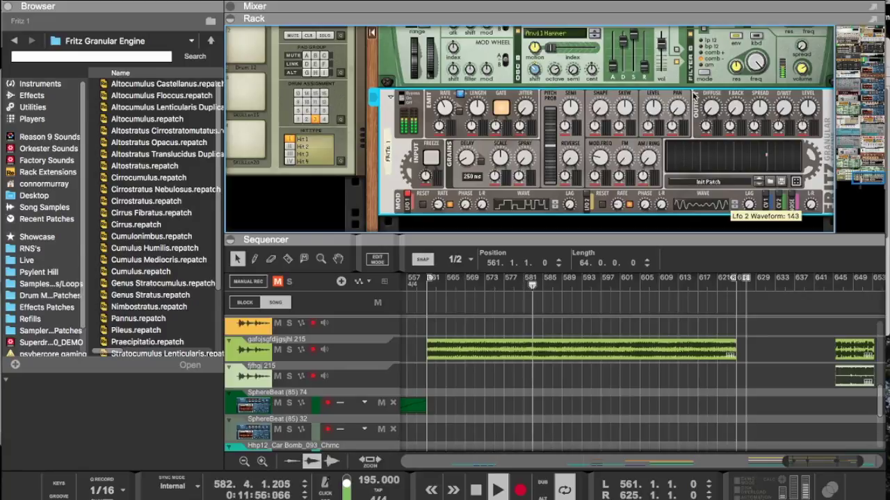
pyautogui.moveTo(694, 92); pyautogui.dragTo(688, 80)
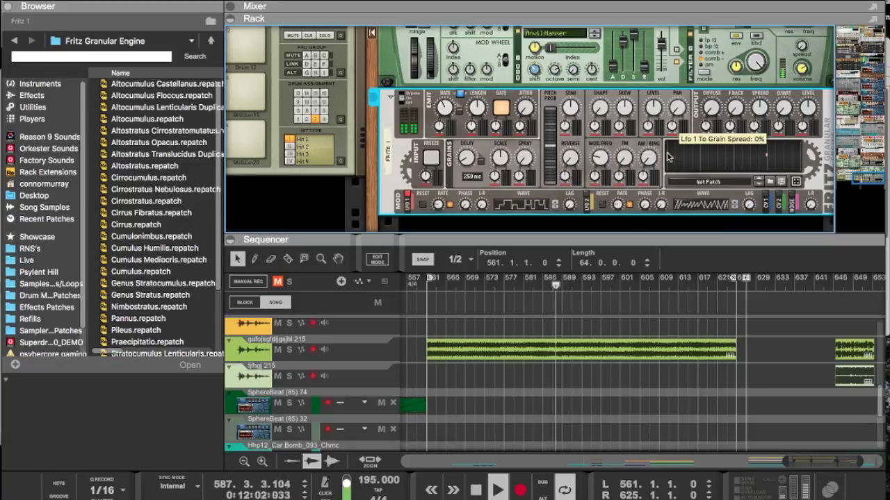
pyautogui.moveTo(613, 232); pyautogui.dragTo(610, 247)
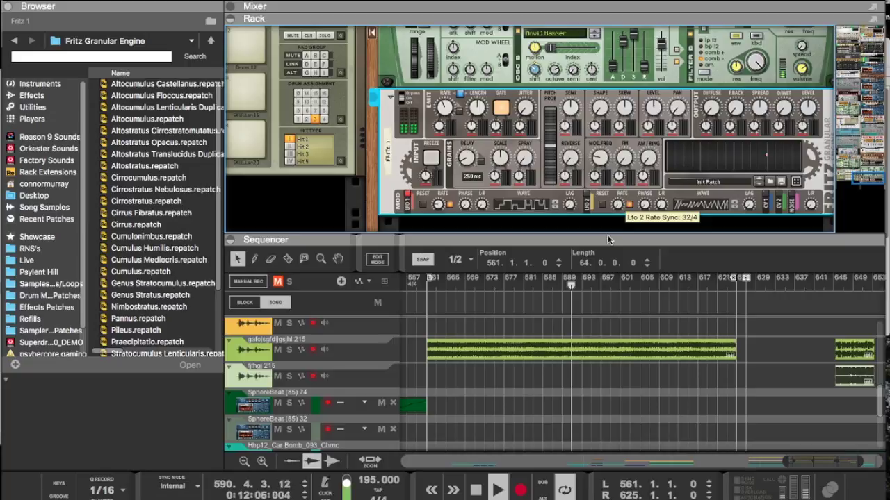
pyautogui.moveTo(607, 232); pyautogui.dragTo(606, 233)
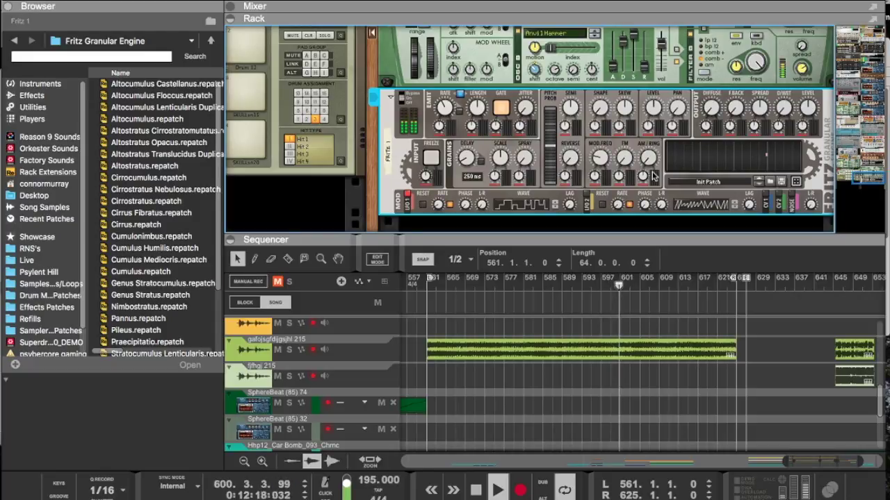
# Step: Set the Malström's modulator B rate to 6/4 and modulator A rate to 8/4
pyautogui.scroll(5, 654, 176)
pyautogui.click(662, 61)
pyautogui.moveTo(662, 61); pyautogui.dragTo(660, 65)
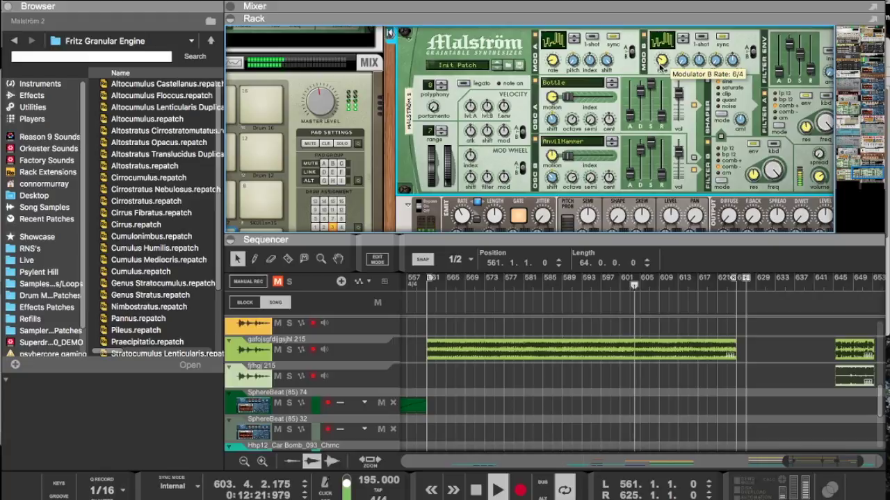
pyautogui.moveTo(552, 62); pyautogui.dragTo(552, 59)
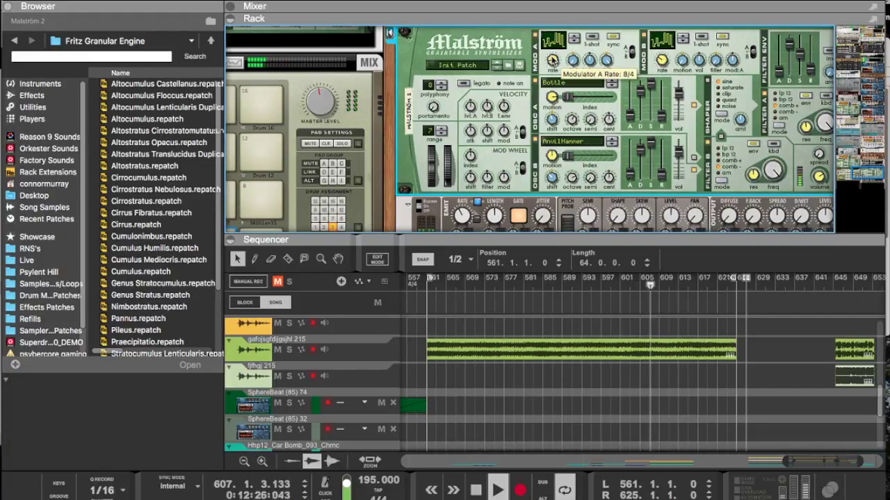
pyautogui.scroll(-8, 552, 62)
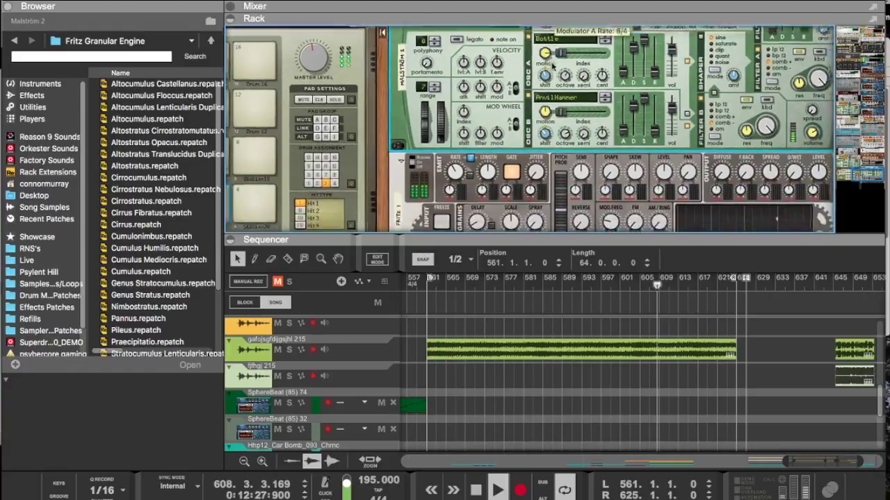
# Step: Set the Malström's modulator A rate to 16/4
pyautogui.scroll(6, 552, 66)
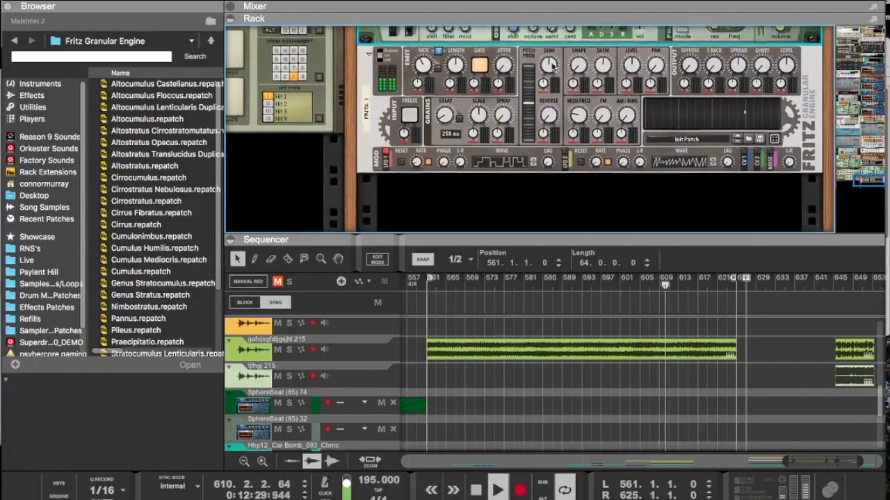
pyautogui.scroll(4, 553, 66)
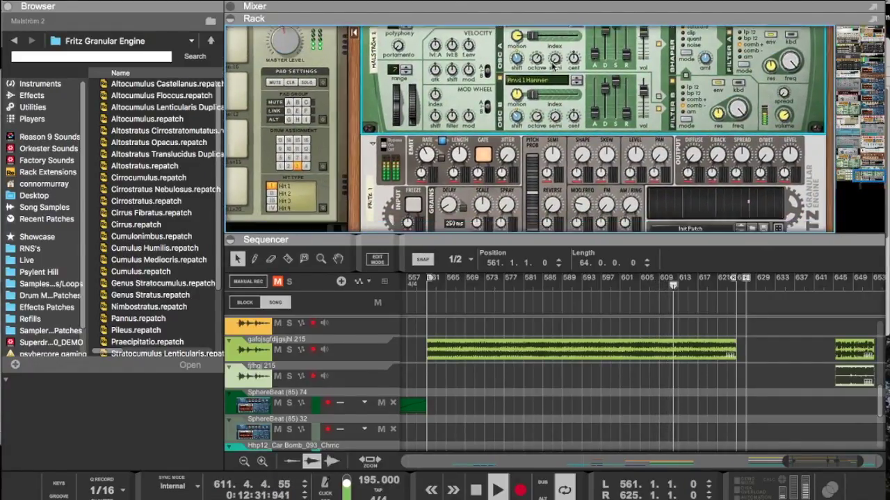
pyautogui.moveTo(522, 165)
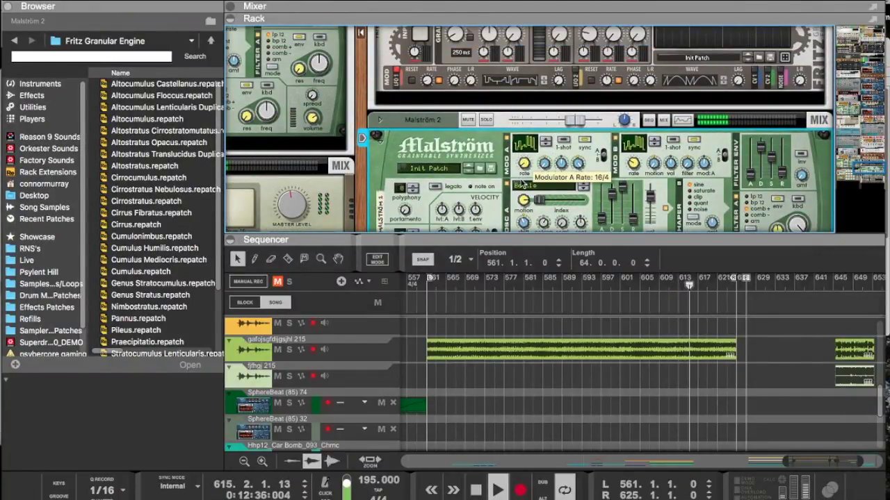
pyautogui.moveTo(604, 157)
pyautogui.moveTo(633, 166)
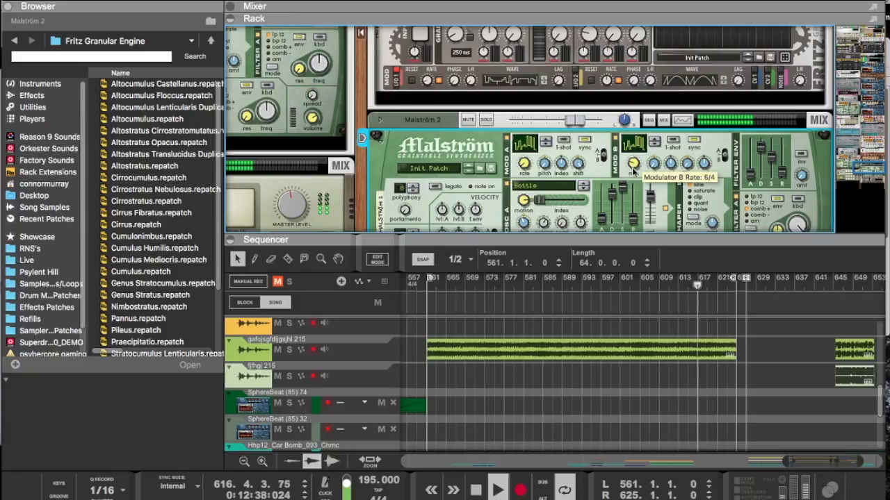
# Step: Insert an RV7000 MkII Reverb between the second Malström synthesizer and the Fritz granular effect
pyautogui.scroll(-10, 628, 188)
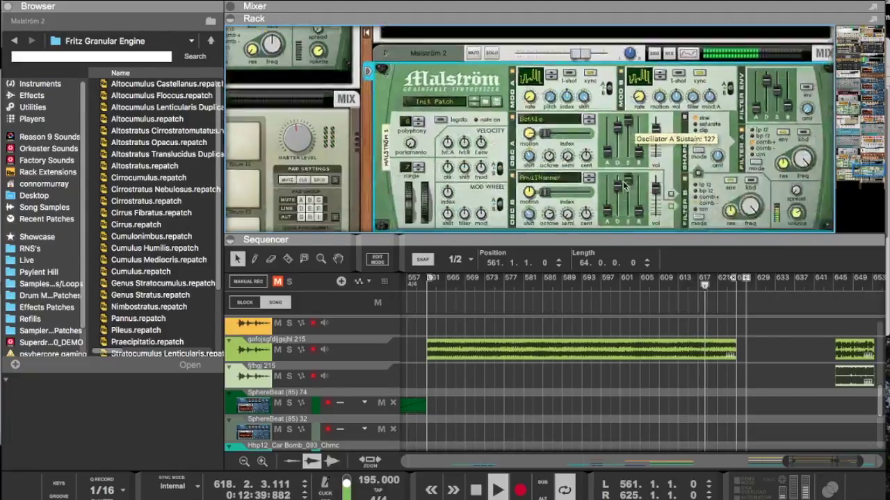
pyautogui.rightClick(605, 189)
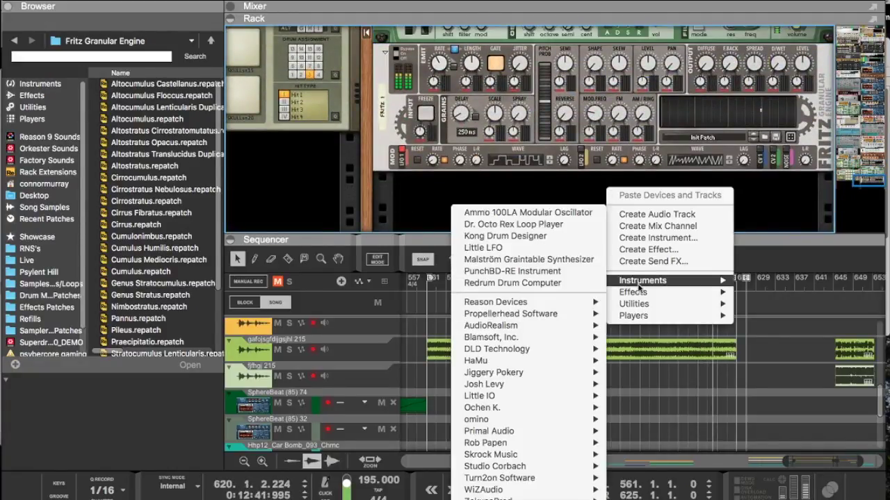
pyautogui.click(596, 43)
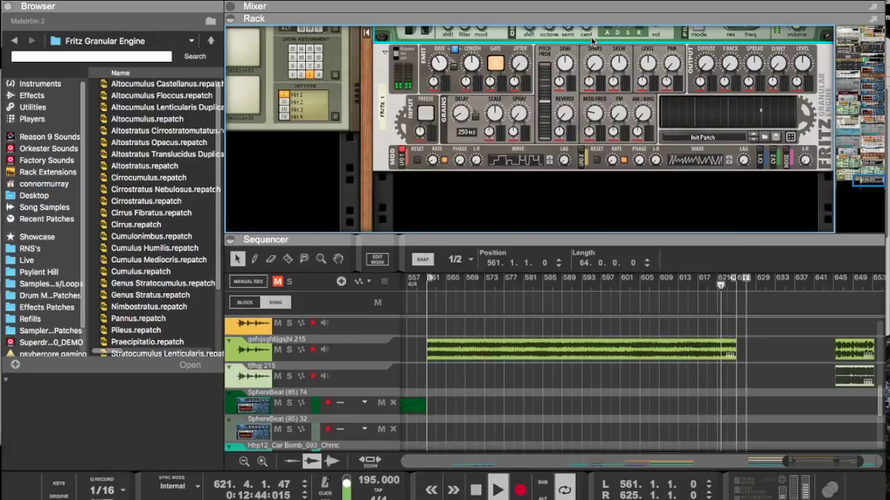
pyautogui.rightClick(591, 36)
pyautogui.moveTo(623, 176)
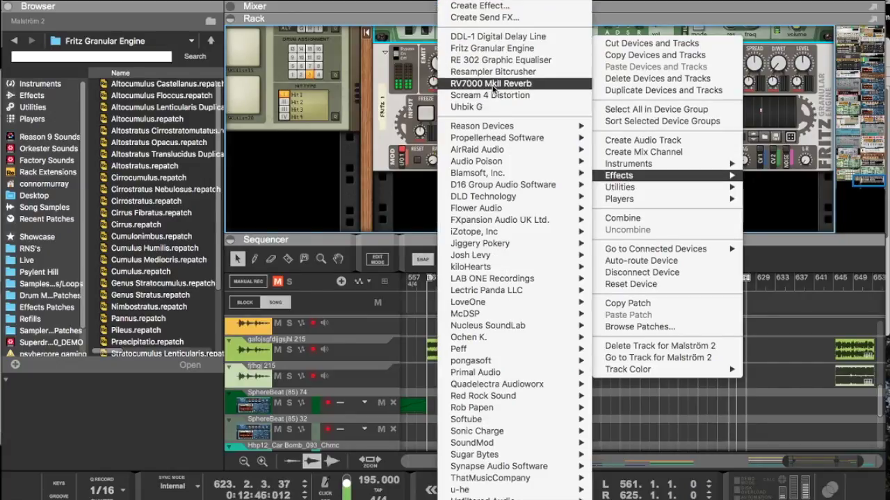
pyautogui.click(490, 83)
# Step: Set the Euclid rhythm generator's density to 26% above the Devastor2 distortion
pyautogui.scroll(15, 399, 111)
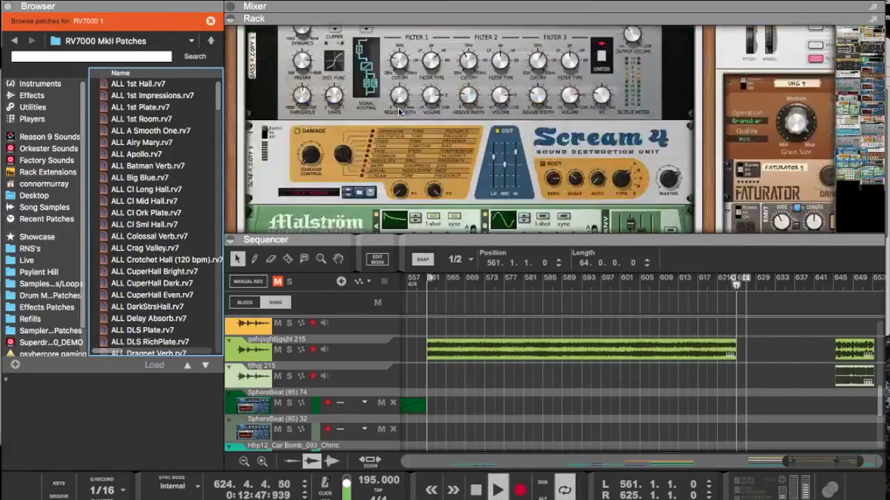
pyautogui.scroll(-5, 399, 111)
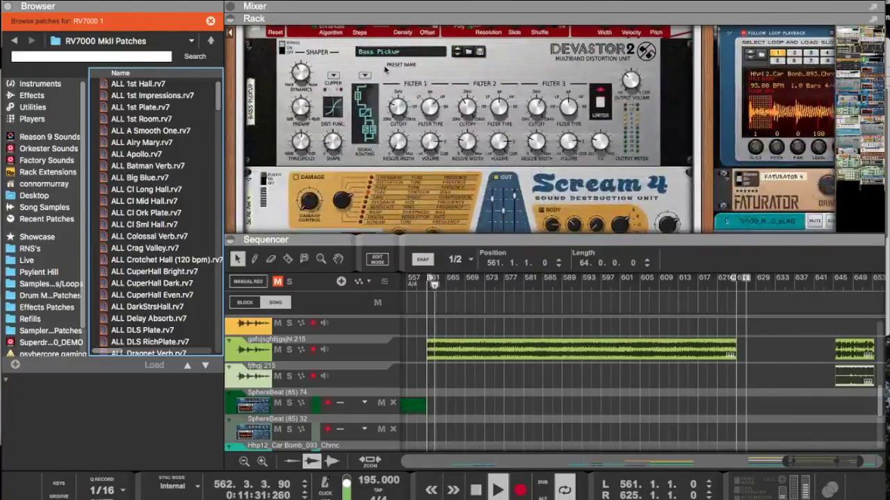
pyautogui.scroll(3, 403, 99)
pyautogui.moveTo(403, 99); pyautogui.dragTo(405, 122)
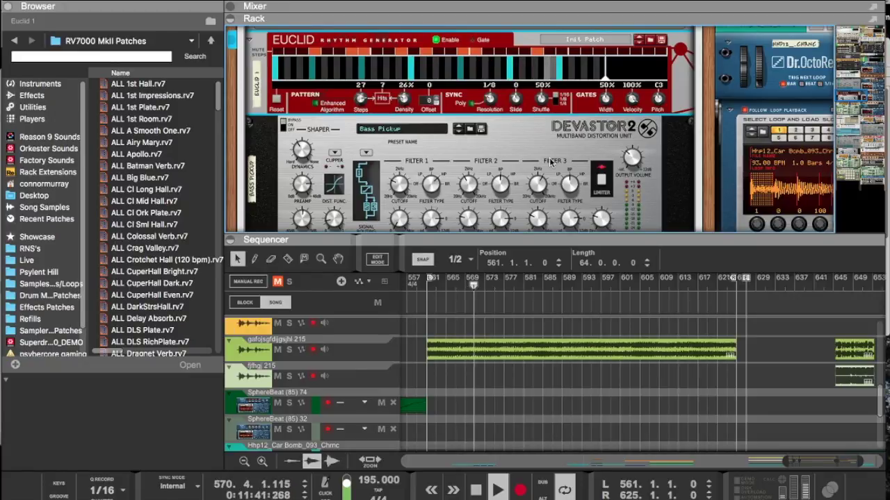
pyautogui.scroll(-5, 544, 199)
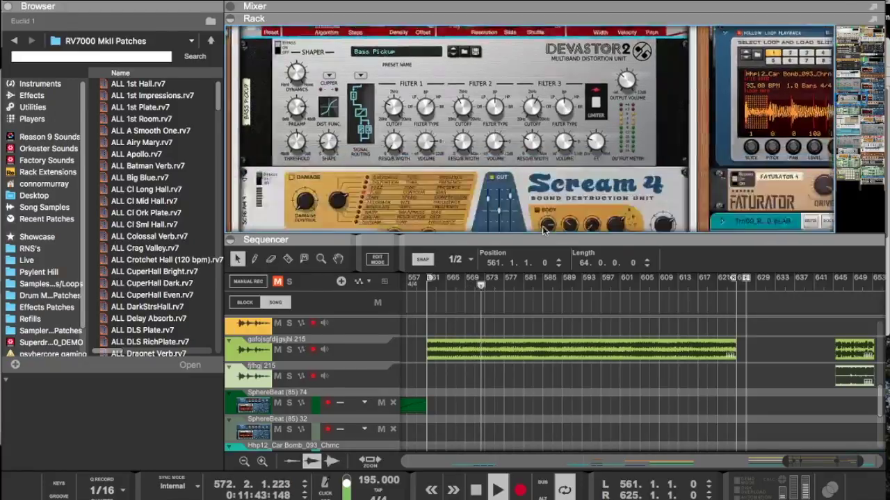
pyautogui.scroll(3, 542, 226)
pyautogui.scroll(3, 543, 228)
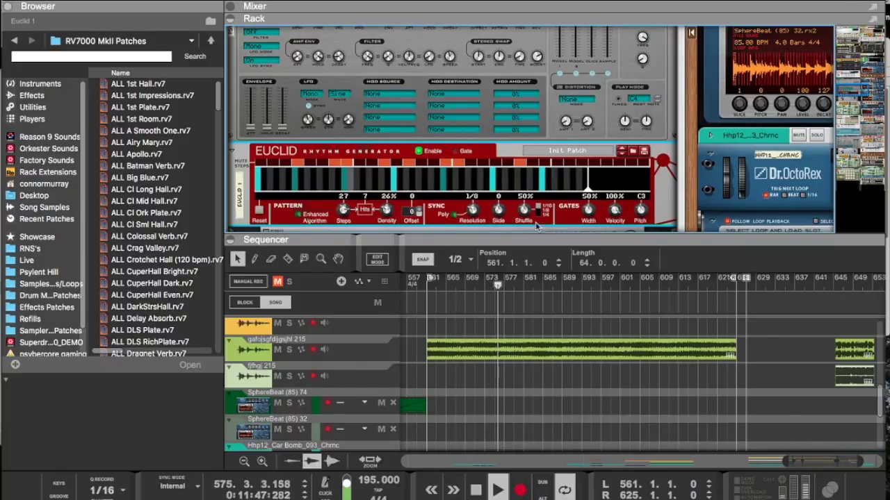
# Step: Load the EFX Scary Verb patch into the RV7000 reverb and adjust its dry/wet balance
pyautogui.scroll(-10, 487, 202)
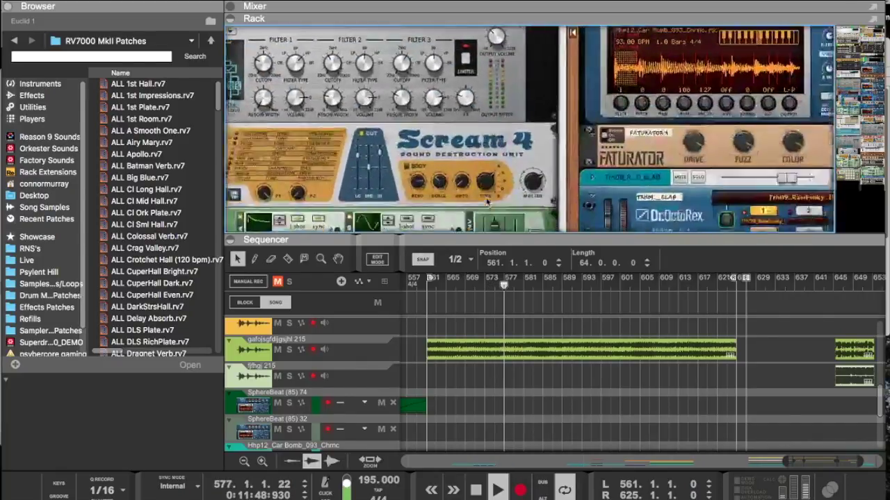
pyautogui.scroll(5, 487, 203)
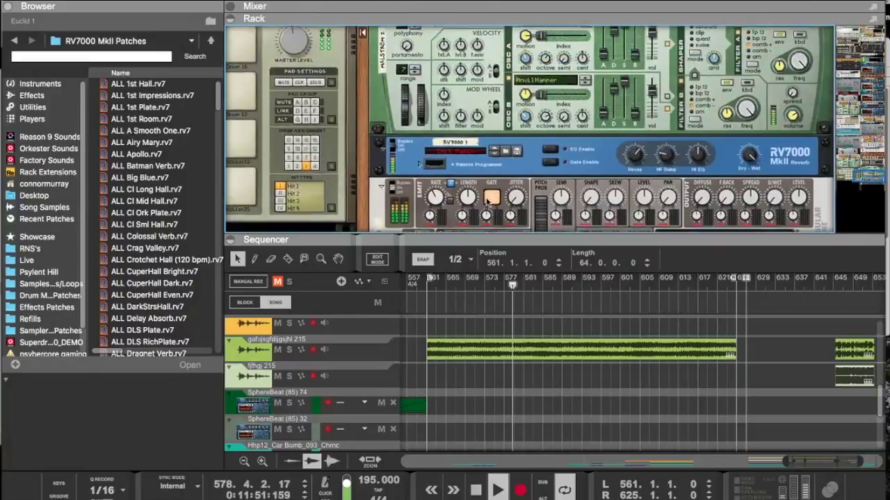
pyautogui.click(466, 148)
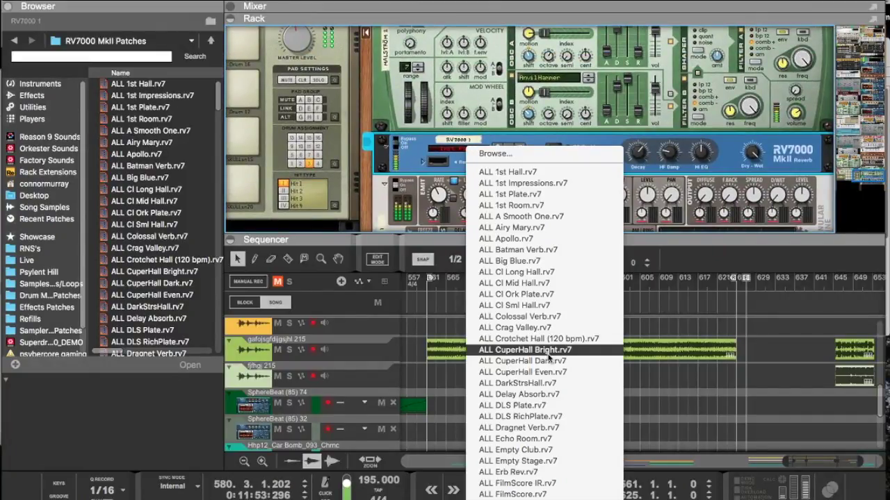
pyautogui.scroll(-20, 538, 347)
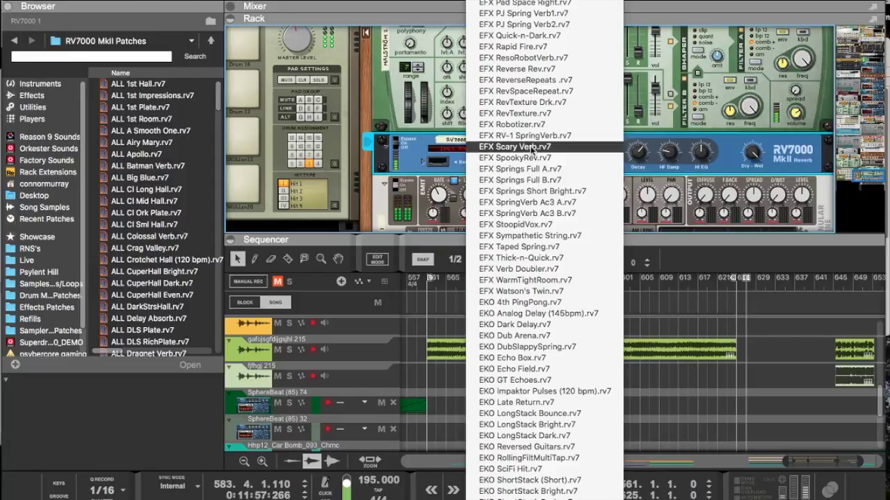
pyautogui.click(535, 147)
pyautogui.moveTo(749, 189); pyautogui.dragTo(743, 174)
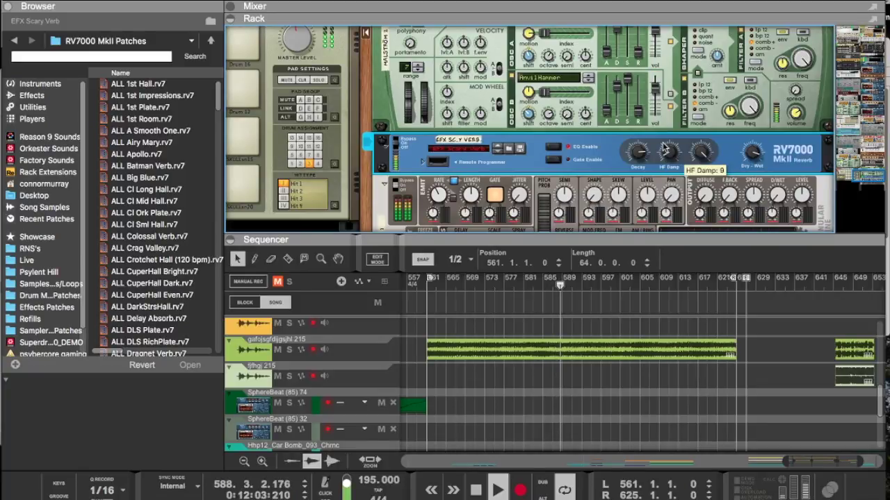
# Step: Insert a DDL-1 Digital Delay Line after the RV7000 reverb and set its dry/wet balance to 19
pyautogui.scroll(-3, 661, 144)
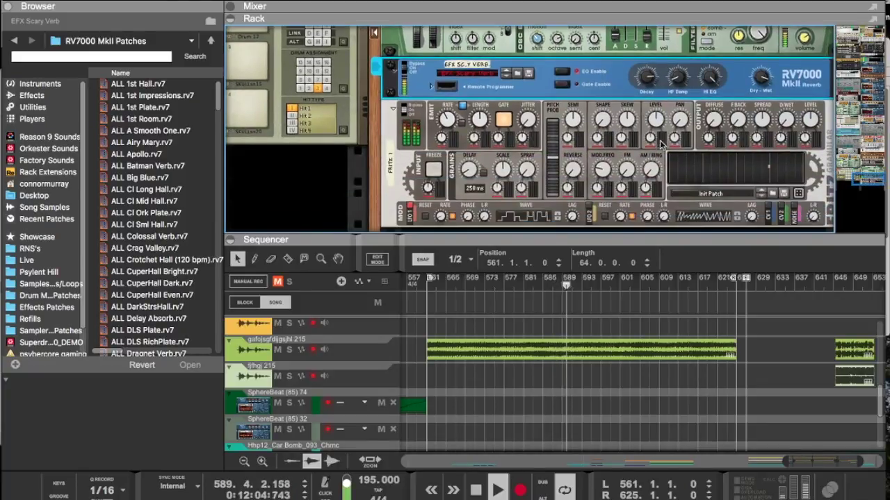
pyautogui.rightClick(609, 95)
pyautogui.moveTo(624, 232)
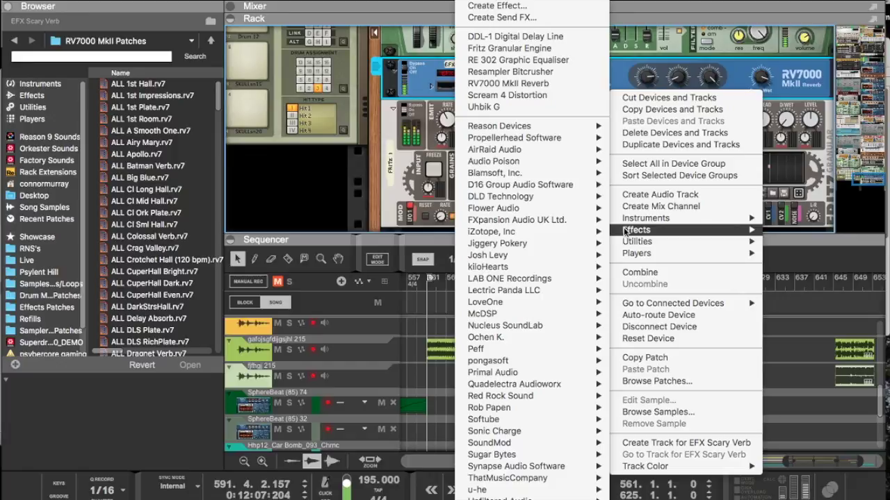
pyautogui.moveTo(522, 139)
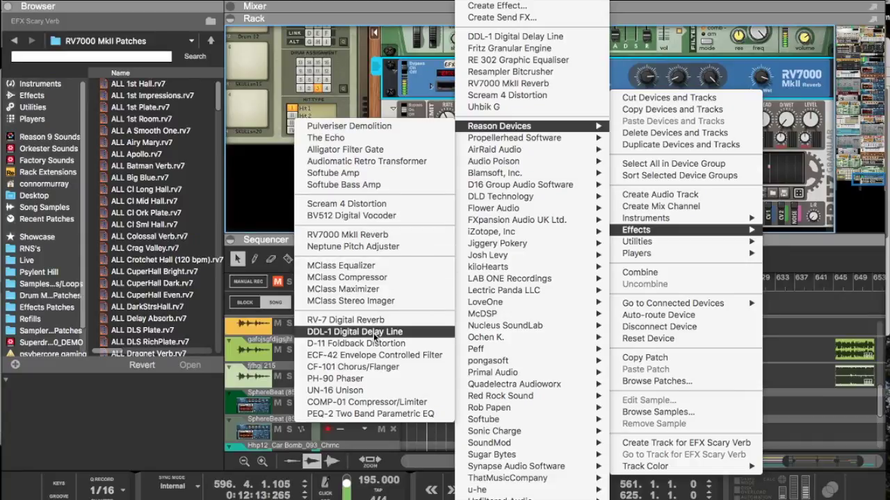
pyautogui.click(354, 331)
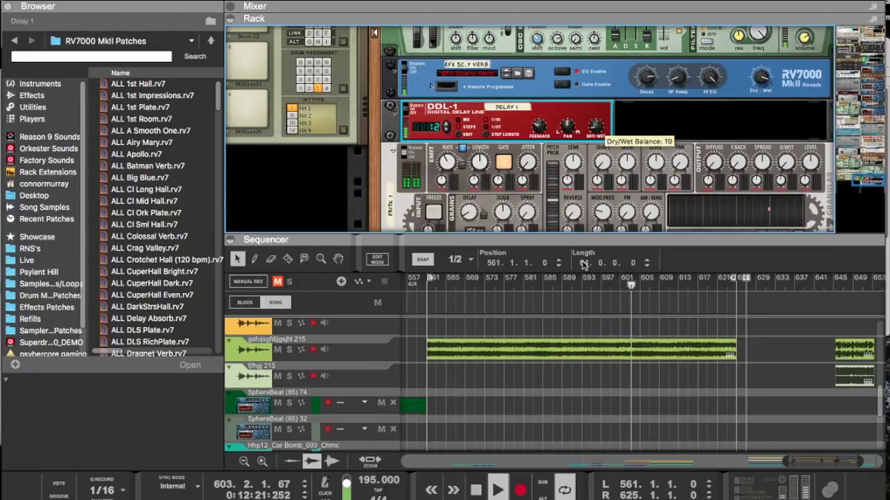
pyautogui.moveTo(594, 130)
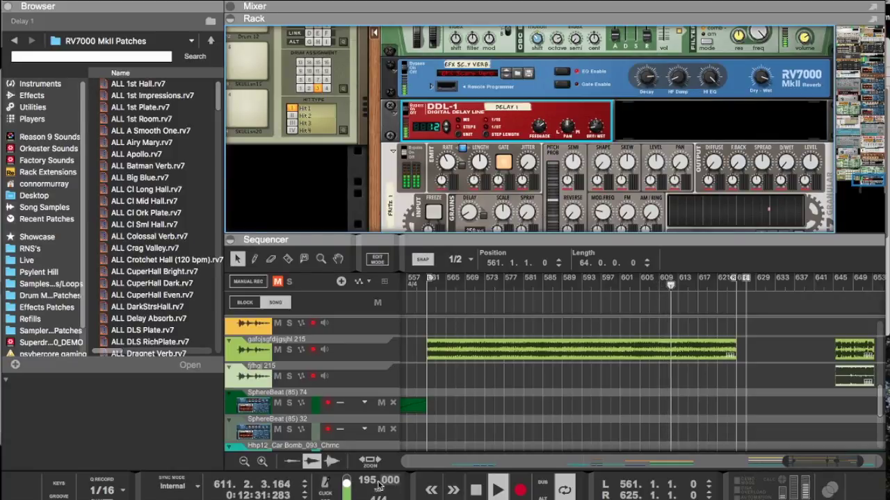
# Step: Set the song tempo to 215 BPM
pyautogui.moveTo(372, 471); pyautogui.dragTo(367, 434)
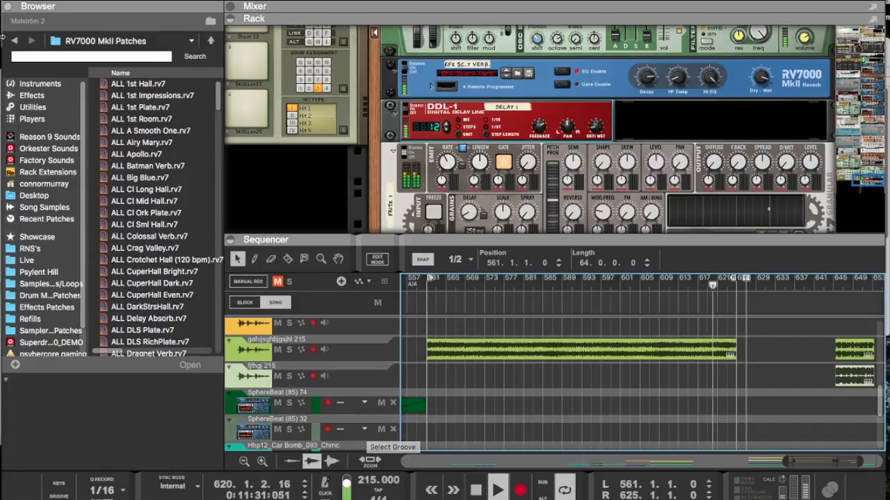
# Step: Switch to the browser and read the Facebook post behind the Rose Red Flechette-Live @ Twitch event notification
pyautogui.moveTo(1, 0)
pyautogui.click(439, 420)
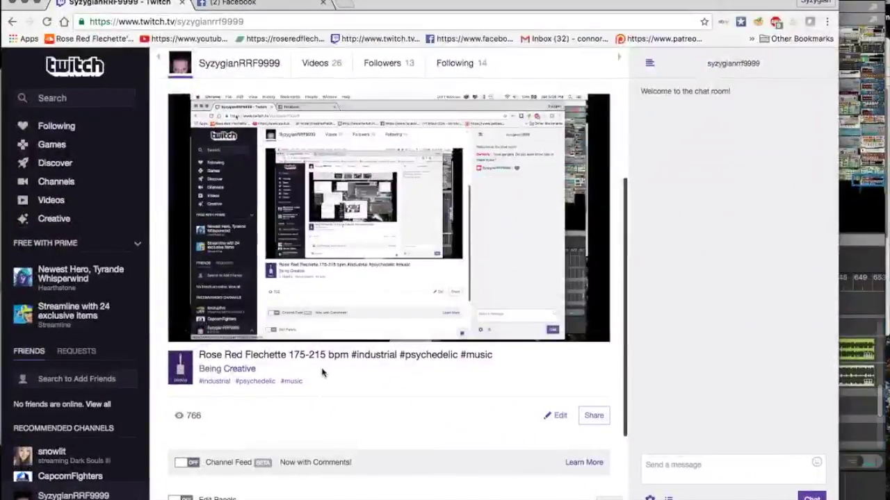
pyautogui.click(278, 4)
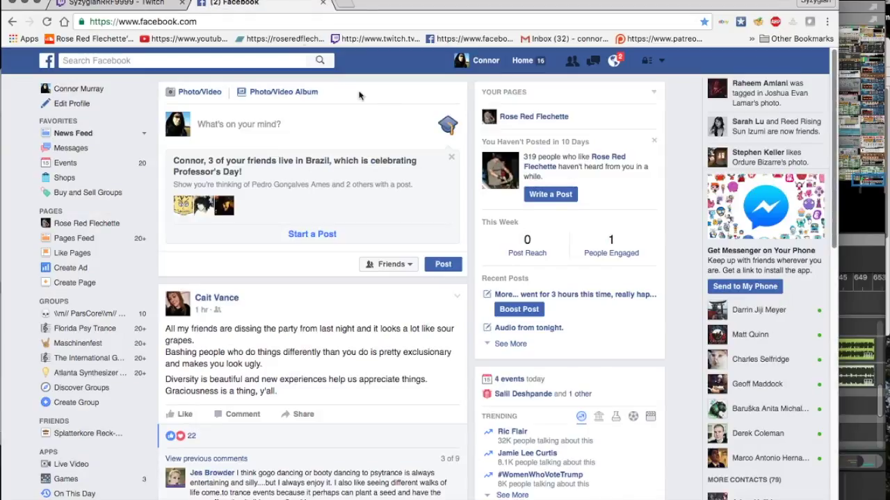
pyautogui.click(616, 62)
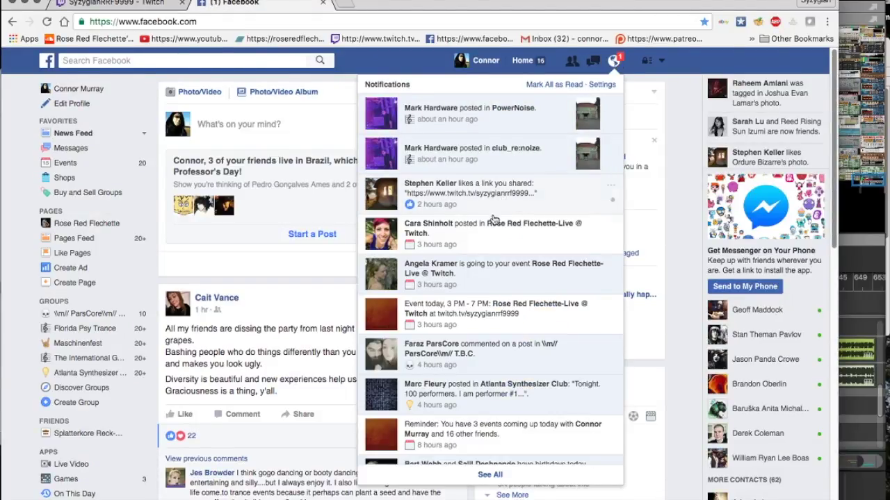
pyautogui.click(472, 228)
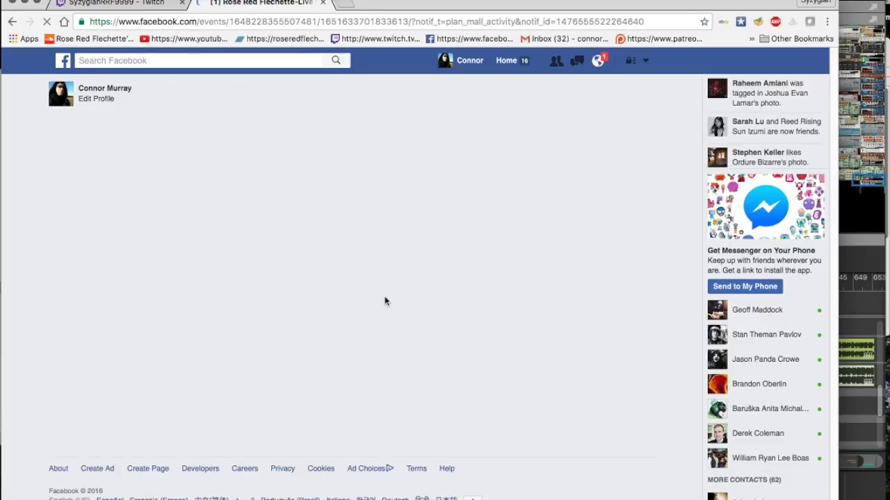
pyautogui.scroll(-7, 387, 301)
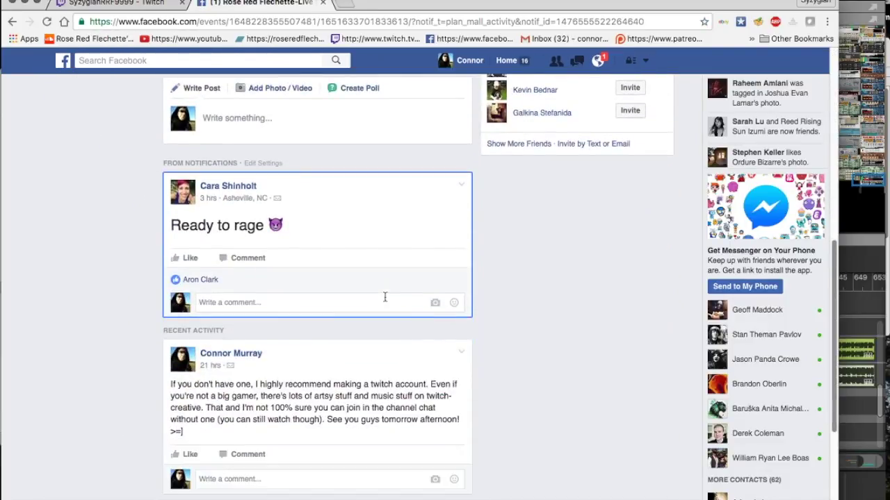
# Step: Check the Twitch channel's chat rooms and viewer list, and return to Reason
pyautogui.click(118, 3)
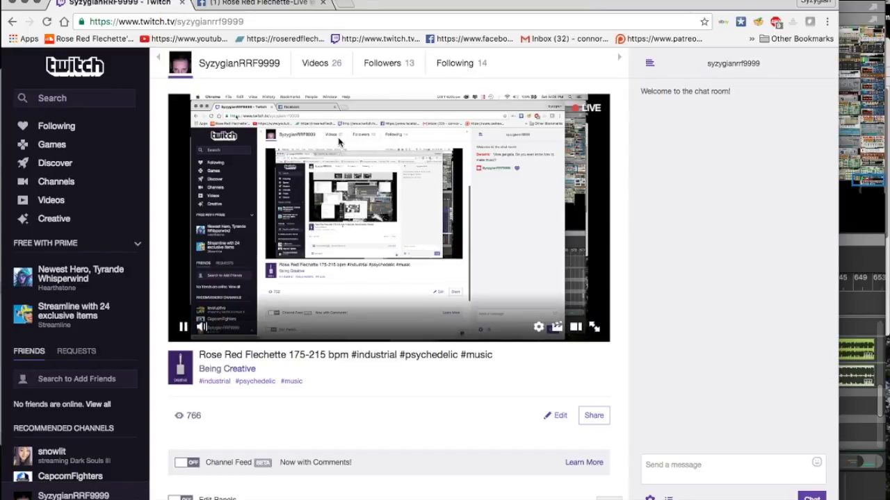
pyautogui.click(649, 64)
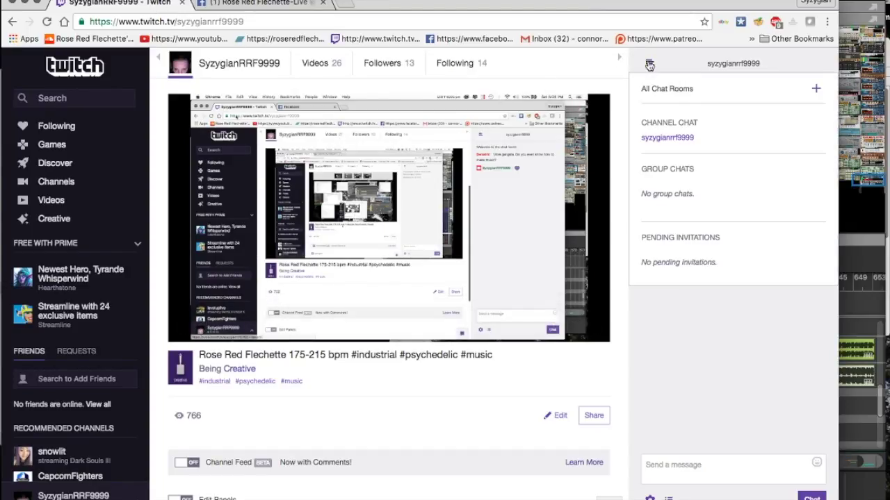
pyautogui.click(650, 64)
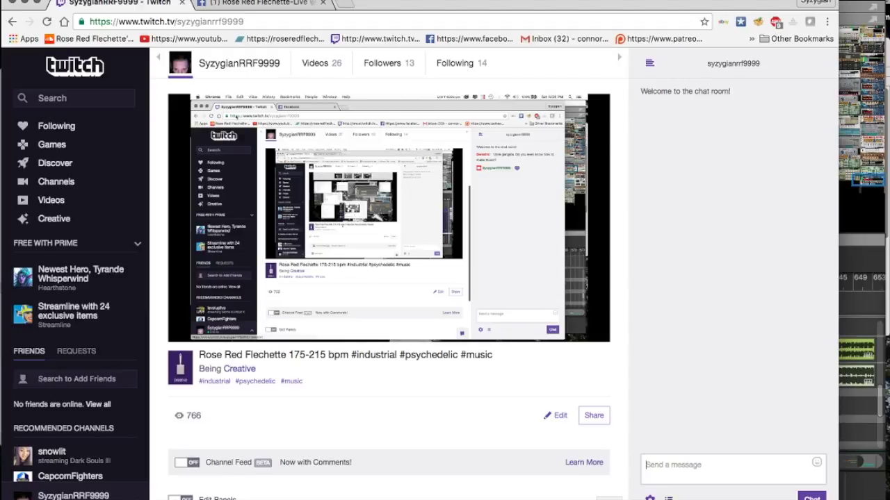
pyautogui.click(668, 498)
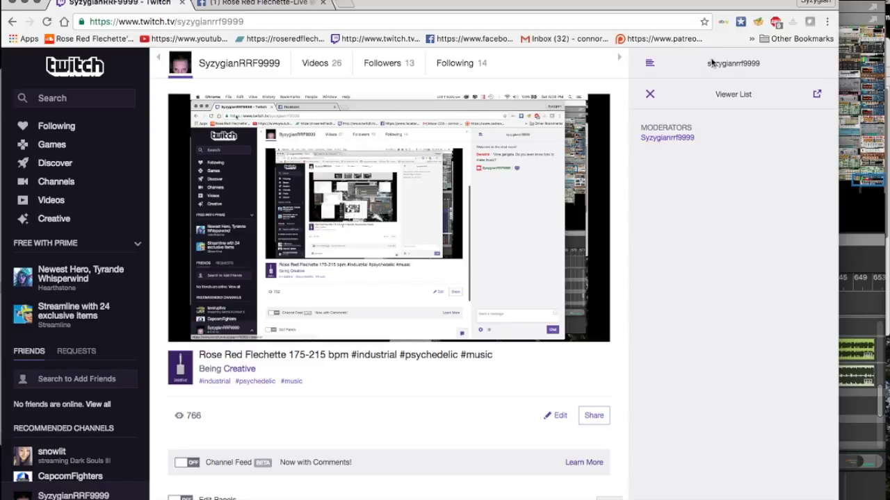
pyautogui.click(650, 95)
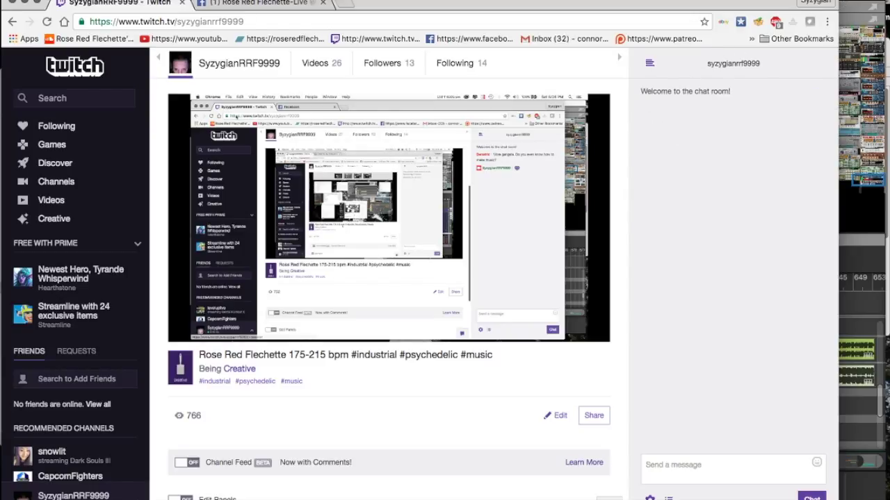
pyautogui.press('super+Tab')
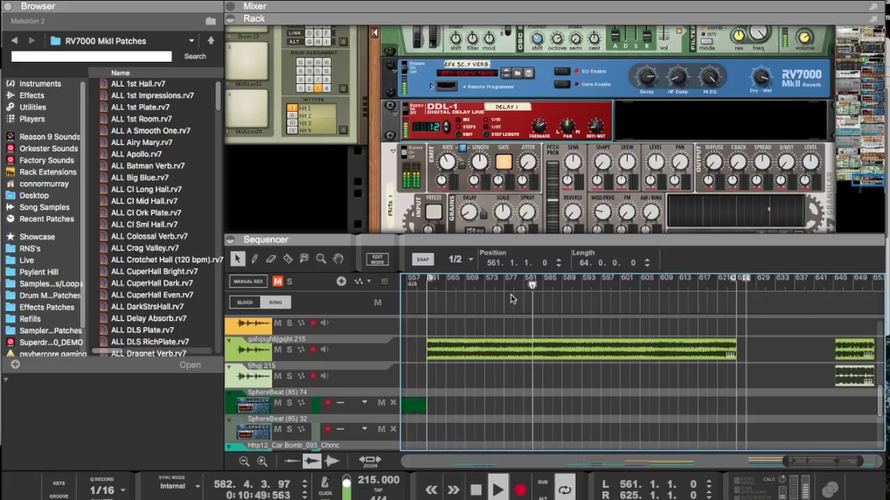
# Step: Inspect the Malström copy's modulator A rate and the surrounding distortion, Kong and effect devices in the rack
pyautogui.moveTo(515, 239); pyautogui.dragTo(520, 293)
pyautogui.scroll(2, 531, 190)
pyautogui.scroll(-10, 379, 151)
pyautogui.scroll(-10, 379, 150)
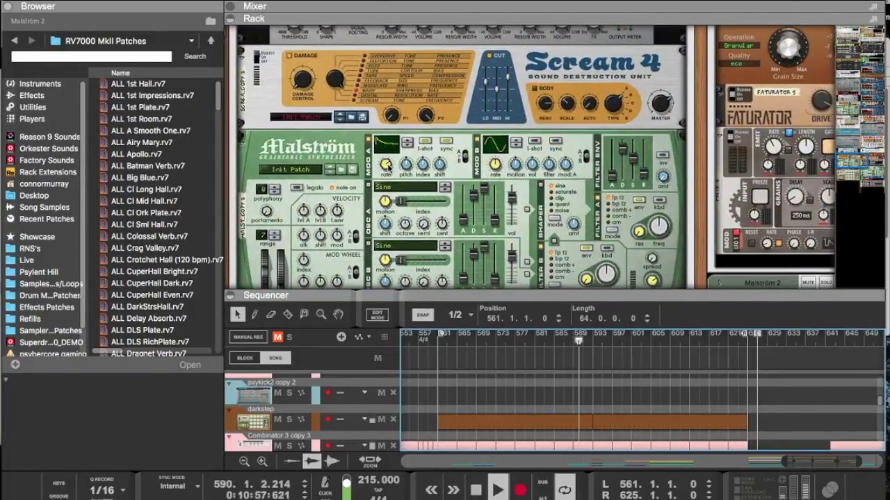
pyautogui.click(386, 165)
pyautogui.scroll(10, 387, 165)
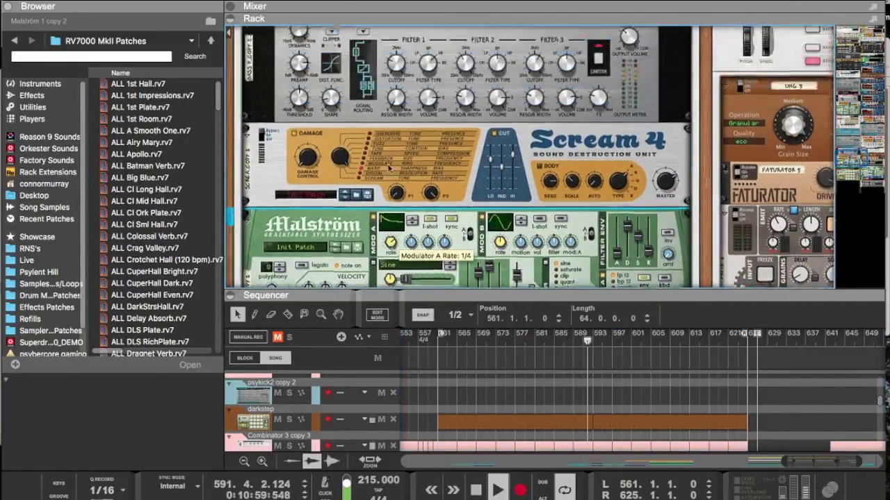
pyautogui.scroll(-7, 390, 166)
pyautogui.scroll(-2, 391, 211)
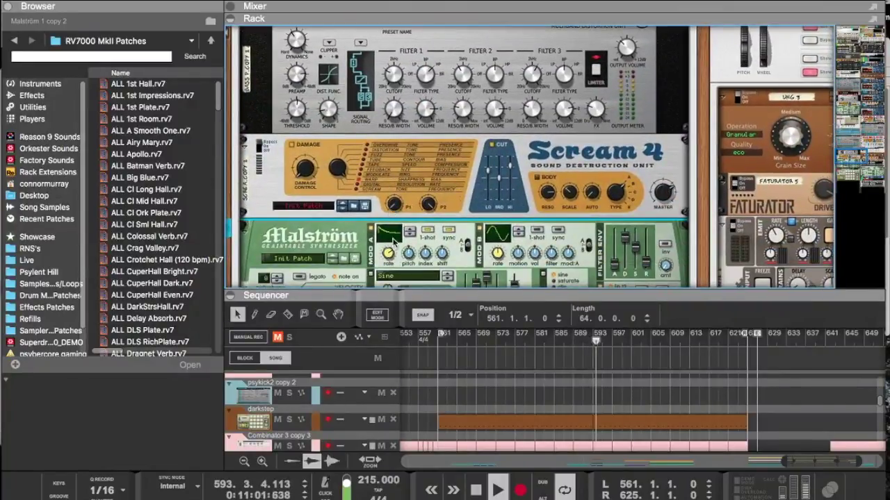
pyautogui.scroll(-15, 385, 239)
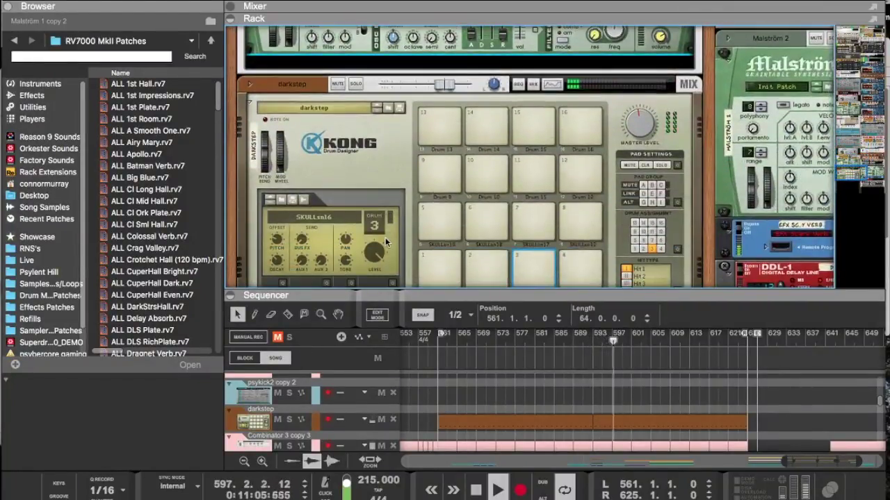
pyautogui.scroll(-5, 386, 241)
pyautogui.scroll(20, 386, 242)
pyautogui.scroll(10, 385, 241)
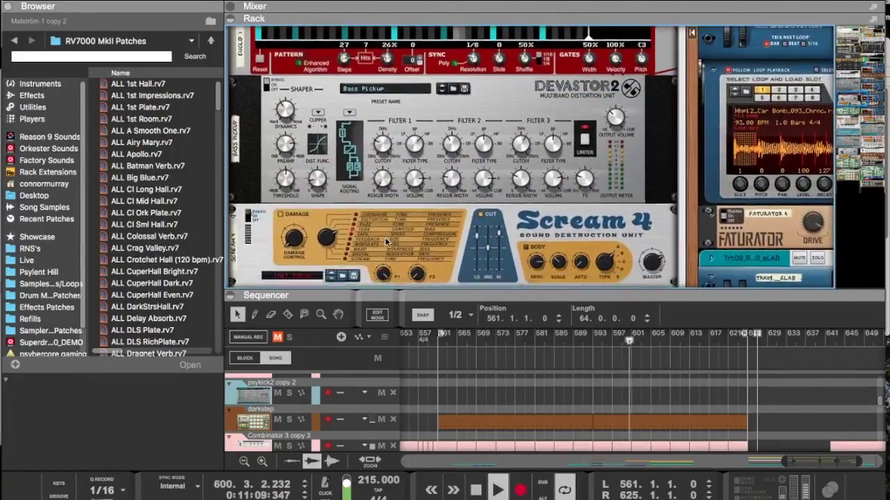
# Step: Check Malström 1's modulator A rate and set the Euclid rhythm generator's density to 55%
pyautogui.scroll(-4, 386, 241)
pyautogui.click(393, 186)
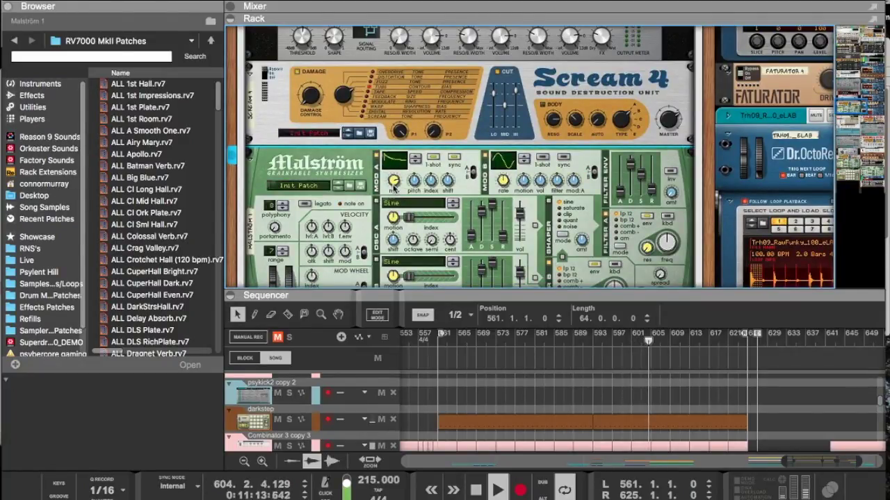
pyautogui.scroll(6, 393, 184)
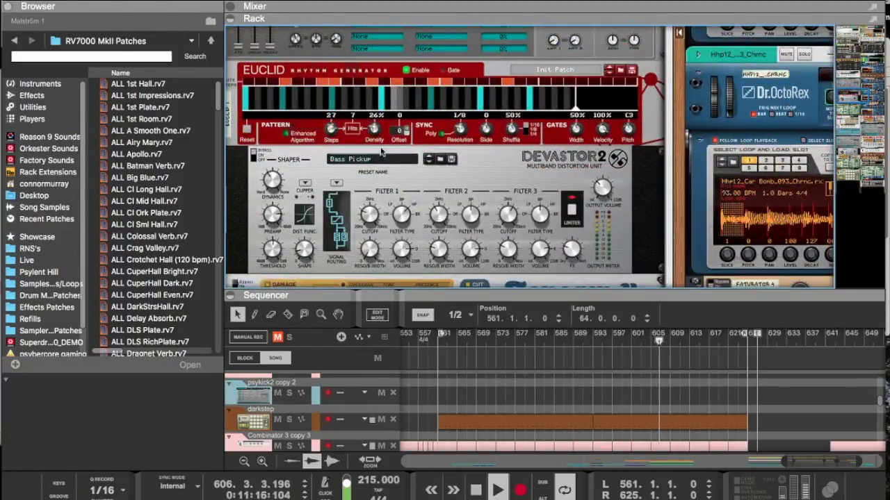
pyautogui.moveTo(375, 130); pyautogui.dragTo(388, 91)
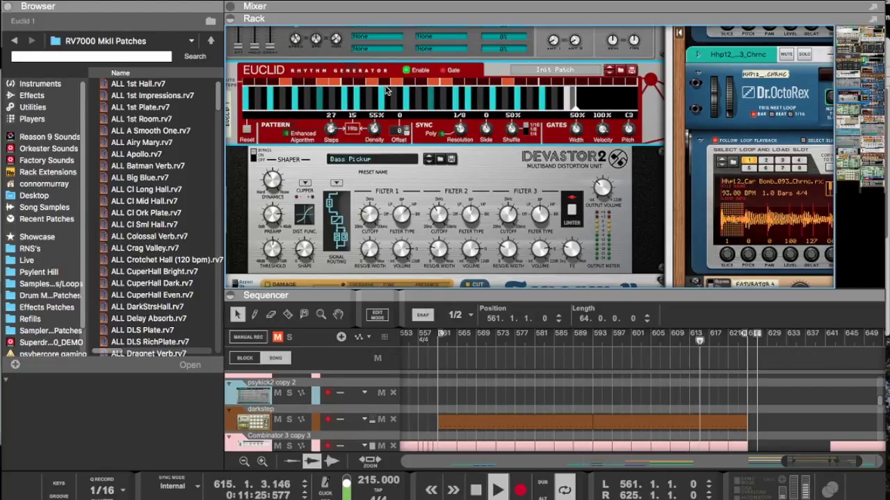
# Step: Try the psykick5 patch in the Combinator's Punch-BD kick drum and load psykick4 instead
pyautogui.scroll(5, 379, 101)
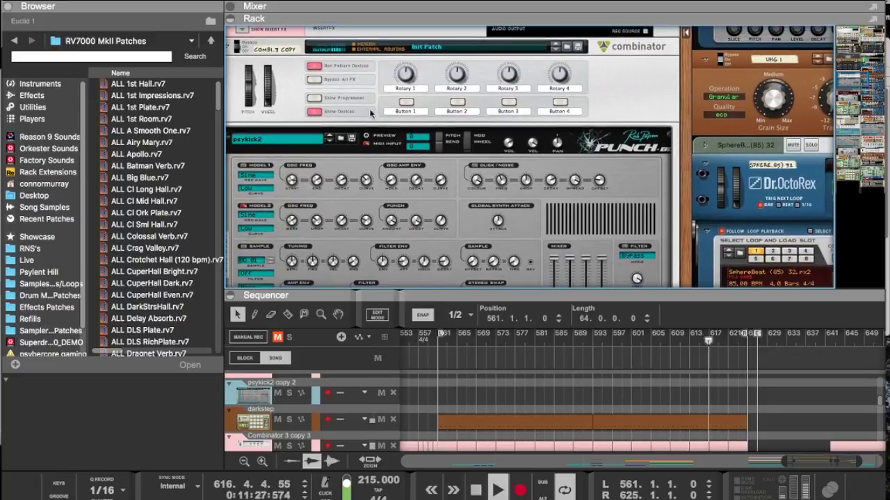
pyautogui.click(340, 137)
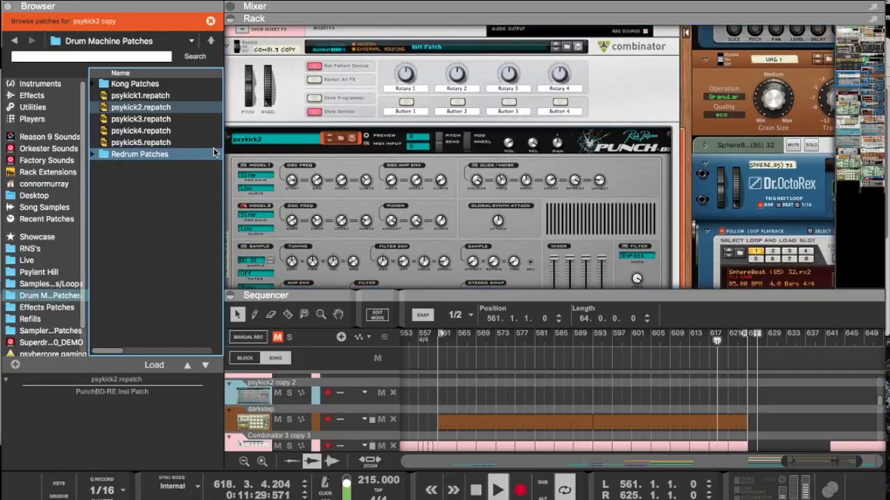
pyautogui.click(157, 142)
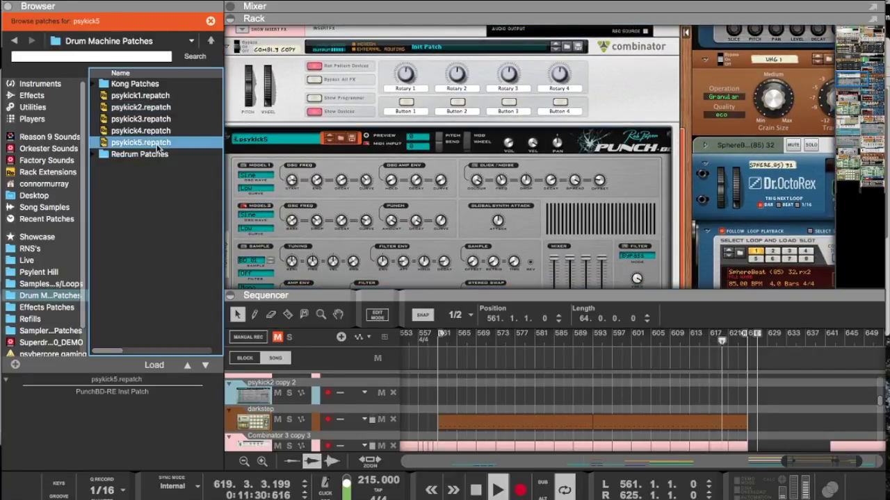
pyautogui.click(331, 138)
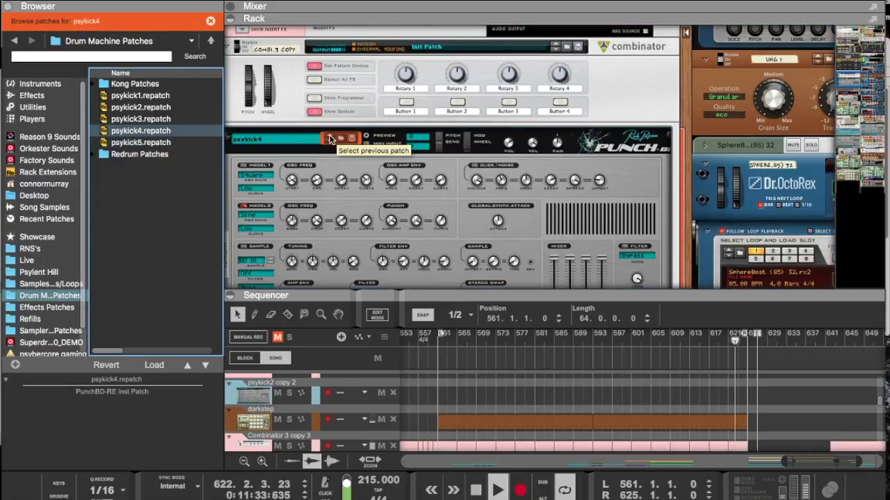
pyautogui.moveTo(508, 139)
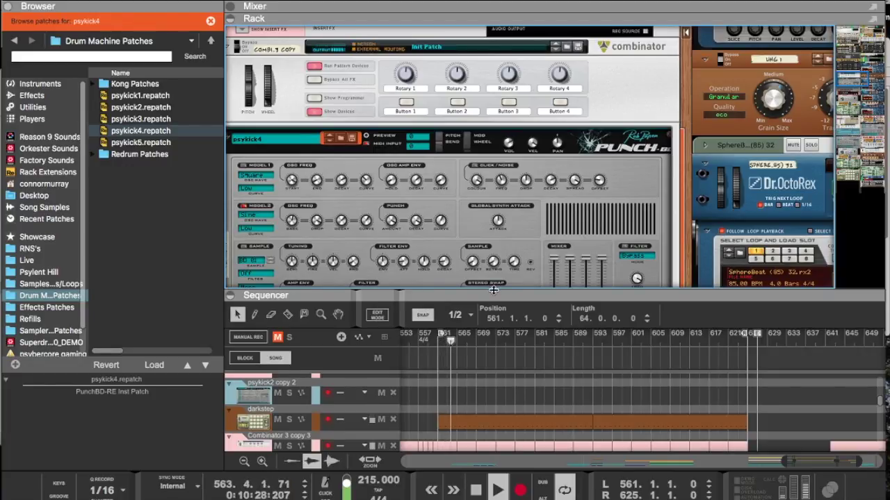
# Step: Select the two audio clips near bar 645 on the gafojsgfdjgsjhl and fjfhgj tracks and disable their stretching
pyautogui.moveTo(494, 290); pyautogui.dragTo(503, 38)
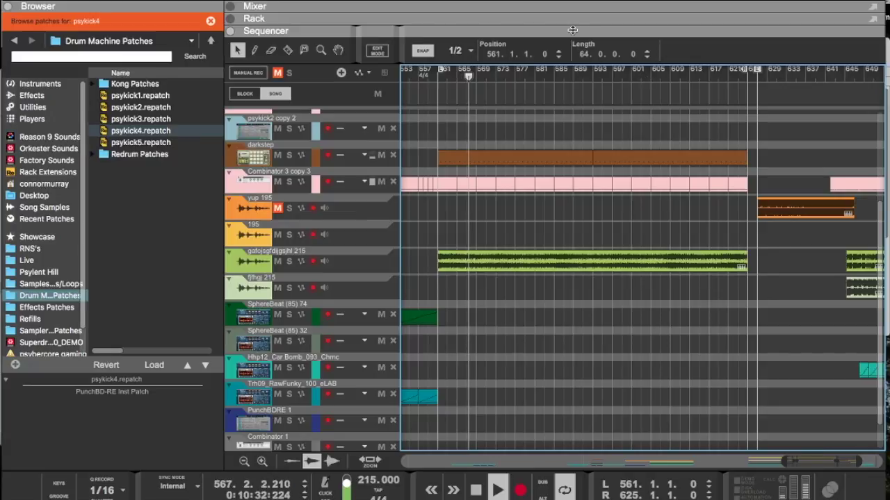
pyautogui.moveTo(572, 30); pyautogui.dragTo(569, 181)
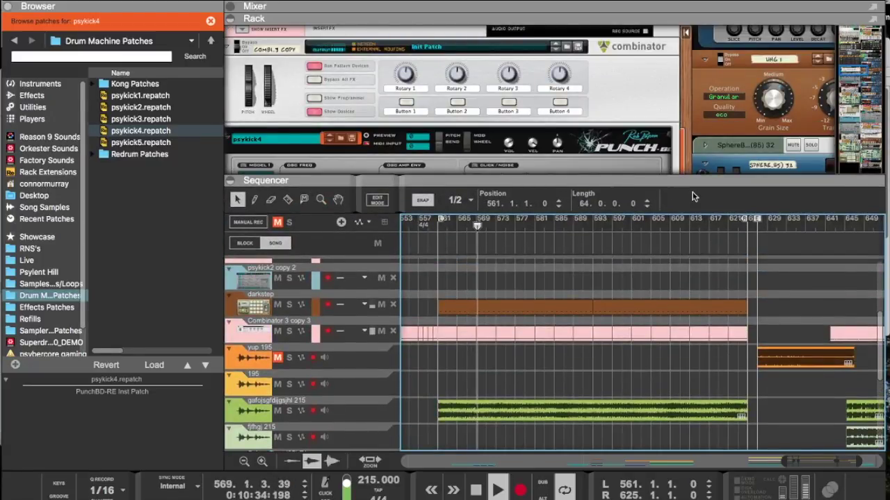
pyautogui.hscroll(3, 692, 197)
pyautogui.moveTo(689, 181); pyautogui.dragTo(687, 31)
pyautogui.hscroll(3, 703, 330)
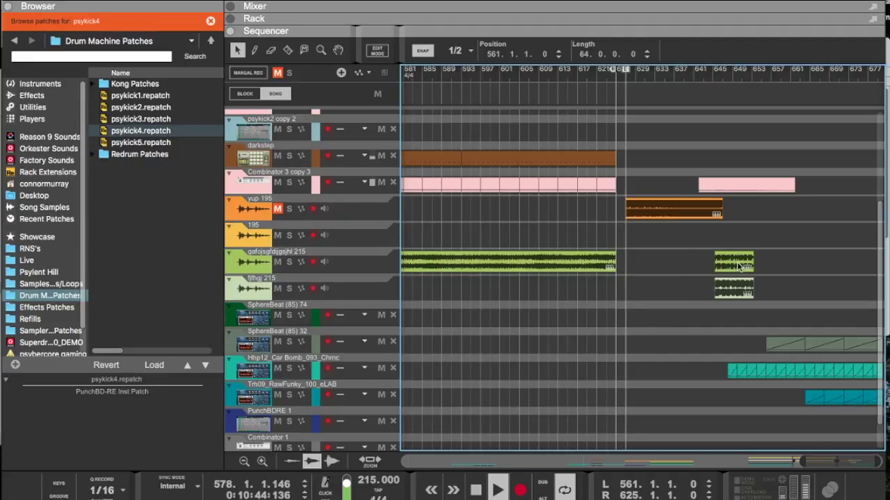
pyautogui.click(735, 293)
pyautogui.rightClick(736, 268)
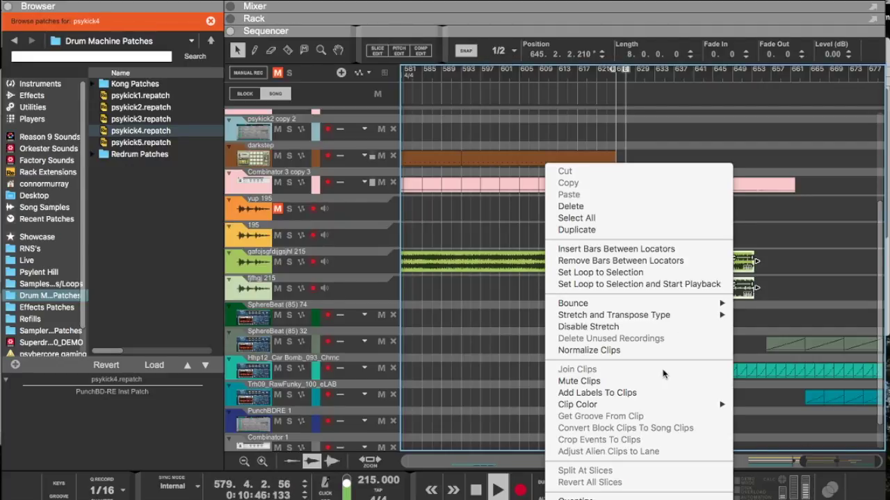
pyautogui.click(695, 327)
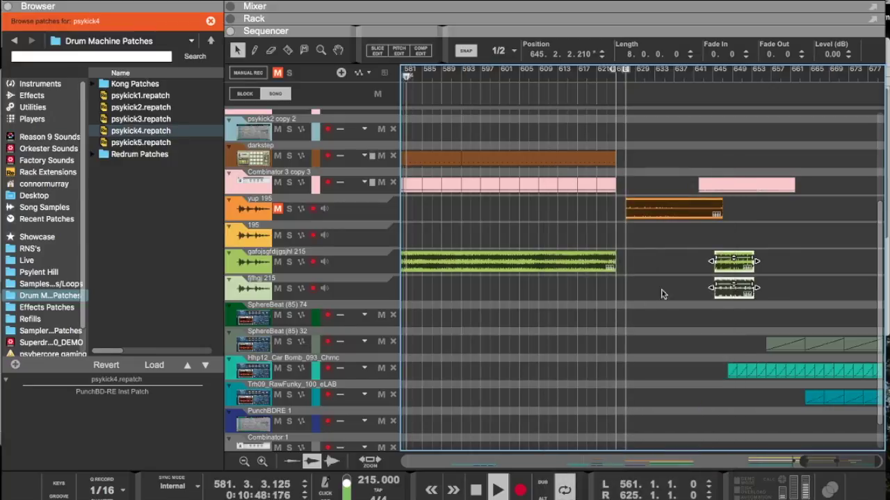
# Step: Trim the start of both clips to 645.3.1 and move them to bar 601 on the yup 195 and 195 tracks
pyautogui.moveTo(707, 264); pyautogui.dragTo(757, 259)
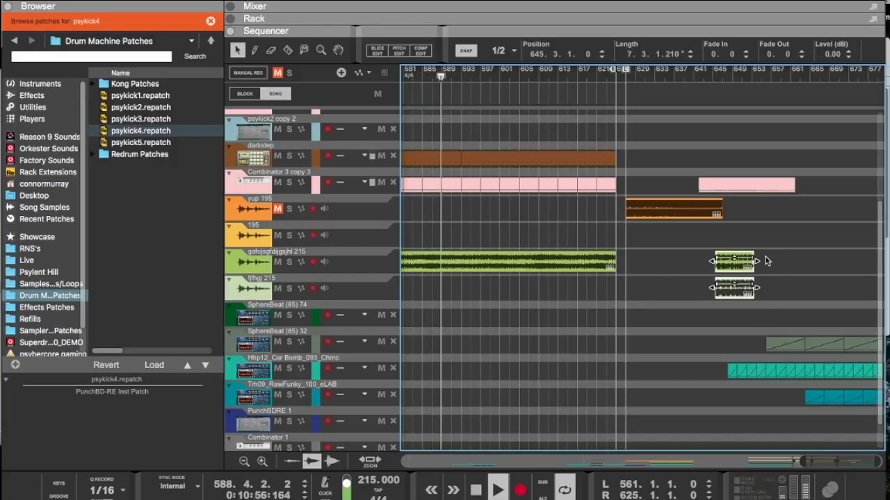
pyautogui.moveTo(738, 271); pyautogui.dragTo(522, 212)
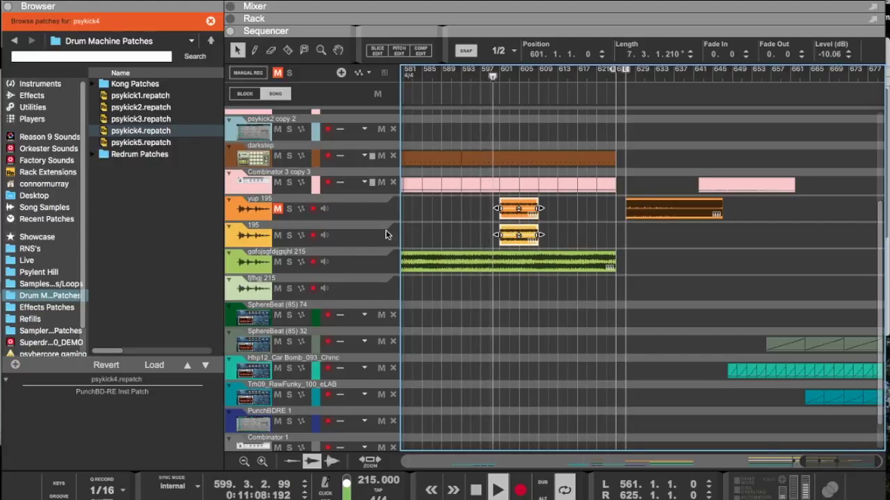
# Step: Unmute the yup 195 track and set its clip level at bar 601 to -10.85 dB
pyautogui.click(278, 210)
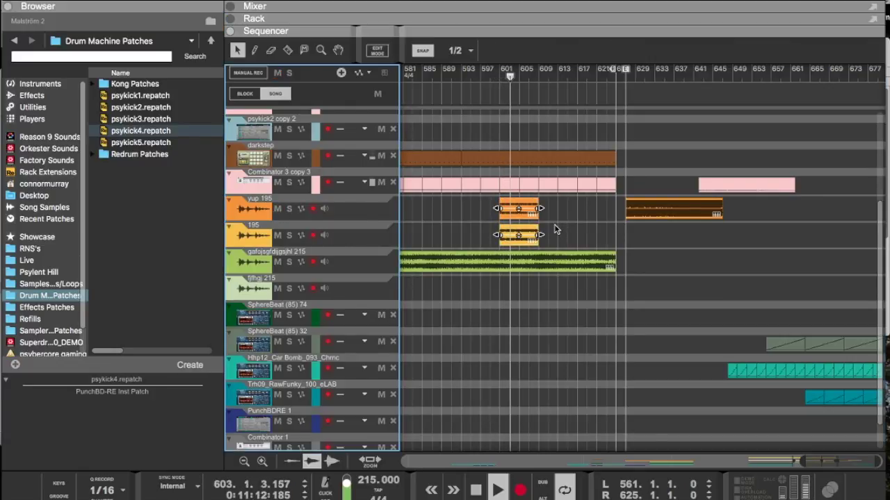
pyautogui.click(518, 211)
pyautogui.moveTo(520, 211); pyautogui.dragTo(519, 212)
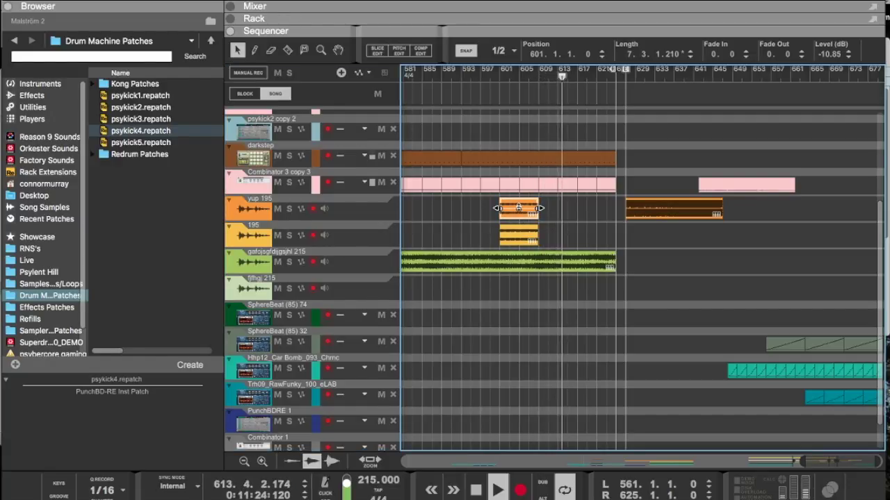
# Step: Duplicate the pair of clips to fill bars 593 to 625 and set the loop start to bar 593
pyautogui.moveTo(562, 245); pyautogui.dragTo(510, 214)
pyautogui.moveTo(510, 214); pyautogui.dragTo(548, 212)
pyautogui.keyDown('ctrl'); pyautogui.click(463, 73); pyautogui.keyUp('ctrl')
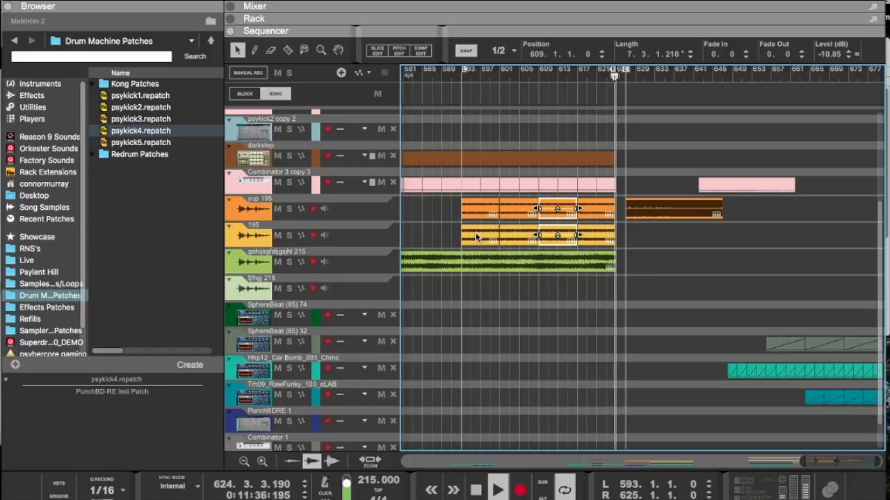
# Step: Move the first pair of yup 195 and 195 clips to position 593.1.3.0 and set the loop end to bar 601
pyautogui.scroll(5, 486, 227)
pyautogui.scroll(3, 500, 243)
pyautogui.scroll(2, 501, 239)
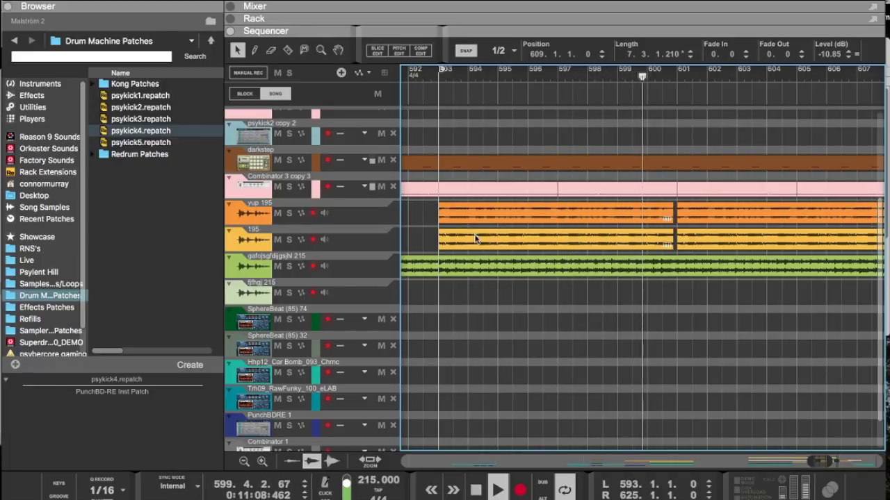
pyautogui.click(646, 219)
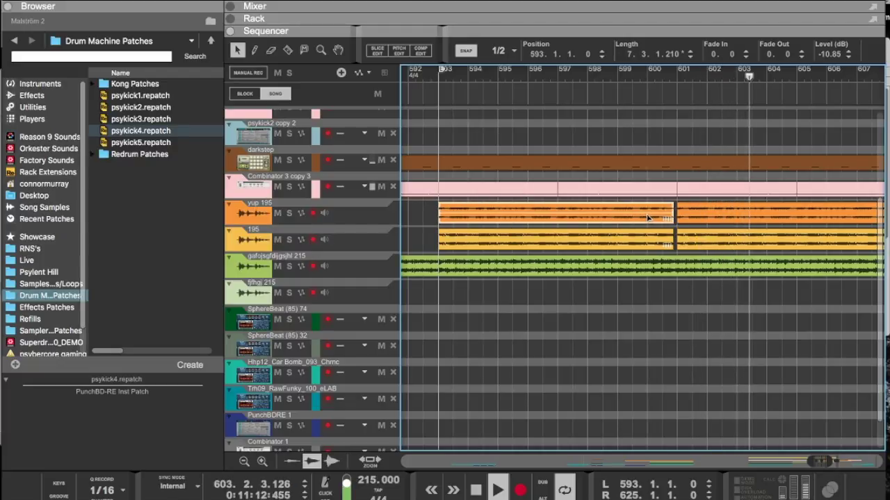
pyautogui.moveTo(625, 201); pyautogui.dragTo(624, 240)
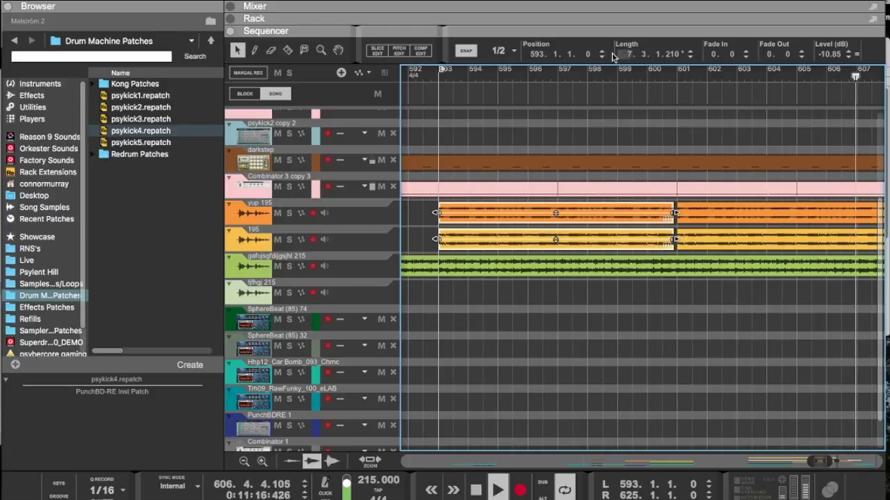
pyautogui.click(570, 56)
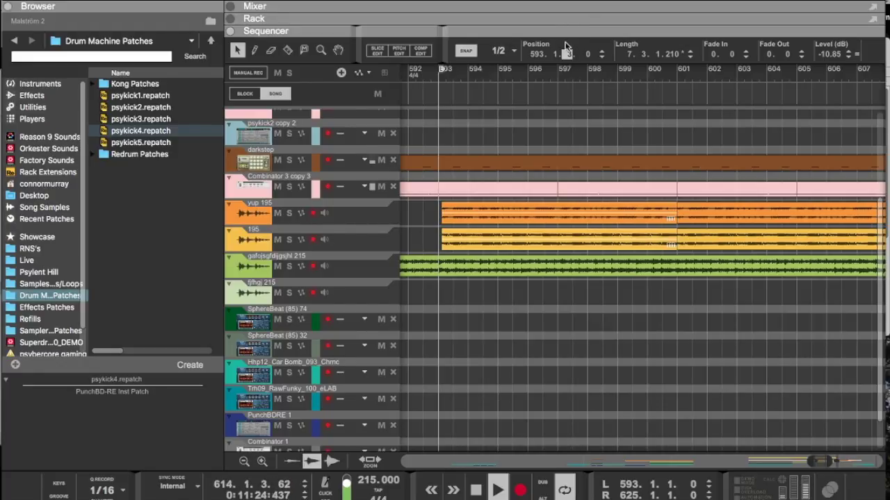
pyautogui.press('Return')
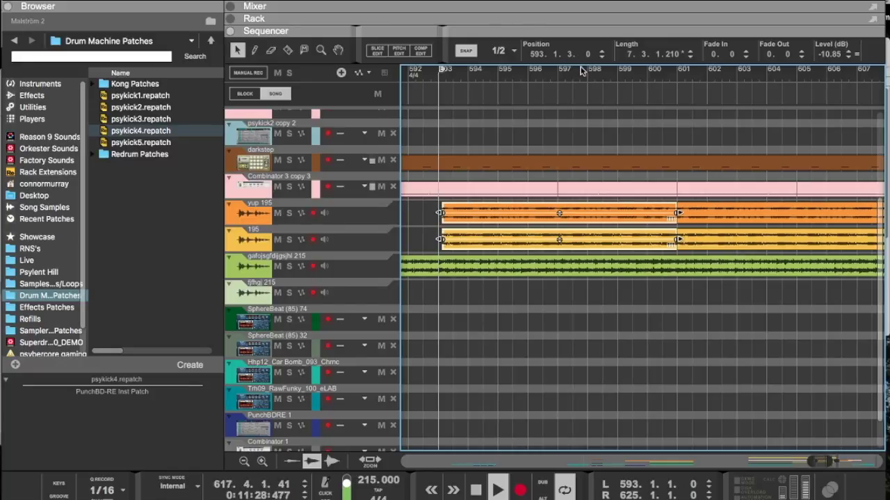
pyautogui.keyDown('alt'); pyautogui.click(679, 76); pyautogui.keyUp('alt')
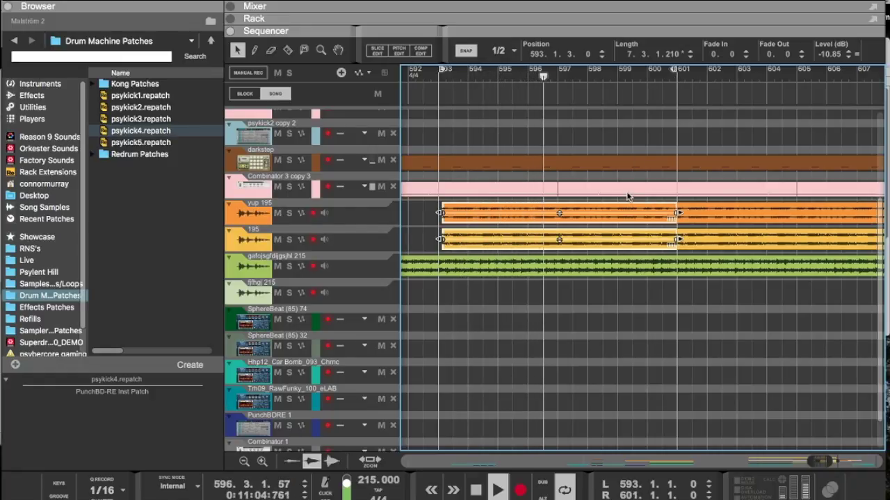
# Step: Fine-tune the timing of the first clip pair by nudging its position to 593.1.3.28
pyautogui.scroll(10, 628, 198)
pyautogui.scroll(2, 627, 197)
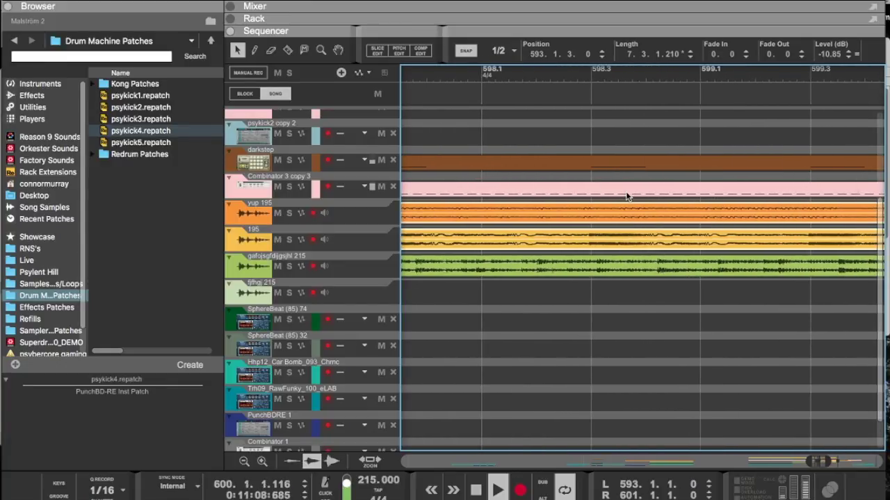
pyautogui.click(588, 55)
pyautogui.click(567, 54)
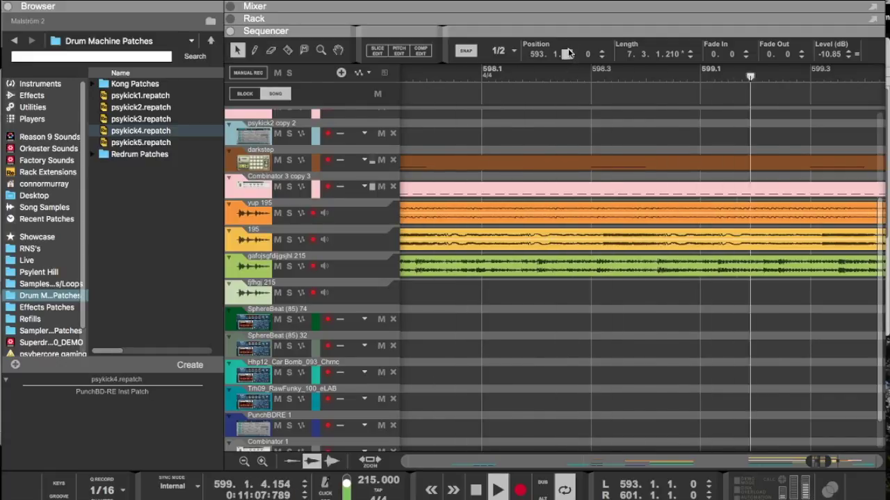
pyautogui.write('3')
pyautogui.press('Return')
pyautogui.click(588, 54)
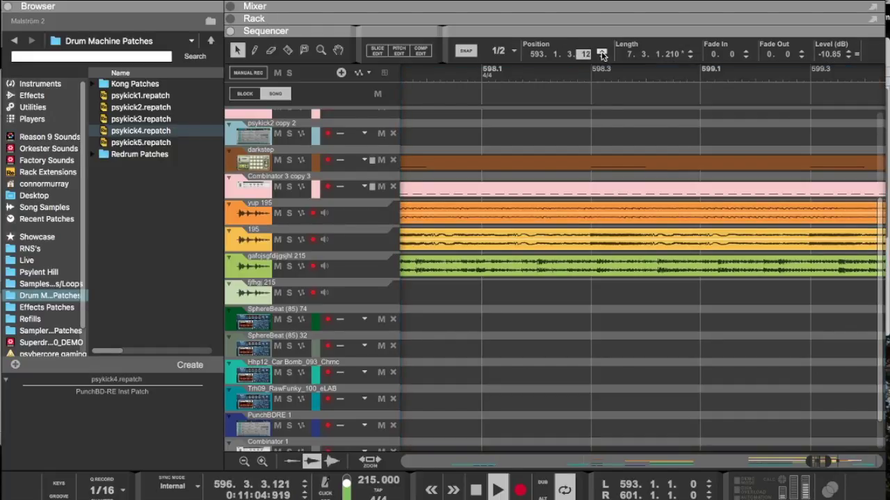
pyautogui.click(602, 52)
pyautogui.click(601, 52)
pyautogui.click(601, 52)
pyautogui.click(602, 52)
pyautogui.click(601, 52)
pyautogui.click(602, 52)
# Step: Extend the start of the first clips on yup 195 and 195 back to 593.1.1.0
pyautogui.hscroll(-8, 657, 167)
pyautogui.scroll(5, 674, 193)
pyautogui.hscroll(5, 675, 195)
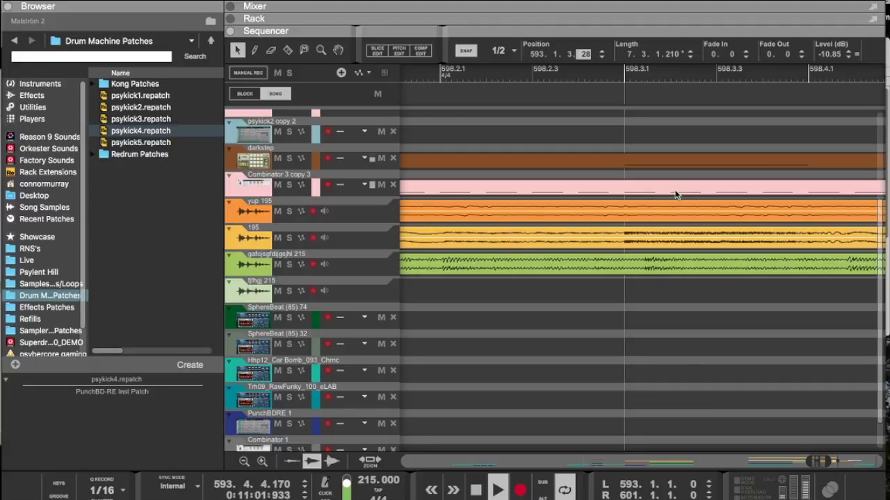
pyautogui.scroll(-3, 671, 191)
pyautogui.scroll(-3, 642, 227)
pyautogui.hscroll(-10, 642, 226)
pyautogui.hscroll(-6, 642, 226)
pyautogui.hscroll(2, 642, 225)
pyautogui.moveTo(629, 203); pyautogui.dragTo(641, 200)
pyautogui.moveTo(679, 226); pyautogui.dragTo(658, 222)
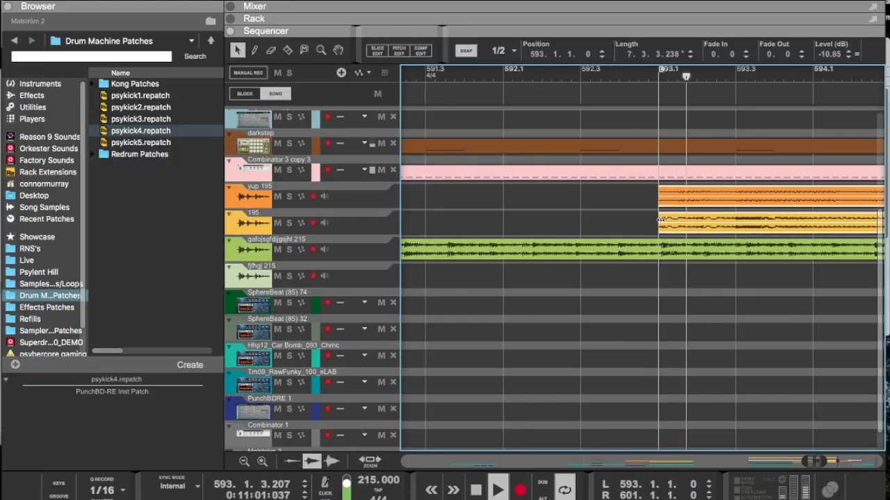
# Step: Extend the ends of the yup 195 and 195 clips starting at bar 601 to bar 609
pyautogui.hscroll(15, 714, 230)
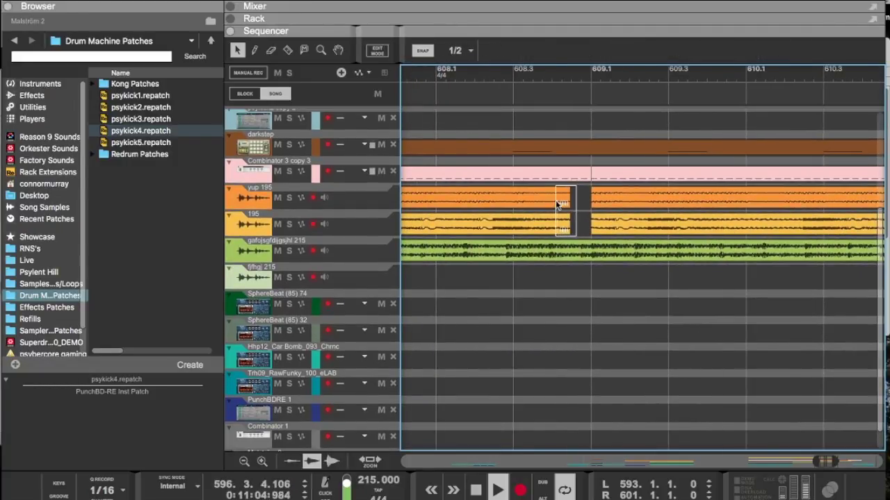
pyautogui.moveTo(571, 199); pyautogui.dragTo(592, 197)
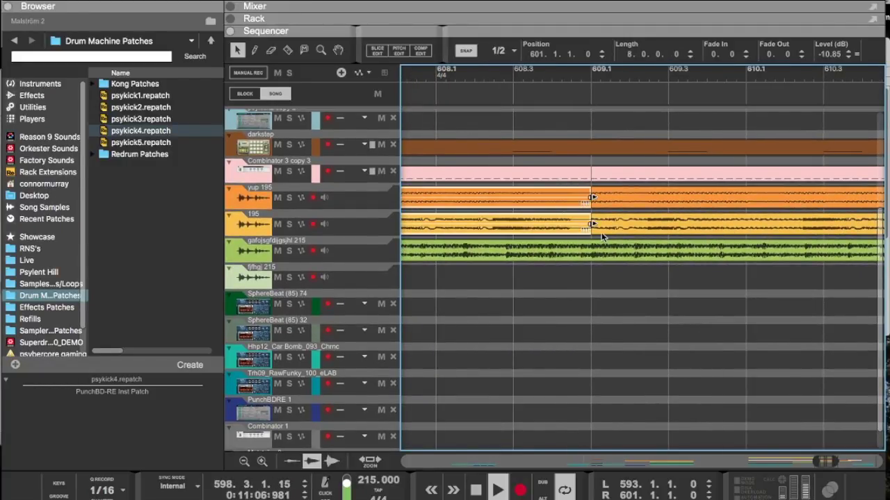
pyautogui.scroll(-2, 631, 196)
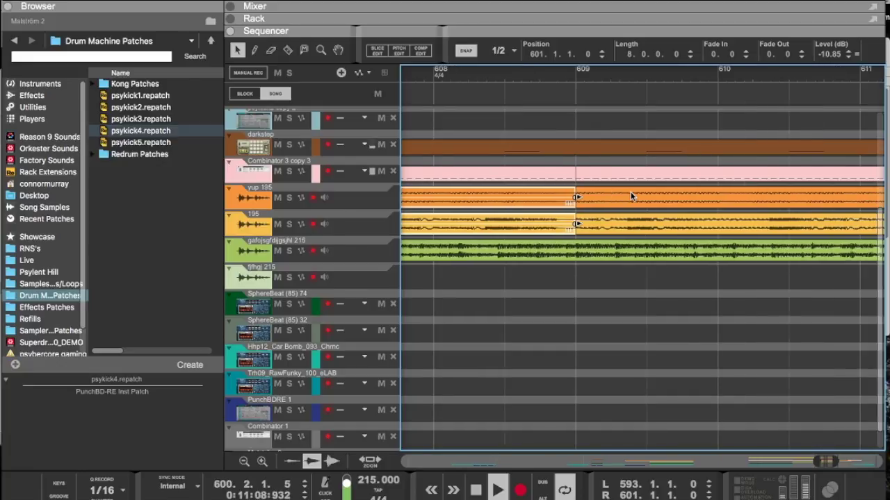
pyautogui.scroll(-3, 631, 192)
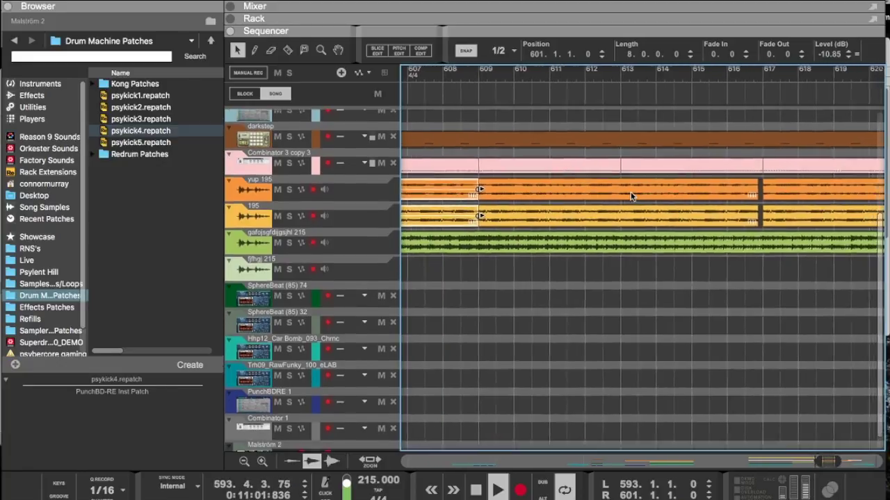
# Step: Delete the later yup 195 and 195 clips and fill up to bar 625 with copies of the 8-bar pair
pyautogui.scroll(-2, 635, 198)
pyautogui.moveTo(652, 216); pyautogui.dragTo(614, 223)
pyautogui.press('Delete')
pyautogui.hscroll(-8, 611, 219)
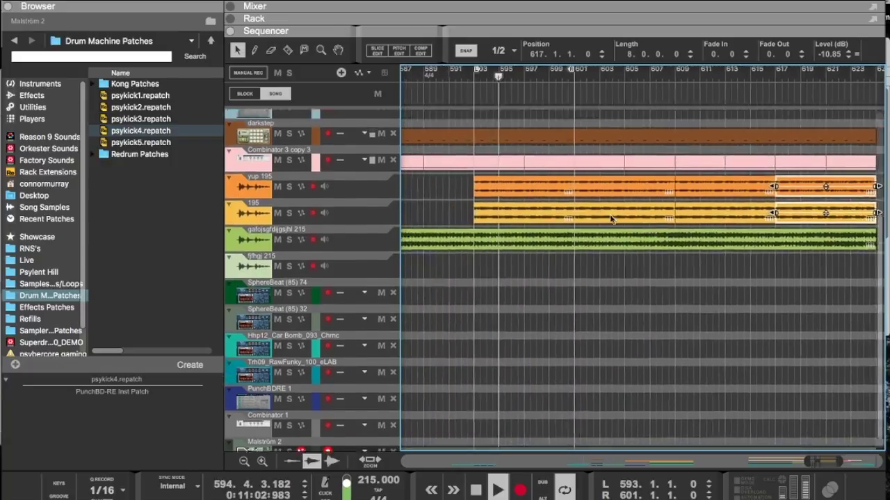
# Step: Set the loop end to bar 625
pyautogui.scroll(2, 611, 219)
pyautogui.hscroll(1, 753, 88)
pyautogui.hscroll(1, 754, 87)
pyautogui.keyDown('super'); pyautogui.click(854, 74); pyautogui.keyUp('super')
# Step: Replace the yup 195 and 195 clips after bar 601 with copies of the bar 593 pair up to bar 625
pyautogui.click(520, 235)
pyautogui.moveTo(861, 228); pyautogui.dragTo(528, 231)
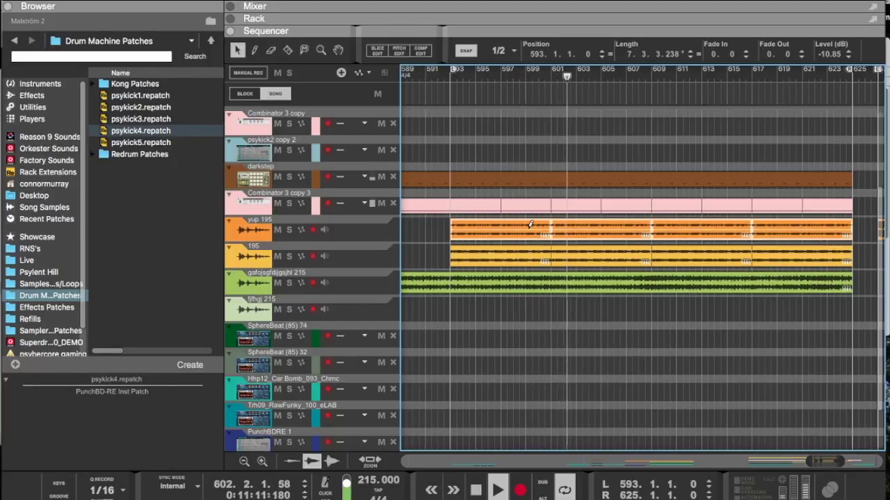
pyautogui.moveTo(866, 234); pyautogui.dragTo(686, 237)
pyautogui.press('Delete')
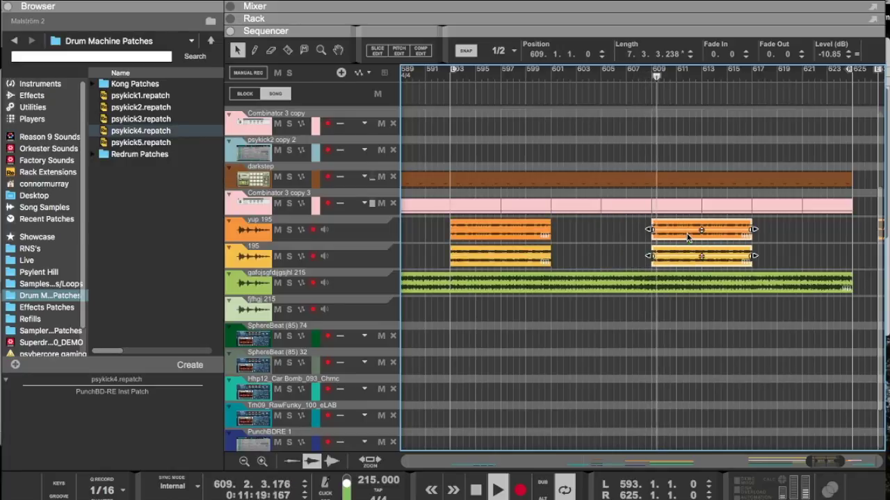
pyautogui.moveTo(686, 236); pyautogui.dragTo(791, 232)
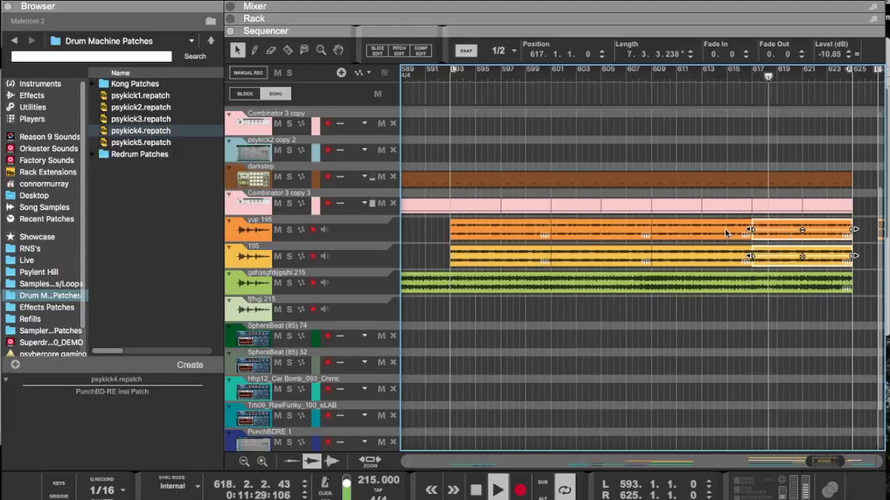
# Step: Join the four yup 195 clips into one clip spanning bars 593 to 625 and raise its level to 8.06 dB
pyautogui.moveTo(865, 241); pyautogui.dragTo(673, 225)
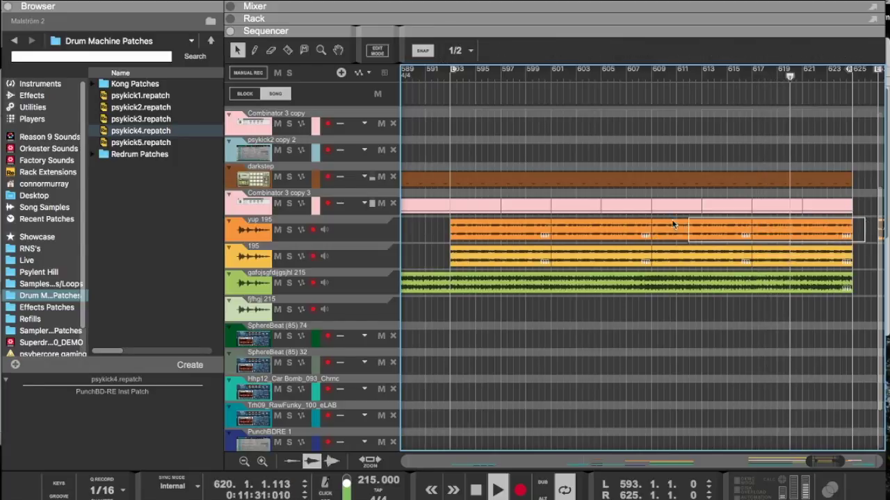
pyautogui.moveTo(521, 223); pyautogui.dragTo(523, 225)
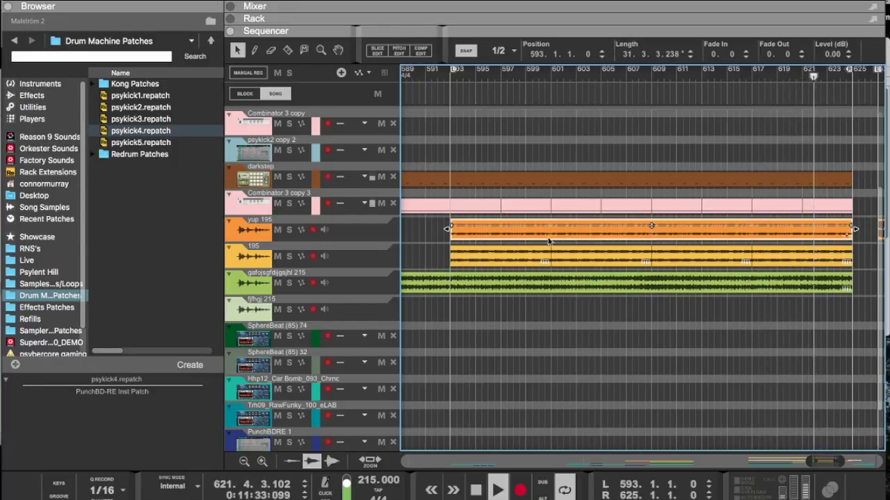
pyautogui.moveTo(651, 226); pyautogui.dragTo(645, 201)
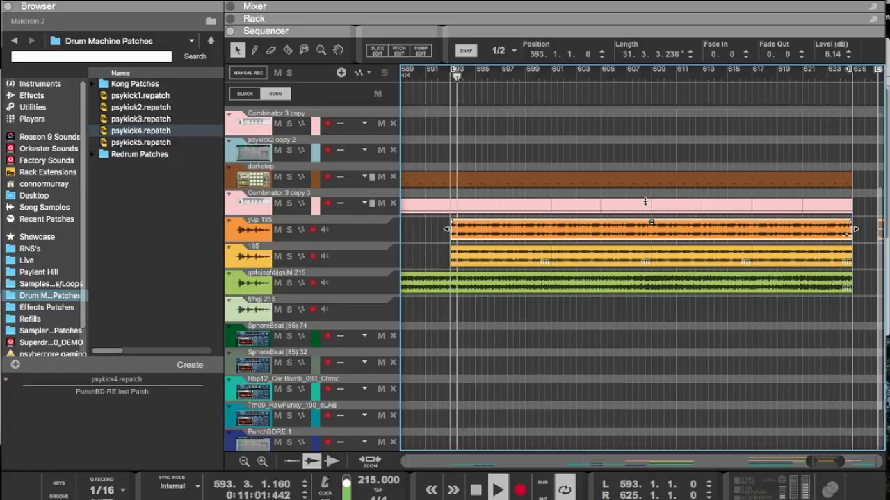
pyautogui.moveTo(650, 224); pyautogui.dragTo(652, 212)
# Step: Move the four 195 clips to start at bar 625 and check the yup 195 track's device in the rack
pyautogui.click(698, 267)
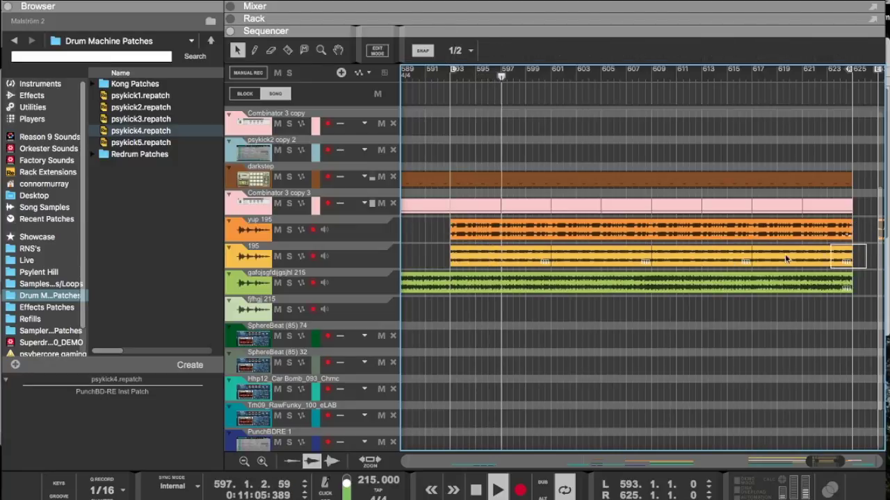
pyautogui.moveTo(490, 264); pyautogui.dragTo(819, 259)
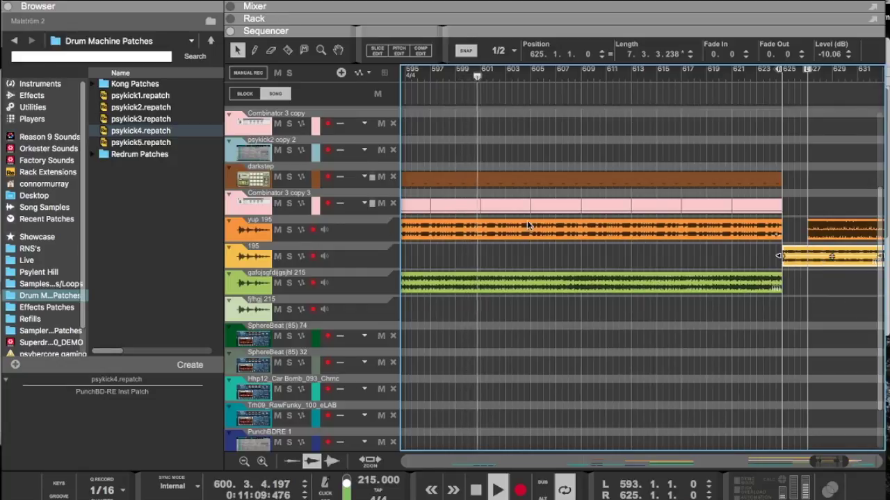
pyautogui.click(248, 230)
pyautogui.moveTo(485, 31); pyautogui.dragTo(485, 238)
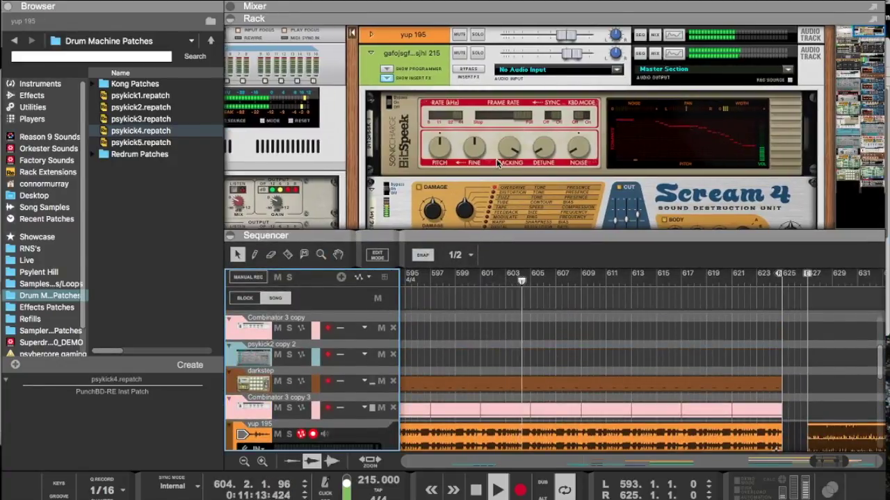
pyautogui.moveTo(502, 239); pyautogui.dragTo(487, 31)
# Step: Give the gafojsgfdijgsjhl 215 clip a fade-out of 704.0 and move it to position 529.1.1.0
pyautogui.hscroll(5, 485, 217)
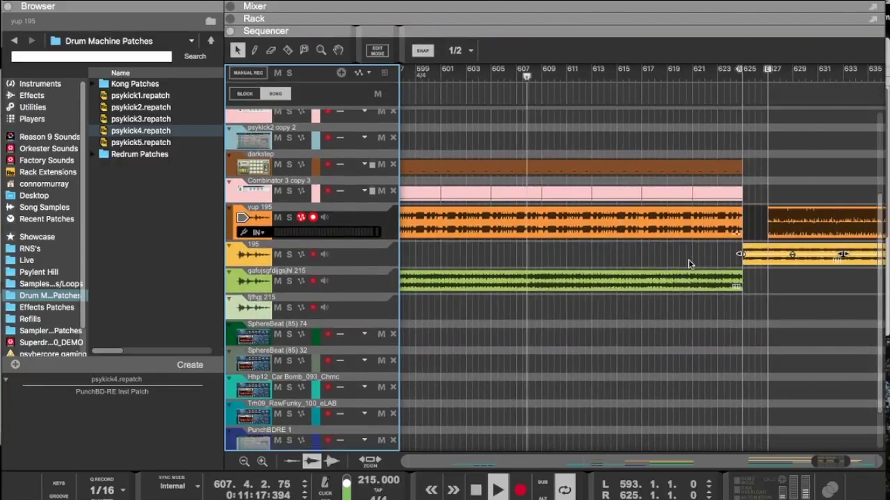
pyautogui.click(717, 286)
pyautogui.moveTo(741, 278); pyautogui.dragTo(330, 268)
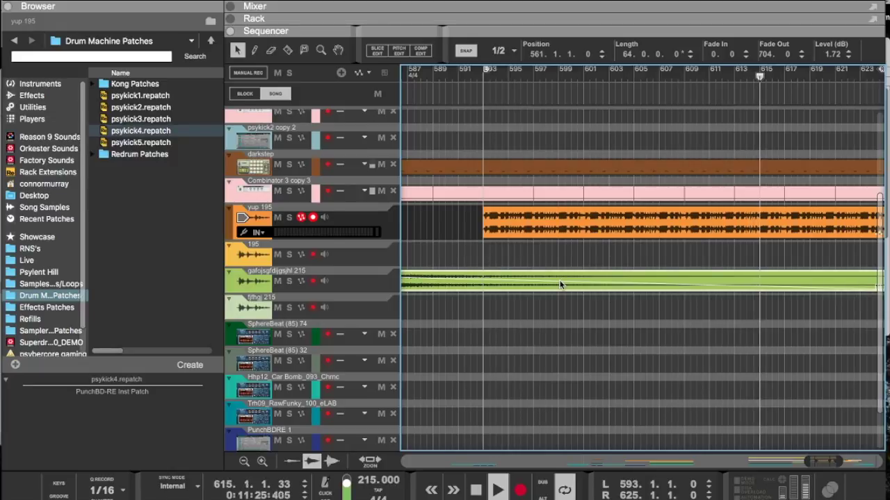
pyautogui.moveTo(532, 284); pyautogui.dragTo(500, 276)
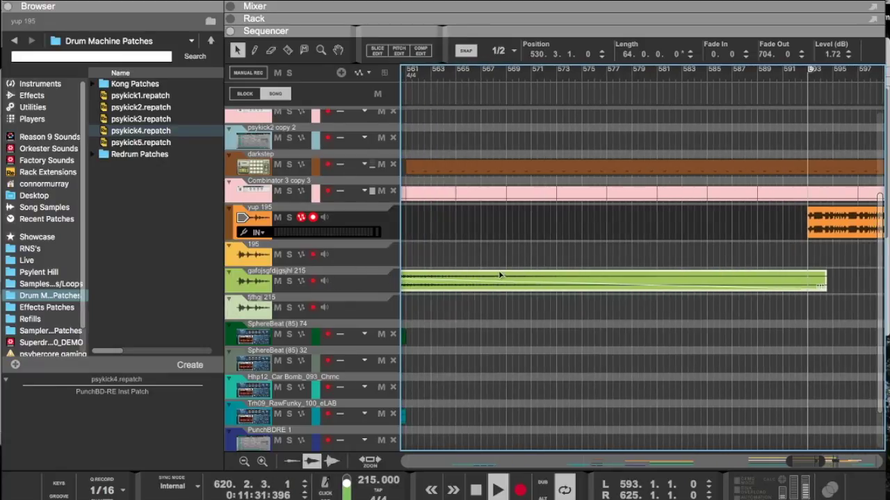
pyautogui.hscroll(10, 588, 275)
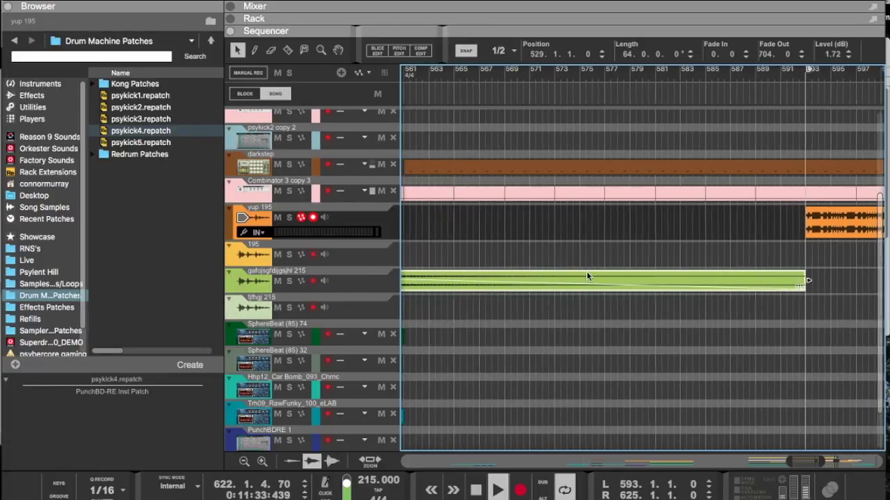
# Step: Show the rack for the yup 195 track and move the Combinator 3 copy 3 clips from bar 593 to bar 625
pyautogui.click(615, 244)
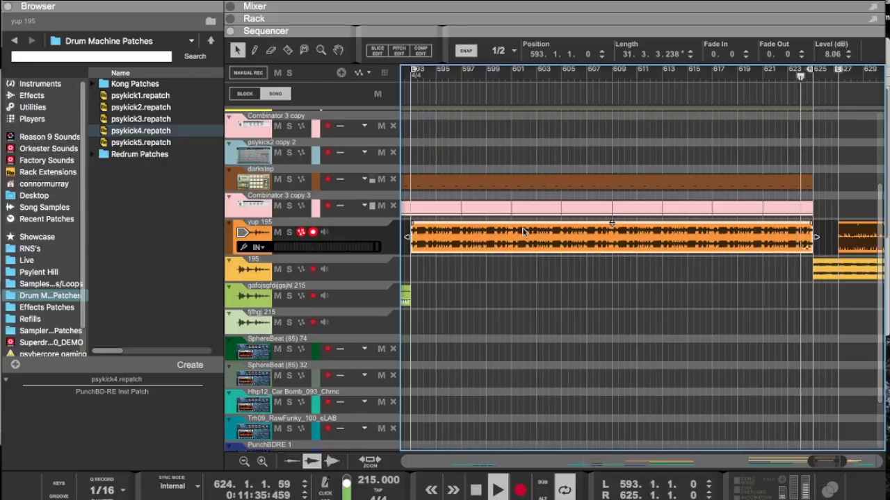
pyautogui.click(338, 237)
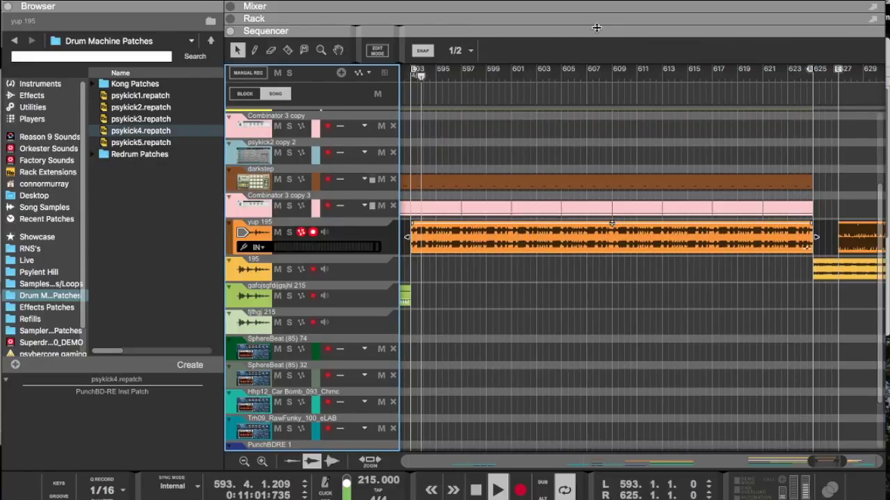
pyautogui.moveTo(596, 28); pyautogui.dragTo(585, 165)
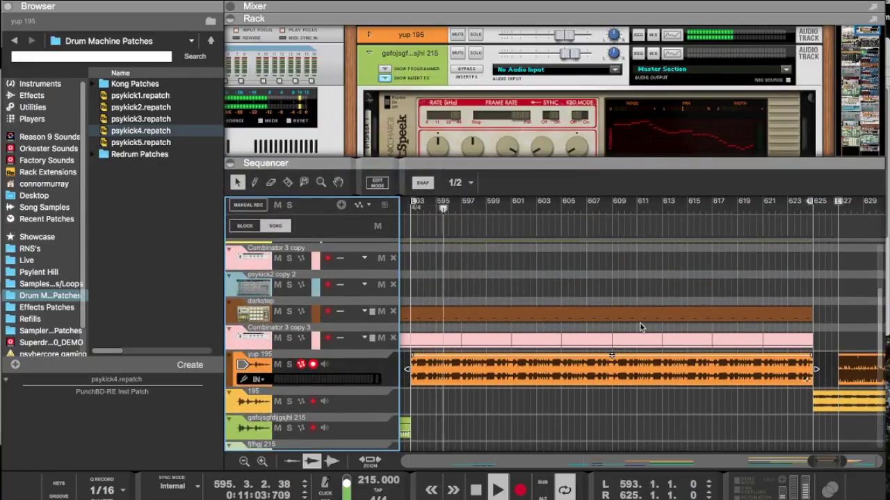
pyautogui.moveTo(822, 348)
pyautogui.mouseDown()
pyautogui.moveTo(562, 335)
pyautogui.moveTo(420, 338)
pyautogui.moveTo(810, 319)
pyautogui.moveTo(820, 339)
pyautogui.mouseUp()
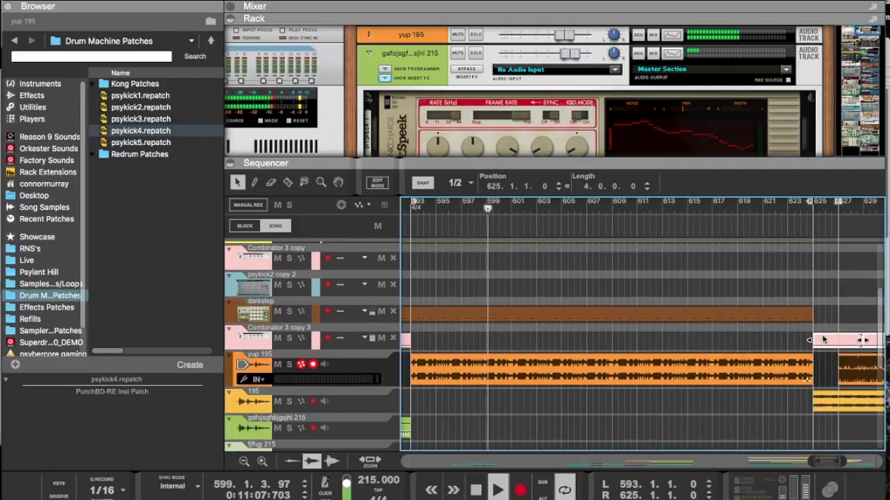
# Step: Check the yup 195 track level in the rack and adjust its input gain in the mixer
pyautogui.click(551, 362)
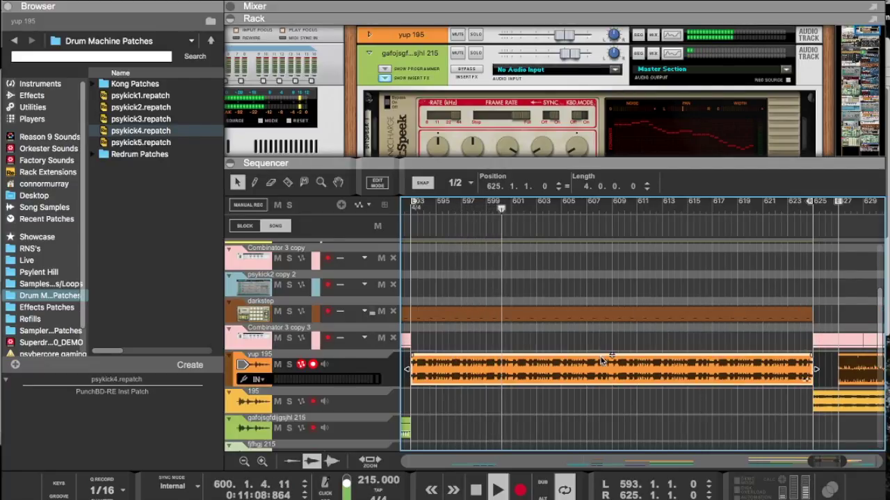
pyautogui.click(329, 371)
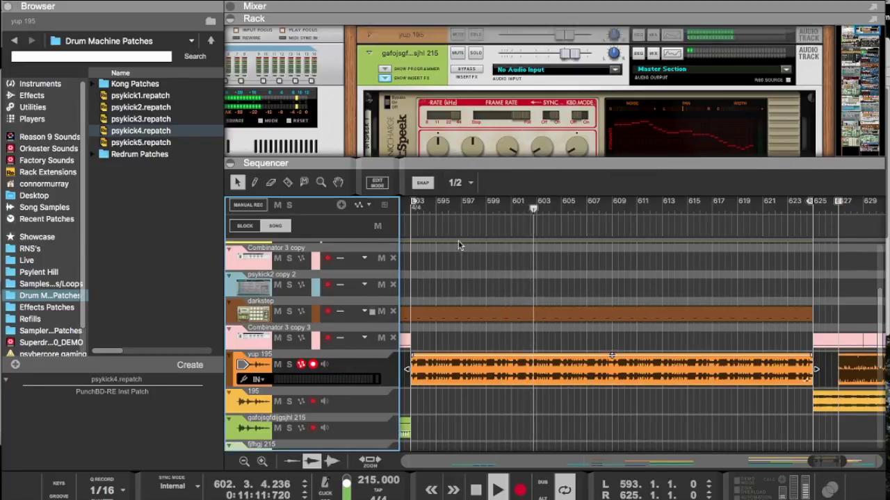
pyautogui.click(561, 36)
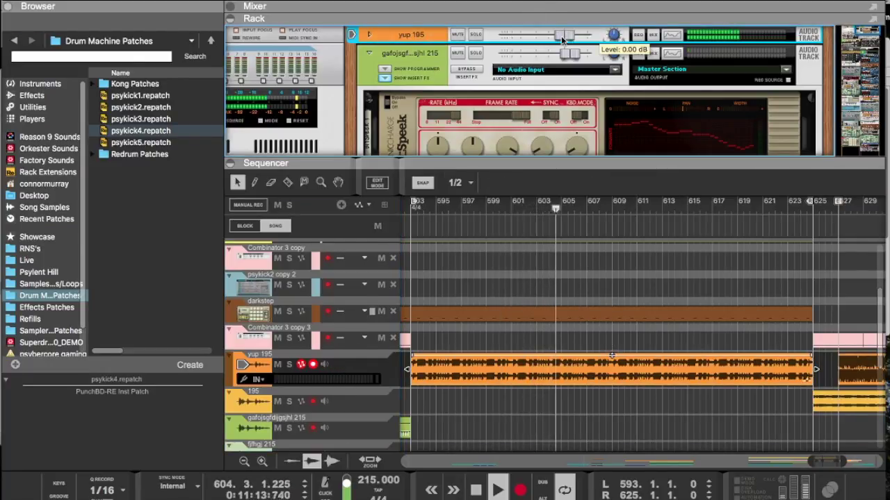
pyautogui.moveTo(549, 19); pyautogui.dragTo(534, 237)
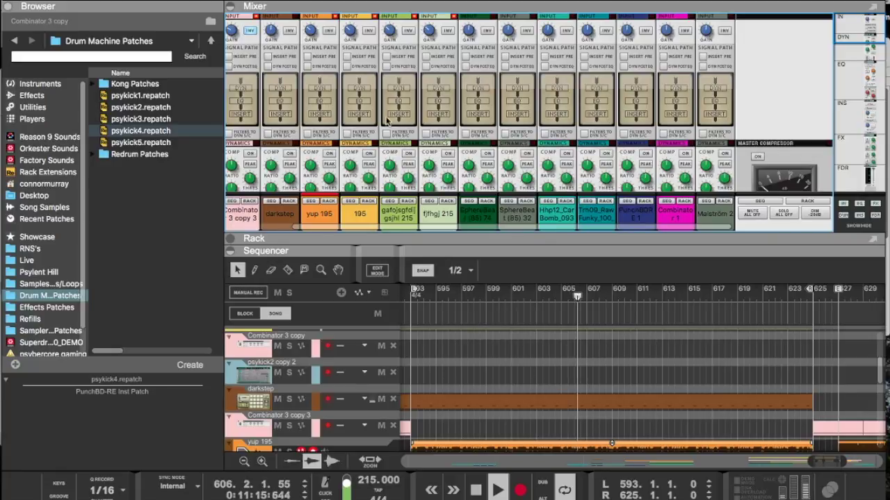
pyautogui.click(310, 32)
pyautogui.moveTo(473, 254); pyautogui.dragTo(486, 32)
# Step: Shift the faded gafojsgfdijgsjhl 215 clip one bar earlier so that it ends at bar 592
pyautogui.hscroll(5, 617, 265)
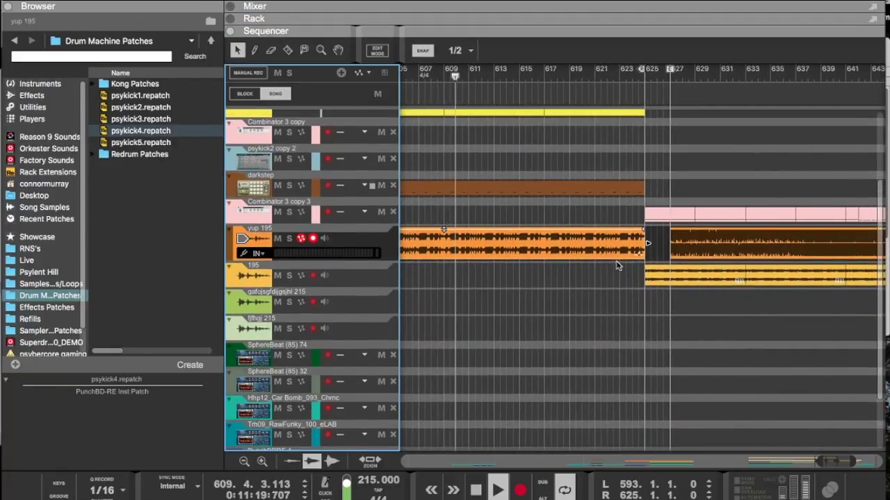
pyautogui.hscroll(-5, 617, 262)
pyautogui.hscroll(4, 785, 267)
pyautogui.click(777, 268)
pyautogui.click(778, 269)
pyautogui.hscroll(-5, 756, 296)
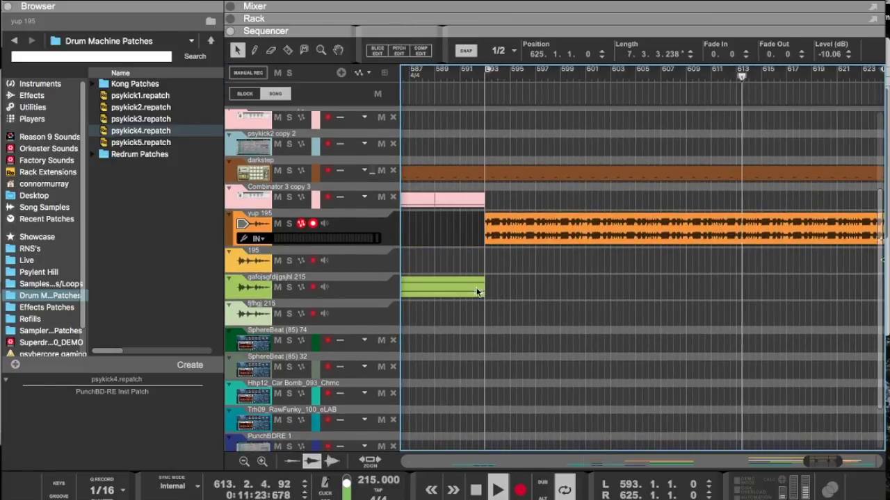
pyautogui.moveTo(477, 292); pyautogui.dragTo(464, 292)
# Step: Copy the four 195 clips back to bars 593 to 625 and set the copies' level to 1.72 dB
pyautogui.hscroll(5, 545, 294)
pyautogui.moveTo(609, 264); pyautogui.dragTo(770, 273)
pyautogui.moveTo(560, 272); pyautogui.dragTo(670, 272)
pyautogui.moveTo(741, 279); pyautogui.dragTo(459, 248)
pyautogui.scroll(-5, 564, 298)
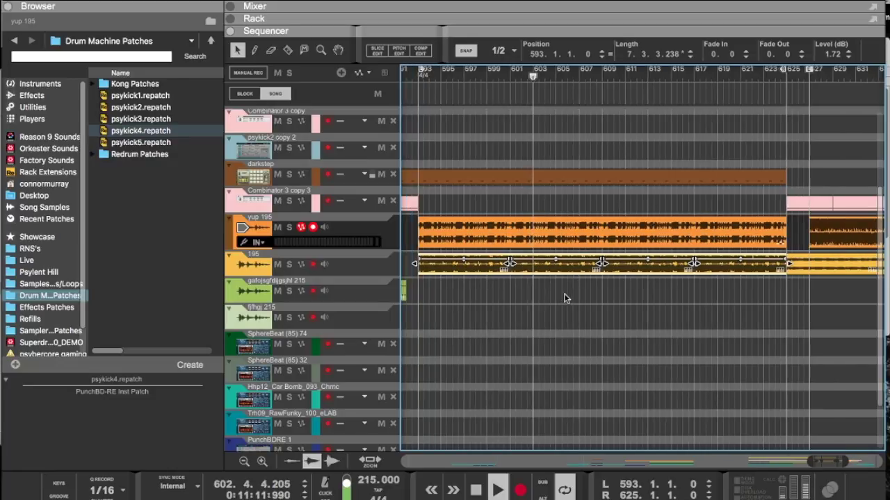
# Step: Move all Combinator 3 copy 3, yup 195 and 195 clips after bar 625 together so the group starts at bar 649
pyautogui.scroll(-2, 625, 301)
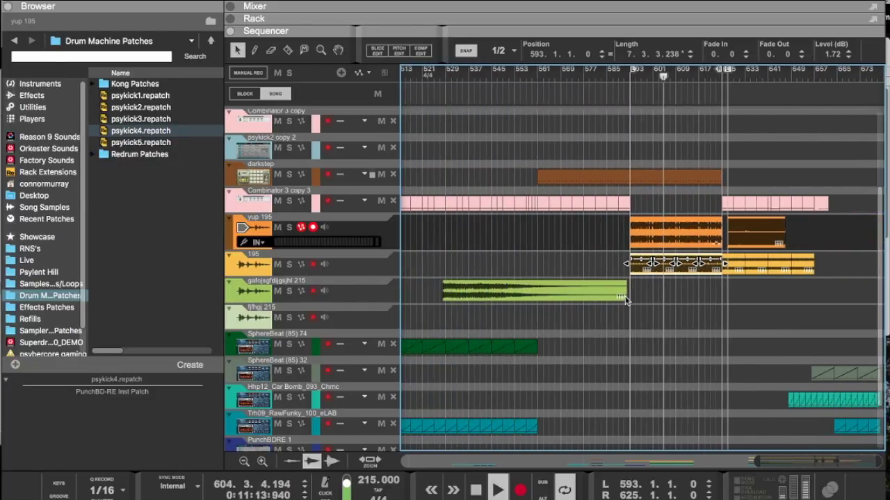
pyautogui.scroll(6, 625, 300)
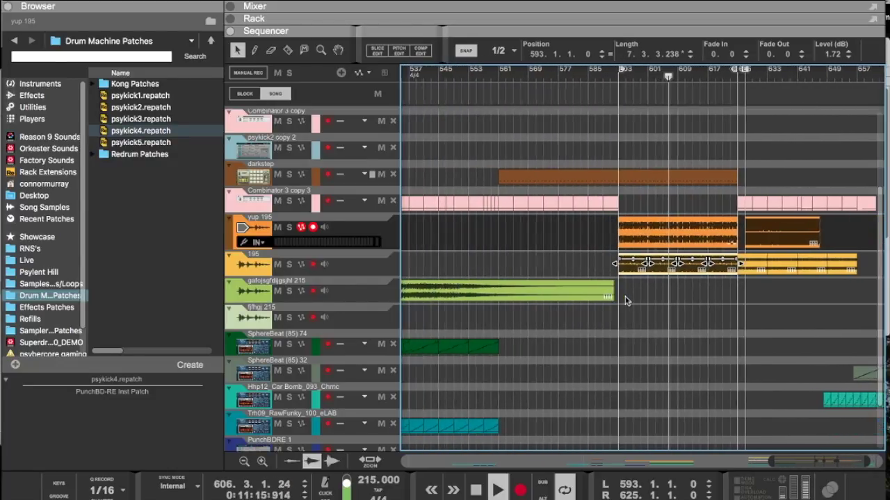
pyautogui.scroll(3, 632, 300)
pyautogui.scroll(-2, 631, 300)
pyautogui.hscroll(10, 632, 300)
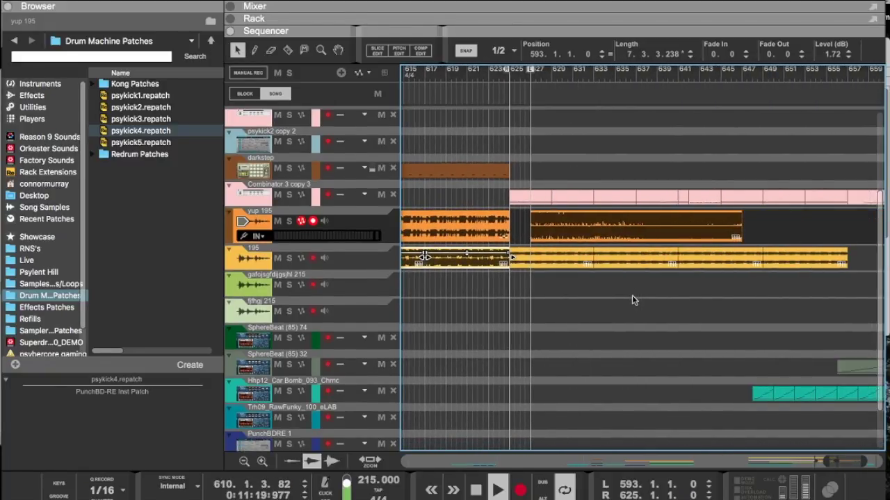
pyautogui.hscroll(6, 610, 299)
pyautogui.hscroll(-8, 603, 300)
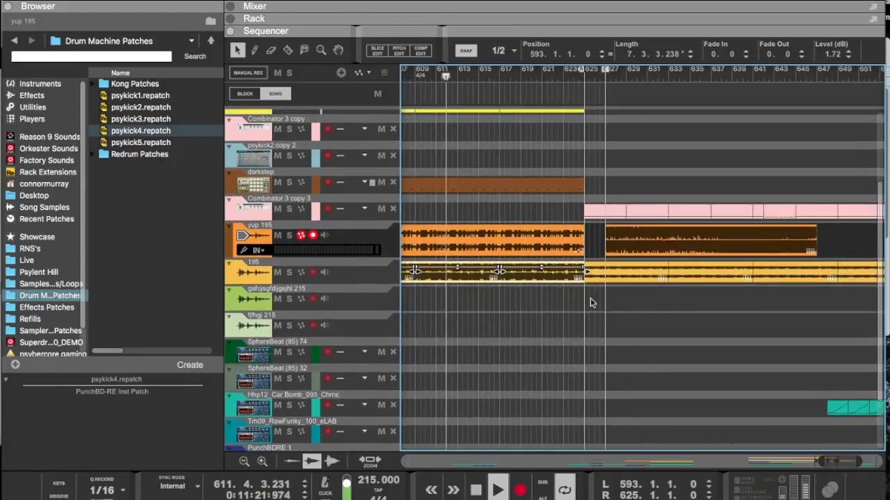
pyautogui.hscroll(1, 580, 301)
pyautogui.moveTo(577, 303); pyautogui.dragTo(884, 139)
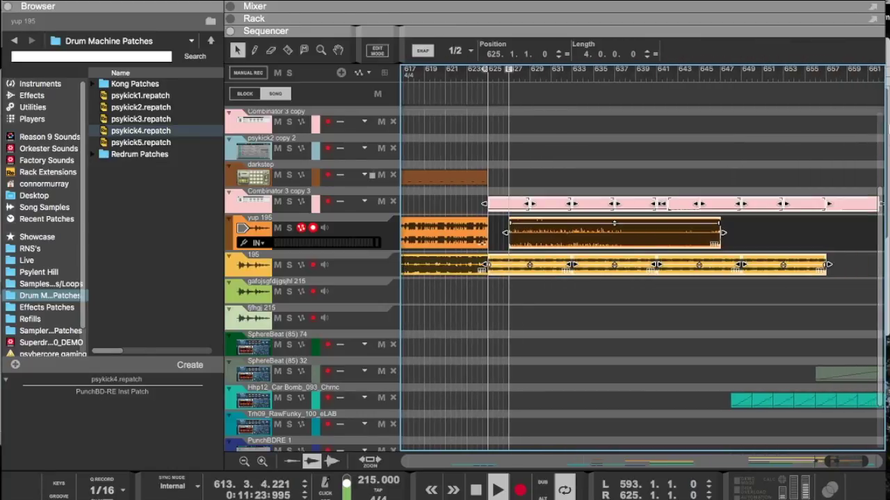
pyautogui.moveTo(555, 204); pyautogui.dragTo(809, 203)
pyautogui.hscroll(-9, 638, 222)
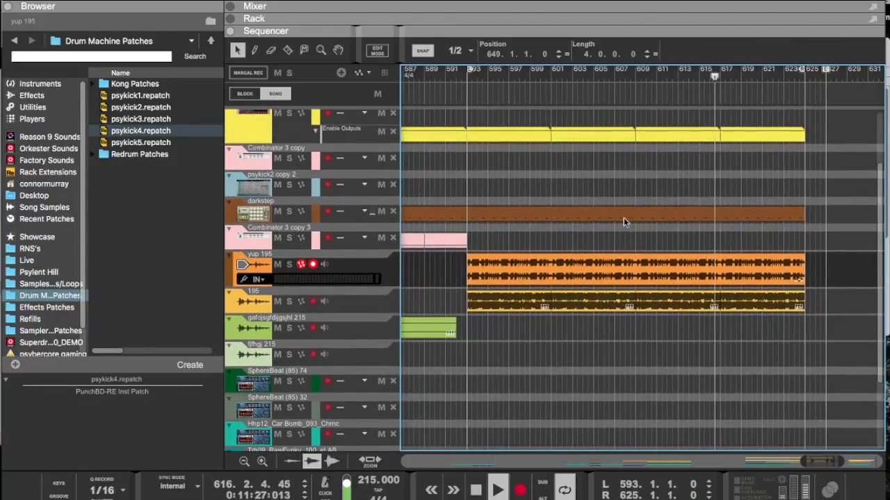
# Step: Open the darkstep clip starting at bar 593 and shift two SKULLsn16 hits to positions 595.4.1.0 and 596.2.1.0
pyautogui.doubleClick(623, 214)
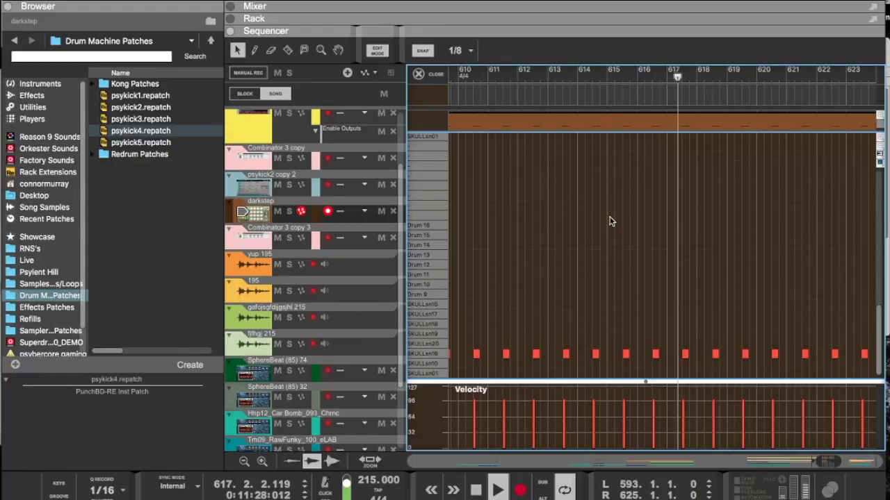
pyautogui.hscroll(-10, 610, 221)
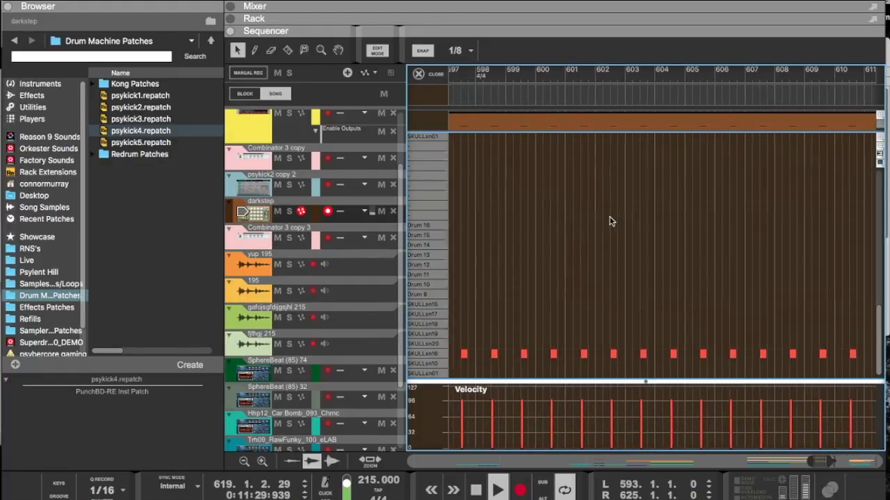
pyautogui.hscroll(-5, 610, 221)
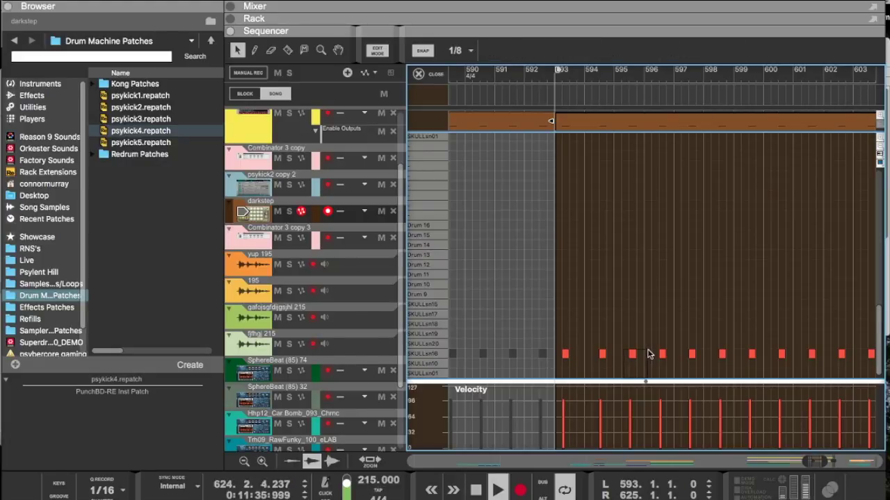
pyautogui.press('super+Right')
pyautogui.press('super+Right')
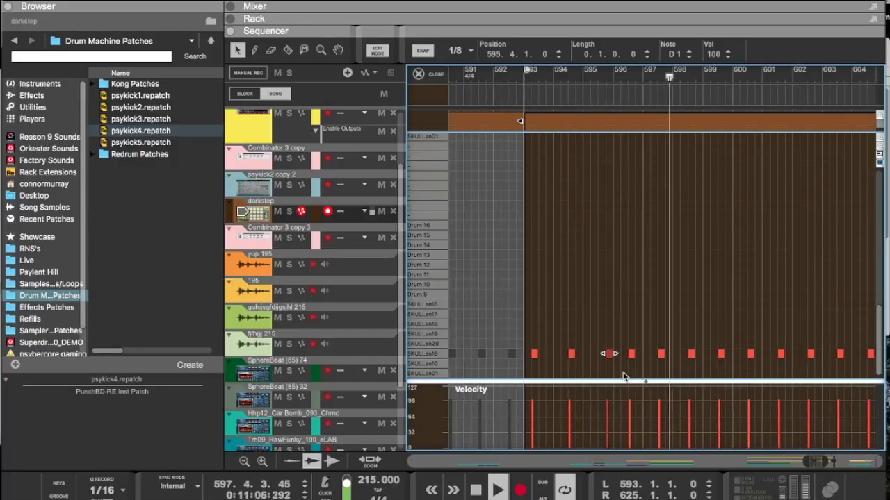
pyautogui.click(636, 355)
pyautogui.press('super+Left')
pyautogui.press('super+Left')
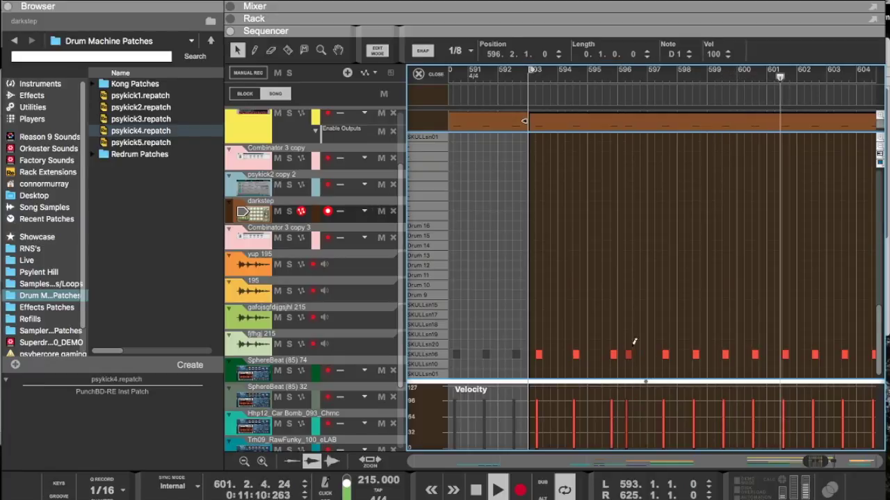
# Step: Offset further SKULLsn16 hits in the darkstep clip, moving the bar 598 hit later and placing others at 599.2.1.0 and 601.4.1.0
pyautogui.click(695, 354)
pyautogui.moveTo(696, 354); pyautogui.dragTo(703, 354)
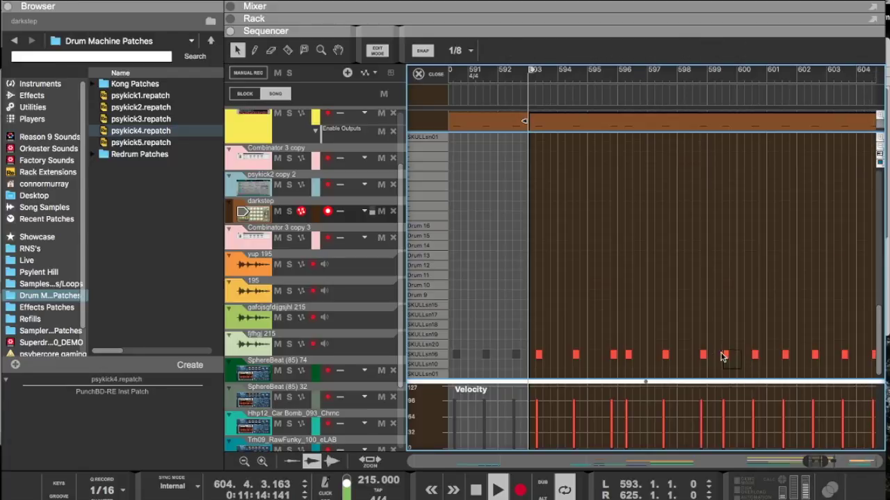
pyautogui.hscroll(3, 721, 355)
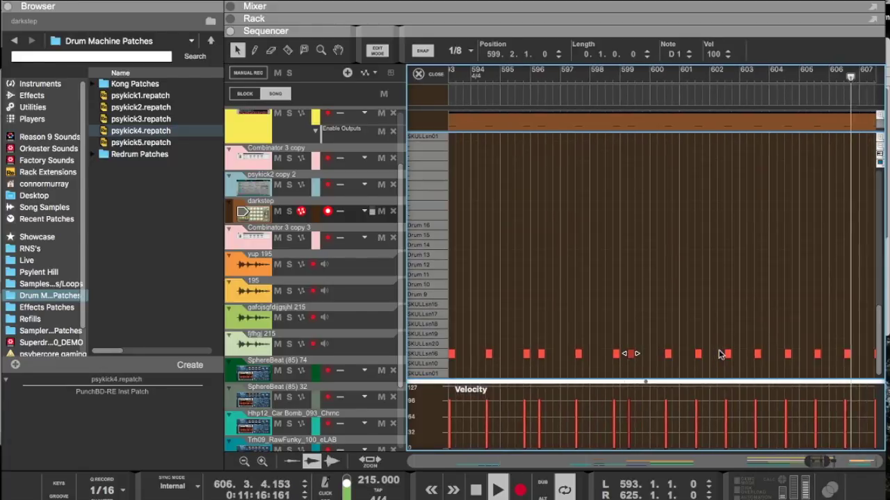
pyautogui.moveTo(710, 368); pyautogui.dragTo(693, 338)
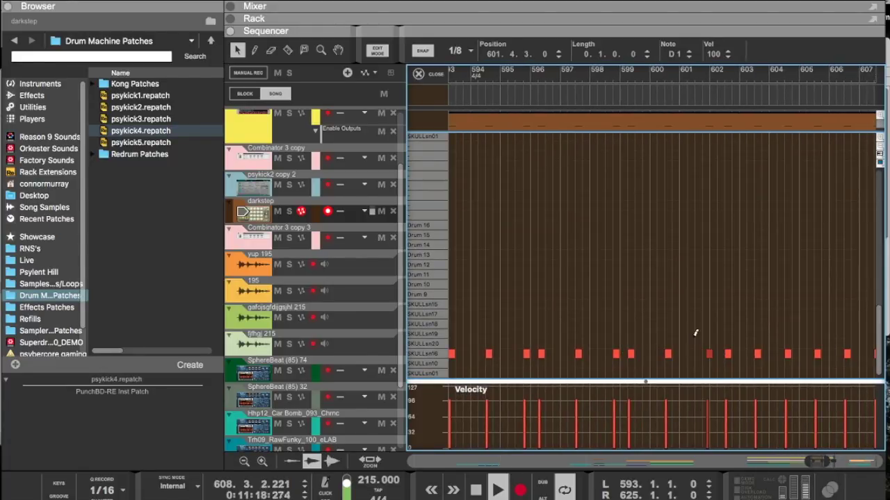
pyautogui.hscroll(3, 713, 353)
pyautogui.hscroll(-8, 714, 352)
pyautogui.hscroll(2, 713, 352)
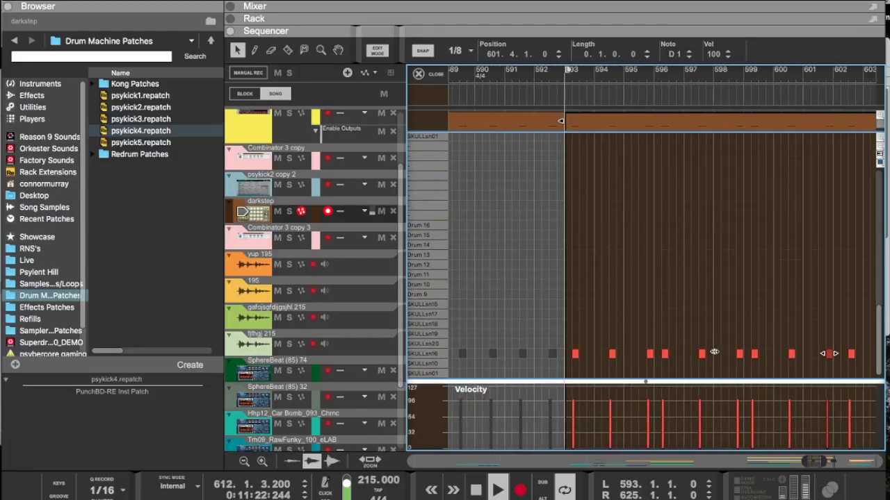
pyautogui.hscroll(2, 687, 286)
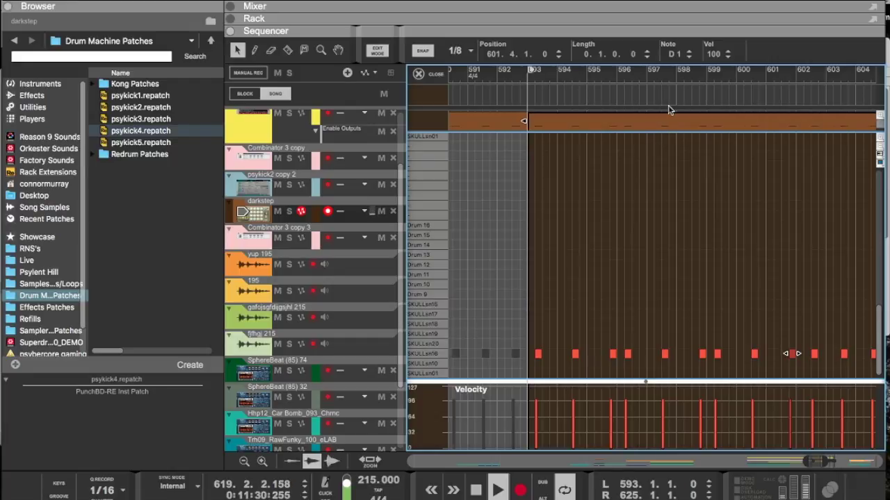
# Step: Close the darkstep clip and set the loop around the first 195 clip, from bar 593 to bar 601
pyautogui.hscroll(15, 668, 109)
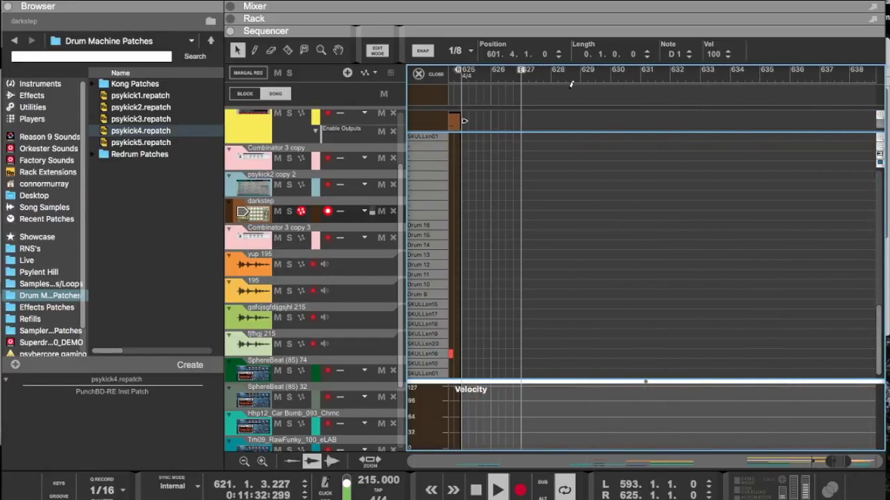
pyautogui.press('Escape')
pyautogui.hscroll(5, 553, 201)
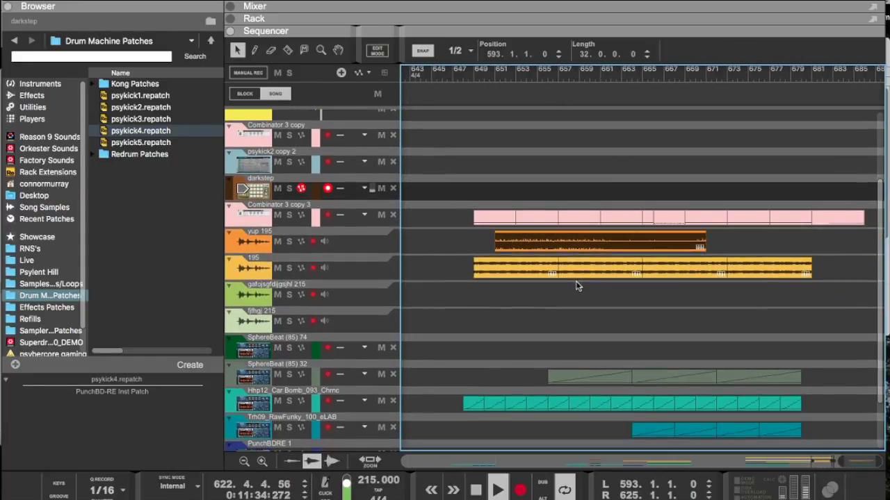
pyautogui.hscroll(-15, 576, 285)
pyautogui.scroll(-1, 575, 285)
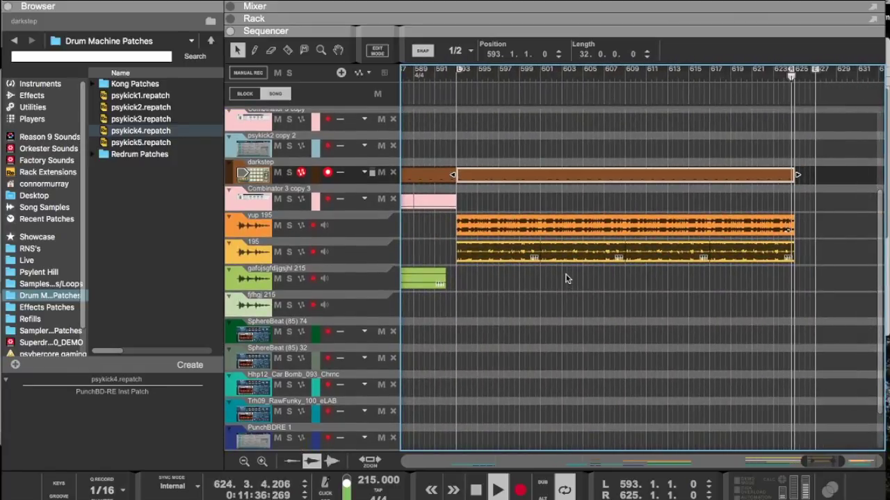
pyautogui.click(481, 254)
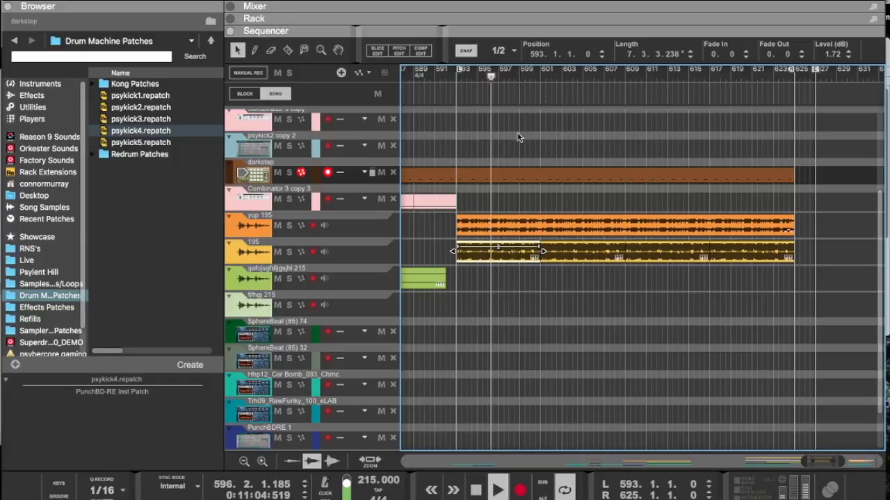
# Step: Reopen the darkstep clip and delete its SKULLsn16 hits from bar 595 through bar 600
pyautogui.doubleClick(517, 177)
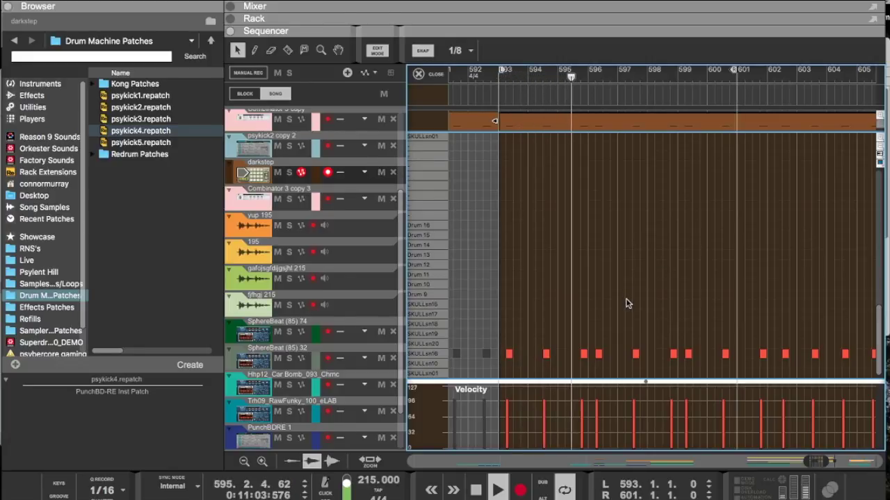
pyautogui.moveTo(727, 334); pyautogui.dragTo(629, 352)
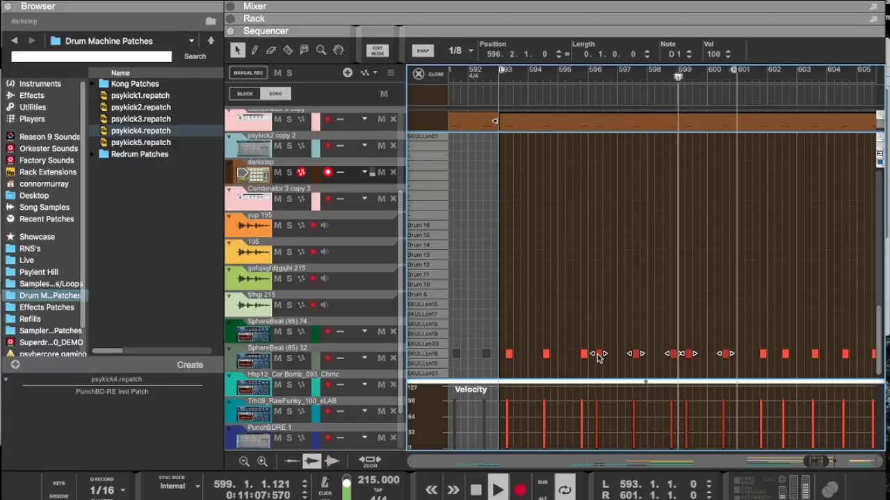
pyautogui.moveTo(733, 320); pyautogui.dragTo(578, 359)
pyautogui.press('Delete')
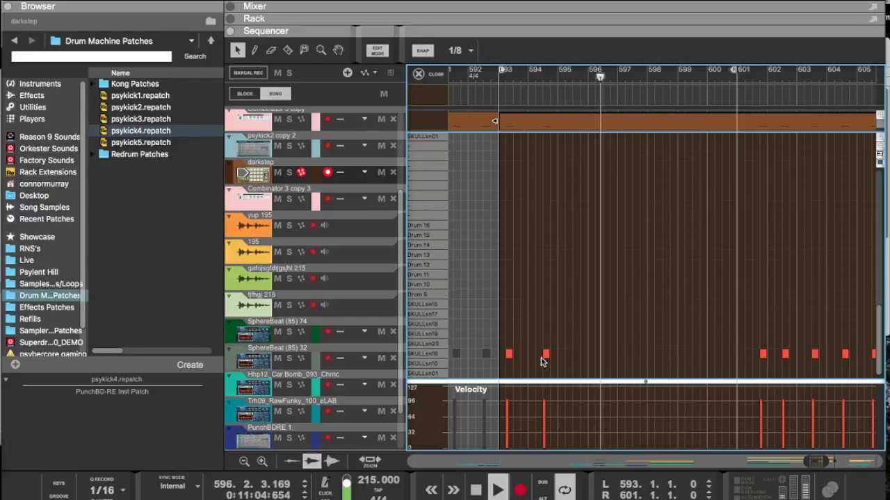
# Step: Rearrange the opening SKULLsn16 hits to 593.2.1.0, 594.1.1.0 and late in bar 594, deleting the extra hits in bars 595 and 596
pyautogui.click(509, 354)
pyautogui.moveTo(514, 356); pyautogui.dragTo(606, 354)
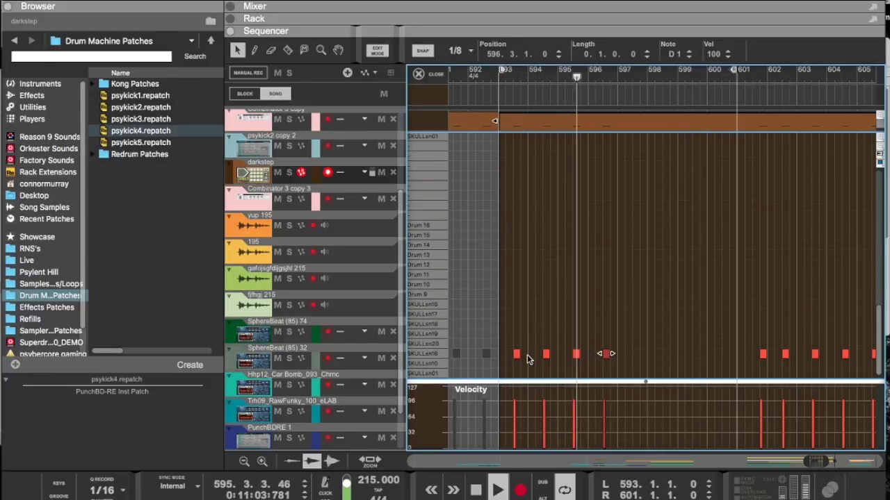
pyautogui.moveTo(517, 355); pyautogui.dragTo(530, 355)
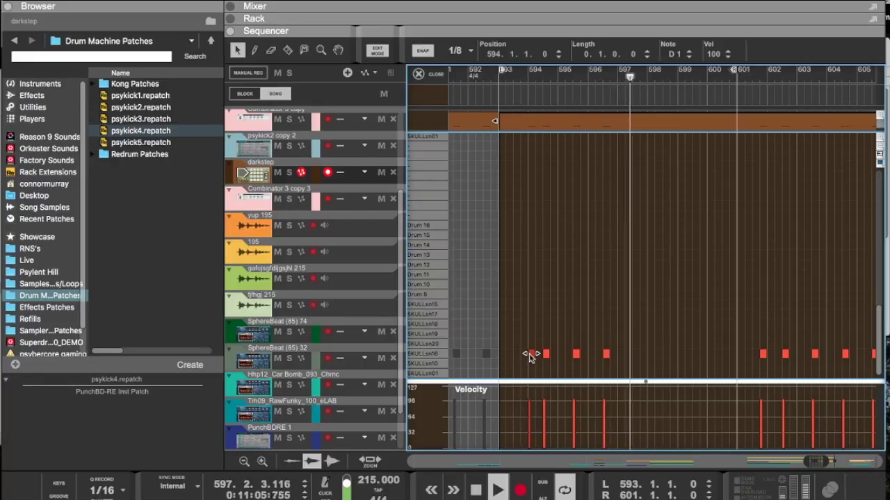
pyautogui.moveTo(547, 355); pyautogui.dragTo(512, 359)
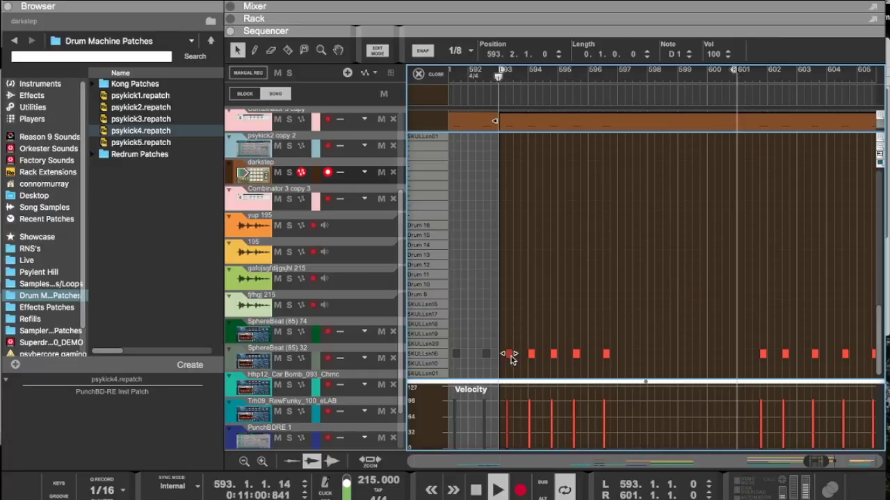
pyautogui.moveTo(626, 368); pyautogui.dragTo(575, 349)
pyautogui.press('Delete')
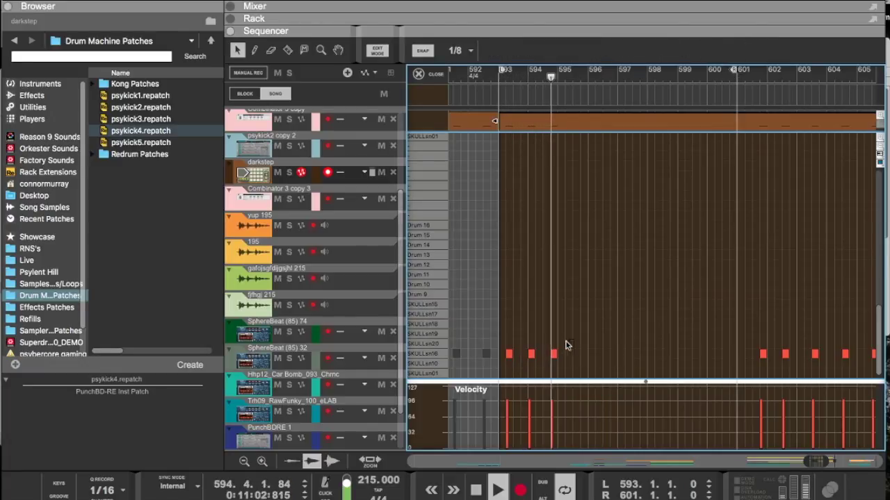
# Step: Copy the three-hit SKULLsn16 pattern repeatedly through the loop, with the last copy starting at 599.2.1.0
pyautogui.moveTo(502, 360); pyautogui.dragTo(688, 358)
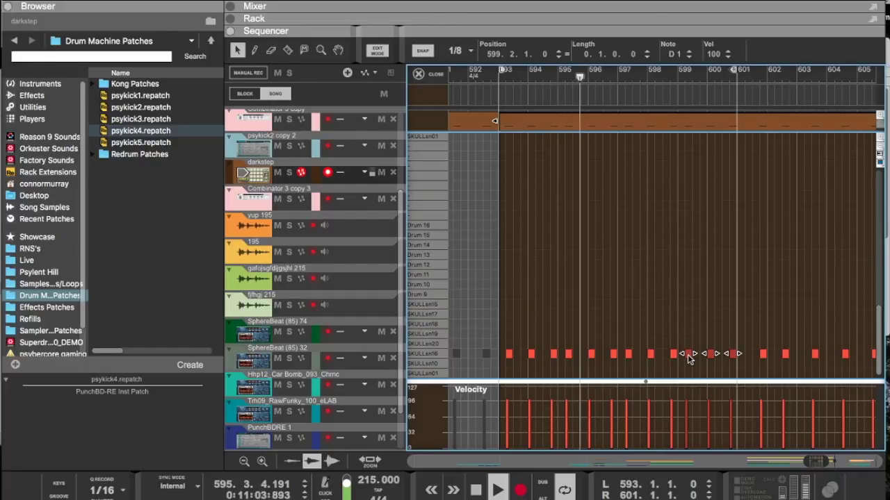
# Step: Reduce the darkstep clip at bar 593 to eight bars, repeated up to bar 625, and open the first clip's notes
pyautogui.hotkey('ctrl', 'e')
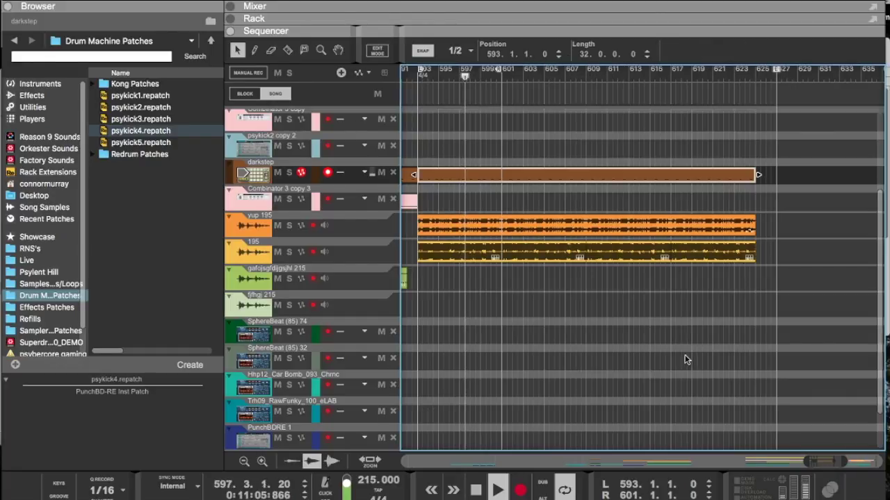
pyautogui.moveTo(756, 175); pyautogui.dragTo(730, 175)
pyautogui.doubleClick(437, 178)
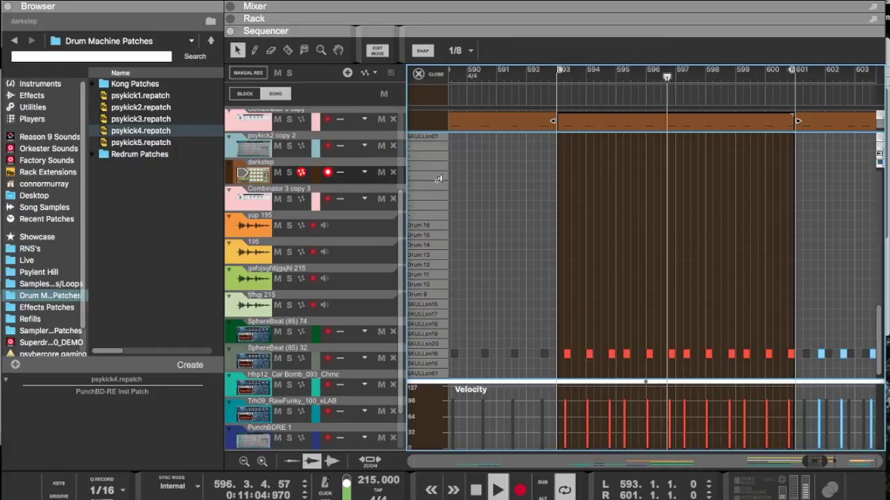
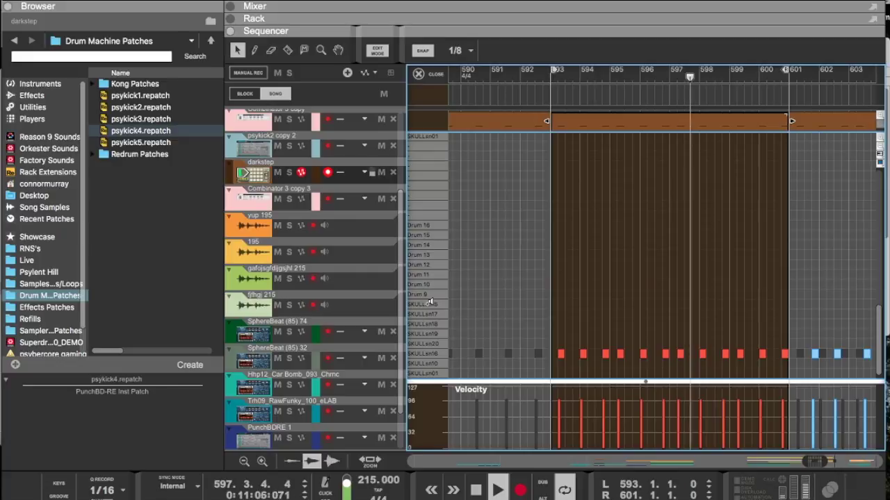
# Step: Bring up the darkstep Kong in the rack and audition its drum pad 8 (SKULLsn15)
pyautogui.moveTo(552, 33); pyautogui.dragTo(487, 293)
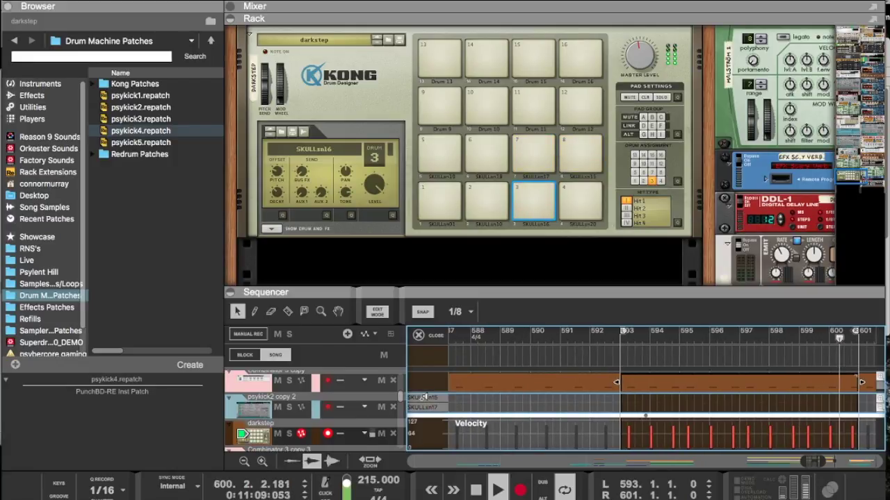
pyautogui.click(577, 146)
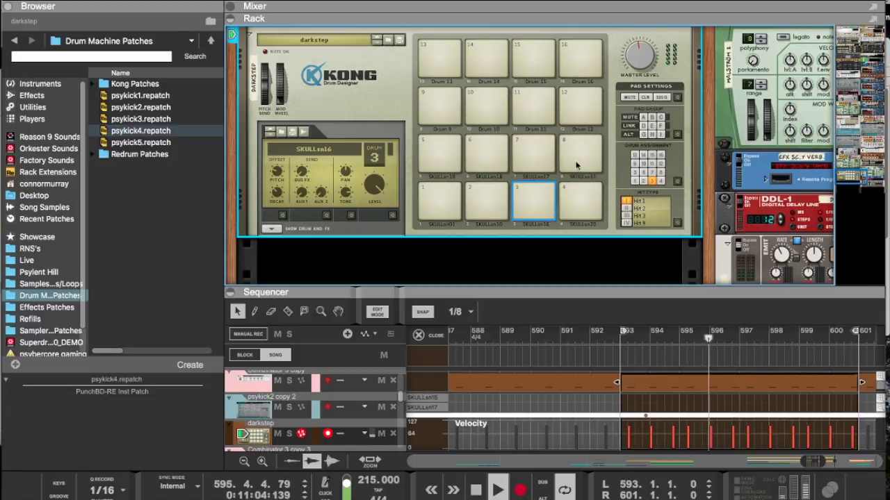
pyautogui.click(584, 156)
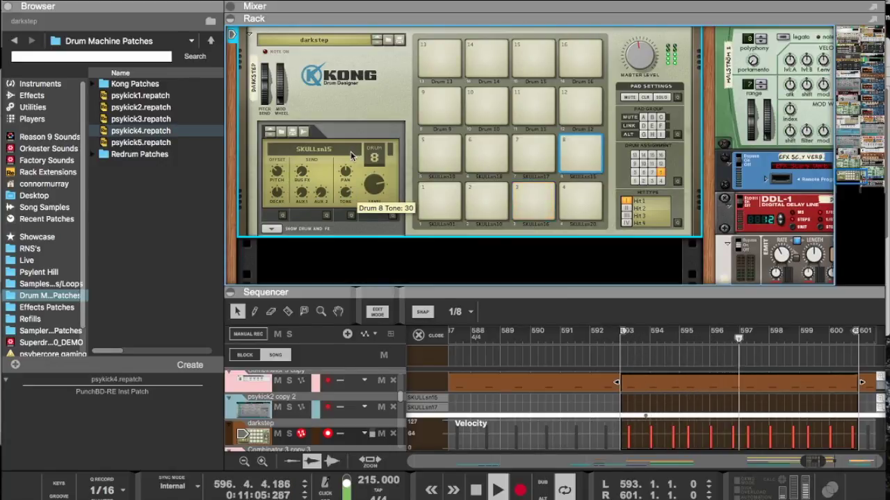
pyautogui.moveTo(631, 288)
pyautogui.mouseDown()
pyautogui.moveTo(631, 32)
pyautogui.moveTo(631, 271)
pyautogui.mouseUp()
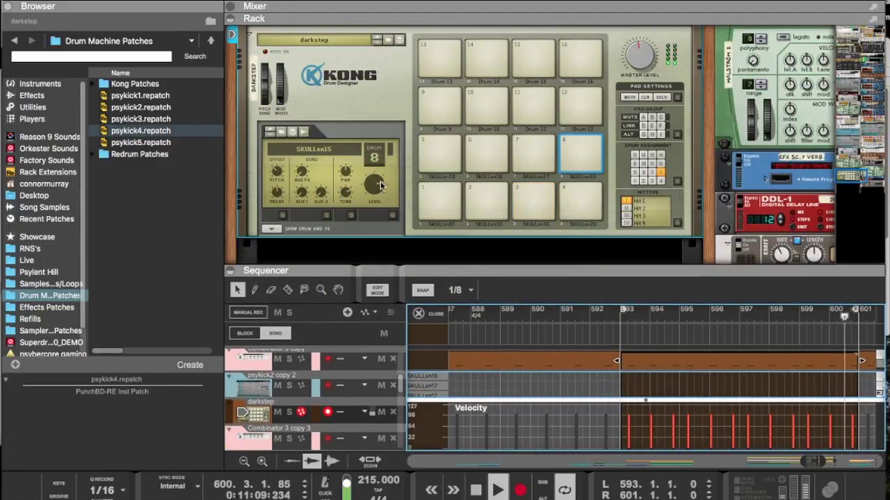
pyautogui.moveTo(488, 265); pyautogui.dragTo(549, 27)
# Step: Transpose the four SKULLsn16 notes at bars 594, 596, 598 and 600 up five semitones to G1
pyautogui.scroll(-5, 744, 249)
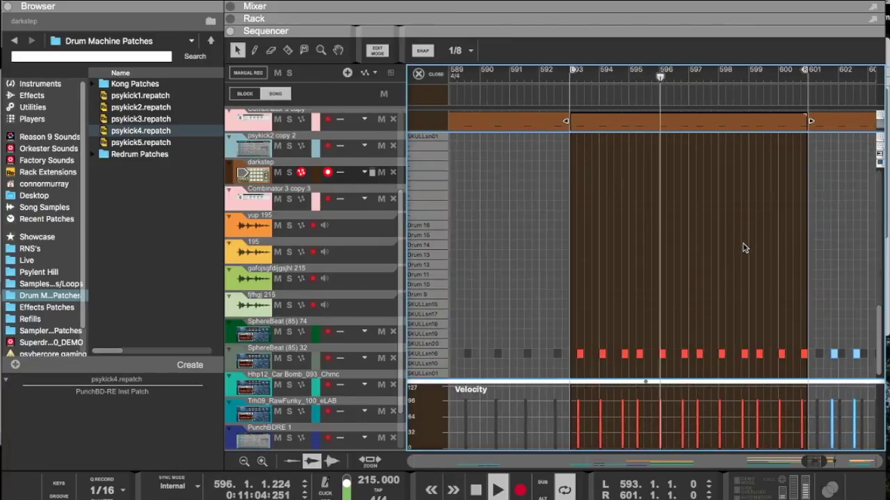
pyautogui.click(594, 354)
pyautogui.keyDown('shift'); pyautogui.click(654, 354); pyautogui.keyUp('shift')
pyautogui.keyDown('shift'); pyautogui.click(715, 355); pyautogui.keyUp('shift')
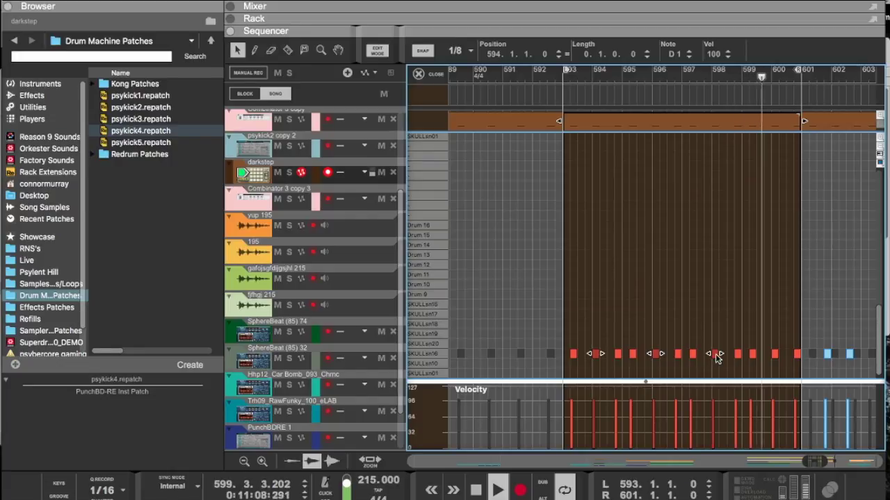
pyautogui.keyDown('shift'); pyautogui.click(775, 354); pyautogui.keyUp('shift')
pyautogui.press('super+Up')
pyautogui.press('super+Up')
pyautogui.press('super+Up')
pyautogui.press('super+Up')
pyautogui.press('super+Up')
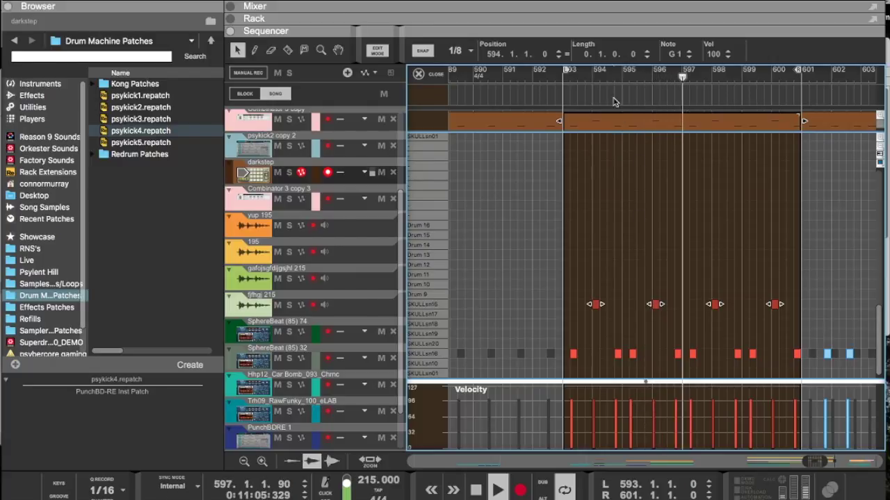
# Step: Adjust the tone and decay offset of drum 8 (SKULLsn15) on the darkstep Kong
pyautogui.press('F6')
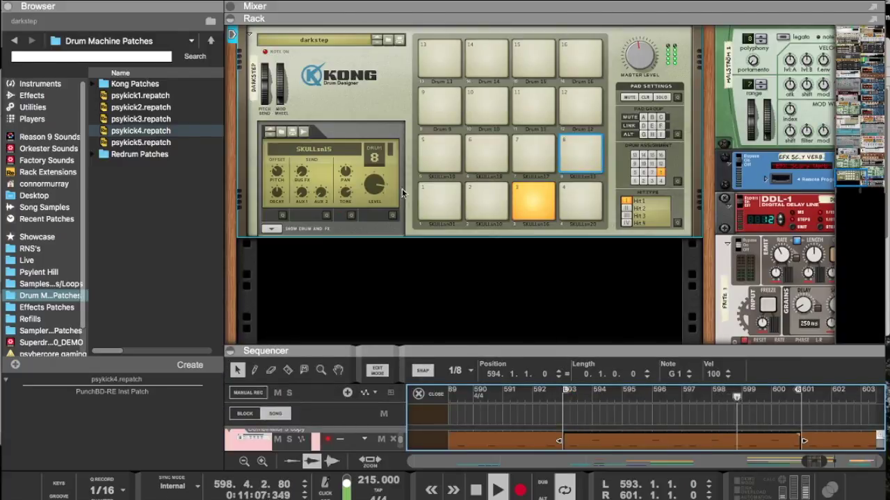
pyautogui.moveTo(344, 194); pyautogui.dragTo(341, 174)
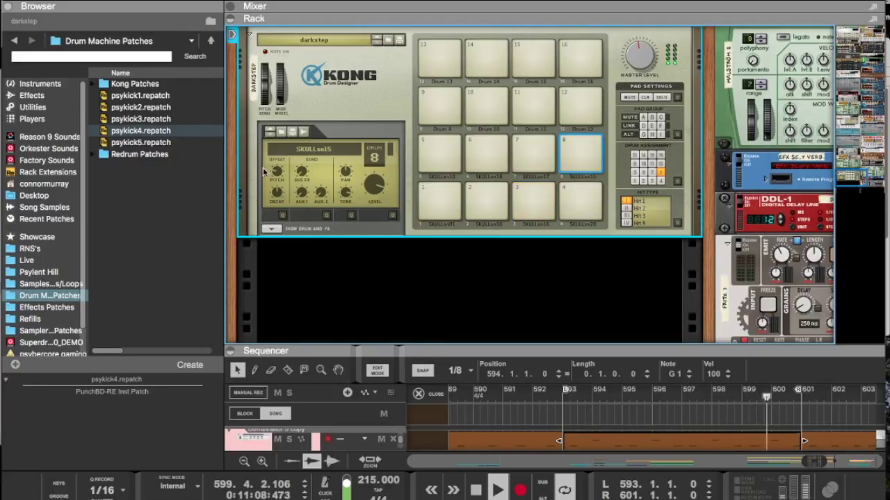
pyautogui.moveTo(276, 171)
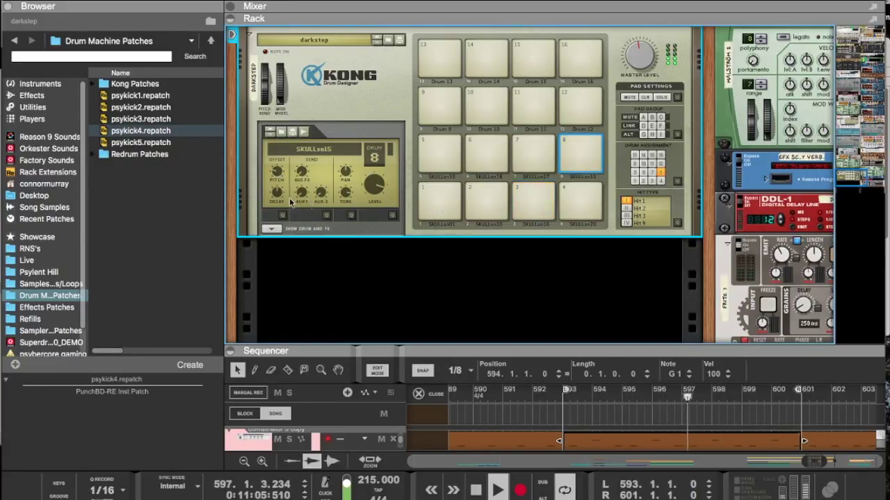
pyautogui.moveTo(276, 195); pyautogui.dragTo(275, 172)
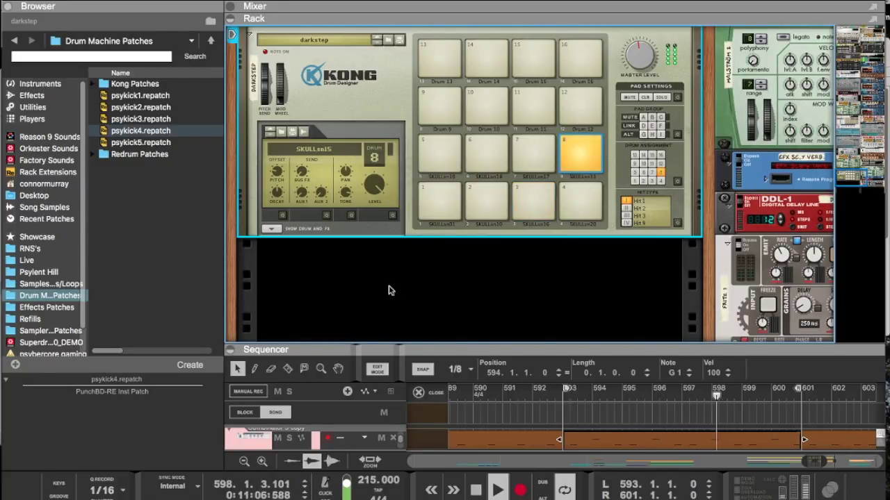
pyautogui.moveTo(445, 351); pyautogui.dragTo(486, 41)
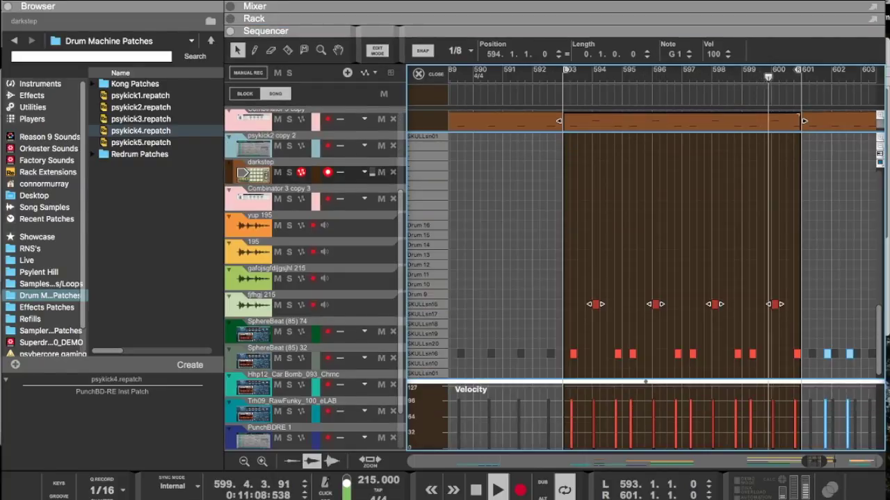
# Step: Replace the following darkstep clips with copies of the edited eight-bar clip and extend the loop to bar 625
pyautogui.press('super+e')
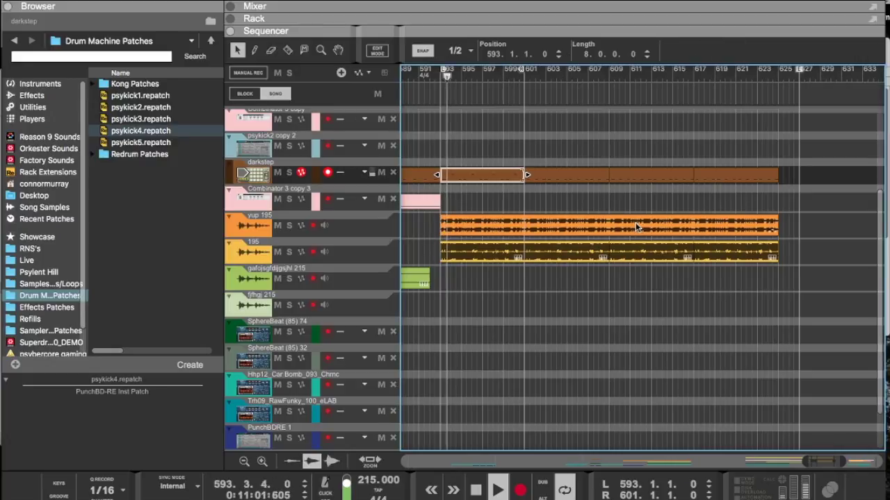
pyautogui.moveTo(576, 182); pyautogui.dragTo(747, 184)
pyautogui.keyDown('super'); pyautogui.click(779, 74); pyautogui.keyUp('super')
pyautogui.hscroll(-1, 751, 257)
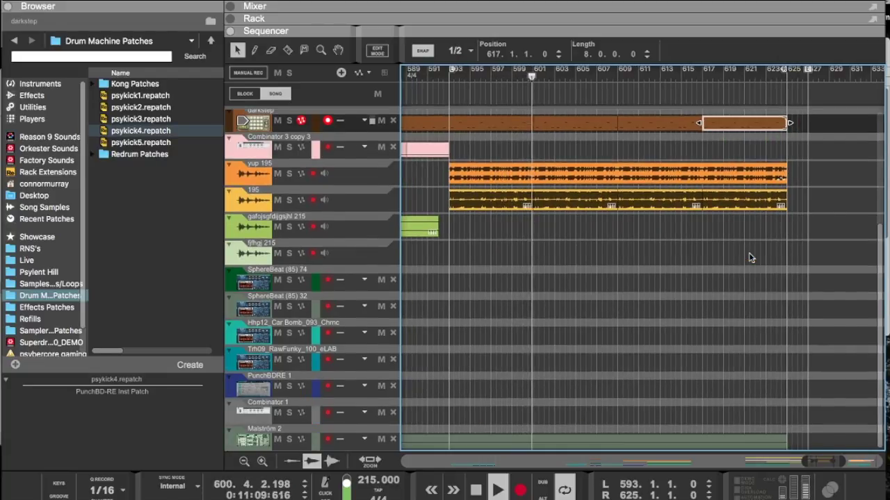
# Step: Set the Euclid rhythm generator's density to 76%, for 20 hits
pyautogui.scroll(3, 699, 183)
pyautogui.moveTo(645, 25); pyautogui.dragTo(616, 323)
pyautogui.scroll(8, 484, 211)
pyautogui.scroll(-5, 485, 208)
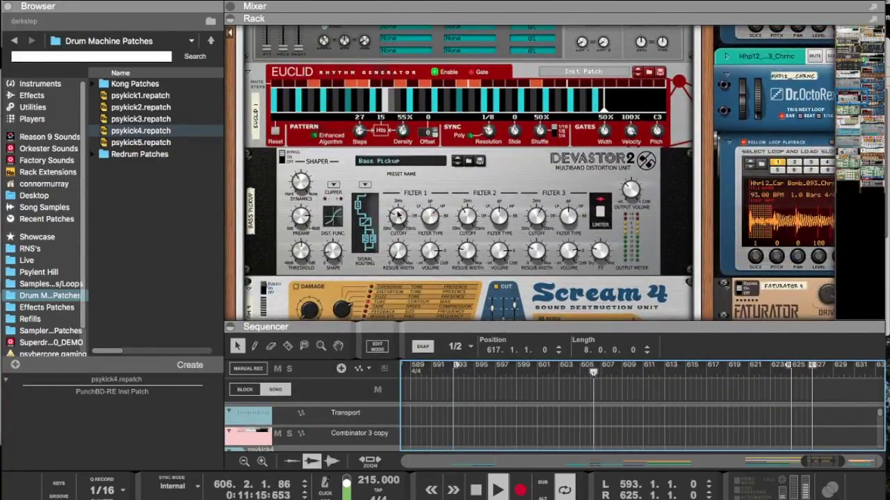
pyautogui.moveTo(402, 130); pyautogui.dragTo(405, 95)
pyautogui.moveTo(403, 131); pyautogui.dragTo(397, 145)
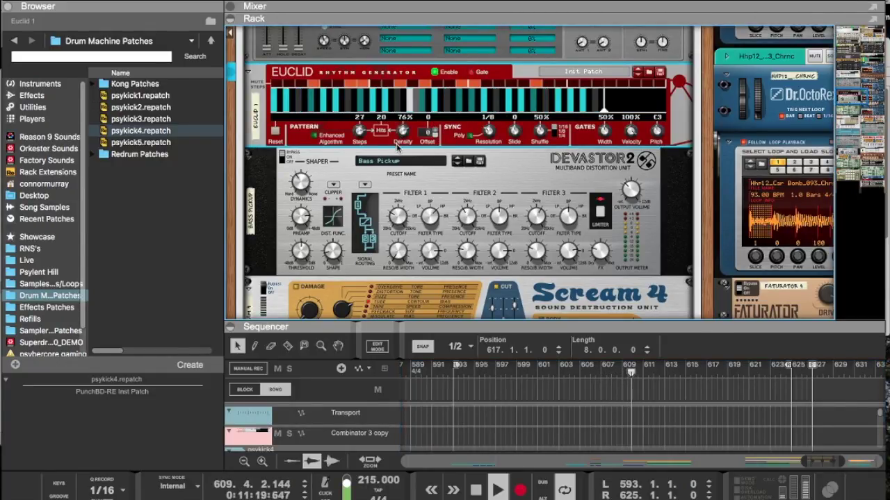
# Step: Look over the sequencer tracks to check which clips play between bars 593 and 625
pyautogui.moveTo(496, 321); pyautogui.dragTo(498, 152)
pyautogui.scroll(-5, 501, 303)
pyautogui.scroll(5, 502, 303)
pyautogui.scroll(-4, 501, 303)
pyautogui.scroll(4, 502, 303)
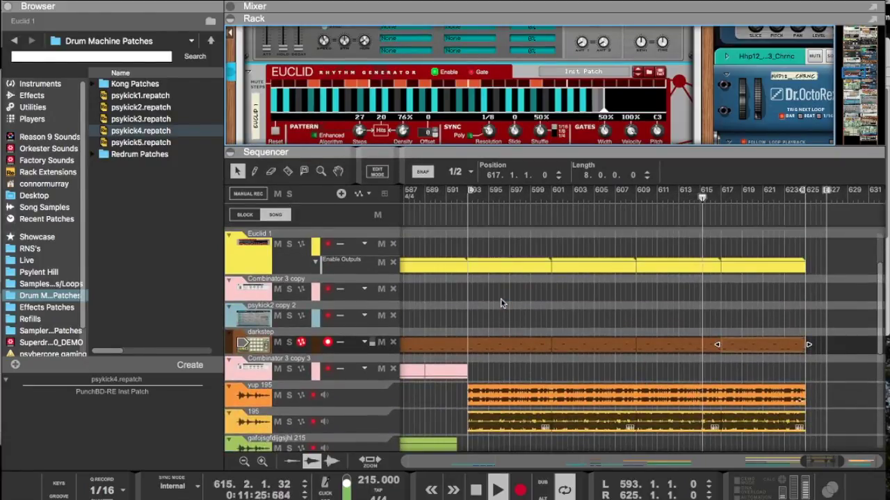
pyautogui.scroll(-4, 501, 303)
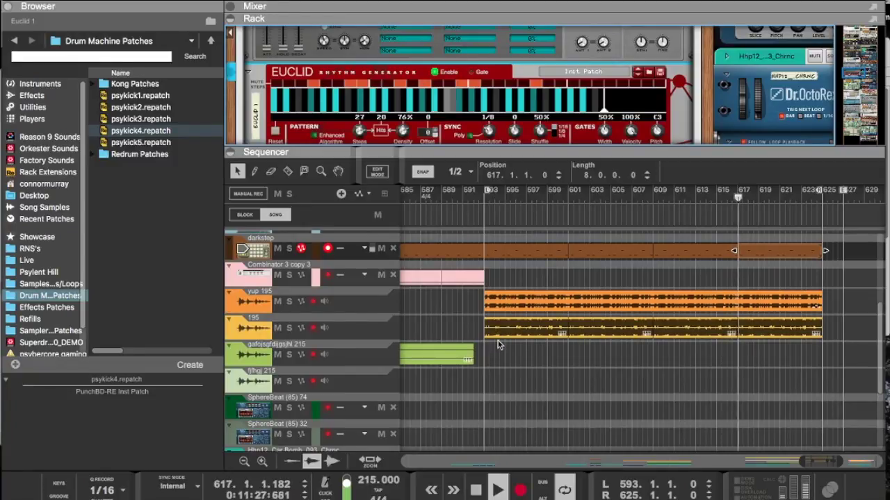
pyautogui.scroll(-3, 497, 368)
pyautogui.scroll(8, 497, 369)
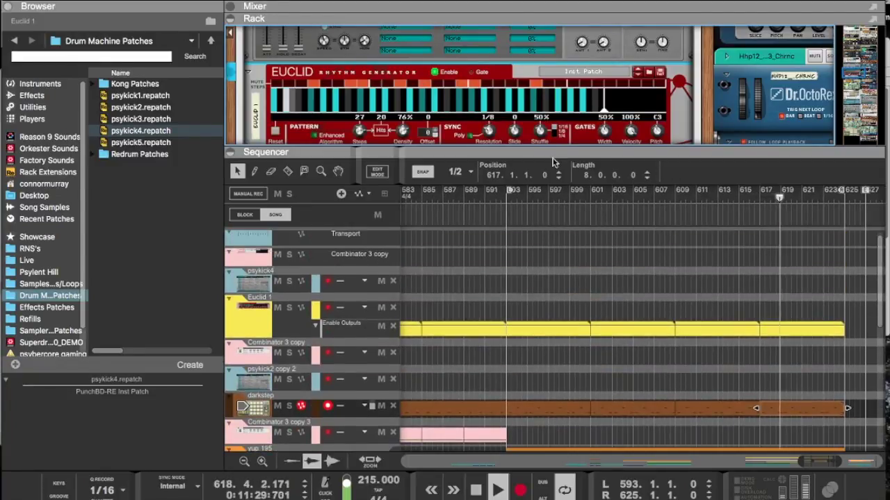
# Step: Add a Little LFO instrument below the darkstep Kong at the end of the rack
pyautogui.moveTo(552, 150); pyautogui.dragTo(538, 350)
pyautogui.scroll(-10, 544, 299)
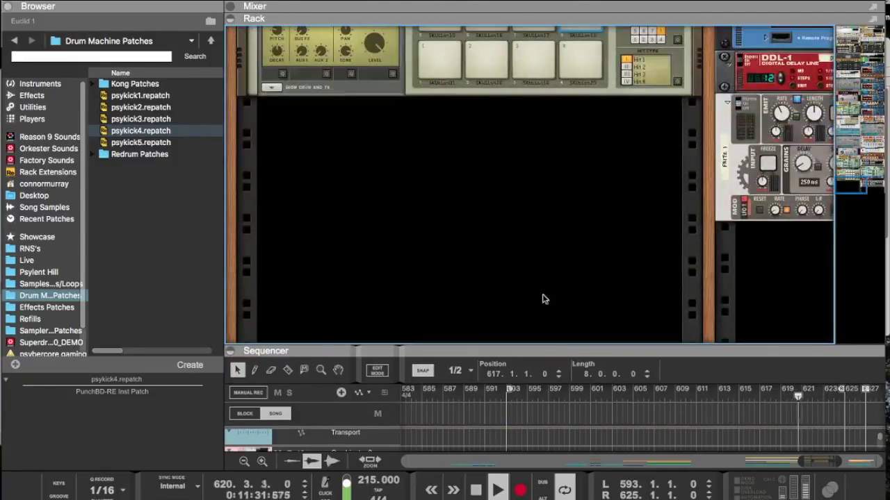
pyautogui.rightClick(488, 249)
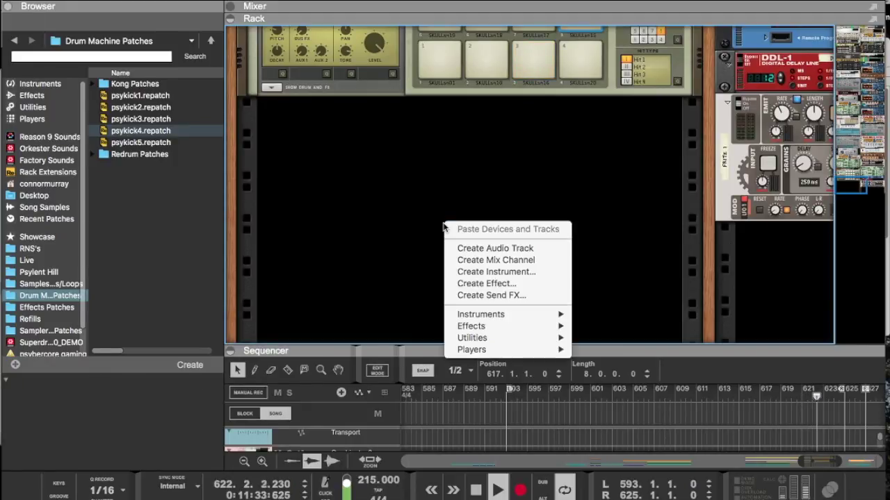
pyautogui.moveTo(487, 315)
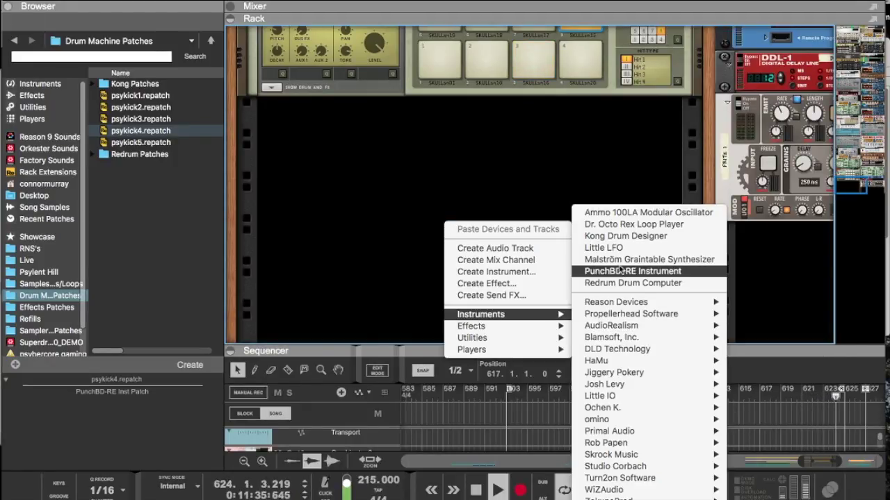
pyautogui.click(443, 192)
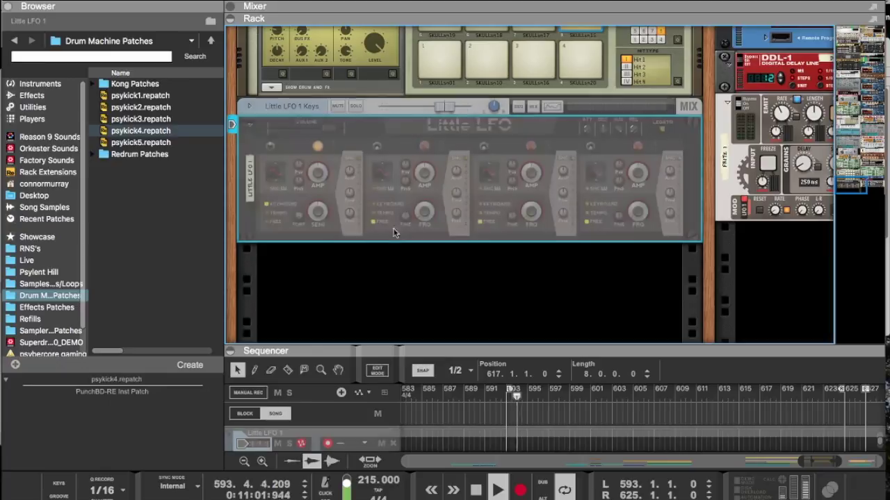
# Step: Add a Lectric Panda Fritz Granular Engine effect below the Little LFO
pyautogui.rightClick(388, 278)
pyautogui.moveTo(427, 385)
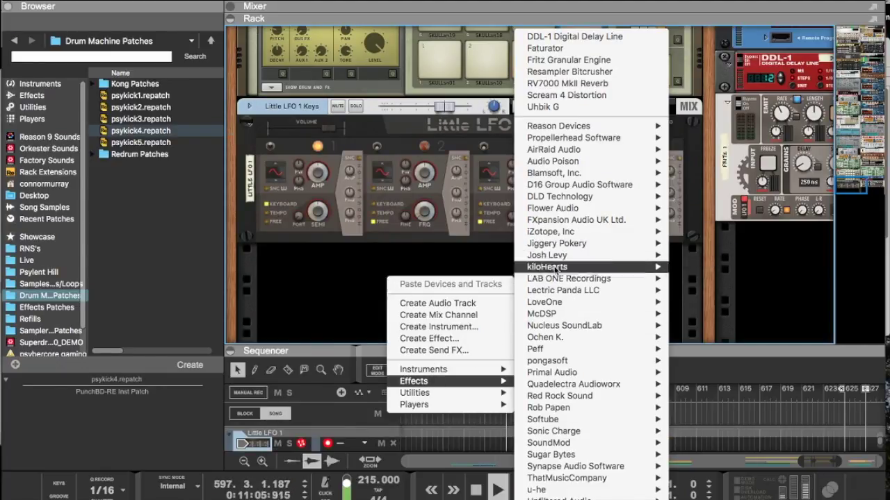
pyautogui.moveTo(550, 293)
pyautogui.click(686, 291)
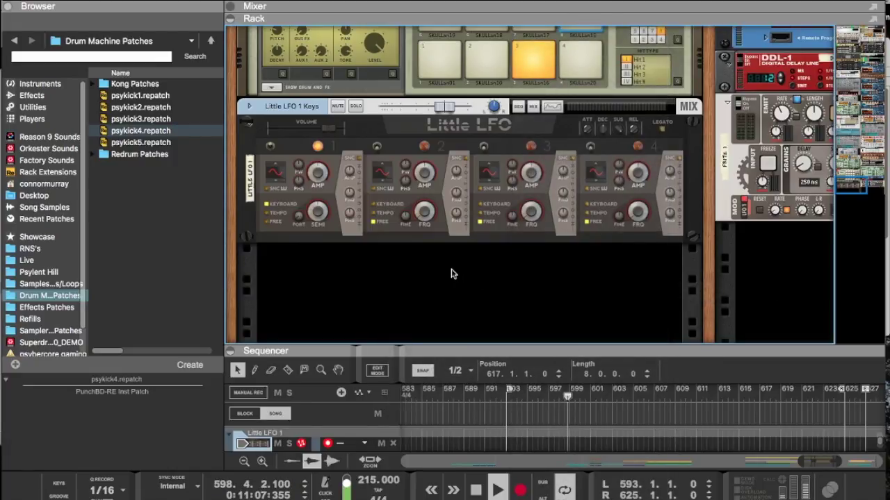
# Step: On the rack's rear, patch LFO 2's CV output to LFO 1's frequency input and add a Spider CV Merger & Splitter
pyautogui.press('Tab')
pyautogui.moveTo(406, 161); pyautogui.dragTo(311, 137)
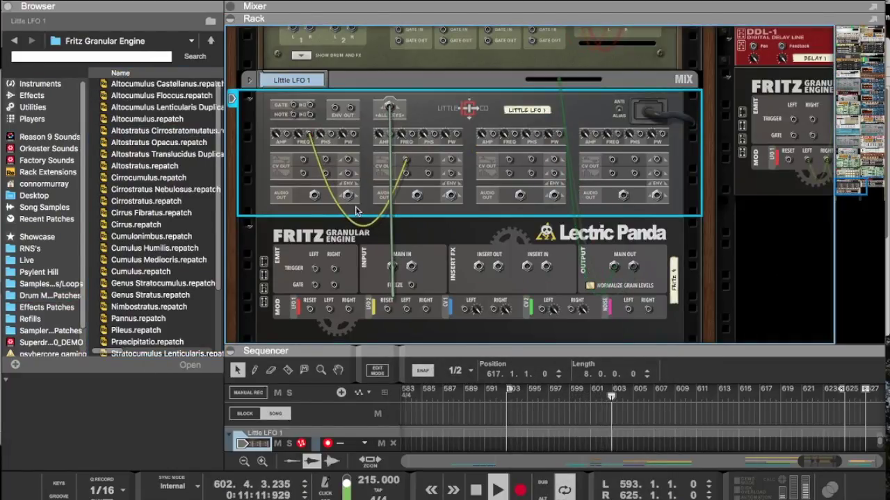
pyautogui.rightClick(356, 211)
pyautogui.moveTo(401, 346)
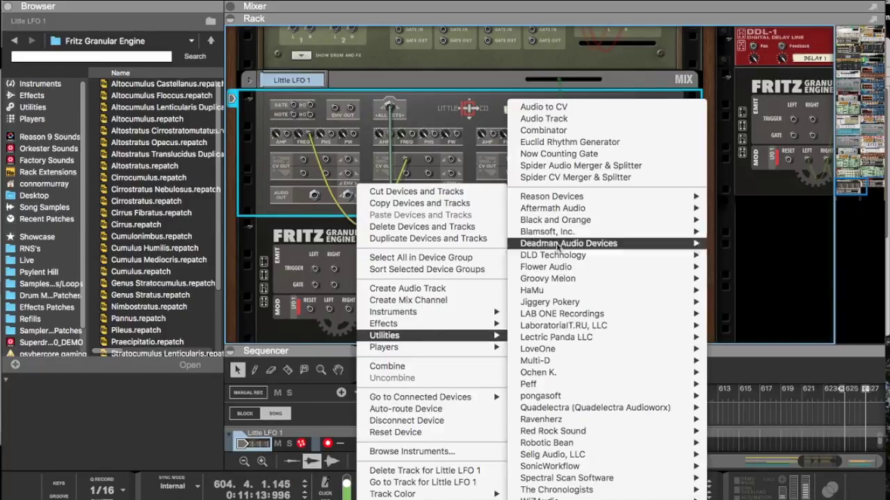
pyautogui.click(590, 178)
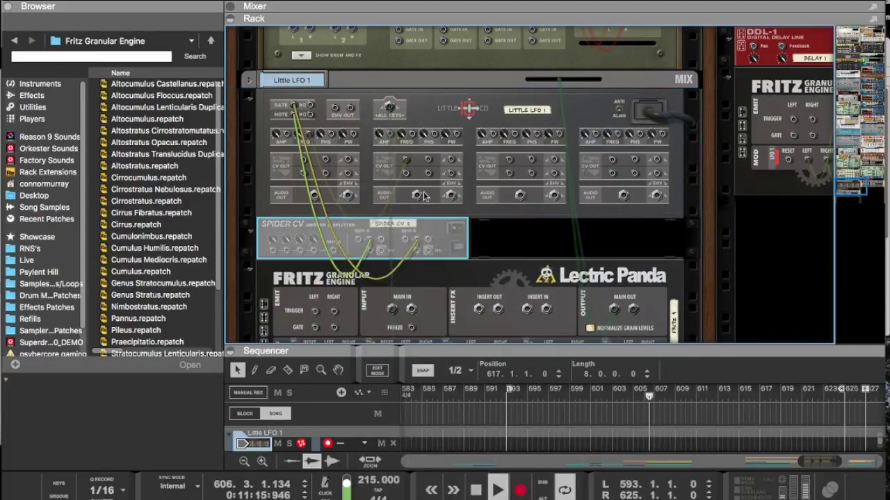
# Step: Remove the Spider CV's automatic cables and route LFO 2's CV output through its merger into LFO 1's frequency input
pyautogui.moveTo(366, 244); pyautogui.dragTo(393, 236)
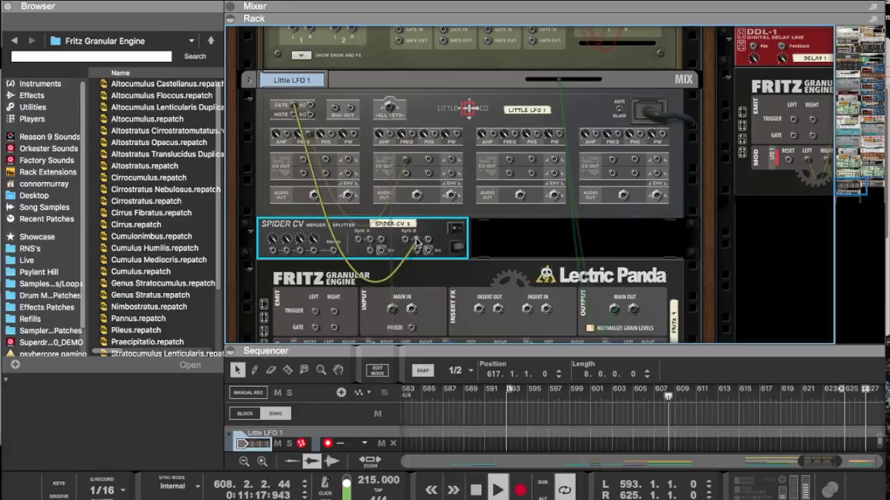
pyautogui.moveTo(310, 136); pyautogui.dragTo(333, 250)
pyautogui.moveTo(314, 252)
pyautogui.mouseDown()
pyautogui.moveTo(406, 162)
pyautogui.moveTo(315, 253)
pyautogui.mouseUp()
pyautogui.moveTo(397, 172); pyautogui.dragTo(381, 250)
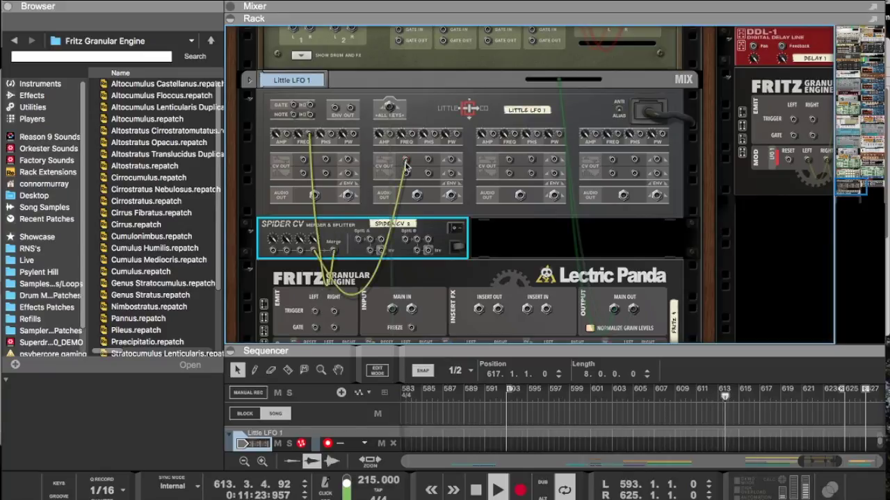
# Step: Patch Fritz's LFO 1 left output to the Spider's third merge input and its LFO 2 left output to Little LFO 2's PW input
pyautogui.scroll(-3, 406, 330)
pyautogui.moveTo(328, 299); pyautogui.dragTo(300, 201)
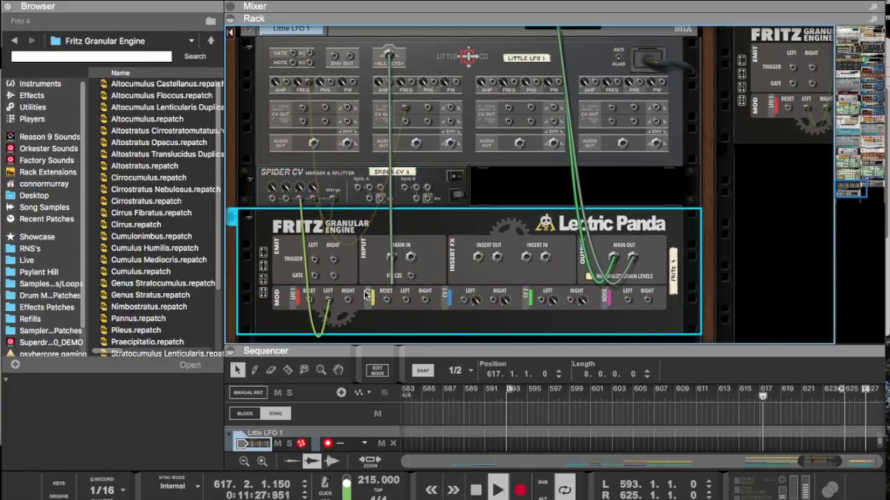
pyautogui.moveTo(406, 304); pyautogui.dragTo(456, 83)
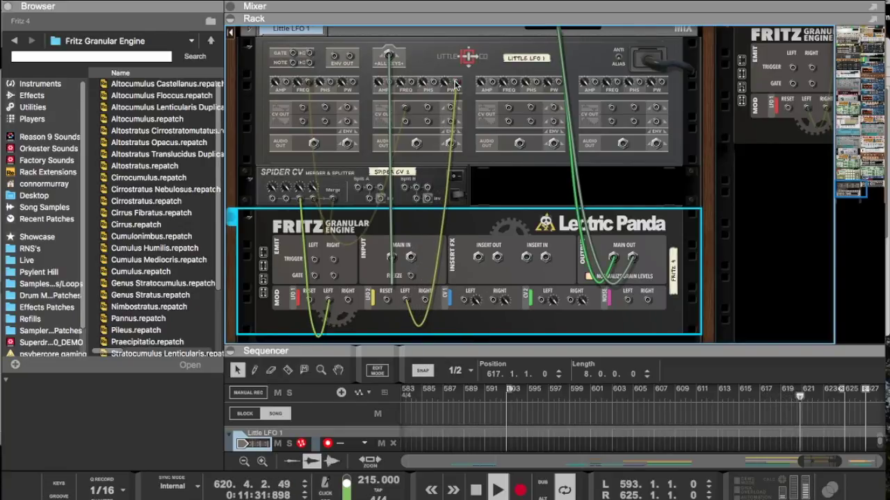
# Step: Patch Fritz's LFO 1 right output to Little LFO 2's frequency input
pyautogui.moveTo(348, 299); pyautogui.dragTo(411, 84)
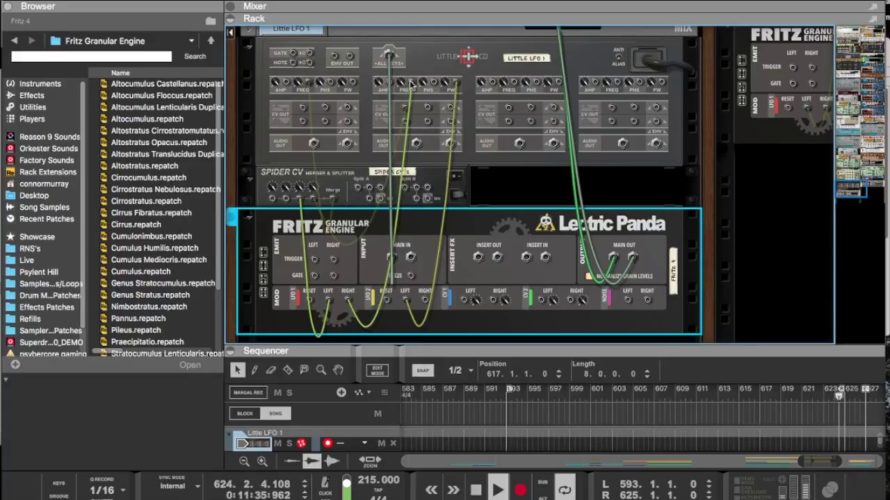
pyautogui.press('Tab')
pyautogui.press('Tab')
# Step: Patch Little LFO 3's CV output to LFO 2's frequency input, turn on LFO 3 and set LFO 2's frequency source to Tempo
pyautogui.moveTo(411, 82); pyautogui.dragTo(445, 135)
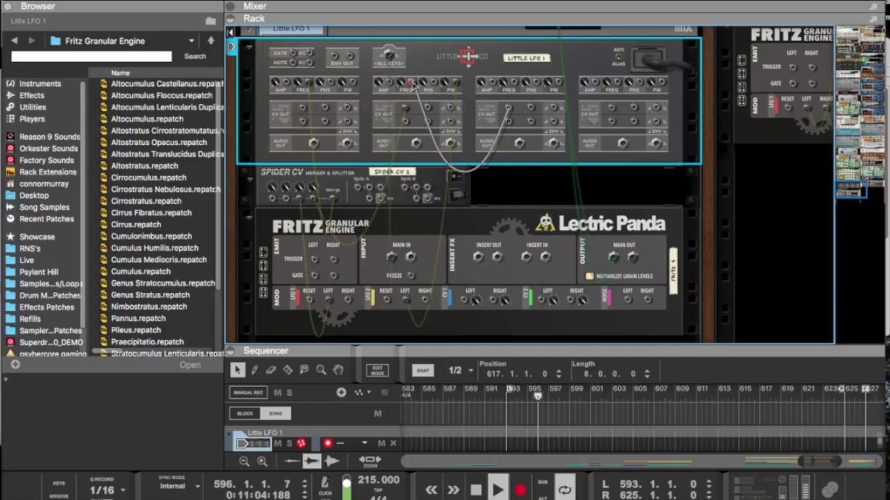
pyautogui.press('Tab')
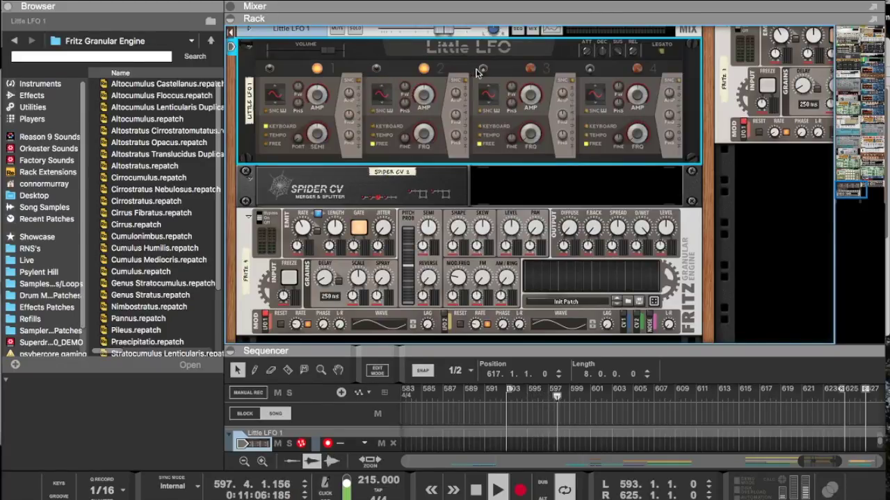
pyautogui.click(380, 140)
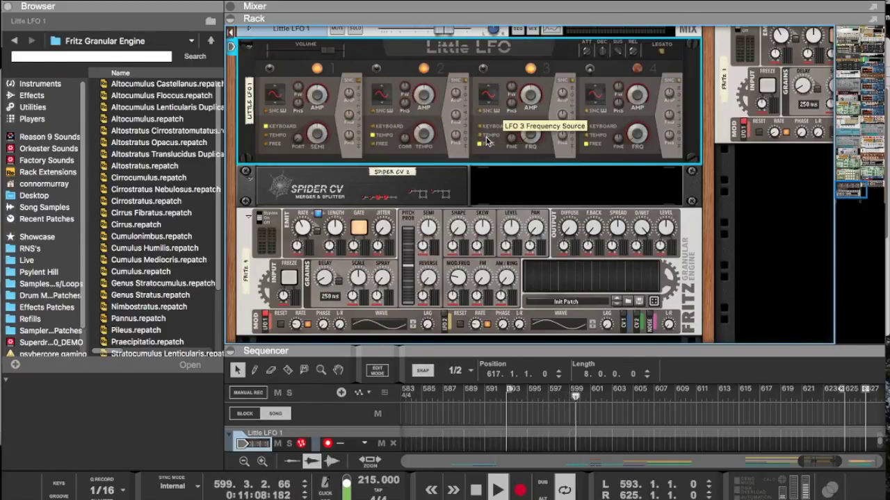
# Step: Enlarge the sequencer and delete the darkstep track's clips in the section from bar 593 to 625
pyautogui.moveTo(533, 344); pyautogui.dragTo(560, 28)
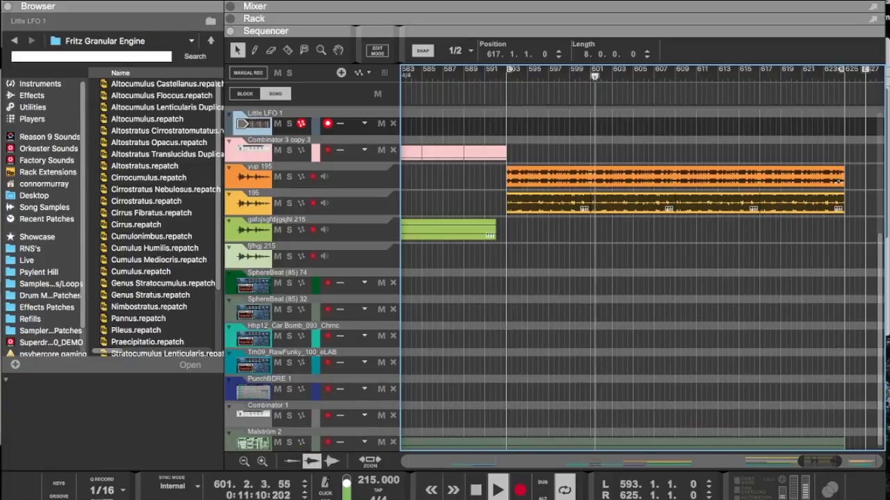
pyautogui.scroll(4, 599, 144)
pyautogui.scroll(3, 598, 142)
pyautogui.hscroll(2, 598, 143)
pyautogui.scroll(-7, 598, 142)
pyautogui.scroll(4, 598, 142)
pyautogui.scroll(3, 598, 146)
pyautogui.moveTo(781, 299); pyautogui.dragTo(517, 255)
pyautogui.press('Delete')
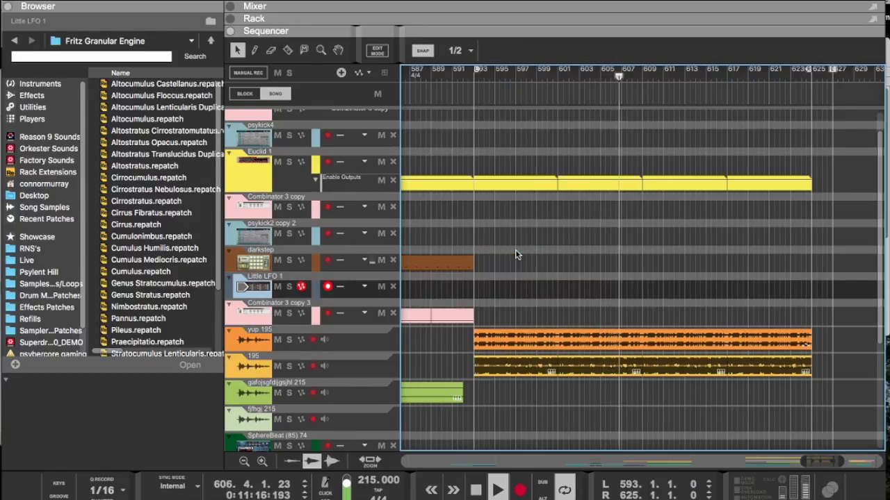
# Step: Copy eight bars of the SphereBeat (85) 32 and Hhp12_Car Bomb drum clips from the later section to bars 585–593
pyautogui.scroll(-6, 516, 255)
pyautogui.hscroll(8, 516, 255)
pyautogui.hscroll(4, 517, 255)
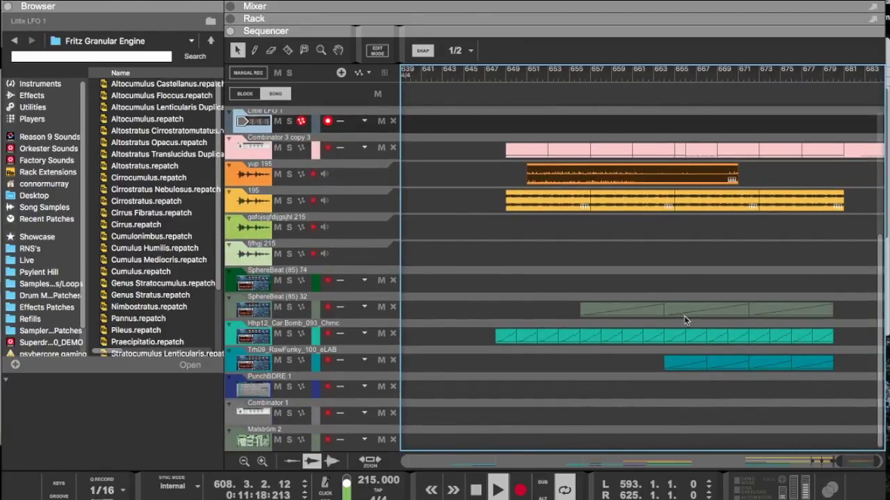
pyautogui.moveTo(735, 345); pyautogui.dragTo(737, 345)
pyautogui.moveTo(679, 320); pyautogui.dragTo(442, 319)
pyautogui.scroll(1, 556, 417)
pyautogui.scroll(-1, 558, 417)
# Step: Move the 64-bar Malström 2 clip so that it starts at bar 593
pyautogui.click(466, 440)
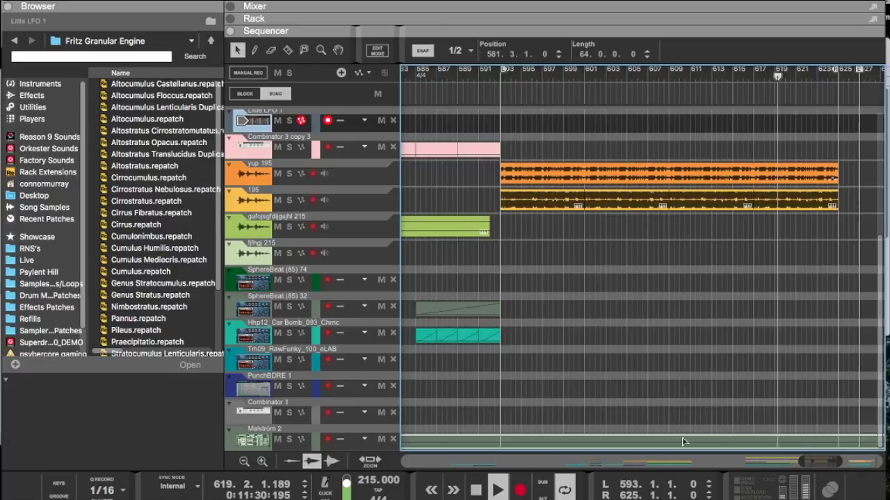
pyautogui.moveTo(682, 442); pyautogui.dragTo(799, 440)
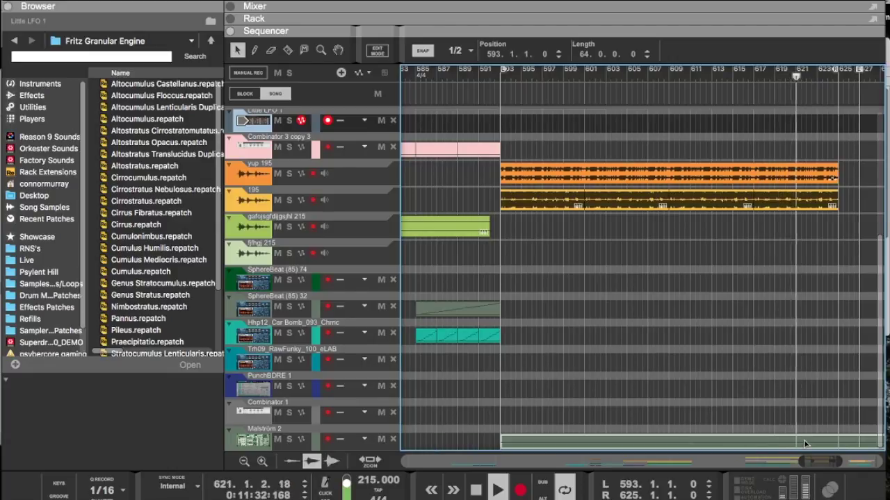
pyautogui.hscroll(-2, 577, 323)
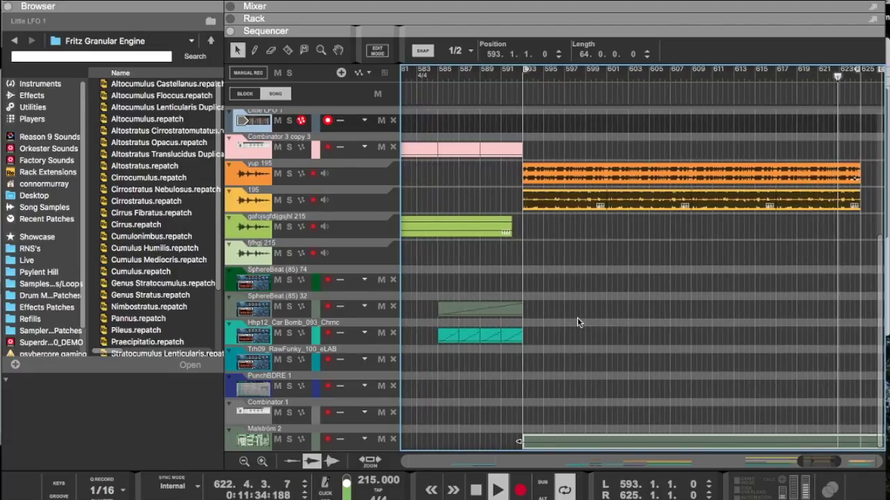
pyautogui.hscroll(-2, 577, 322)
pyautogui.scroll(4, 587, 432)
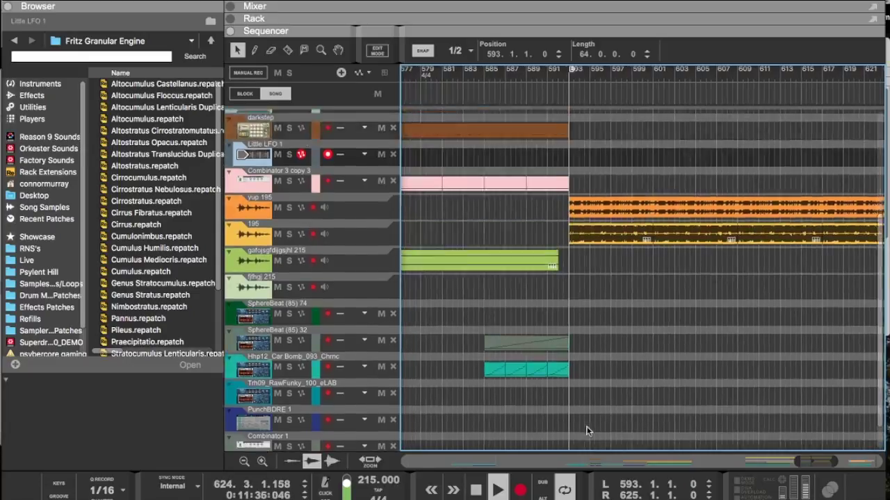
pyautogui.scroll(-4, 587, 431)
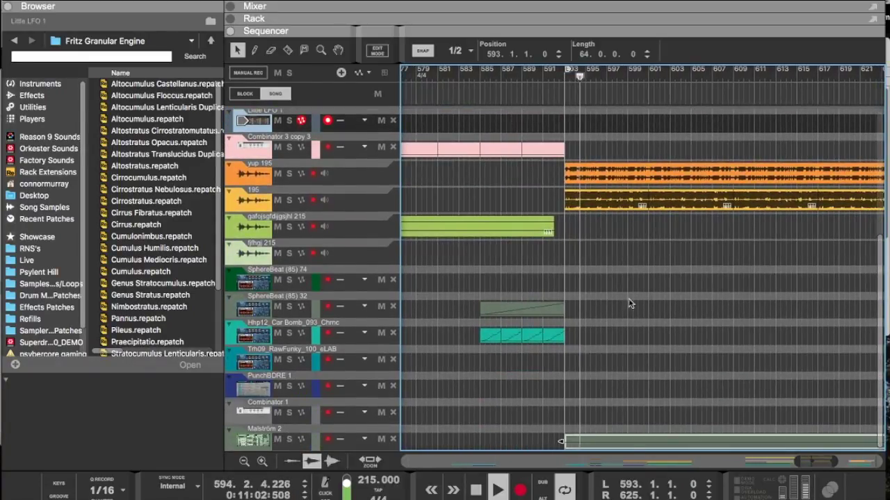
# Step: Show the Malström 2 synthesizer in the rack, set its master level to 86 and return to the full sequencer
pyautogui.press('F6')
pyautogui.scroll(6, 686, 180)
pyautogui.click(686, 179)
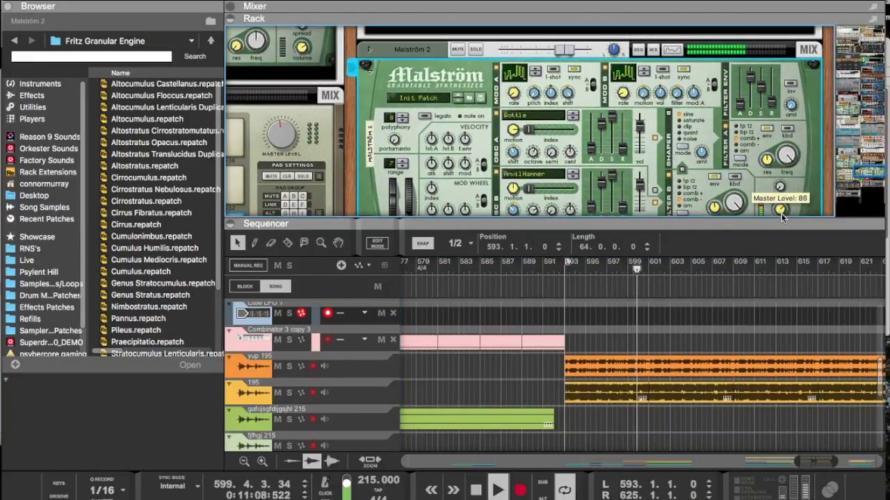
pyautogui.press('F6')
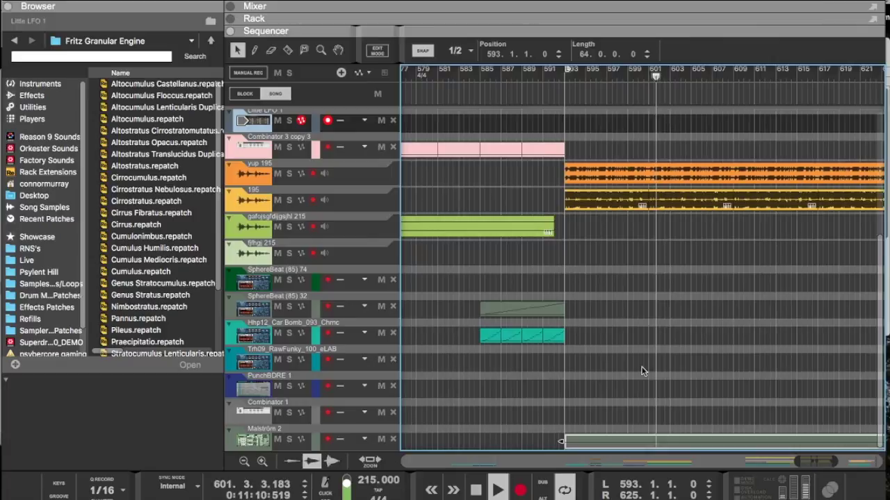
# Step: Copy the Malström 2 clip onto the Little LFO 1 track at bar 593 and shorten both clips to 34 bars
pyautogui.moveTo(587, 429); pyautogui.dragTo(586, 129)
pyautogui.hscroll(5, 598, 90)
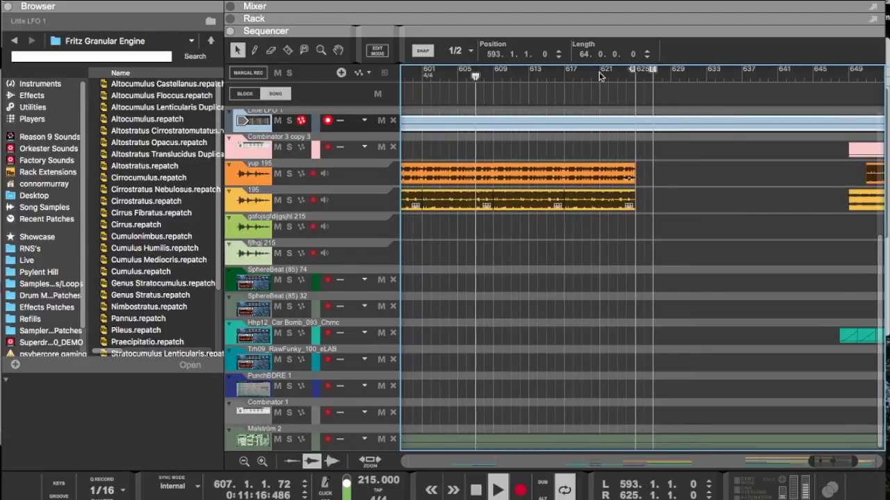
pyautogui.scroll(-5, 635, 239)
pyautogui.scroll(-2, 640, 367)
pyautogui.keyDown('shift'); pyautogui.click(749, 442); pyautogui.keyUp('shift')
pyautogui.moveTo(783, 443); pyautogui.dragTo(680, 448)
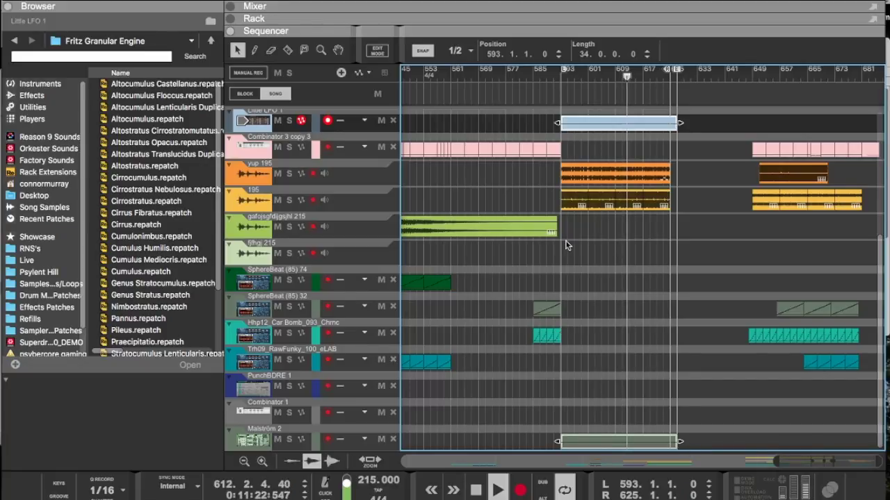
# Step: Open the Little LFO 1 clip, bring back the rack, and give Fritz's LFO 1 an irregular spiky waveform and Little LFO 2 a different waveform
pyautogui.doubleClick(582, 128)
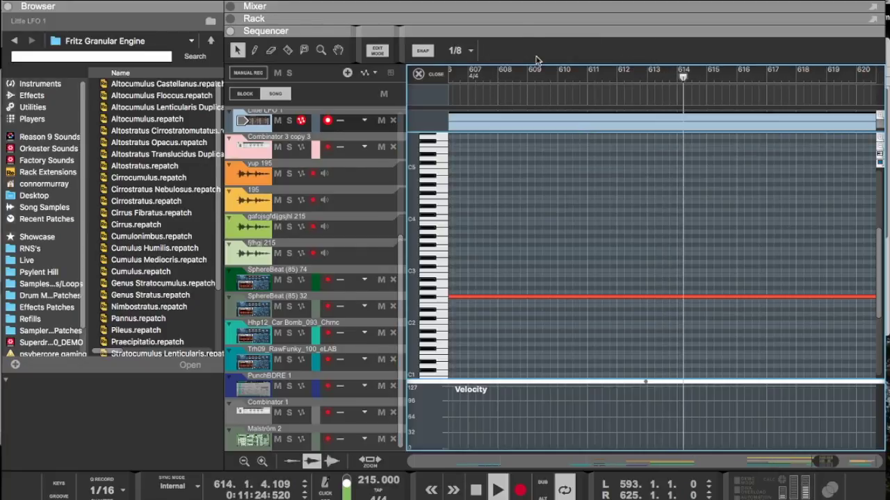
pyautogui.moveTo(519, 30); pyautogui.dragTo(516, 314)
pyautogui.scroll(-10, 473, 280)
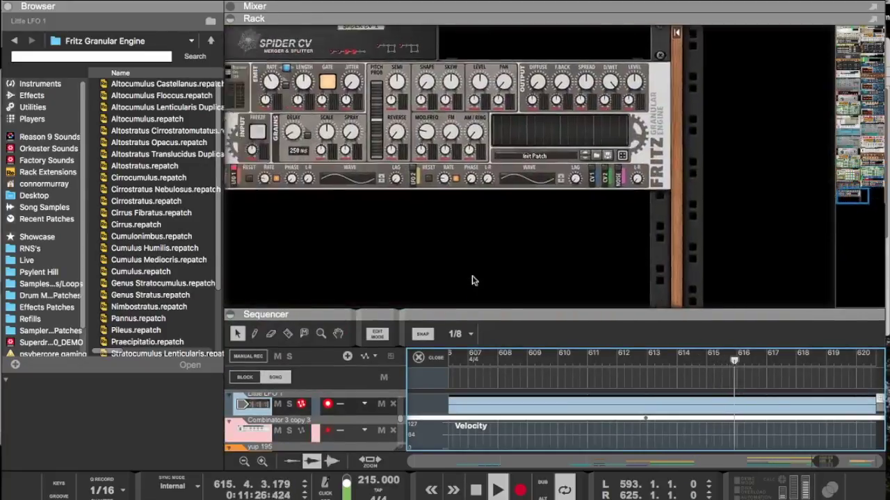
pyautogui.scroll(2, 473, 280)
pyautogui.scroll(1, 472, 280)
pyautogui.click(398, 281)
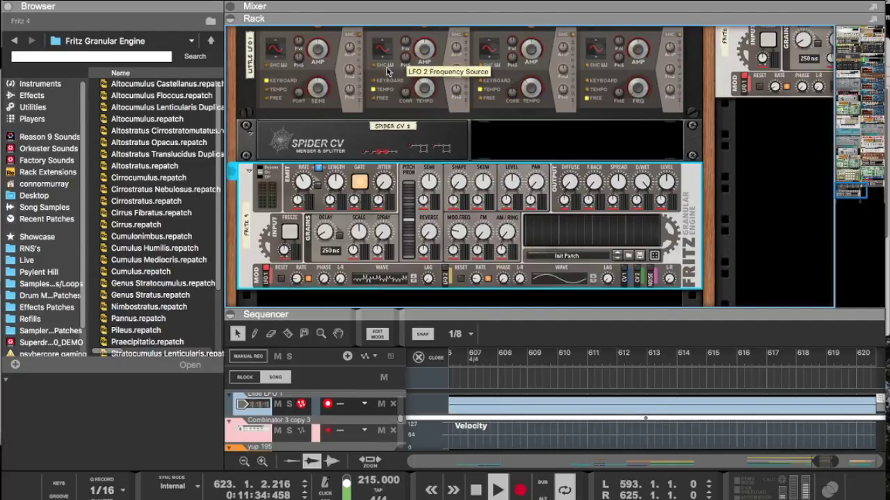
pyautogui.click(381, 46)
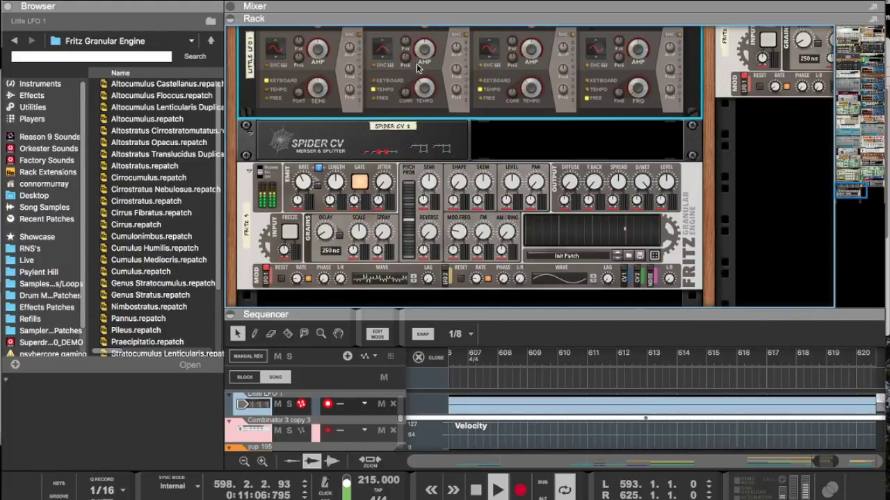
# Step: Patch Little LFO 4's CV output to LFO 2's amp input, then turn on LFO 4 with its frequency source on Tempo
pyautogui.press('Tab')
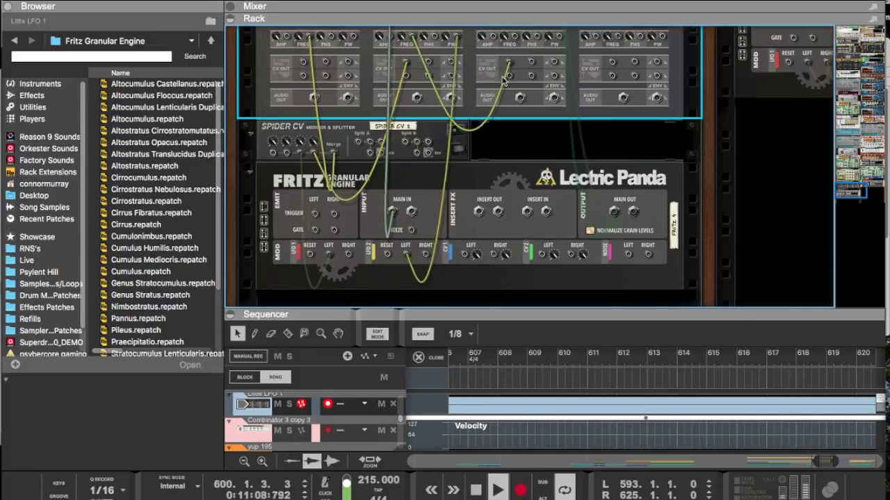
pyautogui.moveTo(612, 61); pyautogui.dragTo(391, 111)
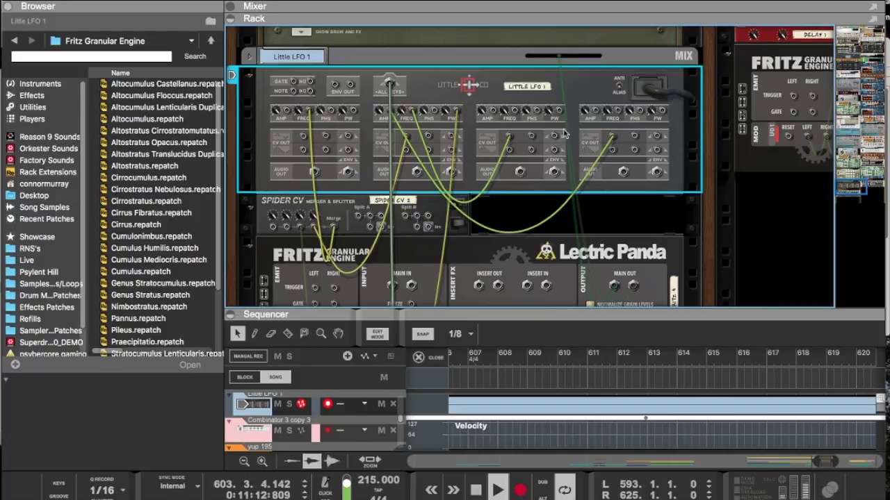
pyautogui.press('Tab')
pyautogui.click(592, 98)
pyautogui.click(597, 164)
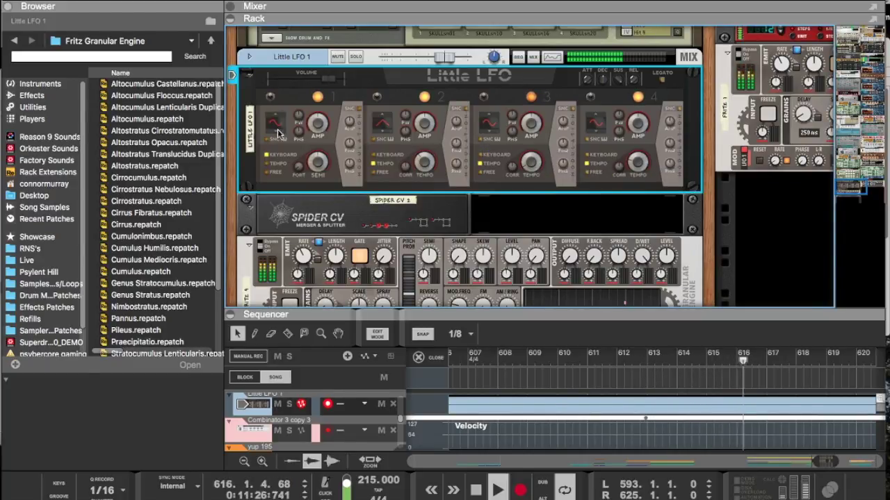
# Step: Give Fritz's LFO 2 a rapid multi-cycle waveform with its LFO 1 rate at 12/4, and adjust Little LFO 2's tempo rate
pyautogui.scroll(-5, 281, 142)
pyautogui.moveTo(560, 171); pyautogui.dragTo(557, 95)
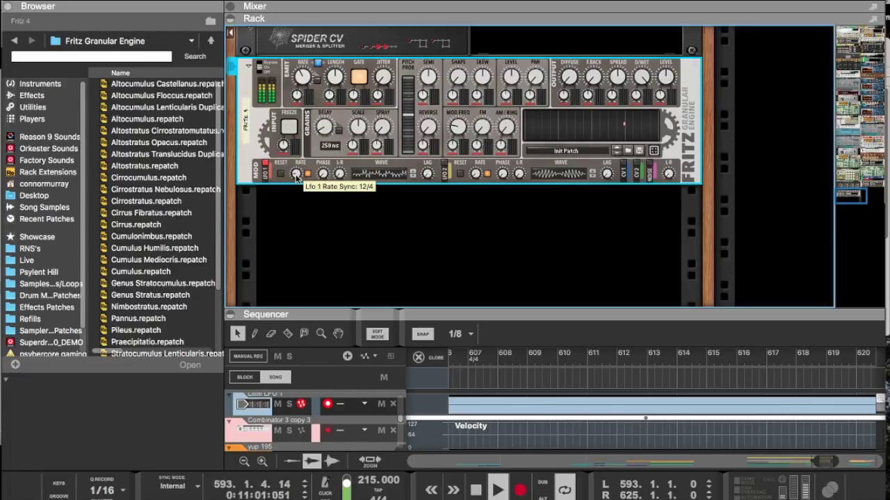
pyautogui.scroll(5, 364, 198)
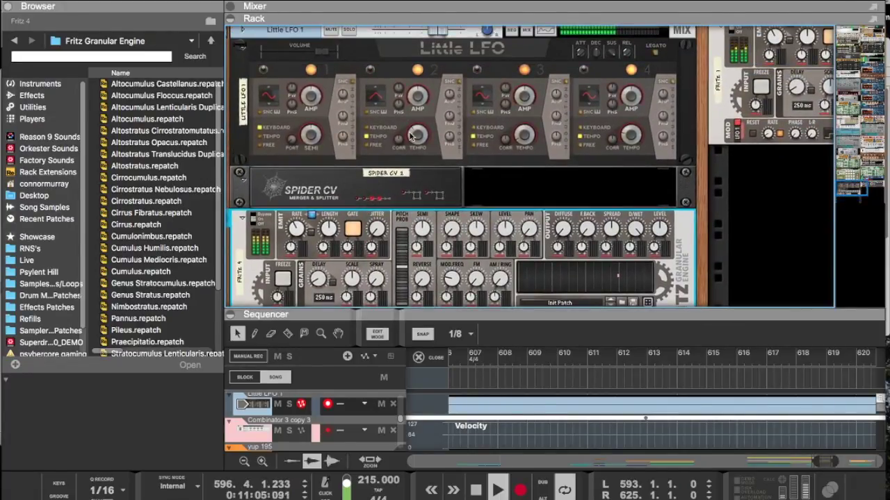
pyautogui.click(418, 134)
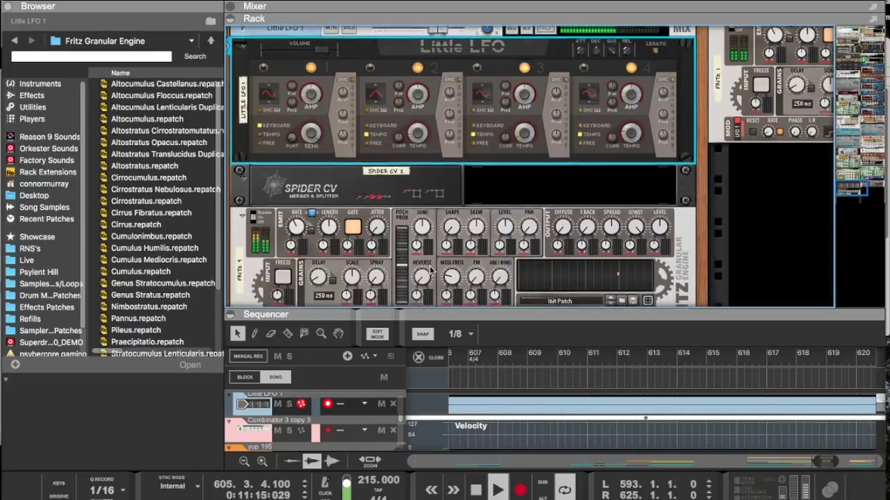
pyautogui.scroll(-3, 442, 170)
pyautogui.rightClick(471, 103)
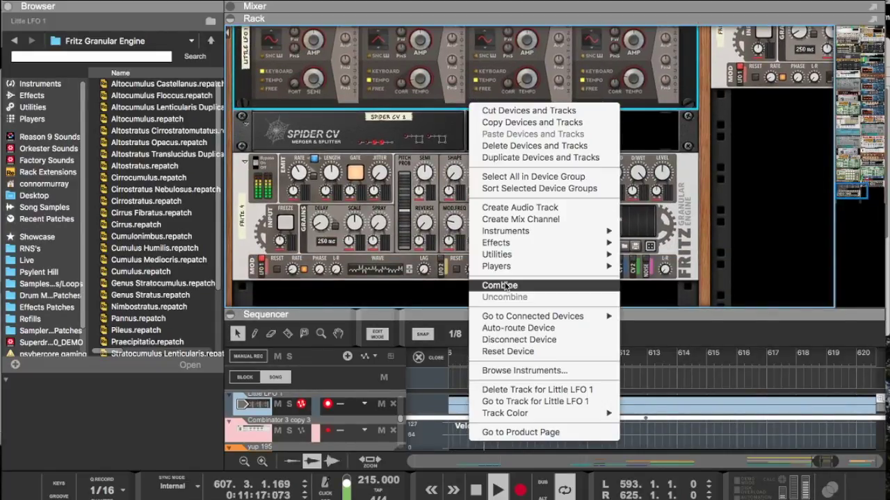
pyautogui.moveTo(502, 255)
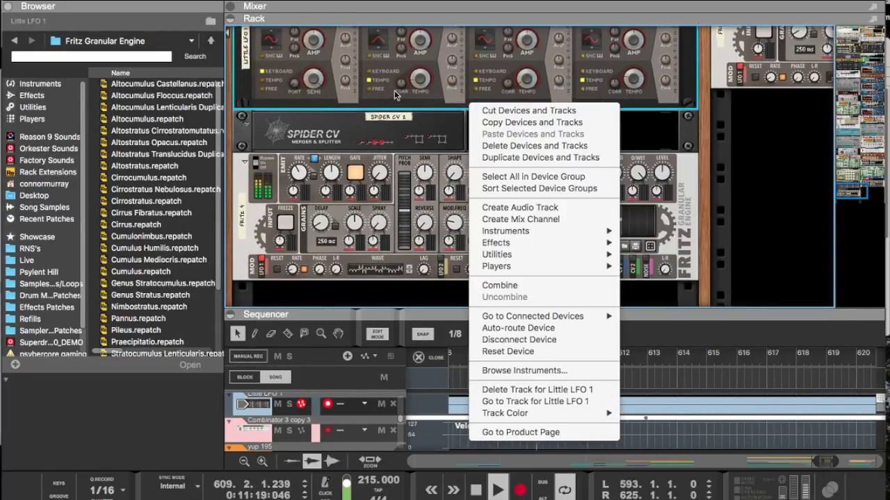
pyautogui.click(394, 90)
pyautogui.press('Tab')
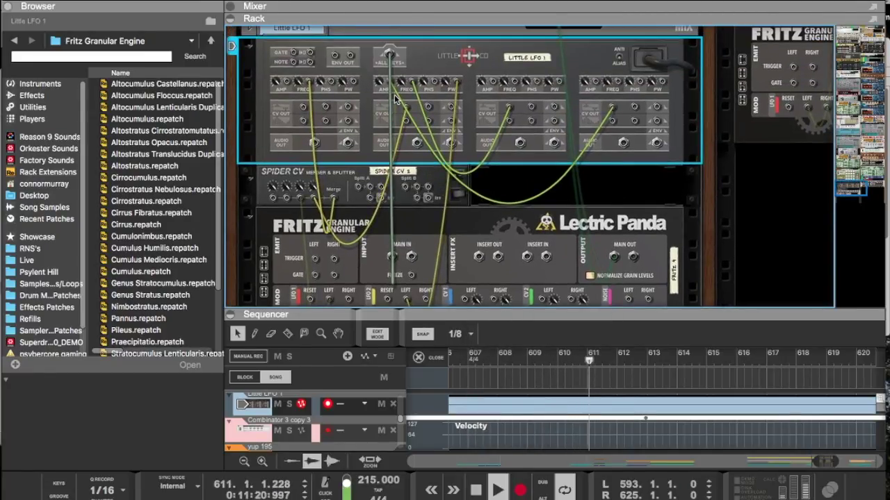
pyautogui.press('Tab')
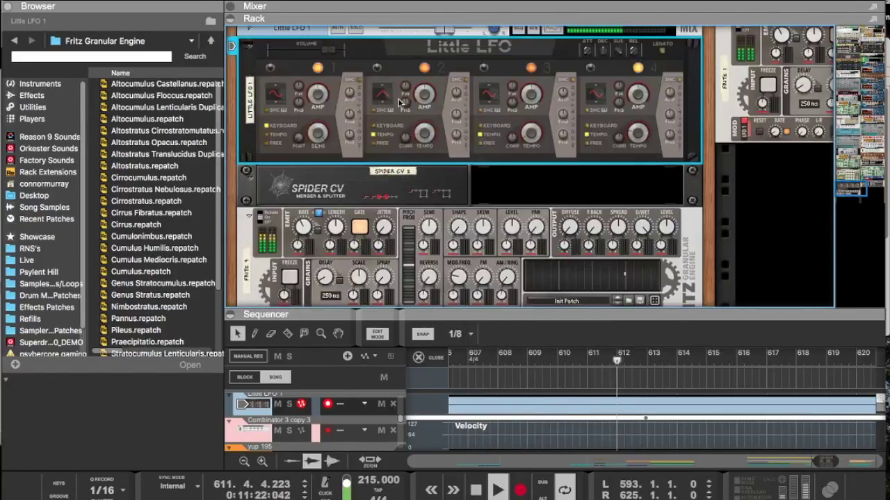
pyautogui.rightClick(415, 156)
pyautogui.moveTo(486, 290)
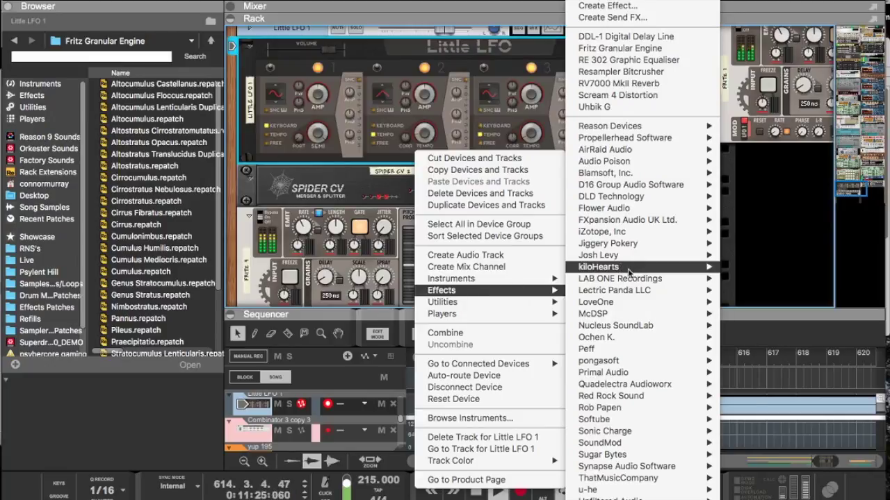
pyautogui.click(381, 223)
# Step: Patch Fritz's LFO 1 right output to Little LFO 3's PW input and its LFO 2 right output to Little LFO 4's PW input
pyautogui.scroll(-5, 381, 223)
pyautogui.press('Tab')
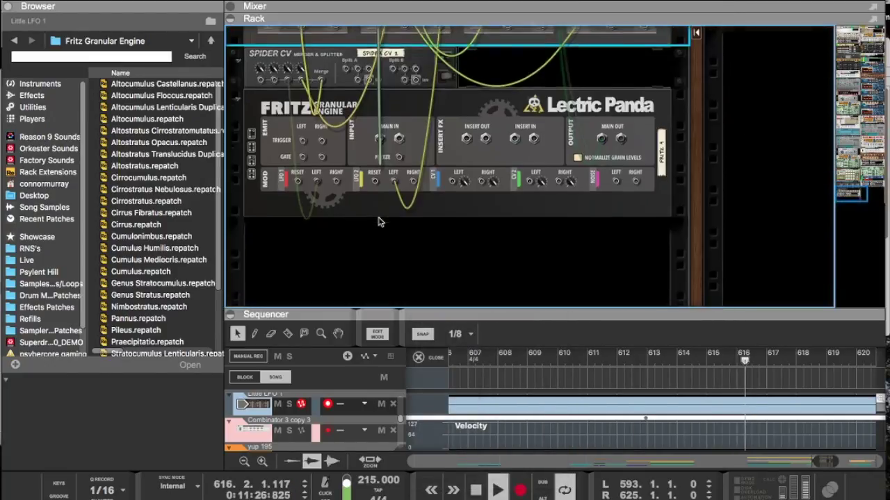
pyautogui.moveTo(335, 181); pyautogui.dragTo(502, 85)
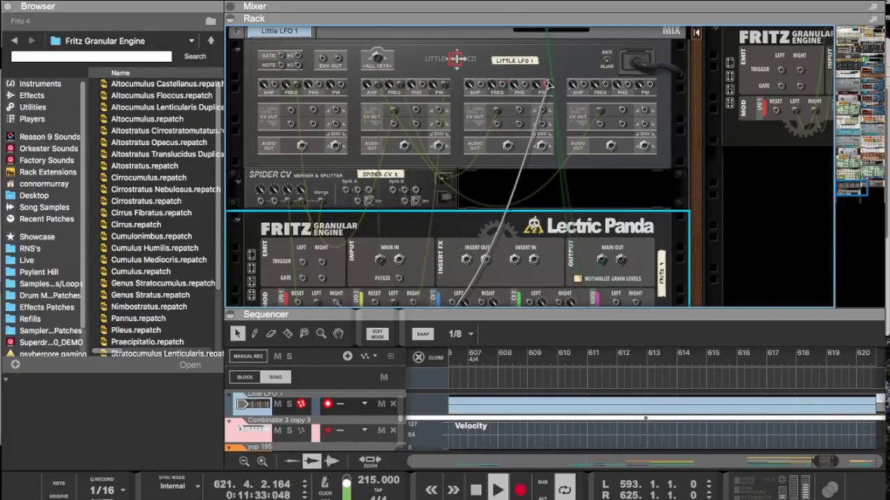
pyautogui.moveTo(652, 87); pyautogui.dragTo(413, 243)
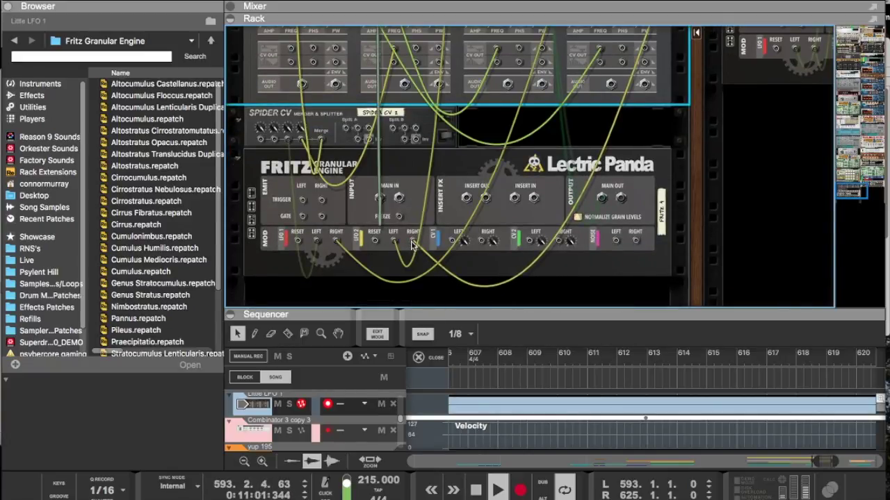
pyautogui.scroll(4, 412, 242)
pyautogui.press('Tab')
pyautogui.scroll(-6, 412, 242)
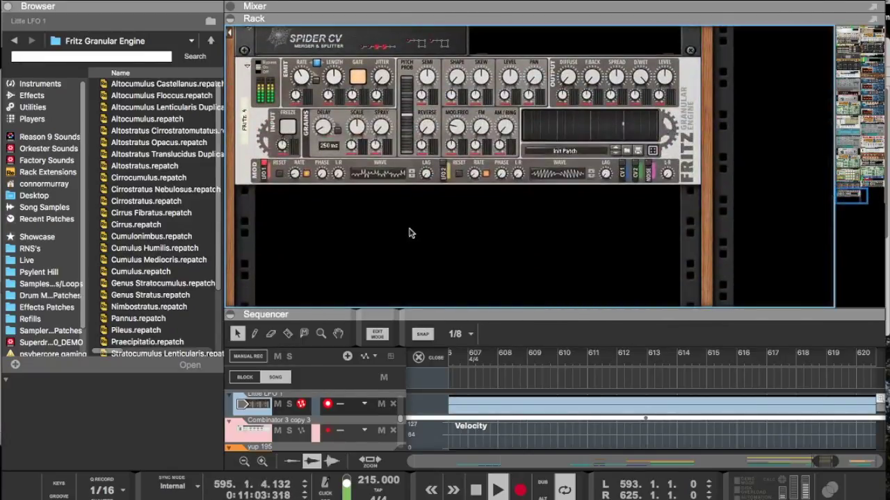
pyautogui.rightClick(408, 213)
pyautogui.press('Escape')
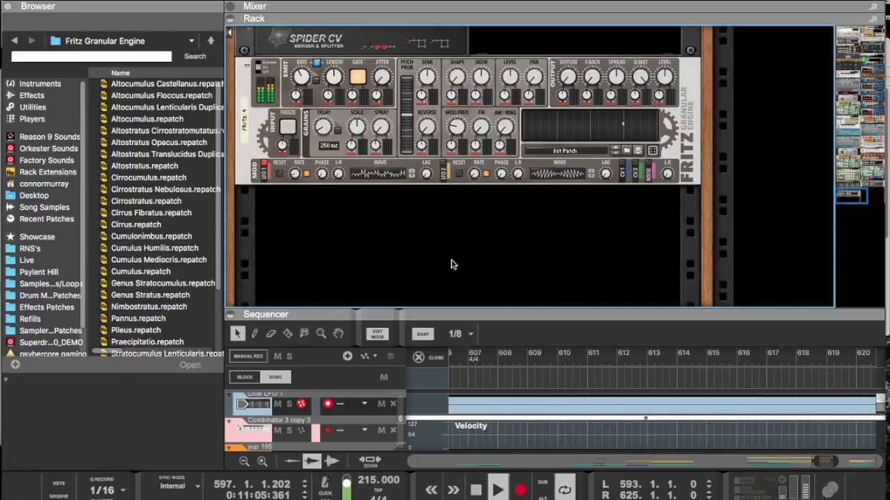
pyautogui.scroll(2, 472, 65)
pyautogui.rightClick(469, 73)
pyautogui.moveTo(488, 214)
pyautogui.click(449, 122)
# Step: Copy the existing 3Plex delay device from the rack
pyautogui.scroll(10, 448, 123)
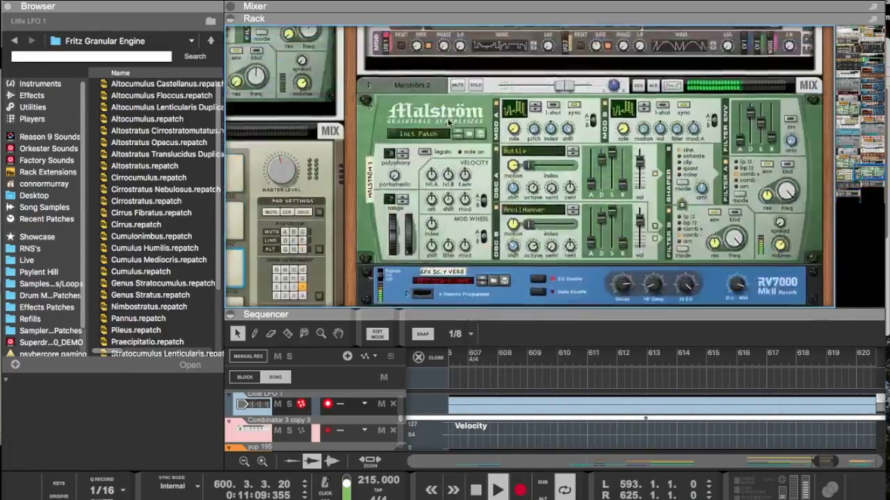
pyautogui.scroll(5, 449, 123)
pyautogui.scroll(-3, 424, 123)
pyautogui.scroll(2, 403, 123)
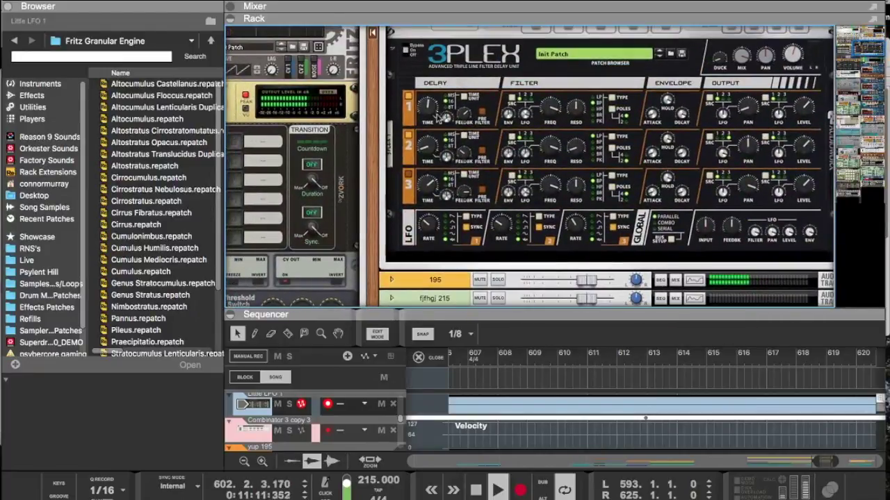
pyautogui.rightClick(399, 123)
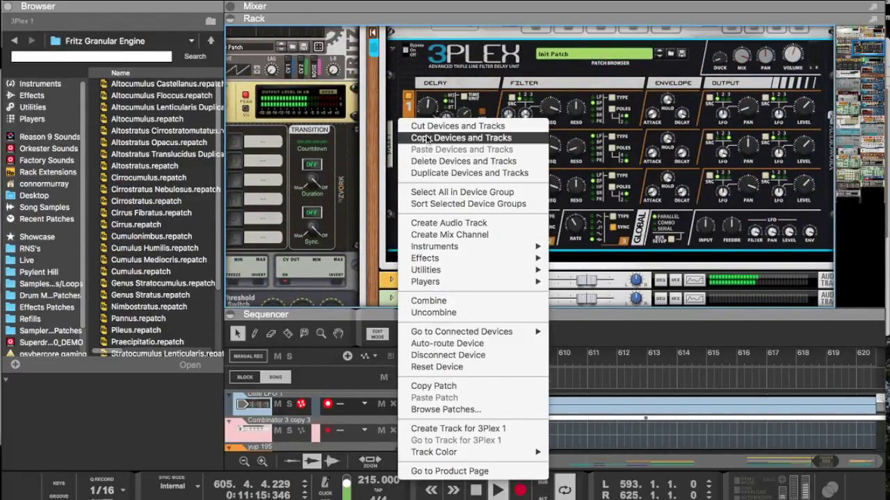
pyautogui.click(427, 138)
# Step: Select Little LFO 1, Spider CV 1 and the Fritz below them and combine them into one Combinator
pyautogui.scroll(-10, 395, 154)
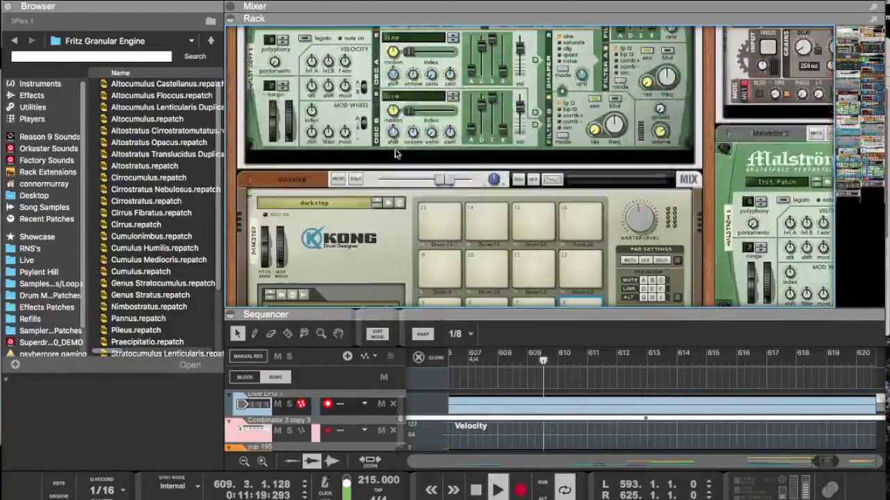
pyautogui.scroll(-8, 394, 154)
pyautogui.scroll(2, 386, 123)
pyautogui.click(388, 161)
pyautogui.click(388, 171)
pyautogui.rightClick(390, 171)
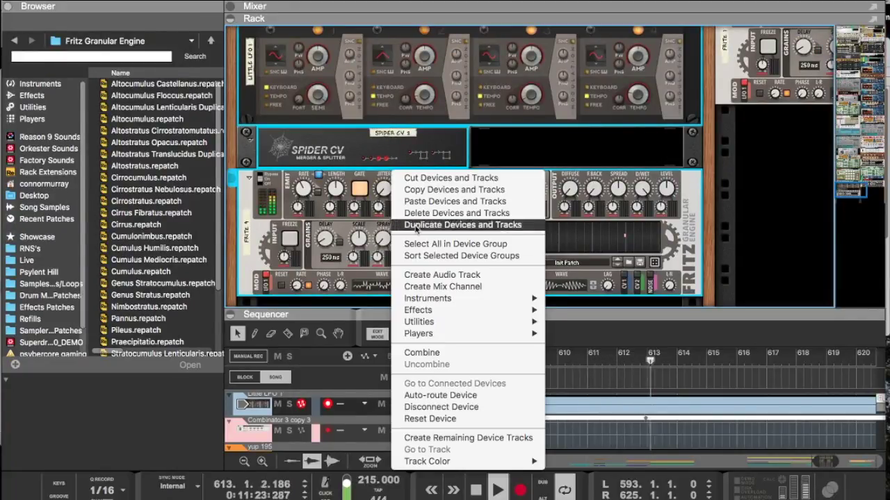
pyautogui.click(420, 353)
# Step: Paste the copied 3Plex delay inside the Combinator, directly below Little LFO 1
pyautogui.click(475, 138)
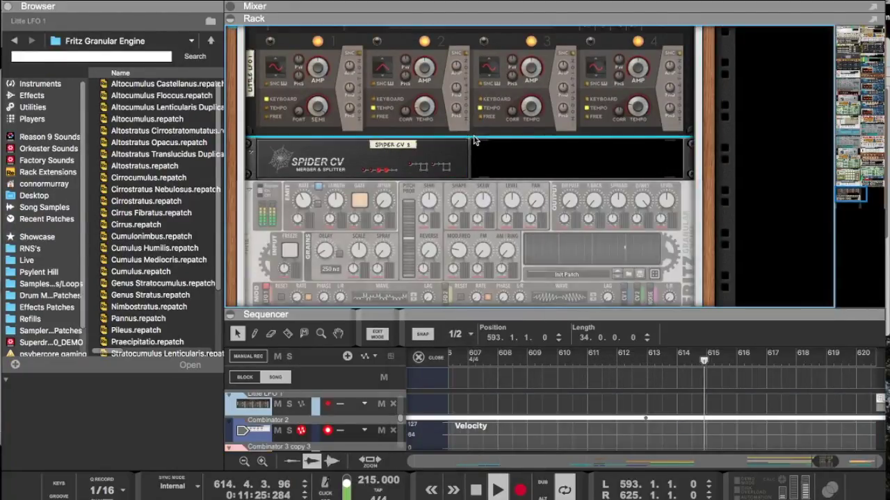
pyautogui.rightClick(475, 135)
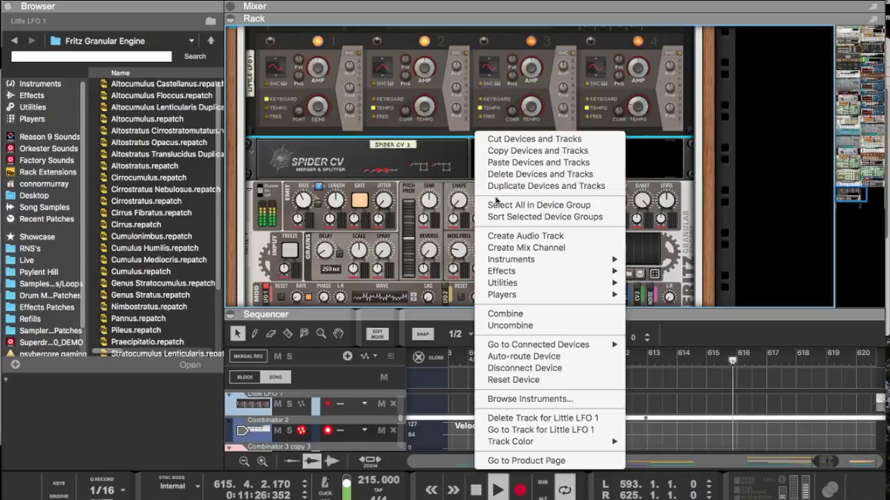
pyautogui.click(485, 162)
pyautogui.scroll(-3, 472, 198)
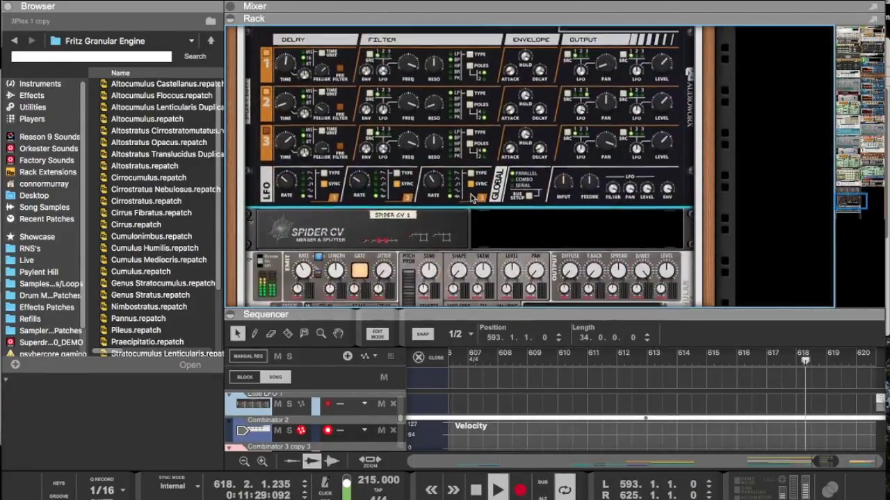
# Step: Patch the 3Plex copy's stereo audio output to Fritz's main inputs, and return to the front of the rack
pyautogui.scroll(1, 470, 195)
pyautogui.press('Tab')
pyautogui.scroll(5, 470, 196)
pyautogui.scroll(-5, 470, 197)
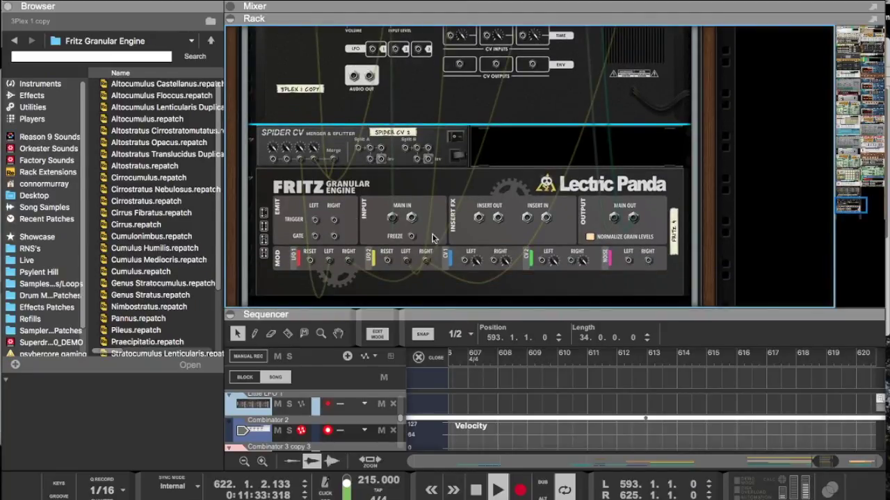
pyautogui.moveTo(391, 221); pyautogui.dragTo(353, 112)
pyautogui.moveTo(354, 224); pyautogui.dragTo(392, 245)
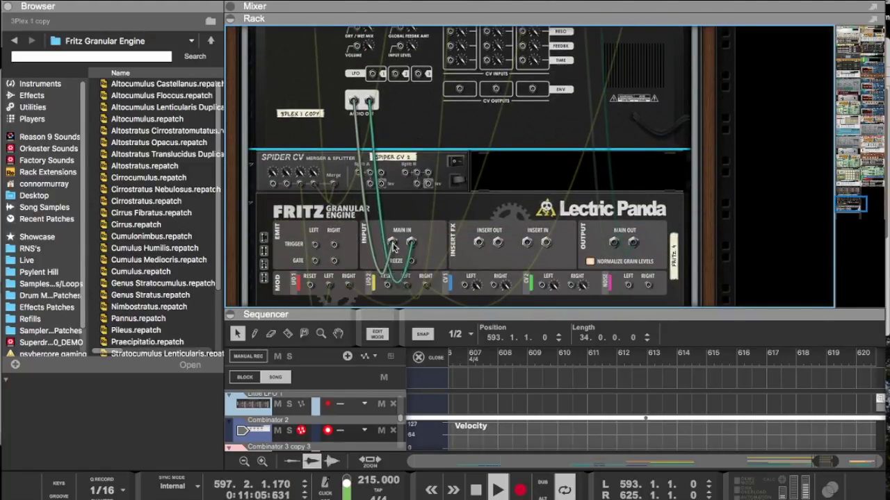
pyautogui.scroll(5, 392, 244)
pyautogui.press('Tab')
pyautogui.scroll(-1, 392, 244)
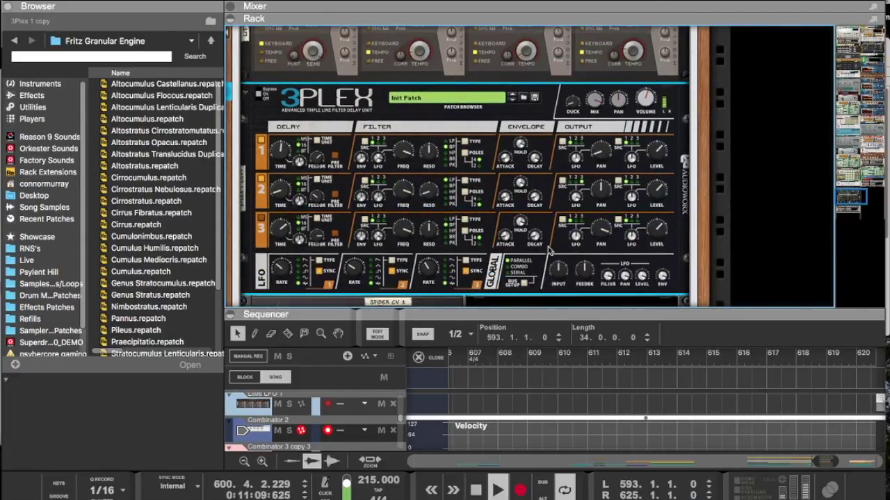
# Step: Move Little LFO 1's audio cable from the 3Plex copy's left audio input to its right one
pyautogui.scroll(-7, 582, 244)
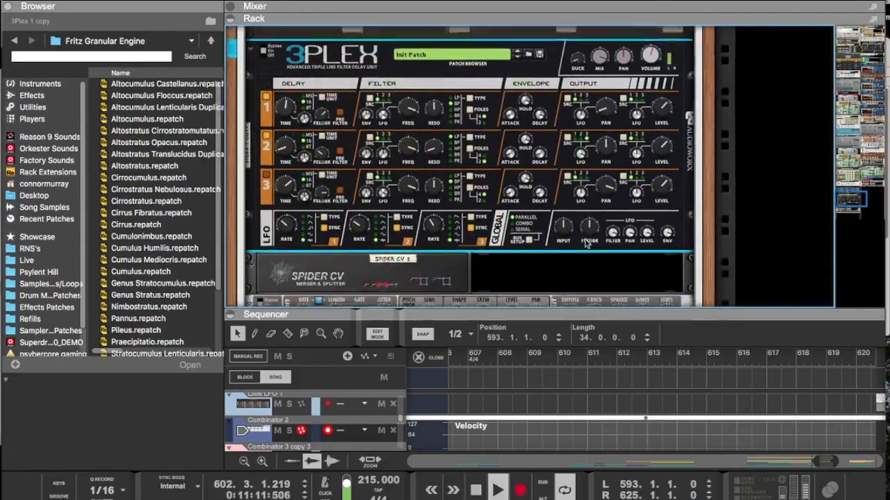
pyautogui.scroll(4, 586, 244)
pyautogui.press('Tab')
pyautogui.scroll(3, 409, 203)
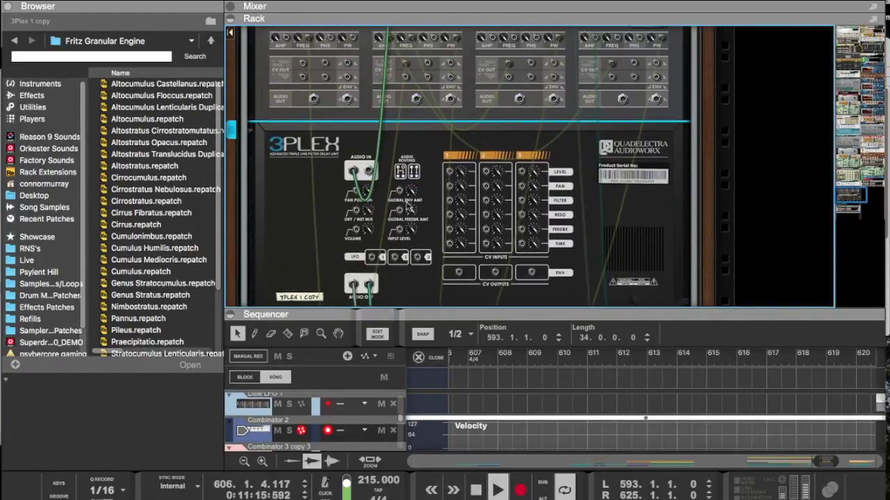
pyautogui.moveTo(354, 174); pyautogui.dragTo(370, 174)
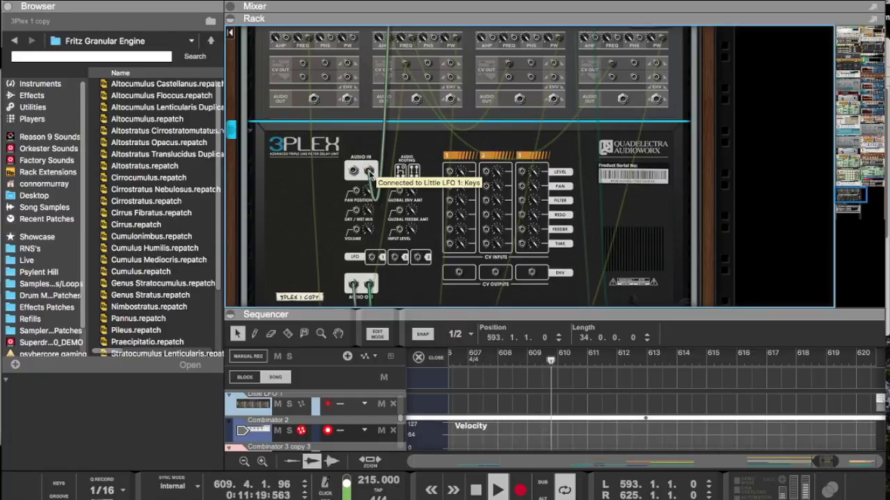
# Step: Look through the available utility devices for one to place after Little LFO 1
pyautogui.scroll(1, 369, 173)
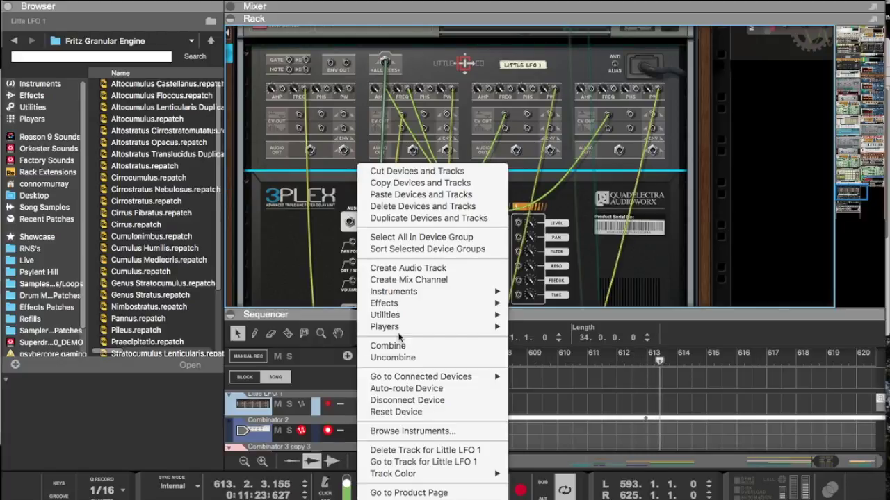
pyautogui.moveTo(417, 303)
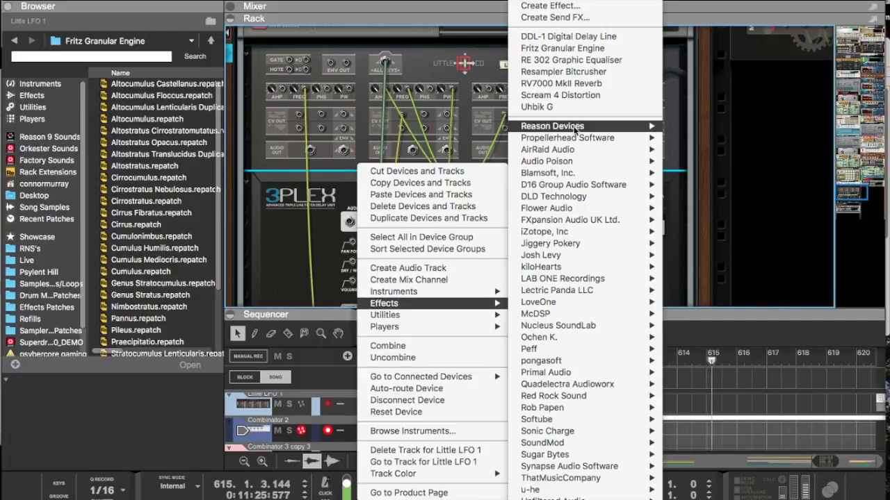
pyautogui.click(52, 108)
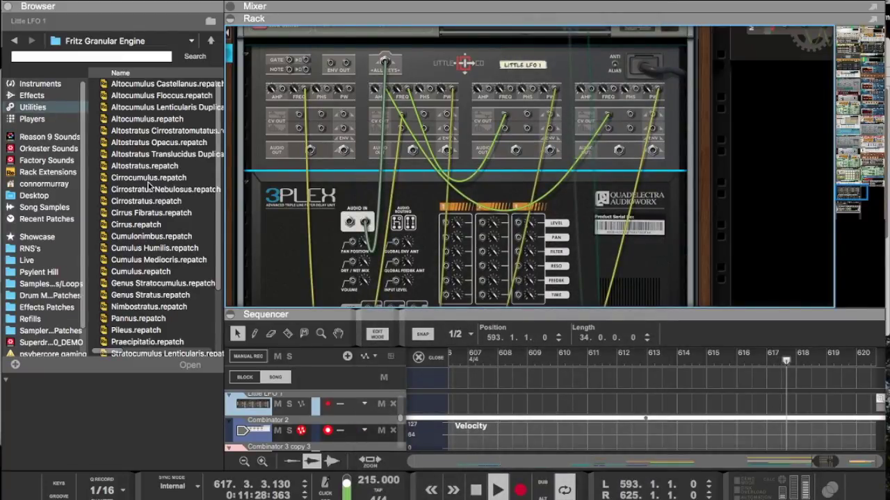
pyautogui.press('Tab')
pyautogui.scroll(-15, 143, 223)
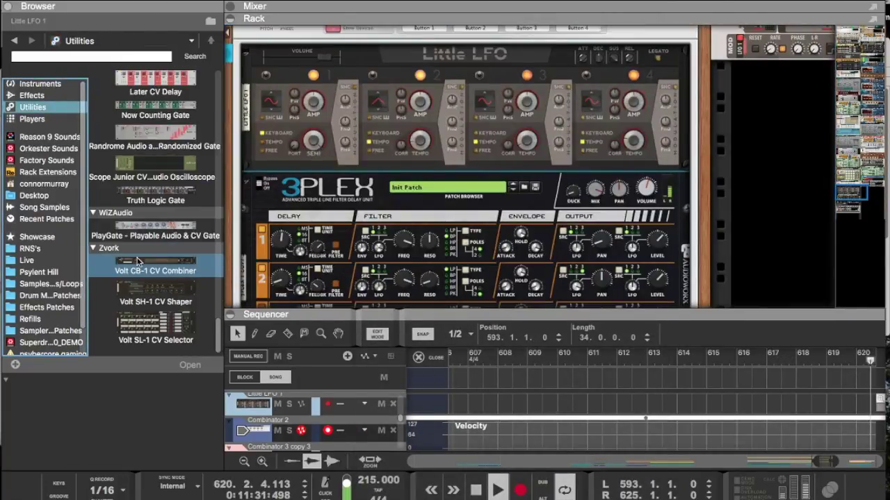
pyautogui.scroll(15, 137, 261)
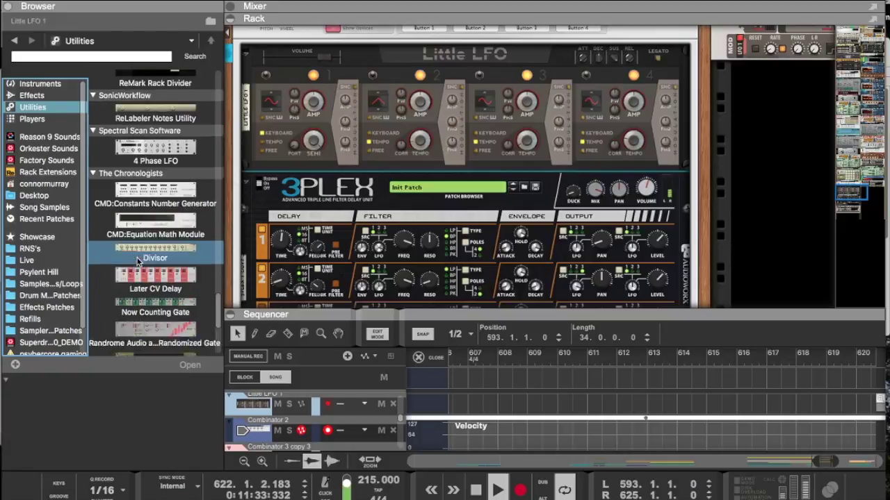
pyautogui.scroll(15, 138, 261)
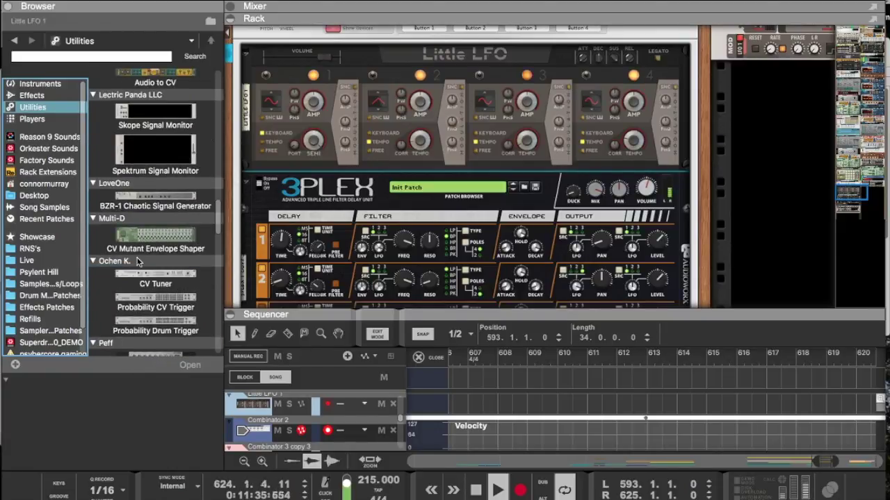
pyautogui.scroll(10, 138, 261)
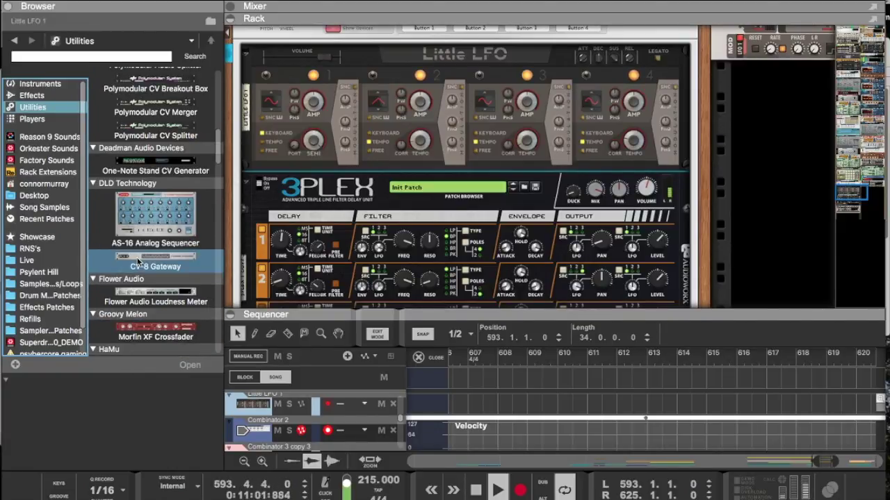
pyautogui.scroll(15, 138, 261)
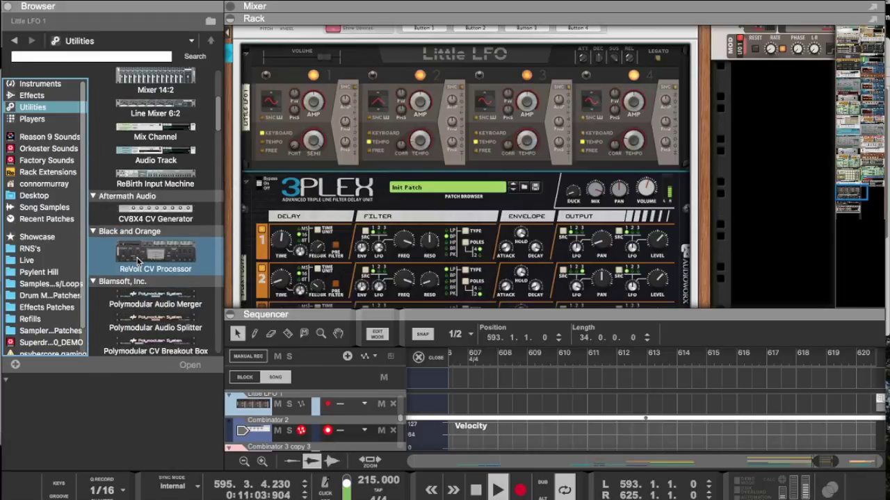
pyautogui.scroll(5, 137, 262)
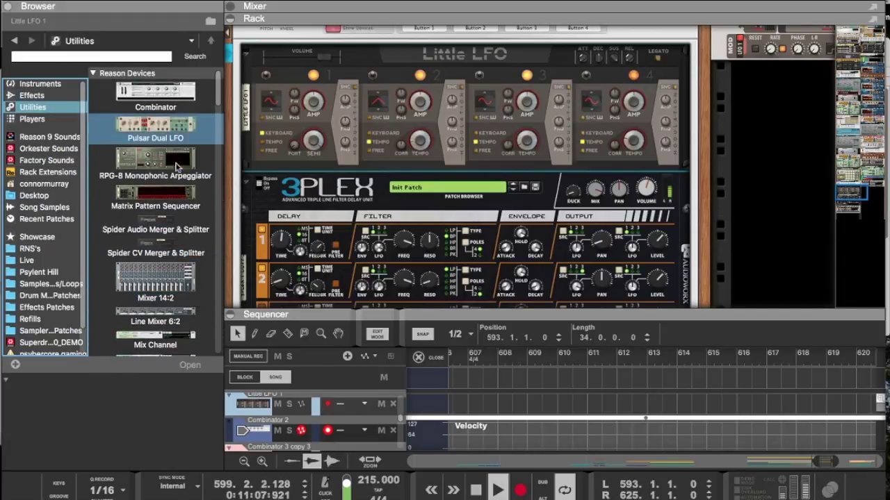
# Step: Insert an MClass Stereo Imager between Little LFO 1 and the 3Plex copy
pyautogui.rightClick(285, 169)
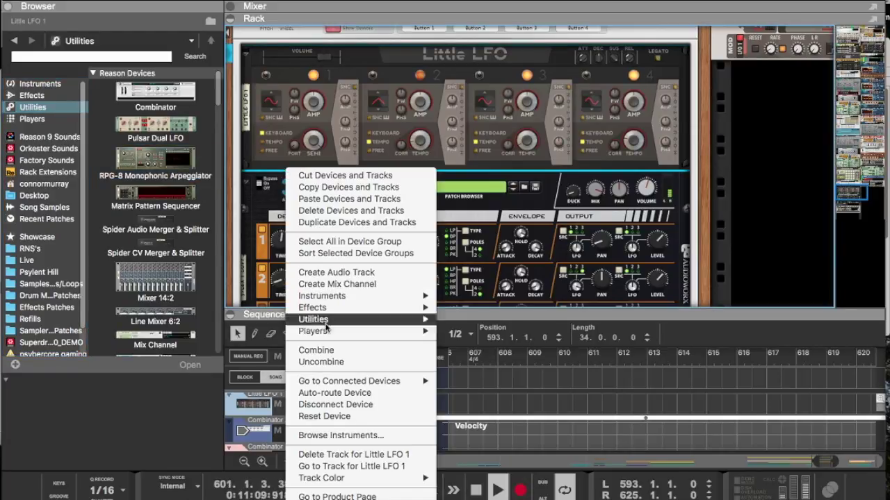
pyautogui.moveTo(319, 309)
pyautogui.moveTo(511, 128)
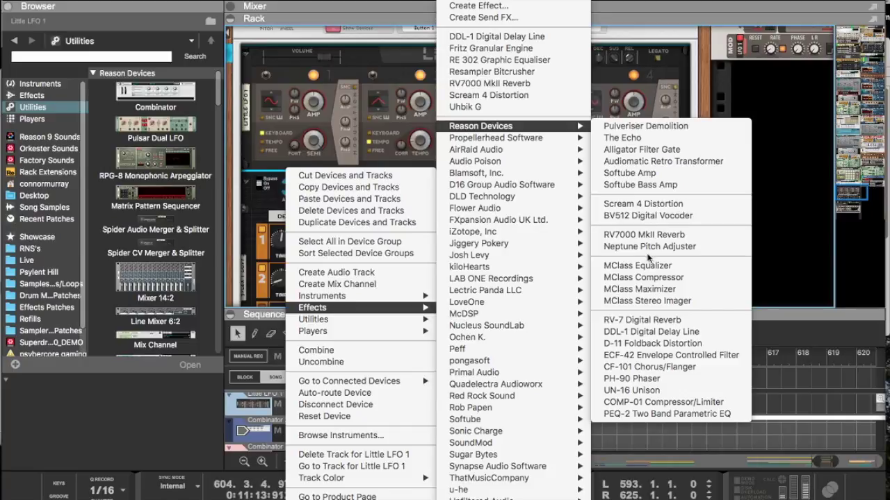
pyautogui.click(644, 302)
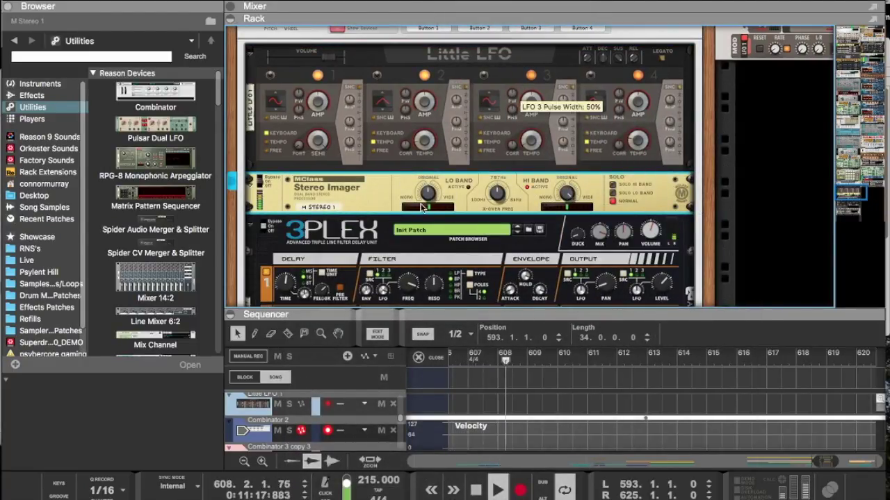
# Step: Patch the Stereo Imager's left and right audio outputs to the 3Plex copy's left and right inputs
pyautogui.press('Tab')
pyautogui.scroll(-2, 402, 197)
pyautogui.moveTo(419, 173); pyautogui.dragTo(354, 243)
pyautogui.moveTo(419, 173); pyautogui.dragTo(370, 244)
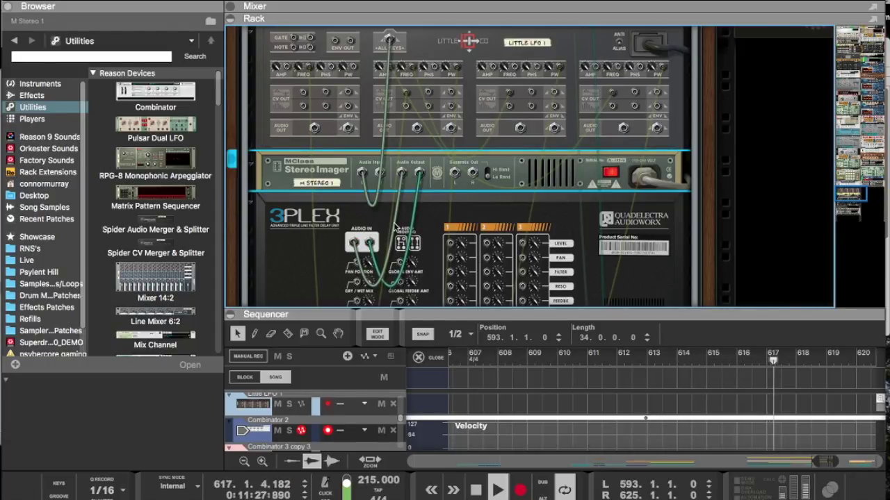
pyautogui.press('Tab')
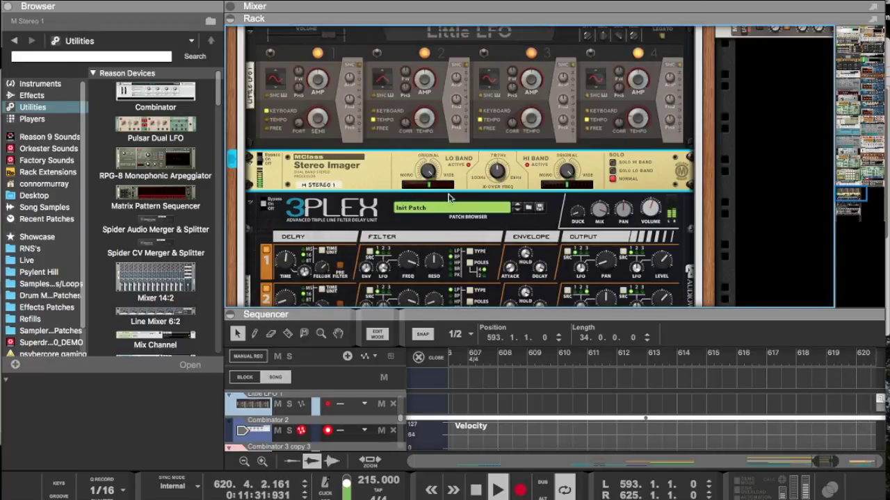
pyautogui.scroll(2, 483, 192)
pyautogui.click(316, 130)
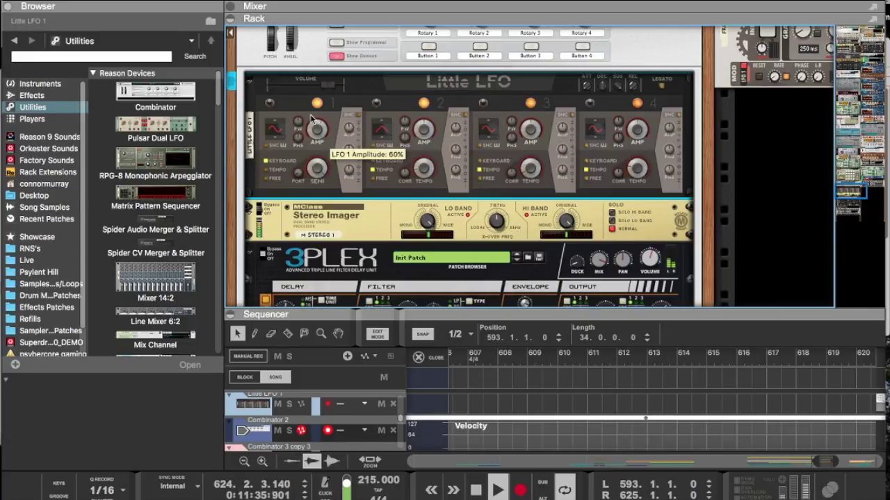
pyautogui.scroll(-6, 310, 118)
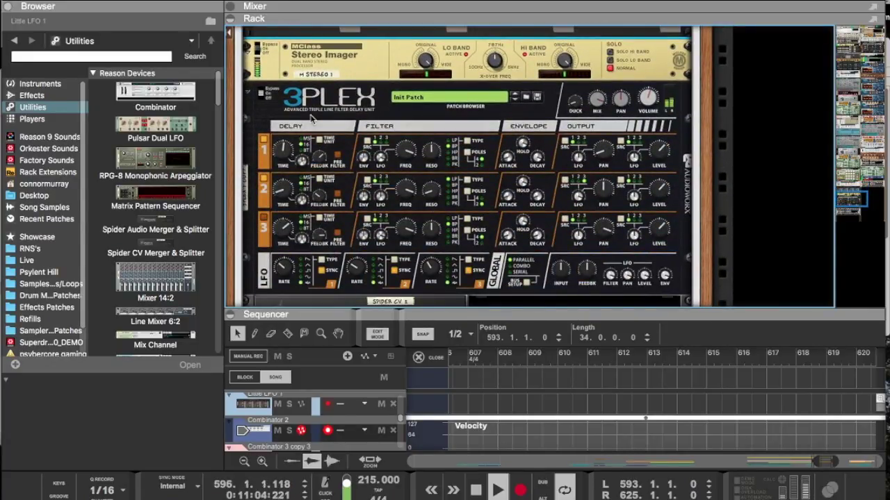
# Step: Leave the Little LFO 1 clip editor and maximize the sequencer to show the arrangement around bars 593–625
pyautogui.moveTo(433, 315); pyautogui.dragTo(432, 70)
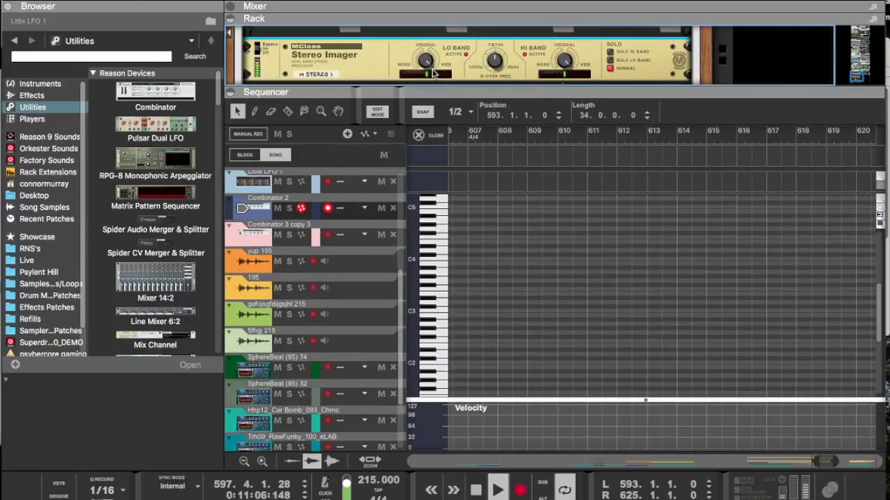
pyautogui.press('super+e')
pyautogui.scroll(6, 581, 137)
pyautogui.scroll(-9, 581, 137)
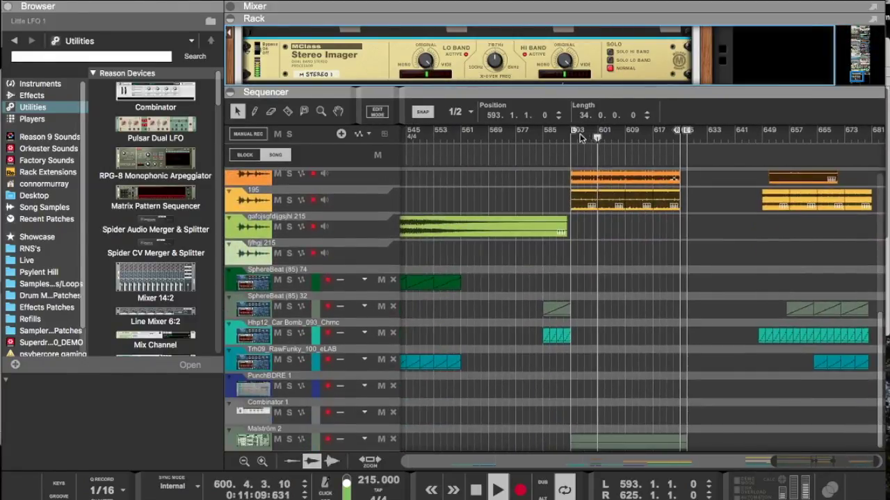
pyautogui.doubleClick(580, 89)
pyautogui.scroll(8, 620, 245)
pyautogui.scroll(-3, 621, 244)
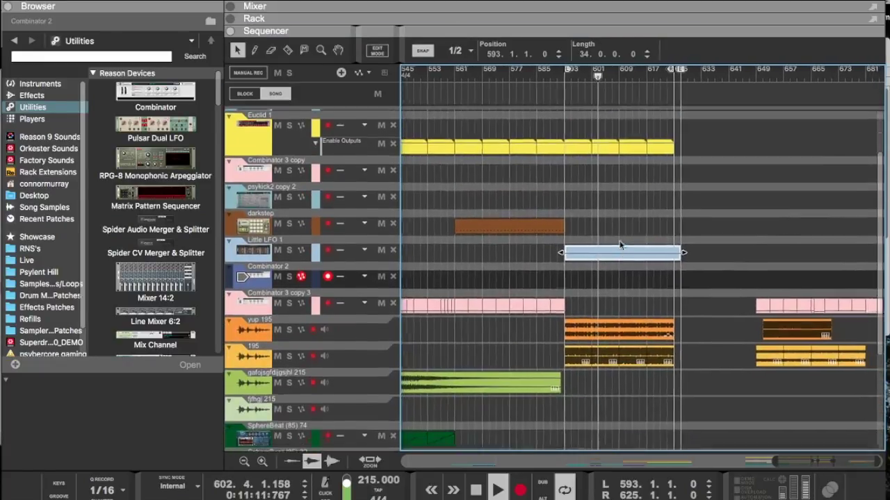
pyautogui.scroll(-2, 622, 247)
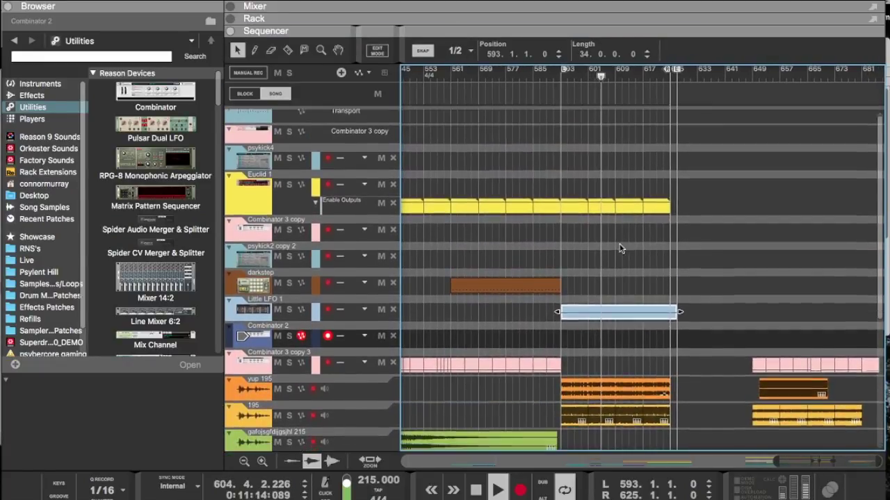
# Step: Delete the later Combinator 3 copy 3, yup 195 and 195 clips starting around bar 649
pyautogui.moveTo(685, 365); pyautogui.dragTo(588, 173)
pyautogui.scroll(1, 588, 188)
pyautogui.scroll(1, 587, 188)
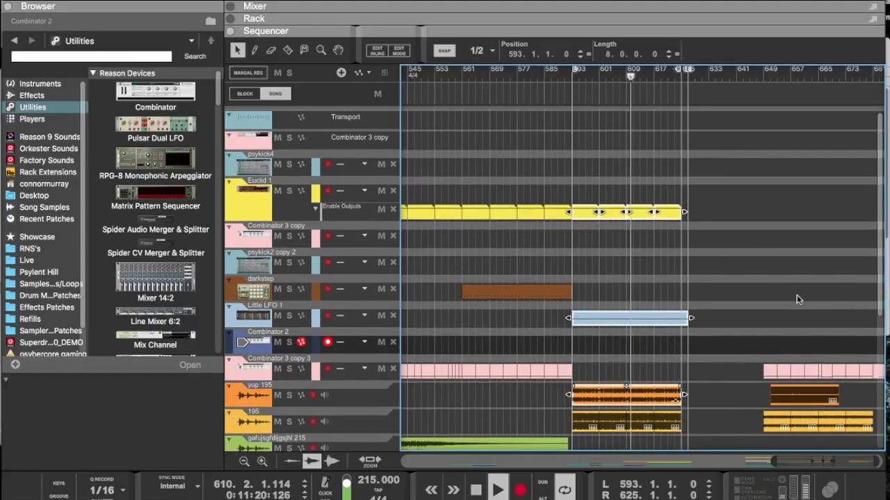
pyautogui.hscroll(1, 797, 295)
pyautogui.moveTo(728, 309); pyautogui.dragTo(867, 365)
pyautogui.press('Delete')
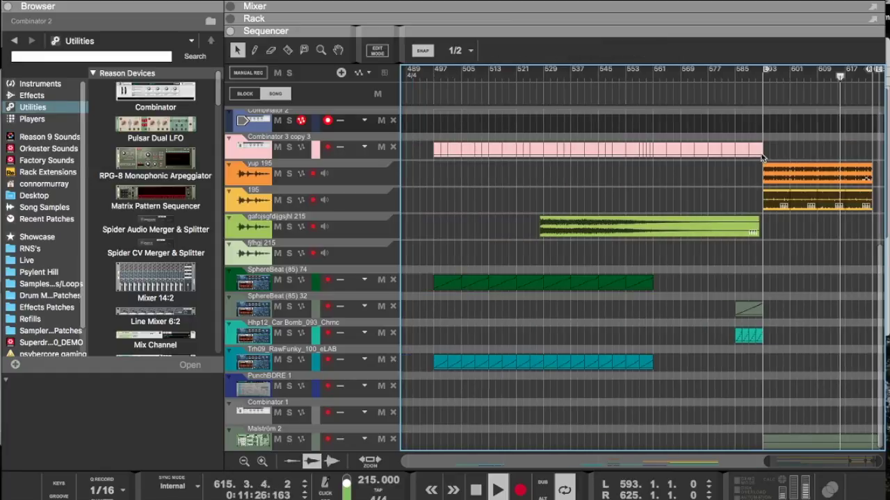
# Step: Repeat the SphereBeat (85) 32 and Hhp12_Car Bomb drum clips from bar 585 through bars 593–625
pyautogui.moveTo(785, 371); pyautogui.dragTo(854, 307)
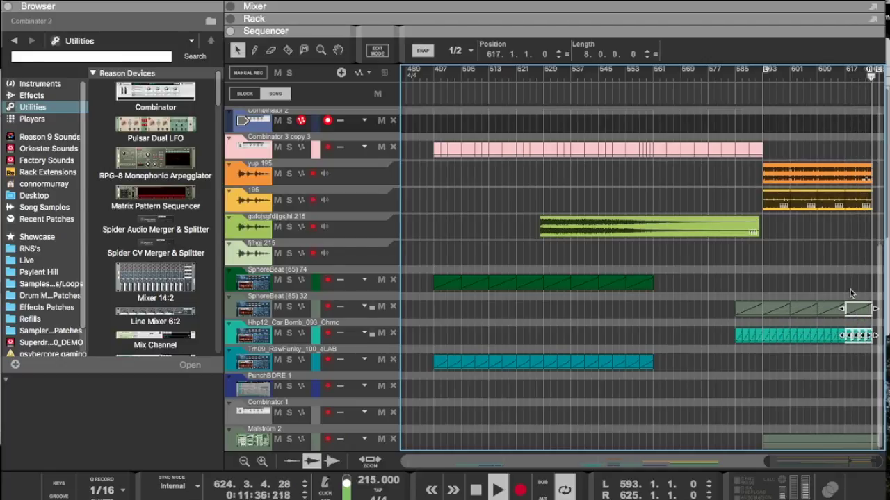
pyautogui.hscroll(-5, 851, 292)
pyautogui.scroll(-2, 853, 264)
pyautogui.scroll(3, 869, 174)
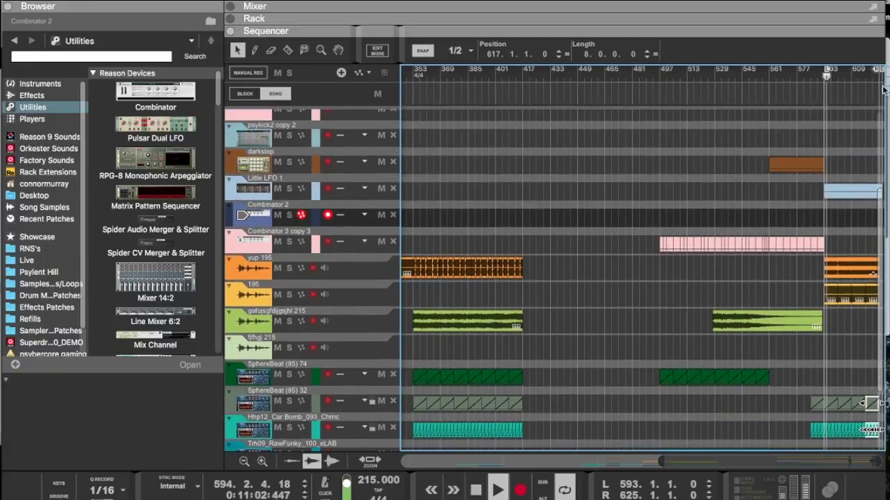
# Step: Remove the yup 195 clips from bars 593–625 and fill those bars with copies of the 4-bar Combinator 3 copy 3 clips
pyautogui.hscroll(6, 881, 94)
pyautogui.hscroll(4, 754, 430)
pyautogui.scroll(3, 677, 349)
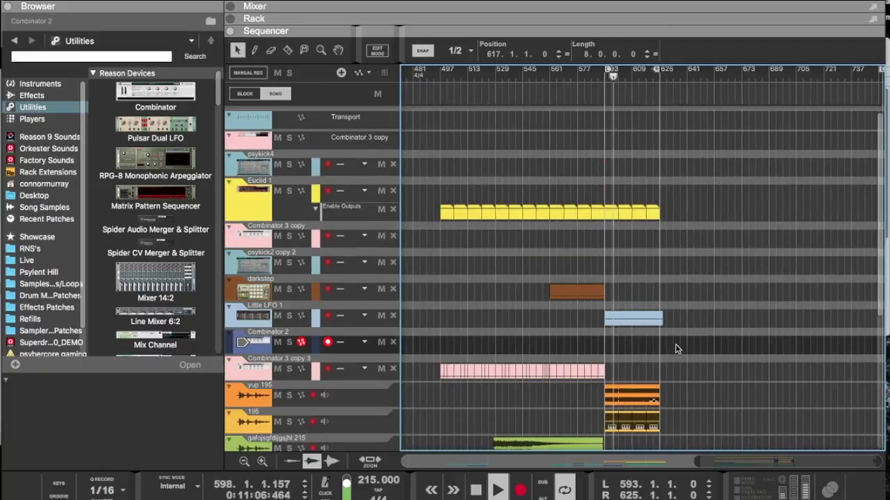
pyautogui.scroll(-2, 678, 349)
pyautogui.moveTo(695, 390); pyautogui.dragTo(608, 337)
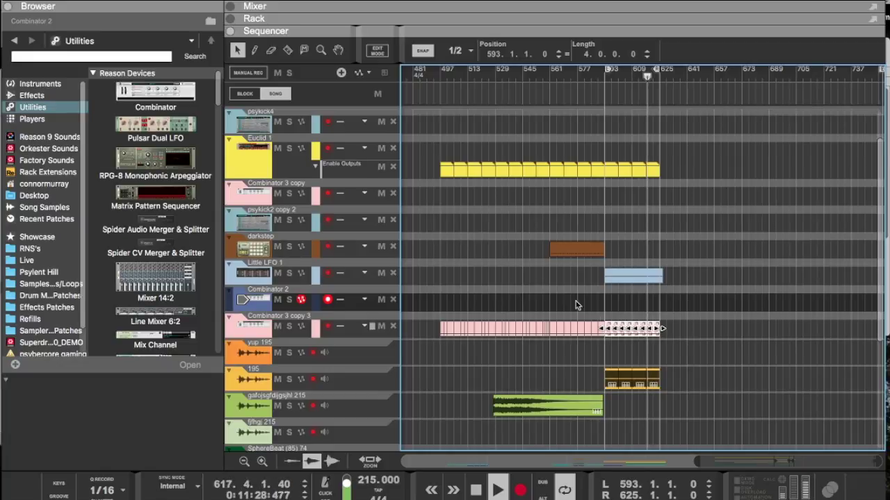
# Step: Switch to the Twitch channel page in Chrome and check its chat and list of chat rooms
pyautogui.moveTo(1, 1)
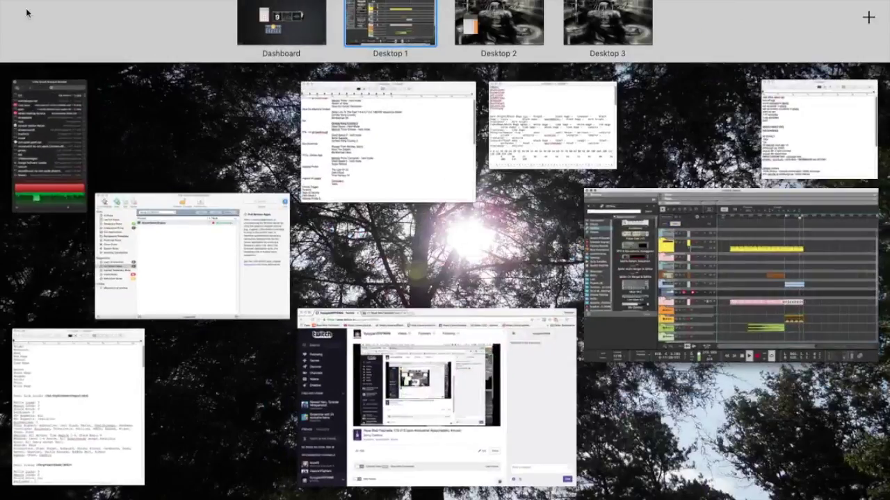
pyautogui.click(488, 439)
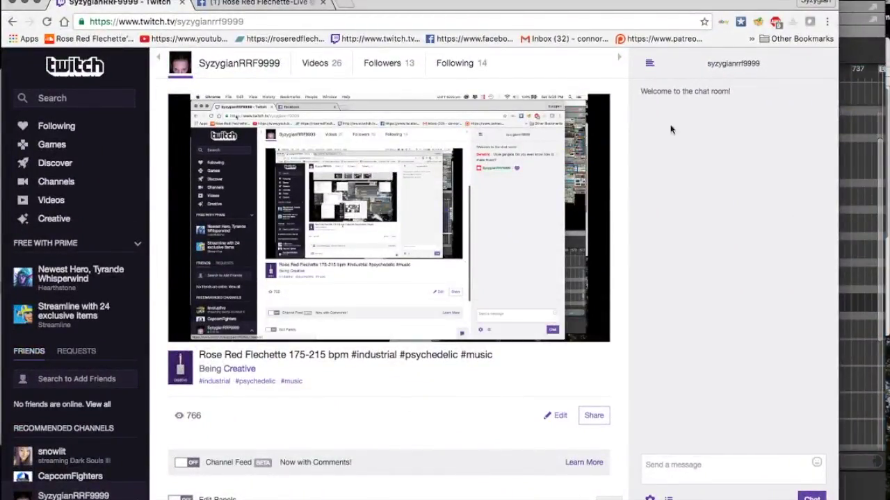
pyautogui.click(649, 65)
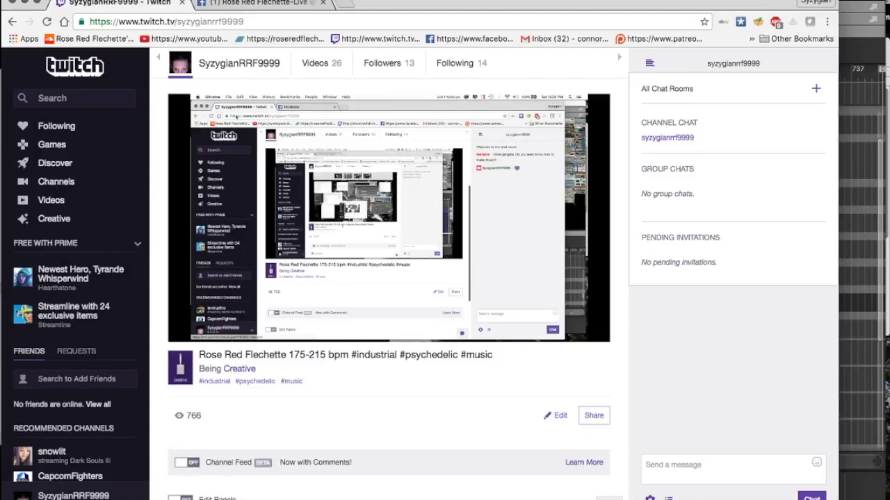
pyautogui.click(668, 499)
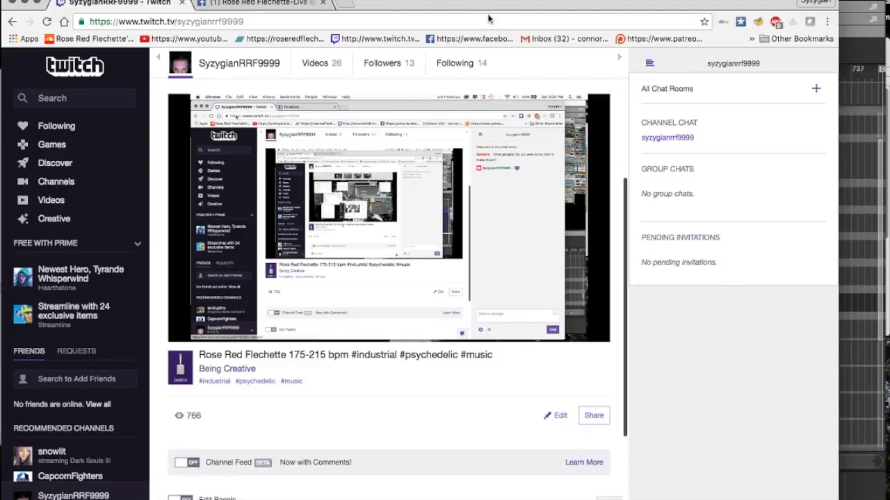
# Step: Check the Facebook notifications and the posts on the live-stream event page, and return to Reason
pyautogui.click(260, 3)
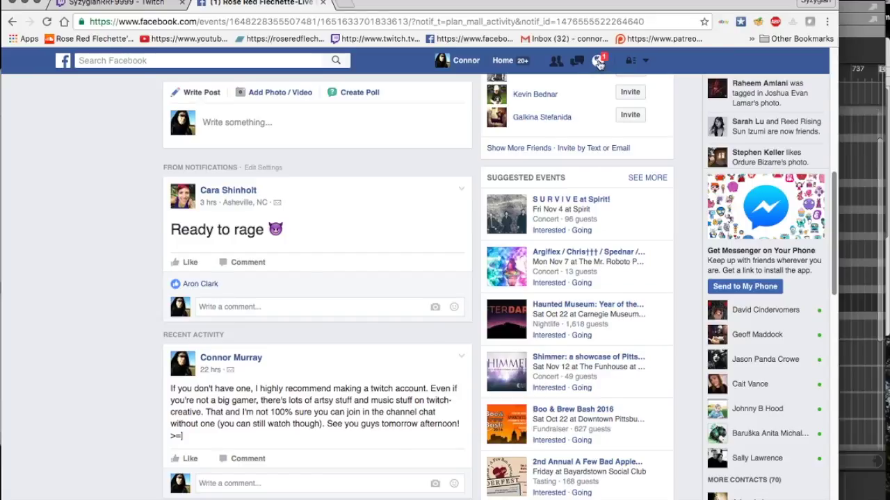
pyautogui.click(599, 63)
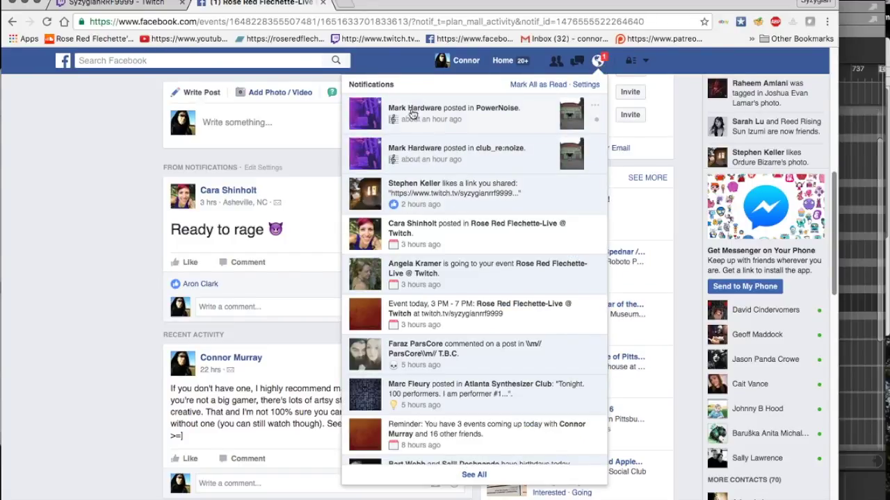
pyautogui.click(305, 287)
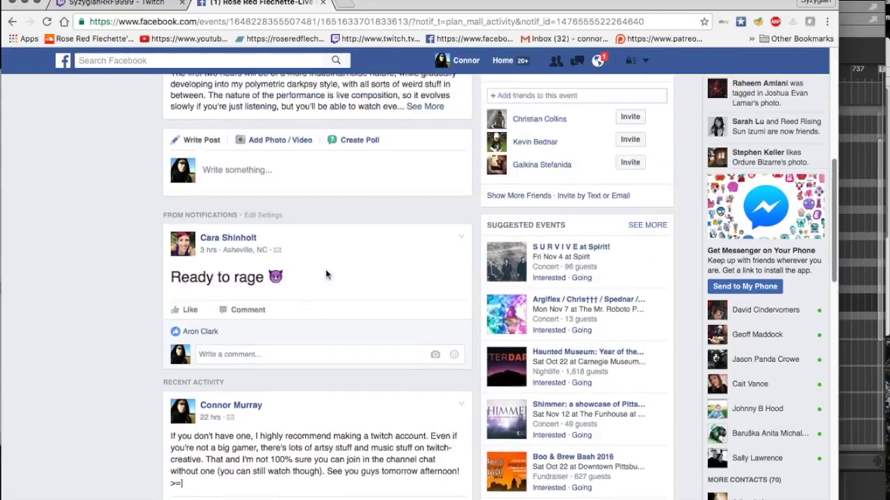
pyautogui.scroll(-6, 313, 281)
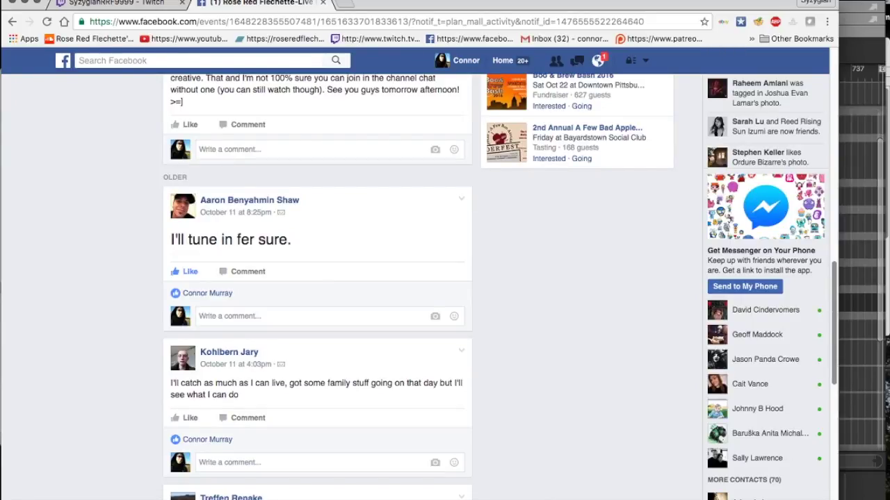
pyautogui.click(847, 3)
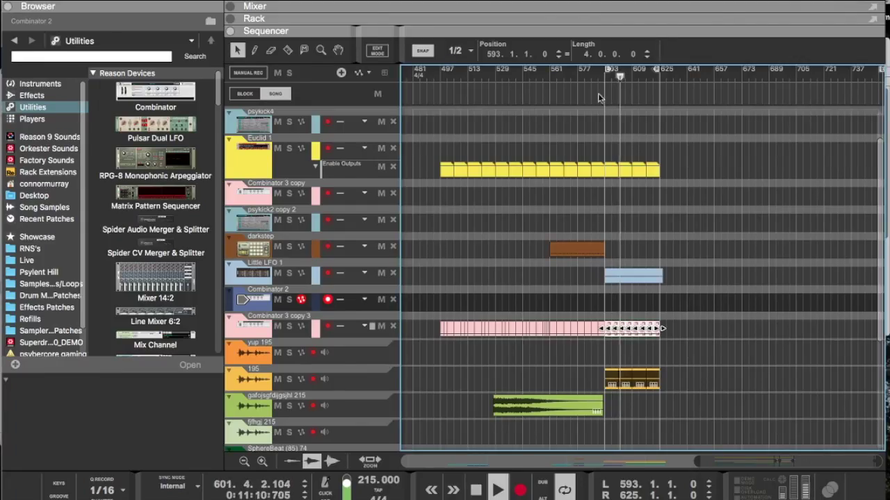
# Step: Reveal the rack to inspect the Stereo Imager and 3Plex copy settings, and maximize the sequencer again
pyautogui.scroll(-5, 601, 116)
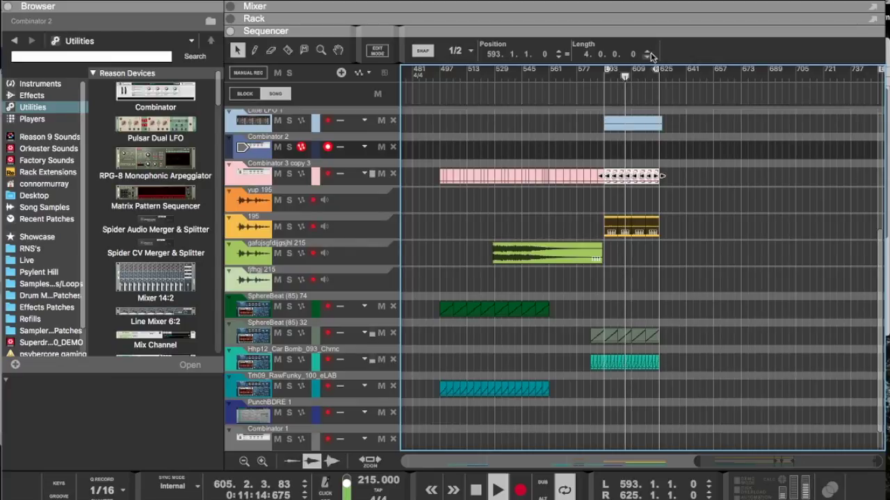
pyautogui.moveTo(630, 33); pyautogui.dragTo(620, 256)
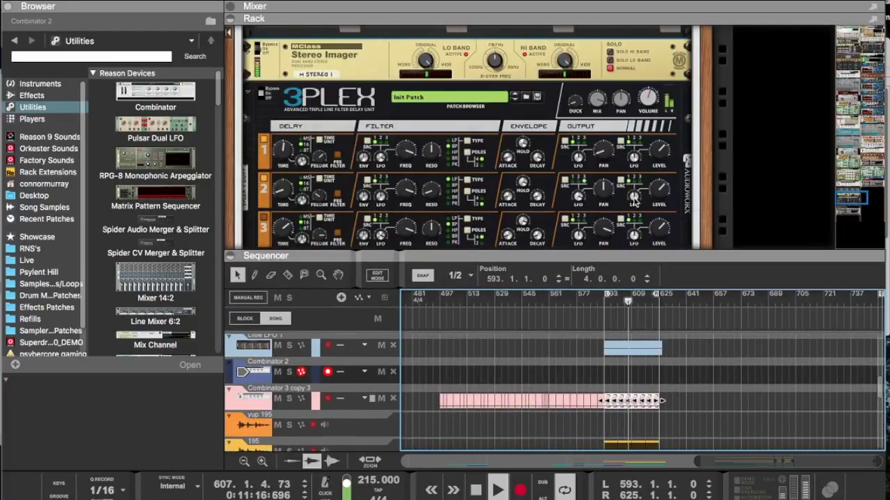
pyautogui.click(654, 103)
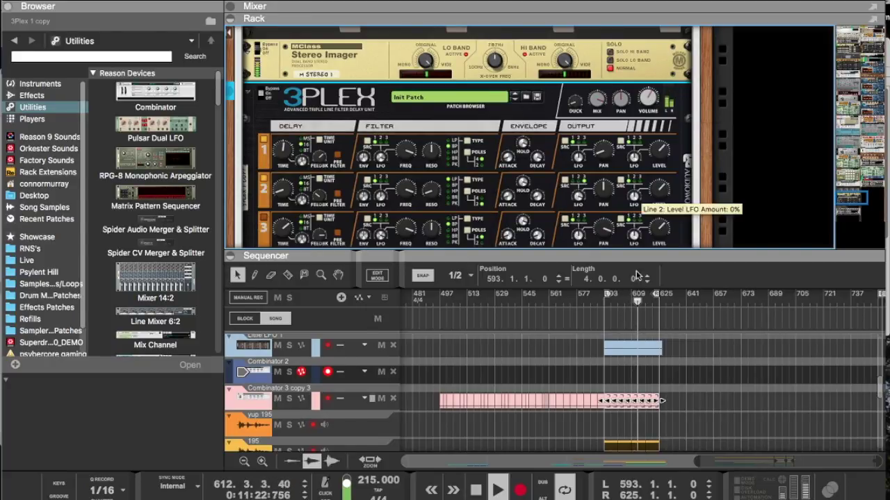
pyautogui.moveTo(623, 255); pyautogui.dragTo(640, 34)
# Step: Set the snap value to Bar and shorten the Little LFO 1 and Malström 2 clips to 32 bars, ending at bar 625
pyautogui.scroll(-1, 653, 238)
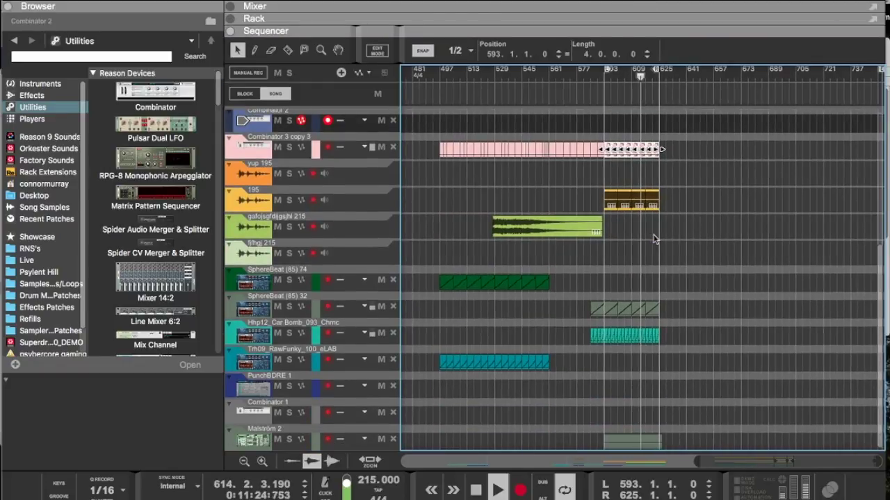
pyautogui.scroll(8, 644, 300)
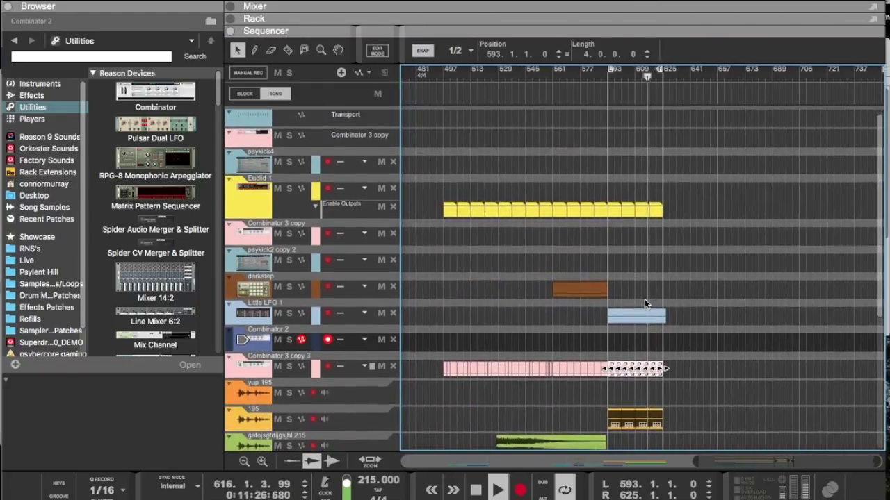
pyautogui.scroll(-8, 645, 299)
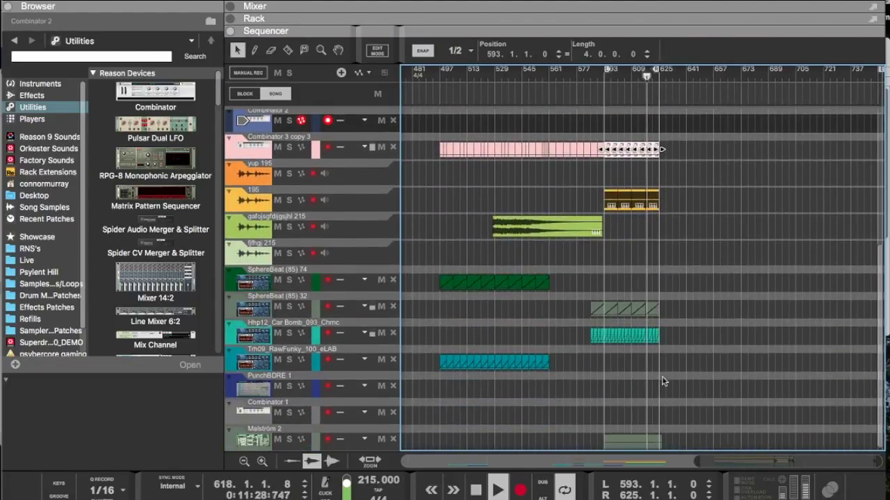
pyautogui.scroll(7, 691, 312)
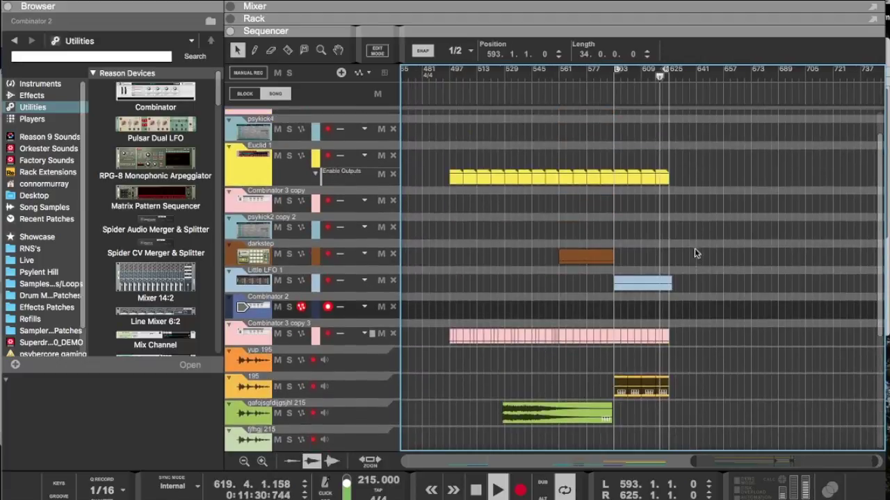
pyautogui.moveTo(671, 278); pyautogui.dragTo(671, 287)
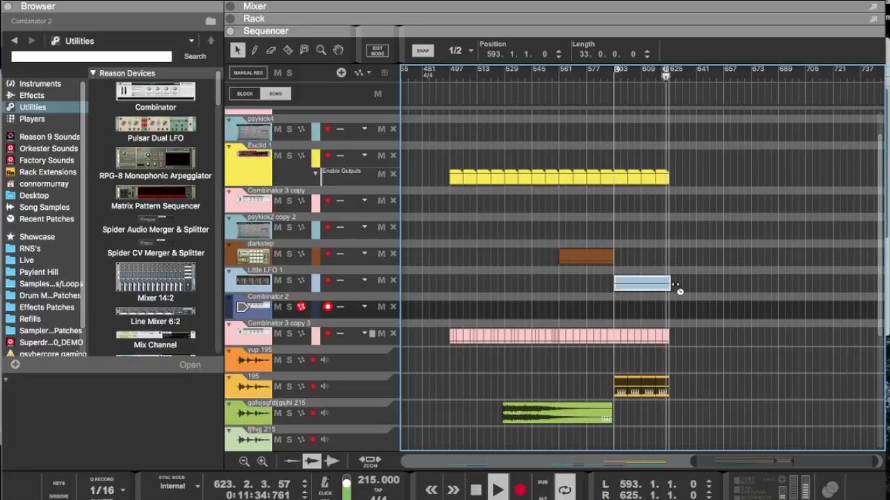
pyautogui.click(456, 48)
pyautogui.click(453, 52)
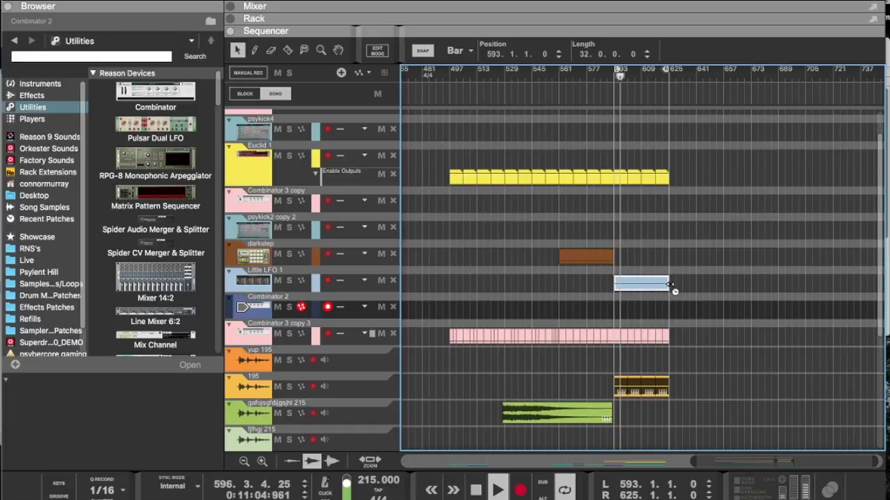
# Step: Look over the tracks and clips of the whole arrangement, from bar 1 to the section at bars 593–625
pyautogui.scroll(-5, 683, 286)
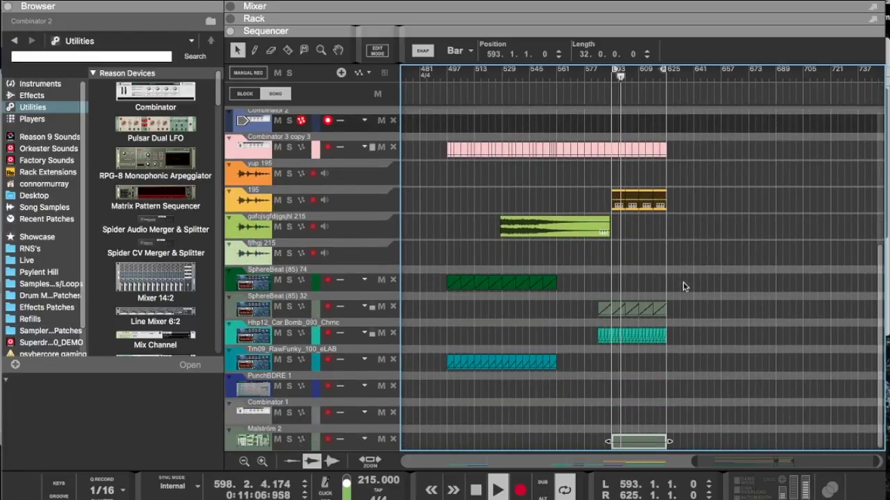
pyautogui.scroll(6, 683, 286)
pyautogui.hscroll(-10, 683, 286)
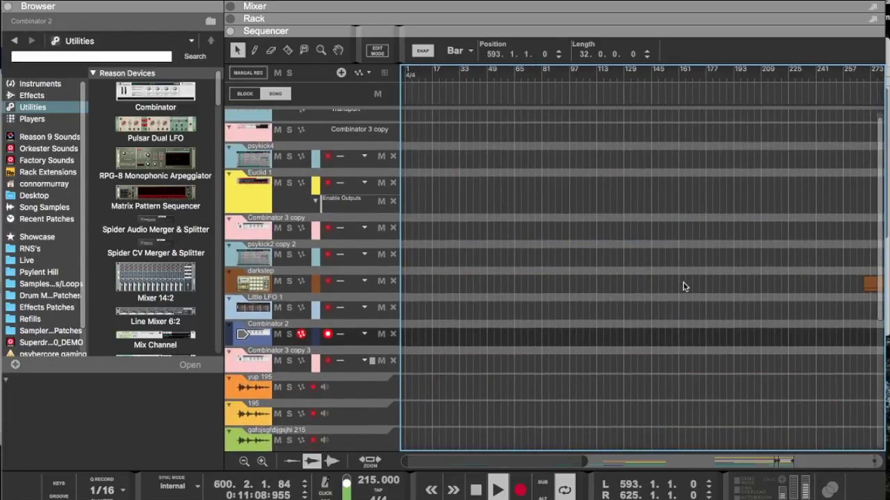
pyautogui.scroll(-1, 683, 286)
pyautogui.hscroll(3, 683, 286)
pyautogui.scroll(-5, 683, 286)
pyautogui.hscroll(-3, 683, 286)
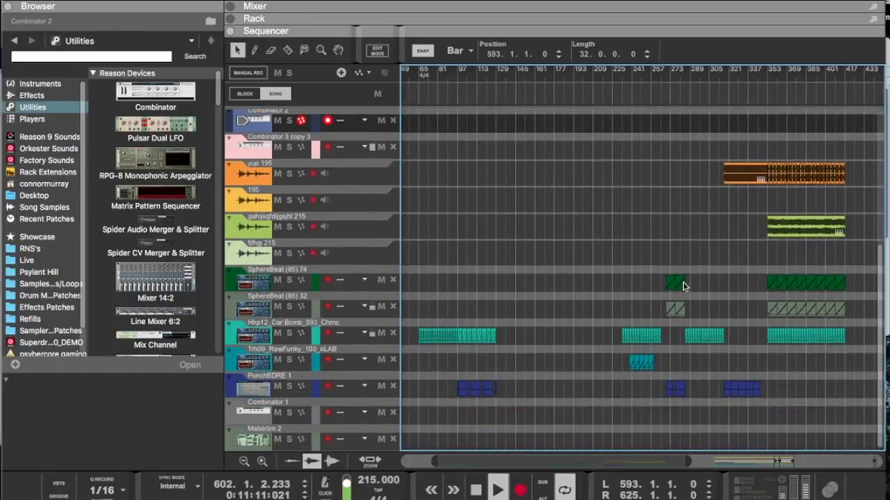
pyautogui.scroll(2, 683, 286)
pyautogui.scroll(-3, 684, 286)
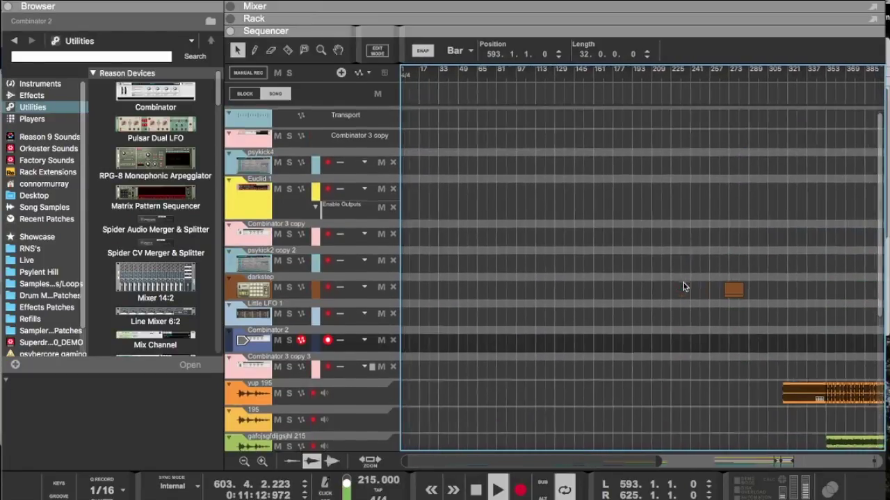
pyautogui.hscroll(7, 683, 286)
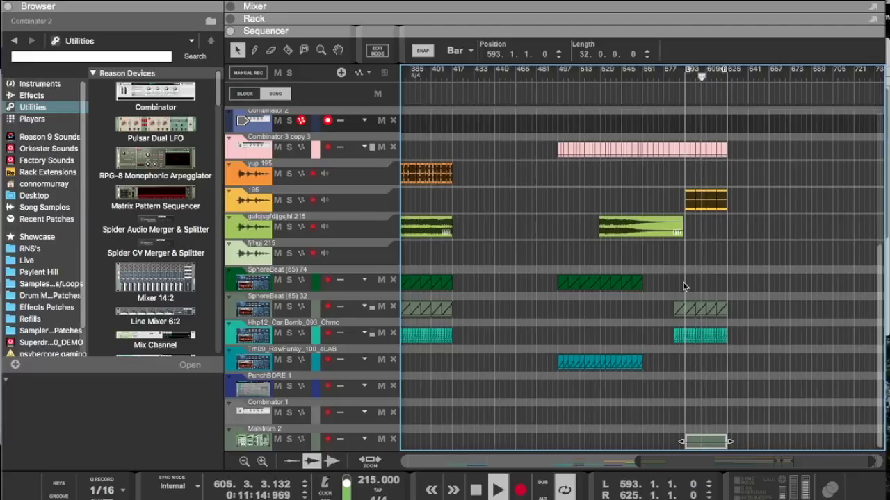
pyautogui.scroll(5, 683, 286)
pyautogui.scroll(1, 683, 287)
pyautogui.scroll(8, 683, 287)
pyautogui.hscroll(3, 683, 286)
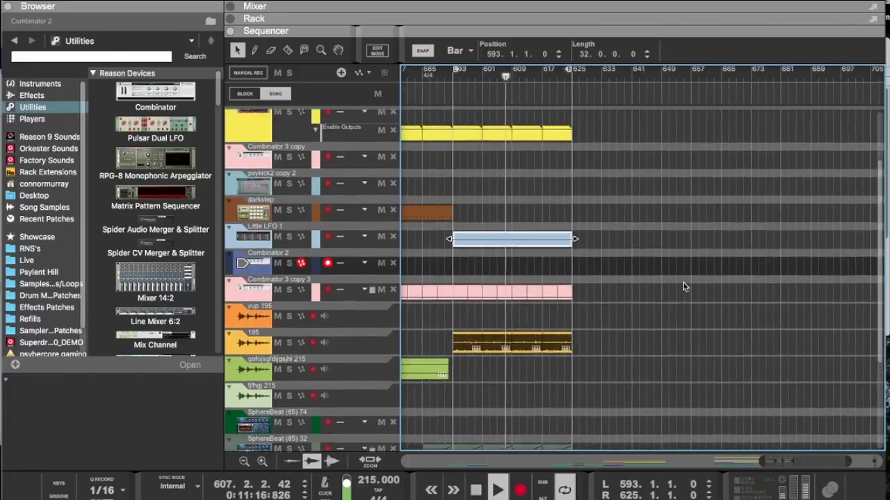
# Step: Duplicate the Little LFO 1, 195, SphereBeat (85) 32, Hhp12_Car Bomb and Malström 2 clips from bars 593–625 to bar 625
pyautogui.scroll(-8, 610, 167)
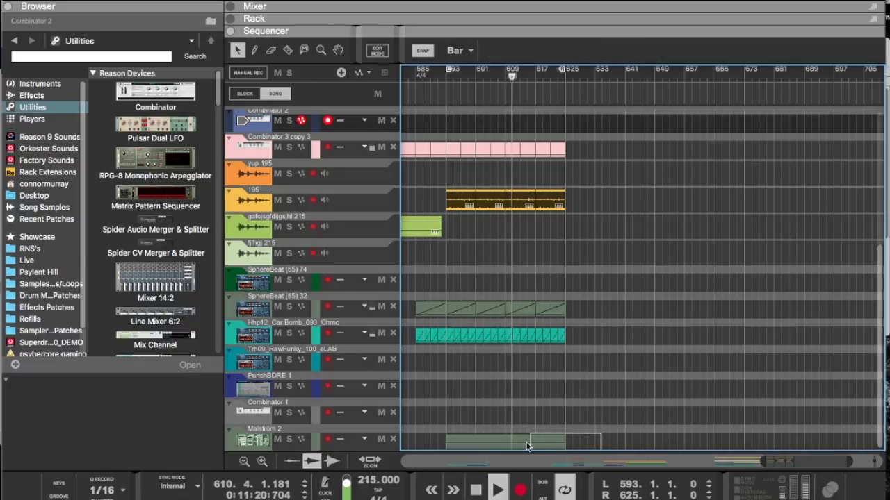
pyautogui.moveTo(526, 447); pyautogui.dragTo(431, 239)
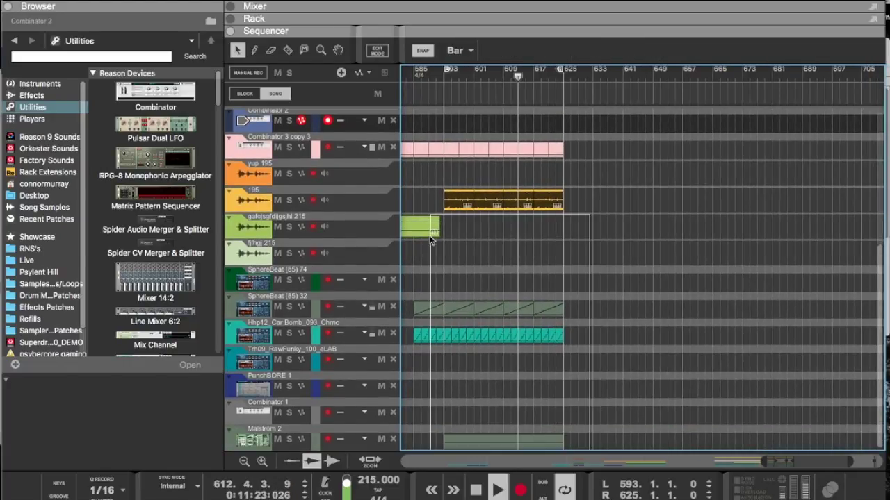
pyautogui.moveTo(451, 190); pyautogui.dragTo(448, 322)
pyautogui.moveTo(578, 256); pyautogui.dragTo(571, 229)
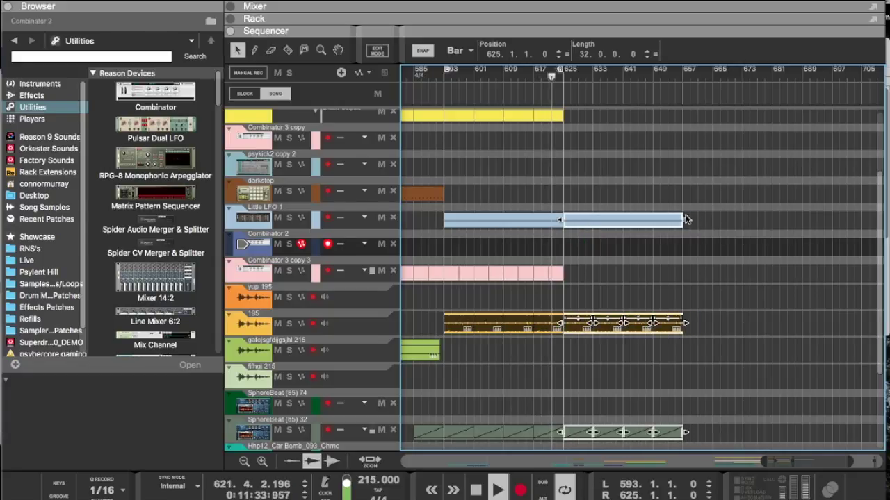
# Step: Deselect the copied drum clips and lengthen the copied 195 and Malström 2 clips to 64 bars, ending at bar 689
pyautogui.moveTo(687, 221)
pyautogui.mouseDown()
pyautogui.moveTo(839, 229)
pyautogui.moveTo(664, 227)
pyautogui.moveTo(687, 220)
pyautogui.mouseUp()
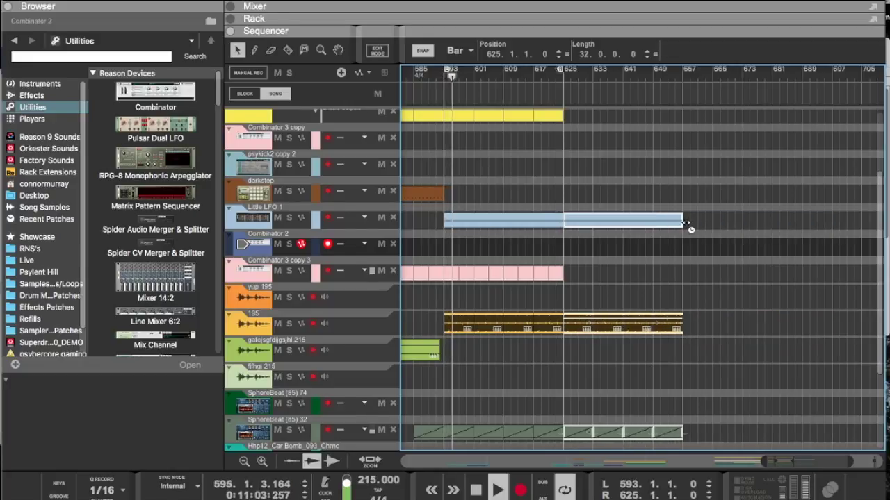
pyautogui.scroll(-1, 684, 240)
pyautogui.scroll(-4, 685, 240)
pyautogui.moveTo(698, 371); pyautogui.dragTo(560, 307)
pyautogui.moveTo(674, 201); pyautogui.dragTo(796, 206)
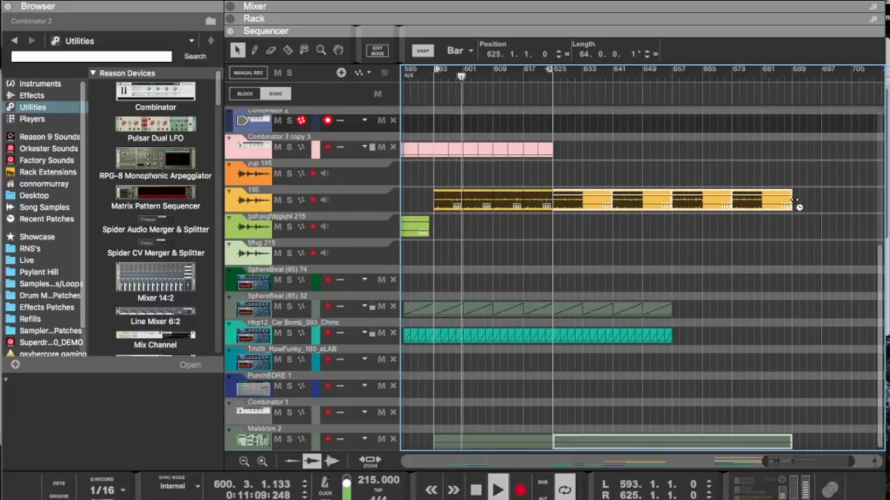
# Step: Extend the SphereBeat (85) 32 and Hhp12_Car Bomb clips to bar 689 and enable stretch on the copied 195 clips
pyautogui.click(721, 318)
pyautogui.moveTo(721, 314); pyautogui.dragTo(689, 315)
pyautogui.moveTo(699, 241); pyautogui.dragTo(611, 201)
pyautogui.rightClick(577, 196)
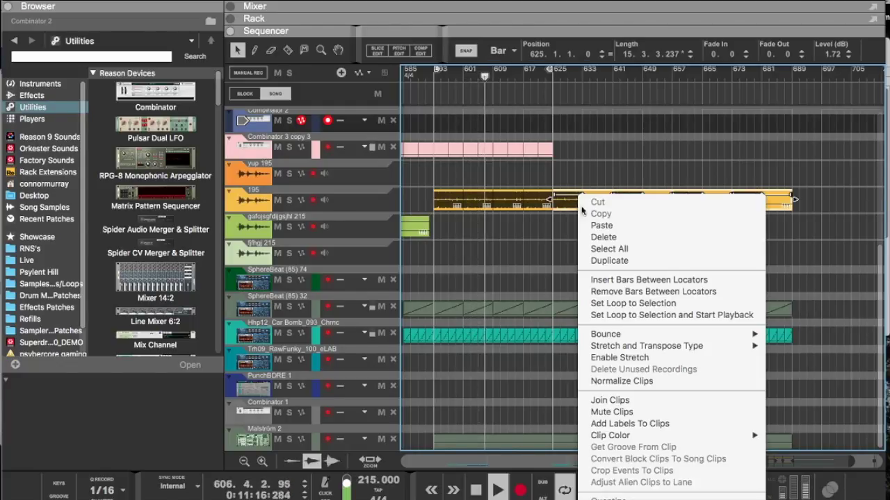
pyautogui.click(613, 358)
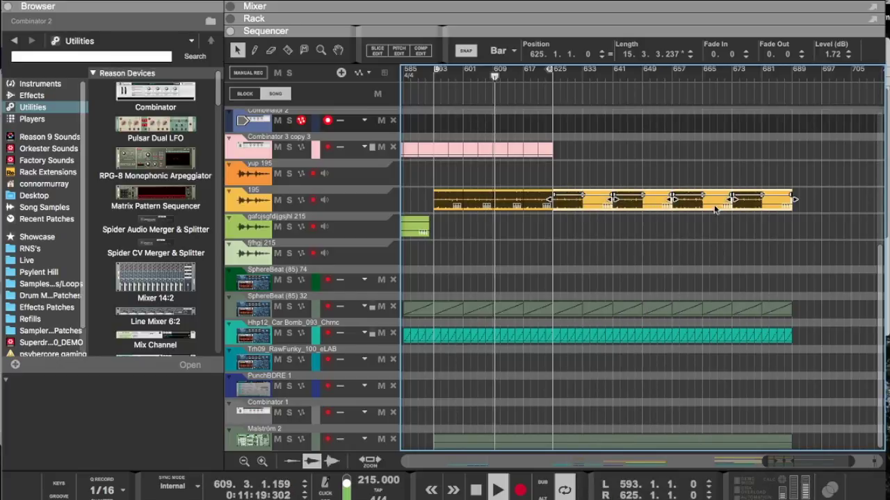
pyautogui.moveTo(797, 239); pyautogui.dragTo(583, 195)
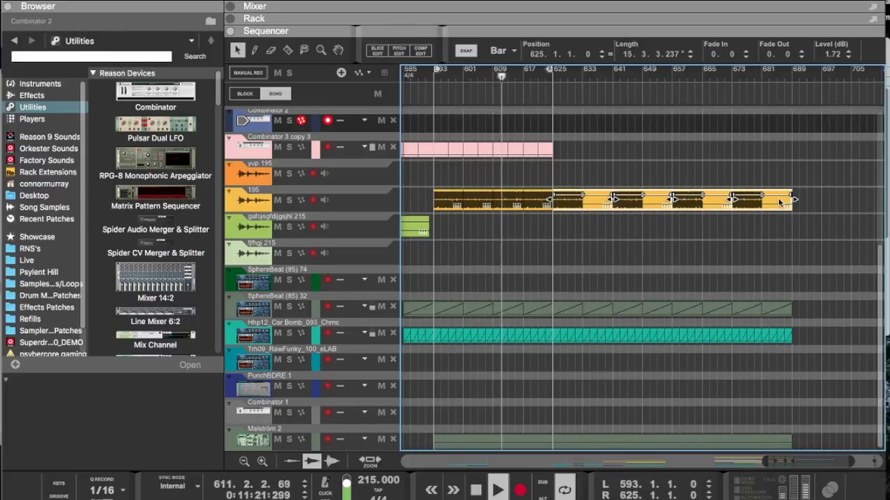
pyautogui.moveTo(792, 201)
pyautogui.mouseDown()
pyautogui.moveTo(764, 201)
pyautogui.moveTo(786, 206)
pyautogui.mouseUp()
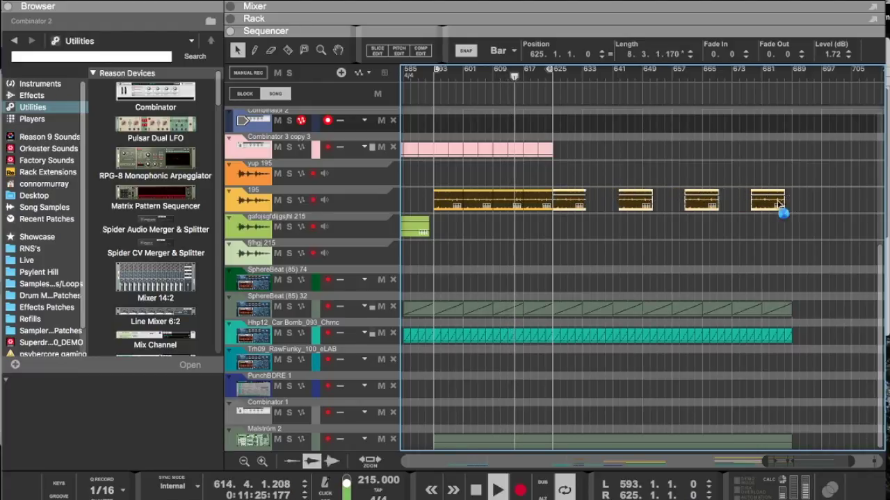
pyautogui.press('super+z')
# Step: Stretch only the 195 clip at bar 625 to a length of 16 bars
pyautogui.click(596, 232)
pyautogui.click(572, 202)
pyautogui.moveTo(573, 202); pyautogui.dragTo(619, 206)
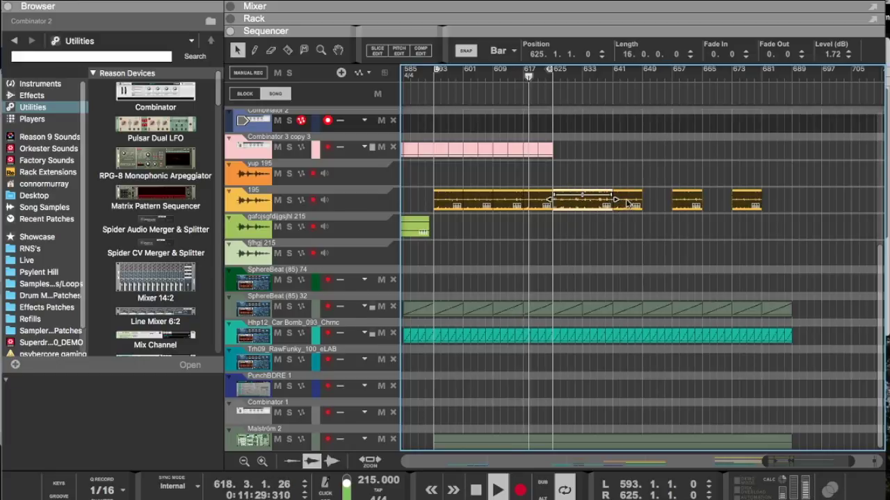
# Step: Delete the shorter 195 clips after bar 641 and put a copy of the 16-bar clip at bar 641
pyautogui.moveTo(628, 239); pyautogui.dragTo(771, 173)
pyautogui.press('Delete')
pyautogui.moveTo(573, 206)
pyautogui.mouseDown()
pyautogui.moveTo(657, 207)
pyautogui.moveTo(639, 210)
pyautogui.moveTo(671, 199)
pyautogui.moveTo(584, 207)
pyautogui.moveTo(582, 196)
pyautogui.mouseUp()
# Step: Lower the 195 clip at bar 625 to -4.02 dB while playing from there, and repeat it up to bar 689
pyautogui.keyDown('super'); pyautogui.click(651, 75); pyautogui.keyUp('super')
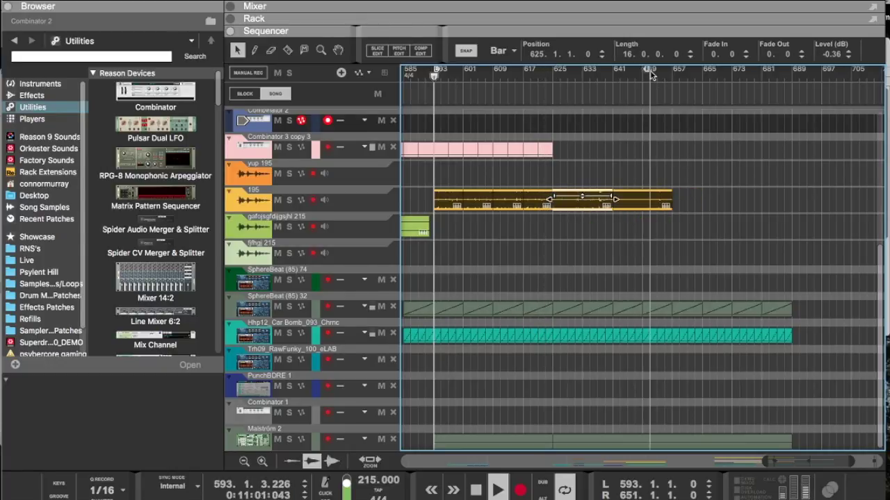
pyautogui.click(549, 76)
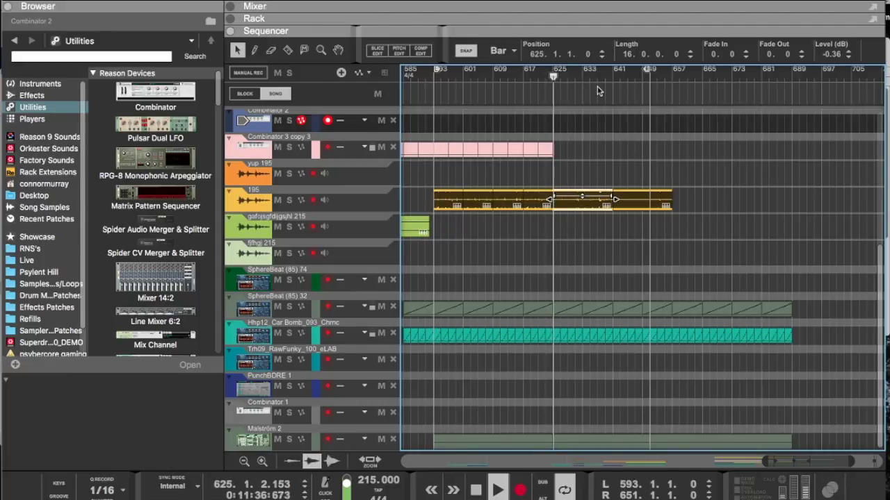
pyautogui.moveTo(580, 200); pyautogui.dragTo(581, 208)
pyautogui.moveTo(642, 200); pyautogui.dragTo(764, 208)
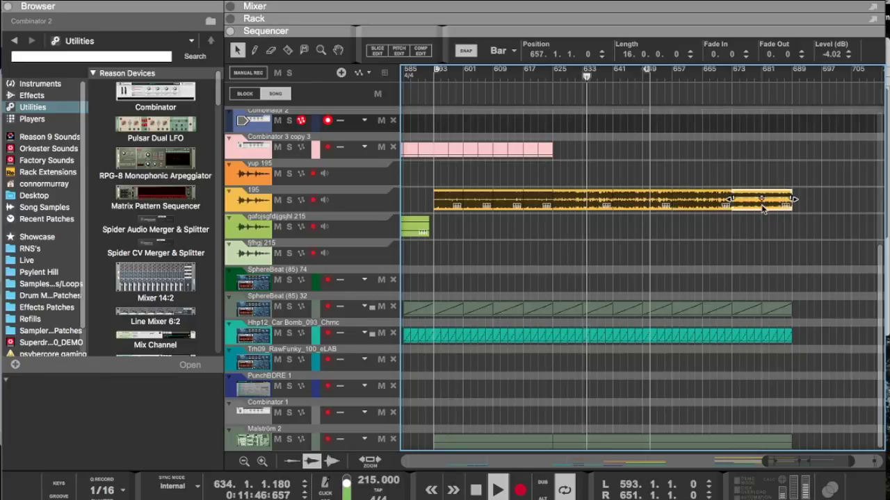
# Step: Set the loop locators to run from bar 625 to bar 689
pyautogui.moveTo(795, 75); pyautogui.dragTo(793, 75)
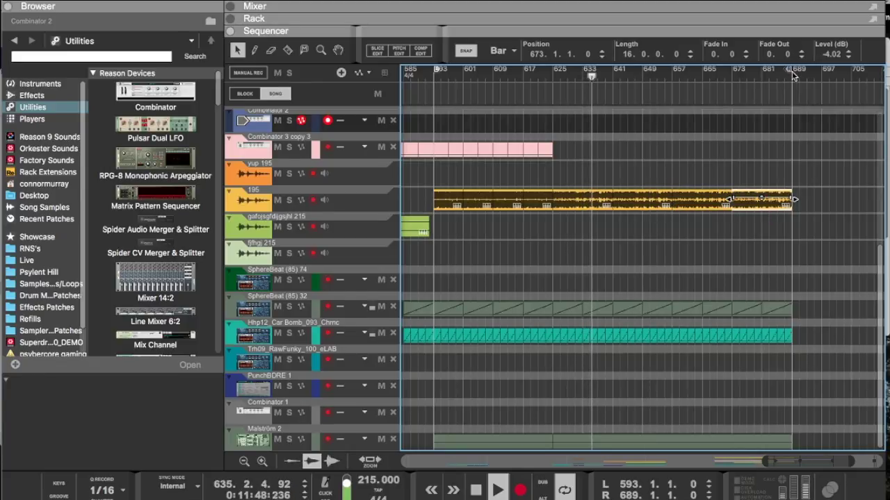
pyautogui.rightClick(549, 75)
pyautogui.click(538, 76)
pyautogui.rightClick(555, 76)
pyautogui.click(555, 76)
pyautogui.keyDown('alt'); pyautogui.click(555, 77); pyautogui.keyUp('alt')
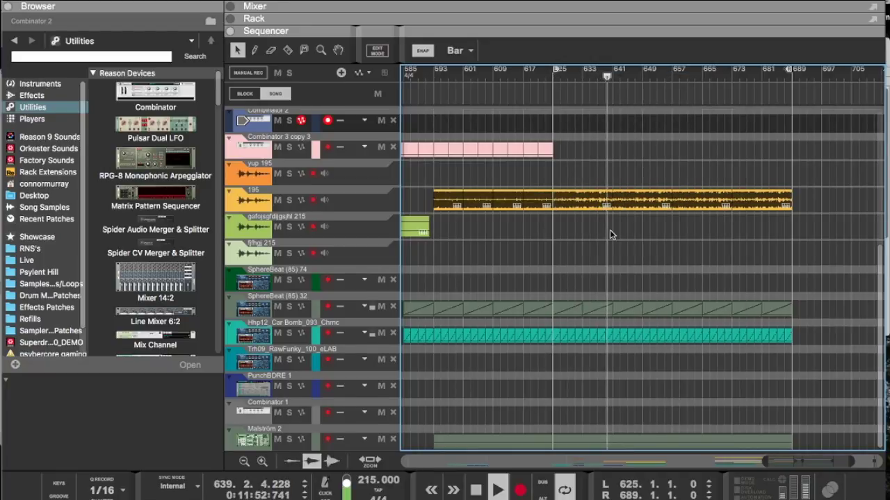
# Step: Look through the rack devices up to the yup 195 and gafojsgfdijgsjhl 215 audio tracks, and check their clips in the sequencer
pyautogui.scroll(8, 604, 229)
pyautogui.moveTo(653, 31); pyautogui.dragTo(657, 267)
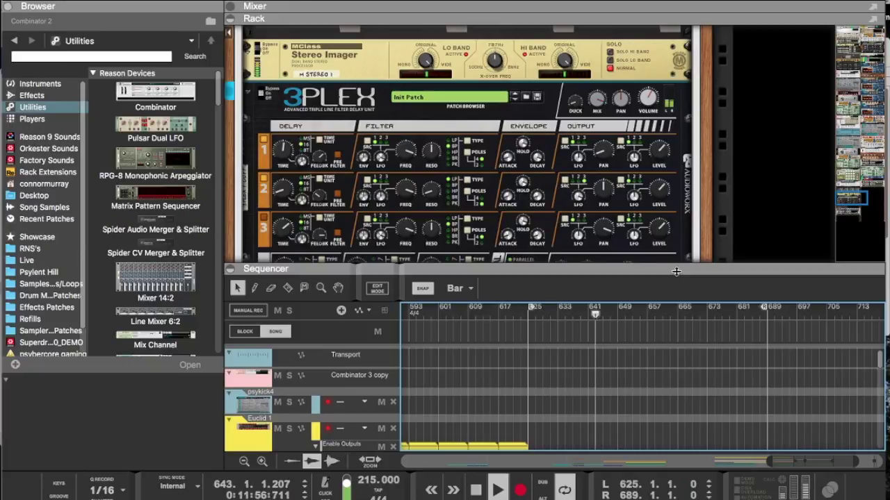
pyautogui.scroll(3, 650, 222)
pyautogui.scroll(15, 646, 212)
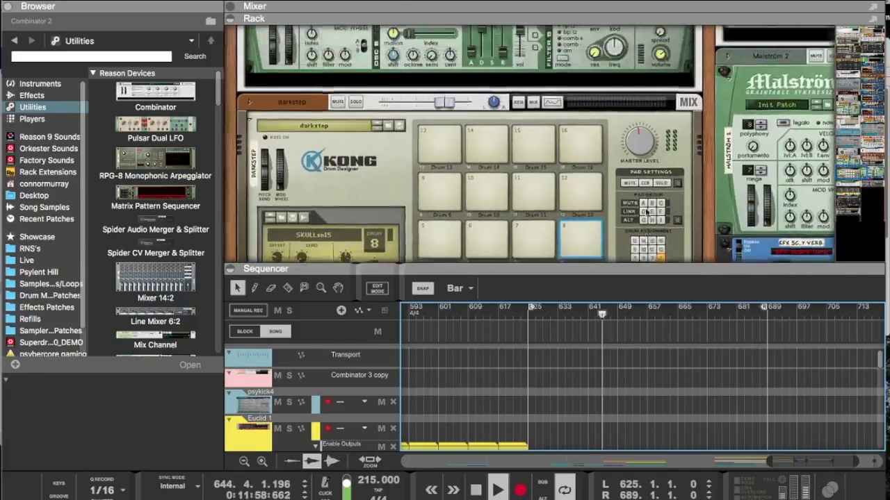
pyautogui.scroll(15, 645, 210)
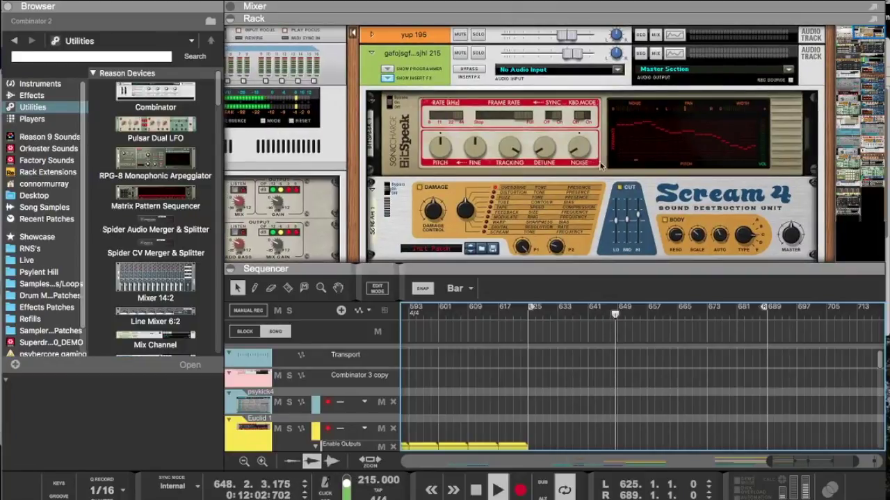
pyautogui.click(420, 46)
pyautogui.rightClick(415, 55)
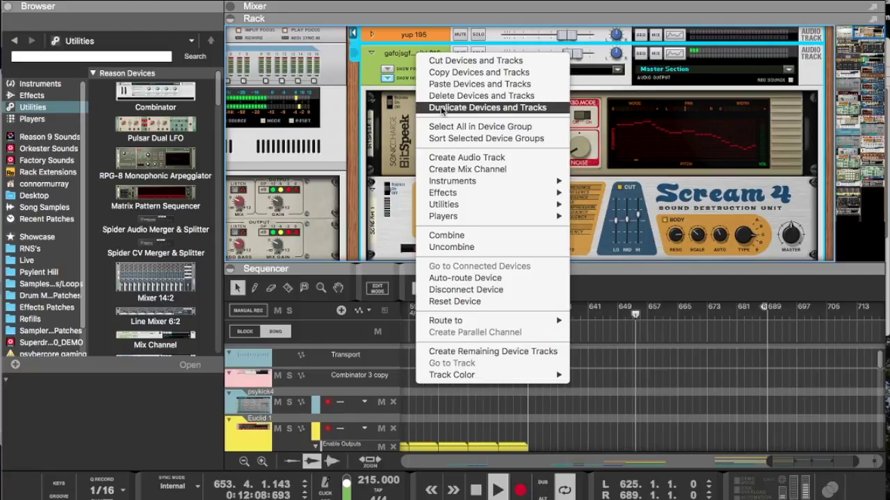
pyautogui.click(377, 211)
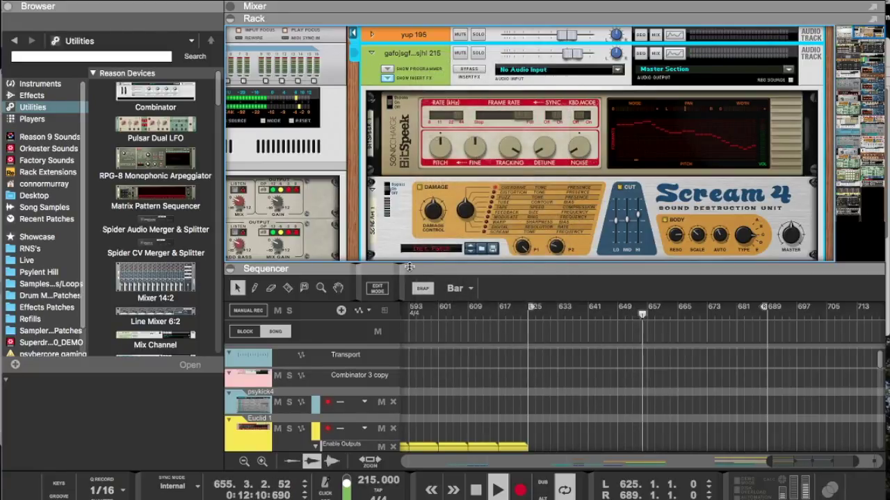
pyautogui.doubleClick(406, 265)
pyautogui.scroll(-3, 498, 243)
pyautogui.hscroll(-1, 498, 244)
pyautogui.hscroll(-2, 497, 247)
pyautogui.scroll(-1, 498, 246)
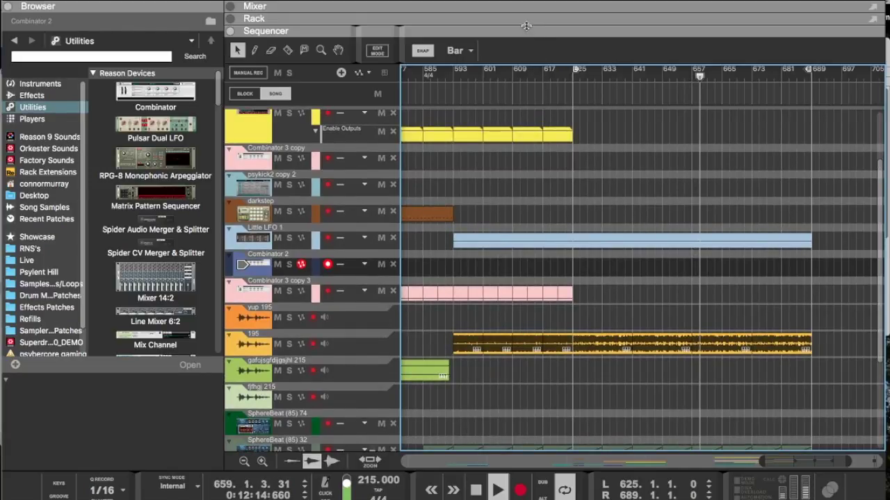
pyautogui.press('F5')
pyautogui.press('F6')
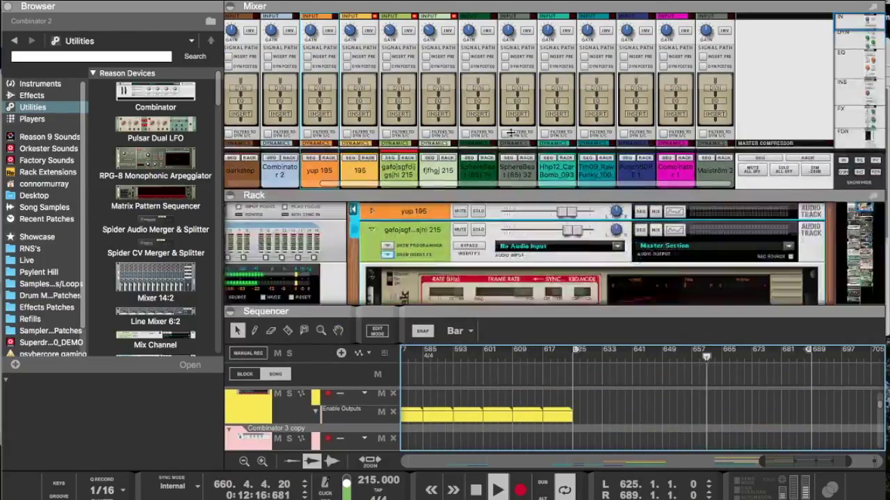
pyautogui.click(416, 59)
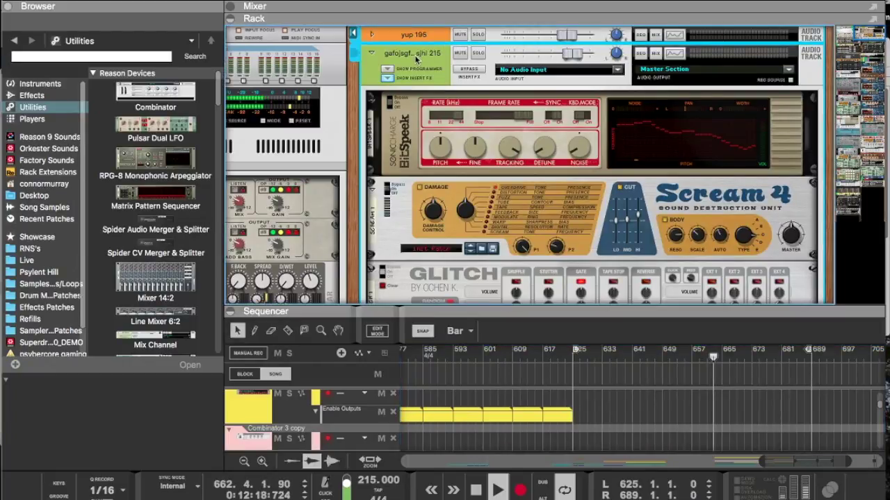
pyautogui.rightClick(416, 59)
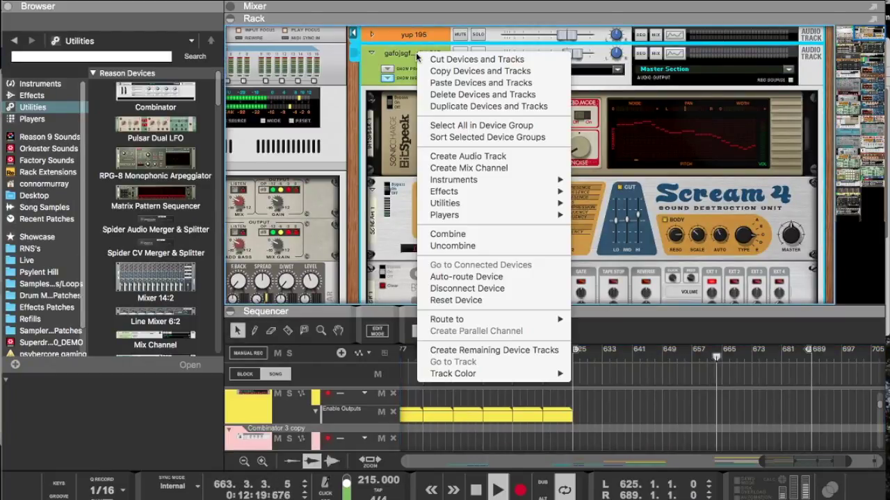
pyautogui.click(438, 95)
pyautogui.press('Return')
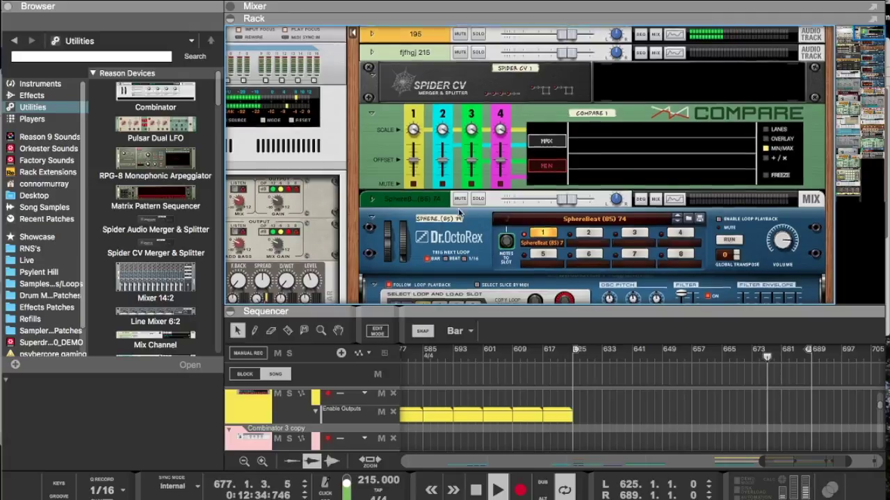
pyautogui.scroll(-10, 486, 153)
pyautogui.scroll(-10, 458, 211)
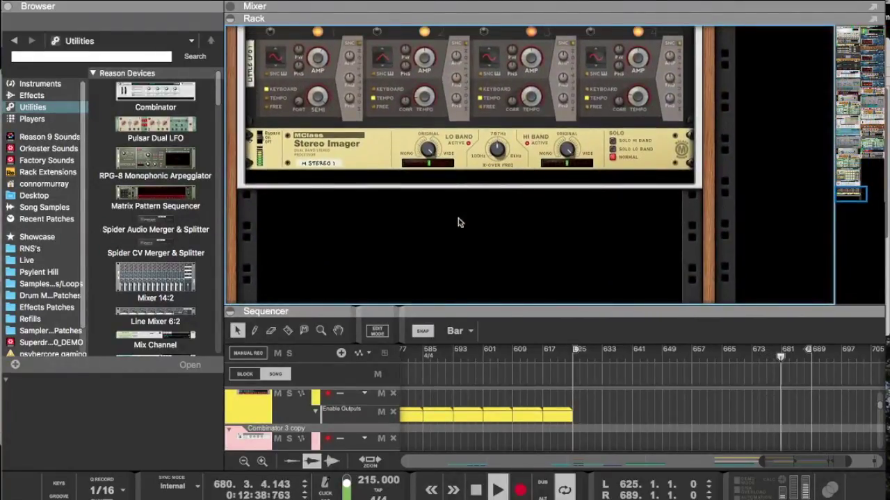
pyautogui.scroll(3, 458, 266)
pyautogui.click(458, 268)
pyautogui.scroll(10, 459, 268)
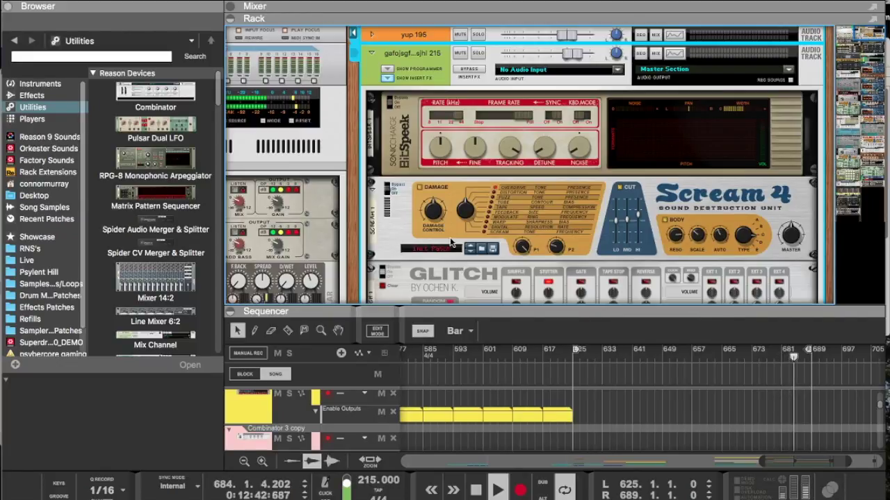
# Step: Delete the gafojsgfdijgsjhl 215 and yup 195 audio tracks one at a time, leaving the other rack devices in place
pyautogui.scroll(-15, 450, 242)
pyautogui.scroll(-15, 450, 243)
pyautogui.scroll(-5, 450, 242)
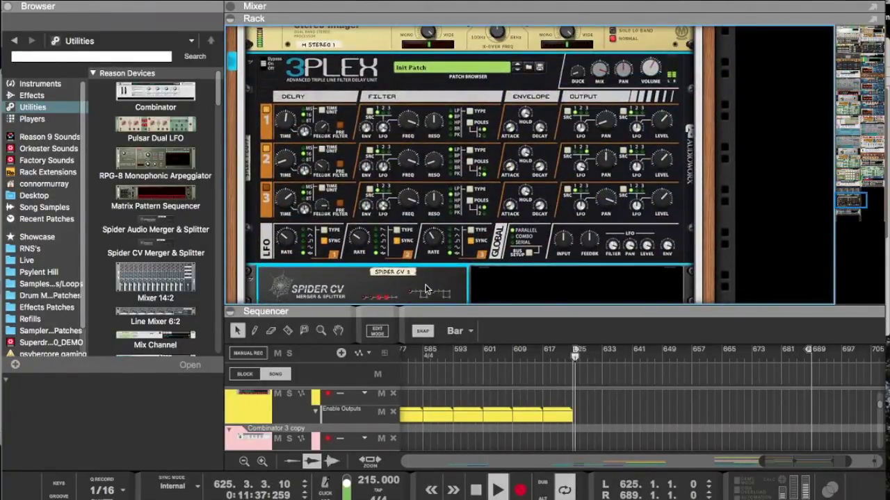
pyautogui.scroll(10, 473, 261)
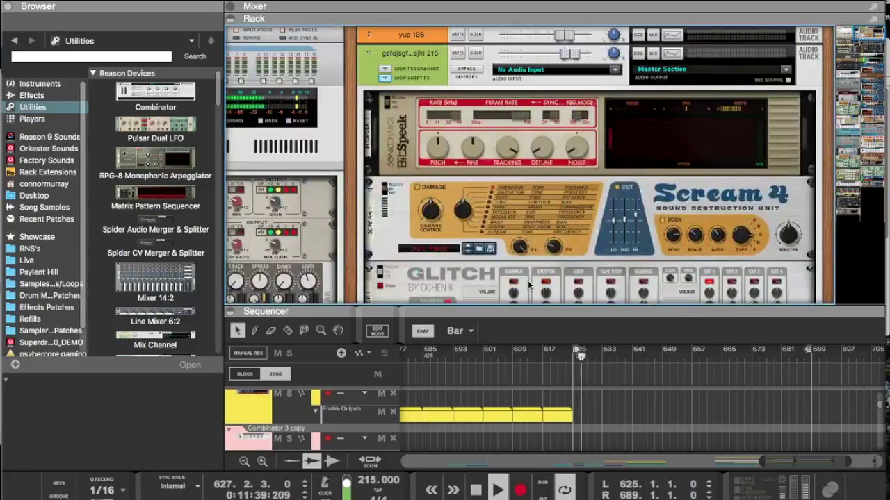
pyautogui.rightClick(403, 50)
pyautogui.click(426, 95)
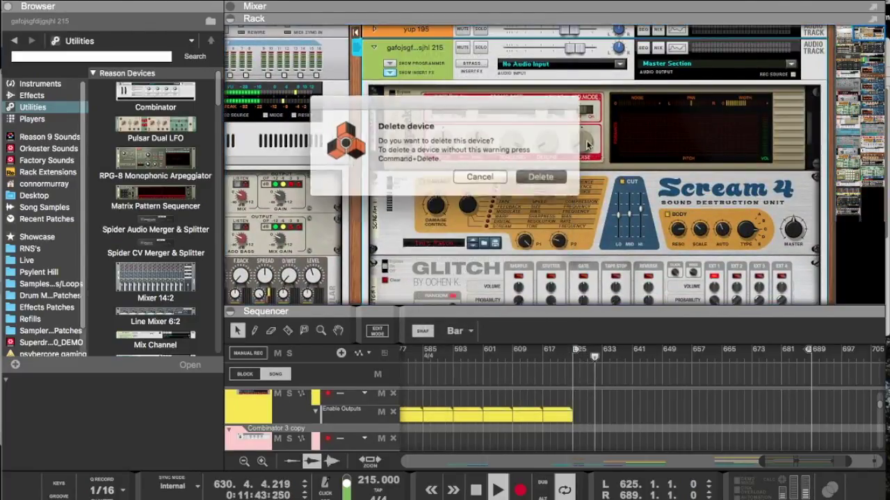
pyautogui.click(541, 177)
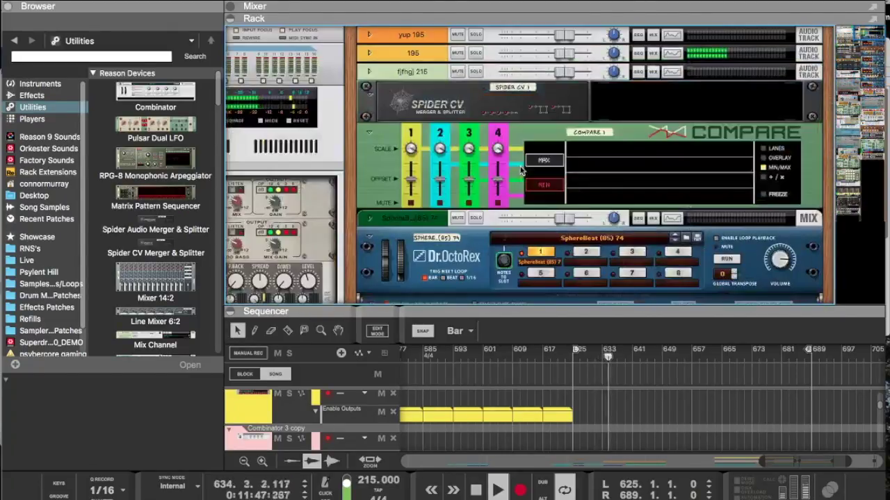
pyautogui.rightClick(406, 34)
pyautogui.click(426, 76)
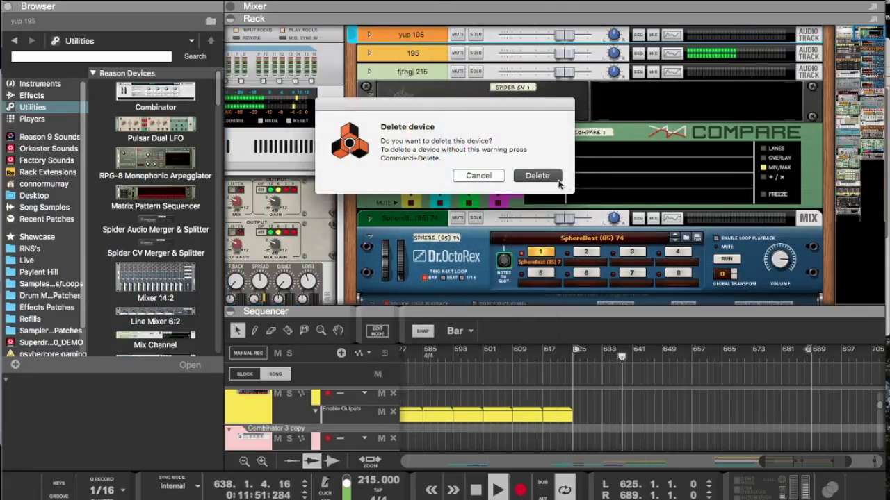
pyautogui.click(540, 179)
# Step: Create a PunchBD-RE instrument in the rack and load the psykick3 drum machine patch into it
pyautogui.scroll(-20, 591, 177)
pyautogui.hscroll(-5, 591, 177)
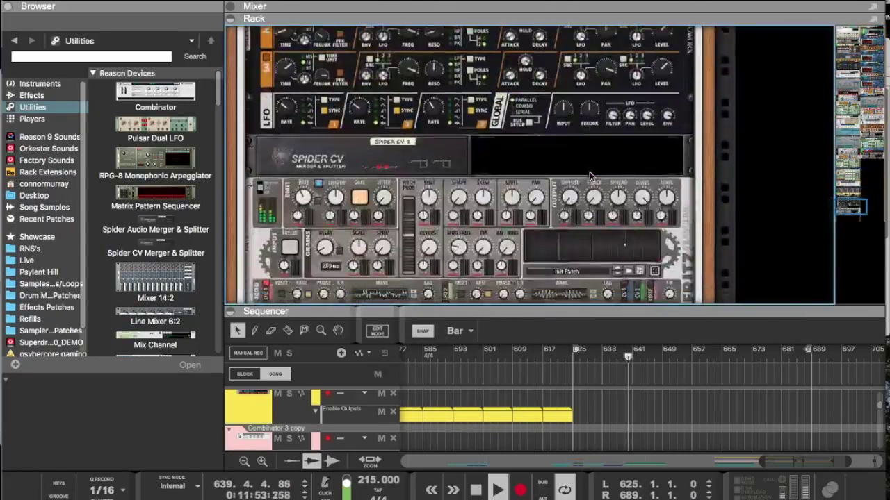
pyautogui.scroll(5, 591, 177)
pyautogui.scroll(-3, 591, 176)
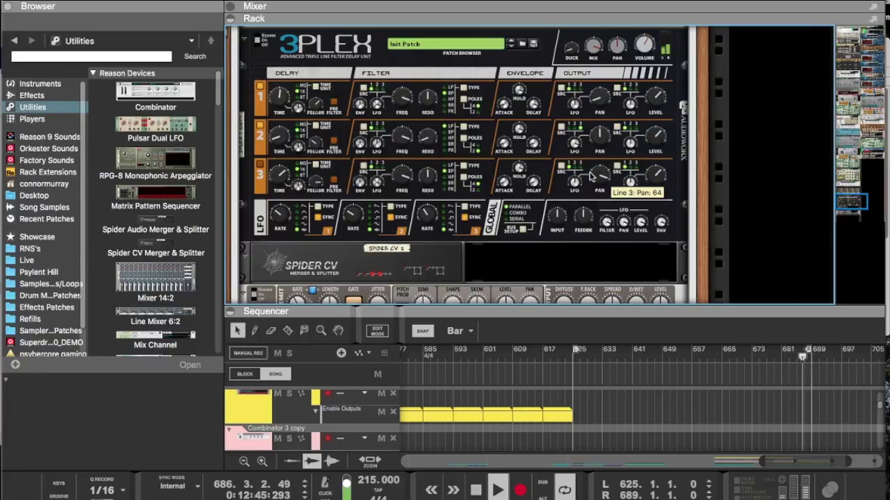
pyautogui.rightClick(785, 120)
pyautogui.moveTo(733, 214)
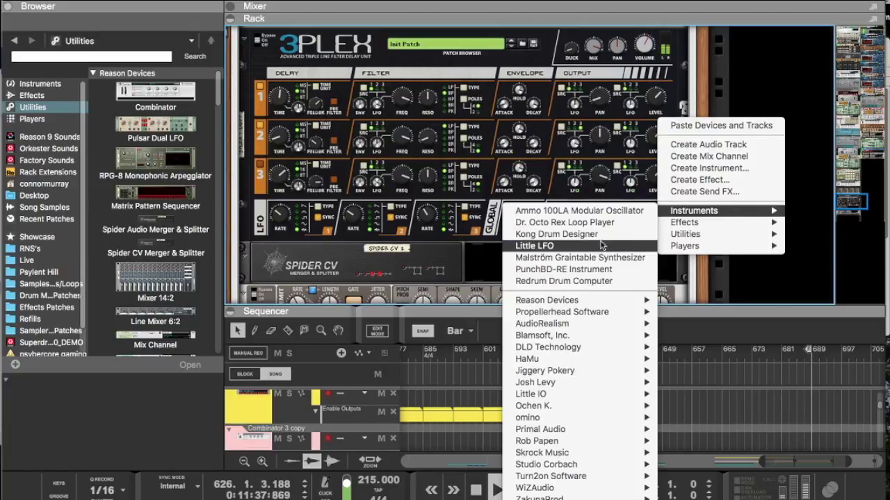
pyautogui.click(584, 270)
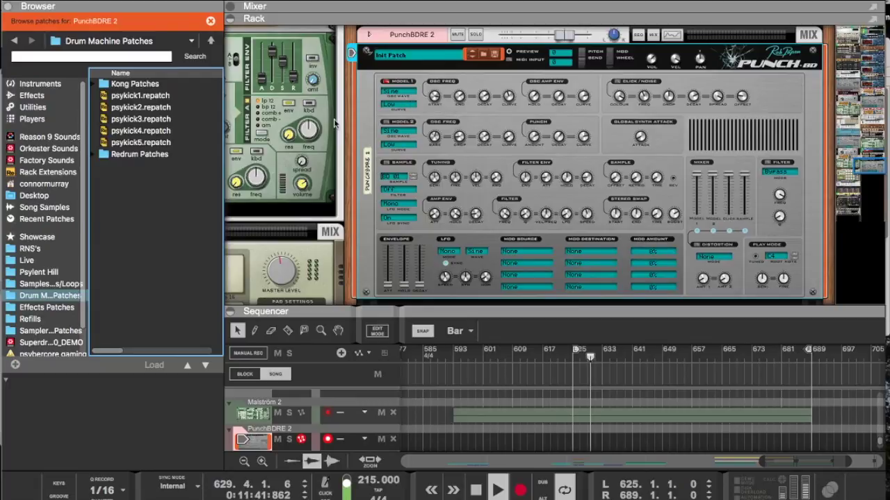
pyautogui.doubleClick(120, 120)
# Step: Create an 8-bar clip from bar 625 to 633 on the psykick3 track and open it for note editing
pyautogui.moveTo(455, 316); pyautogui.dragTo(454, 153)
pyautogui.click(251, 443)
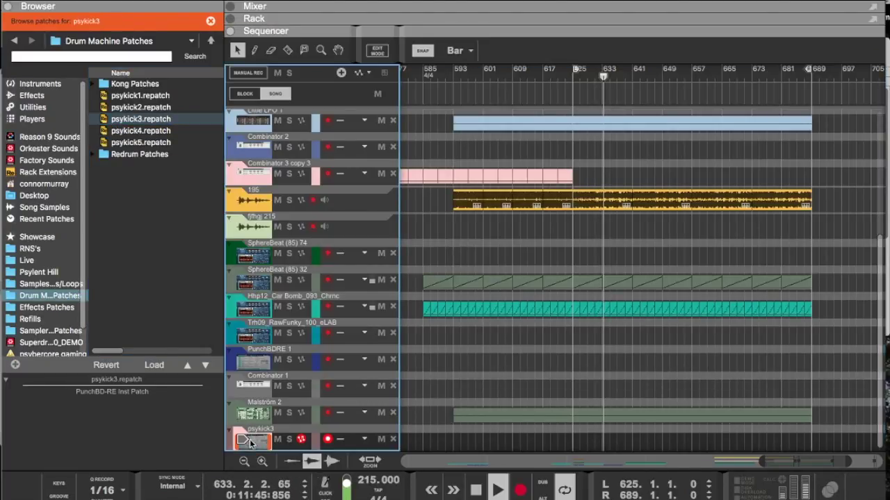
pyautogui.click(576, 439)
pyautogui.moveTo(575, 437); pyautogui.dragTo(602, 439)
pyautogui.doubleClick(595, 443)
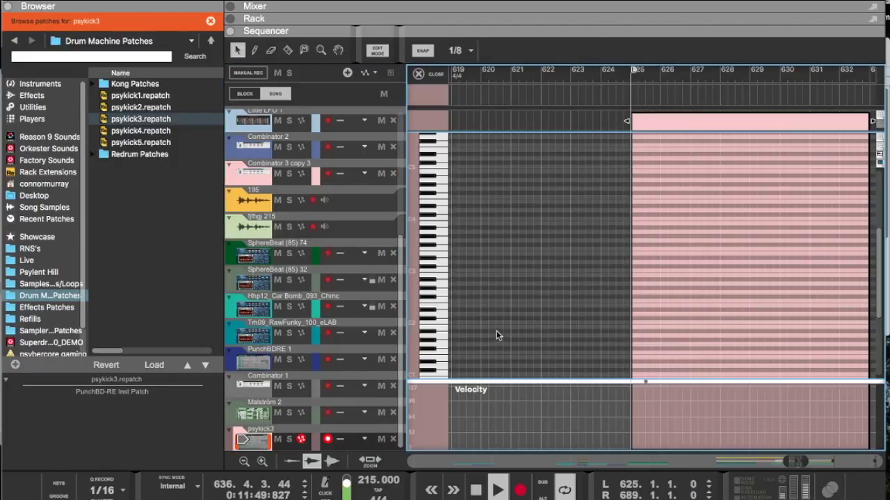
# Step: Place an F#2 kick note at the start of bar 625 in the psykick3 clip
pyautogui.click(633, 297)
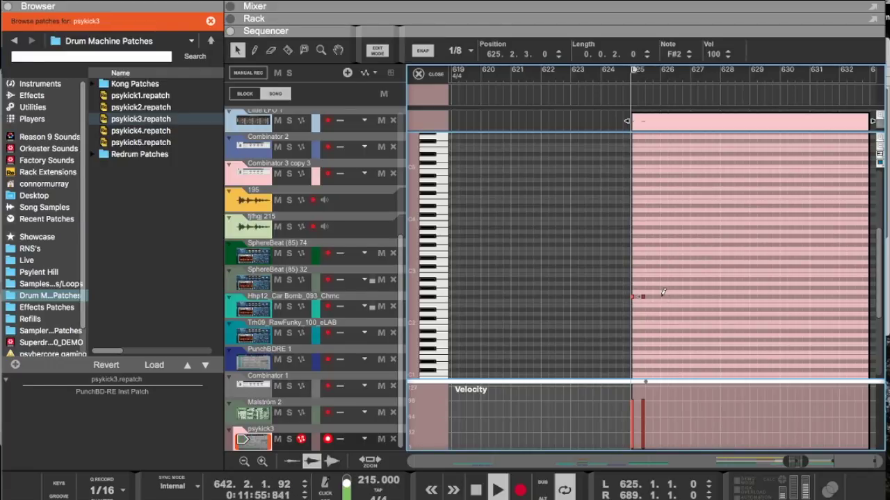
pyautogui.press('super+z')
pyautogui.click(646, 293)
pyautogui.press('Delete')
pyautogui.click(654, 295)
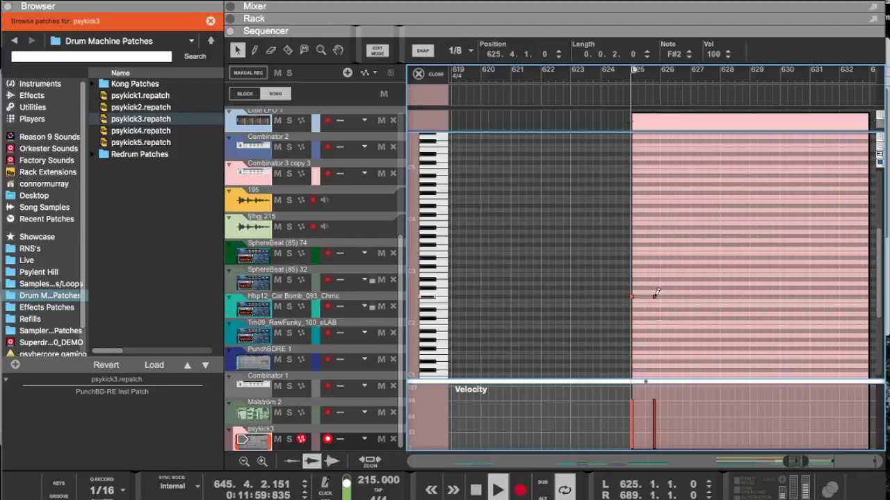
pyautogui.click(675, 295)
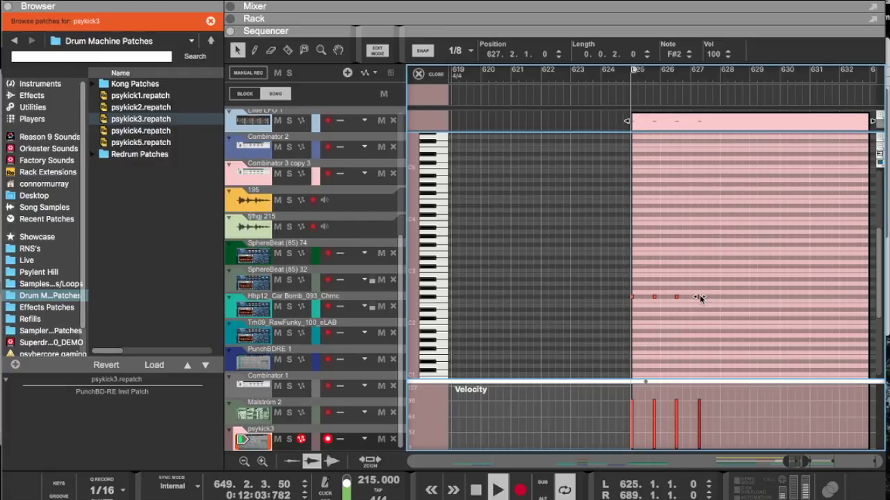
pyautogui.hscroll(3, 699, 299)
pyautogui.moveTo(665, 311); pyautogui.dragTo(583, 306)
pyautogui.press('Delete')
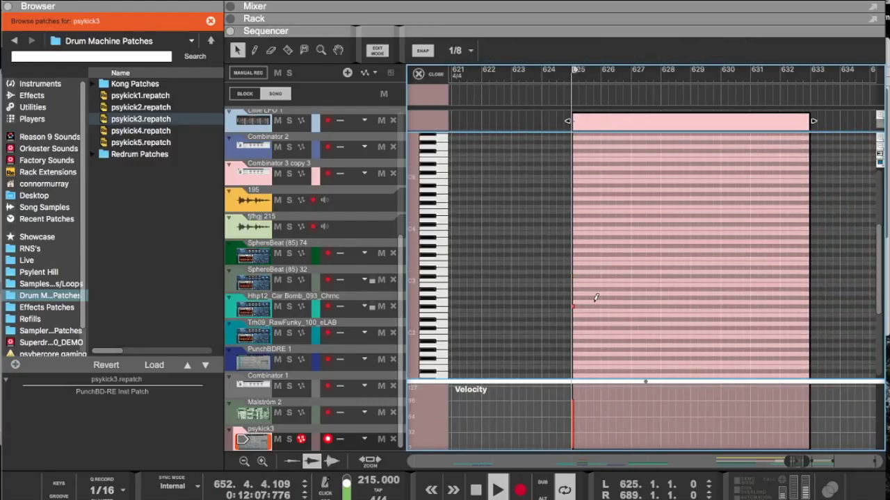
# Step: Add F#2 kicks at 625.3.3 and 626.1.1, and continue the same syncopated two-hit pattern up to 628.3.3
pyautogui.click(591, 306)
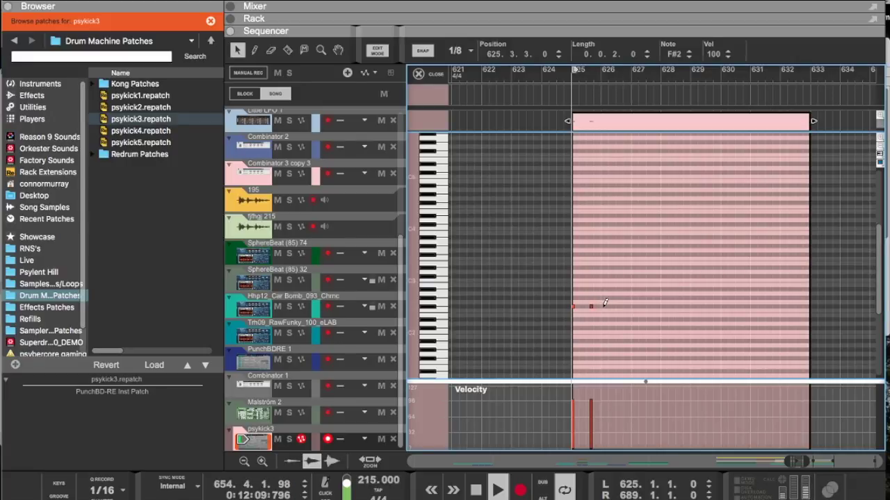
pyautogui.click(602, 306)
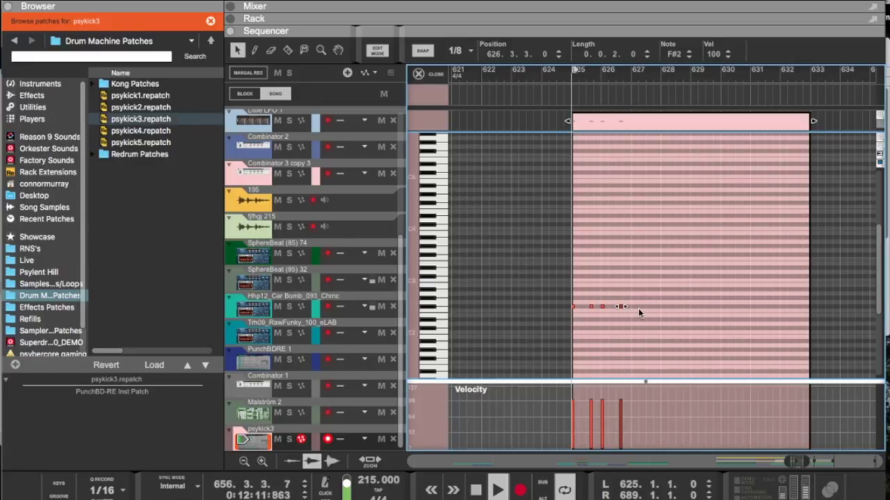
pyautogui.click(632, 306)
pyautogui.click(652, 306)
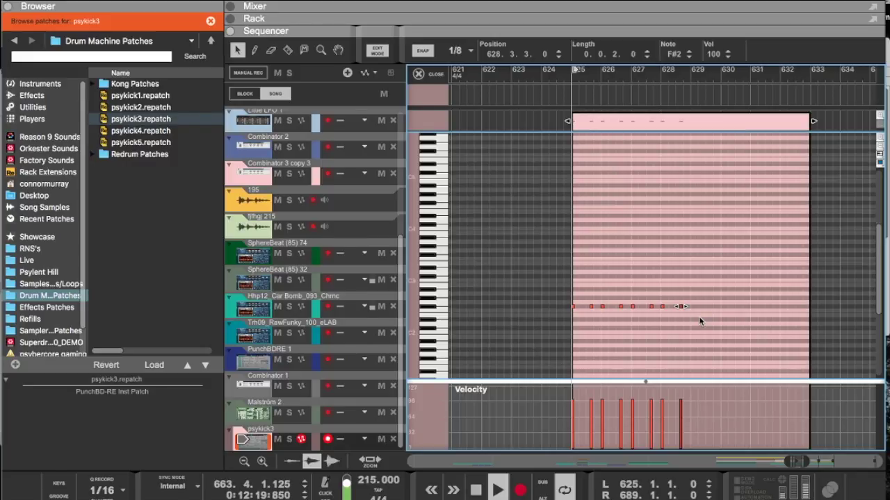
pyautogui.hscroll(2, 700, 321)
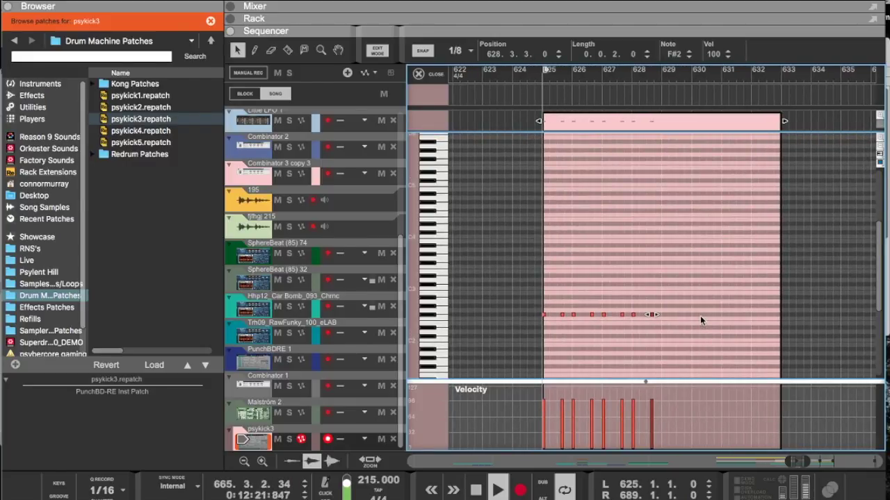
# Step: Set the loop end to bar 633, shorten the psykick3 clip to 4 bars, and close the note editor
pyautogui.keyDown('alt'); pyautogui.click(783, 72); pyautogui.keyUp('alt')
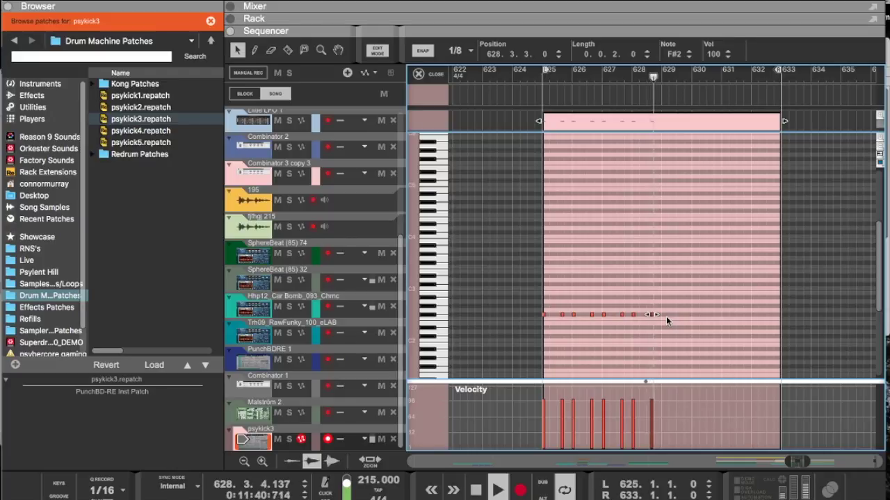
pyautogui.moveTo(689, 303); pyautogui.dragTo(542, 329)
pyautogui.moveTo(786, 123); pyautogui.dragTo(659, 123)
pyautogui.press('Escape')
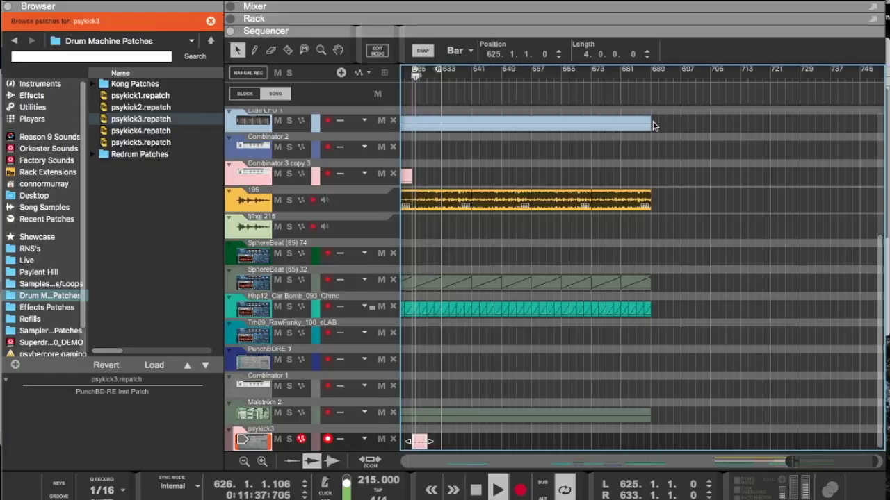
# Step: Duplicate the 4-bar psykick3 clip so the copy starts at bar 629
pyautogui.hscroll(-5, 612, 272)
pyautogui.hscroll(4, 599, 398)
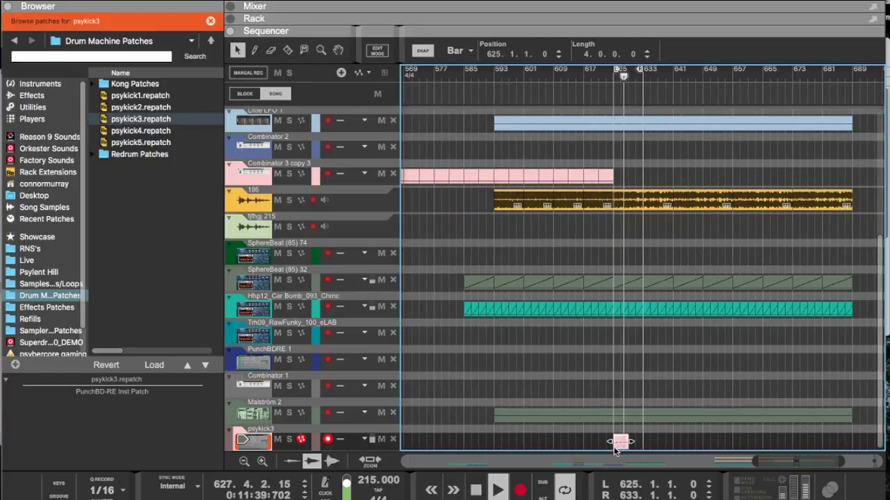
pyautogui.moveTo(618, 446); pyautogui.dragTo(635, 447)
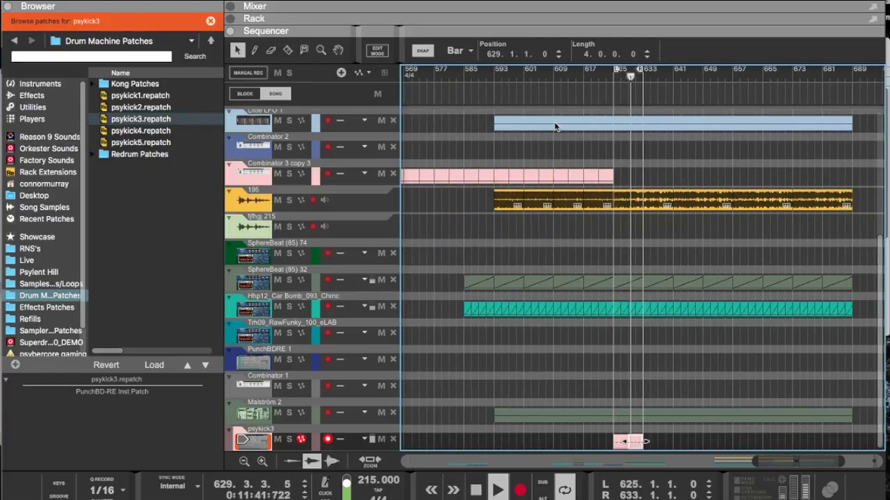
# Step: Set the snap to 1/4 and repeat the 4-bar psykick3 clip with one-beat gaps until a copy starts at 650.3.1
pyautogui.click(455, 51)
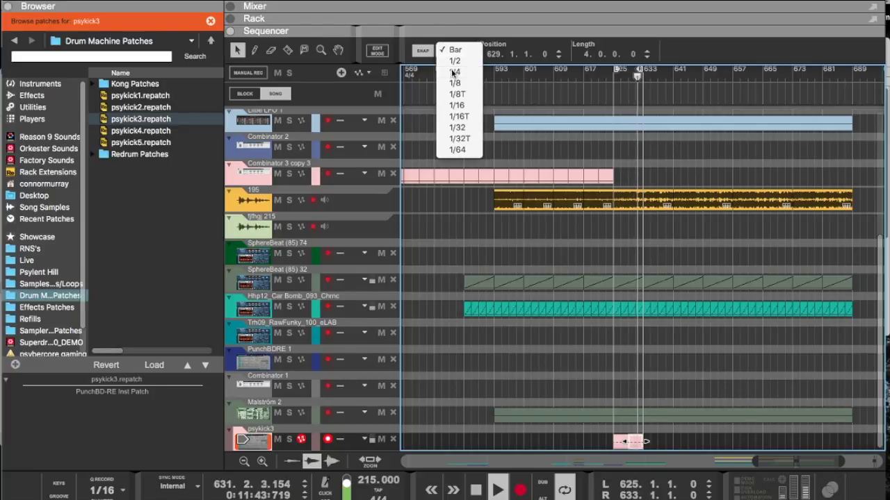
pyautogui.click(455, 71)
pyautogui.moveTo(631, 446); pyautogui.dragTo(632, 445)
pyautogui.press('h')
pyautogui.press('h')
pyautogui.press('h')
pyautogui.press('h')
pyautogui.press('h')
pyautogui.press('h')
pyautogui.press('h')
pyautogui.press('h')
pyautogui.press('h')
pyautogui.press('h')
pyautogui.press('h')
pyautogui.press('h')
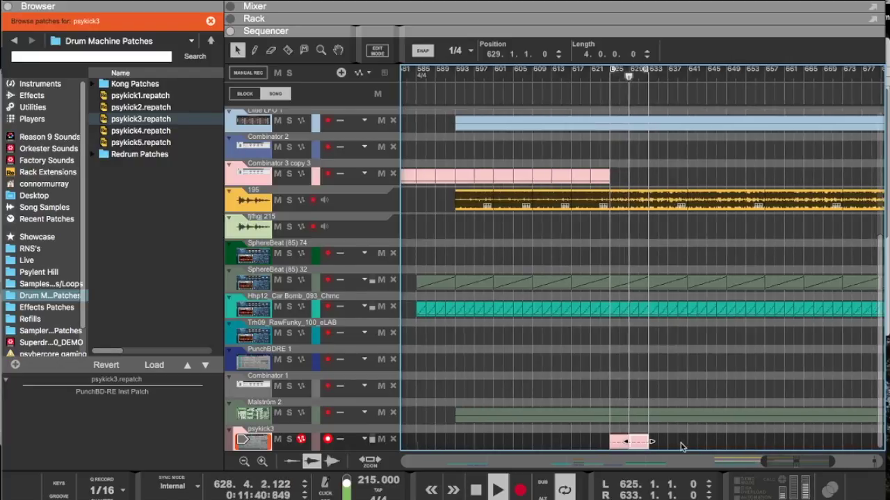
pyautogui.press('h')
pyautogui.press('h')
pyautogui.moveTo(641, 444); pyautogui.dragTo(770, 444)
pyautogui.hscroll(5, 770, 445)
pyautogui.moveTo(580, 447); pyautogui.dragTo(774, 444)
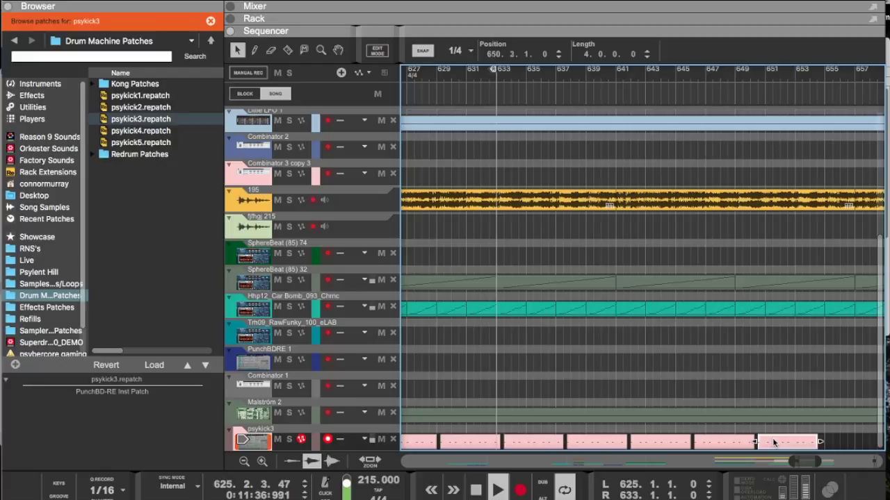
# Step: Extend the loop's right locator to bar 657
pyautogui.hscroll(5, 782, 318)
pyautogui.scroll(2, 783, 318)
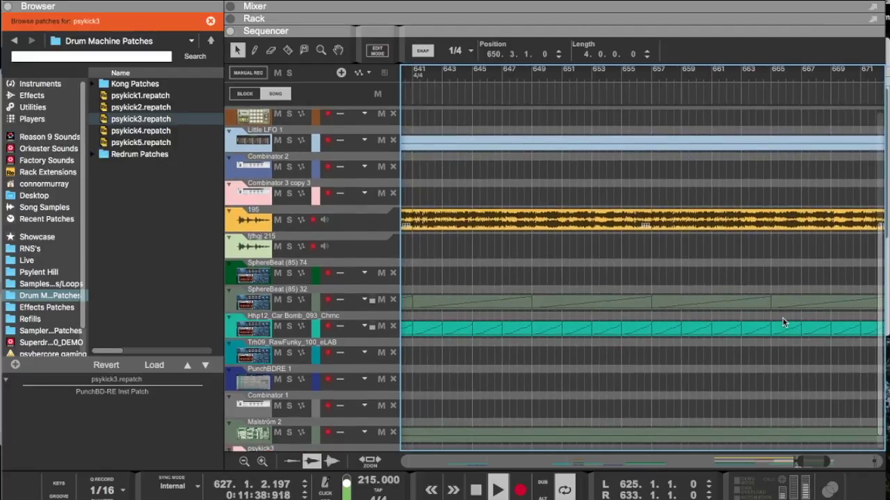
pyautogui.hscroll(8, 778, 320)
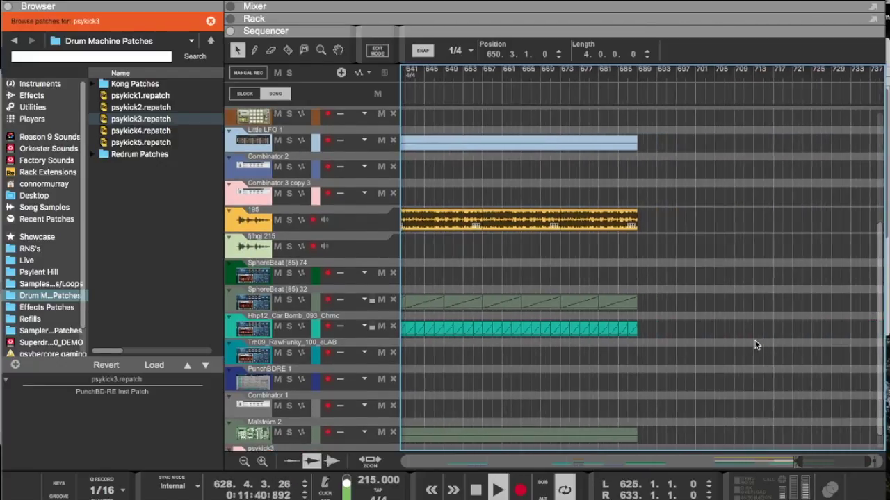
pyautogui.hscroll(-8, 756, 343)
pyautogui.scroll(-3, 756, 344)
pyautogui.hscroll(8, 755, 341)
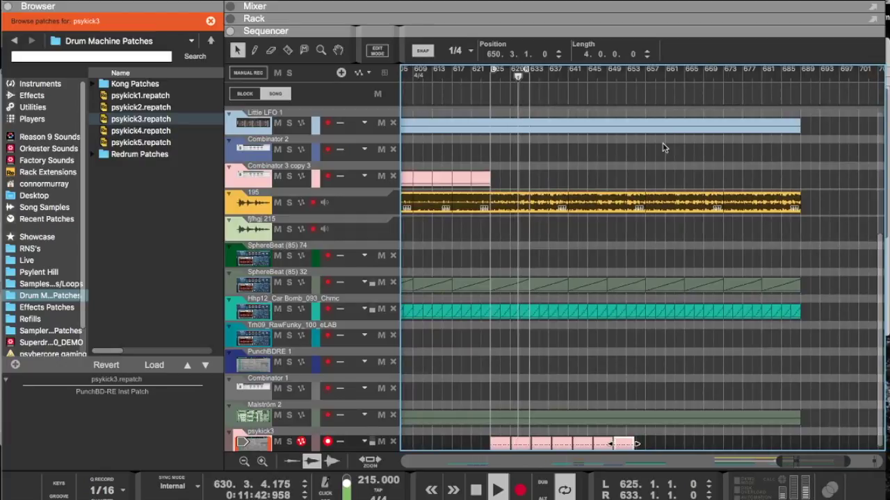
pyautogui.keyDown('alt'); pyautogui.click(645, 69); pyautogui.keyUp('alt')
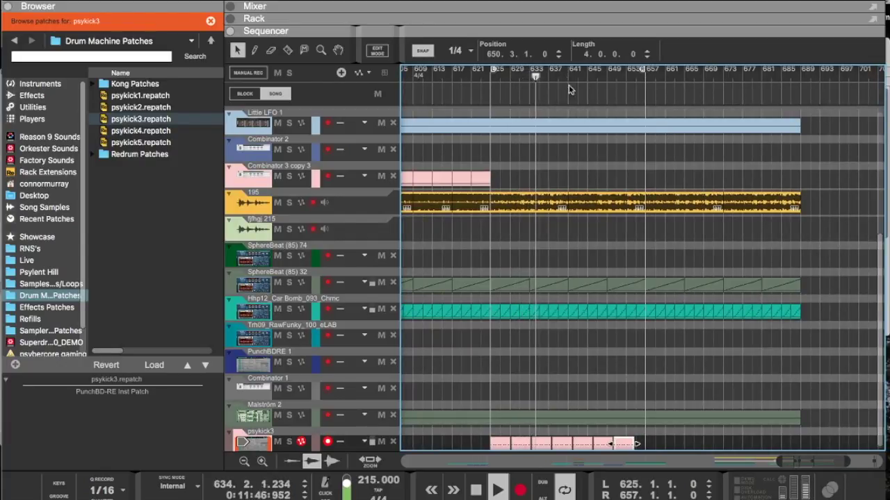
# Step: Copy a psykick3 clip to 654.4.1 and trim its end to bar 657
pyautogui.scroll(-1, 602, 191)
pyautogui.press('h')
pyautogui.press('h')
pyautogui.press('h')
pyautogui.press('h')
pyautogui.press('h')
pyautogui.press('h')
pyautogui.press('h')
pyautogui.press('h')
pyautogui.press('h')
pyautogui.press('h')
pyautogui.press('h')
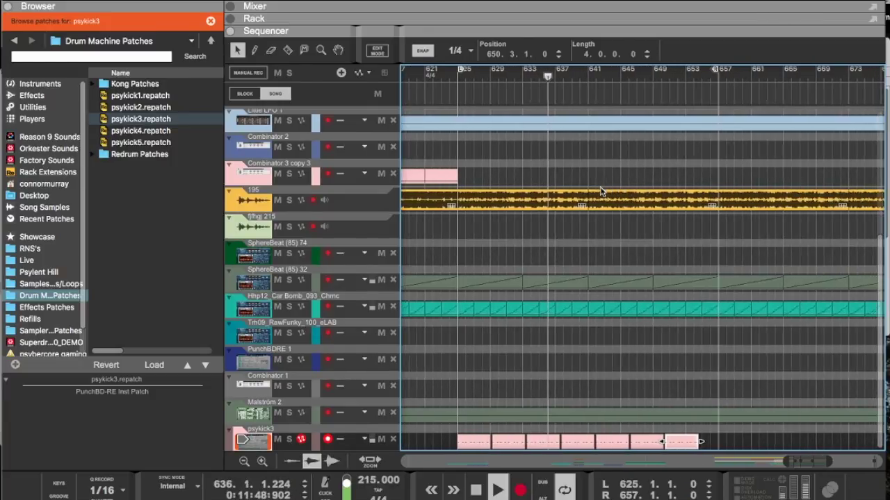
pyautogui.press('h')
pyautogui.hscroll(5, 670, 329)
pyautogui.moveTo(629, 448); pyautogui.dragTo(703, 442)
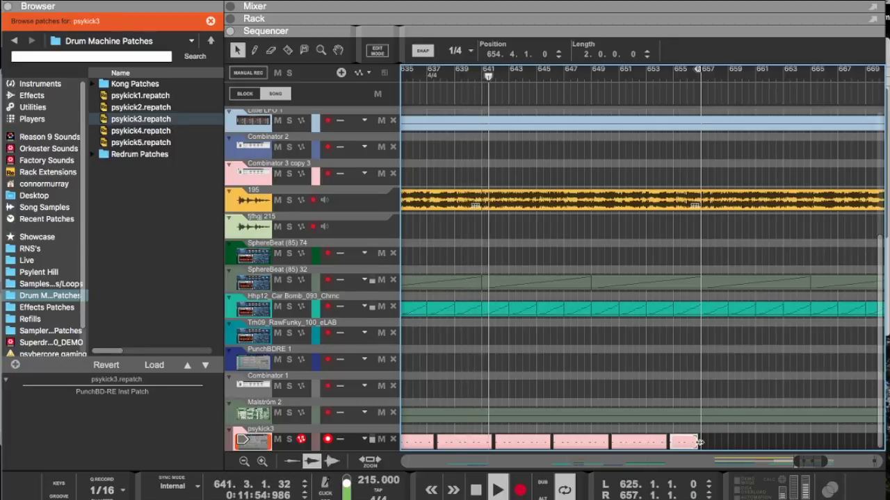
# Step: Add extra F#2 kicks at 625.1.3 and 625.2.1 in the first psykick3 clip, and close the note editor
pyautogui.hscroll(-5, 627, 424)
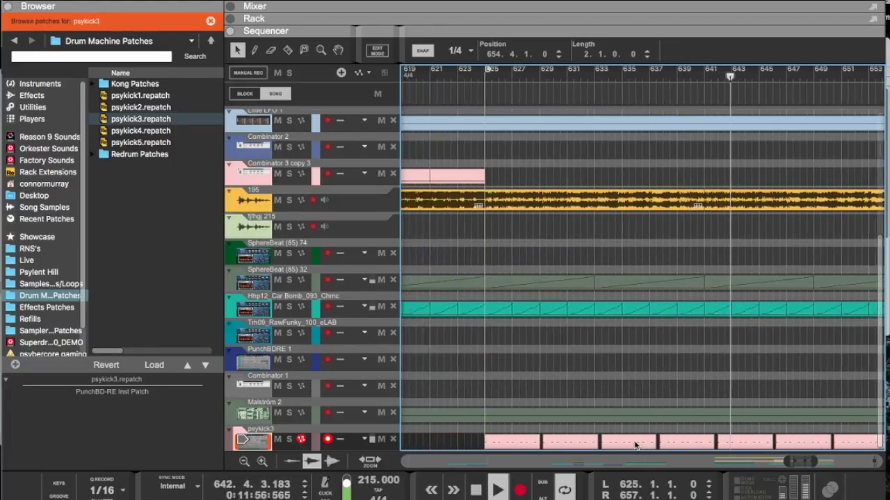
pyautogui.hscroll(-1, 612, 400)
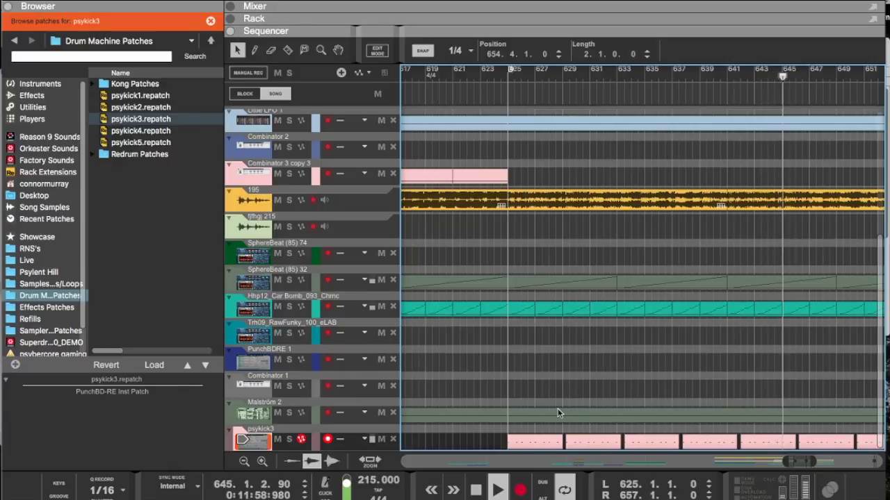
pyautogui.doubleClick(539, 446)
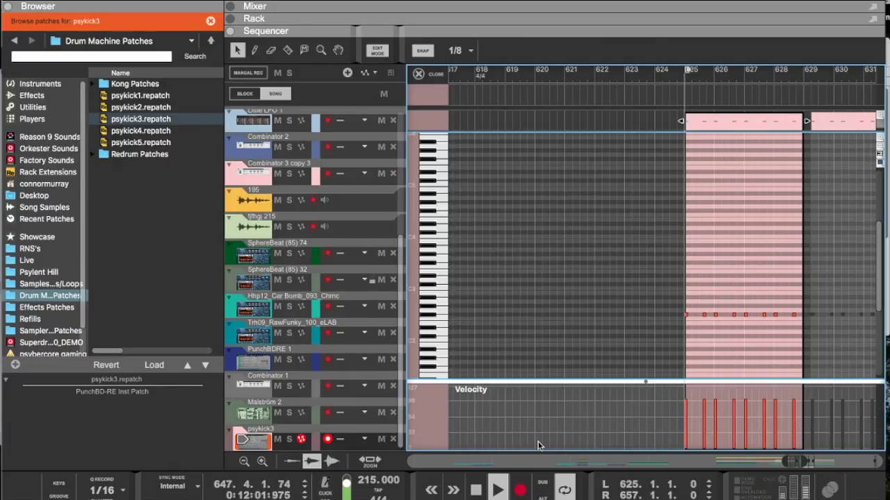
pyautogui.click(689, 314)
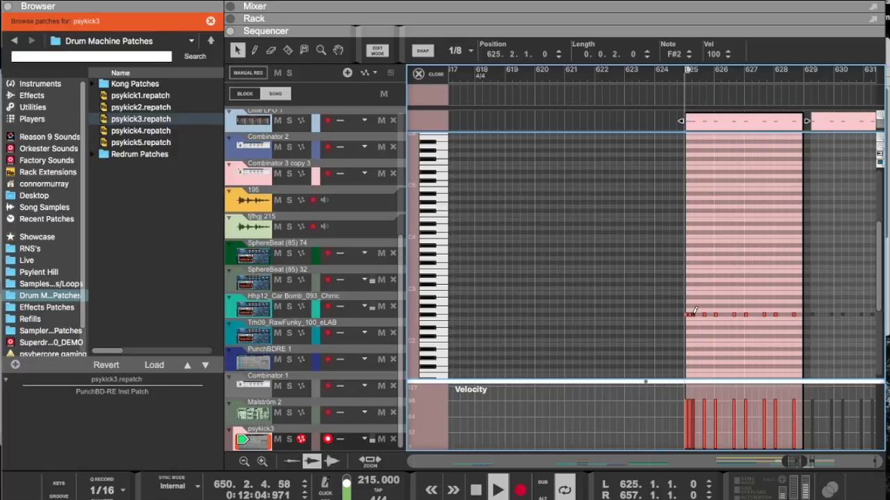
pyautogui.hscroll(3, 692, 317)
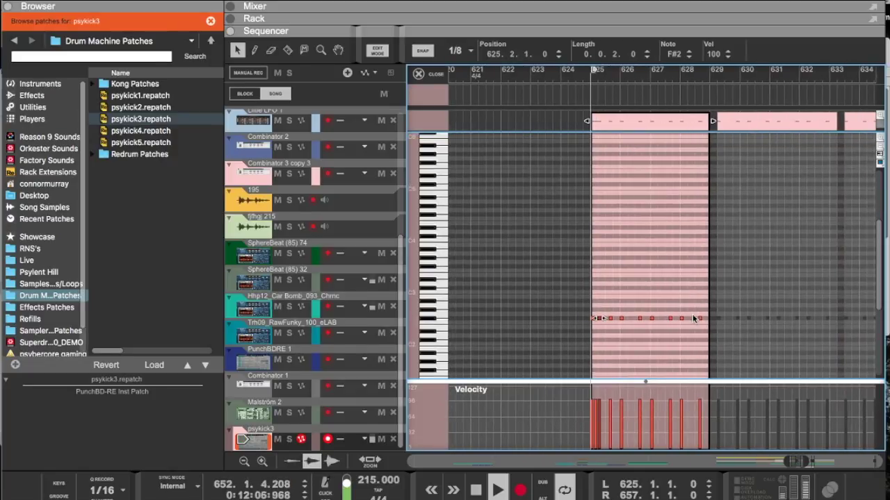
pyautogui.press('Escape')
# Step: Copy the edited first psykick3 clip over every second clip, at 633.3.1, 642.1.1 and 650.3.1
pyautogui.hscroll(-2, 602, 410)
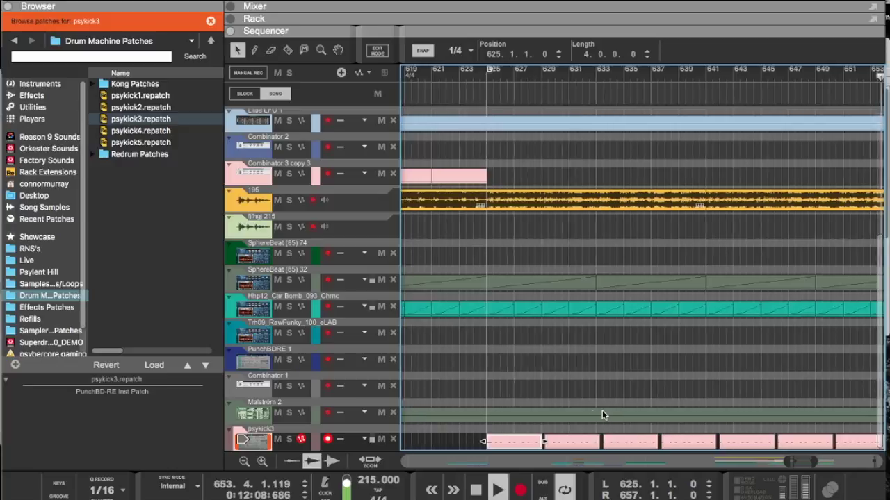
pyautogui.moveTo(511, 444); pyautogui.dragTo(627, 447)
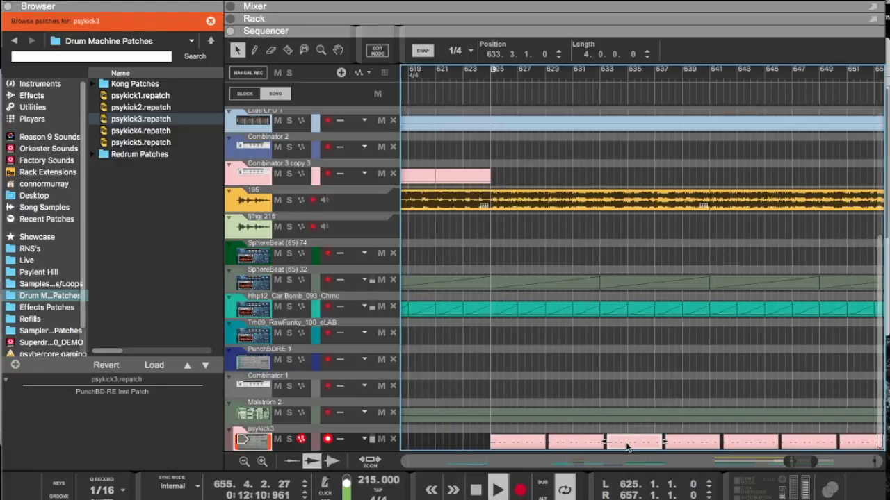
pyautogui.click(742, 448)
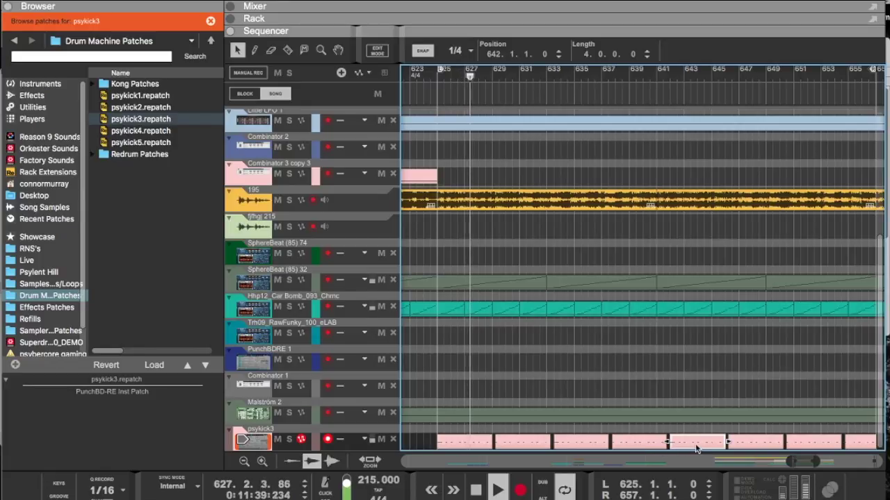
pyautogui.moveTo(534, 449); pyautogui.dragTo(650, 451)
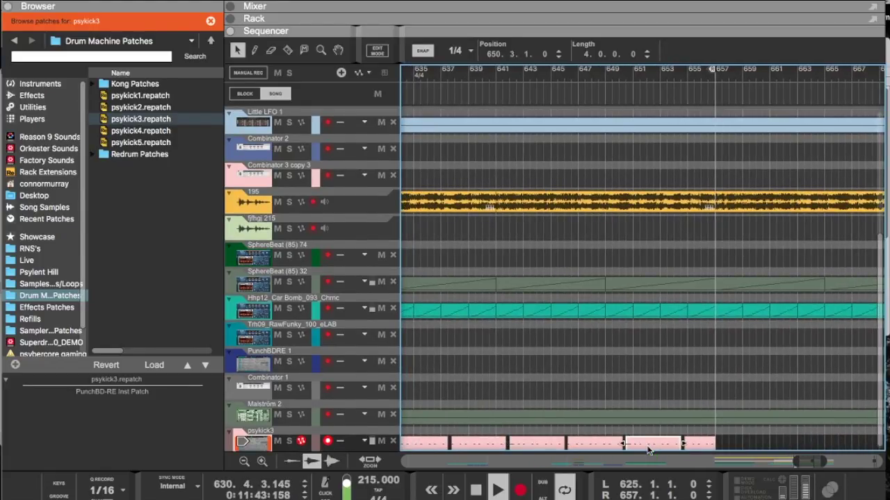
# Step: In the psykick3 clip at 650.3.1, set the snap to 1/64 and draw F#2 kicks at 654.2.1.0 and 654.2.1.120
pyautogui.doubleClick(648, 445)
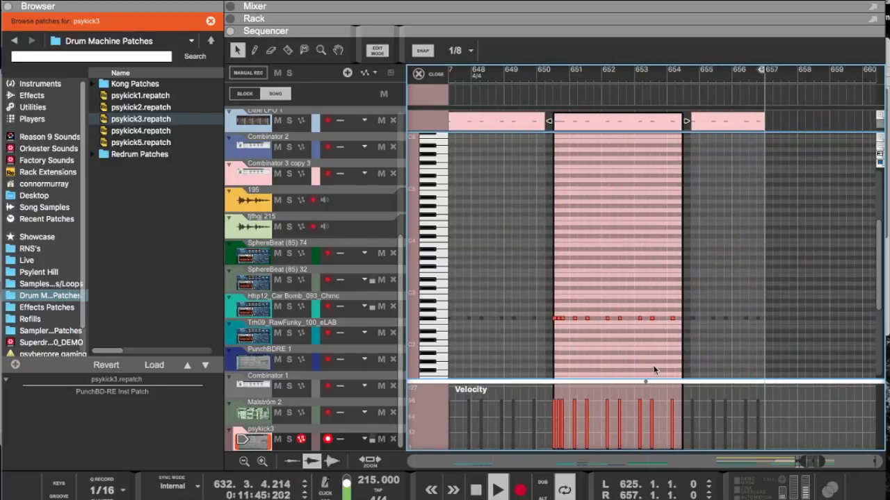
pyautogui.scroll(5, 653, 370)
pyautogui.hscroll(5, 653, 370)
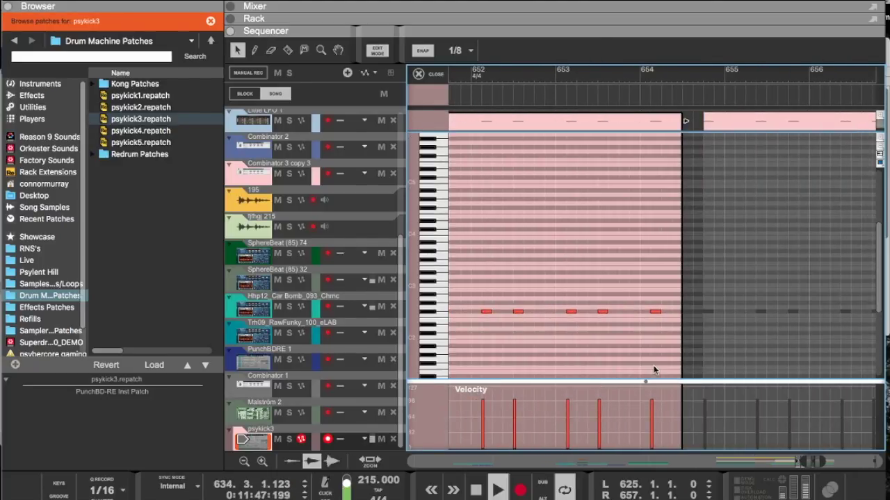
pyautogui.click(455, 50)
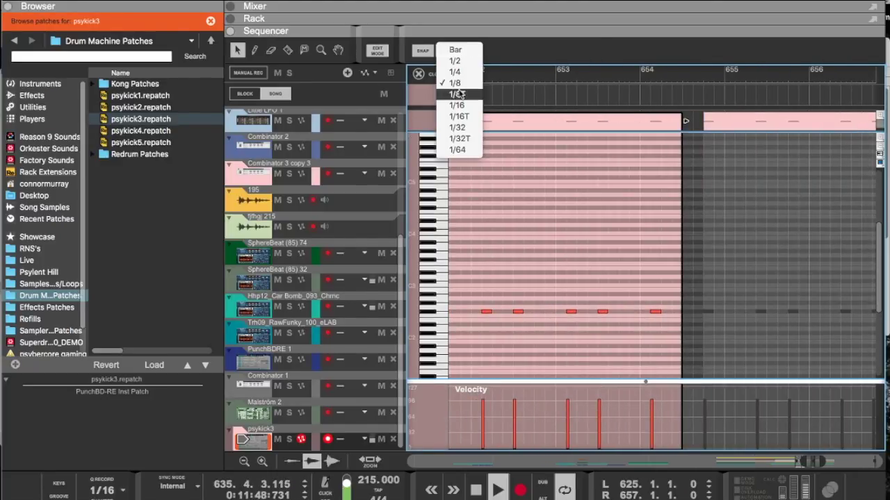
pyautogui.click(460, 150)
pyautogui.click(664, 309)
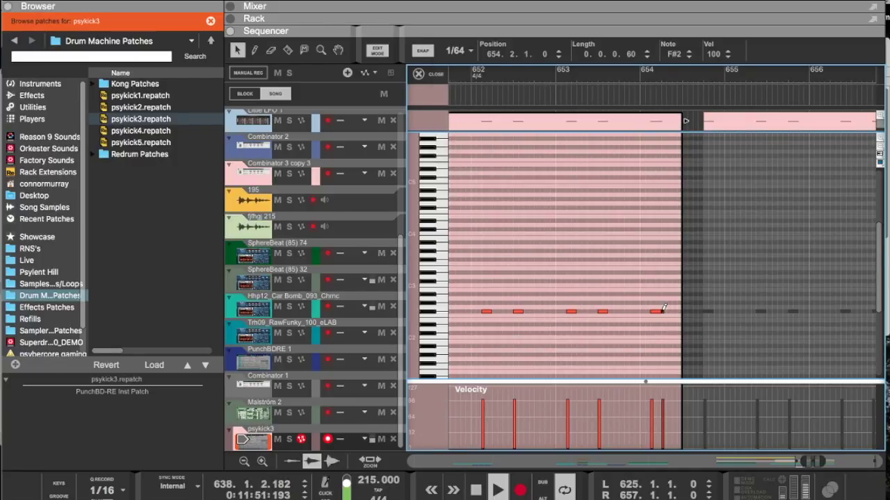
pyautogui.keyDown('super'); pyautogui.click(666, 311); pyautogui.keyUp('super')
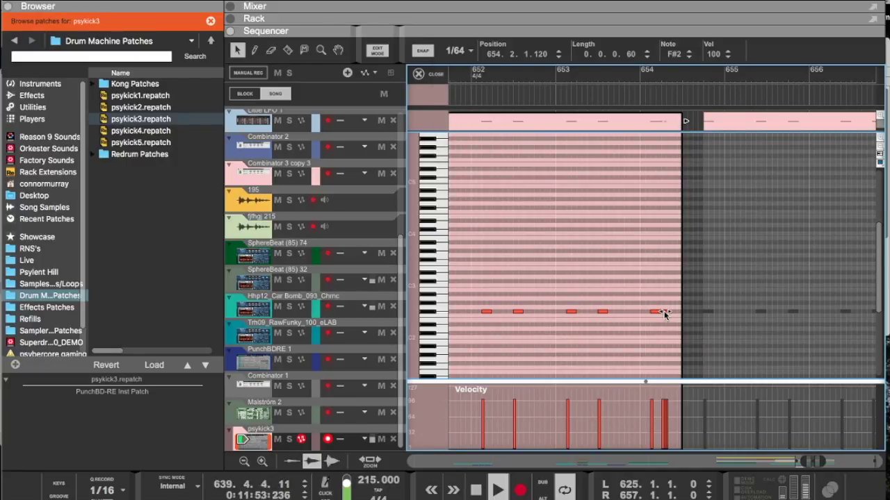
# Step: Complete the 1/64 F#2 fill as two groups of three consecutive kicks, starting at 654.2.1 and 654.2.2
pyautogui.press('h')
pyautogui.press('h')
pyautogui.press('h')
pyautogui.press('h')
pyautogui.hscroll(8, 692, 316)
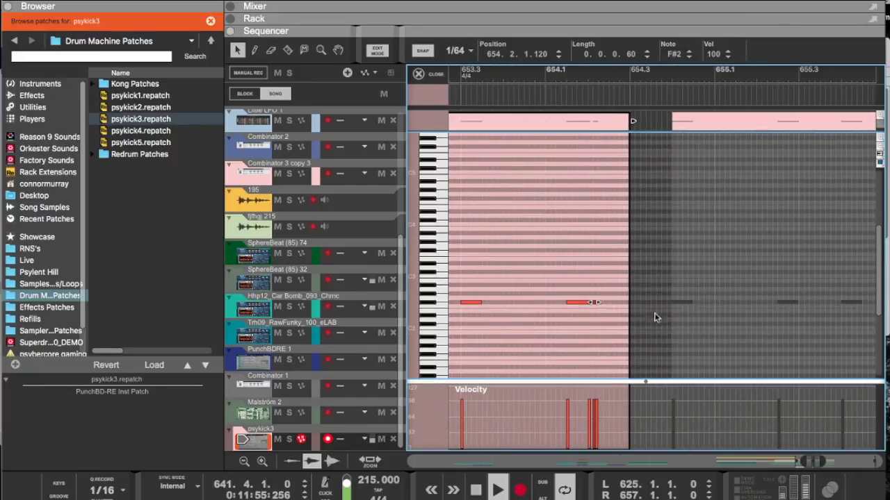
pyautogui.click(612, 315)
pyautogui.click(594, 304)
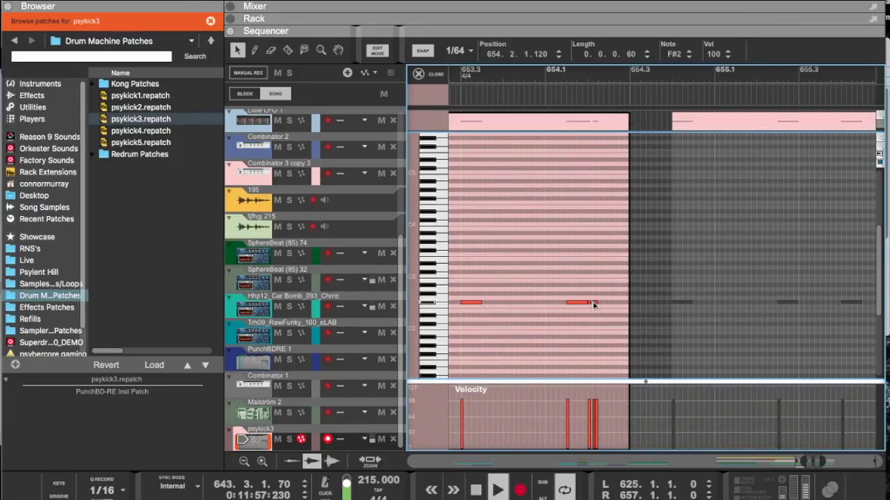
pyautogui.click(597, 306)
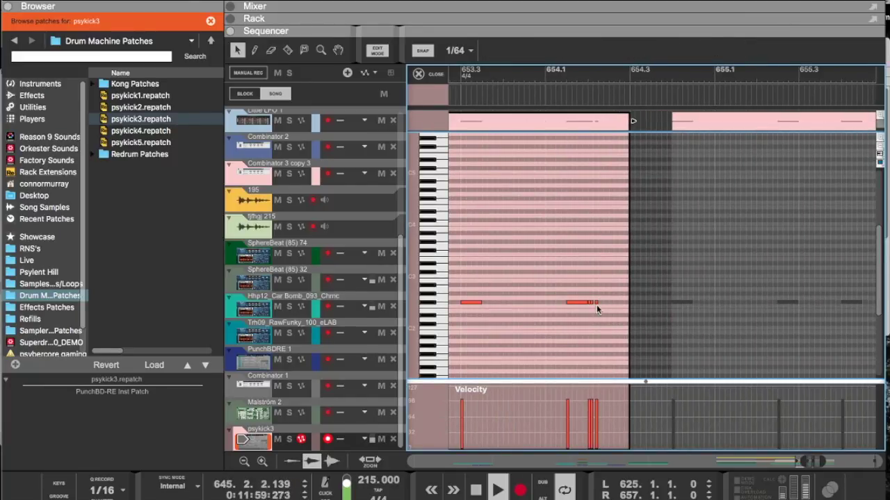
pyautogui.moveTo(597, 302); pyautogui.dragTo(593, 304)
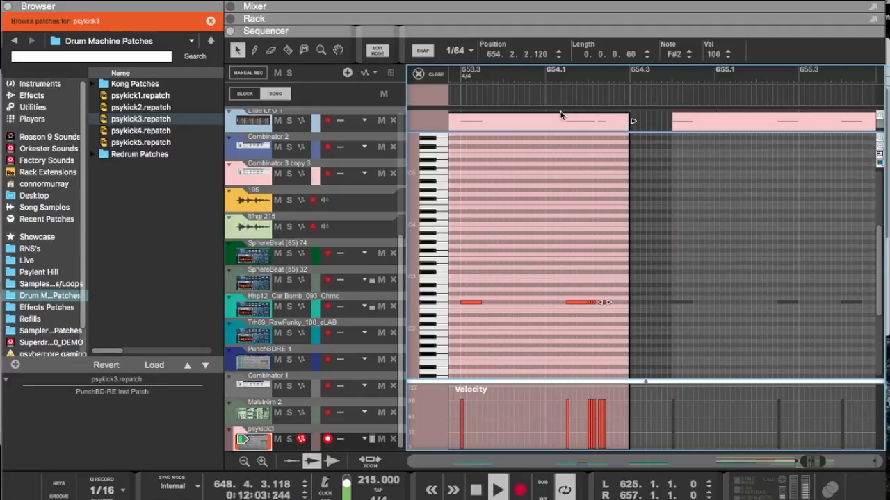
# Step: Switch the snap to 1/32T and continue the F#2 fill with kicks at 654.2.3.0 and 654.2.3.80
pyautogui.click(471, 52)
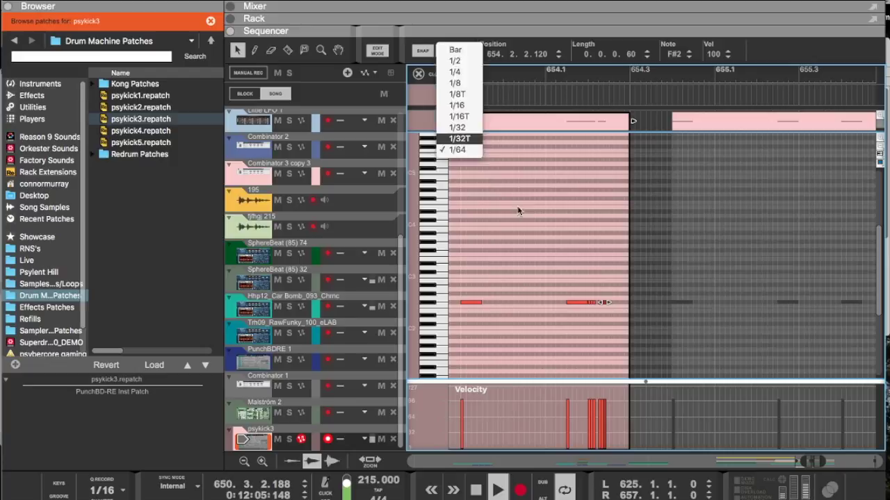
pyautogui.click(460, 148)
pyautogui.moveTo(615, 300); pyautogui.dragTo(623, 302)
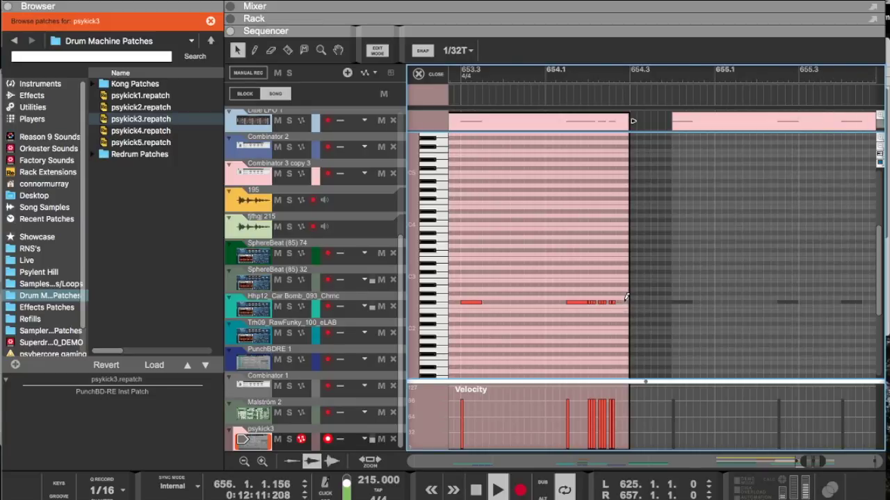
pyautogui.moveTo(621, 303); pyautogui.dragTo(625, 302)
pyautogui.press('Delete')
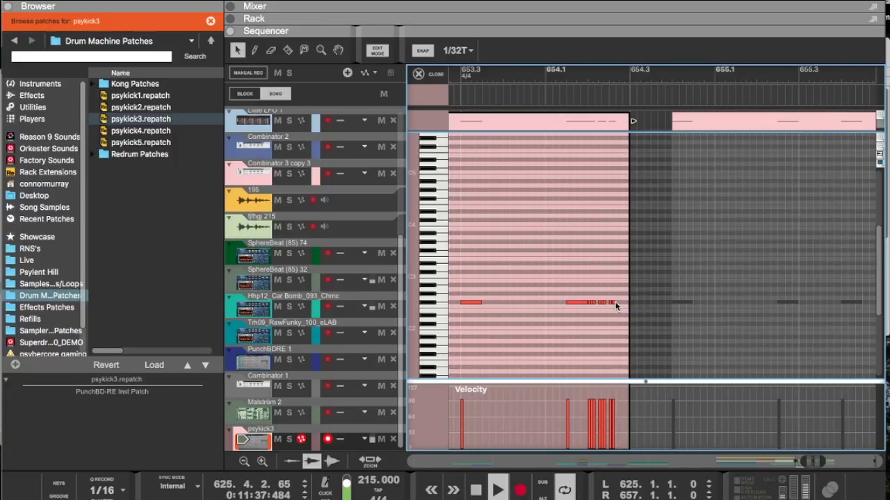
pyautogui.click(616, 303)
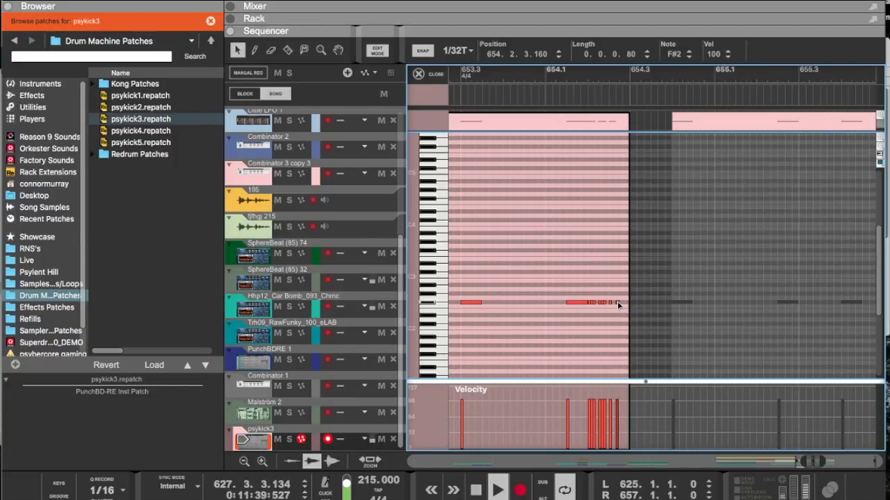
# Step: Try 1/64 notes on G2 above the fill, in groups starting at 654.2.3 and 654.2.4
pyautogui.click(456, 52)
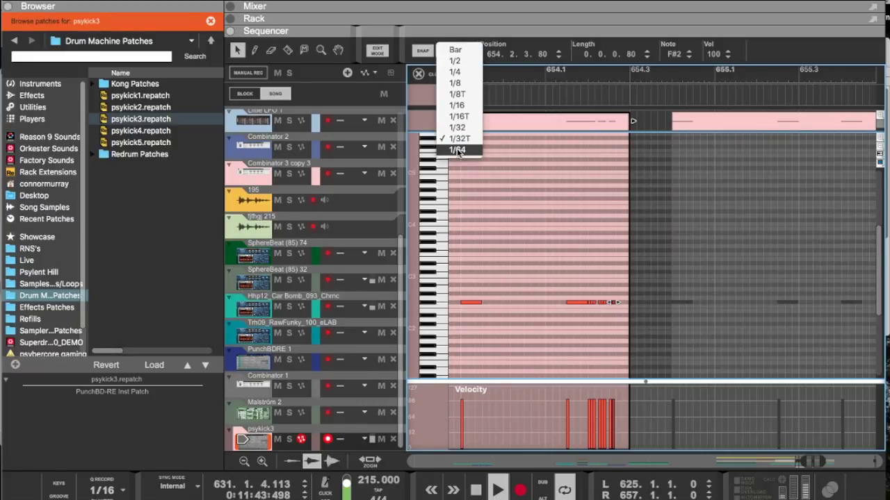
pyautogui.click(457, 150)
pyautogui.click(610, 297)
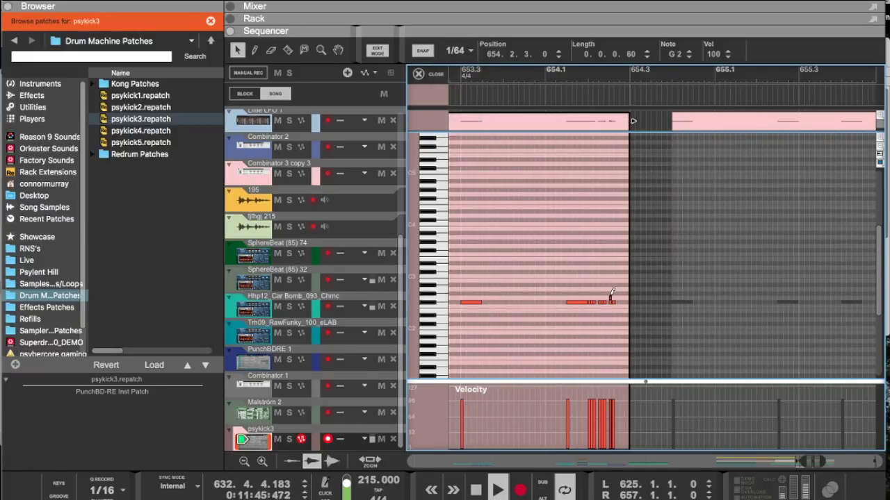
pyautogui.click(614, 297)
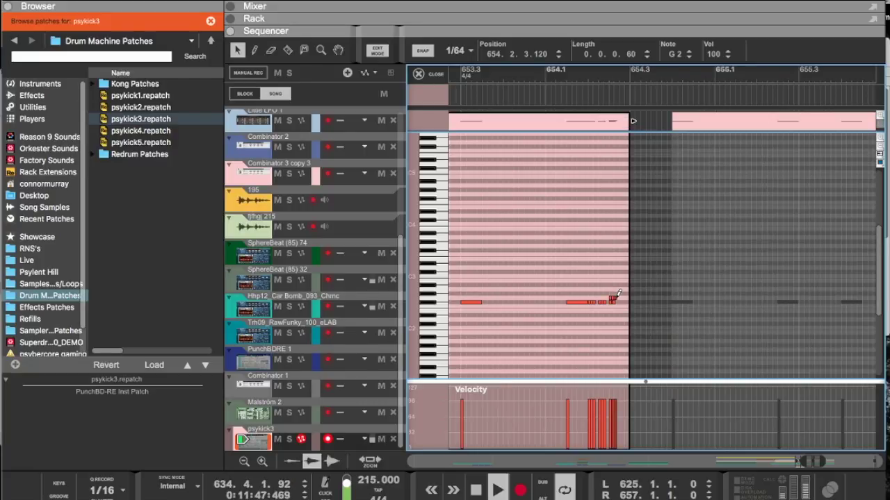
pyautogui.click(619, 296)
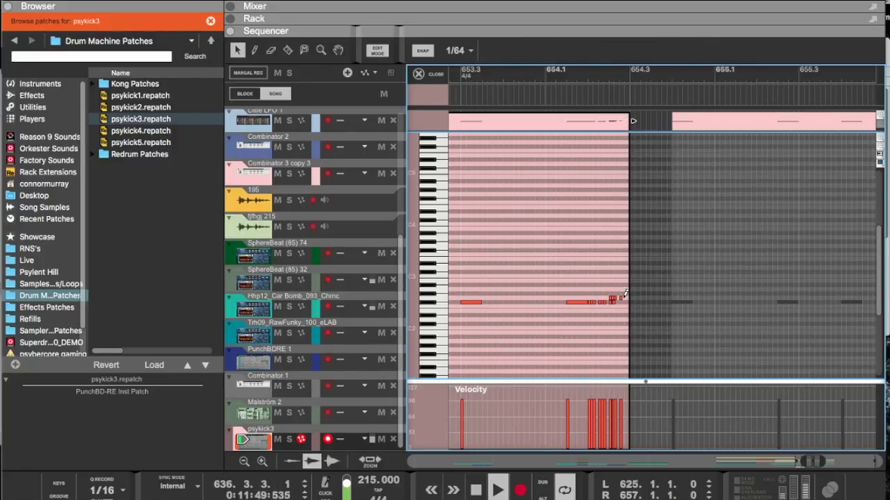
pyautogui.click(624, 296)
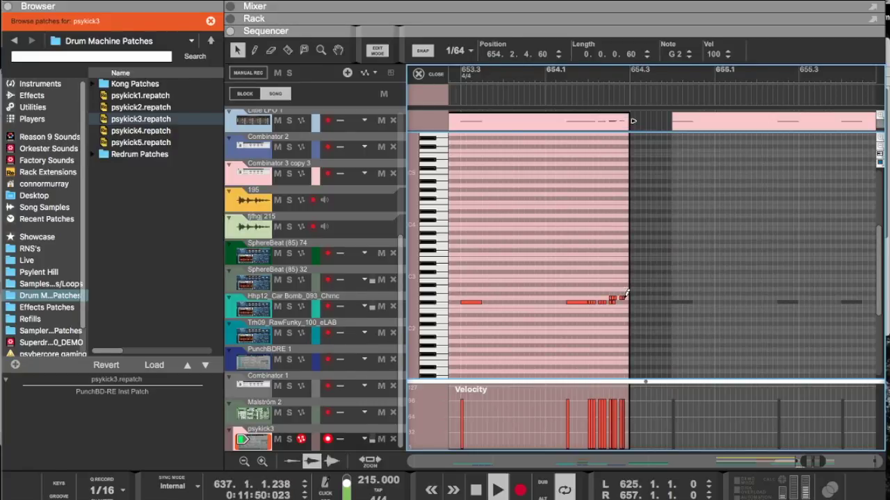
# Step: With 1/32T snap, add F#2 kicks at 654.2.4.0 and 654.2.4.80, and delete all the G2 notes
pyautogui.click(455, 46)
pyautogui.click(460, 142)
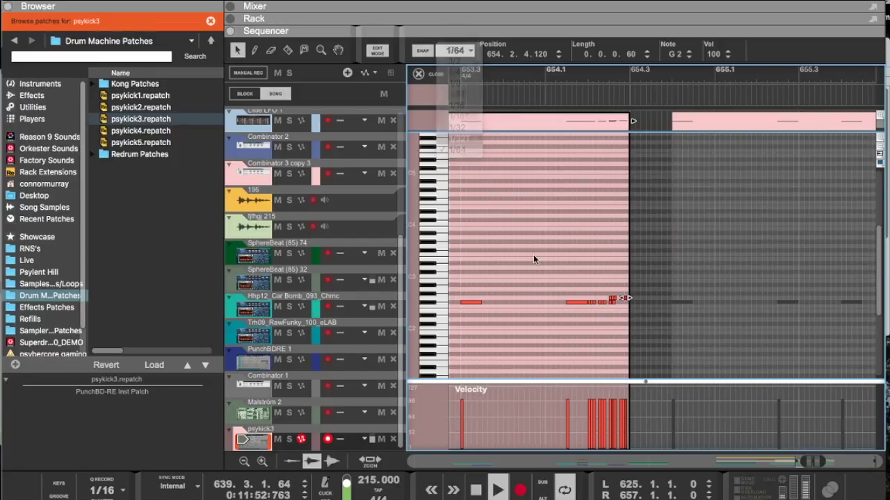
pyautogui.click(622, 299)
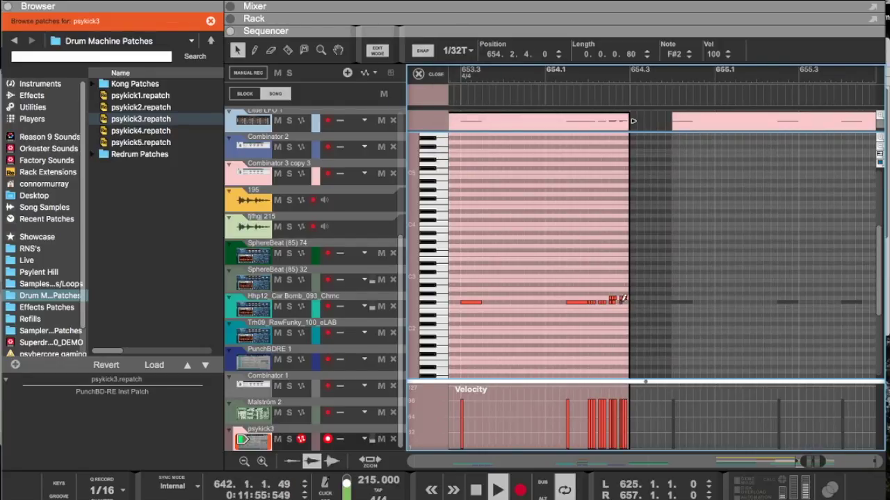
pyautogui.click(624, 299)
pyautogui.moveTo(632, 293); pyautogui.dragTo(608, 300)
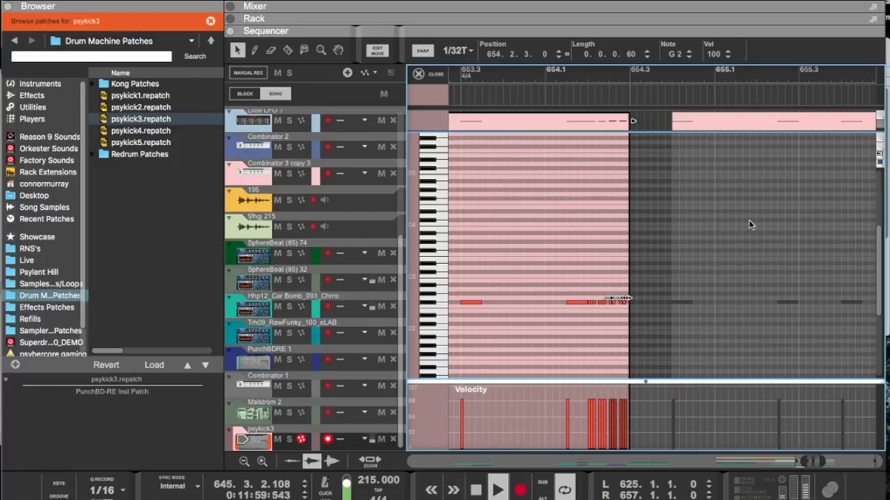
pyautogui.click(748, 220)
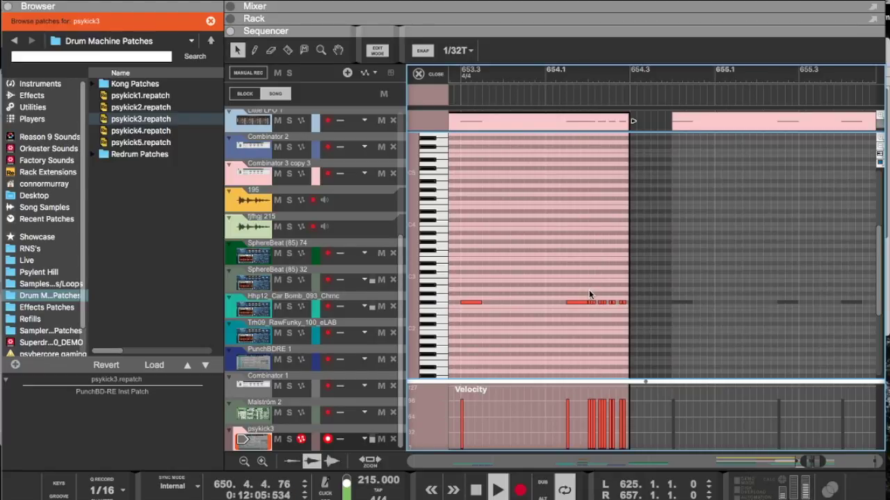
# Step: Select the fill kicks from 654.2.1 to the clip's end and examine their spacing up close
pyautogui.moveTo(629, 324); pyautogui.dragTo(627, 325)
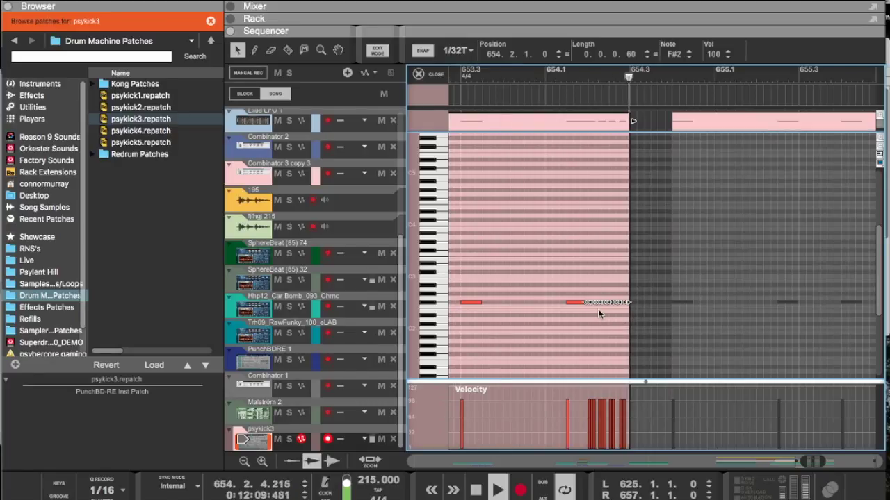
pyautogui.scroll(5, 584, 314)
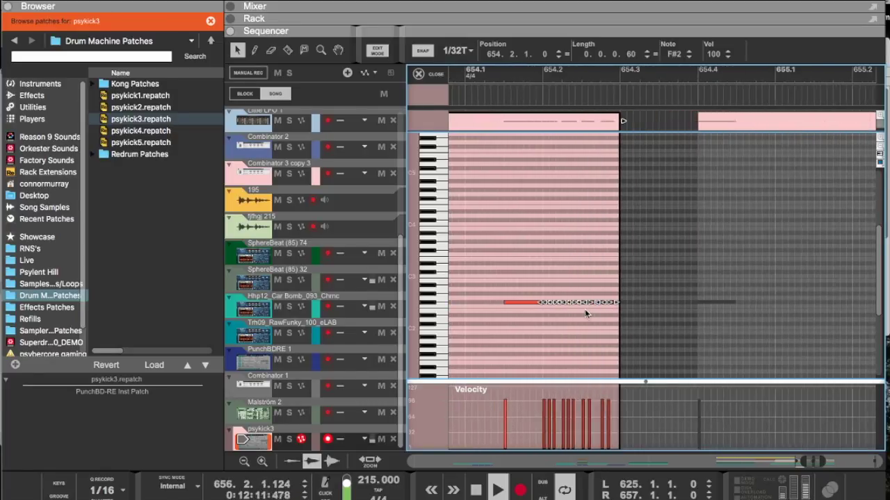
pyautogui.scroll(2, 585, 308)
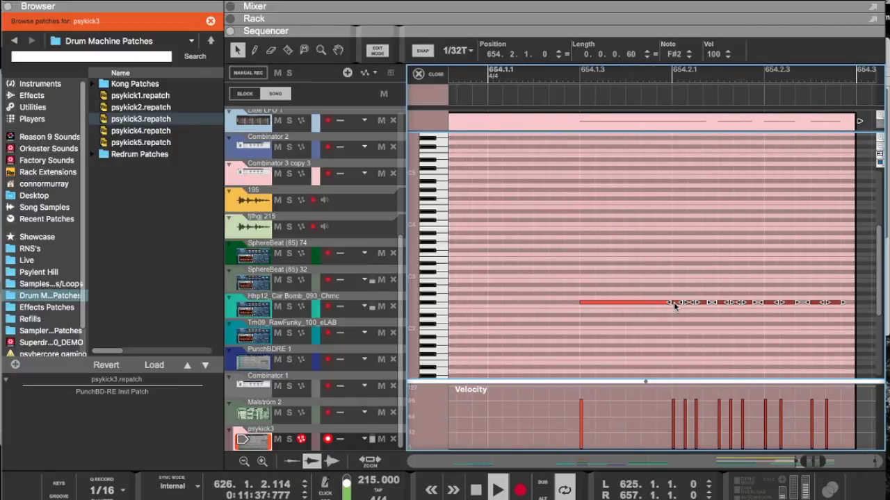
pyautogui.moveTo(674, 306); pyautogui.dragTo(607, 302)
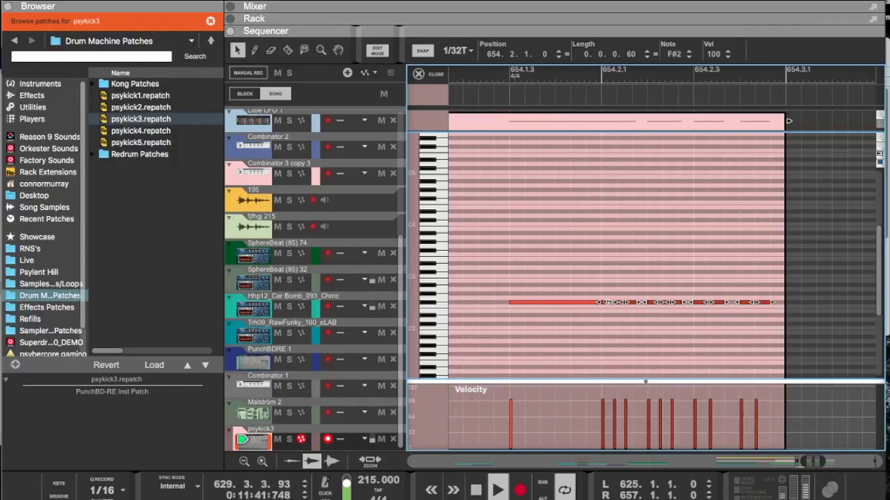
pyautogui.scroll(3, 745, 284)
pyautogui.hscroll(5, 745, 284)
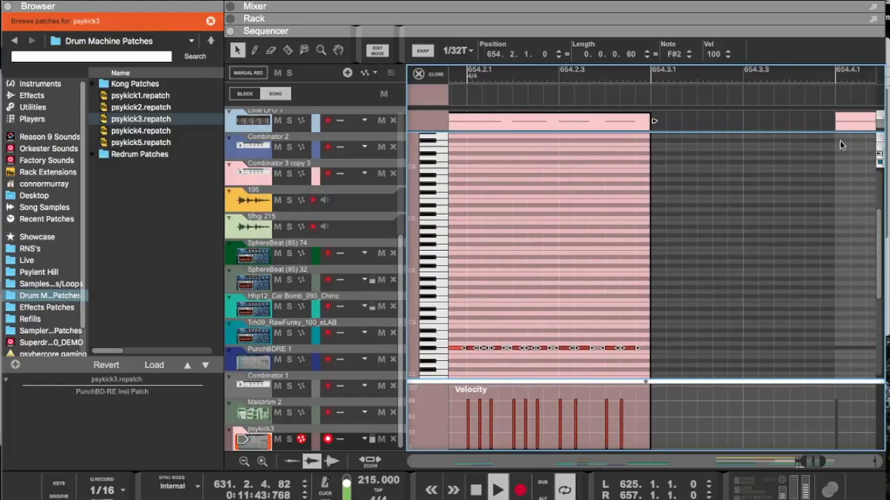
pyautogui.scroll(-6, 799, 160)
pyautogui.hscroll(-1, 800, 159)
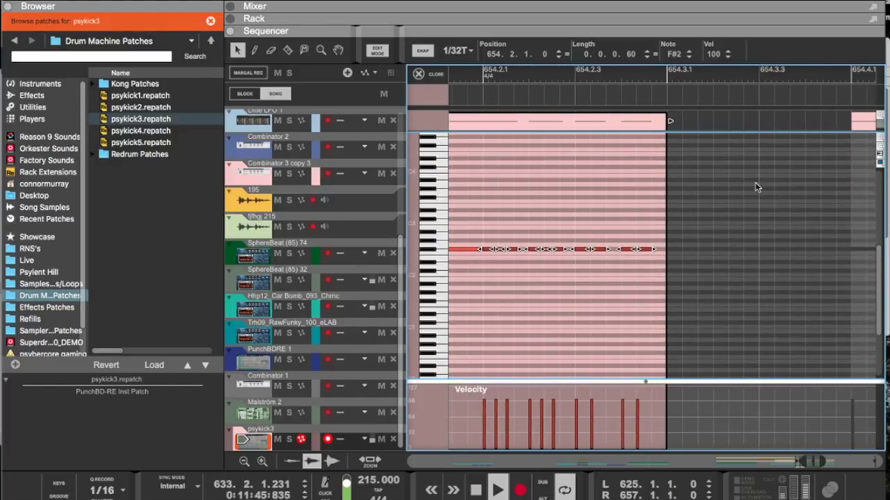
pyautogui.hotkey('ctrl', 'a')
pyautogui.click(110, 1)
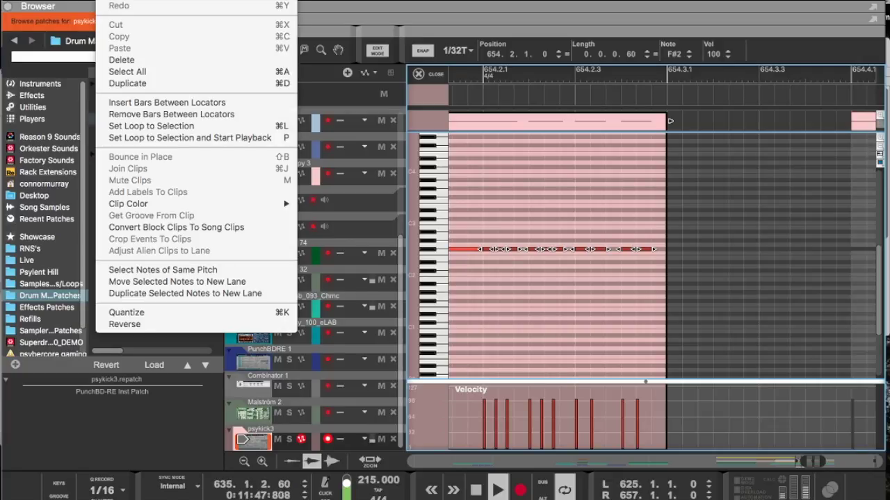
pyautogui.click(612, 219)
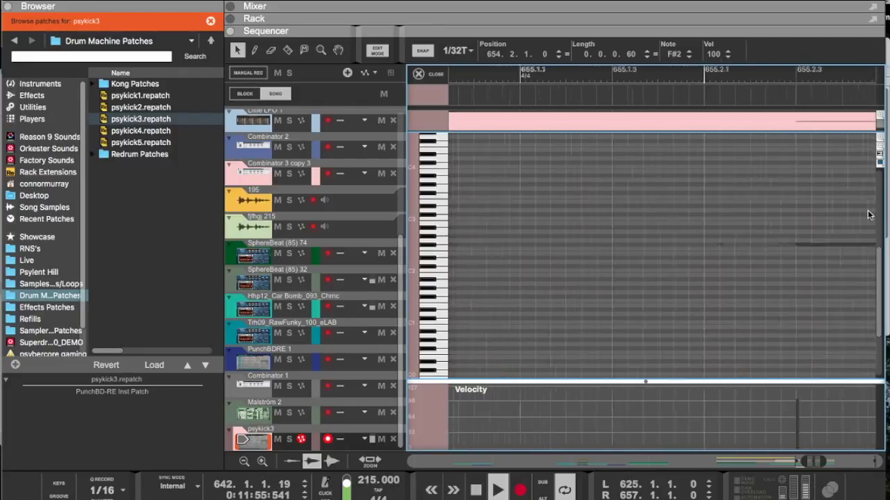
# Step: Try an extra 1/32T F#2 kick at 656.4.3 in the last psykick3 clip
pyautogui.click(779, 256)
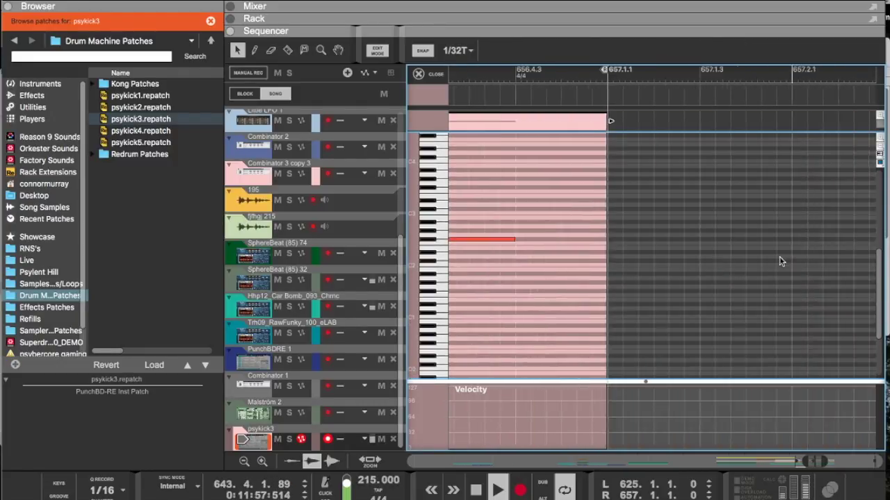
pyautogui.click(628, 226)
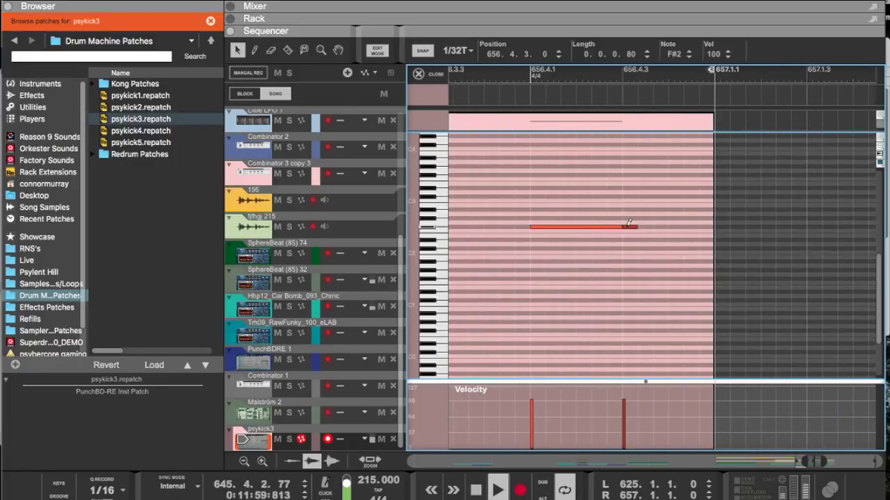
pyautogui.press('BackSpace')
# Step: With 1/64 snap, draw two groups of three consecutive F#2 kicks at 656.3.3 and 656.3.4 in the last psykick3 clip
pyautogui.click(459, 50)
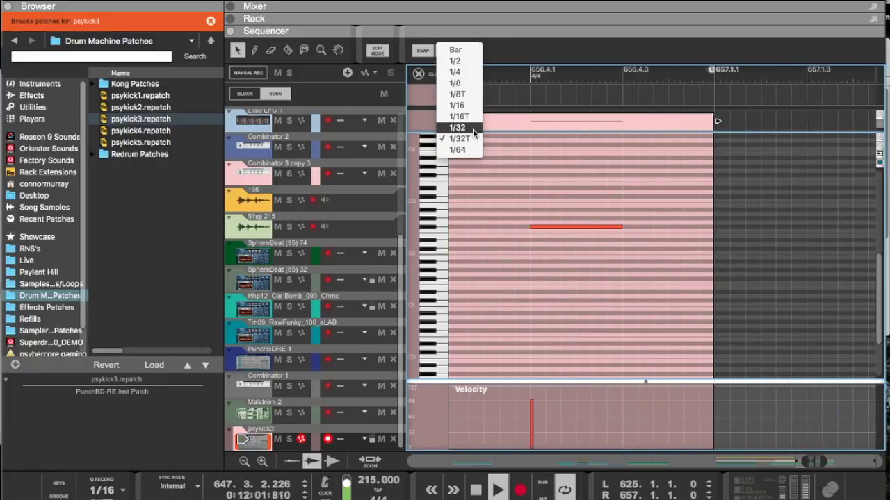
pyautogui.click(458, 149)
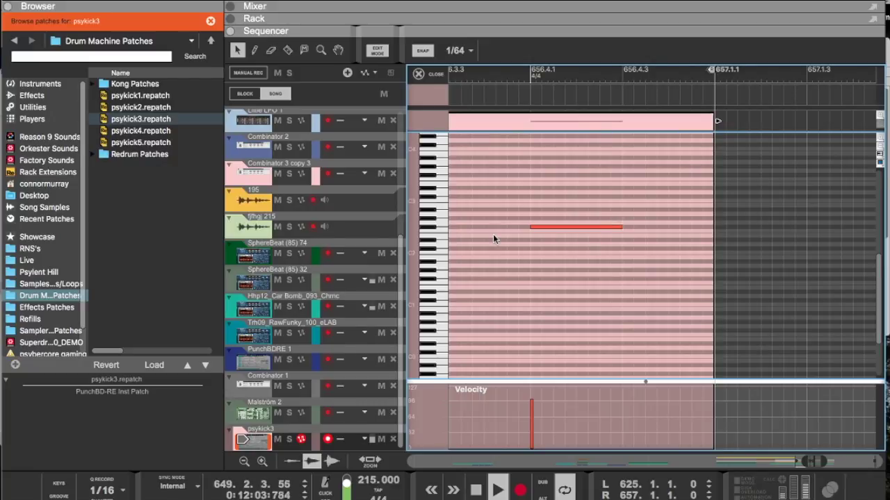
pyautogui.hscroll(-5, 493, 234)
pyautogui.click(571, 236)
pyautogui.moveTo(575, 233); pyautogui.dragTo(578, 229)
pyautogui.click(590, 232)
pyautogui.click(602, 233)
pyautogui.click(623, 232)
pyautogui.click(634, 233)
pyautogui.click(646, 233)
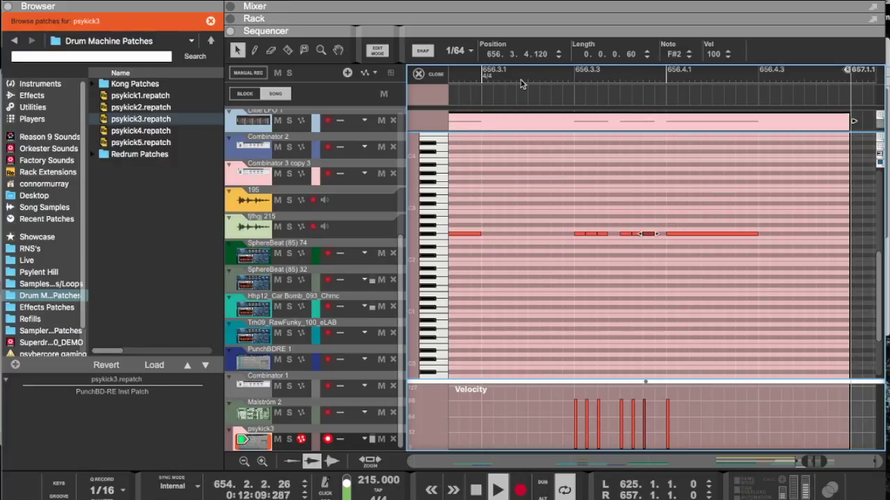
# Step: With 1/32 snap, draw four consecutive F#2 kicks from 656.4.3 to the end of the last psykick3 clip
pyautogui.click(455, 51)
pyautogui.click(765, 228)
pyautogui.click(793, 233)
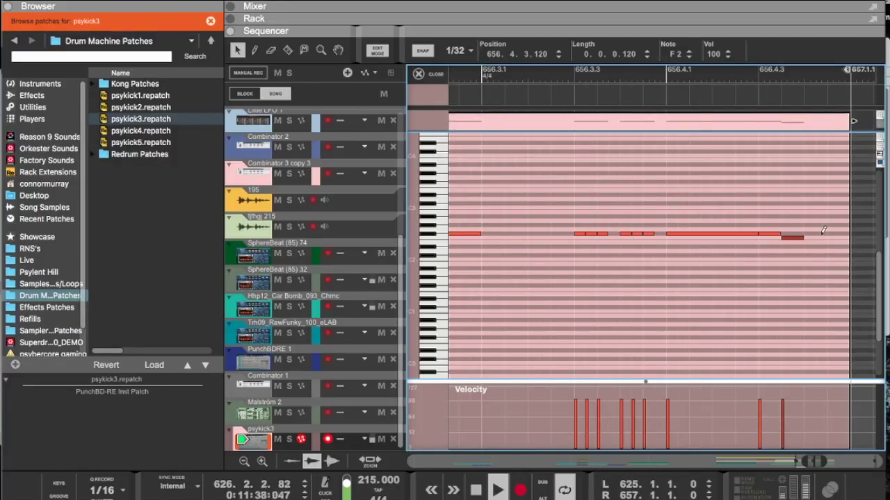
pyautogui.click(815, 233)
pyautogui.click(839, 233)
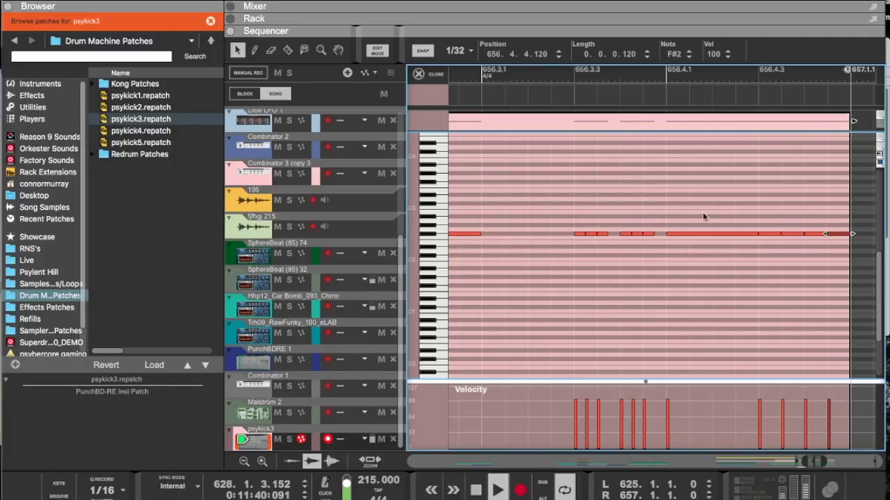
# Step: With 1/64 snap, draw two groups of three consecutive F#2 kicks at 656.3.1 and 656.3.2
pyautogui.click(468, 48)
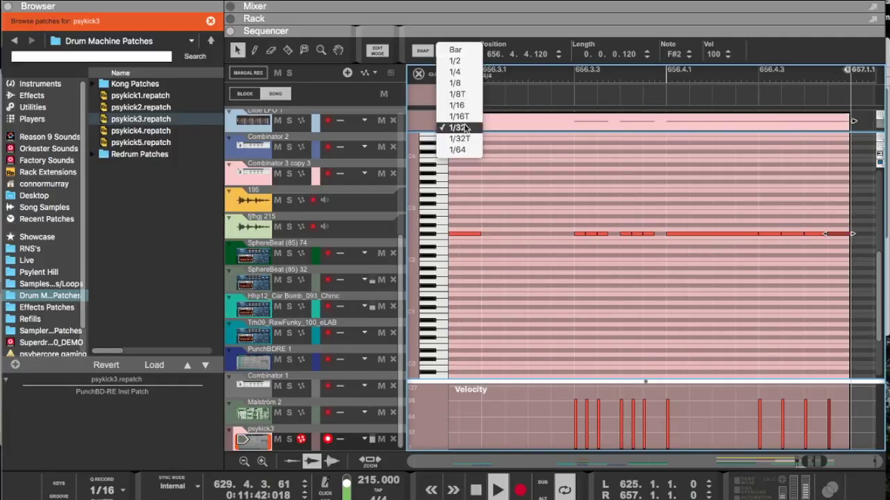
pyautogui.click(460, 148)
pyautogui.click(486, 233)
pyautogui.click(497, 233)
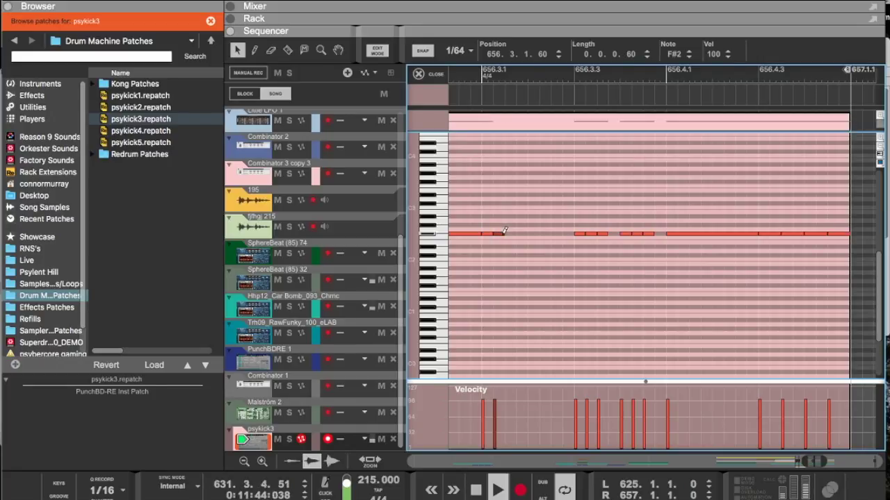
pyautogui.moveTo(527, 231); pyautogui.dragTo(538, 232)
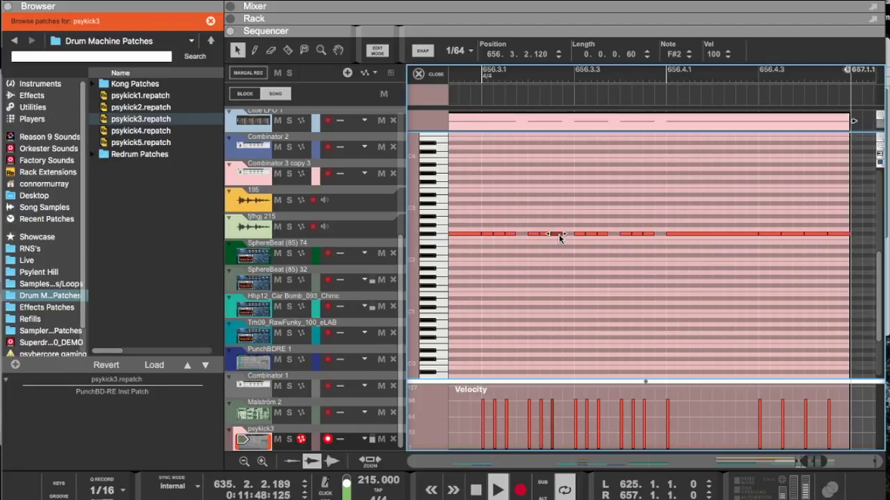
# Step: Return to the arrangement and copy all the psykick3 clips from bars 625–657 so the duplicates start at bar 657
pyautogui.press('g')
pyautogui.press('g')
pyautogui.press('g')
pyautogui.press('g')
pyautogui.press('g')
pyautogui.press('g')
pyautogui.press('g')
pyautogui.press('g')
pyautogui.press('g')
pyautogui.press('g')
pyautogui.press('g')
pyautogui.press('g')
pyautogui.press('g')
pyautogui.press('g')
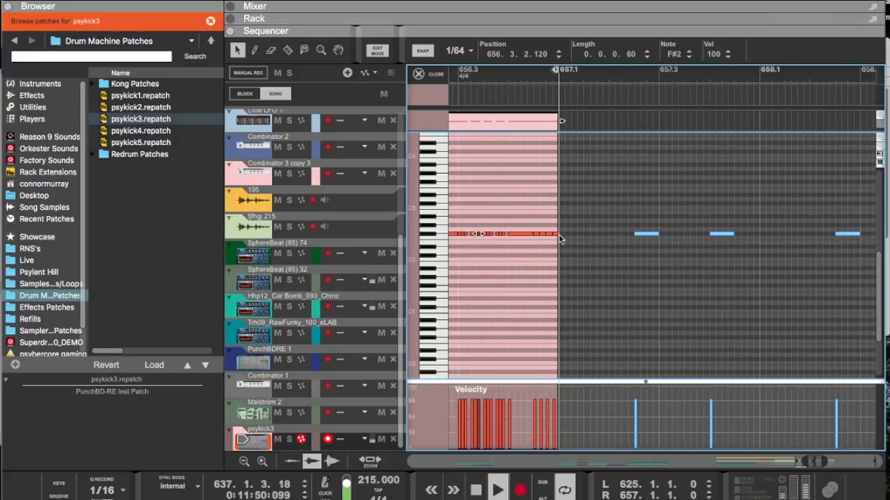
pyautogui.press('g')
pyautogui.press('g')
pyautogui.press('g')
pyautogui.press('g')
pyautogui.press('g')
pyautogui.press('g')
pyautogui.press('g')
pyautogui.press('g')
pyautogui.press('g')
pyautogui.press('g')
pyautogui.press('g')
pyautogui.press('g')
pyautogui.press('super+e')
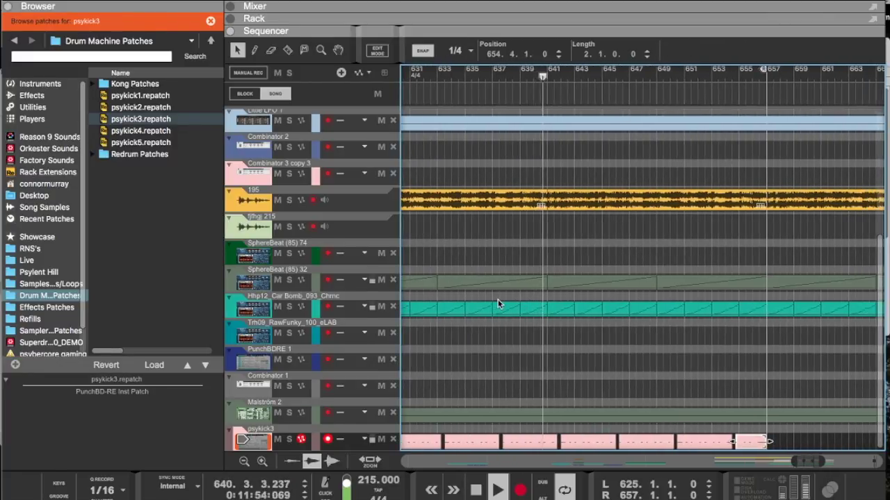
pyautogui.scroll(-5, 498, 299)
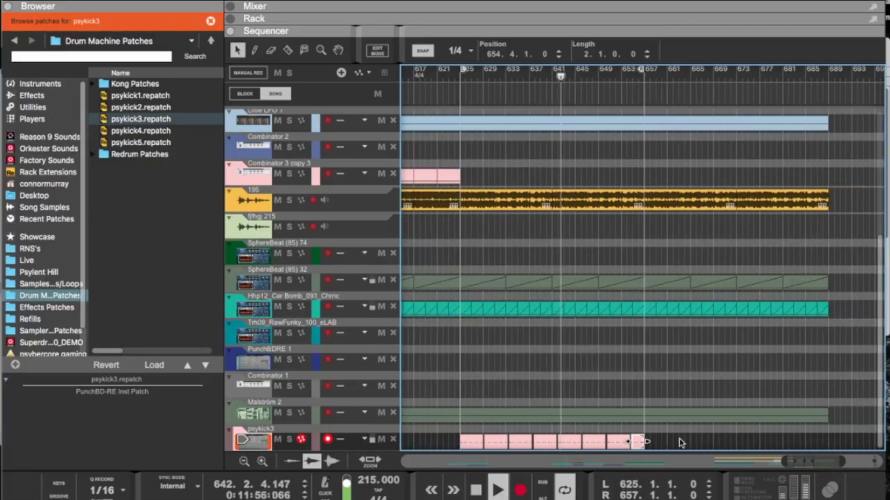
pyautogui.moveTo(509, 449); pyautogui.dragTo(464, 442)
pyautogui.moveTo(466, 443); pyautogui.dragTo(651, 447)
# Step: Move the right loop locator to bar 689 and set the snap value to Bar
pyautogui.keyDown('super'); pyautogui.click(829, 73); pyautogui.keyUp('super')
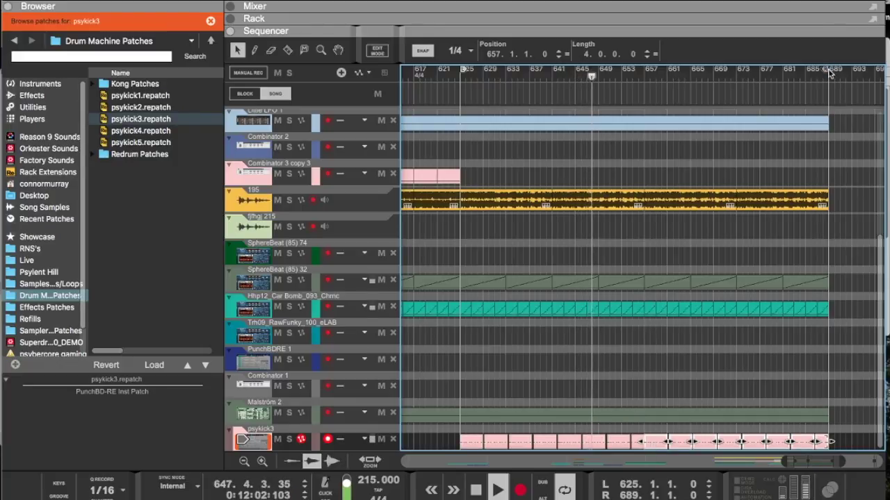
pyautogui.click(462, 51)
pyautogui.click(456, 50)
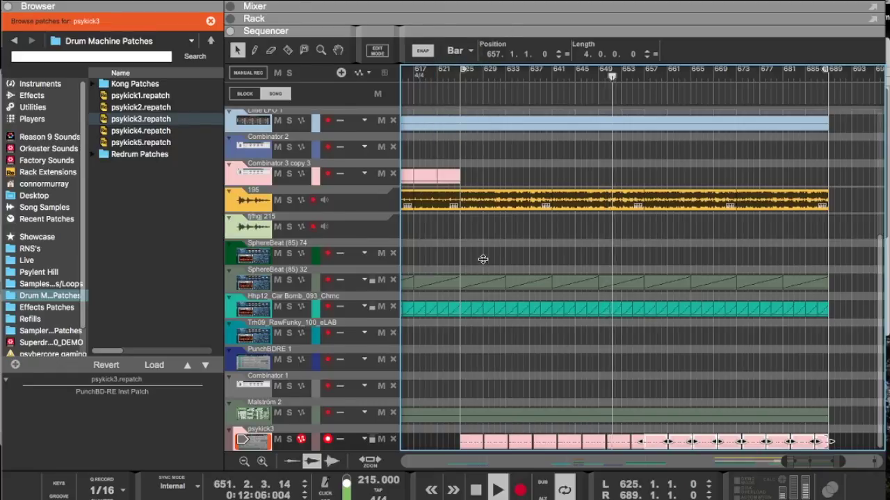
# Step: Add a Red Rock Sound RE 302 Graphic Equaliser beneath the psykick3 Punch-BD in the rack
pyautogui.press('F6')
pyautogui.rightClick(472, 306)
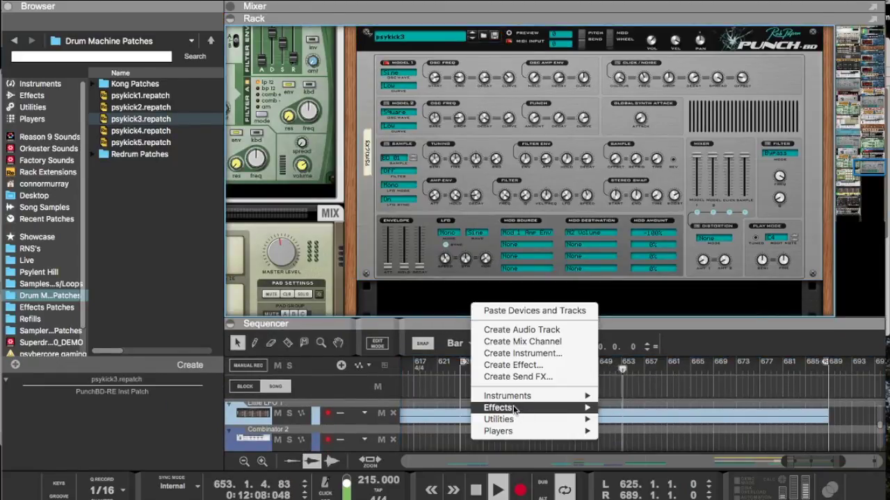
pyautogui.moveTo(513, 407)
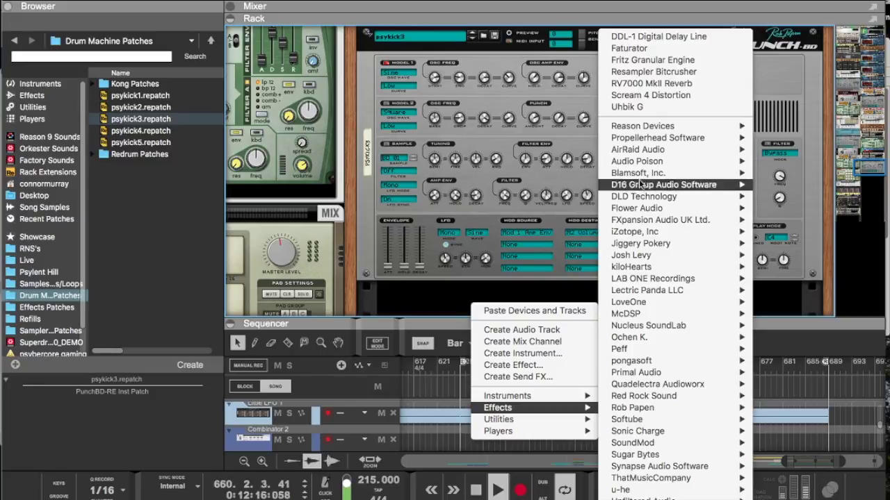
pyautogui.moveTo(647, 130)
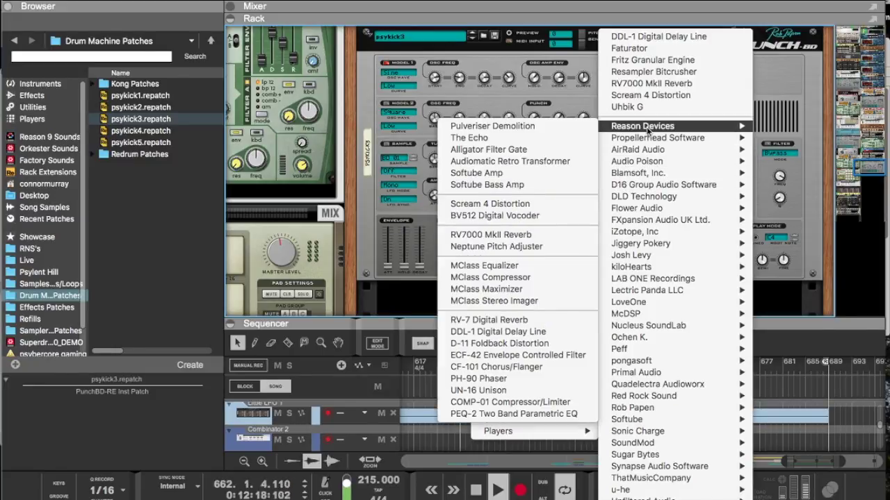
pyautogui.moveTo(629, 431)
pyautogui.moveTo(624, 465)
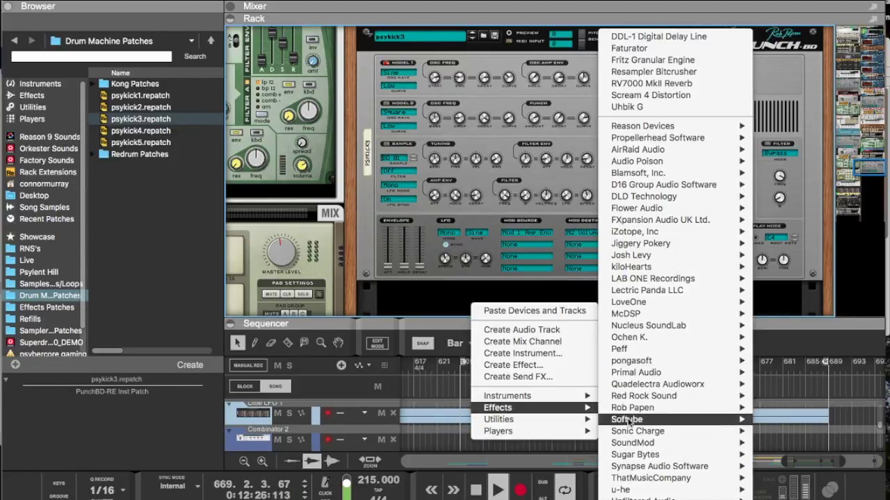
pyautogui.moveTo(628, 409)
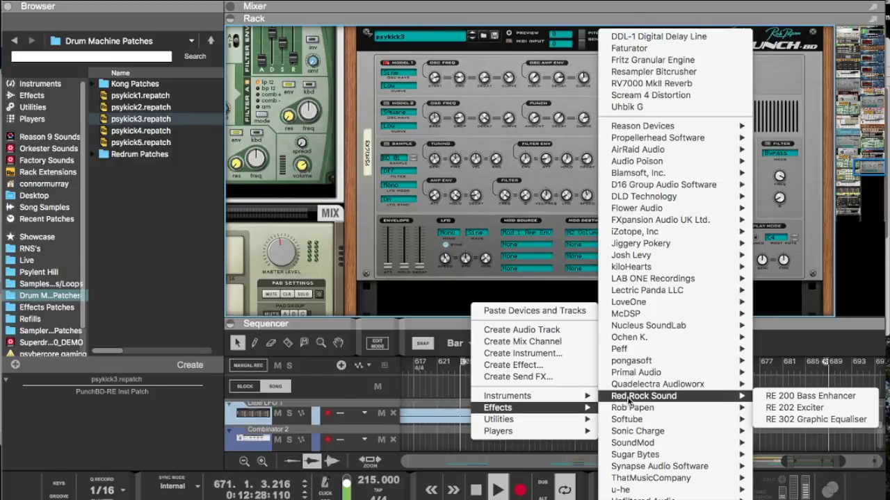
pyautogui.click(809, 419)
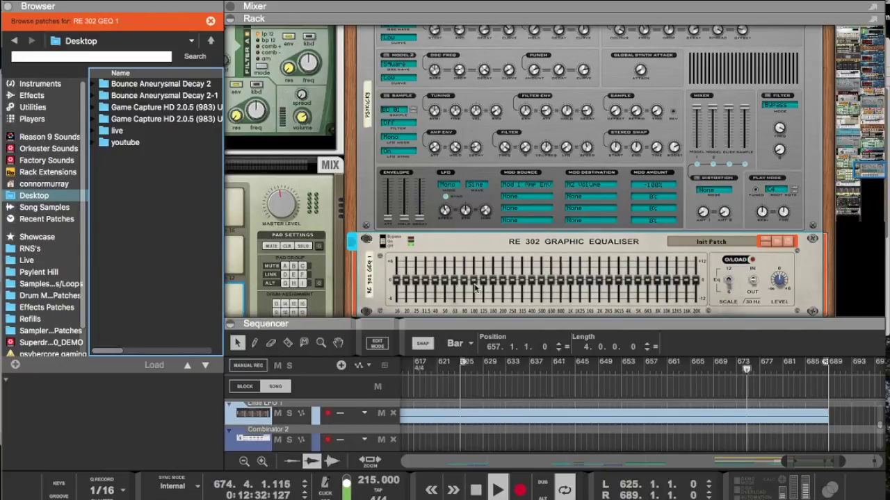
# Step: On the RE 302, boost the 50, 63 and 80 Hz bands and fully cut the 16 Hz and 630 Hz bands
pyautogui.click(453, 270)
pyautogui.click(444, 269)
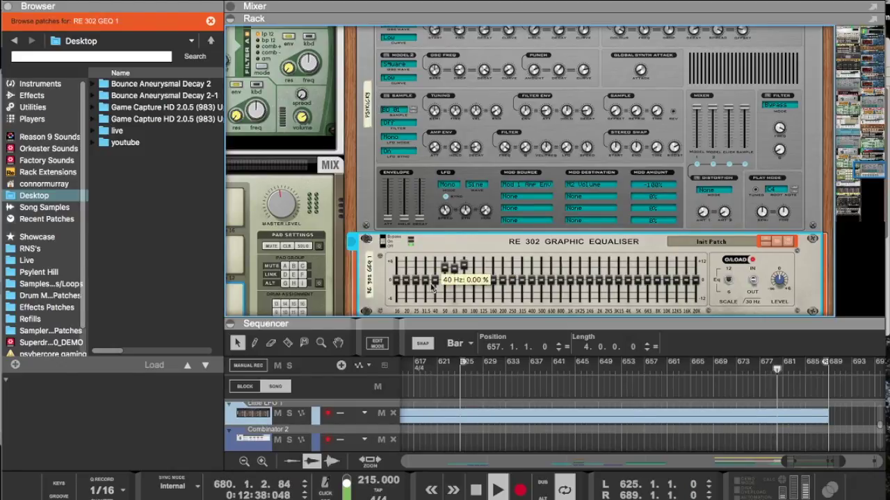
pyautogui.moveTo(400, 291); pyautogui.dragTo(399, 310)
pyautogui.moveTo(551, 280); pyautogui.dragTo(553, 342)
# Step: Slightly boost the equaliser's 1.6 kHz to 4 kHz bands and fully cut the 20 kHz and 20 Hz bands
pyautogui.moveTo(590, 272); pyautogui.dragTo(627, 278)
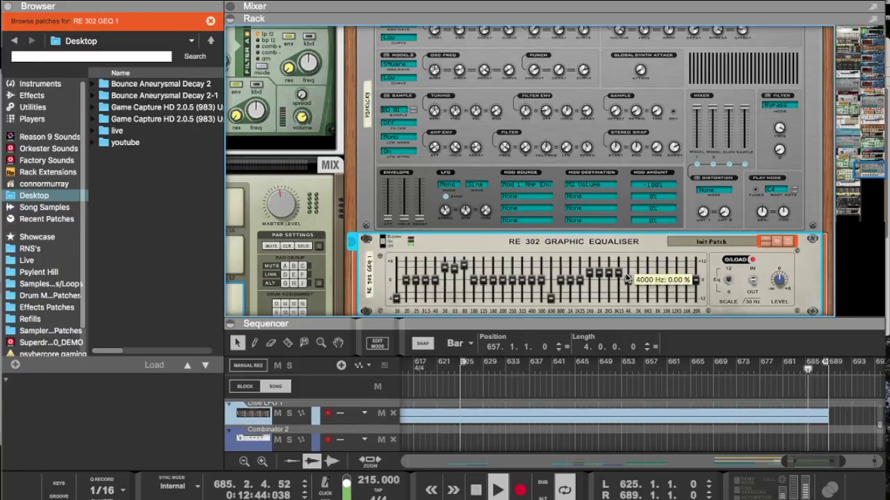
pyautogui.moveTo(590, 286)
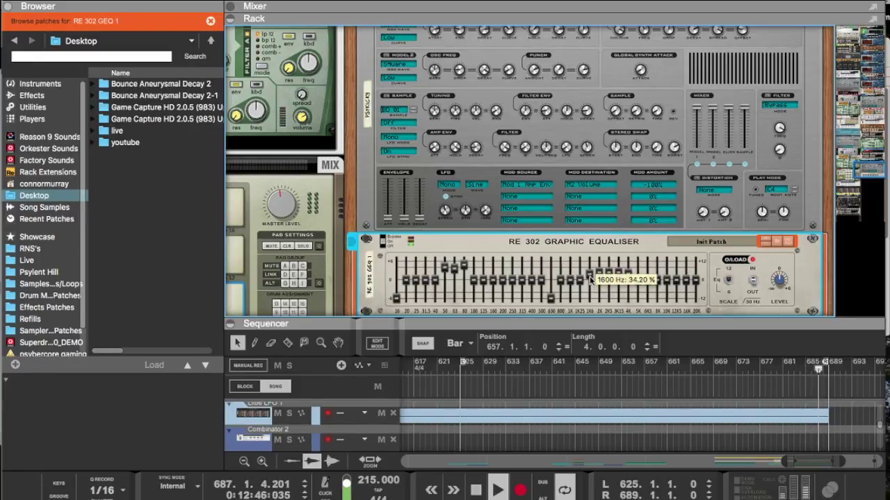
pyautogui.moveTo(590, 281); pyautogui.dragTo(626, 281)
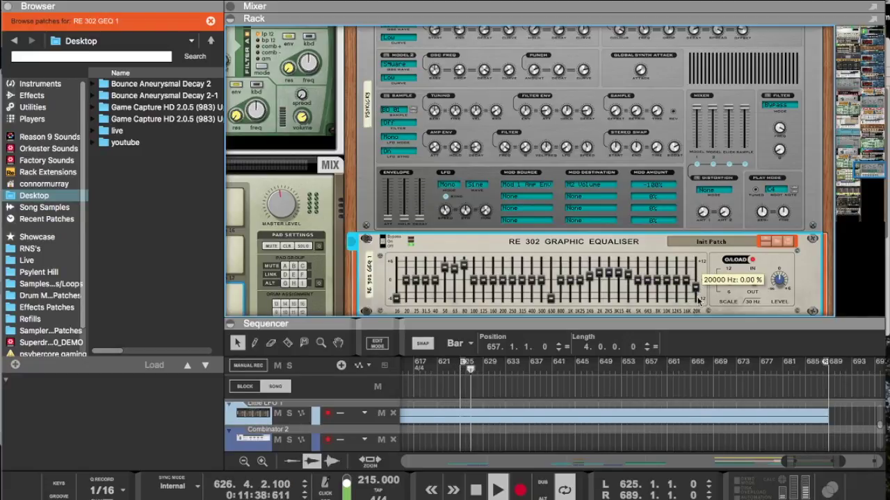
pyautogui.click(699, 298)
pyautogui.click(405, 298)
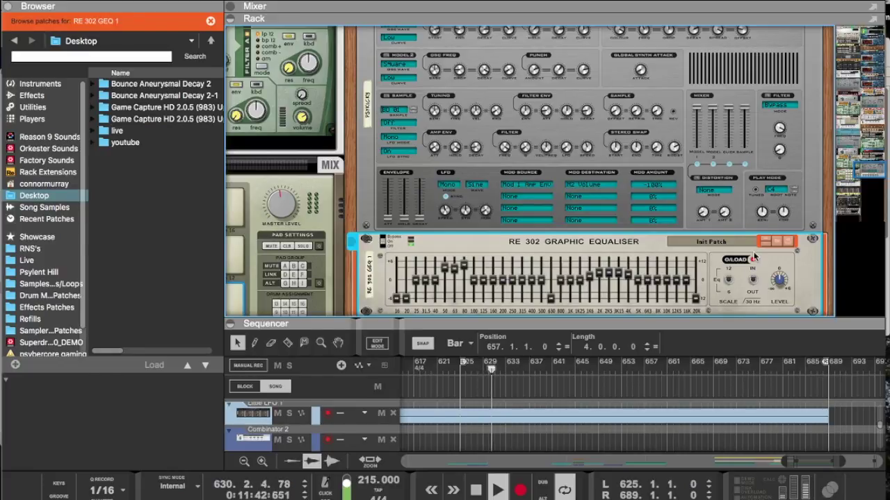
pyautogui.scroll(5, 517, 206)
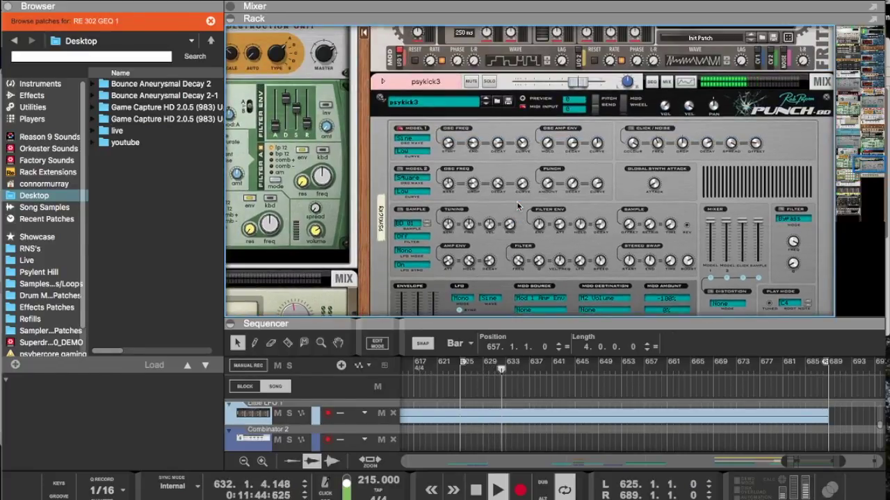
pyautogui.scroll(-10, 491, 159)
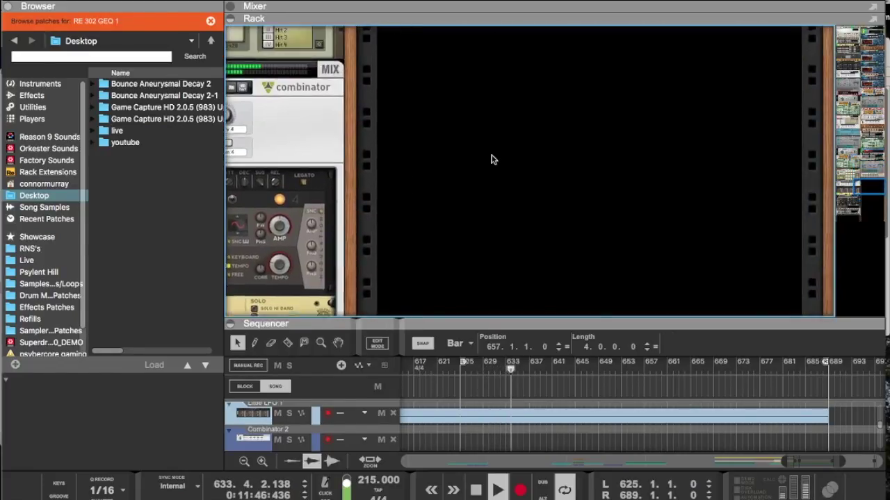
pyautogui.rightClick(453, 161)
pyautogui.moveTo(471, 264)
pyautogui.click(400, 262)
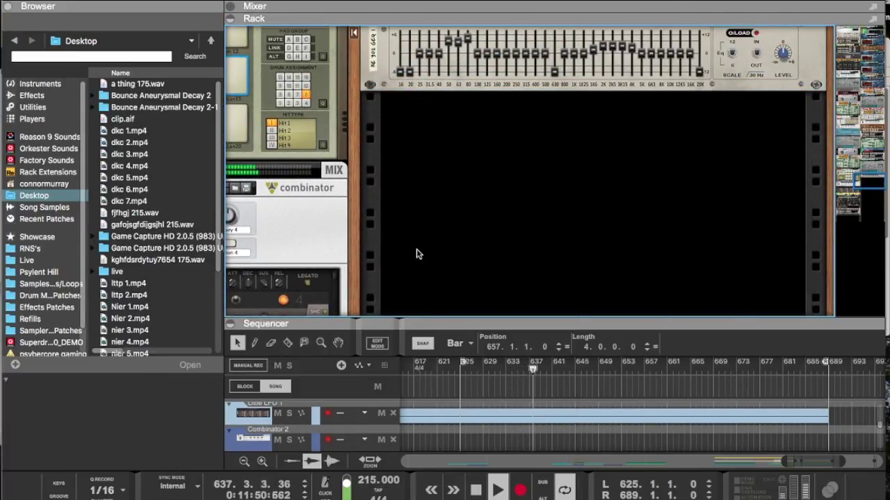
# Step: Review Combinator 2's devices from Little LFO down to Fritz, and change Little LFO's LFO 1 waveform to a sawtooth
pyautogui.scroll(-5, 417, 254)
pyautogui.hscroll(-10, 418, 255)
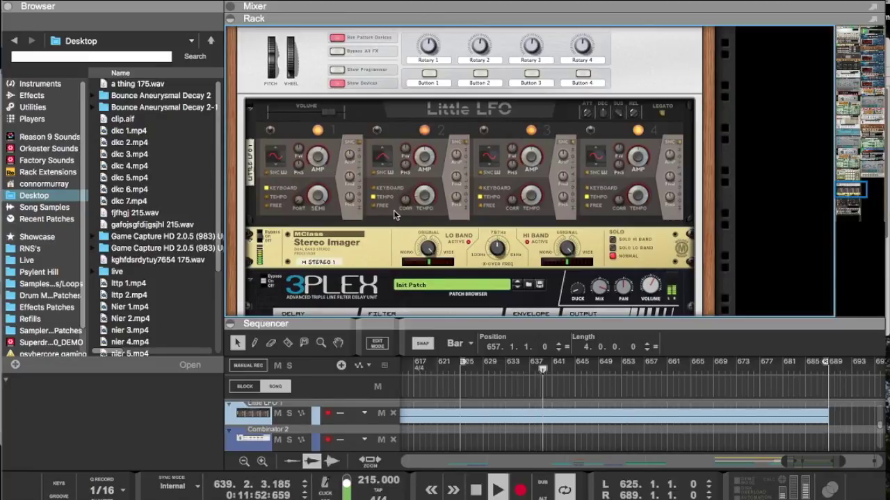
pyautogui.click(433, 197)
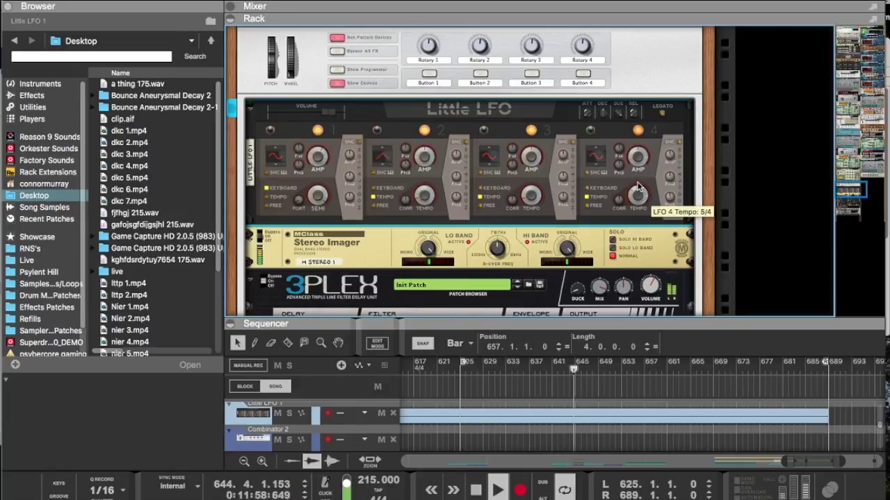
pyautogui.scroll(-5, 636, 179)
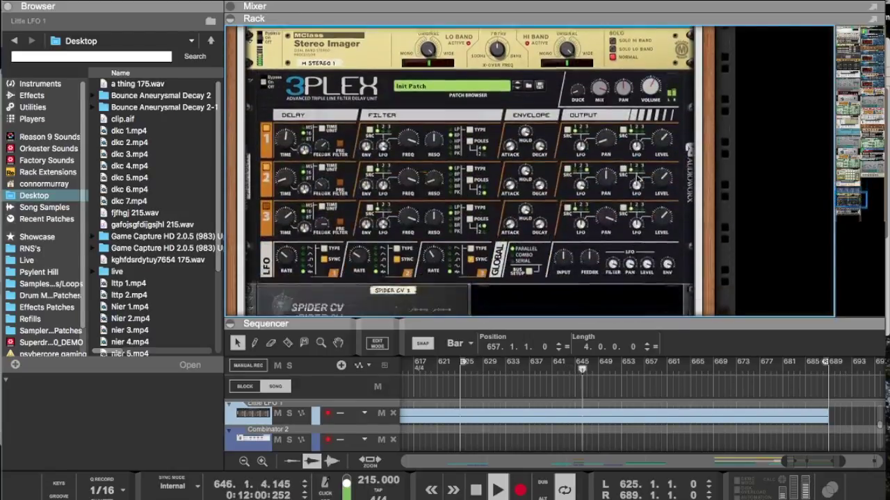
pyautogui.scroll(-5, 491, 238)
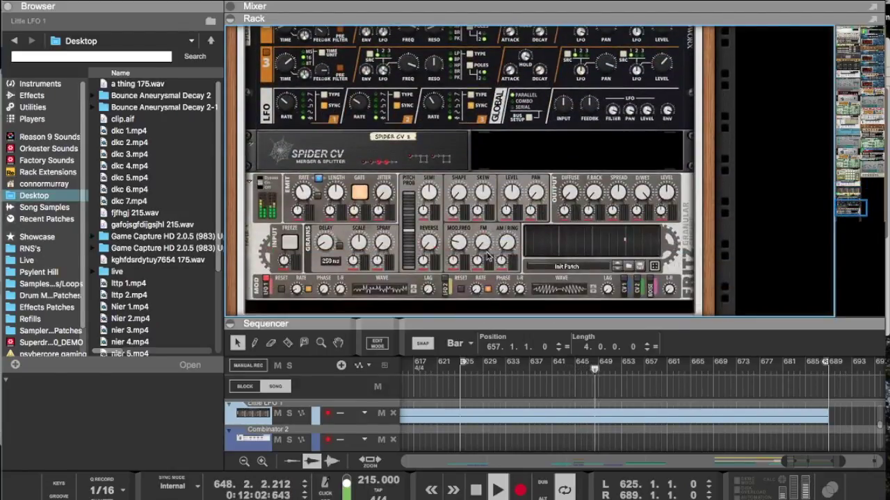
pyautogui.click(463, 269)
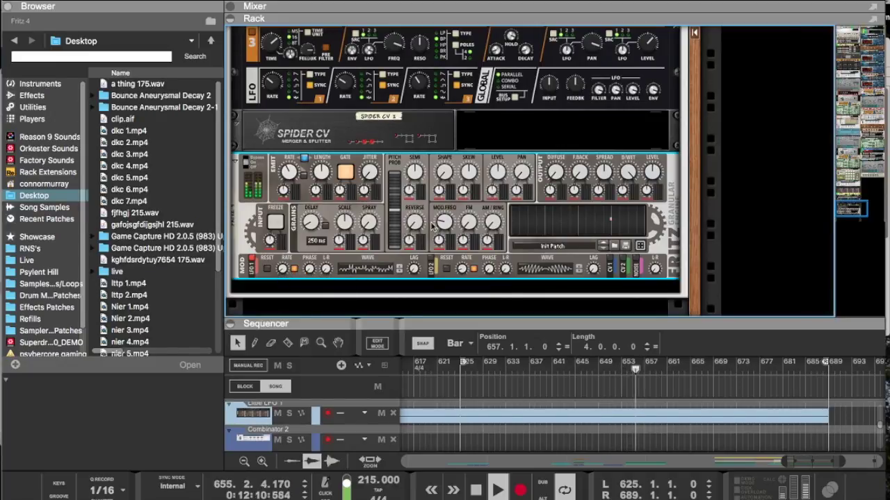
pyautogui.scroll(10, 432, 227)
pyautogui.click(272, 203)
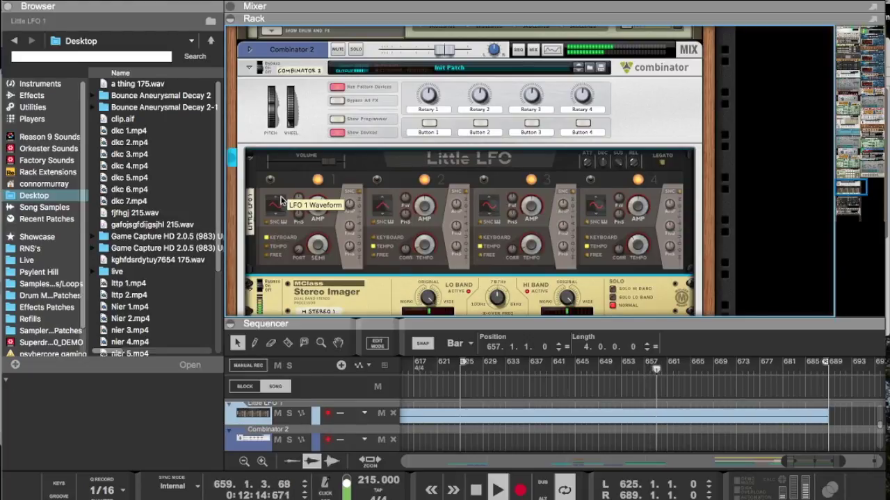
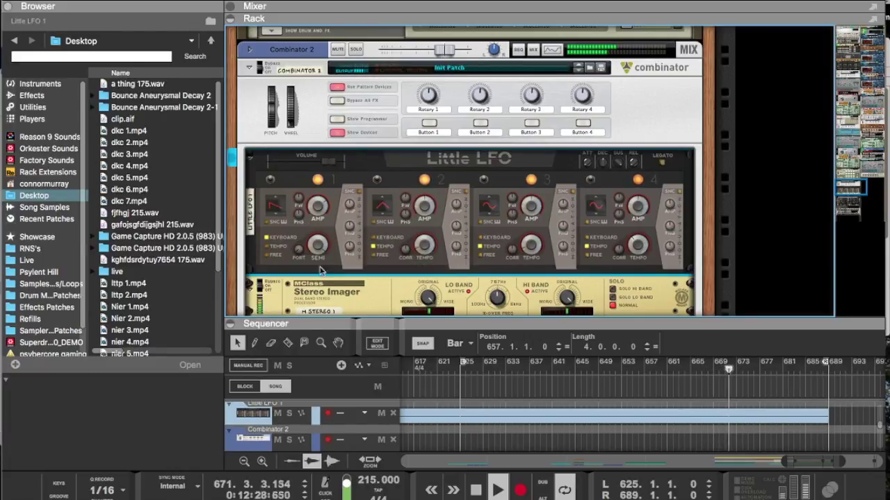
pyautogui.scroll(-8, 327, 304)
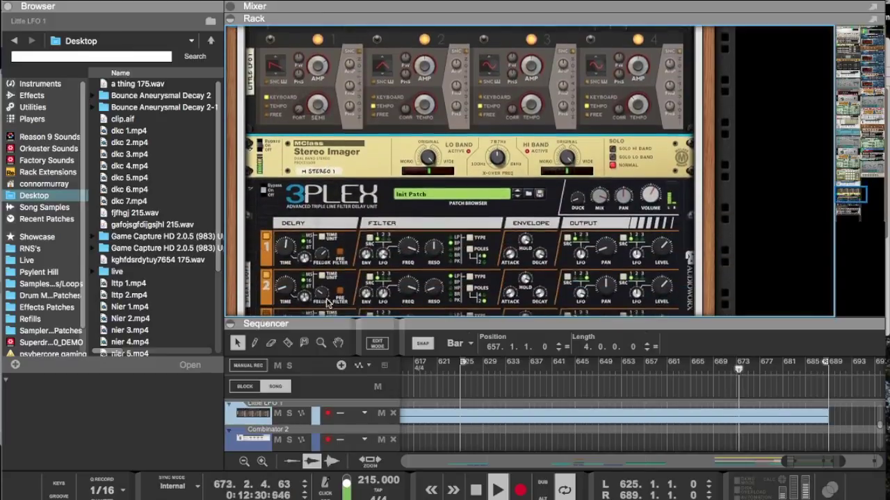
pyautogui.moveTo(383, 324); pyautogui.dragTo(377, 100)
pyautogui.scroll(5, 457, 257)
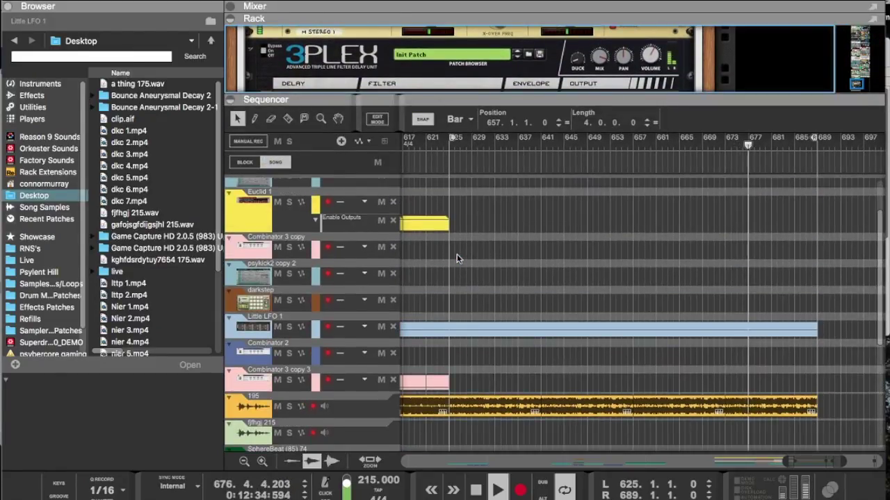
pyautogui.scroll(-7, 457, 258)
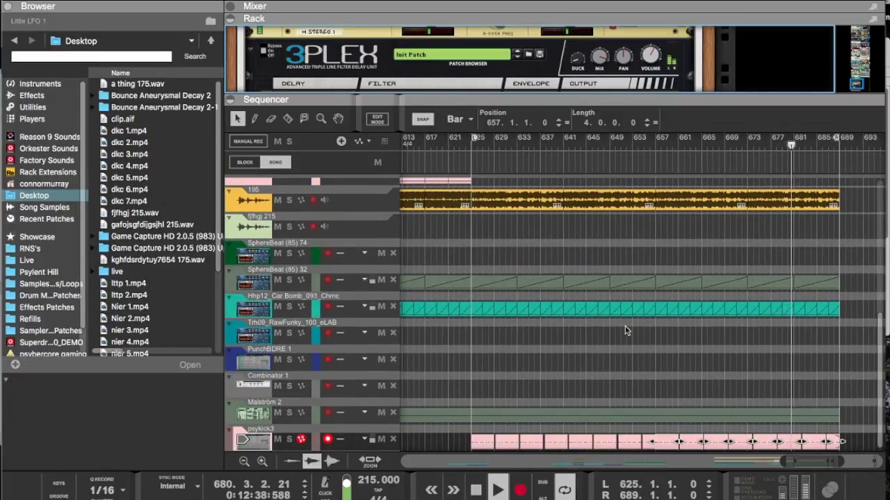
pyautogui.moveTo(602, 96); pyautogui.dragTo(600, 387)
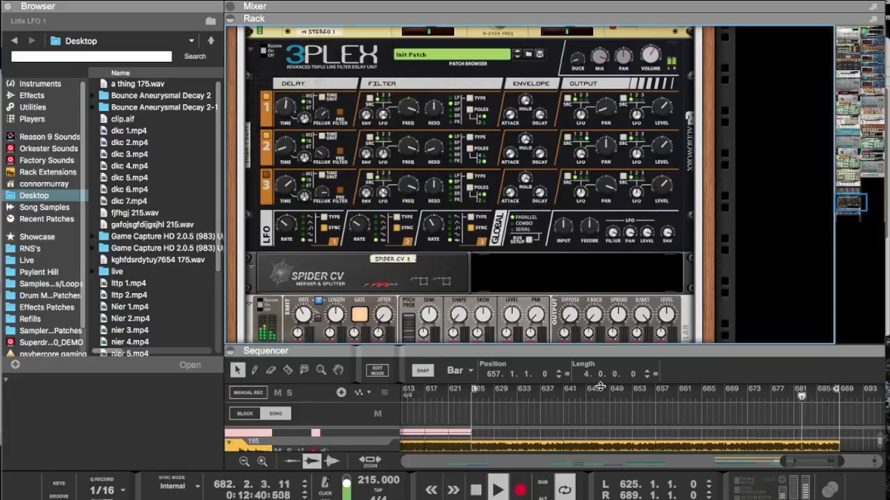
# Step: Create a new PunchBD-RE instrument and load the psykick5 patch into it
pyautogui.rightClick(765, 197)
pyautogui.moveTo(731, 273)
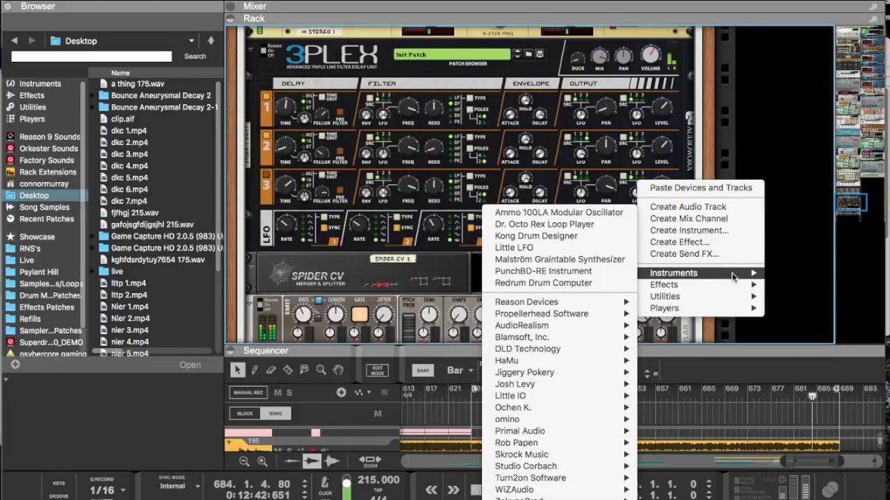
pyautogui.click(583, 272)
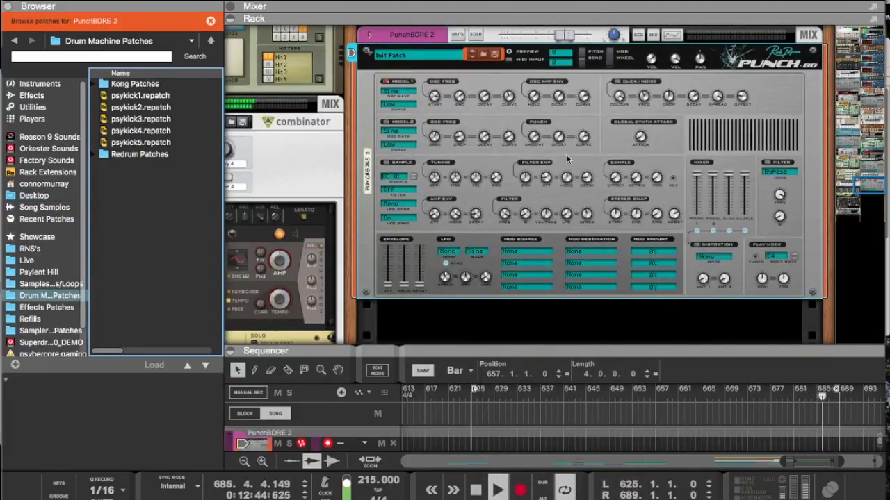
pyautogui.click(142, 144)
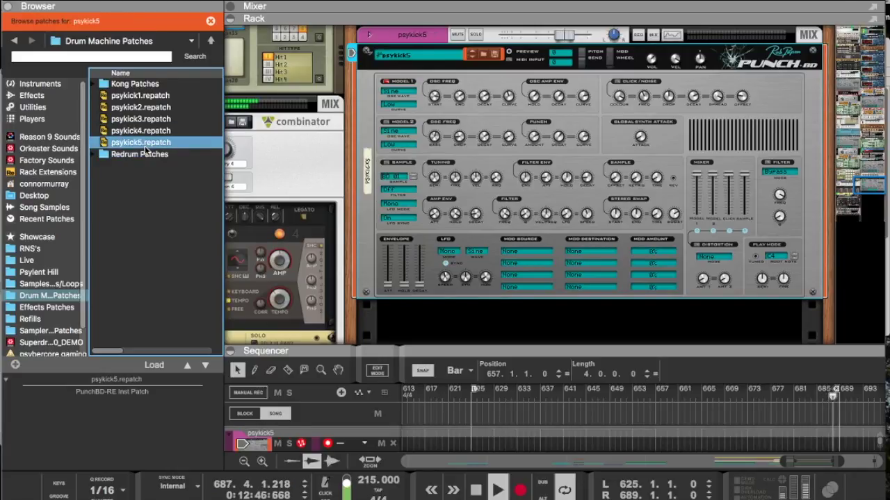
# Step: Add an RPG-8 Monophonic Arpeggiator beneath psykick5 and switch on its pattern
pyautogui.rightClick(422, 329)
pyautogui.moveTo(470, 434)
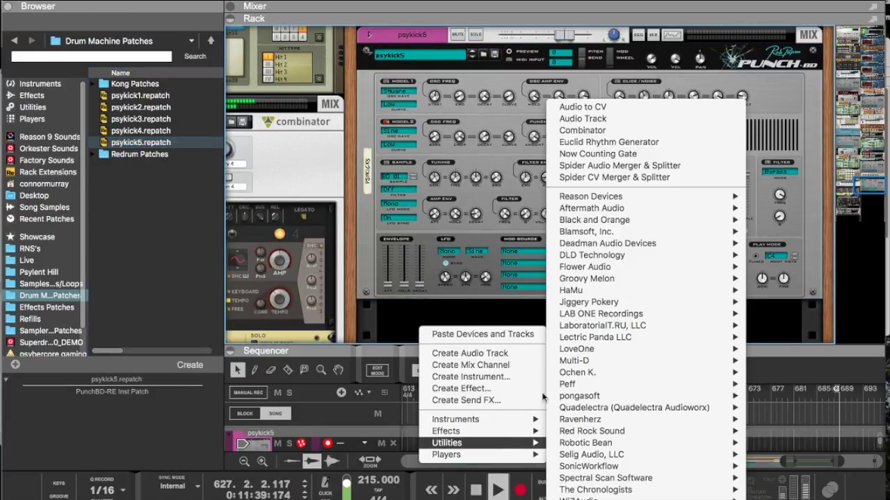
pyautogui.moveTo(609, 197)
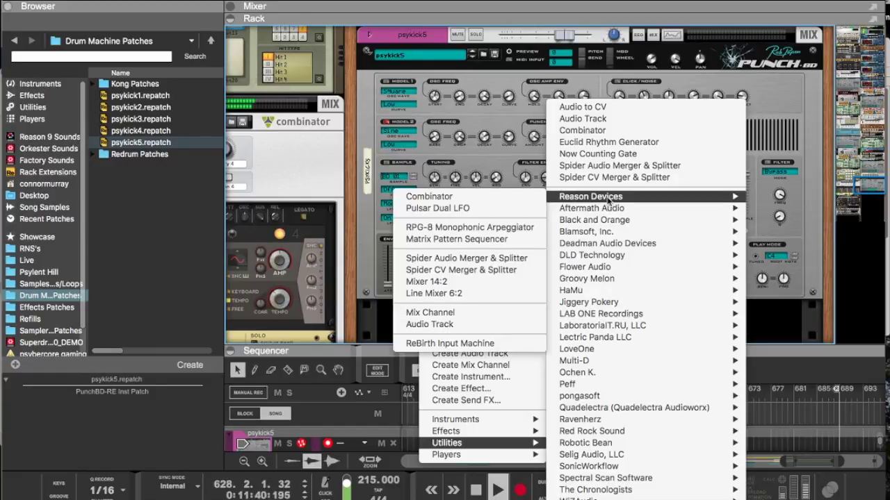
pyautogui.click(449, 228)
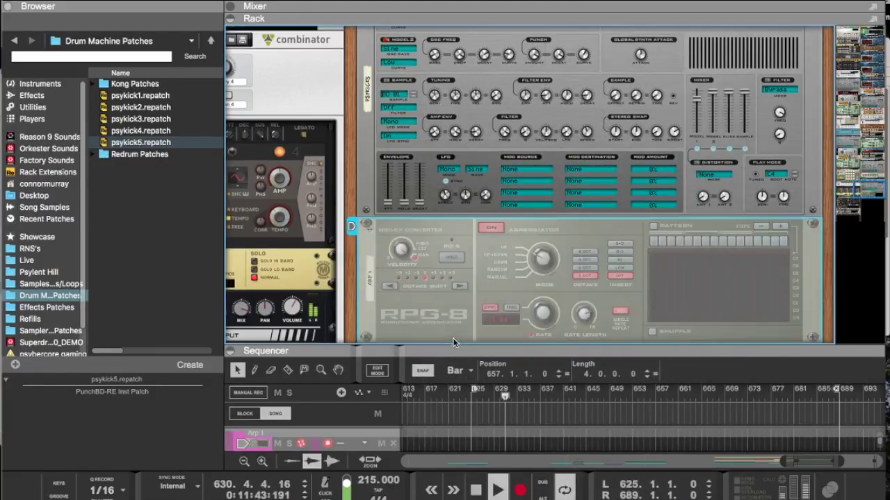
pyautogui.press('Tab')
pyautogui.press('Tab')
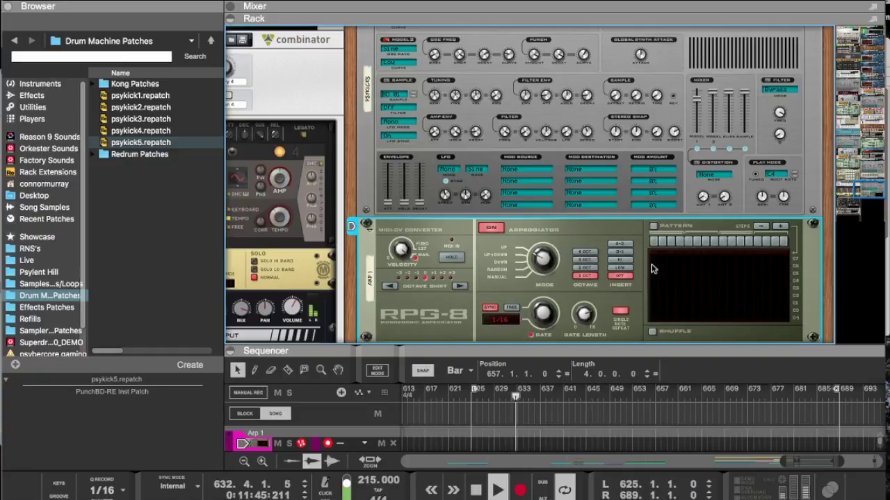
pyautogui.click(651, 226)
pyautogui.moveTo(546, 316)
pyautogui.mouseDown()
pyautogui.moveTo(545, 328)
pyautogui.moveTo(542, 305)
pyautogui.mouseUp()
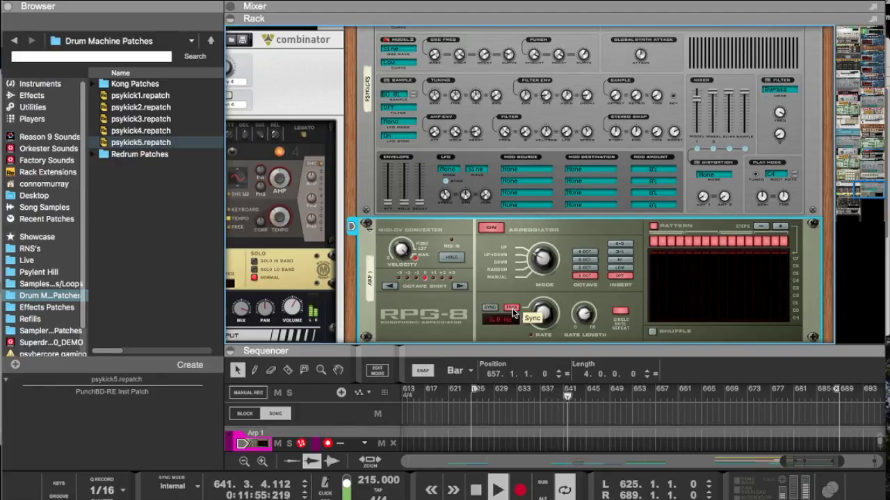
# Step: Check the RPG-8's rear cabling to psykick5 and place a 64-bar clip on the Arp 1 track from bar 625
pyautogui.moveTo(532, 344); pyautogui.dragTo(528, 293)
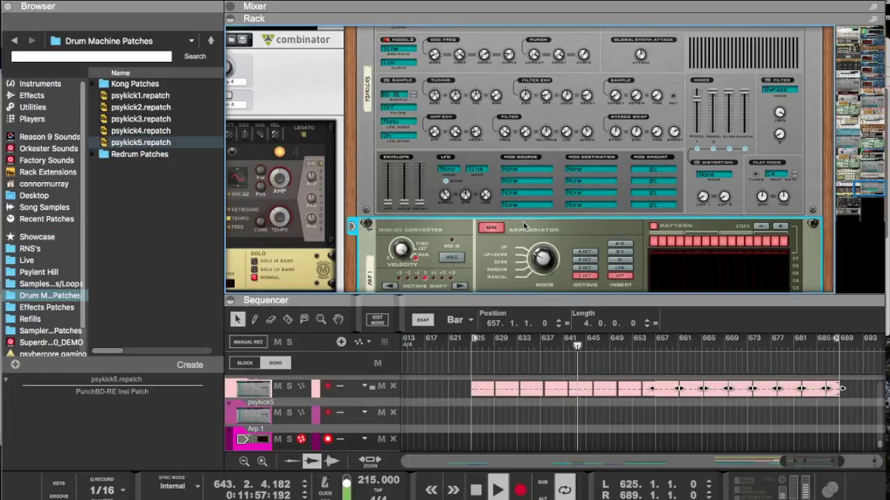
pyautogui.scroll(5, 524, 226)
pyautogui.scroll(-3, 524, 224)
pyautogui.scroll(2, 524, 226)
pyautogui.press('Tab')
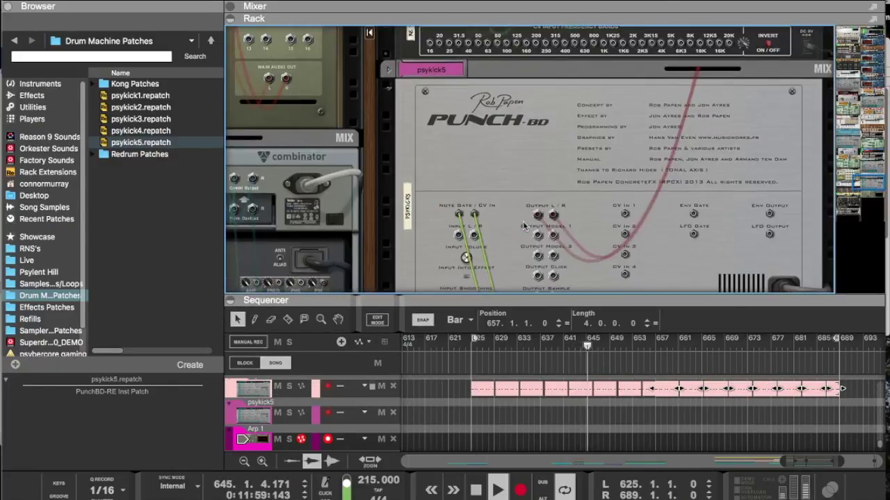
pyautogui.scroll(-6, 524, 226)
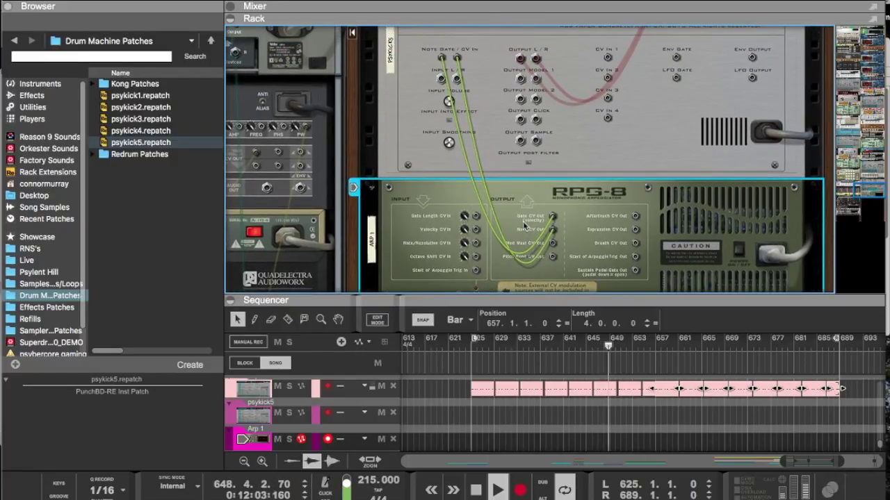
pyautogui.moveTo(505, 301); pyautogui.dragTo(497, 171)
pyautogui.moveTo(499, 388); pyautogui.dragTo(499, 439)
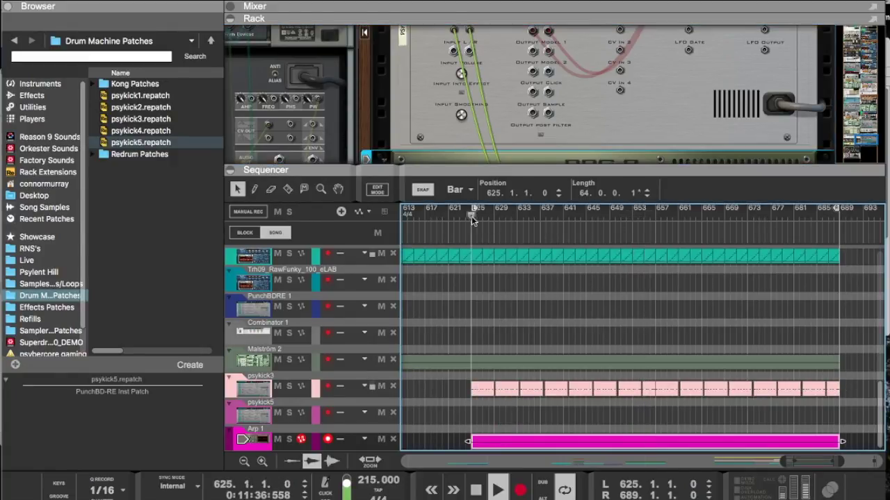
# Step: Turn down the second Click/Noise knob on the psykick5 Punch-BD and compare it with the RPG-8 settings
pyautogui.moveTo(500, 171); pyautogui.dragTo(499, 332)
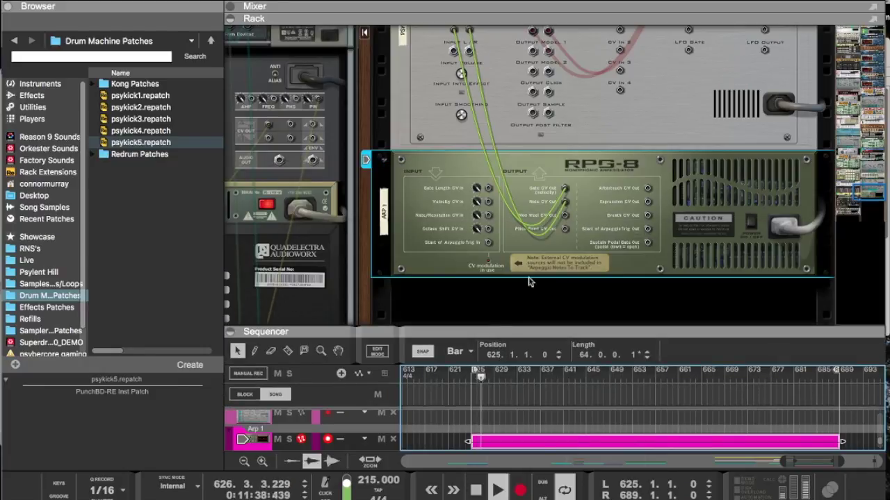
pyautogui.press('Tab')
pyautogui.scroll(5, 657, 174)
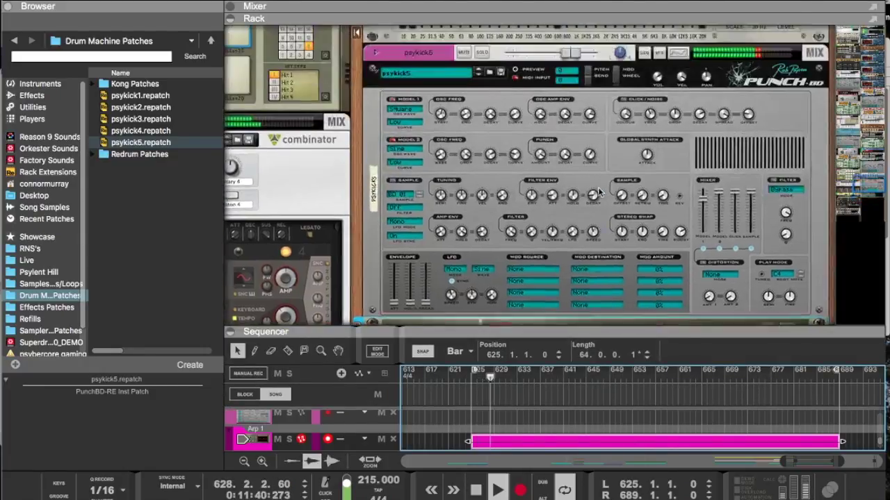
pyautogui.moveTo(658, 118); pyautogui.dragTo(653, 146)
pyautogui.scroll(-1, 669, 139)
pyautogui.scroll(-6, 664, 139)
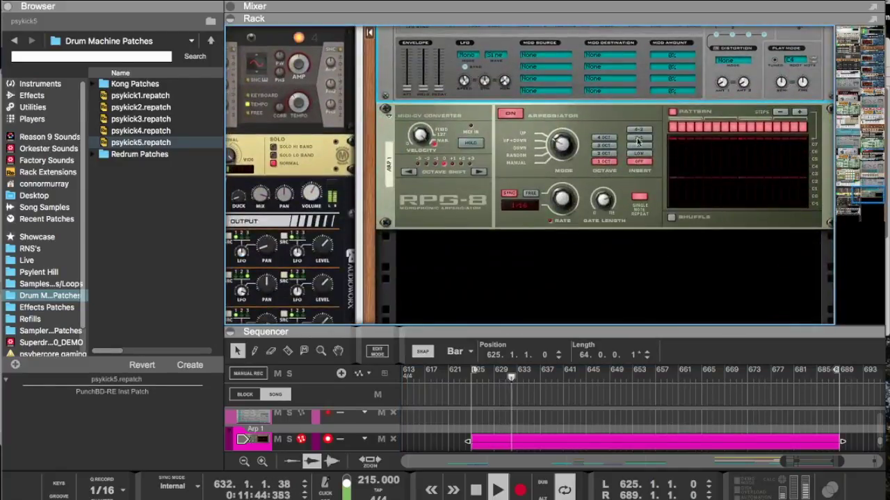
pyautogui.scroll(7, 575, 162)
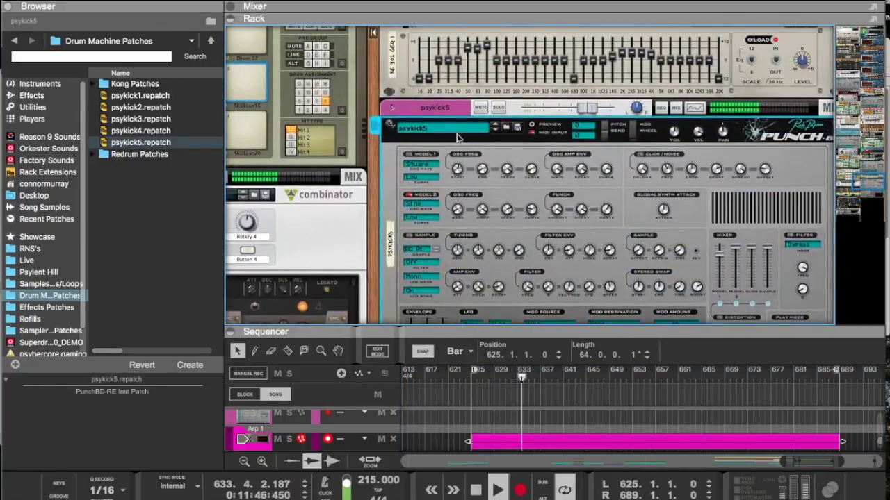
# Step: Combine the psykick3 Punch-BD into a new Combinator
pyautogui.scroll(16, 409, 111)
pyautogui.hscroll(-8, 409, 111)
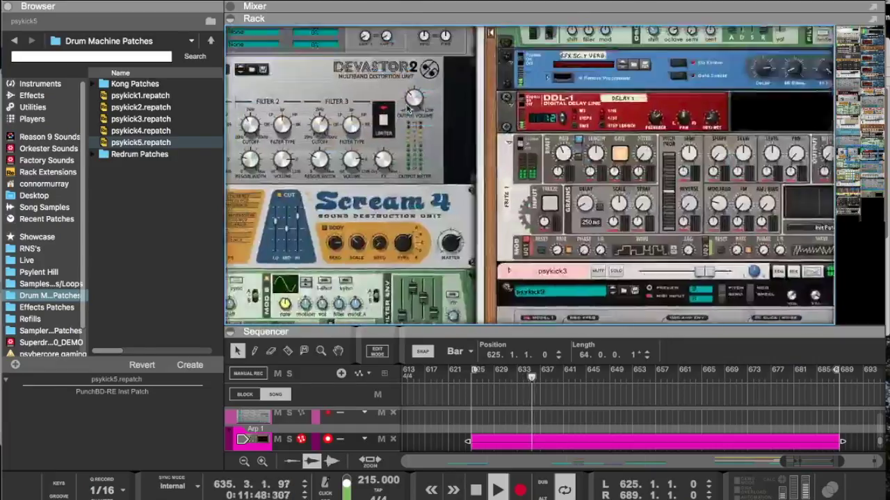
pyautogui.scroll(-8, 408, 109)
pyautogui.scroll(-10, 409, 109)
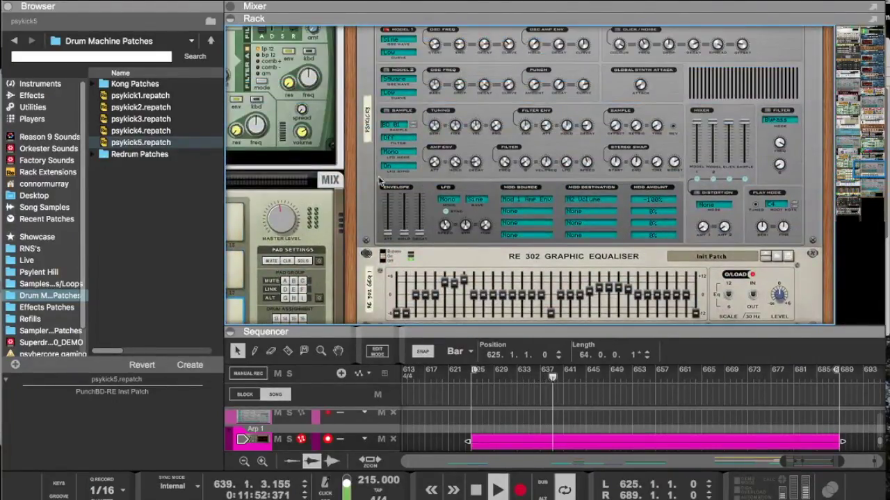
pyautogui.rightClick(373, 161)
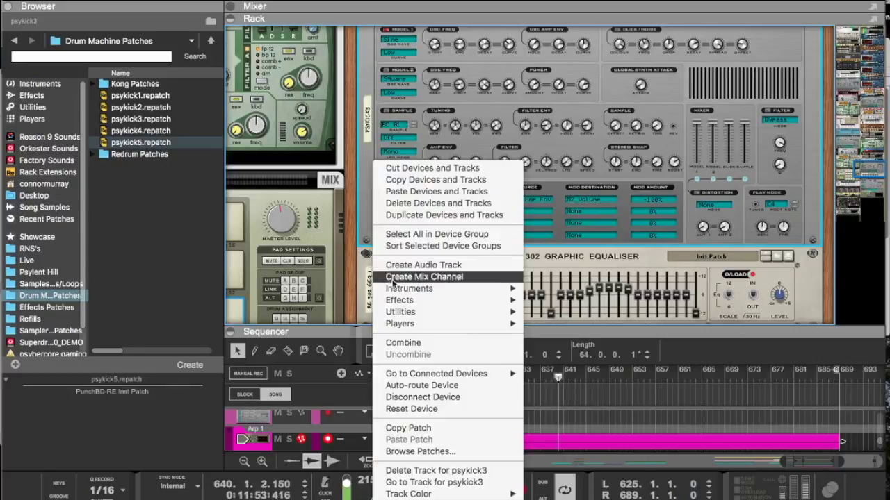
pyautogui.click(400, 344)
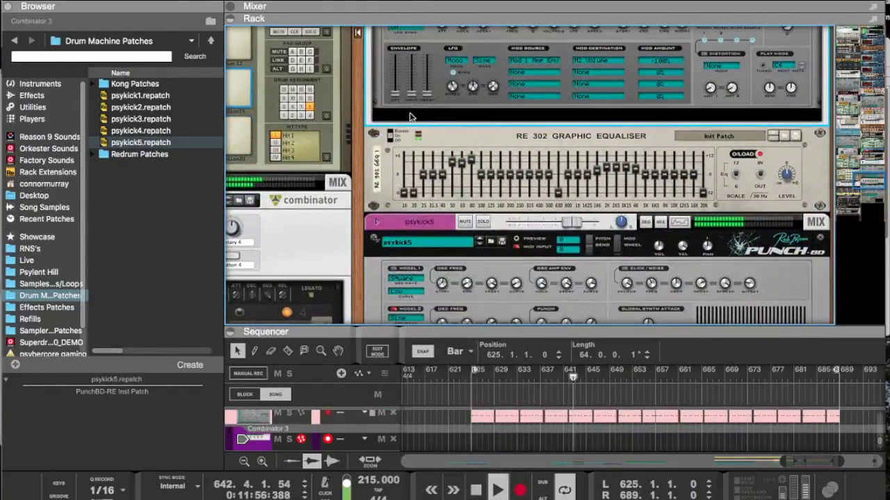
# Step: Add a Malström Graintable Synthesizer inside the new Combinator, beneath the Punch-BD
pyautogui.rightClick(410, 117)
pyautogui.moveTo(433, 252)
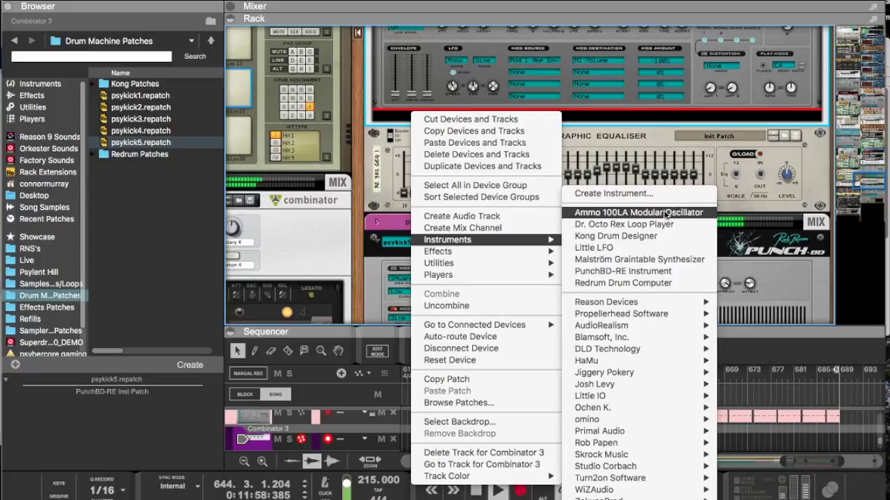
pyautogui.click(598, 263)
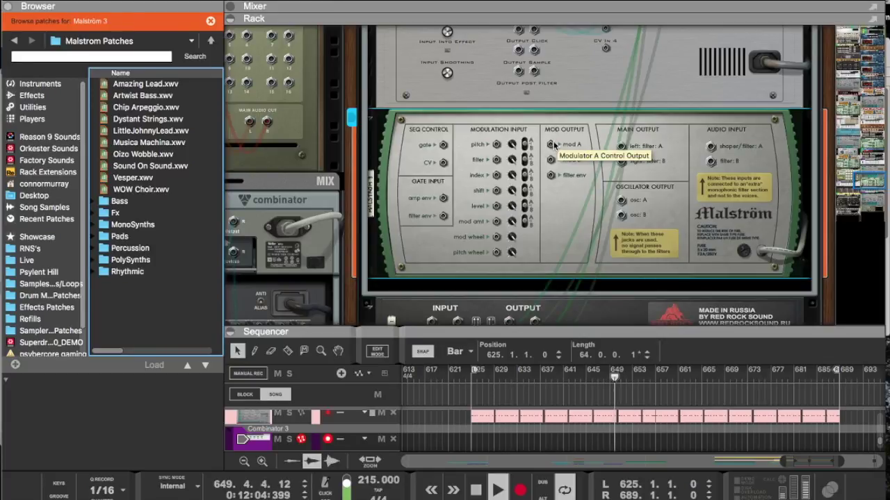
# Step: Cable the new Malström's mod A output to channel 4 input P of the lowest MIRANDA CV Delay Merger
pyautogui.moveTo(553, 145); pyautogui.dragTo(327, 121)
pyautogui.scroll(10, 530, 175)
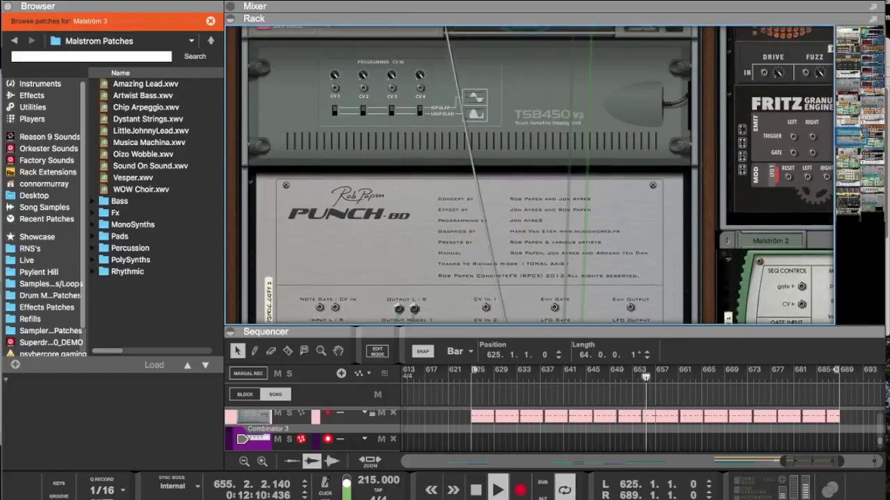
pyautogui.scroll(10, 530, 175)
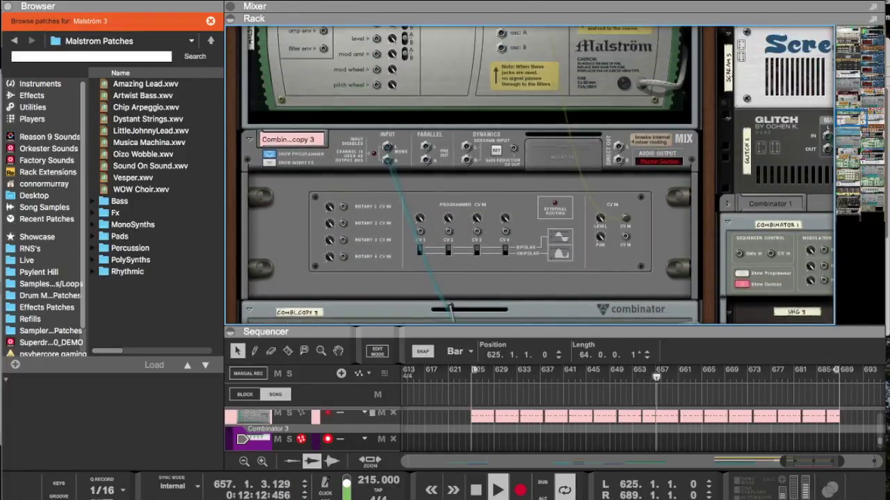
pyautogui.scroll(10, 529, 175)
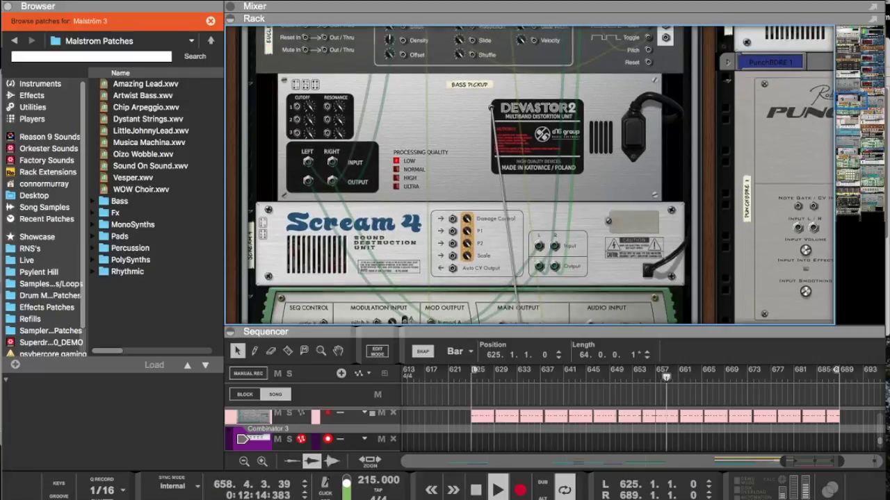
pyautogui.scroll(10, 530, 175)
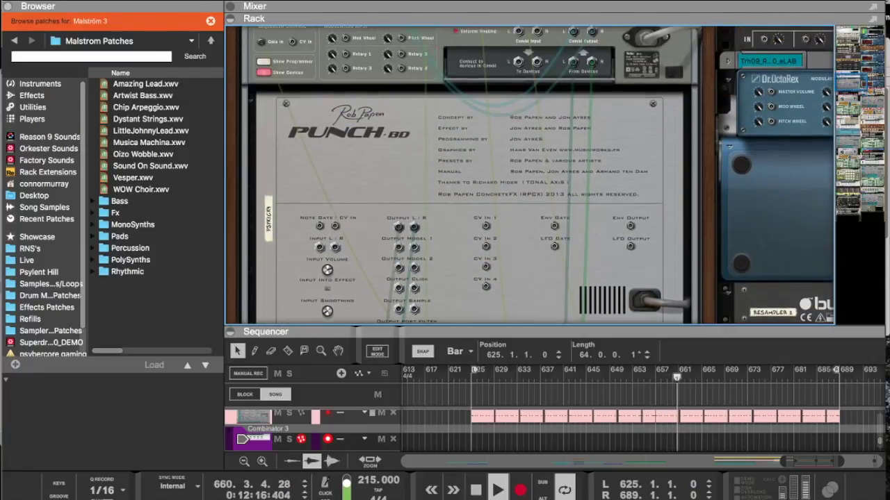
pyautogui.scroll(5, 597, 137)
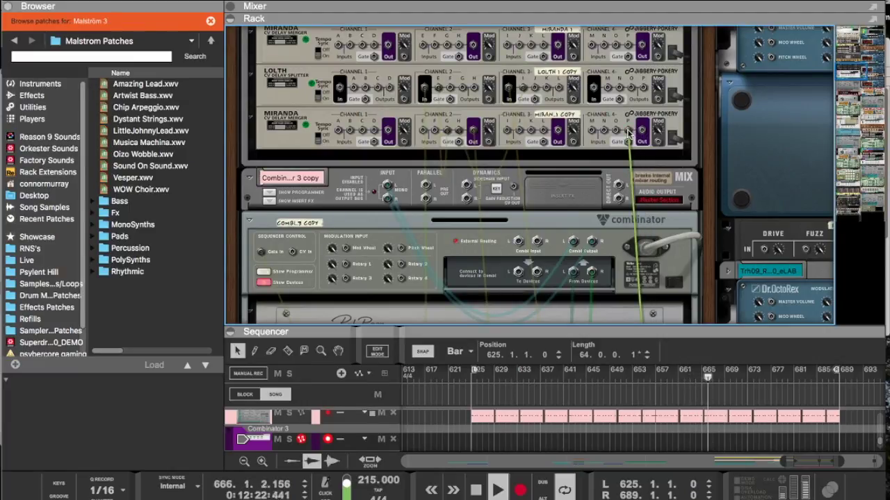
# Step: Set the channel 4 P gain on the lowest MIRANDA CV Delay Merger to -64
pyautogui.press('Tab')
pyautogui.press('Tab')
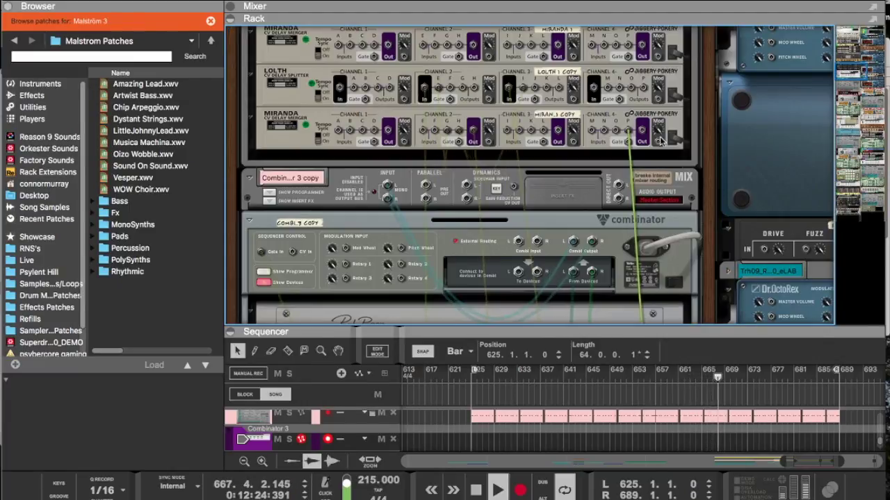
pyautogui.press('Tab')
pyautogui.click(677, 141)
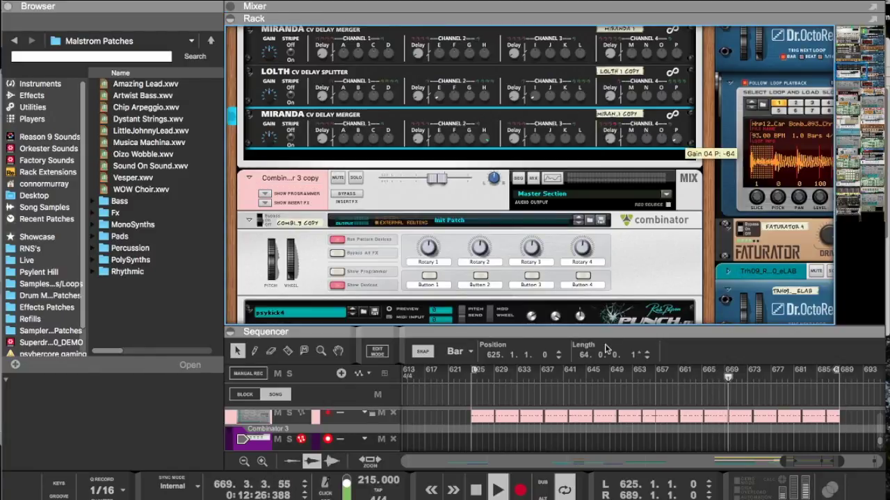
# Step: Route the lowest MIRANDA merger's channel 4 output to a CV input of psykick5 and check the merger's settings
pyautogui.press('Tab')
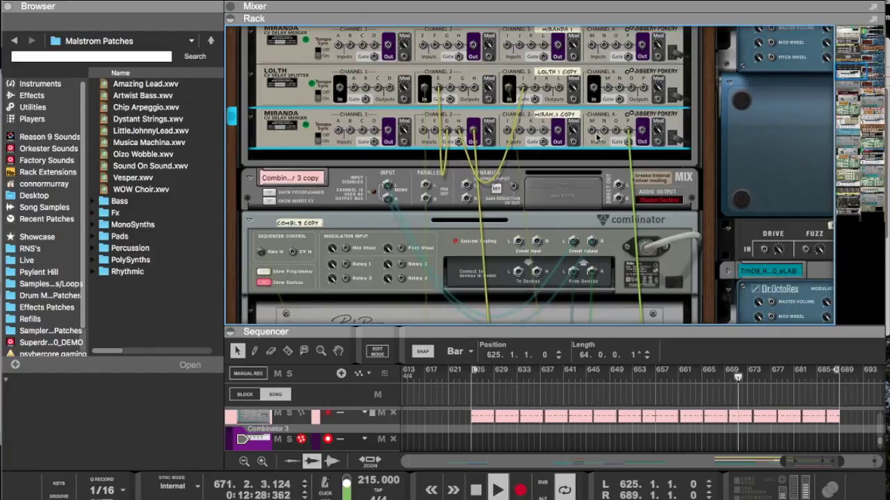
pyautogui.click(633, 139)
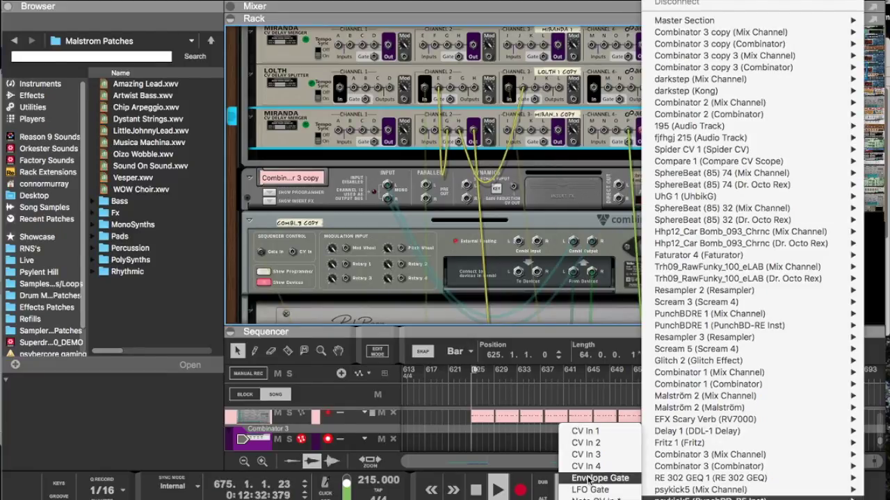
pyautogui.moveTo(690, 492)
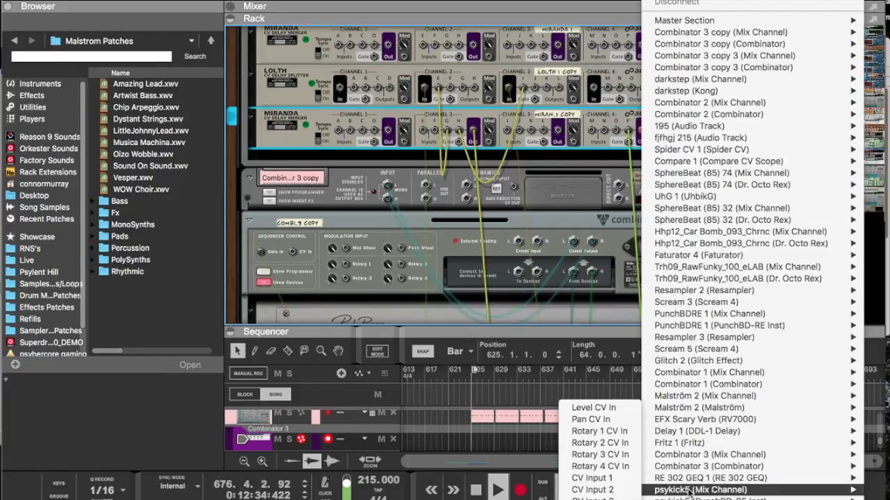
pyautogui.click(588, 432)
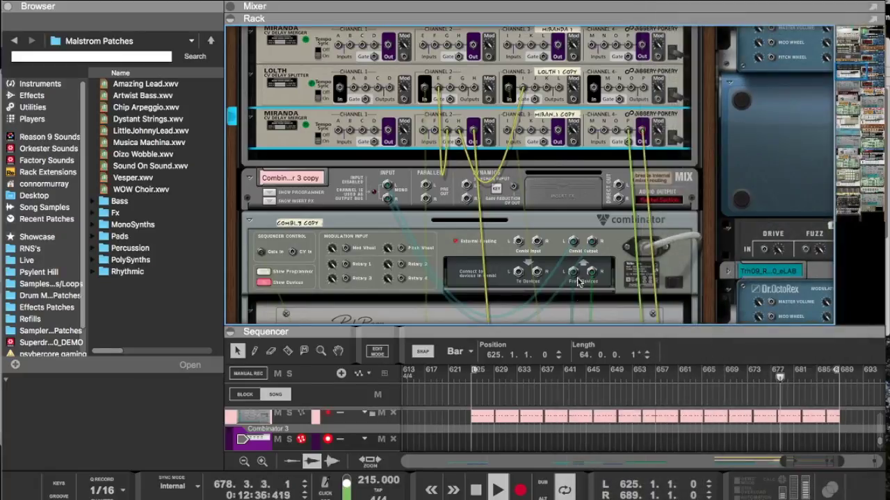
pyautogui.press('Tab')
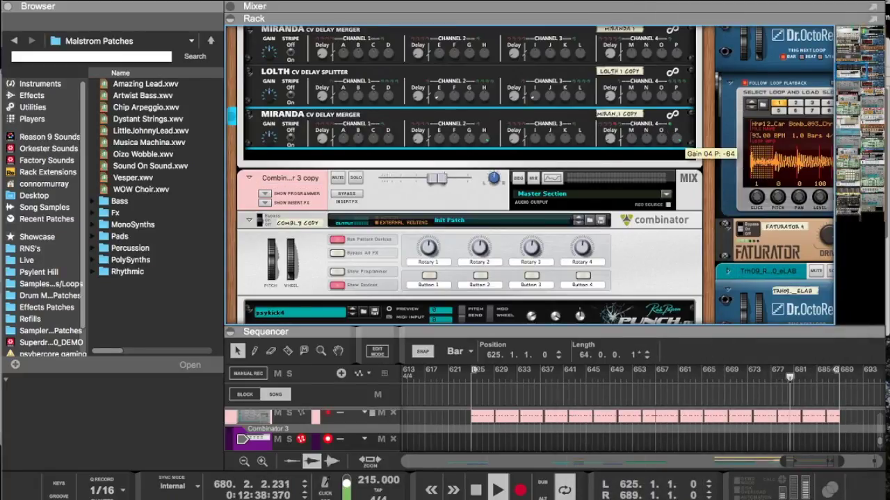
pyautogui.press('Tab')
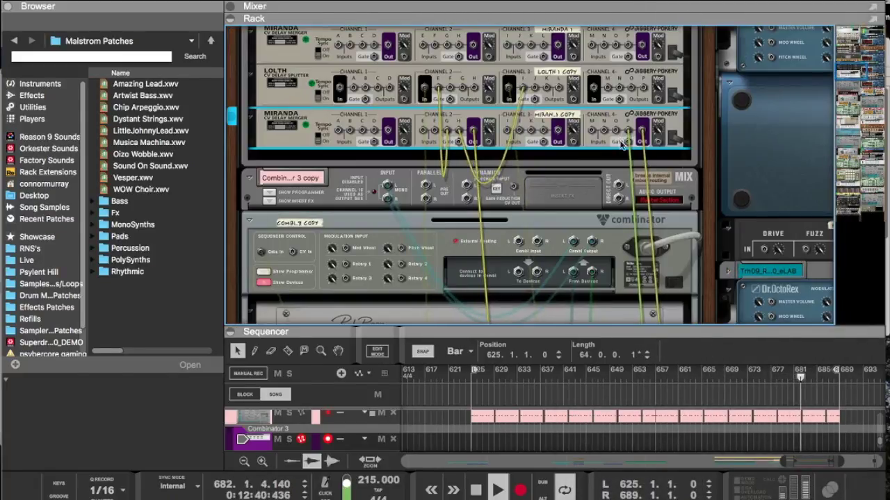
# Step: Unplug the lowest MIRANDA merger's channel 4 output cable and switch the new Malström's modulator A waveform to a falling curve
pyautogui.moveTo(638, 136); pyautogui.dragTo(643, 91)
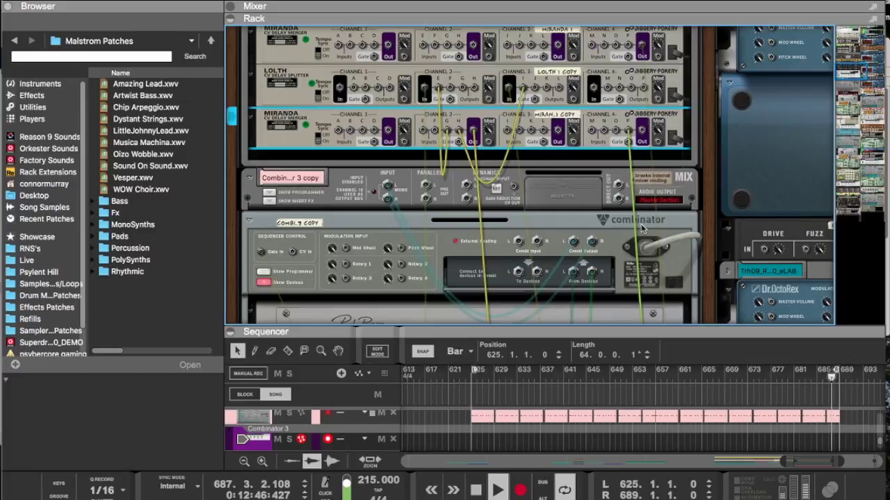
pyautogui.scroll(-20, 642, 229)
pyautogui.scroll(15, 650, 199)
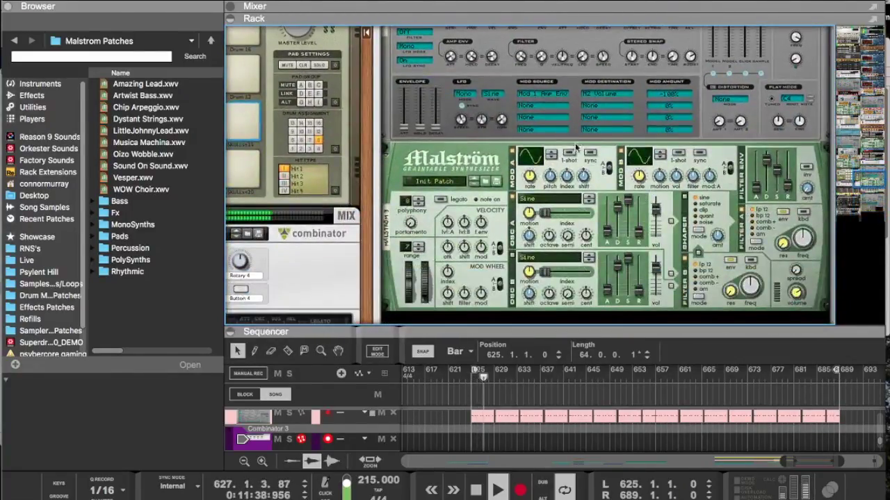
pyautogui.click(551, 155)
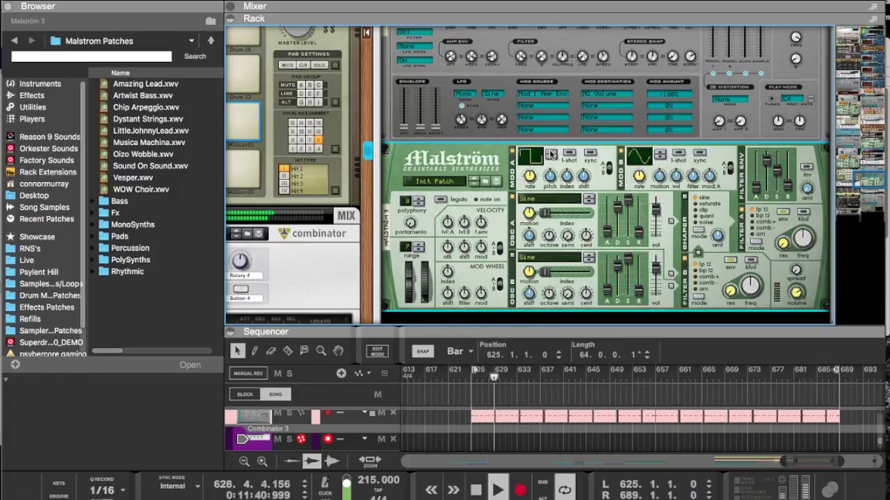
pyautogui.click(551, 155)
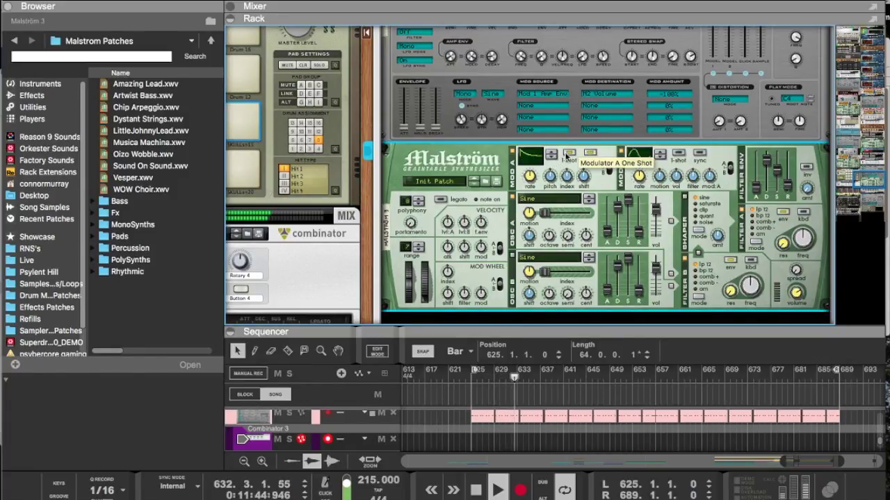
pyautogui.moveTo(532, 177)
# Step: Move the psykick3 clips between bars 625 and 689 onto the Combinator 3 track
pyautogui.moveTo(551, 327); pyautogui.dragTo(542, 147)
pyautogui.moveTo(855, 370); pyautogui.dragTo(480, 389)
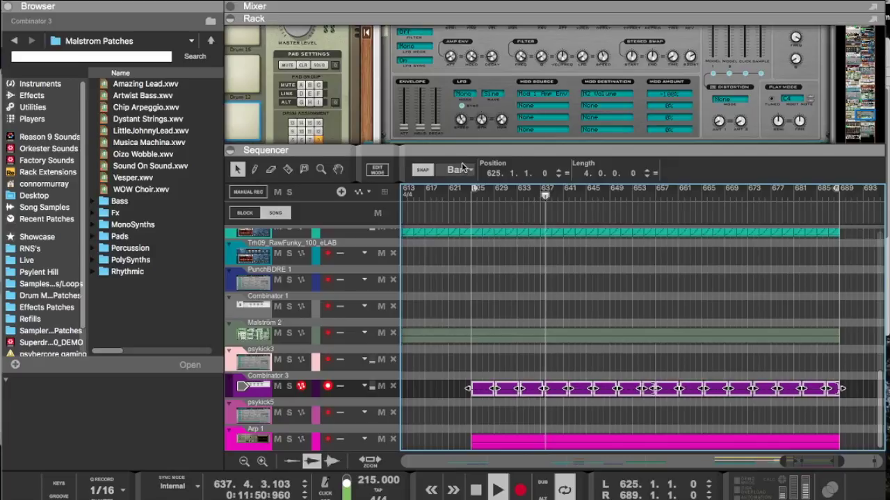
pyautogui.moveTo(452, 147); pyautogui.dragTo(451, 294)
# Step: Check the lowest MIRANDA merger's channel 4 output cabling and set its channel 4 P gain to 14
pyautogui.scroll(20, 443, 210)
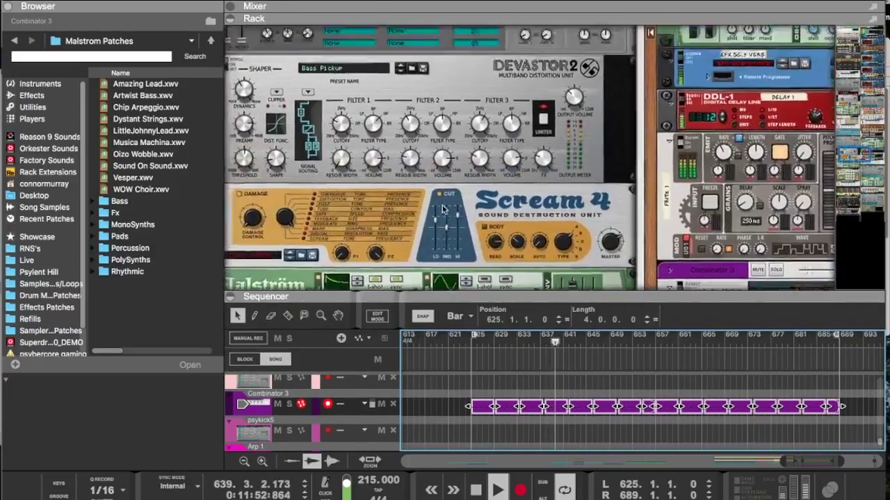
pyautogui.scroll(-15, 442, 208)
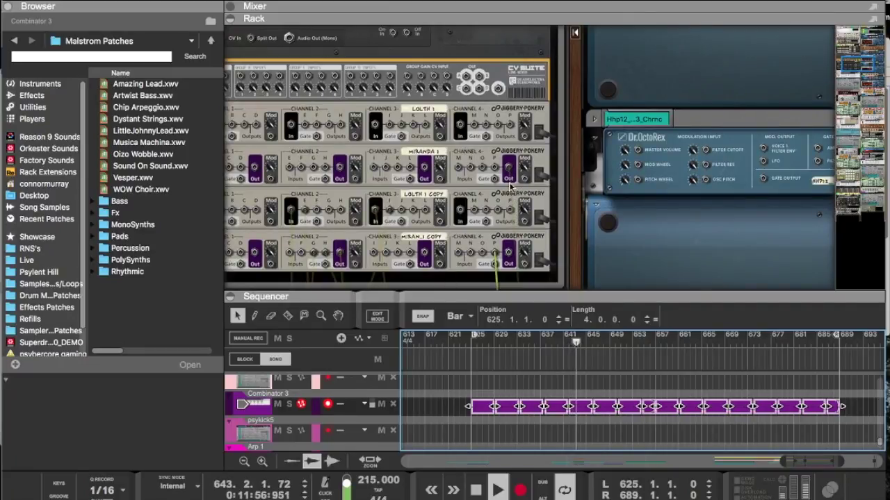
pyautogui.press('Tab')
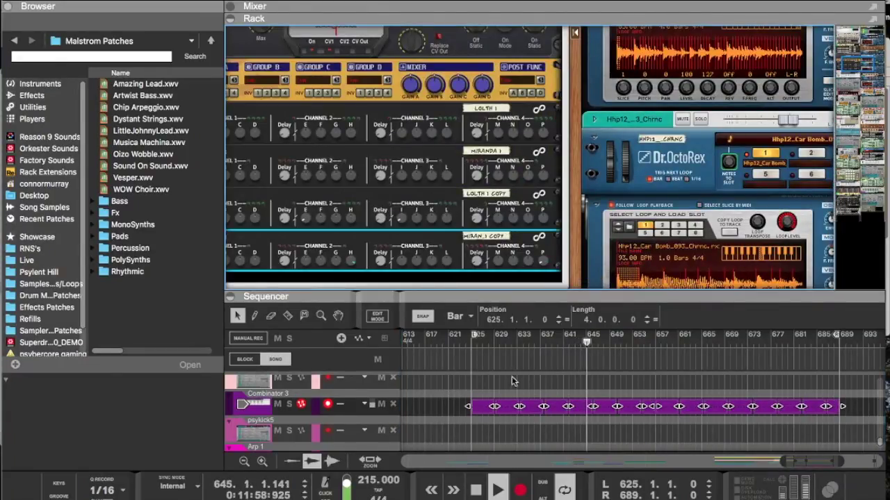
pyautogui.press('Tab')
pyautogui.scroll(-2, 508, 273)
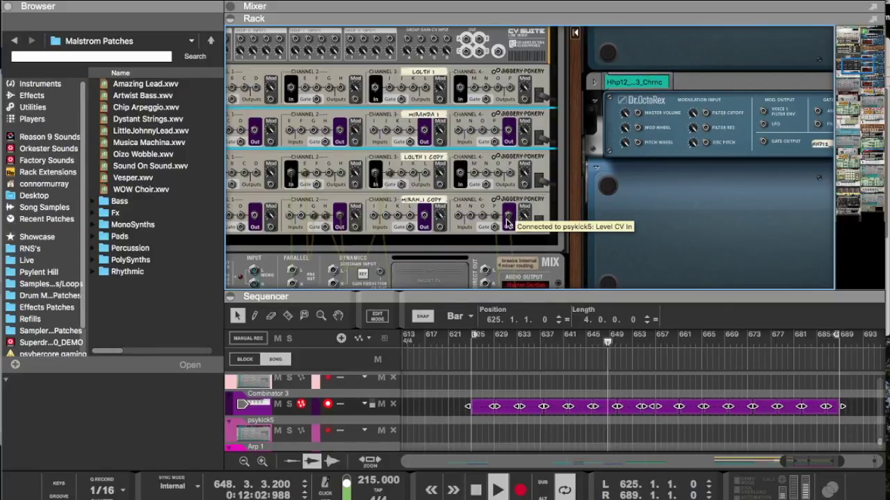
pyautogui.press('Tab')
pyautogui.click(542, 224)
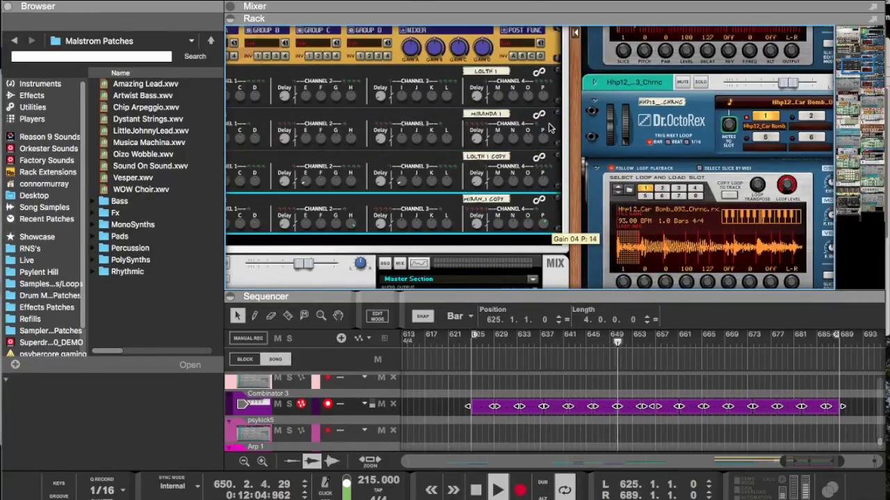
# Step: Set the psykick5 Punch-BD's output volume to -14.0 dB
pyautogui.moveTo(560, 291); pyautogui.dragTo(563, 331)
pyautogui.scroll(-5, 634, 298)
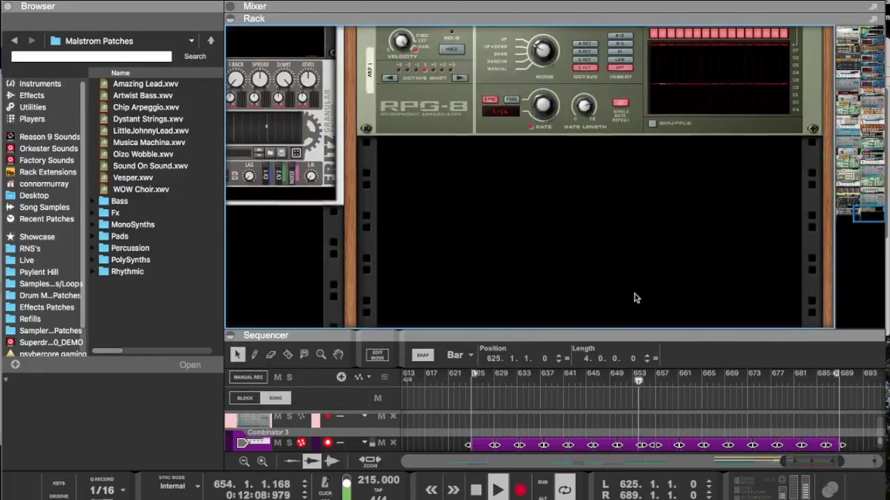
pyautogui.scroll(6, 634, 298)
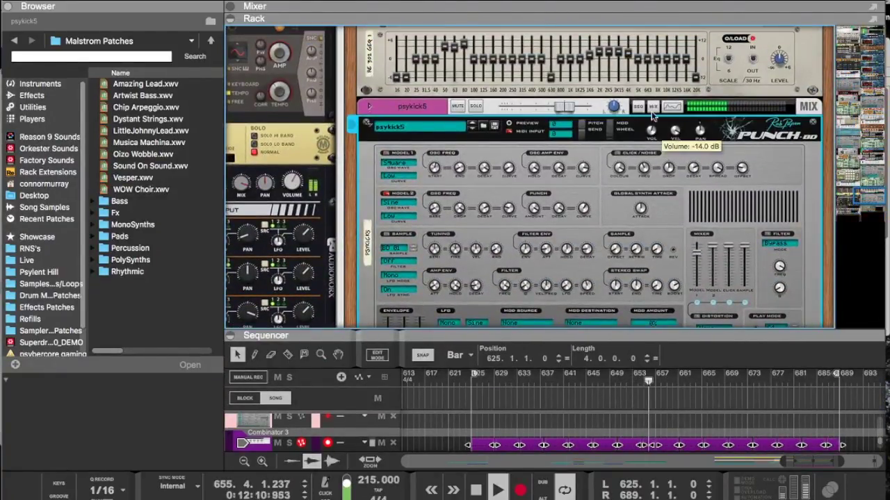
pyautogui.scroll(-5, 596, 159)
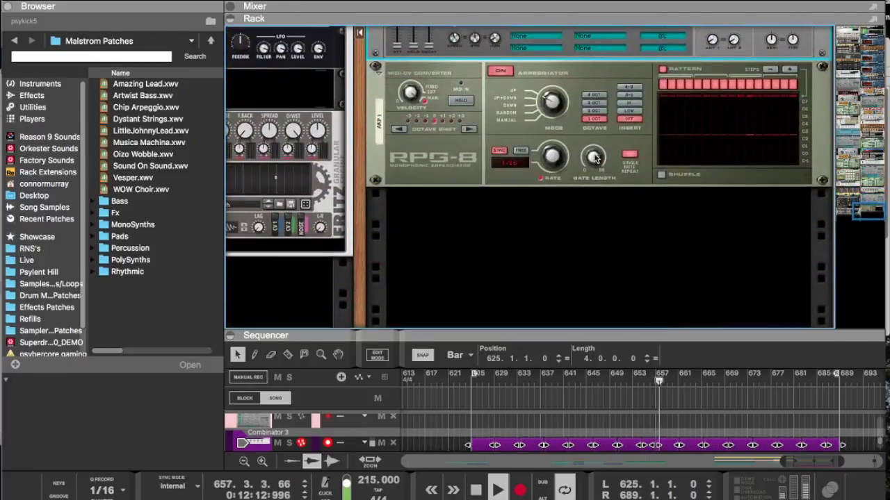
# Step: Set the Arp 1 RPG-8's synced rate to 1/32 and adjust psykick5's Model 2 oscillator frequency
pyautogui.click(556, 158)
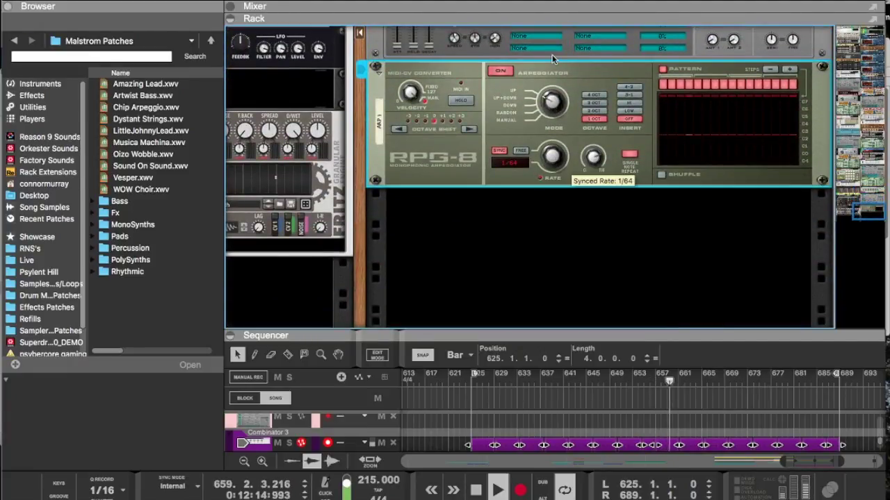
pyautogui.scroll(5, 537, 103)
pyautogui.scroll(-3, 537, 103)
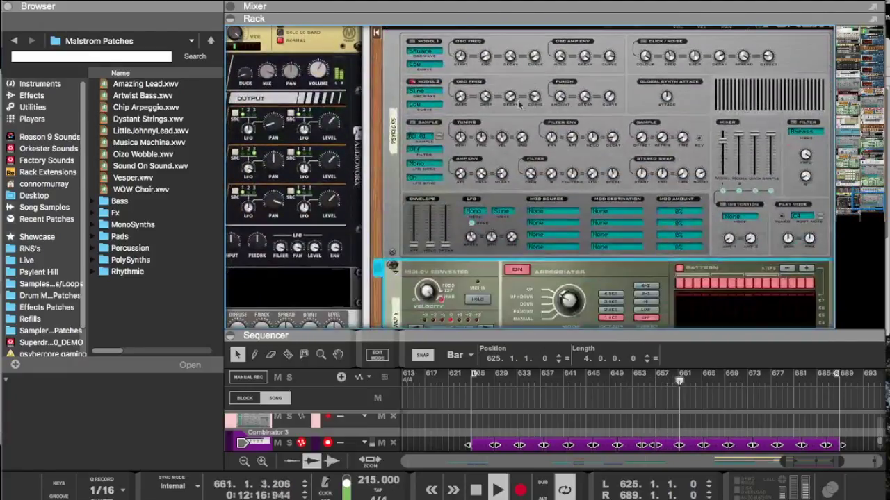
pyautogui.click(484, 98)
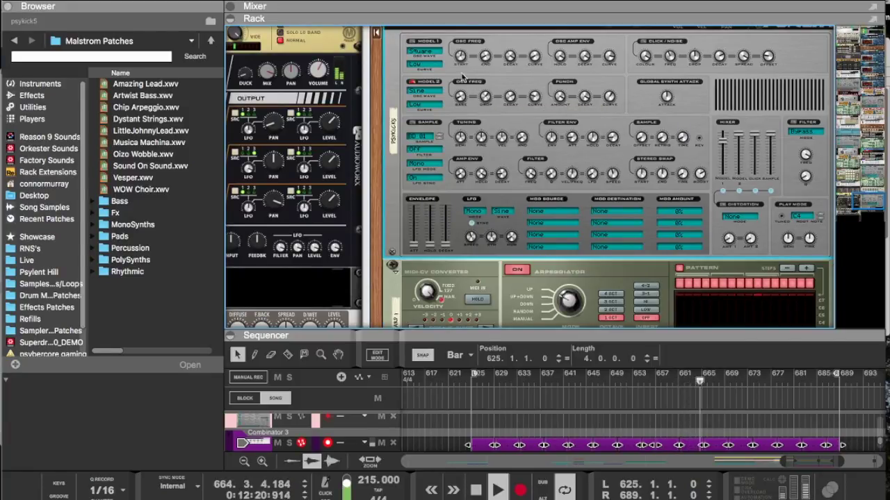
# Step: Set the Arp 1 RPG-8's synced rate to 1/64 and switch off pattern steps 8 and 16
pyautogui.scroll(-3, 469, 227)
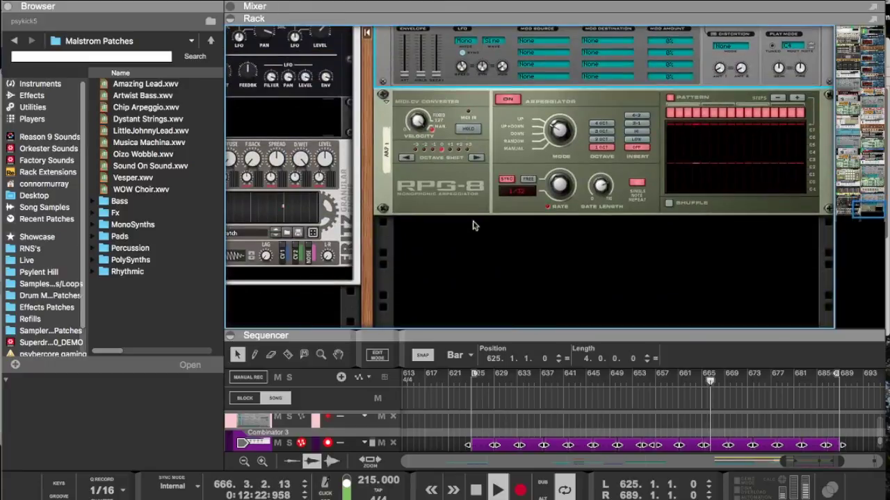
pyautogui.click(556, 179)
pyautogui.moveTo(562, 153); pyautogui.dragTo(565, 145)
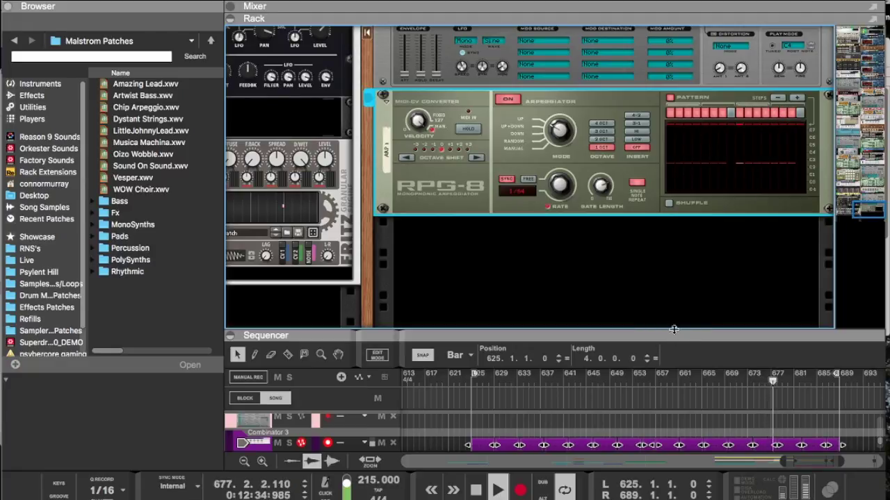
# Step: Lower the output volume of the psykick5 Punch-BD
pyautogui.scroll(3, 594, 218)
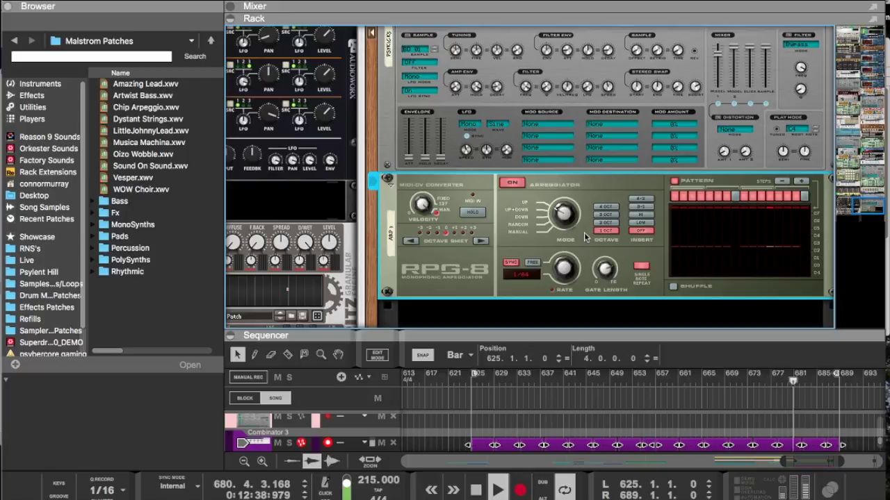
pyautogui.scroll(5, 586, 236)
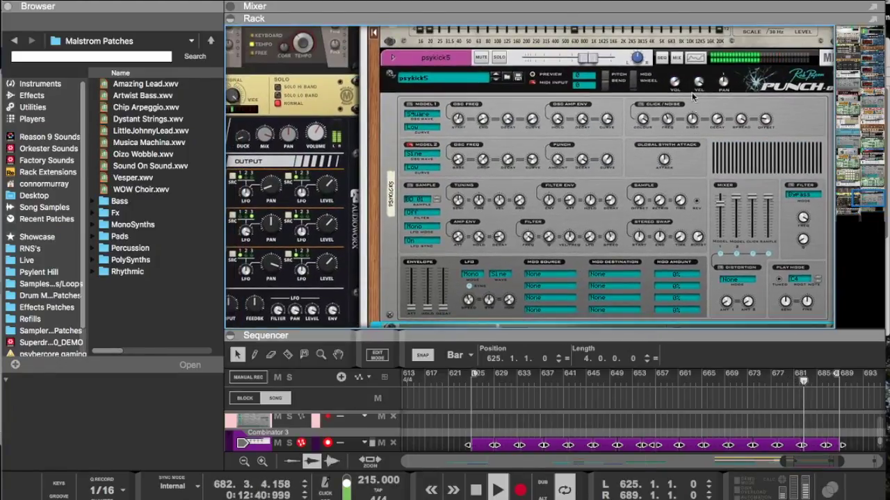
pyautogui.click(678, 83)
pyautogui.moveTo(678, 83); pyautogui.dragTo(677, 89)
# Step: Enable the EQ on psykick5's mixer channel and boost its low band by about 8.89 dB in bell mode
pyautogui.moveTo(674, 19); pyautogui.dragTo(662, 294)
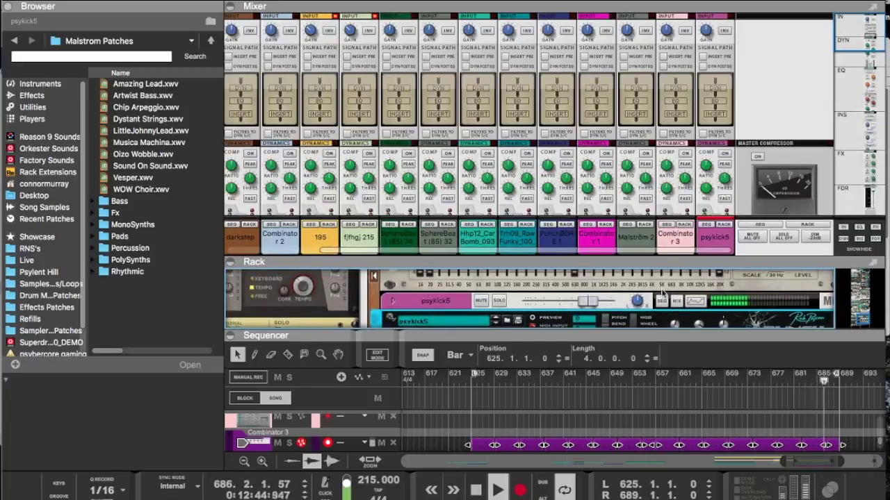
pyautogui.scroll(-5, 712, 214)
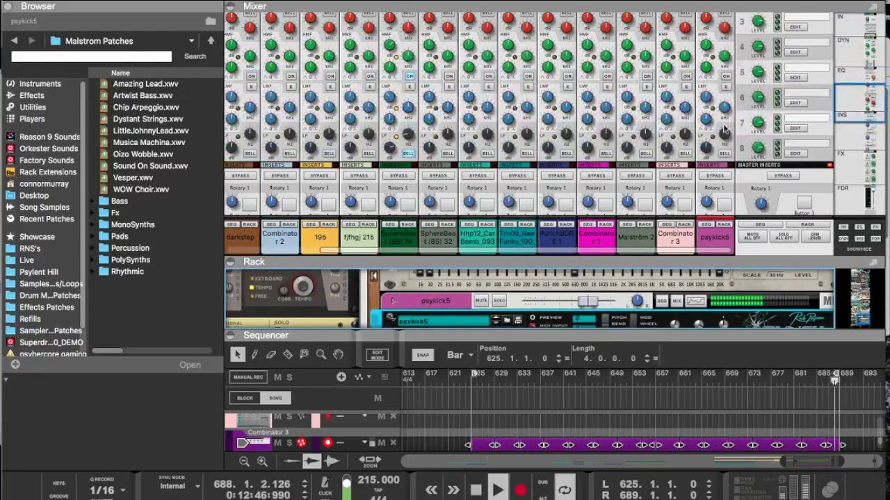
pyautogui.click(722, 142)
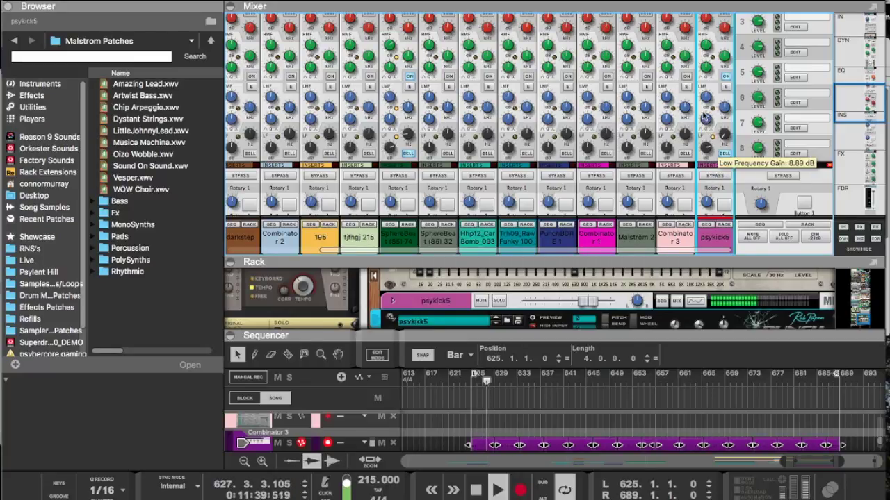
pyautogui.moveTo(702, 116); pyautogui.dragTo(704, 119)
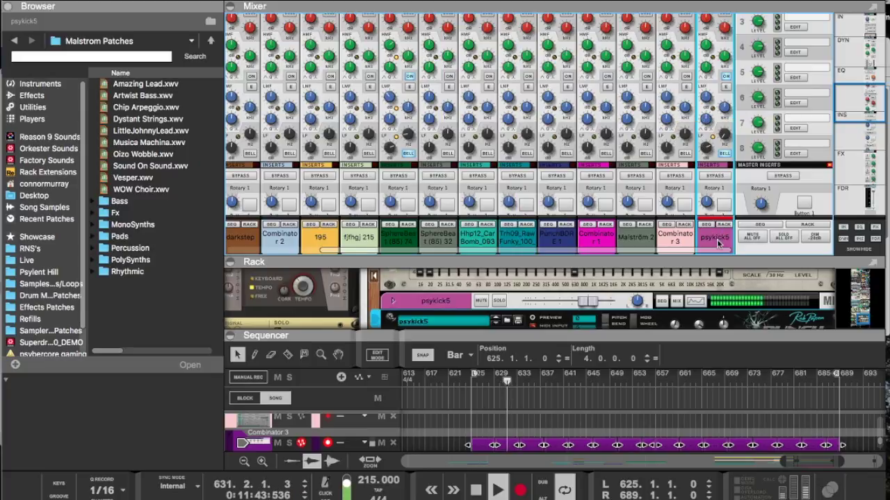
# Step: Set psykick5's low-mid EQ gain to about 5.40 dB and adjust its high-mid and high bands
pyautogui.scroll(-2, 721, 248)
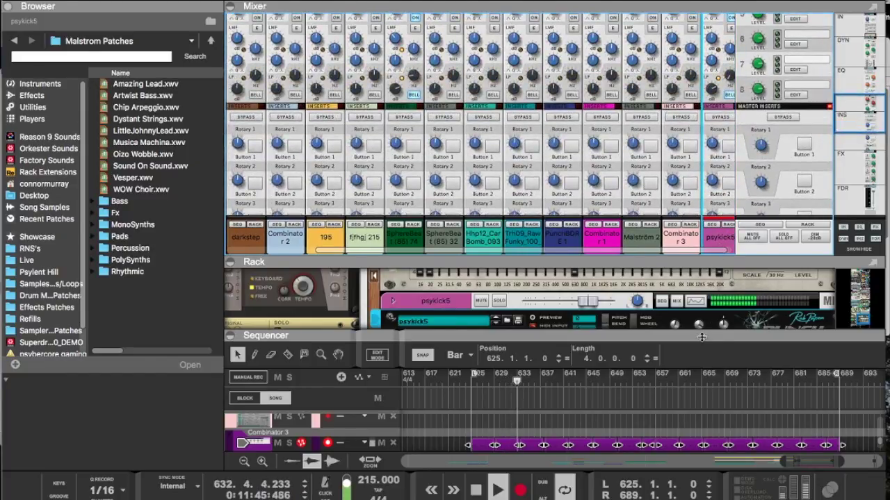
pyautogui.moveTo(702, 337); pyautogui.dragTo(701, 205)
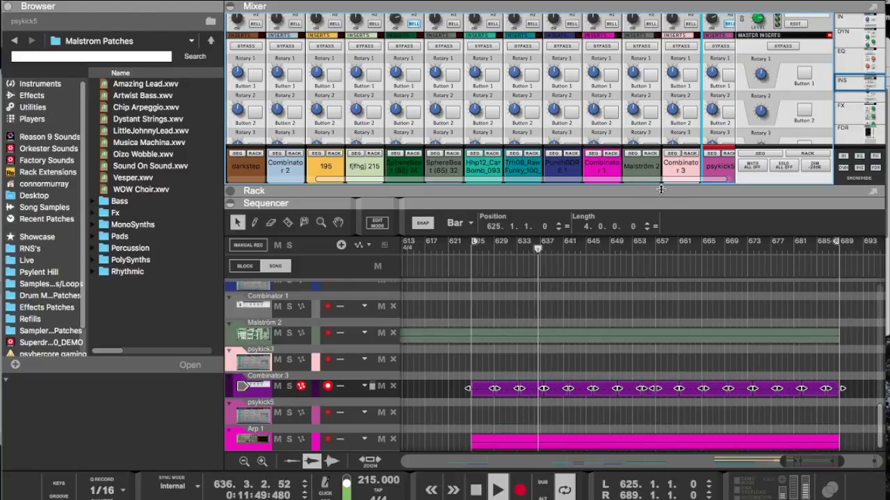
pyautogui.moveTo(660, 189); pyautogui.dragTo(695, 307)
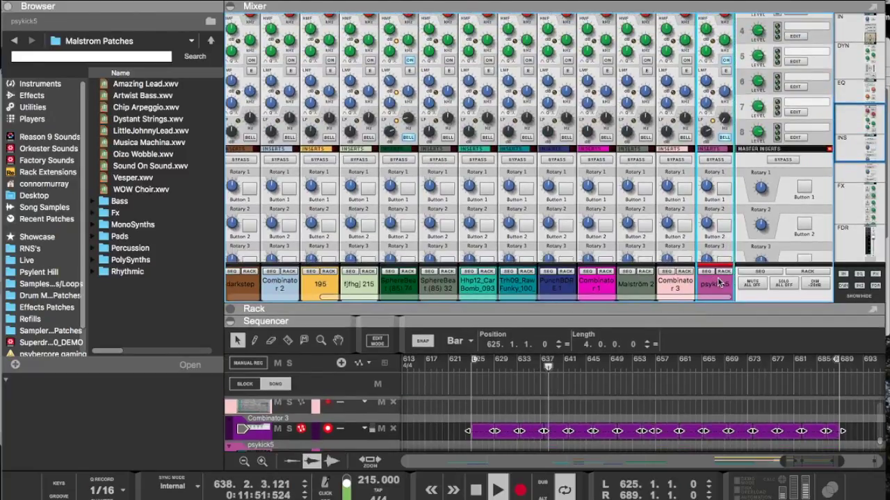
pyautogui.moveTo(708, 104); pyautogui.dragTo(650, 328)
pyautogui.moveTo(705, 93); pyautogui.dragTo(703, 67)
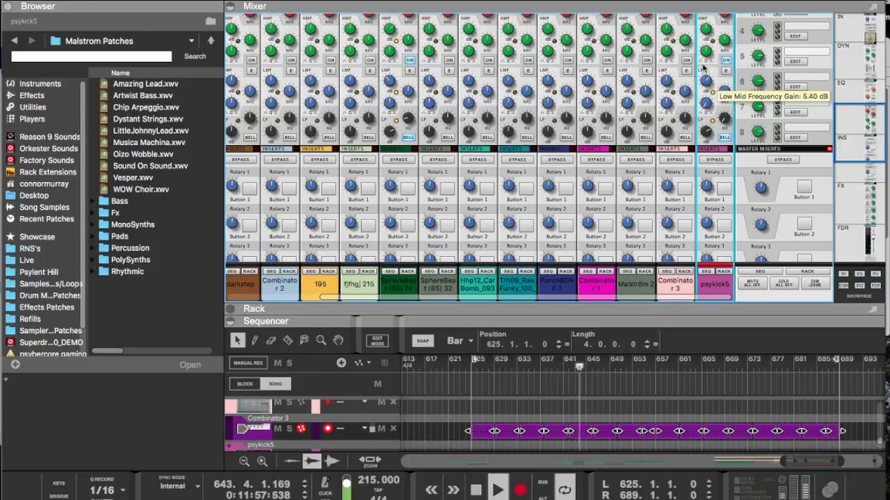
pyautogui.scroll(2, 702, 68)
pyautogui.moveTo(703, 46); pyautogui.dragTo(703, 42)
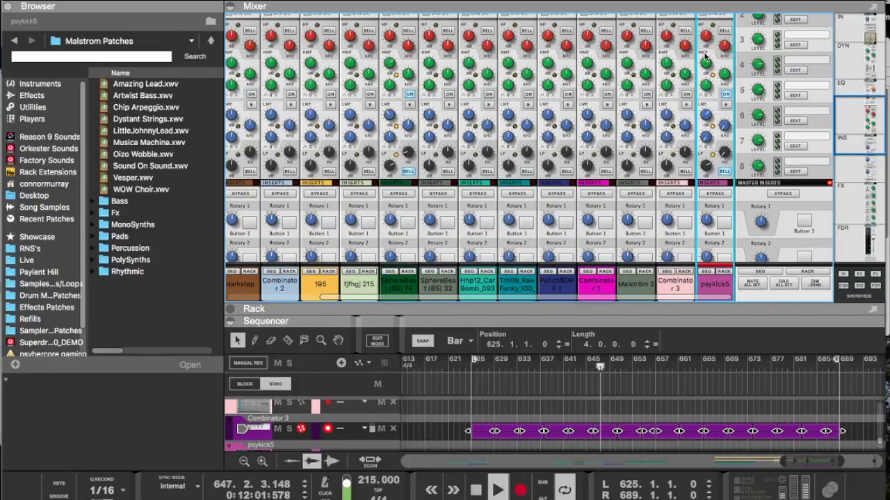
pyautogui.scroll(2, 703, 49)
pyautogui.moveTo(704, 78); pyautogui.dragTo(703, 55)
# Step: Enable the low-pass filter on psykick5's mixer channel and lower its cutoff frequency
pyautogui.scroll(2, 704, 57)
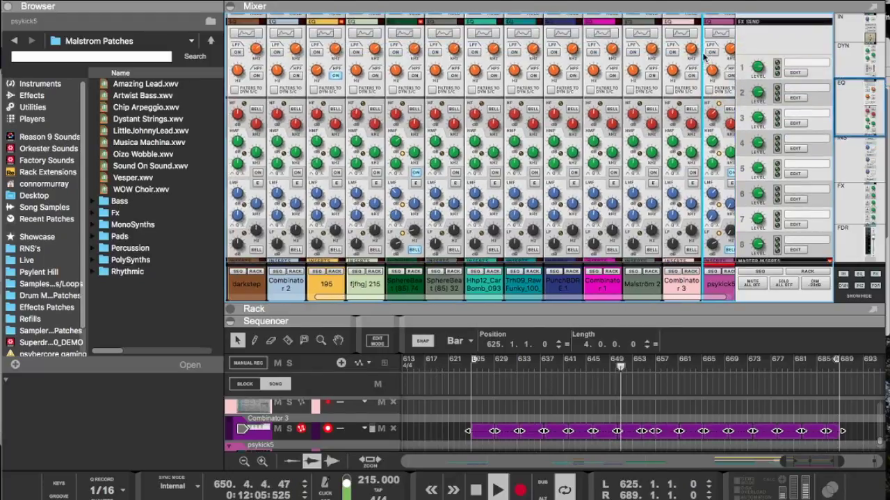
pyautogui.hscroll(1, 710, 56)
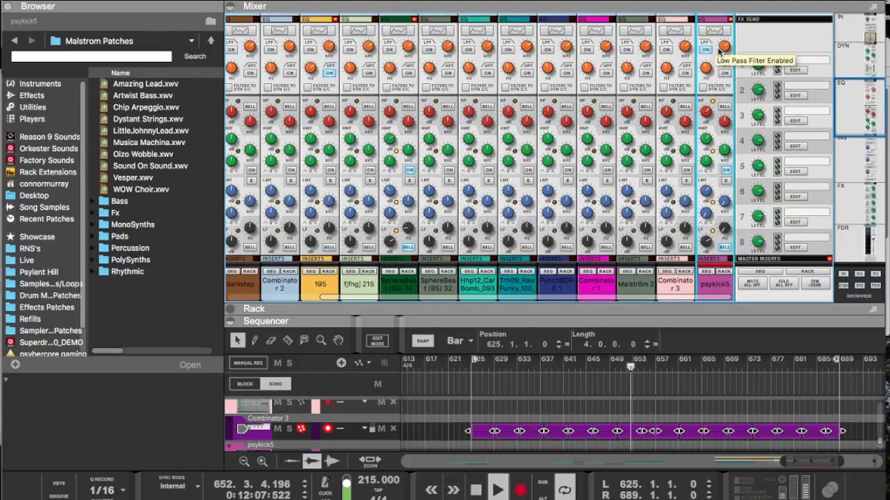
pyautogui.moveTo(721, 57)
pyautogui.mouseDown()
pyautogui.moveTo(720, 90)
pyautogui.moveTo(725, 48)
pyautogui.moveTo(724, 65)
pyautogui.mouseUp()
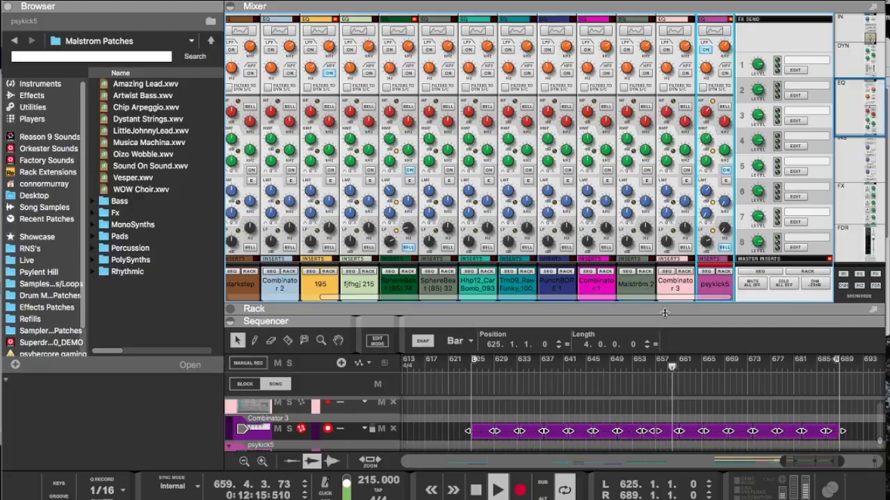
# Step: Return to the rack and fine-tune psykick5's output volume against the rest of the track
pyautogui.click(723, 6)
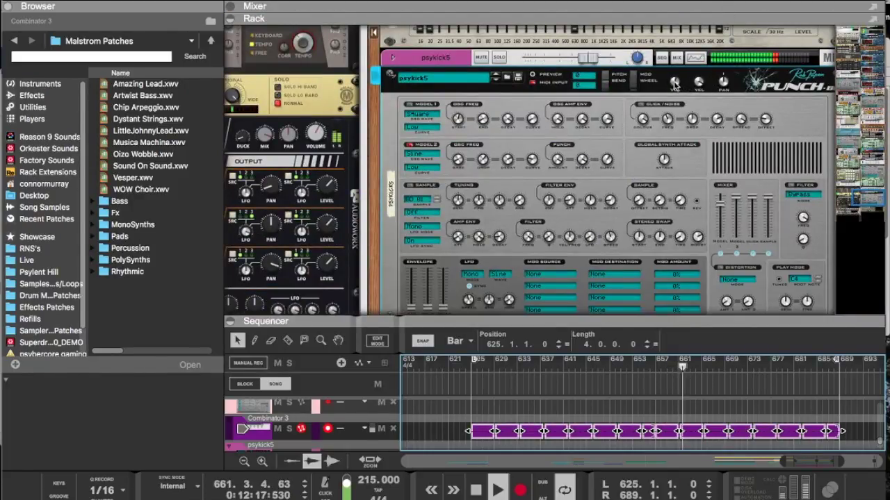
pyautogui.moveTo(673, 85); pyautogui.dragTo(674, 91)
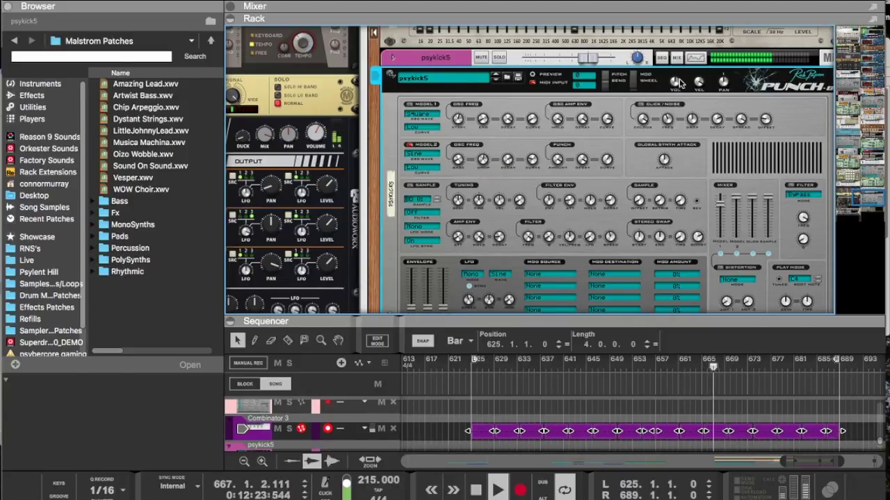
pyautogui.moveTo(674, 80); pyautogui.dragTo(671, 76)
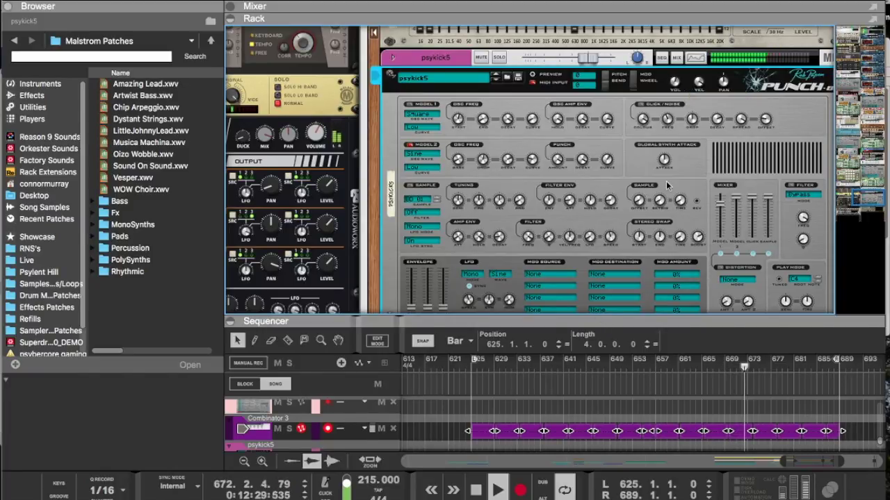
# Step: Set psykick5's volume to -13.0 dB and enlarge the rack area over the sequencer
pyautogui.moveTo(672, 82); pyautogui.dragTo(672, 84)
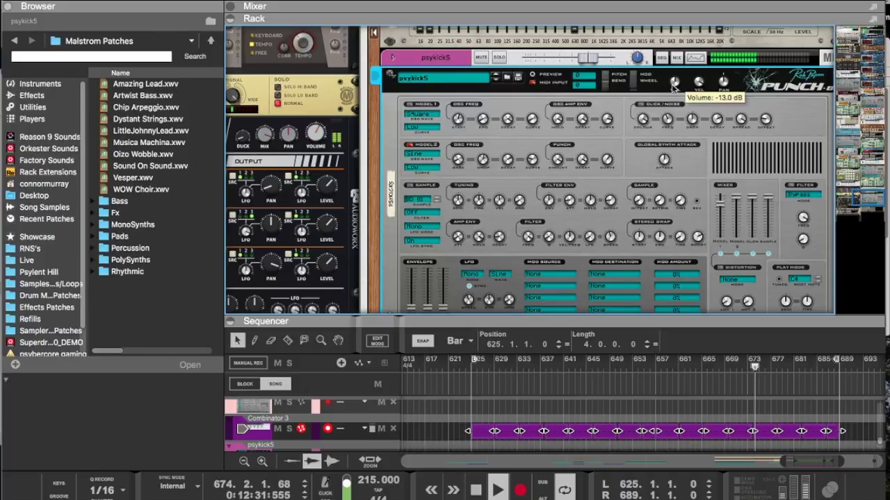
pyautogui.moveTo(669, 318); pyautogui.dragTo(642, 396)
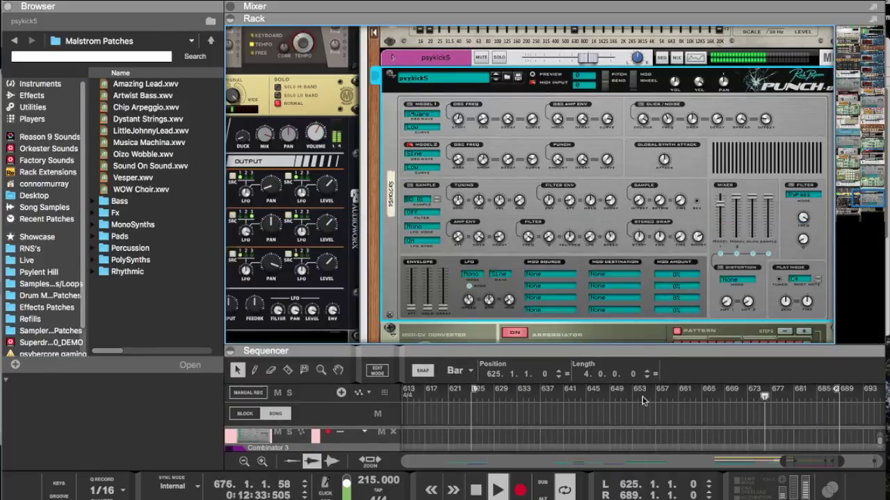
# Step: Set psykick5's RPG-8 arpeggiator rate to 1/32 and switch on every remaining step in its pattern
pyautogui.scroll(-1, 650, 288)
pyautogui.scroll(-10, 650, 285)
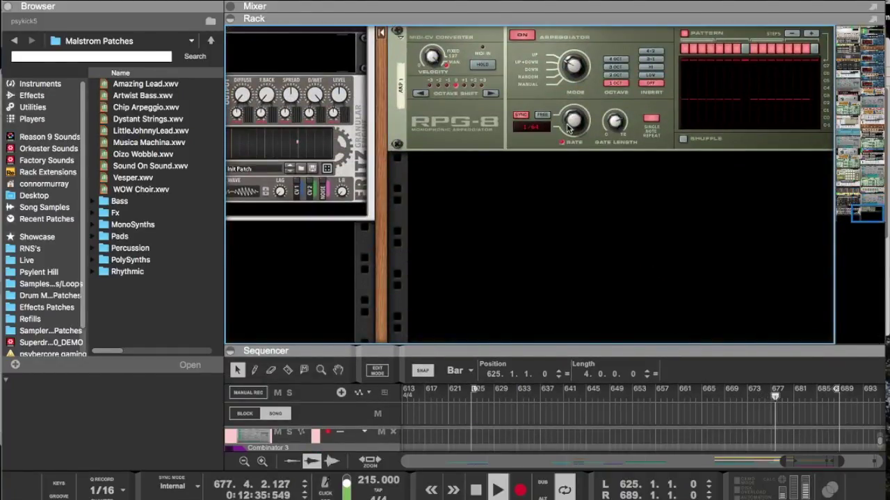
pyautogui.moveTo(569, 125); pyautogui.dragTo(568, 119)
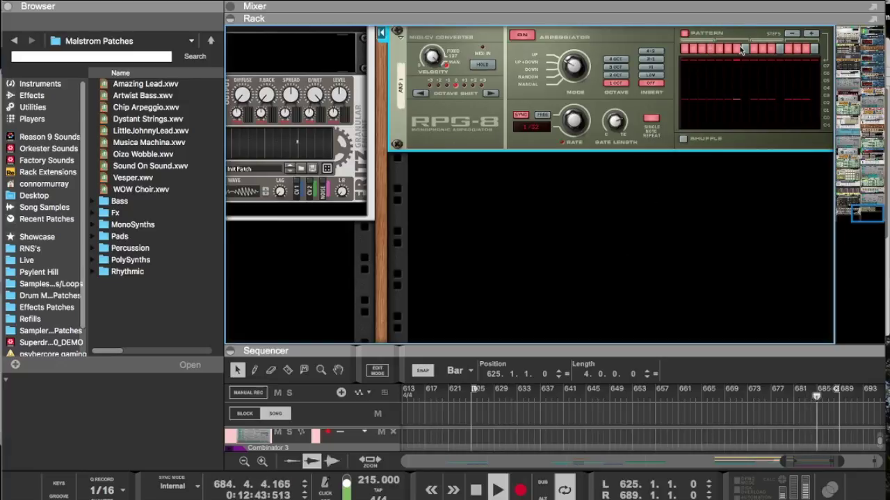
pyautogui.click(779, 48)
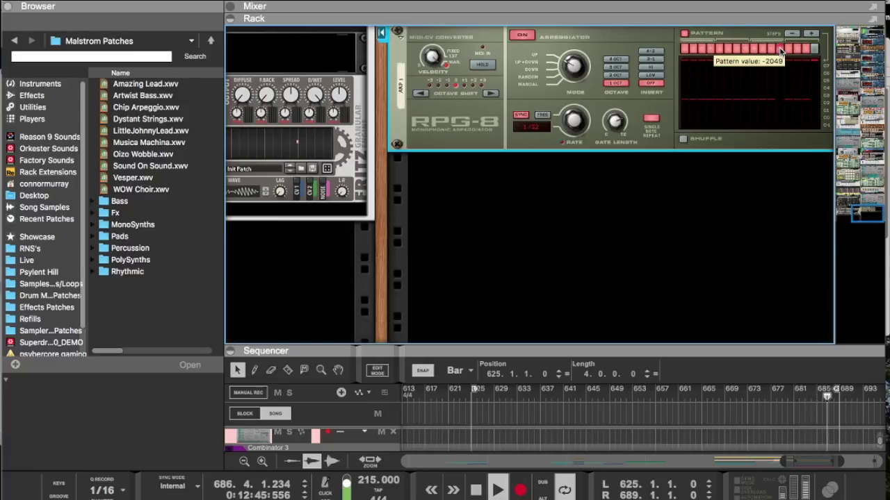
pyautogui.click(818, 48)
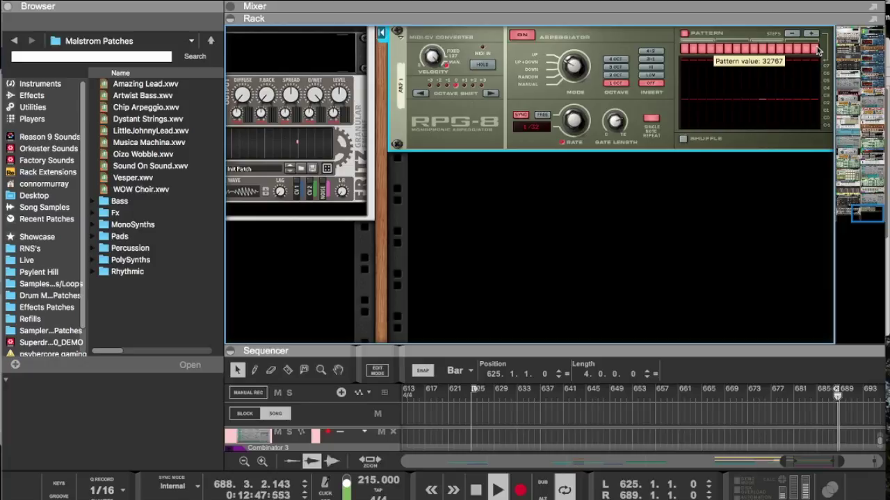
# Step: Check the Mod A rate on the Malström in the rack for comparison with the psykick5 setup
pyautogui.scroll(10, 695, 88)
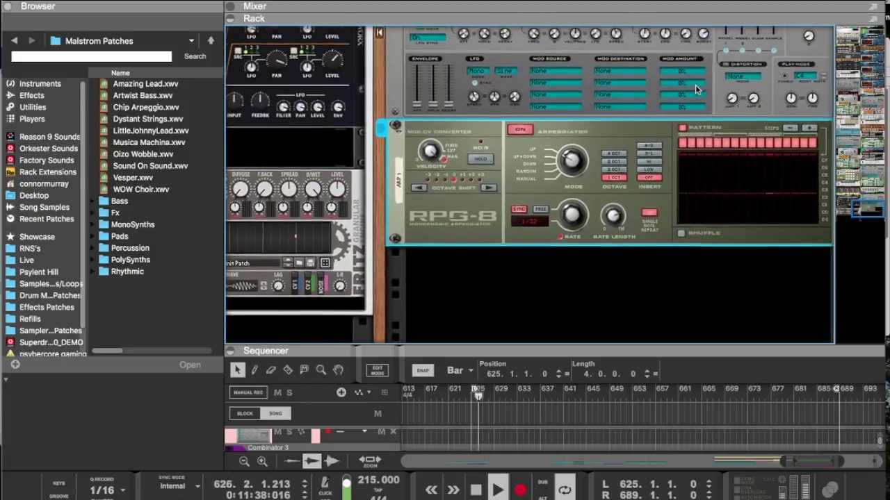
pyautogui.scroll(-8, 697, 88)
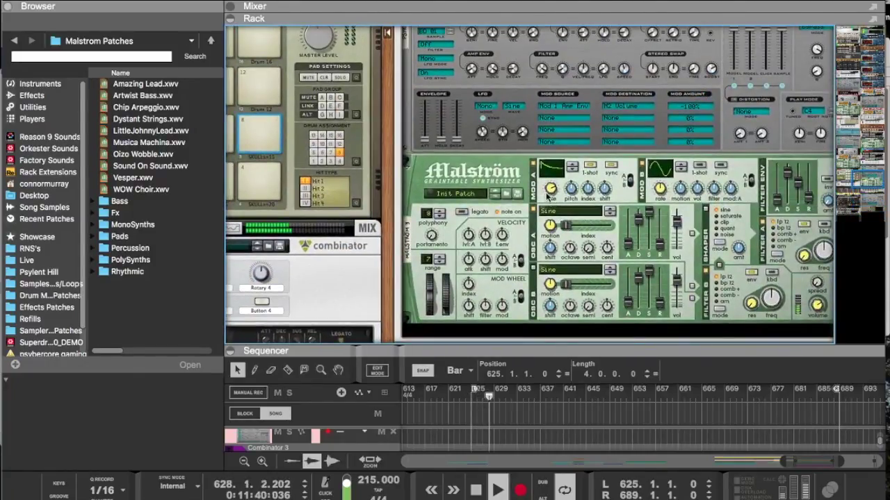
pyautogui.click(550, 190)
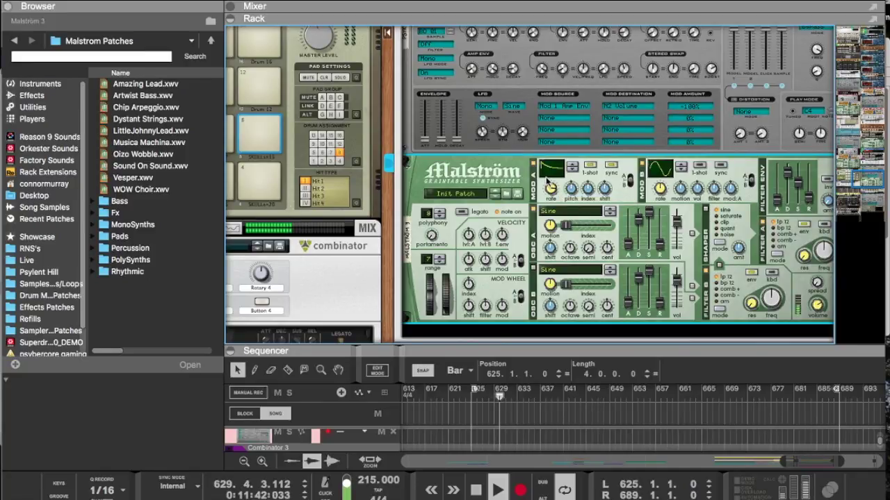
pyautogui.scroll(-10, 606, 208)
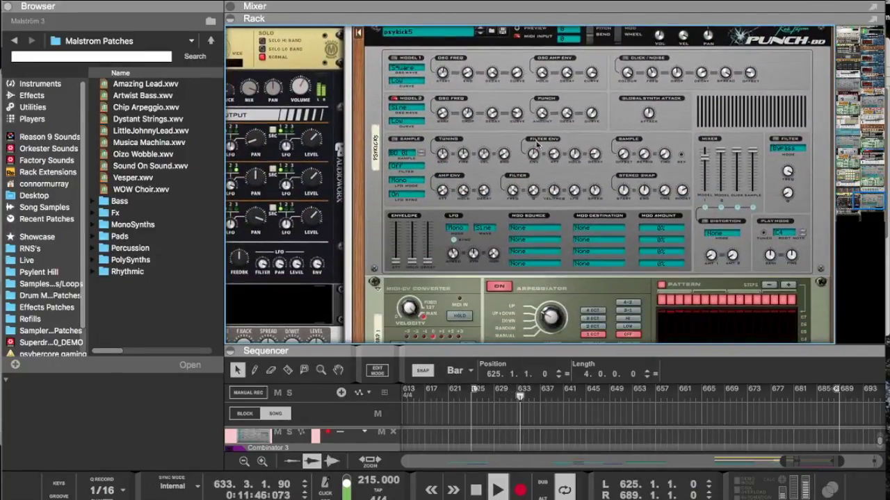
# Step: Adjust the decay and curve of Model 2's oscillator frequency on the psykick5 drum synth
pyautogui.click(493, 113)
pyautogui.moveTo(492, 110)
pyautogui.mouseDown()
pyautogui.moveTo(492, 89)
pyautogui.moveTo(491, 123)
pyautogui.mouseUp()
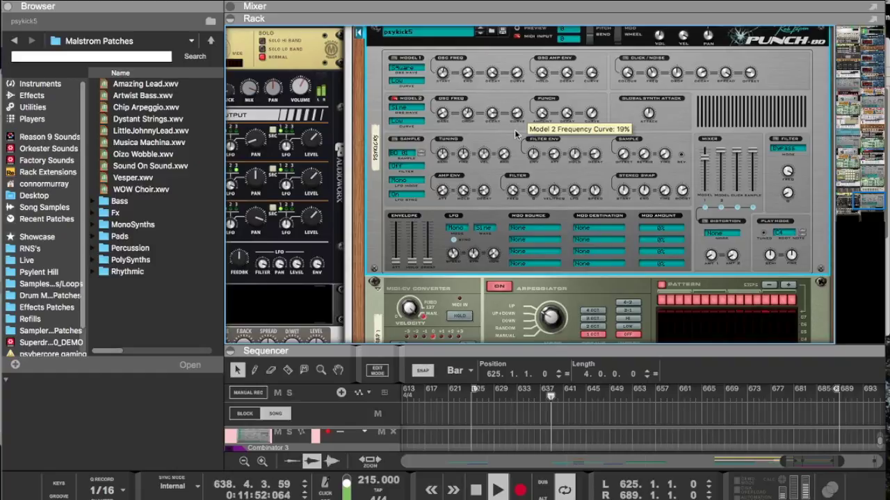
pyautogui.moveTo(515, 133); pyautogui.dragTo(512, 108)
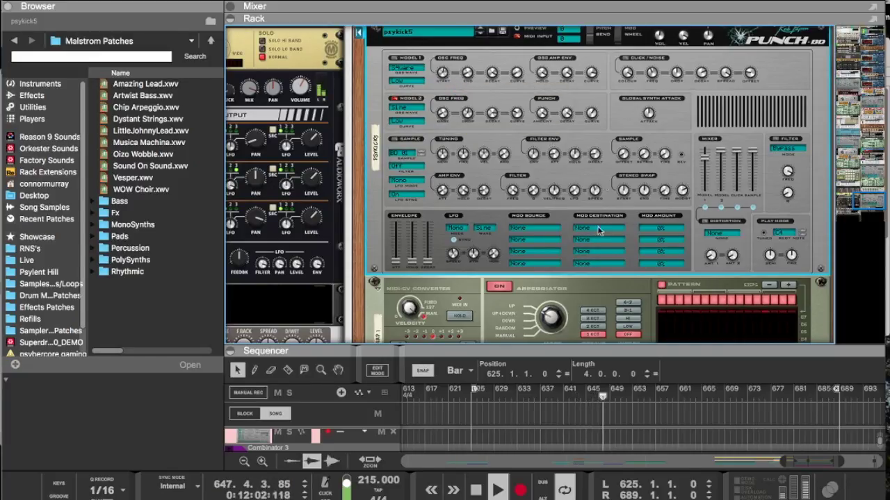
# Step: Try adjusting the rate on psykick5's RPG-8 arpeggiator
pyautogui.scroll(-5, 604, 185)
pyautogui.moveTo(554, 218)
pyautogui.mouseDown()
pyautogui.moveTo(554, 152)
pyautogui.moveTo(543, 213)
pyautogui.mouseUp()
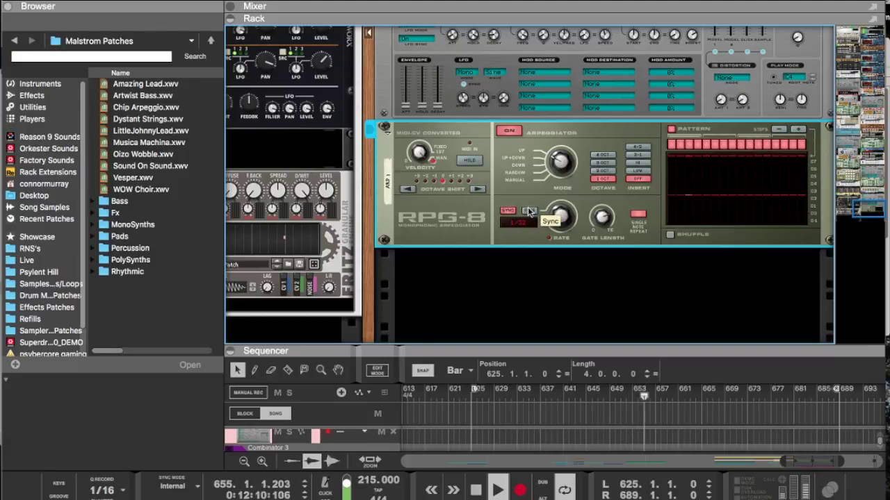
# Step: Examine the utility devices offered by each manufacturer for adding to the rack beside Combinator 2
pyautogui.hscroll(-5, 462, 266)
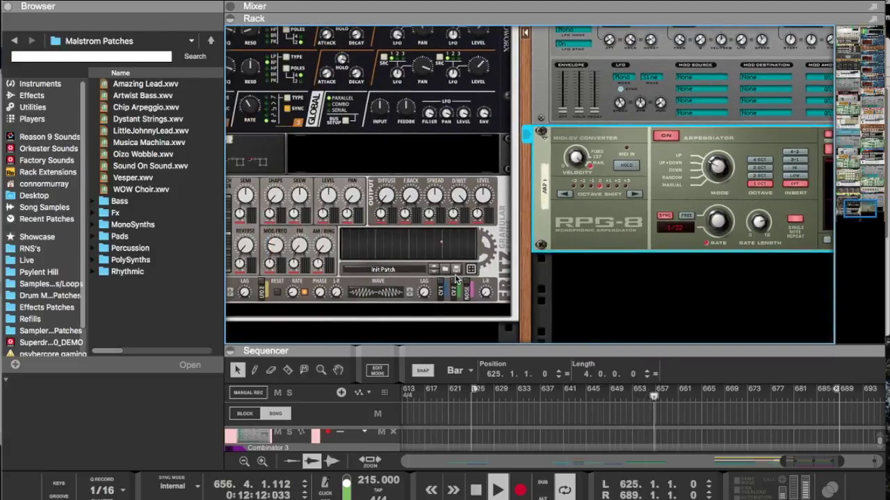
pyautogui.rightClick(420, 318)
pyautogui.moveTo(457, 312)
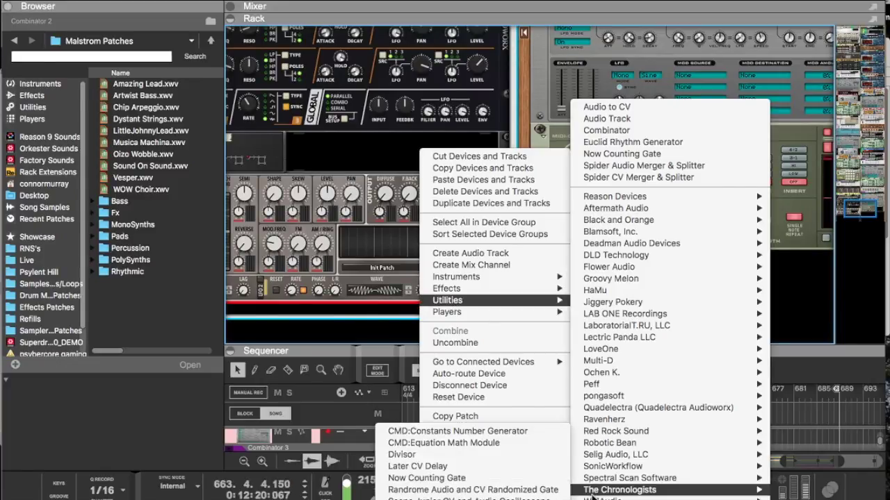
pyautogui.moveTo(592, 490)
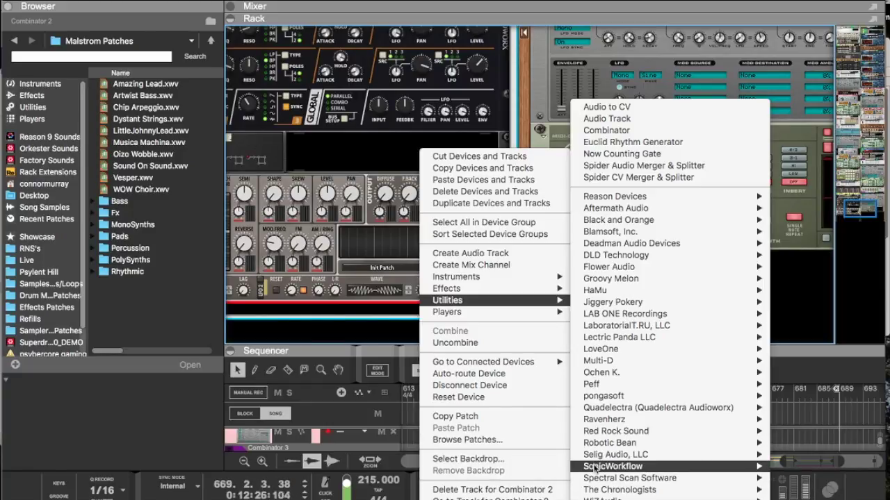
pyautogui.moveTo(596, 447)
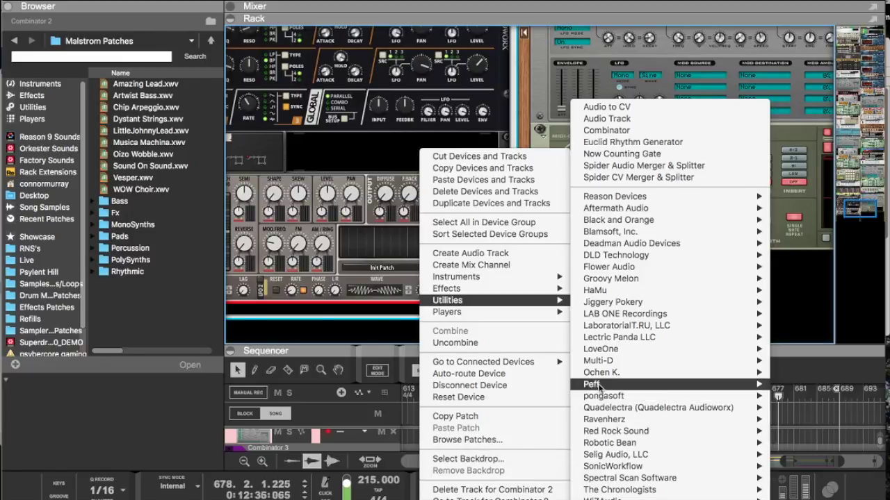
pyautogui.moveTo(598, 384)
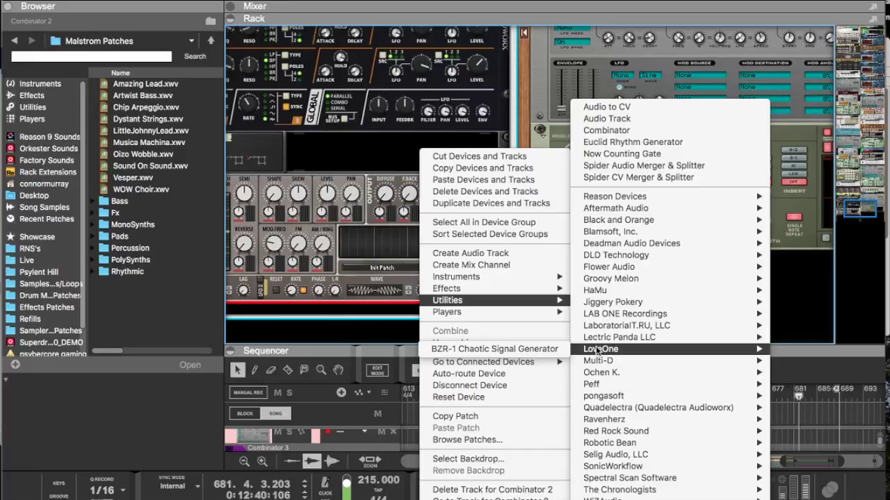
pyautogui.moveTo(597, 340)
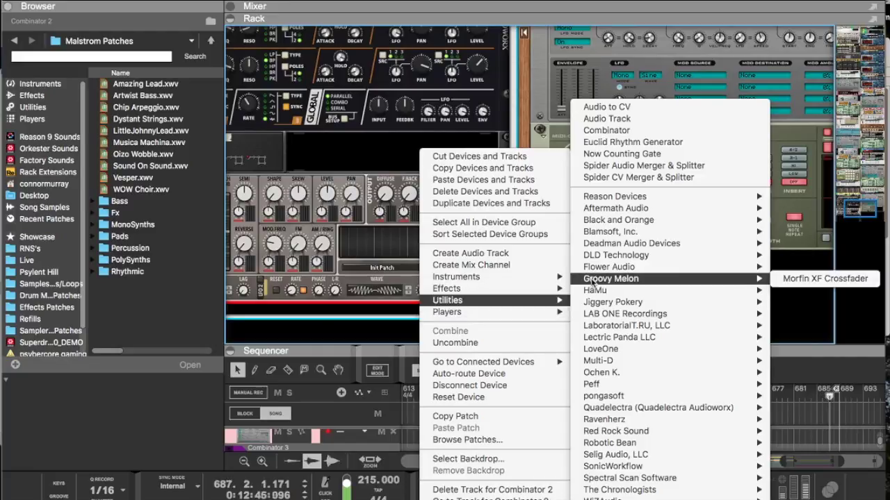
pyautogui.moveTo(590, 257)
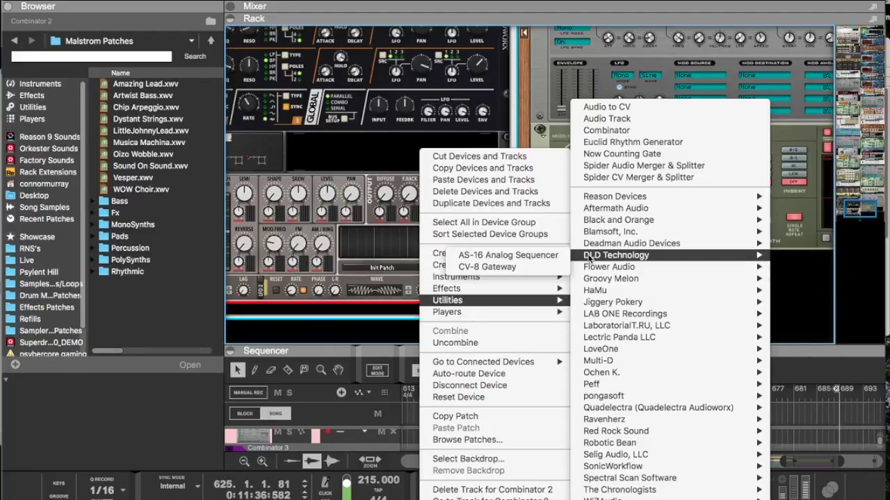
pyautogui.moveTo(587, 241)
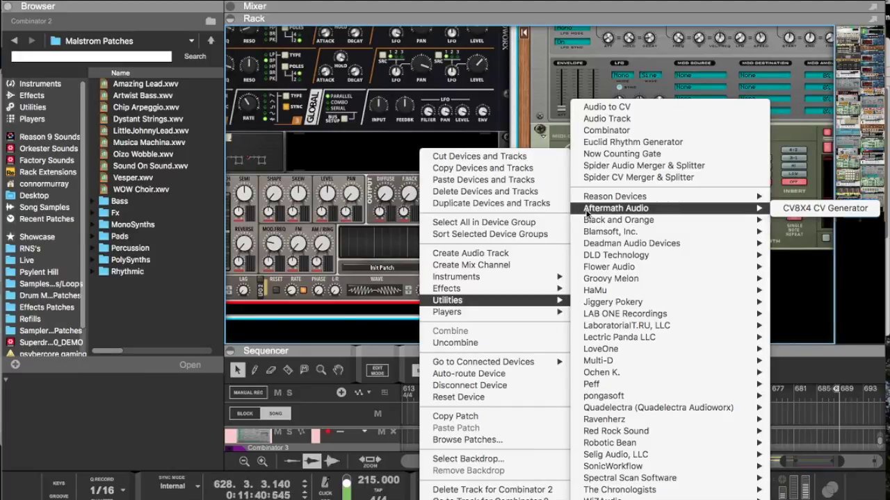
pyautogui.click(355, 239)
# Step: Browse the Utilities category in the device browser, comparing the CV, gate and rhythm devices
pyautogui.click(32, 107)
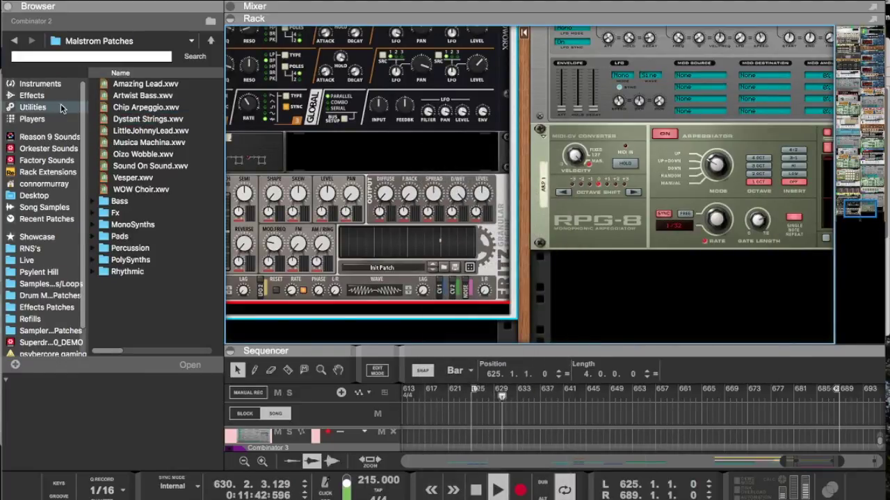
pyautogui.scroll(-10, 138, 185)
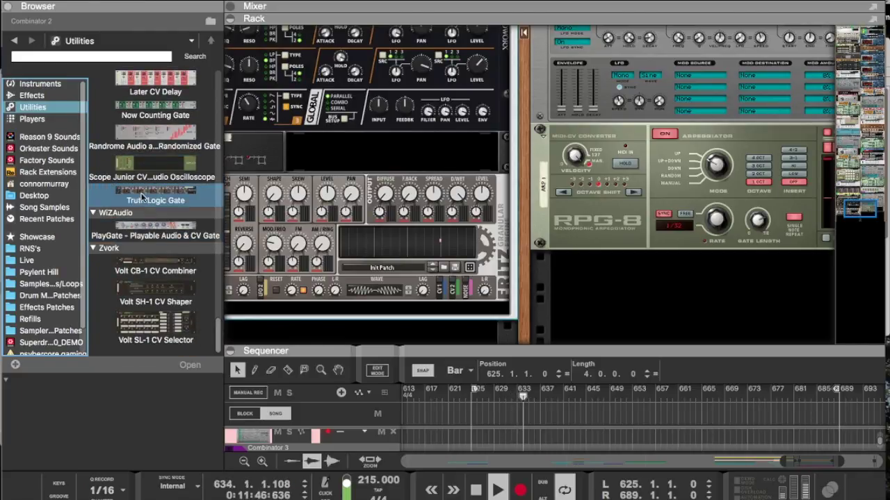
pyautogui.scroll(6, 145, 209)
pyautogui.scroll(5, 142, 197)
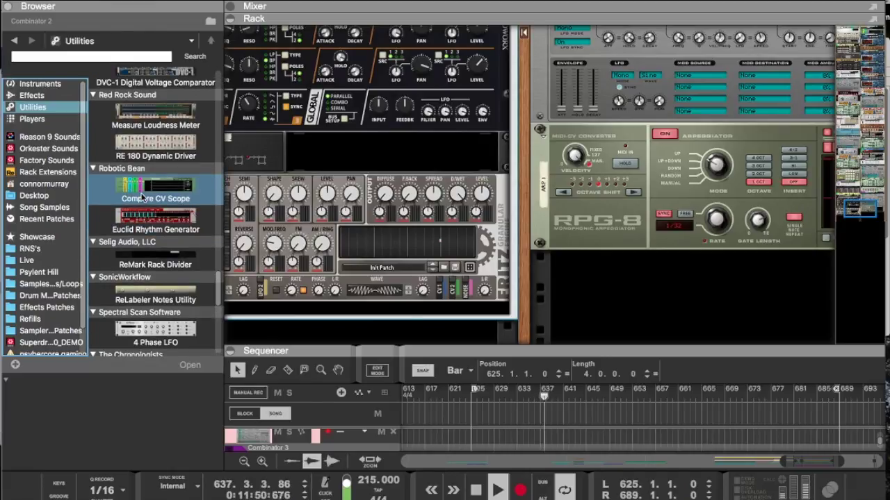
pyautogui.scroll(4, 141, 197)
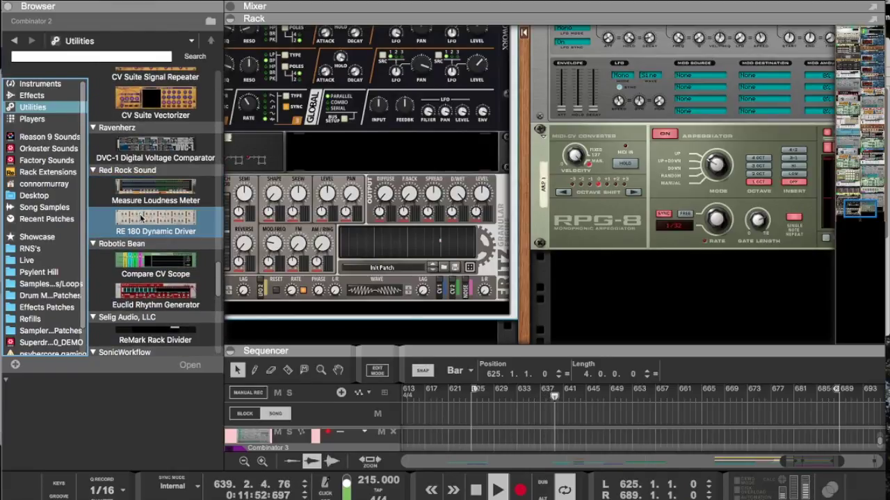
# Step: Find the Volt SH-1 CV Shaper among the utility devices and add it to the rack directly below Fritz
pyautogui.scroll(5, 141, 218)
pyautogui.scroll(5, 141, 218)
pyautogui.scroll(5, 141, 218)
pyautogui.scroll(6, 141, 218)
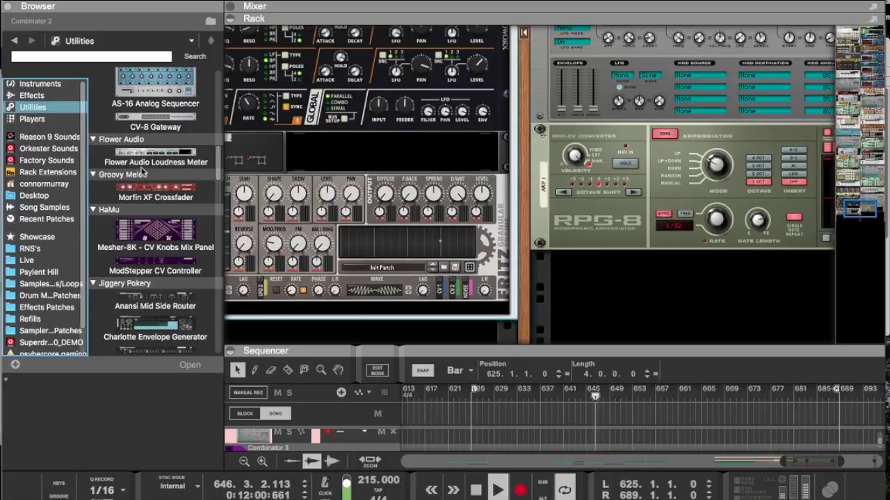
pyautogui.click(141, 170)
pyautogui.scroll(5, 141, 167)
pyautogui.scroll(5, 141, 162)
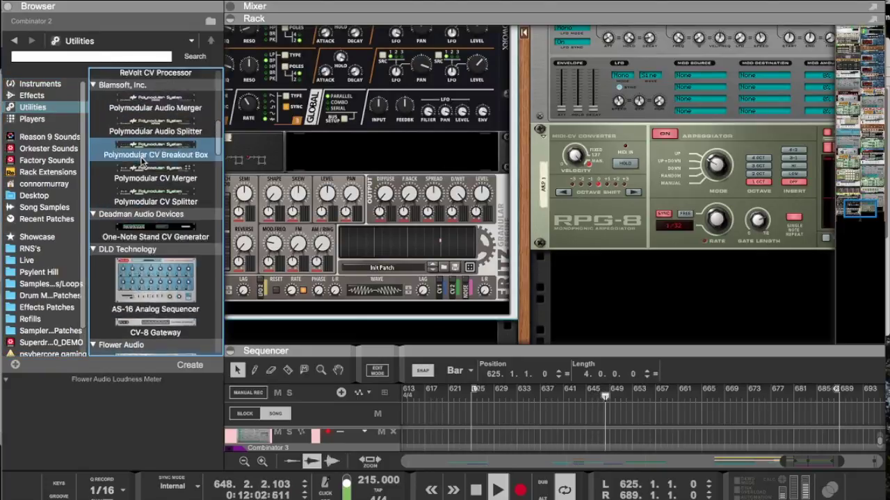
pyautogui.scroll(-5, 141, 161)
pyautogui.scroll(2, 141, 161)
pyautogui.scroll(10, 141, 162)
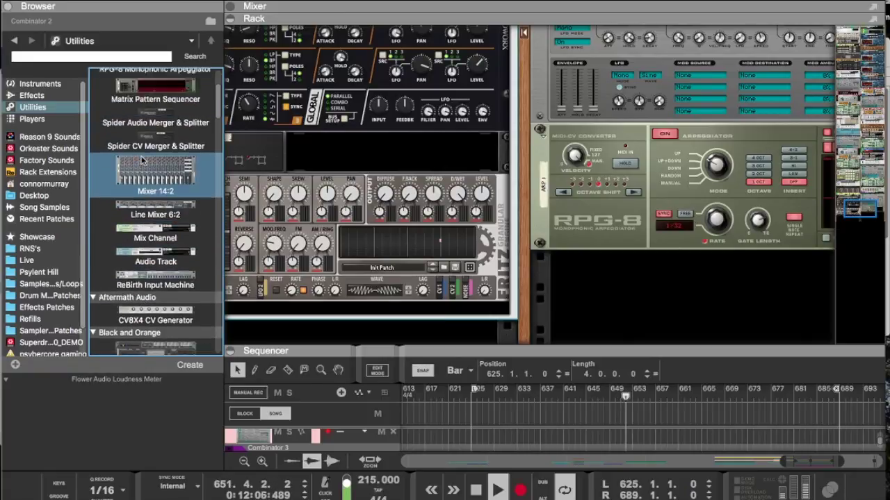
pyautogui.scroll(3, 141, 161)
pyautogui.scroll(-20, 142, 159)
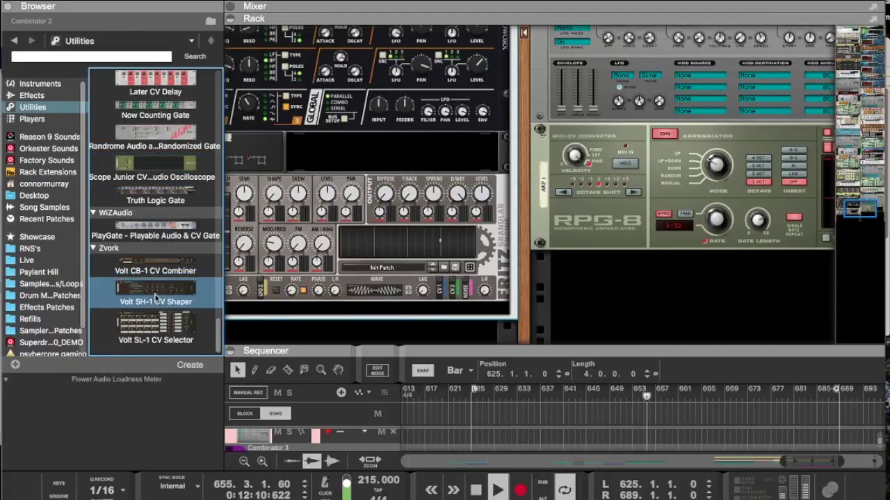
pyautogui.moveTo(148, 290); pyautogui.dragTo(372, 303)
# Step: Route Fritz's LFO 1 and LFO 2 left outputs through splits A and B of the Spider CV, keeping their original destinations fed
pyautogui.press('Tab')
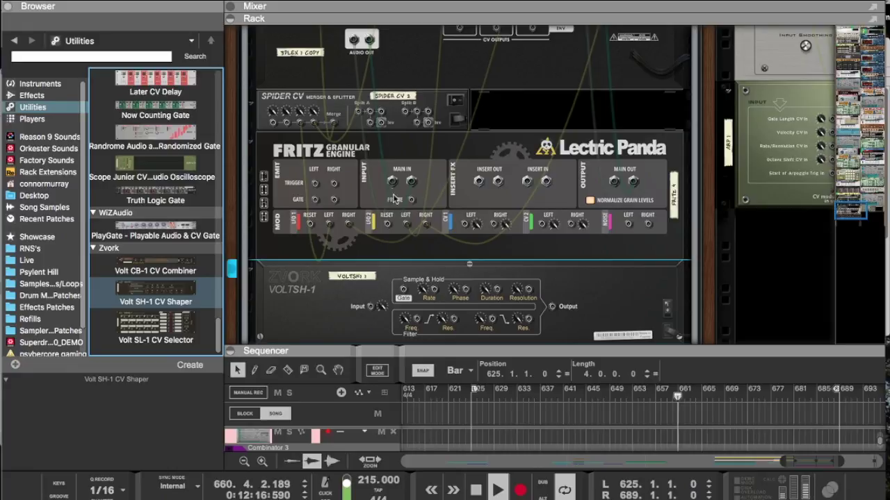
pyautogui.moveTo(408, 223); pyautogui.dragTo(406, 113)
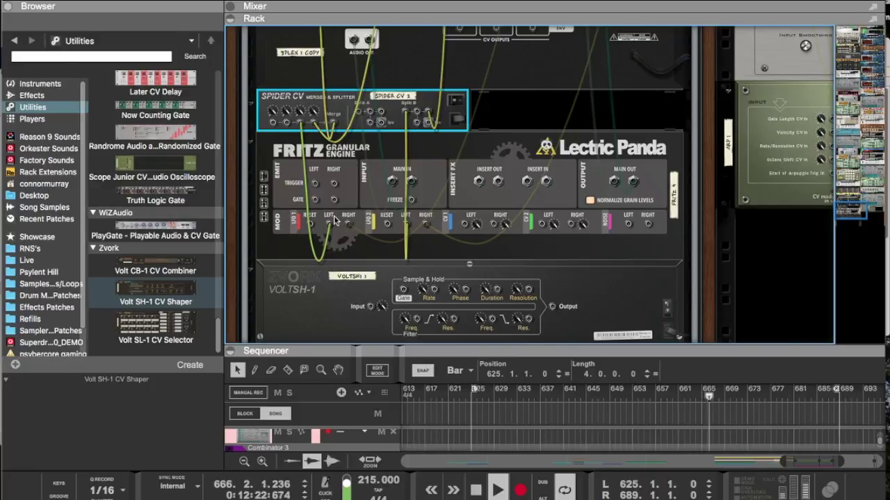
pyautogui.moveTo(301, 123)
pyautogui.mouseDown()
pyautogui.moveTo(359, 112)
pyautogui.moveTo(300, 122)
pyautogui.mouseUp()
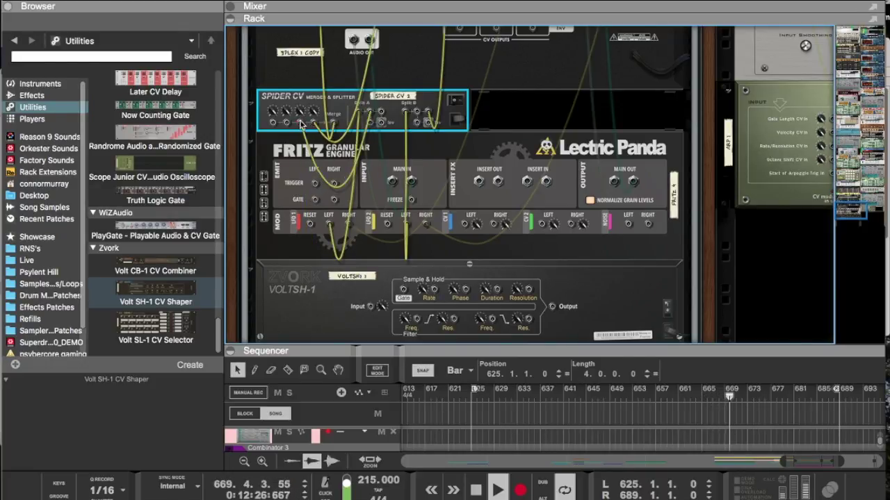
# Step: Patch outputs of Spider CV splits A and B into the Volt SH-1's CV input and sample-and-hold gate, and enable its Sync
pyautogui.moveTo(380, 113); pyautogui.dragTo(403, 291)
pyautogui.moveTo(417, 114); pyautogui.dragTo(400, 318)
pyautogui.press('Tab')
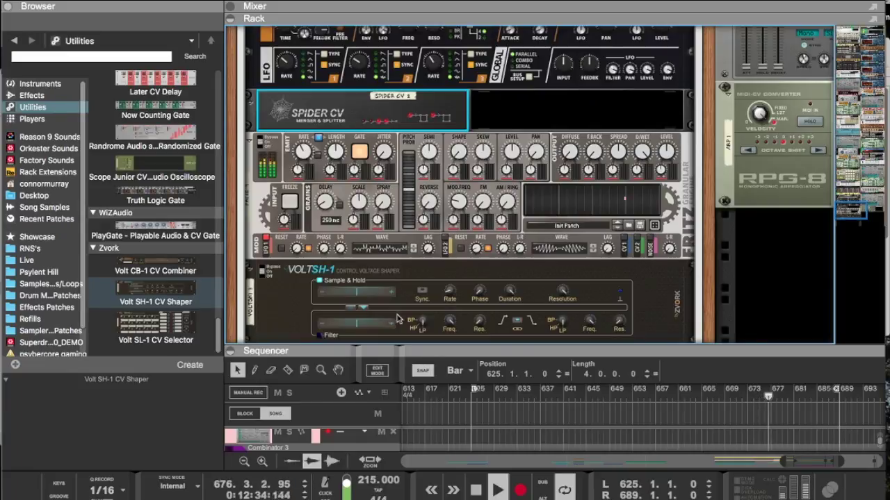
pyautogui.click(447, 297)
pyautogui.click(422, 291)
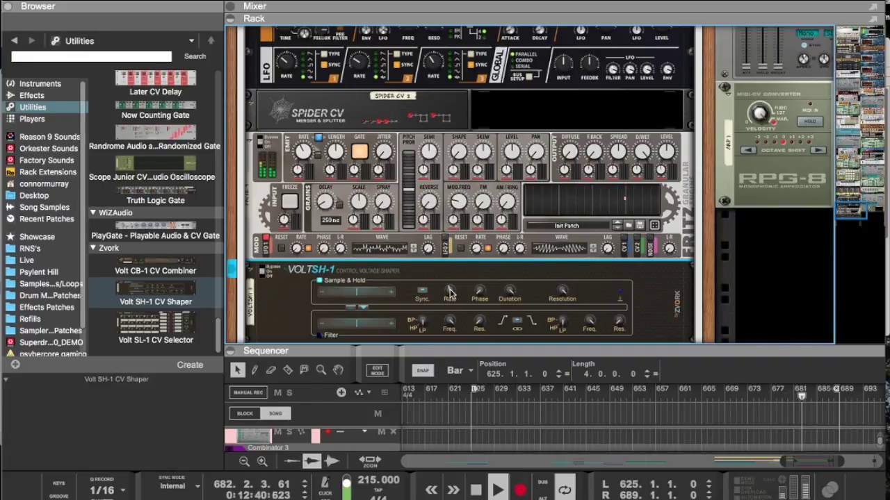
# Step: Connect the Volt SH-1 output to the RPG-8's Rate/Resolution CV input
pyautogui.press('Tab')
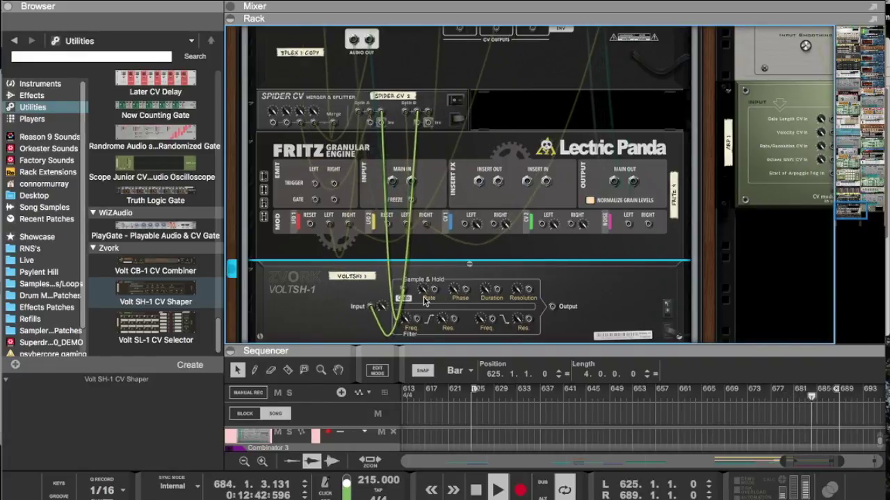
pyautogui.moveTo(551, 307); pyautogui.dragTo(635, 148)
pyautogui.press('Tab')
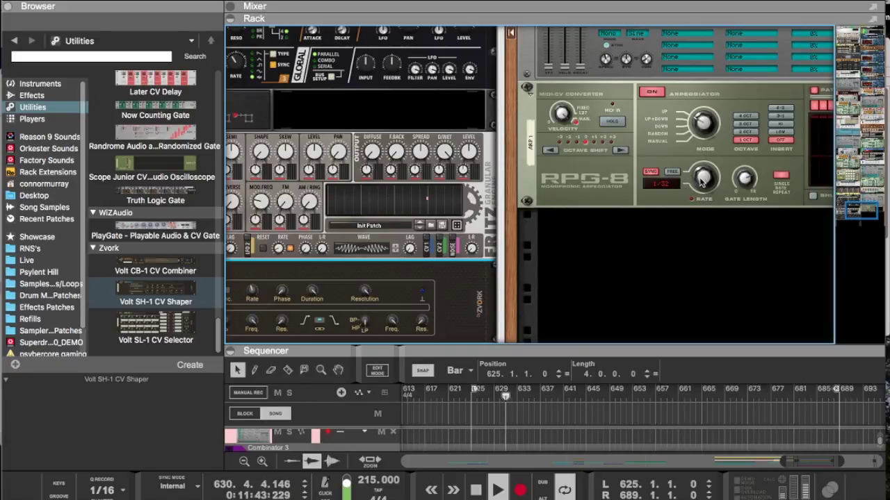
# Step: Set the RPG-8 arpeggiator's synced rate to 1/64
pyautogui.moveTo(702, 179); pyautogui.dragTo(702, 154)
pyautogui.click(672, 172)
pyautogui.click(648, 173)
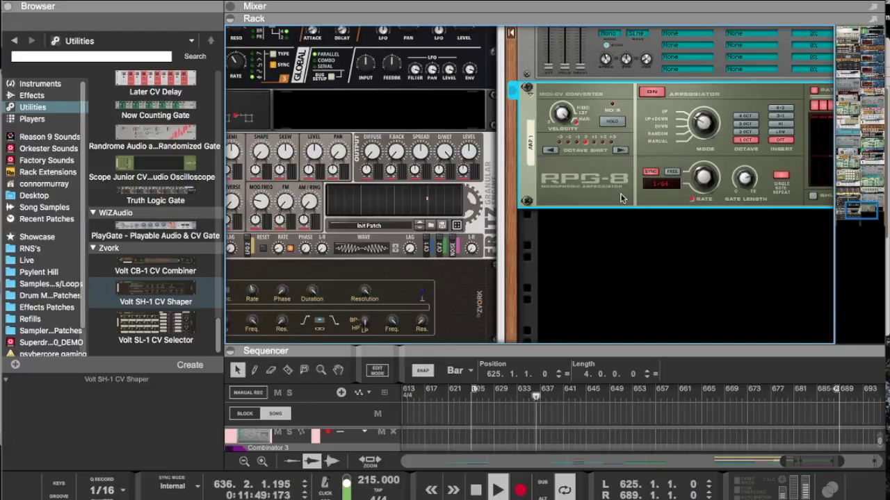
# Step: Combine the RPG-8 into a new Combinator and move the Volt SH-1 output cable to the Combinator's Rotary 1 modulation input
pyautogui.rightClick(621, 139)
pyautogui.click(652, 319)
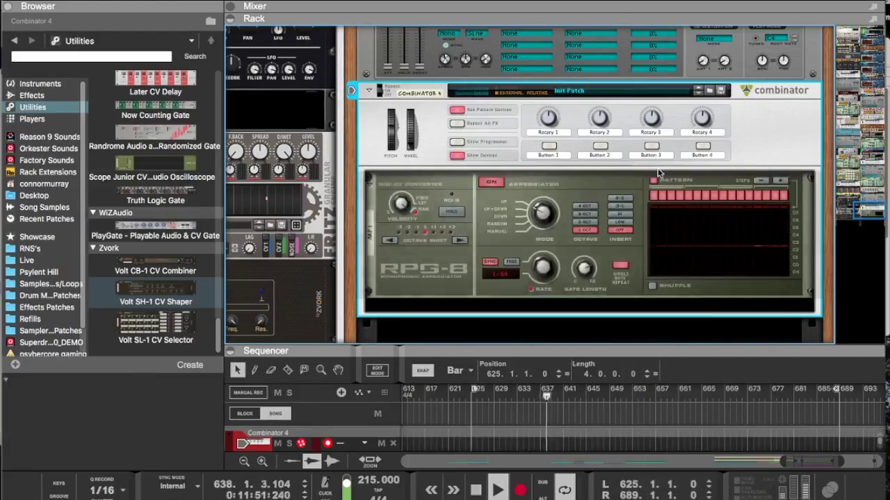
pyautogui.press('Tab')
pyautogui.press('Tab')
pyautogui.press('Tab')
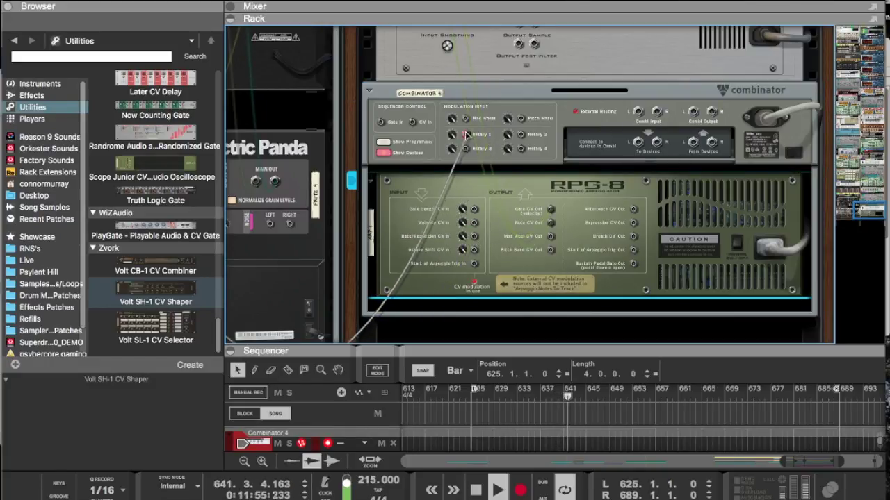
pyautogui.press('Tab')
# Step: Show the new Combinator's programmer and assign Rotary 1 to the Free Rate of Arp 1
pyautogui.click(457, 142)
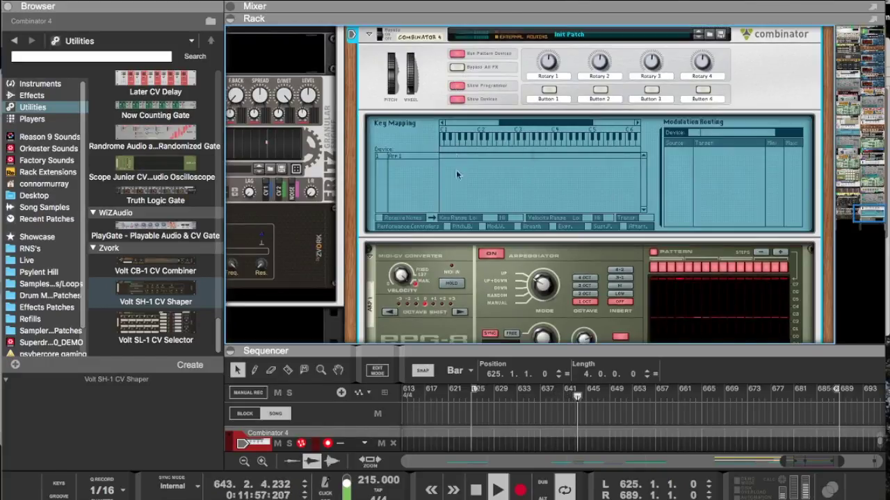
pyautogui.click(403, 155)
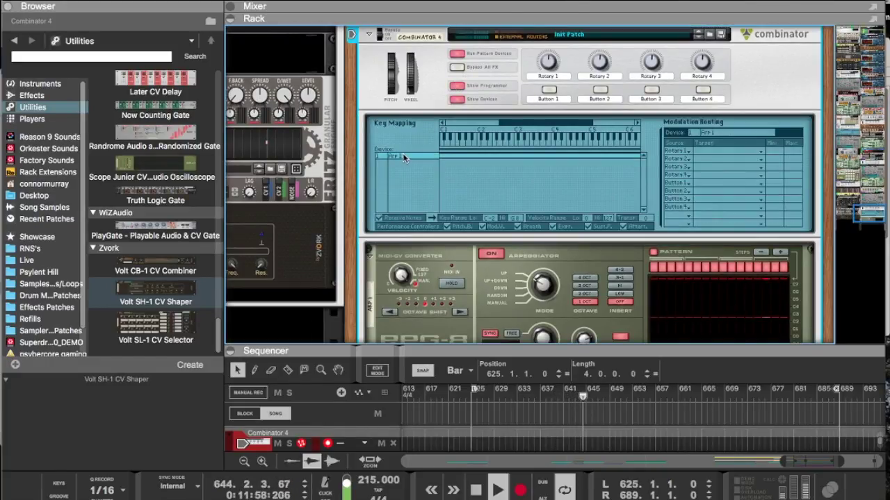
pyautogui.click(704, 148)
pyautogui.moveTo(719, 203)
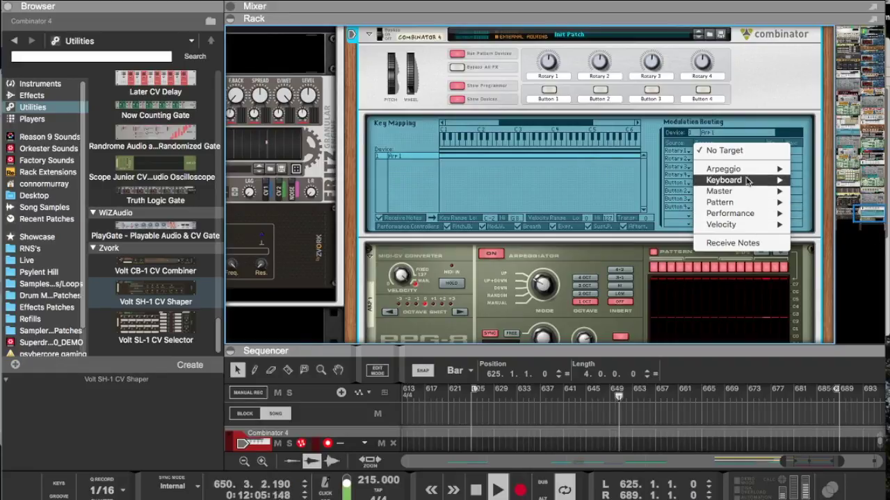
pyautogui.moveTo(741, 170)
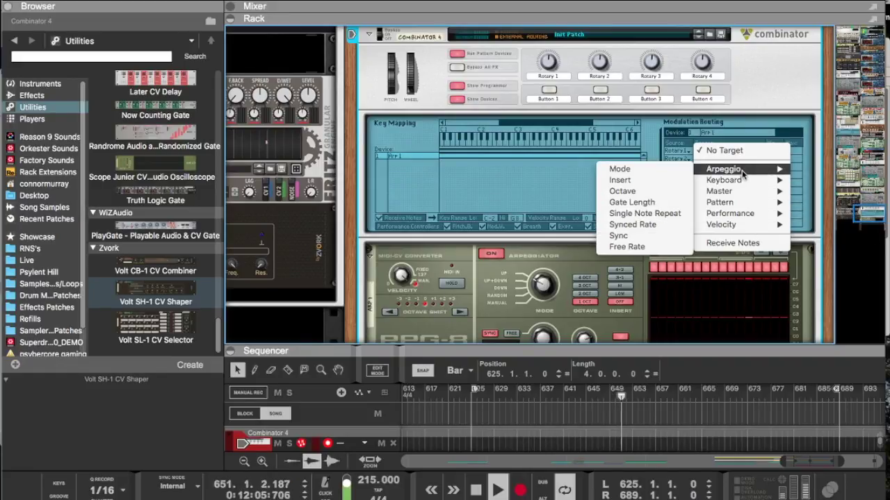
pyautogui.click(626, 248)
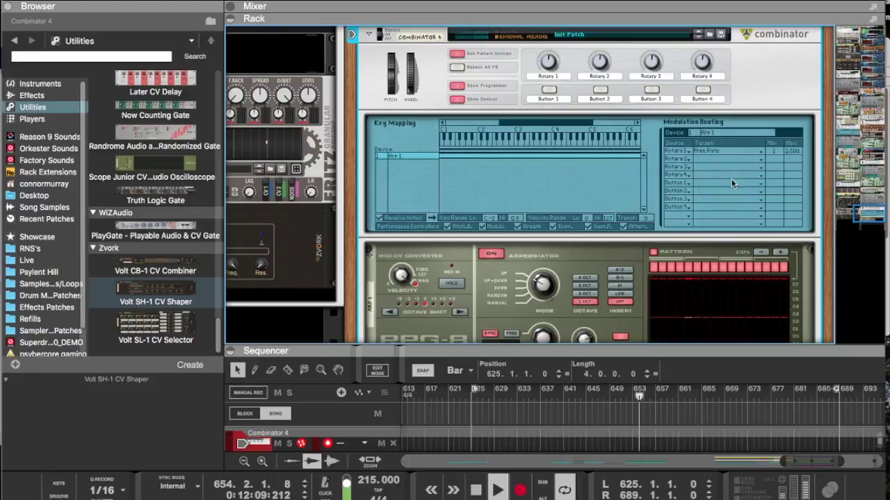
# Step: Limit the Rotary 1 Free Rate routing to a minimum of 195 and maximum of 412, and switch the RPG-8 to free rate
pyautogui.moveTo(791, 152); pyautogui.dragTo(773, 132)
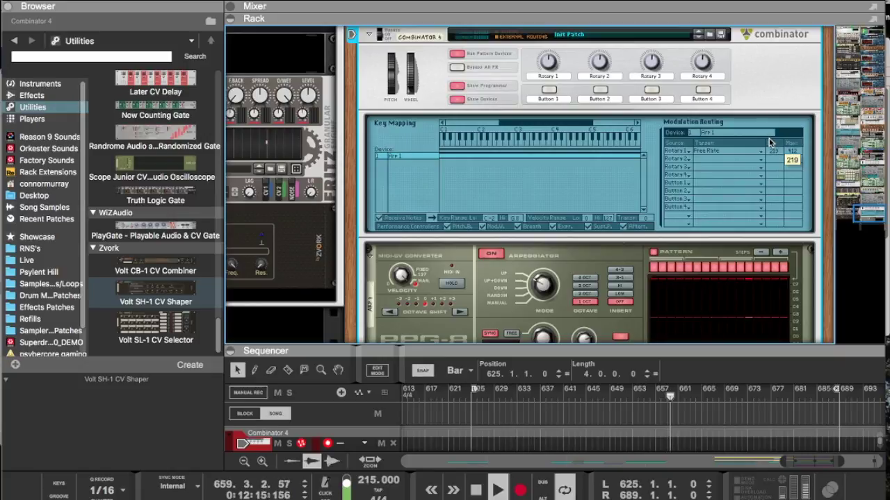
pyautogui.press('Tab')
pyautogui.press('Tab')
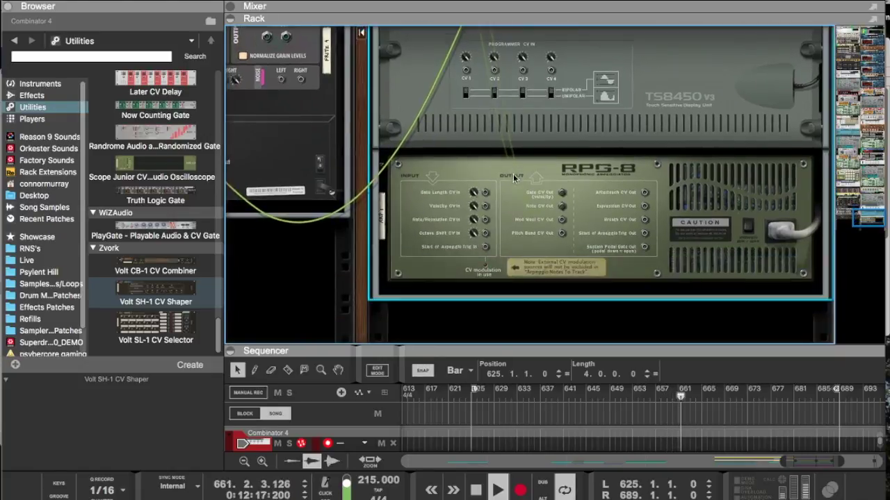
pyautogui.click(522, 245)
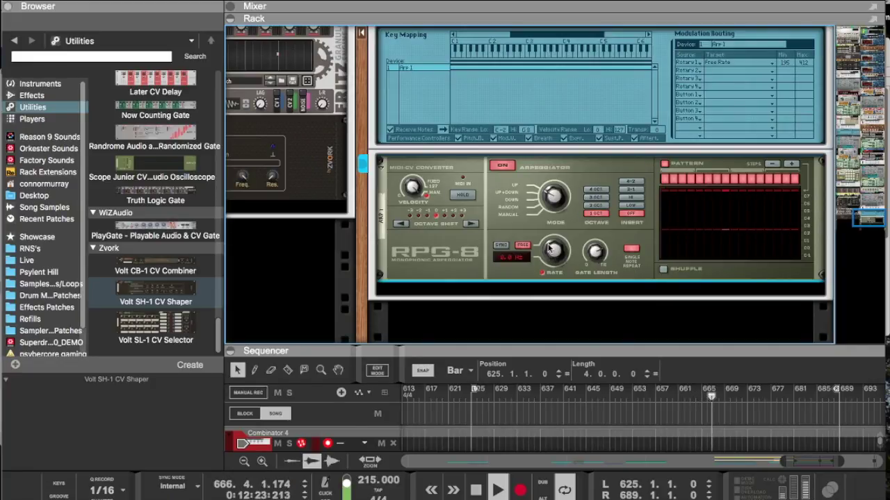
# Step: Raise the minimum value of the Combinator's Rotary 1 Free Rate routing
pyautogui.scroll(1, 549, 248)
pyautogui.scroll(5, 555, 251)
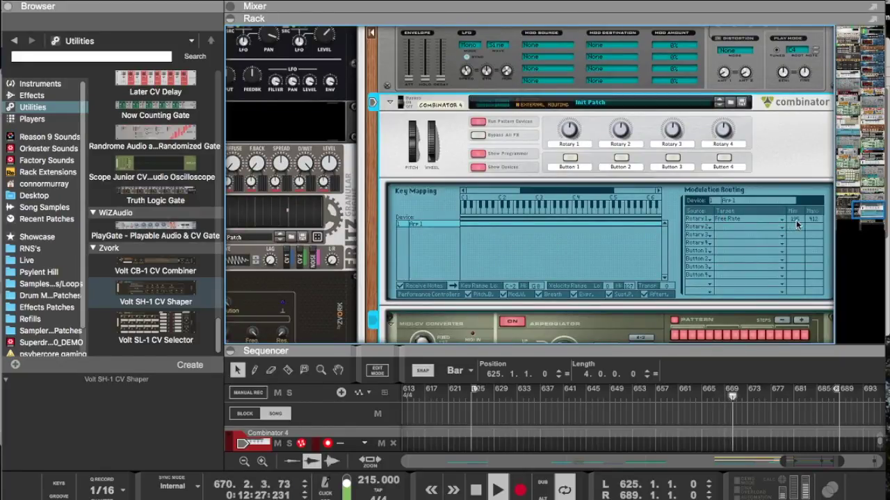
pyautogui.scroll(-5, 796, 236)
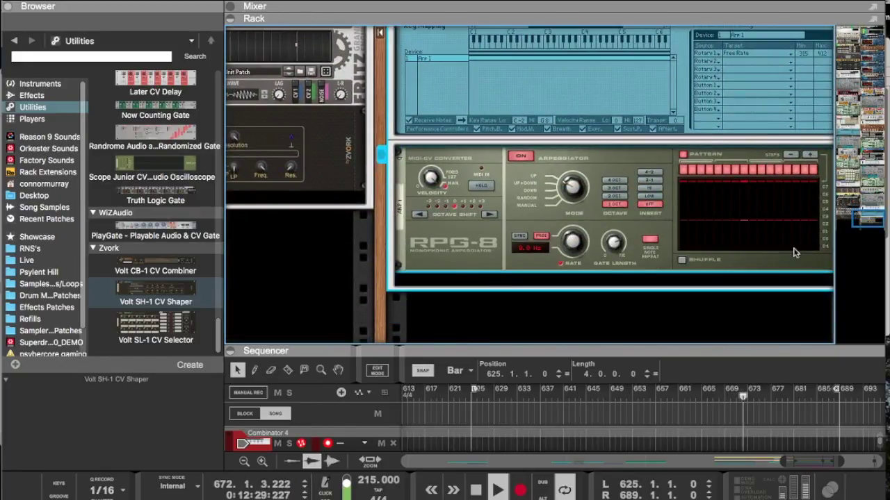
# Step: Adjust the synchronised sample-and-hold rate and duration on the Volt SH-1
pyautogui.hscroll(-5, 604, 244)
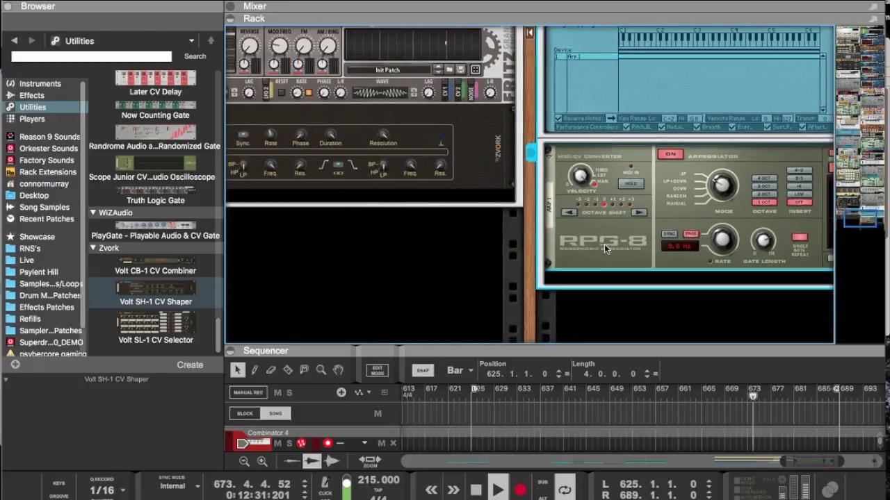
pyautogui.hscroll(-5, 476, 292)
pyautogui.scroll(2, 476, 292)
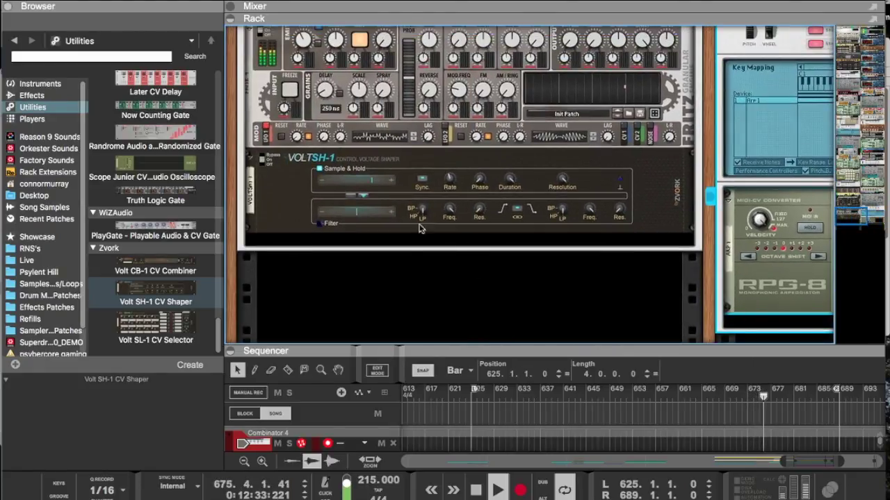
pyautogui.click(448, 182)
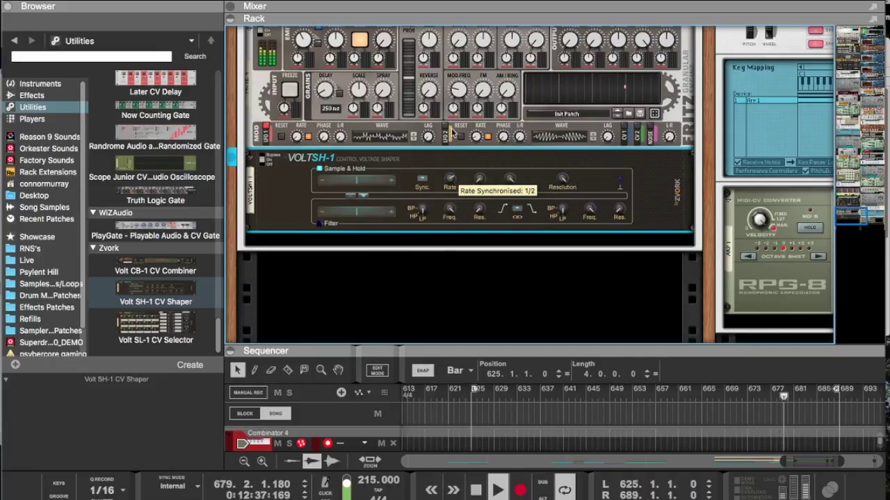
pyautogui.moveTo(452, 78); pyautogui.dragTo(422, 351)
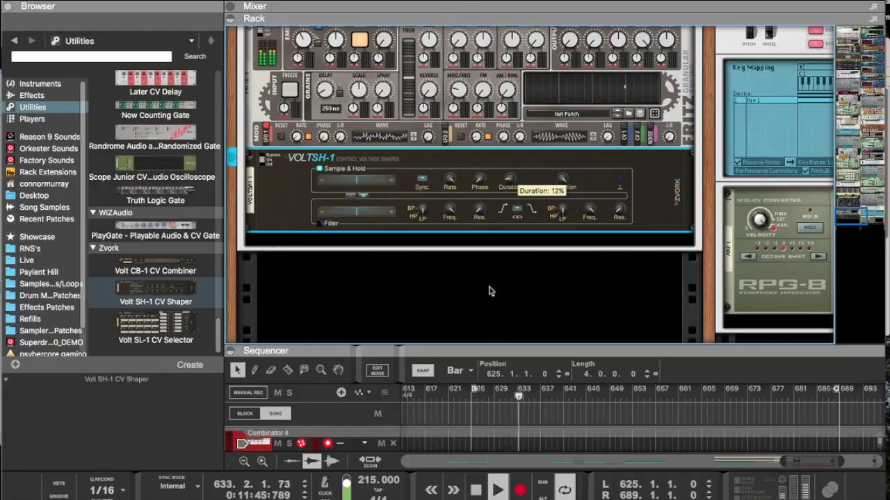
# Step: Patch a Spider CV split A output to the Volt SH-1's Duration CV input and repatch the split B outputs
pyautogui.press('Tab')
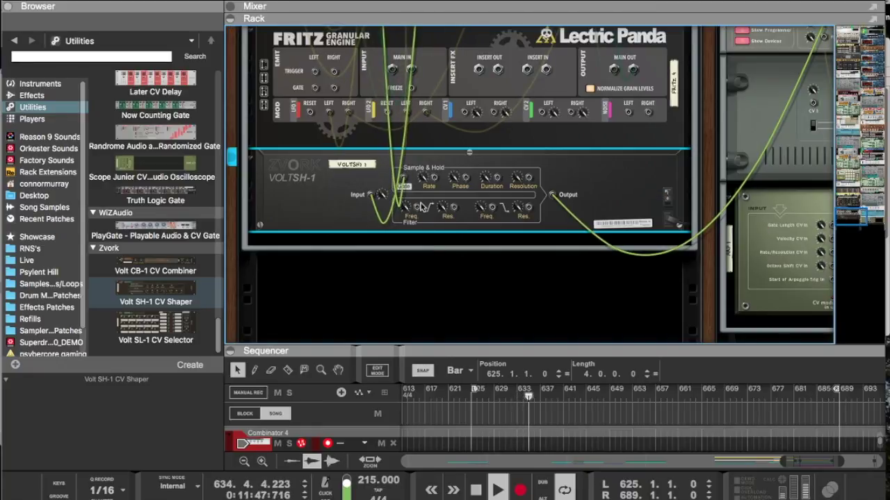
pyautogui.scroll(2, 422, 206)
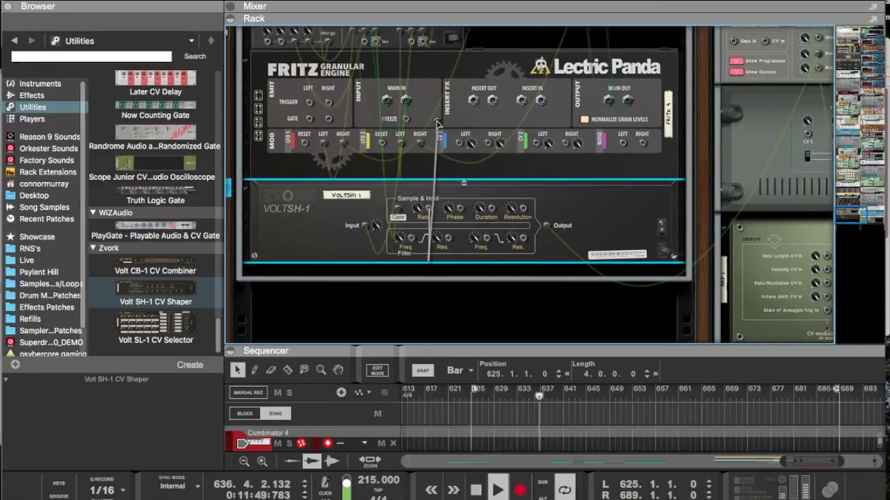
pyautogui.scroll(4, 428, 209)
pyautogui.moveTo(333, 121); pyautogui.dragTo(491, 273)
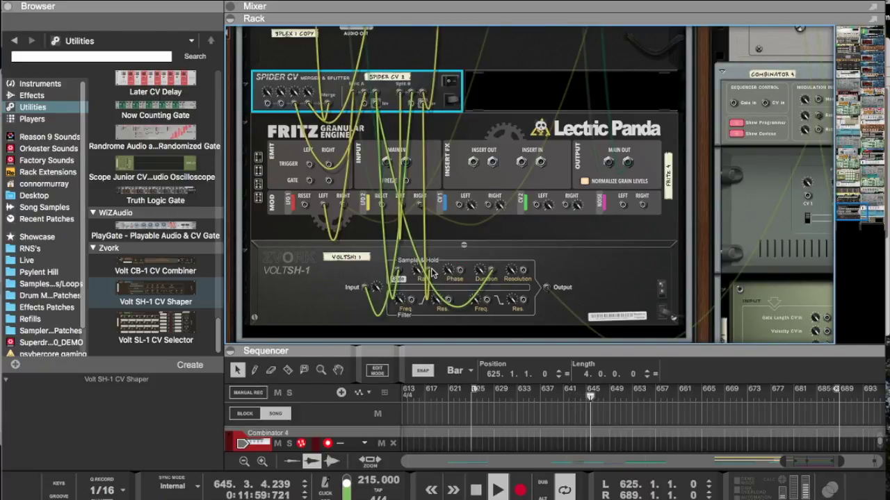
pyautogui.moveTo(411, 93)
pyautogui.mouseDown()
pyautogui.moveTo(412, 104)
pyautogui.moveTo(412, 93)
pyautogui.moveTo(422, 104)
pyautogui.mouseUp()
pyautogui.press('Tab')
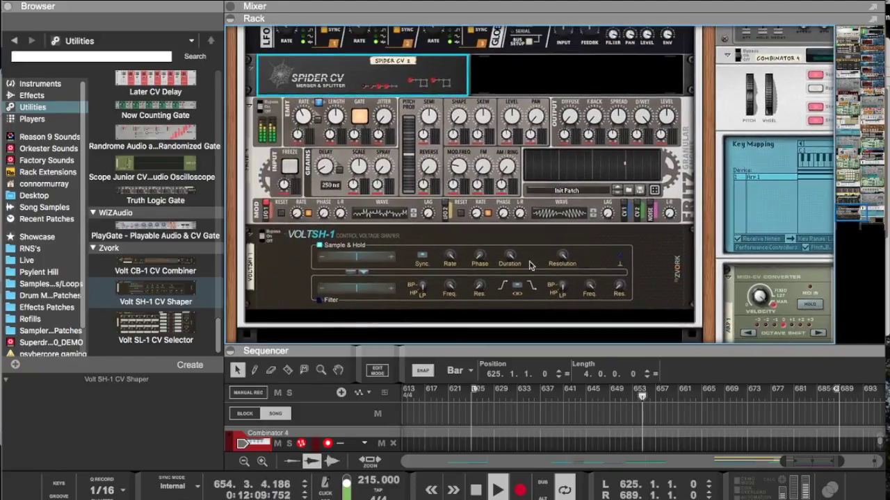
# Step: Check the rate settings of Fritz's LFO 1 and LFO 2
pyautogui.click(297, 222)
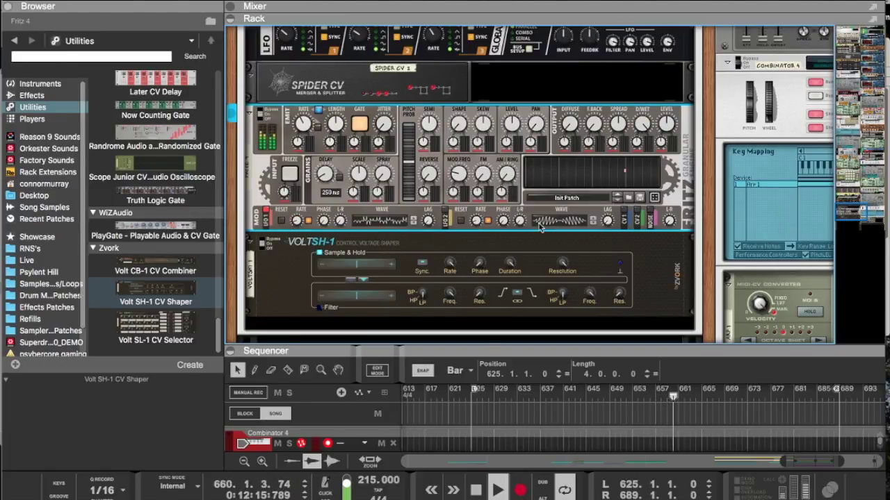
pyautogui.moveTo(477, 220)
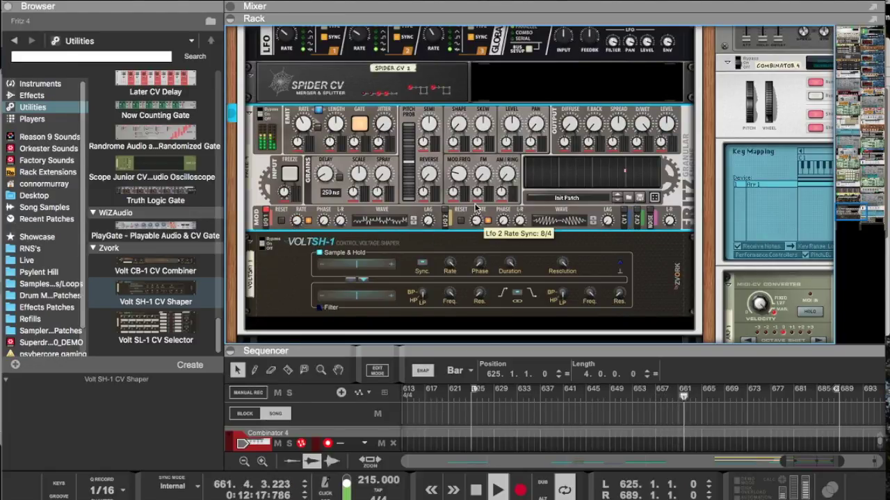
pyautogui.scroll(10, 476, 210)
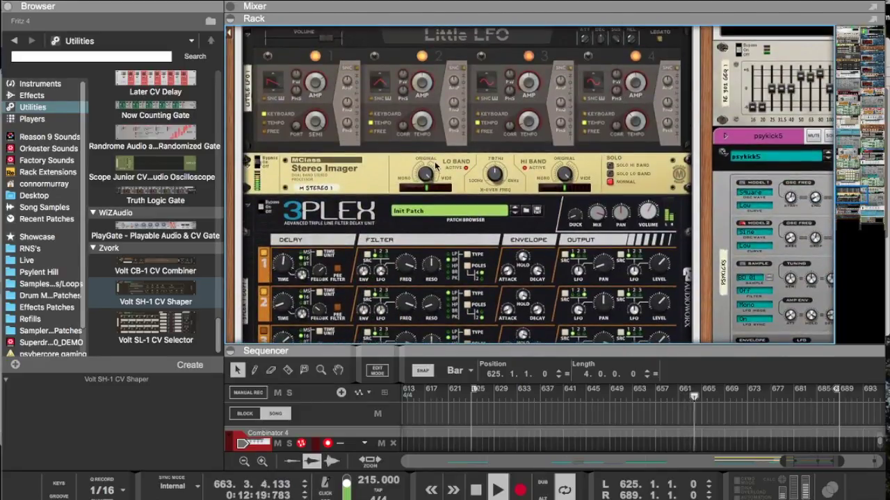
# Step: Adjust the tempo controls of Little LFO 1's second and fourth channels
pyautogui.click(424, 127)
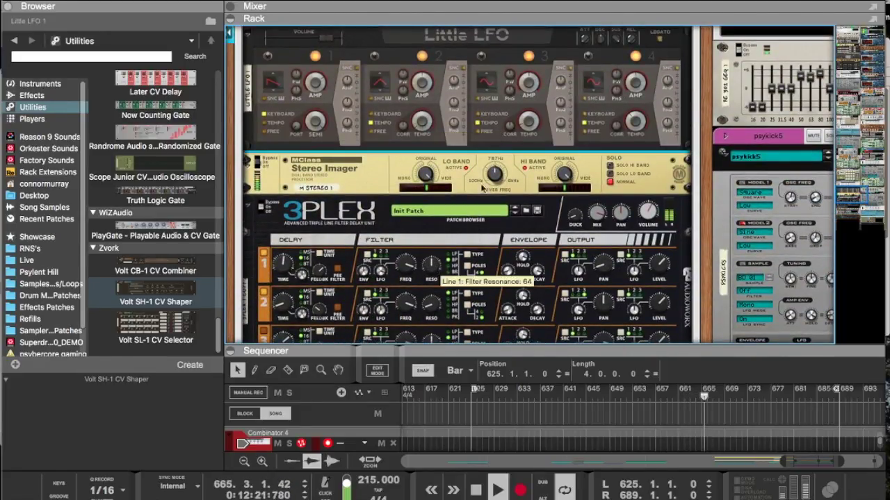
pyautogui.moveTo(634, 128)
pyautogui.moveTo(634, 127); pyautogui.dragTo(630, 145)
pyautogui.scroll(-10, 626, 146)
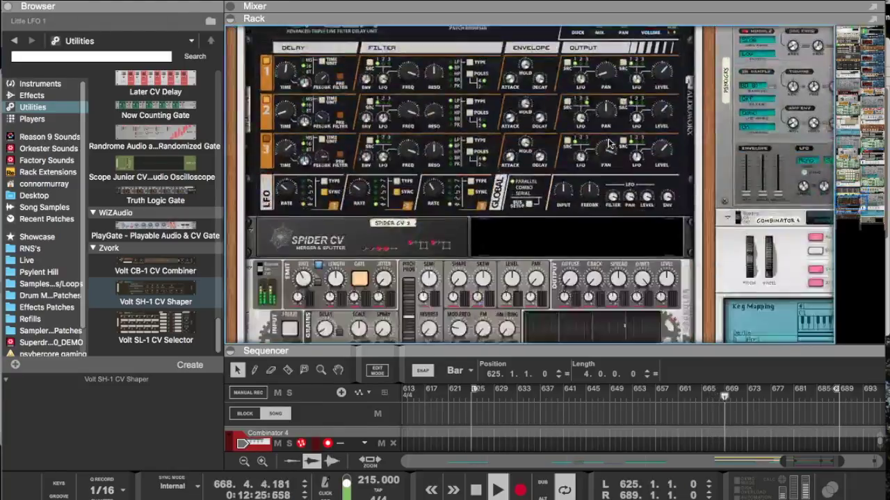
pyautogui.scroll(3, 612, 144)
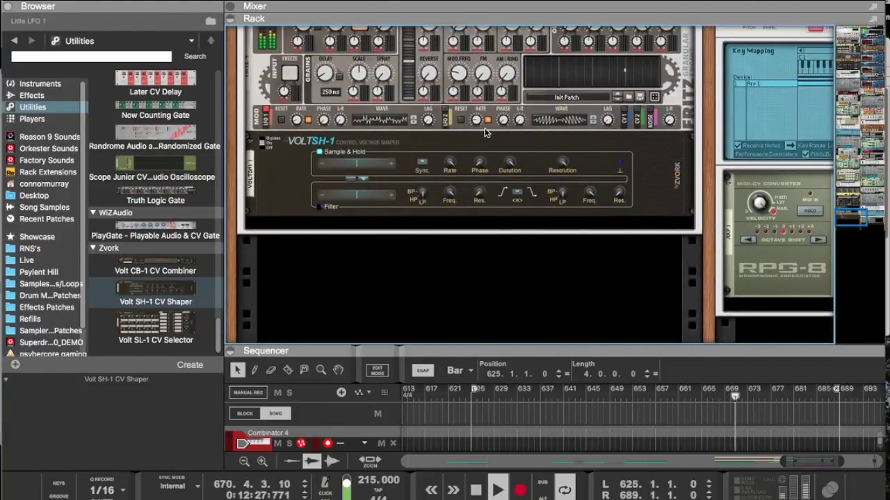
# Step: Adjust the rates of Fritz's LFO 1 and LFO 2 and the Volt SH-1's sample-and-hold rate
pyautogui.click(298, 119)
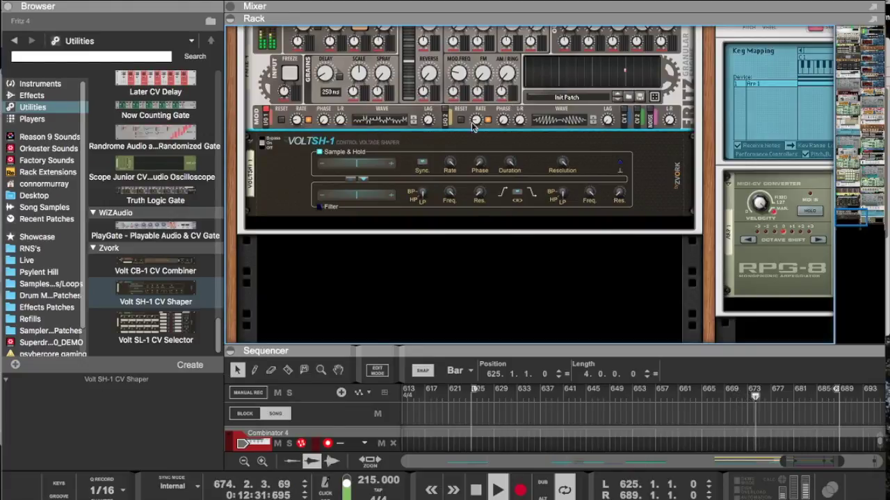
pyautogui.moveTo(473, 104); pyautogui.dragTo(474, 109)
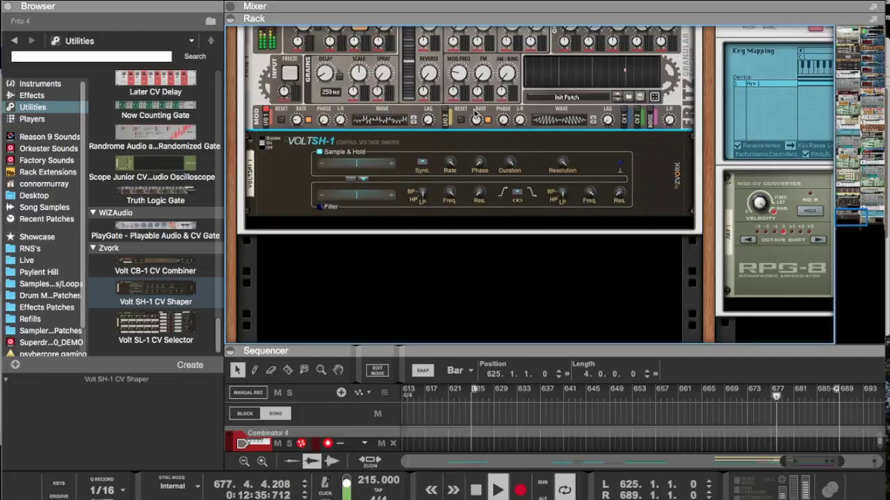
pyautogui.click(449, 164)
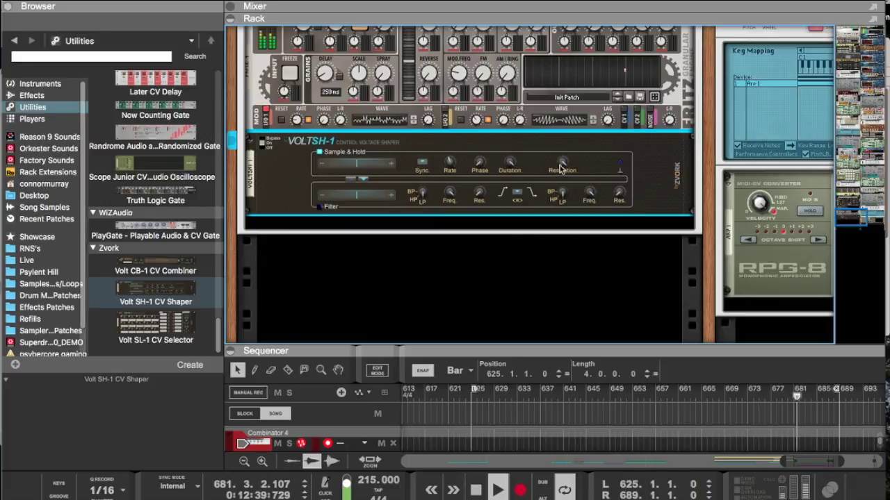
# Step: Examine the CV cabling on the rear of the Volt SH-1 alongside its front settings
pyautogui.press('Tab')
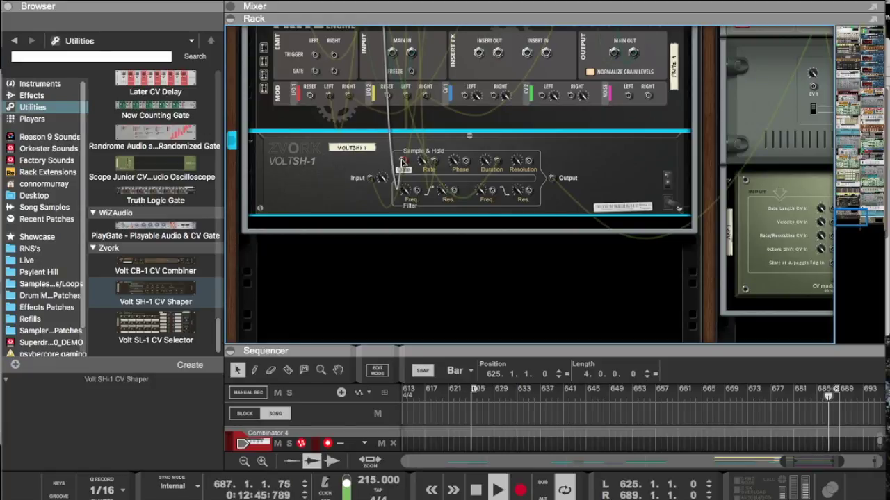
pyautogui.press('Tab')
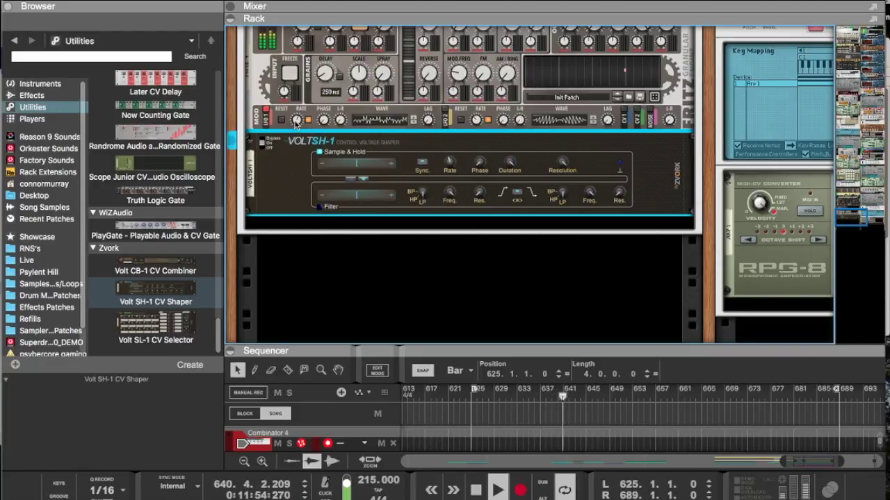
pyautogui.press('Tab')
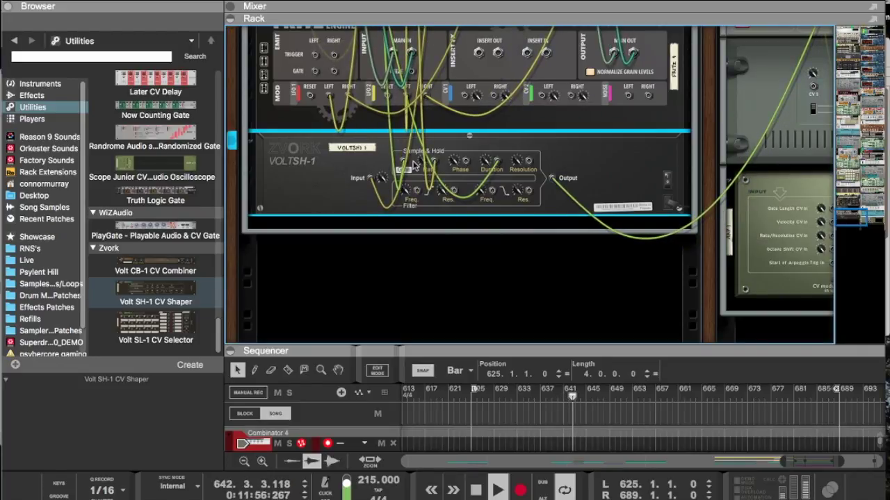
pyautogui.press('Tab')
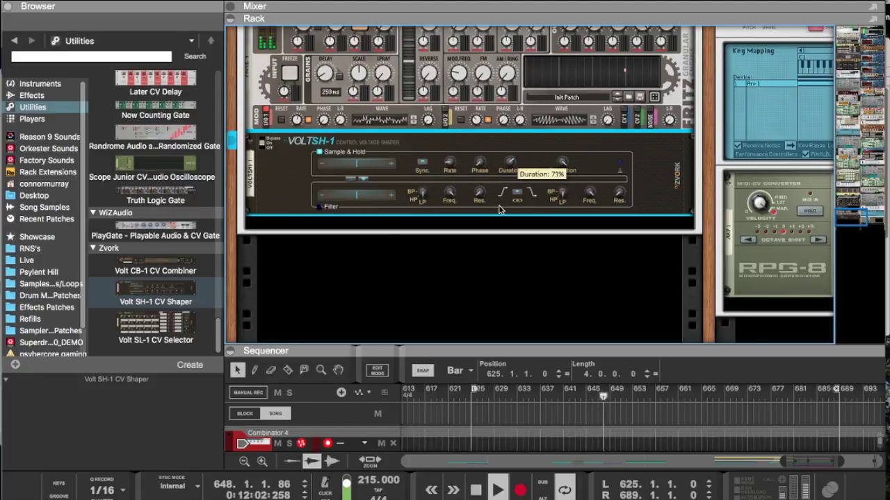
# Step: Enlarge the sequencer area and change Fritz's LFO 1 to a stepped waveform
pyautogui.moveTo(498, 209); pyautogui.dragTo(470, 83)
pyautogui.moveTo(480, 354); pyautogui.dragTo(481, 288)
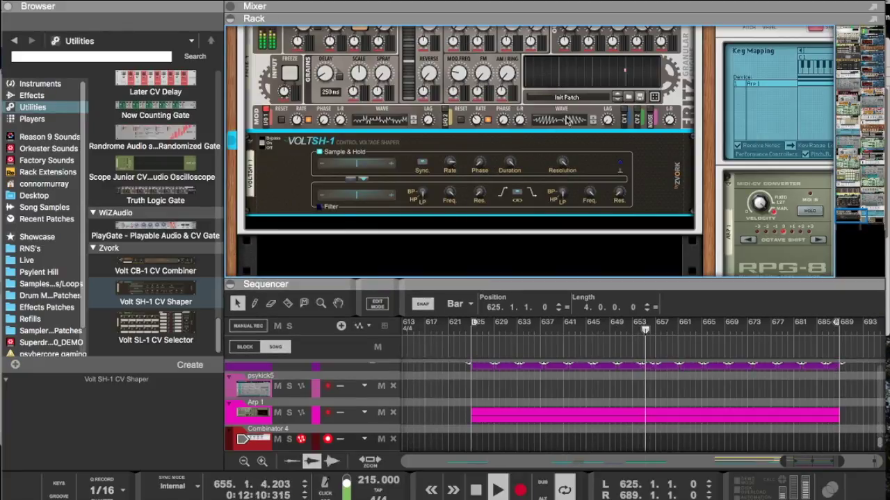
pyautogui.moveTo(556, 162); pyautogui.dragTo(555, 124)
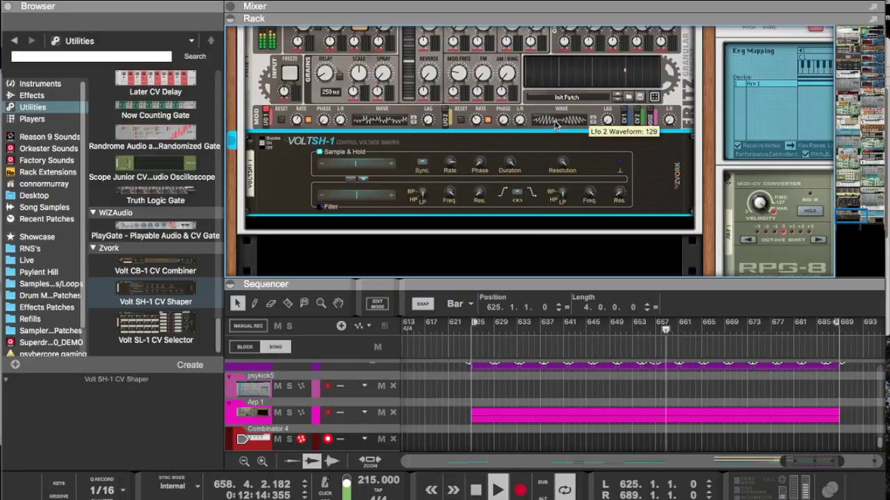
pyautogui.click(414, 123)
pyautogui.click(414, 123)
pyautogui.click(414, 124)
pyautogui.click(413, 123)
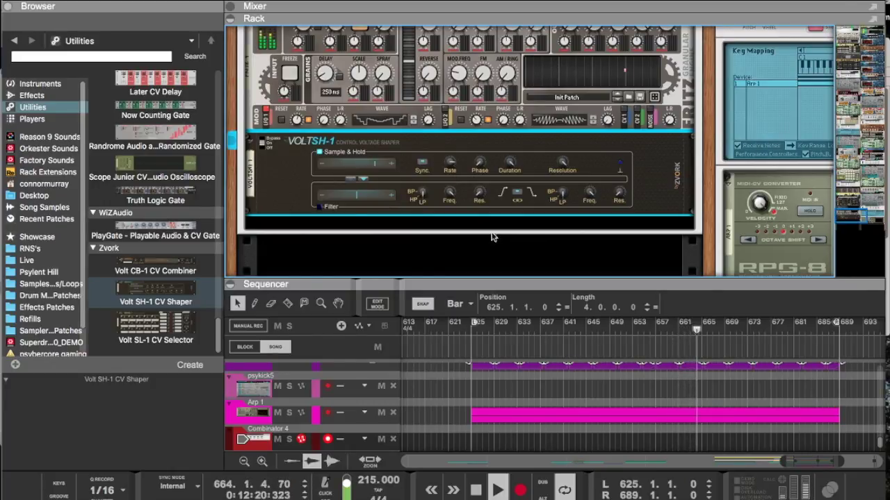
# Step: Widen the Combinator's Rotary 1 Free Rate routing to a minimum of 267 and a maximum of 616
pyautogui.hscroll(5, 494, 246)
pyautogui.scroll(-3, 494, 246)
pyautogui.scroll(2, 494, 245)
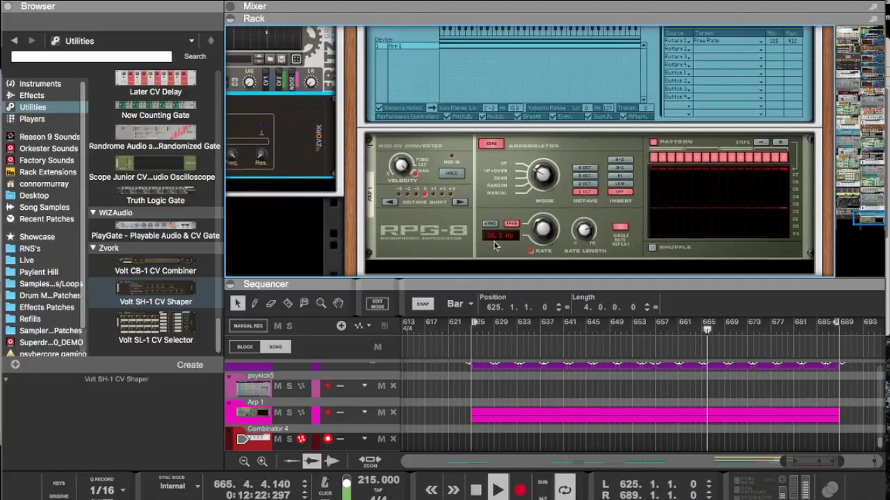
pyautogui.hscroll(-10, 441, 265)
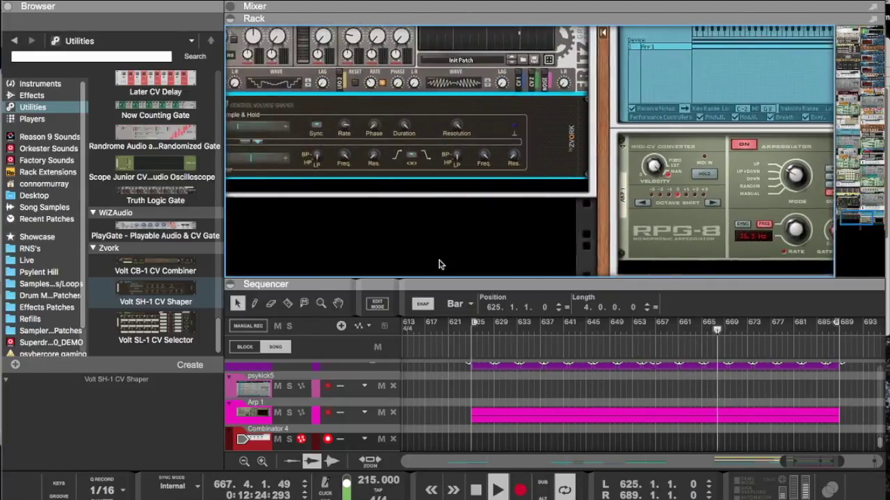
pyautogui.scroll(2, 439, 264)
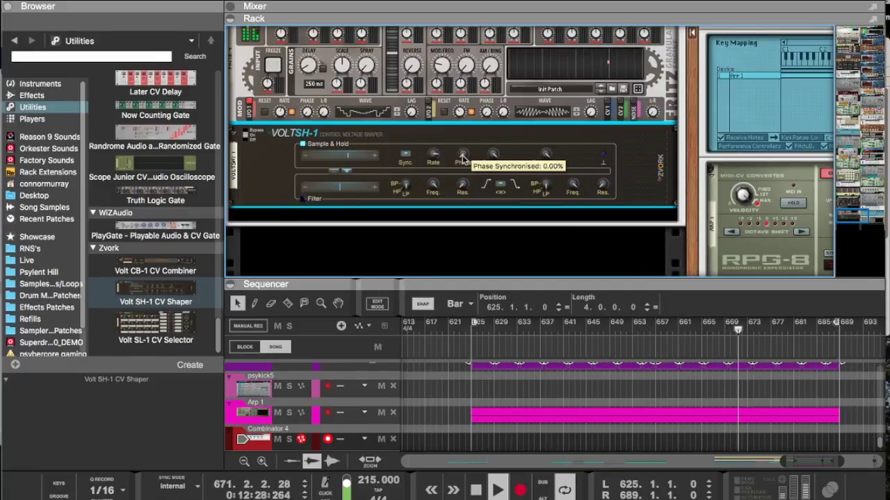
pyautogui.hscroll(10, 463, 160)
pyautogui.scroll(1, 462, 157)
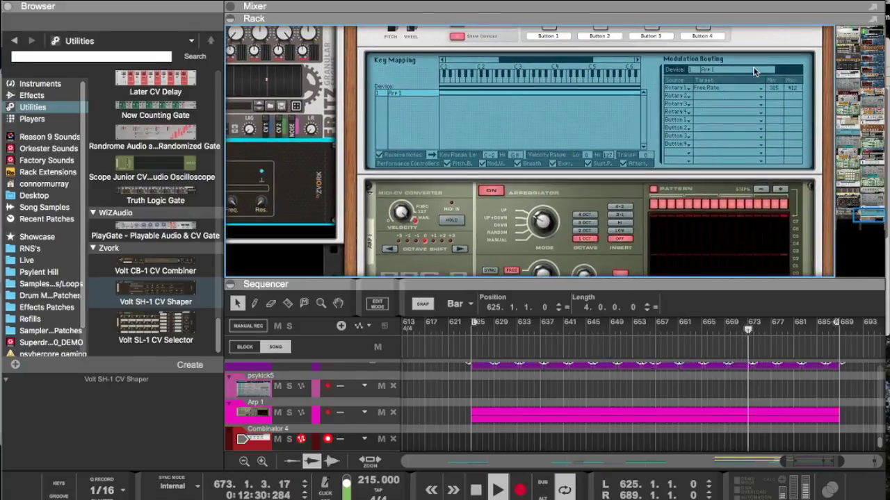
pyautogui.moveTo(773, 89); pyautogui.dragTo(795, 84)
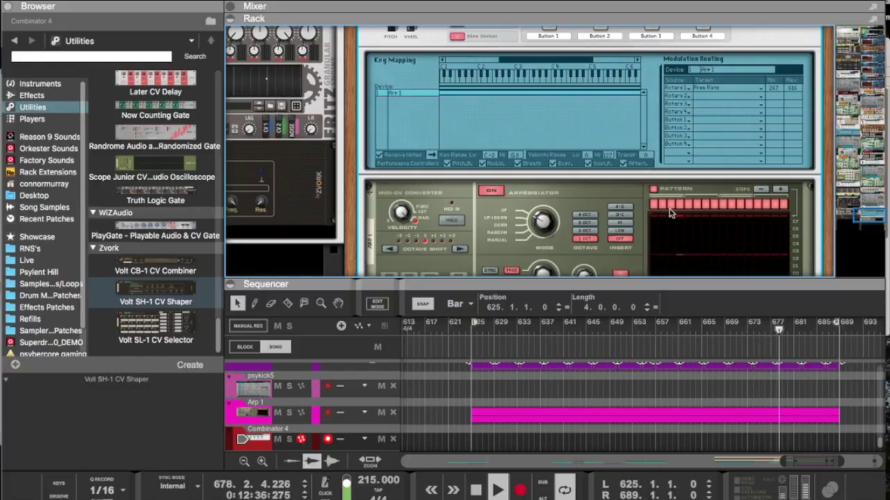
# Step: Switch off one step in the RPG-8 arpeggiator's pattern
pyautogui.scroll(-5, 672, 212)
pyautogui.doubleClick(637, 285)
pyautogui.scroll(3, 651, 184)
pyautogui.scroll(-3, 651, 184)
pyautogui.scroll(8, 650, 183)
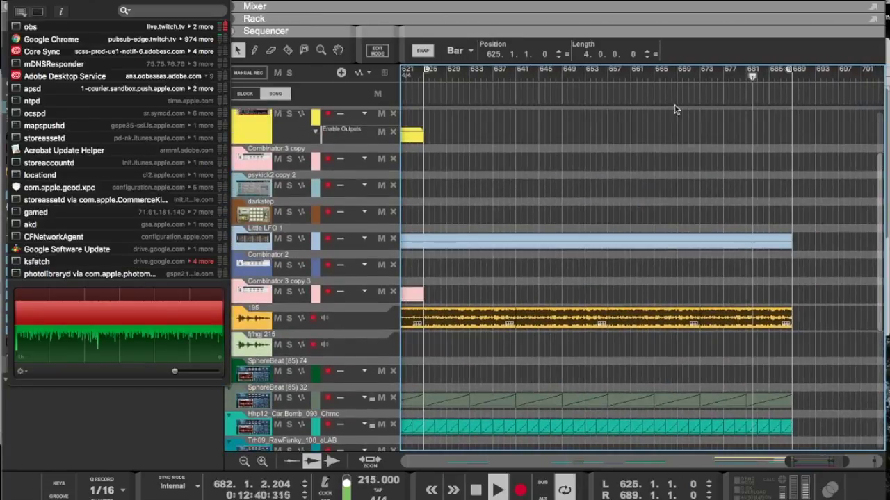
pyautogui.moveTo(702, 31); pyautogui.dragTo(702, 223)
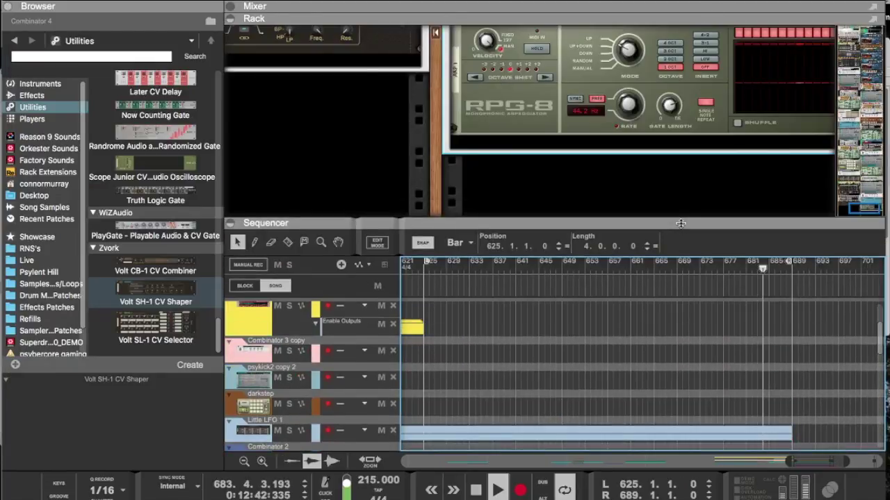
pyautogui.click(681, 213)
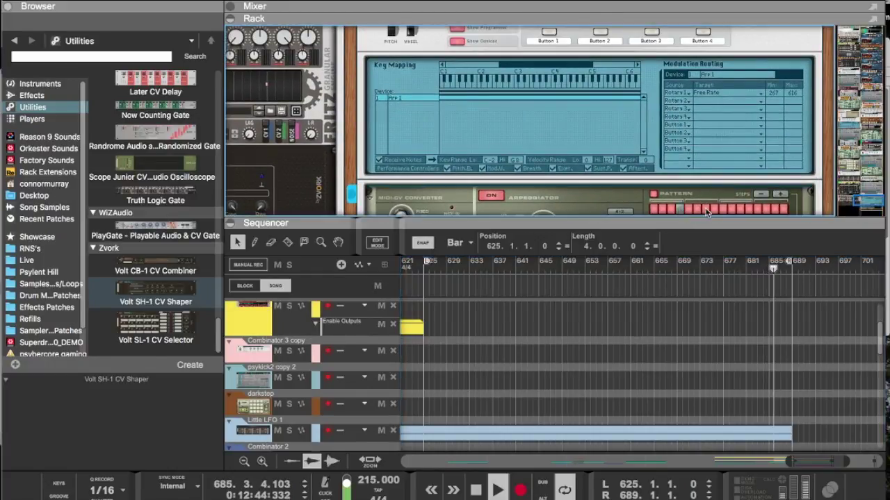
pyautogui.scroll(-3, 702, 188)
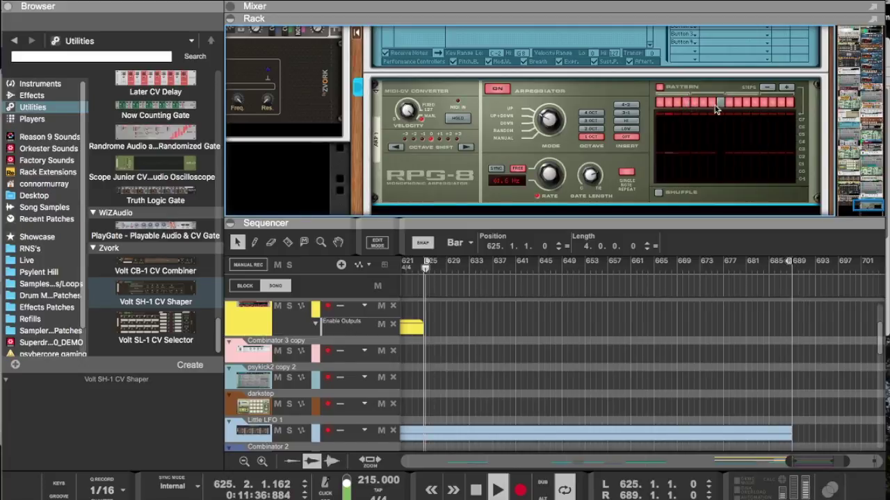
# Step: Expand the sequencer to full height and delete the Little LFO 1 clip that starts at bar 625
pyautogui.moveTo(697, 220); pyautogui.dragTo(697, 27)
pyautogui.scroll(-5, 681, 232)
pyautogui.hscroll(-3, 681, 232)
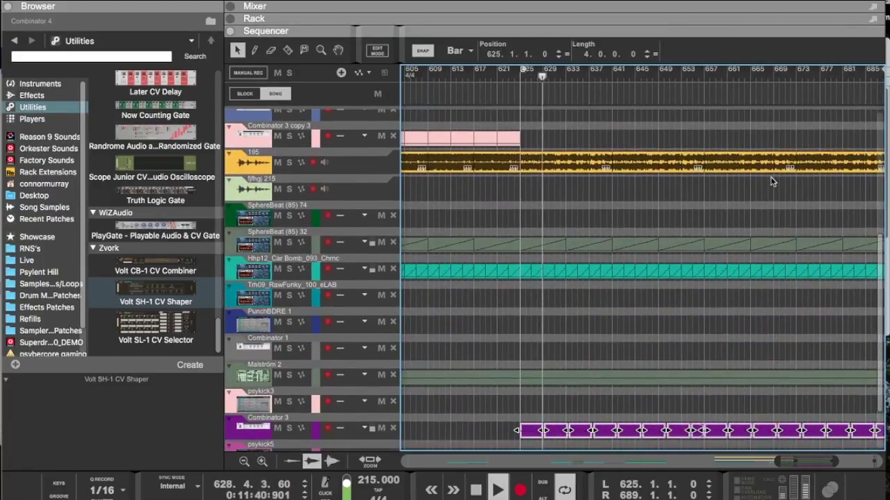
pyautogui.scroll(-2, 765, 183)
pyautogui.hscroll(3, 764, 182)
pyautogui.hscroll(-3, 767, 194)
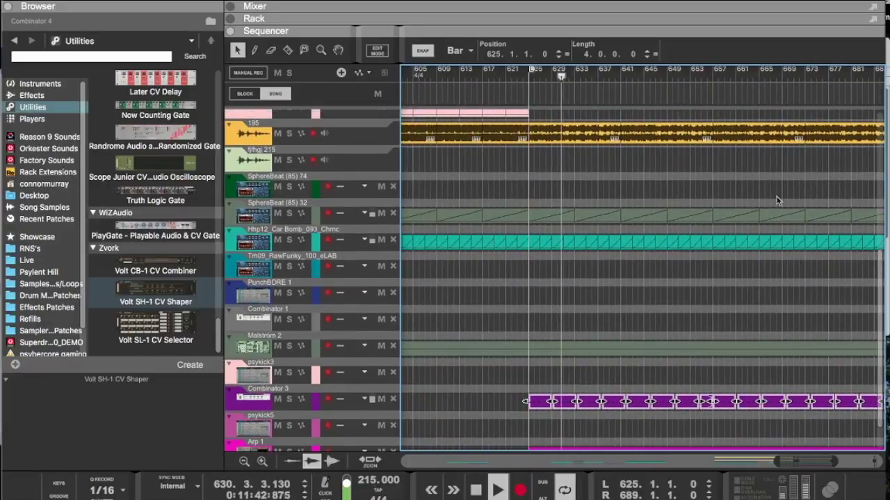
pyautogui.scroll(-2, 757, 229)
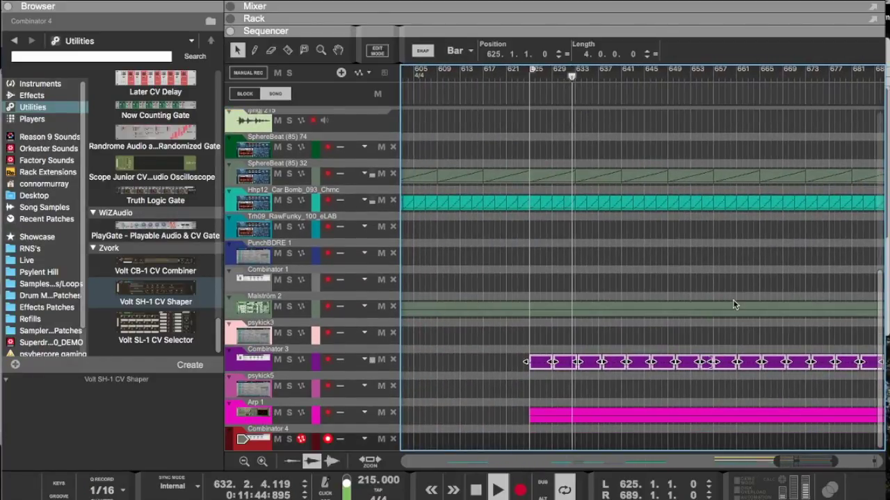
pyautogui.scroll(10, 737, 286)
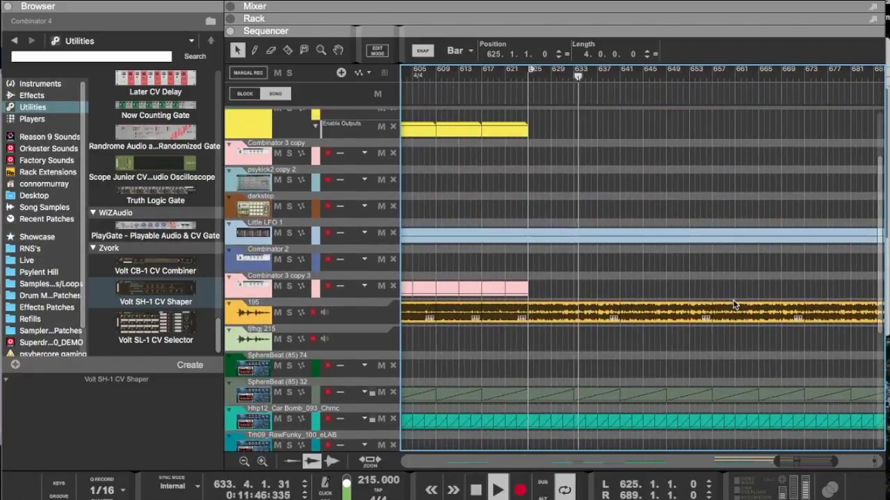
pyautogui.click(701, 232)
pyautogui.press('Delete')
# Step: Delete the SphereBeat (85) 32 clips between bars 625 and 689
pyautogui.scroll(-4, 701, 232)
pyautogui.scroll(-5, 702, 231)
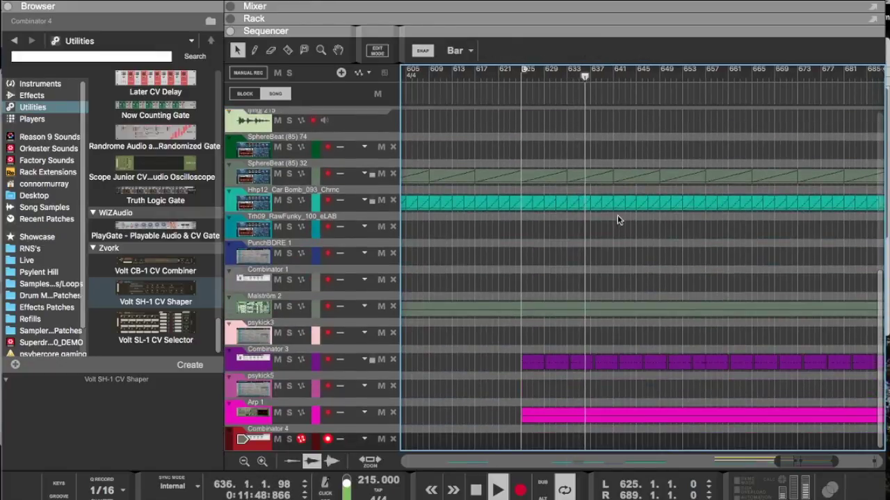
pyautogui.moveTo(534, 139); pyautogui.dragTo(877, 186)
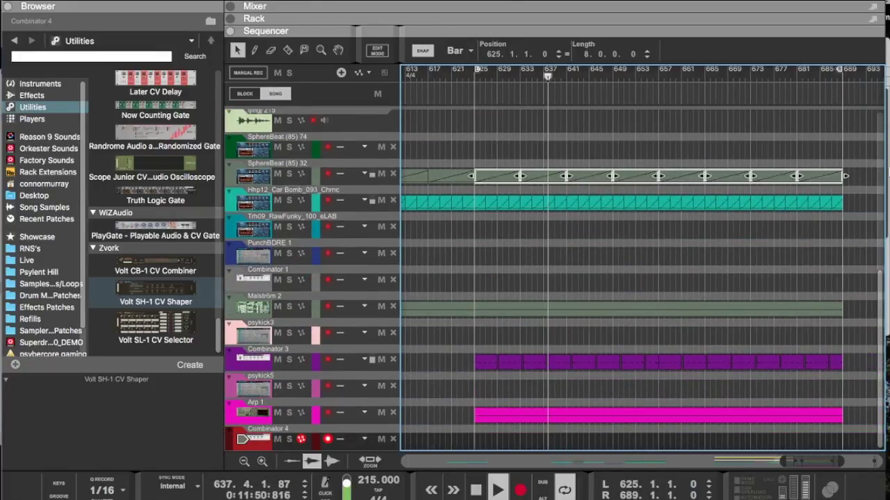
pyautogui.press('Delete')
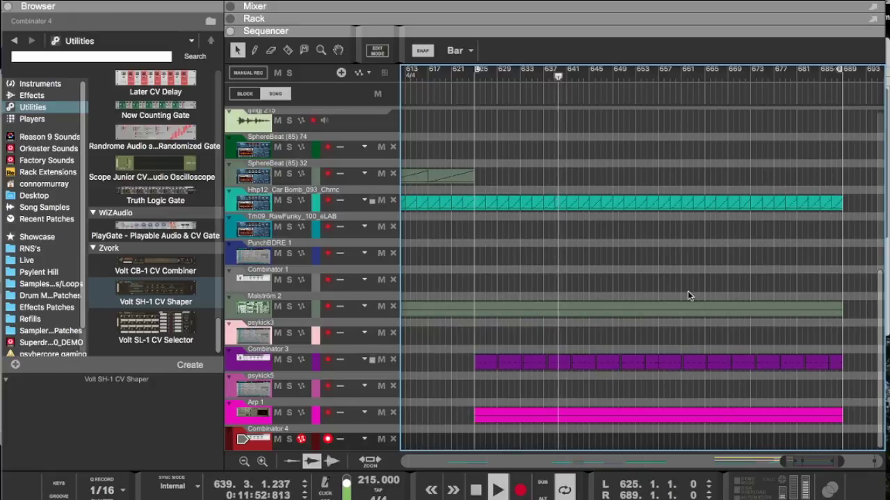
# Step: Join the 195 track's audio clips between bars 625 and 689 and give the joined clip a long fade-out
pyautogui.scroll(11, 687, 296)
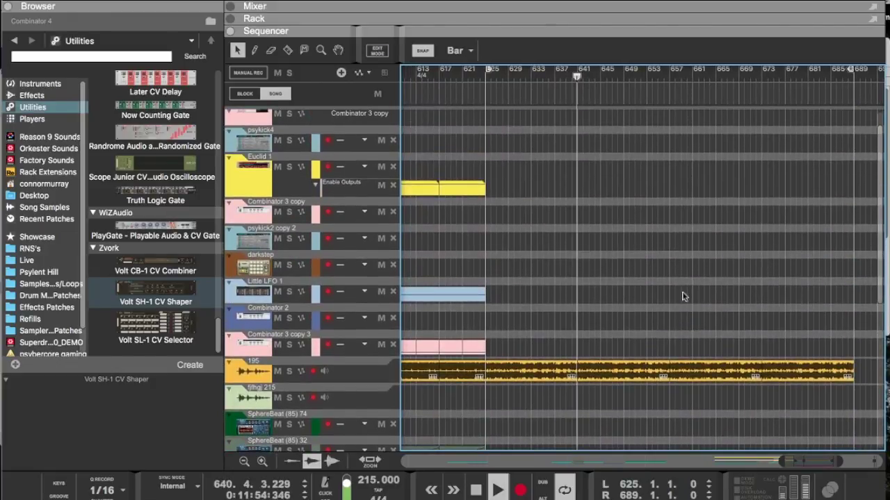
pyautogui.moveTo(643, 313); pyautogui.dragTo(652, 386)
pyautogui.moveTo(538, 338)
pyautogui.mouseDown()
pyautogui.moveTo(656, 410)
pyautogui.moveTo(845, 410)
pyautogui.moveTo(596, 338)
pyautogui.moveTo(554, 340)
pyautogui.mouseUp()
pyautogui.hotkey('ctrl', 'j')
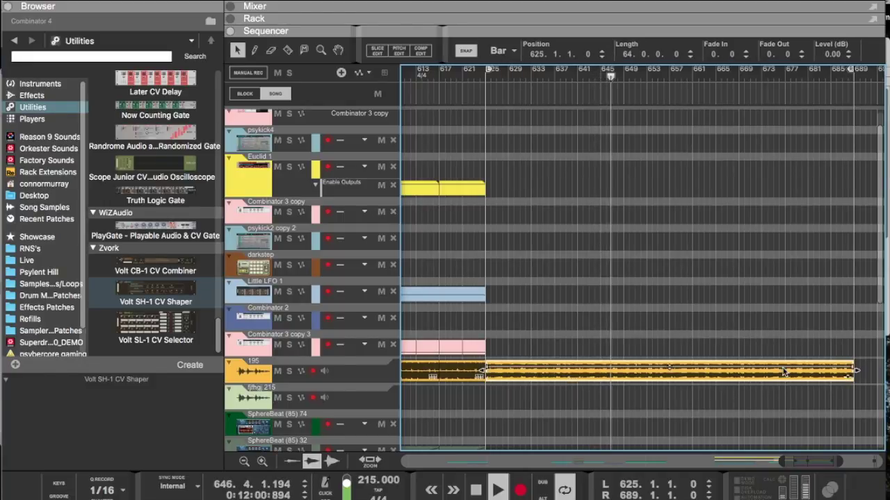
pyautogui.moveTo(852, 362); pyautogui.dragTo(617, 343)
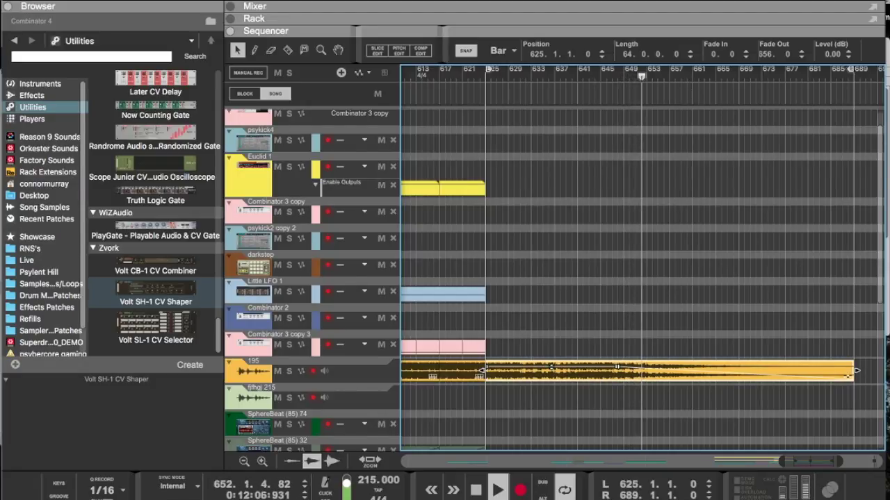
# Step: Switch to Chrome and check the Facebook notifications and the posts on the Rose Red Flechette-Live event page
pyautogui.hotkey('ctrl', 'Up')
pyautogui.click(456, 376)
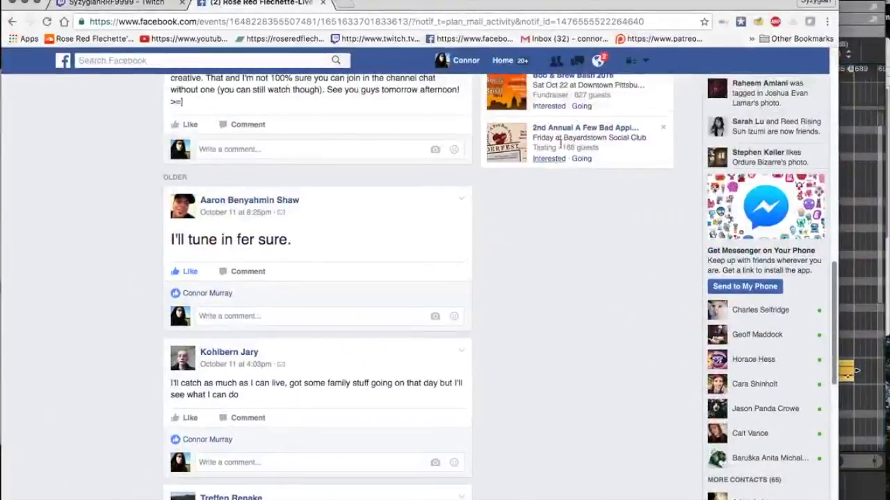
pyautogui.click(599, 61)
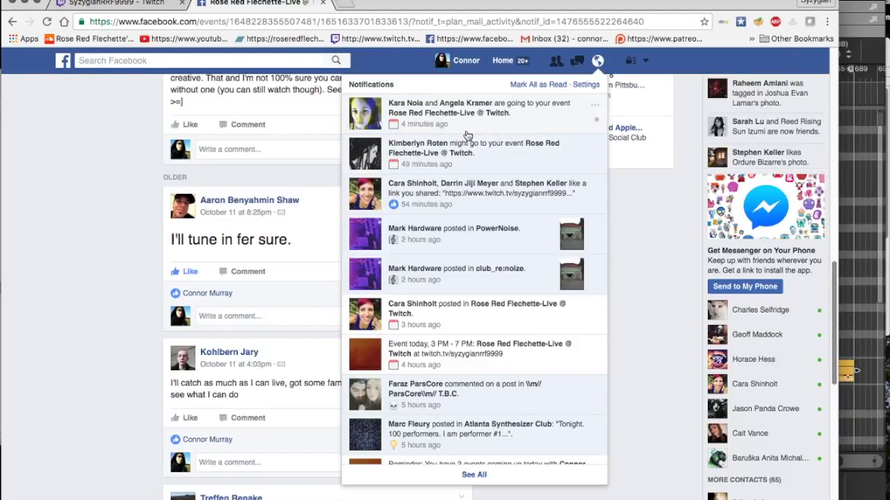
pyautogui.click(308, 147)
pyautogui.scroll(10, 308, 147)
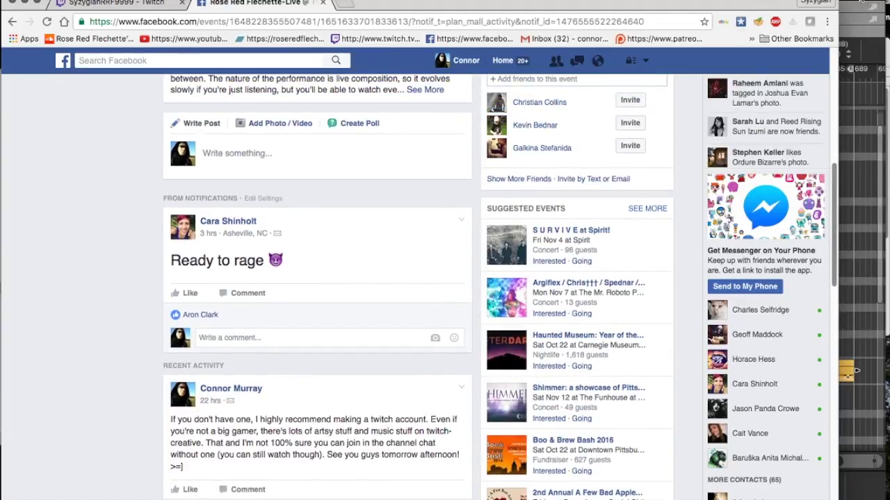
# Step: Check the viewer list and chat room on the Twitch channel page, and switch back to Reason
pyautogui.click(115, 3)
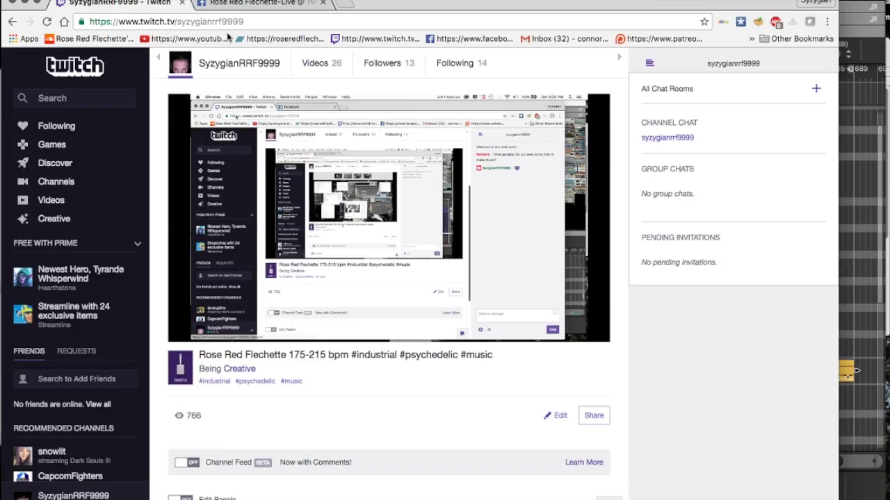
pyautogui.click(653, 66)
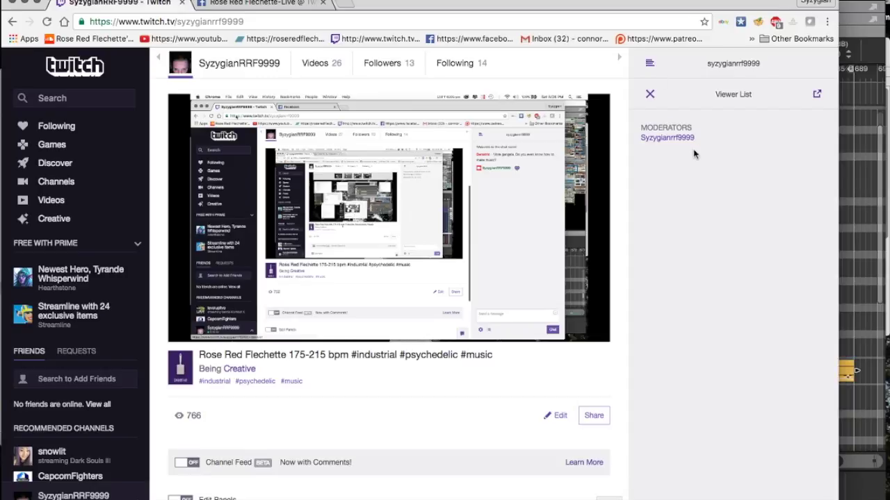
pyautogui.click(650, 95)
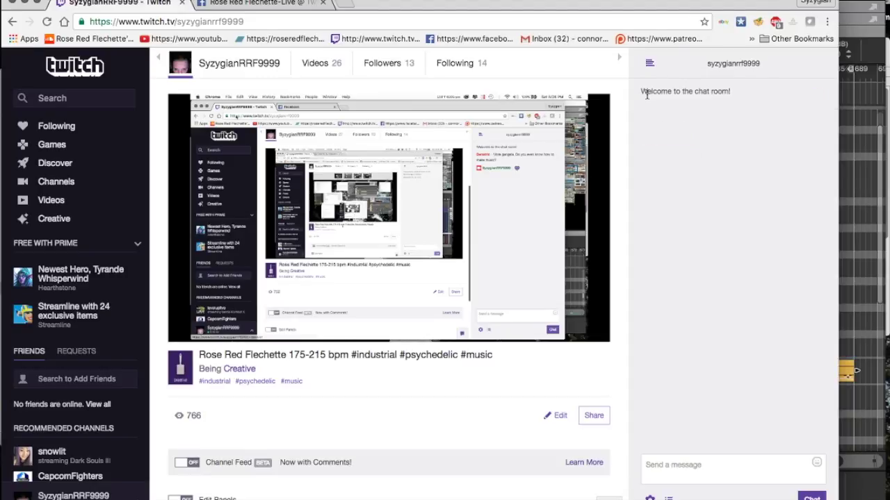
pyautogui.click(857, 4)
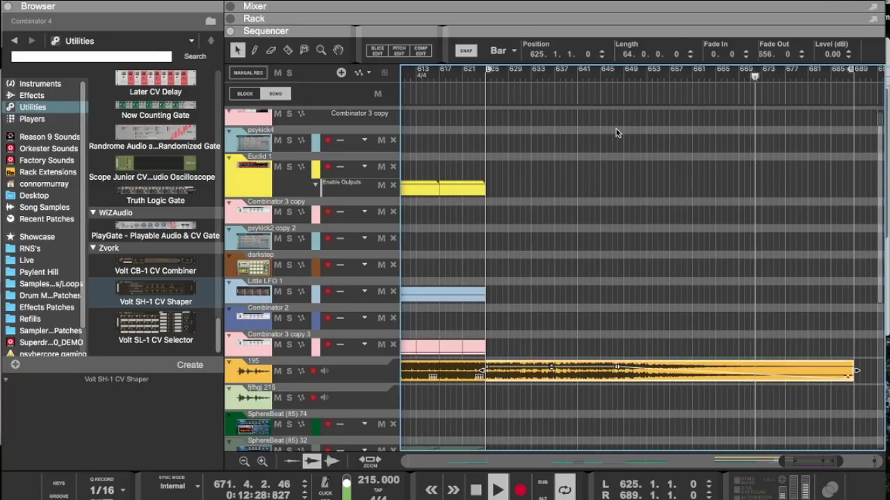
# Step: Copy the Combinator 3 clips onward from bar 689 up to bar 721 and duplicate the 64-bar Arp 1 clip at bar 689
pyautogui.scroll(-2, 777, 187)
pyautogui.hscroll(5, 777, 187)
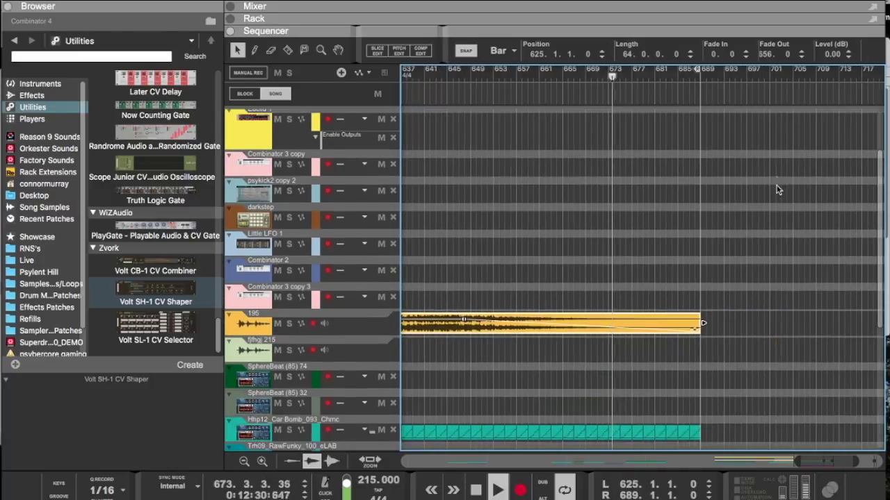
pyautogui.scroll(-5, 762, 201)
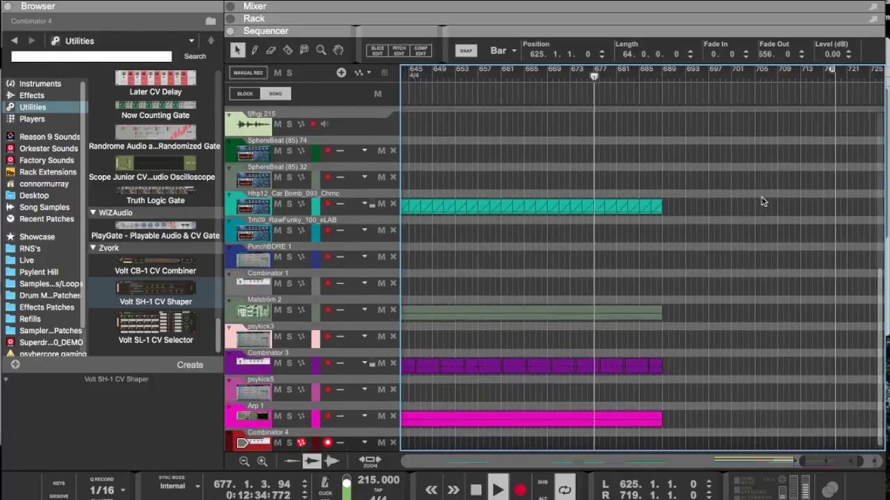
pyautogui.scroll(6, 762, 201)
pyautogui.scroll(-5, 769, 161)
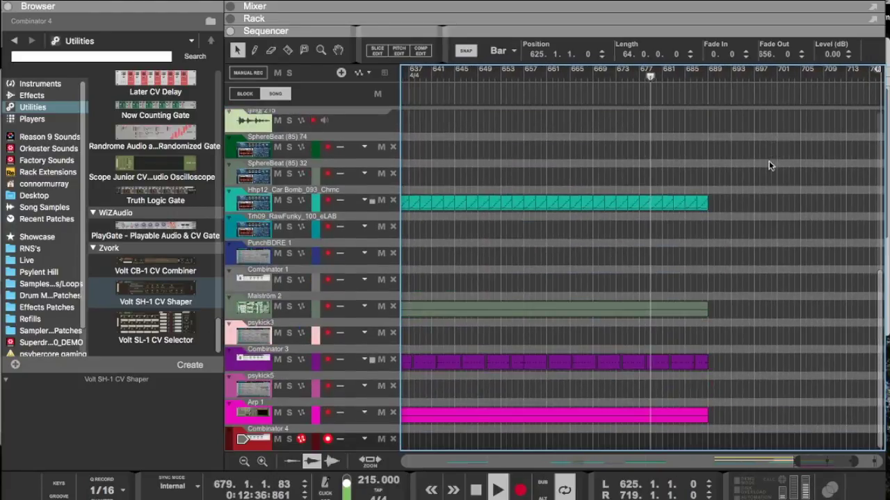
pyautogui.moveTo(760, 328); pyautogui.dragTo(719, 367)
pyautogui.moveTo(646, 418); pyautogui.dragTo(879, 415)
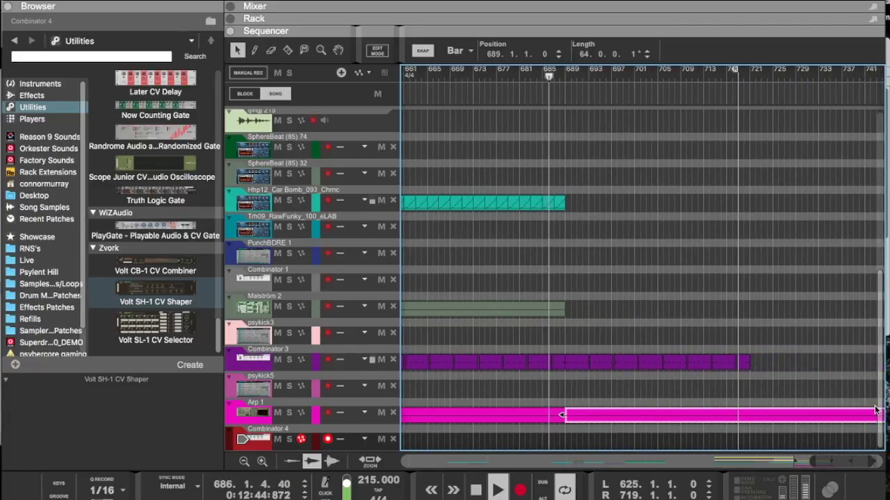
# Step: Duplicate the 64-bar Malström 2 clip at bar 689 and move the playback position to bar 689
pyautogui.moveTo(600, 266); pyautogui.dragTo(498, 204)
pyautogui.moveTo(511, 306); pyautogui.dragTo(818, 303)
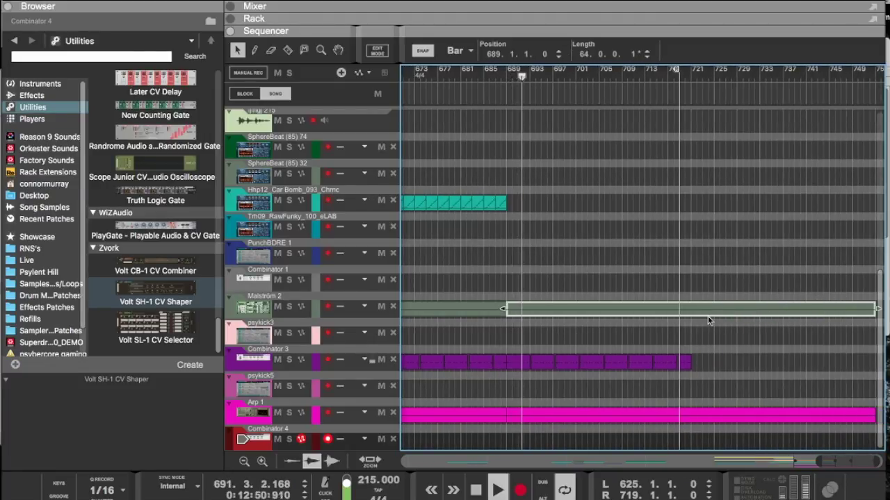
pyautogui.click(506, 75)
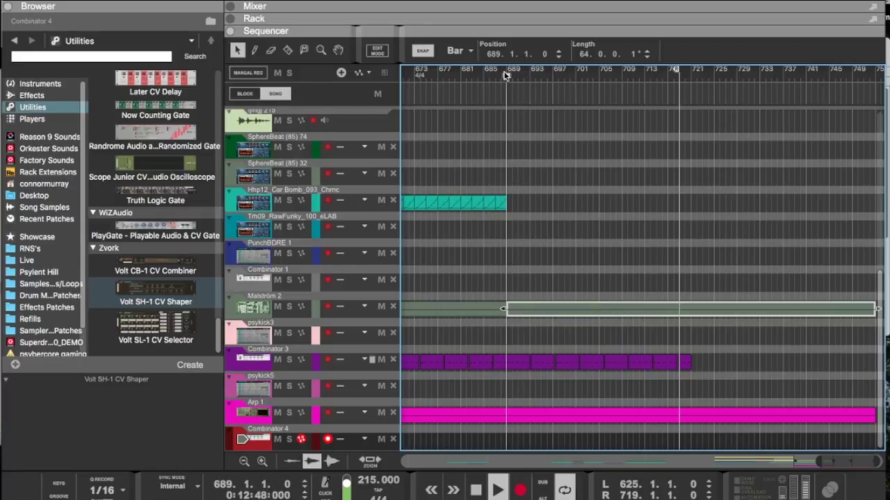
# Step: Copy the Hhp12_Car Bomb clips onward up to bar 721 and set the loop from bar 689 to bar 721
pyautogui.moveTo(463, 203); pyautogui.dragTo(647, 206)
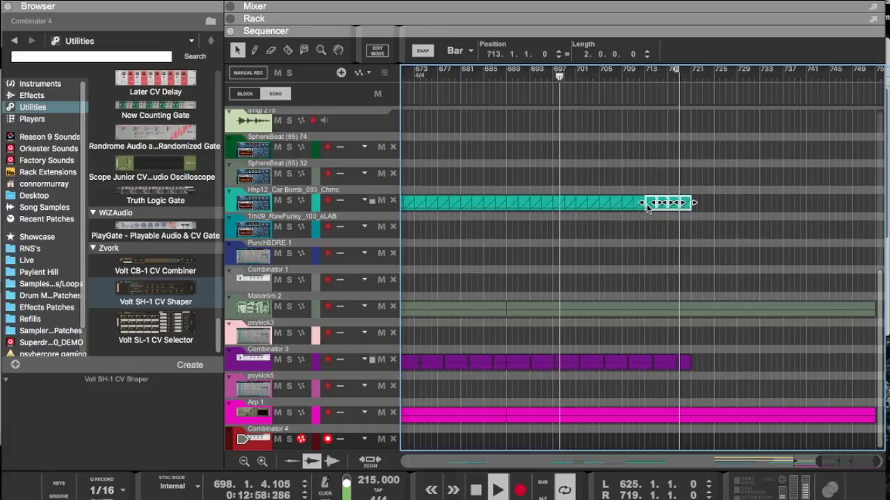
pyautogui.keyDown('super'); pyautogui.click(689, 73); pyautogui.keyUp('super')
pyautogui.keyDown('ctrl'); pyautogui.click(508, 72); pyautogui.keyUp('ctrl')
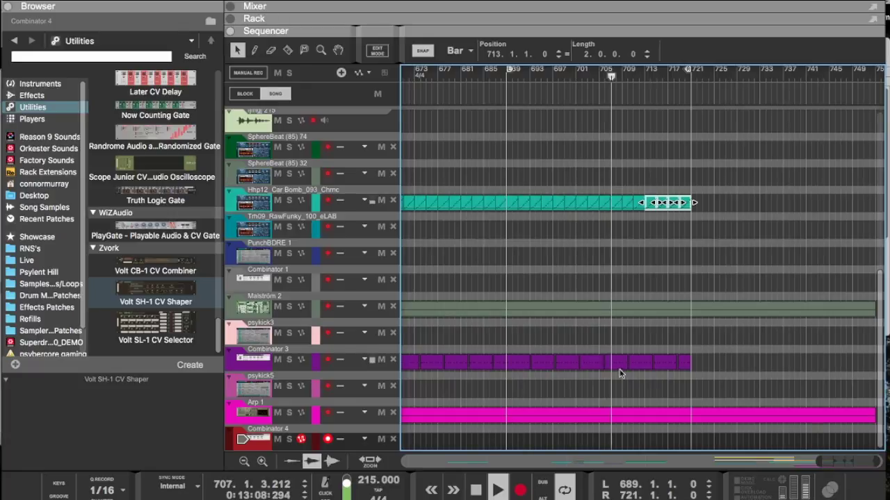
pyautogui.click(540, 362)
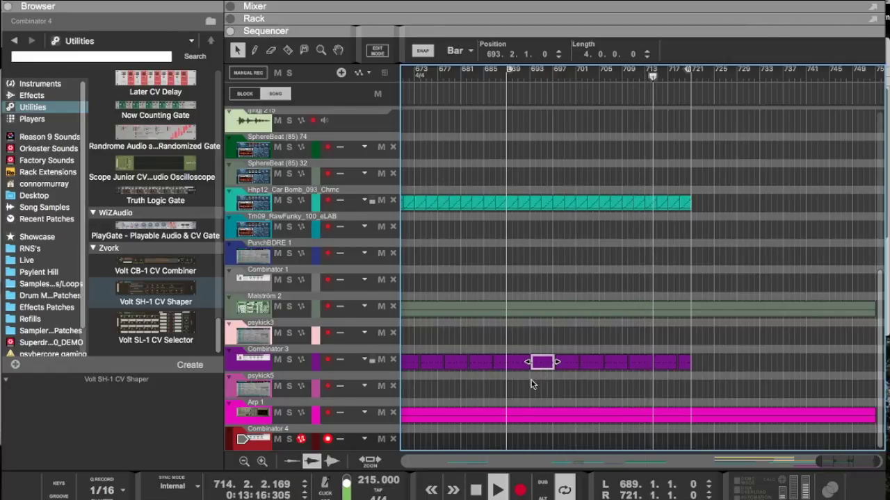
# Step: Bring the rack back above the sequencer and change the waveforms of LFO 2 and LFO 1 on Fritz 4
pyautogui.moveTo(611, 30); pyautogui.dragTo(612, 314)
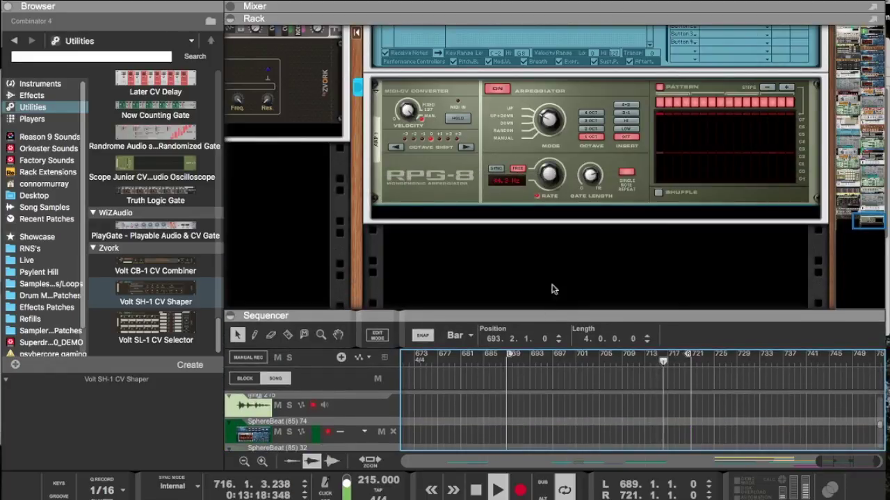
pyautogui.scroll(5, 559, 242)
pyautogui.scroll(-5, 560, 242)
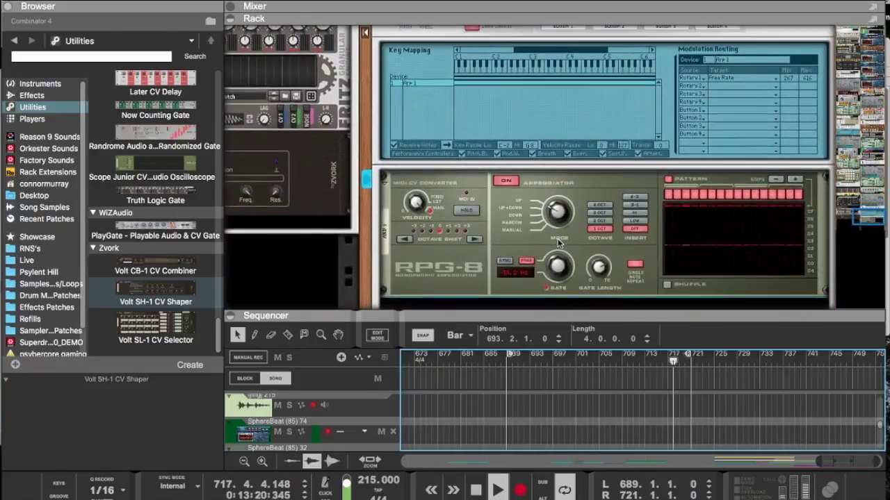
pyautogui.scroll(3, 560, 244)
pyautogui.scroll(-5, 559, 243)
pyautogui.scroll(4, 559, 243)
pyautogui.scroll(-3, 559, 244)
pyautogui.scroll(3, 559, 243)
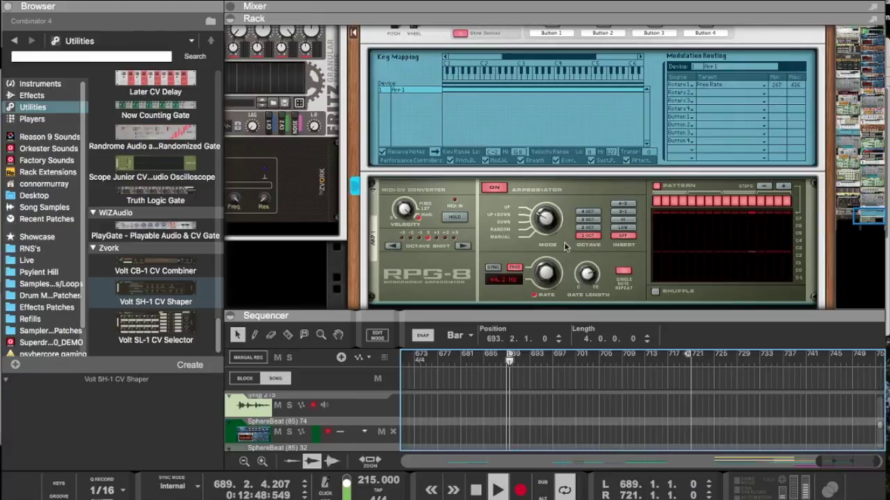
pyautogui.hscroll(-10, 533, 289)
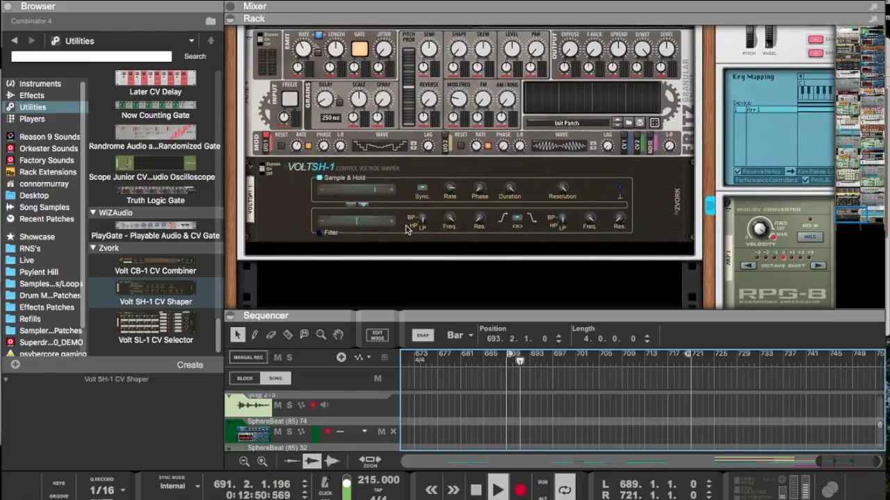
pyautogui.moveTo(581, 148); pyautogui.dragTo(573, 169)
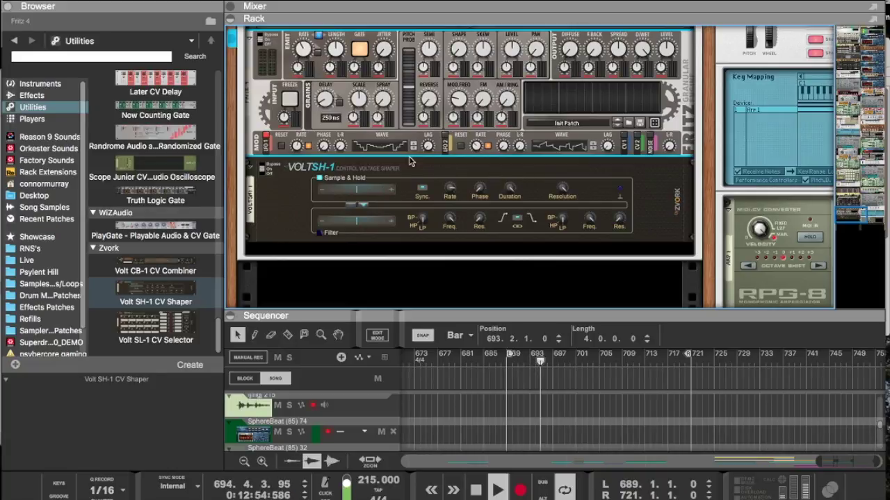
pyautogui.moveTo(394, 149); pyautogui.dragTo(393, 132)
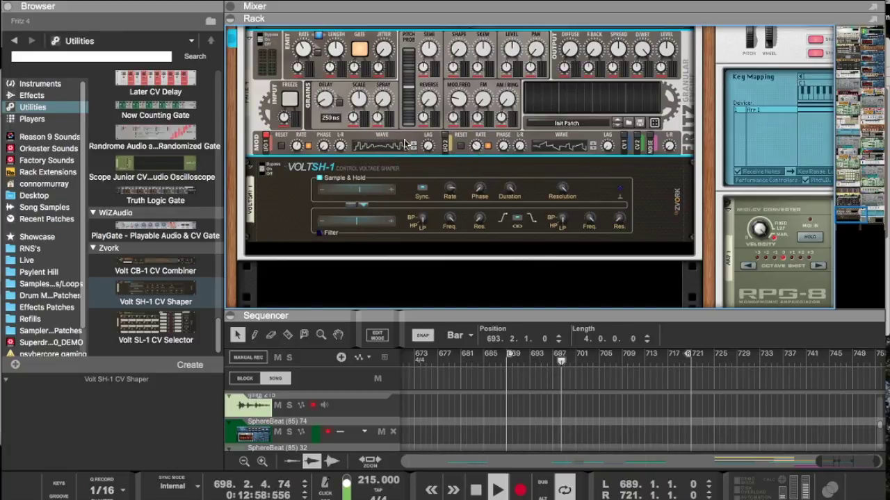
# Step: Adjust the Volt SH-1's synchronised sample-and-hold rate and check the CV cabling on the rear
pyautogui.click(450, 188)
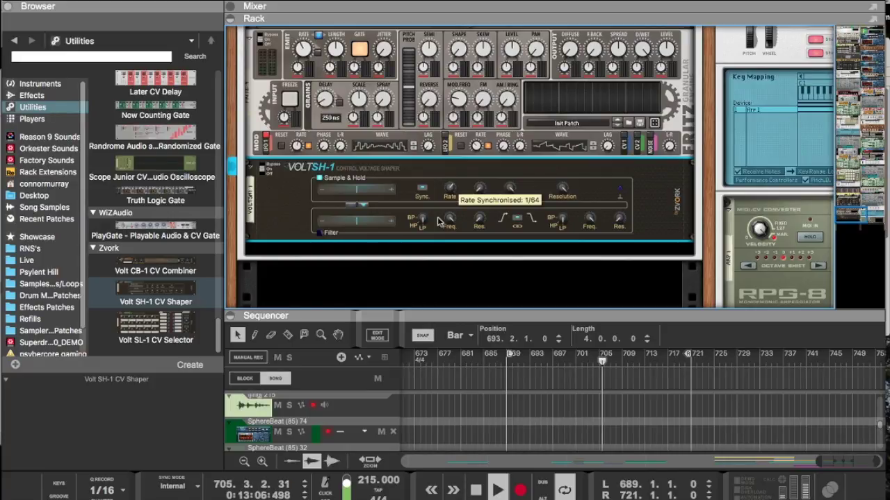
pyautogui.moveTo(444, 192); pyautogui.dragTo(437, 214)
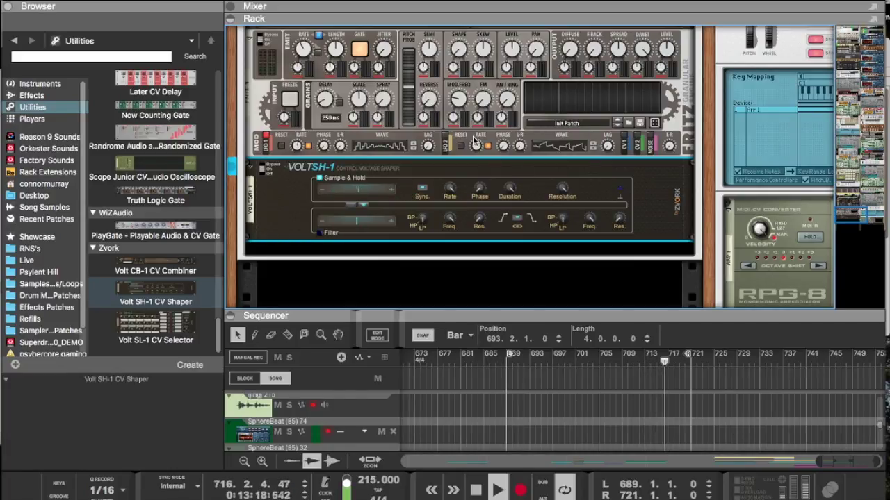
pyautogui.press('Tab')
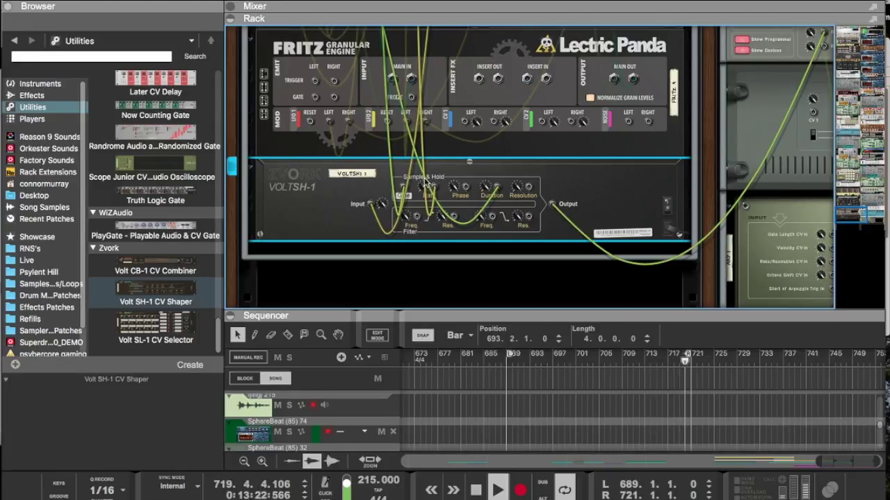
pyautogui.press('Tab')
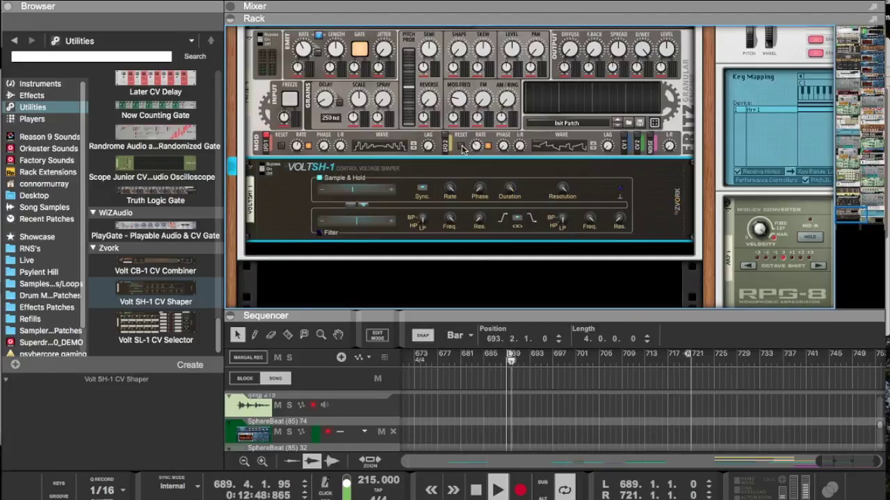
# Step: Set the RPG-8's rate to tempo sync at 1/64 and switch off steps 8 and 16 of its pattern
pyautogui.hscroll(10, 464, 149)
pyautogui.scroll(-4, 468, 149)
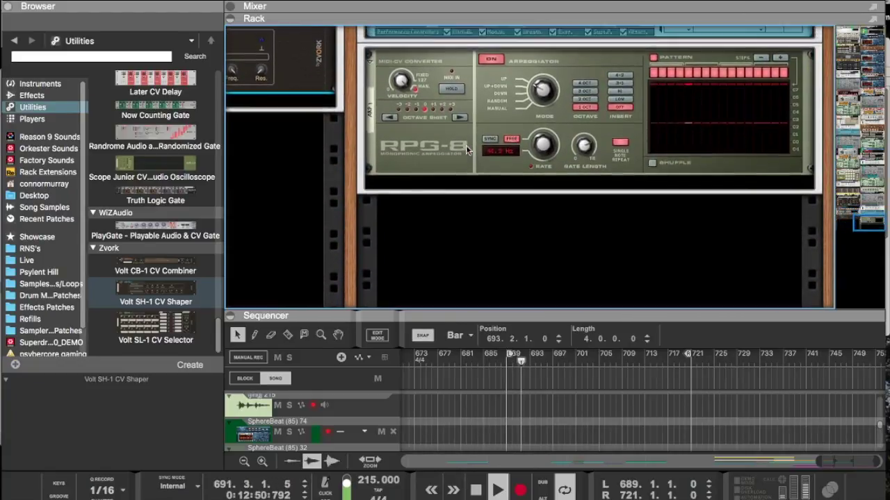
pyautogui.scroll(1, 485, 154)
pyautogui.click(491, 161)
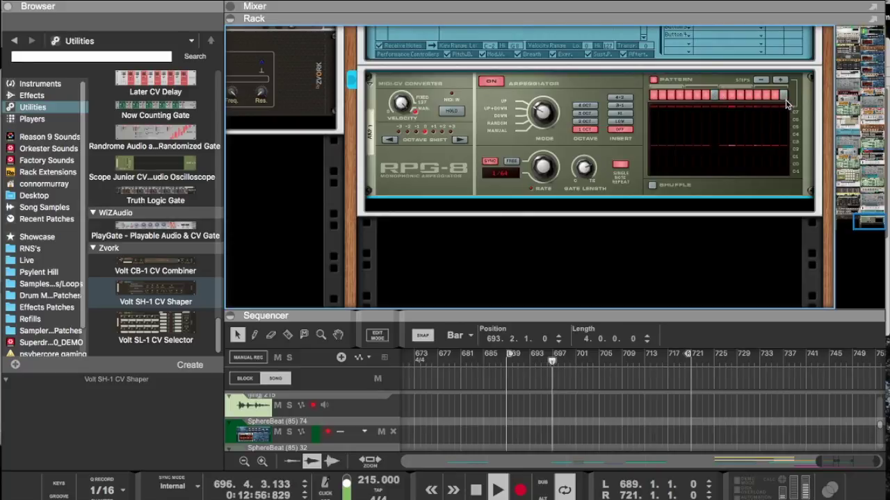
# Step: Enlarge the sequencer area and set the psykick5 drum synth's volume to -14.2 dB
pyautogui.moveTo(591, 311); pyautogui.dragTo(606, 245)
pyautogui.scroll(-2, 599, 222)
pyautogui.scroll(10, 600, 165)
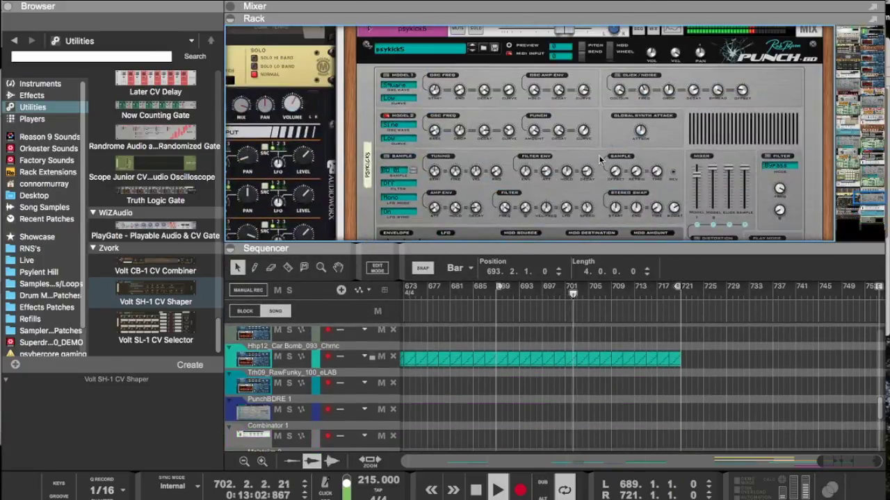
pyautogui.moveTo(651, 52); pyautogui.dragTo(650, 55)
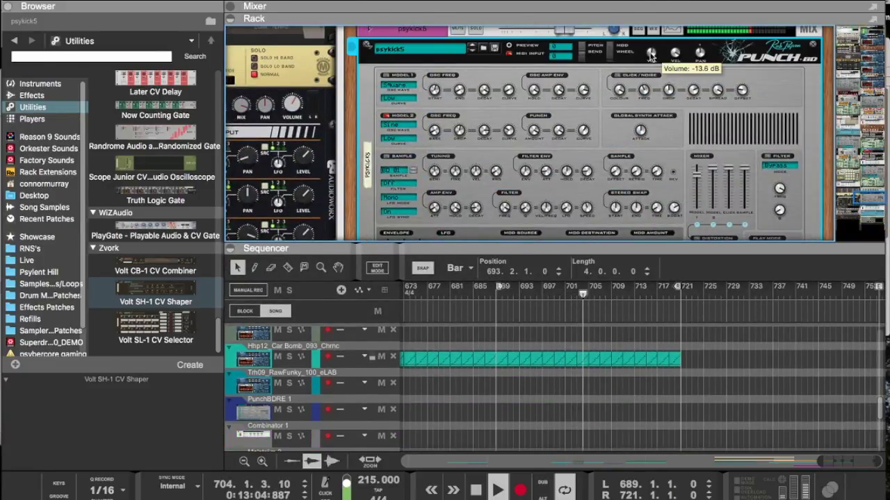
pyautogui.scroll(-2, 650, 54)
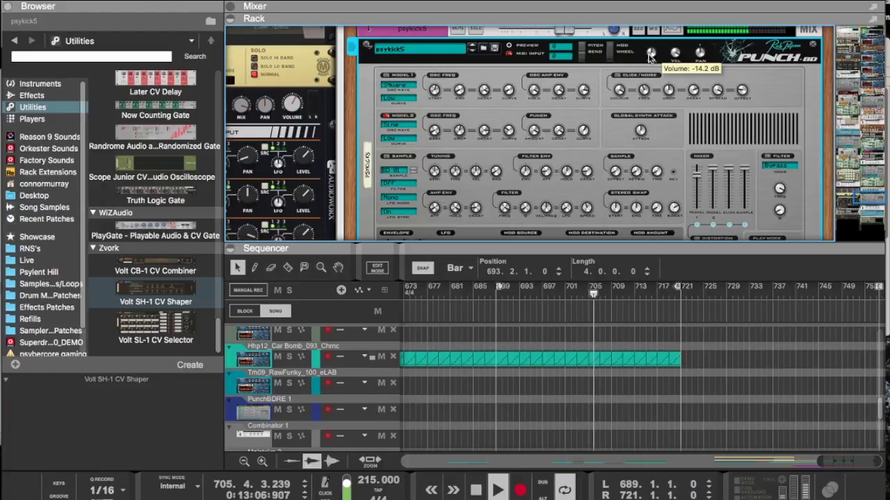
# Step: Show the mixer and rack above the sequencer and set Malström 3's modulator A rate to 1/8
pyautogui.doubleClick(592, 248)
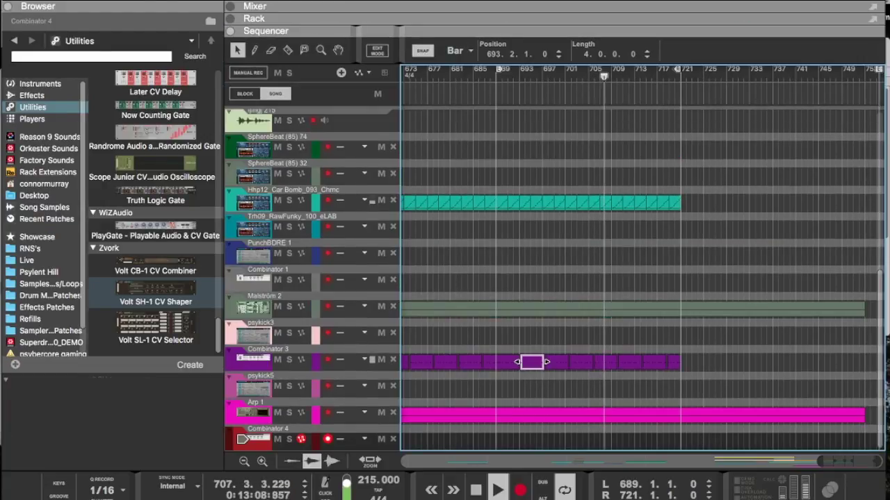
pyautogui.moveTo(620, 101); pyautogui.dragTo(642, 75)
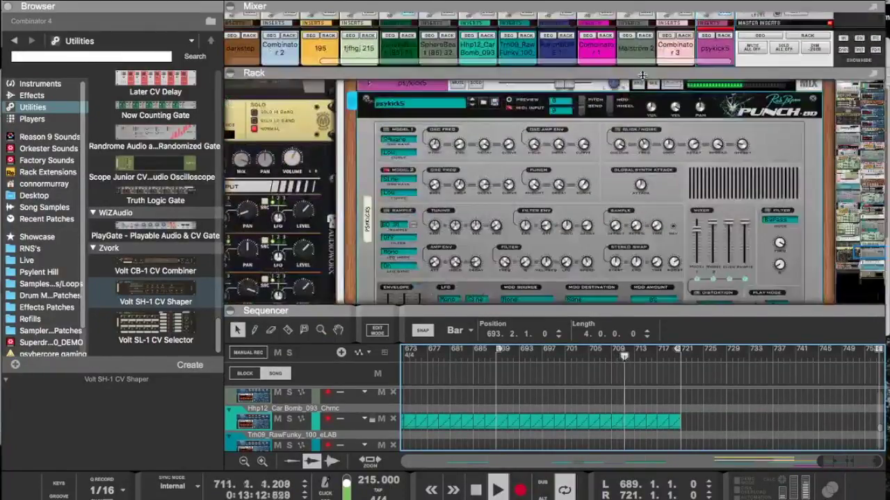
pyautogui.scroll(-5, 609, 200)
pyautogui.scroll(6, 598, 202)
pyautogui.scroll(-1, 582, 202)
pyautogui.scroll(-5, 490, 207)
pyautogui.scroll(6, 496, 194)
pyautogui.scroll(3, 497, 193)
pyautogui.click(561, 216)
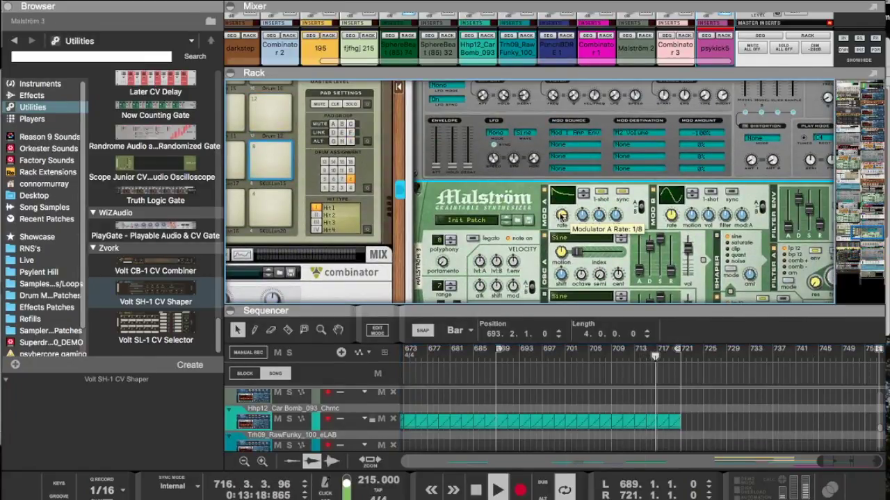
# Step: Switch on Model 2 in the psykick3 drum synth and adjust its oscillator's base frequency
pyautogui.scroll(5, 566, 240)
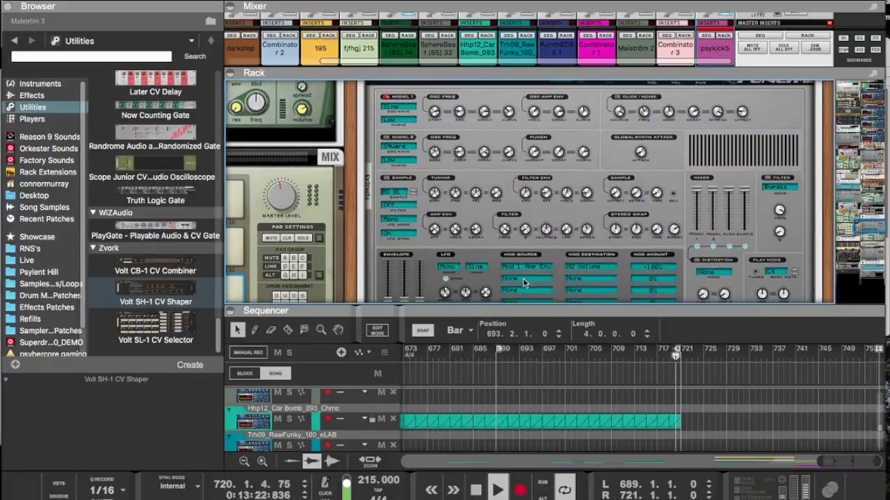
pyautogui.click(524, 283)
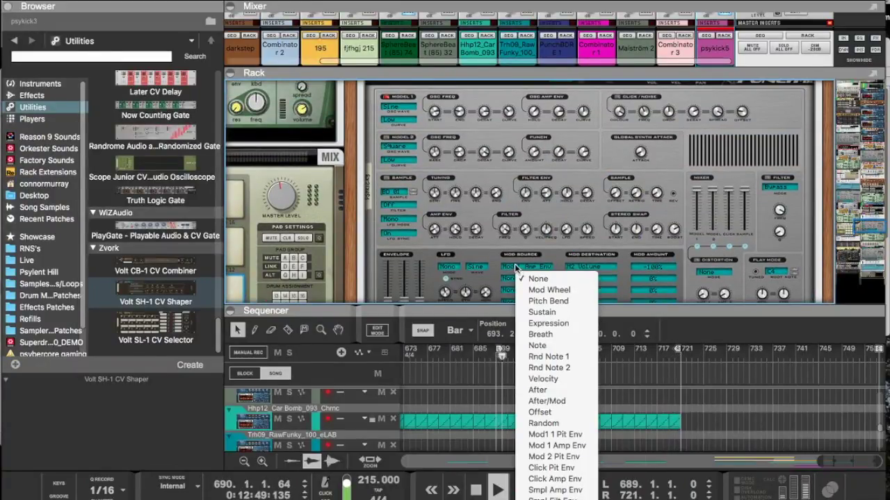
pyautogui.click(498, 269)
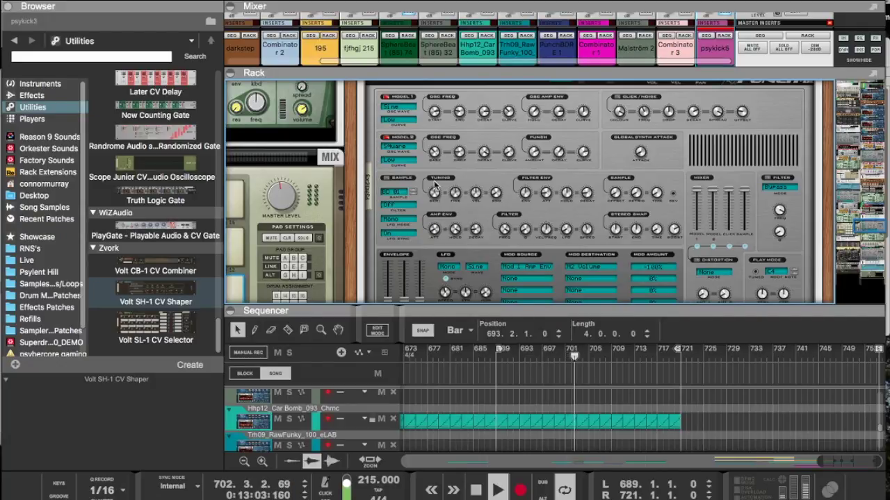
pyautogui.moveTo(435, 154); pyautogui.dragTo(435, 160)
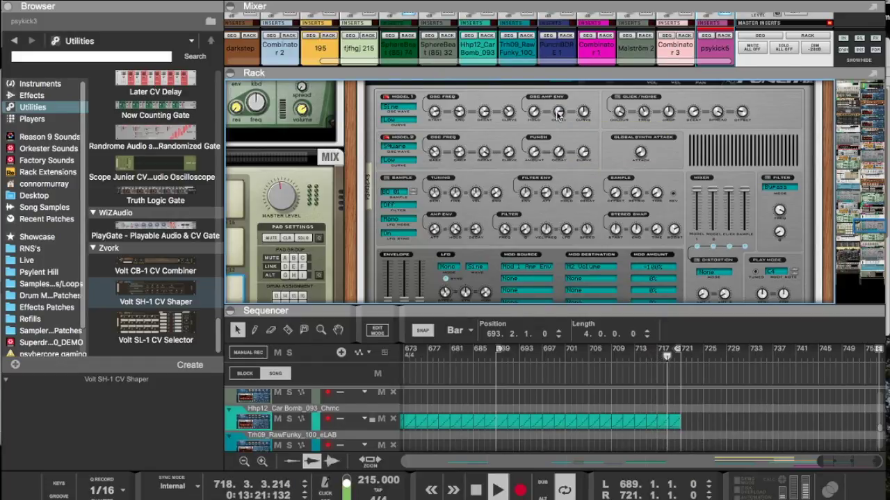
# Step: Adjust psykick3's oscillator amp envelope decay and delete the Combinator 3 clips between bars 689 and 721
pyautogui.moveTo(559, 114); pyautogui.dragTo(558, 116)
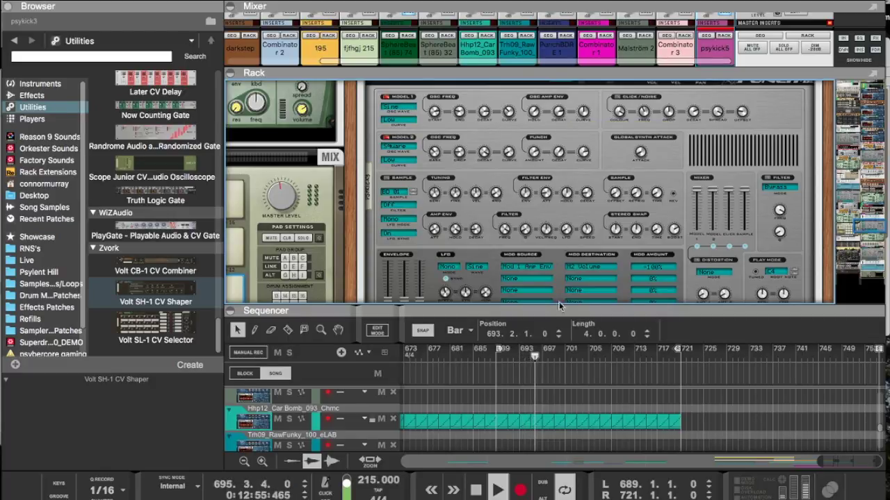
pyautogui.moveTo(555, 310); pyautogui.dragTo(555, 30)
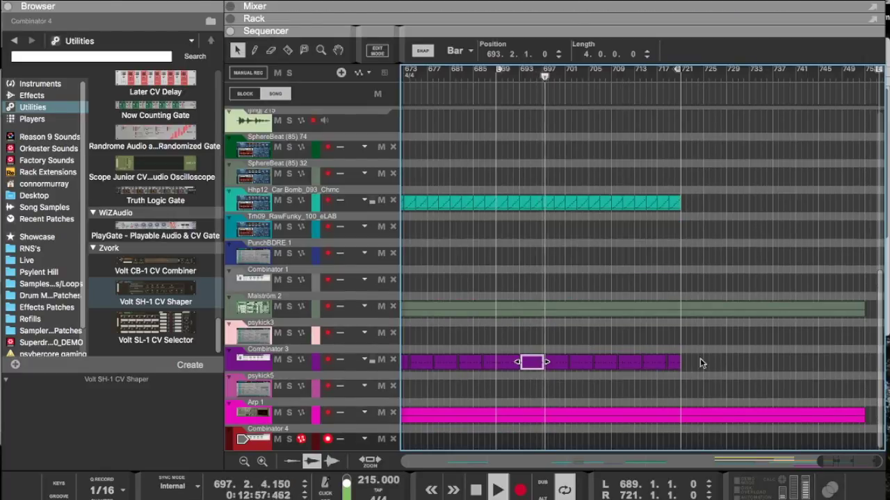
pyautogui.moveTo(505, 368); pyautogui.dragTo(504, 368)
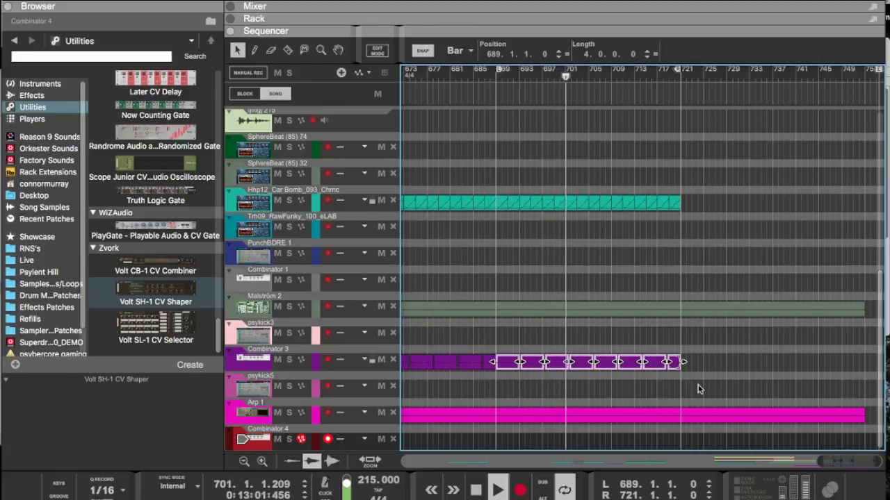
pyautogui.click(654, 387)
pyautogui.moveTo(655, 387)
pyautogui.mouseDown()
pyautogui.moveTo(574, 358)
pyautogui.moveTo(521, 354)
pyautogui.moveTo(510, 367)
pyautogui.moveTo(499, 362)
pyautogui.moveTo(507, 359)
pyautogui.mouseUp()
pyautogui.press('Delete')
# Step: Create an empty two-bar Combinator 3 clip at bar 689, open it for note editing and set snap to 1/16
pyautogui.doubleClick(501, 360)
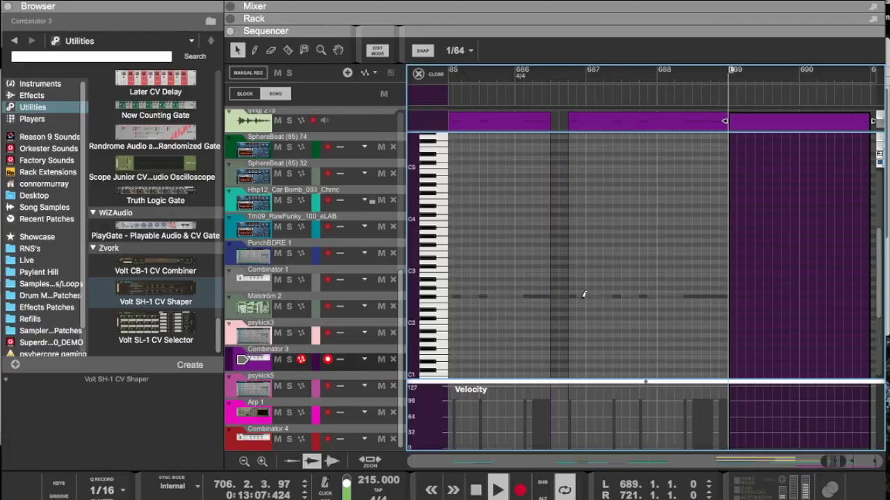
pyautogui.click(733, 292)
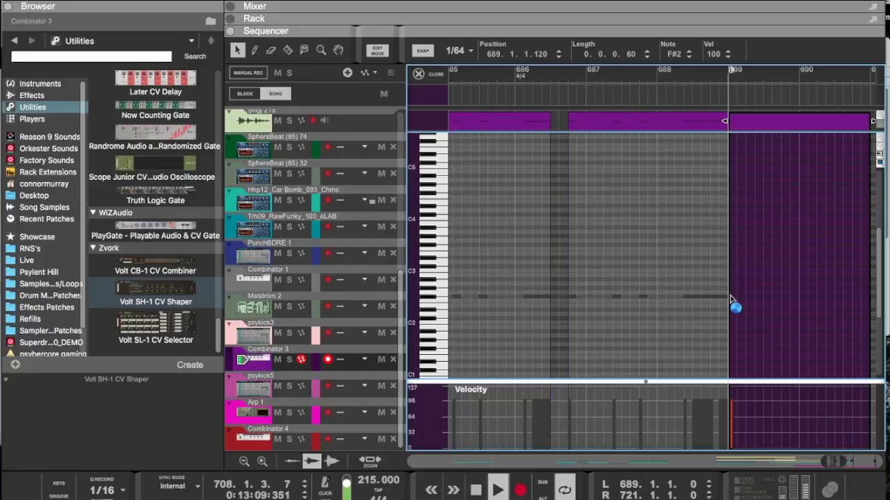
pyautogui.click(455, 51)
pyautogui.click(457, 105)
pyautogui.hscroll(5, 651, 300)
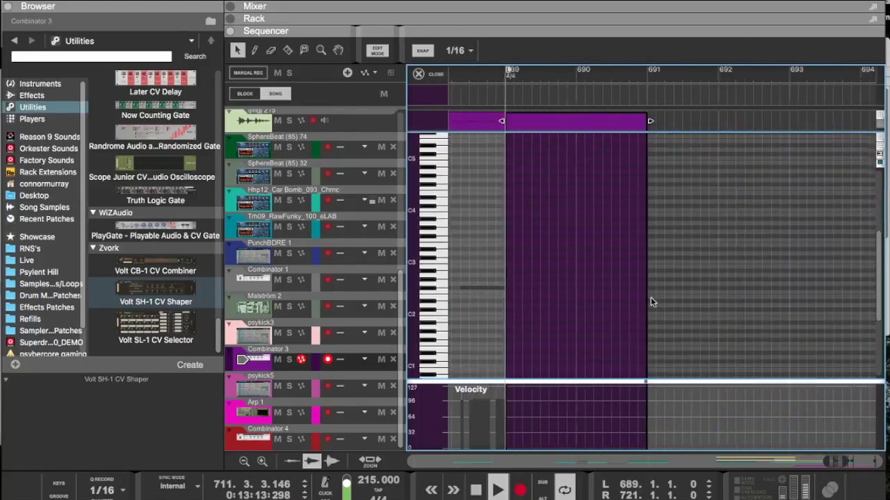
pyautogui.hscroll(-3, 499, 297)
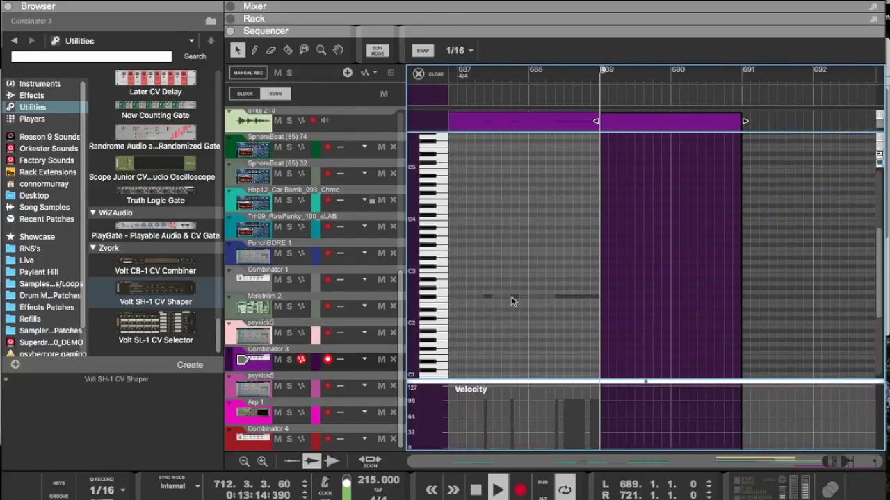
# Step: Draw seven 1/16-long F#2 notes one beat apart from bar 689 in the Combinator 3 clip and return to the arrangement
pyautogui.click(601, 295)
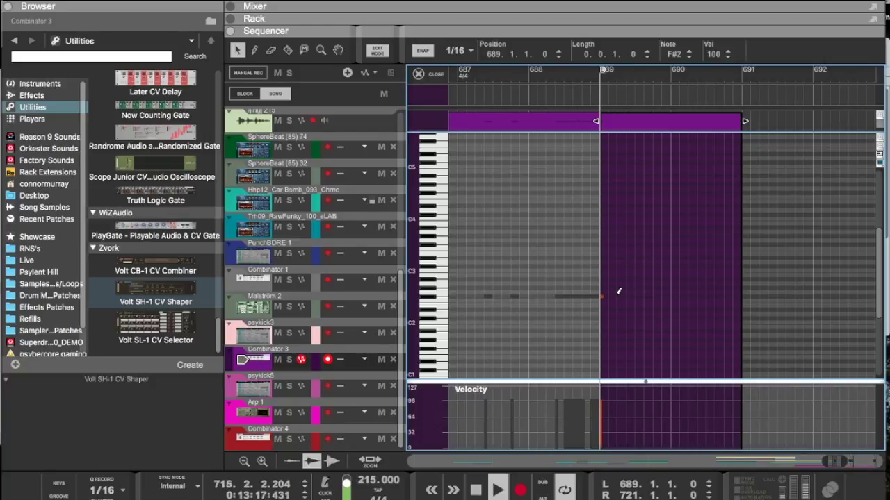
pyautogui.moveTo(620, 295); pyautogui.dragTo(618, 298)
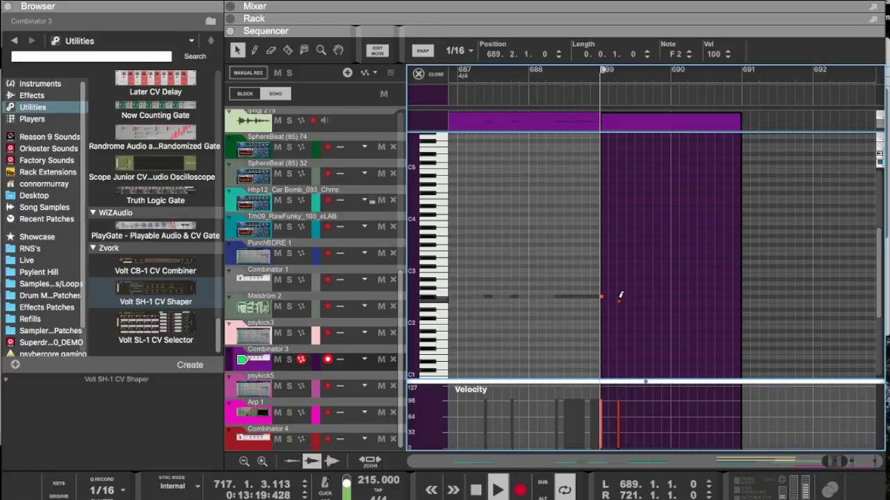
pyautogui.click(654, 296)
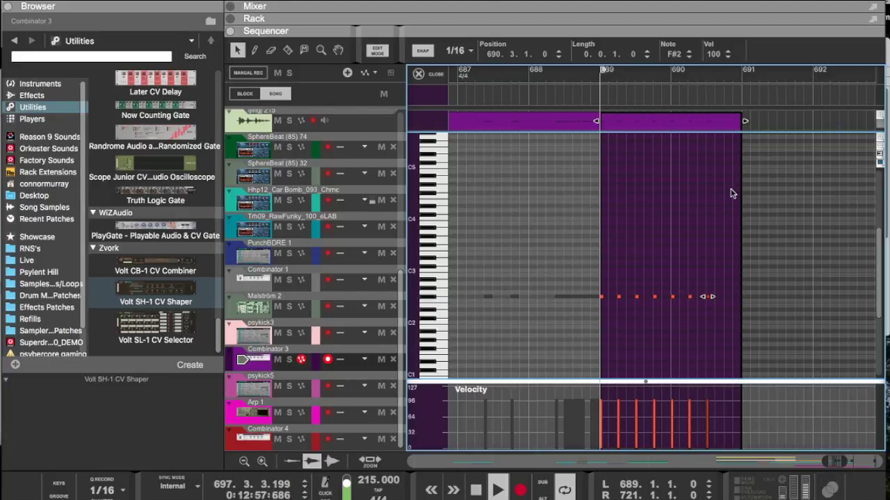
pyautogui.press('super+e')
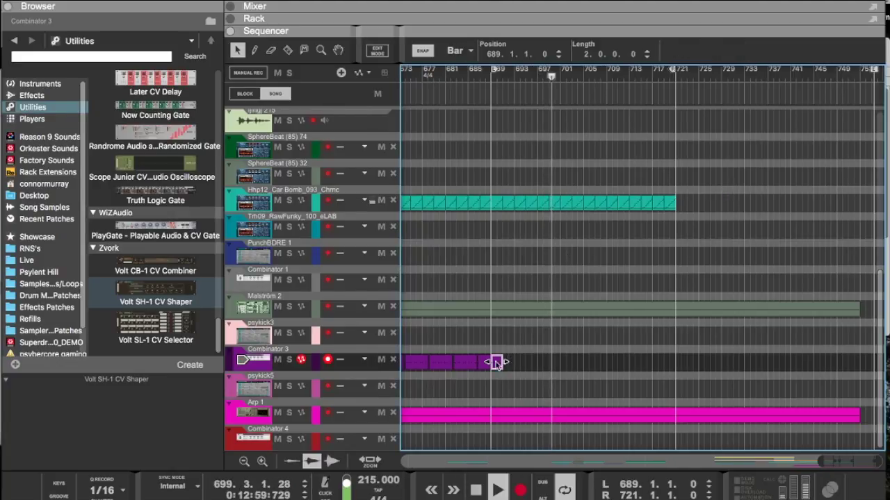
# Step: Fill the Combinator 3 track up to bar 721 with spaced copies of its short clips, the last one at bar 719
pyautogui.moveTo(496, 363); pyautogui.dragTo(572, 365)
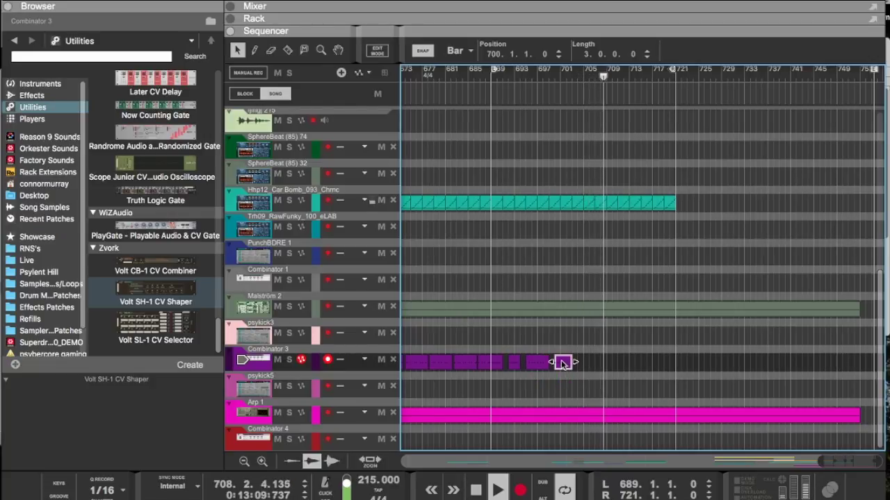
pyautogui.moveTo(563, 362); pyautogui.dragTo(585, 366)
pyautogui.moveTo(508, 364); pyautogui.dragTo(607, 364)
pyautogui.moveTo(541, 364); pyautogui.dragTo(649, 363)
pyautogui.moveTo(587, 364); pyautogui.dragTo(673, 361)
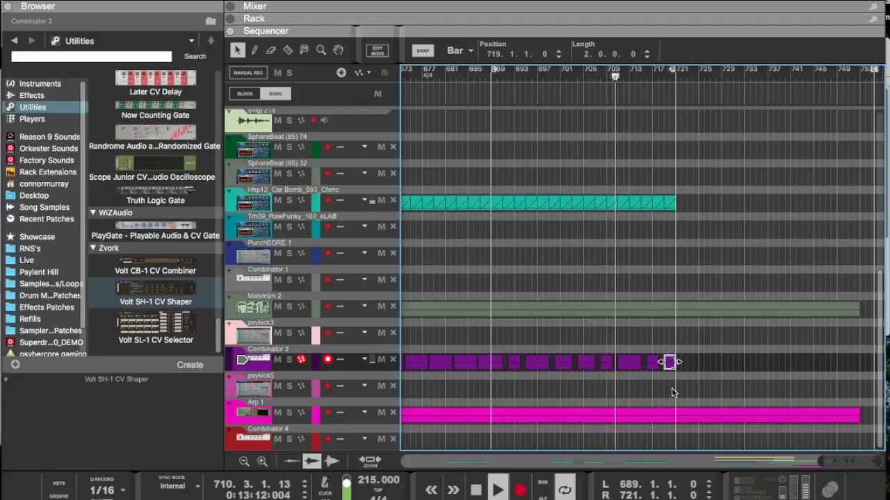
# Step: Show the rack and switch off further steps in the first half of the RPG-8's pattern
pyautogui.moveTo(613, 32); pyautogui.dragTo(591, 307)
pyautogui.scroll(-15, 591, 181)
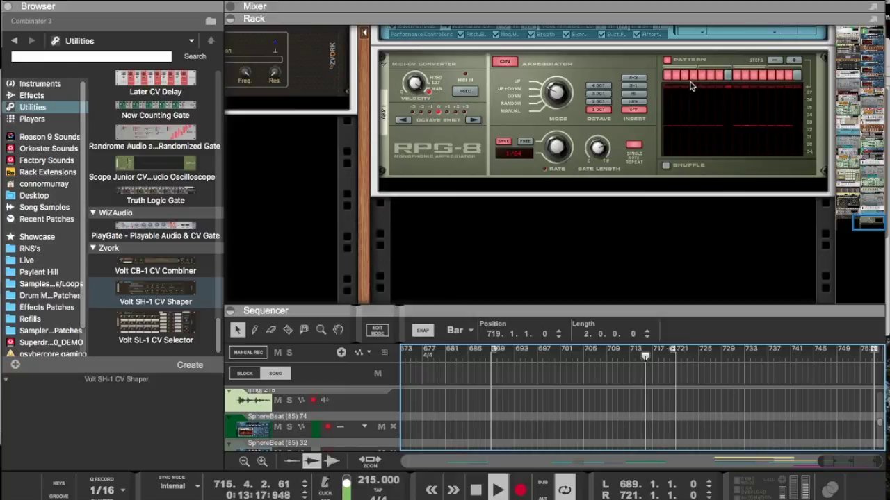
pyautogui.click(695, 75)
pyautogui.click(694, 77)
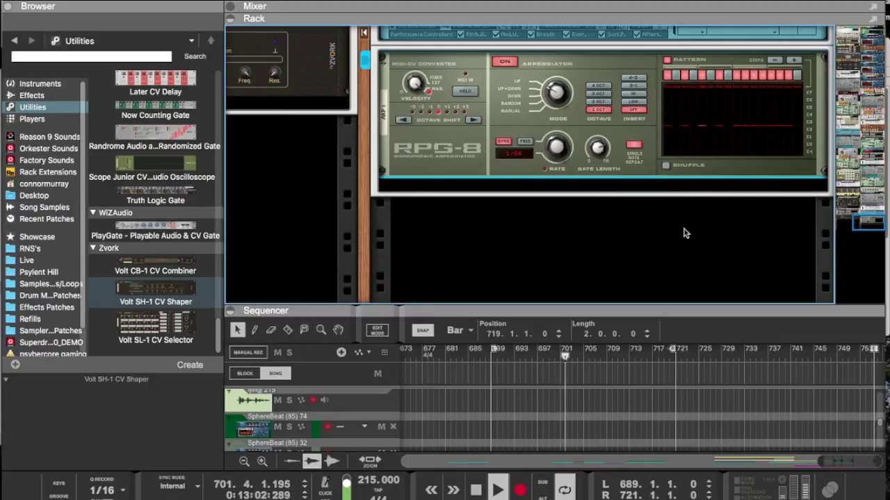
# Step: Copy the four Trh09_RawFunky clips starting at bar 545 to bar 689 and delete the Car Bomb clips between bars 689 and 705
pyautogui.moveTo(615, 312); pyautogui.dragTo(615, 30)
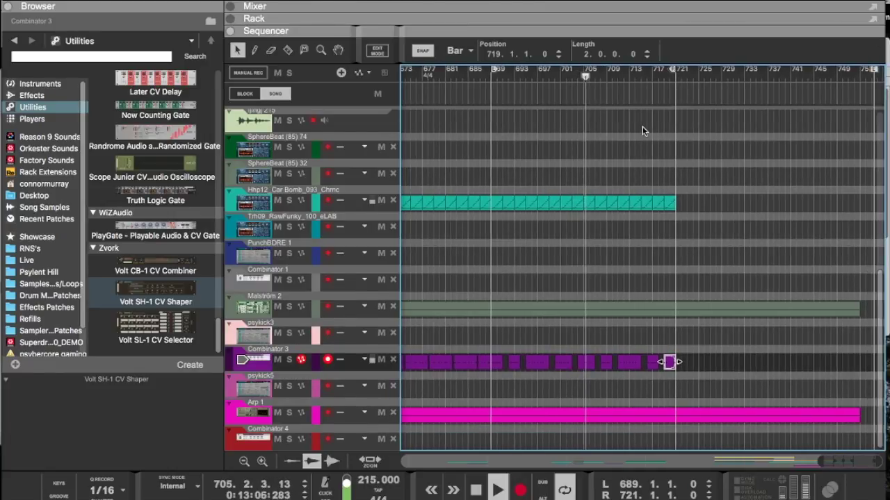
pyautogui.hscroll(-5, 629, 213)
pyautogui.hscroll(-10, 629, 216)
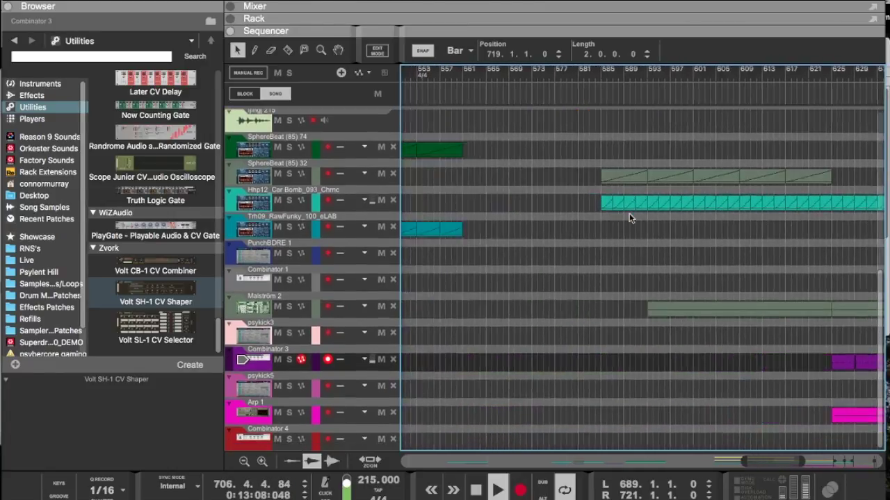
pyautogui.moveTo(484, 238); pyautogui.dragTo(484, 236)
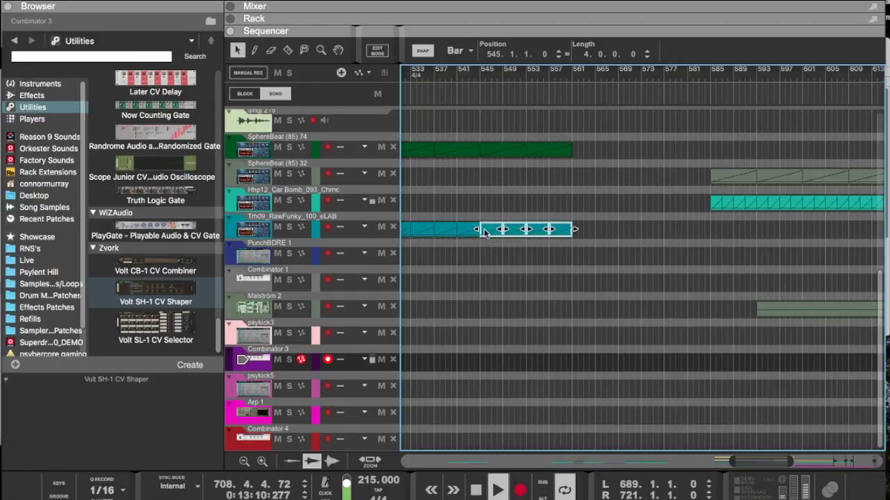
pyautogui.moveTo(484, 236); pyautogui.dragTo(622, 232)
pyautogui.moveTo(616, 169); pyautogui.dragTo(702, 202)
pyautogui.press('Delete')
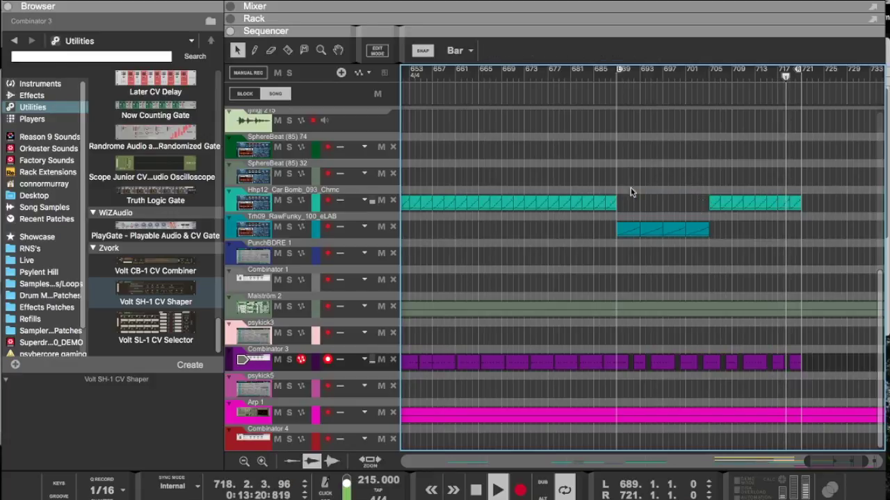
# Step: Show the Trh09_RawFunky Dr.OctoRex in the rack and set its master level to 104
pyautogui.click(256, 233)
pyautogui.moveTo(507, 30); pyautogui.dragTo(503, 173)
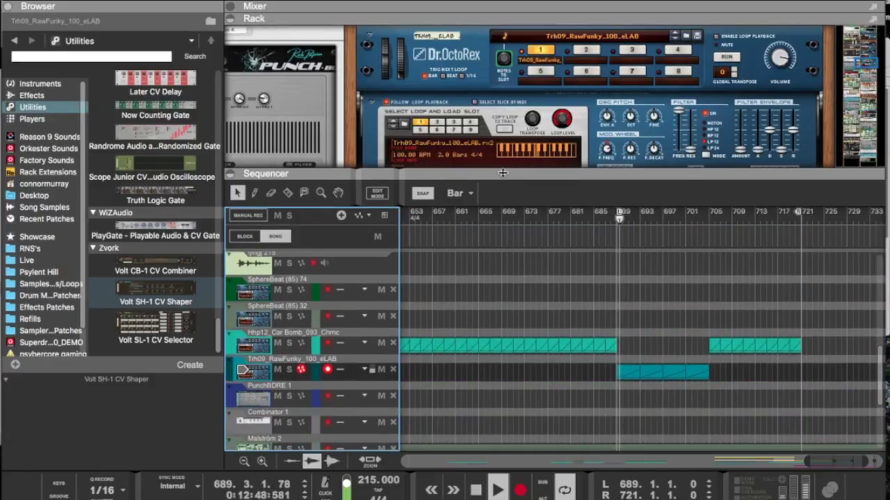
pyautogui.moveTo(780, 57); pyautogui.dragTo(780, 64)
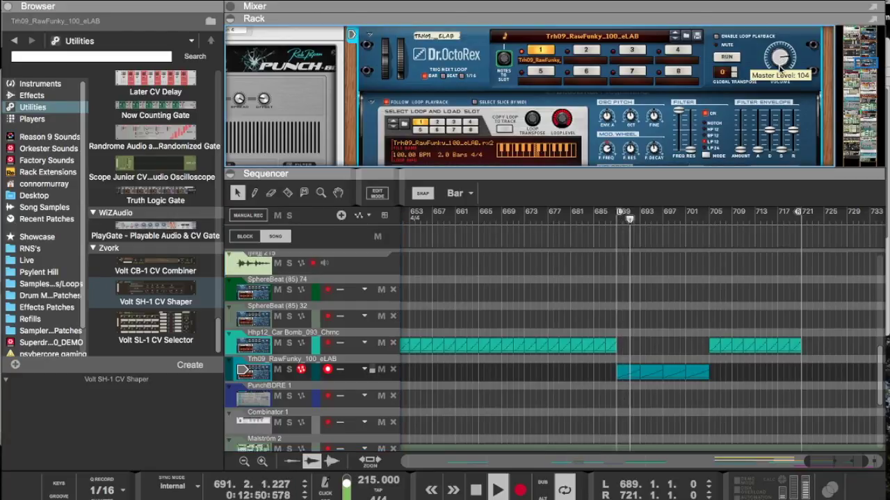
pyautogui.scroll(-10, 780, 69)
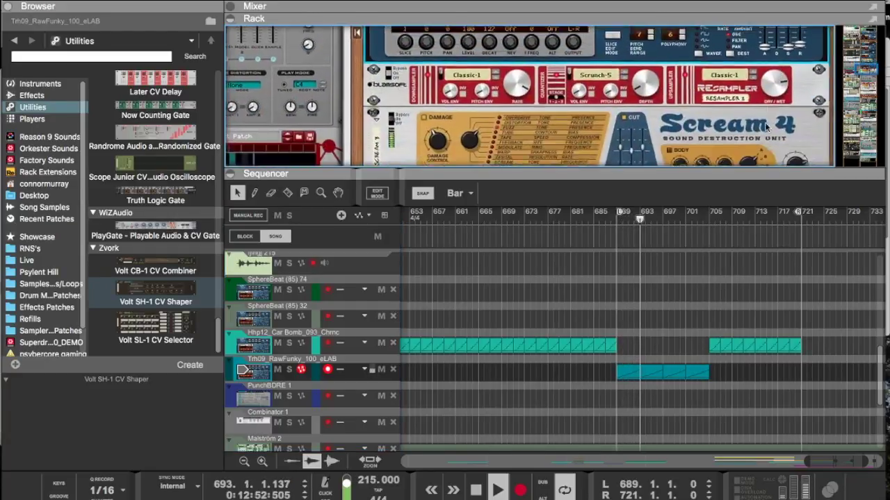
# Step: Copy the four Trh09_RawFunky clips to bar 705 and delete the remaining Car Bomb clips up to bar 721
pyautogui.moveTo(705, 311); pyautogui.dragTo(722, 375)
pyautogui.press('Delete')
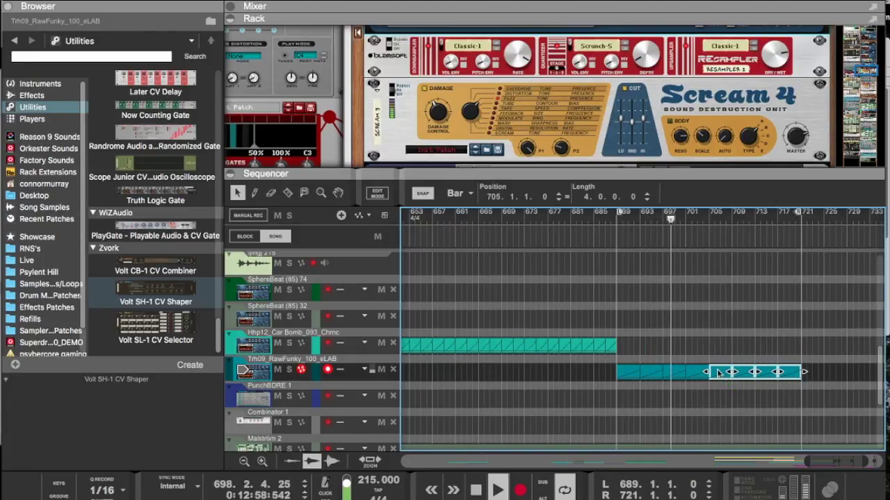
pyautogui.scroll(-5, 720, 374)
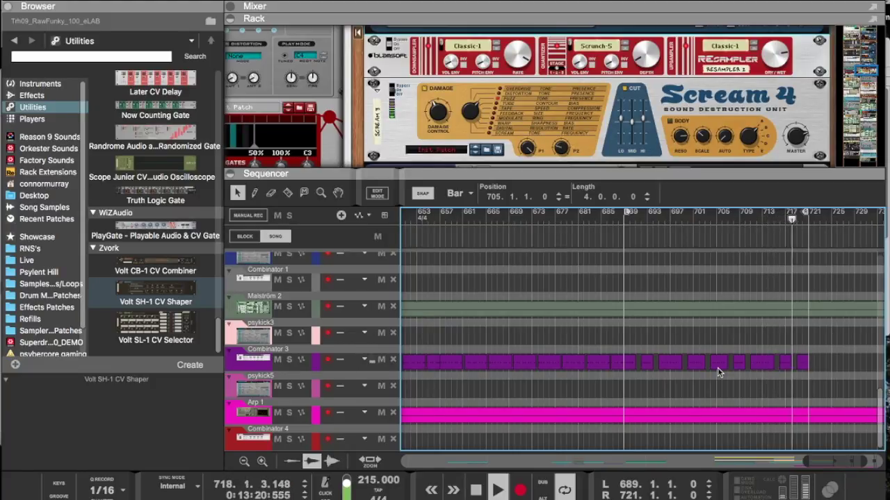
pyautogui.moveTo(654, 171); pyautogui.dragTo(610, 410)
pyautogui.scroll(-4, 595, 333)
pyautogui.scroll(-10, 592, 333)
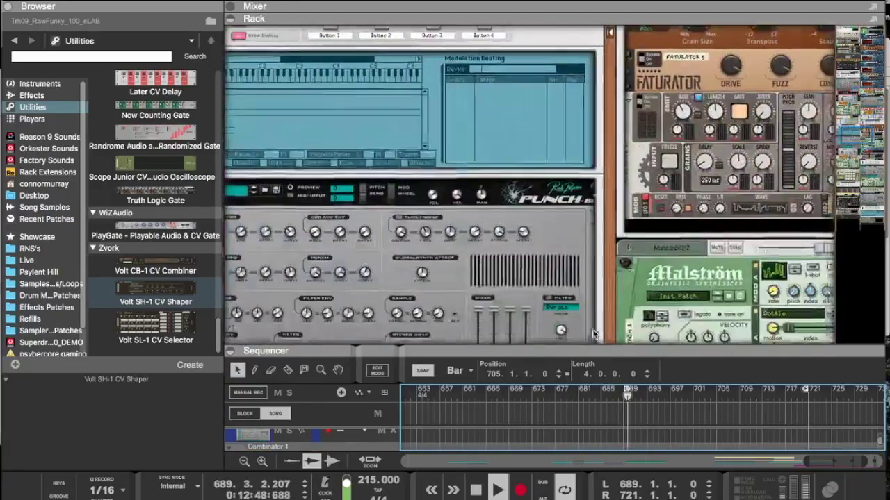
pyautogui.scroll(-2, 593, 334)
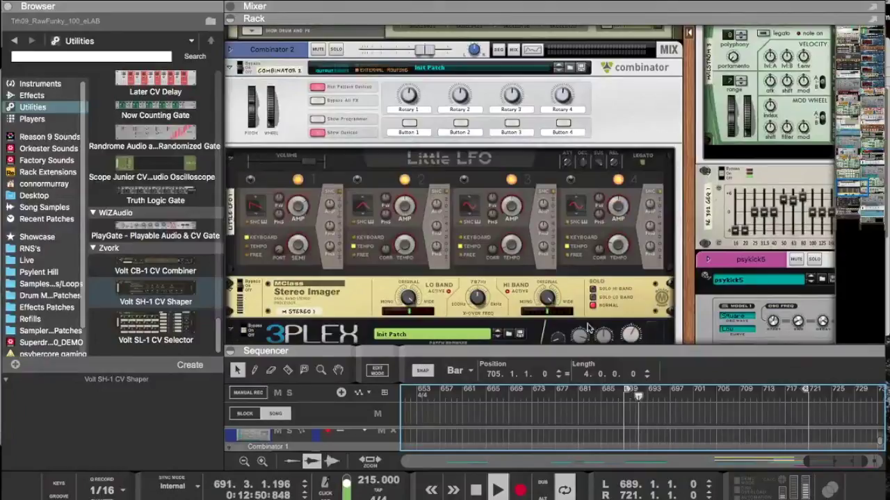
pyautogui.doubleClick(570, 352)
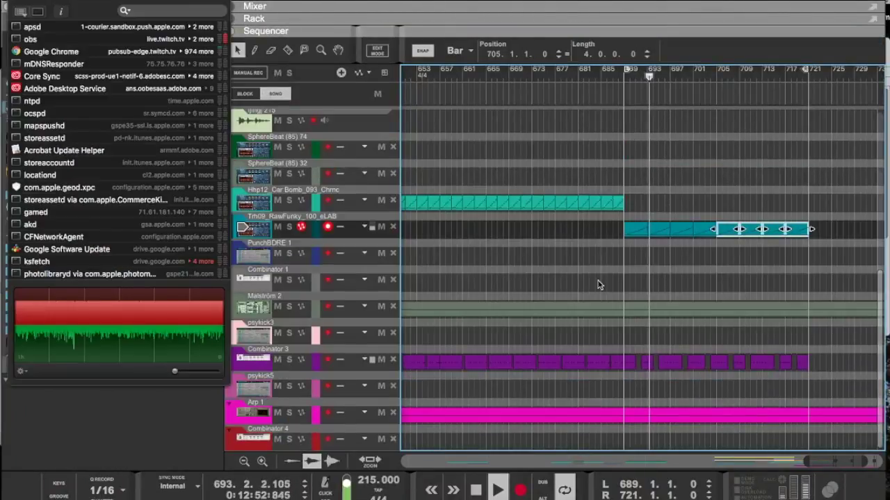
# Step: Copy the 64-bar Malström 2 clip at bar 689 to the Little LFO 1 track
pyautogui.scroll(7, 600, 284)
pyautogui.scroll(-5, 600, 285)
pyautogui.hscroll(-3, 599, 285)
pyautogui.scroll(6, 599, 285)
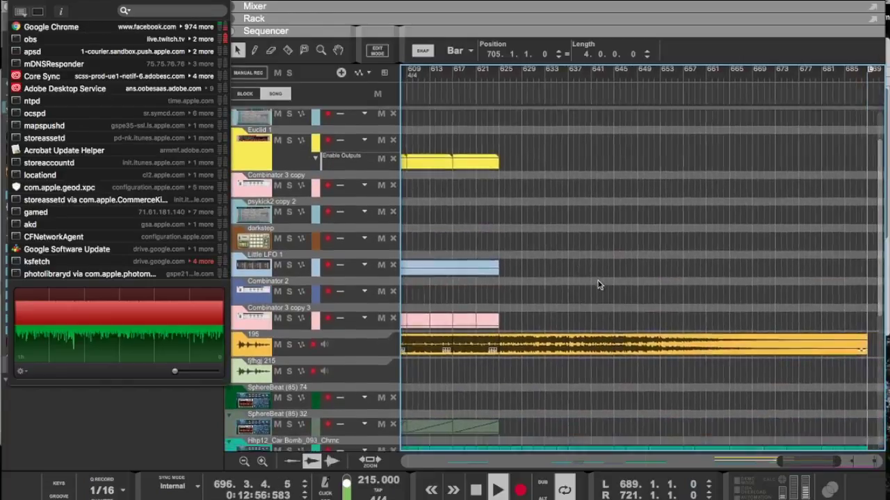
pyautogui.scroll(-10, 599, 285)
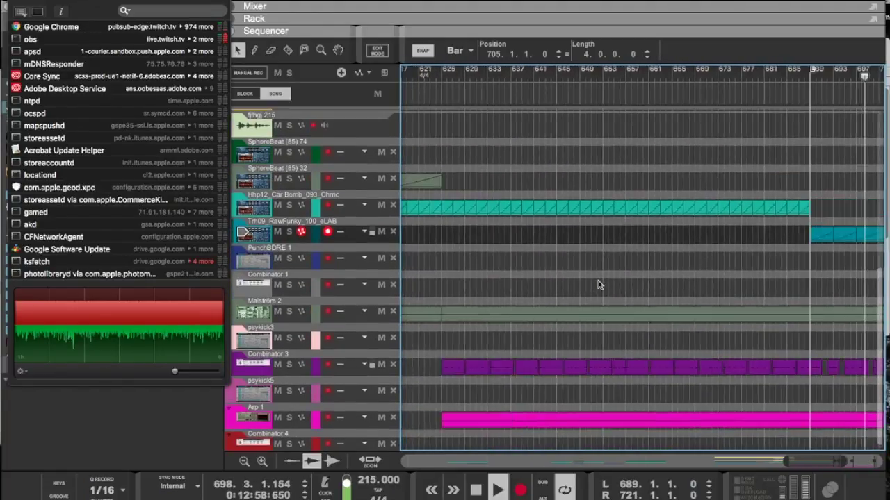
pyautogui.moveTo(528, 316); pyautogui.dragTo(525, 182)
# Step: Insert Ochen K.'s Glitch effect between the 3Plex delay and the Spider CV in Combinator 2
pyautogui.moveTo(549, 30); pyautogui.dragTo(516, 319)
pyautogui.scroll(-2, 467, 200)
pyautogui.scroll(-2, 464, 199)
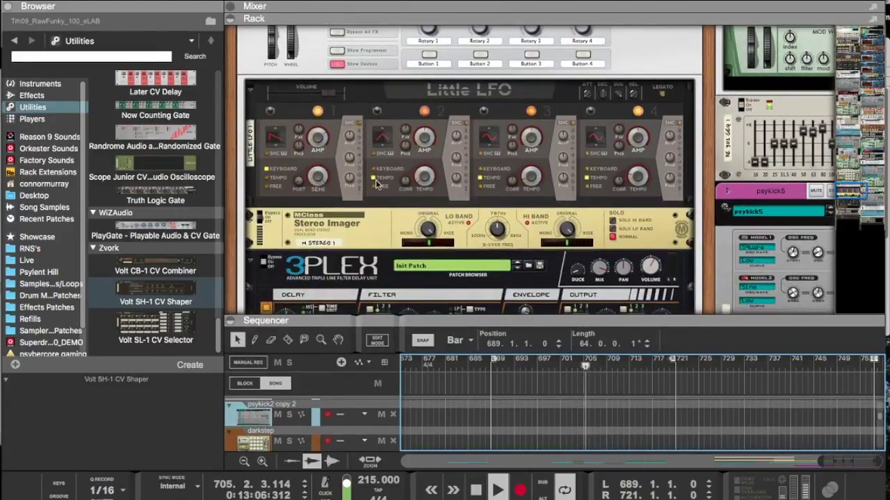
pyautogui.click(329, 175)
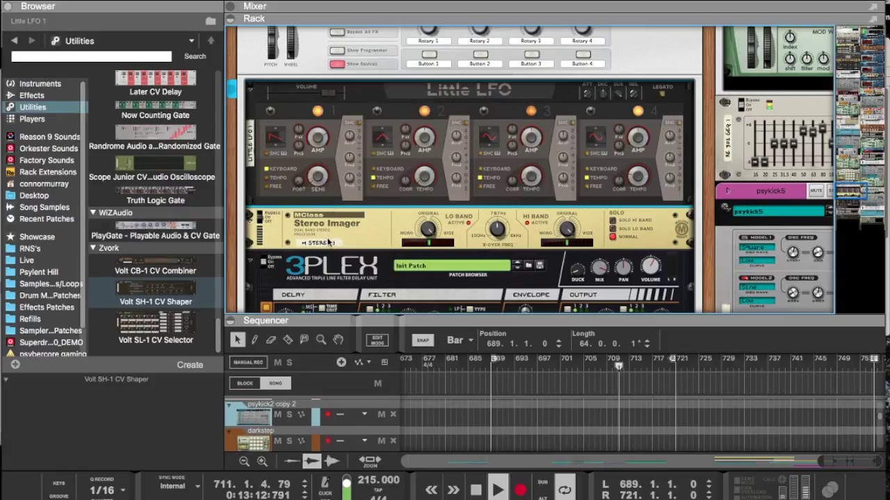
pyautogui.scroll(-3, 330, 243)
pyautogui.scroll(-4, 335, 153)
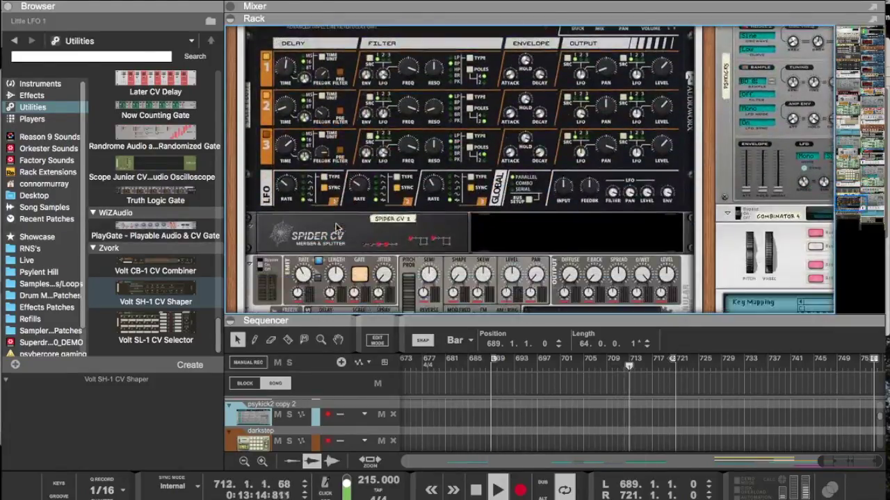
pyautogui.rightClick(335, 211)
pyautogui.moveTo(370, 302)
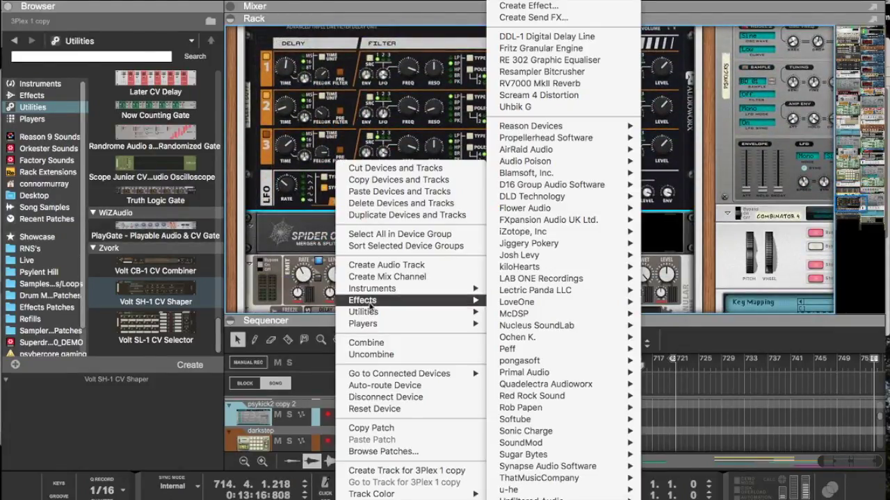
pyautogui.moveTo(529, 346)
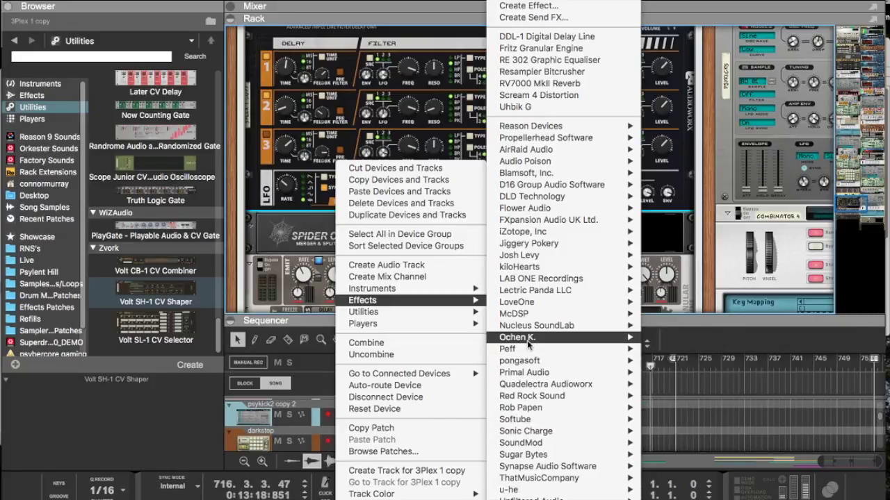
pyautogui.click(657, 349)
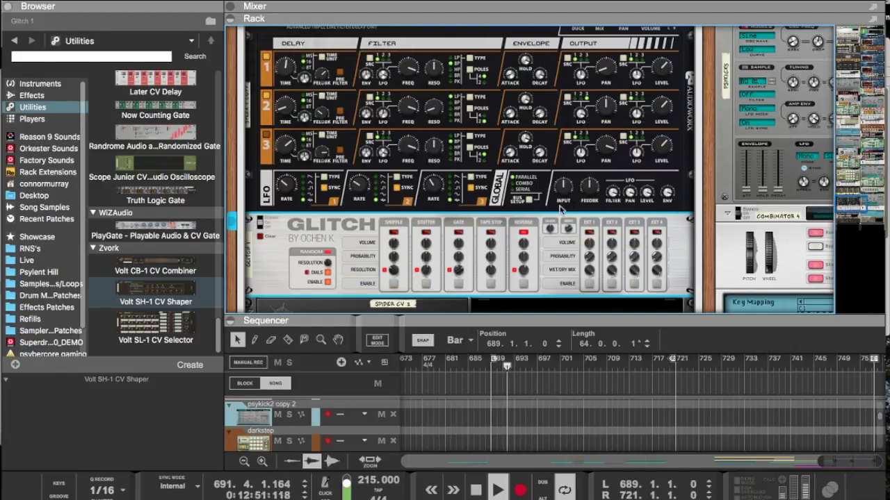
# Step: Examine the device chain in Combinator 2, from Little LFO through the 3Plex and Glitch to the Volt SH-1
pyautogui.scroll(6, 549, 156)
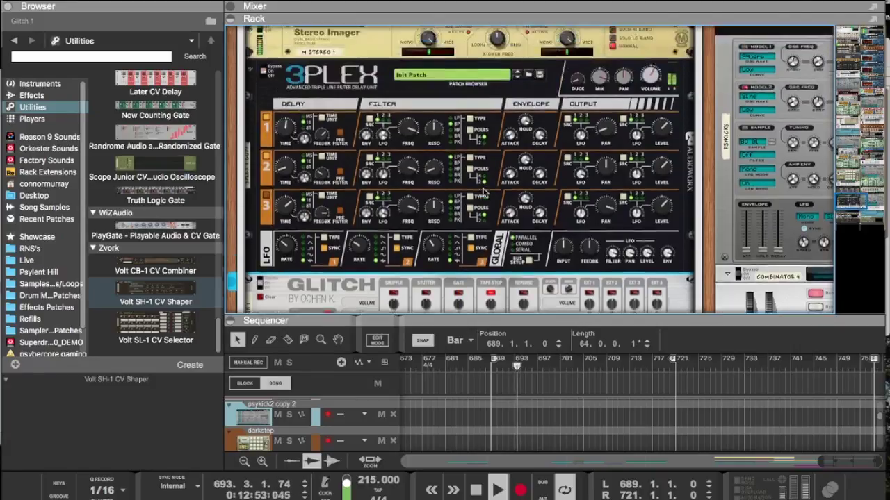
pyautogui.scroll(2, 568, 162)
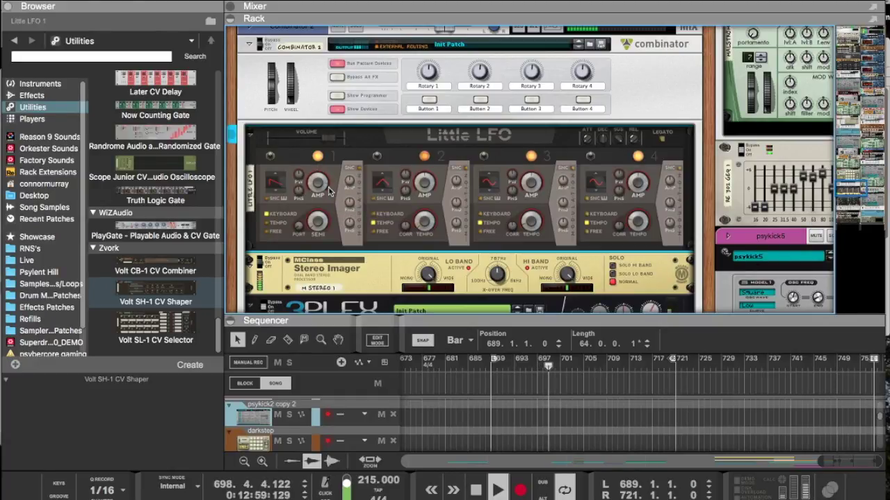
pyautogui.scroll(-10, 330, 192)
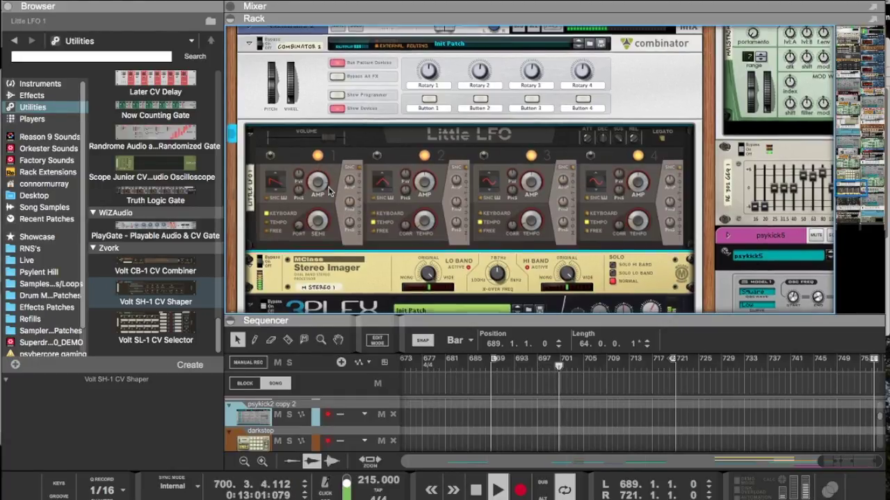
pyautogui.scroll(5, 331, 197)
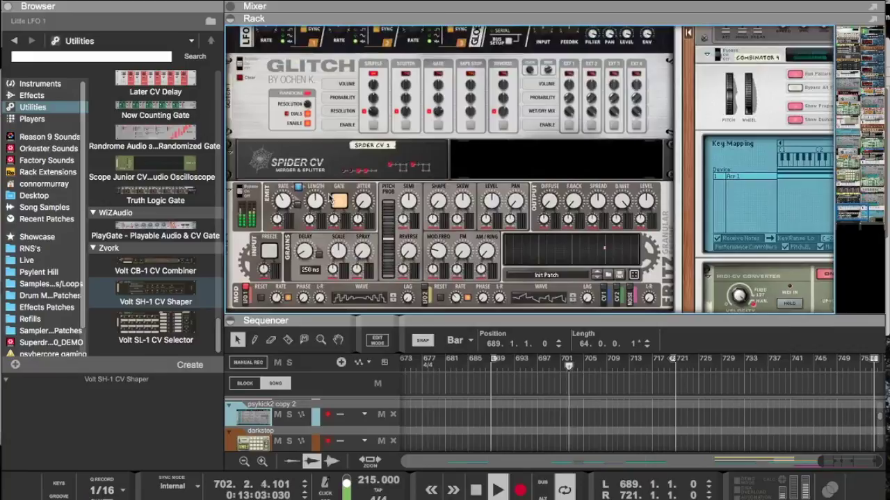
pyautogui.scroll(5, 330, 198)
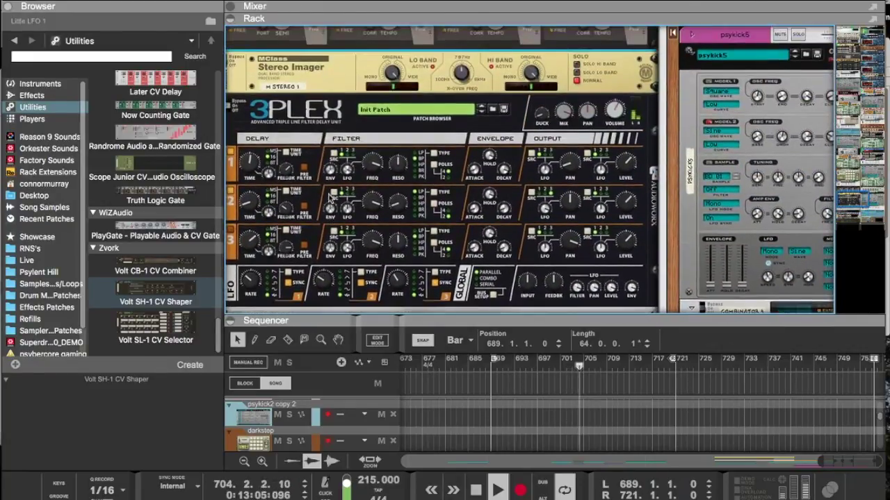
pyautogui.scroll(-10, 381, 199)
pyautogui.scroll(3, 382, 199)
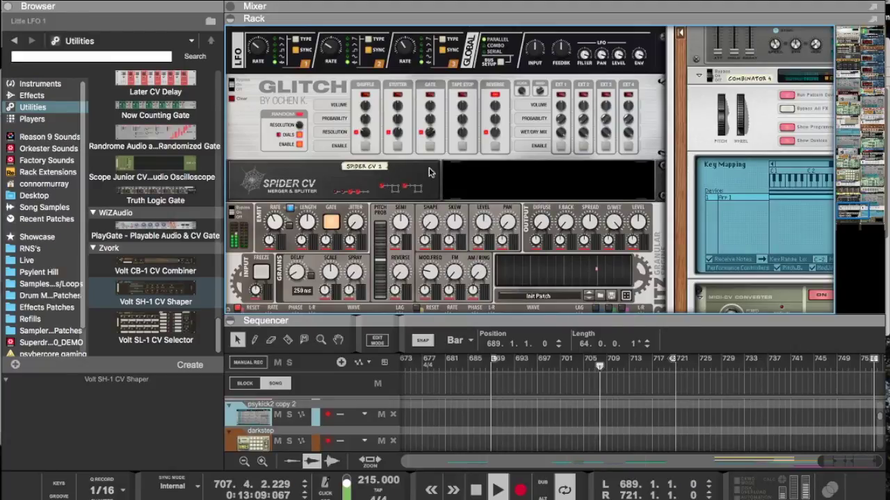
pyautogui.scroll(8, 413, 104)
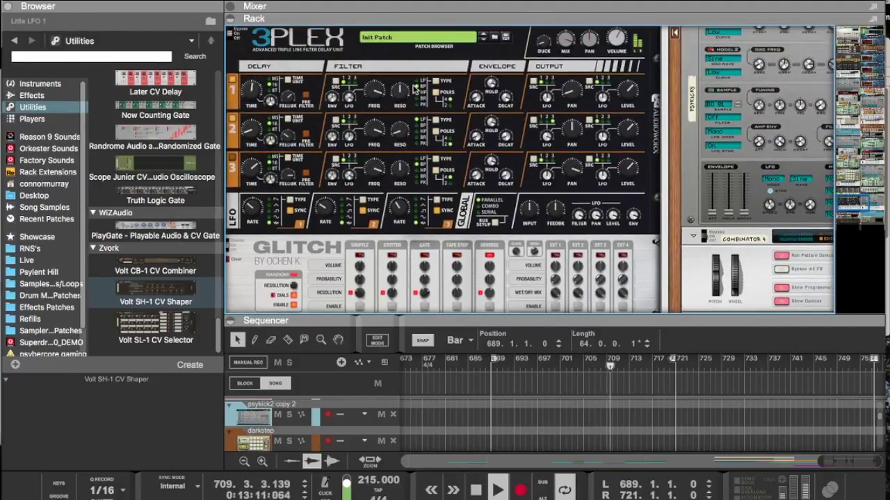
pyautogui.scroll(5, 413, 88)
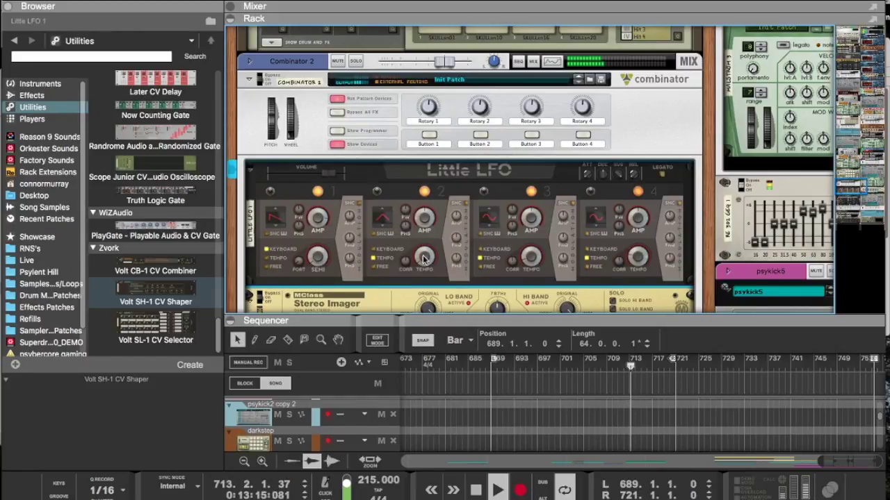
pyautogui.scroll(-8, 410, 240)
pyautogui.scroll(-6, 424, 261)
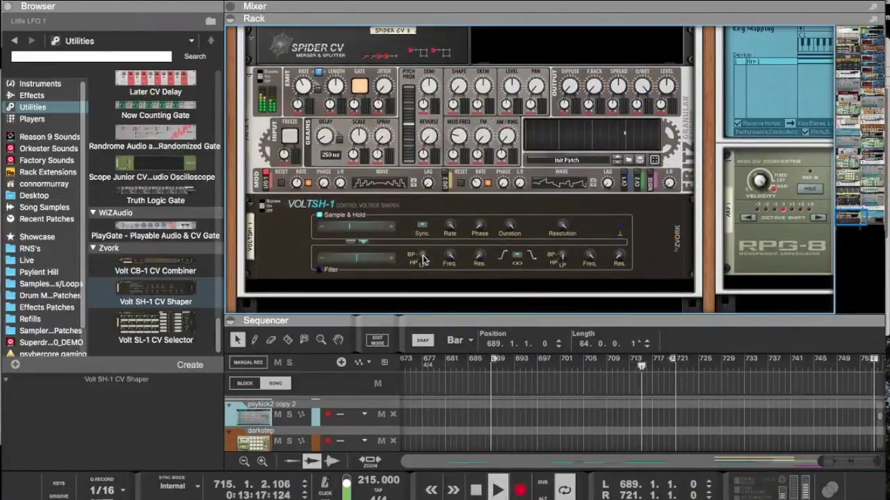
pyautogui.scroll(2, 423, 261)
pyautogui.scroll(8, 423, 260)
pyautogui.scroll(-3, 423, 261)
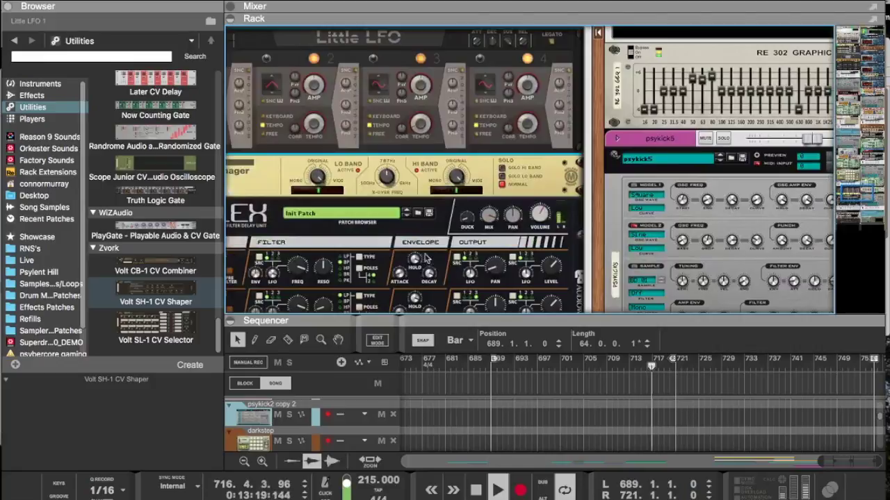
# Step: Turn down the tempo of oscillator 4 on the Little LFO in Combinator 2
pyautogui.moveTo(531, 127); pyautogui.dragTo(528, 152)
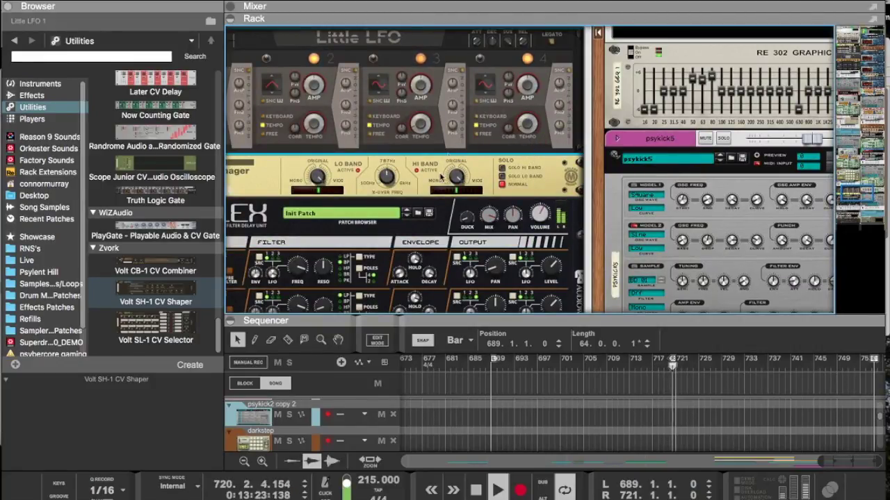
pyautogui.hscroll(-3, 440, 176)
pyautogui.scroll(1, 439, 177)
pyautogui.scroll(1, 439, 177)
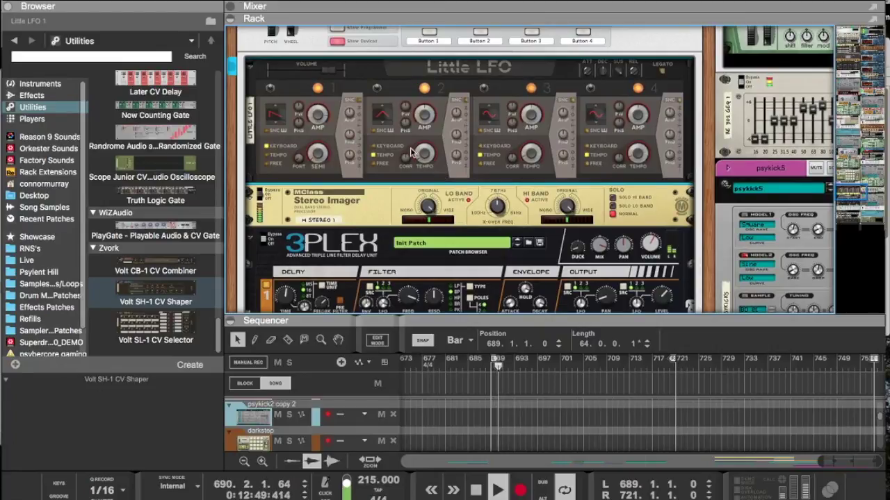
pyautogui.scroll(-3, 357, 203)
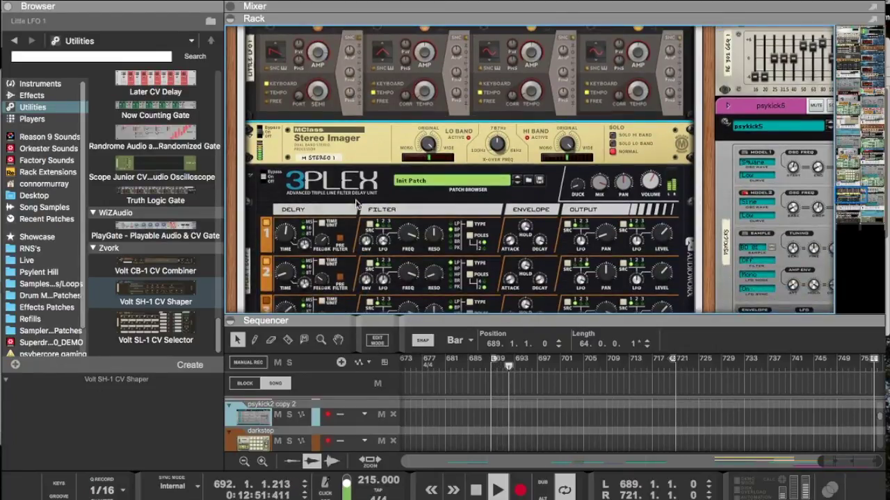
# Step: Enlarge the sequencer and examine the clips on the tracks around bars 689 to 721
pyautogui.moveTo(391, 318); pyautogui.dragTo(394, 89)
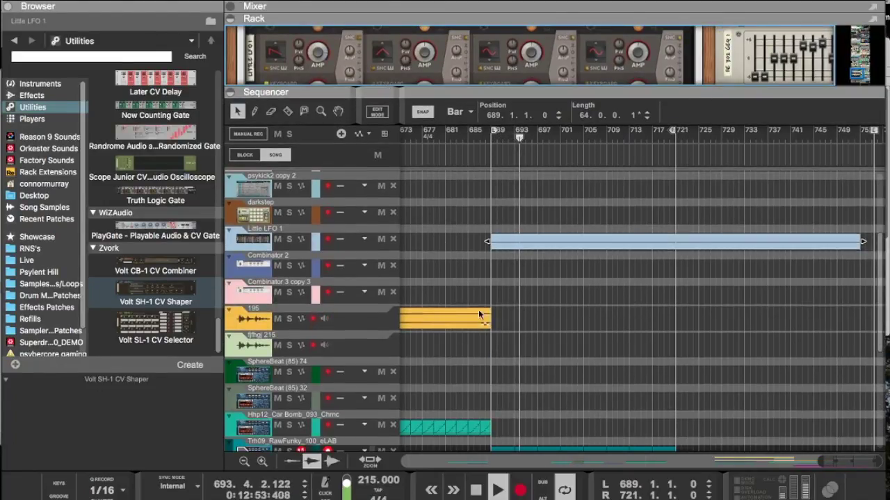
pyautogui.scroll(-5, 485, 315)
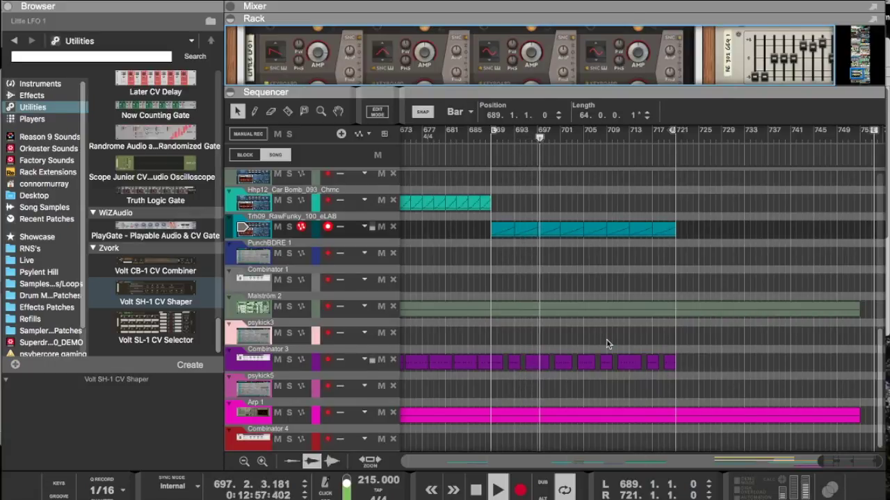
# Step: Switch to the Chrome browser and read the posts on the Facebook event page for the live stream
pyautogui.hotkey('ctrl', 'Up')
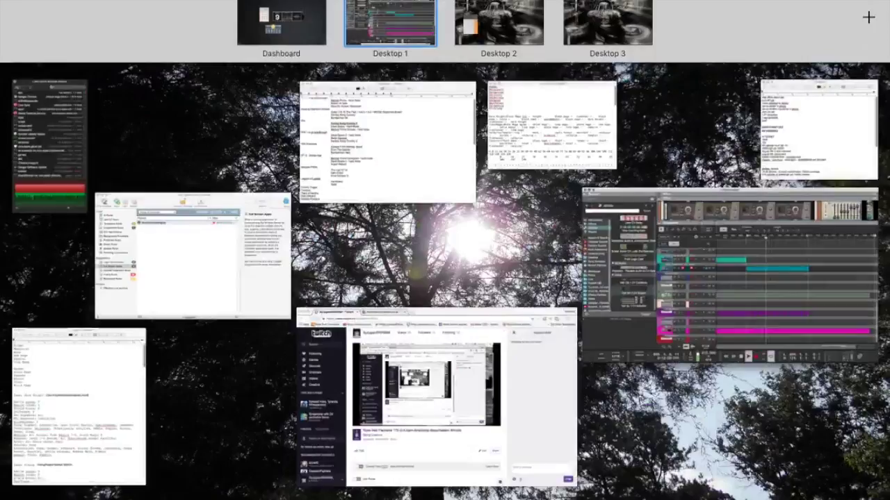
pyautogui.click(426, 437)
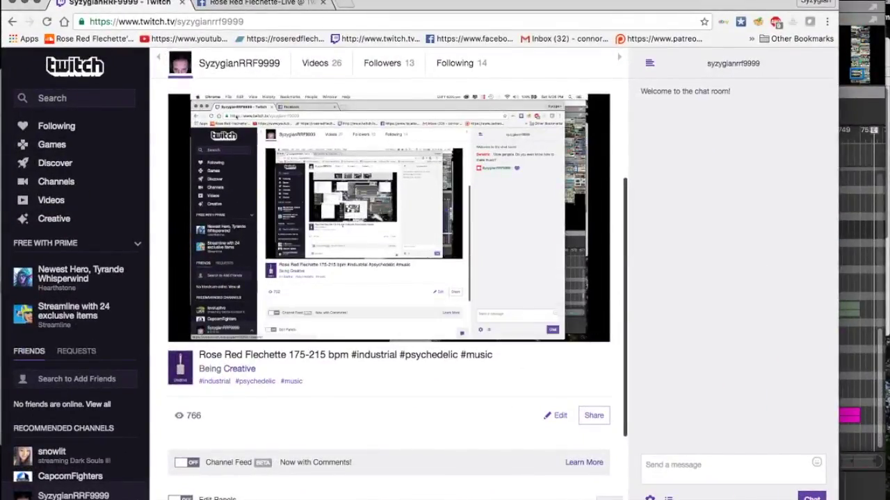
pyautogui.click(271, 4)
pyautogui.scroll(5, 262, 181)
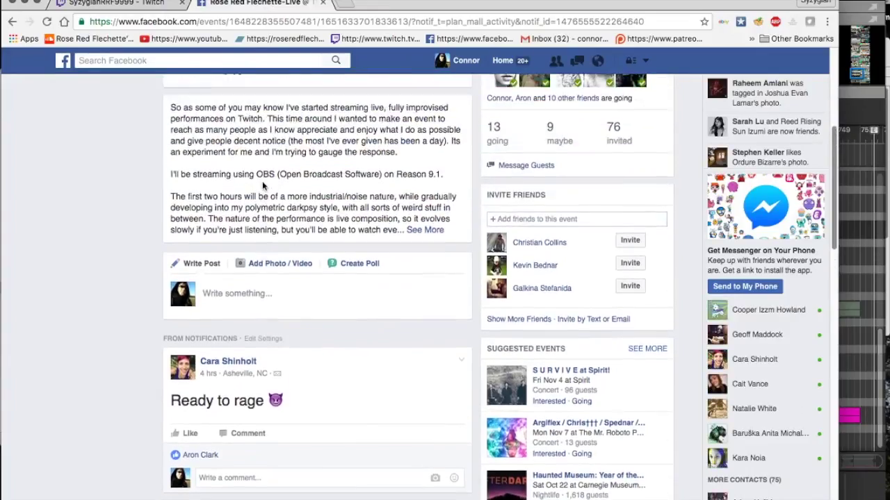
pyautogui.scroll(-10, 262, 180)
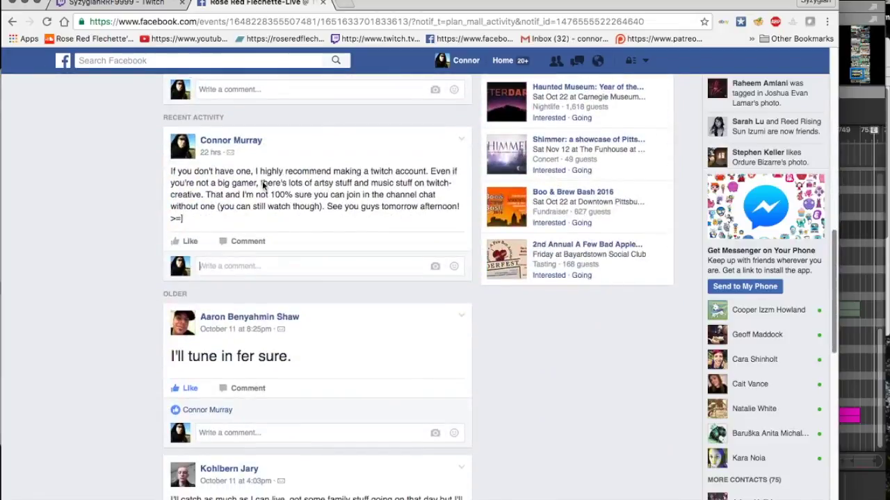
# Step: Check the viewer list on the Twitch channel and reload the channel page
pyautogui.click(150, 5)
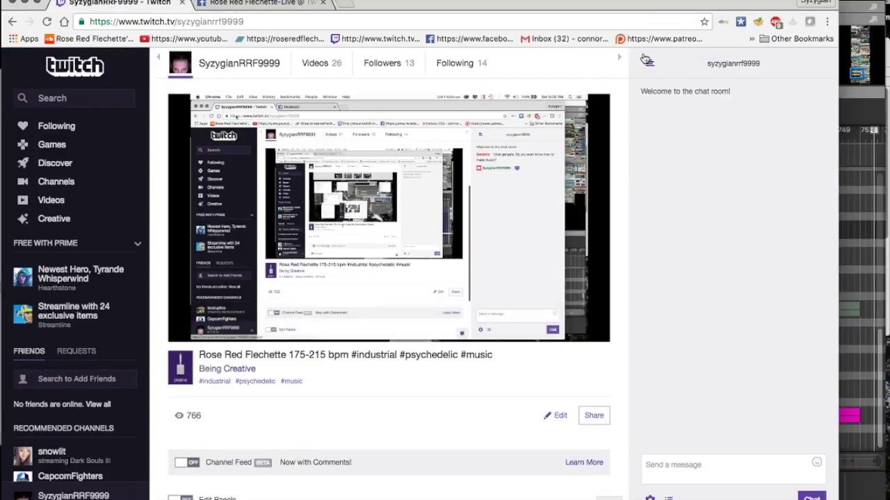
pyautogui.click(648, 63)
pyautogui.click(648, 63)
pyautogui.click(669, 497)
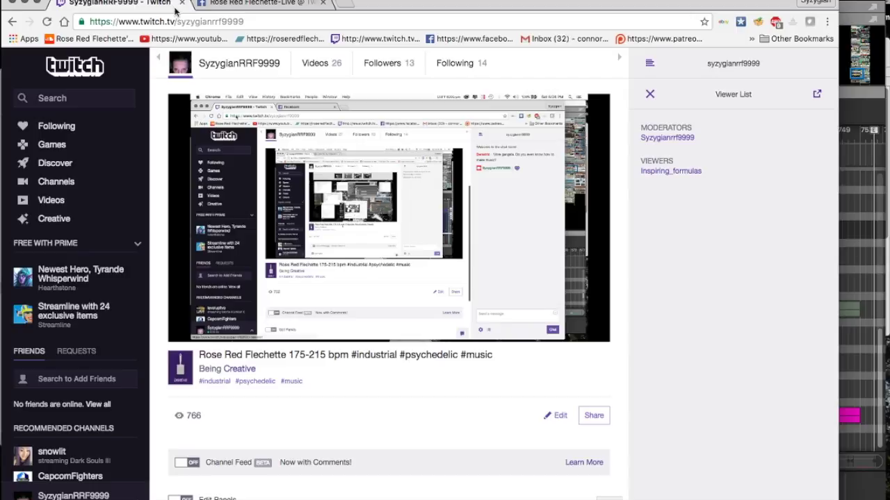
pyautogui.click(47, 22)
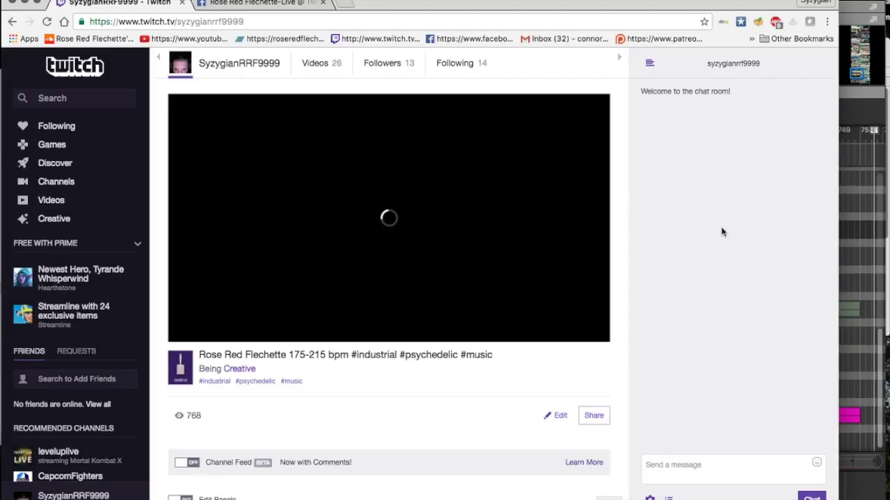
# Step: Switch back to Reason and enlarge the rack to show the 3Plex delay and Glitch in Combinator 2
pyautogui.click(856, 3)
pyautogui.hscroll(-1, 652, 293)
pyautogui.scroll(3, 652, 293)
pyautogui.scroll(3, 651, 292)
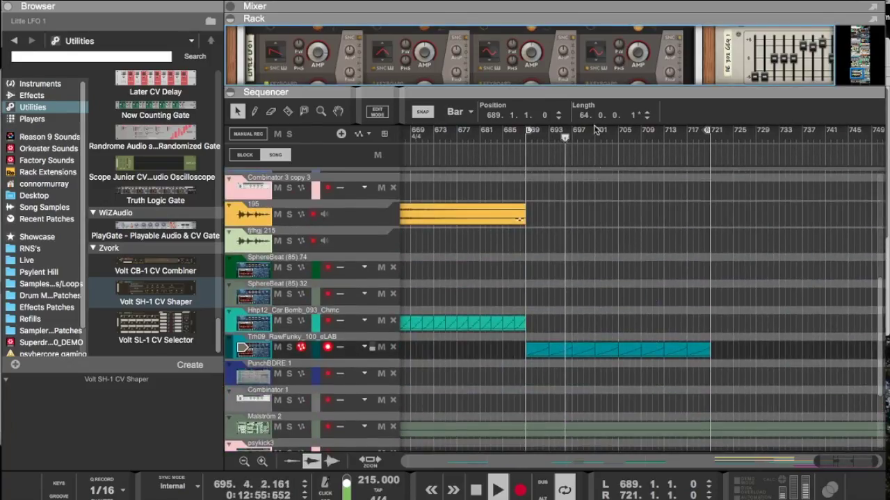
pyautogui.moveTo(588, 86); pyautogui.dragTo(568, 343)
pyautogui.scroll(-3, 496, 182)
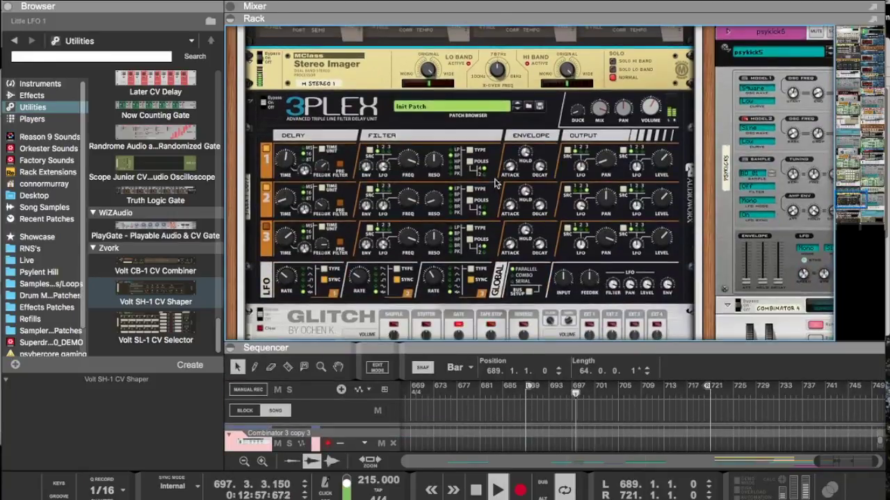
# Step: Insert the Uhbik G effect between the 3Plex delay and Glitch, raising its grain size and lowering its transpose
pyautogui.rightClick(445, 293)
pyautogui.moveTo(465, 306)
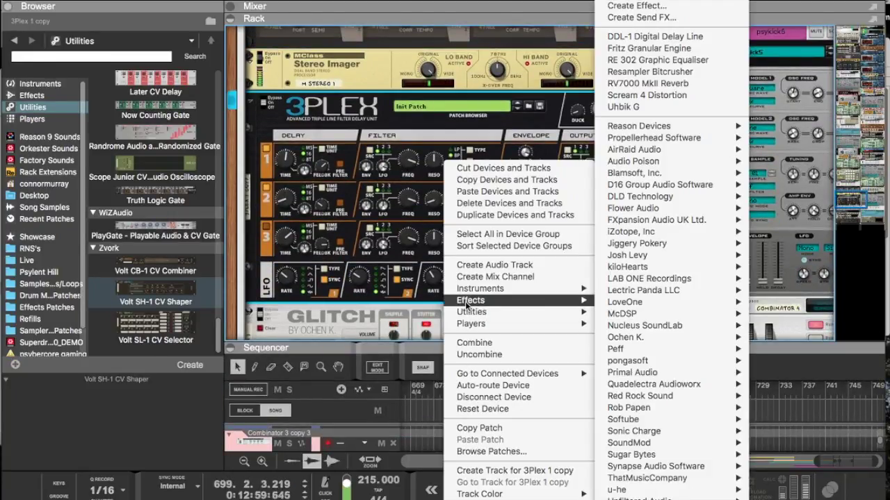
pyautogui.click(622, 107)
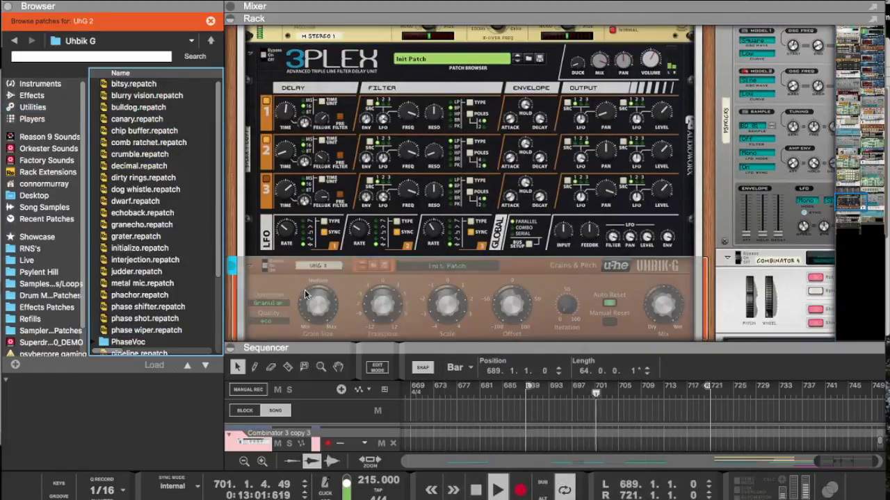
pyautogui.moveTo(315, 308); pyautogui.dragTo(321, 200)
pyautogui.moveTo(381, 307); pyautogui.dragTo(392, 363)
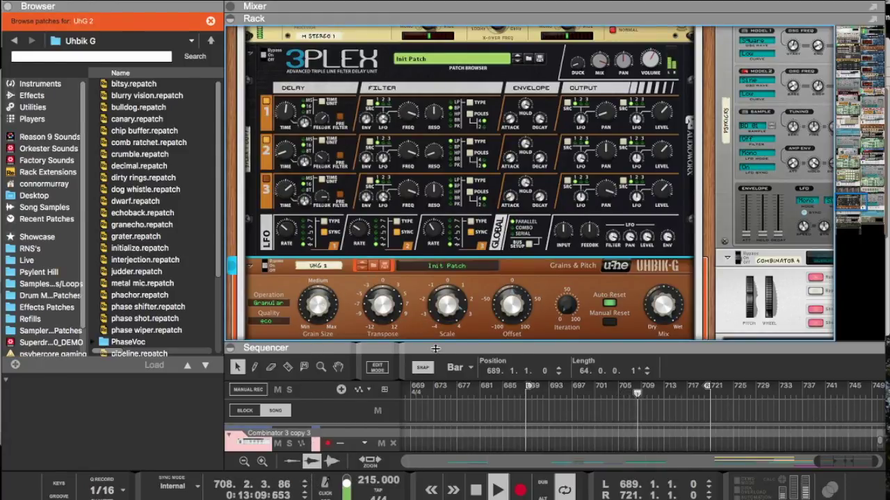
# Step: Set the volume of the 3Plex delay to -1.65 dB
pyautogui.scroll(5, 471, 278)
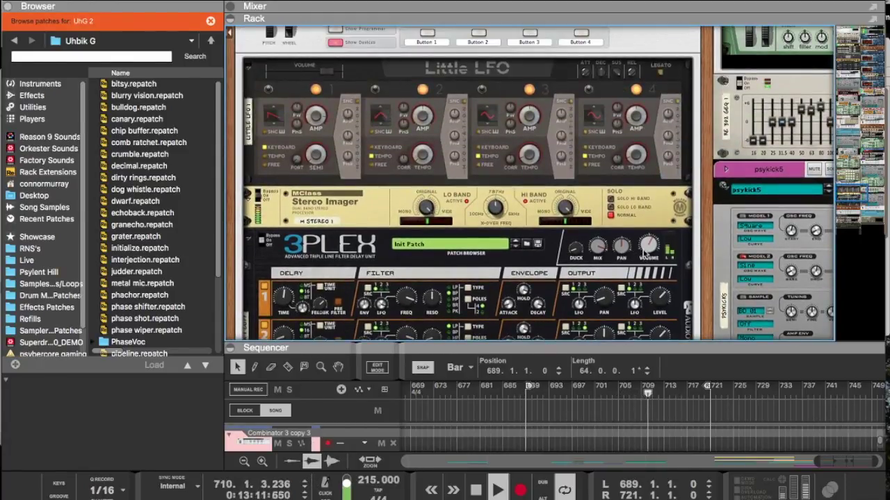
pyautogui.click(647, 245)
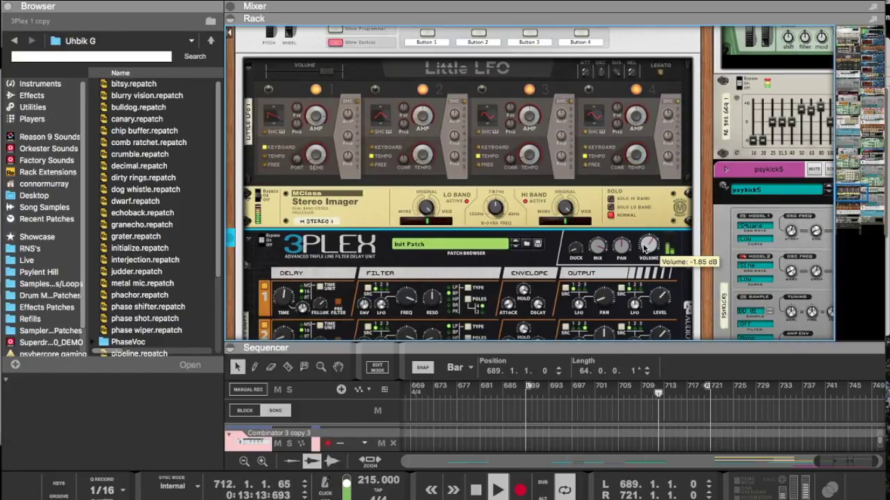
# Step: Set the Uhbik G's grain size to 8.9 and turn its transpose down further
pyautogui.scroll(-5, 572, 245)
pyautogui.click(391, 271)
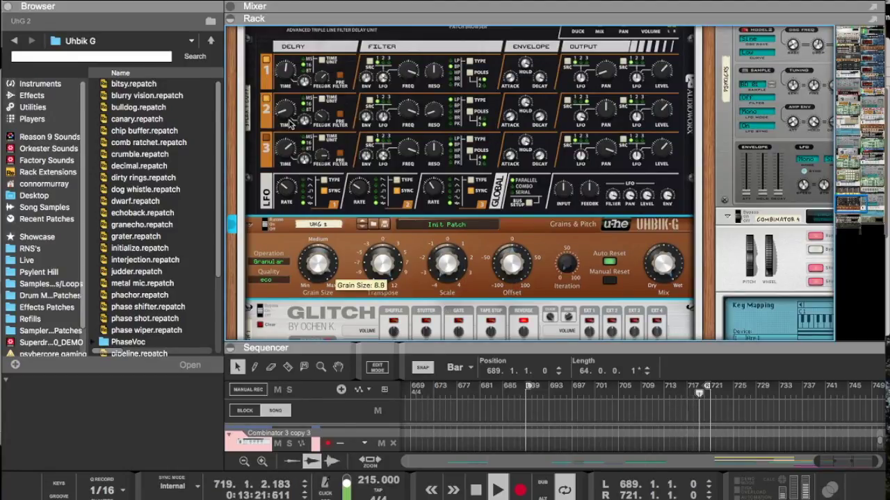
pyautogui.scroll(-3, 394, 288)
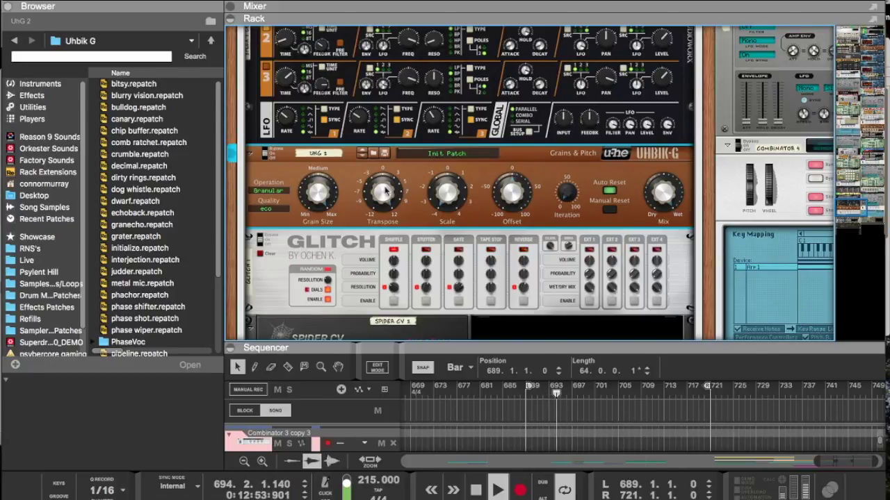
pyautogui.moveTo(379, 207); pyautogui.dragTo(378, 267)
# Step: Look through the rack devices around Combinator 2 and check the Uhbik G's scale setting
pyautogui.scroll(15, 378, 271)
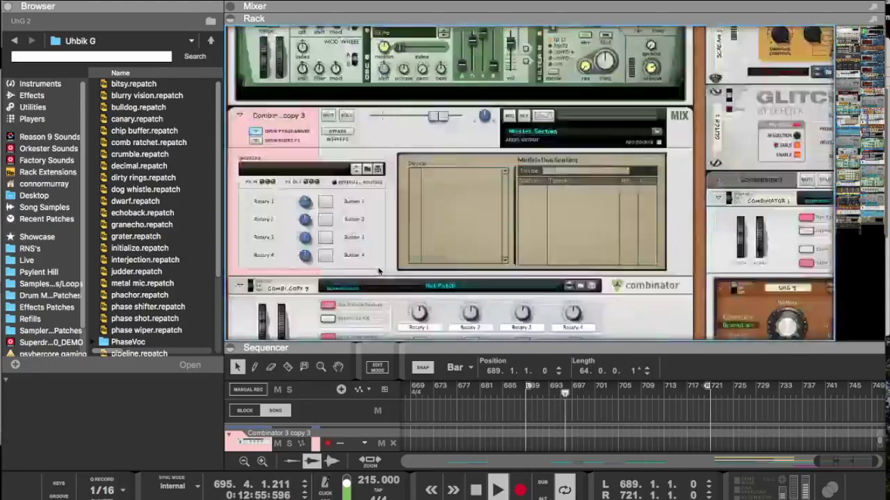
pyautogui.scroll(-10, 379, 271)
pyautogui.scroll(-6, 389, 181)
pyautogui.scroll(10, 410, 117)
pyautogui.scroll(-10, 410, 122)
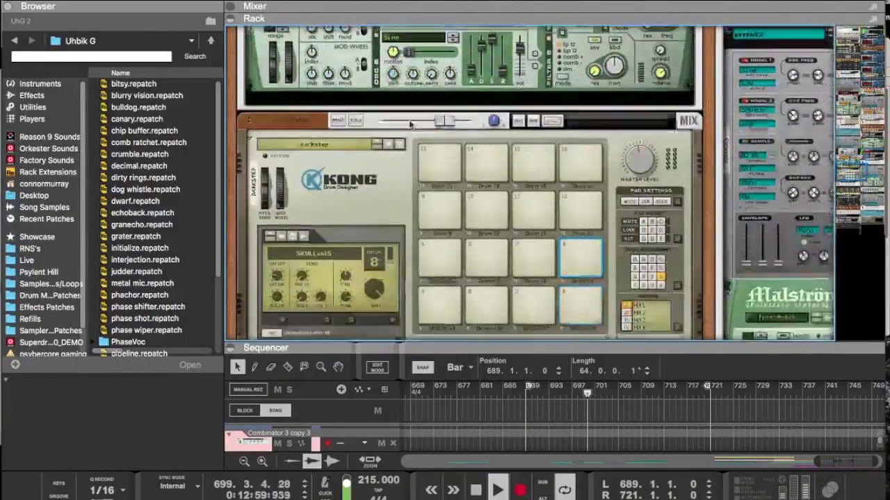
pyautogui.scroll(-10, 410, 123)
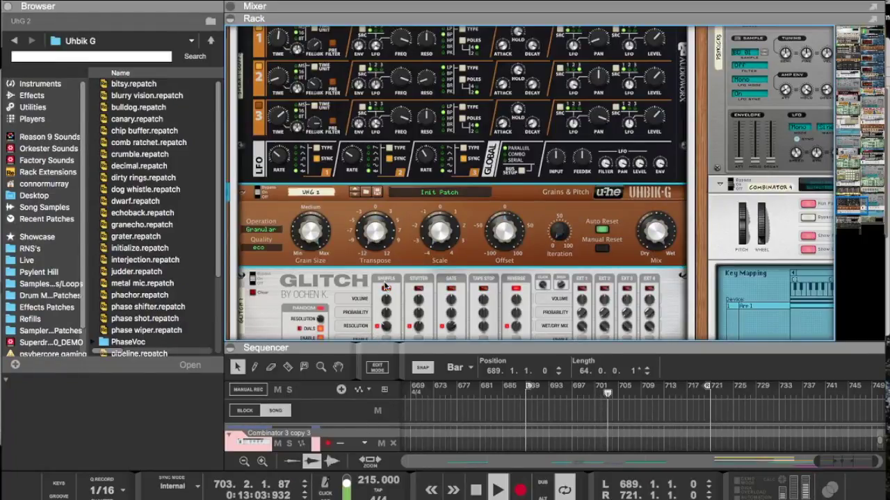
pyautogui.moveTo(437, 233)
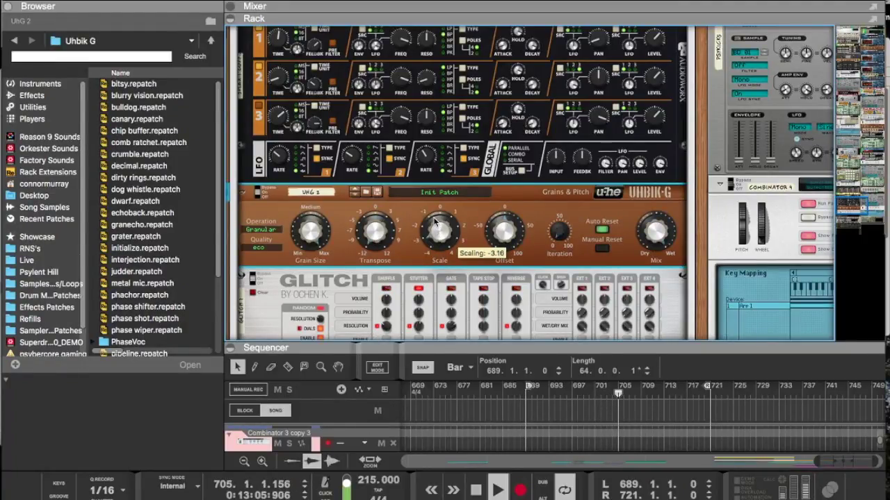
# Step: Set the dry/wet of the Fritz granular effect in the master section to 100%
pyautogui.scroll(20, 434, 221)
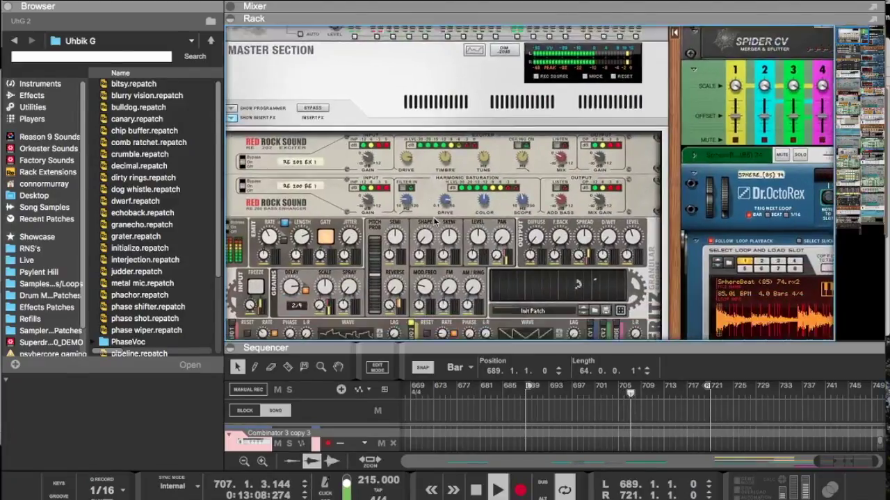
pyautogui.scroll(-1, 434, 221)
pyautogui.moveTo(609, 206)
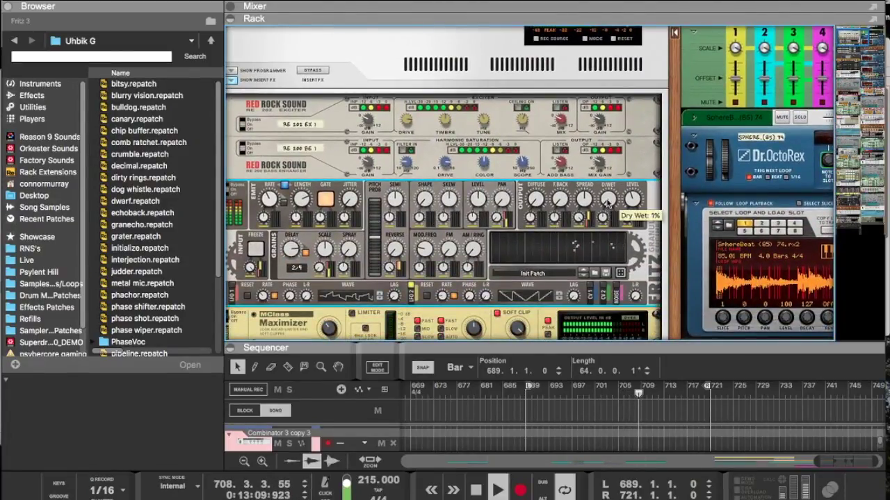
pyautogui.moveTo(606, 196); pyautogui.dragTo(581, 35)
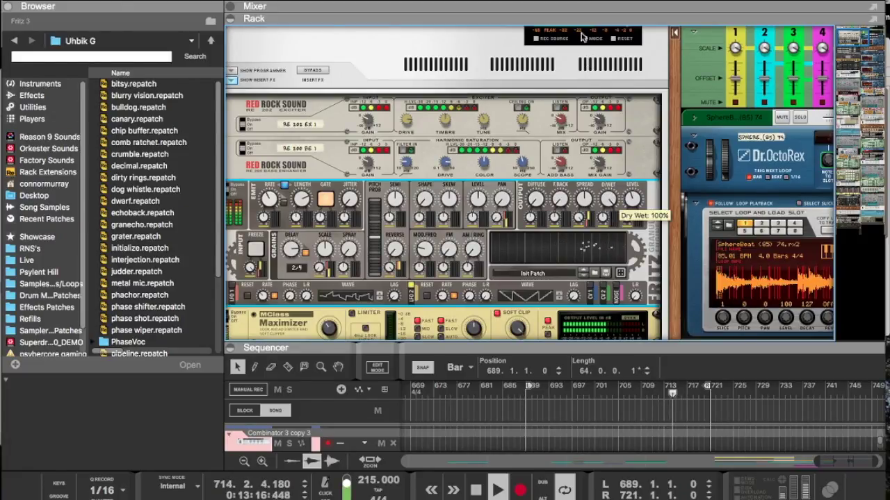
# Step: Switch the Fritz's LFO 2 to another waveform and set its grain delay to 1/128
pyautogui.click(557, 293)
pyautogui.click(557, 292)
pyautogui.click(557, 293)
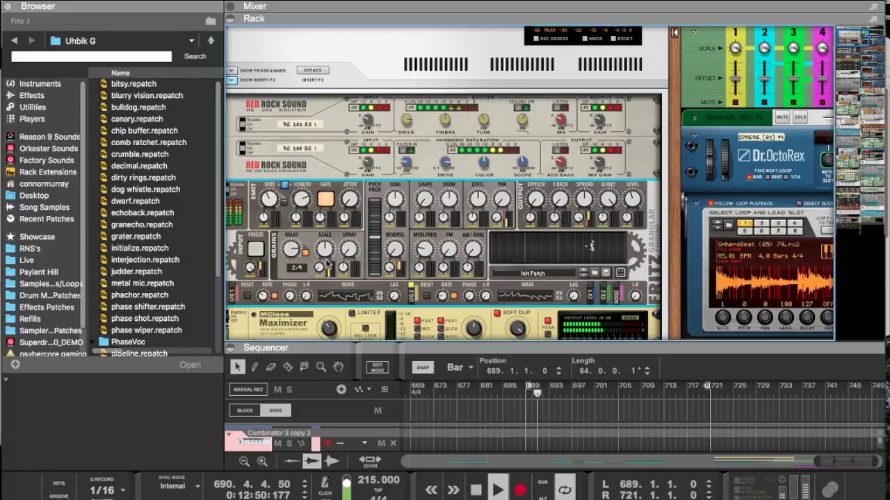
pyautogui.moveTo(291, 252); pyautogui.dragTo(246, 478)
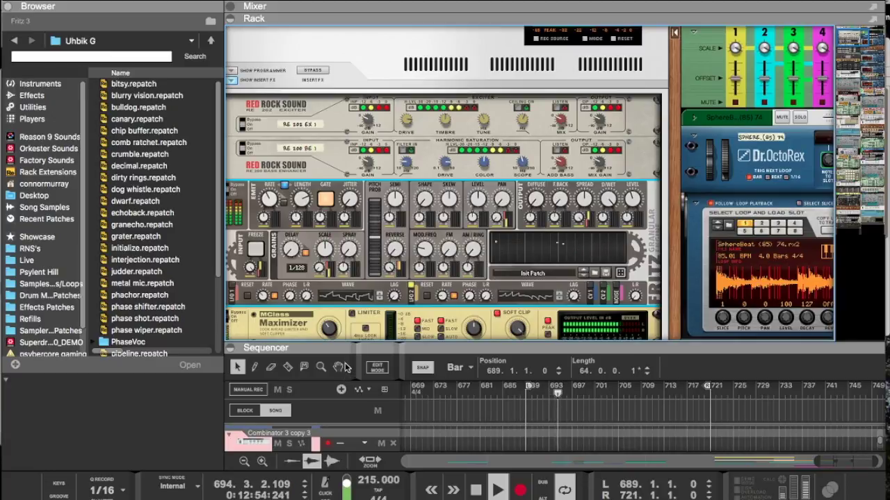
# Step: Step the Fritz's LFO 1 and LFO 2 through other waveforms and turn its dry/wet down
pyautogui.click(379, 297)
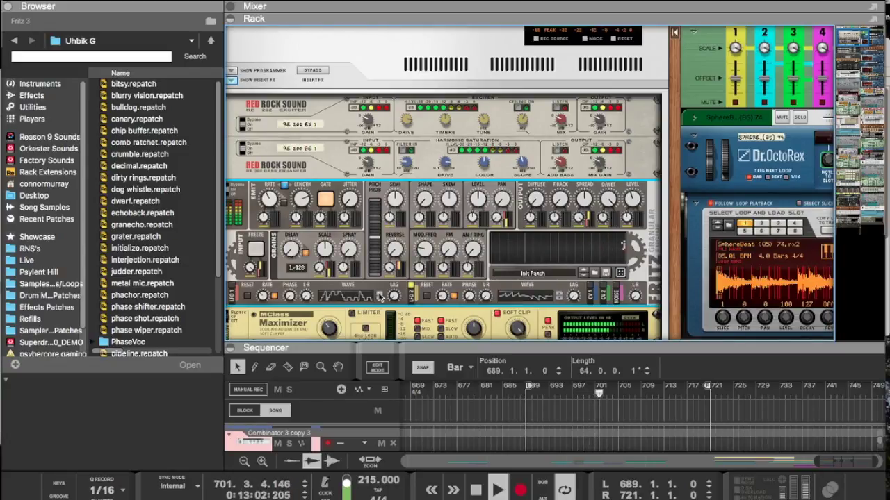
pyautogui.click(379, 298)
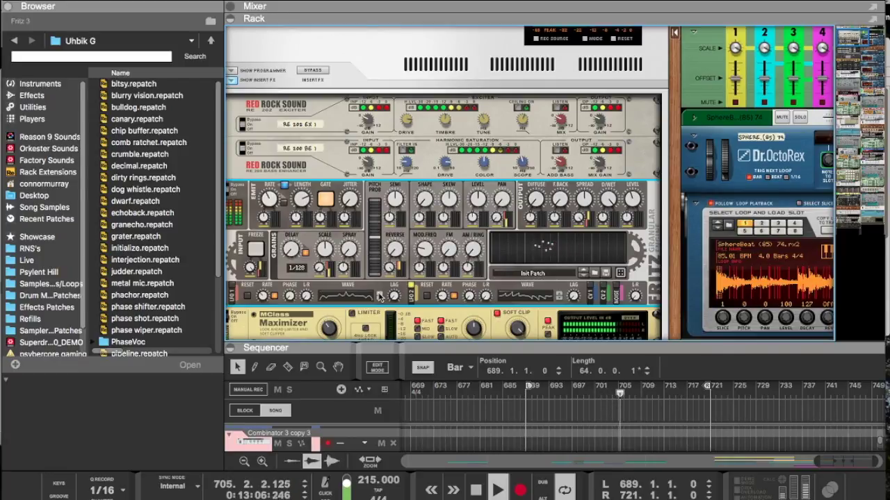
pyautogui.click(558, 294)
pyautogui.click(558, 295)
pyautogui.click(558, 295)
pyautogui.click(558, 296)
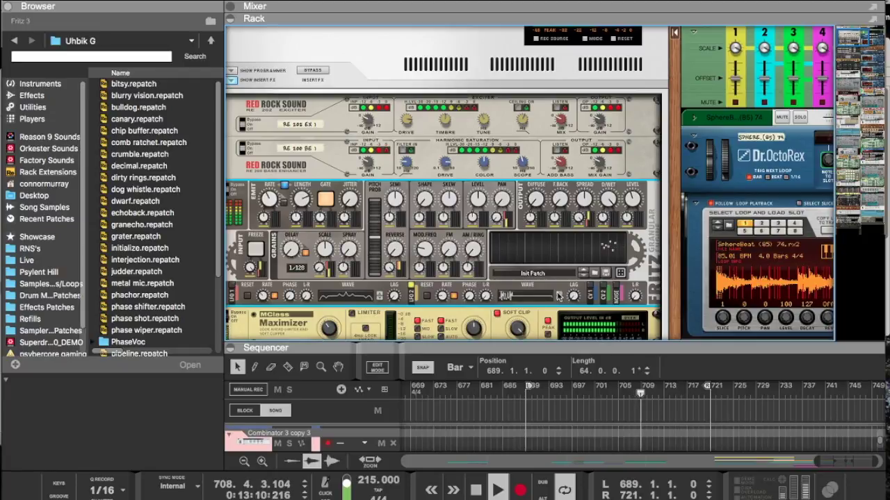
pyautogui.click(557, 296)
pyautogui.click(557, 296)
pyautogui.click(557, 296)
pyautogui.click(557, 296)
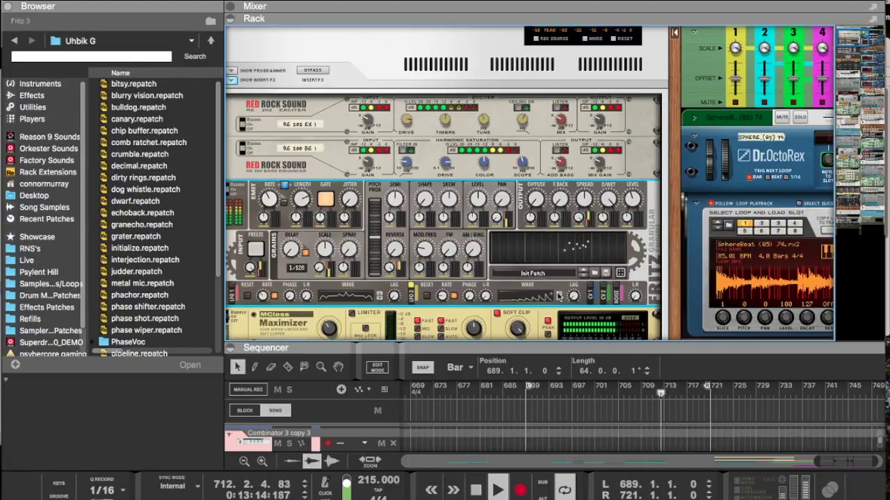
pyautogui.click(557, 296)
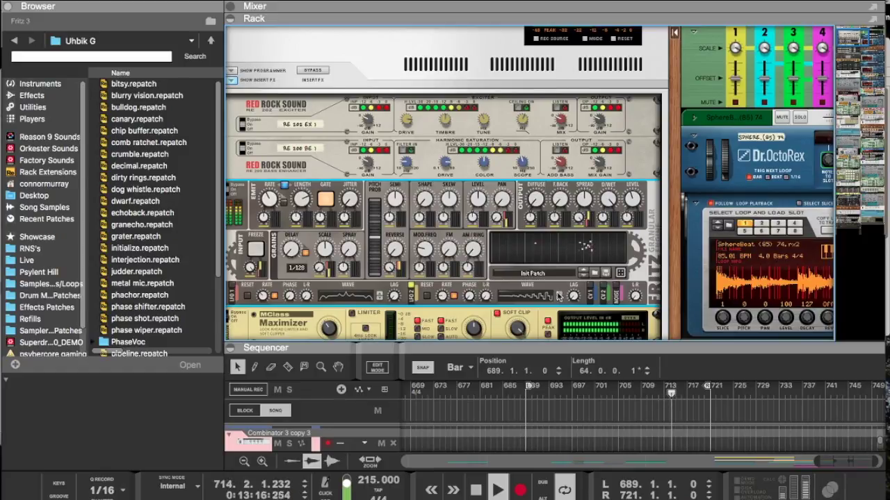
pyautogui.click(558, 296)
pyautogui.click(557, 296)
pyautogui.click(557, 296)
pyautogui.click(557, 296)
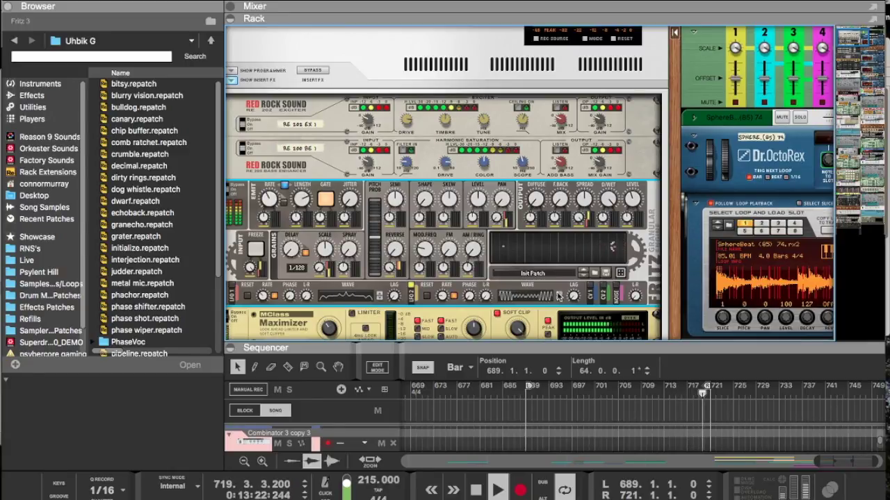
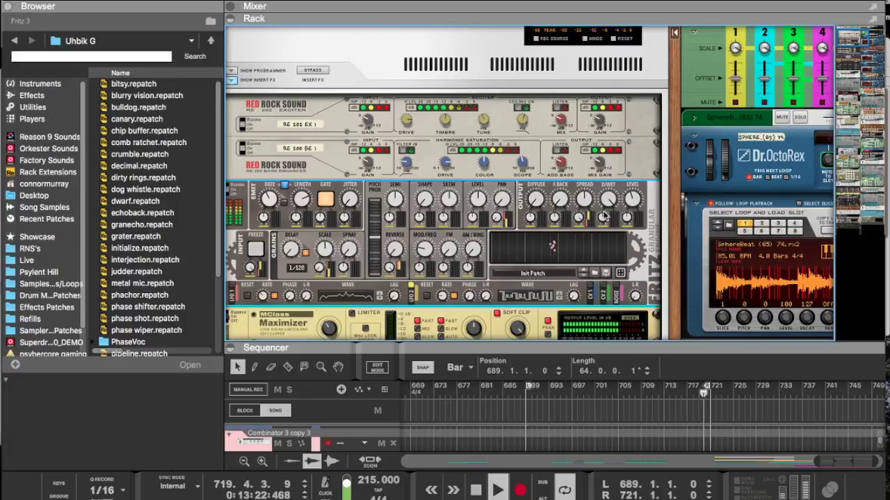
pyautogui.moveTo(606, 201)
pyautogui.moveTo(606, 201); pyautogui.dragTo(574, 298)
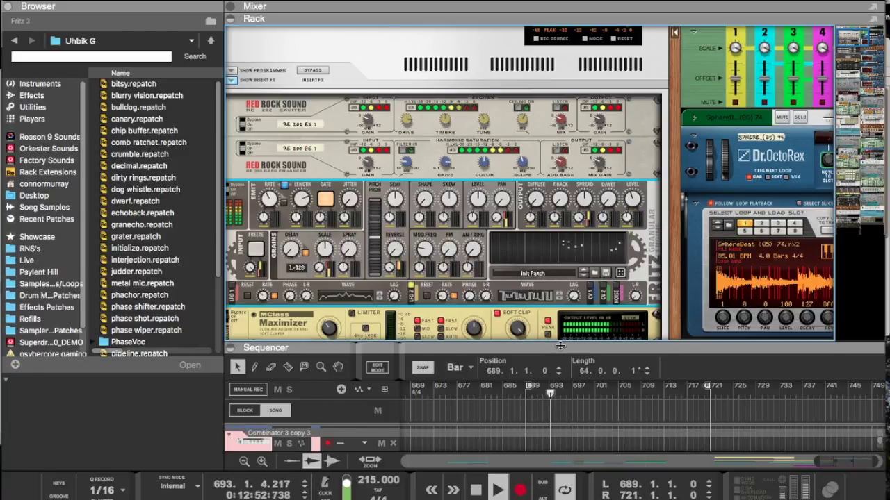
# Step: Set the RPG-8 arpeggiator's rate to 1/32 and turn on all of its pattern steps
pyautogui.moveTo(560, 345); pyautogui.dragTo(559, 28)
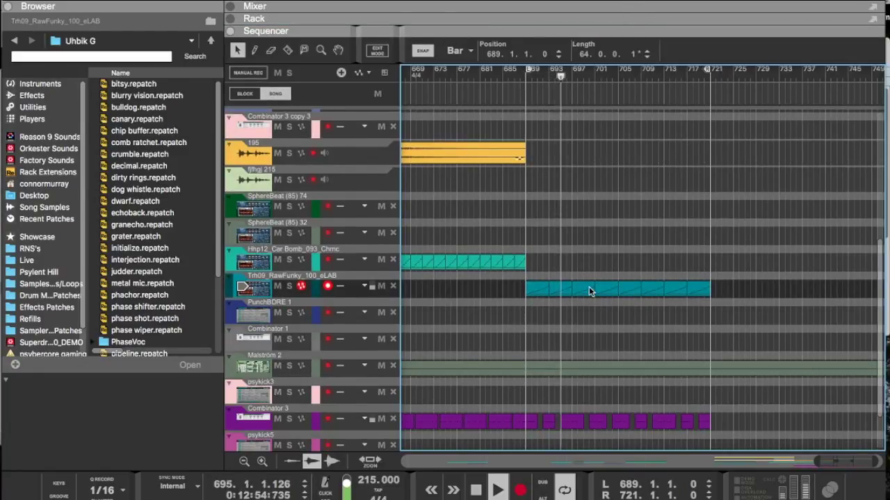
pyautogui.scroll(-3, 588, 286)
pyautogui.press('F6')
pyautogui.hscroll(5, 643, 265)
pyautogui.scroll(-20, 643, 264)
pyautogui.scroll(4, 643, 264)
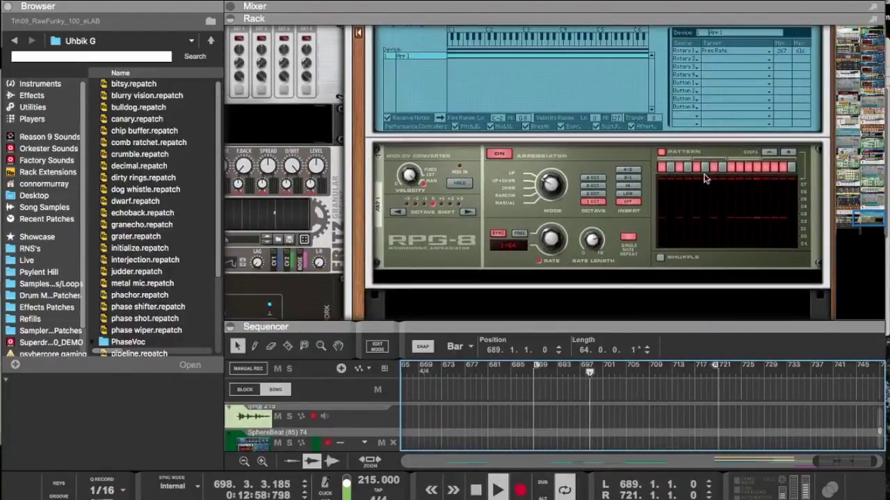
pyautogui.click(553, 240)
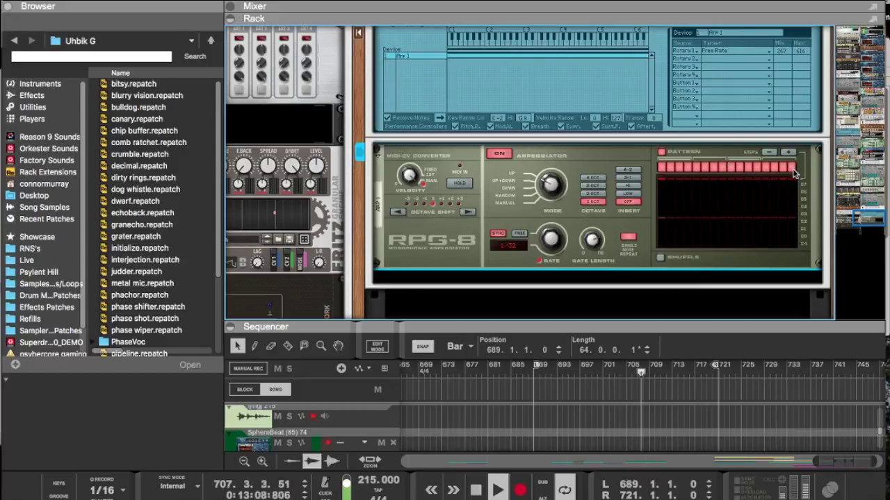
# Step: Set the volume of the psykick5 Punch-BD to -12.8 dB
pyautogui.scroll(10, 695, 188)
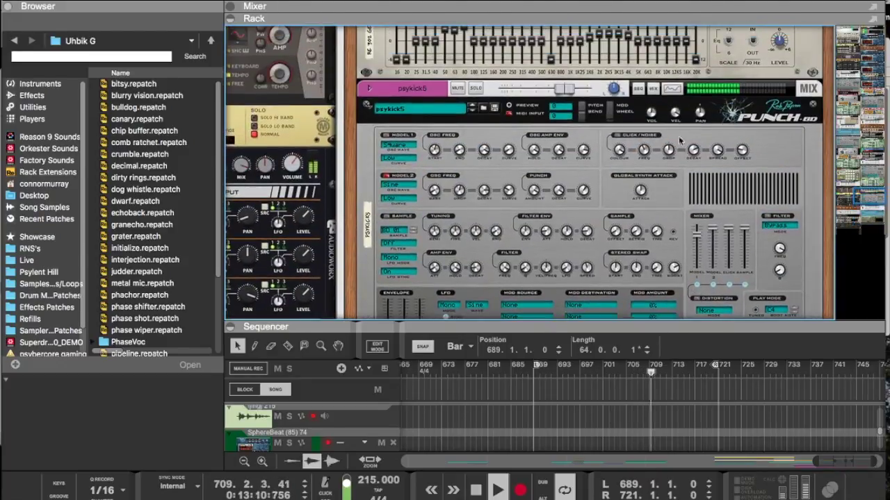
pyautogui.click(651, 114)
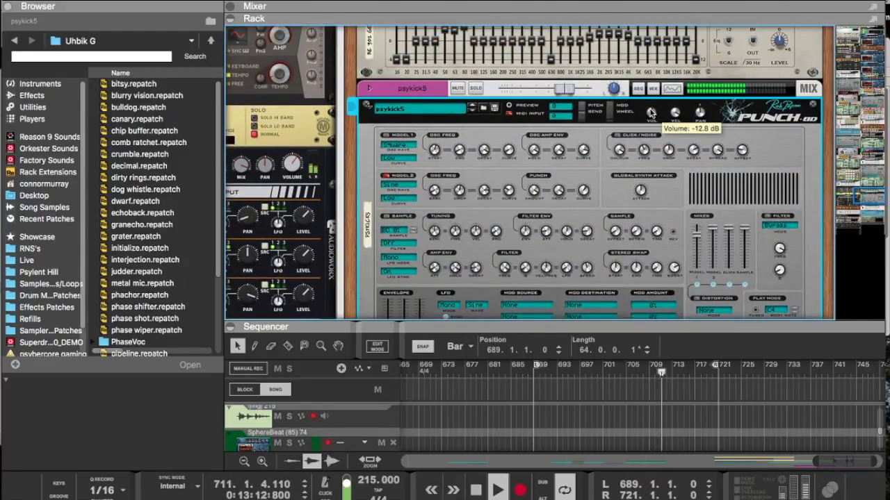
pyautogui.scroll(-10, 622, 231)
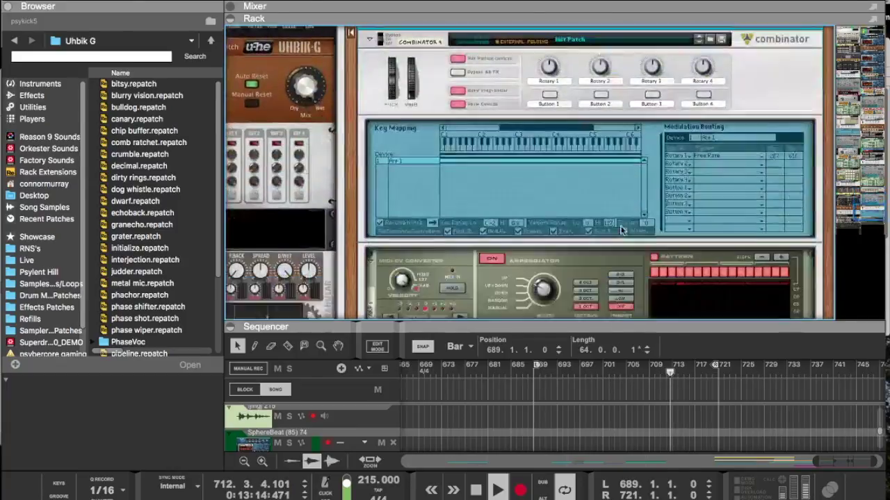
# Step: Enlarge the sequencer and scale the Combinator 3 clips between bars 689 and 721 to about half their length
pyautogui.moveTo(560, 324); pyautogui.dragTo(560, 28)
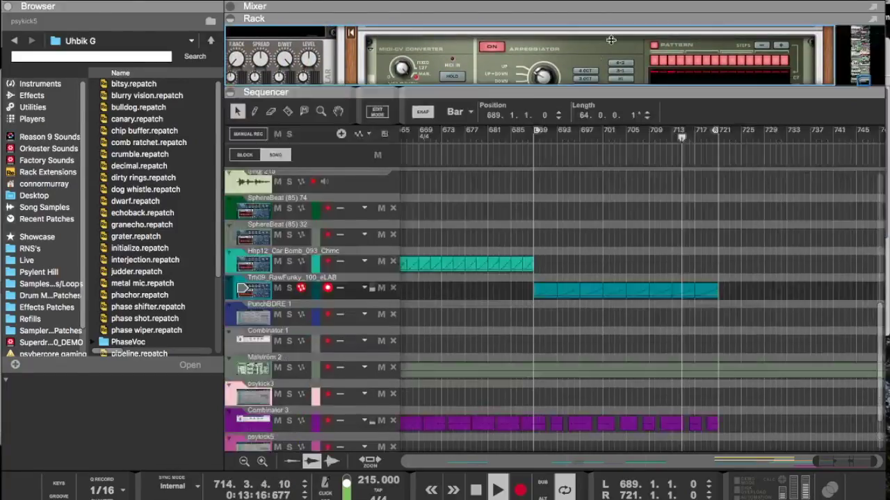
pyautogui.click(587, 229)
pyautogui.hscroll(-1, 588, 229)
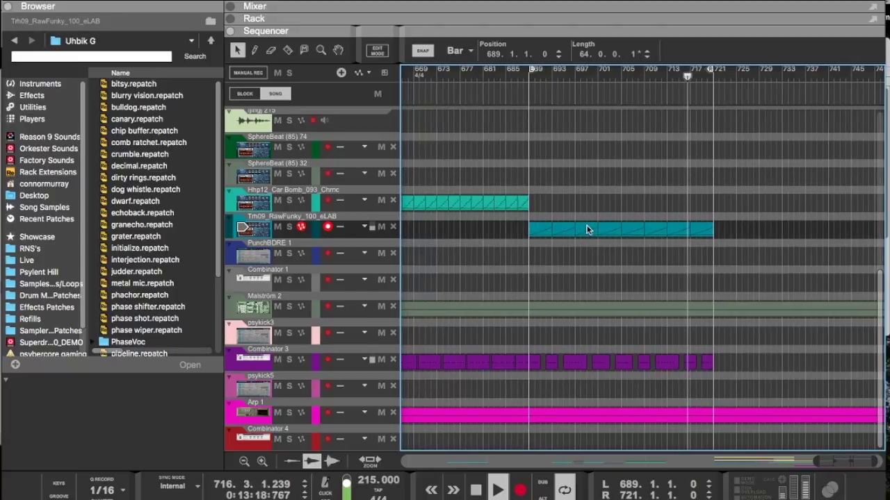
pyautogui.moveTo(730, 354); pyautogui.dragTo(532, 376)
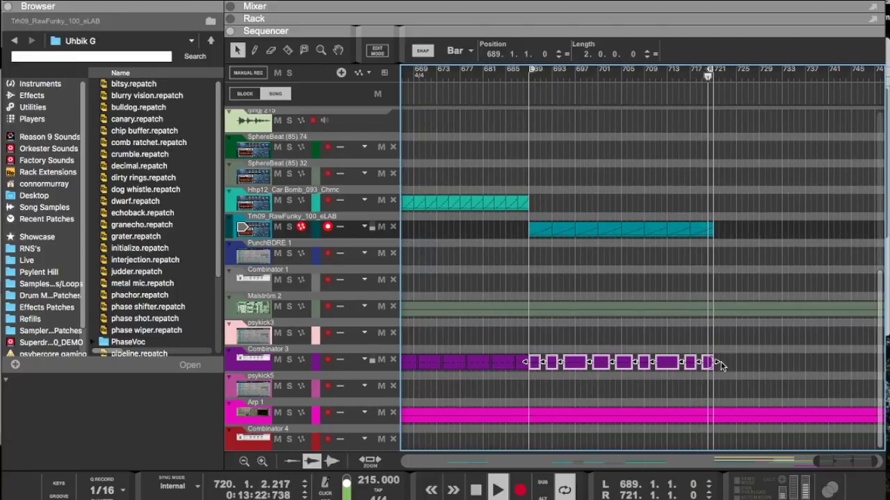
pyautogui.moveTo(723, 367); pyautogui.dragTo(625, 366)
pyautogui.hotkey('ctrl', 'z')
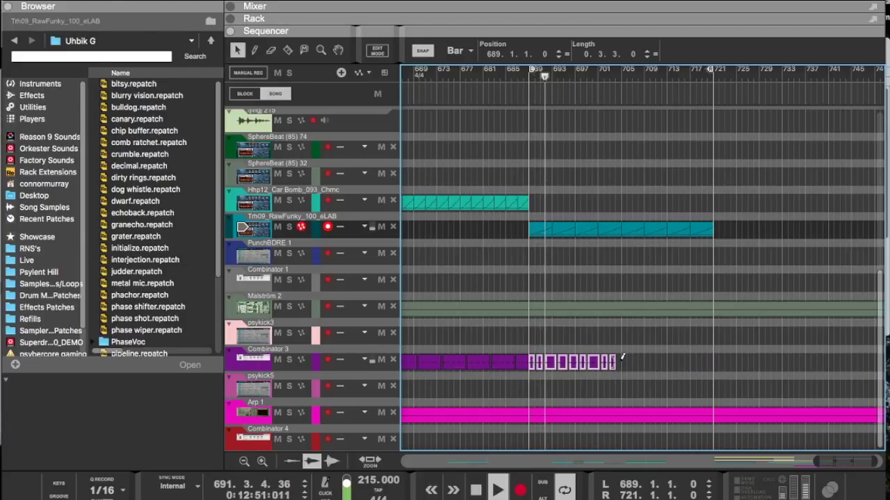
# Step: Duplicate the shortened Combinator 3 clips at bar 705 and stretch the copies to about bar 729
pyautogui.moveTo(720, 366)
pyautogui.mouseDown()
pyautogui.moveTo(625, 362)
pyautogui.moveTo(619, 372)
pyautogui.moveTo(712, 371)
pyautogui.mouseUp()
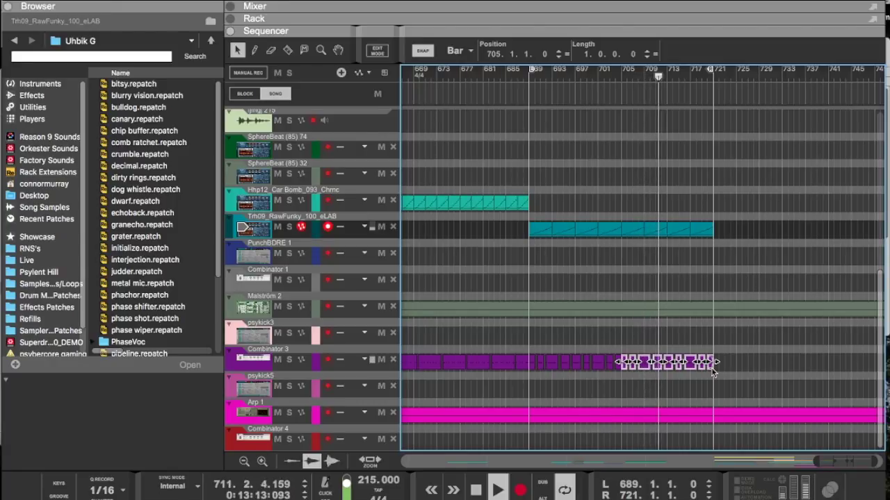
pyautogui.moveTo(721, 367); pyautogui.dragTo(761, 362)
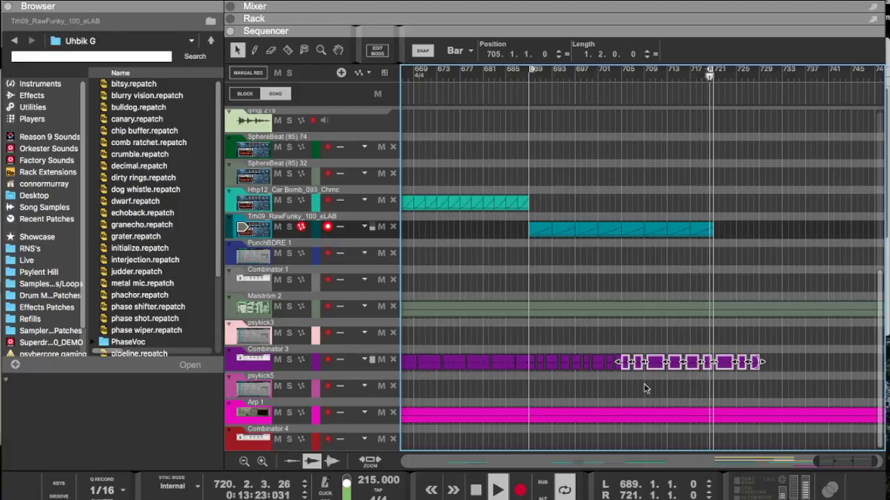
# Step: Replace the short Combinator 3 clips at bar 689 with the stretched set and duplicate that set at bar 713
pyautogui.moveTo(616, 396); pyautogui.dragTo(532, 356)
pyautogui.press('Delete')
pyautogui.moveTo(799, 326); pyautogui.dragTo(672, 367)
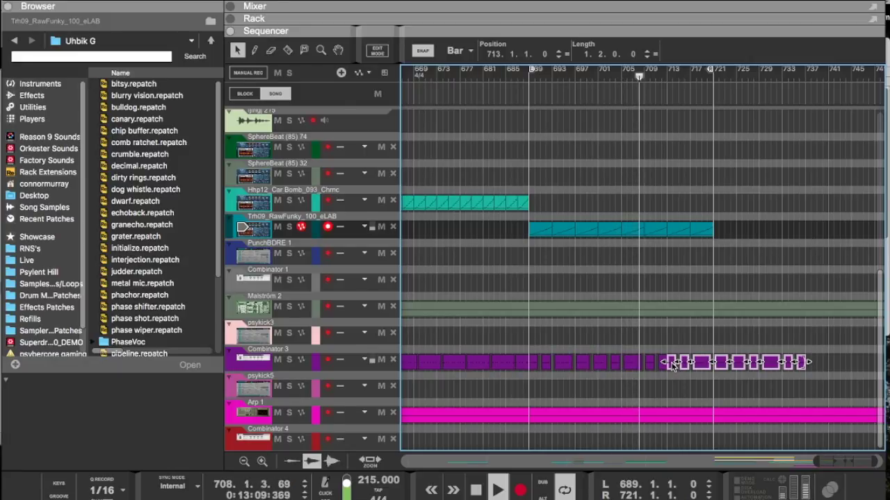
# Step: Enlarge the rack and delete the Combinator 3 copy device together with its track
pyautogui.scroll(3, 657, 244)
pyautogui.moveTo(641, 29); pyautogui.dragTo(627, 360)
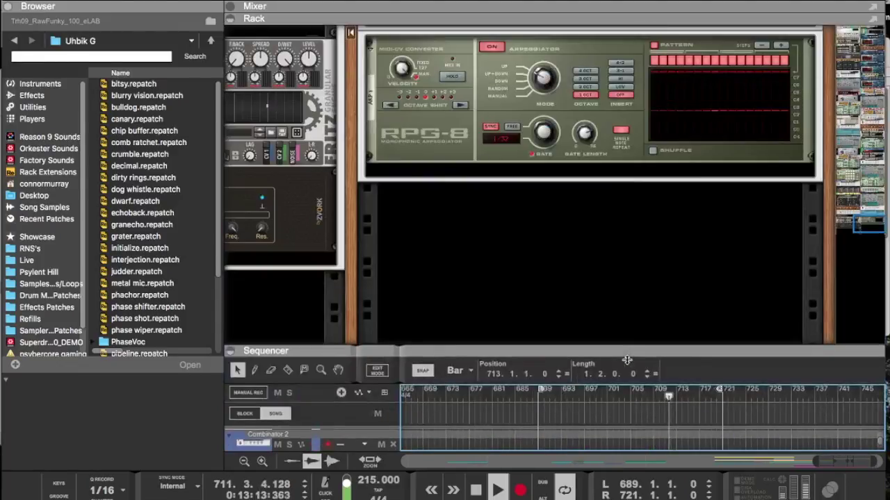
pyautogui.scroll(10, 637, 253)
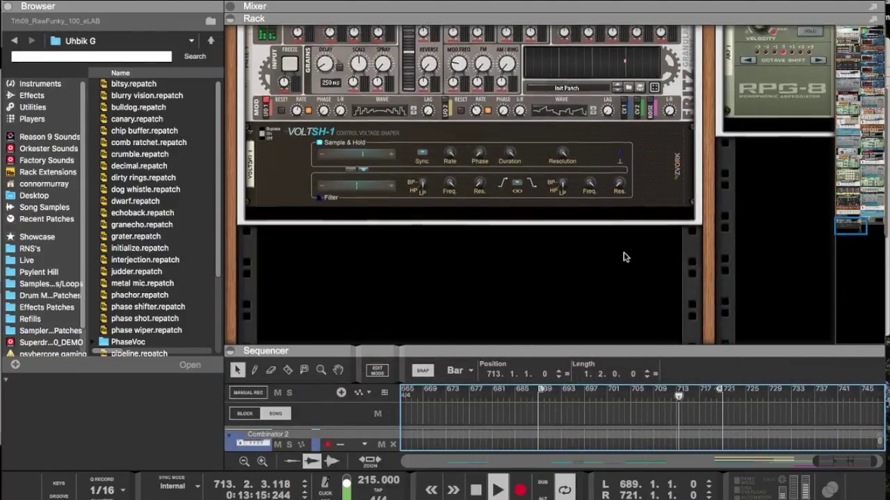
pyautogui.scroll(15, 623, 252)
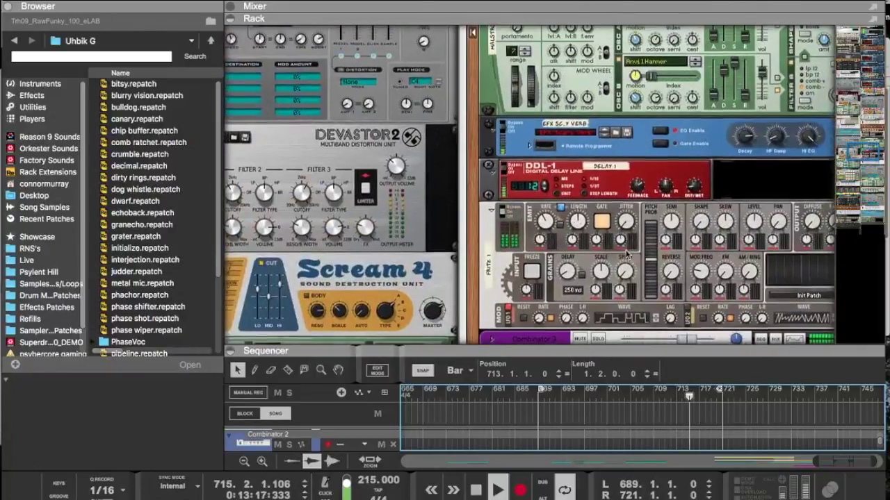
pyautogui.scroll(15, 625, 253)
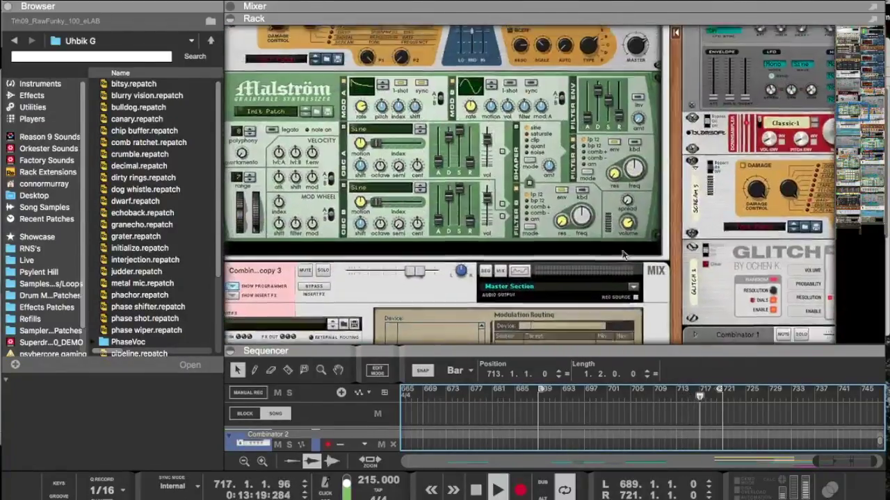
pyautogui.scroll(10, 623, 255)
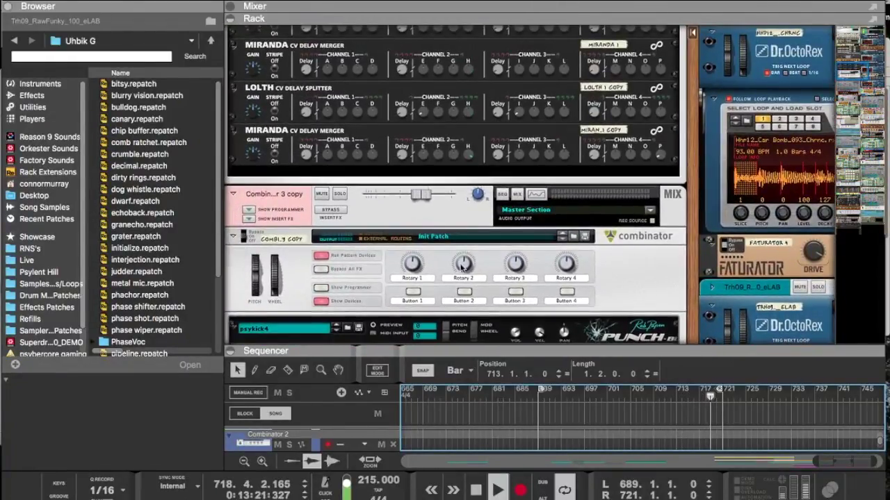
pyautogui.click(285, 241)
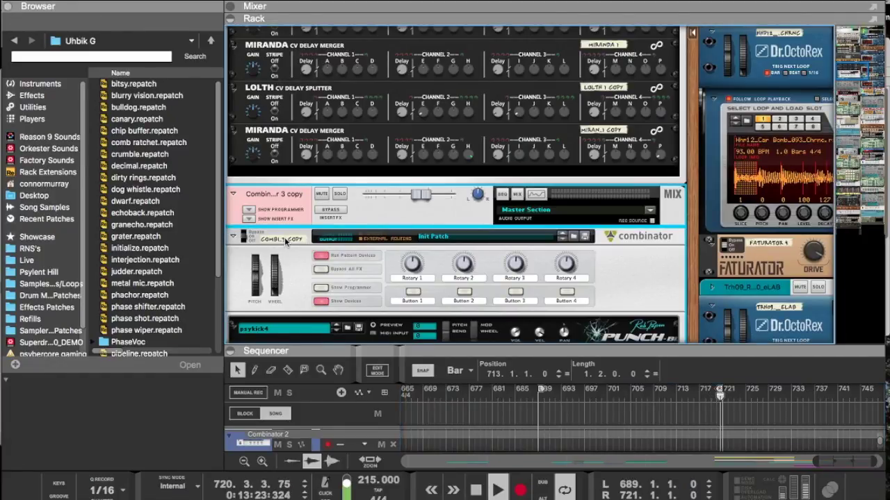
pyautogui.rightClick(285, 240)
pyautogui.click(321, 235)
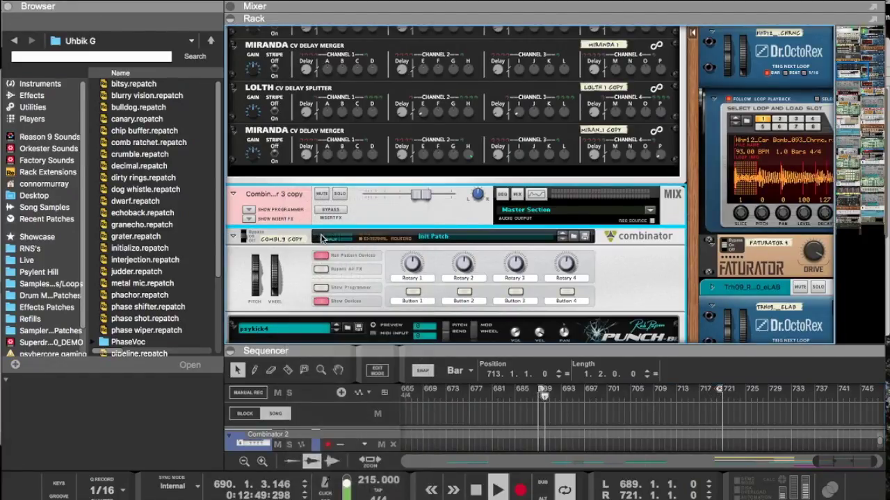
pyautogui.press('Return')
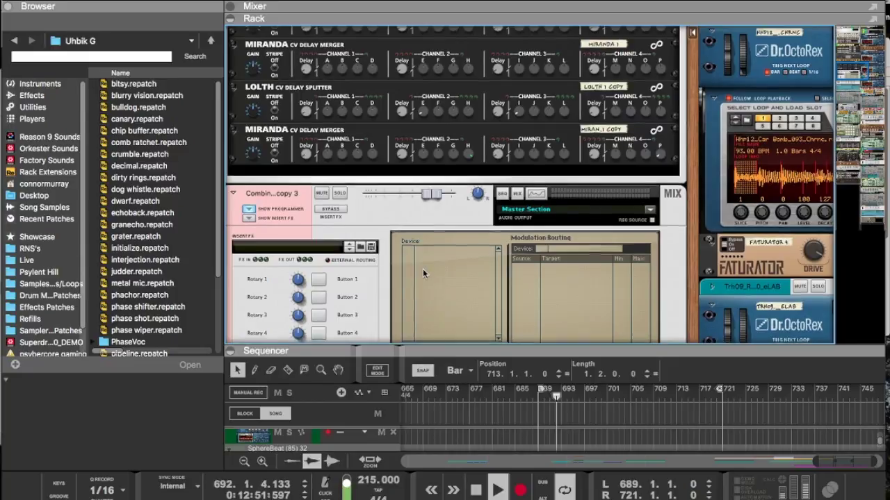
# Step: Examine the rack devices down to Combinator 4, its modulation routing and its RPG-8 arpeggiator
pyautogui.scroll(-4, 422, 268)
pyautogui.scroll(-20, 381, 209)
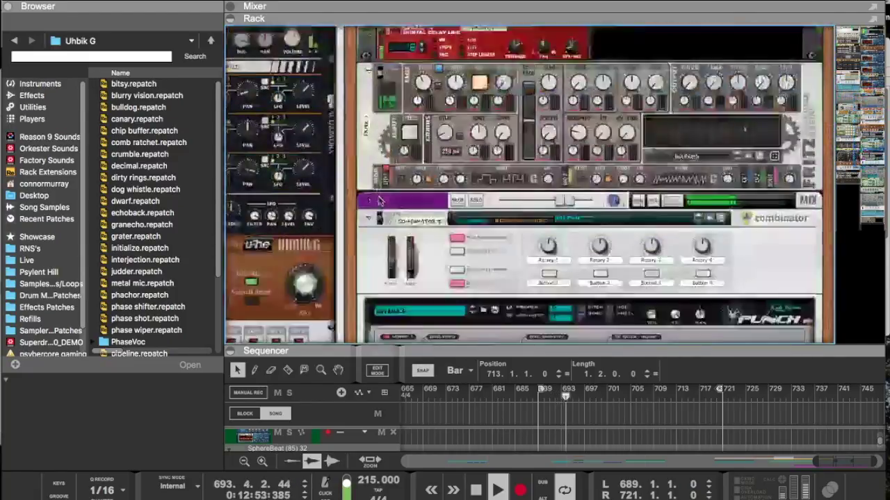
pyautogui.scroll(-4, 380, 201)
pyautogui.hscroll(6, 411, 157)
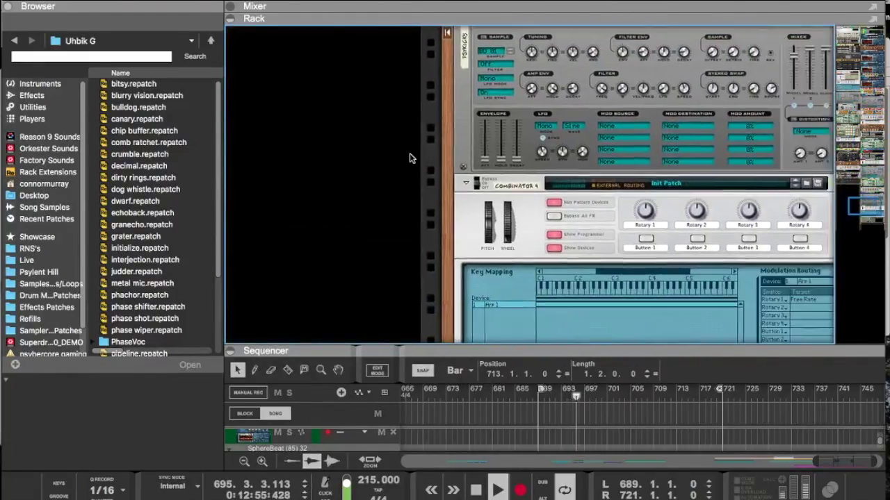
pyautogui.scroll(-6, 463, 341)
pyautogui.scroll(5, 463, 341)
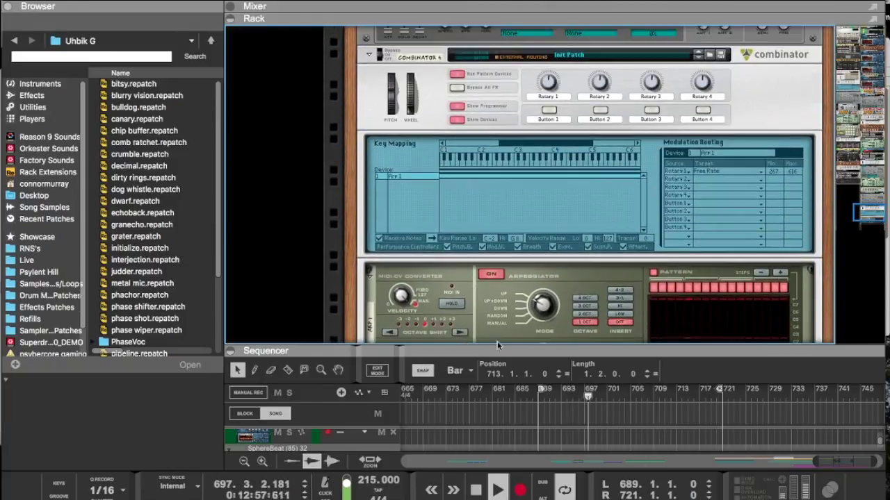
pyautogui.scroll(-5, 629, 292)
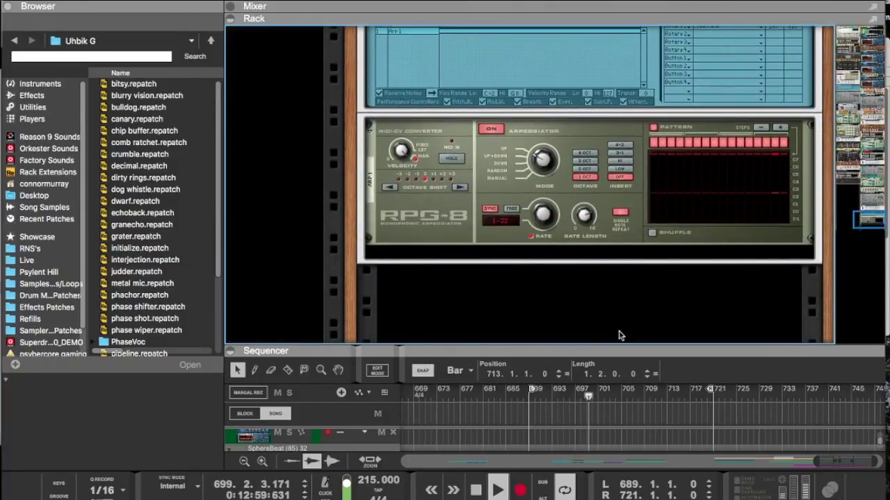
# Step: Enlarge the sequencer and undo the Combinator 3 copy deletion and the recent rescaling and duplicating of the Combinator 3 clips from bar 689
pyautogui.moveTo(612, 346); pyautogui.dragTo(612, 143)
pyautogui.scroll(-6, 601, 383)
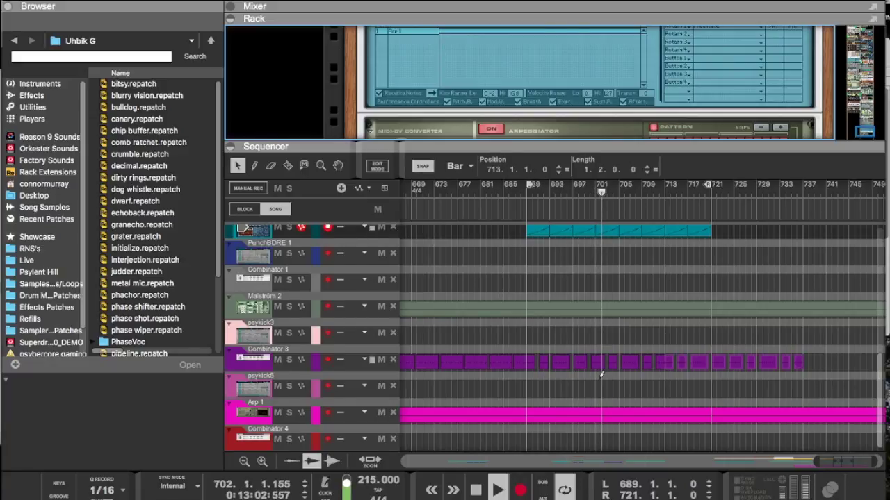
pyautogui.scroll(5, 601, 375)
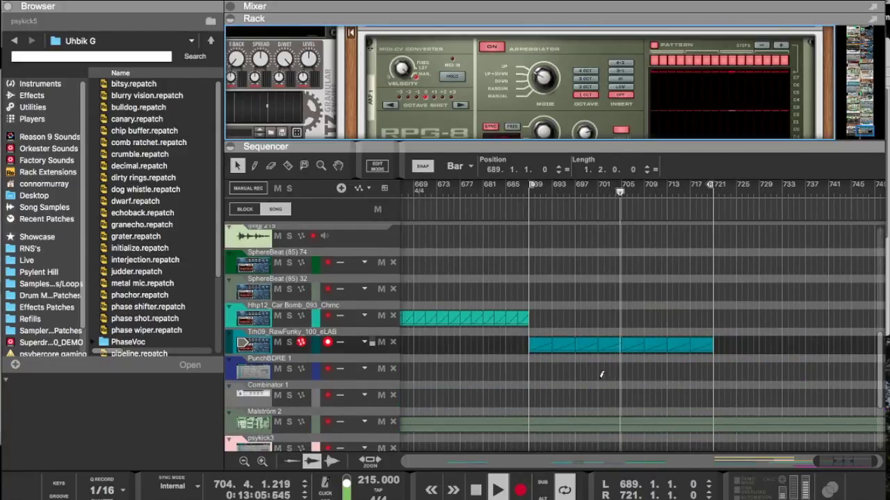
pyautogui.scroll(-5, 601, 379)
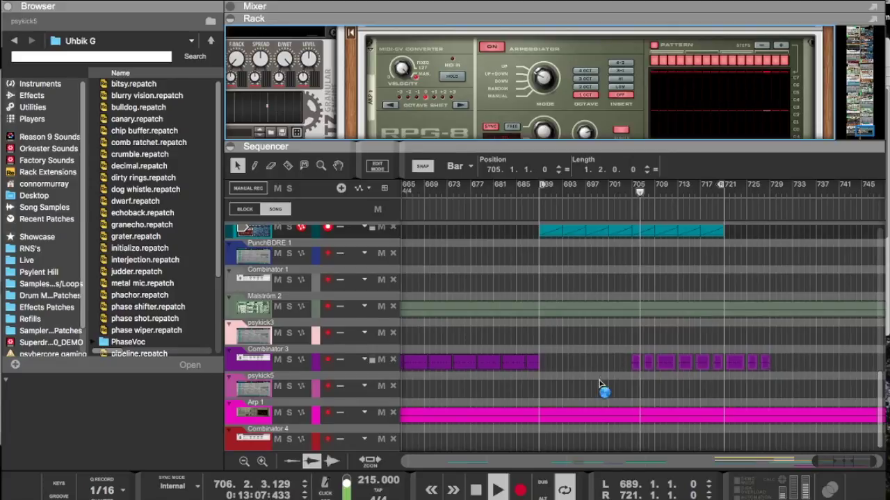
pyautogui.scroll(5, 601, 380)
pyautogui.scroll(-4, 599, 382)
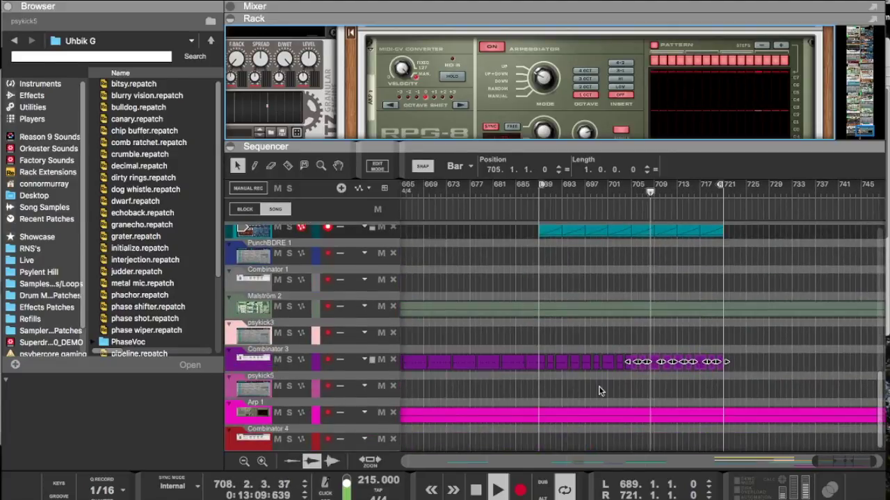
pyautogui.scroll(4, 599, 387)
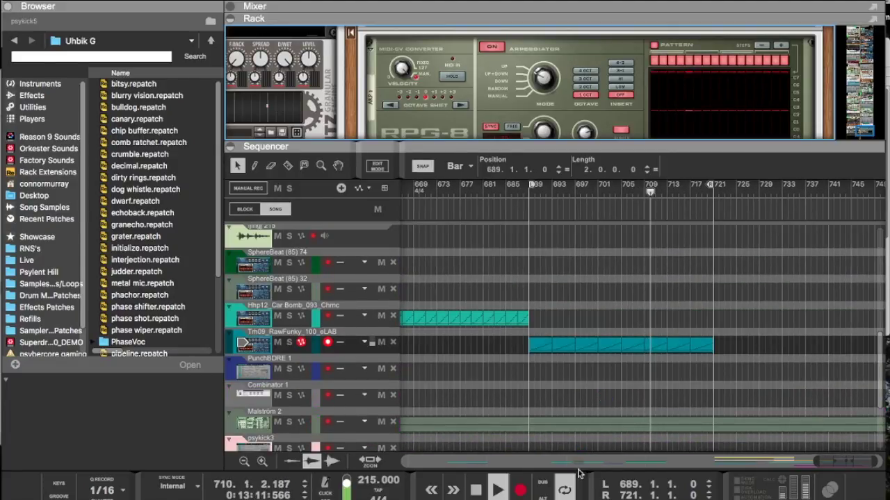
pyautogui.scroll(-5, 569, 424)
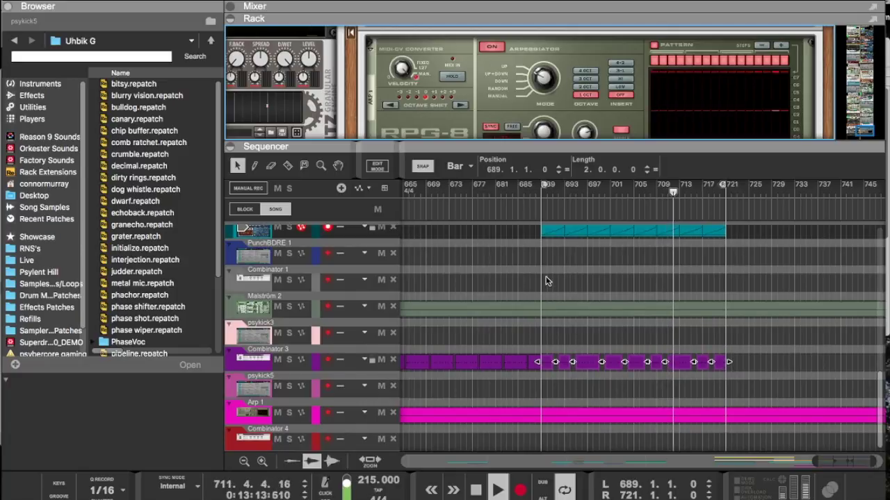
# Step: Delete the Combinator 3 copy device above the psykick4 Punch-BD together with its track
pyautogui.scroll(15, 327, 115)
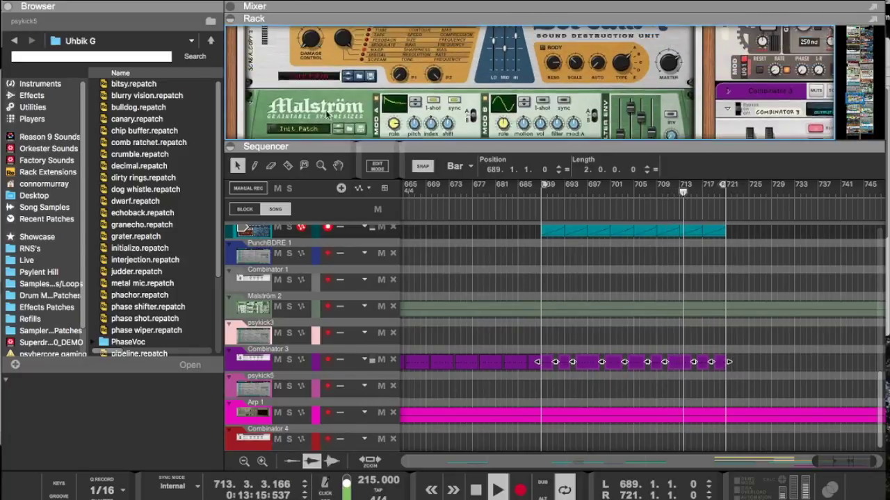
pyautogui.moveTo(314, 145); pyautogui.dragTo(309, 299)
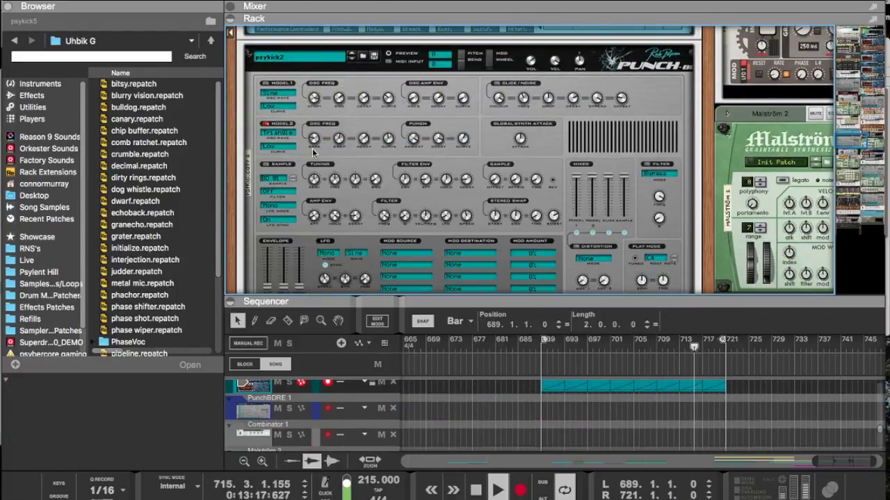
pyautogui.scroll(20, 313, 153)
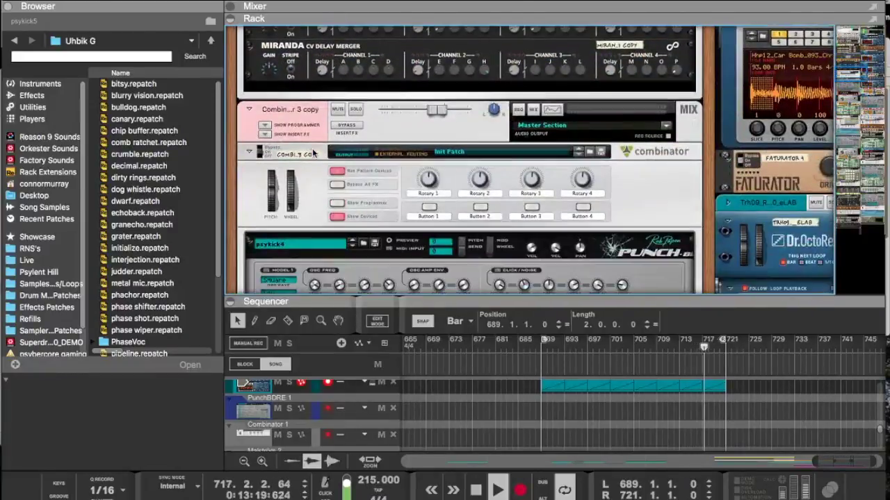
pyautogui.click(299, 134)
pyautogui.rightClick(311, 167)
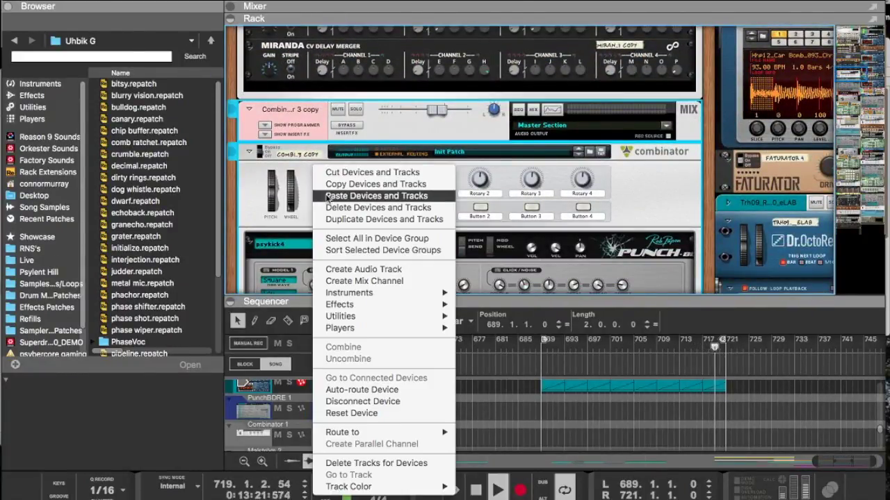
pyautogui.click(329, 208)
pyautogui.press('Return')
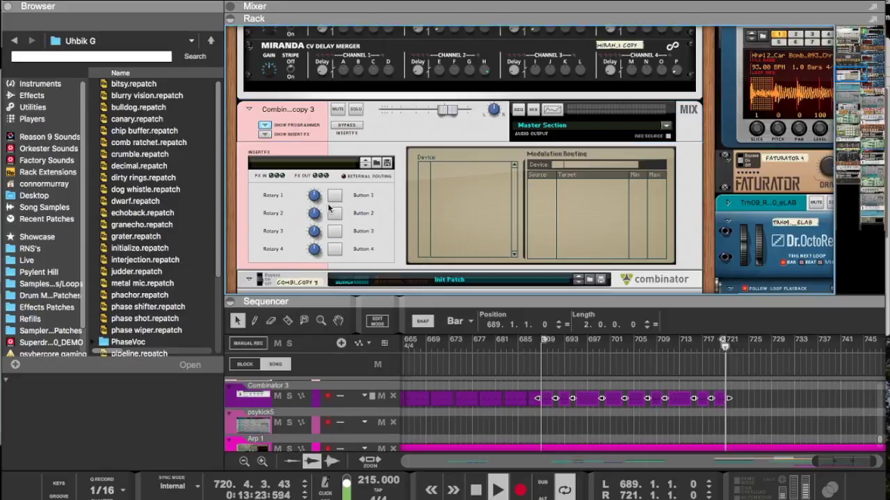
# Step: Expand the sequencer to full height and review all tracks between bars 689 and 753
pyautogui.moveTo(430, 307); pyautogui.dragTo(459, 56)
pyautogui.hscroll(-1, 555, 206)
pyautogui.hscroll(-1, 552, 204)
pyautogui.scroll(3, 553, 203)
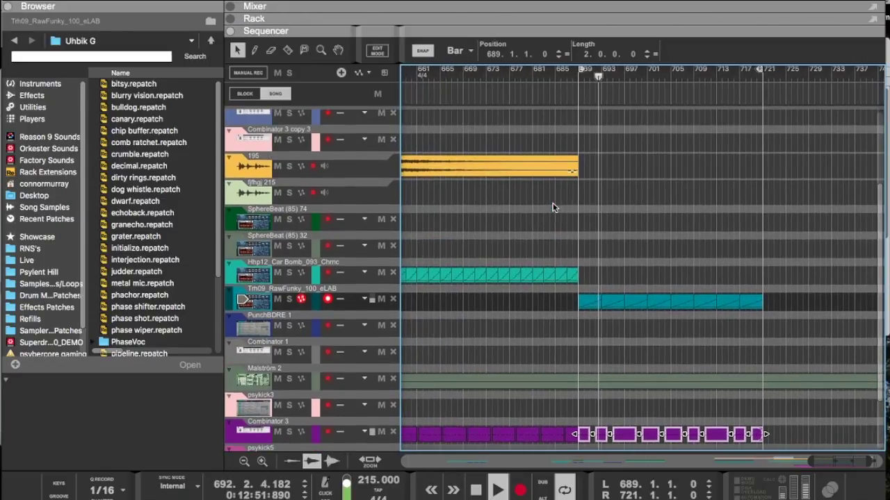
pyautogui.scroll(-3, 601, 232)
pyautogui.hscroll(6, 603, 239)
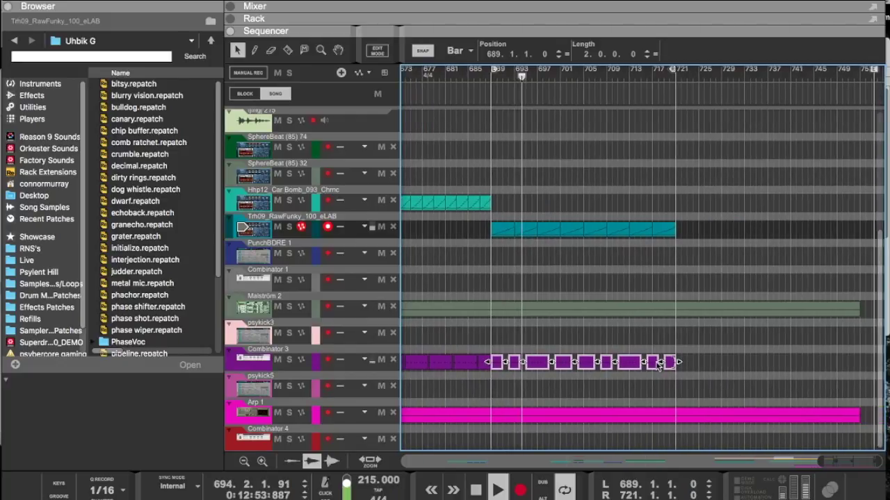
pyautogui.scroll(6, 692, 359)
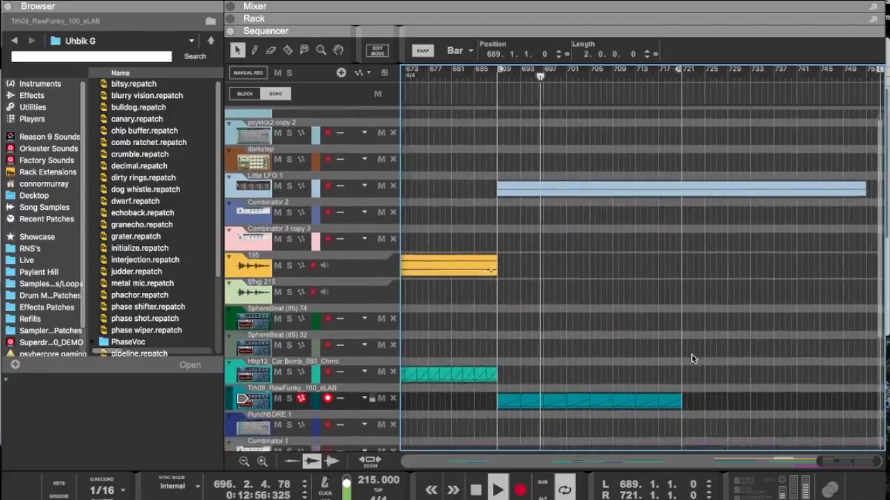
pyautogui.scroll(-6, 693, 359)
pyautogui.hscroll(-1, 692, 358)
pyautogui.hscroll(1, 862, 123)
pyautogui.scroll(1, 862, 123)
# Step: Duplicate the Combinator 3 clips from bar 689 at bar 721 and set the loop locators to bars 721 and 753
pyautogui.keyDown('super'); pyautogui.click(874, 78); pyautogui.keyUp('super')
pyautogui.moveTo(874, 77); pyautogui.dragTo(886, 78)
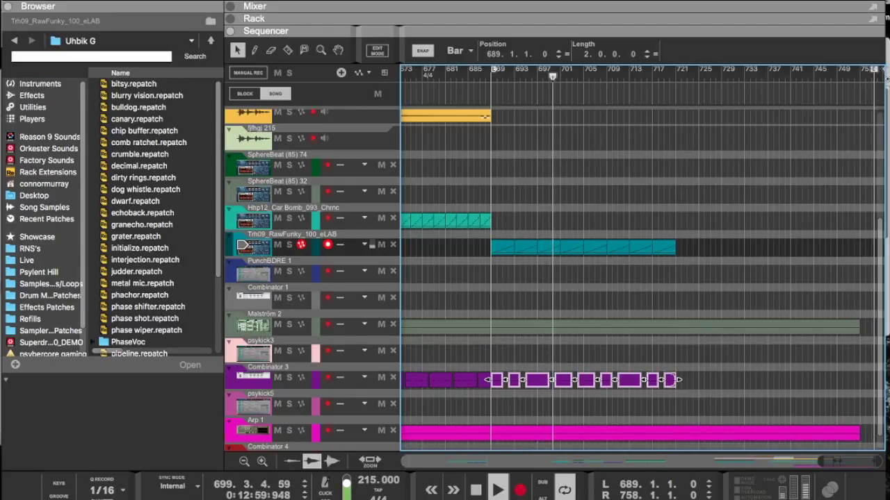
pyautogui.moveTo(716, 409); pyautogui.dragTo(857, 381)
pyautogui.moveTo(881, 77); pyautogui.dragTo(860, 77)
pyautogui.keyDown('super'); pyautogui.click(677, 70); pyautogui.keyUp('super')
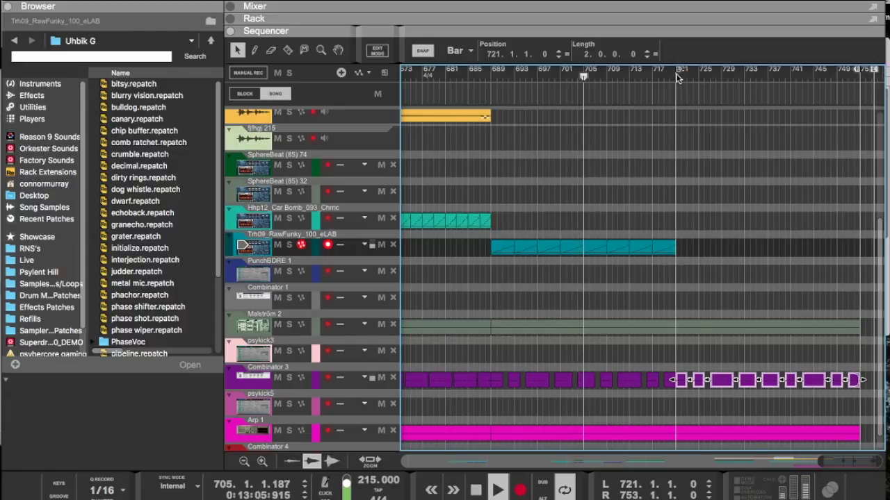
# Step: Duplicate the 64-bar Malström 2 clip at bar 721
pyautogui.scroll(5, 678, 127)
pyautogui.scroll(-6, 653, 160)
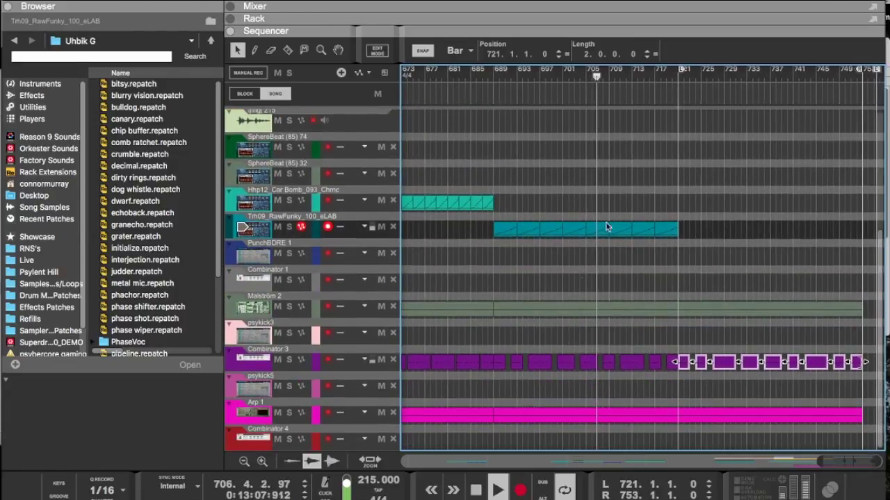
pyautogui.moveTo(534, 315); pyautogui.dragTo(709, 311)
pyautogui.hscroll(5, 709, 312)
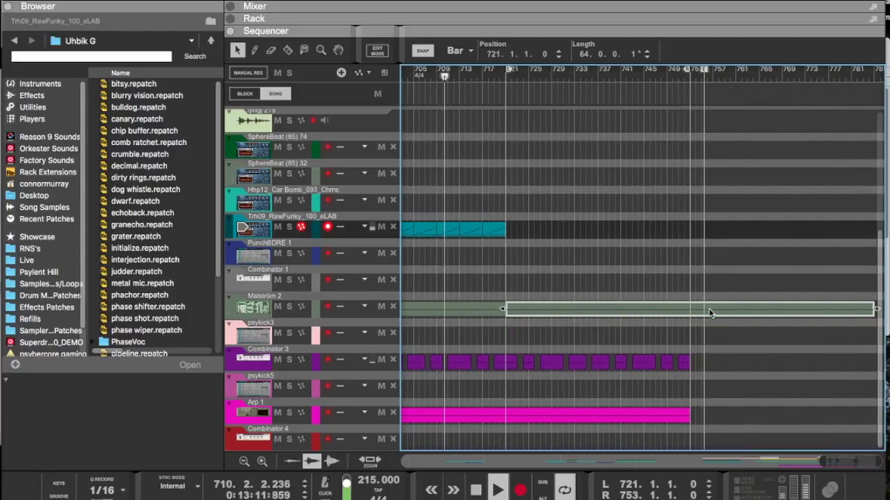
# Step: Duplicate the Trh09_RawFunky_100_eLAB clips to fill bars 721 to 753
pyautogui.scroll(8, 641, 283)
pyautogui.hscroll(-1, 641, 283)
pyautogui.scroll(-8, 641, 282)
pyautogui.hscroll(-1, 641, 282)
pyautogui.moveTo(598, 251); pyautogui.dragTo(646, 238)
# Step: Delete the Little LFO 1 clip that starts at bar 689
pyautogui.scroll(8, 706, 242)
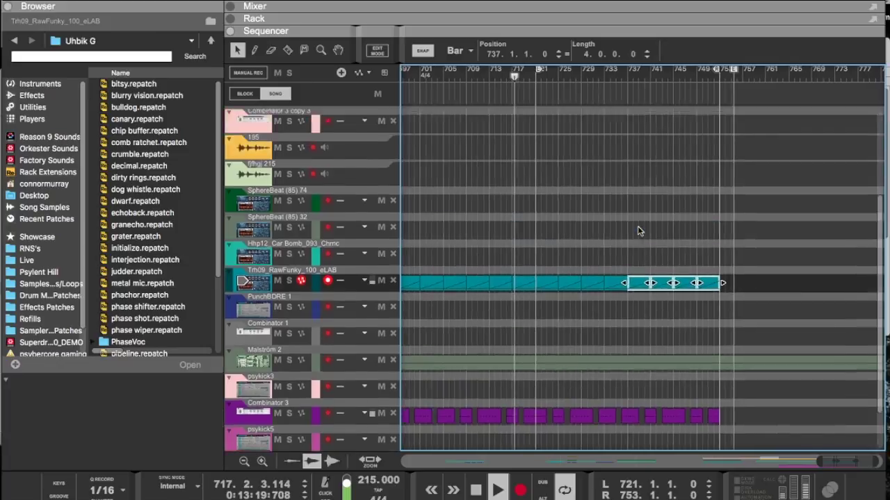
pyautogui.click(625, 198)
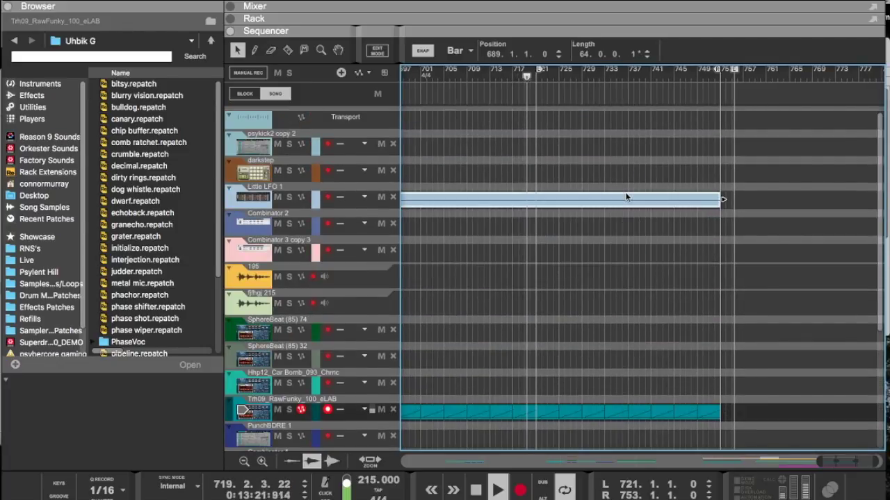
pyautogui.press('Delete')
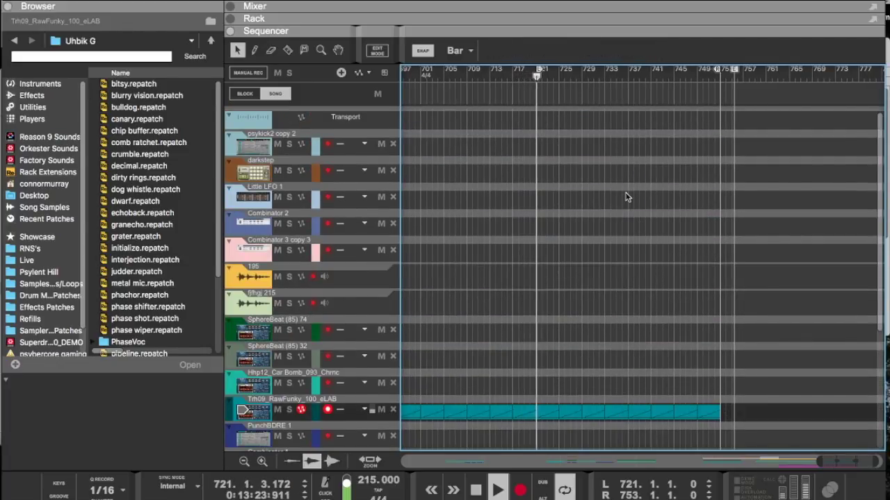
# Step: Scale the Combinator 3 clips between bars 721 and 753 down to end at bar 737, and duplicate them at bar 737
pyautogui.scroll(-8, 626, 209)
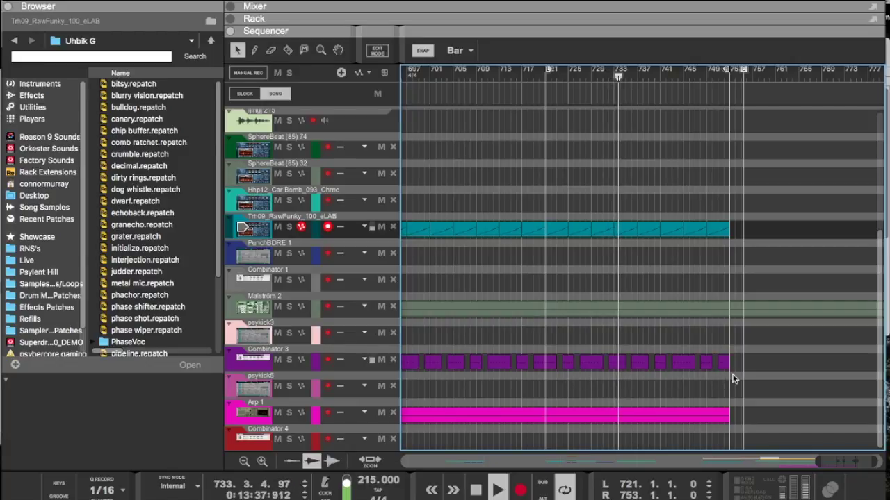
pyautogui.moveTo(707, 378); pyautogui.dragTo(549, 363)
pyautogui.moveTo(740, 365); pyautogui.dragTo(639, 370)
pyautogui.moveTo(640, 363); pyautogui.dragTo(628, 364)
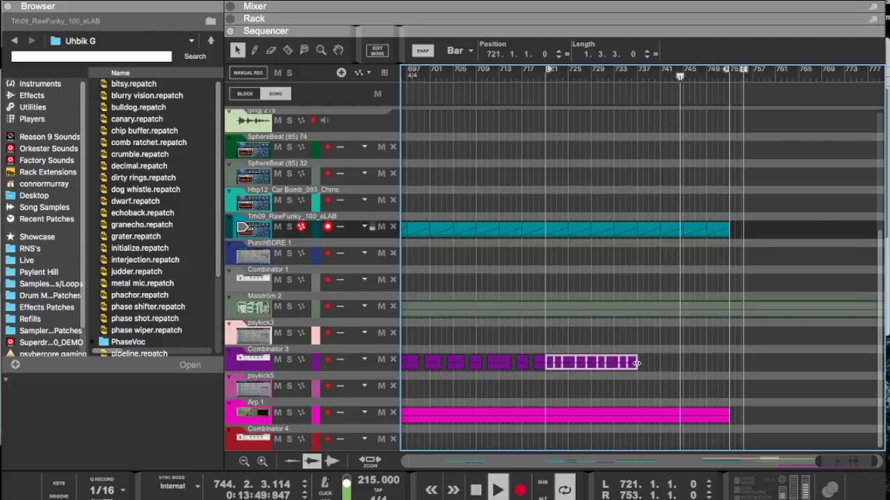
pyautogui.moveTo(641, 367); pyautogui.dragTo(730, 365)
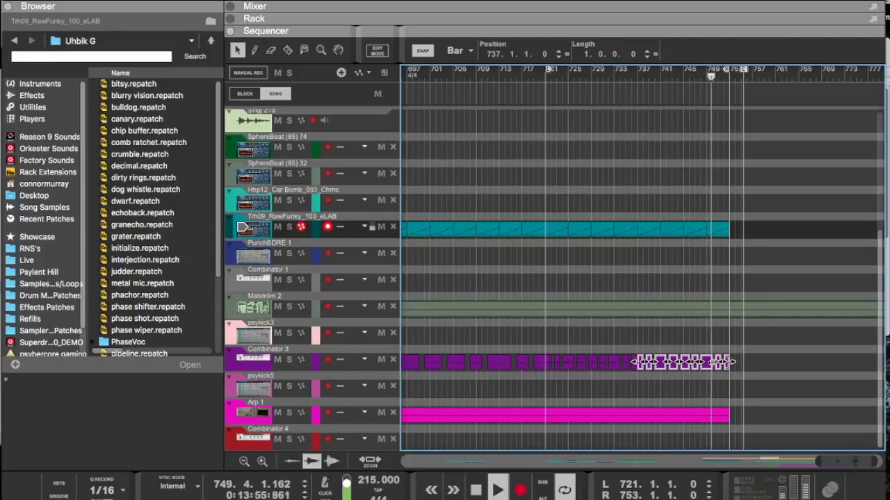
# Step: Delete several Combinator 3 clips between bars 721 and 753, starting with the two-bar clip at bar 724, to leave gaps in the pattern
pyautogui.click(570, 368)
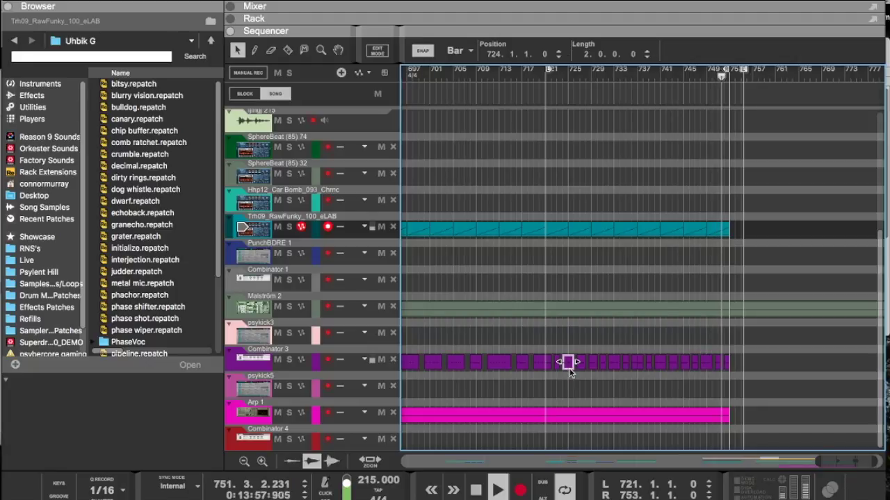
pyautogui.press('Delete')
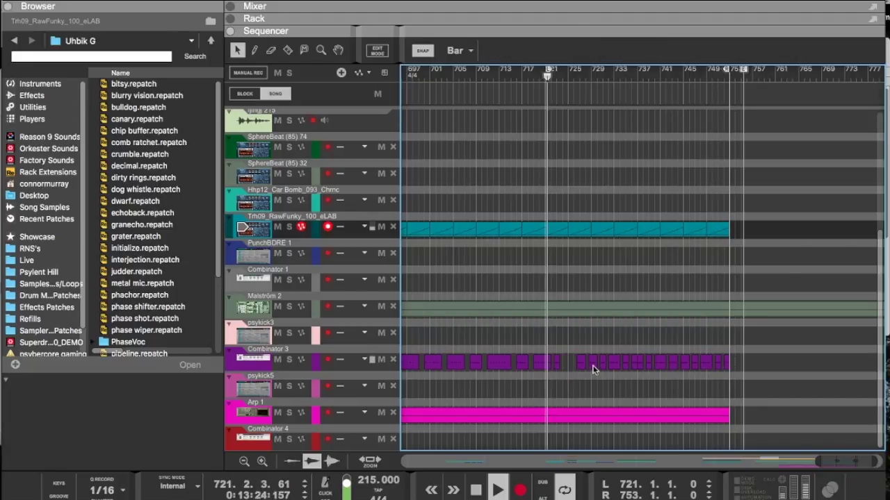
pyautogui.click(632, 364)
pyautogui.press('Delete')
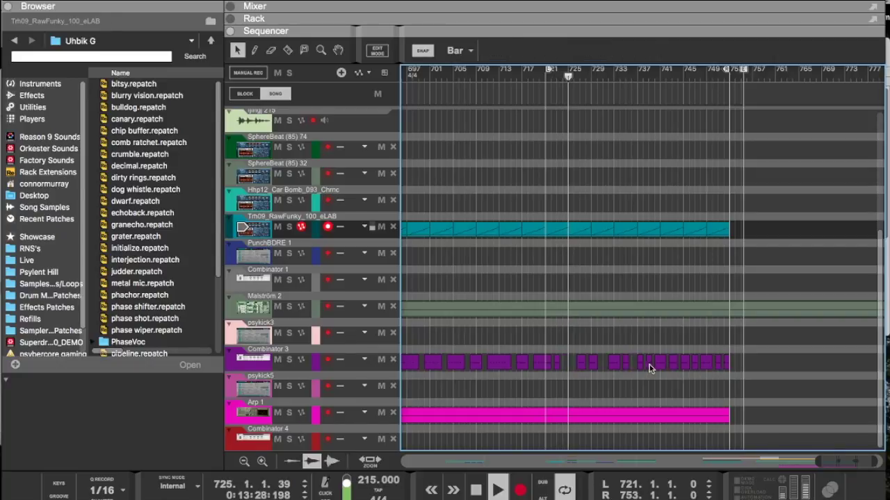
pyautogui.click(685, 362)
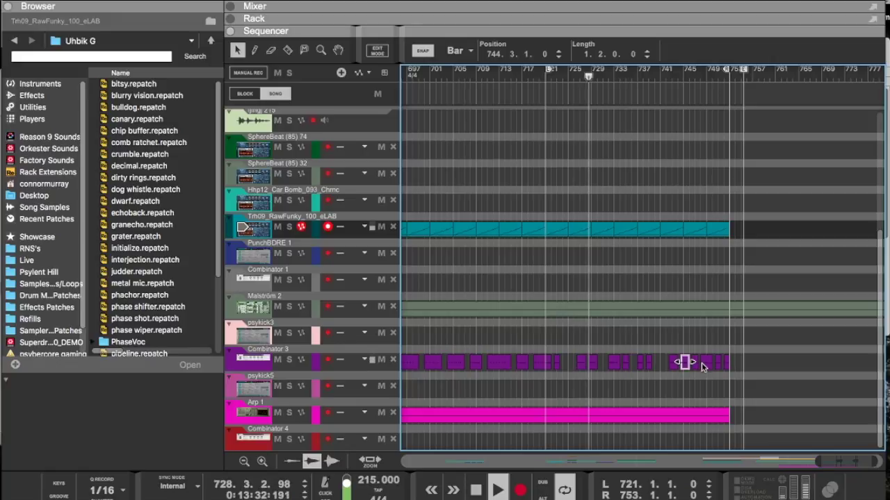
pyautogui.click(694, 364)
pyautogui.press('Delete')
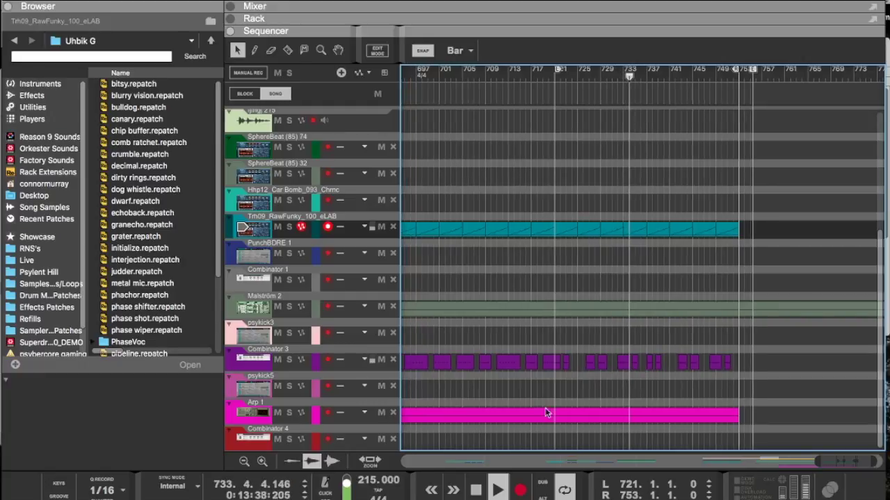
# Step: Duplicate the 64-bar Arp 1 clip at bar 721
pyautogui.moveTo(492, 408); pyautogui.dragTo(701, 423)
pyautogui.moveTo(551, 422); pyautogui.dragTo(681, 420)
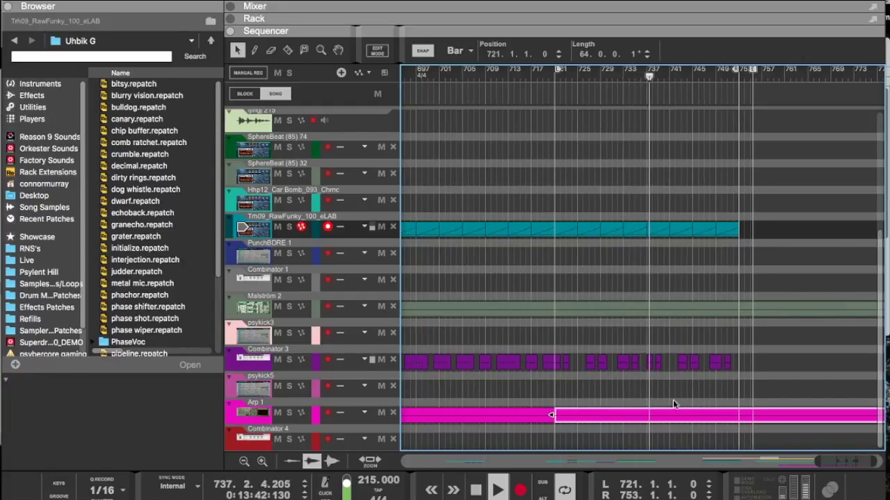
# Step: Show the rack together with the sequencer, at the empty space below its devices
pyautogui.scroll(5, 679, 389)
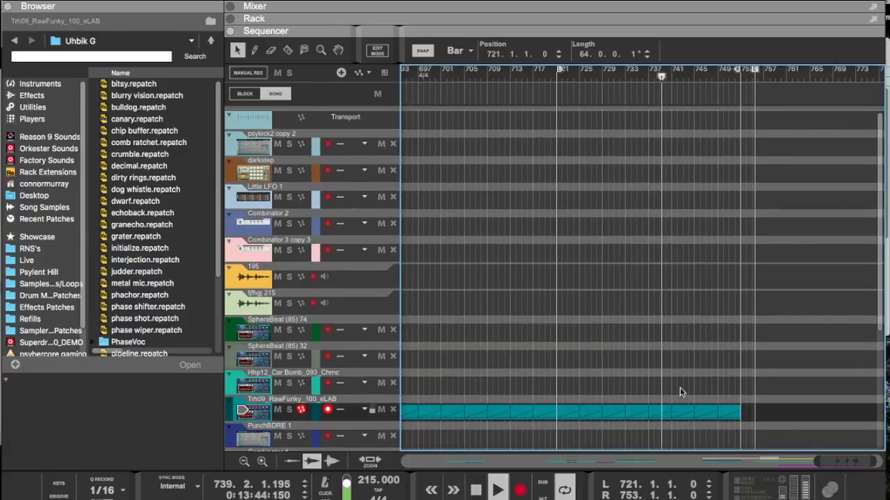
pyautogui.press('F6')
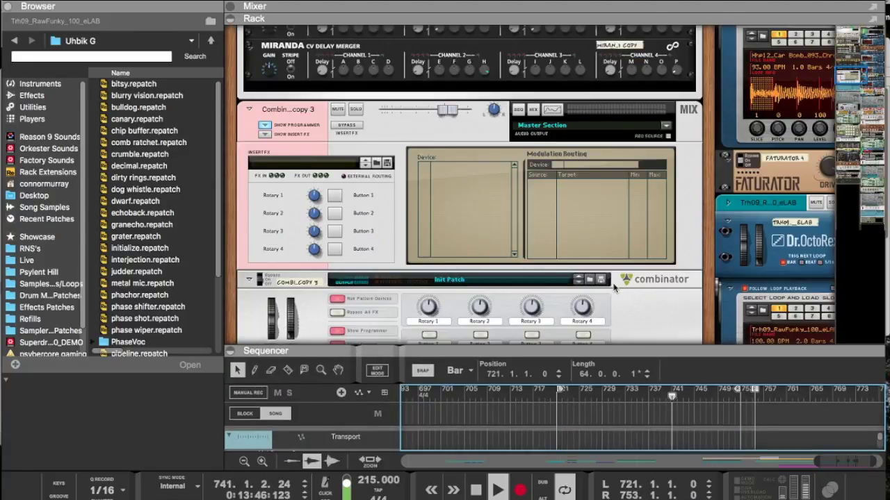
pyautogui.scroll(-10, 614, 288)
pyautogui.rightClick(560, 223)
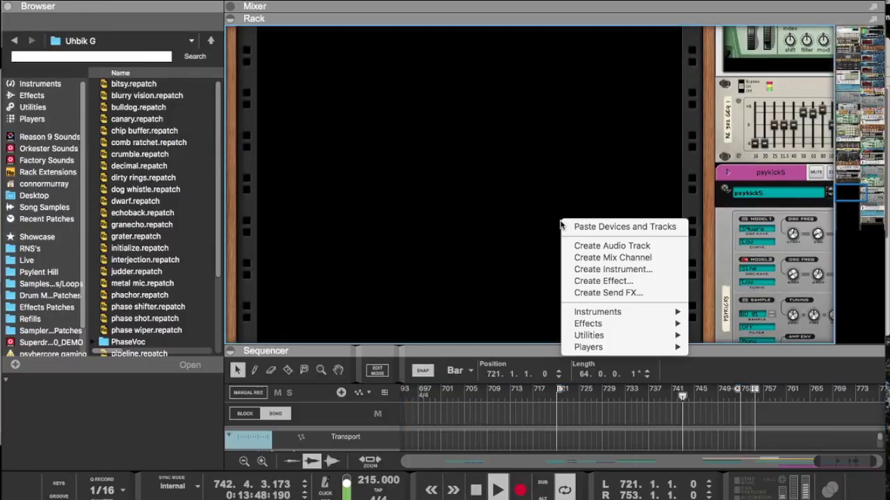
pyautogui.moveTo(583, 313)
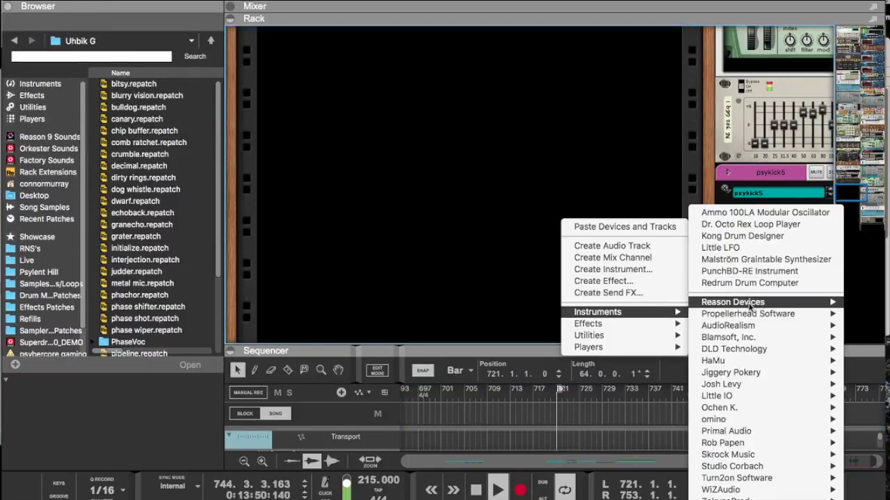
pyautogui.moveTo(738, 305)
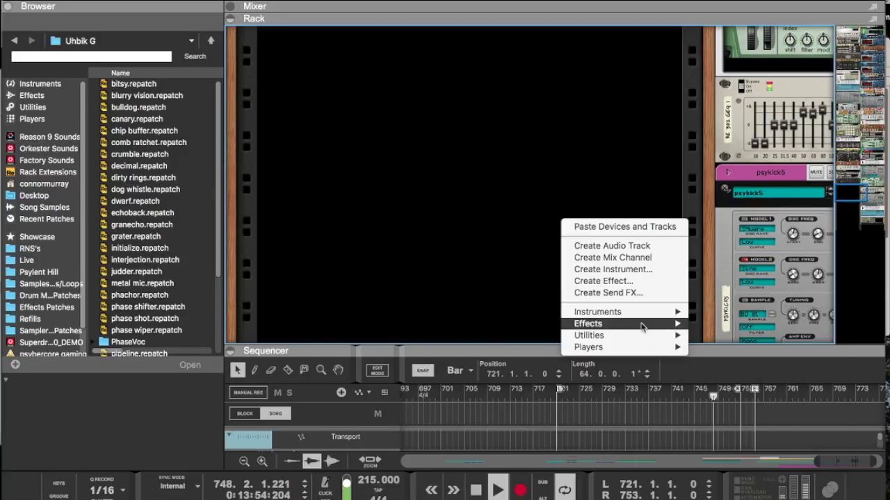
pyautogui.moveTo(637, 327)
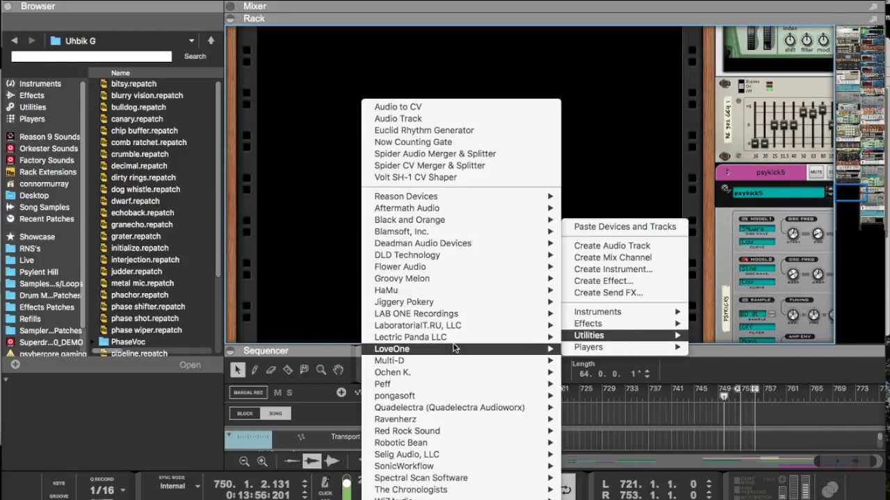
pyautogui.moveTo(442, 258)
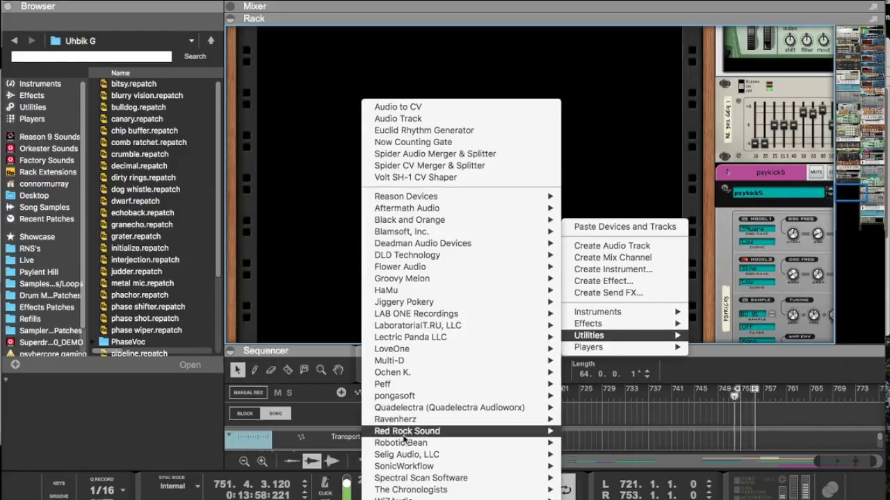
pyautogui.moveTo(403, 435)
pyautogui.moveTo(426, 330)
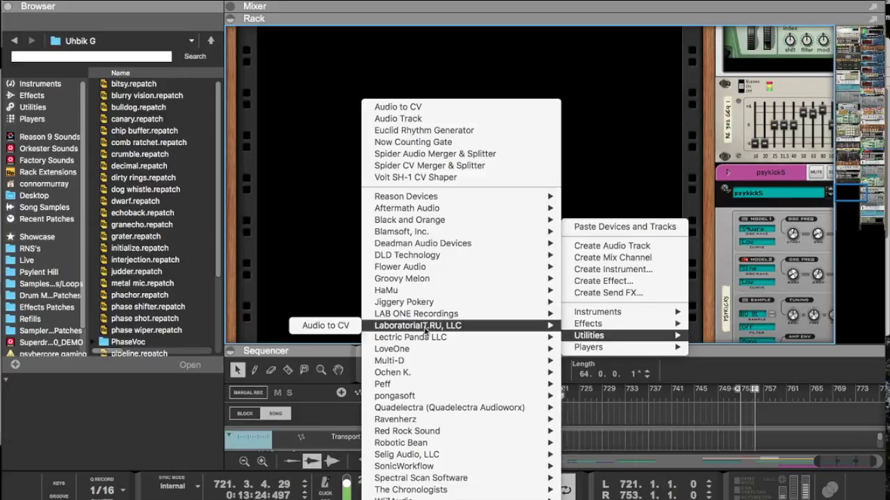
pyautogui.moveTo(460, 214)
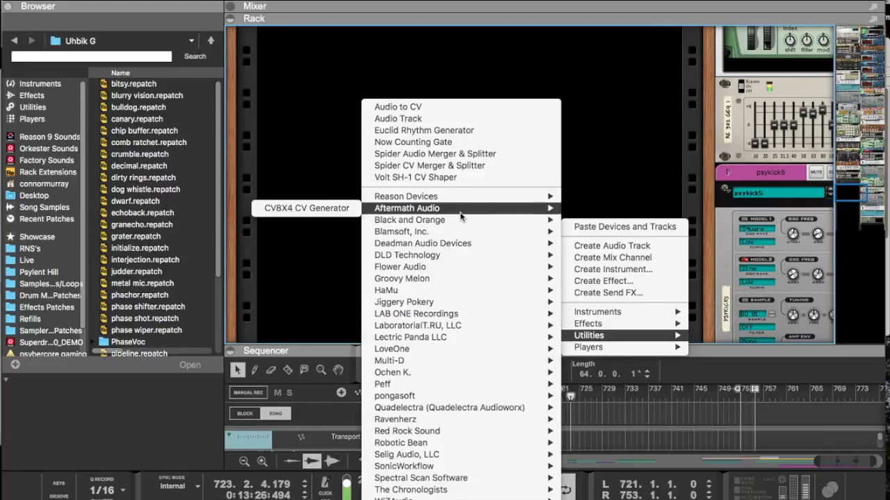
pyautogui.moveTo(478, 202)
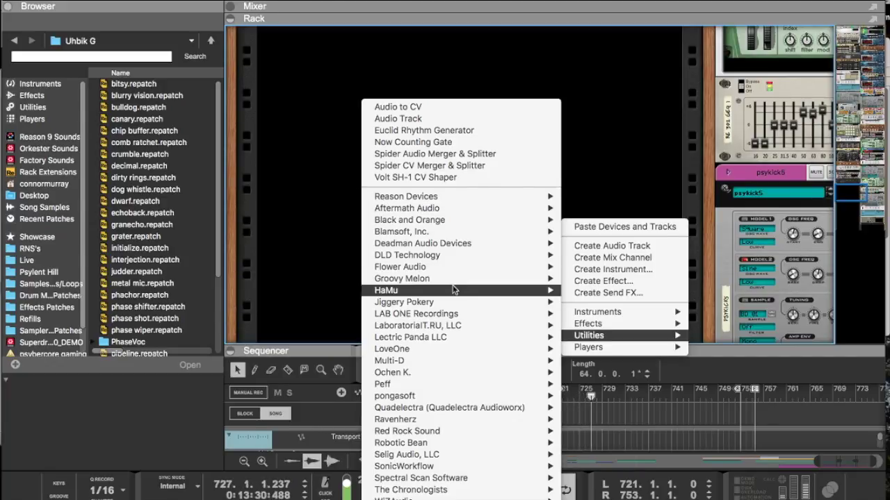
pyautogui.moveTo(417, 499)
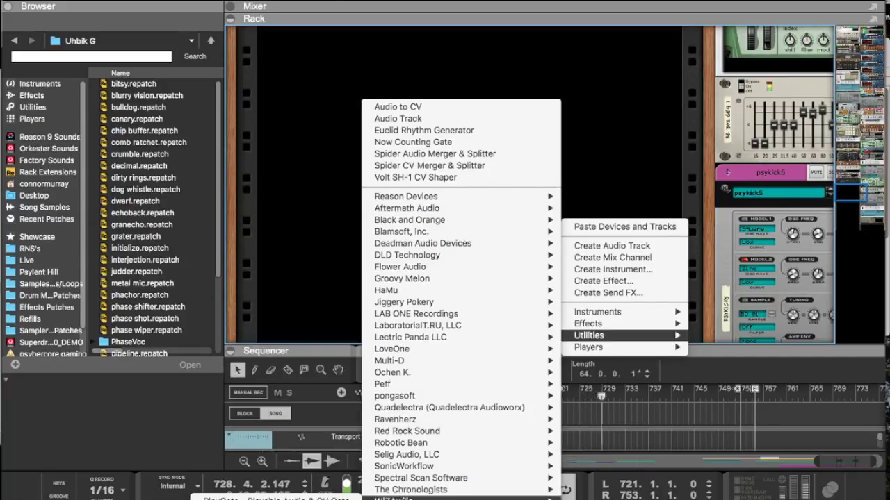
pyautogui.moveTo(501, 267)
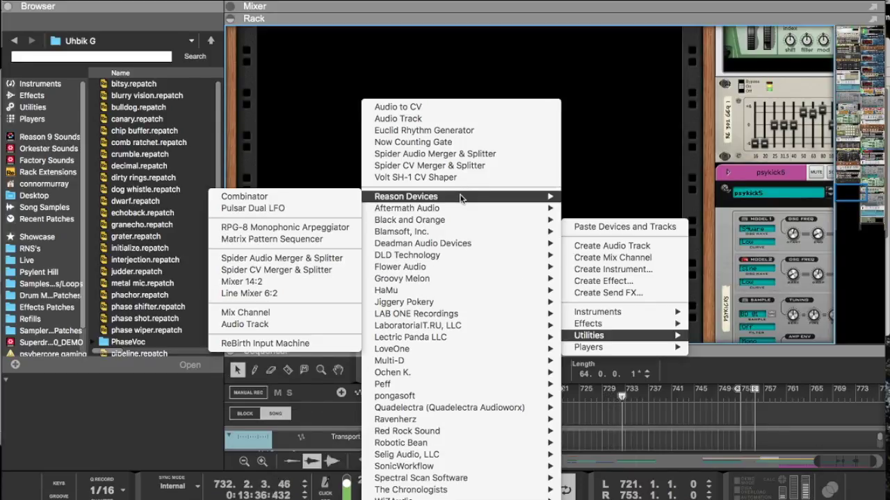
pyautogui.click(258, 135)
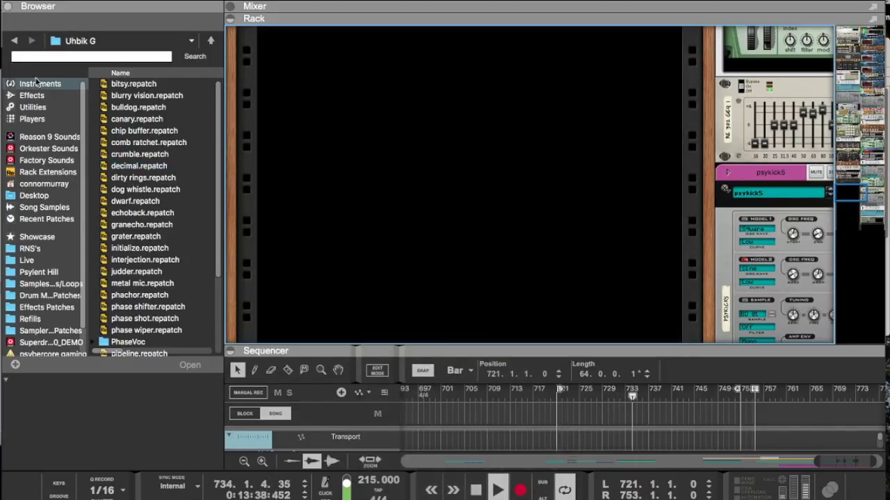
# Step: Add a Noxious Additive Synthesizer by Zvork from the instrument browser to the empty space in the rack
pyautogui.scroll(-10, 172, 215)
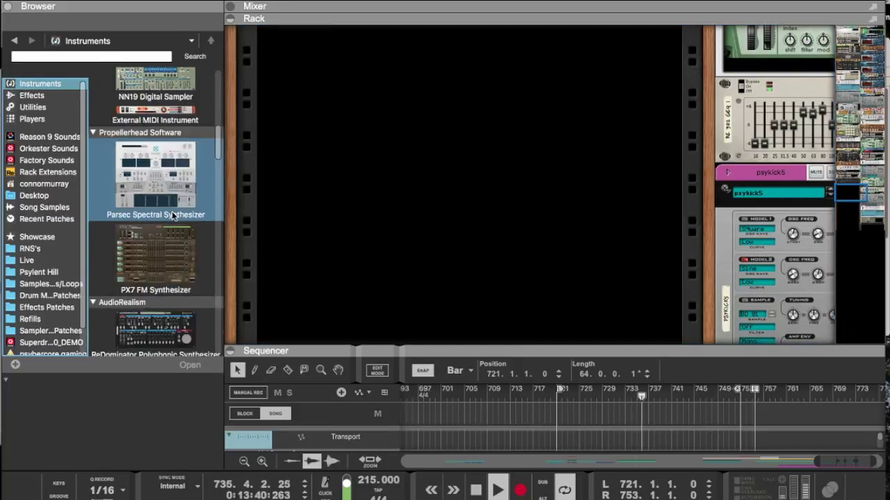
pyautogui.scroll(-15, 172, 211)
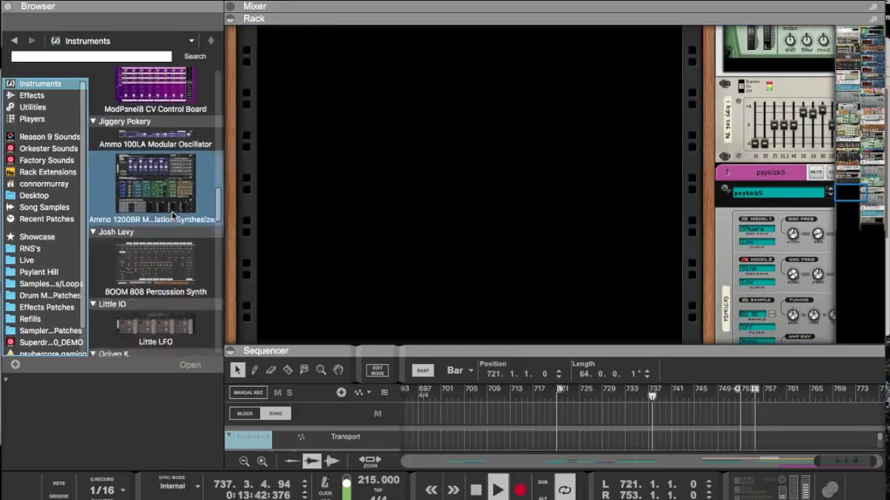
pyautogui.scroll(-12, 174, 215)
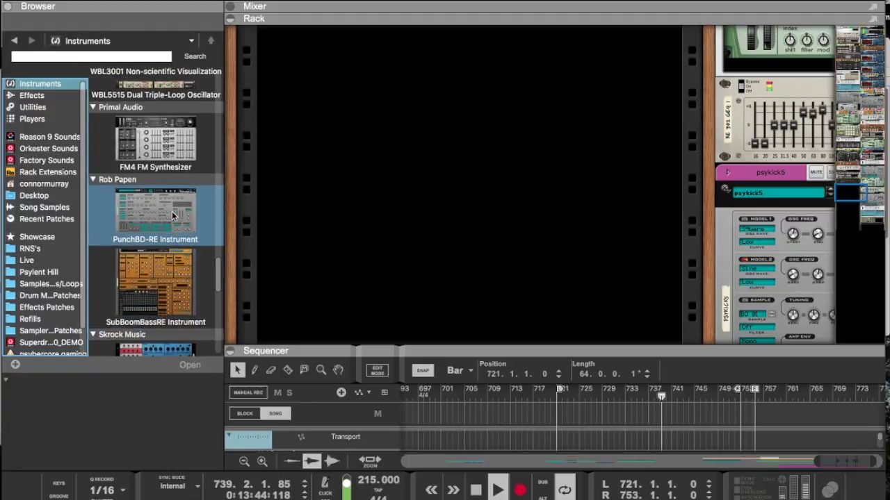
pyautogui.scroll(-12, 172, 212)
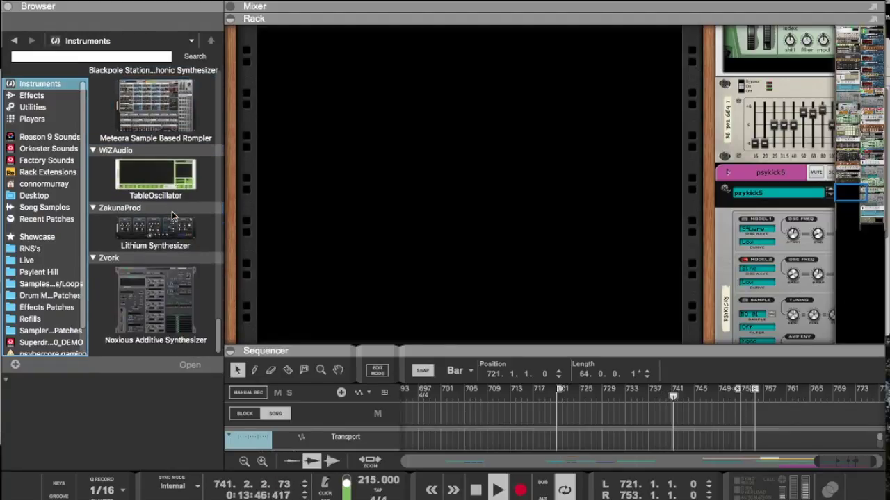
pyautogui.moveTo(158, 279); pyautogui.dragTo(309, 130)
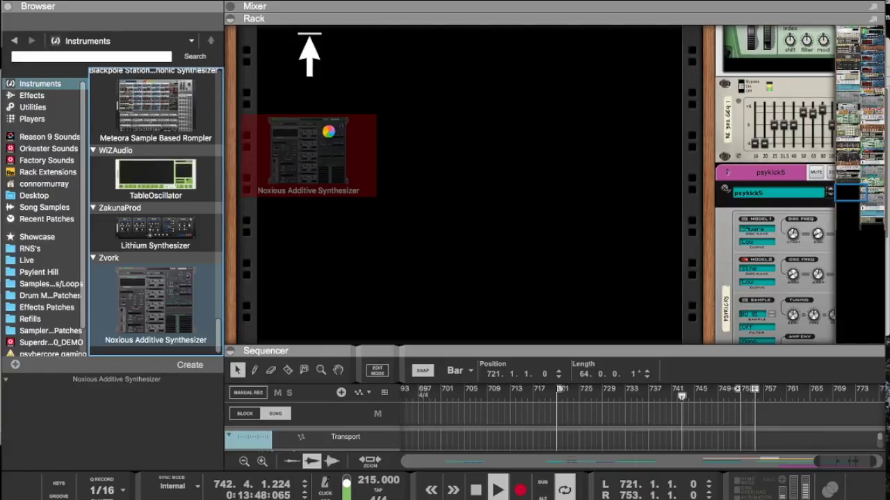
pyautogui.moveTo(329, 131); pyautogui.dragTo(329, 134)
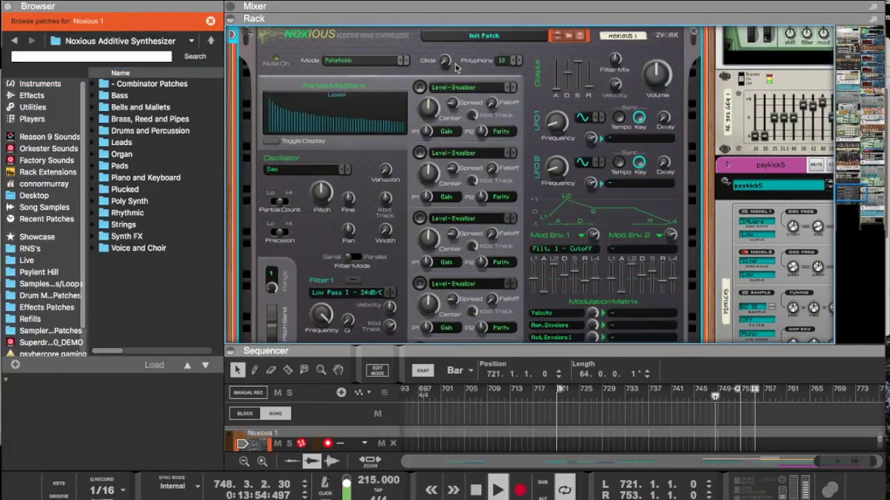
# Step: Combine the Noxious 1 synthesizer into a new Combinator
pyautogui.scroll(3, 417, 91)
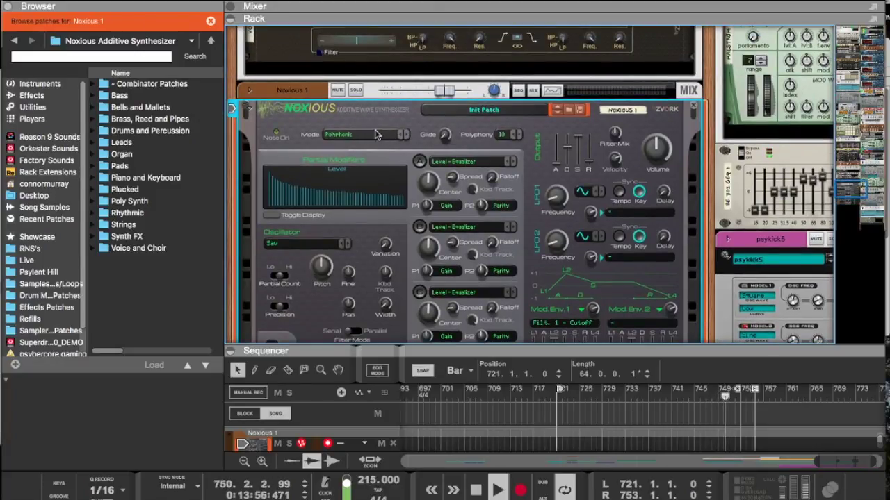
pyautogui.rightClick(377, 135)
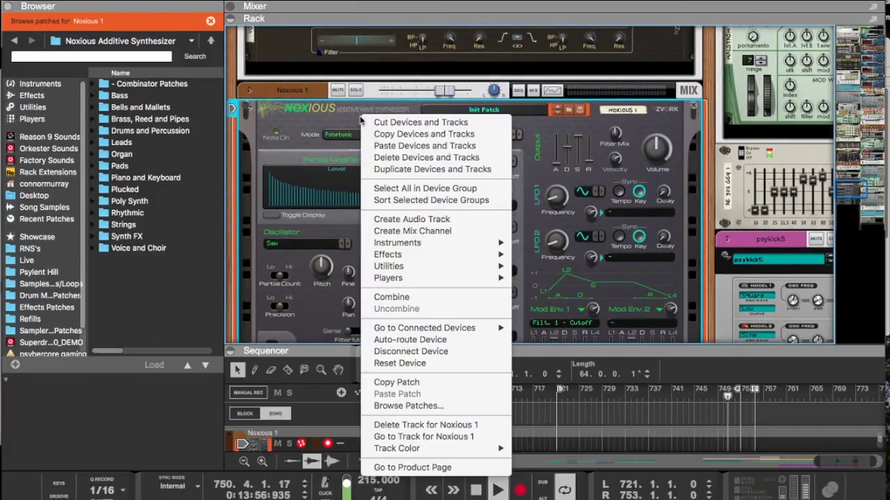
pyautogui.click(384, 297)
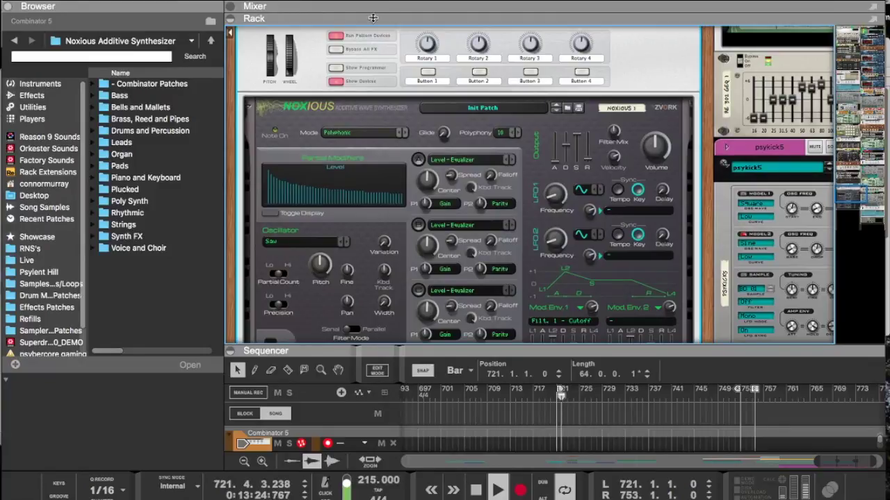
# Step: Load the noxious 2.cmb patch from Combi Patches into Combinator 5 and lower its mix channel level to -9.08 dB
pyautogui.scroll(3, 396, 70)
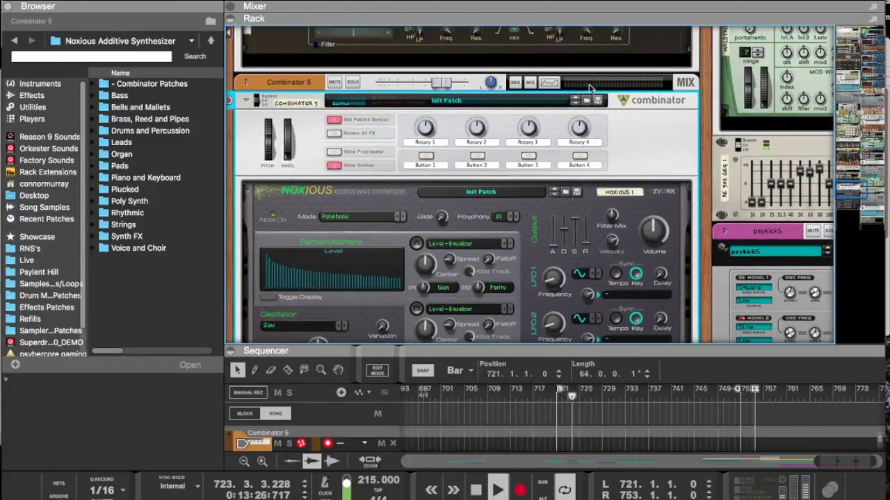
pyautogui.click(587, 101)
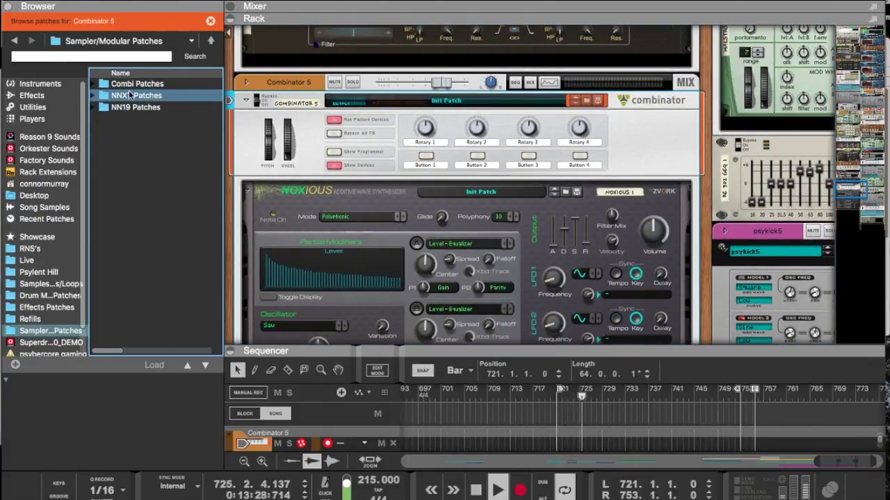
pyautogui.click(94, 84)
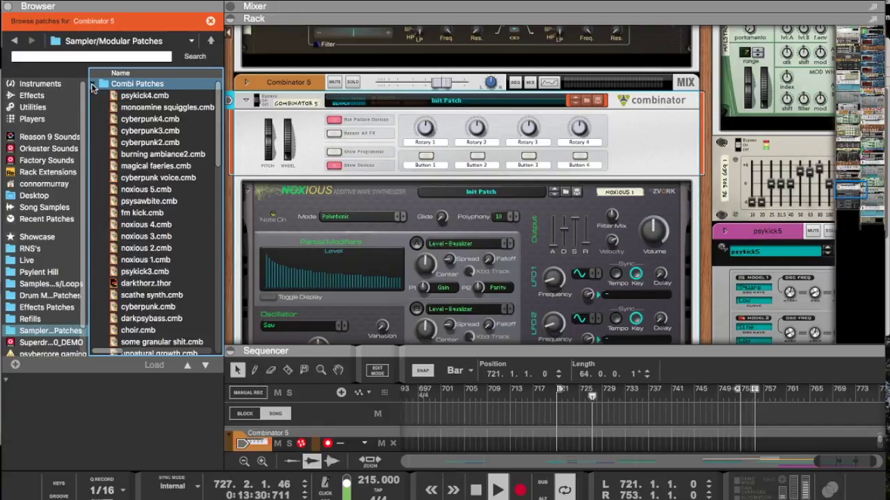
pyautogui.scroll(-5, 148, 233)
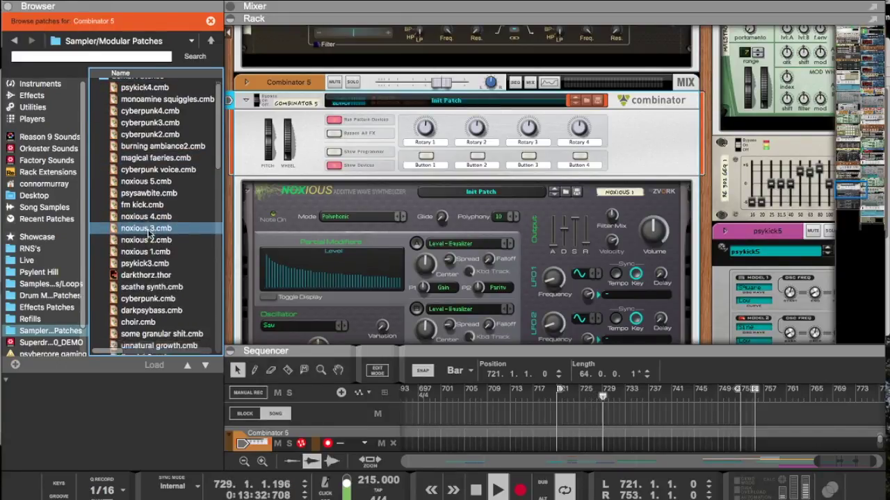
pyautogui.scroll(2, 148, 234)
pyautogui.scroll(1, 148, 234)
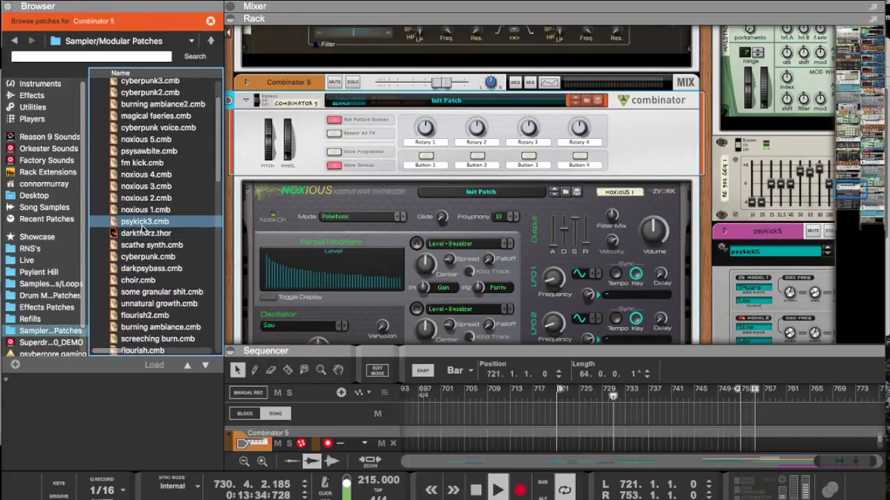
pyautogui.click(130, 200)
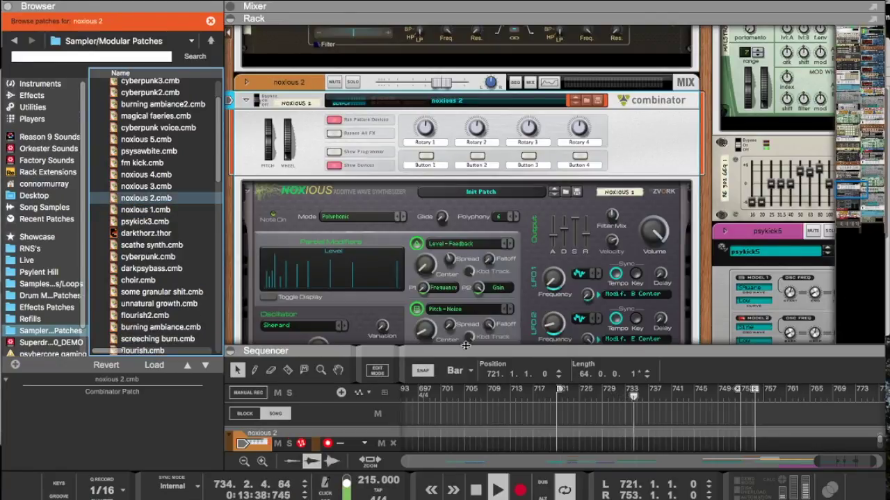
pyautogui.click(424, 83)
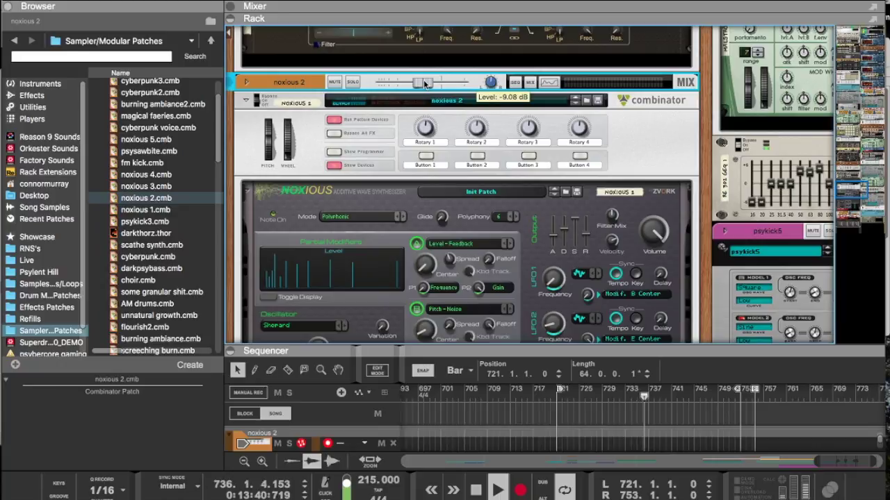
# Step: Copy the 64-bar Arp 1 clip to the noxious 2 track at bar 721
pyautogui.moveTo(518, 346); pyautogui.dragTo(547, 5)
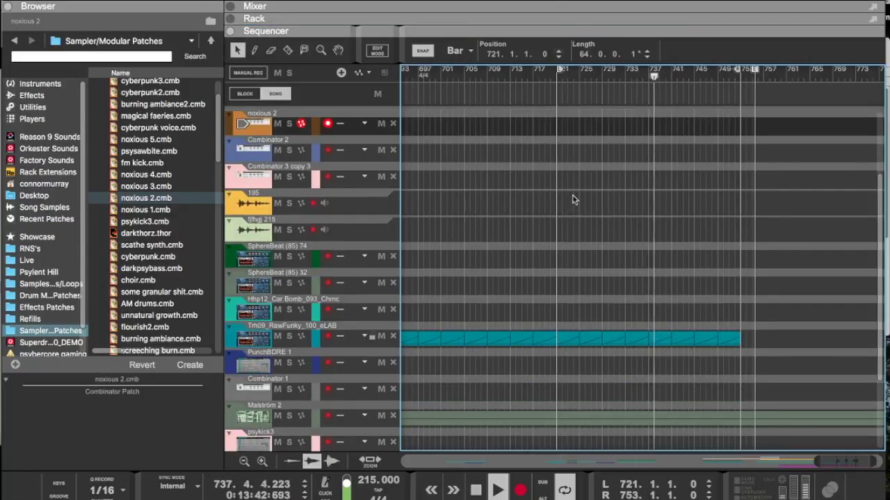
pyautogui.scroll(-5, 575, 200)
pyautogui.scroll(3, 583, 321)
pyautogui.hscroll(-1, 582, 321)
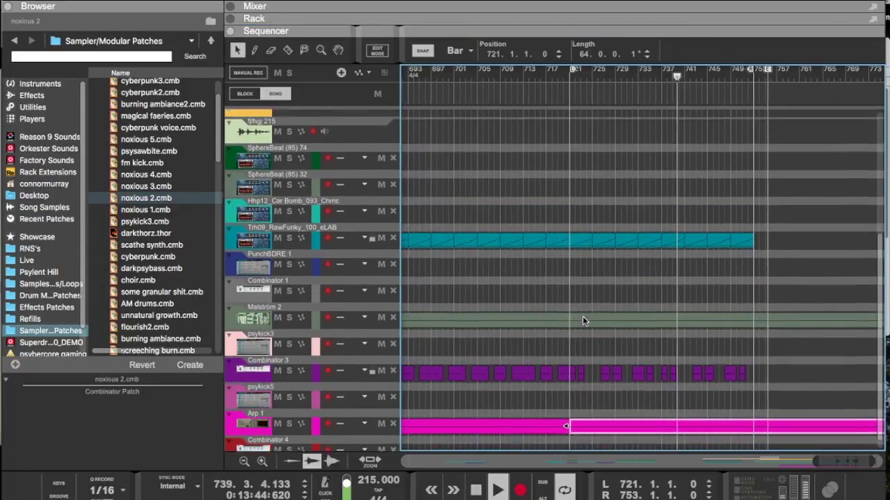
pyautogui.scroll(-3, 582, 321)
pyautogui.moveTo(550, 31); pyautogui.dragTo(545, 258)
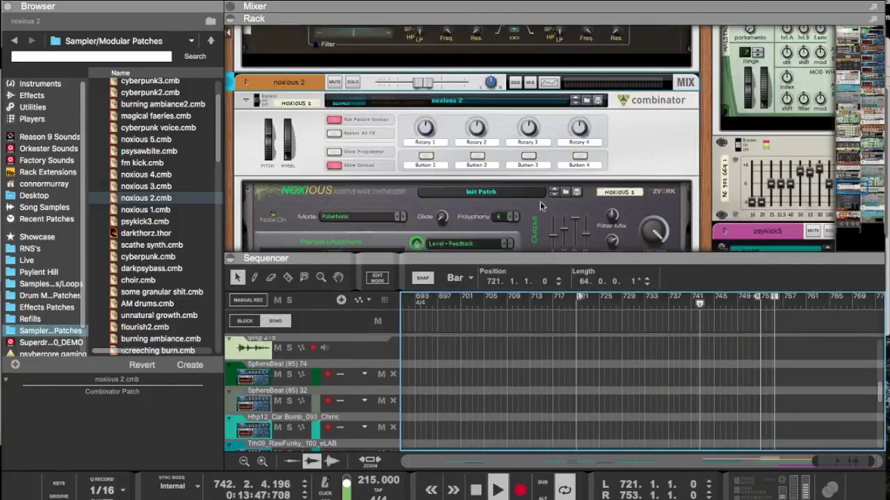
pyautogui.doubleClick(523, 259)
pyautogui.scroll(5, 564, 244)
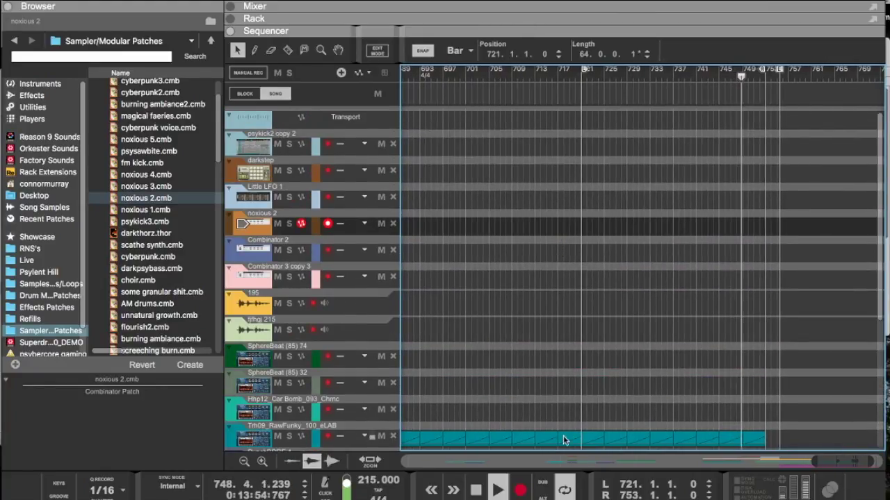
pyautogui.scroll(-4, 576, 417)
pyautogui.moveTo(598, 400); pyautogui.dragTo(595, 173)
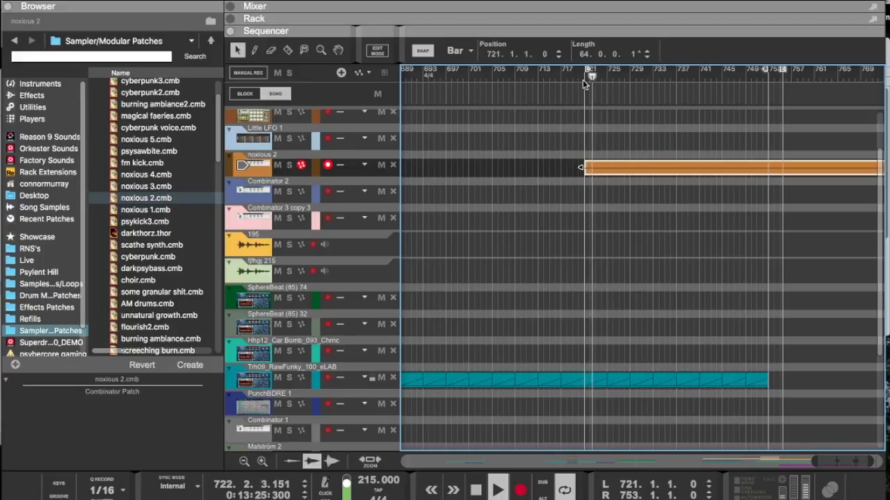
# Step: Raise the noxious 2 mix channel level to 0.04 dB in the rack
pyautogui.moveTo(564, 33); pyautogui.dragTo(529, 239)
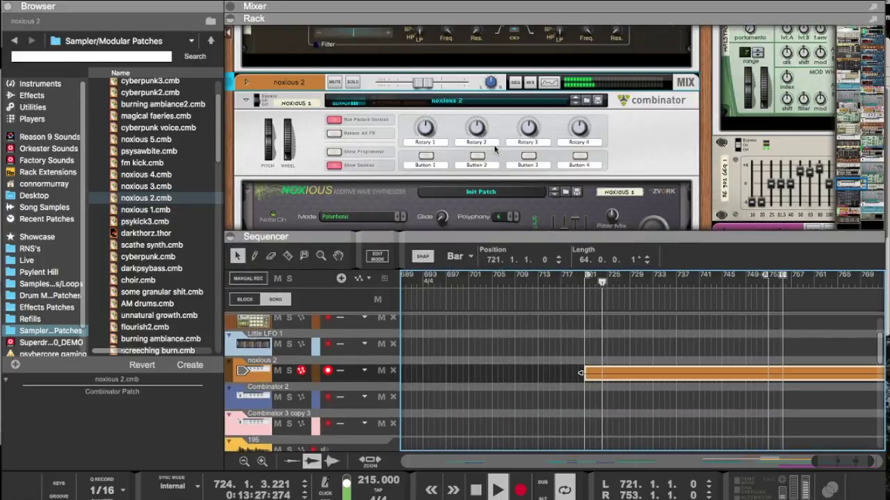
pyautogui.moveTo(420, 83); pyautogui.dragTo(427, 87)
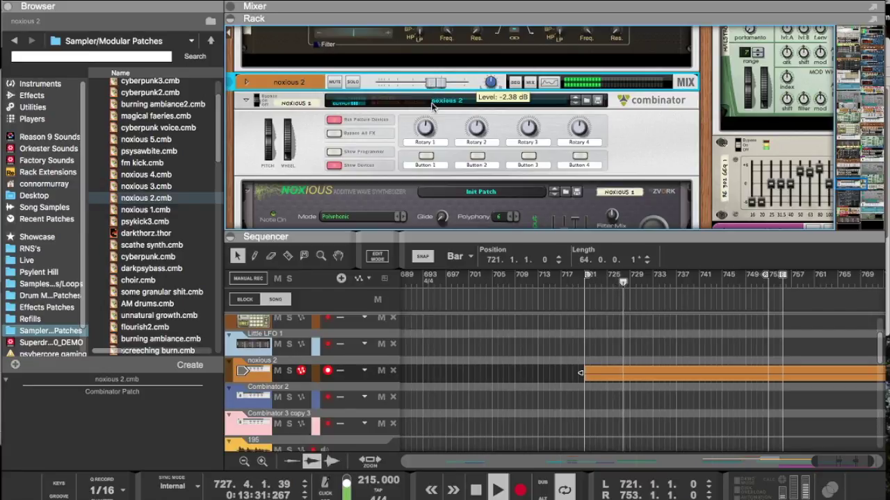
pyautogui.moveTo(436, 84); pyautogui.dragTo(442, 84)
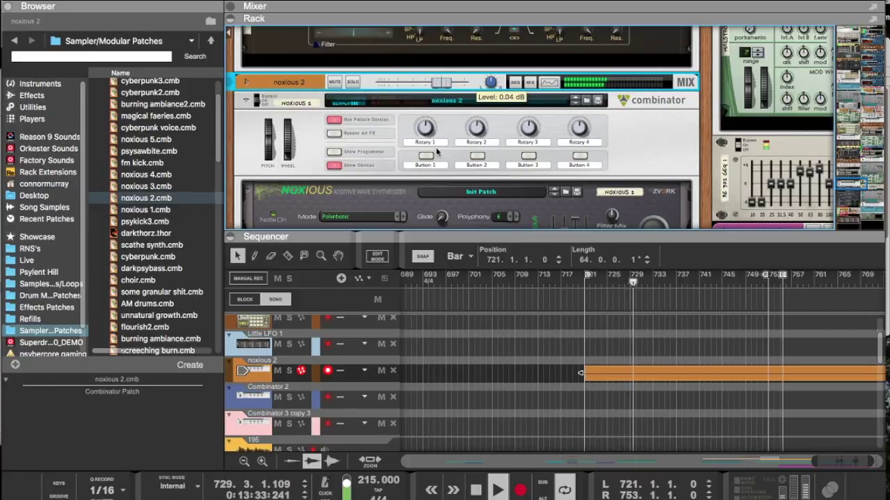
# Step: Set Cut Mid to 18 on the Scream 4 unit inside the noxious 2 Combinator
pyautogui.scroll(15, 436, 147)
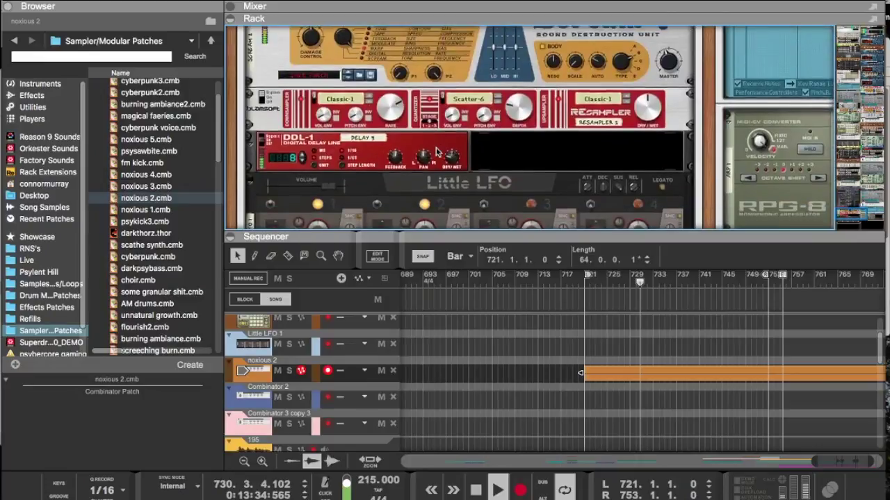
pyautogui.scroll(-5, 436, 151)
pyautogui.scroll(5, 435, 151)
pyautogui.scroll(4, 436, 151)
pyautogui.scroll(-3, 436, 166)
pyautogui.moveTo(442, 246); pyautogui.dragTo(442, 312)
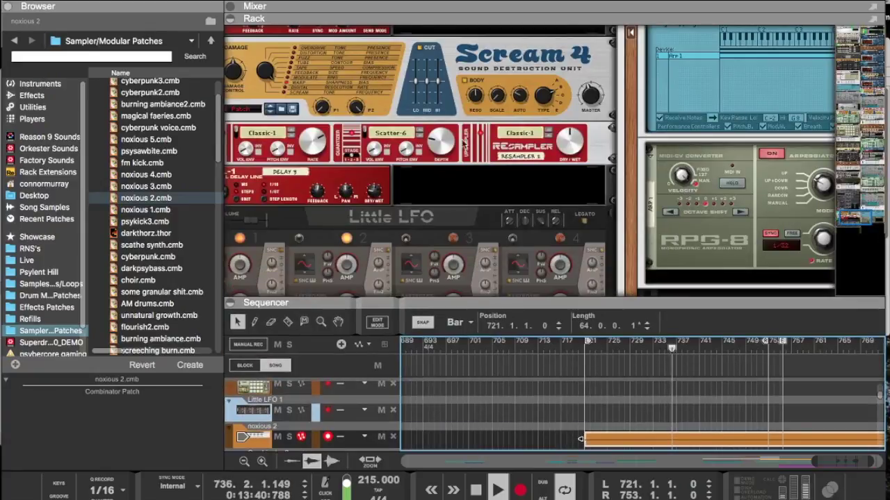
pyautogui.click(438, 80)
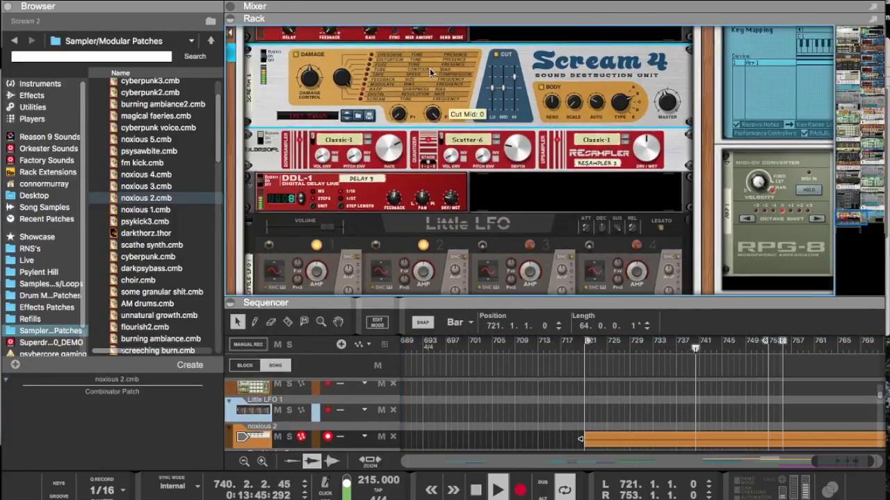
pyautogui.scroll(3, 486, 139)
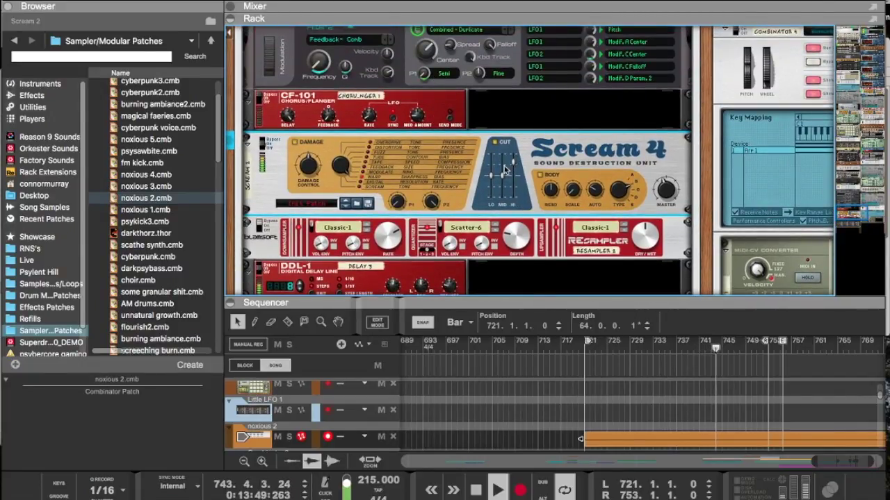
pyautogui.moveTo(505, 170)
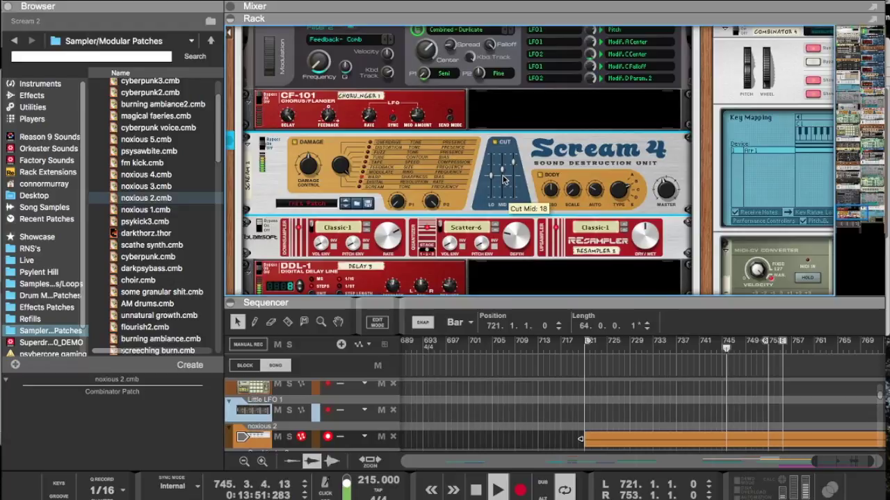
# Step: Set the oscillator pitch of the Noxious synthesizer to -36 semitones and bring the lower sequencer tracks into view
pyautogui.scroll(6, 505, 177)
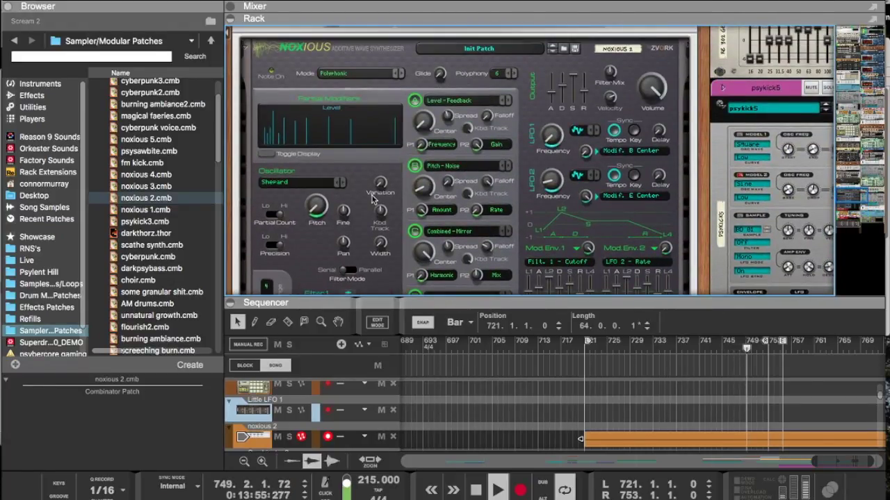
pyautogui.click(316, 207)
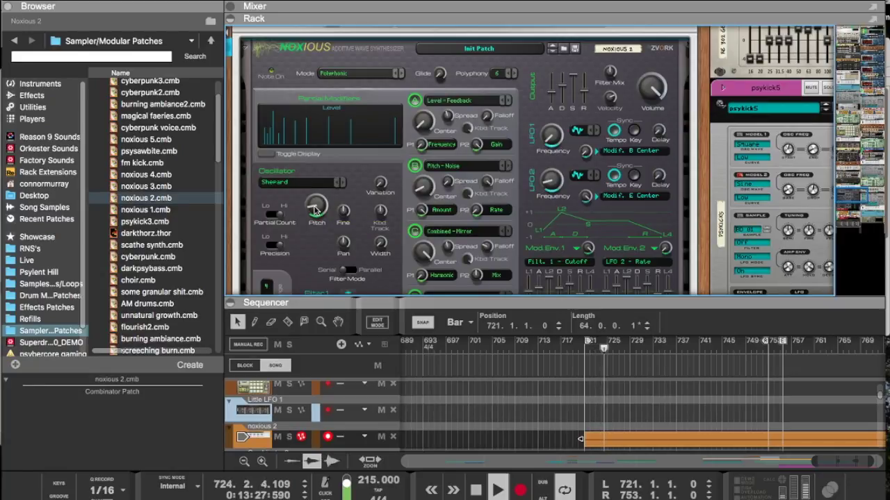
pyautogui.moveTo(316, 211)
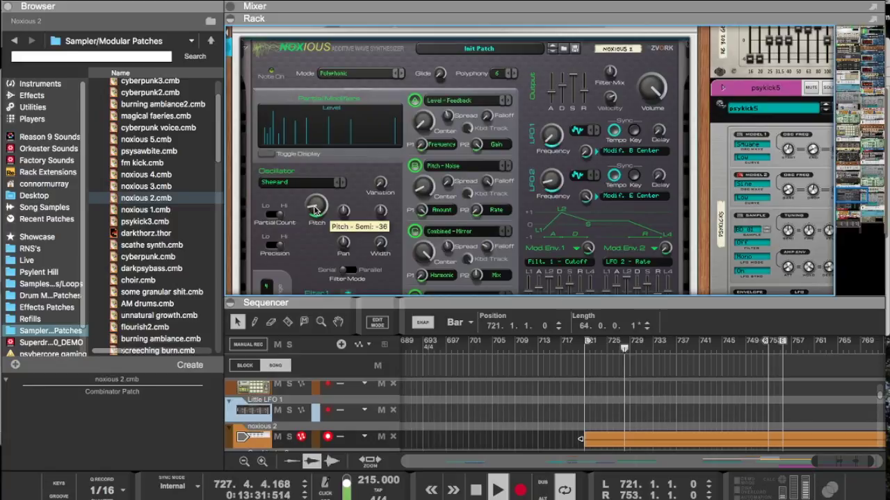
pyautogui.scroll(-10, 334, 237)
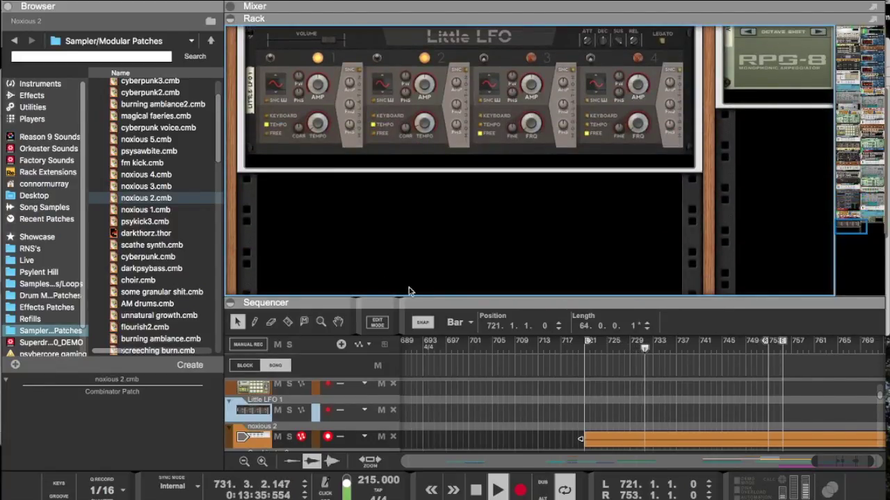
pyautogui.moveTo(417, 302); pyautogui.dragTo(420, 158)
pyautogui.scroll(-8, 523, 338)
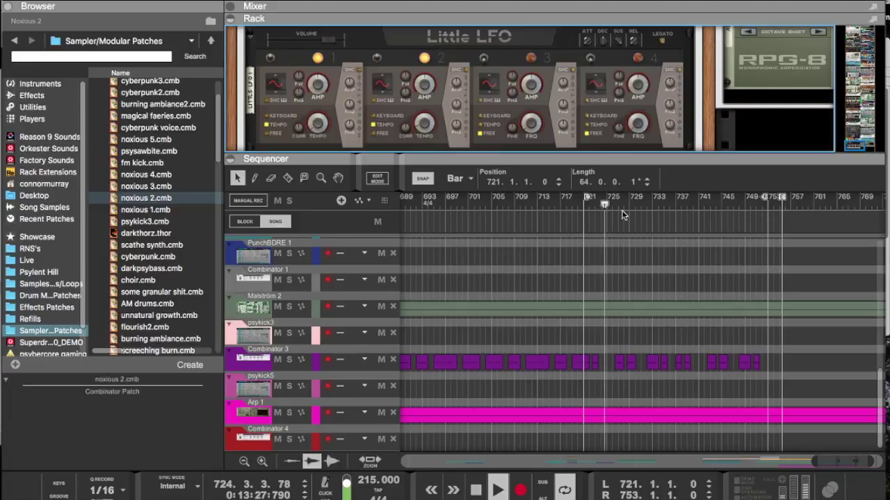
# Step: Raise the Noxious synthesizer's oscillator pitch to -24 semitones
pyautogui.moveTo(616, 159); pyautogui.dragTo(611, 239)
pyautogui.scroll(10, 594, 175)
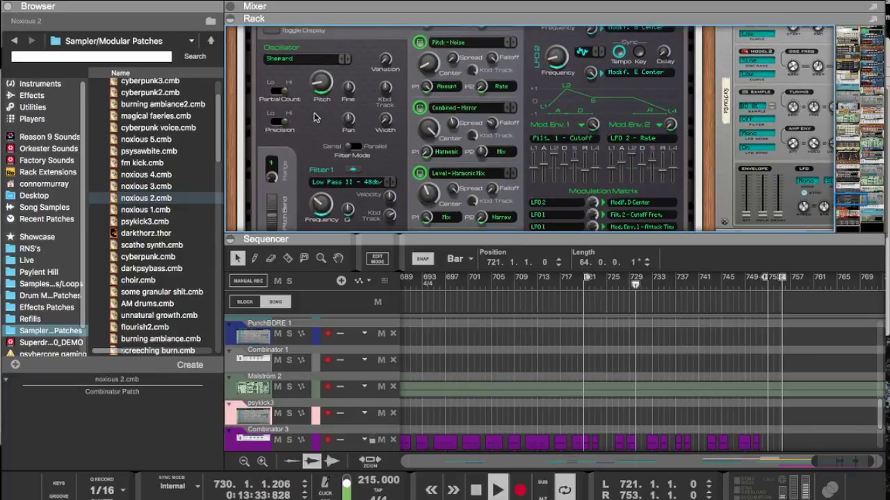
pyautogui.moveTo(323, 82)
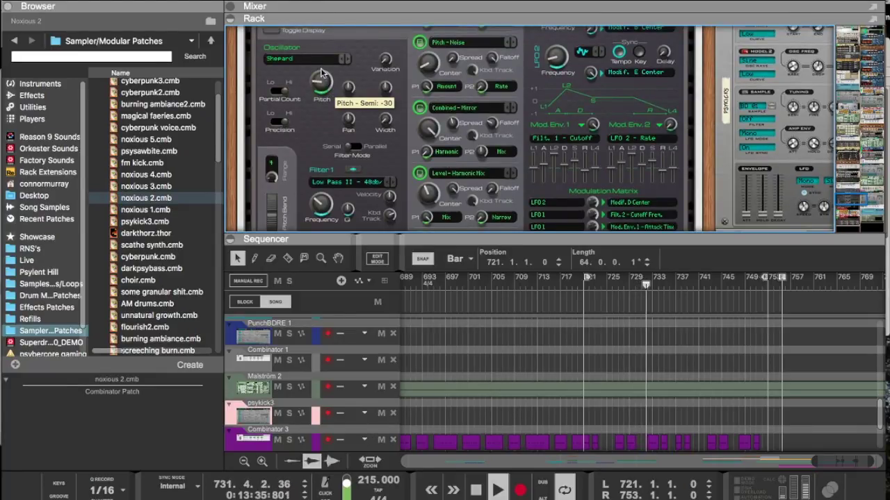
pyautogui.moveTo(317, 60); pyautogui.dragTo(318, 57)
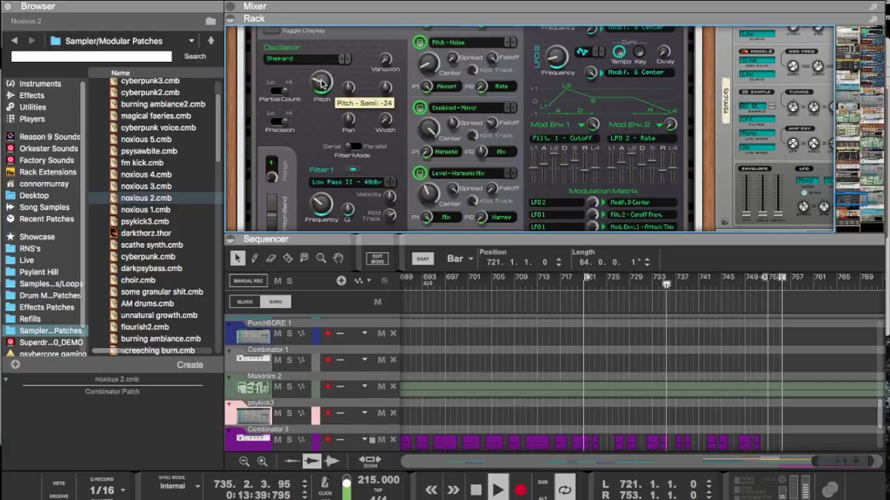
# Step: Adjust the Damage Control of the Scream 4 unit inside the noxious 2 Combinator
pyautogui.scroll(-10, 319, 83)
pyautogui.scroll(3, 312, 105)
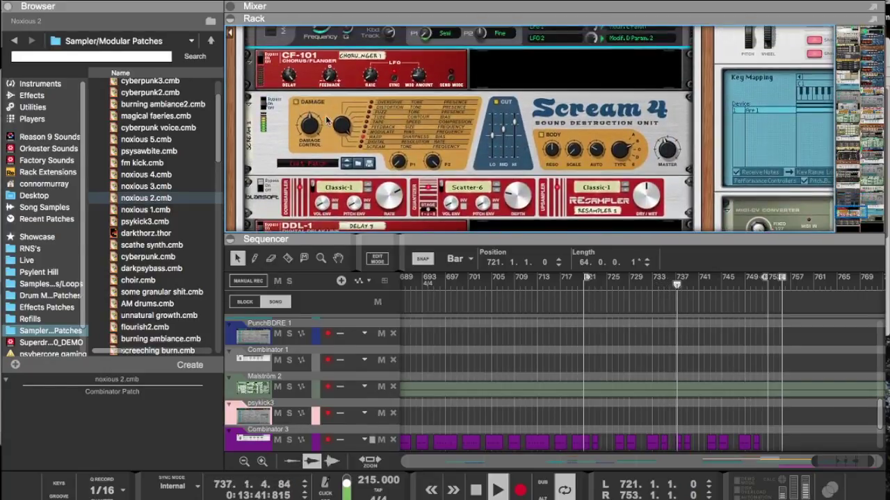
pyautogui.moveTo(307, 111); pyautogui.dragTo(300, 43)
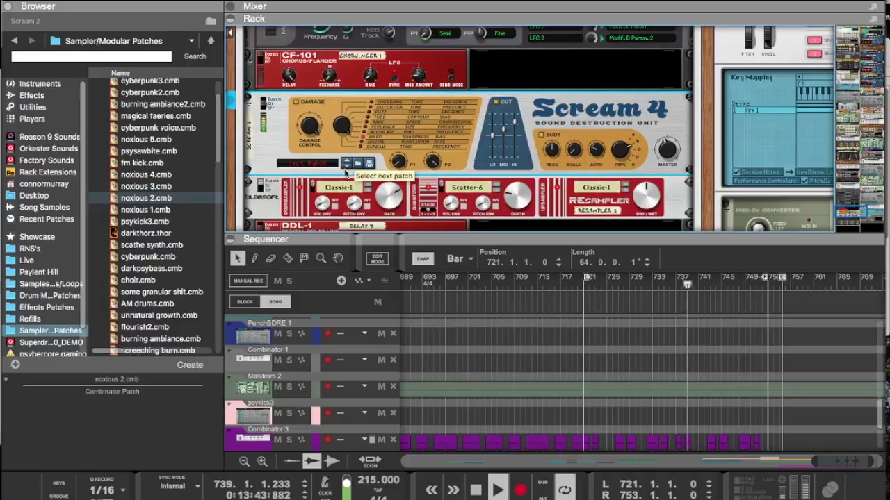
# Step: Enlarge the sequencer and add a one-bar clip at bar 725 on the Combinator 3 track
pyautogui.scroll(-4, 346, 172)
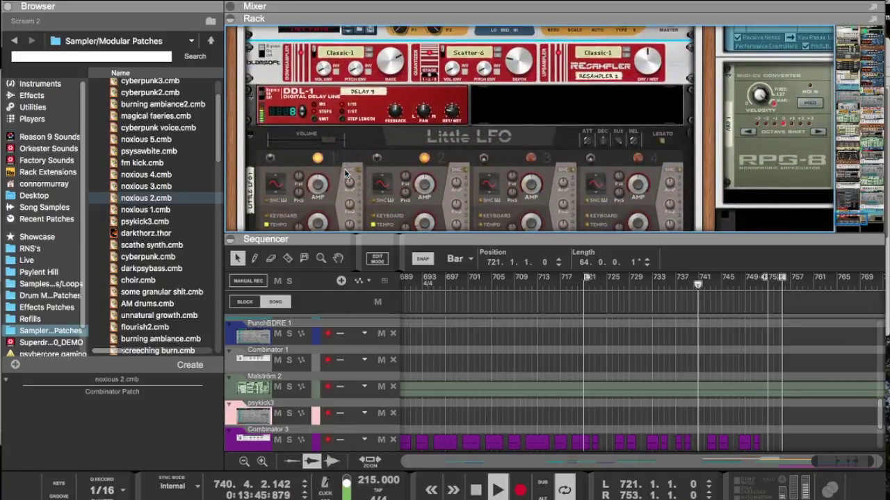
pyautogui.scroll(-5, 345, 172)
pyautogui.moveTo(393, 236); pyautogui.dragTo(394, 31)
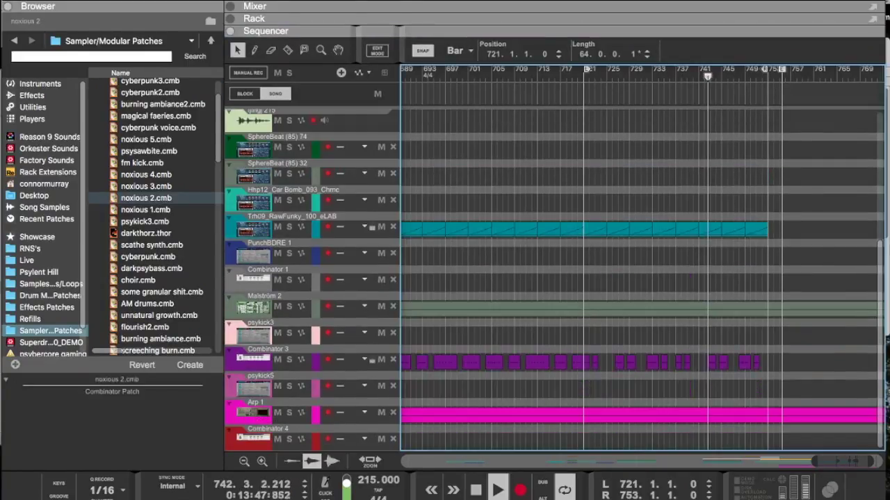
pyautogui.scroll(6, 505, 309)
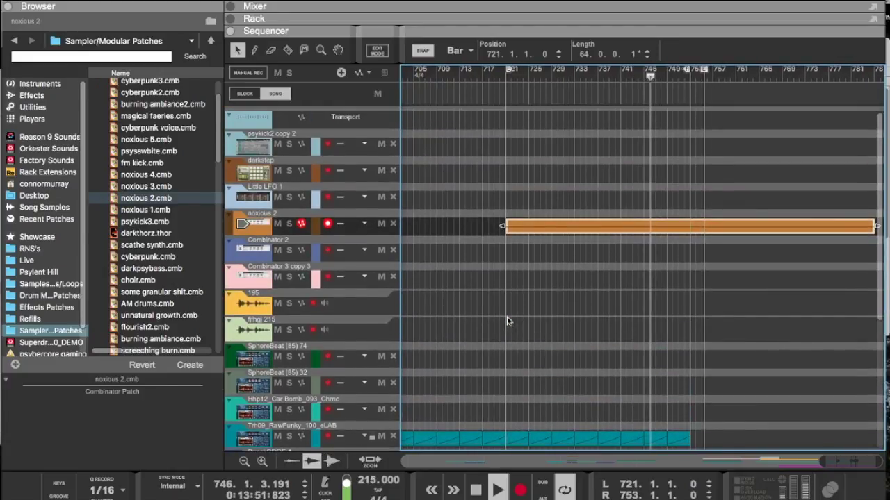
pyautogui.scroll(-6, 506, 319)
pyautogui.moveTo(508, 355); pyautogui.dragTo(697, 382)
pyautogui.click(506, 392)
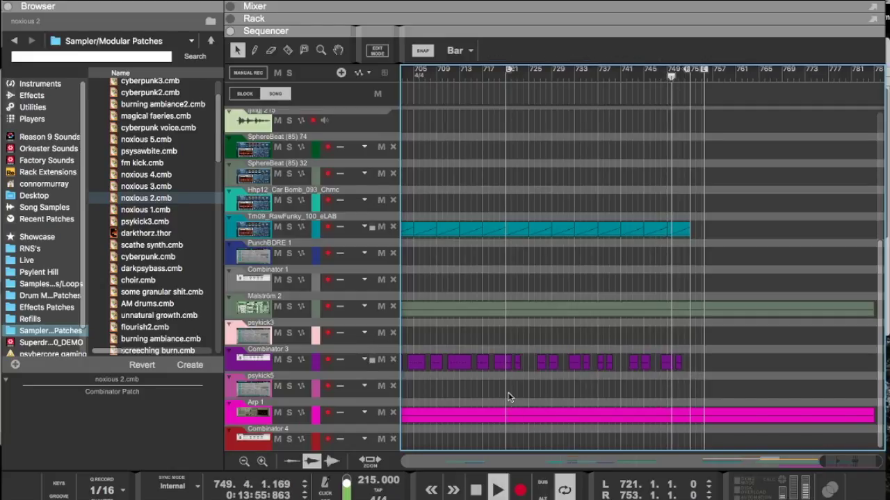
pyautogui.click(534, 359)
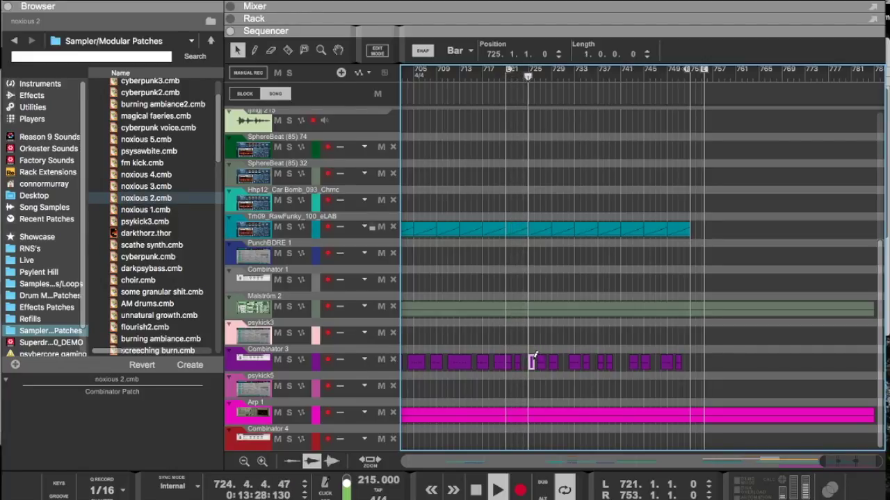
# Step: Open the empty one-bar Combinator 3 clip at bar 725 and move it to 725.3.1 using a 1/16 snap
pyautogui.doubleClick(534, 360)
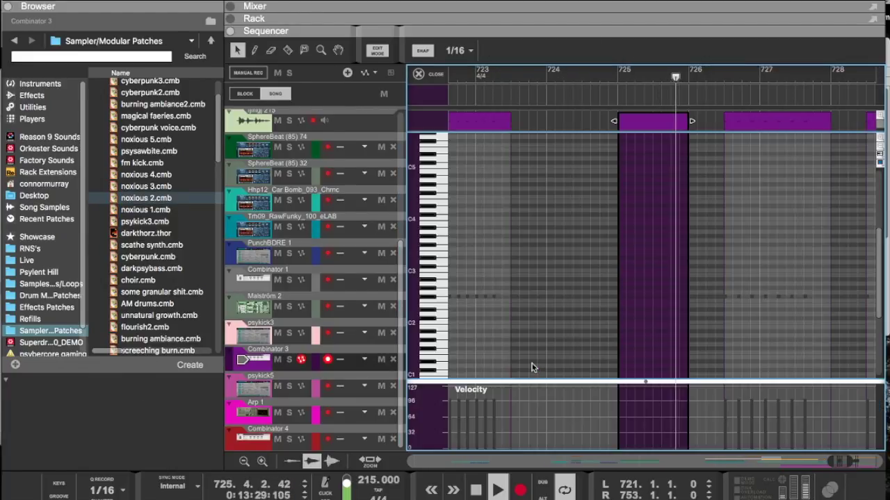
pyautogui.click(663, 124)
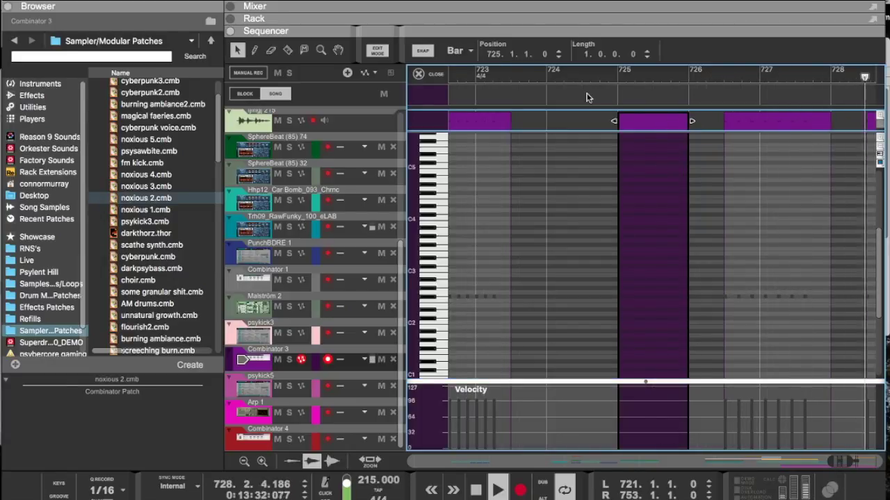
pyautogui.click(456, 50)
pyautogui.click(457, 106)
pyautogui.moveTo(674, 123); pyautogui.dragTo(710, 123)
pyautogui.click(699, 224)
pyautogui.press('super+z')
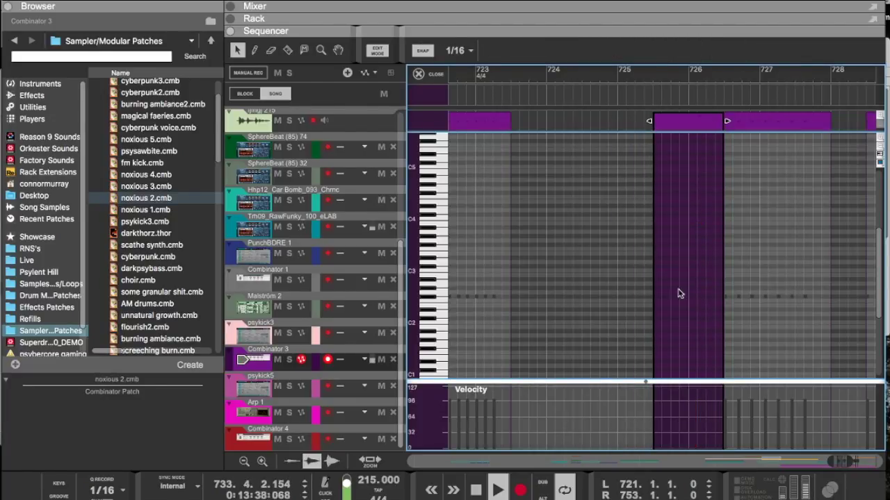
# Step: Set the snap to 1/64 and enter a run of four 1/64 F#2 notes starting at 726.1.1 in the clip
pyautogui.click(451, 50)
pyautogui.click(459, 150)
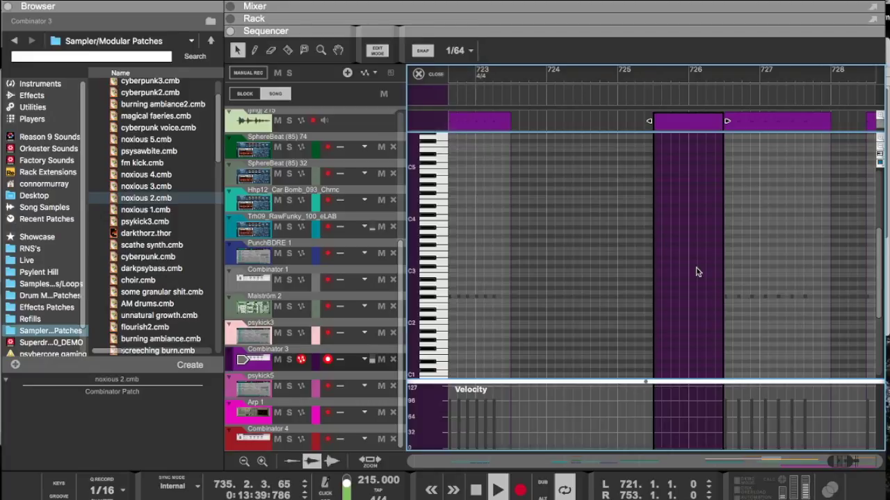
pyautogui.scroll(8, 697, 288)
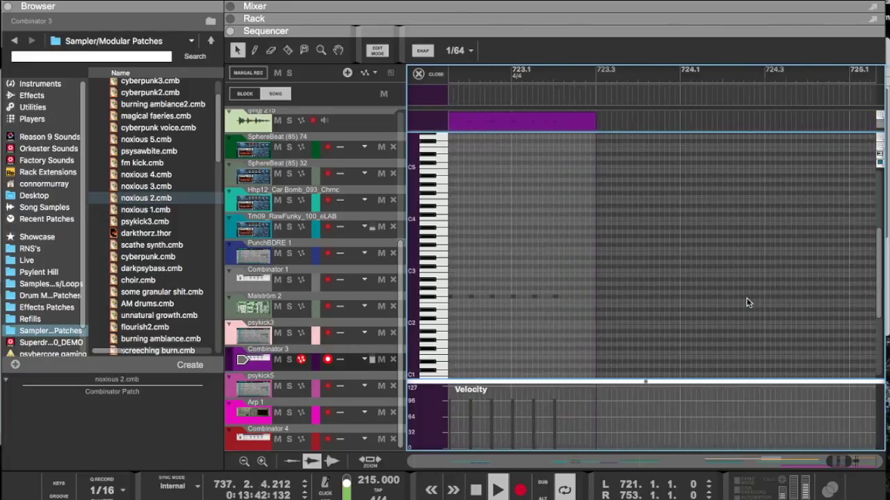
pyautogui.hscroll(4, 748, 303)
pyautogui.hscroll(5, 726, 313)
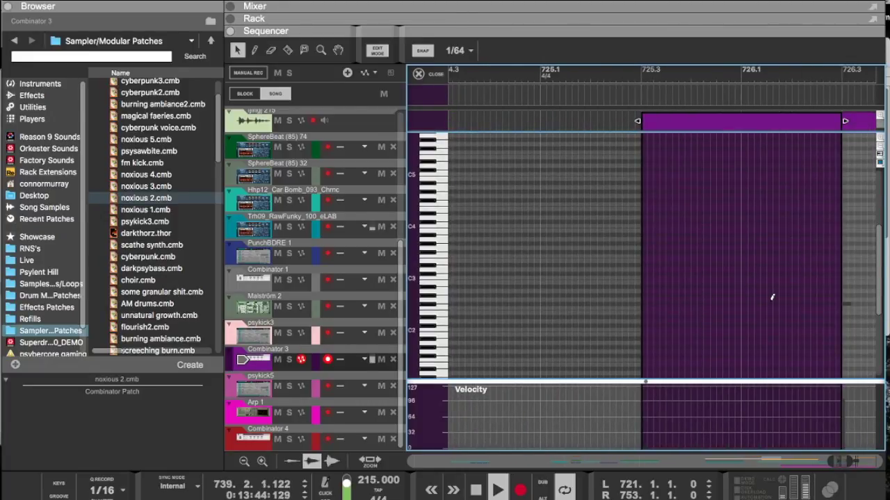
pyautogui.click(743, 299)
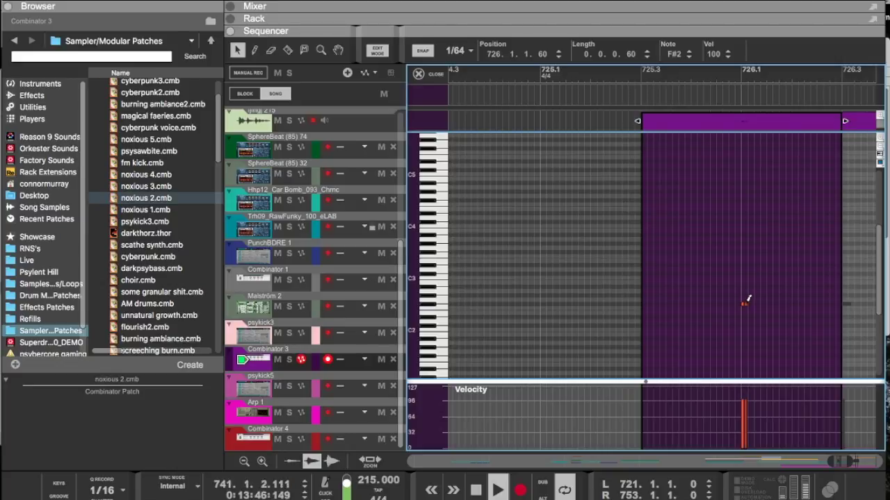
pyautogui.moveTo(759, 319); pyautogui.dragTo(740, 299)
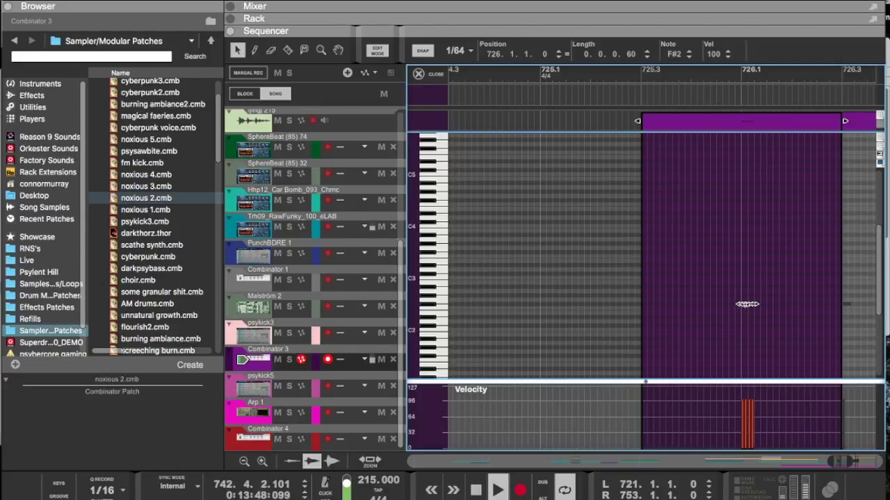
# Step: Copy the short F#2 notes in growing groups until they fill the clip from 726.1.1 to its end at 726.3.1
pyautogui.press('h')
pyautogui.press('h')
pyautogui.press('h')
pyautogui.press('h')
pyautogui.press('h')
pyautogui.press('h')
pyautogui.press('h')
pyautogui.press('h')
pyautogui.press('h')
pyautogui.press('h')
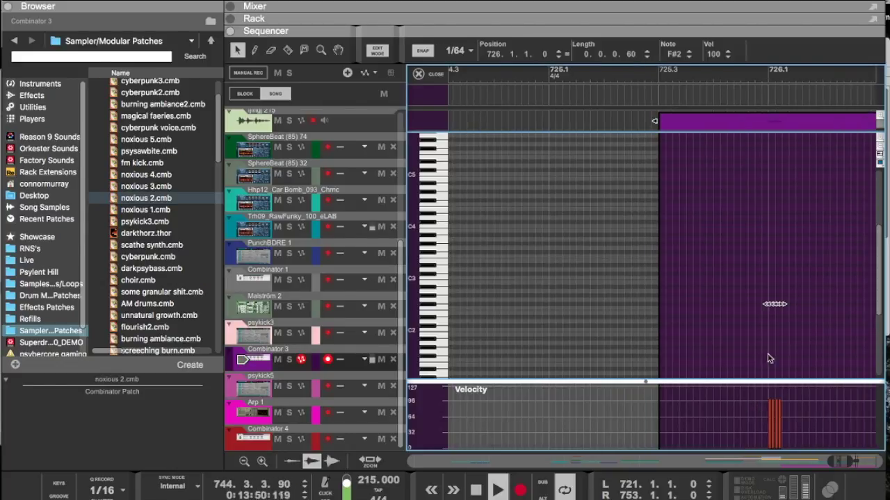
pyautogui.press('h')
pyautogui.press('h')
pyautogui.hscroll(10, 817, 345)
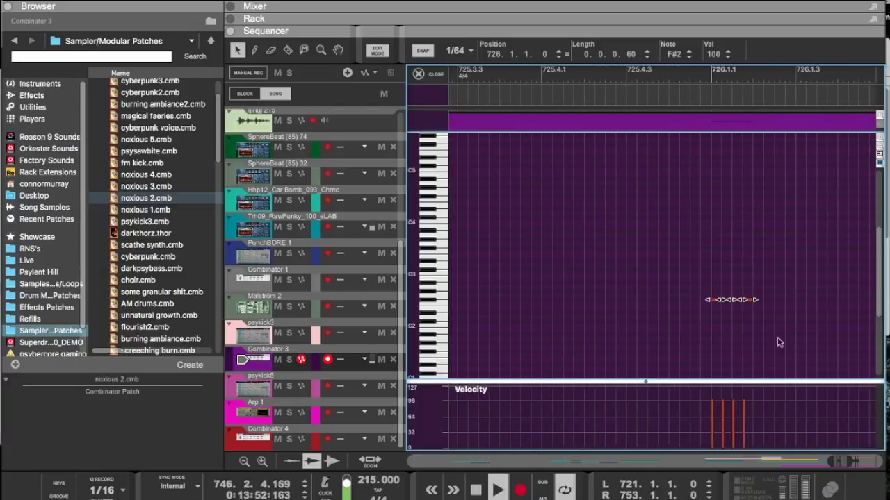
pyautogui.moveTo(713, 303); pyautogui.dragTo(802, 301)
pyautogui.hscroll(4, 802, 300)
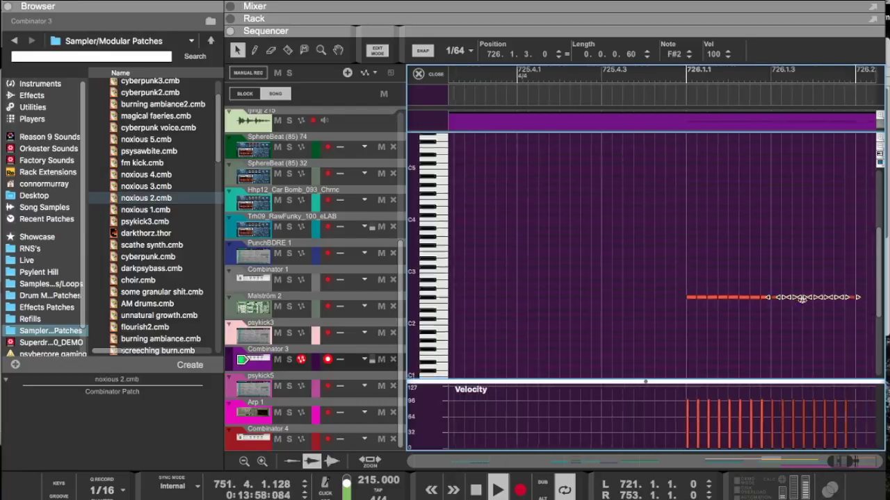
pyautogui.hscroll(3, 802, 300)
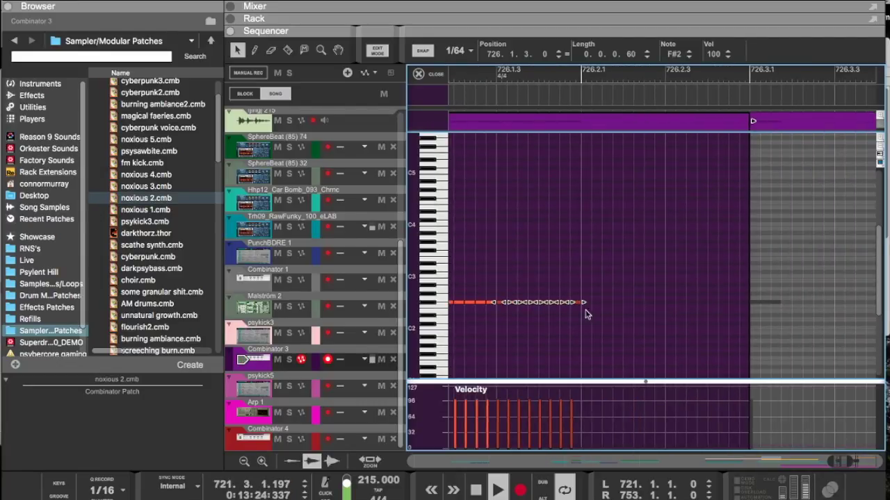
pyautogui.moveTo(577, 304); pyautogui.dragTo(742, 305)
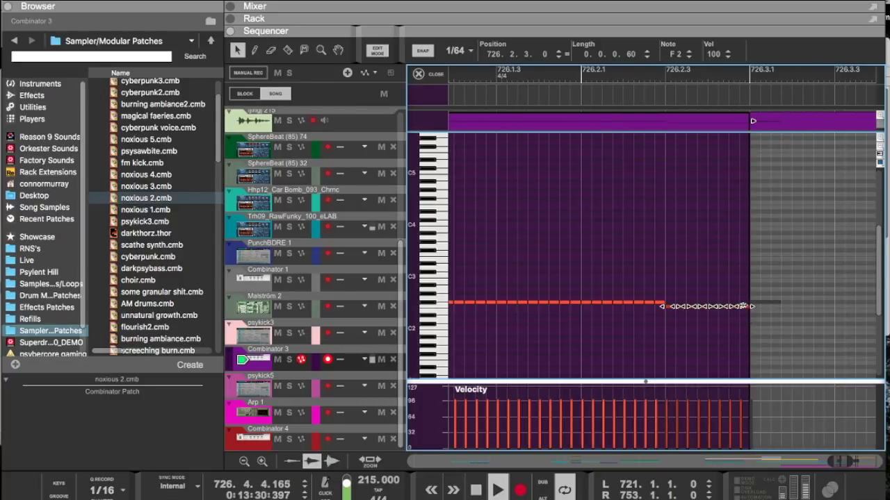
# Step: Select the run of F#2 notes and copy it into the clip's empty first half, starting near 725.3.1
pyautogui.hscroll(-5, 583, 348)
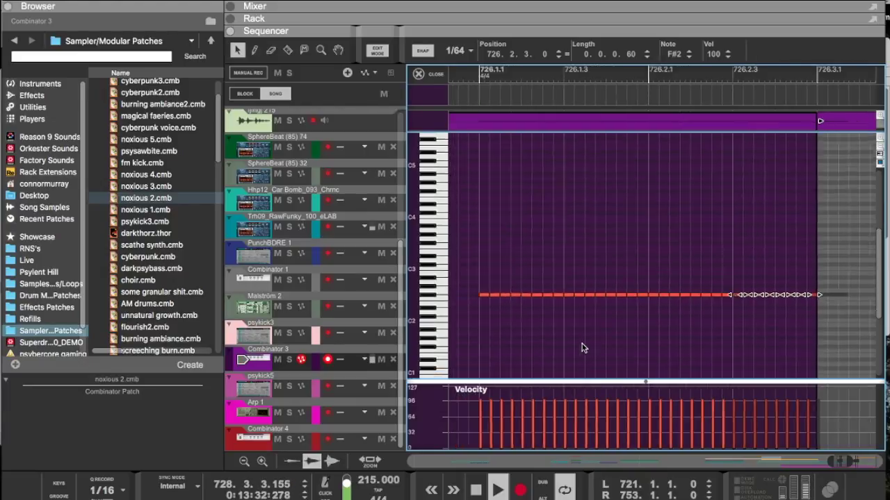
pyautogui.scroll(-1, 582, 347)
pyautogui.moveTo(581, 341); pyautogui.dragTo(753, 221)
pyautogui.moveTo(825, 235); pyautogui.dragTo(812, 232)
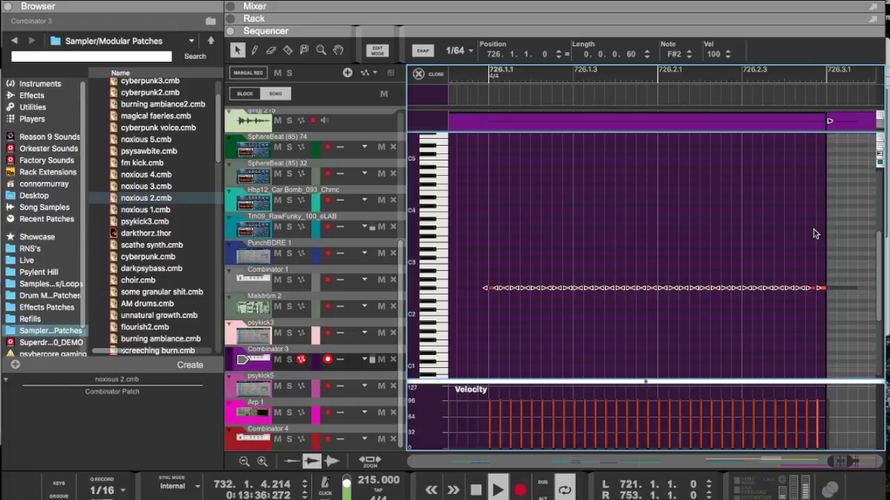
pyautogui.scroll(-1, 812, 232)
pyautogui.hscroll(-5, 812, 232)
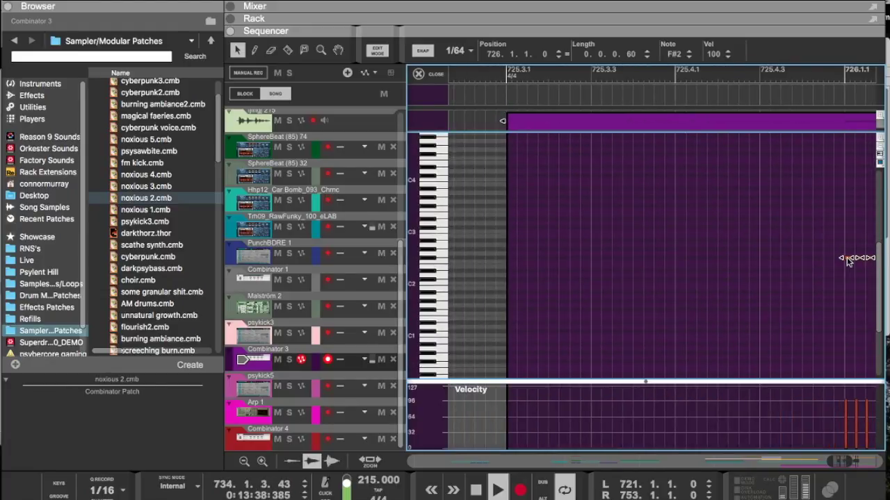
pyautogui.moveTo(846, 260); pyautogui.dragTo(516, 260)
# Step: Shape the note velocities into a rising ramp from 1 at the clip's start to about 100 at its end
pyautogui.moveTo(518, 441); pyautogui.dragTo(539, 442)
pyautogui.moveTo(690, 425)
pyautogui.mouseDown()
pyautogui.moveTo(847, 407)
pyautogui.moveTo(883, 413)
pyautogui.moveTo(761, 400)
pyautogui.mouseUp()
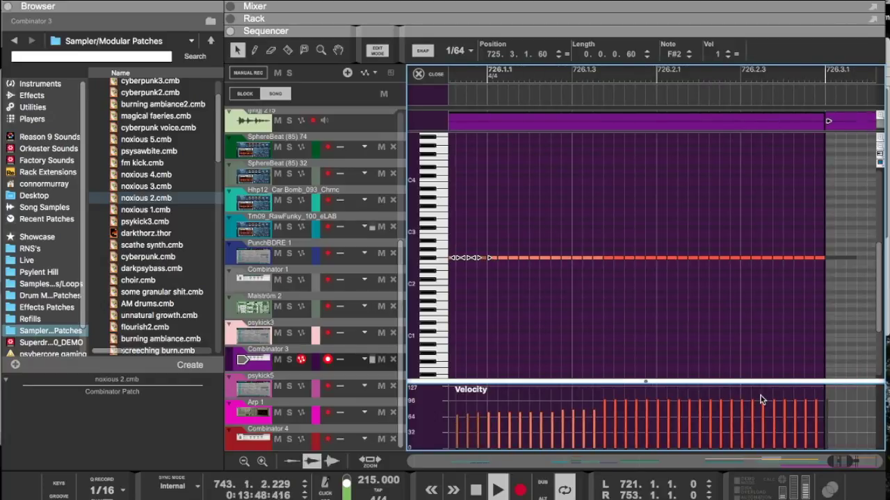
pyautogui.press('g')
pyautogui.press('g')
pyautogui.press('g')
pyautogui.press('g')
pyautogui.press('g')
pyautogui.press('g')
pyautogui.press('g')
pyautogui.press('g')
pyautogui.press('g')
pyautogui.press('g')
pyautogui.scroll(-3, 657, 414)
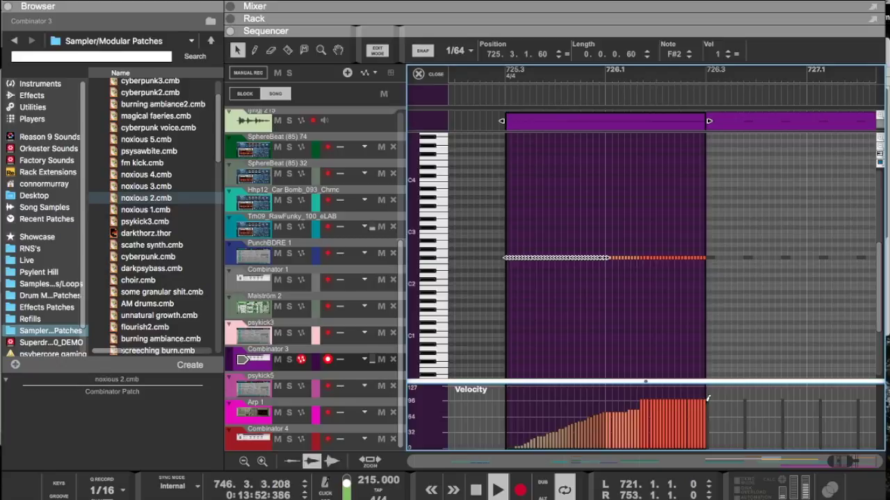
pyautogui.moveTo(668, 404); pyautogui.dragTo(564, 436)
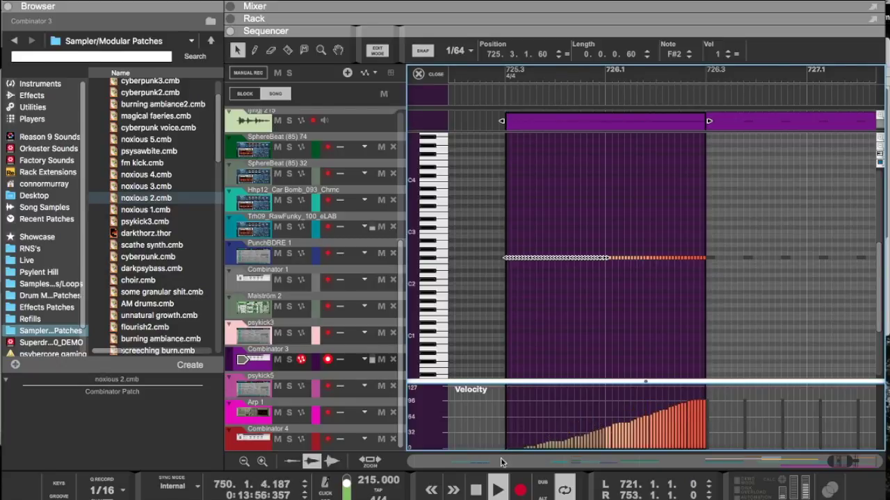
# Step: Leave the clip's note view and copy the ramped clip along the Combinator 3 track to 741.3.1
pyautogui.click(514, 142)
pyautogui.press('Escape')
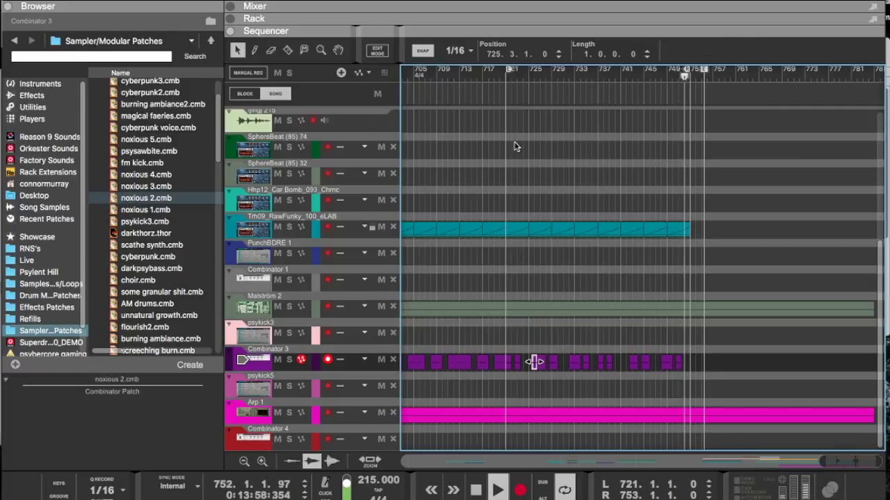
pyautogui.moveTo(533, 369); pyautogui.dragTo(627, 366)
pyautogui.press('h')
pyautogui.press('h')
pyautogui.press('h')
pyautogui.press('h')
pyautogui.press('h')
pyautogui.press('h')
pyautogui.press('h')
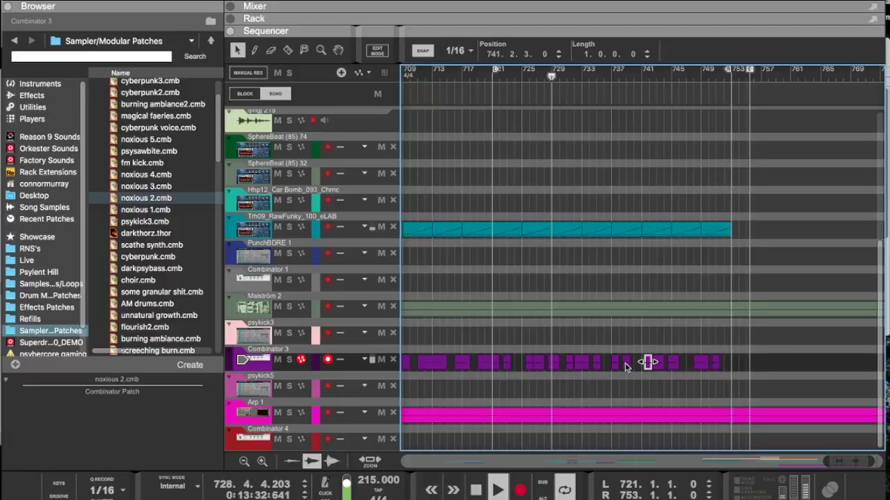
pyautogui.click(598, 363)
pyautogui.scroll(1, 602, 365)
pyautogui.hscroll(3, 688, 365)
pyautogui.click(679, 362)
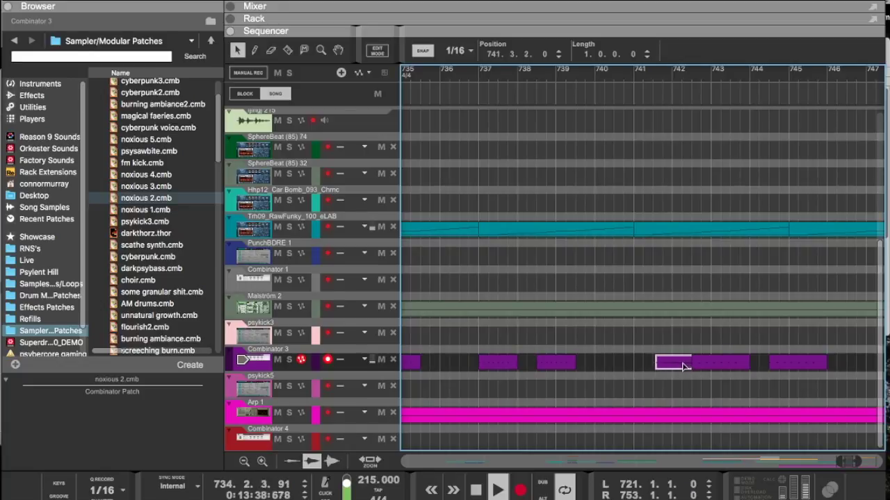
pyautogui.hscroll(3, 640, 369)
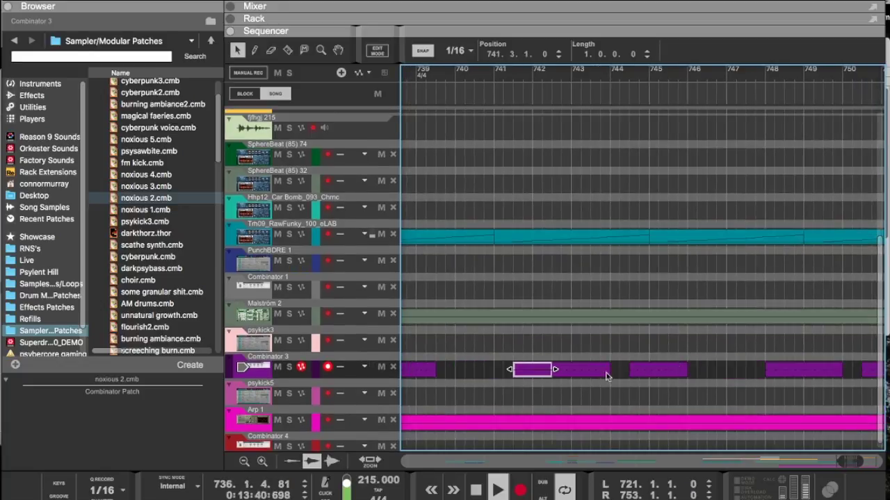
# Step: Copy the ramped Combinator 3 clip to bars 747 and 752, and check the last copy's notes
pyautogui.moveTo(524, 374); pyautogui.dragTo(727, 375)
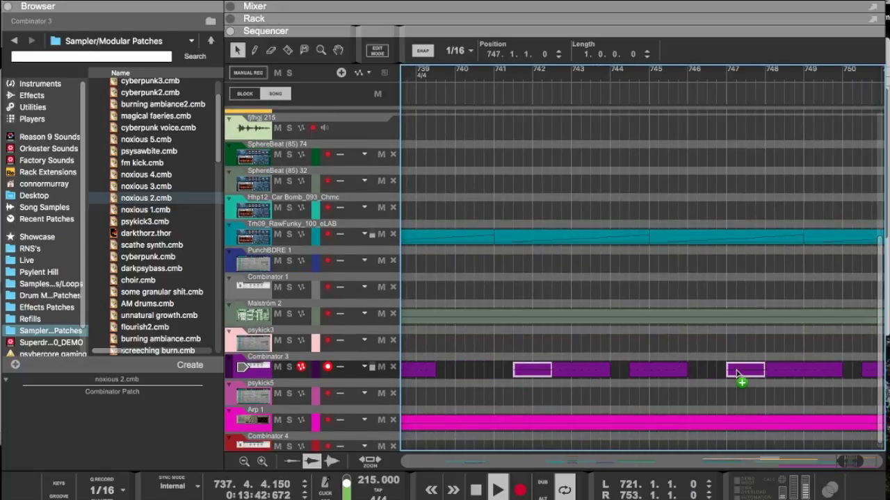
pyautogui.hscroll(7, 737, 375)
pyautogui.hscroll(-4, 737, 374)
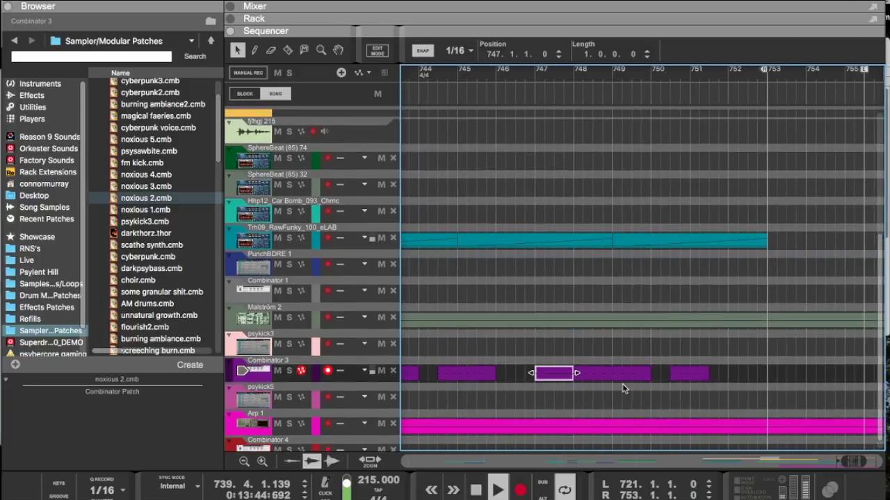
pyautogui.moveTo(551, 376); pyautogui.dragTo(742, 378)
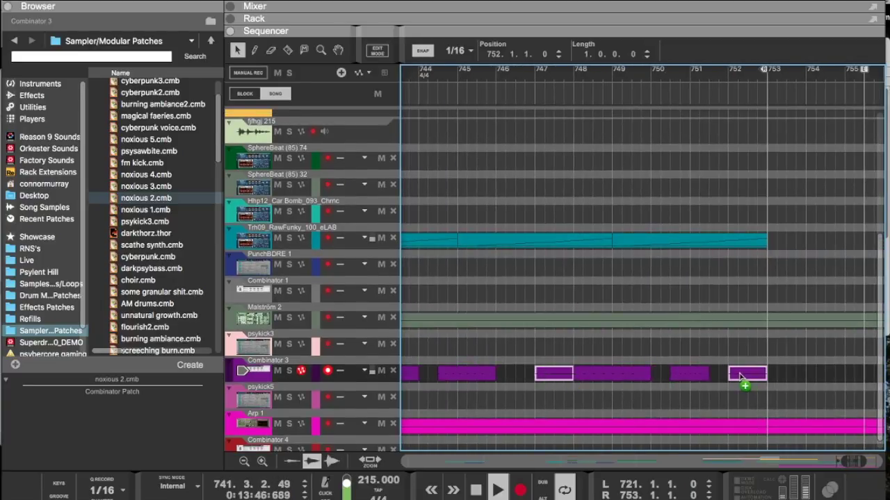
pyautogui.doubleClick(742, 372)
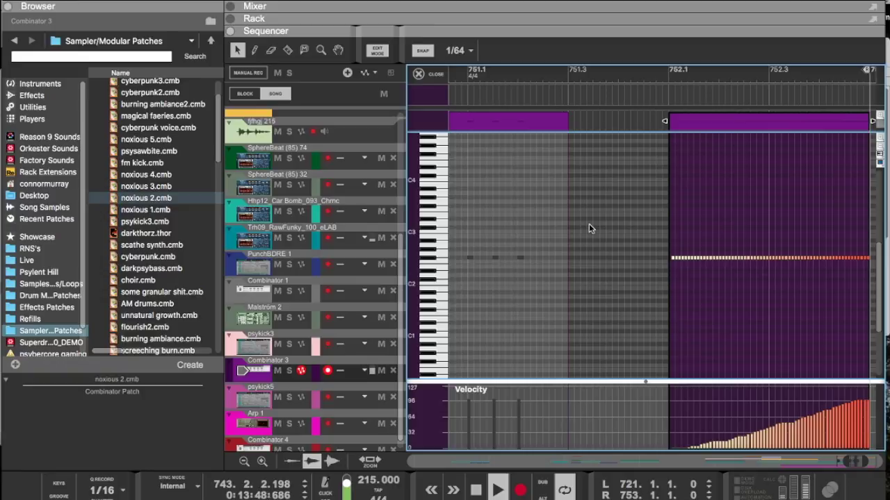
pyautogui.hotkey('ctrl', 'e')
# Step: Enlarge the rack and switch the RPG-8 arpeggiator's rate to Free at 44.2 Hz
pyautogui.press('g')
pyautogui.press('g')
pyautogui.press('g')
pyautogui.press('g')
pyautogui.press('g')
pyautogui.press('g')
pyautogui.press('g')
pyautogui.press('g')
pyautogui.press('g')
pyautogui.press('g')
pyautogui.press('g')
pyautogui.press('g')
pyautogui.press('g')
pyautogui.press('g')
pyautogui.press('g')
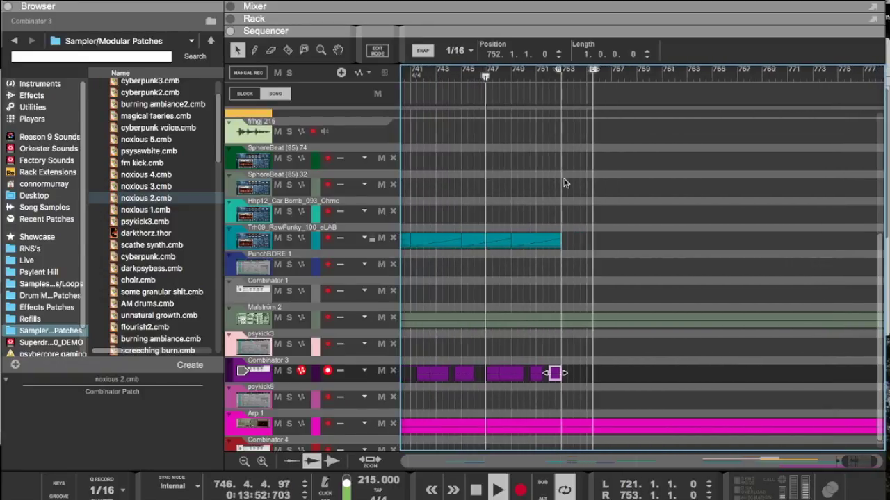
pyautogui.moveTo(590, 32); pyautogui.dragTo(568, 348)
pyautogui.scroll(-10, 623, 241)
pyautogui.scroll(4, 623, 241)
pyautogui.scroll(-3, 623, 237)
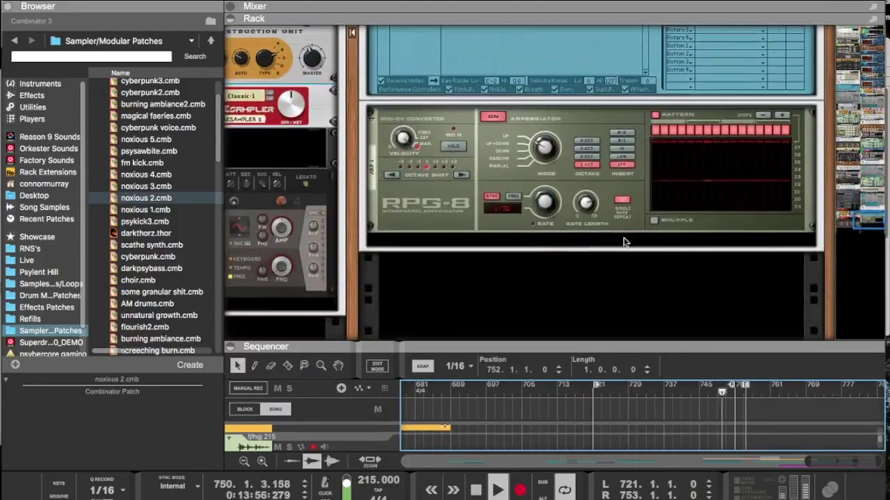
pyautogui.click(513, 198)
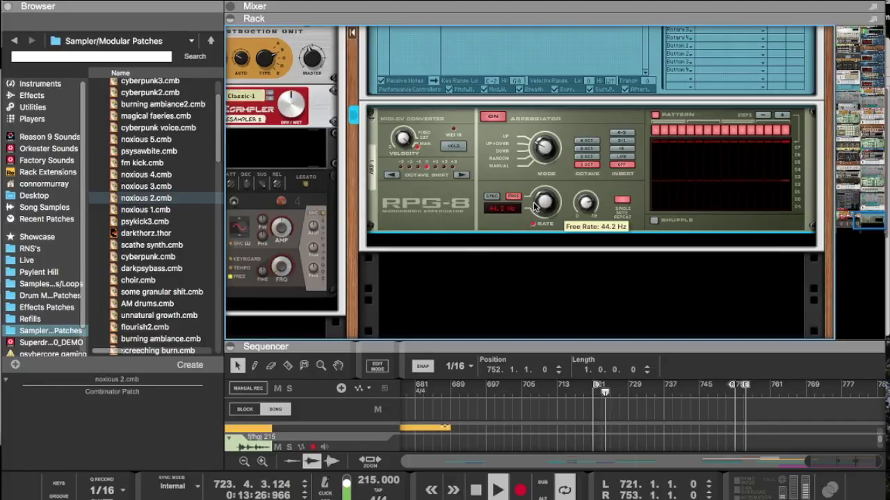
# Step: Enlarge the sequencer and review the clips on the Combinator 3 and noxious 2 tracks
pyautogui.hscroll(-5, 456, 233)
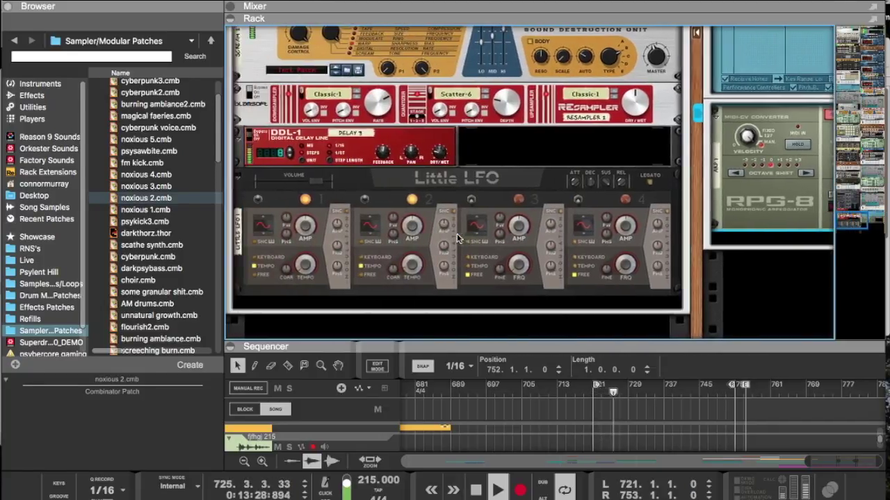
pyautogui.moveTo(452, 340); pyautogui.dragTo(452, 86)
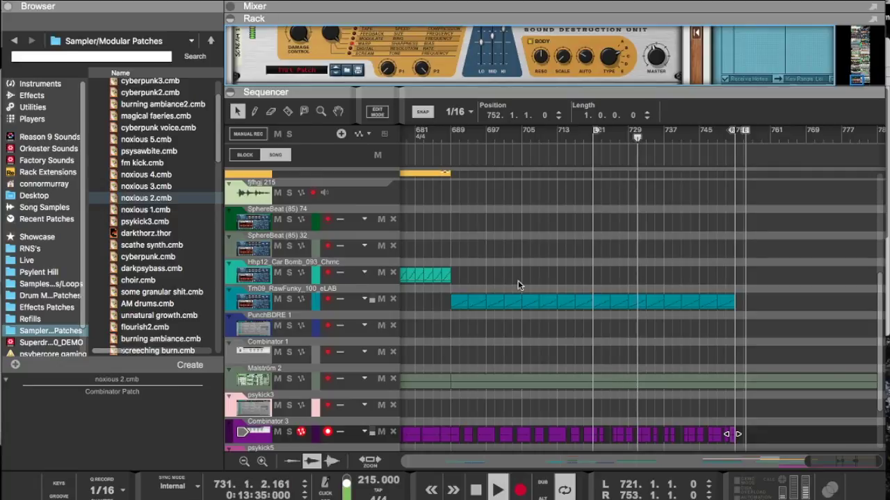
pyautogui.scroll(4, 618, 287)
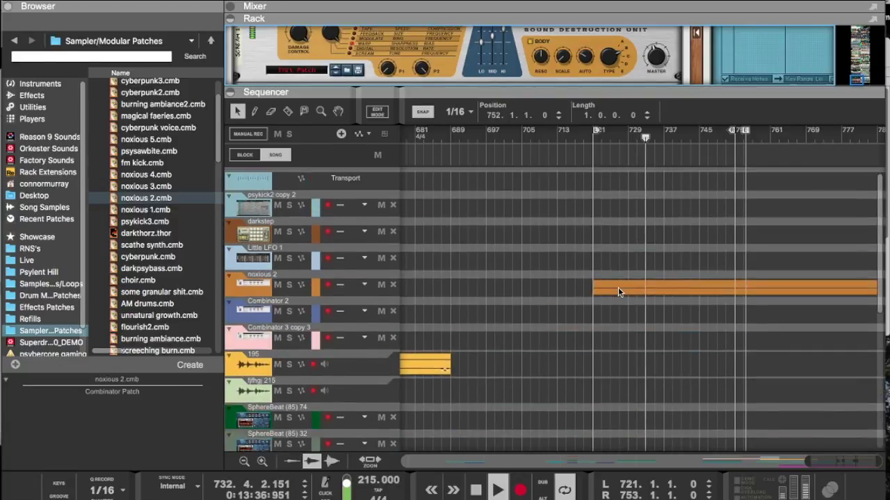
pyautogui.scroll(-5, 617, 287)
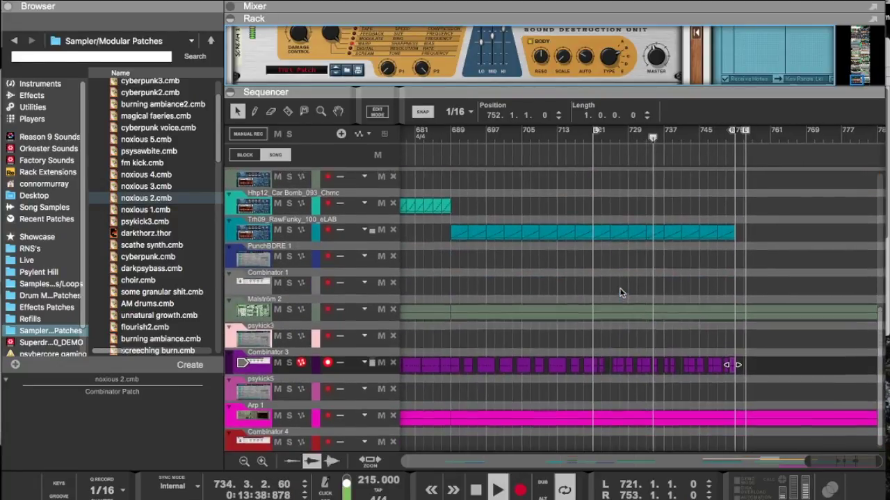
pyautogui.scroll(5, 620, 292)
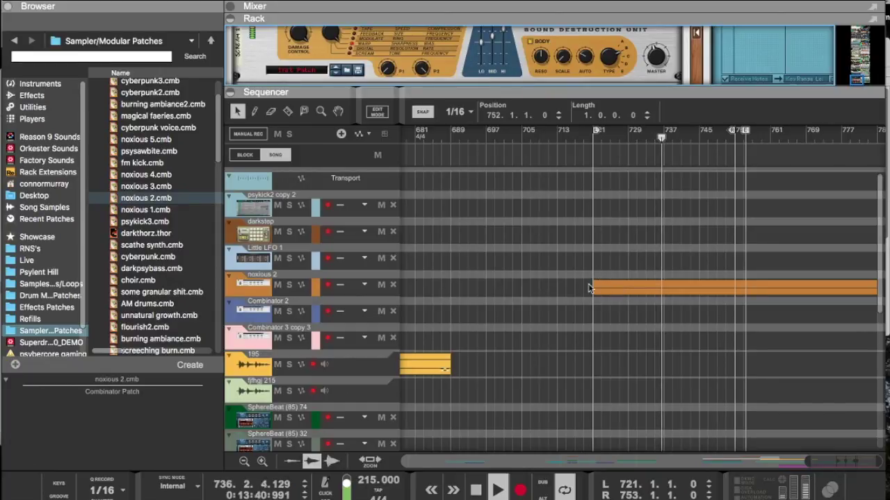
# Step: Enlarge the rack and set the noxious 2 synth's LFO 2 synced frequency to 4/1
pyautogui.moveTo(588, 93); pyautogui.dragTo(511, 466)
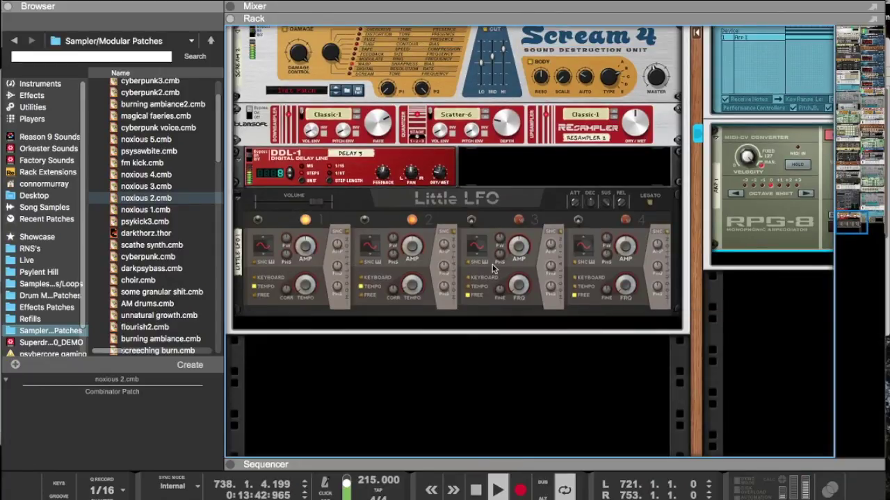
pyautogui.scroll(10, 492, 265)
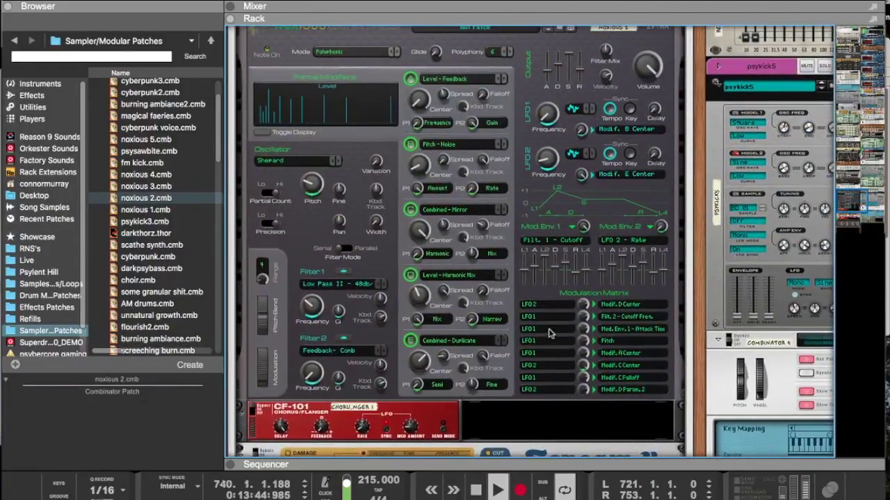
pyautogui.click(547, 156)
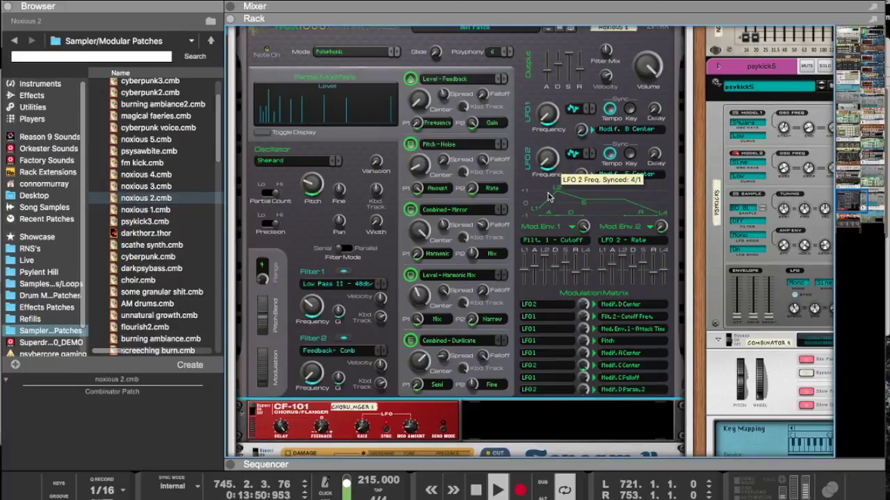
# Step: Set the first LFO's tempo on Little LFO 1 to 16/4 and turn it down again
pyautogui.scroll(-10, 547, 151)
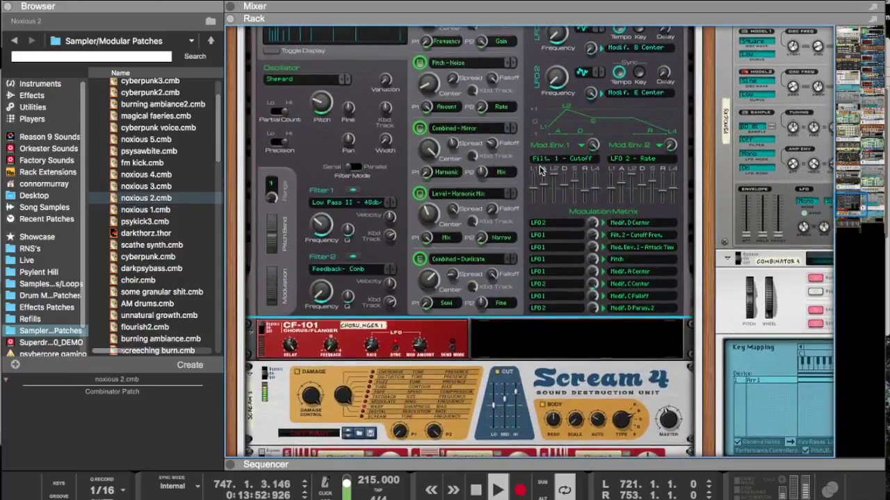
pyautogui.scroll(-2, 452, 271)
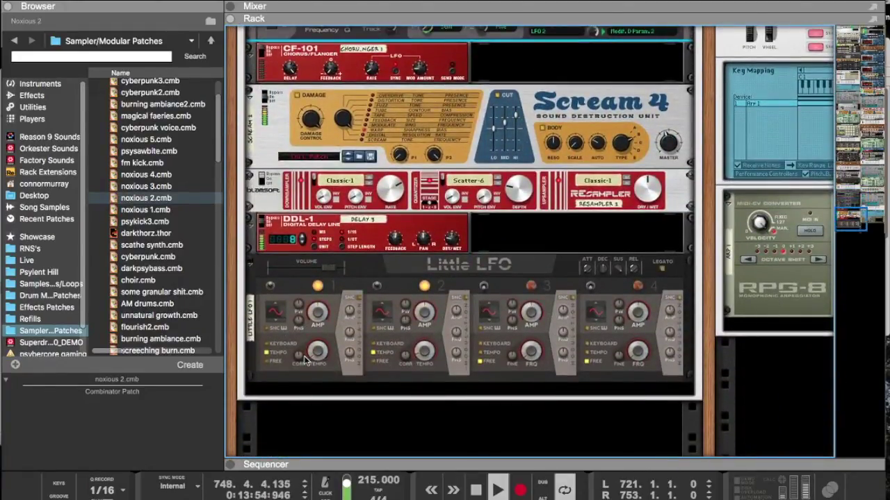
pyautogui.click(320, 358)
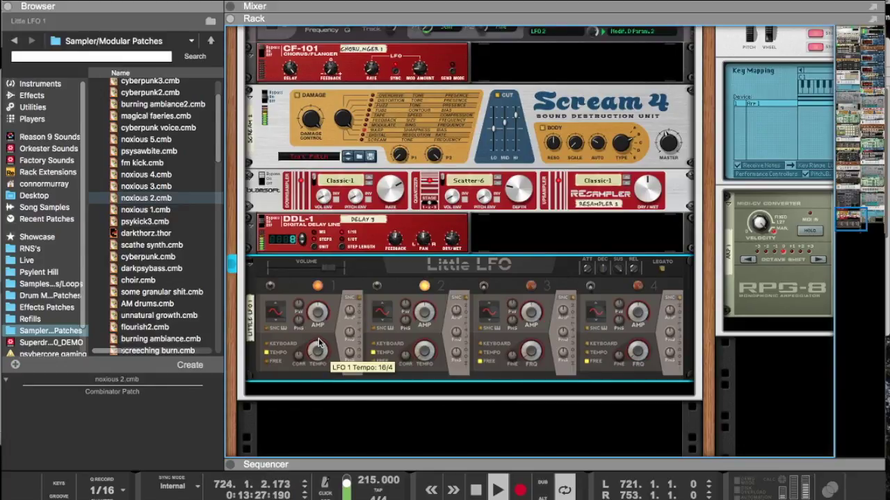
pyautogui.press('Tab')
pyautogui.press('Tab')
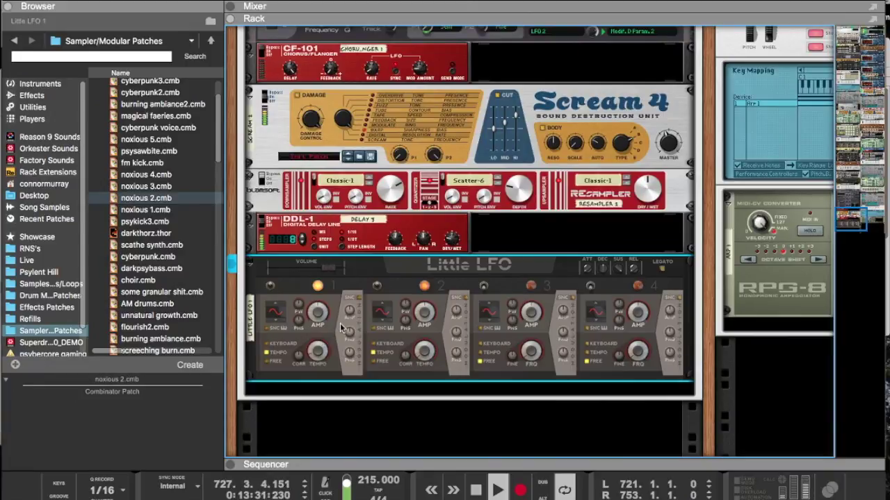
pyautogui.moveTo(321, 340); pyautogui.dragTo(319, 430)
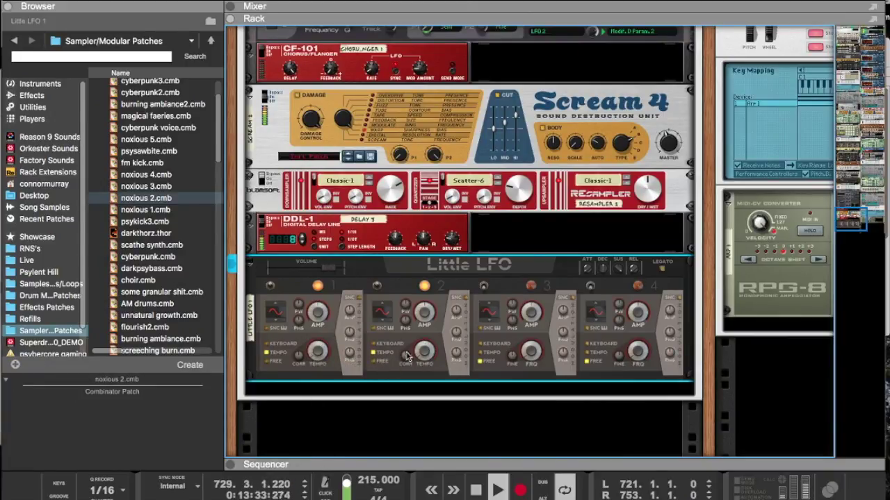
# Step: Set the noxious 2 synth's LFO 1 synced frequency to 7/4
pyautogui.scroll(10, 470, 345)
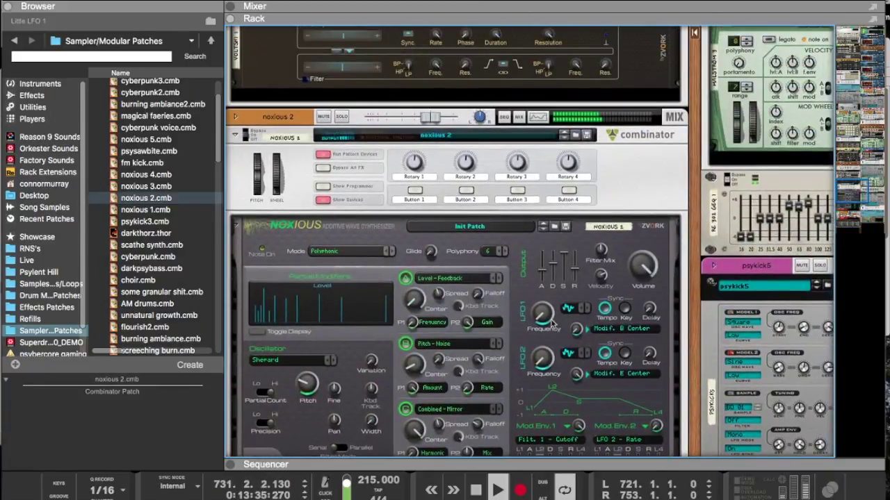
pyautogui.click(546, 317)
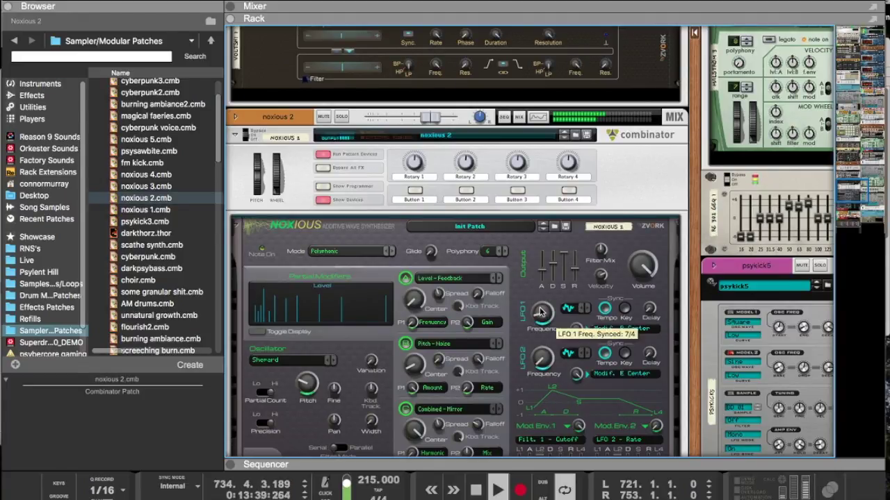
# Step: Examine the devices inside the noxious 2 Combinator and their rear cabling, from the Noxious synth down to Little LFO
pyautogui.scroll(-10, 540, 312)
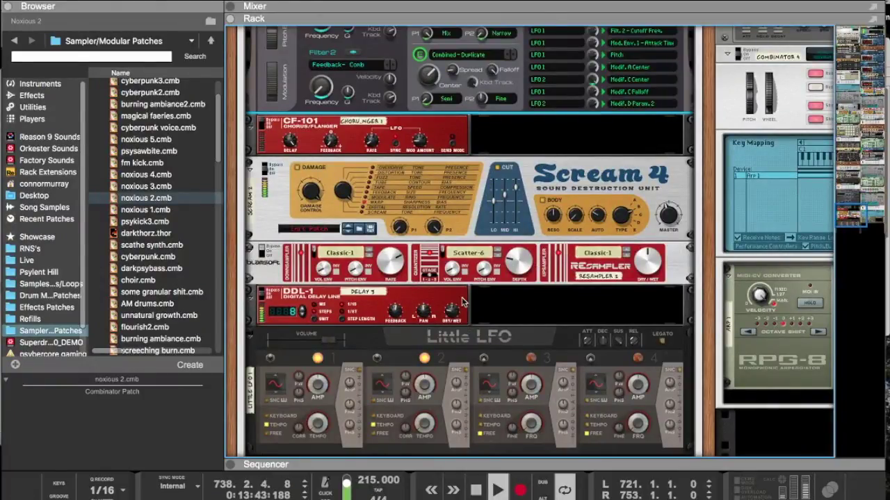
pyautogui.press('Tab')
pyautogui.press('Tab')
pyautogui.scroll(3, 415, 371)
pyautogui.scroll(1, 415, 371)
pyautogui.click(355, 445)
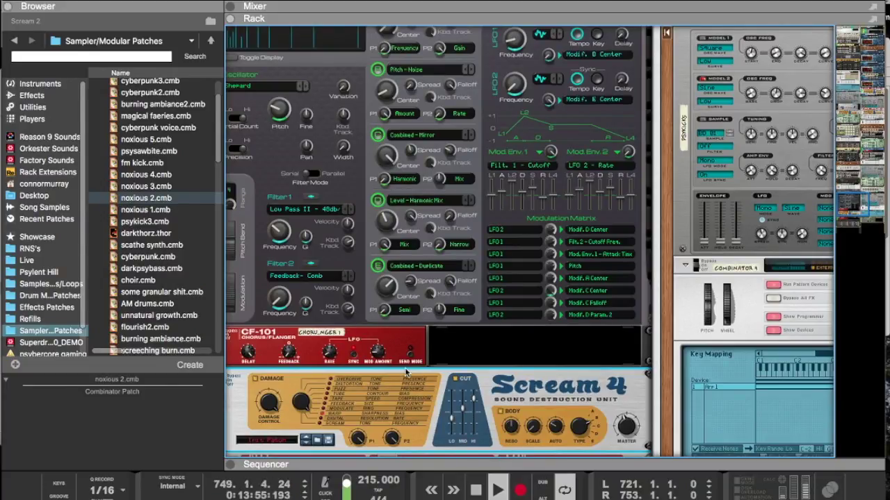
pyautogui.hscroll(-2, 406, 373)
pyautogui.press('Tab')
pyautogui.press('Tab')
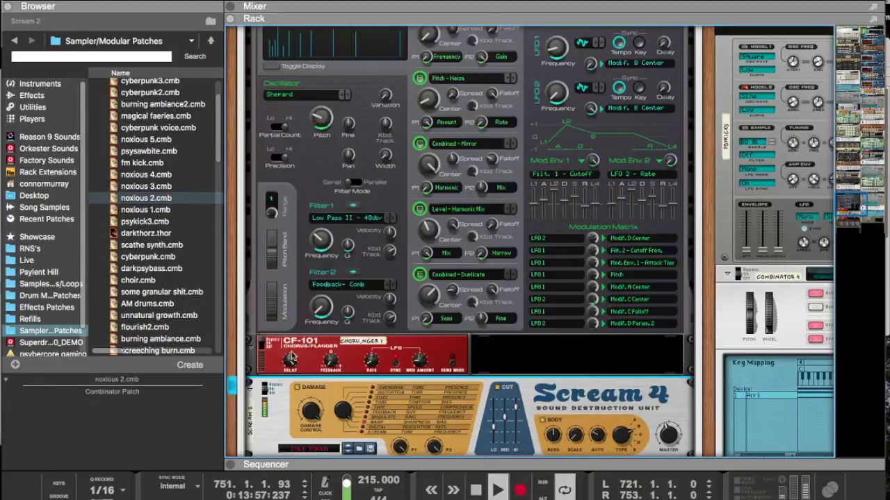
pyautogui.scroll(4, 310, 315)
pyautogui.scroll(3, 314, 316)
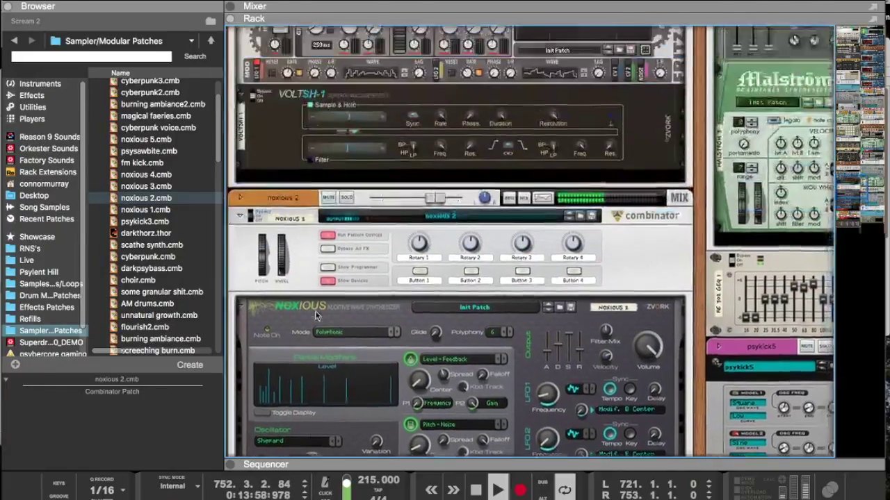
pyautogui.scroll(-4, 315, 316)
pyautogui.scroll(-5, 315, 315)
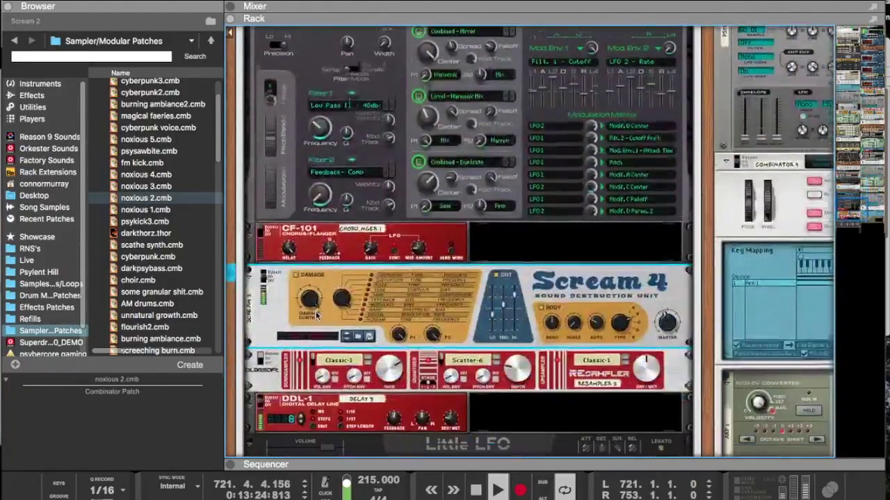
# Step: Try inserting the Ochen K. Glitch Effect between psykick3 and the Malström in Combinator 3, and undo it
pyautogui.hscroll(5, 314, 316)
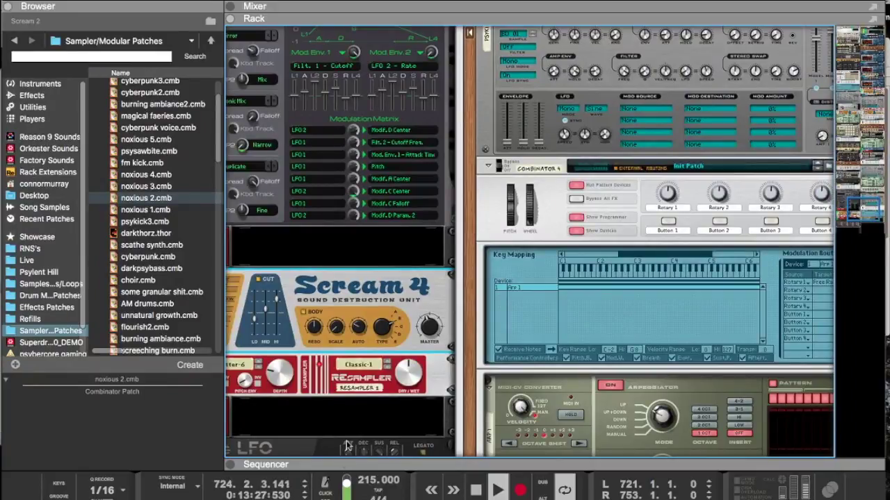
pyautogui.scroll(15, 497, 300)
pyautogui.hscroll(3, 497, 300)
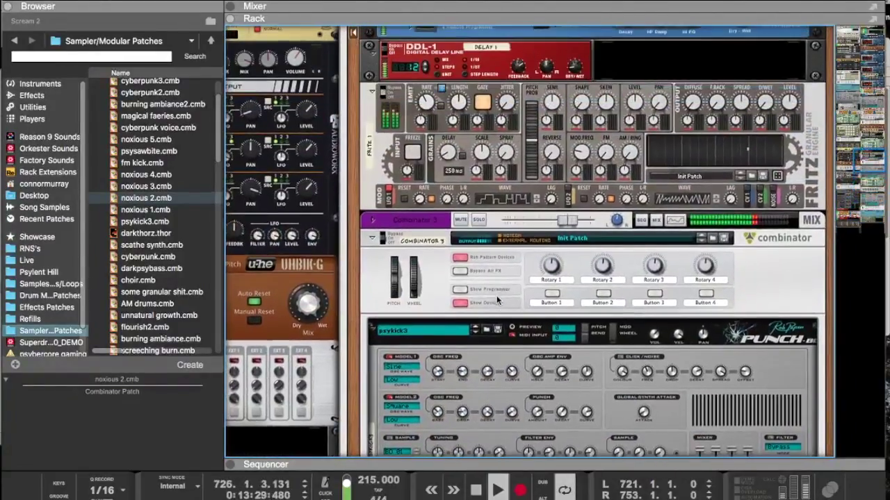
pyautogui.hscroll(5, 496, 300)
pyautogui.scroll(-3, 496, 301)
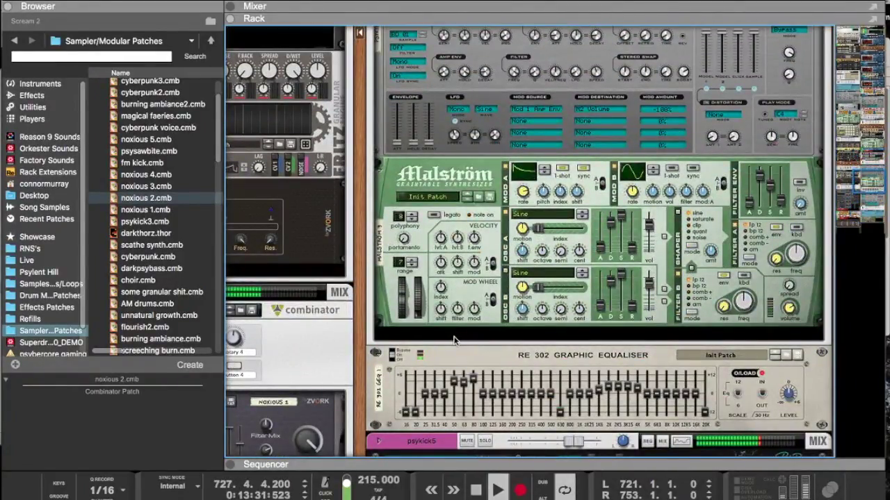
pyautogui.rightClick(450, 149)
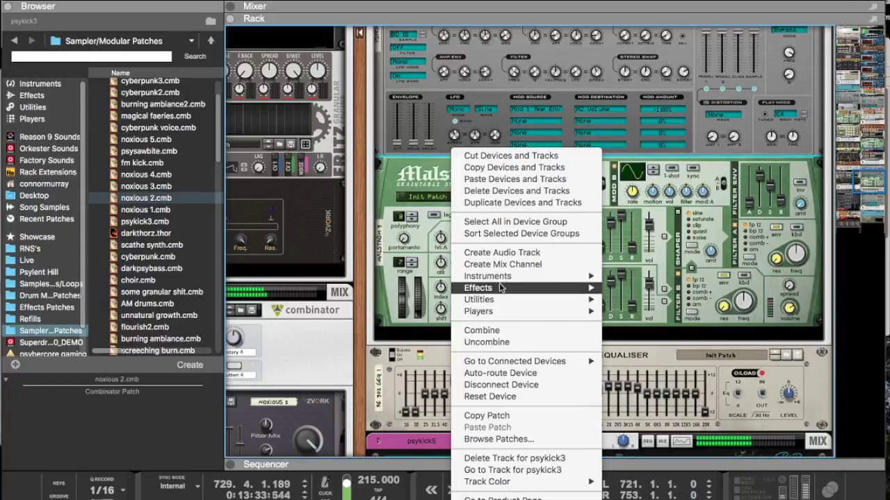
pyautogui.moveTo(499, 288)
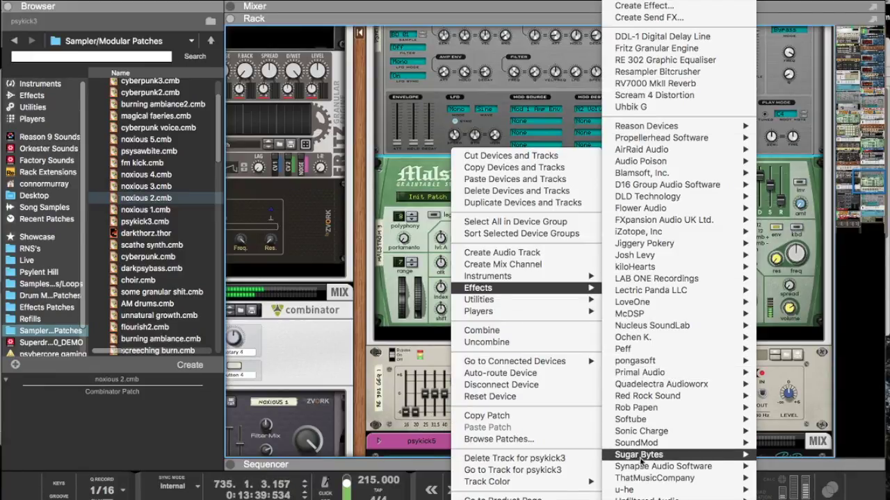
pyautogui.moveTo(645, 340)
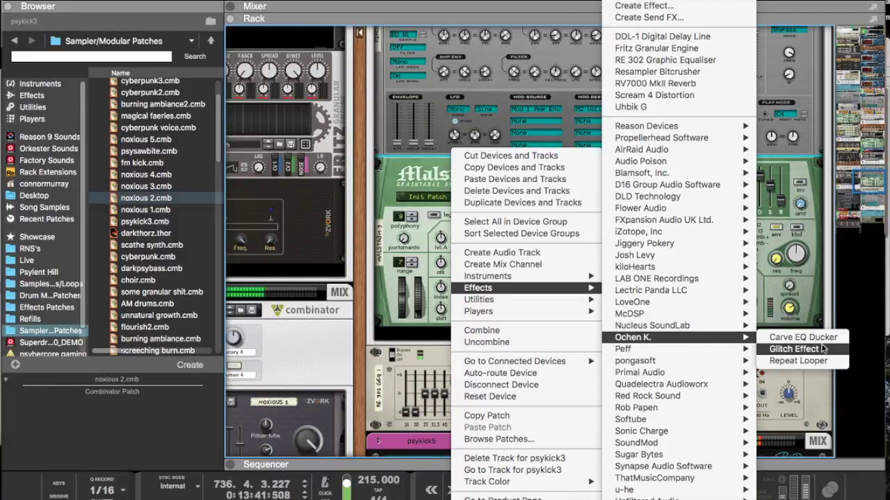
pyautogui.click(793, 349)
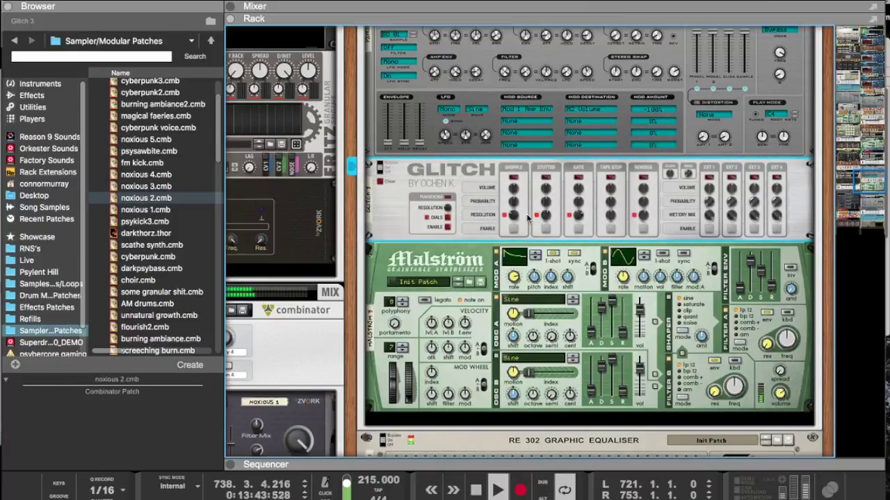
pyautogui.press('super+z')
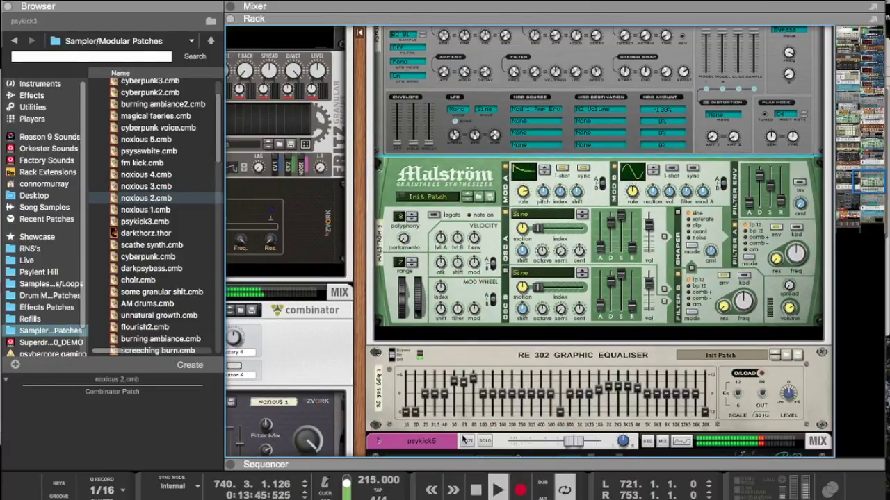
# Step: Enlarge the sequencer and delete the Trh09_RawFunky_100_eLAB clips from bar 721 onward
pyautogui.moveTo(429, 467); pyautogui.dragTo(514, 32)
pyautogui.scroll(-3, 646, 130)
pyautogui.scroll(-6, 669, 167)
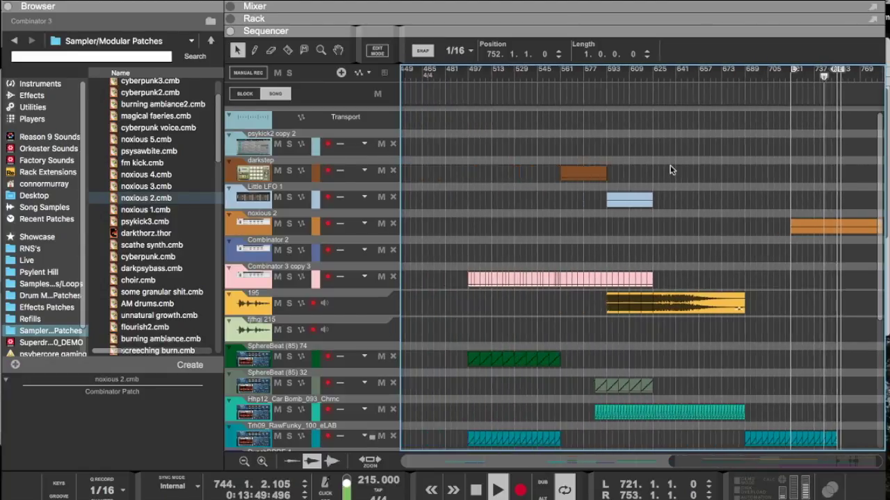
pyautogui.scroll(-6, 671, 169)
pyautogui.moveTo(854, 212); pyautogui.dragTo(809, 242)
pyautogui.press('Delete')
# Step: Set the snap value to Bar and copy the SphereBeat (85) 74 clips at bar 497 to bar 721
pyautogui.scroll(2, 808, 241)
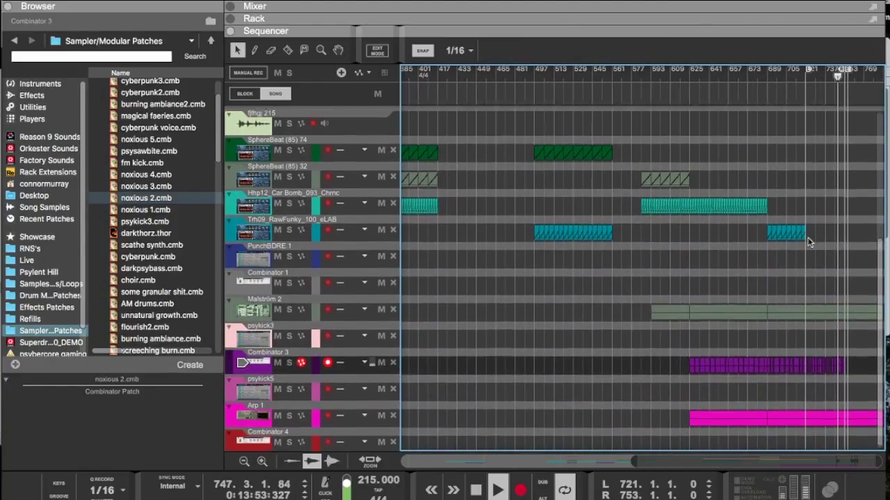
pyautogui.hscroll(5, 860, 78)
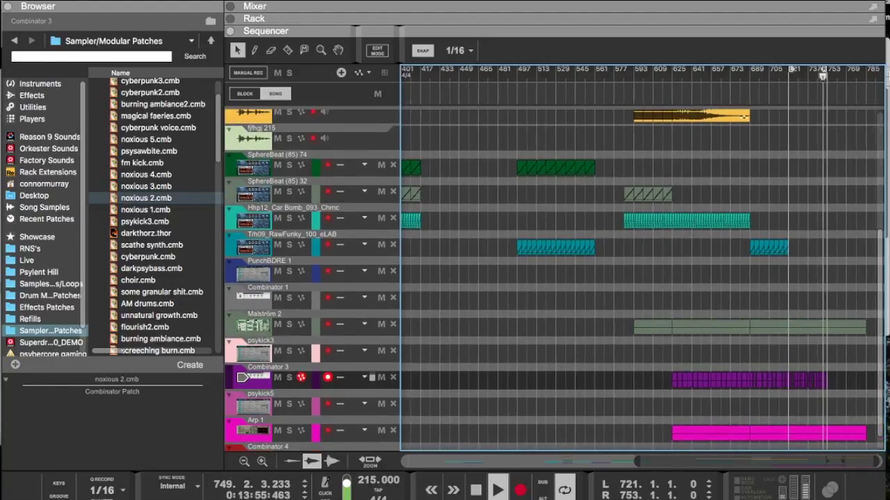
pyautogui.moveTo(589, 125); pyautogui.dragTo(717, 175)
pyautogui.press('super+z')
pyautogui.click(455, 54)
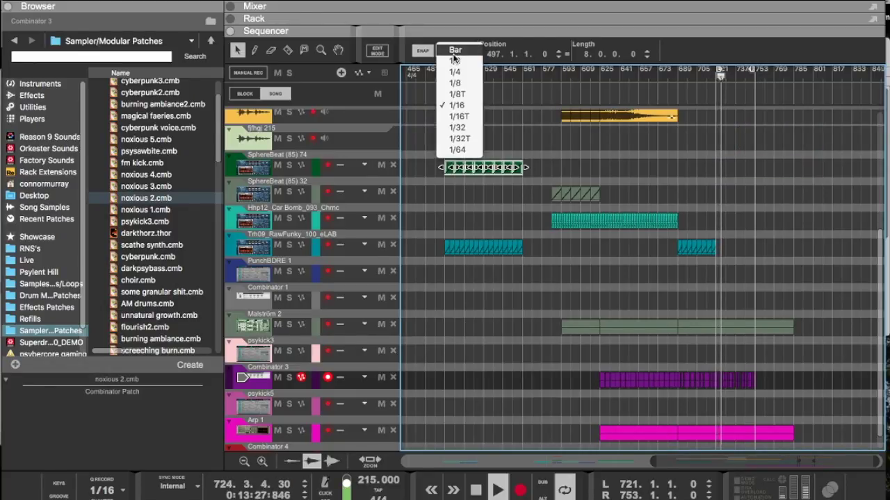
pyautogui.click(452, 50)
pyautogui.moveTo(447, 174); pyautogui.dragTo(719, 169)
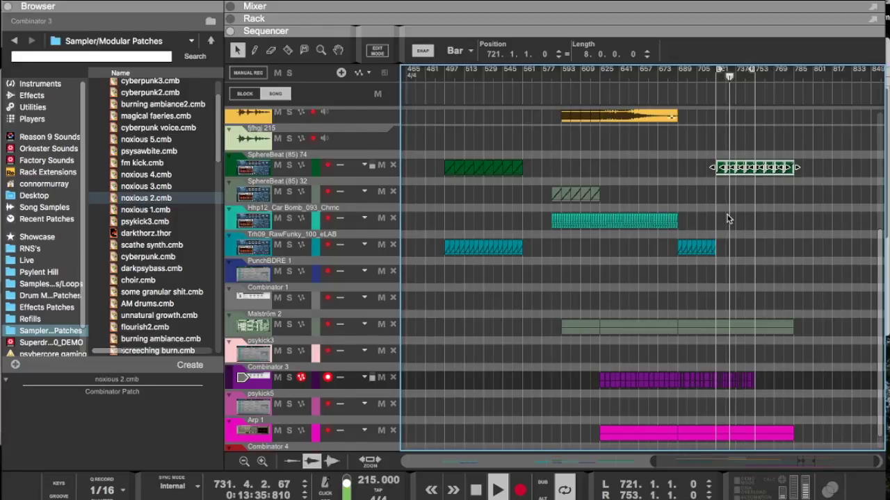
# Step: Show the mixer and set the SphereBeat (85) 74 channel's low-frequency EQ gain to 12.06 dB and input gain to -3.71 dB
pyautogui.scroll(-1, 726, 215)
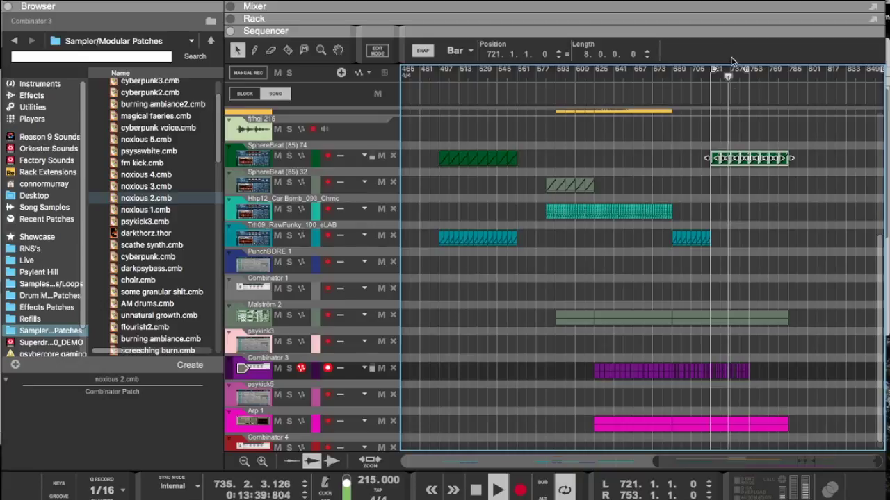
pyautogui.press('F6')
pyautogui.moveTo(693, 19); pyautogui.dragTo(657, 270)
pyautogui.scroll(-10, 647, 211)
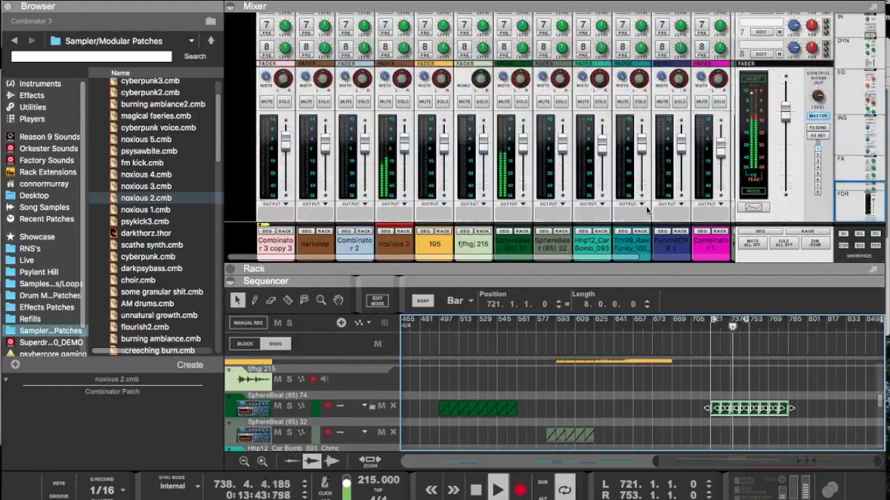
pyautogui.scroll(10, 526, 139)
pyautogui.scroll(5, 526, 139)
pyautogui.click(504, 76)
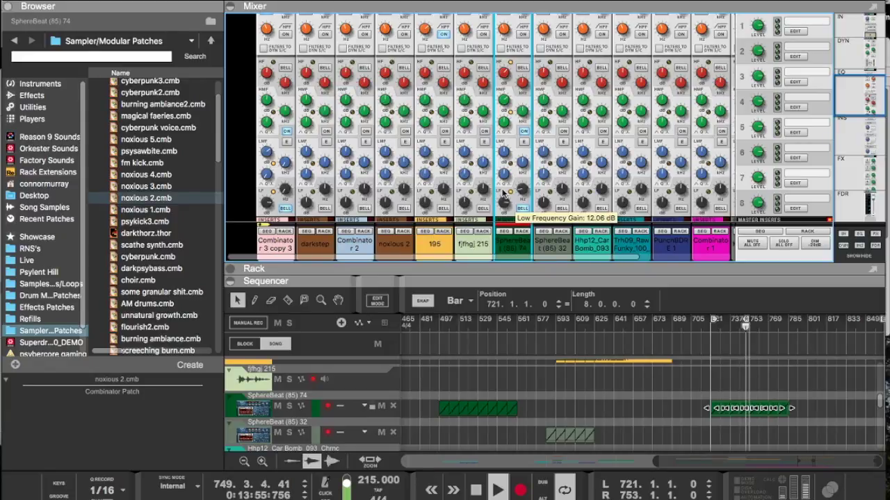
pyautogui.scroll(5, 497, 90)
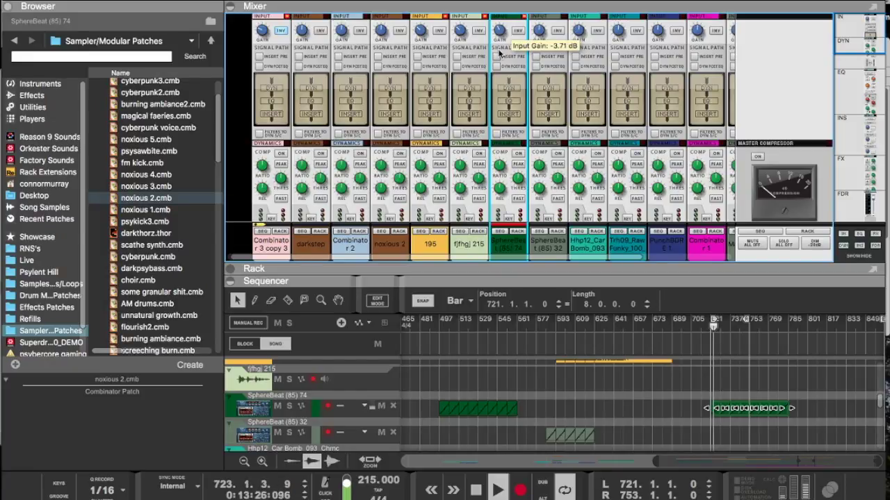
pyautogui.scroll(-6, 500, 69)
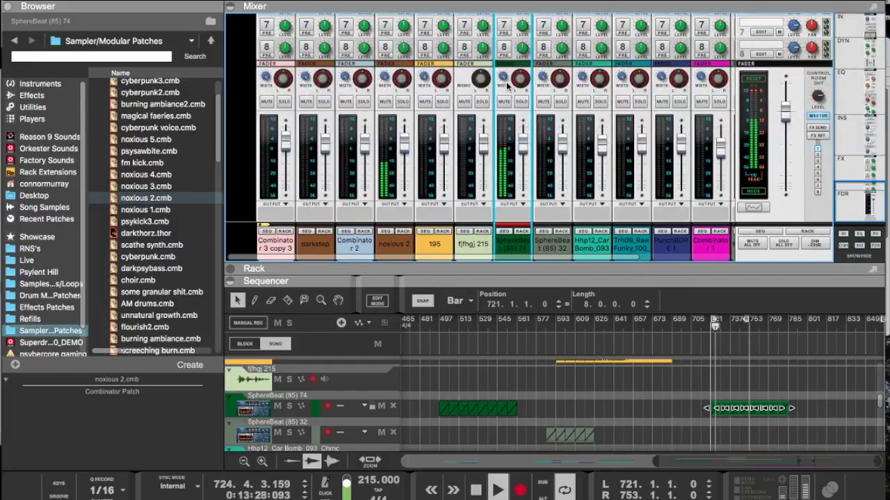
# Step: Add an RE 302 Graphic Equaliser directly below the Dr. OctoRex device of the SphereBeat (85) 74 track in the rack
pyautogui.moveTo(526, 268); pyautogui.dragTo(574, 164)
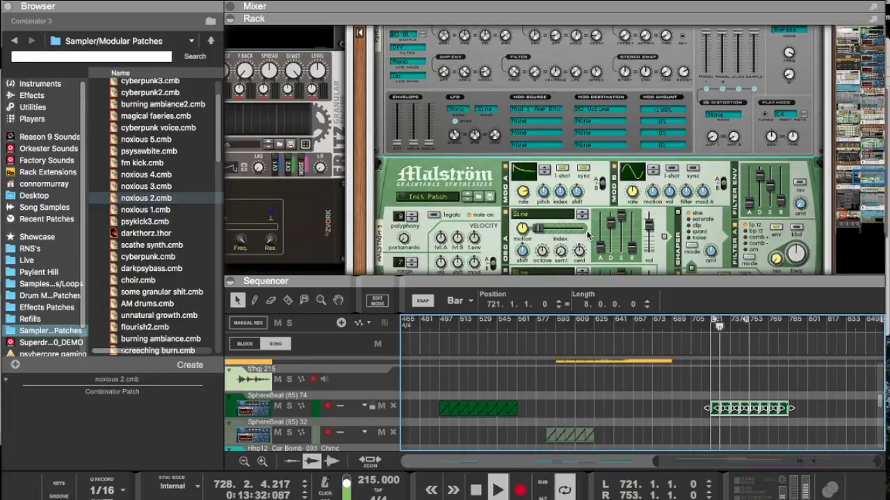
pyautogui.scroll(-10, 532, 225)
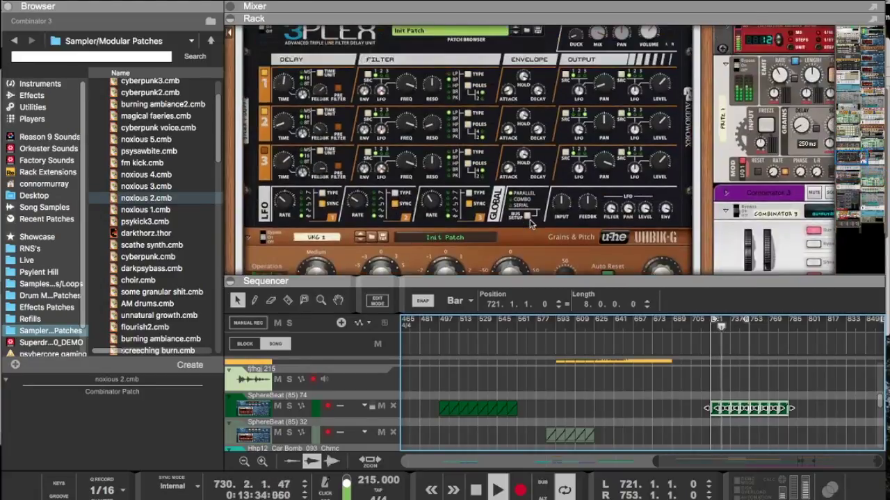
pyautogui.scroll(15, 532, 224)
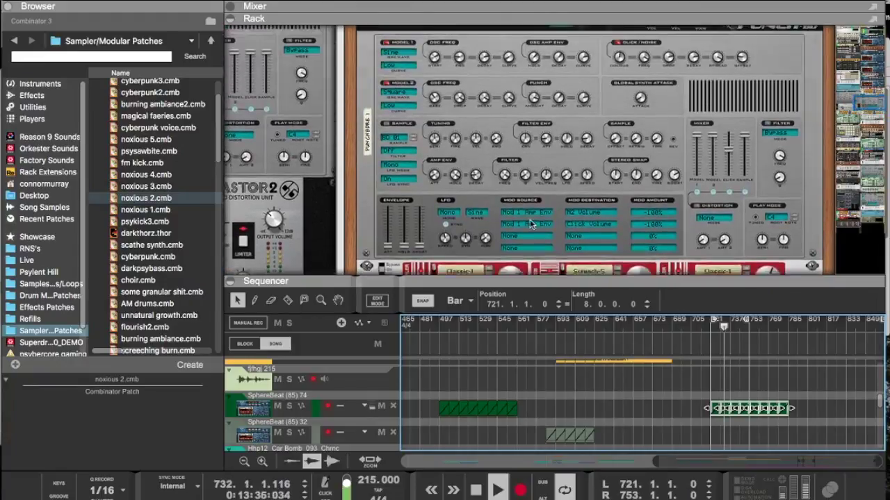
pyautogui.scroll(-6, 532, 226)
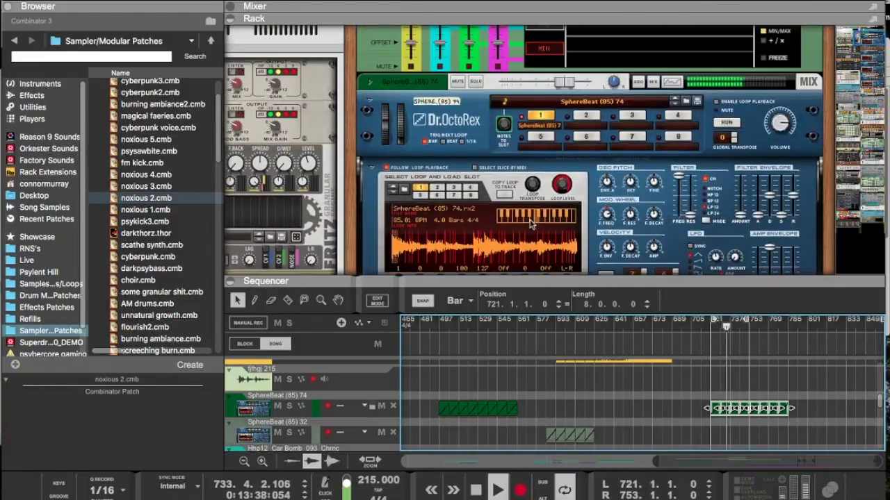
pyautogui.scroll(-2, 531, 226)
pyautogui.rightClick(520, 208)
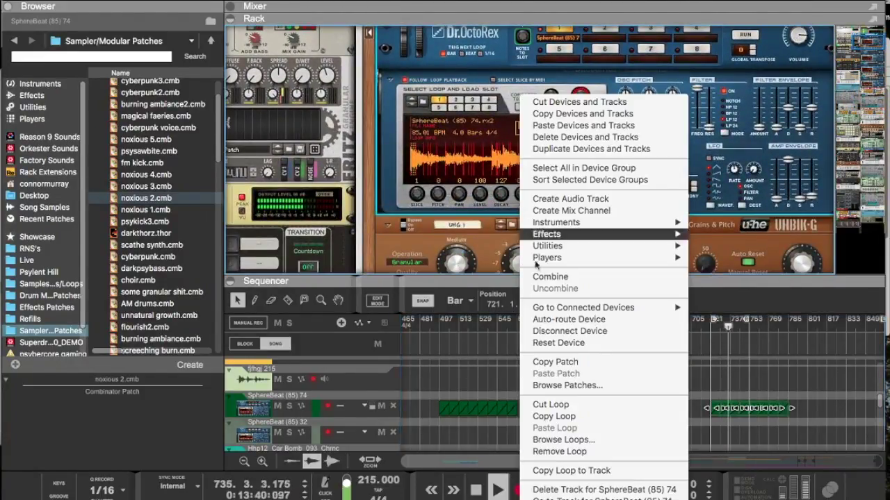
pyautogui.moveTo(548, 235)
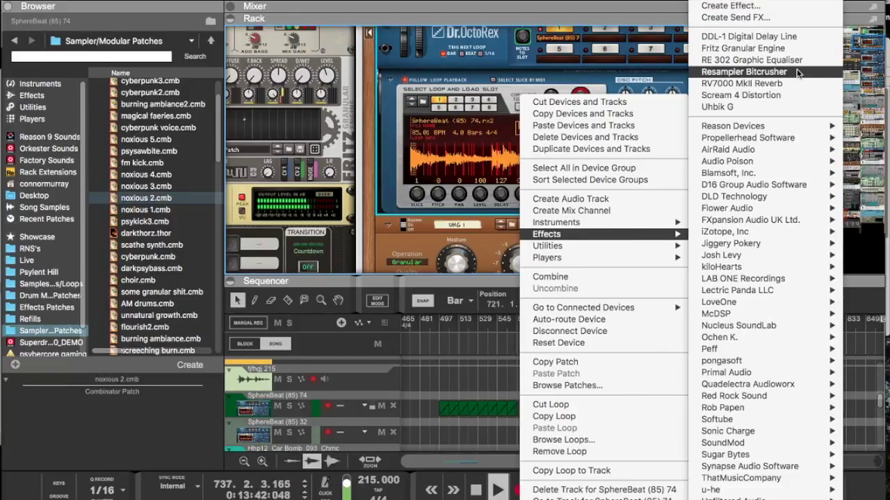
pyautogui.click(757, 61)
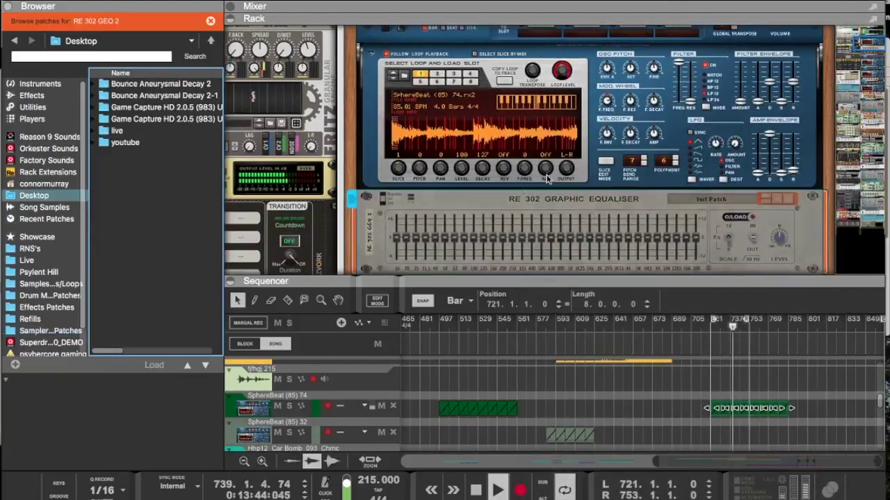
# Step: Pull the three lowest frequency bands of the new RE 302 Graphic Equaliser down to their minimum
pyautogui.click(738, 239)
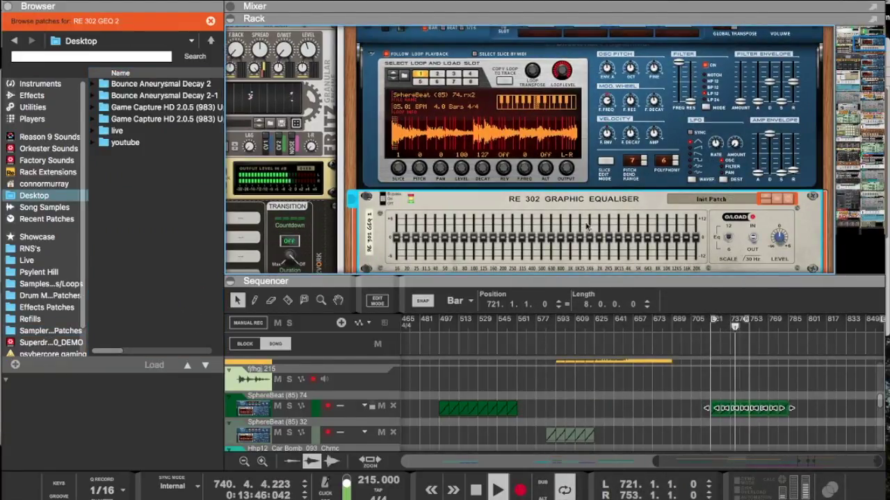
pyautogui.moveTo(396, 237); pyautogui.dragTo(417, 278)
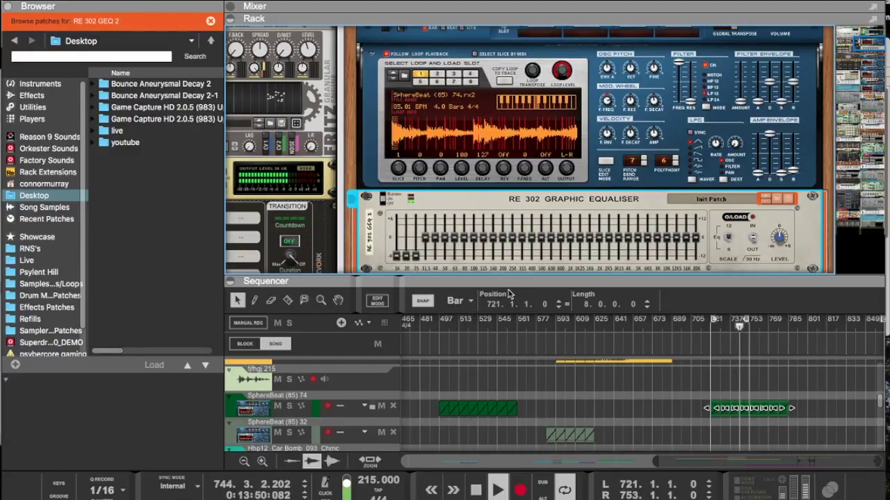
# Step: Enlarge the sequencer and move the right loop locator to bar 785, the end of the SphereBeat (85) 74 clips
pyautogui.moveTo(505, 283); pyautogui.dragTo(533, 34)
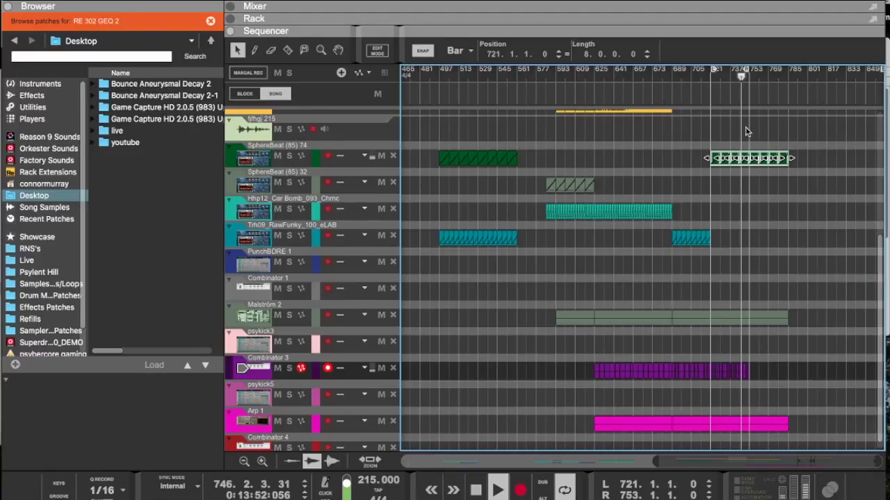
pyautogui.scroll(3, 751, 275)
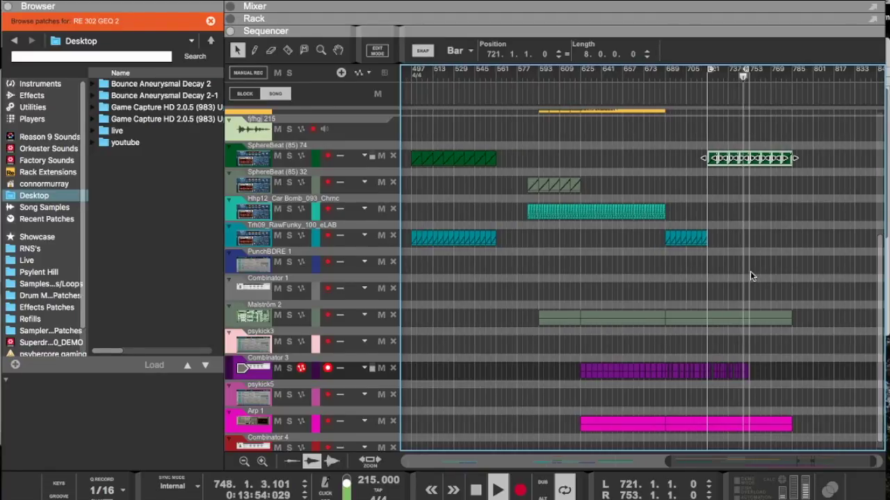
pyautogui.scroll(-4, 750, 271)
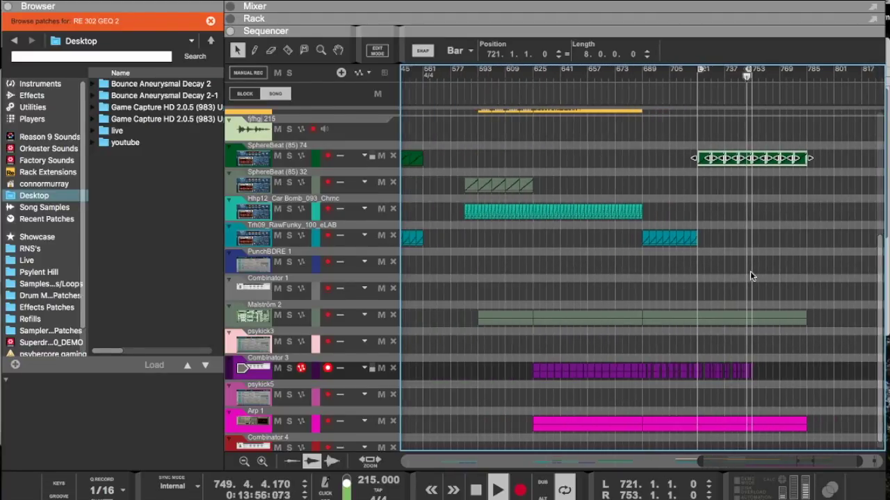
pyautogui.scroll(5, 750, 271)
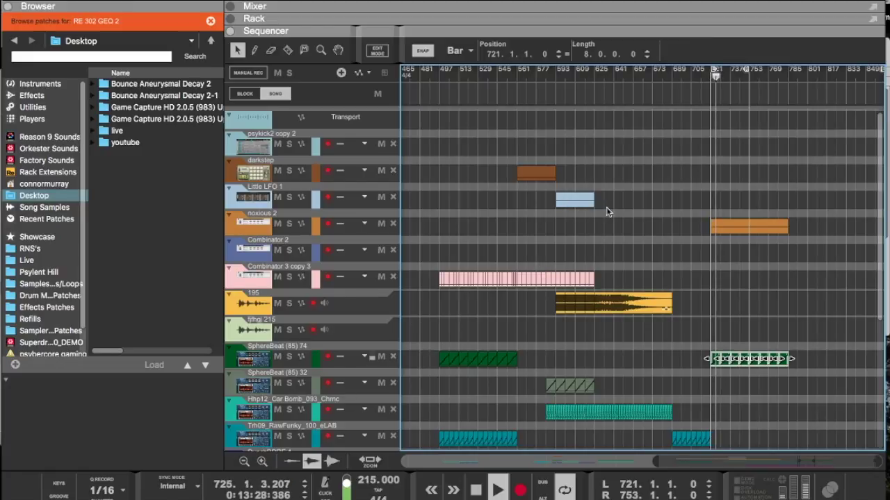
pyautogui.scroll(-6, 574, 205)
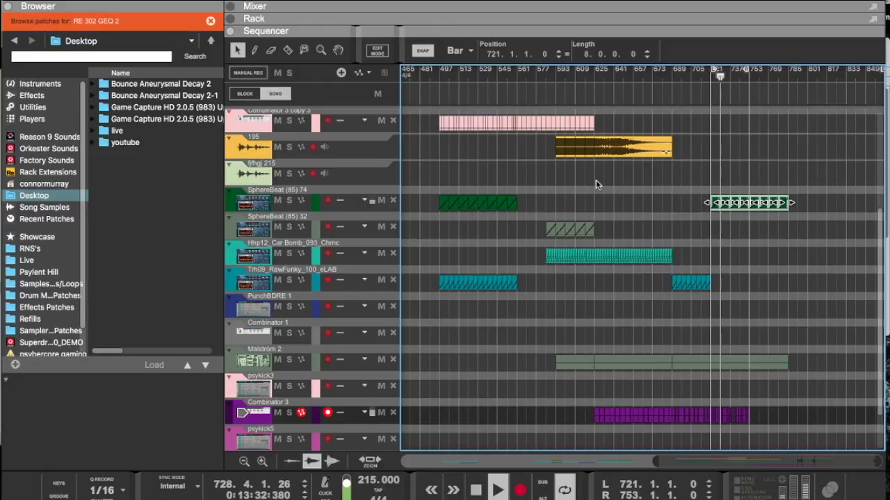
pyautogui.scroll(-1, 596, 180)
pyautogui.keyDown('alt'); pyautogui.click(787, 75); pyautogui.keyUp('alt')
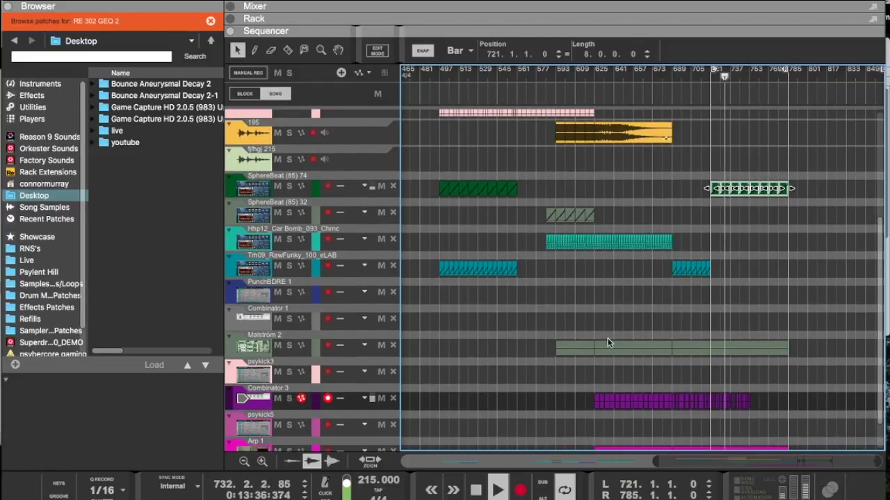
pyautogui.scroll(-3, 747, 366)
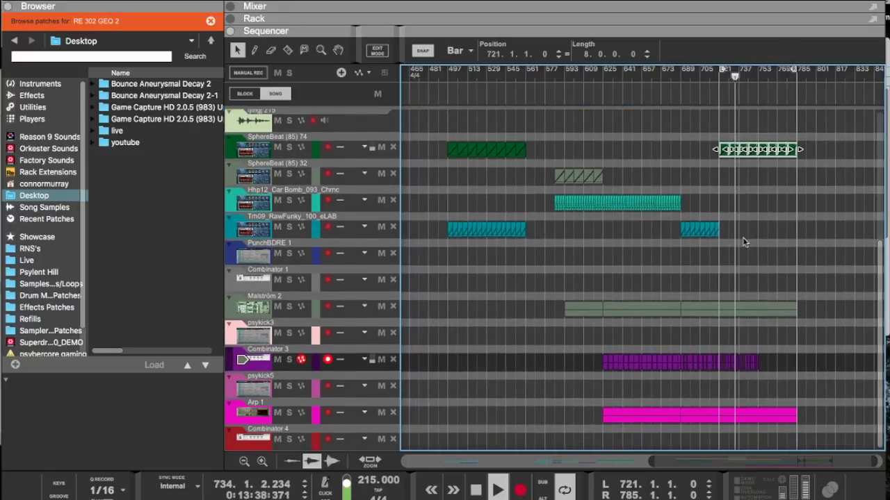
pyautogui.moveTo(771, 32); pyautogui.dragTo(726, 374)
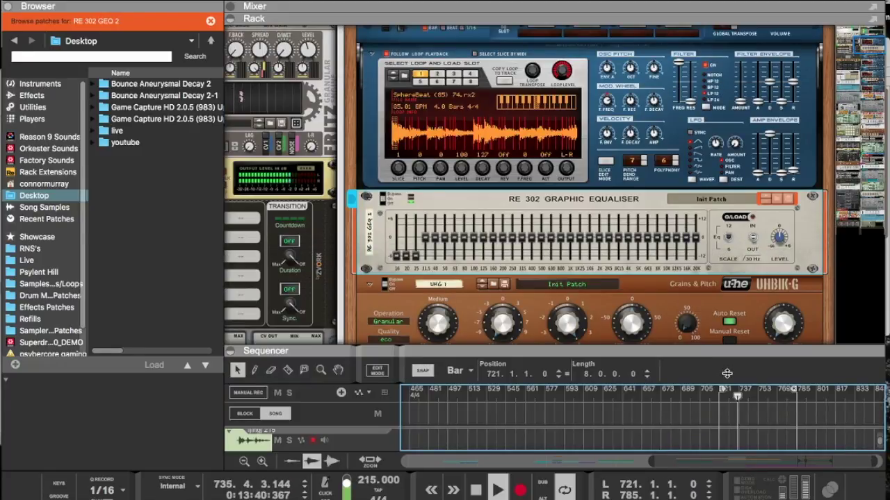
pyautogui.scroll(-15, 727, 303)
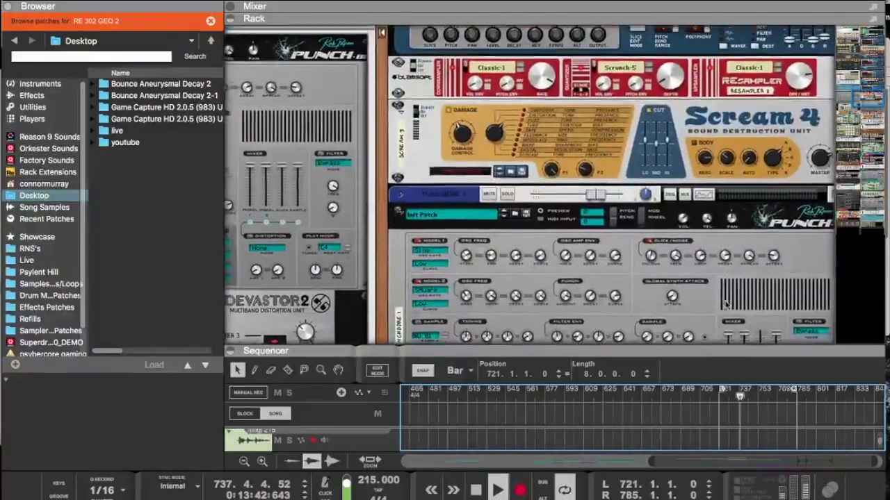
pyautogui.hscroll(1, 726, 304)
pyautogui.moveTo(706, 351); pyautogui.dragTo(756, 143)
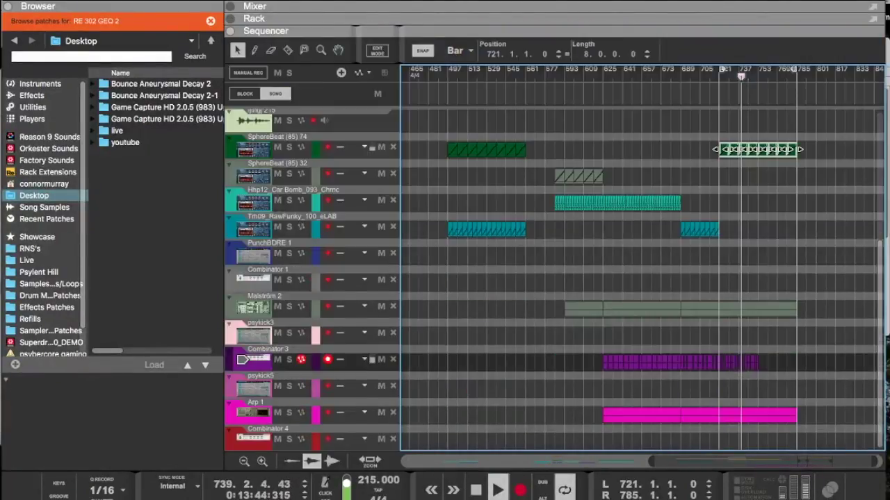
pyautogui.moveTo(812, 175); pyautogui.dragTo(727, 163)
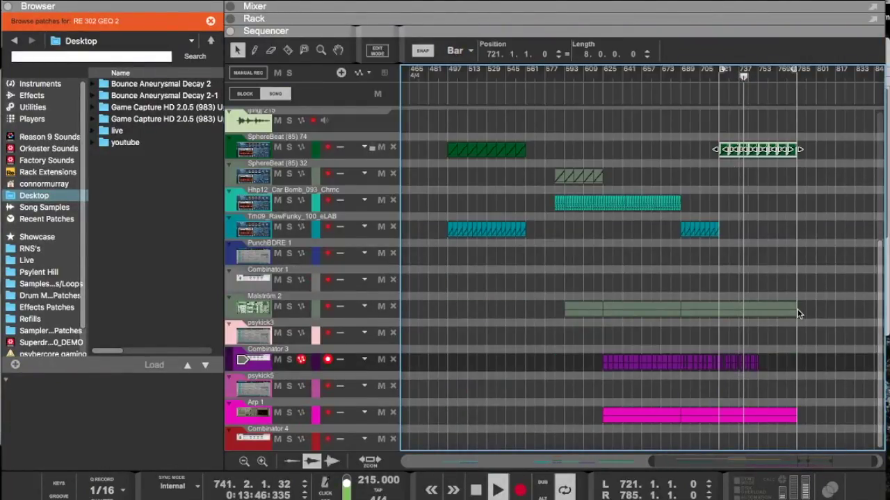
# Step: Move the group of Combinator 3 clips that starts at bar 721 so that it starts at bar 785
pyautogui.moveTo(784, 348); pyautogui.dragTo(721, 379)
pyautogui.press('h')
pyautogui.press('h')
pyautogui.press('h')
pyautogui.press('h')
pyautogui.press('h')
pyautogui.press('h')
pyautogui.press('h')
pyautogui.press('h')
pyautogui.press('h')
pyautogui.press('h')
pyautogui.press('h')
pyautogui.press('h')
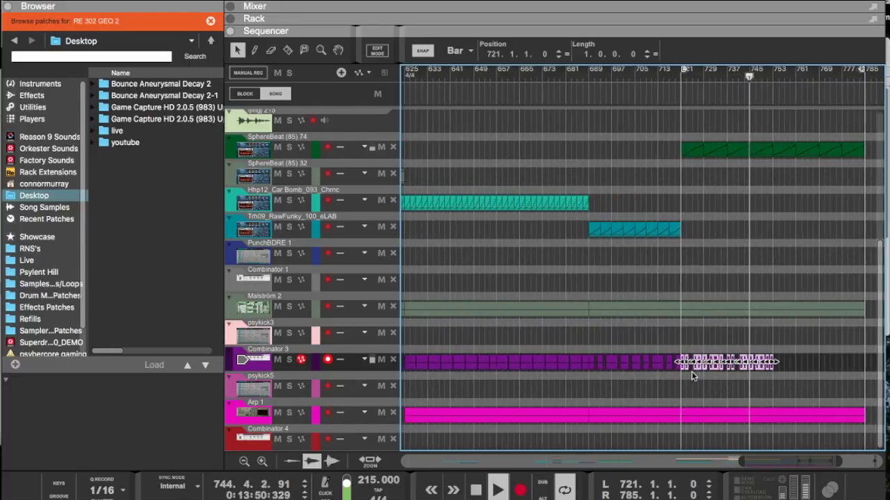
pyautogui.press('Delete')
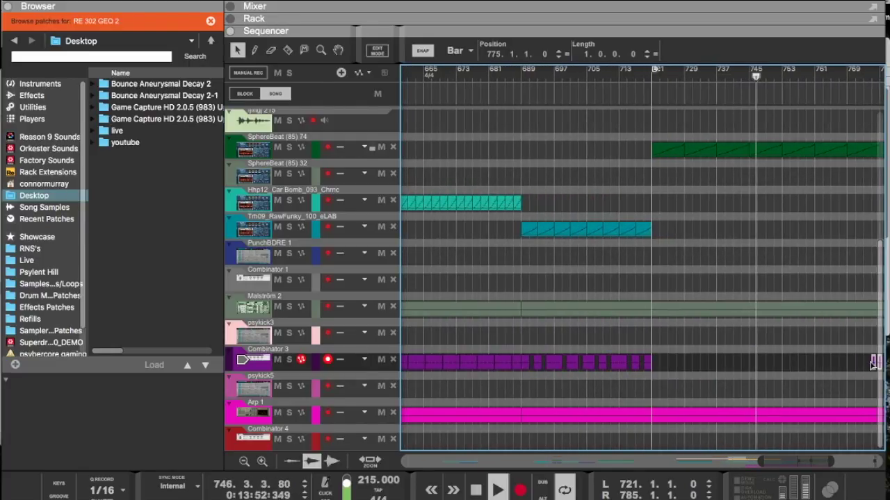
pyautogui.hotkey('ctrl', 'v')
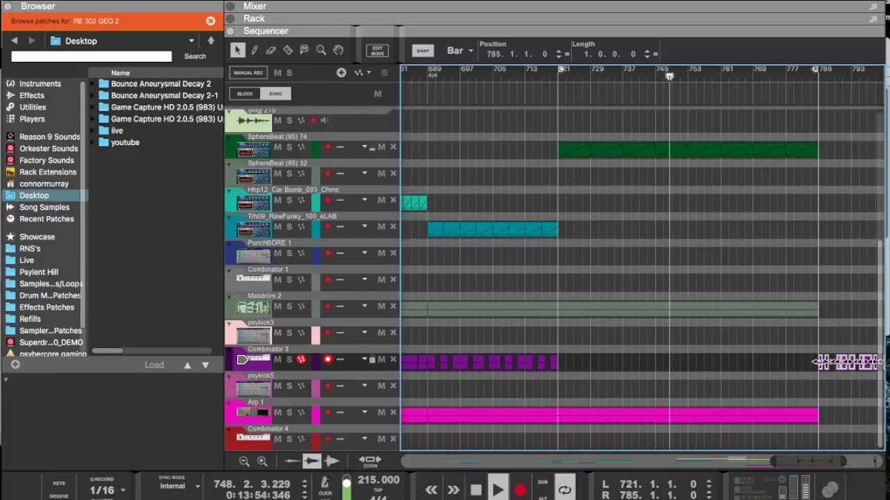
# Step: Move the 64-bar Arp 1 clip to bar 785 and trim the Arp 1 clip before it to end at bar 721
pyautogui.click(642, 416)
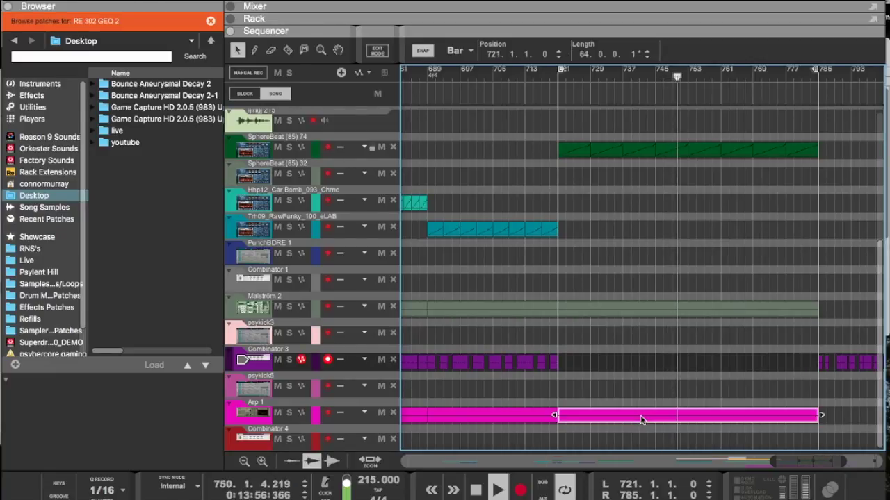
pyautogui.moveTo(715, 416); pyautogui.dragTo(844, 419)
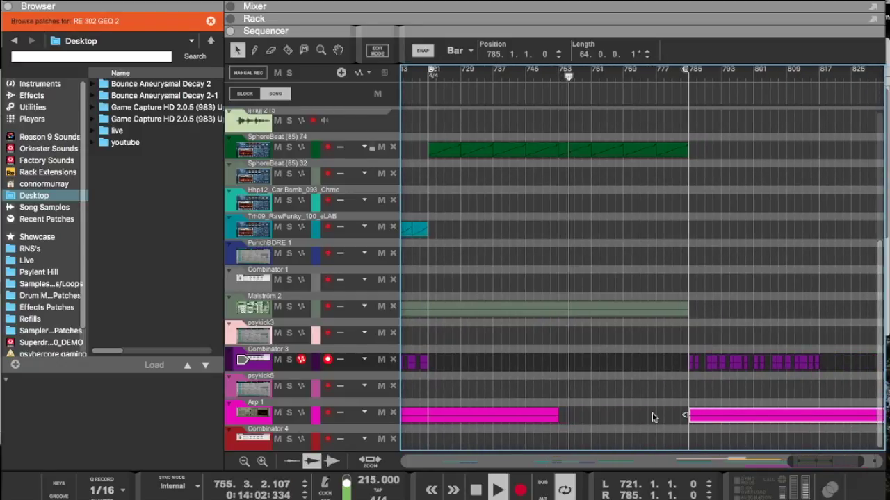
pyautogui.click(520, 417)
pyautogui.moveTo(560, 415); pyautogui.dragTo(429, 415)
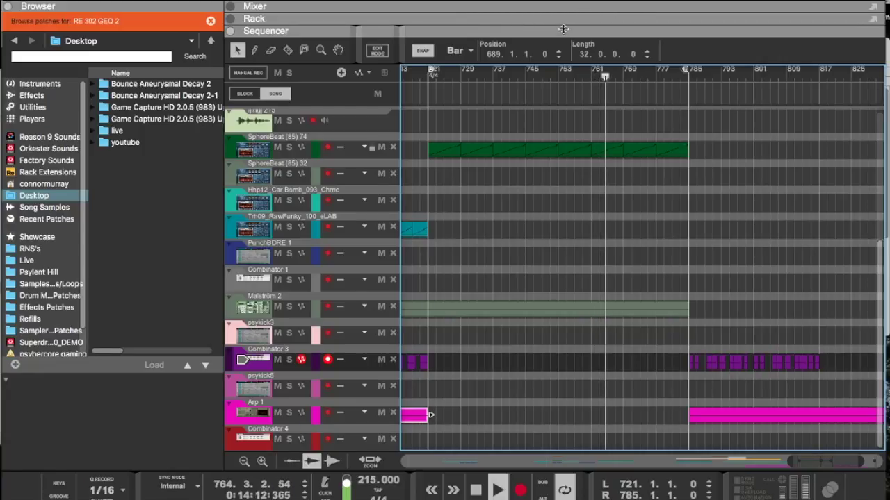
# Step: Add five more 8-bar SphereBeat (85) 74 clips in a row, starting at bar 785
pyautogui.scroll(3, 665, 127)
pyautogui.scroll(4, 665, 124)
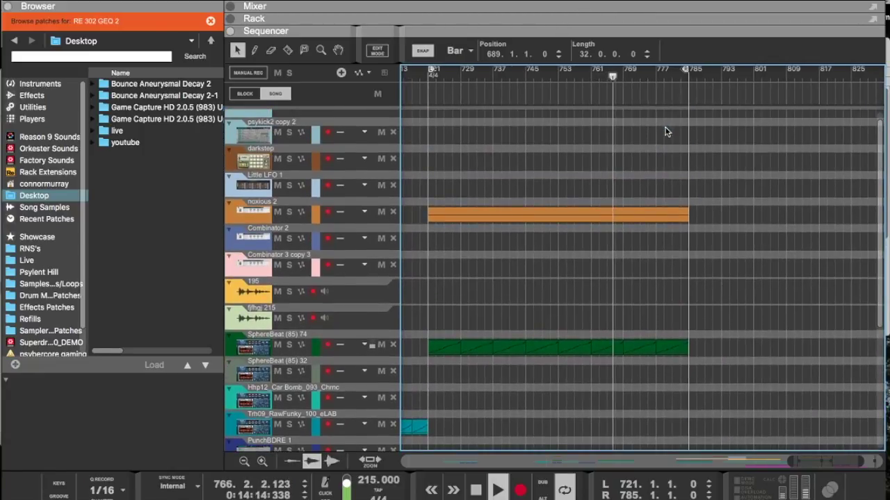
pyautogui.moveTo(716, 306); pyautogui.dragTo(697, 349)
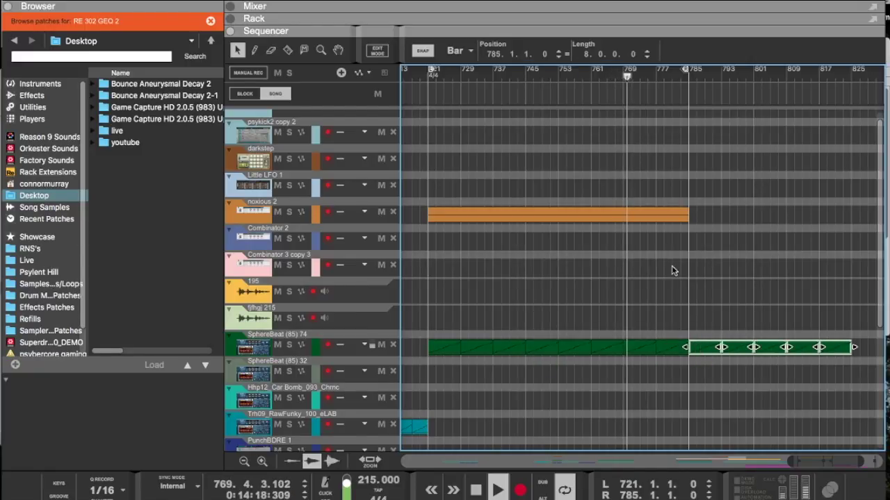
pyautogui.click(618, 211)
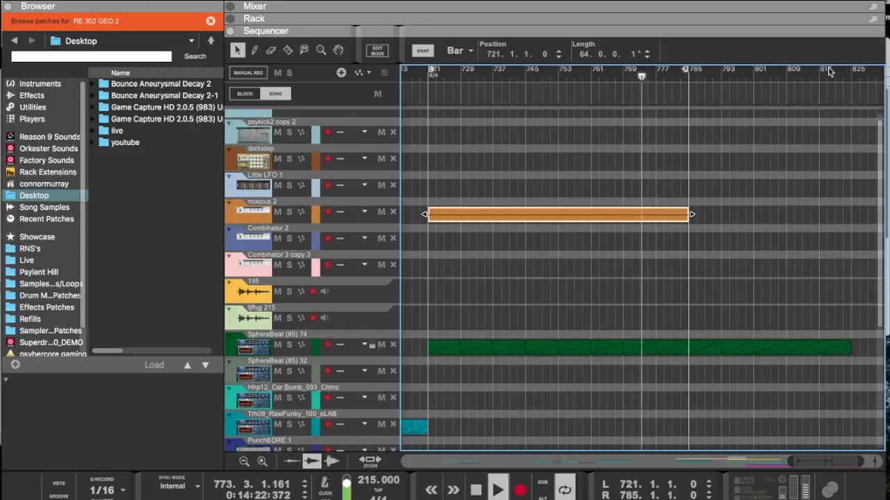
pyautogui.scroll(-5, 831, 118)
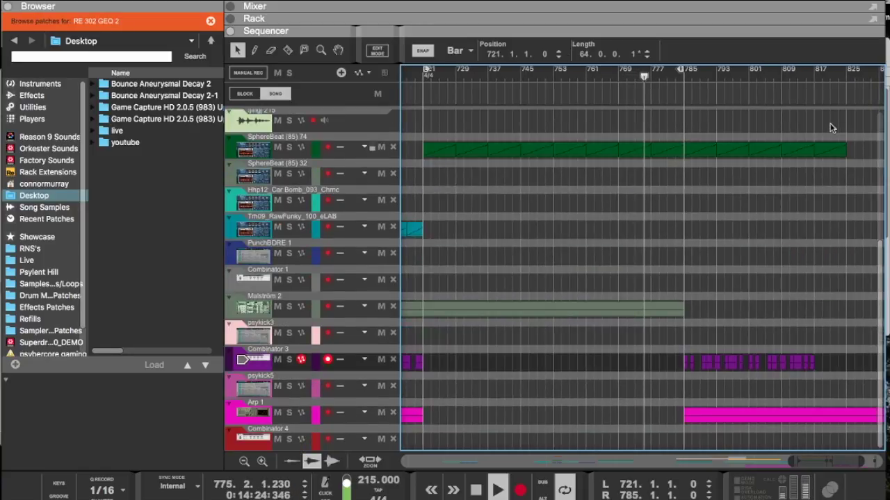
# Step: Rearrange the Combinator 3 clips after bar 785 to vary their rhythm, filling and shifting gaps up to about bar 805
pyautogui.click(796, 363)
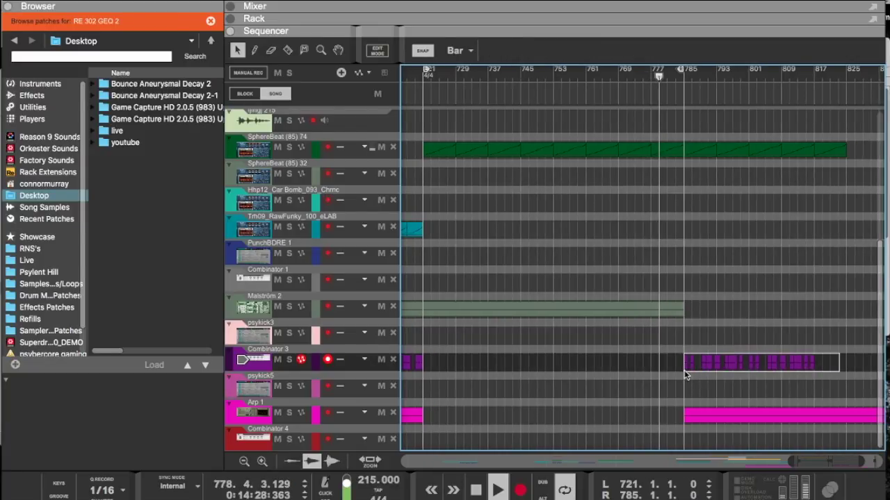
pyautogui.click(699, 382)
pyautogui.moveTo(684, 367); pyautogui.dragTo(707, 362)
pyautogui.moveTo(761, 380); pyautogui.dragTo(753, 362)
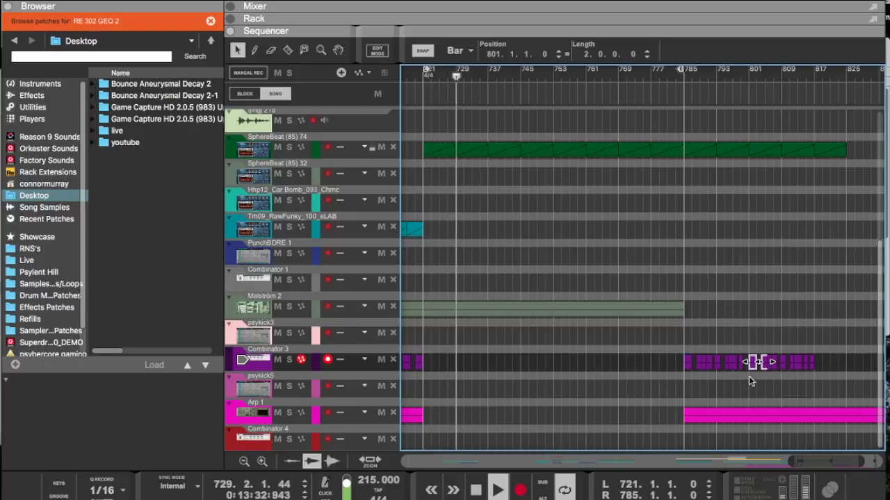
pyautogui.click(810, 375)
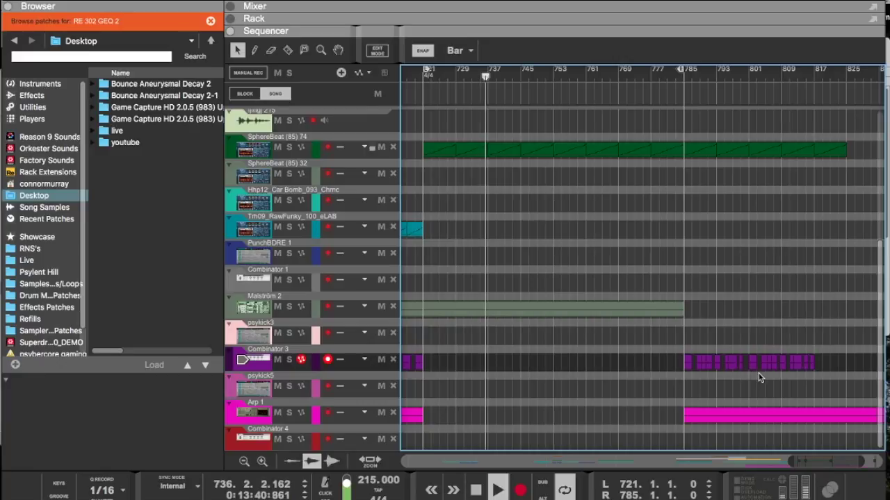
pyautogui.click(808, 363)
pyautogui.moveTo(803, 363); pyautogui.dragTo(811, 367)
pyautogui.press('super+z')
# Step: Place the one-bar Combinator 3 clip near the end of the pattern at bar 816
pyautogui.click(818, 374)
pyautogui.click(805, 364)
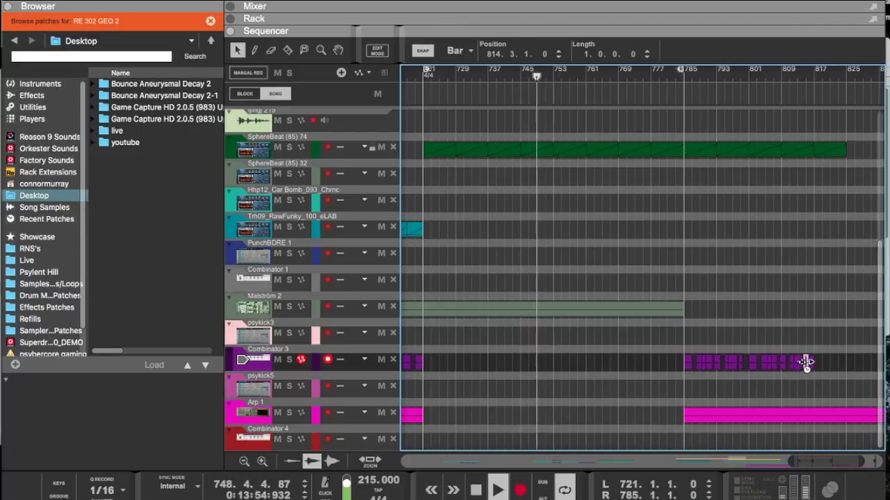
pyautogui.moveTo(804, 363); pyautogui.dragTo(811, 368)
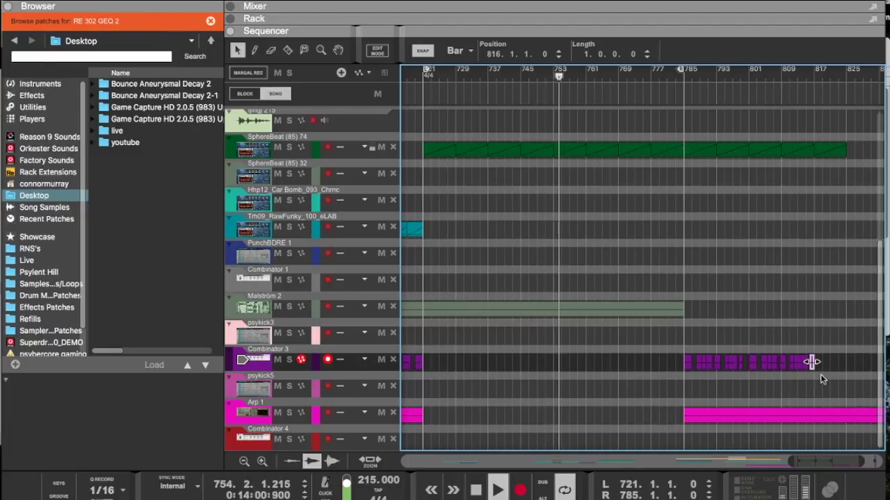
# Step: Set the snap value to 1/2 and extend the start of the last Combinator 3 clip back to bar 815.3
pyautogui.press('h')
pyautogui.press('h')
pyautogui.press('h')
pyautogui.press('h')
pyautogui.press('h')
pyautogui.press('h')
pyautogui.press('h')
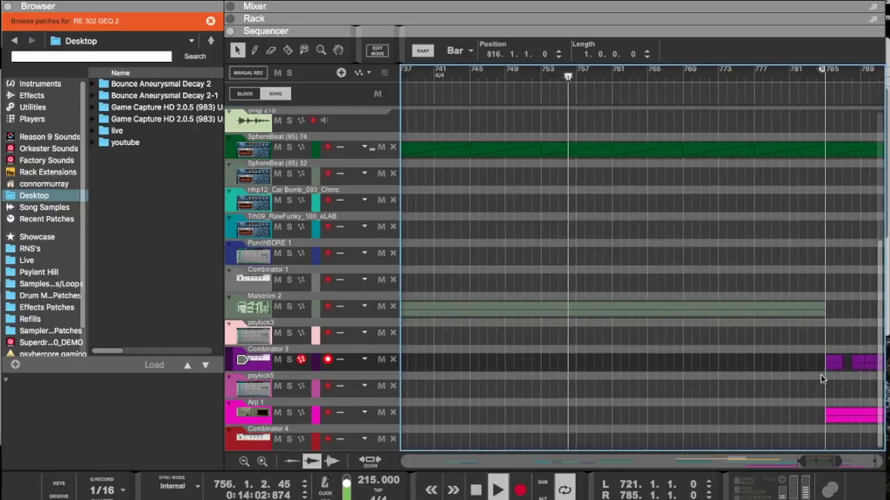
pyautogui.hscroll(10, 820, 376)
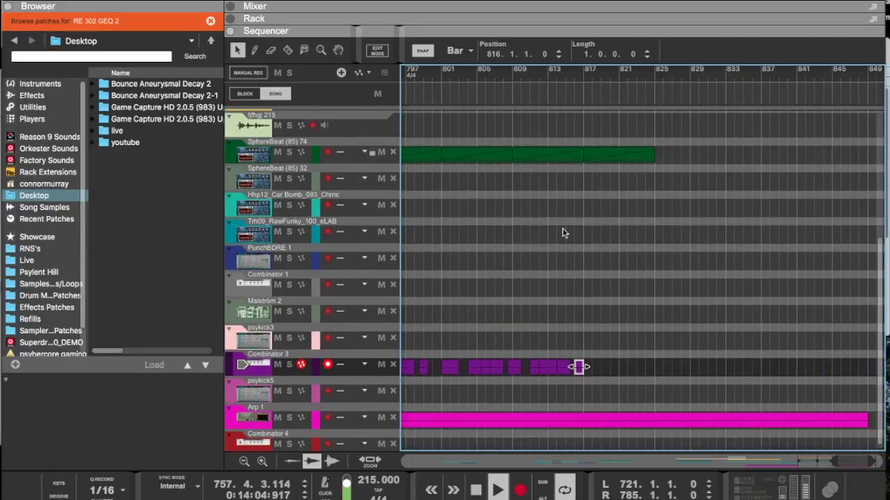
pyautogui.click(458, 50)
pyautogui.click(454, 62)
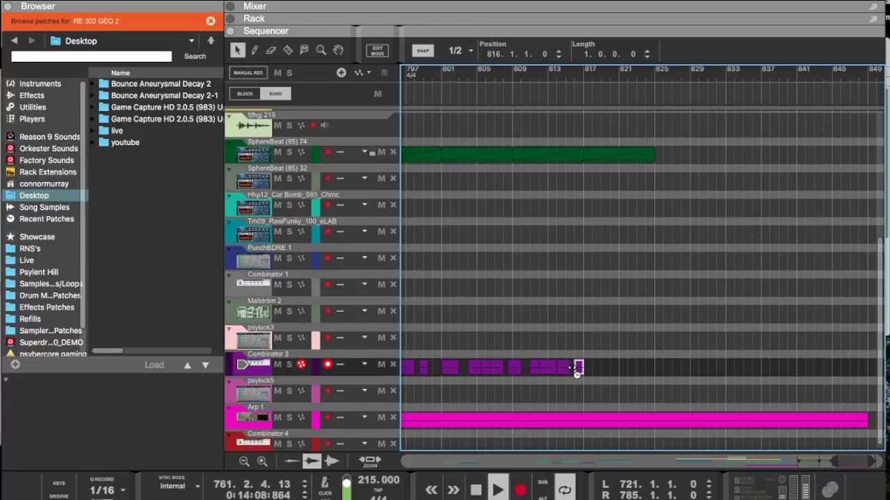
pyautogui.hscroll(-5, 573, 375)
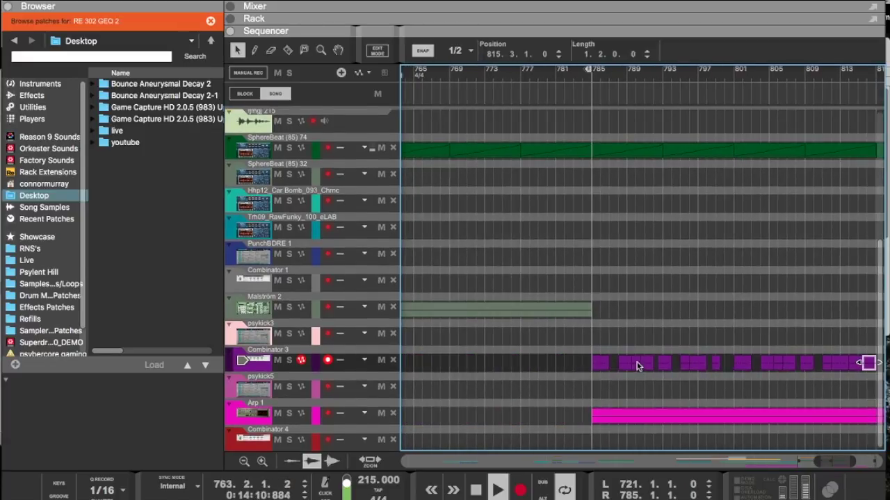
# Step: Lengthen the short Combinator 3 clips near bars 798 and 808 to two bars each, starting at bars 798 and 808
pyautogui.hscroll(1, 725, 352)
pyautogui.moveTo(816, 326); pyautogui.dragTo(488, 387)
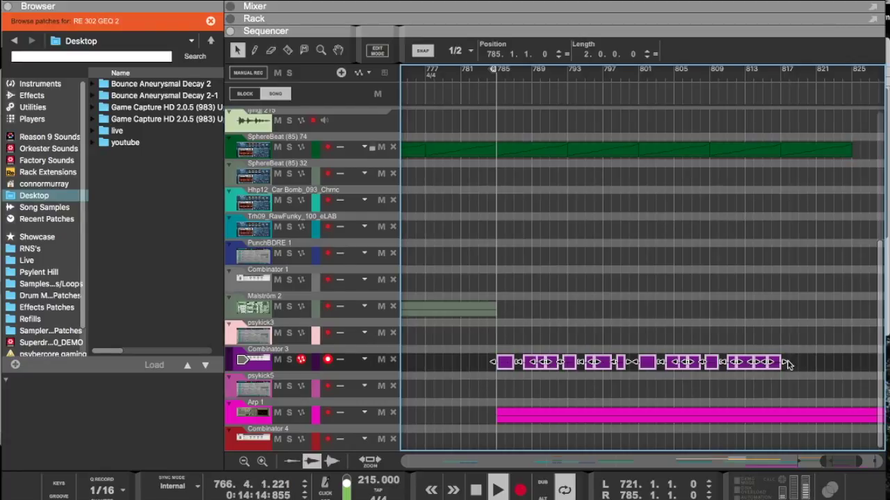
pyautogui.click(626, 390)
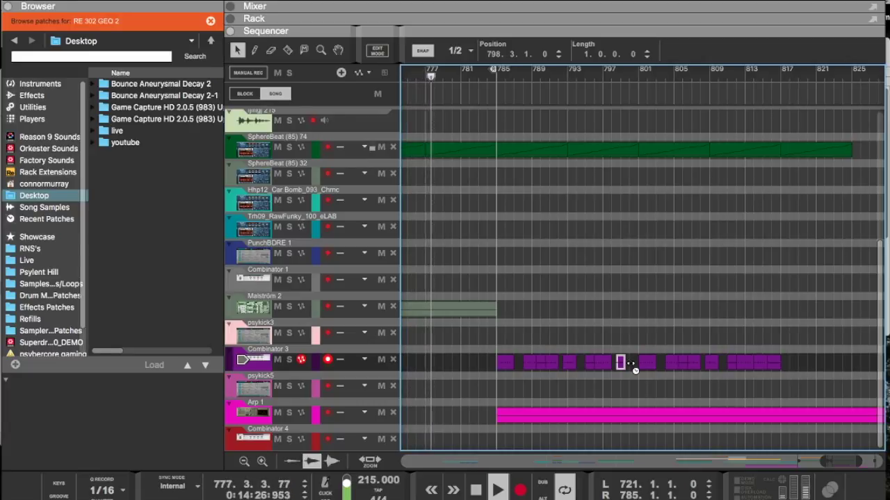
pyautogui.moveTo(631, 363); pyautogui.dragTo(613, 364)
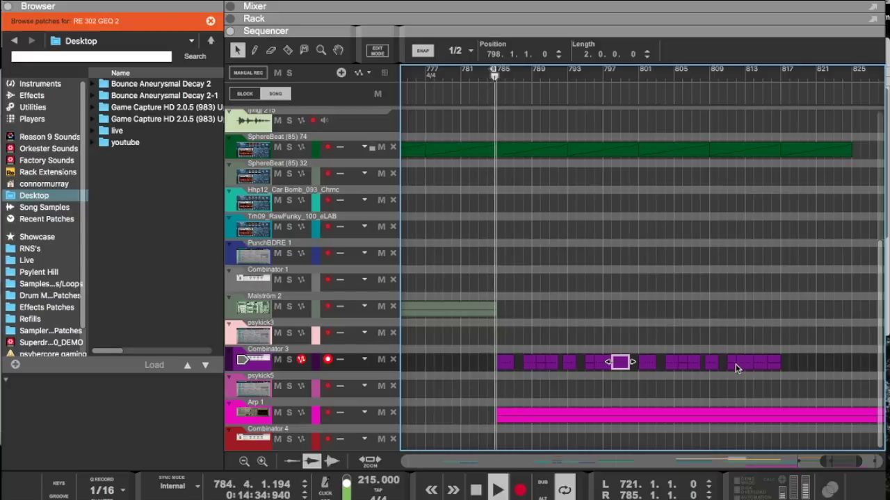
pyautogui.click(711, 364)
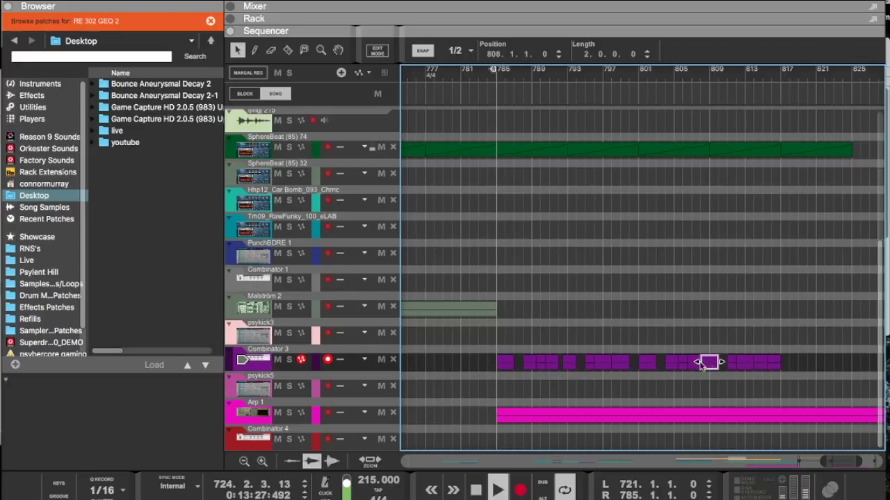
# Step: Try copying all Combinator 3 clips after bar 785 to bar 817.3, and undo the copy
pyautogui.scroll(-10, 708, 366)
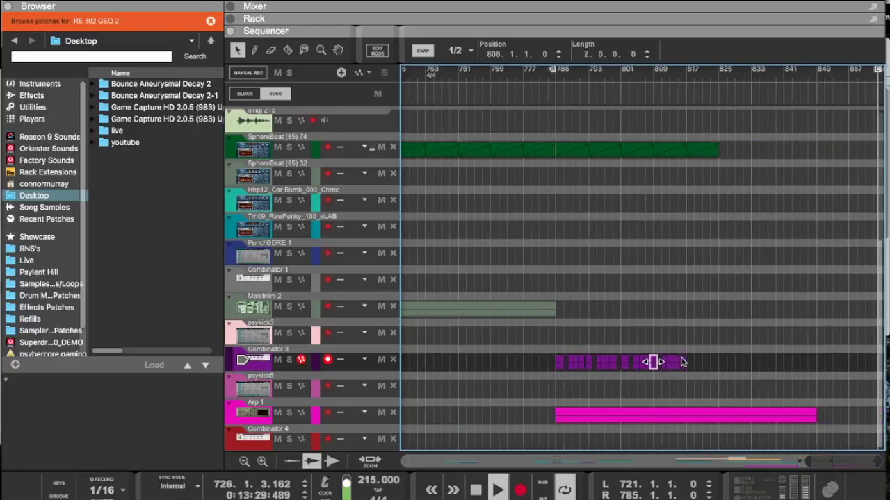
pyautogui.moveTo(570, 381); pyautogui.dragTo(562, 380)
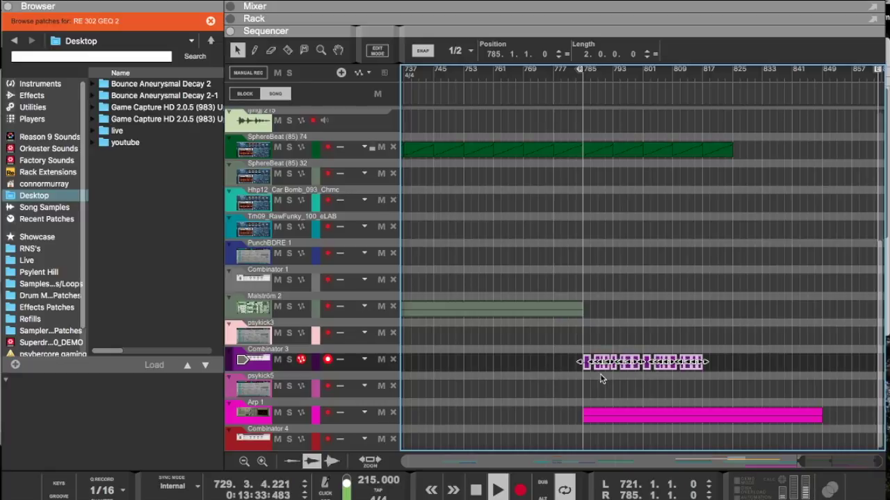
pyautogui.moveTo(585, 369); pyautogui.dragTo(706, 366)
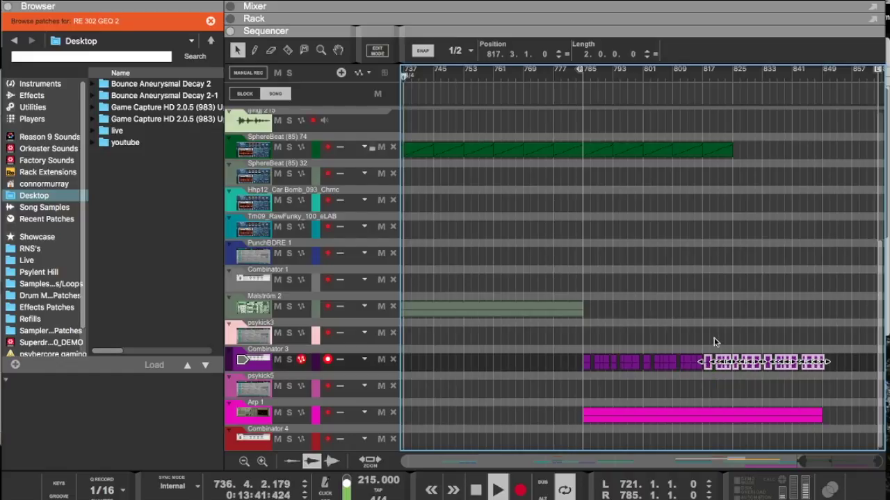
pyautogui.press('super+z')
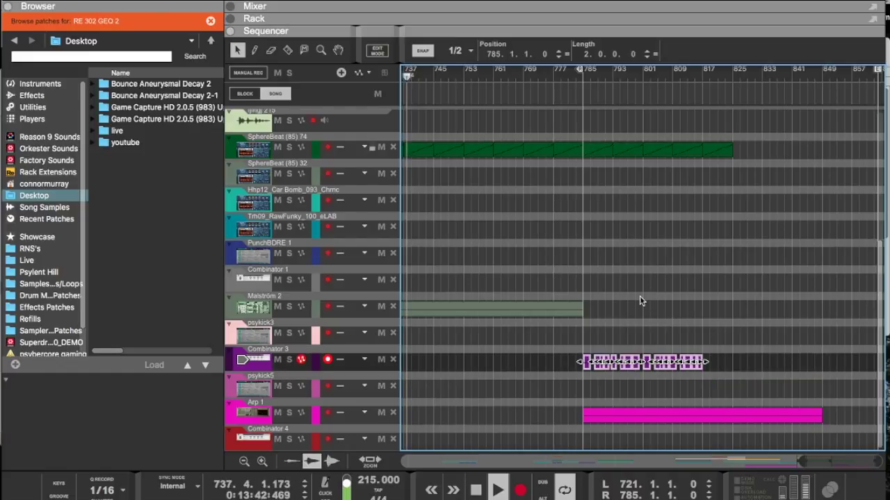
# Step: Set the snap value to 1/4 and copy the selected Combinator 3 clips to bar 817.2
pyautogui.click(459, 50)
pyautogui.click(454, 71)
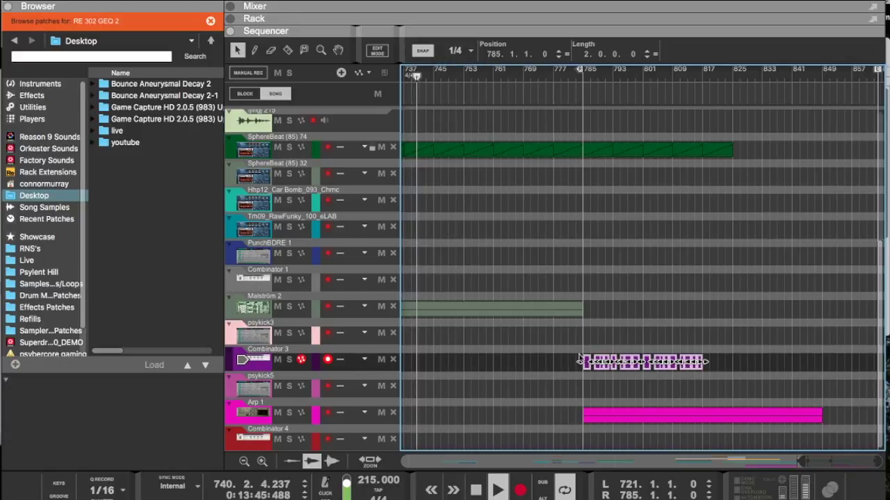
pyautogui.moveTo(584, 366); pyautogui.dragTo(706, 367)
# Step: Place the left loop locator at bar 785 and the right one at bar 753, and play from about bar 785
pyautogui.keyDown('super'); pyautogui.click(464, 79); pyautogui.keyUp('super')
pyautogui.keyDown('alt'); pyautogui.click(585, 77); pyautogui.keyUp('alt')
pyautogui.moveTo(585, 76); pyautogui.dragTo(584, 76)
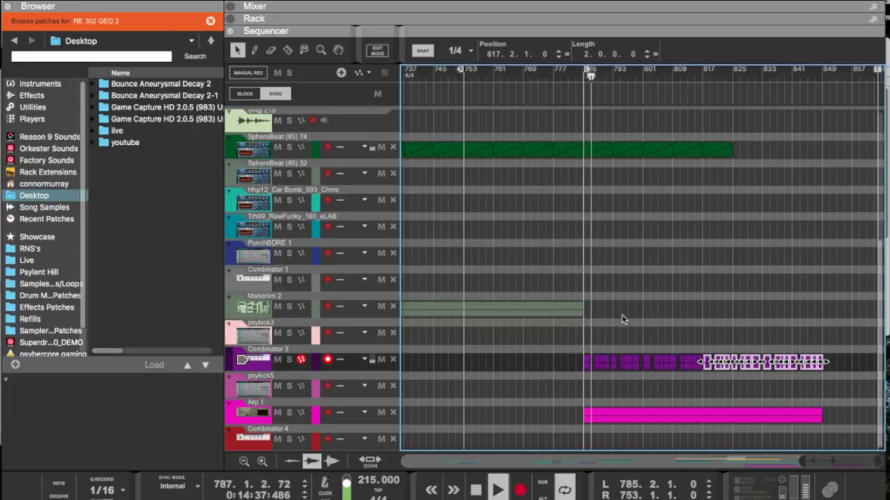
pyautogui.hscroll(-1, 622, 315)
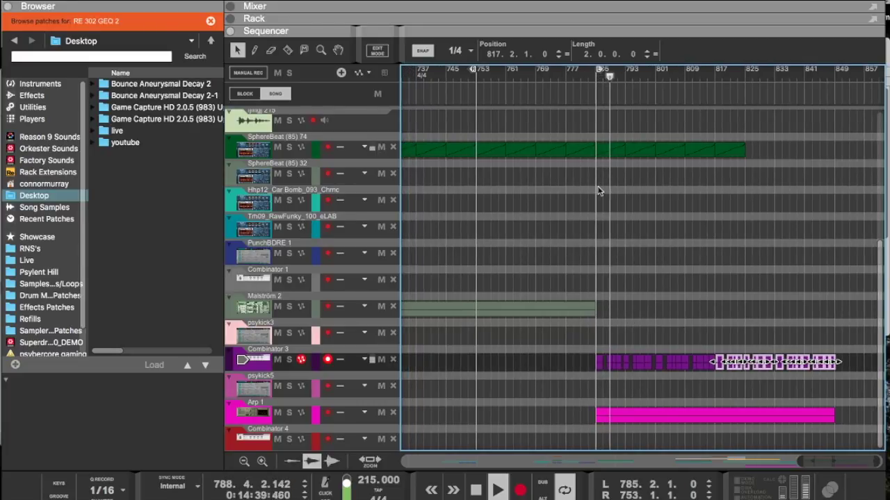
pyautogui.moveTo(601, 69); pyautogui.dragTo(594, 84)
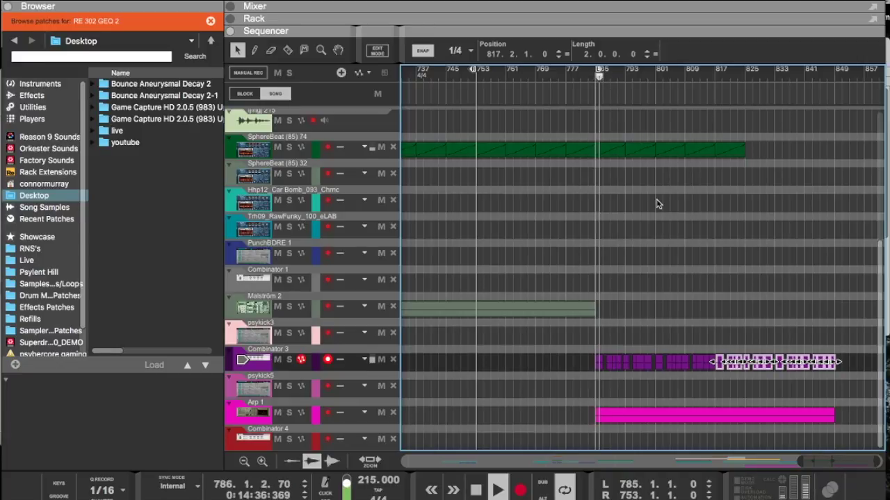
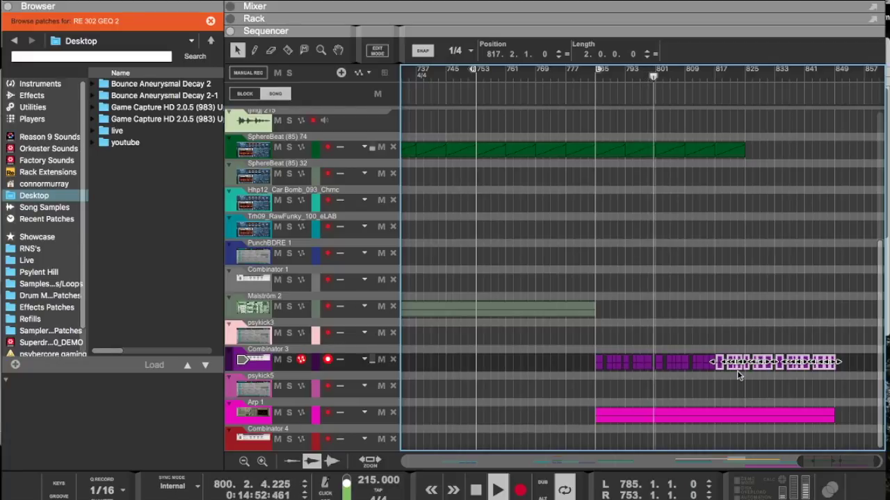
# Step: Delete the copied Combinator 3 clips after bar 817 and scale the remaining pattern to half its length, ending at bar 801
pyautogui.press('Delete')
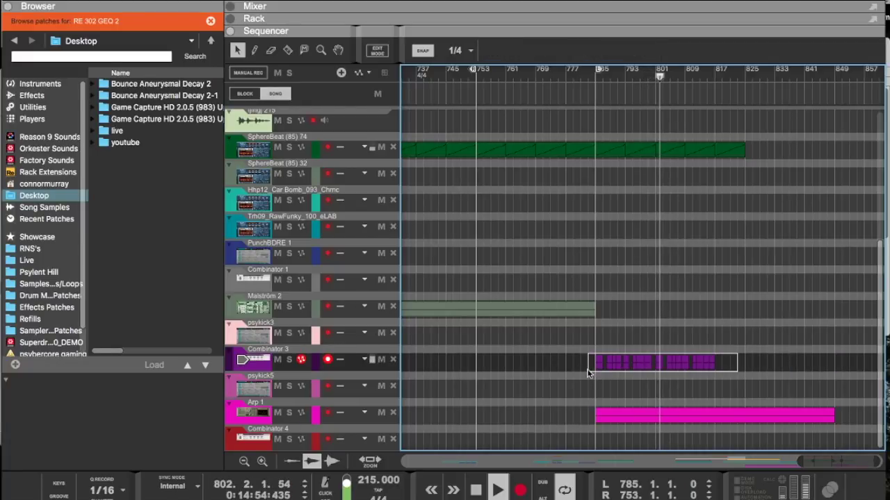
pyautogui.click(598, 364)
pyautogui.moveTo(715, 363); pyautogui.dragTo(658, 364)
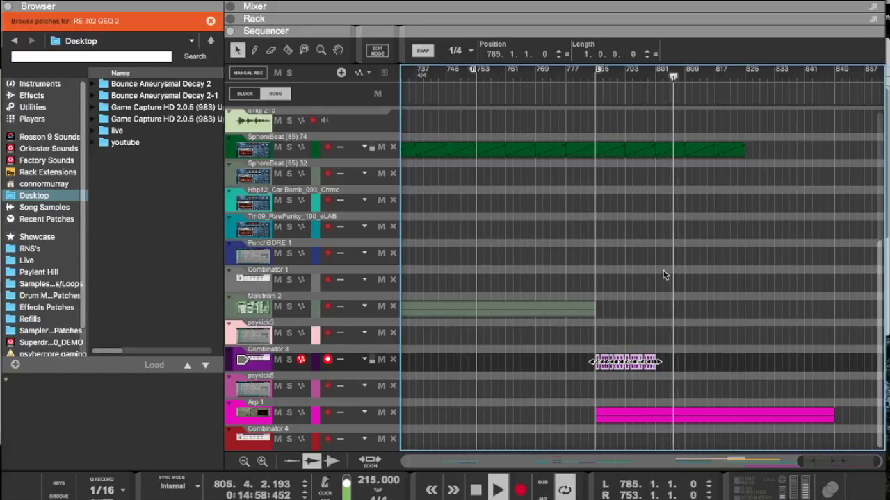
# Step: Set the right loop locator to bar 801 and play the compressed pattern from about bar 785
pyautogui.keyDown('alt'); pyautogui.click(654, 75); pyautogui.keyUp('alt')
pyautogui.moveTo(654, 74); pyautogui.dragTo(655, 75)
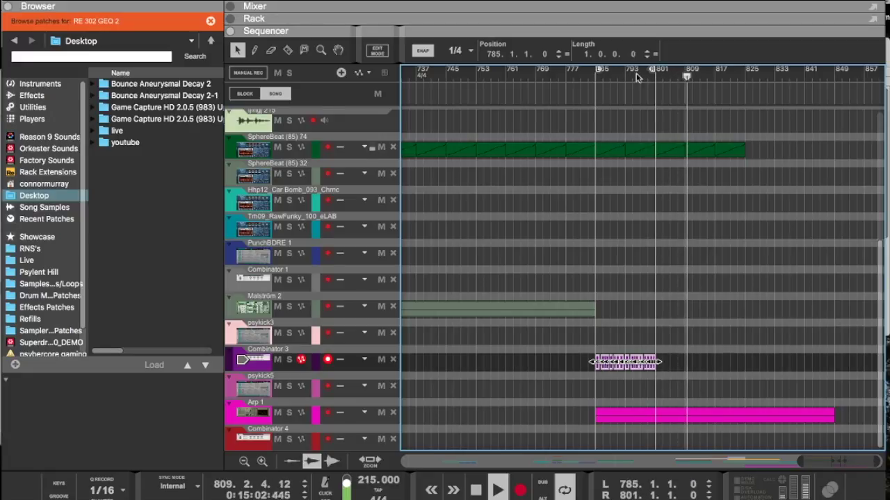
pyautogui.click(590, 76)
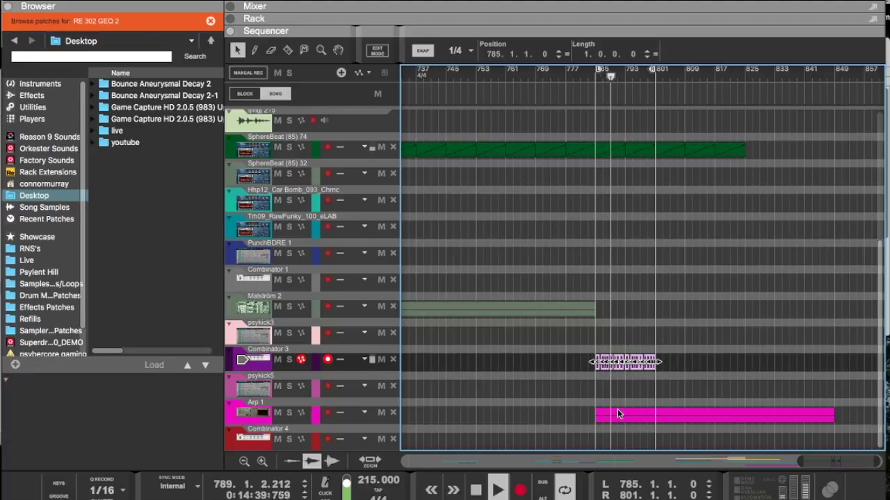
# Step: Copy the compressed Combinator 3 pattern directly behind itself, starting at bar 801.2
pyautogui.moveTo(616, 362); pyautogui.dragTo(678, 360)
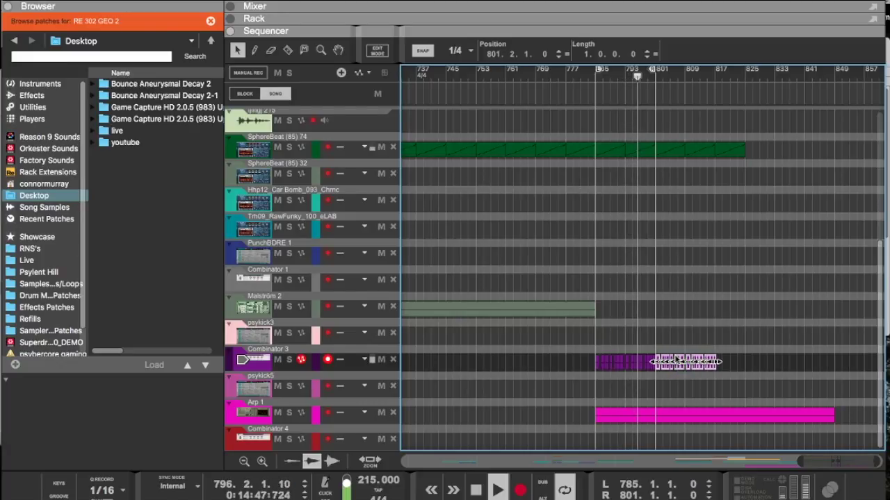
pyautogui.press('h')
pyautogui.press('h')
pyautogui.press('h')
pyautogui.press('h')
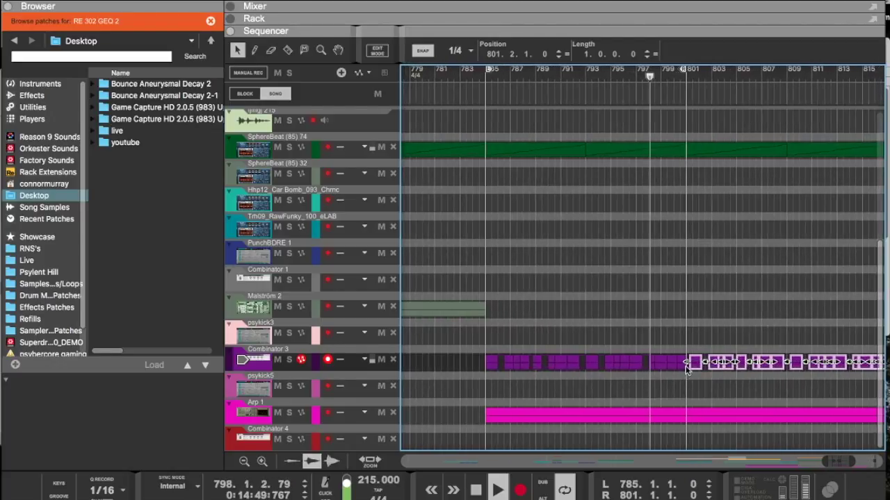
pyautogui.moveTo(707, 365); pyautogui.dragTo(708, 363)
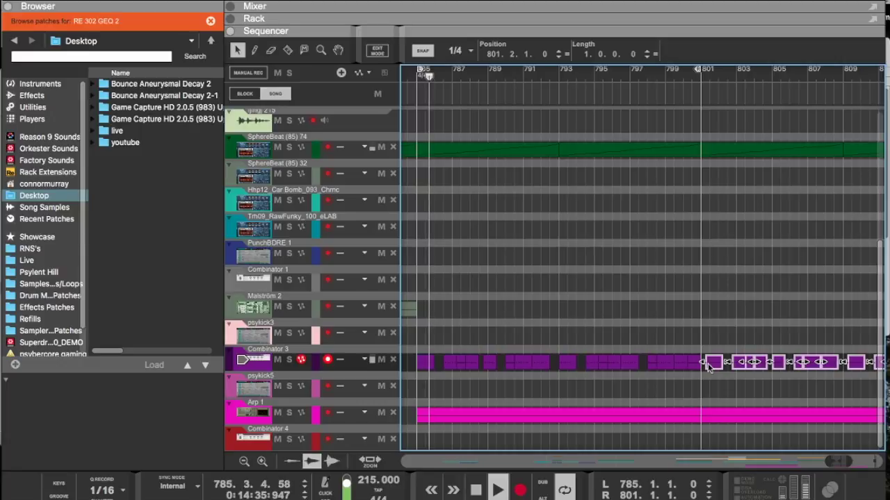
# Step: Copy the Combinator 3 pattern two more times, starting at bars 817.3 and 833.4
pyautogui.hscroll(3, 708, 364)
pyautogui.moveTo(619, 370); pyautogui.dragTo(678, 368)
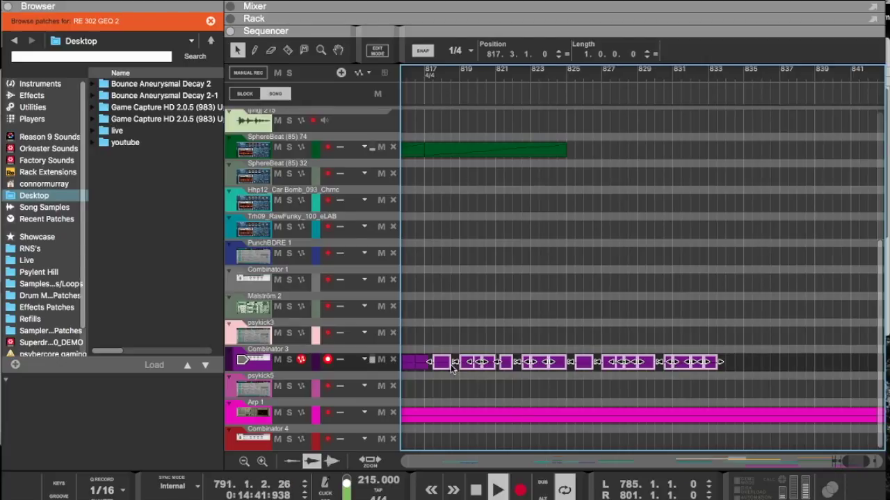
pyautogui.moveTo(440, 366); pyautogui.dragTo(729, 362)
pyautogui.scroll(-3, 733, 368)
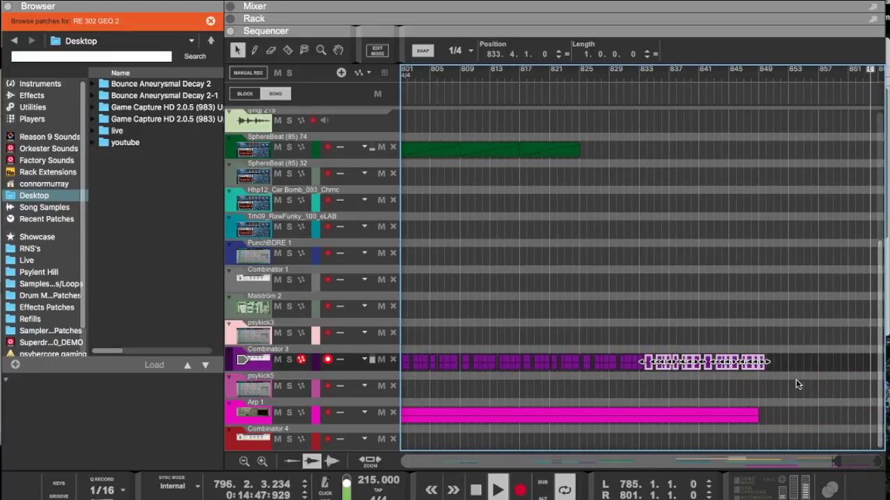
# Step: Delete the last Combinator 3 clip extending past bar 849 and move the right loop locator to bar 849
pyautogui.click(797, 386)
pyautogui.click(761, 365)
pyautogui.press('Delete')
pyautogui.keyDown('alt'); pyautogui.click(759, 75); pyautogui.keyUp('alt')
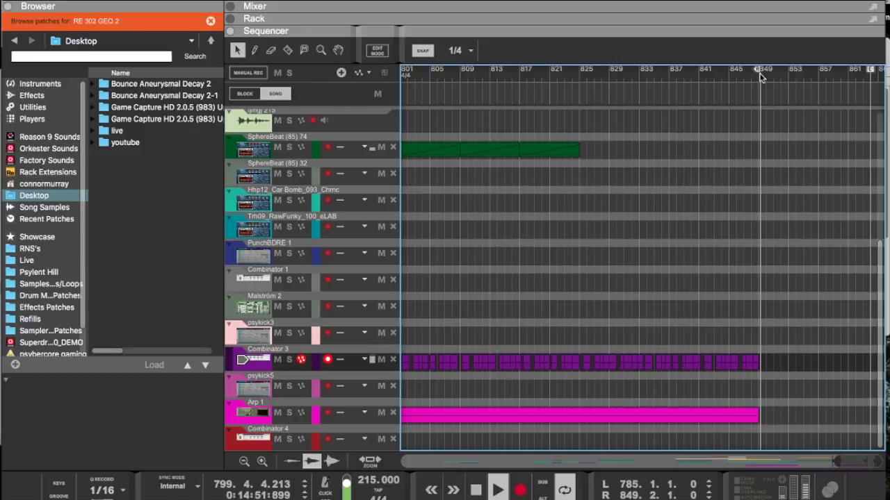
pyautogui.hscroll(-9, 582, 202)
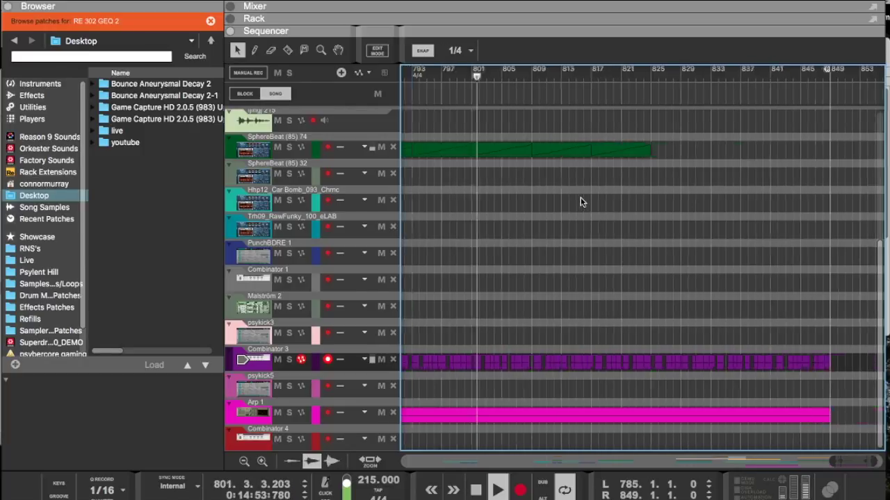
pyautogui.hscroll(6, 583, 202)
pyautogui.hotkey('ctrl', 'e')
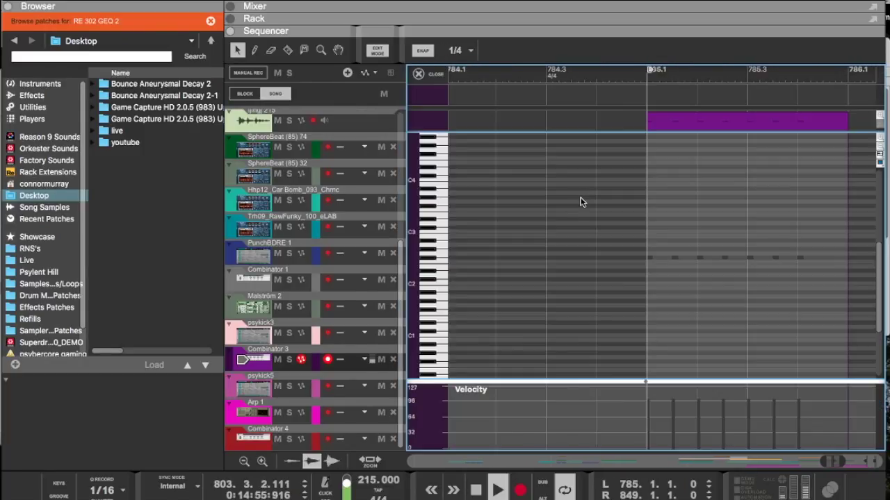
pyautogui.press('super+e')
pyautogui.scroll(-6, 607, 203)
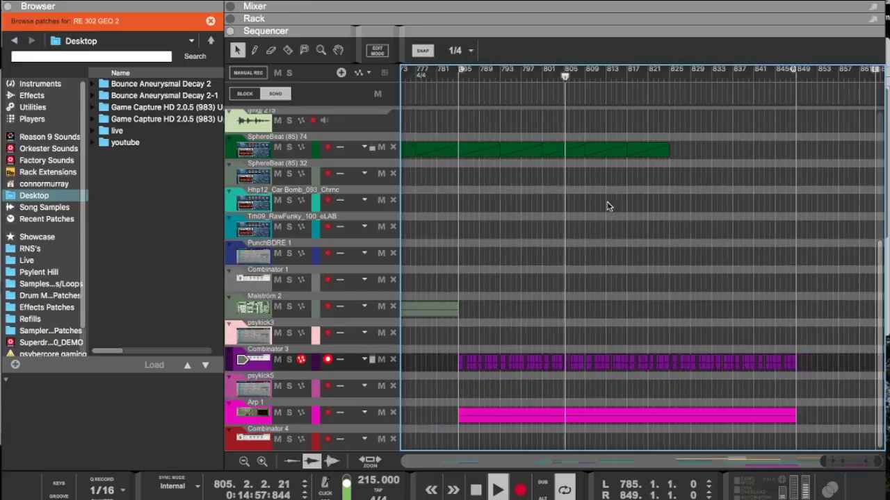
# Step: Set the snap value to Bar and continue the row of 8-bar SphereBeat (85) 74 clips up to bar 857
pyautogui.scroll(-2, 716, 173)
pyautogui.moveTo(799, 186); pyautogui.dragTo(831, 150)
pyautogui.press('super+z')
pyautogui.press('super+z')
pyautogui.click(456, 51)
pyautogui.click(454, 50)
pyautogui.moveTo(747, 153); pyautogui.dragTo(827, 156)
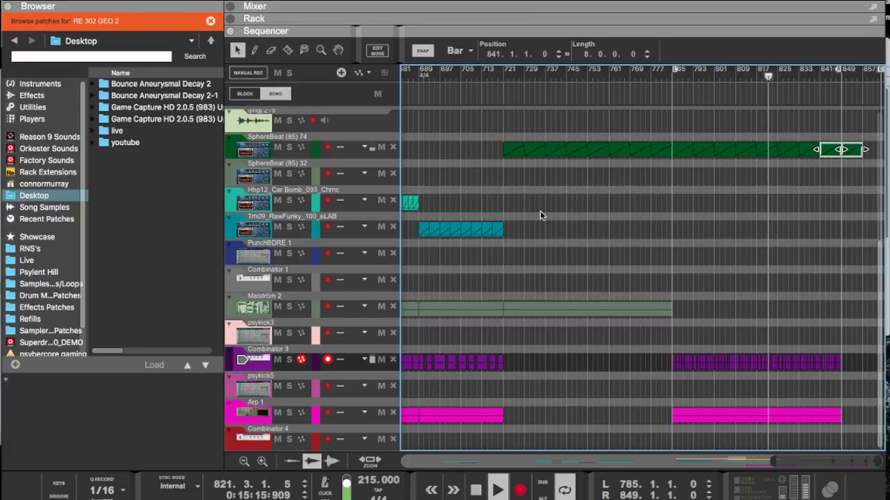
# Step: Copy the row of 4-bar Trh09_RawFunky_100_eLAB clips to bar 817 and the 64-bar Malström 2 clip to bar 785
pyautogui.moveTo(422, 232); pyautogui.dragTo(761, 243)
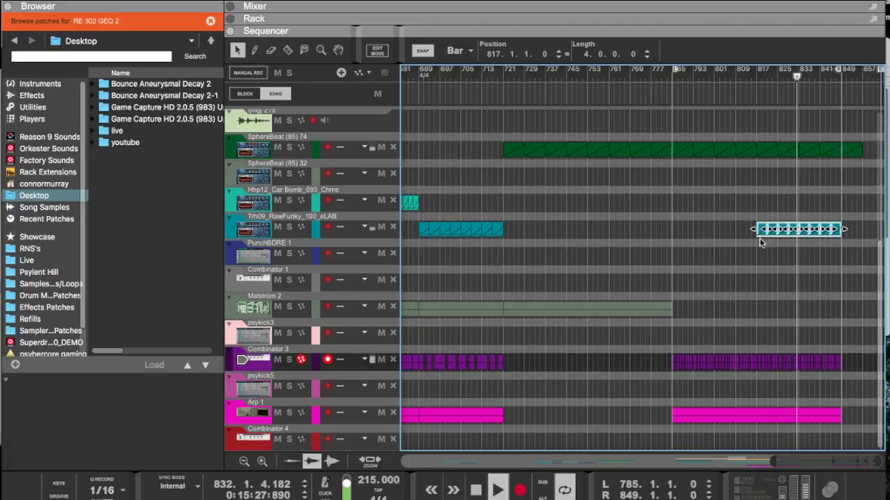
pyautogui.moveTo(566, 312); pyautogui.dragTo(734, 309)
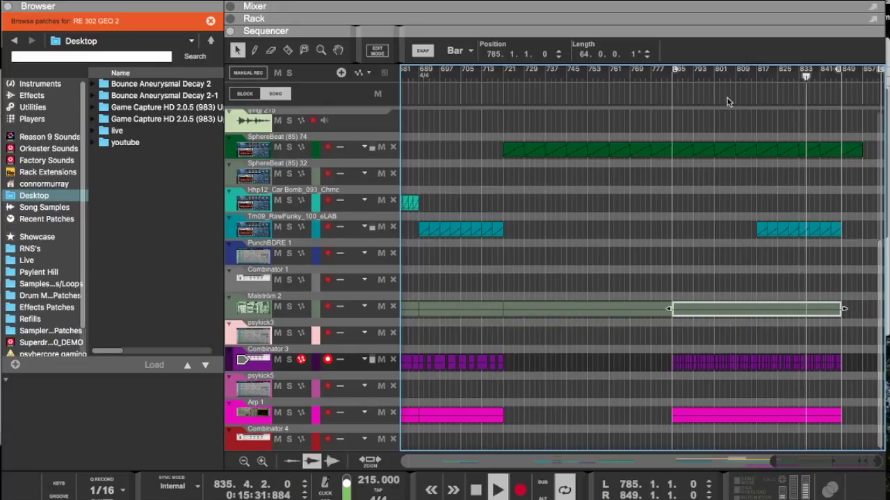
# Step: Examine the Malström synthesizers and their effects in the rack
pyautogui.press('F6')
pyautogui.scroll(-15, 630, 280)
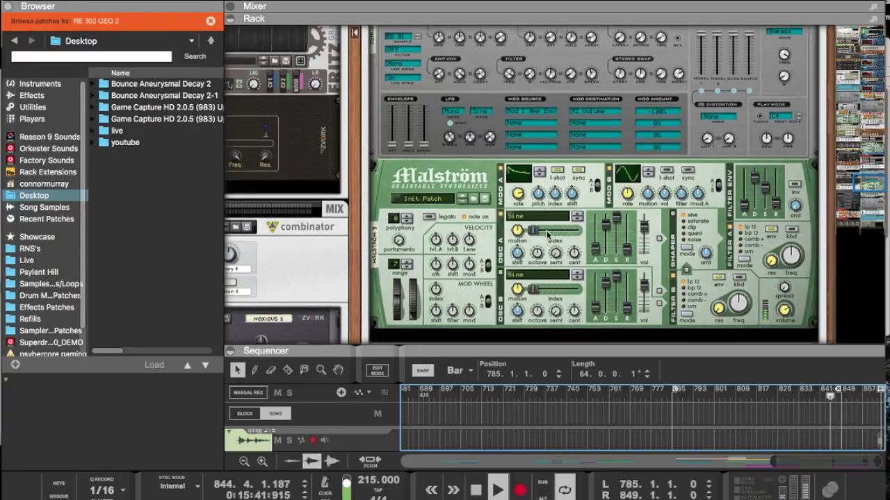
pyautogui.scroll(-10, 546, 223)
pyautogui.scroll(12, 546, 235)
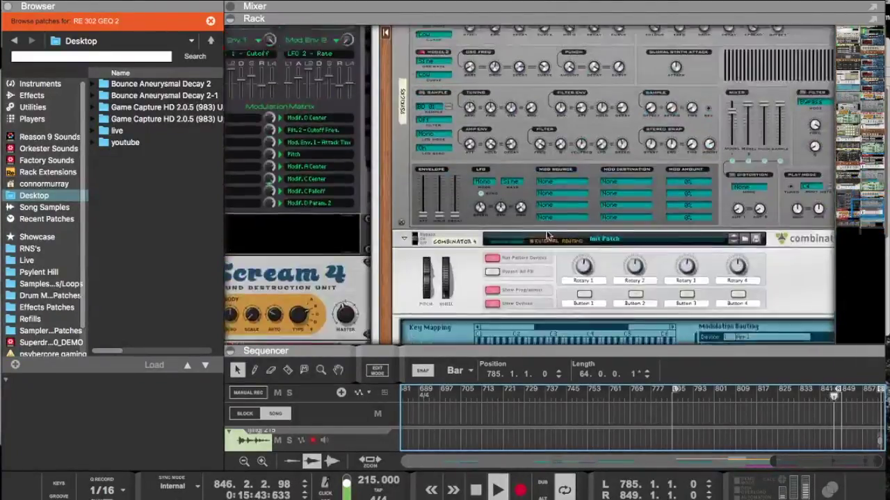
pyautogui.scroll(3, 539, 239)
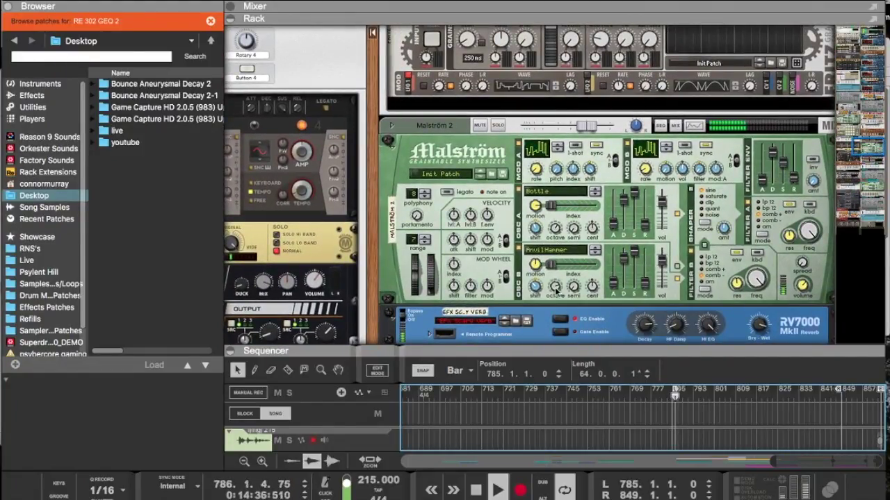
pyautogui.click(556, 285)
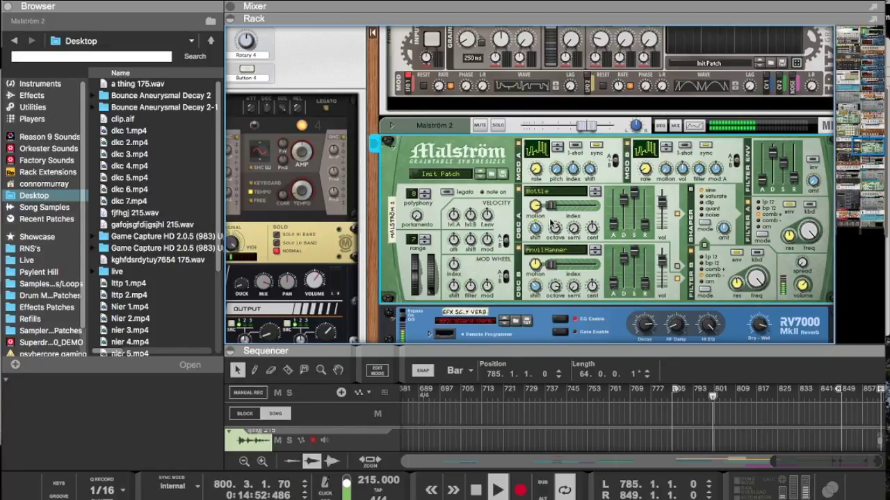
pyautogui.scroll(-5, 550, 202)
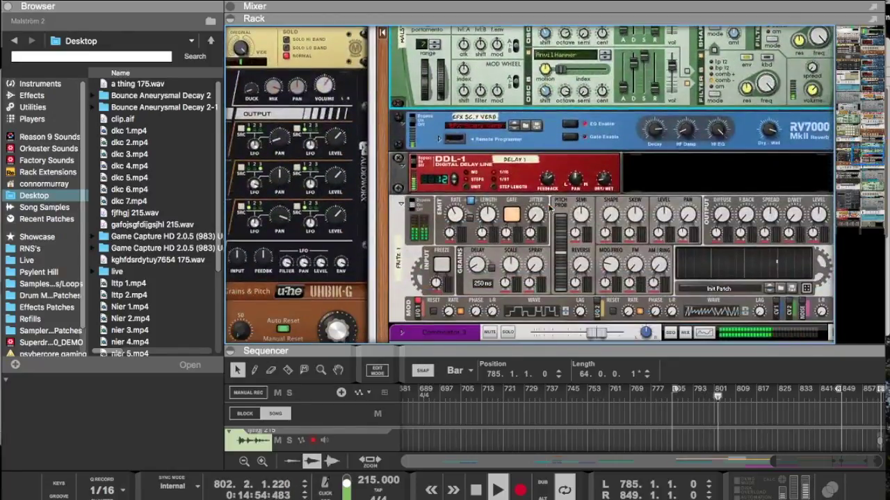
pyautogui.scroll(6, 549, 243)
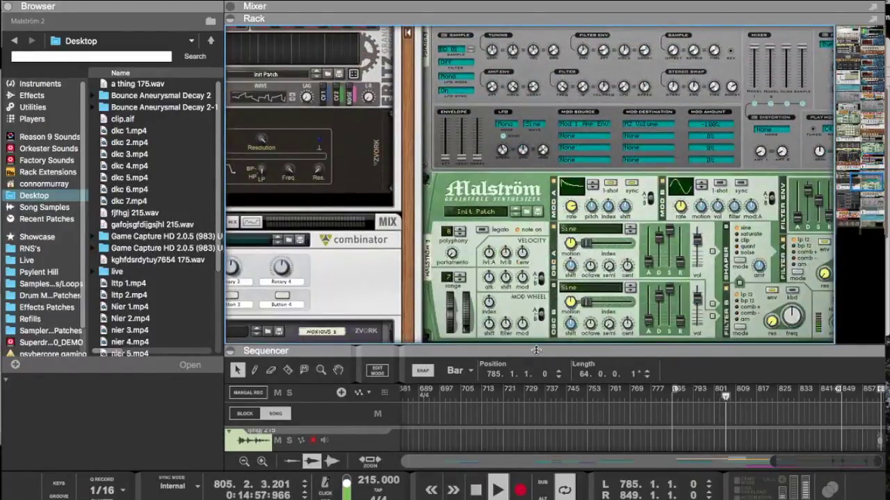
pyautogui.moveTo(536, 351); pyautogui.dragTo(539, 111)
pyautogui.scroll(-3, 568, 305)
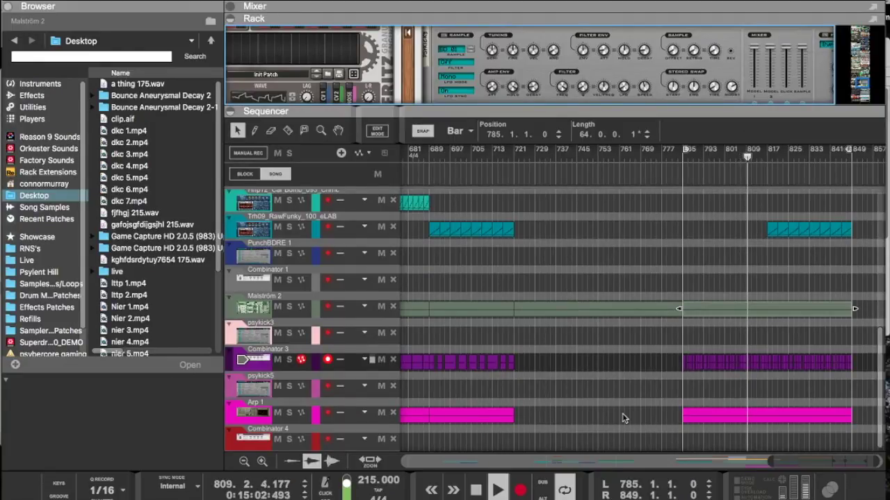
pyautogui.moveTo(860, 327); pyautogui.dragTo(632, 381)
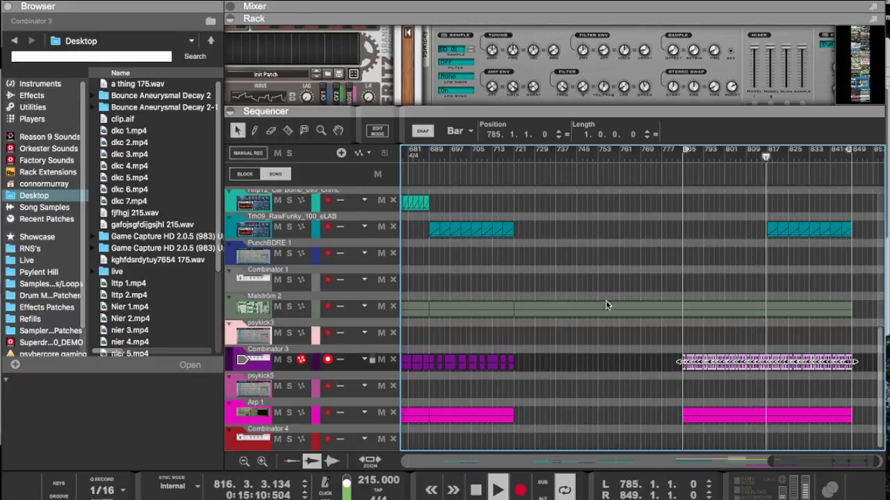
pyautogui.click(368, 482)
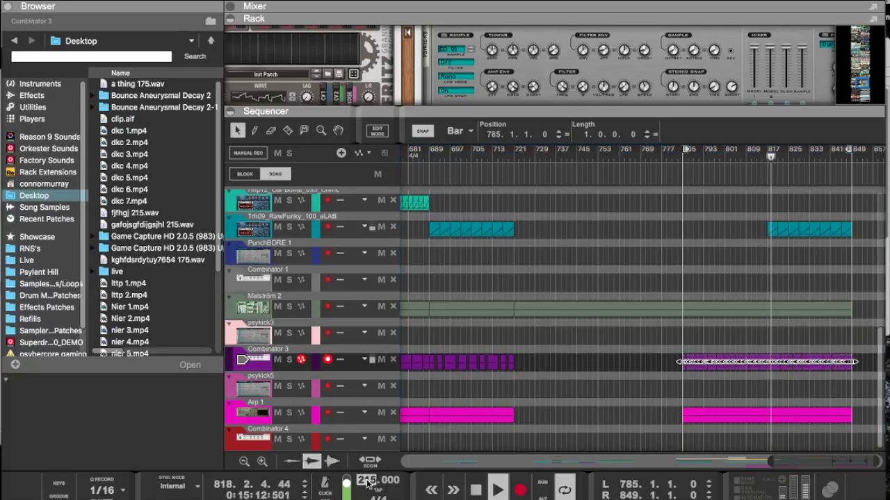
pyautogui.click(773, 232)
pyautogui.press('super+z')
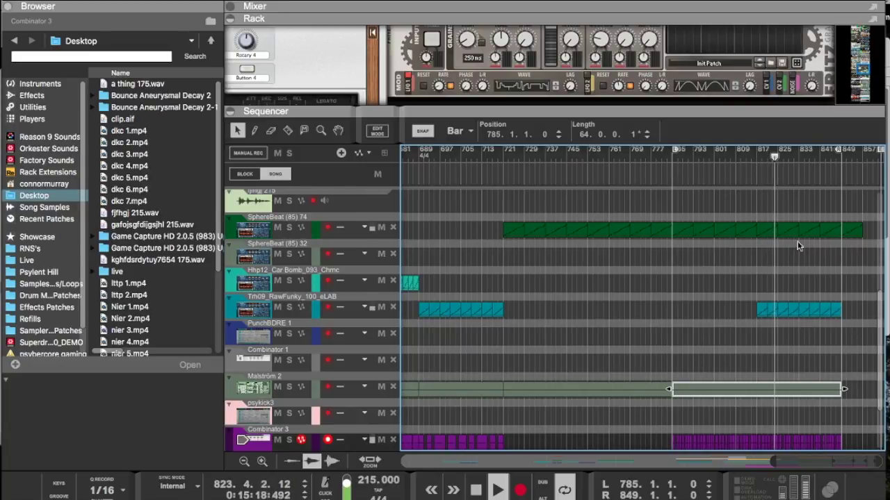
# Step: Clear the SphereBeat (85) 74 clips between bars 785 and 817 and place half-length SphereBeat and Trh09_RawFunky clips at bars 817 and 801
pyautogui.moveTo(756, 268); pyautogui.dragTo(837, 315)
pyautogui.press('Delete')
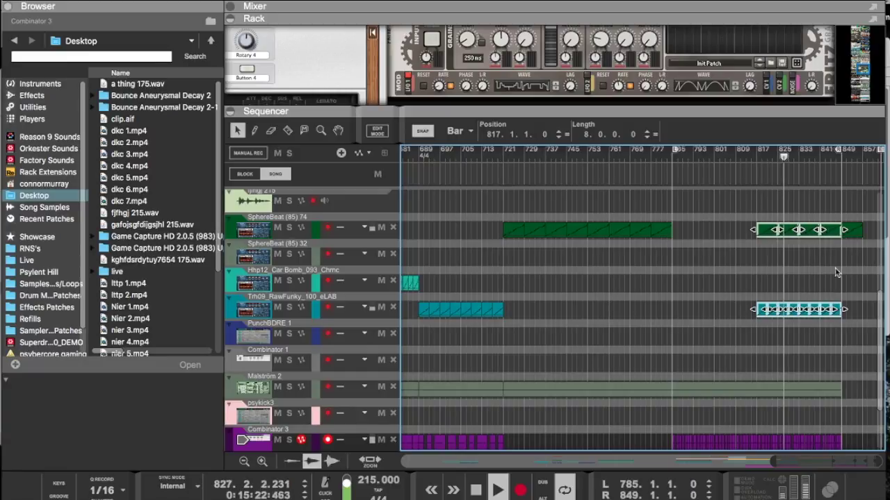
pyautogui.moveTo(843, 230); pyautogui.dragTo(754, 240)
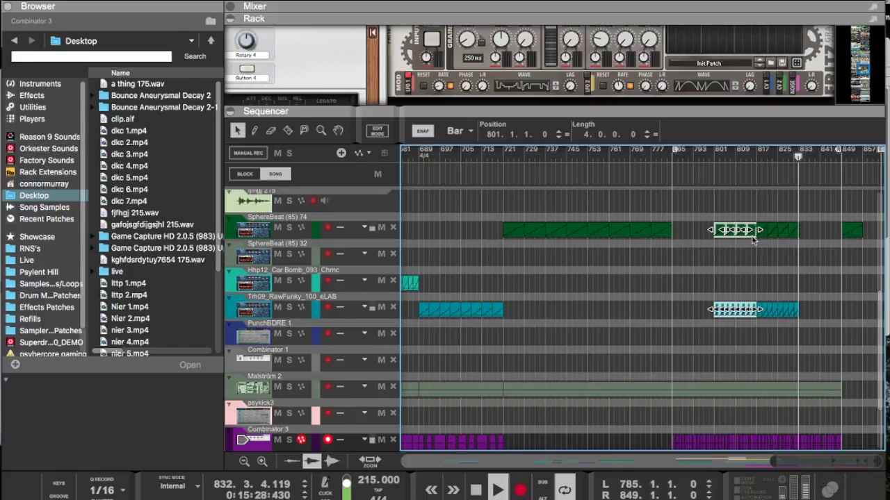
# Step: Set the song tempo to 107.500 BPM
pyautogui.click(361, 483)
pyautogui.scroll(-8, 361, 484)
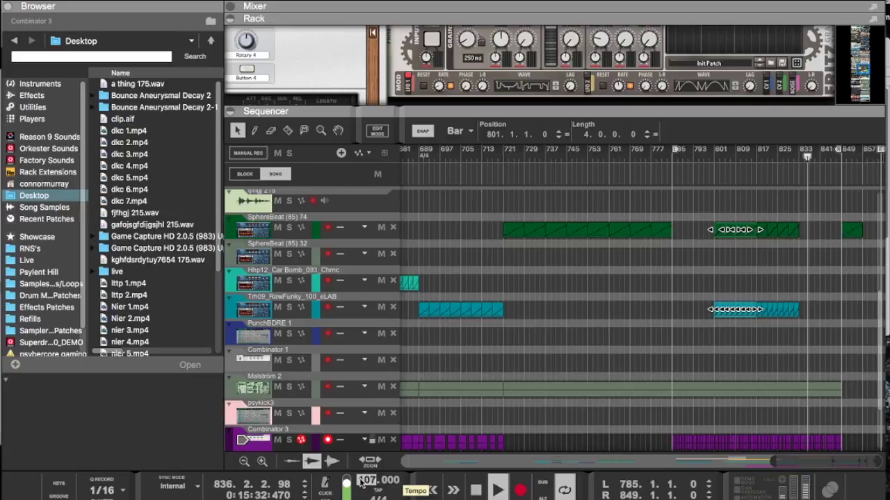
pyautogui.scroll(1, 360, 485)
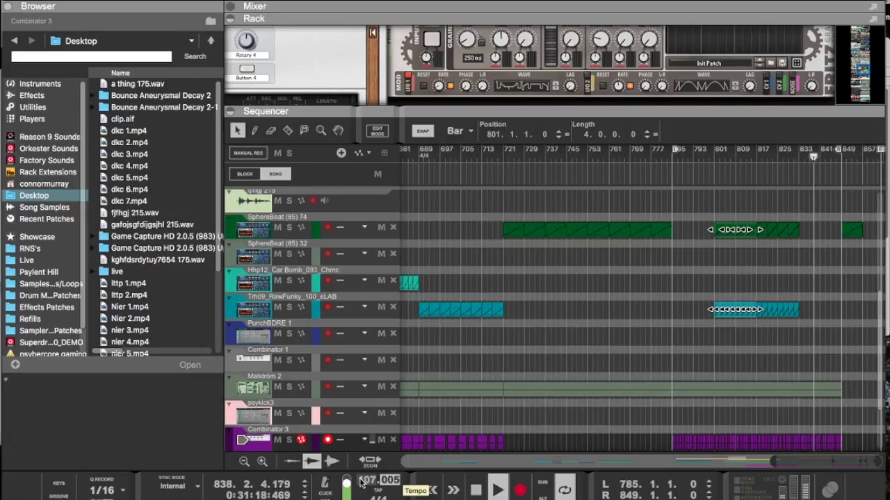
pyautogui.press('Return')
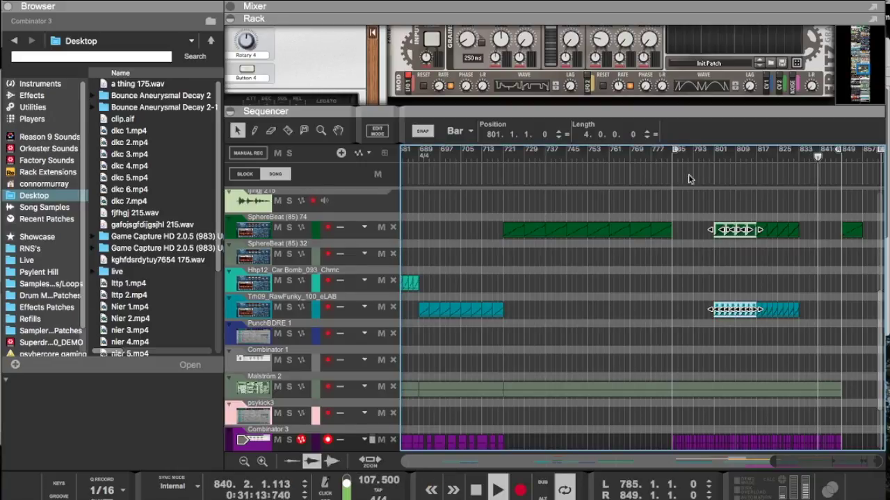
# Step: Set Combinator 4's Rotary 1 Free Rate modulation range to a minimum of 744 and a maximum of 616
pyautogui.click(671, 159)
pyautogui.moveTo(731, 111); pyautogui.dragTo(728, 273)
pyautogui.scroll(-5, 733, 167)
pyautogui.scroll(-10, 732, 162)
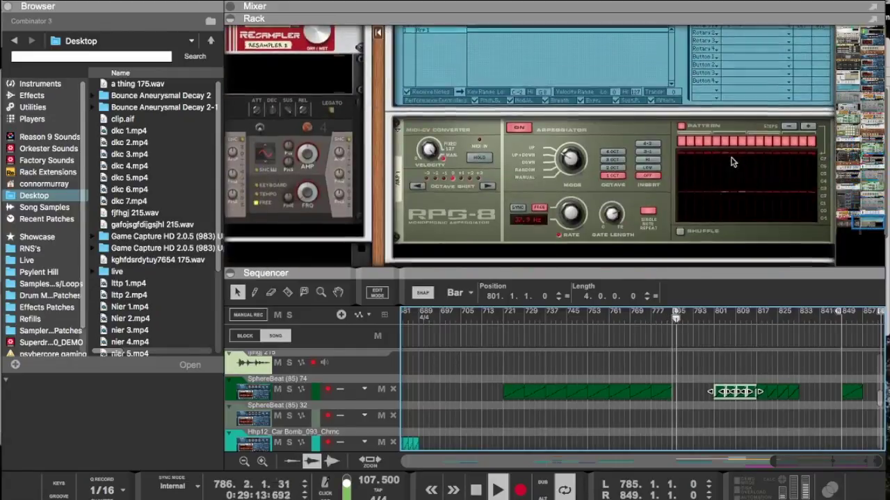
pyautogui.scroll(3, 732, 162)
pyautogui.click(816, 133)
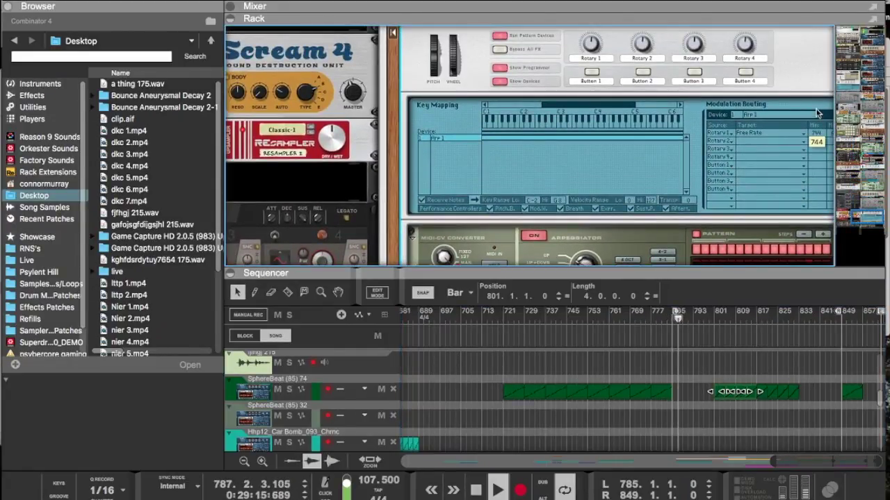
pyautogui.hscroll(2, 788, 137)
pyautogui.moveTo(791, 116); pyautogui.dragTo(795, 113)
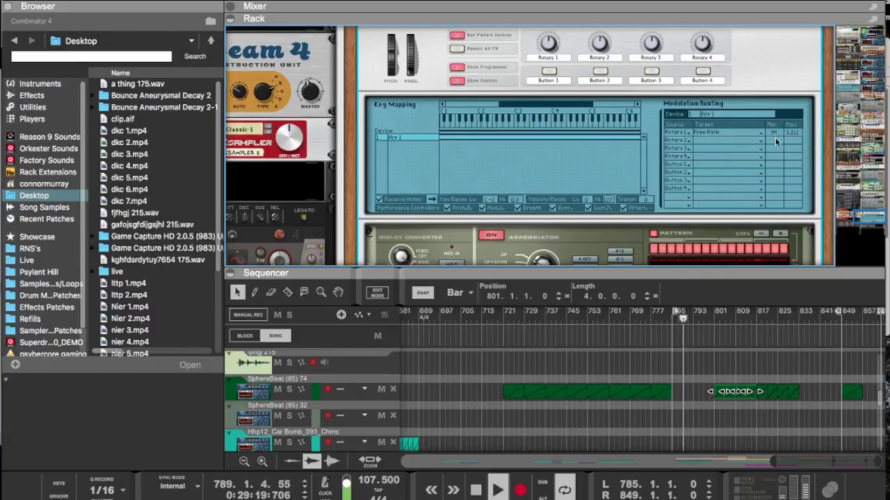
pyautogui.moveTo(775, 132); pyautogui.dragTo(770, 170)
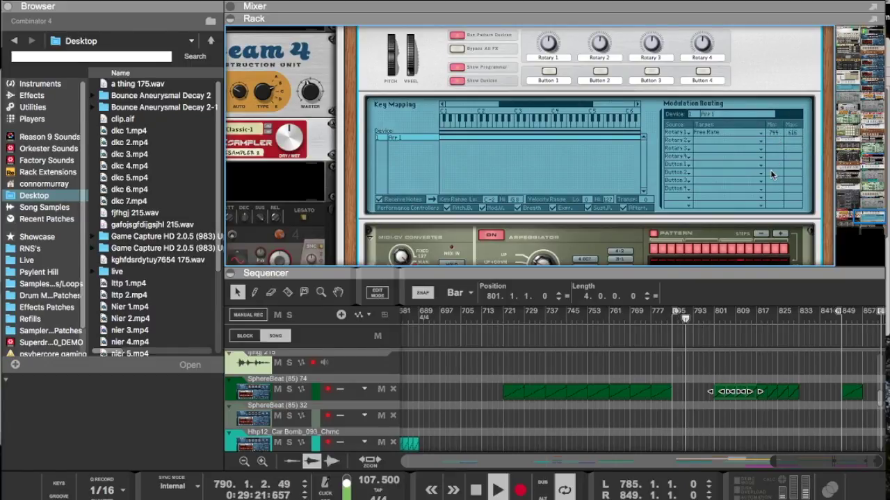
# Step: Switch the RPG-8 arpeggiator in Combinator 4 to Sync with a rate of 1/128
pyautogui.scroll(-5, 767, 171)
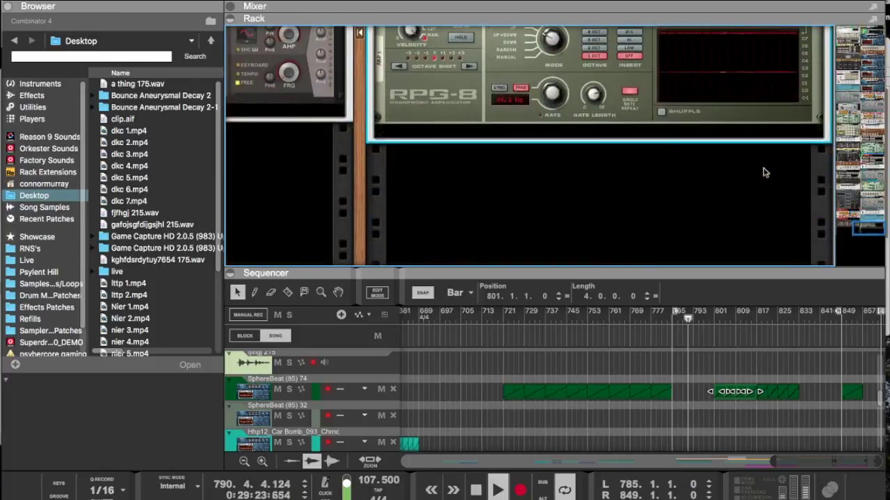
pyautogui.click(497, 90)
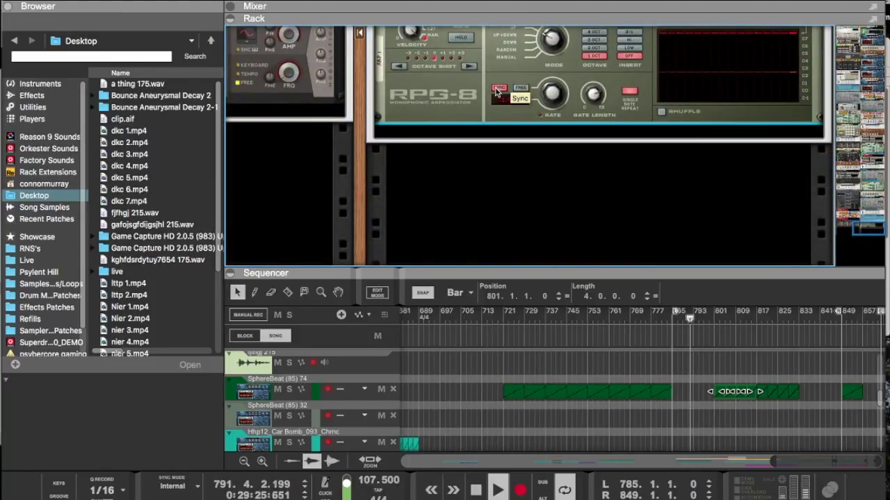
pyautogui.moveTo(555, 101); pyautogui.dragTo(556, 84)
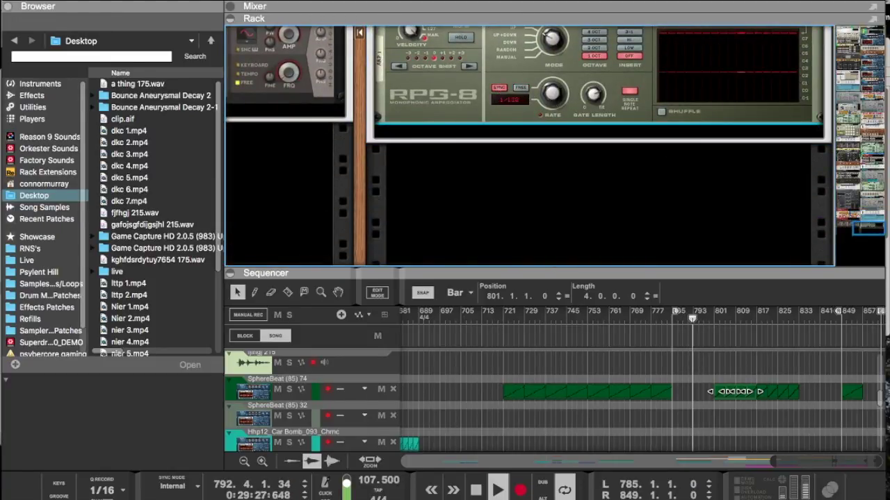
pyautogui.scroll(2, 566, 100)
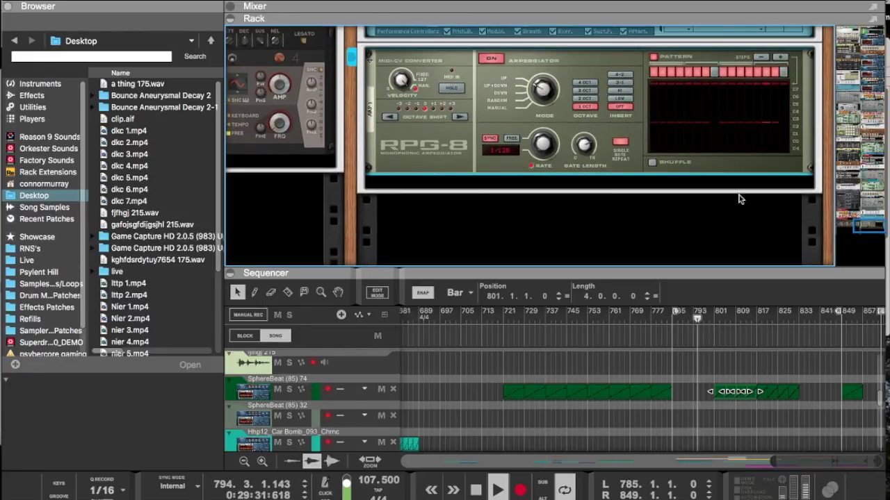
# Step: Copy the compressed 4-bar SphereBeat (85) 74 clips and the Trh09_RawFunky clips beneath them to the areas around bars 785 and 833
pyautogui.moveTo(726, 275); pyautogui.dragTo(738, 169)
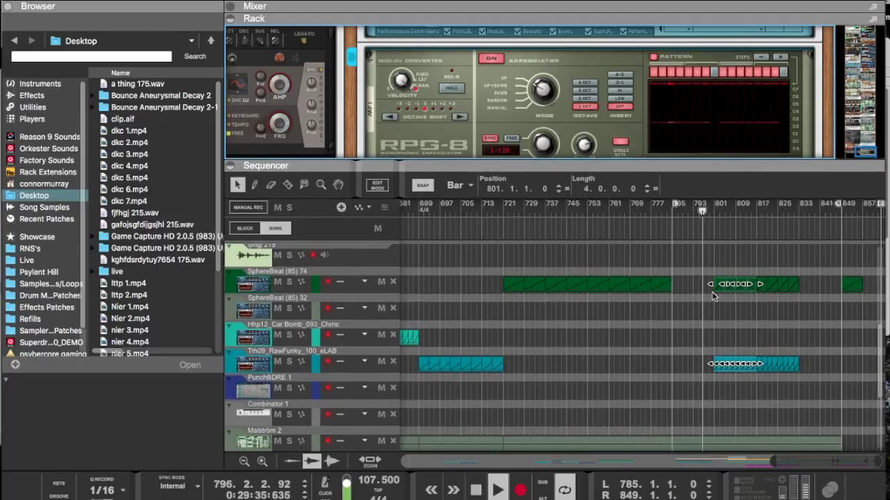
pyautogui.scroll(-3, 712, 296)
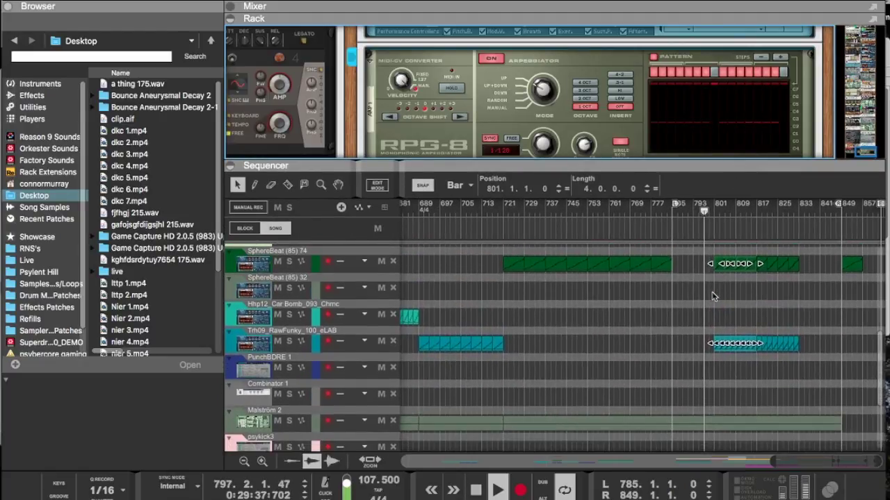
pyautogui.moveTo(826, 380); pyautogui.dragTo(676, 266)
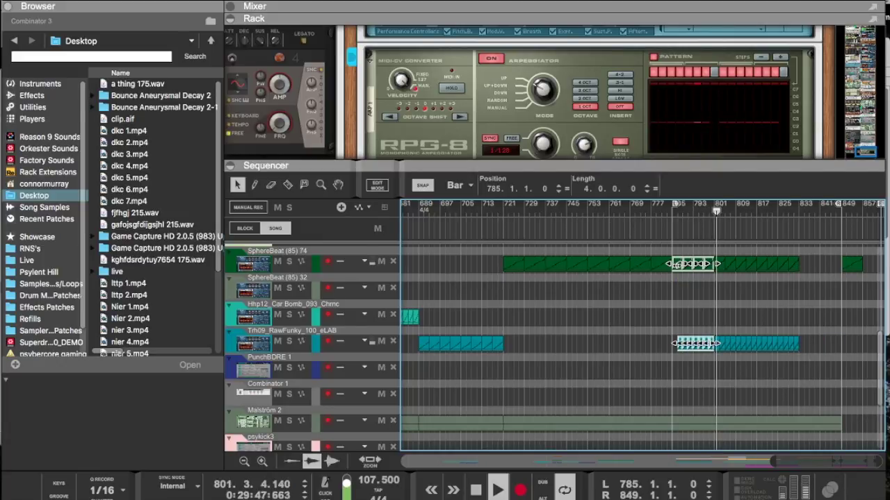
pyautogui.moveTo(810, 380); pyautogui.dragTo(803, 272)
# Step: Copy the row of audio clips on the 195 track from bar 593 to bar 785
pyautogui.hscroll(-10, 769, 334)
pyautogui.scroll(5, 770, 335)
pyautogui.hscroll(-10, 769, 335)
pyautogui.scroll(-3, 770, 336)
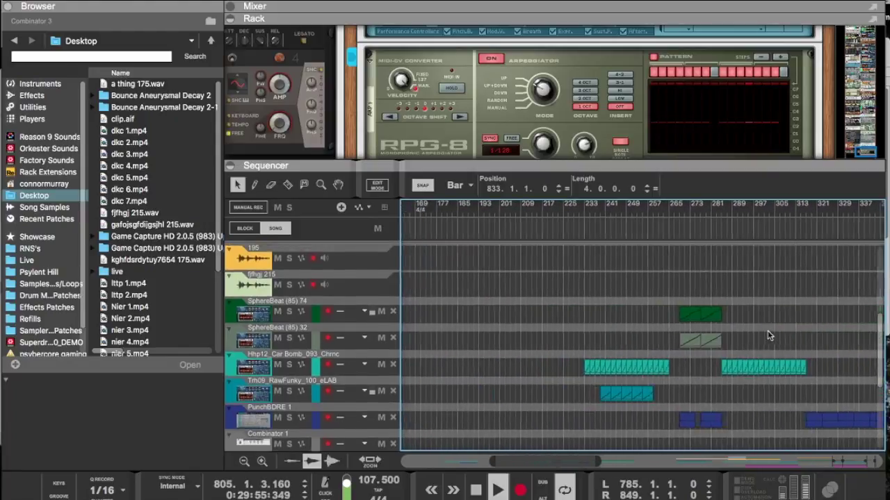
pyautogui.scroll(6, 770, 336)
pyautogui.hscroll(18, 768, 335)
pyautogui.scroll(-6, 768, 336)
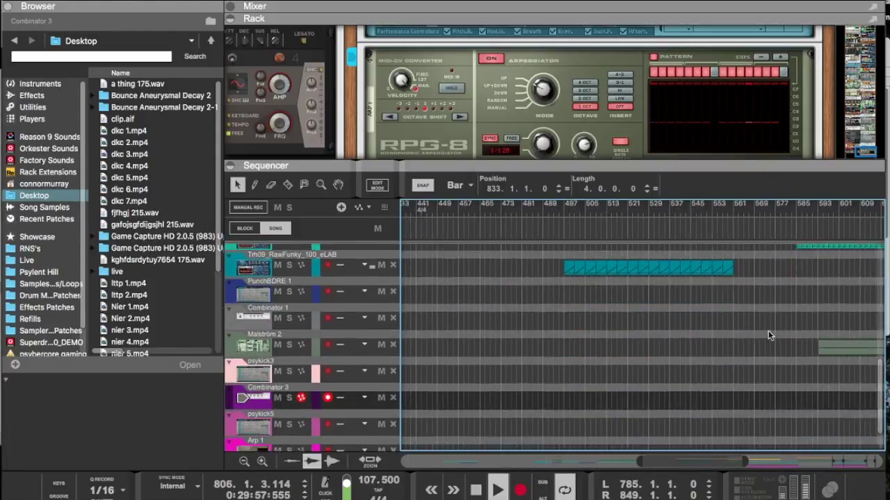
pyautogui.scroll(5, 767, 335)
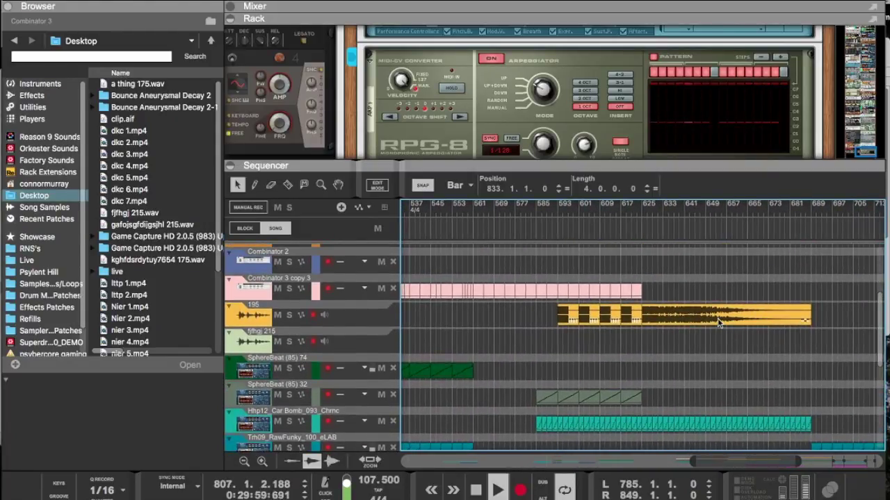
pyautogui.click(675, 316)
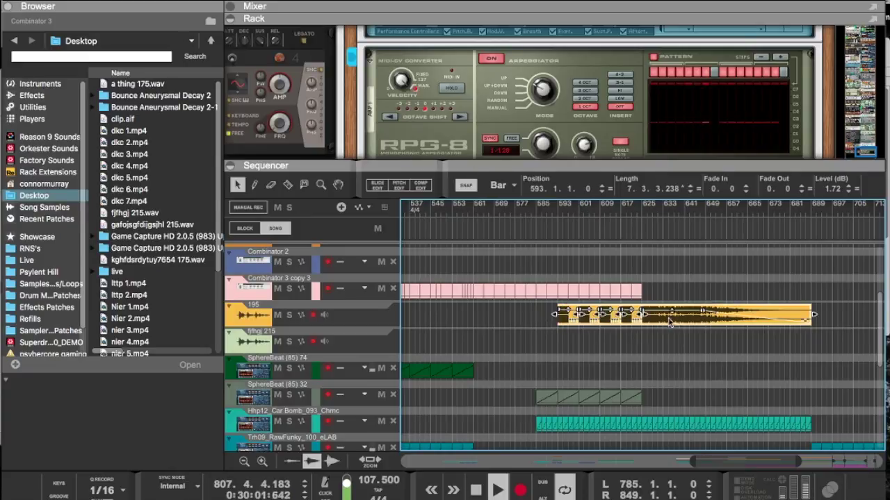
pyautogui.rightClick(677, 320)
pyautogui.click(716, 357)
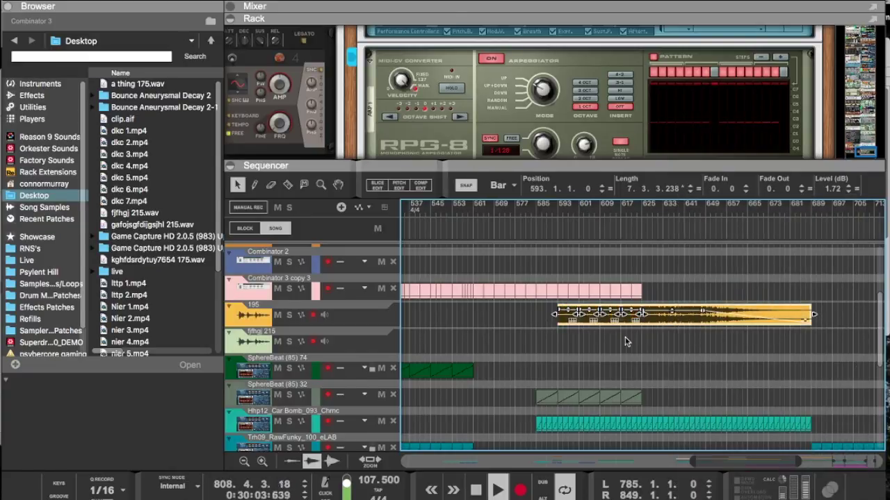
pyautogui.moveTo(645, 318); pyautogui.dragTo(759, 314)
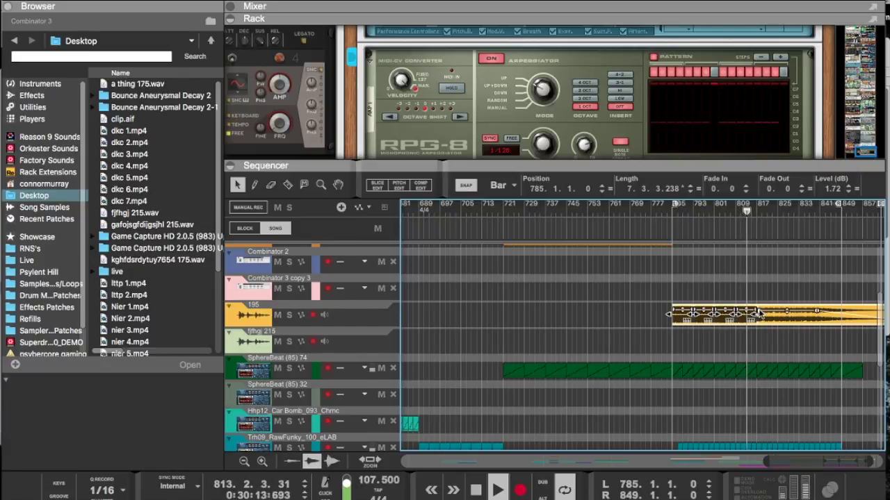
# Step: Replace the short copied clips on the 195 track by extending the long clip's start back to bar 785, for a 96-bar length
pyautogui.moveTo(796, 353); pyautogui.dragTo(681, 307)
pyautogui.click(680, 307)
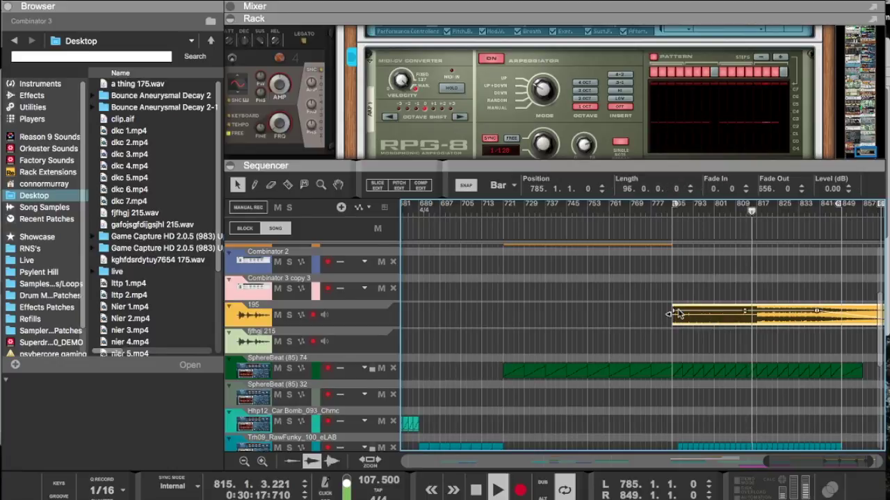
# Step: Set the 96-bar clip's level to -2.22 dB and its fade-out to 512, starting at bar 849
pyautogui.moveTo(745, 310); pyautogui.dragTo(746, 318)
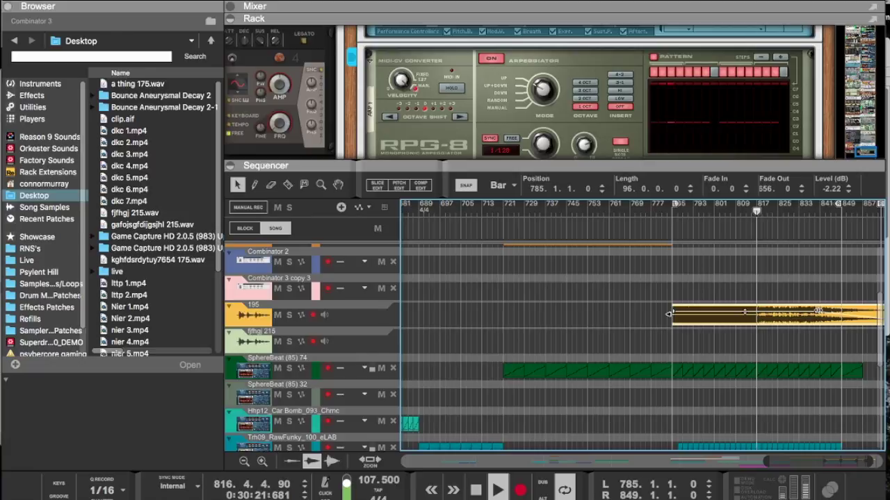
pyautogui.moveTo(817, 310); pyautogui.dragTo(840, 304)
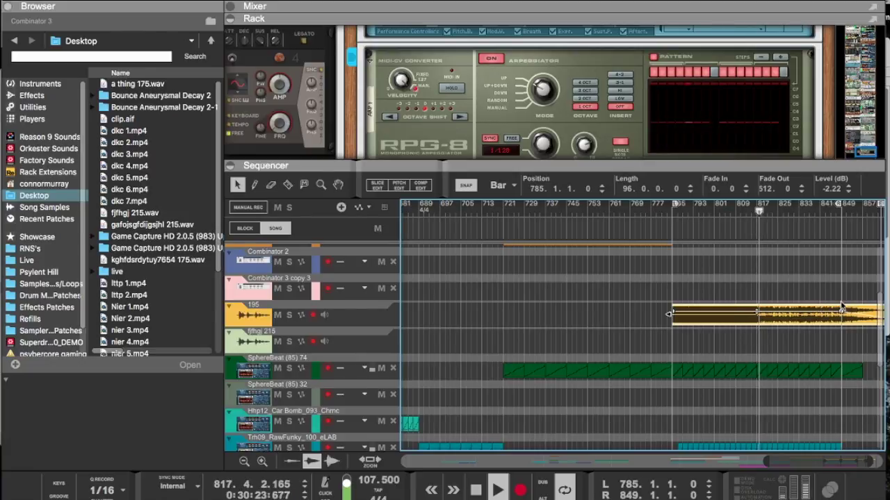
# Step: Fill the gap at bar 785 on the Trh09_RawFunky track with a copy of its 2-bar clip
pyautogui.scroll(-10, 762, 271)
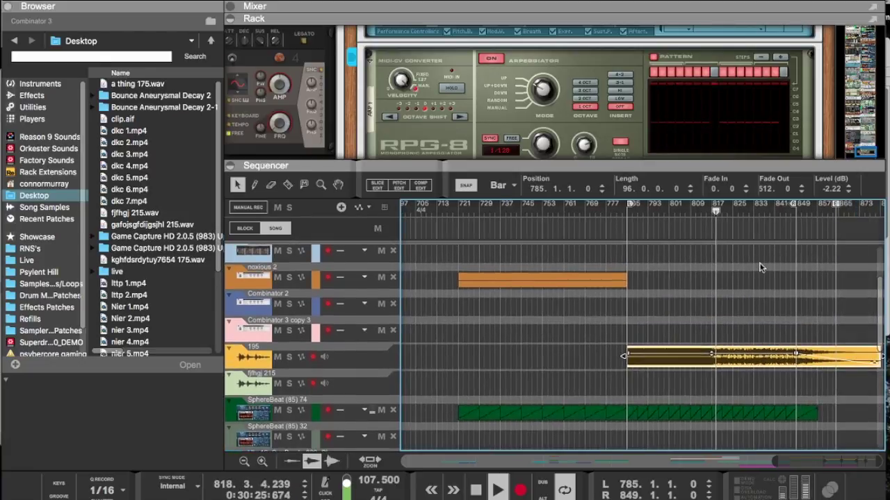
pyautogui.hscroll(-1, 760, 268)
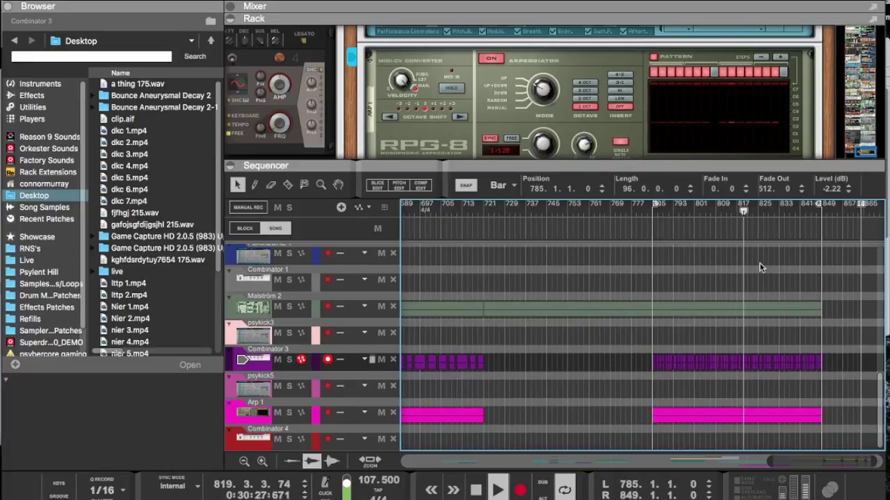
pyautogui.scroll(5, 759, 268)
pyautogui.hscroll(1, 720, 356)
pyautogui.scroll(2, 720, 356)
pyautogui.scroll(-5, 720, 355)
pyautogui.hscroll(-1, 719, 356)
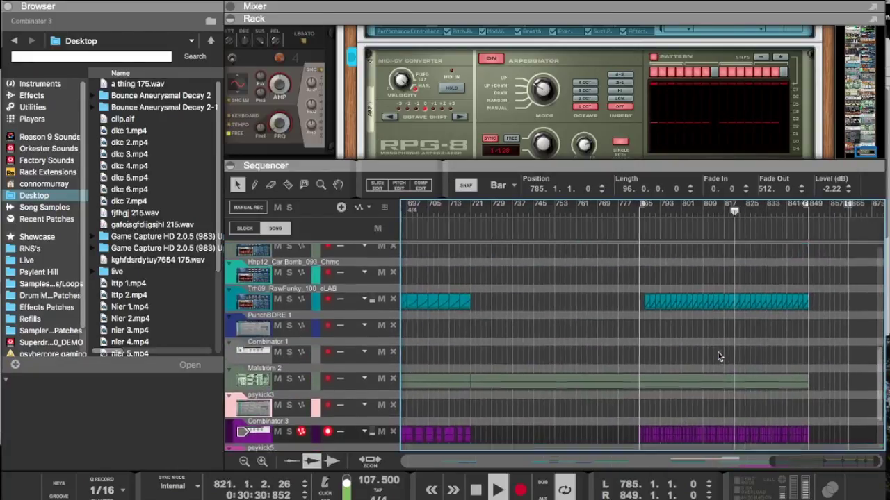
pyautogui.scroll(1, 671, 332)
pyautogui.hscroll(-1, 671, 333)
pyautogui.click(654, 318)
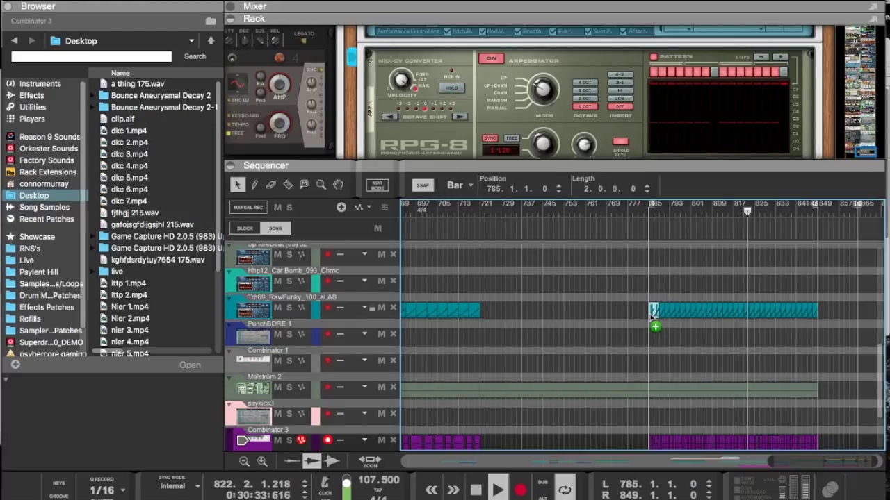
# Step: Copy the four 8-bar SphereBeat (85) 32 clips to bar 785 and stretch them to 16 bars each, ending at bar 849
pyautogui.hscroll(-10, 652, 317)
pyautogui.scroll(1, 652, 318)
pyautogui.hscroll(-1, 651, 314)
pyautogui.scroll(1, 651, 314)
pyautogui.moveTo(623, 293); pyautogui.dragTo(466, 311)
pyautogui.moveTo(496, 306); pyautogui.dragTo(772, 305)
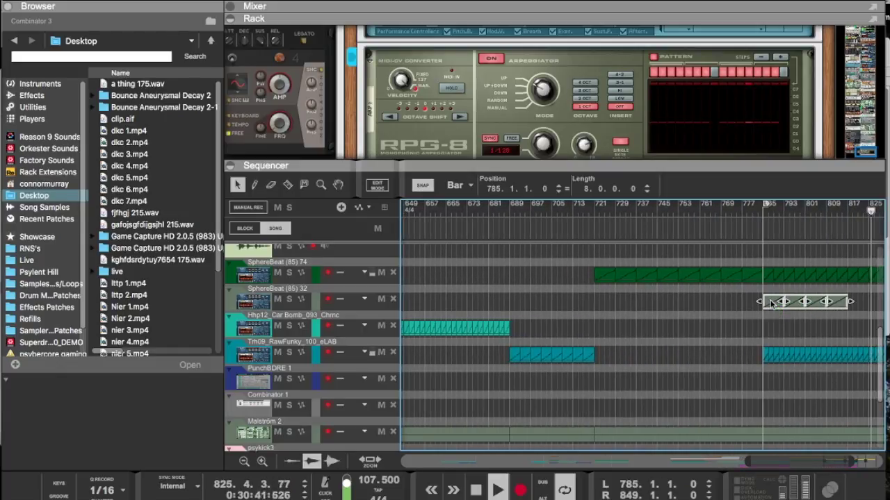
pyautogui.moveTo(714, 298); pyautogui.dragTo(799, 295)
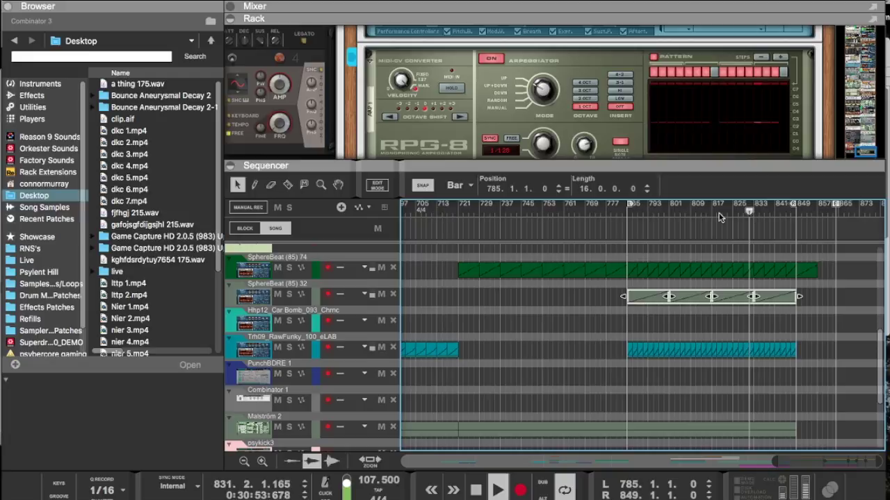
# Step: Bring the rack into view and add Ochen K.'s Glitch Effect to the psykick3 drum device
pyautogui.moveTo(702, 167); pyautogui.dragTo(702, 31)
pyautogui.scroll(5, 685, 287)
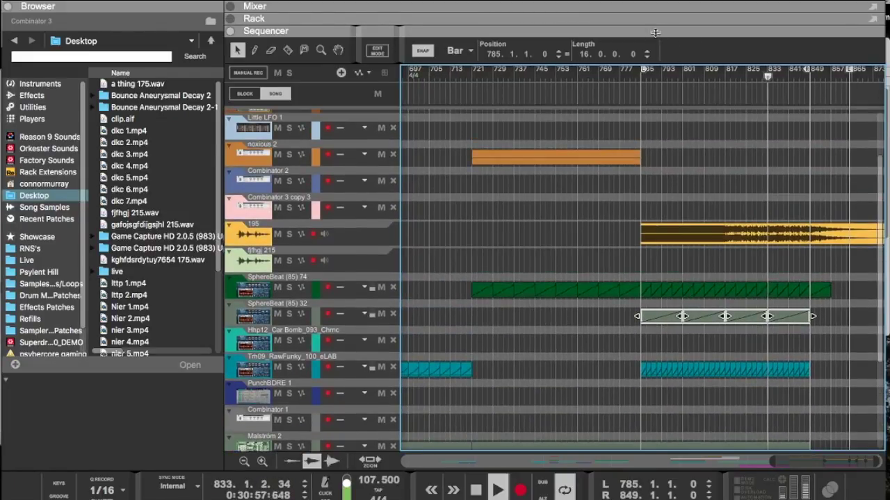
pyautogui.moveTo(659, 34); pyautogui.dragTo(632, 450)
pyautogui.scroll(5, 631, 322)
pyautogui.scroll(5, 631, 323)
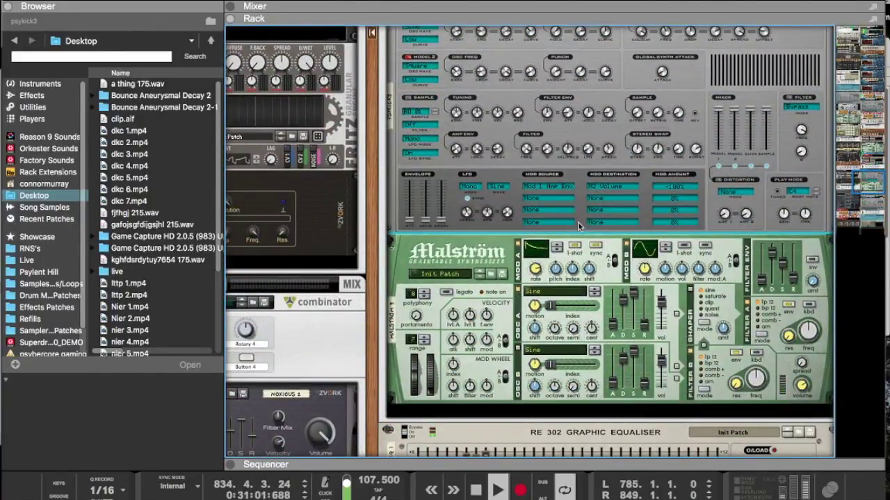
pyautogui.rightClick(577, 222)
pyautogui.moveTo(612, 303)
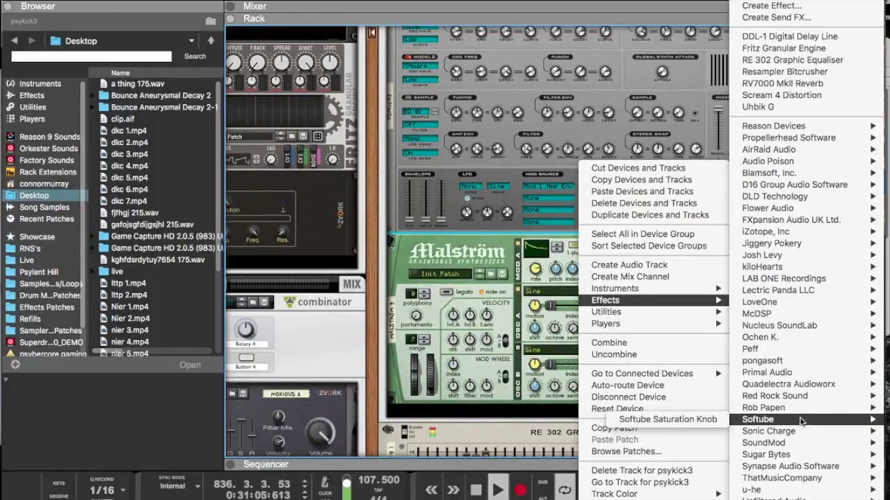
pyautogui.moveTo(778, 339)
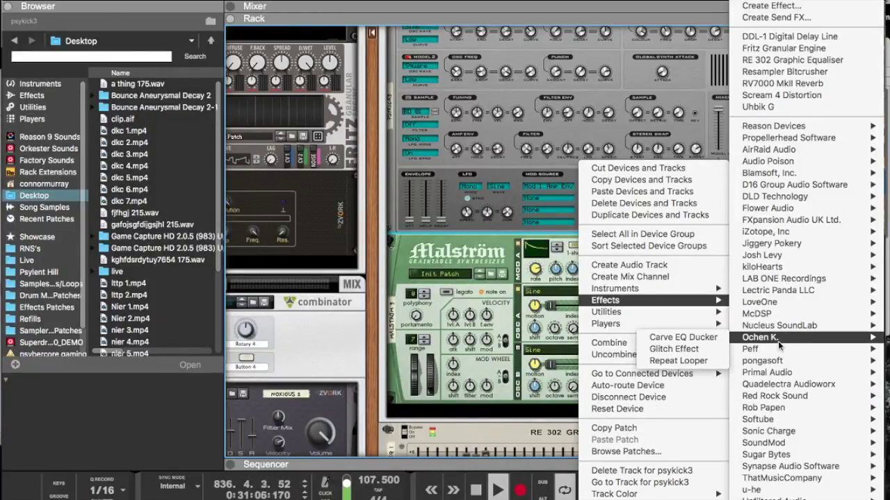
pyautogui.click(653, 354)
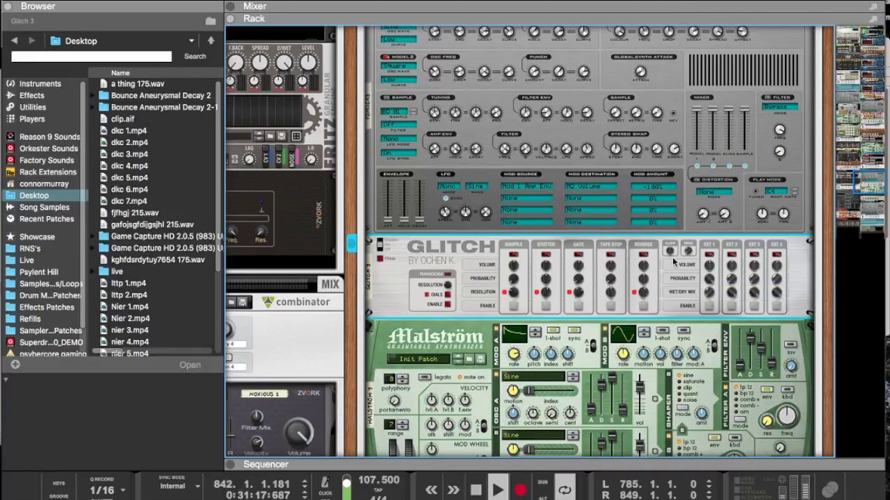
# Step: Turn on randomization of the Glitch effect's dials and enable switches, then raise its De-click amount and adjust the neighbouring knob
pyautogui.click(446, 295)
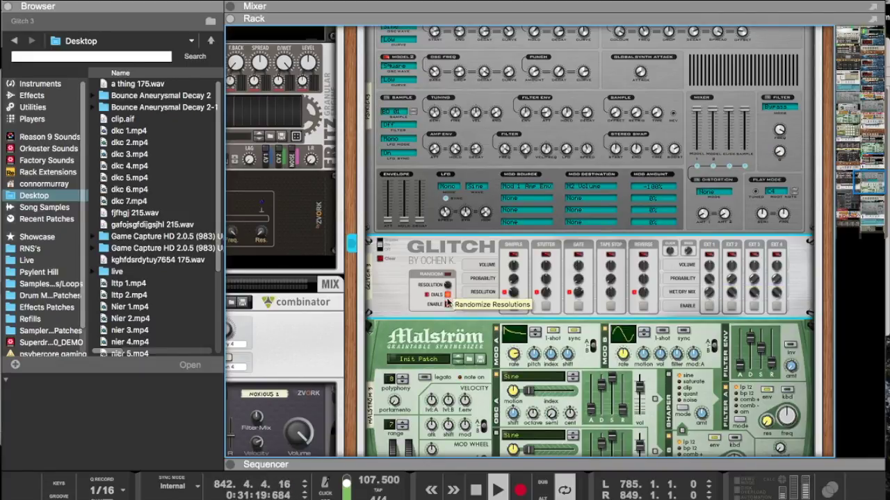
pyautogui.click(447, 304)
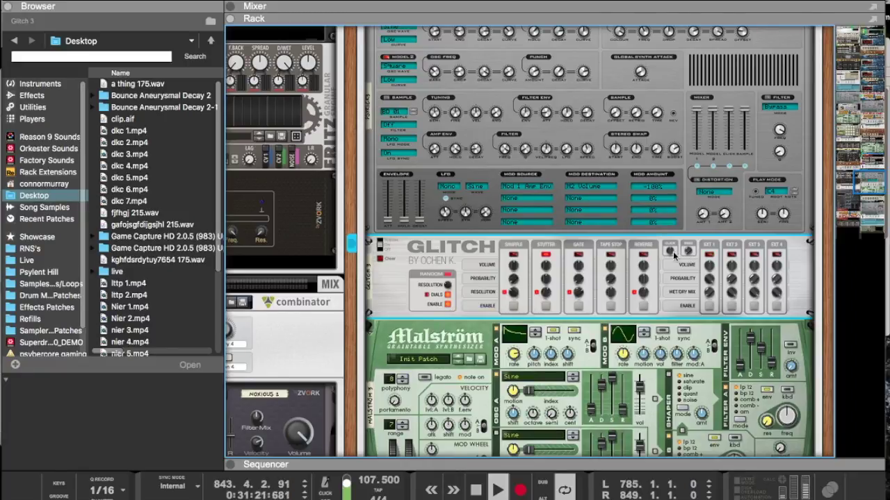
pyautogui.moveTo(670, 251)
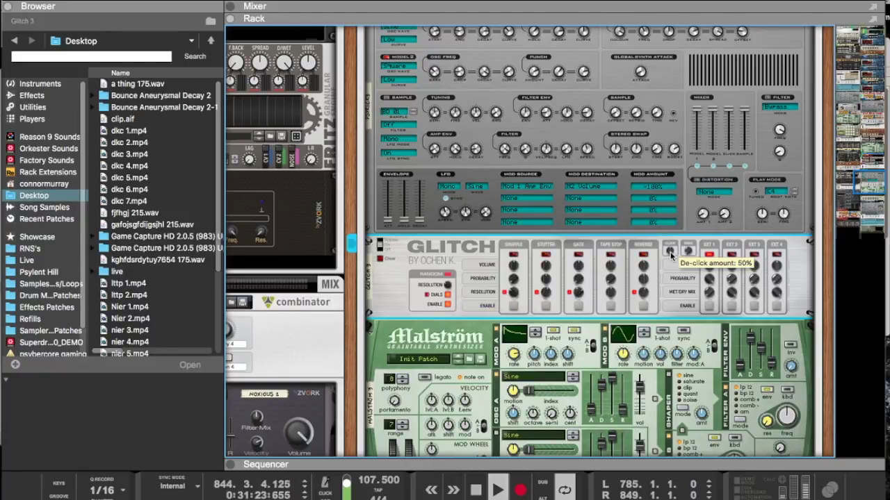
pyautogui.moveTo(669, 251); pyautogui.dragTo(671, 89)
pyautogui.moveTo(688, 251); pyautogui.dragTo(688, 230)
pyautogui.moveTo(692, 149); pyautogui.dragTo(693, 106)
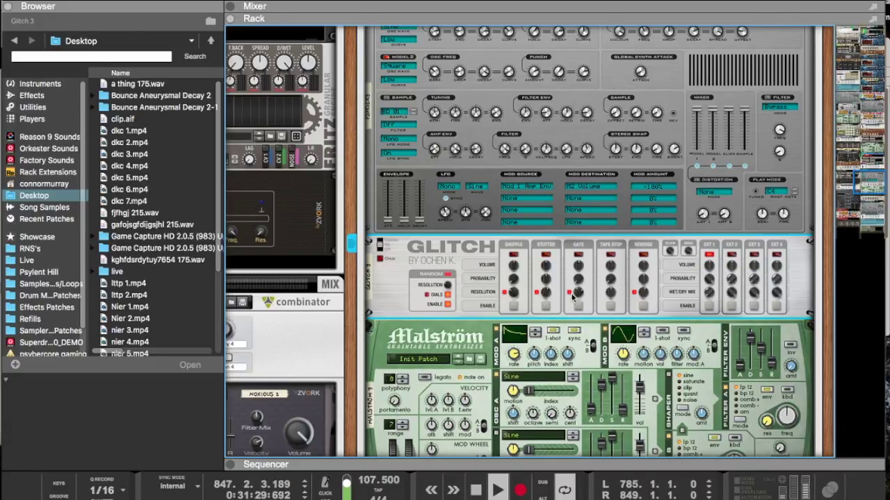
pyautogui.moveTo(693, 256); pyautogui.dragTo(691, 274)
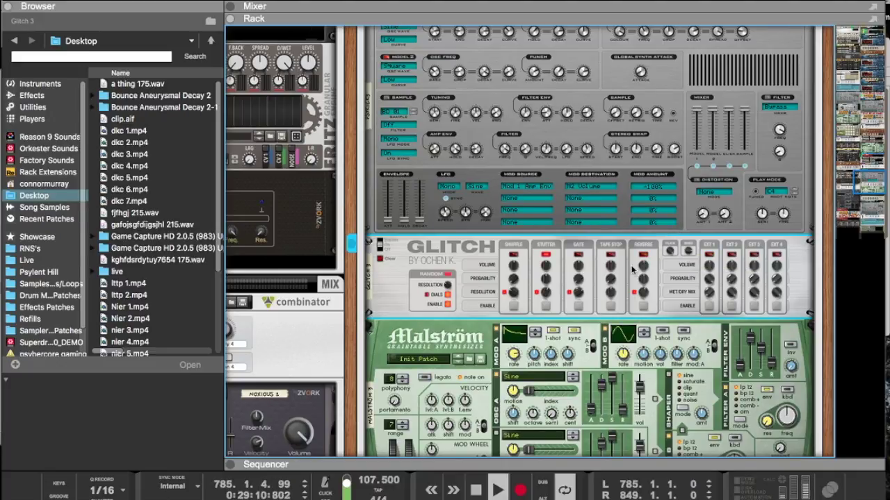
# Step: Set the Glitch effect's Stutter probability to 35%
pyautogui.moveTo(546, 281); pyautogui.dragTo(546, 299)
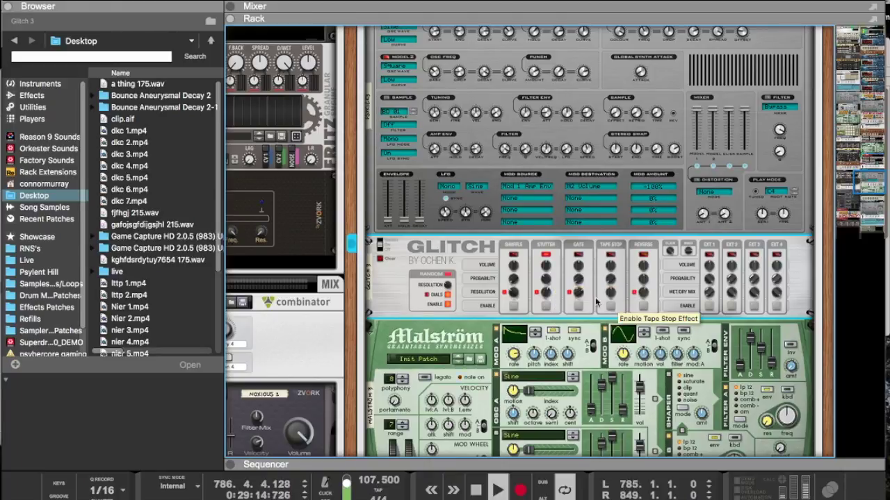
pyautogui.moveTo(547, 282); pyautogui.dragTo(547, 278)
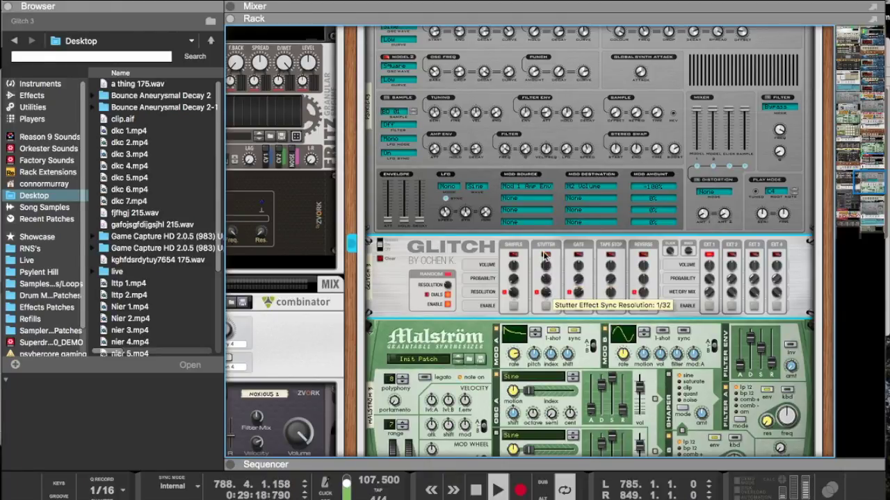
pyautogui.moveTo(642, 278)
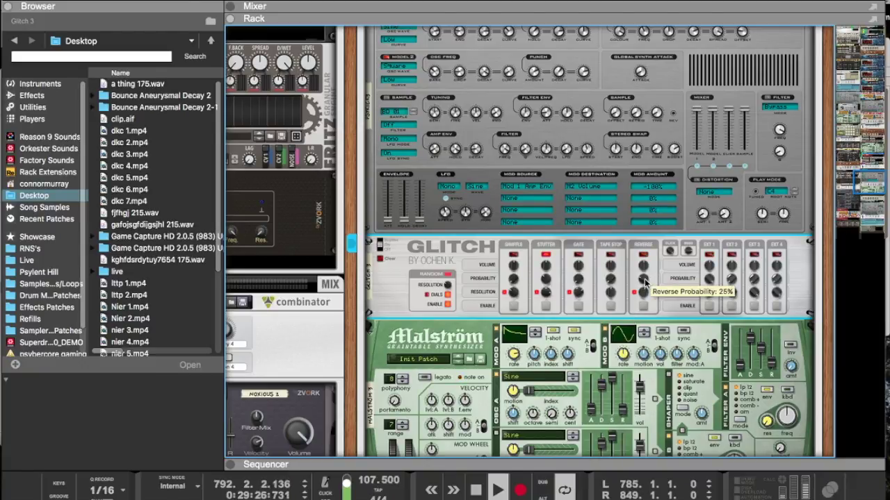
pyautogui.moveTo(547, 281)
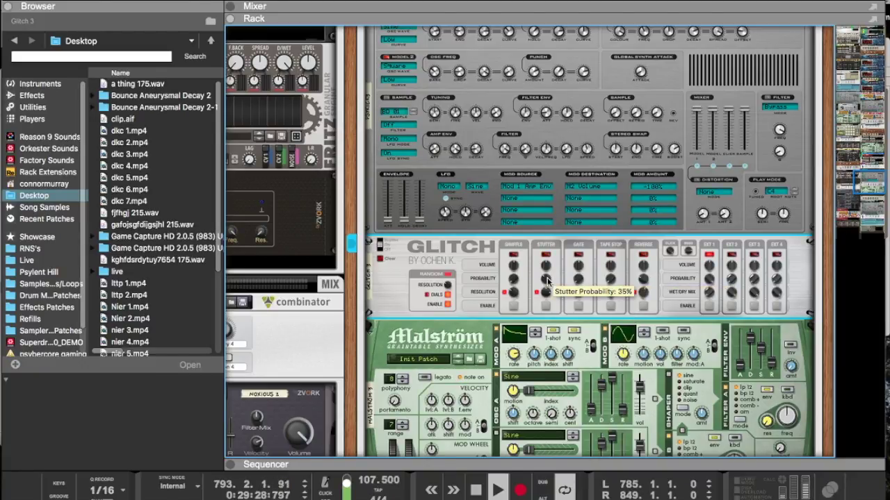
# Step: Look through the rack at psykick5, Combinator 4 with its RPG-8 arpeggiator, and the noxious 2 devices
pyautogui.scroll(-10, 546, 285)
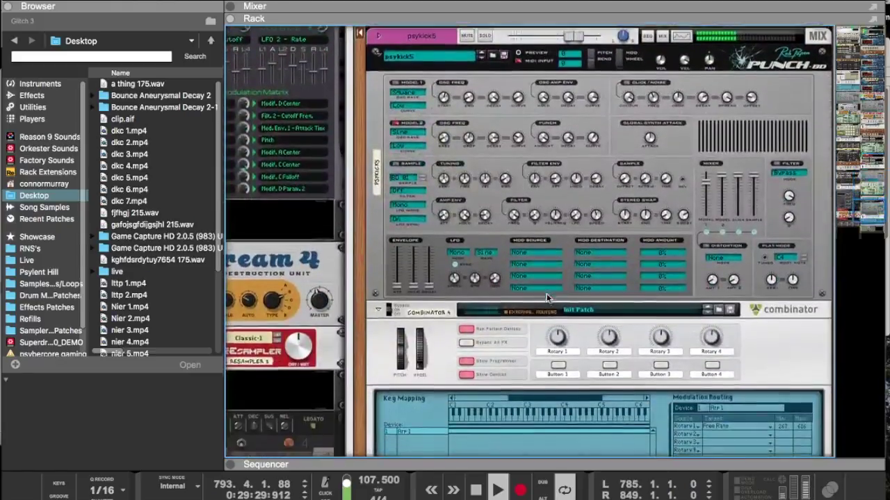
pyautogui.scroll(-5, 546, 299)
pyautogui.scroll(-1, 547, 306)
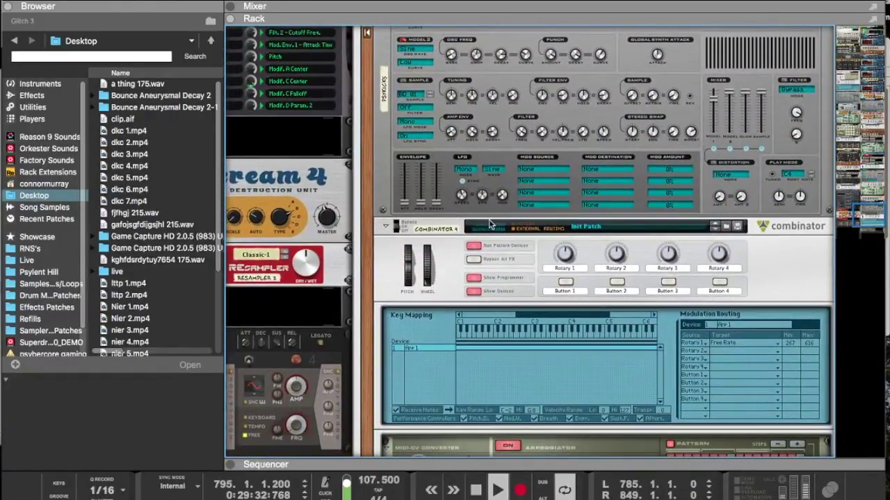
pyautogui.scroll(-5, 485, 220)
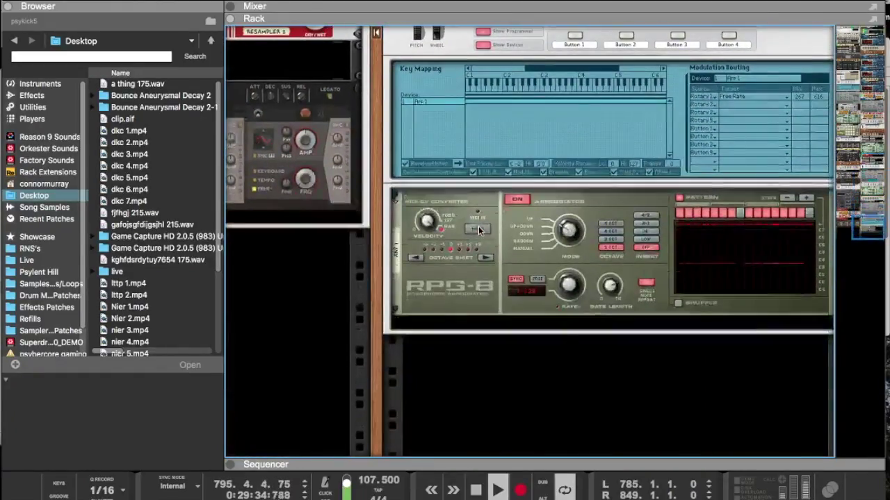
pyautogui.scroll(5, 478, 226)
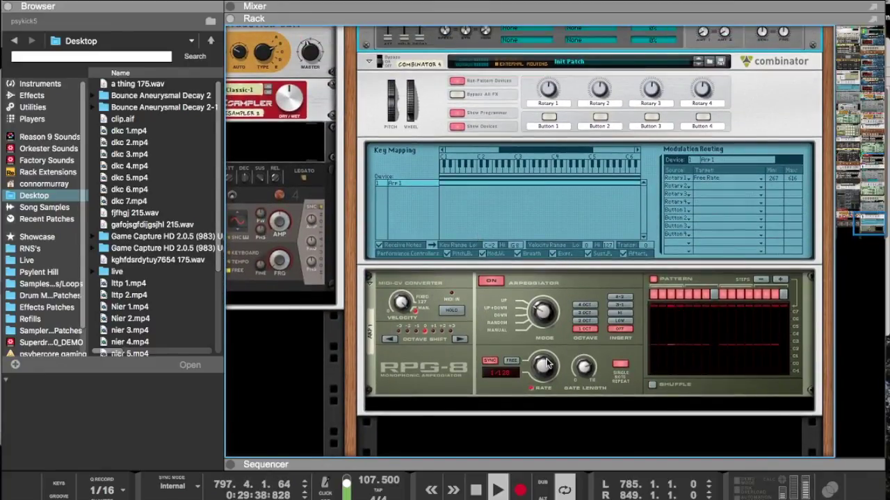
pyautogui.hscroll(-10, 550, 255)
pyautogui.scroll(20, 550, 255)
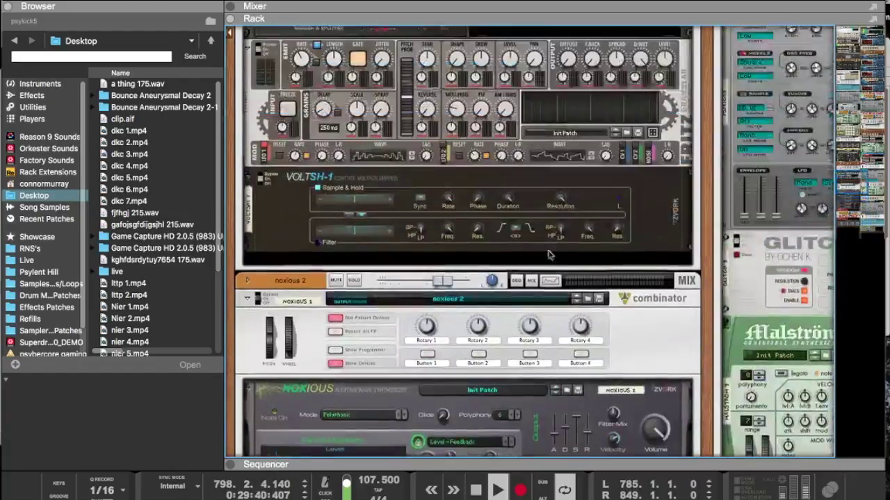
pyautogui.scroll(10, 550, 255)
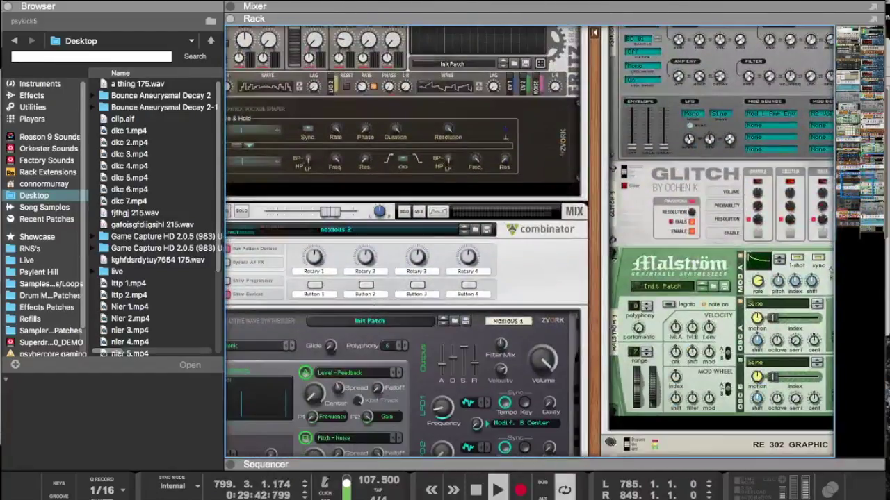
# Step: Join the short Combinator 3 clips between bars 785 and 849 into one 64-bar clip and inspect its notes
pyautogui.moveTo(544, 464); pyautogui.dragTo(531, 34)
pyautogui.scroll(-2, 667, 346)
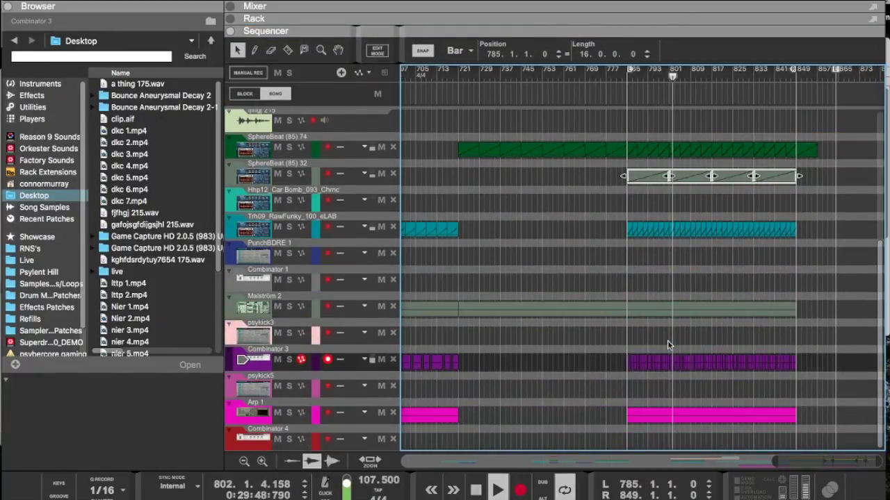
pyautogui.moveTo(814, 325); pyautogui.dragTo(594, 375)
pyautogui.click(594, 376)
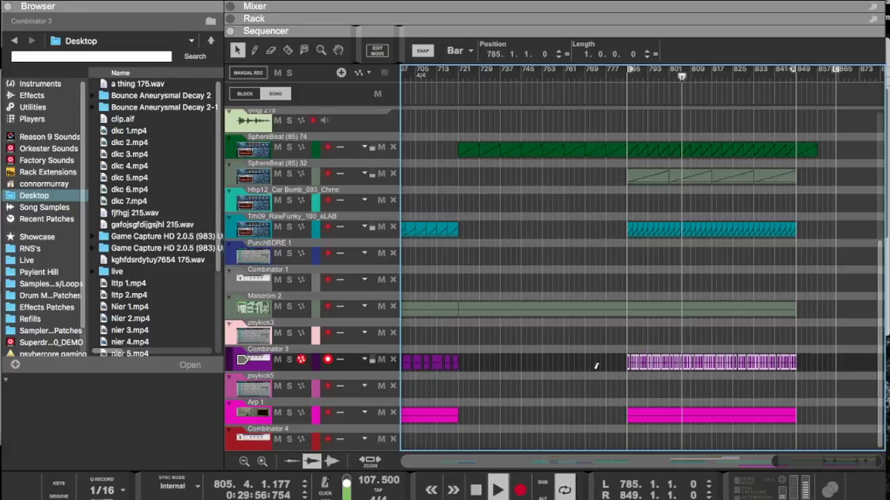
pyautogui.press('super+j')
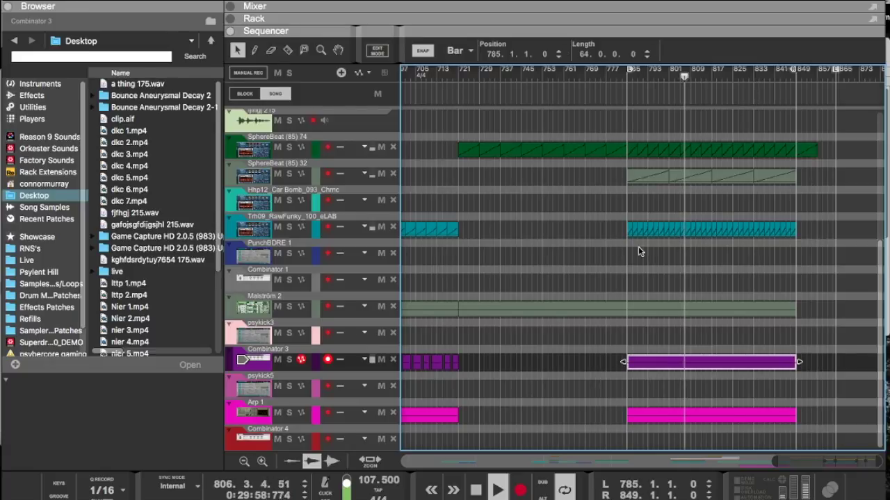
pyautogui.doubleClick(718, 362)
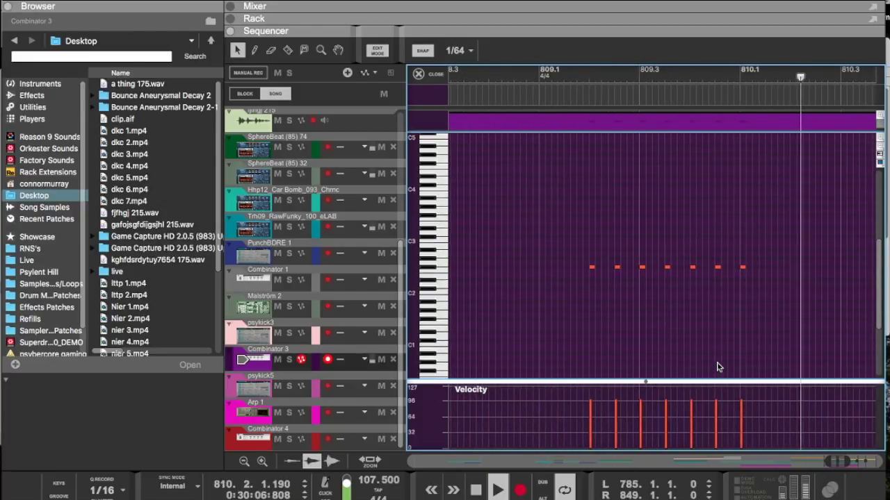
pyautogui.press('super+e')
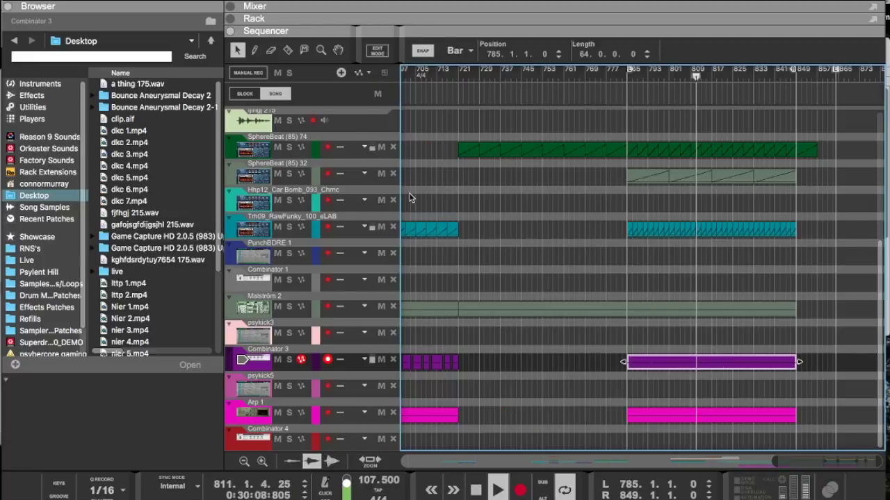
# Step: Switch to the browser to check the Twitch channel's chat and the Facebook event's posts, and return to the Reason sequencer
pyautogui.press('super+Tab')
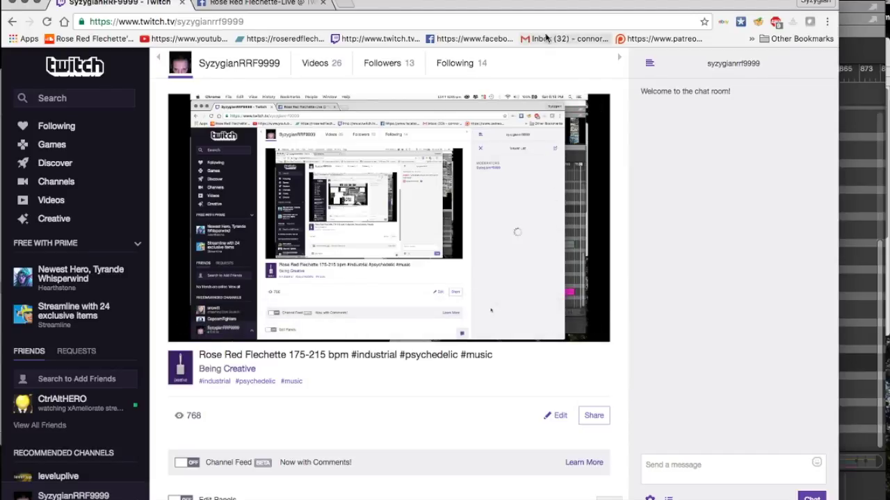
pyautogui.click(274, 4)
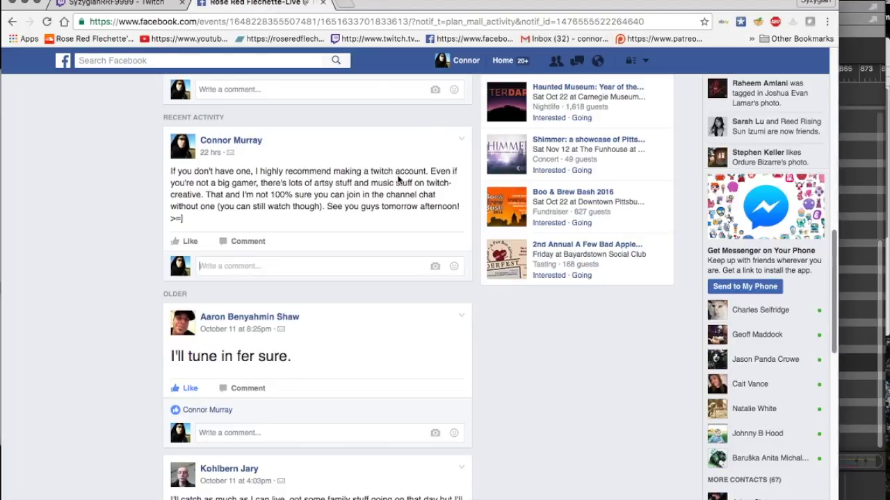
pyautogui.scroll(5, 398, 166)
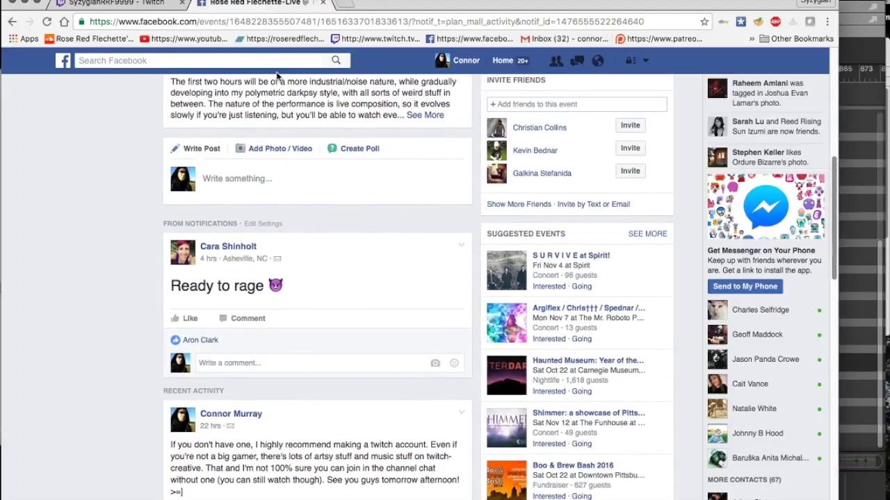
pyautogui.press('super+Tab')
pyautogui.scroll(3, 627, 189)
pyautogui.scroll(3, 627, 188)
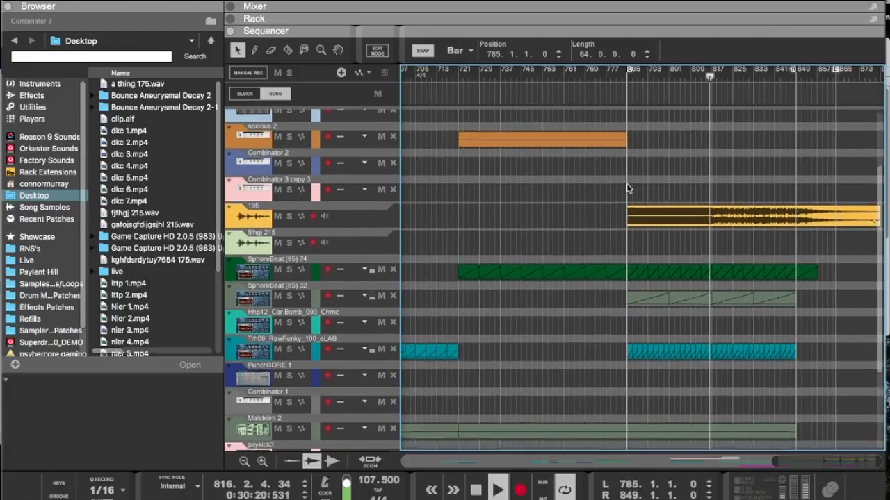
# Step: Give the audio clip on the 195 track at bar 785 a fade-in of 128
pyautogui.scroll(3, 628, 189)
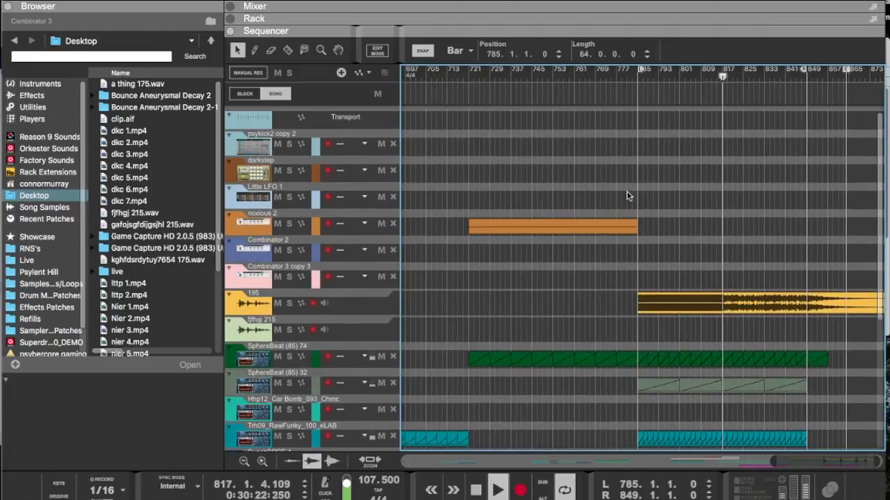
pyautogui.click(635, 300)
pyautogui.moveTo(635, 300); pyautogui.dragTo(658, 278)
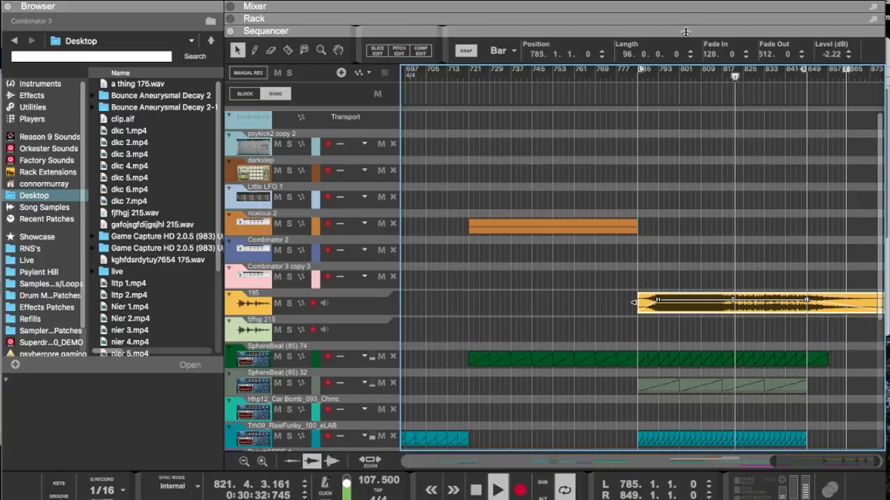
# Step: Move the noxious 2 clip from bar 721 so that it starts at bar 785
pyautogui.moveTo(649, 32); pyautogui.dragTo(628, 153)
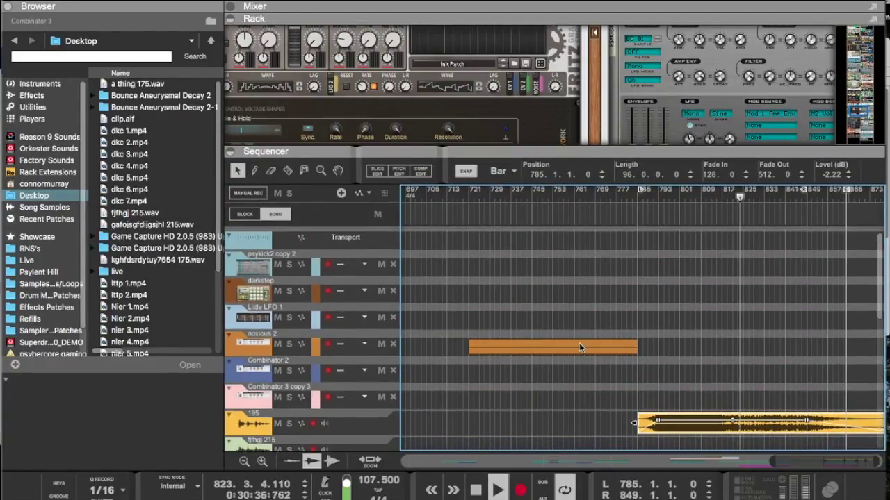
pyautogui.moveTo(579, 342); pyautogui.dragTo(742, 340)
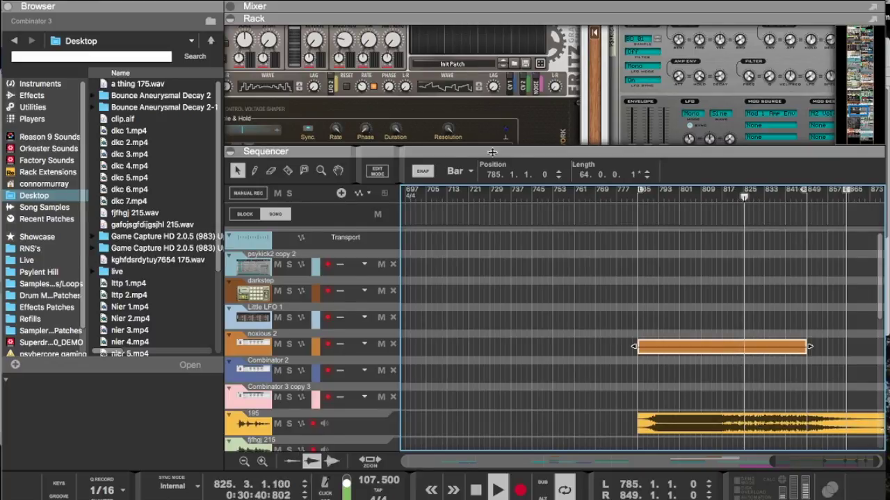
# Step: Show the effects of the noxious 2 Combinator in the enlarged rack and select its Resampler
pyautogui.moveTo(493, 152); pyautogui.dragTo(470, 480)
pyautogui.scroll(-1, 429, 334)
pyautogui.scroll(-5, 428, 335)
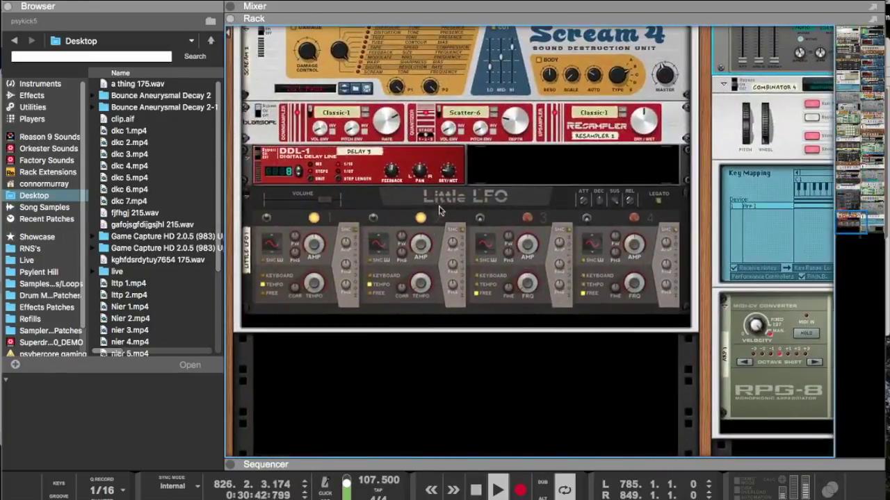
pyautogui.click(466, 139)
pyautogui.rightClick(465, 139)
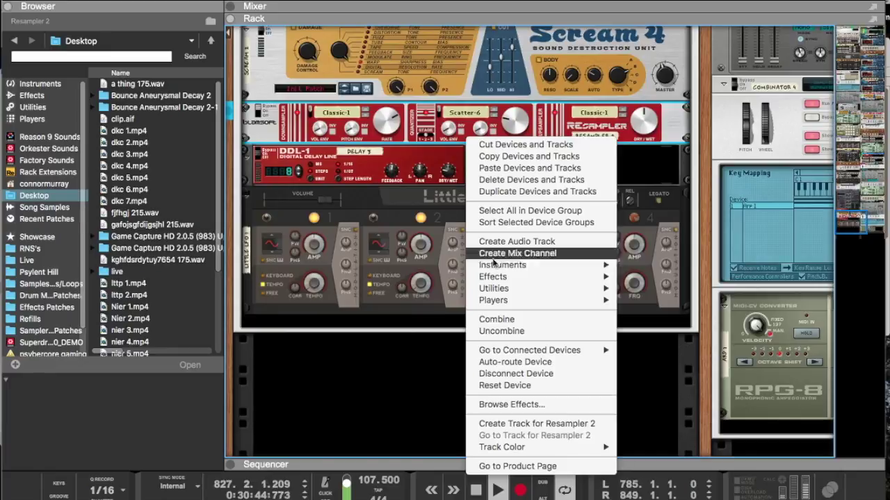
pyautogui.moveTo(495, 279)
pyautogui.moveTo(655, 279)
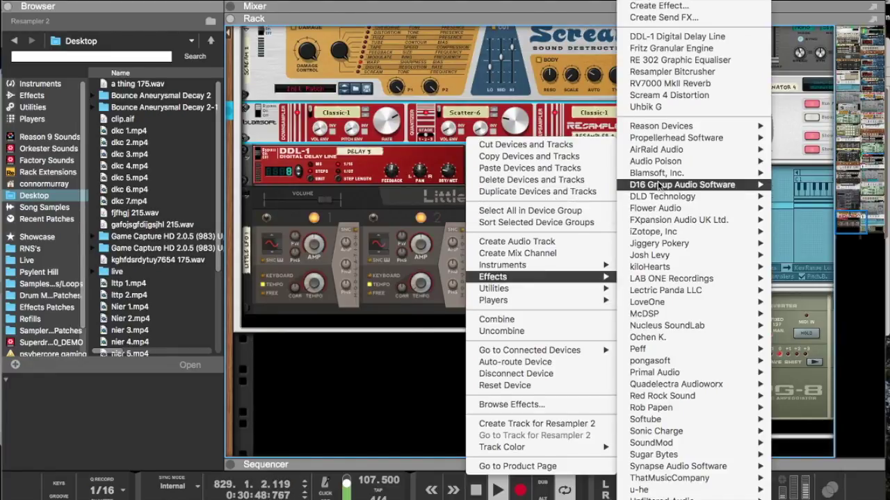
pyautogui.moveTo(657, 161)
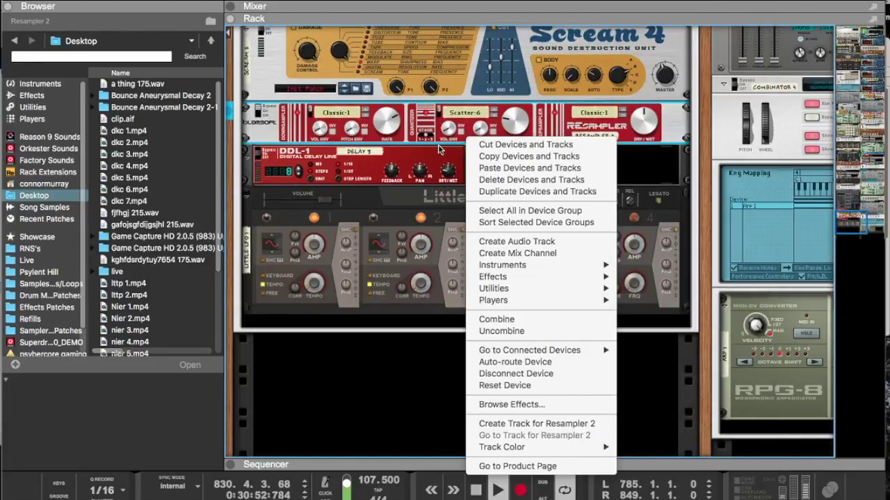
pyautogui.click(38, 97)
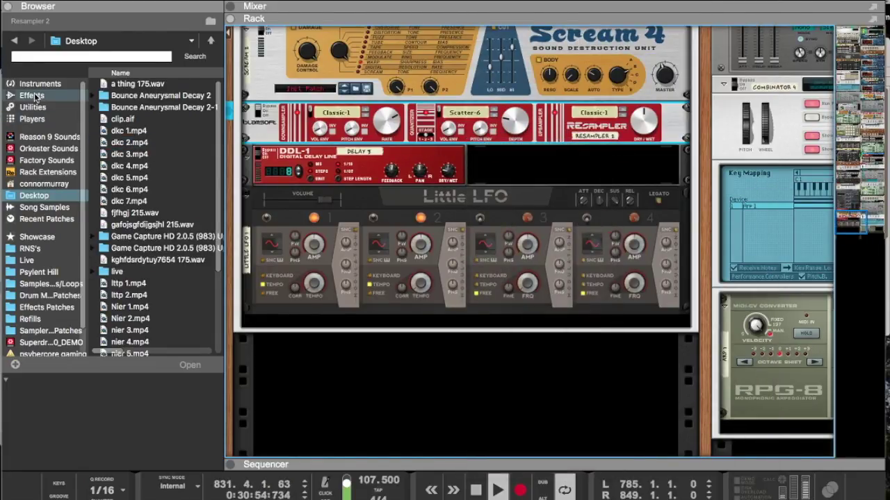
# Step: Find the Bitspeek LPC Vocoder among the browser's effects and insert it between the Resampler and the DDL-1 delay
pyautogui.click(39, 97)
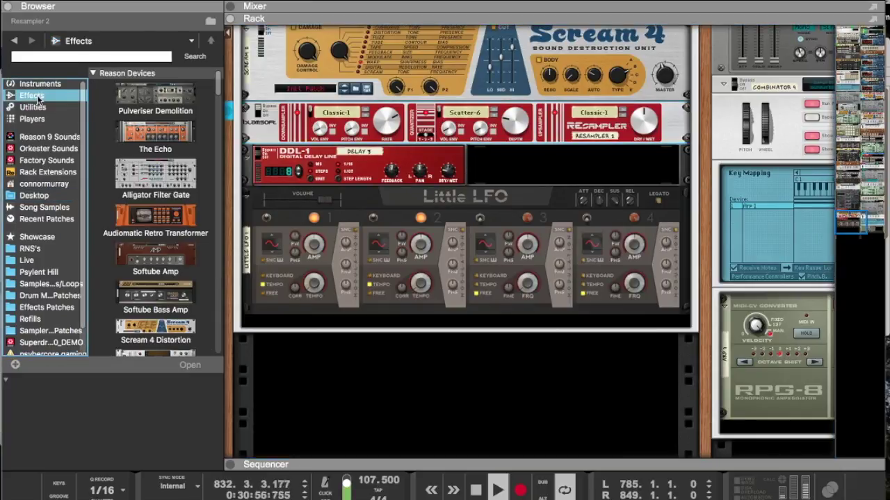
pyautogui.scroll(-15, 119, 193)
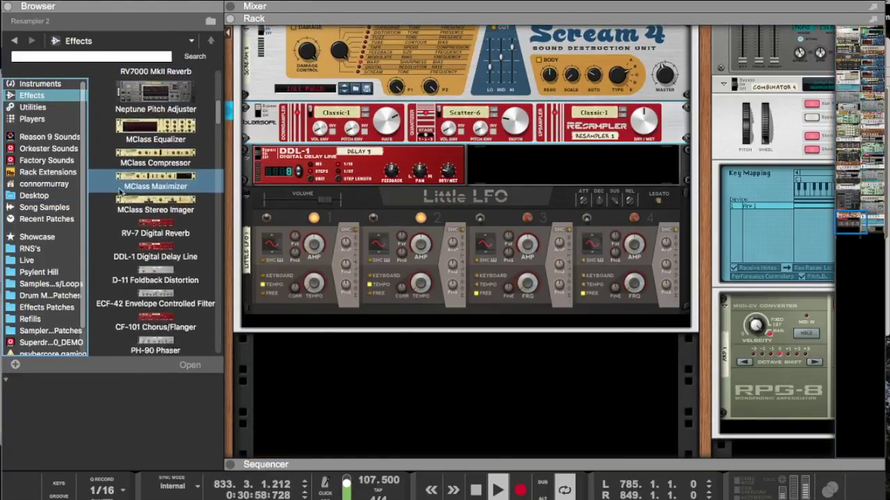
pyautogui.scroll(-15, 120, 193)
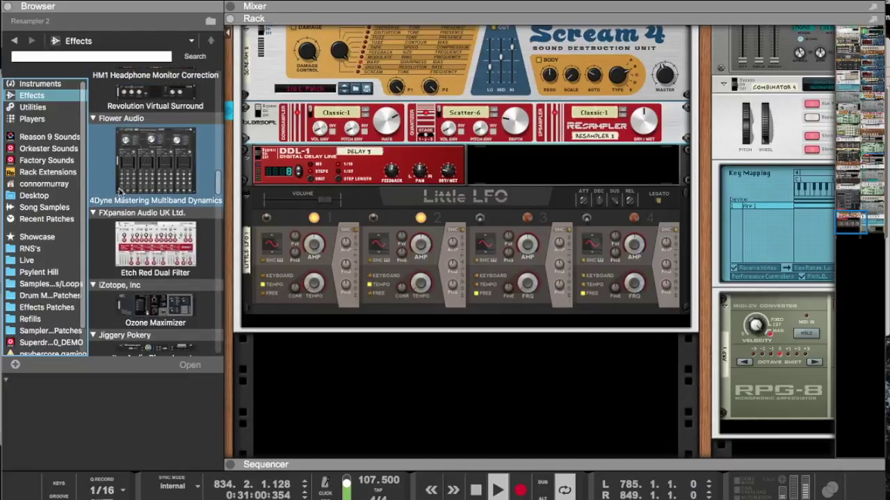
pyautogui.scroll(-15, 119, 193)
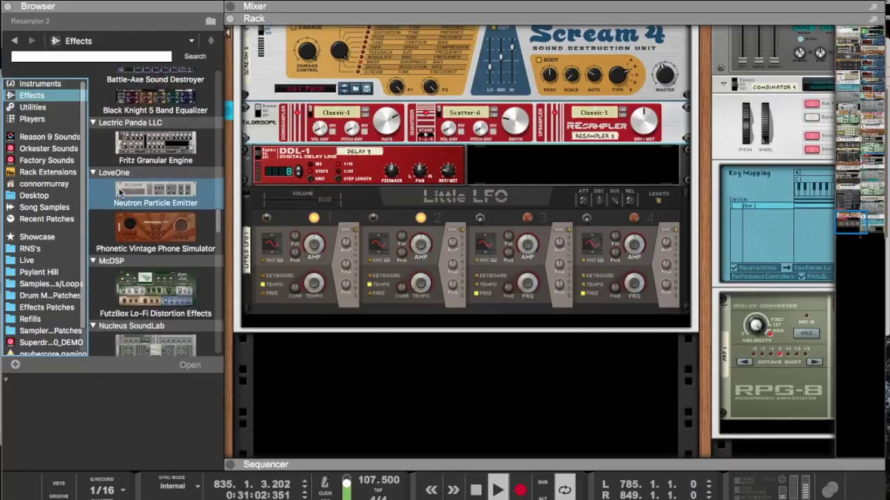
pyautogui.scroll(-15, 119, 193)
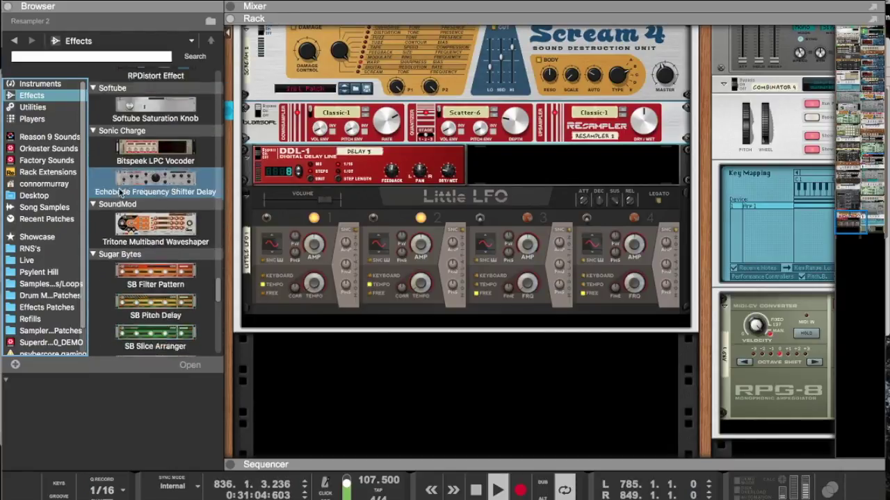
pyautogui.scroll(6, 119, 194)
pyautogui.moveTo(120, 196)
pyautogui.mouseDown()
pyautogui.moveTo(257, 191)
pyautogui.moveTo(321, 156)
pyautogui.moveTo(311, 142)
pyautogui.mouseUp()
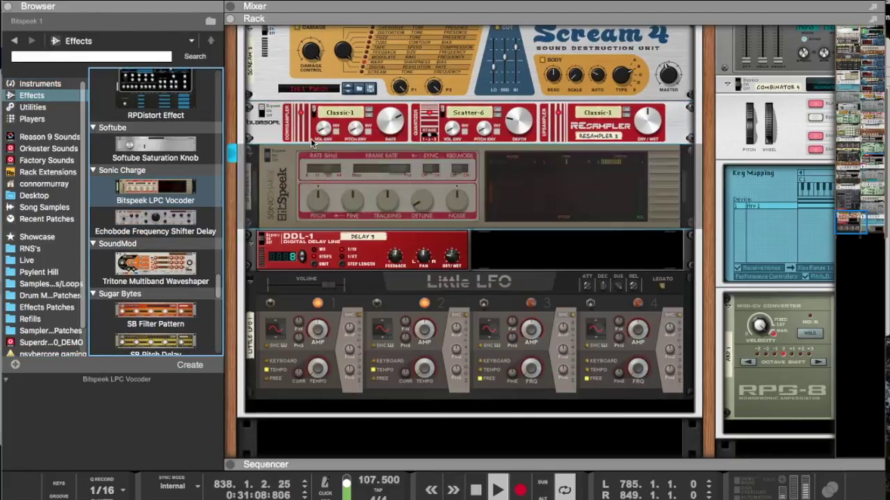
# Step: Return to the BitSpeek in noxious 2's rack and turn its Tracking up
pyautogui.scroll(5, 312, 143)
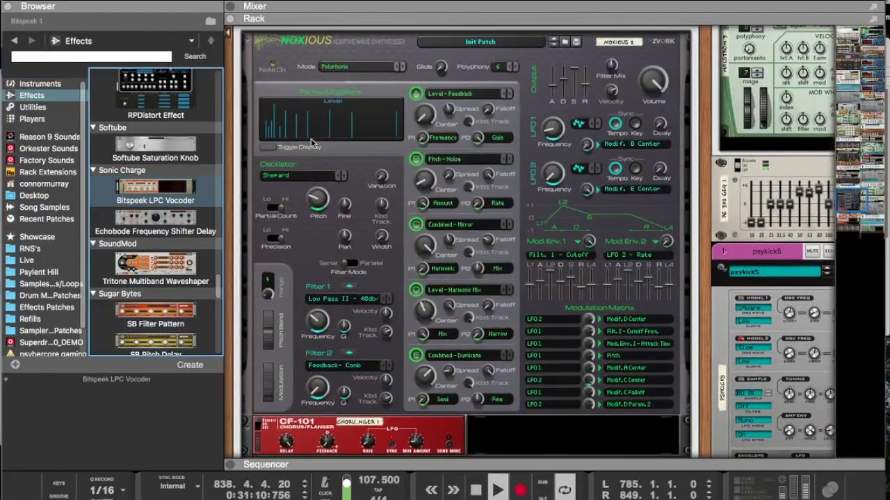
pyautogui.moveTo(399, 460); pyautogui.dragTo(468, 90)
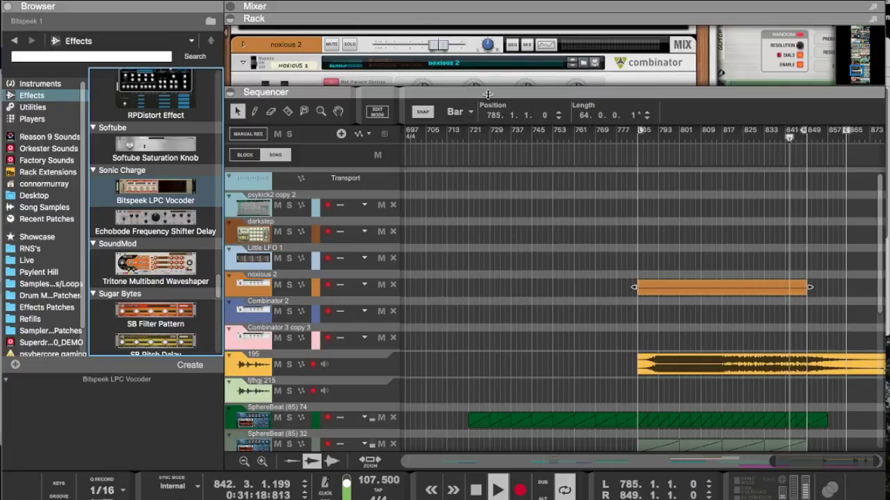
pyautogui.moveTo(469, 93); pyautogui.dragTo(429, 361)
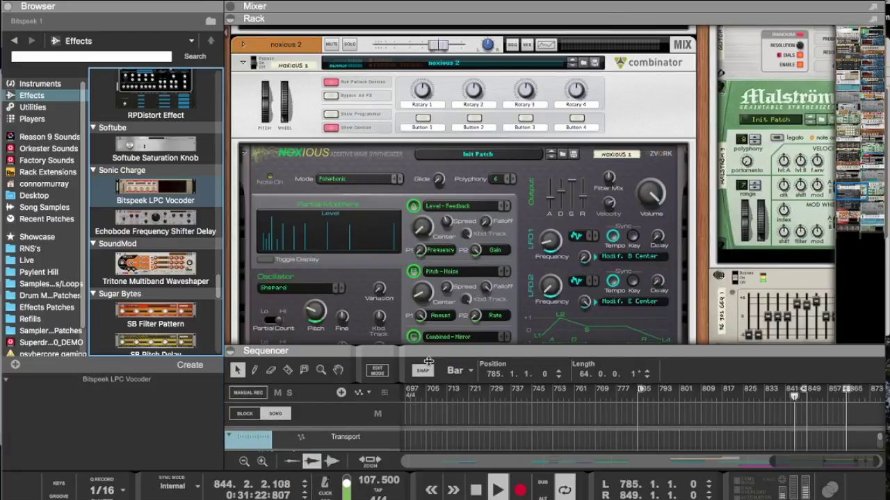
pyautogui.scroll(-5, 387, 243)
pyautogui.scroll(-5, 313, 227)
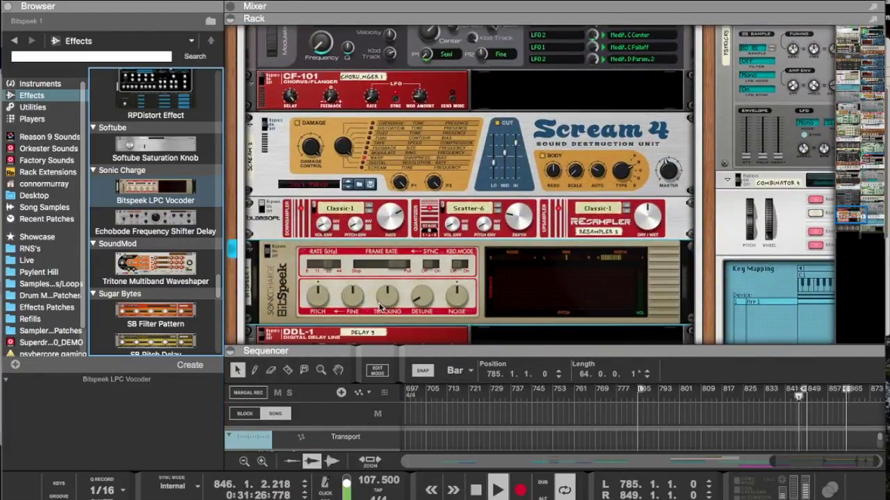
pyautogui.click(380, 276)
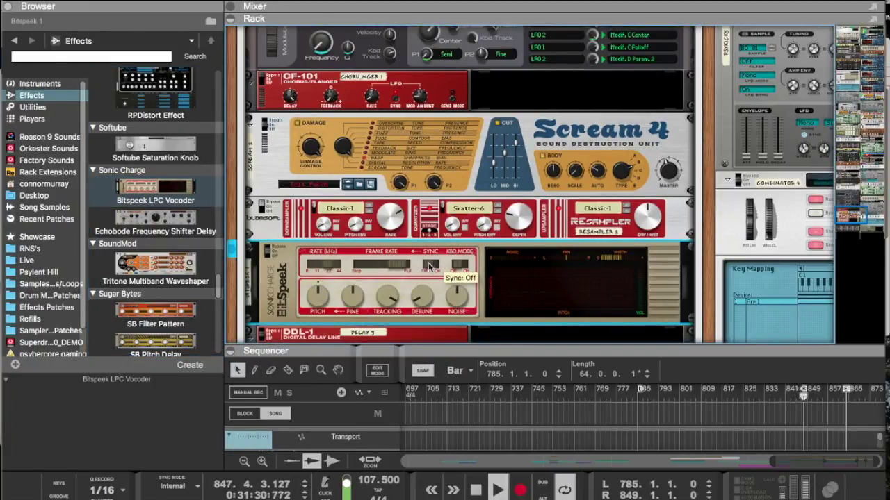
# Step: Lower the Scream 4 distortion's master level to 75
pyautogui.click(669, 186)
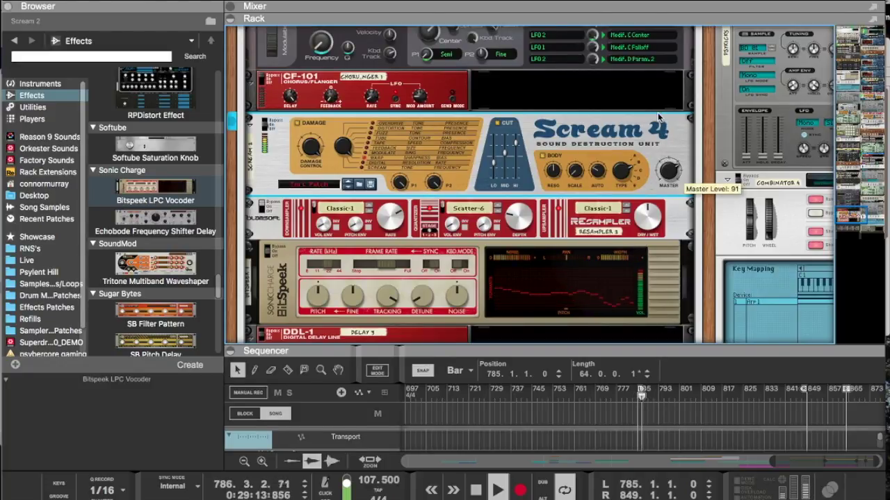
pyautogui.moveTo(661, 164); pyautogui.dragTo(660, 172)
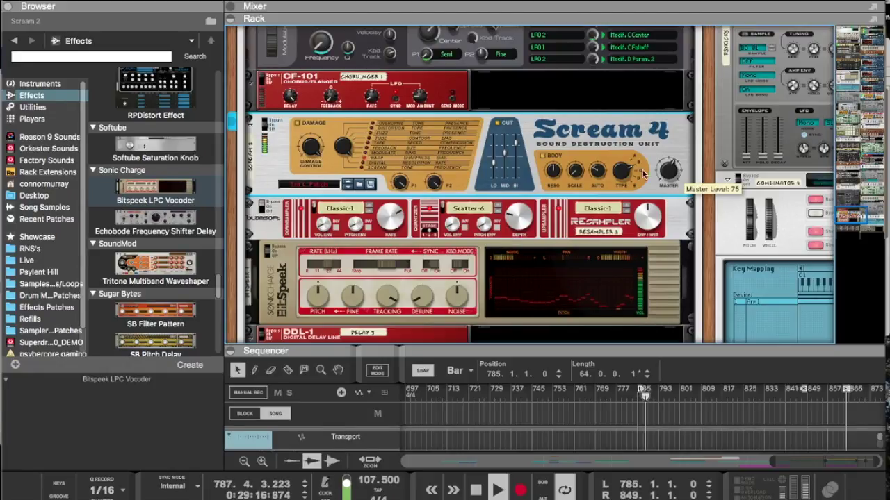
# Step: Raise the BitSpeek's frame rate and pitch, and turn its noise down
pyautogui.click(394, 266)
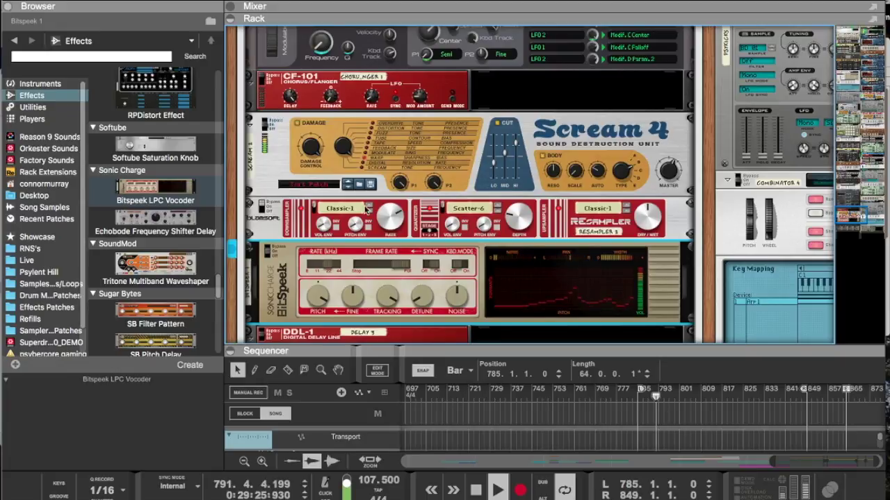
pyautogui.scroll(-1, 473, 233)
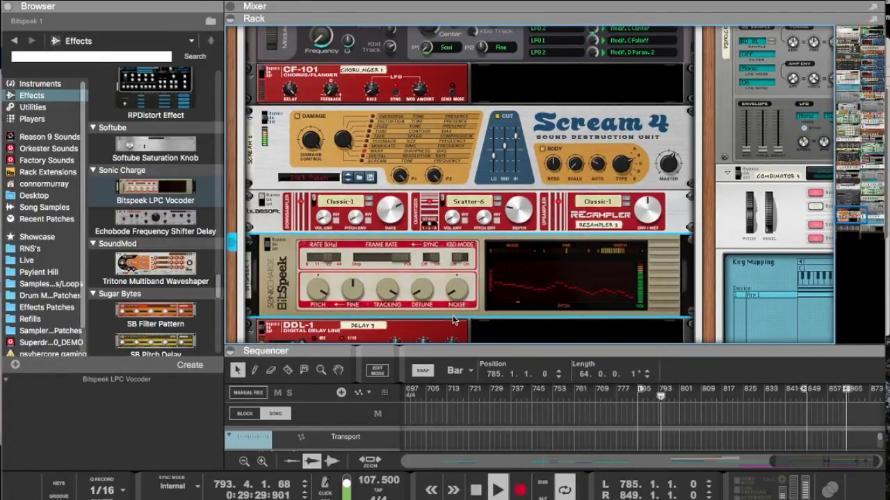
# Step: Create an Alligator Triple Filtered Gate below the BitSpeek and adjust its master volume
pyautogui.rightClick(417, 317)
pyautogui.moveTo(453, 326)
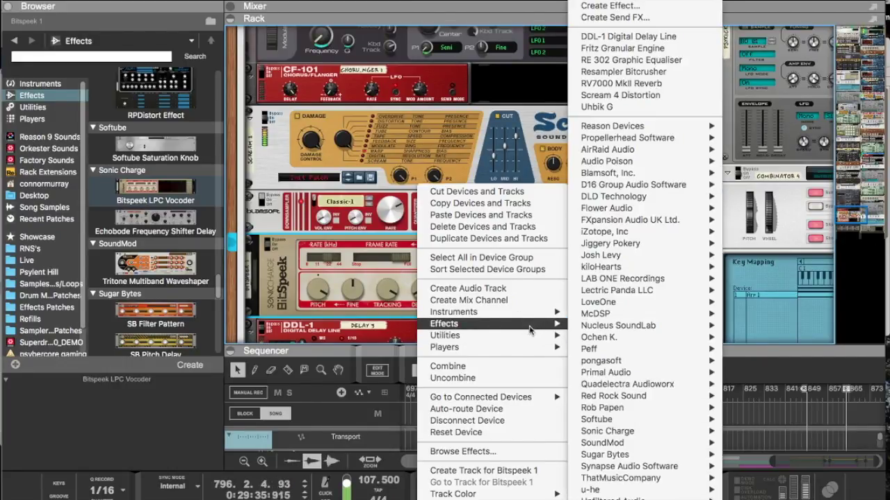
pyautogui.moveTo(635, 130)
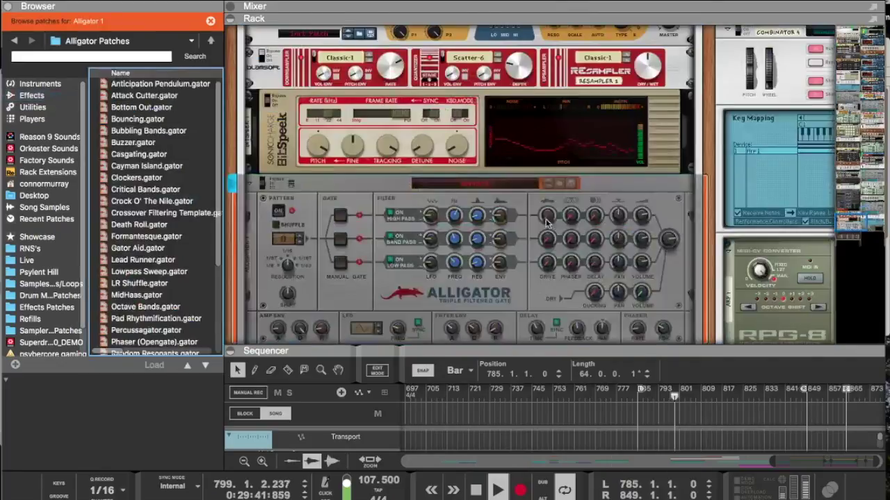
pyautogui.moveTo(669, 241); pyautogui.dragTo(672, 273)
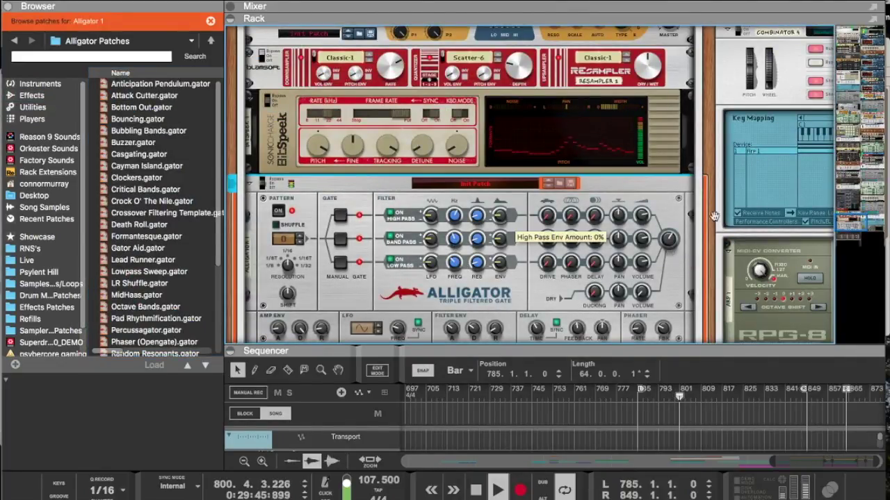
pyautogui.moveTo(670, 242); pyautogui.dragTo(670, 238)
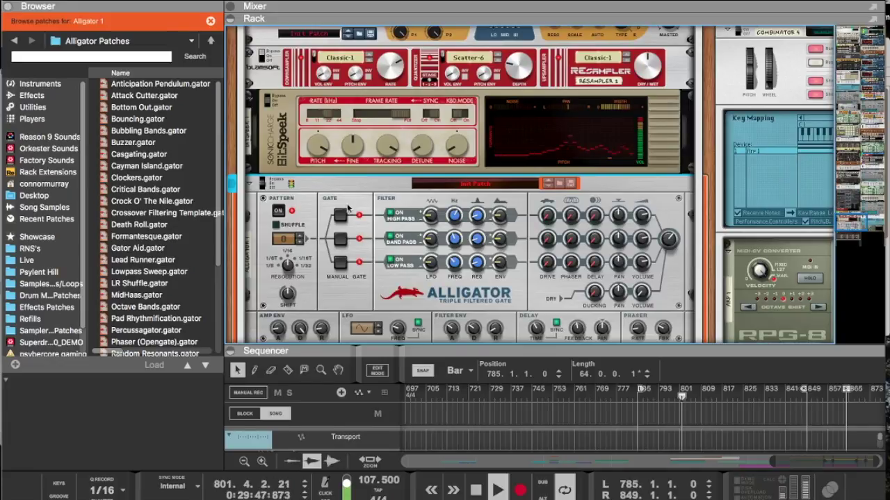
# Step: Audition the Alligator's gate patterns and set the pattern number to 54
pyautogui.moveTo(293, 239); pyautogui.dragTo(287, 241)
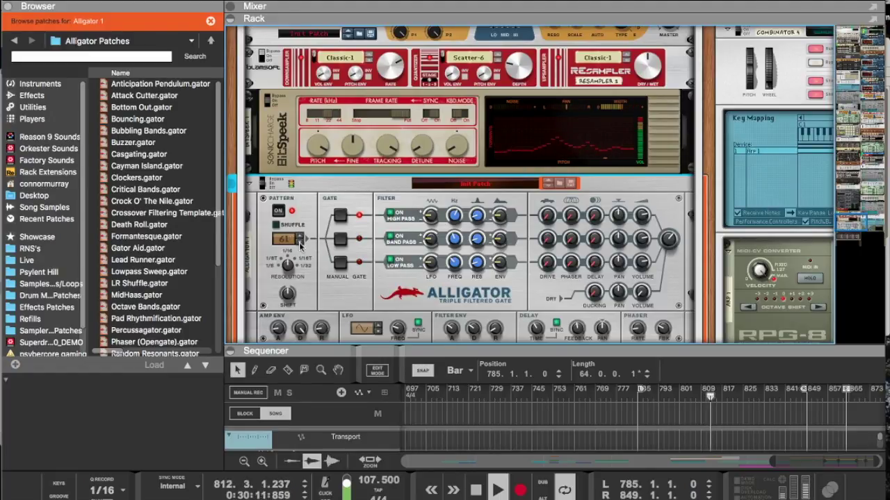
pyautogui.click(298, 241)
pyautogui.click(299, 241)
pyautogui.click(299, 241)
pyautogui.click(299, 241)
pyautogui.click(299, 241)
pyautogui.click(299, 241)
pyautogui.click(298, 241)
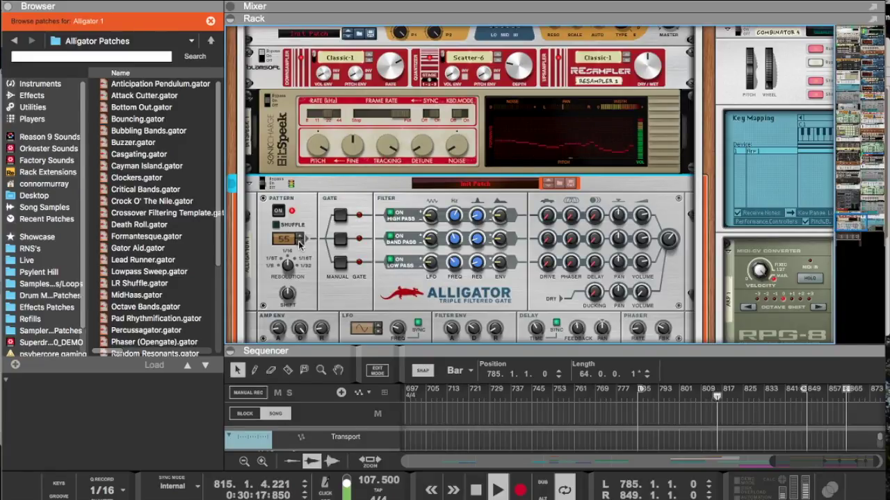
pyautogui.click(298, 240)
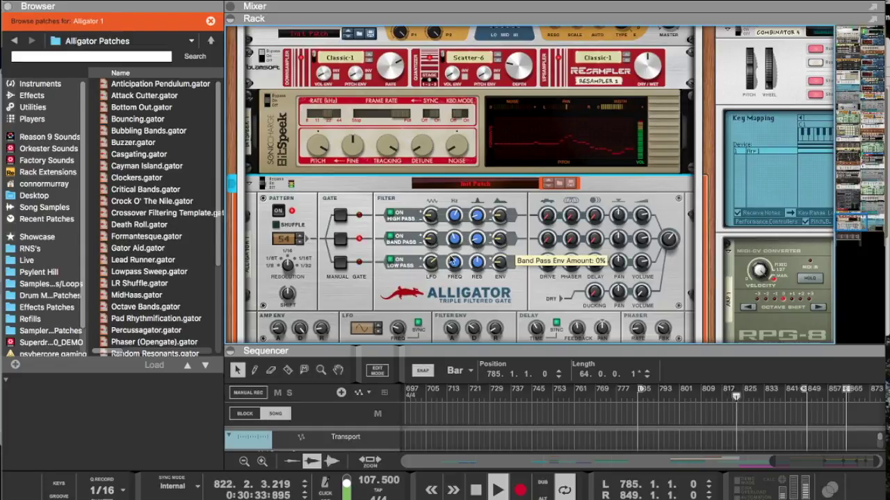
# Step: Look through noxious 2's effect chain between the Noxious synthesizer and the Little LFO, and return to the full sequencer
pyautogui.scroll(-4, 291, 210)
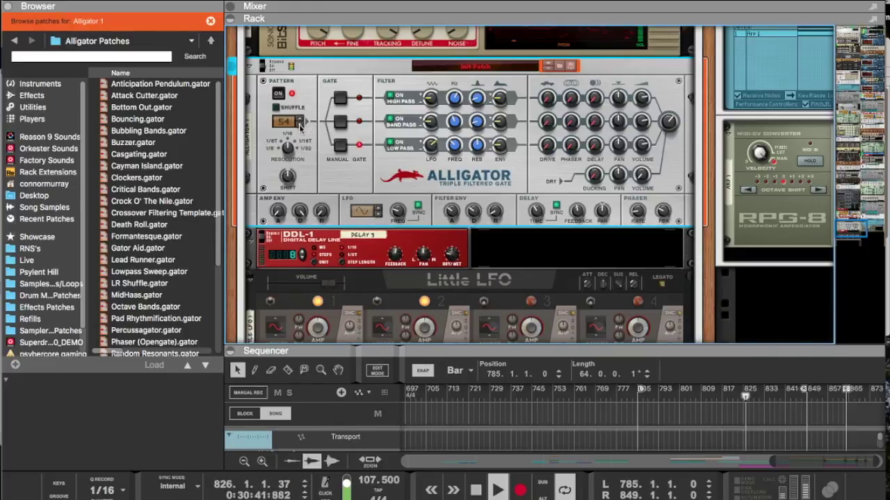
pyautogui.scroll(8, 301, 128)
pyautogui.hscroll(2, 311, 224)
pyautogui.scroll(4, 312, 227)
pyautogui.hscroll(-2, 312, 227)
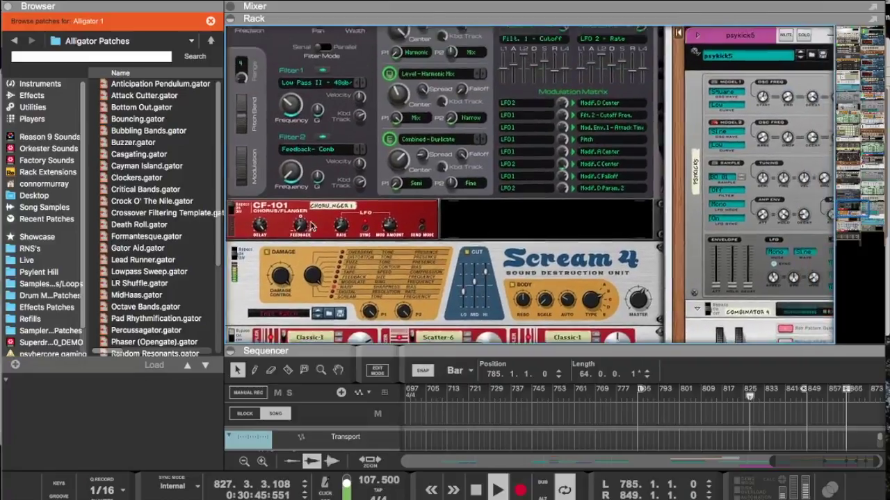
pyautogui.scroll(-4, 311, 279)
pyautogui.scroll(-4, 310, 280)
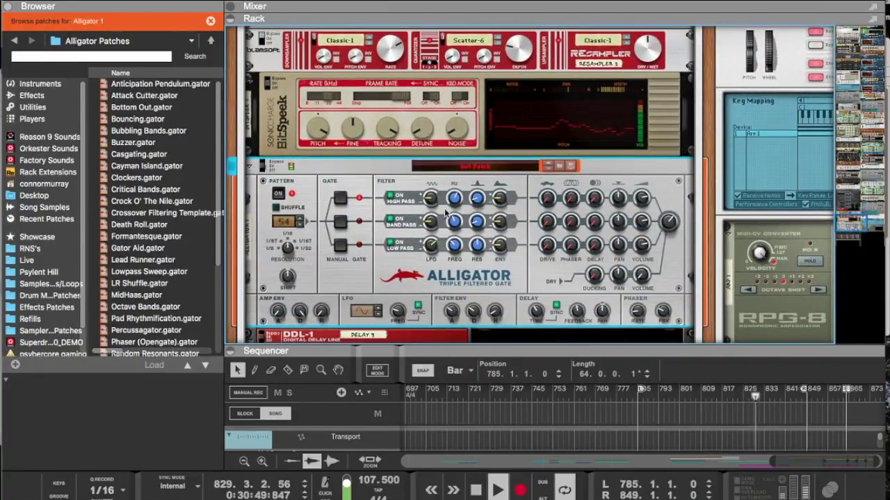
pyautogui.moveTo(457, 346); pyautogui.dragTo(456, 27)
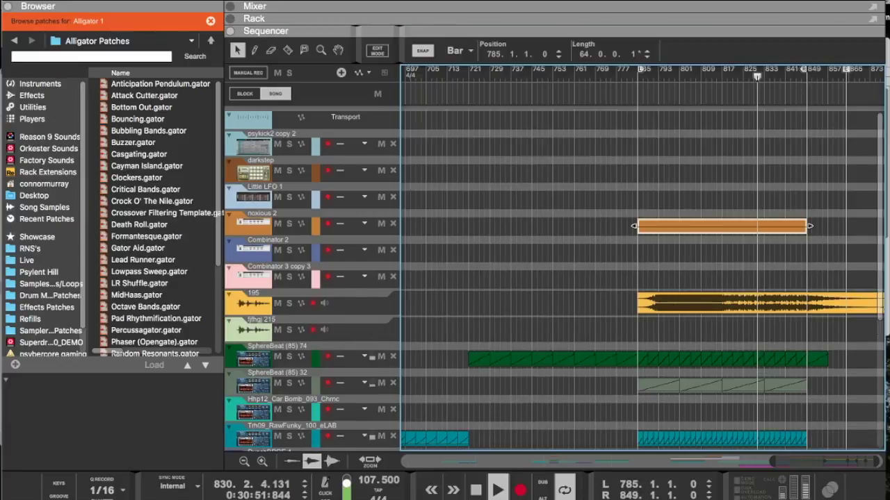
# Step: Copy Combinator 3's 64-bar clip from bar 785 to bar 849
pyautogui.scroll(-3, 623, 219)
pyautogui.scroll(-2, 622, 220)
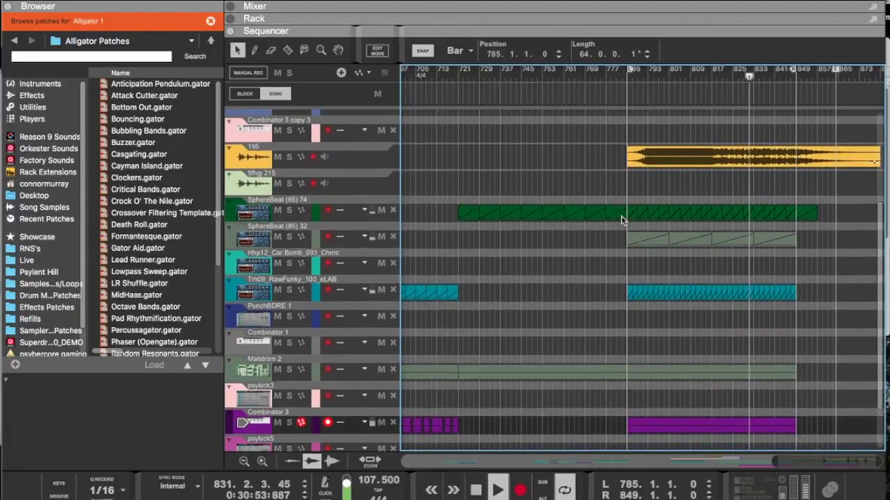
pyautogui.scroll(3, 741, 295)
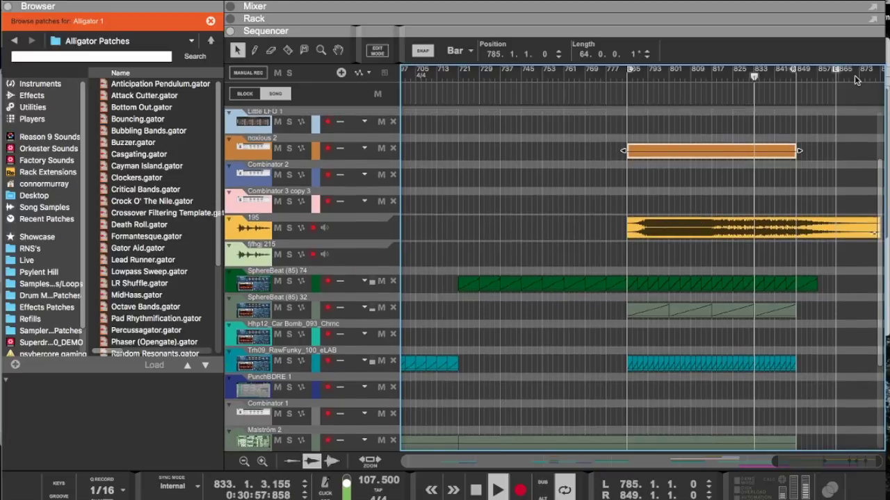
pyautogui.hscroll(3, 741, 194)
pyautogui.hscroll(3, 646, 343)
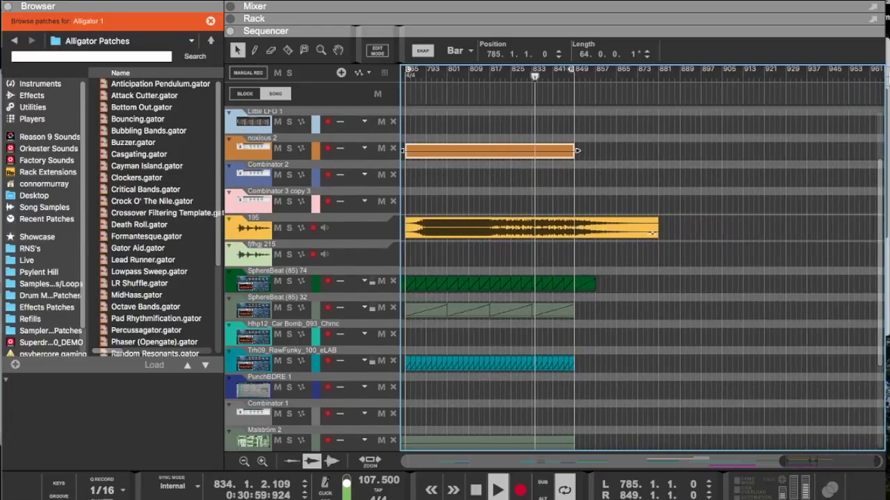
pyautogui.scroll(-5, 646, 348)
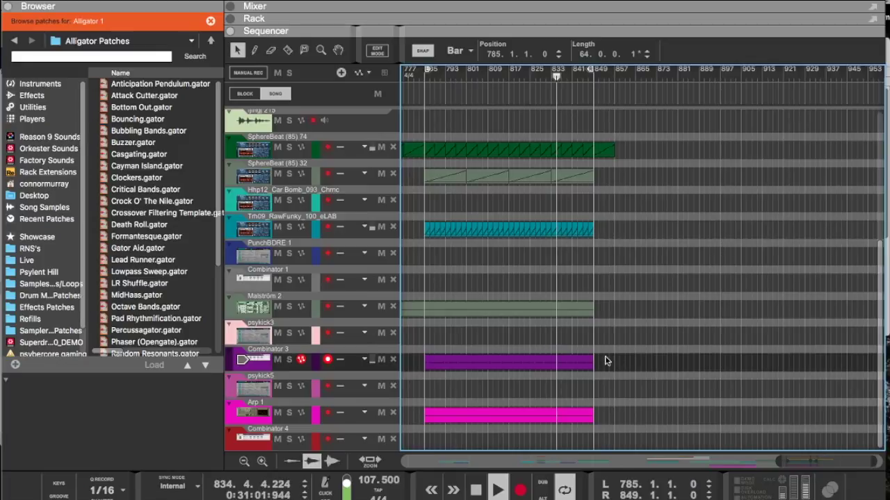
pyautogui.moveTo(517, 365); pyautogui.dragTo(680, 363)
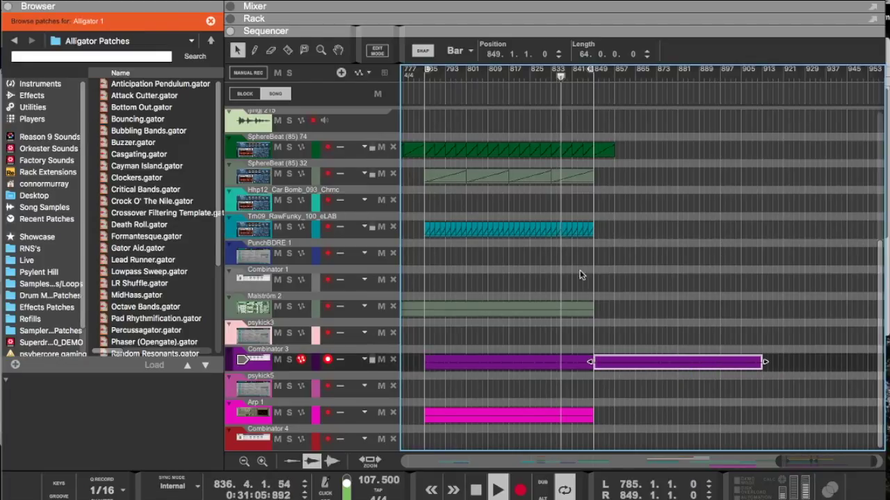
# Step: Split the copied Combinator 3 clip every eight bars, from bar 857 through bar 905
pyautogui.click(270, 51)
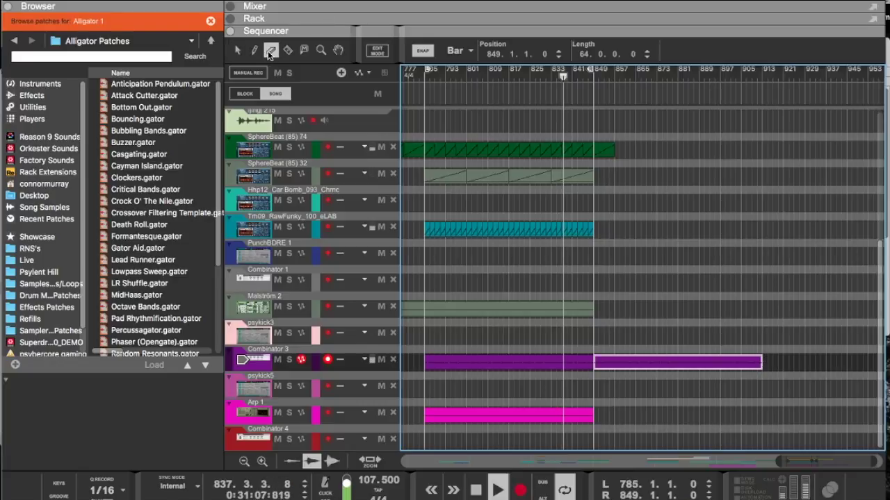
pyautogui.click(287, 51)
pyautogui.click(618, 366)
pyautogui.click(619, 363)
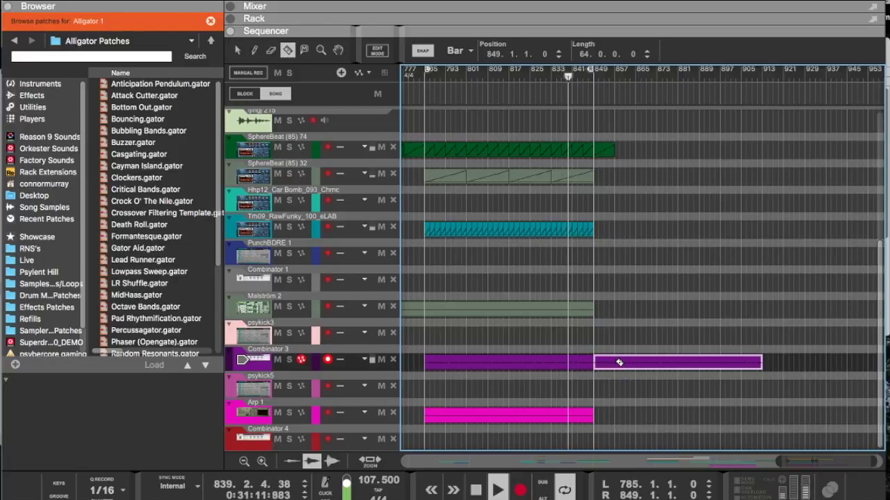
pyautogui.click(617, 362)
pyautogui.click(635, 362)
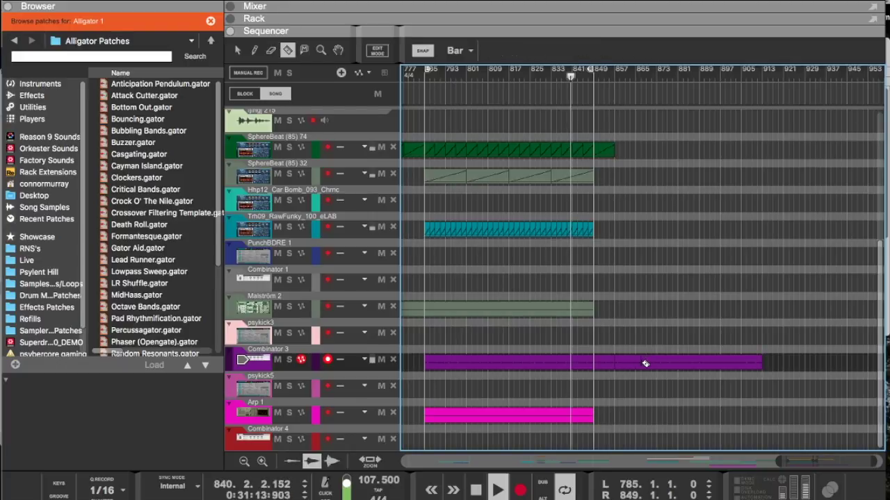
pyautogui.click(682, 364)
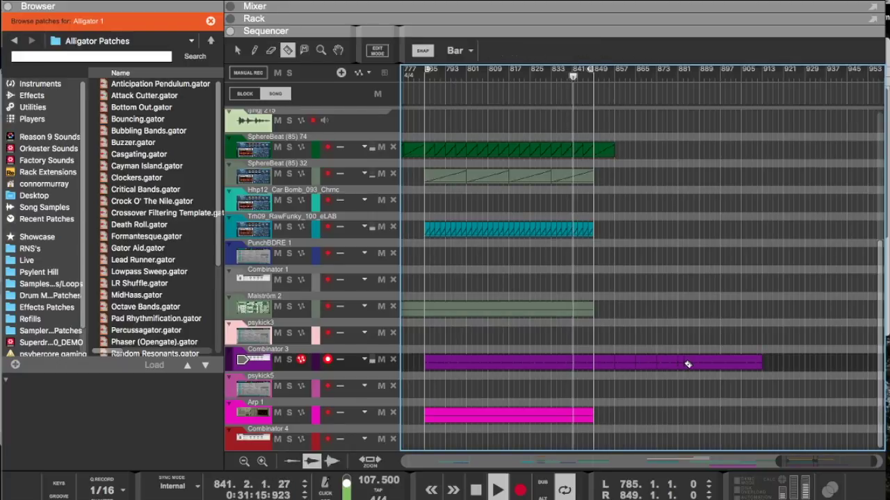
pyautogui.click(701, 364)
pyautogui.click(724, 363)
pyautogui.click(725, 362)
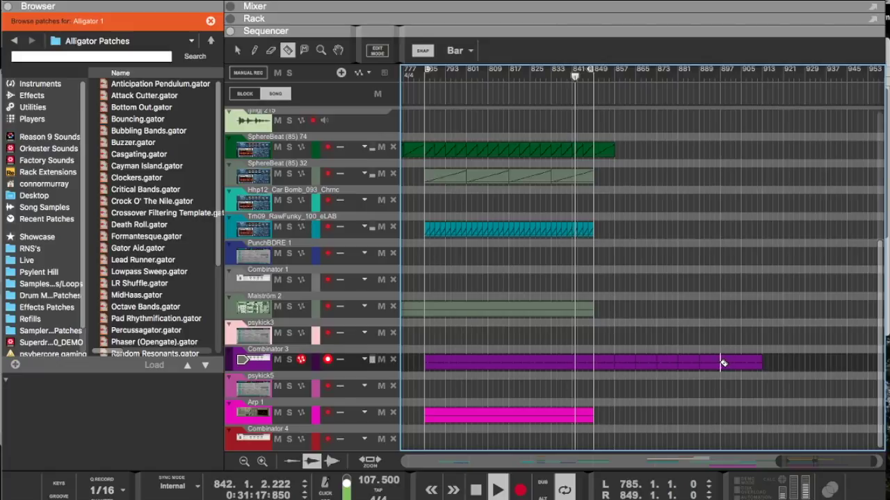
pyautogui.click(745, 363)
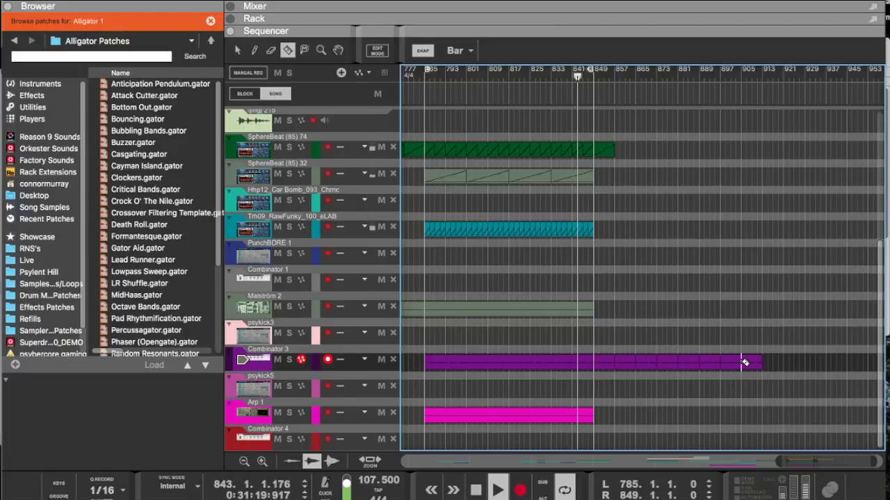
# Step: Set the snap to 1/4 and shift the split Combinator 3 clips from bar 857 onward, each one quarter note further than the preceding one
pyautogui.click(240, 53)
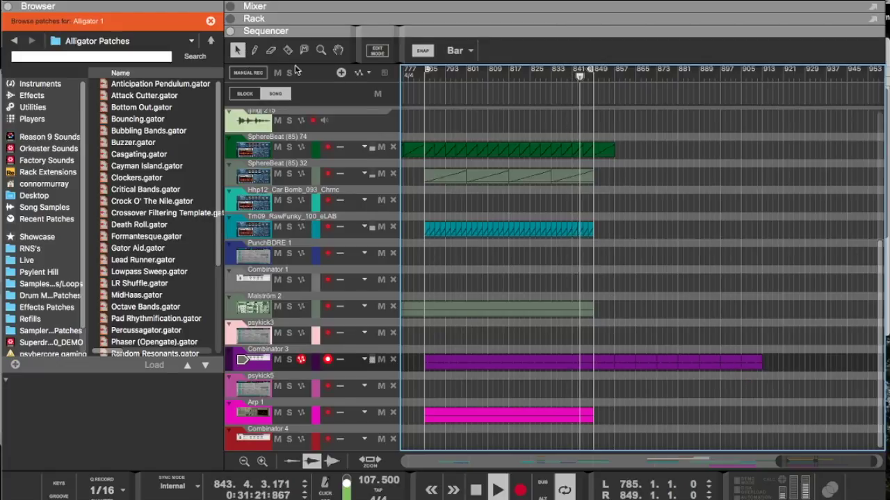
pyautogui.click(455, 50)
pyautogui.click(455, 72)
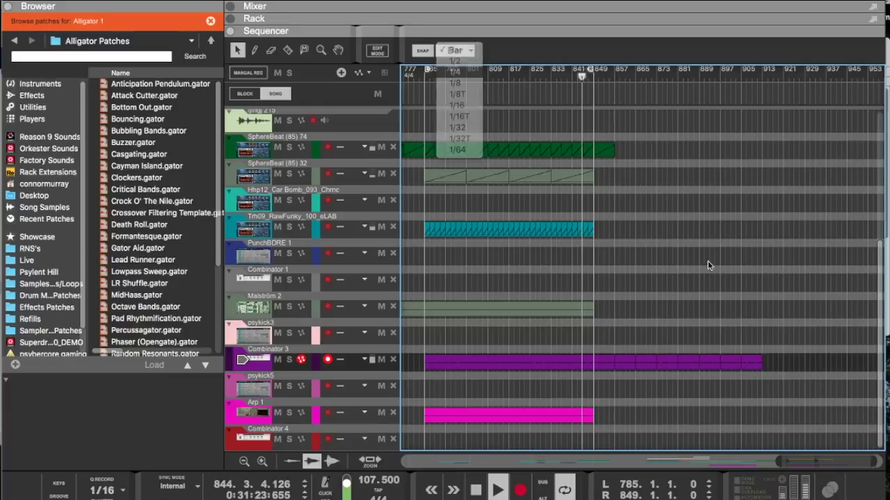
pyautogui.moveTo(800, 424); pyautogui.dragTo(626, 353)
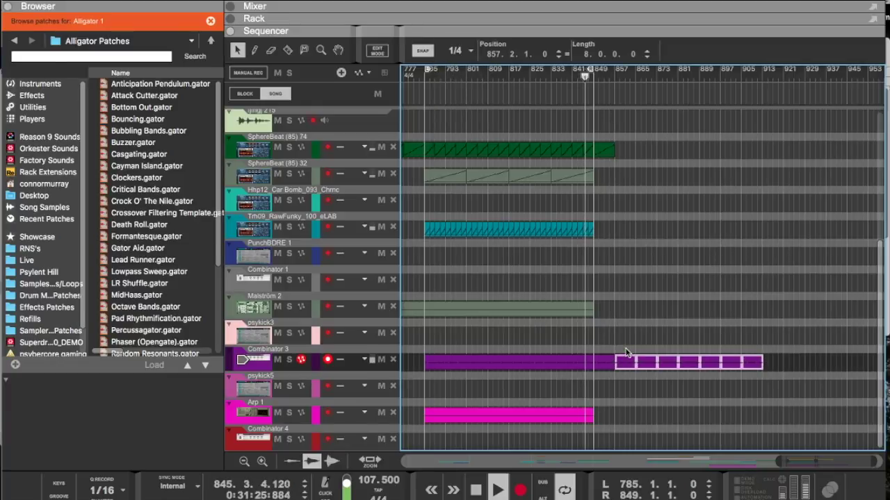
pyautogui.moveTo(768, 398); pyautogui.dragTo(642, 325)
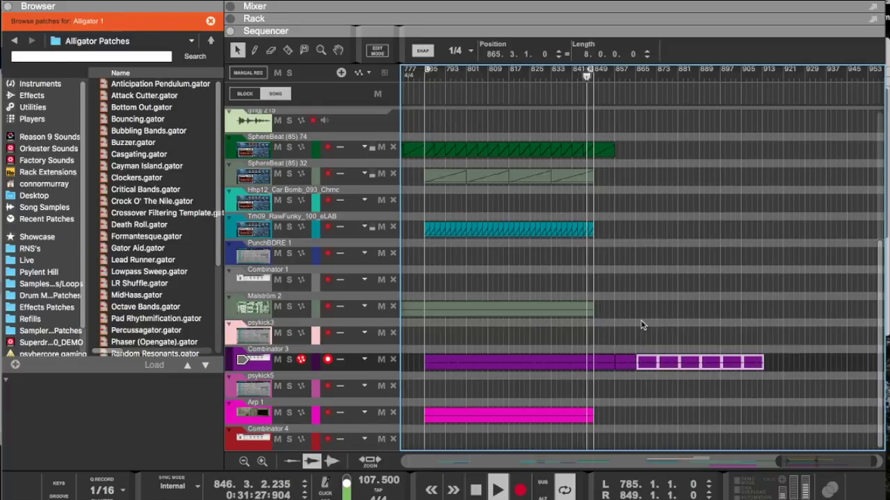
pyautogui.moveTo(803, 426); pyautogui.dragTo(657, 326)
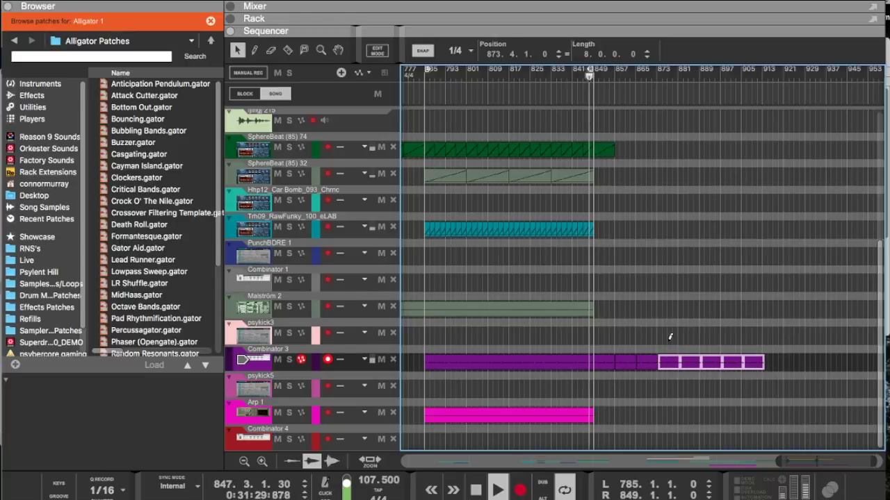
pyautogui.moveTo(784, 425); pyautogui.dragTo(691, 336)
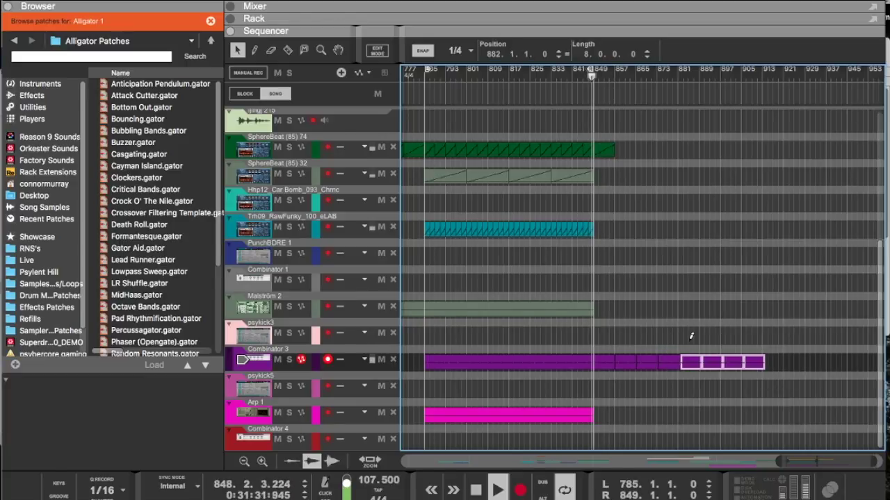
pyautogui.moveTo(770, 388); pyautogui.dragTo(712, 351)
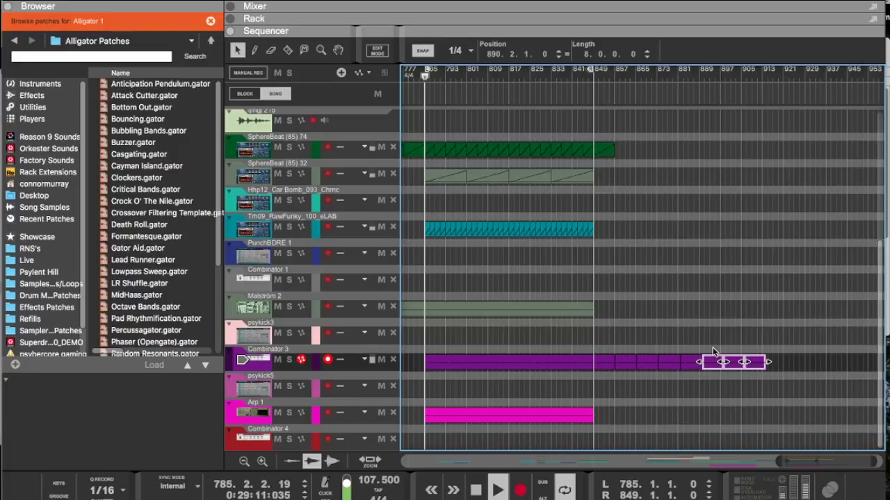
pyautogui.moveTo(774, 388); pyautogui.dragTo(725, 349)
pyautogui.moveTo(782, 399); pyautogui.dragTo(749, 325)
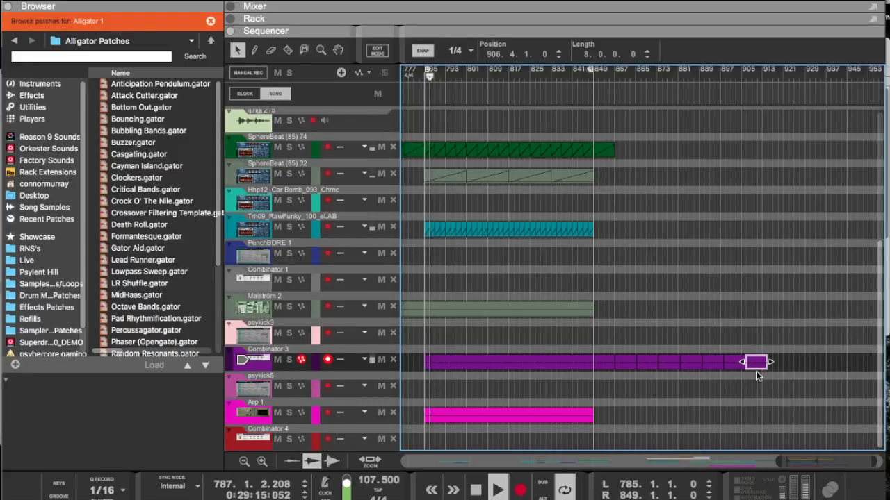
# Step: Trim the last Combinator 3 clip so it ends at bar 913, and set the snap to Bar
pyautogui.moveTo(770, 362)
pyautogui.mouseDown()
pyautogui.moveTo(765, 355)
pyautogui.moveTo(768, 361)
pyautogui.mouseUp()
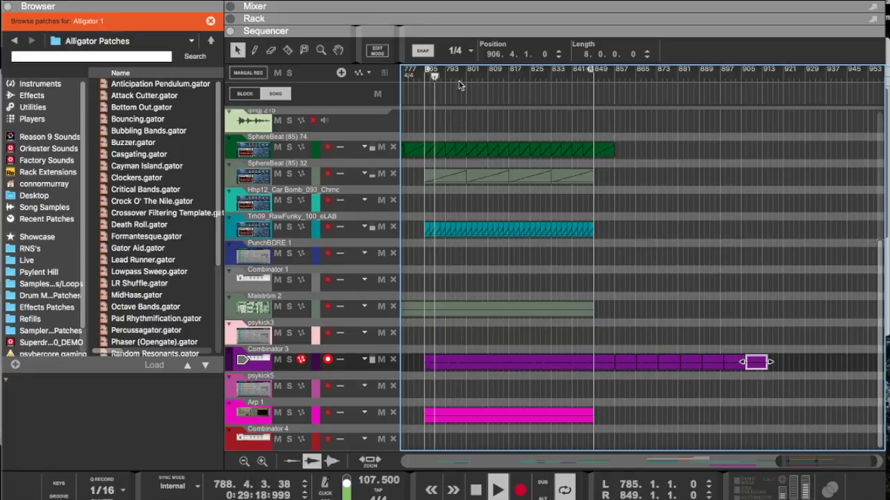
pyautogui.click(455, 51)
pyautogui.click(457, 48)
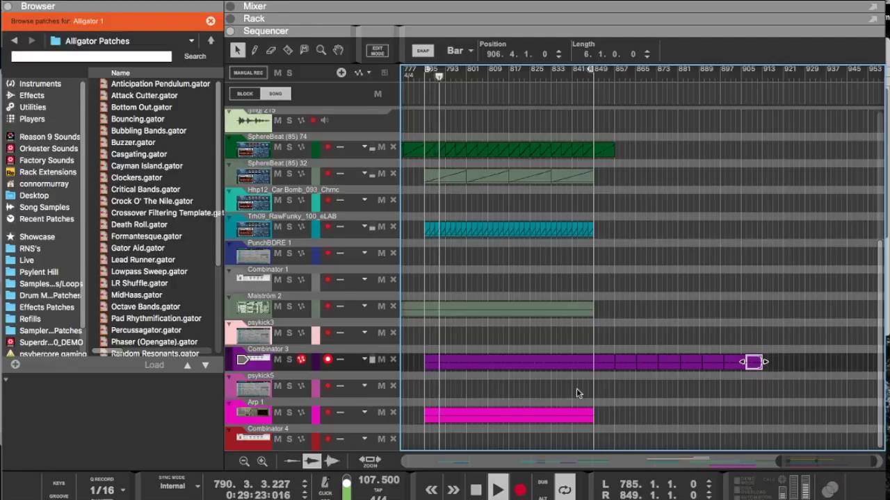
# Step: Copy the Malström 2, Arp 1, SphereBeat and RawFunky clips that start at bar 785 onward to bar 849, keeping the originals
pyautogui.click(536, 404)
pyautogui.keyDown('shift'); pyautogui.click(497, 308); pyautogui.keyUp('shift')
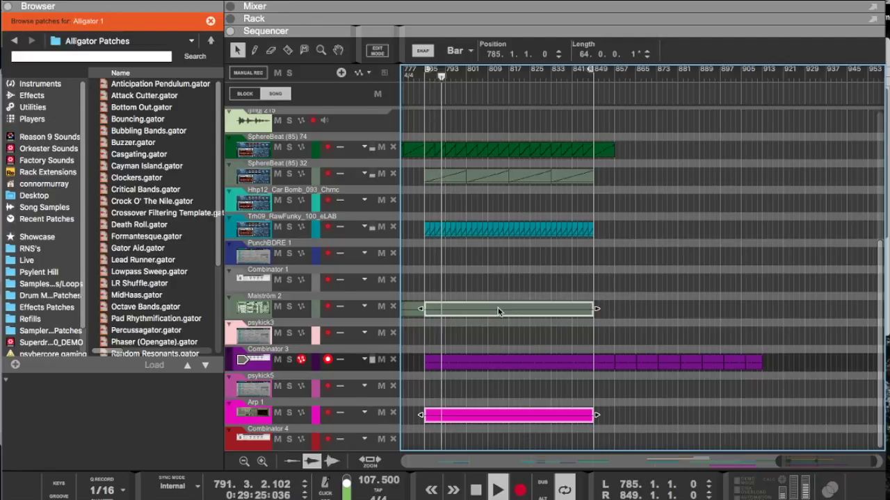
pyautogui.moveTo(488, 309); pyautogui.dragTo(426, 139)
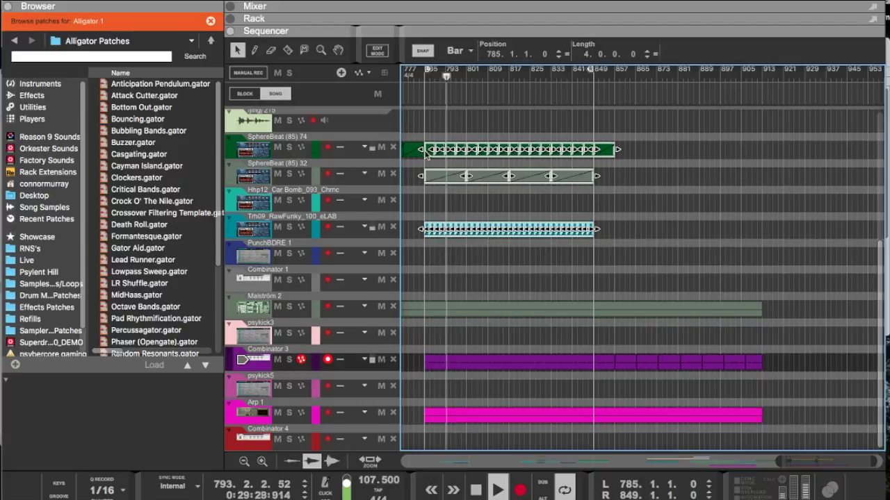
pyautogui.moveTo(448, 177); pyautogui.dragTo(599, 181)
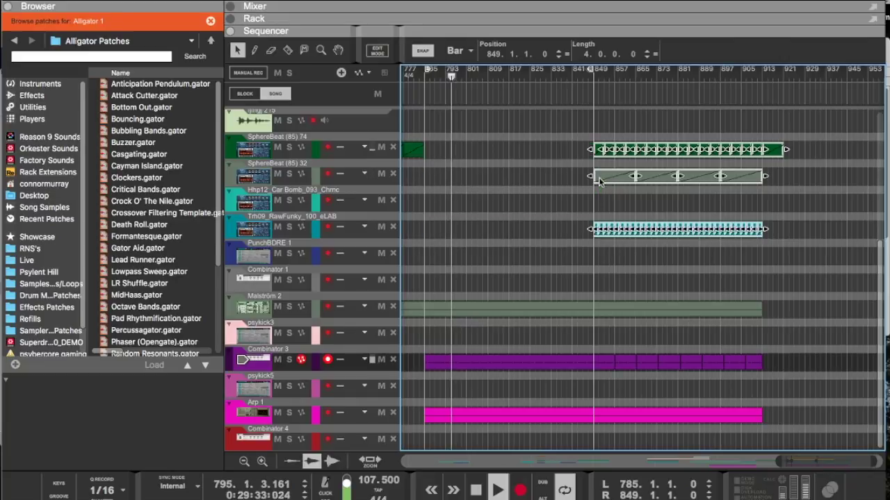
pyautogui.press('super+z')
pyautogui.moveTo(500, 182); pyautogui.dragTo(659, 173)
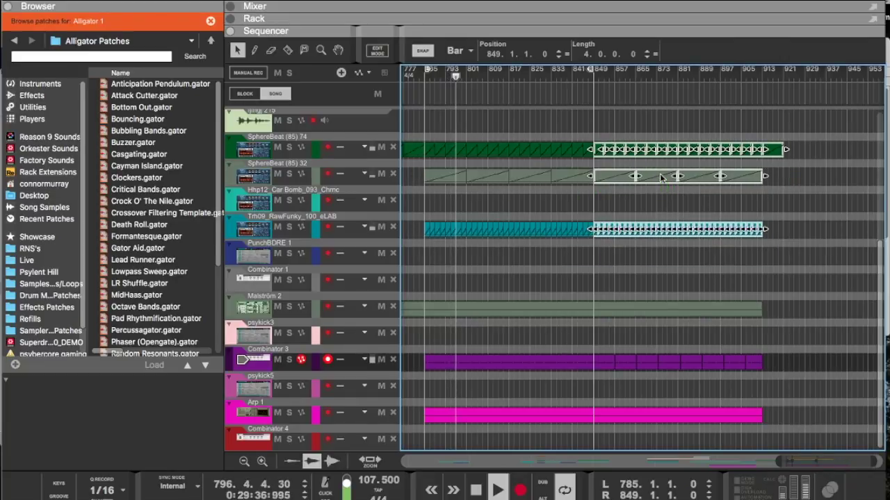
# Step: Copy the darkstep part from earlier in the song into bars 817–881
pyautogui.hscroll(-10, 605, 182)
pyautogui.hscroll(-8, 605, 182)
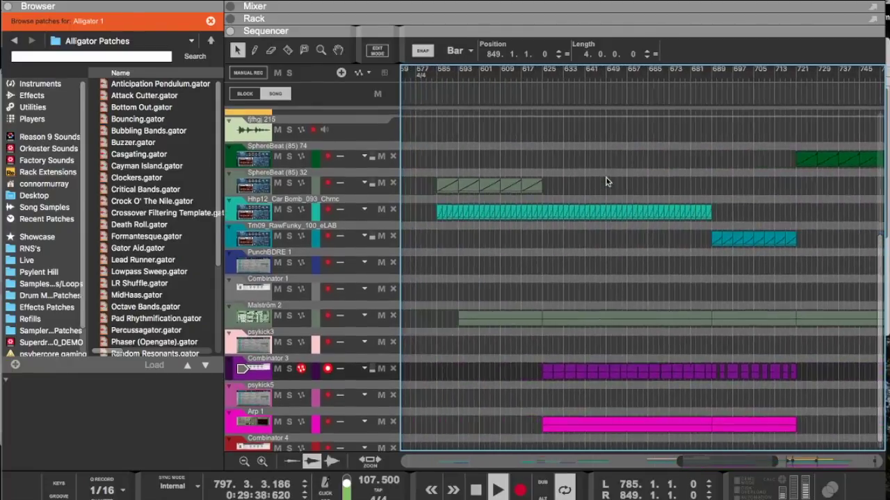
pyautogui.scroll(8, 605, 181)
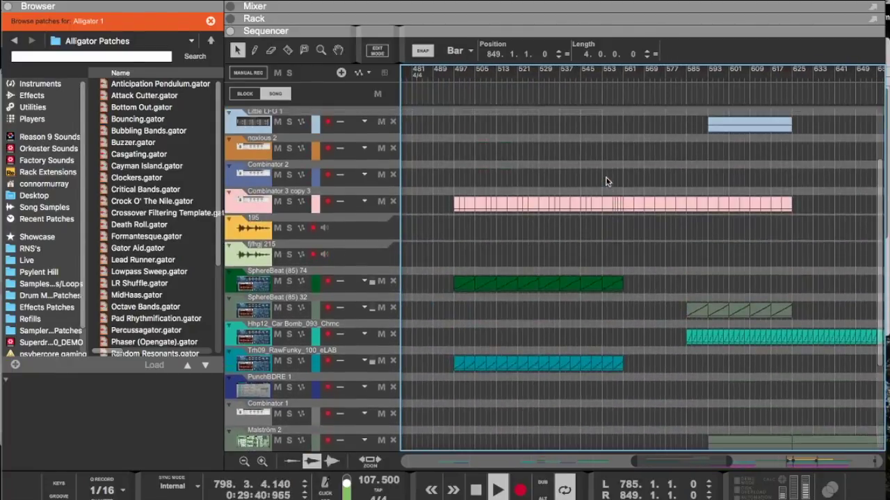
pyautogui.moveTo(677, 173); pyautogui.dragTo(866, 175)
pyautogui.hscroll(5, 864, 176)
pyautogui.scroll(-3, 862, 177)
pyautogui.scroll(-4, 861, 178)
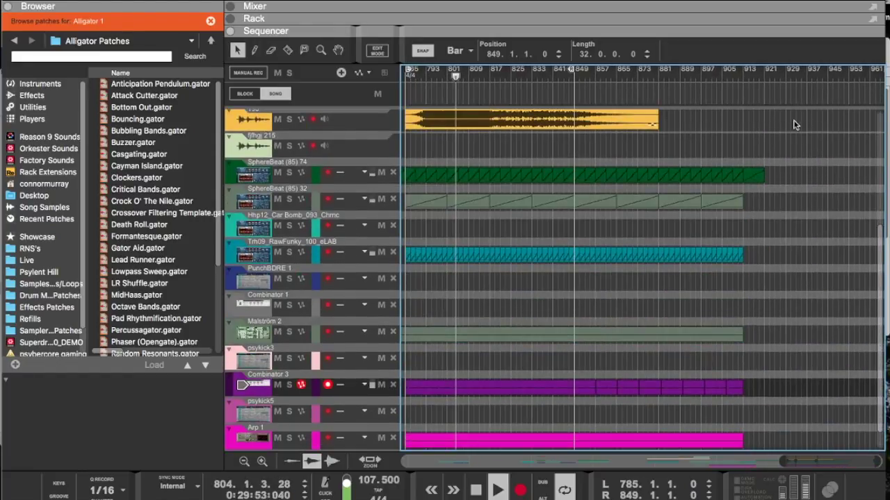
# Step: Copy the 32-bar darkstep clip to bar 881 and set the loop to bars 849–913
pyautogui.keyDown('alt'); pyautogui.click(743, 72); pyautogui.keyUp('alt')
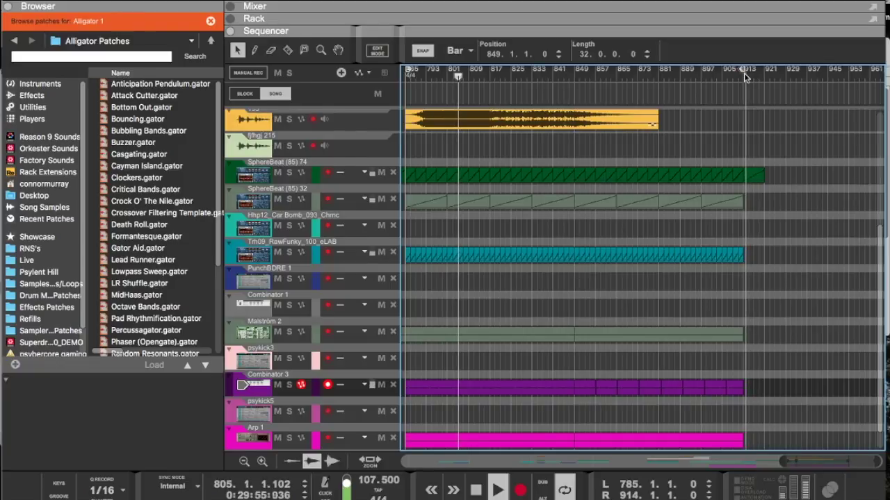
pyautogui.scroll(7, 695, 174)
pyautogui.moveTo(632, 175); pyautogui.dragTo(698, 179)
pyautogui.keyDown('ctrl'); pyautogui.click(577, 75); pyautogui.keyUp('ctrl')
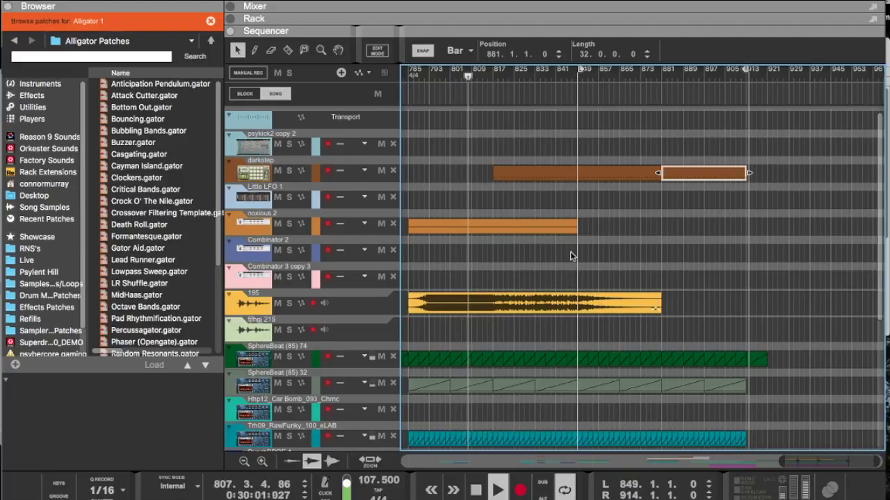
pyautogui.scroll(-7, 570, 251)
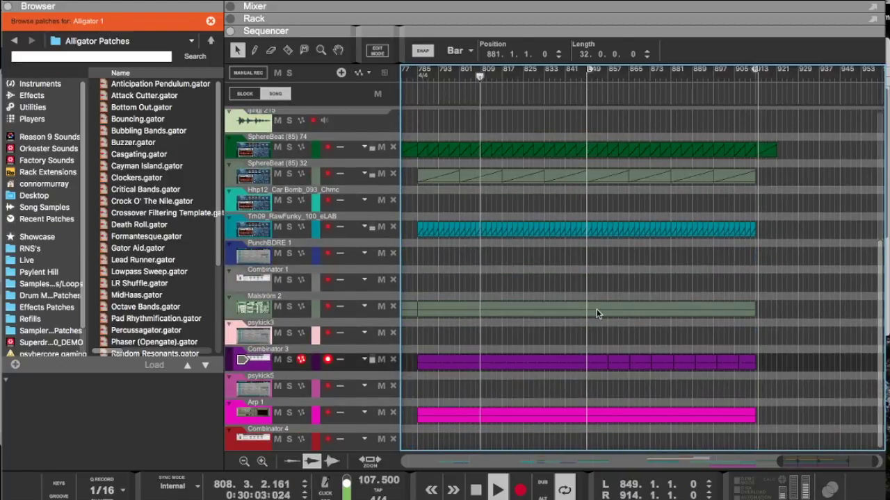
pyautogui.moveTo(597, 310)
pyautogui.mouseDown()
pyautogui.moveTo(708, 301)
pyautogui.moveTo(591, 308)
pyautogui.moveTo(600, 318)
pyautogui.mouseUp()
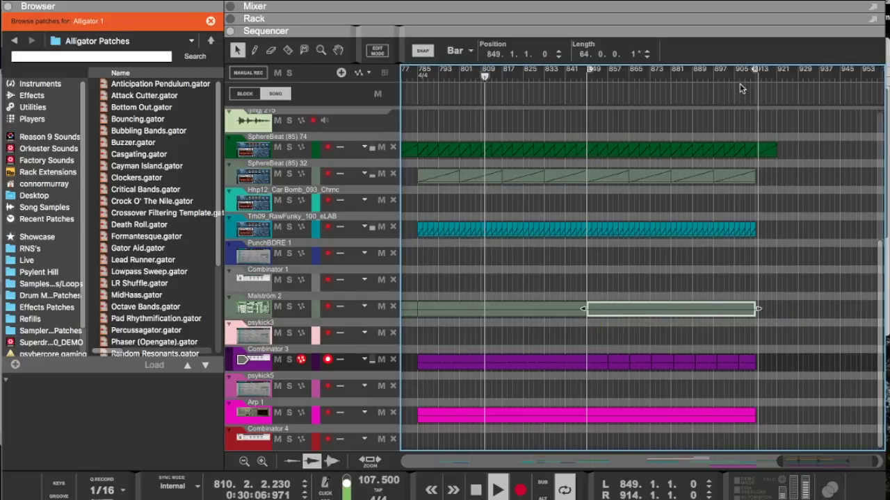
pyautogui.moveTo(756, 72); pyautogui.dragTo(753, 72)
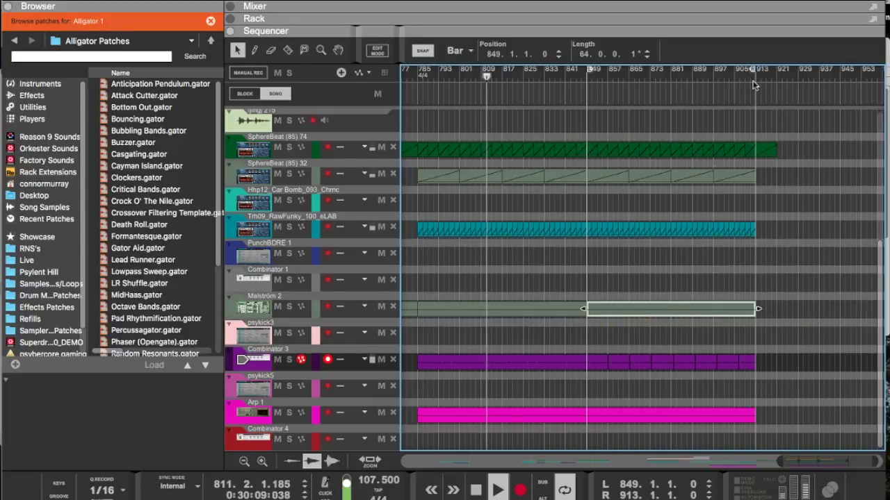
# Step: Open the rack above the sequencer and bring up the Malström 2 synthesizer
pyautogui.moveTo(663, 27); pyautogui.dragTo(663, 310)
pyautogui.hscroll(5, 661, 235)
pyautogui.scroll(10, 661, 237)
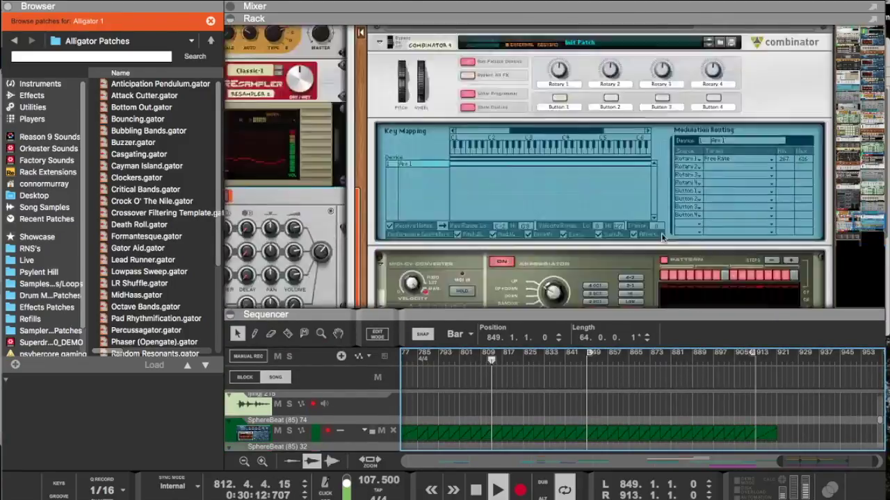
pyautogui.scroll(-10, 660, 235)
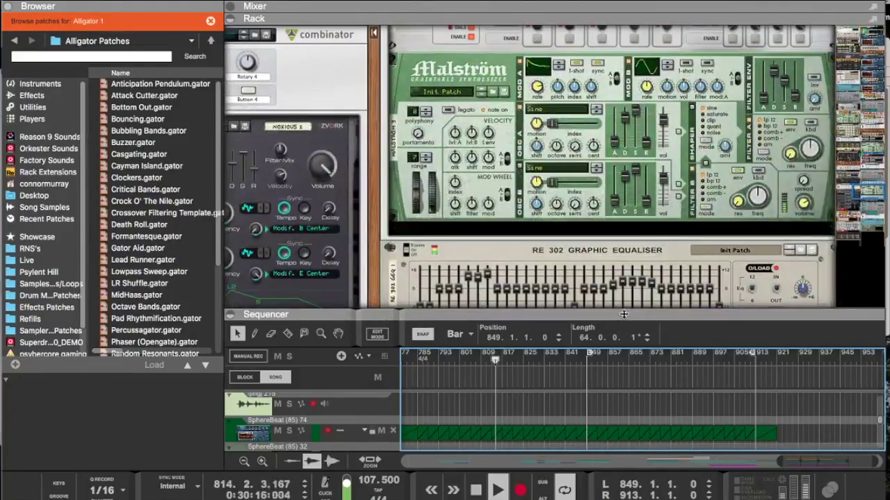
# Step: Select the RawFunky loops in bars 849–913 and set the master level to 100 on the Scream 4 following the RawFunky Dr. OctoRex
pyautogui.moveTo(623, 314); pyautogui.dragTo(625, 29)
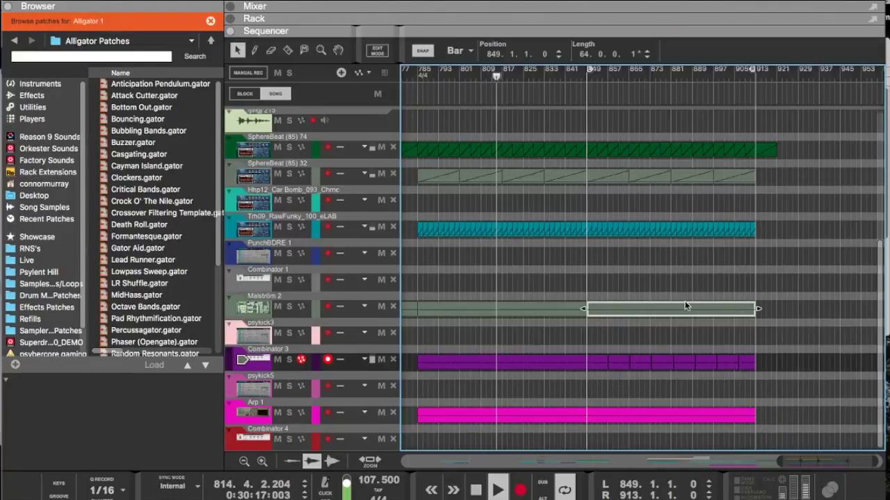
pyautogui.moveTo(764, 253); pyautogui.dragTo(589, 234)
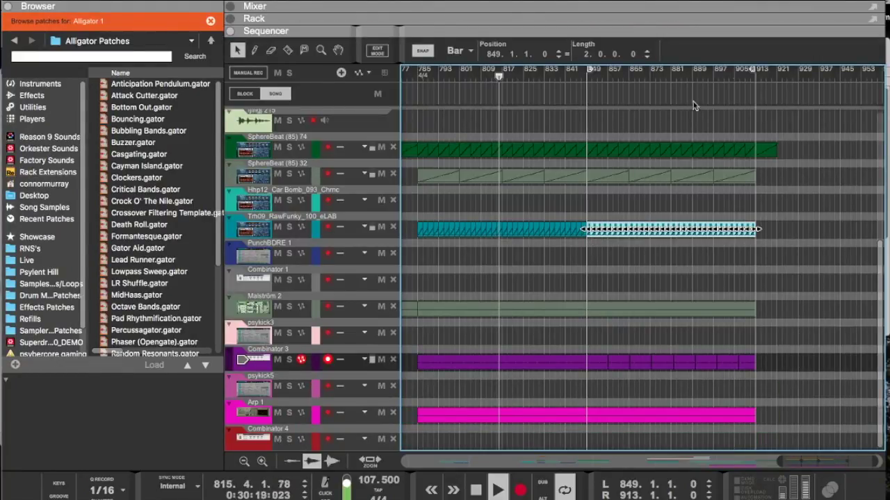
pyautogui.moveTo(722, 31); pyautogui.dragTo(722, 257)
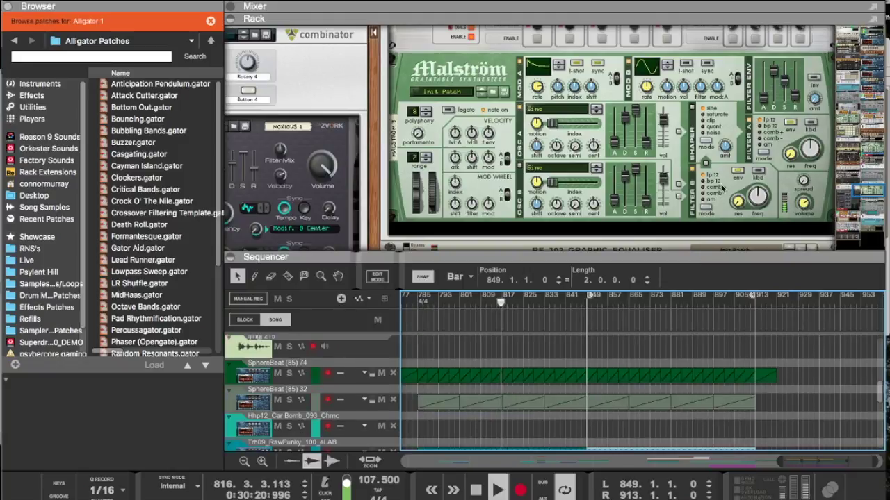
pyautogui.scroll(5, 723, 187)
pyautogui.scroll(-8, 723, 188)
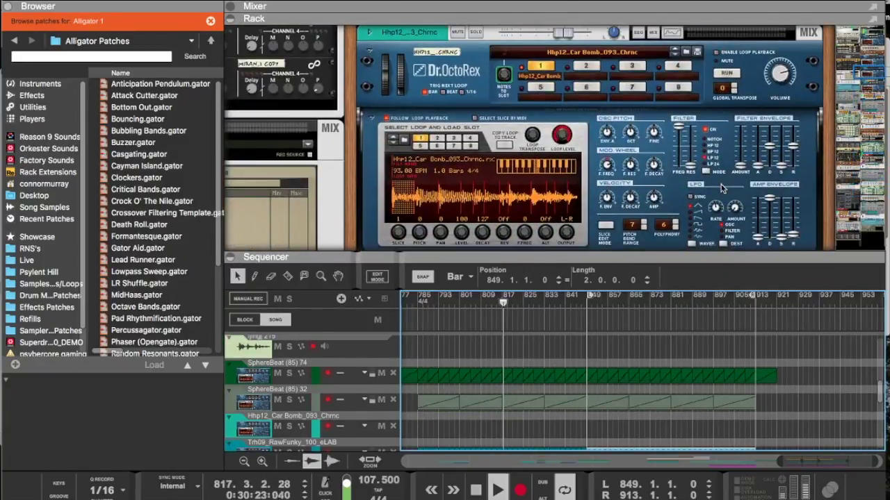
pyautogui.scroll(-6, 722, 188)
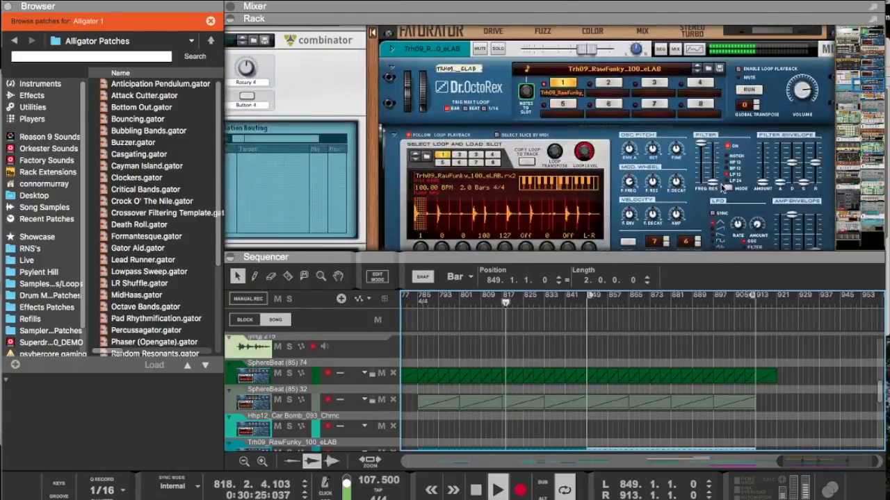
pyautogui.scroll(-5, 791, 111)
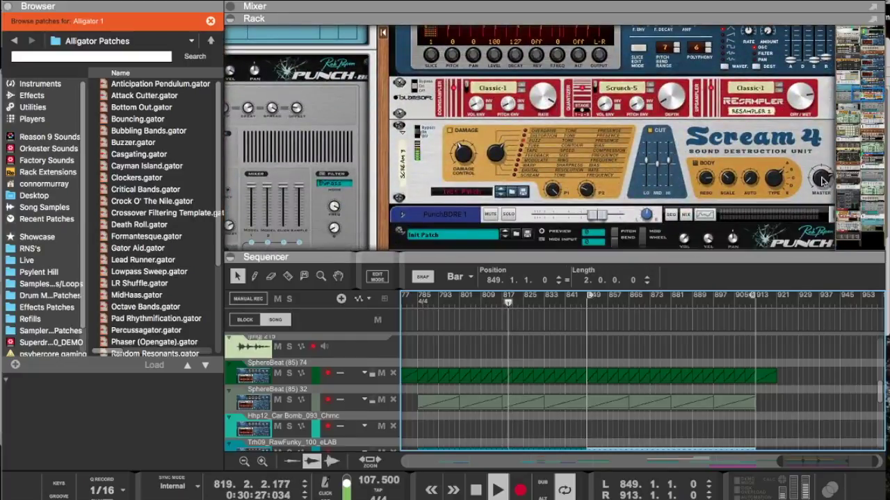
pyautogui.click(822, 179)
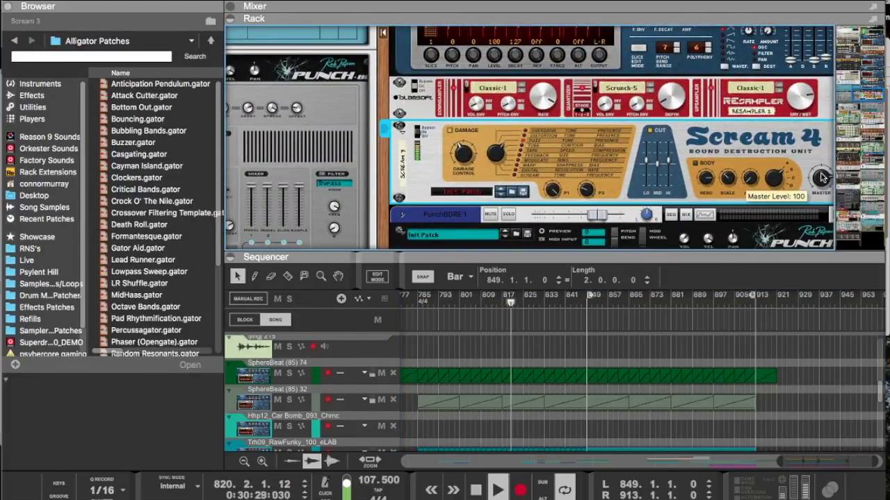
# Step: Select the darkstep track and bring up its Kong drum device in the rack
pyautogui.moveTo(761, 256); pyautogui.dragTo(745, 31)
pyautogui.scroll(6, 681, 174)
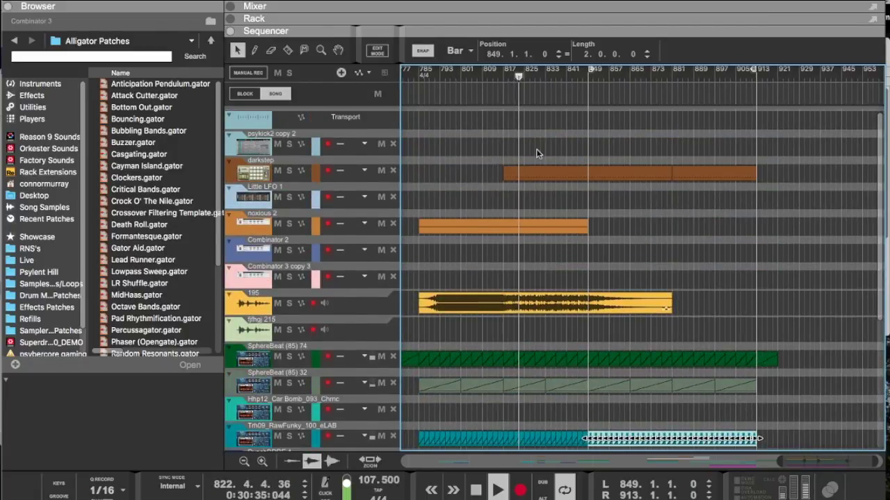
pyautogui.click(259, 178)
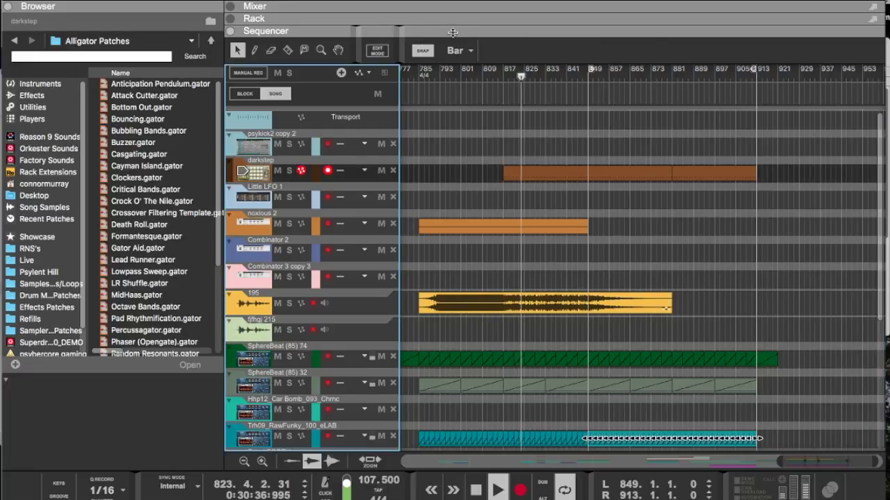
pyautogui.moveTo(452, 33); pyautogui.dragTo(386, 303)
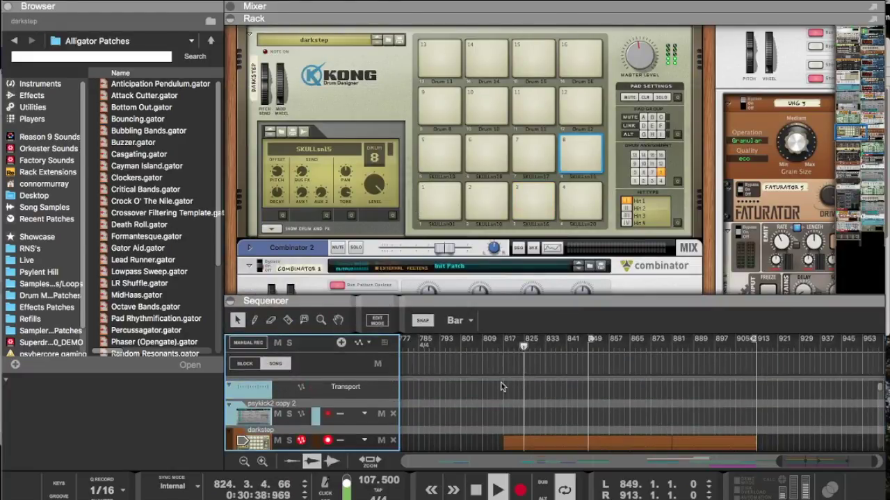
# Step: Rearrange the darkstep part from bar 817 to 929 using copied clips, with a 16-bar clip placed at bar 897
pyautogui.click(540, 432)
pyautogui.moveTo(713, 382); pyautogui.dragTo(531, 447)
pyautogui.scroll(-2, 583, 443)
pyautogui.moveTo(759, 415); pyautogui.dragTo(719, 415)
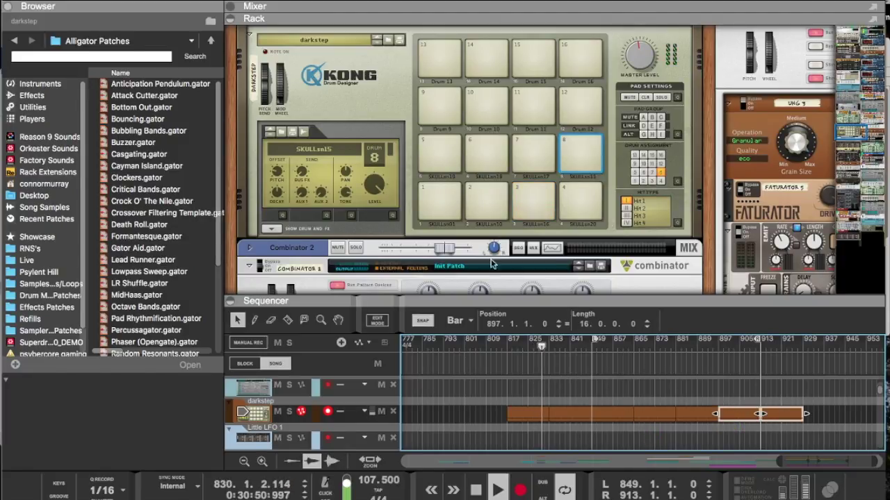
# Step: Add a CF-101 Chorus/Flanger effect to the darkstep Kong device
pyautogui.rightClick(311, 236)
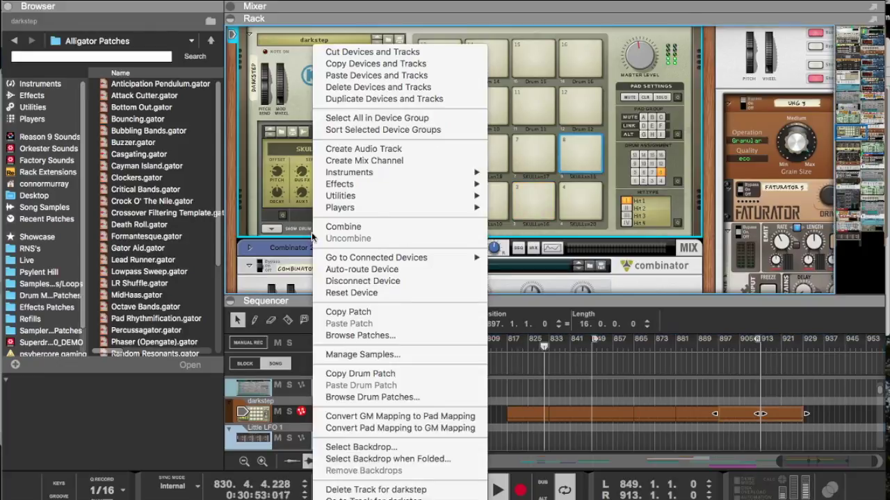
pyautogui.moveTo(362, 187)
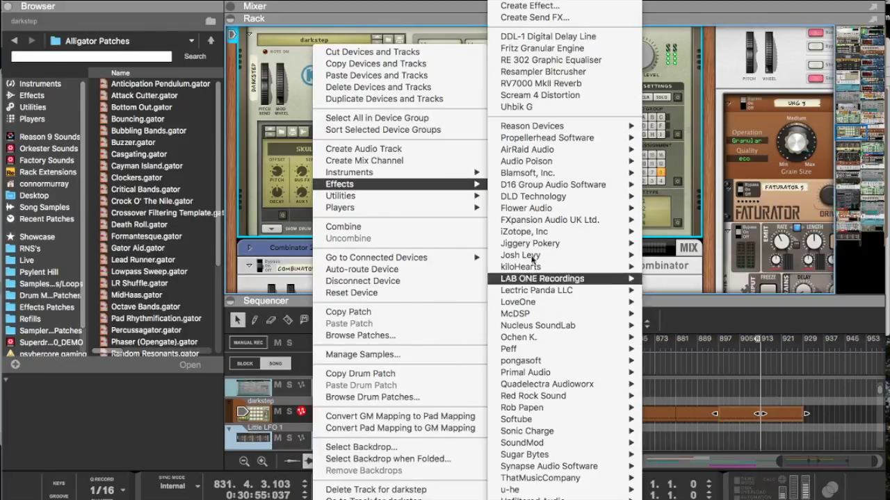
pyautogui.moveTo(527, 127)
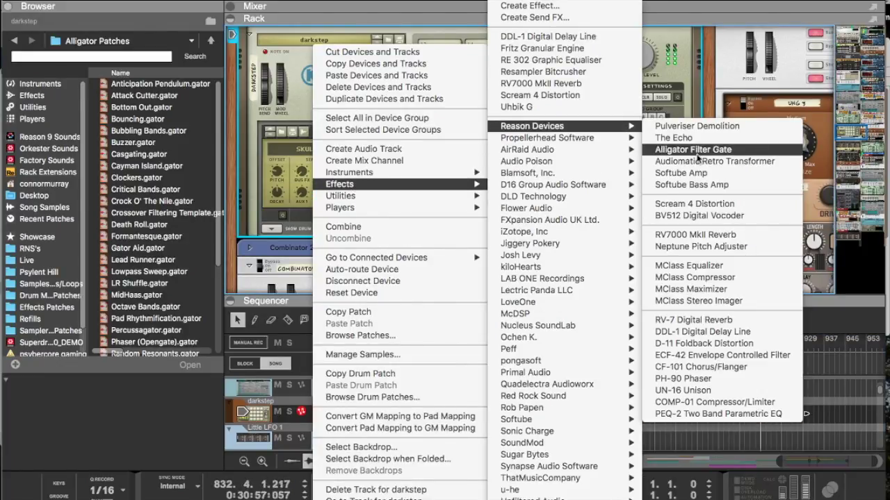
pyautogui.click(691, 367)
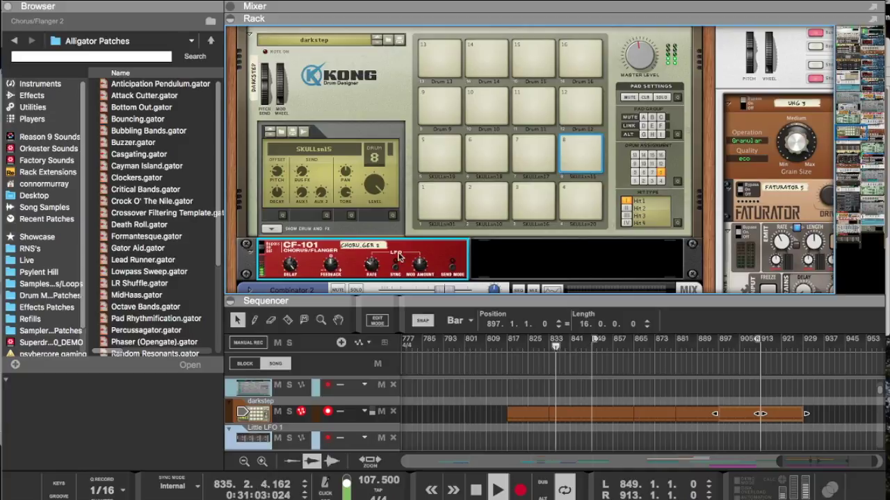
pyautogui.moveTo(420, 267)
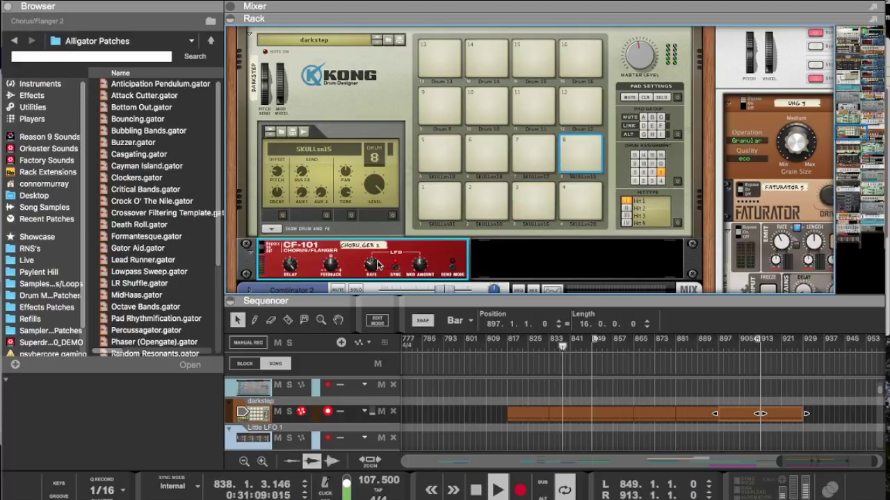
pyautogui.moveTo(377, 264)
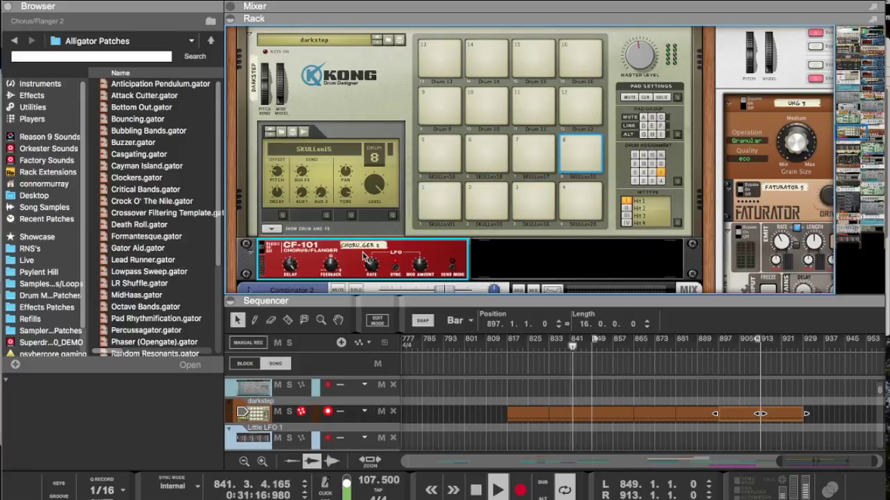
# Step: Set the dry/wet to 0% on the Fritz granular effect in the master section's insert chain
pyautogui.moveTo(538, 296); pyautogui.dragTo(543, 118)
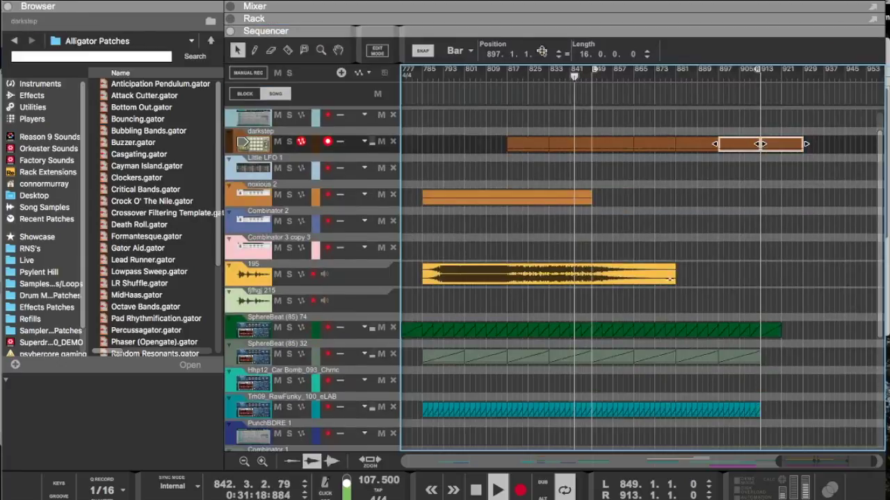
pyautogui.moveTo(544, 16); pyautogui.dragTo(498, 15)
pyautogui.scroll(-5, 433, 109)
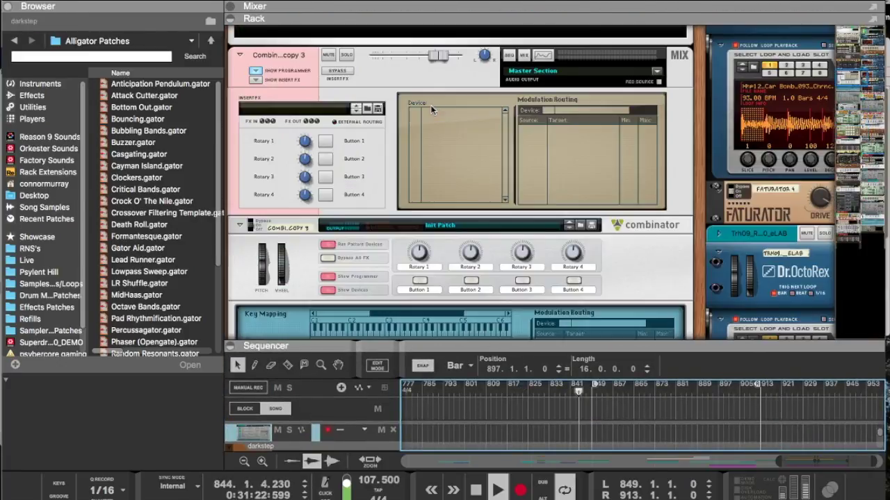
pyautogui.scroll(-10, 431, 109)
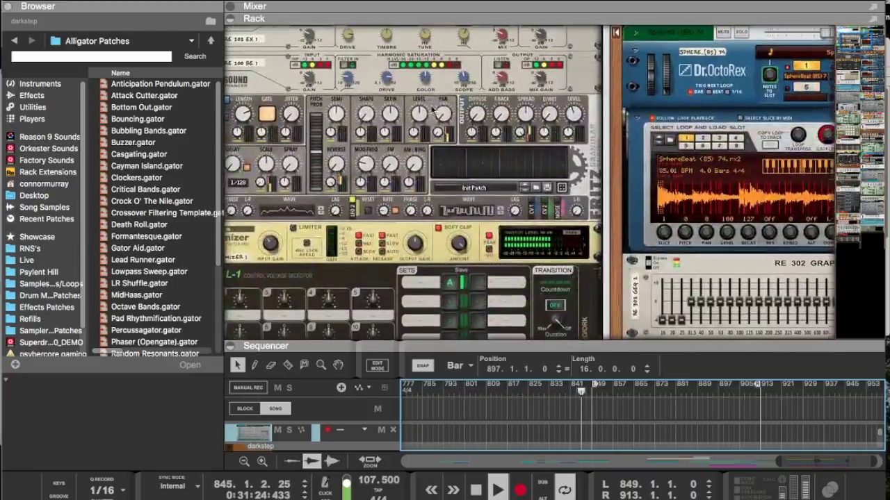
pyautogui.click(550, 107)
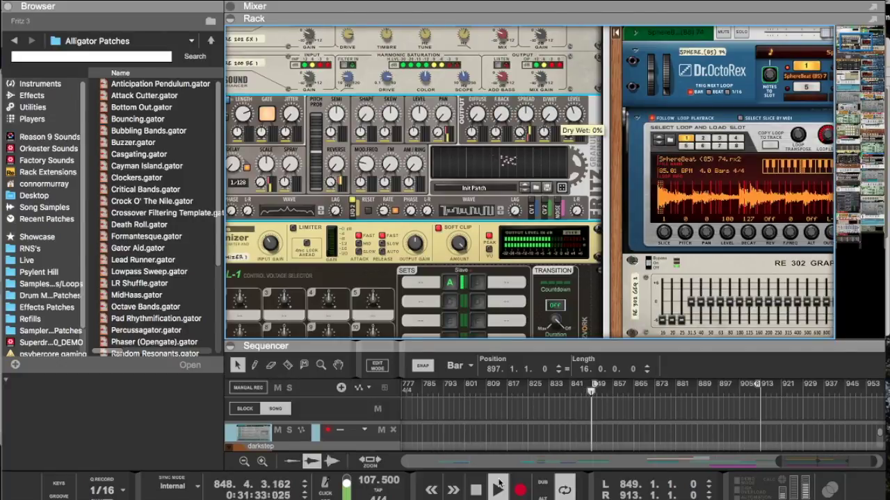
# Step: Switch off pattern steps 4 and 12 on the RPG-8 arpeggiator at the end of the rack
pyautogui.doubleClick(604, 345)
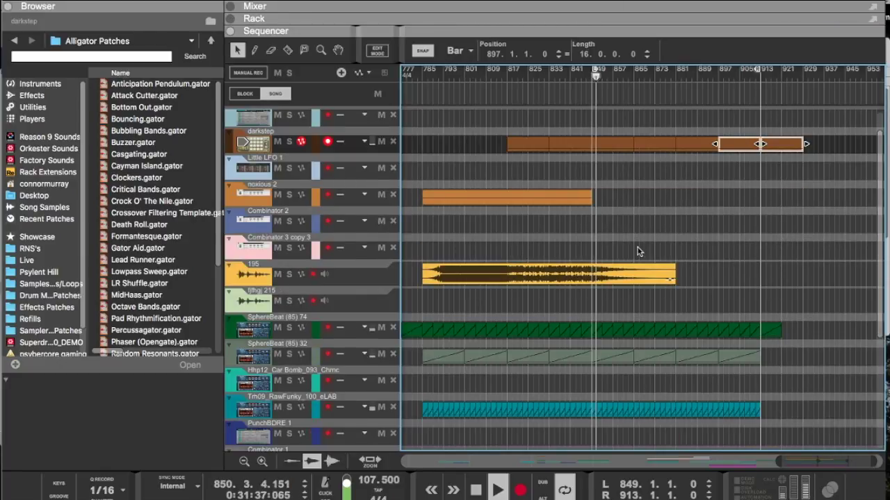
pyautogui.scroll(-5, 637, 248)
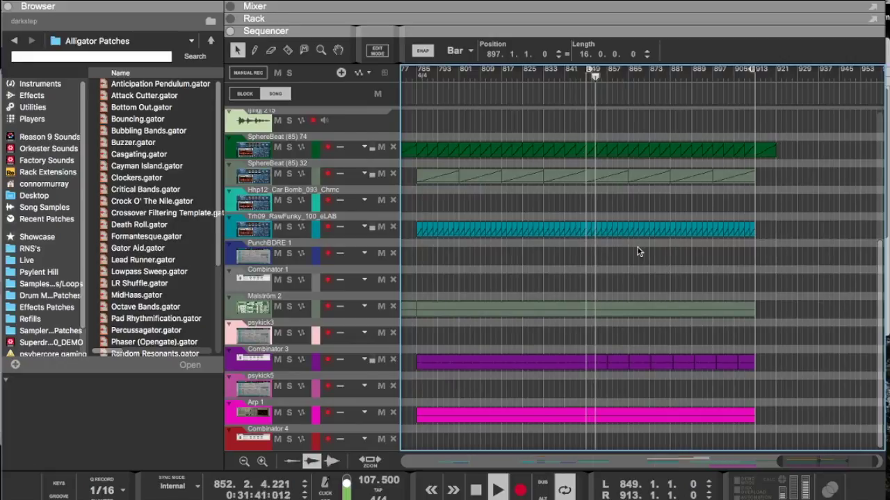
pyautogui.moveTo(649, 32); pyautogui.dragTo(619, 391)
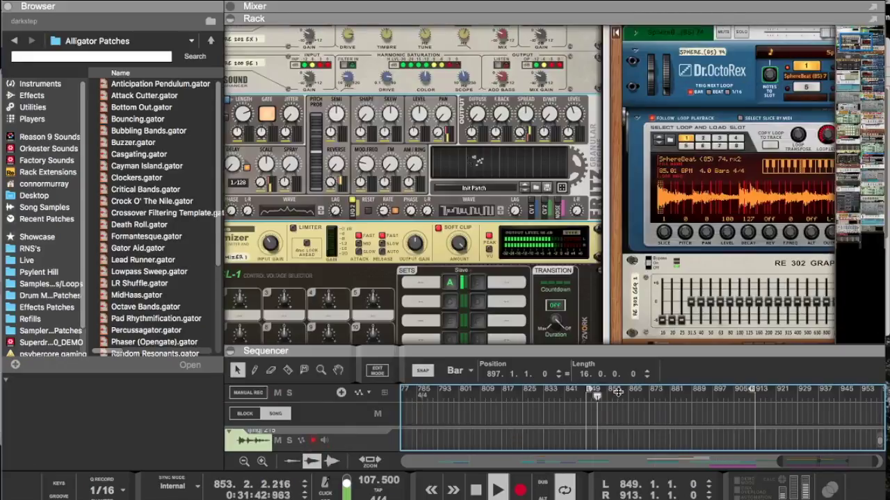
pyautogui.scroll(-5, 660, 279)
pyautogui.scroll(-15, 660, 279)
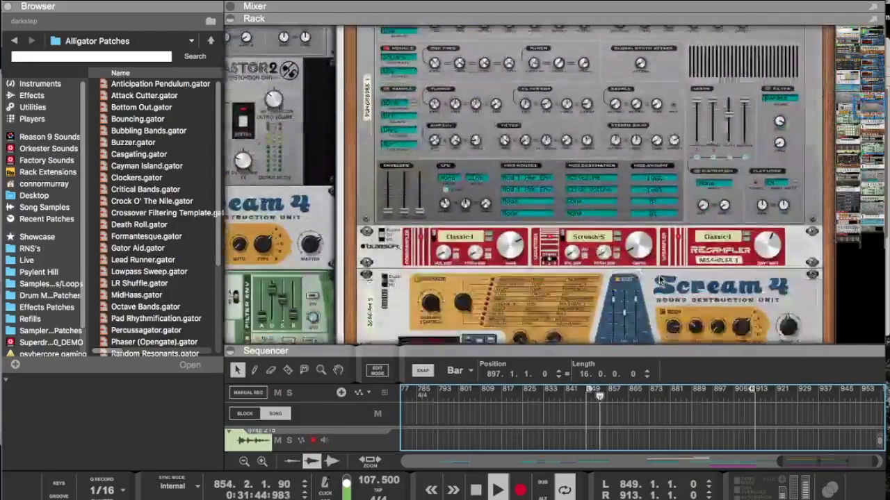
pyautogui.scroll(-15, 660, 280)
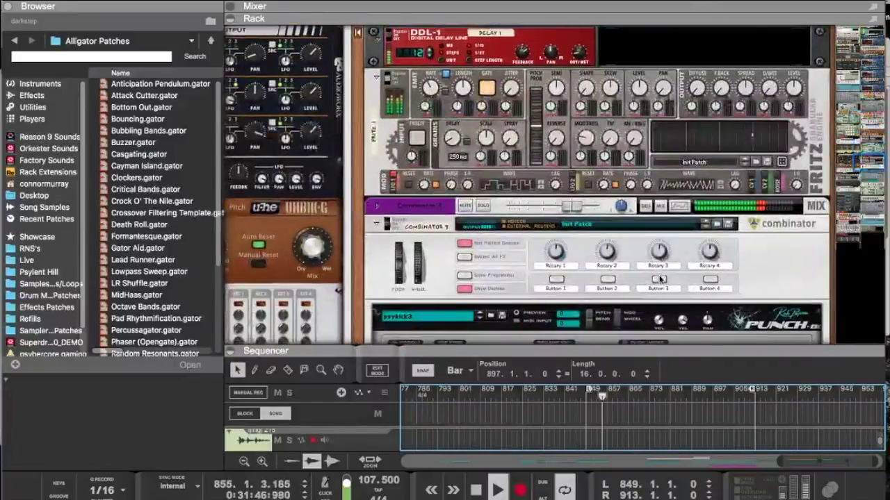
pyautogui.scroll(-10, 661, 278)
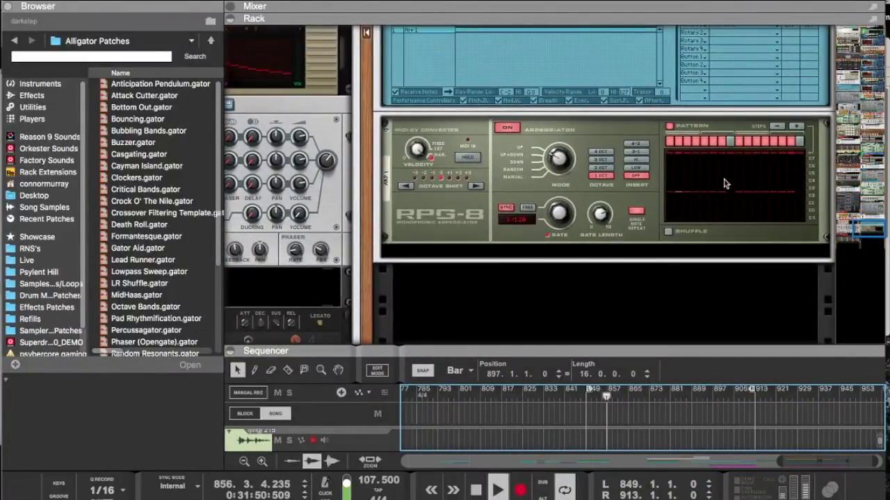
pyautogui.click(697, 142)
pyautogui.click(768, 142)
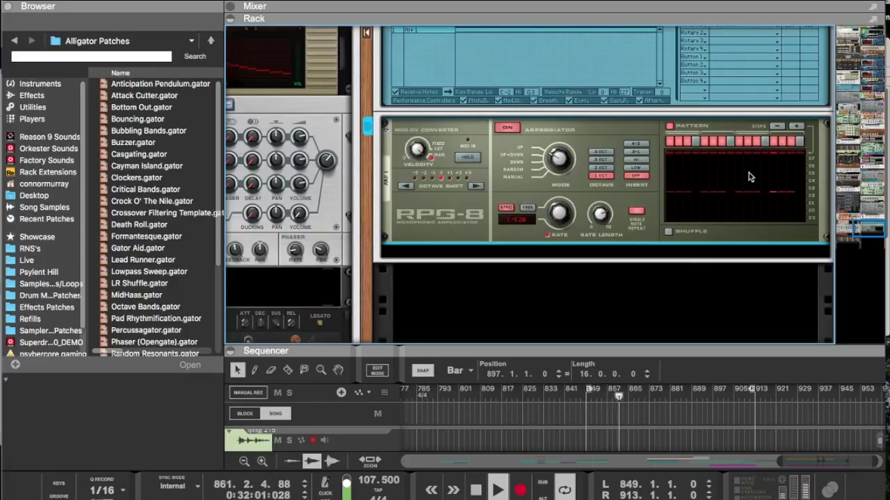
pyautogui.moveTo(671, 349); pyautogui.dragTo(687, 100)
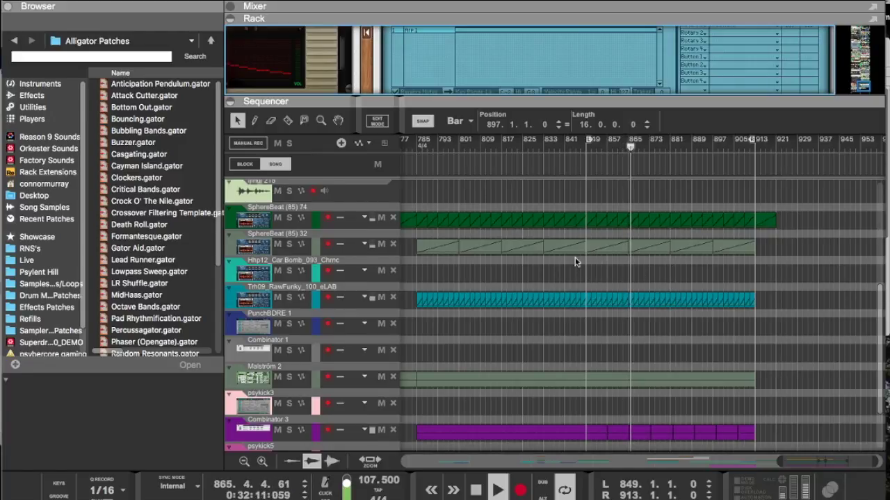
# Step: Switch to the web browser to check the Facebook event page, and return to Reason
pyautogui.hotkey('ctrl', 'Up')
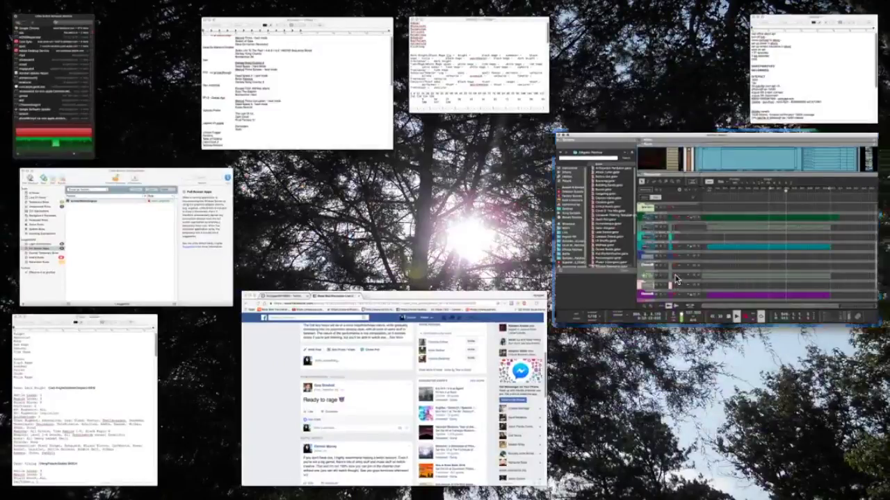
pyautogui.click(687, 319)
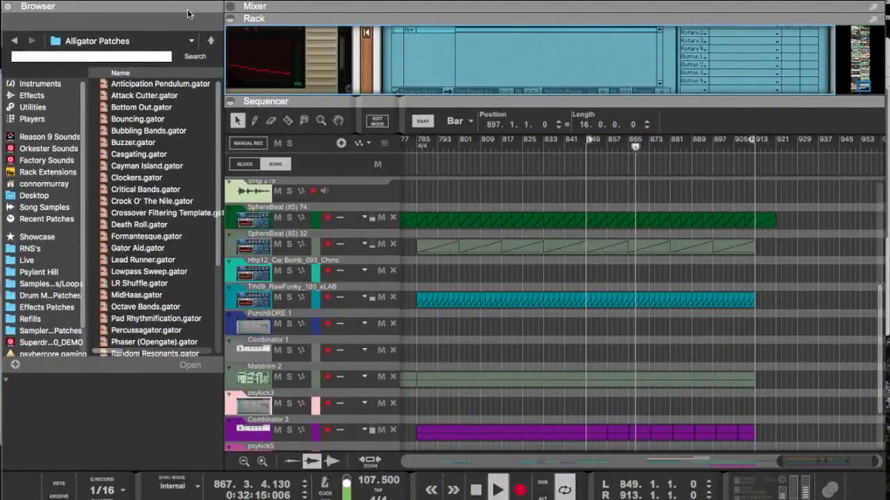
pyautogui.hotkey('ctrl', 'Up')
pyautogui.click(420, 373)
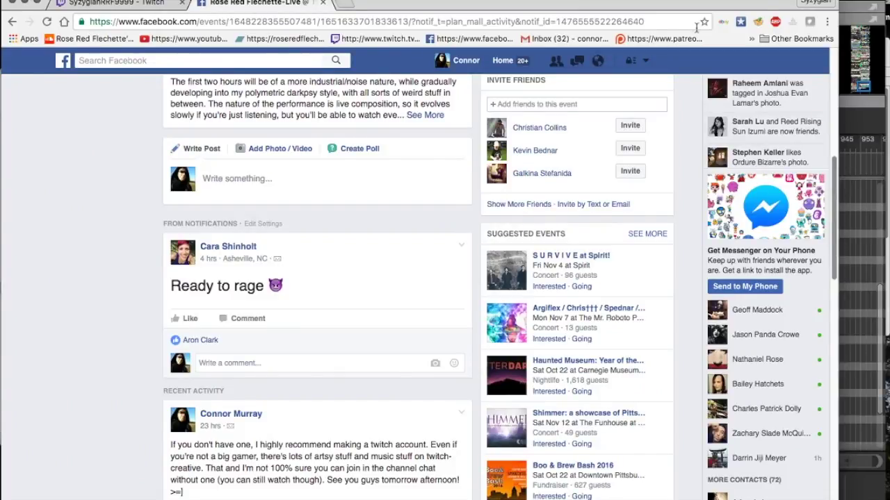
pyautogui.click(859, 4)
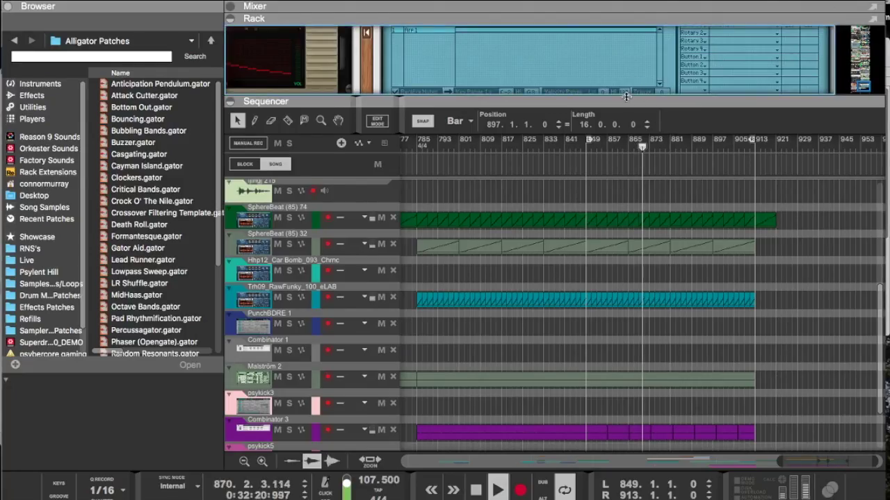
# Step: Add a u-he Uhbik-G grains and pitch effect after the Fritz granular effect in the master section's insert chain
pyautogui.moveTo(626, 97); pyautogui.dragTo(588, 395)
pyautogui.scroll(15, 489, 139)
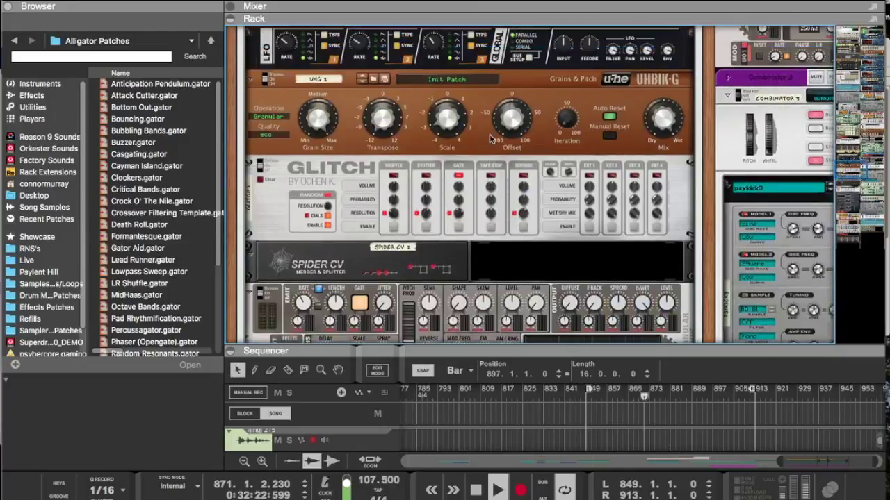
pyautogui.scroll(15, 490, 139)
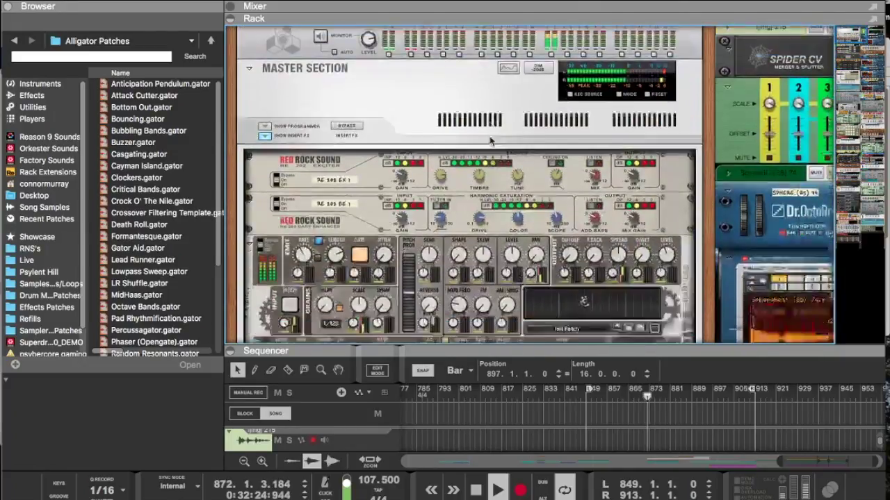
pyautogui.scroll(-3, 490, 141)
pyautogui.rightClick(452, 278)
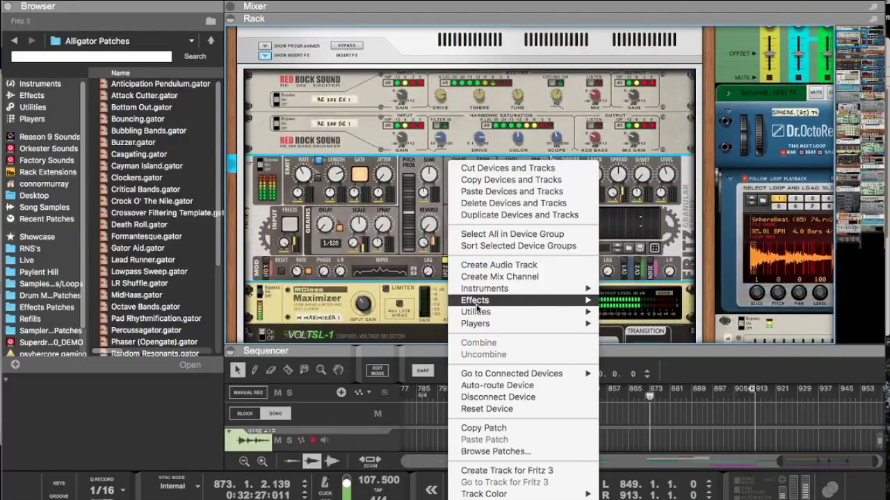
pyautogui.moveTo(479, 300)
pyautogui.click(633, 107)
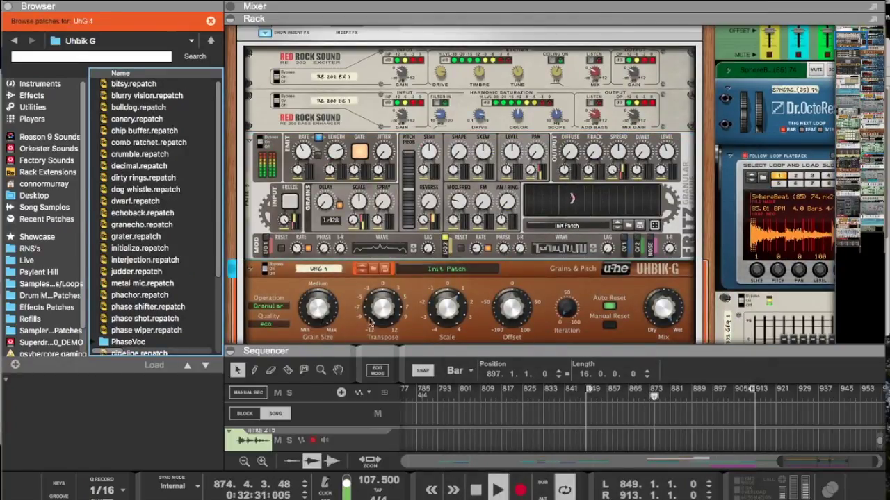
# Step: Lower the new Uhbik-G's transpose to about -6.7, adjust its scale, and set its grain size to about 4.3
pyautogui.moveTo(382, 320); pyautogui.dragTo(375, 362)
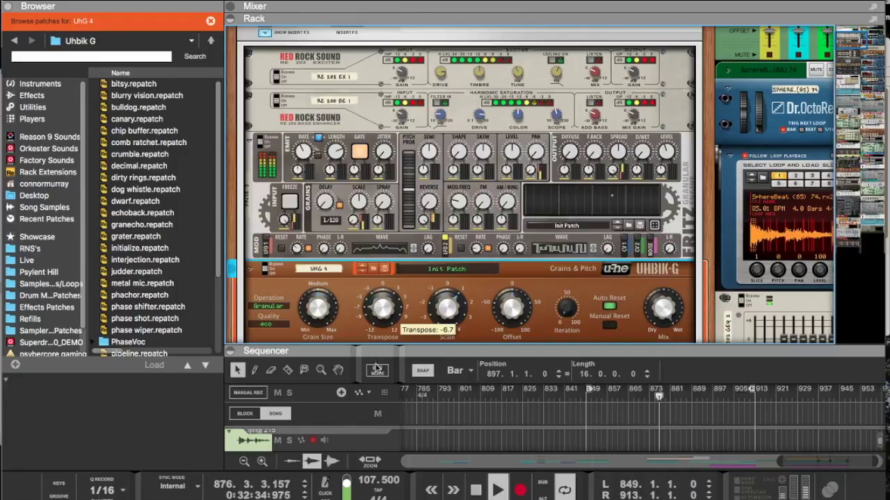
pyautogui.moveTo(452, 318)
pyautogui.moveTo(450, 317); pyautogui.dragTo(442, 303)
pyautogui.moveTo(318, 297); pyautogui.dragTo(324, 440)
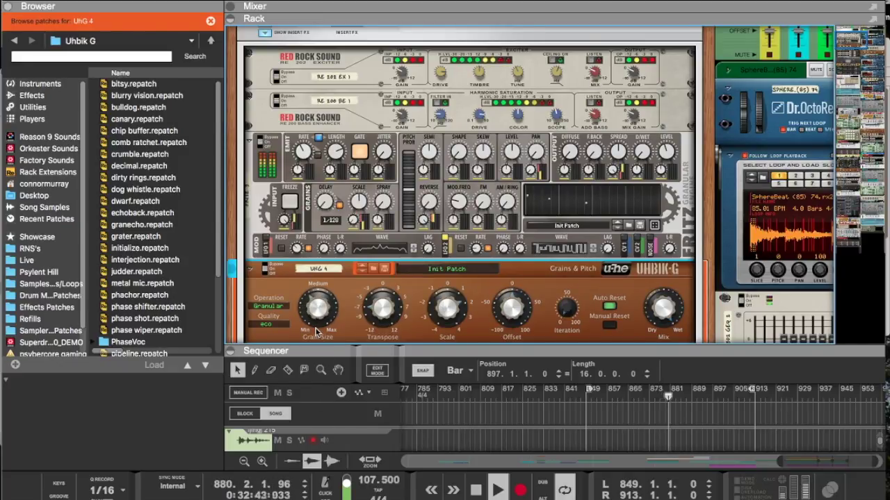
pyautogui.moveTo(456, 304); pyautogui.dragTo(452, 310)
pyautogui.moveTo(321, 307); pyautogui.dragTo(327, 372)
pyautogui.moveTo(306, 267); pyautogui.dragTo(295, 288)
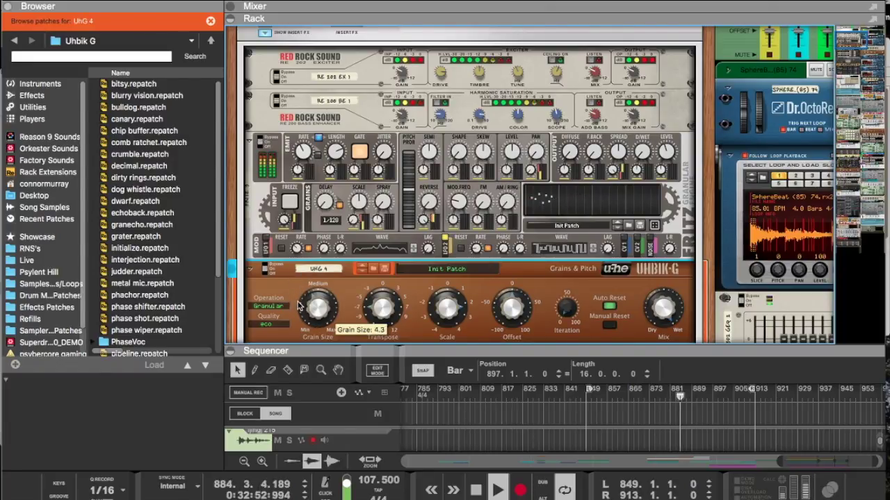
# Step: Try Uhbik-G transpose settings of -8.3 and -11.8 while readjusting its grain size and scale
pyautogui.moveTo(387, 314); pyautogui.dragTo(364, 319)
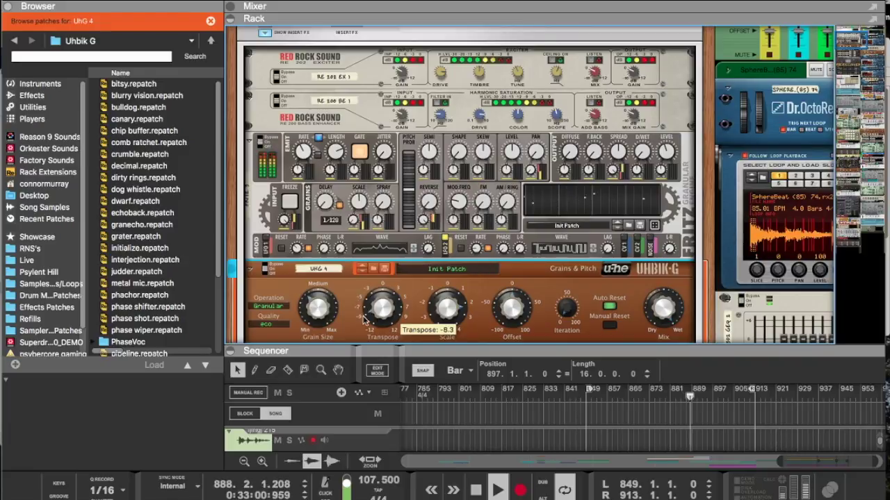
pyautogui.moveTo(318, 302); pyautogui.dragTo(310, 256)
pyautogui.moveTo(442, 309); pyautogui.dragTo(385, 450)
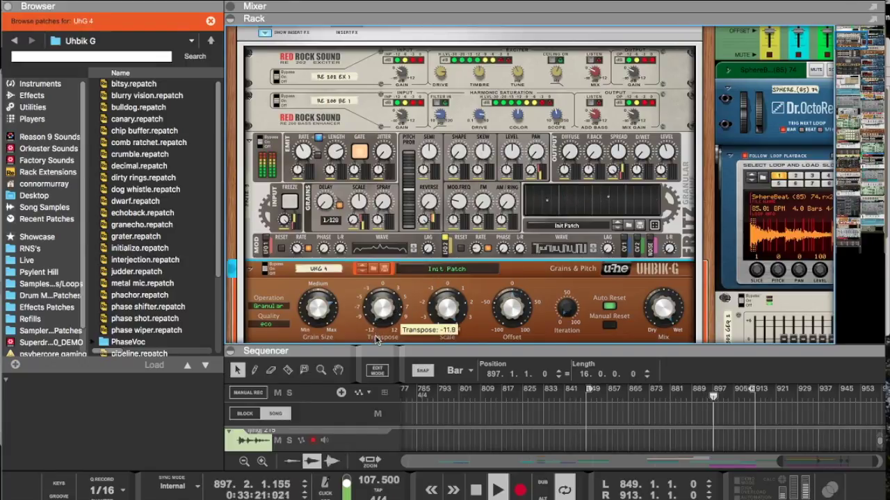
pyautogui.moveTo(376, 346); pyautogui.dragTo(364, 304)
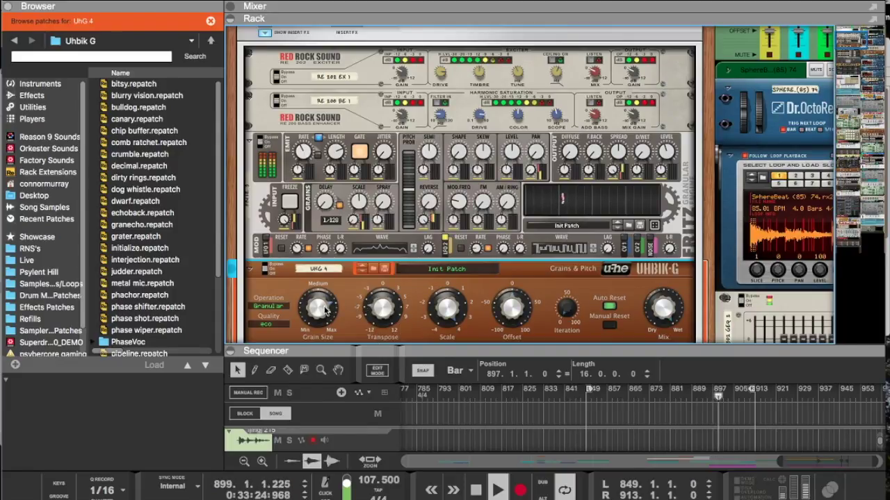
# Step: Try raising the dry/wet on the master section's Fritz granular effect to 46%
pyautogui.click(646, 155)
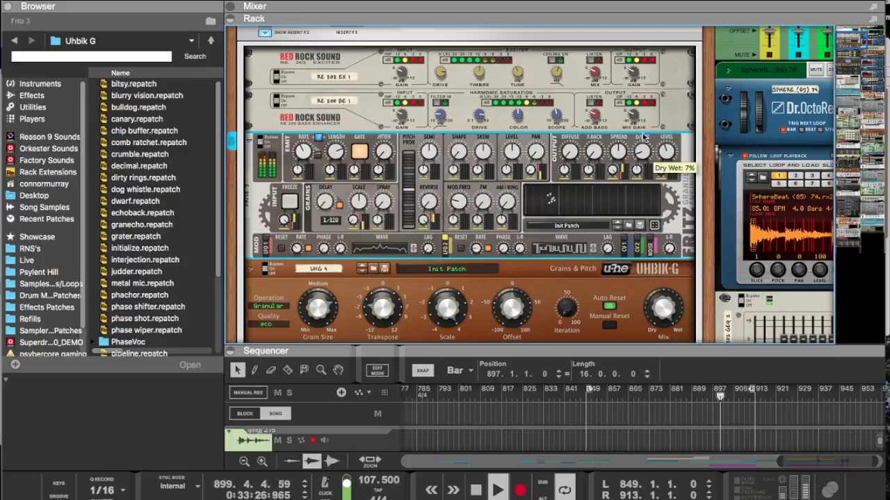
pyautogui.moveTo(633, 91); pyautogui.dragTo(632, 71)
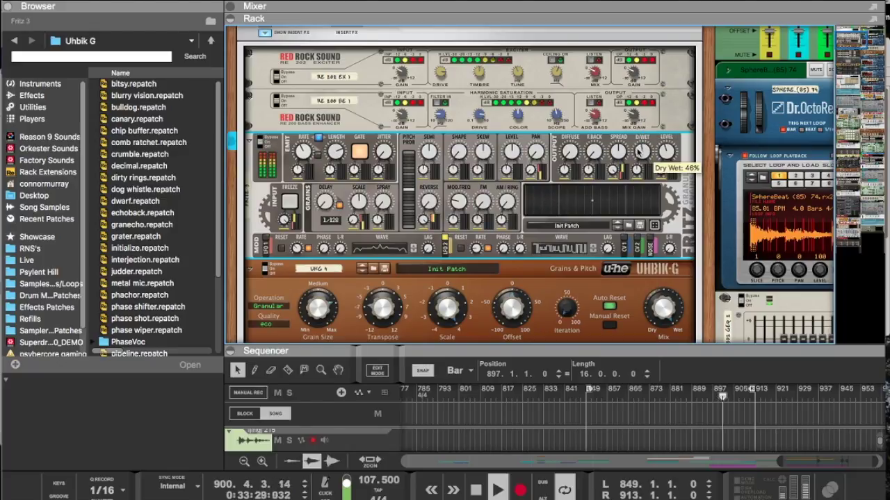
pyautogui.moveTo(638, 103); pyautogui.dragTo(628, 47)
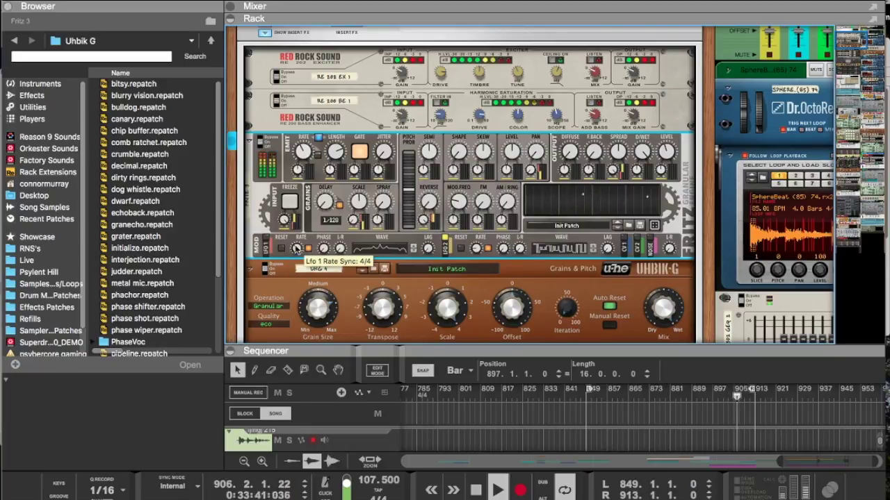
pyautogui.scroll(-1, 295, 243)
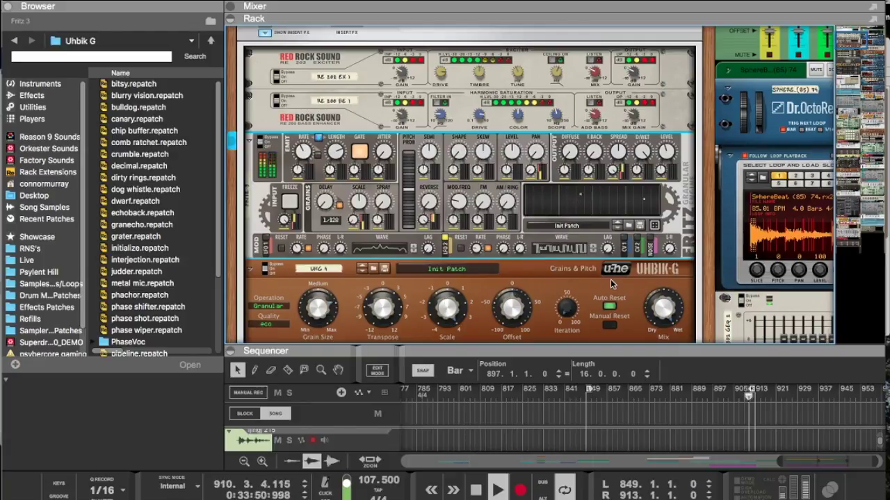
pyautogui.click(653, 301)
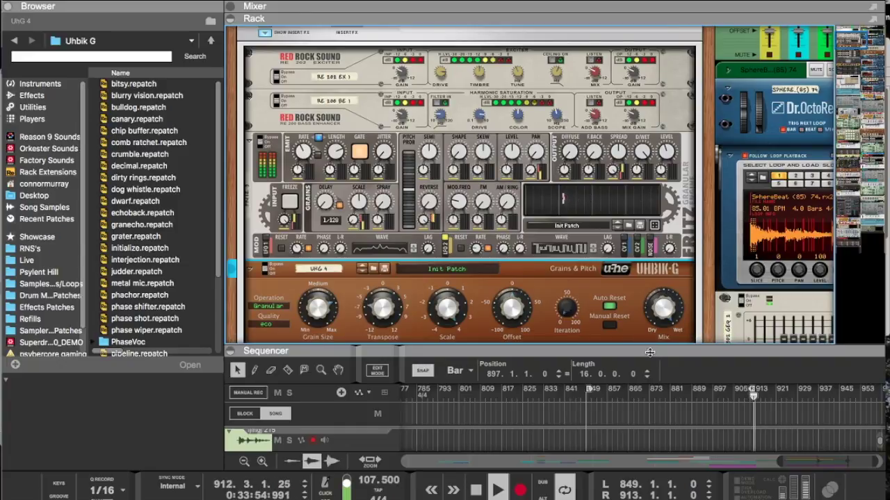
# Step: Join the eight Combinator 3 clips between bars 849 and 913 into one 64-bar clip
pyautogui.moveTo(649, 352); pyautogui.dragTo(650, 92)
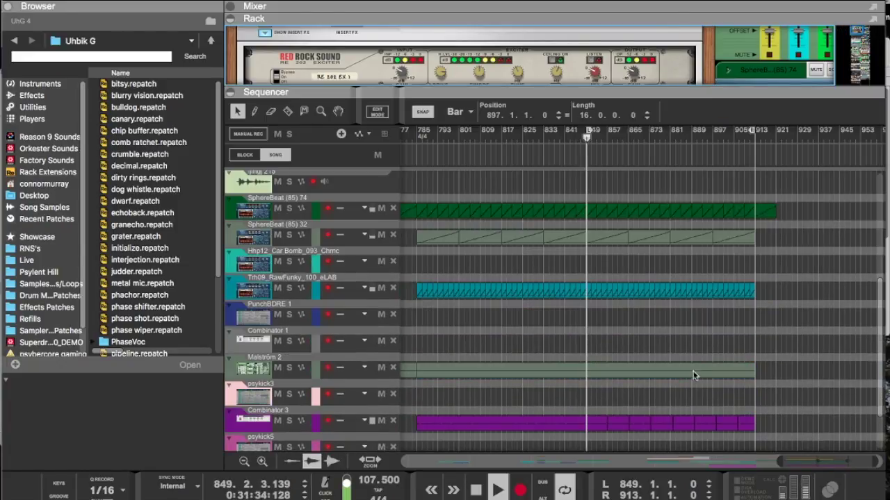
pyautogui.scroll(-4, 693, 375)
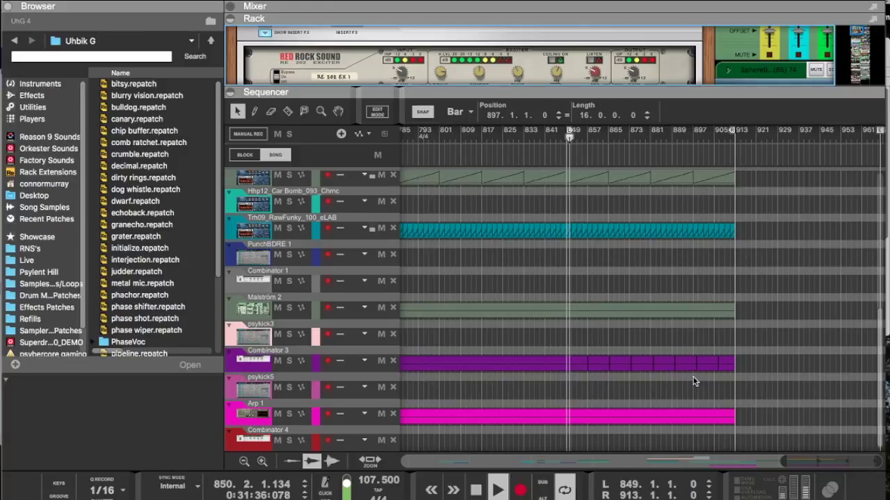
pyautogui.moveTo(736, 400); pyautogui.dragTo(572, 361)
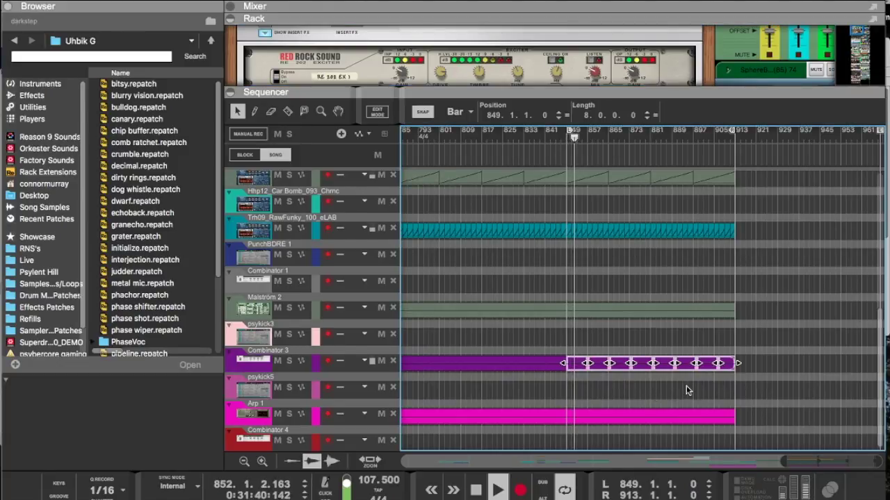
pyautogui.click(713, 389)
pyautogui.moveTo(600, 362); pyautogui.dragTo(572, 360)
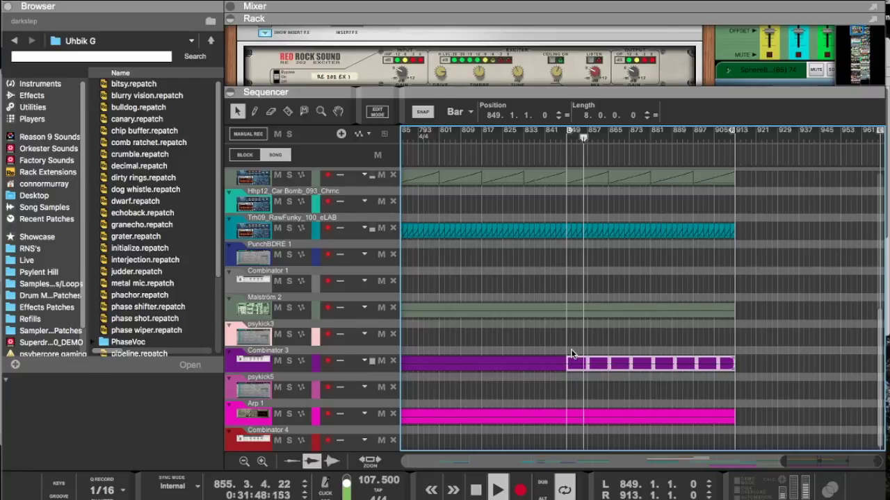
pyautogui.hotkey('ctrl', 'j')
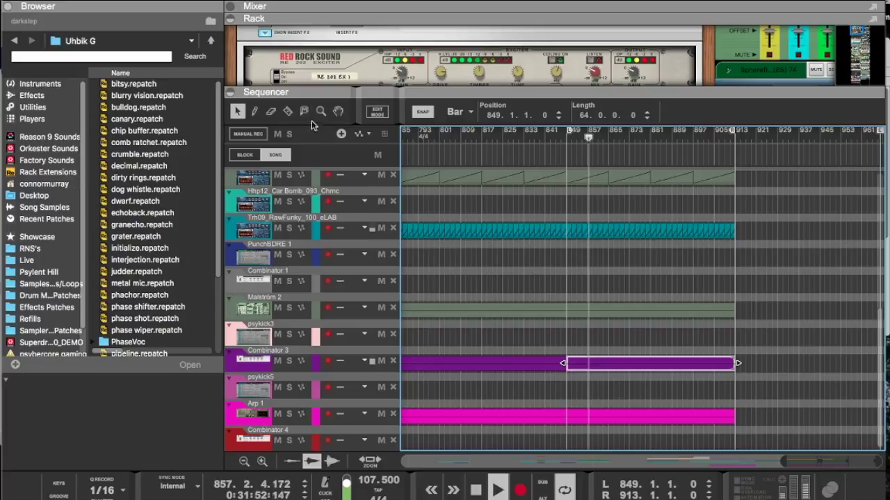
# Step: Split the joined Combinator 3 clip every eight bars from bar 857 onward with the Razor tool
pyautogui.click(288, 111)
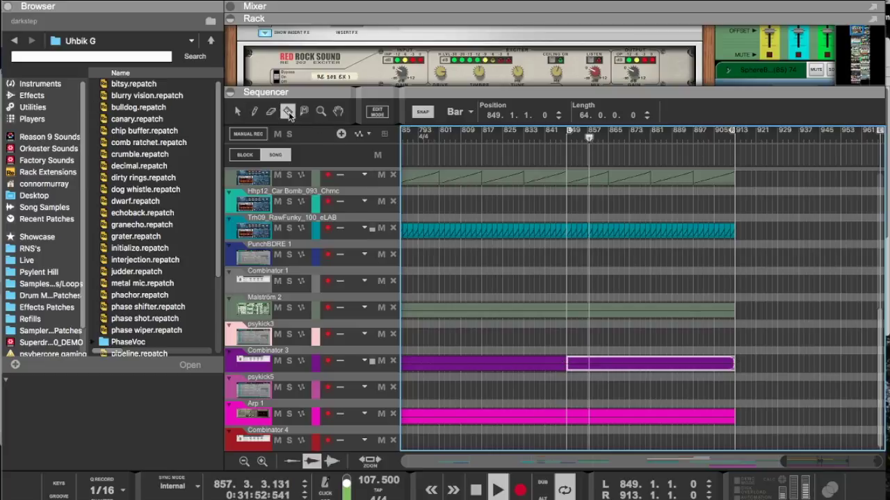
pyautogui.click(589, 363)
pyautogui.click(610, 364)
pyautogui.click(631, 363)
pyautogui.click(652, 364)
pyautogui.click(673, 364)
pyautogui.click(695, 363)
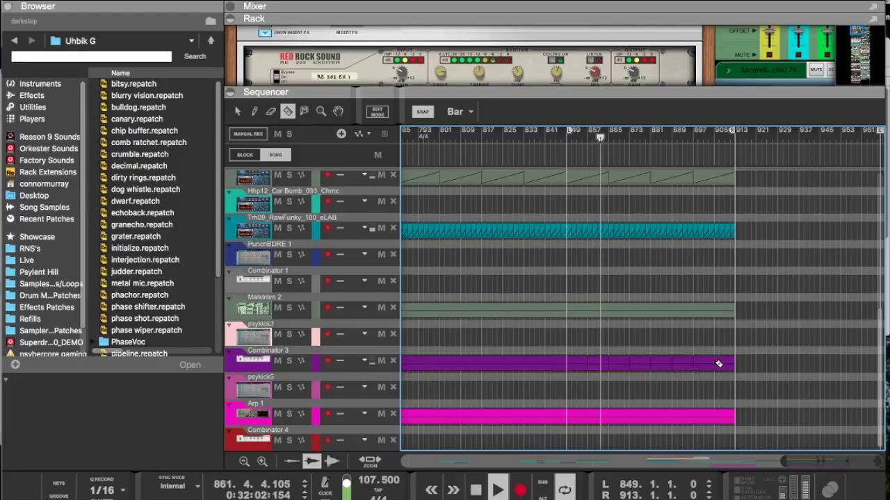
# Step: Set the snap value to 1/2 and try the Razor tool across the Combinator 3 clips from bar 859.3
pyautogui.click(456, 111)
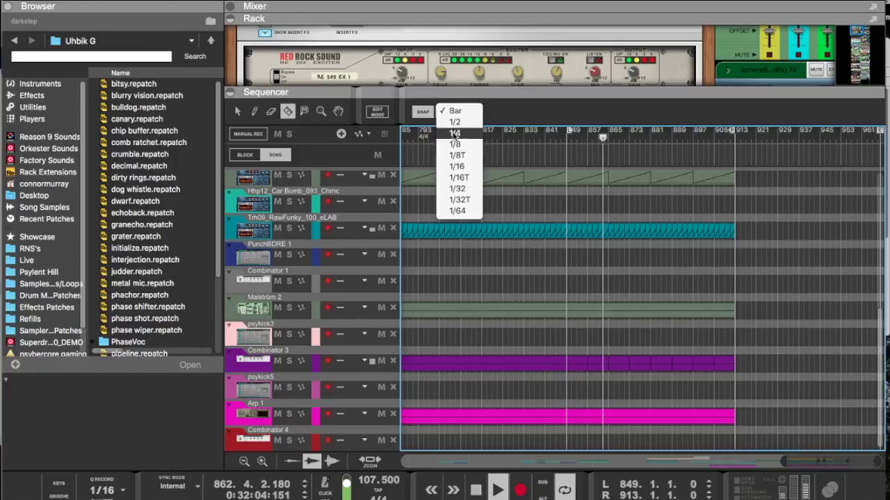
pyautogui.click(454, 122)
pyautogui.moveTo(666, 360); pyautogui.dragTo(596, 356)
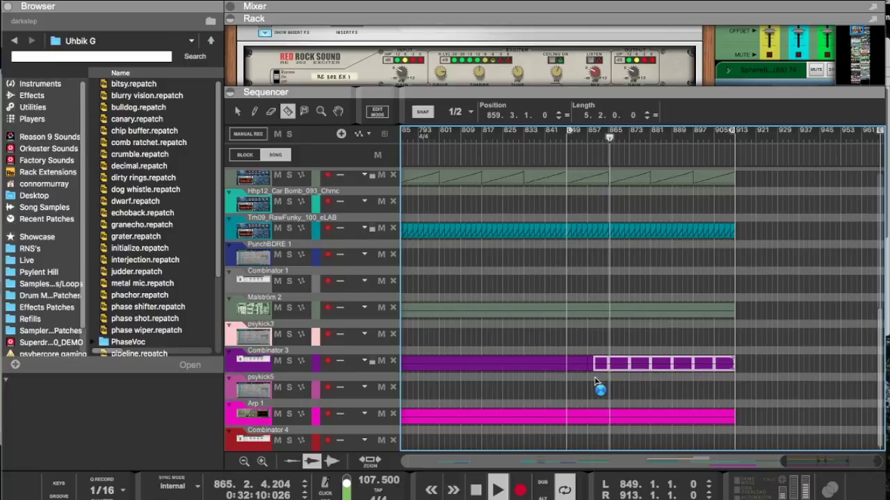
pyautogui.click(596, 380)
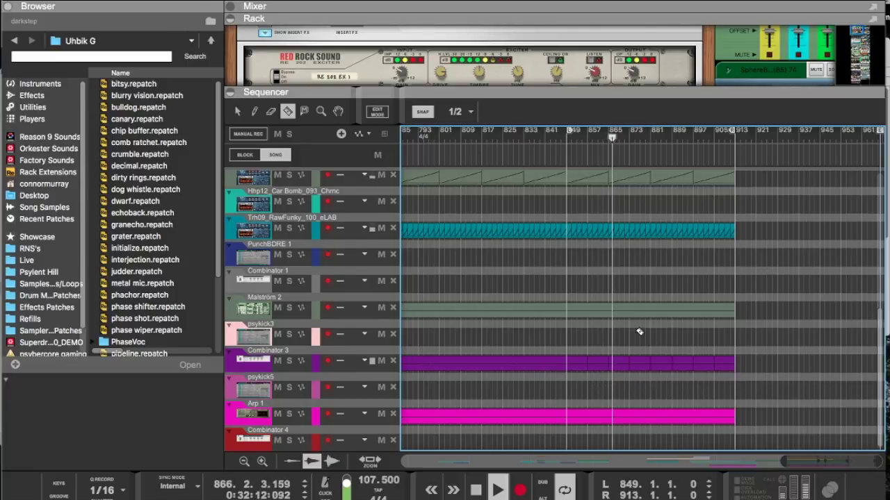
# Step: Shift the Combinator 3 clips from bar 857 successively later to leave half-bar gaps, and trim the last to end at bar 913
pyautogui.click(237, 111)
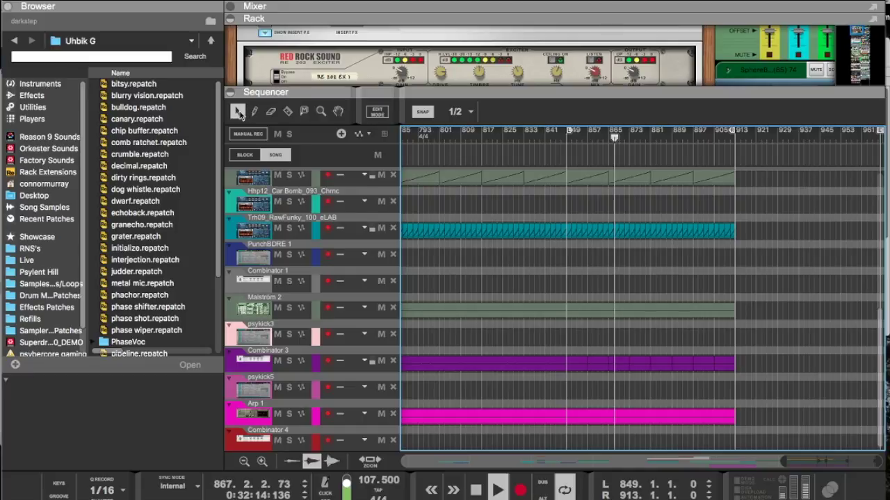
pyautogui.moveTo(735, 357); pyautogui.dragTo(595, 359)
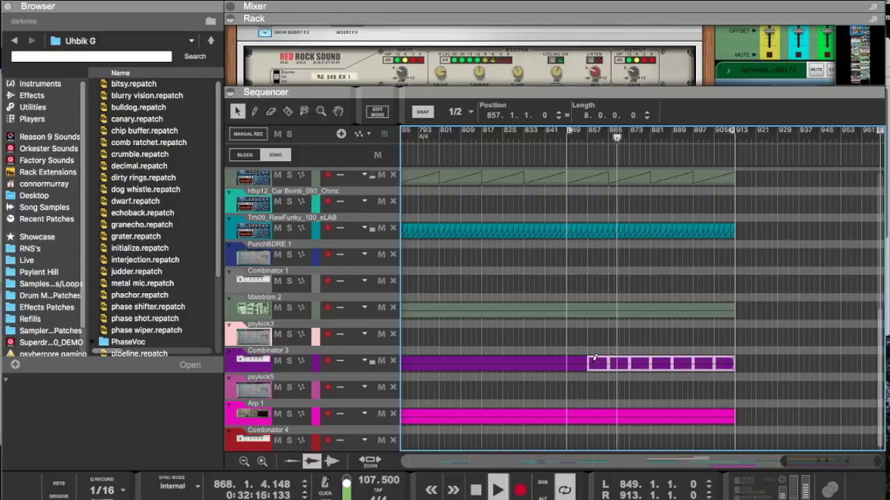
pyautogui.press('super+Right')
pyautogui.moveTo(756, 393); pyautogui.dragTo(622, 357)
pyautogui.moveTo(752, 400); pyautogui.dragTo(623, 354)
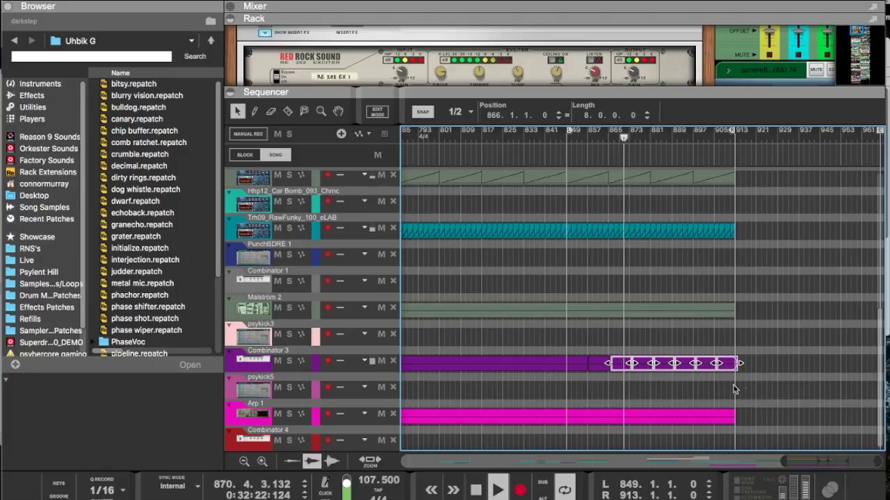
pyautogui.moveTo(744, 394); pyautogui.dragTo(637, 348)
pyautogui.moveTo(748, 388); pyautogui.dragTo(653, 356)
pyautogui.moveTo(749, 390); pyautogui.dragTo(685, 355)
pyautogui.moveTo(754, 399); pyautogui.dragTo(713, 351)
pyautogui.moveTo(758, 389); pyautogui.dragTo(733, 358)
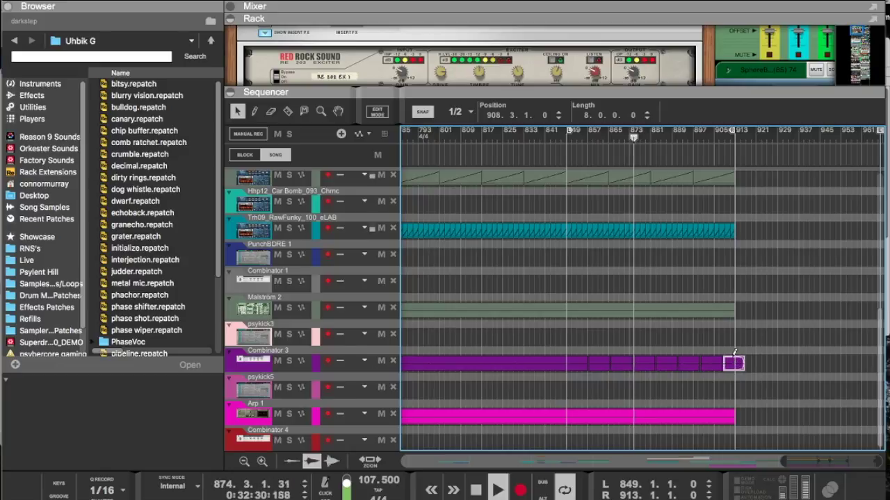
pyautogui.moveTo(748, 363); pyautogui.dragTo(739, 360)
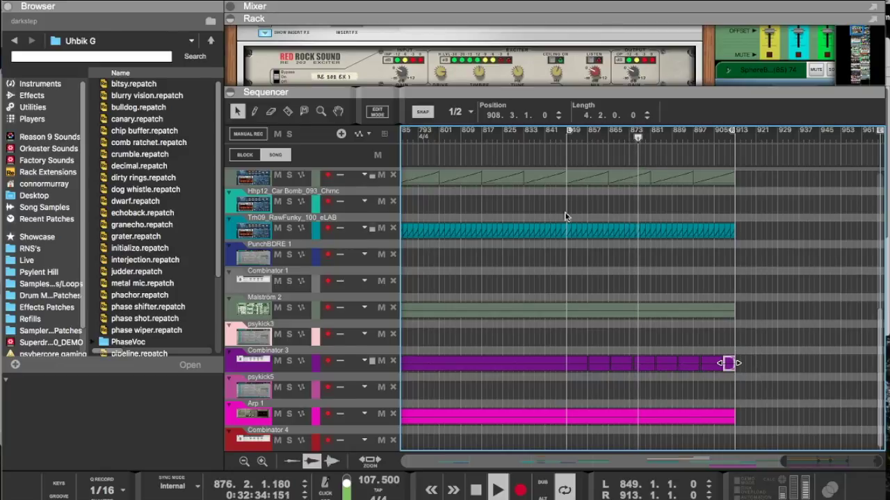
# Step: Delete the SphereBeat (85) 32 clips from bar 849 to bar 913
pyautogui.scroll(5, 567, 217)
pyautogui.moveTo(779, 363); pyautogui.dragTo(576, 327)
pyautogui.press('Delete')
pyautogui.click(595, 245)
pyautogui.press('Delete')
pyautogui.scroll(-5, 595, 244)
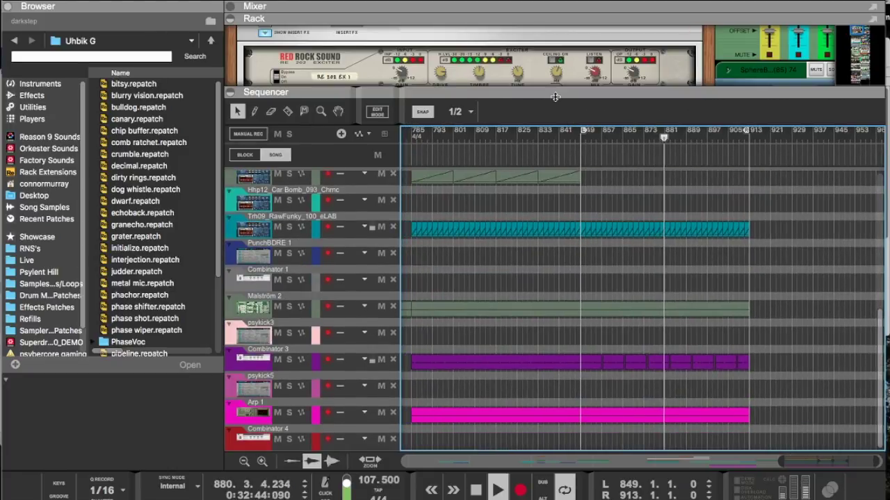
# Step: Set the dry/wet on the master section's Fritz granular effect to 0% and enlarge the sequencer area again
pyautogui.moveTo(556, 93); pyautogui.dragTo(552, 284)
pyautogui.scroll(-4, 574, 224)
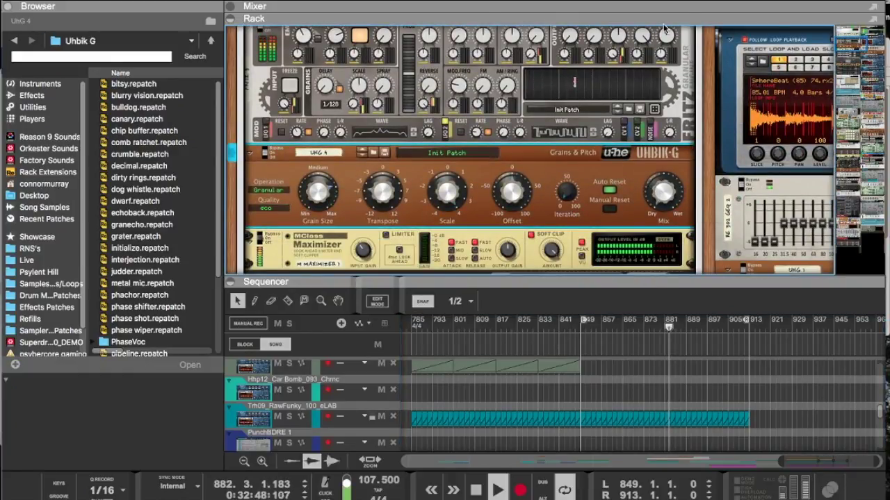
pyautogui.click(641, 36)
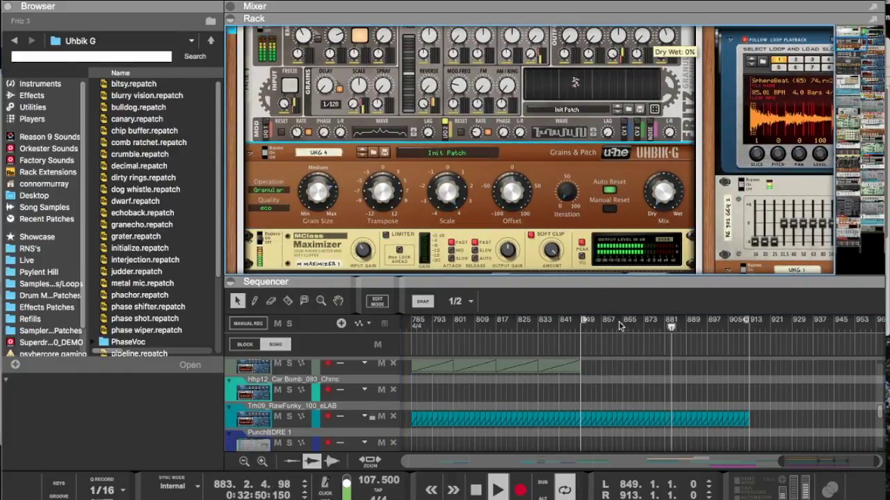
pyautogui.moveTo(615, 279); pyautogui.dragTo(616, 31)
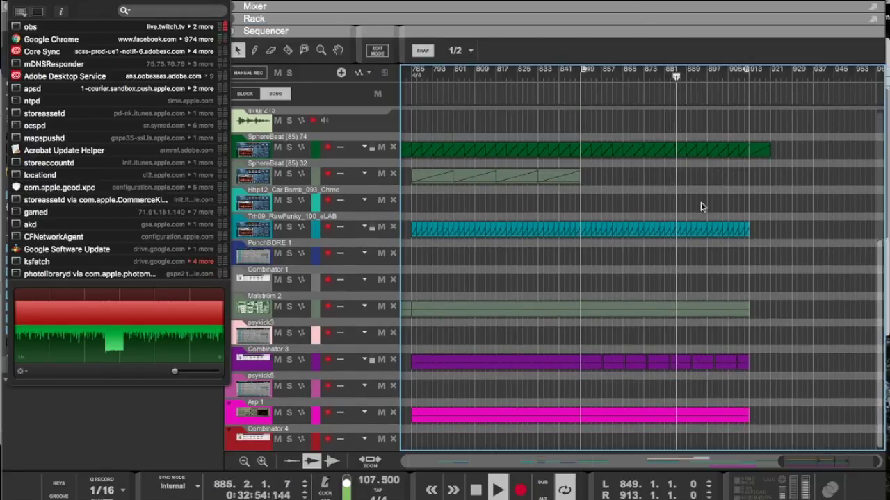
pyautogui.moveTo(646, 24); pyautogui.dragTo(633, 61)
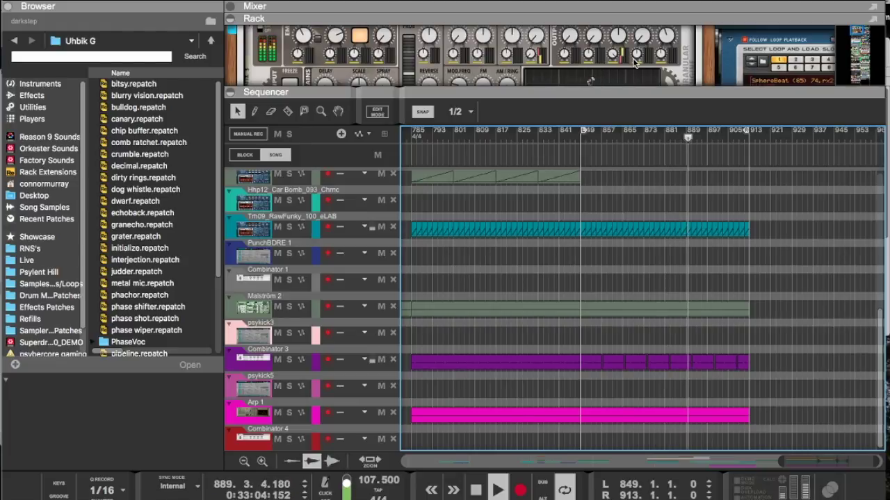
pyautogui.scroll(10, 615, 248)
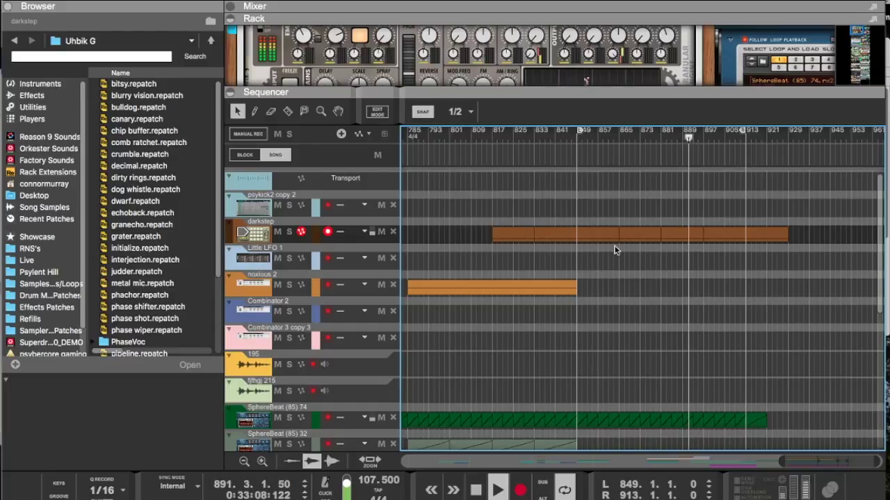
pyautogui.scroll(-10, 614, 251)
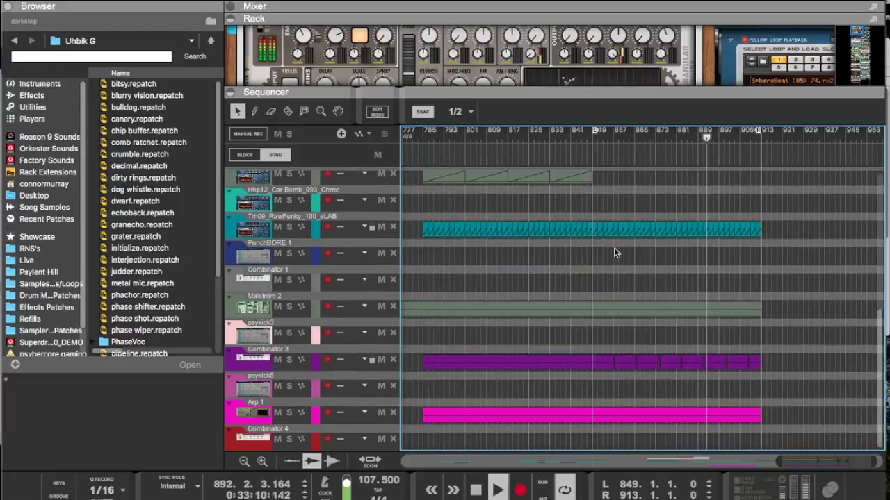
pyautogui.scroll(3, 615, 252)
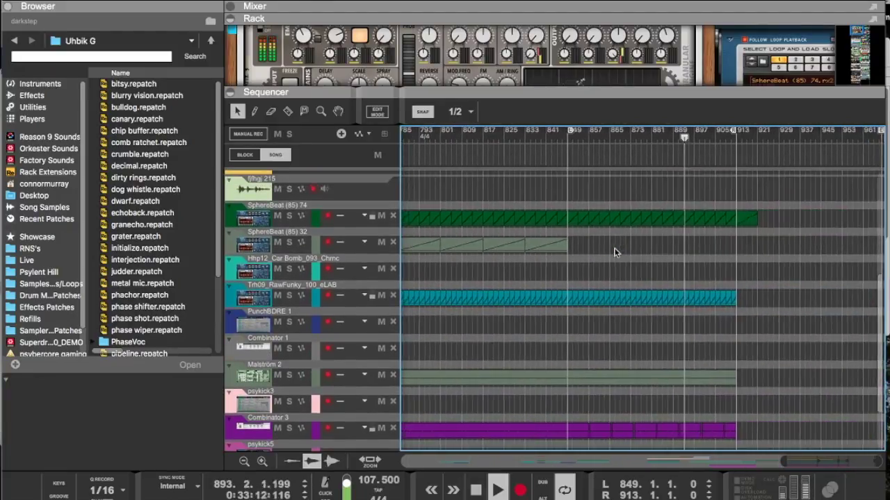
pyautogui.scroll(2, 614, 252)
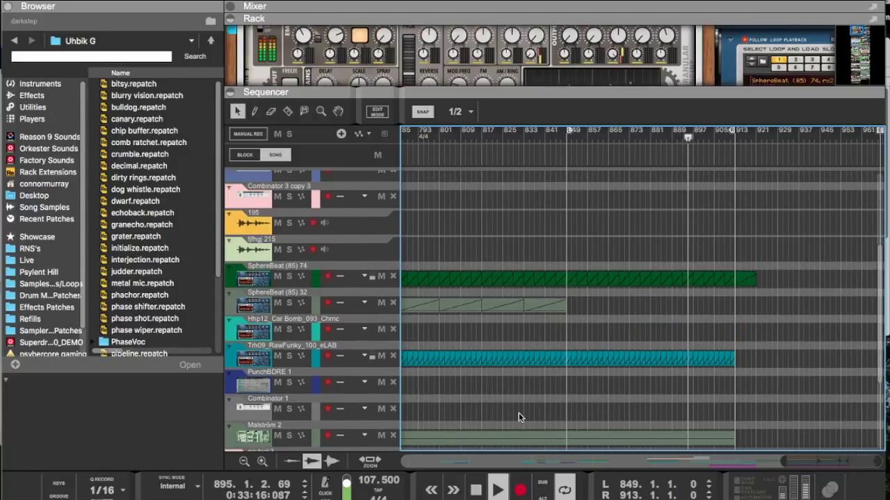
pyautogui.scroll(-5, 543, 376)
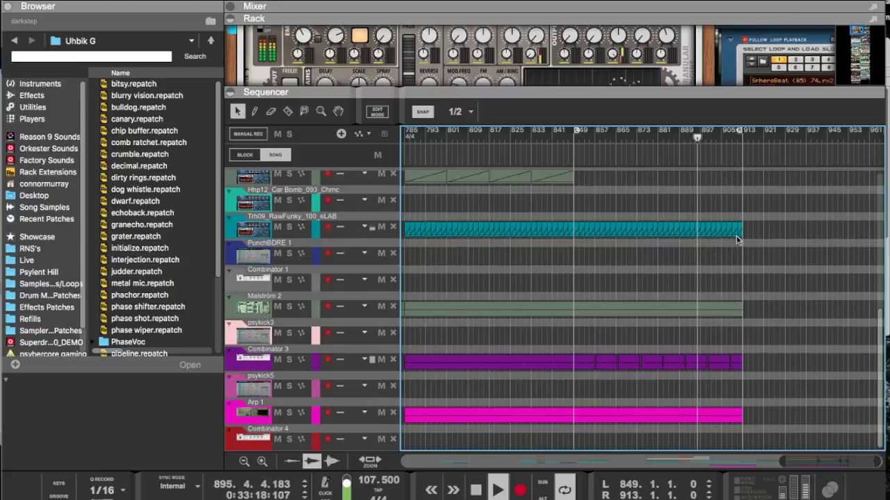
pyautogui.click(835, 131)
pyautogui.moveTo(835, 131); pyautogui.dragTo(883, 130)
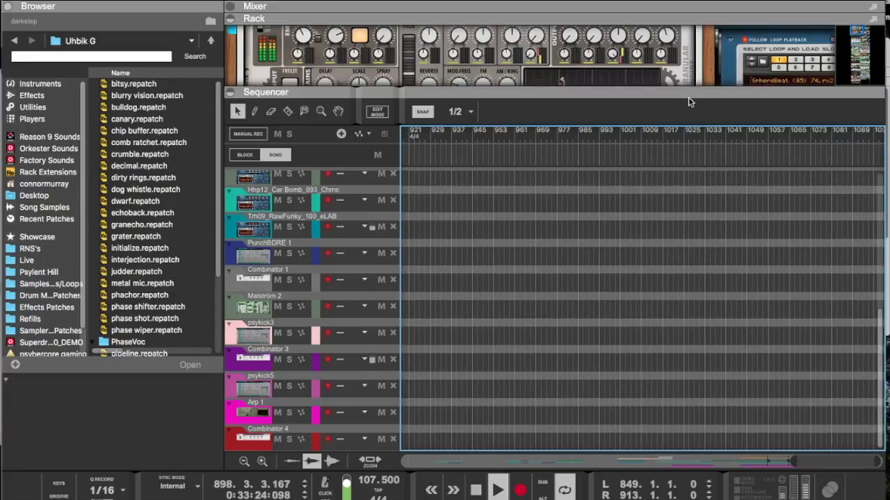
# Step: Enlarge the sequencer area and continue the Arp 1 track past bar 913 with copies of its 64-bar clip
pyautogui.press('F7')
pyautogui.hscroll(-10, 633, 308)
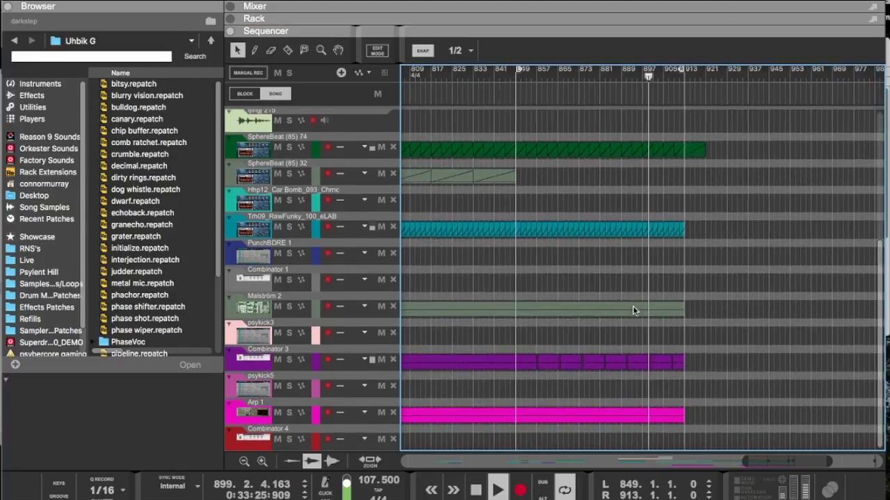
pyautogui.moveTo(714, 408); pyautogui.dragTo(858, 428)
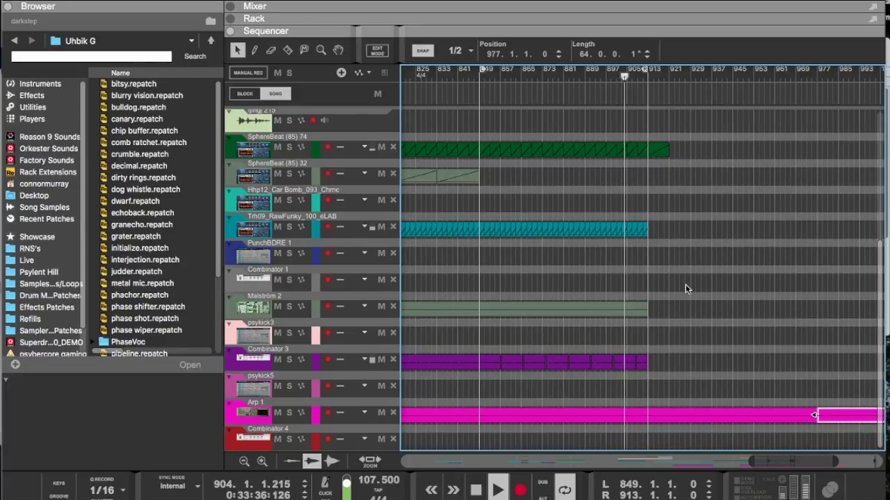
pyautogui.hscroll(10, 685, 285)
pyautogui.moveTo(597, 410); pyautogui.dragTo(617, 425)
pyautogui.hscroll(-3, 763, 422)
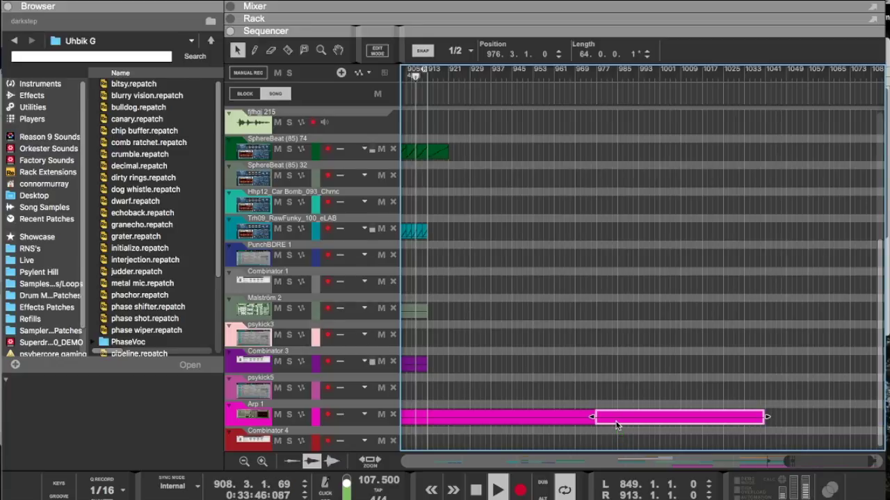
# Step: Undo the off-grid Arp 1 clip placement, set the snap value to Bar, and copy the clip from bar 913 to bar 977
pyautogui.hotkey('ctrl', 'z')
pyautogui.click(456, 51)
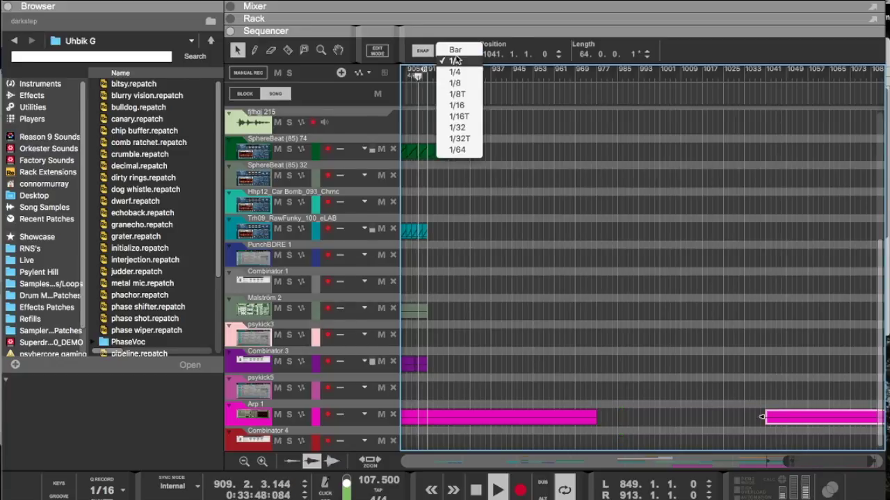
pyautogui.click(455, 50)
pyautogui.click(445, 423)
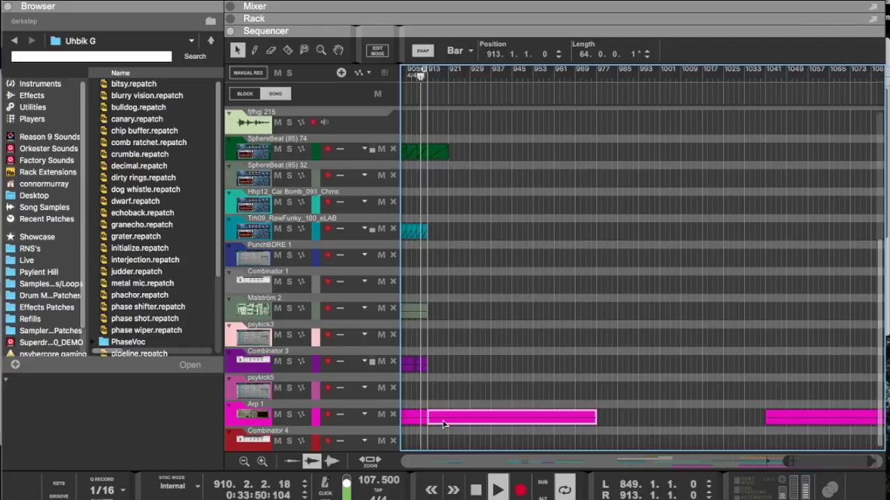
pyautogui.moveTo(445, 424); pyautogui.dragTo(610, 424)
pyautogui.click(778, 420)
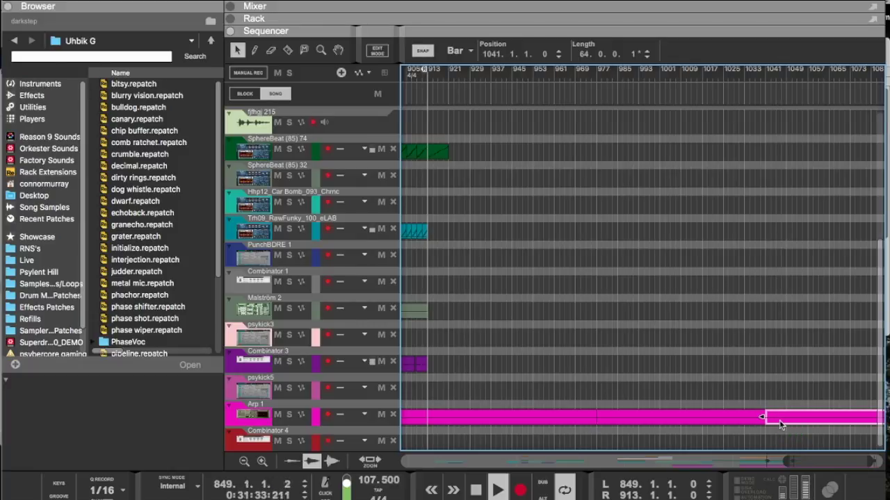
# Step: Copy the 64-bar Malström 2 clip so that it repeats at bars 913, 977 and 1041
pyautogui.hscroll(-5, 780, 425)
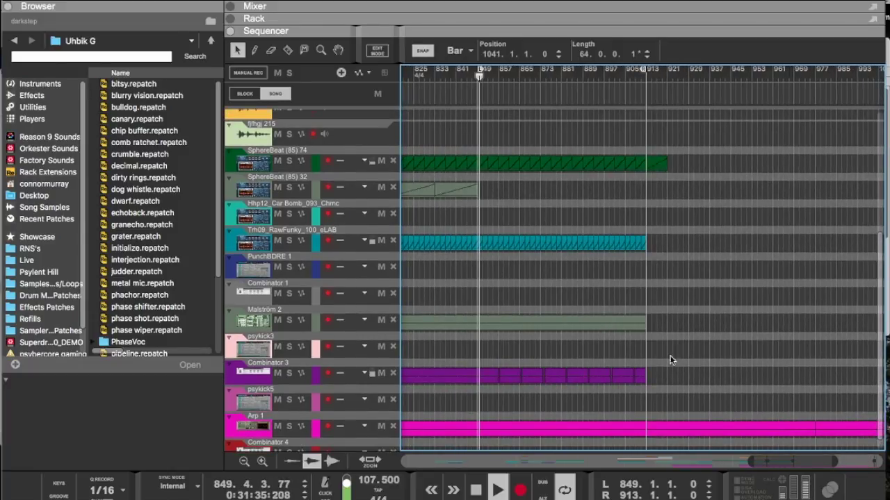
pyautogui.moveTo(677, 358); pyautogui.dragTo(857, 322)
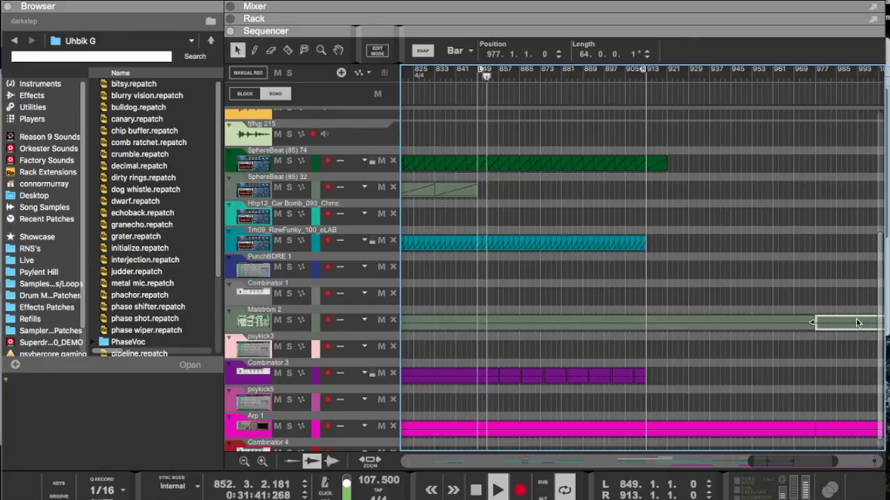
pyautogui.hscroll(5, 834, 322)
pyautogui.moveTo(644, 328); pyautogui.dragTo(814, 311)
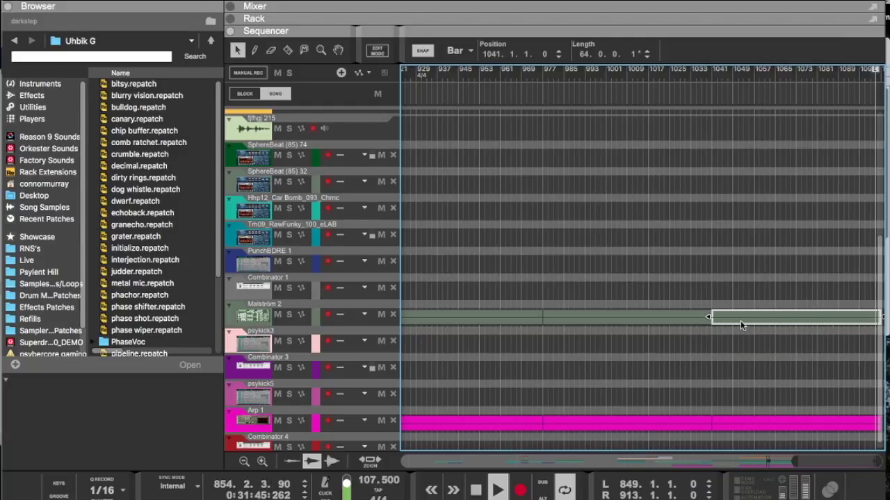
# Step: Delete the SphereBeat (85) 74 clip past bar 913 and copy the 64-bar run of clips to bars 913, 977 and 1041
pyautogui.hscroll(-7, 739, 324)
pyautogui.scroll(4, 739, 324)
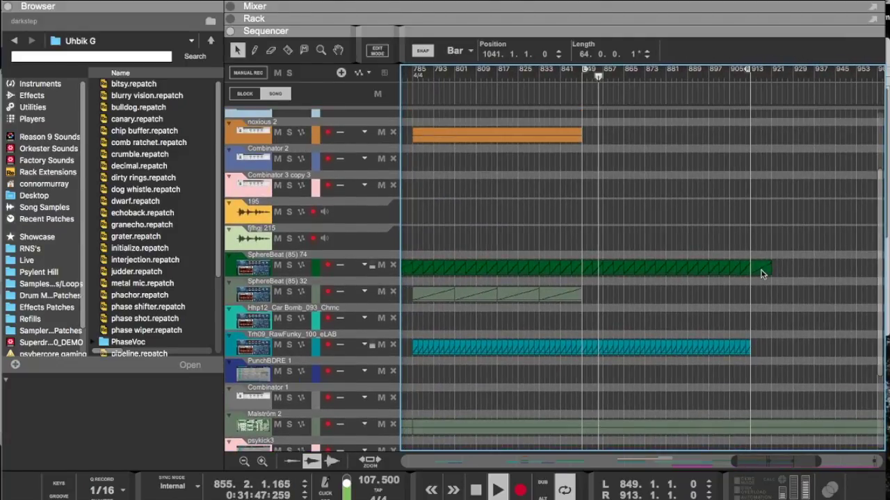
pyautogui.press('Delete')
pyautogui.moveTo(760, 260); pyautogui.dragTo(786, 271)
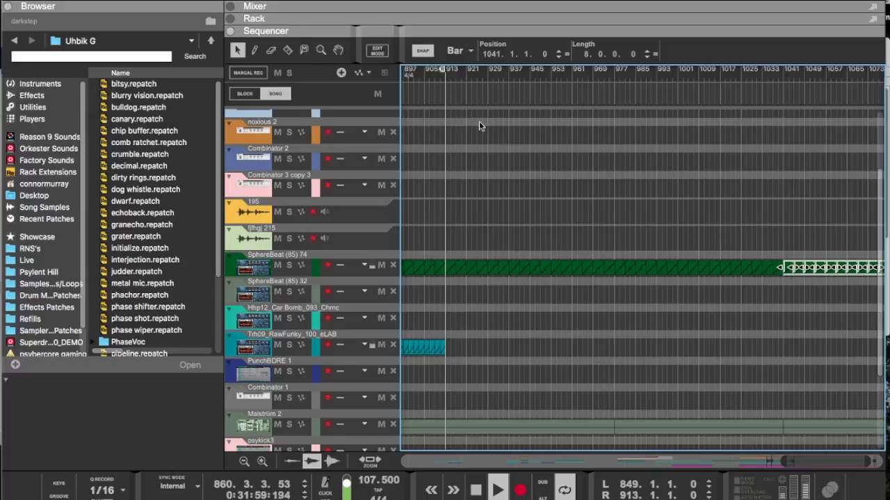
# Step: Create a tempo automation lane on the Transport track
pyautogui.scroll(3, 469, 115)
pyautogui.click(323, 122)
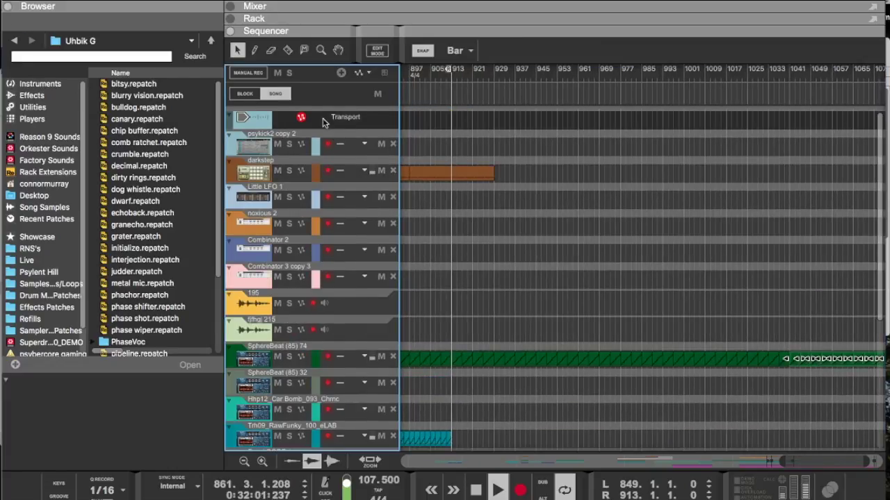
pyautogui.rightClick(349, 120)
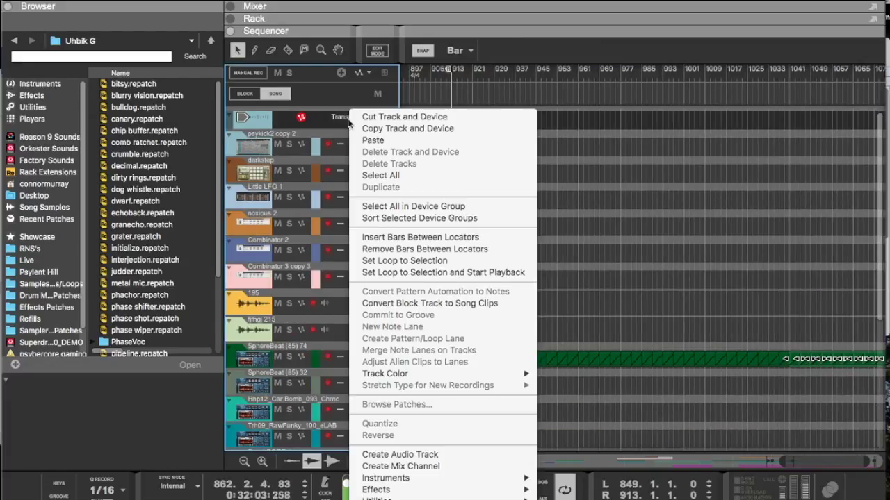
pyautogui.click(332, 122)
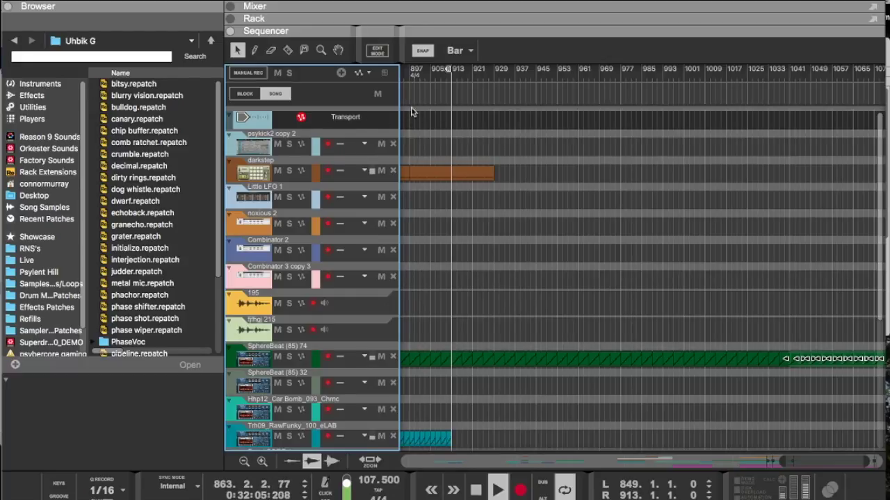
pyautogui.keyDown('alt'); pyautogui.click(368, 480); pyautogui.keyUp('alt')
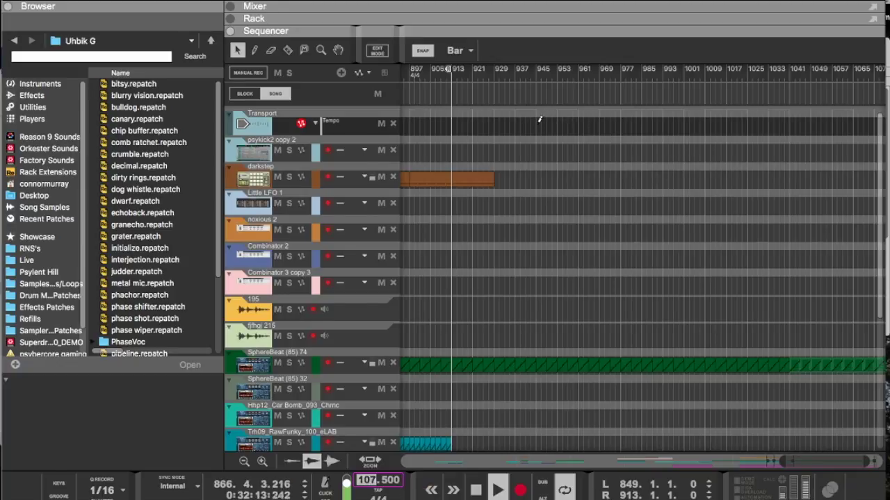
# Step: Delete the darkstep clip starting at bar 913 and draw a tempo clip 190 bars long from bar 913
pyautogui.click(478, 179)
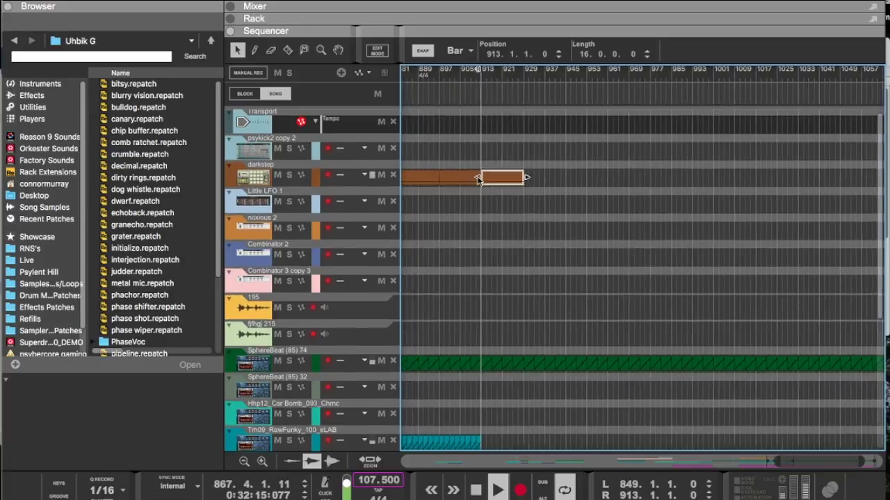
pyautogui.press('Delete')
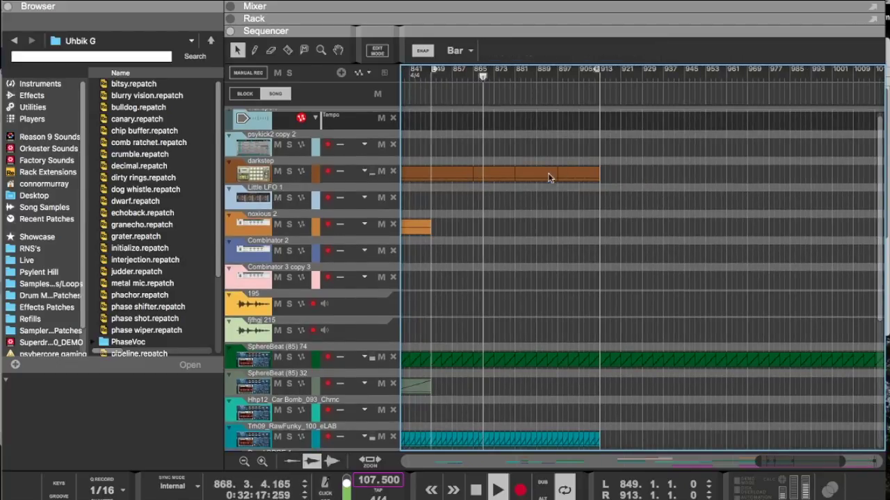
pyautogui.moveTo(604, 119); pyautogui.dragTo(873, 120)
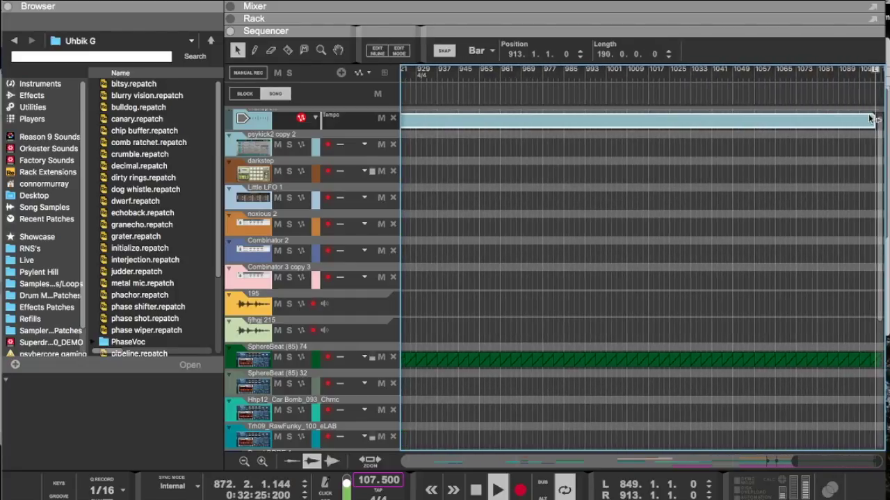
pyautogui.moveTo(735, 34); pyautogui.dragTo(688, 368)
pyautogui.scroll(-15, 680, 206)
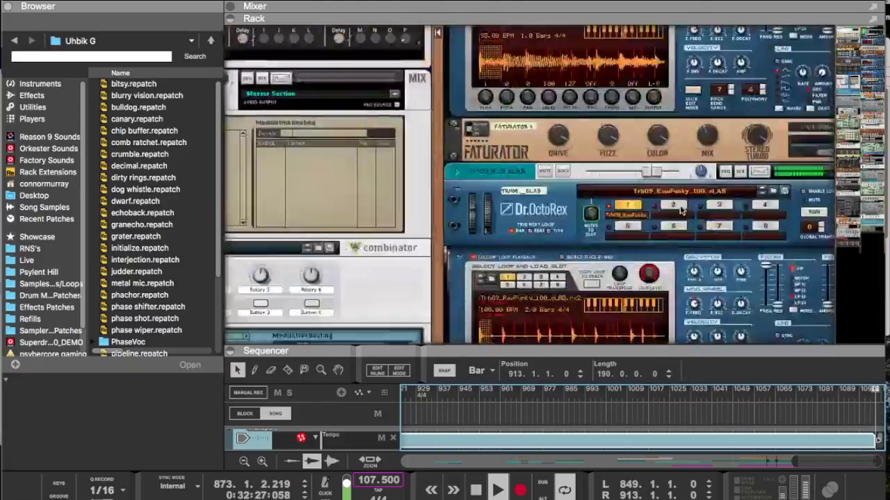
pyautogui.scroll(-3, 681, 209)
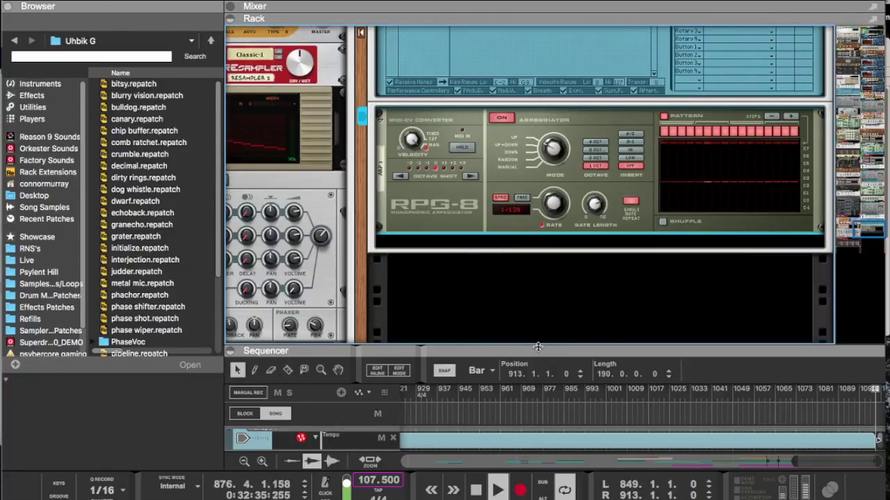
pyautogui.moveTo(534, 347); pyautogui.dragTo(567, 27)
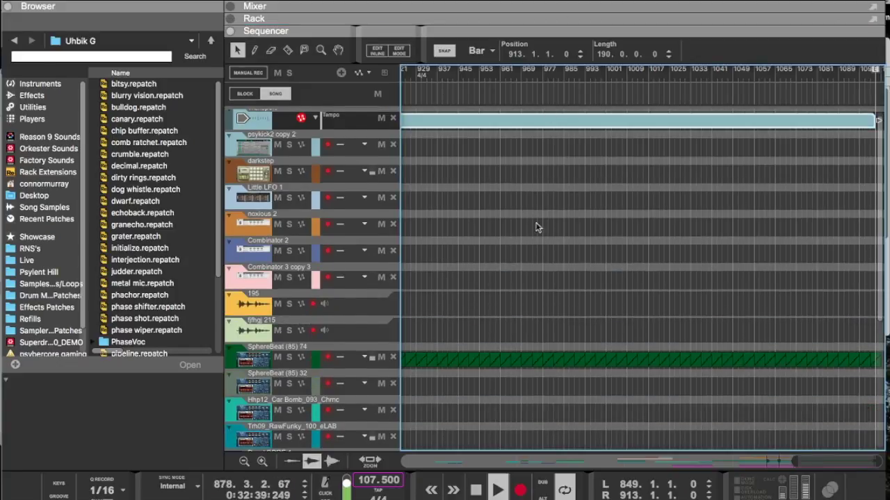
# Step: Open the tempo clip for editing and add a point at its beginning with a value of 107.500
pyautogui.hscroll(-5, 535, 226)
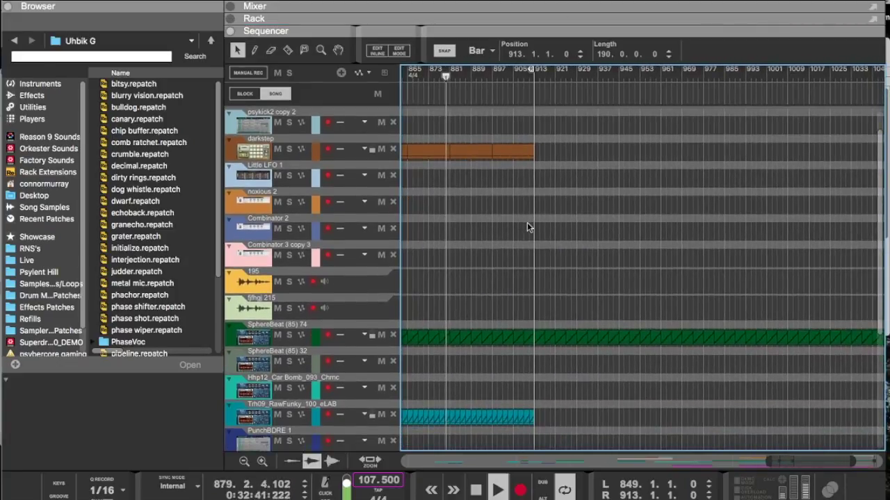
pyautogui.scroll(1, 543, 293)
pyautogui.hscroll(1, 543, 294)
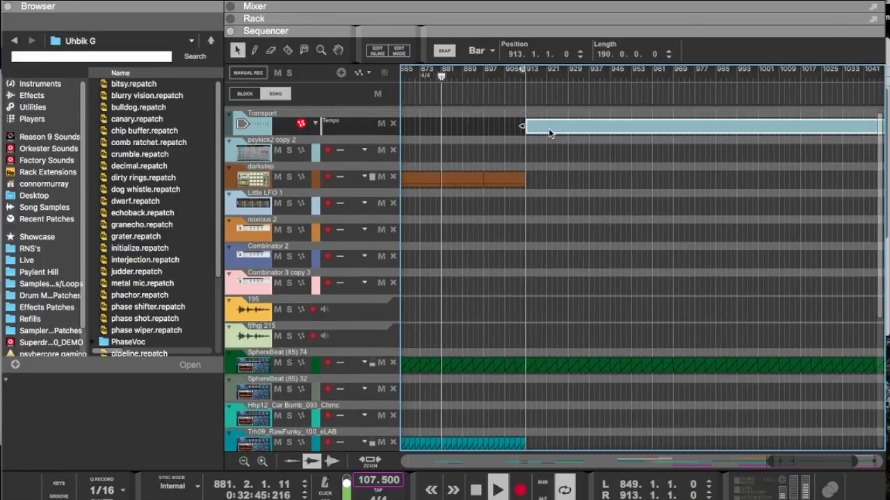
pyautogui.doubleClick(549, 128)
pyautogui.hscroll(-1, 520, 167)
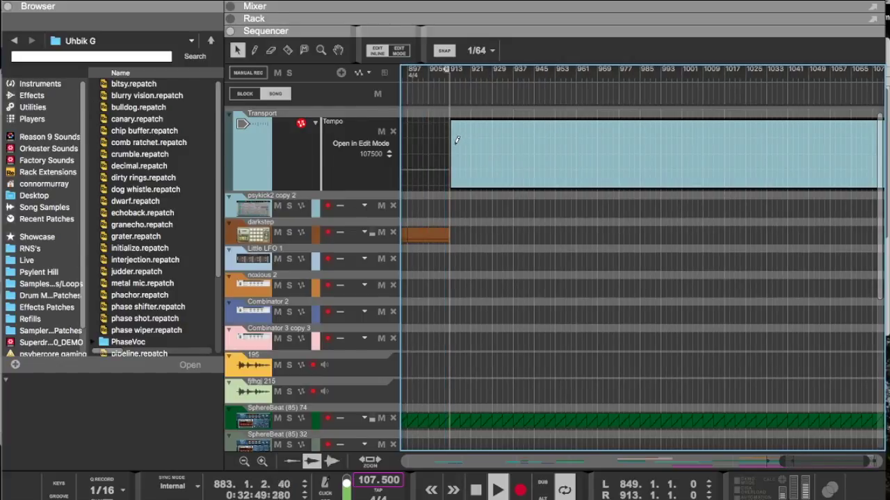
pyautogui.click(451, 168)
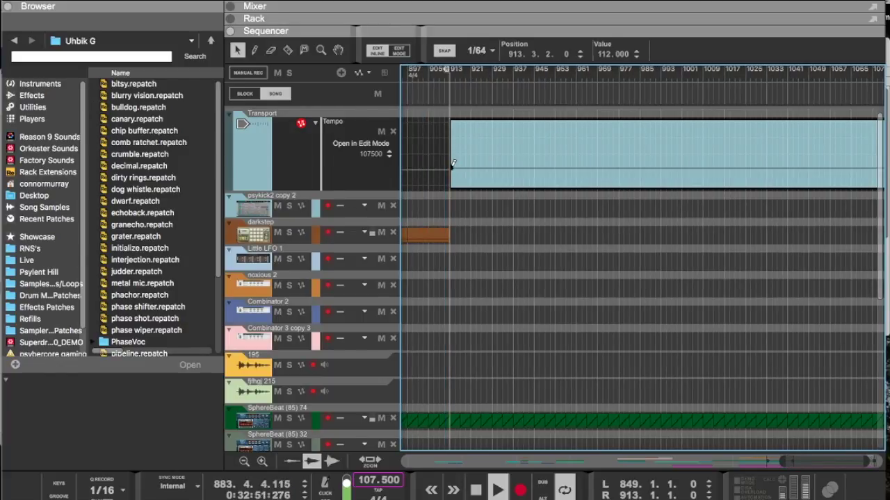
pyautogui.doubleClick(603, 54)
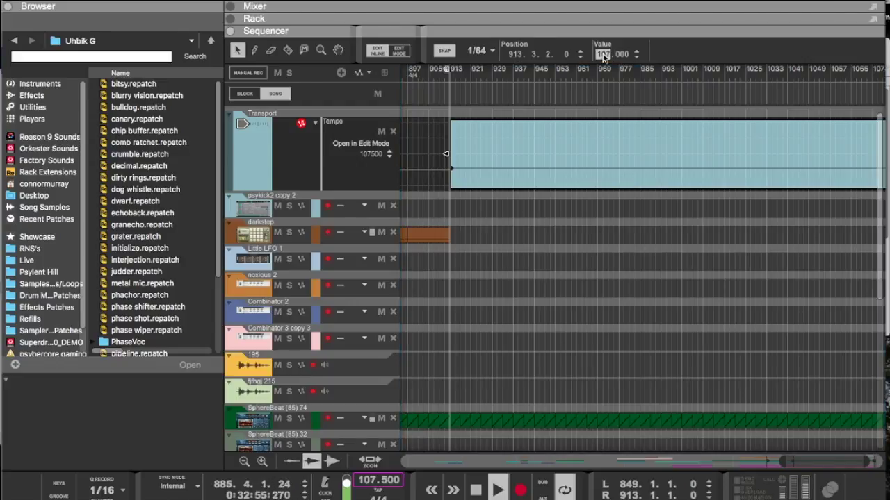
pyautogui.click(624, 55)
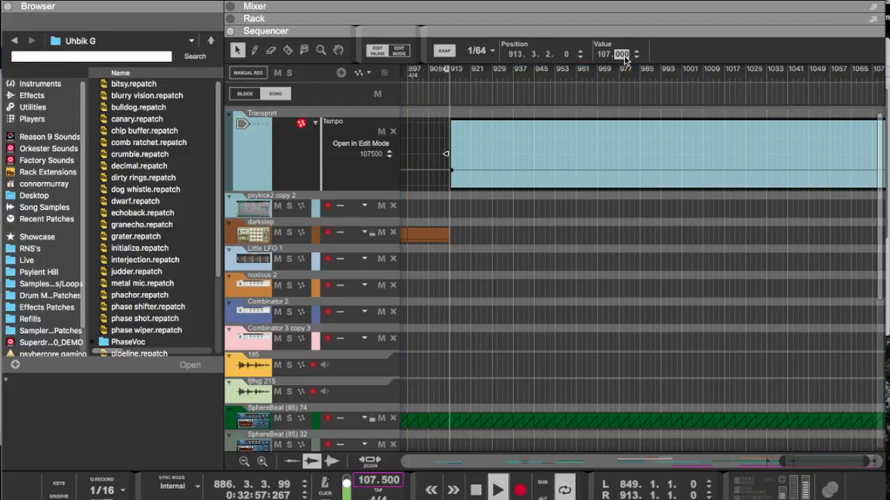
pyautogui.press('Return')
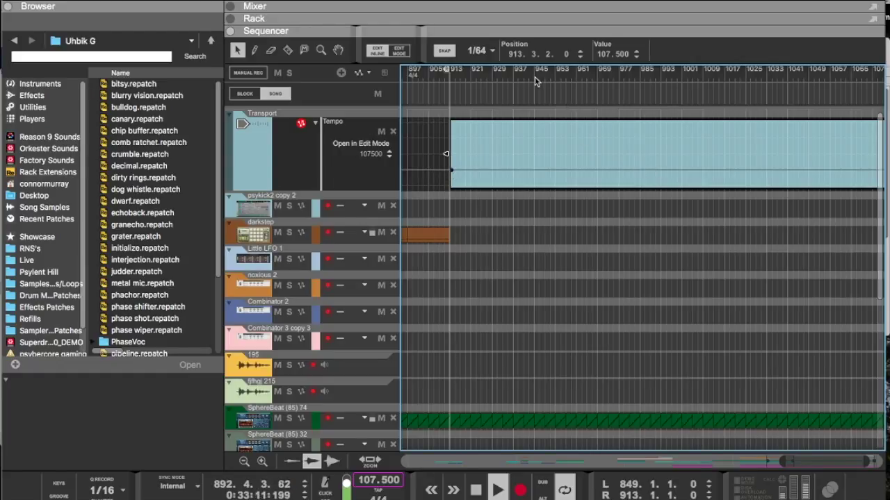
# Step: Add a second point to the tempo clip at position 976.4.4.0 with a value of 107.500
pyautogui.click(620, 167)
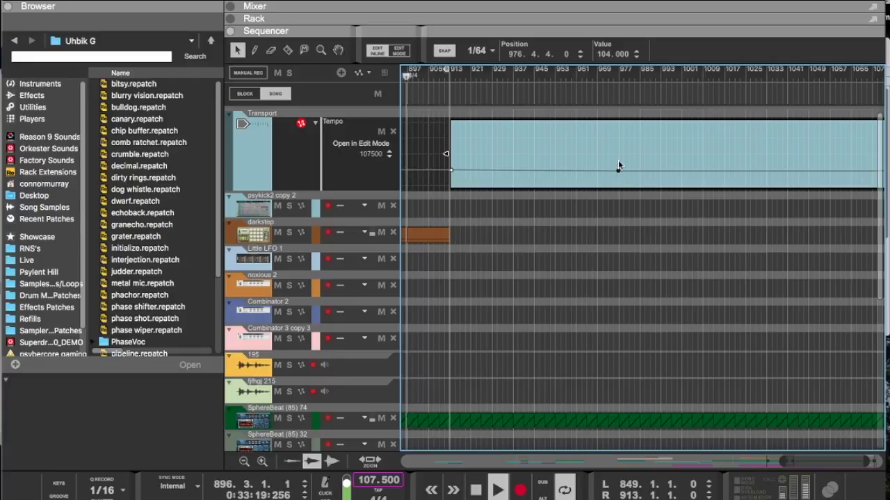
pyautogui.click(603, 53)
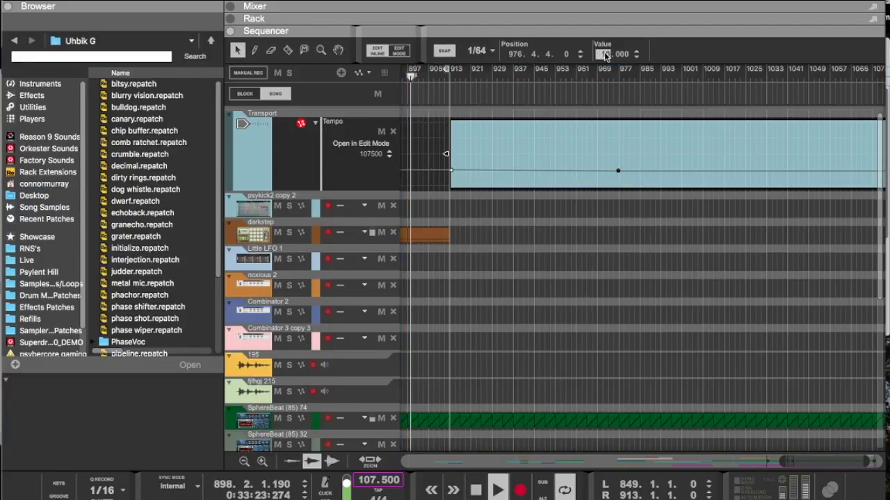
pyautogui.write('107.500')
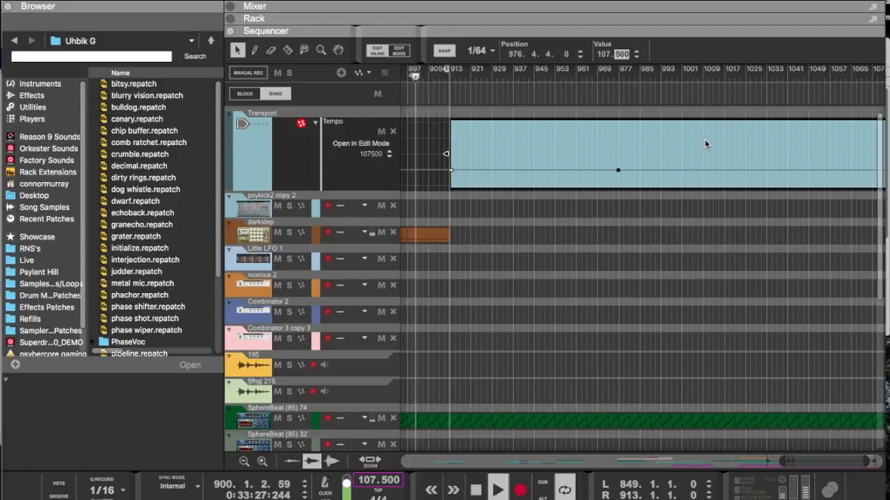
# Step: Add a tempo point of 60.000 at position 1040.4.2.120 and move the right loop locator to 849.1.4.60
pyautogui.hscroll(5, 707, 141)
pyautogui.scroll(-1, 709, 141)
pyautogui.click(727, 221)
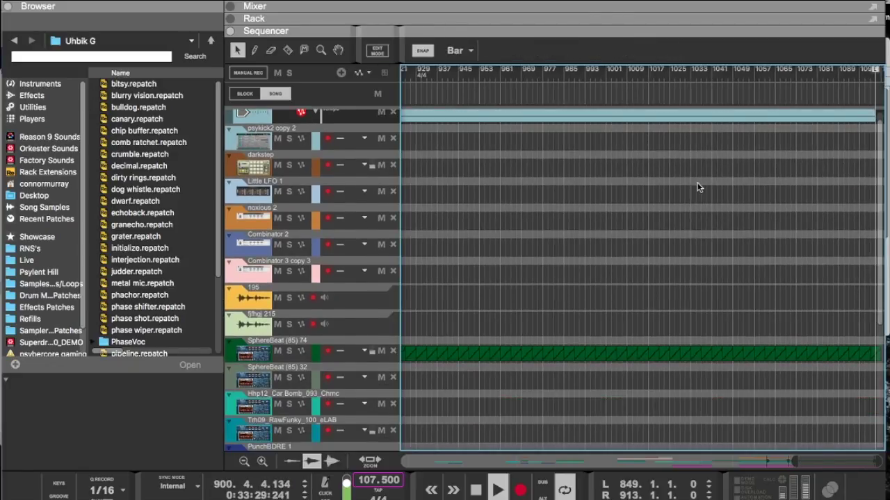
pyautogui.scroll(1, 696, 184)
pyautogui.hscroll(-1, 695, 184)
pyautogui.doubleClick(629, 132)
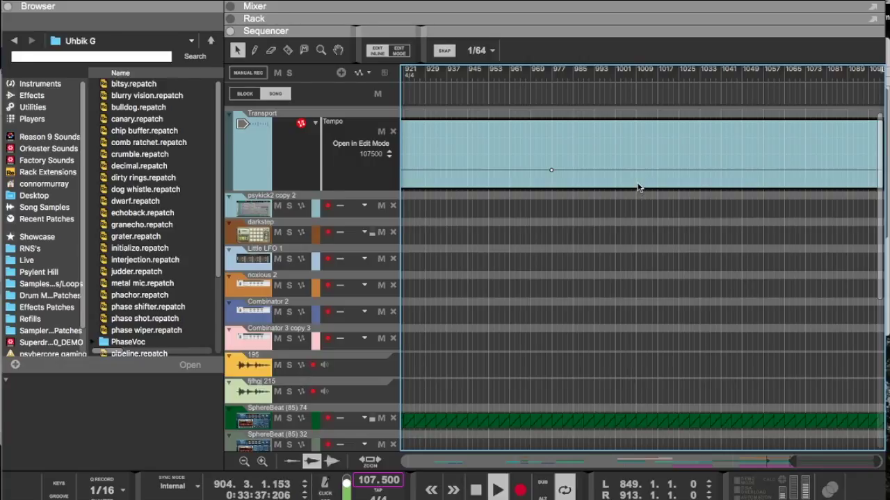
pyautogui.click(722, 184)
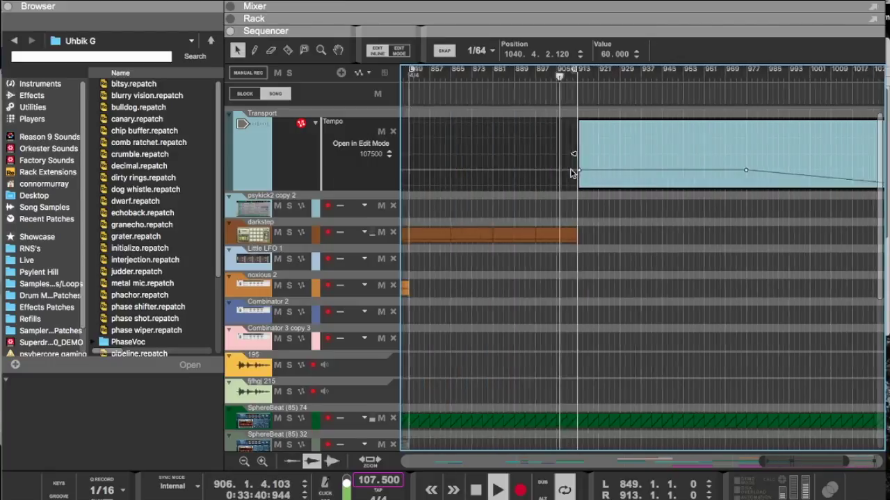
pyautogui.keyDown('super'); pyautogui.click(439, 79); pyautogui.keyUp('super')
# Step: Switch off steps 8 and 16 in the Arp 1 RPG-8 arpeggiator's pattern in the rack
pyautogui.scroll(-5, 612, 221)
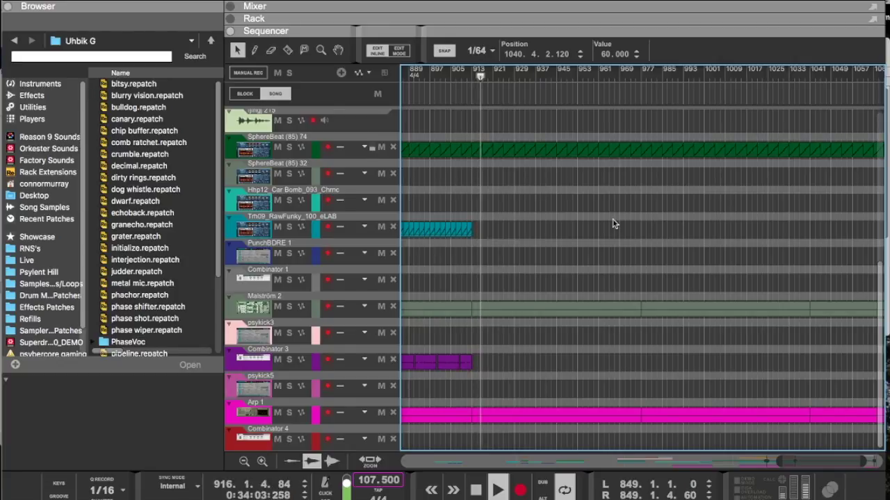
pyautogui.moveTo(653, 33); pyautogui.dragTo(637, 307)
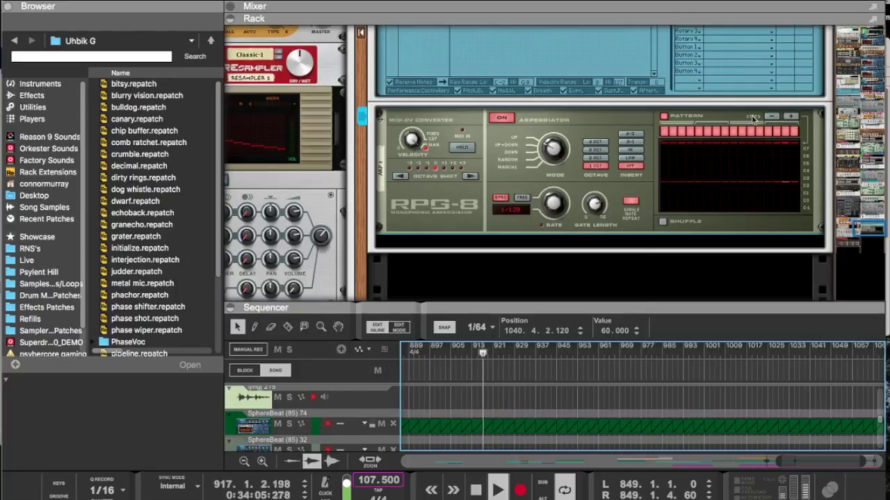
pyautogui.click(724, 131)
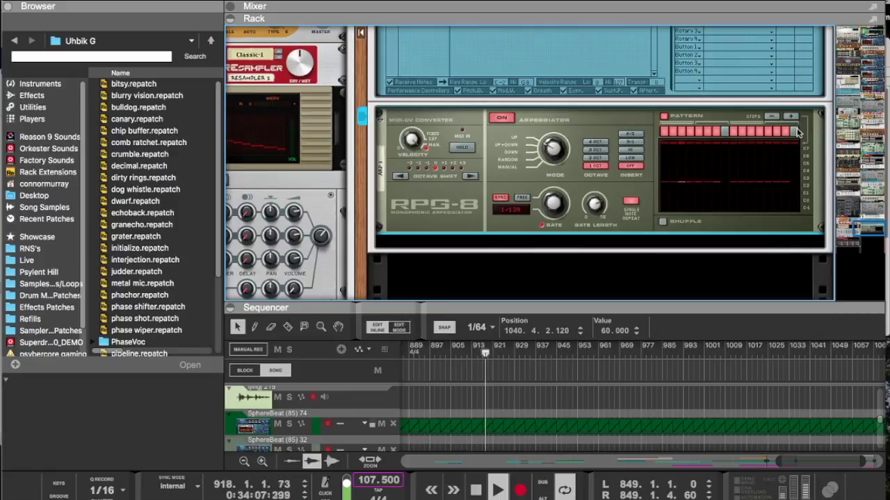
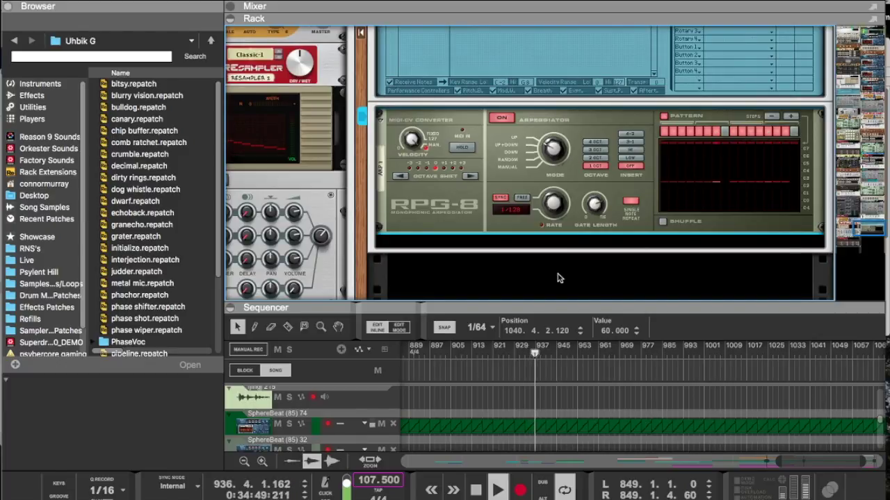
# Step: Switch to Chrome and look through the Facebook event page and the home news feed
pyautogui.hotkey('ctrl', 'Up')
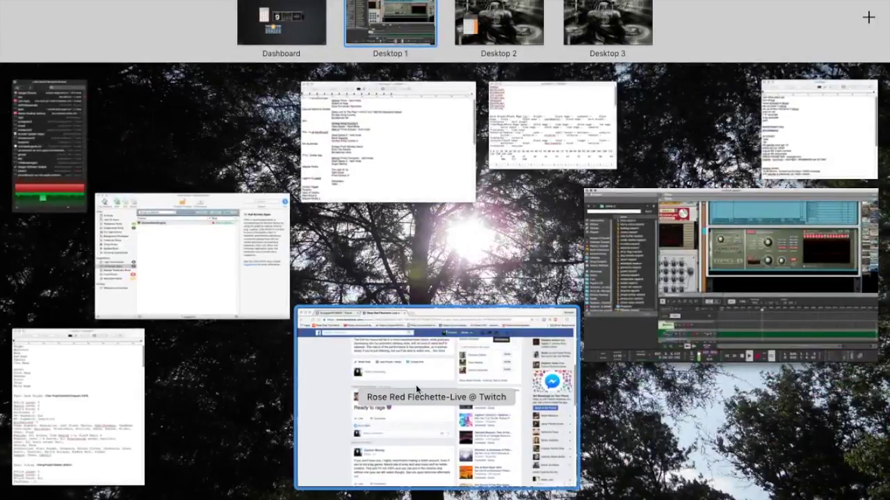
pyautogui.click(415, 385)
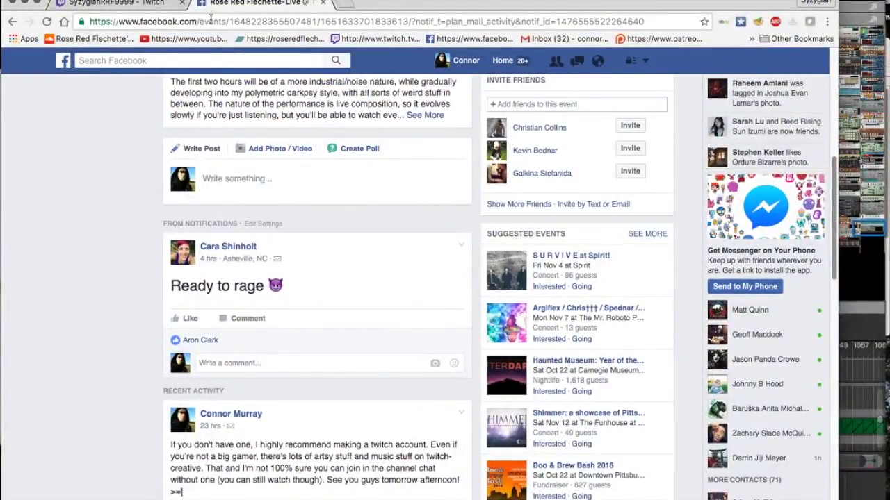
pyautogui.click(505, 60)
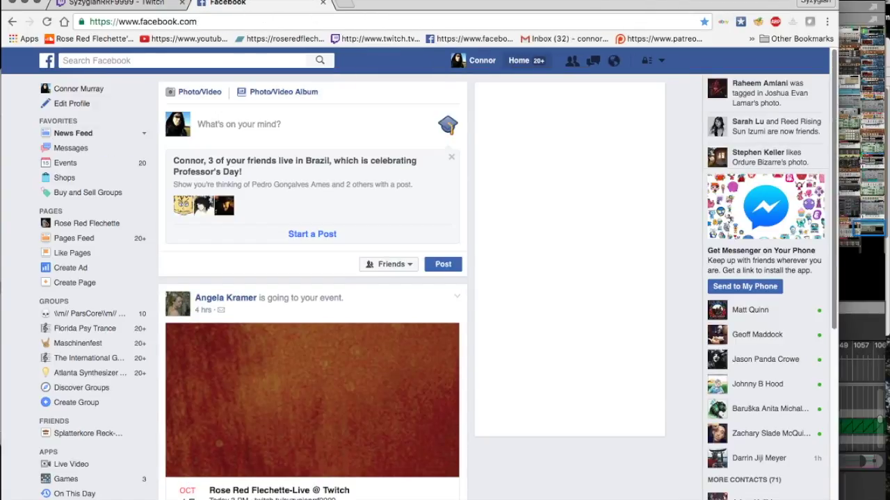
pyautogui.scroll(-5, 120, 174)
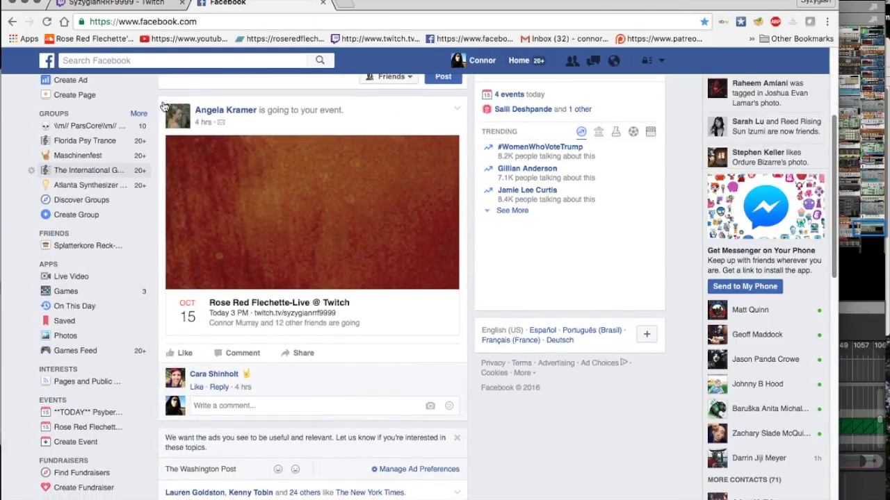
# Step: Open the Twitch channel page and send the chat reply "yeah i've been hoarding them >.>"
pyautogui.click(141, 4)
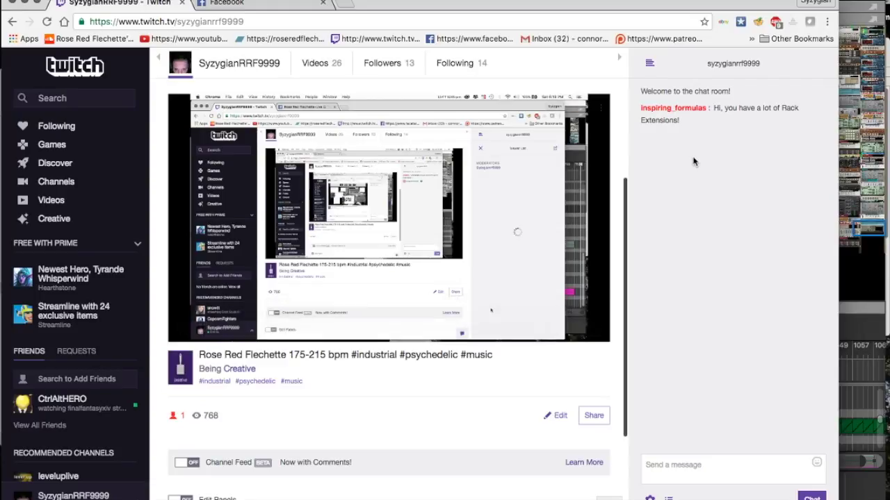
pyautogui.click(675, 472)
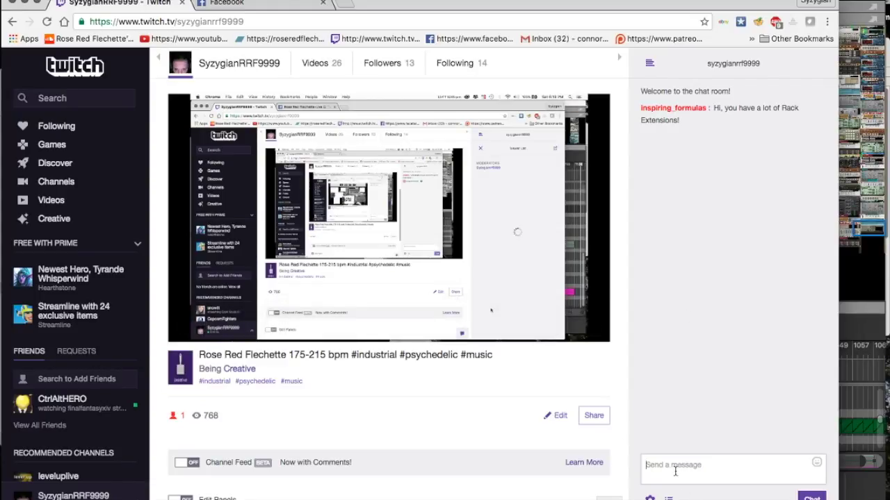
pyautogui.write("yeah i've been hoarding them >.")
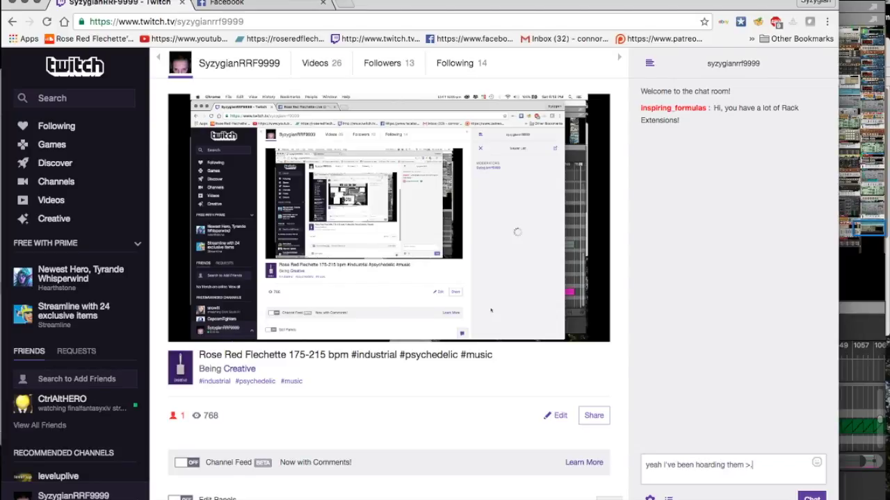
pyautogui.press('Return')
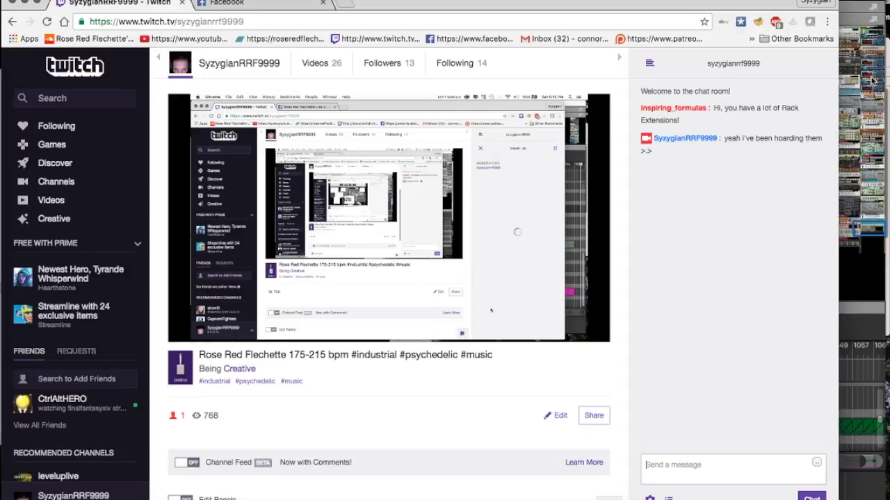
# Step: Return to Reason, enlarge the sequencer and examine the tempo curve and the clips on the tracks below it
pyautogui.click(849, 4)
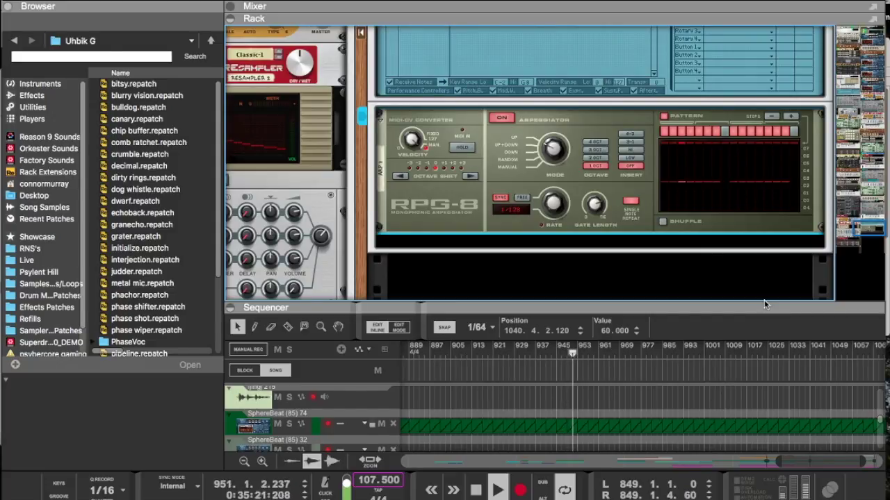
pyautogui.moveTo(762, 301); pyautogui.dragTo(734, 84)
pyautogui.scroll(-3, 732, 240)
pyautogui.scroll(12, 732, 239)
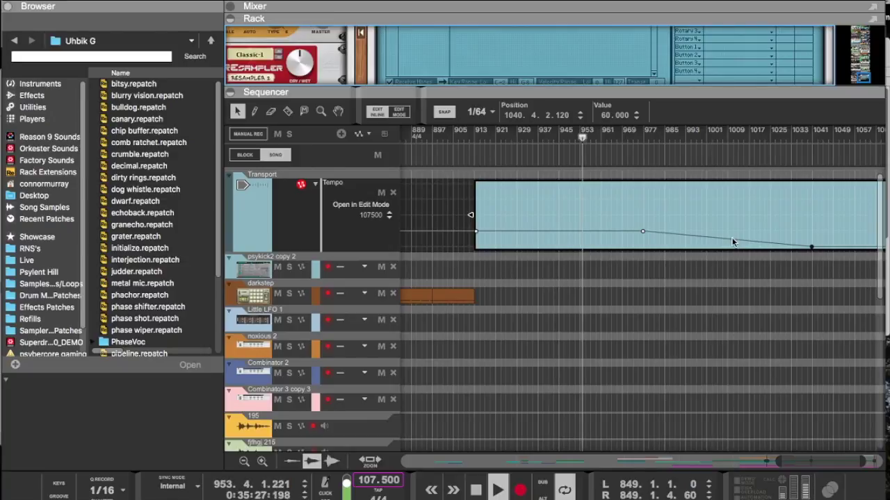
pyautogui.scroll(-6, 732, 242)
pyautogui.scroll(-1, 731, 241)
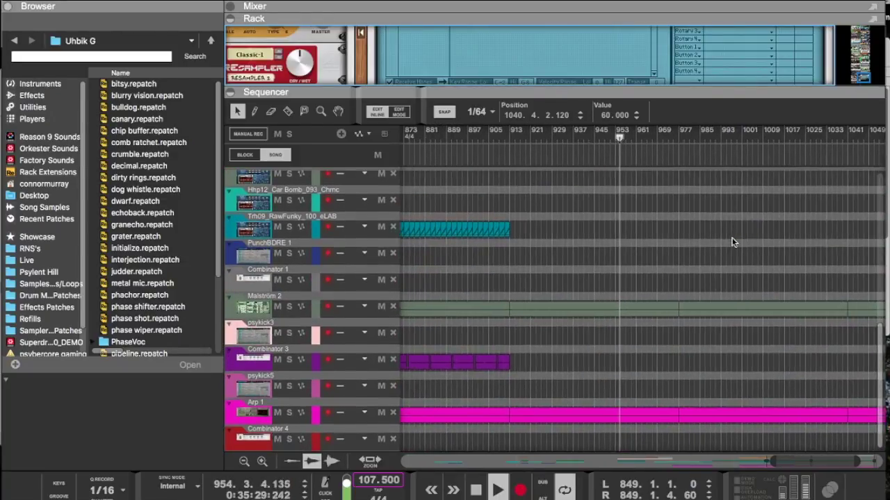
pyautogui.scroll(8, 731, 242)
pyautogui.scroll(-6, 731, 240)
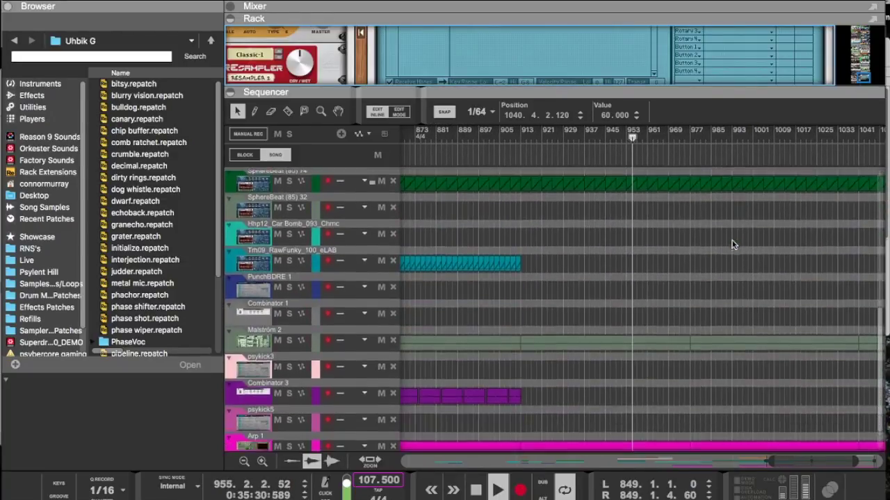
# Step: Enlarge the rack and switch off steps 4 and 12 in the RPG-8 arpeggiator's pattern, keeping step 8 off
pyautogui.moveTo(695, 320); pyautogui.dragTo(693, 368)
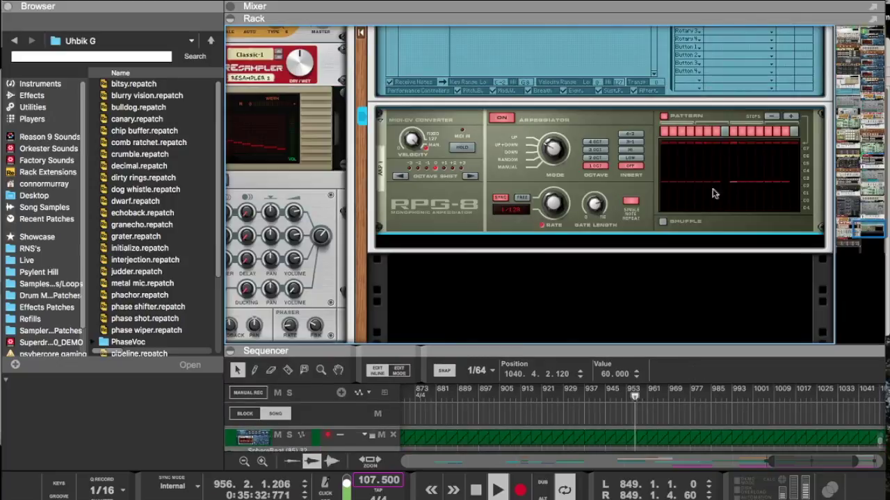
pyautogui.click(690, 131)
pyautogui.click(722, 133)
pyautogui.click(757, 132)
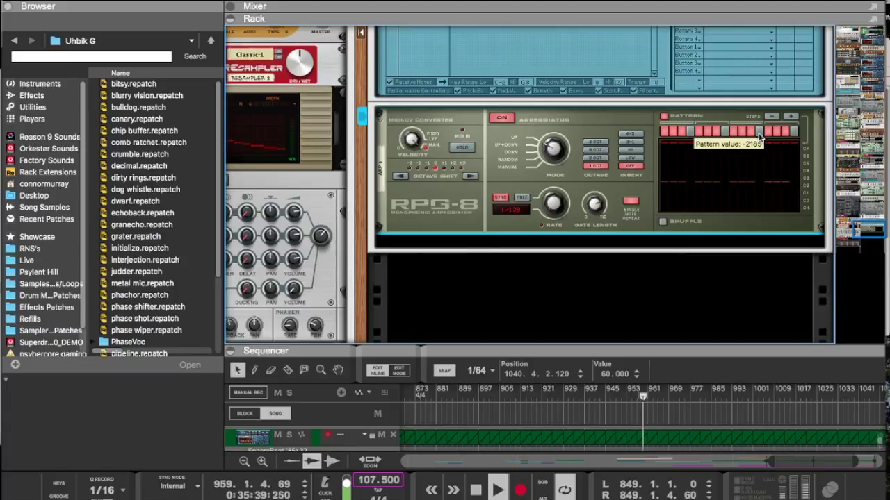
# Step: Switch all 16 steps of the RPG-8 arpeggiator's pattern back on
pyautogui.moveTo(704, 350); pyautogui.dragTo(735, 105)
pyautogui.scroll(15, 691, 338)
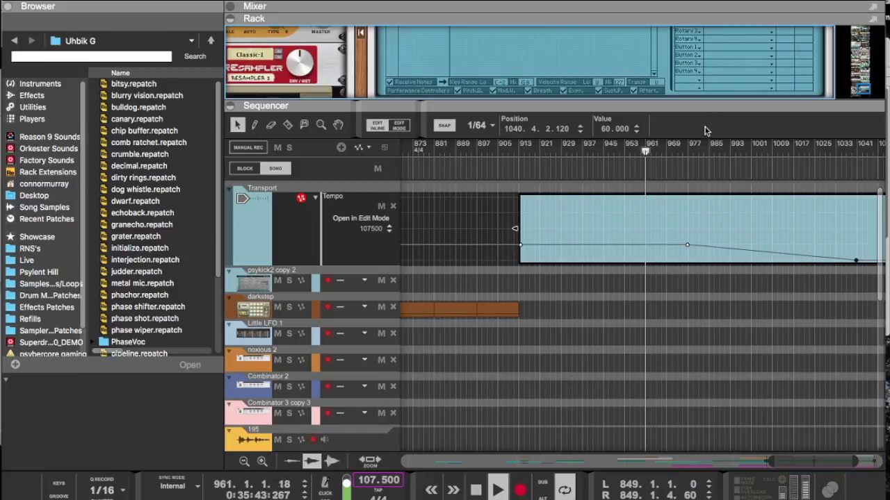
pyautogui.moveTo(702, 104); pyautogui.dragTo(709, 242)
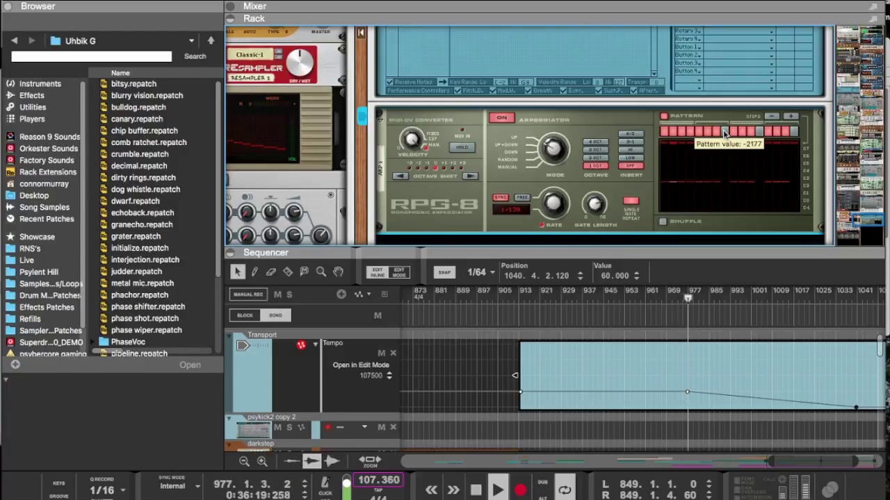
pyautogui.click(724, 131)
pyautogui.click(757, 131)
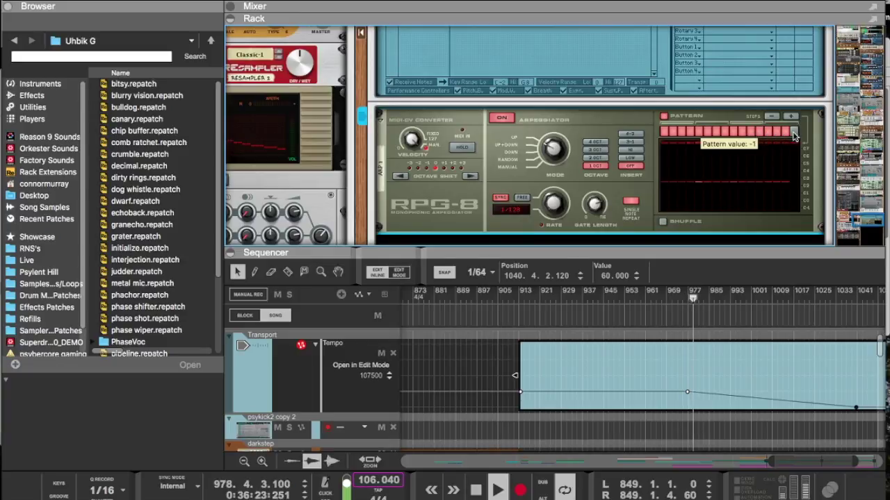
pyautogui.click(793, 132)
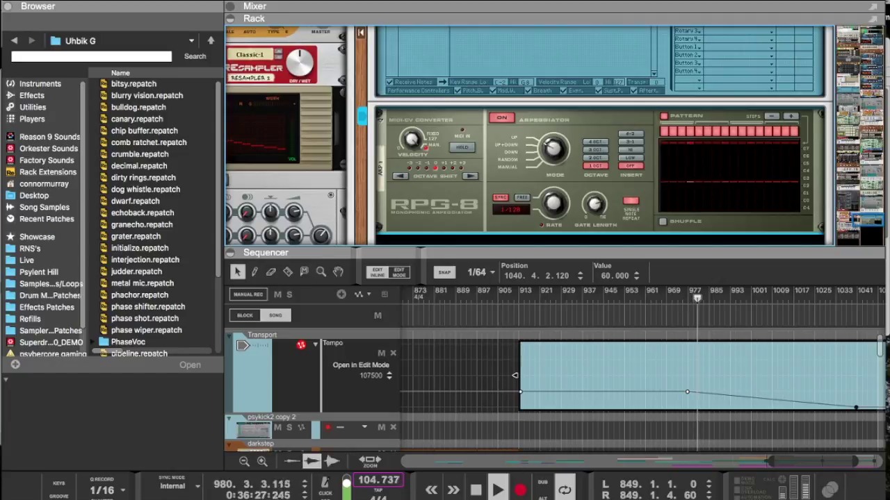
# Step: Check the Twitch chat in Chrome for new messages and return to Reason
pyautogui.press('super+Tab')
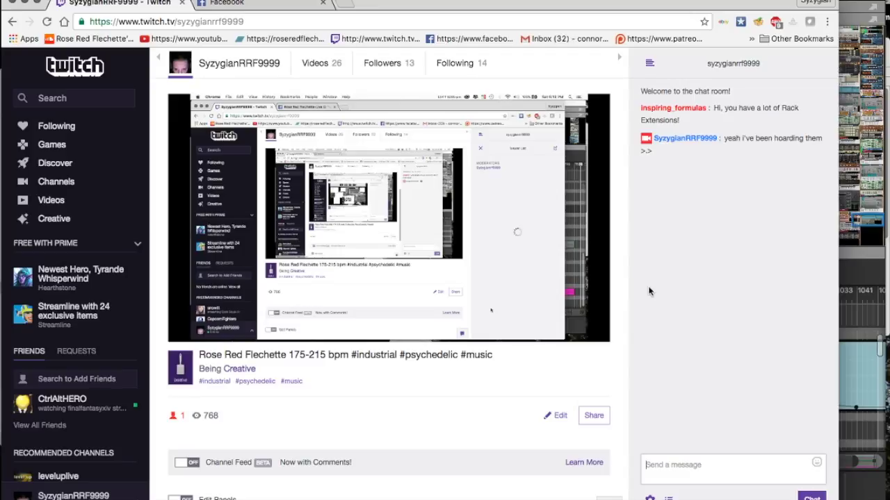
pyautogui.press('super+Tab')
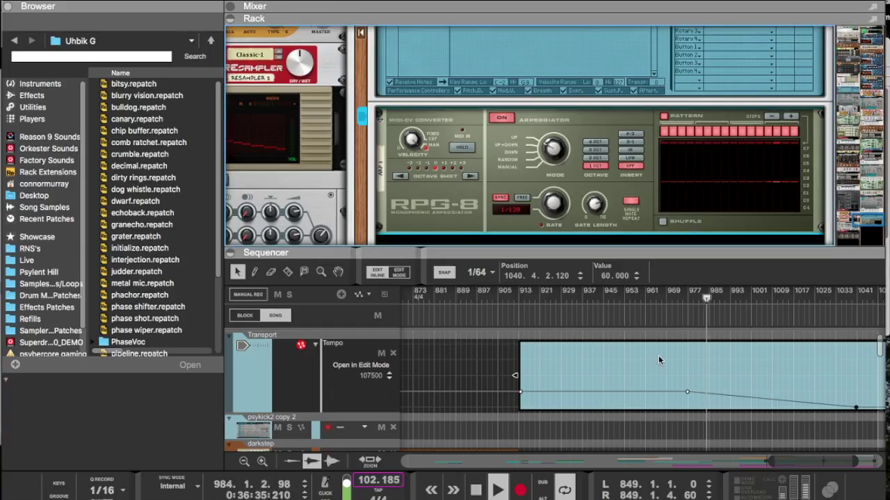
# Step: Enlarge the sequencer and examine the tempo ramp and the track clips from bar 913 onward
pyautogui.moveTo(720, 254); pyautogui.dragTo(719, 126)
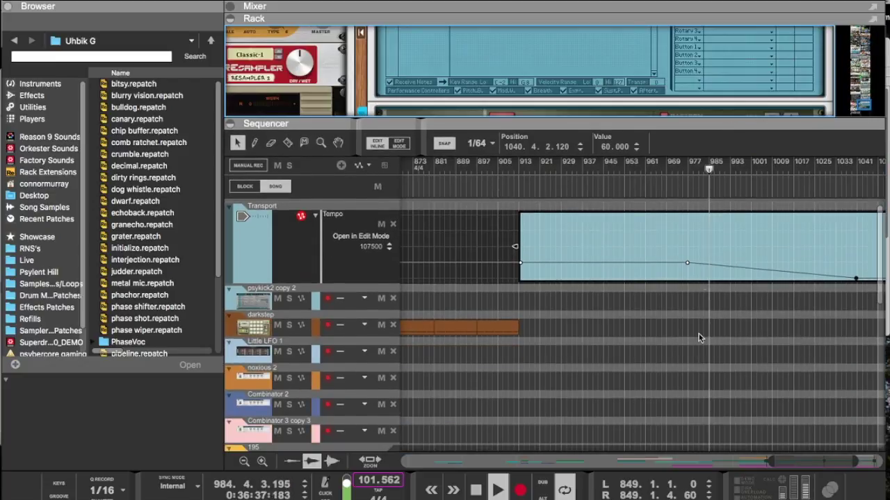
pyautogui.scroll(-10, 700, 338)
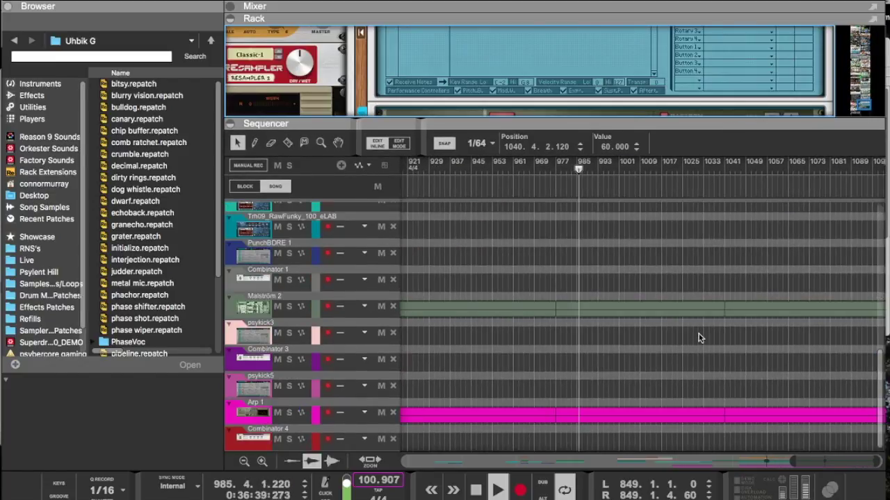
pyautogui.scroll(4, 699, 338)
pyautogui.hscroll(-1, 709, 317)
pyautogui.scroll(6, 708, 317)
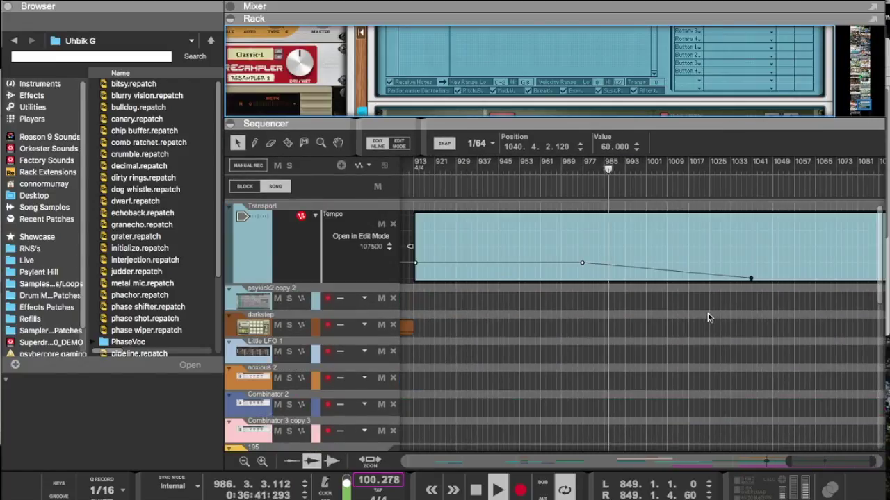
pyautogui.scroll(-10, 707, 317)
pyautogui.scroll(-1, 708, 318)
pyautogui.scroll(8, 707, 317)
# Step: Check the signal levels of the mixer's last channels, including Malström 2, and return to the RPG-8 arpeggiator in the rack
pyautogui.click(690, 15)
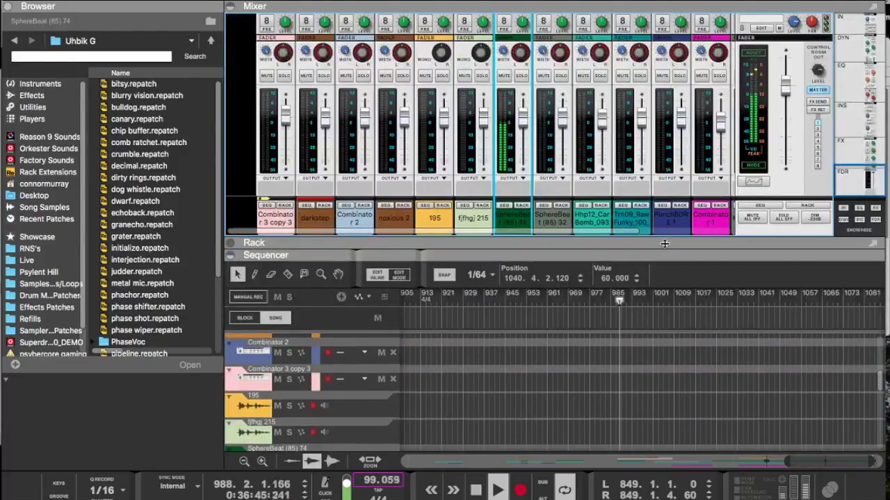
pyautogui.hscroll(3, 647, 207)
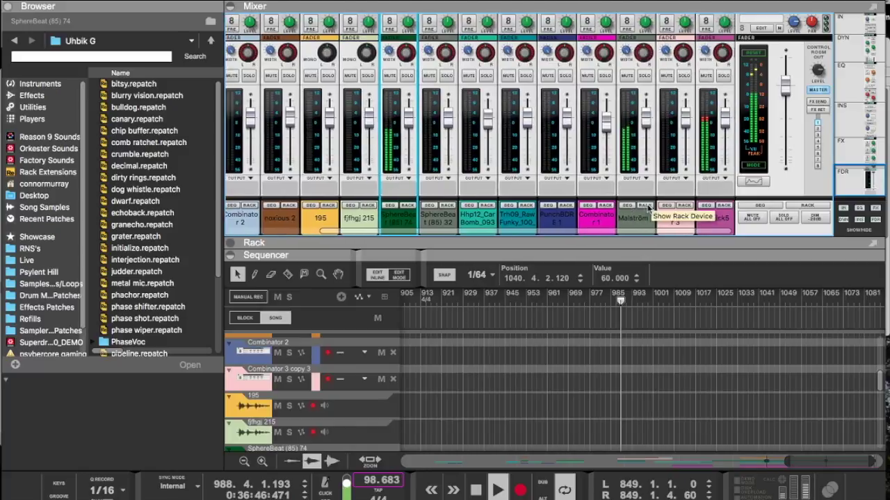
pyautogui.click(628, 242)
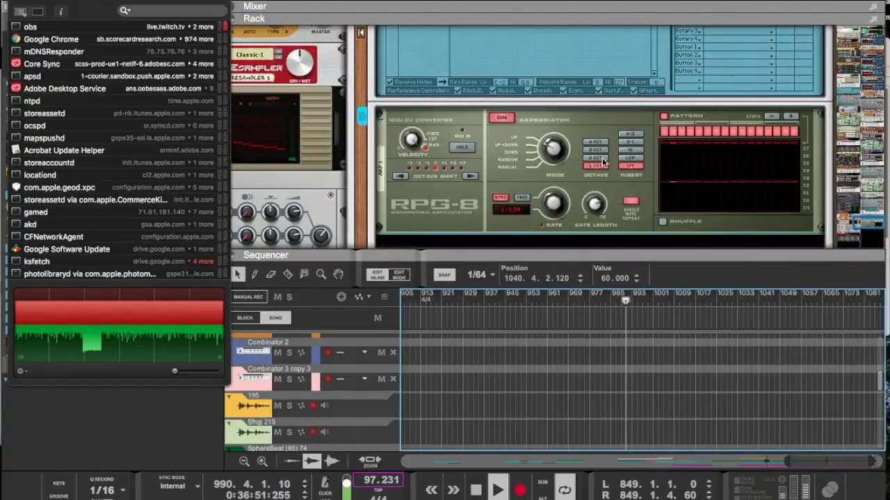
# Step: Enlarge the sequencer, lower the tempo ramp's end point to 1 BPM and move it earlier in stages to position 1004.2.2.120
pyautogui.moveTo(579, 251); pyautogui.dragTo(590, 109)
pyautogui.scroll(5, 586, 236)
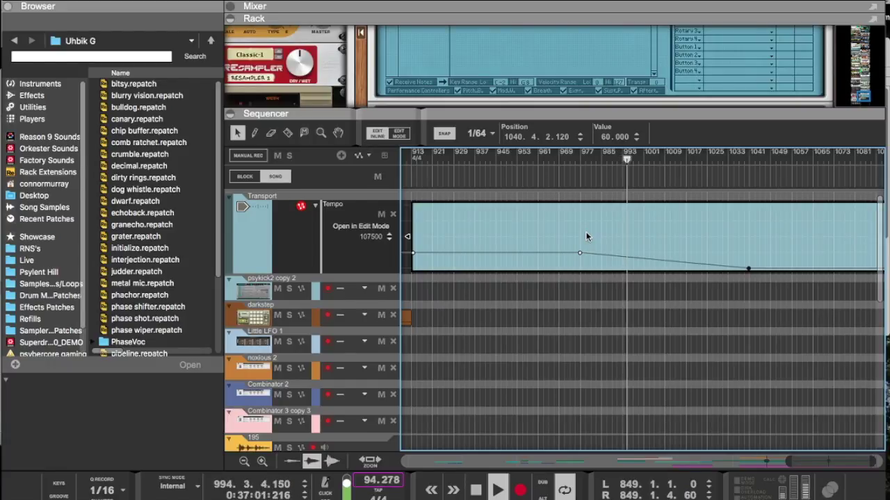
pyautogui.moveTo(748, 268); pyautogui.dragTo(690, 289)
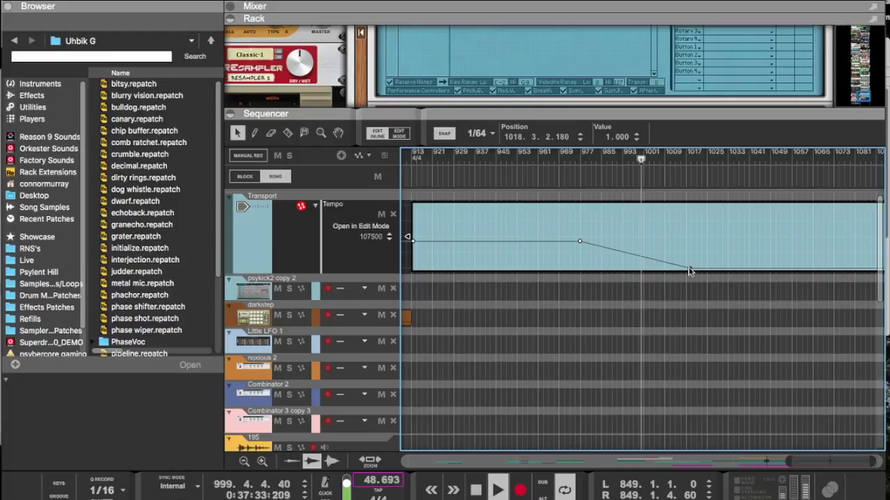
pyautogui.moveTo(689, 271); pyautogui.dragTo(663, 285)
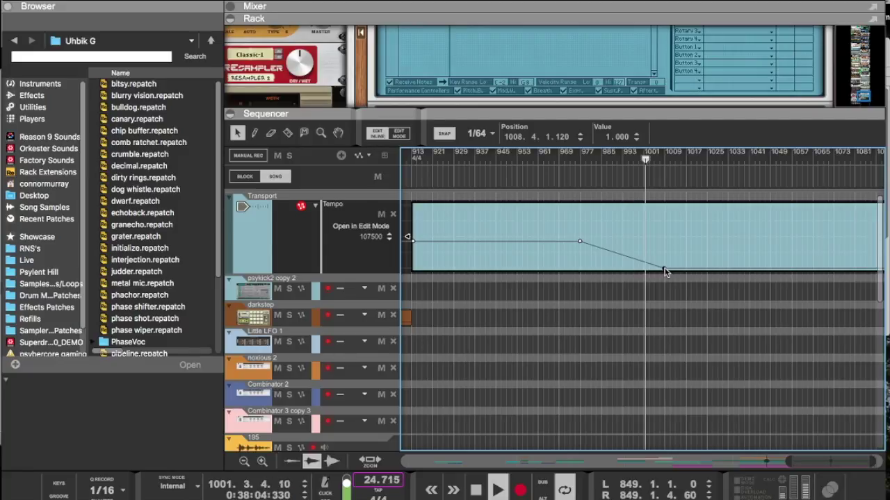
pyautogui.moveTo(664, 271); pyautogui.dragTo(654, 272)
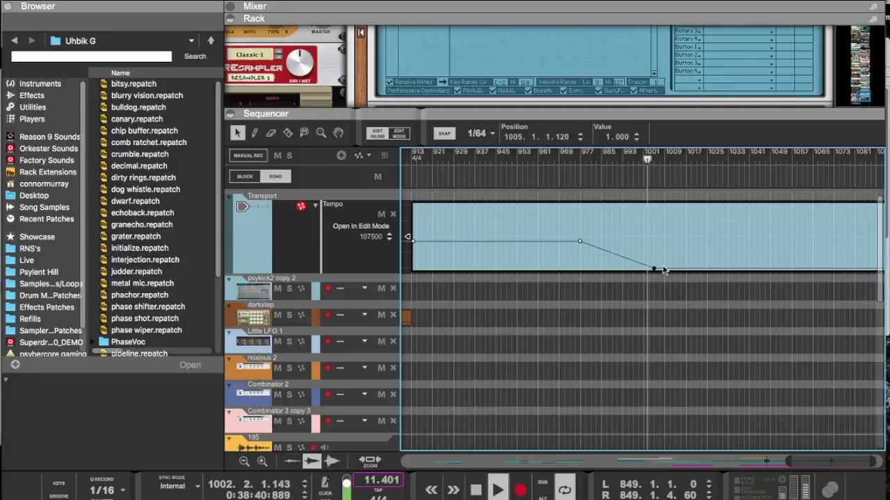
pyautogui.moveTo(653, 269); pyautogui.dragTo(650, 273)
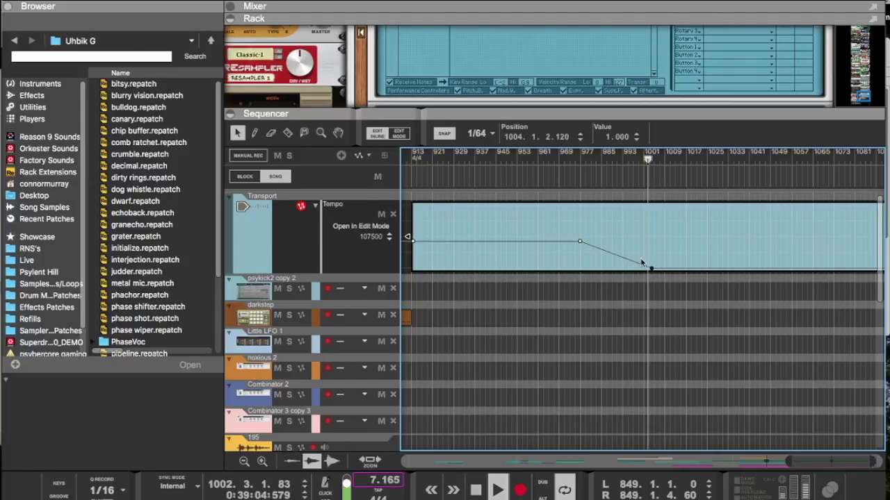
# Step: Check the Twitch chat in Chrome and return to Reason
pyautogui.click(456, 499)
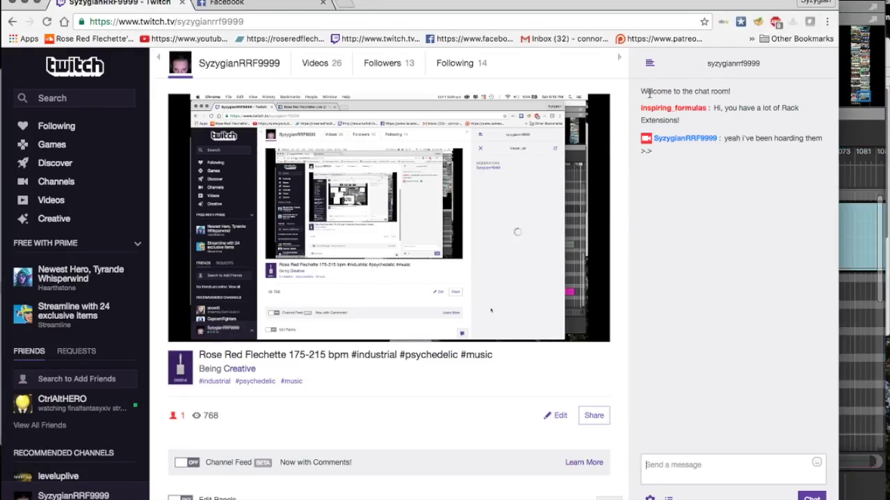
pyautogui.press('super+Tab')
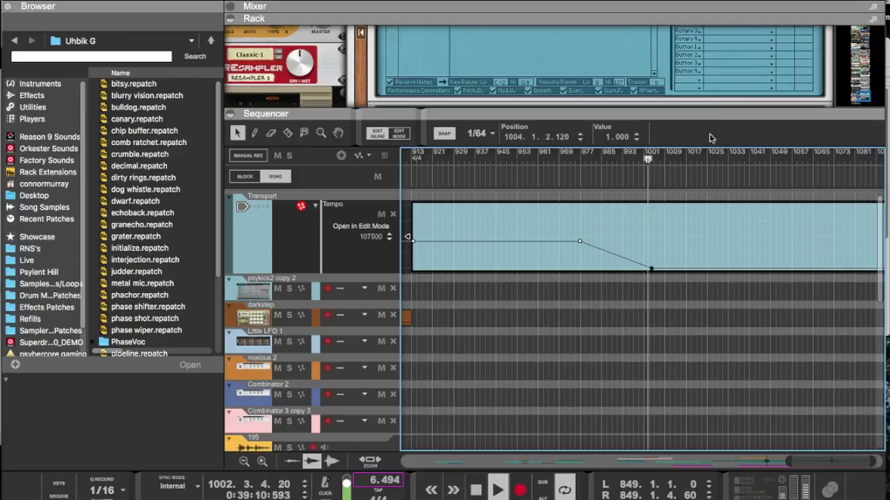
# Step: Move the tempo ramp's 1 BPM end point earlier to position 1003.1.4.120, just past the playhead
pyautogui.click(650, 269)
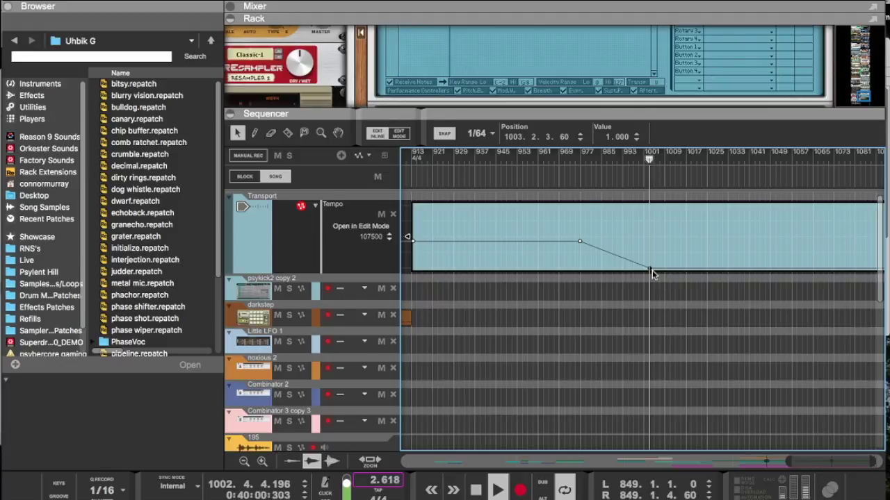
pyautogui.press('h')
pyautogui.press('h')
pyautogui.press('h')
pyautogui.press('h')
pyautogui.press('h')
pyautogui.press('h')
pyautogui.press('h')
pyautogui.press('h')
pyautogui.press('h')
pyautogui.press('h')
pyautogui.press('h')
pyautogui.press('h')
pyautogui.press('h')
pyautogui.press('h')
pyautogui.press('h')
pyautogui.press('h')
pyautogui.press('h')
pyautogui.press('h')
pyautogui.press('h')
pyautogui.press('h')
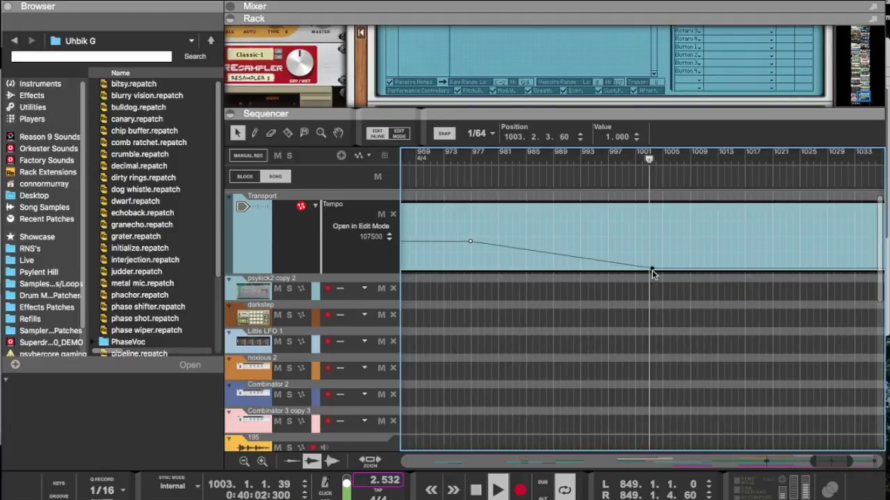
pyautogui.scroll(2, 652, 272)
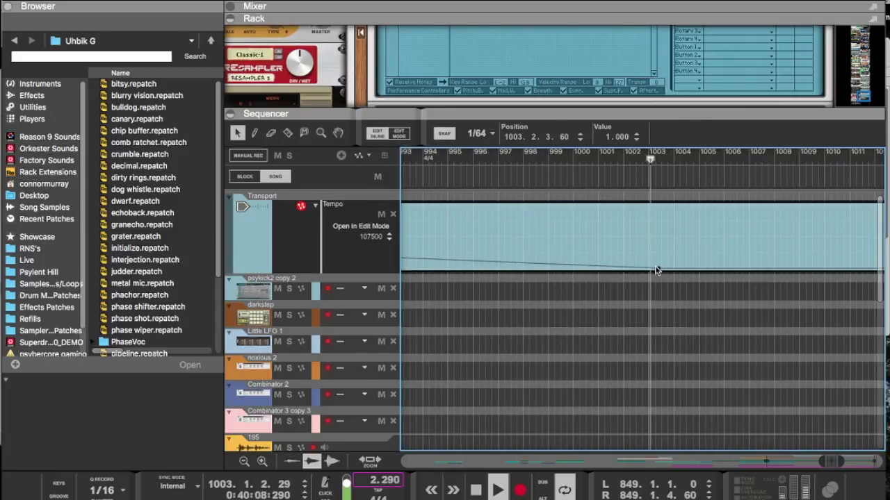
pyautogui.moveTo(657, 271)
pyautogui.mouseDown()
pyautogui.moveTo(654, 279)
pyautogui.moveTo(654, 269)
pyautogui.mouseUp()
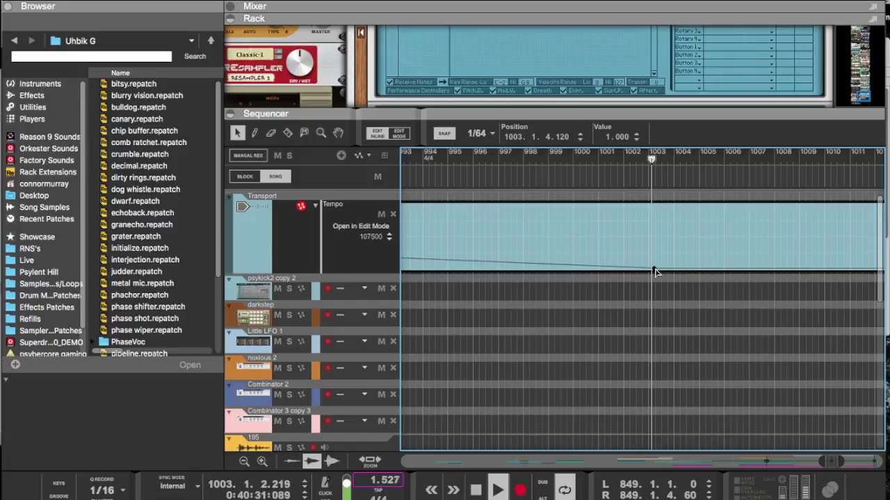
# Step: Enlarge the mixer to examine the channel levels, return to the rack devices and dismiss the device error
pyautogui.moveTo(710, 20); pyautogui.dragTo(612, 285)
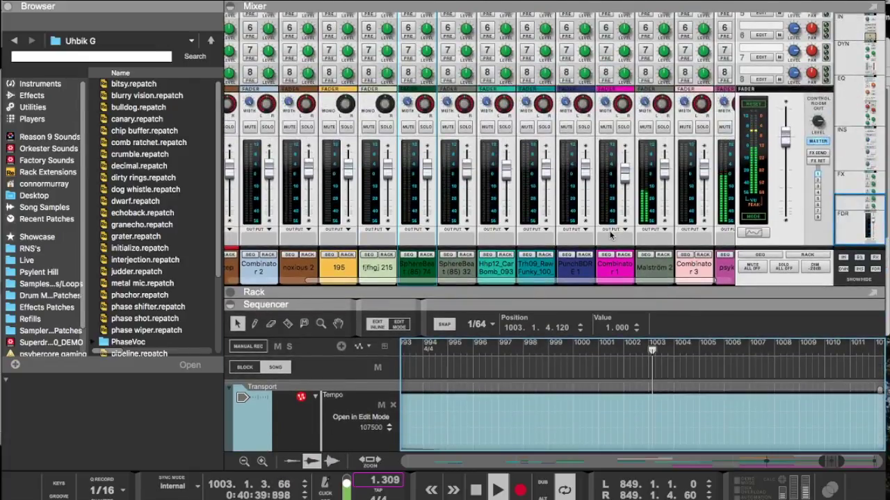
pyautogui.scroll(4, 610, 236)
pyautogui.scroll(-4, 611, 237)
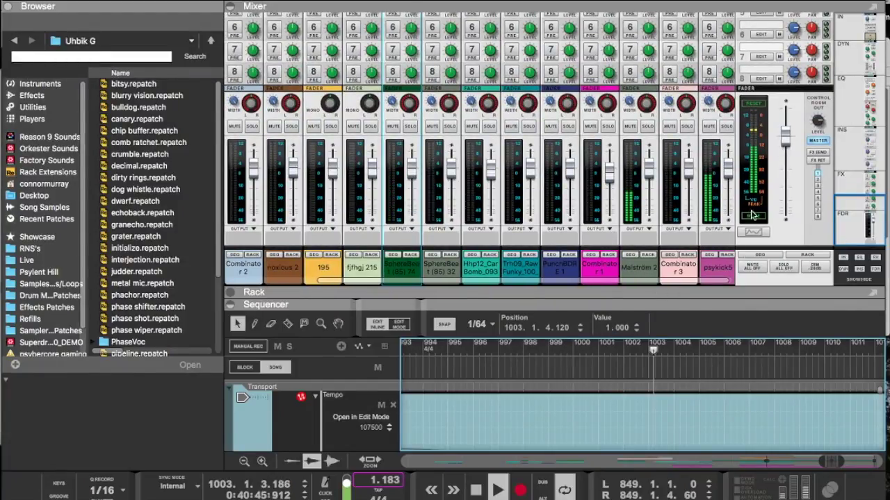
pyautogui.moveTo(722, 294); pyautogui.dragTo(770, 27)
pyautogui.scroll(2, 640, 203)
pyautogui.scroll(8, 640, 203)
pyautogui.hscroll(-6, 640, 202)
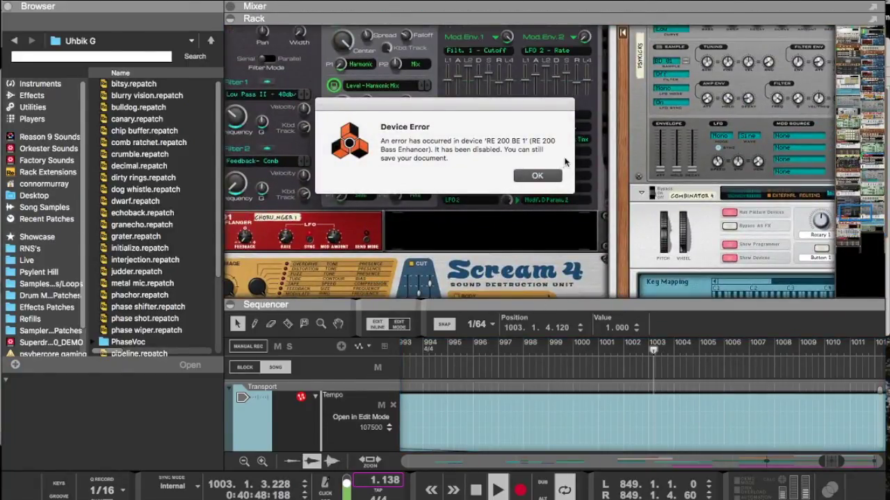
pyautogui.click(546, 175)
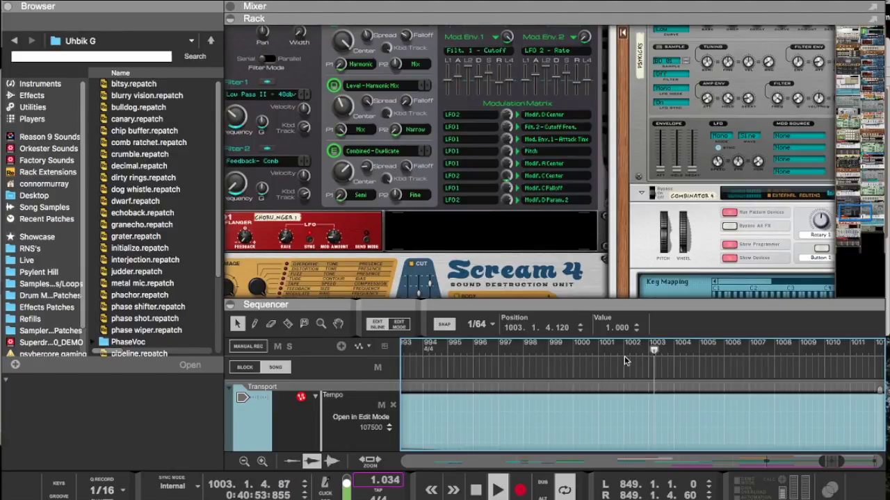
# Step: Close the tempo clip's editing, move the playhead back to the start of bar 1003 and dismiss the device error
pyautogui.press('Tab')
pyautogui.moveTo(651, 357); pyautogui.dragTo(647, 355)
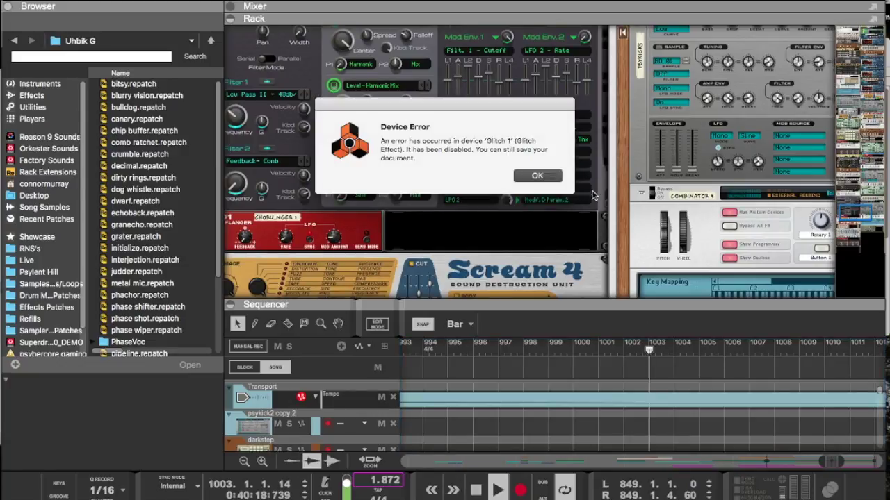
pyautogui.click(539, 176)
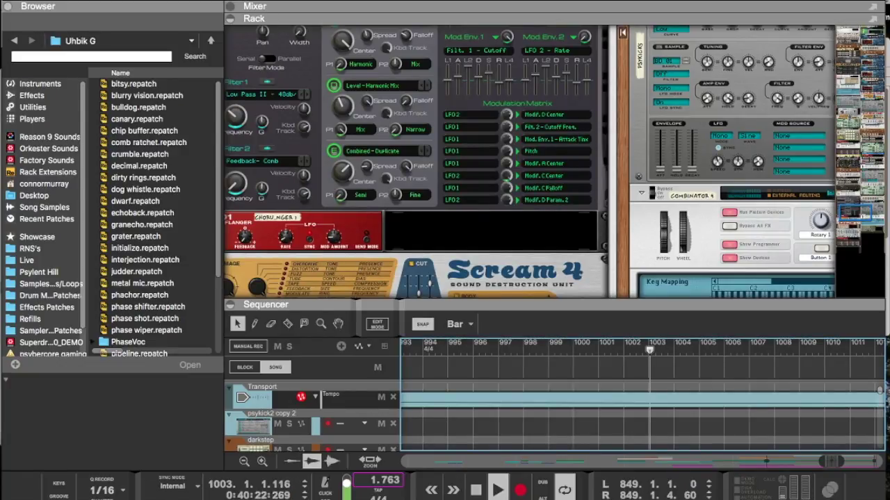
# Step: Switch to Chrome, check the Twitch channel page and open the Facebook news feed at its beginning
pyautogui.hotkey('ctrl', 'Up')
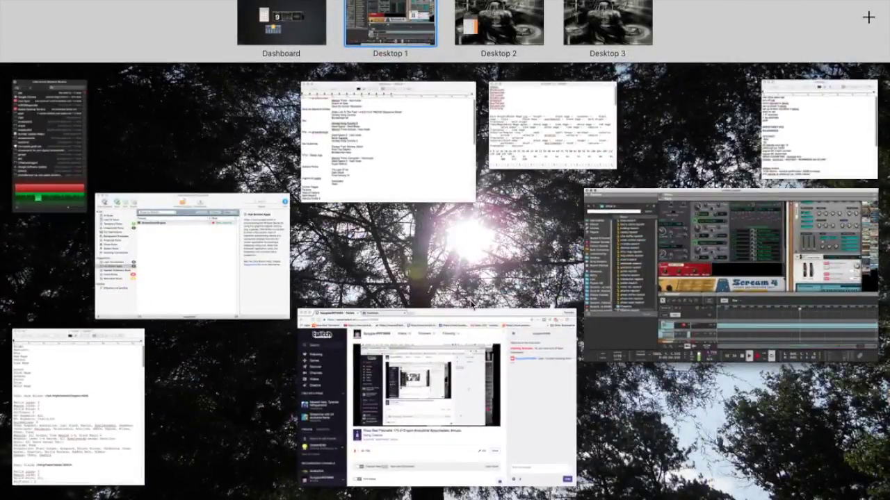
pyautogui.click(490, 340)
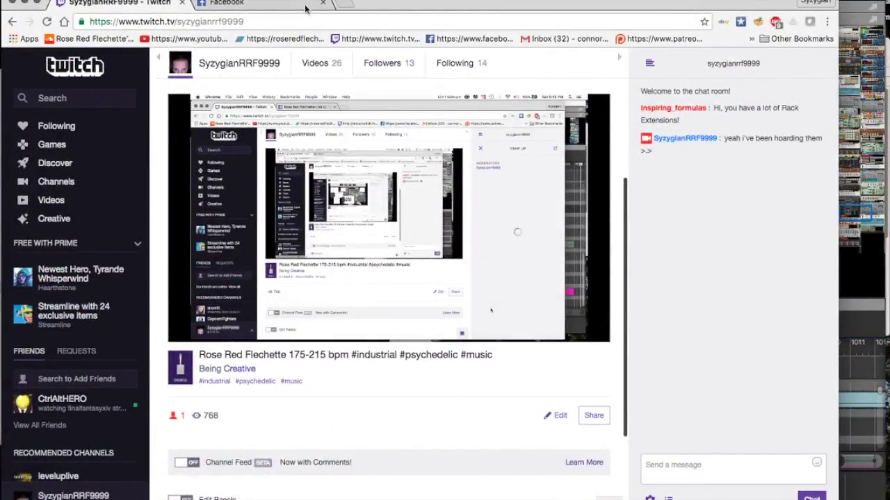
pyautogui.click(276, 3)
pyautogui.scroll(5, 273, 326)
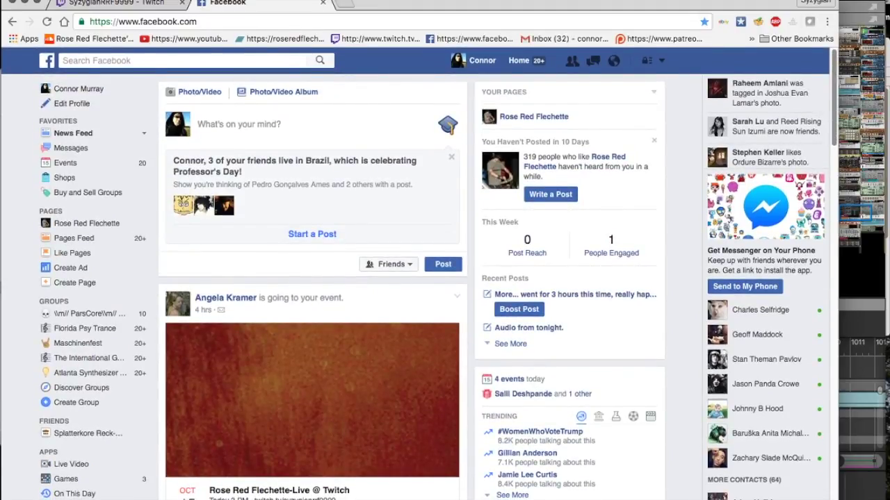
# Step: Switch to OBS to show the streaming controls
pyautogui.moveTo(889, 0)
pyautogui.moveTo(480, 495)
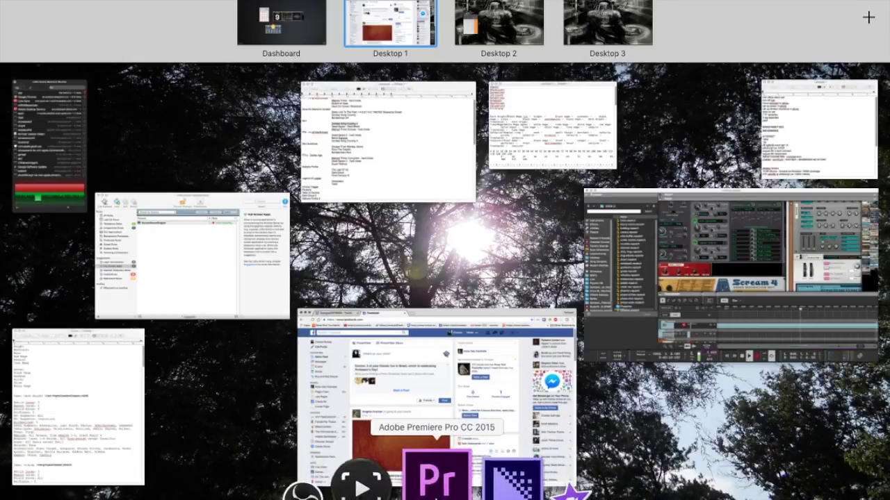
pyautogui.click(414, 497)
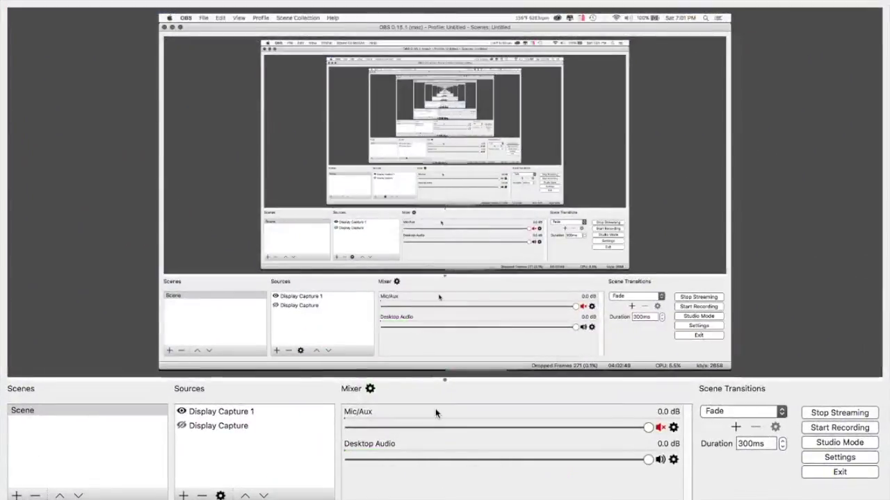